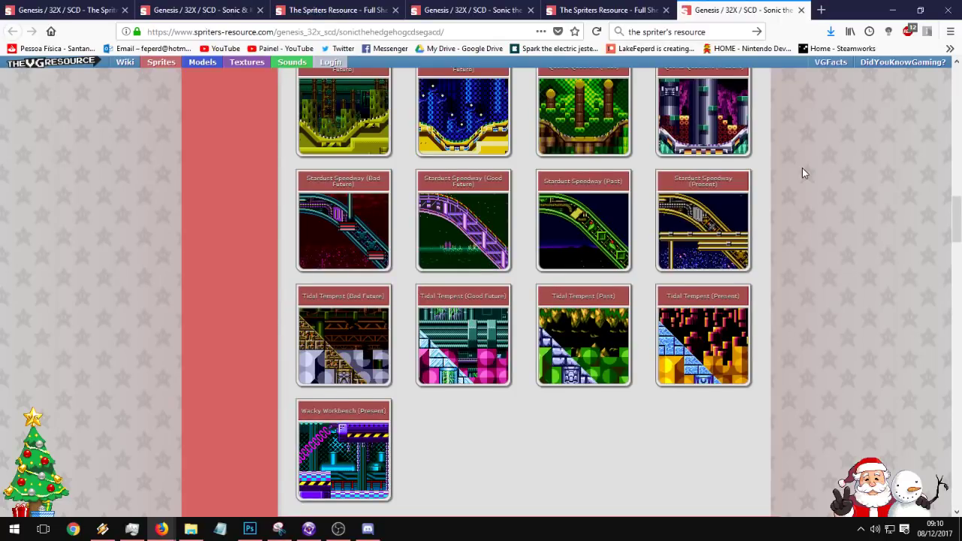
Step: Open the full-size Wacky Workbench (Present) stage background sheet and save its image, closing its tab when done
{"action": "scroll", "coordinate": [783, 178], "scroll_direction": "down", "scroll_amount": 3}
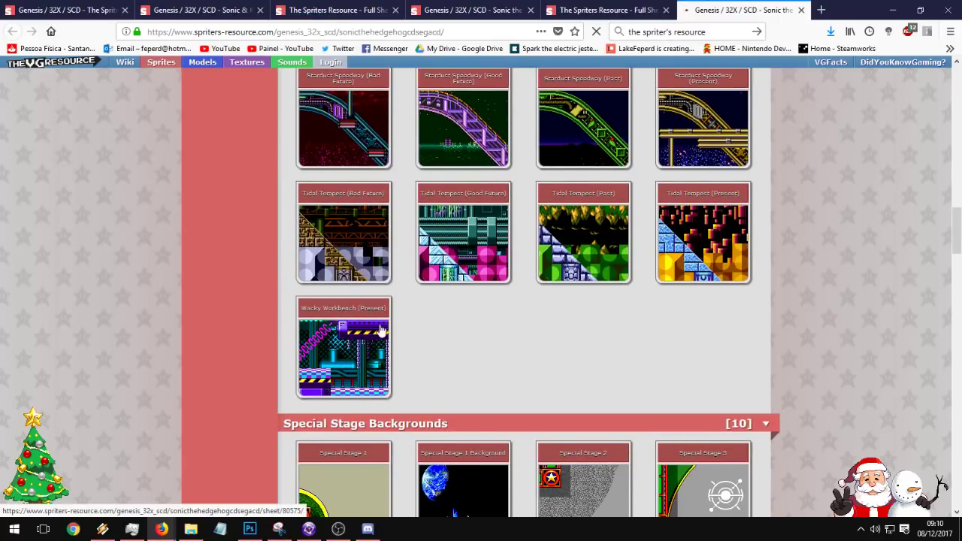
{"action": "left_click", "coordinate": [379, 330]}
{"action": "scroll", "coordinate": [477, 225], "scroll_direction": "down", "scroll_amount": 7}
{"action": "left_click", "coordinate": [477, 228]}
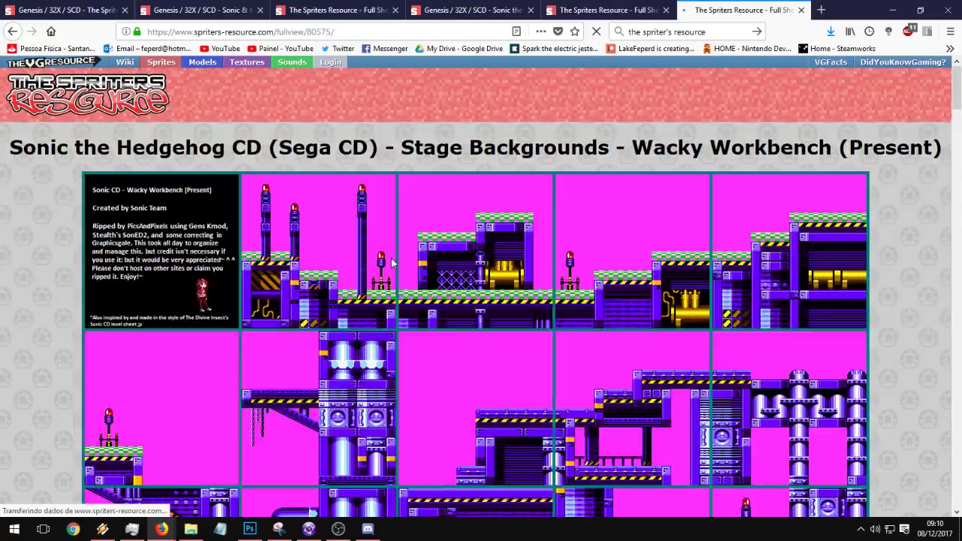
{"action": "left_click", "coordinate": [472, 236]}
{"action": "right_click", "coordinate": [453, 224]}
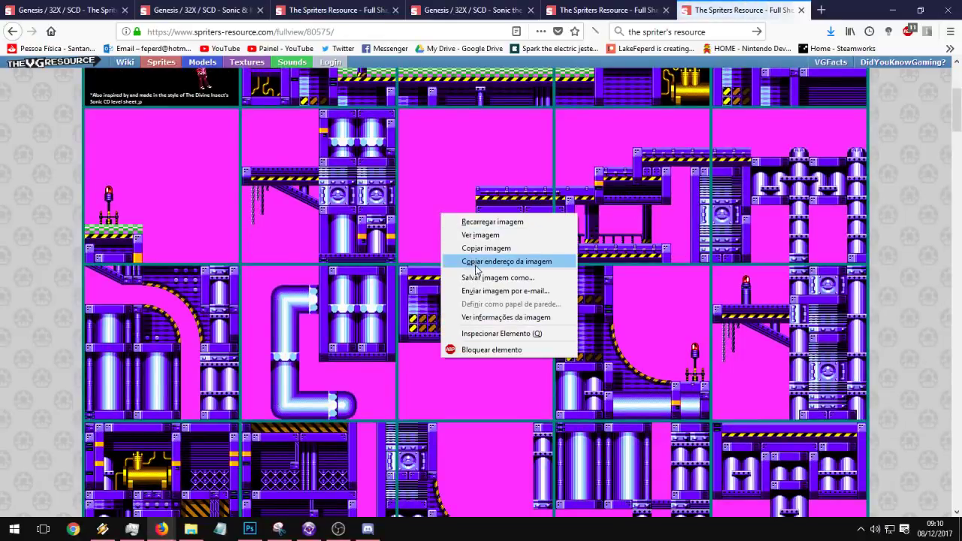
{"action": "left_click", "coordinate": [496, 278]}
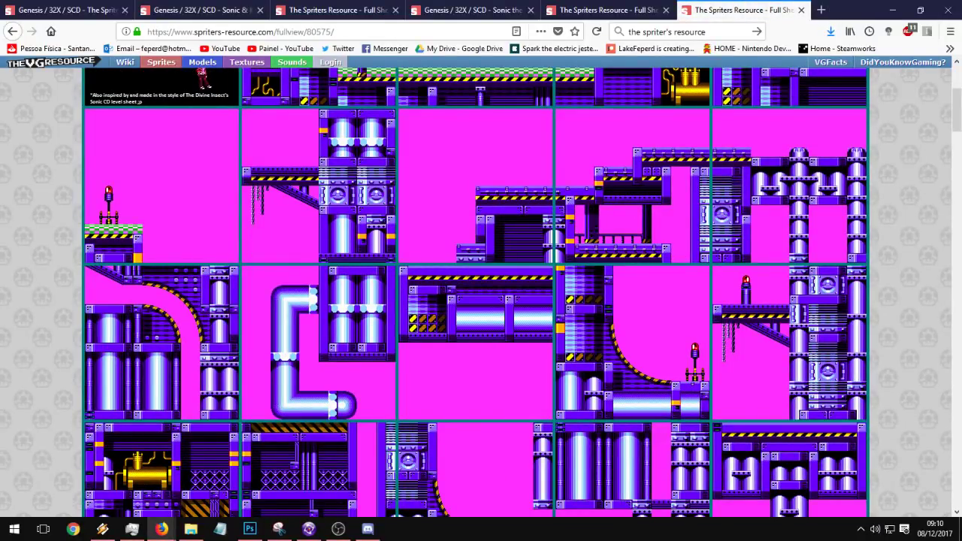
{"action": "left_click", "coordinate": [800, 10]}
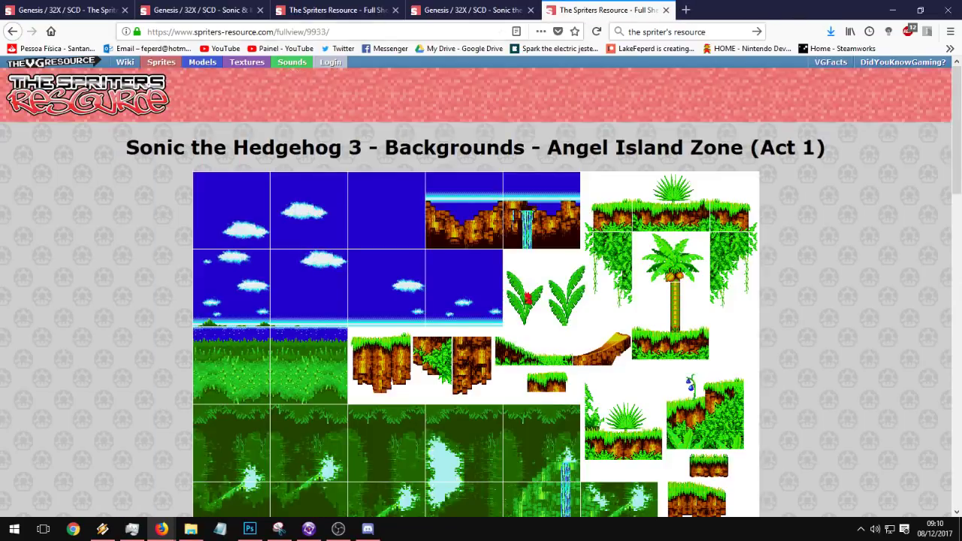
Step: Save the Sonic the Hedgehog 3 Angel Island Zone (Act 1) background sheet as an image
{"action": "key", "text": "alt+Tab"}
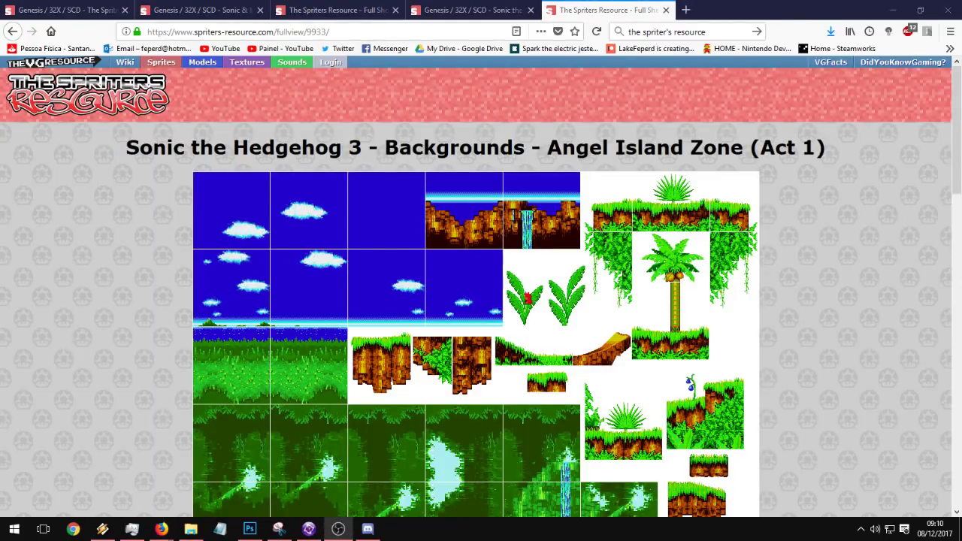
{"action": "key", "text": "alt+Tab"}
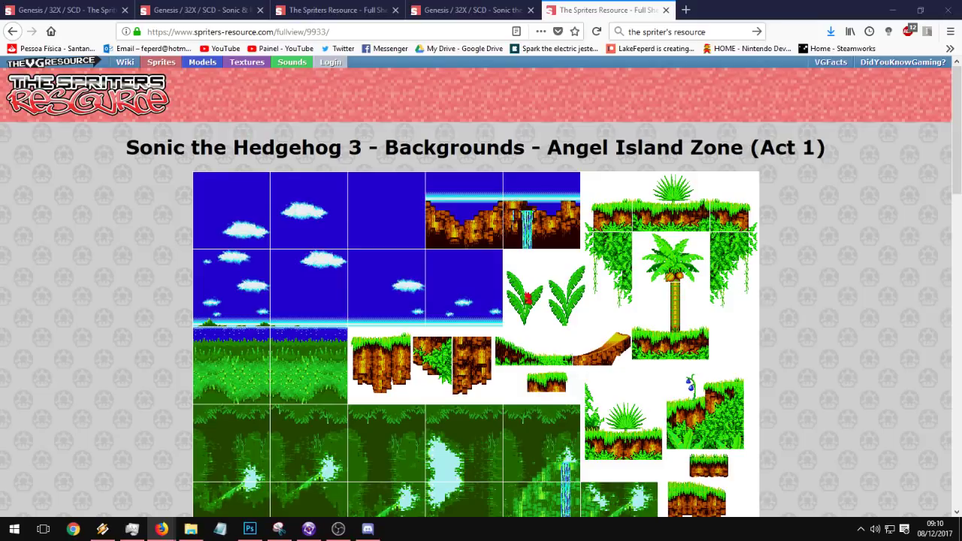
{"action": "key", "text": "alt+Tab"}
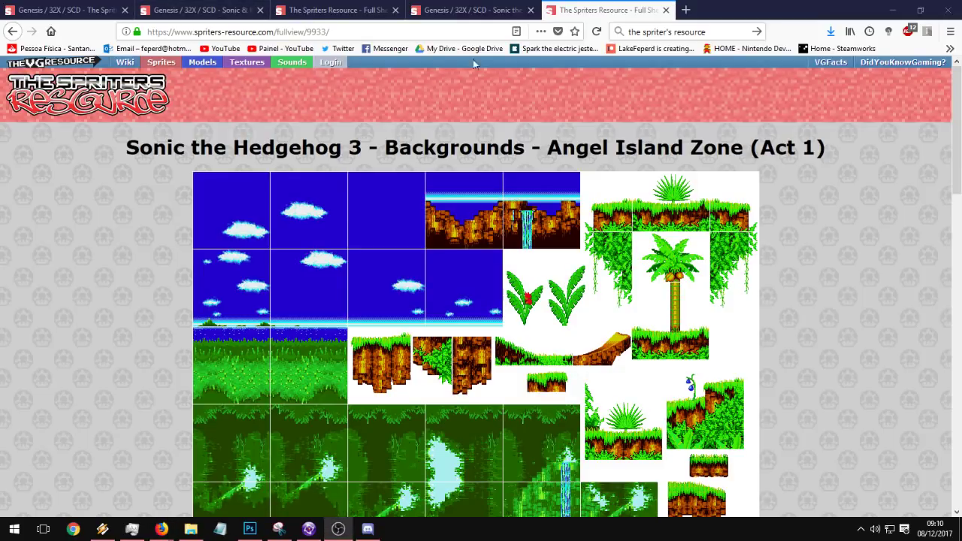
{"action": "scroll", "coordinate": [637, 87], "scroll_direction": "down", "scroll_amount": 2}
{"action": "right_click", "coordinate": [510, 152]}
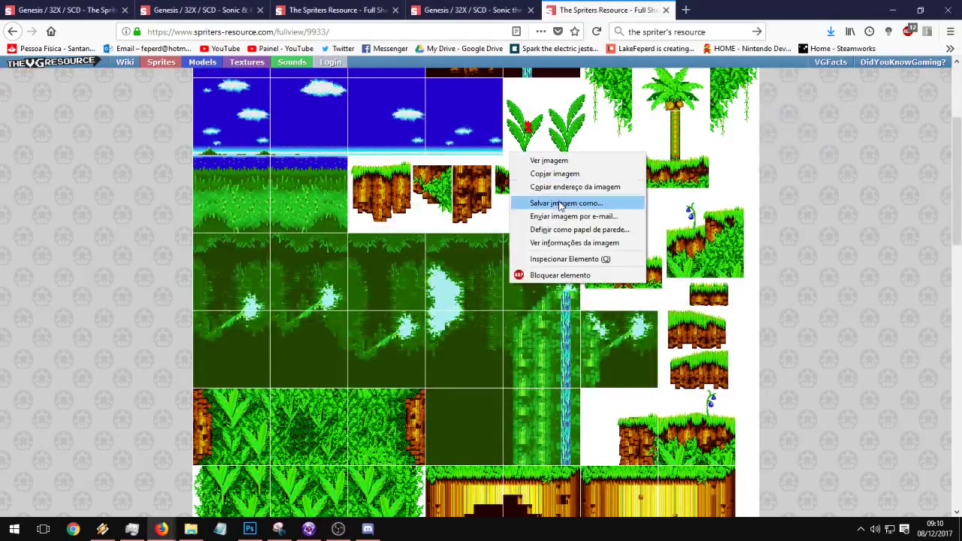
{"action": "left_click", "coordinate": [562, 201]}
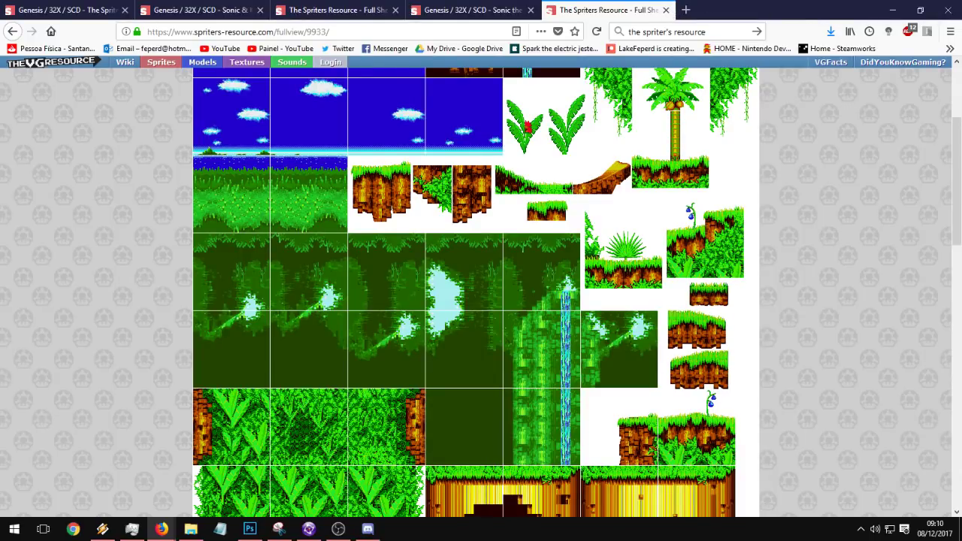
Step: Close the sprite sheet tabs along with the browser window and switch to Photoshop
{"action": "left_click", "coordinate": [667, 10]}
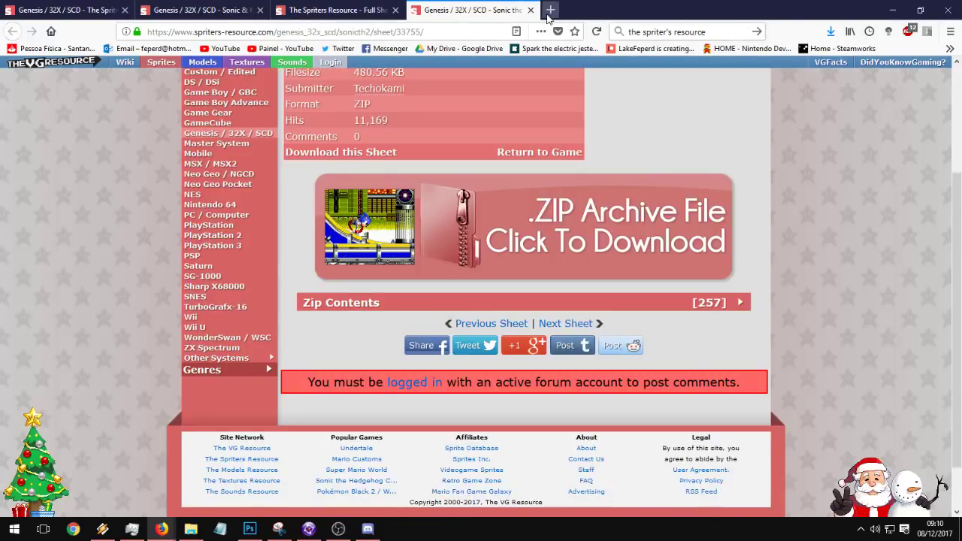
{"action": "left_click", "coordinate": [530, 10]}
{"action": "left_click", "coordinate": [395, 10]}
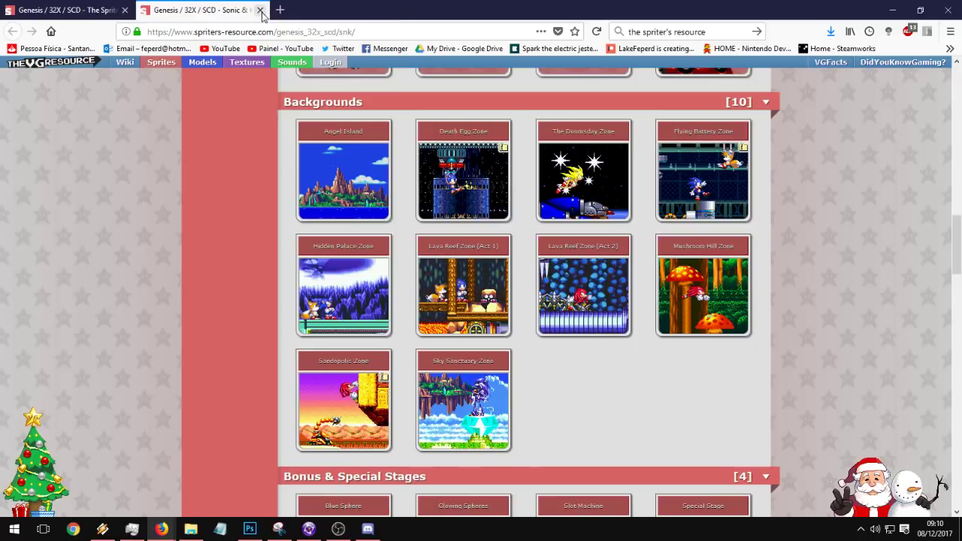
{"action": "left_click", "coordinate": [952, 5]}
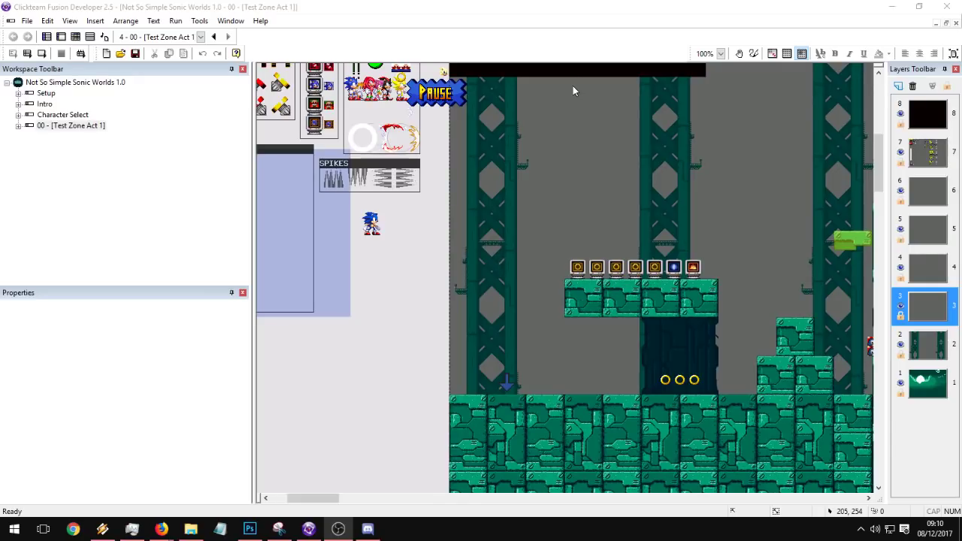
{"action": "left_click", "coordinate": [250, 529]}
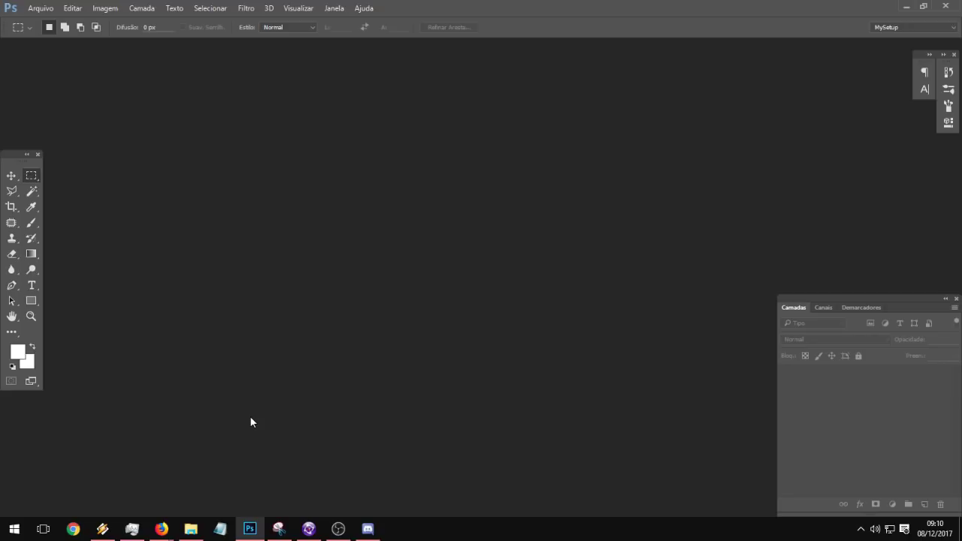
{"action": "left_click", "coordinate": [161, 528]}
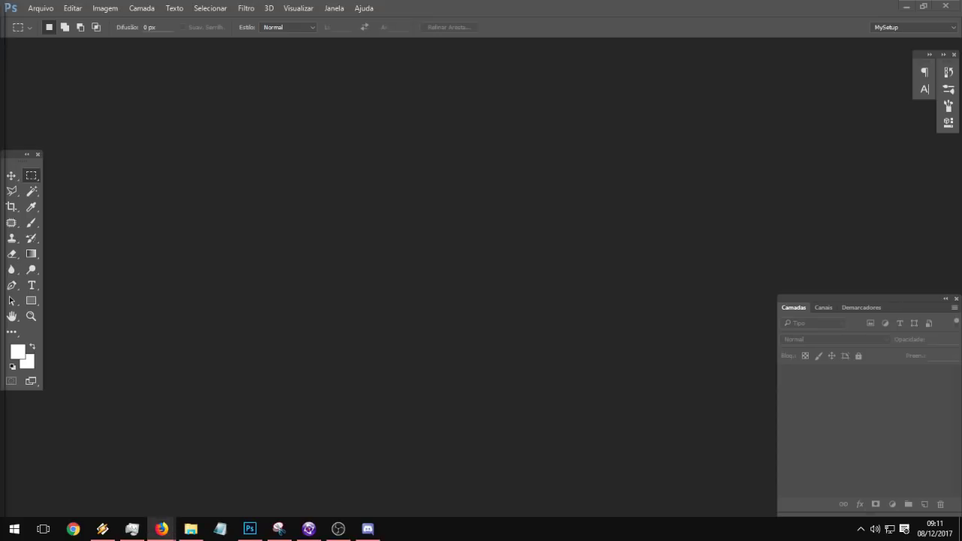
{"action": "left_click_drag", "start_coordinate": [0, 0], "coordinate": [1, 79]}
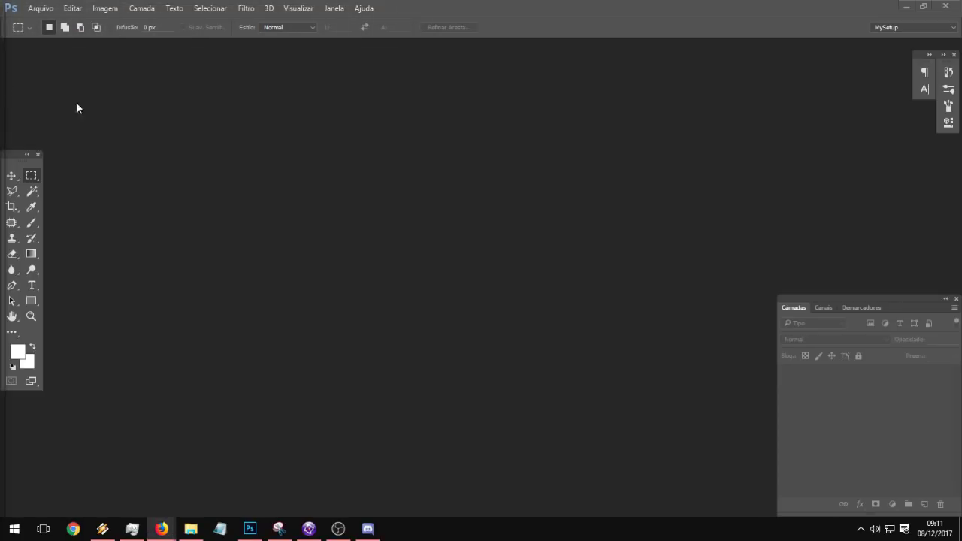
{"action": "left_click", "coordinate": [9, 122]}
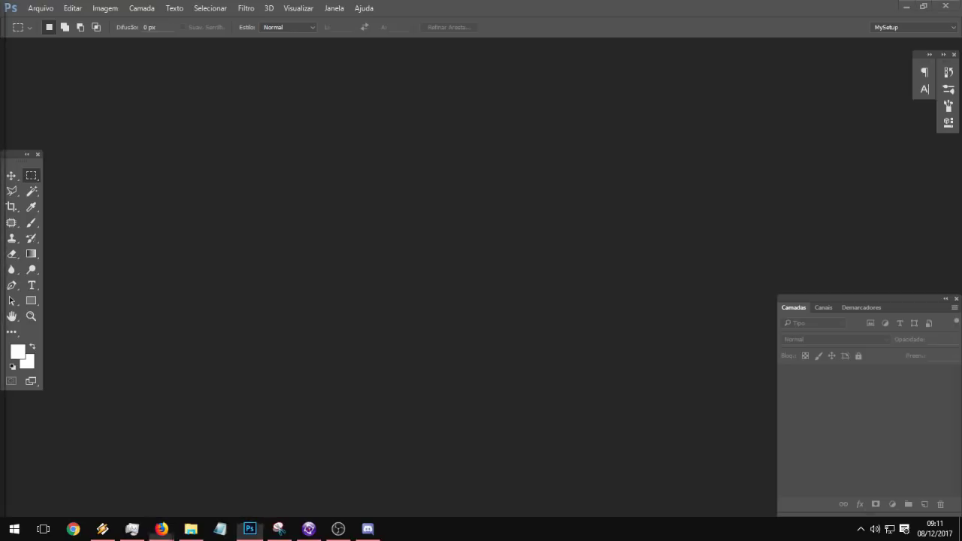
{"action": "left_click", "coordinate": [104, 130]}
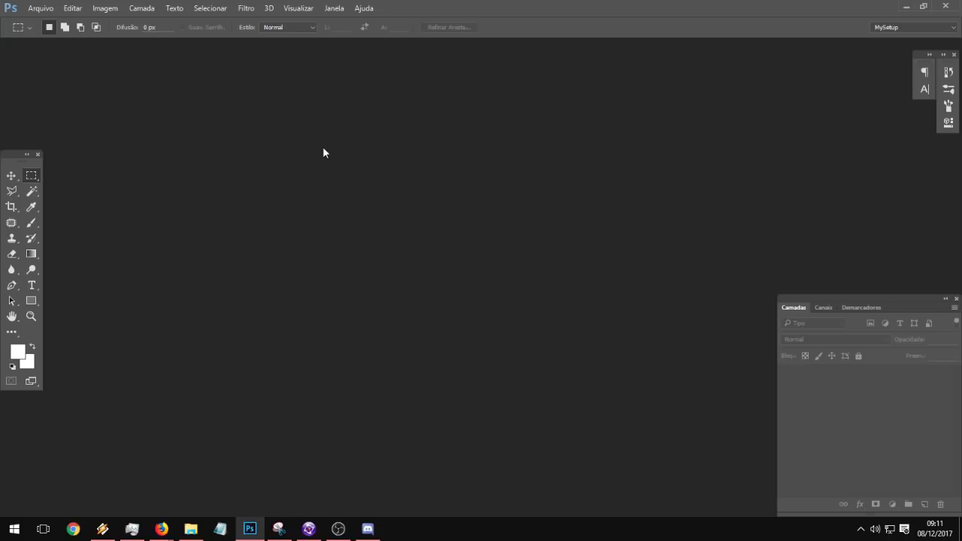
Step: Create a new document 1024 pixels wide and 1024 pixels high, and place its window in the middle of the workspace
{"action": "left_click", "coordinate": [41, 9]}
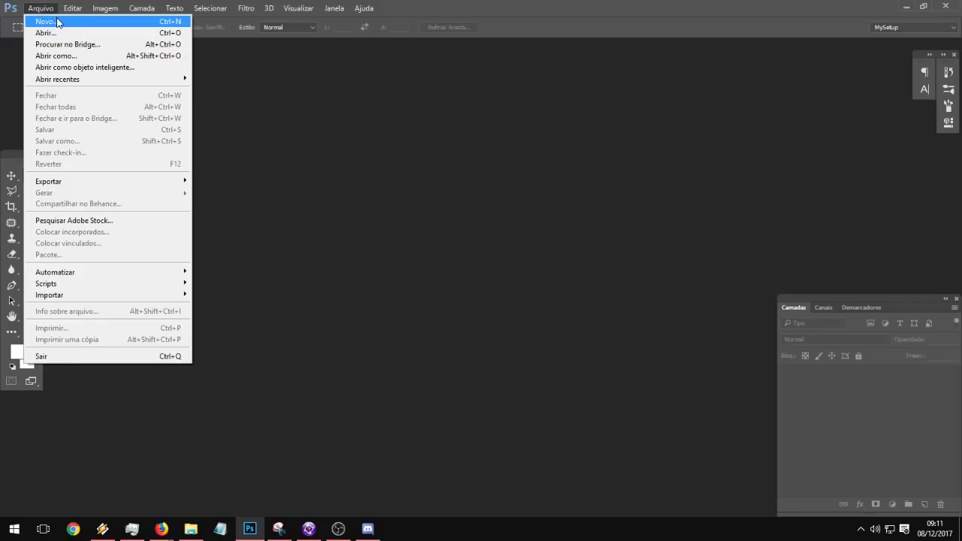
{"action": "left_click", "coordinate": [57, 21]}
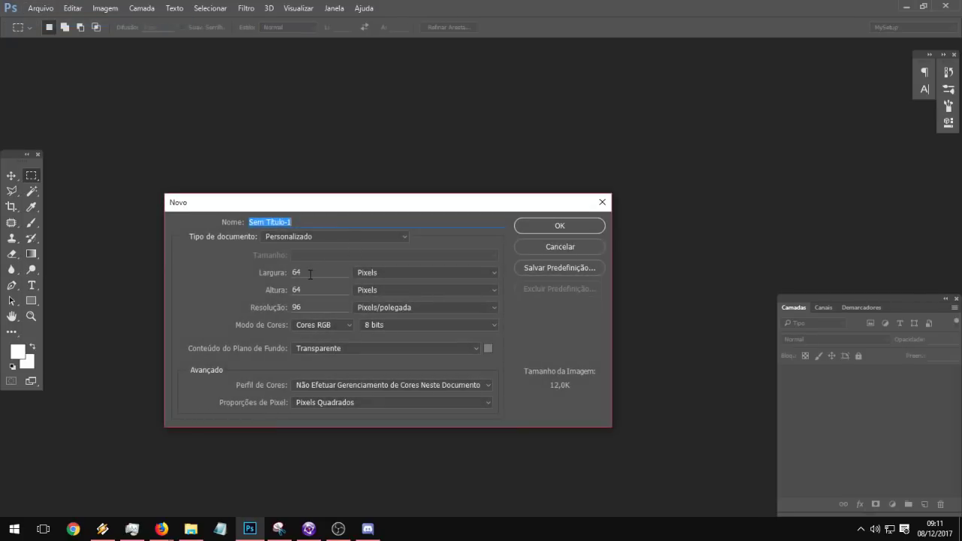
{"action": "left_click", "coordinate": [309, 273]}
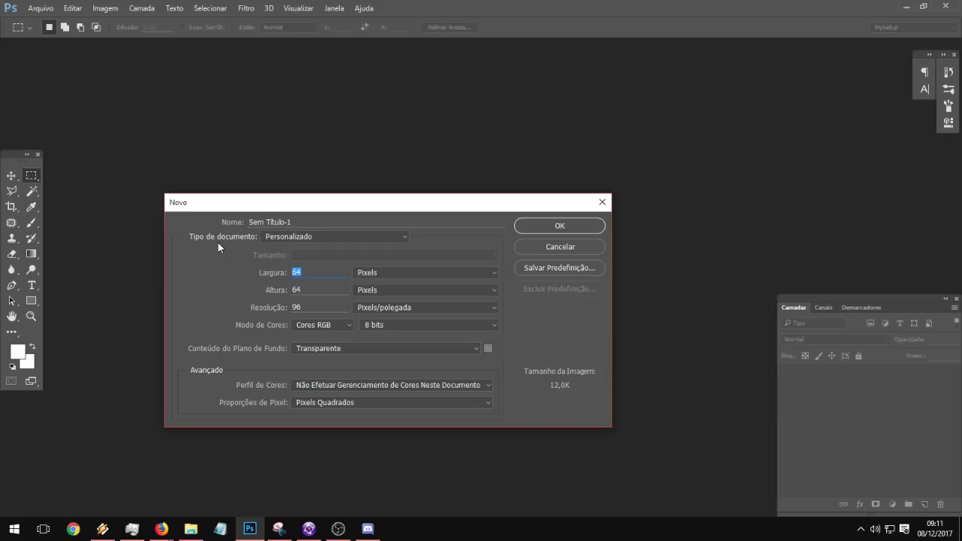
{"action": "type", "text": "1024"}
{"action": "key", "text": "Tab"}
{"action": "type", "text": "1024"}
{"action": "key", "text": "Return"}
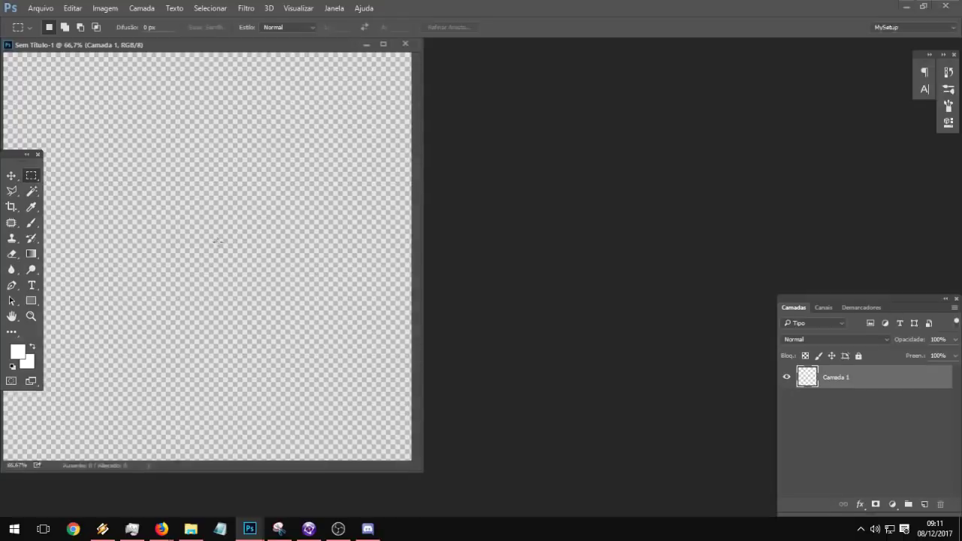
{"action": "left_click_drag", "start_coordinate": [242, 49], "coordinate": [417, 61]}
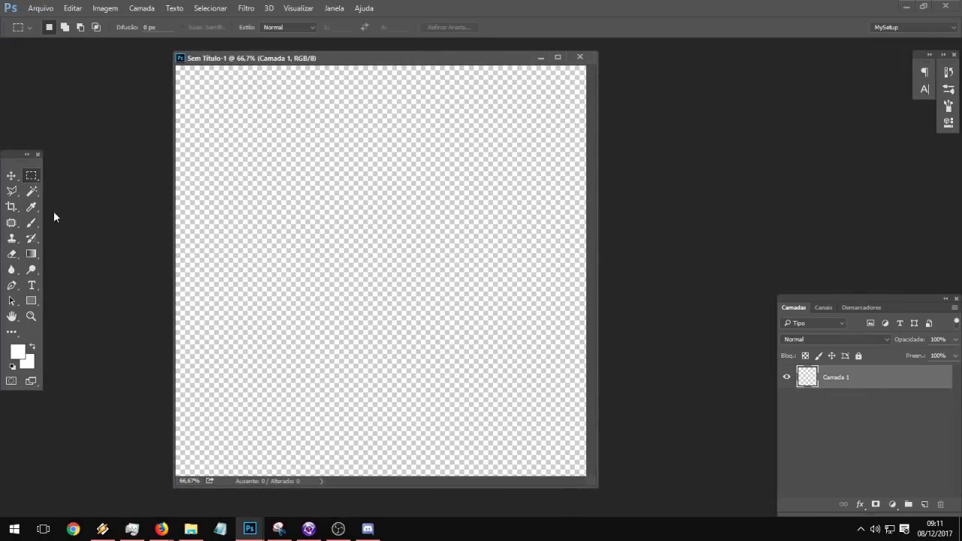
Step: Set up the Brush tool with the 25 px bristle preset reduced to 10 px and the default black foreground color
{"action": "left_click", "coordinate": [31, 222]}
{"action": "right_click", "coordinate": [432, 286]}
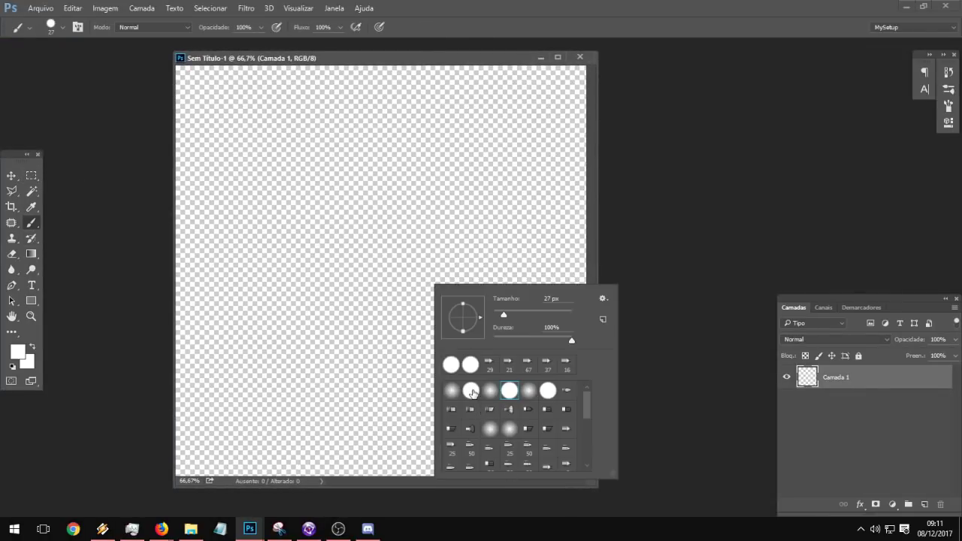
{"action": "left_click", "coordinate": [452, 446]}
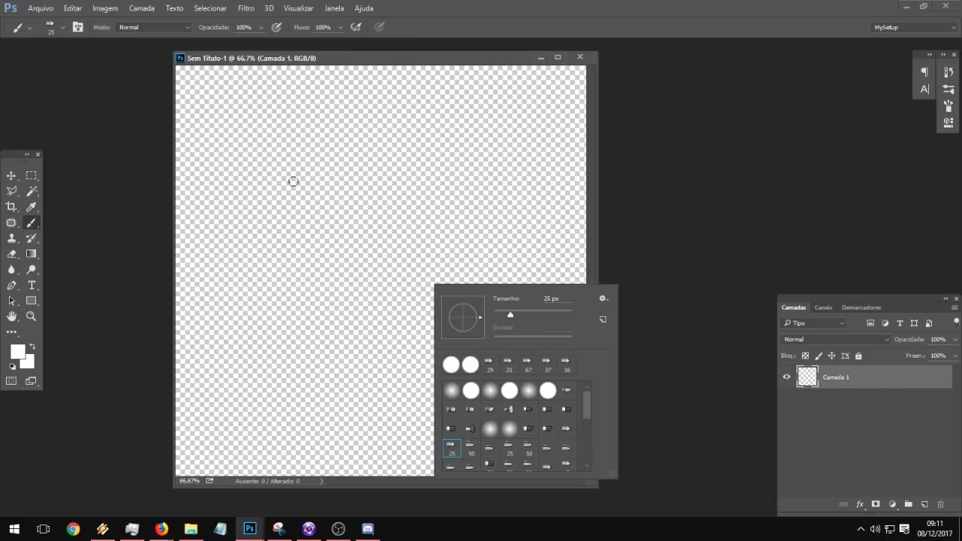
{"action": "mouse_move", "coordinate": [292, 226]}
{"action": "left_mouse_down"}
{"action": "mouse_move", "coordinate": [329, 264]}
{"action": "mouse_move", "coordinate": [278, 333]}
{"action": "left_mouse_up"}
{"action": "key", "text": "ctrl+z"}
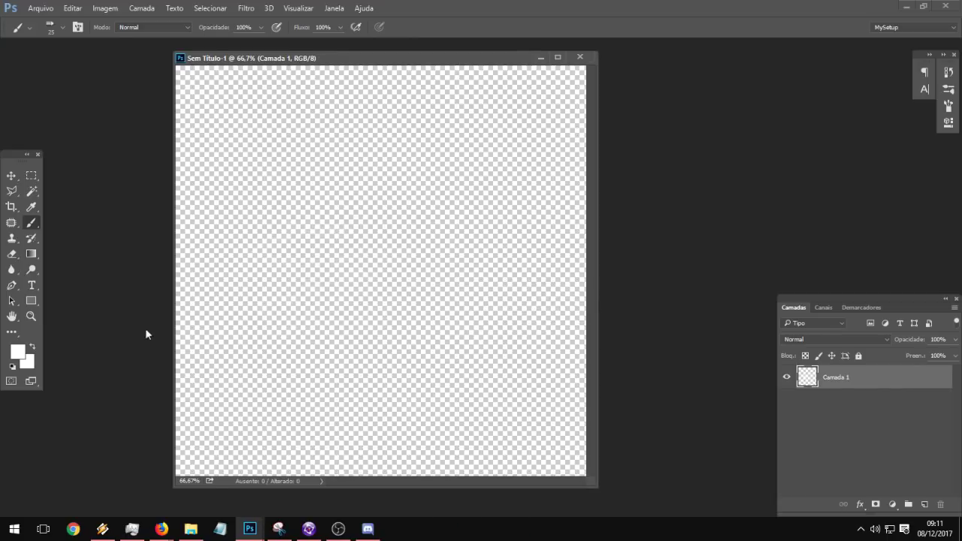
{"action": "left_click", "coordinate": [13, 367]}
{"action": "mouse_move", "coordinate": [457, 269]}
{"action": "left_mouse_down"}
{"action": "mouse_move", "coordinate": [288, 309]}
{"action": "mouse_move", "coordinate": [308, 339]}
{"action": "mouse_move", "coordinate": [401, 304]}
{"action": "left_mouse_up"}
{"action": "key", "text": "ctrl+z"}
{"action": "right_click", "coordinate": [338, 277]}
{"action": "left_click_drag", "start_coordinate": [391, 297], "coordinate": [382, 297]}
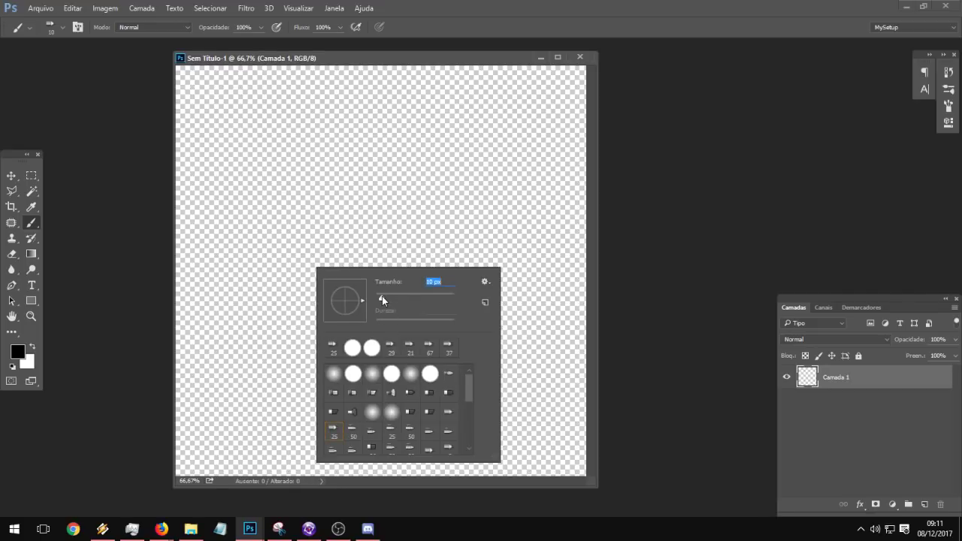
Step: Sketch a single horizontal path that splits into several crossing routes and rejoins near the canvas's right edge
{"action": "mouse_move", "coordinate": [209, 284]}
{"action": "left_mouse_down"}
{"action": "mouse_move", "coordinate": [254, 283]}
{"action": "mouse_move", "coordinate": [255, 321]}
{"action": "left_mouse_up"}
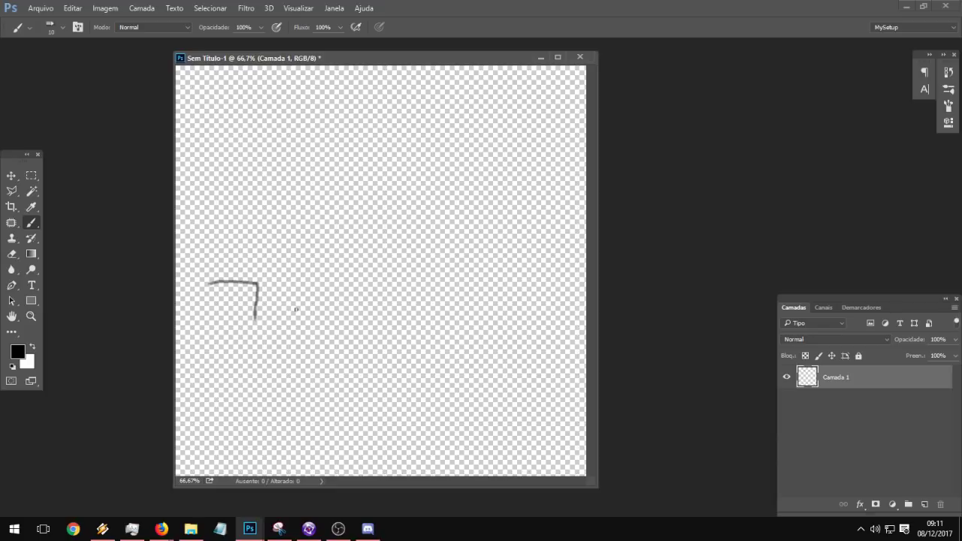
{"action": "key", "text": "ctrl+z"}
{"action": "mouse_move", "coordinate": [198, 297]}
{"action": "left_mouse_down"}
{"action": "mouse_move", "coordinate": [323, 297]}
{"action": "mouse_move", "coordinate": [386, 260]}
{"action": "left_mouse_up"}
{"action": "left_click_drag", "start_coordinate": [284, 320], "coordinate": [413, 356]}
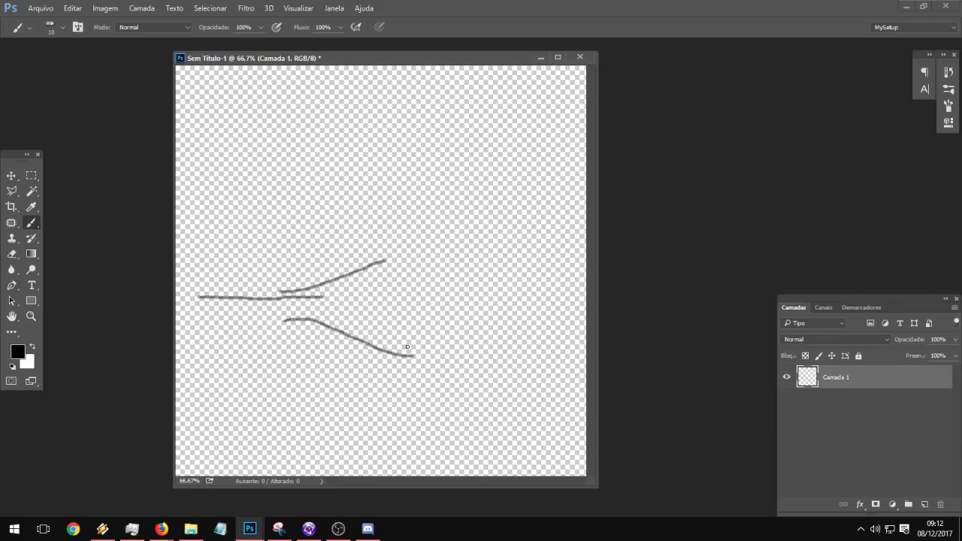
{"action": "left_click_drag", "start_coordinate": [349, 309], "coordinate": [443, 315]}
{"action": "mouse_move", "coordinate": [379, 260]}
{"action": "left_mouse_down"}
{"action": "mouse_move", "coordinate": [408, 354]}
{"action": "mouse_move", "coordinate": [470, 363]}
{"action": "left_mouse_up"}
{"action": "mouse_move", "coordinate": [398, 316]}
{"action": "left_mouse_down"}
{"action": "mouse_move", "coordinate": [435, 277]}
{"action": "mouse_move", "coordinate": [481, 275]}
{"action": "left_mouse_up"}
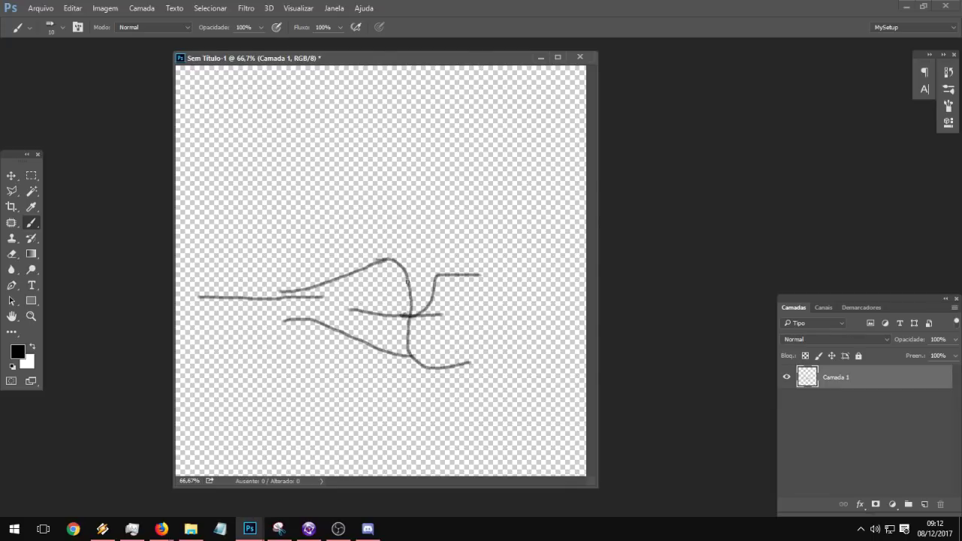
{"action": "mouse_move", "coordinate": [406, 283]}
{"action": "left_mouse_down"}
{"action": "mouse_move", "coordinate": [440, 310]}
{"action": "mouse_move", "coordinate": [529, 325]}
{"action": "left_mouse_up"}
{"action": "mouse_move", "coordinate": [406, 356]}
{"action": "left_mouse_down"}
{"action": "mouse_move", "coordinate": [514, 294]}
{"action": "mouse_move", "coordinate": [547, 306]}
{"action": "mouse_move", "coordinate": [581, 295]}
{"action": "left_mouse_up"}
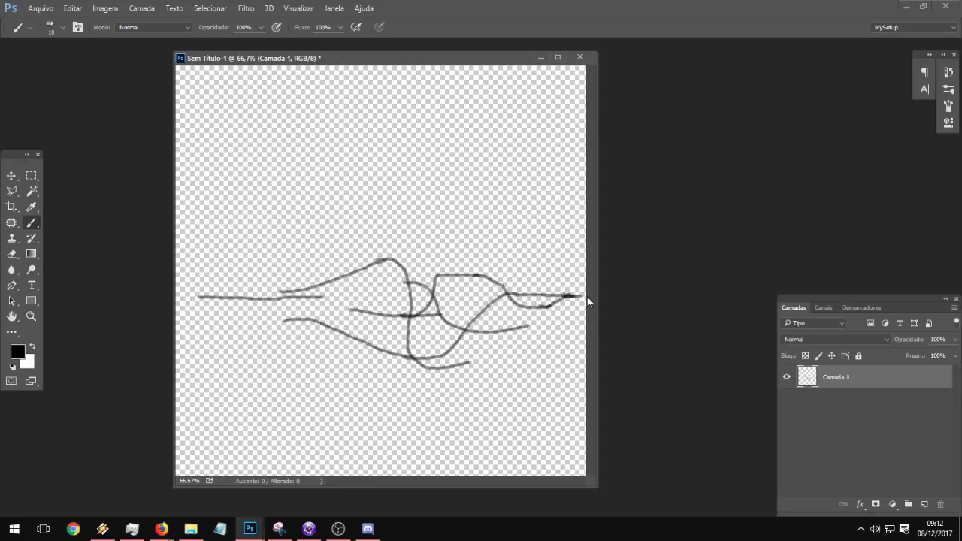
Step: Add small hooked side branches above and below the crossing routes, plus a large angular detour path beneath them
{"action": "left_click_drag", "start_coordinate": [448, 227], "coordinate": [491, 252]}
{"action": "mouse_move", "coordinate": [451, 225]}
{"action": "left_mouse_down"}
{"action": "mouse_move", "coordinate": [478, 225]}
{"action": "mouse_move", "coordinate": [450, 199]}
{"action": "mouse_move", "coordinate": [412, 252]}
{"action": "mouse_move", "coordinate": [469, 218]}
{"action": "mouse_move", "coordinate": [451, 204]}
{"action": "left_mouse_up"}
{"action": "mouse_move", "coordinate": [404, 363]}
{"action": "left_mouse_down"}
{"action": "mouse_move", "coordinate": [379, 381]}
{"action": "mouse_move", "coordinate": [405, 411]}
{"action": "left_mouse_up"}
{"action": "mouse_move", "coordinate": [322, 438]}
{"action": "left_mouse_down"}
{"action": "mouse_move", "coordinate": [548, 430]}
{"action": "mouse_move", "coordinate": [554, 375]}
{"action": "left_mouse_up"}
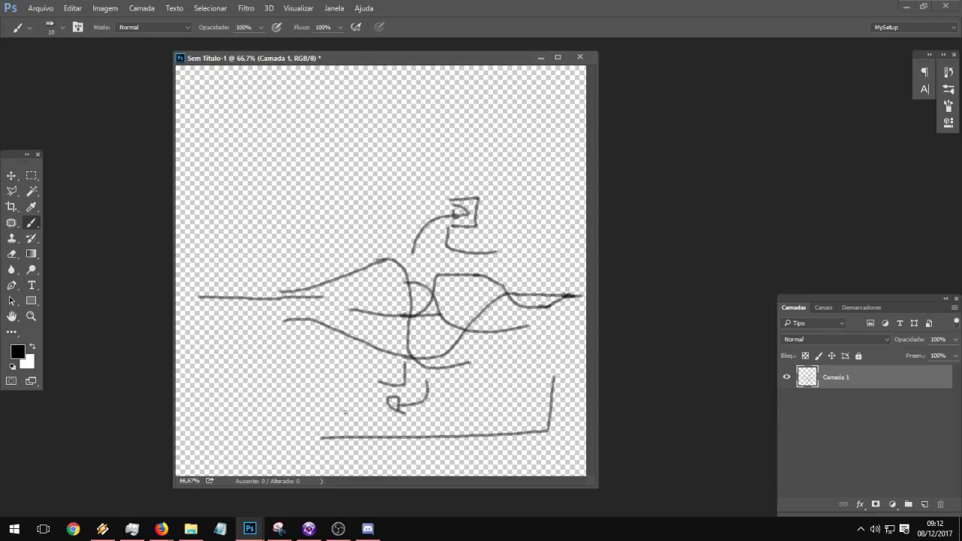
{"action": "left_click_drag", "start_coordinate": [315, 366], "coordinate": [319, 437]}
{"action": "left_click_drag", "start_coordinate": [316, 367], "coordinate": [330, 331]}
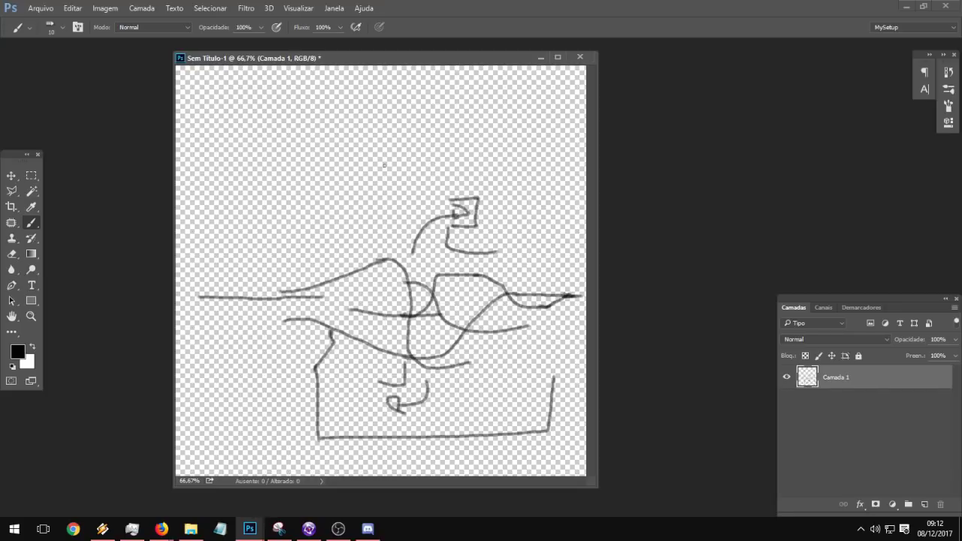
Step: Select the whole path sketch with the Rectangular Marquee, delete it and clear the selection
{"action": "left_click", "coordinate": [31, 175]}
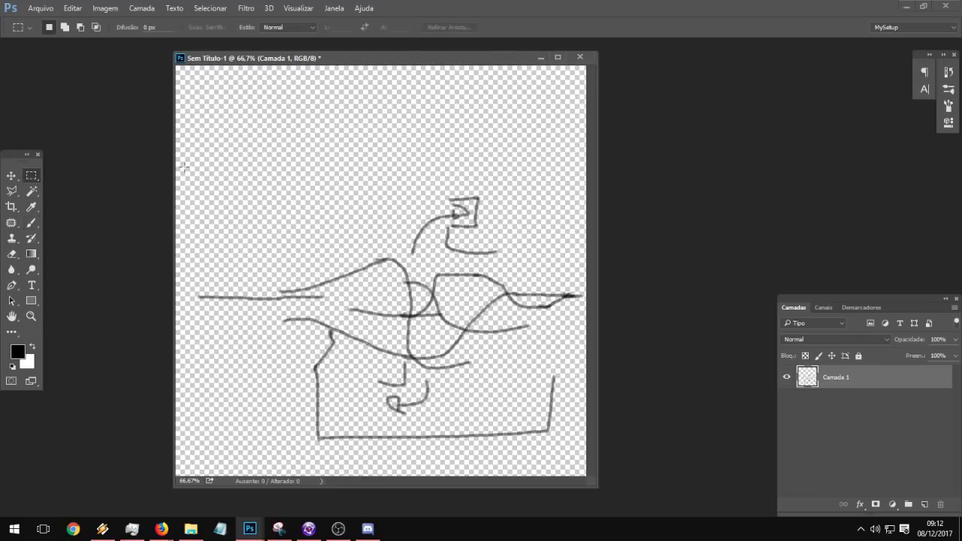
{"action": "left_click_drag", "start_coordinate": [183, 163], "coordinate": [588, 476]}
{"action": "key", "text": "Delete"}
{"action": "key", "text": "ctrl+d"}
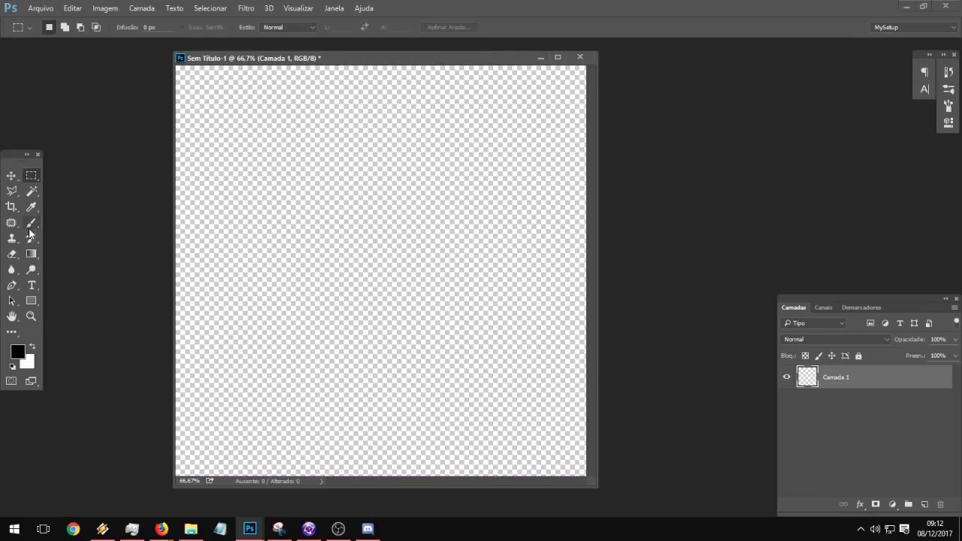
Step: Sketch a wavy path that curls back on itself, with an inner hooked branch, an upward arrow and two curled branches above it
{"action": "key", "text": "b"}
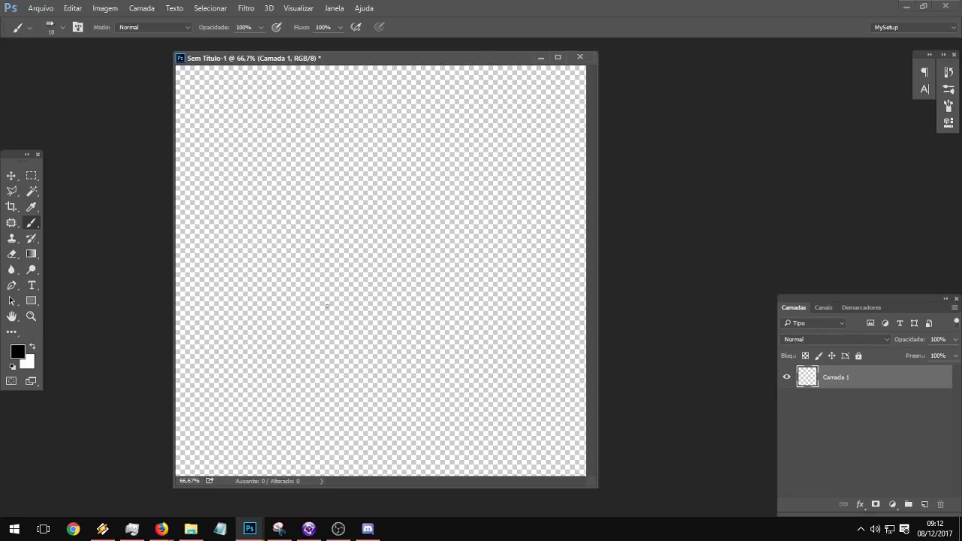
{"action": "mouse_move", "coordinate": [218, 379]}
{"action": "left_mouse_down"}
{"action": "mouse_move", "coordinate": [305, 379]}
{"action": "mouse_move", "coordinate": [358, 394]}
{"action": "mouse_move", "coordinate": [423, 390]}
{"action": "mouse_move", "coordinate": [493, 359]}
{"action": "mouse_move", "coordinate": [441, 330]}
{"action": "mouse_move", "coordinate": [445, 342]}
{"action": "left_mouse_up"}
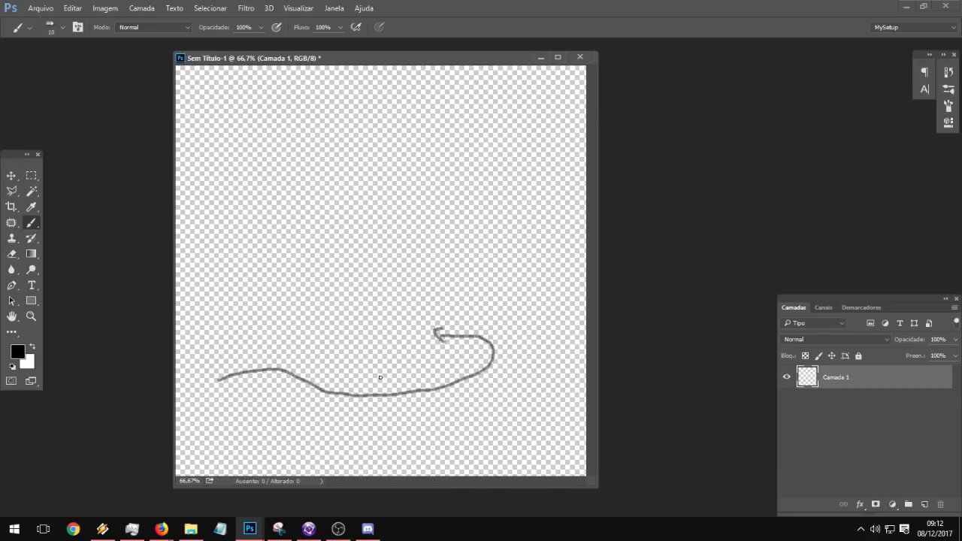
{"action": "mouse_move", "coordinate": [381, 385]}
{"action": "left_mouse_down"}
{"action": "mouse_move", "coordinate": [376, 338]}
{"action": "mouse_move", "coordinate": [390, 347]}
{"action": "left_mouse_up"}
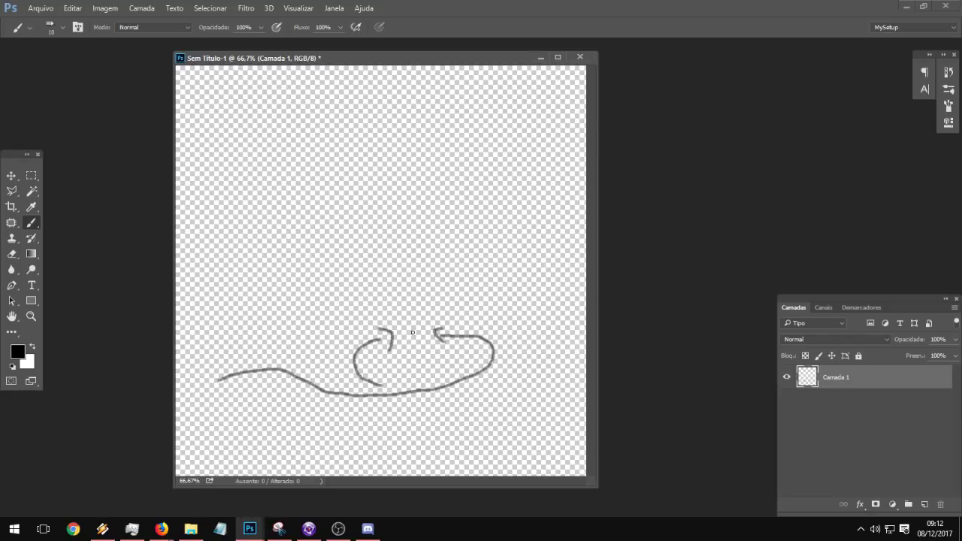
{"action": "left_click_drag", "start_coordinate": [417, 330], "coordinate": [418, 309]}
{"action": "mouse_move", "coordinate": [410, 309]}
{"action": "left_mouse_down"}
{"action": "mouse_move", "coordinate": [421, 295]}
{"action": "mouse_move", "coordinate": [430, 305]}
{"action": "mouse_move", "coordinate": [373, 287]}
{"action": "mouse_move", "coordinate": [388, 245]}
{"action": "mouse_move", "coordinate": [394, 262]}
{"action": "left_mouse_up"}
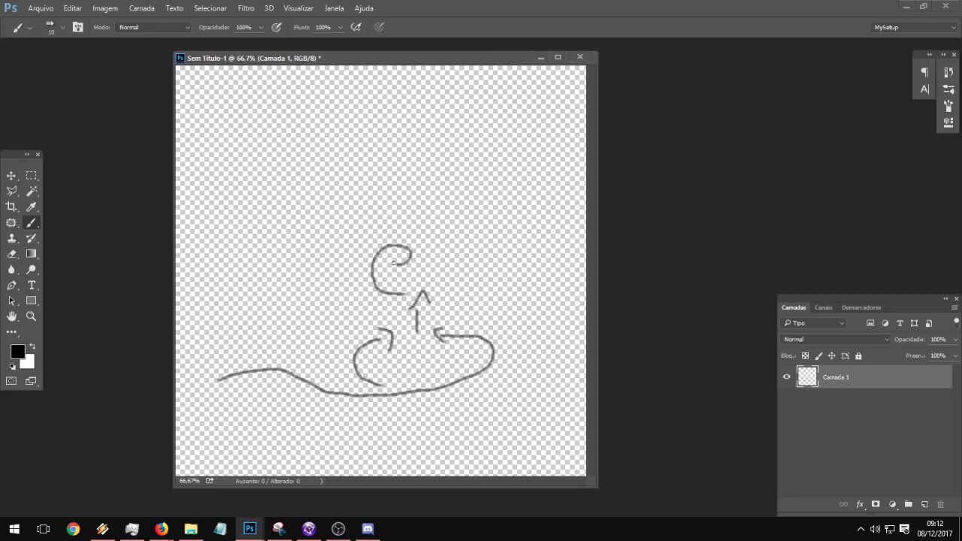
{"action": "mouse_move", "coordinate": [434, 288]}
{"action": "left_mouse_down"}
{"action": "mouse_move", "coordinate": [450, 248]}
{"action": "mouse_move", "coordinate": [440, 251]}
{"action": "mouse_move", "coordinate": [441, 267]}
{"action": "mouse_move", "coordinate": [395, 267]}
{"action": "left_mouse_up"}
Step: Add a looping side branch with arrowheads and a box, plus two upper routes that merge into a small box with an exit line
{"action": "mouse_move", "coordinate": [349, 345]}
{"action": "left_mouse_down"}
{"action": "mouse_move", "coordinate": [353, 313]}
{"action": "mouse_move", "coordinate": [334, 308]}
{"action": "left_mouse_up"}
{"action": "mouse_move", "coordinate": [333, 322]}
{"action": "left_mouse_down"}
{"action": "mouse_move", "coordinate": [333, 292]}
{"action": "mouse_move", "coordinate": [320, 300]}
{"action": "mouse_move", "coordinate": [338, 321]}
{"action": "mouse_move", "coordinate": [270, 317]}
{"action": "mouse_move", "coordinate": [290, 315]}
{"action": "mouse_move", "coordinate": [325, 276]}
{"action": "mouse_move", "coordinate": [367, 307]}
{"action": "mouse_move", "coordinate": [366, 293]}
{"action": "left_mouse_up"}
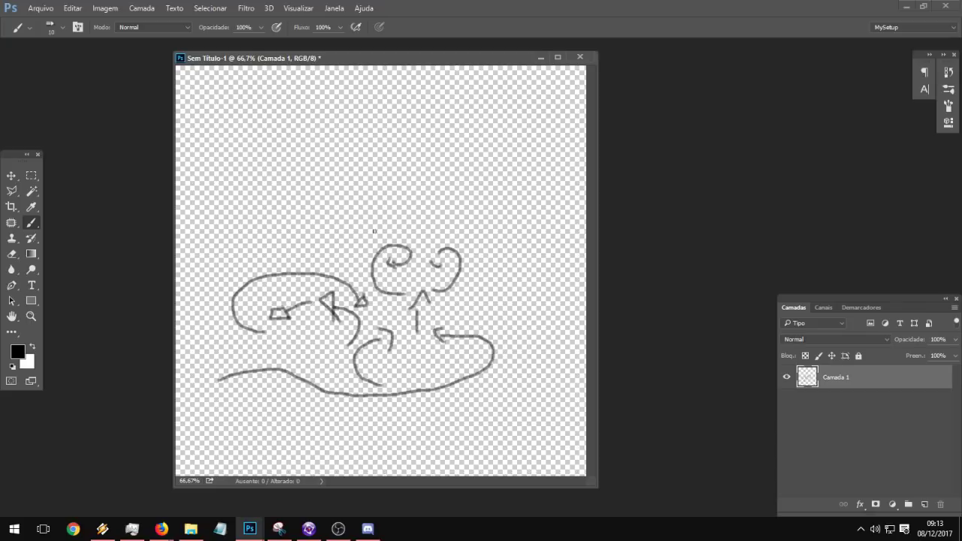
{"action": "mouse_move", "coordinate": [366, 248]}
{"action": "left_mouse_down"}
{"action": "mouse_move", "coordinate": [342, 220]}
{"action": "mouse_move", "coordinate": [413, 192]}
{"action": "mouse_move", "coordinate": [466, 197]}
{"action": "mouse_move", "coordinate": [458, 184]}
{"action": "mouse_move", "coordinate": [461, 198]}
{"action": "left_mouse_up"}
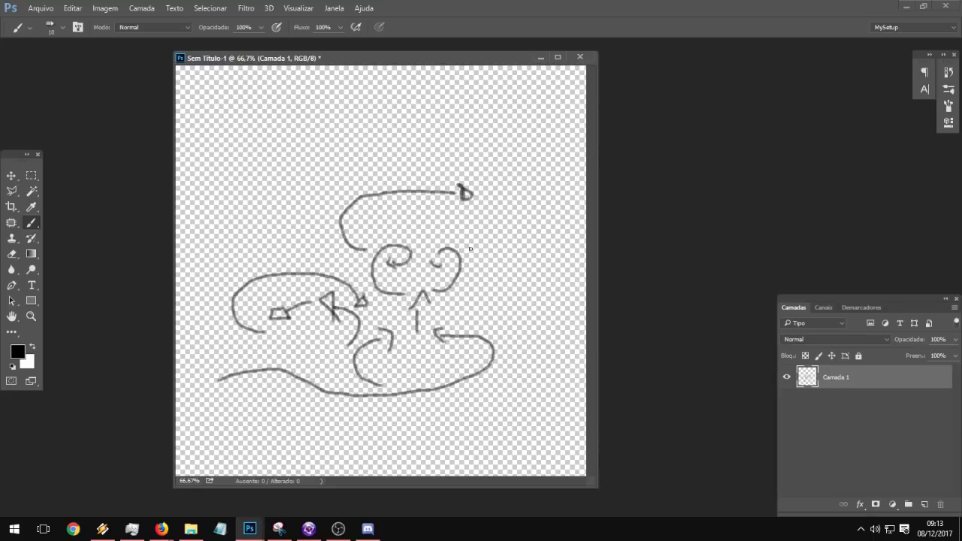
{"action": "mouse_move", "coordinate": [439, 239]}
{"action": "left_mouse_down"}
{"action": "mouse_move", "coordinate": [462, 228]}
{"action": "mouse_move", "coordinate": [473, 237]}
{"action": "mouse_move", "coordinate": [464, 224]}
{"action": "mouse_move", "coordinate": [502, 230]}
{"action": "mouse_move", "coordinate": [523, 208]}
{"action": "mouse_move", "coordinate": [508, 203]}
{"action": "mouse_move", "coordinate": [535, 209]}
{"action": "mouse_move", "coordinate": [529, 220]}
{"action": "mouse_move", "coordinate": [538, 171]}
{"action": "mouse_move", "coordinate": [559, 168]}
{"action": "left_mouse_up"}
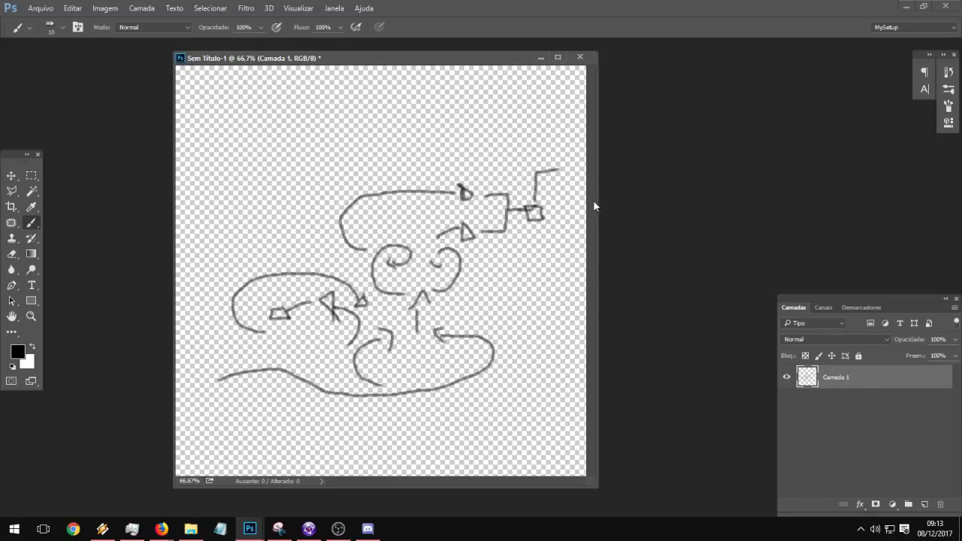
Step: Shift the path sketch toward the canvas's left edge and brush three long horizontal lines in the freed space
{"action": "left_click", "coordinate": [11, 175]}
{"action": "left_click_drag", "start_coordinate": [378, 254], "coordinate": [340, 254]}
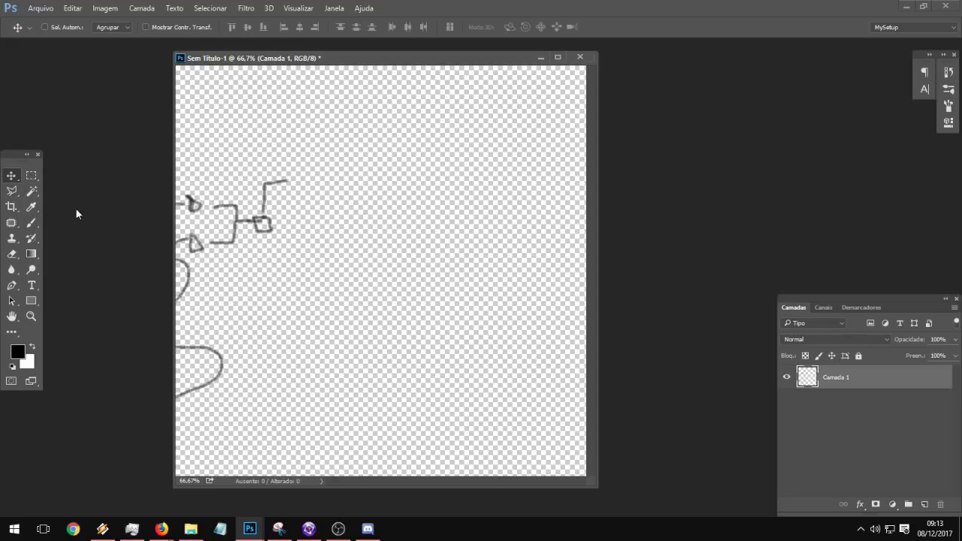
{"action": "left_click", "coordinate": [31, 222]}
{"action": "left_click_drag", "start_coordinate": [328, 180], "coordinate": [538, 182]}
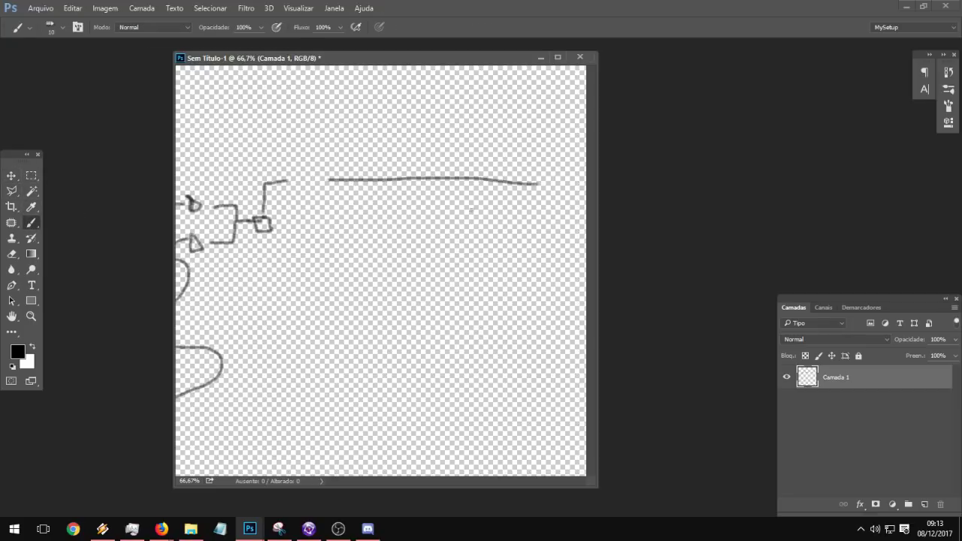
{"action": "left_click_drag", "start_coordinate": [331, 236], "coordinate": [511, 247]}
{"action": "left_click_drag", "start_coordinate": [339, 283], "coordinate": [523, 283]}
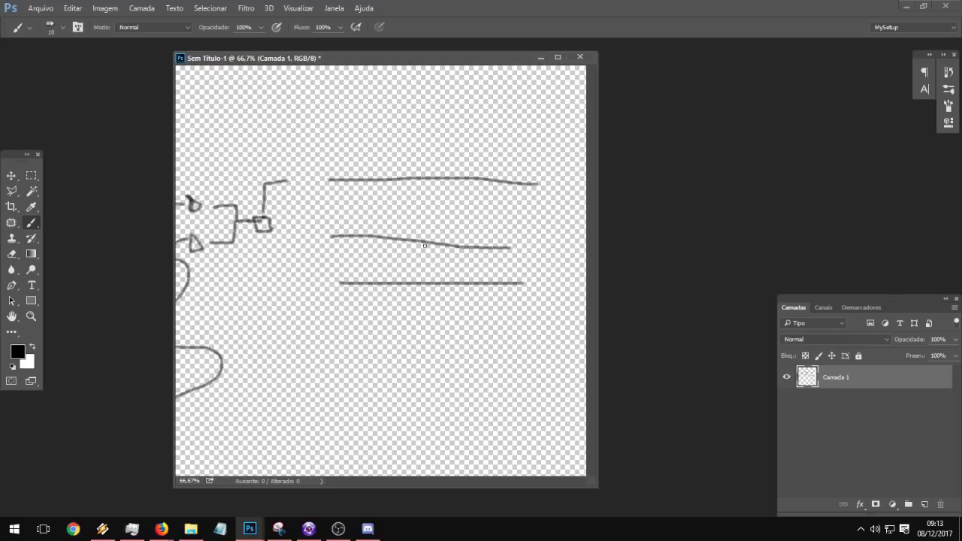
Step: Connect the horizontal lines with a stepped gap, up and down arrows and a vertical link, then add a lower detour route with extra floor lines
{"action": "mouse_move", "coordinate": [423, 246]}
{"action": "left_mouse_down"}
{"action": "mouse_move", "coordinate": [415, 267]}
{"action": "mouse_move", "coordinate": [362, 263]}
{"action": "mouse_move", "coordinate": [467, 263]}
{"action": "left_mouse_up"}
{"action": "mouse_move", "coordinate": [433, 226]}
{"action": "left_mouse_down"}
{"action": "mouse_move", "coordinate": [429, 260]}
{"action": "mouse_move", "coordinate": [443, 266]}
{"action": "left_mouse_up"}
{"action": "mouse_move", "coordinate": [461, 215]}
{"action": "left_mouse_down"}
{"action": "mouse_move", "coordinate": [461, 171]}
{"action": "mouse_move", "coordinate": [485, 170]}
{"action": "left_mouse_up"}
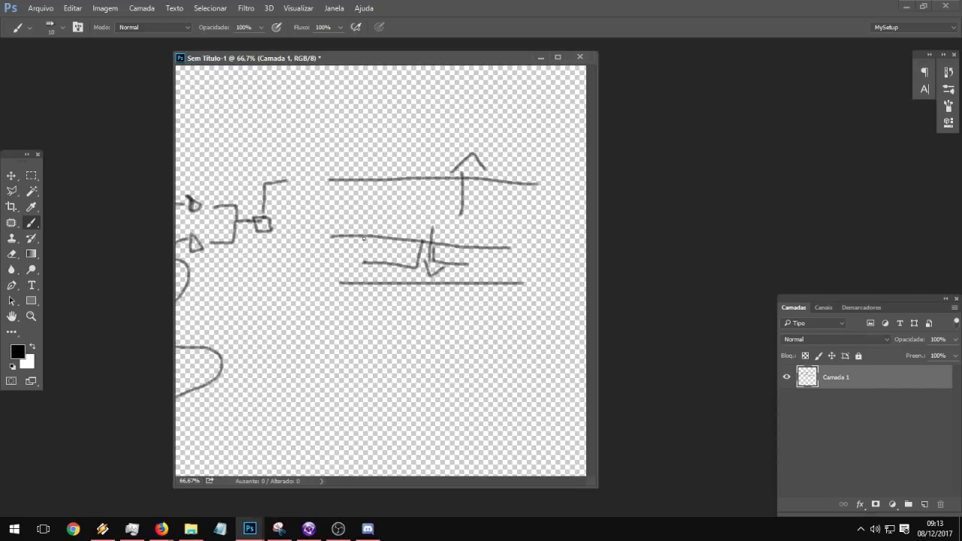
{"action": "left_click_drag", "start_coordinate": [367, 236], "coordinate": [362, 293]}
{"action": "mouse_move", "coordinate": [332, 238]}
{"action": "left_mouse_down"}
{"action": "mouse_move", "coordinate": [329, 269]}
{"action": "mouse_move", "coordinate": [367, 358]}
{"action": "mouse_move", "coordinate": [469, 357]}
{"action": "left_mouse_up"}
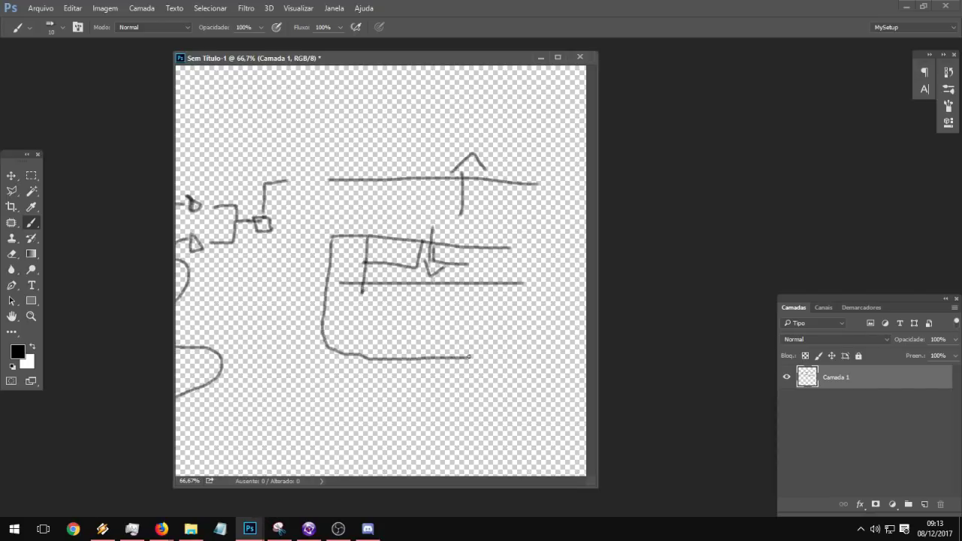
{"action": "left_click_drag", "start_coordinate": [374, 333], "coordinate": [514, 329]}
{"action": "mouse_move", "coordinate": [426, 358]}
{"action": "left_mouse_down"}
{"action": "mouse_move", "coordinate": [531, 368]}
{"action": "mouse_move", "coordinate": [549, 352]}
{"action": "left_mouse_up"}
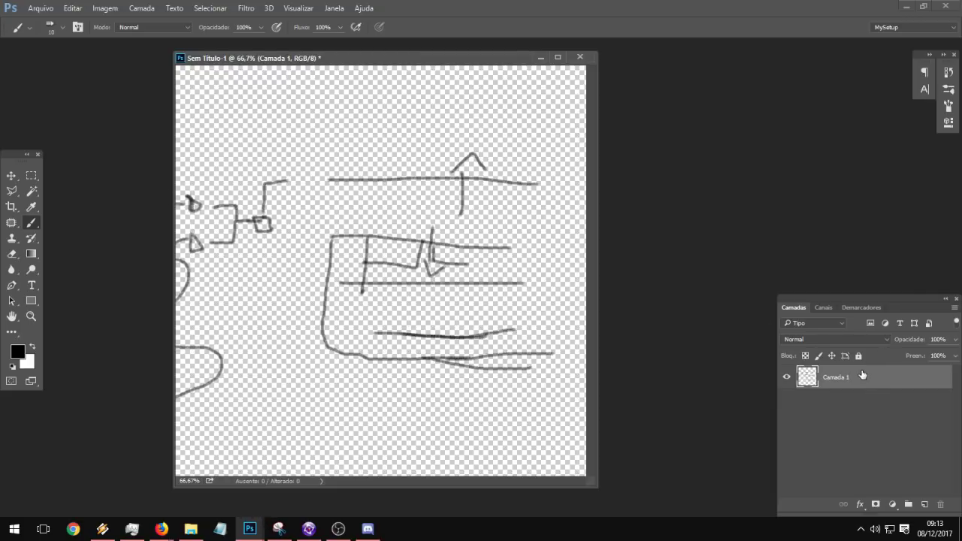
Step: Create a new blank layer and delete the layer holding the path sketch
{"action": "left_click", "coordinate": [925, 504]}
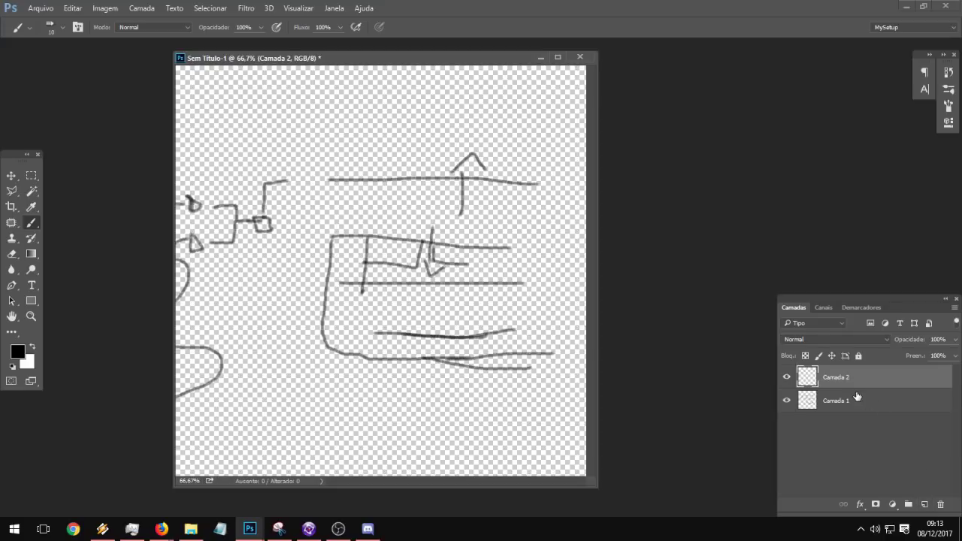
{"action": "left_click", "coordinate": [940, 504]}
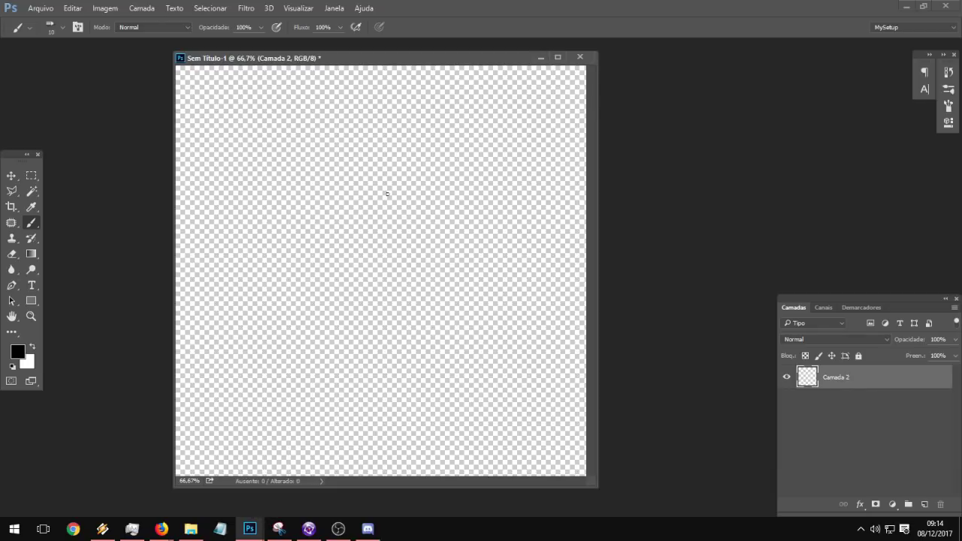
Step: Reposition the floating document window and enlarge it so the whole canvas fits with space around it
{"action": "left_click_drag", "start_coordinate": [603, 201], "coordinate": [730, 202]}
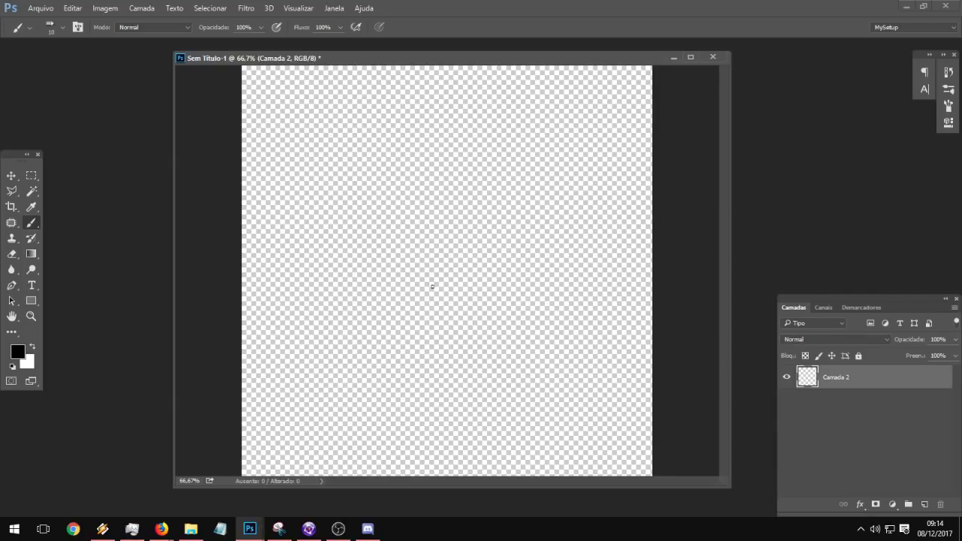
{"action": "left_click_drag", "start_coordinate": [486, 60], "coordinate": [369, 3]}
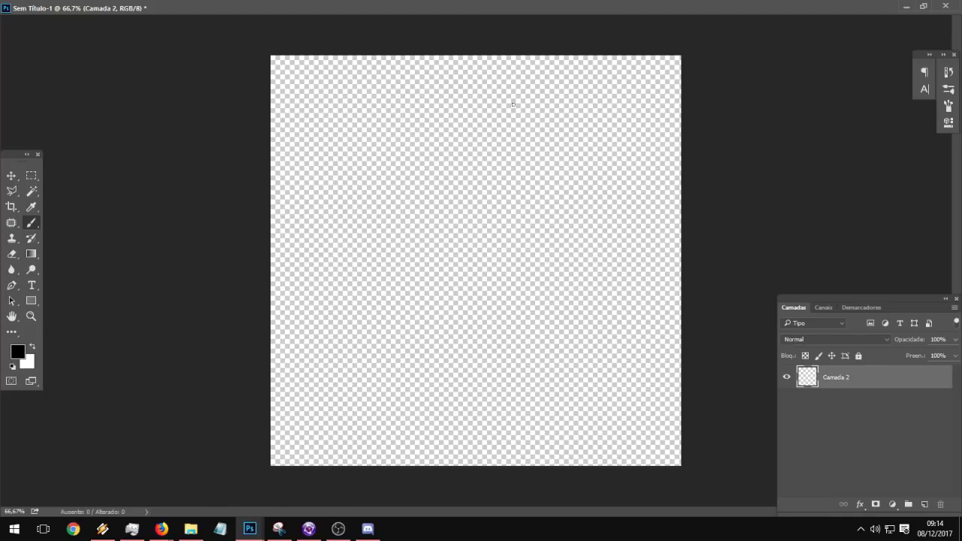
{"action": "key", "text": "ctrl"}
{"action": "left_click", "coordinate": [924, 8]}
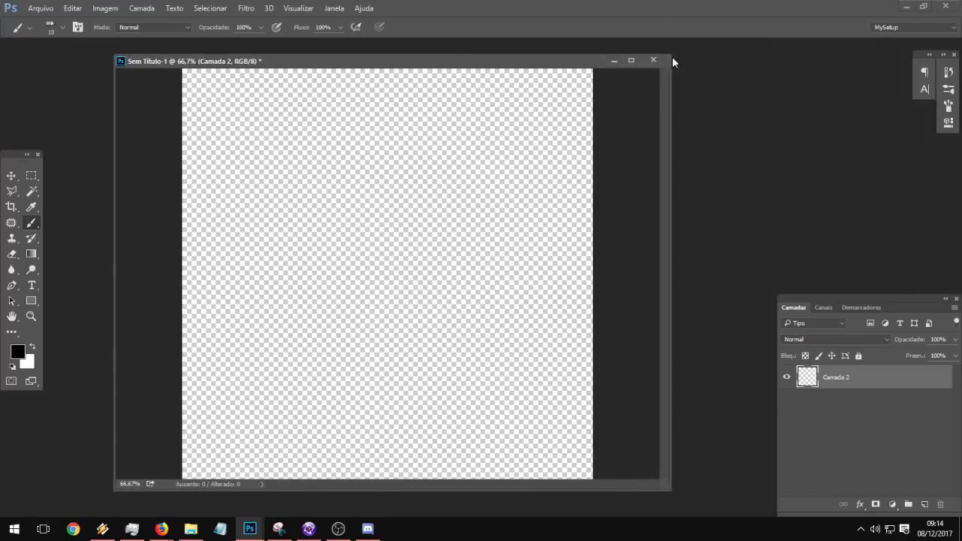
{"action": "left_click_drag", "start_coordinate": [407, 65], "coordinate": [343, 62]}
{"action": "left_click_drag", "start_coordinate": [606, 123], "coordinate": [716, 151]}
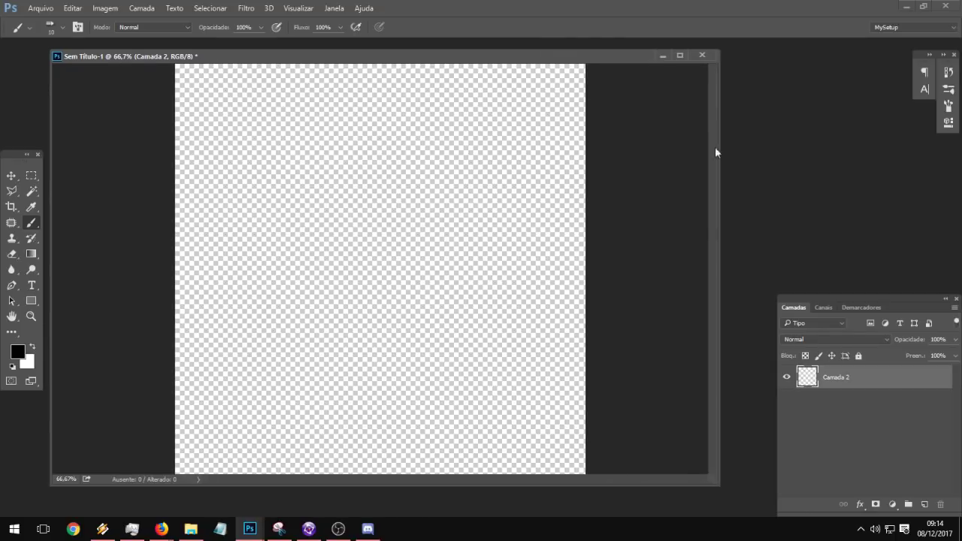
{"action": "left_click_drag", "start_coordinate": [716, 477], "coordinate": [759, 505]}
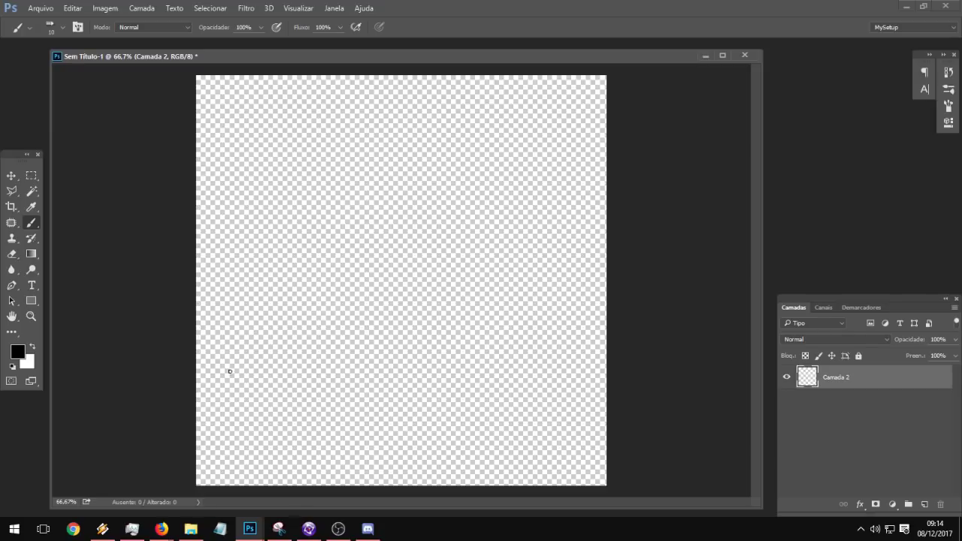
Step: Sketch a wavy curve rising toward the canvas's upper right, with a long horizontal arrow beneath it as an axis
{"action": "mouse_move", "coordinate": [230, 371]}
{"action": "left_mouse_down"}
{"action": "mouse_move", "coordinate": [280, 290]}
{"action": "mouse_move", "coordinate": [332, 299]}
{"action": "mouse_move", "coordinate": [458, 142]}
{"action": "mouse_move", "coordinate": [563, 146]}
{"action": "left_mouse_up"}
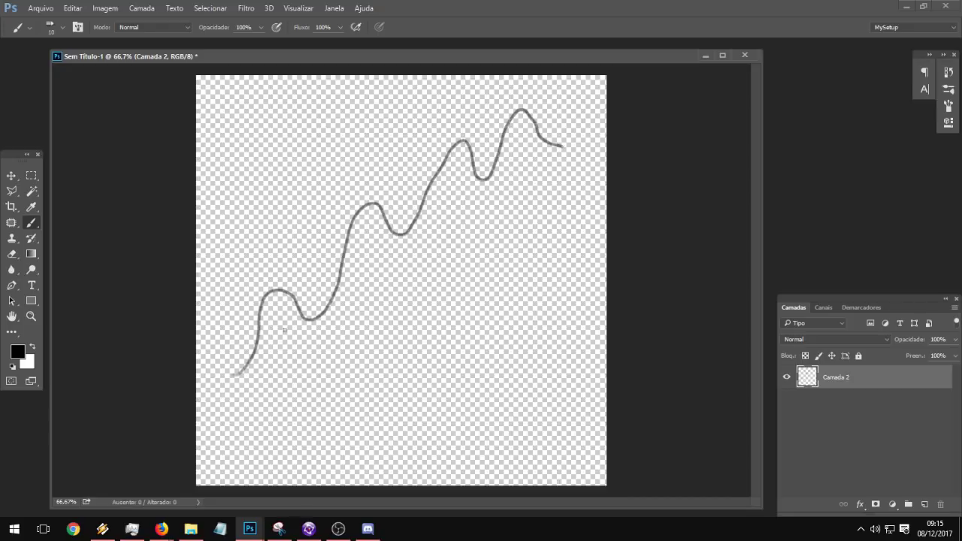
{"action": "mouse_move", "coordinate": [233, 392]}
{"action": "left_mouse_down"}
{"action": "mouse_move", "coordinate": [571, 369]}
{"action": "mouse_move", "coordinate": [560, 388]}
{"action": "left_mouse_up"}
{"action": "left_click_drag", "start_coordinate": [561, 352], "coordinate": [583, 369]}
{"action": "left_click_drag", "start_coordinate": [583, 369], "coordinate": [560, 388]}
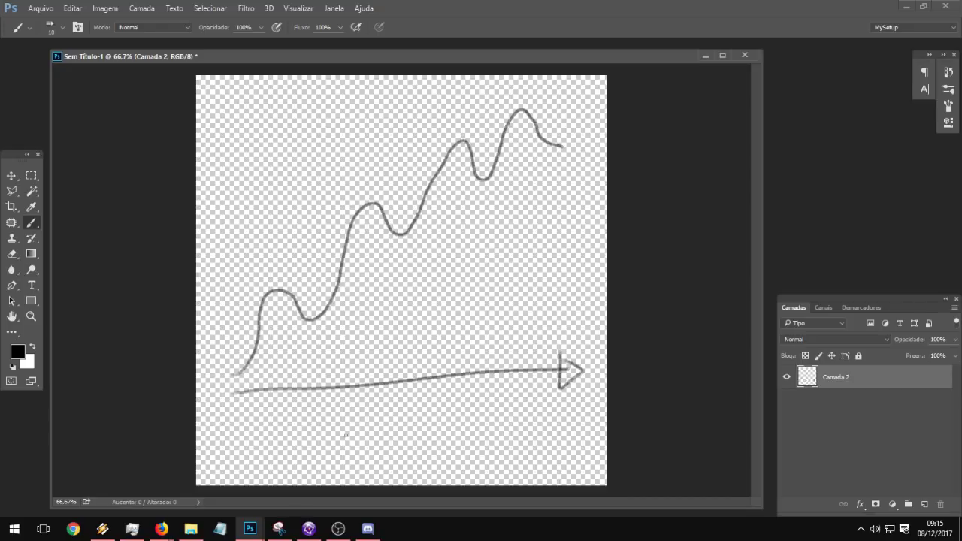
Step: Switch to a hard round 10 px brush and handwrite the label "EXITE" below the horizontal arrow
{"action": "mouse_move", "coordinate": [331, 409]}
{"action": "left_mouse_down"}
{"action": "mouse_move", "coordinate": [340, 425]}
{"action": "mouse_move", "coordinate": [353, 424]}
{"action": "left_mouse_up"}
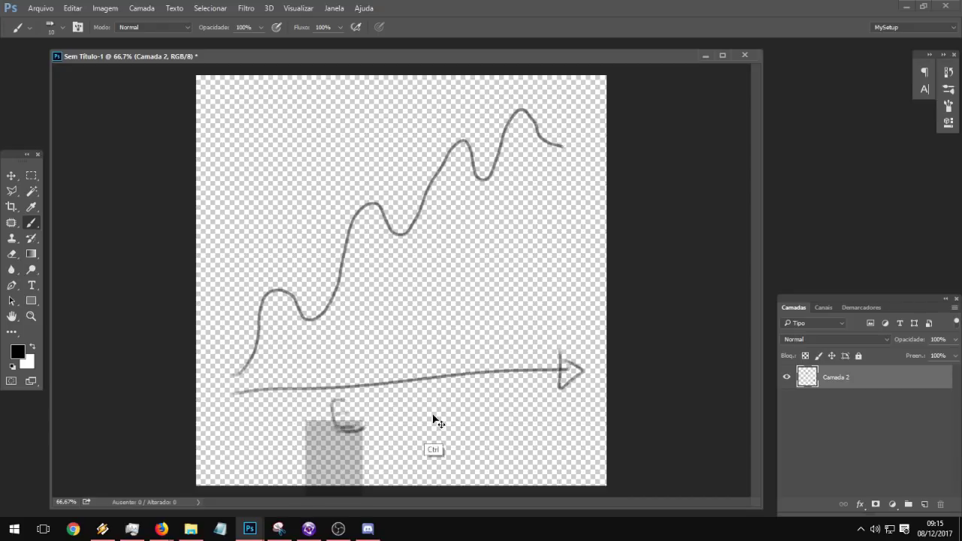
{"action": "right_click", "coordinate": [446, 396]}
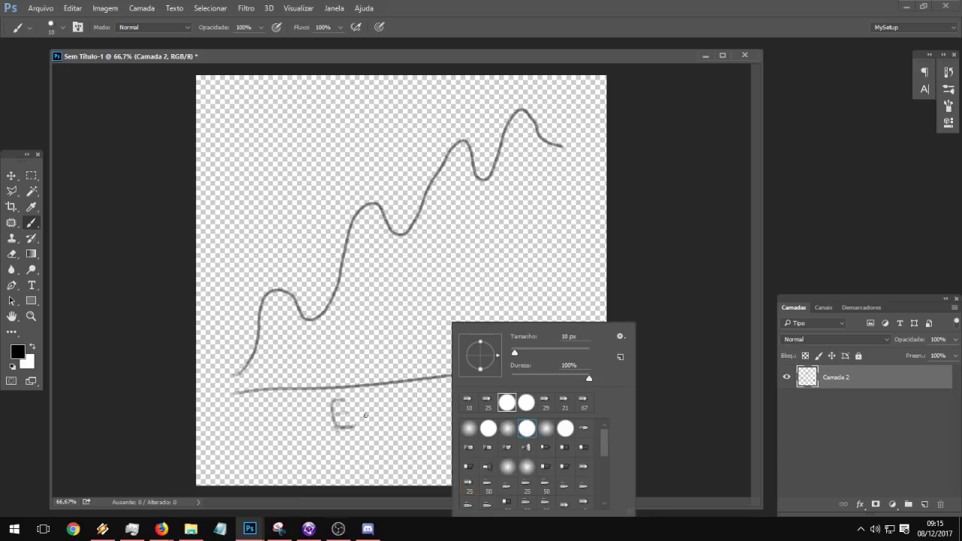
{"action": "left_click", "coordinate": [330, 426]}
{"action": "left_click_drag", "start_coordinate": [326, 397], "coordinate": [329, 427]}
{"action": "left_click_drag", "start_coordinate": [326, 399], "coordinate": [341, 399]}
{"action": "left_click_drag", "start_coordinate": [329, 415], "coordinate": [366, 426]}
{"action": "left_click_drag", "start_coordinate": [364, 403], "coordinate": [352, 429]}
{"action": "mouse_move", "coordinate": [375, 402]}
{"action": "left_mouse_down"}
{"action": "mouse_move", "coordinate": [391, 417]}
{"action": "mouse_move", "coordinate": [401, 396]}
{"action": "left_mouse_up"}
{"action": "mouse_move", "coordinate": [404, 395]}
{"action": "left_mouse_down"}
{"action": "mouse_move", "coordinate": [404, 415]}
{"action": "mouse_move", "coordinate": [420, 396]}
{"action": "left_mouse_up"}
{"action": "left_click_drag", "start_coordinate": [407, 413], "coordinate": [423, 411]}
{"action": "mouse_move", "coordinate": [407, 418]}
{"action": "left_mouse_down"}
{"action": "mouse_move", "coordinate": [429, 419]}
{"action": "mouse_move", "coordinate": [413, 436]}
{"action": "left_mouse_up"}
Step: Draw a vertical axis arrow labelled "LENGHT" and thicken the first rise of the wavy curve
{"action": "mouse_move", "coordinate": [222, 384]}
{"action": "left_mouse_down"}
{"action": "mouse_move", "coordinate": [226, 196]}
{"action": "mouse_move", "coordinate": [249, 129]}
{"action": "left_mouse_up"}
{"action": "mouse_move", "coordinate": [248, 88]}
{"action": "left_mouse_down"}
{"action": "mouse_move", "coordinate": [250, 107]}
{"action": "mouse_move", "coordinate": [275, 105]}
{"action": "mouse_move", "coordinate": [292, 88]}
{"action": "mouse_move", "coordinate": [326, 99]}
{"action": "left_mouse_up"}
{"action": "left_click_drag", "start_coordinate": [319, 94], "coordinate": [327, 93]}
{"action": "left_click_drag", "start_coordinate": [346, 84], "coordinate": [345, 97]}
{"action": "left_click_drag", "start_coordinate": [338, 82], "coordinate": [352, 77]}
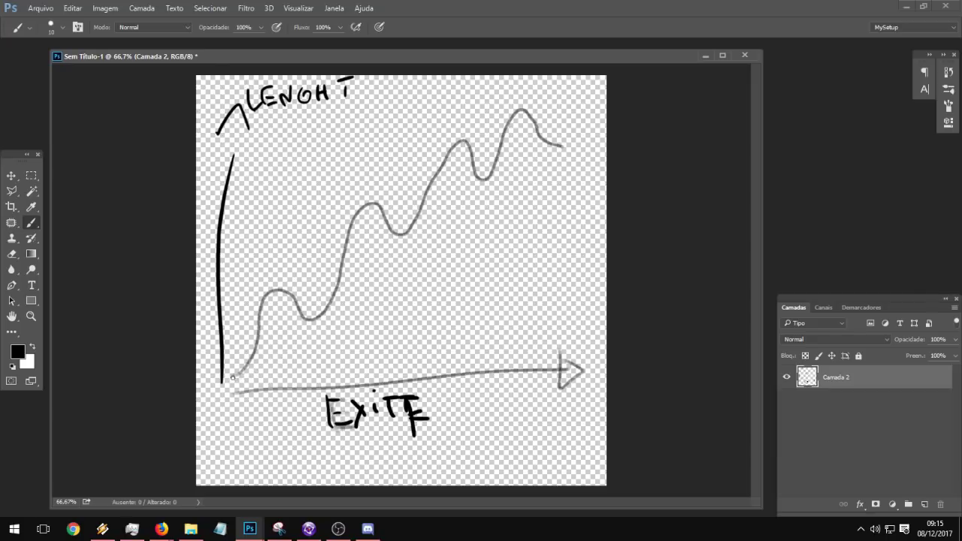
{"action": "mouse_move", "coordinate": [245, 367]}
{"action": "left_mouse_down"}
{"action": "mouse_move", "coordinate": [257, 314]}
{"action": "mouse_move", "coordinate": [291, 289]}
{"action": "mouse_move", "coordinate": [261, 335]}
{"action": "mouse_move", "coordinate": [265, 315]}
{"action": "mouse_move", "coordinate": [288, 288]}
{"action": "left_mouse_up"}
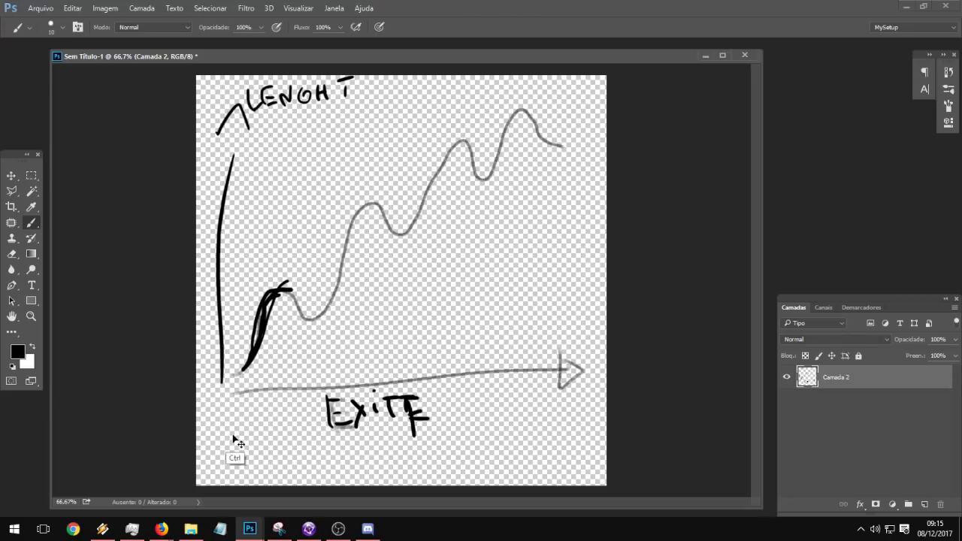
Step: Scale the graph sketch down to about 23% with Free Transform and place it in the canvas's upper-right corner
{"action": "key", "text": "ctrl+t"}
{"action": "left_click_drag", "start_coordinate": [218, 441], "coordinate": [340, 282], "text": "alt+shift"}
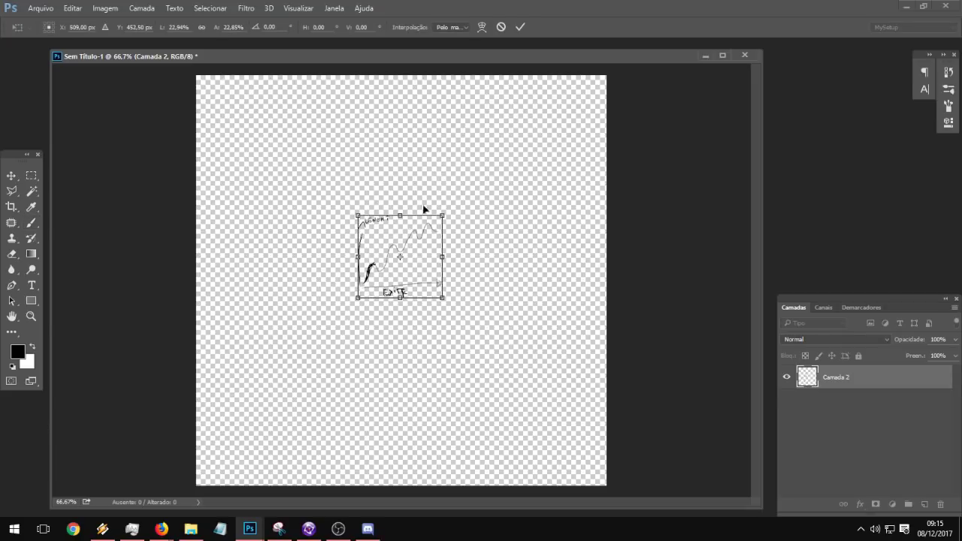
{"action": "left_click_drag", "start_coordinate": [425, 208], "coordinate": [528, 111]}
{"action": "key", "text": "Return"}
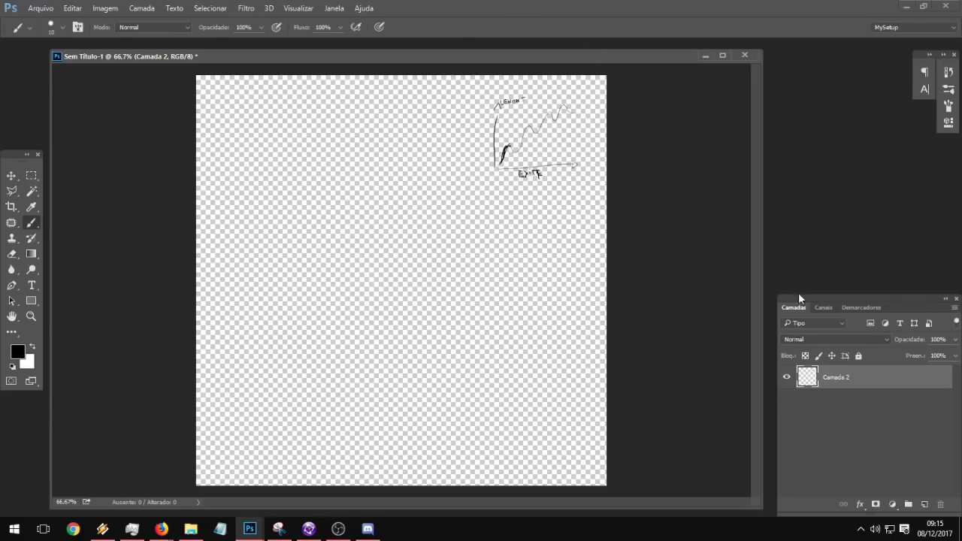
Step: Add a new layer beneath the graph and paint the whole canvas white with a 423 px brush
{"action": "left_click", "coordinate": [924, 504]}
{"action": "left_click_drag", "start_coordinate": [849, 378], "coordinate": [872, 468]}
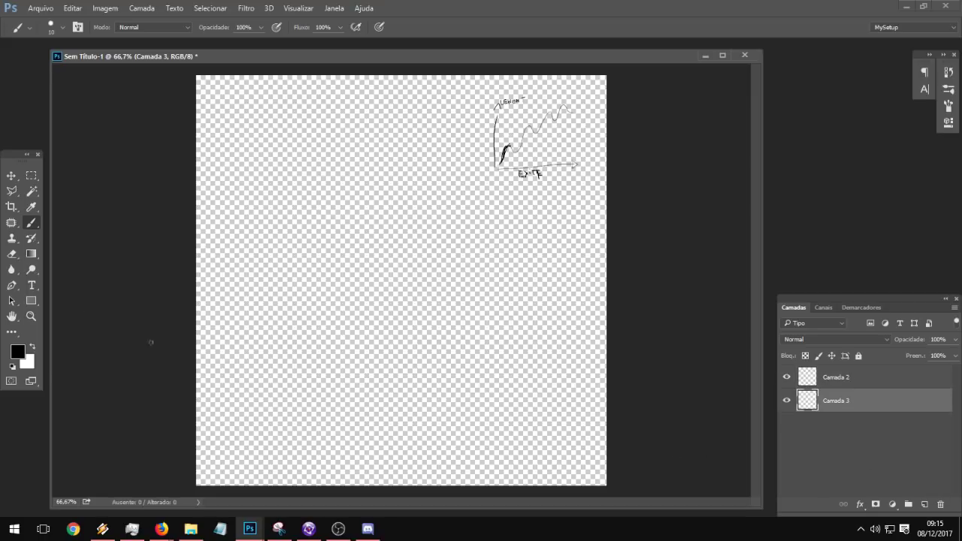
{"action": "left_click", "coordinate": [35, 346]}
{"action": "right_click", "coordinate": [396, 249]}
{"action": "left_click", "coordinate": [404, 230]}
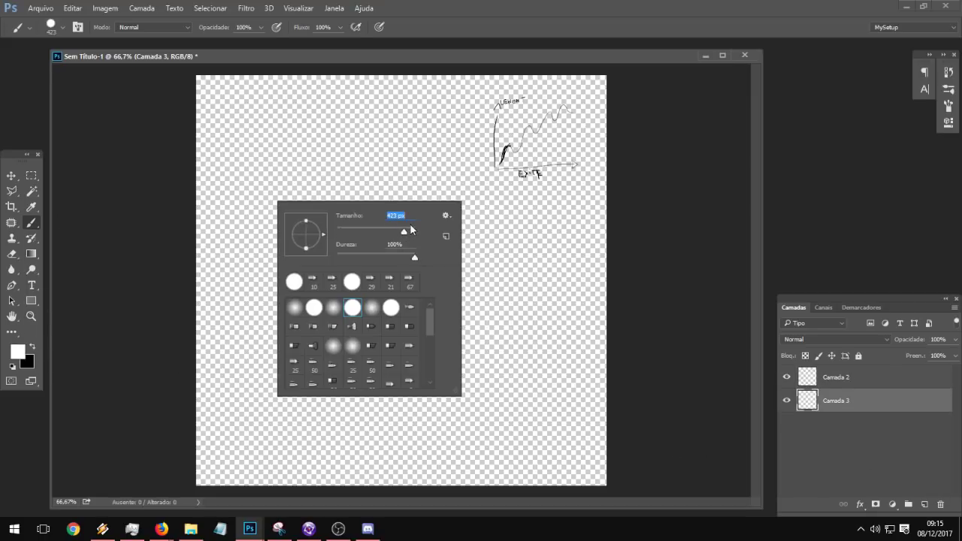
{"action": "mouse_move", "coordinate": [297, 166]}
{"action": "left_mouse_down"}
{"action": "mouse_move", "coordinate": [425, 173]}
{"action": "mouse_move", "coordinate": [309, 54]}
{"action": "mouse_move", "coordinate": [681, 46]}
{"action": "left_mouse_up"}
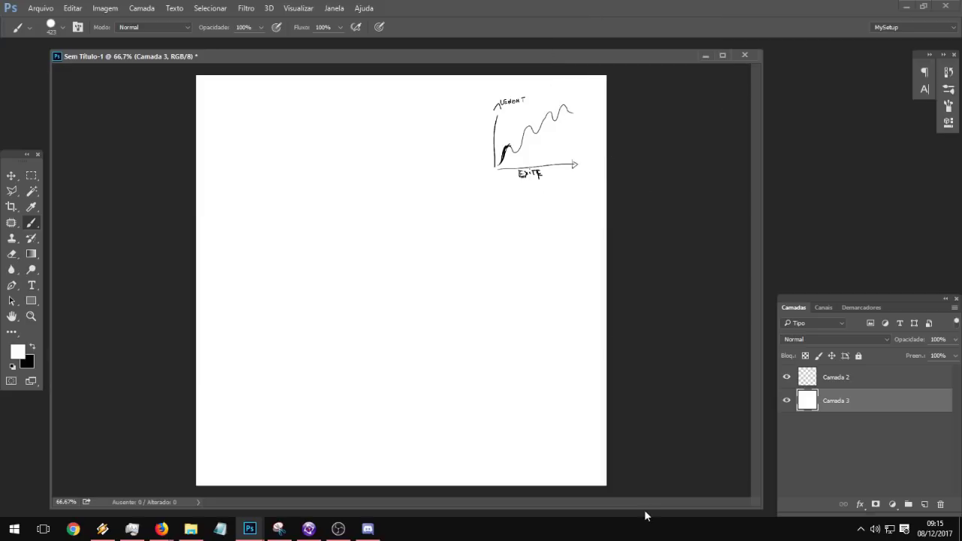
Step: Widen the canvas equally on both sides with the Crop tool and paint the new side areas white
{"action": "left_click", "coordinate": [11, 207]}
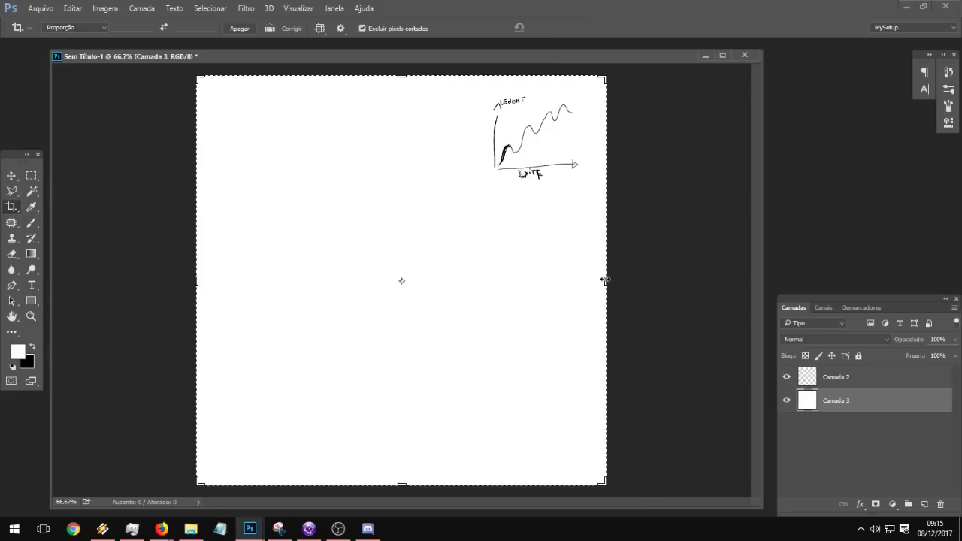
{"action": "left_click_drag", "start_coordinate": [606, 283], "coordinate": [703, 291], "text": "alt"}
{"action": "key", "text": "Return"}
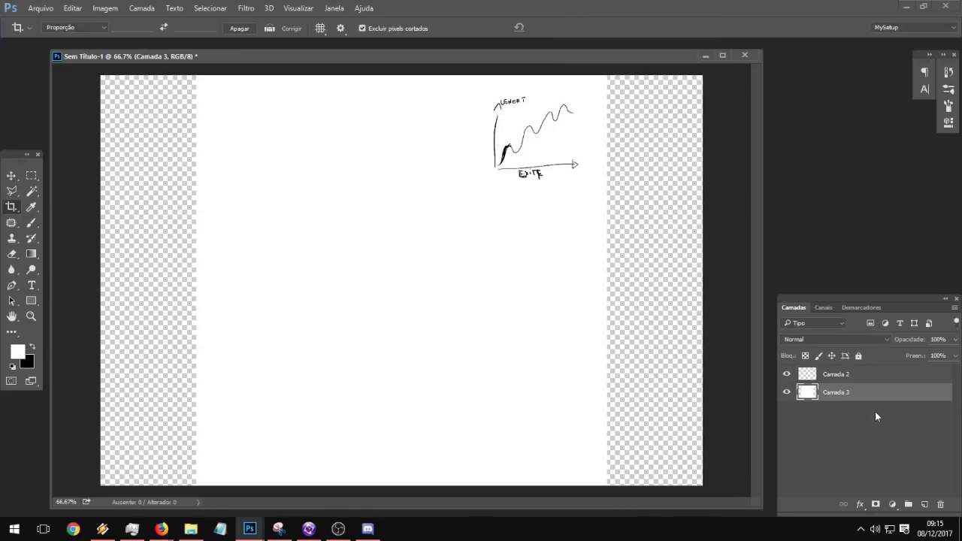
{"action": "left_click", "coordinate": [33, 224]}
{"action": "mouse_move", "coordinate": [147, 105]}
{"action": "left_mouse_down"}
{"action": "mouse_move", "coordinate": [129, 462]}
{"action": "mouse_move", "coordinate": [462, 505]}
{"action": "mouse_move", "coordinate": [730, 459]}
{"action": "left_mouse_up"}
{"action": "mouse_move", "coordinate": [721, 421]}
{"action": "left_mouse_down"}
{"action": "mouse_move", "coordinate": [708, 120]}
{"action": "mouse_move", "coordinate": [687, 150]}
{"action": "left_mouse_up"}
Step: Select layer Camada 2, switch the foreground colour to black and reduce the round brush to 19 px
{"action": "left_click", "coordinate": [835, 374]}
{"action": "right_click", "coordinate": [452, 286]}
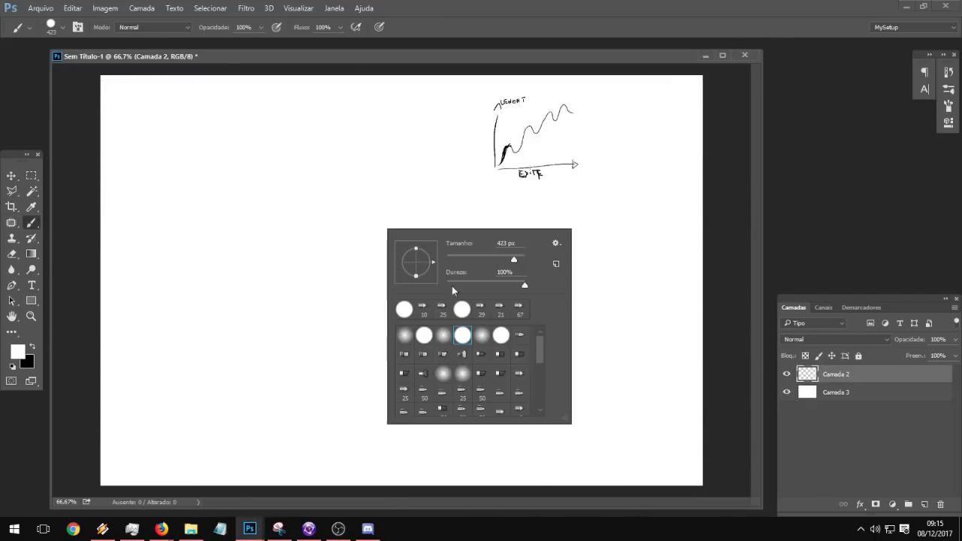
{"action": "scroll", "coordinate": [532, 343], "scroll_direction": "down", "scroll_amount": 10}
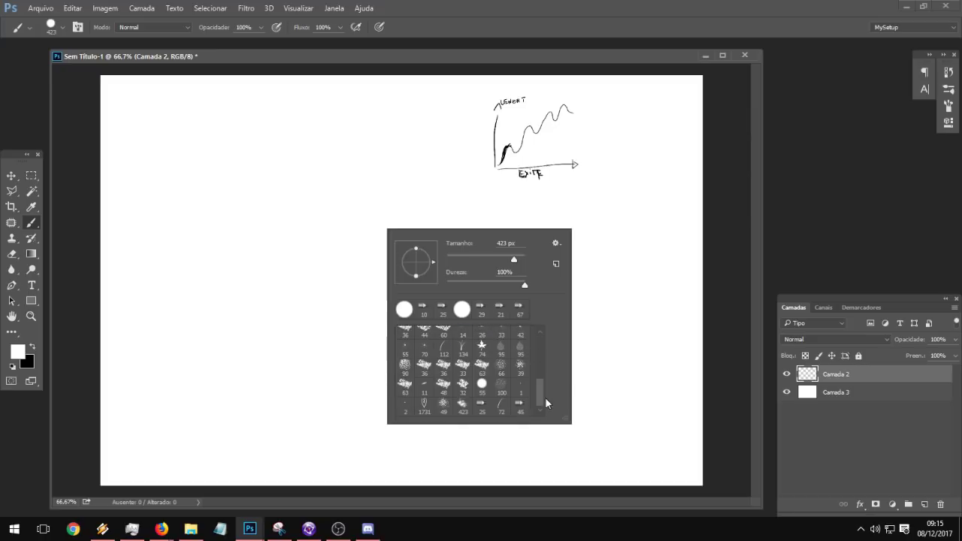
{"action": "scroll", "coordinate": [542, 395], "scroll_direction": "up", "scroll_amount": 10}
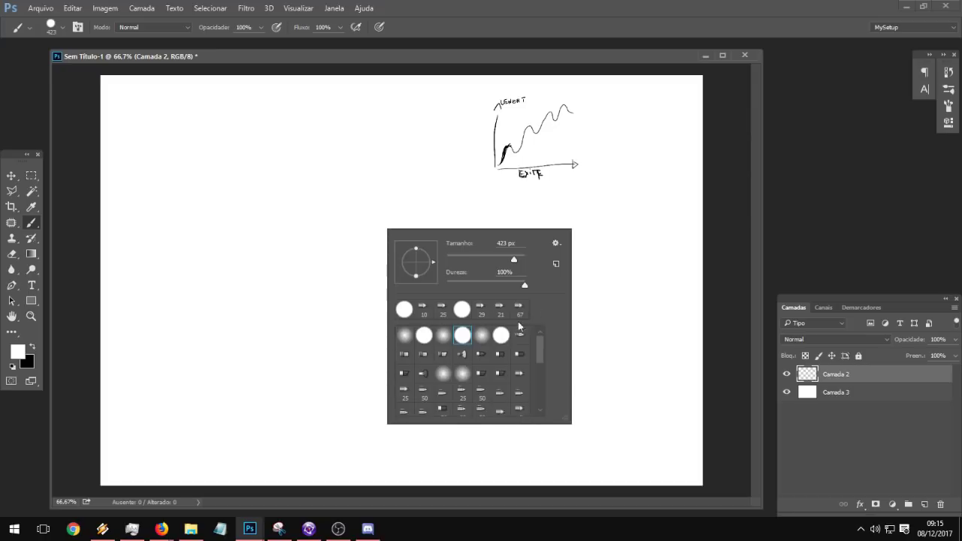
{"action": "left_click", "coordinate": [463, 334]}
{"action": "right_click", "coordinate": [352, 272]}
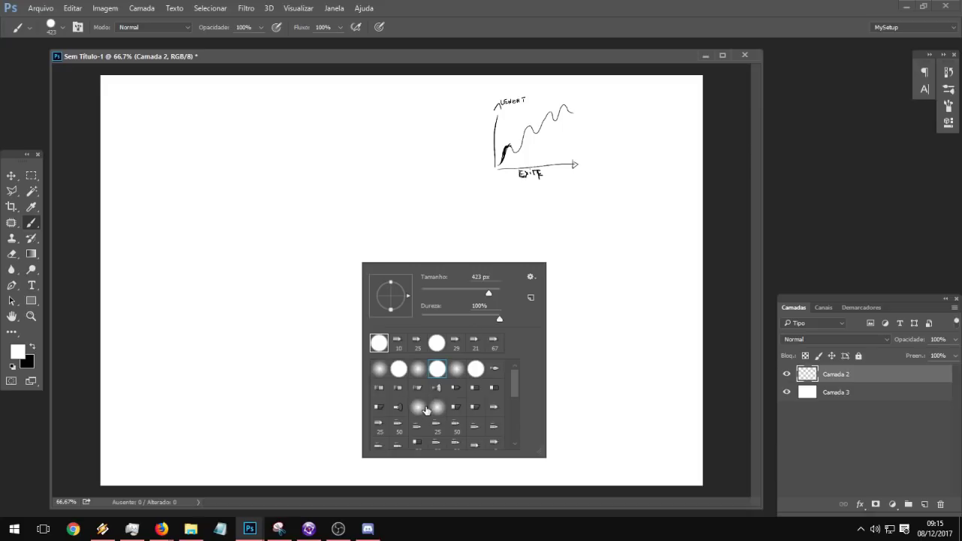
{"action": "left_click", "coordinate": [31, 348]}
{"action": "right_click", "coordinate": [409, 331]}
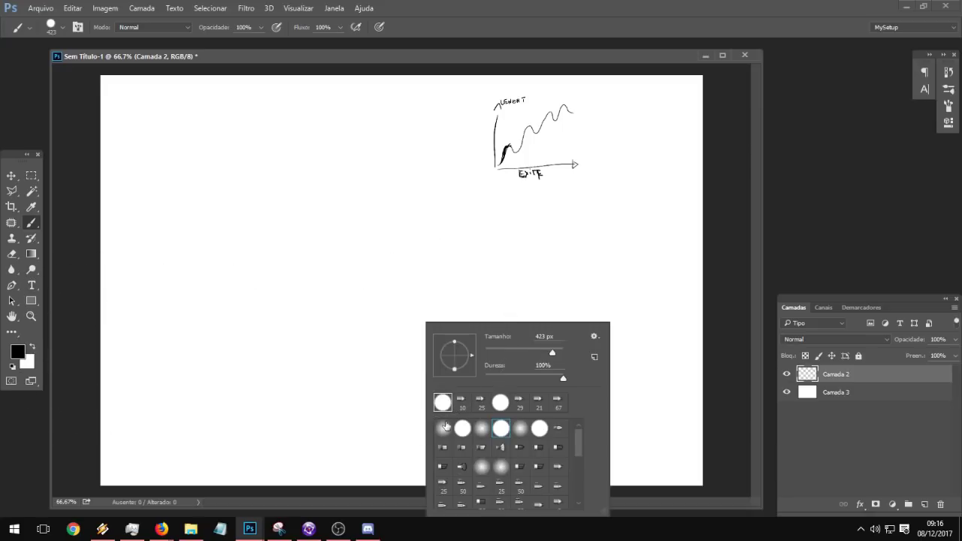
{"action": "left_click_drag", "start_coordinate": [522, 350], "coordinate": [490, 350]}
{"action": "left_click", "coordinate": [404, 55]}
{"action": "right_click", "coordinate": [333, 350]}
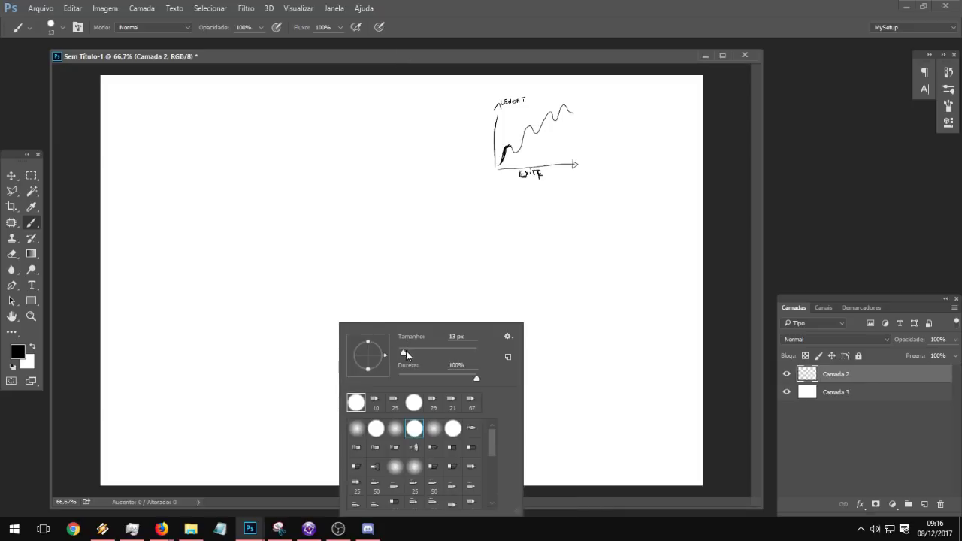
{"action": "left_click", "coordinate": [405, 351]}
{"action": "left_click_drag", "start_coordinate": [204, 358], "coordinate": [300, 339]}
{"action": "key", "text": "ctrl+z"}
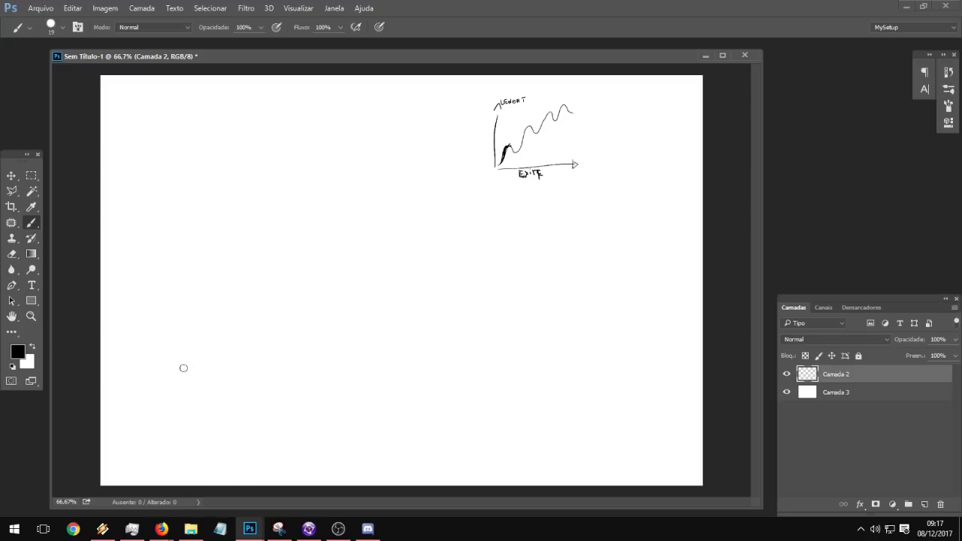
{"action": "mouse_move", "coordinate": [141, 299]}
{"action": "left_mouse_down"}
{"action": "mouse_move", "coordinate": [151, 333]}
{"action": "mouse_move", "coordinate": [136, 312]}
{"action": "left_mouse_up"}
{"action": "left_click_drag", "start_coordinate": [159, 307], "coordinate": [155, 323]}
{"action": "key", "text": "ctrl+z"}
Step: Reduce the brush to 12 px and draw a circled number 1 near the canvas's left edge
{"action": "right_click", "coordinate": [381, 301]}
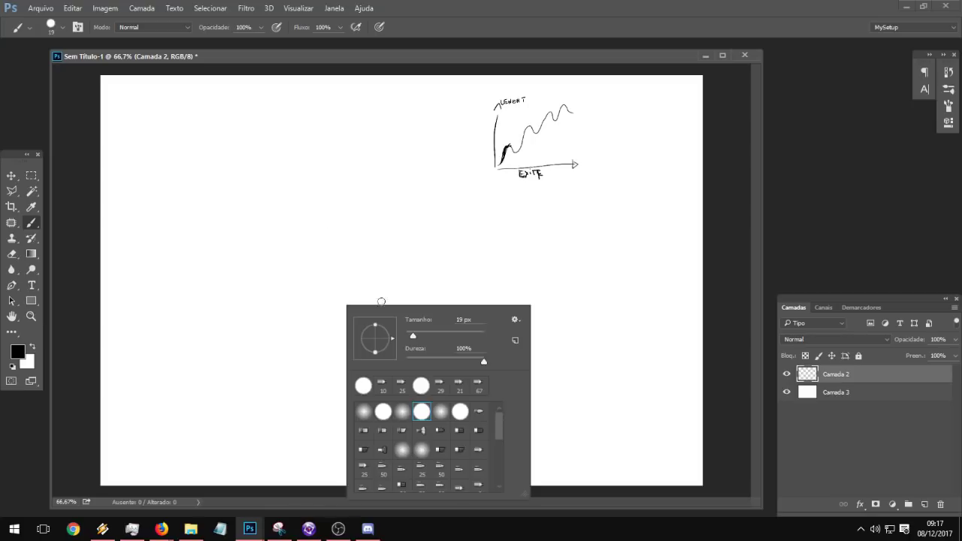
{"action": "left_click_drag", "start_coordinate": [412, 339], "coordinate": [410, 338]}
{"action": "mouse_move", "coordinate": [137, 274]}
{"action": "left_mouse_down"}
{"action": "mouse_move", "coordinate": [142, 321]}
{"action": "mouse_move", "coordinate": [160, 307]}
{"action": "left_mouse_up"}
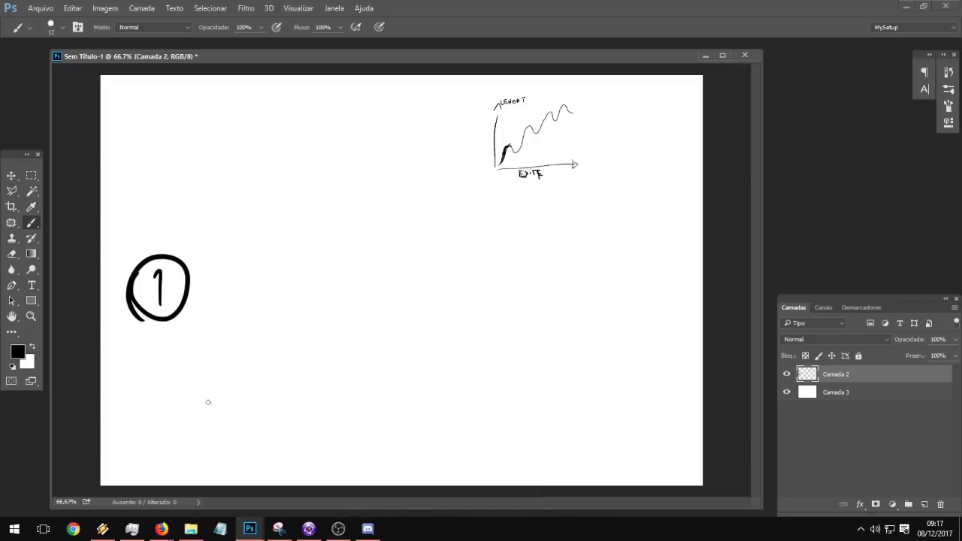
Step: Draw a rectangular block with inner frame lines below the circled 1 and an arrow pointing down at its top
{"action": "mouse_move", "coordinate": [174, 398]}
{"action": "left_mouse_down"}
{"action": "mouse_move", "coordinate": [233, 398]}
{"action": "mouse_move", "coordinate": [236, 431]}
{"action": "mouse_move", "coordinate": [171, 433]}
{"action": "mouse_move", "coordinate": [173, 397]}
{"action": "left_mouse_up"}
{"action": "mouse_move", "coordinate": [187, 432]}
{"action": "left_mouse_down"}
{"action": "mouse_move", "coordinate": [186, 399]}
{"action": "mouse_move", "coordinate": [215, 400]}
{"action": "mouse_move", "coordinate": [227, 432]}
{"action": "left_mouse_up"}
{"action": "key", "text": "ctrl+z"}
{"action": "key", "text": "ctrl+z"}
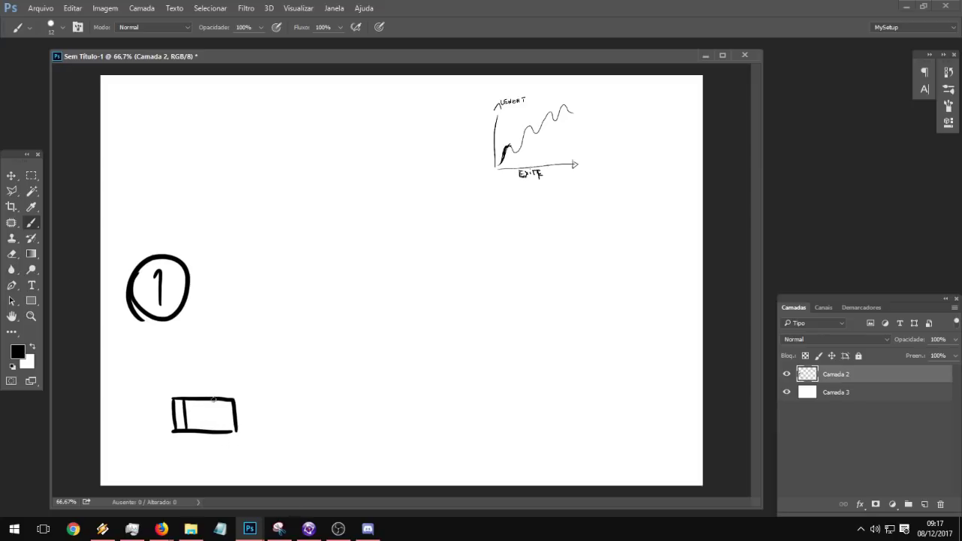
{"action": "left_click_drag", "start_coordinate": [220, 400], "coordinate": [225, 429]}
{"action": "mouse_move", "coordinate": [175, 367]}
{"action": "left_mouse_down"}
{"action": "mouse_move", "coordinate": [187, 390]}
{"action": "mouse_move", "coordinate": [194, 383]}
{"action": "mouse_move", "coordinate": [228, 409]}
{"action": "mouse_move", "coordinate": [220, 408]}
{"action": "left_mouse_up"}
{"action": "key", "text": "ctrl+z"}
{"action": "key", "text": "ctrl+z"}
{"action": "key", "text": "ctrl+z"}
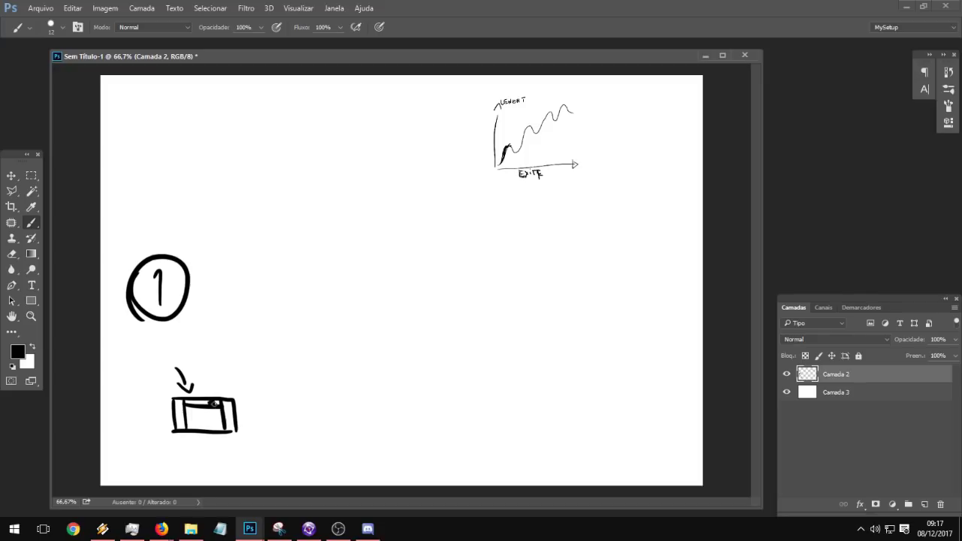
Step: Hatch the block's interior and add crosshatched patches above and below its right end
{"action": "mouse_move", "coordinate": [213, 405]}
{"action": "left_mouse_down"}
{"action": "mouse_move", "coordinate": [206, 403]}
{"action": "mouse_move", "coordinate": [207, 427]}
{"action": "mouse_move", "coordinate": [214, 415]}
{"action": "left_mouse_up"}
{"action": "mouse_move", "coordinate": [187, 408]}
{"action": "left_mouse_down"}
{"action": "mouse_move", "coordinate": [250, 469]}
{"action": "mouse_move", "coordinate": [258, 444]}
{"action": "left_mouse_up"}
{"action": "left_click_drag", "start_coordinate": [225, 465], "coordinate": [246, 443]}
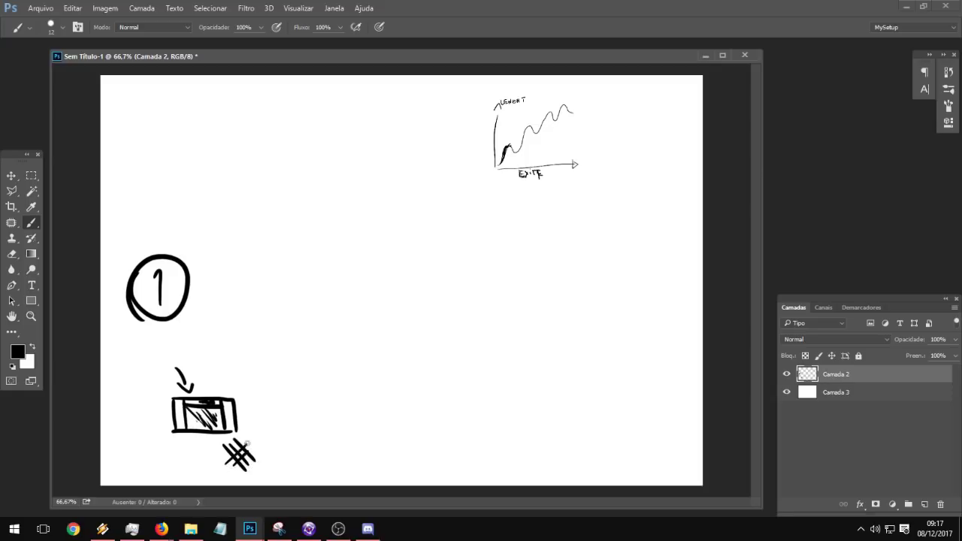
{"action": "left_click_drag", "start_coordinate": [212, 385], "coordinate": [232, 398]}
{"action": "mouse_move", "coordinate": [216, 373]}
{"action": "left_mouse_down"}
{"action": "mouse_move", "coordinate": [239, 398]}
{"action": "mouse_move", "coordinate": [228, 370]}
{"action": "left_mouse_up"}
{"action": "left_click_drag", "start_coordinate": [218, 399], "coordinate": [242, 381]}
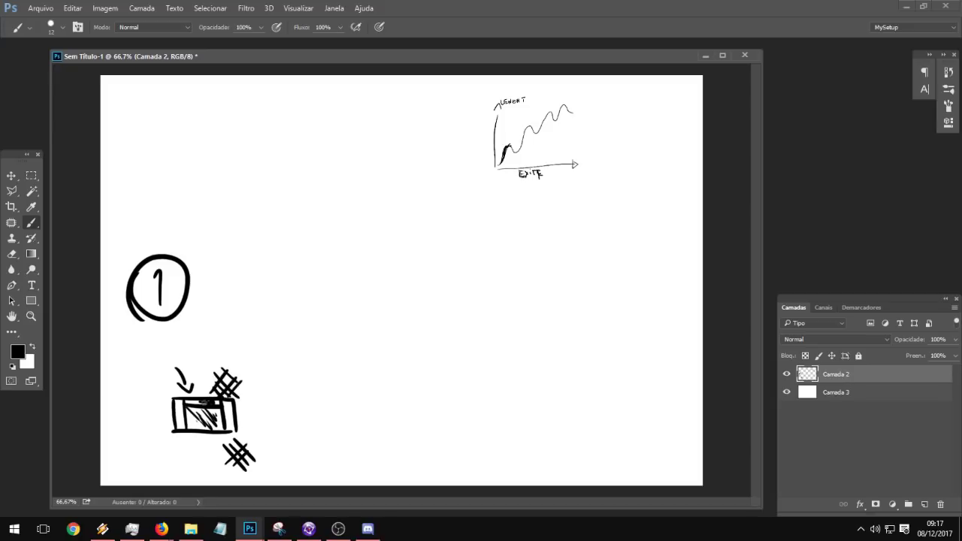
Step: Dot the block's right side strip and draw two curved arrows around the upper crosshatched patch
{"action": "left_click", "coordinate": [228, 407]}
{"action": "left_click", "coordinate": [230, 415]}
{"action": "left_click", "coordinate": [231, 423]}
{"action": "mouse_move", "coordinate": [205, 397]}
{"action": "left_mouse_down"}
{"action": "mouse_move", "coordinate": [254, 392]}
{"action": "mouse_move", "coordinate": [238, 411]}
{"action": "left_mouse_up"}
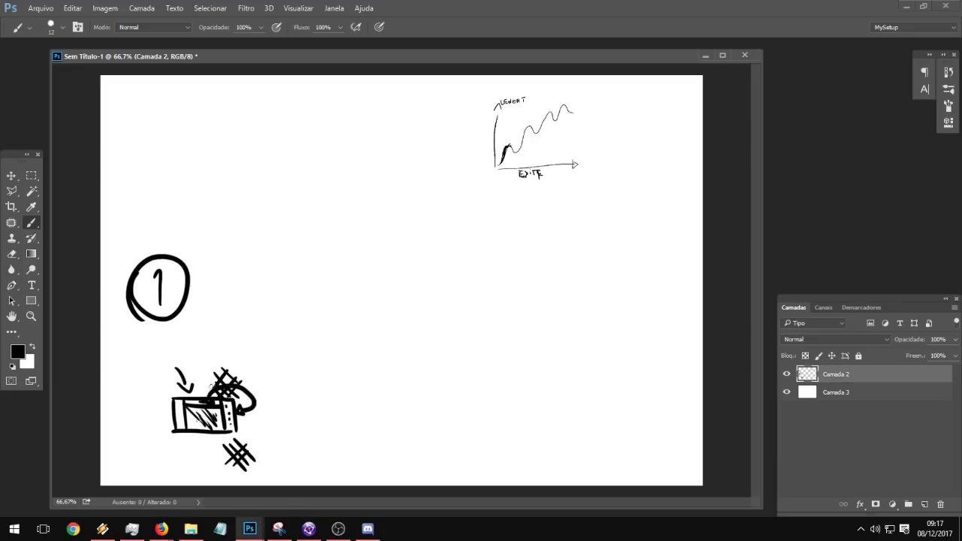
{"action": "left_click_drag", "start_coordinate": [198, 382], "coordinate": [242, 366]}
Step: Draw a thick slope right of the block that descends into a flat floor
{"action": "left_click_drag", "start_coordinate": [280, 397], "coordinate": [344, 395]}
{"action": "key", "text": "ctrl+z"}
{"action": "mouse_move", "coordinate": [257, 375]}
{"action": "left_mouse_down"}
{"action": "mouse_move", "coordinate": [273, 375]}
{"action": "mouse_move", "coordinate": [313, 425]}
{"action": "mouse_move", "coordinate": [273, 375]}
{"action": "mouse_move", "coordinate": [348, 440]}
{"action": "mouse_move", "coordinate": [414, 443]}
{"action": "left_mouse_up"}
{"action": "key", "text": "ctrl+z"}
{"action": "key", "text": "ctrl+z"}
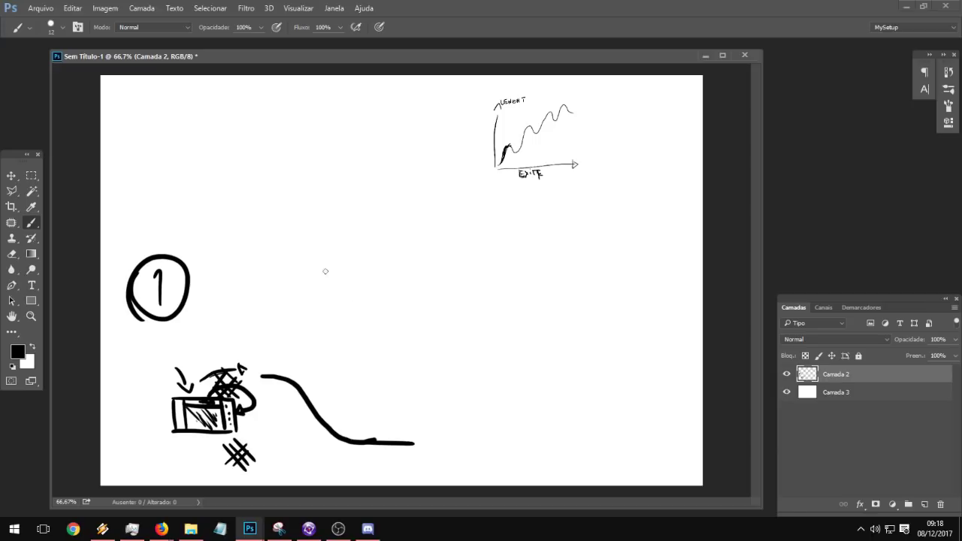
Step: Draw a crosshatched passage with an entry arrow at the slope's foot, plus a thin platform bar above the slope
{"action": "mouse_move", "coordinate": [356, 440]}
{"action": "left_mouse_down"}
{"action": "mouse_move", "coordinate": [388, 405]}
{"action": "mouse_move", "coordinate": [404, 425]}
{"action": "mouse_move", "coordinate": [379, 442]}
{"action": "mouse_move", "coordinate": [393, 442]}
{"action": "left_mouse_up"}
{"action": "left_click_drag", "start_coordinate": [380, 405], "coordinate": [406, 441]}
{"action": "left_click_drag", "start_coordinate": [389, 403], "coordinate": [417, 436]}
{"action": "mouse_move", "coordinate": [351, 409]}
{"action": "left_mouse_down"}
{"action": "mouse_move", "coordinate": [421, 411]}
{"action": "mouse_move", "coordinate": [354, 381]}
{"action": "mouse_move", "coordinate": [354, 405]}
{"action": "mouse_move", "coordinate": [326, 406]}
{"action": "mouse_move", "coordinate": [348, 422]}
{"action": "left_mouse_up"}
{"action": "key", "text": "ctrl+z"}
{"action": "mouse_move", "coordinate": [346, 415]}
{"action": "left_mouse_down"}
{"action": "mouse_move", "coordinate": [347, 430]}
{"action": "mouse_move", "coordinate": [346, 415]}
{"action": "left_mouse_up"}
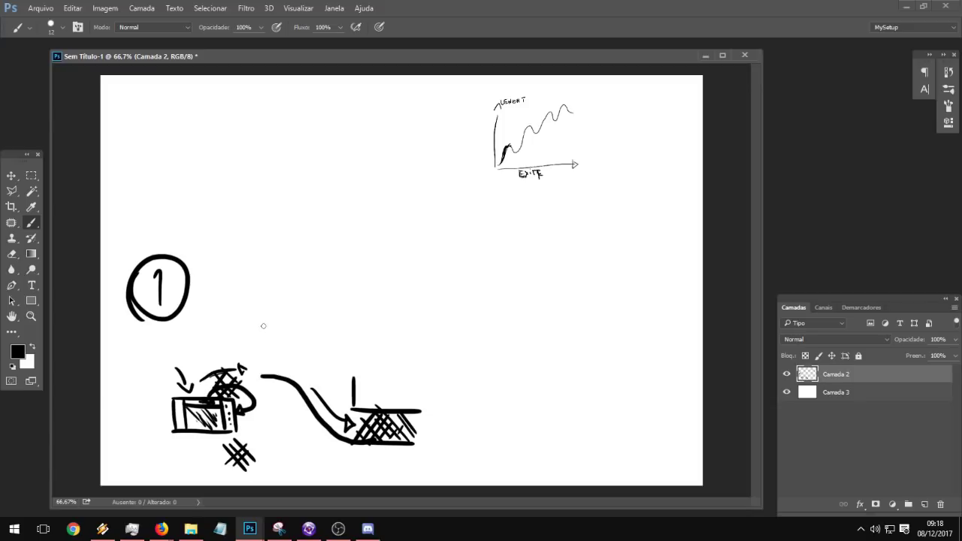
{"action": "left_click_drag", "start_coordinate": [263, 326], "coordinate": [314, 330]}
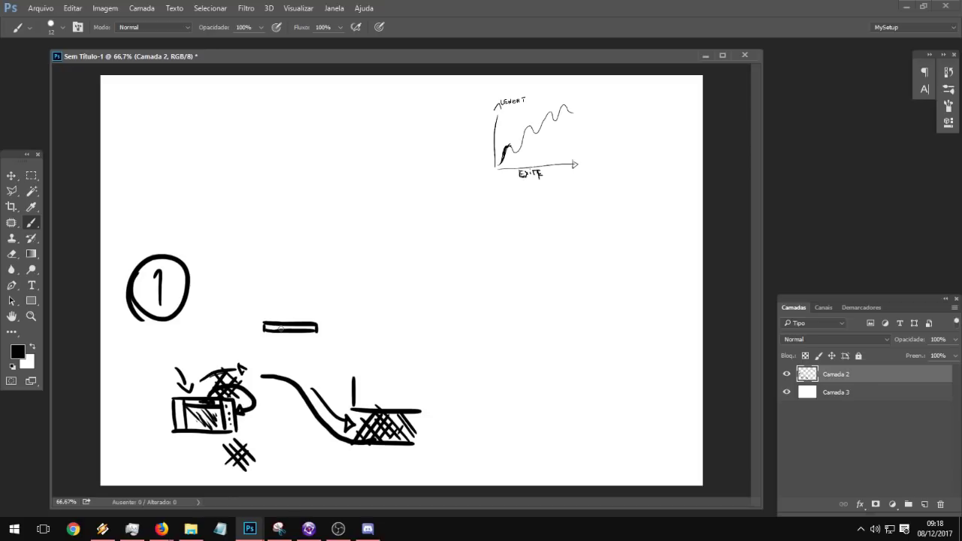
{"action": "right_click", "coordinate": [328, 306]}
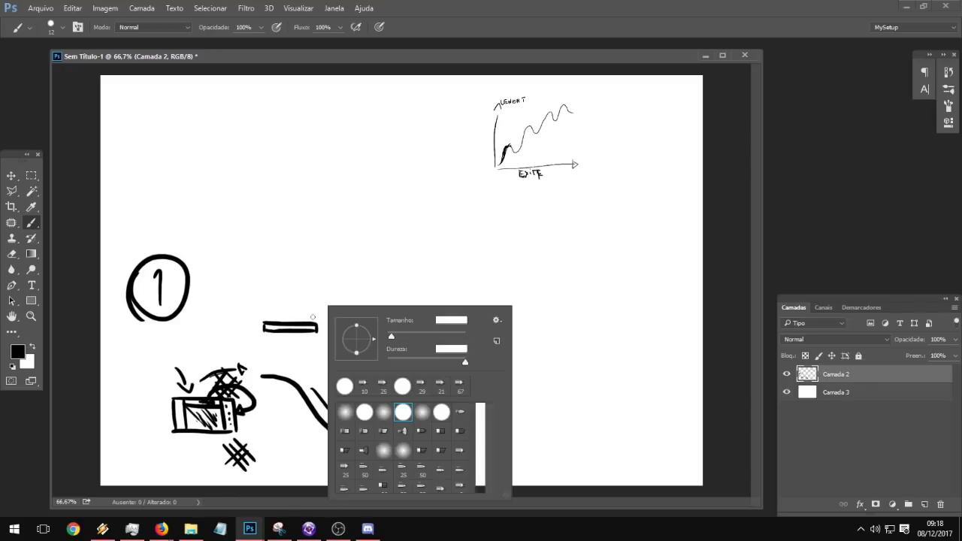
{"action": "left_click", "coordinate": [397, 335]}
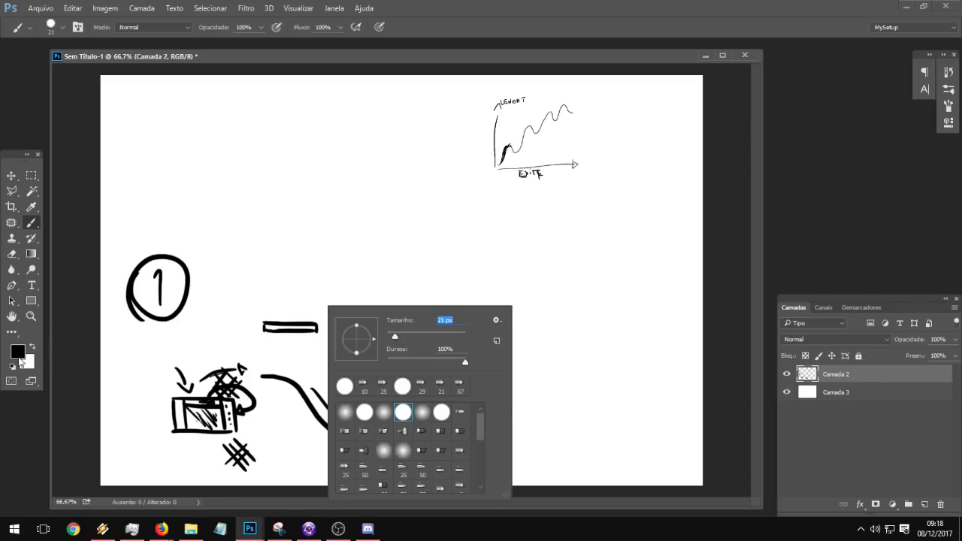
{"action": "left_click", "coordinate": [19, 357]}
{"action": "mouse_move", "coordinate": [221, 263]}
{"action": "left_mouse_down"}
{"action": "mouse_move", "coordinate": [172, 223]}
{"action": "mouse_move", "coordinate": [191, 223]}
{"action": "mouse_move", "coordinate": [156, 219]}
{"action": "mouse_move", "coordinate": [169, 217]}
{"action": "left_mouse_up"}
{"action": "left_click", "coordinate": [314, 196]}
{"action": "right_click", "coordinate": [290, 285]}
{"action": "left_click", "coordinate": [377, 312]}
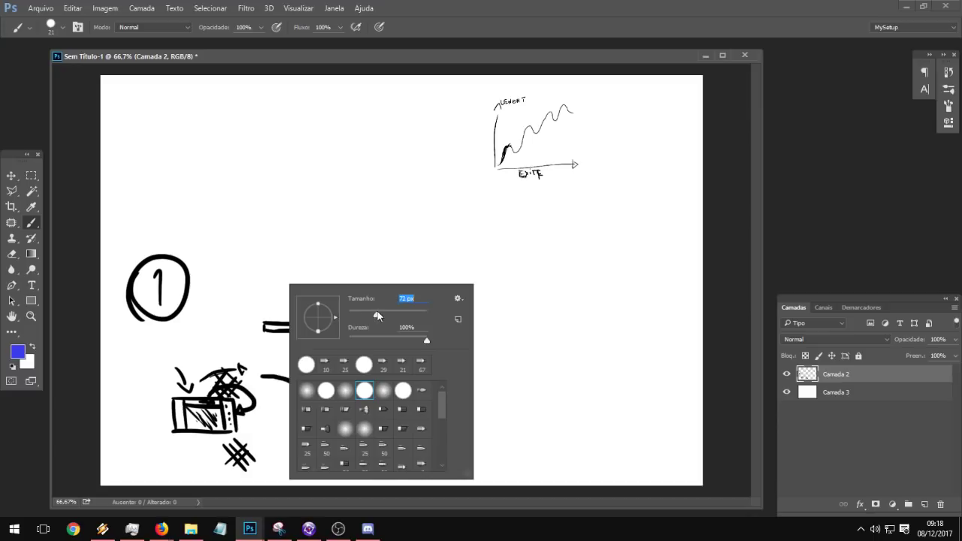
{"action": "left_click_drag", "start_coordinate": [212, 299], "coordinate": [240, 301]}
{"action": "key", "text": "ctrl+z"}
Step: Paint a blue U-shaped dip above the platform bar with a 29 px brush and a hue of 230
{"action": "right_click", "coordinate": [296, 289]}
{"action": "left_click", "coordinate": [366, 318]}
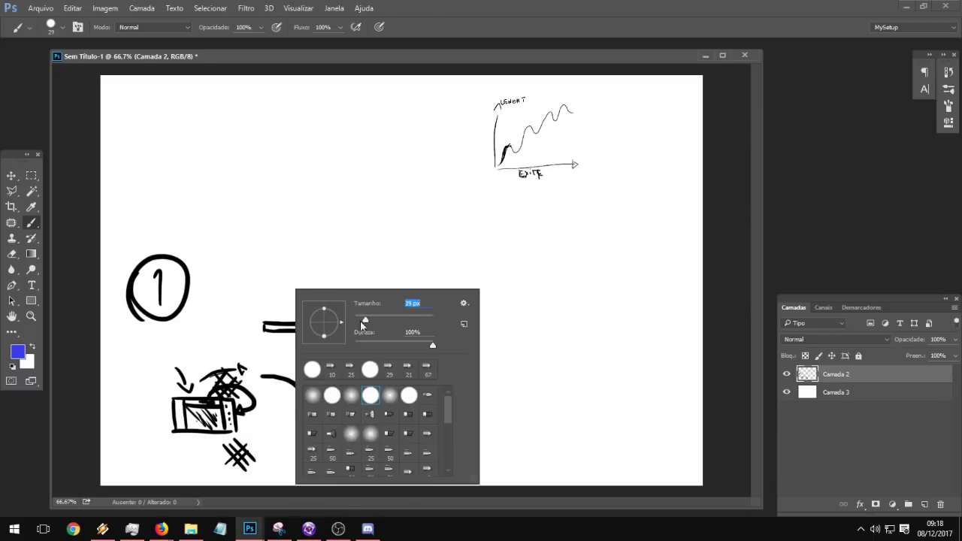
{"action": "left_click", "coordinate": [18, 351]}
{"action": "left_click_drag", "start_coordinate": [183, 223], "coordinate": [195, 224]}
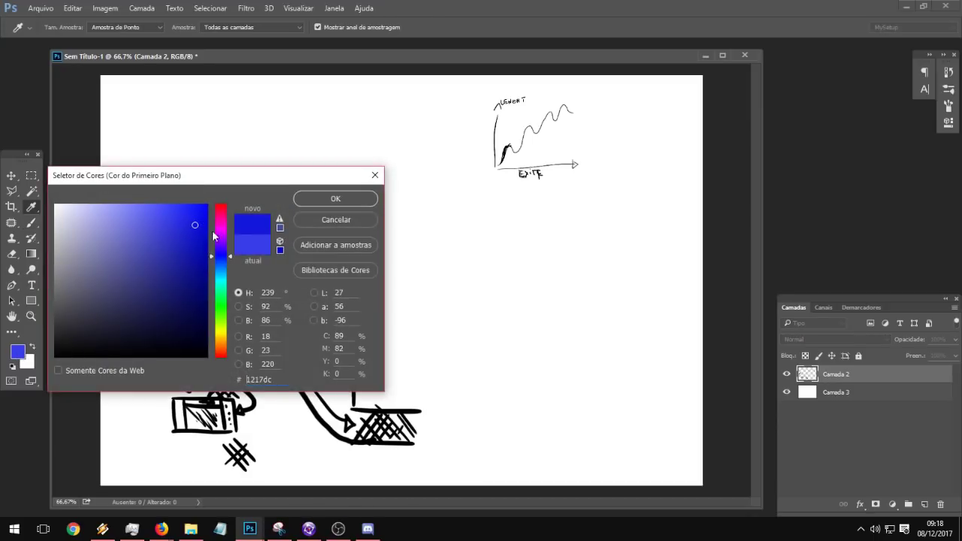
{"action": "left_click", "coordinate": [218, 258]}
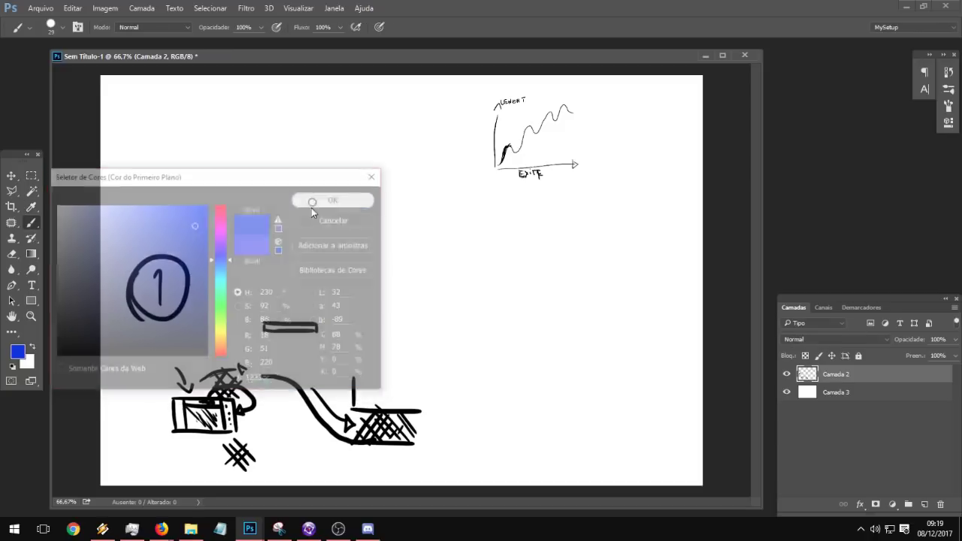
{"action": "mouse_move", "coordinate": [206, 270]}
{"action": "left_mouse_down"}
{"action": "mouse_move", "coordinate": [288, 297]}
{"action": "mouse_move", "coordinate": [279, 299]}
{"action": "mouse_move", "coordinate": [333, 267]}
{"action": "left_mouse_up"}
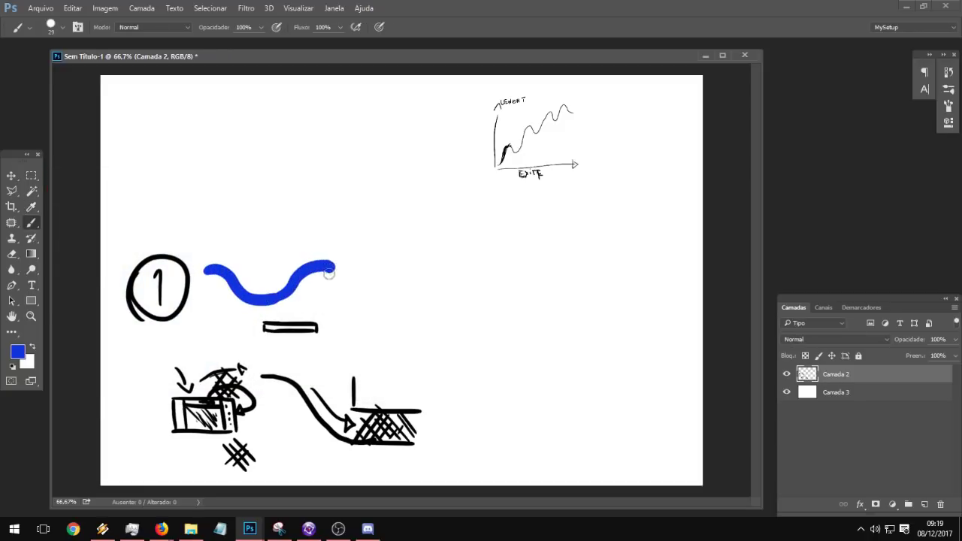
Step: Paint a yellow (f2db15) band along the blue dip's upper edge with a 16 px brush
{"action": "left_click", "coordinate": [18, 351]}
{"action": "left_click", "coordinate": [219, 330]}
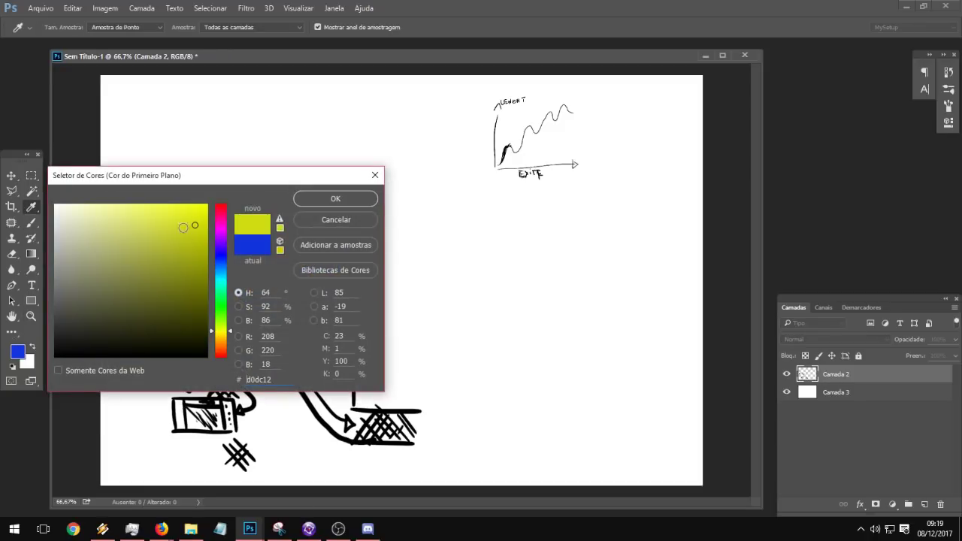
{"action": "left_click", "coordinate": [195, 212]}
{"action": "left_click", "coordinate": [219, 335]}
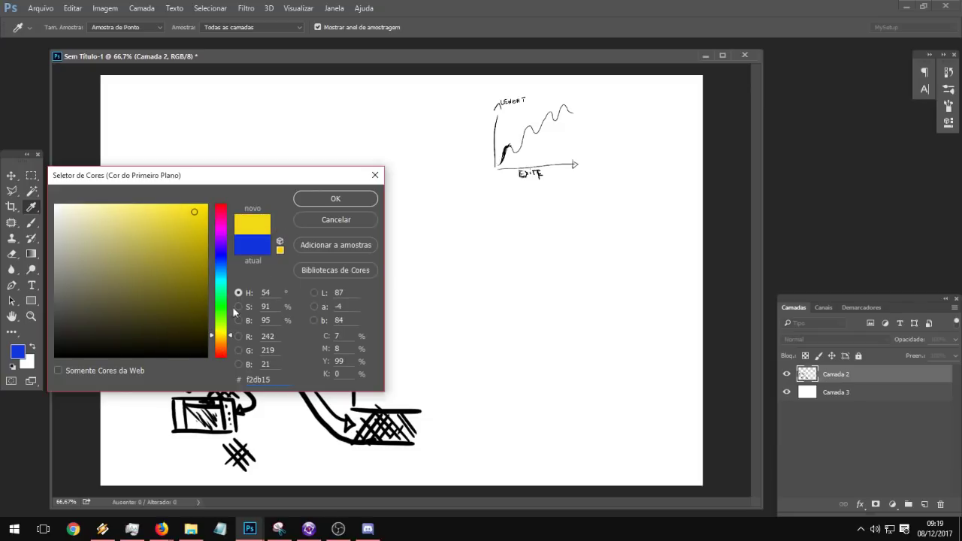
{"action": "left_click", "coordinate": [325, 199]}
{"action": "right_click", "coordinate": [346, 270]}
{"action": "left_click", "coordinate": [411, 301]}
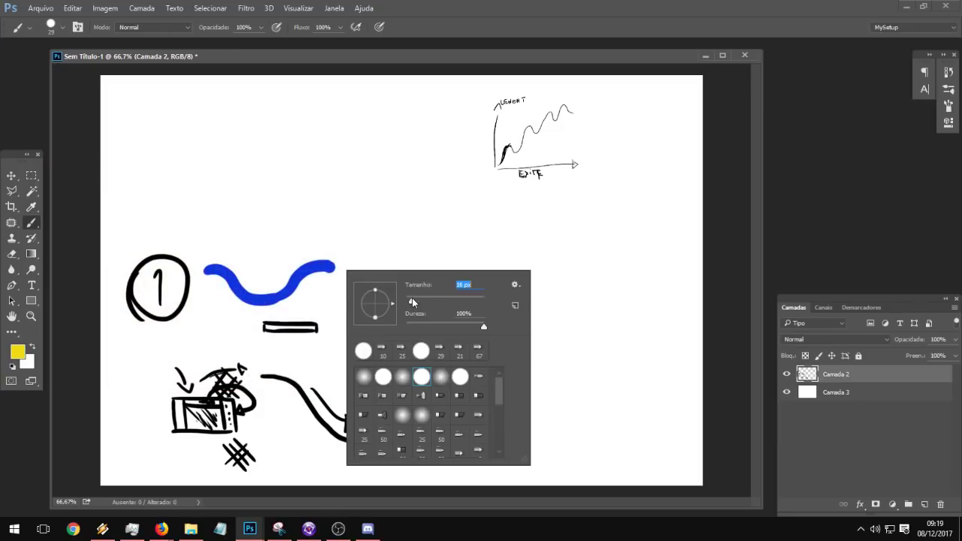
{"action": "left_click_drag", "start_coordinate": [209, 263], "coordinate": [250, 292]}
{"action": "key", "text": "ctrl+z"}
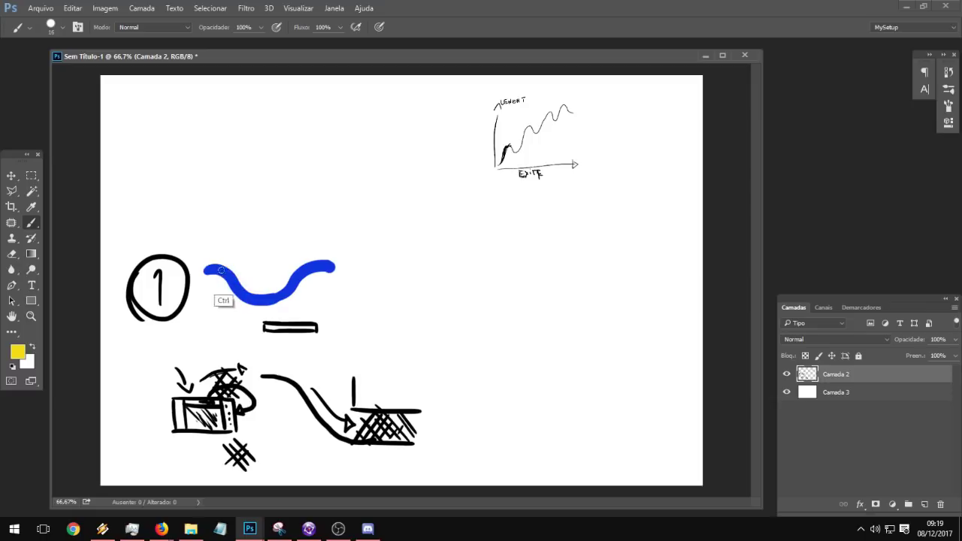
{"action": "mouse_move", "coordinate": [204, 263]}
{"action": "left_mouse_down"}
{"action": "mouse_move", "coordinate": [263, 289]}
{"action": "mouse_move", "coordinate": [334, 263]}
{"action": "left_mouse_up"}
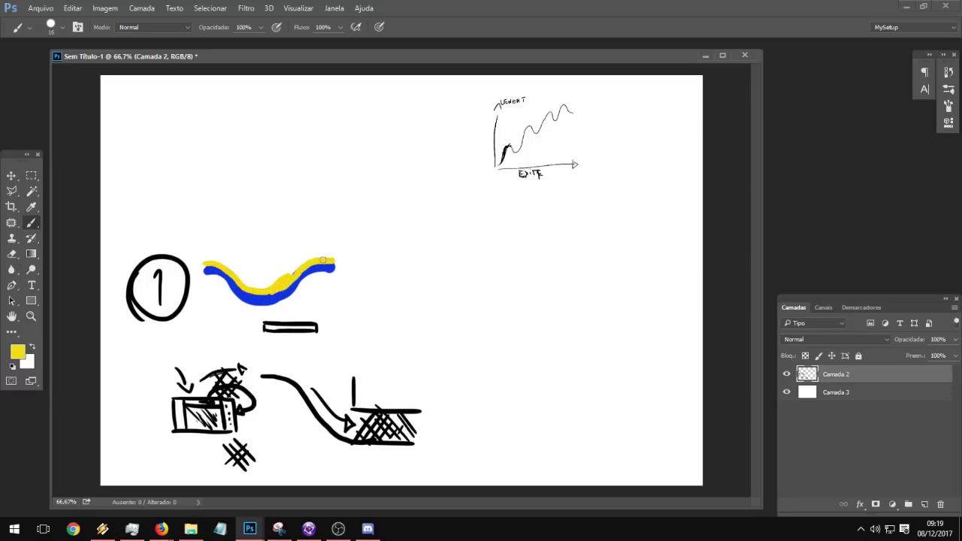
Step: Set the foreground colour to dark red 3c080b and paint two vertical pillars rising from the dip
{"action": "right_click", "coordinate": [309, 269]}
{"action": "left_click", "coordinate": [19, 354]}
{"action": "left_click_drag", "start_coordinate": [177, 316], "coordinate": [186, 320]}
{"action": "left_click", "coordinate": [218, 208]}
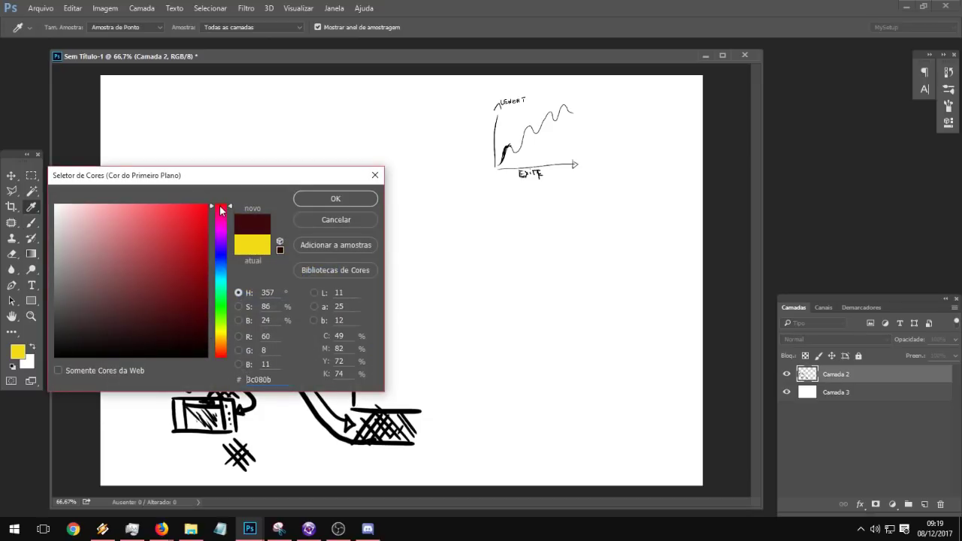
{"action": "left_click", "coordinate": [350, 199]}
{"action": "mouse_move", "coordinate": [239, 264]}
{"action": "left_mouse_down"}
{"action": "mouse_move", "coordinate": [242, 227]}
{"action": "mouse_move", "coordinate": [263, 225]}
{"action": "mouse_move", "coordinate": [261, 279]}
{"action": "mouse_move", "coordinate": [251, 282]}
{"action": "mouse_move", "coordinate": [244, 261]}
{"action": "mouse_move", "coordinate": [294, 219]}
{"action": "mouse_move", "coordinate": [312, 259]}
{"action": "mouse_move", "coordinate": [301, 221]}
{"action": "mouse_move", "coordinate": [293, 271]}
{"action": "left_mouse_up"}
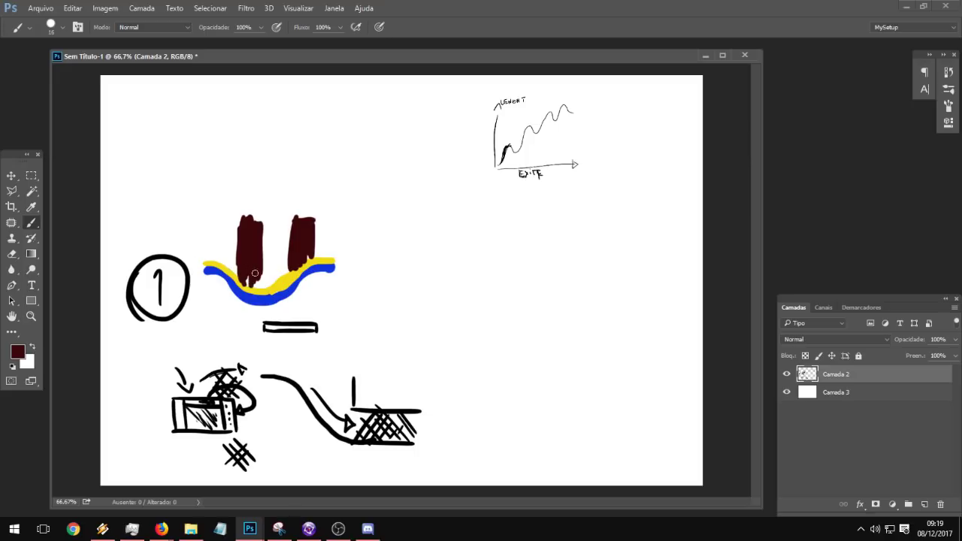
Step: Choose a muted gold foreground colour and paint short horizontal bars across both dark red pillars
{"action": "left_click", "coordinate": [17, 351]}
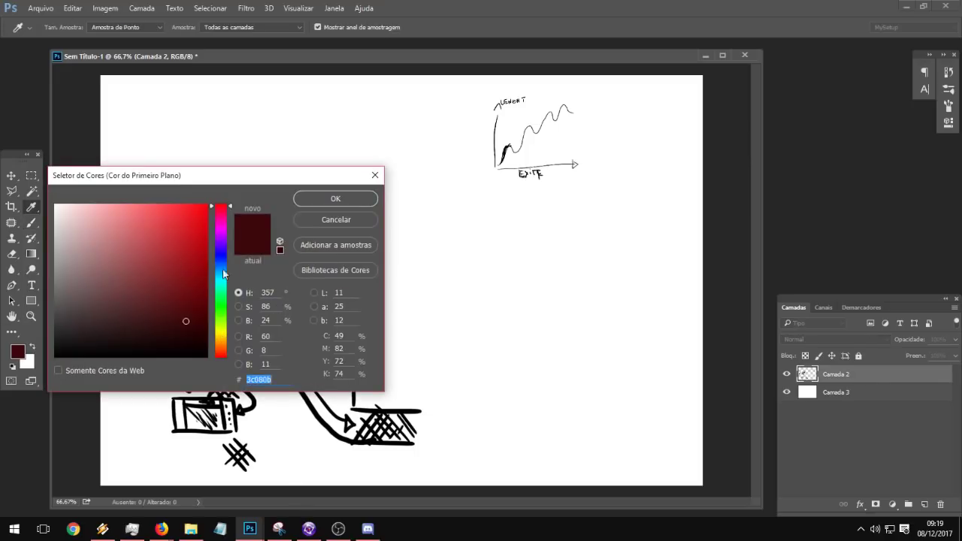
{"action": "type", "text": "d4883e"}
{"action": "left_click_drag", "start_coordinate": [219, 345], "coordinate": [219, 333]}
{"action": "left_click", "coordinate": [335, 198]}
{"action": "mouse_move", "coordinate": [242, 225]}
{"action": "left_mouse_down"}
{"action": "mouse_move", "coordinate": [255, 225]}
{"action": "mouse_move", "coordinate": [255, 235]}
{"action": "left_mouse_up"}
{"action": "left_click_drag", "start_coordinate": [241, 244], "coordinate": [252, 252]}
{"action": "left_click_drag", "start_coordinate": [244, 261], "coordinate": [302, 251]}
{"action": "left_click_drag", "start_coordinate": [297, 244], "coordinate": [309, 245]}
{"action": "left_click_drag", "start_coordinate": [293, 235], "coordinate": [307, 225]}
{"action": "left_click_drag", "start_coordinate": [292, 231], "coordinate": [308, 230]}
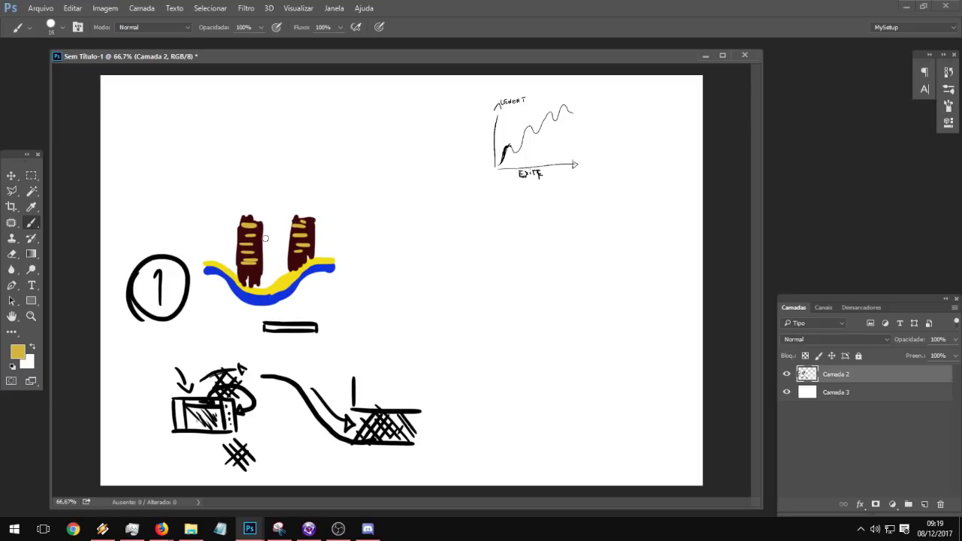
Step: Sample black, draw an arrow pointing at the dip, and outline a block at its right end with a 10 px brush
{"action": "left_click", "coordinate": [317, 329], "text": "alt"}
{"action": "mouse_move", "coordinate": [334, 304]}
{"action": "left_mouse_down"}
{"action": "mouse_move", "coordinate": [306, 299]}
{"action": "mouse_move", "coordinate": [313, 307]}
{"action": "left_mouse_up"}
{"action": "right_click", "coordinate": [351, 312]}
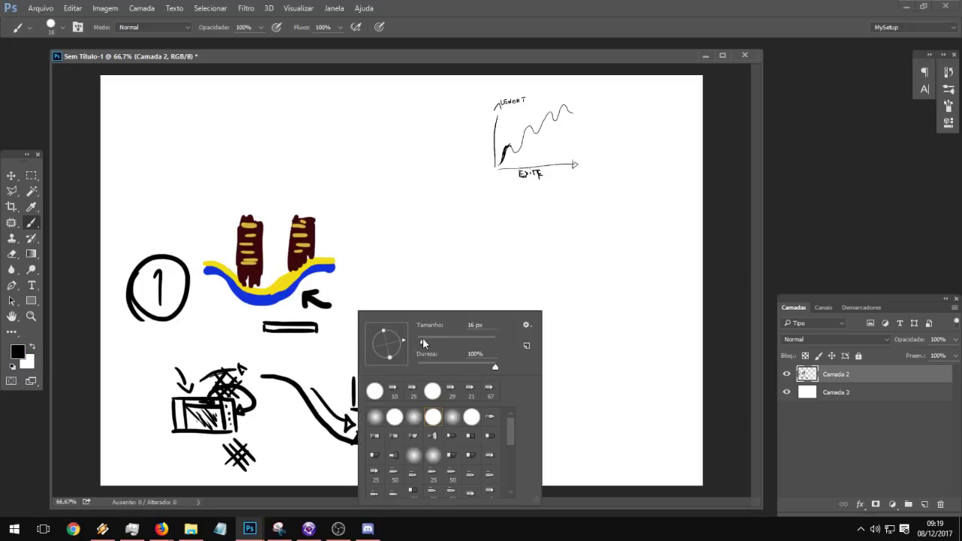
{"action": "left_click_drag", "start_coordinate": [422, 337], "coordinate": [423, 342]}
{"action": "mouse_move", "coordinate": [336, 261]}
{"action": "left_mouse_down"}
{"action": "mouse_move", "coordinate": [336, 298]}
{"action": "mouse_move", "coordinate": [368, 259]}
{"action": "mouse_move", "coordinate": [383, 259]}
{"action": "mouse_move", "coordinate": [381, 304]}
{"action": "left_mouse_up"}
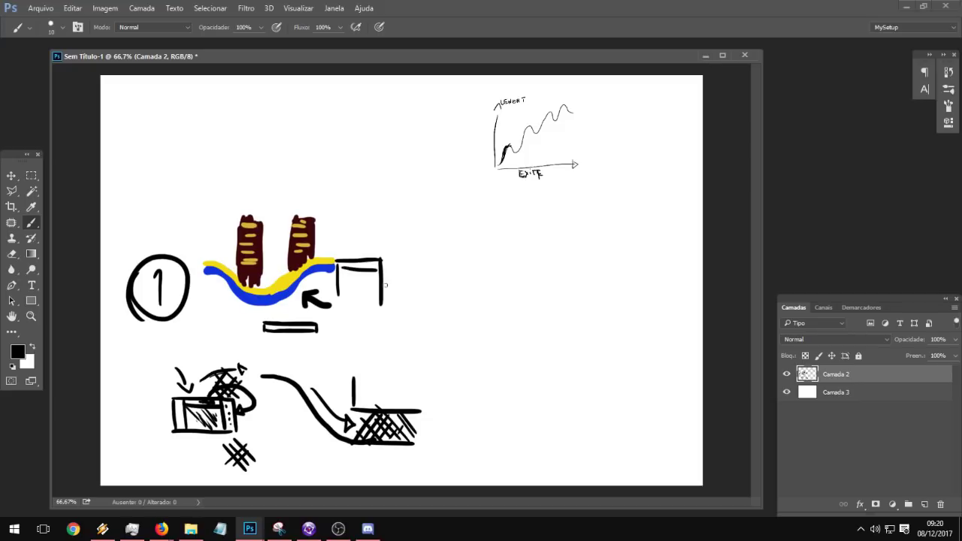
Step: Draw a small arrow pointing down at the block, then flip the coloured dip segment with its pillars, block and arrows horizontally
{"action": "mouse_move", "coordinate": [338, 269]}
{"action": "left_mouse_down"}
{"action": "mouse_move", "coordinate": [379, 269]}
{"action": "mouse_move", "coordinate": [357, 237]}
{"action": "left_mouse_up"}
{"action": "left_click", "coordinate": [31, 175]}
{"action": "left_click_drag", "start_coordinate": [180, 214], "coordinate": [201, 197]}
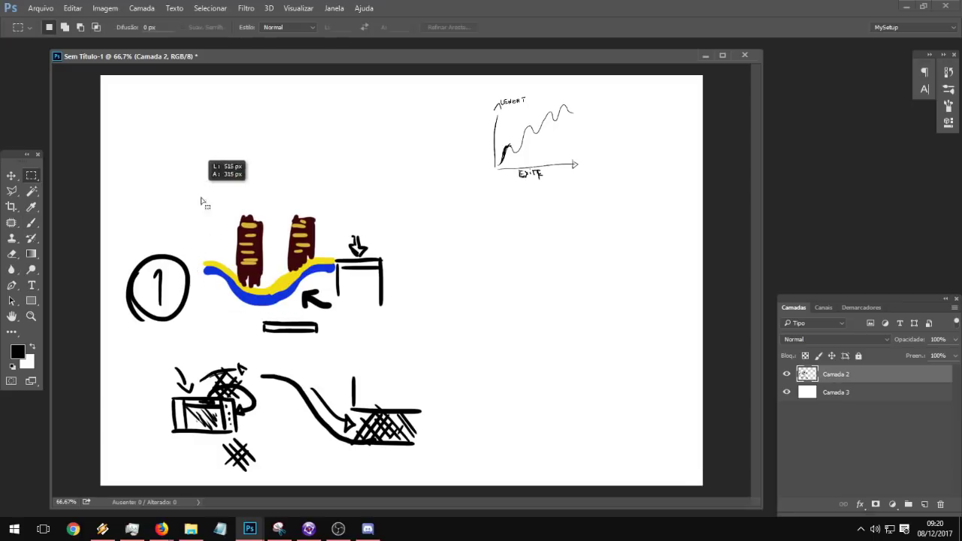
{"action": "key", "text": "ctrl+r"}
{"action": "key", "text": "ctrl+t"}
{"action": "right_click", "coordinate": [329, 259]}
{"action": "left_click", "coordinate": [419, 438]}
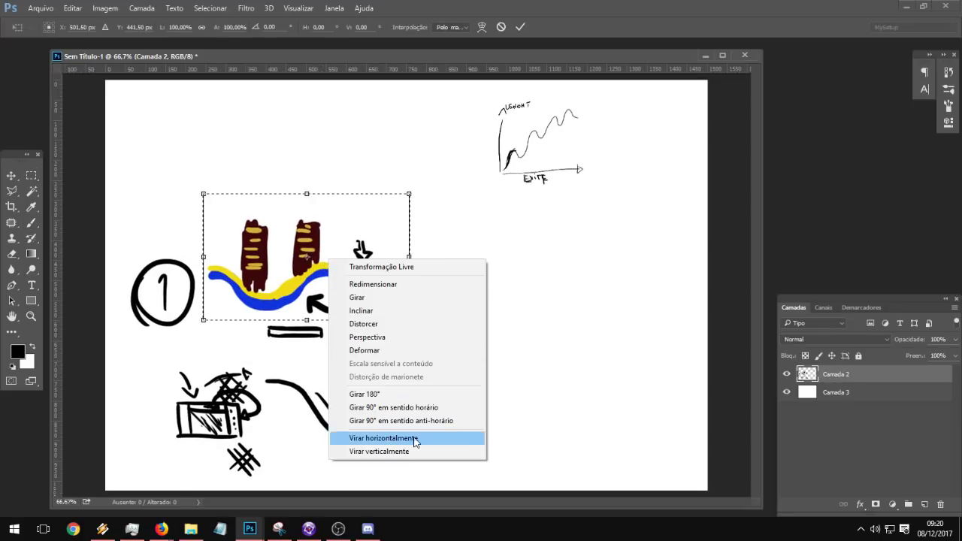
{"action": "key", "text": "ctrl+r"}
{"action": "key", "text": "Return"}
{"action": "key", "text": "ctrl+d"}
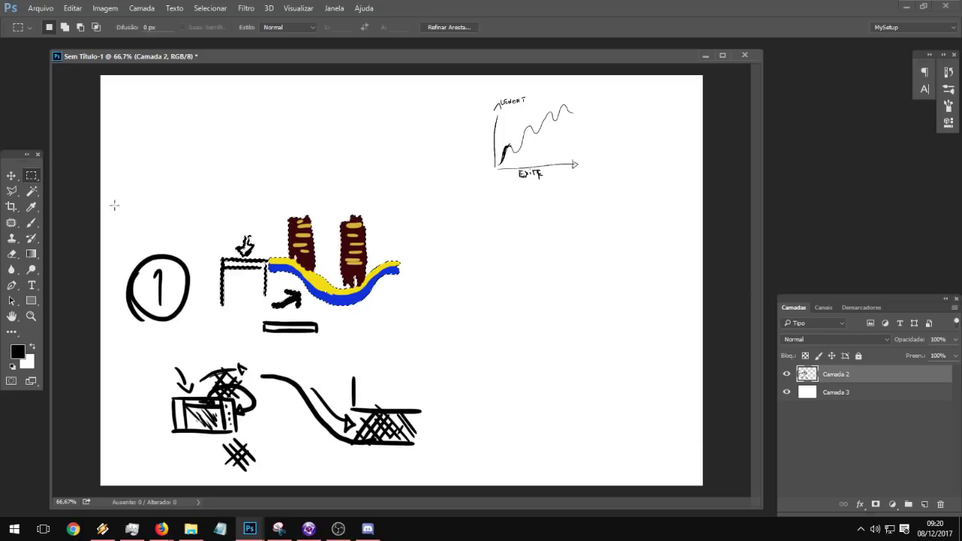
Step: Paint small horizontal arrows beside the left dark red pillar, just above the yellow band
{"action": "left_click", "coordinate": [31, 225]}
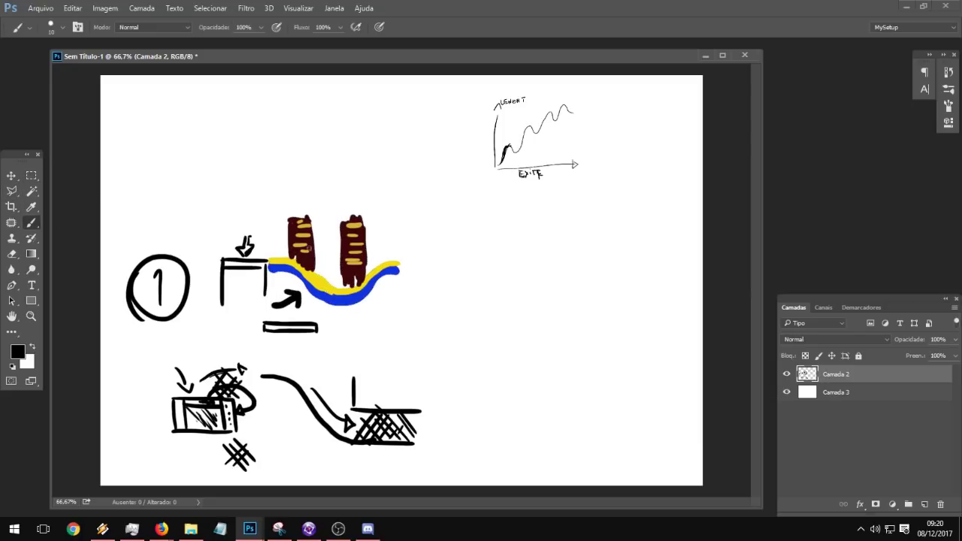
{"action": "left_click_drag", "start_coordinate": [273, 255], "coordinate": [287, 253]}
{"action": "key", "text": "ctrl+z"}
{"action": "mouse_move", "coordinate": [288, 247]}
{"action": "left_mouse_down"}
{"action": "mouse_move", "coordinate": [288, 258]}
{"action": "mouse_move", "coordinate": [269, 232]}
{"action": "left_mouse_up"}
{"action": "left_click", "coordinate": [11, 175]}
{"action": "left_click_drag", "start_coordinate": [381, 391], "coordinate": [386, 345]}
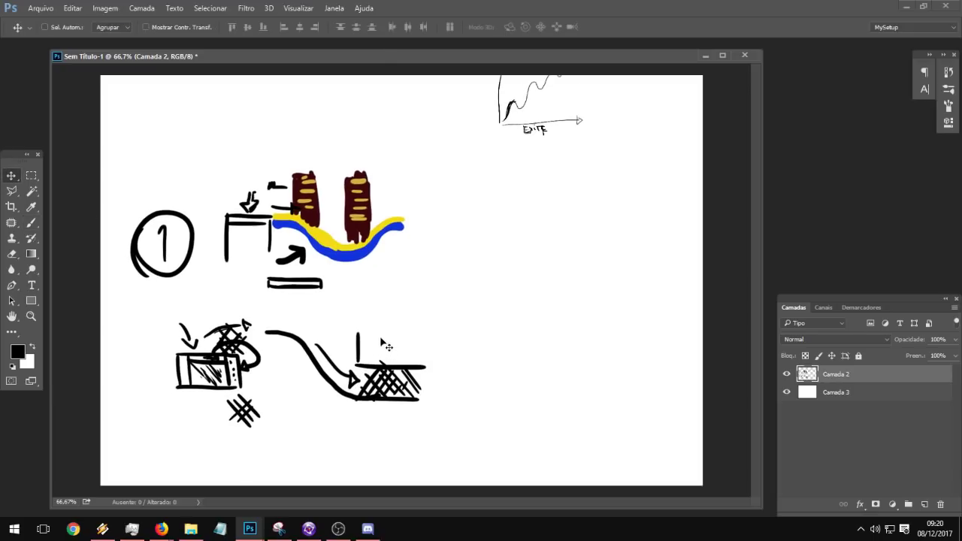
{"action": "key", "text": "ctrl+z"}
Step: Scale all the segment 1 sketches down to about 29% and place them in the canvas's upper-left corner
{"action": "left_click", "coordinate": [31, 175]}
{"action": "left_click_drag", "start_coordinate": [104, 190], "coordinate": [319, 372]}
{"action": "key", "text": "ctrl+t"}
{"action": "left_click_drag", "start_coordinate": [308, 330], "coordinate": [204, 130]}
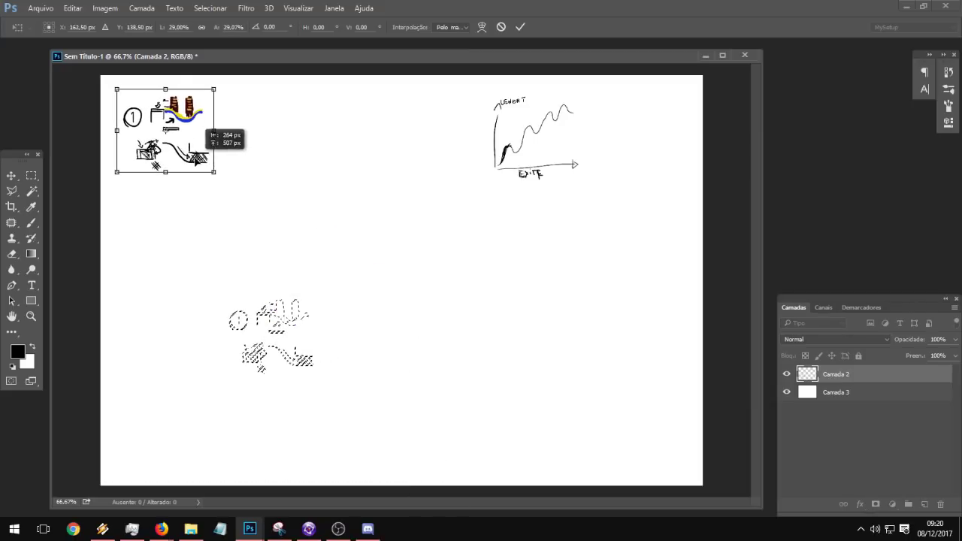
{"action": "key", "text": "Return"}
{"action": "key", "text": "ctrl+d"}
Step: Brush the outline of a steep rising ramp with a vertical back wall and a base line in the canvas's lower-left area
{"action": "left_click", "coordinate": [34, 224]}
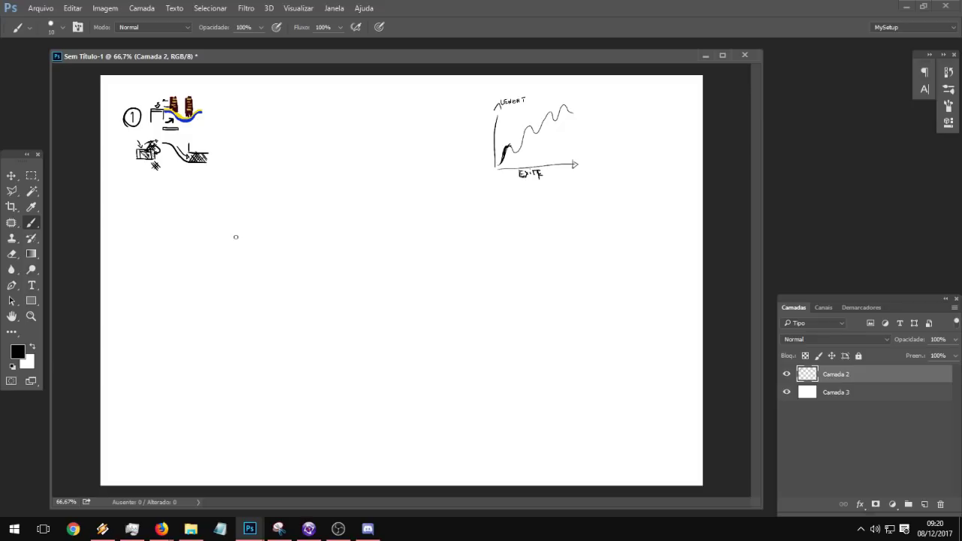
{"action": "mouse_move", "coordinate": [143, 429]}
{"action": "left_mouse_down"}
{"action": "mouse_move", "coordinate": [241, 373]}
{"action": "mouse_move", "coordinate": [249, 354]}
{"action": "mouse_move", "coordinate": [237, 402]}
{"action": "left_mouse_up"}
{"action": "key", "text": "ctrl+z"}
{"action": "key", "text": "ctrl+z"}
{"action": "left_click_drag", "start_coordinate": [120, 443], "coordinate": [266, 336]}
{"action": "left_click_drag", "start_coordinate": [272, 342], "coordinate": [276, 468]}
{"action": "left_click_drag", "start_coordinate": [122, 444], "coordinate": [126, 465]}
{"action": "left_click_drag", "start_coordinate": [135, 473], "coordinate": [309, 466]}
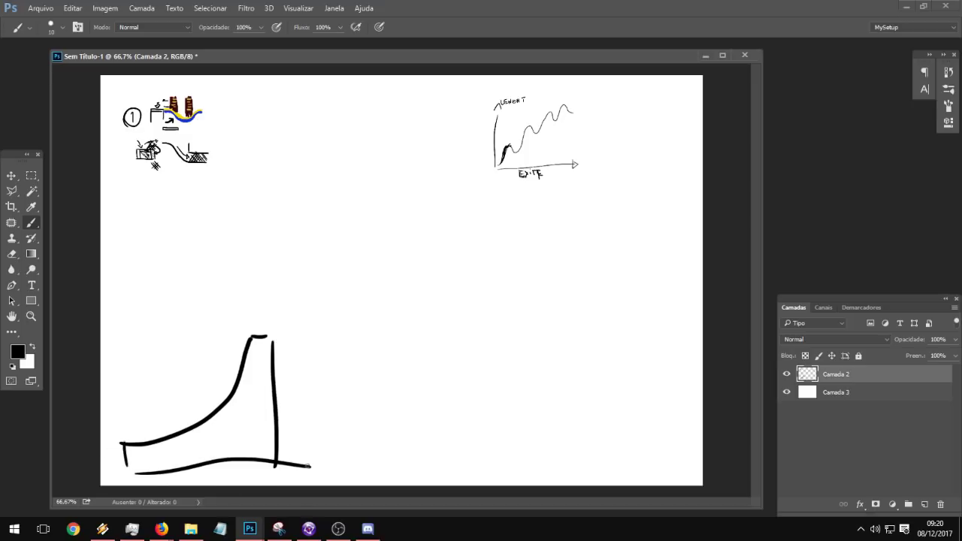
Step: Hatch the inside of the ramp with diagonal strokes and draw an upward arrow along its slope
{"action": "mouse_move", "coordinate": [164, 441]}
{"action": "left_mouse_down"}
{"action": "mouse_move", "coordinate": [194, 461]}
{"action": "mouse_move", "coordinate": [223, 457]}
{"action": "left_mouse_up"}
{"action": "left_click_drag", "start_coordinate": [222, 434], "coordinate": [248, 455]}
{"action": "mouse_move", "coordinate": [234, 417]}
{"action": "left_mouse_down"}
{"action": "mouse_move", "coordinate": [261, 439]}
{"action": "mouse_move", "coordinate": [290, 431]}
{"action": "left_mouse_up"}
{"action": "left_click_drag", "start_coordinate": [151, 407], "coordinate": [194, 361]}
{"action": "left_click_drag", "start_coordinate": [186, 344], "coordinate": [212, 363]}
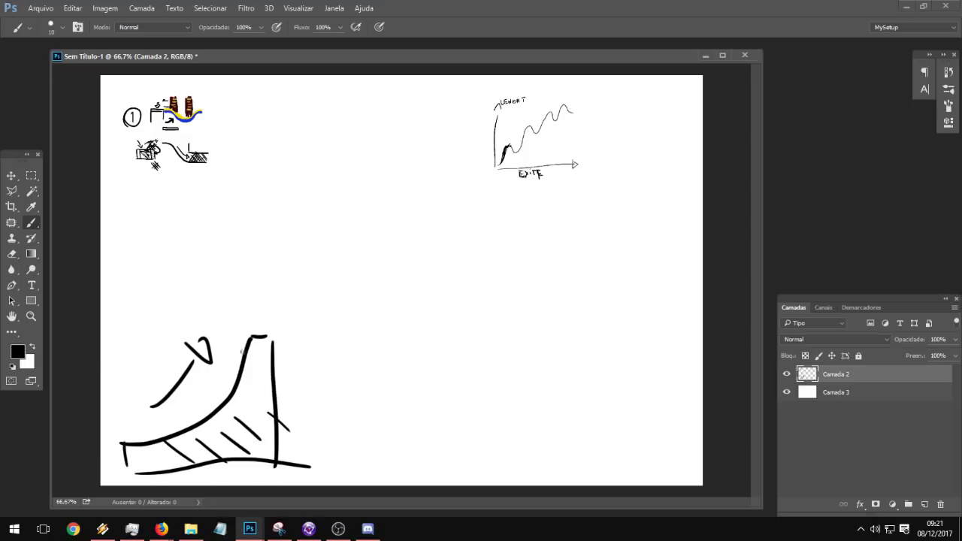
Step: Draw a wavy ground strip to the right of the ramp, with arrows running down into its two dips
{"action": "mouse_move", "coordinate": [295, 358]}
{"action": "left_mouse_down"}
{"action": "mouse_move", "coordinate": [406, 377]}
{"action": "mouse_move", "coordinate": [578, 354]}
{"action": "mouse_move", "coordinate": [294, 383]}
{"action": "mouse_move", "coordinate": [573, 414]}
{"action": "left_mouse_up"}
{"action": "left_click_drag", "start_coordinate": [573, 347], "coordinate": [577, 411]}
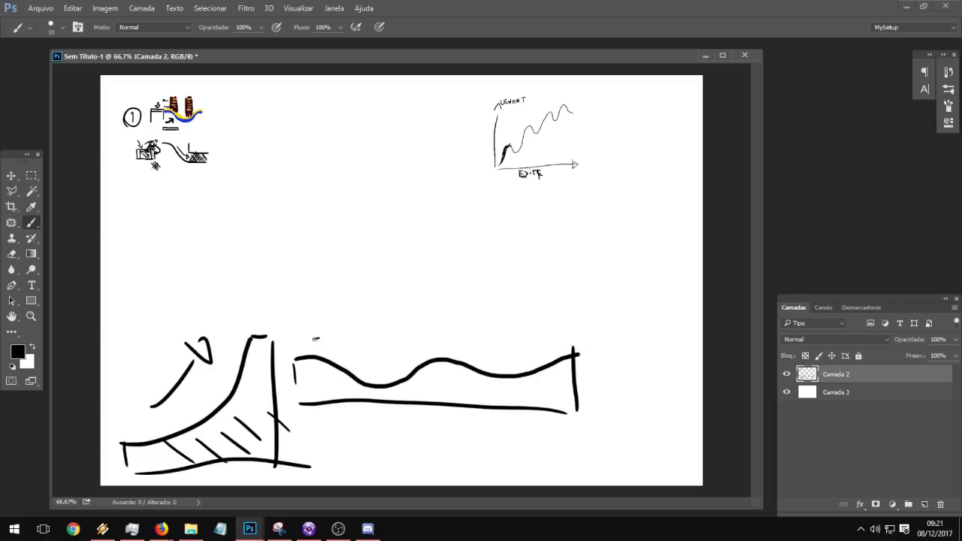
{"action": "mouse_move", "coordinate": [314, 338]}
{"action": "left_mouse_down"}
{"action": "mouse_move", "coordinate": [400, 358]}
{"action": "mouse_move", "coordinate": [507, 361]}
{"action": "left_mouse_up"}
{"action": "mouse_move", "coordinate": [512, 342]}
{"action": "left_mouse_down"}
{"action": "mouse_move", "coordinate": [513, 359]}
{"action": "mouse_move", "coordinate": [536, 351]}
{"action": "mouse_move", "coordinate": [511, 369]}
{"action": "left_mouse_up"}
Step: Draw a tall block after the wavy ground with a shallow dip in its top, plus a curved jump arrow towards it
{"action": "left_click_drag", "start_coordinate": [511, 368], "coordinate": [574, 303]}
{"action": "left_click_drag", "start_coordinate": [568, 302], "coordinate": [681, 298]}
{"action": "left_click_drag", "start_coordinate": [691, 297], "coordinate": [685, 412]}
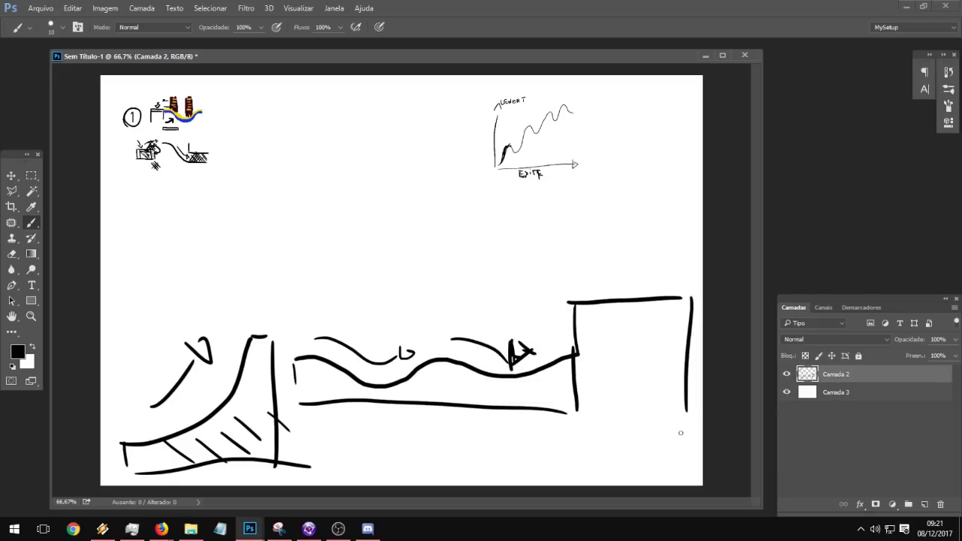
{"action": "mouse_move", "coordinate": [472, 358]}
{"action": "left_mouse_down"}
{"action": "mouse_move", "coordinate": [481, 313]}
{"action": "mouse_move", "coordinate": [538, 267]}
{"action": "mouse_move", "coordinate": [660, 320]}
{"action": "mouse_move", "coordinate": [700, 299]}
{"action": "left_mouse_up"}
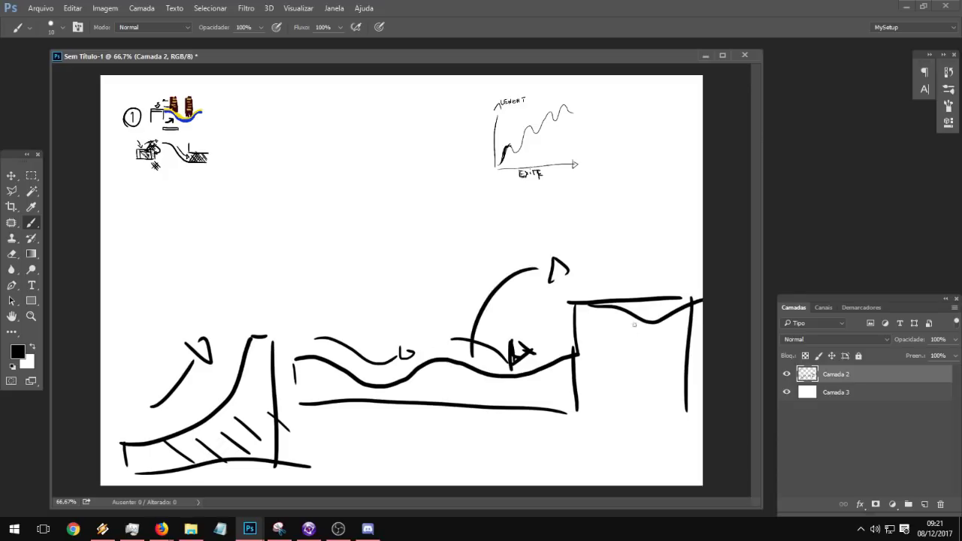
{"action": "key", "text": "ctrl+z"}
{"action": "mouse_move", "coordinate": [578, 301]}
{"action": "left_mouse_down"}
{"action": "mouse_move", "coordinate": [637, 319]}
{"action": "mouse_move", "coordinate": [686, 298]}
{"action": "left_mouse_up"}
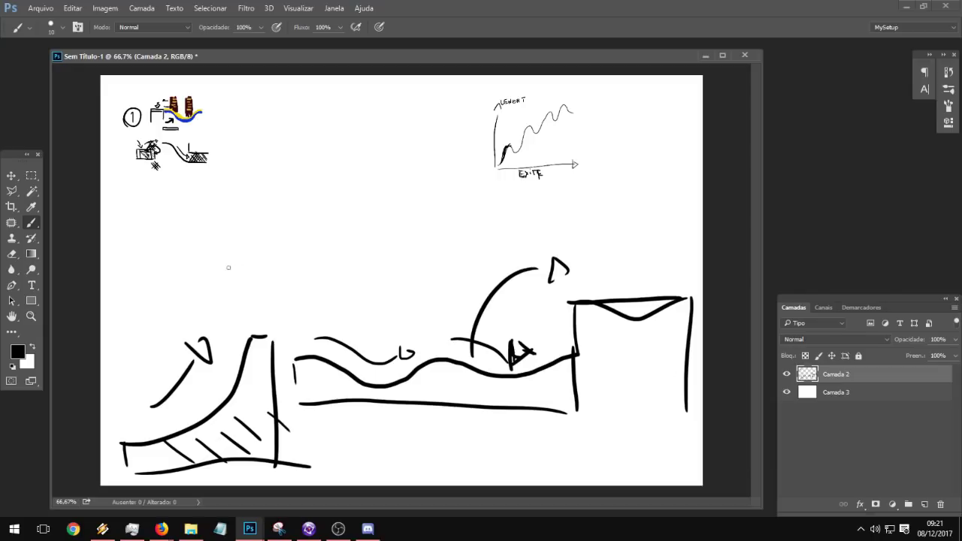
Step: Draw a floating platform above the ramp with up and down arrows, and a circled 2 beside it
{"action": "mouse_move", "coordinate": [237, 266]}
{"action": "left_mouse_down"}
{"action": "mouse_move", "coordinate": [275, 284]}
{"action": "mouse_move", "coordinate": [351, 263]}
{"action": "mouse_move", "coordinate": [253, 263]}
{"action": "mouse_move", "coordinate": [347, 251]}
{"action": "mouse_move", "coordinate": [349, 260]}
{"action": "left_mouse_up"}
{"action": "mouse_move", "coordinate": [309, 233]}
{"action": "left_mouse_down"}
{"action": "mouse_move", "coordinate": [309, 199]}
{"action": "mouse_move", "coordinate": [323, 197]}
{"action": "left_mouse_up"}
{"action": "mouse_move", "coordinate": [304, 297]}
{"action": "left_mouse_down"}
{"action": "mouse_move", "coordinate": [305, 328]}
{"action": "mouse_move", "coordinate": [323, 318]}
{"action": "mouse_move", "coordinate": [317, 310]}
{"action": "left_mouse_up"}
{"action": "key", "text": "ctrl+z"}
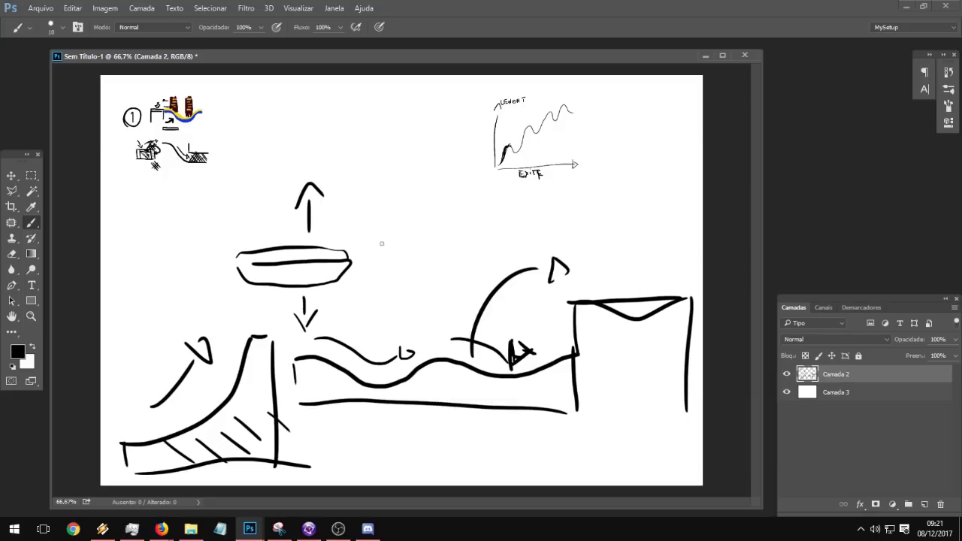
{"action": "mouse_move", "coordinate": [398, 249]}
{"action": "left_mouse_down"}
{"action": "mouse_move", "coordinate": [412, 245]}
{"action": "mouse_move", "coordinate": [413, 289]}
{"action": "mouse_move", "coordinate": [433, 287]}
{"action": "left_mouse_up"}
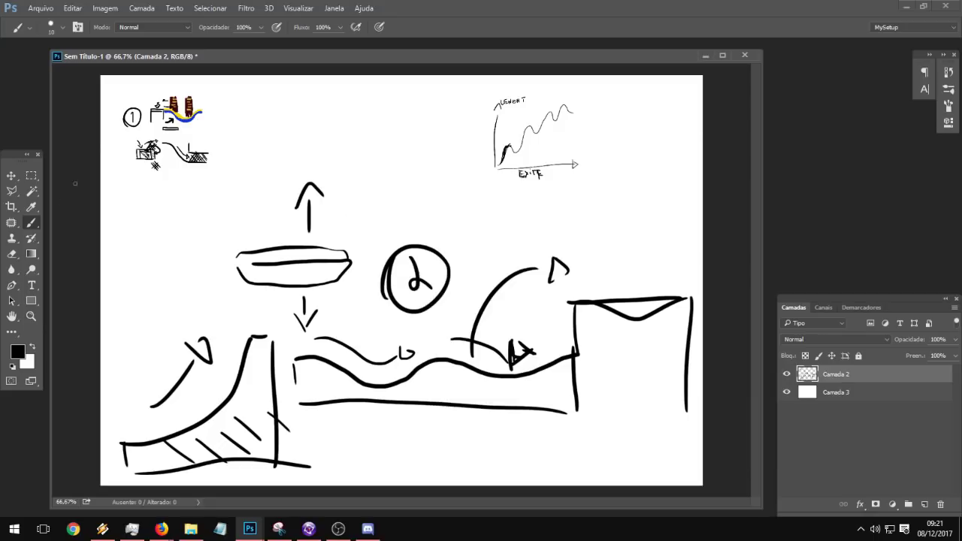
Step: Shrink the whole segment 2 sketch, place it to the right of segment 1, and draw an arrow linking the two
{"action": "key", "text": "m"}
{"action": "left_click_drag", "start_coordinate": [104, 188], "coordinate": [410, 481]}
{"action": "left_click_drag", "start_coordinate": [279, 166], "coordinate": [357, 225], "text": "shift"}
{"action": "left_click_drag", "start_coordinate": [365, 216], "coordinate": [714, 449], "text": "shift"}
{"action": "key", "text": "ctrl+t"}
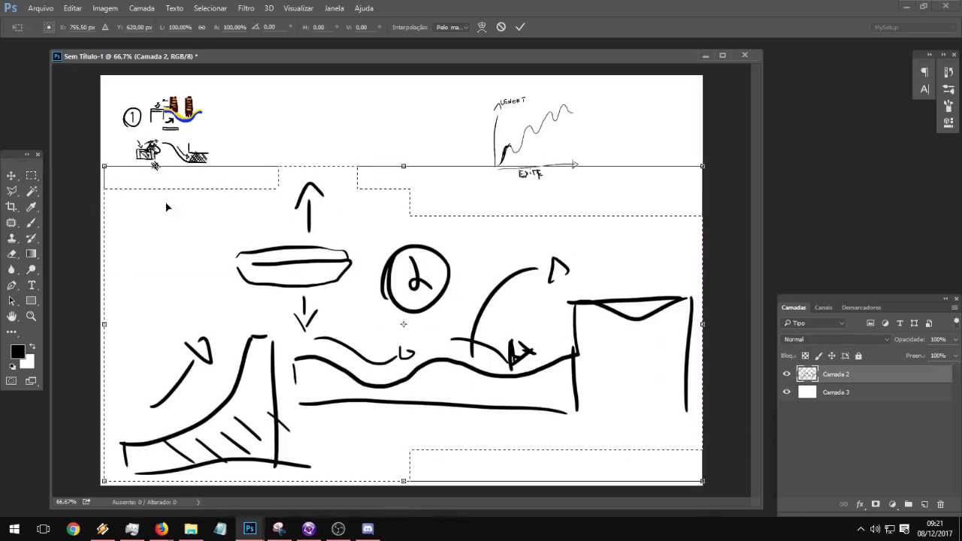
{"action": "left_click_drag", "start_coordinate": [103, 165], "coordinate": [331, 286], "text": "alt+shift"}
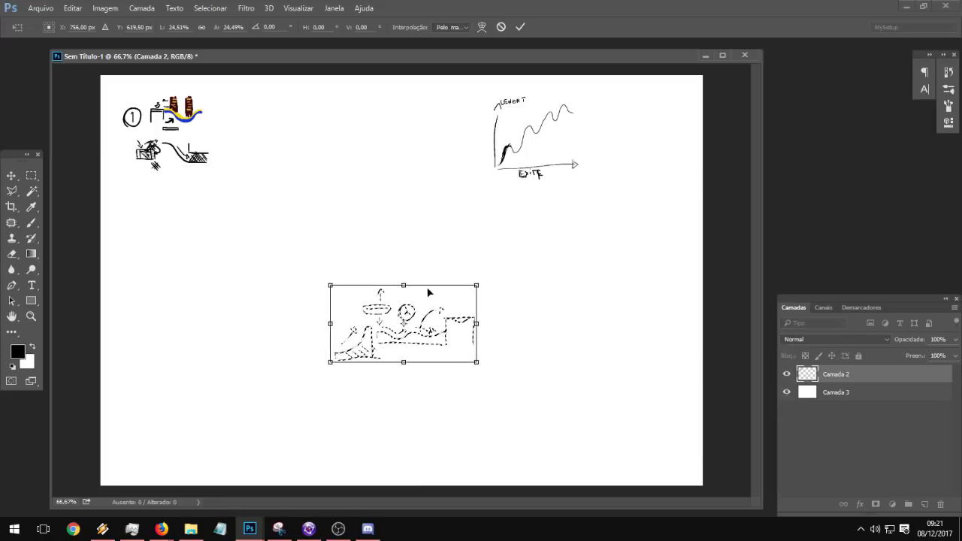
{"action": "left_click_drag", "start_coordinate": [432, 300], "coordinate": [348, 132]}
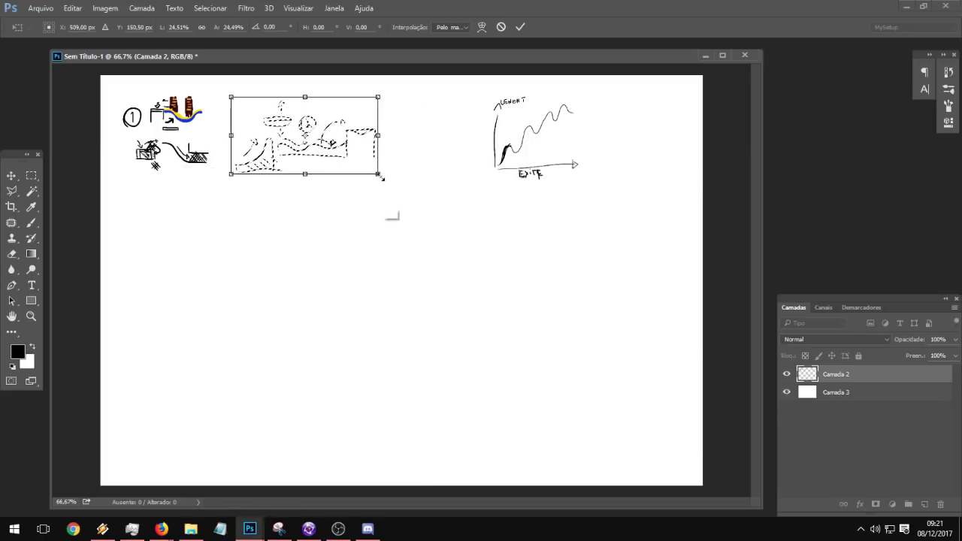
{"action": "left_click_drag", "start_coordinate": [380, 175], "coordinate": [342, 145], "text": "alt+shift"}
{"action": "key", "text": "Return"}
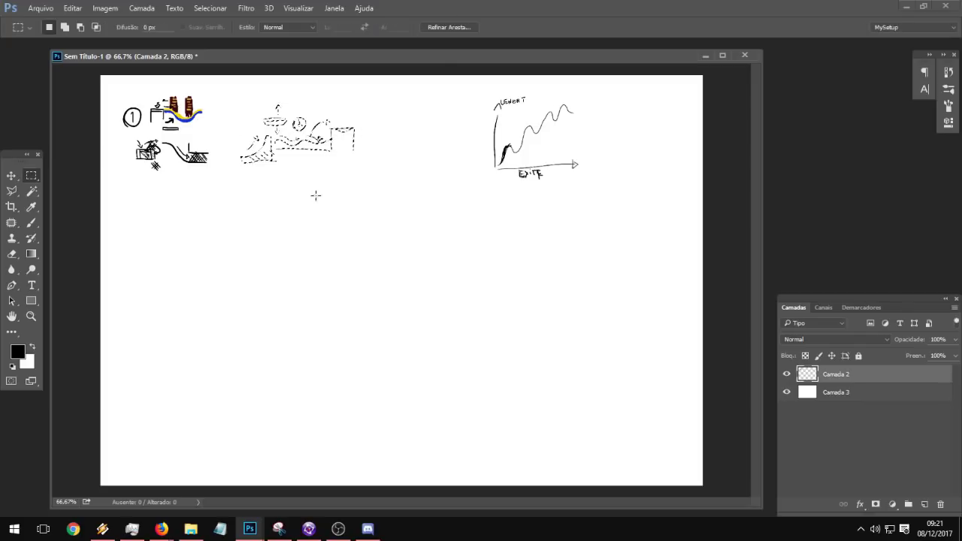
{"action": "key", "text": "ctrl+d"}
{"action": "key", "text": "b"}
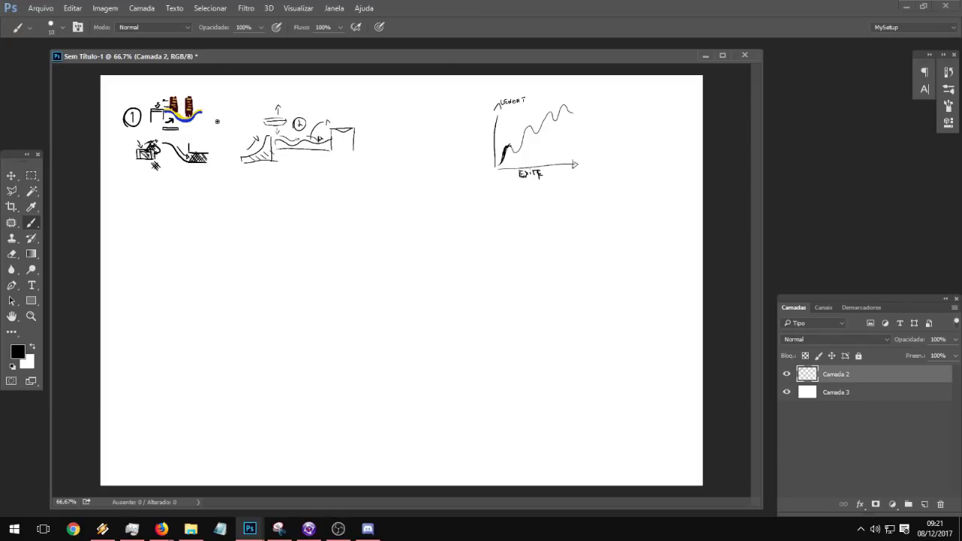
{"action": "mouse_move", "coordinate": [216, 120]}
{"action": "left_mouse_down"}
{"action": "mouse_move", "coordinate": [235, 118]}
{"action": "mouse_move", "coordinate": [235, 129]}
{"action": "left_mouse_up"}
Step: Hand-letter the word "ENEMIES" in black, slanting upward, in the lower-left half of the canvas
{"action": "mouse_move", "coordinate": [208, 366]}
{"action": "left_mouse_down"}
{"action": "mouse_move", "coordinate": [197, 327]}
{"action": "mouse_move", "coordinate": [207, 325]}
{"action": "left_mouse_up"}
{"action": "left_click_drag", "start_coordinate": [200, 347], "coordinate": [217, 345]}
{"action": "mouse_move", "coordinate": [208, 362]}
{"action": "left_mouse_down"}
{"action": "mouse_move", "coordinate": [246, 331]}
{"action": "mouse_move", "coordinate": [248, 316]}
{"action": "left_mouse_up"}
{"action": "mouse_move", "coordinate": [258, 334]}
{"action": "left_mouse_down"}
{"action": "mouse_move", "coordinate": [260, 303]}
{"action": "mouse_move", "coordinate": [266, 315]}
{"action": "left_mouse_up"}
{"action": "left_click_drag", "start_coordinate": [256, 334], "coordinate": [265, 332]}
{"action": "left_click_drag", "start_coordinate": [277, 329], "coordinate": [292, 327]}
{"action": "left_click_drag", "start_coordinate": [297, 309], "coordinate": [300, 326]}
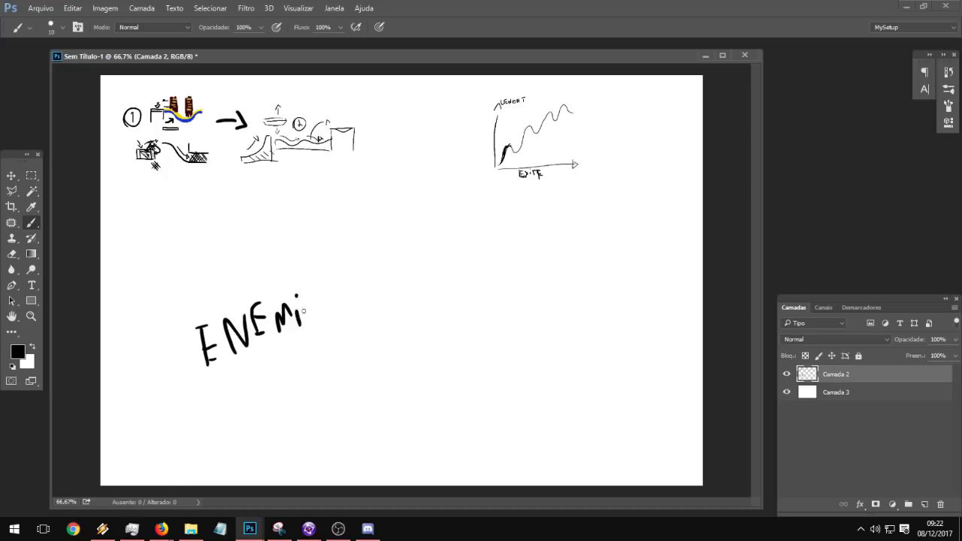
{"action": "left_click_drag", "start_coordinate": [307, 293], "coordinate": [309, 319]}
{"action": "left_click_drag", "start_coordinate": [305, 295], "coordinate": [320, 292]}
{"action": "mouse_move", "coordinate": [308, 305]}
{"action": "left_mouse_down"}
{"action": "mouse_move", "coordinate": [319, 305]}
{"action": "mouse_move", "coordinate": [317, 319]}
{"action": "left_mouse_up"}
{"action": "left_click_drag", "start_coordinate": [347, 277], "coordinate": [342, 317]}
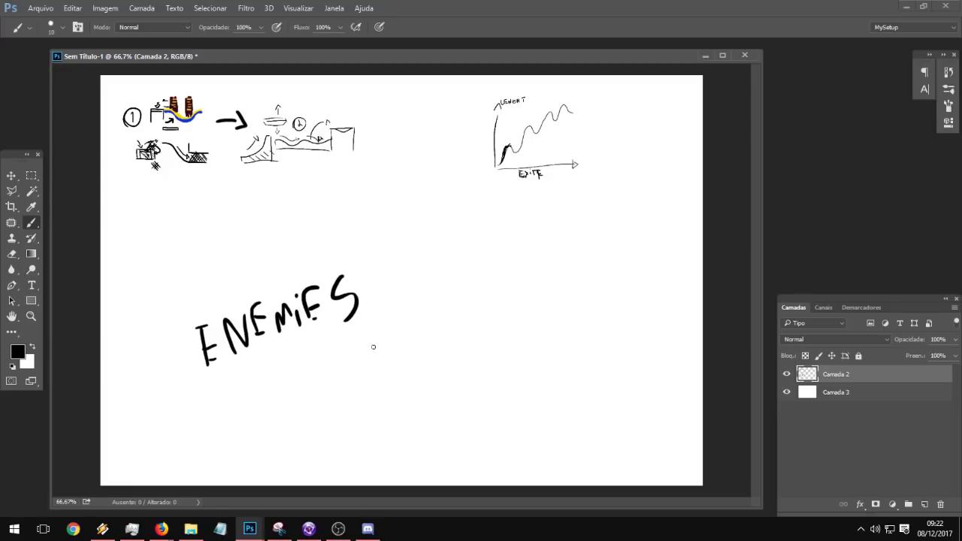
{"action": "left_click_drag", "start_coordinate": [309, 318], "coordinate": [323, 314]}
Step: Sketch a downhill slope below "ENEMIES" with a downward arrow, three small circles at its foot and a large X
{"action": "mouse_move", "coordinate": [168, 393]}
{"action": "left_mouse_down"}
{"action": "mouse_move", "coordinate": [203, 399]}
{"action": "mouse_move", "coordinate": [281, 449]}
{"action": "mouse_move", "coordinate": [338, 449]}
{"action": "left_mouse_up"}
{"action": "mouse_move", "coordinate": [181, 378]}
{"action": "left_mouse_down"}
{"action": "mouse_move", "coordinate": [223, 406]}
{"action": "mouse_move", "coordinate": [234, 402]}
{"action": "mouse_move", "coordinate": [229, 420]}
{"action": "mouse_move", "coordinate": [252, 435]}
{"action": "left_mouse_up"}
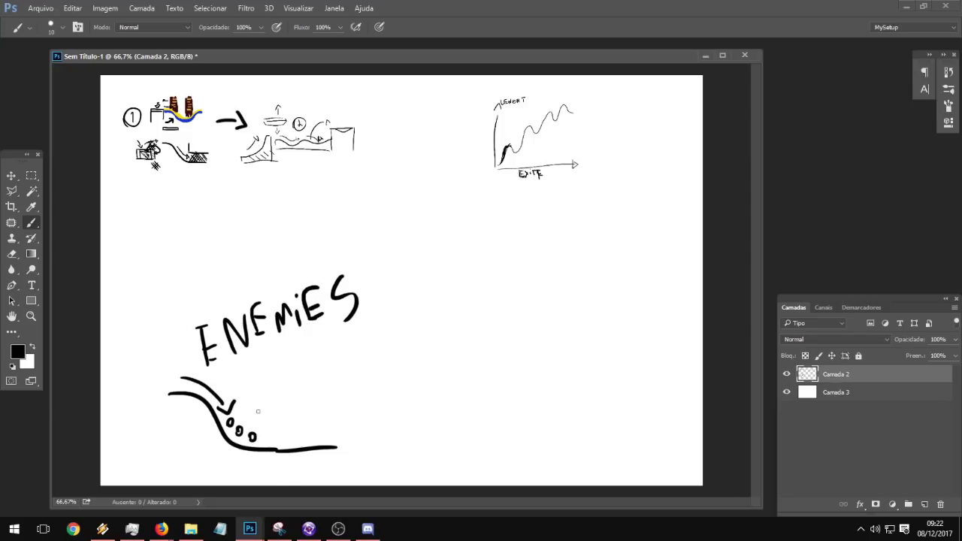
{"action": "left_click_drag", "start_coordinate": [252, 376], "coordinate": [284, 422]}
{"action": "mouse_move", "coordinate": [299, 374]}
{"action": "left_mouse_down"}
{"action": "mouse_move", "coordinate": [257, 425]}
{"action": "mouse_move", "coordinate": [316, 429]}
{"action": "mouse_move", "coordinate": [303, 442]}
{"action": "mouse_move", "coordinate": [309, 415]}
{"action": "mouse_move", "coordinate": [299, 419]}
{"action": "mouse_move", "coordinate": [315, 436]}
{"action": "left_mouse_up"}
Step: Undo the small block and its arrows at the slope's flat end
{"action": "key", "text": "ctrl+alt+z"}
{"action": "key", "text": "ctrl+alt+z"}
{"action": "key", "text": "ctrl+alt+z"}
{"action": "key", "text": "ctrl+alt+z"}
{"action": "key", "text": "ctrl+alt+z"}
{"action": "key", "text": "ctrl+alt+z"}
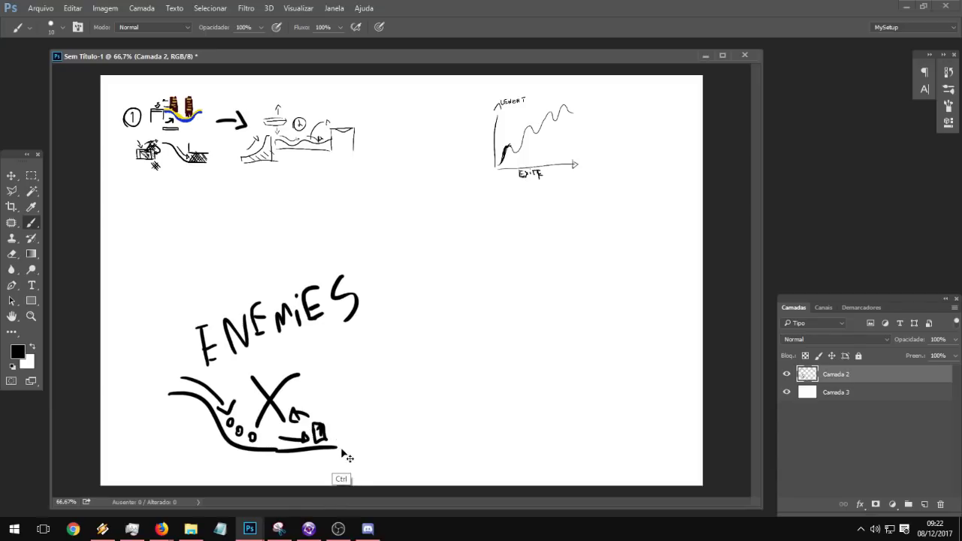
{"action": "key", "text": "ctrl+alt+z"}
{"action": "key", "text": "ctrl+alt+z"}
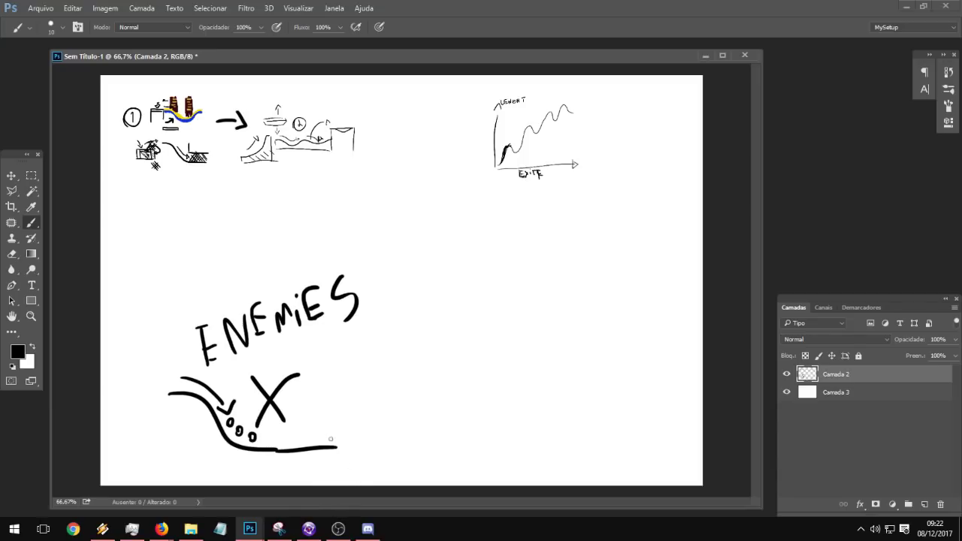
Step: Draw a round frowning enemy at the slope's flat end, with an arrow towards it and one bouncing back
{"action": "left_click_drag", "start_coordinate": [312, 422], "coordinate": [320, 432]}
{"action": "mouse_move", "coordinate": [335, 422]}
{"action": "left_mouse_down"}
{"action": "mouse_move", "coordinate": [328, 431]}
{"action": "mouse_move", "coordinate": [337, 443]}
{"action": "mouse_move", "coordinate": [333, 415]}
{"action": "mouse_move", "coordinate": [344, 425]}
{"action": "left_mouse_up"}
{"action": "key", "text": "ctrl+alt+z"}
{"action": "mouse_move", "coordinate": [286, 436]}
{"action": "left_mouse_down"}
{"action": "mouse_move", "coordinate": [310, 444]}
{"action": "mouse_move", "coordinate": [299, 443]}
{"action": "mouse_move", "coordinate": [314, 410]}
{"action": "mouse_move", "coordinate": [296, 407]}
{"action": "mouse_move", "coordinate": [297, 418]}
{"action": "left_mouse_up"}
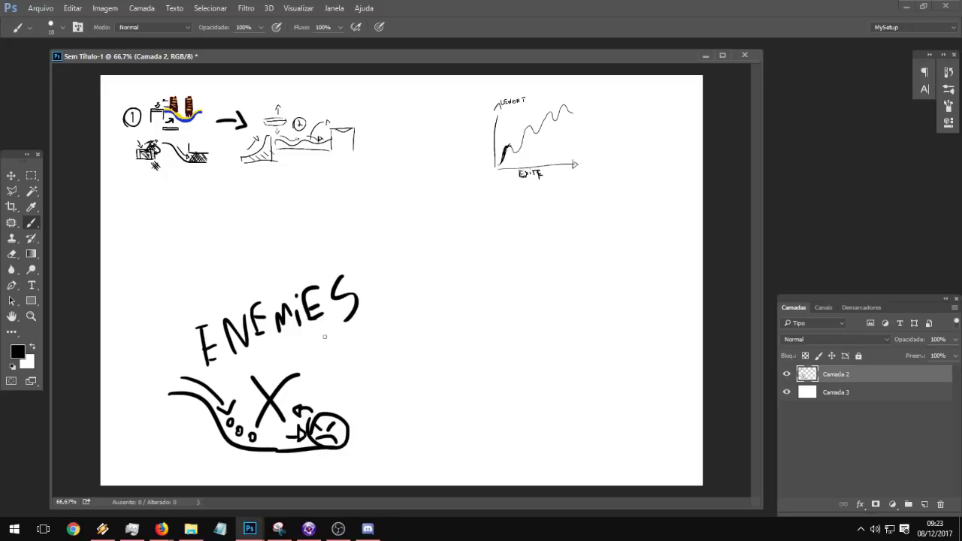
Step: Draw a circled 4 above the frowning enemy
{"action": "mouse_move", "coordinate": [324, 342]}
{"action": "left_mouse_down"}
{"action": "mouse_move", "coordinate": [338, 369]}
{"action": "mouse_move", "coordinate": [324, 372]}
{"action": "mouse_move", "coordinate": [325, 402]}
{"action": "mouse_move", "coordinate": [334, 374]}
{"action": "left_mouse_up"}
{"action": "key", "text": "ctrl+alt+z"}
{"action": "key", "text": "ctrl+alt+z"}
{"action": "left_click_drag", "start_coordinate": [326, 352], "coordinate": [326, 361]}
Step: Shrink the whole "ENEMIES" sketch with its slope and circled number, and move it to the lower right of segment 2
{"action": "left_click", "coordinate": [31, 175]}
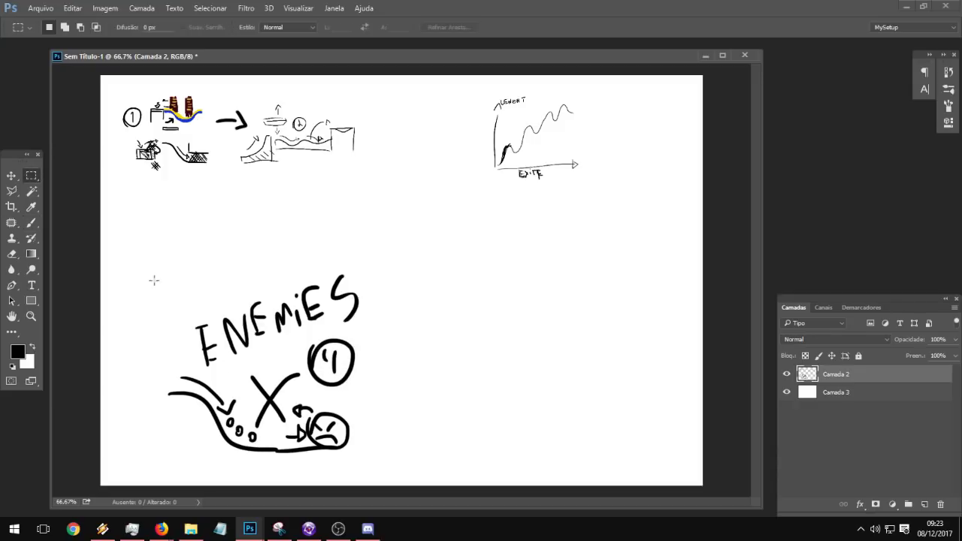
{"action": "mouse_move", "coordinate": [154, 281]}
{"action": "left_mouse_down"}
{"action": "mouse_move", "coordinate": [358, 455]}
{"action": "mouse_move", "coordinate": [351, 459]}
{"action": "left_mouse_up"}
{"action": "left_click", "coordinate": [374, 391]}
{"action": "key", "text": "ctrl+alt+z"}
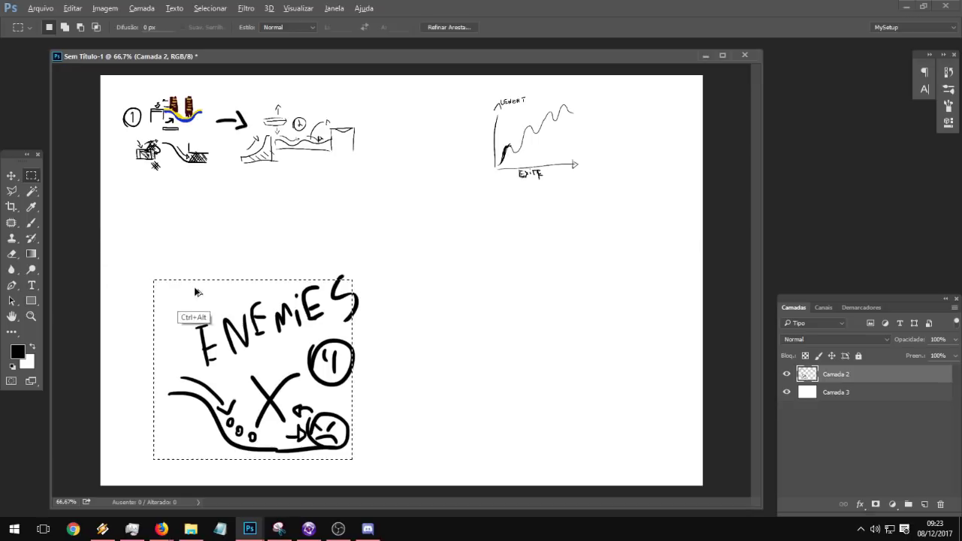
{"action": "left_click_drag", "start_coordinate": [380, 254], "coordinate": [151, 469]}
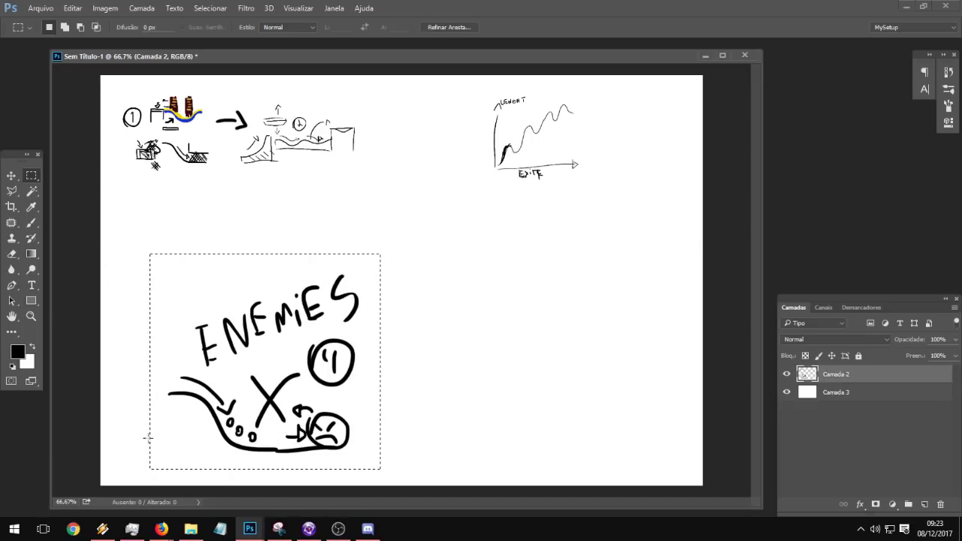
{"action": "key", "text": "ctrl+t"}
{"action": "left_click_drag", "start_coordinate": [380, 469], "coordinate": [309, 401], "text": "alt+shift"}
{"action": "mouse_move", "coordinate": [286, 356]}
{"action": "left_mouse_down"}
{"action": "mouse_move", "coordinate": [442, 194]}
{"action": "mouse_move", "coordinate": [437, 205]}
{"action": "left_mouse_up"}
{"action": "key", "text": "Return"}
{"action": "key", "text": "ctrl+d"}
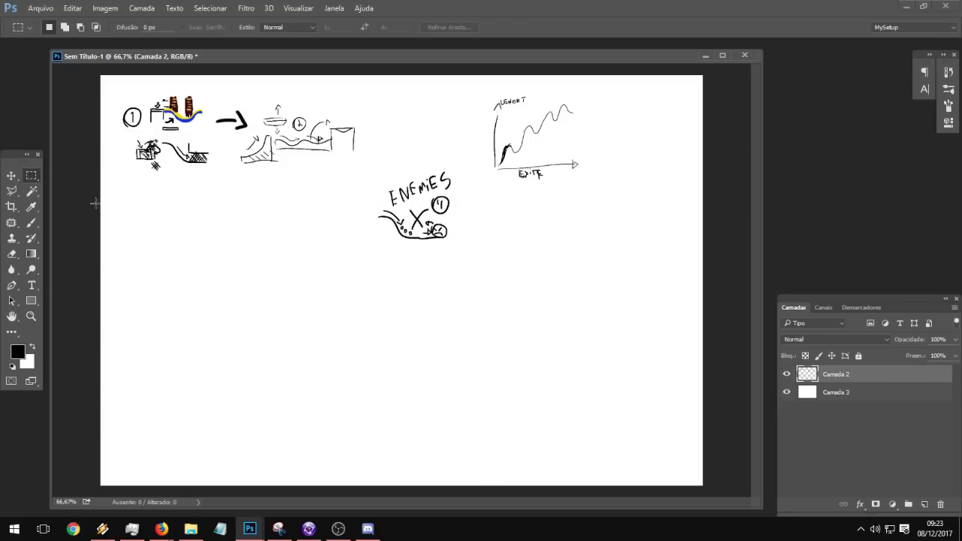
Step: Draw a short curved arrow above the tall block of segment 2, pointing right
{"action": "left_click", "coordinate": [32, 223]}
{"action": "left_click_drag", "start_coordinate": [350, 99], "coordinate": [367, 95]}
{"action": "left_click_drag", "start_coordinate": [364, 92], "coordinate": [366, 92]}
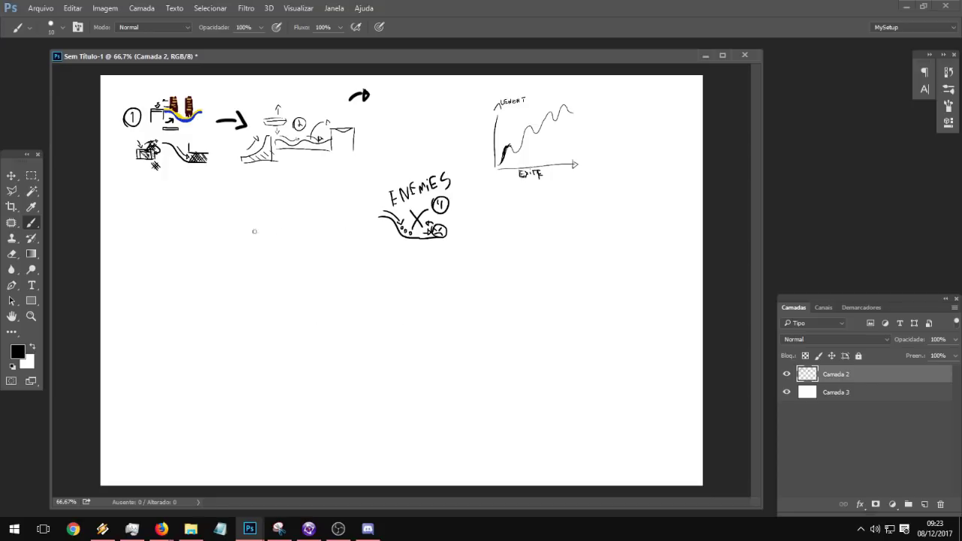
Step: Draw a slope flattening out into a raised step at the canvas's bottom, with an arrow following it down to the wall
{"action": "left_click_drag", "start_coordinate": [139, 369], "coordinate": [253, 451]}
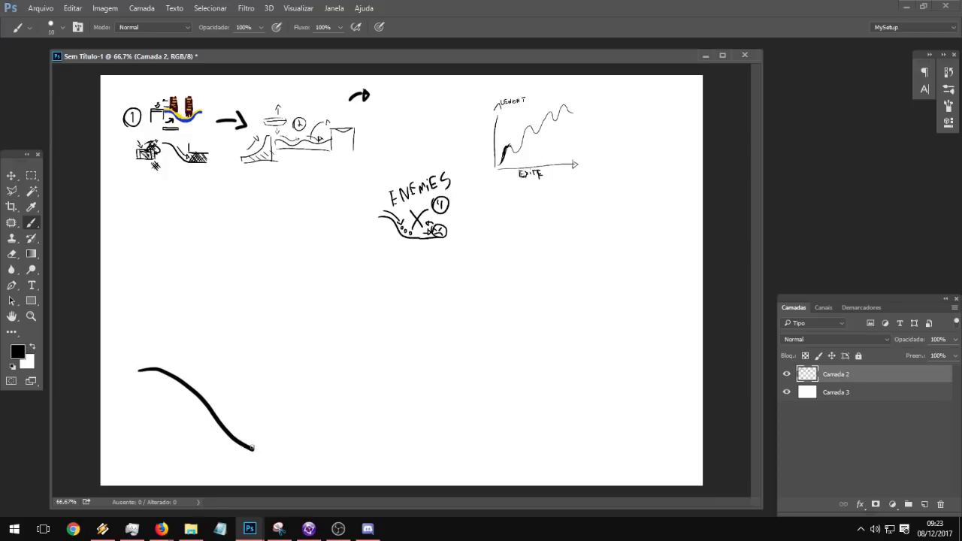
{"action": "key", "text": "ctrl+z"}
{"action": "mouse_move", "coordinate": [152, 367]}
{"action": "left_mouse_down"}
{"action": "mouse_move", "coordinate": [214, 435]}
{"action": "mouse_move", "coordinate": [253, 451]}
{"action": "left_mouse_up"}
{"action": "key", "text": "ctrl+z"}
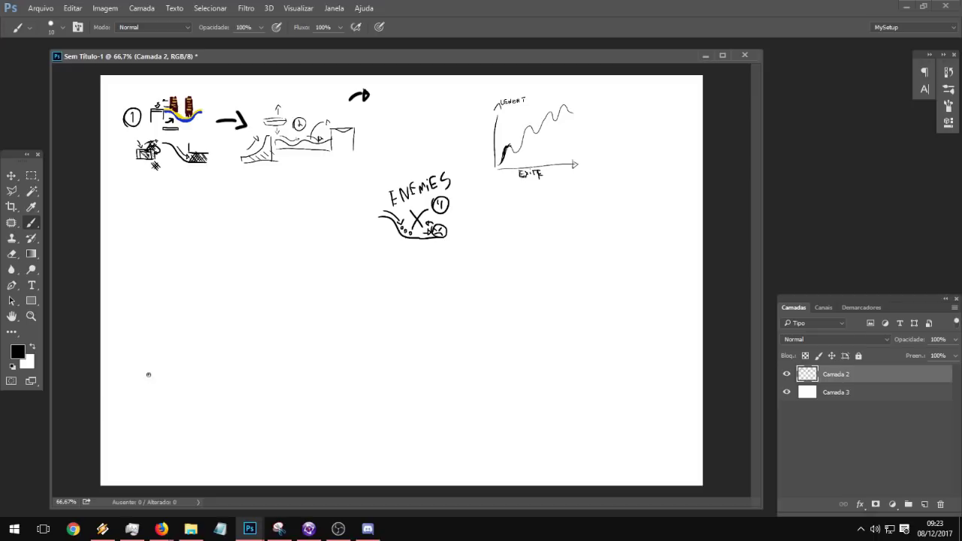
{"action": "left_click_drag", "start_coordinate": [147, 374], "coordinate": [266, 447]}
{"action": "key", "text": "ctrl+z"}
{"action": "mouse_move", "coordinate": [136, 367]}
{"action": "left_mouse_down"}
{"action": "mouse_move", "coordinate": [208, 434]}
{"action": "mouse_move", "coordinate": [258, 459]}
{"action": "mouse_move", "coordinate": [199, 430]}
{"action": "mouse_move", "coordinate": [356, 466]}
{"action": "mouse_move", "coordinate": [345, 470]}
{"action": "mouse_move", "coordinate": [417, 431]}
{"action": "left_mouse_up"}
{"action": "key", "text": "ctrl+z"}
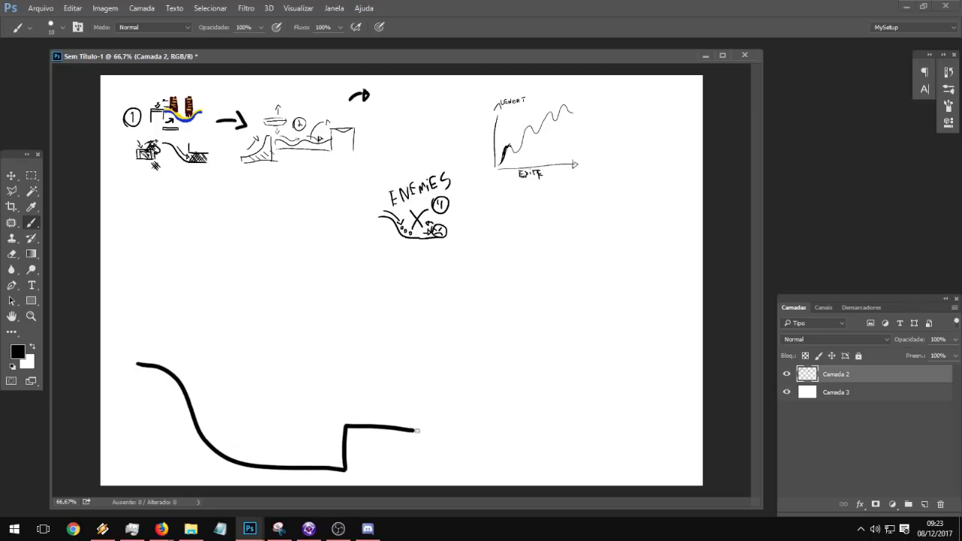
{"action": "mouse_move", "coordinate": [150, 348]}
{"action": "left_mouse_down"}
{"action": "mouse_move", "coordinate": [235, 439]}
{"action": "mouse_move", "coordinate": [341, 458]}
{"action": "mouse_move", "coordinate": [334, 443]}
{"action": "left_mouse_up"}
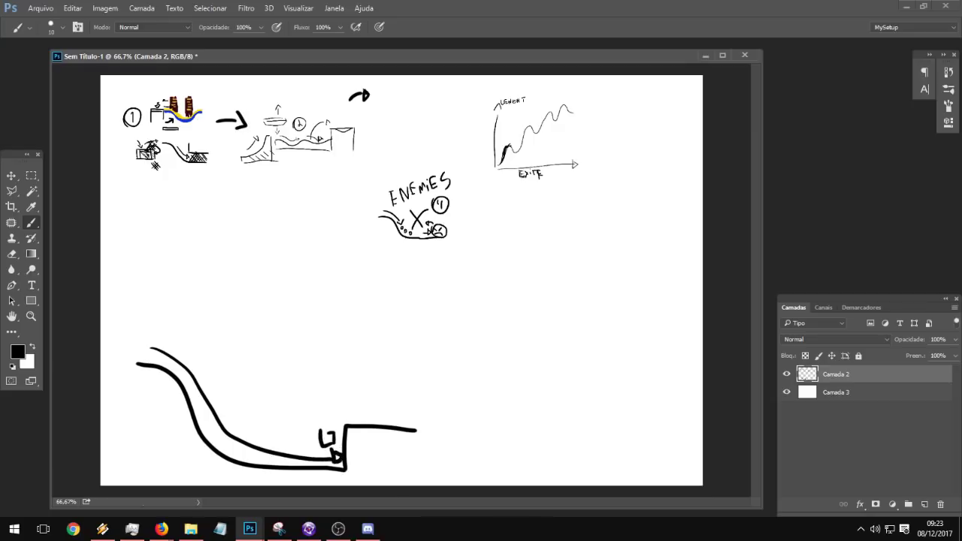
Step: Replace the low step and its arrow with a tall wall and ledge at the slope's end, topped by a curved arrow
{"action": "key", "text": "ctrl+alt+z"}
{"action": "key", "text": "ctrl+alt+z"}
{"action": "key", "text": "ctrl+alt+z"}
{"action": "key", "text": "ctrl+alt+z"}
{"action": "key", "text": "ctrl+shift+z"}
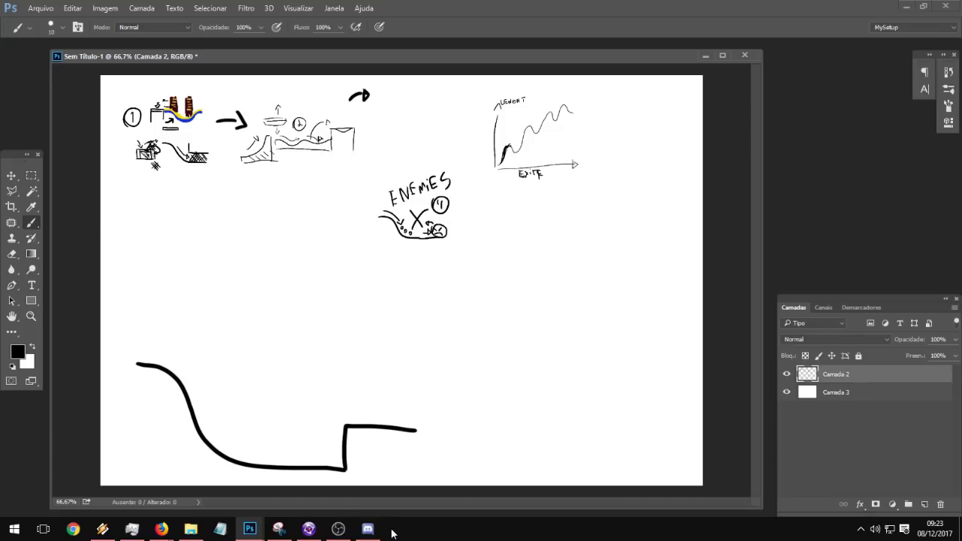
{"action": "key", "text": "ctrl+alt+z"}
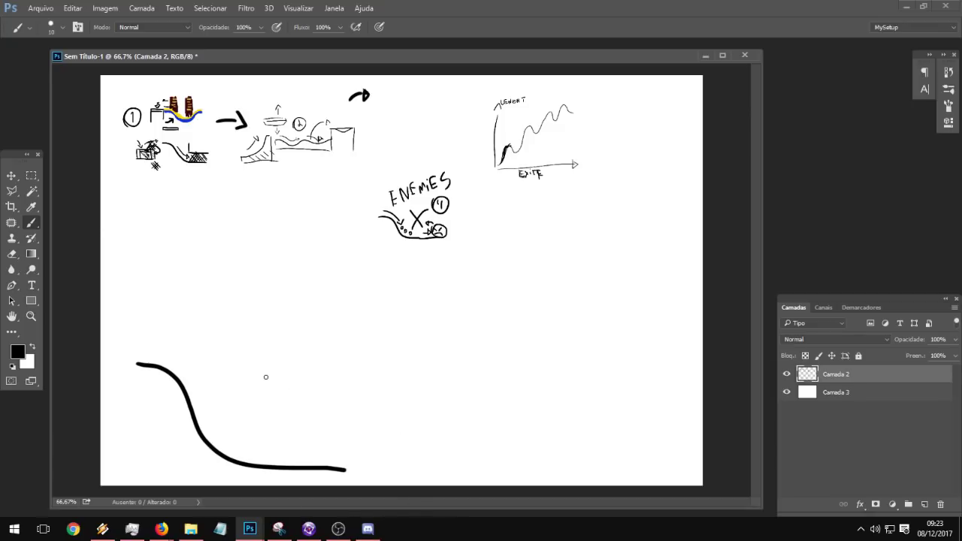
{"action": "mouse_move", "coordinate": [324, 469]}
{"action": "left_mouse_down"}
{"action": "mouse_move", "coordinate": [356, 436]}
{"action": "mouse_move", "coordinate": [355, 335]}
{"action": "mouse_move", "coordinate": [400, 331]}
{"action": "mouse_move", "coordinate": [355, 300]}
{"action": "left_mouse_up"}
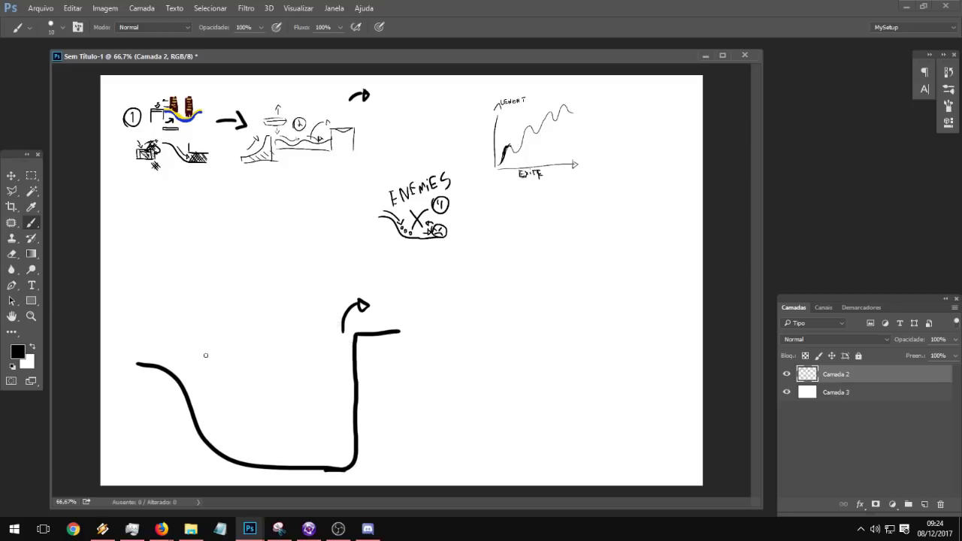
Step: Handwrite the word "EXIT" at a slant above the slope leading to the tall wall
{"action": "left_click_drag", "start_coordinate": [207, 311], "coordinate": [197, 348]}
{"action": "mouse_move", "coordinate": [194, 332]}
{"action": "left_mouse_down"}
{"action": "mouse_move", "coordinate": [210, 324]}
{"action": "mouse_move", "coordinate": [217, 337]}
{"action": "left_mouse_up"}
{"action": "mouse_move", "coordinate": [212, 314]}
{"action": "left_mouse_down"}
{"action": "mouse_move", "coordinate": [229, 335]}
{"action": "mouse_move", "coordinate": [220, 337]}
{"action": "left_mouse_up"}
{"action": "mouse_move", "coordinate": [248, 296]}
{"action": "left_mouse_down"}
{"action": "mouse_move", "coordinate": [250, 317]}
{"action": "mouse_move", "coordinate": [248, 286]}
{"action": "left_mouse_up"}
{"action": "left_click_drag", "start_coordinate": [238, 348], "coordinate": [259, 337]}
{"action": "key", "text": "ctrl+alt+z"}
{"action": "key", "text": "ctrl+alt+z"}
{"action": "left_click", "coordinate": [238, 289]}
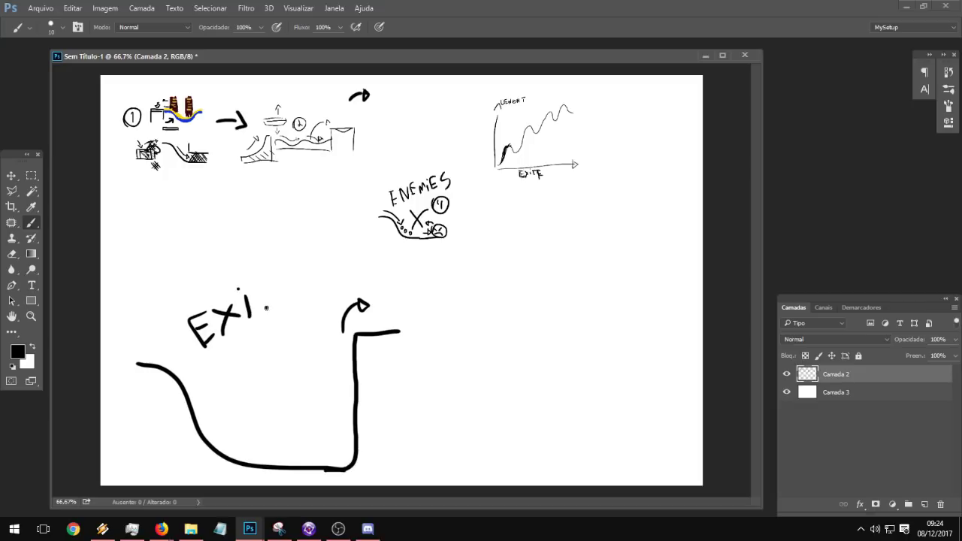
{"action": "left_click_drag", "start_coordinate": [264, 300], "coordinate": [267, 308]}
{"action": "left_click_drag", "start_coordinate": [248, 288], "coordinate": [272, 276]}
Step: Handwrite "FROM" and "SPEED" on two slanted lines beneath the word "EXIT"
{"action": "mouse_move", "coordinate": [220, 359]}
{"action": "left_mouse_down"}
{"action": "mouse_move", "coordinate": [226, 337]}
{"action": "mouse_move", "coordinate": [228, 348]}
{"action": "left_mouse_up"}
{"action": "mouse_move", "coordinate": [235, 339]}
{"action": "left_mouse_down"}
{"action": "mouse_move", "coordinate": [236, 354]}
{"action": "mouse_move", "coordinate": [234, 339]}
{"action": "mouse_move", "coordinate": [236, 353]}
{"action": "mouse_move", "coordinate": [243, 348]}
{"action": "left_mouse_up"}
{"action": "key", "text": "ctrl+z"}
{"action": "mouse_move", "coordinate": [250, 327]}
{"action": "left_mouse_down"}
{"action": "mouse_move", "coordinate": [252, 341]}
{"action": "mouse_move", "coordinate": [278, 320]}
{"action": "left_mouse_up"}
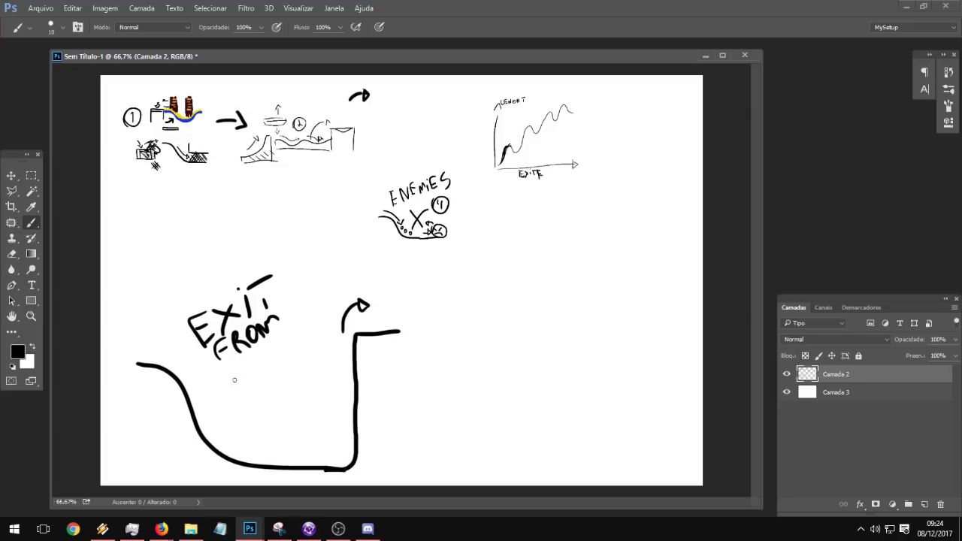
{"action": "mouse_move", "coordinate": [234, 375]}
{"action": "left_mouse_down"}
{"action": "mouse_move", "coordinate": [238, 389]}
{"action": "mouse_move", "coordinate": [250, 377]}
{"action": "left_mouse_up"}
{"action": "left_click_drag", "start_coordinate": [247, 361], "coordinate": [257, 364]}
{"action": "left_click_drag", "start_coordinate": [252, 377], "coordinate": [267, 365]}
{"action": "mouse_move", "coordinate": [259, 353]}
{"action": "left_mouse_down"}
{"action": "mouse_move", "coordinate": [267, 348]}
{"action": "mouse_move", "coordinate": [273, 362]}
{"action": "left_mouse_up"}
{"action": "left_click_drag", "start_coordinate": [276, 341], "coordinate": [281, 353]}
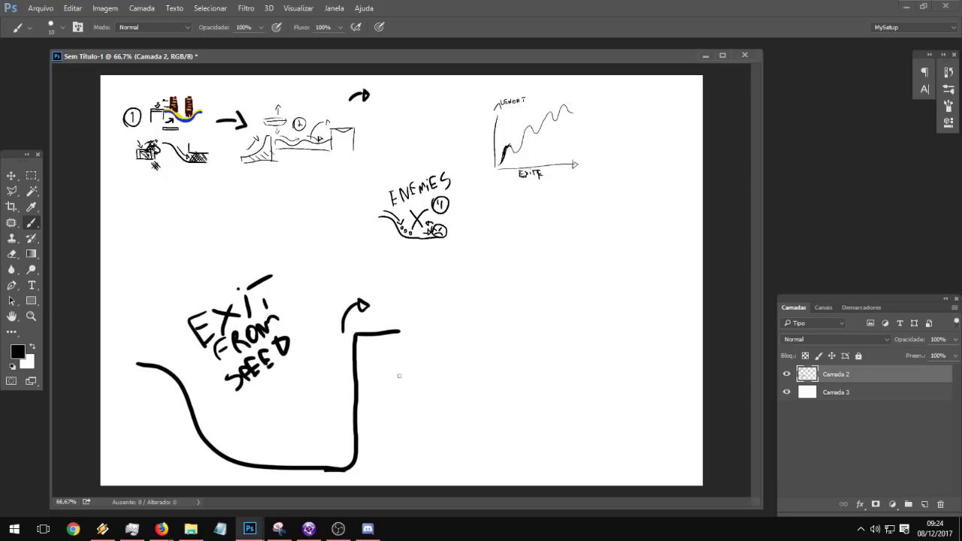
Step: Draw a vertical divider beside the tall wall's ledge and a second slope flattening out into a lower step beyond it
{"action": "mouse_move", "coordinate": [405, 303]}
{"action": "left_mouse_down"}
{"action": "mouse_move", "coordinate": [405, 380]}
{"action": "mouse_move", "coordinate": [452, 403]}
{"action": "mouse_move", "coordinate": [472, 434]}
{"action": "left_mouse_up"}
{"action": "key", "text": "ctrl+z"}
{"action": "mouse_move", "coordinate": [426, 380]}
{"action": "left_mouse_down"}
{"action": "mouse_move", "coordinate": [500, 455]}
{"action": "mouse_move", "coordinate": [594, 452]}
{"action": "mouse_move", "coordinate": [592, 395]}
{"action": "mouse_move", "coordinate": [632, 396]}
{"action": "left_mouse_up"}
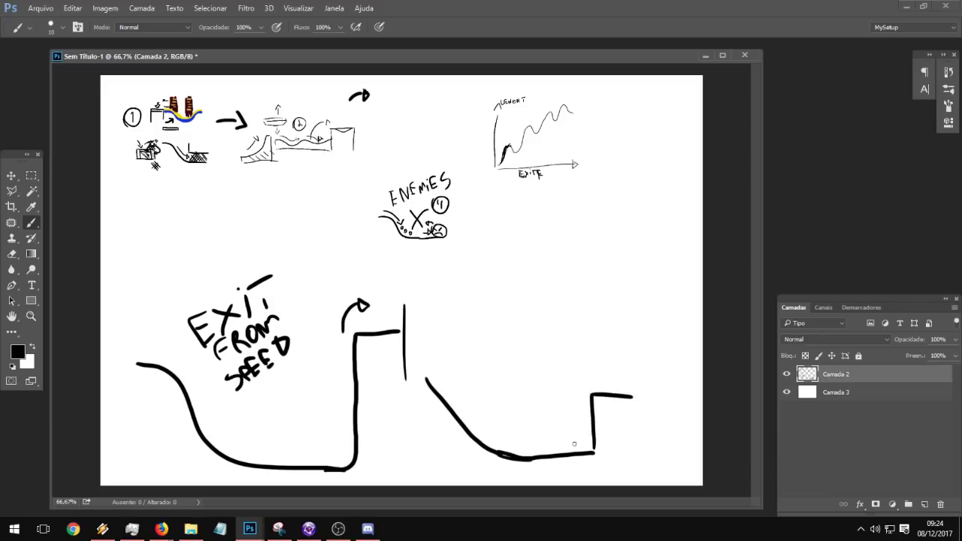
Step: Draw a small block against the foot of the lower step's wall, with short marks beneath it
{"action": "left_click_drag", "start_coordinate": [574, 444], "coordinate": [594, 444]}
{"action": "mouse_move", "coordinate": [593, 438]}
{"action": "left_mouse_down"}
{"action": "mouse_move", "coordinate": [574, 439]}
{"action": "mouse_move", "coordinate": [594, 454]}
{"action": "left_mouse_up"}
{"action": "key", "text": "ctrl+alt+z"}
{"action": "key", "text": "ctrl+alt+z"}
{"action": "key", "text": "ctrl+z"}
{"action": "left_click_drag", "start_coordinate": [585, 463], "coordinate": [593, 464]}
Step: Add a thin platform jutting from the ledge, arrows to the wall, up the slope and onto the platform, and a looping arrow below
{"action": "mouse_move", "coordinate": [588, 438]}
{"action": "left_mouse_down"}
{"action": "mouse_move", "coordinate": [582, 447]}
{"action": "mouse_move", "coordinate": [590, 442]}
{"action": "mouse_move", "coordinate": [518, 437]}
{"action": "left_mouse_up"}
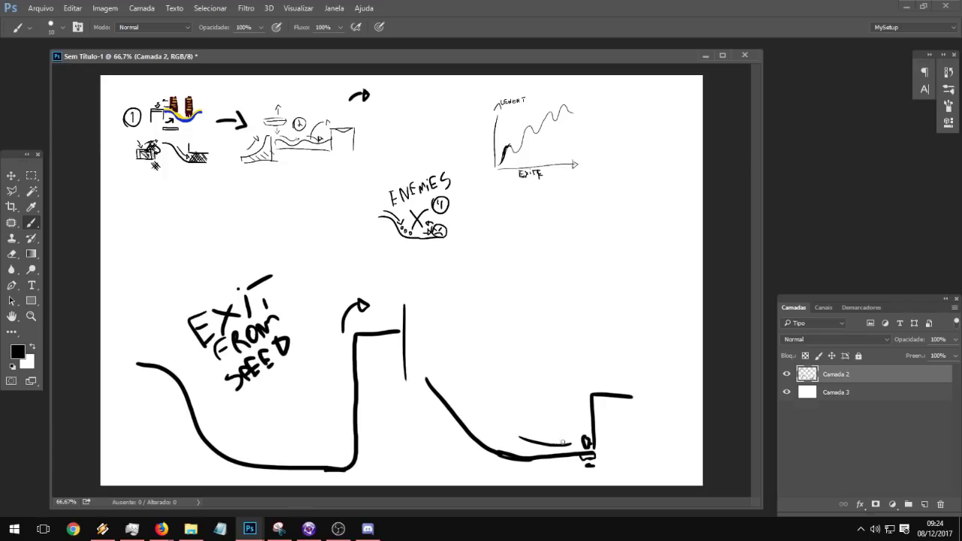
{"action": "key", "text": "ctrl+z"}
{"action": "left_click_drag", "start_coordinate": [579, 449], "coordinate": [528, 442]}
{"action": "mouse_move", "coordinate": [594, 396]}
{"action": "left_mouse_down"}
{"action": "mouse_move", "coordinate": [529, 406]}
{"action": "mouse_move", "coordinate": [591, 409]}
{"action": "left_mouse_up"}
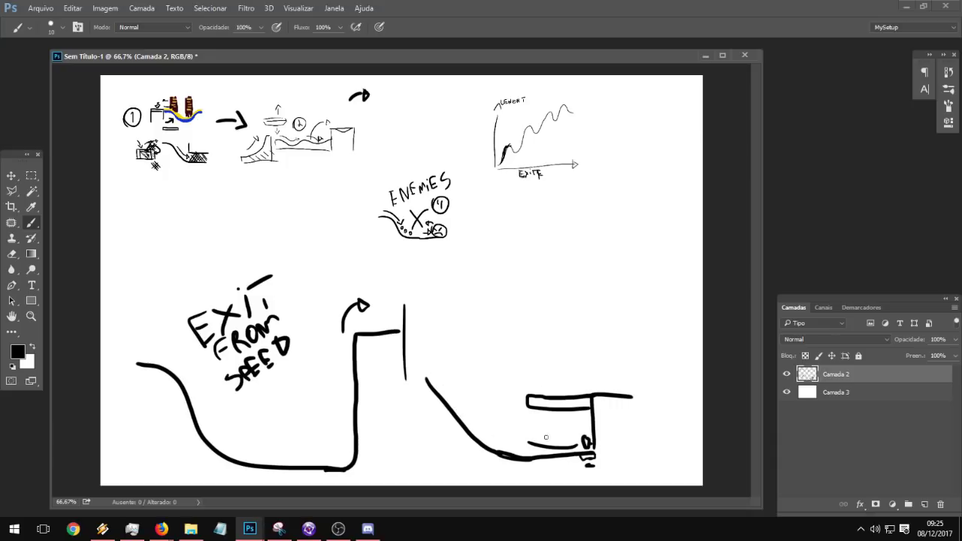
{"action": "mouse_move", "coordinate": [570, 439]}
{"action": "left_mouse_down"}
{"action": "mouse_move", "coordinate": [573, 451]}
{"action": "mouse_move", "coordinate": [554, 435]}
{"action": "mouse_move", "coordinate": [499, 427]}
{"action": "mouse_move", "coordinate": [465, 400]}
{"action": "mouse_move", "coordinate": [457, 405]}
{"action": "mouse_move", "coordinate": [526, 369]}
{"action": "mouse_move", "coordinate": [551, 384]}
{"action": "mouse_move", "coordinate": [537, 389]}
{"action": "mouse_move", "coordinate": [544, 385]}
{"action": "left_mouse_up"}
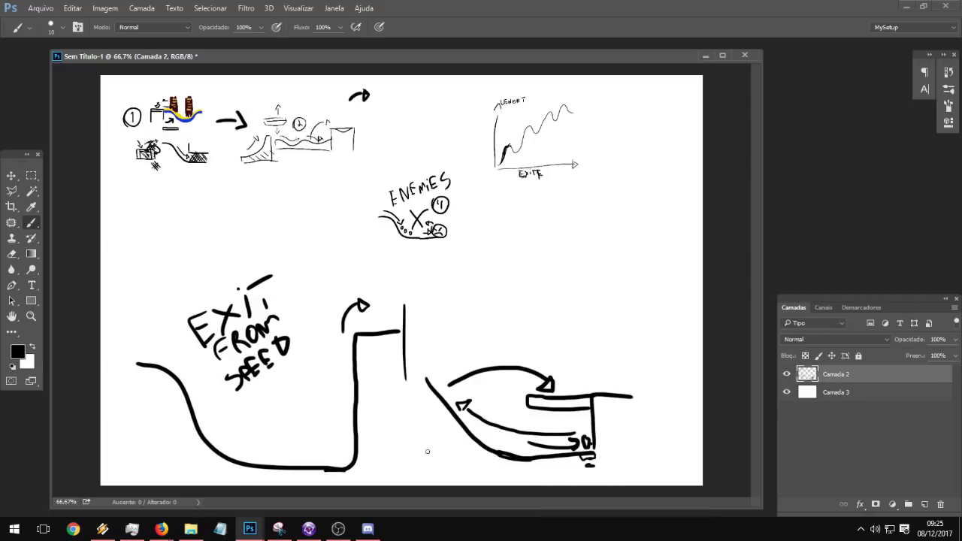
{"action": "mouse_move", "coordinate": [403, 451]}
{"action": "left_mouse_down"}
{"action": "mouse_move", "coordinate": [468, 474]}
{"action": "mouse_move", "coordinate": [514, 472]}
{"action": "mouse_move", "coordinate": [455, 465]}
{"action": "mouse_move", "coordinate": [412, 427]}
{"action": "mouse_move", "coordinate": [461, 440]}
{"action": "mouse_move", "coordinate": [459, 430]}
{"action": "left_mouse_up"}
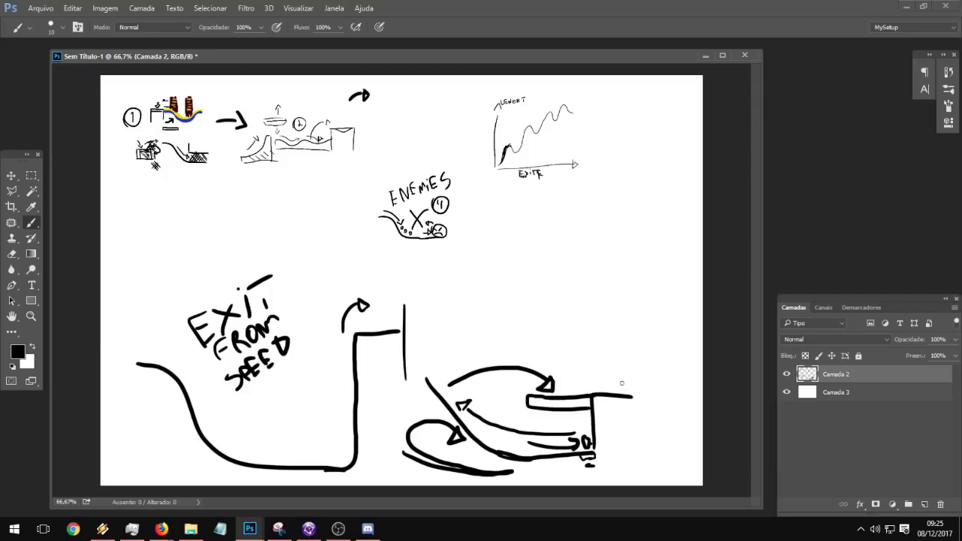
{"action": "mouse_move", "coordinate": [622, 394]}
{"action": "left_mouse_down"}
{"action": "mouse_move", "coordinate": [619, 366]}
{"action": "mouse_move", "coordinate": [689, 362]}
{"action": "left_mouse_up"}
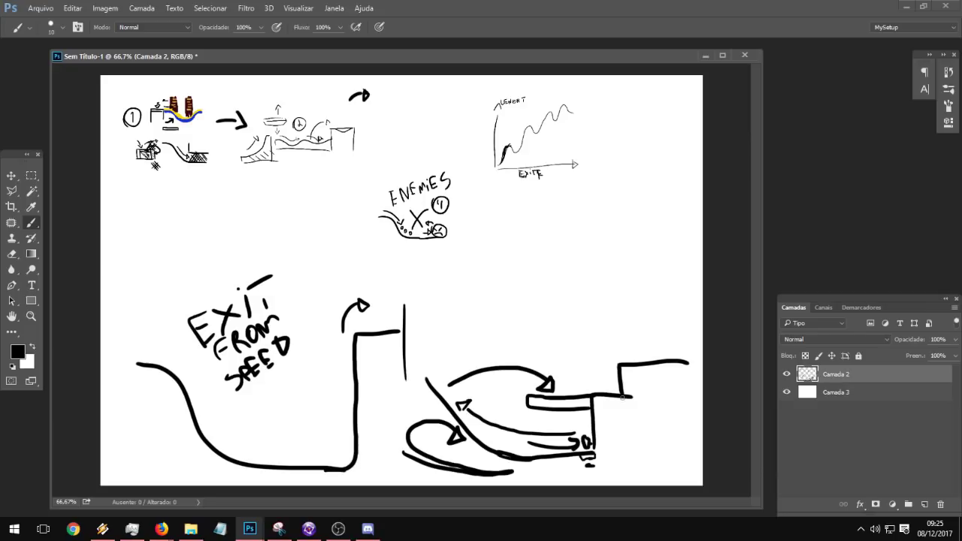
{"action": "key", "text": "ctrl+alt+z"}
{"action": "key", "text": "ctrl+alt+z"}
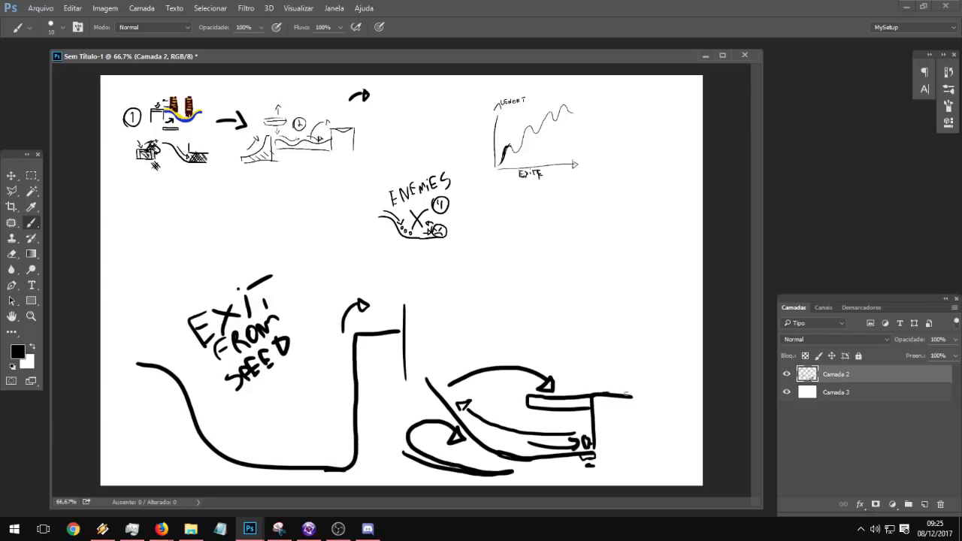
Step: Draw a raised step at the end of the ledge and erase the leftover ground line beneath it
{"action": "left_click_drag", "start_coordinate": [626, 394], "coordinate": [702, 389]}
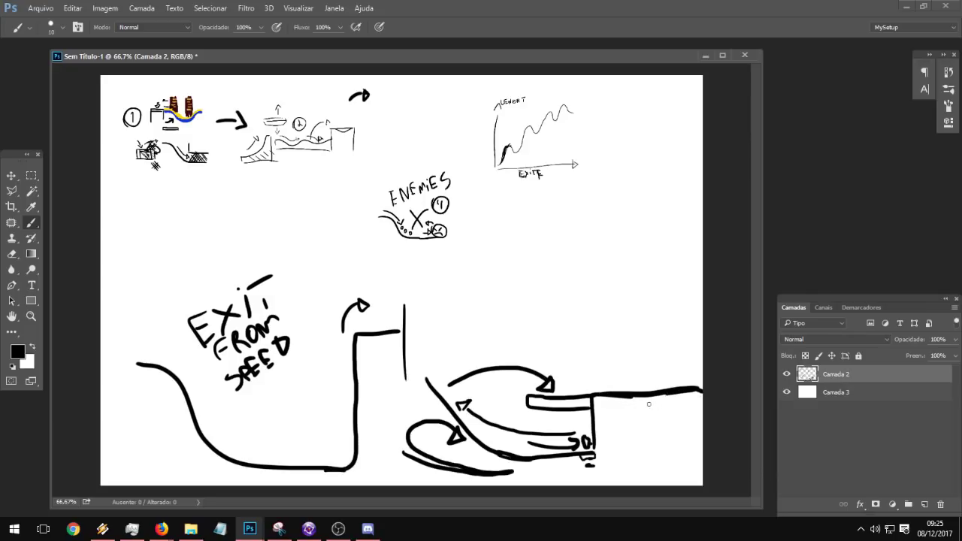
{"action": "mouse_move", "coordinate": [625, 364]}
{"action": "left_mouse_down"}
{"action": "mouse_move", "coordinate": [625, 393]}
{"action": "mouse_move", "coordinate": [662, 368]}
{"action": "mouse_move", "coordinate": [704, 368]}
{"action": "left_mouse_up"}
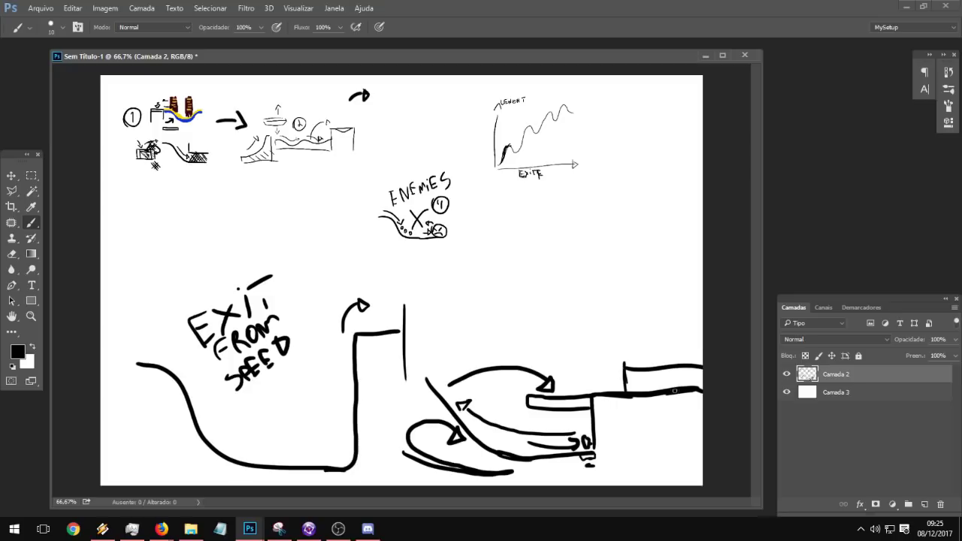
{"action": "key", "text": "ctrl+alt+z"}
{"action": "key", "text": "ctrl+alt+z"}
{"action": "mouse_move", "coordinate": [625, 396]}
{"action": "left_mouse_down"}
{"action": "mouse_move", "coordinate": [623, 372]}
{"action": "mouse_move", "coordinate": [698, 364]}
{"action": "left_mouse_up"}
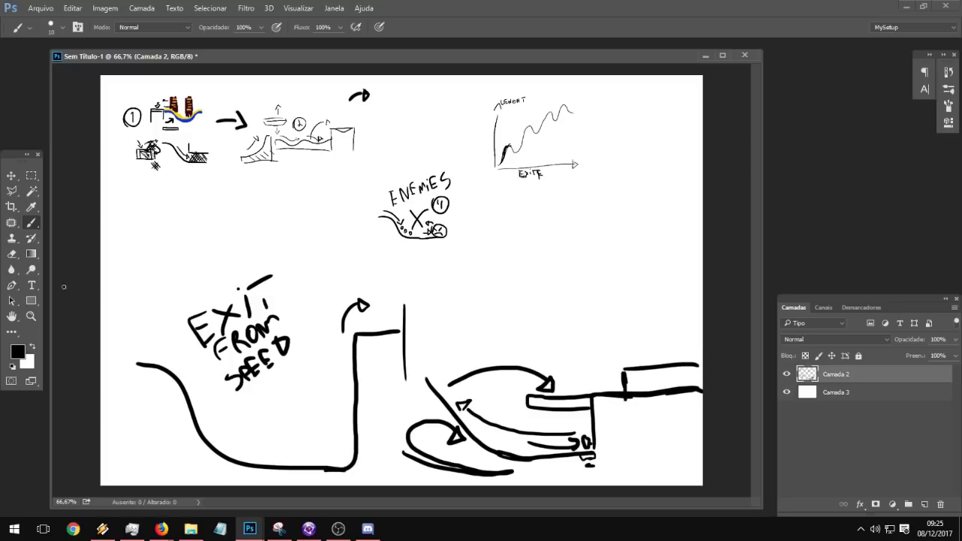
{"action": "left_click", "coordinate": [12, 253]}
{"action": "mouse_move", "coordinate": [629, 391]}
{"action": "left_mouse_down"}
{"action": "mouse_move", "coordinate": [711, 392]}
{"action": "mouse_move", "coordinate": [692, 396]}
{"action": "left_mouse_up"}
{"action": "left_click", "coordinate": [30, 223]}
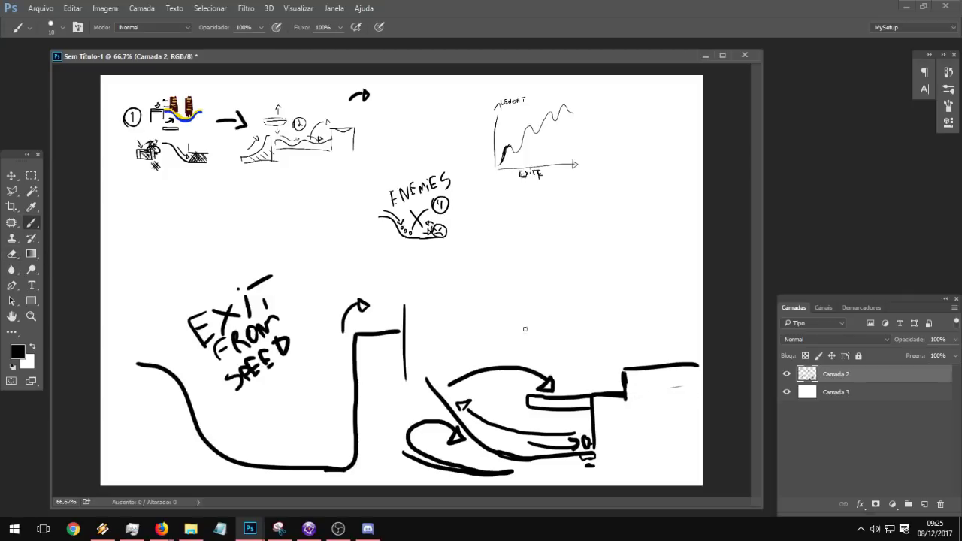
Step: Draw a loose frame of four straight lines around the platform ledge and the raised step
{"action": "left_click_drag", "start_coordinate": [585, 412], "coordinate": [654, 411]}
{"action": "mouse_move", "coordinate": [672, 379]}
{"action": "left_mouse_down"}
{"action": "mouse_move", "coordinate": [673, 409]}
{"action": "mouse_move", "coordinate": [673, 317]}
{"action": "left_mouse_up"}
{"action": "left_click_drag", "start_coordinate": [651, 302], "coordinate": [555, 309]}
{"action": "left_click_drag", "start_coordinate": [520, 304], "coordinate": [521, 398]}
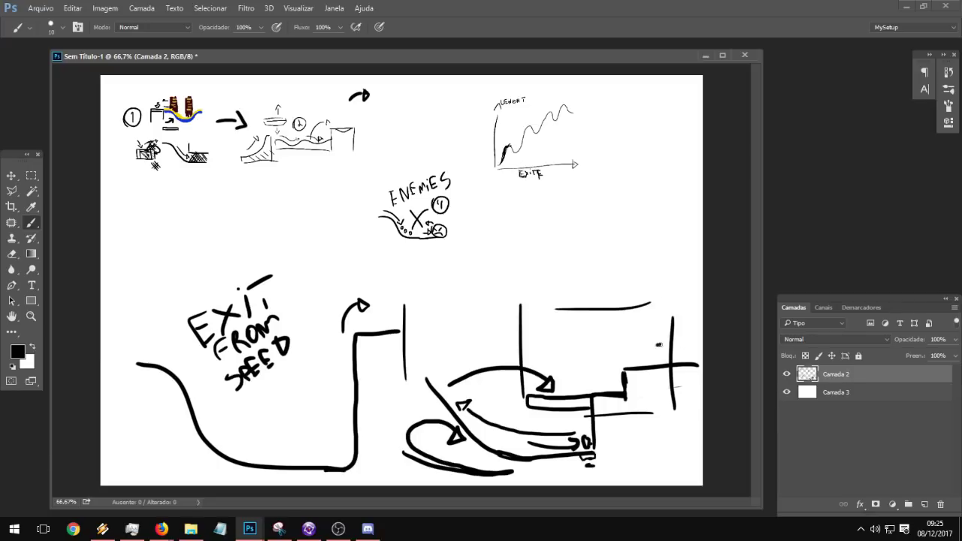
Step: Draw small blocks on the ledge and raised step joined by a jump arrow, plus a circled 3 above the second slope
{"action": "mouse_move", "coordinate": [658, 345]}
{"action": "left_mouse_down"}
{"action": "mouse_move", "coordinate": [668, 354]}
{"action": "mouse_move", "coordinate": [660, 343]}
{"action": "left_mouse_up"}
{"action": "mouse_move", "coordinate": [603, 381]}
{"action": "left_mouse_down"}
{"action": "mouse_move", "coordinate": [647, 344]}
{"action": "mouse_move", "coordinate": [652, 353]}
{"action": "left_mouse_up"}
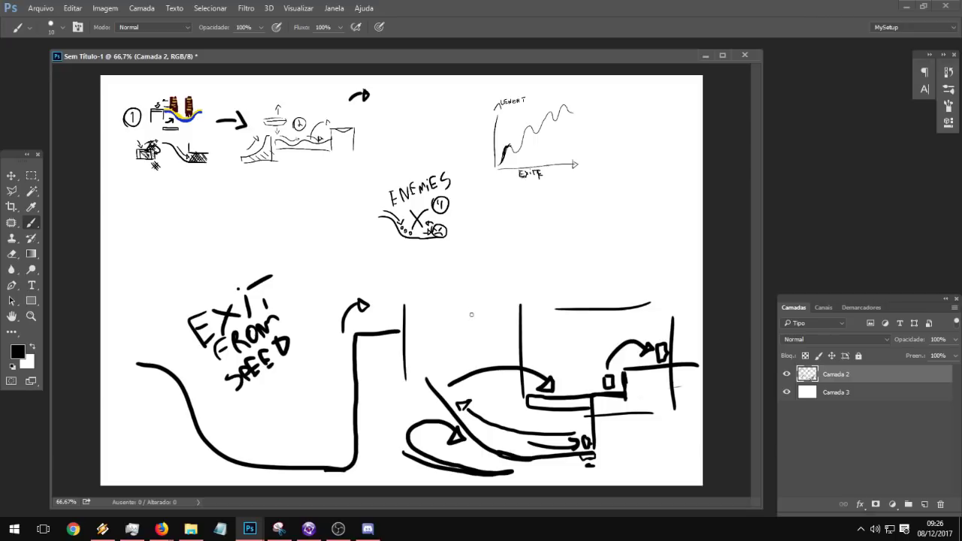
{"action": "mouse_move", "coordinate": [466, 302]}
{"action": "left_mouse_down"}
{"action": "mouse_move", "coordinate": [457, 330]}
{"action": "mouse_move", "coordinate": [478, 319]}
{"action": "mouse_move", "coordinate": [462, 336]}
{"action": "left_mouse_up"}
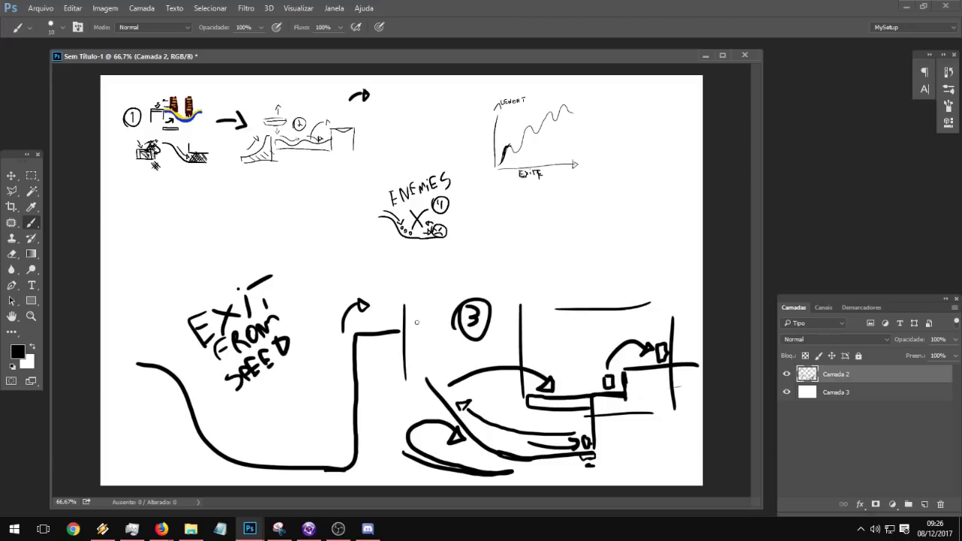
Step: Shrink the whole "EXIT FROM SPEED" sketch with its circled 3 and move it between segment 2 and the graph
{"action": "left_click", "coordinate": [31, 175]}
{"action": "mouse_move", "coordinate": [109, 268]}
{"action": "left_mouse_down"}
{"action": "mouse_move", "coordinate": [700, 487]}
{"action": "mouse_move", "coordinate": [475, 400]}
{"action": "mouse_move", "coordinate": [468, 304]}
{"action": "mouse_move", "coordinate": [478, 154]}
{"action": "left_mouse_up"}
{"action": "key", "text": "ctrl+r"}
{"action": "key", "text": "ctrl+t"}
{"action": "key", "text": "Return"}
{"action": "key", "text": "ctrl+d"}
Step: Draw a ground line inside a loose frame near the canvas's bottom, broken by a pit with flat ground on the far side
{"action": "left_click", "coordinate": [32, 223]}
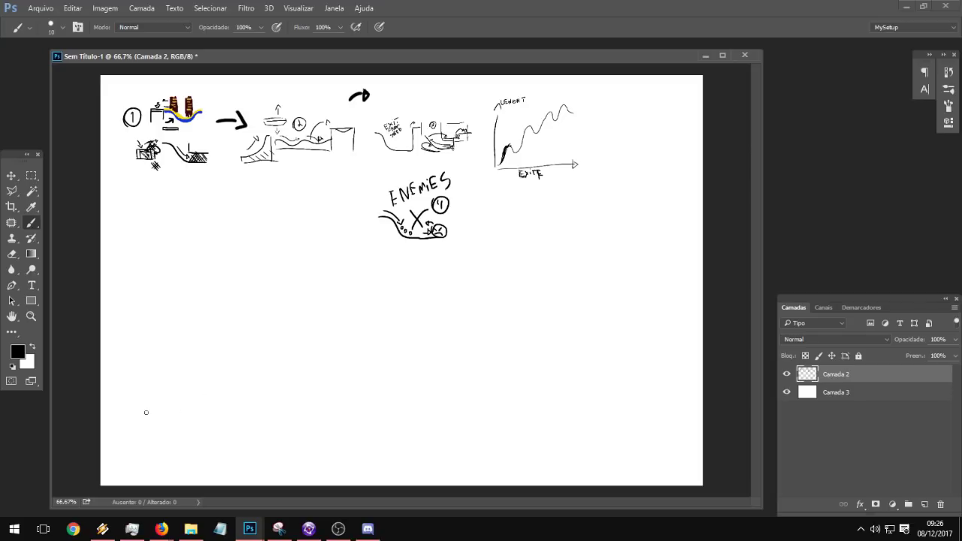
{"action": "left_click_drag", "start_coordinate": [150, 410], "coordinate": [282, 412]}
{"action": "mouse_move", "coordinate": [141, 365]}
{"action": "left_mouse_down"}
{"action": "mouse_move", "coordinate": [195, 430]}
{"action": "mouse_move", "coordinate": [255, 430]}
{"action": "left_mouse_up"}
{"action": "mouse_move", "coordinate": [269, 410]}
{"action": "left_mouse_down"}
{"action": "mouse_move", "coordinate": [266, 362]}
{"action": "mouse_move", "coordinate": [140, 349]}
{"action": "left_mouse_up"}
{"action": "mouse_move", "coordinate": [283, 412]}
{"action": "left_mouse_down"}
{"action": "mouse_move", "coordinate": [298, 413]}
{"action": "mouse_move", "coordinate": [265, 414]}
{"action": "mouse_move", "coordinate": [304, 412]}
{"action": "mouse_move", "coordinate": [310, 472]}
{"action": "mouse_move", "coordinate": [376, 403]}
{"action": "mouse_move", "coordinate": [434, 401]}
{"action": "left_mouse_up"}
{"action": "key", "text": "ctrl+z"}
{"action": "mouse_move", "coordinate": [383, 459]}
{"action": "left_mouse_down"}
{"action": "mouse_move", "coordinate": [386, 410]}
{"action": "mouse_move", "coordinate": [499, 409]}
{"action": "left_mouse_up"}
Step: Draw two small floating platforms over the pit and an arrow hopping across them to the far side
{"action": "mouse_move", "coordinate": [332, 396]}
{"action": "left_mouse_down"}
{"action": "mouse_move", "coordinate": [344, 399]}
{"action": "mouse_move", "coordinate": [336, 396]}
{"action": "left_mouse_up"}
{"action": "mouse_move", "coordinate": [356, 403]}
{"action": "left_mouse_down"}
{"action": "mouse_move", "coordinate": [359, 394]}
{"action": "mouse_move", "coordinate": [376, 398]}
{"action": "left_mouse_up"}
{"action": "mouse_move", "coordinate": [289, 394]}
{"action": "left_mouse_down"}
{"action": "mouse_move", "coordinate": [314, 369]}
{"action": "mouse_move", "coordinate": [417, 397]}
{"action": "left_mouse_up"}
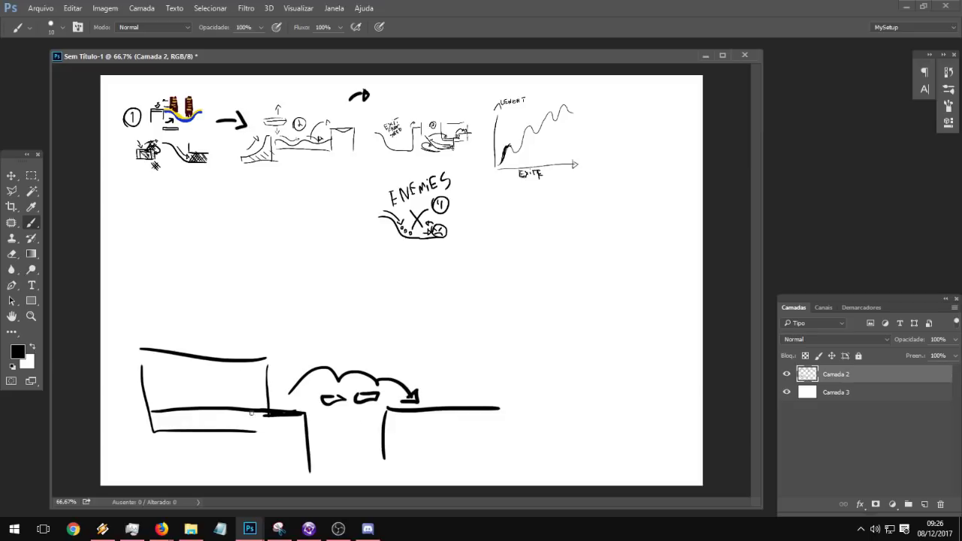
Step: Add a forward arrow above the frame, speed lines behind it, and a thick block at the pit's near edge
{"action": "left_click_drag", "start_coordinate": [227, 341], "coordinate": [267, 350]}
{"action": "left_click_drag", "start_coordinate": [106, 368], "coordinate": [125, 368]}
{"action": "mouse_move", "coordinate": [101, 360]}
{"action": "left_mouse_down"}
{"action": "mouse_move", "coordinate": [126, 361]}
{"action": "mouse_move", "coordinate": [132, 391]}
{"action": "left_mouse_up"}
{"action": "left_click_drag", "start_coordinate": [112, 401], "coordinate": [133, 401]}
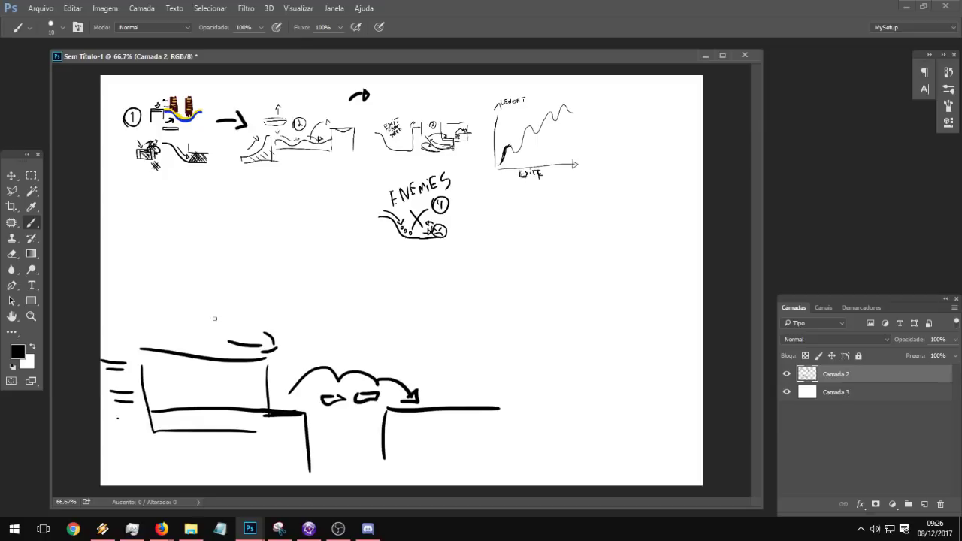
{"action": "mouse_move", "coordinate": [272, 412]}
{"action": "left_mouse_down"}
{"action": "mouse_move", "coordinate": [274, 391]}
{"action": "mouse_move", "coordinate": [271, 399]}
{"action": "mouse_move", "coordinate": [299, 397]}
{"action": "mouse_move", "coordinate": [306, 435]}
{"action": "left_mouse_up"}
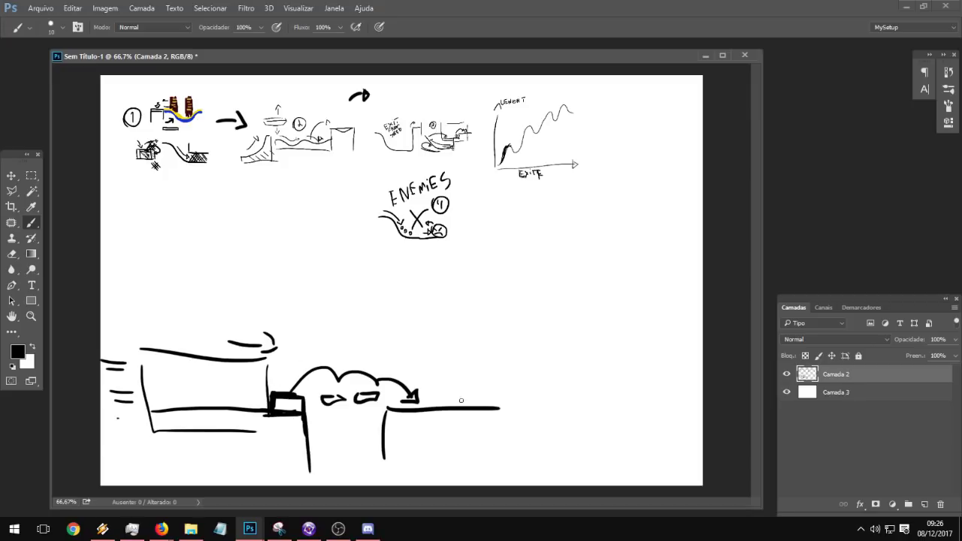
Step: Draw a vertical divider at the end of the far ground, with short slanted strokes at both ends
{"action": "mouse_move", "coordinate": [501, 354]}
{"action": "left_mouse_down"}
{"action": "mouse_move", "coordinate": [501, 437]}
{"action": "mouse_move", "coordinate": [504, 449]}
{"action": "mouse_move", "coordinate": [511, 443]}
{"action": "left_mouse_up"}
{"action": "left_click_drag", "start_coordinate": [494, 333], "coordinate": [505, 342]}
{"action": "left_click_drag", "start_coordinate": [496, 340], "coordinate": [517, 349]}
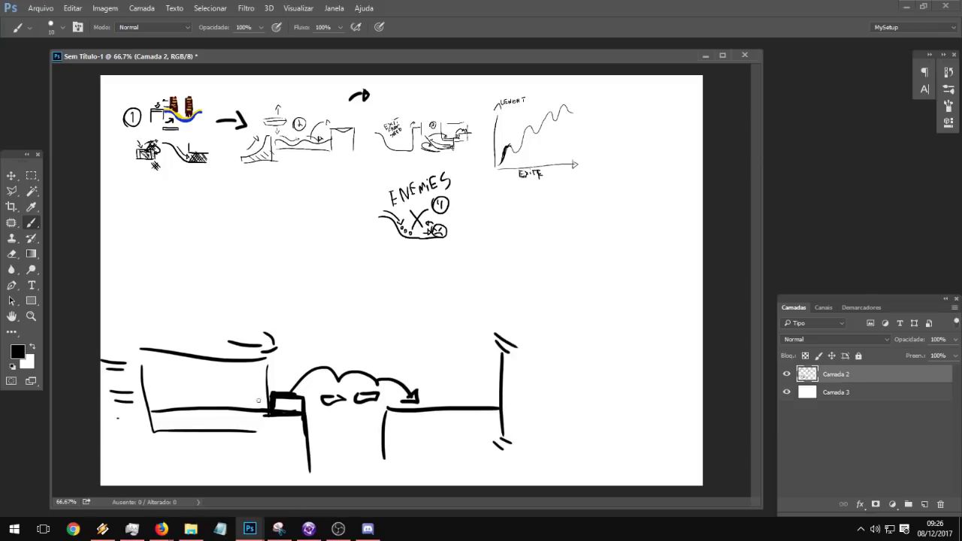
Step: Draw low ground against a tall ledge with a small block at its foot and a floating box, and lower the ledge's top
{"action": "mouse_move", "coordinate": [570, 451]}
{"action": "left_mouse_down"}
{"action": "mouse_move", "coordinate": [615, 450]}
{"action": "mouse_move", "coordinate": [631, 342]}
{"action": "mouse_move", "coordinate": [674, 348]}
{"action": "left_mouse_up"}
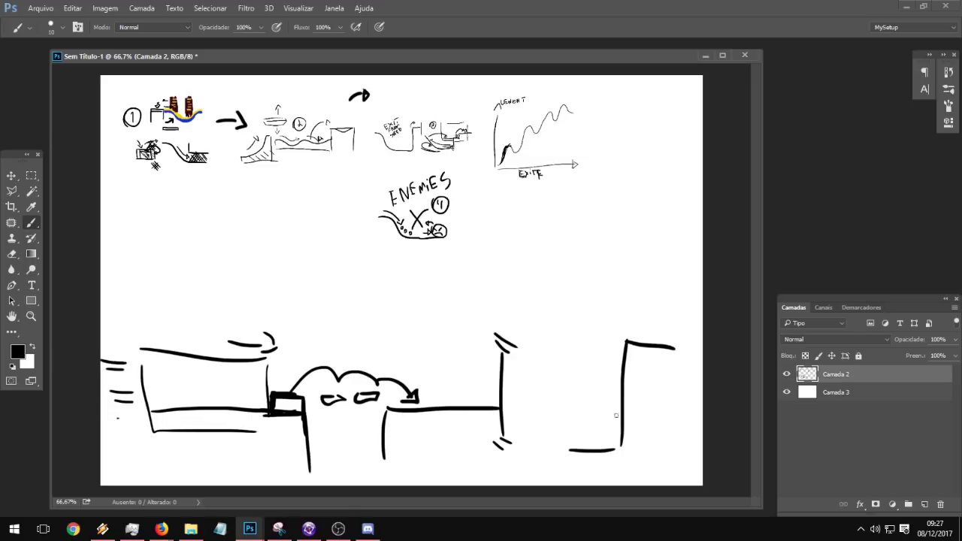
{"action": "left_click_drag", "start_coordinate": [609, 444], "coordinate": [620, 445]}
{"action": "mouse_move", "coordinate": [597, 377]}
{"action": "left_mouse_down"}
{"action": "mouse_move", "coordinate": [599, 400]}
{"action": "mouse_move", "coordinate": [569, 378]}
{"action": "mouse_move", "coordinate": [661, 368]}
{"action": "mouse_move", "coordinate": [611, 354]}
{"action": "mouse_move", "coordinate": [636, 366]}
{"action": "mouse_move", "coordinate": [689, 343]}
{"action": "left_mouse_up"}
{"action": "key", "text": "e"}
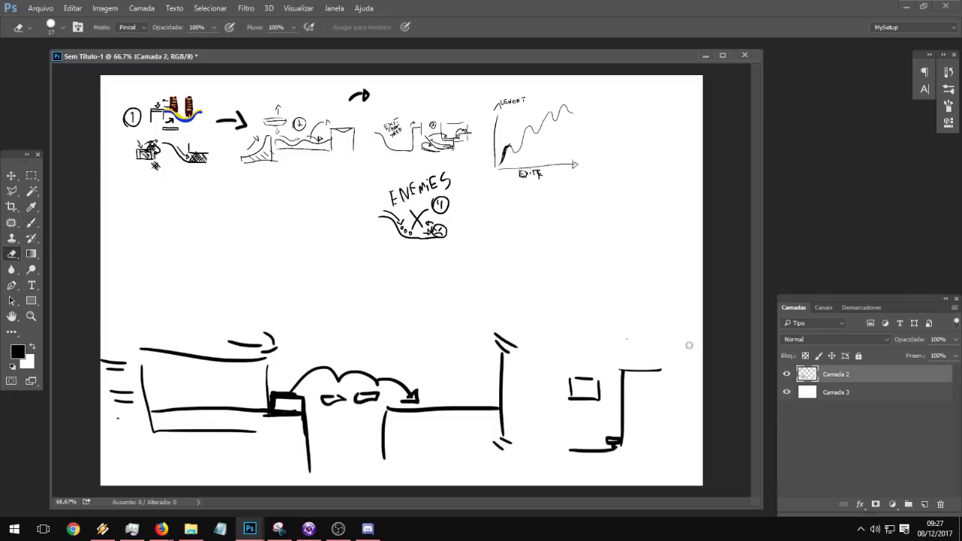
Step: Add a small labelled block beside the floating box and arrows hopping over it onto the tall ledge
{"action": "left_click", "coordinate": [31, 223]}
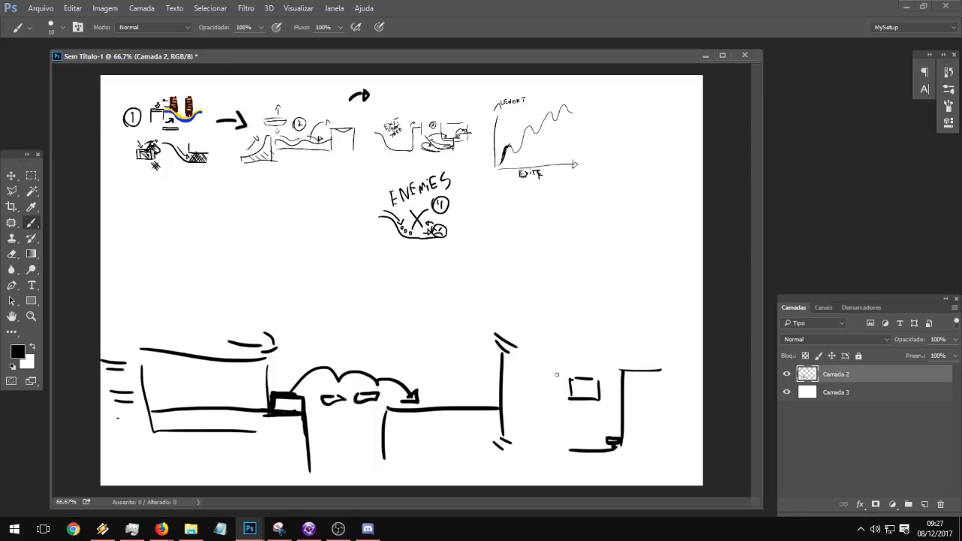
{"action": "mouse_move", "coordinate": [557, 375]}
{"action": "left_mouse_down"}
{"action": "mouse_move", "coordinate": [558, 398]}
{"action": "mouse_move", "coordinate": [578, 399]}
{"action": "mouse_move", "coordinate": [574, 368]}
{"action": "mouse_move", "coordinate": [581, 378]}
{"action": "mouse_move", "coordinate": [564, 379]}
{"action": "mouse_move", "coordinate": [562, 362]}
{"action": "mouse_move", "coordinate": [625, 358]}
{"action": "mouse_move", "coordinate": [664, 406]}
{"action": "left_mouse_up"}
{"action": "key", "text": "ctrl+z"}
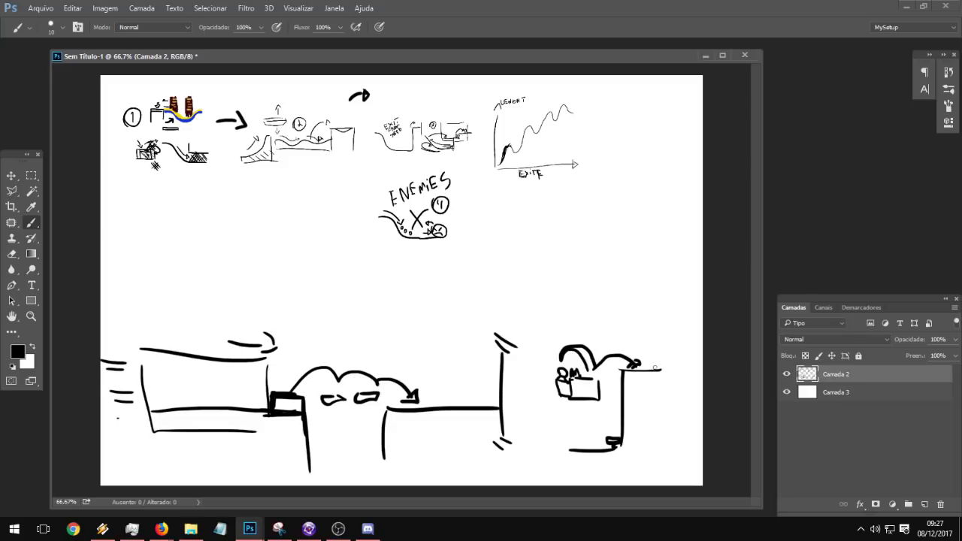
Step: Close the tall ledge into a pillar, add a small block above it, and enclose the scene in a large frame
{"action": "left_click_drag", "start_coordinate": [651, 369], "coordinate": [650, 445]}
{"action": "mouse_move", "coordinate": [650, 362]}
{"action": "left_mouse_down"}
{"action": "mouse_move", "coordinate": [666, 353]}
{"action": "mouse_move", "coordinate": [650, 359]}
{"action": "left_mouse_up"}
{"action": "mouse_move", "coordinate": [579, 428]}
{"action": "left_mouse_down"}
{"action": "mouse_move", "coordinate": [687, 417]}
{"action": "mouse_move", "coordinate": [613, 312]}
{"action": "mouse_move", "coordinate": [521, 411]}
{"action": "mouse_move", "coordinate": [614, 422]}
{"action": "left_mouse_up"}
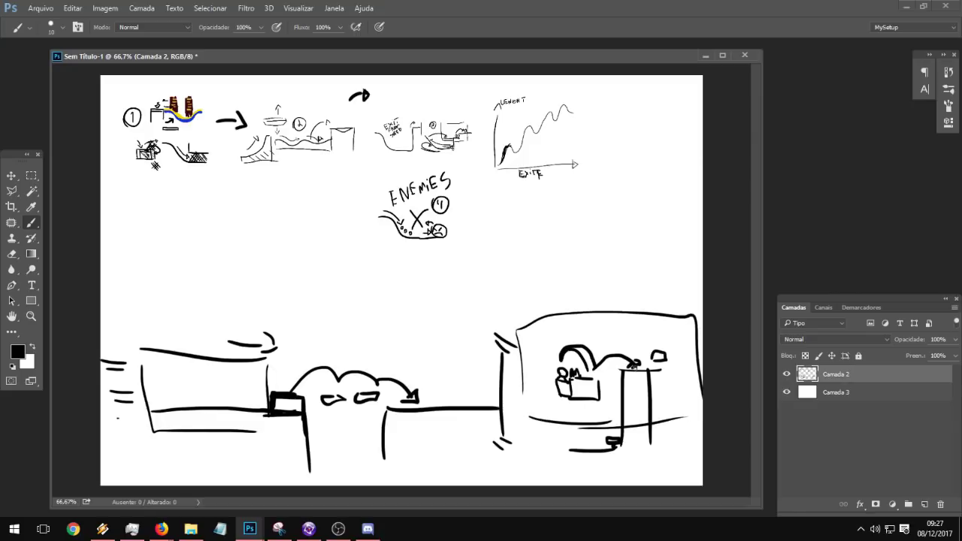
Step: Add another small block in the frame's upper right corner and draw a circled 5 between the two scenes
{"action": "mouse_move", "coordinate": [673, 335]}
{"action": "left_mouse_down"}
{"action": "mouse_move", "coordinate": [695, 334]}
{"action": "mouse_move", "coordinate": [675, 346]}
{"action": "mouse_move", "coordinate": [692, 344]}
{"action": "mouse_move", "coordinate": [674, 460]}
{"action": "left_mouse_up"}
{"action": "key", "text": "ctrl+alt+z"}
{"action": "key", "text": "ctrl+alt+z"}
{"action": "mouse_move", "coordinate": [439, 306]}
{"action": "left_mouse_down"}
{"action": "mouse_move", "coordinate": [429, 354]}
{"action": "mouse_move", "coordinate": [440, 306]}
{"action": "mouse_move", "coordinate": [430, 339]}
{"action": "left_mouse_up"}
Step: Shrink the whole segment 5 sketch and move it below segments 1 and 2, beside the "ENEMIES" sketch
{"action": "left_click", "coordinate": [12, 175]}
{"action": "key", "text": "ctrl+r"}
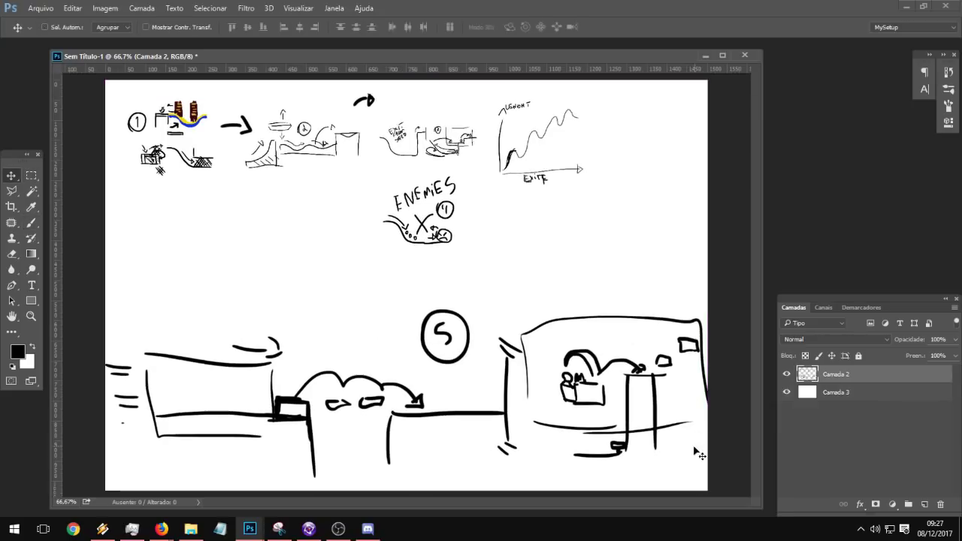
{"action": "left_click", "coordinate": [31, 175]}
{"action": "key", "text": "ctrl+r"}
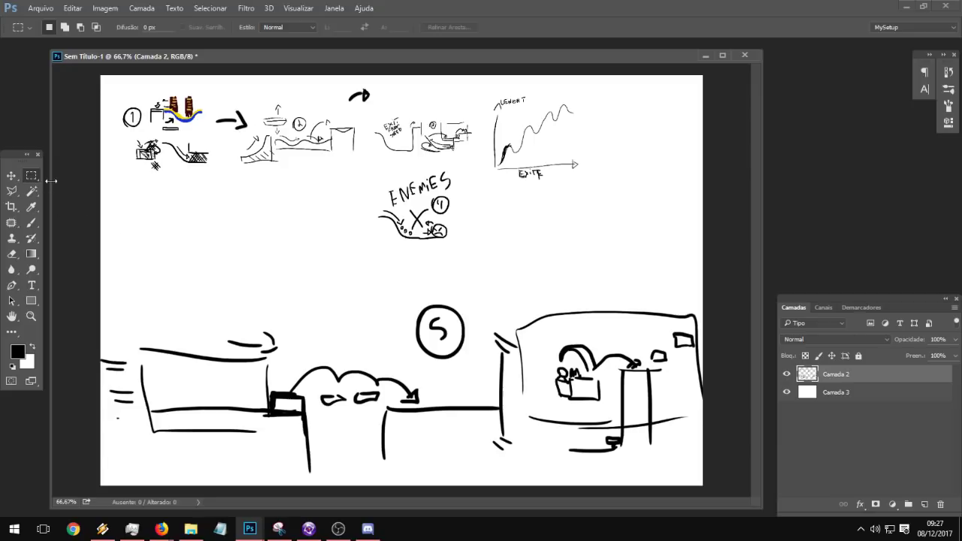
{"action": "left_click_drag", "start_coordinate": [97, 292], "coordinate": [730, 468]}
{"action": "key", "text": "ctrl+t"}
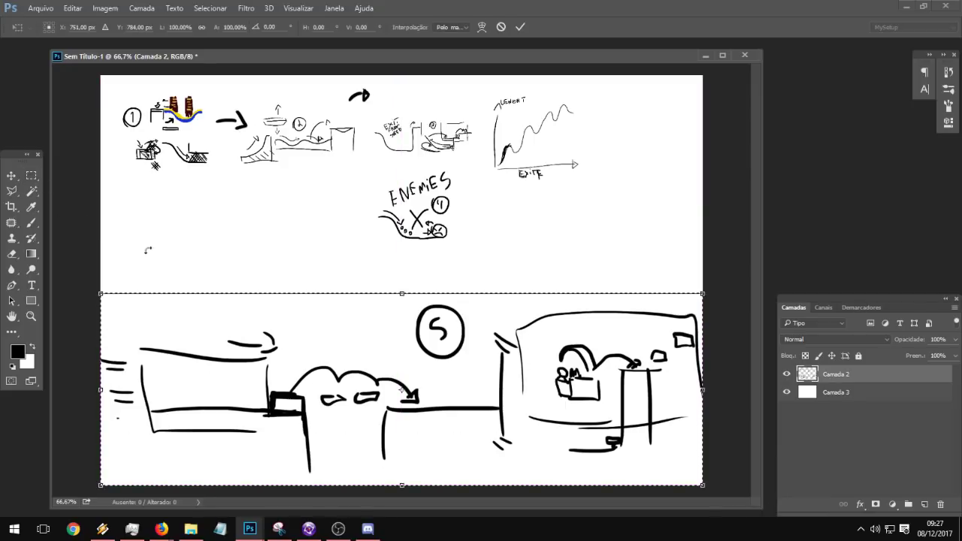
{"action": "mouse_move", "coordinate": [100, 294]}
{"action": "left_mouse_down", "text": "alt+shift"}
{"action": "mouse_move", "coordinate": [272, 388]}
{"action": "mouse_move", "coordinate": [287, 385]}
{"action": "left_mouse_up", "text": "alt+shift"}
{"action": "mouse_move", "coordinate": [506, 404]}
{"action": "left_mouse_down"}
{"action": "mouse_move", "coordinate": [319, 257]}
{"action": "mouse_move", "coordinate": [354, 237]}
{"action": "left_mouse_up"}
{"action": "key", "text": "Return"}
{"action": "left_click", "coordinate": [382, 293]}
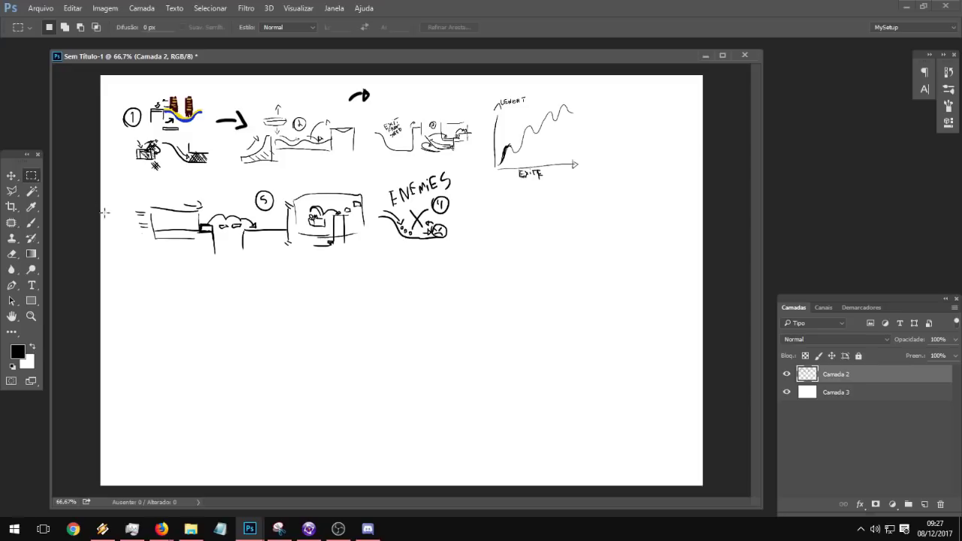
{"action": "left_click", "coordinate": [31, 222]}
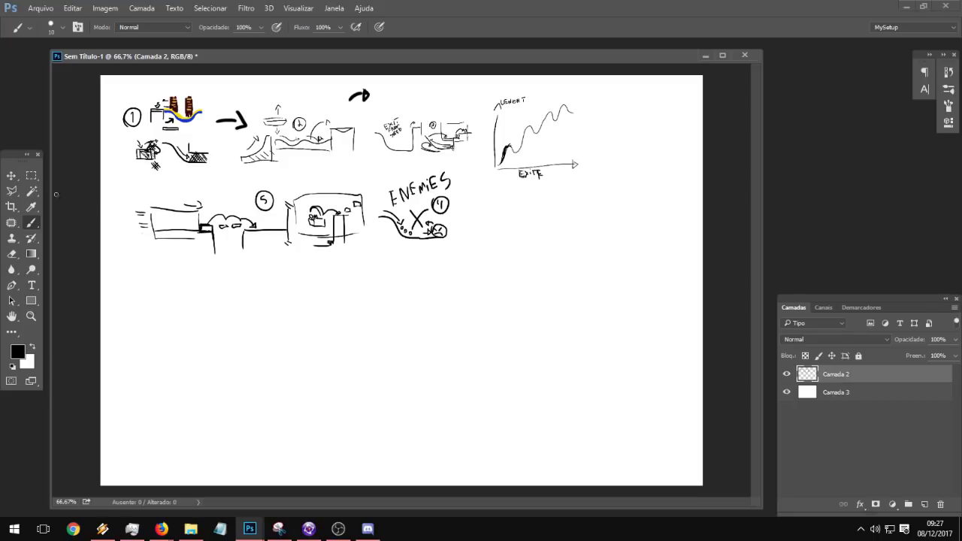
{"action": "left_click_drag", "start_coordinate": [262, 238], "coordinate": [277, 310]}
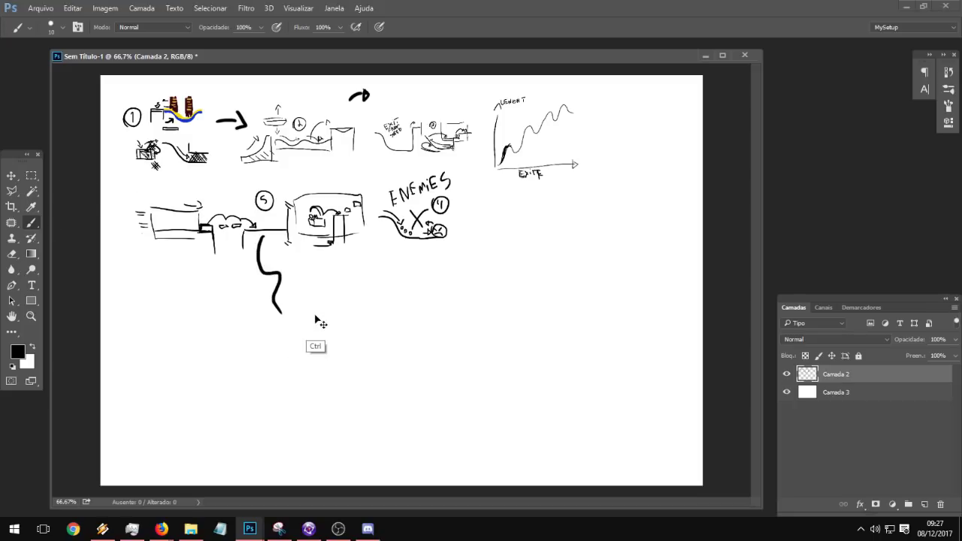
{"action": "key", "text": "ctrl+z"}
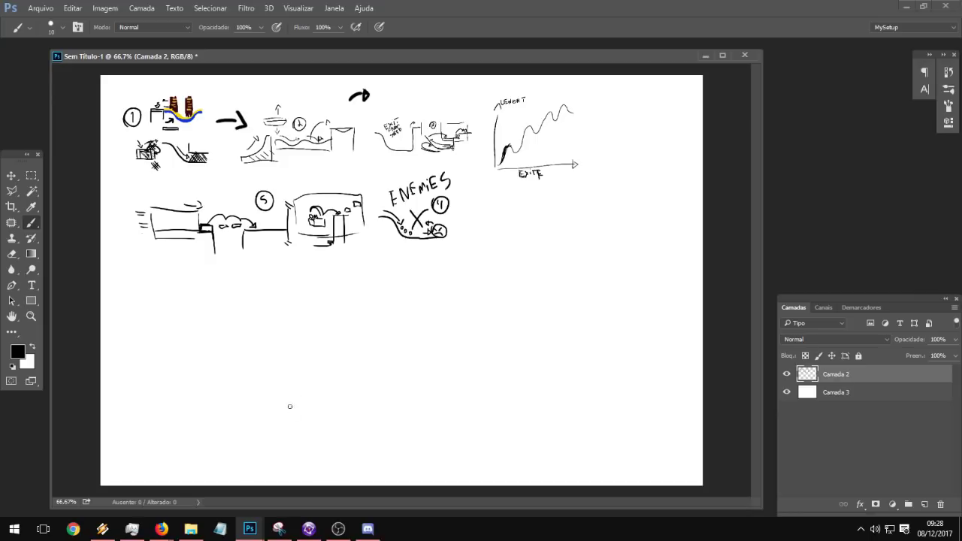
{"action": "left_click_drag", "start_coordinate": [277, 347], "coordinate": [441, 456]}
{"action": "key", "text": "ctrl+z"}
{"action": "mouse_move", "coordinate": [206, 434]}
{"action": "left_mouse_down"}
{"action": "mouse_move", "coordinate": [342, 333]}
{"action": "mouse_move", "coordinate": [356, 362]}
{"action": "mouse_move", "coordinate": [336, 337]}
{"action": "mouse_move", "coordinate": [352, 314]}
{"action": "mouse_move", "coordinate": [362, 380]}
{"action": "left_mouse_up"}
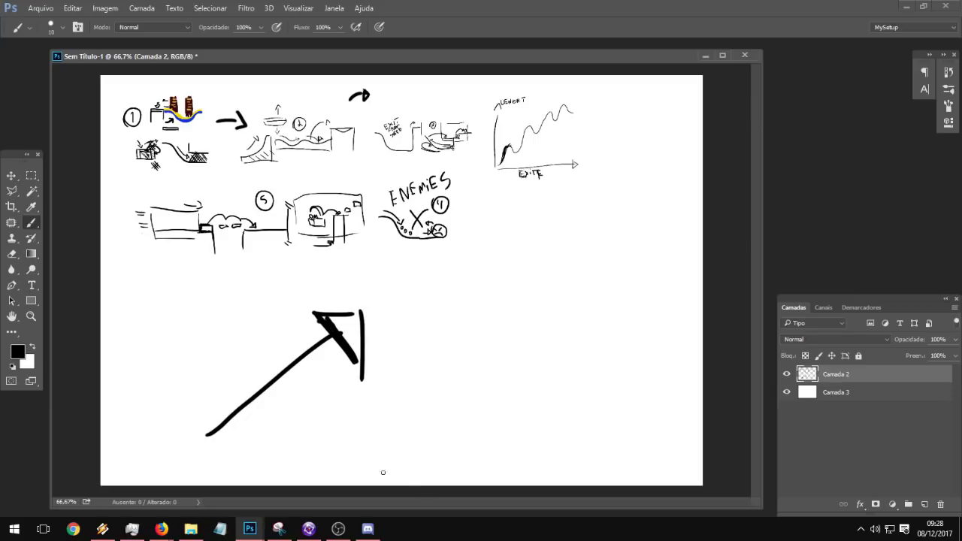
{"action": "key", "text": "ctrl+alt+z"}
{"action": "key", "text": "ctrl+alt+z"}
{"action": "key", "text": "ctrl+alt+z"}
{"action": "key", "text": "ctrl+alt+z"}
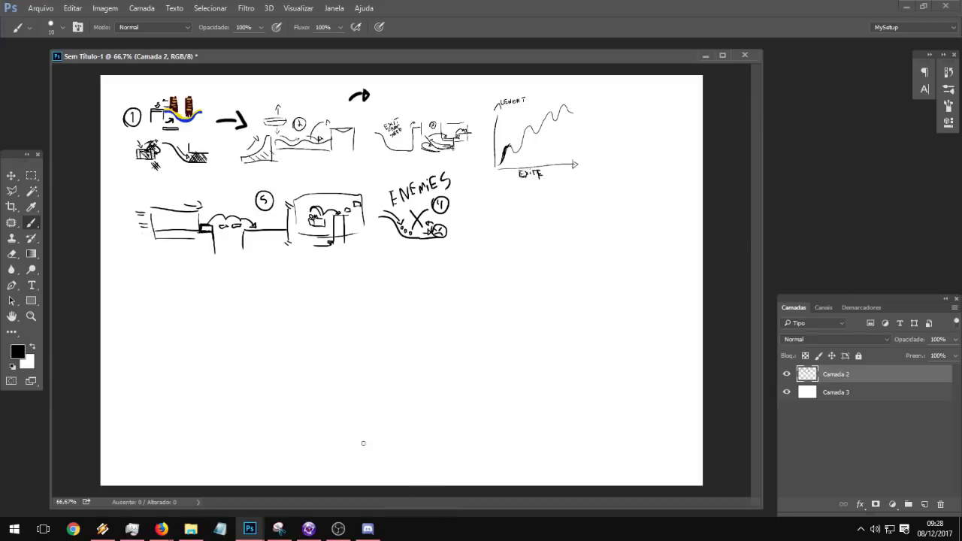
{"action": "left_click_drag", "start_coordinate": [170, 320], "coordinate": [212, 449]}
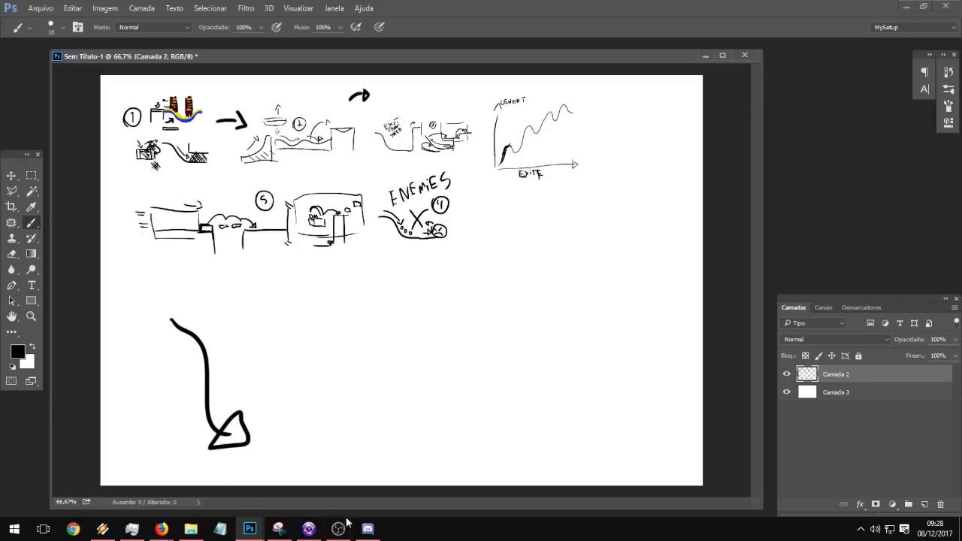
{"action": "key", "text": "ctrl+alt+z"}
{"action": "key", "text": "ctrl+alt+z"}
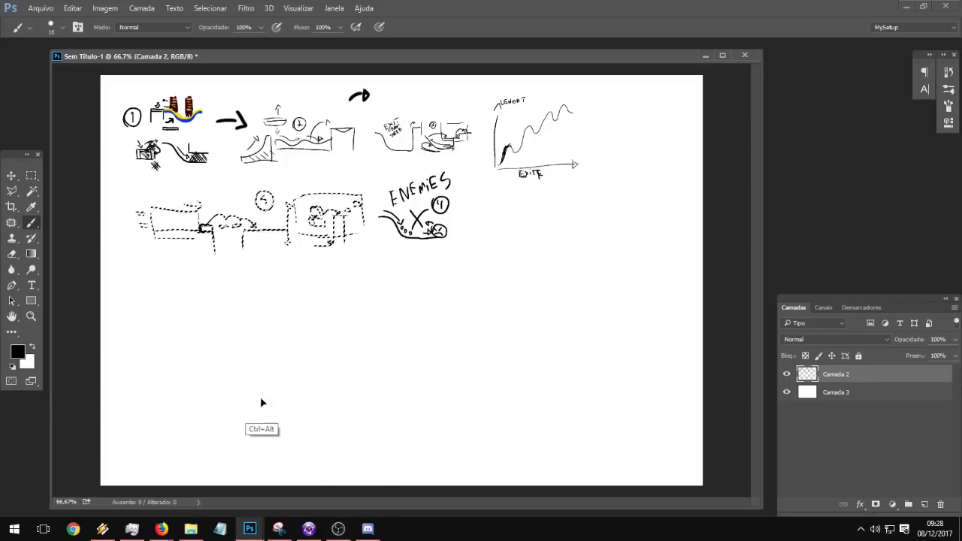
Step: Draw two small platforms in the empty space below segment 5, with a jump arc rising from the upper one
{"action": "left_click_drag", "start_coordinate": [167, 423], "coordinate": [168, 429]}
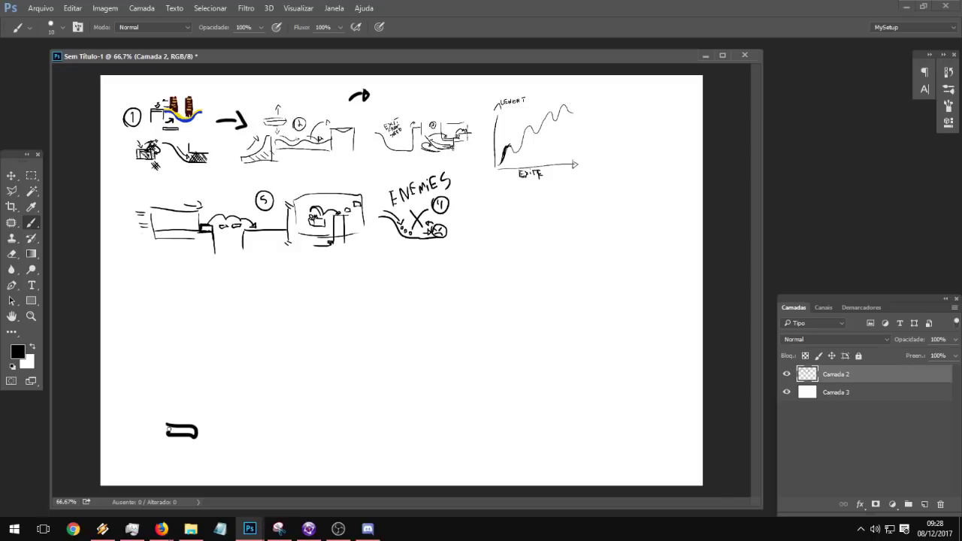
{"action": "mouse_move", "coordinate": [216, 391]}
{"action": "left_mouse_down"}
{"action": "mouse_move", "coordinate": [239, 400]}
{"action": "mouse_move", "coordinate": [219, 393]}
{"action": "left_mouse_up"}
{"action": "key", "text": "ctrl+alt+z"}
{"action": "key", "text": "ctrl+alt+z"}
{"action": "mouse_move", "coordinate": [230, 449]}
{"action": "left_mouse_down"}
{"action": "mouse_move", "coordinate": [208, 451]}
{"action": "mouse_move", "coordinate": [240, 460]}
{"action": "mouse_move", "coordinate": [219, 448]}
{"action": "mouse_move", "coordinate": [219, 426]}
{"action": "mouse_move", "coordinate": [181, 413]}
{"action": "mouse_move", "coordinate": [197, 353]}
{"action": "mouse_move", "coordinate": [221, 361]}
{"action": "left_mouse_up"}
{"action": "key", "text": "ctrl+z"}
{"action": "mouse_move", "coordinate": [119, 403]}
{"action": "left_mouse_down"}
{"action": "mouse_move", "coordinate": [272, 400]}
{"action": "mouse_move", "coordinate": [272, 322]}
{"action": "left_mouse_up"}
{"action": "mouse_move", "coordinate": [265, 304]}
{"action": "left_mouse_down"}
{"action": "mouse_move", "coordinate": [153, 306]}
{"action": "mouse_move", "coordinate": [112, 361]}
{"action": "left_mouse_up"}
{"action": "key", "text": "ctrl+alt+z"}
{"action": "key", "text": "ctrl+alt+z"}
{"action": "key", "text": "ctrl+alt+z"}
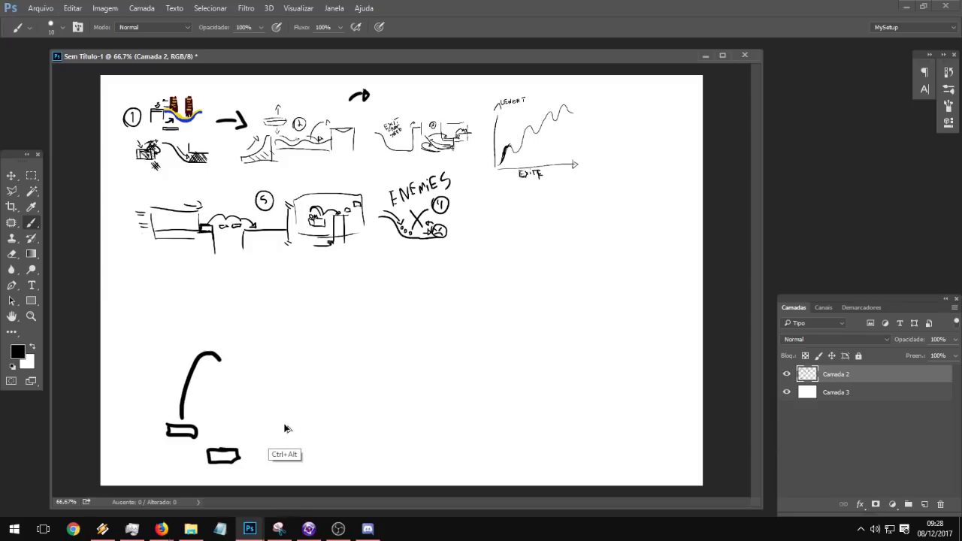
{"action": "key", "text": "ctrl+alt+z"}
{"action": "key", "text": "ctrl+shift+z"}
Step: Draw a large screen frame around the jump arc and add another small platform inside it where the arc lands
{"action": "mouse_move", "coordinate": [113, 449]}
{"action": "left_mouse_down"}
{"action": "mouse_move", "coordinate": [264, 448]}
{"action": "mouse_move", "coordinate": [274, 309]}
{"action": "left_mouse_up"}
{"action": "mouse_move", "coordinate": [264, 316]}
{"action": "left_mouse_down"}
{"action": "mouse_move", "coordinate": [113, 326]}
{"action": "mouse_move", "coordinate": [103, 442]}
{"action": "left_mouse_up"}
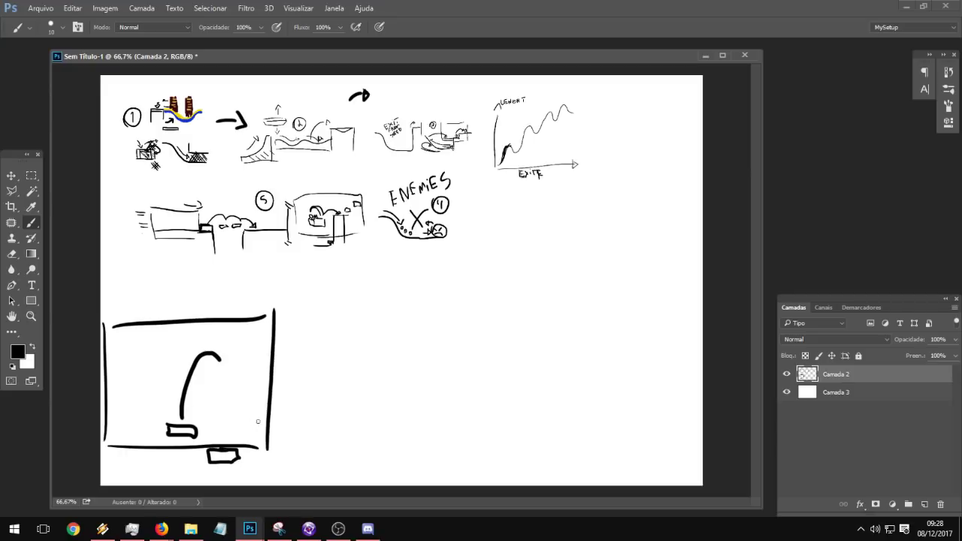
{"action": "mouse_move", "coordinate": [221, 388]}
{"action": "left_mouse_down"}
{"action": "mouse_move", "coordinate": [251, 387]}
{"action": "mouse_move", "coordinate": [218, 397]}
{"action": "mouse_move", "coordinate": [219, 386]}
{"action": "left_mouse_up"}
Step: Draw a wavy rising arrow into a dotted, looping descent with a curled return path, and number the segment with a circled 6
{"action": "mouse_move", "coordinate": [293, 421]}
{"action": "left_mouse_down"}
{"action": "mouse_move", "coordinate": [369, 352]}
{"action": "mouse_move", "coordinate": [382, 328]}
{"action": "mouse_move", "coordinate": [421, 338]}
{"action": "mouse_move", "coordinate": [490, 447]}
{"action": "mouse_move", "coordinate": [609, 434]}
{"action": "left_mouse_up"}
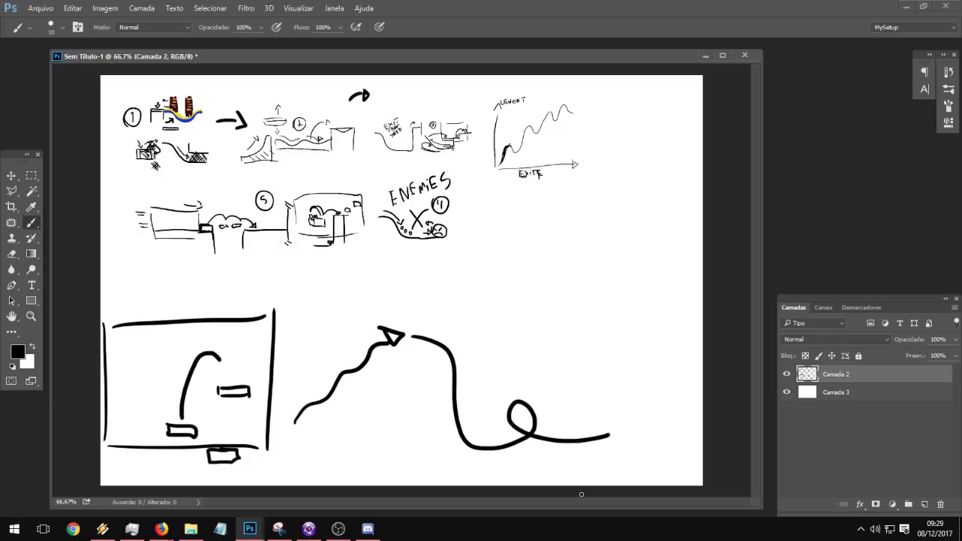
{"action": "left_click", "coordinate": [462, 376]}
{"action": "left_click", "coordinate": [464, 387]}
{"action": "left_click", "coordinate": [463, 392]}
{"action": "mouse_move", "coordinate": [560, 435]}
{"action": "left_mouse_down"}
{"action": "mouse_move", "coordinate": [596, 411]}
{"action": "mouse_move", "coordinate": [620, 412]}
{"action": "mouse_move", "coordinate": [633, 394]}
{"action": "mouse_move", "coordinate": [629, 379]}
{"action": "mouse_move", "coordinate": [566, 363]}
{"action": "mouse_move", "coordinate": [573, 373]}
{"action": "mouse_move", "coordinate": [571, 322]}
{"action": "left_mouse_up"}
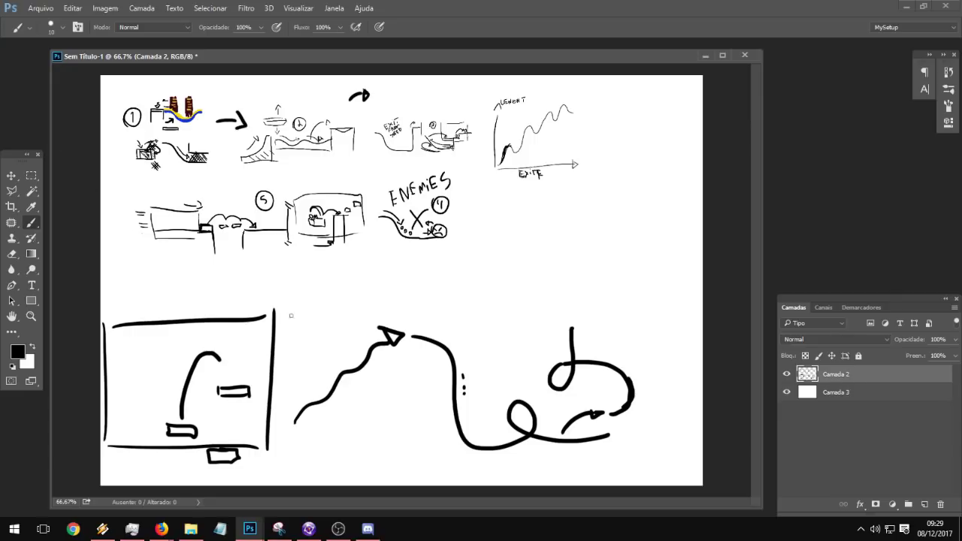
{"action": "mouse_move", "coordinate": [314, 305]}
{"action": "left_mouse_down"}
{"action": "mouse_move", "coordinate": [299, 348]}
{"action": "mouse_move", "coordinate": [305, 309]}
{"action": "mouse_move", "coordinate": [314, 332]}
{"action": "mouse_move", "coordinate": [323, 331]}
{"action": "left_mouse_up"}
Step: Shrink the whole segment 6 sketch and move it beside the "ENEMIES" sketch
{"action": "left_click", "coordinate": [31, 175]}
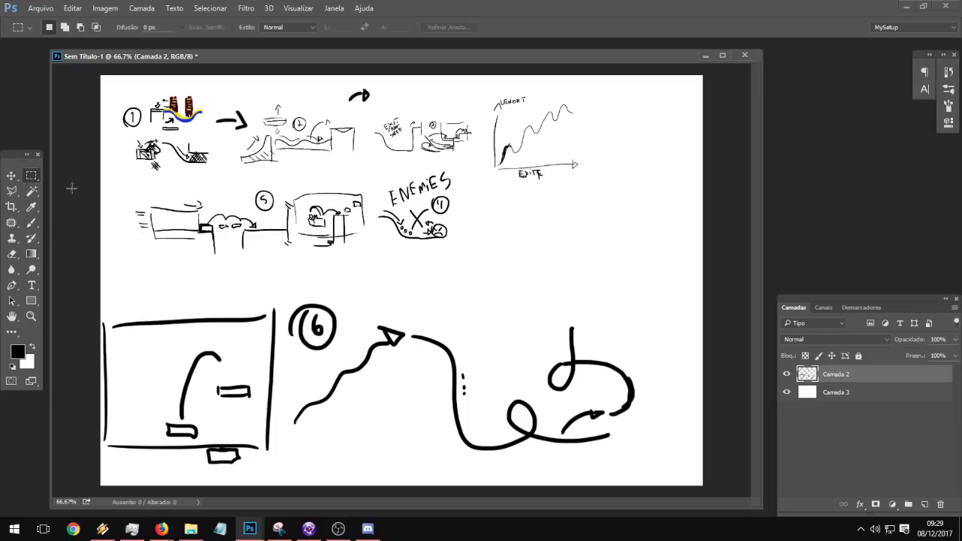
{"action": "left_click_drag", "start_coordinate": [102, 303], "coordinate": [658, 485]}
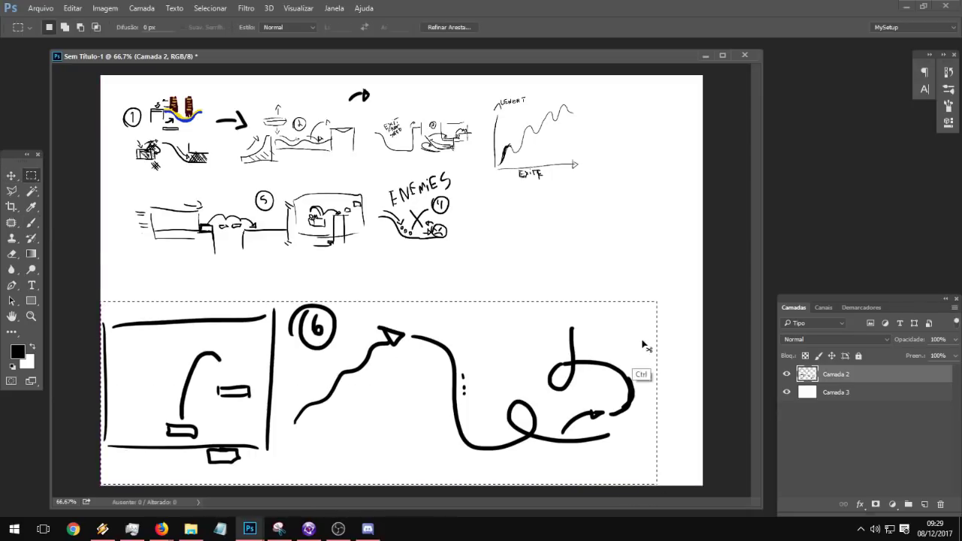
{"action": "key", "text": "ctrl+r"}
{"action": "key", "text": "ctrl+r"}
{"action": "key", "text": "ctrl+t"}
{"action": "mouse_move", "coordinate": [655, 303]}
{"action": "left_mouse_down", "text": "alt+shift"}
{"action": "mouse_move", "coordinate": [539, 354]}
{"action": "mouse_move", "coordinate": [438, 377]}
{"action": "left_mouse_up", "text": "alt+shift"}
{"action": "mouse_move", "coordinate": [418, 392]}
{"action": "left_mouse_down"}
{"action": "mouse_move", "coordinate": [539, 301]}
{"action": "mouse_move", "coordinate": [630, 207]}
{"action": "left_mouse_up"}
{"action": "key", "text": "Return"}
{"action": "key", "text": "ctrl+d"}
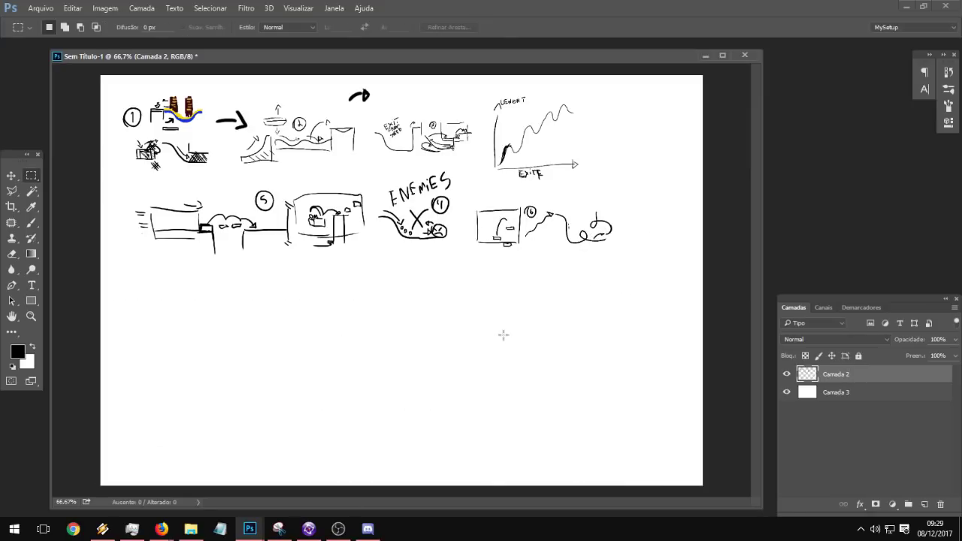
Step: Draw two small floating platforms and a slope leading down to a small block, with a jump arc onto a raised ledge
{"action": "left_click", "coordinate": [30, 223]}
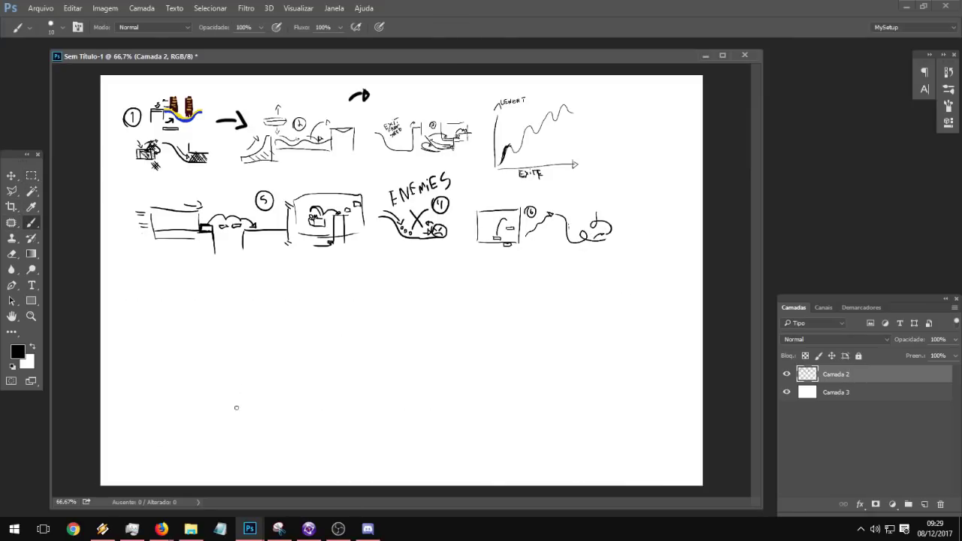
{"action": "mouse_move", "coordinate": [189, 422]}
{"action": "left_mouse_down"}
{"action": "mouse_move", "coordinate": [196, 430]}
{"action": "mouse_move", "coordinate": [229, 412]}
{"action": "left_mouse_up"}
{"action": "mouse_move", "coordinate": [263, 402]}
{"action": "left_mouse_down"}
{"action": "mouse_move", "coordinate": [300, 427]}
{"action": "mouse_move", "coordinate": [350, 436]}
{"action": "mouse_move", "coordinate": [368, 388]}
{"action": "mouse_move", "coordinate": [367, 443]}
{"action": "left_mouse_up"}
{"action": "left_click_drag", "start_coordinate": [362, 401], "coordinate": [411, 397]}
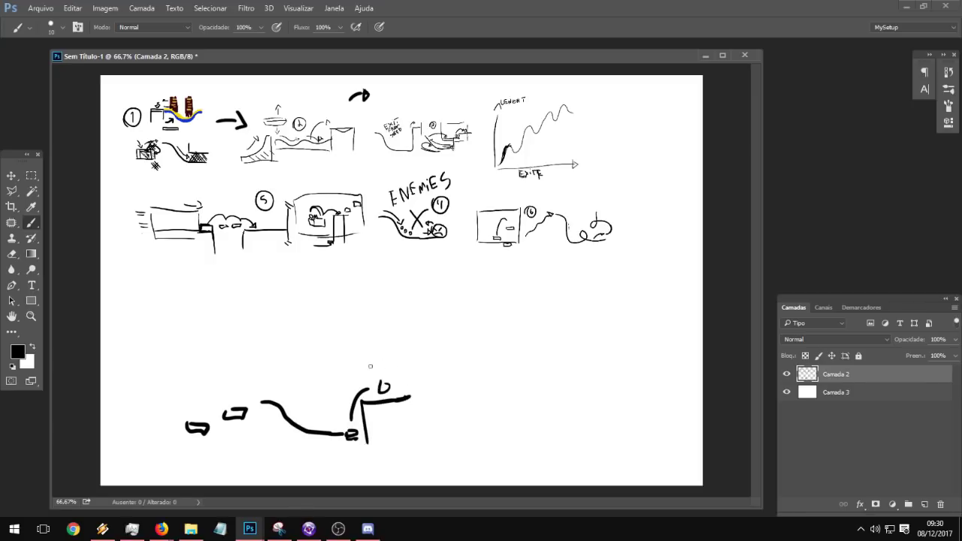
Step: Draw three arrows fanning out above the new scene, pointing up and diagonally to both sides
{"action": "mouse_move", "coordinate": [344, 367]}
{"action": "left_mouse_down"}
{"action": "mouse_move", "coordinate": [270, 331]}
{"action": "mouse_move", "coordinate": [289, 318]}
{"action": "left_mouse_up"}
{"action": "left_click_drag", "start_coordinate": [396, 348], "coordinate": [452, 312]}
{"action": "left_click_drag", "start_coordinate": [355, 298], "coordinate": [361, 352]}
{"action": "left_click_drag", "start_coordinate": [341, 278], "coordinate": [355, 299]}
{"action": "left_click_drag", "start_coordinate": [342, 279], "coordinate": [328, 301]}
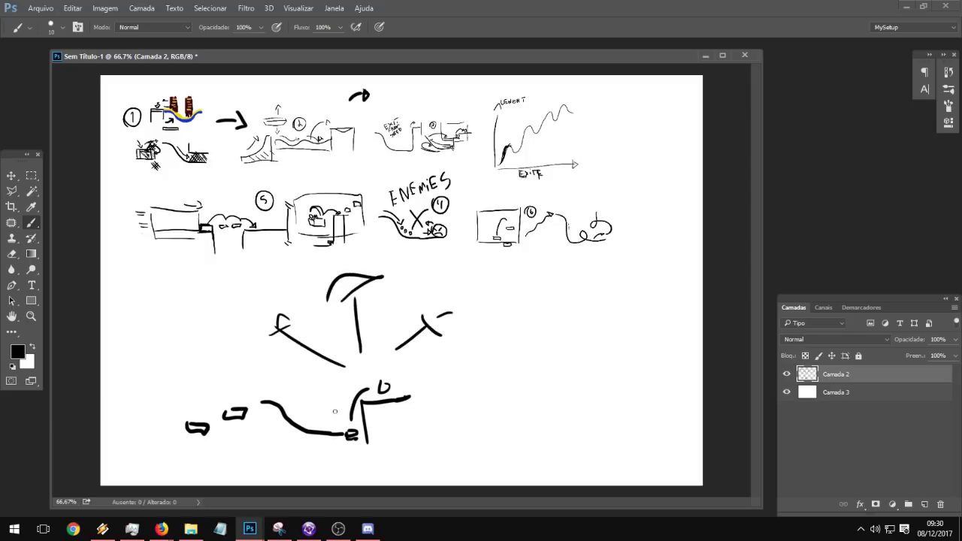
Step: Add a boxed item on a post standing on the slope, and draw the slope's vertical starting edge
{"action": "left_click_drag", "start_coordinate": [293, 367], "coordinate": [294, 367]}
{"action": "mouse_move", "coordinate": [297, 378]}
{"action": "left_mouse_down"}
{"action": "mouse_move", "coordinate": [285, 384]}
{"action": "mouse_move", "coordinate": [310, 378]}
{"action": "mouse_move", "coordinate": [278, 368]}
{"action": "mouse_move", "coordinate": [285, 385]}
{"action": "left_mouse_up"}
{"action": "mouse_move", "coordinate": [293, 426]}
{"action": "left_mouse_down"}
{"action": "mouse_move", "coordinate": [294, 377]}
{"action": "mouse_move", "coordinate": [300, 431]}
{"action": "left_mouse_up"}
{"action": "left_click_drag", "start_coordinate": [293, 386], "coordinate": [300, 415]}
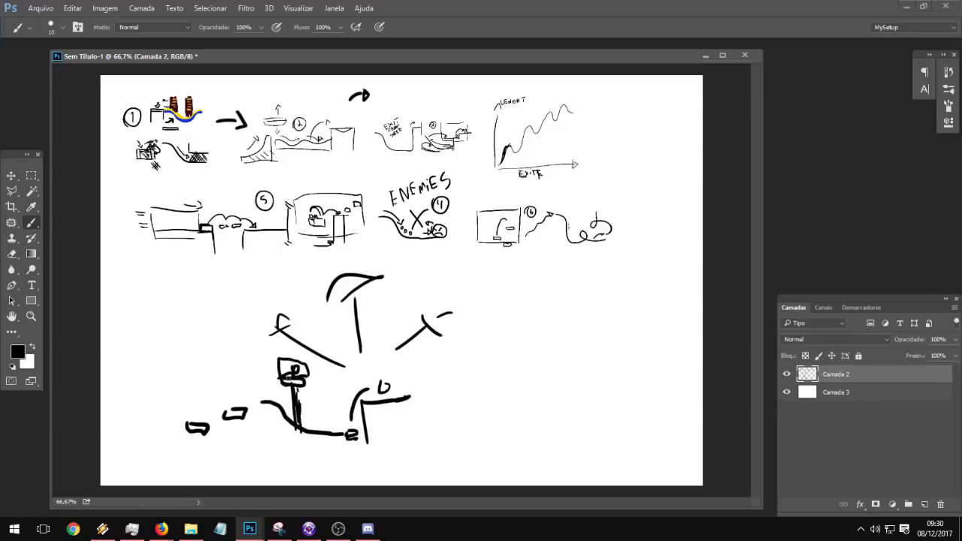
{"action": "left_click_drag", "start_coordinate": [262, 400], "coordinate": [265, 463]}
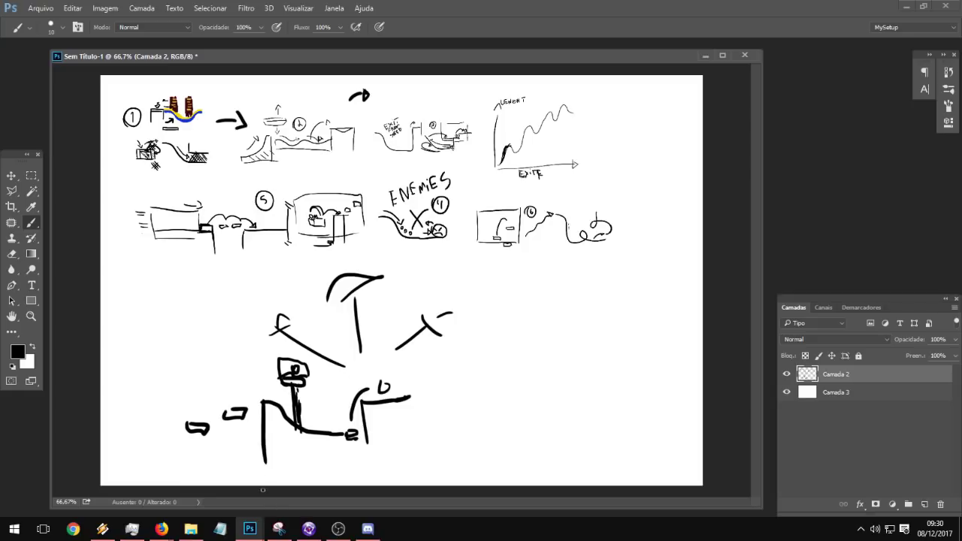
Step: Detail the small block and the object on the ledge, then close the ledge with a vertical side and a downward slope
{"action": "left_click_drag", "start_coordinate": [351, 430], "coordinate": [368, 437]}
{"action": "mouse_move", "coordinate": [380, 392]}
{"action": "left_mouse_down"}
{"action": "mouse_move", "coordinate": [379, 374]}
{"action": "mouse_move", "coordinate": [389, 388]}
{"action": "mouse_move", "coordinate": [380, 397]}
{"action": "left_mouse_up"}
{"action": "left_click_drag", "start_coordinate": [409, 398], "coordinate": [413, 443]}
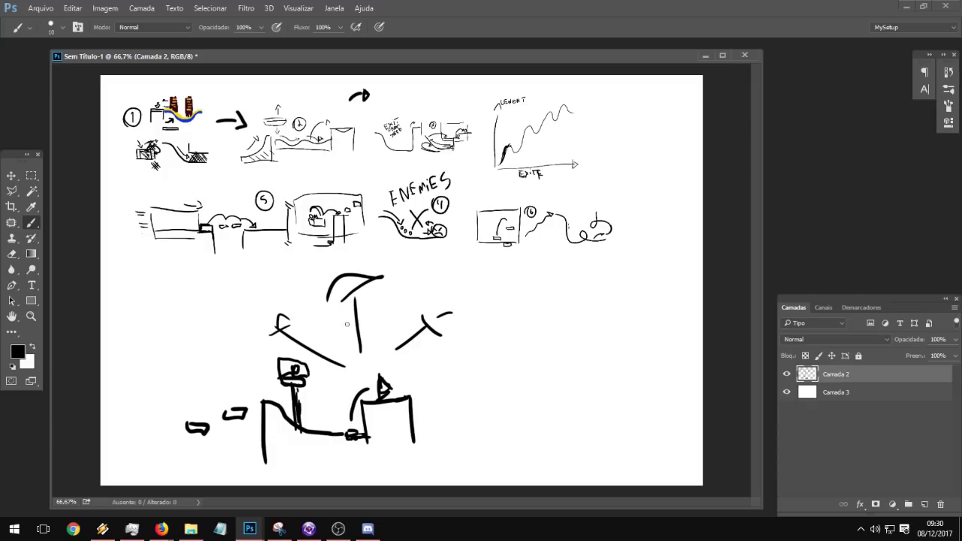
{"action": "left_click_drag", "start_coordinate": [409, 398], "coordinate": [452, 422]}
Step: Draw a second graph with a stepped rising curve beside the excitement graph, and mark its pauses with small arrows
{"action": "left_click_drag", "start_coordinate": [550, 236], "coordinate": [551, 245]}
{"action": "left_click_drag", "start_coordinate": [605, 102], "coordinate": [606, 171]}
{"action": "left_click_drag", "start_coordinate": [597, 100], "coordinate": [610, 100]}
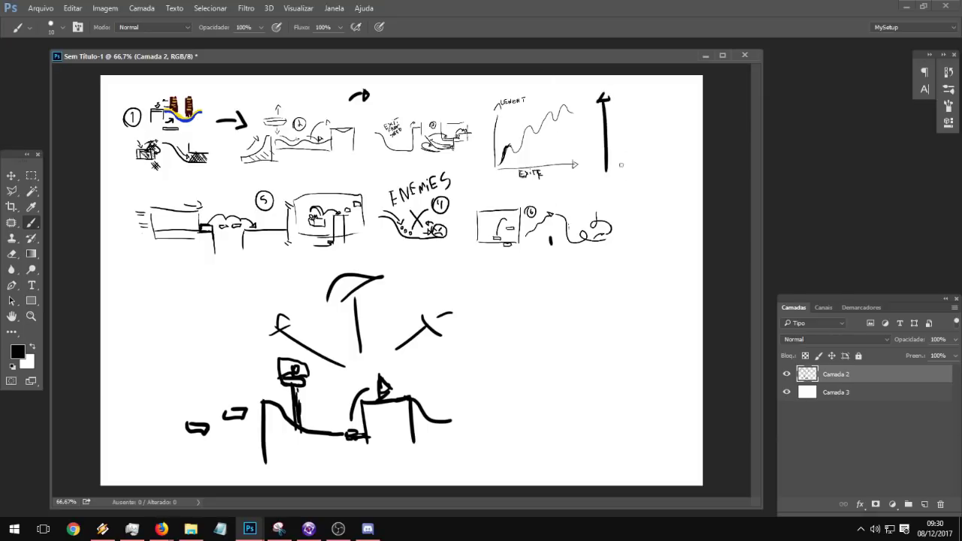
{"action": "mouse_move", "coordinate": [620, 168]}
{"action": "left_mouse_down"}
{"action": "mouse_move", "coordinate": [688, 183]}
{"action": "mouse_move", "coordinate": [702, 176]}
{"action": "left_mouse_up"}
{"action": "mouse_move", "coordinate": [615, 156]}
{"action": "left_mouse_down"}
{"action": "mouse_move", "coordinate": [641, 120]}
{"action": "mouse_move", "coordinate": [663, 112]}
{"action": "mouse_move", "coordinate": [676, 83]}
{"action": "mouse_move", "coordinate": [692, 78]}
{"action": "left_mouse_up"}
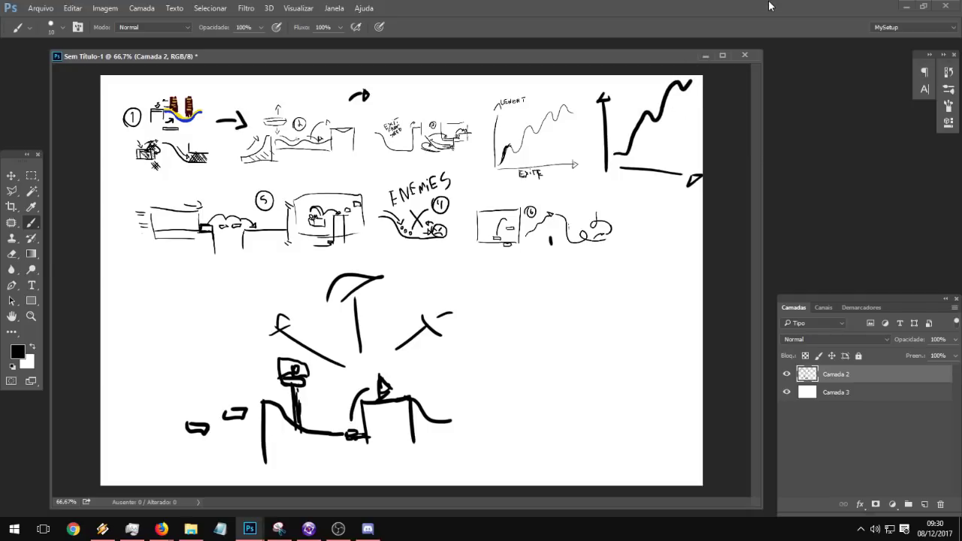
{"action": "left_click_drag", "start_coordinate": [657, 140], "coordinate": [646, 144]}
{"action": "left_click_drag", "start_coordinate": [645, 100], "coordinate": [647, 110]}
{"action": "mouse_move", "coordinate": [666, 113]}
{"action": "left_mouse_down"}
{"action": "mouse_move", "coordinate": [663, 121]}
{"action": "mouse_move", "coordinate": [667, 111]}
{"action": "left_mouse_up"}
Step: Draw another graph below it with a rising curve made of many small, frequent waves
{"action": "left_click_drag", "start_coordinate": [618, 205], "coordinate": [622, 267]}
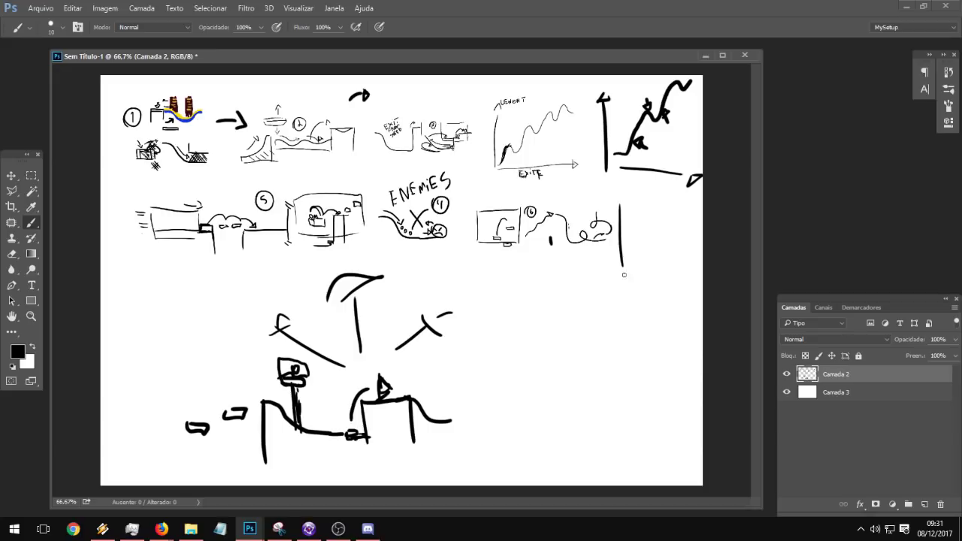
{"action": "left_click_drag", "start_coordinate": [613, 205], "coordinate": [625, 205]}
{"action": "left_click_drag", "start_coordinate": [642, 274], "coordinate": [686, 271]}
{"action": "left_click_drag", "start_coordinate": [699, 265], "coordinate": [698, 276]}
{"action": "left_click_drag", "start_coordinate": [628, 265], "coordinate": [704, 193]}
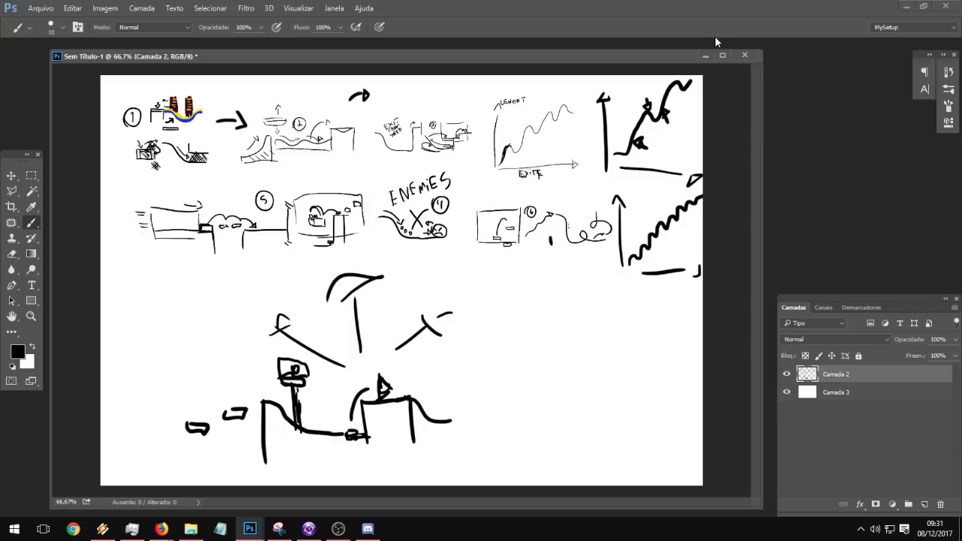
Step: Draw a third graph underneath with a straight rising line, and a long curve plunging from the middle of it
{"action": "mouse_move", "coordinate": [626, 291]}
{"action": "left_mouse_down"}
{"action": "mouse_move", "coordinate": [629, 339]}
{"action": "mouse_move", "coordinate": [690, 350]}
{"action": "mouse_move", "coordinate": [617, 293]}
{"action": "left_mouse_up"}
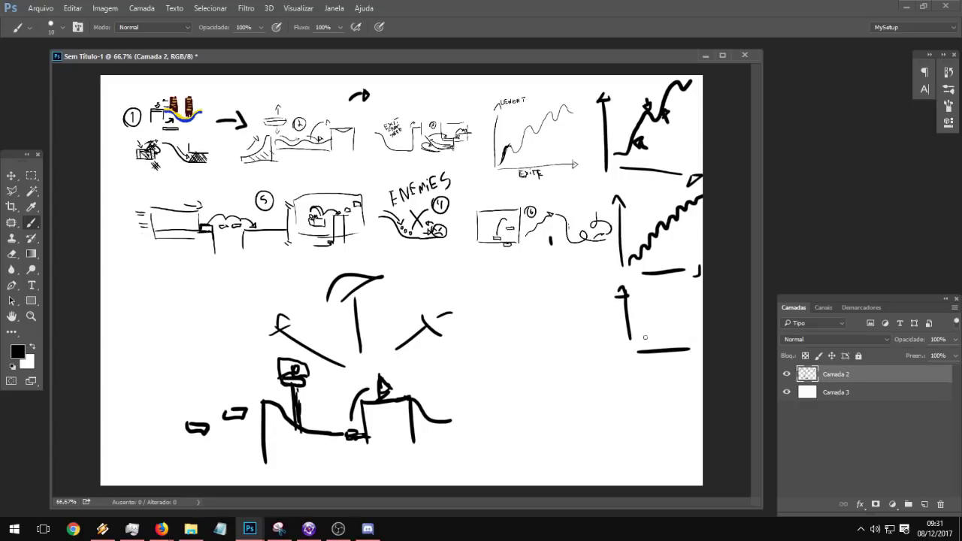
{"action": "left_click_drag", "start_coordinate": [635, 347], "coordinate": [687, 280]}
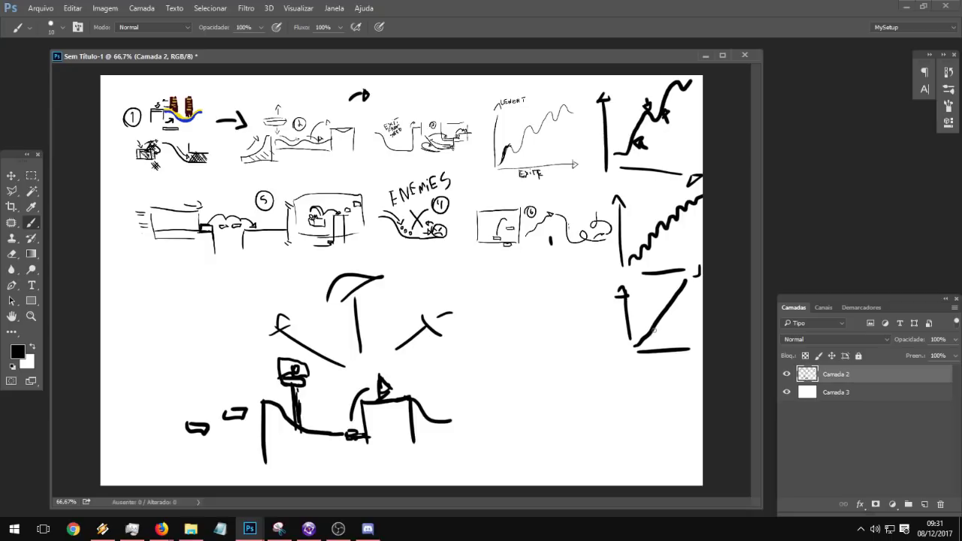
{"action": "mouse_move", "coordinate": [646, 338]}
{"action": "left_mouse_down"}
{"action": "mouse_move", "coordinate": [665, 314]}
{"action": "mouse_move", "coordinate": [735, 531]}
{"action": "left_mouse_up"}
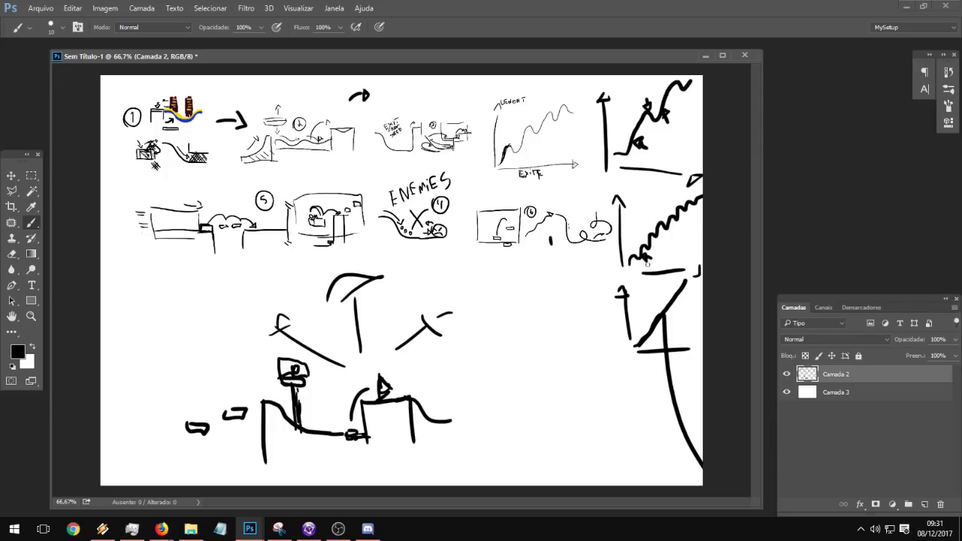
Step: Point out a dip on the wavy graph, cross out the straight-line graph, and put check marks on the other two
{"action": "mouse_move", "coordinate": [667, 248]}
{"action": "left_mouse_down"}
{"action": "mouse_move", "coordinate": [659, 233]}
{"action": "mouse_move", "coordinate": [657, 245]}
{"action": "left_mouse_up"}
{"action": "left_click_drag", "start_coordinate": [637, 287], "coordinate": [657, 306]}
{"action": "left_click_drag", "start_coordinate": [659, 279], "coordinate": [636, 308]}
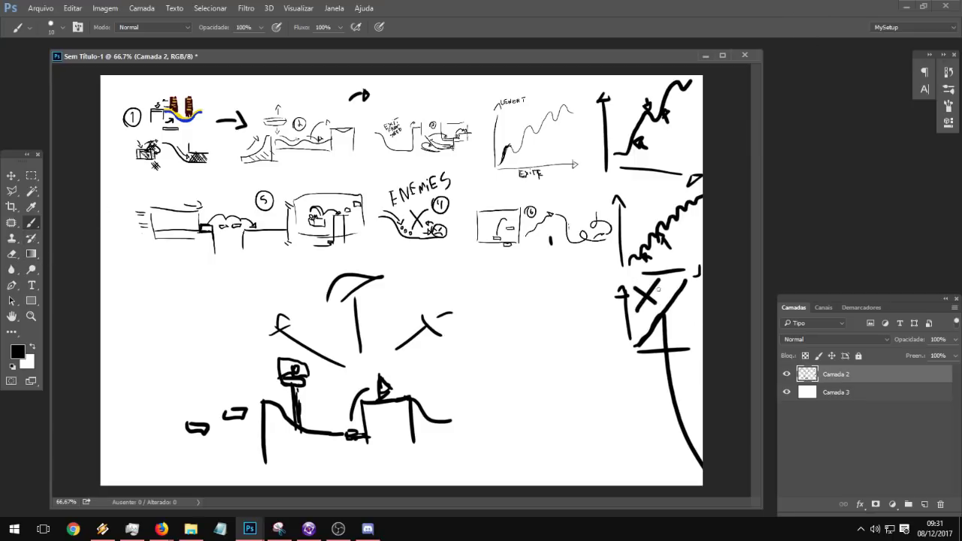
{"action": "left_click_drag", "start_coordinate": [682, 234], "coordinate": [708, 218]}
{"action": "left_click_drag", "start_coordinate": [667, 141], "coordinate": [705, 119]}
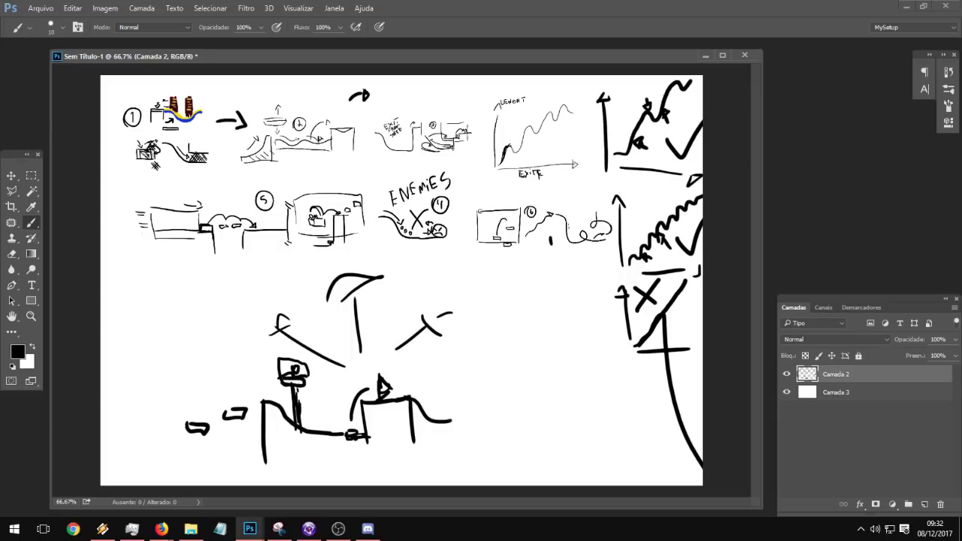
Step: Shrink the platform, slope and ledge scene with its fanning arrows and move it below segment 5
{"action": "left_click", "coordinate": [31, 175]}
{"action": "left_click_drag", "start_coordinate": [503, 458], "coordinate": [155, 262]}
{"action": "key", "text": "ctrl+t"}
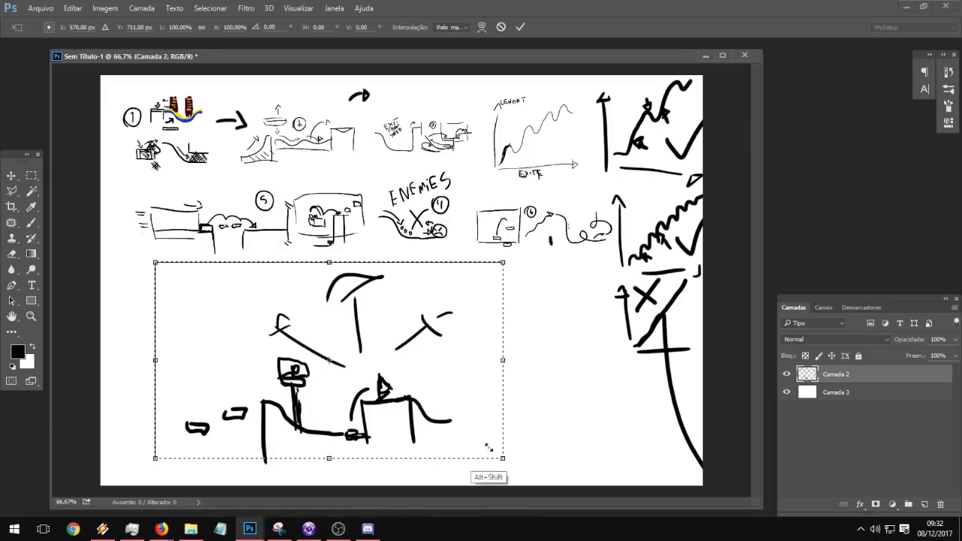
{"action": "left_click_drag", "start_coordinate": [503, 458], "coordinate": [399, 375], "text": "alt+shift"}
{"action": "left_click_drag", "start_coordinate": [356, 355], "coordinate": [225, 297]}
{"action": "key", "text": "Return"}
{"action": "key", "text": "ctrl+d"}
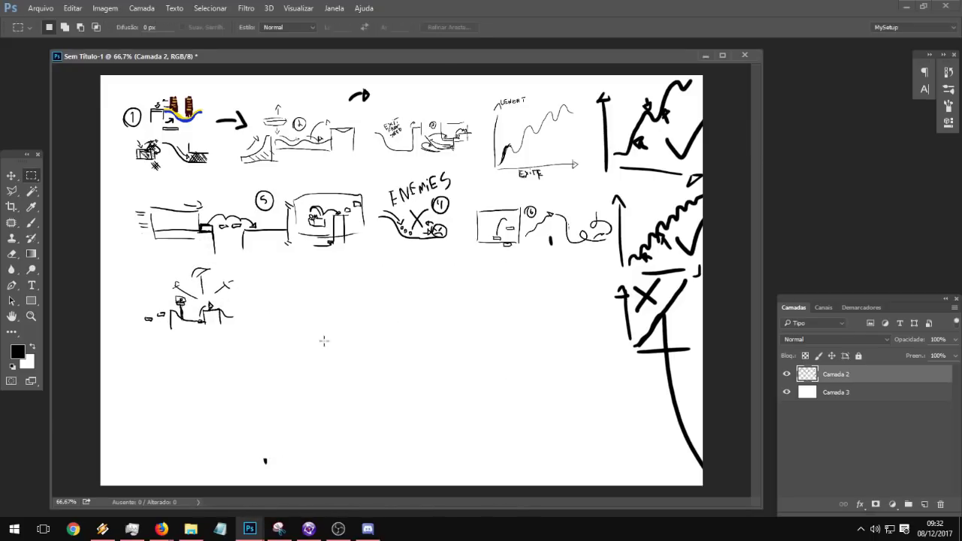
Step: Delete the leftover stroke fragment below the shrunken scene
{"action": "left_click_drag", "start_coordinate": [225, 440], "coordinate": [299, 484]}
{"action": "key", "text": "Delete"}
{"action": "key", "text": "ctrl+d"}
Step: Draw three path arrows starting close together and spreading into low, middle and high routes
{"action": "left_click", "coordinate": [32, 222]}
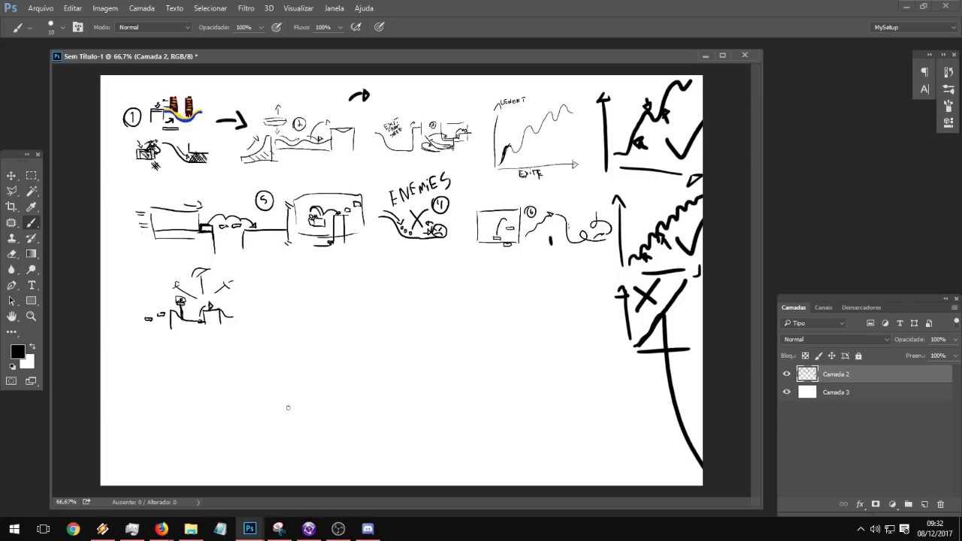
{"action": "left_click_drag", "start_coordinate": [211, 421], "coordinate": [292, 421]}
{"action": "key", "text": "ctrl+z"}
{"action": "mouse_move", "coordinate": [142, 409]}
{"action": "left_mouse_down"}
{"action": "mouse_move", "coordinate": [264, 408]}
{"action": "mouse_move", "coordinate": [260, 424]}
{"action": "mouse_move", "coordinate": [354, 445]}
{"action": "mouse_move", "coordinate": [359, 459]}
{"action": "mouse_move", "coordinate": [368, 442]}
{"action": "left_mouse_up"}
{"action": "key", "text": "ctrl+z"}
{"action": "mouse_move", "coordinate": [224, 404]}
{"action": "left_mouse_down"}
{"action": "mouse_move", "coordinate": [352, 399]}
{"action": "mouse_move", "coordinate": [350, 380]}
{"action": "left_mouse_up"}
{"action": "mouse_move", "coordinate": [233, 383]}
{"action": "left_mouse_down"}
{"action": "mouse_move", "coordinate": [338, 324]}
{"action": "mouse_move", "coordinate": [340, 340]}
{"action": "left_mouse_up"}
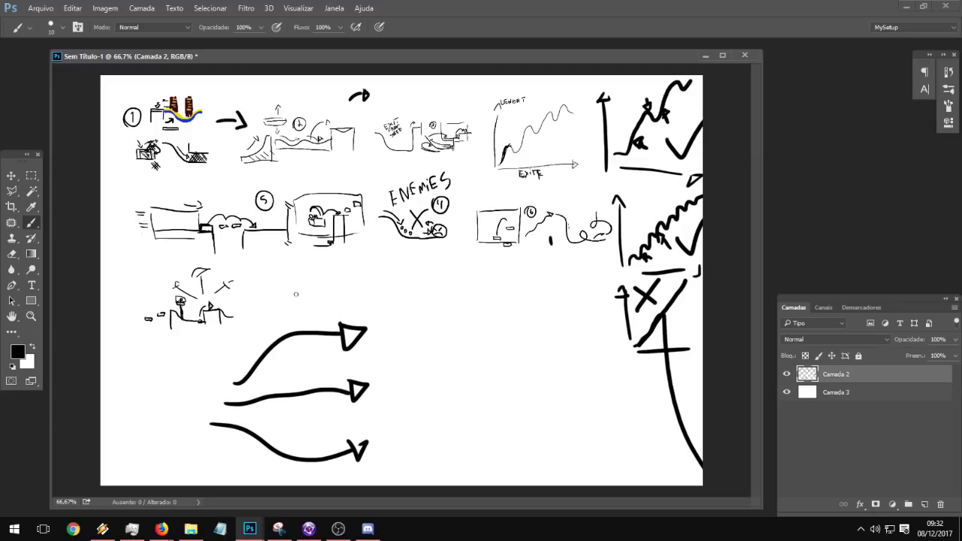
Step: Draw three crossing arrows beyond the tips of the path arrows so the low, middle and high routes swap heights
{"action": "mouse_move", "coordinate": [351, 441]}
{"action": "left_mouse_down"}
{"action": "mouse_move", "coordinate": [369, 450]}
{"action": "mouse_move", "coordinate": [392, 406]}
{"action": "mouse_move", "coordinate": [469, 380]}
{"action": "mouse_move", "coordinate": [471, 366]}
{"action": "left_mouse_up"}
{"action": "mouse_move", "coordinate": [387, 342]}
{"action": "left_mouse_down"}
{"action": "mouse_move", "coordinate": [494, 426]}
{"action": "mouse_move", "coordinate": [507, 418]}
{"action": "left_mouse_up"}
{"action": "mouse_move", "coordinate": [380, 384]}
{"action": "left_mouse_down"}
{"action": "mouse_move", "coordinate": [451, 460]}
{"action": "mouse_move", "coordinate": [485, 451]}
{"action": "left_mouse_up"}
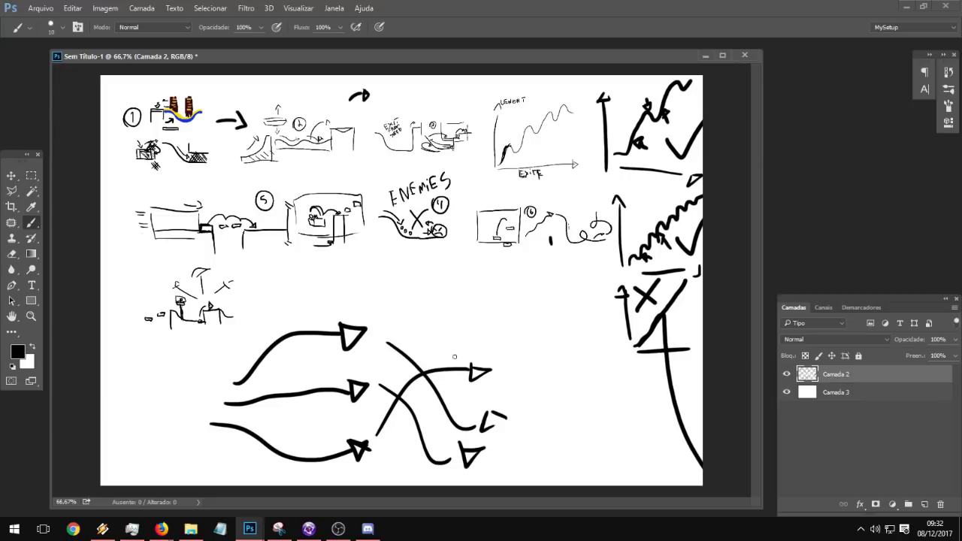
Step: Draw a small item box beside each of the three crossing arrows and scribble marks inside the boxes
{"action": "left_click_drag", "start_coordinate": [454, 357], "coordinate": [471, 347]}
{"action": "mouse_move", "coordinate": [457, 411]}
{"action": "left_mouse_down"}
{"action": "mouse_move", "coordinate": [466, 425]}
{"action": "mouse_move", "coordinate": [454, 406]}
{"action": "left_mouse_up"}
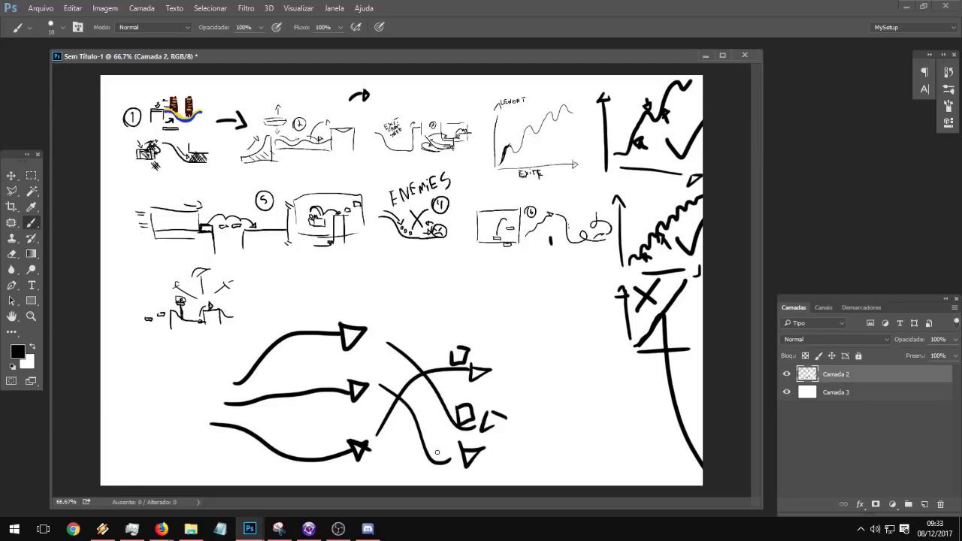
{"action": "left_click_drag", "start_coordinate": [436, 451], "coordinate": [454, 440]}
{"action": "left_click_drag", "start_coordinate": [460, 415], "coordinate": [466, 423]}
{"action": "mouse_move", "coordinate": [466, 358]}
{"action": "left_mouse_down"}
{"action": "mouse_move", "coordinate": [450, 347]}
{"action": "mouse_move", "coordinate": [471, 346]}
{"action": "left_mouse_up"}
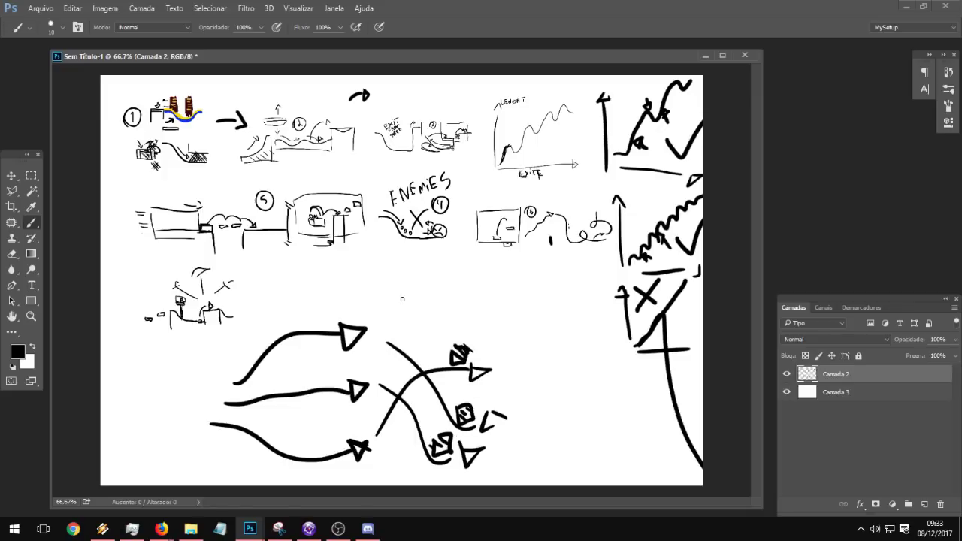
Step: Undo the small item boxes and their scribbles beside the crossing arrows
{"action": "key", "text": "ctrl+alt+z"}
{"action": "key", "text": "ctrl+alt+z"}
{"action": "key", "text": "ctrl+alt+z"}
{"action": "key", "text": "ctrl+alt+z"}
{"action": "key", "text": "ctrl+alt+z"}
{"action": "key", "text": "ctrl+alt+z"}
{"action": "key", "text": "ctrl+alt+z"}
{"action": "key", "text": "ctrl+alt+z"}
{"action": "key", "text": "ctrl+alt+z"}
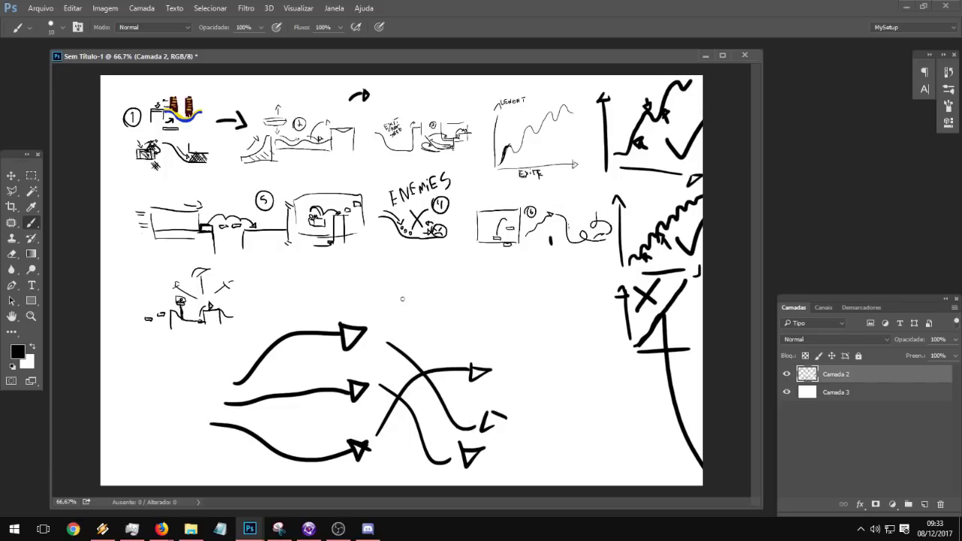
Step: Draw small boxes along the high and low routes of both arrow groups and mark over them
{"action": "left_click_drag", "start_coordinate": [301, 307], "coordinate": [310, 317]}
{"action": "mouse_move", "coordinate": [307, 441]}
{"action": "left_mouse_down"}
{"action": "mouse_move", "coordinate": [302, 452]}
{"action": "mouse_move", "coordinate": [309, 439]}
{"action": "left_mouse_up"}
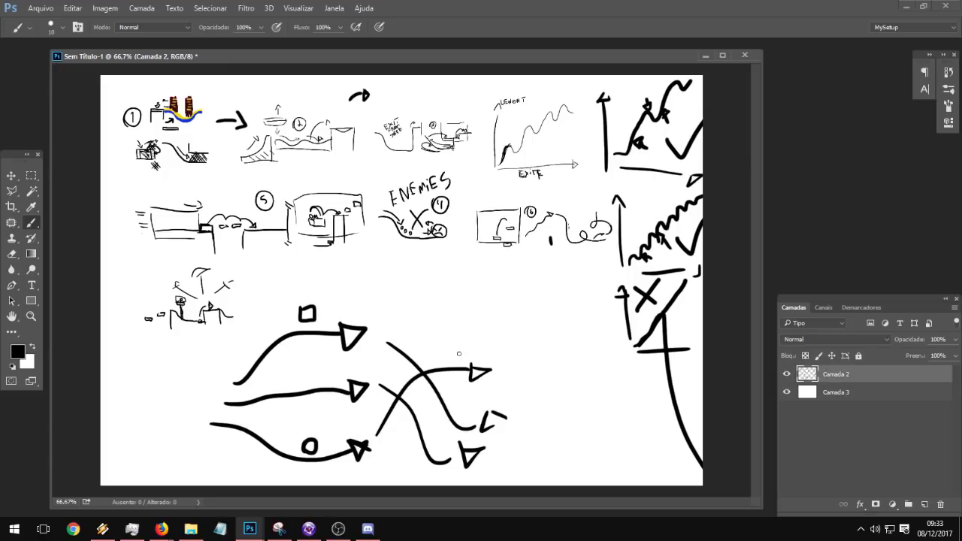
{"action": "mouse_move", "coordinate": [458, 350]}
{"action": "left_mouse_down"}
{"action": "mouse_move", "coordinate": [452, 364]}
{"action": "mouse_move", "coordinate": [466, 353]}
{"action": "left_mouse_up"}
{"action": "mouse_move", "coordinate": [440, 437]}
{"action": "left_mouse_down"}
{"action": "mouse_move", "coordinate": [457, 450]}
{"action": "mouse_move", "coordinate": [445, 439]}
{"action": "mouse_move", "coordinate": [459, 437]}
{"action": "left_mouse_up"}
{"action": "mouse_move", "coordinate": [454, 436]}
{"action": "left_mouse_down"}
{"action": "mouse_move", "coordinate": [453, 465]}
{"action": "mouse_move", "coordinate": [449, 449]}
{"action": "left_mouse_up"}
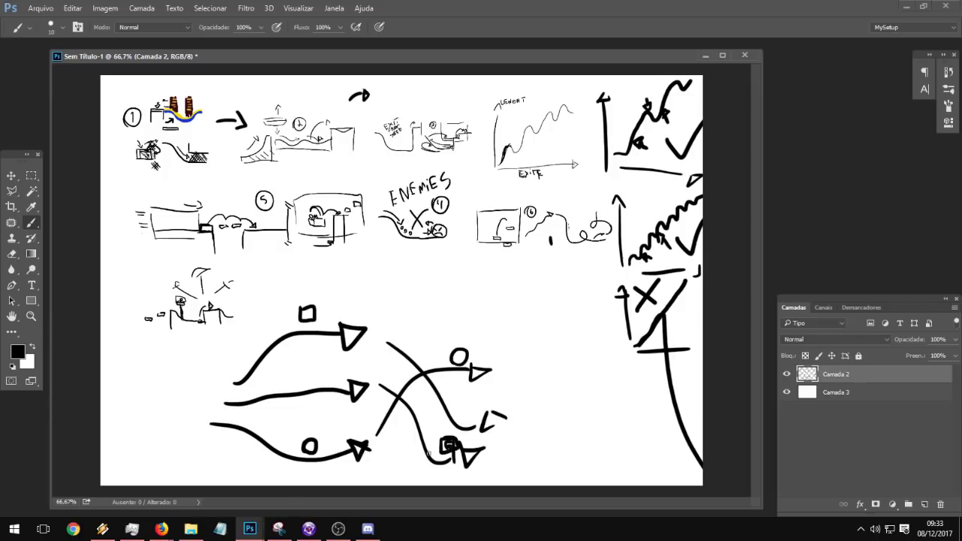
{"action": "left_click_drag", "start_coordinate": [454, 353], "coordinate": [458, 362]}
{"action": "left_click_drag", "start_coordinate": [295, 430], "coordinate": [302, 440]}
{"action": "left_click_drag", "start_coordinate": [293, 299], "coordinate": [301, 319]}
Step: Undo the boxes and marks along the high and low routes
{"action": "key", "text": "super"}
{"action": "left_click", "coordinate": [605, 318]}
{"action": "key", "text": "ctrl+alt+z"}
{"action": "key", "text": "ctrl+alt+z"}
{"action": "key", "text": "ctrl+alt+z"}
{"action": "key", "text": "ctrl+alt+z"}
{"action": "key", "text": "ctrl+alt+z"}
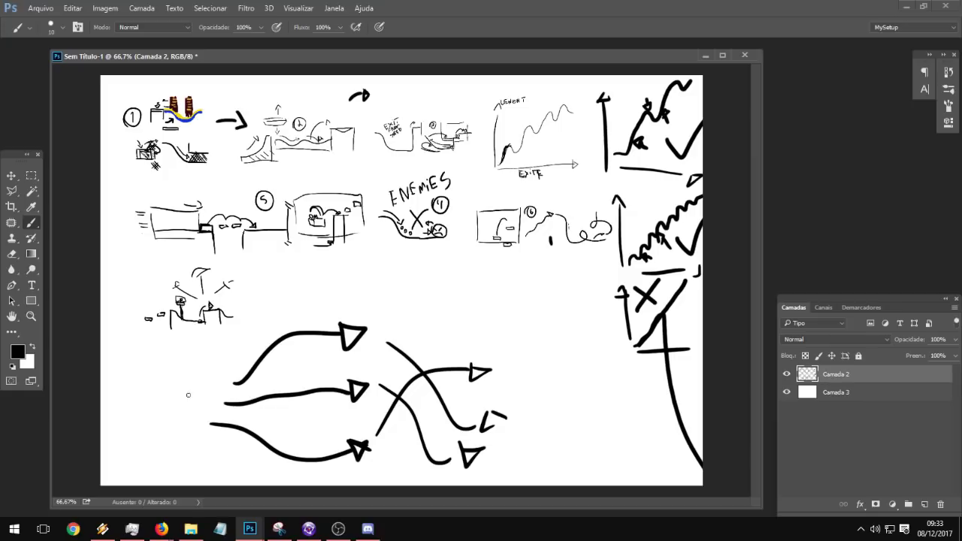
Step: Add a small box before the path arrows and erase it with both arrow groups, using a larger eraser
{"action": "mouse_move", "coordinate": [188, 394]}
{"action": "left_mouse_down"}
{"action": "mouse_move", "coordinate": [184, 376]}
{"action": "mouse_move", "coordinate": [185, 389]}
{"action": "mouse_move", "coordinate": [185, 377]}
{"action": "mouse_move", "coordinate": [202, 389]}
{"action": "left_mouse_up"}
{"action": "left_click", "coordinate": [12, 254]}
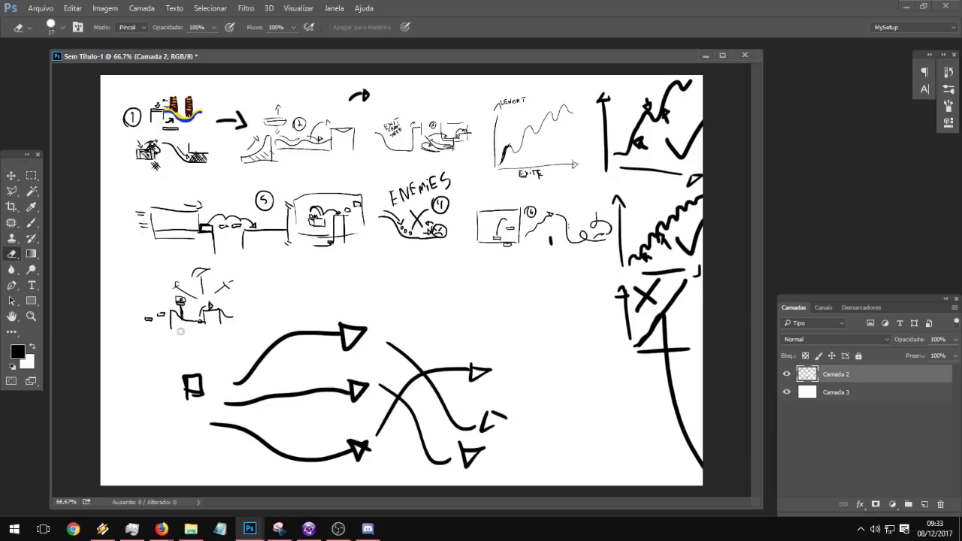
{"action": "mouse_move", "coordinate": [254, 367]}
{"action": "left_mouse_down"}
{"action": "mouse_move", "coordinate": [199, 392]}
{"action": "mouse_move", "coordinate": [214, 400]}
{"action": "left_mouse_up"}
{"action": "mouse_move", "coordinate": [356, 349]}
{"action": "left_mouse_down"}
{"action": "mouse_move", "coordinate": [350, 325]}
{"action": "mouse_move", "coordinate": [322, 340]}
{"action": "left_mouse_up"}
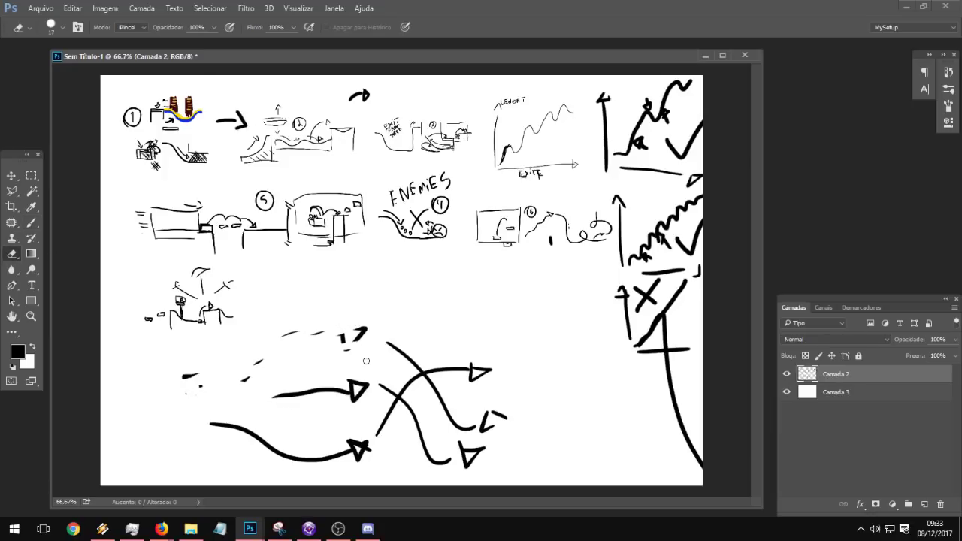
{"action": "right_click", "coordinate": [392, 364]}
{"action": "mouse_move", "coordinate": [368, 432]}
{"action": "left_mouse_down"}
{"action": "mouse_move", "coordinate": [253, 376]}
{"action": "mouse_move", "coordinate": [321, 340]}
{"action": "mouse_move", "coordinate": [478, 469]}
{"action": "left_mouse_up"}
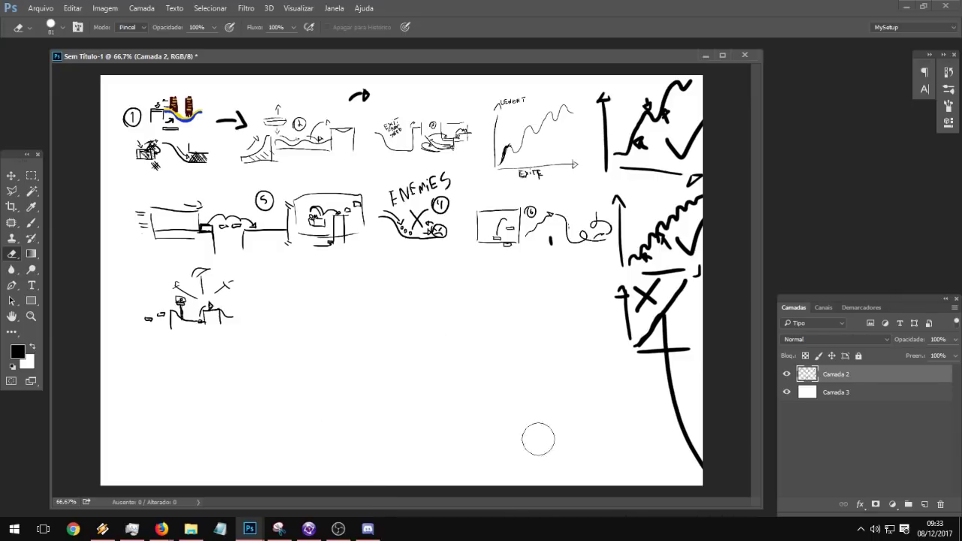
Step: Draw a route that splits and rejoins at an arrowhead, continues as a single line, and splits and rejoins again
{"action": "left_click", "coordinate": [31, 223]}
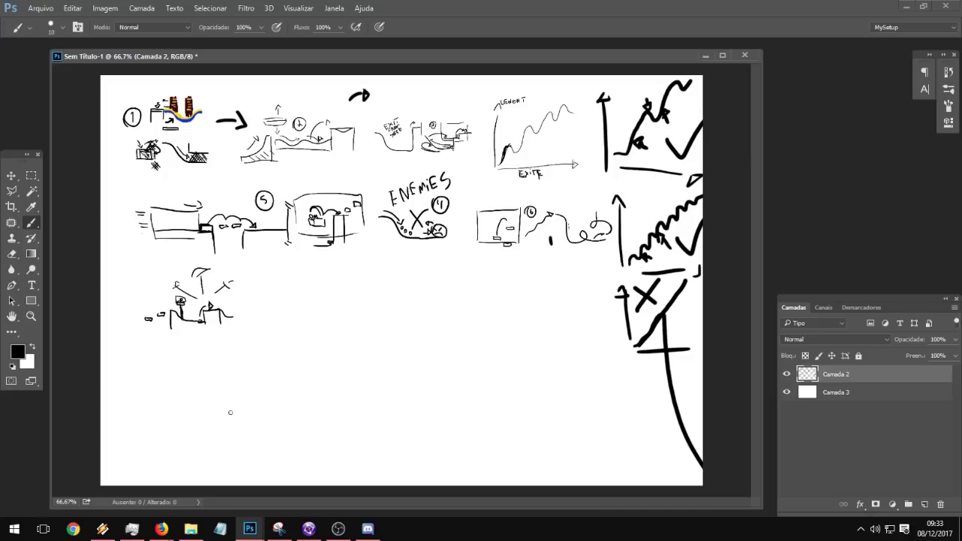
{"action": "left_click_drag", "start_coordinate": [206, 412], "coordinate": [315, 390]}
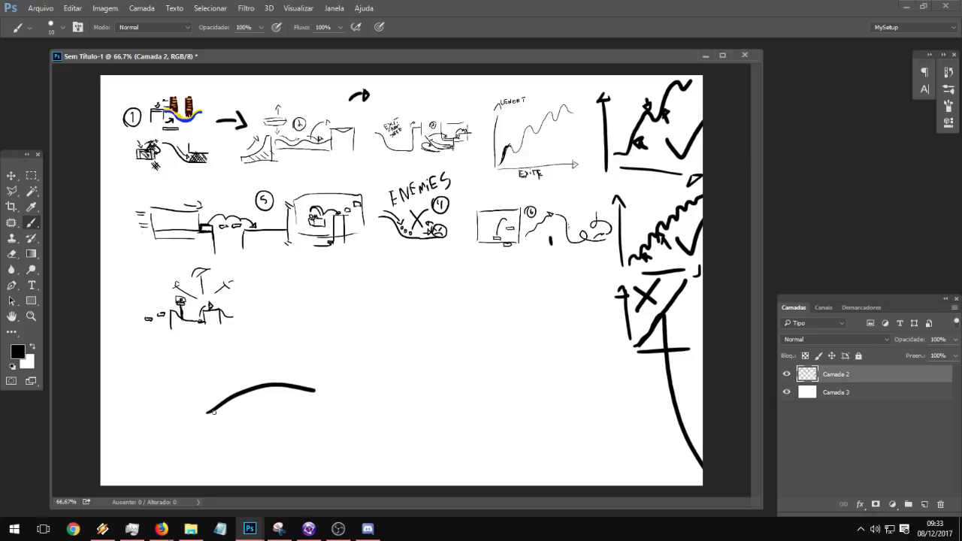
{"action": "mouse_move", "coordinate": [208, 412]}
{"action": "left_mouse_down"}
{"action": "mouse_move", "coordinate": [281, 423]}
{"action": "mouse_move", "coordinate": [351, 400]}
{"action": "mouse_move", "coordinate": [327, 397]}
{"action": "mouse_move", "coordinate": [352, 410]}
{"action": "mouse_move", "coordinate": [353, 391]}
{"action": "mouse_move", "coordinate": [443, 396]}
{"action": "mouse_move", "coordinate": [483, 376]}
{"action": "mouse_move", "coordinate": [517, 373]}
{"action": "left_mouse_up"}
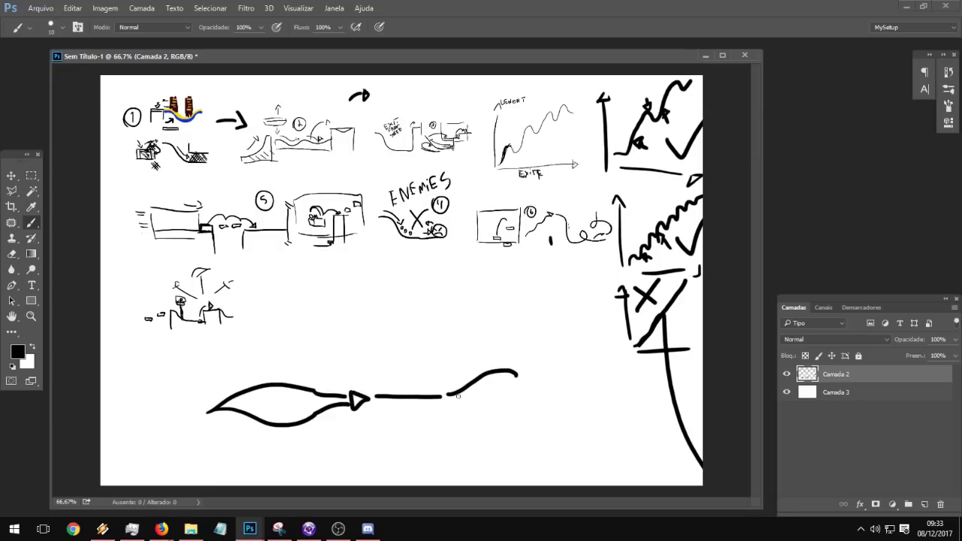
{"action": "left_click_drag", "start_coordinate": [458, 394], "coordinate": [529, 407]}
{"action": "left_click_drag", "start_coordinate": [515, 374], "coordinate": [563, 391]}
{"action": "left_click_drag", "start_coordinate": [535, 403], "coordinate": [565, 394]}
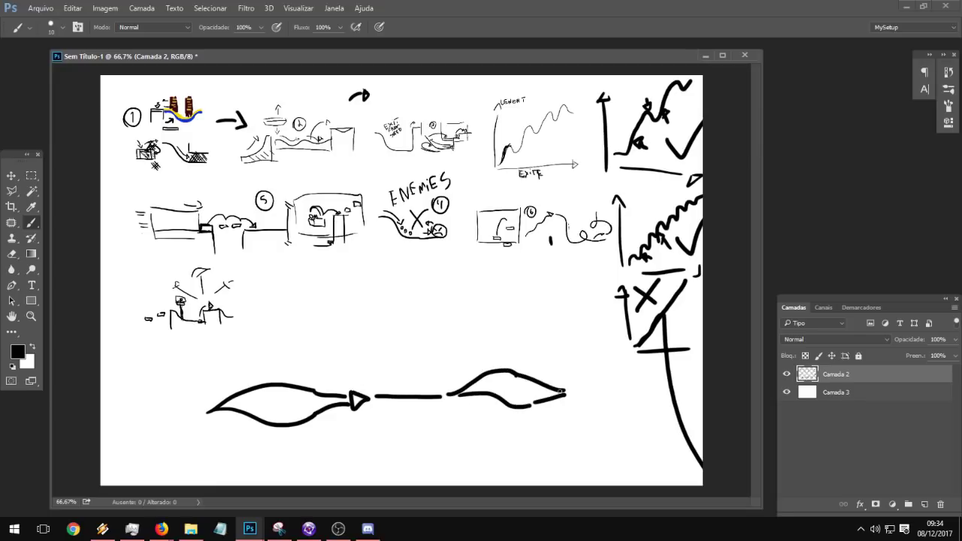
Step: Finish the second loop with an arrowhead, label its upper branch CHALL and write an underlined E past the tip
{"action": "mouse_move", "coordinate": [497, 352]}
{"action": "left_mouse_down"}
{"action": "mouse_move", "coordinate": [496, 361]}
{"action": "mouse_move", "coordinate": [514, 352]}
{"action": "mouse_move", "coordinate": [536, 360]}
{"action": "mouse_move", "coordinate": [566, 401]}
{"action": "mouse_move", "coordinate": [617, 393]}
{"action": "left_mouse_up"}
{"action": "left_click", "coordinate": [529, 352]}
{"action": "mouse_move", "coordinate": [595, 386]}
{"action": "left_mouse_down"}
{"action": "mouse_move", "coordinate": [618, 386]}
{"action": "mouse_move", "coordinate": [603, 380]}
{"action": "mouse_move", "coordinate": [612, 366]}
{"action": "left_mouse_up"}
{"action": "left_click_drag", "start_coordinate": [603, 373], "coordinate": [612, 379]}
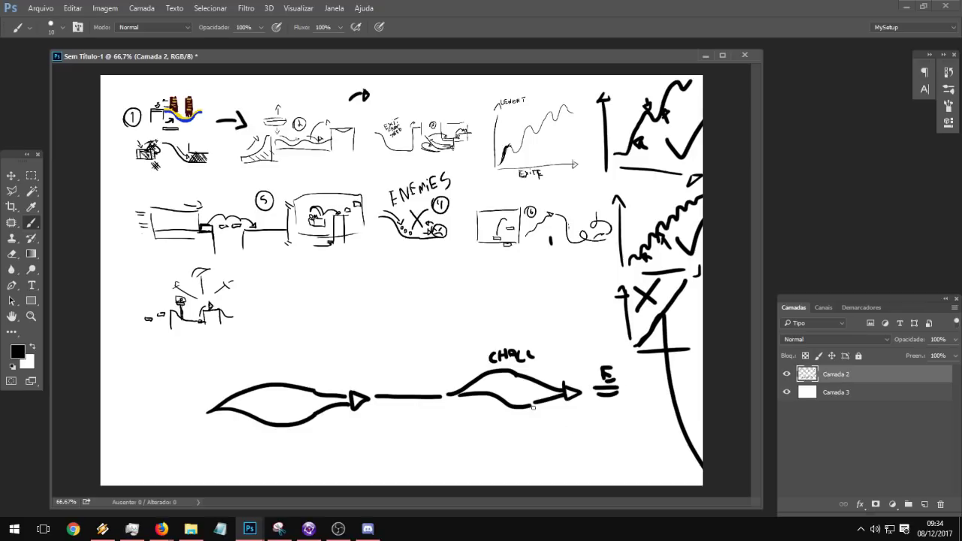
Step: Draw a long straight arrow beneath the split route and add curved and short pointer arrows to the graphs, straight arrow and connecting line
{"action": "mouse_move", "coordinate": [216, 454]}
{"action": "left_mouse_down"}
{"action": "mouse_move", "coordinate": [592, 455]}
{"action": "mouse_move", "coordinate": [584, 468]}
{"action": "mouse_move", "coordinate": [584, 443]}
{"action": "left_mouse_up"}
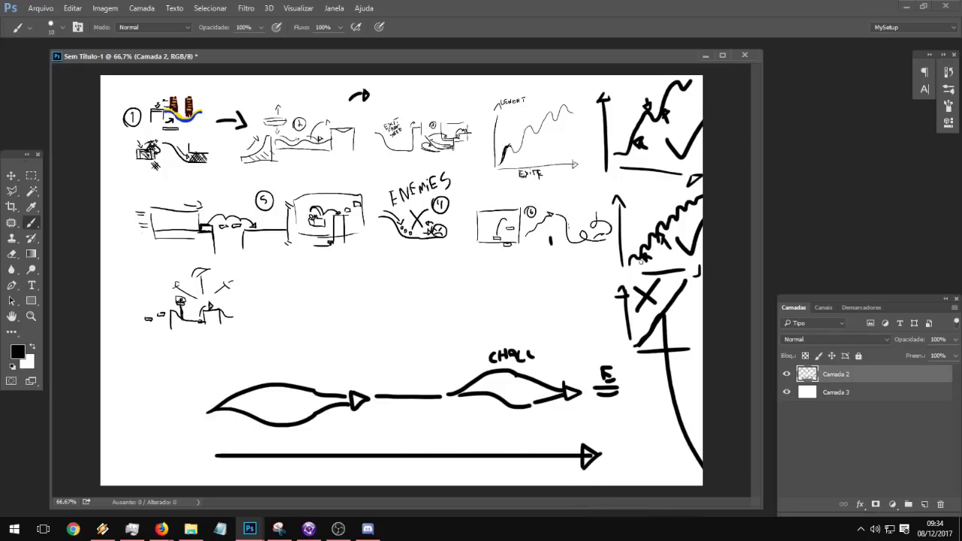
{"action": "mouse_move", "coordinate": [570, 323]}
{"action": "left_mouse_down"}
{"action": "mouse_move", "coordinate": [602, 284]}
{"action": "mouse_move", "coordinate": [591, 276]}
{"action": "left_mouse_up"}
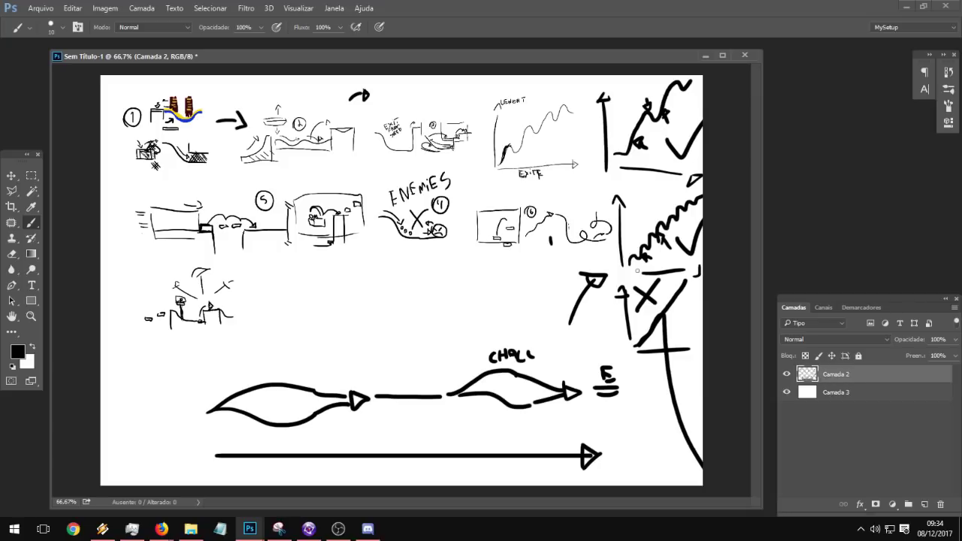
{"action": "mouse_move", "coordinate": [580, 316]}
{"action": "left_mouse_down"}
{"action": "mouse_move", "coordinate": [607, 434]}
{"action": "mouse_move", "coordinate": [589, 437]}
{"action": "left_mouse_up"}
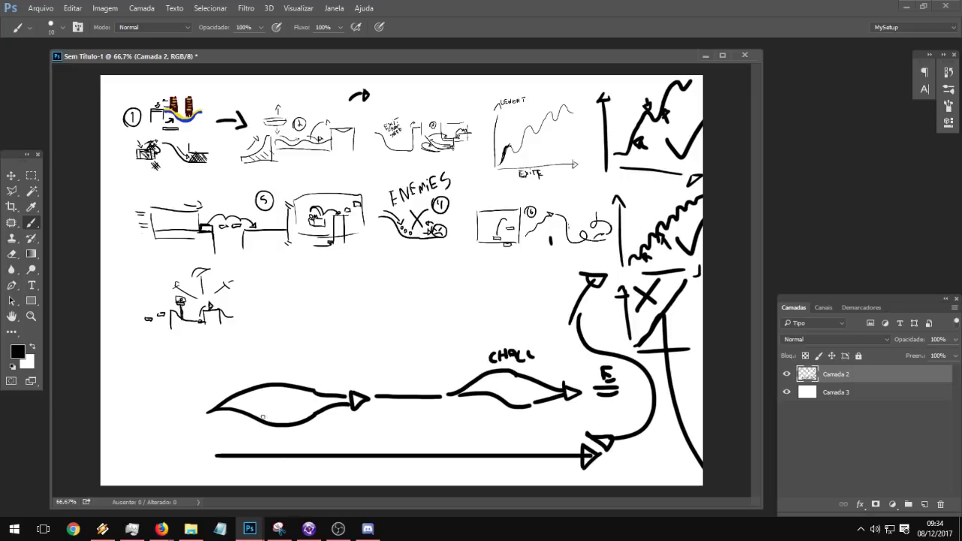
{"action": "mouse_move", "coordinate": [396, 422]}
{"action": "left_mouse_down"}
{"action": "mouse_move", "coordinate": [399, 431]}
{"action": "mouse_move", "coordinate": [405, 419]}
{"action": "left_mouse_up"}
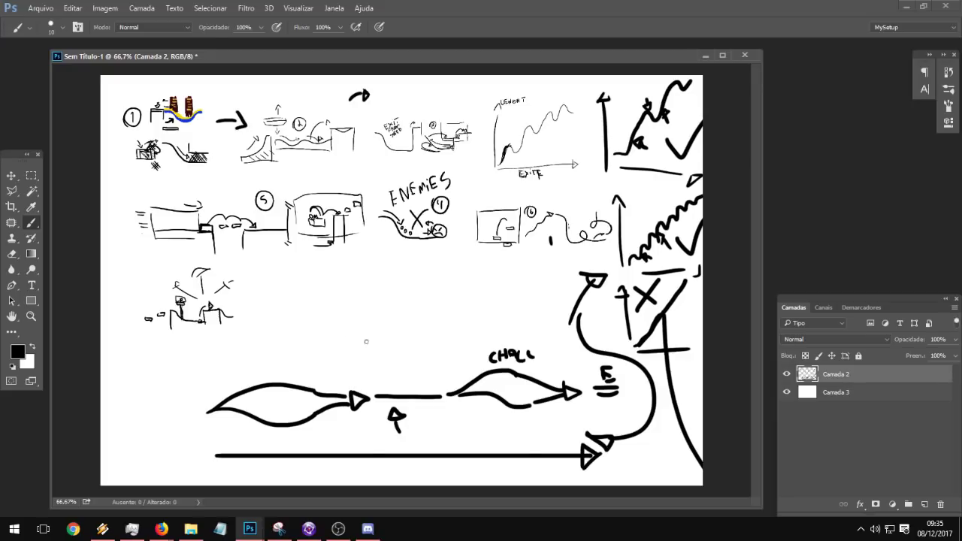
{"action": "left_click_drag", "start_coordinate": [311, 392], "coordinate": [357, 406]}
{"action": "mouse_move", "coordinate": [276, 314]}
{"action": "left_mouse_down"}
{"action": "mouse_move", "coordinate": [343, 283]}
{"action": "mouse_move", "coordinate": [529, 270]}
{"action": "left_mouse_up"}
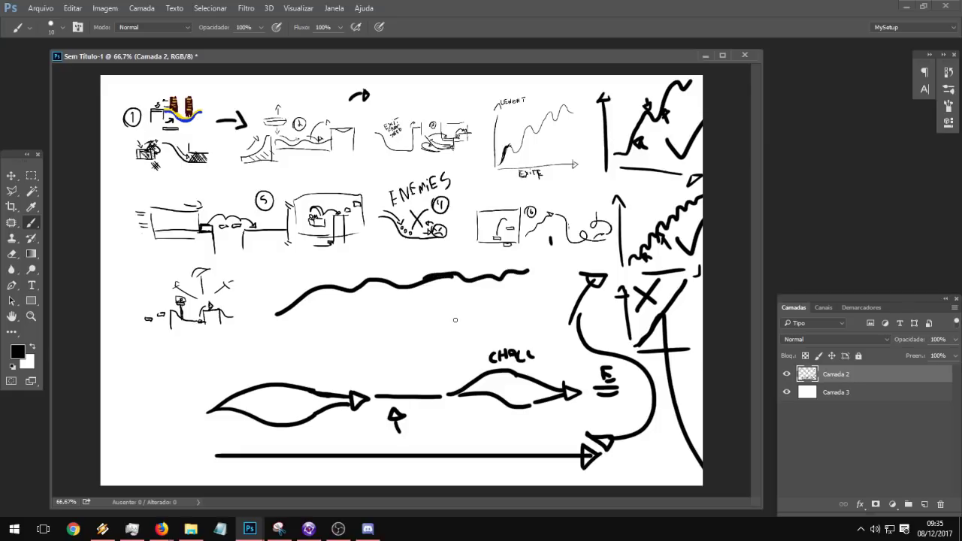
{"action": "key", "text": "ctrl+alt+z"}
{"action": "key", "text": "ctrl+alt+z"}
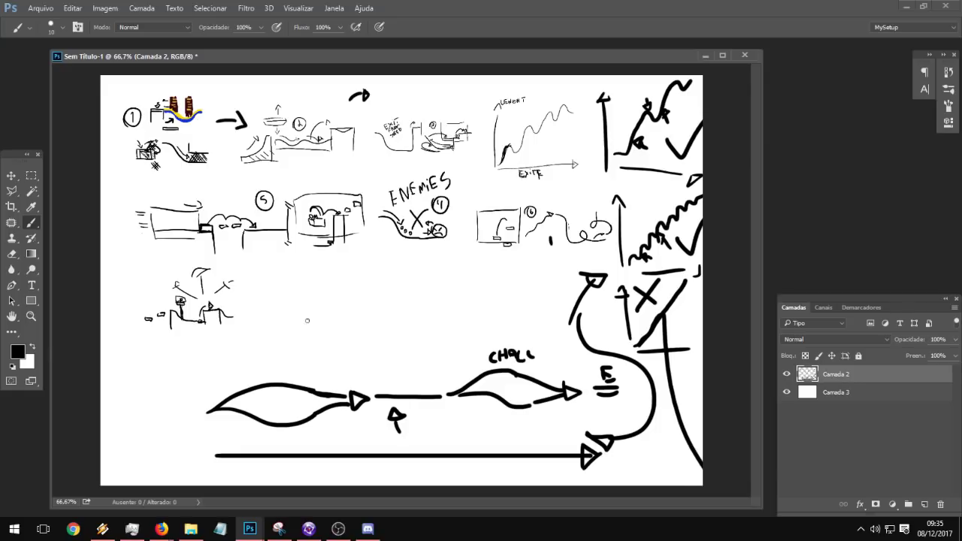
Step: Draw a low and a middle wavy route branching from one starting point above the split route
{"action": "mouse_move", "coordinate": [269, 320]}
{"action": "left_mouse_down"}
{"action": "mouse_move", "coordinate": [358, 342]}
{"action": "mouse_move", "coordinate": [532, 318]}
{"action": "left_mouse_up"}
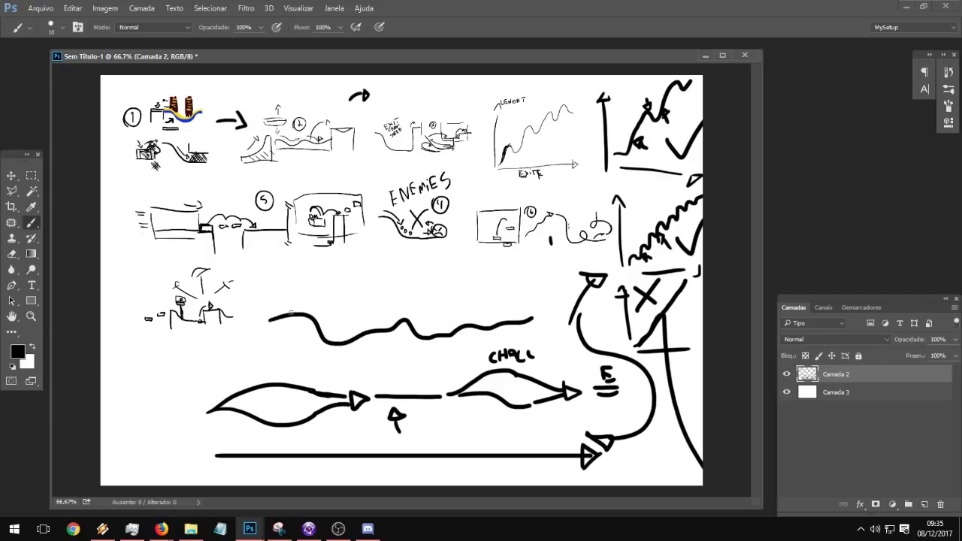
{"action": "left_click_drag", "start_coordinate": [275, 321], "coordinate": [502, 307]}
Step: Draw an upper branch of short separate platforms above the wavy routes with hop arcs between them
{"action": "left_click_drag", "start_coordinate": [294, 314], "coordinate": [365, 277]}
{"action": "left_click_drag", "start_coordinate": [389, 279], "coordinate": [399, 279]}
{"action": "left_click_drag", "start_coordinate": [411, 279], "coordinate": [444, 280]}
{"action": "left_click_drag", "start_coordinate": [464, 281], "coordinate": [470, 281]}
{"action": "left_click_drag", "start_coordinate": [481, 282], "coordinate": [517, 281]}
{"action": "left_click_drag", "start_coordinate": [518, 279], "coordinate": [528, 279]}
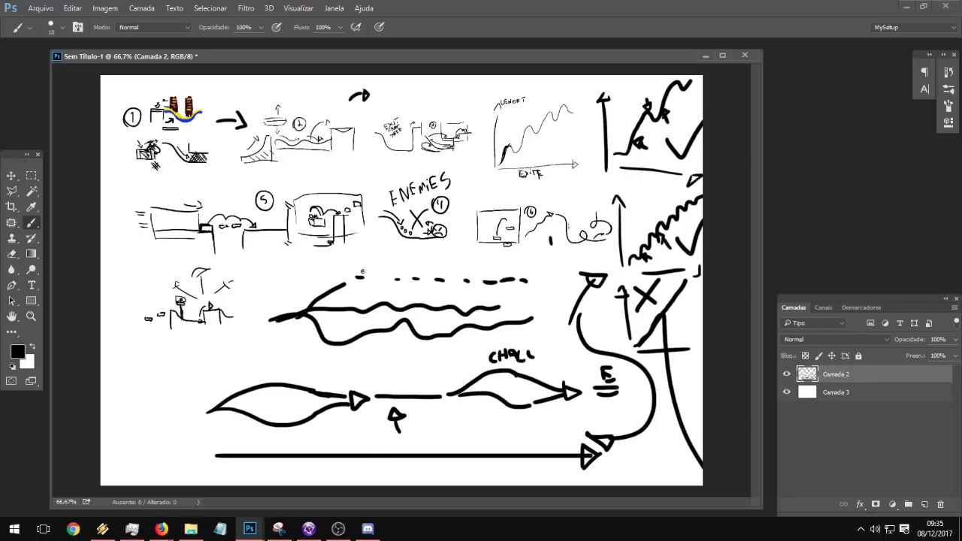
{"action": "left_click_drag", "start_coordinate": [362, 271], "coordinate": [472, 280]}
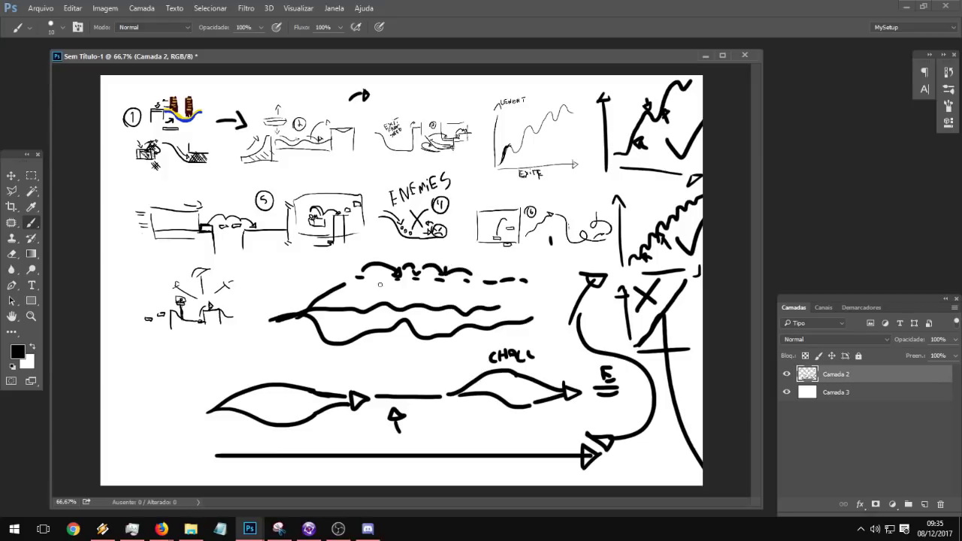
{"action": "mouse_move", "coordinate": [380, 285]}
{"action": "left_mouse_down"}
{"action": "mouse_move", "coordinate": [442, 300]}
{"action": "mouse_move", "coordinate": [601, 295]}
{"action": "left_mouse_up"}
Step: Undo the upper branch of separate platforms and its hop arcs
{"action": "key", "text": "ctrl+alt+z"}
{"action": "key", "text": "ctrl+alt+z"}
{"action": "key", "text": "ctrl+alt+z"}
{"action": "key", "text": "ctrl+alt+z"}
{"action": "key", "text": "ctrl+alt+z"}
{"action": "key", "text": "ctrl+alt+z"}
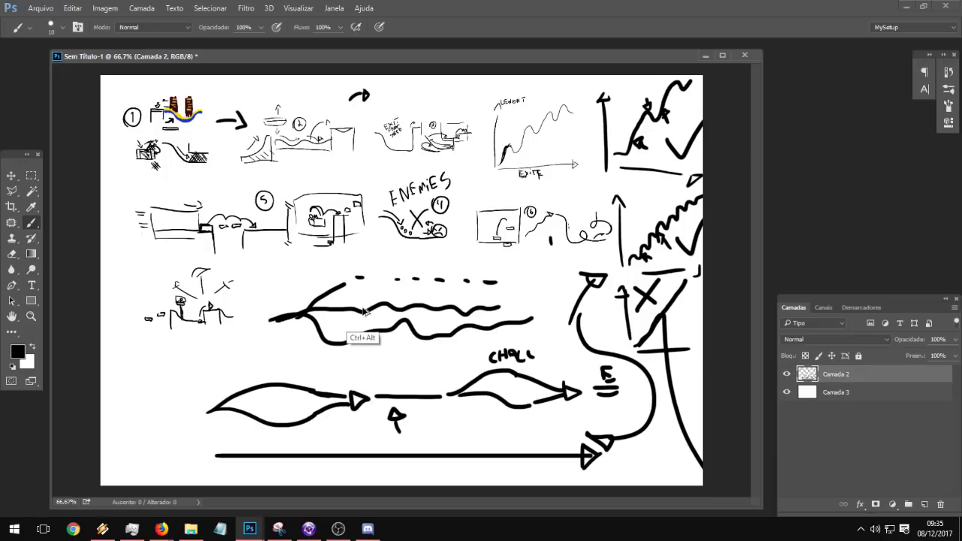
{"action": "key", "text": "ctrl+alt+z"}
{"action": "key", "text": "ctrl+alt+z"}
{"action": "key", "text": "ctrl+alt+z"}
{"action": "key", "text": "ctrl+alt+z"}
{"action": "key", "text": "ctrl+alt+z"}
{"action": "key", "text": "ctrl+alt+z"}
{"action": "key", "text": "ctrl+alt+z"}
Step: Draw a continuous wavy upper route from the shared start and an arrow pointing at the middle excitement graph
{"action": "mouse_move", "coordinate": [303, 310]}
{"action": "left_mouse_down"}
{"action": "mouse_move", "coordinate": [365, 287]}
{"action": "mouse_move", "coordinate": [520, 279]}
{"action": "left_mouse_up"}
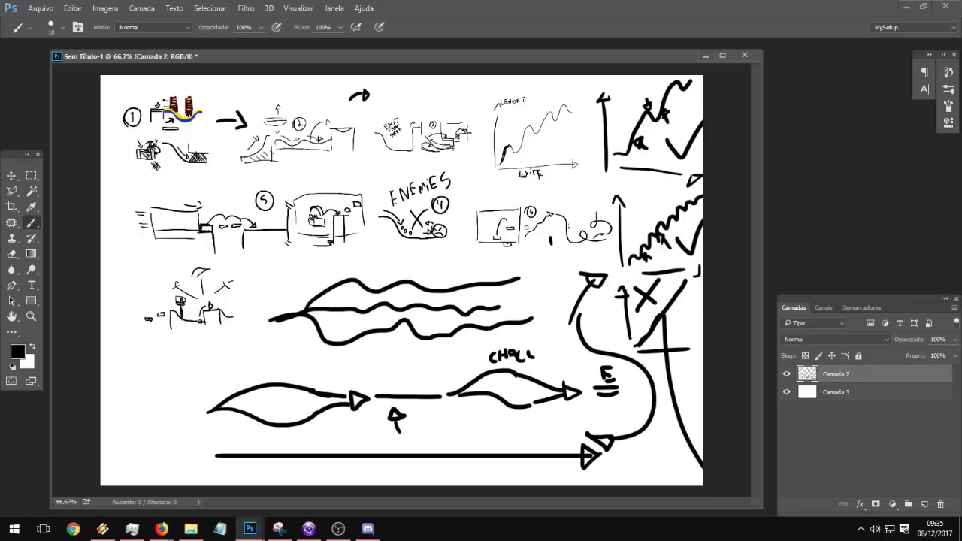
{"action": "mouse_move", "coordinate": [576, 259]}
{"action": "left_mouse_down"}
{"action": "mouse_move", "coordinate": [610, 253]}
{"action": "mouse_move", "coordinate": [601, 262]}
{"action": "left_mouse_up"}
Step: Add arcs jumping between the three wavy routes and a short crossing squiggle above the first split loop
{"action": "mouse_move", "coordinate": [385, 289]}
{"action": "left_mouse_down"}
{"action": "mouse_move", "coordinate": [402, 278]}
{"action": "mouse_move", "coordinate": [415, 303]}
{"action": "left_mouse_up"}
{"action": "left_click_drag", "start_coordinate": [422, 336], "coordinate": [460, 306]}
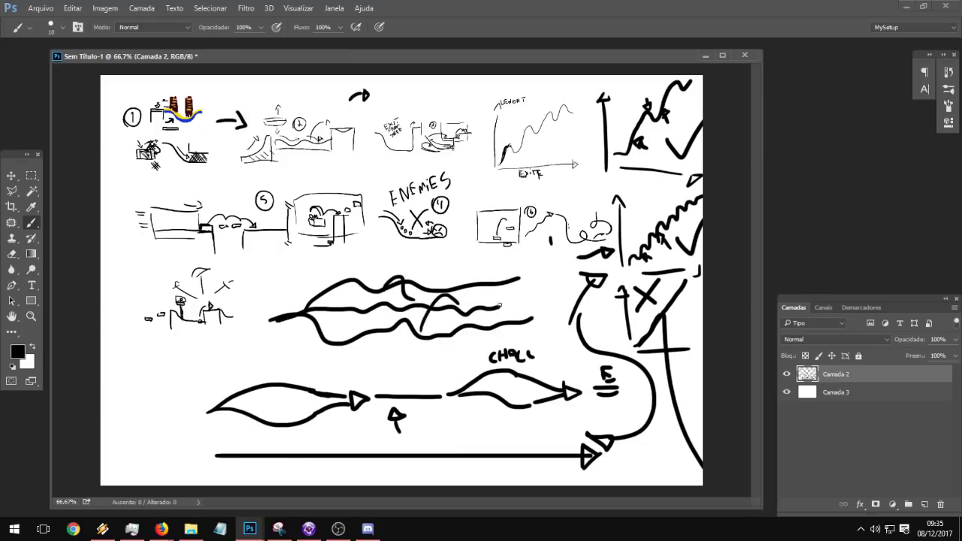
{"action": "left_click_drag", "start_coordinate": [333, 342], "coordinate": [371, 300]}
{"action": "left_click_drag", "start_coordinate": [233, 365], "coordinate": [282, 367]}
{"action": "mouse_move", "coordinate": [234, 381]}
{"action": "left_mouse_down"}
{"action": "mouse_move", "coordinate": [274, 370]}
{"action": "mouse_move", "coordinate": [380, 380]}
{"action": "mouse_move", "coordinate": [459, 331]}
{"action": "mouse_move", "coordinate": [390, 358]}
{"action": "mouse_move", "coordinate": [411, 323]}
{"action": "mouse_move", "coordinate": [496, 484]}
{"action": "mouse_move", "coordinate": [412, 444]}
{"action": "left_mouse_up"}
{"action": "key", "text": "ctrl+z"}
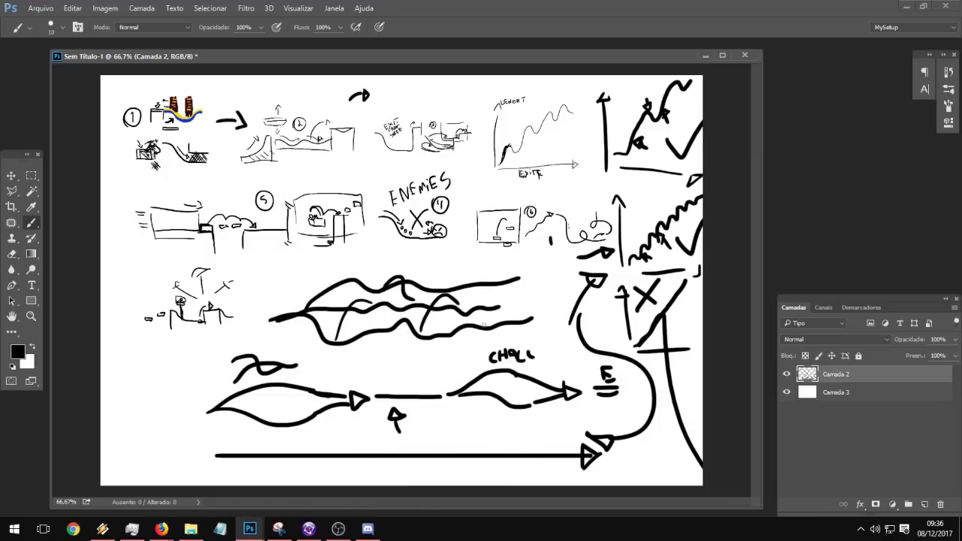
Step: Hide the sketch layer and draw a round smiling cartoon head with two eyes on a new layer
{"action": "left_click", "coordinate": [786, 374]}
{"action": "left_click", "coordinate": [925, 504]}
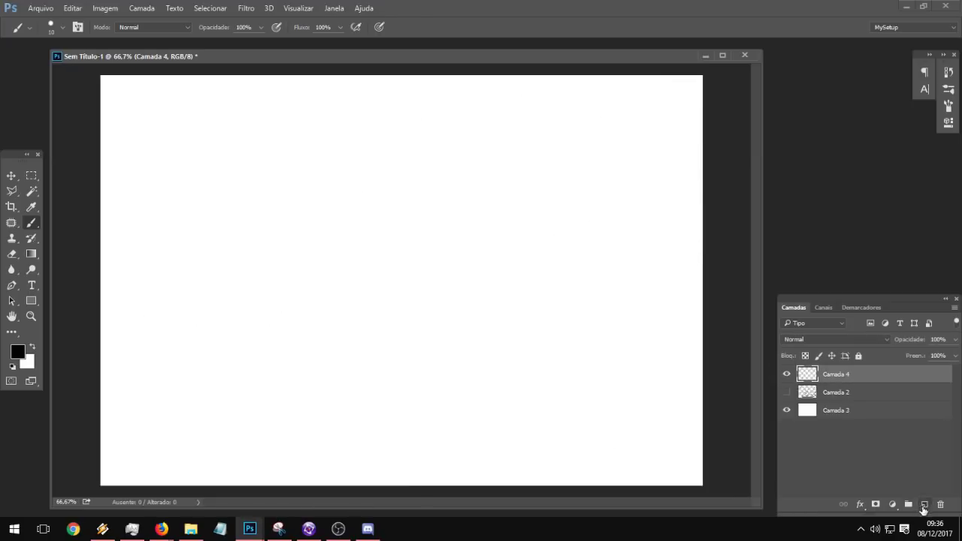
{"action": "mouse_move", "coordinate": [368, 203]}
{"action": "left_mouse_down"}
{"action": "mouse_move", "coordinate": [374, 354]}
{"action": "mouse_move", "coordinate": [334, 340]}
{"action": "left_mouse_up"}
{"action": "left_click_drag", "start_coordinate": [383, 295], "coordinate": [475, 308]}
{"action": "left_click_drag", "start_coordinate": [392, 235], "coordinate": [395, 236]}
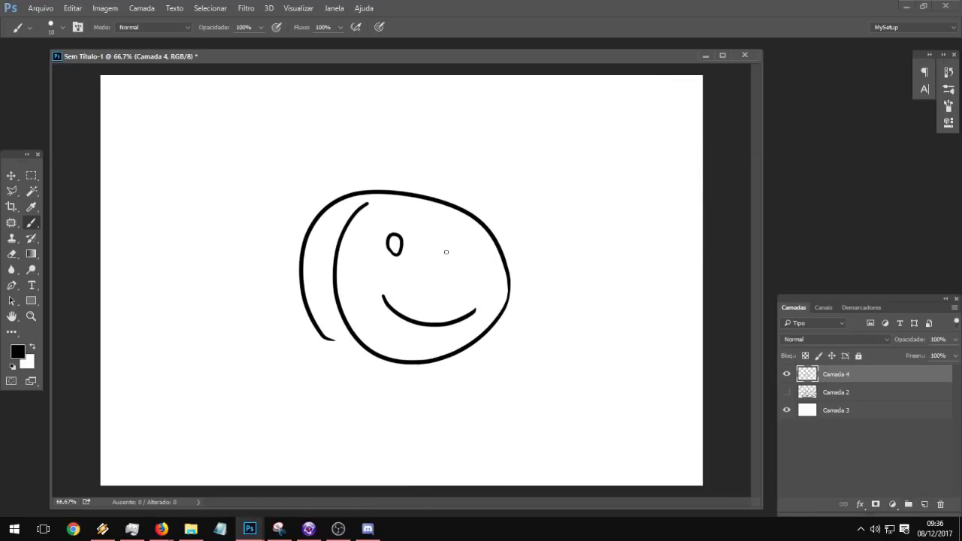
{"action": "left_click_drag", "start_coordinate": [439, 265], "coordinate": [447, 258]}
Step: Draw a raised thumbs-up hand with its arm, plus the upper body and a second hand with finger lines below the head
{"action": "mouse_move", "coordinate": [580, 299]}
{"action": "left_mouse_down"}
{"action": "mouse_move", "coordinate": [571, 259]}
{"action": "mouse_move", "coordinate": [612, 291]}
{"action": "mouse_move", "coordinate": [627, 331]}
{"action": "mouse_move", "coordinate": [655, 277]}
{"action": "left_mouse_up"}
{"action": "left_click_drag", "start_coordinate": [622, 336], "coordinate": [674, 305]}
{"action": "mouse_move", "coordinate": [575, 301]}
{"action": "left_mouse_down"}
{"action": "mouse_move", "coordinate": [632, 336]}
{"action": "mouse_move", "coordinate": [514, 384]}
{"action": "left_mouse_up"}
{"action": "left_click_drag", "start_coordinate": [428, 380], "coordinate": [519, 447]}
{"action": "left_click_drag", "start_coordinate": [417, 392], "coordinate": [421, 437]}
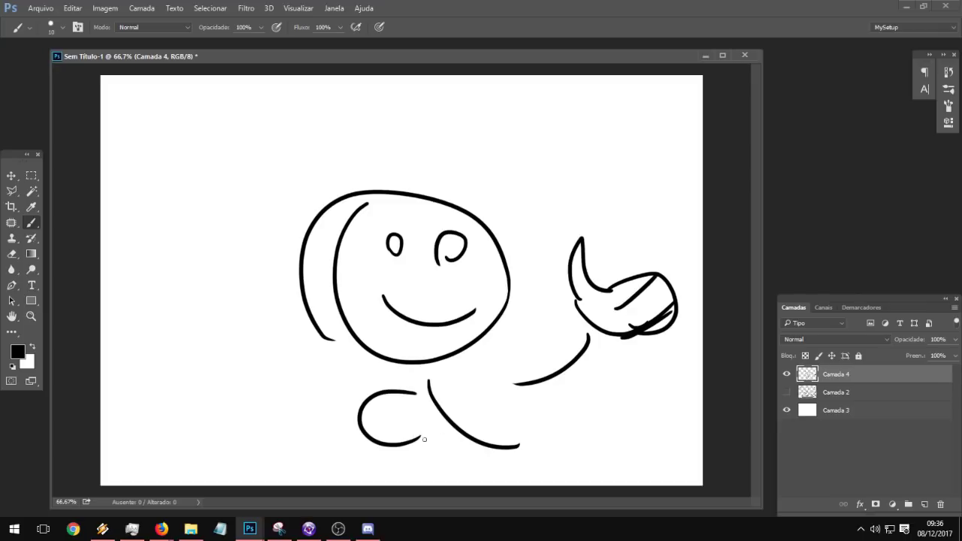
{"action": "mouse_move", "coordinate": [434, 390]}
{"action": "left_mouse_down"}
{"action": "mouse_move", "coordinate": [442, 432]}
{"action": "mouse_move", "coordinate": [459, 437]}
{"action": "mouse_move", "coordinate": [499, 397]}
{"action": "left_mouse_up"}
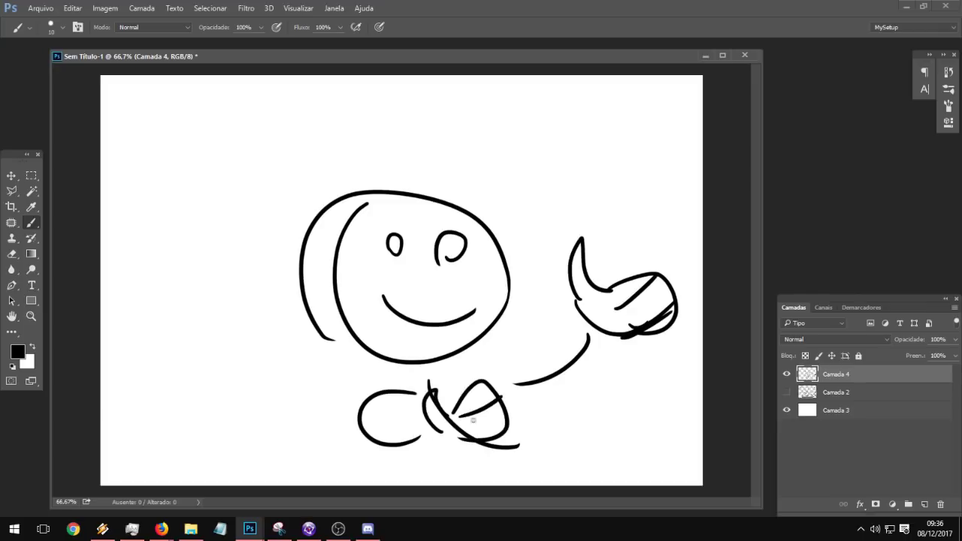
{"action": "left_click_drag", "start_coordinate": [471, 427], "coordinate": [501, 416]}
Step: Draw the lower body, legs and feet stretching out behind the character
{"action": "mouse_move", "coordinate": [479, 439]}
{"action": "left_mouse_down"}
{"action": "mouse_move", "coordinate": [595, 392]}
{"action": "mouse_move", "coordinate": [624, 401]}
{"action": "mouse_move", "coordinate": [644, 391]}
{"action": "mouse_move", "coordinate": [630, 407]}
{"action": "left_mouse_up"}
{"action": "left_click_drag", "start_coordinate": [502, 451], "coordinate": [587, 462]}
{"action": "left_click_drag", "start_coordinate": [602, 410], "coordinate": [618, 465]}
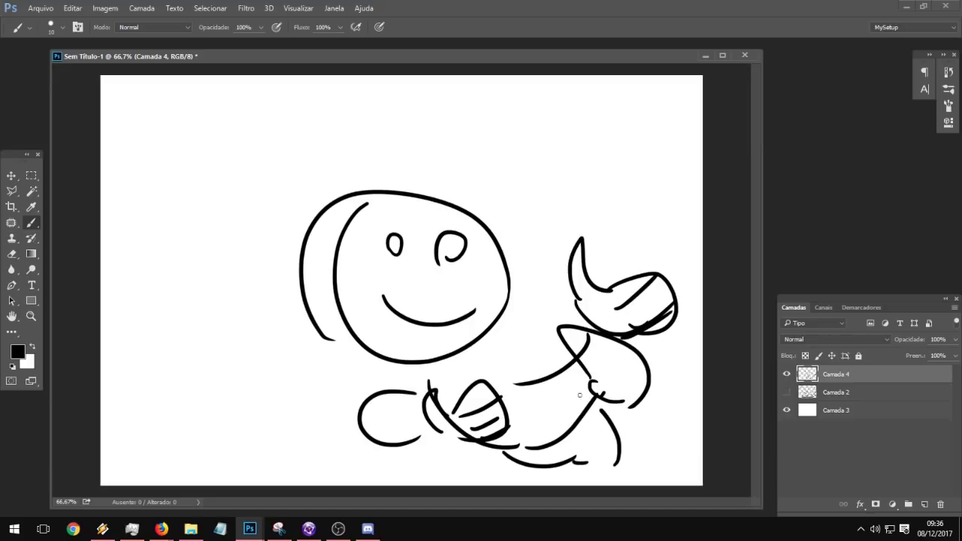
{"action": "left_click_drag", "start_coordinate": [579, 395], "coordinate": [581, 453]}
Step: Draw long diagonal motion lines streaking upward behind the character
{"action": "left_click_drag", "start_coordinate": [516, 253], "coordinate": [633, 199]}
{"action": "left_click_drag", "start_coordinate": [527, 319], "coordinate": [651, 229]}
{"action": "left_click_drag", "start_coordinate": [502, 355], "coordinate": [701, 205]}
{"action": "left_click_drag", "start_coordinate": [526, 382], "coordinate": [702, 239]}
{"action": "left_click_drag", "start_coordinate": [565, 375], "coordinate": [702, 307]}
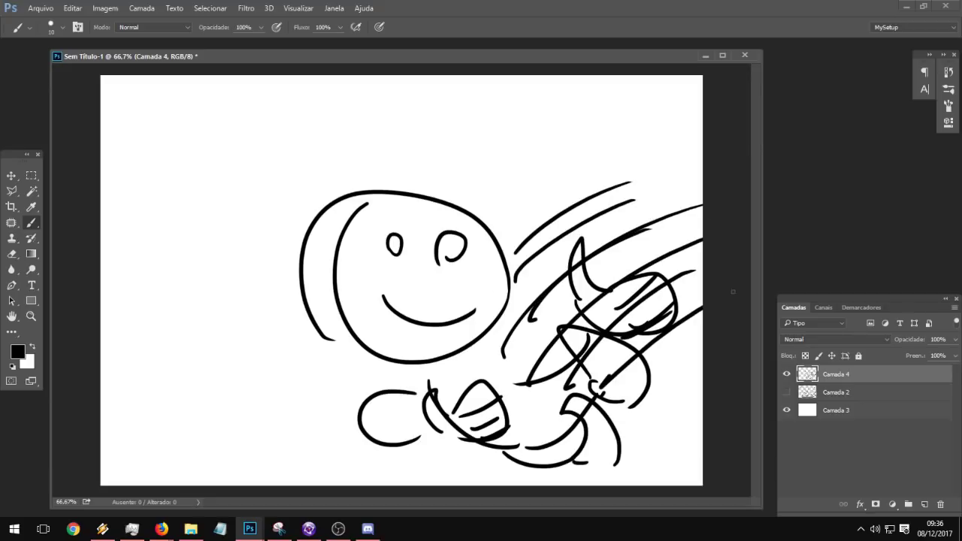
Step: Add a round nose and moustache to the face and draw a cap with two eyes on the head
{"action": "mouse_move", "coordinate": [430, 275]}
{"action": "left_mouse_down"}
{"action": "mouse_move", "coordinate": [412, 293]}
{"action": "mouse_move", "coordinate": [448, 286]}
{"action": "mouse_move", "coordinate": [462, 304]}
{"action": "left_mouse_up"}
{"action": "mouse_move", "coordinate": [461, 304]}
{"action": "left_mouse_down"}
{"action": "mouse_move", "coordinate": [418, 304]}
{"action": "mouse_move", "coordinate": [381, 288]}
{"action": "left_mouse_up"}
{"action": "mouse_move", "coordinate": [367, 194]}
{"action": "left_mouse_down"}
{"action": "mouse_move", "coordinate": [498, 156]}
{"action": "mouse_move", "coordinate": [482, 205]}
{"action": "left_mouse_up"}
{"action": "mouse_move", "coordinate": [370, 179]}
{"action": "left_mouse_down"}
{"action": "mouse_move", "coordinate": [378, 133]}
{"action": "mouse_move", "coordinate": [359, 178]}
{"action": "left_mouse_up"}
{"action": "mouse_move", "coordinate": [392, 154]}
{"action": "left_mouse_down"}
{"action": "mouse_move", "coordinate": [412, 159]}
{"action": "mouse_move", "coordinate": [337, 304]}
{"action": "left_mouse_up"}
{"action": "left_click", "coordinate": [364, 162]}
{"action": "left_click", "coordinate": [402, 145]}
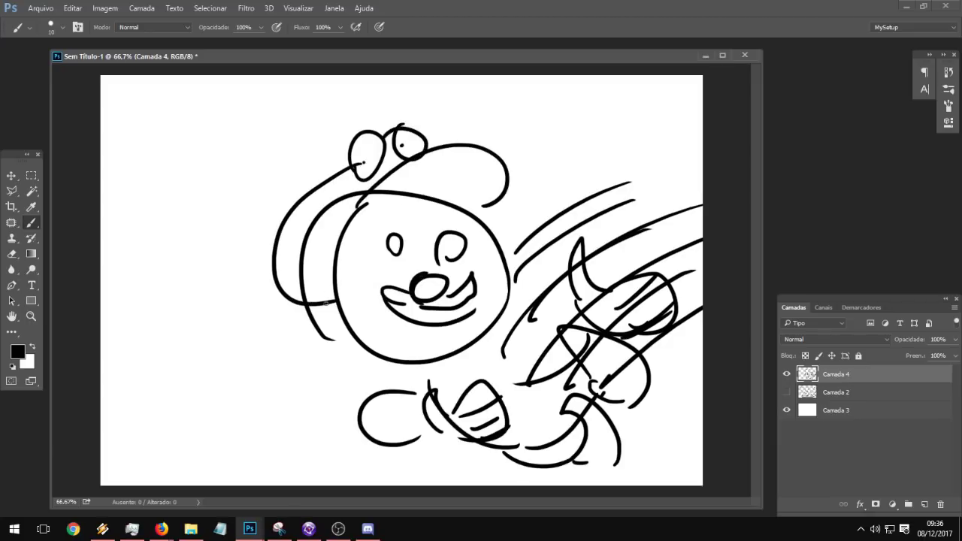
Step: Add a final curved line beside the character's head and close the drawing without saving it
{"action": "left_click_drag", "start_coordinate": [391, 198], "coordinate": [329, 304]}
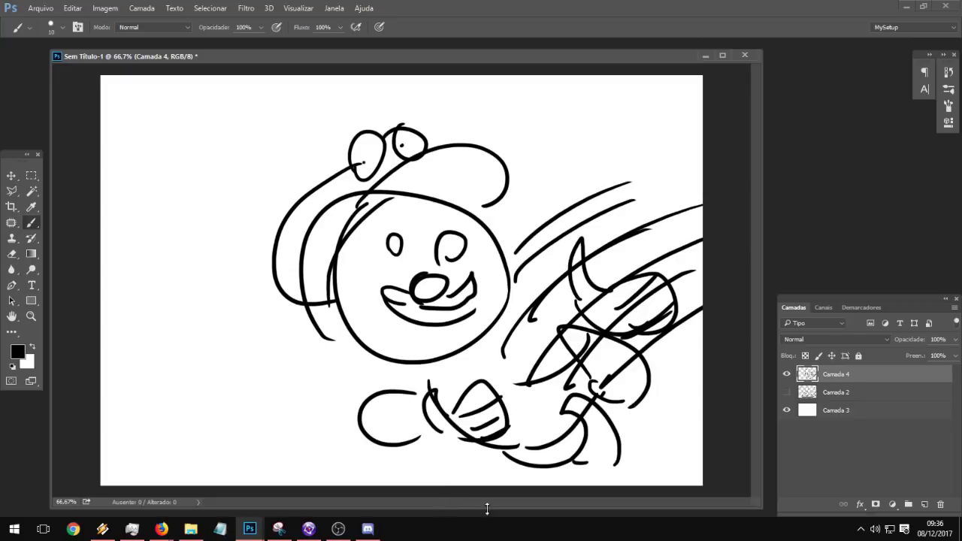
{"action": "left_click", "coordinate": [744, 56]}
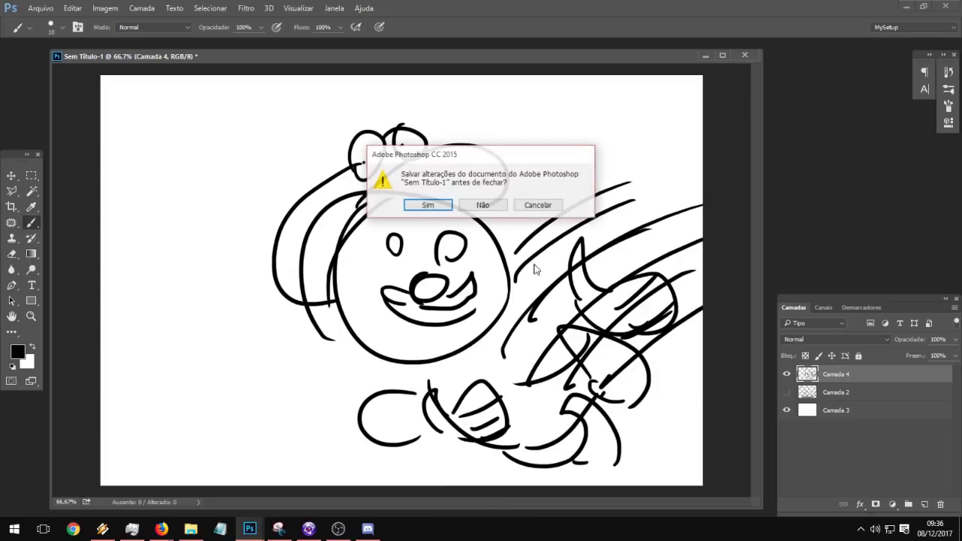
{"action": "left_click", "coordinate": [496, 208]}
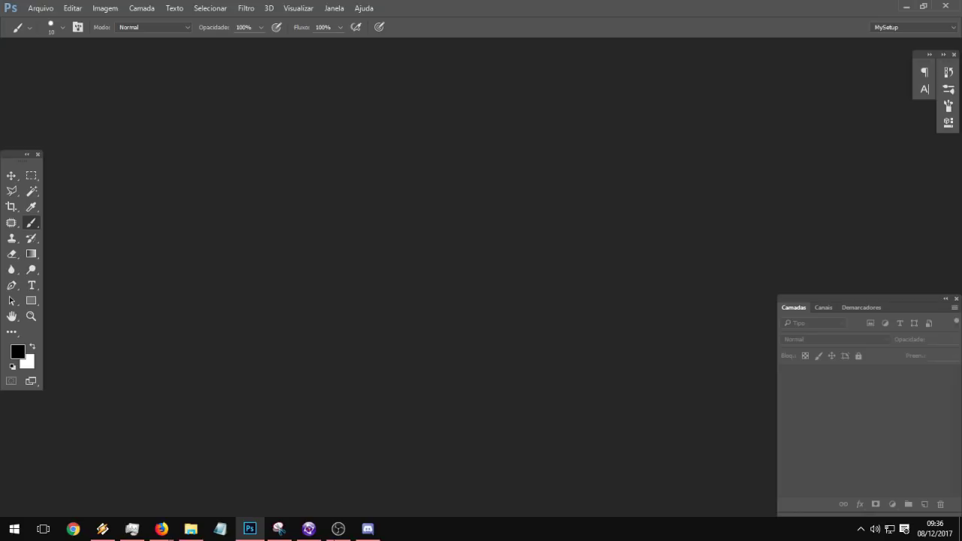
Step: Create a new transparent document 128 pixels wide and 128 pixels high
{"action": "left_click", "coordinate": [220, 528]}
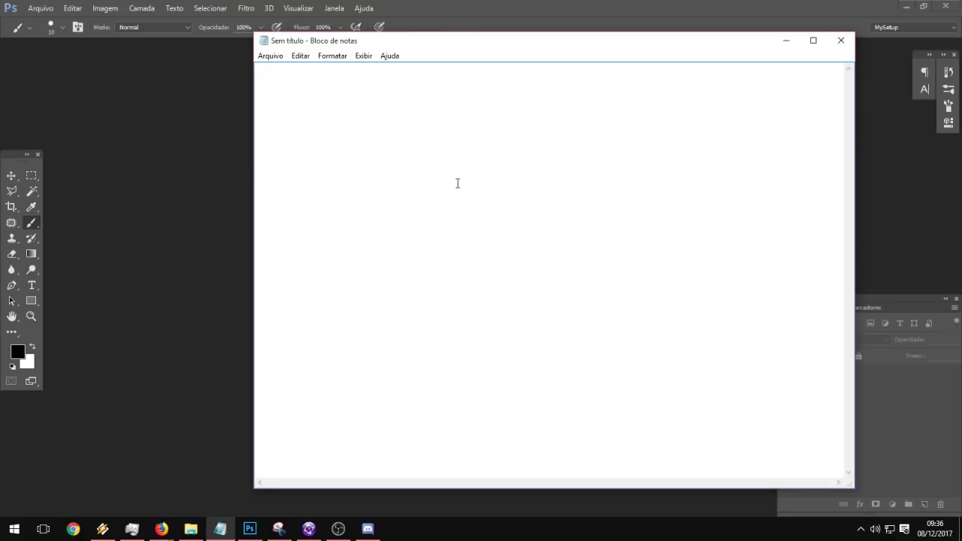
{"action": "left_click", "coordinate": [841, 40]}
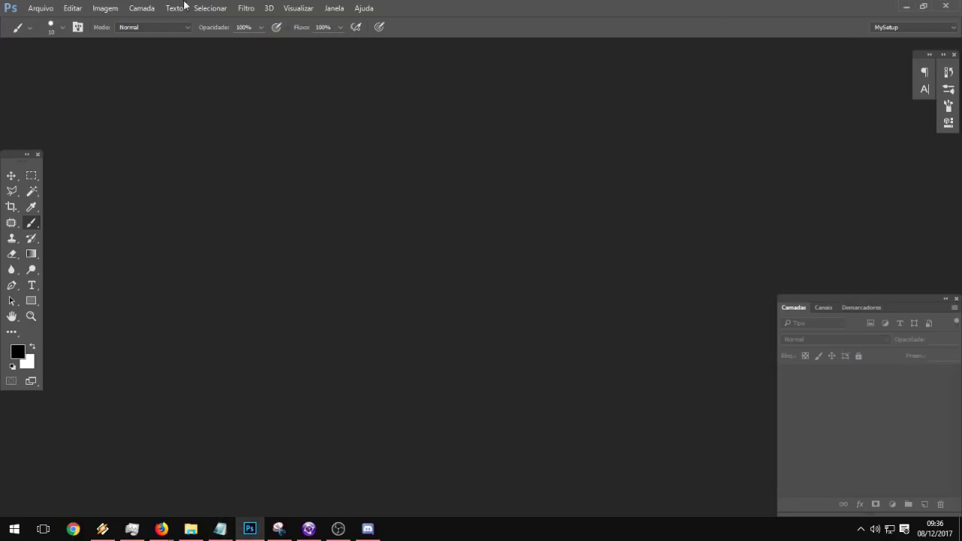
{"action": "left_click", "coordinate": [40, 7]}
{"action": "left_click", "coordinate": [45, 22]}
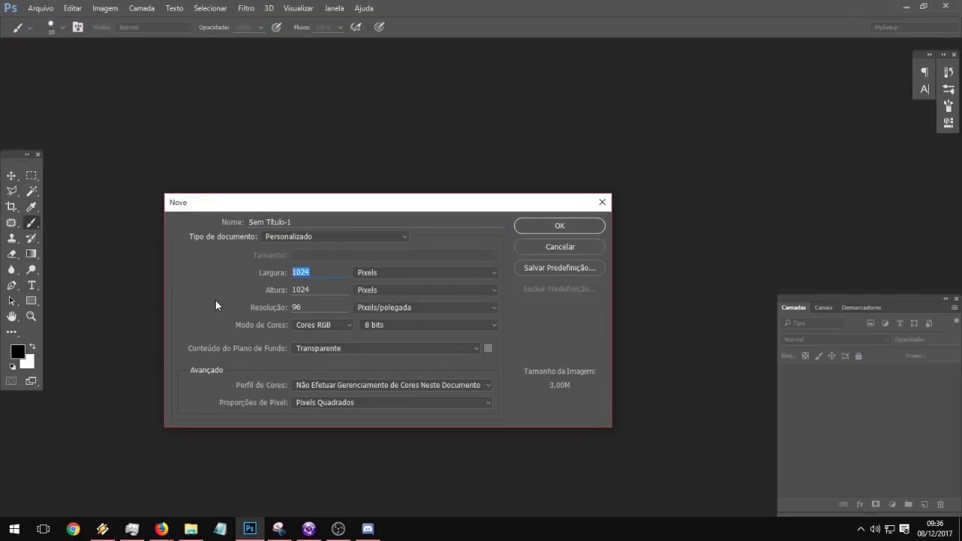
{"action": "type", "text": "128"}
{"action": "key", "text": "Tab"}
{"action": "type", "text": "128"}
{"action": "key", "text": "Return"}
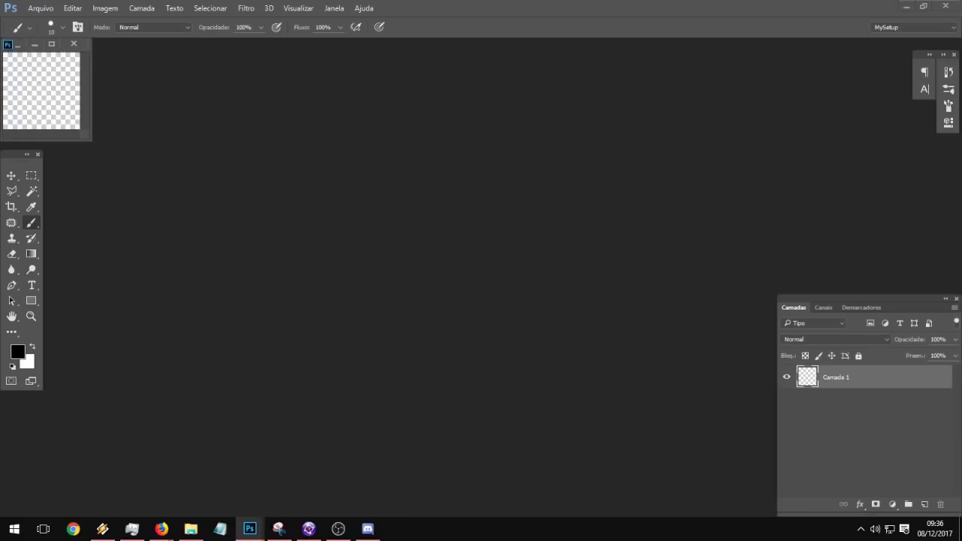
Step: Move the new document's window toward the middle of the workspace and enlarge it
{"action": "left_click_drag", "start_coordinate": [25, 45], "coordinate": [334, 161]}
{"action": "left_click_drag", "start_coordinate": [399, 257], "coordinate": [753, 497]}
{"action": "left_click", "coordinate": [31, 317]}
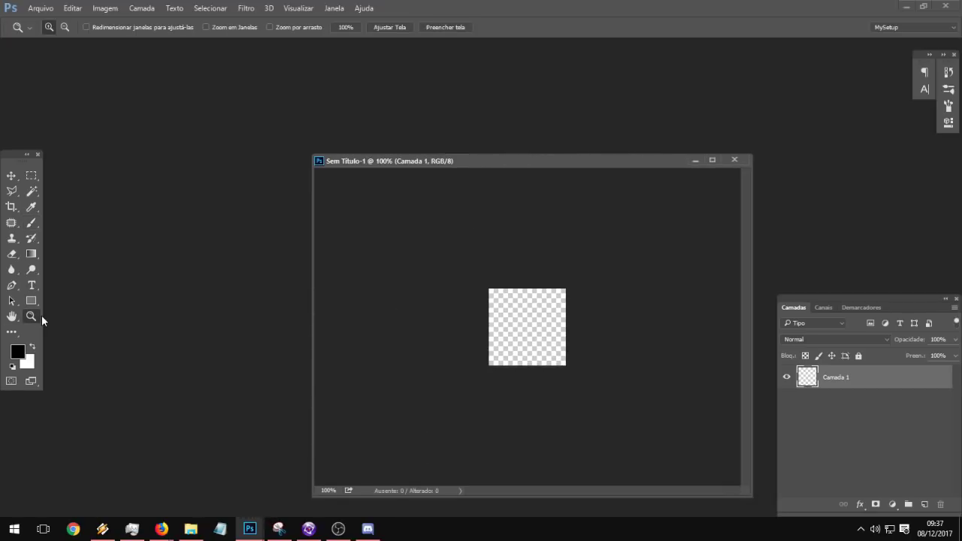
{"action": "left_click", "coordinate": [41, 8]}
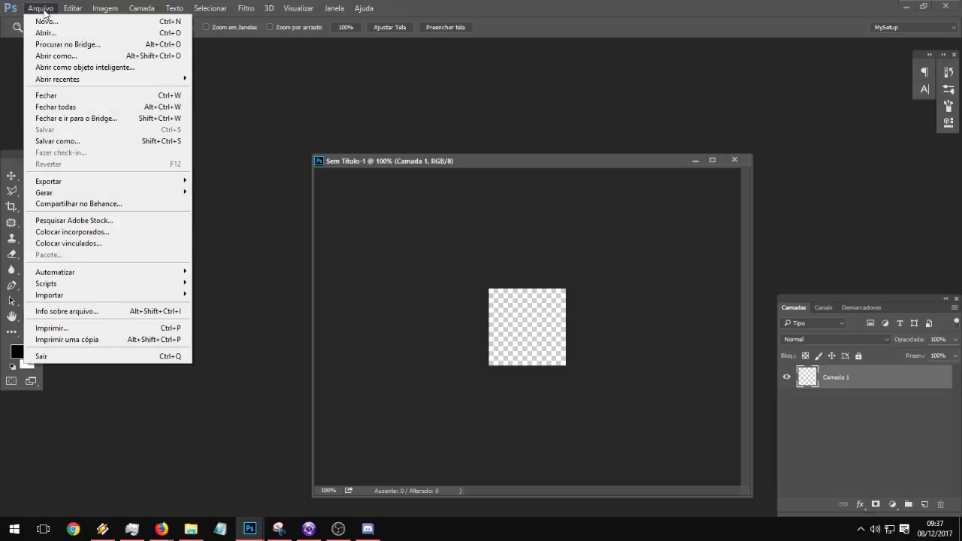
{"action": "left_click", "coordinate": [45, 21]}
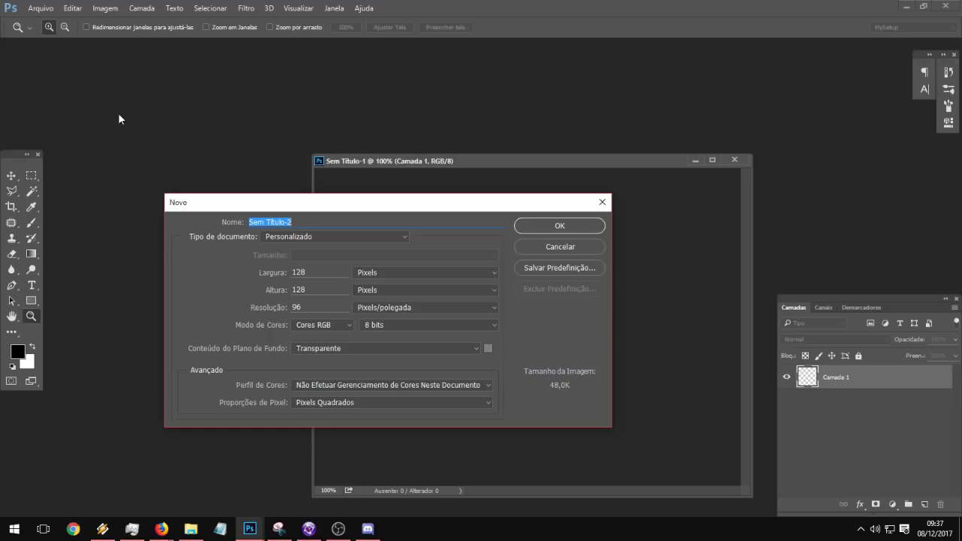
{"action": "double_click", "coordinate": [326, 293]}
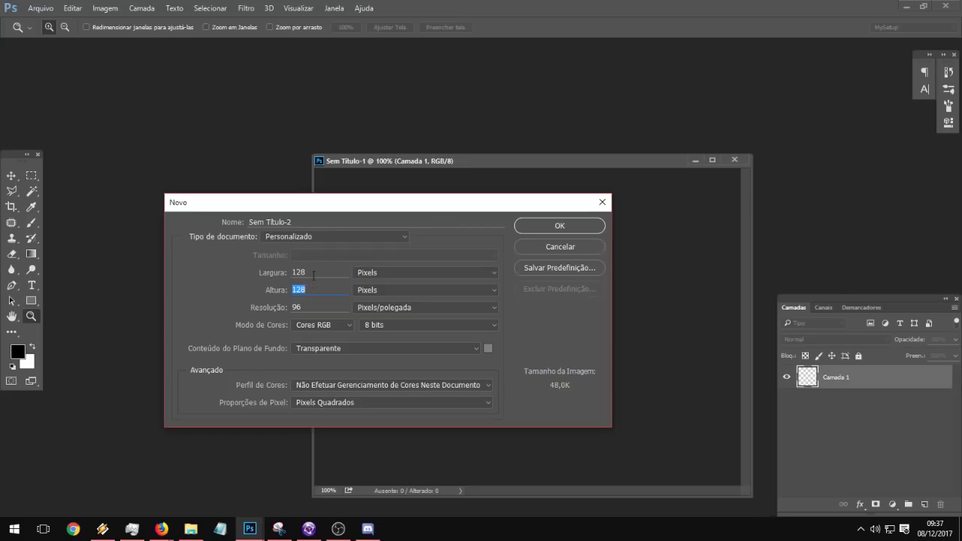
{"action": "left_click", "coordinate": [316, 272]}
{"action": "double_click", "coordinate": [315, 272]}
{"action": "left_click", "coordinate": [602, 202]}
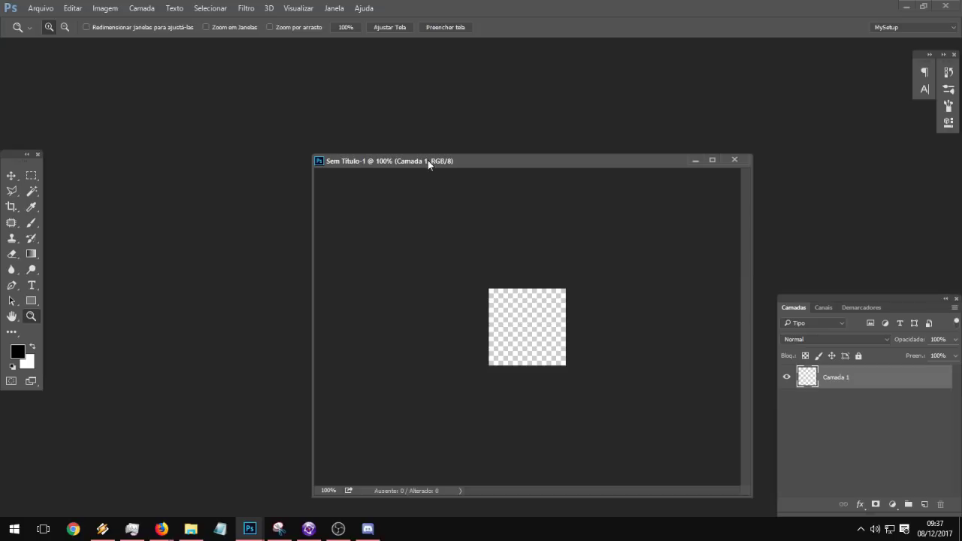
Step: Magnify the blank canvas to 500% and reposition and enlarge its window to fit the whole canvas
{"action": "left_click", "coordinate": [508, 281]}
{"action": "left_click", "coordinate": [558, 346]}
{"action": "left_click_drag", "start_coordinate": [494, 162], "coordinate": [495, 73]}
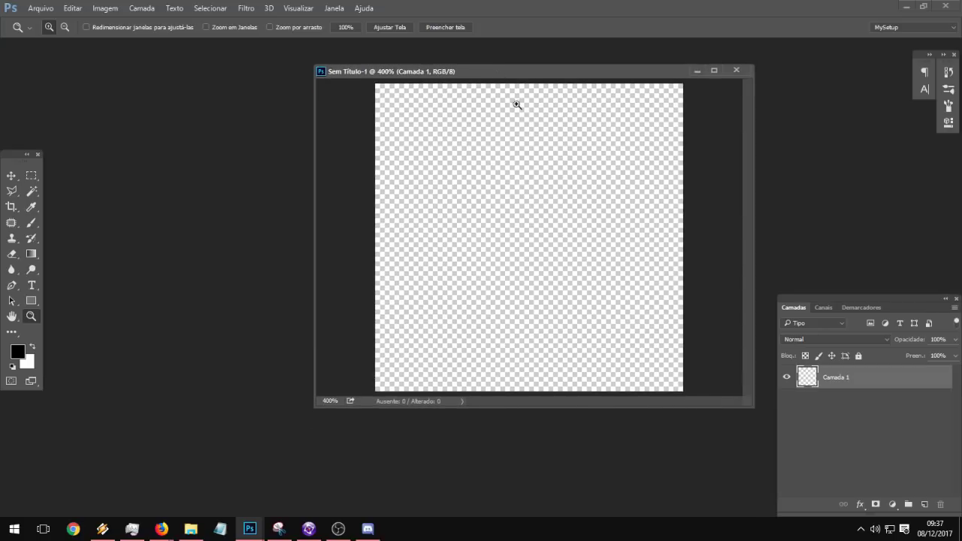
{"action": "left_click_drag", "start_coordinate": [741, 397], "coordinate": [771, 485]}
{"action": "left_click", "coordinate": [508, 253]}
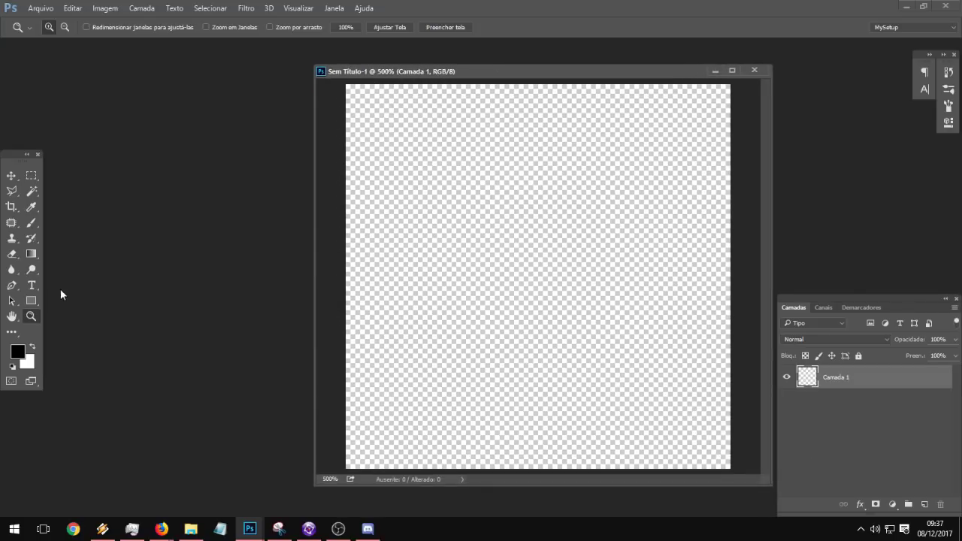
Step: Start a text layer in the upper part of the canvas, using Press Start 2P Regular at 16 px
{"action": "left_click", "coordinate": [32, 285]}
{"action": "left_click", "coordinate": [486, 160]}
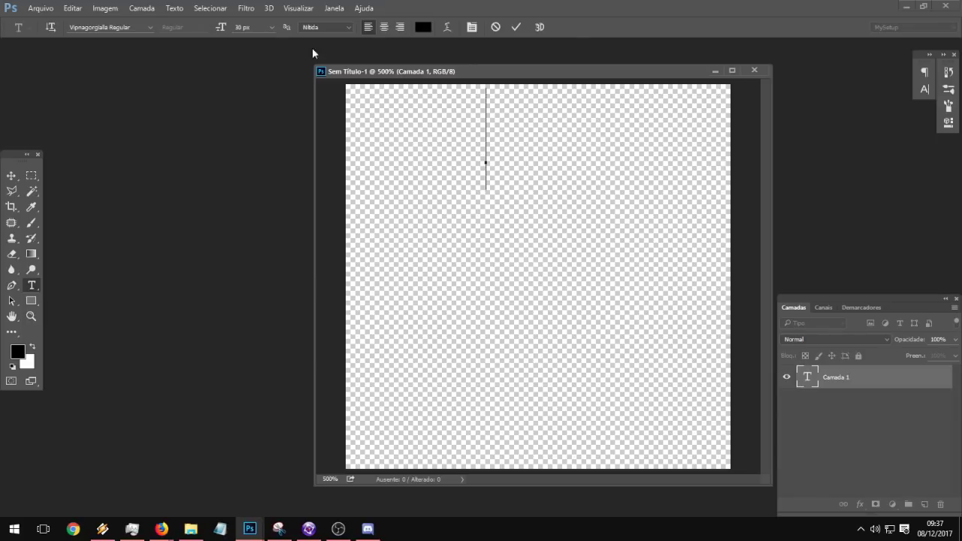
{"action": "left_click", "coordinate": [242, 28]}
{"action": "left_click", "coordinate": [273, 27]}
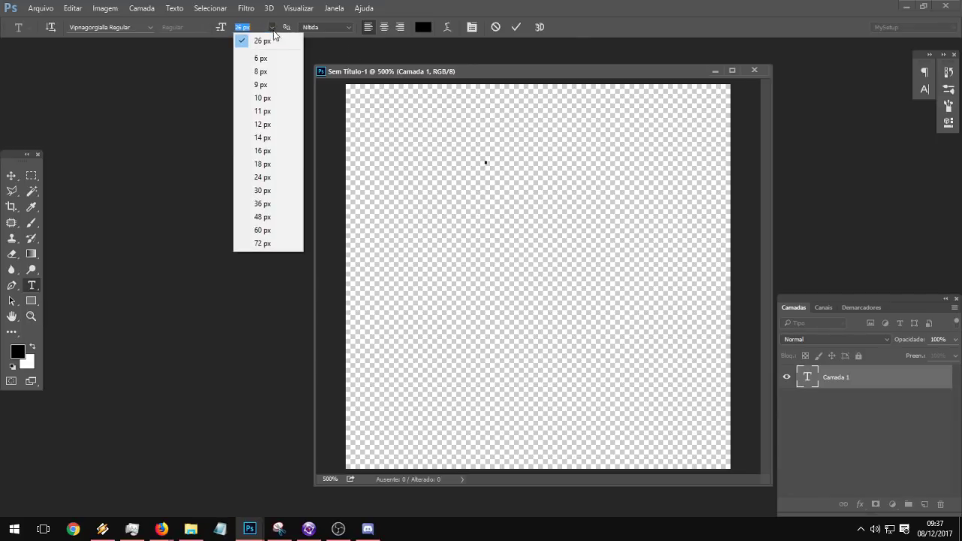
{"action": "left_click", "coordinate": [267, 151]}
{"action": "mouse_move", "coordinate": [70, 27]}
{"action": "left_mouse_down"}
{"action": "mouse_move", "coordinate": [115, 27]}
{"action": "mouse_move", "coordinate": [76, 27]}
{"action": "left_mouse_up"}
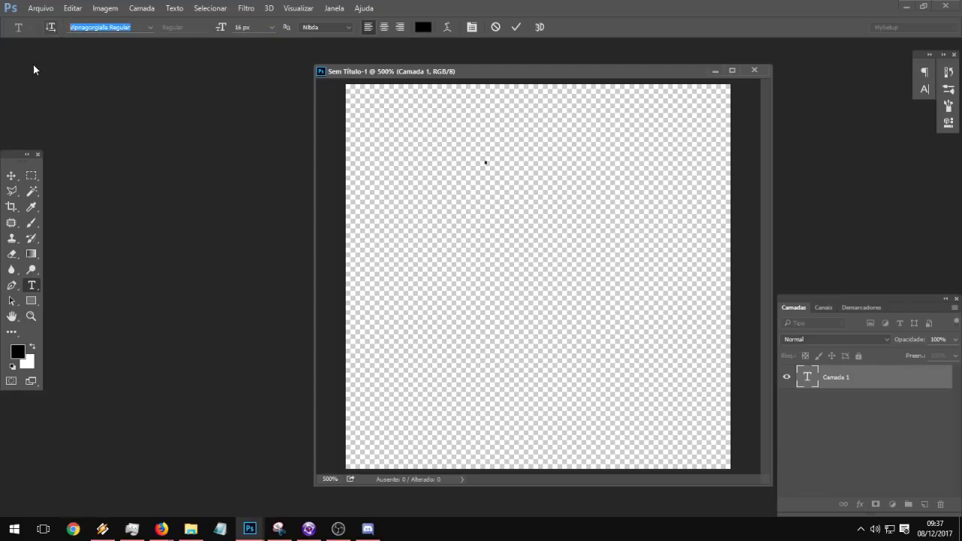
{"action": "type", "text": "pres"}
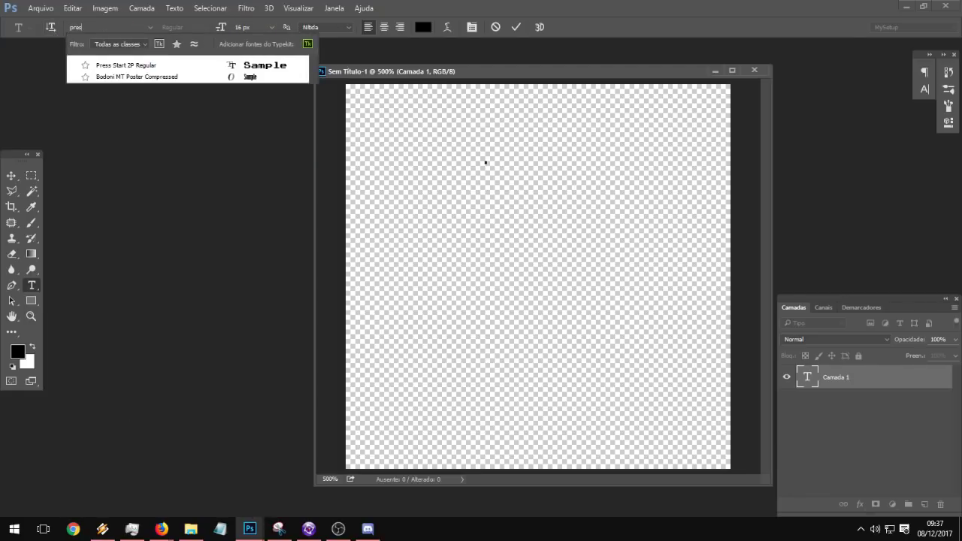
{"action": "key", "text": "Return"}
Step: Enter the number 128 as the text and move it down to the middle-left of the canvas
{"action": "type", "text": "123"}
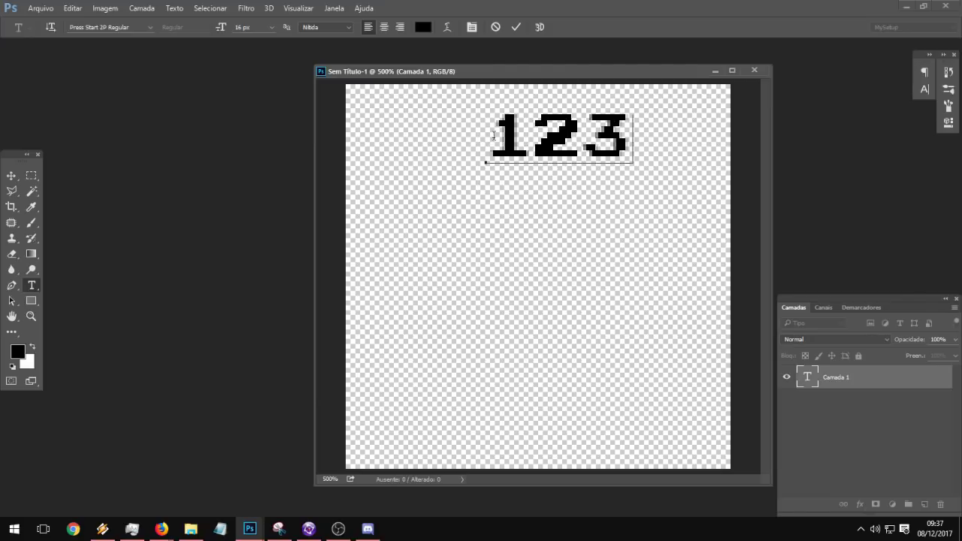
{"action": "key", "text": "BackSpace"}
{"action": "type", "text": "S"}
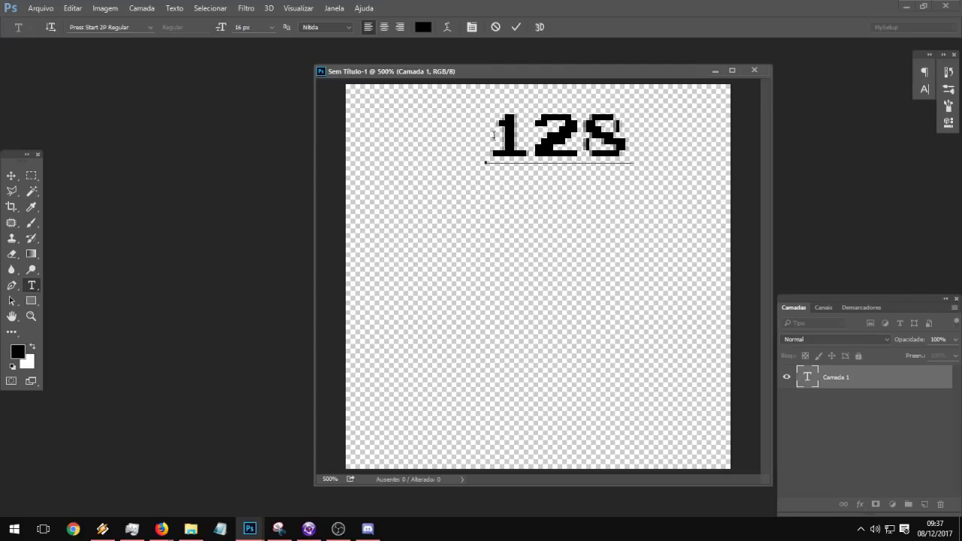
{"action": "left_click", "coordinate": [12, 175]}
{"action": "left_click_drag", "start_coordinate": [507, 168], "coordinate": [433, 339]}
Step: Replace the text with 123 and move it to the upper-left area of the canvas
{"action": "left_click", "coordinate": [31, 285]}
{"action": "left_click_drag", "start_coordinate": [517, 302], "coordinate": [443, 299]}
{"action": "key", "text": "ctrl+a"}
{"action": "key", "text": "BackSpace"}
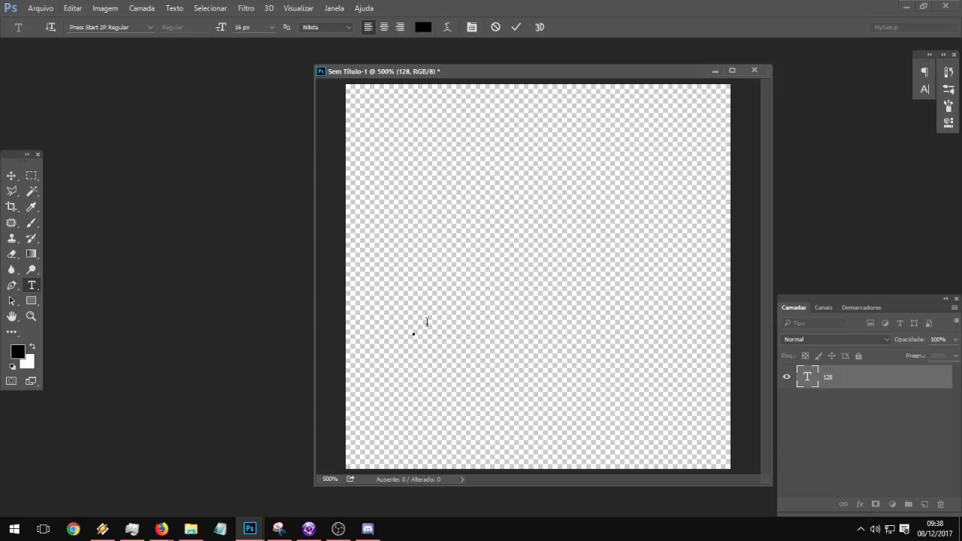
{"action": "type", "text": "123"}
{"action": "left_click", "coordinate": [12, 175]}
{"action": "left_click_drag", "start_coordinate": [451, 305], "coordinate": [437, 166]}
Step: Replace the number 123 with 8 on the first line and 16 on a second line
{"action": "left_click", "coordinate": [31, 284]}
{"action": "double_click", "coordinate": [466, 175]}
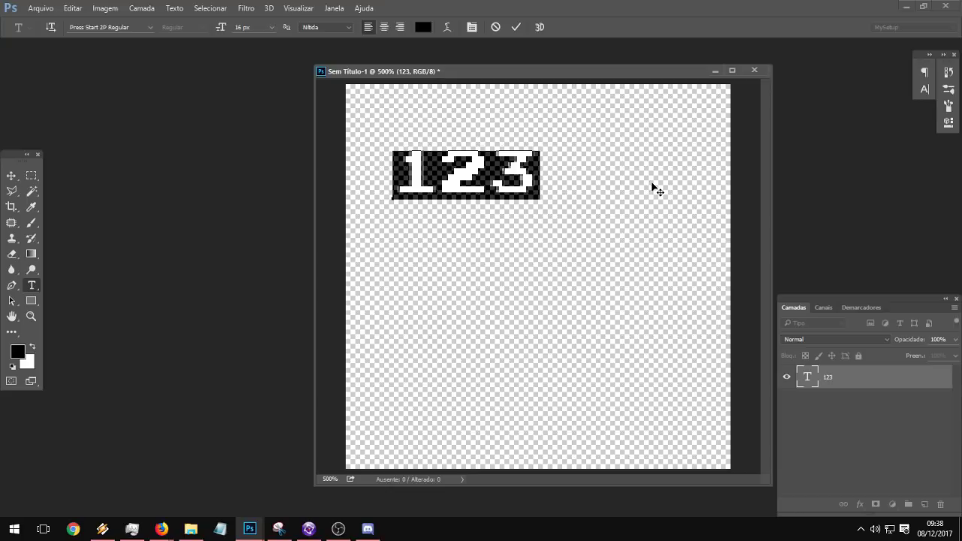
{"action": "type", "text": "S"}
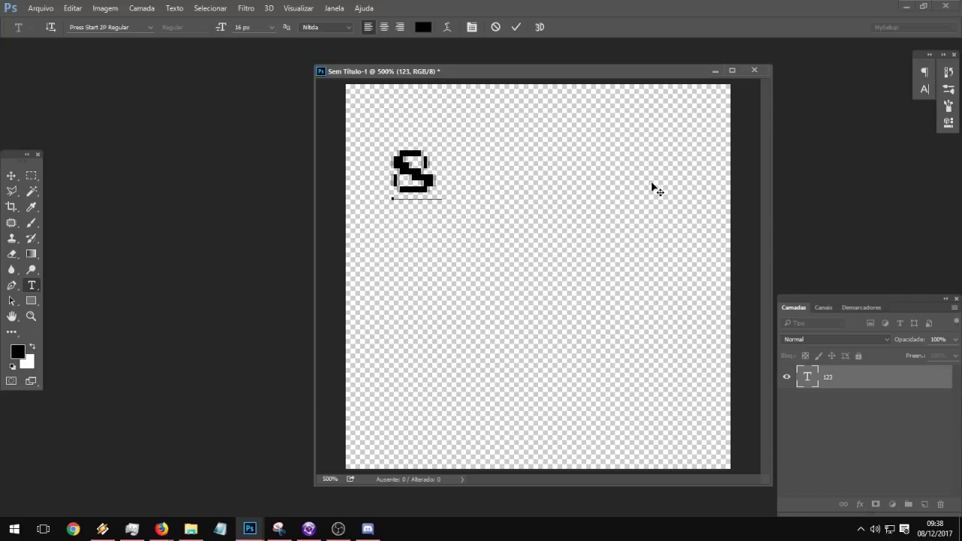
{"action": "type", "text": " 12"}
{"action": "key", "text": "BackSpace"}
{"action": "key", "text": "BackSpace"}
{"action": "key", "text": "BackSpace"}
{"action": "key", "text": "BackSpace"}
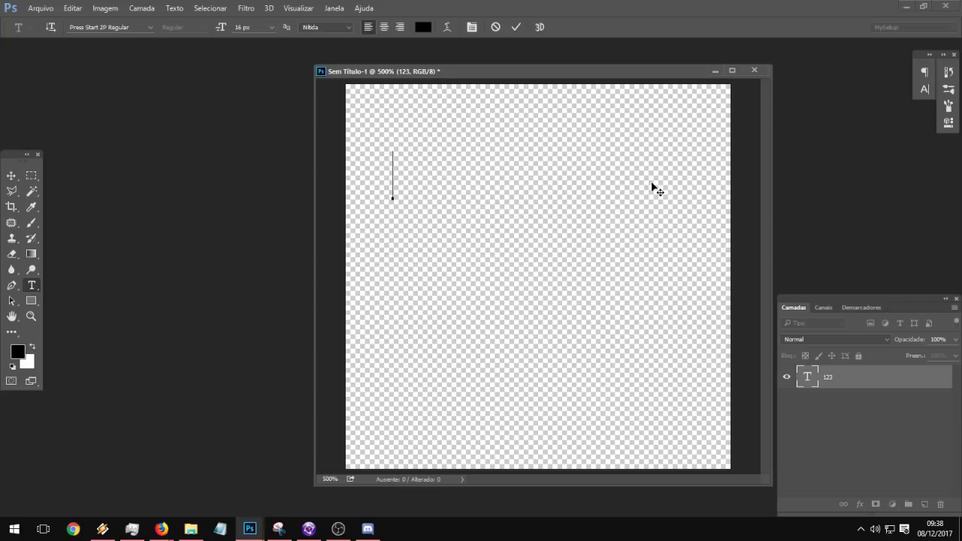
{"action": "type", "text": "9"}
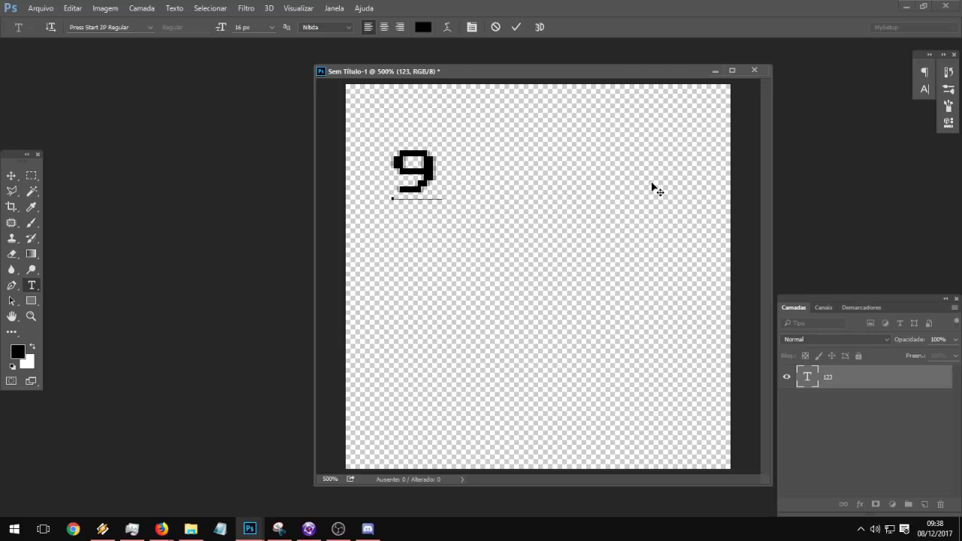
{"action": "key", "text": "BackSpace"}
{"action": "type", "text": "S"}
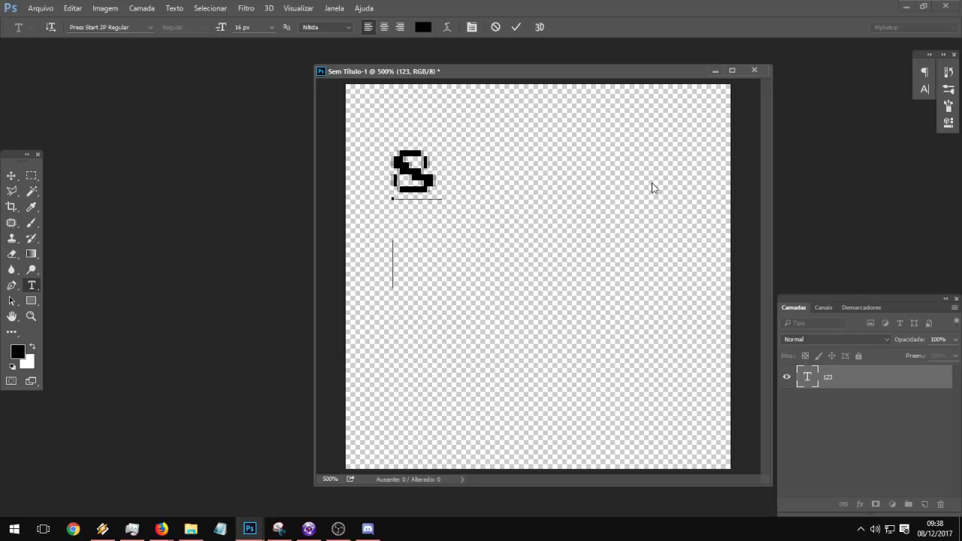
{"action": "key", "text": "Return"}
{"action": "type", "text": "16"}
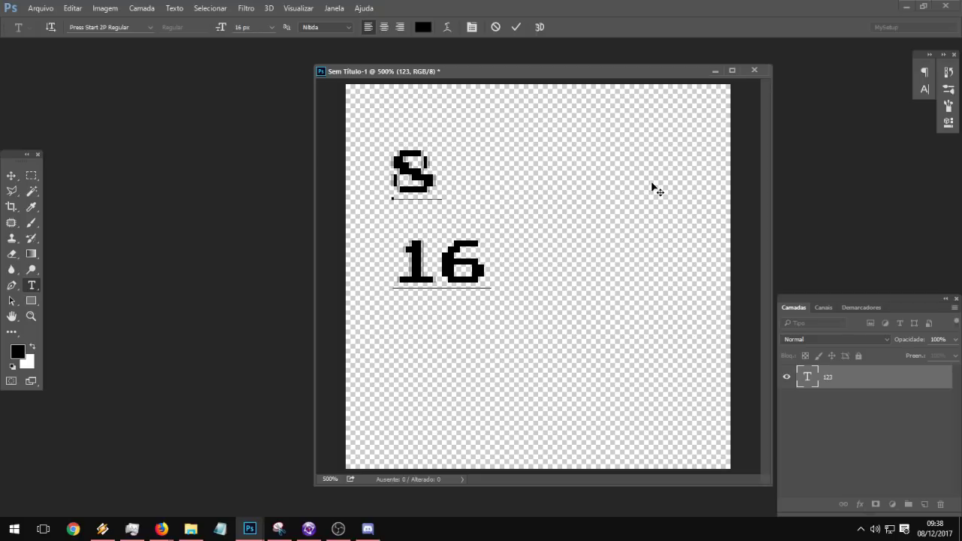
Step: Set the leading of both text lines to Auto
{"action": "left_click_drag", "start_coordinate": [443, 269], "coordinate": [382, 183]}
{"action": "key", "text": "ctrl+a"}
{"action": "left_click", "coordinate": [949, 122]}
{"action": "left_click", "coordinate": [950, 108]}
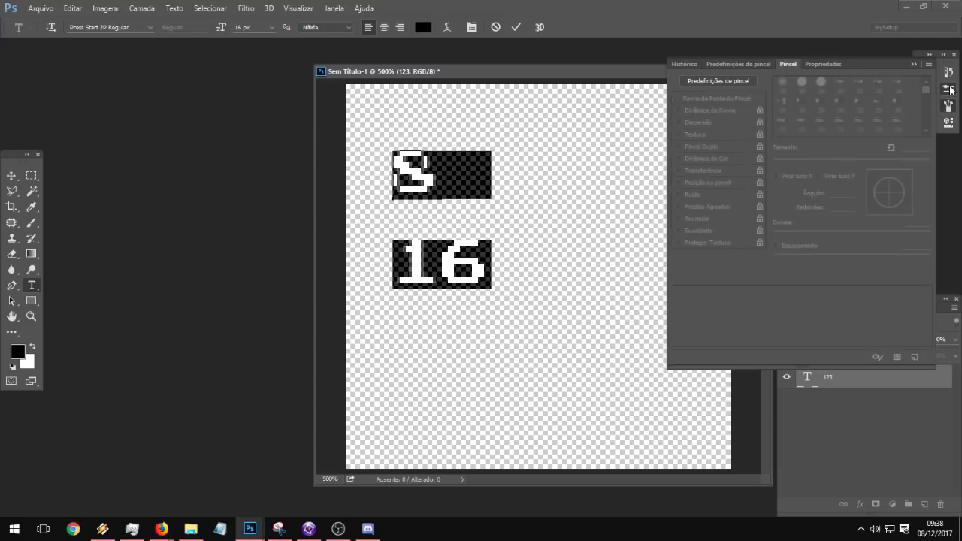
{"action": "left_click", "coordinate": [948, 91]}
{"action": "left_click", "coordinate": [949, 91]}
{"action": "left_click", "coordinate": [930, 89]}
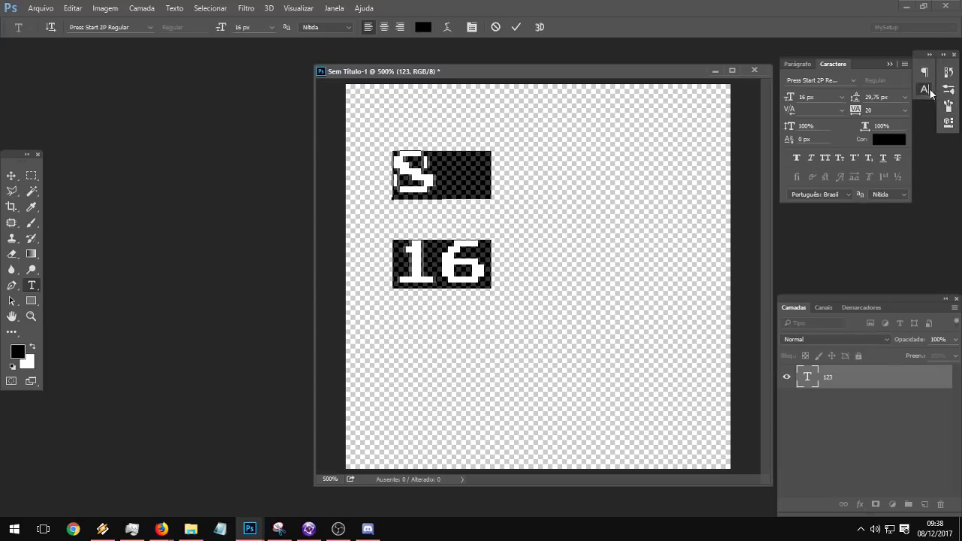
{"action": "left_click", "coordinate": [905, 110]}
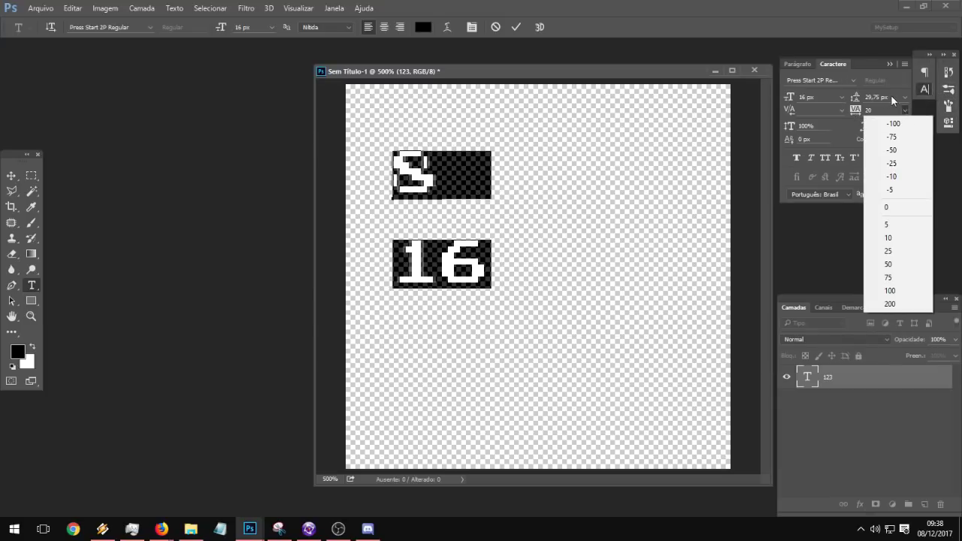
{"action": "left_click", "coordinate": [841, 110]}
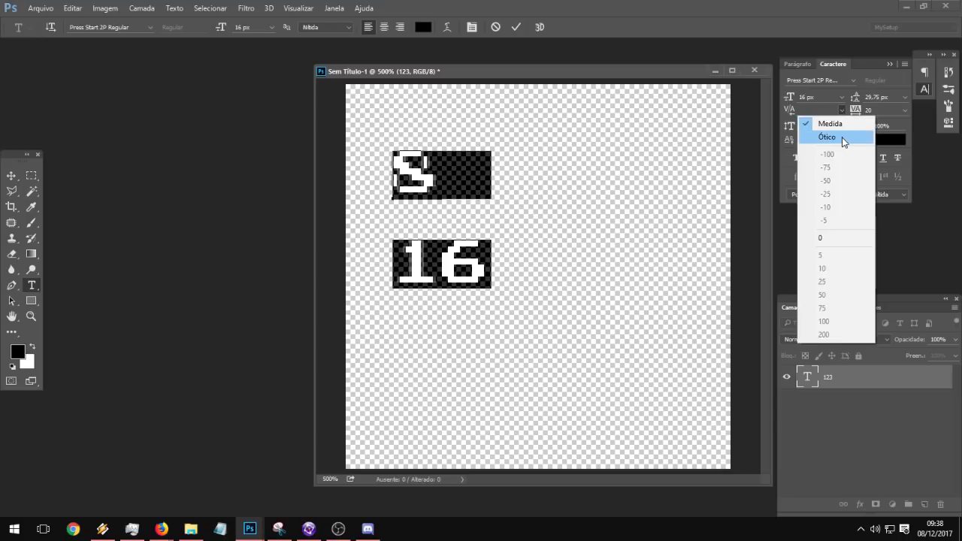
{"action": "left_click", "coordinate": [904, 97]}
{"action": "left_click", "coordinate": [898, 105]}
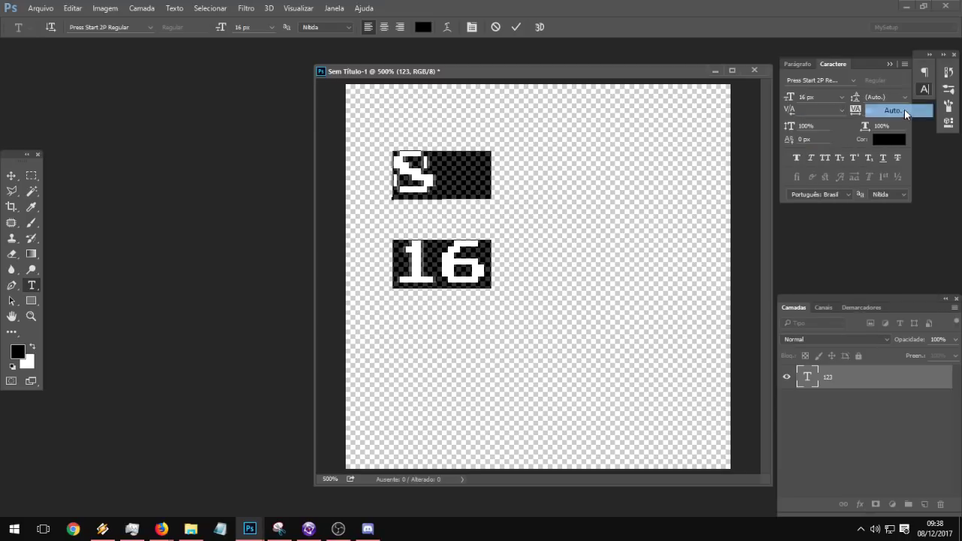
{"action": "left_click", "coordinate": [950, 101]}
{"action": "left_click", "coordinate": [950, 101]}
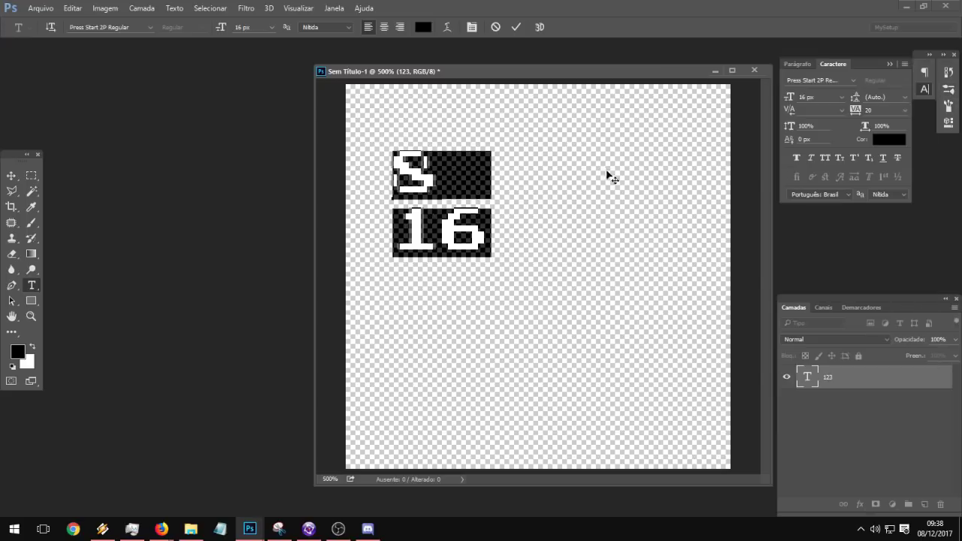
Step: Add 32 and 64 as two further lines below the 16
{"action": "left_click", "coordinate": [464, 225]}
{"action": "key", "text": "Right"}
{"action": "key", "text": "Return"}
{"action": "type", "text": "32"}
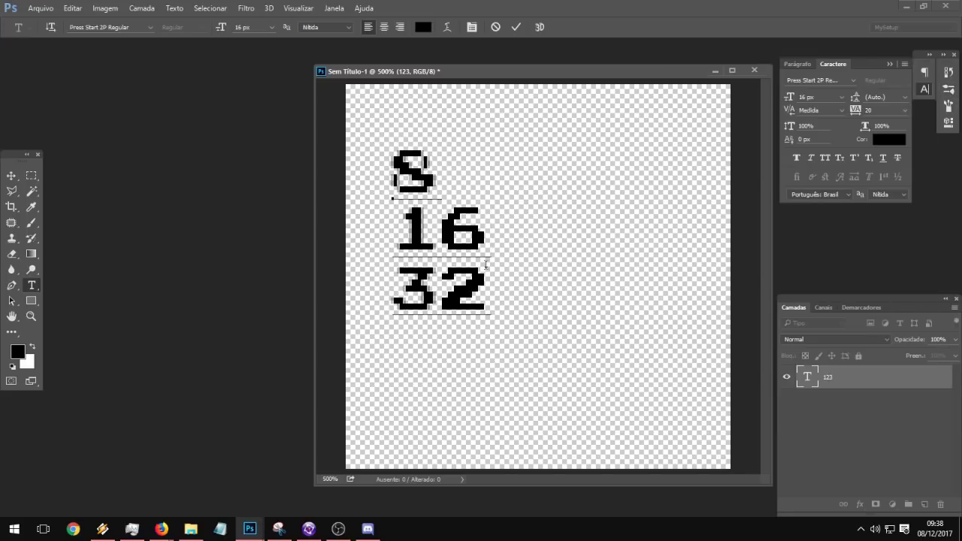
{"action": "key", "text": "Return"}
{"action": "type", "text": "64"}
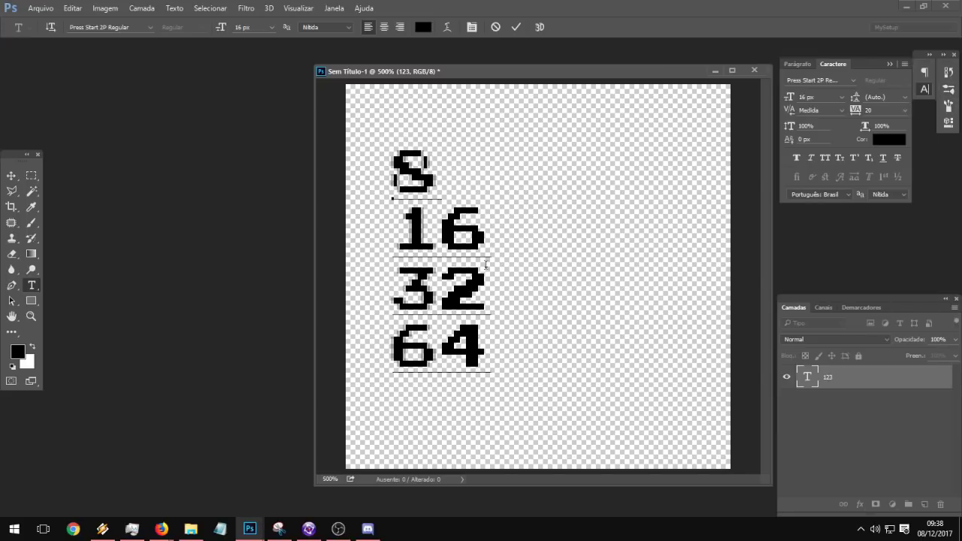
Step: Add 128 and 256 as lines below the 64 and move the text about 7 px left and 15 px up
{"action": "key", "text": "Return"}
{"action": "type", "text": "128"}
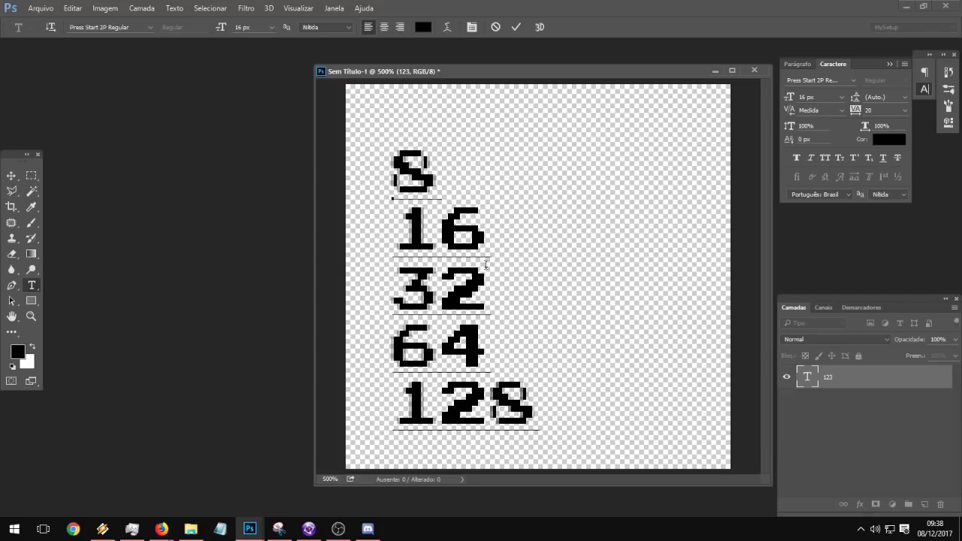
{"action": "key", "text": "Return"}
{"action": "type", "text": "256"}
{"action": "left_click", "coordinate": [12, 176]}
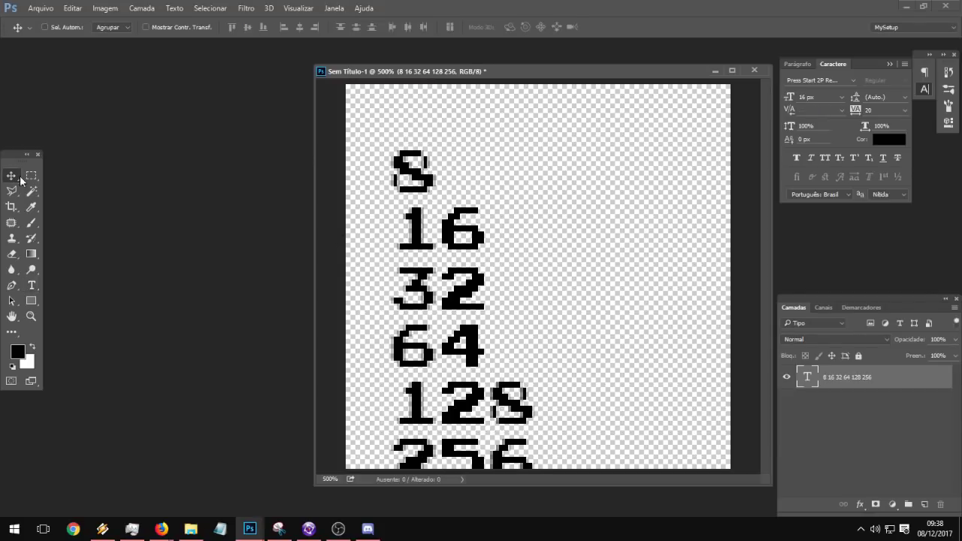
{"action": "left_click_drag", "start_coordinate": [413, 323], "coordinate": [393, 280]}
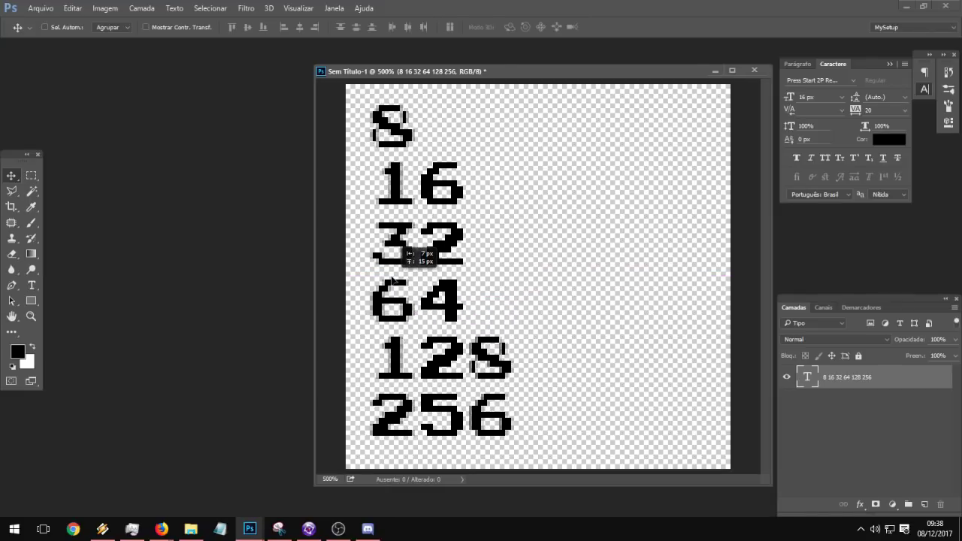
{"action": "left_click", "coordinate": [40, 8]}
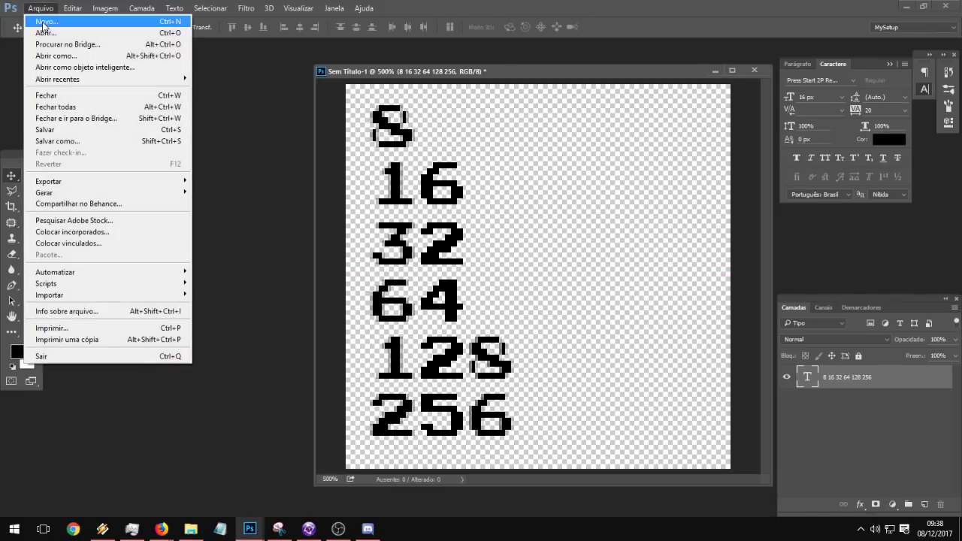
{"action": "left_click", "coordinate": [43, 24]}
{"action": "left_click_drag", "start_coordinate": [410, 200], "coordinate": [774, 150]}
{"action": "left_click_drag", "start_coordinate": [673, 211], "coordinate": [616, 206]}
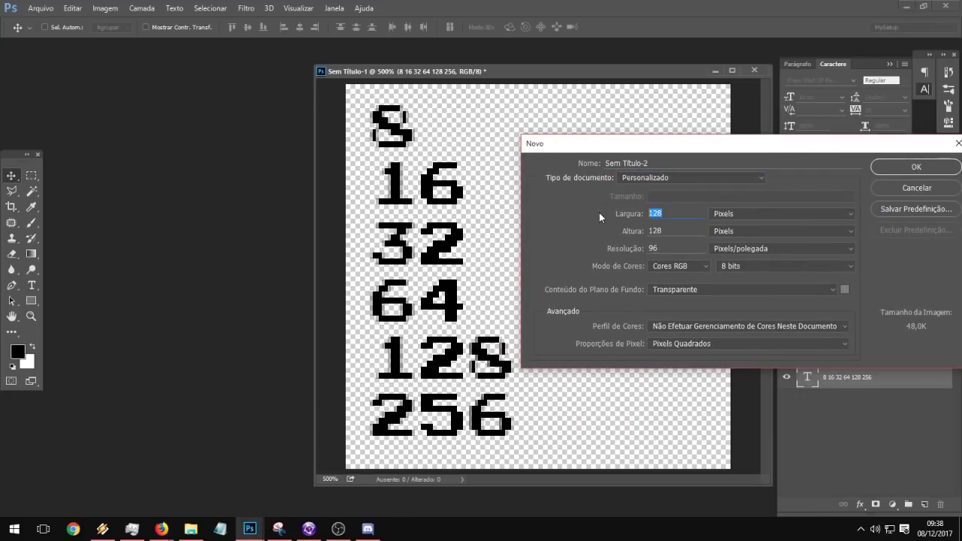
{"action": "type", "text": "12"}
{"action": "key", "text": "Tab"}
{"action": "left_click_drag", "start_coordinate": [668, 210], "coordinate": [561, 219]}
{"action": "type", "text": "16"}
{"action": "key", "text": "alt+Tab"}
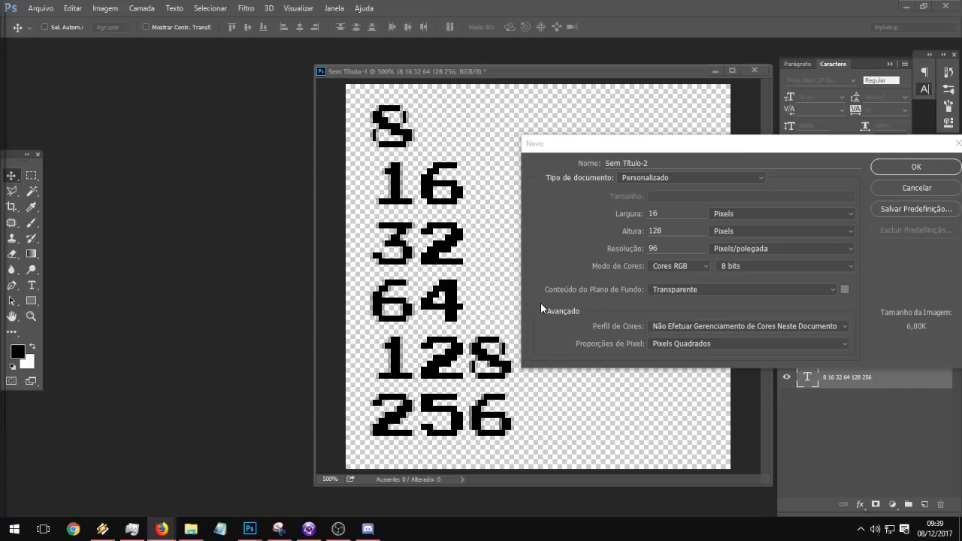
{"action": "left_click", "coordinate": [957, 143]}
Step: Scribble freehand with the Brush on a new layer and delete that layer
{"action": "key", "text": "b"}
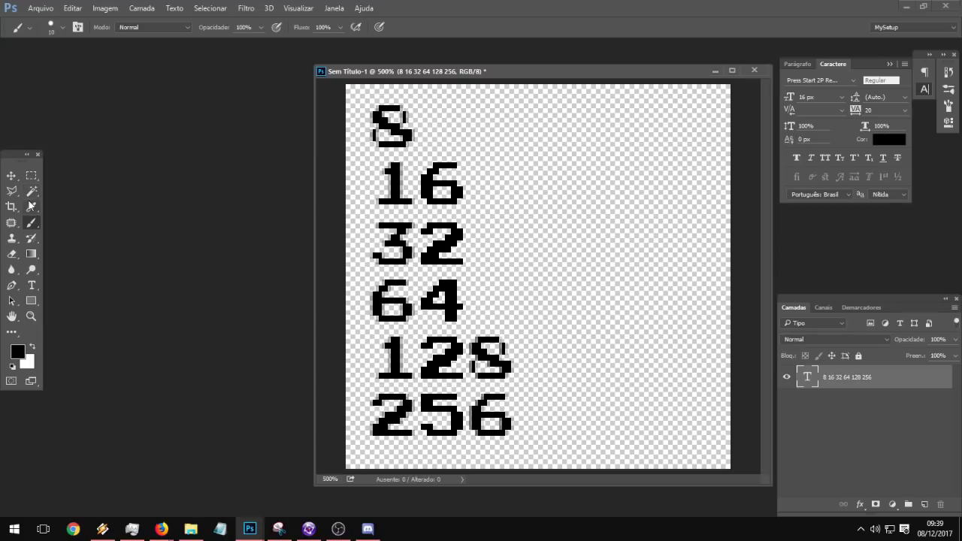
{"action": "left_click", "coordinate": [924, 504]}
{"action": "mouse_move", "coordinate": [612, 150]}
{"action": "left_mouse_down"}
{"action": "mouse_move", "coordinate": [563, 155]}
{"action": "mouse_move", "coordinate": [526, 289]}
{"action": "left_mouse_up"}
{"action": "mouse_move", "coordinate": [545, 324]}
{"action": "left_mouse_down"}
{"action": "mouse_move", "coordinate": [562, 200]}
{"action": "mouse_move", "coordinate": [587, 421]}
{"action": "mouse_move", "coordinate": [391, 218]}
{"action": "mouse_move", "coordinate": [364, 223]}
{"action": "left_mouse_up"}
{"action": "mouse_move", "coordinate": [395, 272]}
{"action": "left_mouse_down"}
{"action": "mouse_move", "coordinate": [385, 424]}
{"action": "mouse_move", "coordinate": [526, 431]}
{"action": "mouse_move", "coordinate": [483, 423]}
{"action": "left_mouse_up"}
{"action": "key", "text": "ctrl+z"}
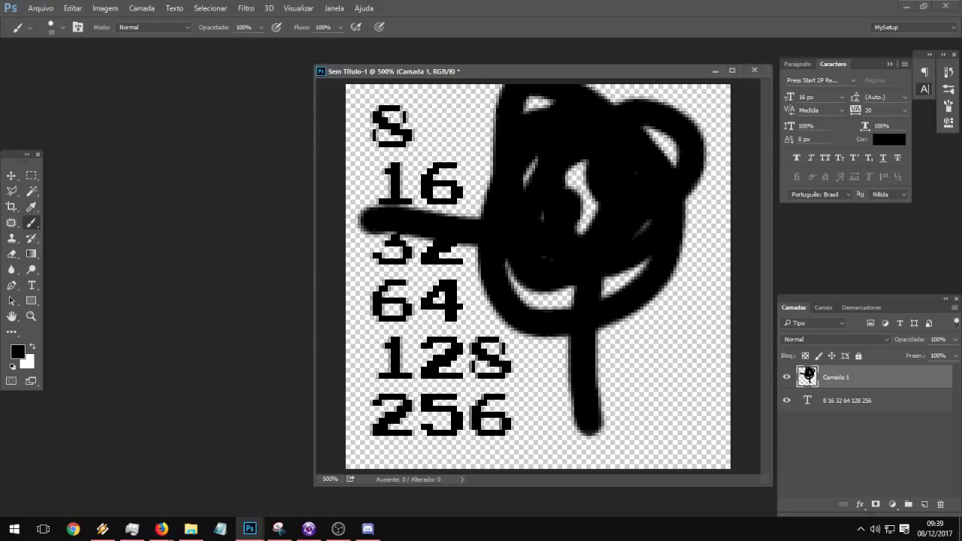
{"action": "left_click", "coordinate": [939, 503]}
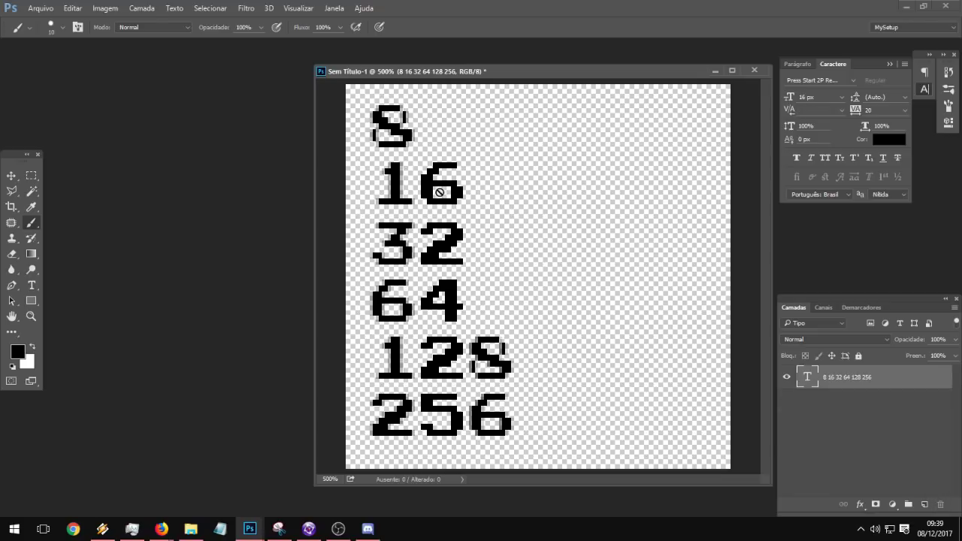
Step: Narrow the number list's document window, move it beside the layer list, and collapse the character settings
{"action": "left_click", "coordinate": [754, 70]}
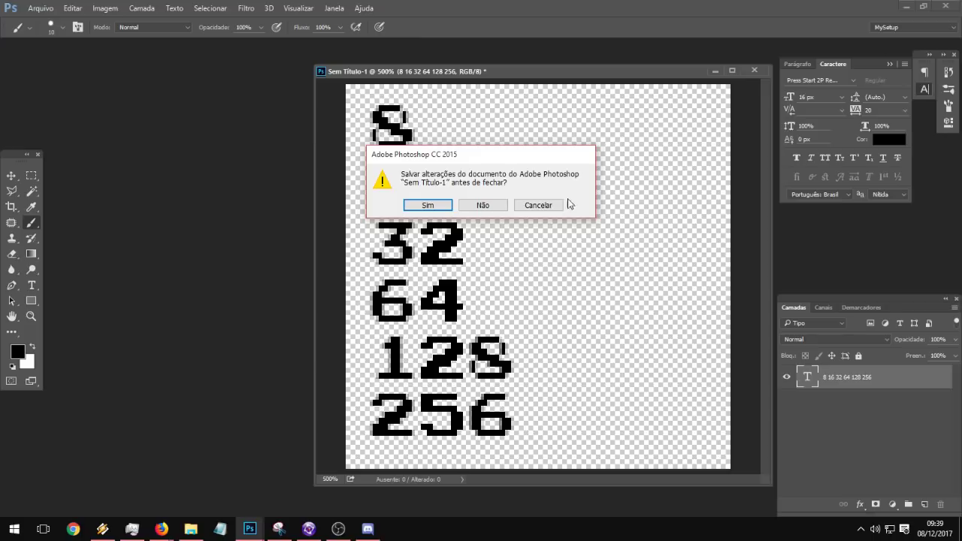
{"action": "left_click", "coordinate": [556, 205]}
{"action": "left_click_drag", "start_coordinate": [771, 187], "coordinate": [503, 188]}
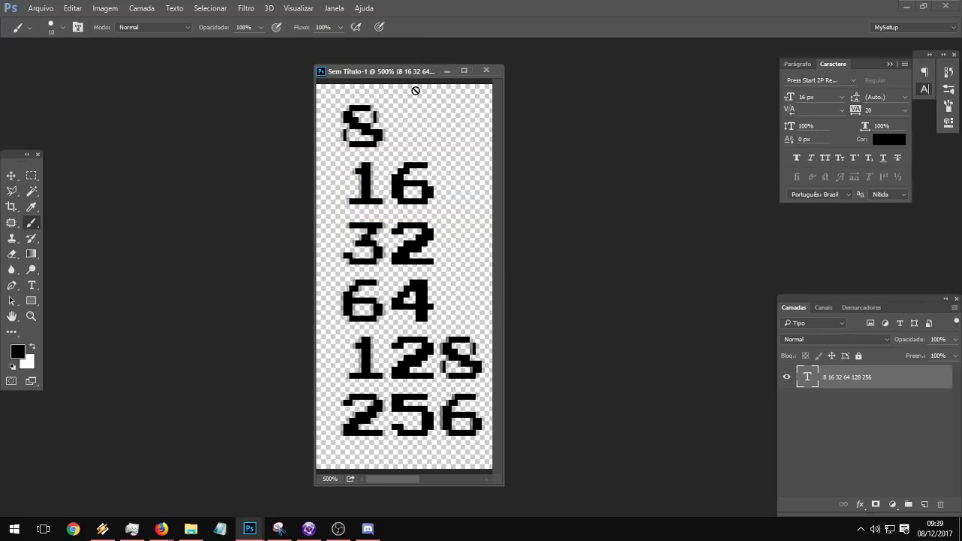
{"action": "left_click_drag", "start_coordinate": [391, 71], "coordinate": [653, 70]}
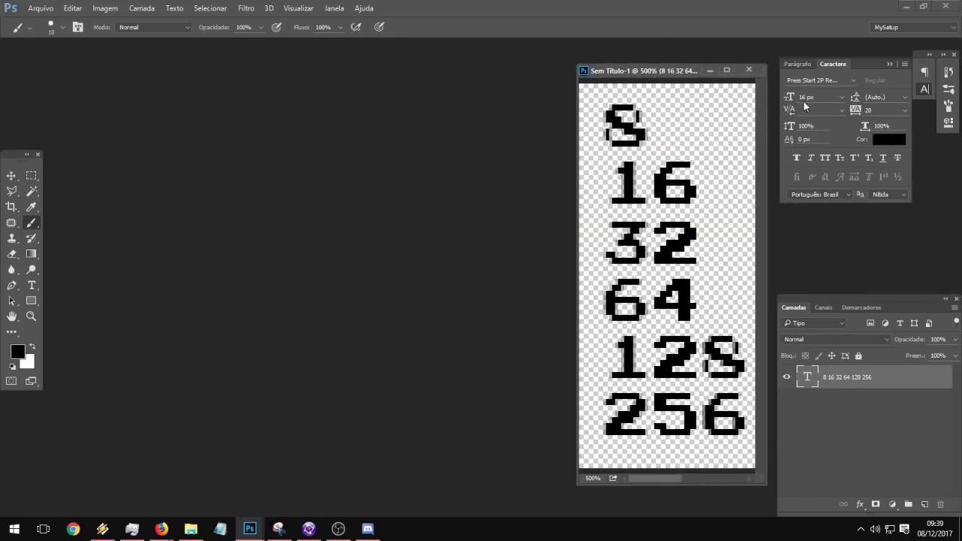
{"action": "left_click", "coordinate": [926, 90]}
Step: Create a new transparent document of 64 × 64 pixels
{"action": "left_click", "coordinate": [39, 8]}
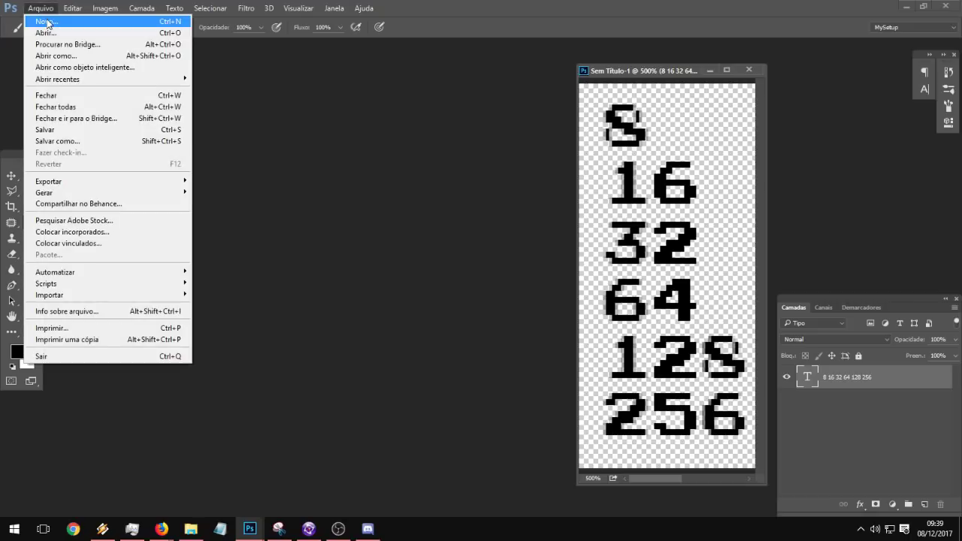
{"action": "left_click", "coordinate": [47, 21]}
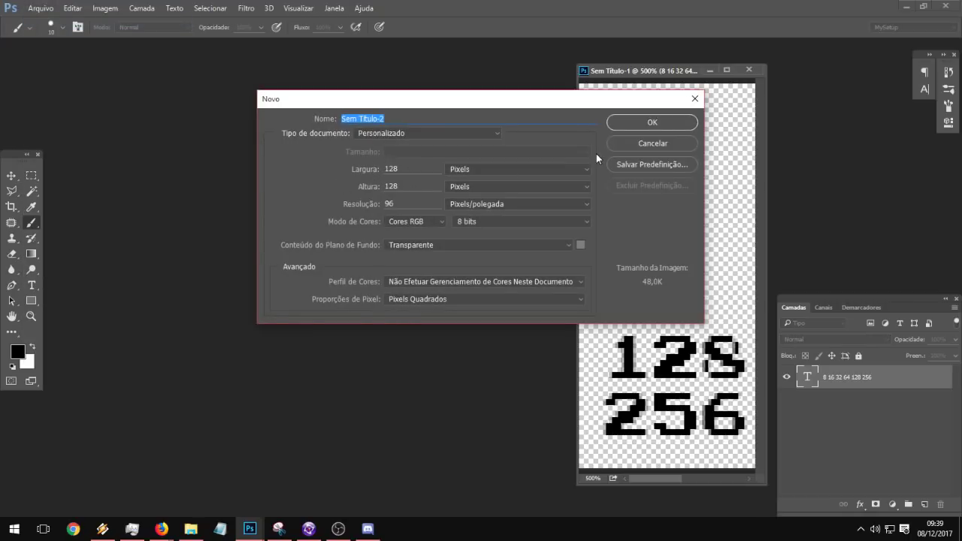
{"action": "left_click", "coordinate": [440, 173]}
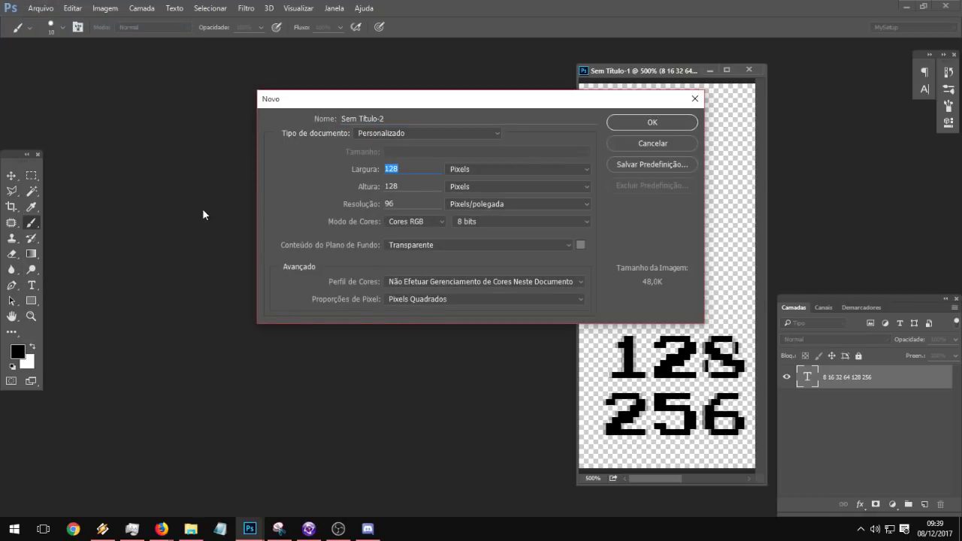
{"action": "type", "text": "63"}
{"action": "key", "text": "Tab"}
{"action": "type", "text": "6"}
{"action": "key", "text": "Return"}
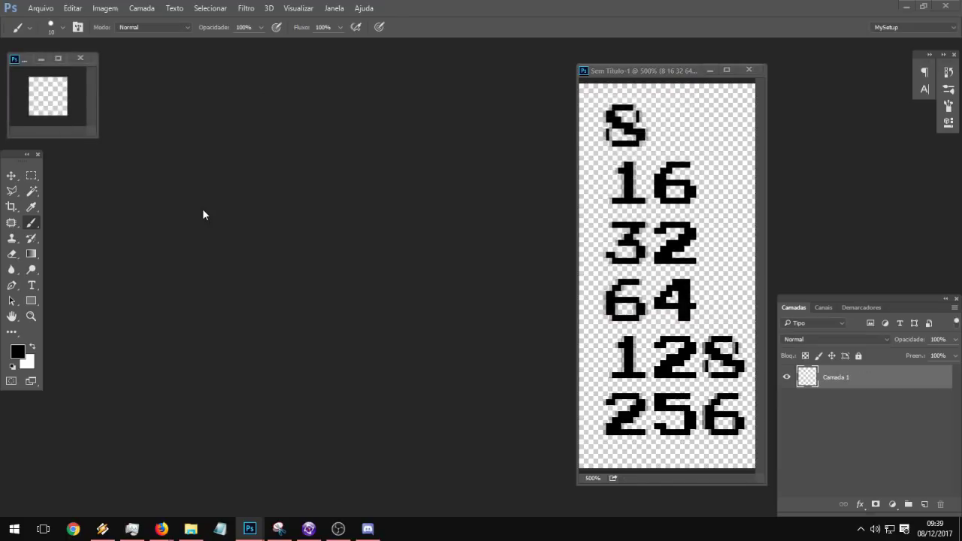
Step: Place the new document's window beside the number list, enlarge it, and view its canvas at 500%
{"action": "left_click_drag", "start_coordinate": [30, 59], "coordinate": [213, 152]}
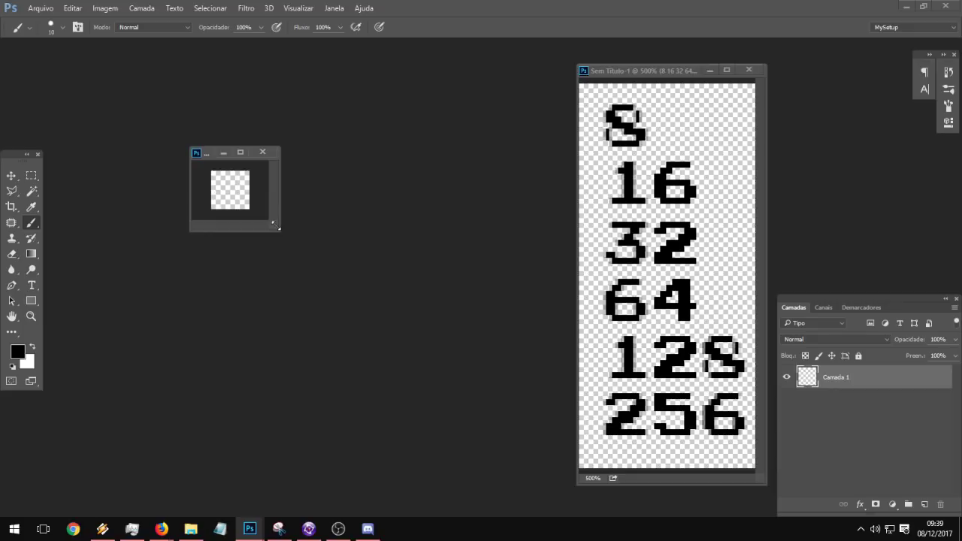
{"action": "left_click_drag", "start_coordinate": [273, 224], "coordinate": [449, 410]}
{"action": "left_click", "coordinate": [31, 315]}
{"action": "left_click", "coordinate": [278, 296]}
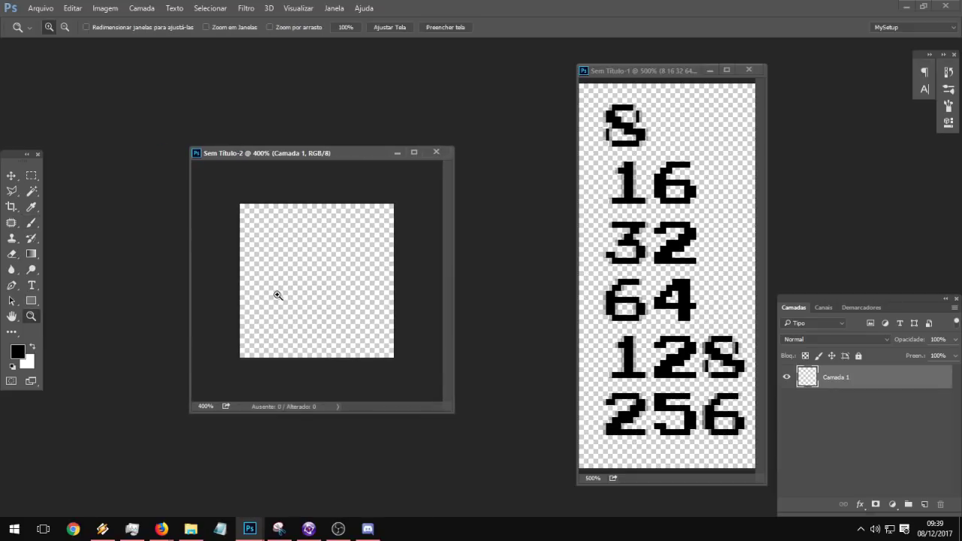
{"action": "left_click", "coordinate": [343, 308]}
{"action": "left_click_drag", "start_coordinate": [451, 411], "coordinate": [485, 440]}
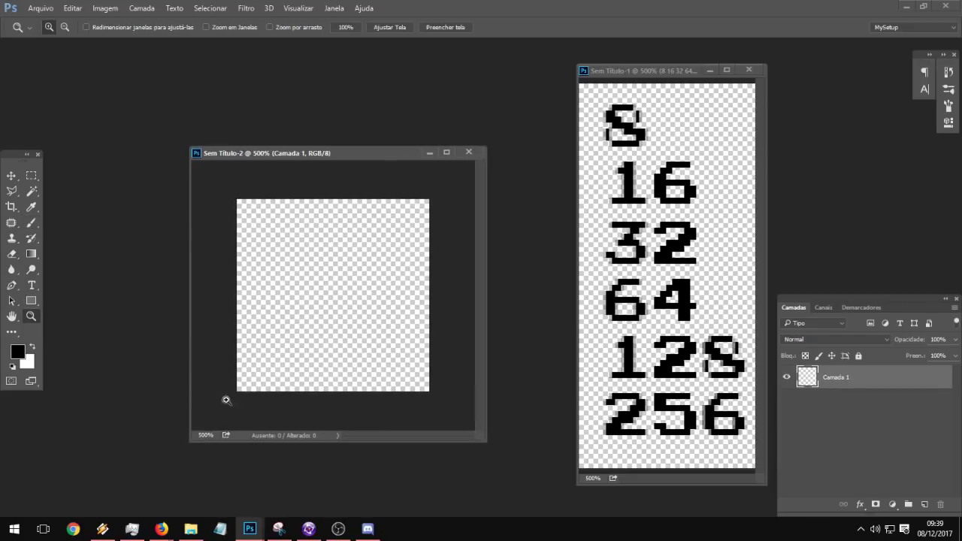
Step: Cover the 64 × 64 canvas with the bordered cyan square pattern using the Pattern Stamp tool
{"action": "left_click", "coordinate": [13, 239]}
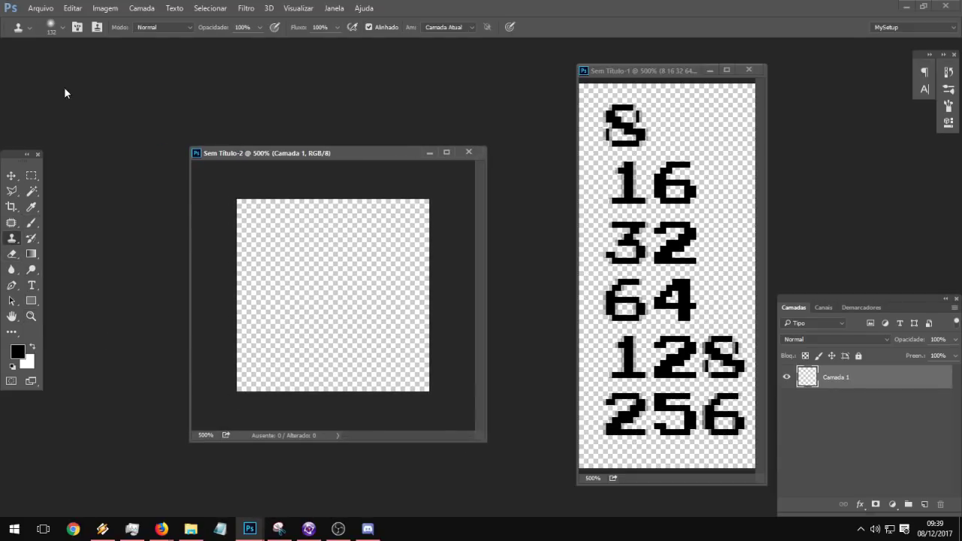
{"action": "right_click", "coordinate": [17, 243]}
{"action": "left_click", "coordinate": [48, 252]}
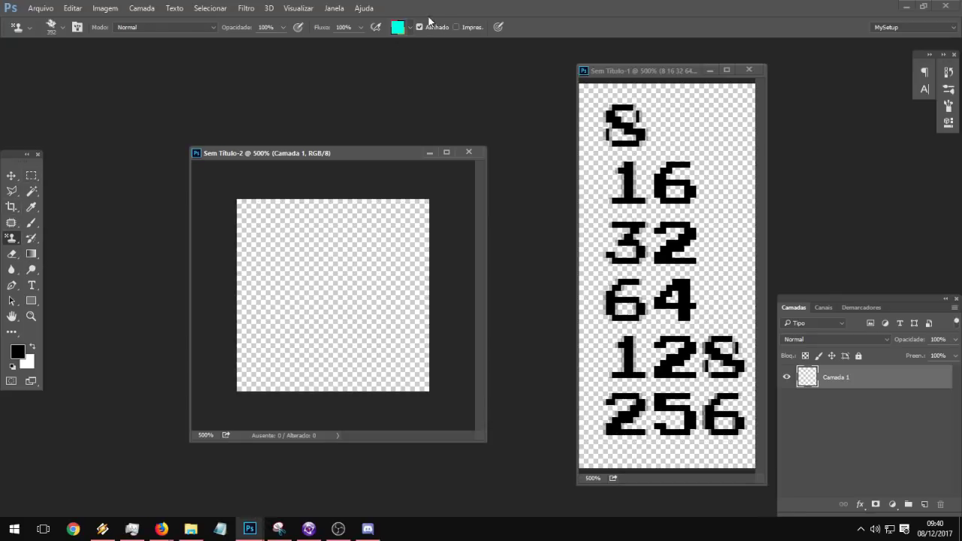
{"action": "left_click", "coordinate": [401, 28]}
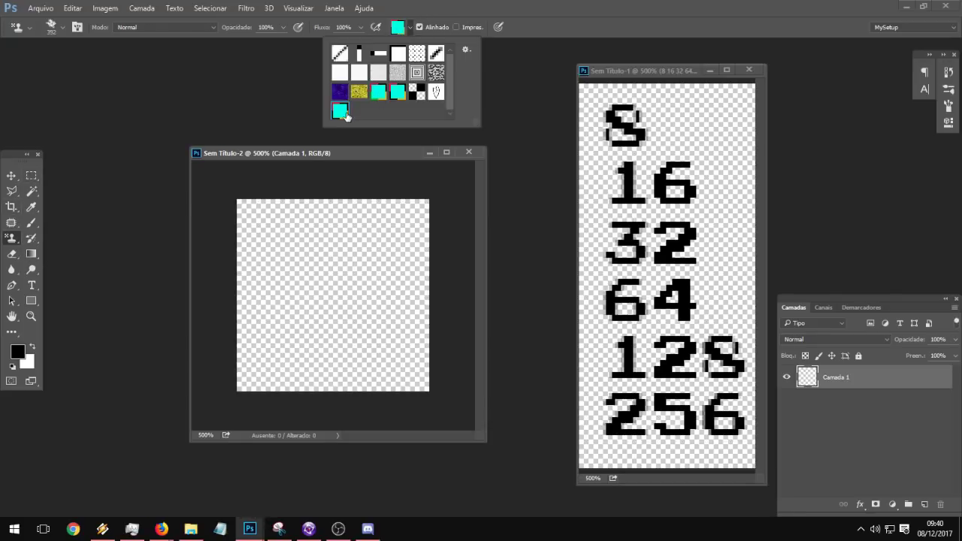
{"action": "mouse_move", "coordinate": [323, 247]}
{"action": "left_mouse_down"}
{"action": "mouse_move", "coordinate": [340, 263]}
{"action": "mouse_move", "coordinate": [406, 277]}
{"action": "mouse_move", "coordinate": [396, 284]}
{"action": "left_mouse_up"}
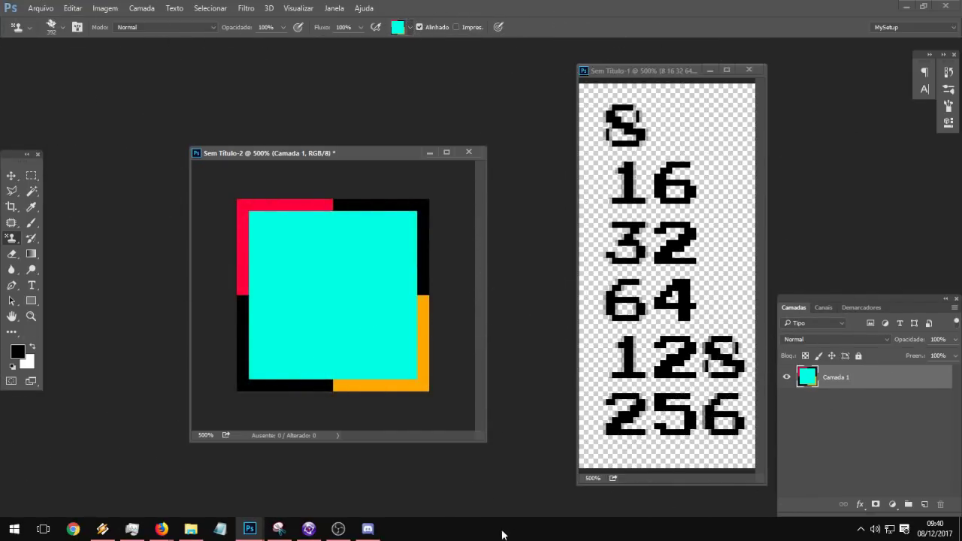
Step: Resize the image to 256 percent in both width and height
{"action": "left_click", "coordinate": [110, 9]}
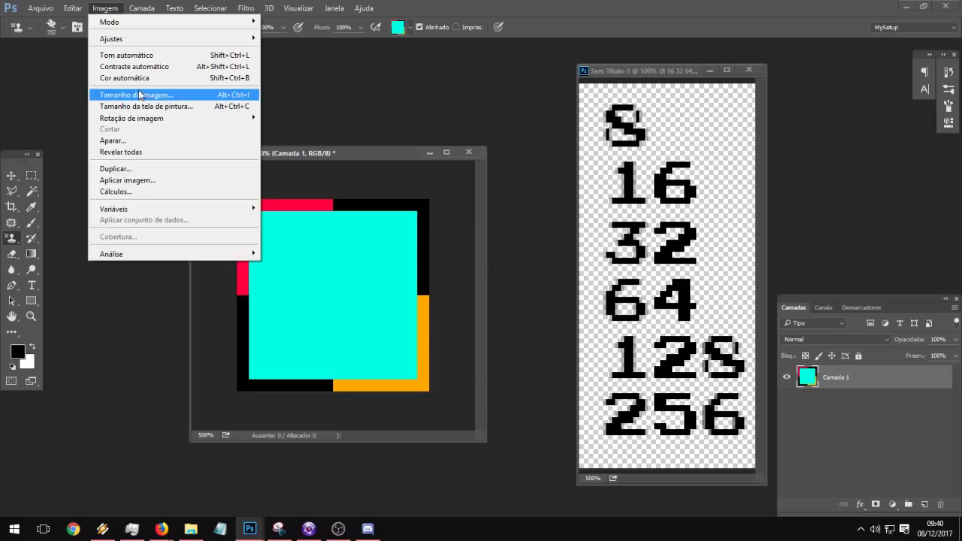
{"action": "left_click", "coordinate": [140, 95]}
{"action": "type", "text": "256"}
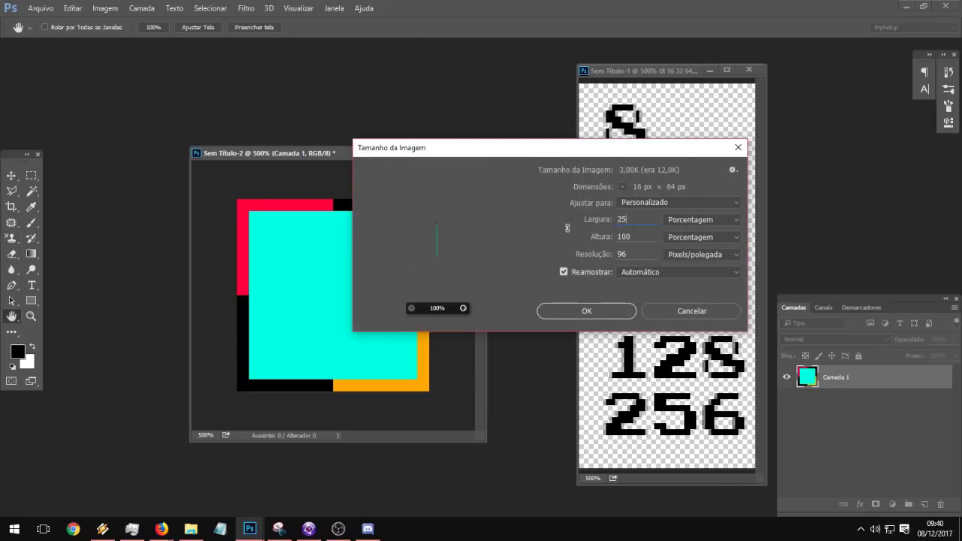
{"action": "key", "text": "Tab"}
{"action": "type", "text": "256"}
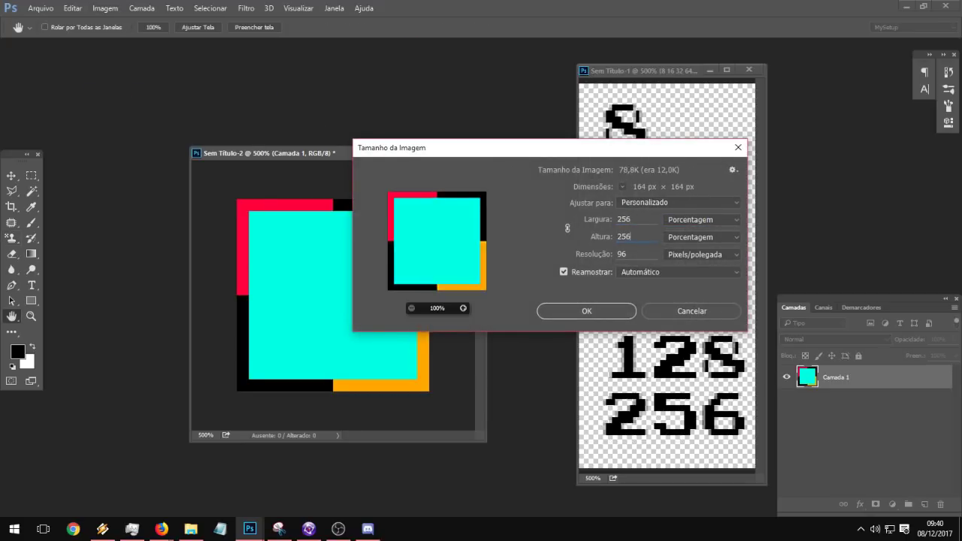
{"action": "key", "text": "Return"}
Step: Repaint the enlarged canvas with the same bordered cyan pattern and view the whole image at 200%
{"action": "left_click_drag", "start_coordinate": [308, 252], "coordinate": [376, 203]}
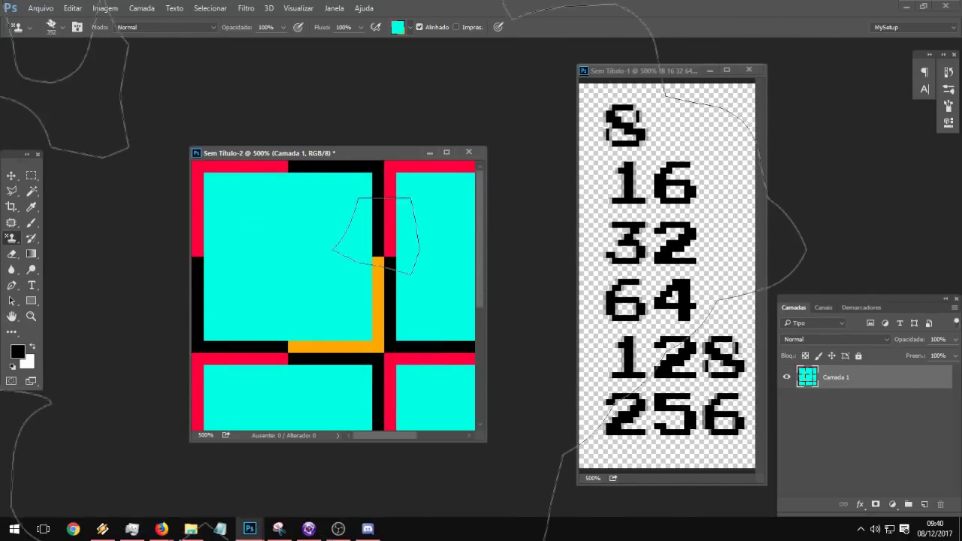
{"action": "key", "text": "z"}
{"action": "left_click", "coordinate": [425, 270], "text": "alt"}
{"action": "left_click", "coordinate": [425, 271], "text": "alt"}
{"action": "left_click", "coordinate": [425, 271], "text": "alt"}
{"action": "left_click", "coordinate": [425, 272], "text": "alt"}
{"action": "left_click", "coordinate": [424, 272], "text": "alt"}
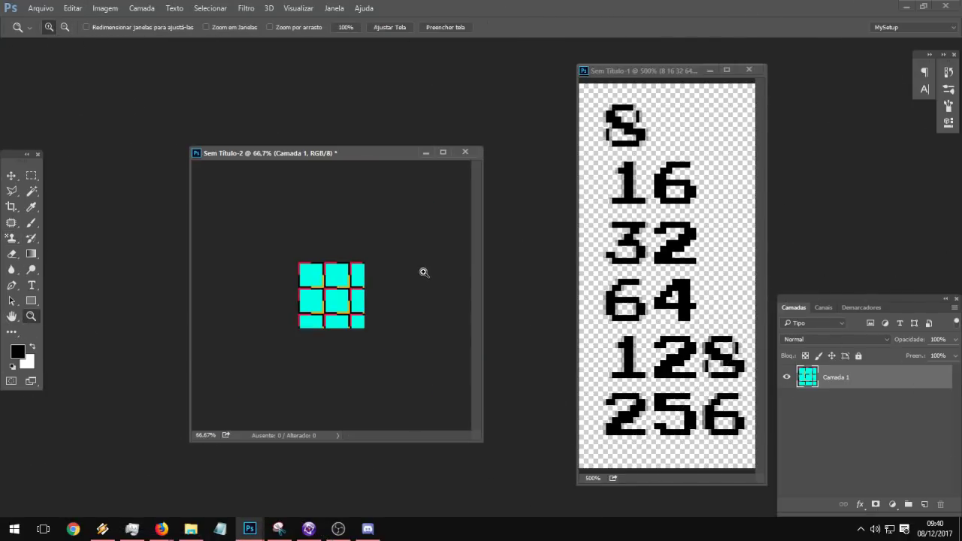
{"action": "left_click", "coordinate": [298, 272]}
{"action": "left_click", "coordinate": [298, 272]}
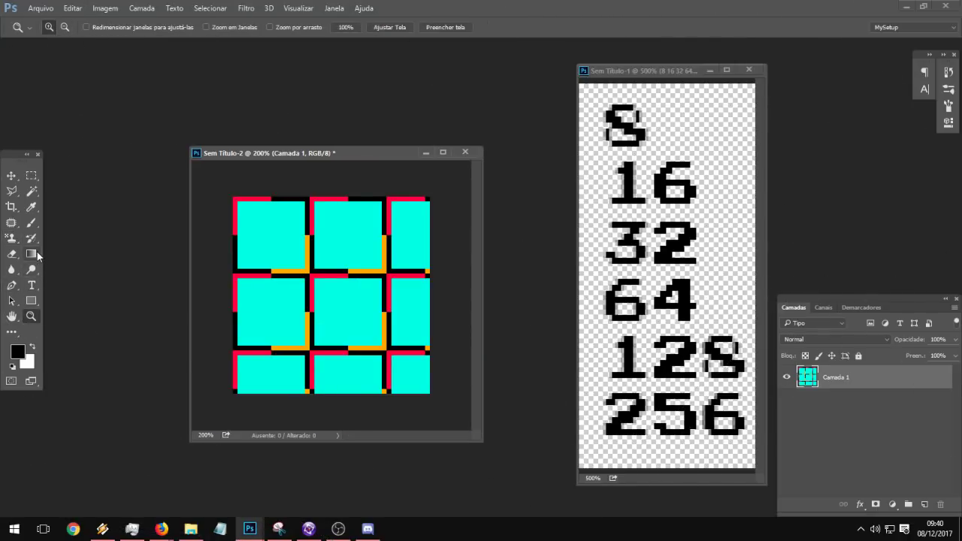
Step: Paint over the canvas with the smaller bordered cyan tile pattern using the Pattern Stamp tool
{"action": "key", "text": "s"}
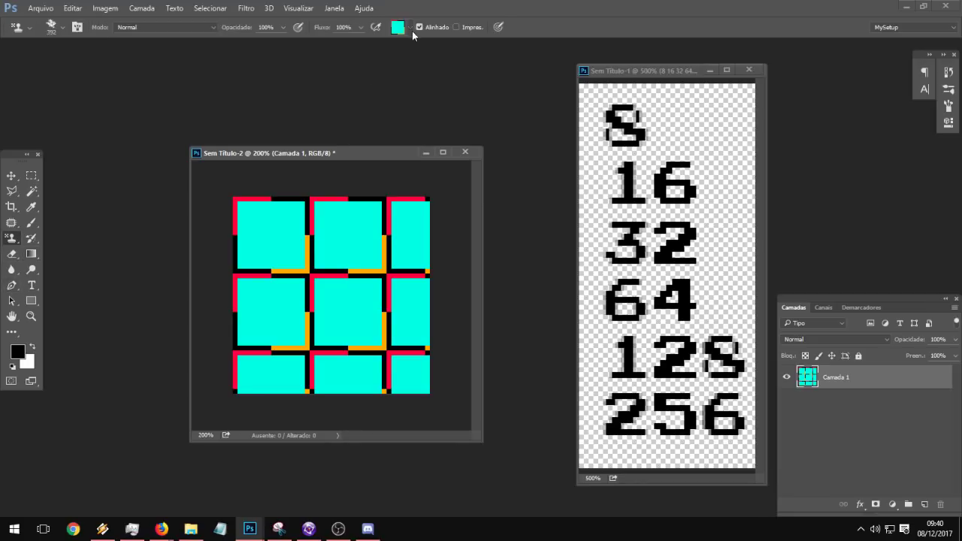
{"action": "left_click", "coordinate": [402, 29]}
{"action": "left_click", "coordinate": [396, 99]}
{"action": "mouse_move", "coordinate": [352, 293]}
{"action": "left_mouse_down"}
{"action": "mouse_move", "coordinate": [334, 286]}
{"action": "mouse_move", "coordinate": [312, 306]}
{"action": "left_mouse_up"}
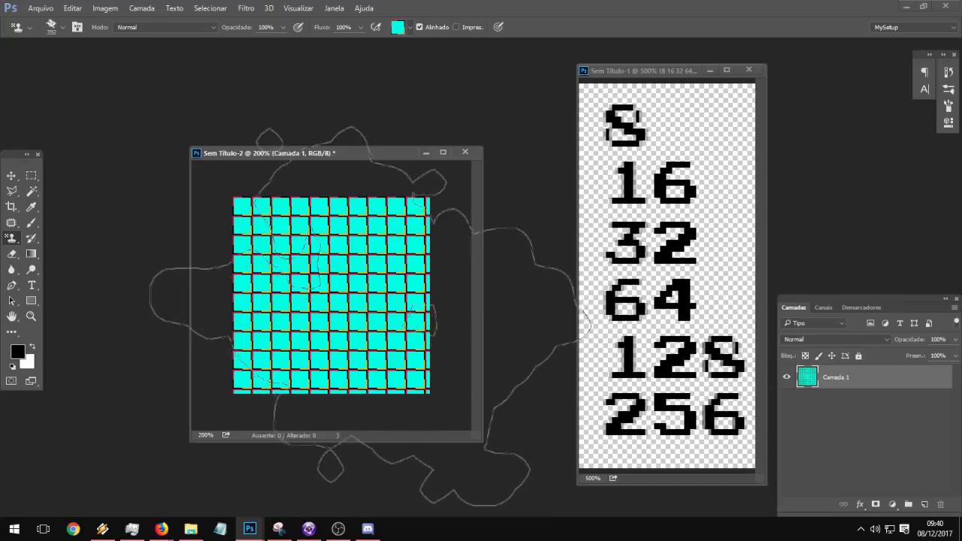
Step: Close the tile pattern document without saving it
{"action": "left_click", "coordinate": [426, 153]}
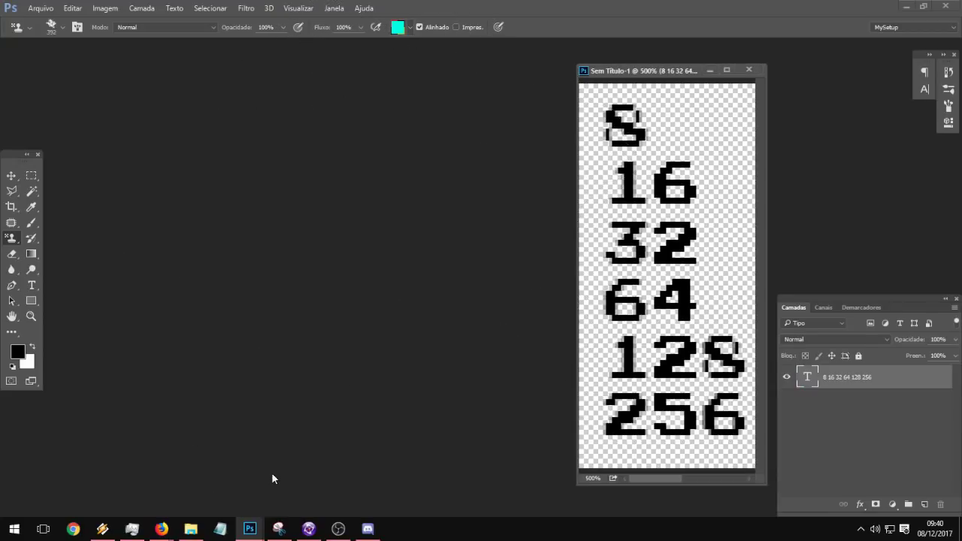
{"action": "left_click", "coordinate": [348, 481]}
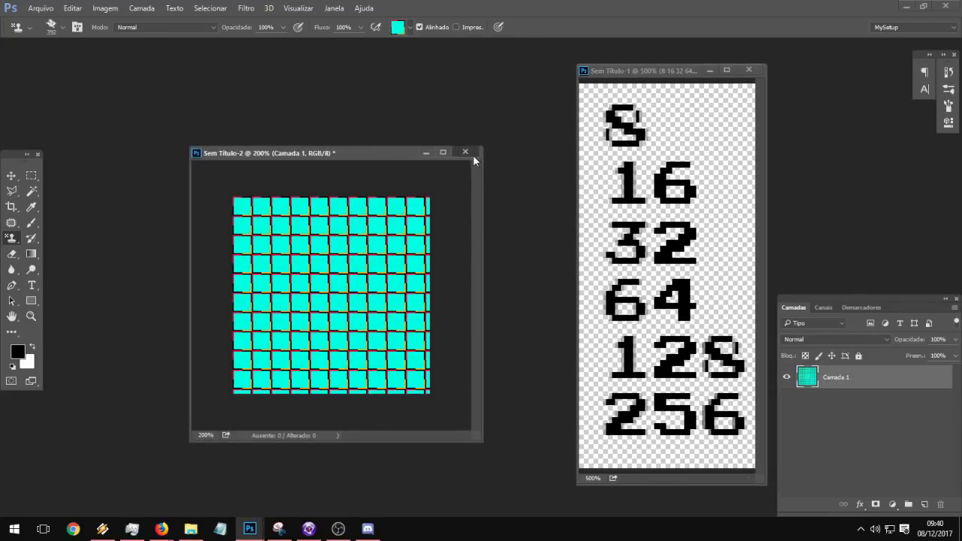
{"action": "left_click", "coordinate": [465, 152]}
{"action": "left_click", "coordinate": [481, 206]}
Step: Create a new transparent document 128 pixels wide and 128 pixels high
{"action": "left_click", "coordinate": [40, 7]}
{"action": "left_click", "coordinate": [45, 20]}
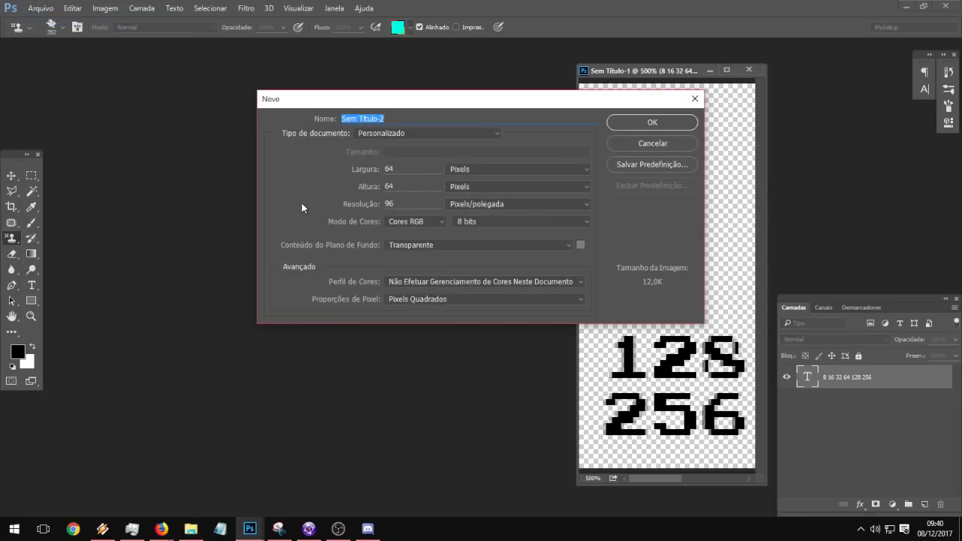
{"action": "double_click", "coordinate": [394, 169]}
{"action": "type", "text": "1288"}
{"action": "key", "text": "Tab"}
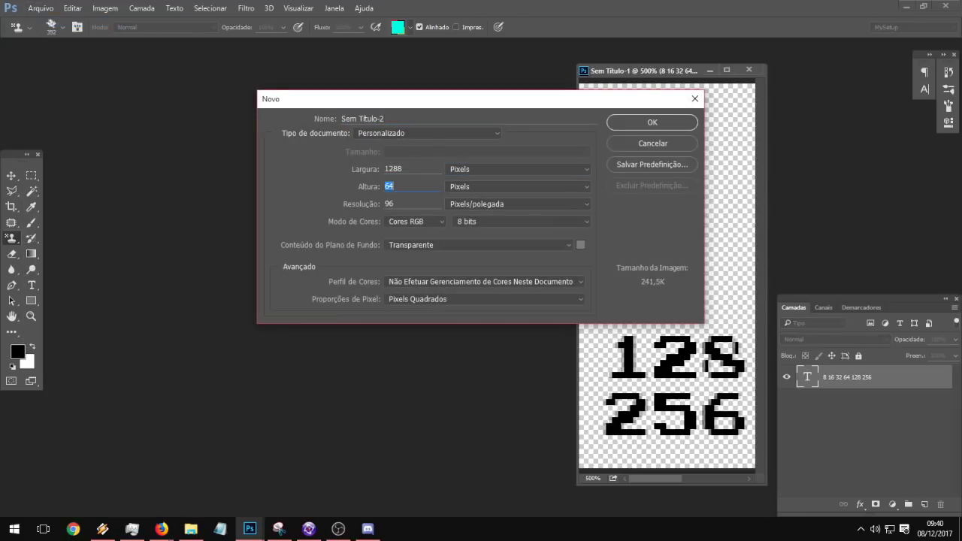
{"action": "type", "text": "128"}
{"action": "key", "text": "Return"}
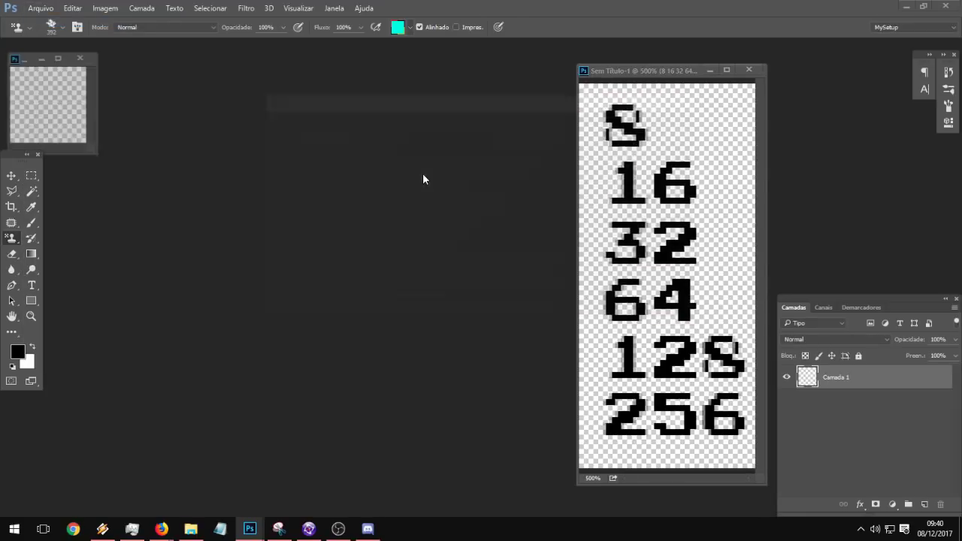
Step: Fill the new canvas with the bordered cyan tile pattern using the Pattern Stamp tool, and enlarge its floating window
{"action": "left_click_drag", "start_coordinate": [36, 67], "coordinate": [242, 173]}
{"action": "left_click", "coordinate": [256, 221]}
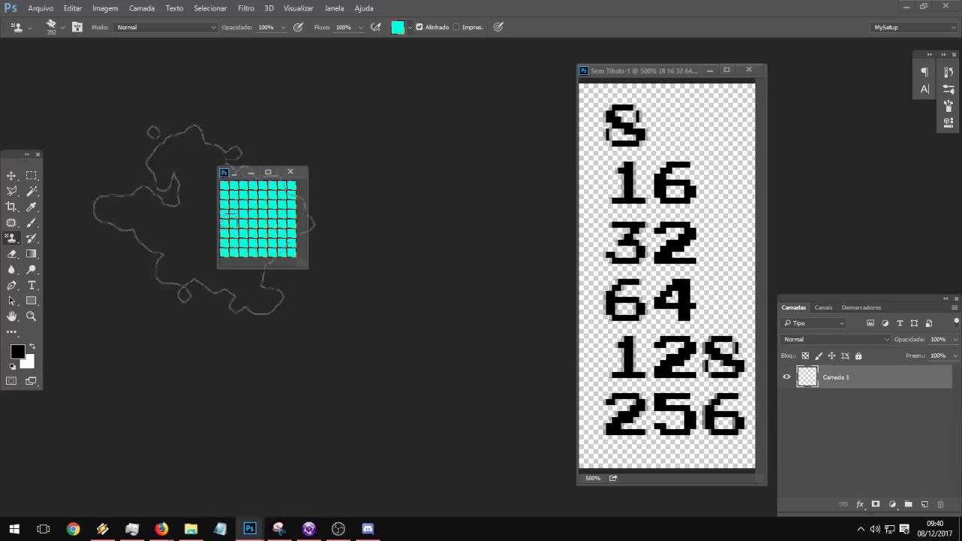
{"action": "left_click_drag", "start_coordinate": [305, 268], "coordinate": [490, 410]}
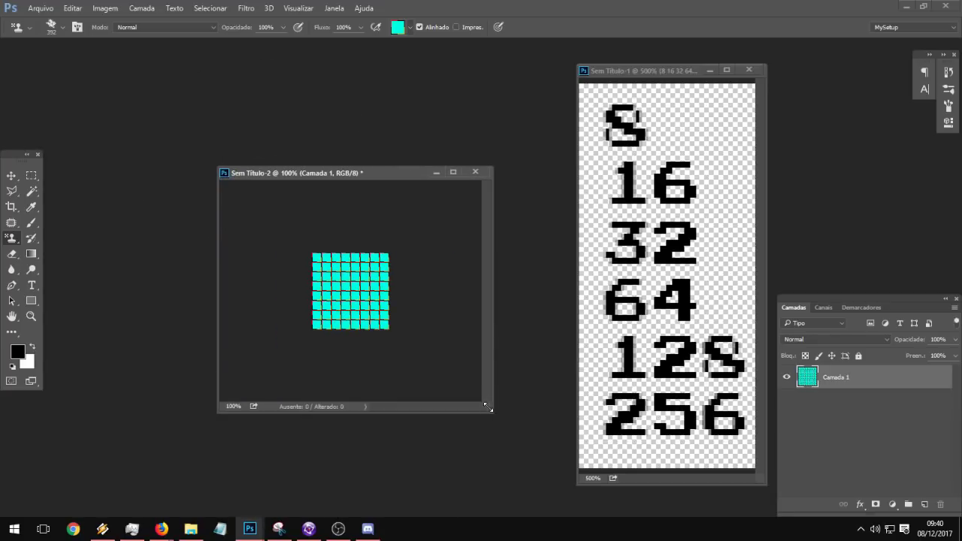
Step: Marquee one whole tile in the grid at 500%, mark out its upper-left quarter, and clear the selection
{"action": "left_click", "coordinate": [31, 317]}
{"action": "triple_click", "coordinate": [348, 293]}
{"action": "left_click", "coordinate": [352, 293]}
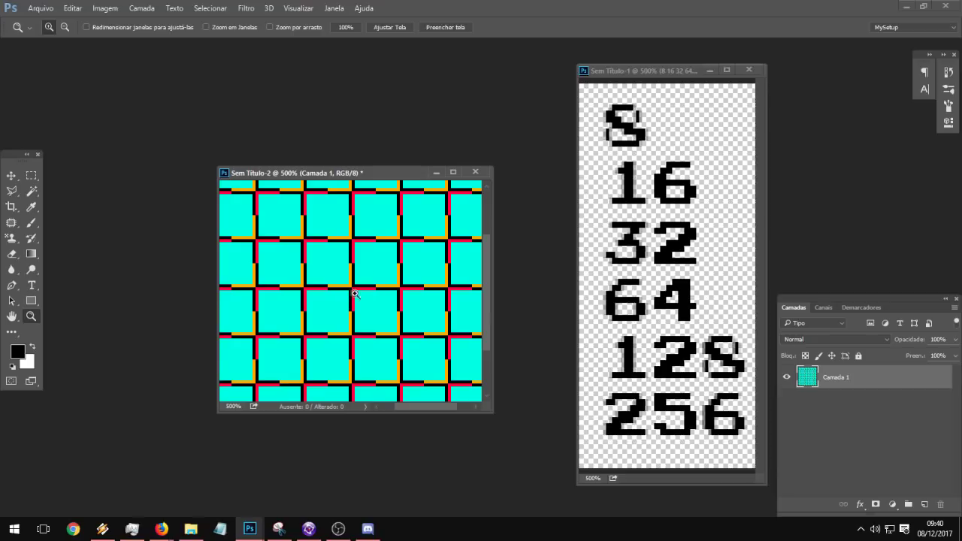
{"action": "left_click_drag", "start_coordinate": [335, 173], "coordinate": [311, 134]}
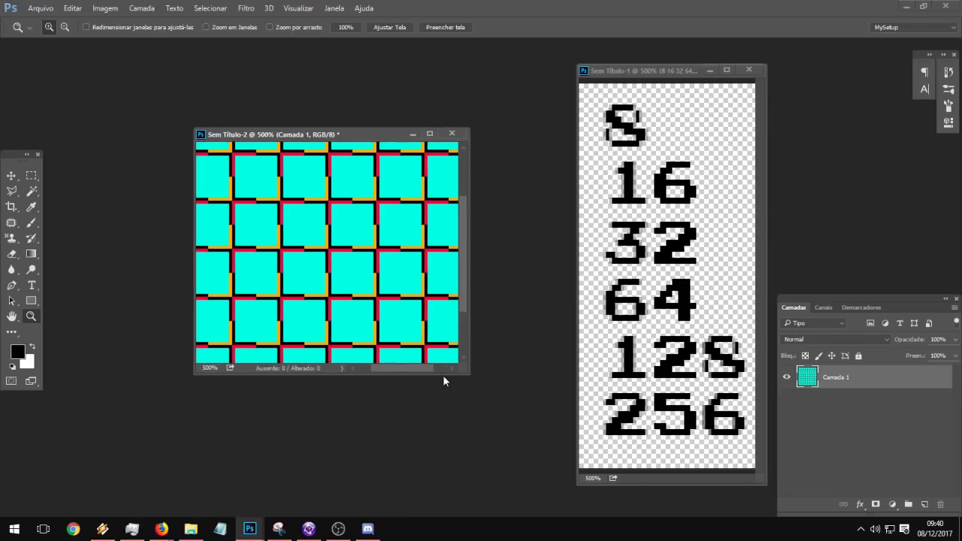
{"action": "left_click_drag", "start_coordinate": [464, 368], "coordinate": [550, 457]}
{"action": "key", "text": "m"}
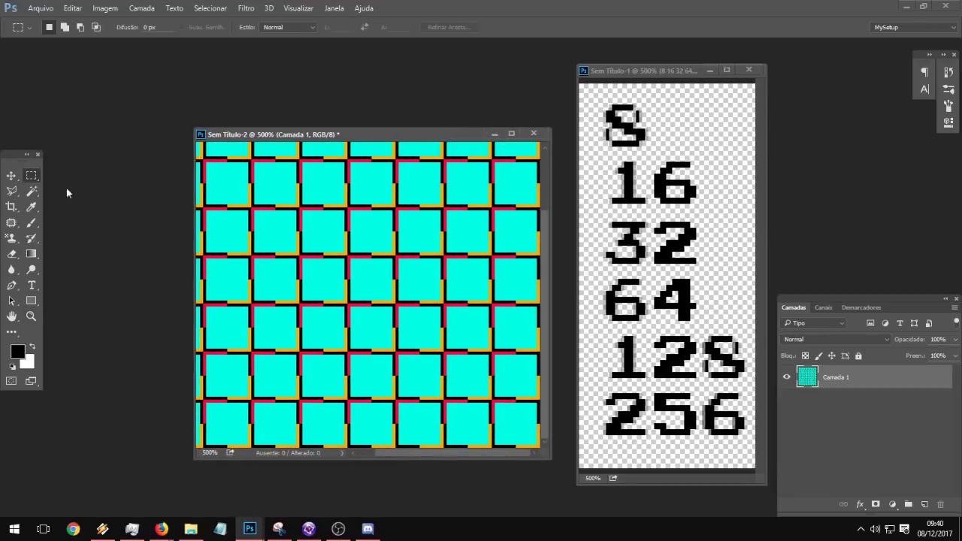
{"action": "left_click_drag", "start_coordinate": [300, 256], "coordinate": [347, 303]}
{"action": "left_click", "coordinate": [303, 260]}
{"action": "left_click_drag", "start_coordinate": [301, 259], "coordinate": [322, 277]}
{"action": "left_click", "coordinate": [414, 350]}
Step: Select a 128 px wide strip over the upper half of the first tile row and paint it black with an enlarged brush
{"action": "left_click", "coordinate": [31, 315]}
{"action": "left_click", "coordinate": [350, 281], "text": "alt"}
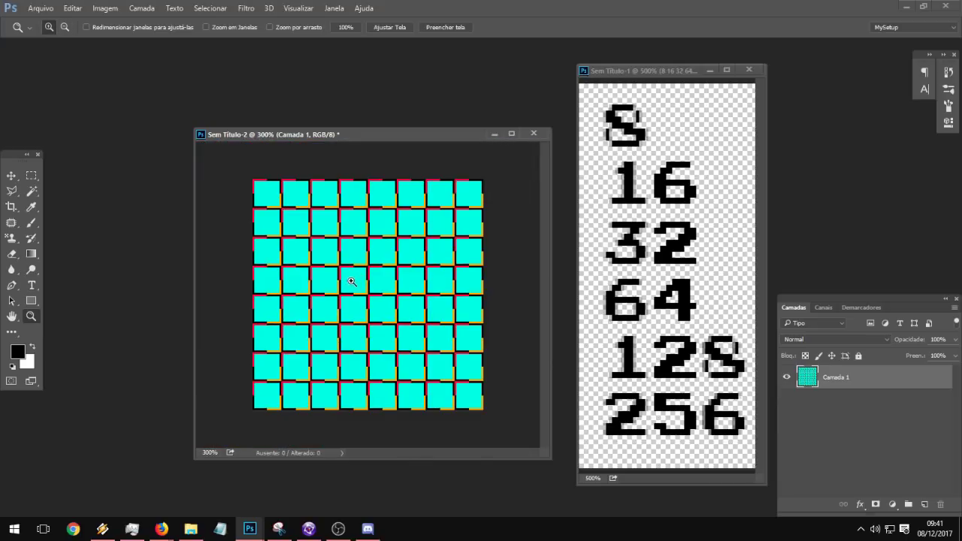
{"action": "left_click", "coordinate": [31, 175]}
{"action": "left_click_drag", "start_coordinate": [249, 171], "coordinate": [526, 192]}
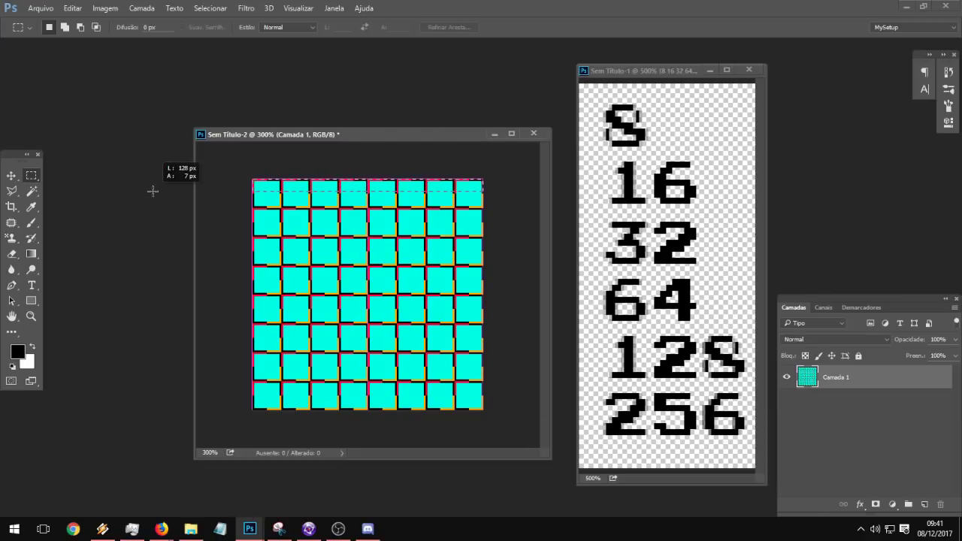
{"action": "left_click", "coordinate": [31, 223]}
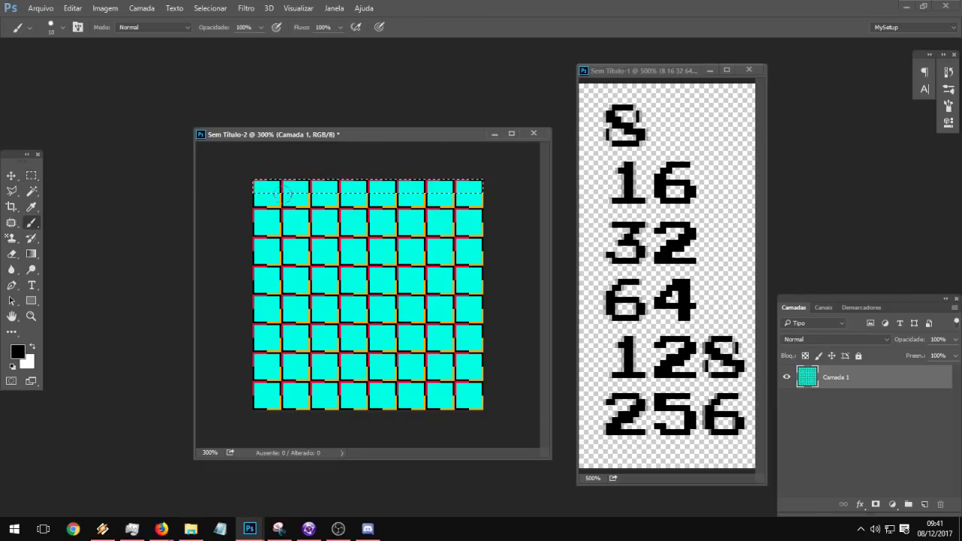
{"action": "right_click", "coordinate": [299, 190]}
{"action": "left_click", "coordinate": [392, 217]}
{"action": "left_click", "coordinate": [361, 179]}
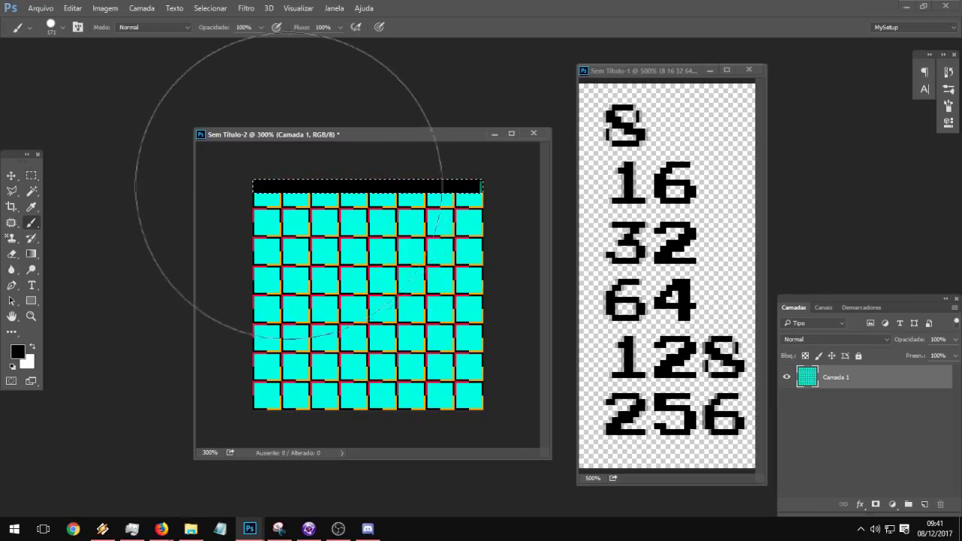
{"action": "key", "text": "ctrl+d"}
Step: Select the first tile column below the black strip, paint it black with the Brush, and deselect
{"action": "left_click", "coordinate": [31, 176]}
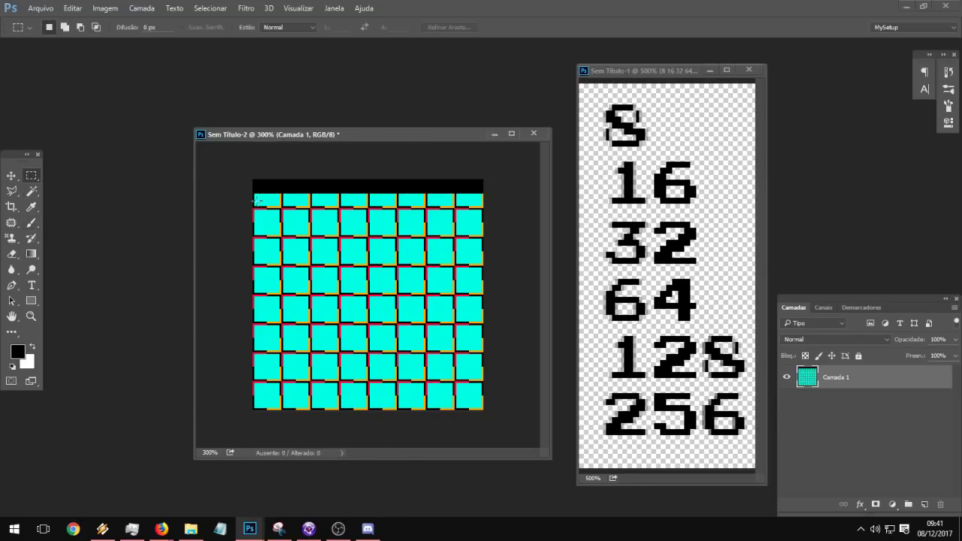
{"action": "mouse_move", "coordinate": [254, 194]}
{"action": "left_mouse_down"}
{"action": "mouse_move", "coordinate": [280, 438]}
{"action": "mouse_move", "coordinate": [217, 209]}
{"action": "mouse_move", "coordinate": [217, 191]}
{"action": "mouse_move", "coordinate": [269, 507]}
{"action": "left_mouse_up"}
{"action": "left_click", "coordinate": [30, 223]}
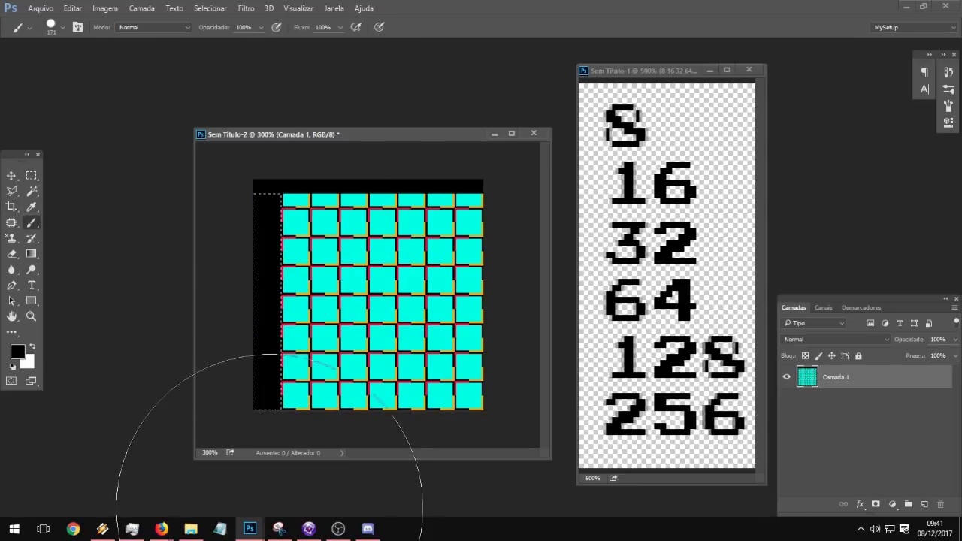
{"action": "left_click", "coordinate": [31, 178]}
{"action": "key", "text": "ctrl+d"}
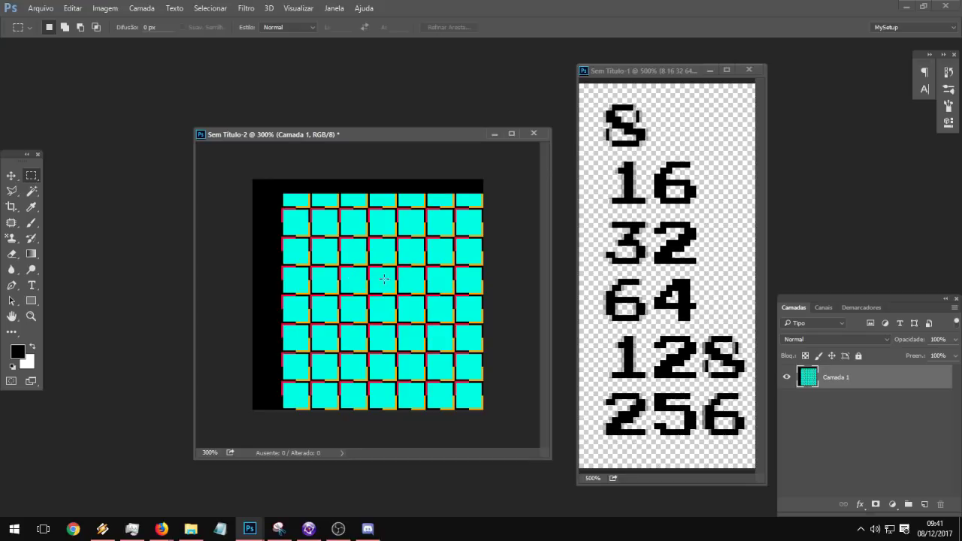
Step: Undo both black strips painted over the tile grid and clear the restored selection
{"action": "key", "text": "ctrl+alt+z"}
{"action": "key", "text": "ctrl+alt+z"}
{"action": "key", "text": "ctrl+alt+z"}
{"action": "key", "text": "ctrl+alt+z"}
{"action": "key", "text": "ctrl+alt+z"}
{"action": "key", "text": "ctrl+alt+z"}
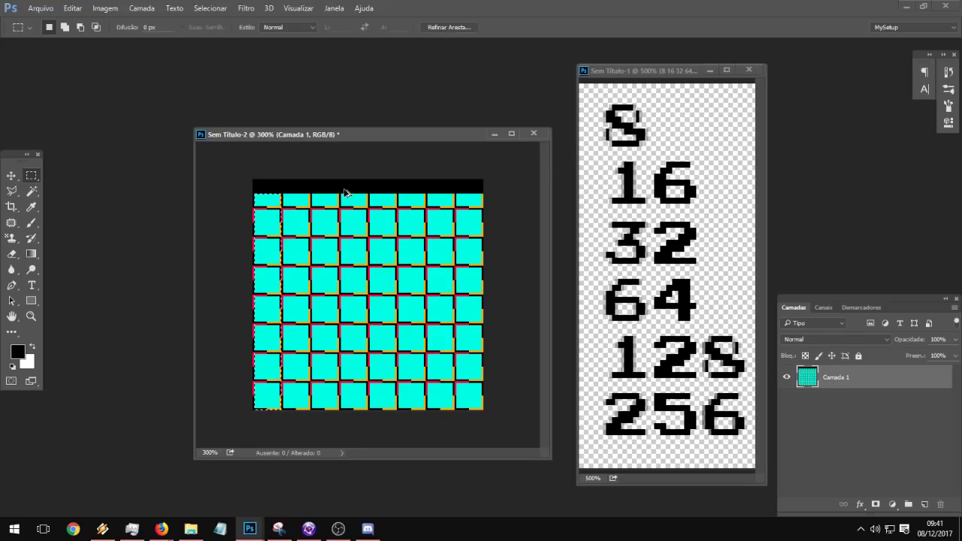
{"action": "key", "text": "ctrl+alt+z"}
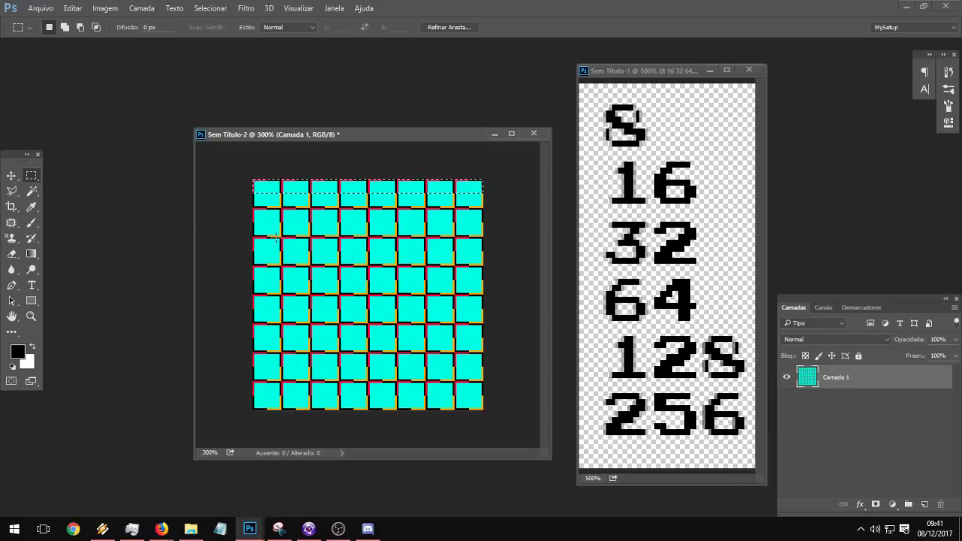
{"action": "key", "text": "ctrl+d"}
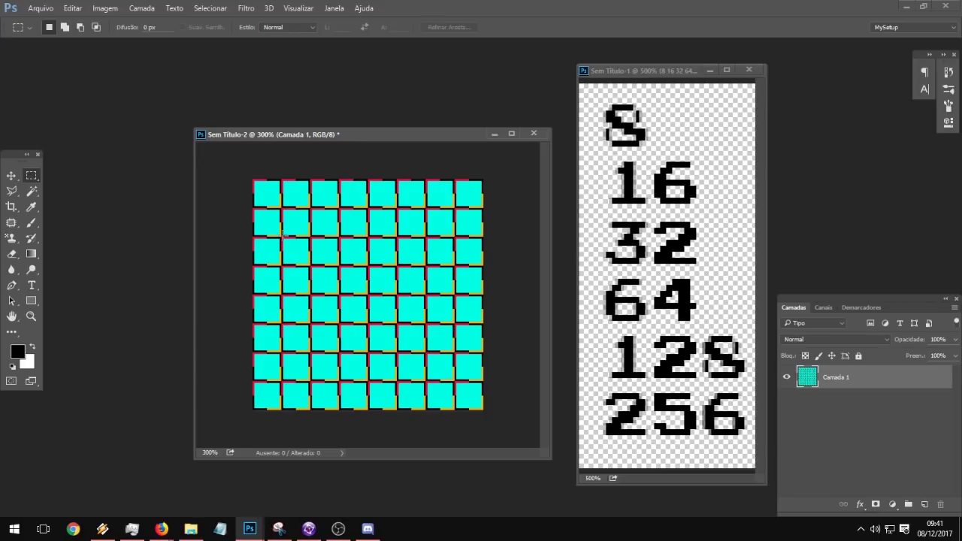
Step: Marquee a single tile in the grid, marquee the first tile column instead, and deselect
{"action": "left_click_drag", "start_coordinate": [282, 236], "coordinate": [310, 265]}
{"action": "left_click_drag", "start_coordinate": [244, 167], "coordinate": [281, 430]}
{"action": "key", "text": "ctrl+d"}
Step: Browse from the SLK_Promo folder to its parent IMG folder and open the tile sheet 34276.png
{"action": "left_click", "coordinate": [41, 8]}
{"action": "left_click", "coordinate": [51, 27]}
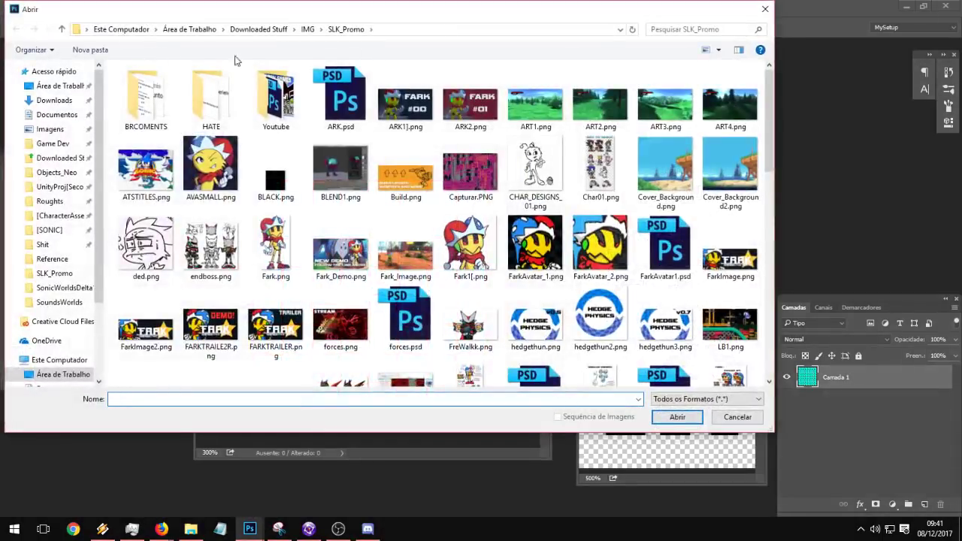
{"action": "left_click", "coordinate": [306, 30]}
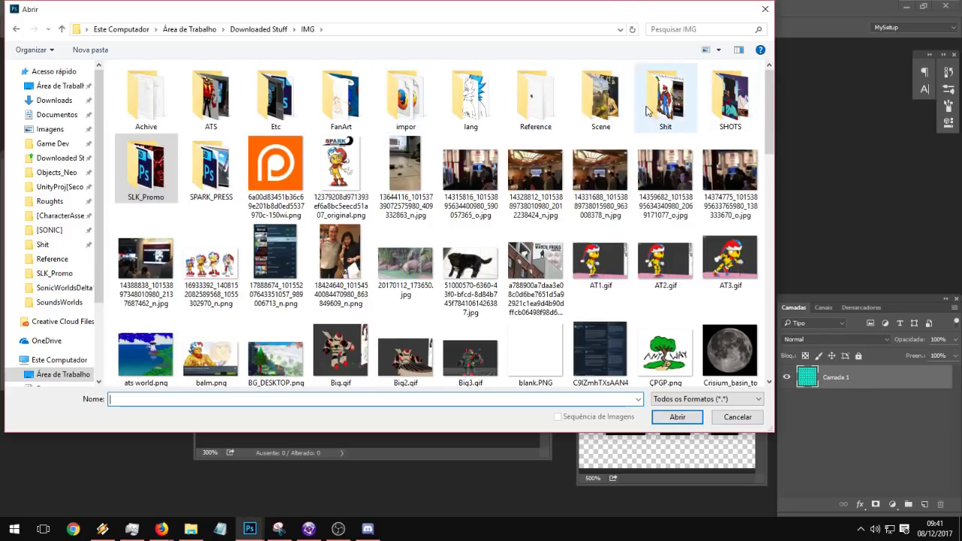
{"action": "key", "text": "Escape"}
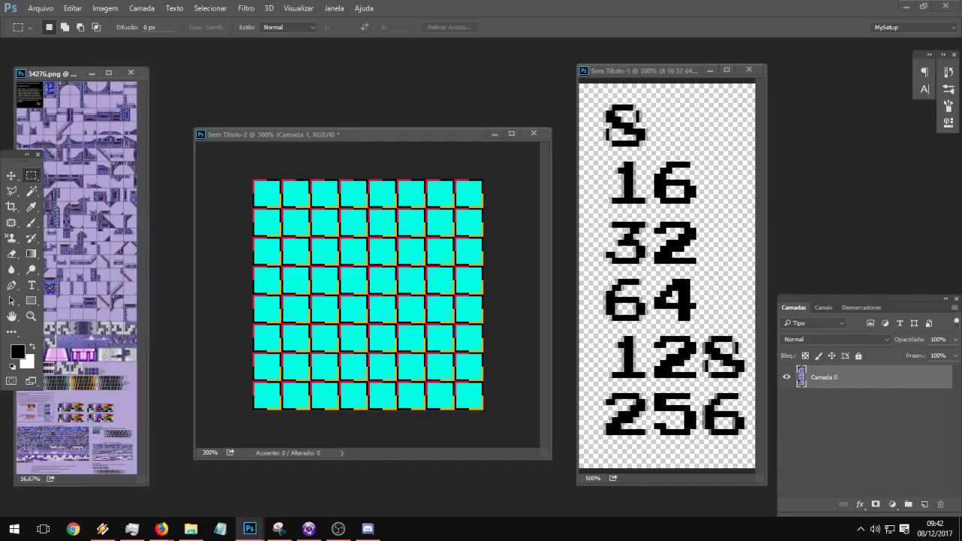
Step: Arrange the tile sheet and grid windows side by side, zoom into the sheet, and enlarge its window
{"action": "left_click_drag", "start_coordinate": [62, 84], "coordinate": [125, 84]}
{"action": "left_click_drag", "start_coordinate": [271, 137], "coordinate": [363, 141]}
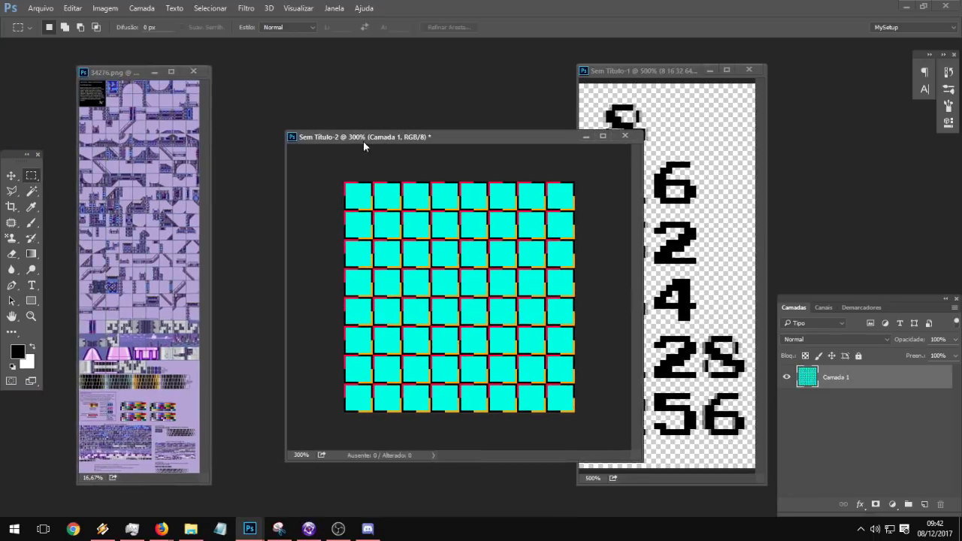
{"action": "left_click", "coordinate": [31, 316]}
{"action": "left_click", "coordinate": [162, 172]}
{"action": "left_click", "coordinate": [163, 172]}
{"action": "left_click", "coordinate": [162, 172]}
{"action": "left_click", "coordinate": [162, 171]}
{"action": "left_click", "coordinate": [162, 171]}
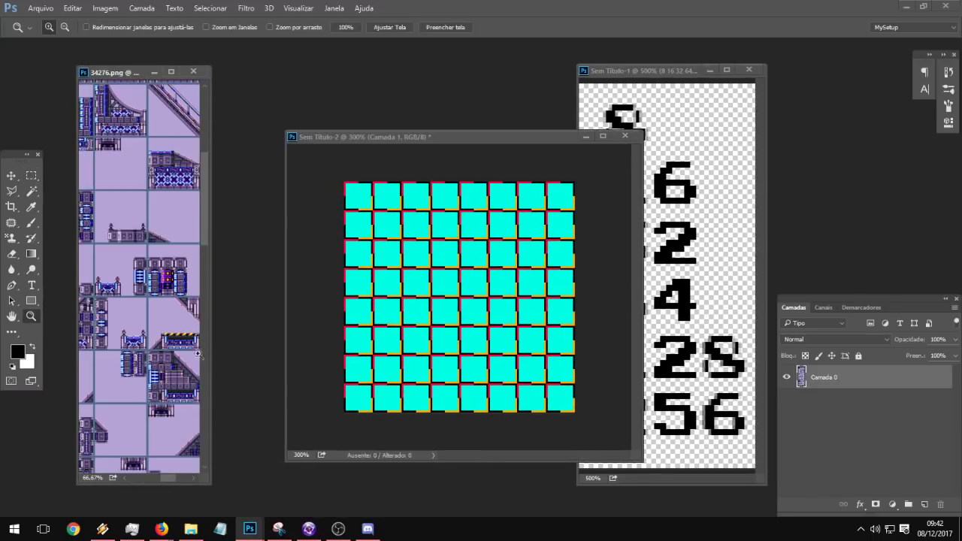
{"action": "left_click_drag", "start_coordinate": [212, 482], "coordinate": [496, 517]}
Step: Examine how the Techno Tower sheet 34276.png divides its level artwork into square tiles, at several zoom levels
{"action": "left_click", "coordinate": [267, 174]}
{"action": "left_click", "coordinate": [267, 174]}
{"action": "left_click", "coordinate": [267, 173]}
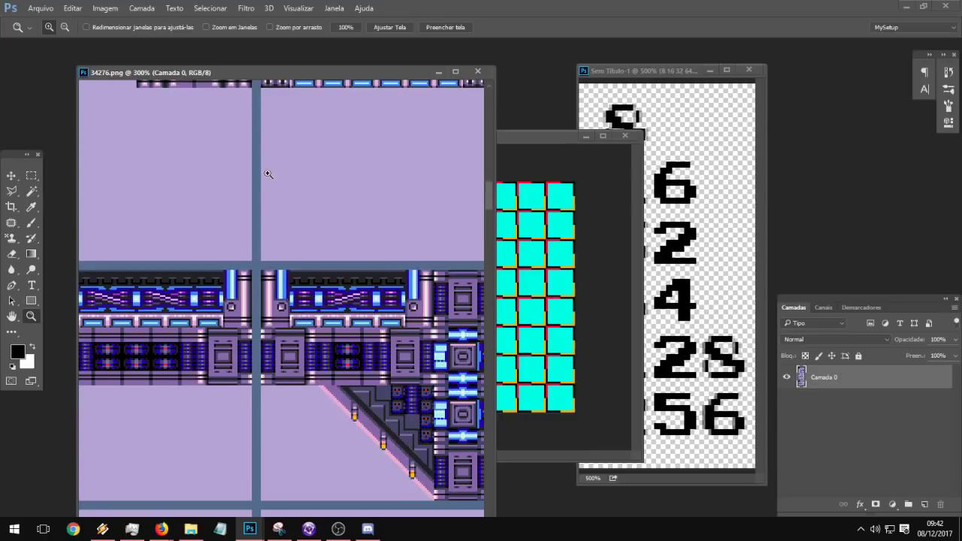
{"action": "left_click", "coordinate": [248, 244], "text": "alt"}
{"action": "left_click_drag", "start_coordinate": [362, 225], "coordinate": [552, 401]}
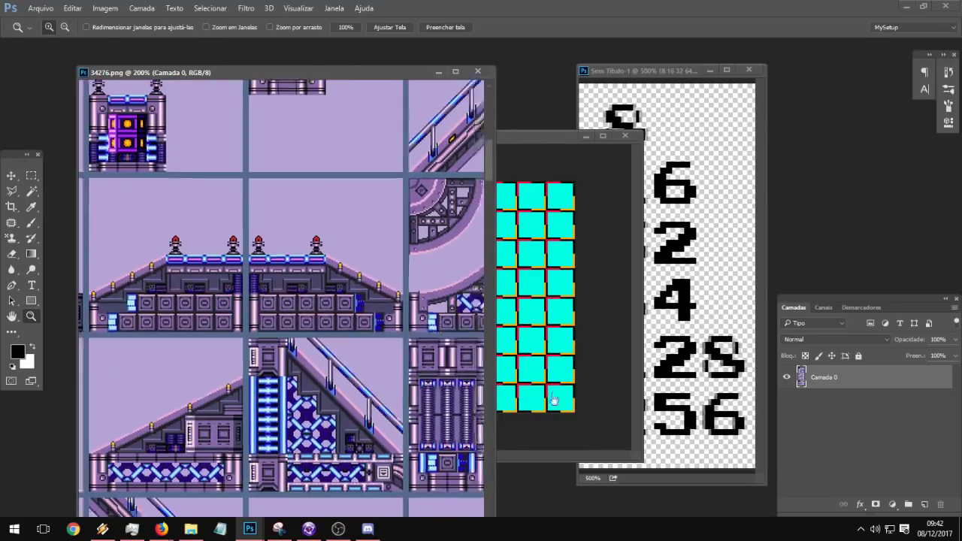
{"action": "left_click_drag", "start_coordinate": [345, 269], "coordinate": [178, 347]}
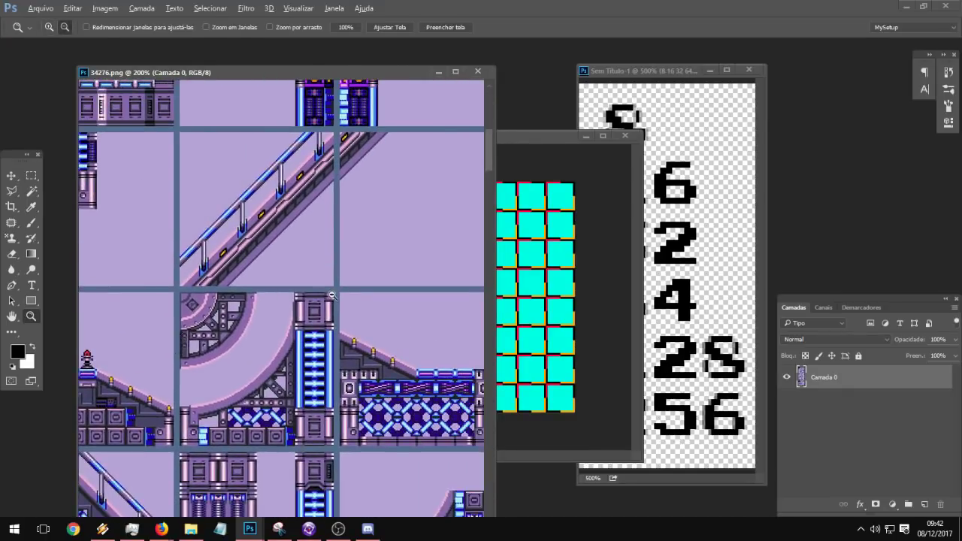
{"action": "left_click", "coordinate": [202, 281], "text": "alt"}
{"action": "left_click_drag", "start_coordinate": [204, 280], "coordinate": [331, 313]}
{"action": "left_click_drag", "start_coordinate": [340, 231], "coordinate": [280, 296]}
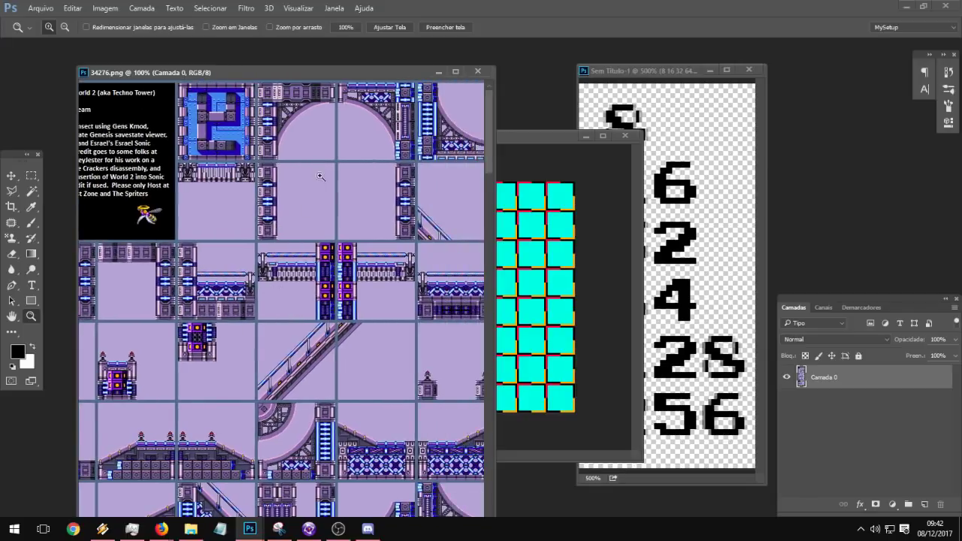
Step: Select the blue-grey dividing lines of the tile sheet with the Magic Wand, delete them, and deselect
{"action": "left_click", "coordinate": [294, 110]}
{"action": "left_click_drag", "start_coordinate": [286, 100], "coordinate": [253, 133]}
{"action": "left_click", "coordinate": [31, 176]}
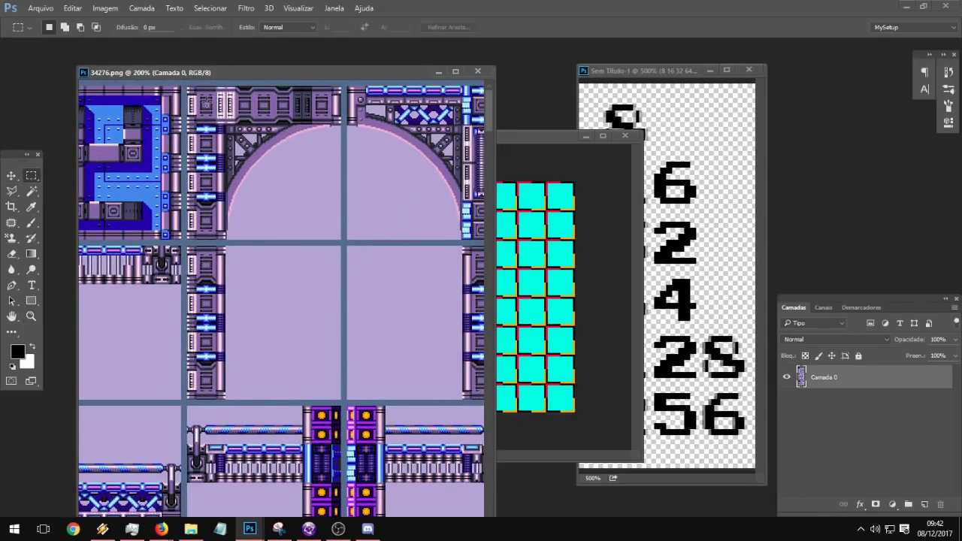
{"action": "left_click", "coordinate": [31, 191]}
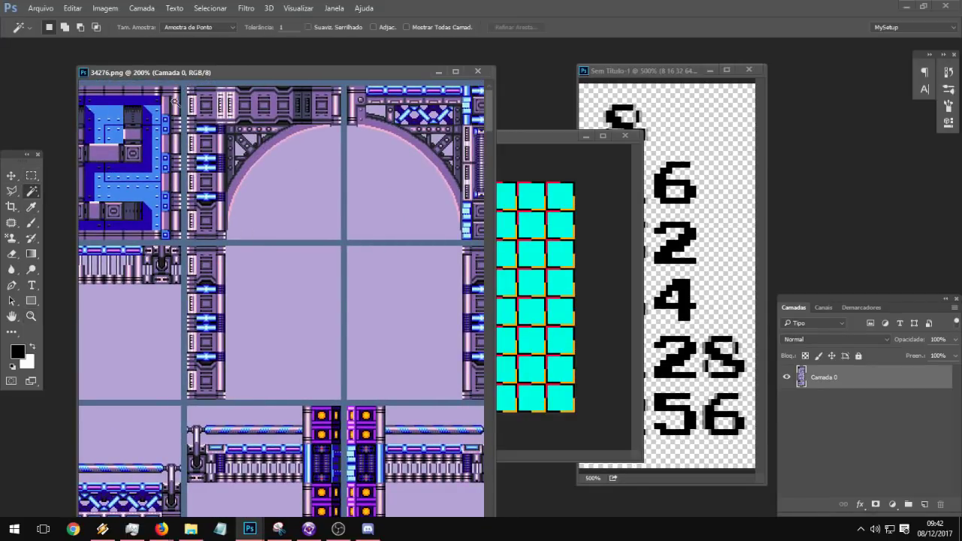
{"action": "left_click", "coordinate": [182, 89]}
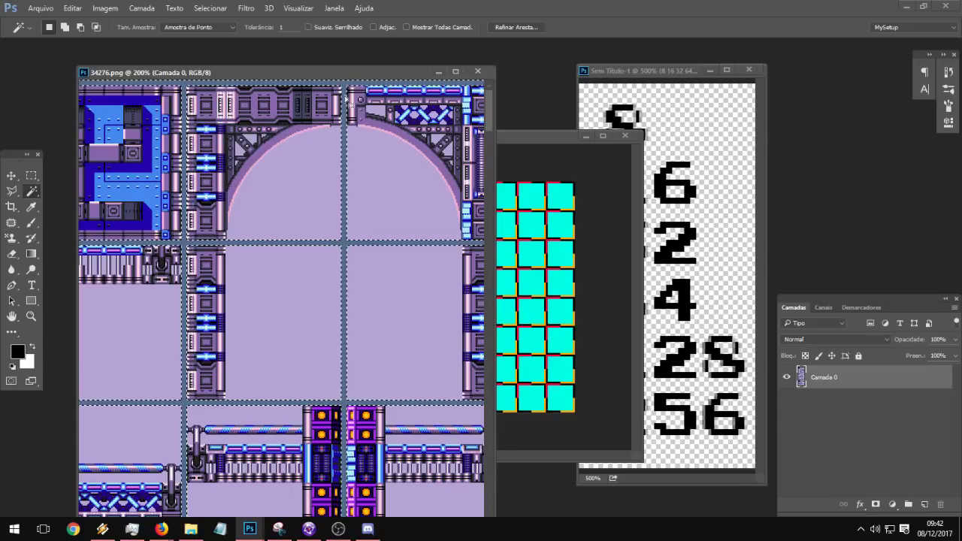
{"action": "left_click_drag", "start_coordinate": [345, 90], "coordinate": [343, 89]}
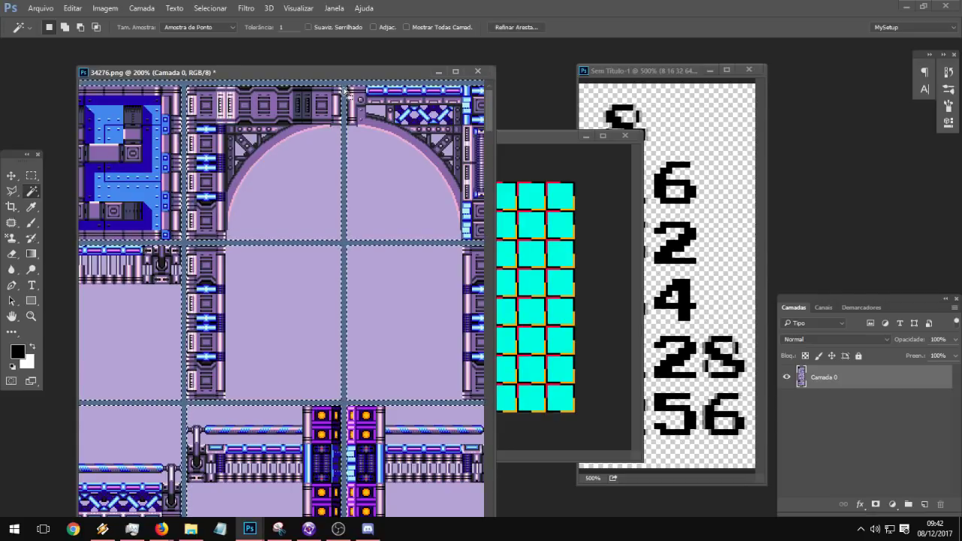
{"action": "key", "text": "Delete"}
{"action": "key", "text": "ctrl+d"}
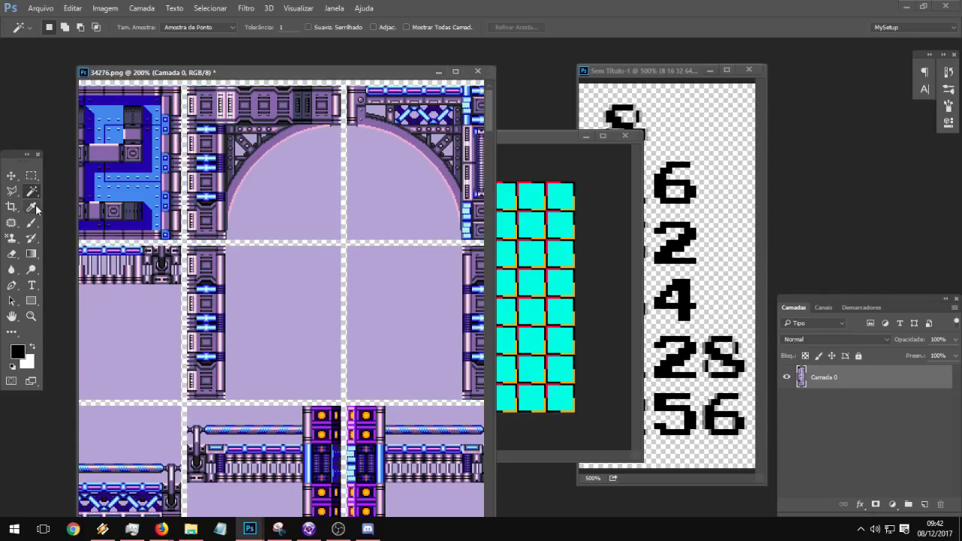
Step: Copy the tile with the left half of the arch from the sheet and paste it into the 128-pixel grid document
{"action": "left_click", "coordinate": [31, 175]}
{"action": "left_click_drag", "start_coordinate": [185, 84], "coordinate": [345, 242]}
{"action": "key", "text": "ctrl+c"}
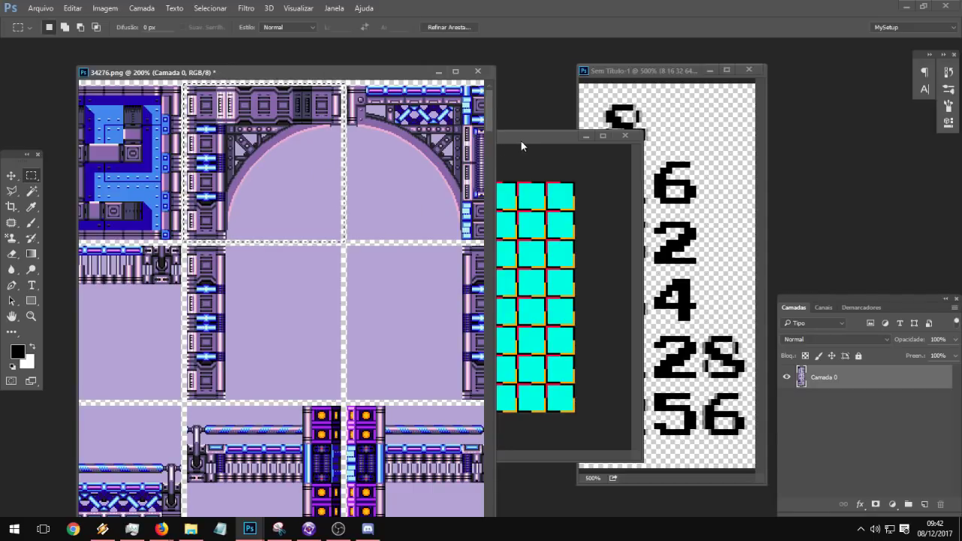
{"action": "left_click", "coordinate": [524, 138]}
{"action": "key", "text": "ctrl+v"}
Step: Remove the lavender background from the pasted arch tile with the Magic Wand, deselect, and set the layer's opacity to 73%
{"action": "left_click", "coordinate": [31, 190]}
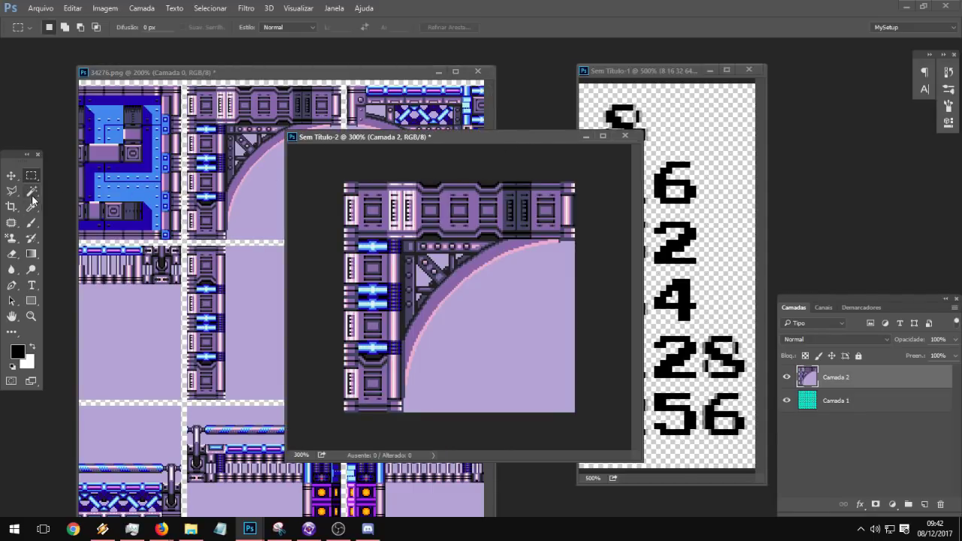
{"action": "left_click", "coordinate": [490, 349]}
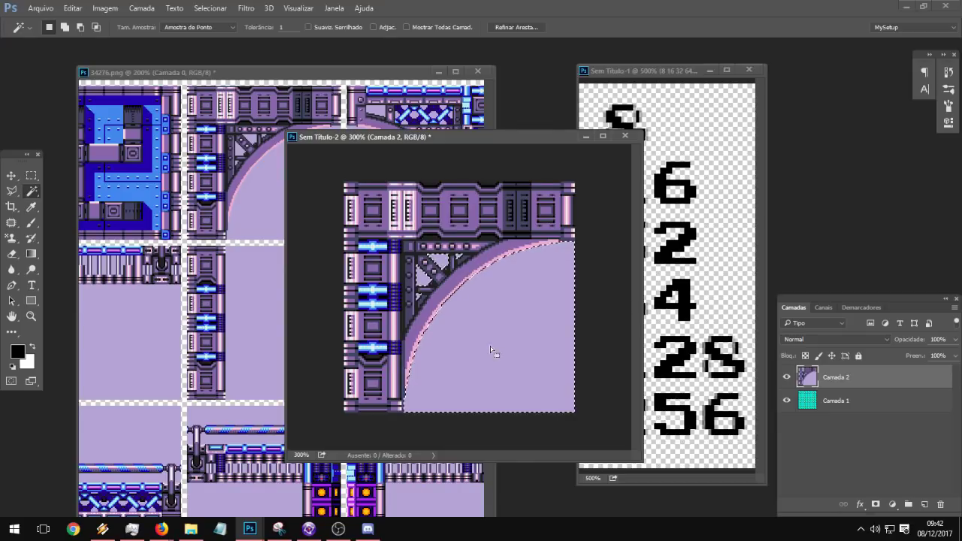
{"action": "key", "text": "Delete"}
{"action": "key", "text": "ctrl+d"}
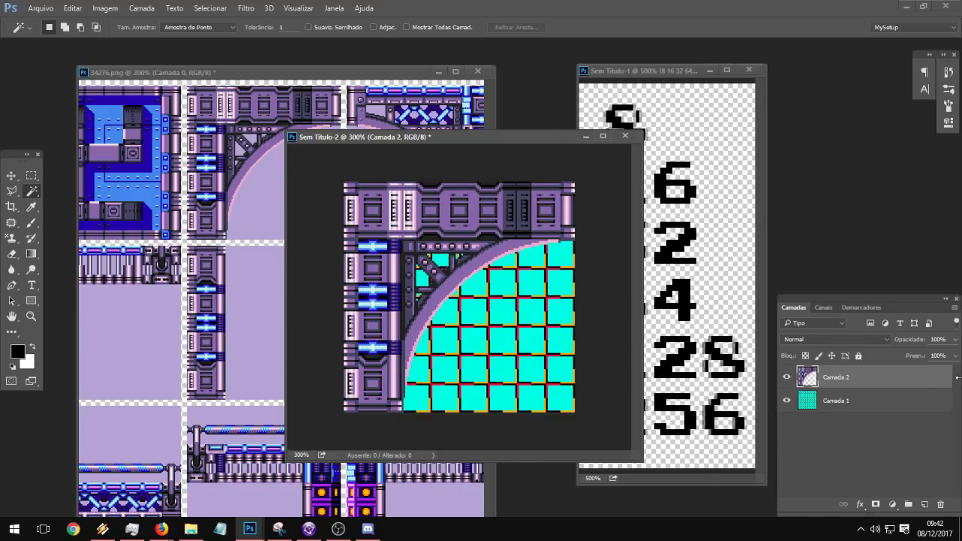
{"action": "left_click", "coordinate": [955, 338]}
{"action": "left_click_drag", "start_coordinate": [952, 355], "coordinate": [944, 357]}
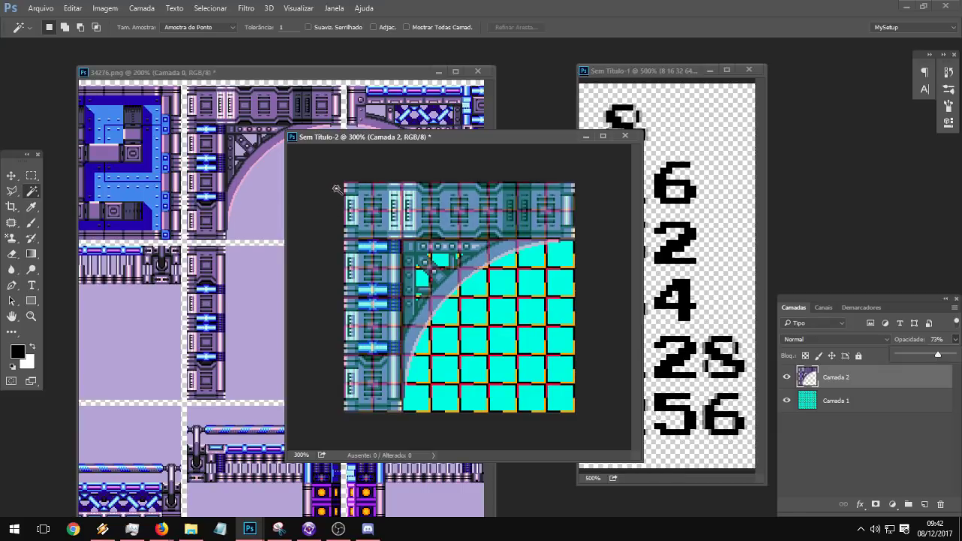
Step: Marquee-select the tile's two-cell-wide left pillar, then toggle the artwork and grid layers in turn to compare the pillar with the grid
{"action": "key", "text": "m"}
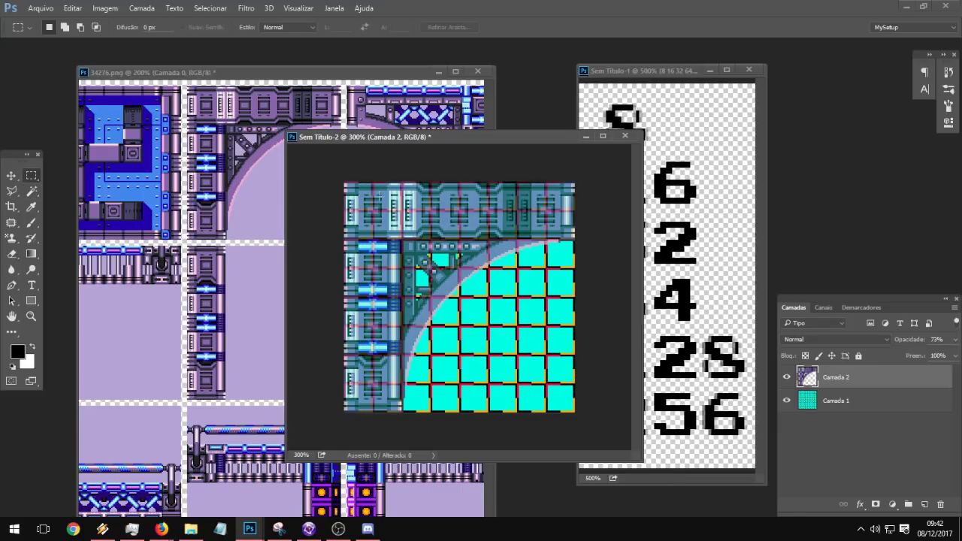
{"action": "left_click_drag", "start_coordinate": [333, 177], "coordinate": [401, 454]}
{"action": "left_click", "coordinate": [787, 377]}
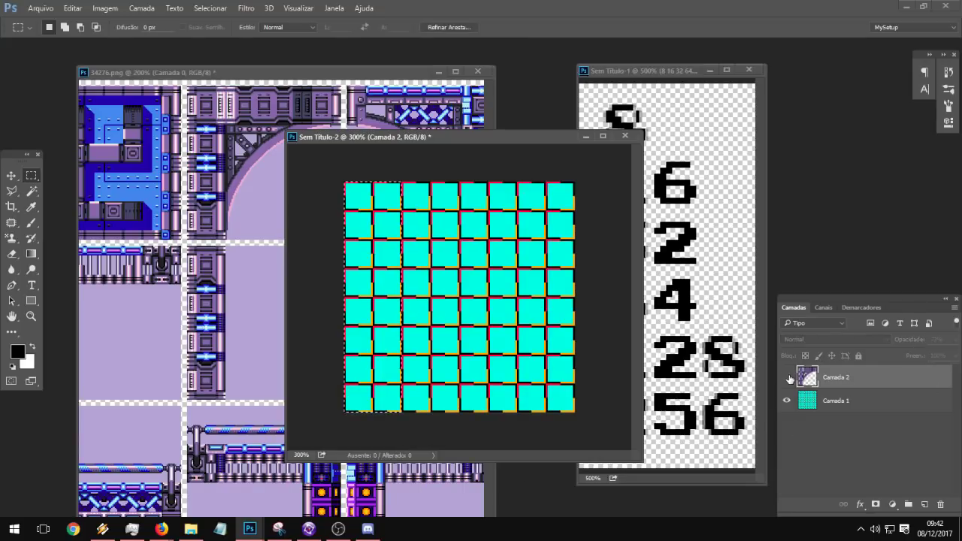
{"action": "left_click", "coordinate": [787, 377]}
{"action": "left_click", "coordinate": [787, 377]}
{"action": "left_click", "coordinate": [787, 377]}
{"action": "left_click", "coordinate": [786, 400]}
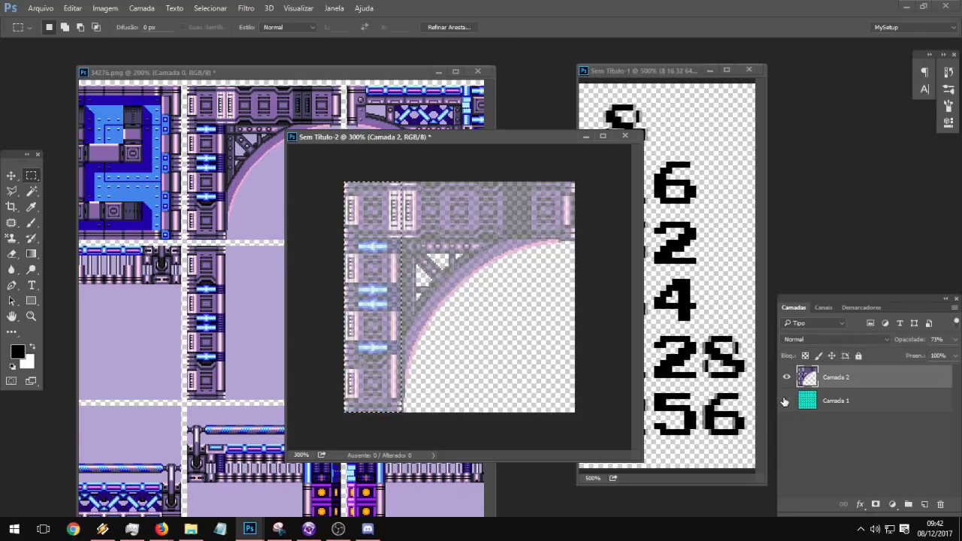
{"action": "left_click", "coordinate": [786, 400]}
{"action": "left_click", "coordinate": [786, 401]}
{"action": "left_click", "coordinate": [786, 401]}
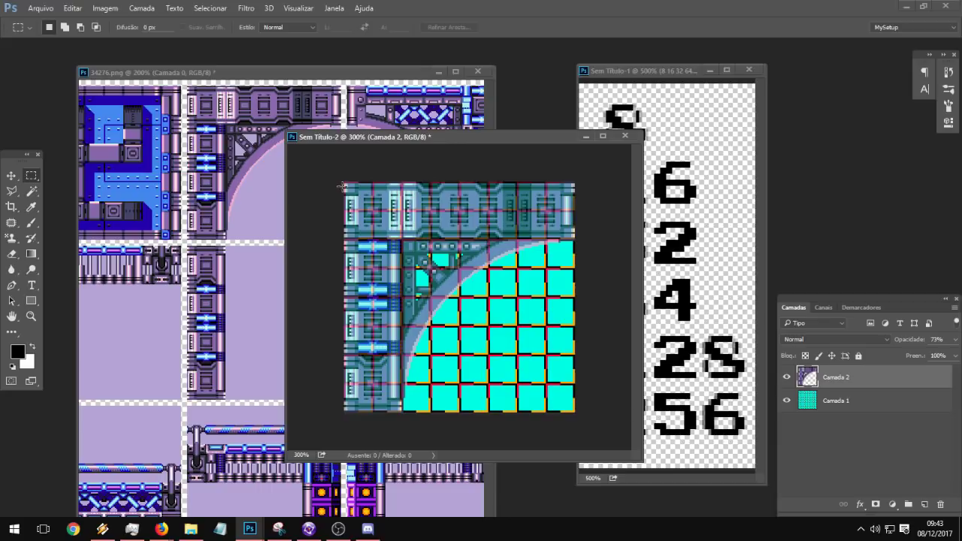
Step: Reselect the full-height left pillar along the grid lines and toggle only the artwork layer's visibility to check its alignment
{"action": "left_click_drag", "start_coordinate": [342, 180], "coordinate": [404, 450]}
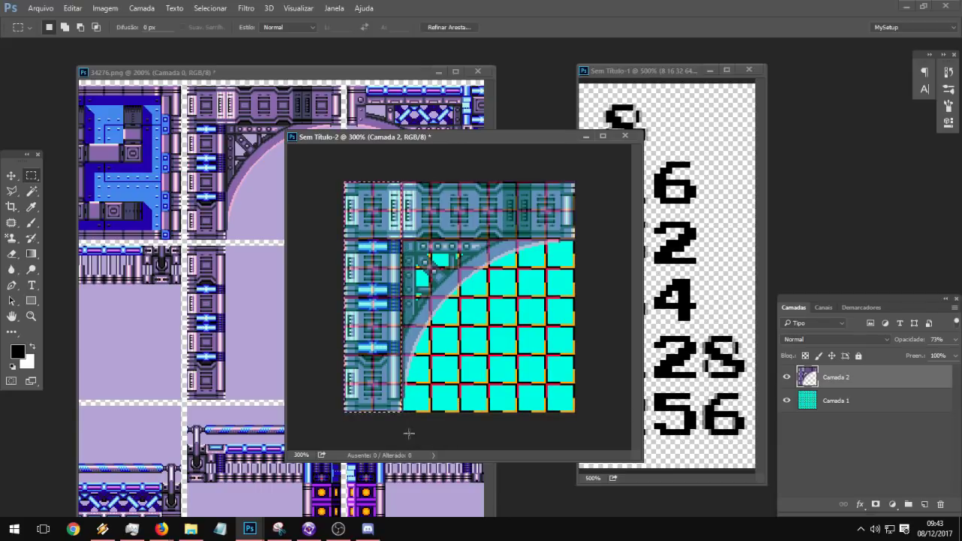
{"action": "left_click", "coordinate": [786, 382]}
{"action": "left_click", "coordinate": [786, 382]}
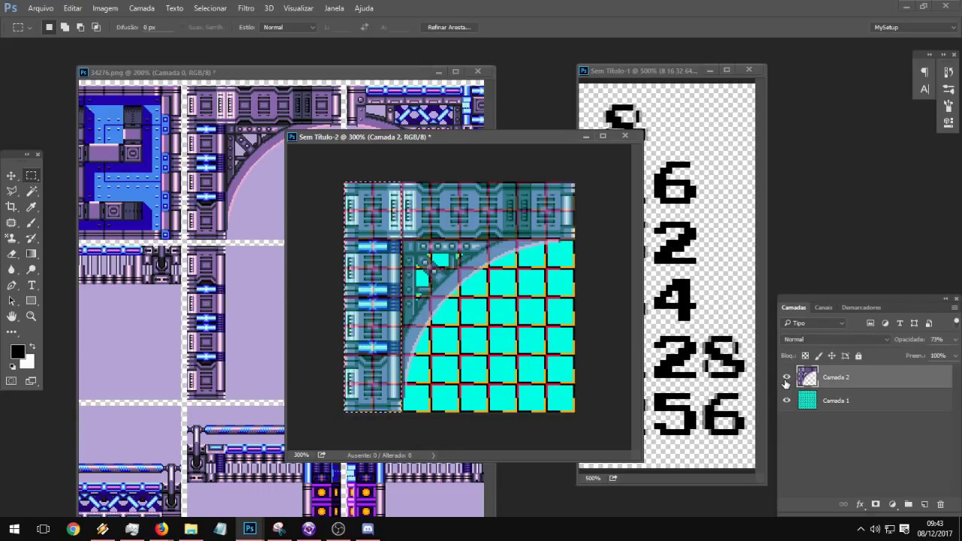
{"action": "left_click", "coordinate": [786, 382]}
{"action": "left_click", "coordinate": [786, 382]}
Step: Marquee-select the six-by-six-cell area containing the arch curve and toggle the grid layer's visibility to compare the curve with the cells
{"action": "left_click", "coordinate": [401, 241]}
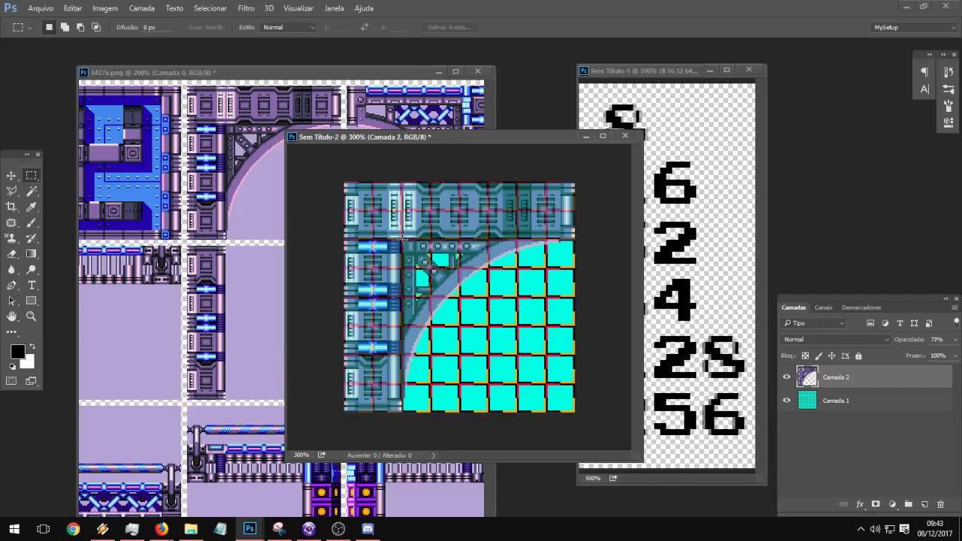
{"action": "left_click_drag", "start_coordinate": [402, 240], "coordinate": [589, 419]}
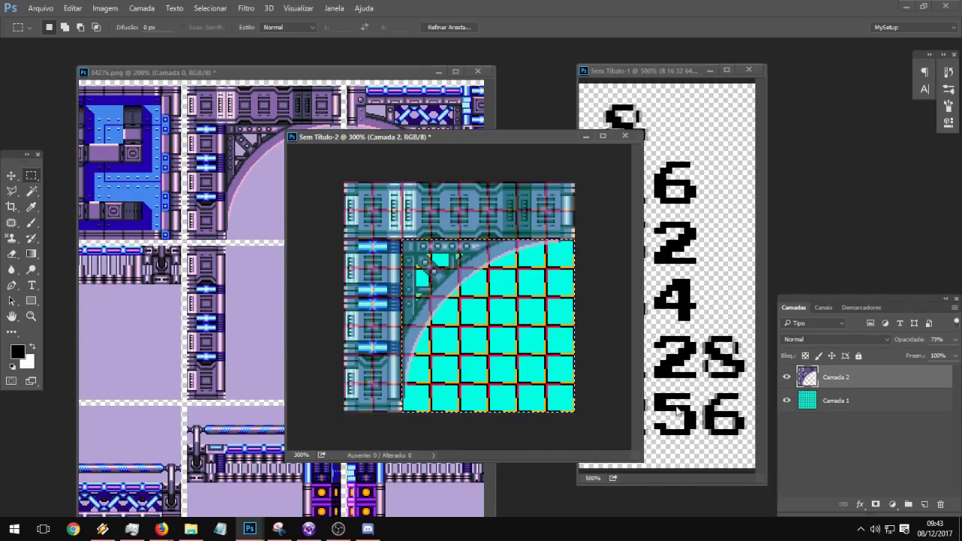
{"action": "left_click", "coordinate": [787, 401]}
{"action": "left_click", "coordinate": [787, 401]}
{"action": "left_click", "coordinate": [787, 401]}
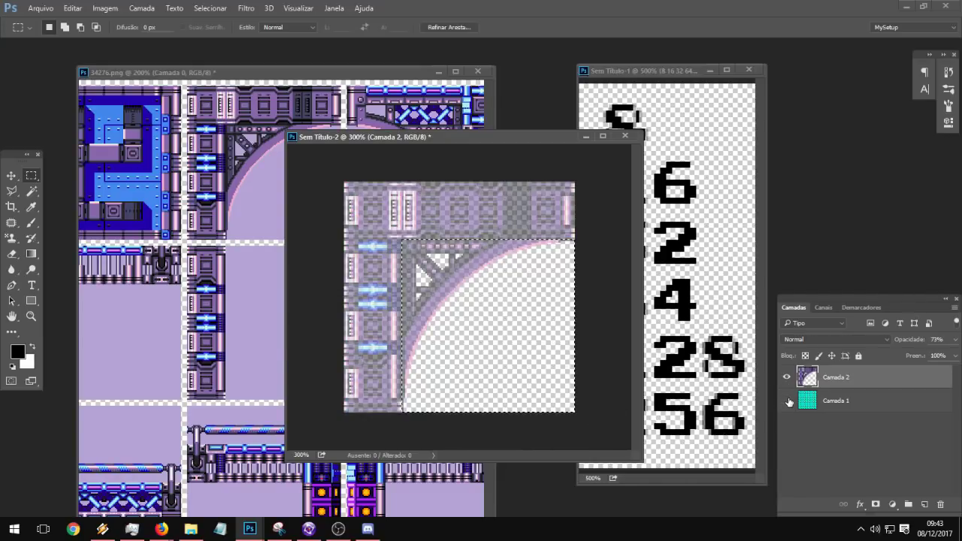
{"action": "left_click", "coordinate": [787, 400]}
{"action": "left_click", "coordinate": [787, 400]}
{"action": "left_click", "coordinate": [787, 401]}
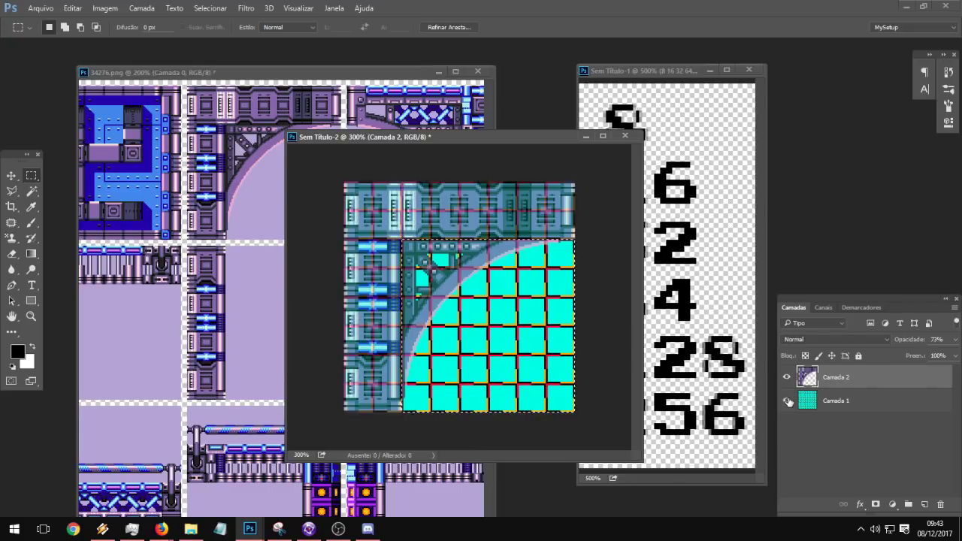
Step: Set the tile artwork layer's opacity to 100% and copy its upper-left 2×2-cell corner block to a new layer
{"action": "left_click_drag", "start_coordinate": [331, 170], "coordinate": [402, 237]}
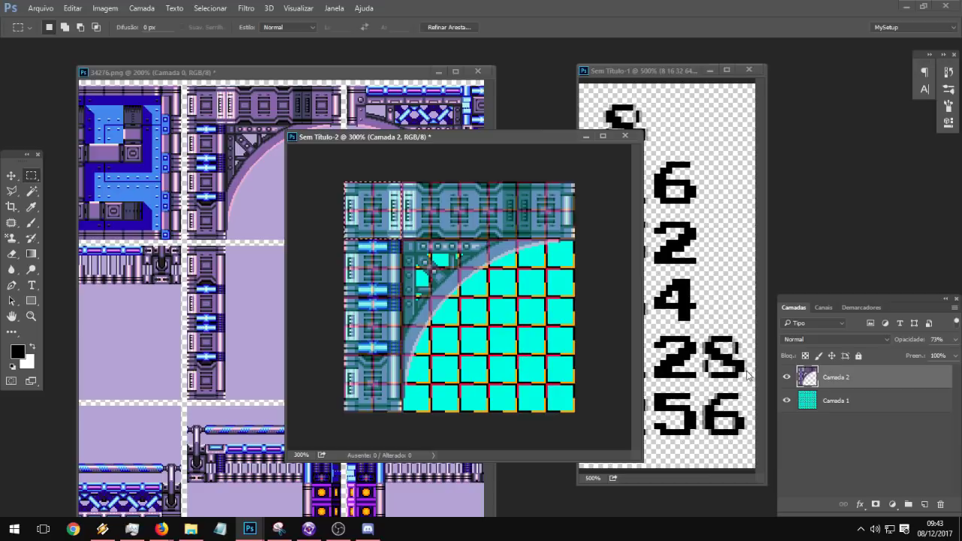
{"action": "left_click", "coordinate": [955, 340]}
{"action": "left_click", "coordinate": [954, 355]}
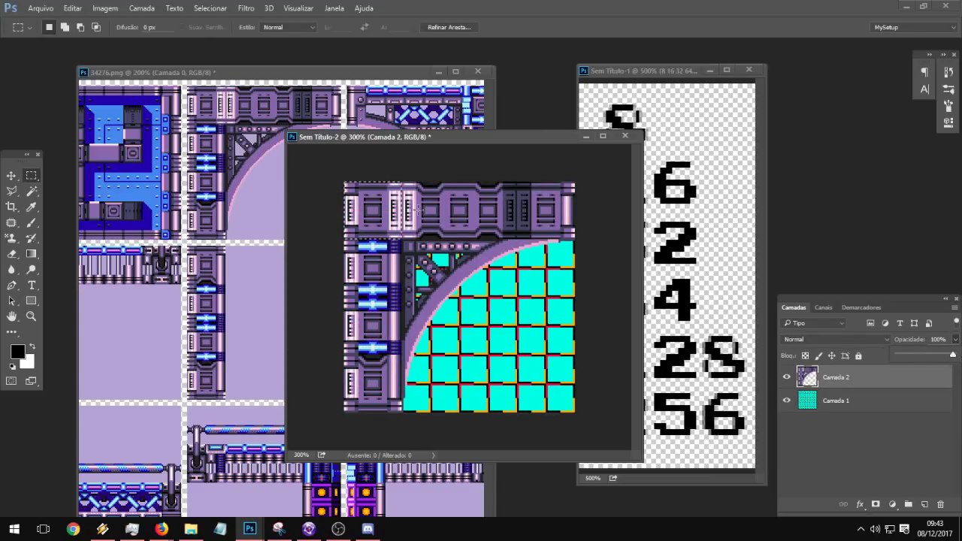
{"action": "key", "text": "ctrl+j"}
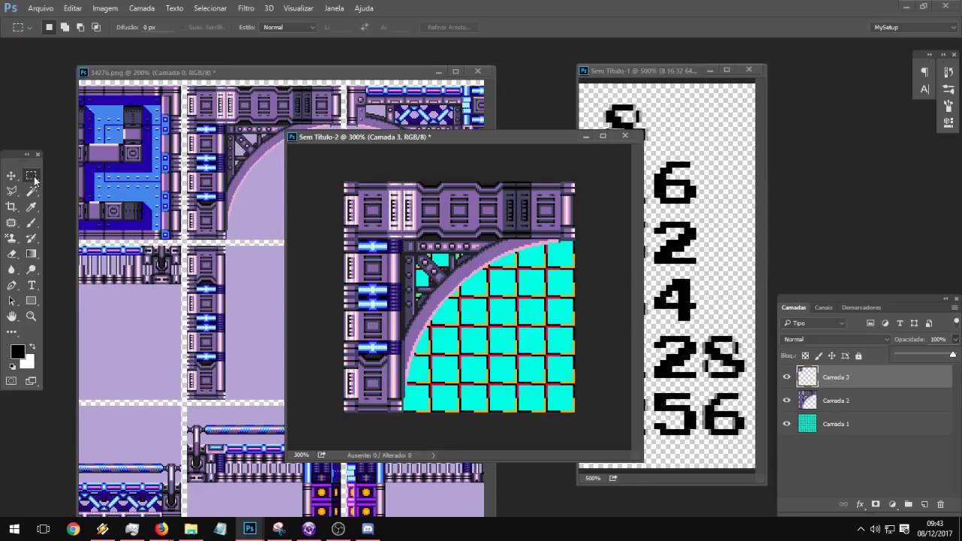
Step: Stack three copies of the corner block down the right edge, directly below the top strip
{"action": "key", "text": "v"}
{"action": "left_click_drag", "start_coordinate": [406, 237], "coordinate": [571, 366]}
{"action": "left_click_drag", "start_coordinate": [526, 235], "coordinate": [541, 272]}
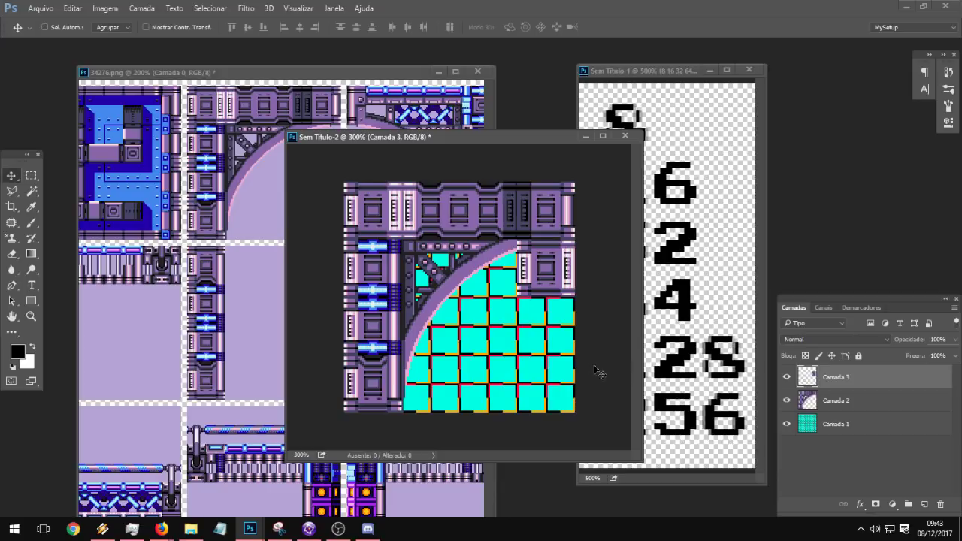
{"action": "key", "text": "ctrl+v"}
{"action": "left_click_drag", "start_coordinate": [400, 287], "coordinate": [541, 341]}
{"action": "key", "text": "ctrl+v"}
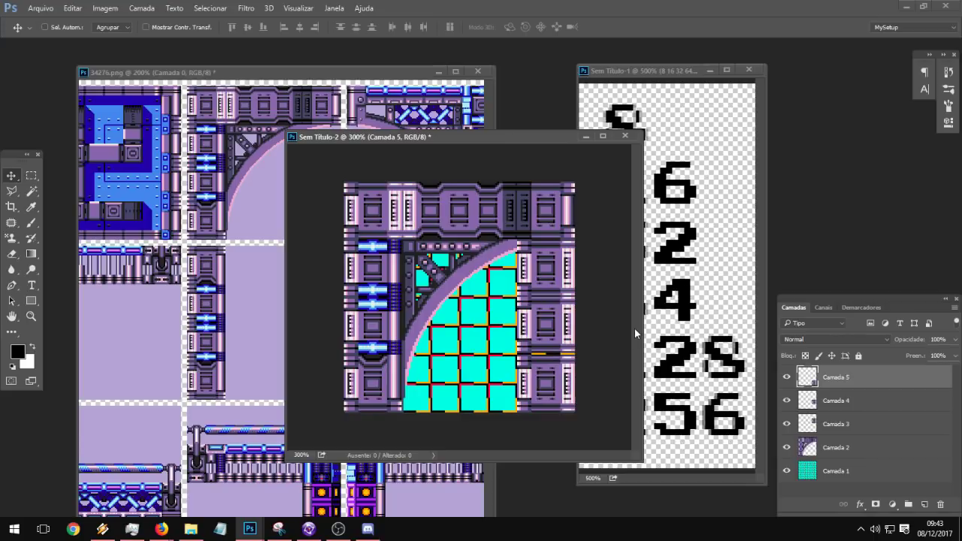
{"action": "left_click", "coordinate": [825, 400]}
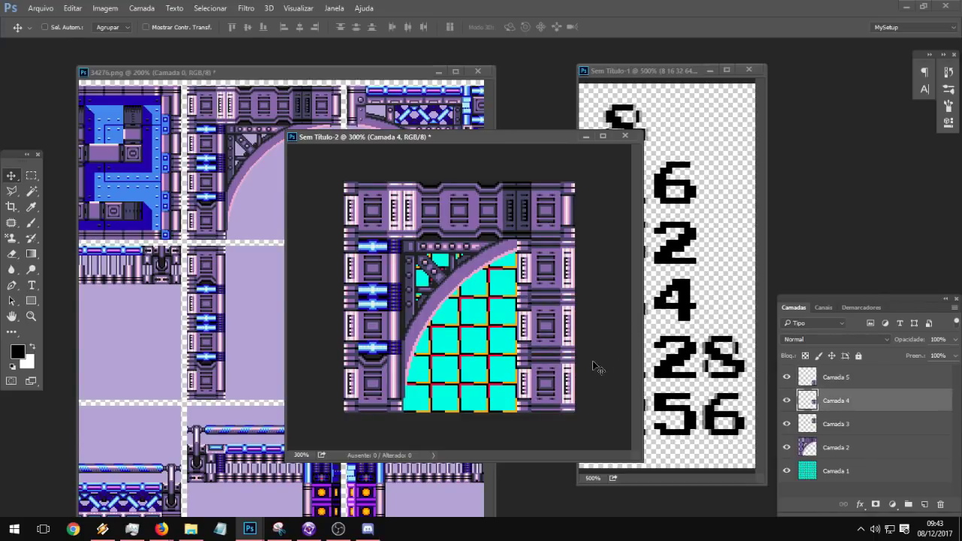
Step: Paste two more block copies to fill the gap in the middle row between the side columns
{"action": "key", "text": "ctrl+v"}
{"action": "left_click_drag", "start_coordinate": [446, 292], "coordinate": [474, 321]}
{"action": "key", "text": "Down"}
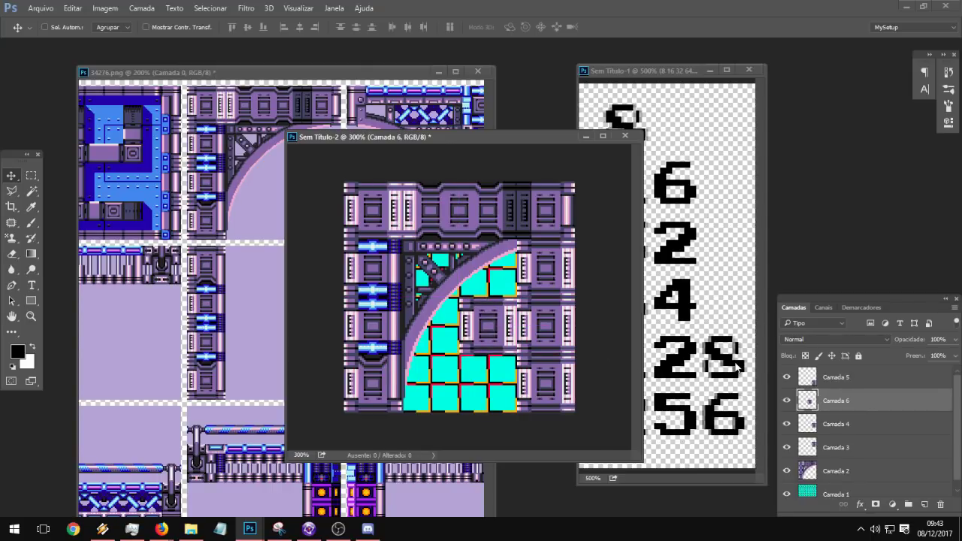
{"action": "key", "text": "ctrl+v"}
{"action": "left_click_drag", "start_coordinate": [467, 292], "coordinate": [505, 328]}
Step: Paste two more block copies to fill the gap in the bottom row between the side columns
{"action": "key", "text": "ctrl+v"}
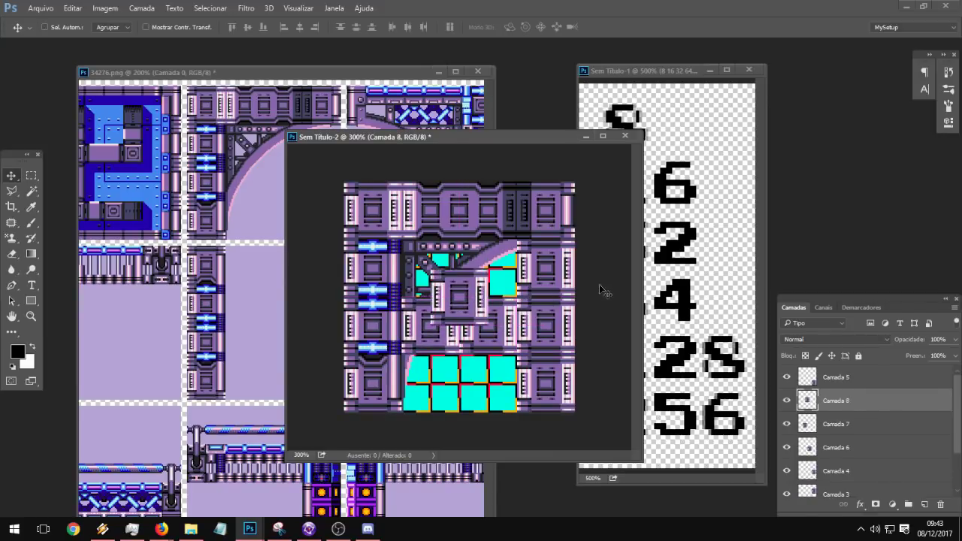
{"action": "left_click_drag", "start_coordinate": [601, 290], "coordinate": [587, 346]}
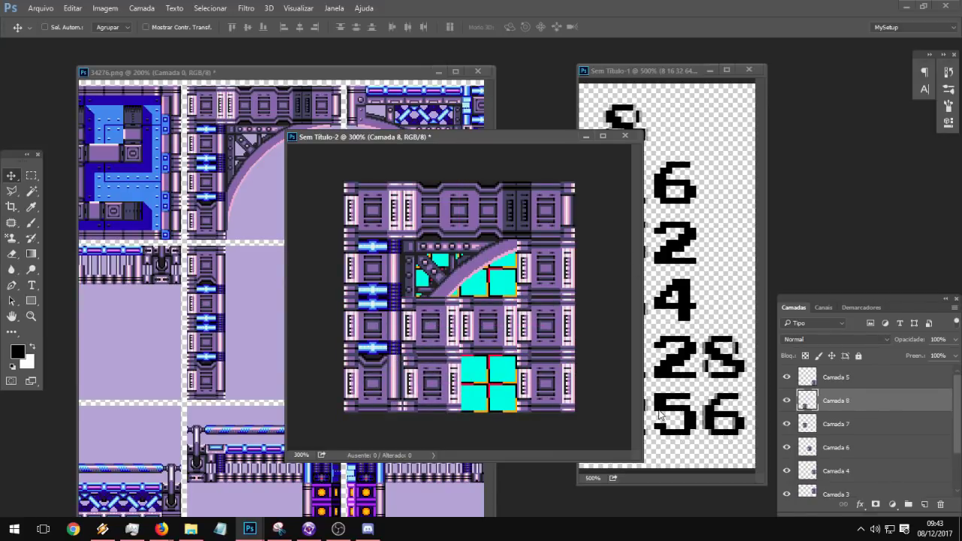
{"action": "key", "text": "Left"}
{"action": "key", "text": "ctrl+v"}
{"action": "left_click_drag", "start_coordinate": [579, 267], "coordinate": [610, 357]}
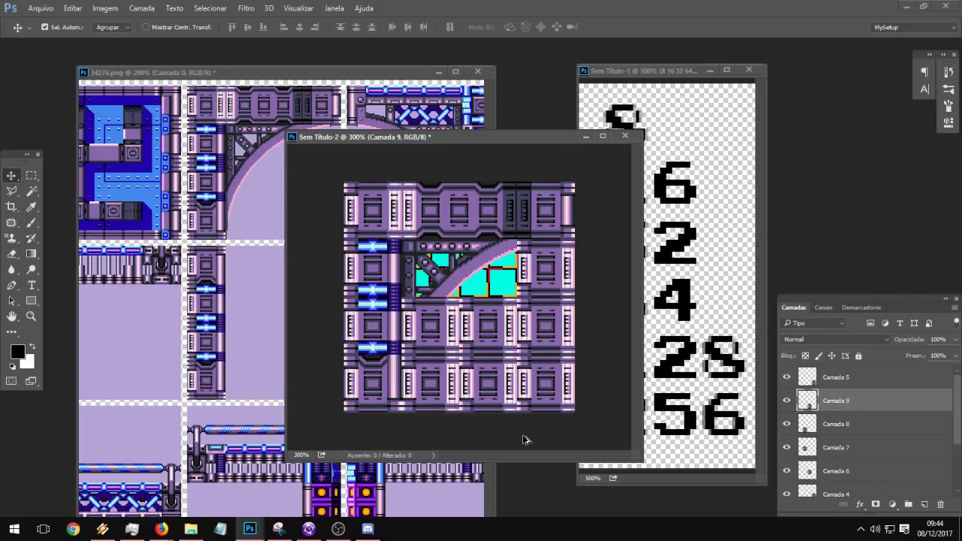
Step: Undo all the pasted block copies back to the original tile artwork over the cyan grid
{"action": "key", "text": "ctrl+alt+z"}
{"action": "key", "text": "ctrl+alt+z"}
{"action": "key", "text": "ctrl+alt+z"}
{"action": "key", "text": "ctrl+alt+z"}
{"action": "key", "text": "ctrl+alt+z"}
{"action": "key", "text": "ctrl+alt+z"}
{"action": "key", "text": "ctrl+alt+z"}
{"action": "key", "text": "ctrl+alt+z"}
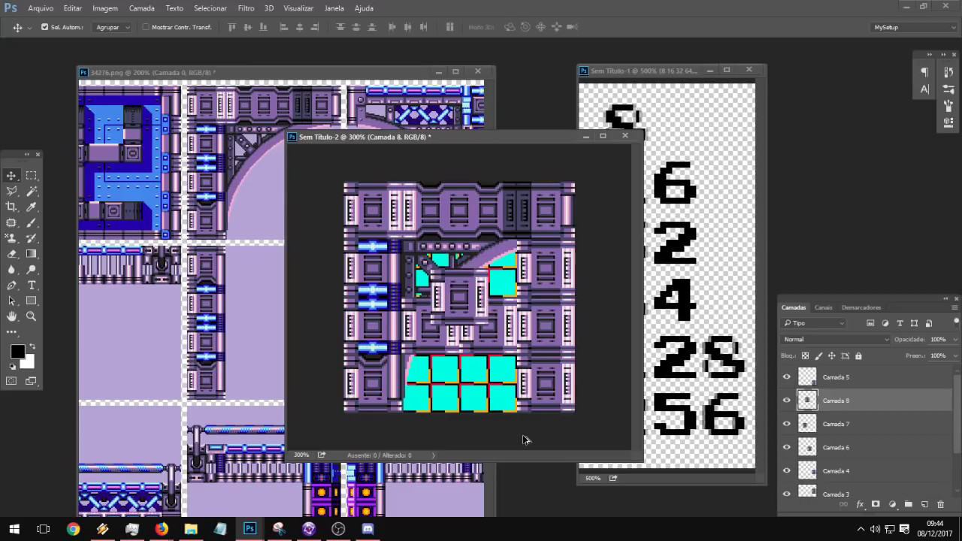
{"action": "key", "text": "ctrl+alt+z"}
{"action": "key", "text": "ctrl+alt+z"}
{"action": "key", "text": "ctrl+alt+z"}
{"action": "key", "text": "ctrl+alt+z"}
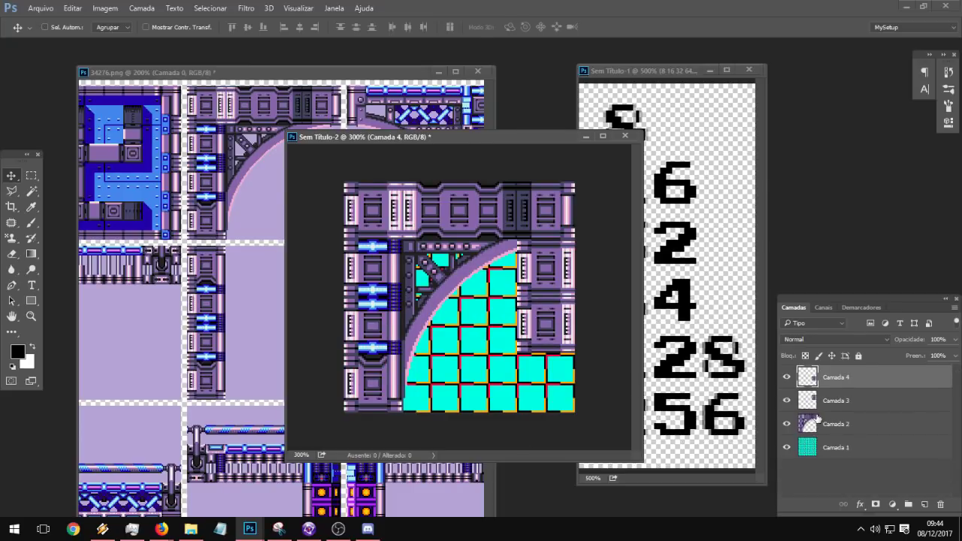
{"action": "key", "text": "ctrl+alt+z"}
{"action": "key", "text": "ctrl+alt+z"}
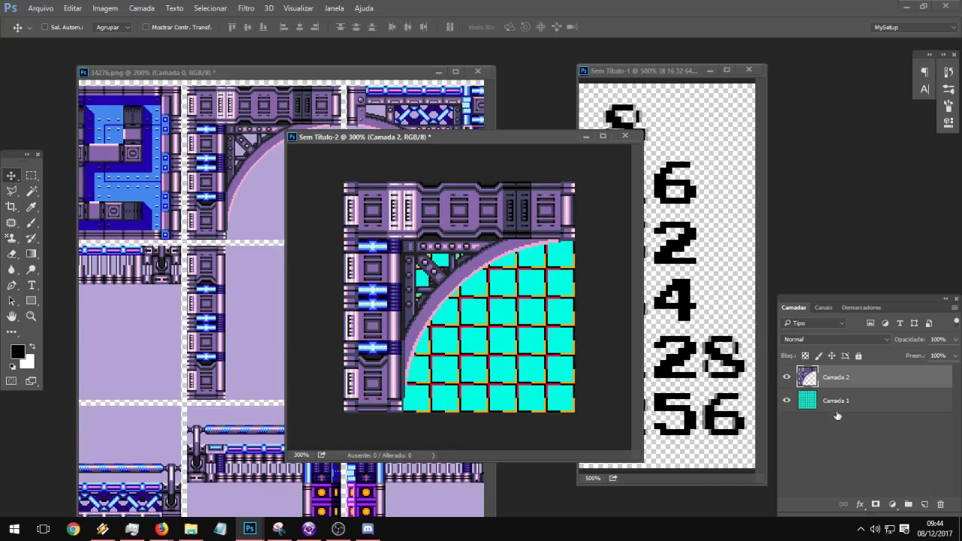
Step: Delete the tile artwork layer Camada 2 above the grid, and minimize the Sem Título-2 and 34276.png documents
{"action": "left_click", "coordinate": [787, 377]}
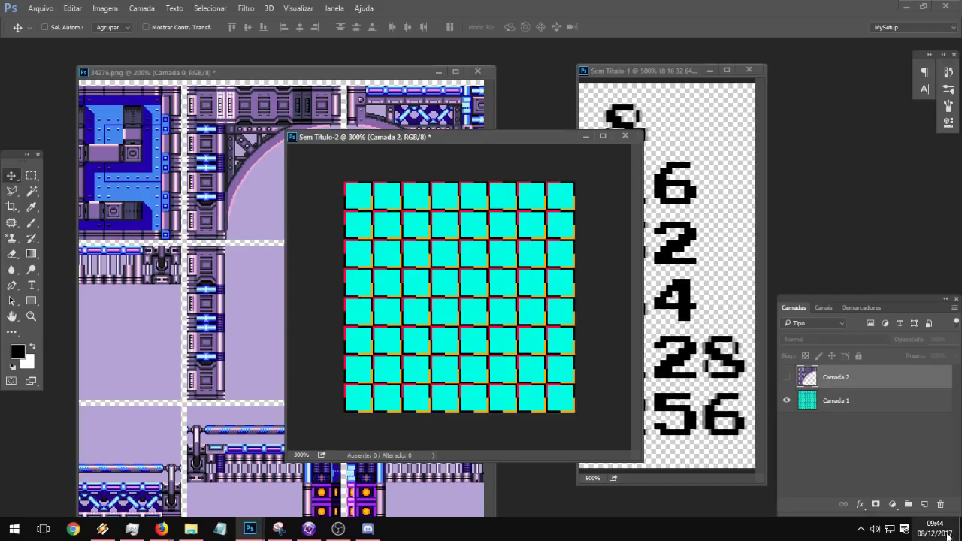
{"action": "left_click", "coordinate": [941, 504]}
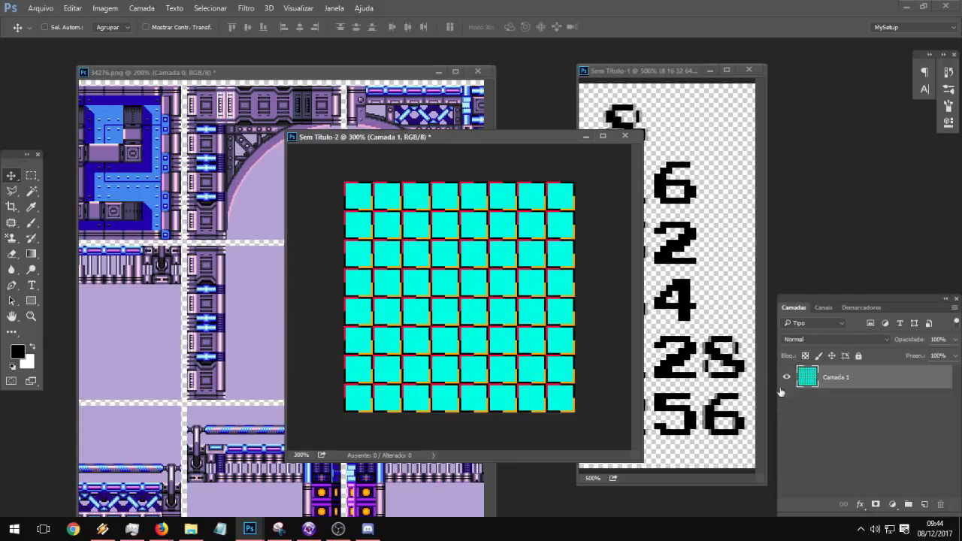
{"action": "left_click", "coordinate": [585, 136]}
{"action": "left_click", "coordinate": [438, 71]}
Step: Create a new transparent document 256 pixels wide and 267 pixels high
{"action": "left_click", "coordinate": [41, 8]}
{"action": "left_click", "coordinate": [45, 21]}
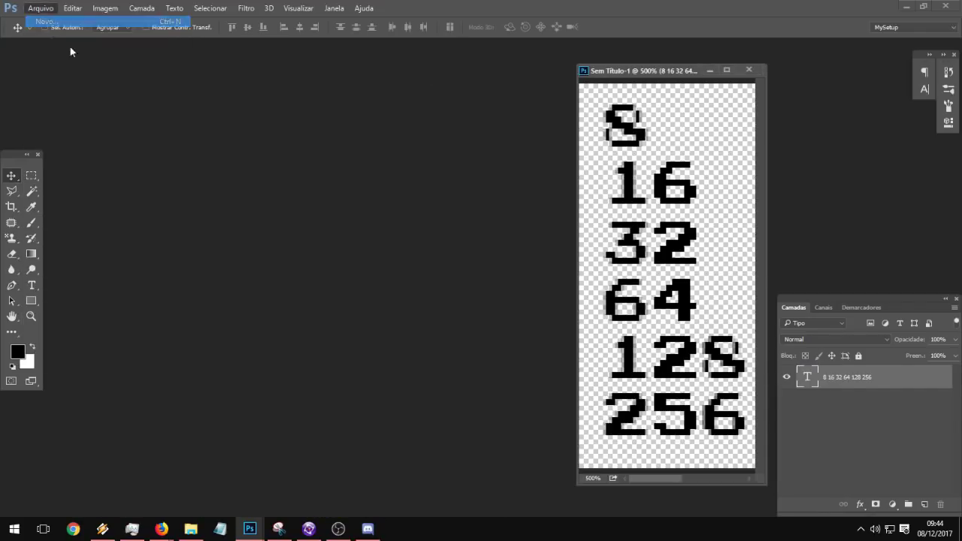
{"action": "left_click_drag", "start_coordinate": [408, 169], "coordinate": [376, 173]}
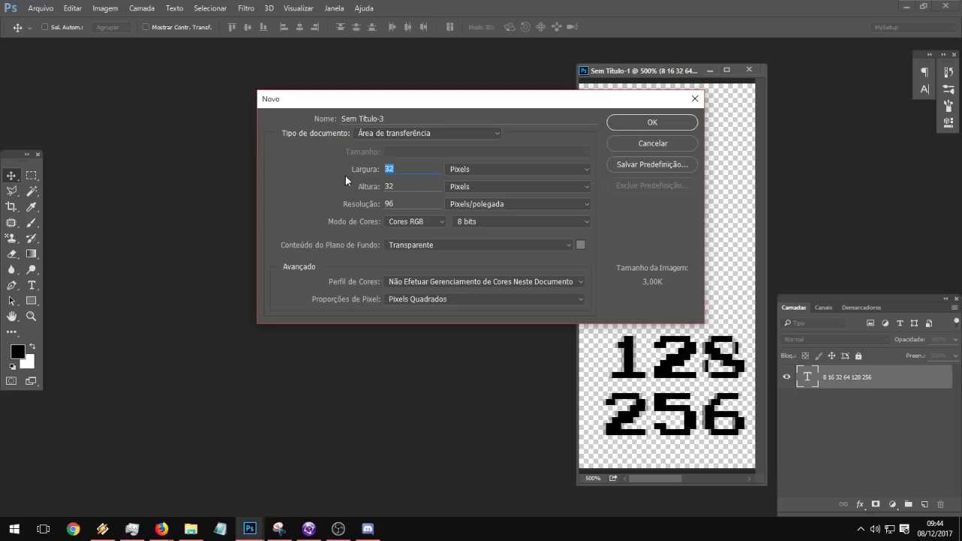
{"action": "type", "text": "256"}
{"action": "key", "text": "Tab"}
{"action": "type", "text": "267"}
{"action": "key", "text": "Return"}
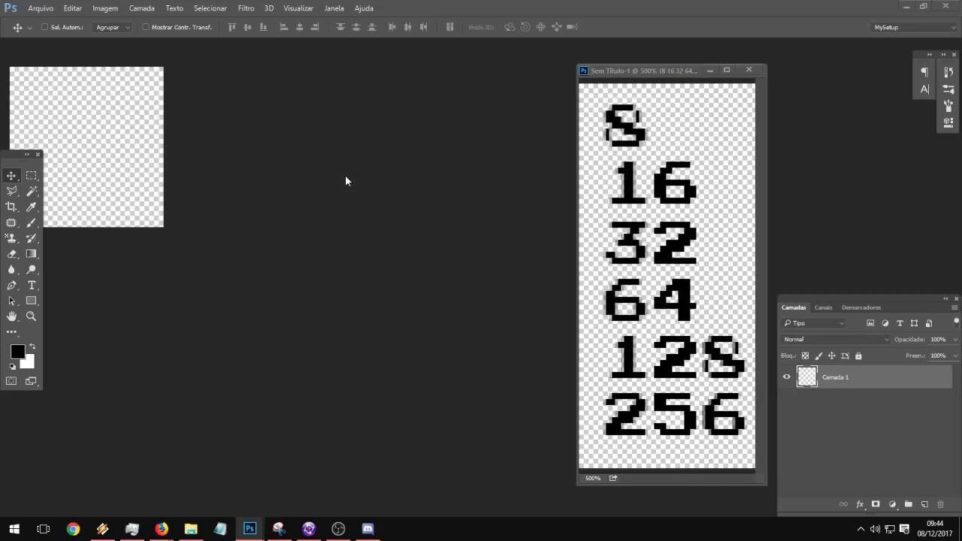
Step: Enlarge and place the new document's window beside the numbers document, with its canvas shown at 200%
{"action": "double_click", "coordinate": [103, 59]}
{"action": "double_click", "coordinate": [261, 9]}
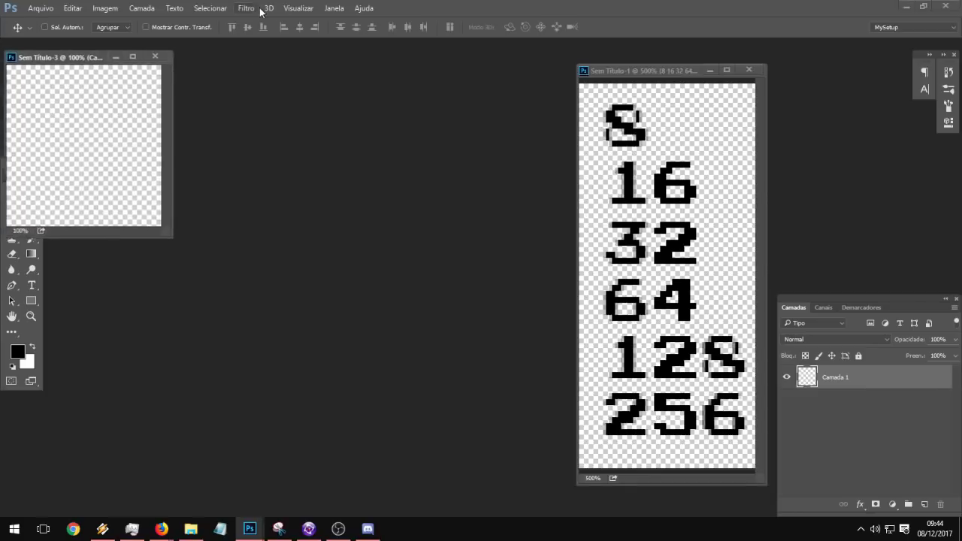
{"action": "left_click_drag", "start_coordinate": [99, 53], "coordinate": [101, 94]}
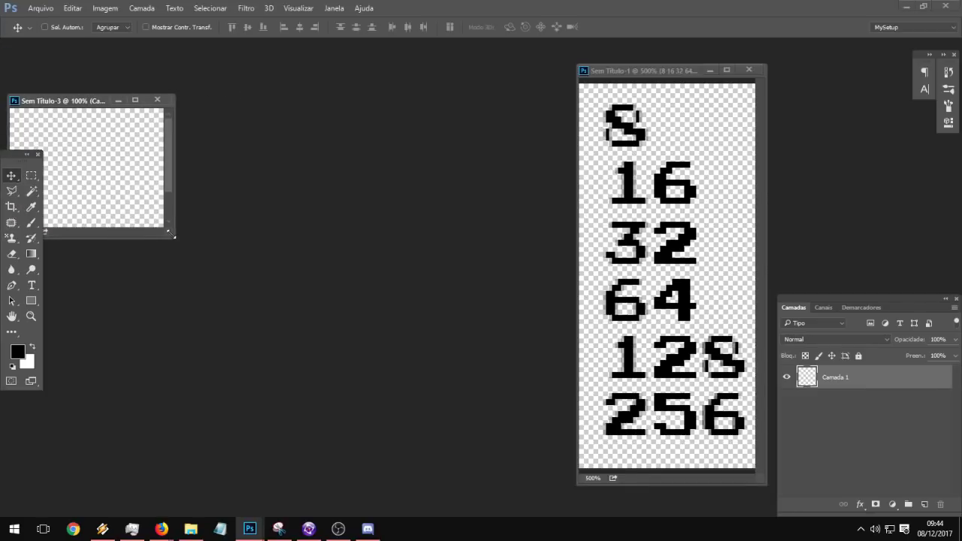
{"action": "left_click_drag", "start_coordinate": [172, 234], "coordinate": [620, 472]}
{"action": "left_click_drag", "start_coordinate": [217, 101], "coordinate": [295, 87]}
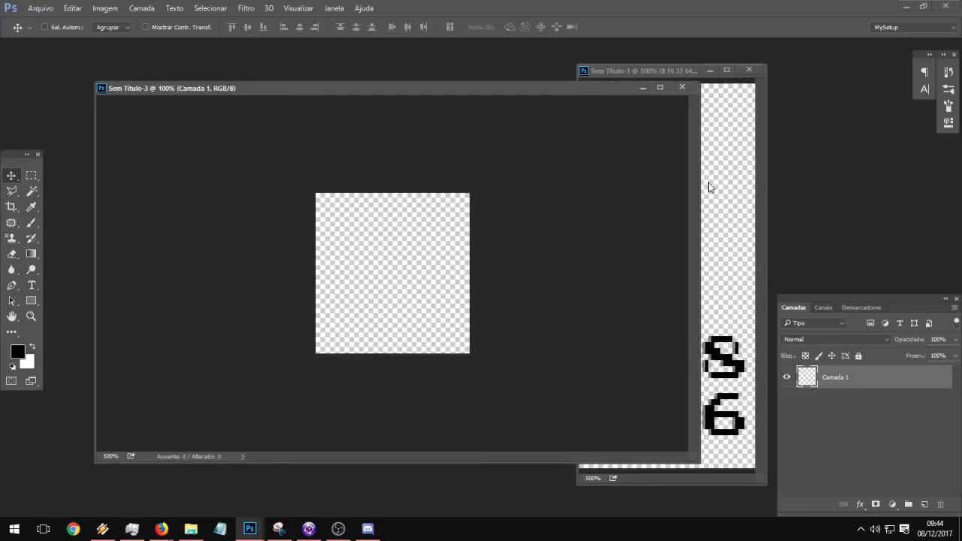
{"action": "left_click_drag", "start_coordinate": [702, 187], "coordinate": [508, 151]}
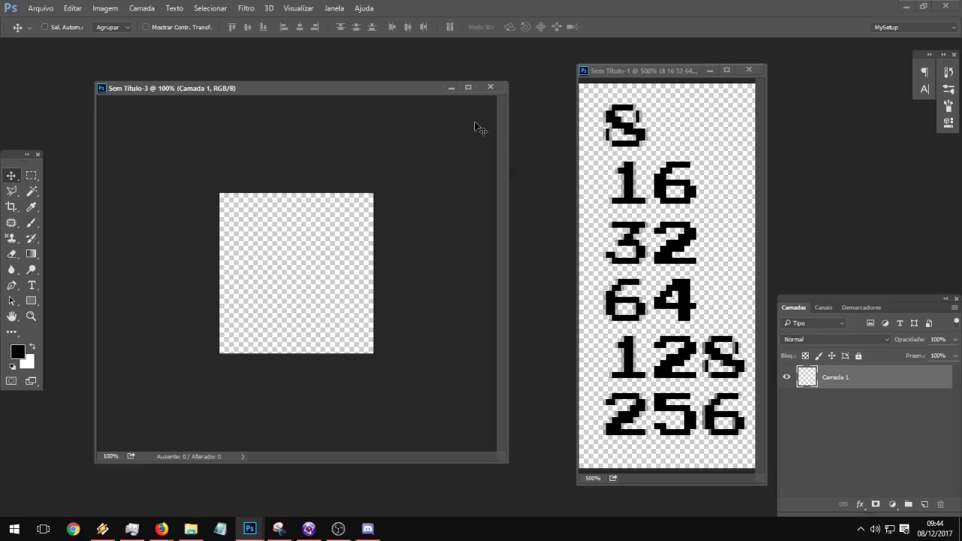
{"action": "left_click", "coordinate": [30, 316]}
{"action": "left_click", "coordinate": [305, 301]}
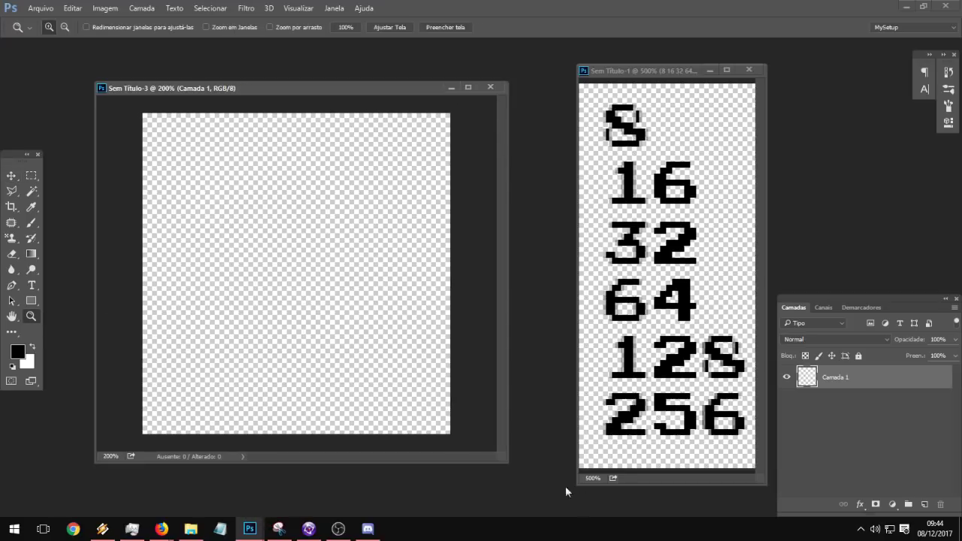
{"action": "left_click_drag", "start_coordinate": [505, 459], "coordinate": [516, 464]}
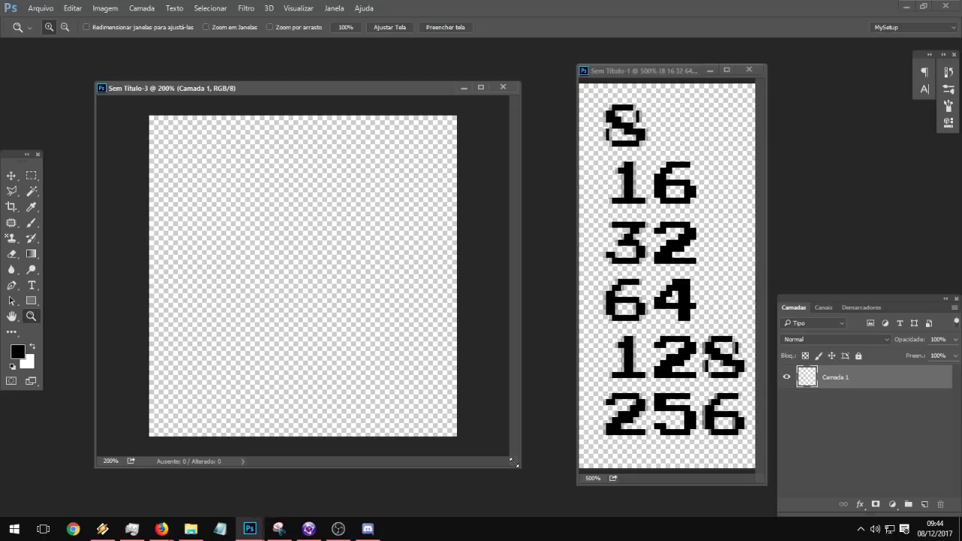
Step: Choose a hard round tip for the Brush tool and reduce its size to 6 px
{"action": "left_click", "coordinate": [31, 222]}
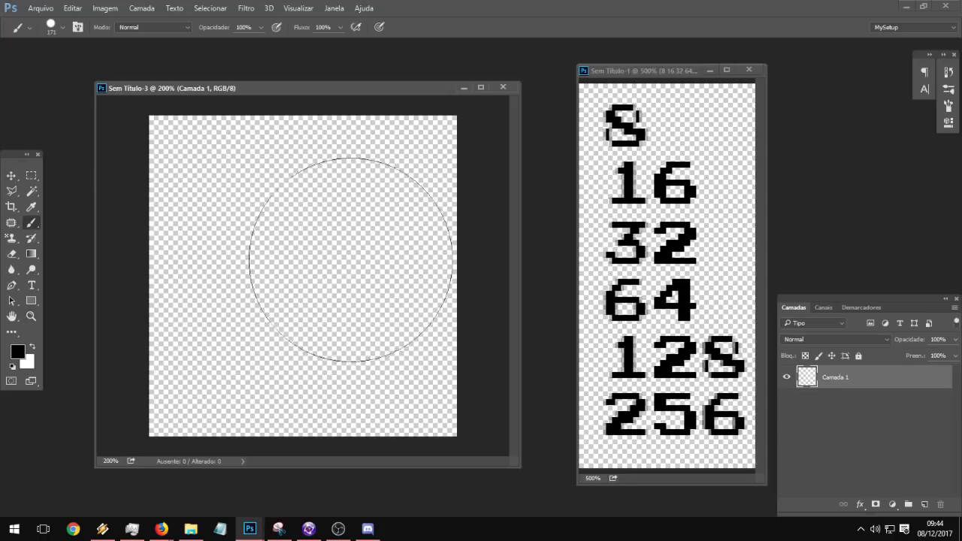
{"action": "right_click", "coordinate": [366, 284]}
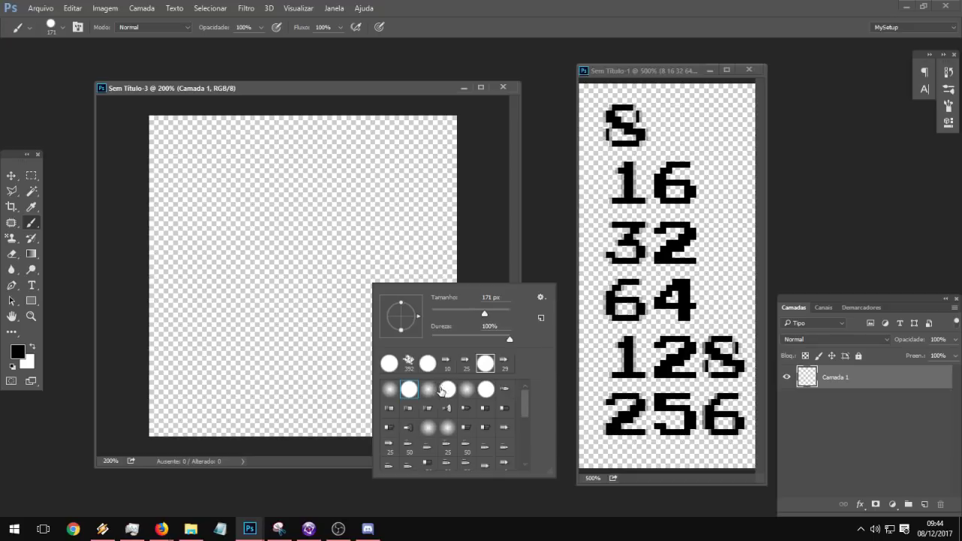
{"action": "left_click_drag", "start_coordinate": [446, 311], "coordinate": [438, 316]}
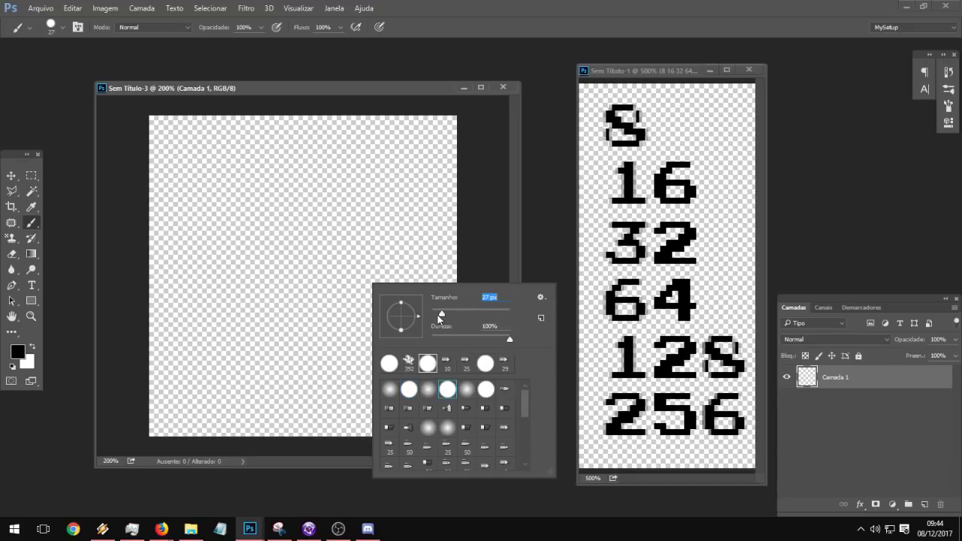
{"action": "left_click_drag", "start_coordinate": [436, 314], "coordinate": [431, 314]}
Step: Paint a straight vertical black line near the middle of the canvas and undo it
{"action": "left_click", "coordinate": [279, 215]}
{"action": "left_click", "coordinate": [281, 376], "text": "shift"}
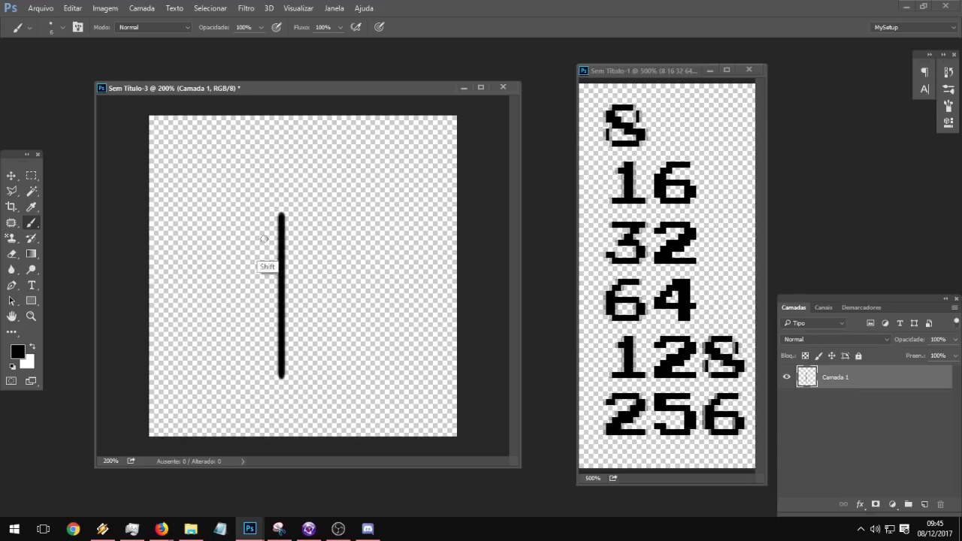
{"action": "key", "text": "ctrl+z"}
Step: Resize the image to 300 percent in both width and height
{"action": "left_click", "coordinate": [105, 8]}
{"action": "left_click", "coordinate": [138, 95]}
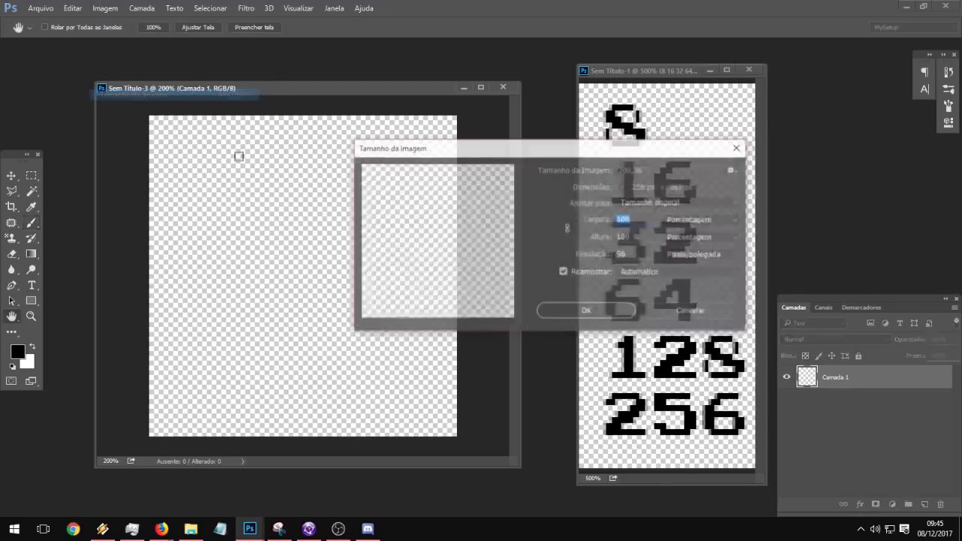
{"action": "type", "text": "300"}
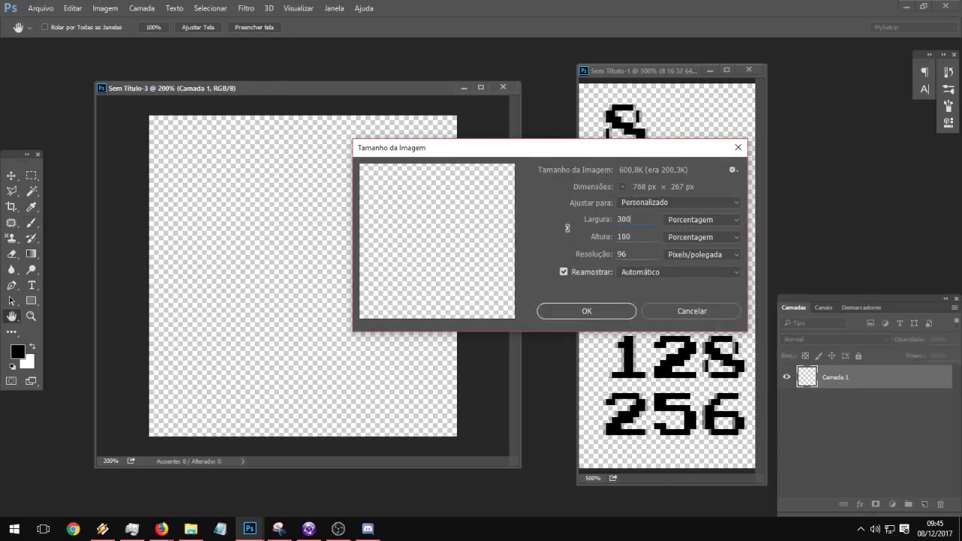
{"action": "key", "text": "Tab"}
{"action": "type", "text": "300"}
{"action": "key", "text": "Return"}
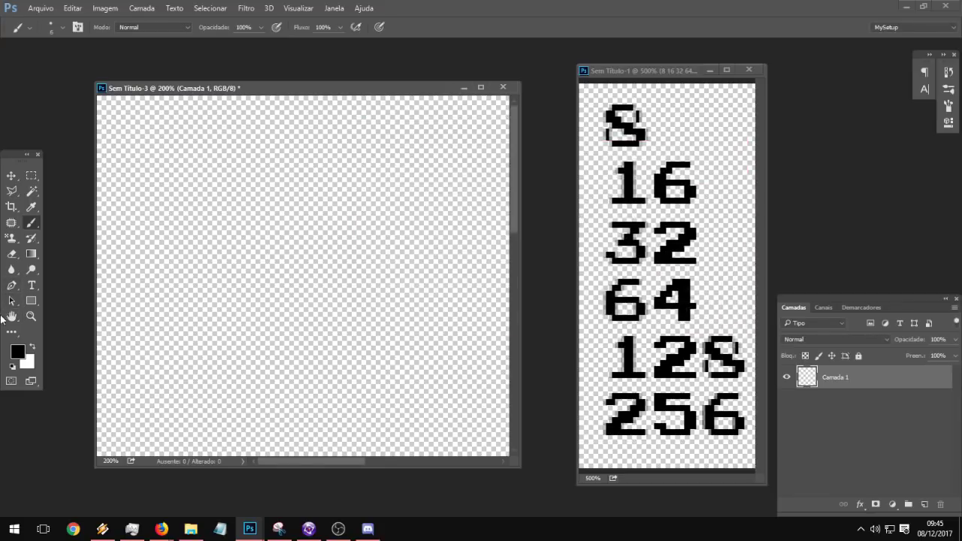
Step: Paint a straight vertical black line with the Brush on the enlarged canvas and move the document window slightly aside
{"action": "left_click", "coordinate": [31, 316]}
{"action": "left_click", "coordinate": [308, 302], "text": "alt"}
{"action": "left_click", "coordinate": [310, 302], "text": "alt"}
{"action": "left_click", "coordinate": [311, 302], "text": "alt"}
{"action": "left_click", "coordinate": [317, 301]}
{"action": "left_click", "coordinate": [318, 300]}
{"action": "left_click", "coordinate": [319, 300]}
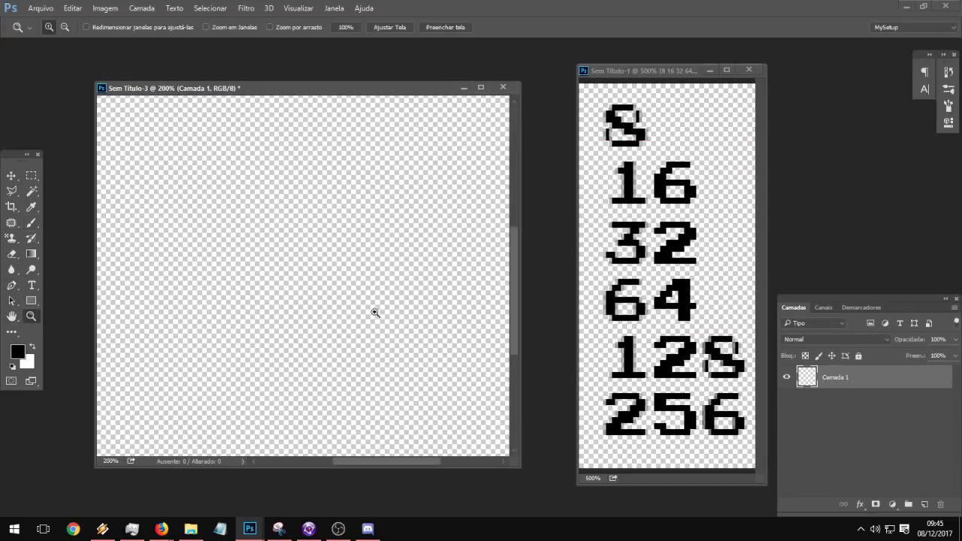
{"action": "scroll", "coordinate": [413, 360], "scroll_direction": "down", "scroll_amount": 4, "text": "alt"}
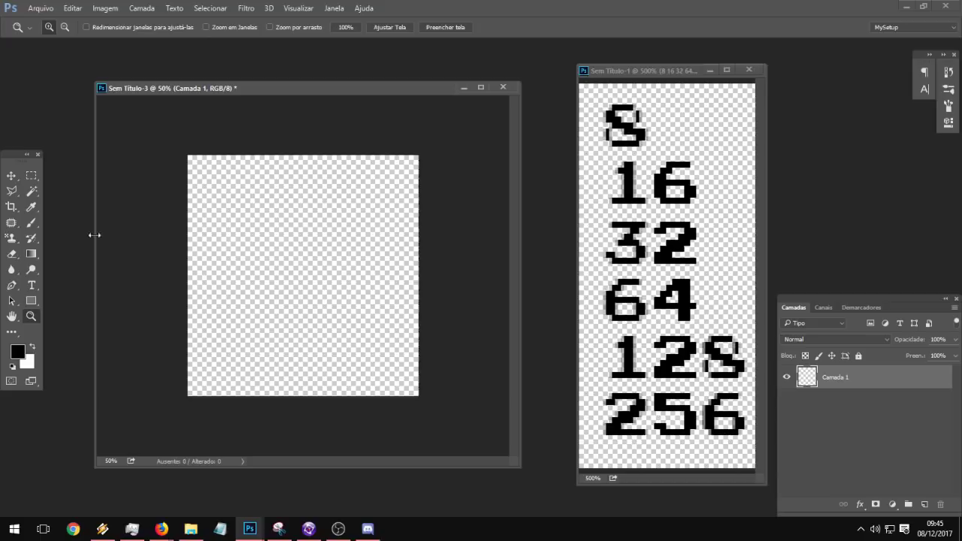
{"action": "scroll", "coordinate": [283, 265], "scroll_direction": "up", "scroll_amount": 2, "text": "alt"}
{"action": "left_click", "coordinate": [31, 222]}
{"action": "left_click", "coordinate": [278, 238]}
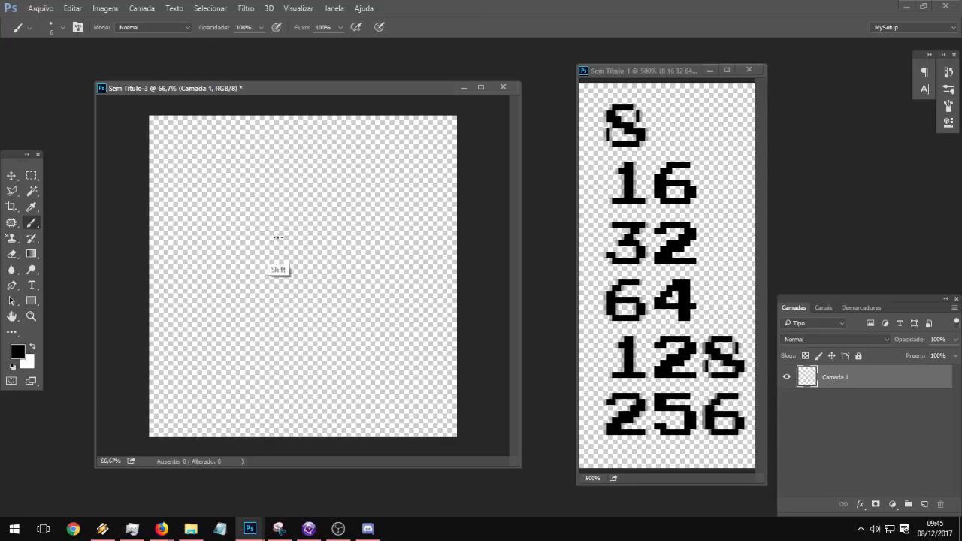
{"action": "left_click", "coordinate": [278, 356], "text": "shift"}
{"action": "left_click_drag", "start_coordinate": [361, 90], "coordinate": [442, 77]}
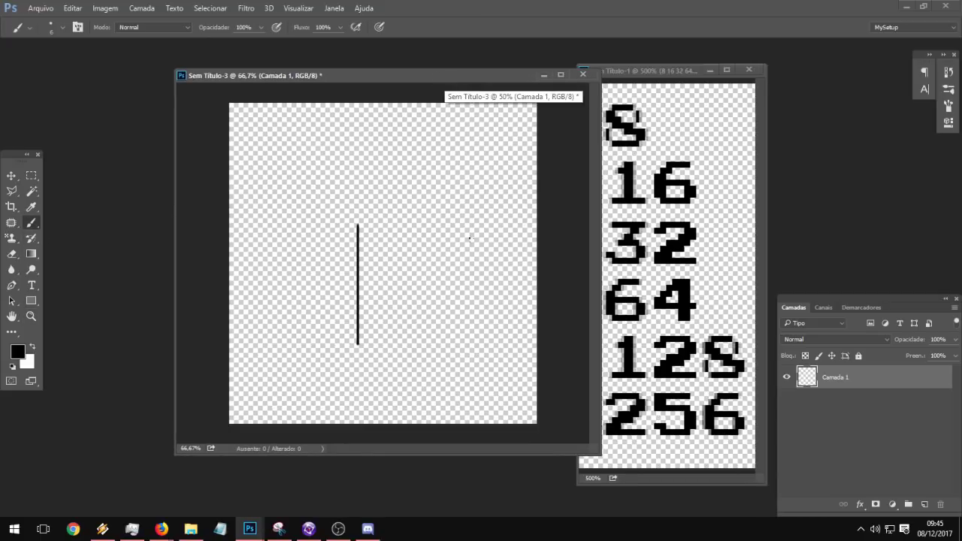
Step: Paint a second vertical black line, lengthen the first one downward, and cross both with two horizontal lines enclosing a cell
{"action": "left_click_drag", "start_coordinate": [466, 223], "coordinate": [463, 360], "text": "shift"}
{"action": "left_click_drag", "start_coordinate": [359, 357], "coordinate": [355, 369], "text": "shift"}
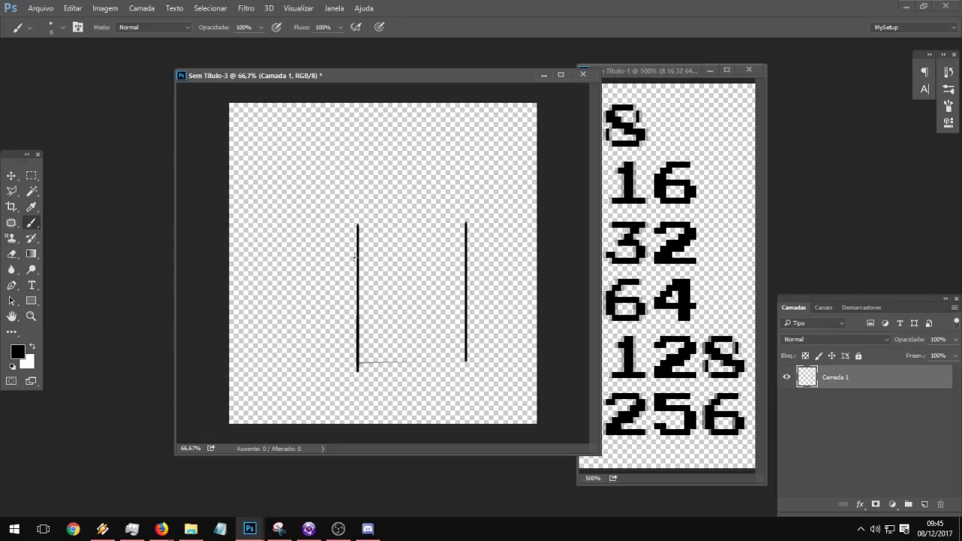
{"action": "left_click_drag", "start_coordinate": [317, 256], "coordinate": [355, 255]}
{"action": "left_click", "coordinate": [496, 255], "text": "shift"}
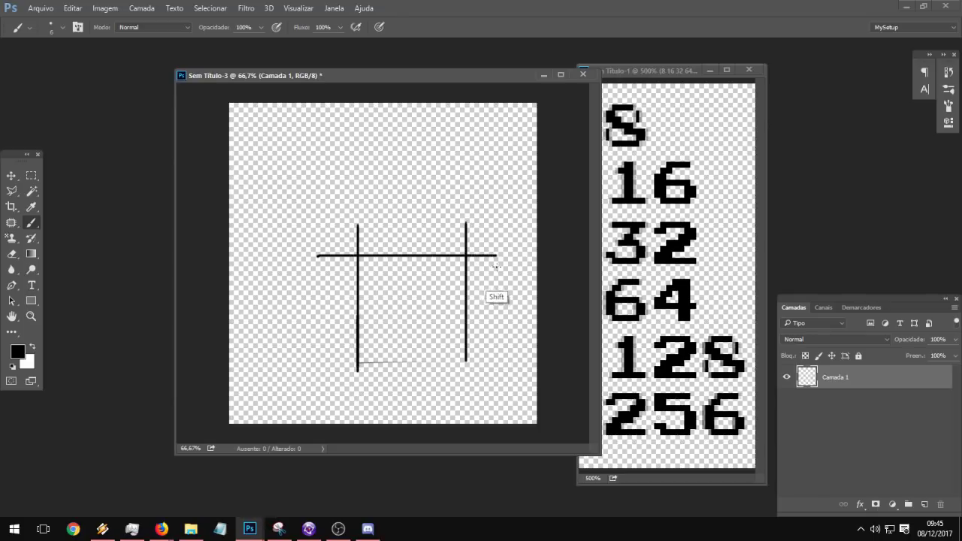
{"action": "left_click", "coordinate": [317, 355]}
{"action": "left_click", "coordinate": [431, 355], "text": "shift"}
{"action": "left_click", "coordinate": [508, 354], "text": "shift"}
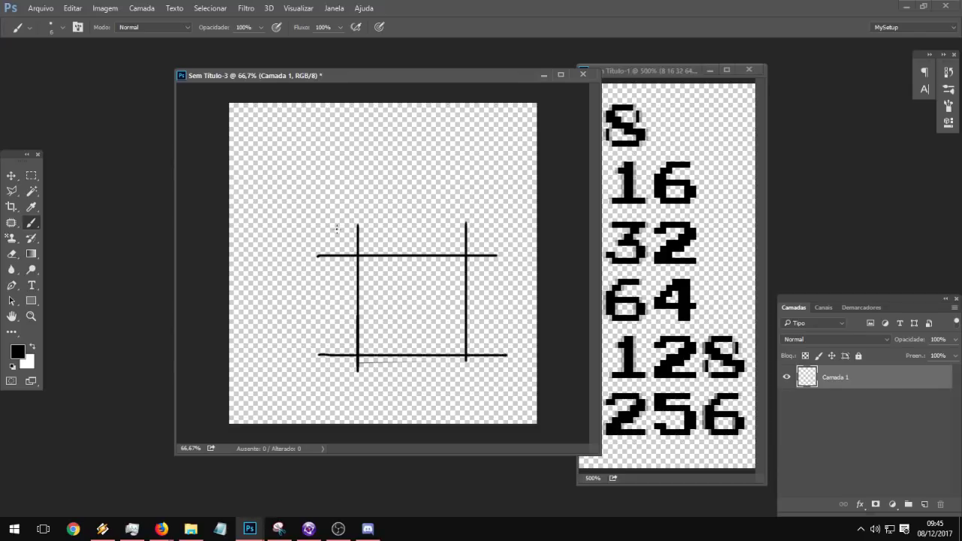
Step: Add one horizontal line above and one below the central cell, and extend the vertical lines to meet them
{"action": "mouse_move", "coordinate": [357, 220]}
{"action": "left_mouse_down"}
{"action": "mouse_move", "coordinate": [358, 211]}
{"action": "mouse_move", "coordinate": [358, 221]}
{"action": "left_mouse_up"}
{"action": "left_click", "coordinate": [498, 221], "text": "shift"}
{"action": "left_click_drag", "start_coordinate": [324, 391], "coordinate": [354, 390]}
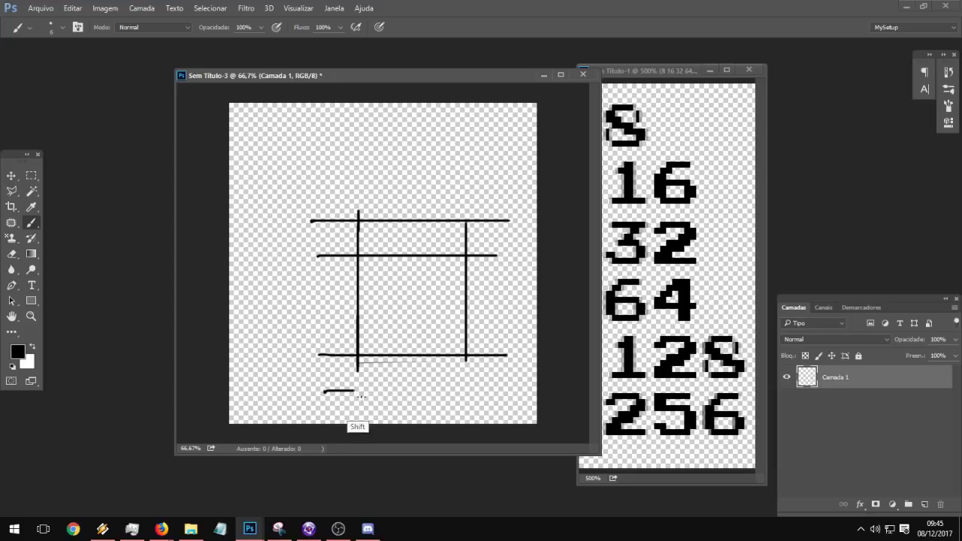
{"action": "left_click", "coordinate": [522, 391], "text": "shift"}
{"action": "left_click_drag", "start_coordinate": [358, 356], "coordinate": [356, 412]}
{"action": "key", "text": "ctrl+z"}
{"action": "key", "text": "ctrl+z"}
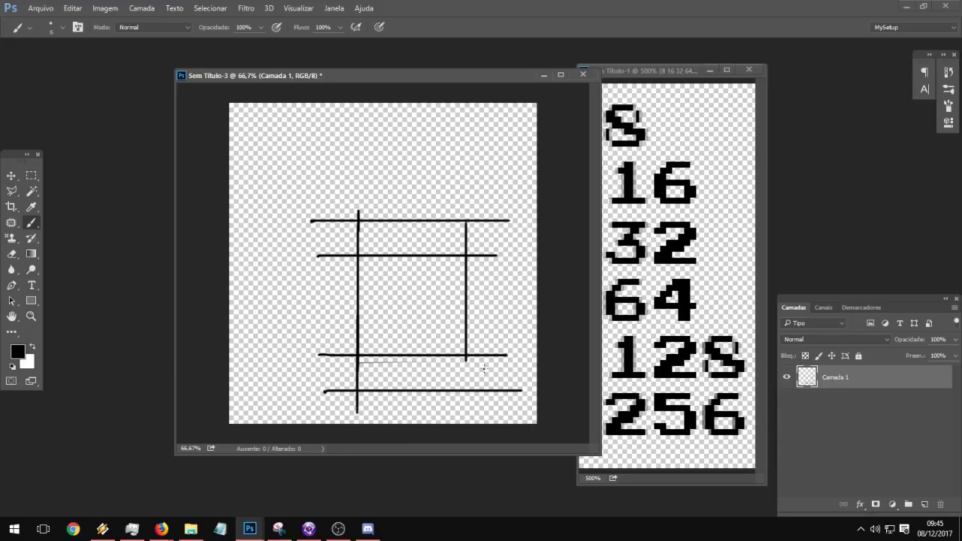
{"action": "left_click_drag", "start_coordinate": [466, 359], "coordinate": [466, 409]}
Step: Sketch a square inside the central cell and fill it with diagonal crosshatching
{"action": "mouse_move", "coordinate": [371, 272]}
{"action": "left_mouse_down"}
{"action": "mouse_move", "coordinate": [366, 300]}
{"action": "mouse_move", "coordinate": [451, 335]}
{"action": "left_mouse_up"}
{"action": "key", "text": "ctrl+z"}
{"action": "mouse_move", "coordinate": [374, 340]}
{"action": "left_mouse_down"}
{"action": "mouse_move", "coordinate": [378, 261]}
{"action": "mouse_move", "coordinate": [373, 331]}
{"action": "mouse_move", "coordinate": [371, 270]}
{"action": "mouse_move", "coordinate": [455, 272]}
{"action": "mouse_move", "coordinate": [451, 346]}
{"action": "mouse_move", "coordinate": [367, 346]}
{"action": "mouse_move", "coordinate": [411, 333]}
{"action": "left_mouse_up"}
{"action": "key", "text": "ctrl+z"}
{"action": "key", "text": "ctrl+z"}
{"action": "mouse_move", "coordinate": [382, 293]}
{"action": "left_mouse_down"}
{"action": "mouse_move", "coordinate": [426, 329]}
{"action": "mouse_move", "coordinate": [437, 317]}
{"action": "left_mouse_up"}
{"action": "mouse_move", "coordinate": [402, 275]}
{"action": "left_mouse_down"}
{"action": "mouse_move", "coordinate": [441, 300]}
{"action": "mouse_move", "coordinate": [445, 291]}
{"action": "left_mouse_up"}
{"action": "left_click_drag", "start_coordinate": [429, 339], "coordinate": [441, 309]}
{"action": "mouse_move", "coordinate": [404, 339]}
{"action": "left_mouse_down"}
{"action": "mouse_move", "coordinate": [437, 307]}
{"action": "mouse_move", "coordinate": [439, 290]}
{"action": "left_mouse_up"}
{"action": "mouse_move", "coordinate": [373, 342]}
{"action": "left_mouse_down"}
{"action": "mouse_move", "coordinate": [434, 278]}
{"action": "mouse_move", "coordinate": [417, 283]}
{"action": "left_mouse_up"}
{"action": "mouse_move", "coordinate": [372, 315]}
{"action": "left_mouse_down"}
{"action": "mouse_move", "coordinate": [413, 273]}
{"action": "mouse_move", "coordinate": [402, 275]}
{"action": "left_mouse_up"}
{"action": "left_click_drag", "start_coordinate": [369, 295], "coordinate": [399, 272]}
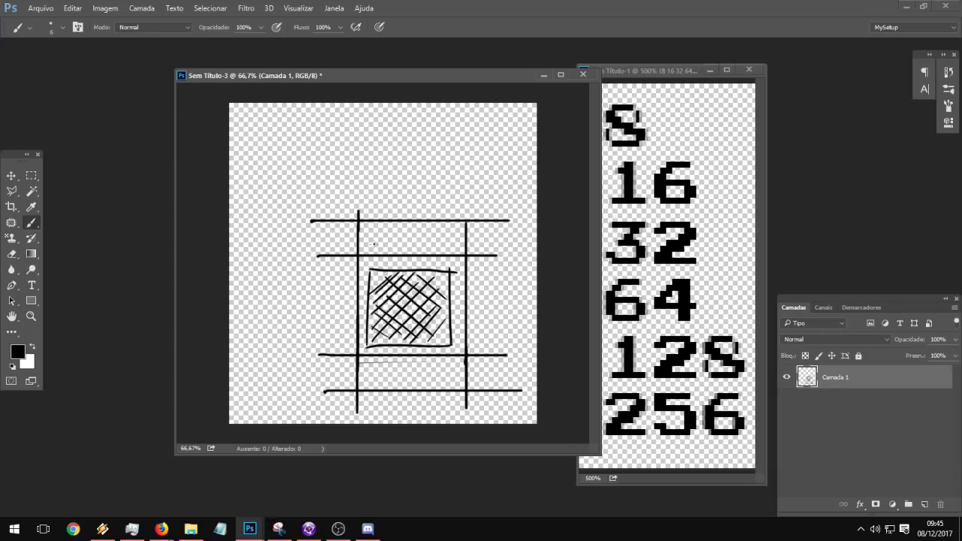
Step: Decorate the narrow band above the central cell with a trim line, short ticks, small circles and light hatching
{"action": "left_click_drag", "start_coordinate": [363, 228], "coordinate": [466, 230]}
{"action": "mouse_move", "coordinate": [380, 221]}
{"action": "left_mouse_down"}
{"action": "mouse_move", "coordinate": [380, 231]}
{"action": "mouse_move", "coordinate": [428, 227]}
{"action": "mouse_move", "coordinate": [373, 242]}
{"action": "mouse_move", "coordinate": [421, 243]}
{"action": "left_mouse_up"}
{"action": "mouse_move", "coordinate": [444, 243]}
{"action": "left_mouse_down"}
{"action": "mouse_move", "coordinate": [449, 236]}
{"action": "mouse_move", "coordinate": [421, 253]}
{"action": "mouse_move", "coordinate": [377, 254]}
{"action": "mouse_move", "coordinate": [388, 254]}
{"action": "left_mouse_up"}
{"action": "left_click_drag", "start_coordinate": [390, 248], "coordinate": [404, 252]}
{"action": "left_click_drag", "start_coordinate": [404, 247], "coordinate": [423, 253]}
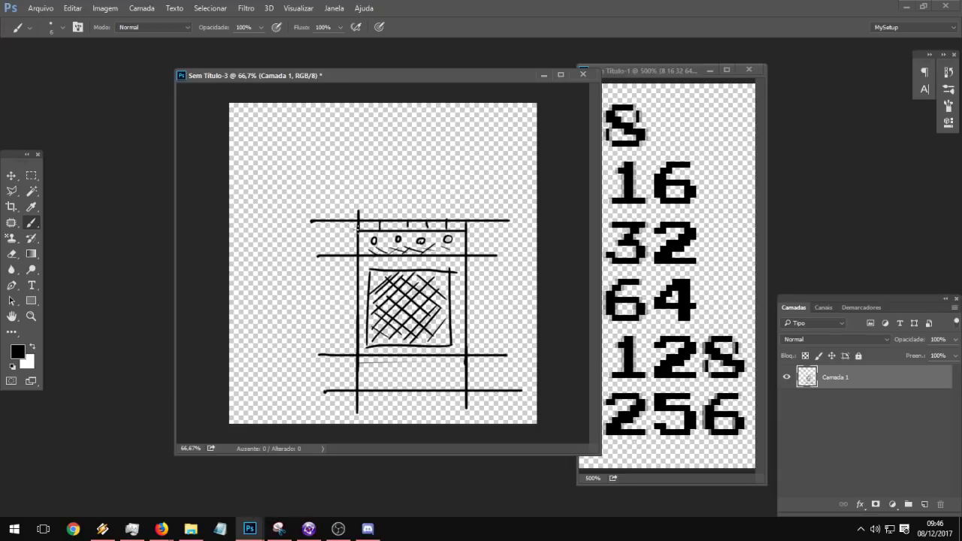
Step: Paint another vertical line along the left of the grid, roughen the band's right end, and detail the small corner cell
{"action": "left_click_drag", "start_coordinate": [332, 201], "coordinate": [329, 453]}
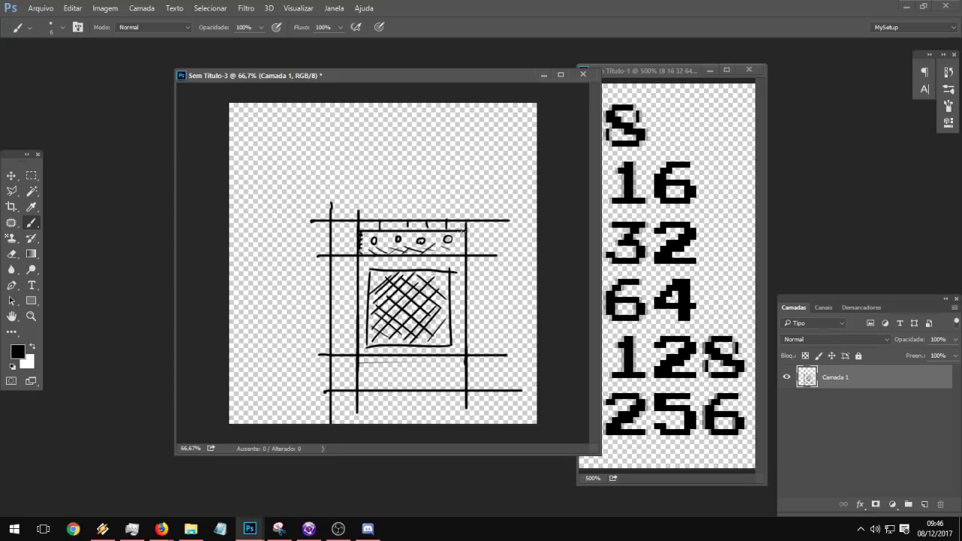
{"action": "left_click_drag", "start_coordinate": [462, 235], "coordinate": [465, 250]}
{"action": "left_click_drag", "start_coordinate": [339, 235], "coordinate": [340, 248]}
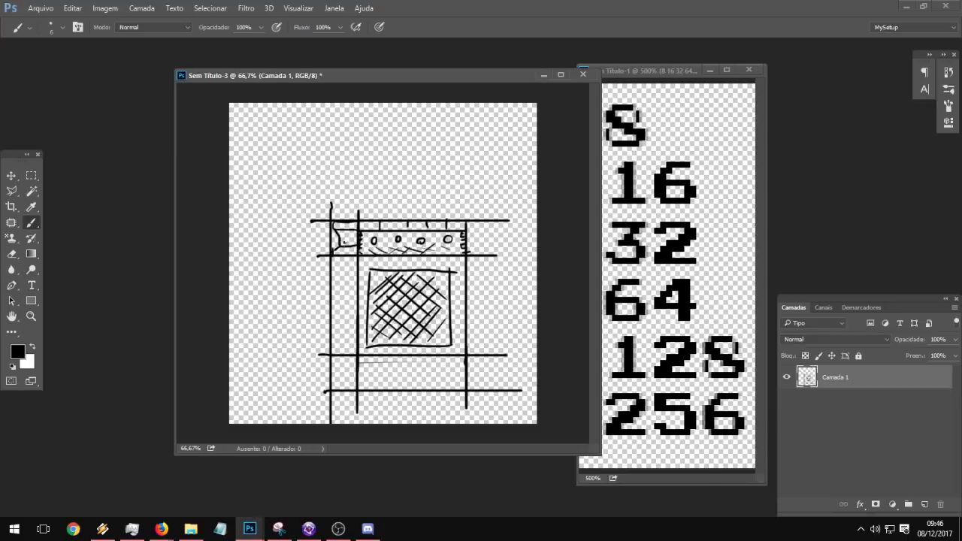
{"action": "left_click_drag", "start_coordinate": [335, 240], "coordinate": [352, 238]}
Step: Sketch a three-dimensional block above the grid with its front corner marked and an arrow pointing down to the corner cell
{"action": "left_click_drag", "start_coordinate": [336, 160], "coordinate": [416, 163]}
{"action": "left_click_drag", "start_coordinate": [354, 178], "coordinate": [353, 200]}
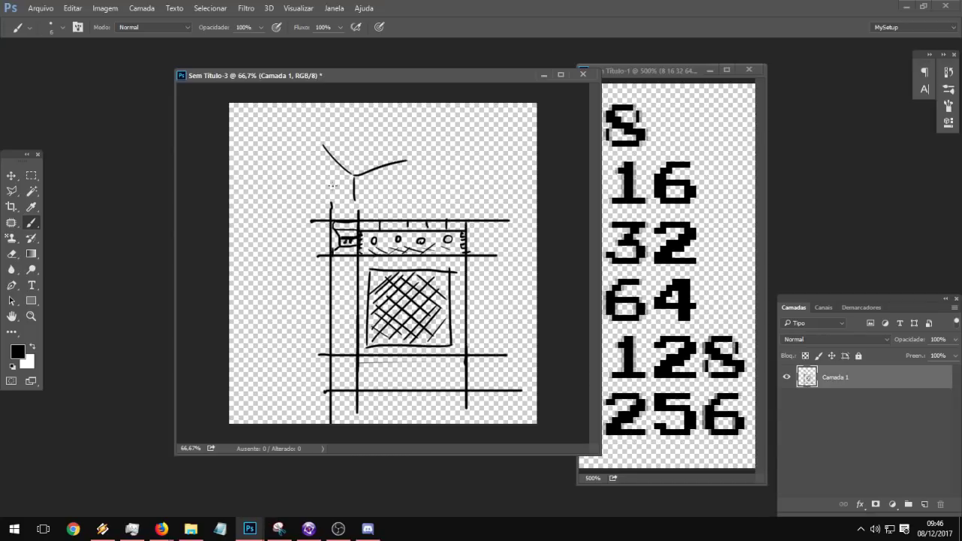
{"action": "mouse_move", "coordinate": [314, 170]}
{"action": "left_mouse_down"}
{"action": "mouse_move", "coordinate": [347, 200]}
{"action": "mouse_move", "coordinate": [397, 179]}
{"action": "left_mouse_up"}
{"action": "mouse_move", "coordinate": [326, 146]}
{"action": "left_mouse_down"}
{"action": "mouse_move", "coordinate": [382, 138]}
{"action": "mouse_move", "coordinate": [407, 159]}
{"action": "left_mouse_up"}
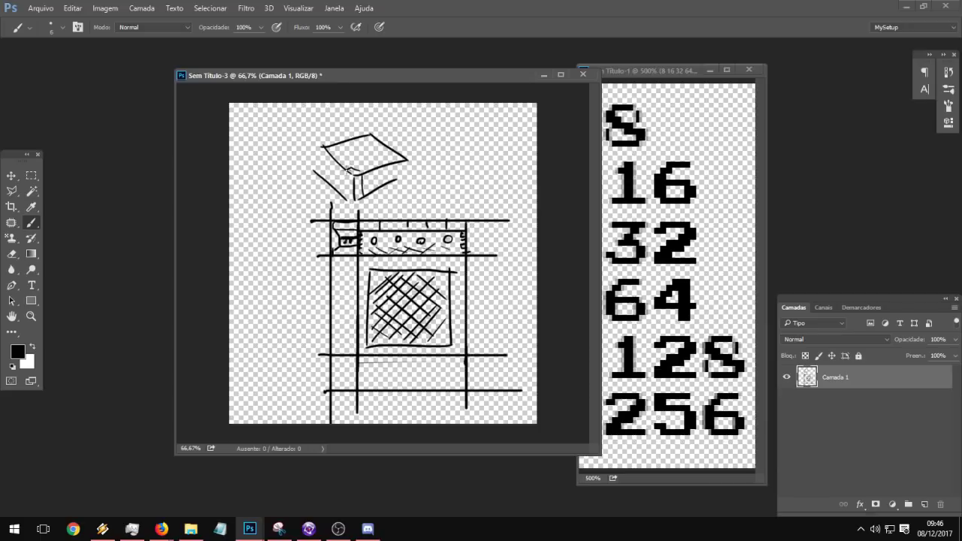
{"action": "left_click_drag", "start_coordinate": [347, 170], "coordinate": [345, 198]}
{"action": "left_click_drag", "start_coordinate": [407, 156], "coordinate": [396, 179]}
{"action": "mouse_move", "coordinate": [322, 146]}
{"action": "left_mouse_down"}
{"action": "mouse_move", "coordinate": [325, 178]}
{"action": "mouse_move", "coordinate": [354, 208]}
{"action": "left_mouse_up"}
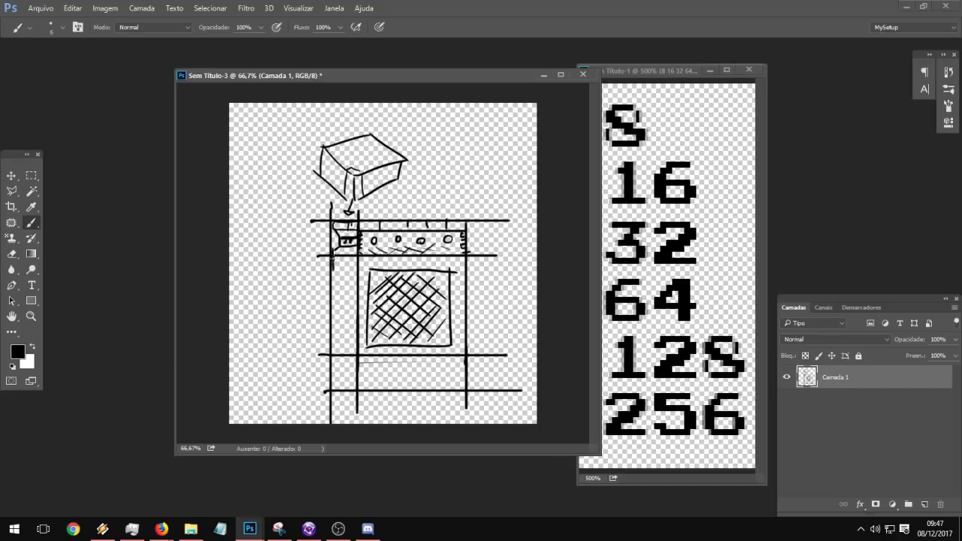
Step: Darken the left edge of the narrow side column, then erase the excess strokes with a 41 px Eraser
{"action": "left_click_drag", "start_coordinate": [332, 259], "coordinate": [331, 364]}
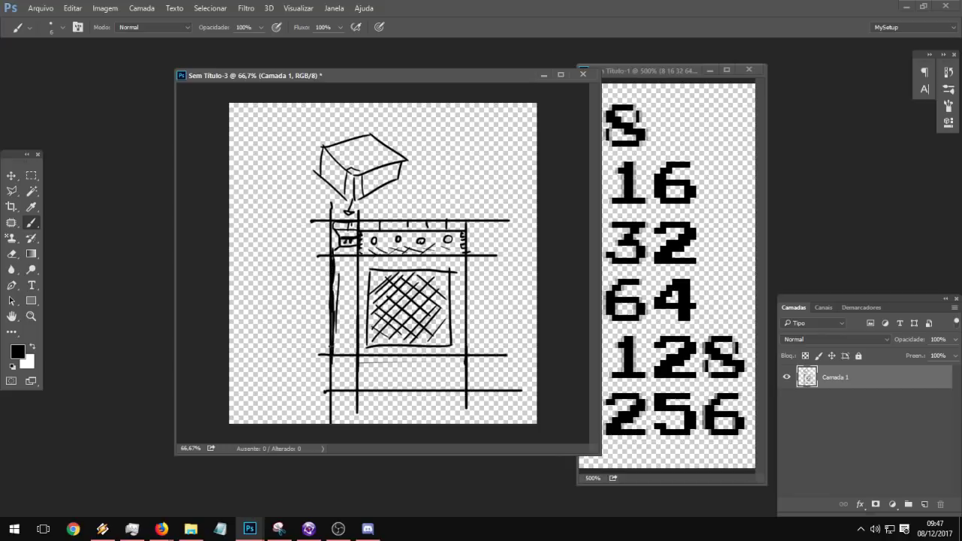
{"action": "left_click_drag", "start_coordinate": [336, 293], "coordinate": [335, 355]}
{"action": "left_click", "coordinate": [15, 254]}
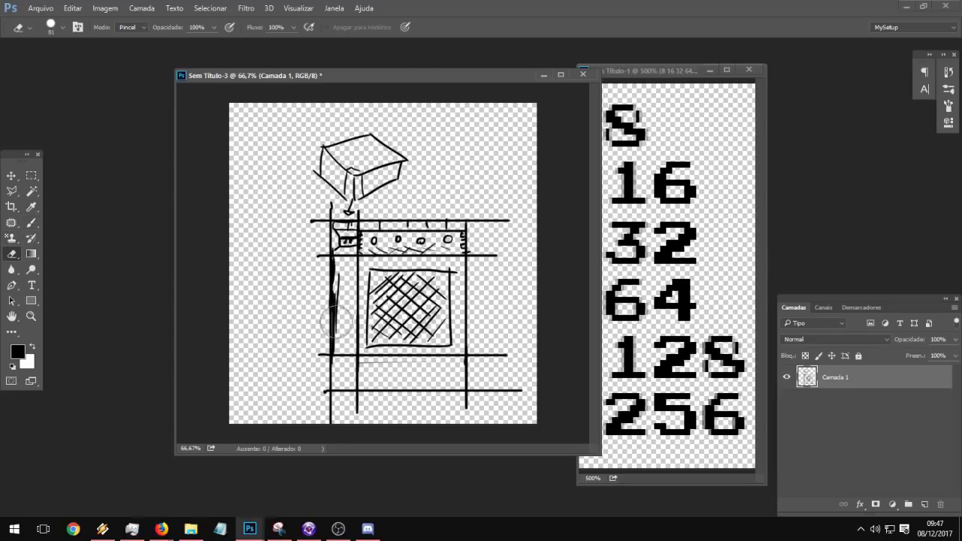
{"action": "right_click", "coordinate": [405, 292]}
{"action": "left_click", "coordinate": [440, 340]}
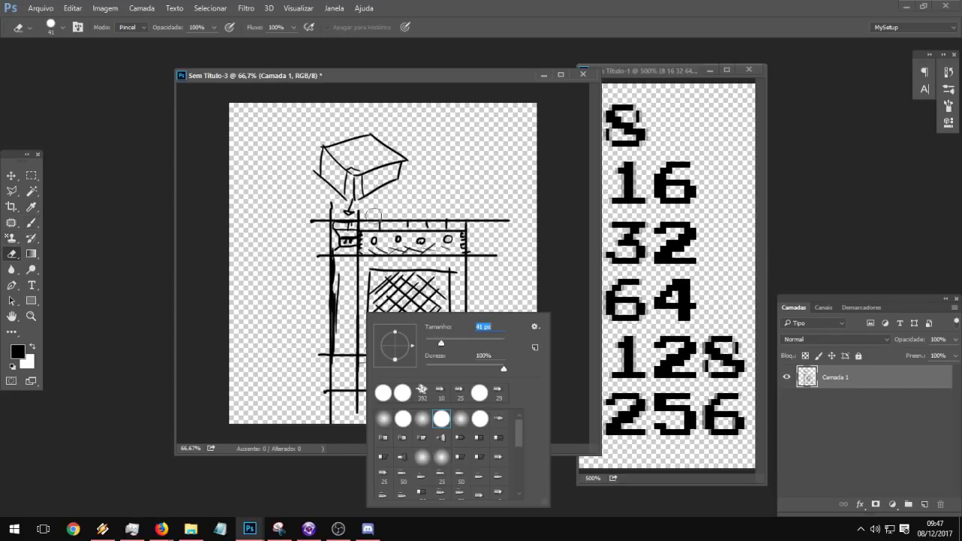
{"action": "left_click", "coordinate": [345, 339]}
{"action": "left_click_drag", "start_coordinate": [342, 323], "coordinate": [343, 271]}
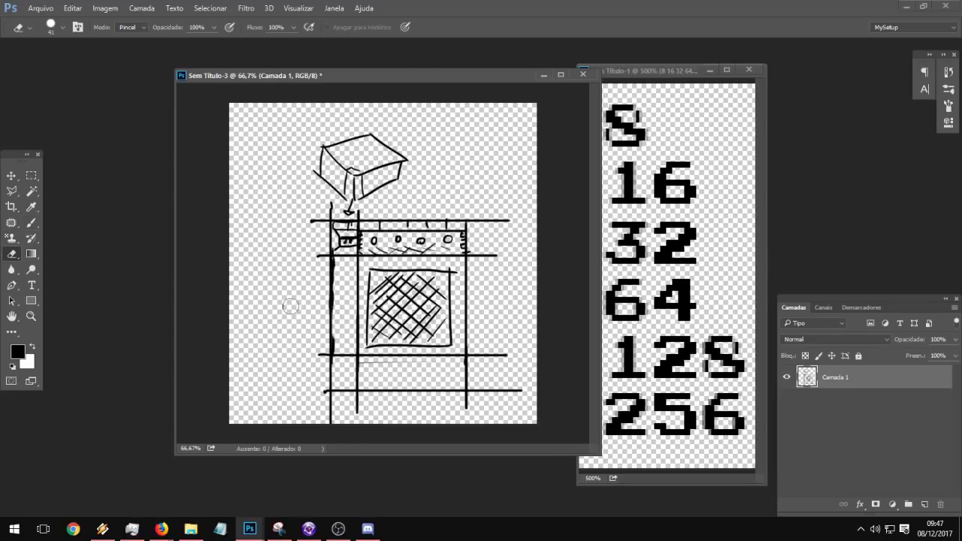
Step: Fill the narrow side column beside the crosshatched square with jagged Brush hatching and small circles
{"action": "left_click", "coordinate": [32, 224]}
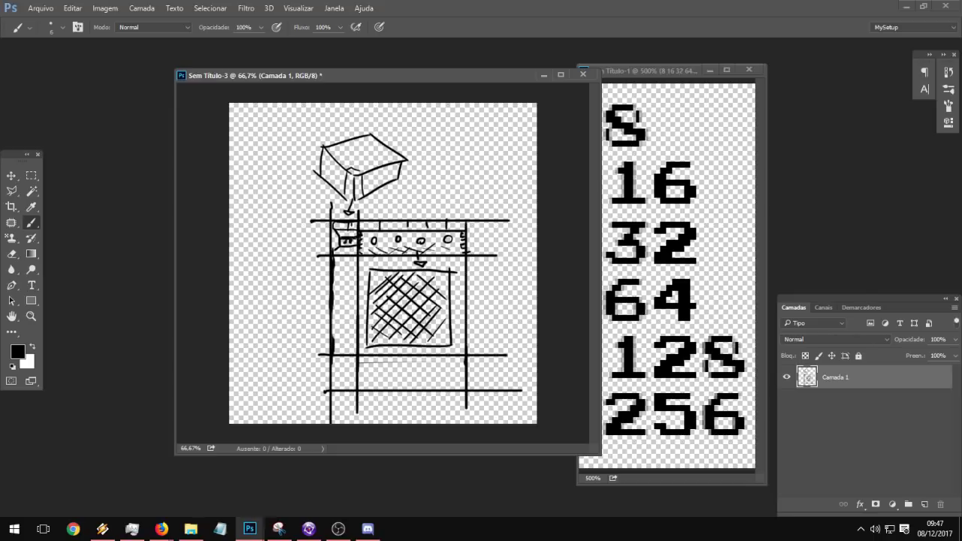
{"action": "mouse_move", "coordinate": [361, 251]}
{"action": "left_mouse_down", "text": "shift"}
{"action": "mouse_move", "coordinate": [475, 247]}
{"action": "mouse_move", "coordinate": [385, 251]}
{"action": "left_mouse_up", "text": "shift"}
{"action": "key", "text": "ctrl+z"}
{"action": "left_click_drag", "start_coordinate": [331, 288], "coordinate": [342, 287]}
{"action": "left_click_drag", "start_coordinate": [330, 294], "coordinate": [342, 293]}
{"action": "left_click_drag", "start_coordinate": [330, 300], "coordinate": [341, 299]}
{"action": "mouse_move", "coordinate": [330, 306]}
{"action": "left_mouse_down"}
{"action": "mouse_move", "coordinate": [339, 304]}
{"action": "mouse_move", "coordinate": [342, 275]}
{"action": "left_mouse_up"}
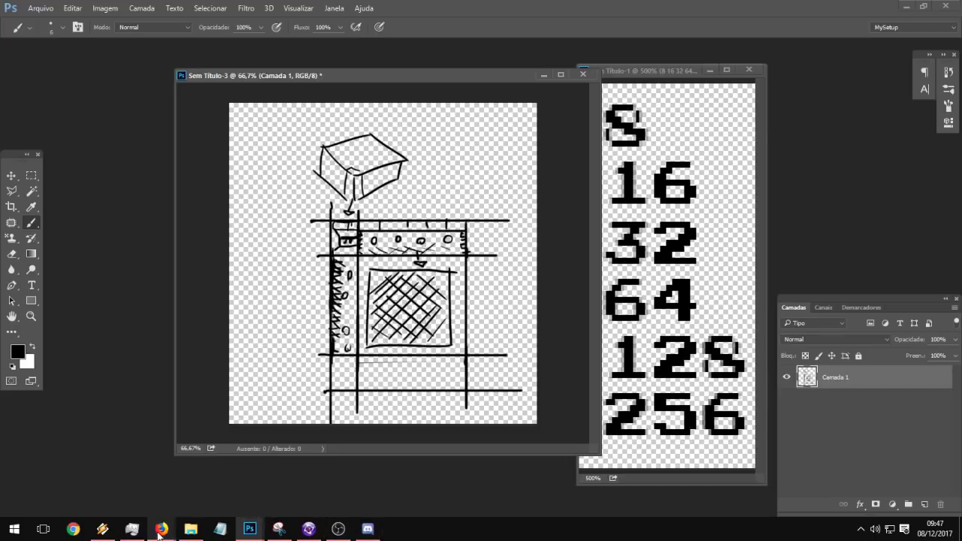
Step: Switch to the 34276.png tileset, paint an arrow beside the pillar and a curve along the arch, and undo these marks
{"action": "mouse_move", "coordinate": [250, 529]}
{"action": "left_click", "coordinate": [329, 484]}
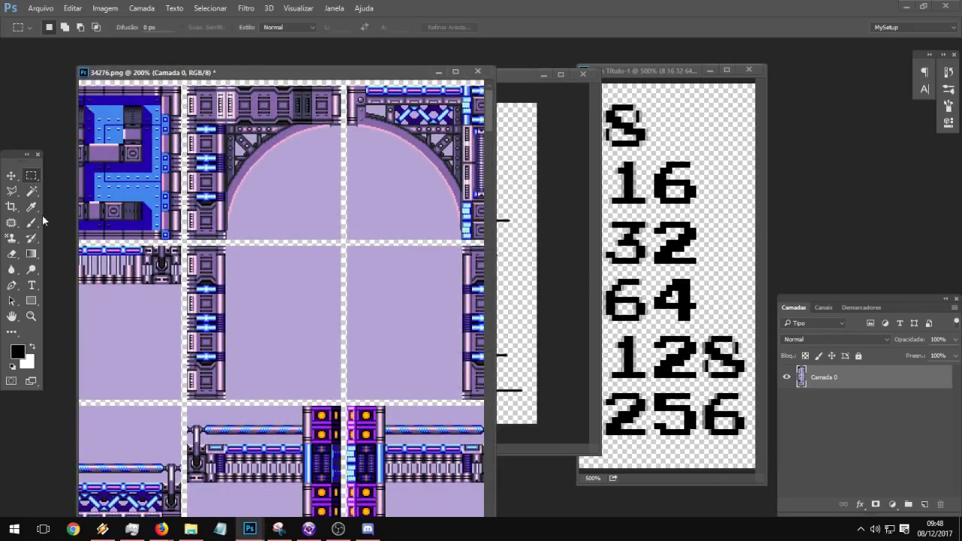
{"action": "mouse_move", "coordinate": [299, 272]}
{"action": "left_mouse_down"}
{"action": "mouse_move", "coordinate": [251, 296]}
{"action": "mouse_move", "coordinate": [275, 292]}
{"action": "left_mouse_up"}
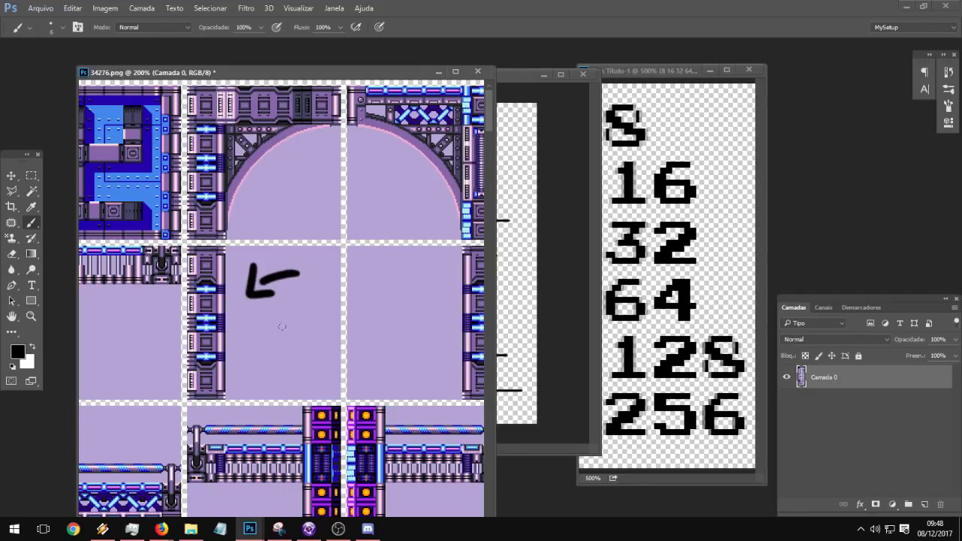
{"action": "mouse_move", "coordinate": [293, 150]}
{"action": "left_mouse_down"}
{"action": "mouse_move", "coordinate": [261, 179]}
{"action": "mouse_move", "coordinate": [253, 231]}
{"action": "left_mouse_up"}
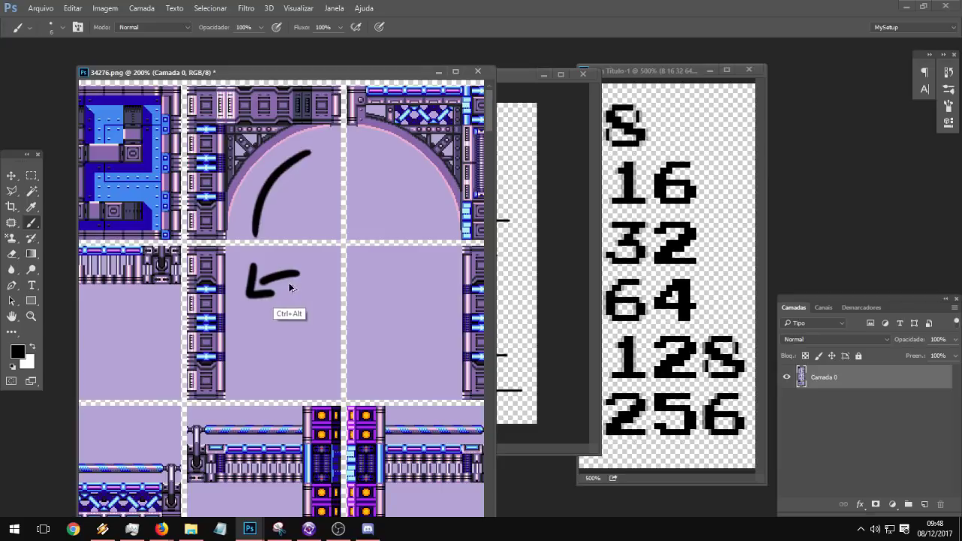
{"action": "key", "text": "ctrl+alt+z"}
{"action": "key", "text": "ctrl+alt+z"}
{"action": "key", "text": "ctrl+alt+z"}
{"action": "key", "text": "ctrl+alt+z"}
Step: Mark the railing and the panelled base of the walkway tile with brush strokes, and undo each mark
{"action": "mouse_move", "coordinate": [172, 459]}
{"action": "left_mouse_down"}
{"action": "mouse_move", "coordinate": [315, 209]}
{"action": "mouse_move", "coordinate": [323, 274]}
{"action": "mouse_move", "coordinate": [312, 275]}
{"action": "left_mouse_up"}
{"action": "scroll", "coordinate": [276, 287], "scroll_direction": "down", "scroll_amount": 2}
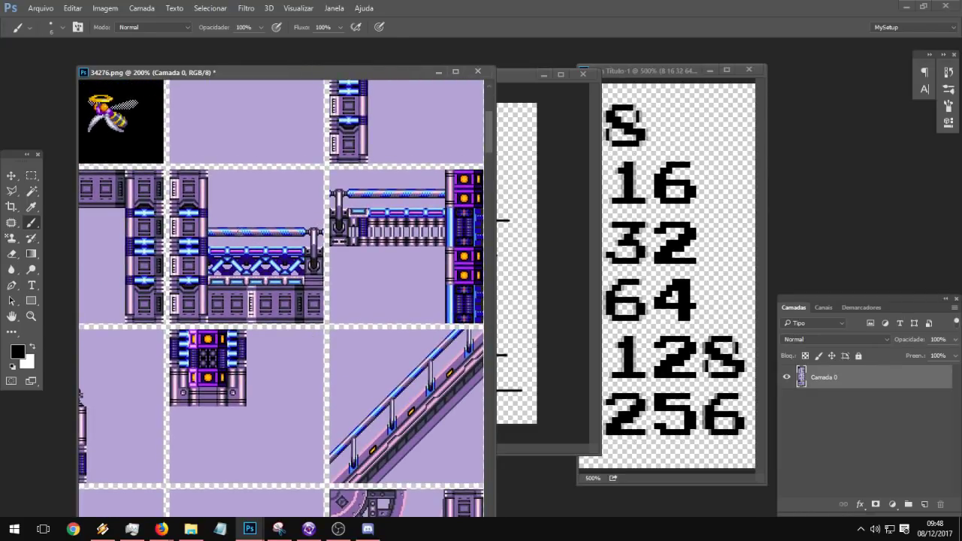
{"action": "left_click_drag", "start_coordinate": [230, 232], "coordinate": [284, 229]}
{"action": "key", "text": "ctrl+z"}
{"action": "left_click_drag", "start_coordinate": [245, 202], "coordinate": [275, 236]}
{"action": "left_click_drag", "start_coordinate": [259, 239], "coordinate": [290, 228]}
{"action": "key", "text": "ctrl+z"}
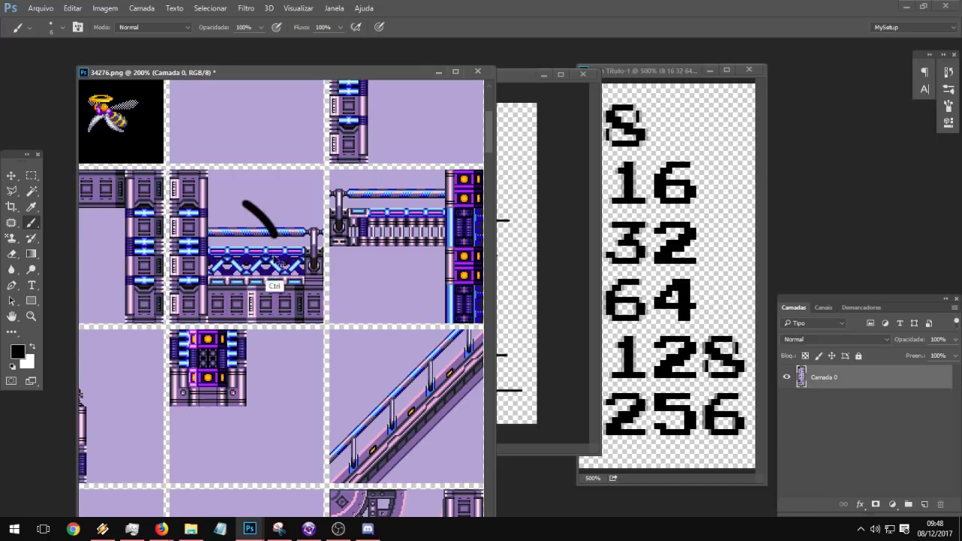
{"action": "mouse_move", "coordinate": [278, 261]}
{"action": "left_mouse_down"}
{"action": "mouse_move", "coordinate": [297, 256]}
{"action": "mouse_move", "coordinate": [303, 295]}
{"action": "mouse_move", "coordinate": [265, 321]}
{"action": "left_mouse_up"}
{"action": "key", "text": "ctrl+alt+z"}
{"action": "key", "text": "ctrl+alt+z"}
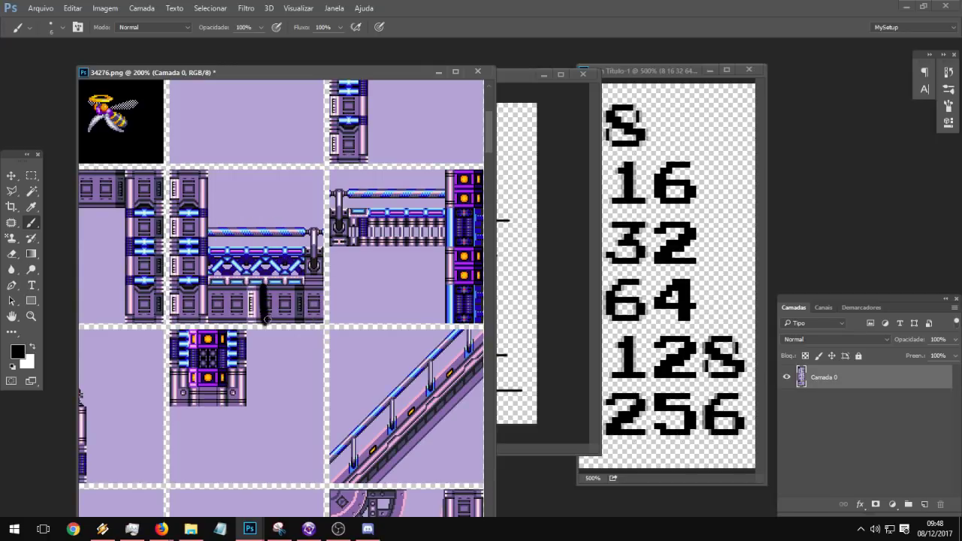
{"action": "key", "text": "ctrl+z"}
Step: Paint an arrow pointing at the blue framed tile and a stroke along its side border, and undo both
{"action": "left_click_drag", "start_coordinate": [216, 291], "coordinate": [420, 216]}
{"action": "left_click_drag", "start_coordinate": [413, 421], "coordinate": [413, 215]}
{"action": "left_click_drag", "start_coordinate": [405, 481], "coordinate": [300, 113]}
{"action": "left_click_drag", "start_coordinate": [368, 492], "coordinate": [226, 83]}
{"action": "left_click_drag", "start_coordinate": [106, 323], "coordinate": [377, 110]}
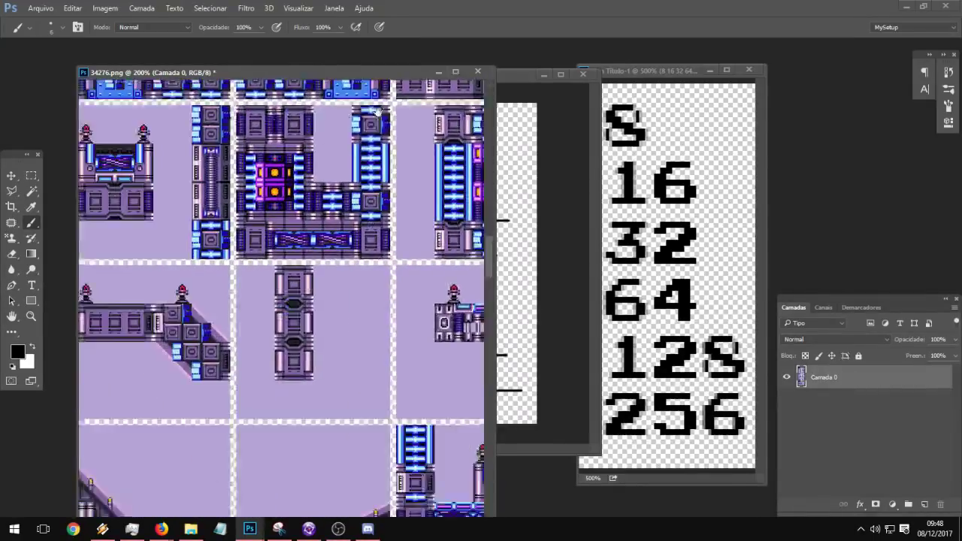
{"action": "scroll", "coordinate": [378, 111], "scroll_direction": "down", "scroll_amount": 10}
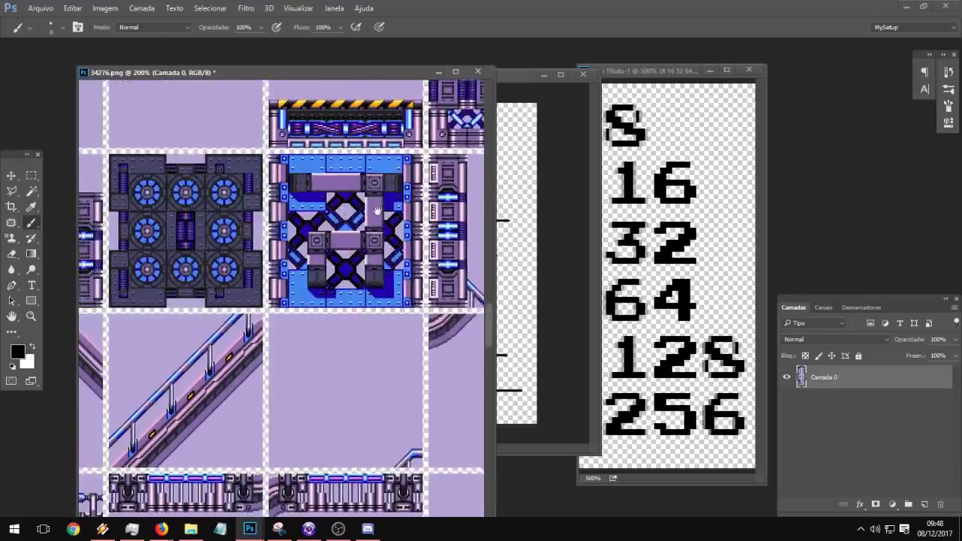
{"action": "left_click_drag", "start_coordinate": [376, 211], "coordinate": [389, 223]}
{"action": "mouse_move", "coordinate": [364, 372]}
{"action": "left_mouse_down"}
{"action": "mouse_move", "coordinate": [344, 310]}
{"action": "mouse_move", "coordinate": [324, 323]}
{"action": "mouse_move", "coordinate": [365, 319]}
{"action": "left_mouse_up"}
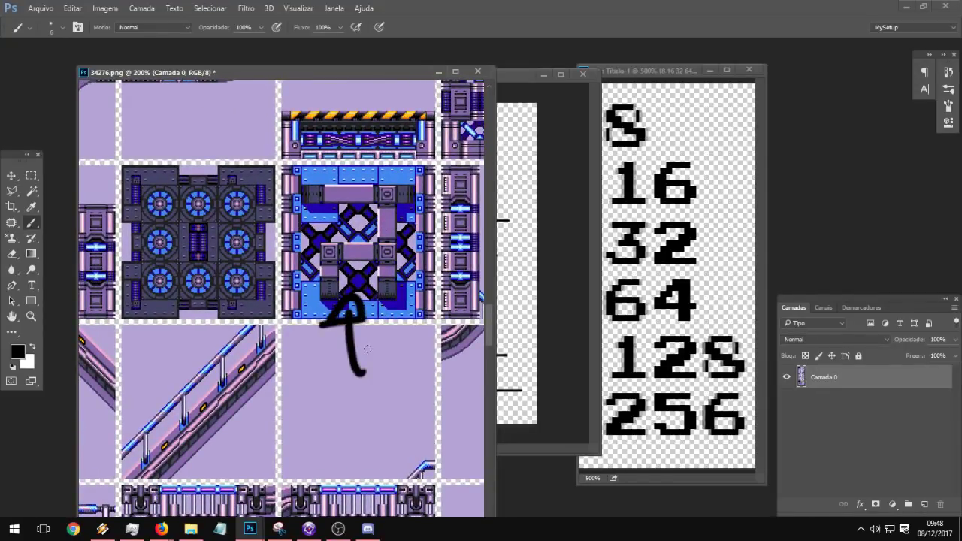
{"action": "key", "text": "ctrl+alt+z"}
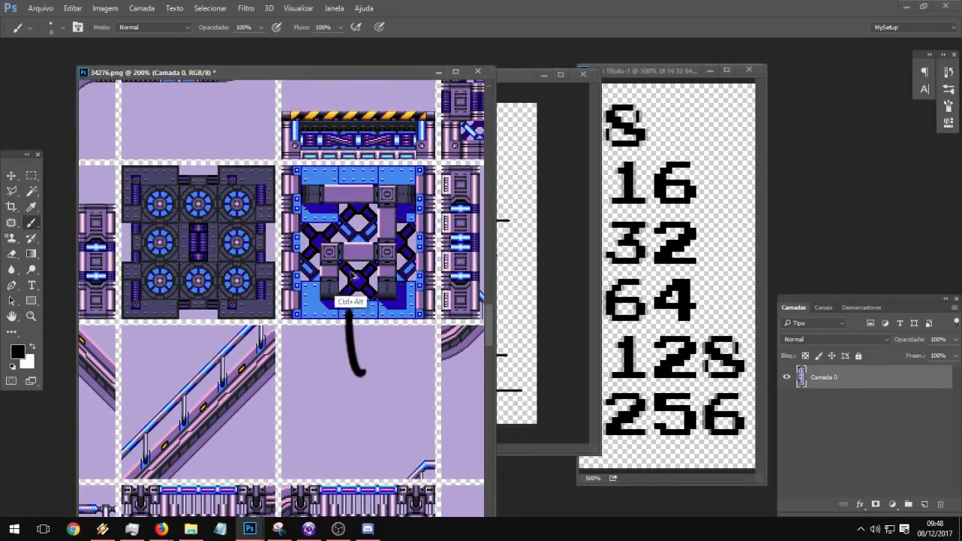
{"action": "key", "text": "ctrl+alt+z"}
{"action": "left_click_drag", "start_coordinate": [280, 318], "coordinate": [296, 149]}
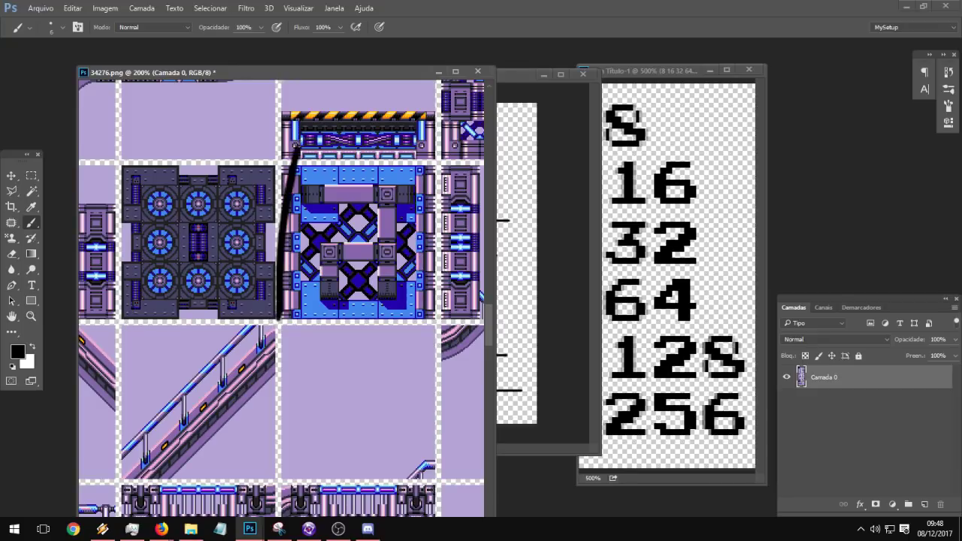
{"action": "key", "text": "ctrl+z"}
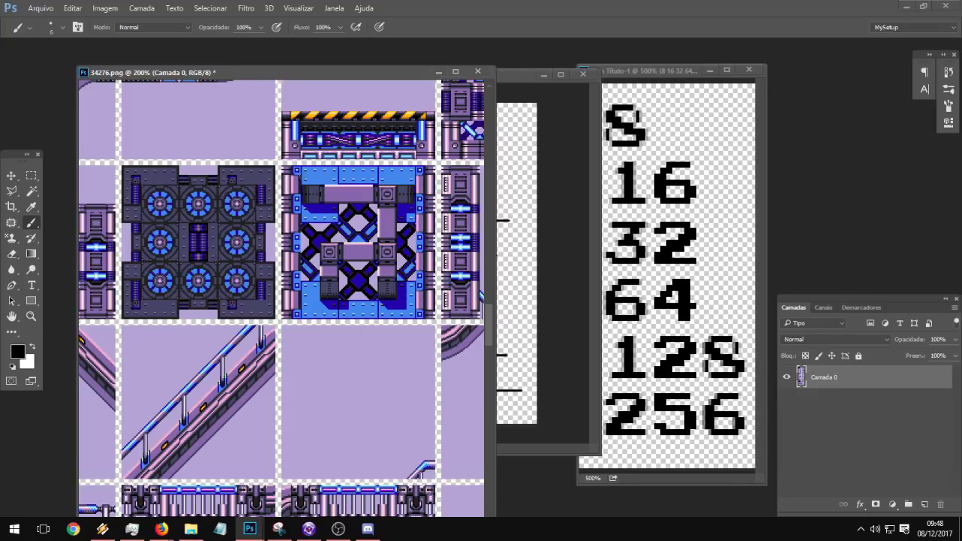
Step: Paint pointing strokes over further tiles of the tileset and undo them
{"action": "left_click_drag", "start_coordinate": [305, 121], "coordinate": [325, 449]}
{"action": "key", "text": "ctrl+alt+z"}
{"action": "left_click_drag", "start_coordinate": [197, 131], "coordinate": [220, 389]}
{"action": "left_click_drag", "start_coordinate": [226, 148], "coordinate": [242, 378]}
{"action": "mouse_move", "coordinate": [272, 135]}
{"action": "left_mouse_down"}
{"action": "mouse_move", "coordinate": [297, 430]}
{"action": "mouse_move", "coordinate": [330, 416]}
{"action": "left_mouse_up"}
{"action": "left_click_drag", "start_coordinate": [339, 131], "coordinate": [371, 418]}
{"action": "key", "text": "ctrl+alt+z"}
{"action": "key", "text": "ctrl+alt+z"}
{"action": "key", "text": "ctrl+alt+z"}
{"action": "key", "text": "ctrl+alt+z"}
{"action": "key", "text": "ctrl+alt+z"}
{"action": "mouse_move", "coordinate": [294, 267]}
{"action": "left_mouse_down"}
{"action": "mouse_move", "coordinate": [336, 198]}
{"action": "mouse_move", "coordinate": [339, 456]}
{"action": "left_mouse_up"}
{"action": "key", "text": "ctrl+z"}
Step: Paint an arrow pointing at the platform tile with the yellow and black hazard stripes, and undo it
{"action": "left_click_drag", "start_coordinate": [297, 427], "coordinate": [425, 180]}
{"action": "left_click_drag", "start_coordinate": [395, 480], "coordinate": [182, 209]}
{"action": "left_click_drag", "start_coordinate": [476, 304], "coordinate": [102, 184]}
{"action": "left_click_drag", "start_coordinate": [472, 142], "coordinate": [139, 504]}
{"action": "left_click_drag", "start_coordinate": [236, 112], "coordinate": [143, 300]}
{"action": "mouse_move", "coordinate": [260, 213]}
{"action": "left_mouse_down"}
{"action": "mouse_move", "coordinate": [325, 400]}
{"action": "mouse_move", "coordinate": [260, 188]}
{"action": "left_mouse_up"}
{"action": "mouse_move", "coordinate": [353, 293]}
{"action": "left_mouse_down"}
{"action": "mouse_move", "coordinate": [387, 320]}
{"action": "mouse_move", "coordinate": [402, 307]}
{"action": "mouse_move", "coordinate": [367, 323]}
{"action": "left_mouse_up"}
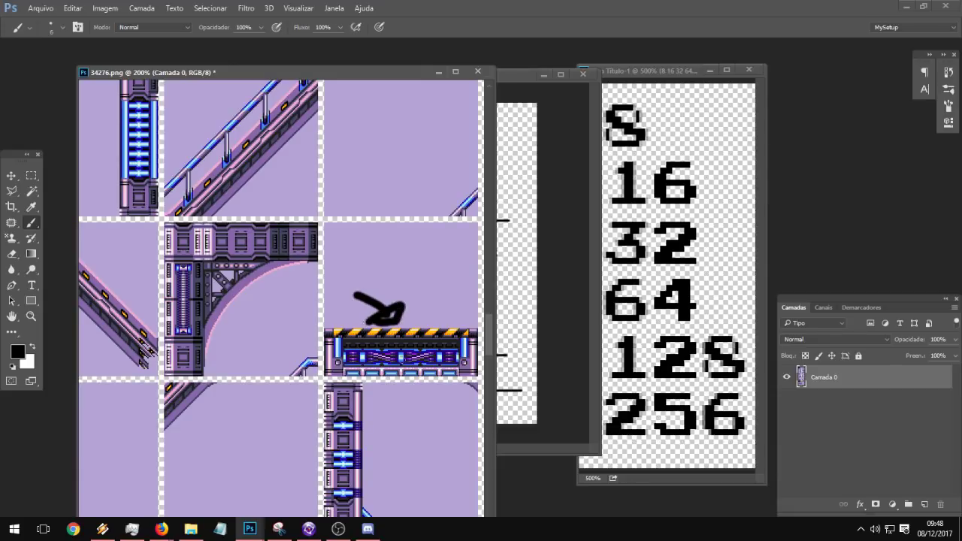
{"action": "key", "text": "ctrl+alt+z"}
{"action": "key", "text": "ctrl+alt+z"}
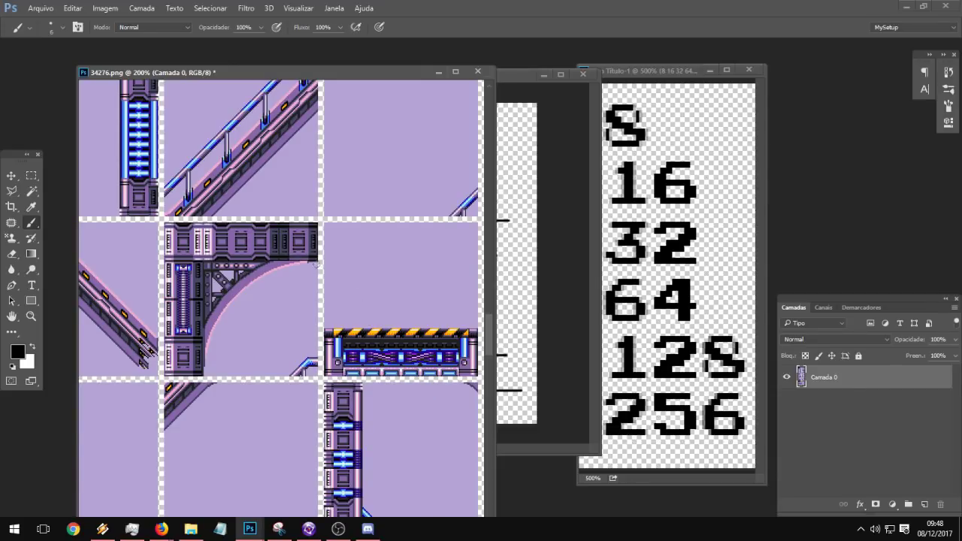
Step: Paint an arrow over the staircase and machinery tiles further along the tileset, and undo it
{"action": "left_click_drag", "start_coordinate": [279, 219], "coordinate": [436, 344]}
{"action": "left_click_drag", "start_coordinate": [276, 280], "coordinate": [426, 354]}
{"action": "left_click_drag", "start_coordinate": [368, 84], "coordinate": [365, 319]}
{"action": "left_click_drag", "start_coordinate": [462, 99], "coordinate": [157, 337]}
{"action": "left_click_drag", "start_coordinate": [174, 172], "coordinate": [476, 237]}
{"action": "left_click_drag", "start_coordinate": [301, 128], "coordinate": [473, 302]}
{"action": "mouse_move", "coordinate": [496, 164]}
{"action": "left_mouse_down"}
{"action": "mouse_move", "coordinate": [380, 314]}
{"action": "mouse_move", "coordinate": [249, 272]}
{"action": "left_mouse_up"}
{"action": "mouse_move", "coordinate": [355, 309]}
{"action": "left_mouse_down"}
{"action": "mouse_move", "coordinate": [315, 310]}
{"action": "mouse_move", "coordinate": [263, 331]}
{"action": "left_mouse_up"}
{"action": "left_click_drag", "start_coordinate": [281, 314], "coordinate": [303, 362]}
{"action": "key", "text": "ctrl+alt+z"}
{"action": "key", "text": "ctrl+alt+z"}
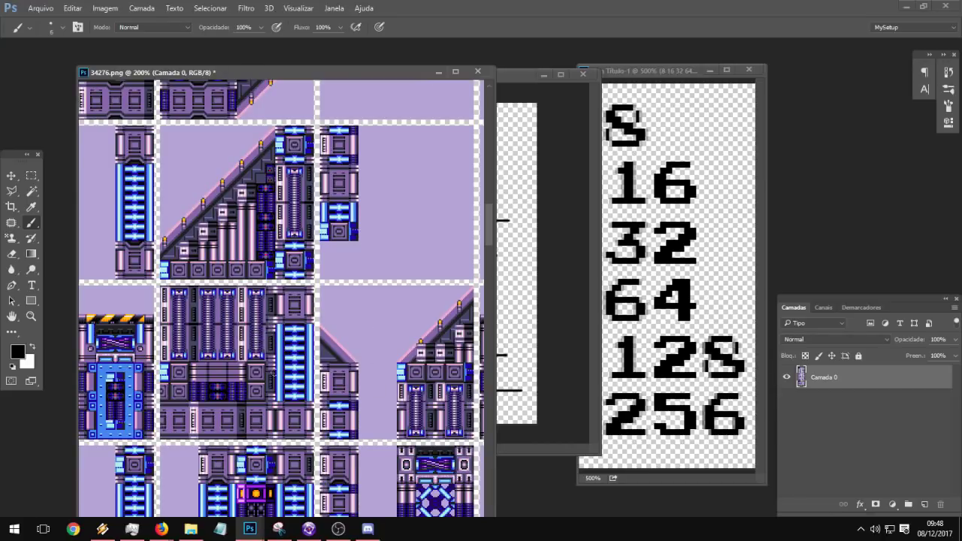
Step: Return to the start of the tileset and examine the blue framed tile and the arch tiles
{"action": "left_click_drag", "start_coordinate": [238, 170], "coordinate": [401, 390]}
{"action": "left_click_drag", "start_coordinate": [300, 121], "coordinate": [385, 420]}
{"action": "left_click_drag", "start_coordinate": [323, 136], "coordinate": [391, 501]}
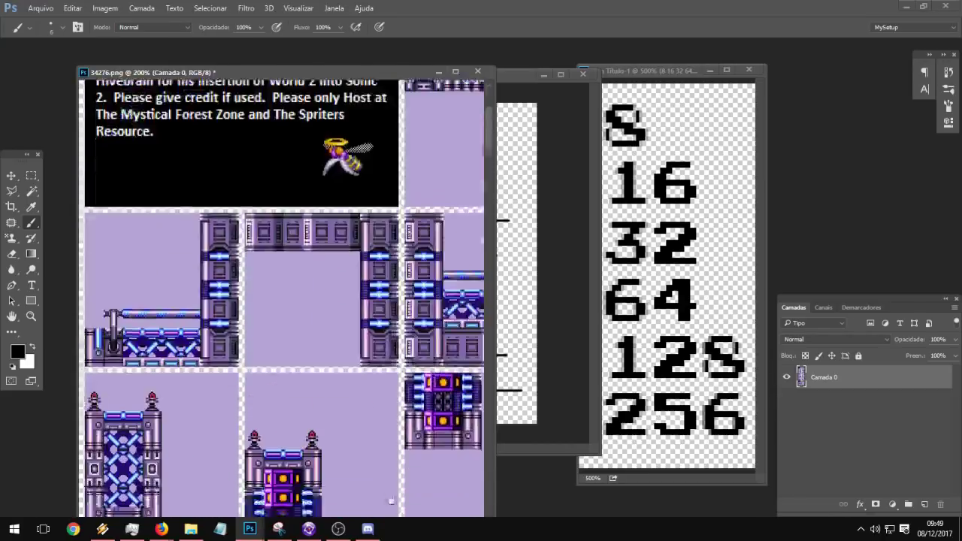
{"action": "left_click_drag", "start_coordinate": [339, 180], "coordinate": [342, 374]}
{"action": "left_click_drag", "start_coordinate": [470, 203], "coordinate": [294, 183]}
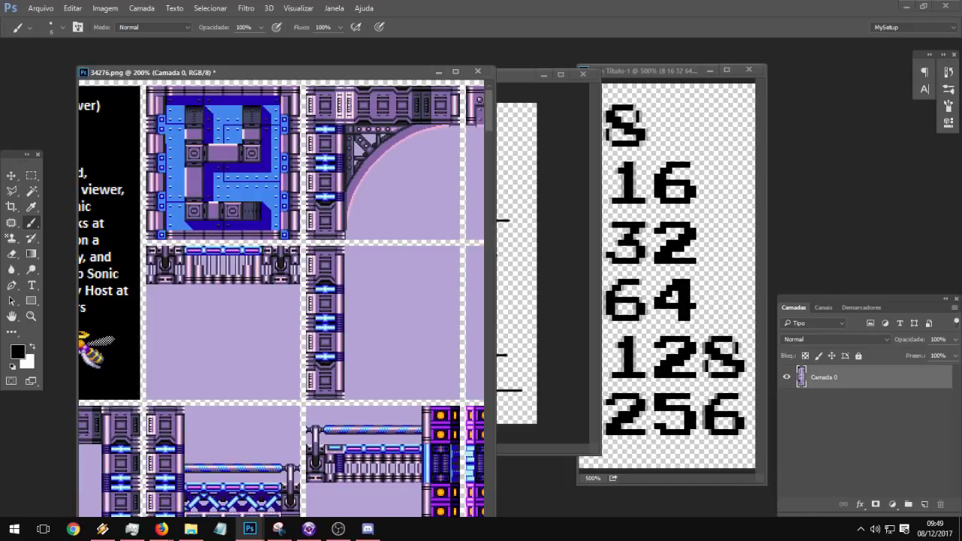
Step: Paint pointing strokes over the pillar between the blue framed tile and the arch tile, and undo them
{"action": "left_click_drag", "start_coordinate": [345, 103], "coordinate": [301, 118]}
{"action": "mouse_move", "coordinate": [305, 133]}
{"action": "left_mouse_down"}
{"action": "mouse_move", "coordinate": [284, 120]}
{"action": "mouse_move", "coordinate": [326, 95]}
{"action": "left_mouse_up"}
{"action": "key", "text": "ctrl+alt+z"}
{"action": "key", "text": "ctrl+alt+z"}
{"action": "left_click_drag", "start_coordinate": [300, 340], "coordinate": [211, 326]}
Step: On the layout sketch, draw a curved arrow from the top row's corner tile down to the bottom row, and add short dashes in that row
{"action": "left_click", "coordinate": [571, 235]}
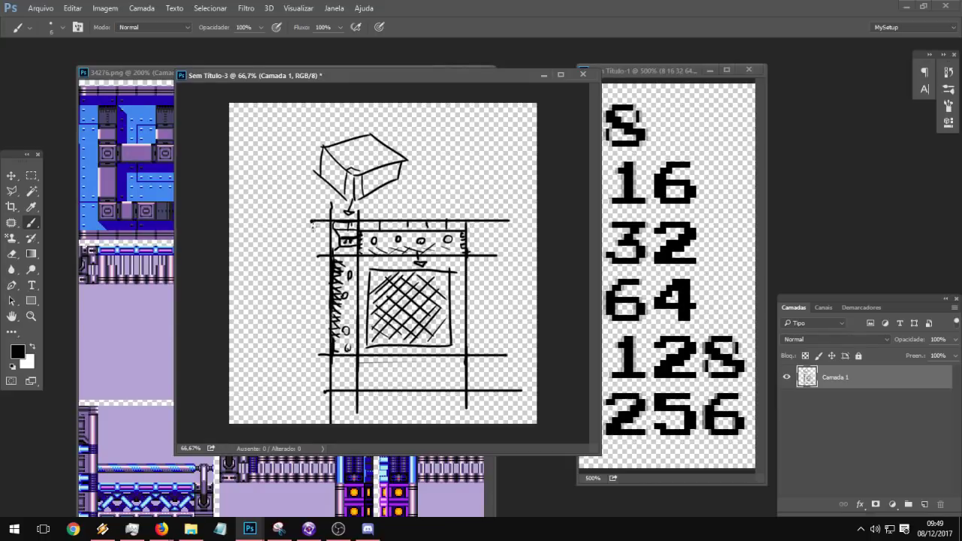
{"action": "mouse_move", "coordinate": [323, 233]}
{"action": "left_mouse_down"}
{"action": "mouse_move", "coordinate": [269, 299]}
{"action": "mouse_move", "coordinate": [308, 374]}
{"action": "mouse_move", "coordinate": [323, 378]}
{"action": "left_mouse_up"}
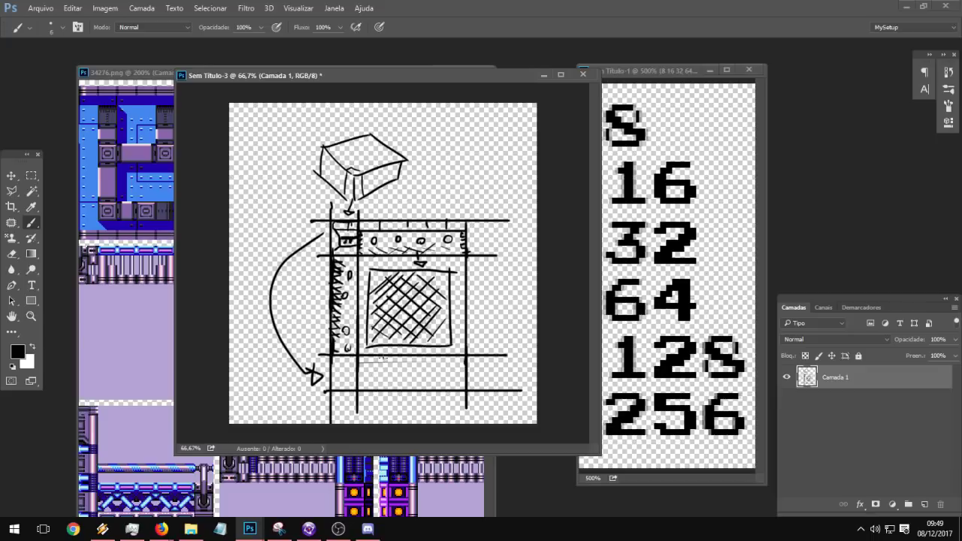
{"action": "left_click_drag", "start_coordinate": [365, 366], "coordinate": [425, 378]}
{"action": "left_click_drag", "start_coordinate": [447, 375], "coordinate": [465, 381]}
Step: Back in the tileset, paint an arrow pointing at the platform tile beneath the blue framed tile, and undo it
{"action": "left_click", "coordinate": [150, 244]}
{"action": "left_click_drag", "start_coordinate": [194, 305], "coordinate": [301, 258]}
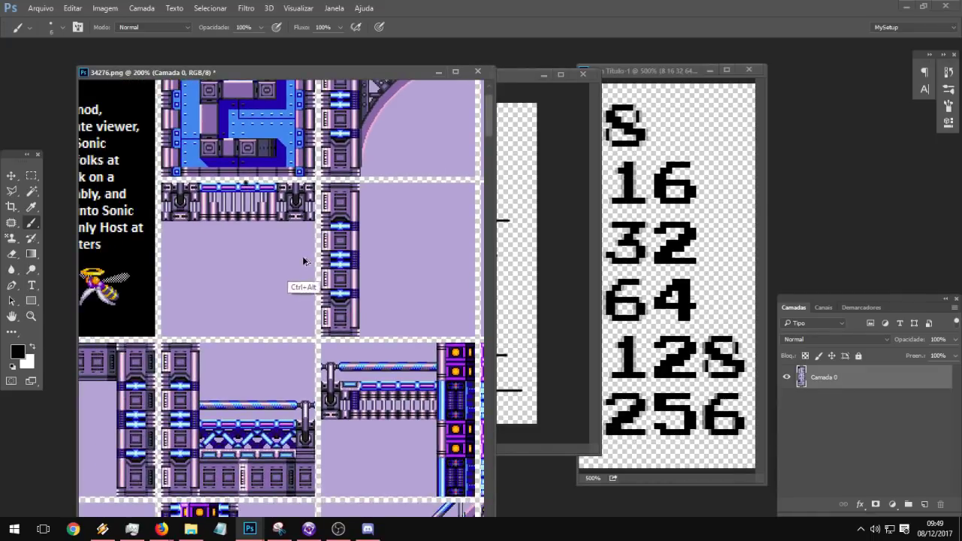
{"action": "left_click_drag", "start_coordinate": [248, 241], "coordinate": [297, 286]}
{"action": "left_click_drag", "start_coordinate": [230, 267], "coordinate": [242, 260]}
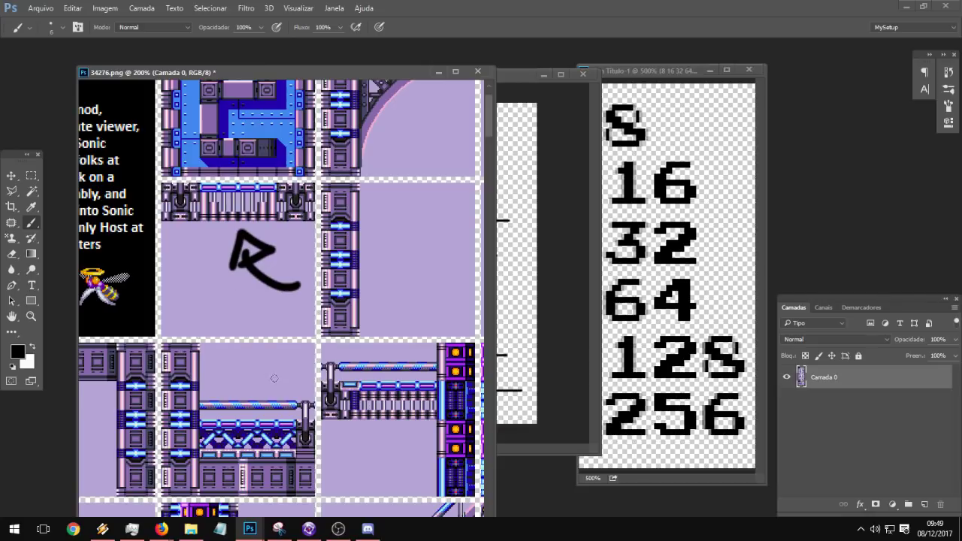
{"action": "key", "text": "ctrl+alt+z"}
{"action": "key", "text": "ctrl+alt+z"}
{"action": "mouse_move", "coordinate": [414, 455]}
{"action": "left_mouse_down"}
{"action": "mouse_move", "coordinate": [375, 421]}
{"action": "mouse_move", "coordinate": [406, 450]}
{"action": "left_mouse_up"}
{"action": "key", "text": "ctrl+alt+z"}
{"action": "key", "text": "ctrl+alt+z"}
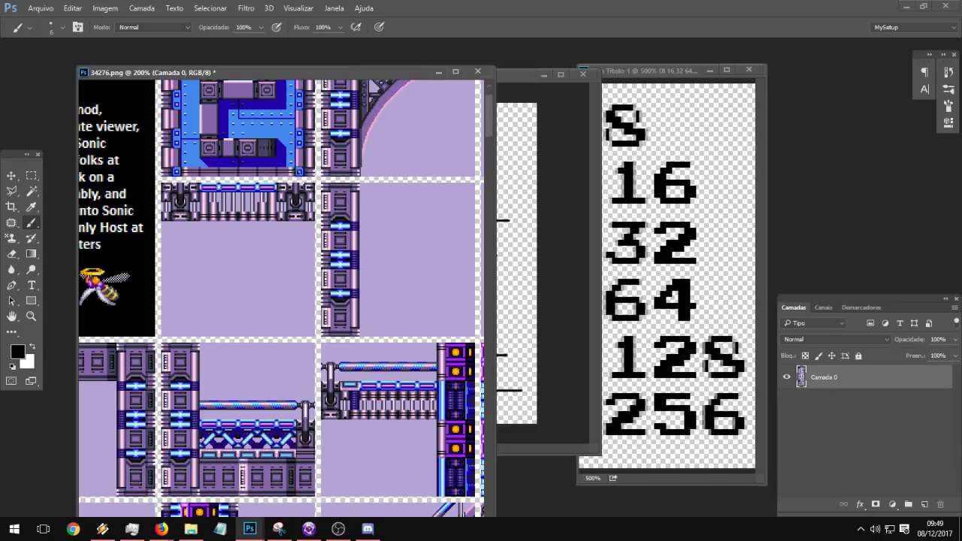
Step: Sketch a group of adjoining blocks in the empty area below the platform tile, and undo every stroke
{"action": "left_click_drag", "start_coordinate": [275, 158], "coordinate": [258, 221]}
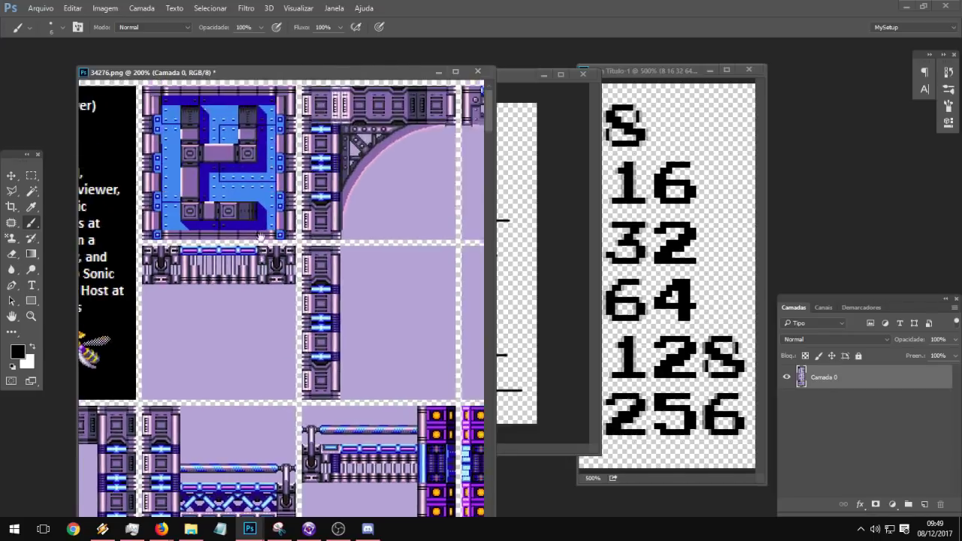
{"action": "left_click_drag", "start_coordinate": [277, 328], "coordinate": [373, 269]}
{"action": "left_click_drag", "start_coordinate": [293, 280], "coordinate": [325, 287]}
{"action": "mouse_move", "coordinate": [343, 279]}
{"action": "left_mouse_down"}
{"action": "mouse_move", "coordinate": [375, 318]}
{"action": "mouse_move", "coordinate": [345, 286]}
{"action": "left_mouse_up"}
{"action": "left_click_drag", "start_coordinate": [347, 319], "coordinate": [383, 318]}
{"action": "left_click_drag", "start_coordinate": [282, 315], "coordinate": [360, 369]}
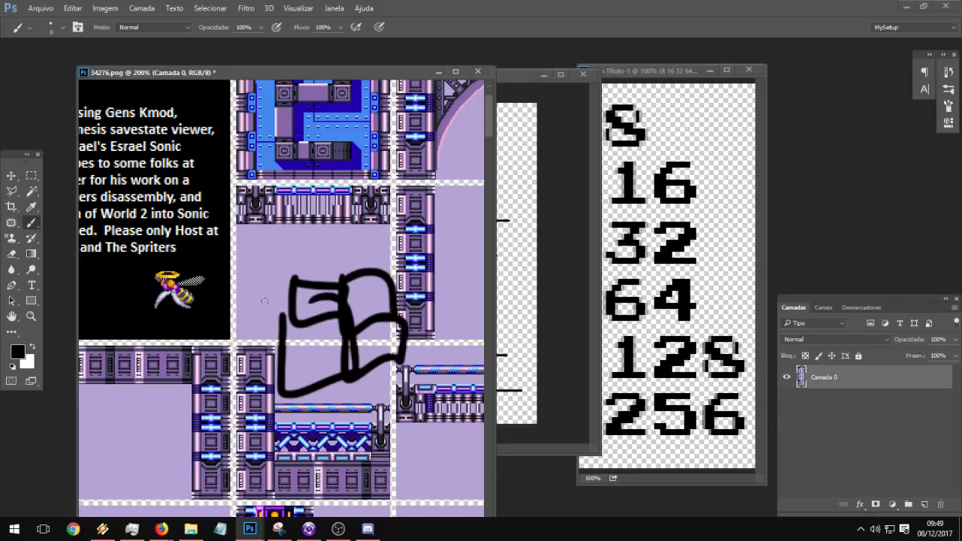
{"action": "key", "text": "ctrl+alt+z"}
{"action": "key", "text": "ctrl+alt+z"}
{"action": "key", "text": "ctrl+alt+z"}
{"action": "key", "text": "ctrl+alt+z"}
{"action": "key", "text": "ctrl+alt+z"}
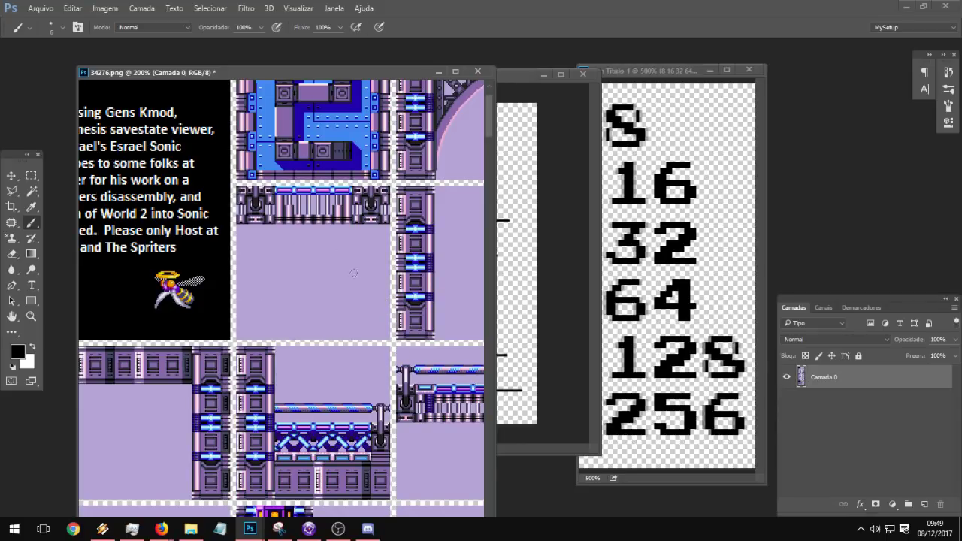
Step: Paint a small upward arrow at the middle of the platform tile beneath the blue framed tile, and undo it
{"action": "left_click_drag", "start_coordinate": [354, 293], "coordinate": [325, 245]}
{"action": "mouse_move", "coordinate": [314, 267]}
{"action": "left_mouse_down"}
{"action": "mouse_move", "coordinate": [322, 259]}
{"action": "mouse_move", "coordinate": [314, 266]}
{"action": "left_mouse_up"}
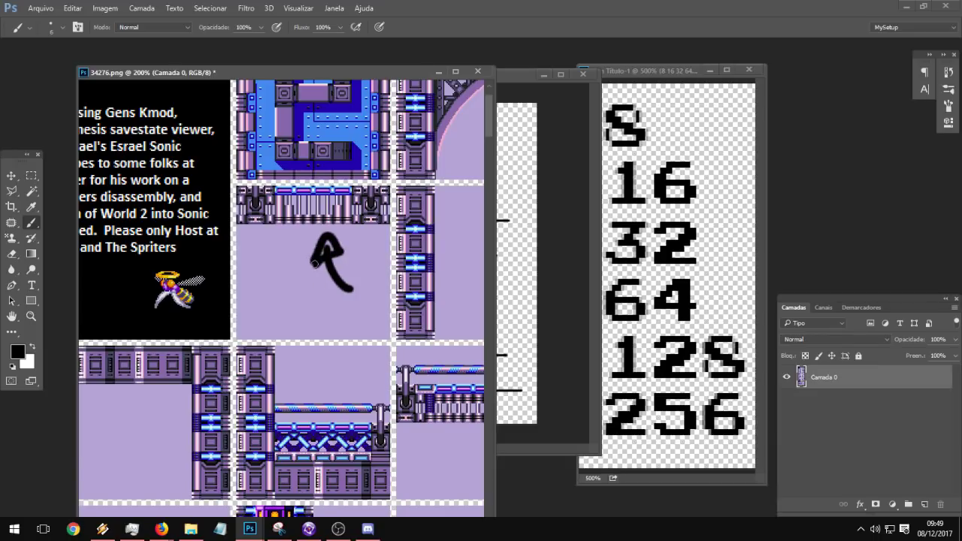
{"action": "key", "text": "ctrl+alt+z"}
{"action": "key", "text": "ctrl+alt+z"}
Step: Paint pointing strokes at the outer side of the short platform with two red lamps, and undo them
{"action": "left_click_drag", "start_coordinate": [426, 322], "coordinate": [227, 322]}
{"action": "left_click_drag", "start_coordinate": [402, 311], "coordinate": [192, 245]}
{"action": "mouse_move", "coordinate": [474, 277]}
{"action": "left_mouse_down"}
{"action": "mouse_move", "coordinate": [362, 282]}
{"action": "mouse_move", "coordinate": [314, 322]}
{"action": "left_mouse_up"}
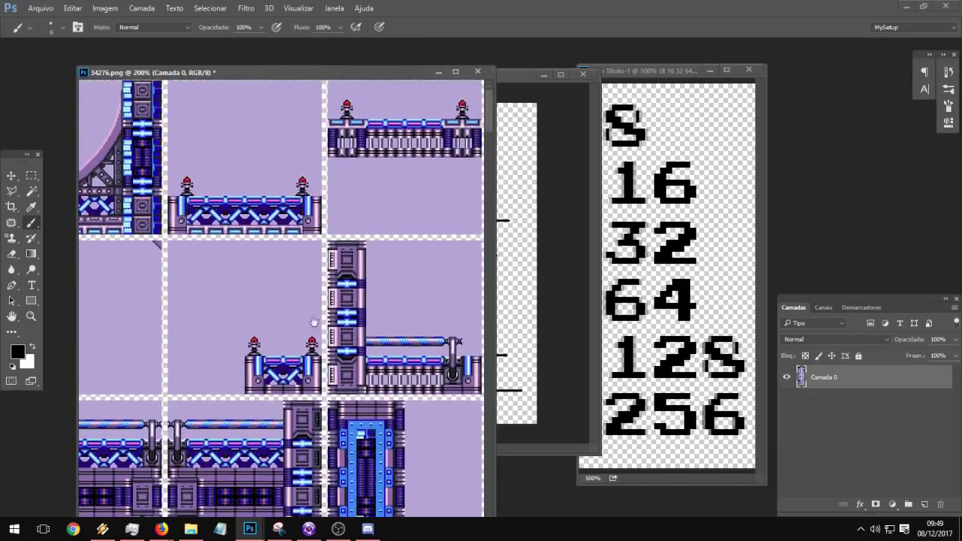
{"action": "left_click_drag", "start_coordinate": [201, 335], "coordinate": [250, 353]}
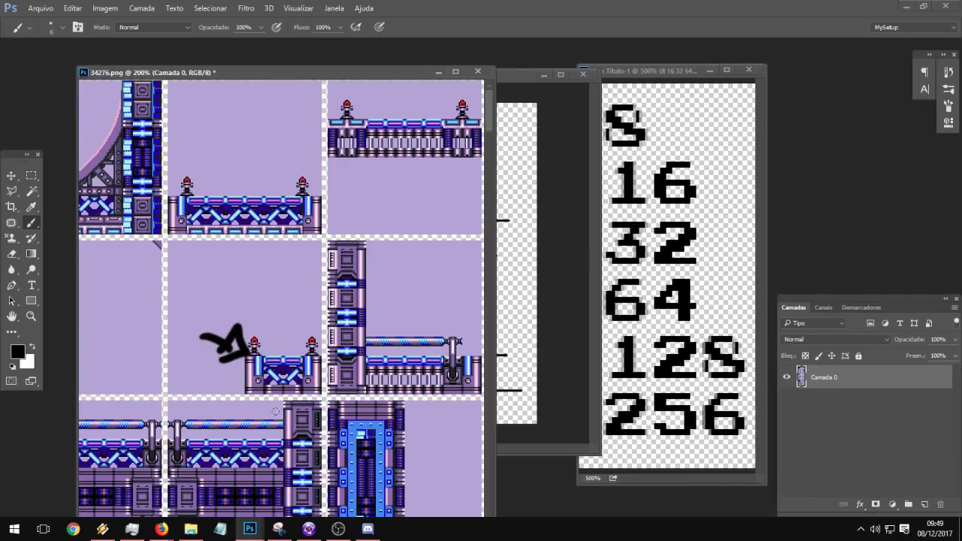
{"action": "key", "text": "ctrl+z"}
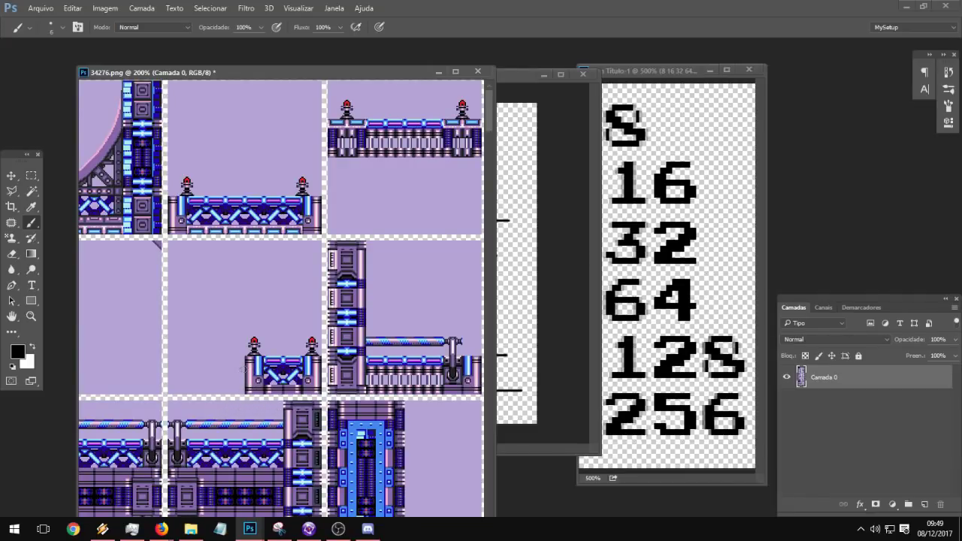
{"action": "left_click_drag", "start_coordinate": [223, 378], "coordinate": [234, 375]}
{"action": "left_click_drag", "start_coordinate": [232, 383], "coordinate": [245, 368]}
{"action": "key", "text": "ctrl+alt+z"}
{"action": "key", "text": "ctrl+alt+z"}
Step: Paint an angular stroke above the short platform with two red lamps, and undo it
{"action": "mouse_move", "coordinate": [236, 299]}
{"action": "left_mouse_down"}
{"action": "mouse_move", "coordinate": [258, 306]}
{"action": "mouse_move", "coordinate": [240, 354]}
{"action": "mouse_move", "coordinate": [263, 332]}
{"action": "left_mouse_up"}
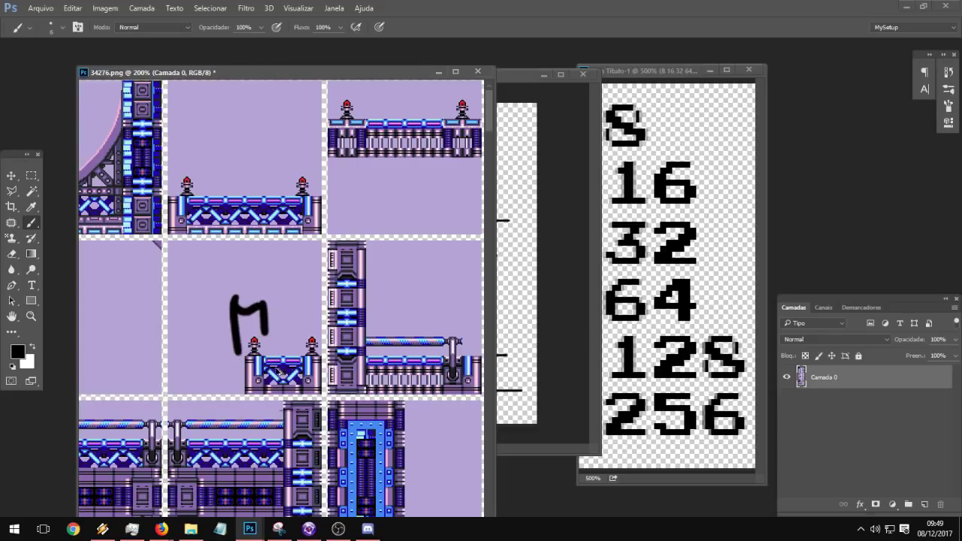
{"action": "key", "text": "ctrl+alt+z"}
{"action": "key", "text": "ctrl+alt+z"}
{"action": "key", "text": "ctrl+alt+z"}
Step: Paint an arrow at the wide lattice platform with red lamps and a hooked stroke beyond its edge, and undo both
{"action": "left_click_drag", "start_coordinate": [289, 282], "coordinate": [286, 288]}
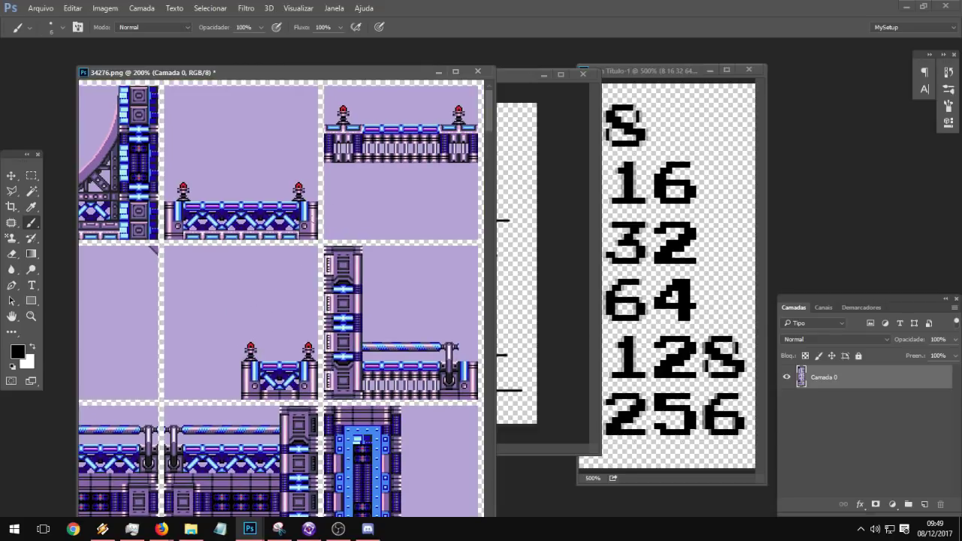
{"action": "mouse_move", "coordinate": [216, 143]}
{"action": "left_mouse_down"}
{"action": "mouse_move", "coordinate": [248, 184]}
{"action": "mouse_move", "coordinate": [269, 167]}
{"action": "left_mouse_up"}
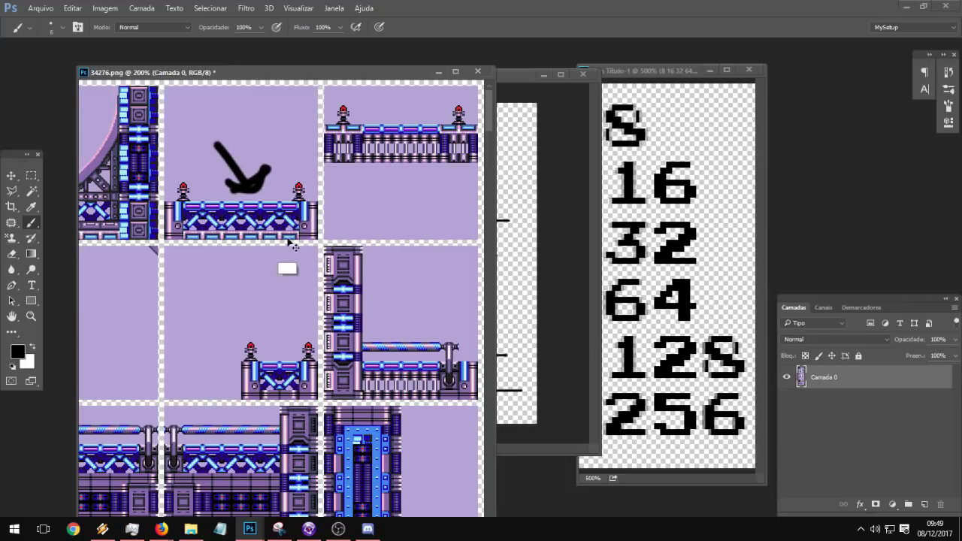
{"action": "key", "text": "ctrl+alt+z"}
{"action": "mouse_move", "coordinate": [217, 132]}
{"action": "left_mouse_down"}
{"action": "mouse_move", "coordinate": [252, 170]}
{"action": "mouse_move", "coordinate": [279, 157]}
{"action": "mouse_move", "coordinate": [236, 172]}
{"action": "left_mouse_up"}
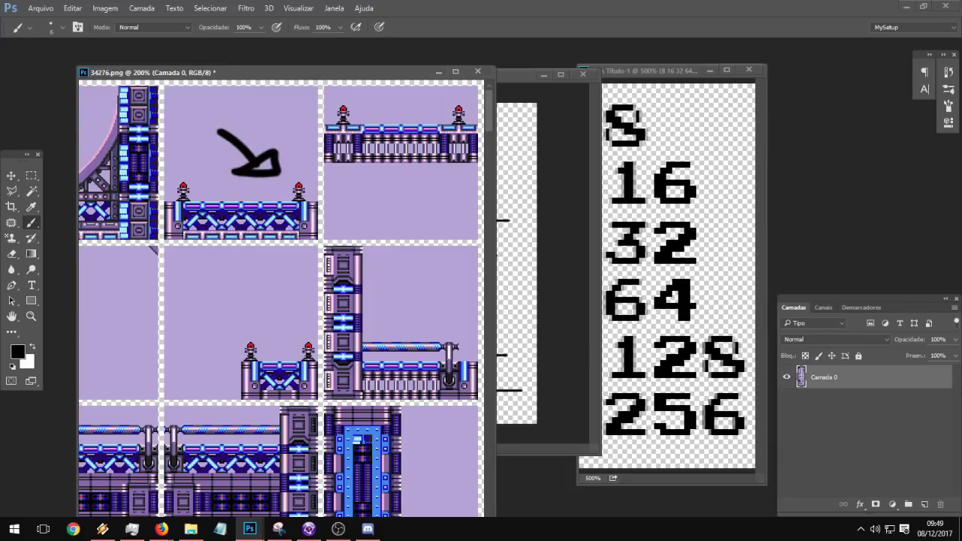
{"action": "mouse_move", "coordinate": [309, 194]}
{"action": "left_mouse_down"}
{"action": "mouse_move", "coordinate": [337, 194]}
{"action": "mouse_move", "coordinate": [336, 219]}
{"action": "left_mouse_up"}
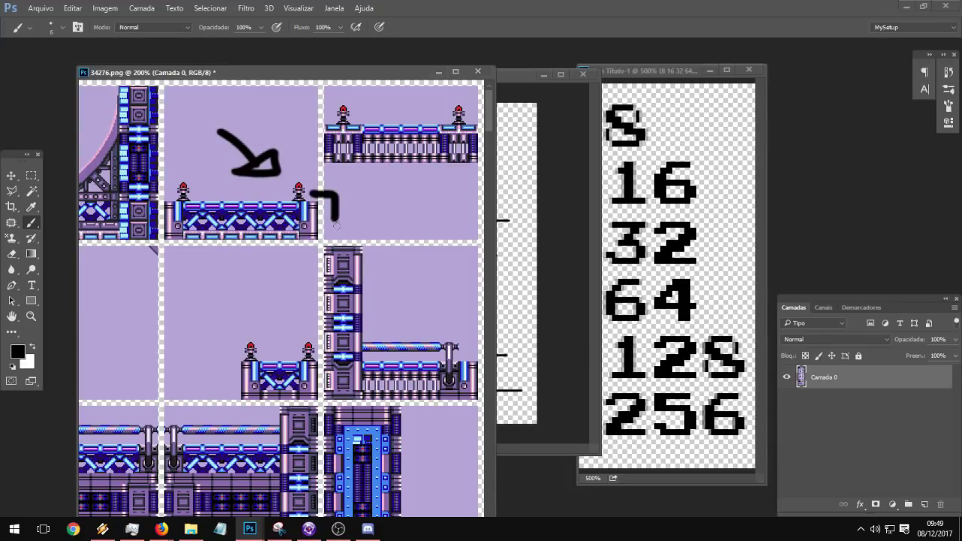
{"action": "key", "text": "ctrl+alt+z"}
{"action": "key", "text": "ctrl+alt+z"}
{"action": "key", "text": "ctrl+alt+z"}
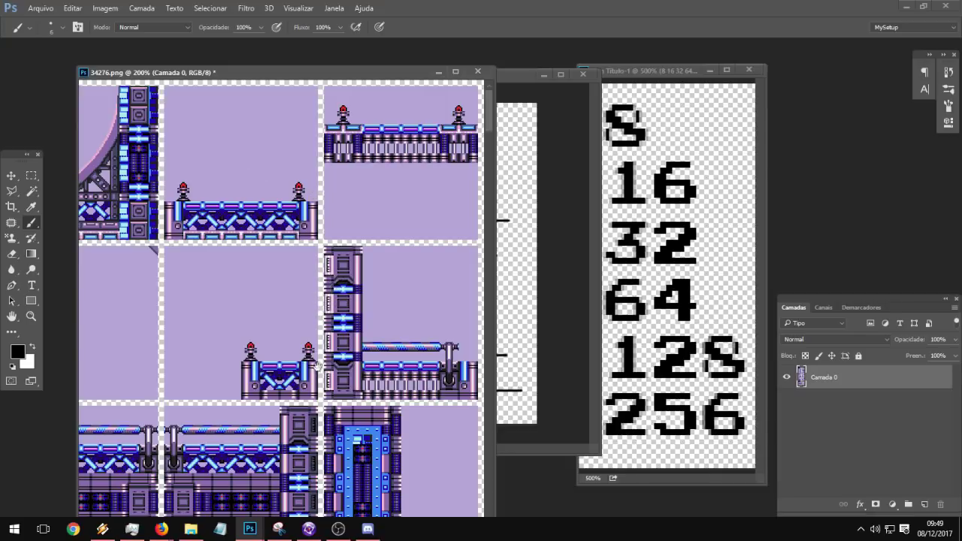
Step: Paint a short stroke above the descending ramp tile further down the tileset, and undo it
{"action": "scroll", "coordinate": [275, 344], "scroll_direction": "down", "scroll_amount": 5}
{"action": "left_click_drag", "start_coordinate": [275, 344], "coordinate": [279, 144]}
{"action": "left_click_drag", "start_coordinate": [273, 294], "coordinate": [316, 272]}
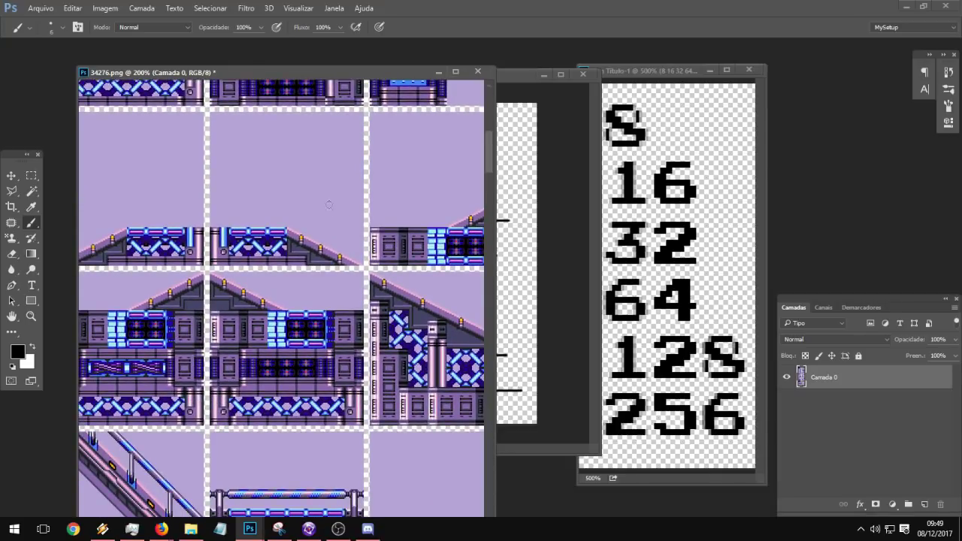
{"action": "mouse_move", "coordinate": [330, 193]}
{"action": "left_mouse_down"}
{"action": "mouse_move", "coordinate": [369, 207]}
{"action": "mouse_move", "coordinate": [356, 223]}
{"action": "left_mouse_up"}
{"action": "left_click_drag", "start_coordinate": [266, 301], "coordinate": [341, 270]}
{"action": "key", "text": "ctrl+alt+z"}
{"action": "key", "text": "ctrl+alt+z"}
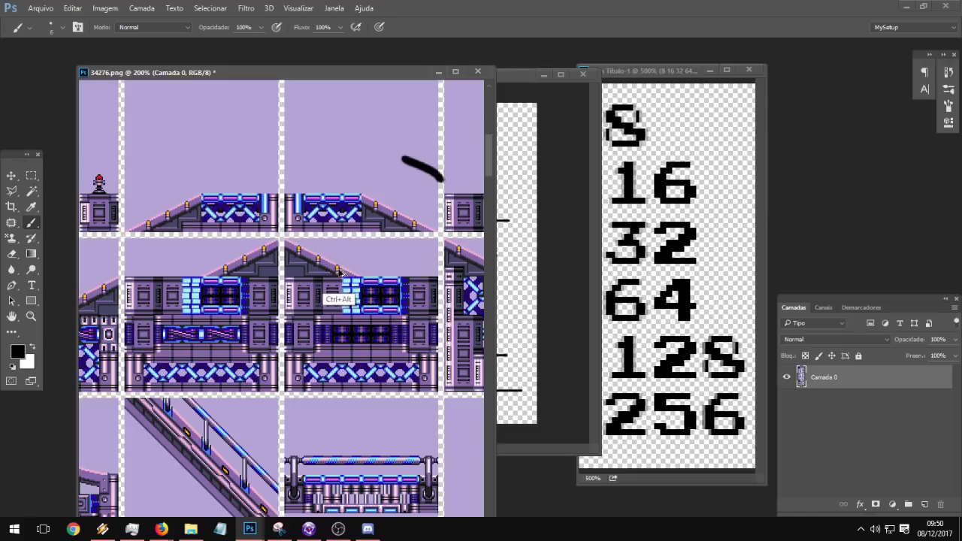
Step: Paint a curved stroke under the ceiling tile with the underside slope, and undo it
{"action": "left_click_drag", "start_coordinate": [238, 307], "coordinate": [332, 286]}
{"action": "left_click_drag", "start_coordinate": [233, 336], "coordinate": [324, 222]}
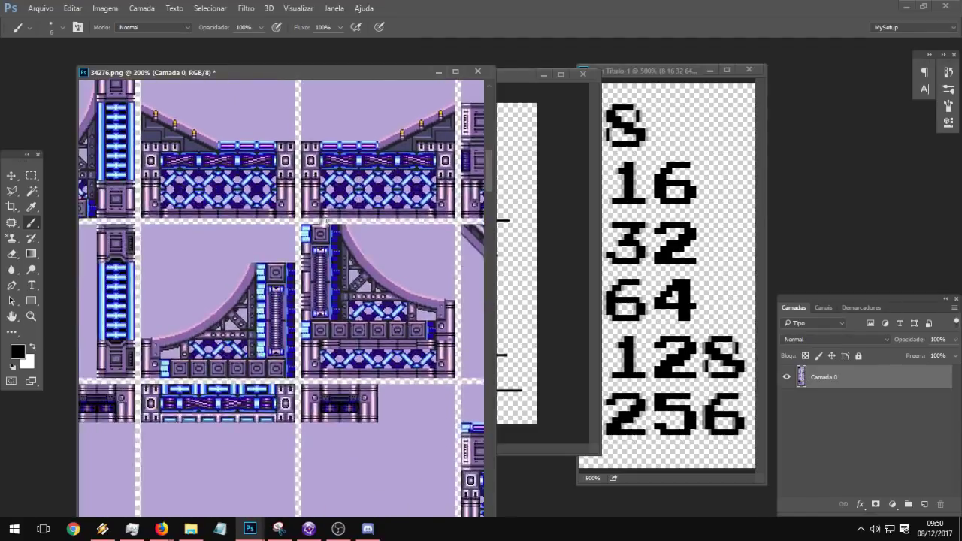
{"action": "left_click_drag", "start_coordinate": [169, 333], "coordinate": [302, 181]}
{"action": "left_click_drag", "start_coordinate": [263, 230], "coordinate": [364, 174]}
{"action": "left_click_drag", "start_coordinate": [290, 247], "coordinate": [189, 251]}
{"action": "left_click_drag", "start_coordinate": [281, 373], "coordinate": [315, 125]}
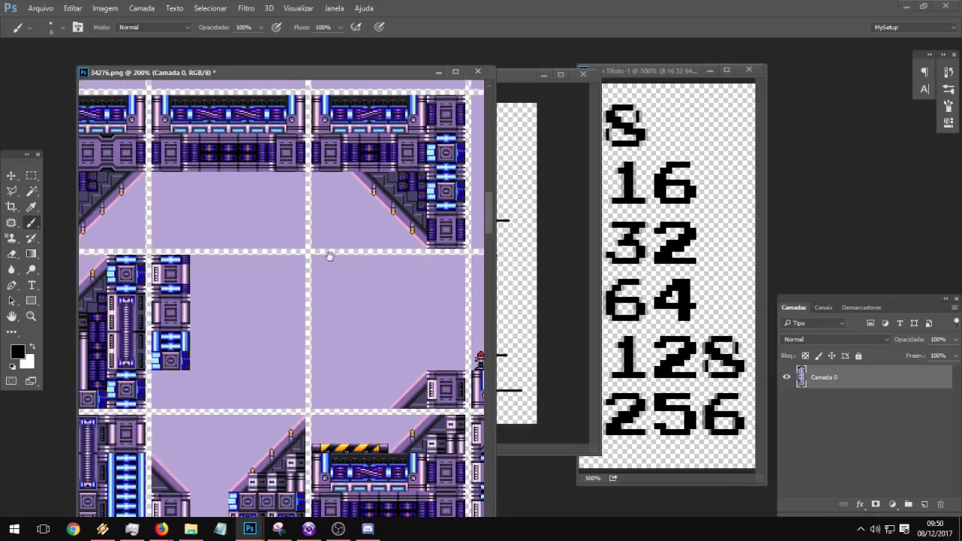
{"action": "left_click_drag", "start_coordinate": [305, 198], "coordinate": [402, 266]}
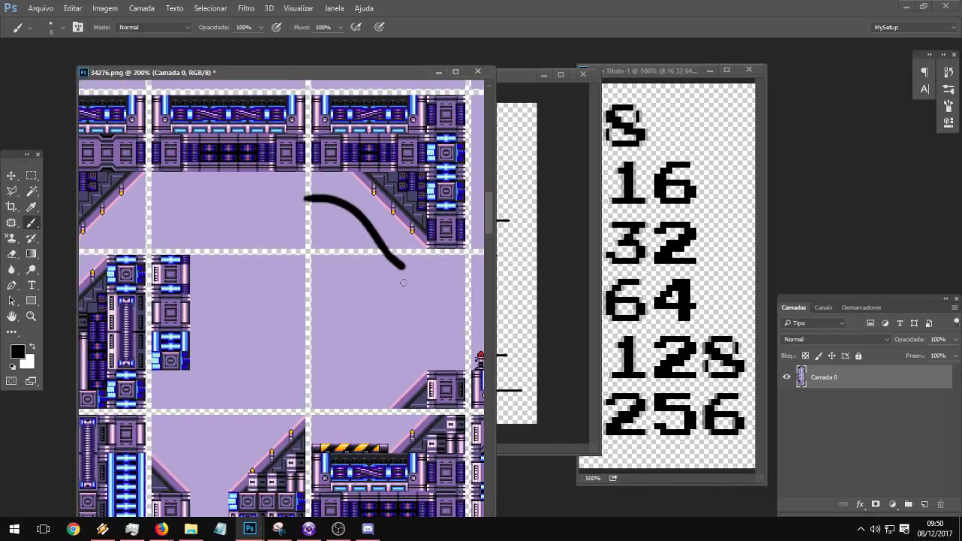
{"action": "key", "text": "ctrl+z"}
Step: Look over the ramp and staircase tiles again, and minimize the tileset document
{"action": "left_click_drag", "start_coordinate": [321, 318], "coordinate": [293, 217]}
{"action": "left_click_drag", "start_coordinate": [434, 171], "coordinate": [500, 427]}
{"action": "left_click_drag", "start_coordinate": [401, 172], "coordinate": [306, 420]}
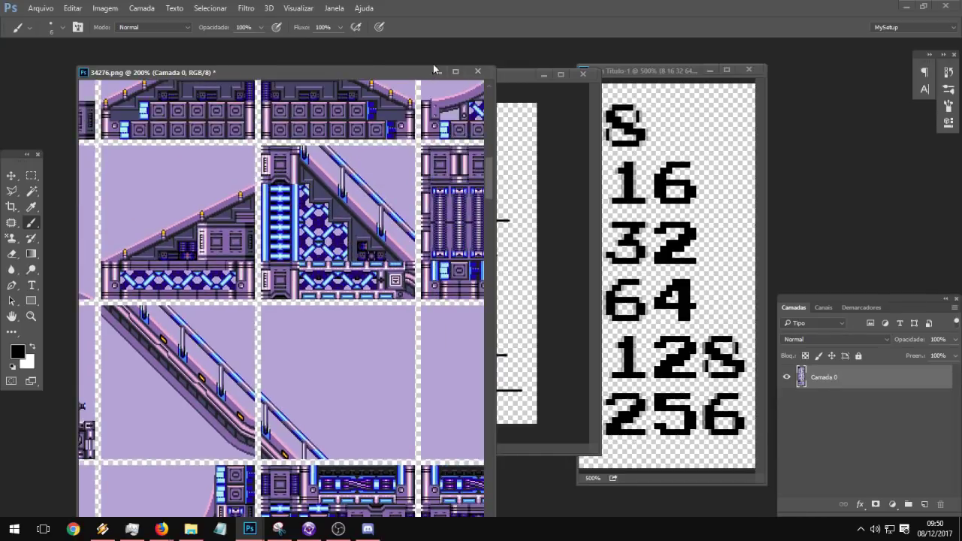
{"action": "left_click", "coordinate": [438, 71]}
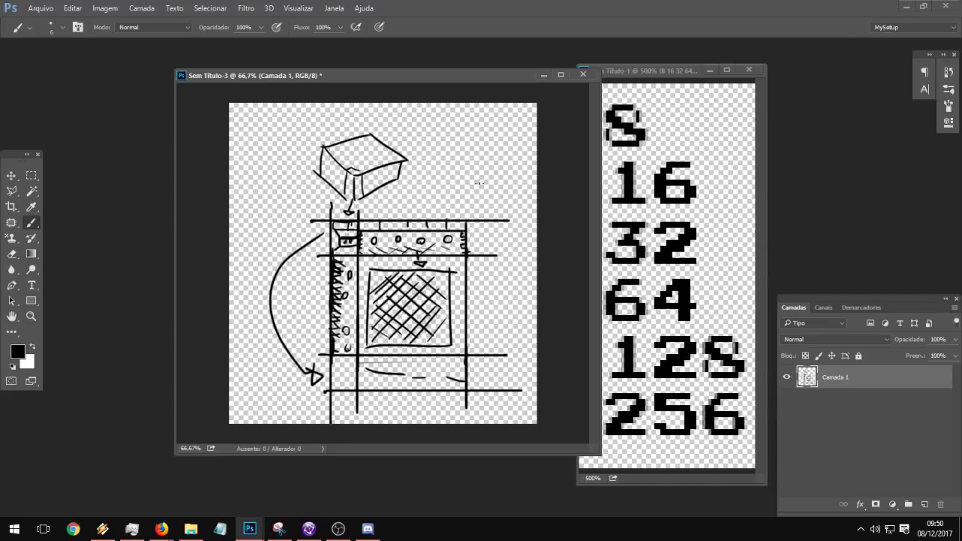
Step: Paint a long wavy line from the box sketch to the canvas edge, and undo it
{"action": "mouse_move", "coordinate": [401, 184]}
{"action": "left_mouse_down"}
{"action": "mouse_move", "coordinate": [480, 187]}
{"action": "mouse_move", "coordinate": [515, 177]}
{"action": "mouse_move", "coordinate": [422, 170]}
{"action": "mouse_move", "coordinate": [537, 145]}
{"action": "left_mouse_up"}
{"action": "key", "text": "ctrl+z"}
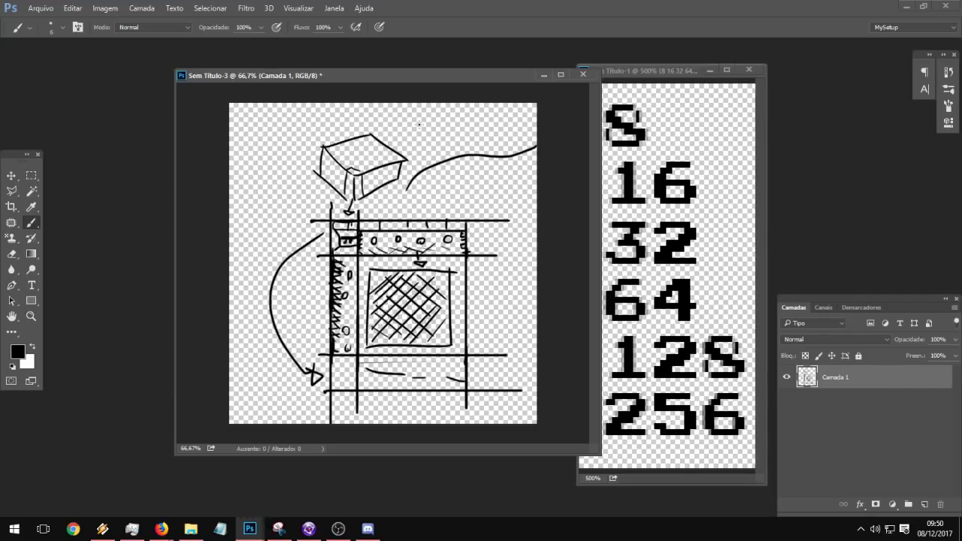
{"action": "key", "text": "ctrl+z"}
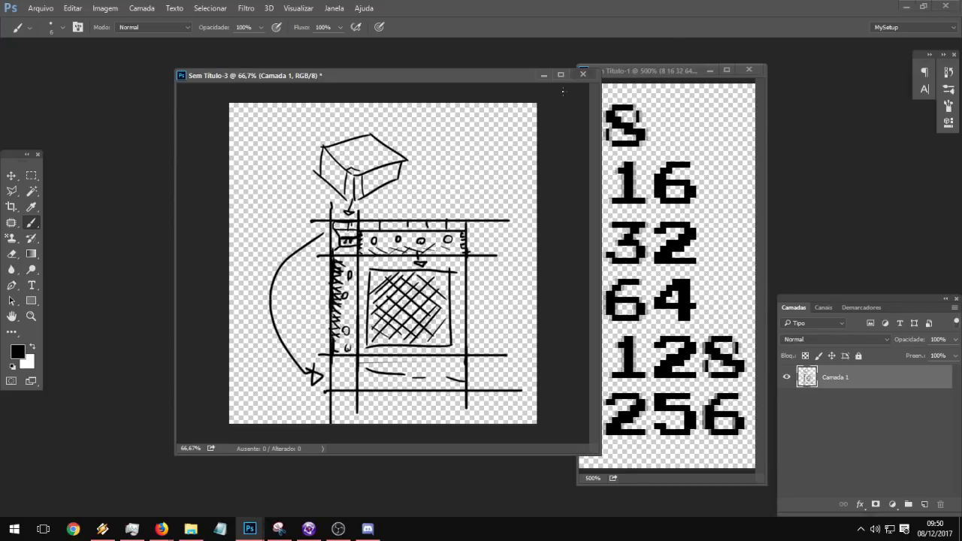
Step: Close the layout sketch without saving it, and create a new 128 × 128 pixel document with a transparent background
{"action": "left_click", "coordinate": [584, 76]}
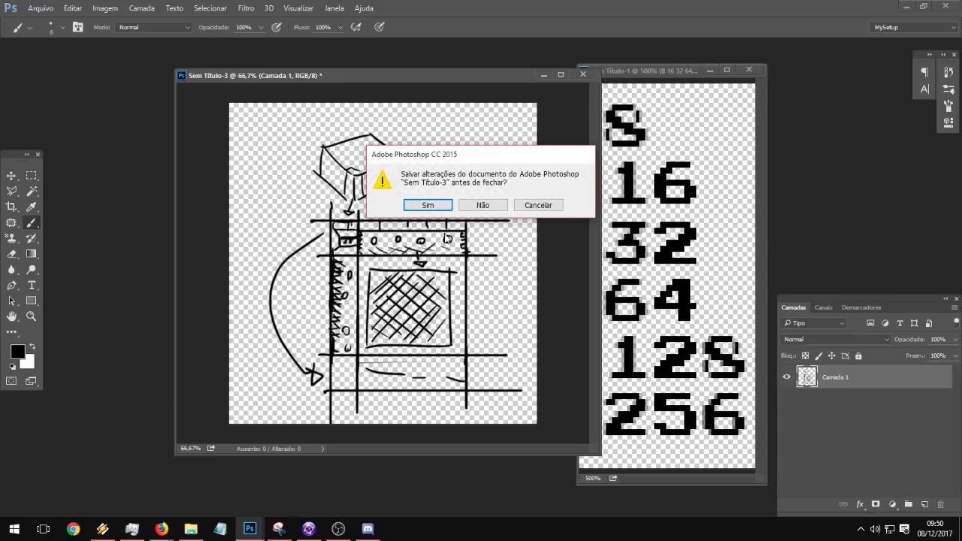
{"action": "left_click", "coordinate": [483, 204]}
{"action": "left_click", "coordinate": [41, 8]}
{"action": "left_click", "coordinate": [42, 22]}
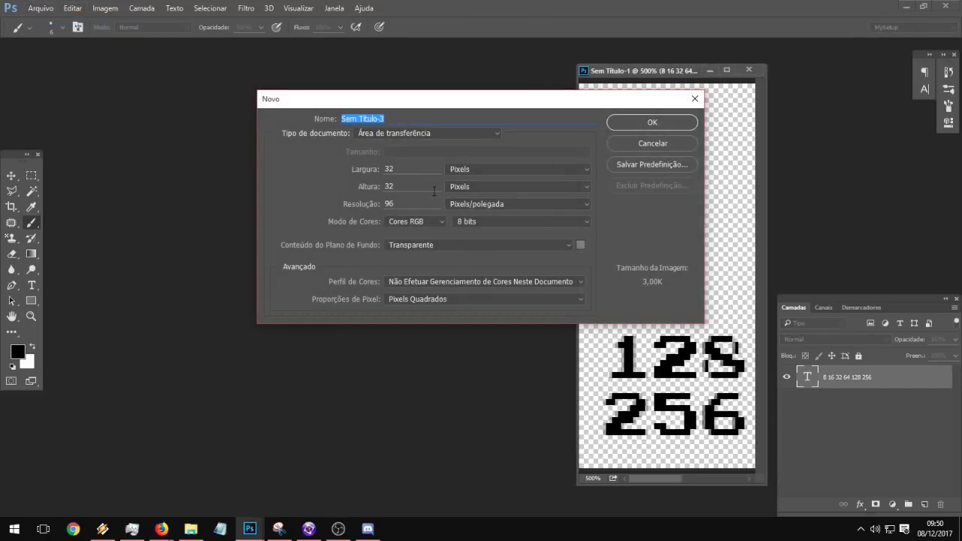
{"action": "type", "text": "128"}
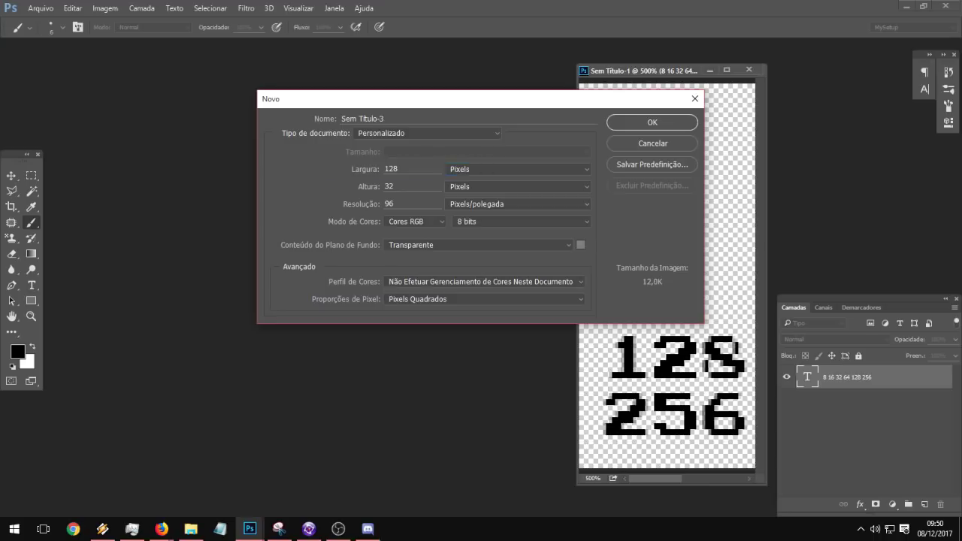
{"action": "key", "text": "Tab"}
{"action": "type", "text": "128"}
{"action": "key", "text": "Return"}
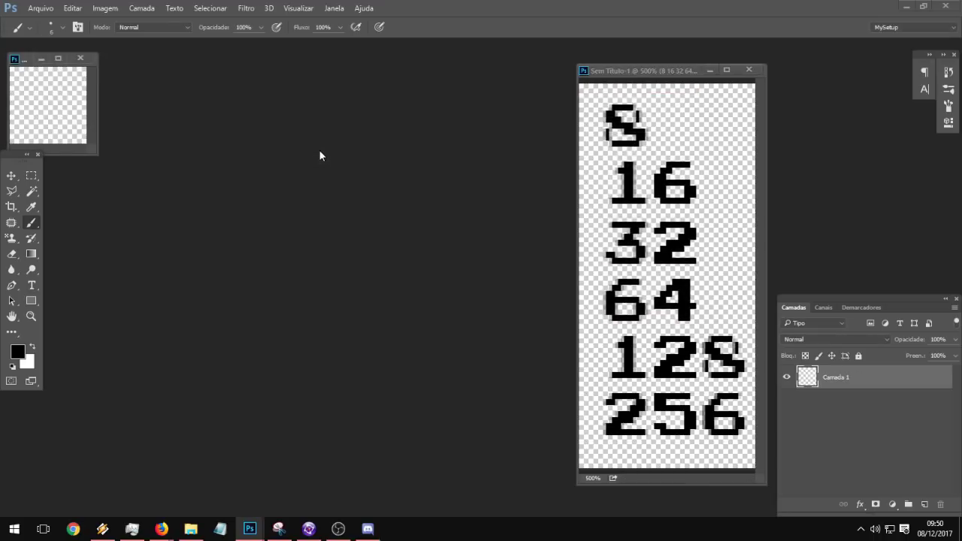
Step: Reposition and enlarge the new document's window, and cover the whole canvas with the cyan grid pattern using the Pattern Stamp tool
{"action": "left_click_drag", "start_coordinate": [29, 61], "coordinate": [320, 132]}
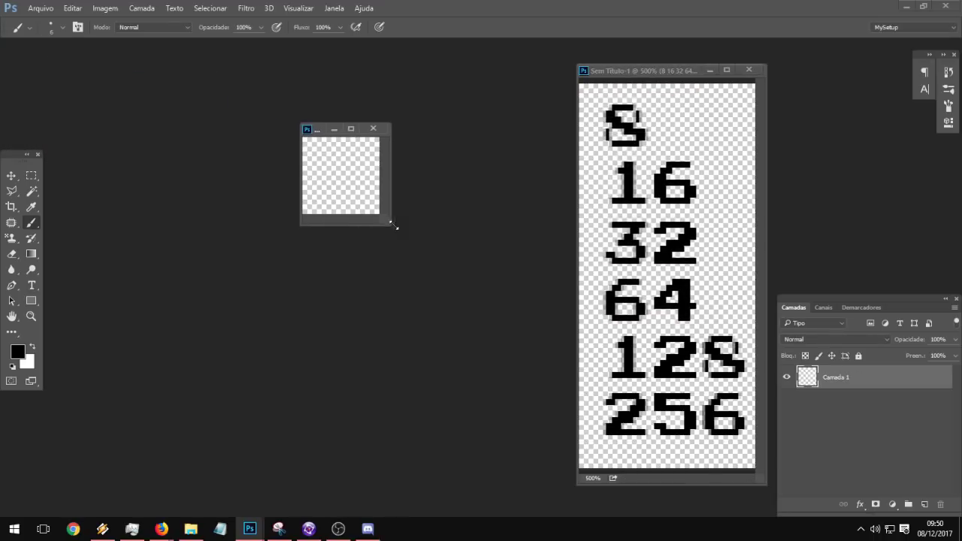
{"action": "left_click_drag", "start_coordinate": [392, 225], "coordinate": [517, 336]}
{"action": "left_click", "coordinate": [11, 238]}
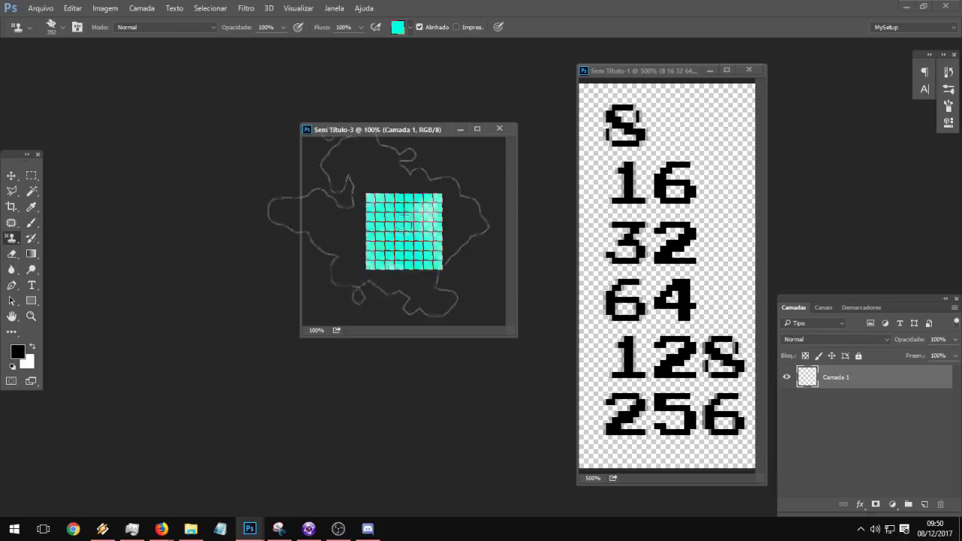
{"action": "left_click_drag", "start_coordinate": [379, 224], "coordinate": [406, 202]}
Step: Zoom the cyan grid canvas to 300% and enlarge its window to fit
{"action": "left_click", "coordinate": [34, 317]}
{"action": "left_click", "coordinate": [392, 255]}
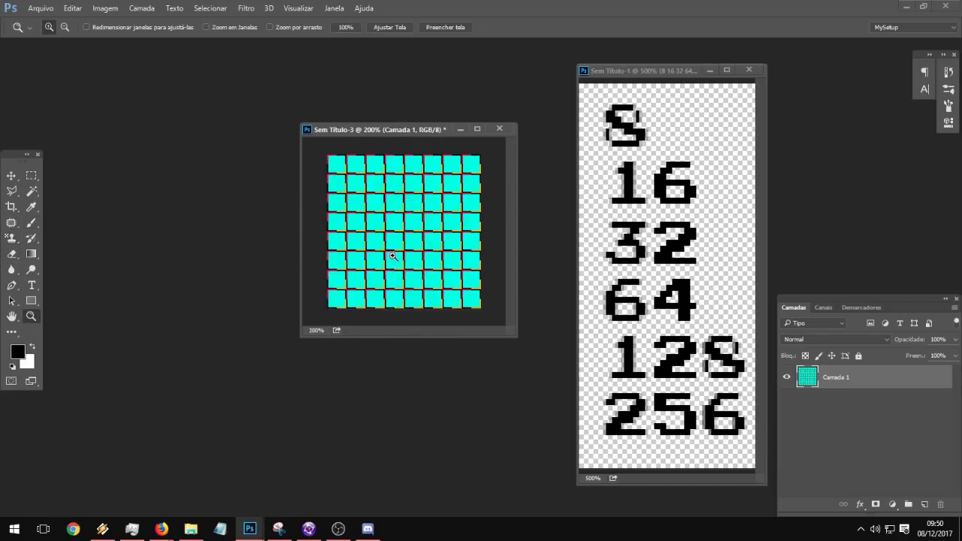
{"action": "left_click", "coordinate": [393, 256]}
{"action": "left_click_drag", "start_coordinate": [517, 335], "coordinate": [596, 417]}
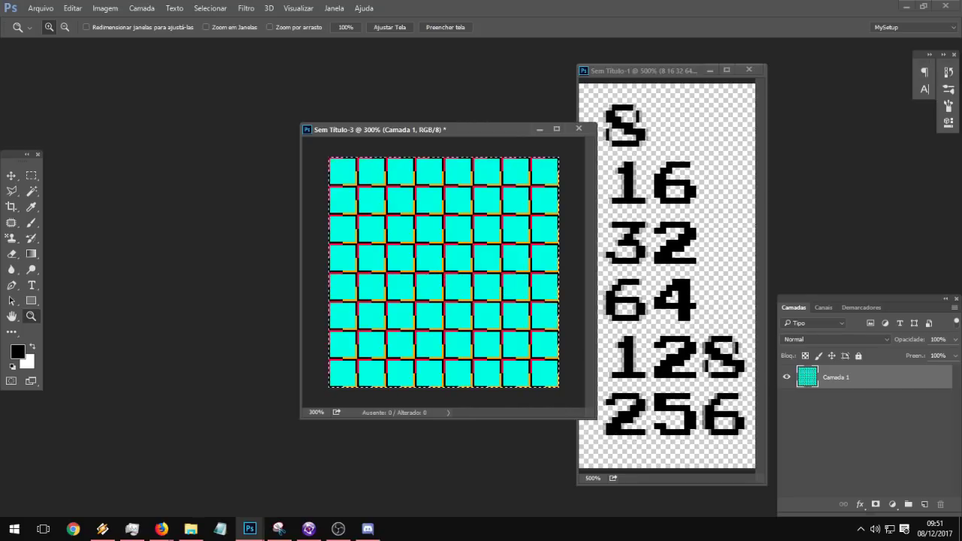
{"action": "key", "text": "alt+Tab"}
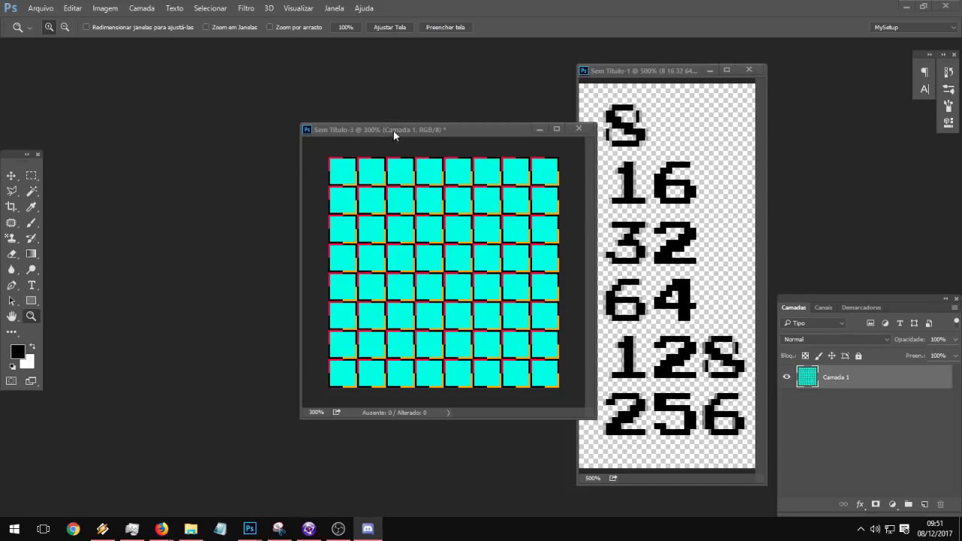
{"action": "left_click", "coordinate": [407, 196]}
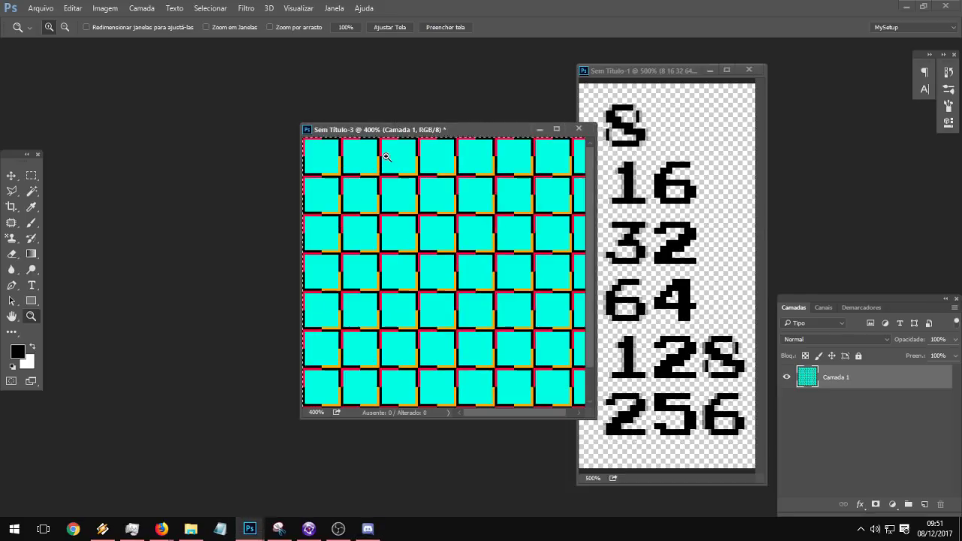
{"action": "left_click", "coordinate": [407, 197], "text": "alt"}
Step: Darken the cyan grid with Hue/Saturation at a lightness of -73, and reposition and enlarge its document window
{"action": "key", "text": "m"}
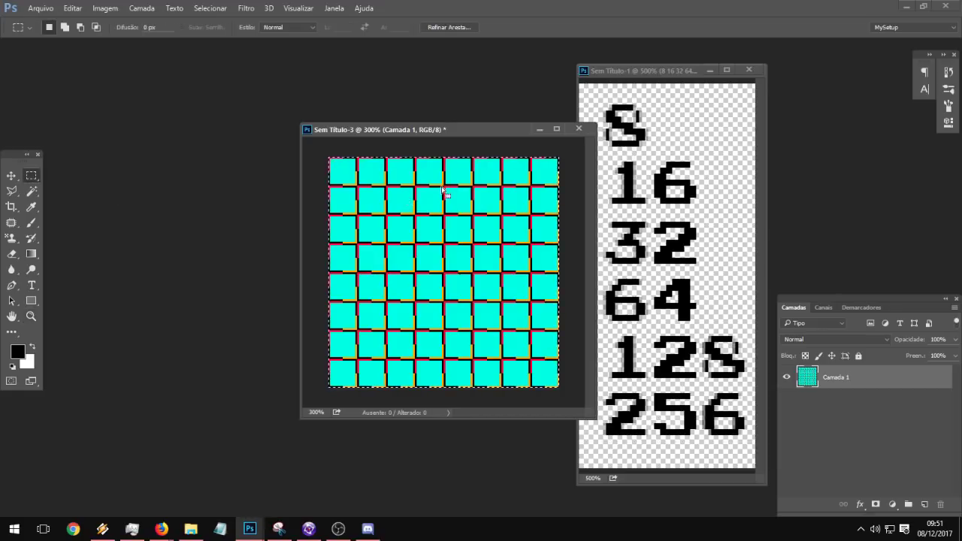
{"action": "left_click", "coordinate": [105, 9]}
{"action": "mouse_move", "coordinate": [113, 38]}
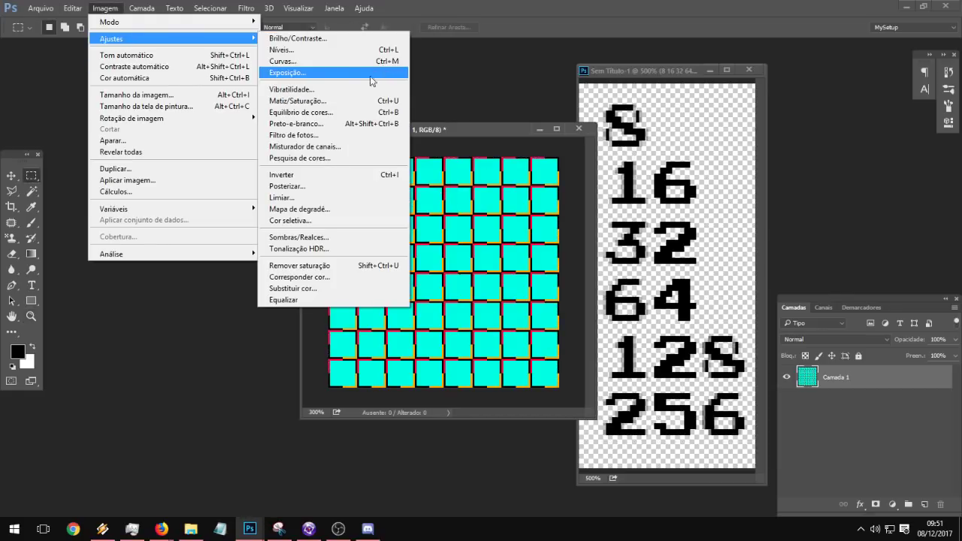
{"action": "left_click", "coordinate": [344, 101]}
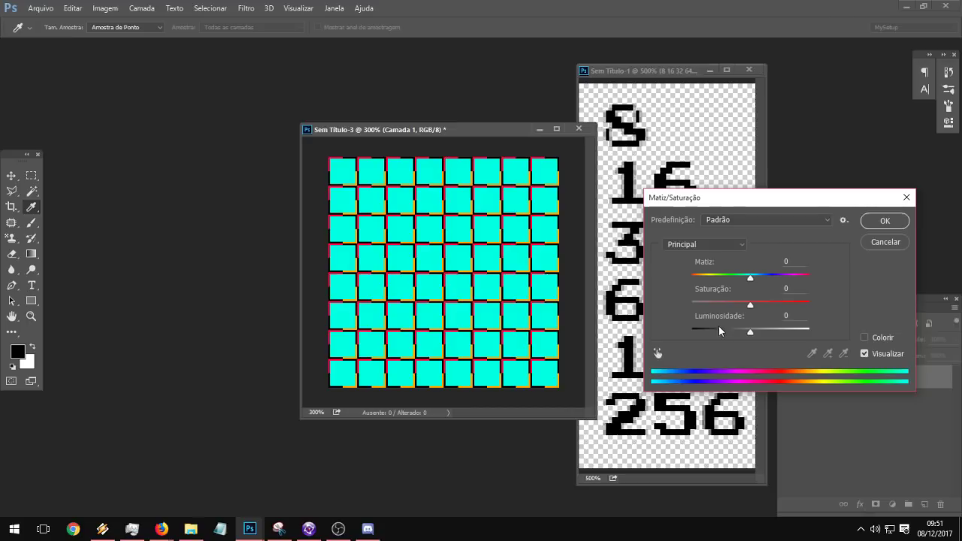
{"action": "left_click_drag", "start_coordinate": [718, 328], "coordinate": [707, 332]}
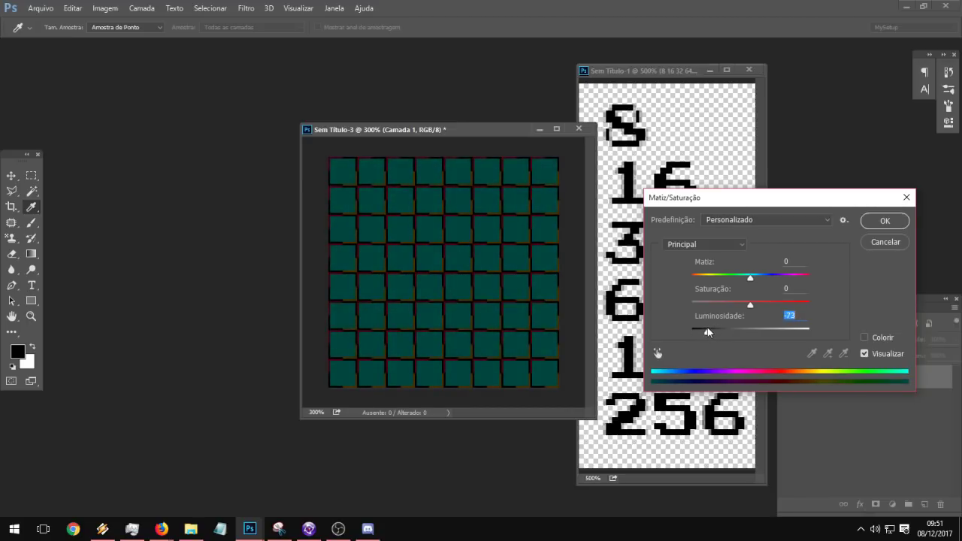
{"action": "left_click", "coordinate": [884, 221]}
{"action": "key", "text": "m"}
{"action": "left_click_drag", "start_coordinate": [426, 130], "coordinate": [352, 124]}
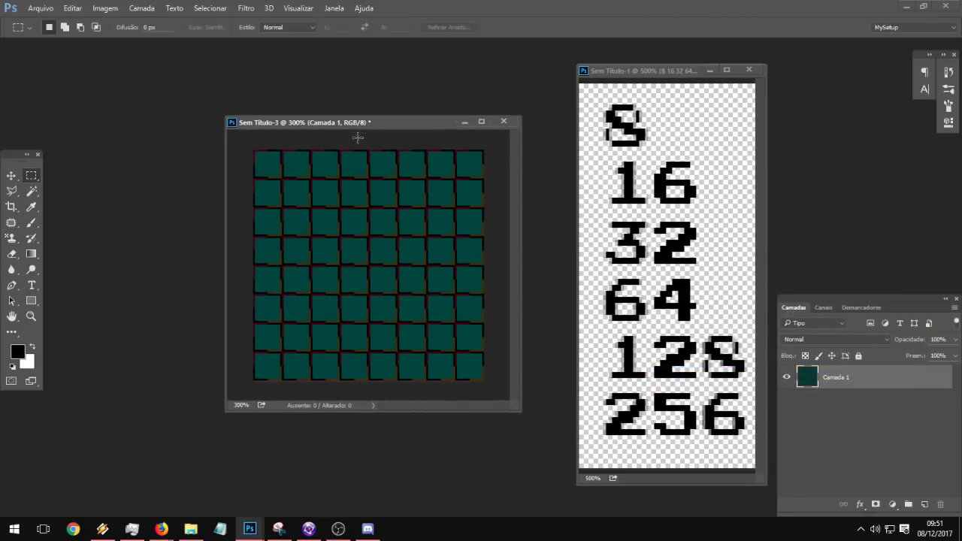
{"action": "left_click_drag", "start_coordinate": [523, 410], "coordinate": [583, 460]}
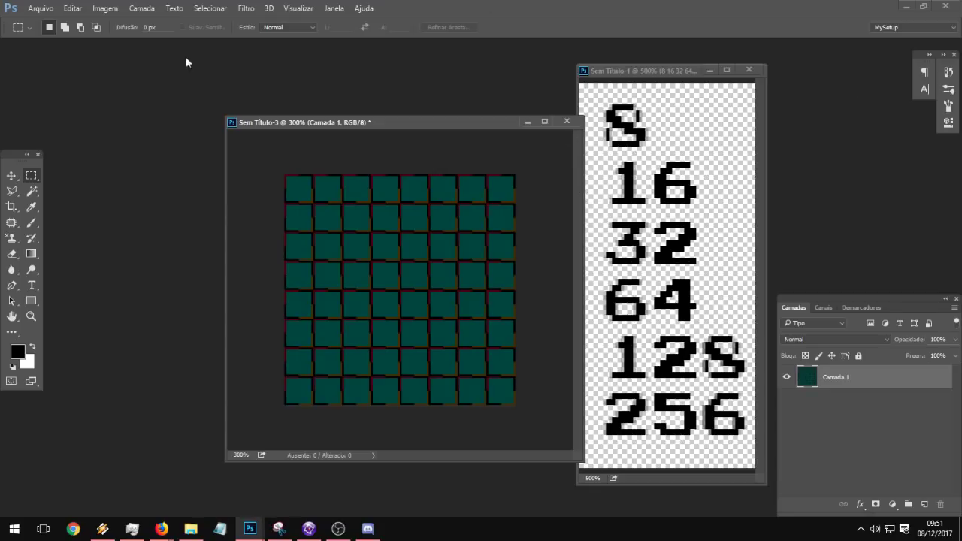
Step: Bring the 34276.png tileset to the front and browse its blocks for one made of repeated wall pieces
{"action": "left_click", "coordinate": [41, 8]}
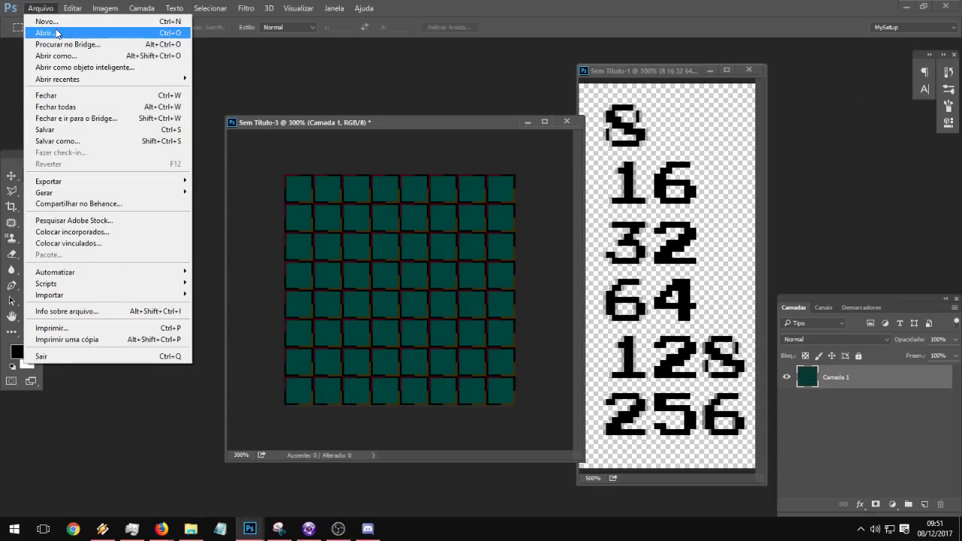
{"action": "left_click", "coordinate": [250, 528]}
{"action": "left_click", "coordinate": [361, 466]}
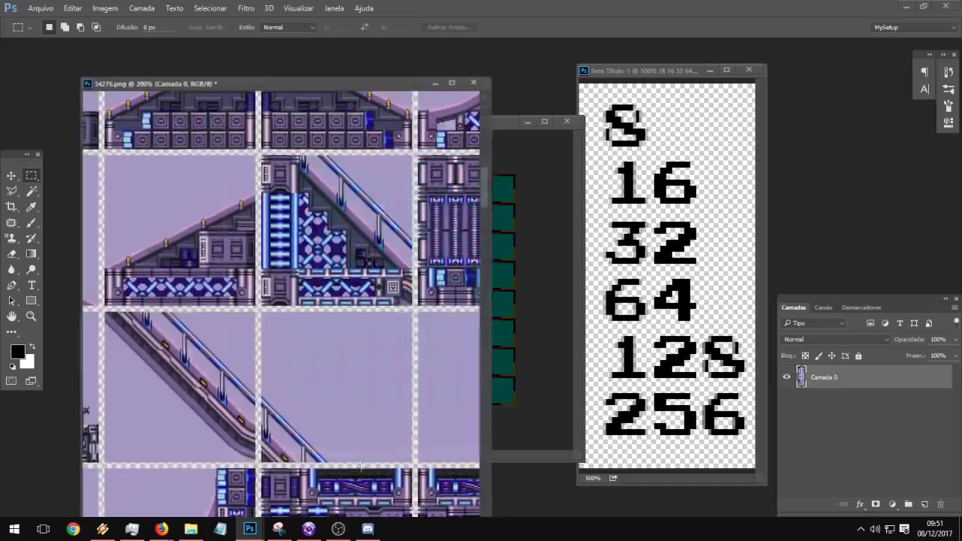
{"action": "left_click_drag", "start_coordinate": [411, 233], "coordinate": [303, 361]}
{"action": "left_click_drag", "start_coordinate": [432, 368], "coordinate": [265, 417]}
{"action": "left_click_drag", "start_coordinate": [456, 136], "coordinate": [204, 301]}
{"action": "left_click_drag", "start_coordinate": [300, 139], "coordinate": [214, 333]}
{"action": "left_click_drag", "start_coordinate": [190, 300], "coordinate": [468, 497]}
{"action": "left_click_drag", "start_coordinate": [140, 271], "coordinate": [278, 194]}
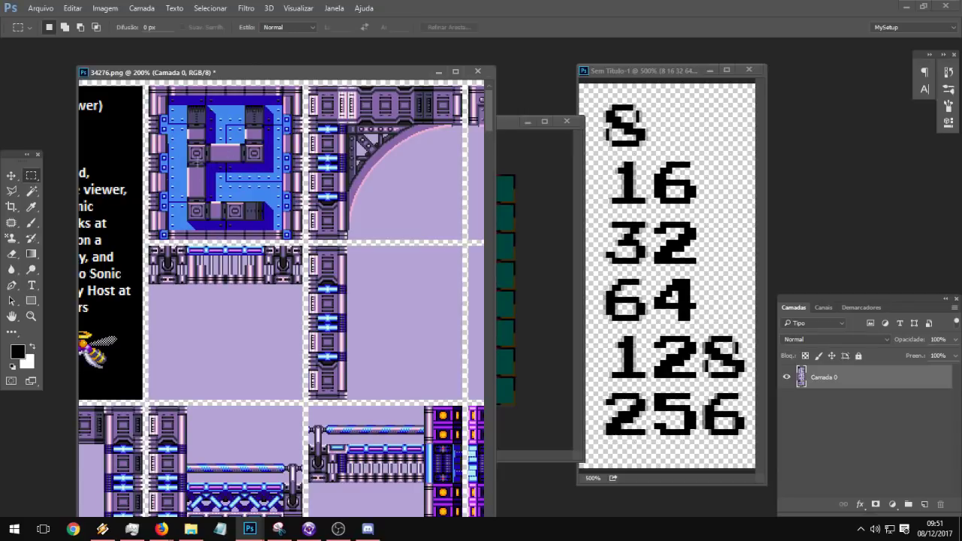
{"action": "left_click_drag", "start_coordinate": [217, 407], "coordinate": [329, 52]}
{"action": "left_click_drag", "start_coordinate": [306, 505], "coordinate": [288, 69]}
{"action": "left_click_drag", "start_coordinate": [372, 260], "coordinate": [197, 354]}
{"action": "left_click_drag", "start_coordinate": [216, 297], "coordinate": [424, 144]}
{"action": "left_click_drag", "start_coordinate": [246, 369], "coordinate": [342, 234]}
{"action": "left_click_drag", "start_coordinate": [260, 294], "coordinate": [249, 130]}
{"action": "left_click_drag", "start_coordinate": [371, 398], "coordinate": [250, 263]}
Step: Copy the square wall block with vertical columns and a blue ladder-like strip, and paste it over the grid in Sem Título-3
{"action": "left_click_drag", "start_coordinate": [278, 233], "coordinate": [434, 388]}
{"action": "key", "text": "ctrl+c"}
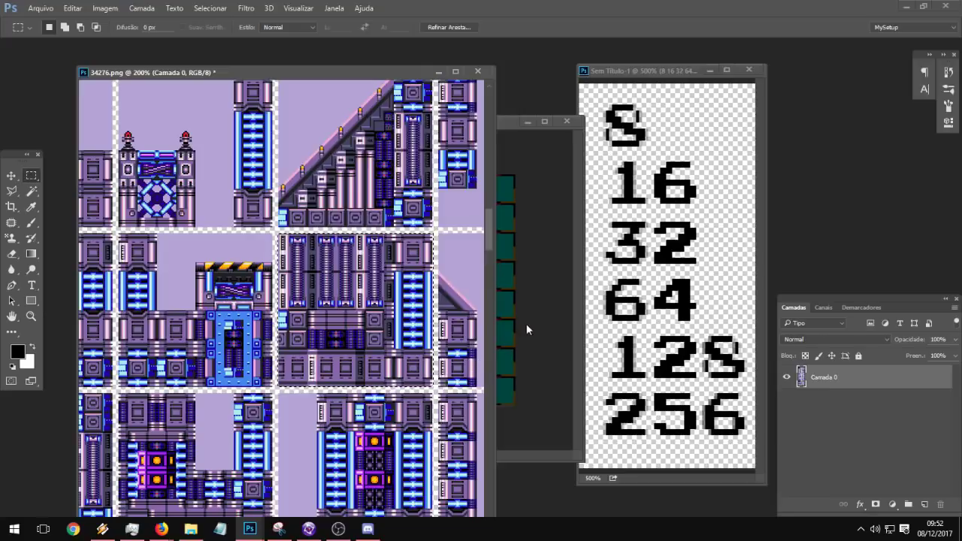
{"action": "left_click", "coordinate": [528, 324]}
{"action": "key", "text": "ctrl+v"}
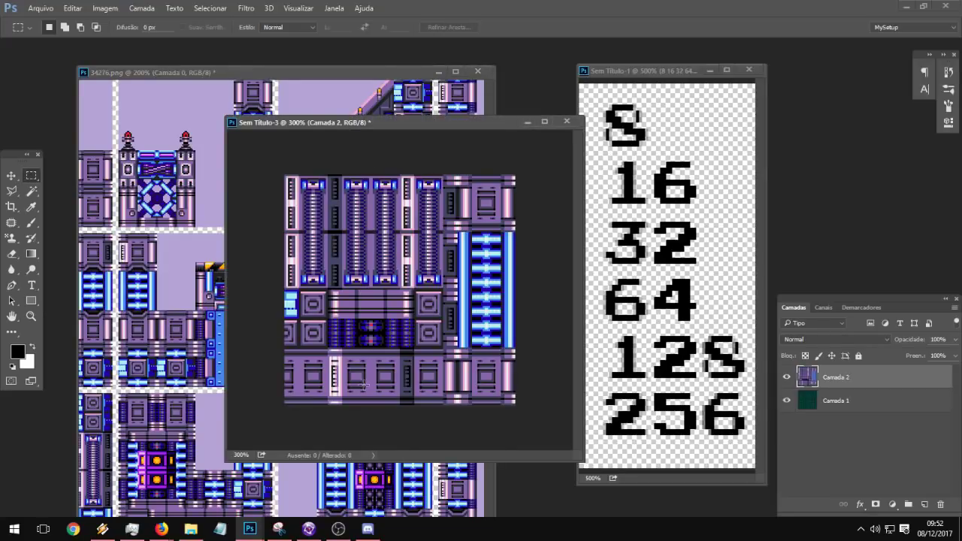
{"action": "left_click", "coordinate": [786, 376]}
{"action": "left_click", "coordinate": [786, 376]}
Step: Delete an 88 × 64 px area from the pasted block's upper-left corner, and move the horizontal striped beam into the canvas's top-left corner
{"action": "left_click_drag", "start_coordinate": [283, 174], "coordinate": [442, 290]}
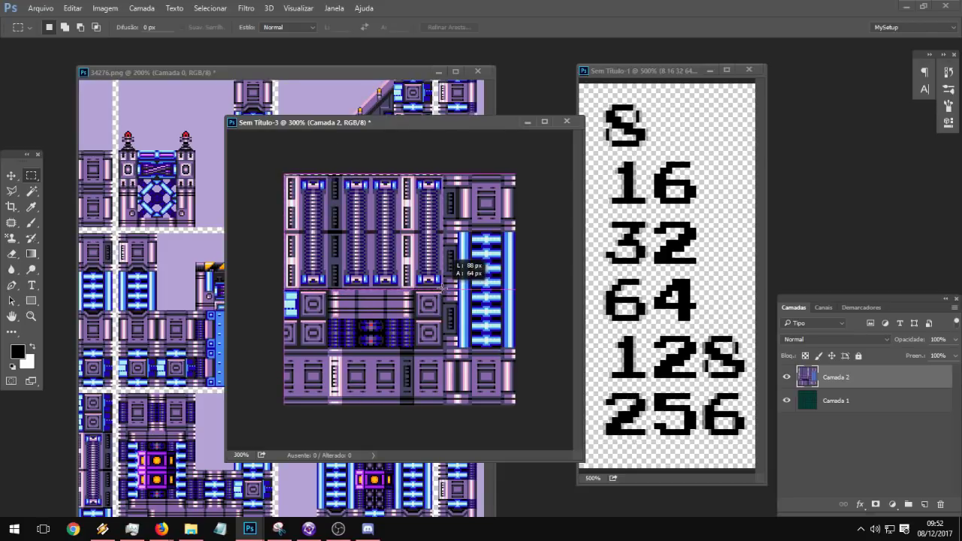
{"action": "key", "text": "Delete"}
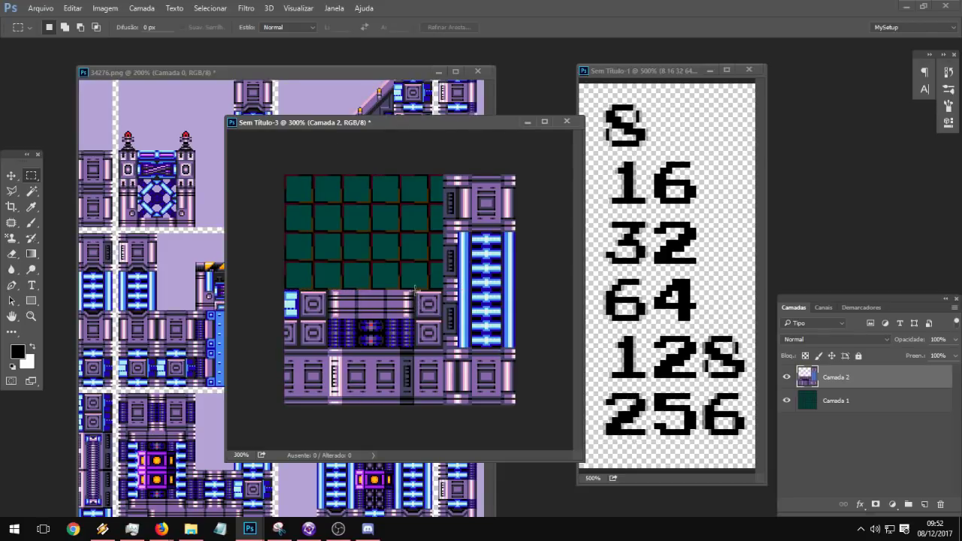
{"action": "left_click_drag", "start_coordinate": [414, 289], "coordinate": [328, 319]}
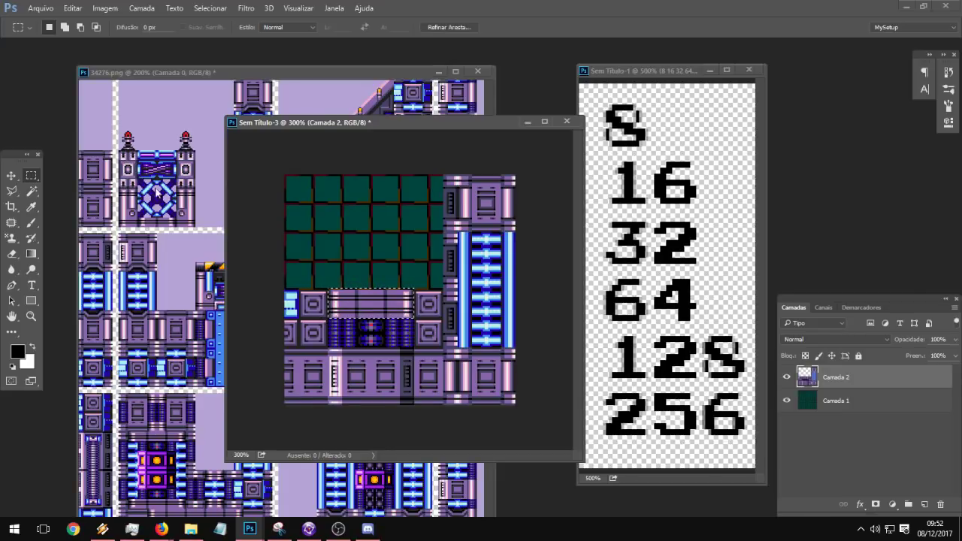
{"action": "left_click", "coordinate": [11, 176]}
{"action": "left_click_drag", "start_coordinate": [392, 311], "coordinate": [348, 195]}
{"action": "key", "text": "m"}
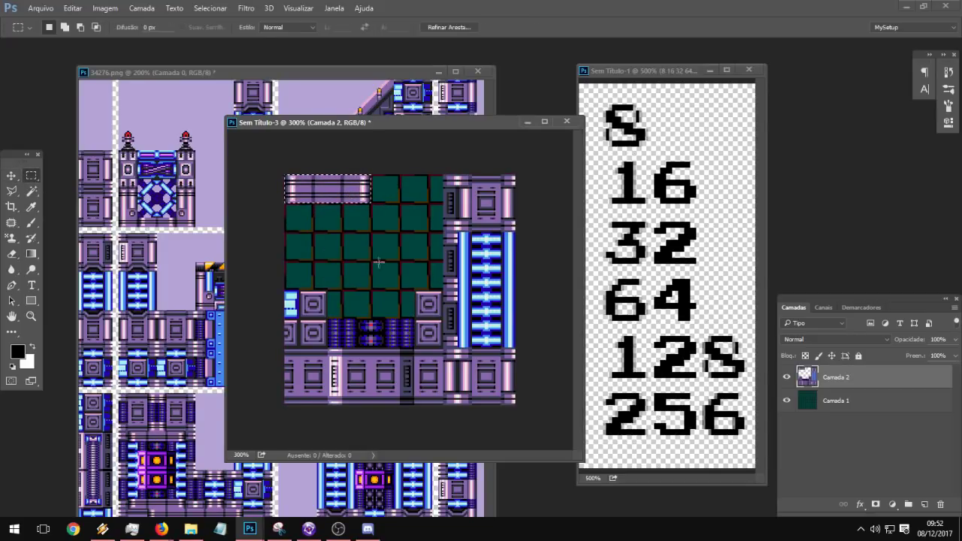
Step: Move the two stacked square blocks from the inner right side up beside the striped beam, aligned to the grid
{"action": "left_click", "coordinate": [383, 269]}
{"action": "left_click_drag", "start_coordinate": [415, 290], "coordinate": [441, 348]}
{"action": "key", "text": "v"}
{"action": "left_click_drag", "start_coordinate": [429, 309], "coordinate": [385, 195]}
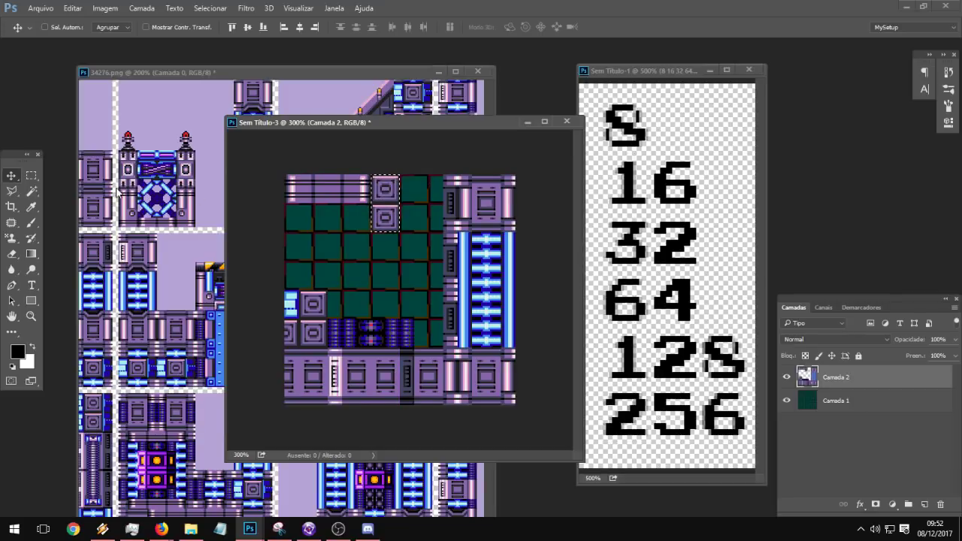
Step: Delete the leftover wall pieces on both sides of the dark-blue machinery and the panel below it, and deselect
{"action": "left_click", "coordinate": [32, 176]}
{"action": "left_click", "coordinate": [348, 264]}
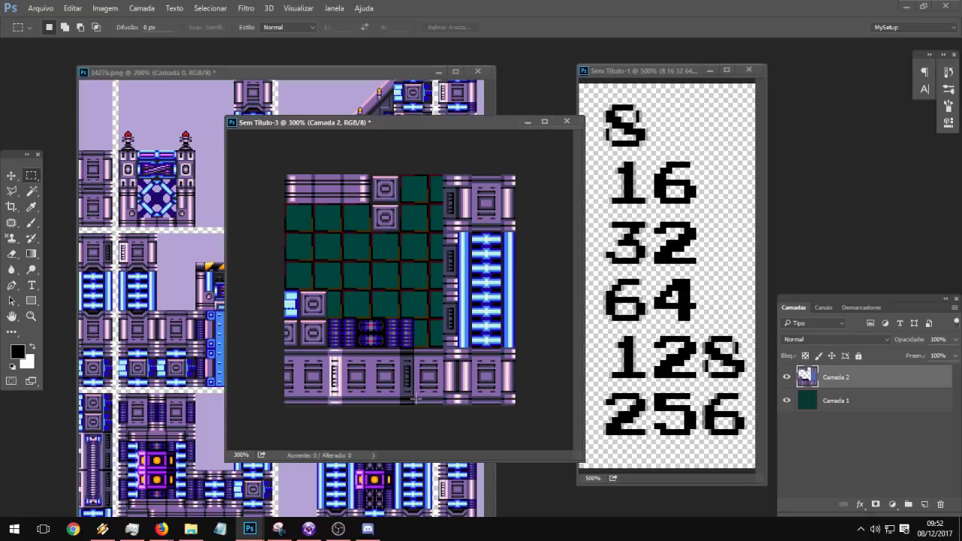
{"action": "left_click_drag", "start_coordinate": [415, 403], "coordinate": [579, 150]}
{"action": "key", "text": "Delete"}
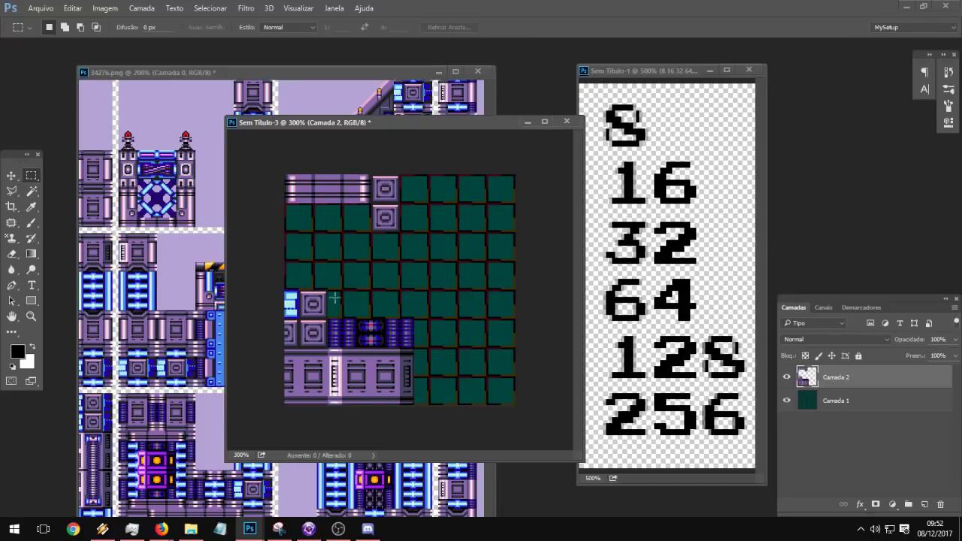
{"action": "left_click_drag", "start_coordinate": [327, 289], "coordinate": [256, 407]}
{"action": "key", "text": "Delete"}
{"action": "left_click", "coordinate": [384, 318]}
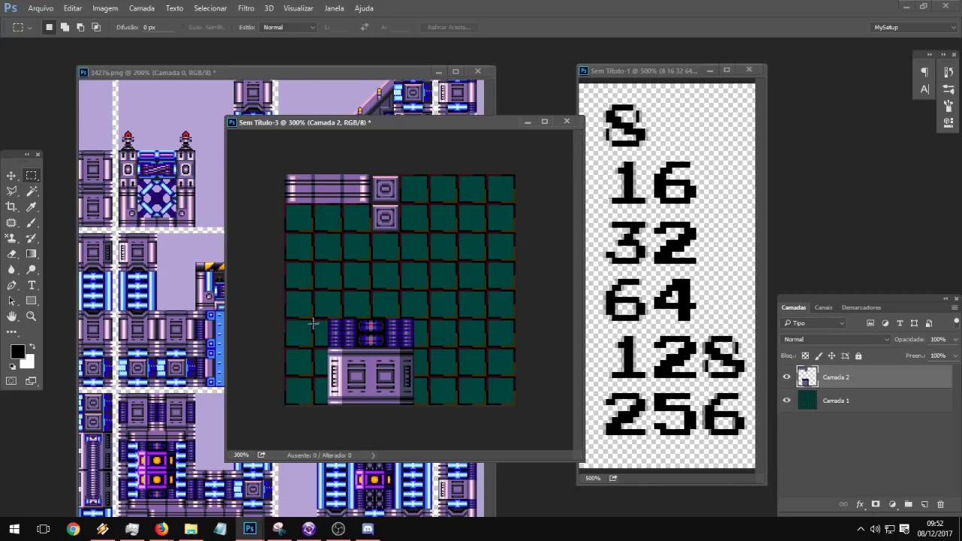
{"action": "left_click_drag", "start_coordinate": [307, 317], "coordinate": [330, 369]}
{"action": "left_click", "coordinate": [335, 302]}
{"action": "left_click", "coordinate": [327, 301]}
{"action": "left_click_drag", "start_coordinate": [324, 287], "coordinate": [302, 341]}
Step: Zoom the tile document to 500%, and reposition and enlarge its window to show the whole canvas
{"action": "left_click", "coordinate": [31, 317]}
{"action": "left_click", "coordinate": [338, 321]}
{"action": "left_click", "coordinate": [340, 321]}
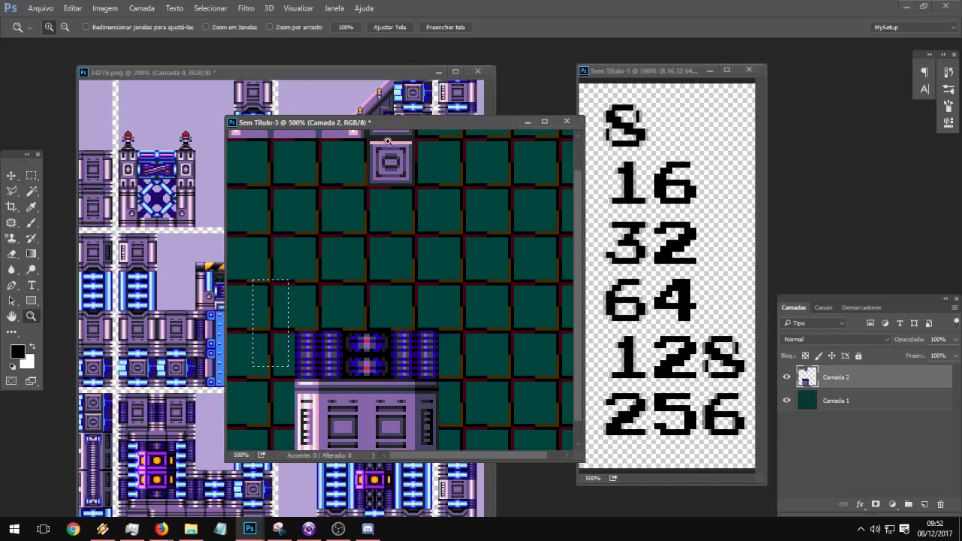
{"action": "left_click_drag", "start_coordinate": [381, 121], "coordinate": [333, 80]}
{"action": "left_click_drag", "start_coordinate": [537, 422], "coordinate": [710, 500]}
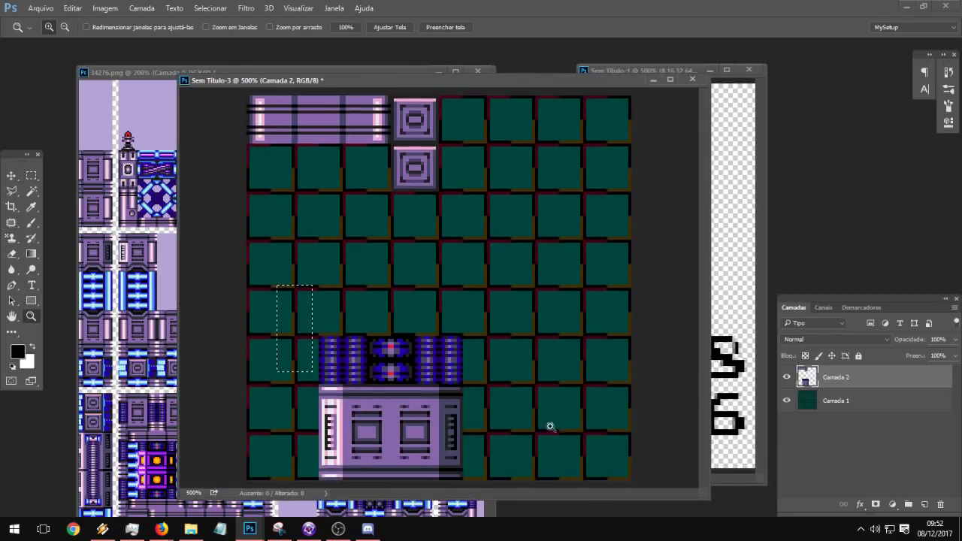
{"action": "left_click", "coordinate": [332, 311]}
{"action": "left_click", "coordinate": [350, 318], "text": "alt"}
{"action": "key", "text": "m"}
{"action": "left_click_drag", "start_coordinate": [277, 311], "coordinate": [318, 366]}
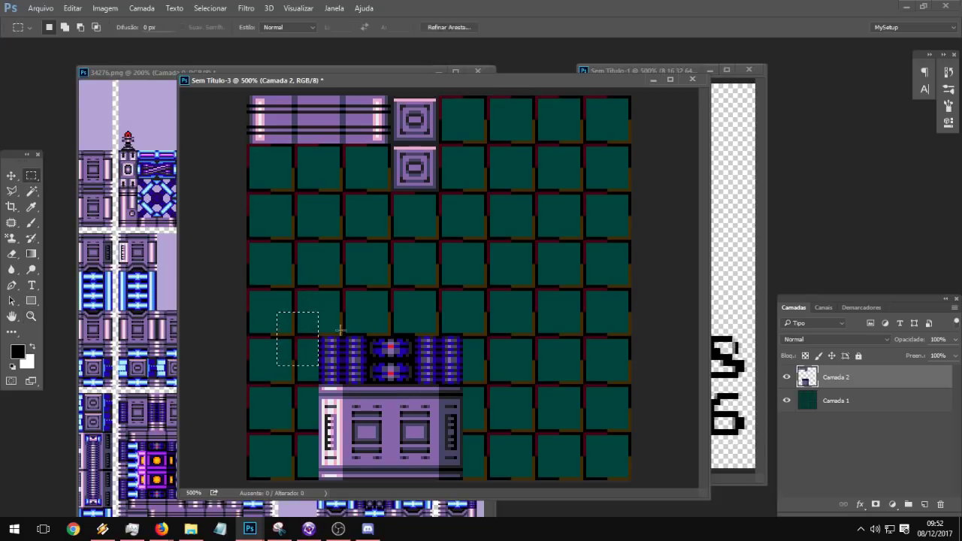
{"action": "key", "text": "ctrl+d"}
{"action": "left_click_drag", "start_coordinate": [318, 333], "coordinate": [342, 309]}
{"action": "key", "text": "ctrl+d"}
{"action": "left_click", "coordinate": [11, 175]}
{"action": "left_click_drag", "start_coordinate": [399, 355], "coordinate": [406, 285]}
{"action": "key", "text": "ctrl+z"}
Step: Select the dark-blue machinery together with the panel below it, move them directly under the striped beam, and deselect
{"action": "left_click", "coordinate": [31, 175]}
{"action": "left_click_drag", "start_coordinate": [307, 323], "coordinate": [489, 499]}
{"action": "key", "text": "v"}
{"action": "left_click_drag", "start_coordinate": [419, 367], "coordinate": [352, 178]}
{"action": "key", "text": "ctrl+d"}
{"action": "key", "text": "m"}
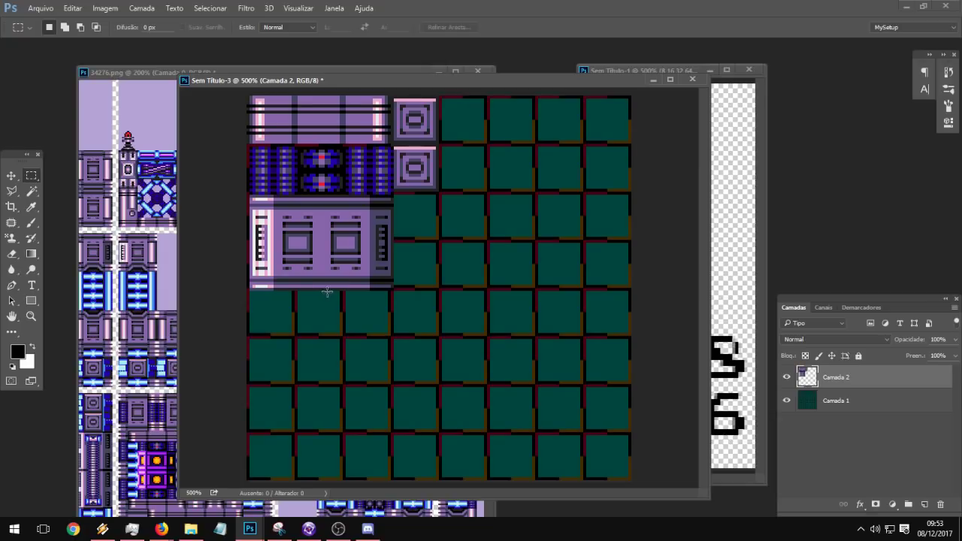
Step: Restore the selection around the moved machinery and panel, nudge them one pixel left and one pixel up, and deselect
{"action": "left_click_drag", "start_coordinate": [325, 292], "coordinate": [393, 146]}
{"action": "left_click", "coordinate": [401, 313]}
{"action": "key", "text": "ctrl+alt+z"}
{"action": "key", "text": "ctrl+alt+z"}
{"action": "key", "text": "ctrl+alt+z"}
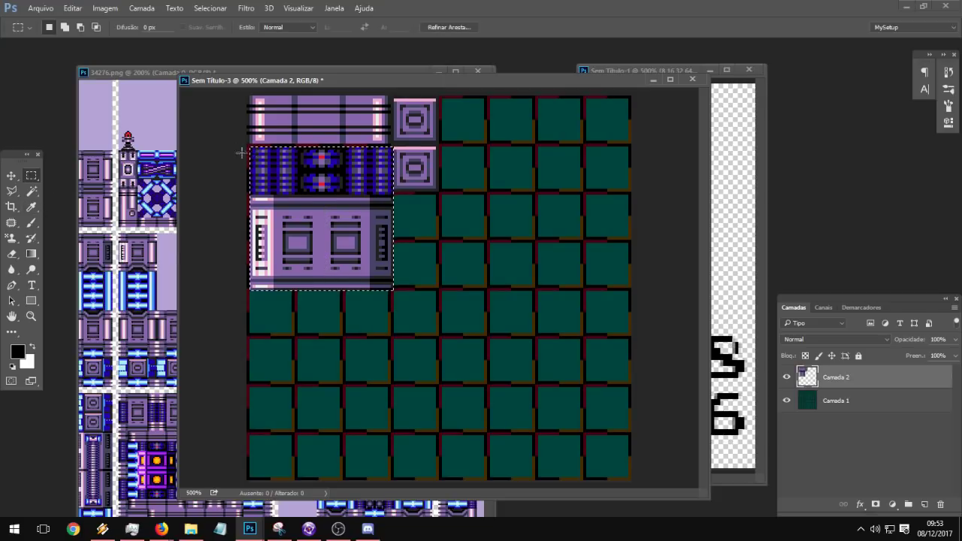
{"action": "left_click", "coordinate": [12, 176]}
{"action": "key", "text": "Left"}
{"action": "key", "text": "Up"}
{"action": "left_click", "coordinate": [31, 177]}
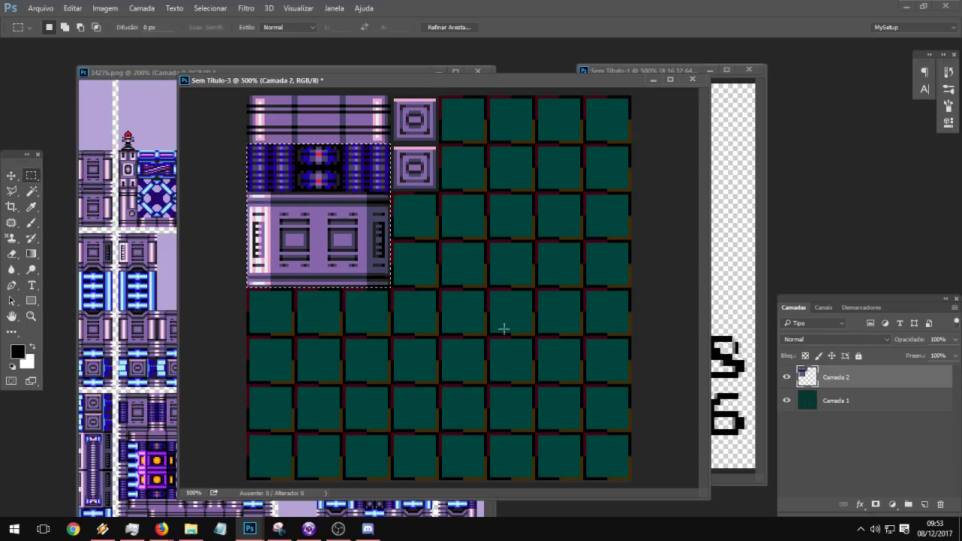
{"action": "left_click", "coordinate": [504, 330]}
Step: Repaint the grid layer Camada 1 with the bright cyan grid pattern using the Pattern Stamp tool
{"action": "left_click", "coordinate": [864, 406]}
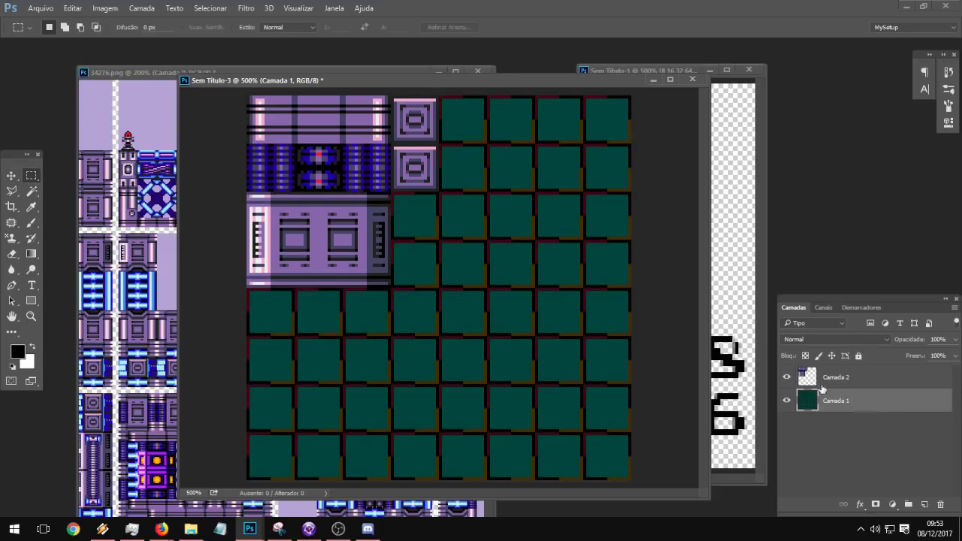
{"action": "left_click", "coordinate": [101, 9]}
{"action": "left_click", "coordinate": [106, 9]}
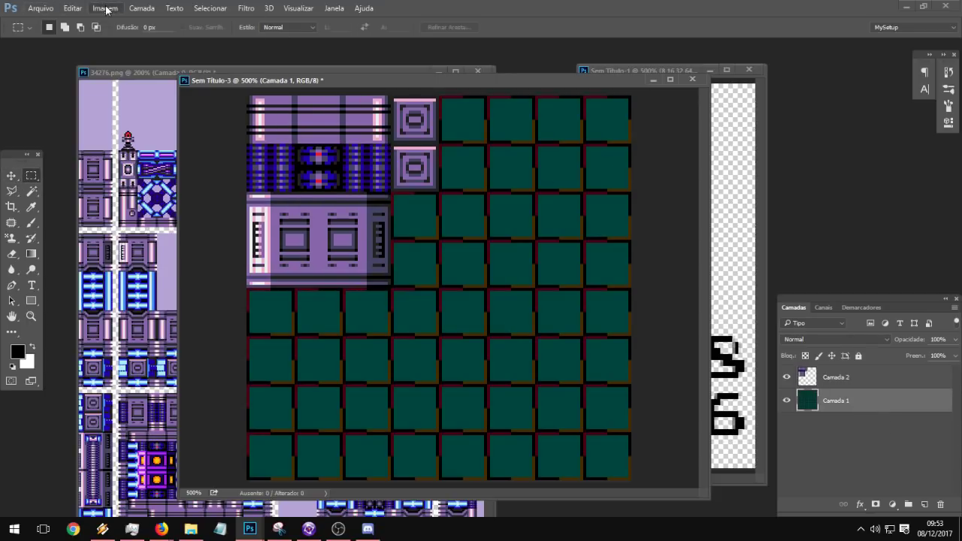
{"action": "left_click", "coordinate": [12, 240]}
{"action": "left_click", "coordinate": [451, 285]}
Step: Lighten the cyan grid with Hue/Saturation at a lightness of +72
{"action": "mouse_move", "coordinate": [111, 39]}
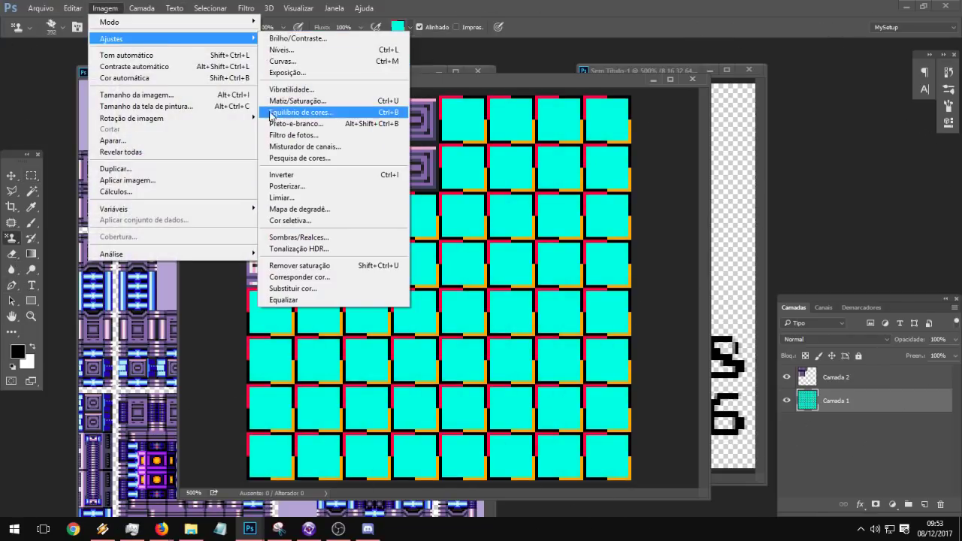
{"action": "left_click", "coordinate": [301, 96]}
{"action": "left_click_drag", "start_coordinate": [750, 329], "coordinate": [792, 329]}
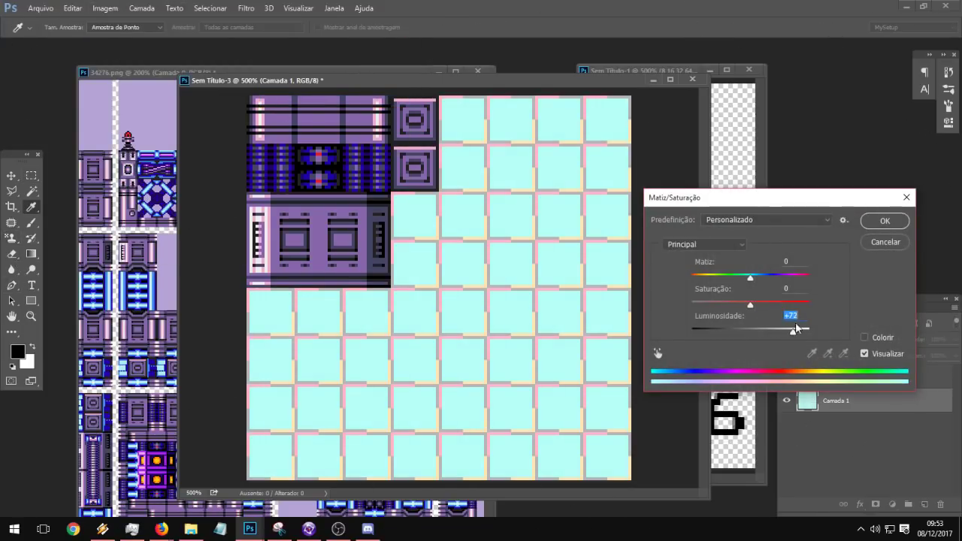
{"action": "left_click", "coordinate": [885, 220]}
Step: On layer Camada 2, select the purple panels and square blocks with the Rectangular Marquee, leaving out the dark-blue machinery band
{"action": "left_click", "coordinate": [869, 379]}
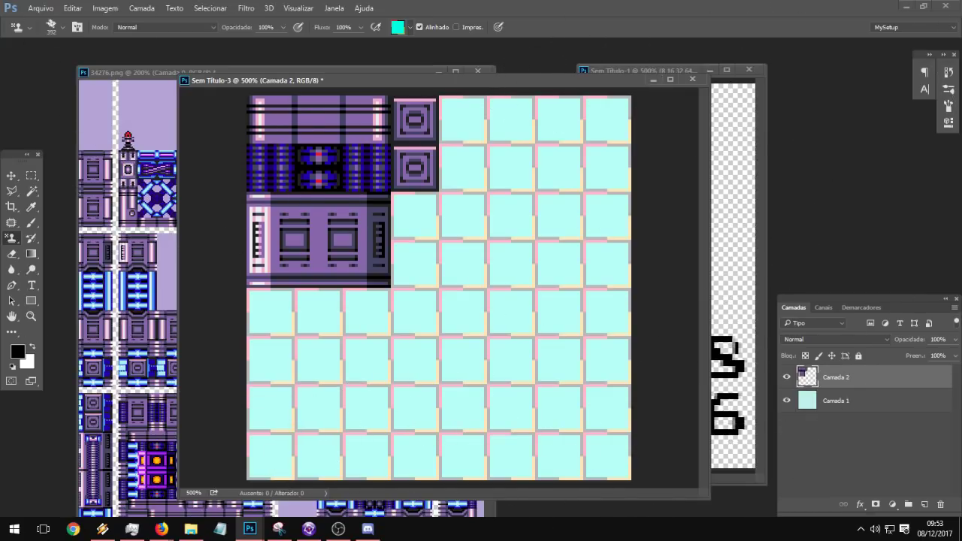
{"action": "key", "text": "m"}
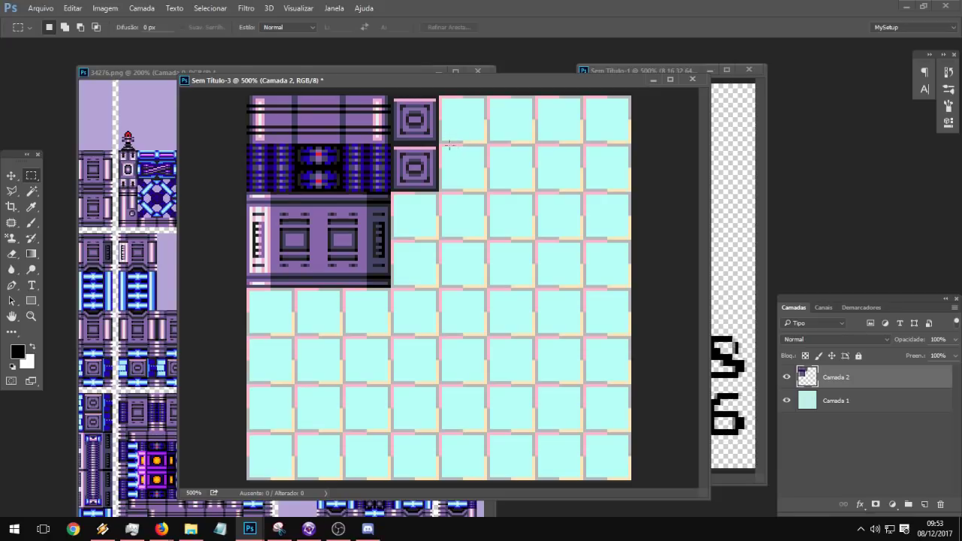
{"action": "left_click_drag", "start_coordinate": [481, 226], "coordinate": [392, 54]}
{"action": "left_click_drag", "start_coordinate": [429, 272], "coordinate": [184, 193], "text": "shift"}
{"action": "left_click_drag", "start_coordinate": [411, 314], "coordinate": [148, 224], "text": "shift"}
{"action": "left_click_drag", "start_coordinate": [391, 146], "coordinate": [185, 71], "text": "shift"}
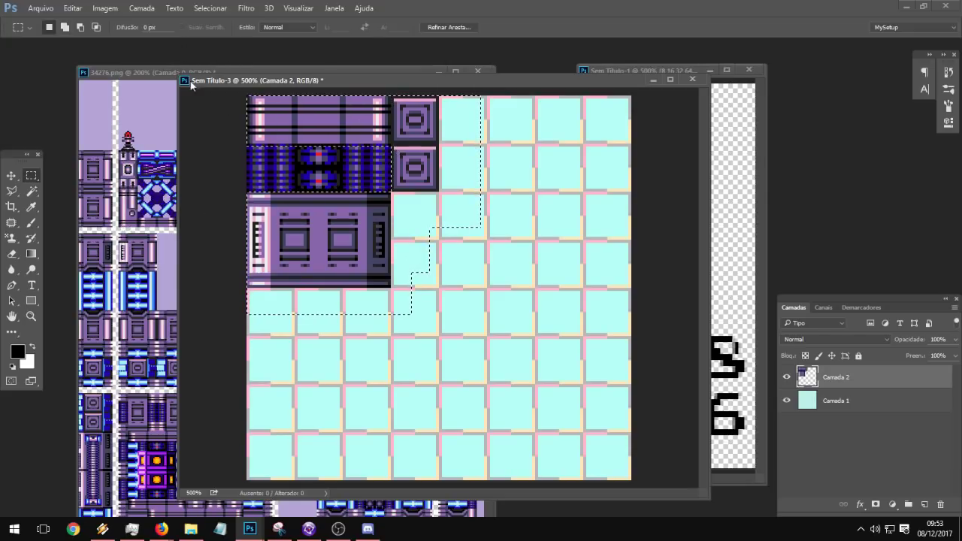
{"action": "left_click_drag", "start_coordinate": [252, 147], "coordinate": [391, 190], "text": "shift"}
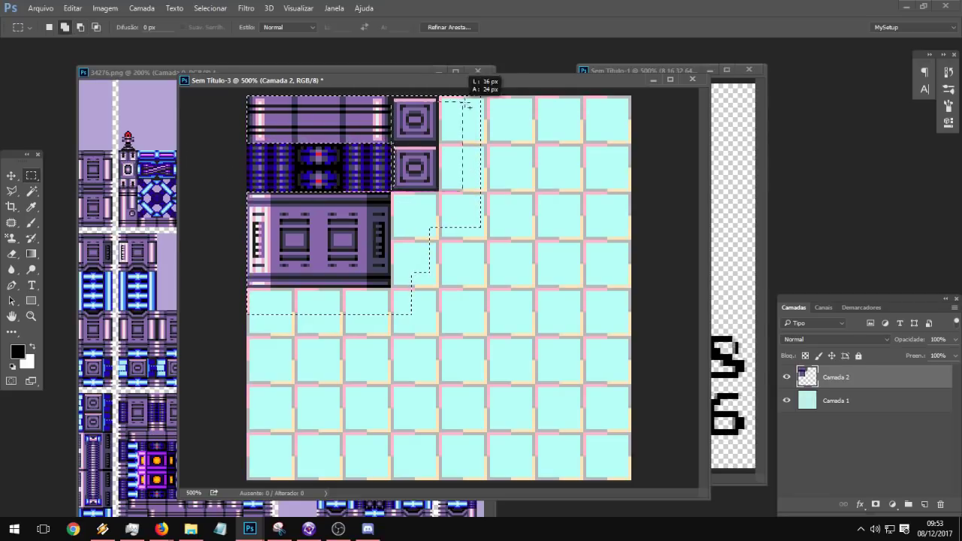
{"action": "left_click_drag", "start_coordinate": [466, 104], "coordinate": [439, 96], "text": "shift"}
{"action": "key", "text": "ctrl+c"}
{"action": "key", "text": "ctrl+v"}
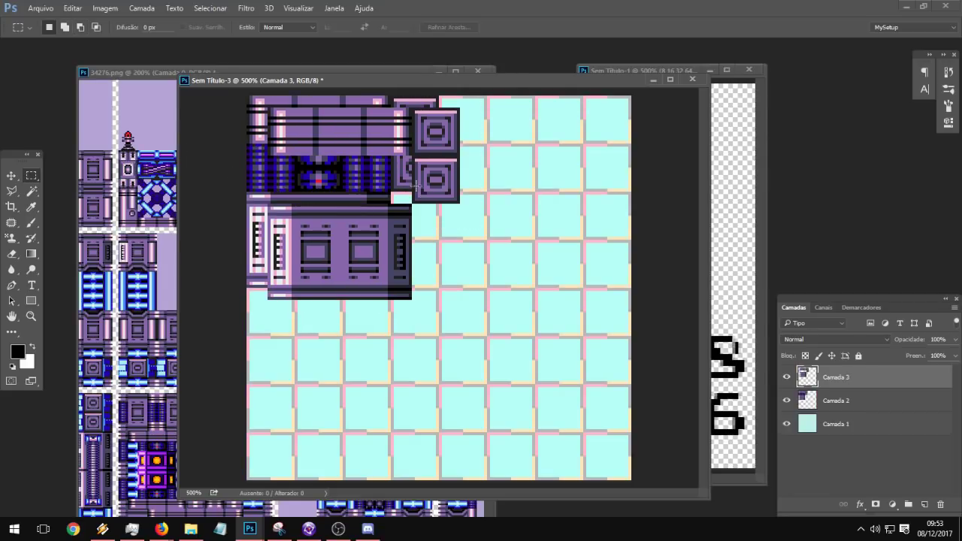
{"action": "key", "text": "ctrl+z"}
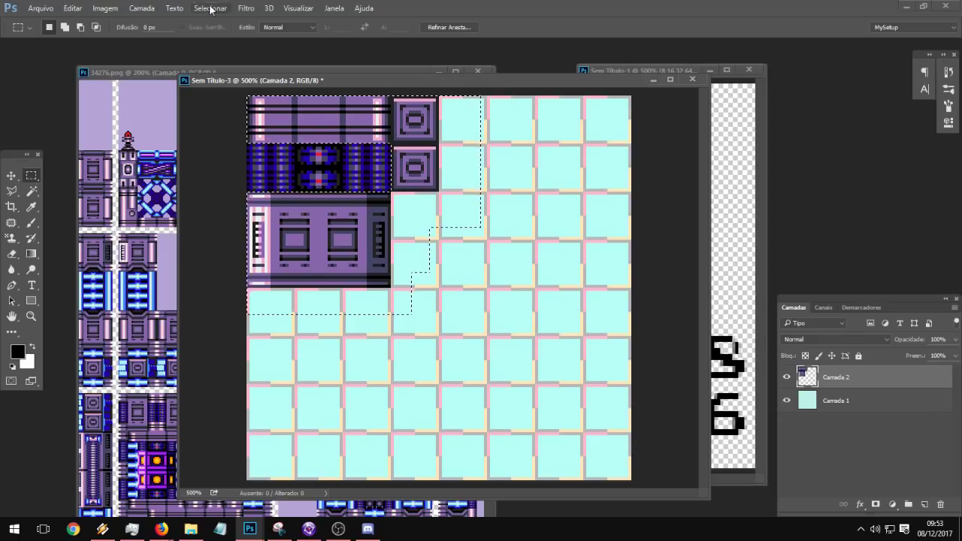
Step: Add a Gradient Map adjustment layer above Camada 2, masked to the selected panels and blocks
{"action": "left_click", "coordinate": [107, 8]}
{"action": "mouse_move", "coordinate": [120, 38]}
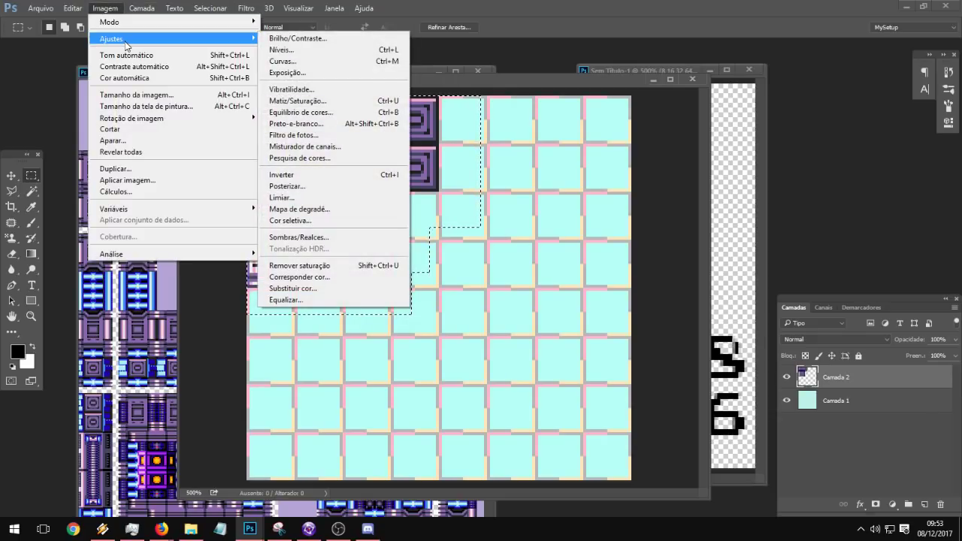
{"action": "mouse_move", "coordinate": [143, 9]}
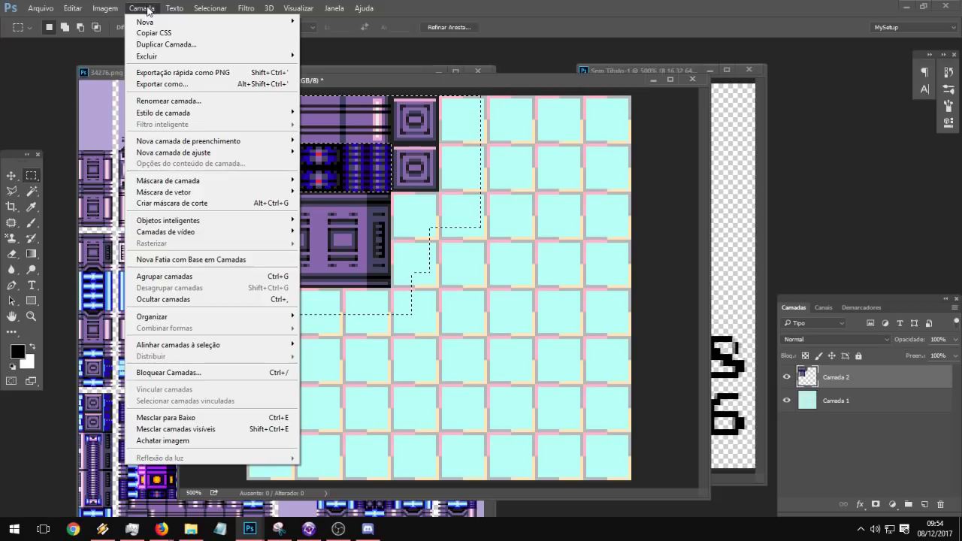
{"action": "mouse_move", "coordinate": [202, 158]}
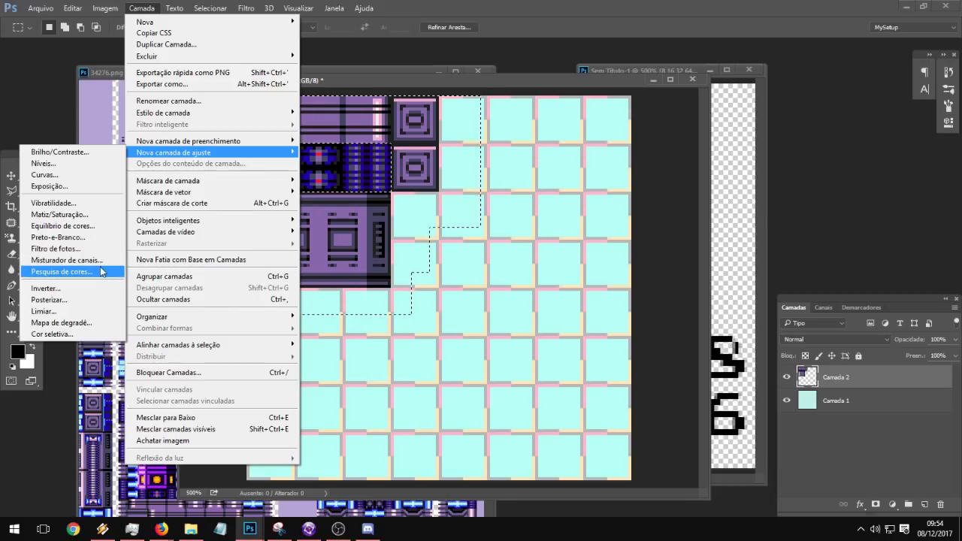
{"action": "left_click", "coordinate": [60, 322]}
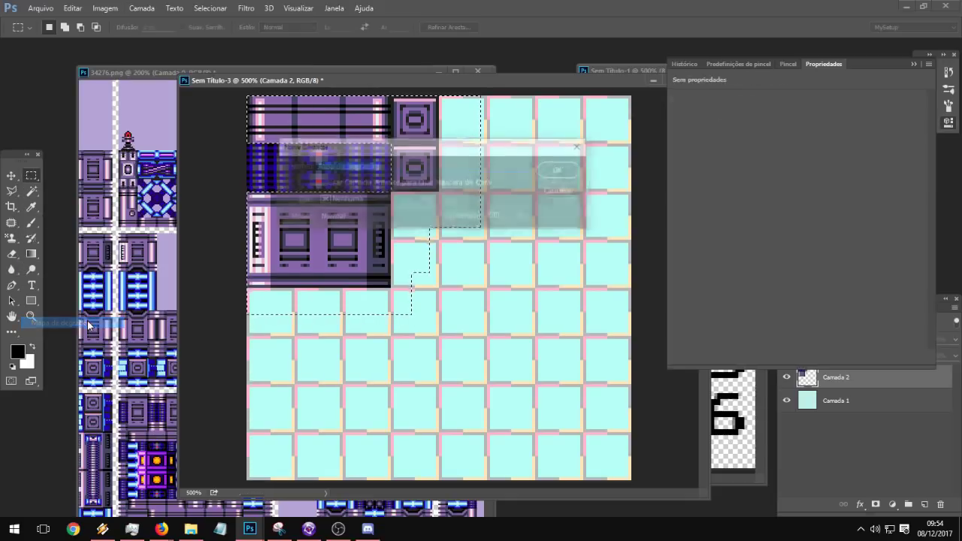
{"action": "left_click", "coordinate": [561, 168]}
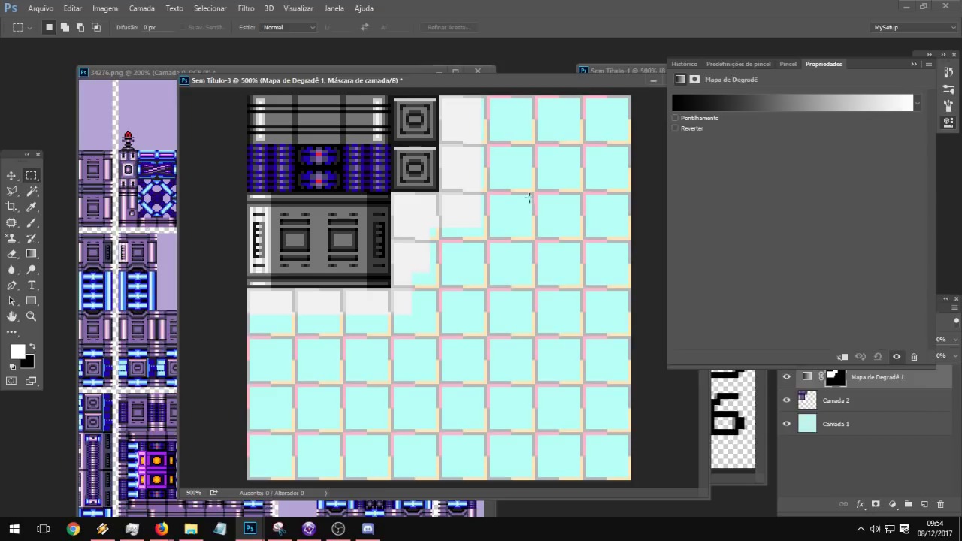
{"action": "left_click", "coordinate": [948, 122]}
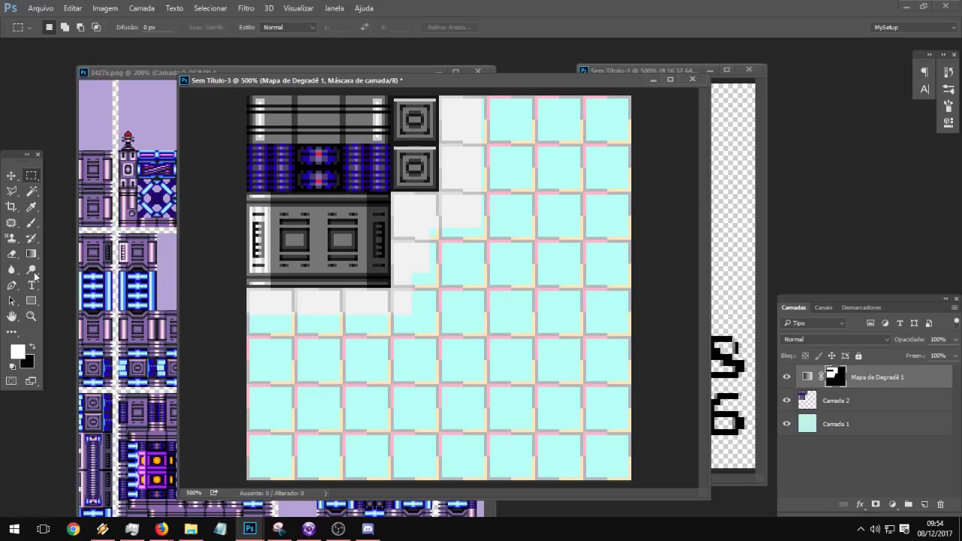
Step: Paint the entire Gradient Map mask white using a 174 px brush with 100% hardness
{"action": "left_click", "coordinate": [31, 223]}
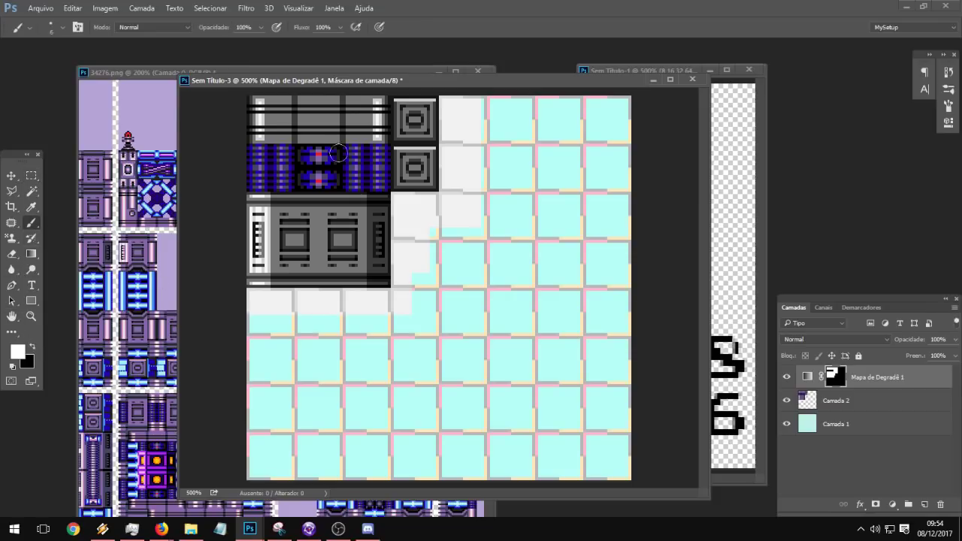
{"action": "left_click", "coordinate": [808, 404]}
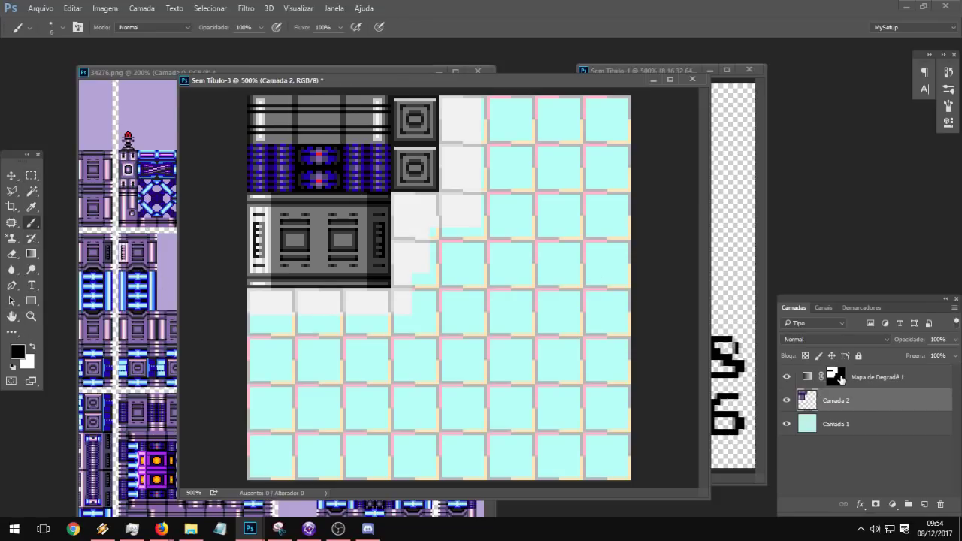
{"action": "left_click", "coordinate": [837, 376]}
{"action": "right_click", "coordinate": [435, 275]}
{"action": "left_click_drag", "start_coordinate": [526, 276], "coordinate": [573, 278]}
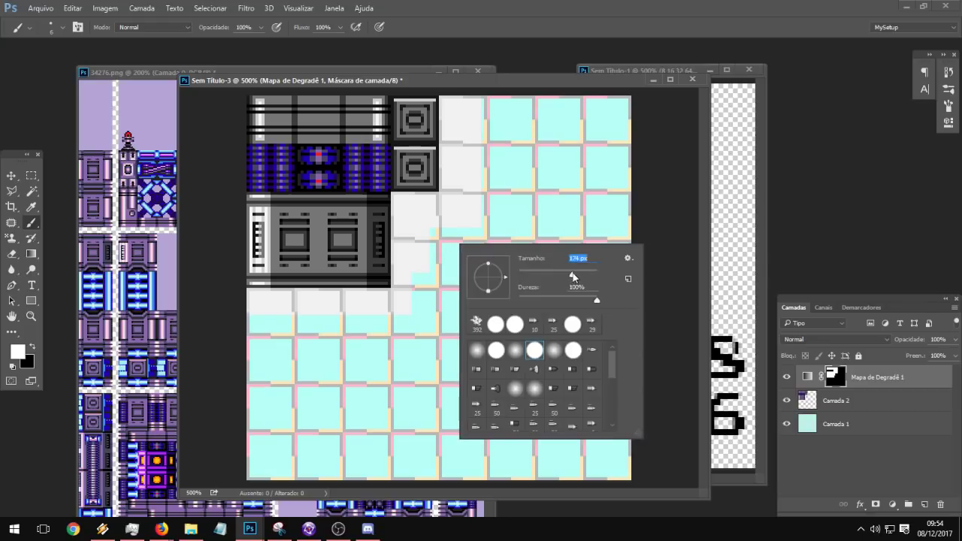
{"action": "mouse_move", "coordinate": [525, 203]}
{"action": "left_mouse_down"}
{"action": "mouse_move", "coordinate": [333, 100]}
{"action": "mouse_move", "coordinate": [768, 323]}
{"action": "mouse_move", "coordinate": [548, 303]}
{"action": "mouse_move", "coordinate": [227, 118]}
{"action": "left_mouse_up"}
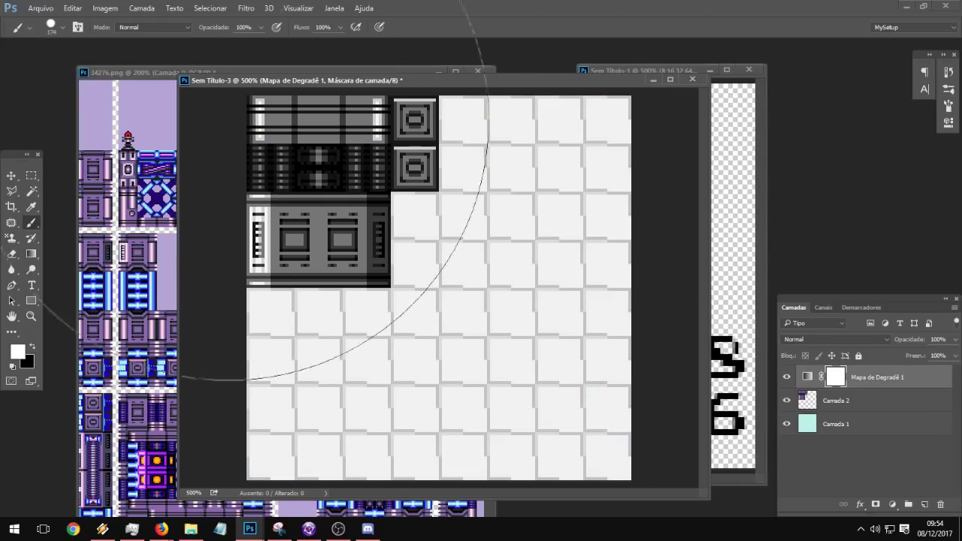
Step: Exclude the dark-blue machinery band from the Gradient Map by clearing that rectangle in its mask, and deselect
{"action": "left_click", "coordinate": [36, 177]}
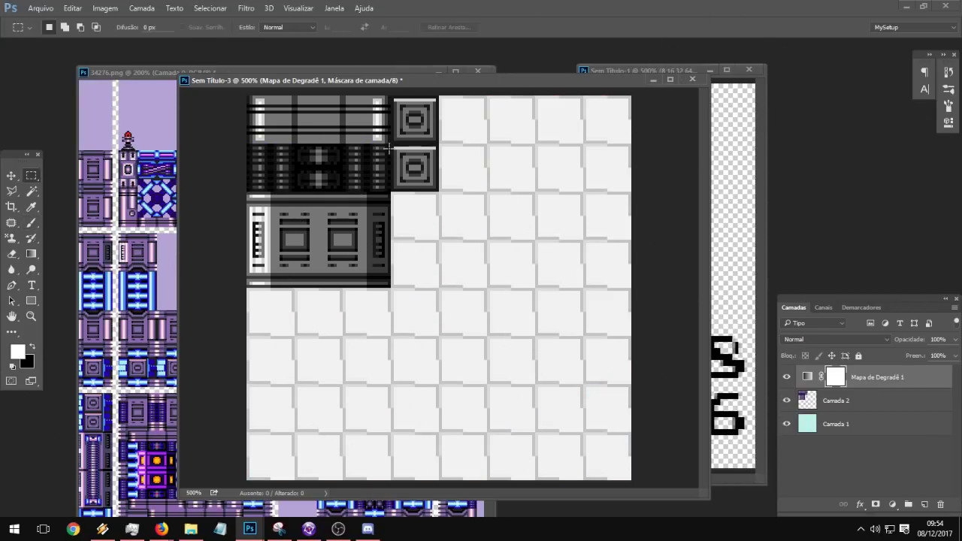
{"action": "left_click_drag", "start_coordinate": [388, 145], "coordinate": [174, 193]}
{"action": "key", "text": "Delete"}
{"action": "key", "text": "ctrl+d"}
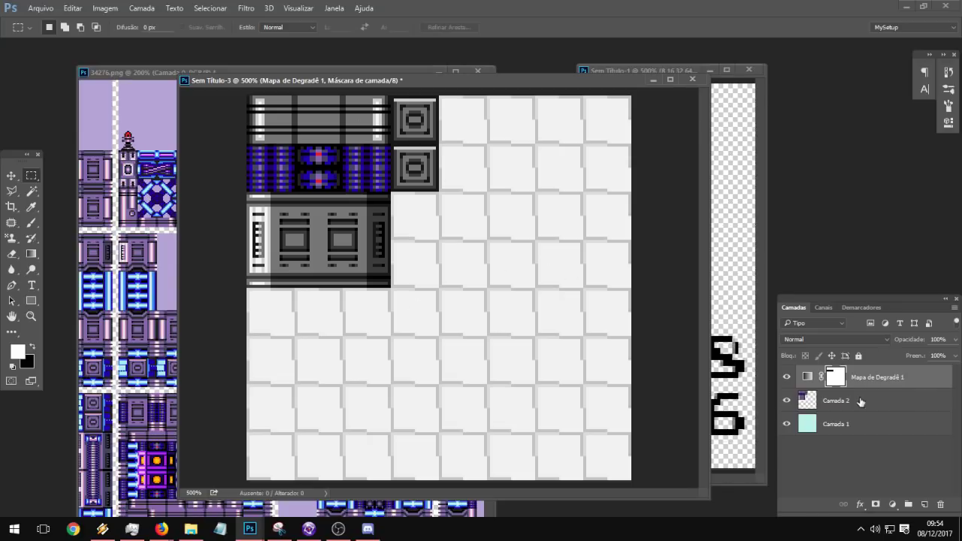
Step: Open the Gradient Map's gradient for editing and set its black start stop to red ff0000
{"action": "double_click", "coordinate": [807, 376]}
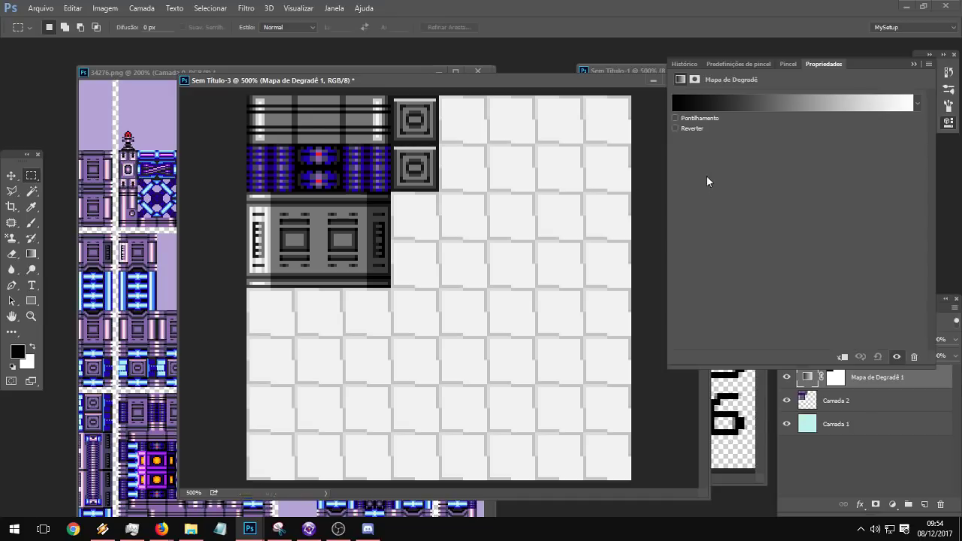
{"action": "left_click", "coordinate": [764, 102]}
{"action": "left_click_drag", "start_coordinate": [653, 178], "coordinate": [582, 245]}
{"action": "mouse_move", "coordinate": [741, 433]}
{"action": "left_mouse_down"}
{"action": "mouse_move", "coordinate": [535, 436]}
{"action": "mouse_move", "coordinate": [735, 438]}
{"action": "left_mouse_up"}
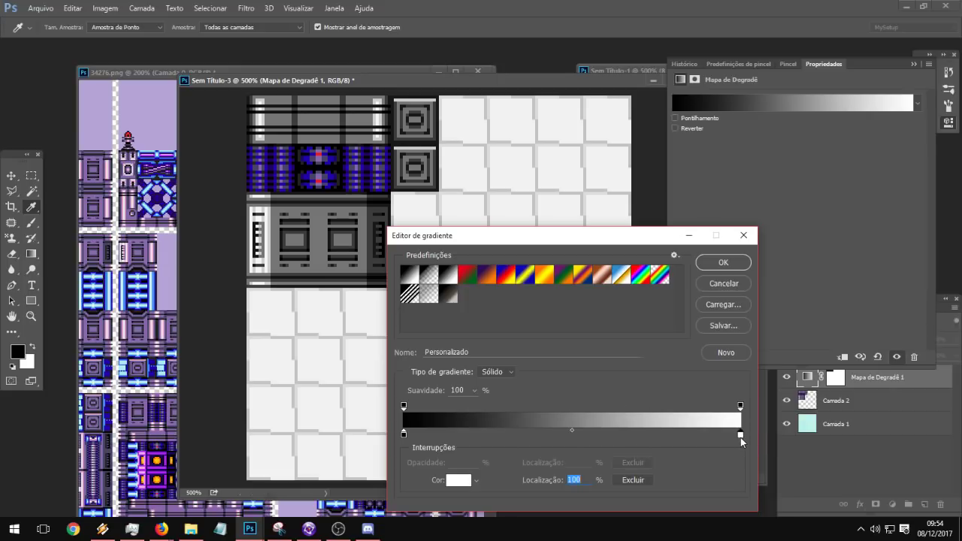
{"action": "left_click", "coordinate": [405, 434]}
{"action": "double_click", "coordinate": [405, 436]}
{"action": "left_click_drag", "start_coordinate": [79, 205], "coordinate": [211, 202]}
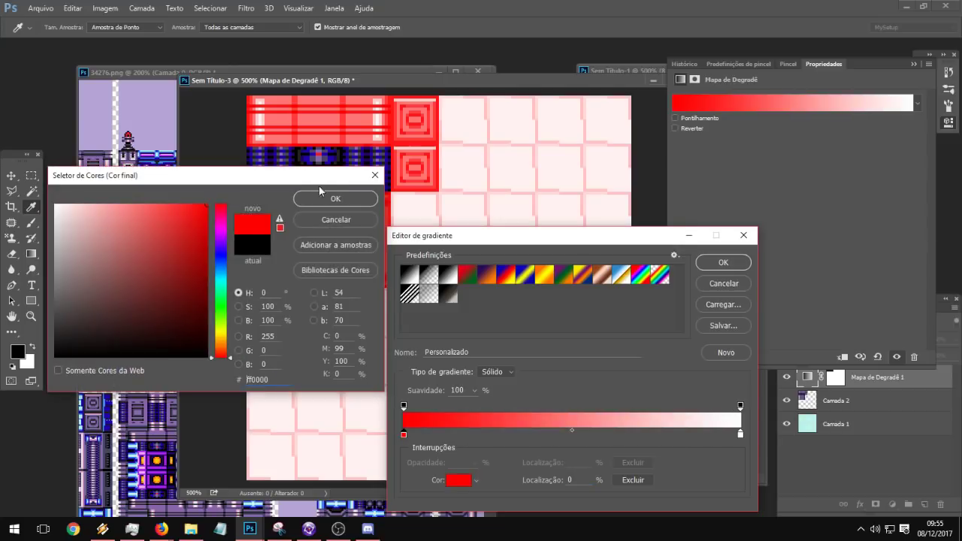
{"action": "left_click_drag", "start_coordinate": [309, 178], "coordinate": [514, 327]}
{"action": "left_click", "coordinate": [543, 342]}
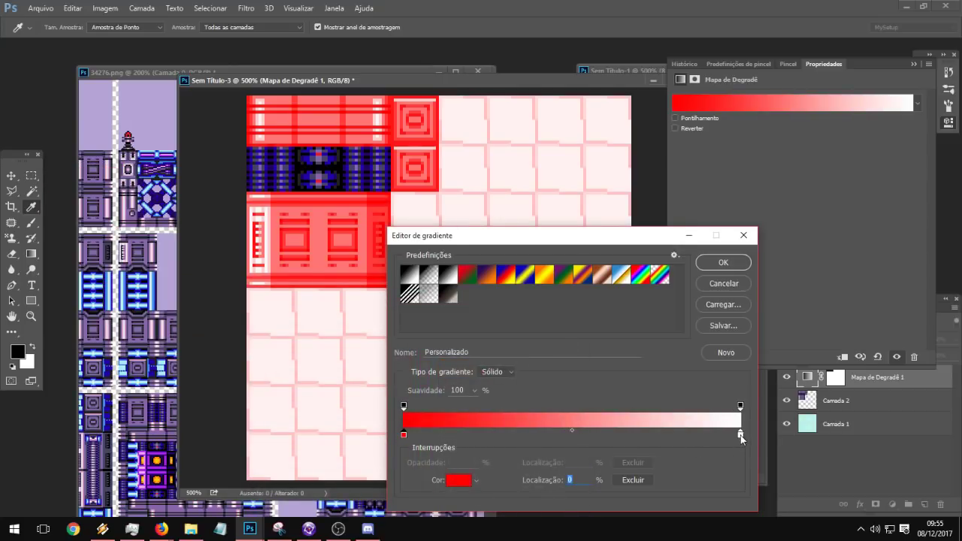
Step: Set the gradient's white end stop to black 000000
{"action": "double_click", "coordinate": [740, 435]}
{"action": "left_click_drag", "start_coordinate": [406, 277], "coordinate": [572, 345]}
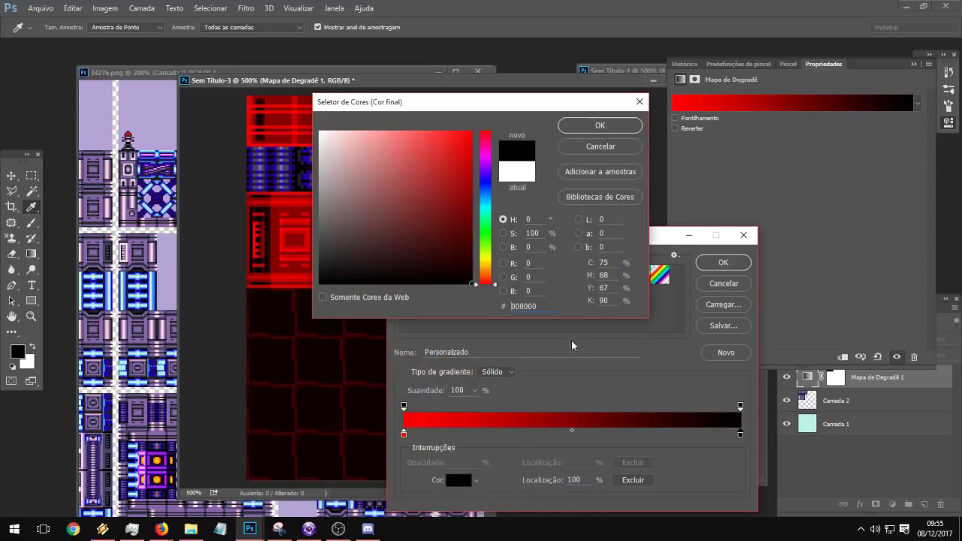
{"action": "left_click", "coordinate": [623, 125]}
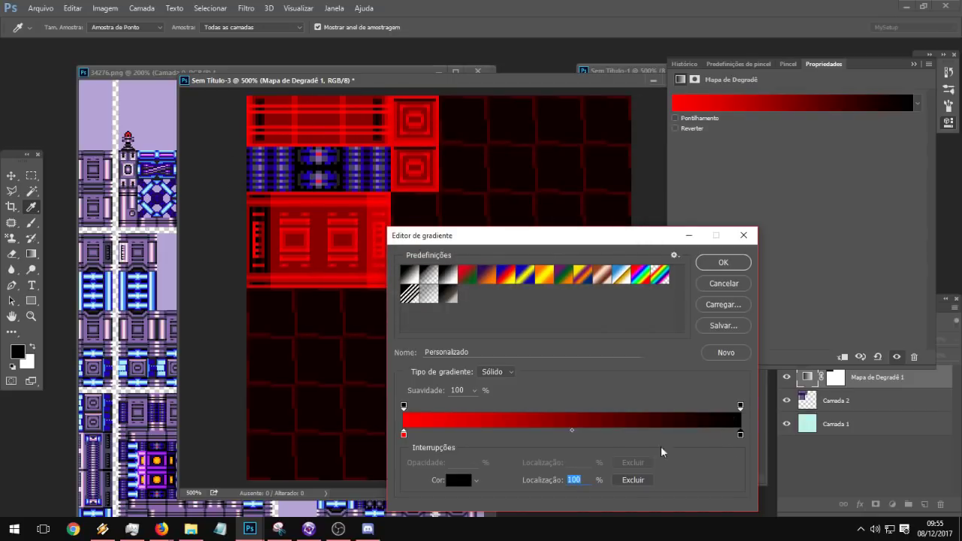
Step: Recolor the gradient's red start stop to dark navy blue 061140
{"action": "double_click", "coordinate": [403, 436]}
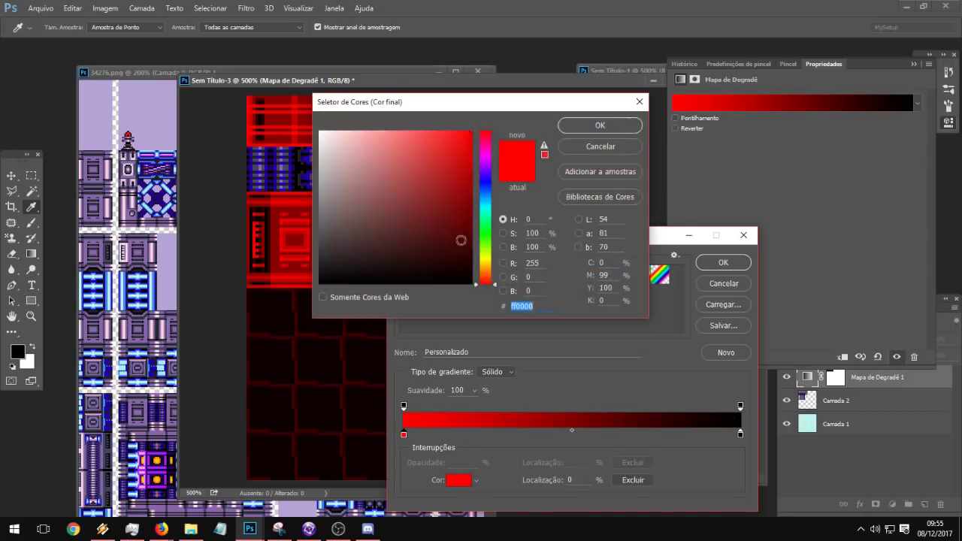
{"action": "left_click", "coordinate": [484, 191]}
{"action": "left_click_drag", "start_coordinate": [485, 194], "coordinate": [487, 187]}
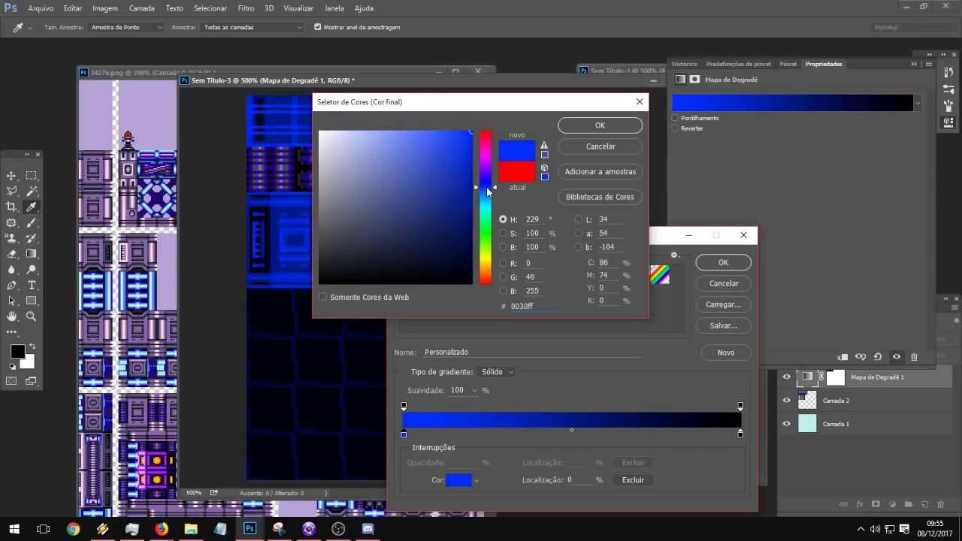
{"action": "mouse_move", "coordinate": [444, 211]}
{"action": "left_mouse_down"}
{"action": "mouse_move", "coordinate": [443, 243]}
{"action": "mouse_move", "coordinate": [465, 244]}
{"action": "mouse_move", "coordinate": [456, 246]}
{"action": "left_mouse_up"}
{"action": "left_click", "coordinate": [599, 124]}
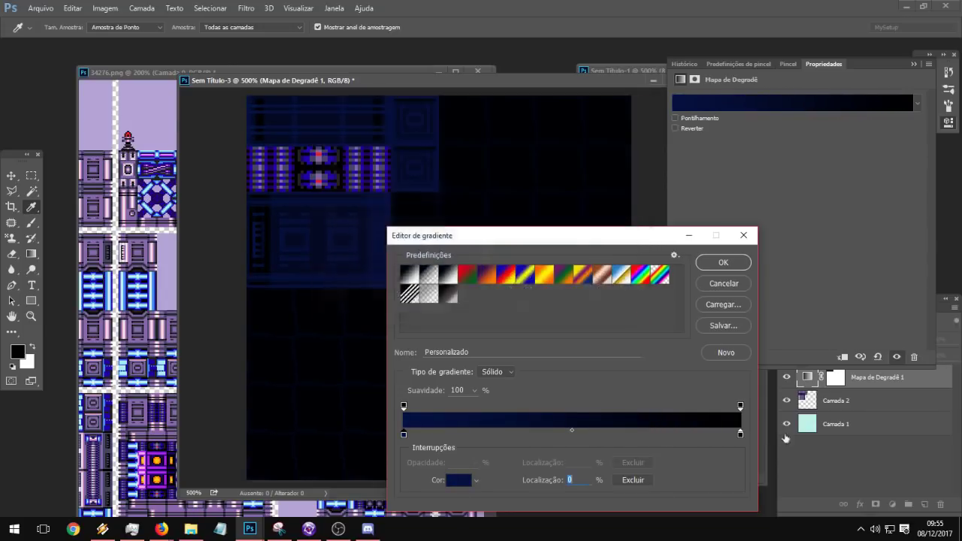
Step: Recolor the gradient's black end stop to a bright, saturated bluish green
{"action": "left_click", "coordinate": [740, 435]}
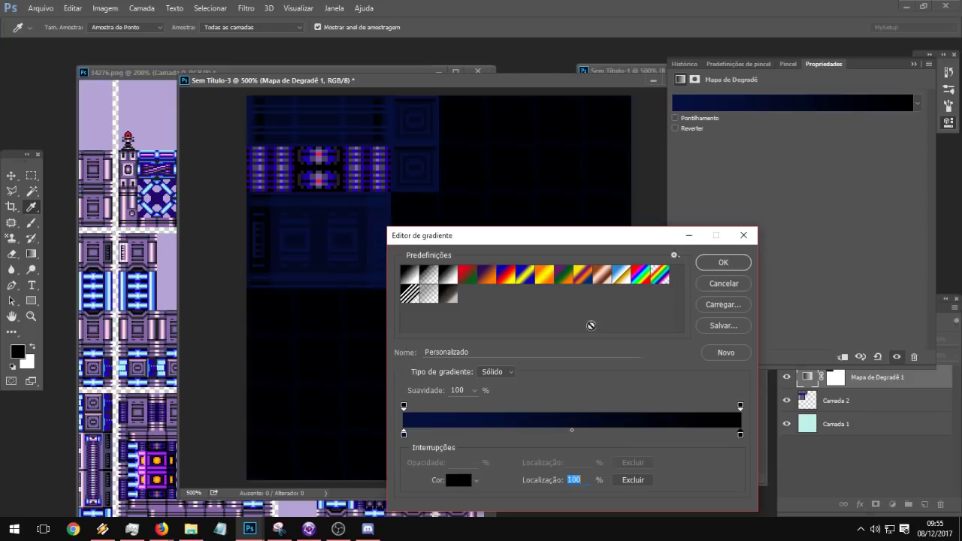
{"action": "double_click", "coordinate": [741, 435]}
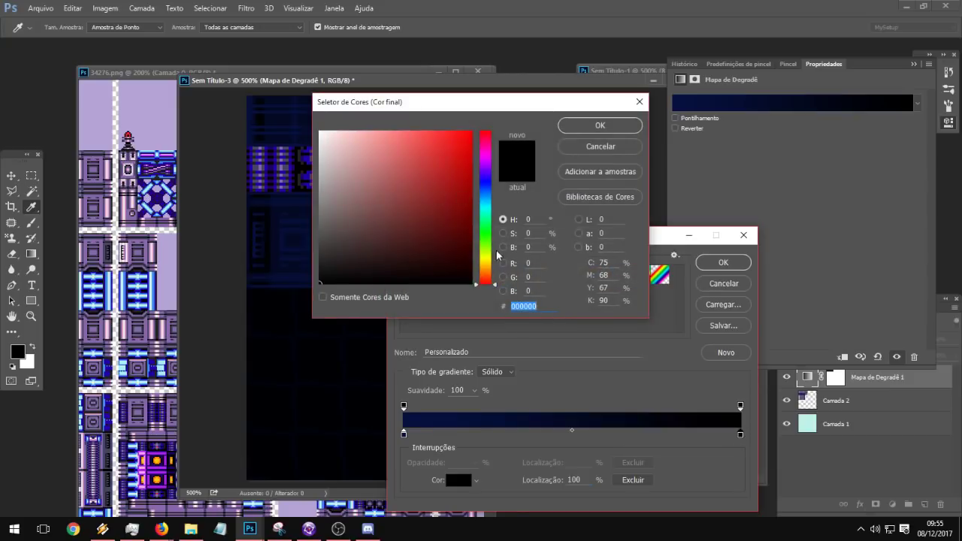
{"action": "left_click_drag", "start_coordinate": [496, 257], "coordinate": [496, 236]}
{"action": "left_click", "coordinate": [428, 197]}
{"action": "mouse_move", "coordinate": [428, 197]}
{"action": "left_mouse_down"}
{"action": "mouse_move", "coordinate": [428, 176]}
{"action": "mouse_move", "coordinate": [519, 98]}
{"action": "left_mouse_up"}
{"action": "mouse_move", "coordinate": [486, 219]}
{"action": "left_mouse_down"}
{"action": "mouse_move", "coordinate": [486, 229]}
{"action": "mouse_move", "coordinate": [487, 220]}
{"action": "left_mouse_up"}
{"action": "left_click", "coordinate": [586, 125]}
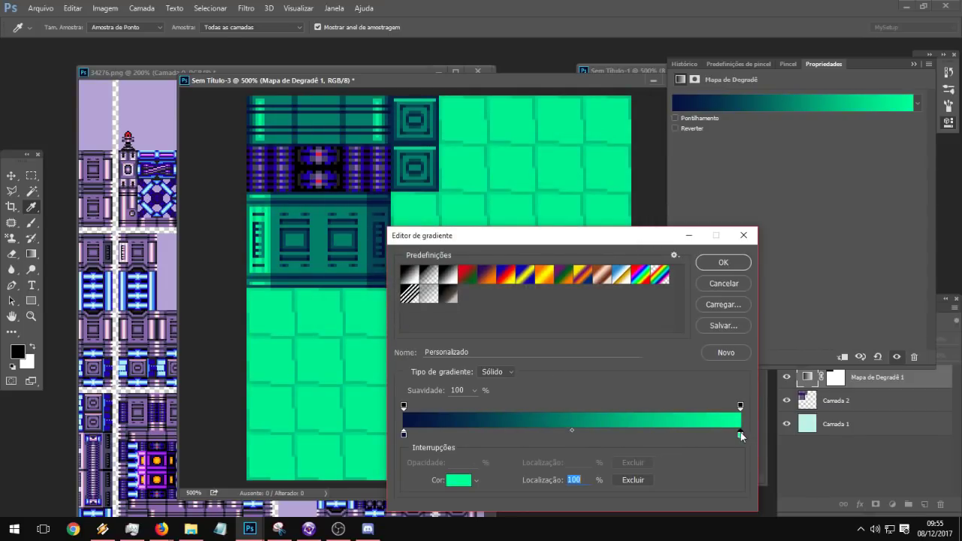
Step: Move the green stop inward to slightly past the gradient's midpoint and the navy stop to a location of 10%
{"action": "left_click_drag", "start_coordinate": [741, 435], "coordinate": [588, 435]}
{"action": "left_click_drag", "start_coordinate": [406, 437], "coordinate": [487, 478]}
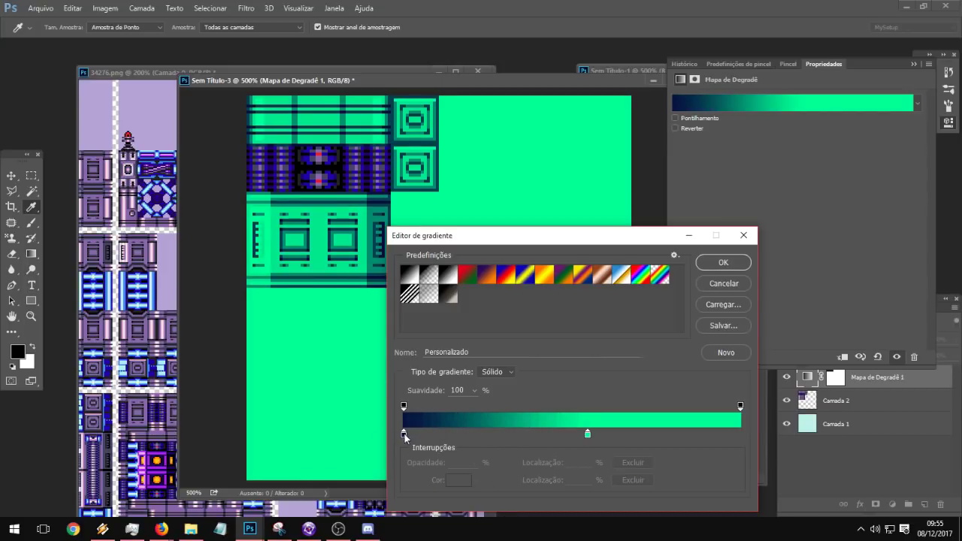
{"action": "left_click_drag", "start_coordinate": [468, 435], "coordinate": [438, 443]}
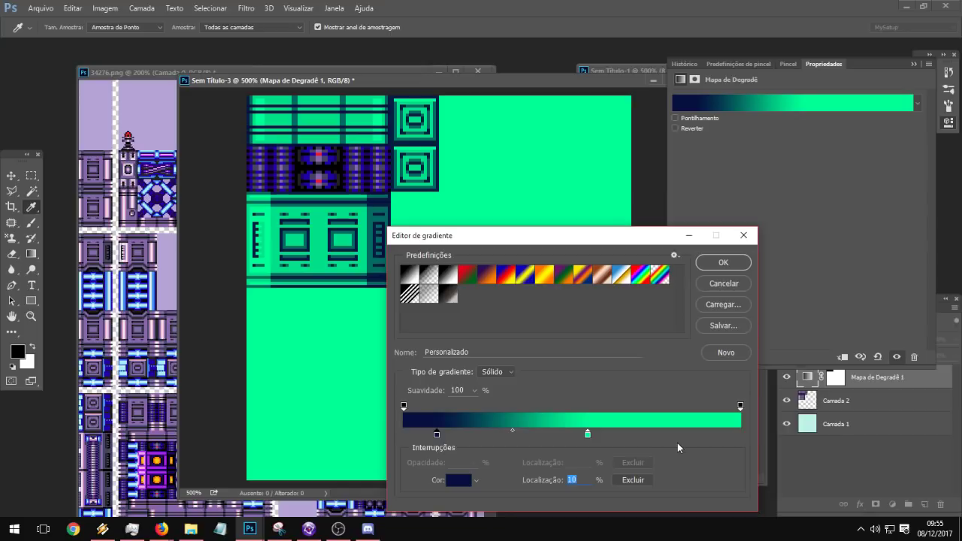
Step: Add a white stop at 94% of the gradient and move the green stop to 71%
{"action": "left_click", "coordinate": [722, 436]}
{"action": "double_click", "coordinate": [722, 435]}
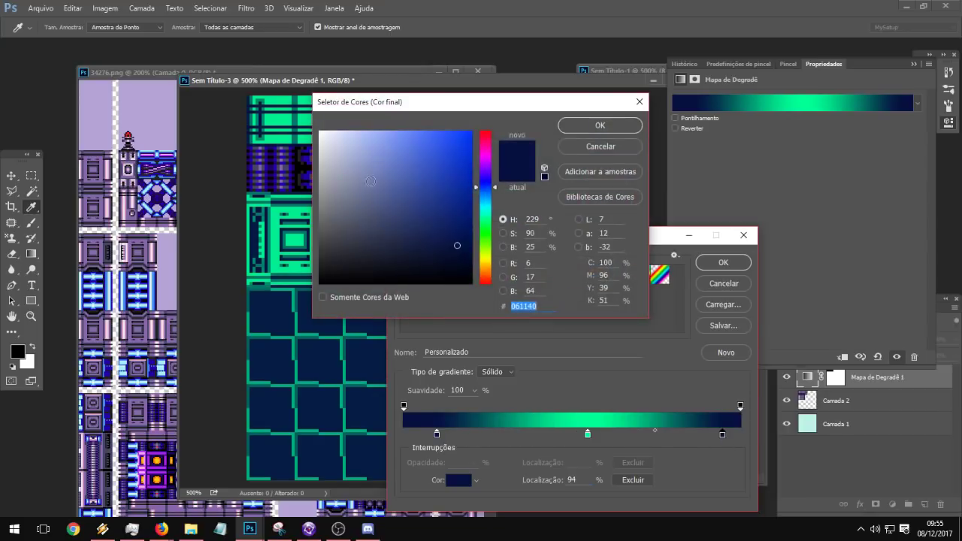
{"action": "left_click_drag", "start_coordinate": [370, 181], "coordinate": [317, 114]}
{"action": "left_click", "coordinate": [600, 125]}
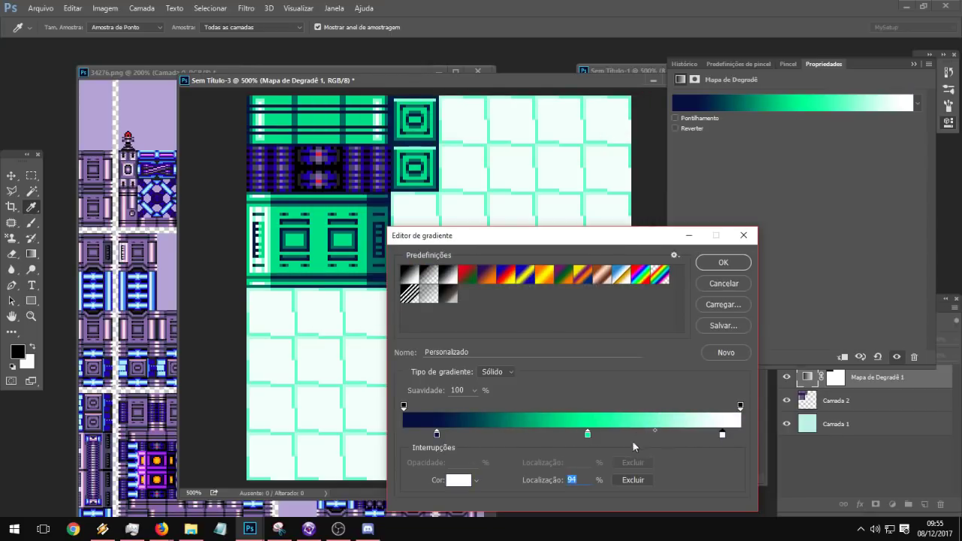
{"action": "left_click_drag", "start_coordinate": [587, 436], "coordinate": [645, 440]}
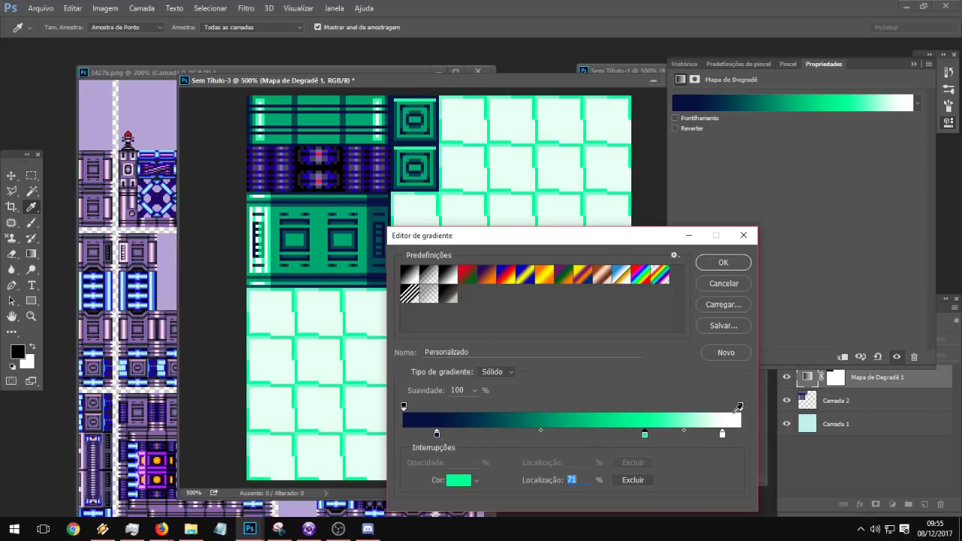
Step: Move the gradient's white stop to its far end and the green stop to 80%, and accept the gradient
{"action": "left_click_drag", "start_coordinate": [722, 434], "coordinate": [741, 440]}
{"action": "left_click_drag", "start_coordinate": [645, 434], "coordinate": [674, 441]}
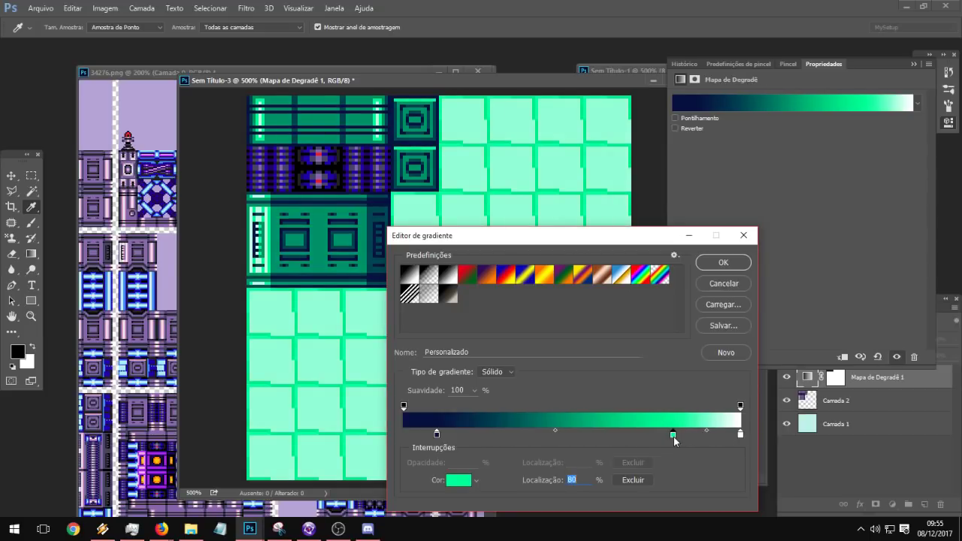
{"action": "left_click", "coordinate": [723, 262]}
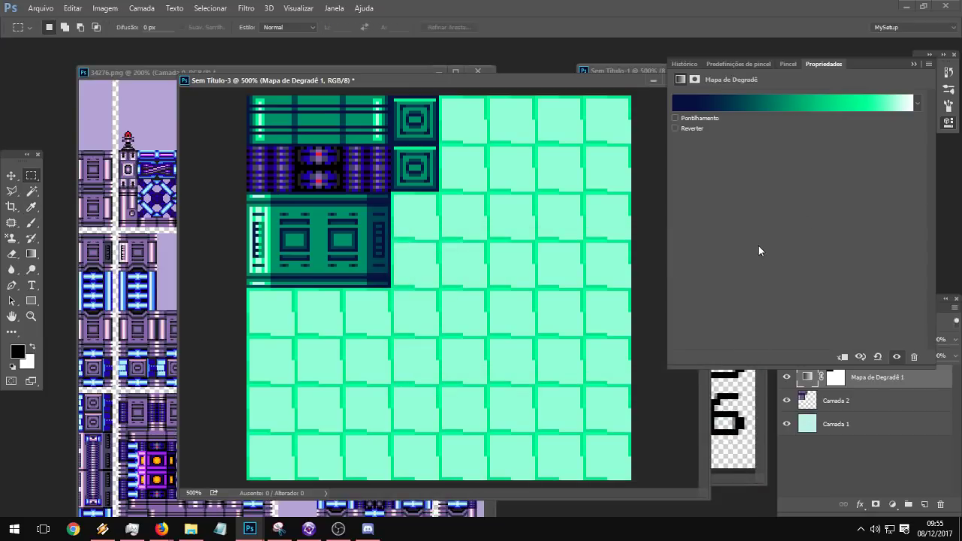
{"action": "left_click", "coordinate": [948, 123]}
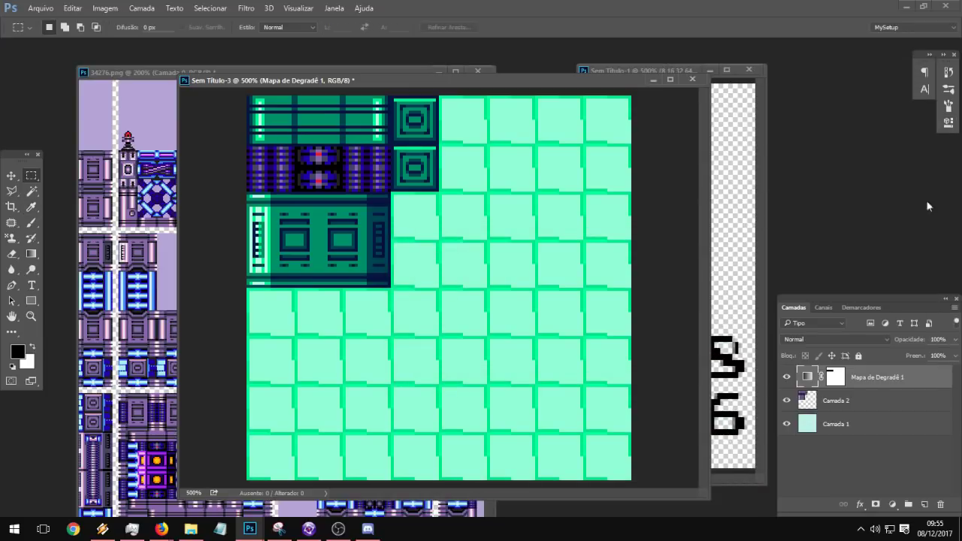
Step: Compare the artwork with the Camada 1 grid layer and the gradient map each hidden and shown
{"action": "left_click", "coordinate": [825, 433]}
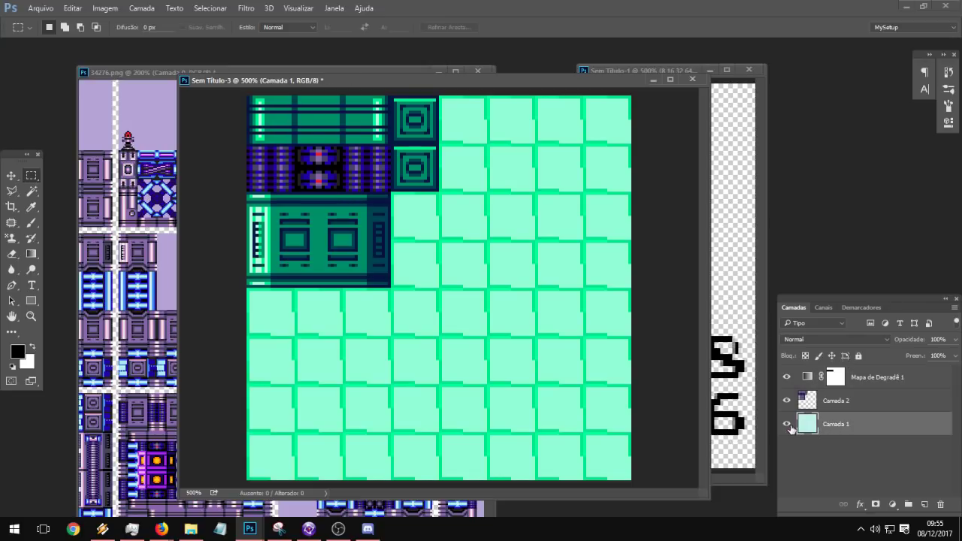
{"action": "left_click", "coordinate": [787, 425]}
{"action": "left_click", "coordinate": [787, 425]}
{"action": "left_click", "coordinate": [787, 378]}
{"action": "left_click", "coordinate": [787, 378]}
Step: Create a clipping mask so the Mapa de Degradê 1 adjustment affects only the Camada 2 tiles
{"action": "left_click", "coordinate": [883, 383]}
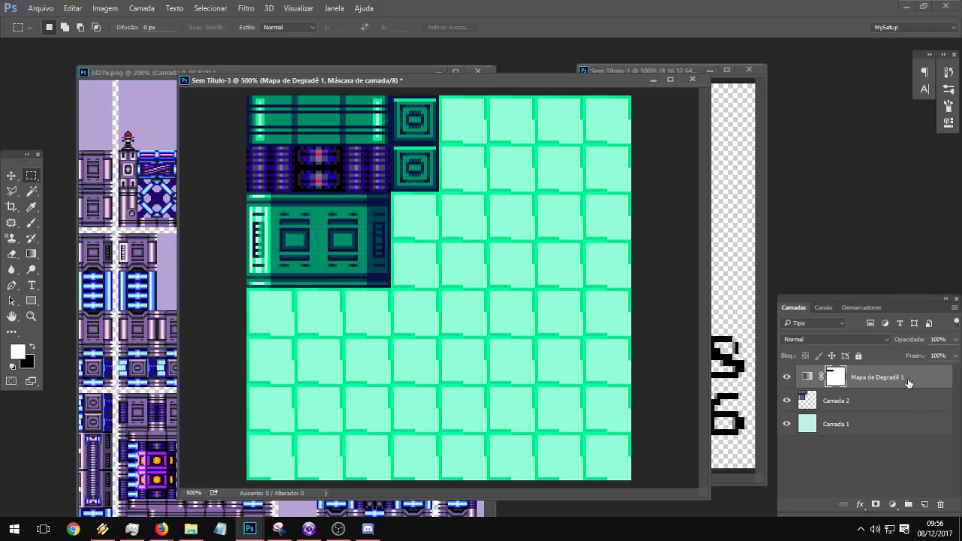
{"action": "right_click", "coordinate": [908, 383]}
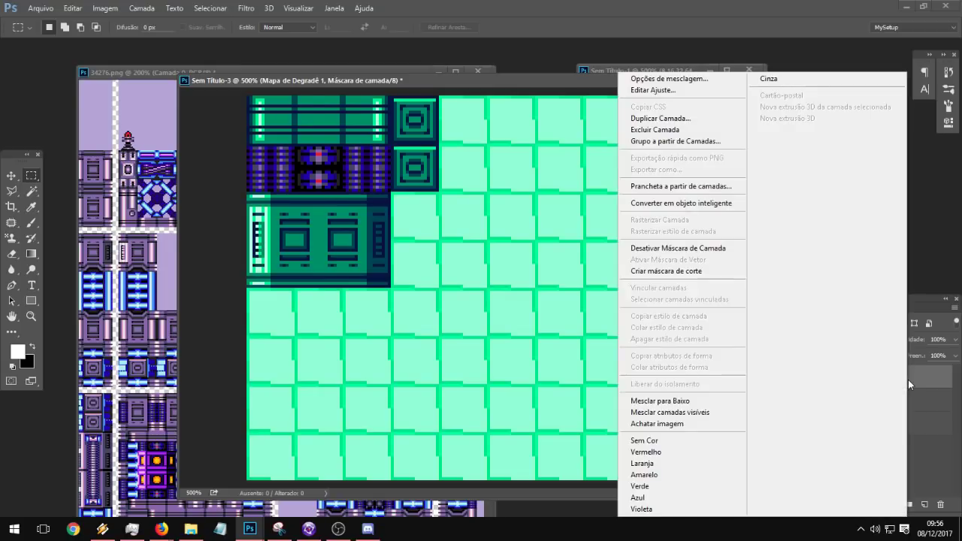
{"action": "left_click", "coordinate": [704, 275]}
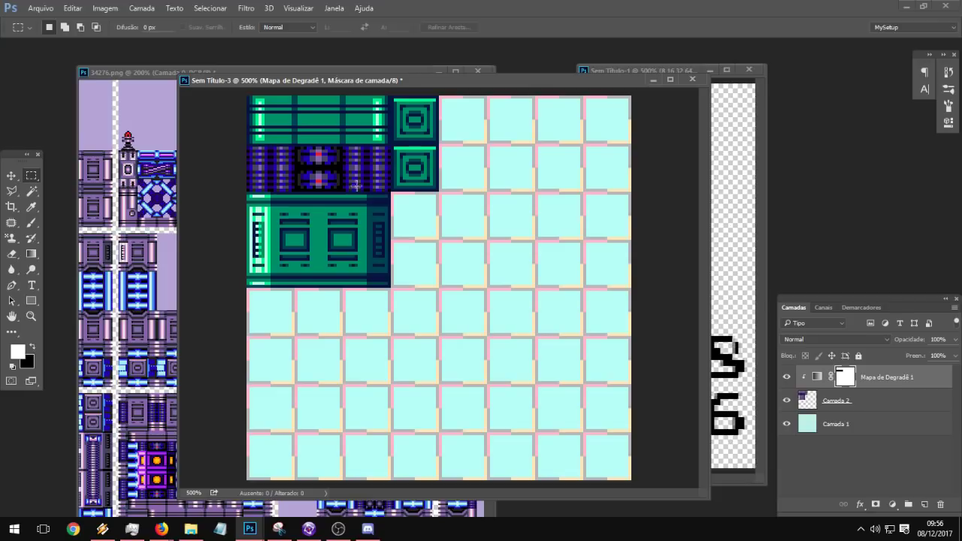
Step: Compare the Camada 2 tiles with the clipped gradient map hidden and shown
{"action": "left_click", "coordinate": [787, 378]}
{"action": "left_click", "coordinate": [787, 378]}
{"action": "left_click", "coordinate": [787, 378]}
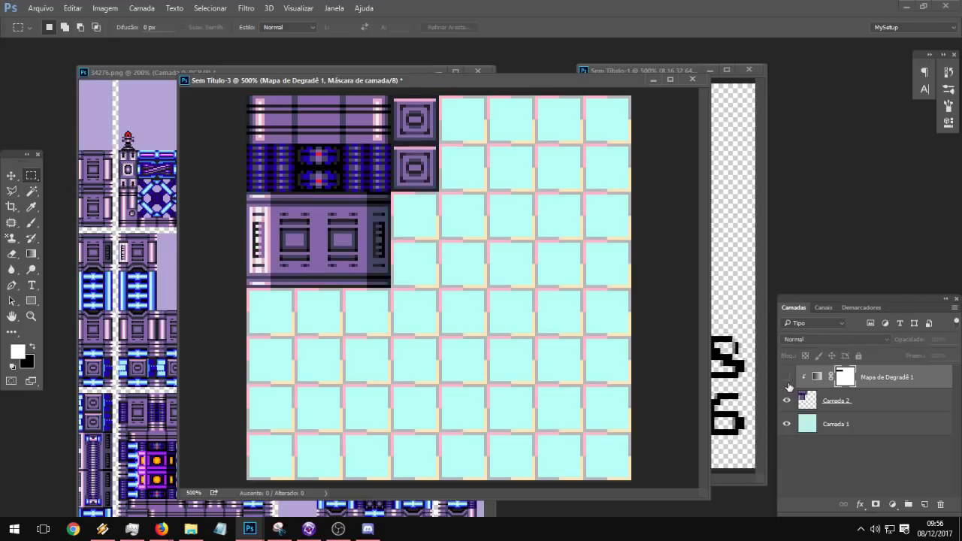
{"action": "left_click", "coordinate": [787, 378]}
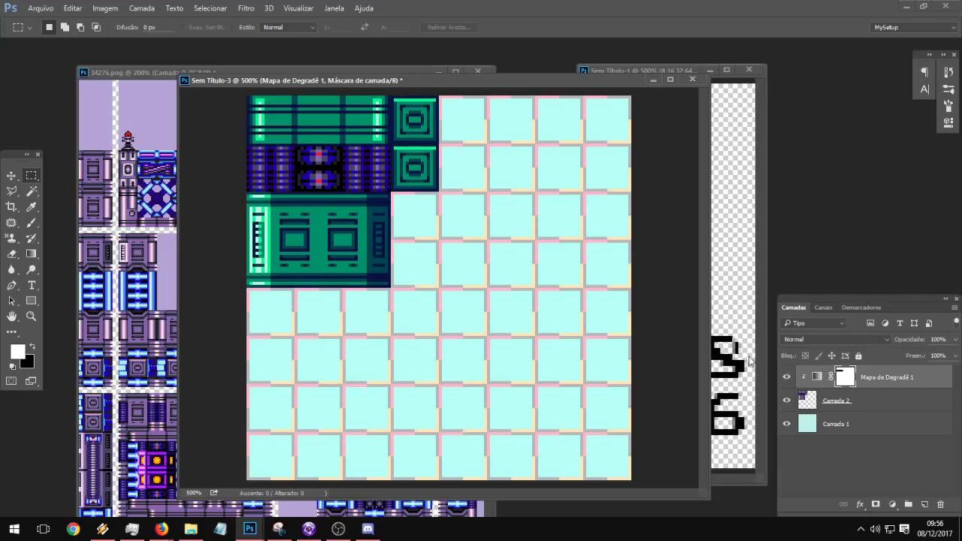
Step: Hide the Mapa de Degradê 1 layer and disable its layer mask
{"action": "left_click", "coordinate": [786, 378]}
{"action": "right_click", "coordinate": [910, 372]}
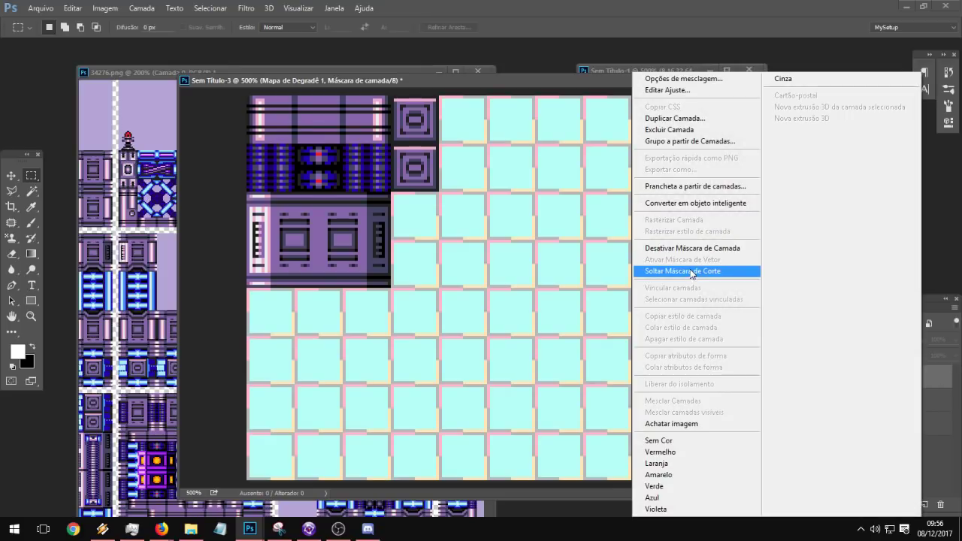
{"action": "left_click", "coordinate": [691, 248]}
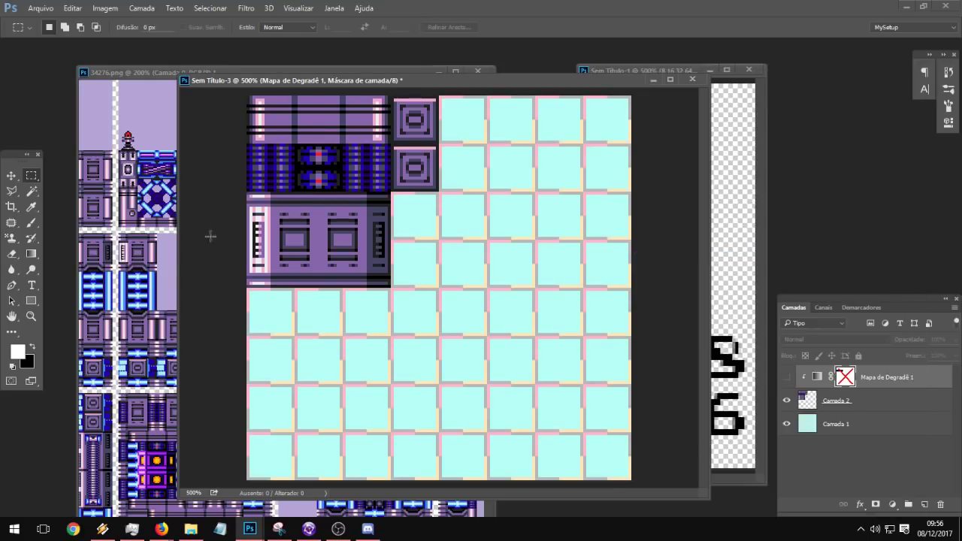
Step: Copy the isolated 32 x 96 px column from 34276.png into the tile document and place it in the bottom rows, across the sixth and seventh grid columns
{"action": "left_click", "coordinate": [171, 267]}
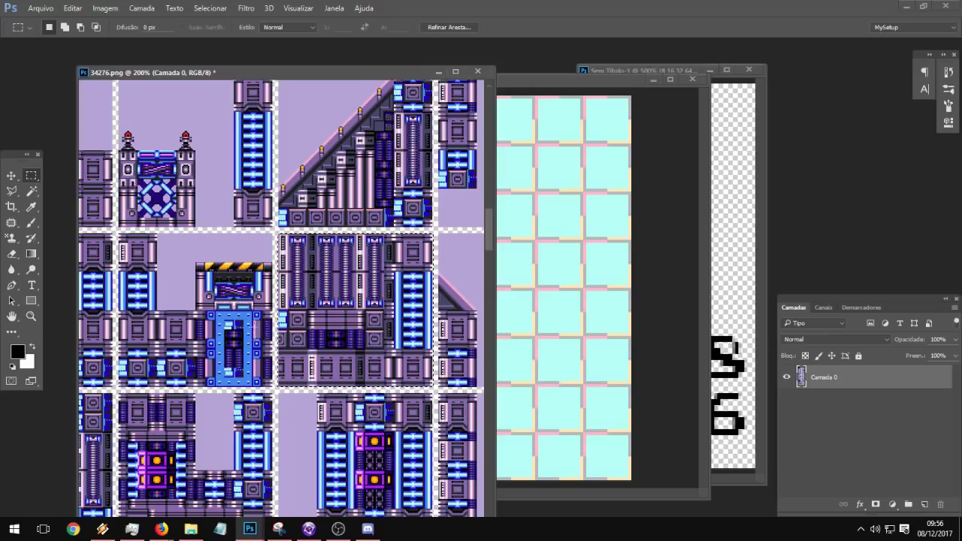
{"action": "scroll", "coordinate": [279, 298], "scroll_direction": "up", "scroll_amount": 3}
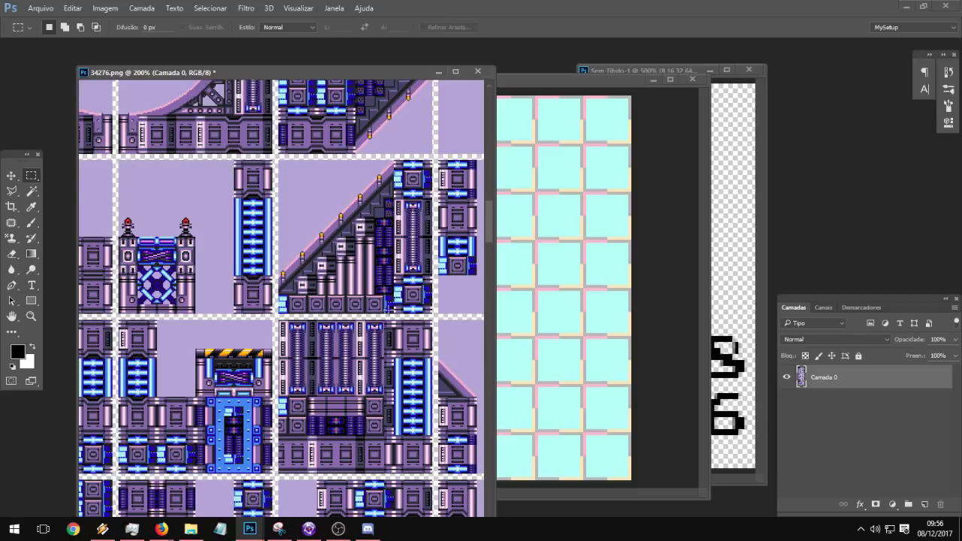
{"action": "scroll", "coordinate": [388, 307], "scroll_direction": "down", "scroll_amount": 5}
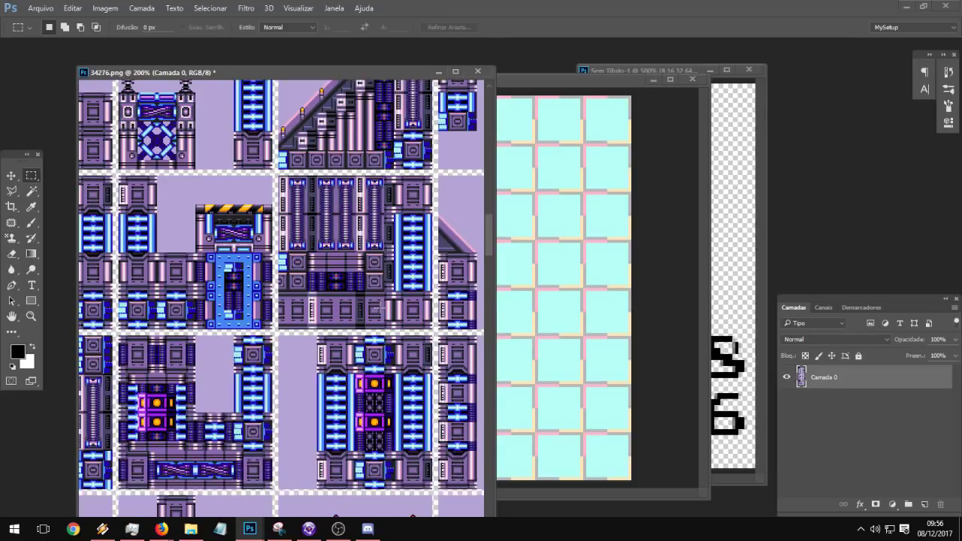
{"action": "scroll", "coordinate": [379, 307], "scroll_direction": "down", "scroll_amount": 7}
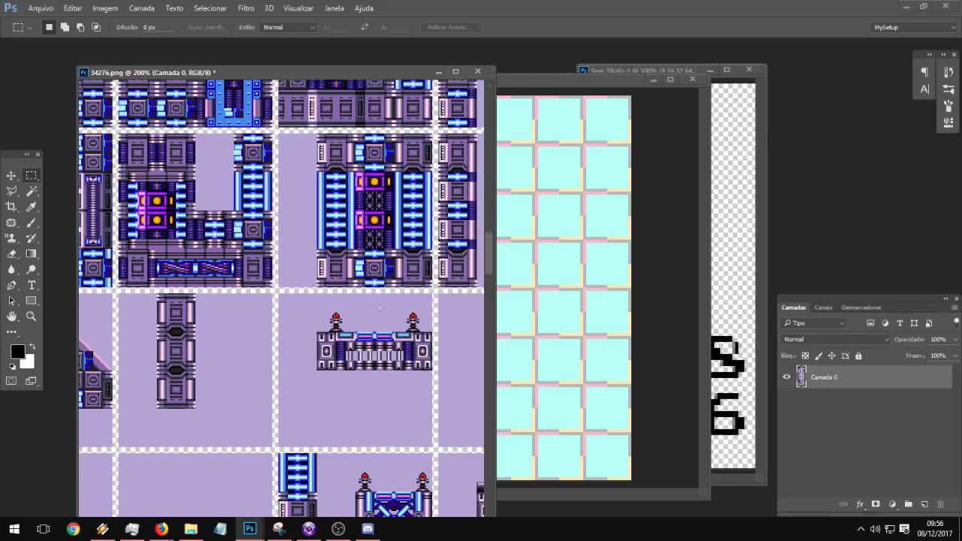
{"action": "scroll", "coordinate": [158, 368], "scroll_direction": "down", "scroll_amount": 1}
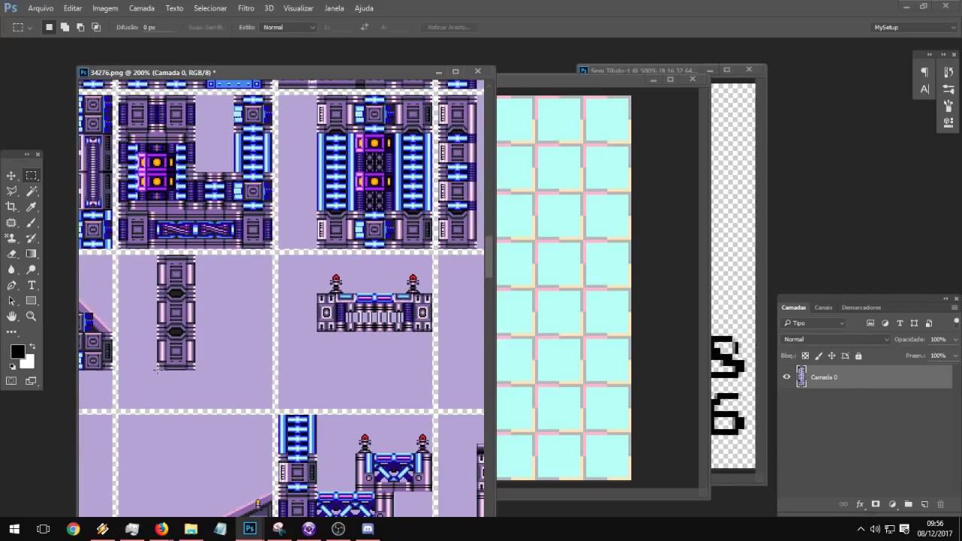
{"action": "left_click_drag", "start_coordinate": [157, 368], "coordinate": [196, 254]}
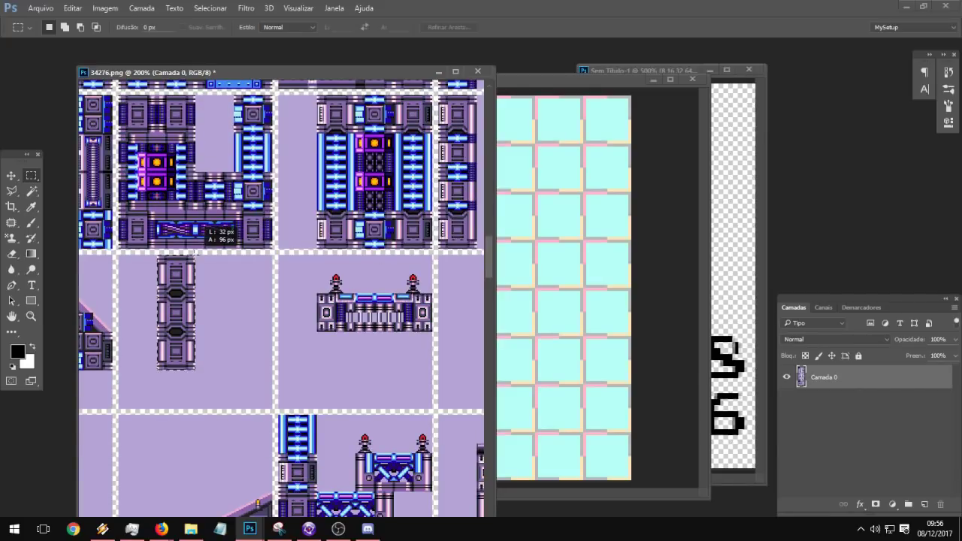
{"action": "left_click", "coordinate": [616, 213]}
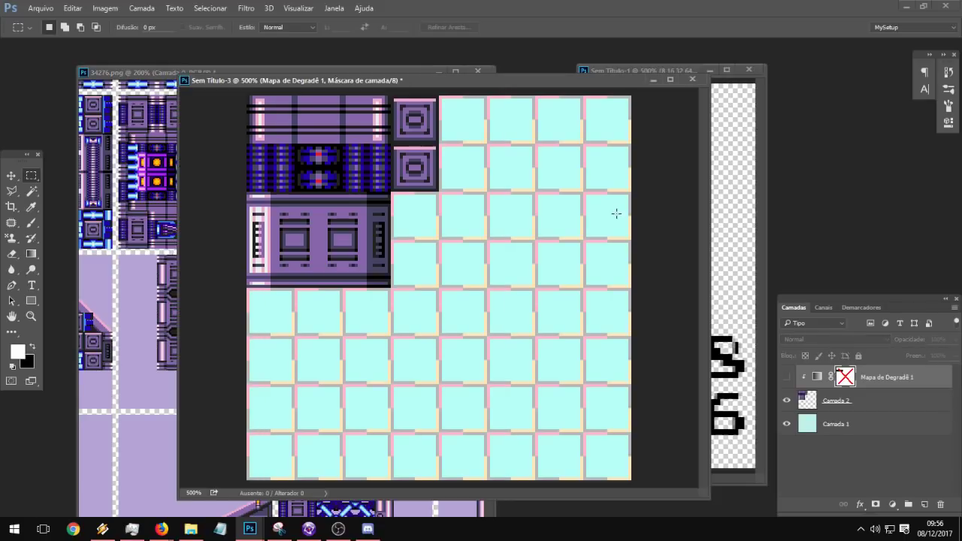
{"action": "key", "text": "ctrl+v"}
{"action": "key", "text": "v"}
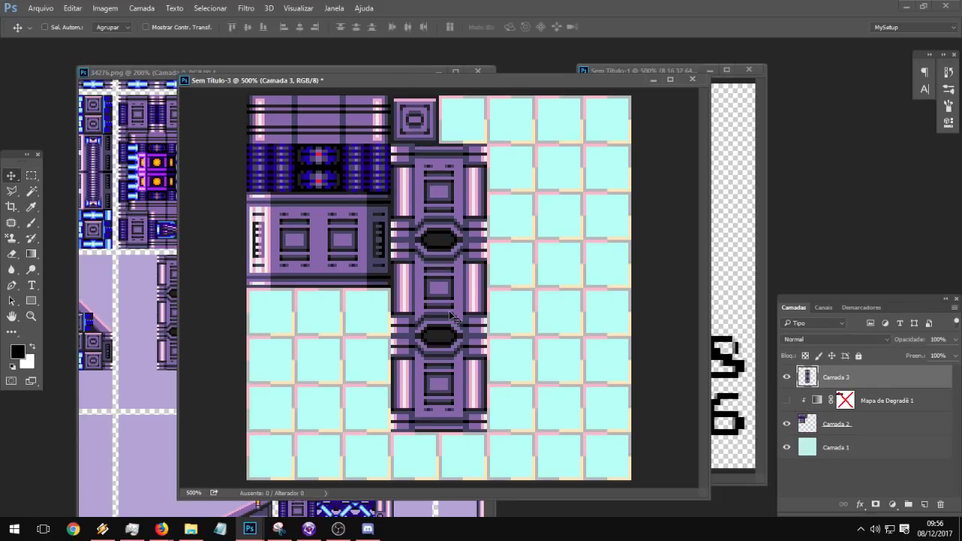
{"action": "left_click_drag", "start_coordinate": [424, 305], "coordinate": [545, 360]}
Step: Duplicate the Camada 2 tiles onto a new front layer and snap the copy into the lower grid cells beside the column
{"action": "left_click", "coordinate": [843, 418]}
{"action": "left_click", "coordinate": [803, 431], "text": "ctrl"}
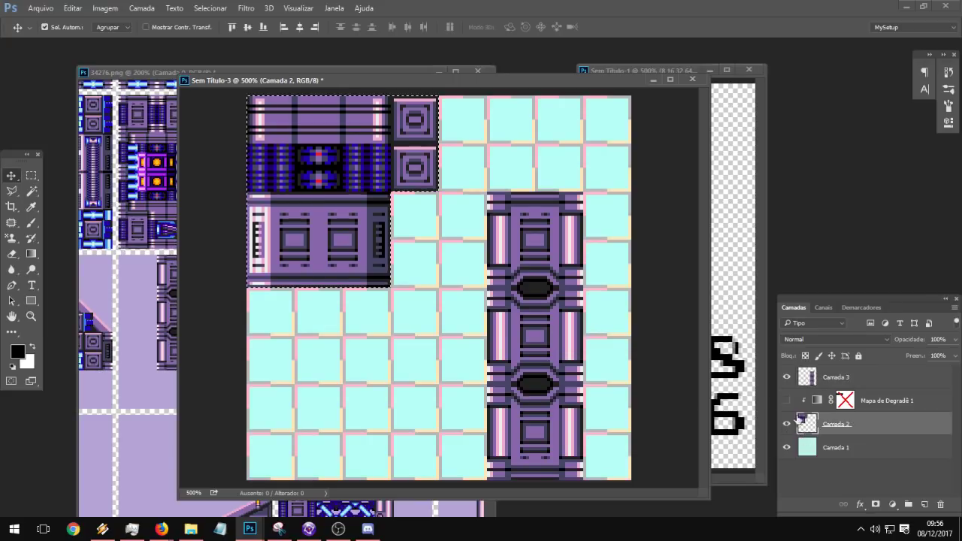
{"action": "key", "text": "ctrl+j"}
{"action": "left_click_drag", "start_coordinate": [399, 148], "coordinate": [448, 323]}
{"action": "key", "text": "ctrl+shift+bracketright"}
{"action": "left_click_drag", "start_coordinate": [444, 321], "coordinate": [444, 320]}
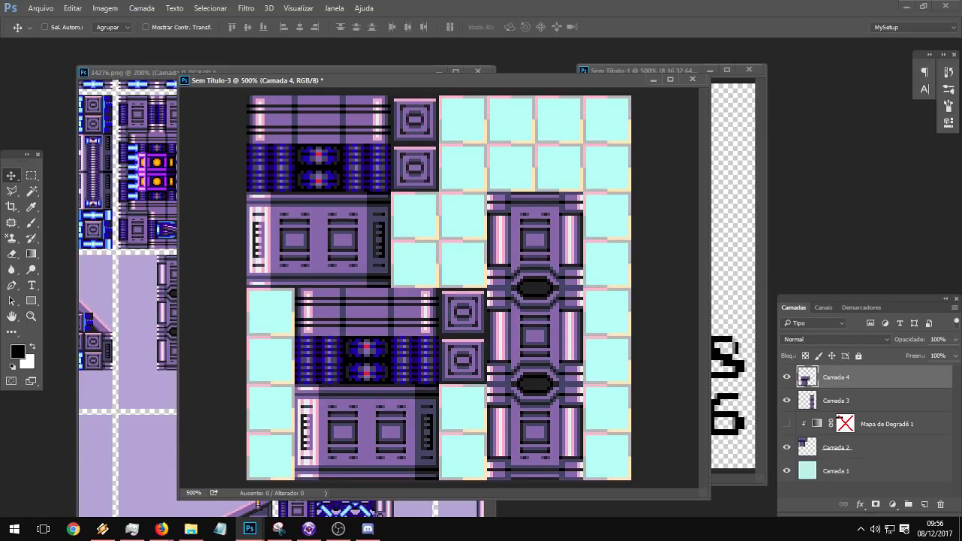
{"action": "key", "text": "alt+Tab"}
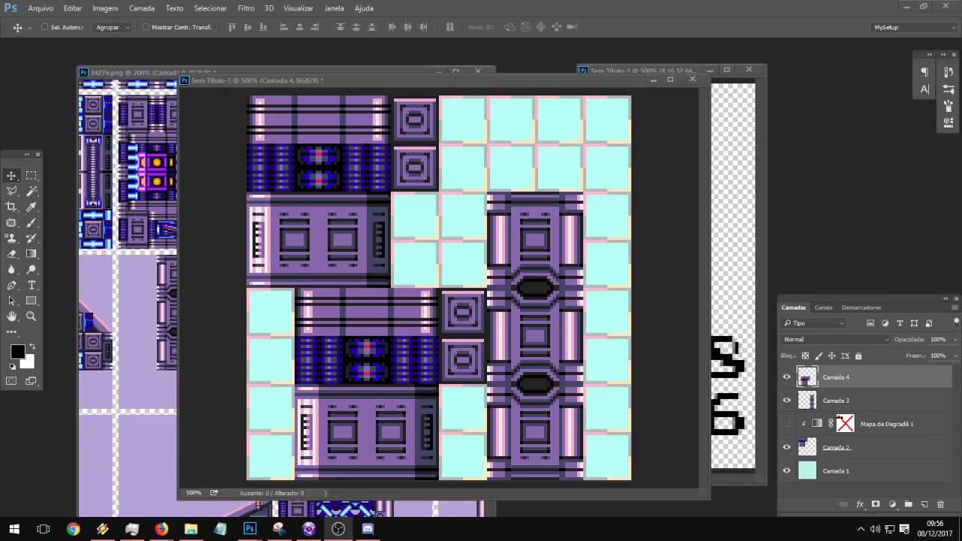
{"action": "key", "text": "alt+Tab"}
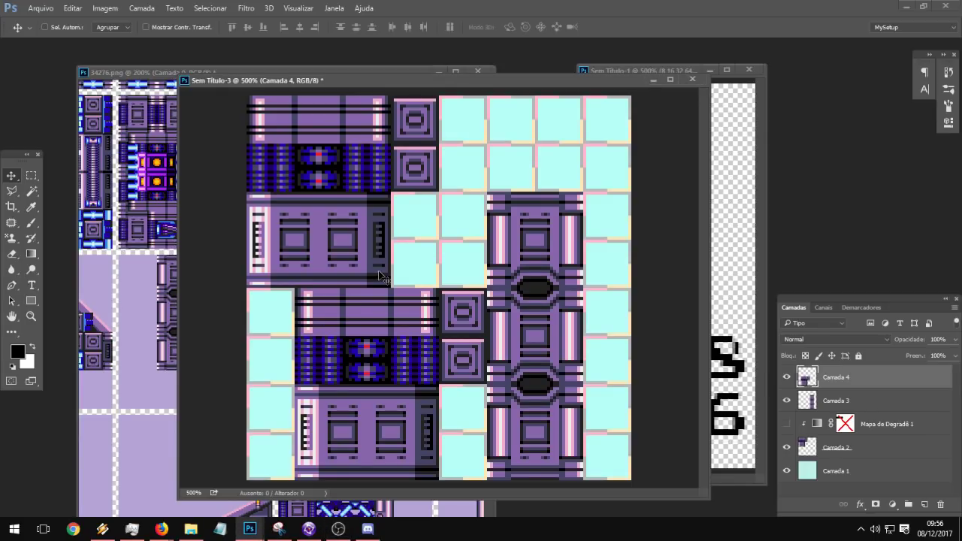
Step: Copy the two small square tiles beside the column and stack two pasted copies in the top four cells of the last grid column
{"action": "key", "text": "m"}
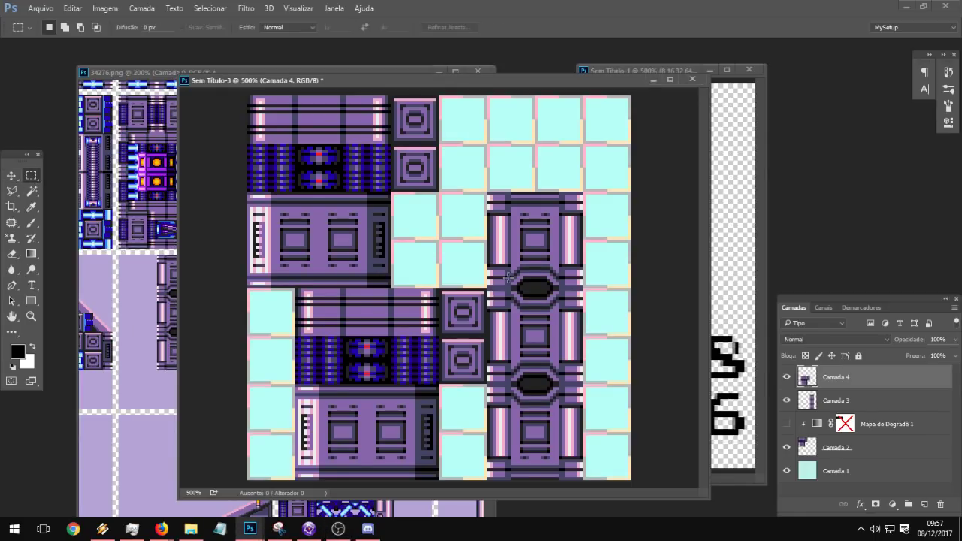
{"action": "left_click_drag", "start_coordinate": [511, 273], "coordinate": [442, 400]}
{"action": "key", "text": "ctrl+c"}
{"action": "key", "text": "ctrl+v"}
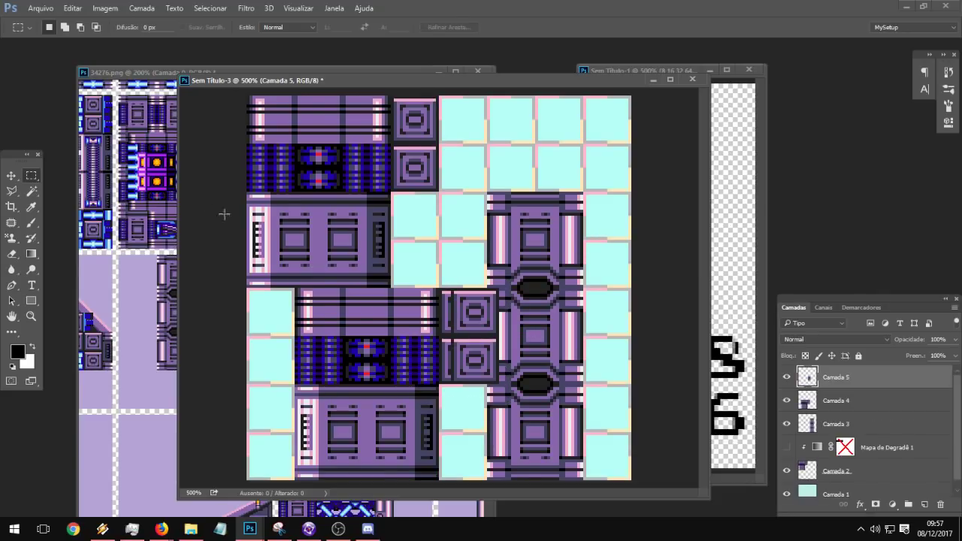
{"action": "key", "text": "v"}
{"action": "left_click_drag", "start_coordinate": [483, 370], "coordinate": [623, 274]}
{"action": "key", "text": "ctrl+v"}
{"action": "left_click_drag", "start_coordinate": [467, 298], "coordinate": [627, 157]}
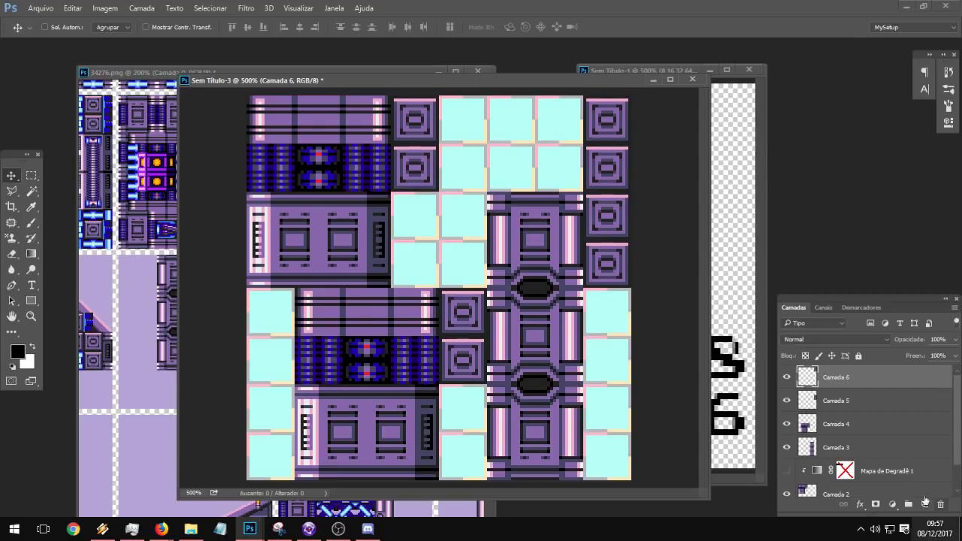
Step: Merge layers Camada 3 through Camada 6 and move the Mapa de Degradê 1 layer beneath Camada 1
{"action": "left_click", "coordinate": [849, 445], "text": "shift"}
{"action": "right_click", "coordinate": [850, 445]}
{"action": "left_click", "coordinate": [610, 399]}
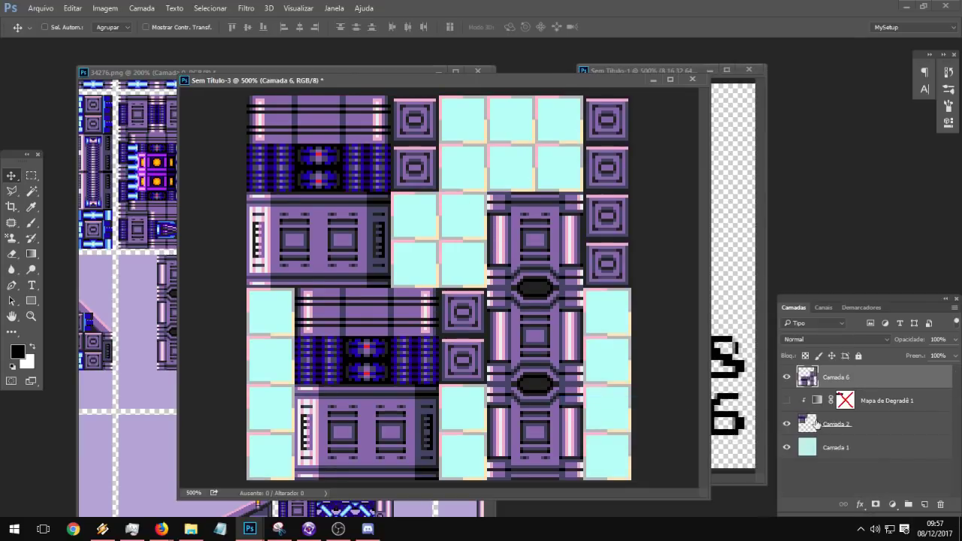
{"action": "left_click", "coordinate": [889, 402]}
{"action": "left_click_drag", "start_coordinate": [889, 402], "coordinate": [878, 467]}
Step: Merge Camada 6 and Camada 2 into a single tile layer
{"action": "left_click", "coordinate": [849, 402]}
{"action": "left_click", "coordinate": [857, 380], "text": "shift"}
{"action": "right_click", "coordinate": [857, 378]}
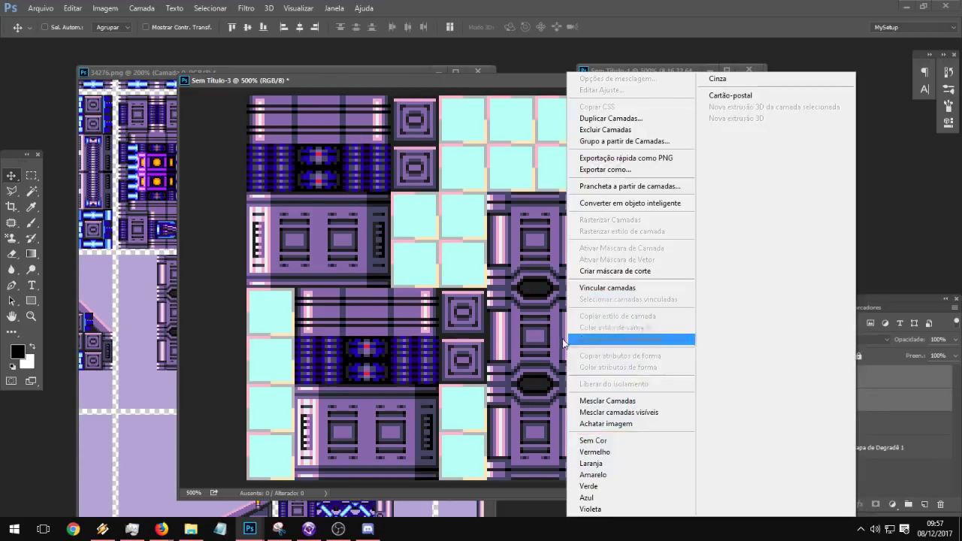
{"action": "left_click", "coordinate": [605, 401]}
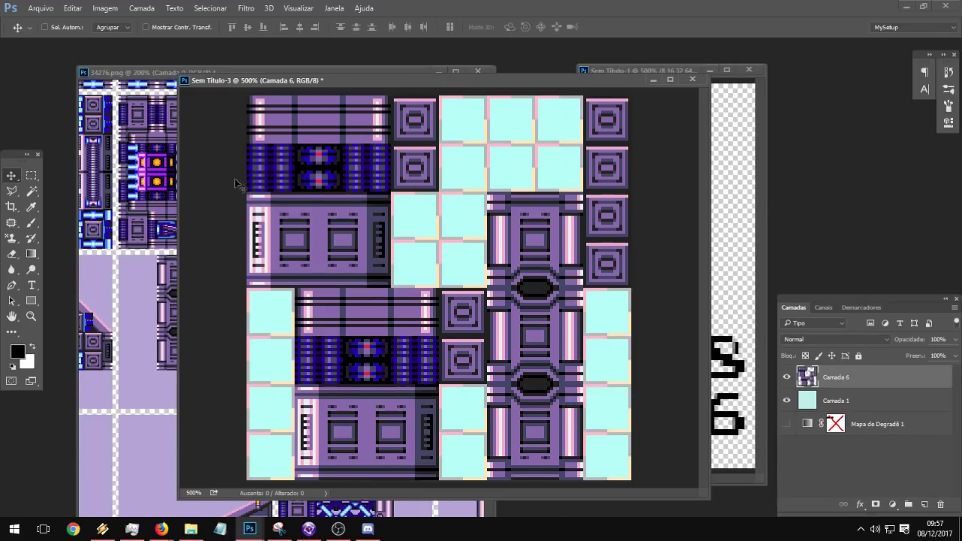
Step: Copy part of the vertical ribbed block from 34276.png and place two copies in the empty cells near the top and middle of the grid
{"action": "left_click", "coordinate": [31, 175]}
{"action": "left_click", "coordinate": [143, 190]}
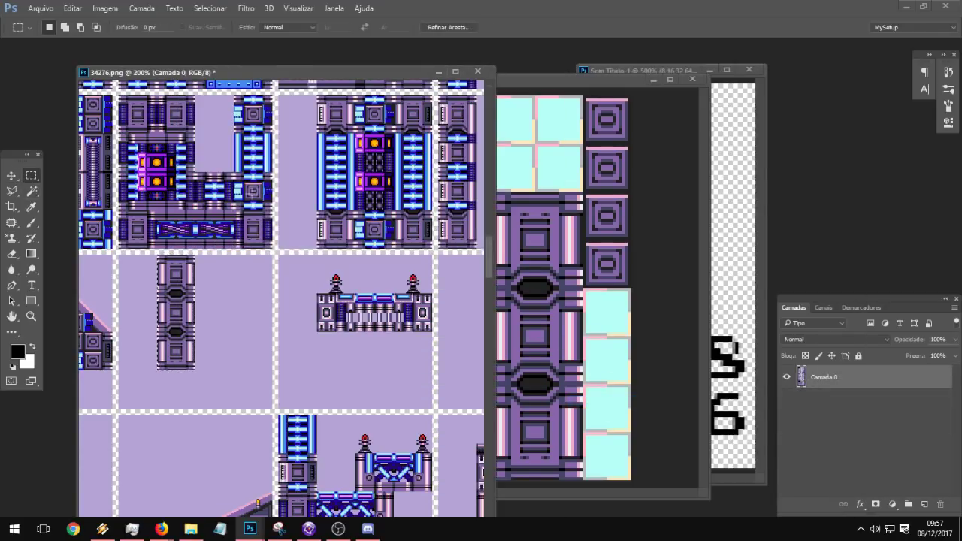
{"action": "left_click_drag", "start_coordinate": [206, 167], "coordinate": [335, 272]}
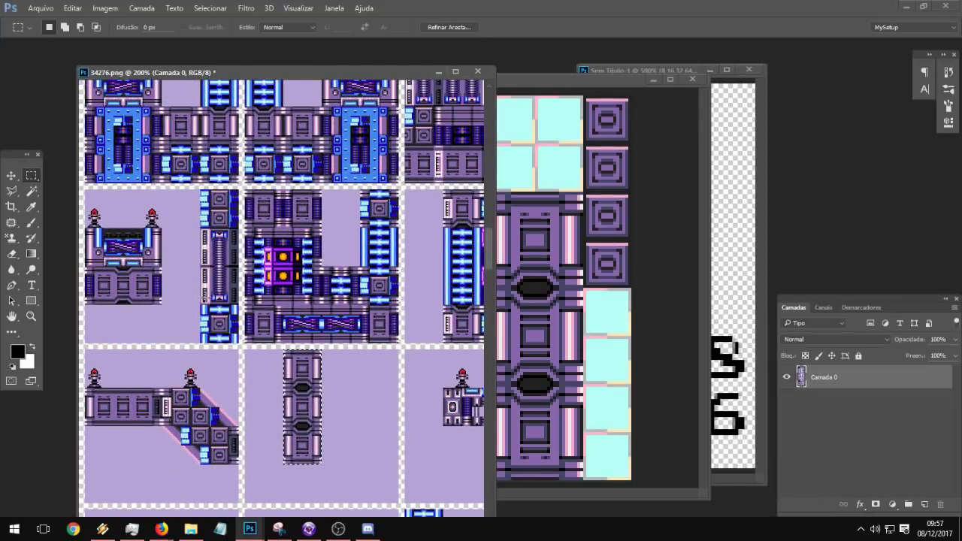
{"action": "left_click", "coordinate": [201, 303]}
{"action": "left_click_drag", "start_coordinate": [201, 303], "coordinate": [239, 305]}
{"action": "left_click", "coordinate": [211, 269]}
{"action": "left_click", "coordinate": [633, 334]}
{"action": "key", "text": "ctrl+v"}
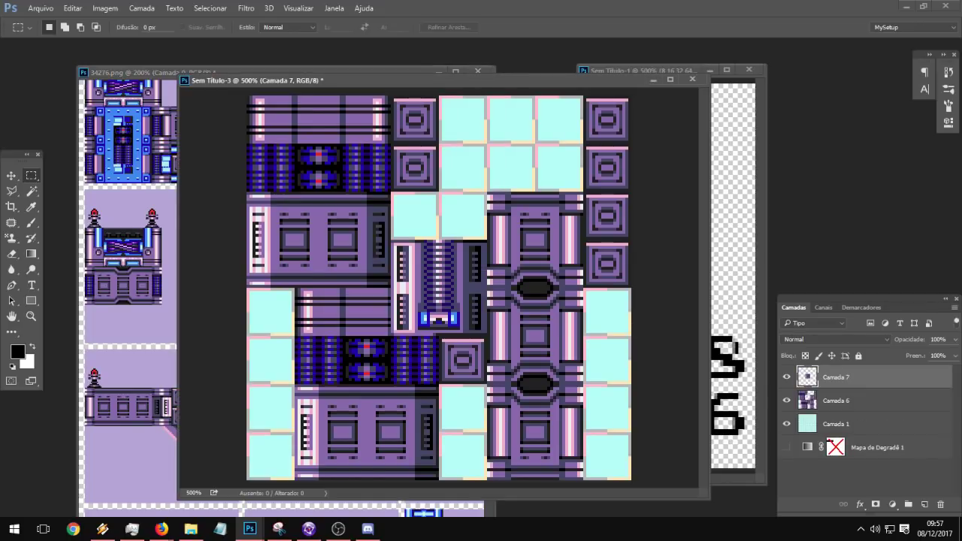
{"action": "left_click", "coordinate": [11, 175]}
{"action": "left_click_drag", "start_coordinate": [451, 263], "coordinate": [457, 242]}
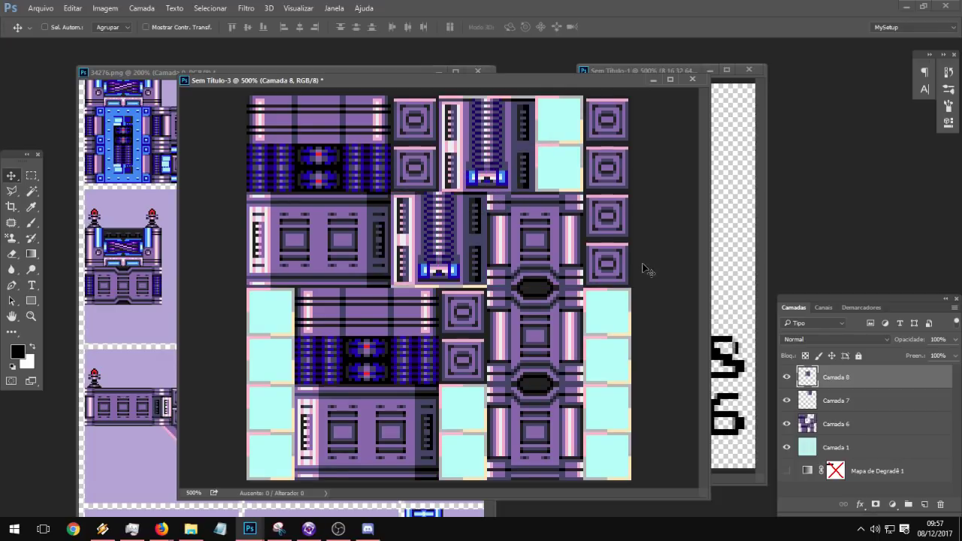
Step: Stretch the lower copy of the ribbed block downward to fill its two grid rows completely
{"action": "key", "text": "ctrl+t"}
{"action": "left_click_drag", "start_coordinate": [439, 286], "coordinate": [440, 290]}
{"action": "key", "text": "Return"}
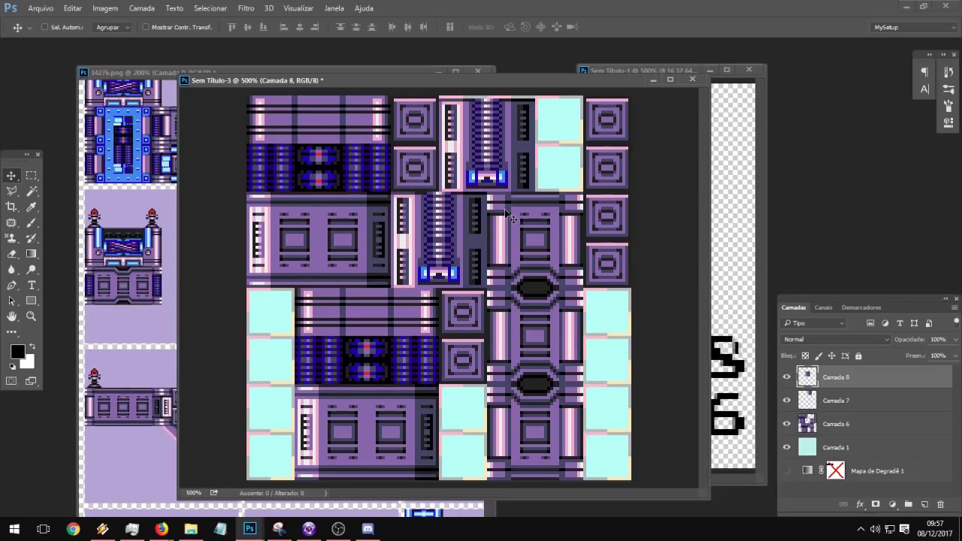
Step: Try stretching the middle ribbed block downward over several grid rows with Bilinear interpolation, and undo the stretch
{"action": "key", "text": "ctrl+t"}
{"action": "left_click", "coordinate": [446, 26]}
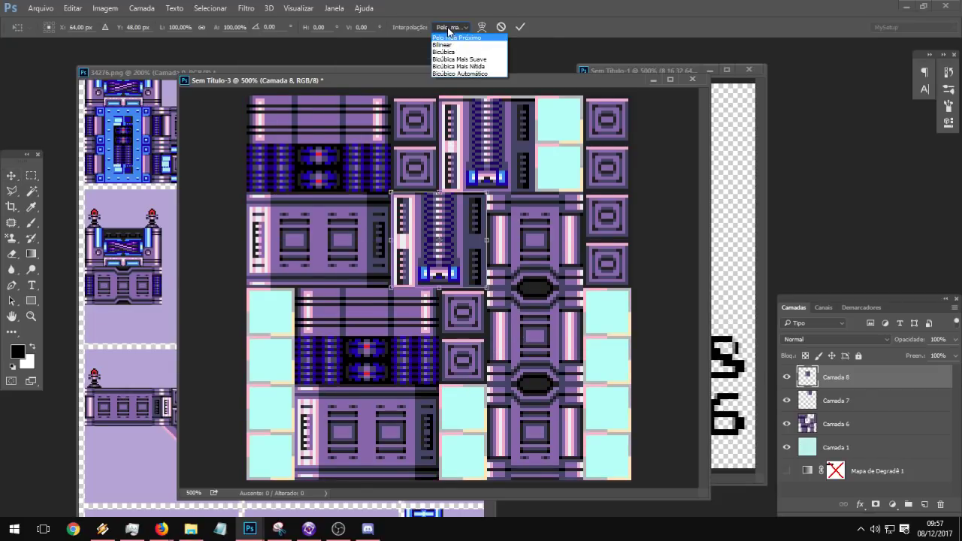
{"action": "left_click", "coordinate": [450, 28]}
{"action": "left_click", "coordinate": [454, 29]}
{"action": "left_click", "coordinate": [460, 37]}
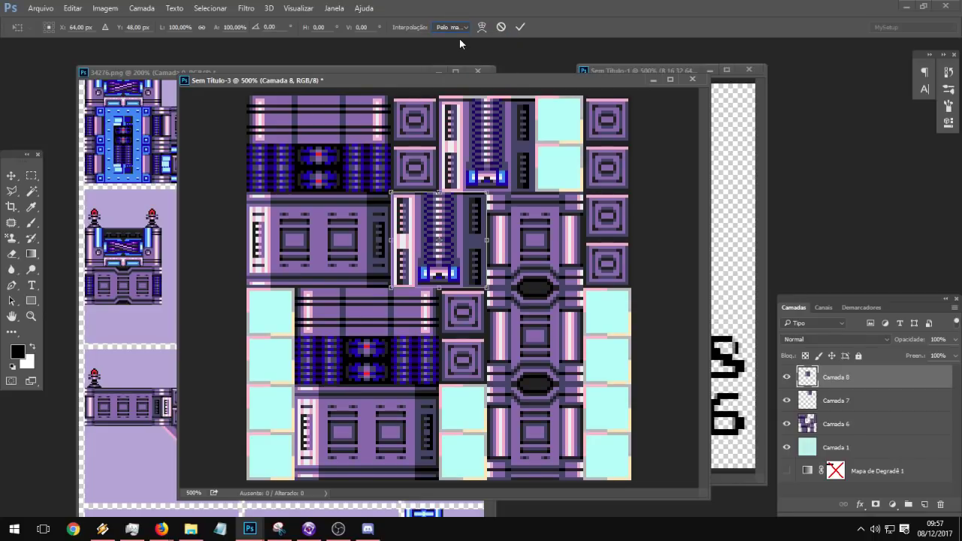
{"action": "left_click", "coordinate": [448, 28]}
{"action": "left_click", "coordinate": [451, 45]}
{"action": "left_click_drag", "start_coordinate": [439, 288], "coordinate": [439, 420]}
{"action": "key", "text": "Return"}
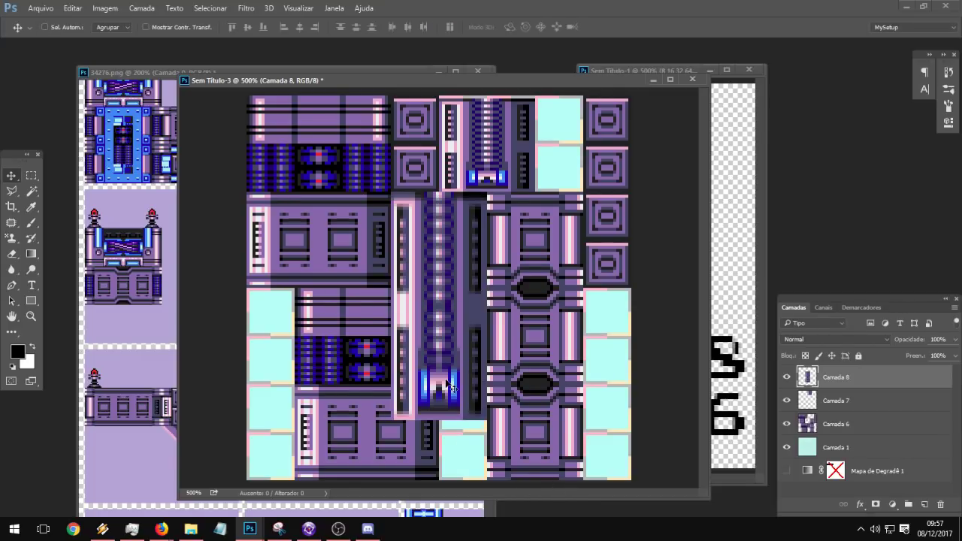
{"action": "key", "text": "ctrl+z"}
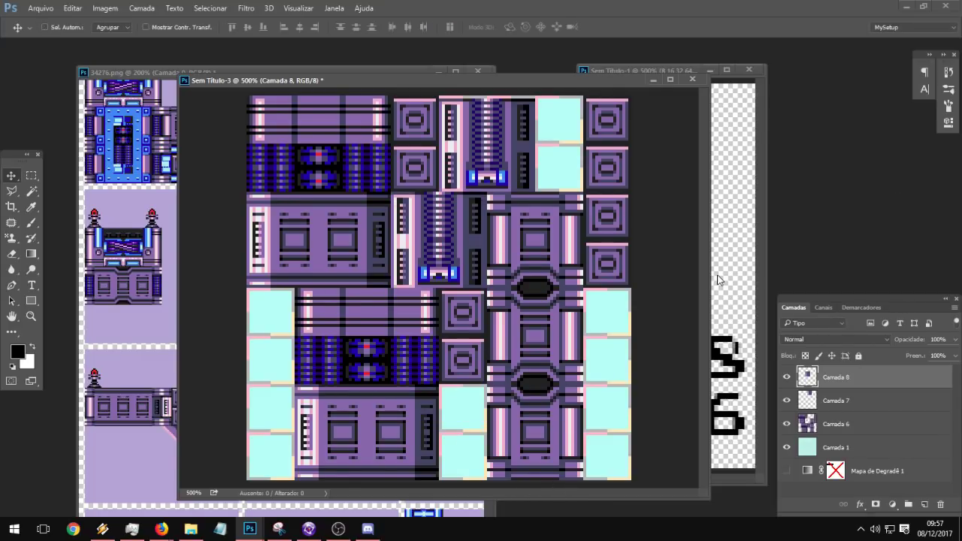
Step: Merge layers Camada 6, Camada 7 and Camada 8 into a single tile layer
{"action": "left_click", "coordinate": [865, 425]}
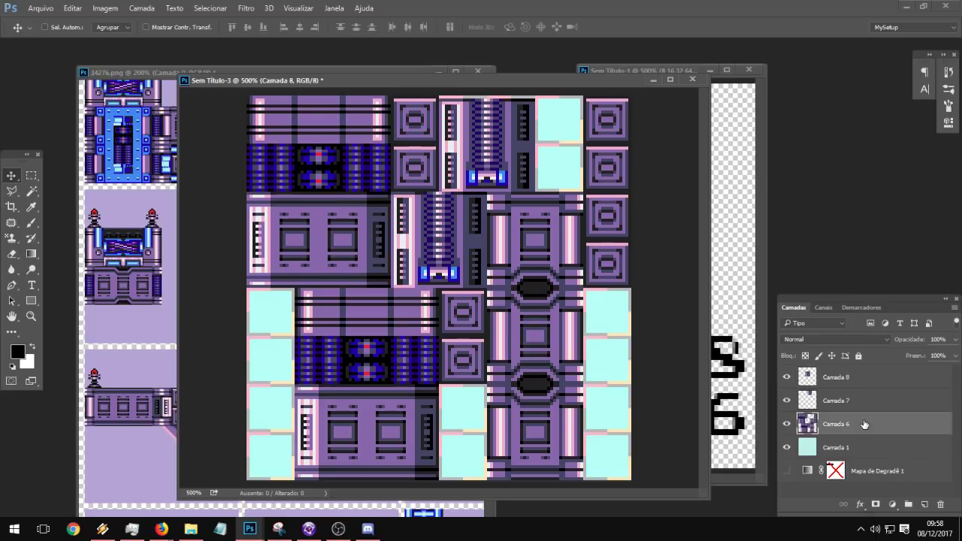
{"action": "left_click", "coordinate": [847, 378], "text": "shift"}
{"action": "right_click", "coordinate": [849, 374]}
{"action": "left_click", "coordinate": [601, 400]}
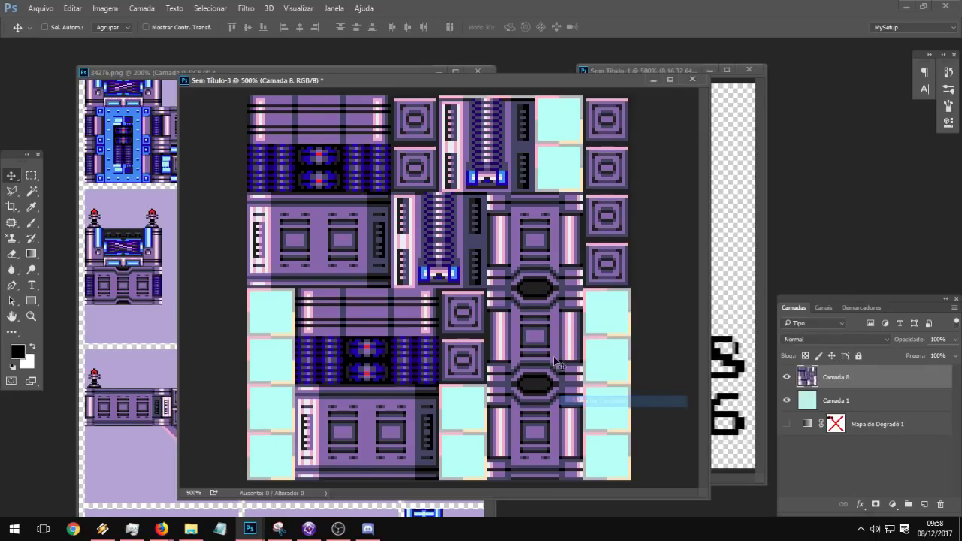
Step: Select the upper ribbed block in the Sem Título-3 grid and stretch it to fill its two rows of cells
{"action": "left_click", "coordinate": [134, 80]}
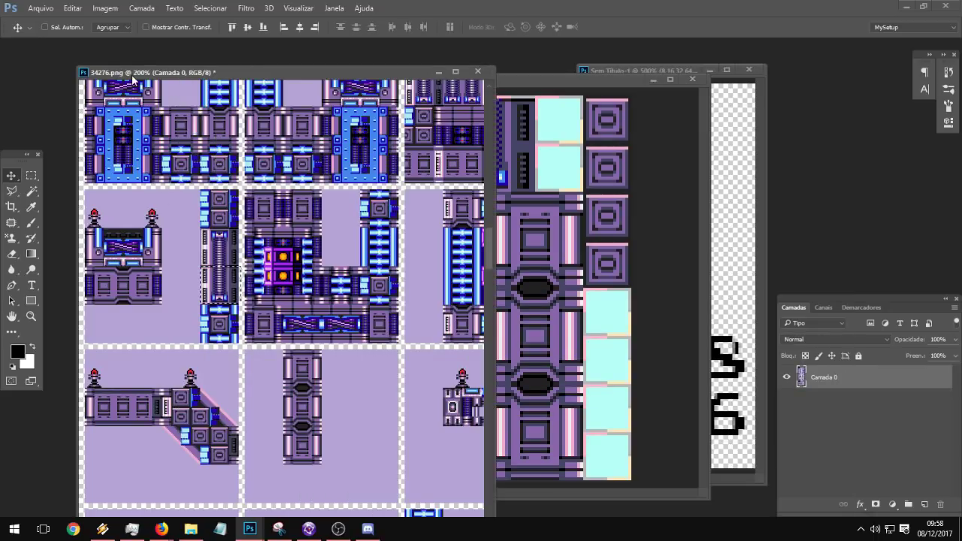
{"action": "left_click", "coordinate": [31, 176]}
{"action": "left_click_drag", "start_coordinate": [381, 322], "coordinate": [383, 311]}
{"action": "left_click", "coordinate": [587, 351]}
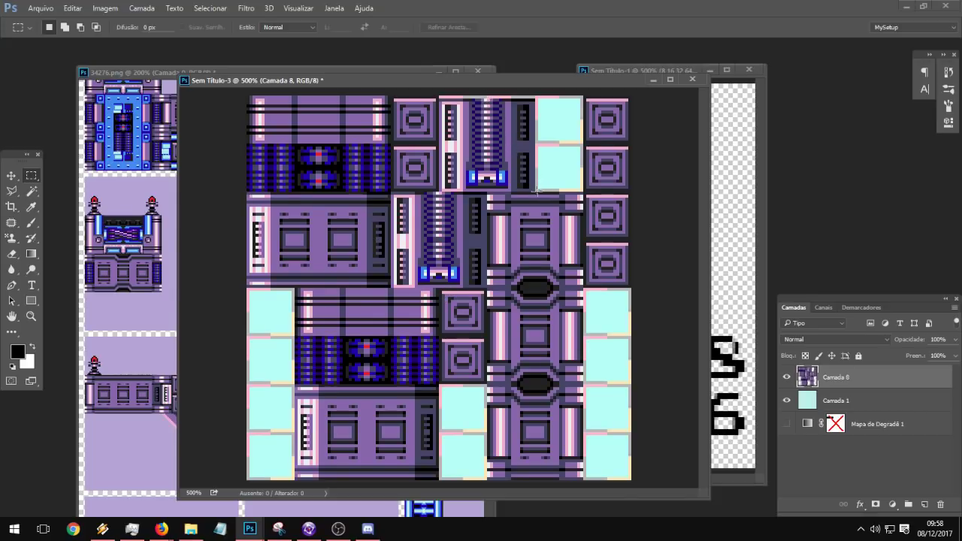
{"action": "left_click_drag", "start_coordinate": [535, 191], "coordinate": [487, 93]}
{"action": "key", "text": "ctrl+t"}
{"action": "key", "text": "Return"}
{"action": "key", "text": "ctrl+d"}
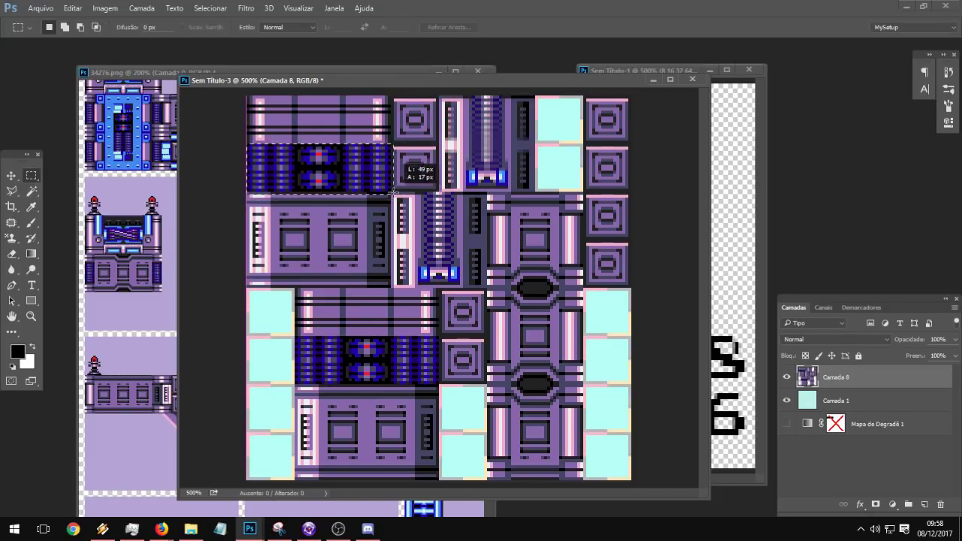
Step: Copy the upper blue striped block with red lights to its own layer and rotate it upright with Pelo mais Próximo interpolation
{"action": "key", "text": "ctrl+shift+alt+n"}
{"action": "left_click", "coordinate": [11, 175]}
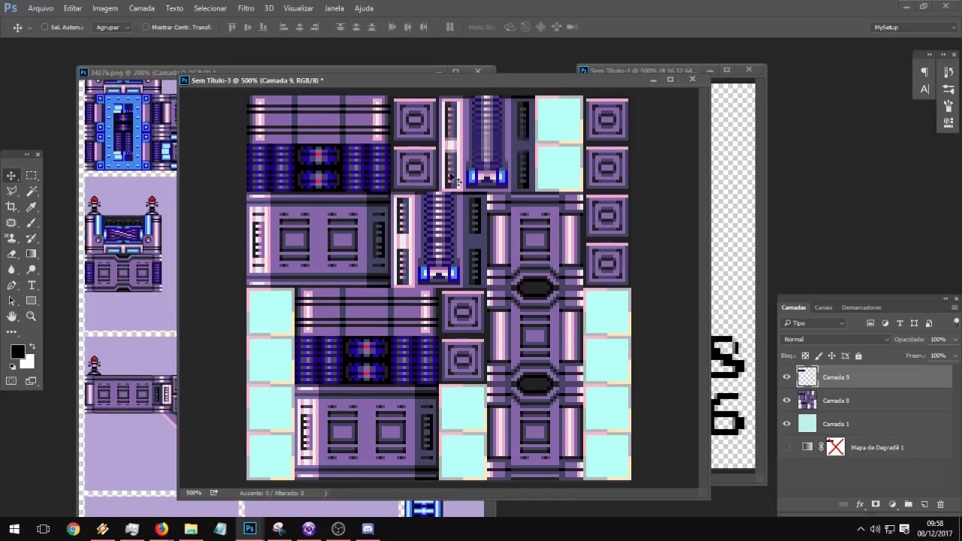
{"action": "left_click_drag", "start_coordinate": [451, 179], "coordinate": [595, 267], "text": "ctrl"}
{"action": "key", "text": "ctrl+t"}
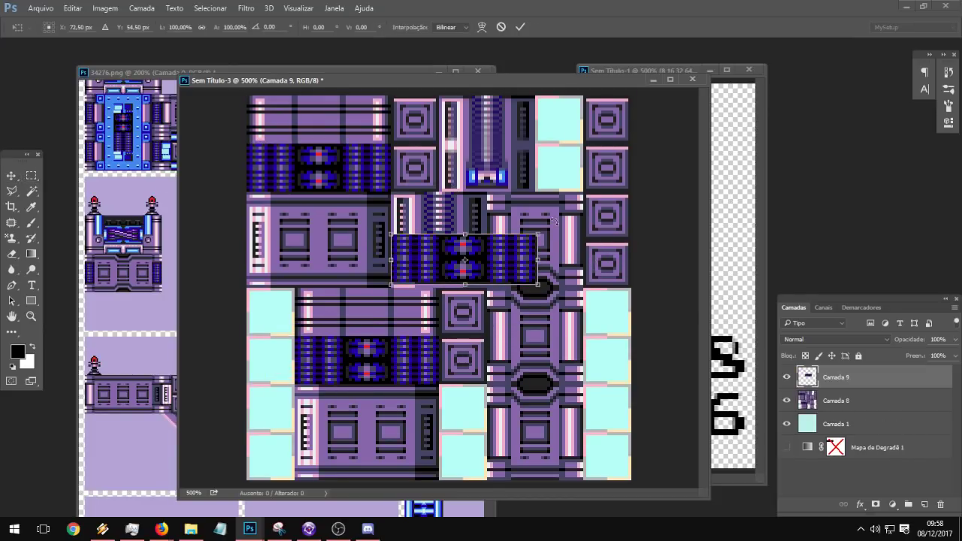
{"action": "left_click", "coordinate": [450, 27]}
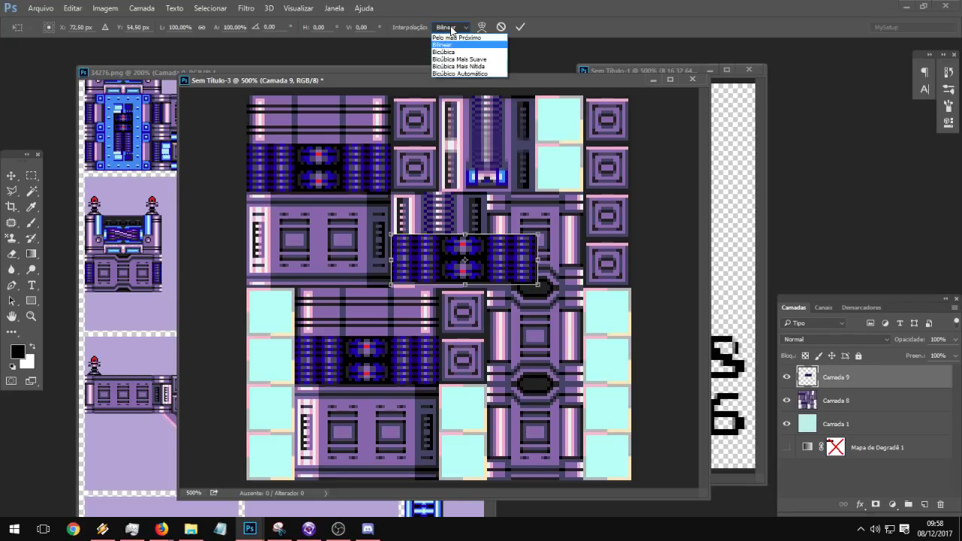
{"action": "left_click", "coordinate": [455, 37]}
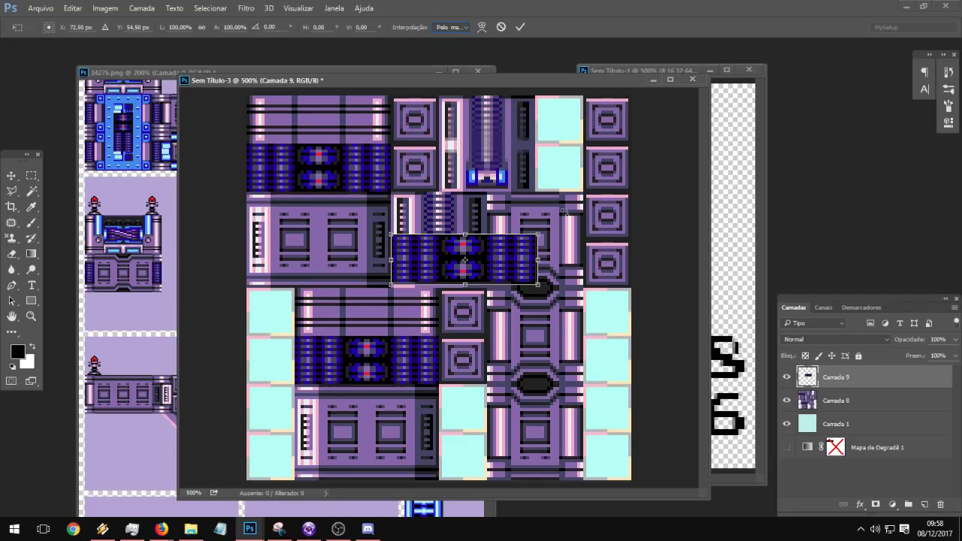
{"action": "left_click_drag", "start_coordinate": [535, 199], "coordinate": [539, 365]}
{"action": "key", "text": "Return"}
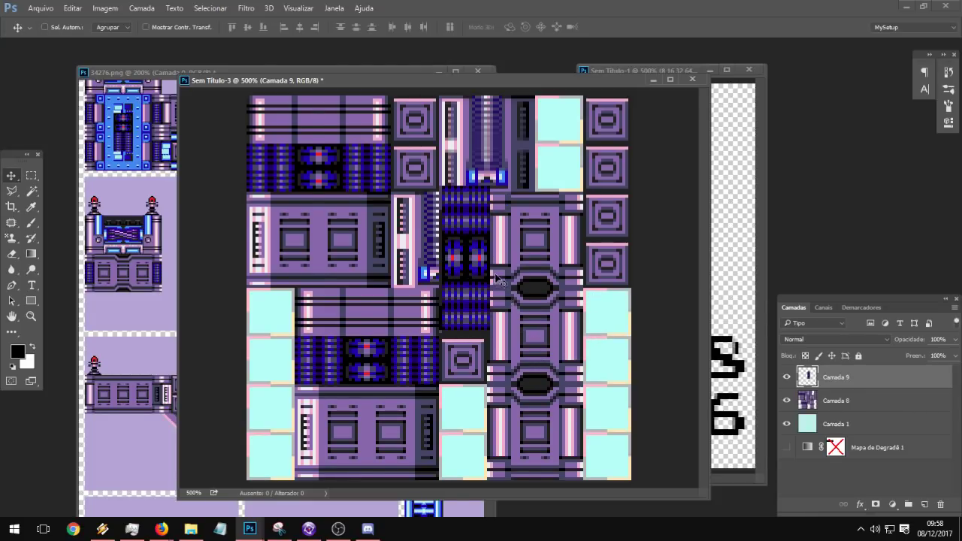
Step: Place the upright striped block beneath Camada 8 in the empty bottom cells, and a duplicate in the empty cells of the top rows
{"action": "left_click_drag", "start_coordinate": [472, 242], "coordinate": [468, 385]}
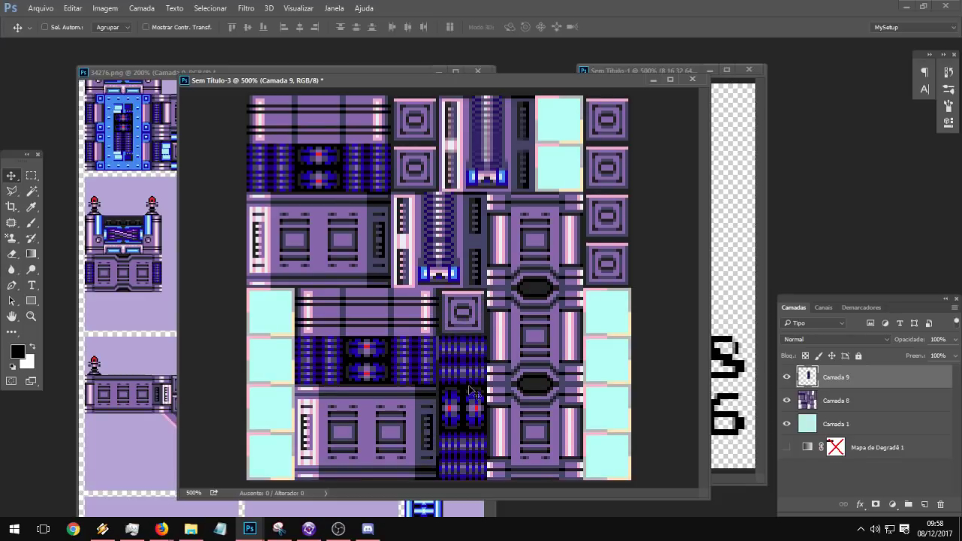
{"action": "left_click_drag", "start_coordinate": [858, 387], "coordinate": [857, 415]}
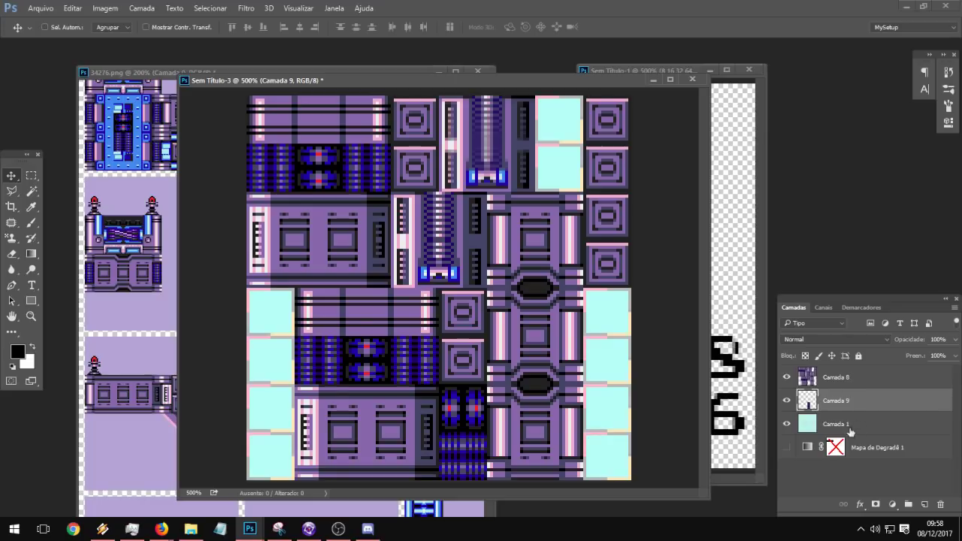
{"action": "right_click", "coordinate": [849, 415]}
{"action": "left_click", "coordinate": [594, 105]}
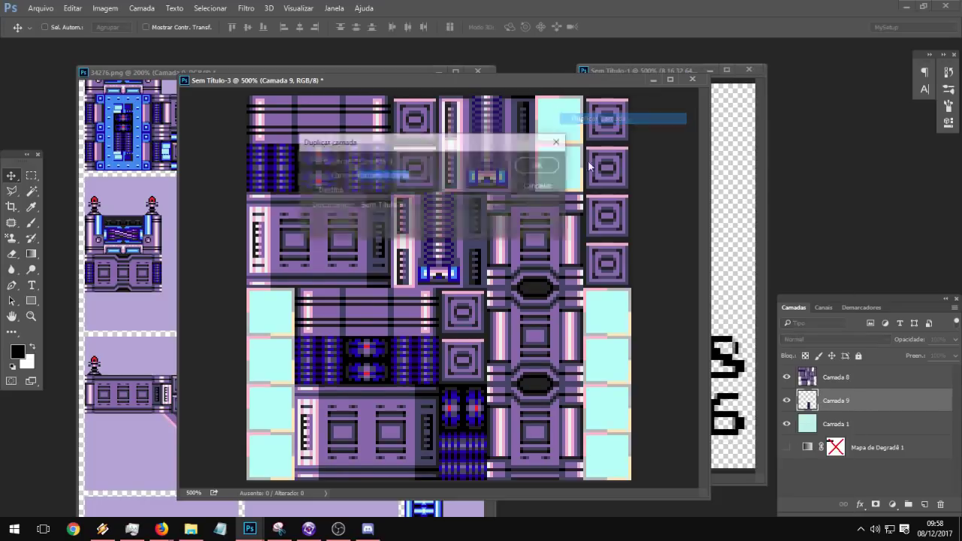
{"action": "key", "text": "Return"}
{"action": "left_click_drag", "start_coordinate": [493, 303], "coordinate": [559, 139]}
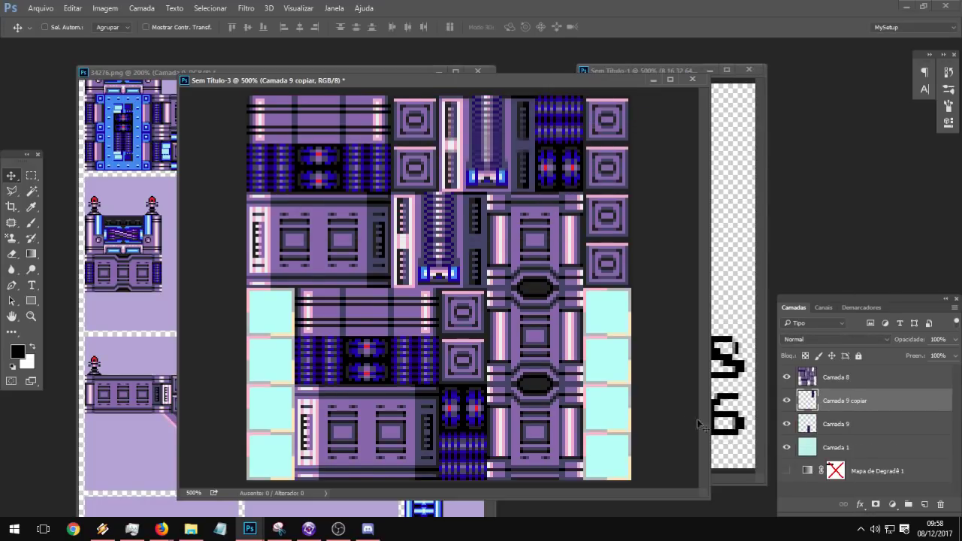
Step: Merge Camada 8, Camada 9 copiar and Camada 9 into a single tile layer
{"action": "left_click", "coordinate": [842, 380]}
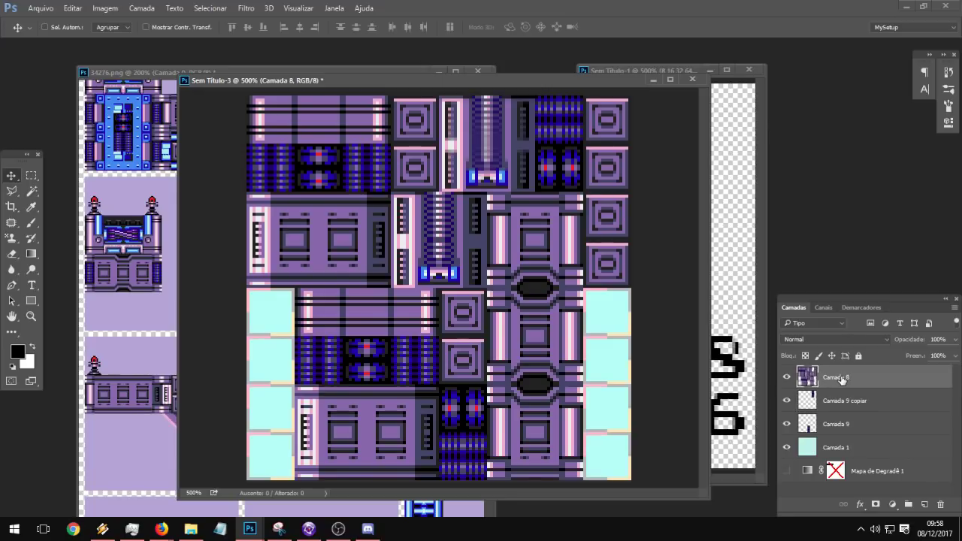
{"action": "left_click", "coordinate": [850, 426], "text": "shift"}
{"action": "right_click", "coordinate": [849, 426]}
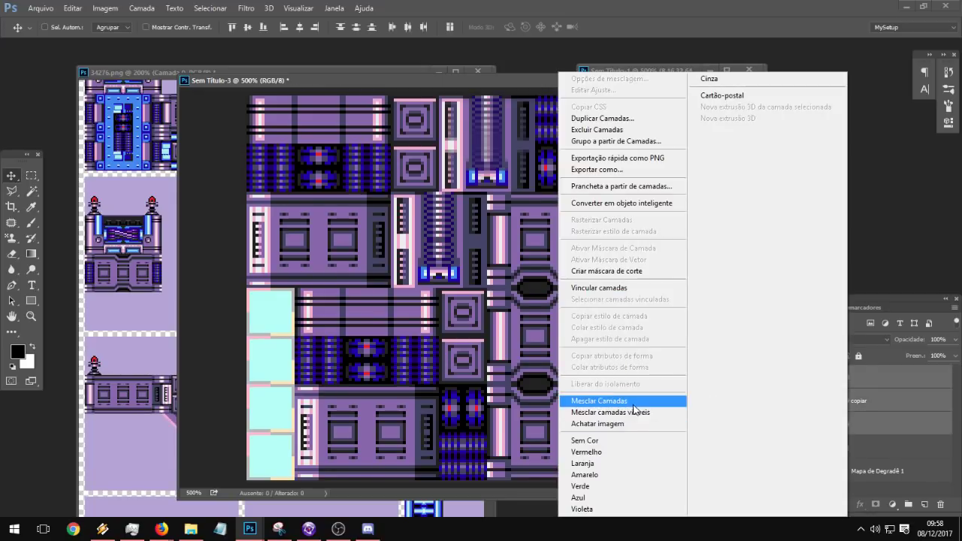
{"action": "left_click", "coordinate": [605, 399]}
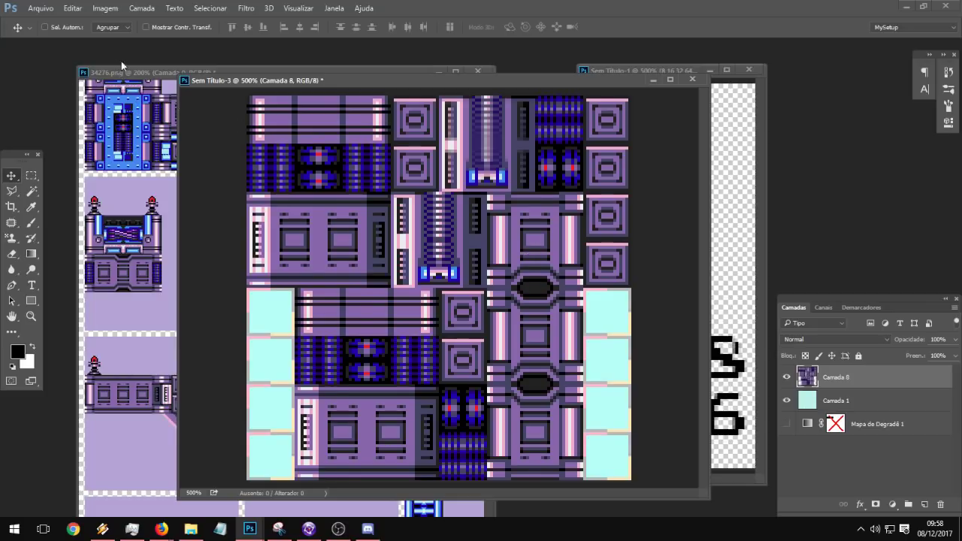
Step: Copy the left part of the blue door block from 34276.png and place it over the empty cells in the grid's lower-left corner
{"action": "left_click", "coordinate": [121, 72]}
{"action": "left_click_drag", "start_coordinate": [213, 162], "coordinate": [215, 213]}
{"action": "scroll", "coordinate": [216, 211], "scroll_direction": "up", "scroll_amount": 2}
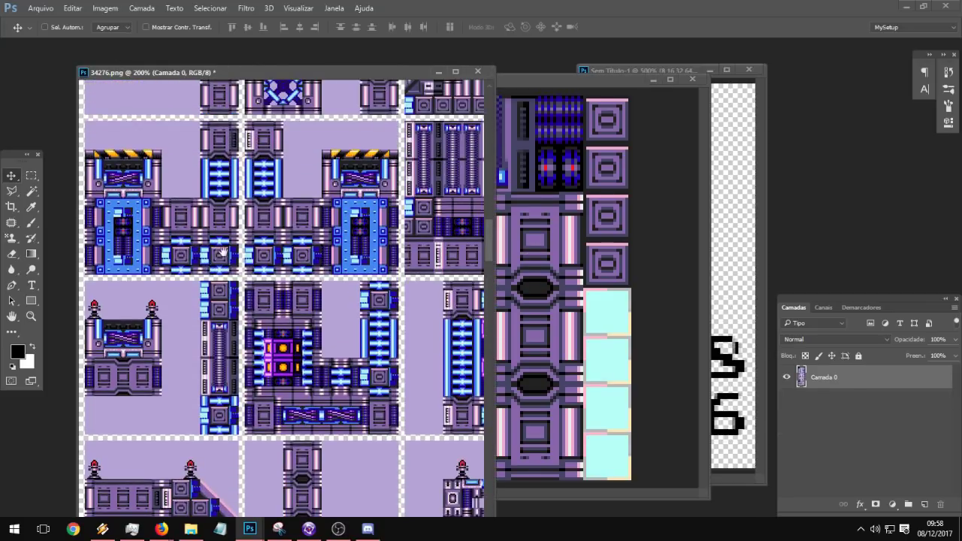
{"action": "left_click", "coordinate": [31, 175]}
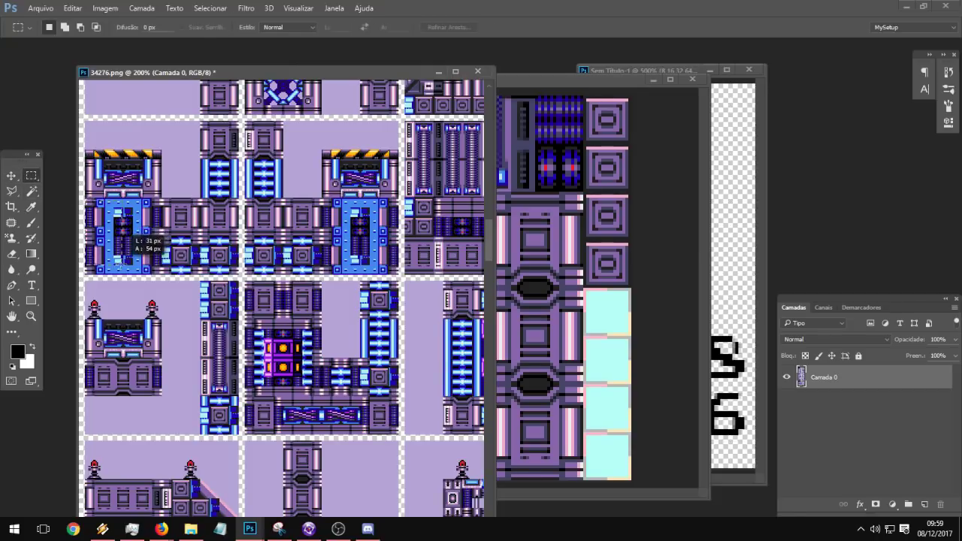
{"action": "left_click_drag", "start_coordinate": [84, 275], "coordinate": [148, 198]}
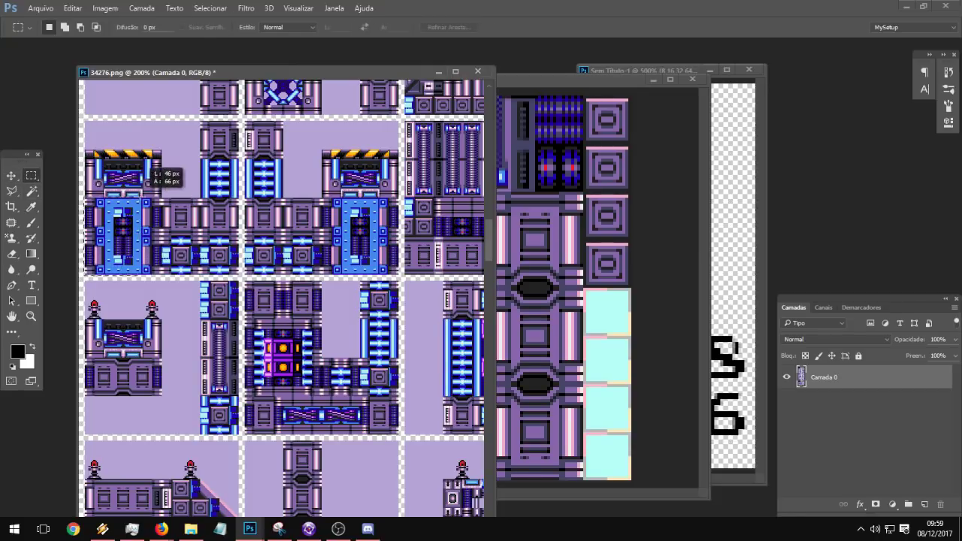
{"action": "key", "text": "ctrl+c"}
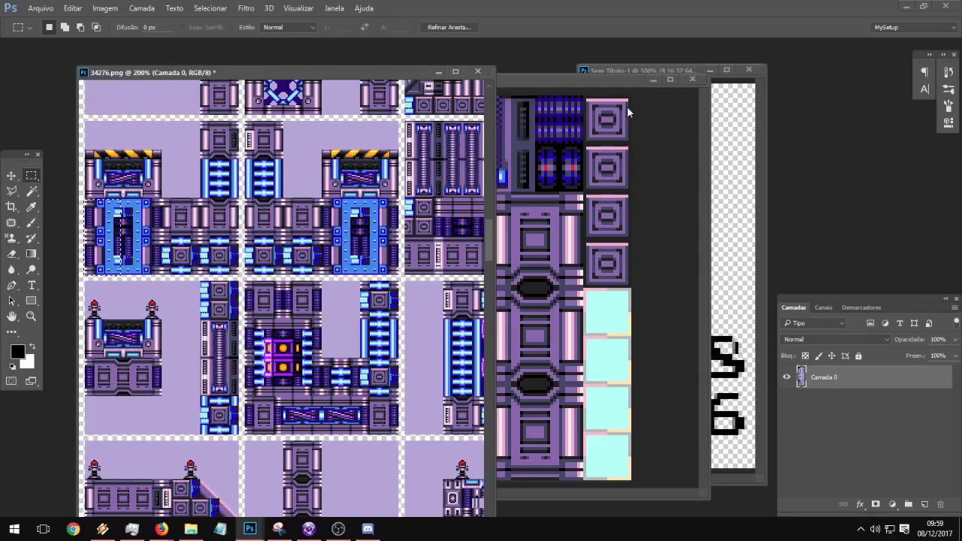
{"action": "left_click", "coordinate": [590, 82]}
{"action": "key", "text": "ctrl+v"}
{"action": "left_click", "coordinate": [11, 175]}
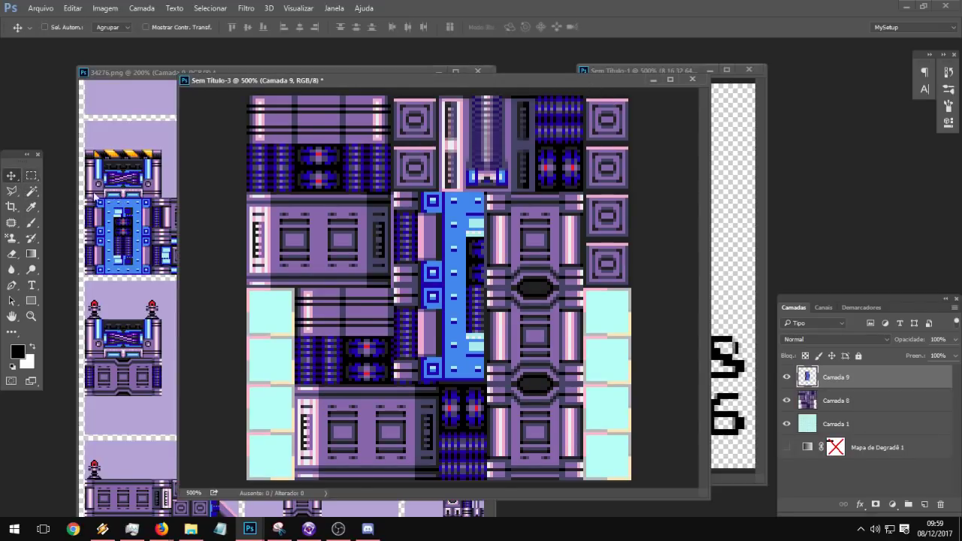
{"action": "left_click_drag", "start_coordinate": [396, 233], "coordinate": [248, 336]}
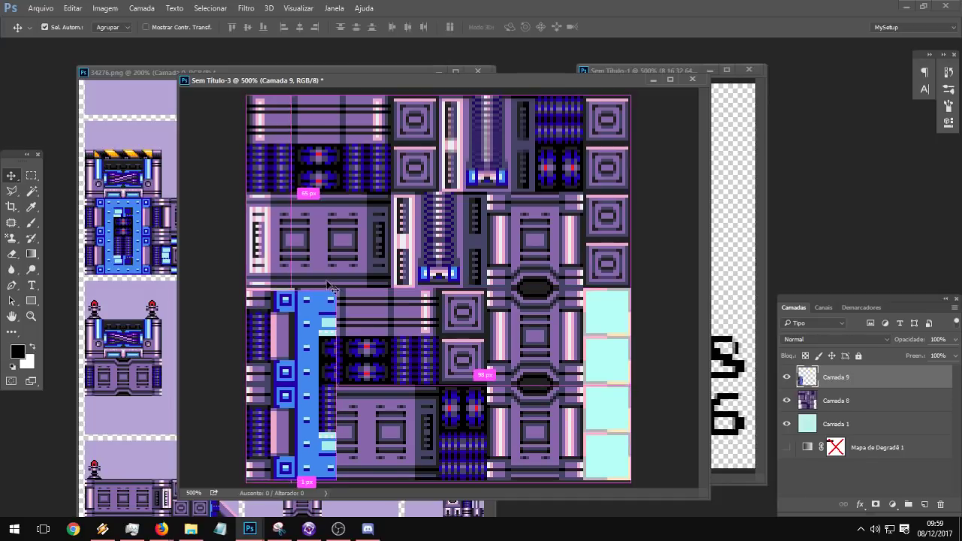
Step: Nudge the door piece down and stretch it slightly upward to fill the four empty rows of the first column
{"action": "key", "text": "ctrl+t"}
{"action": "left_click_drag", "start_coordinate": [292, 290], "coordinate": [292, 284]}
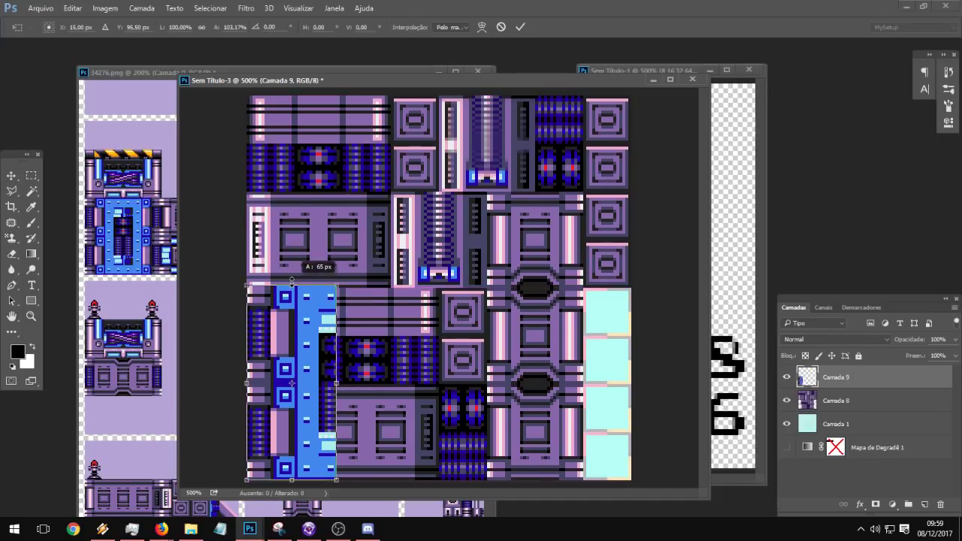
{"action": "key", "text": "Return"}
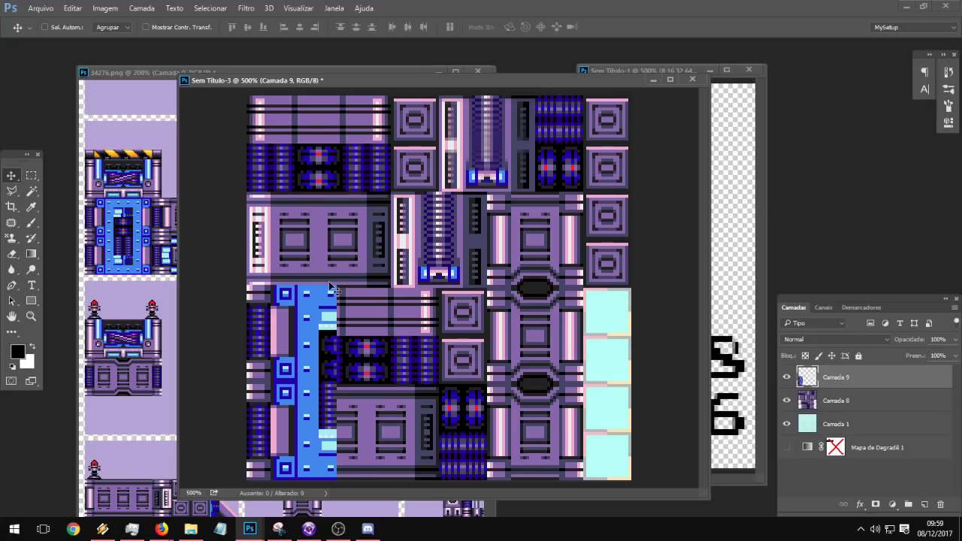
{"action": "key", "text": "Down"}
{"action": "key", "text": "Down"}
{"action": "key", "text": "Down"}
{"action": "key", "text": "Down"}
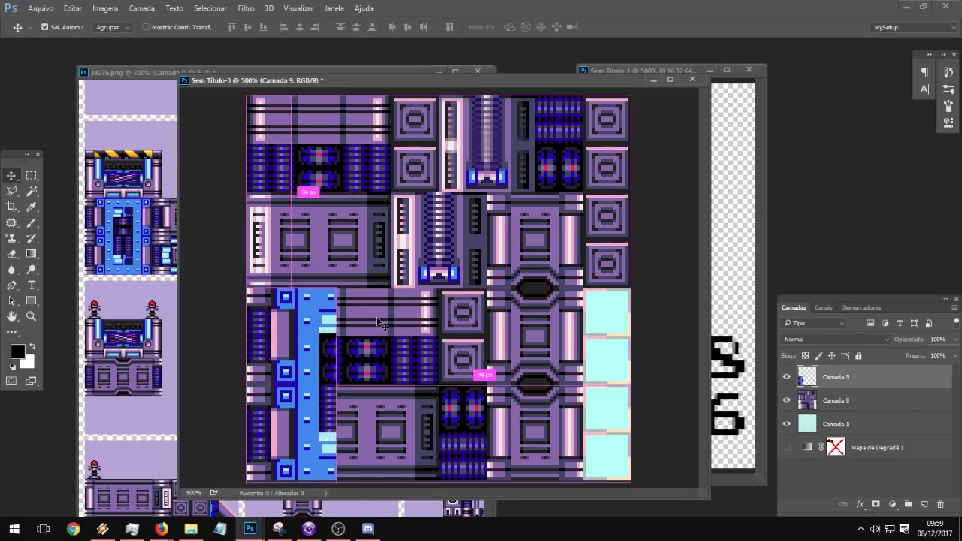
{"action": "key", "text": "ctrl+t"}
{"action": "left_click_drag", "start_coordinate": [293, 289], "coordinate": [291, 286]}
{"action": "key", "text": "Return"}
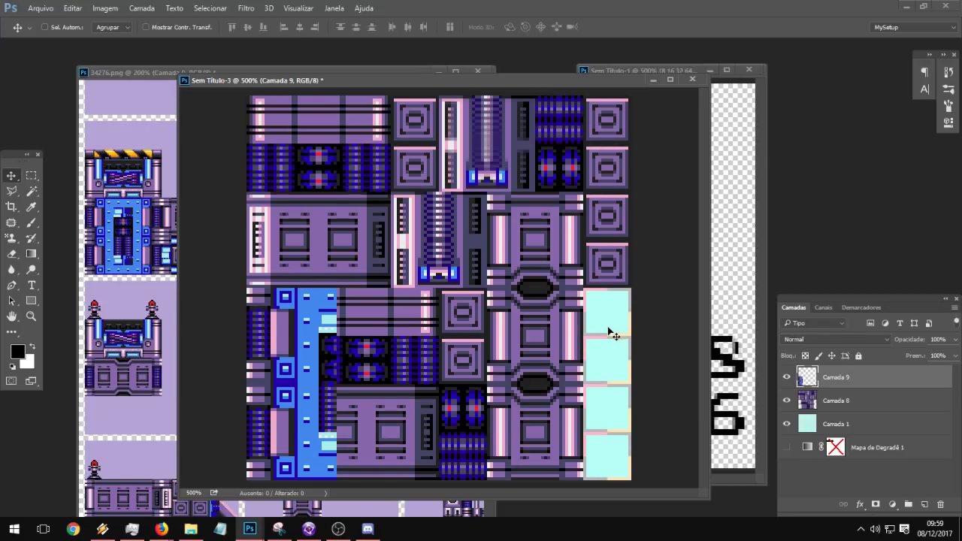
Step: Try stretching the door piece upward to about 110 px tall, and undo the stretch
{"action": "key", "text": "ctrl+t"}
{"action": "left_click_drag", "start_coordinate": [294, 283], "coordinate": [294, 145]}
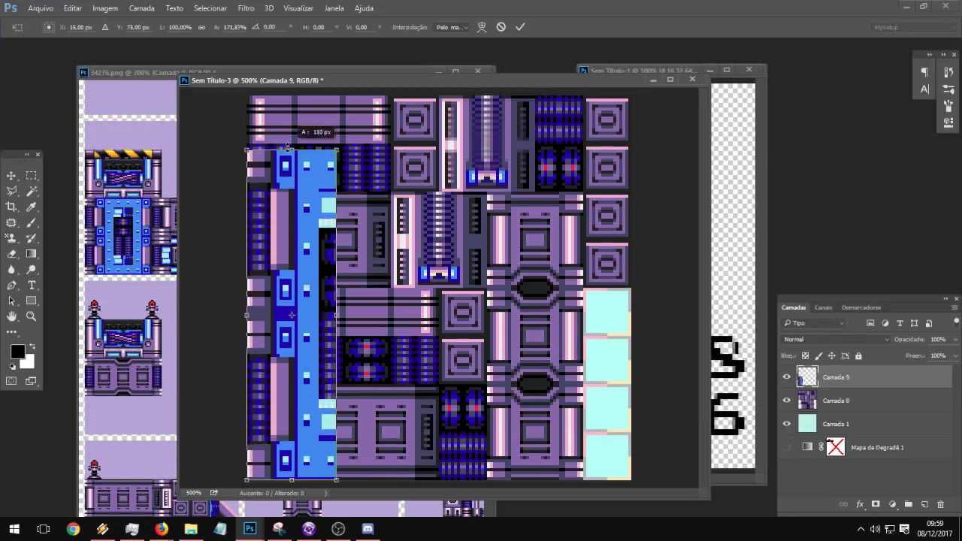
{"action": "key", "text": "Return"}
{"action": "key", "text": "ctrl+z"}
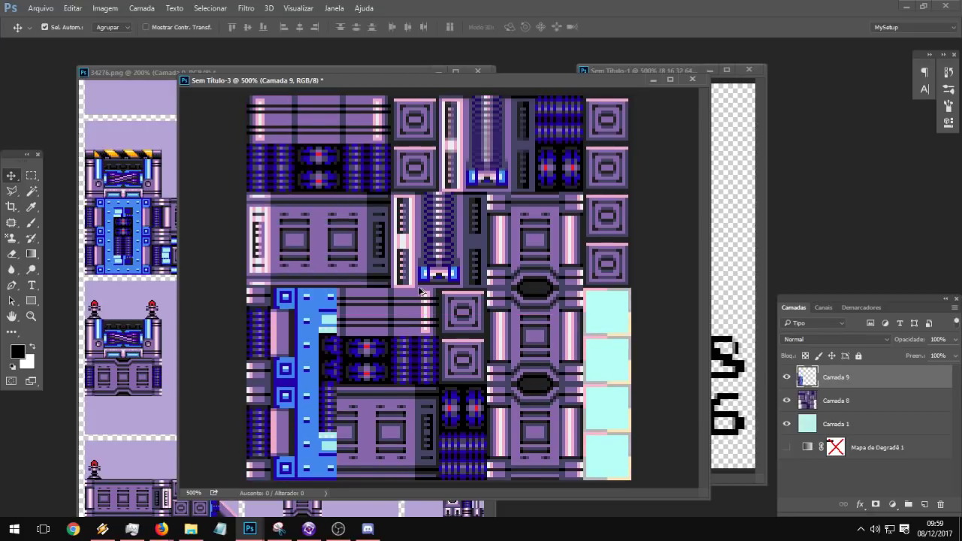
Step: Move Camada 9 below Camada 8 in the layer stack and duplicate it
{"action": "left_click_drag", "start_coordinate": [873, 389], "coordinate": [868, 414]}
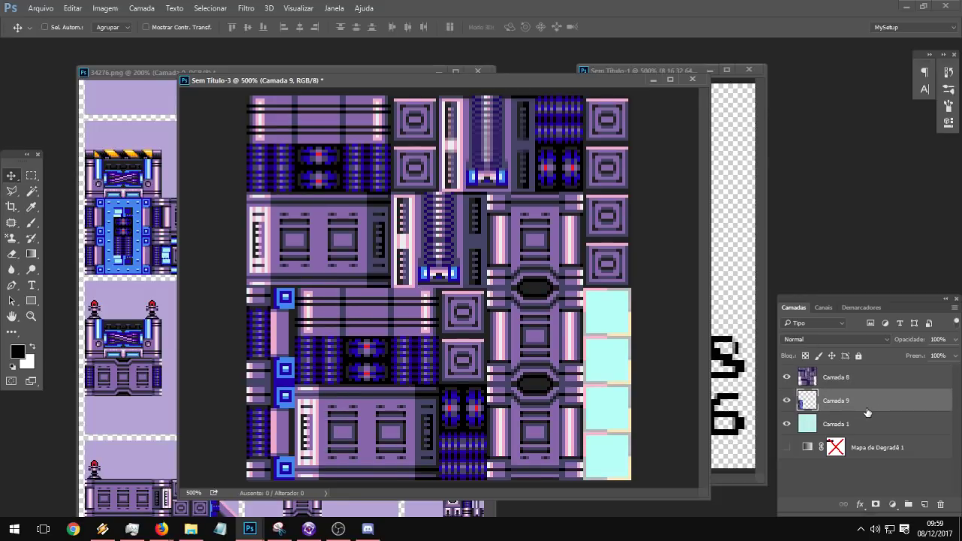
{"action": "right_click", "coordinate": [856, 407]}
{"action": "left_click", "coordinate": [627, 119]}
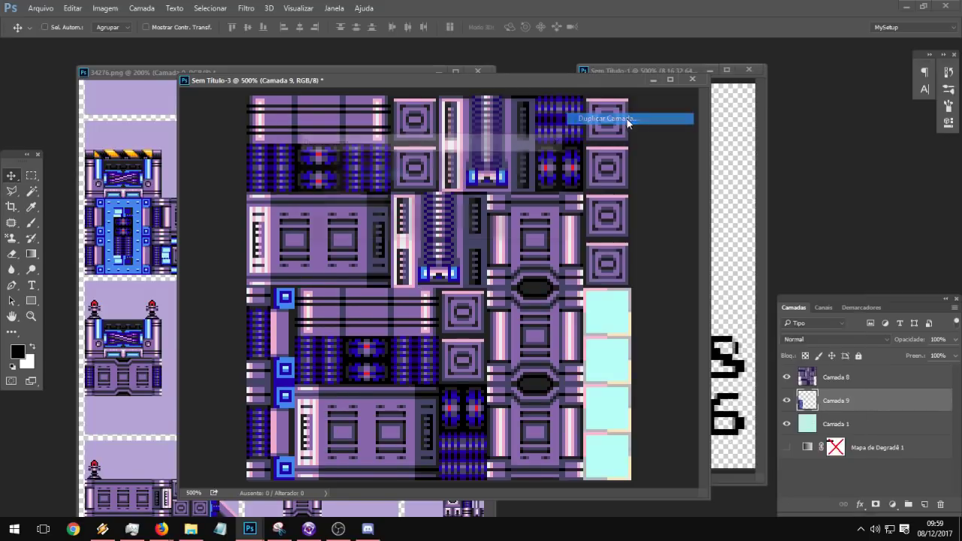
{"action": "key", "text": "Return"}
Step: Flip the Camada 9 copy horizontally and place it over the empty cells in the grid's lower-right corner
{"action": "key", "text": "ctrl+t"}
{"action": "right_click", "coordinate": [308, 346]}
{"action": "left_click", "coordinate": [340, 324]}
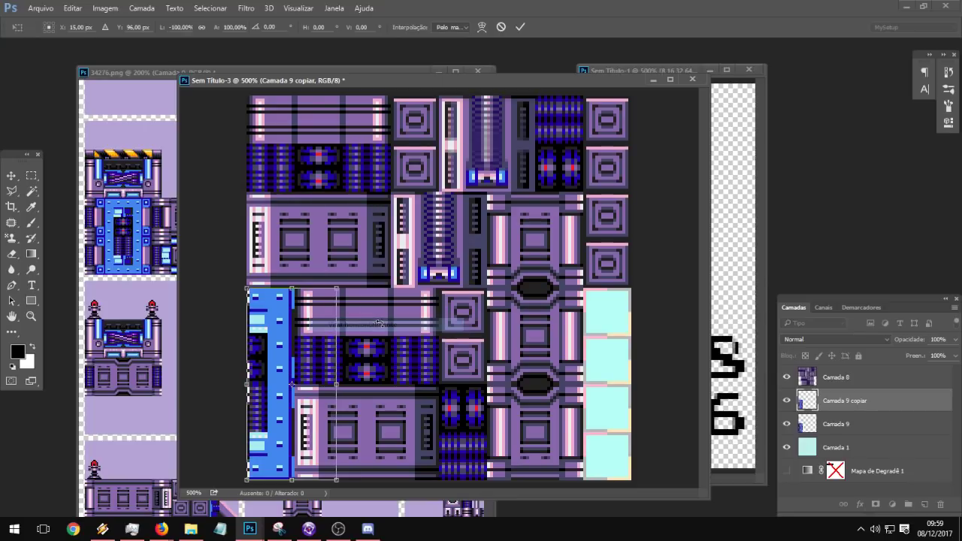
{"action": "key", "text": "Return"}
{"action": "left_click_drag", "start_coordinate": [266, 370], "coordinate": [635, 370]}
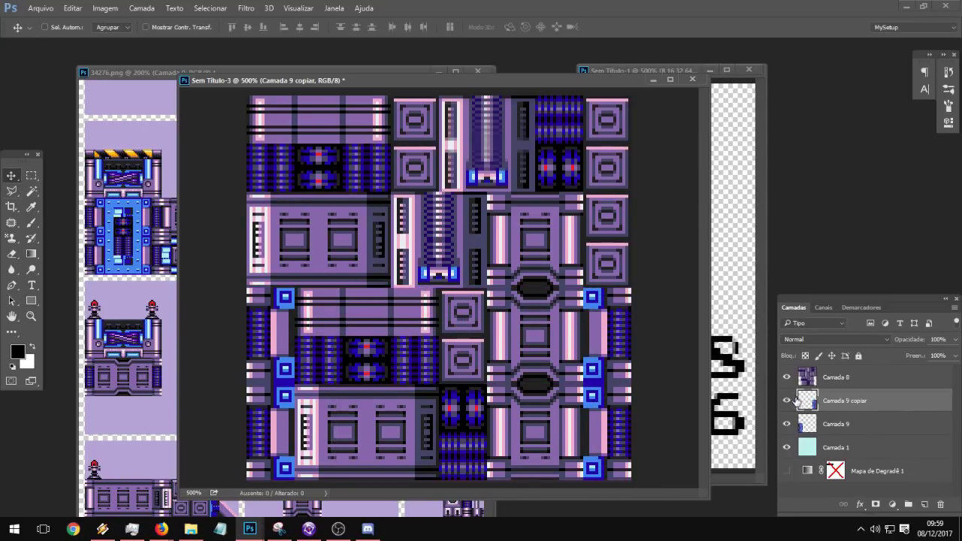
Step: Merge Camada 8, Camada 9 copiar and Camada 9 into one tile layer
{"action": "left_click", "coordinate": [844, 430]}
{"action": "left_click", "coordinate": [848, 384], "text": "shift"}
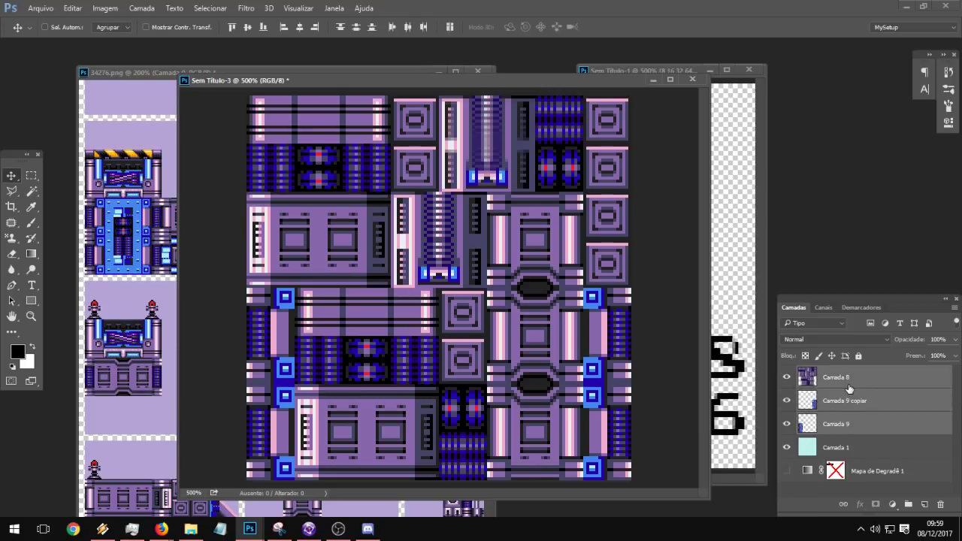
{"action": "right_click", "coordinate": [850, 386]}
{"action": "left_click", "coordinate": [623, 401]}
Step: Place Mapa de Degradê 1 above the tile layer, make it visible and enable its layer mask
{"action": "left_click_drag", "start_coordinate": [865, 425], "coordinate": [827, 369]}
{"action": "left_click", "coordinate": [787, 377]}
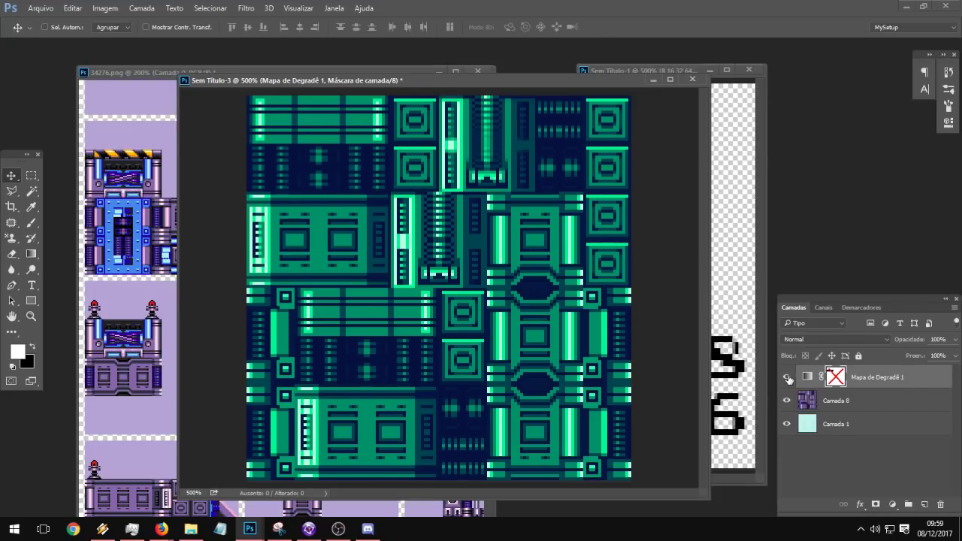
{"action": "left_click", "coordinate": [787, 378]}
{"action": "left_click", "coordinate": [835, 377], "text": "shift"}
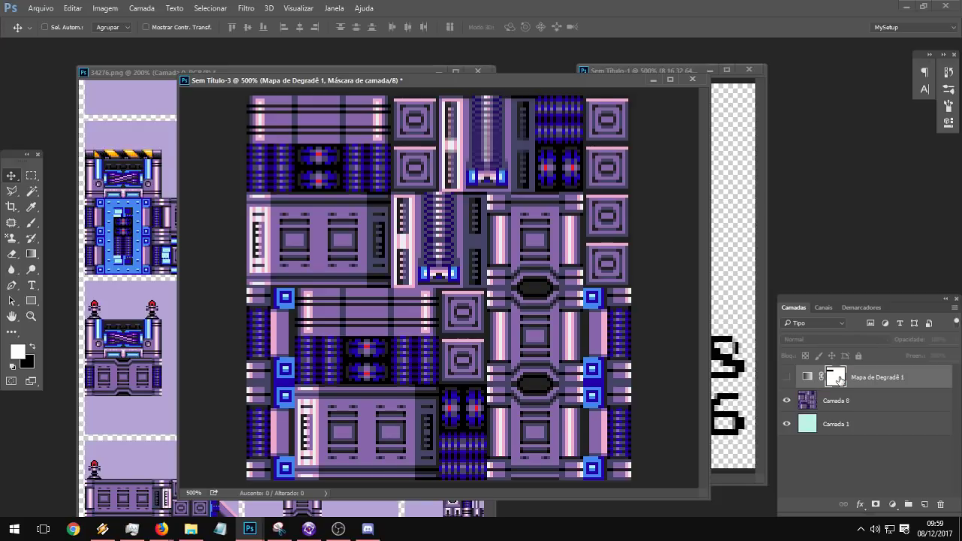
{"action": "left_click", "coordinate": [786, 377]}
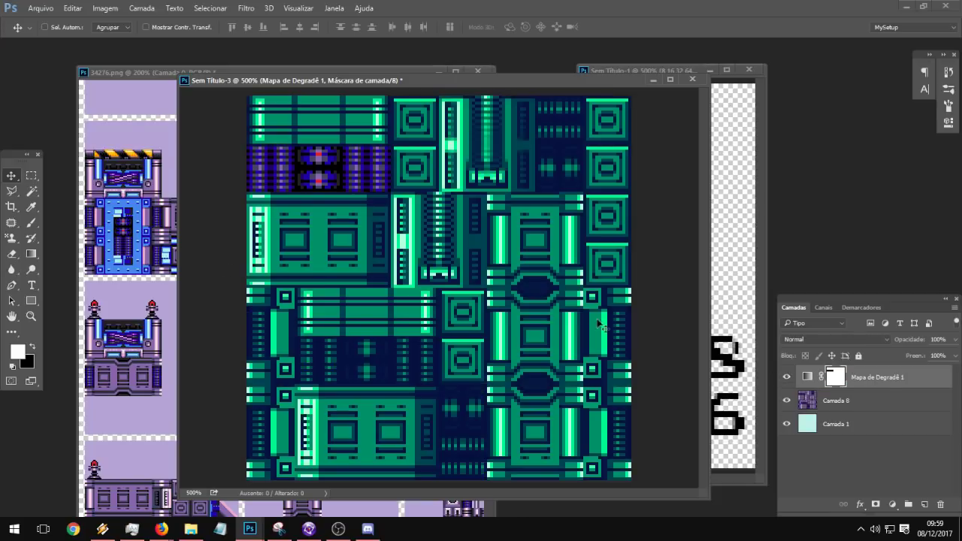
Step: Mask the gradient map out of the horizontal cable strip in the lower-left block, using a rectangular selection
{"action": "left_click", "coordinate": [28, 226]}
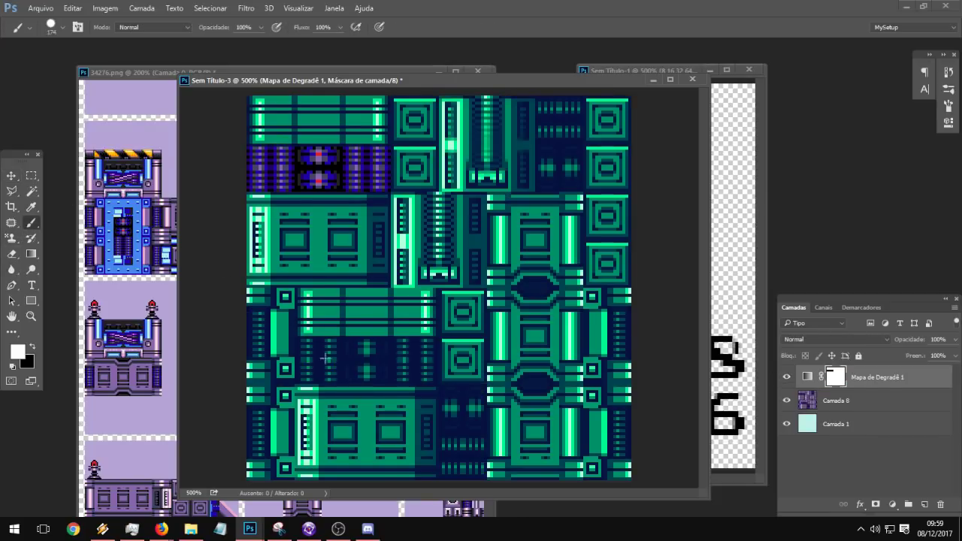
{"action": "left_click", "coordinate": [788, 378]}
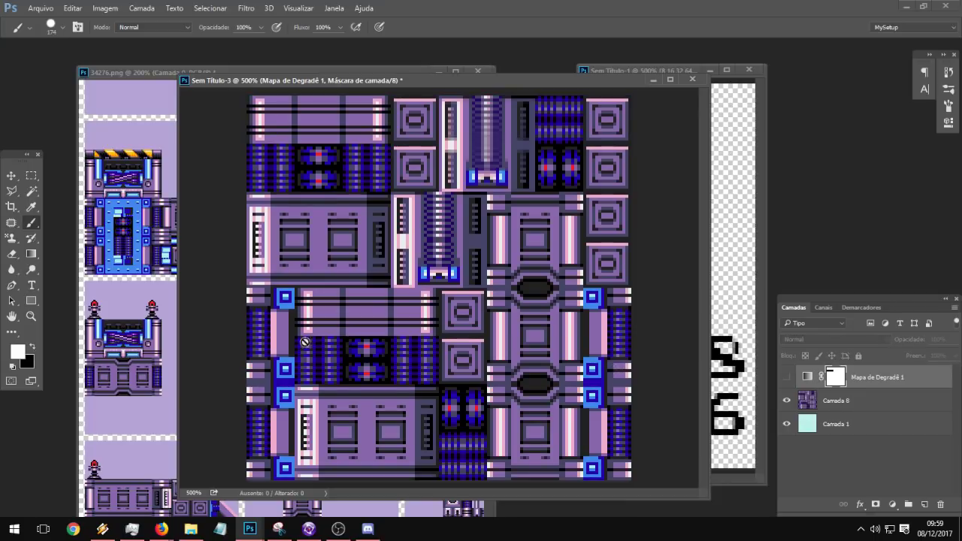
{"action": "key", "text": "m"}
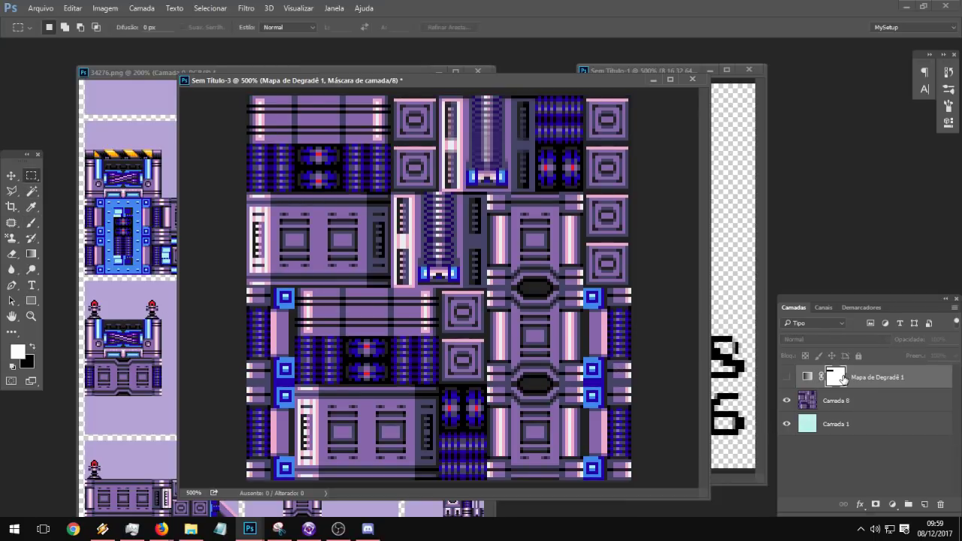
{"action": "left_click_drag", "start_coordinate": [295, 339], "coordinate": [438, 384]}
{"action": "key", "text": "Up"}
{"action": "left_click", "coordinate": [787, 376]}
{"action": "key", "text": "Delete"}
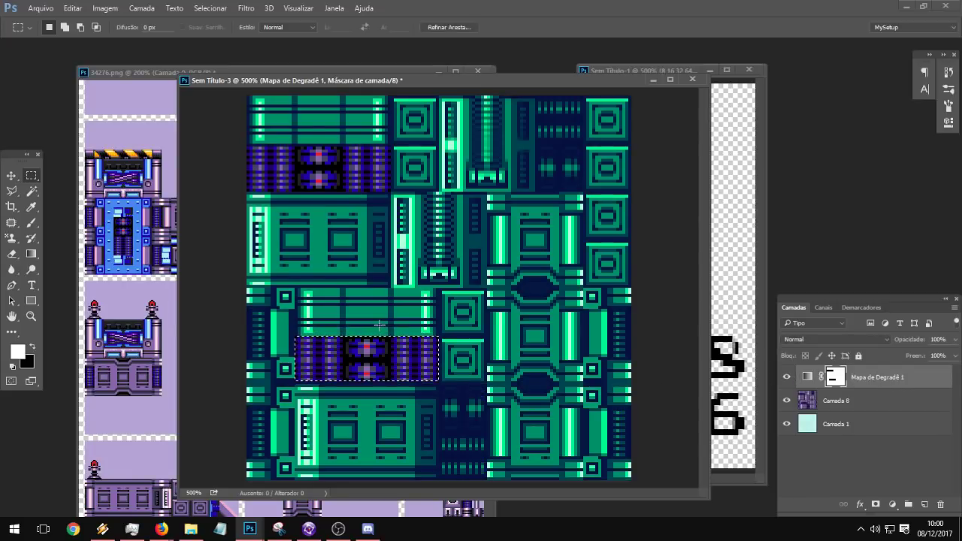
{"action": "key", "text": "ctrl+d"}
Step: Mask the gradient map out of the vertical cable block beside the lower-left panel
{"action": "left_click_drag", "start_coordinate": [442, 385], "coordinate": [485, 481]}
{"action": "key", "text": "Delete"}
{"action": "key", "text": "ctrl+d"}
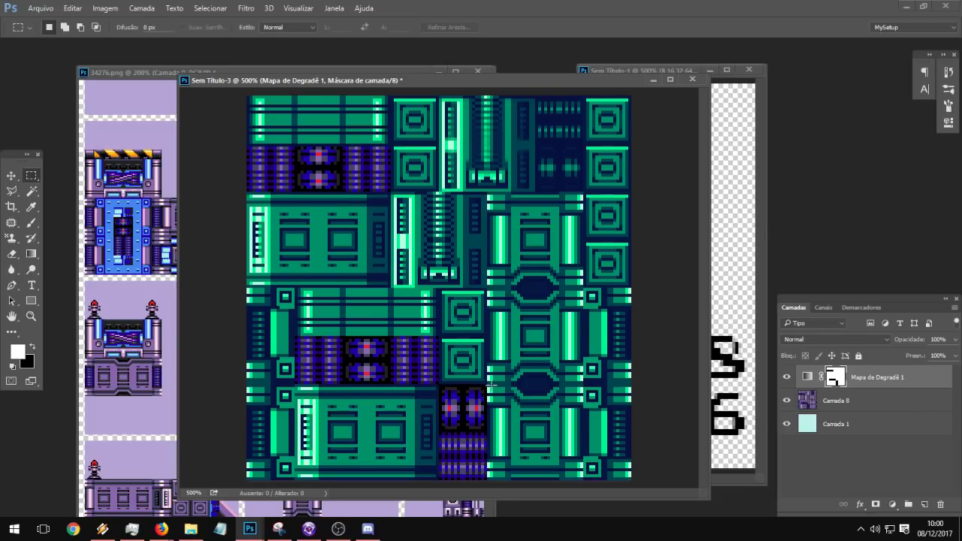
Step: Mask the gradient map out of the two cable strips along the grid's lower-right edge
{"action": "left_click_drag", "start_coordinate": [610, 361], "coordinate": [675, 305]}
{"action": "key", "text": "Delete"}
{"action": "key", "text": "ctrl+d"}
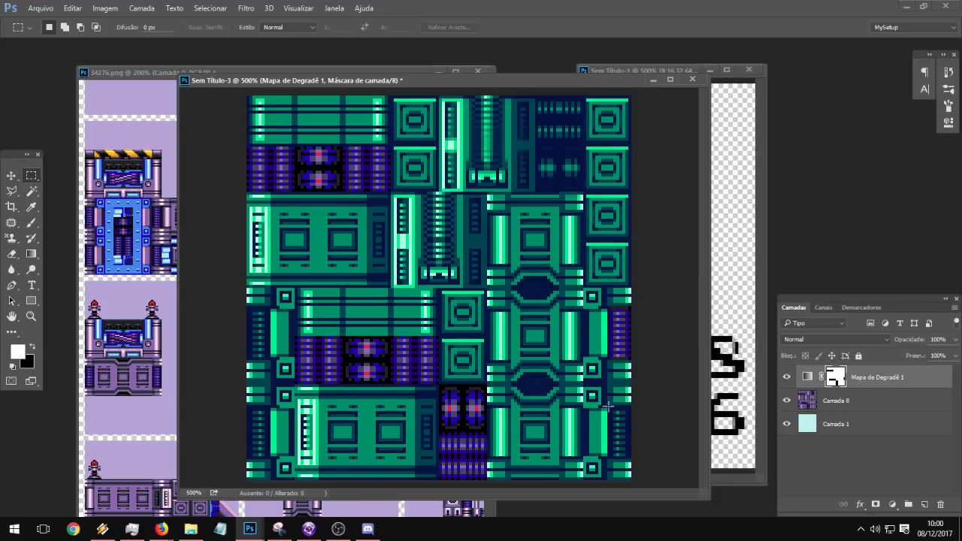
{"action": "left_click_drag", "start_coordinate": [607, 406], "coordinate": [672, 459]}
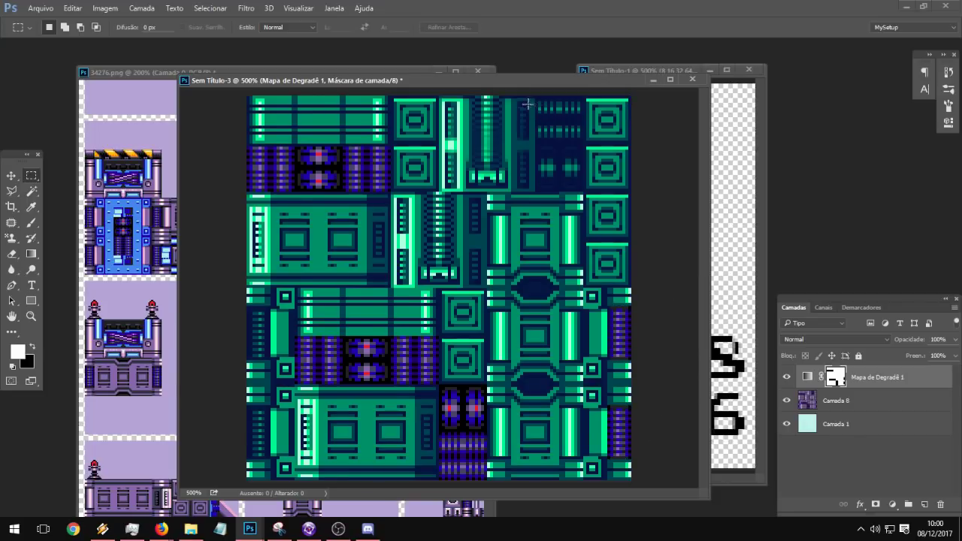
Step: Mask the gradient map out of the vertical cable block in the grid's upper-right area
{"action": "left_click_drag", "start_coordinate": [538, 97], "coordinate": [587, 192]}
{"action": "key", "text": "Delete"}
{"action": "key", "text": "ctrl+d"}
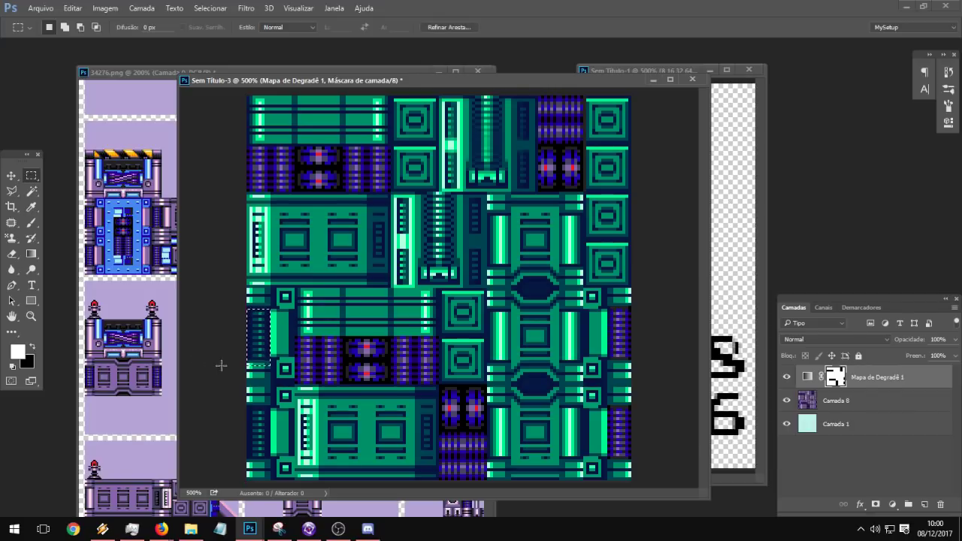
Step: Mask the gradient map out of the two cable strips along the grid's lower-left edge
{"action": "left_click_drag", "start_coordinate": [247, 306], "coordinate": [269, 357]}
{"action": "key", "text": "Delete"}
{"action": "key", "text": "ctrl+d"}
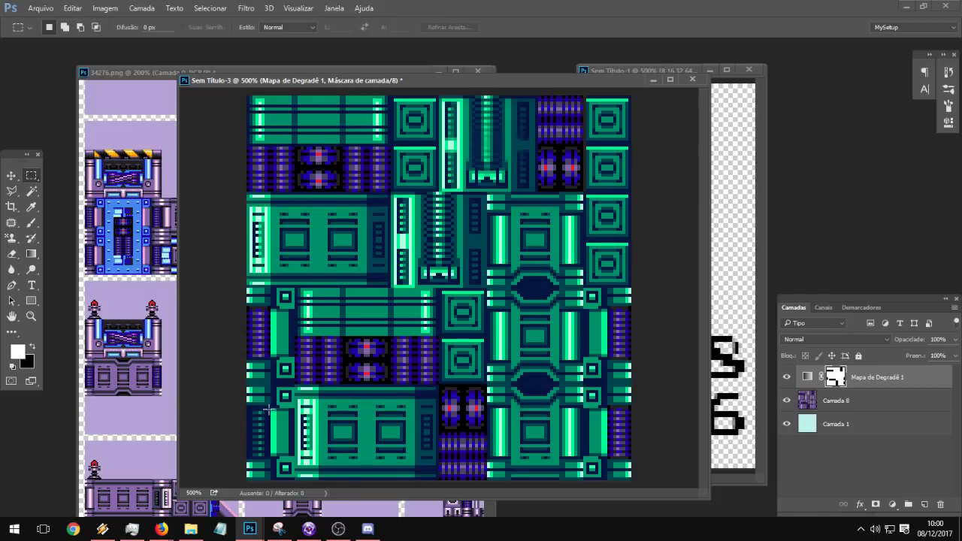
{"action": "left_click_drag", "start_coordinate": [268, 410], "coordinate": [200, 451]}
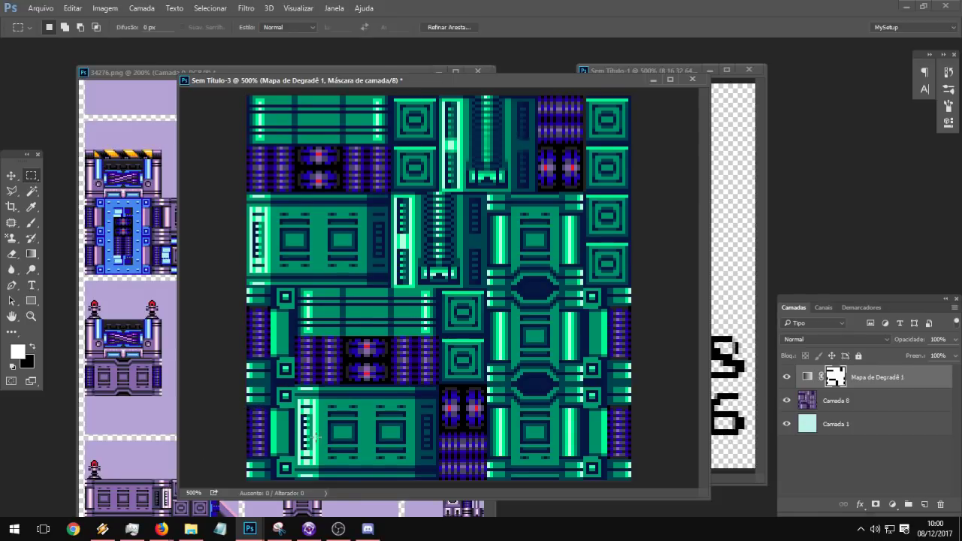
{"action": "key", "text": "ctrl+d"}
Step: Hide the gradient map and select the blue shades of the tiles on Camada 8 with the Magic Wand
{"action": "left_click", "coordinate": [787, 377]}
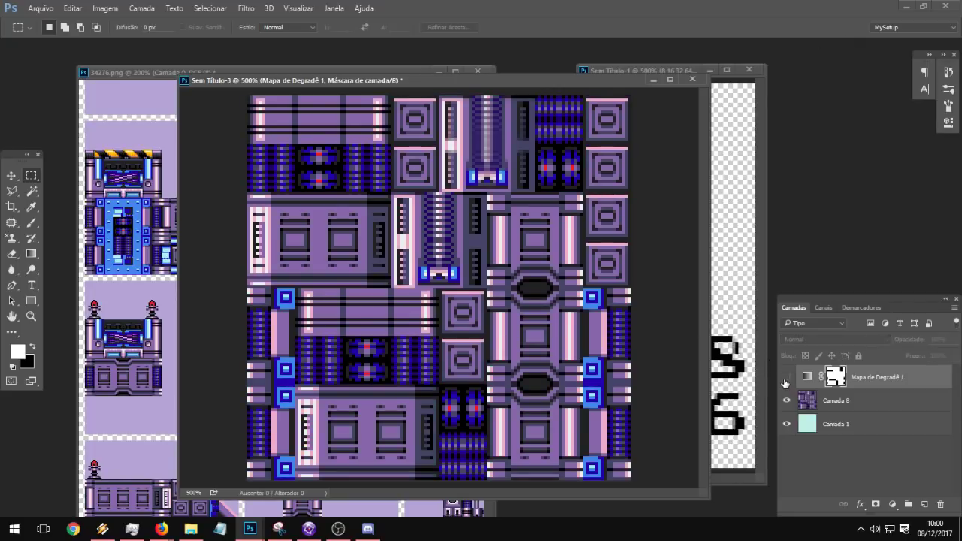
{"action": "left_click", "coordinate": [785, 378]}
{"action": "left_click", "coordinate": [786, 378]}
{"action": "left_click", "coordinate": [866, 403]}
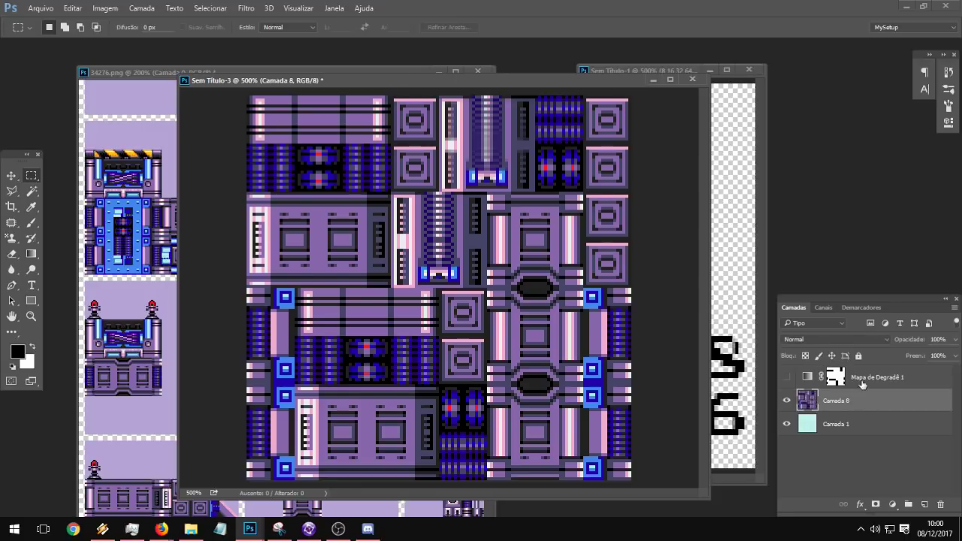
{"action": "left_click", "coordinate": [38, 189]}
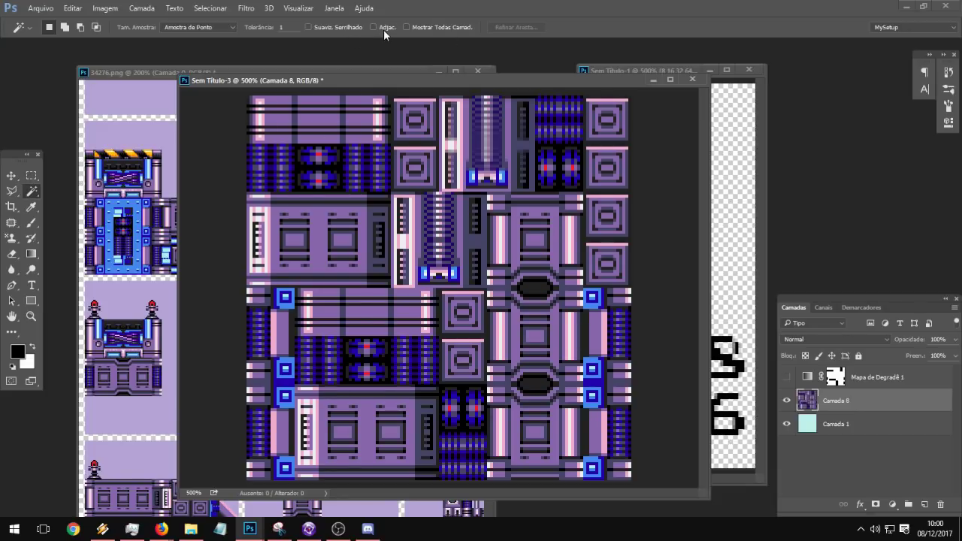
{"action": "left_click", "coordinate": [453, 273], "text": "shift"}
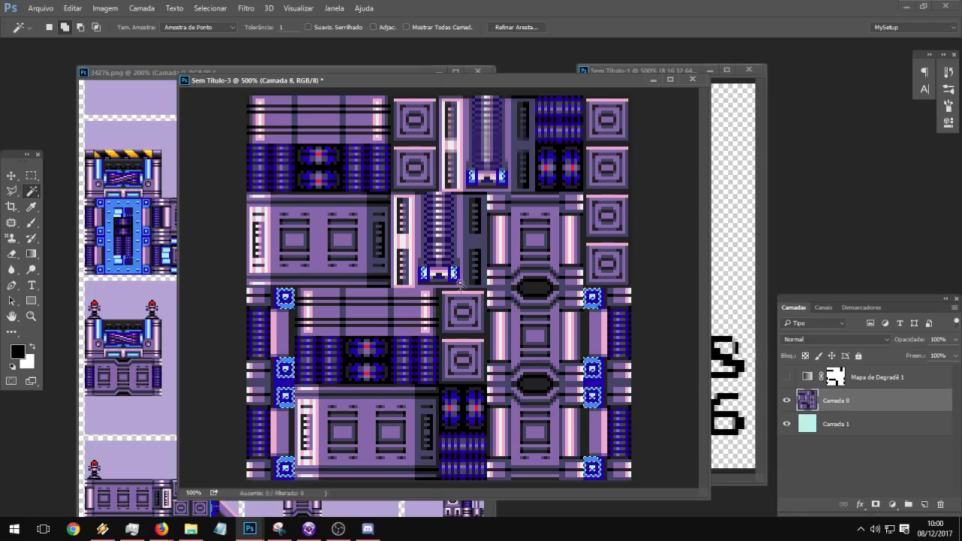
{"action": "left_click", "coordinate": [426, 362], "text": "shift"}
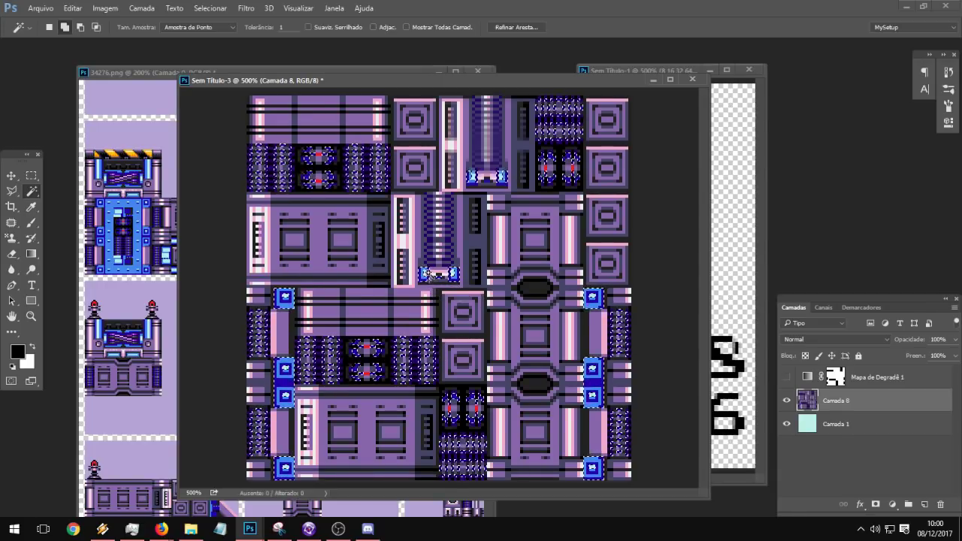
{"action": "left_click", "coordinate": [428, 329], "text": "shift"}
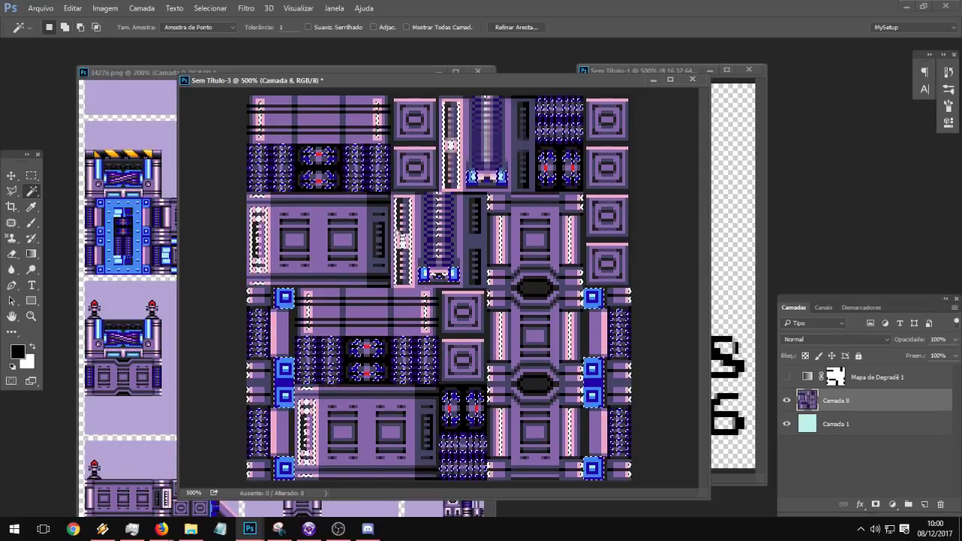
{"action": "key", "text": "ctrl+z"}
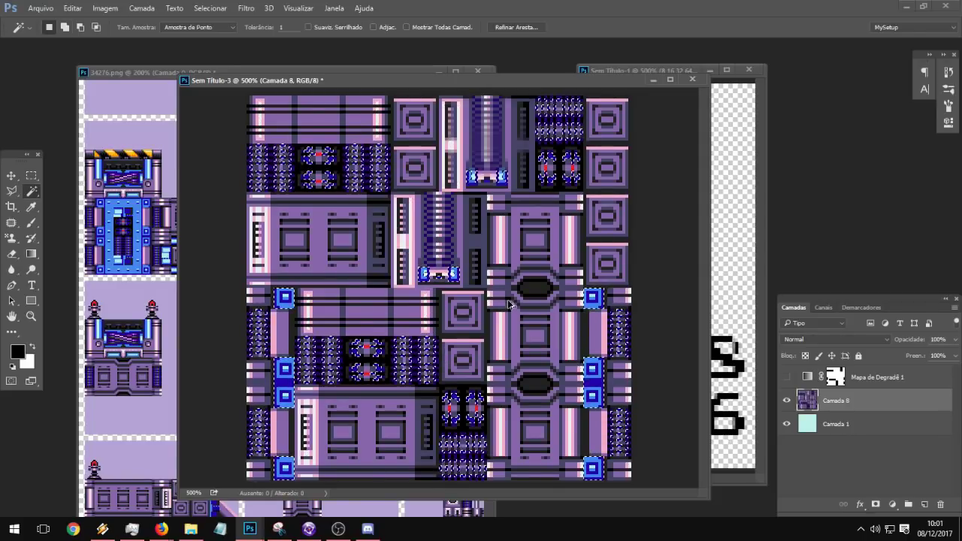
Step: Add the remaining areas of the blue-tipped piston bases to the selection with the rectangular marquee
{"action": "left_click", "coordinate": [31, 175]}
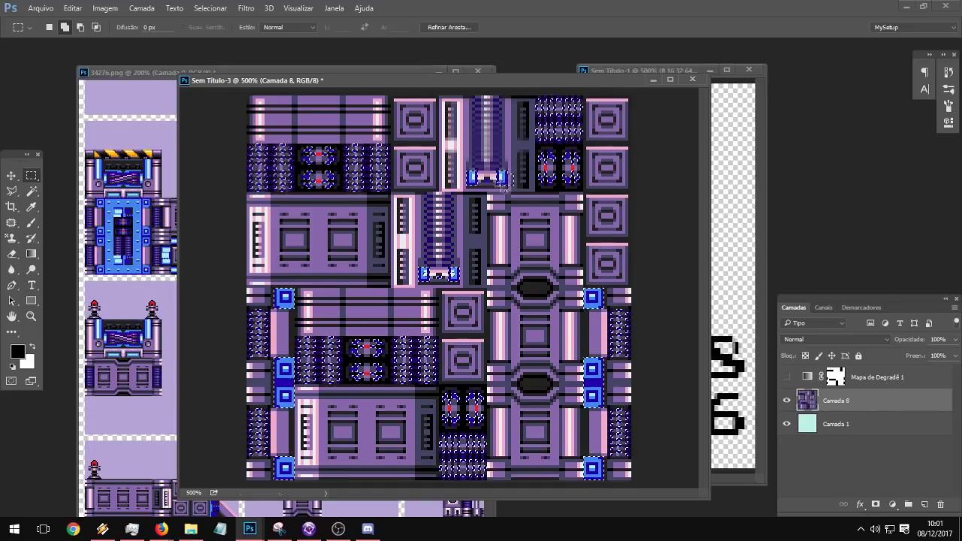
{"action": "key", "text": "ctrl+z"}
{"action": "left_click_drag", "start_coordinate": [499, 185], "coordinate": [505, 176], "text": "shift"}
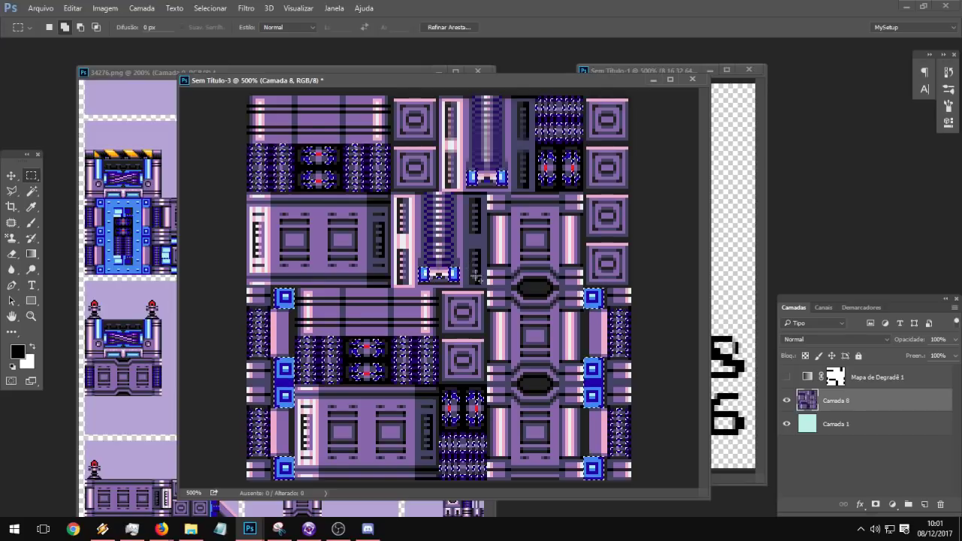
Step: Show the gradient map again, clear the selected blue details from its layer mask and deselect
{"action": "left_click", "coordinate": [836, 380]}
{"action": "left_click", "coordinate": [787, 378]}
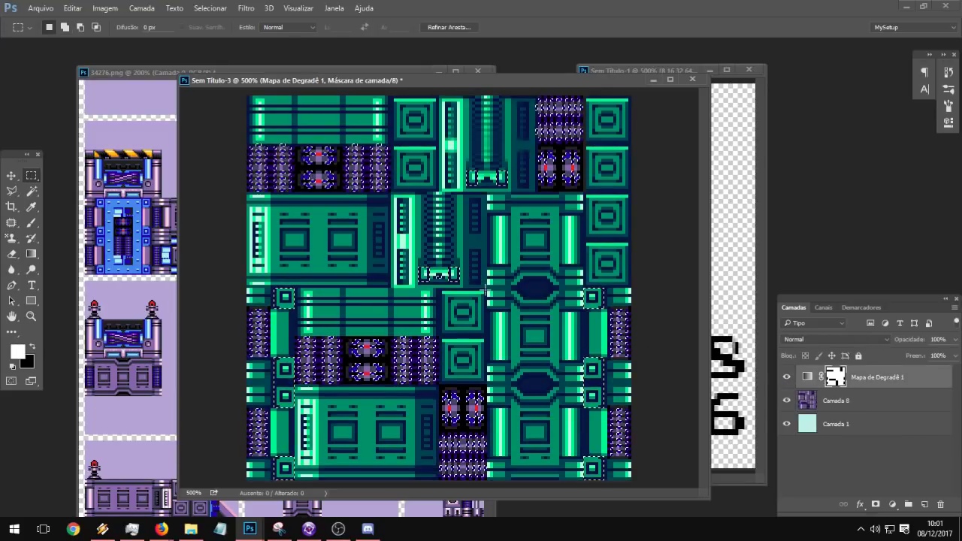
{"action": "key", "text": "ctrl+d"}
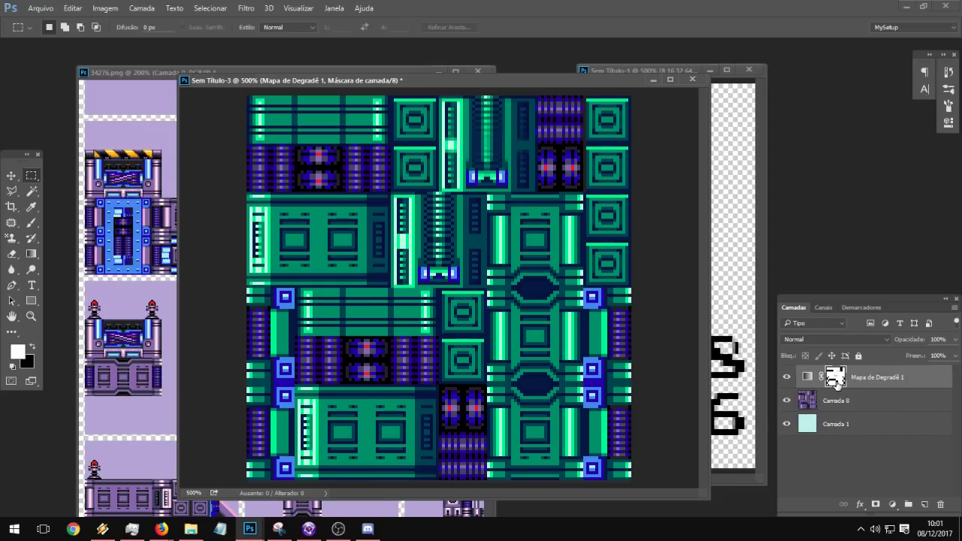
{"action": "left_click", "coordinate": [33, 191]}
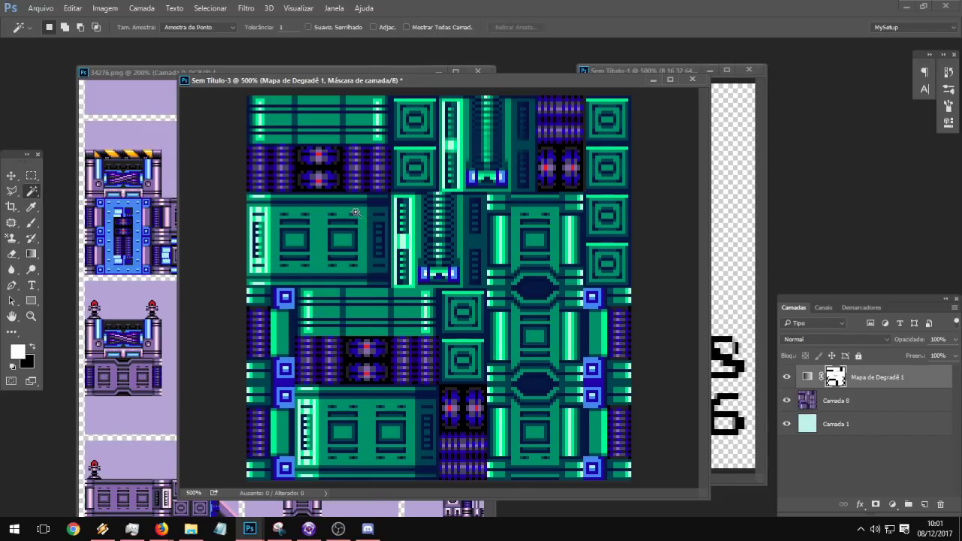
{"action": "left_click", "coordinate": [291, 229]}
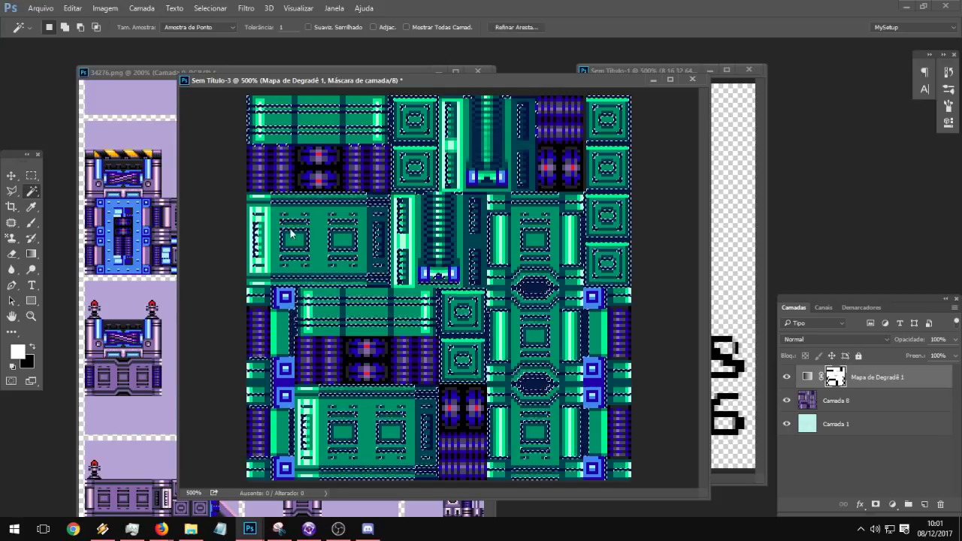
{"action": "key", "text": "ctrl+d"}
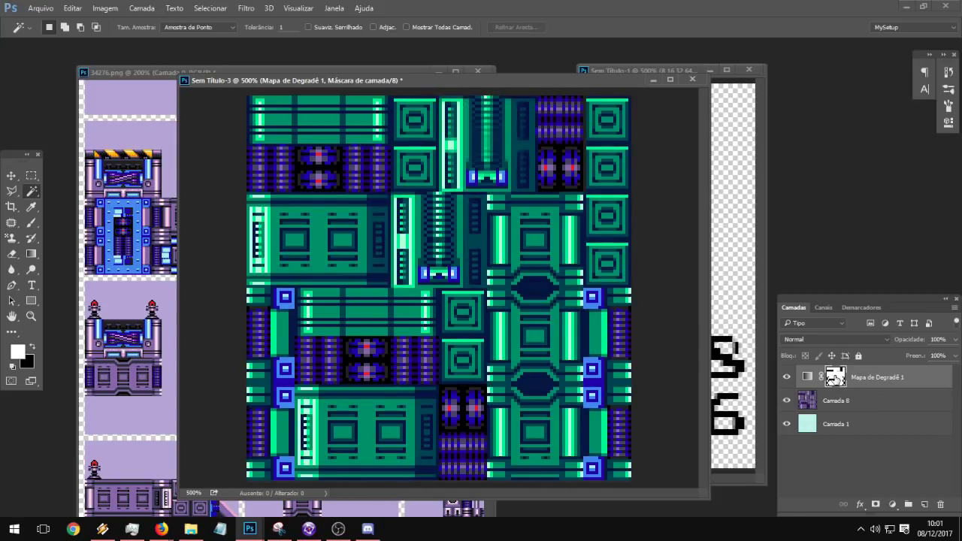
Step: Load the layer mask of Mapa de Degradê 1 as a selection
{"action": "left_click", "coordinate": [837, 378], "text": "ctrl"}
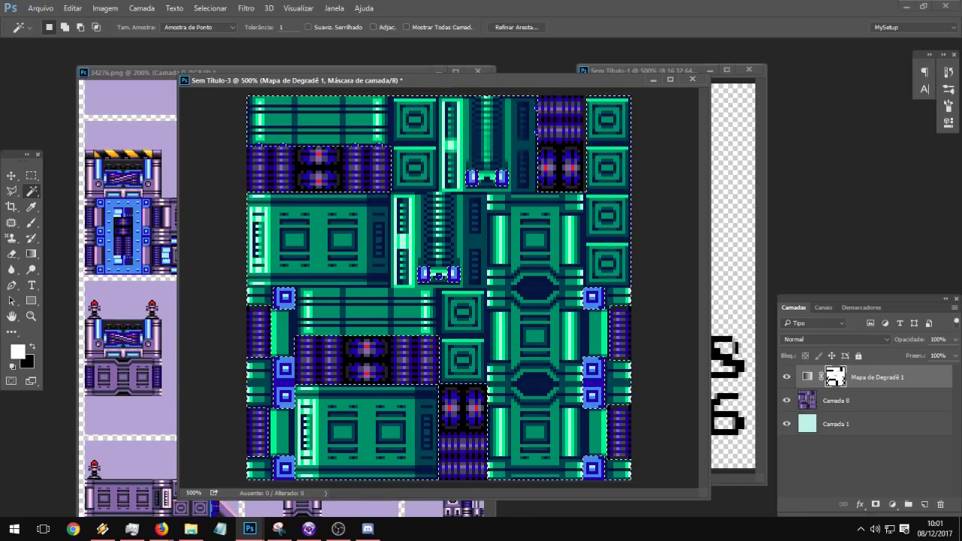
{"action": "left_click", "coordinate": [11, 177]}
{"action": "left_click_drag", "start_coordinate": [402, 259], "coordinate": [353, 247]}
{"action": "key", "text": "ctrl+z"}
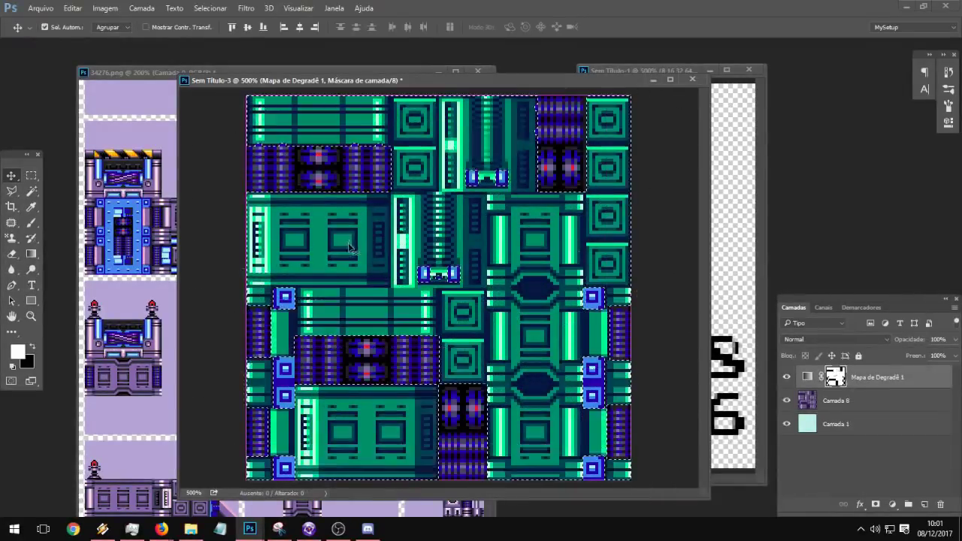
Step: Invert the selection so it covers the areas masked out of the gradient map
{"action": "left_click", "coordinate": [31, 175]}
{"action": "right_click", "coordinate": [443, 167]}
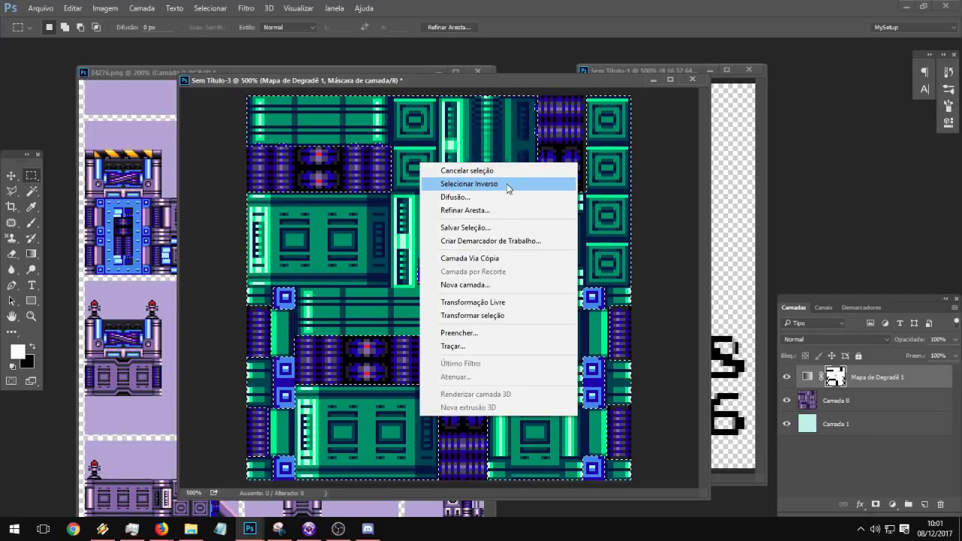
{"action": "left_click", "coordinate": [507, 184]}
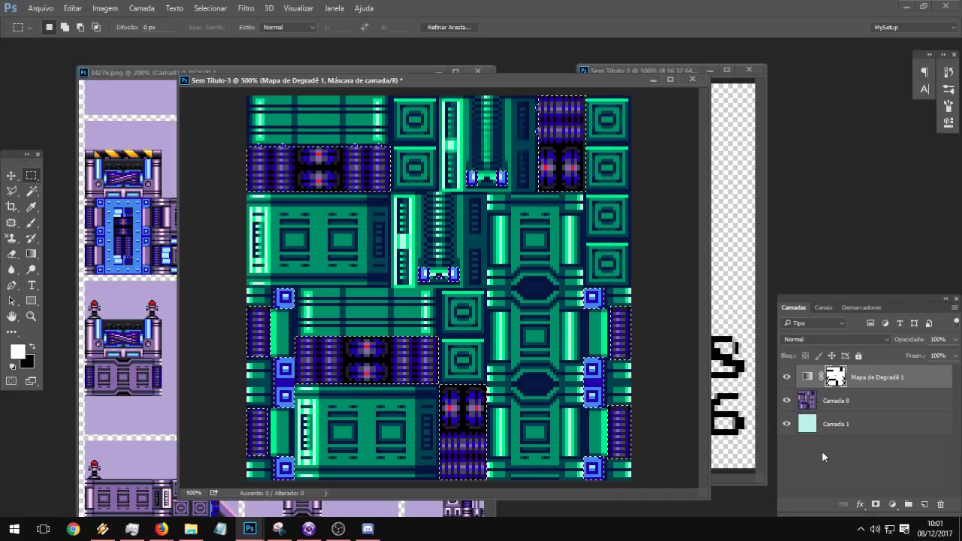
Step: Add a new gradient map adjustment layer, Mapa de Degradê 2, masked to the selected cable and detail areas
{"action": "left_click", "coordinate": [145, 9]}
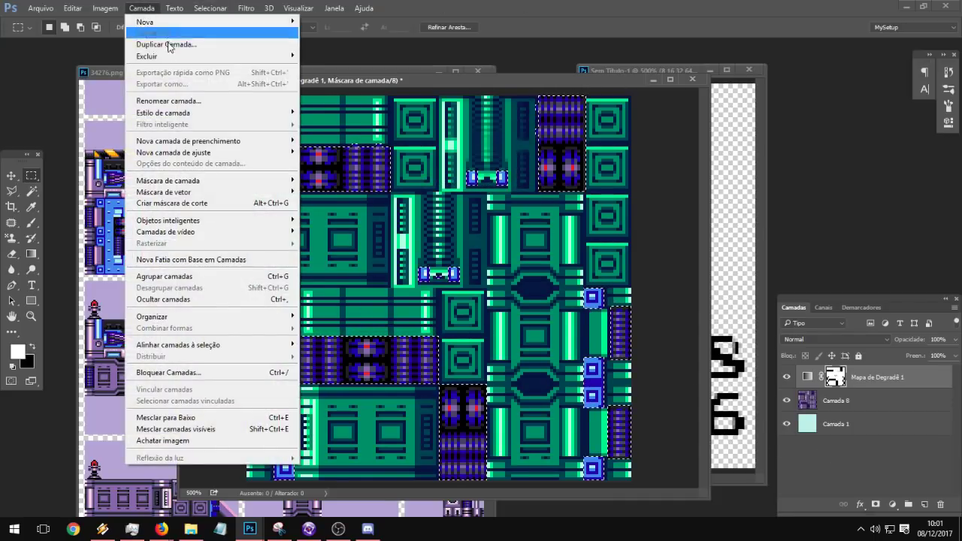
{"action": "mouse_move", "coordinate": [205, 153]}
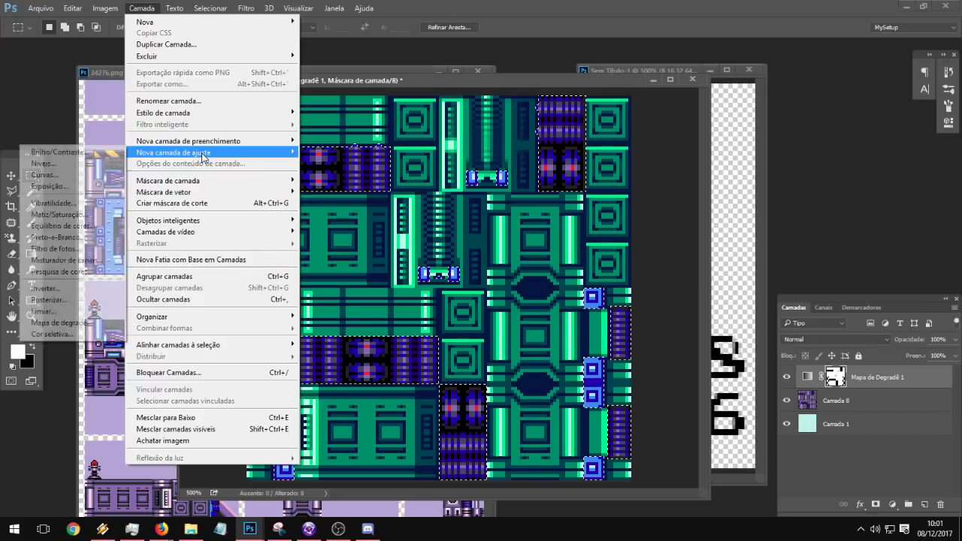
{"action": "left_click", "coordinate": [60, 322]}
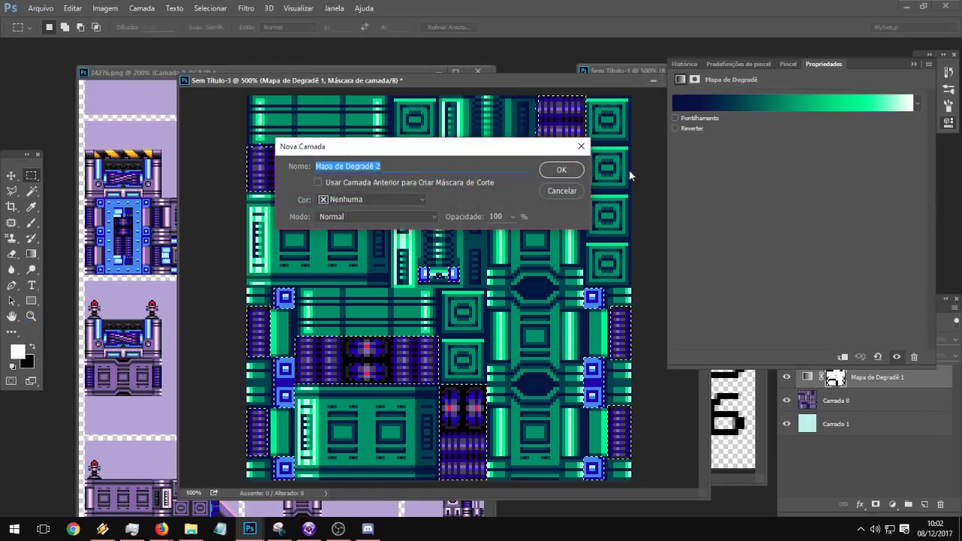
{"action": "left_click", "coordinate": [562, 169]}
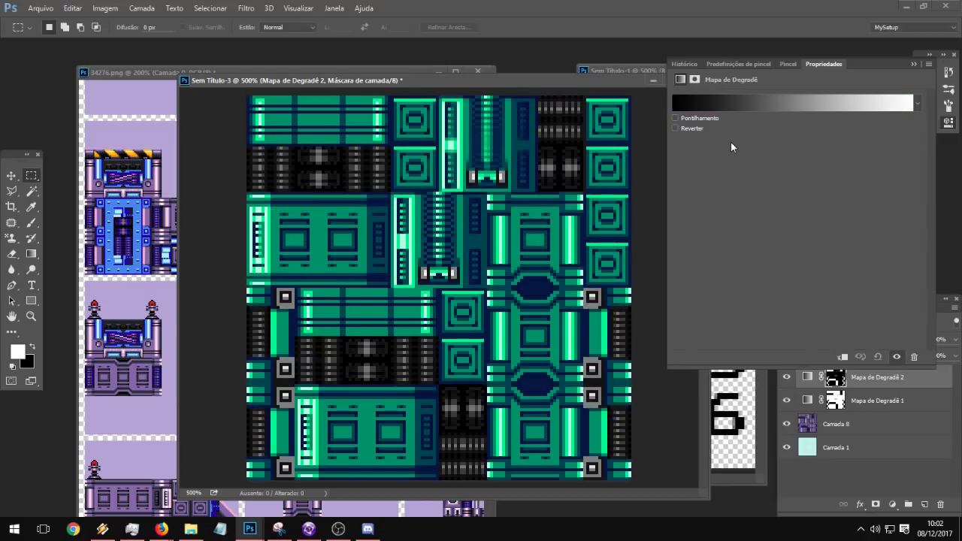
Step: Set the end stop of the new gradient map's gradient to pure red (ff0000)
{"action": "left_click", "coordinate": [765, 105]}
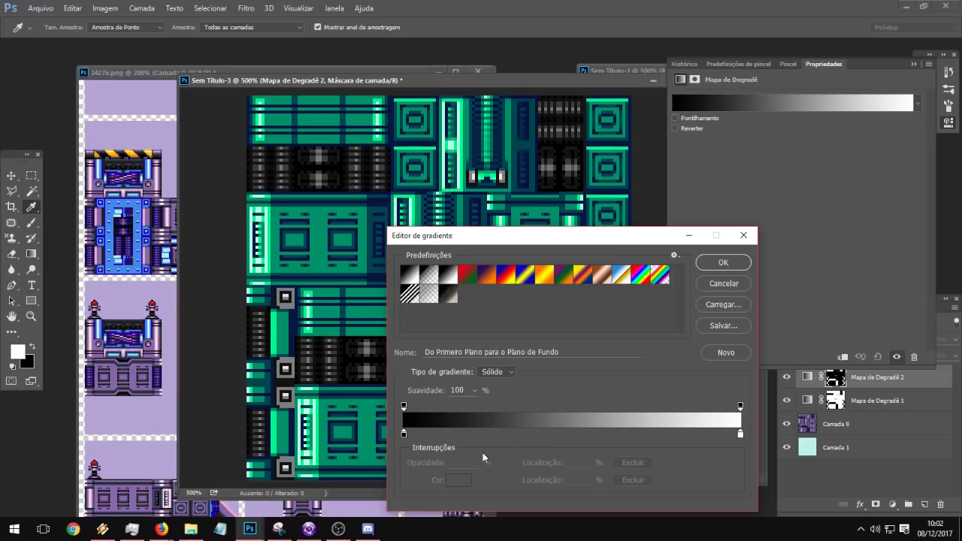
{"action": "double_click", "coordinate": [740, 435]}
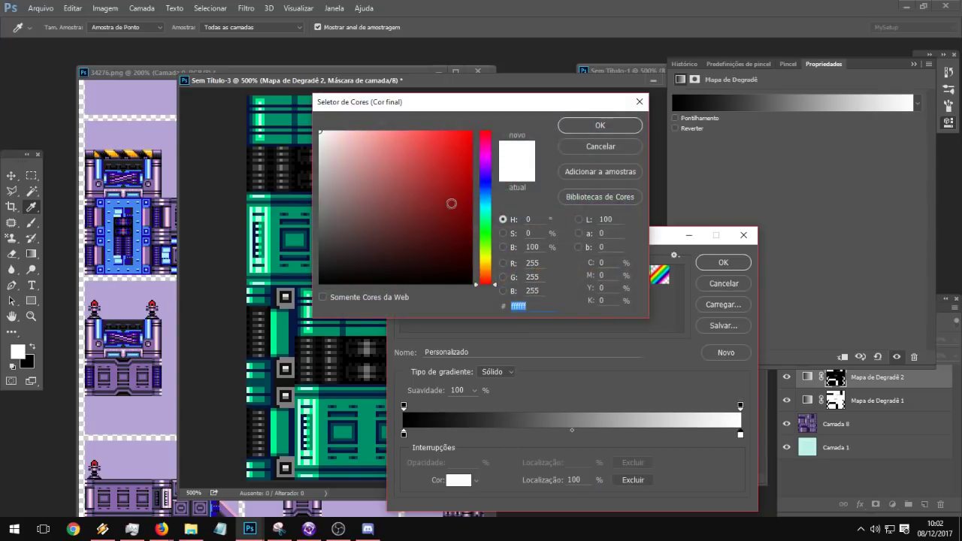
{"action": "left_click_drag", "start_coordinate": [451, 204], "coordinate": [535, 114]}
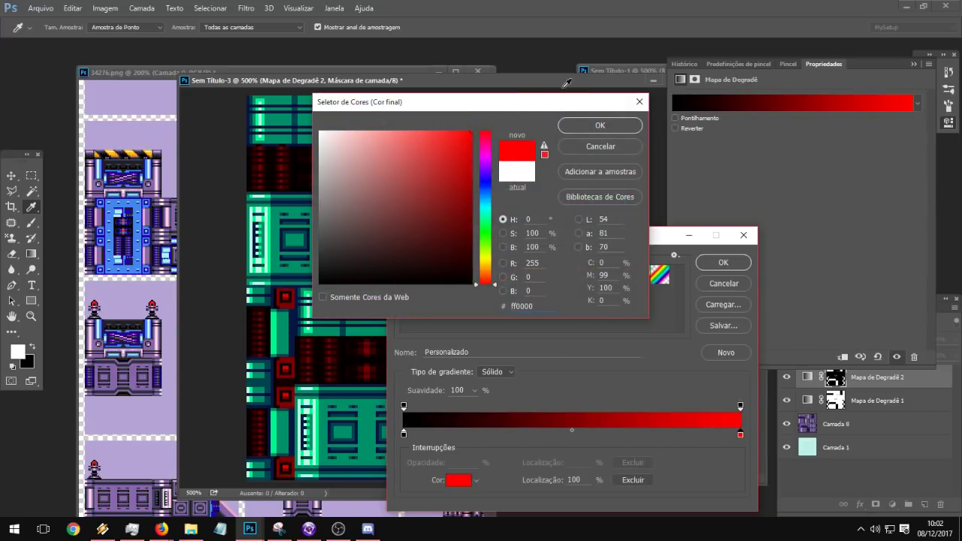
{"action": "left_click", "coordinate": [588, 125]}
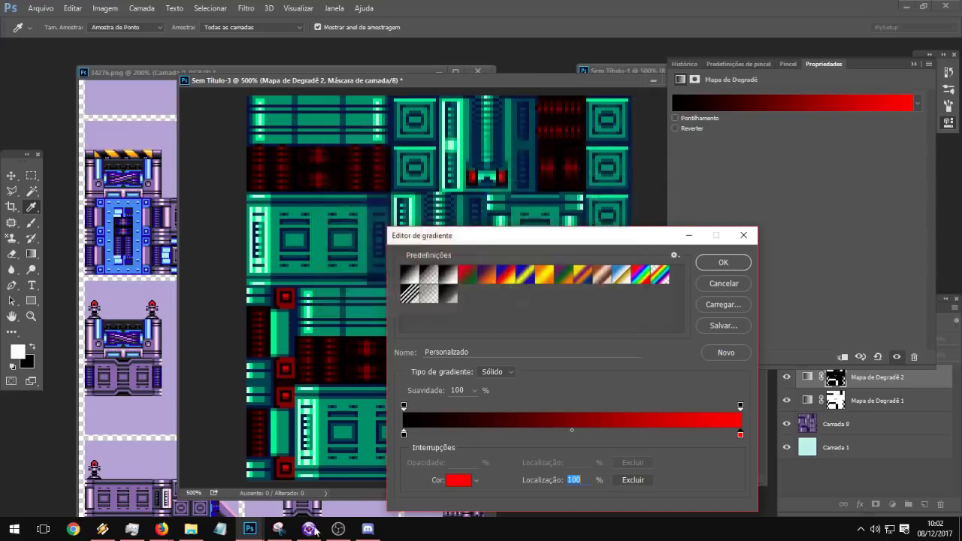
Step: Recolor the gradient's start stop at 0% to dark blue (001344)
{"action": "double_click", "coordinate": [403, 433]}
{"action": "left_click_drag", "start_coordinate": [487, 200], "coordinate": [489, 189]}
{"action": "left_click", "coordinate": [471, 205]}
{"action": "mouse_move", "coordinate": [436, 248]}
{"action": "left_mouse_down"}
{"action": "mouse_move", "coordinate": [511, 252]}
{"action": "mouse_move", "coordinate": [458, 244]}
{"action": "left_mouse_up"}
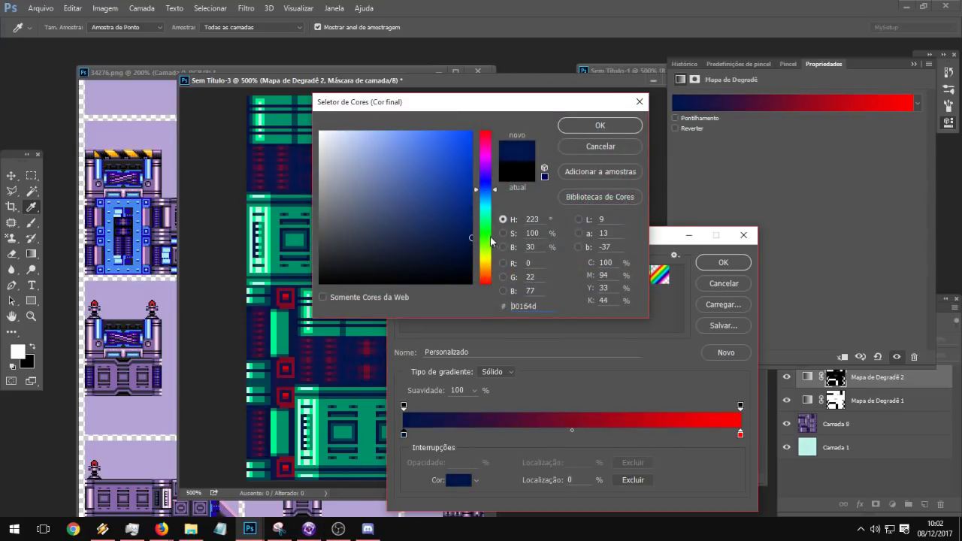
{"action": "left_click", "coordinate": [600, 126]}
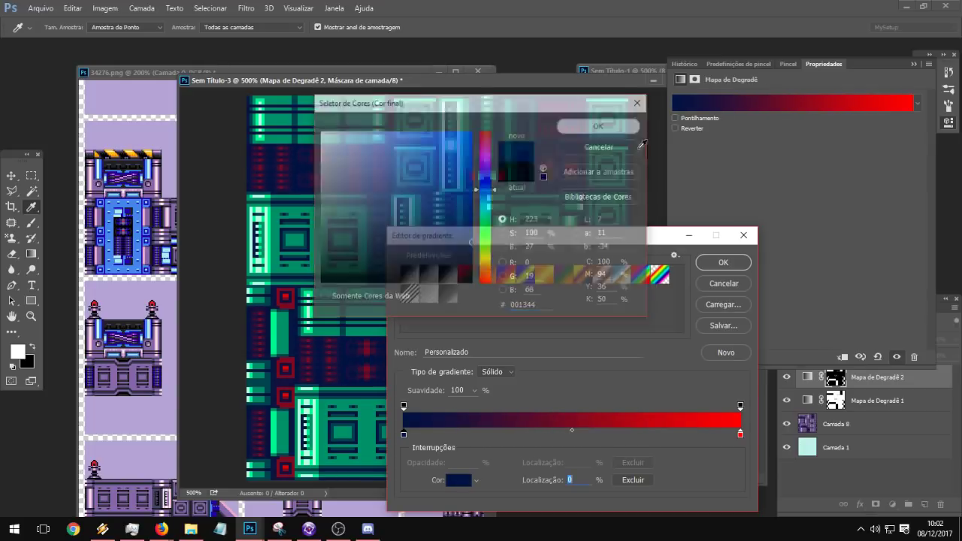
Step: Duplicate the red stop to the 55% location and recolor the end stop at 98% to bright yellow
{"action": "left_click_drag", "start_coordinate": [741, 434], "coordinate": [590, 437]}
{"action": "double_click", "coordinate": [733, 434]}
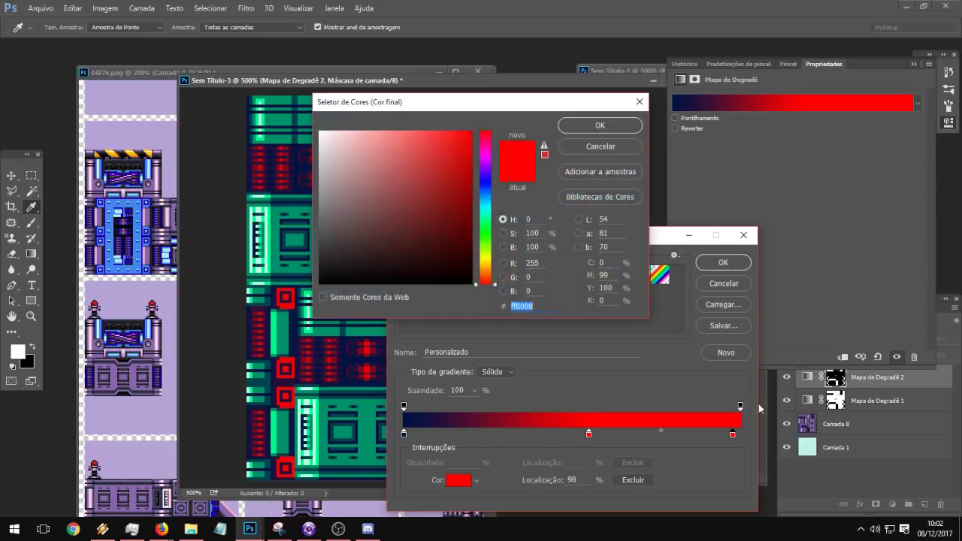
{"action": "mouse_move", "coordinate": [487, 265]}
{"action": "left_mouse_down"}
{"action": "mouse_move", "coordinate": [489, 275]}
{"action": "mouse_move", "coordinate": [488, 261]}
{"action": "left_mouse_up"}
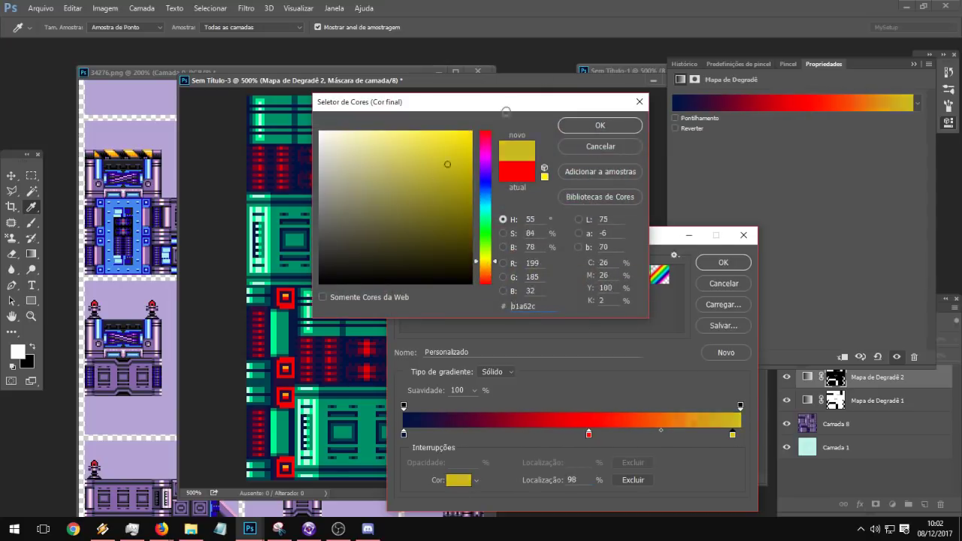
{"action": "left_click", "coordinate": [436, 132]}
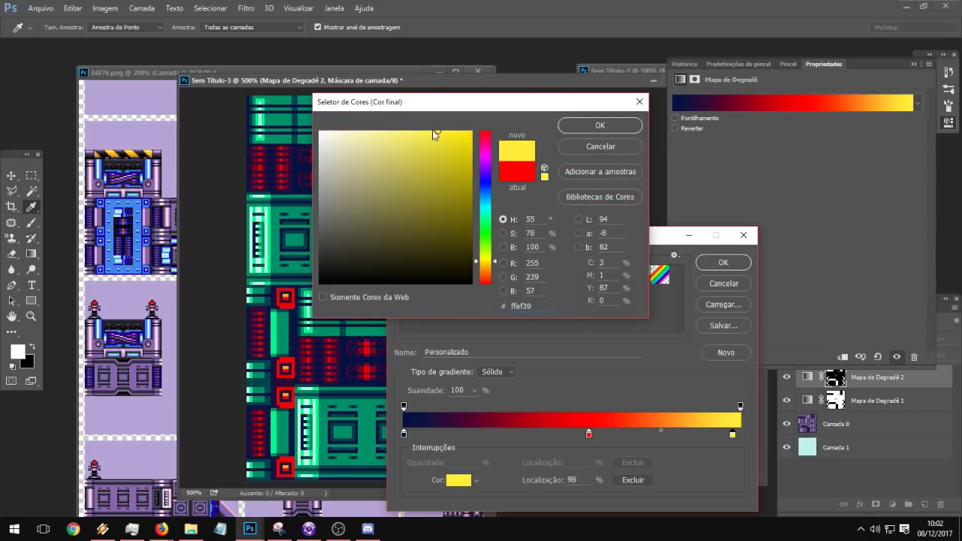
{"action": "left_click", "coordinate": [611, 125]}
Step: Darken the middle stop at 55% to a deeper red and apply the gradient
{"action": "double_click", "coordinate": [589, 435]}
{"action": "mouse_move", "coordinate": [432, 177]}
{"action": "left_mouse_down"}
{"action": "mouse_move", "coordinate": [441, 200]}
{"action": "mouse_move", "coordinate": [432, 181]}
{"action": "mouse_move", "coordinate": [461, 166]}
{"action": "mouse_move", "coordinate": [442, 161]}
{"action": "mouse_move", "coordinate": [460, 162]}
{"action": "left_mouse_up"}
{"action": "left_click", "coordinate": [590, 125]}
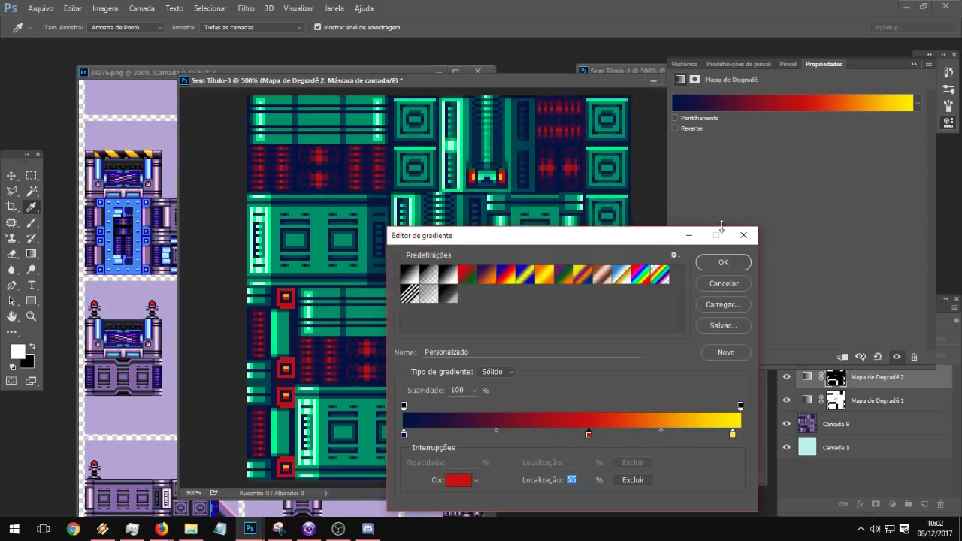
{"action": "left_click", "coordinate": [723, 262]}
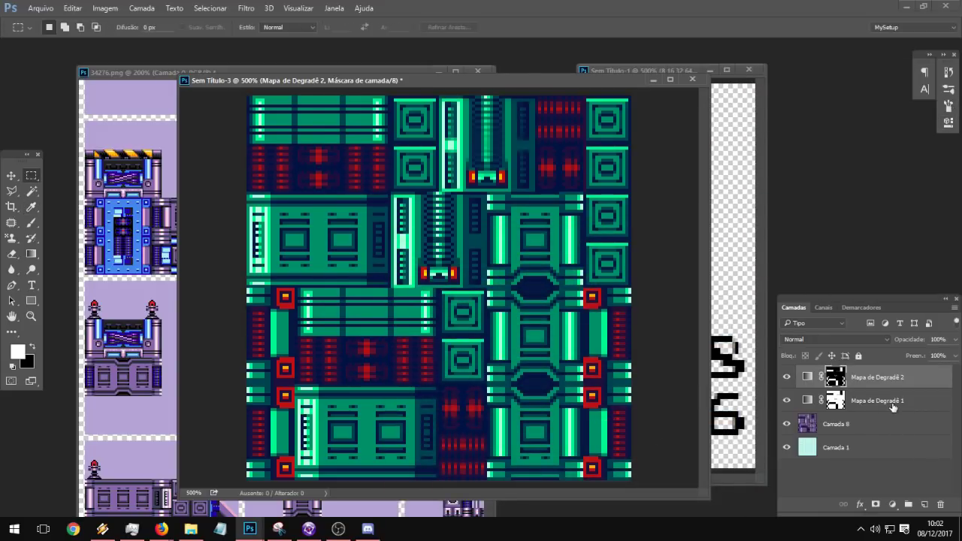
Step: Edit the gradient of Mapa de Degradê 1 and set its green stop at 80% to 00ffae
{"action": "left_click", "coordinate": [893, 407]}
{"action": "double_click", "coordinate": [813, 400]}
{"action": "left_click", "coordinate": [788, 101]}
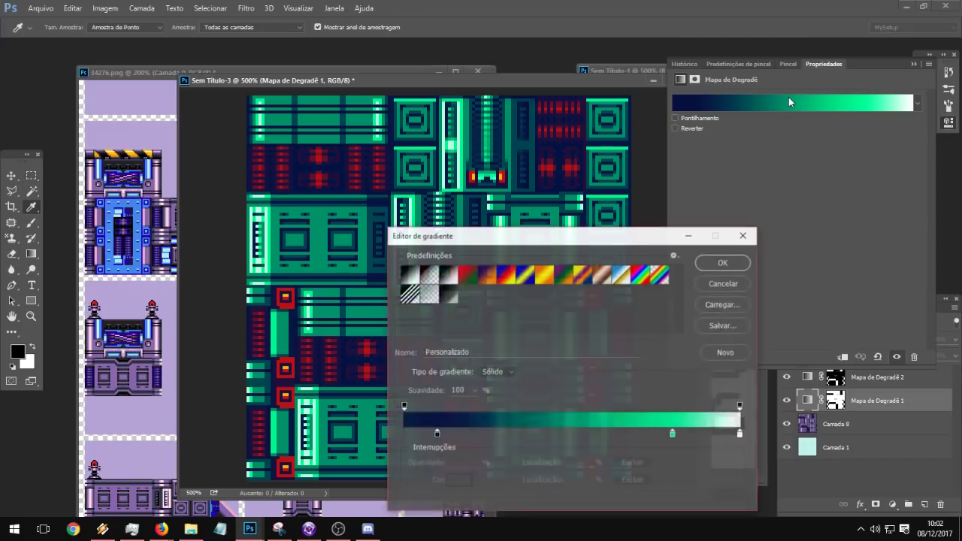
{"action": "double_click", "coordinate": [672, 434]}
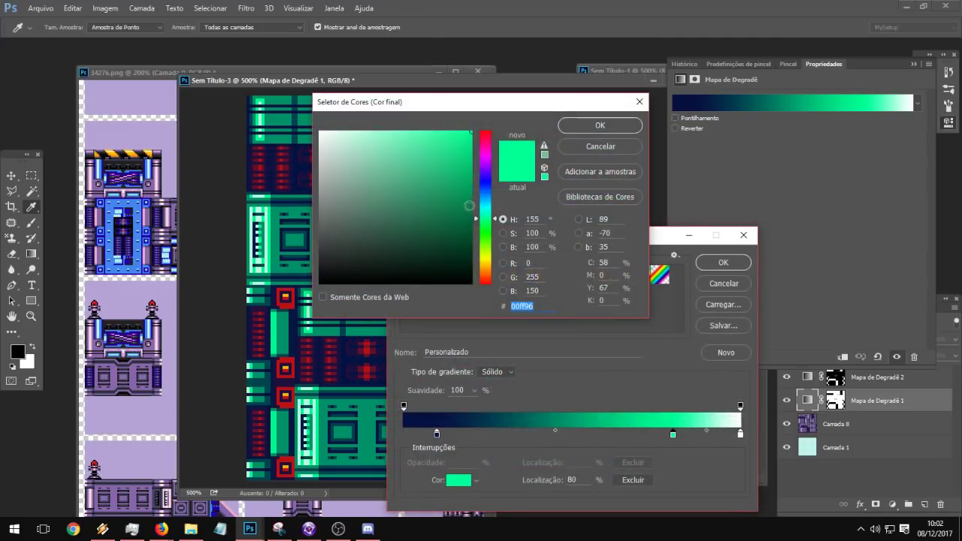
{"action": "left_click_drag", "start_coordinate": [471, 206], "coordinate": [473, 129]}
{"action": "left_click_drag", "start_coordinate": [488, 219], "coordinate": [489, 219]}
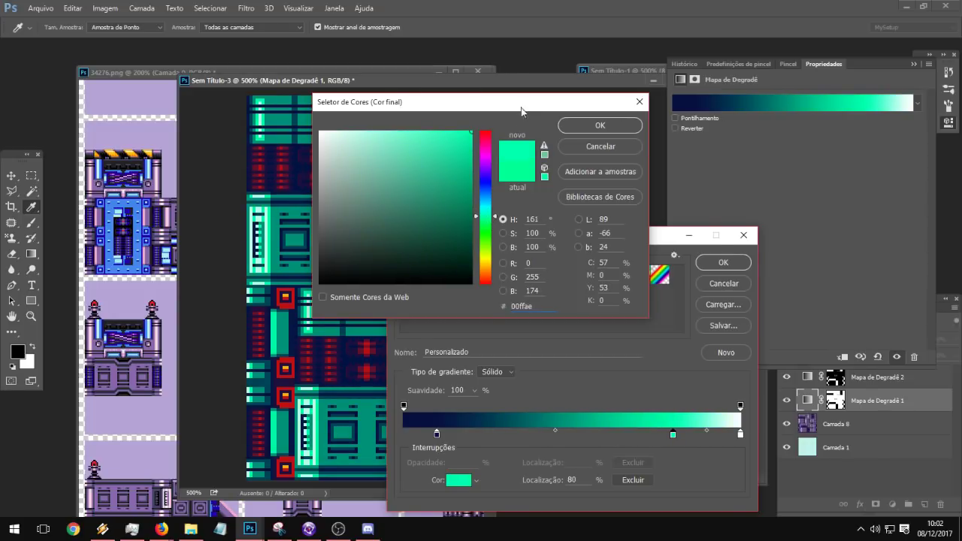
{"action": "left_click_drag", "start_coordinate": [521, 111], "coordinate": [511, 239]}
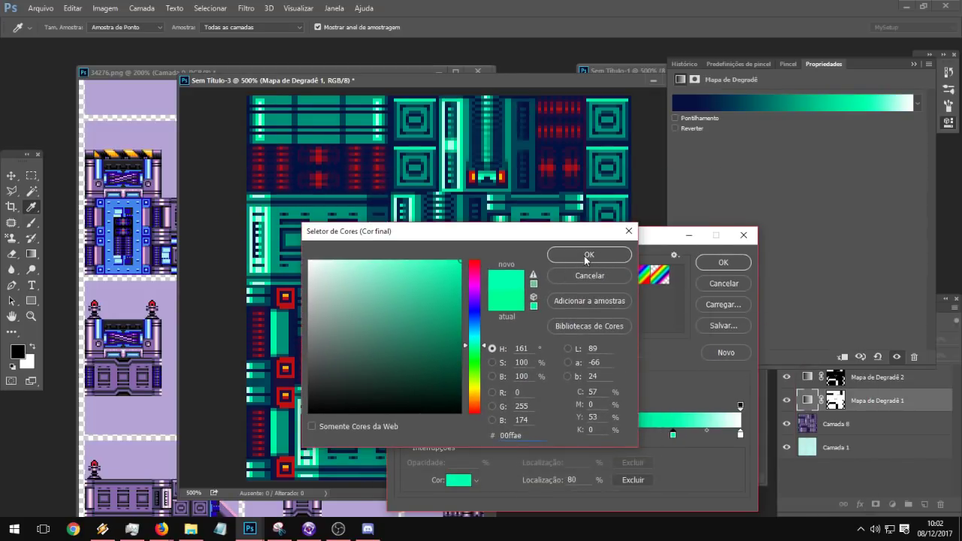
{"action": "left_click", "coordinate": [587, 256]}
Step: Add a black stop at 0%, shift the dark blue stop to 22% and apply the gradient
{"action": "left_click", "coordinate": [477, 434]}
{"action": "mouse_move", "coordinate": [476, 434]}
{"action": "left_mouse_down"}
{"action": "mouse_move", "coordinate": [438, 432]}
{"action": "mouse_move", "coordinate": [466, 433]}
{"action": "left_mouse_up"}
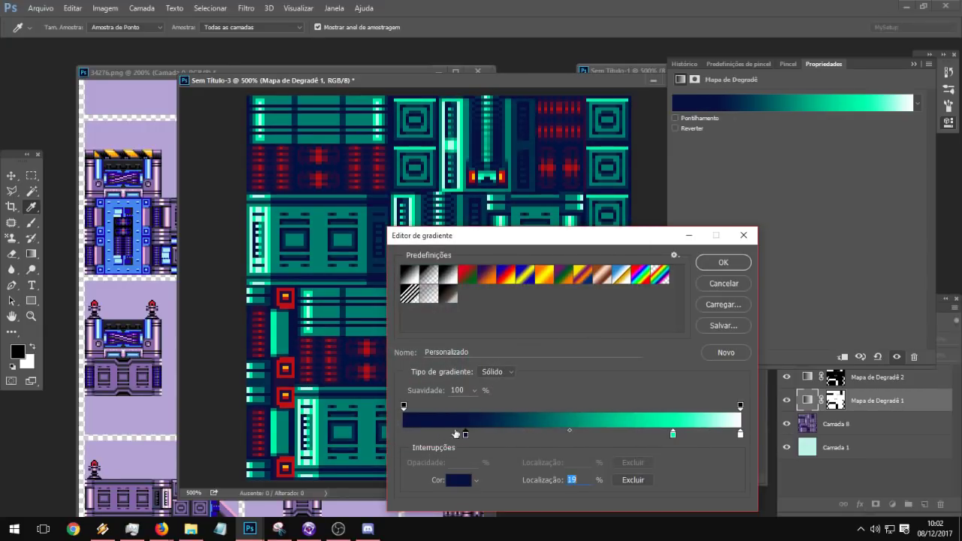
{"action": "double_click", "coordinate": [405, 436]}
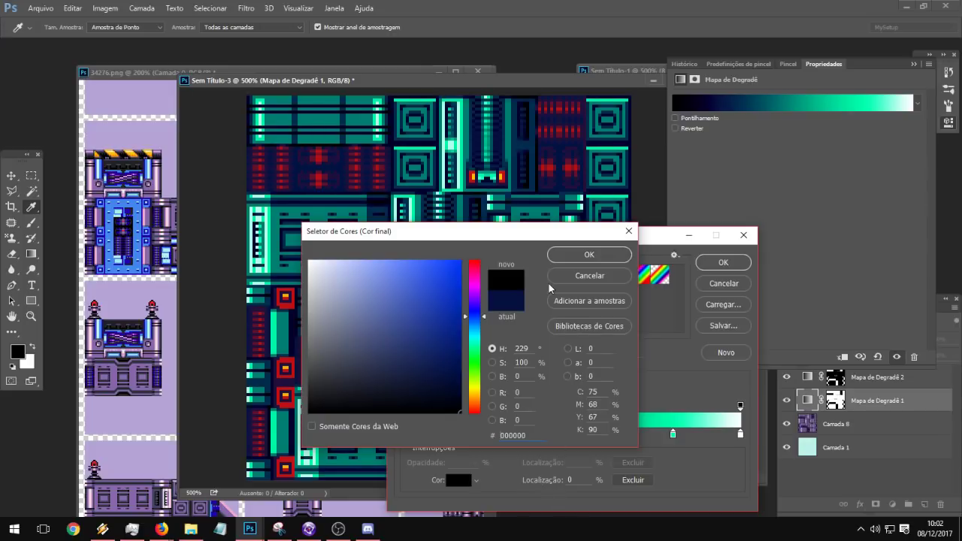
{"action": "left_click", "coordinate": [589, 255]}
{"action": "left_click_drag", "start_coordinate": [482, 238], "coordinate": [681, 219]}
{"action": "left_click_drag", "start_coordinate": [623, 411], "coordinate": [632, 411]}
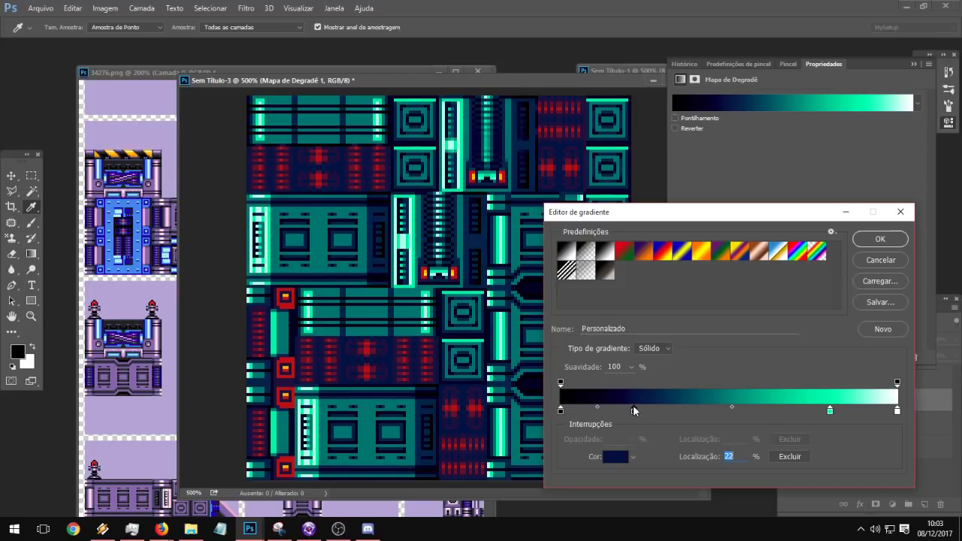
{"action": "left_click", "coordinate": [877, 238]}
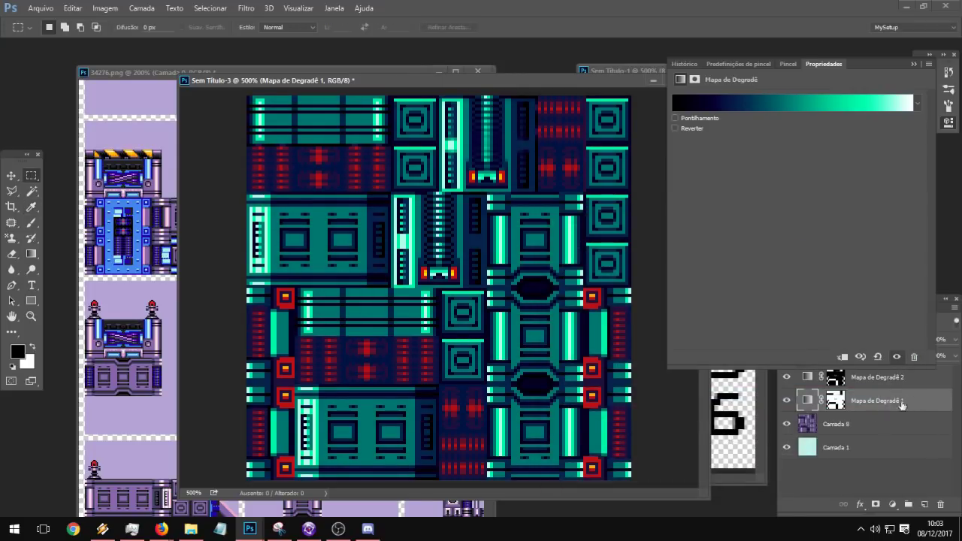
Step: In the gradient of Mapa de Degradê 2, place a dark blue stop slightly inward and a black stop at 0%
{"action": "left_click", "coordinate": [925, 381]}
{"action": "left_click", "coordinate": [809, 376]}
{"action": "left_click", "coordinate": [774, 109]}
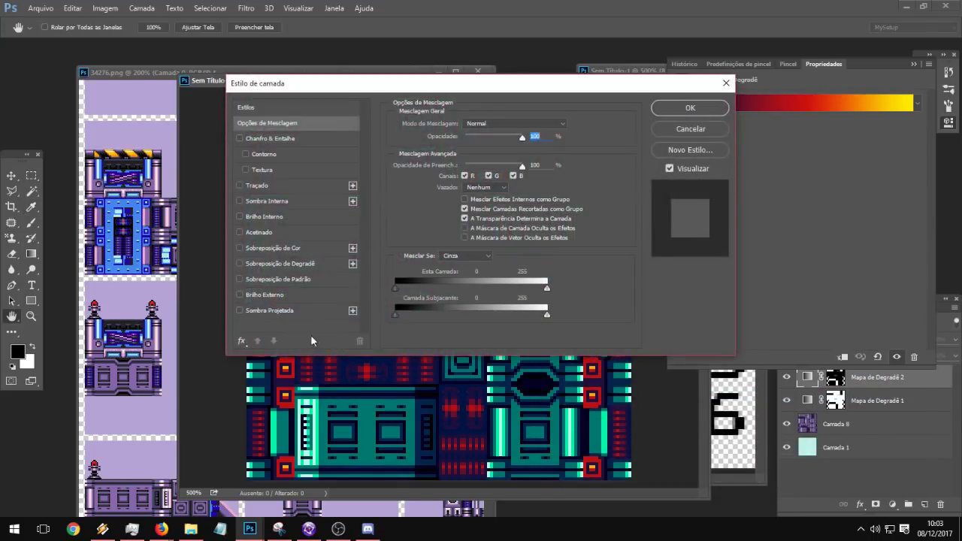
{"action": "left_click", "coordinate": [689, 107]}
{"action": "left_click", "coordinate": [807, 103]}
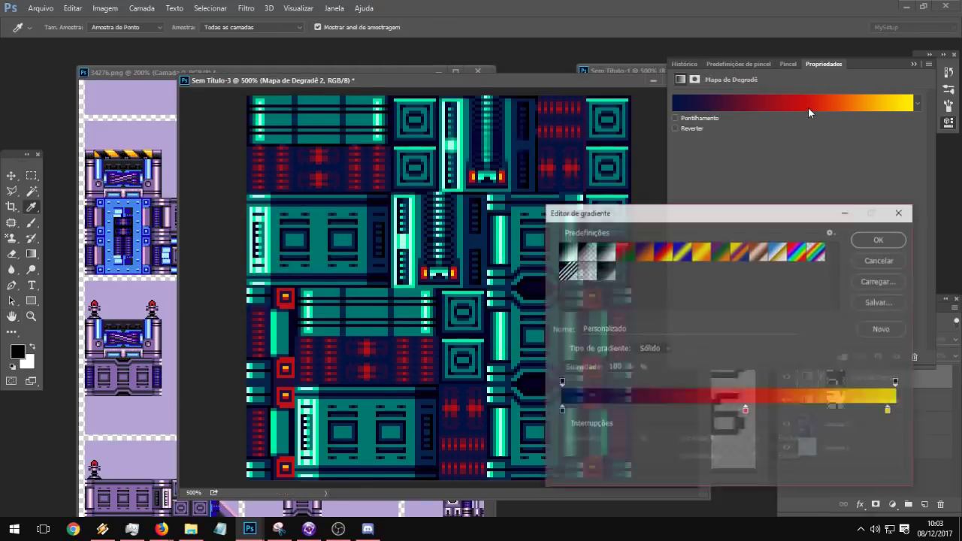
{"action": "left_click_drag", "start_coordinate": [560, 411], "coordinate": [588, 412]}
{"action": "double_click", "coordinate": [566, 411]}
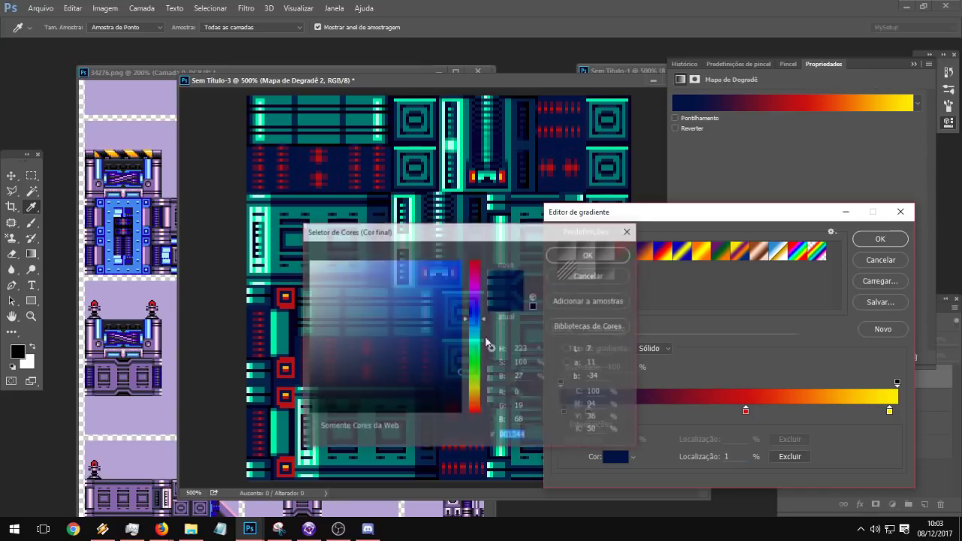
{"action": "left_click", "coordinate": [609, 254]}
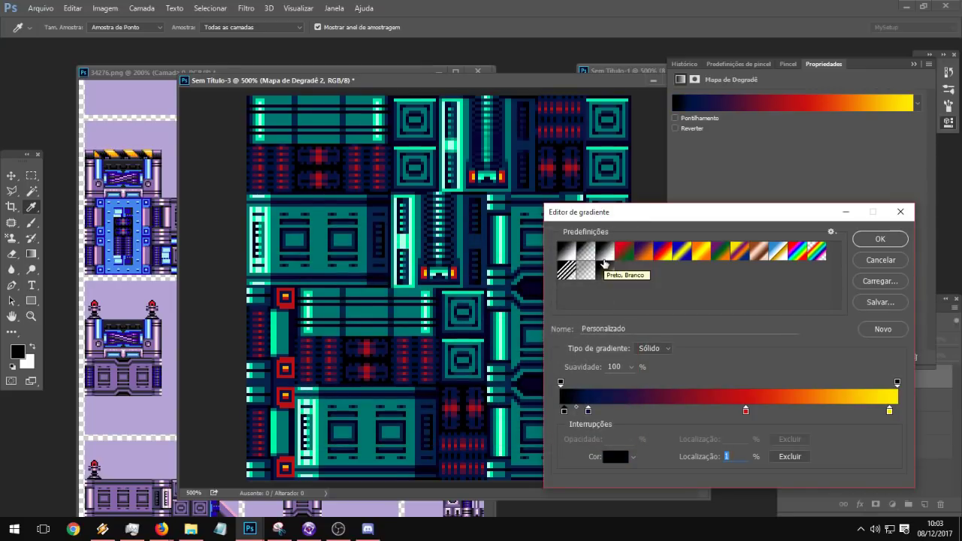
{"action": "left_click_drag", "start_coordinate": [565, 411], "coordinate": [554, 415]}
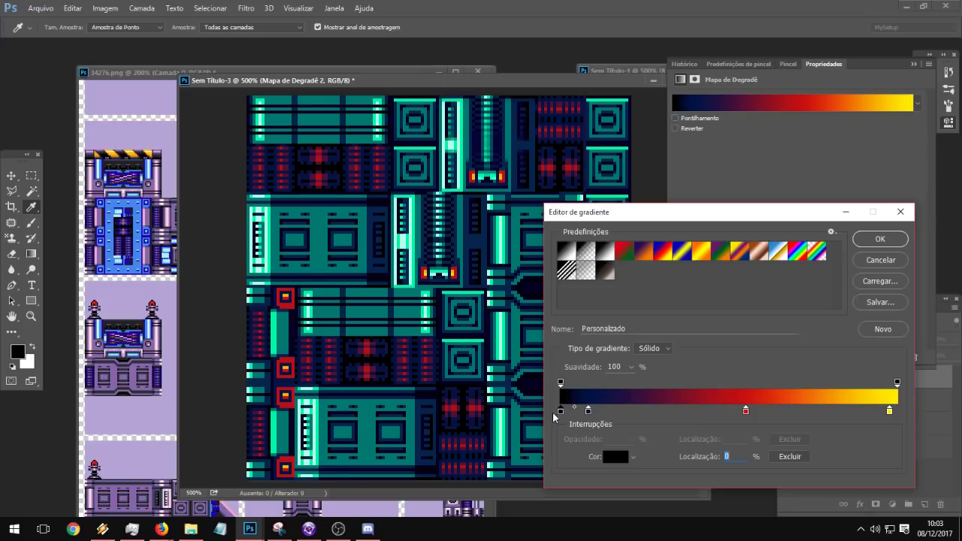
{"action": "left_click", "coordinate": [900, 238]}
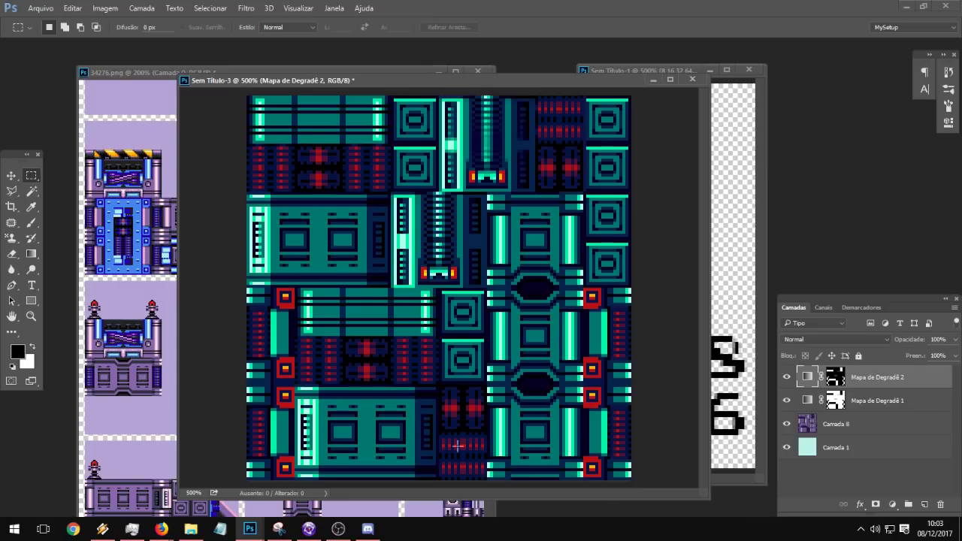
{"action": "left_click_drag", "start_coordinate": [454, 423], "coordinate": [468, 434]}
{"action": "left_click", "coordinate": [489, 423]}
{"action": "left_click", "coordinate": [103, 528]}
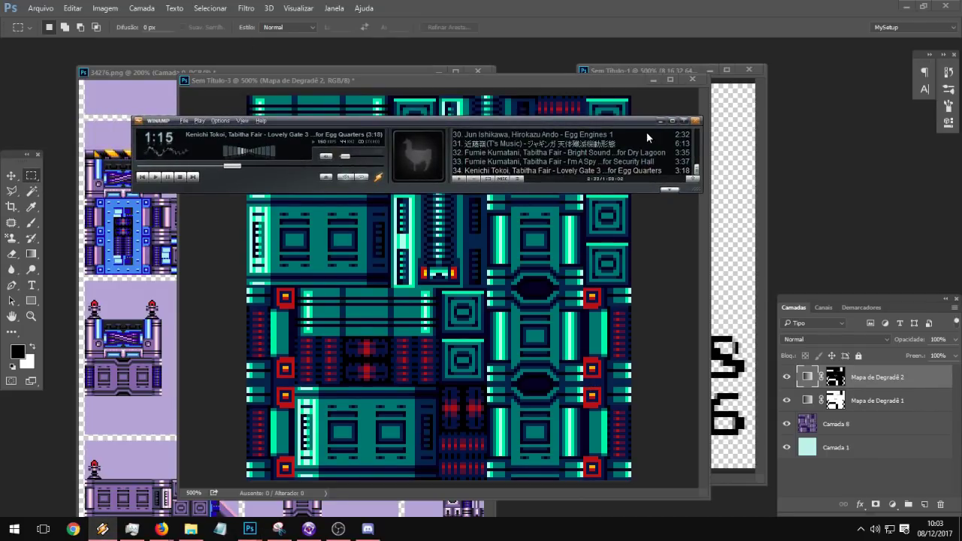
{"action": "left_click_drag", "start_coordinate": [407, 120], "coordinate": [408, 0]}
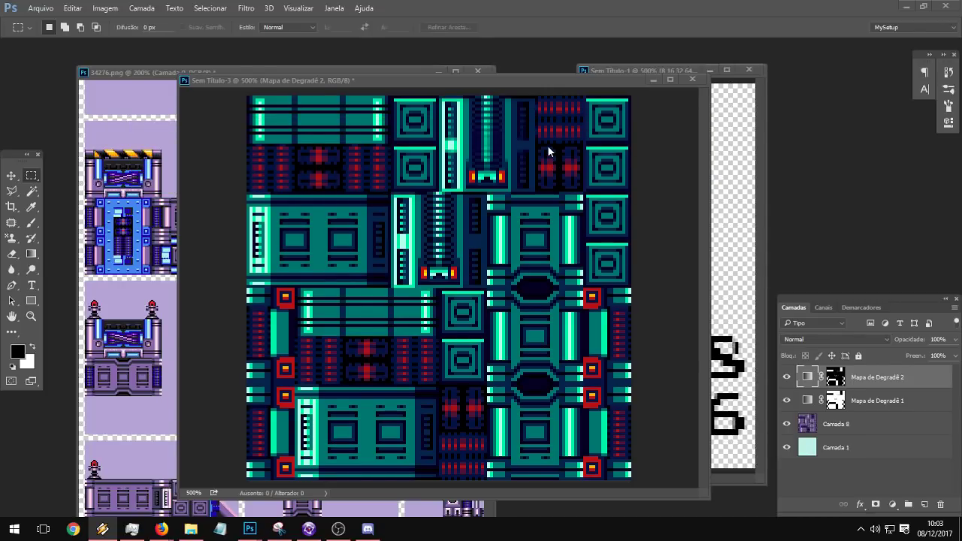
Step: Try removing the black stop at 0% and brightening the dark blue stop at 8% in the gradient of Mapa de Degradê 2
{"action": "left_click", "coordinate": [461, 345]}
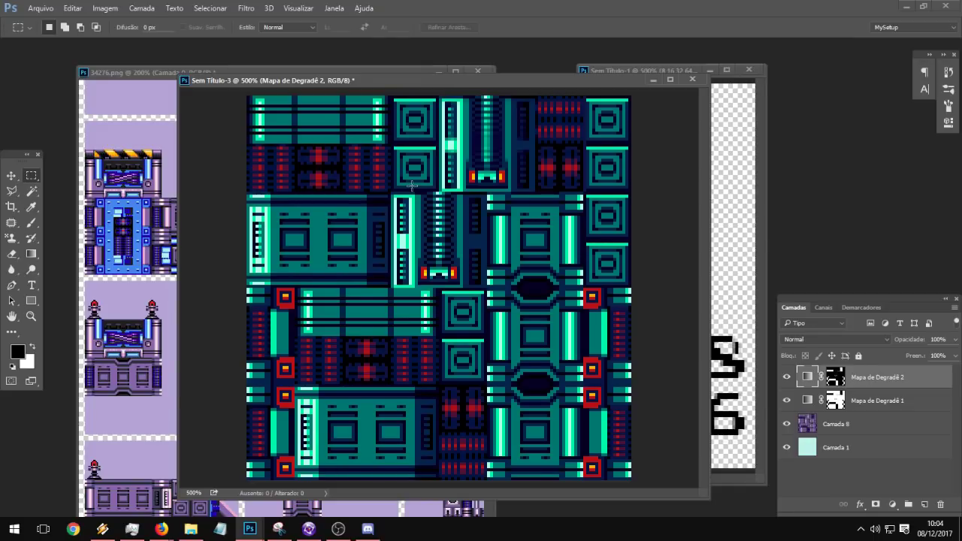
{"action": "double_click", "coordinate": [807, 400]}
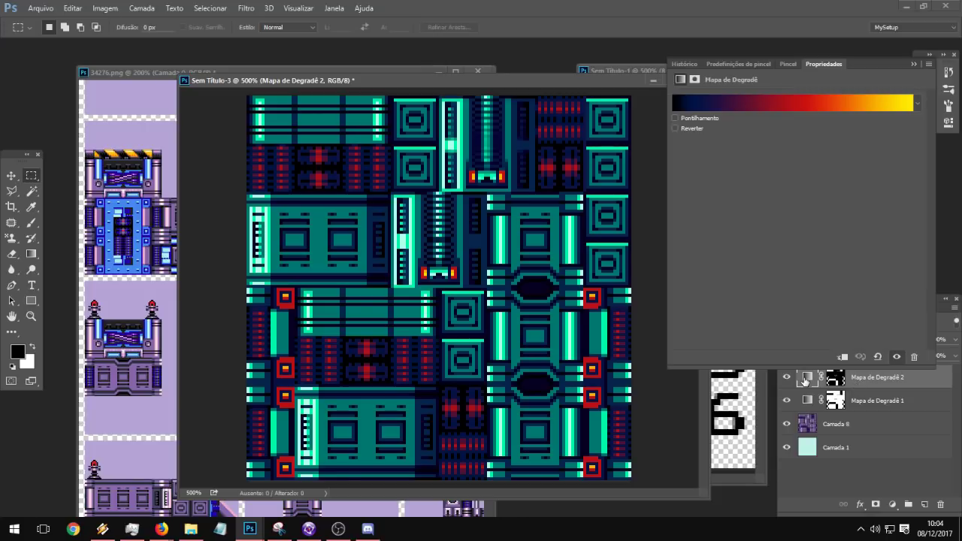
{"action": "left_click", "coordinate": [782, 109]}
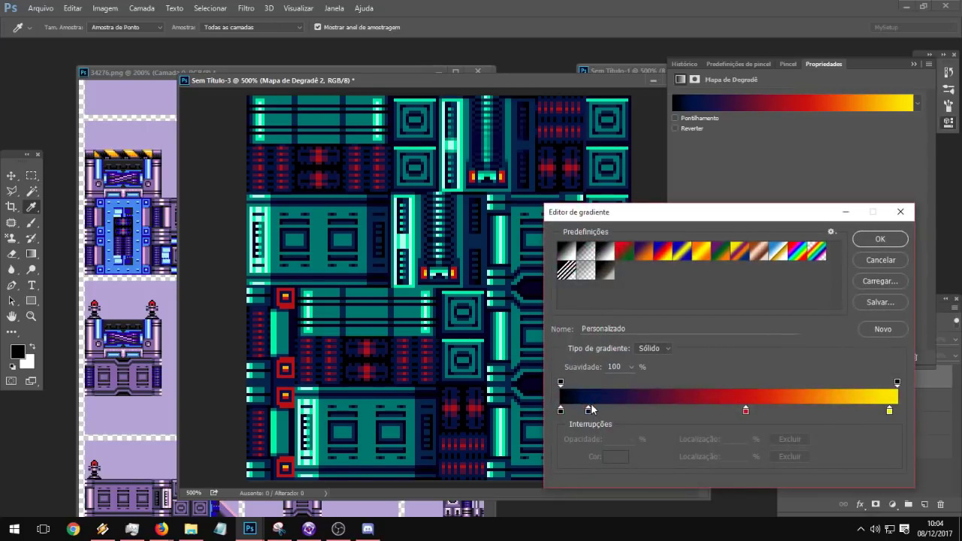
{"action": "left_click_drag", "start_coordinate": [559, 410], "coordinate": [568, 435]}
{"action": "double_click", "coordinate": [588, 410]}
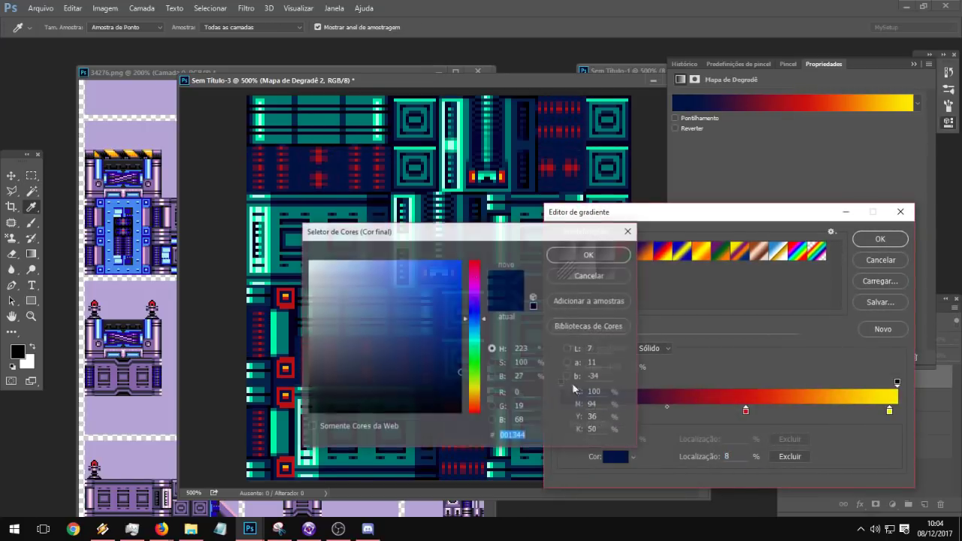
{"action": "left_click", "coordinate": [376, 330]}
{"action": "mouse_move", "coordinate": [375, 329]}
{"action": "left_mouse_down"}
{"action": "mouse_move", "coordinate": [446, 342]}
{"action": "mouse_move", "coordinate": [449, 356]}
{"action": "left_mouse_up"}
{"action": "left_click", "coordinate": [589, 254]}
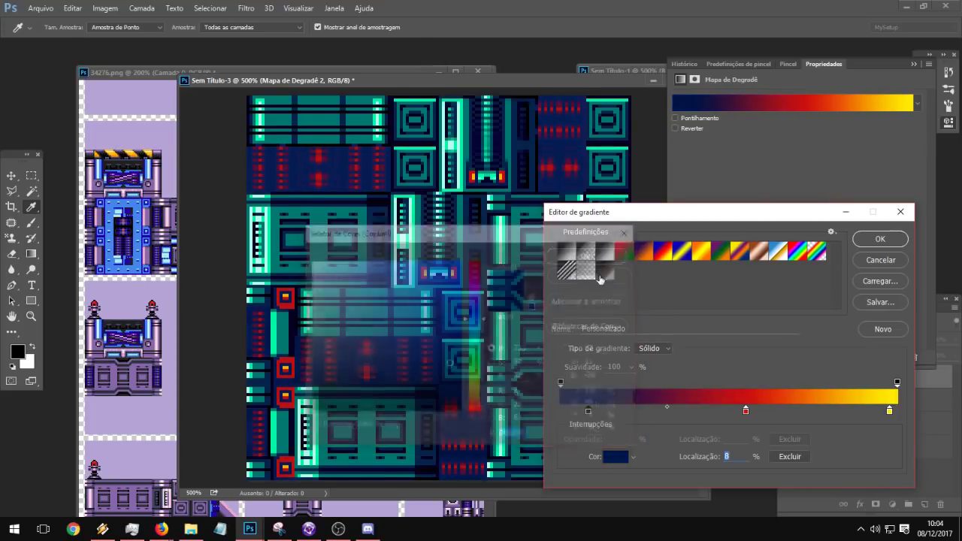
{"action": "left_click", "coordinate": [885, 241]}
{"action": "key", "text": "m"}
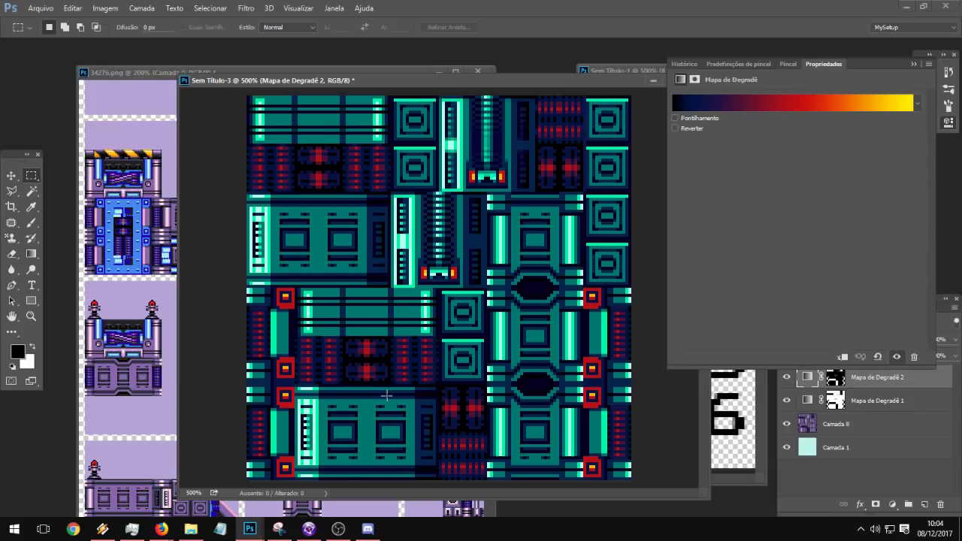
{"action": "left_click", "coordinate": [951, 124]}
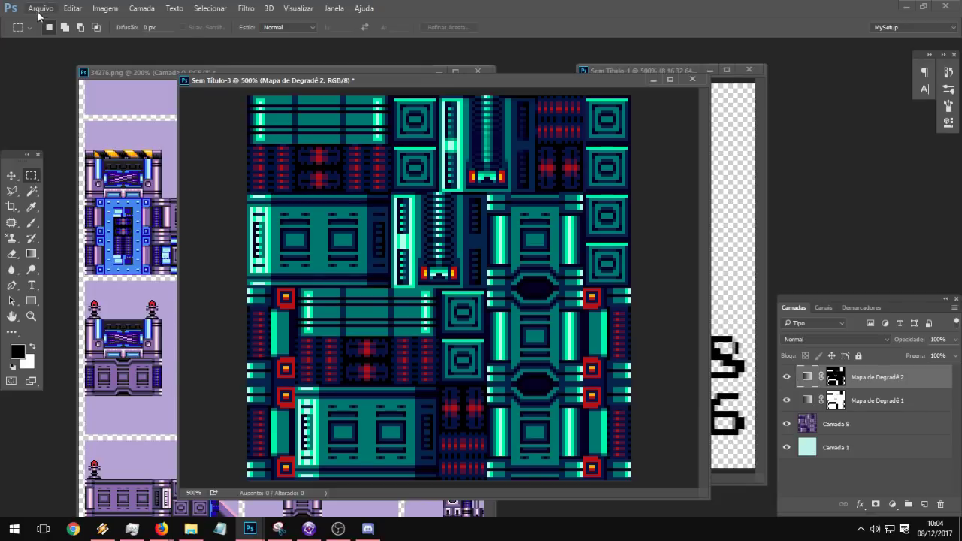
Step: Save the recolored tile document as T1.psd in the SoundsWorlds folder
{"action": "left_click", "coordinate": [39, 9]}
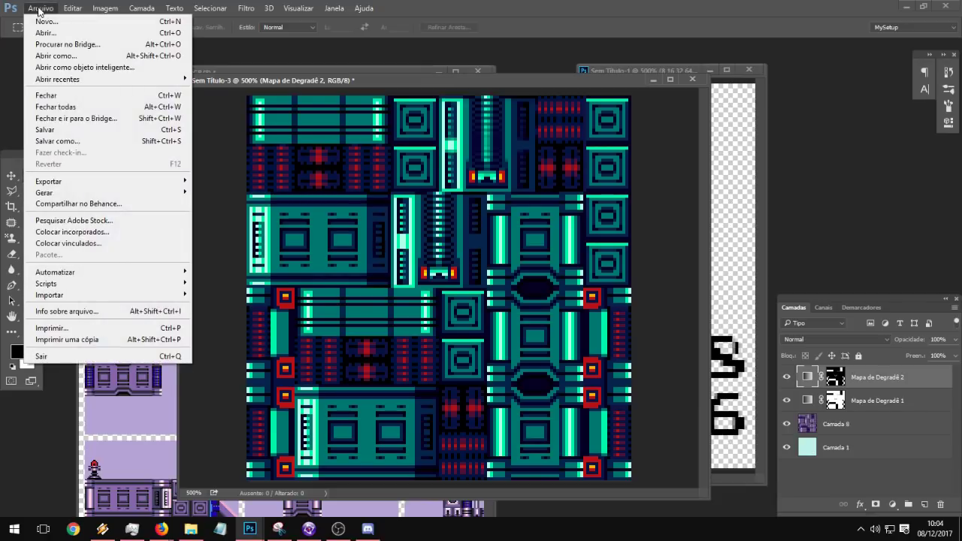
{"action": "left_click", "coordinate": [79, 131]}
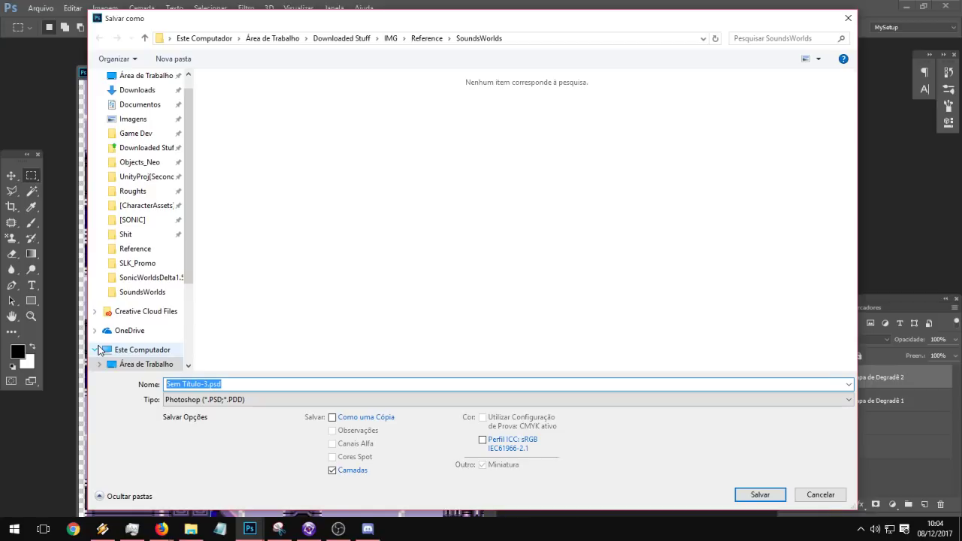
{"action": "type", "text": "T3"}
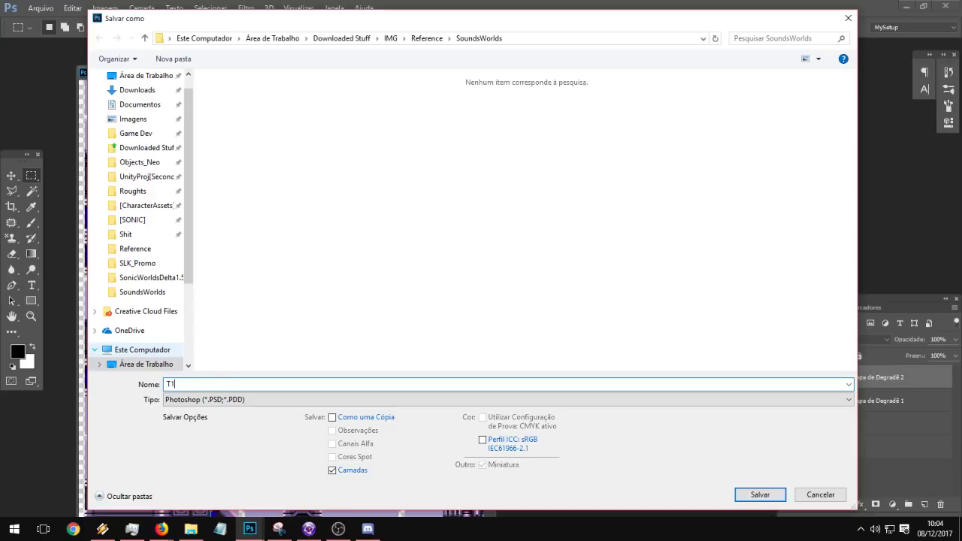
{"action": "key", "text": "Return"}
{"action": "key", "text": "Return"}
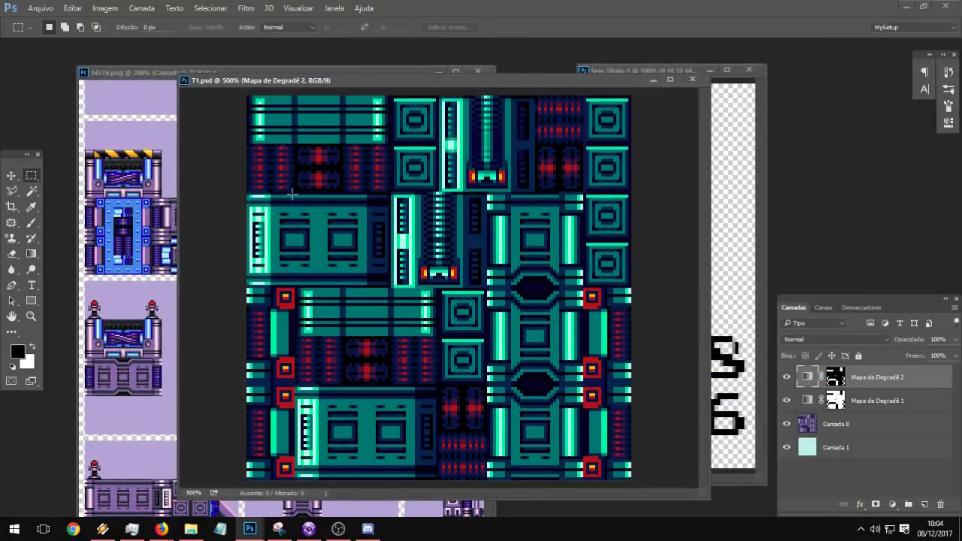
Step: Save a PNG copy of the recolored tile grid as T1.png in the same folder
{"action": "left_click", "coordinate": [41, 8]}
{"action": "left_click", "coordinate": [75, 151]}
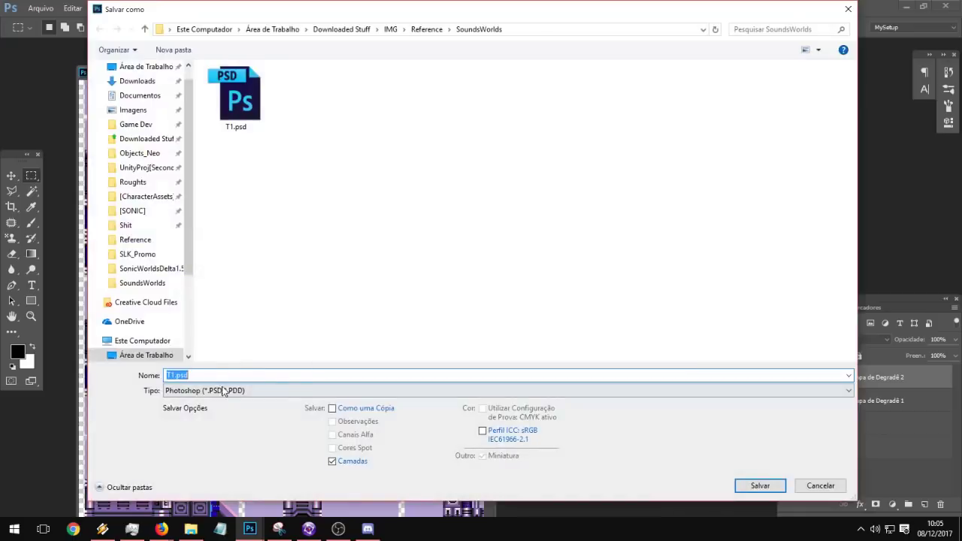
{"action": "left_click", "coordinate": [223, 390]}
{"action": "left_click", "coordinate": [221, 346]}
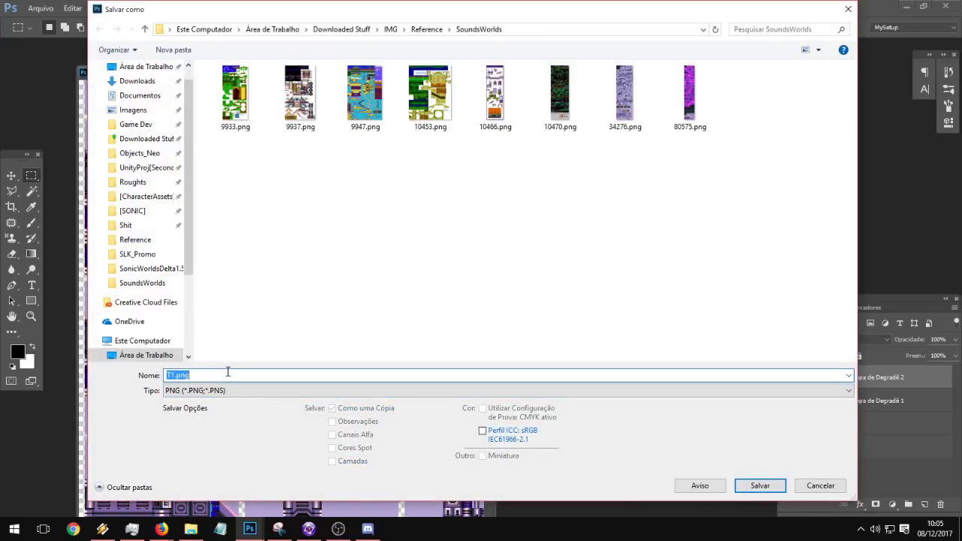
{"action": "key", "text": "Return"}
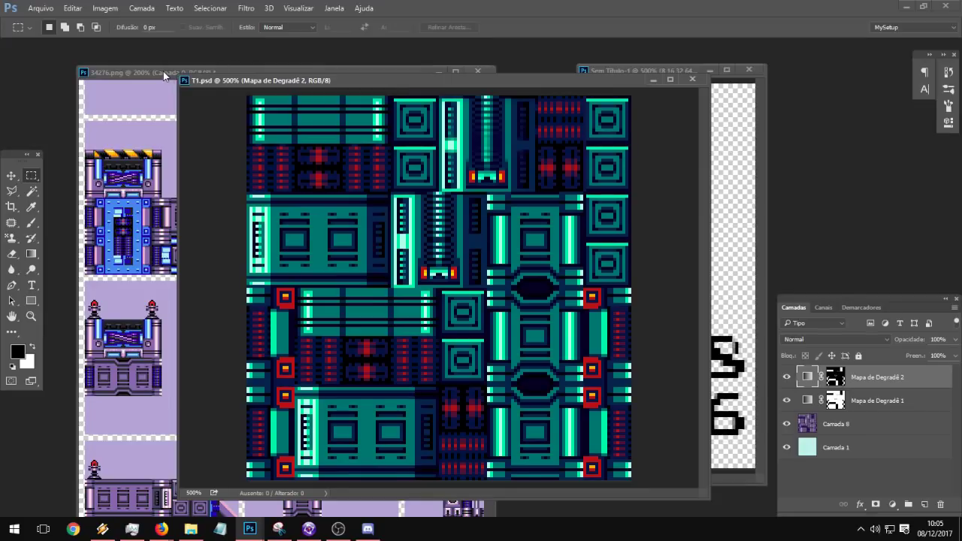
{"action": "left_click", "coordinate": [41, 8]}
{"action": "left_click", "coordinate": [45, 23]}
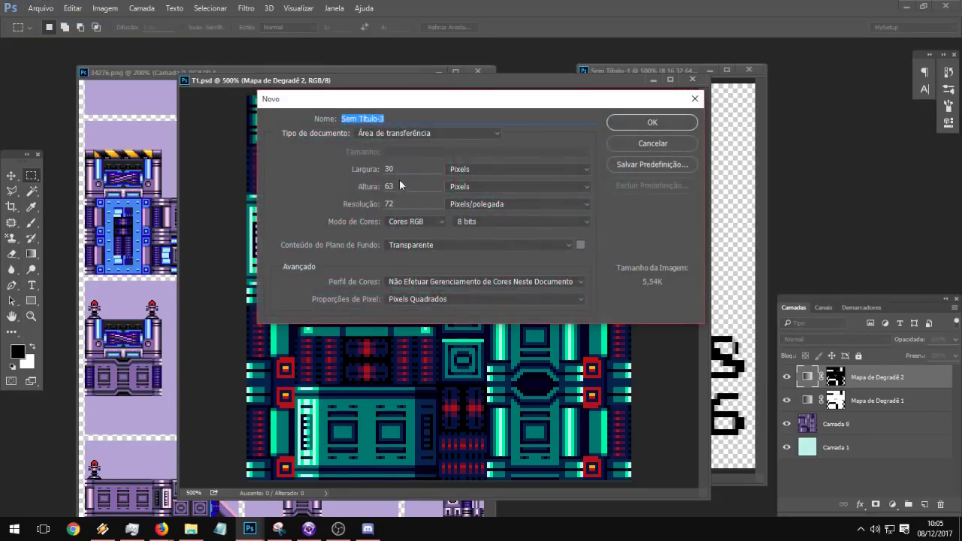
{"action": "left_click", "coordinate": [408, 186]}
{"action": "left_click", "coordinate": [404, 171]}
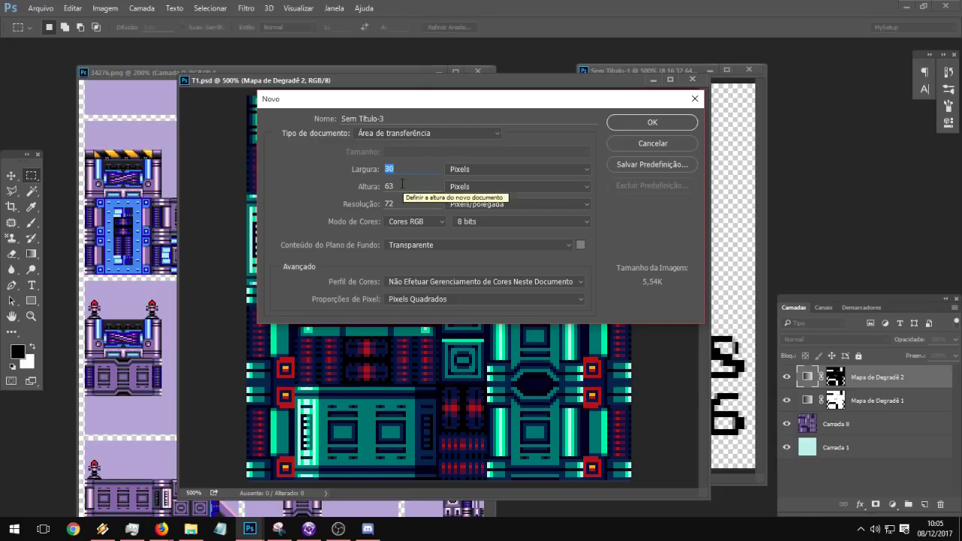
{"action": "type", "text": "53"}
{"action": "key", "text": "BackSpace"}
{"action": "key", "text": "BackSpace"}
{"action": "type", "text": "64"}
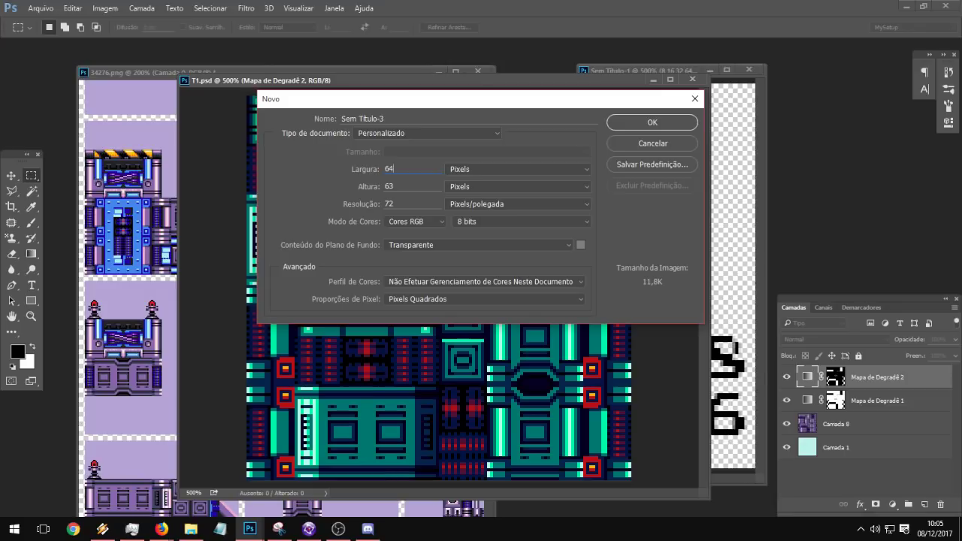
{"action": "left_click", "coordinate": [402, 184]}
{"action": "key", "text": "Return"}
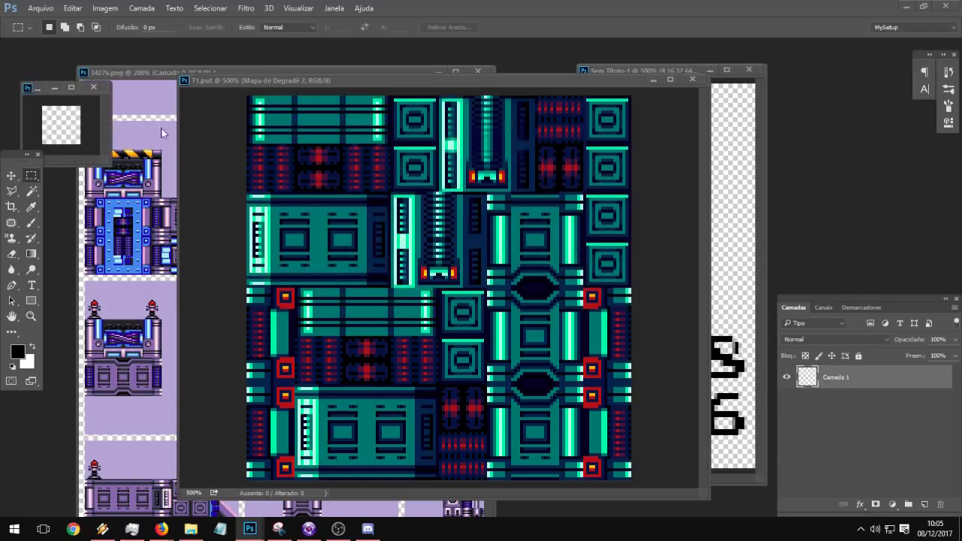
{"action": "left_click", "coordinate": [93, 88]}
Step: Create a new transparent document 64 pixels wide and 32 pixels high
{"action": "left_click", "coordinate": [41, 8]}
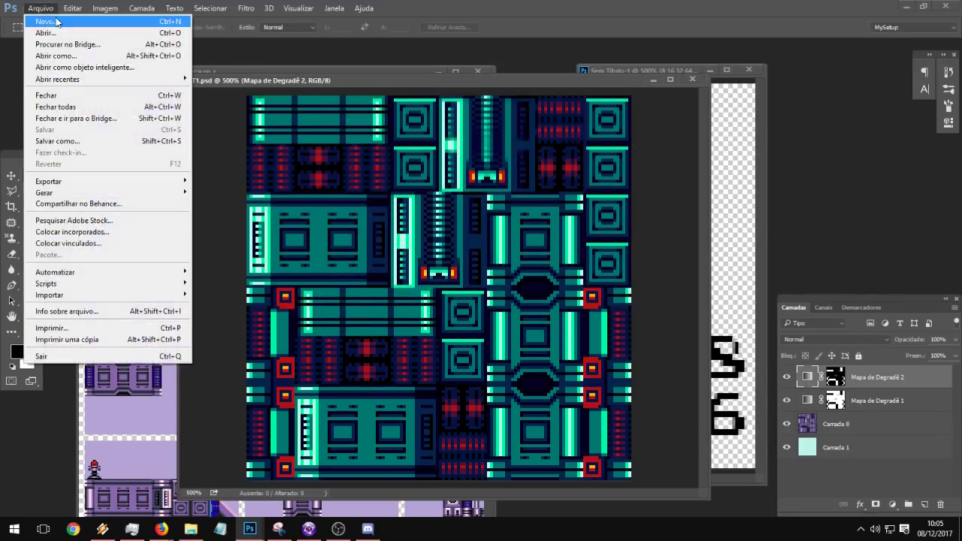
{"action": "left_click", "coordinate": [37, 17]}
{"action": "left_click_drag", "start_coordinate": [410, 170], "coordinate": [321, 162]}
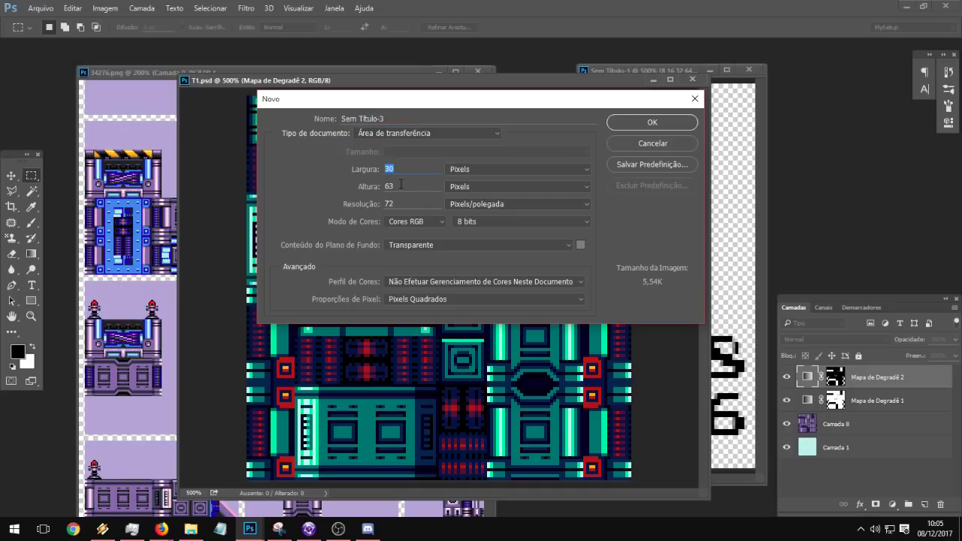
{"action": "type", "text": "64"}
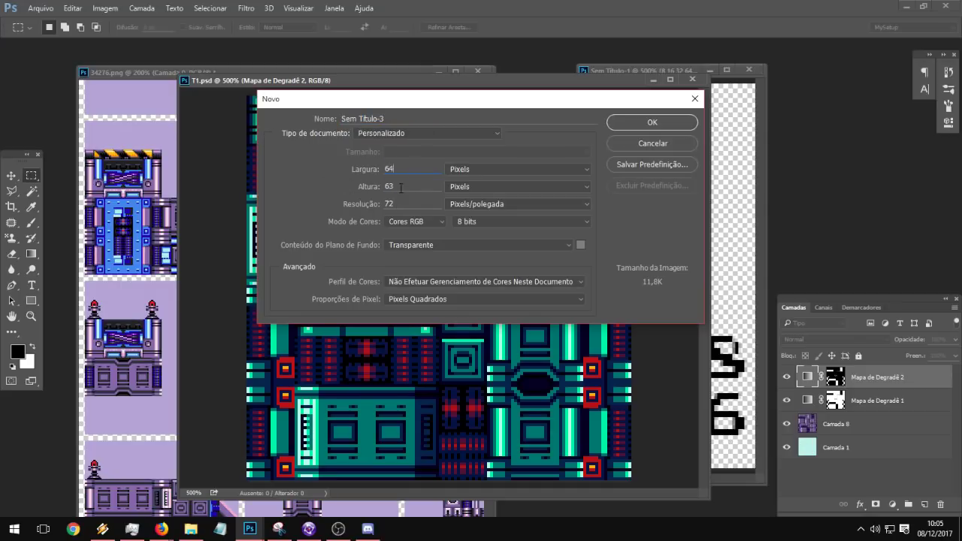
{"action": "key", "text": "Tab"}
{"action": "type", "text": "64"}
{"action": "key", "text": "Return"}
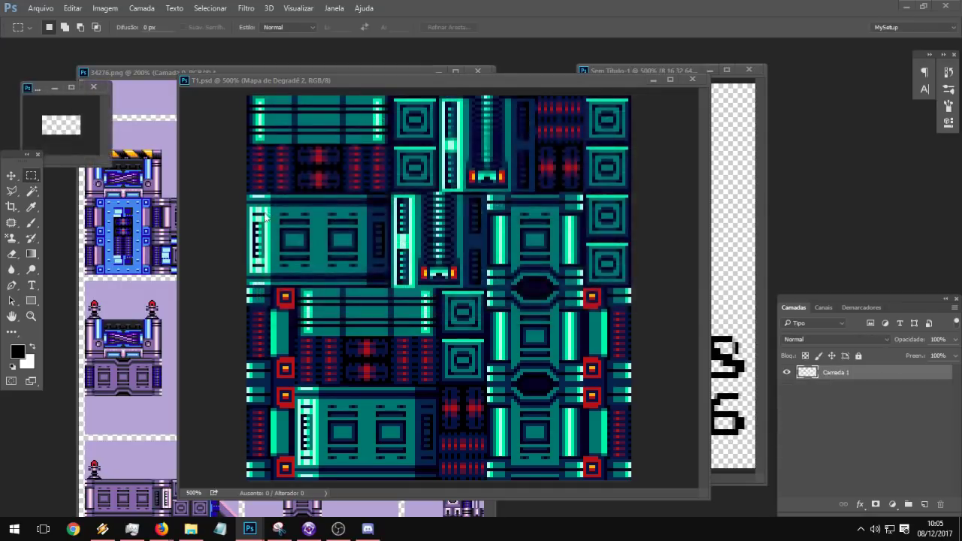
Step: Enlarge the new document's window with its canvas at 400% and minimize T1.psd
{"action": "left_click_drag", "start_coordinate": [46, 91], "coordinate": [234, 151]}
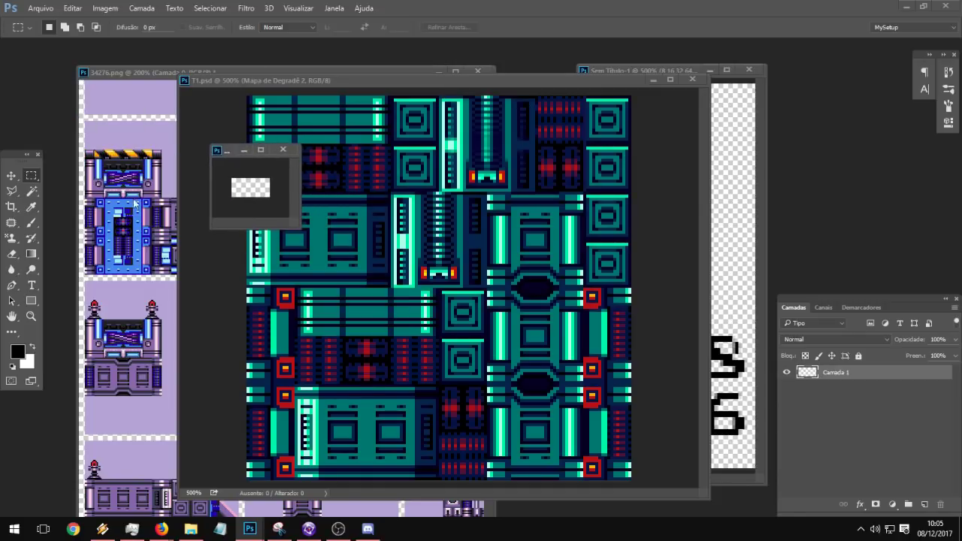
{"action": "left_click", "coordinate": [31, 316]}
{"action": "left_click", "coordinate": [251, 188]}
{"action": "left_click", "coordinate": [250, 188]}
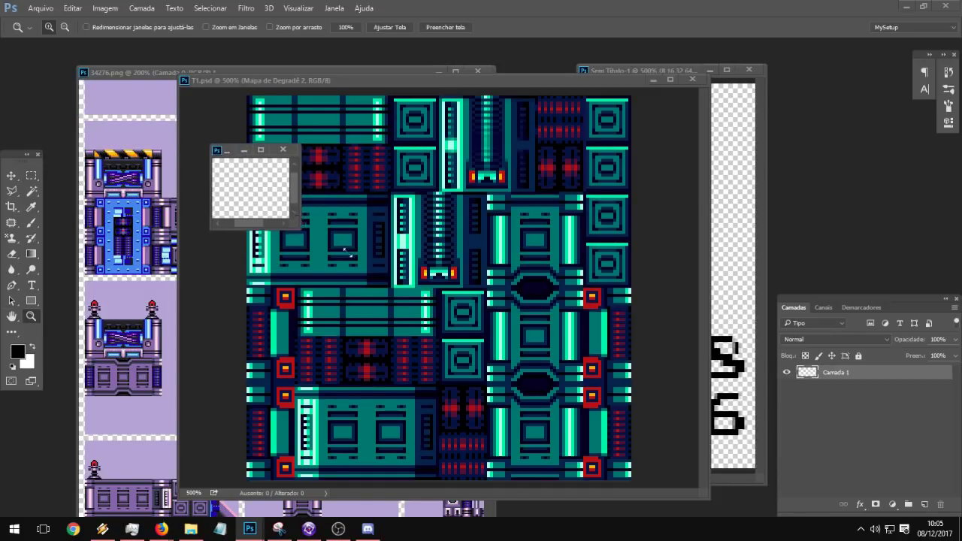
{"action": "left_click_drag", "start_coordinate": [297, 227], "coordinate": [562, 358]}
{"action": "left_click_drag", "start_coordinate": [355, 151], "coordinate": [292, 154]}
{"action": "left_click", "coordinate": [650, 78]}
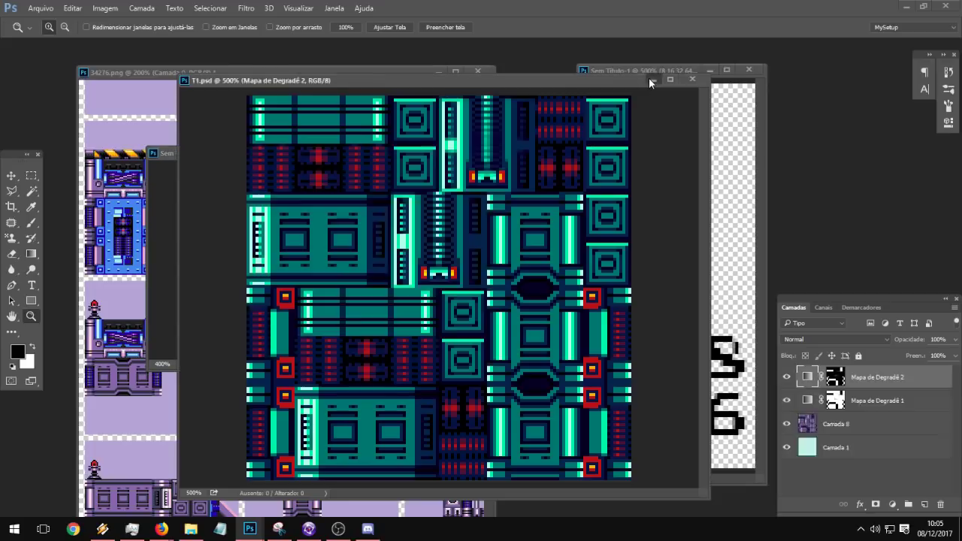
Step: Copy the hazard-striped top section above the blue door from 34276.png and paste it into the new 64-pixel-wide document
{"action": "left_click", "coordinate": [345, 73]}
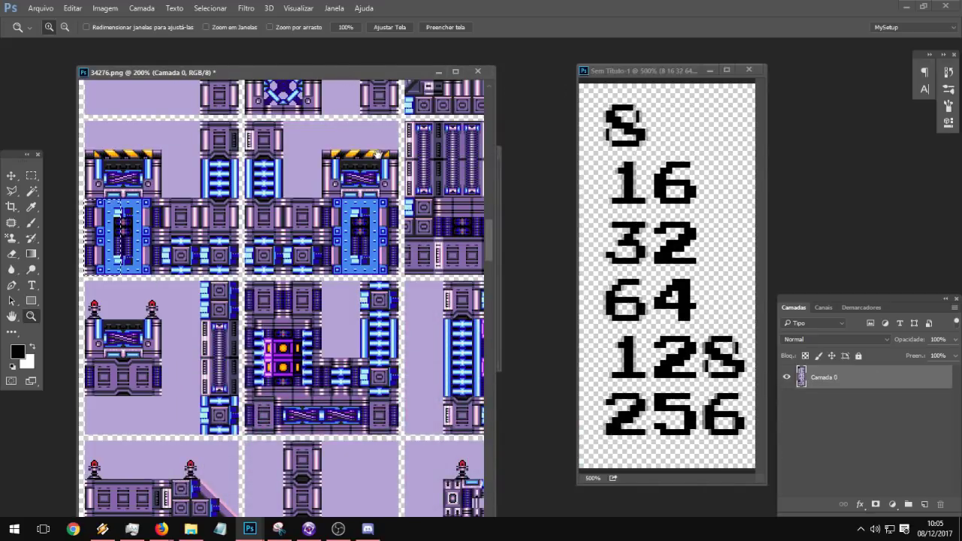
{"action": "left_click_drag", "start_coordinate": [165, 176], "coordinate": [108, 224]}
{"action": "left_click", "coordinate": [31, 175]}
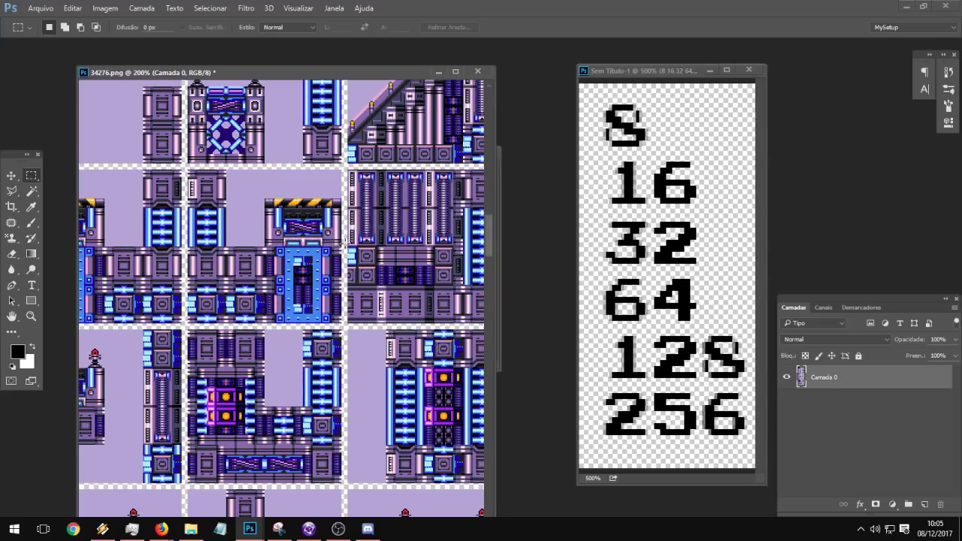
{"action": "left_click_drag", "start_coordinate": [345, 246], "coordinate": [248, 193]}
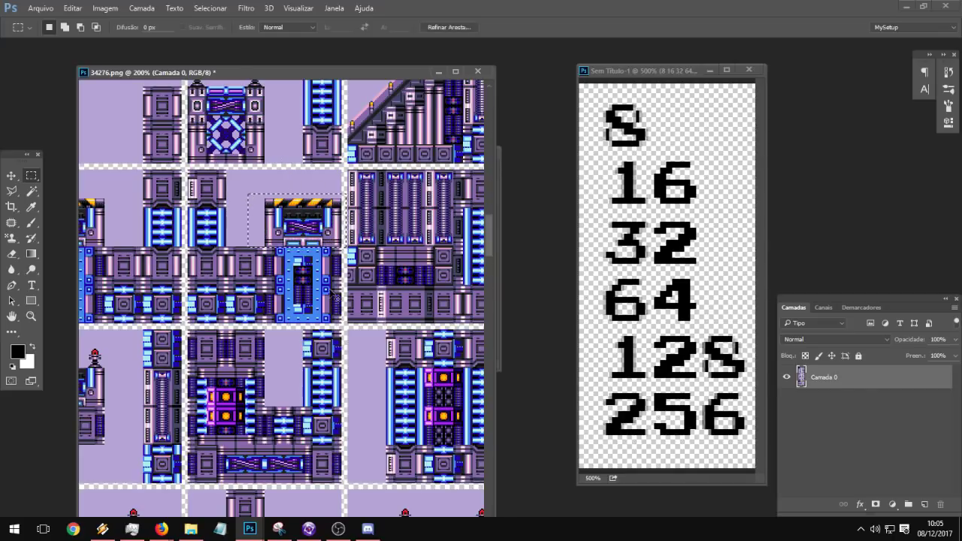
{"action": "left_click", "coordinate": [499, 261]}
{"action": "key", "text": "ctrl+v"}
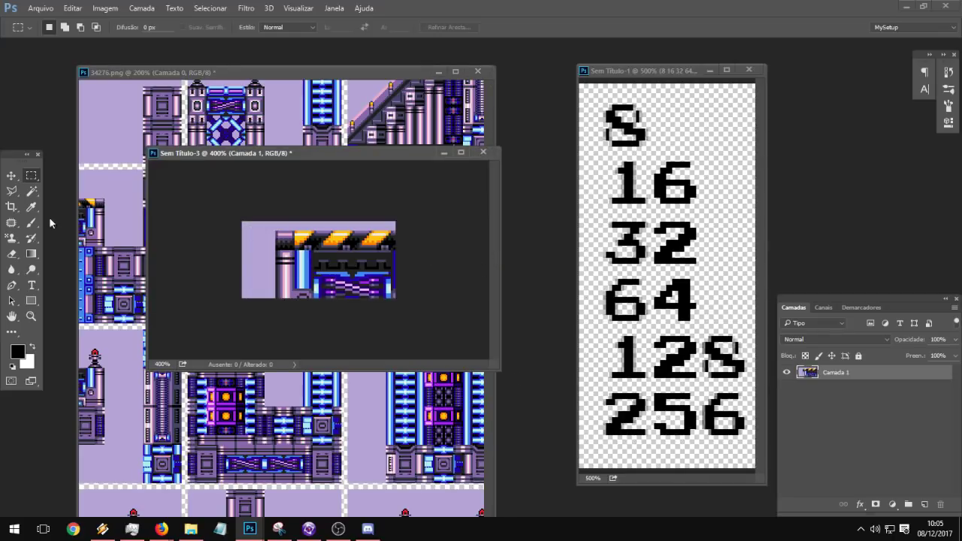
Step: Move the pasted piece so it is centered horizontally and its hazard stripes sit flush with the canvas's upper edge
{"action": "left_click", "coordinate": [12, 176]}
{"action": "left_click_drag", "start_coordinate": [384, 273], "coordinate": [353, 269]}
{"action": "key", "text": "Up"}
{"action": "key", "text": "Up"}
{"action": "key", "text": "Up"}
{"action": "key", "text": "Up"}
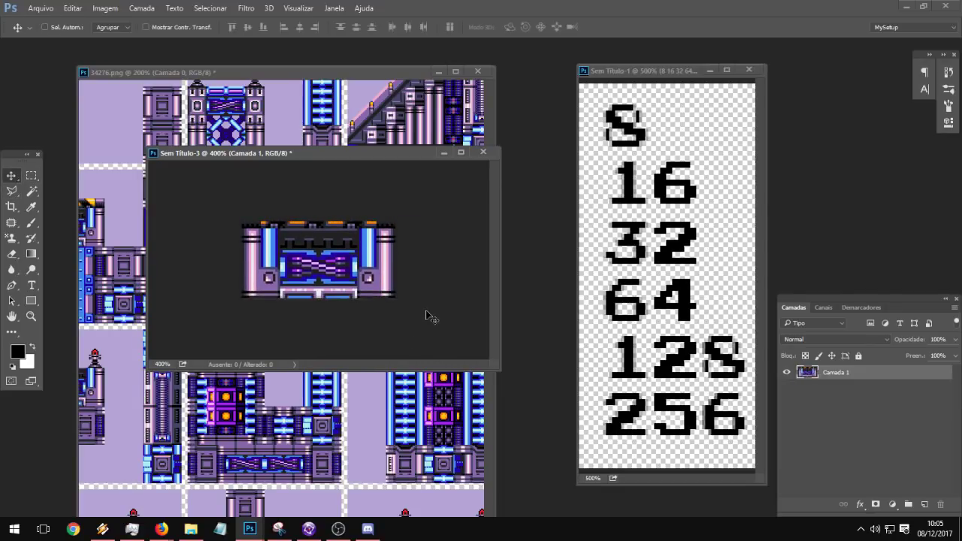
{"action": "key", "text": "Down"}
{"action": "key", "text": "Down"}
{"action": "key", "text": "Down"}
{"action": "key", "text": "Down"}
{"action": "key", "text": "Down"}
{"action": "key", "text": "Down"}
{"action": "key", "text": "Down"}
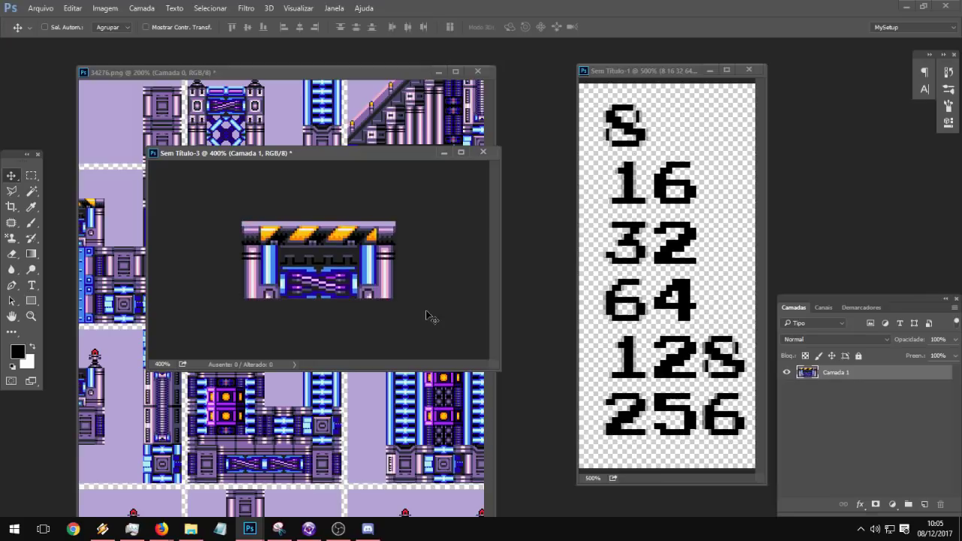
{"action": "key", "text": "Up"}
{"action": "key", "text": "Up"}
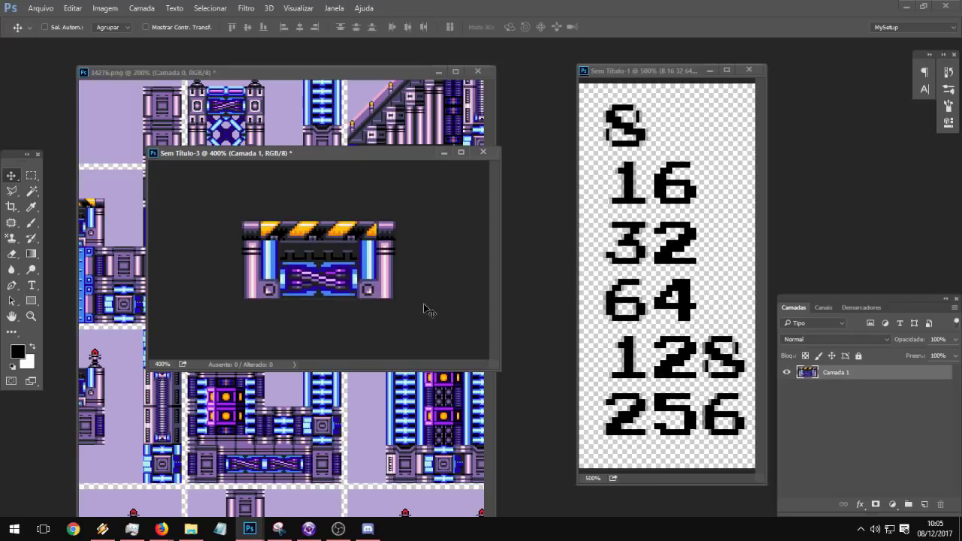
Step: Select the narrow strip with two blue panels between the hazard-striped section and the blue door in 34276.png
{"action": "left_click", "coordinate": [249, 121]}
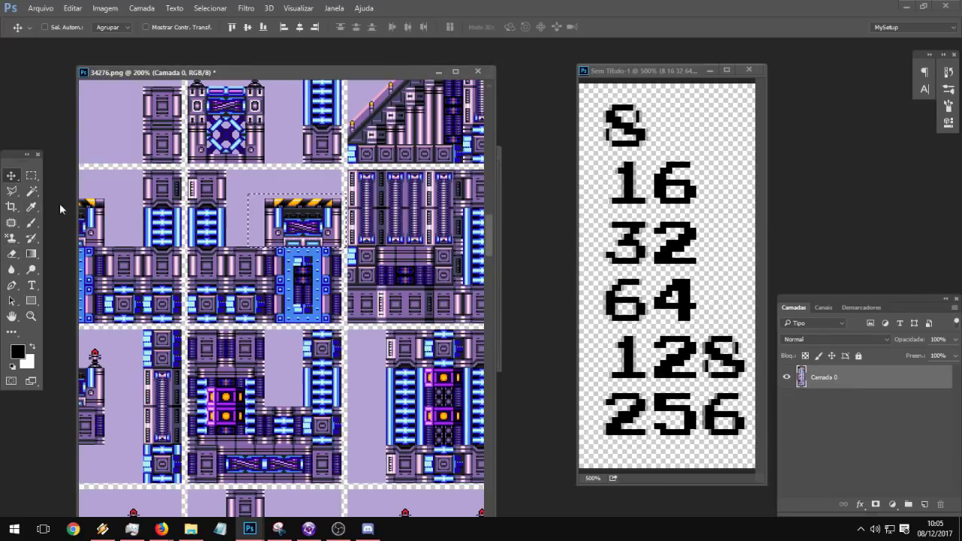
{"action": "left_click", "coordinate": [32, 175]}
{"action": "left_click", "coordinate": [289, 236]}
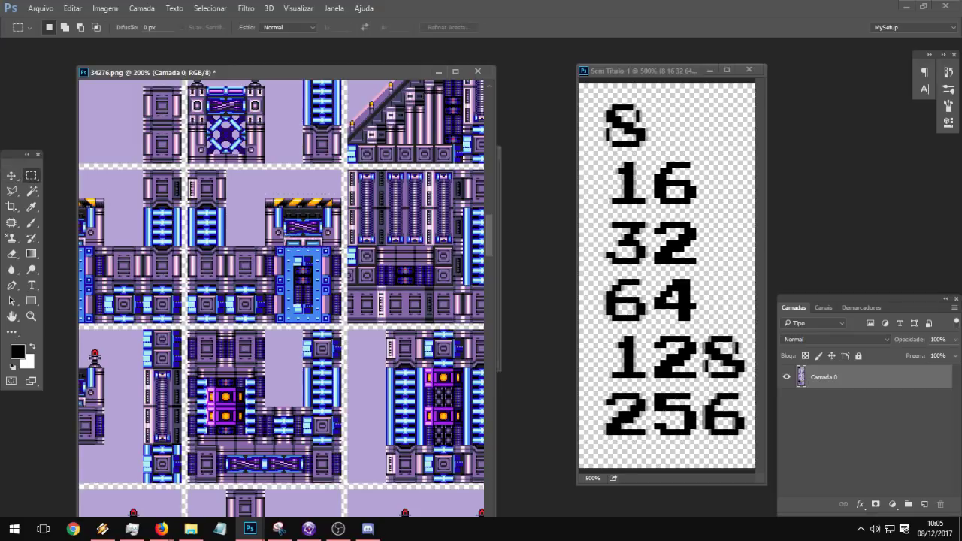
{"action": "left_click_drag", "start_coordinate": [261, 239], "coordinate": [342, 246]}
{"action": "left_click", "coordinate": [31, 316]}
{"action": "left_click", "coordinate": [307, 223]}
{"action": "left_click", "coordinate": [308, 223]}
{"action": "left_click", "coordinate": [307, 222]}
{"action": "left_click", "coordinate": [306, 222]}
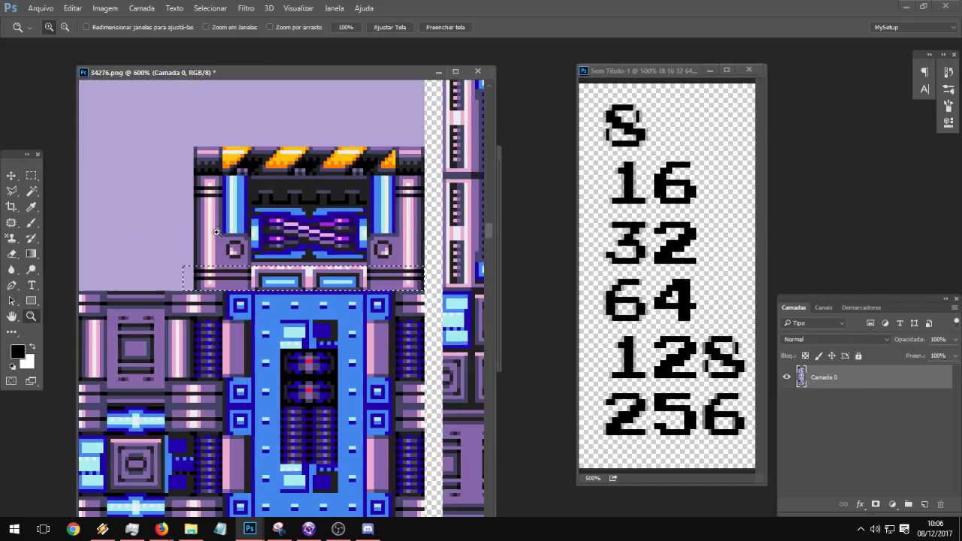
Step: Refine the strip selection by trimming its side areas, and paste the strip into the 64-pixel-wide document
{"action": "key", "text": "m"}
{"action": "left_click_drag", "start_coordinate": [183, 264], "coordinate": [426, 290]}
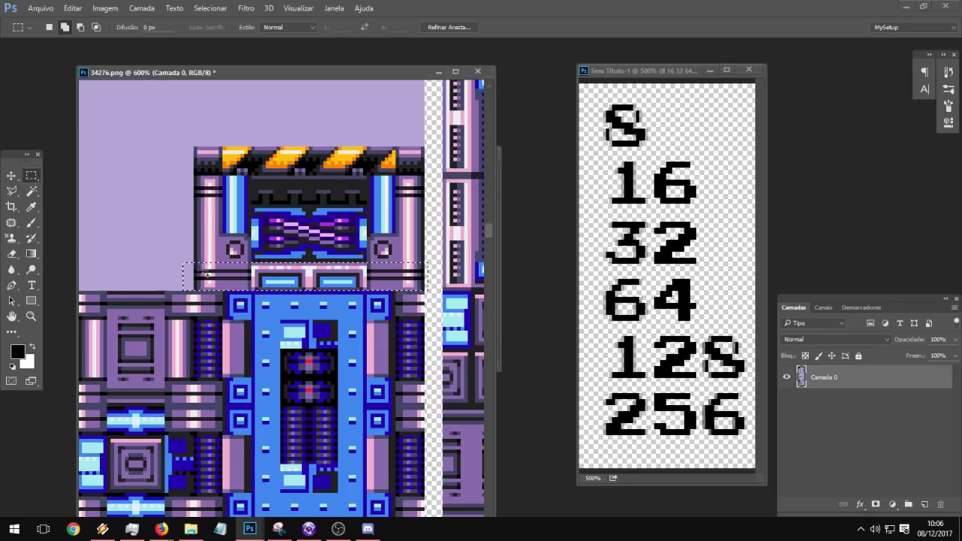
{"action": "key", "text": "alt"}
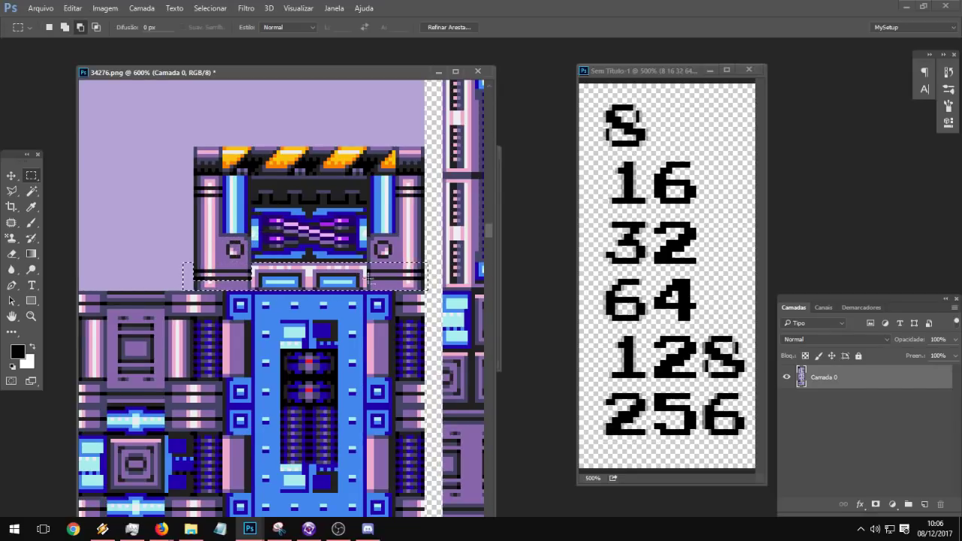
{"action": "key", "text": "ctrl+Tab"}
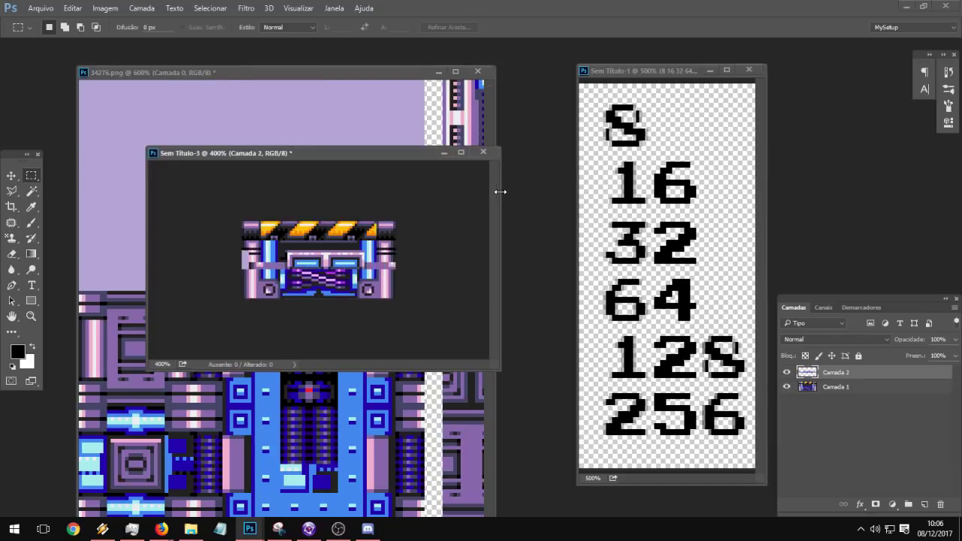
Step: Move the pasted blue-panel strip down so it is centered and flush with the canvas's lower edge
{"action": "left_click", "coordinate": [11, 176]}
{"action": "mouse_move", "coordinate": [349, 249]}
{"action": "left_mouse_down"}
{"action": "mouse_move", "coordinate": [360, 261]}
{"action": "mouse_move", "coordinate": [358, 285]}
{"action": "mouse_move", "coordinate": [378, 279]}
{"action": "left_mouse_up"}
{"action": "key", "text": "Up"}
{"action": "key", "text": "Down"}
Step: Delete the leftover fragments on both sides of the pasted blue-panel strip
{"action": "left_click", "coordinate": [33, 175]}
{"action": "key", "text": "Delete"}
{"action": "key", "text": "ctrl+d"}
{"action": "left_click_drag", "start_coordinate": [262, 295], "coordinate": [273, 276]}
{"action": "key", "text": "Delete"}
{"action": "key", "text": "ctrl+d"}
Step: Merge the layers Camada 2 and Camada 1 and minimize 34276.png
{"action": "left_click", "coordinate": [833, 389], "text": "shift"}
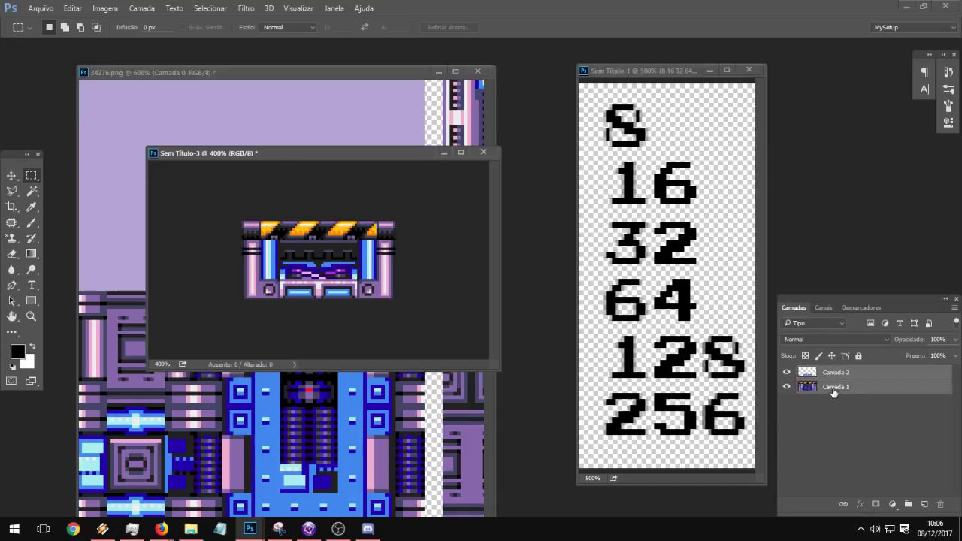
{"action": "right_click", "coordinate": [833, 388]}
{"action": "left_click", "coordinate": [604, 403]}
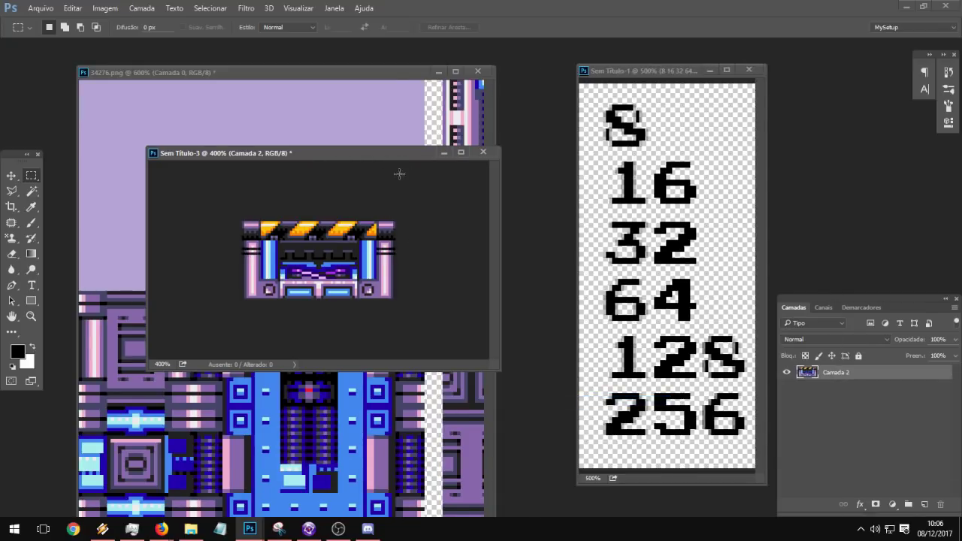
{"action": "left_click", "coordinate": [483, 102]}
{"action": "left_click", "coordinate": [439, 72]}
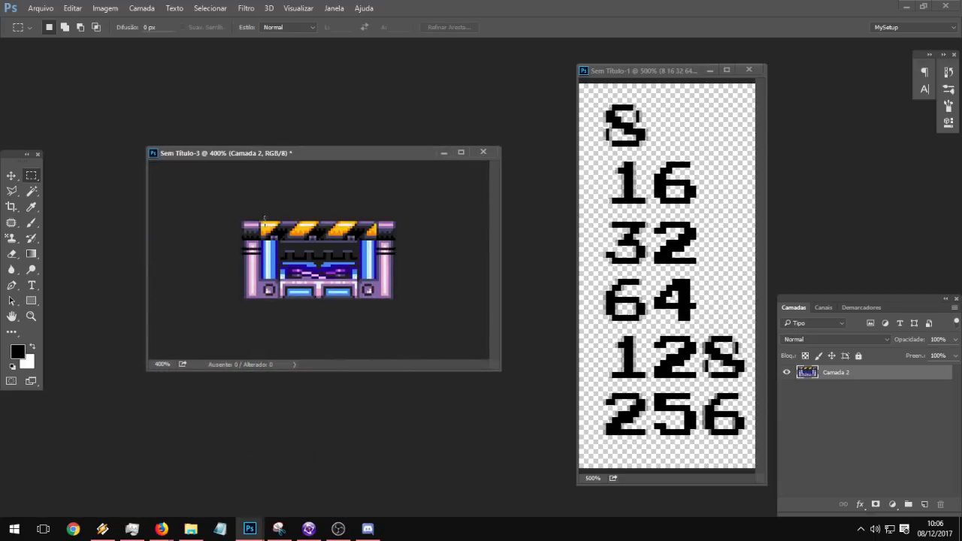
Step: Select the hazard stripes' yellow and light colors by color, exclude the matching pixels below, and put the stripes on a new layer
{"action": "left_click", "coordinate": [32, 191]}
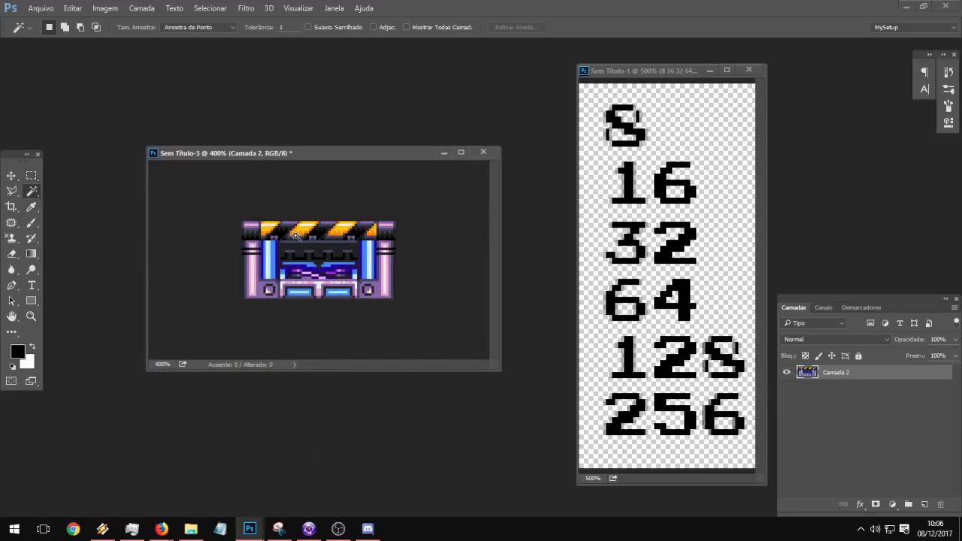
{"action": "left_click", "coordinate": [303, 230], "text": "shift"}
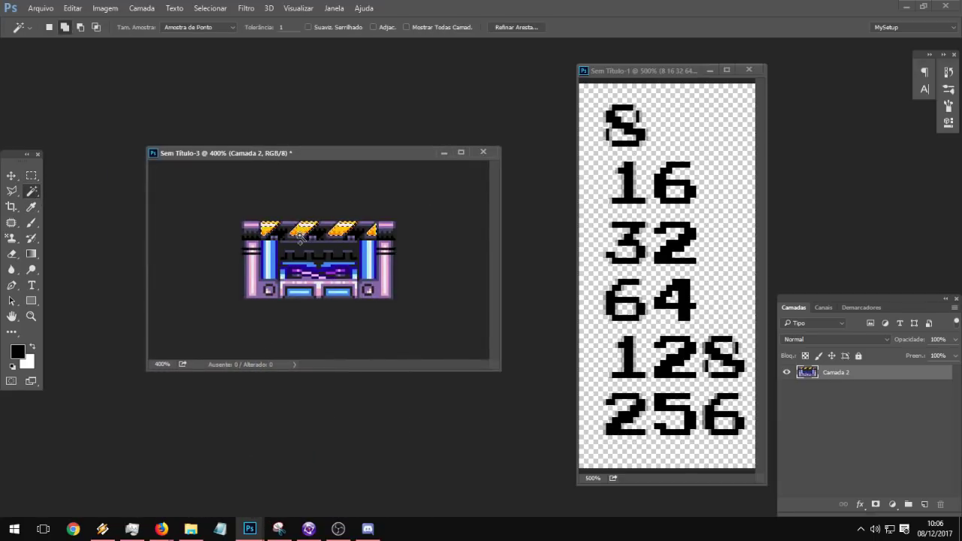
{"action": "left_click", "coordinate": [264, 225]}
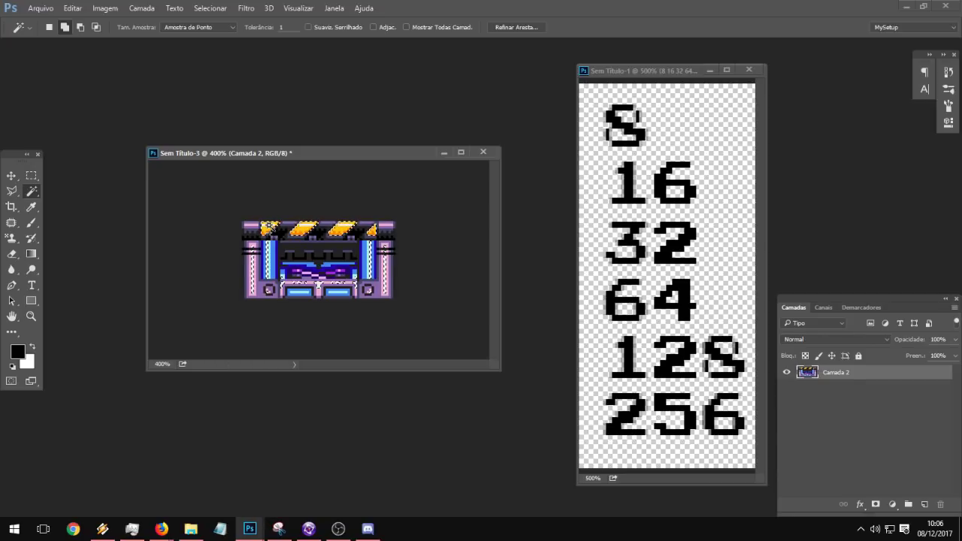
{"action": "left_click", "coordinate": [32, 175]}
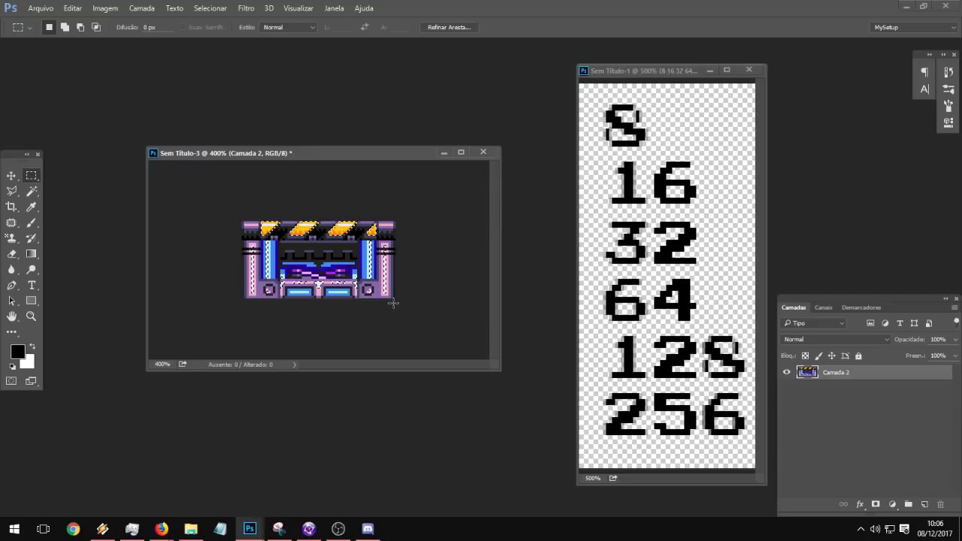
{"action": "key", "text": "alt"}
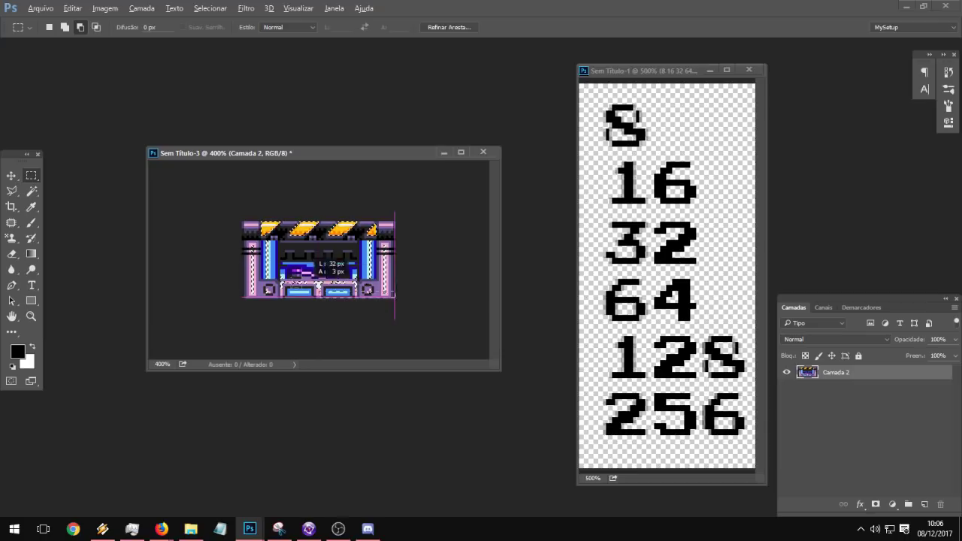
{"action": "left_click_drag", "start_coordinate": [212, 240], "coordinate": [213, 241], "text": "alt"}
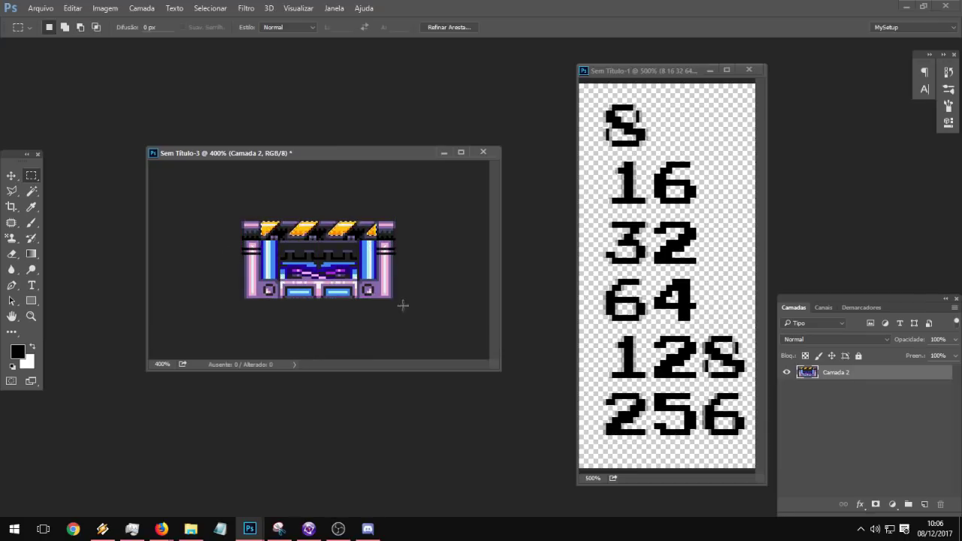
{"action": "key", "text": "ctrl+shift+alt+n"}
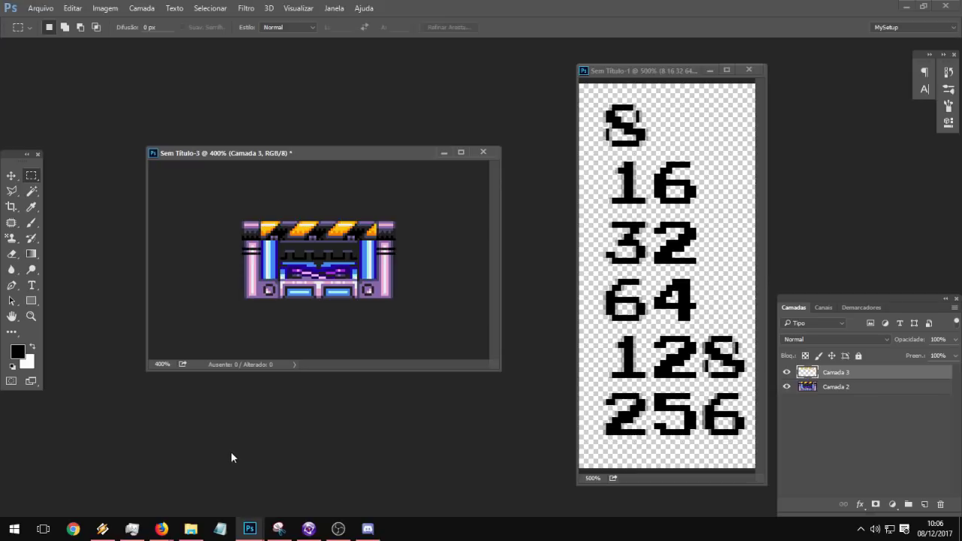
Step: Bring T1.psd into view beside the new document and copy its Mapa de Degradê 1 adjustment layer into the new document
{"action": "mouse_move", "coordinate": [250, 535]}
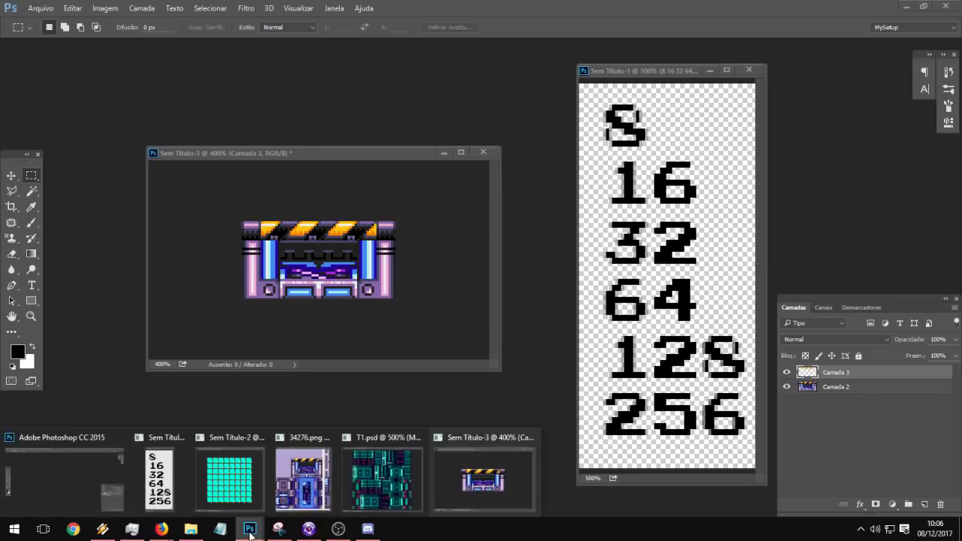
{"action": "left_click", "coordinate": [357, 481]}
{"action": "left_click_drag", "start_coordinate": [447, 78], "coordinate": [666, 97]}
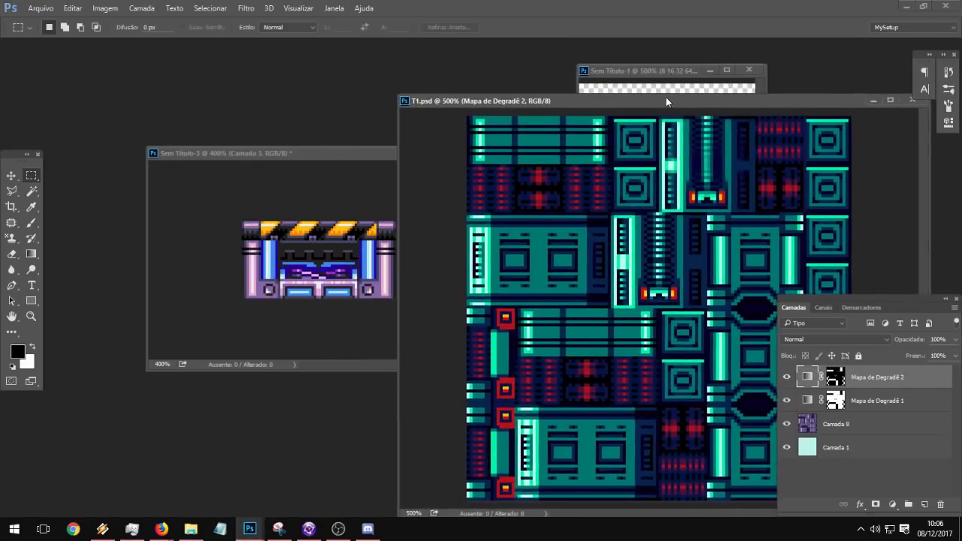
{"action": "left_click", "coordinate": [860, 400]}
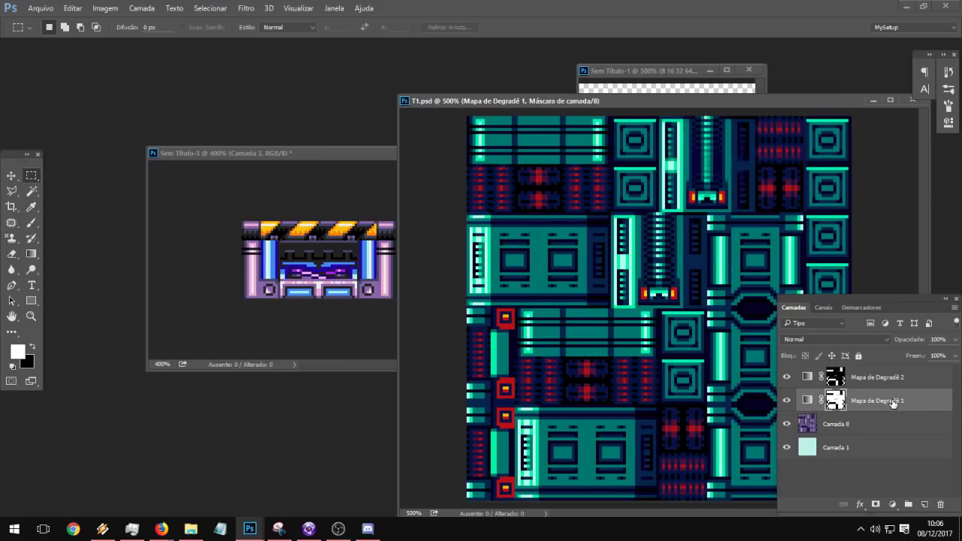
{"action": "left_click_drag", "start_coordinate": [893, 404], "coordinate": [330, 249]}
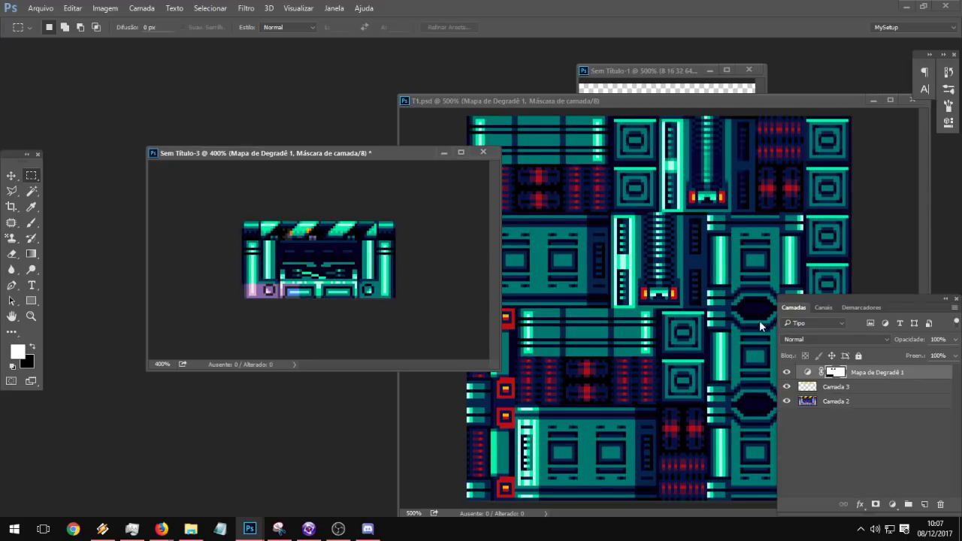
Step: Place Mapa de Degradê 1 beneath Camada 3 and brush its mask white so the gradient map covers the sprite's lower-left part
{"action": "left_click_drag", "start_coordinate": [934, 377], "coordinate": [864, 394]}
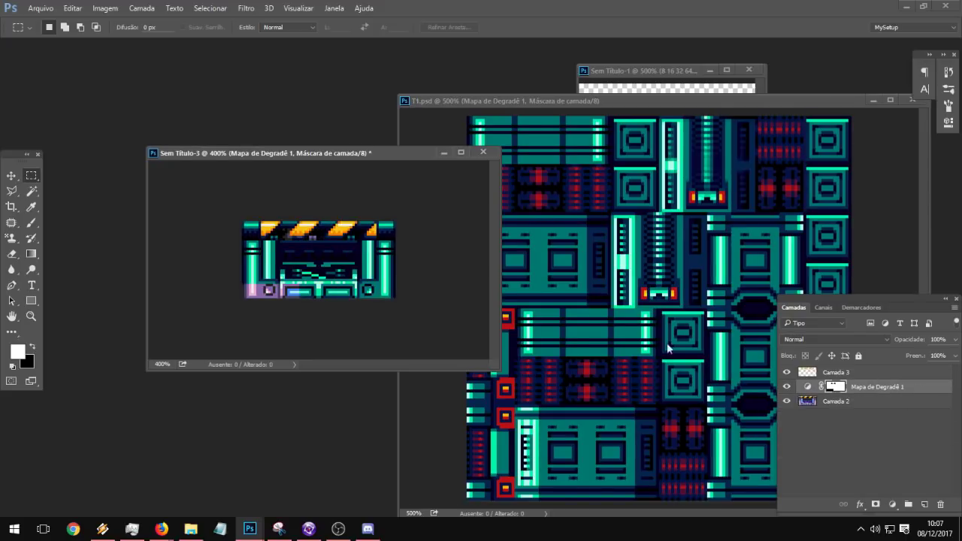
{"action": "left_click", "coordinate": [32, 223]}
{"action": "mouse_move", "coordinate": [303, 269]}
{"action": "left_mouse_down"}
{"action": "mouse_move", "coordinate": [113, 276]}
{"action": "mouse_move", "coordinate": [451, 237]}
{"action": "mouse_move", "coordinate": [251, 240]}
{"action": "left_mouse_up"}
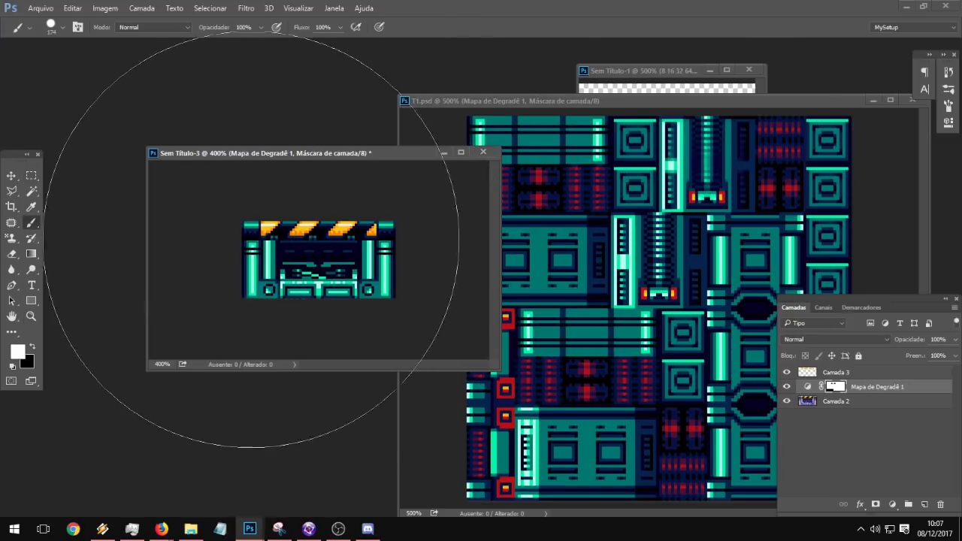
Step: Copy the Mapa de Degradê 2 adjustment layer from T1.psd into the Sem Título-3 sprite document
{"action": "left_click", "coordinate": [533, 100]}
{"action": "left_click", "coordinate": [884, 379]}
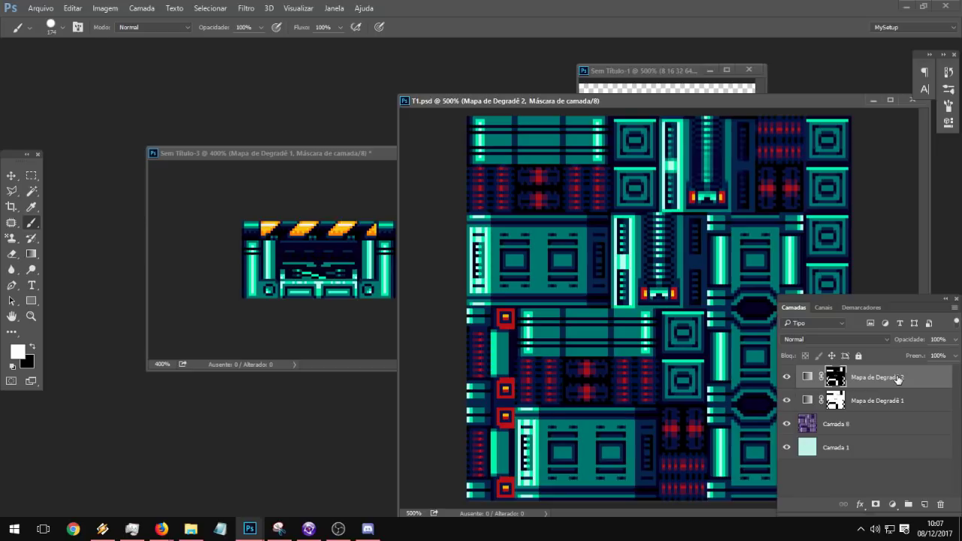
{"action": "mouse_move", "coordinate": [897, 379]}
{"action": "left_mouse_down"}
{"action": "mouse_move", "coordinate": [323, 284]}
{"action": "mouse_move", "coordinate": [174, 311]}
{"action": "mouse_move", "coordinate": [513, 287]}
{"action": "mouse_move", "coordinate": [466, 318]}
{"action": "mouse_move", "coordinate": [262, 298]}
{"action": "left_mouse_up"}
Step: Mask the red gradient map out of the sprite's left pillars and the strip along its base
{"action": "left_click", "coordinate": [31, 175]}
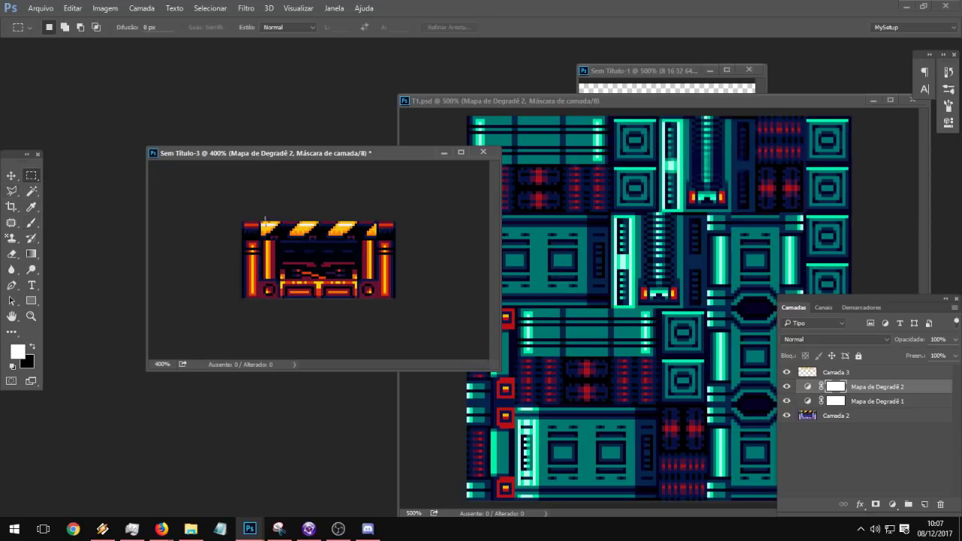
{"action": "mouse_move", "coordinate": [237, 244]}
{"action": "left_mouse_down"}
{"action": "mouse_move", "coordinate": [279, 340]}
{"action": "mouse_move", "coordinate": [271, 344]}
{"action": "left_mouse_up"}
{"action": "left_click_drag", "start_coordinate": [219, 326], "coordinate": [275, 243]}
{"action": "key", "text": "Delete"}
{"action": "key", "text": "ctrl+d"}
{"action": "left_click_drag", "start_coordinate": [402, 322], "coordinate": [208, 279]}
{"action": "key", "text": "alt+BackSpace"}
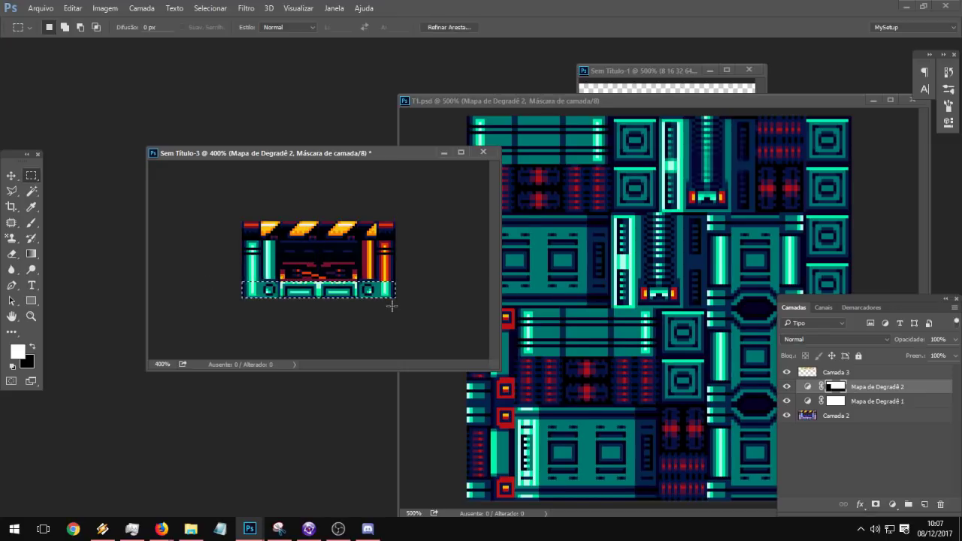
{"action": "key", "text": "ctrl+d"}
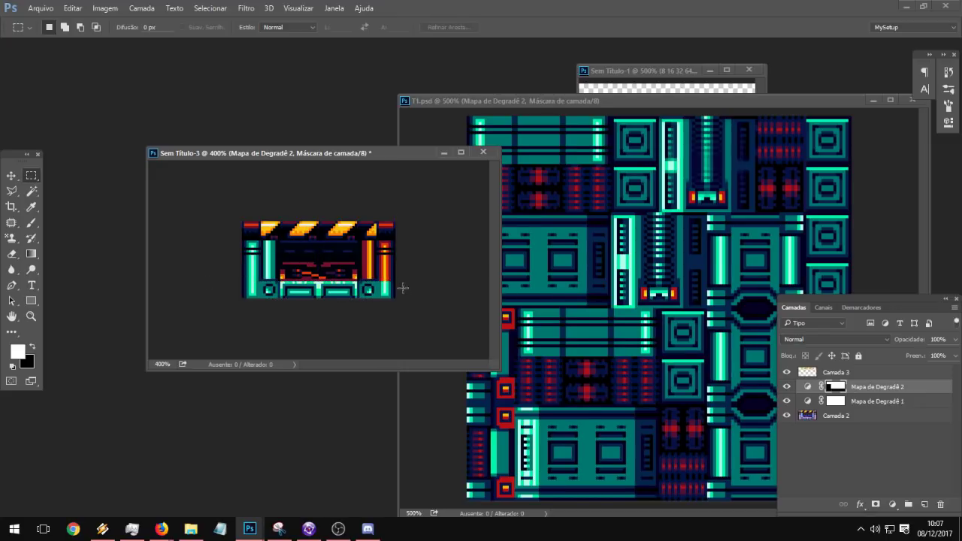
Step: Mask the red gradient map out of the sprite's right pillars down to the base
{"action": "left_click_drag", "start_coordinate": [400, 302], "coordinate": [362, 239]}
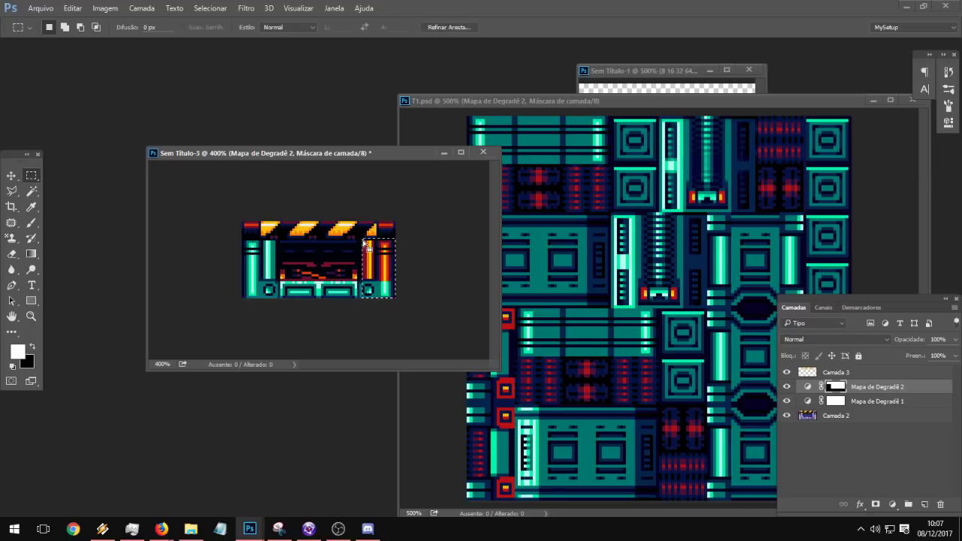
{"action": "key", "text": "alt+BackSpace"}
{"action": "left_click_drag", "start_coordinate": [413, 303], "coordinate": [240, 280]}
{"action": "key", "text": "Delete"}
{"action": "key", "text": "ctrl+d"}
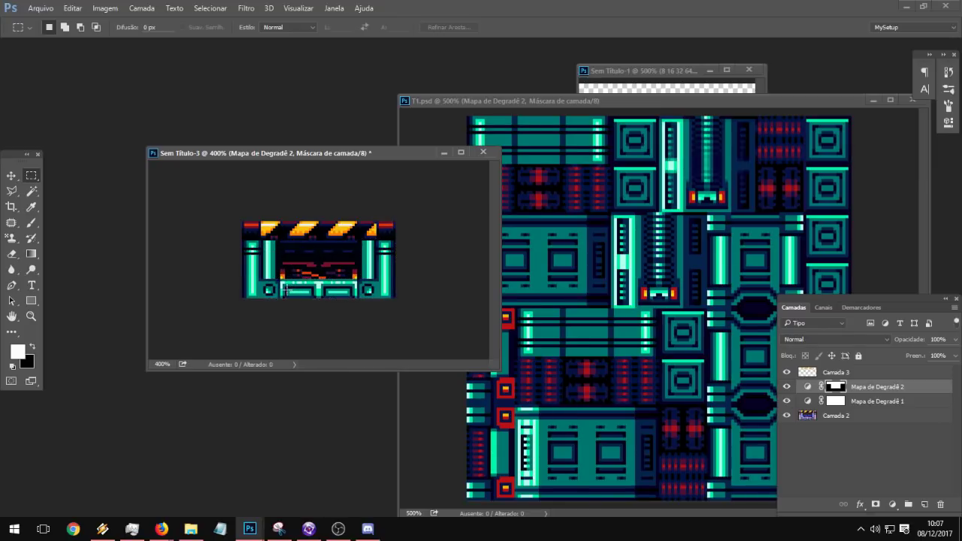
Step: With a round 6 px Pencil, paint the red gradient map back onto the two small panels at the sprite's base
{"action": "key", "text": "b"}
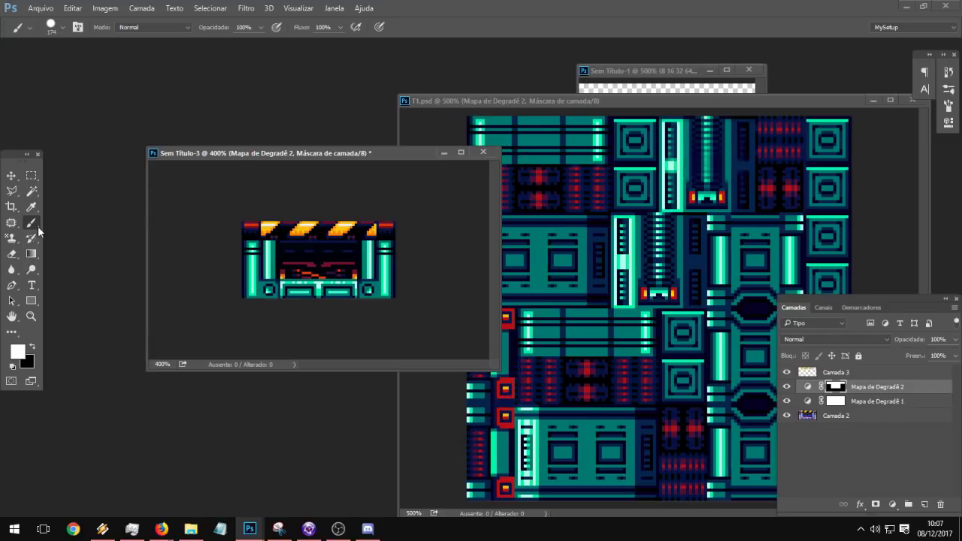
{"action": "right_click", "coordinate": [37, 224]}
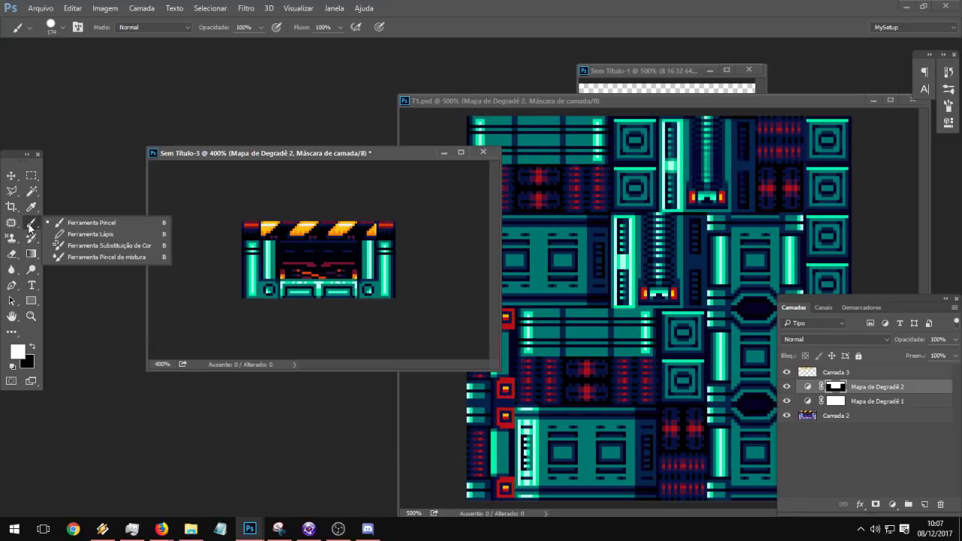
{"action": "left_click", "coordinate": [76, 235]}
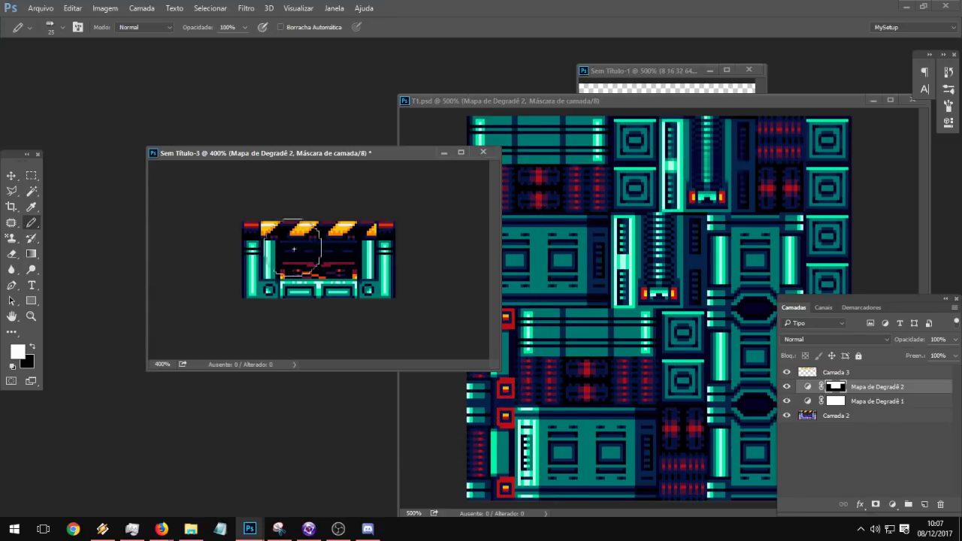
{"action": "right_click", "coordinate": [333, 248]}
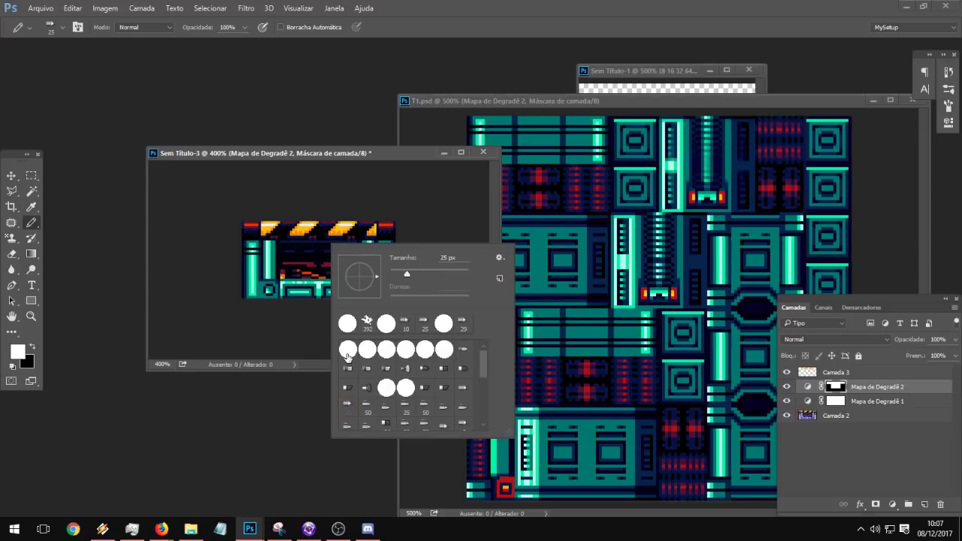
{"action": "left_click", "coordinate": [347, 349]}
{"action": "left_click", "coordinate": [392, 275]}
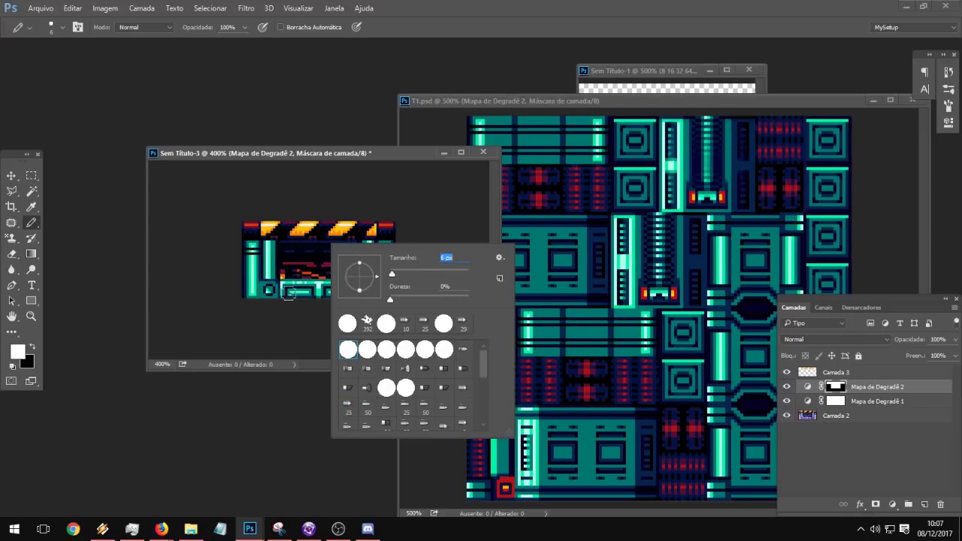
{"action": "left_click_drag", "start_coordinate": [296, 297], "coordinate": [292, 297]}
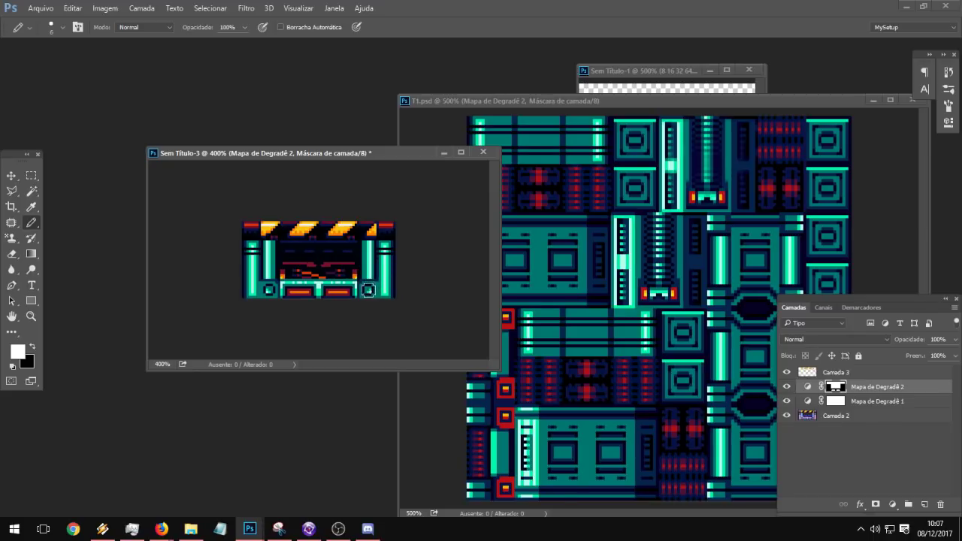
Step: Recolour the two round bolts red on the mask with a 3 px Pencil, and compare the sprite without the gradient maps
{"action": "left_click", "coordinate": [368, 291]}
{"action": "key", "text": "ctrl+z"}
{"action": "right_click", "coordinate": [372, 293]}
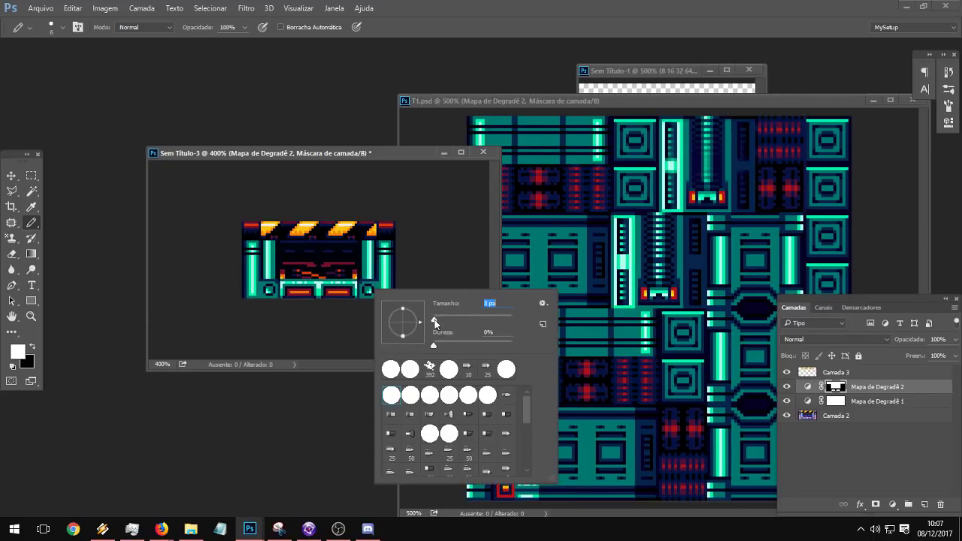
{"action": "left_click", "coordinate": [366, 290]}
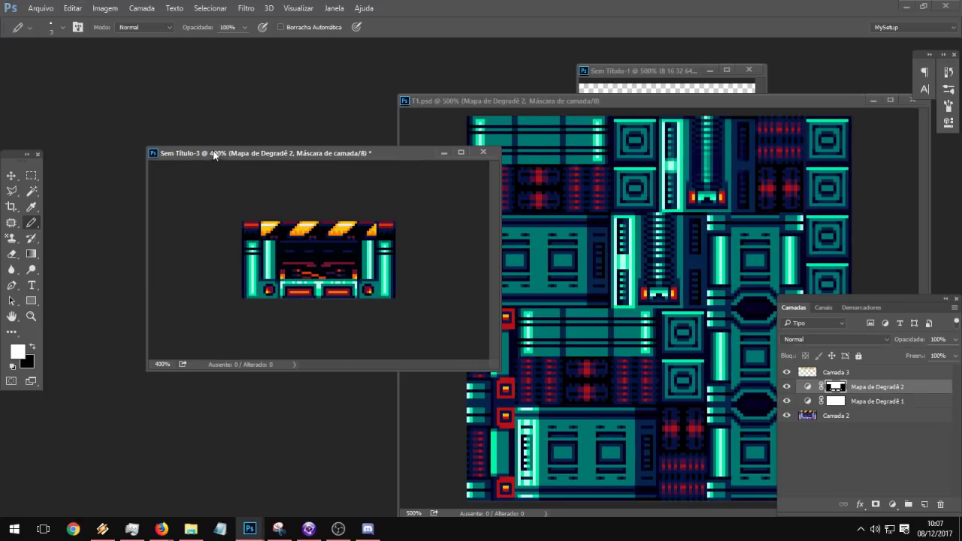
{"action": "left_click", "coordinate": [787, 386]}
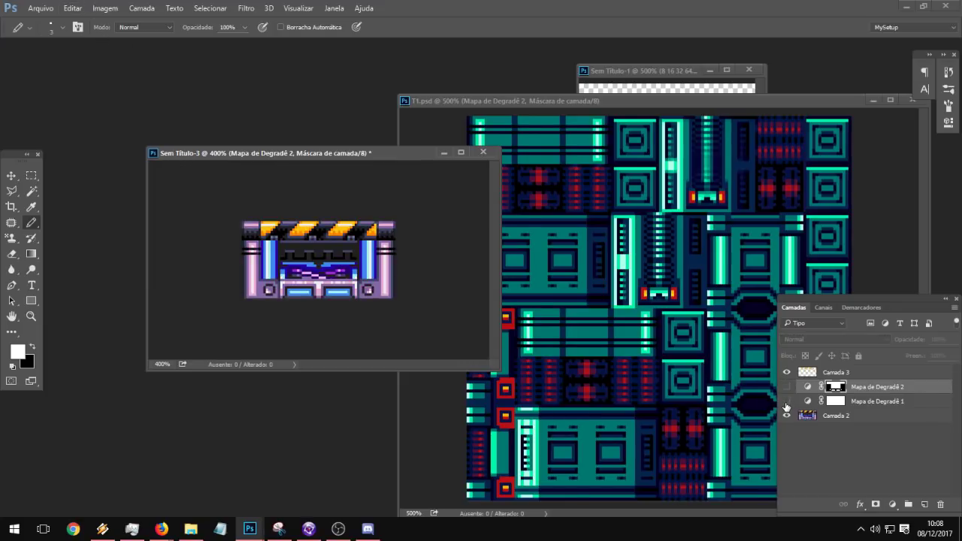
{"action": "left_click", "coordinate": [787, 386]}
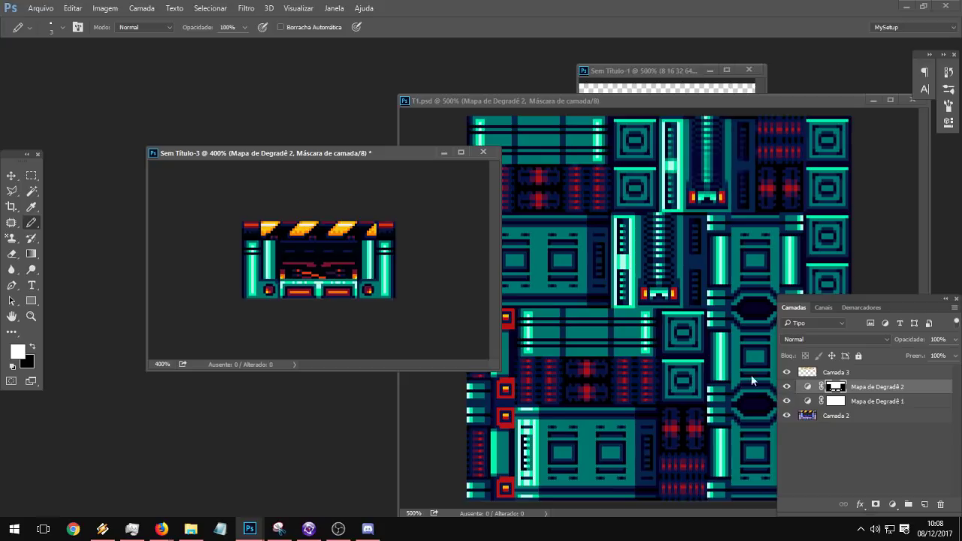
Step: Mask the red gradient map out of the upper part of the dark central panel, below the hazard stripes
{"action": "left_click", "coordinate": [31, 175]}
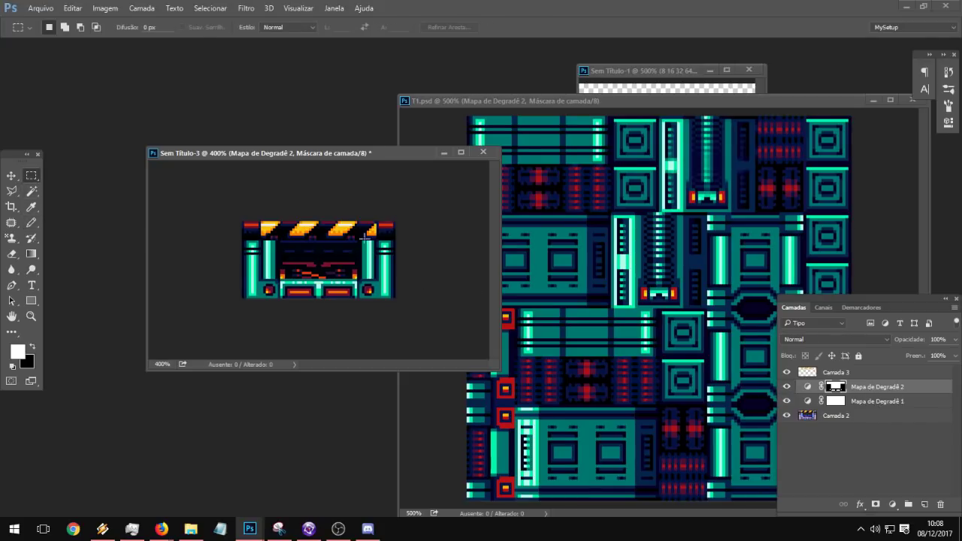
{"action": "left_click_drag", "start_coordinate": [369, 238], "coordinate": [218, 259]}
{"action": "key", "text": "ctrl+d"}
{"action": "key", "text": "ctrl+z"}
{"action": "mouse_move", "coordinate": [275, 262]}
{"action": "left_mouse_down"}
{"action": "mouse_move", "coordinate": [346, 244]}
{"action": "mouse_move", "coordinate": [380, 220]}
{"action": "mouse_move", "coordinate": [362, 241]}
{"action": "left_mouse_up"}
{"action": "left_click", "coordinate": [393, 260]}
Step: Save the recoloured sprite as a PNG named T1 in the SoundsWorlds folder
{"action": "left_click", "coordinate": [40, 7]}
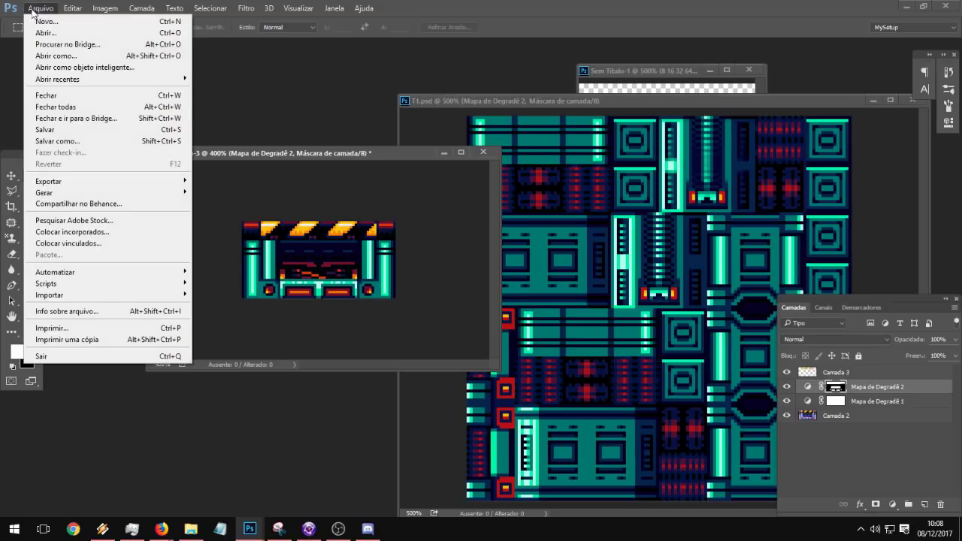
{"action": "left_click", "coordinate": [45, 125]}
{"action": "left_click", "coordinate": [259, 391]}
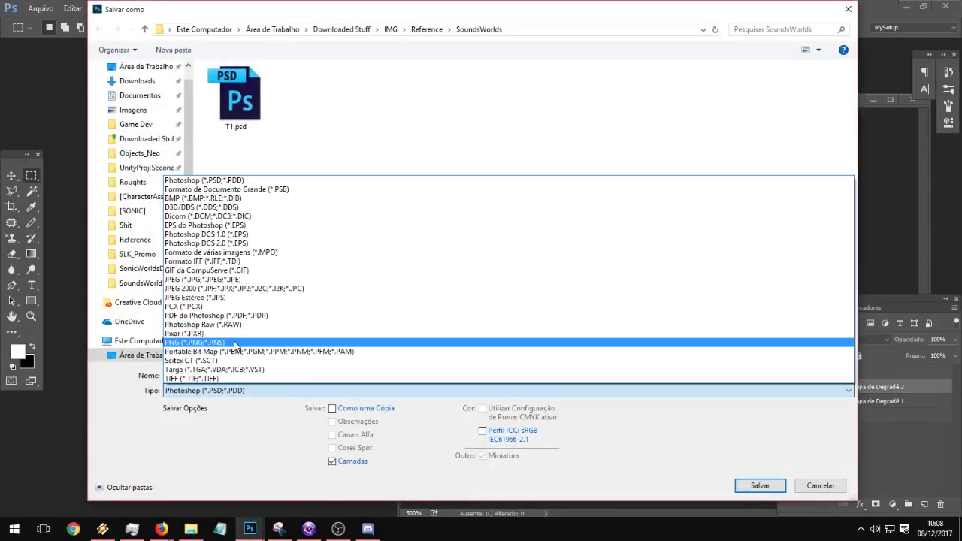
{"action": "left_click", "coordinate": [233, 346]}
{"action": "triple_click", "coordinate": [264, 374]}
{"action": "type", "text": "T1"}
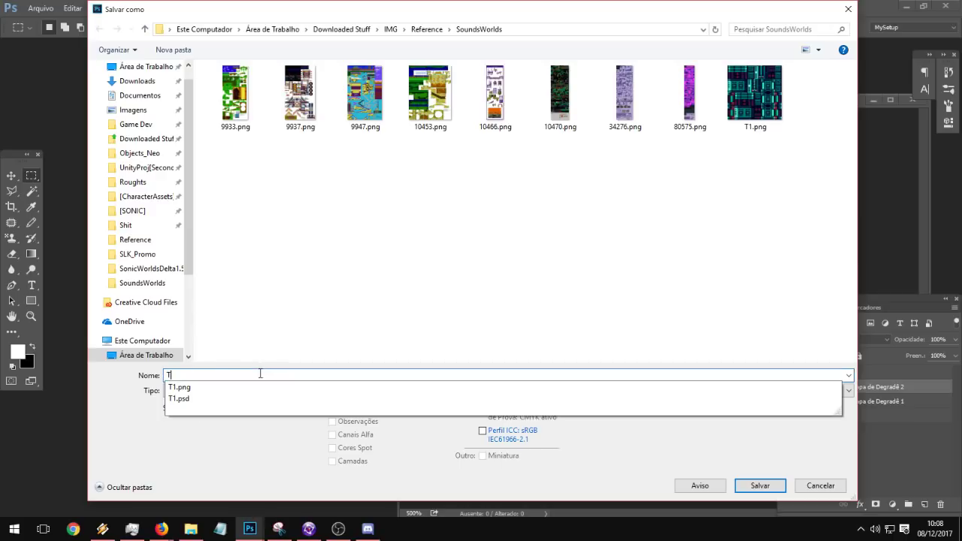
{"action": "key", "text": "Return"}
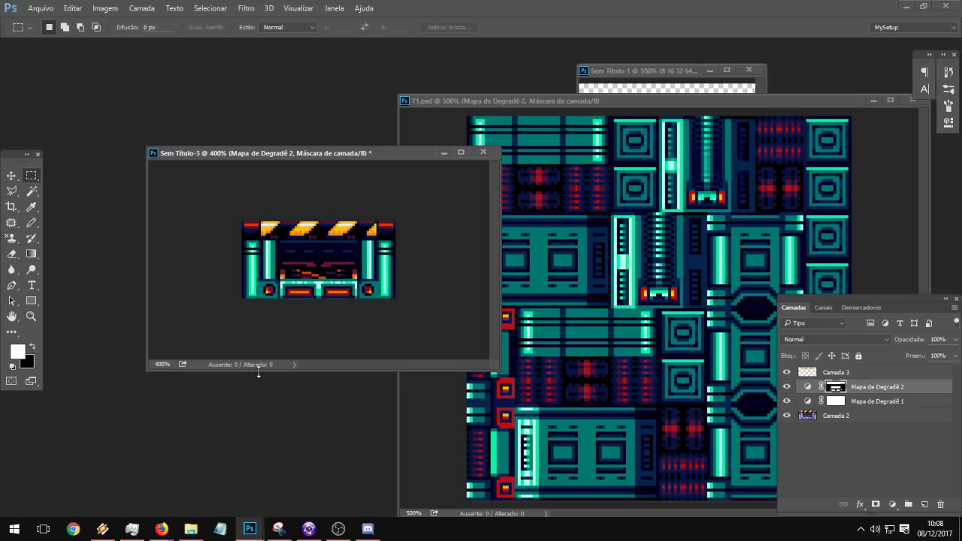
Step: Bring the 34276.png tile sheet document to the front
{"action": "left_click", "coordinate": [617, 73]}
{"action": "left_click", "coordinate": [451, 98]}
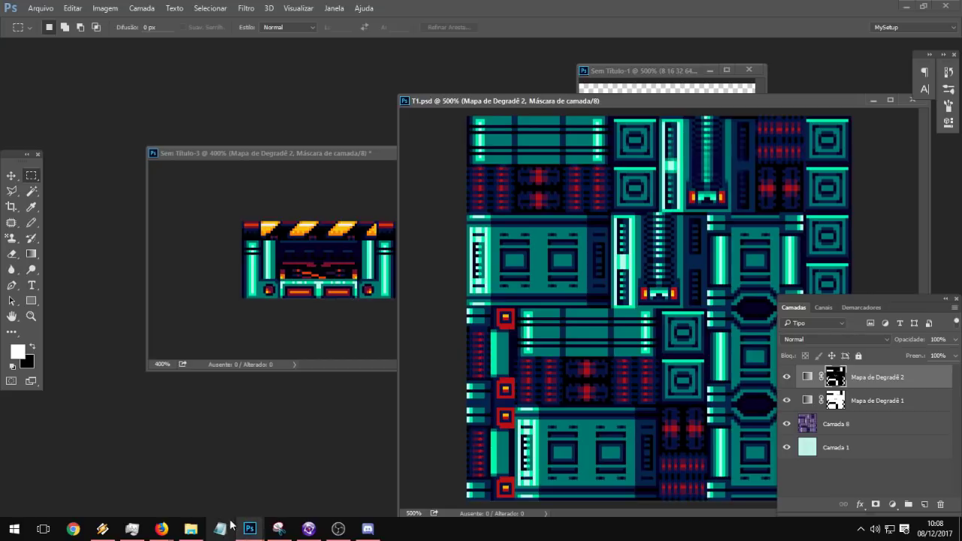
{"action": "mouse_move", "coordinate": [250, 528]}
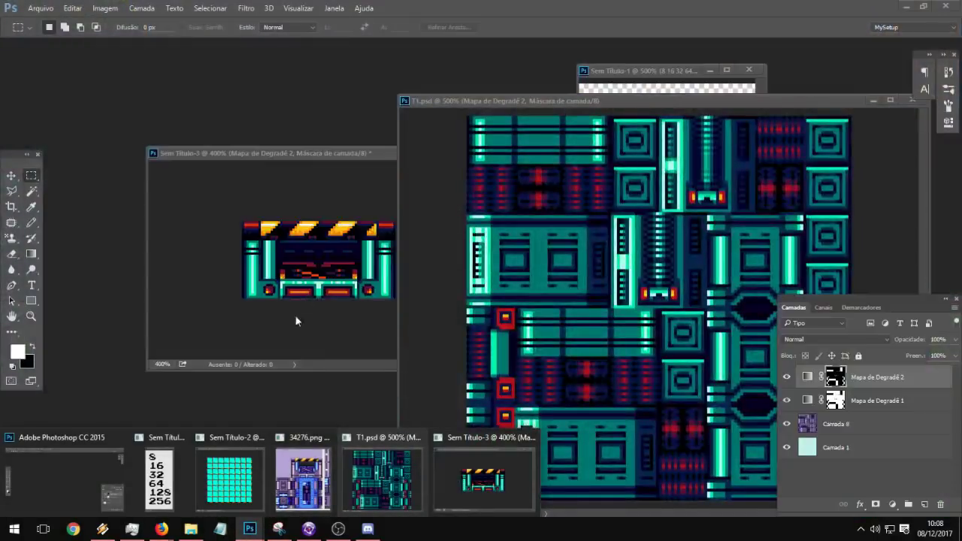
{"action": "left_click", "coordinate": [303, 478]}
{"action": "left_click", "coordinate": [337, 322]}
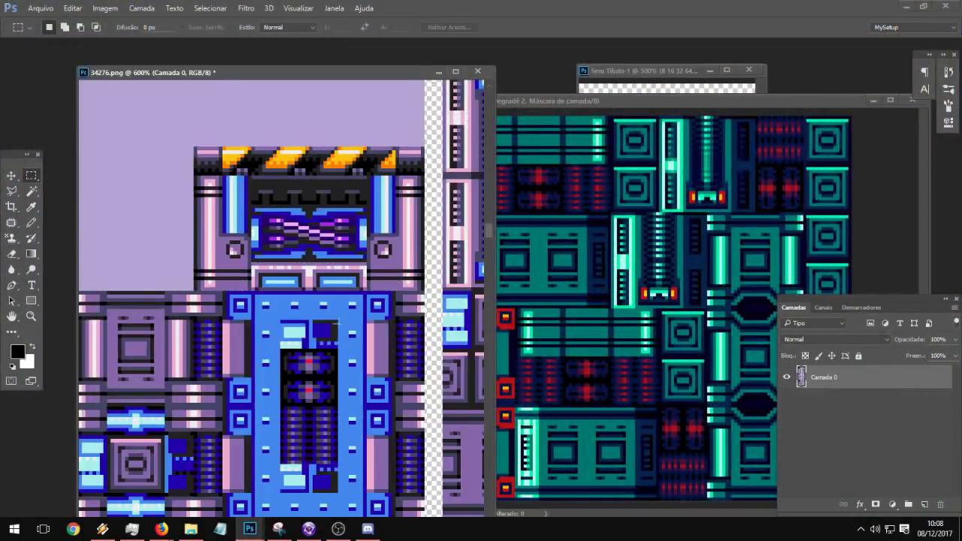
Step: Copy the red beacon on top of the right tower in the 34276.png tile sheet
{"action": "left_click", "coordinate": [31, 316]}
{"action": "left_click", "coordinate": [156, 250], "text": "alt"}
{"action": "left_click", "coordinate": [157, 250], "text": "alt"}
{"action": "left_click", "coordinate": [156, 250], "text": "alt"}
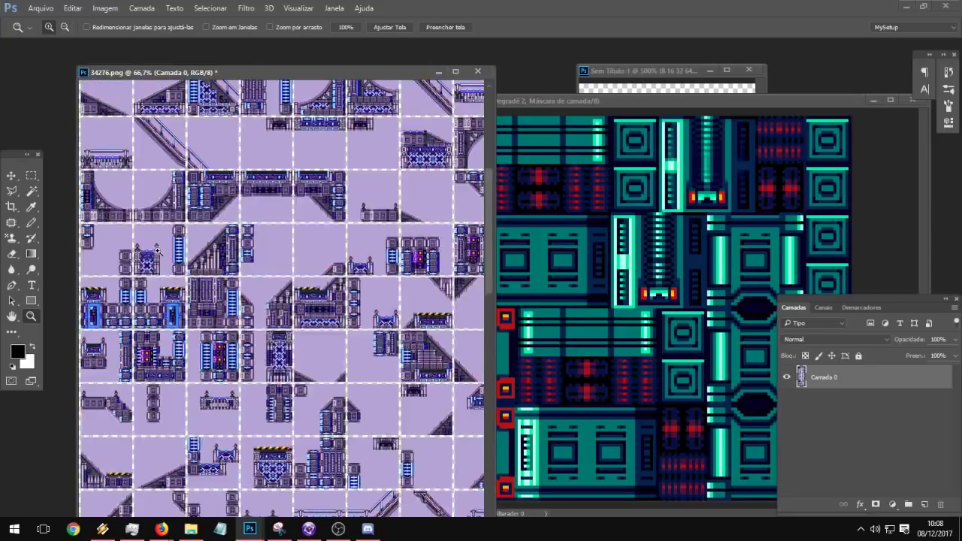
{"action": "left_click", "coordinate": [156, 251]}
{"action": "left_click", "coordinate": [145, 247]}
{"action": "left_click", "coordinate": [128, 241]}
{"action": "left_click", "coordinate": [127, 241]}
{"action": "key", "text": "m"}
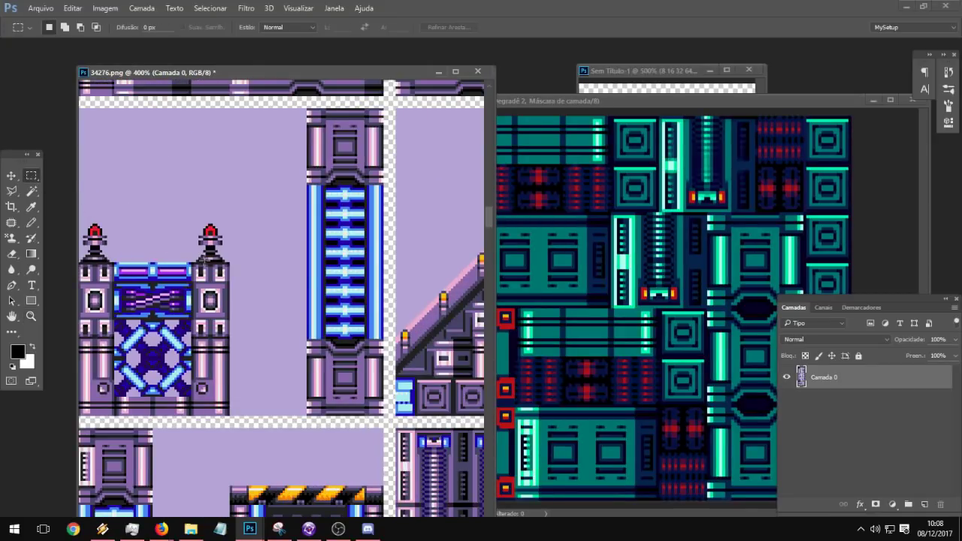
{"action": "left_click_drag", "start_coordinate": [177, 200], "coordinate": [240, 261]}
{"action": "key", "text": "ctrl+c"}
{"action": "left_click", "coordinate": [183, 140]}
Step: Create a new transparent document 16 pixels wide and 16 pixels high
{"action": "left_click", "coordinate": [49, 9]}
{"action": "left_click", "coordinate": [61, 22]}
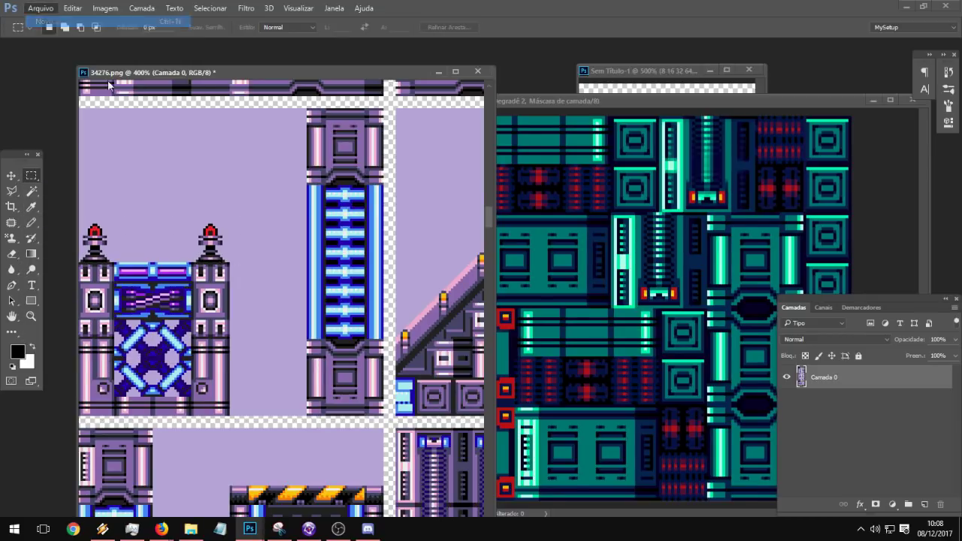
{"action": "left_click", "coordinate": [418, 171]}
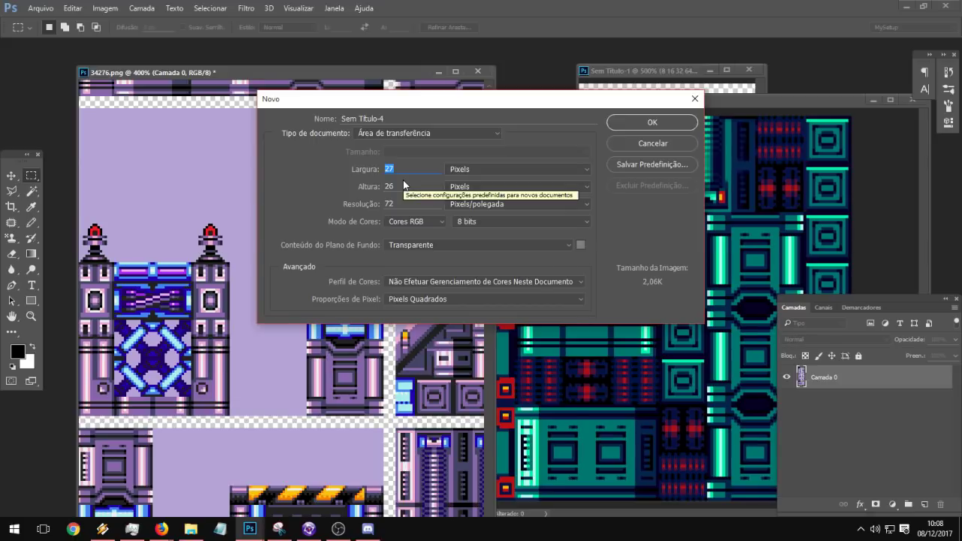
{"action": "type", "text": "16"}
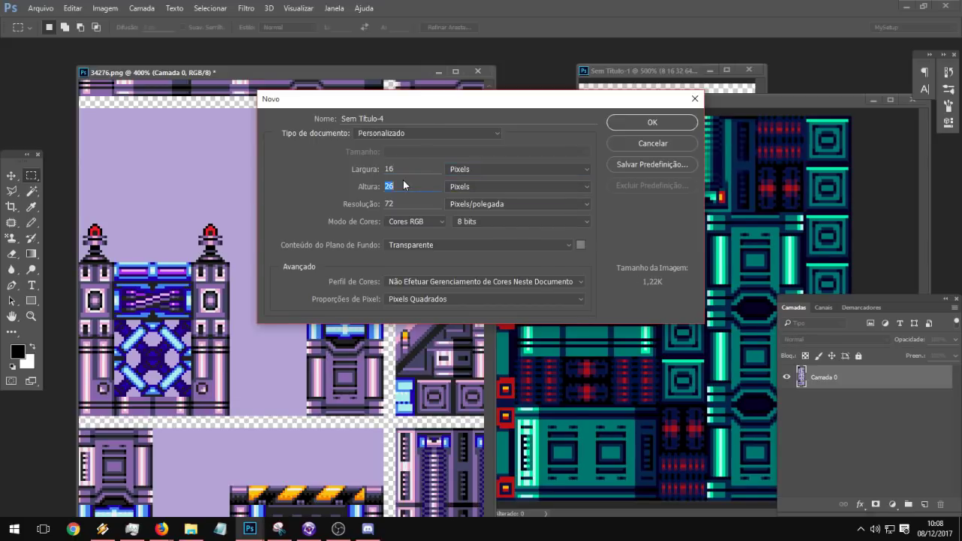
{"action": "type", "text": "16"}
{"action": "key", "text": "Return"}
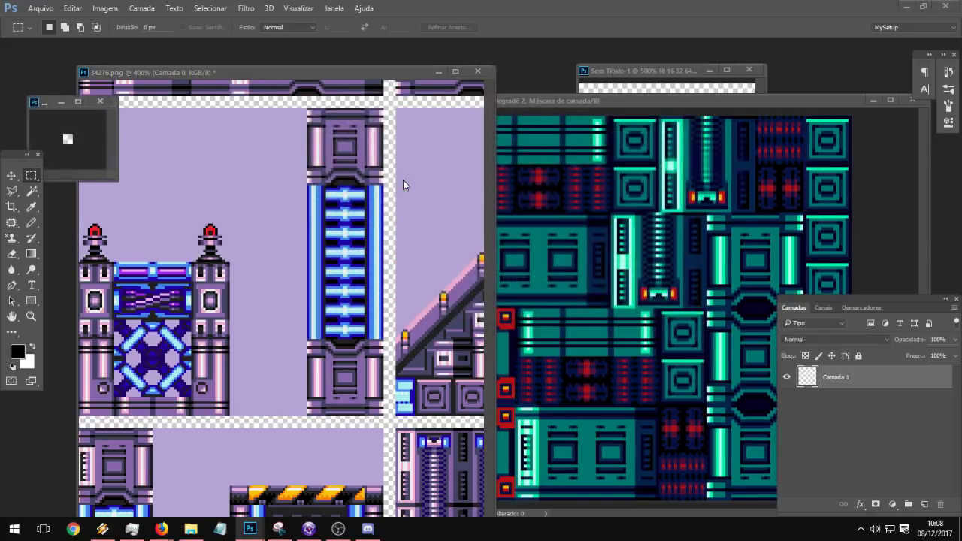
Step: Paste the copied beacon into the new document and shift it to fit centred within the canvas
{"action": "left_click", "coordinate": [11, 177]}
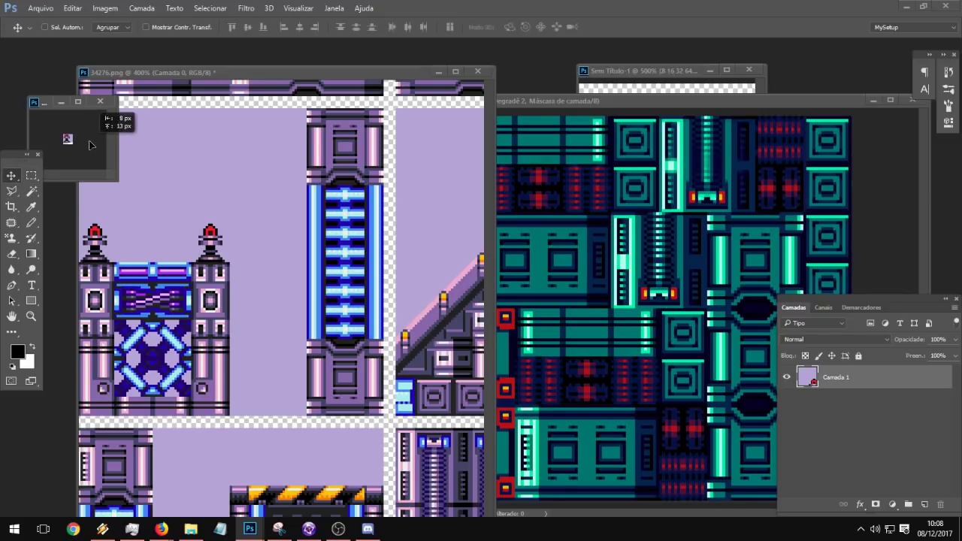
{"action": "key", "text": "ctrl+v"}
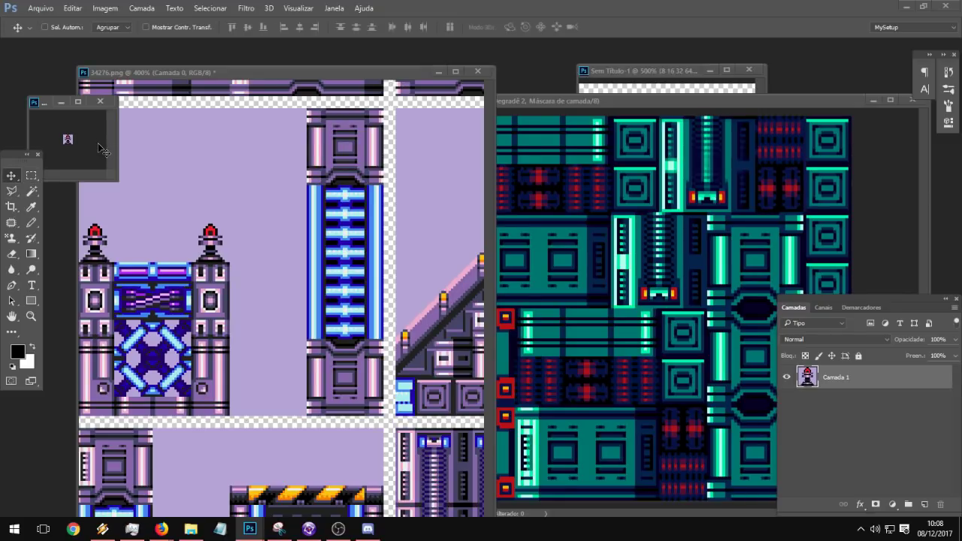
{"action": "left_click", "coordinate": [31, 316]}
{"action": "left_click", "coordinate": [69, 141]}
{"action": "left_click", "coordinate": [70, 147]}
{"action": "left_click", "coordinate": [71, 147]}
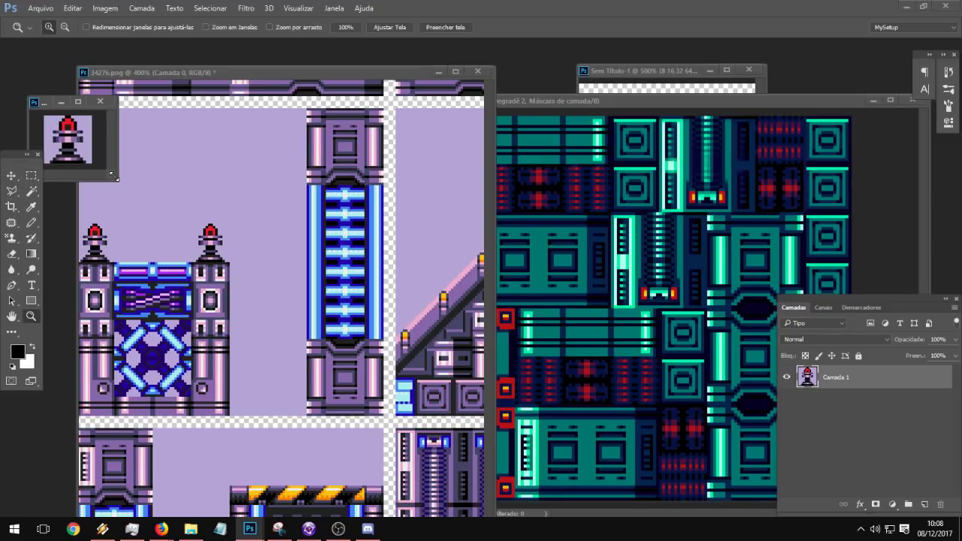
Step: Remove the lilac background around the beacon with the Magic Wand, making it transparent
{"action": "left_click_drag", "start_coordinate": [118, 181], "coordinate": [420, 383]}
{"action": "left_click", "coordinate": [131, 245]}
{"action": "left_click", "coordinate": [134, 243]}
{"action": "left_click", "coordinate": [185, 241]}
{"action": "left_click", "coordinate": [187, 239]}
{"action": "left_click", "coordinate": [31, 190]}
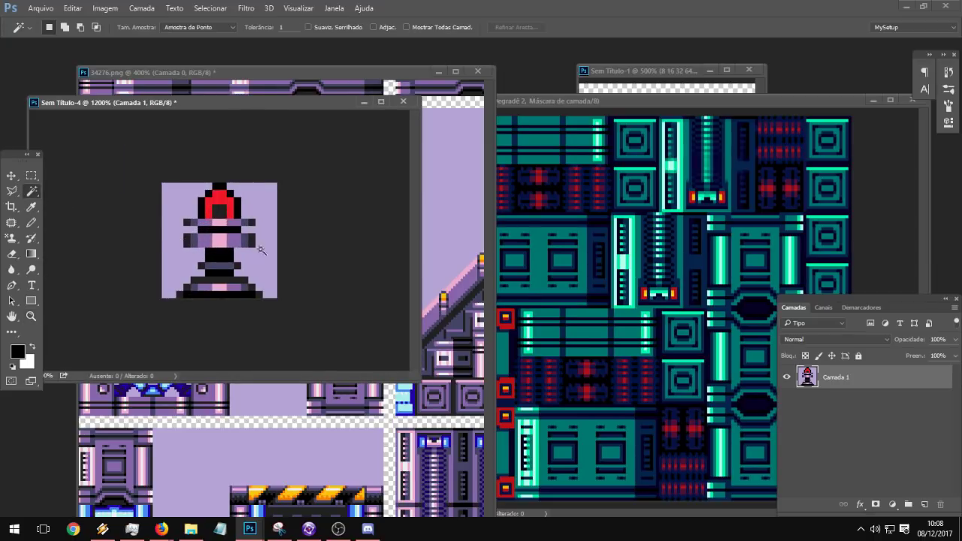
{"action": "left_click", "coordinate": [264, 249]}
{"action": "key", "text": "Delete"}
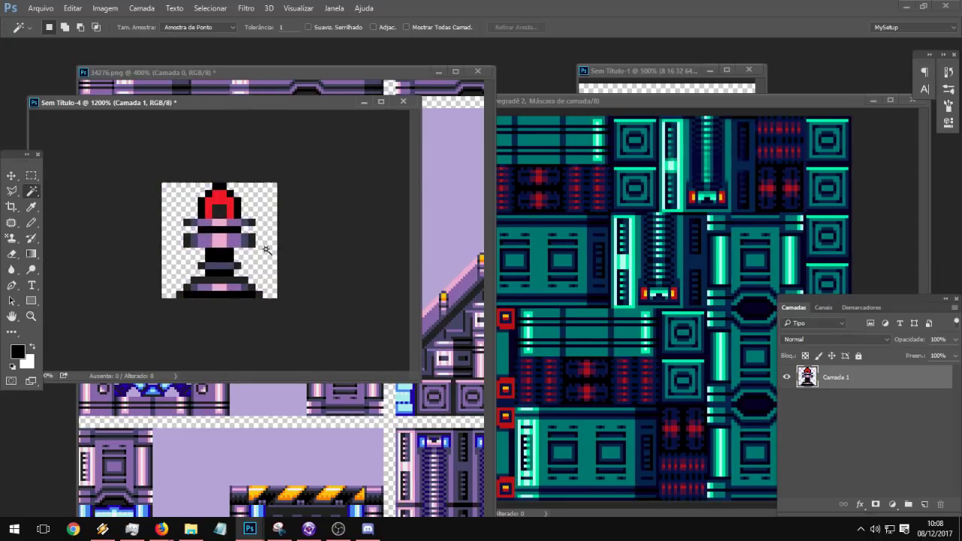
Step: Copy the Mapa de Degradê 1 gradient map layer from T1.psd into the beacon document
{"action": "left_click", "coordinate": [574, 100]}
{"action": "left_click", "coordinate": [875, 406]}
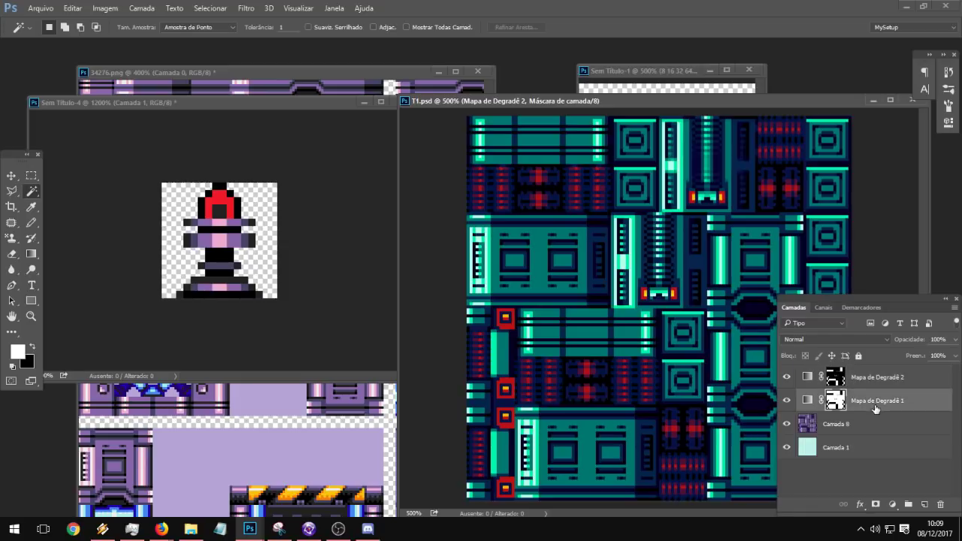
{"action": "left_click_drag", "start_coordinate": [870, 379], "coordinate": [264, 219]}
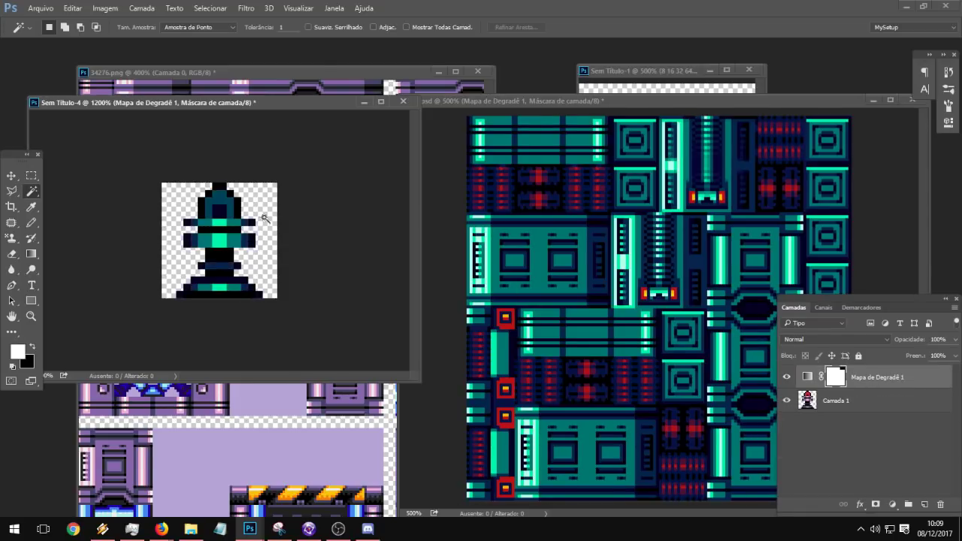
Step: Mask the gradient map off the beacon's red lamp and compare the sprite with and without the recolouring
{"action": "left_click", "coordinate": [27, 179]}
{"action": "left_click_drag", "start_coordinate": [174, 176], "coordinate": [260, 217]}
{"action": "key", "text": "Delete"}
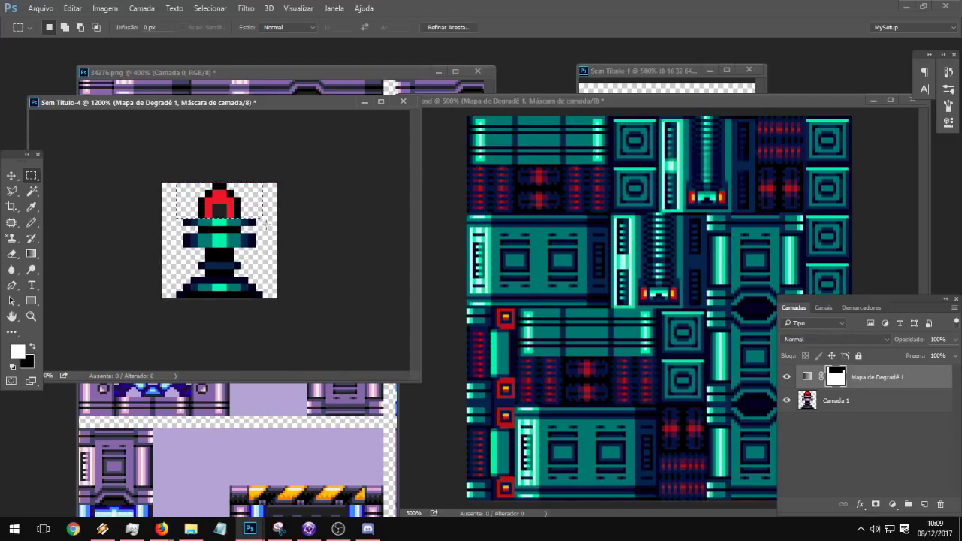
{"action": "key", "text": "ctrl+d"}
{"action": "left_click", "coordinate": [789, 378]}
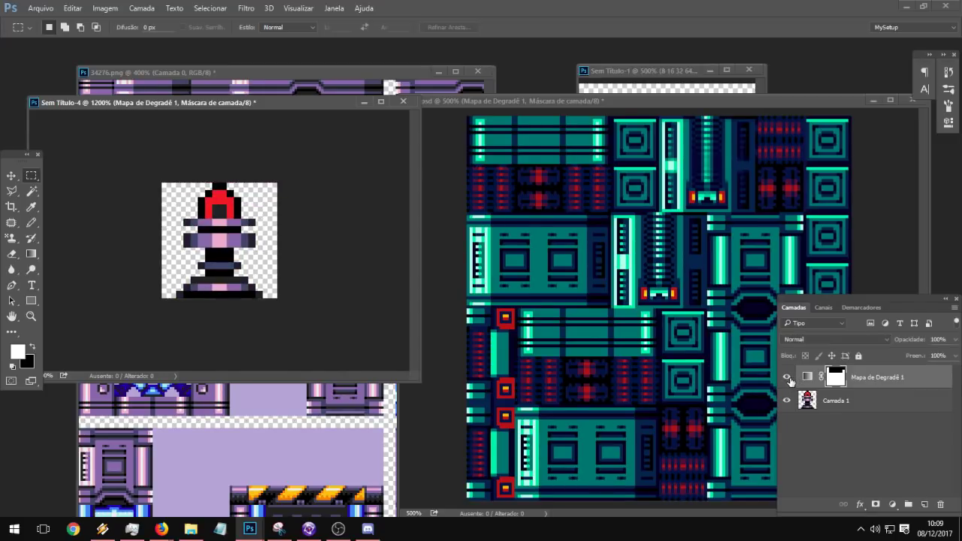
{"action": "left_click", "coordinate": [790, 381]}
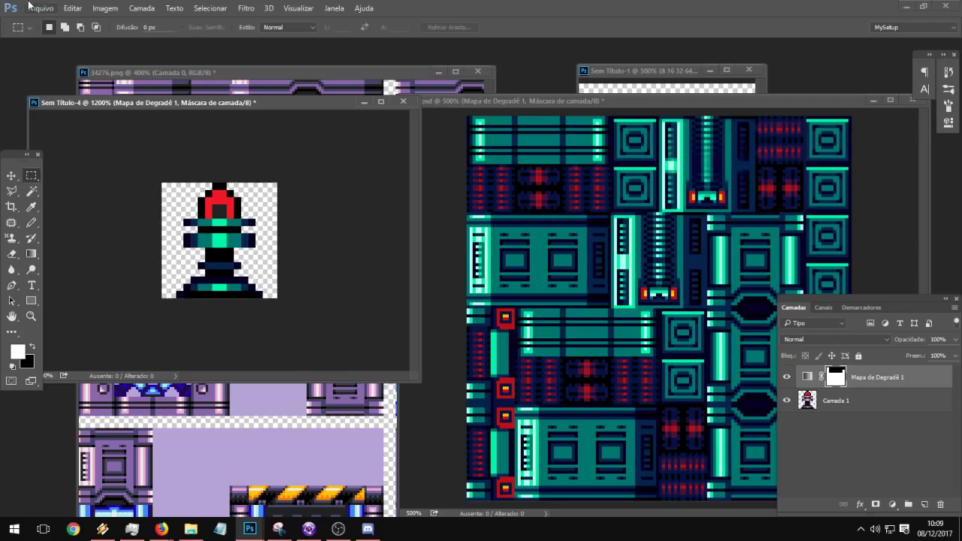
Step: Save the recoloured beacon as a PNG file named T3 in the SoundsWorlds folder
{"action": "left_click", "coordinate": [30, 7]}
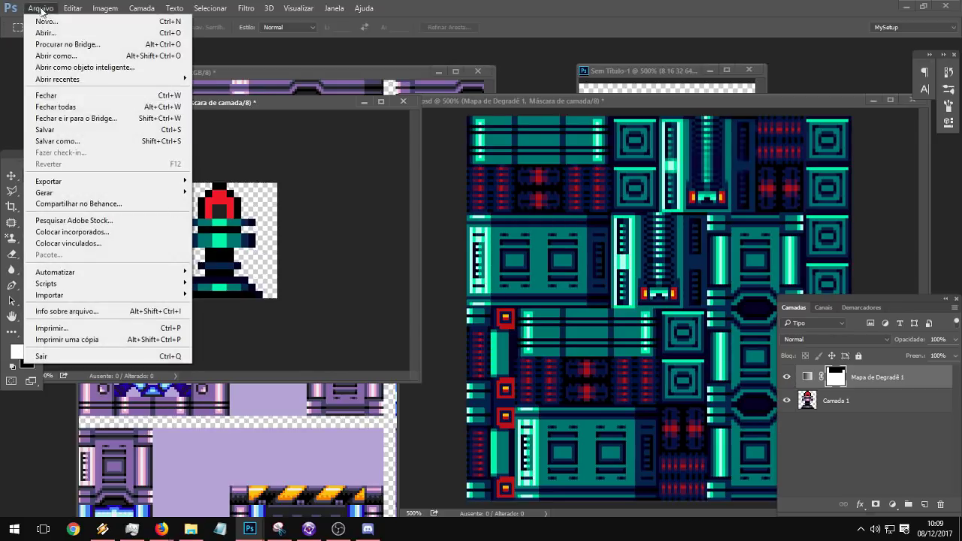
{"action": "left_click", "coordinate": [70, 141]}
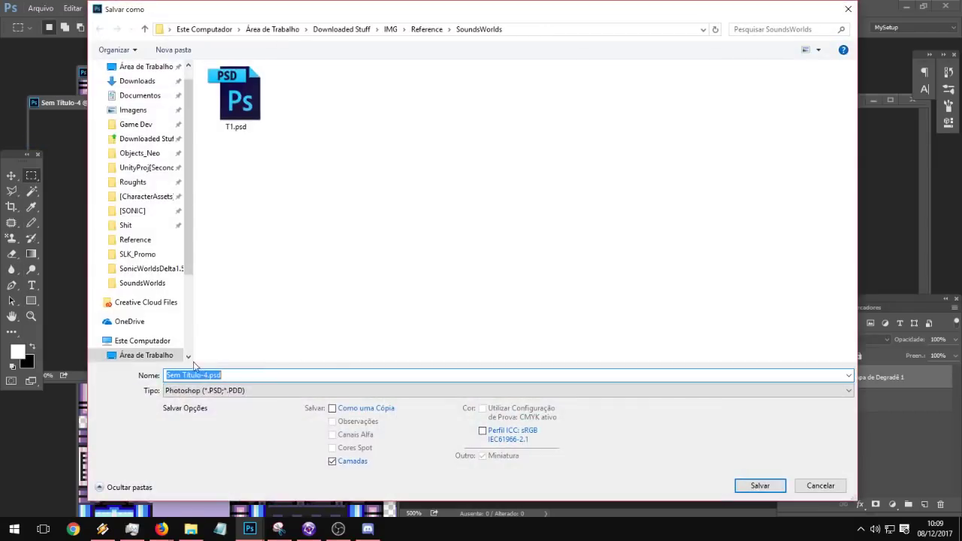
{"action": "left_click", "coordinate": [208, 391]}
{"action": "left_click", "coordinate": [209, 345]}
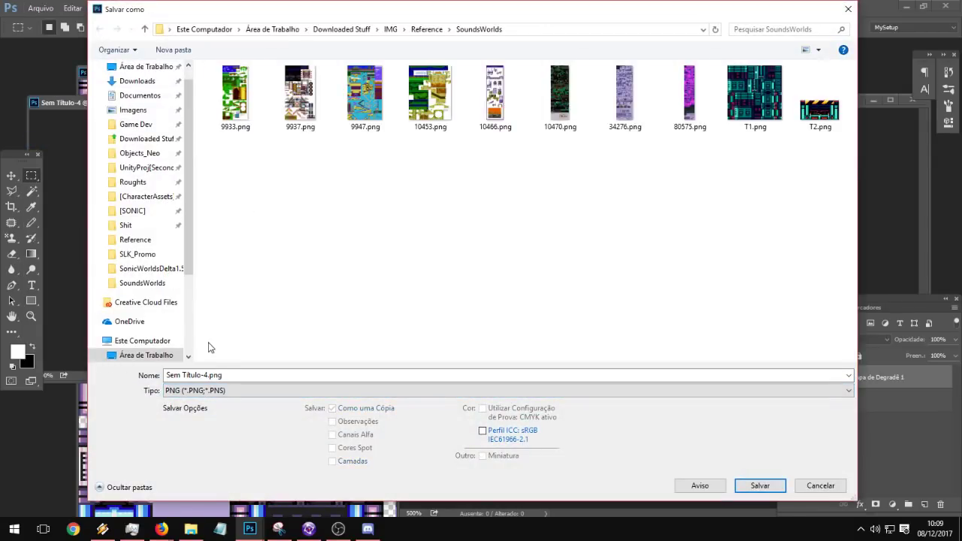
{"action": "left_click", "coordinate": [256, 379]}
{"action": "type", "text": "R"}
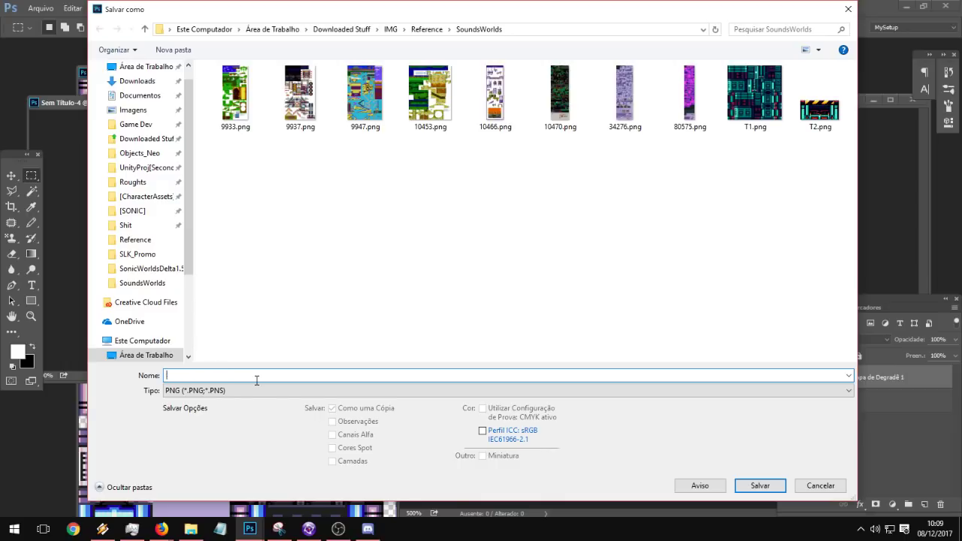
{"action": "type", "text": "T3"}
{"action": "key", "text": "Return"}
{"action": "key", "text": "Return"}
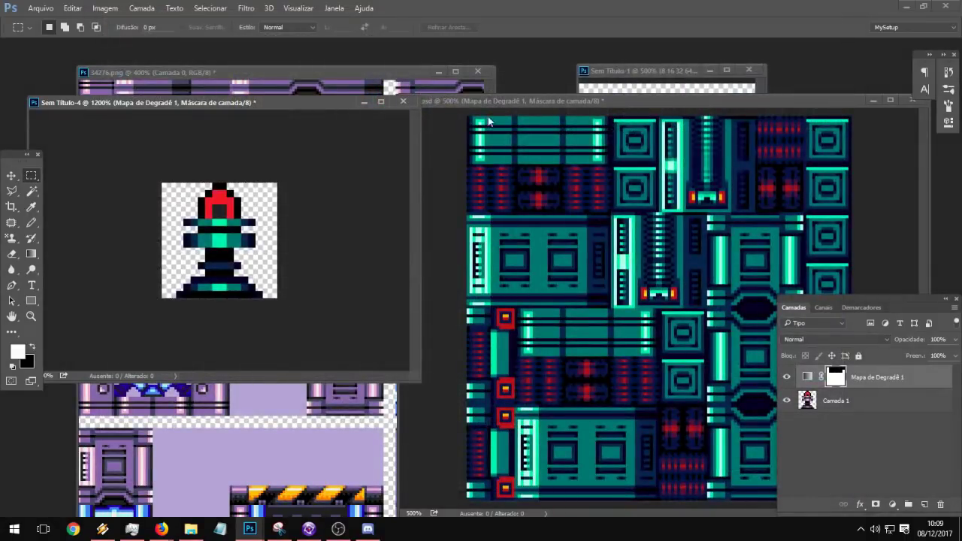
Step: Minimise the beacon document and select the tall purple column with the blue core in the 34276.png tile sheet
{"action": "left_click", "coordinate": [361, 102]}
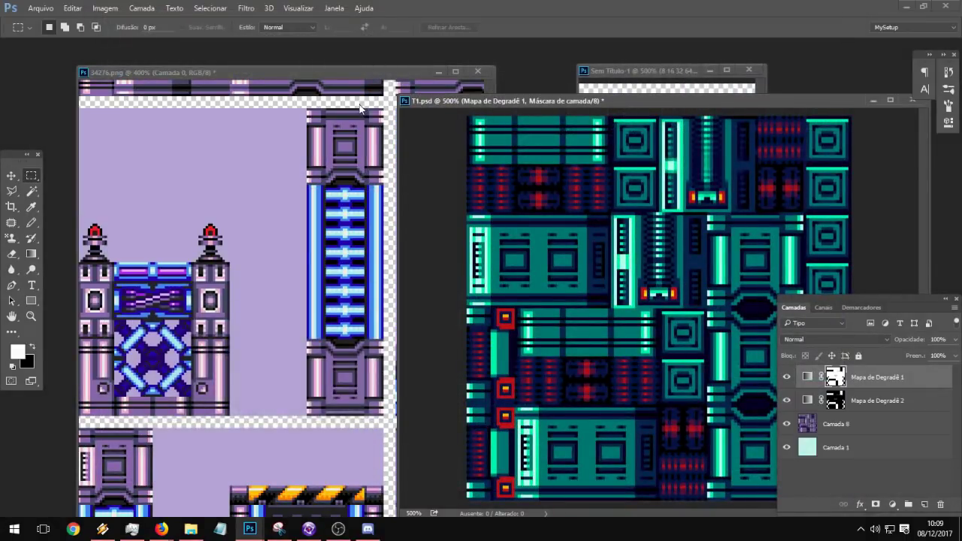
{"action": "left_click", "coordinate": [324, 103]}
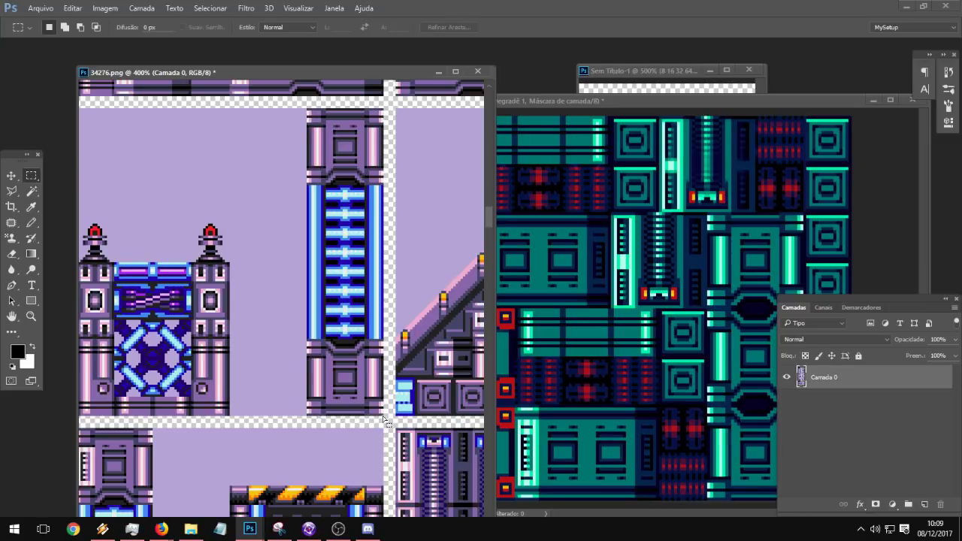
{"action": "left_click_drag", "start_coordinate": [383, 414], "coordinate": [307, 109]}
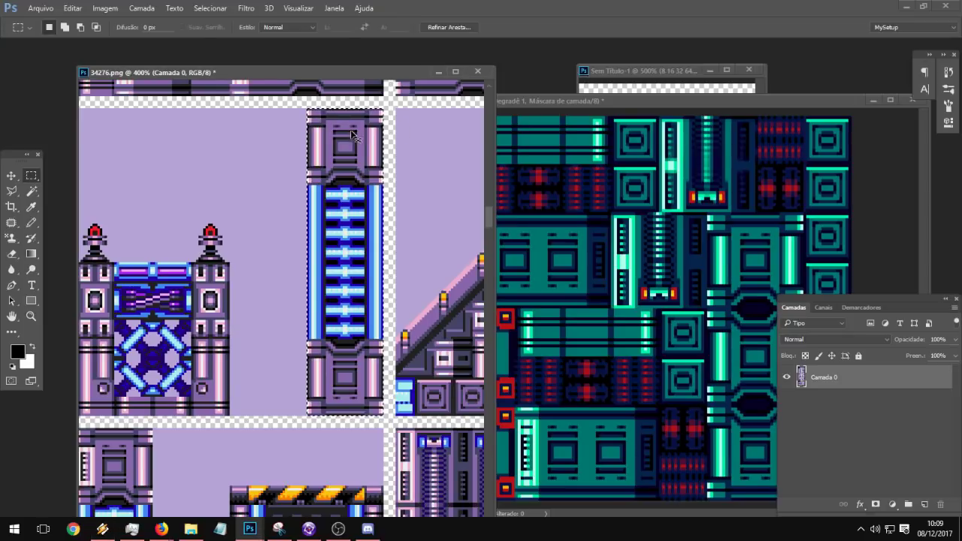
Step: Create a new transparent document 32 pixels wide and 128 pixels high and paste the column into it
{"action": "key", "text": "ctrl+n"}
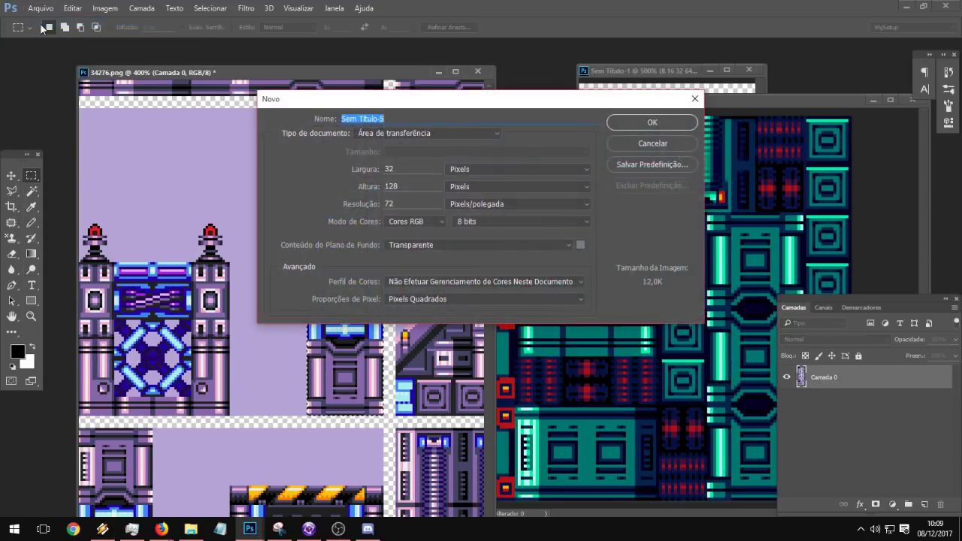
{"action": "left_click", "coordinate": [413, 170]}
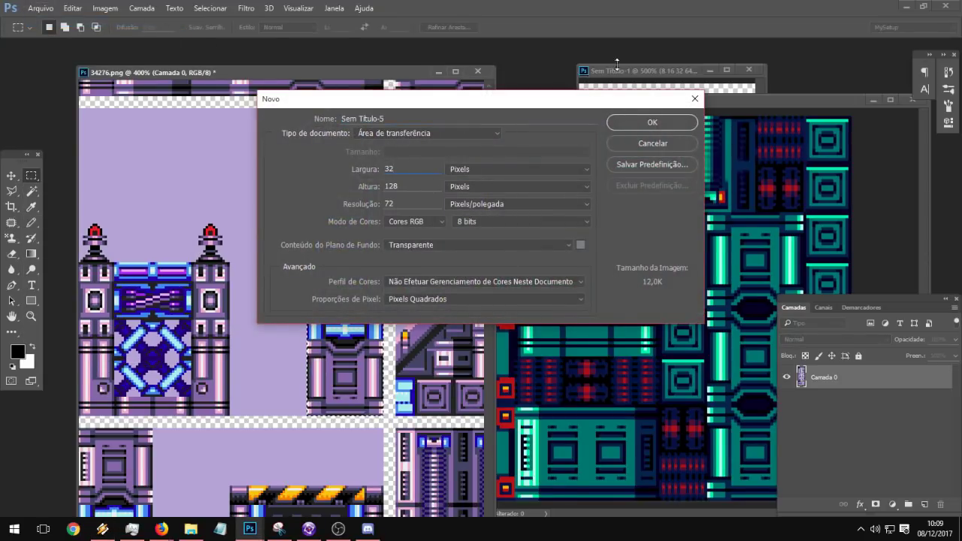
{"action": "key", "text": "Return"}
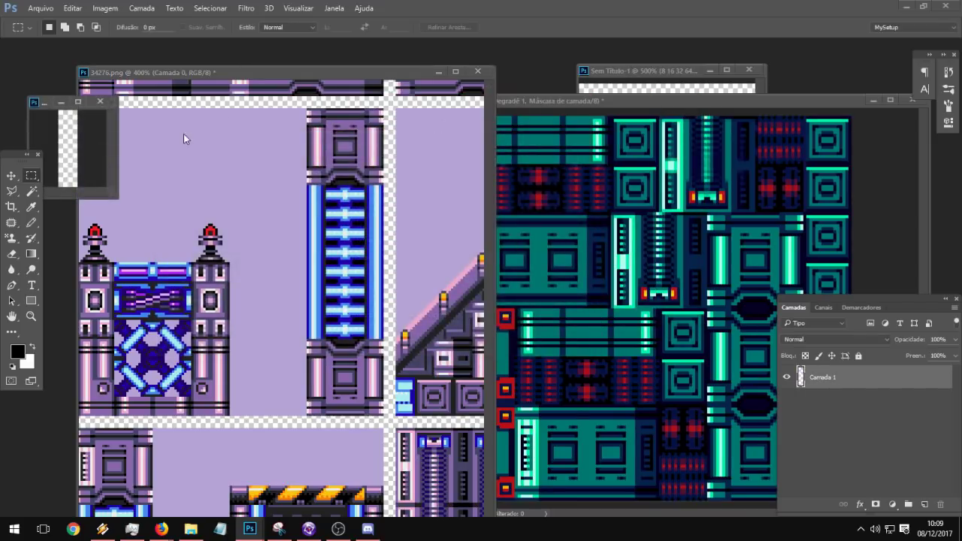
{"action": "key", "text": "ctrl+v"}
Step: Enlarge and reposition the column document's window, and minimise the 34276.png tile sheet
{"action": "left_click", "coordinate": [644, 76]}
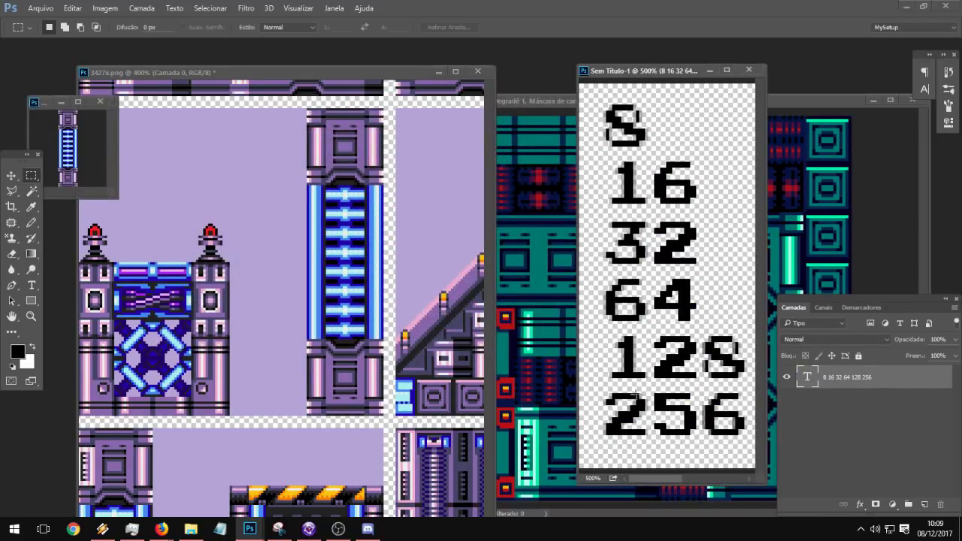
{"action": "left_click_drag", "start_coordinate": [70, 98], "coordinate": [69, 116]}
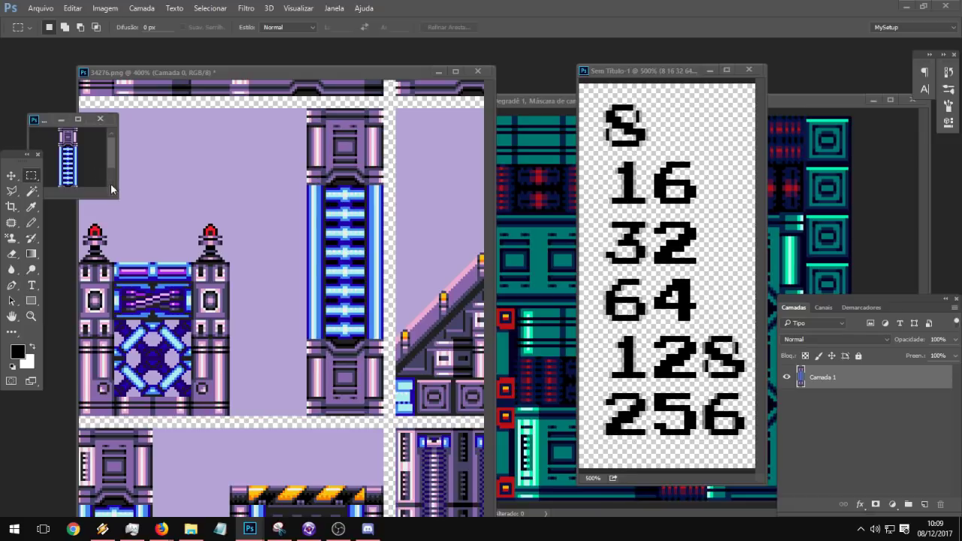
{"action": "left_click_drag", "start_coordinate": [120, 200], "coordinate": [371, 460]}
{"action": "left_click", "coordinate": [31, 316]}
{"action": "double_click", "coordinate": [136, 262]}
{"action": "left_click_drag", "start_coordinate": [200, 119], "coordinate": [288, 117]}
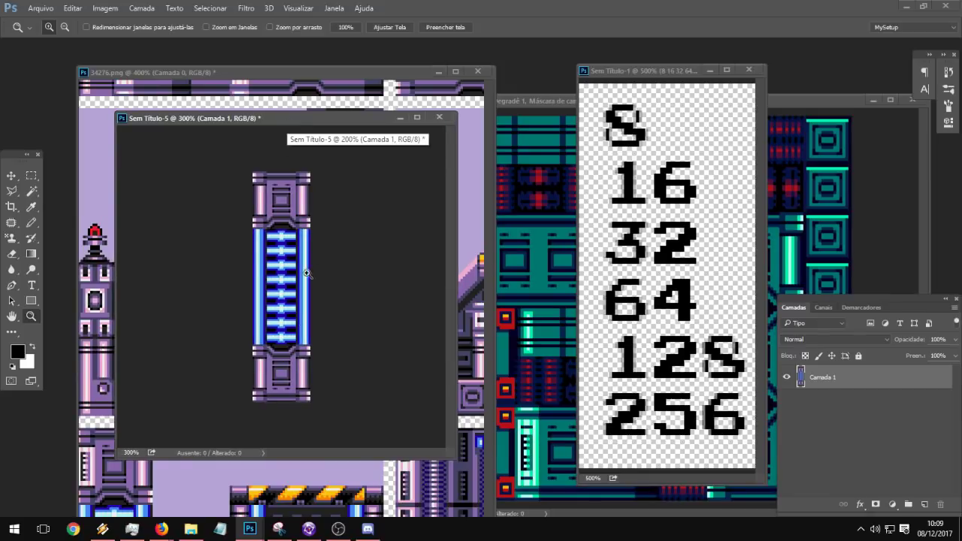
{"action": "left_click", "coordinate": [438, 71]}
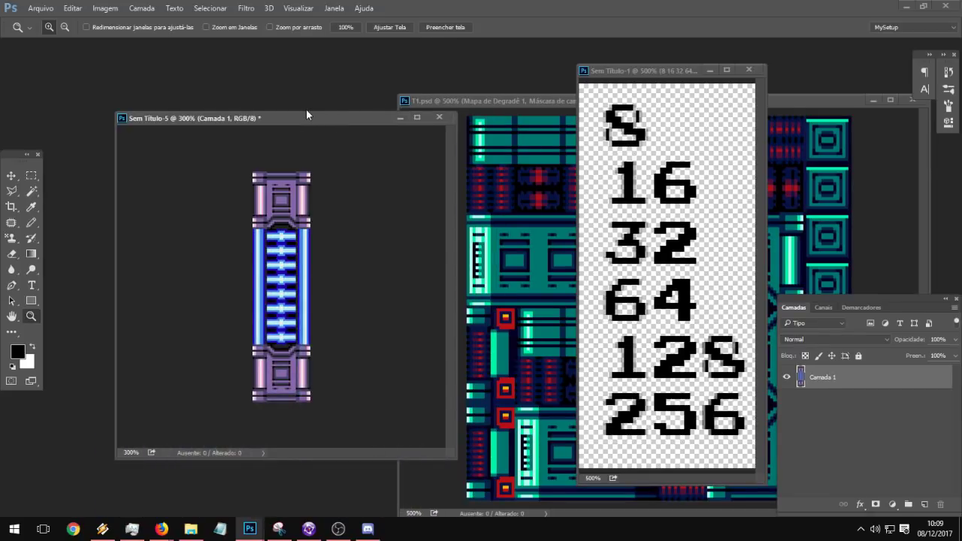
Step: Select the blue shades of the column's core with the Magic Wand, undoing the last unwanted addition
{"action": "double_click", "coordinate": [299, 271]}
{"action": "left_click", "coordinate": [31, 206]}
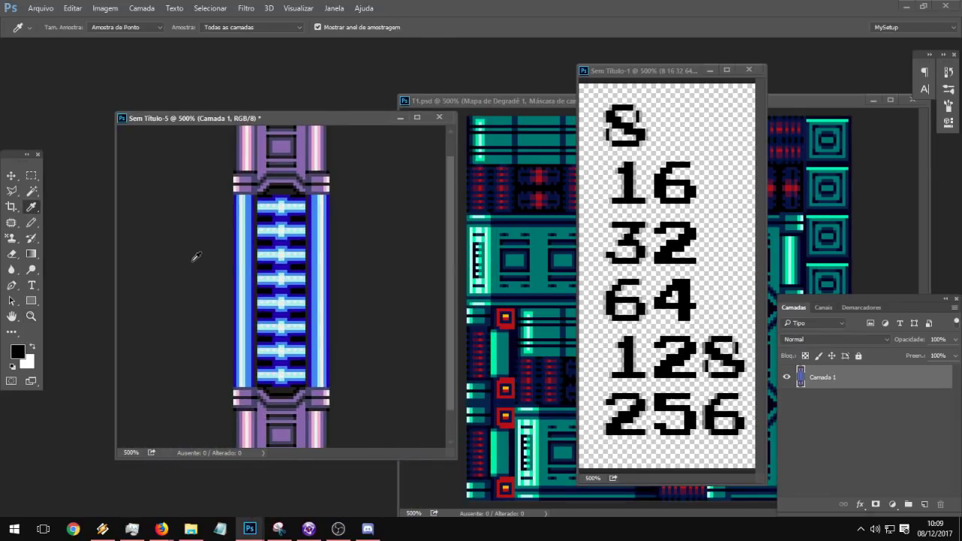
{"action": "left_click", "coordinate": [31, 191]}
{"action": "left_click", "coordinate": [281, 304]}
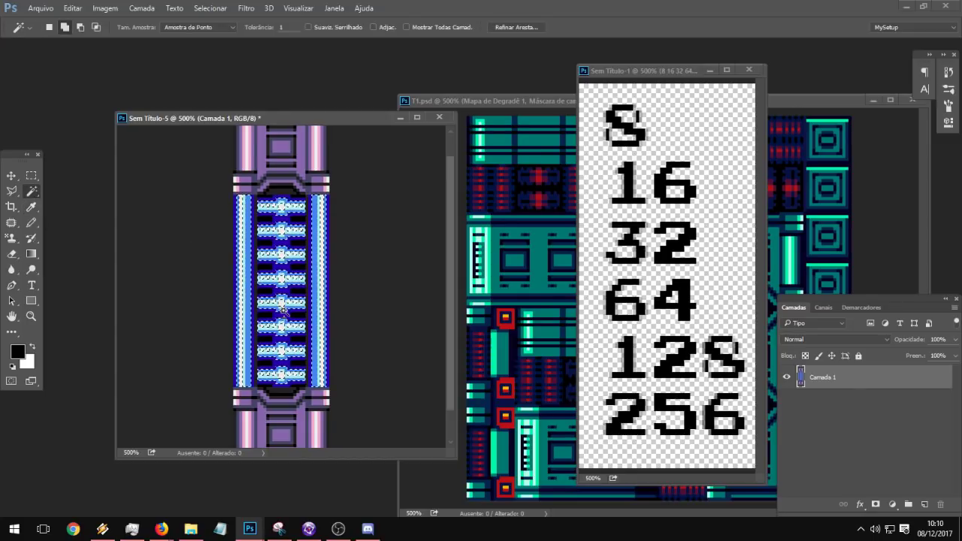
{"action": "left_click", "coordinate": [277, 199], "text": "shift"}
{"action": "left_click", "coordinate": [258, 268]}
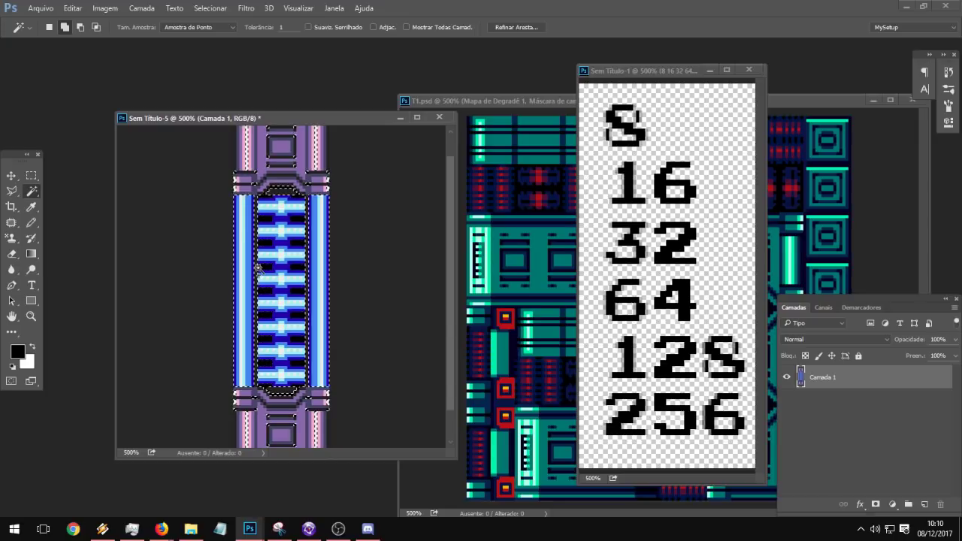
{"action": "key", "text": "ctrl+z"}
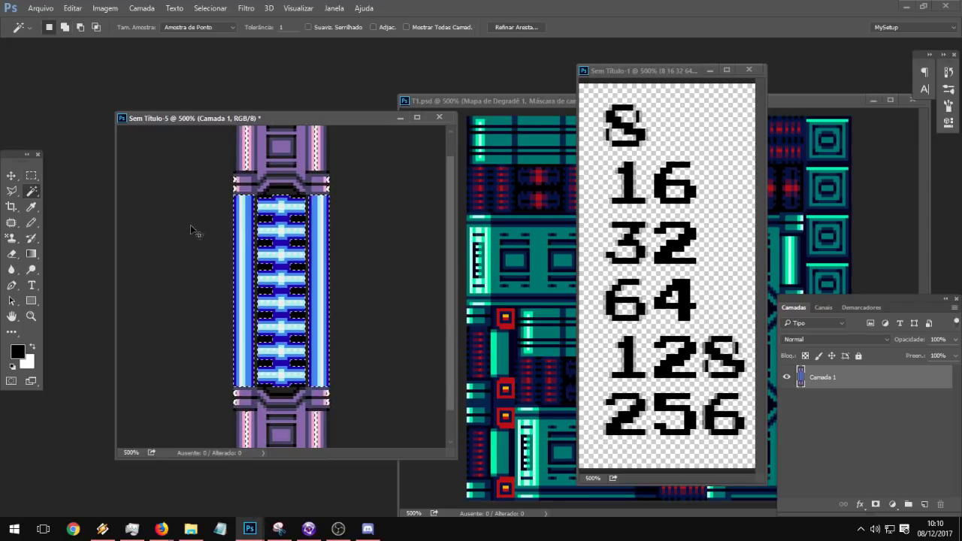
Step: Subtract the column's purple upper and lower end sections from the selection with the Rectangular Marquee
{"action": "left_click", "coordinate": [32, 176]}
{"action": "scroll", "coordinate": [225, 218], "scroll_direction": "up", "scroll_amount": 2}
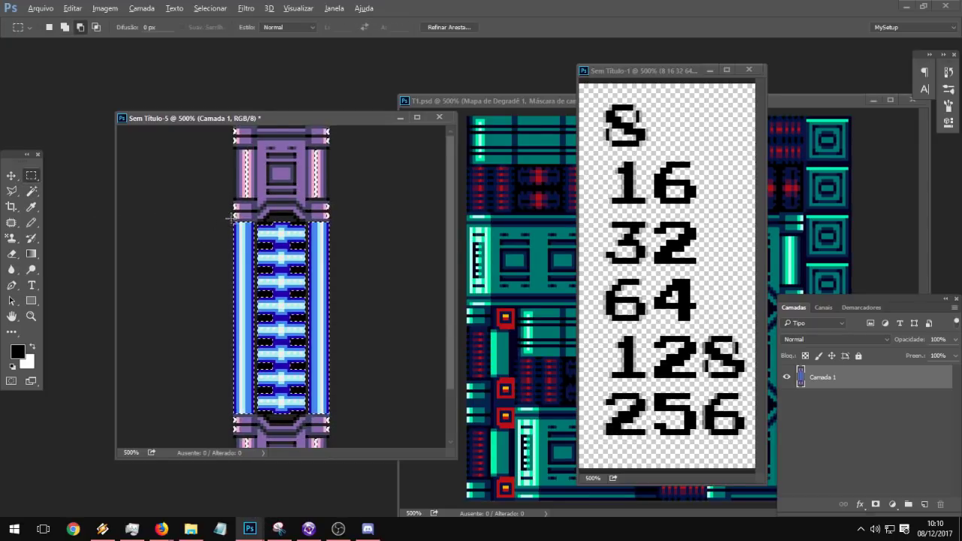
{"action": "left_click_drag", "start_coordinate": [233, 222], "coordinate": [424, 98], "text": "alt"}
{"action": "key", "text": "shift+alt"}
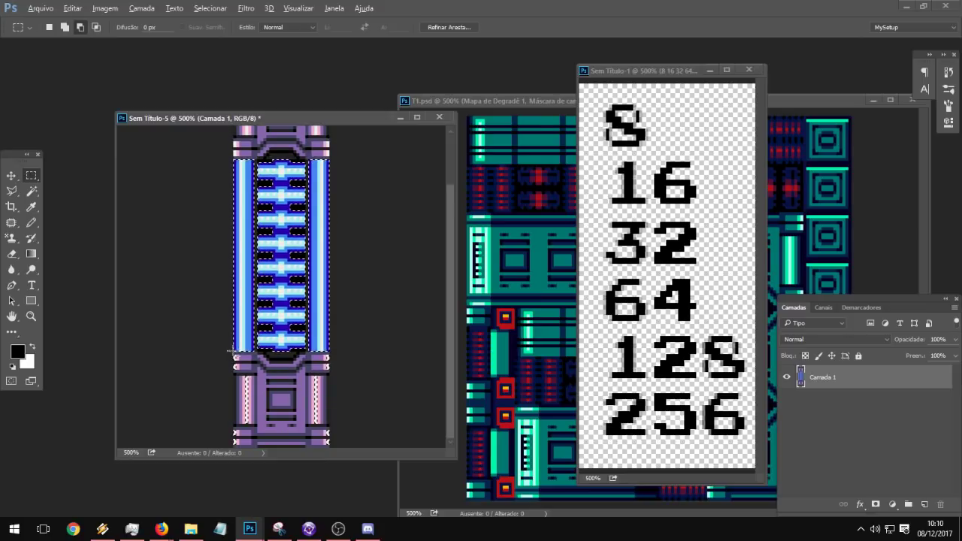
{"action": "left_click_drag", "start_coordinate": [412, 484], "coordinate": [406, 488]}
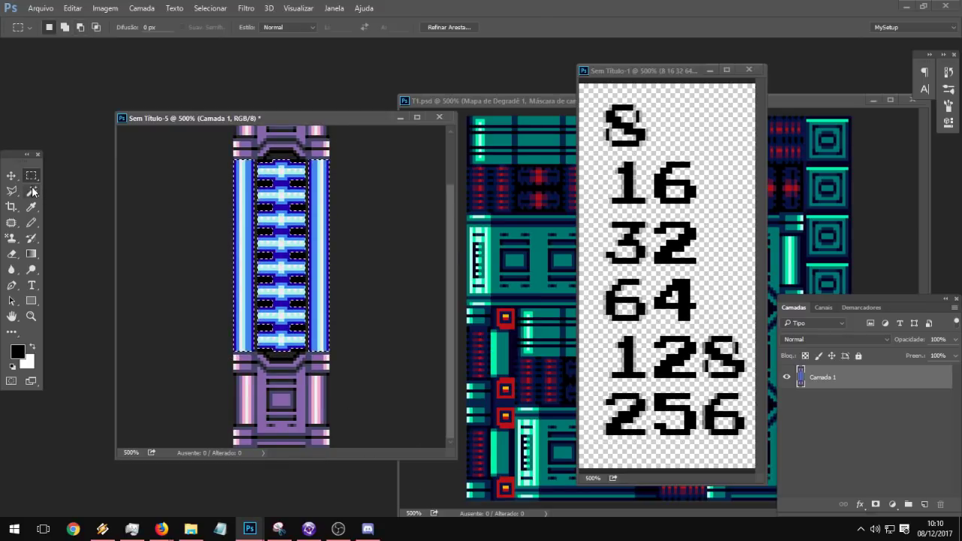
Step: Add the black areas around the column's blue core to the selection with the Magic Wand
{"action": "left_click", "coordinate": [33, 193]}
{"action": "left_click", "coordinate": [278, 358], "text": "shift"}
{"action": "left_click", "coordinate": [277, 358], "text": "shift"}
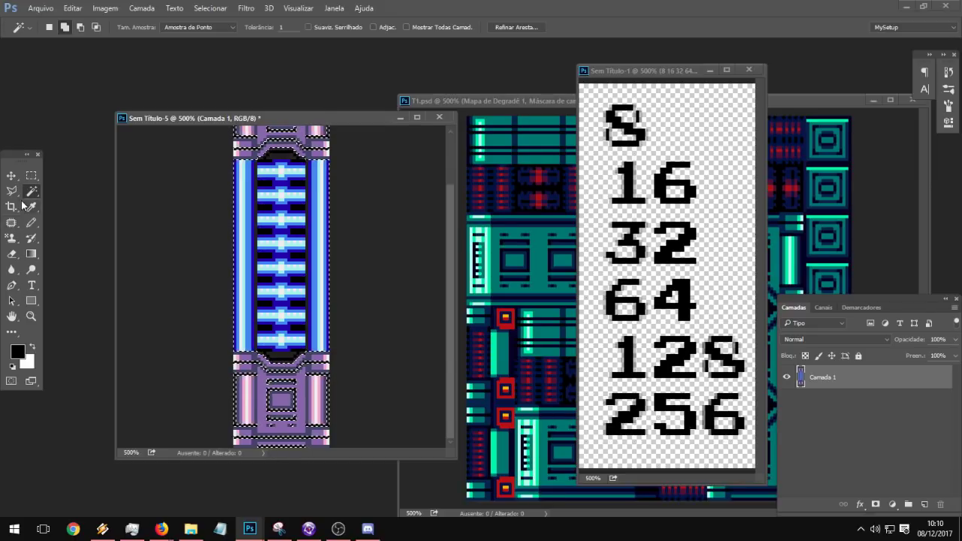
Step: Subtract the black outlines of both purple end sections, keeping only the blue core and its black caps selected
{"action": "left_click", "coordinate": [30, 175]}
{"action": "left_click_drag", "start_coordinate": [236, 356], "coordinate": [269, 444], "text": "alt"}
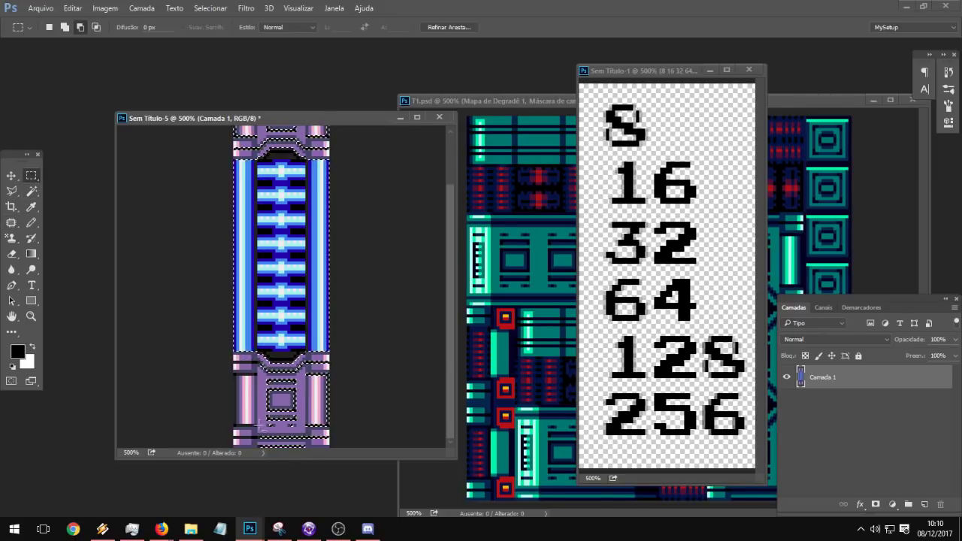
{"action": "left_click_drag", "start_coordinate": [260, 369], "coordinate": [418, 443], "text": "alt"}
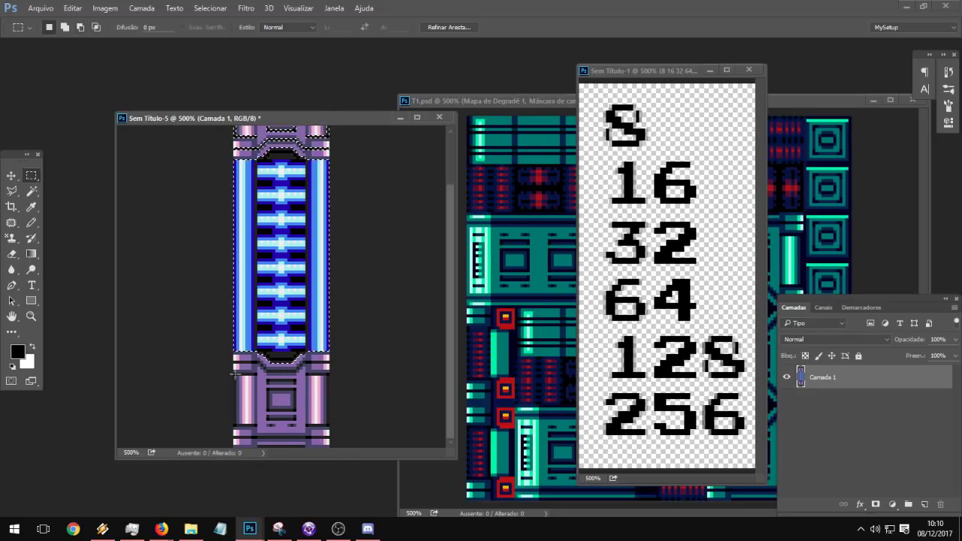
{"action": "scroll", "coordinate": [281, 301], "scroll_direction": "up", "scroll_amount": 3}
{"action": "left_click_drag", "start_coordinate": [256, 139], "coordinate": [263, 108], "text": "alt"}
{"action": "left_click_drag", "start_coordinate": [264, 207], "coordinate": [339, 130], "text": "alt"}
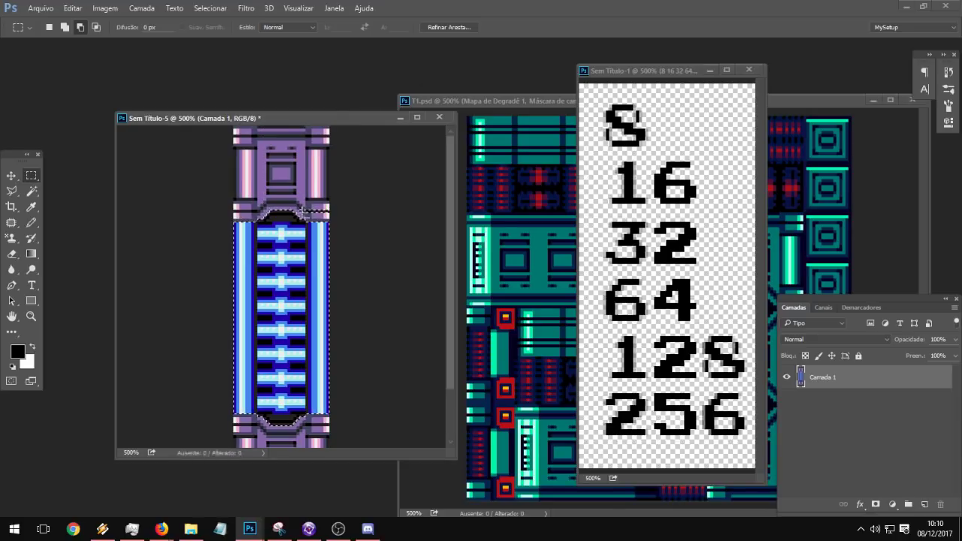
{"action": "left_click_drag", "start_coordinate": [306, 220], "coordinate": [378, 173], "text": "alt"}
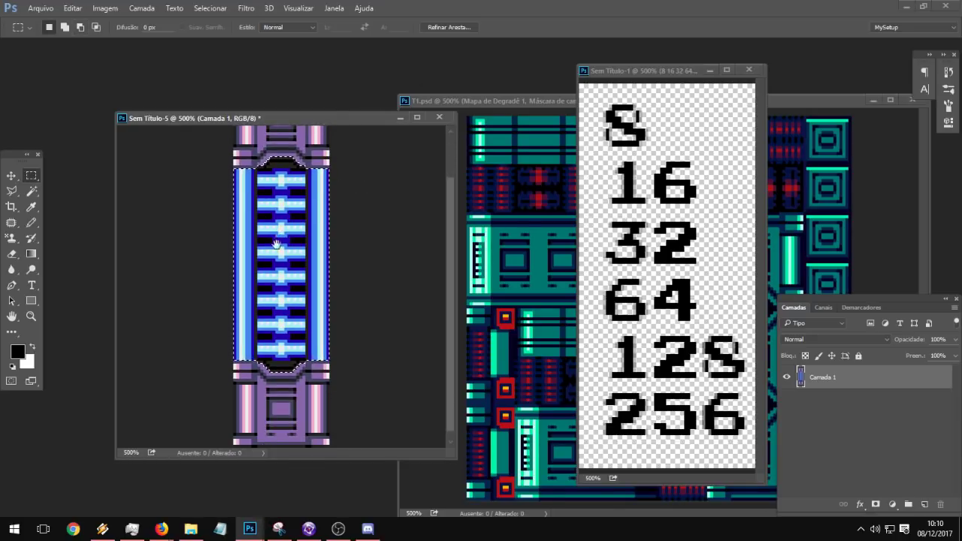
Step: Try to copy the Mapa de Degradê 1 layer from T1.psd into the column document, and undo it
{"action": "left_click", "coordinate": [492, 102]}
{"action": "left_click_drag", "start_coordinate": [872, 379], "coordinate": [301, 300]}
{"action": "key", "text": "ctrl+z"}
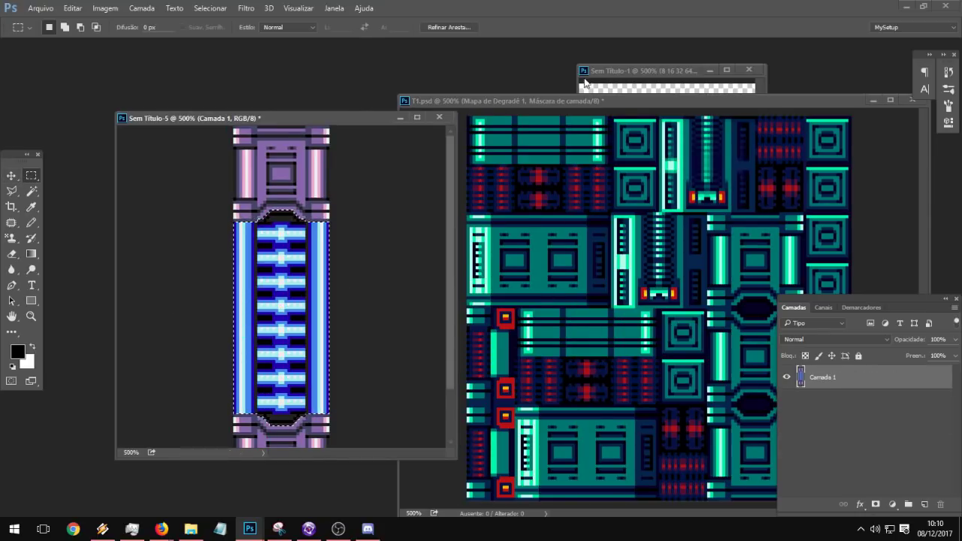
Step: Copy the Mapa de Degradê 2 layer from T1.psd into the column document and clear its mask over the purple end sections
{"action": "left_click", "coordinate": [733, 237]}
{"action": "left_click_drag", "start_coordinate": [891, 400], "coordinate": [297, 276]}
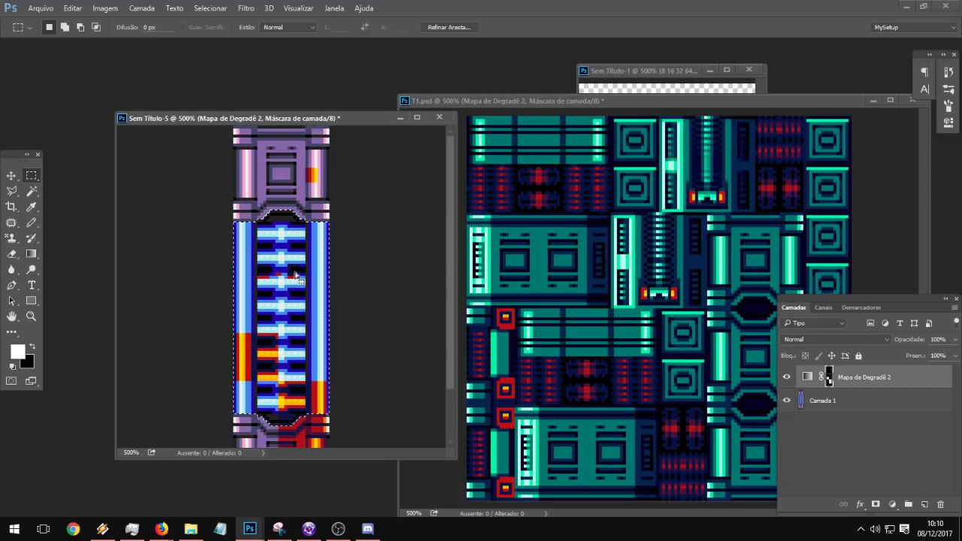
{"action": "scroll", "coordinate": [285, 319], "scroll_direction": "down", "scroll_amount": 2}
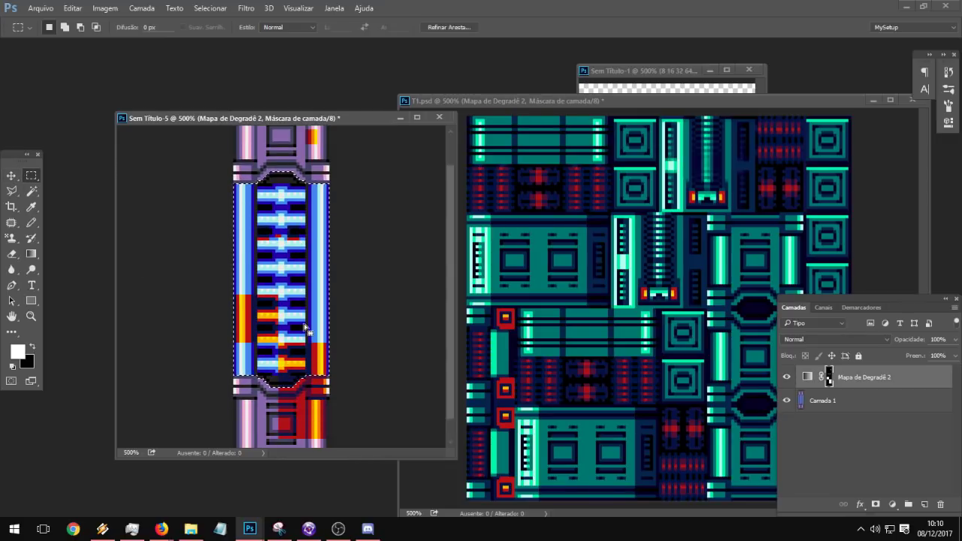
{"action": "right_click", "coordinate": [271, 253]}
{"action": "left_click", "coordinate": [319, 274]}
{"action": "key", "text": "Delete"}
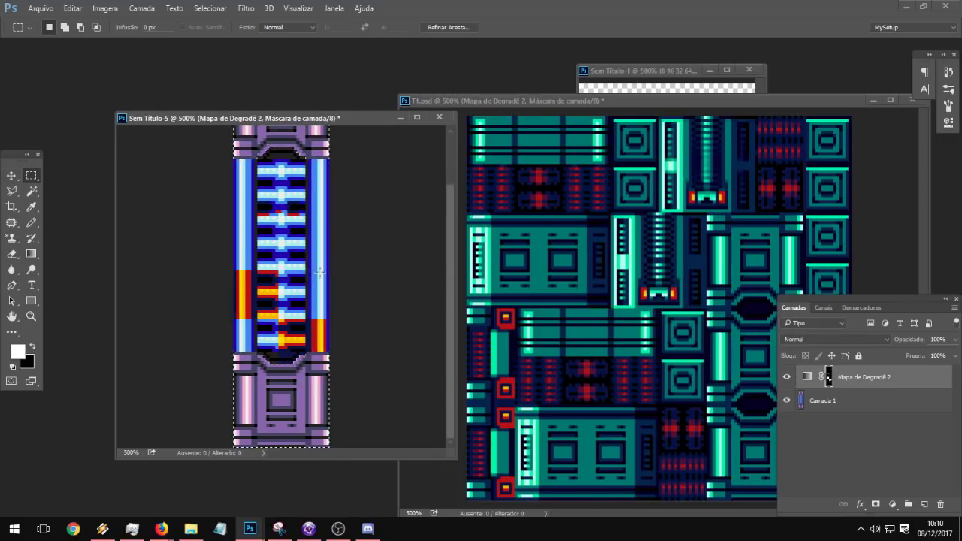
Step: Invert the selection back to the column's core and paint the Mapa de Degradê 2 mask white there with the Pencil
{"action": "right_click", "coordinate": [291, 258]}
{"action": "left_click", "coordinate": [308, 277]}
{"action": "key", "text": "b"}
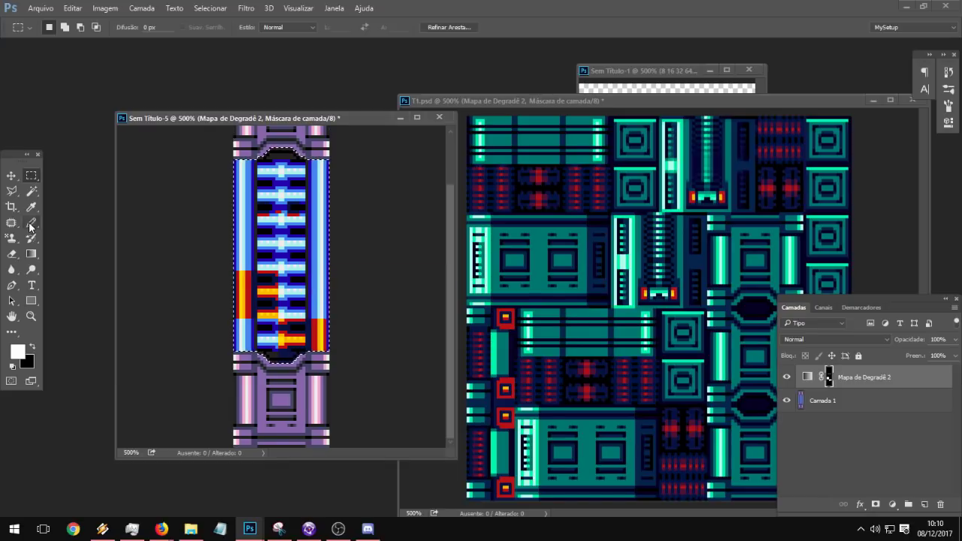
{"action": "left_click_drag", "start_coordinate": [313, 323], "coordinate": [278, 209]}
{"action": "right_click", "coordinate": [272, 287]}
{"action": "left_click", "coordinate": [374, 316]}
{"action": "left_click_drag", "start_coordinate": [323, 275], "coordinate": [227, 372]}
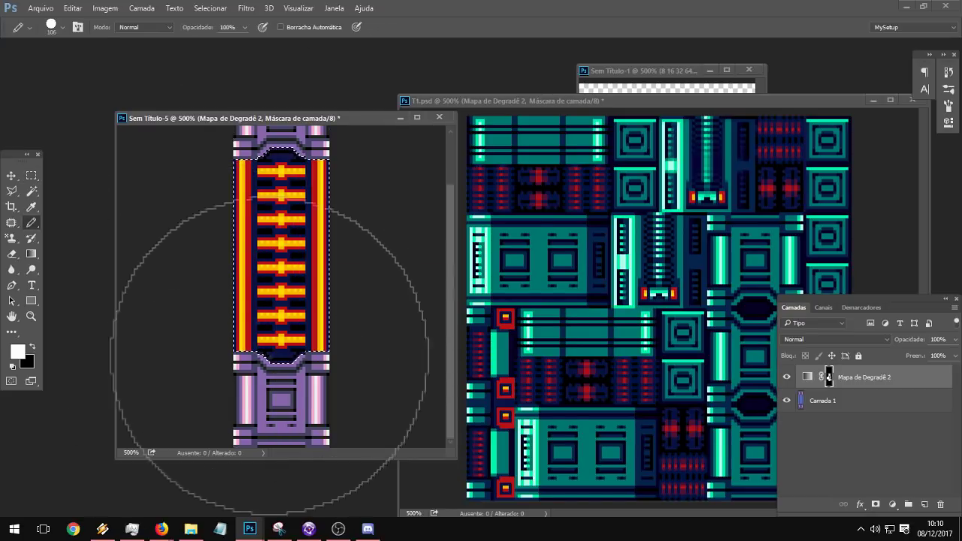
{"action": "left_click_drag", "start_coordinate": [261, 281], "coordinate": [244, 347]}
Step: Invert the selection to the end sections and copy the Mapa de Degradê 1 layer from T1.psd into the column document
{"action": "left_click", "coordinate": [32, 176]}
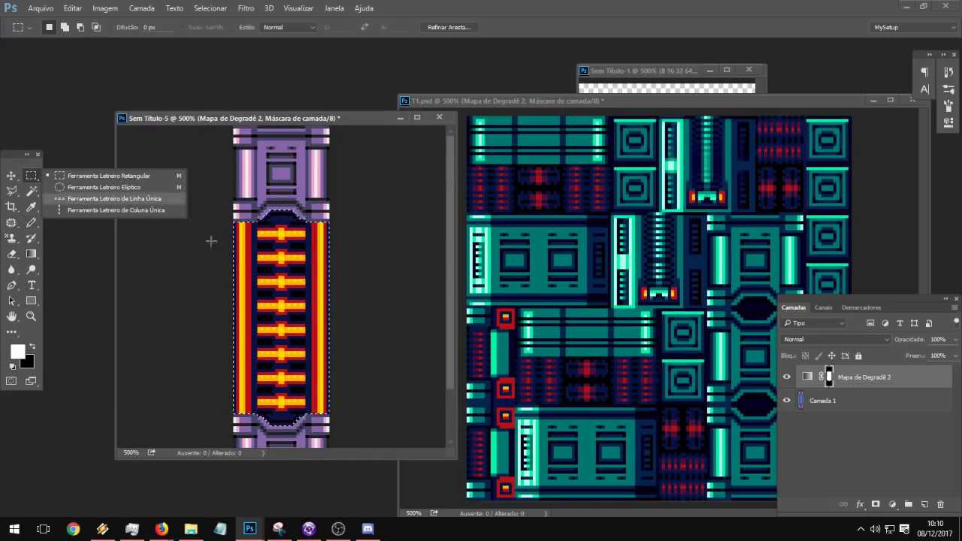
{"action": "right_click", "coordinate": [266, 261]}
{"action": "left_click", "coordinate": [311, 282]}
{"action": "left_click", "coordinate": [537, 98]}
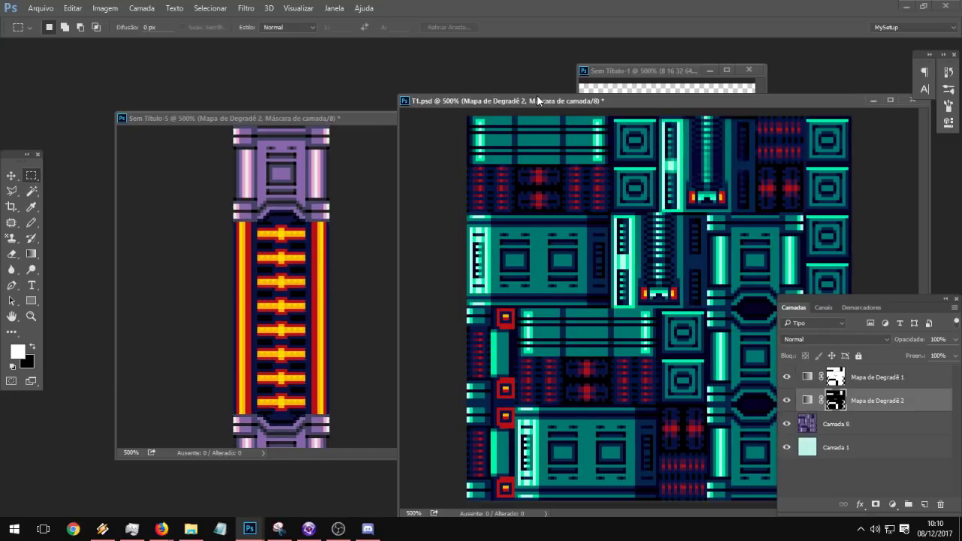
{"action": "left_click", "coordinate": [855, 379], "text": "shift"}
{"action": "left_click_drag", "start_coordinate": [855, 379], "coordinate": [286, 285]}
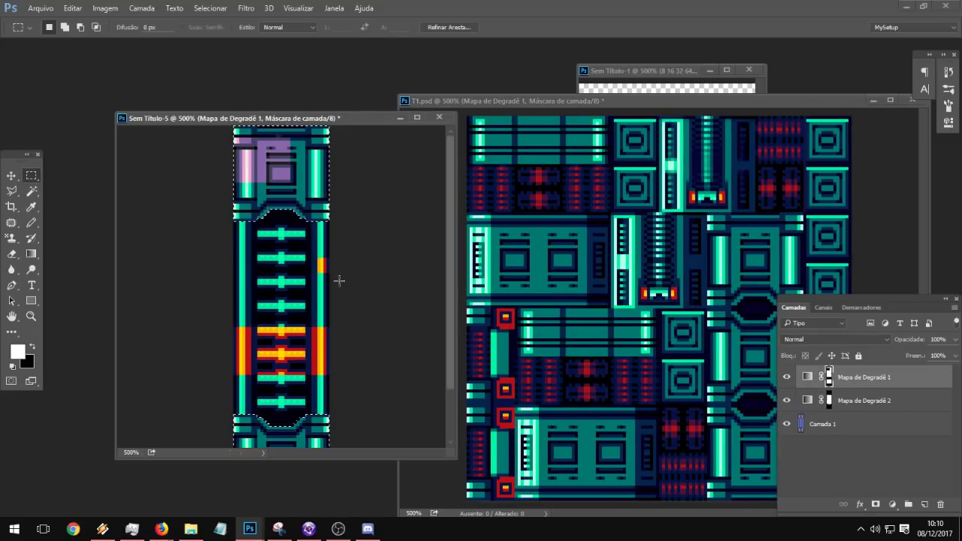
Step: Paint the Mapa de Degradê 1 mask white over both end sections, clear it over the core, and deselect
{"action": "left_click", "coordinate": [31, 222]}
{"action": "scroll", "coordinate": [279, 226], "scroll_direction": "down", "scroll_amount": 3}
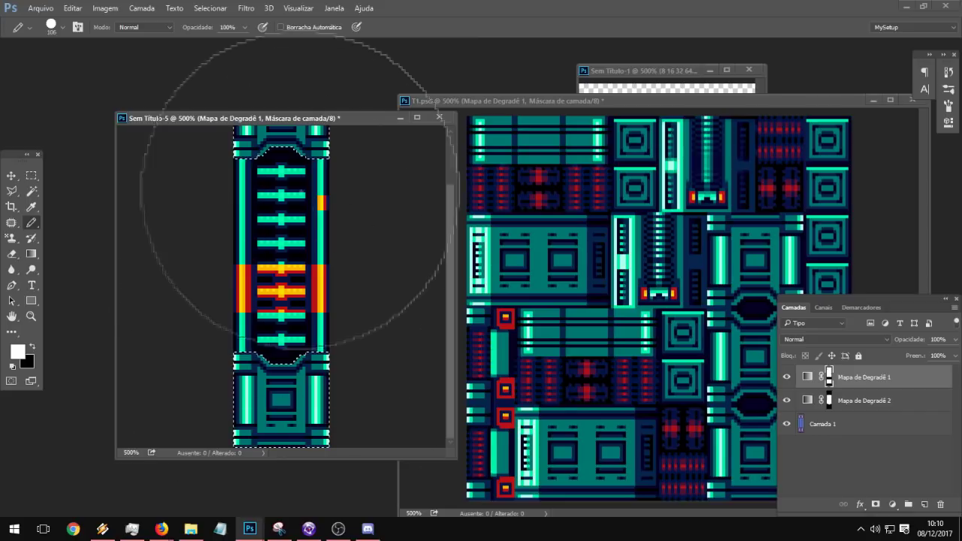
{"action": "key", "text": "m"}
{"action": "right_click", "coordinate": [276, 204]}
{"action": "left_click", "coordinate": [308, 223]}
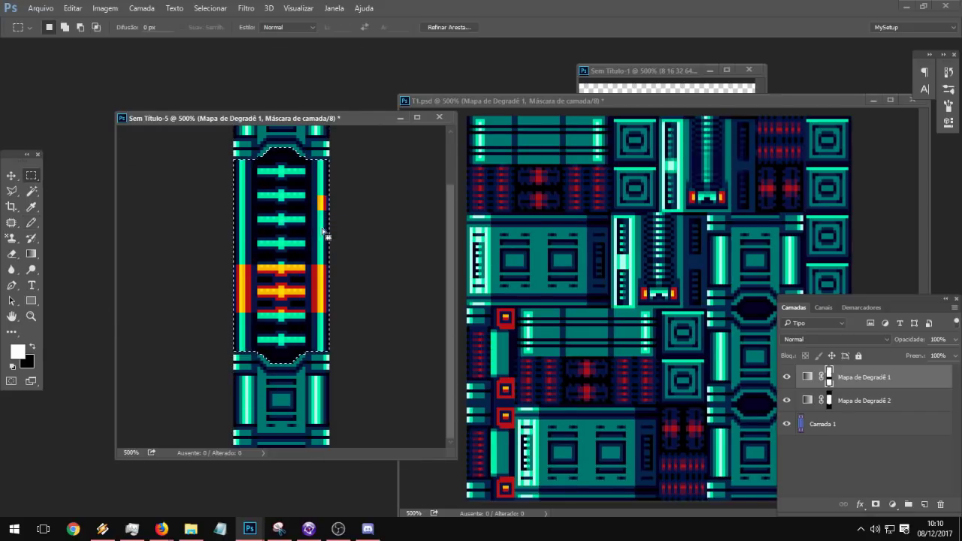
{"action": "key", "text": "Delete"}
{"action": "key", "text": "ctrl+d"}
{"action": "scroll", "coordinate": [333, 279], "scroll_direction": "up", "scroll_amount": 3}
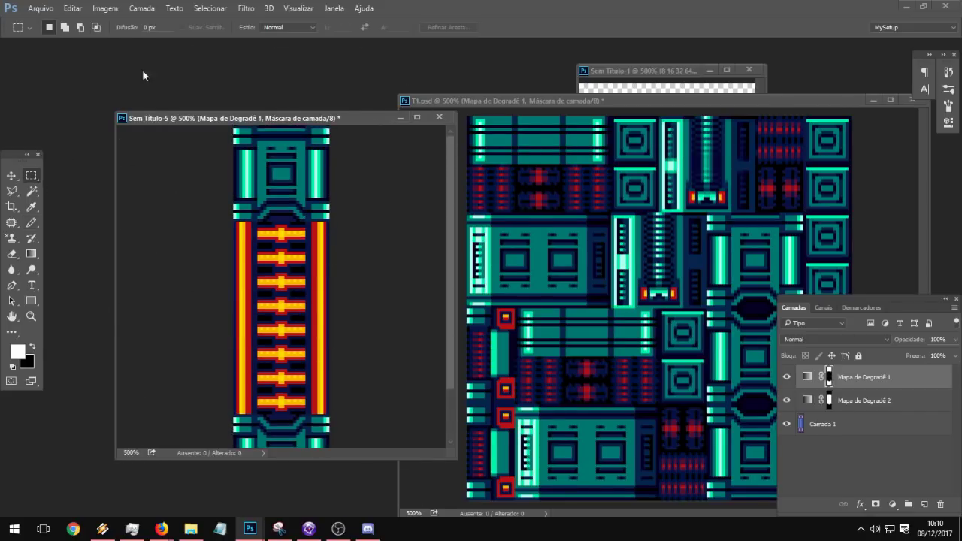
Step: Save the recoloured column as a PNG file named T3 in the SoundsWorlds folder
{"action": "left_click", "coordinate": [42, 9]}
{"action": "left_click", "coordinate": [83, 141]}
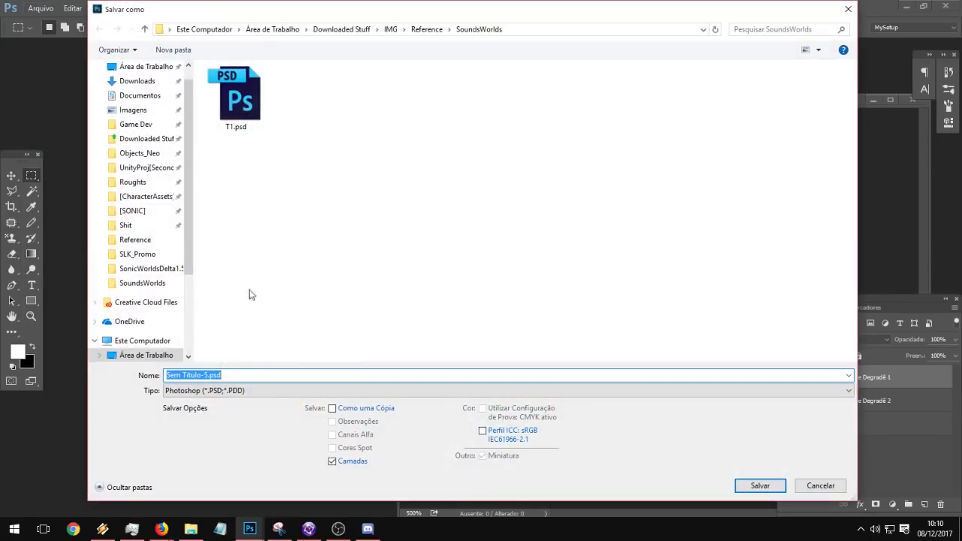
{"action": "left_click", "coordinate": [248, 389]}
{"action": "left_click", "coordinate": [239, 345]}
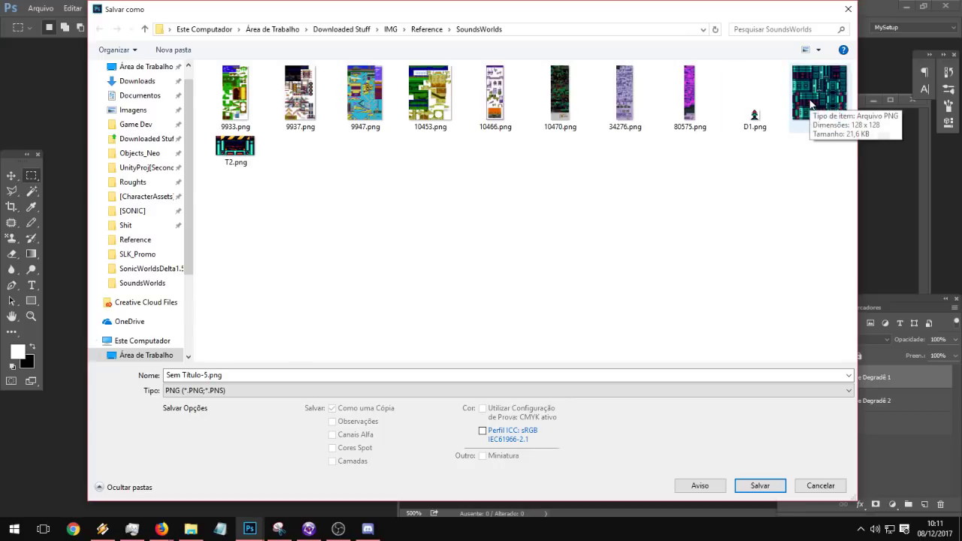
{"action": "left_click", "coordinate": [232, 374]}
{"action": "type", "text": "T2"}
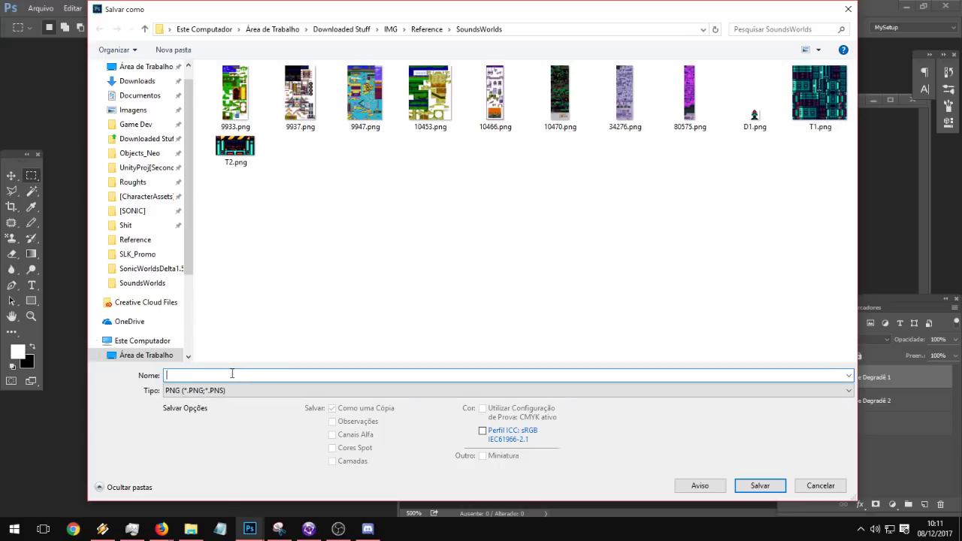
{"action": "key", "text": "Return"}
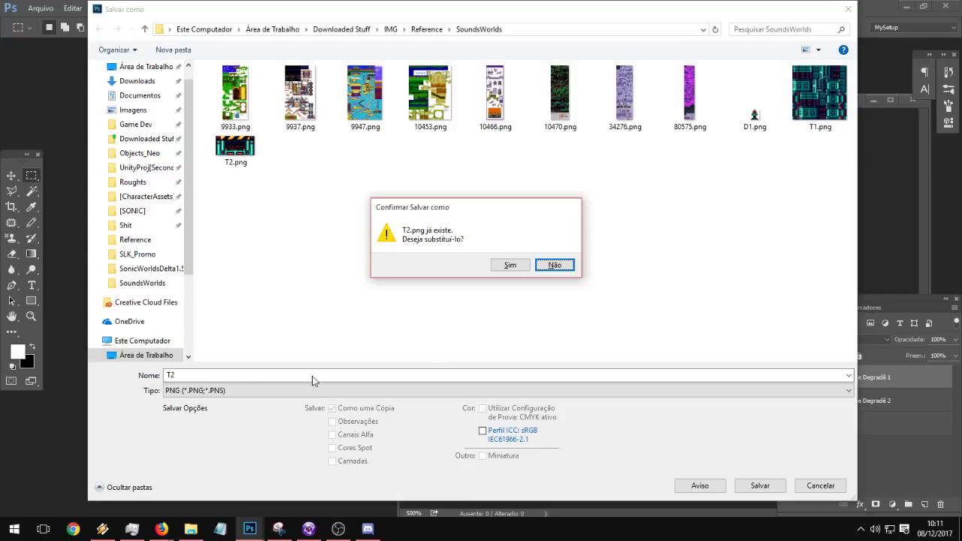
{"action": "key", "text": "Return"}
{"action": "type", "text": "T3"}
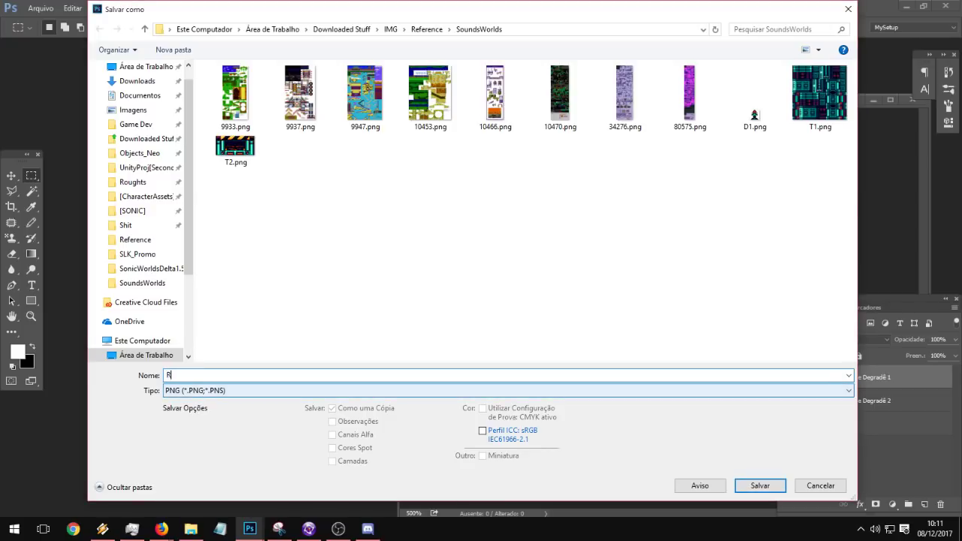
{"action": "key", "text": "Return"}
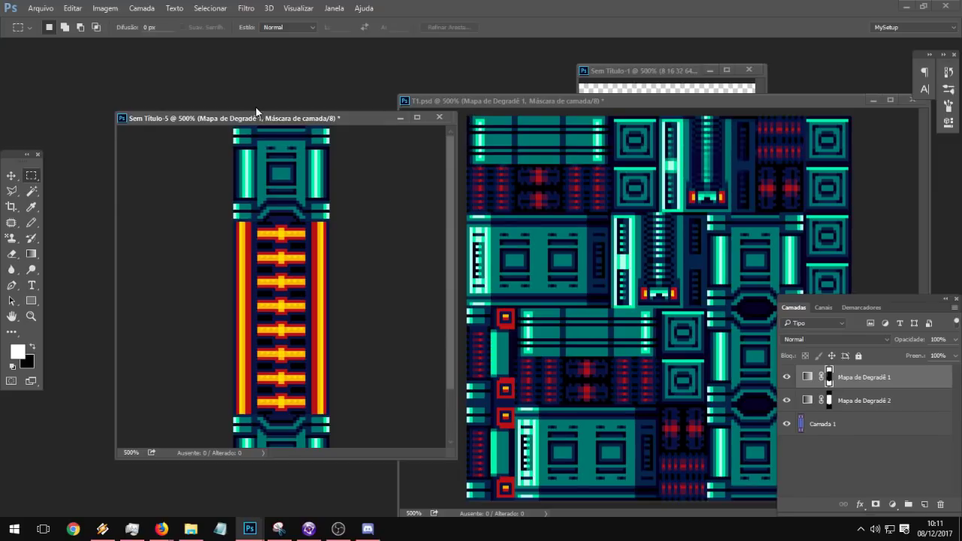
Step: Return to the 34276.png tile sheet and look through it for another piece to recolour
{"action": "left_click", "coordinate": [545, 106]}
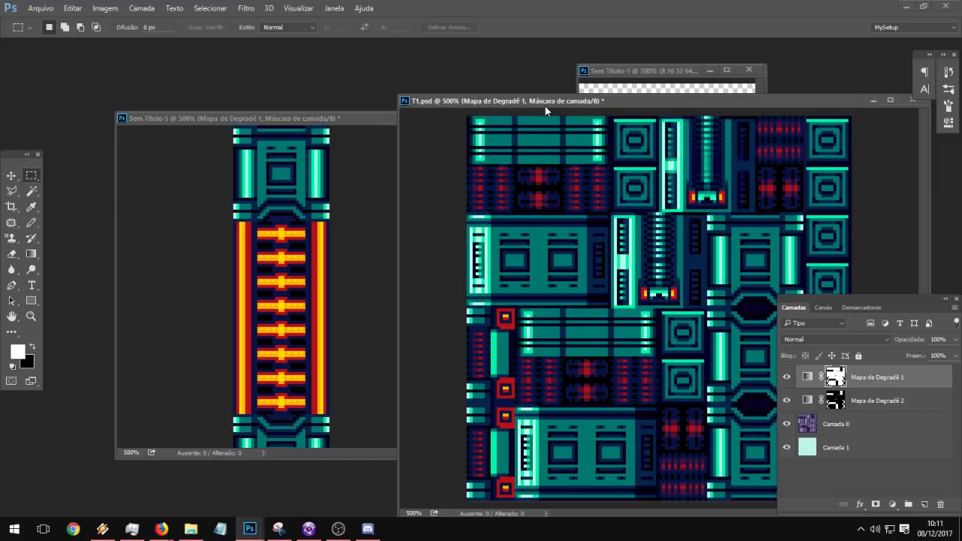
{"action": "left_click", "coordinate": [607, 75]}
{"action": "left_click", "coordinate": [249, 529]}
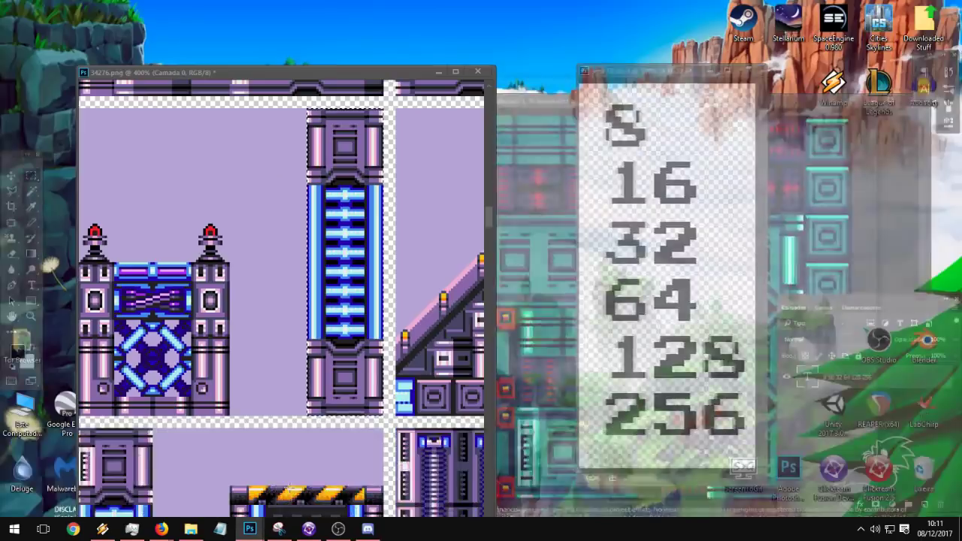
{"action": "left_click", "coordinate": [290, 487]}
{"action": "left_click", "coordinate": [223, 302]}
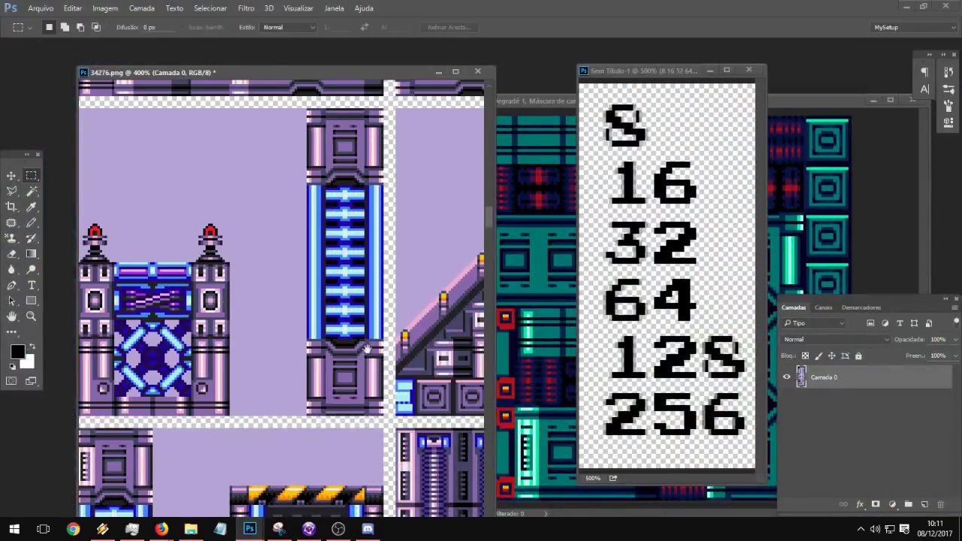
{"action": "left_click_drag", "start_coordinate": [367, 349], "coordinate": [233, 382]}
{"action": "left_click_drag", "start_coordinate": [384, 272], "coordinate": [146, 418]}
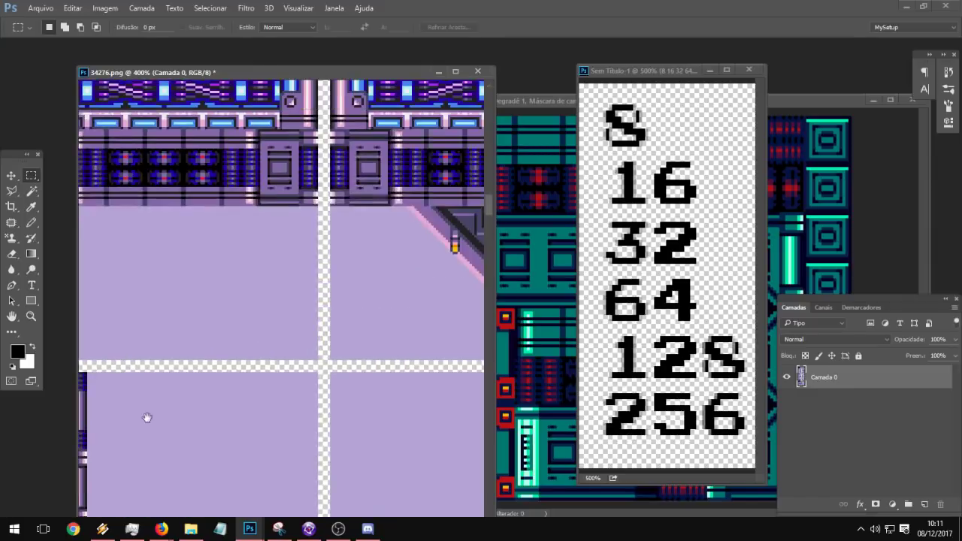
{"action": "left_click_drag", "start_coordinate": [399, 197], "coordinate": [257, 294]}
{"action": "left_click_drag", "start_coordinate": [462, 250], "coordinate": [105, 248]}
{"action": "left_click_drag", "start_coordinate": [352, 386], "coordinate": [301, 354]}
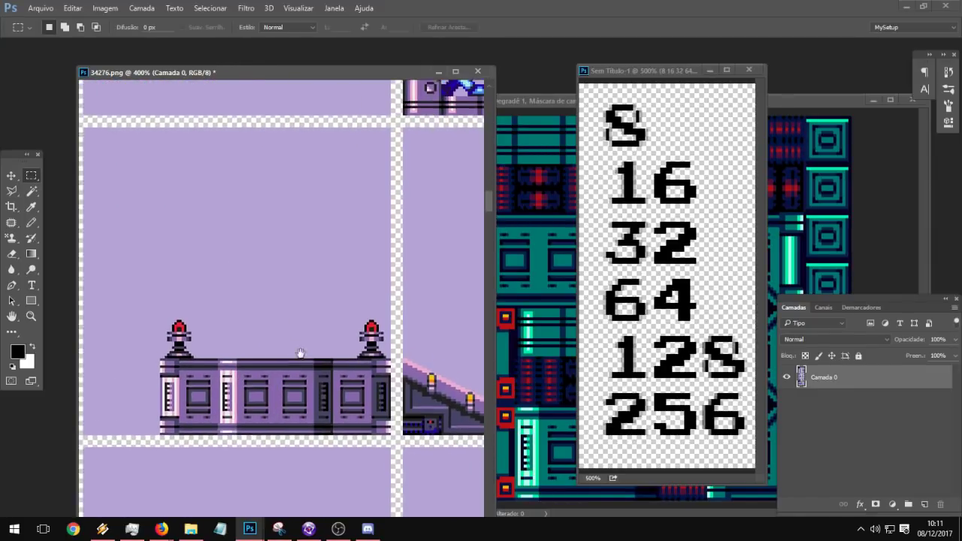
{"action": "left_click_drag", "start_coordinate": [451, 379], "coordinate": [101, 369]}
{"action": "left_click_drag", "start_coordinate": [478, 499], "coordinate": [324, 295]}
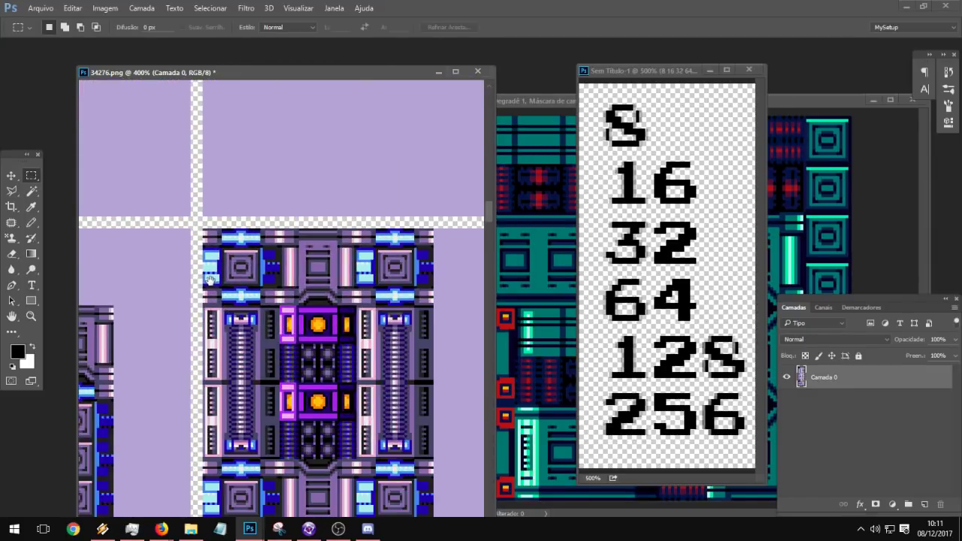
{"action": "left_click_drag", "start_coordinate": [210, 279], "coordinate": [307, 167]}
{"action": "left_click_drag", "start_coordinate": [166, 233], "coordinate": [355, 207]}
{"action": "left_click_drag", "start_coordinate": [382, 343], "coordinate": [152, 149]}
{"action": "left_click_drag", "start_coordinate": [245, 283], "coordinate": [475, 142]}
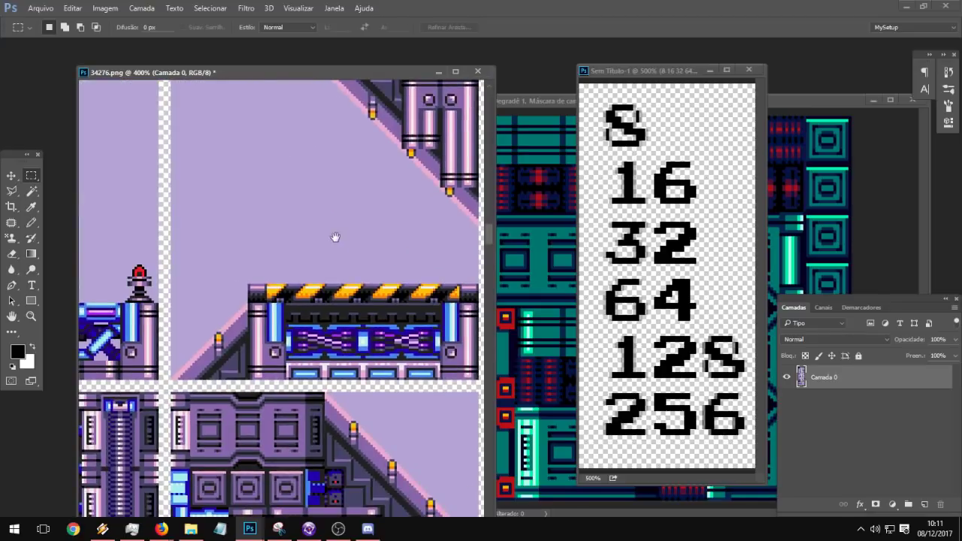
{"action": "scroll", "coordinate": [336, 237], "scroll_direction": "down", "scroll_amount": 10}
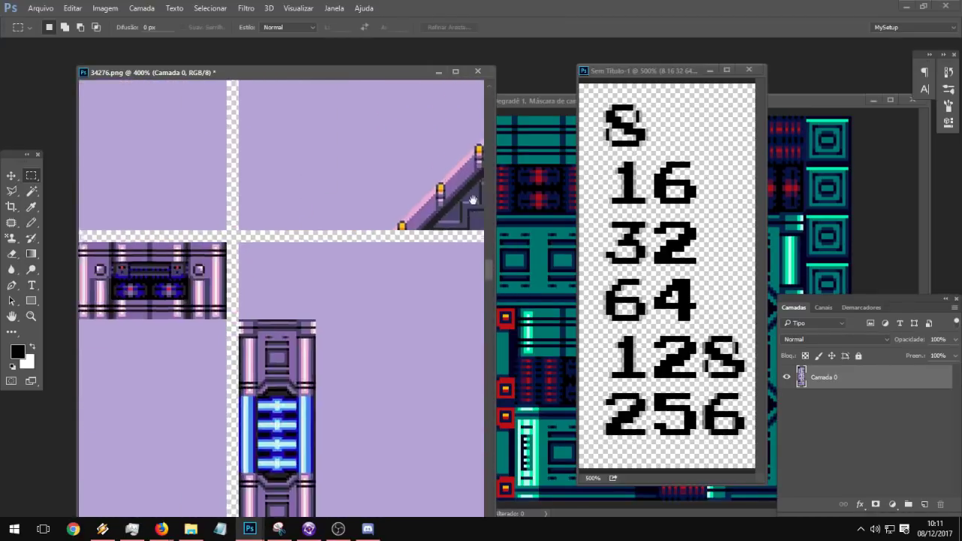
{"action": "left_click_drag", "start_coordinate": [273, 301], "coordinate": [455, 224]}
{"action": "left_click_drag", "start_coordinate": [360, 319], "coordinate": [345, 298]}
{"action": "left_click_drag", "start_coordinate": [258, 292], "coordinate": [342, 294]}
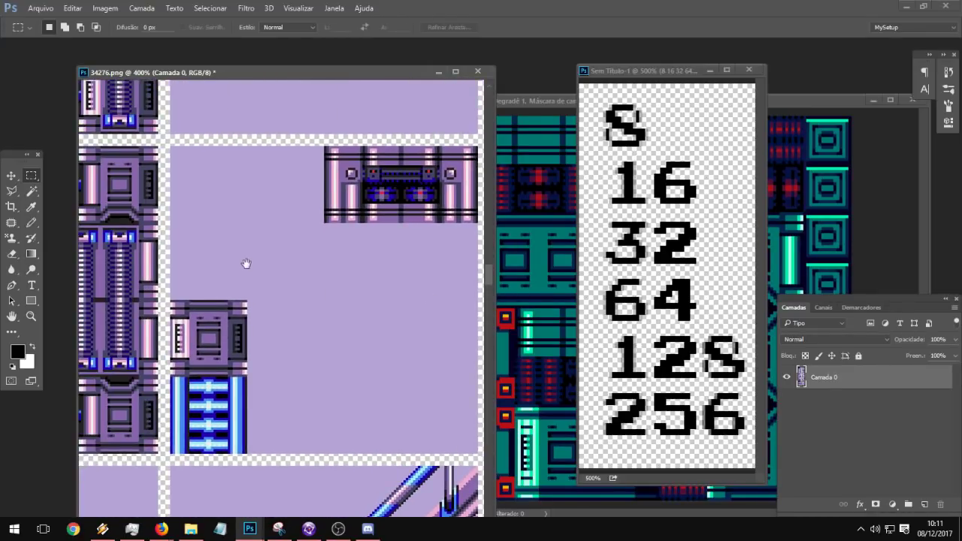
{"action": "scroll", "coordinate": [246, 263], "scroll_direction": "up", "scroll_amount": 2}
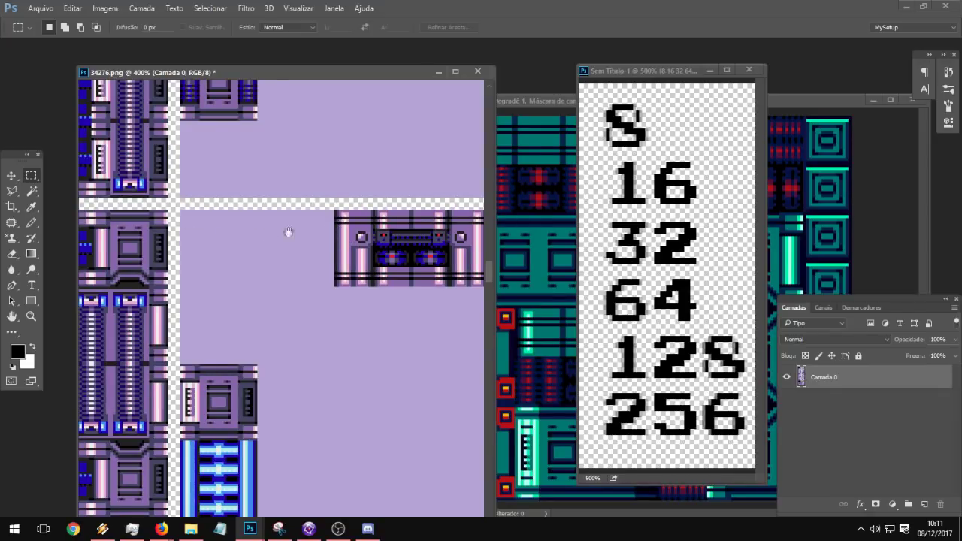
Step: Copy the 32 × 32 pixel middle part of the purple vent panel into a new transparent document
{"action": "left_click_drag", "start_coordinate": [375, 212], "coordinate": [457, 286]}
{"action": "left_click", "coordinate": [41, 8]}
{"action": "left_click", "coordinate": [46, 23]}
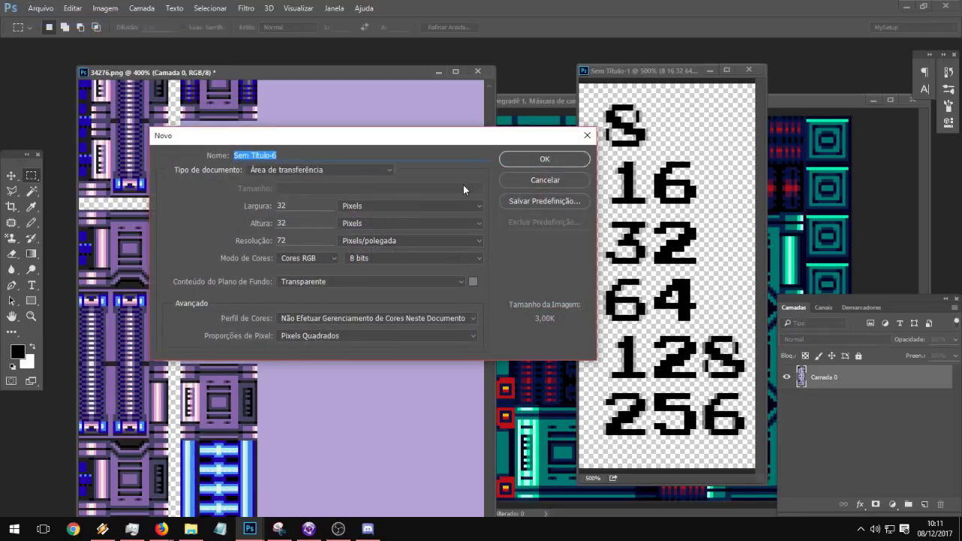
{"action": "key", "text": "Return"}
{"action": "key", "text": "ctrl+v"}
Step: Copy the Mapa de Degradê 1 layer from T1.psd into the vent panel document and paint its mask fully white
{"action": "left_click", "coordinate": [31, 316]}
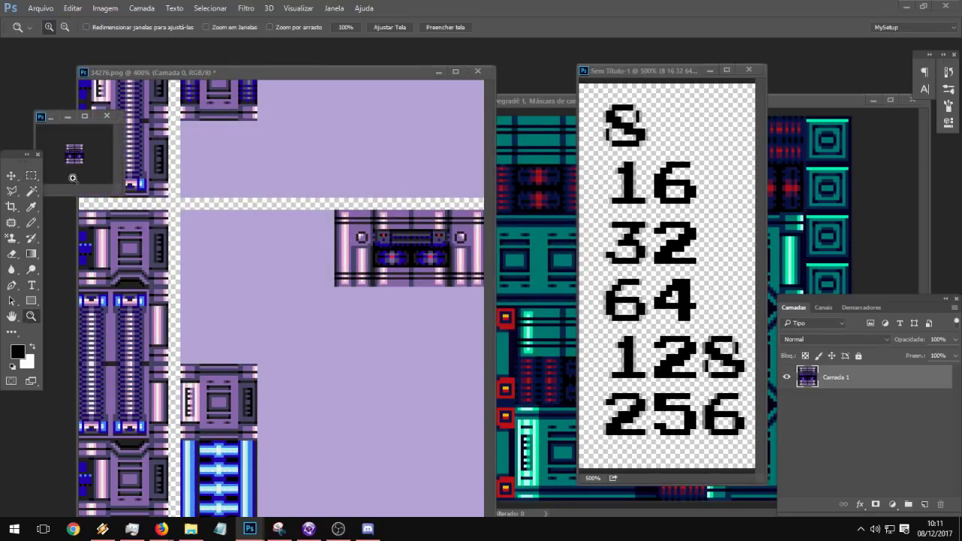
{"action": "left_click", "coordinate": [94, 173]}
{"action": "left_click_drag", "start_coordinate": [124, 196], "coordinate": [357, 377]}
{"action": "left_click_drag", "start_coordinate": [182, 117], "coordinate": [268, 168]}
{"action": "left_click", "coordinate": [304, 316]}
{"action": "left_click", "coordinate": [299, 308]}
{"action": "left_click", "coordinate": [292, 300]}
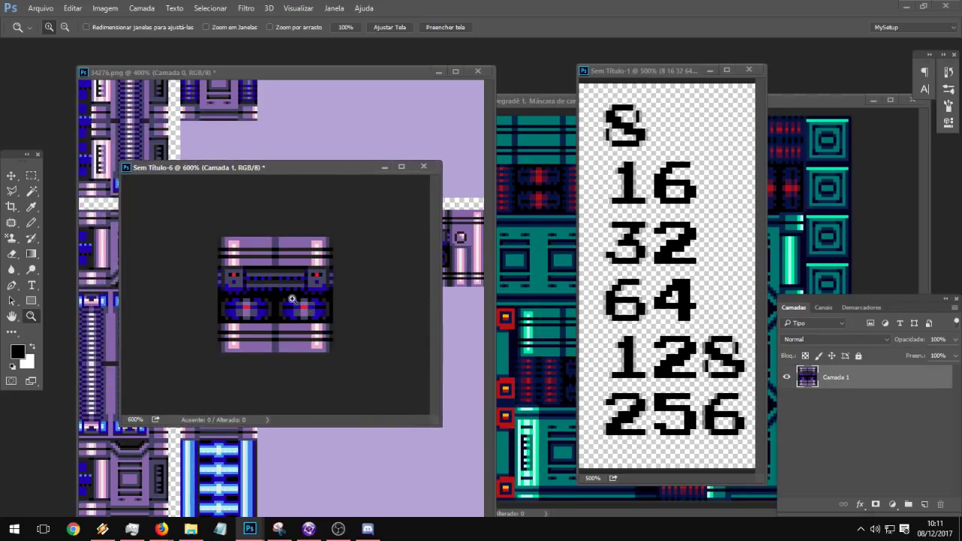
{"action": "left_click", "coordinate": [530, 114]}
{"action": "left_click_drag", "start_coordinate": [857, 380], "coordinate": [310, 279]}
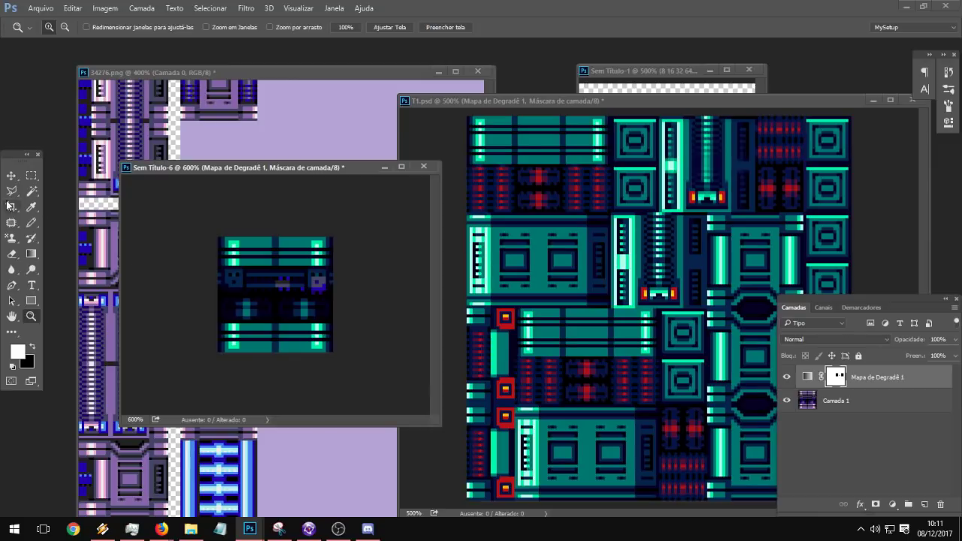
{"action": "left_click", "coordinate": [31, 223]}
{"action": "left_click", "coordinate": [322, 245]}
Step: Clear the Mapa de Degradê 1 mask over the vent panel's dark middle band, between the teal upper and lower strips
{"action": "left_click", "coordinate": [32, 176]}
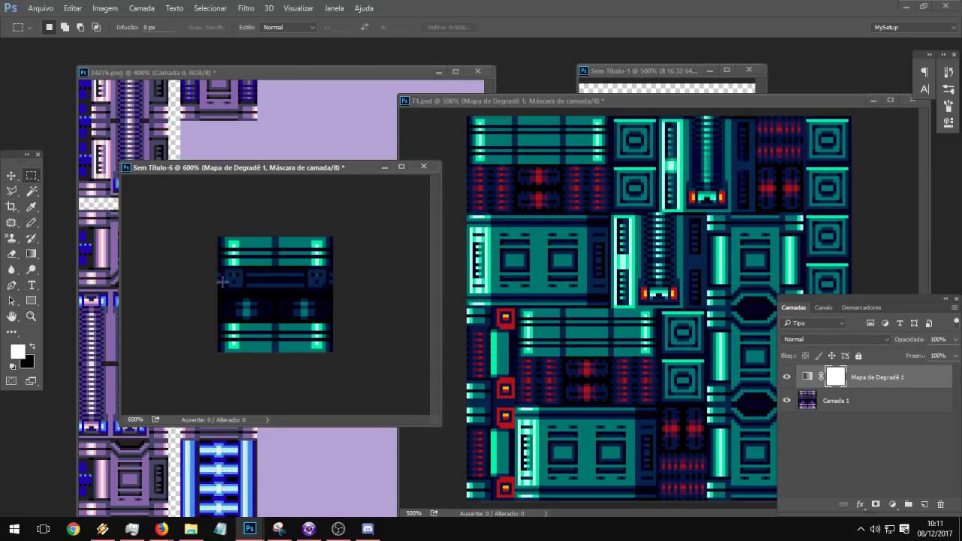
{"action": "left_click_drag", "start_coordinate": [210, 267], "coordinate": [396, 328]}
{"action": "key", "text": "Delete"}
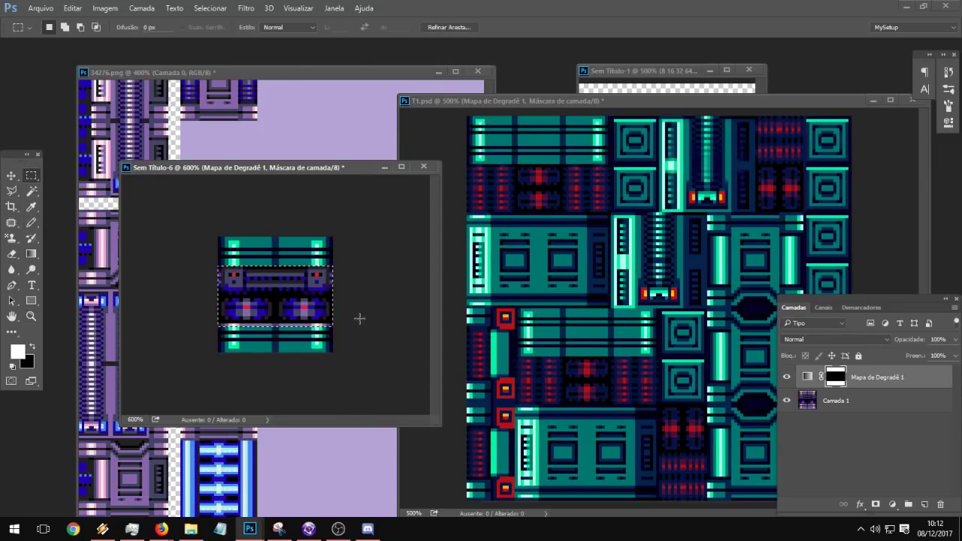
{"action": "key", "text": "ctrl+z"}
{"action": "left_click_drag", "start_coordinate": [338, 321], "coordinate": [158, 269]}
{"action": "key", "text": "Delete"}
Step: Copy the Mapa de Degradê 2 layer from T1.psd into the vent panel document
{"action": "left_click", "coordinate": [610, 135]}
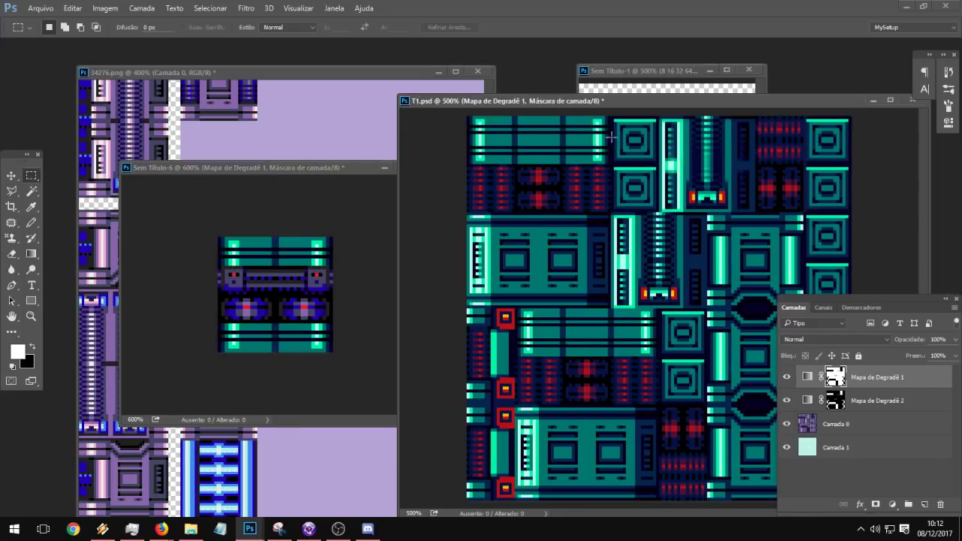
{"action": "left_click", "coordinate": [857, 408]}
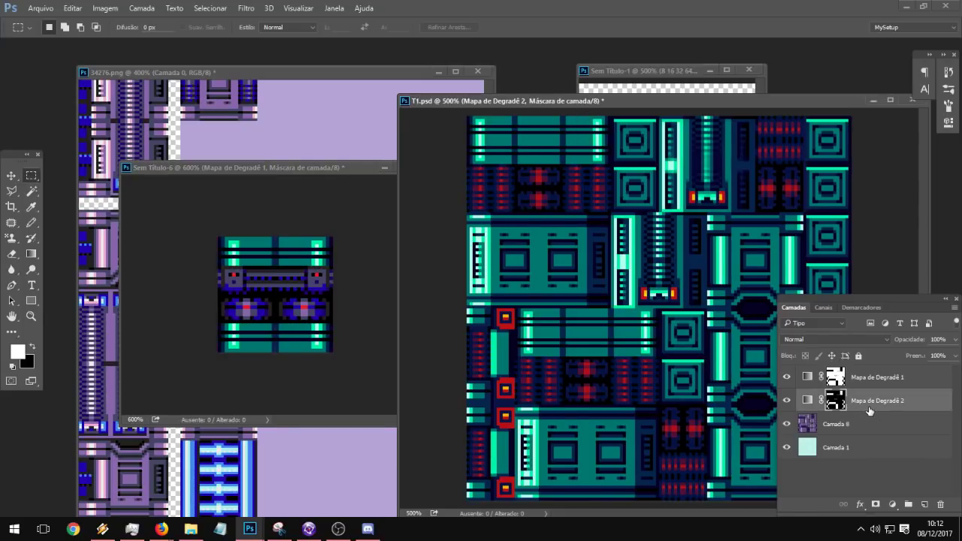
{"action": "left_click_drag", "start_coordinate": [870, 410], "coordinate": [292, 292]}
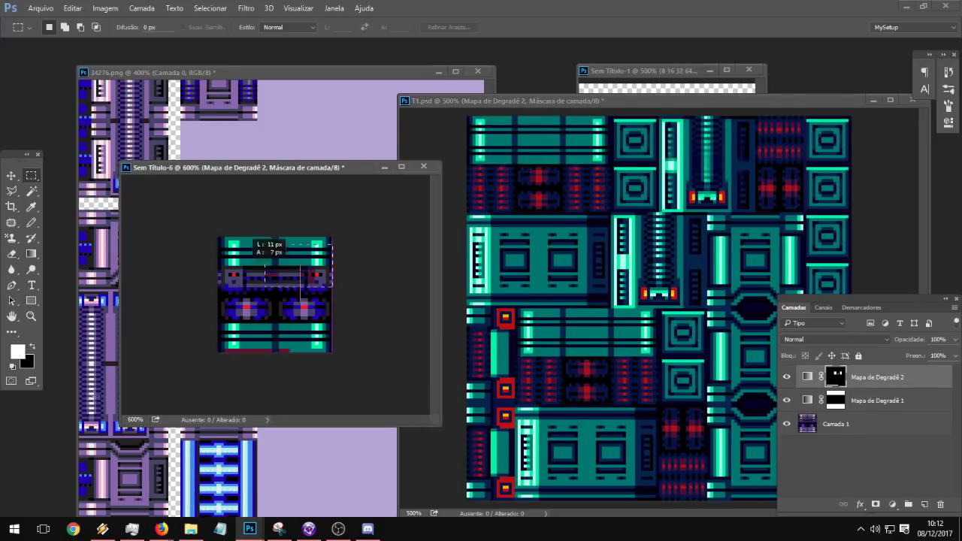
Step: Reveal Mapa de Degradê 2 over the vent panel's dark middle band by painting that area of its mask white
{"action": "left_click", "coordinate": [877, 411]}
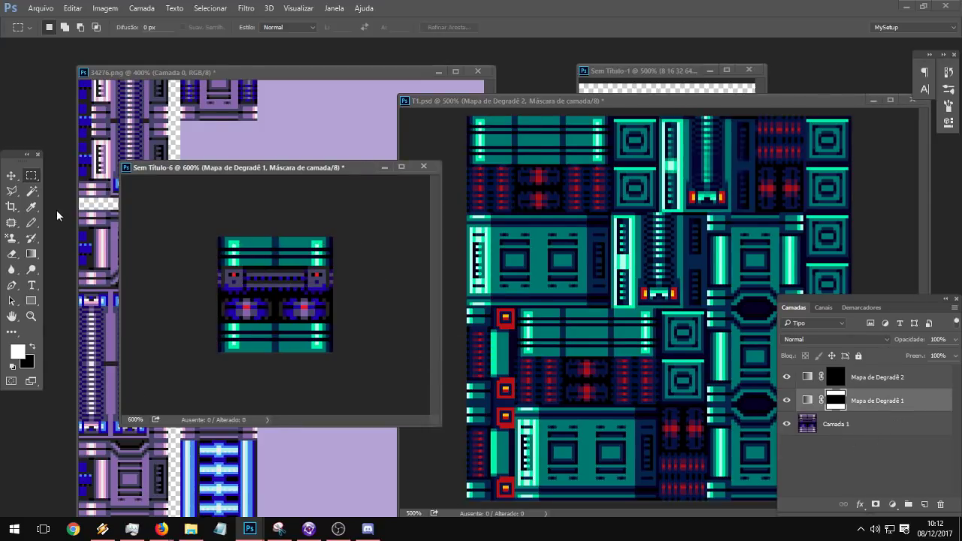
{"action": "left_click", "coordinate": [33, 192]}
{"action": "left_click", "coordinate": [260, 299]}
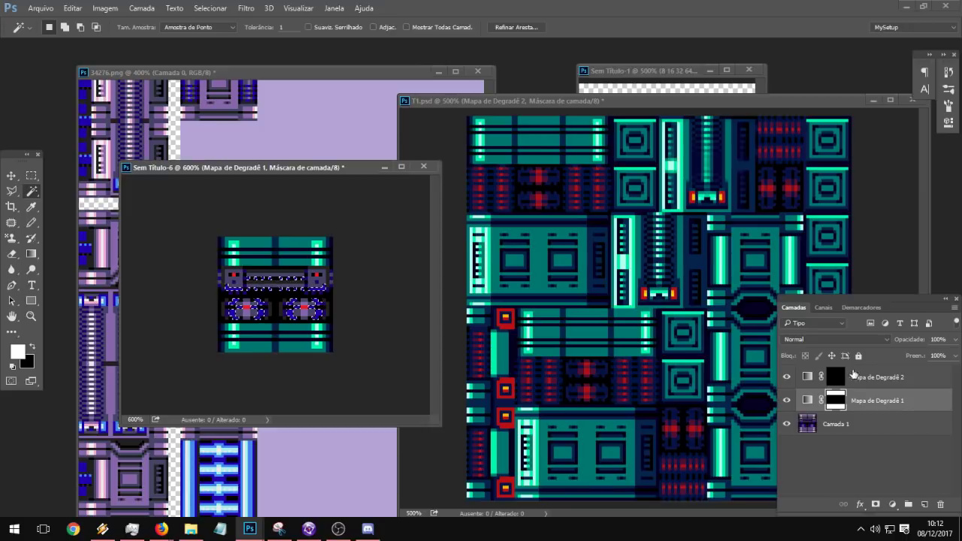
{"action": "key", "text": "m"}
{"action": "right_click", "coordinate": [273, 286]}
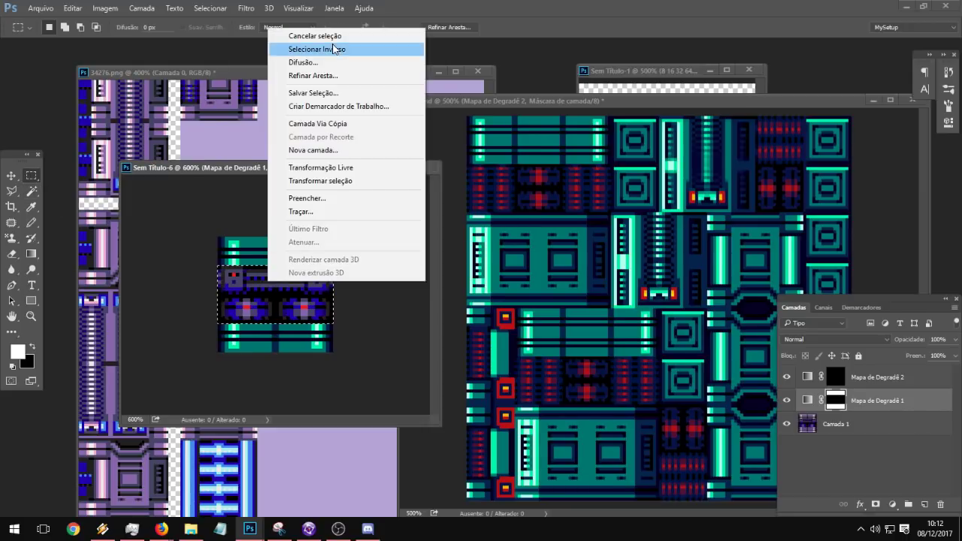
{"action": "left_click", "coordinate": [335, 47]}
{"action": "left_click", "coordinate": [877, 377]}
{"action": "left_click", "coordinate": [31, 222]}
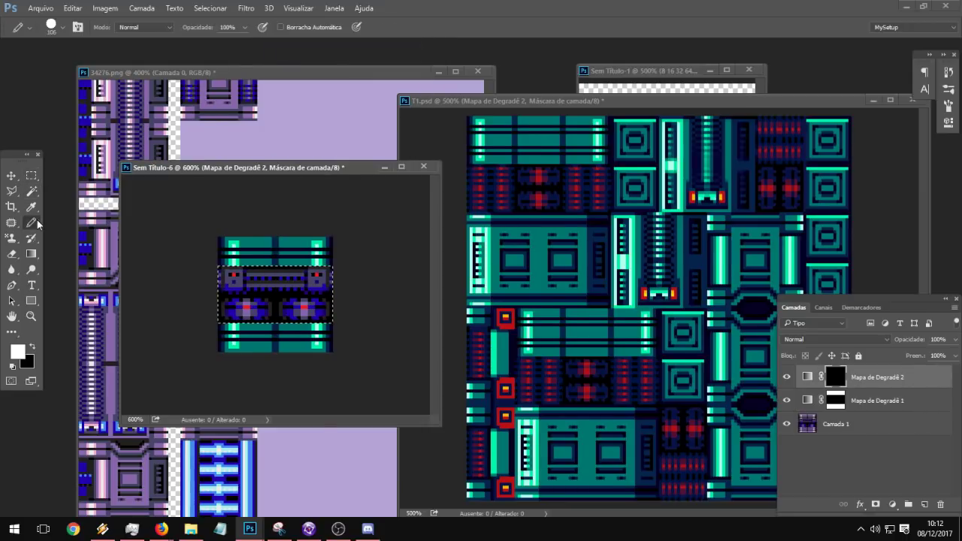
{"action": "left_click", "coordinate": [173, 309]}
{"action": "key", "text": "ctrl+d"}
{"action": "key", "text": "m"}
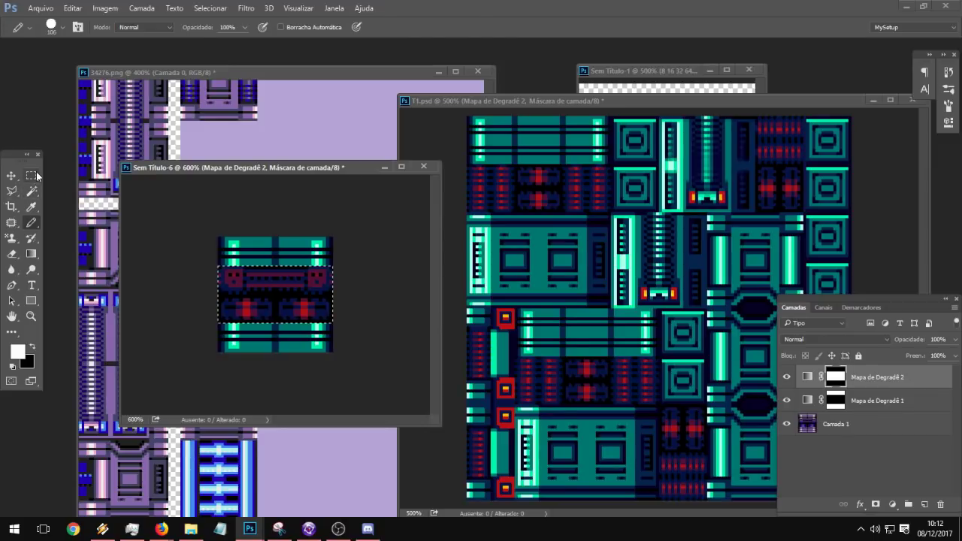
Step: Hide and show Mapa de Degradê 2 to compare the vent panel's middle band with and without the red gradient map
{"action": "left_click", "coordinate": [786, 378]}
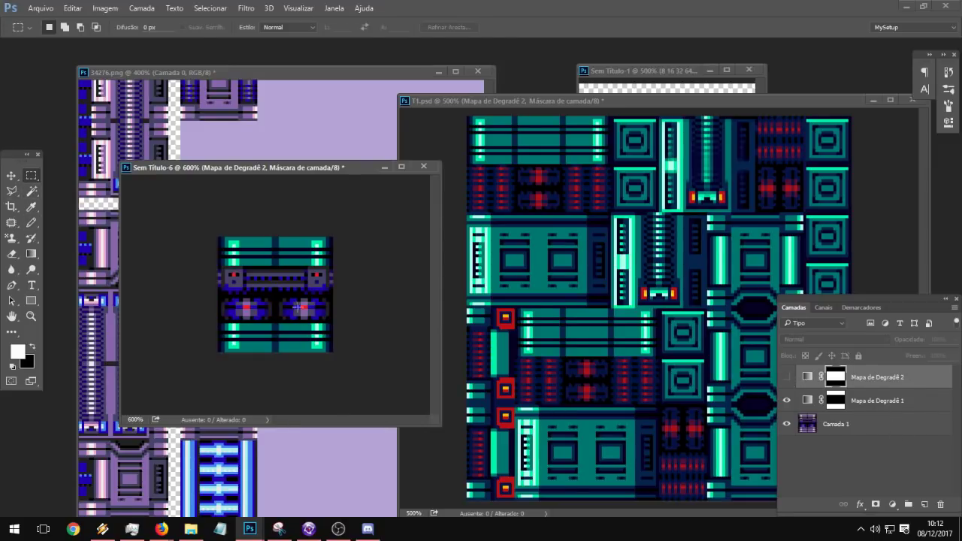
{"action": "left_click_drag", "start_coordinate": [231, 274], "coordinate": [235, 275]}
{"action": "key", "text": "ctrl+d"}
{"action": "left_click", "coordinate": [788, 378]}
{"action": "left_click", "coordinate": [30, 315]}
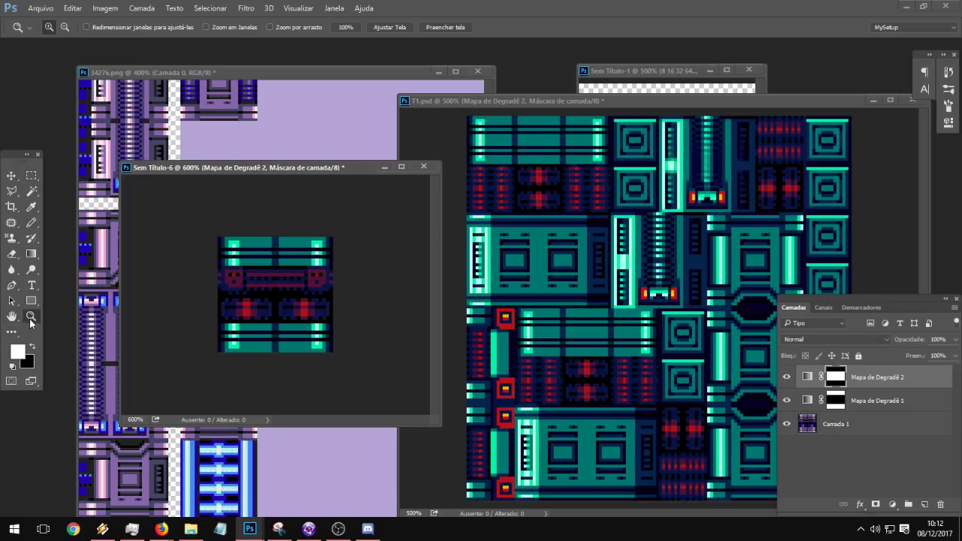
{"action": "key", "text": "ctrl+minus"}
Step: Save the recoloured vent panel as the PNG file T4 in the SoundsWorlds folder
{"action": "left_click", "coordinate": [40, 8]}
{"action": "left_click", "coordinate": [83, 141]}
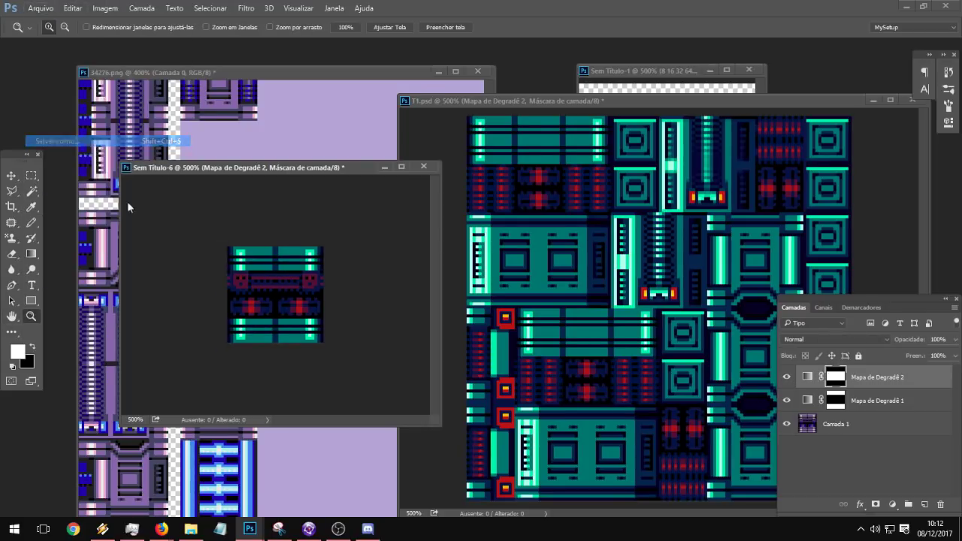
{"action": "left_click", "coordinate": [226, 390]}
{"action": "left_click", "coordinate": [228, 347]}
{"action": "left_click", "coordinate": [254, 381]}
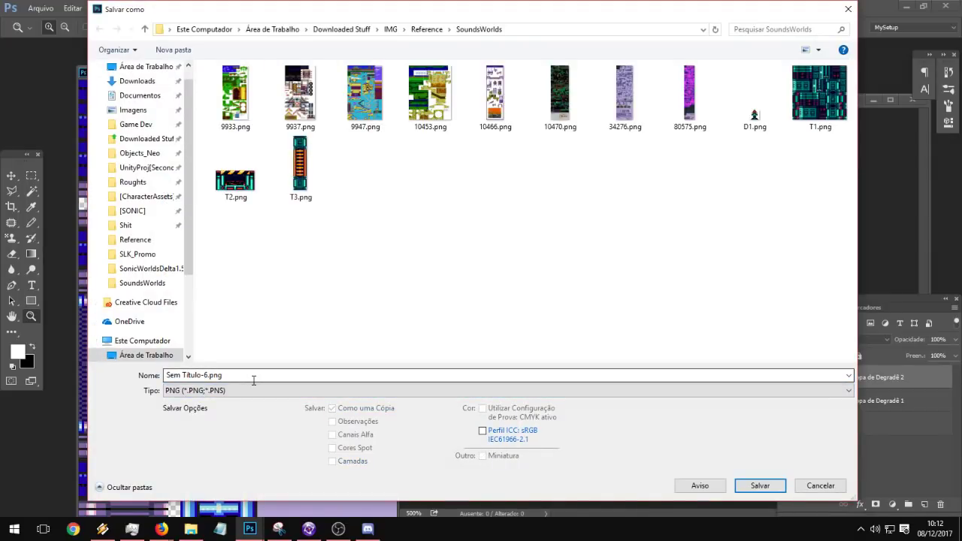
{"action": "type", "text": "RS"}
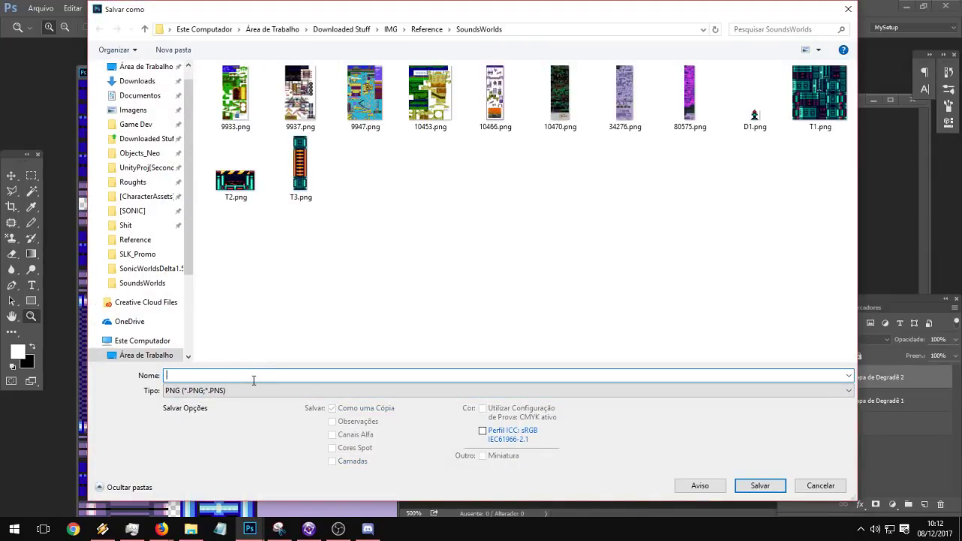
{"action": "type", "text": "T4"}
{"action": "key", "text": "Return"}
{"action": "key", "text": "Return"}
Step: Open T3.png from the SoundsWorlds folder and enlarge its document window over the vent panel
{"action": "left_click", "coordinate": [41, 7]}
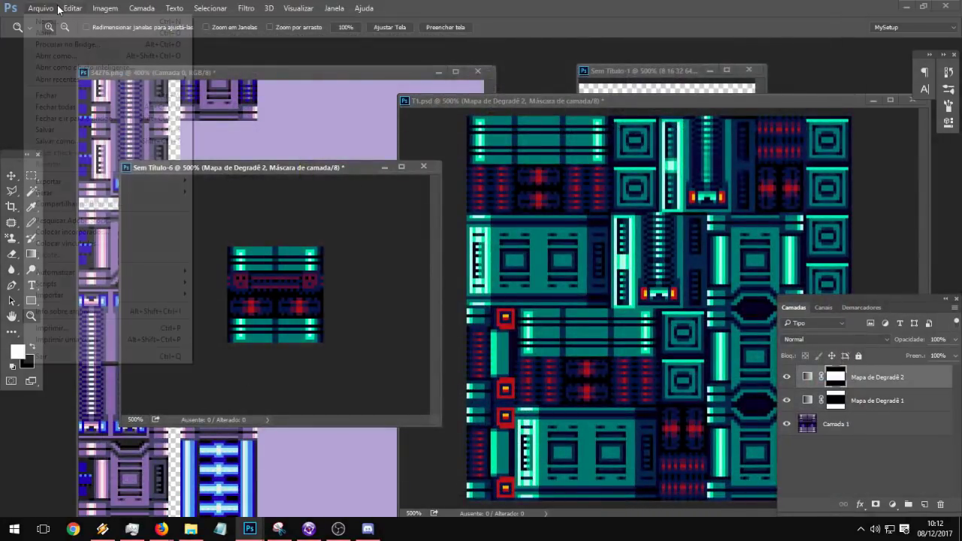
{"action": "left_click", "coordinate": [58, 34]}
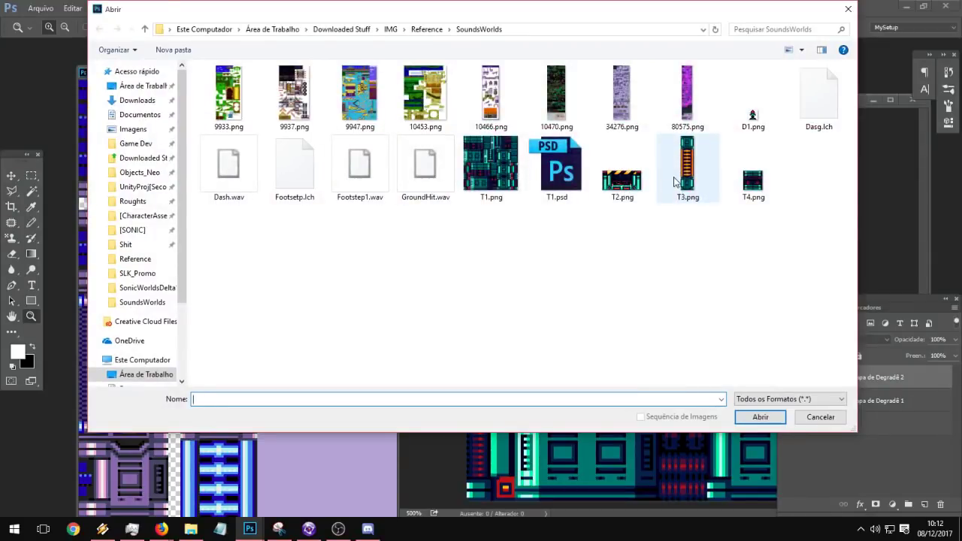
{"action": "left_click", "coordinate": [674, 182]}
{"action": "double_click", "coordinate": [674, 181]}
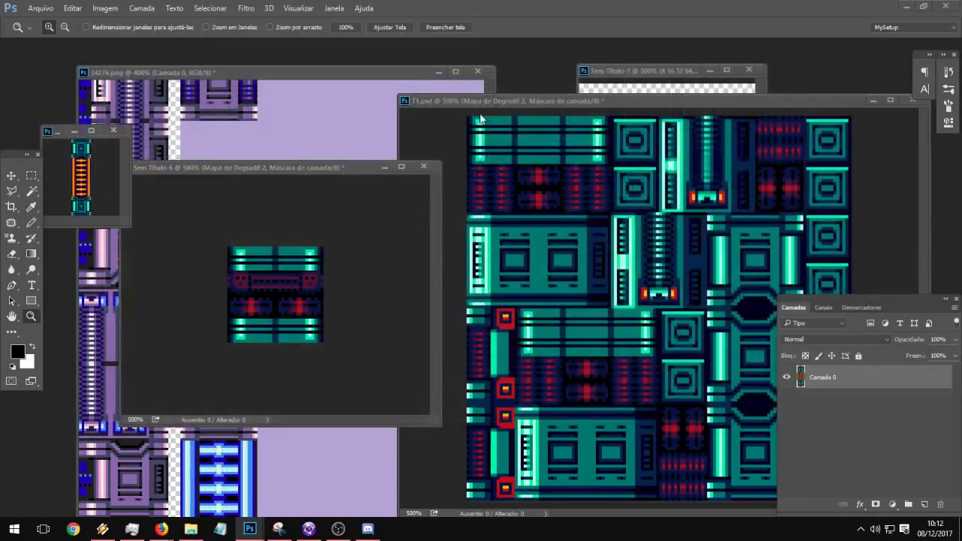
{"action": "left_click_drag", "start_coordinate": [59, 135], "coordinate": [207, 192]}
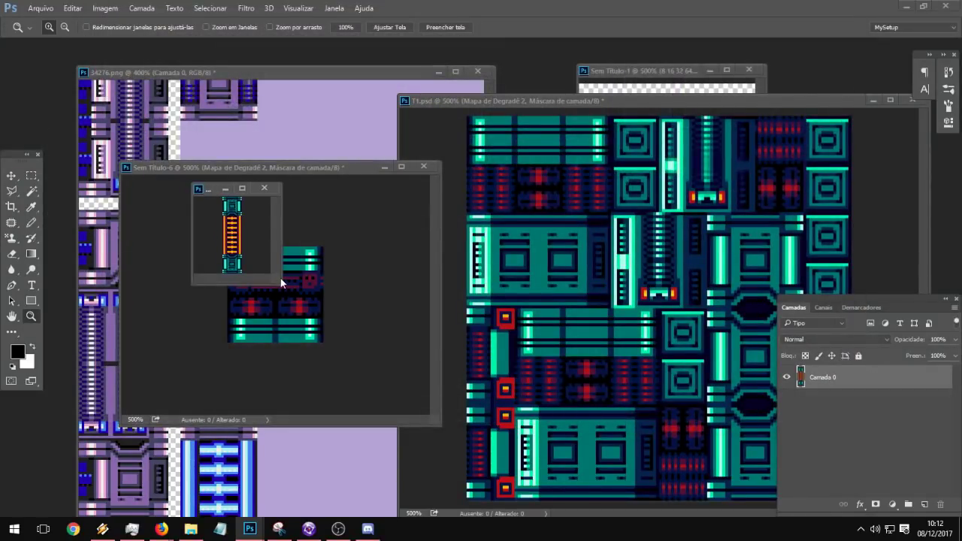
{"action": "left_click_drag", "start_coordinate": [277, 280], "coordinate": [472, 407]}
Step: Widen the T3.png canvas with equal transparent space on both sides of the sprite
{"action": "key", "text": "l"}
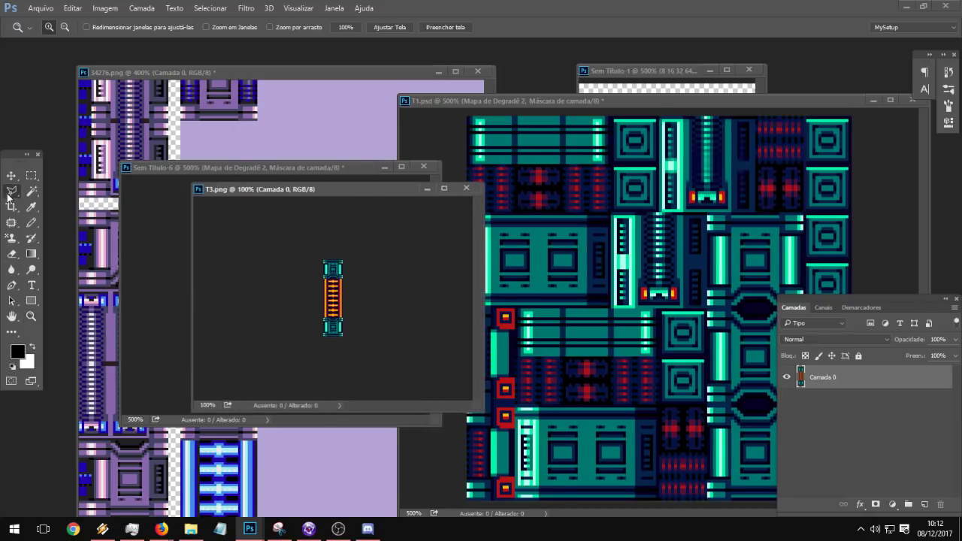
{"action": "key", "text": "c"}
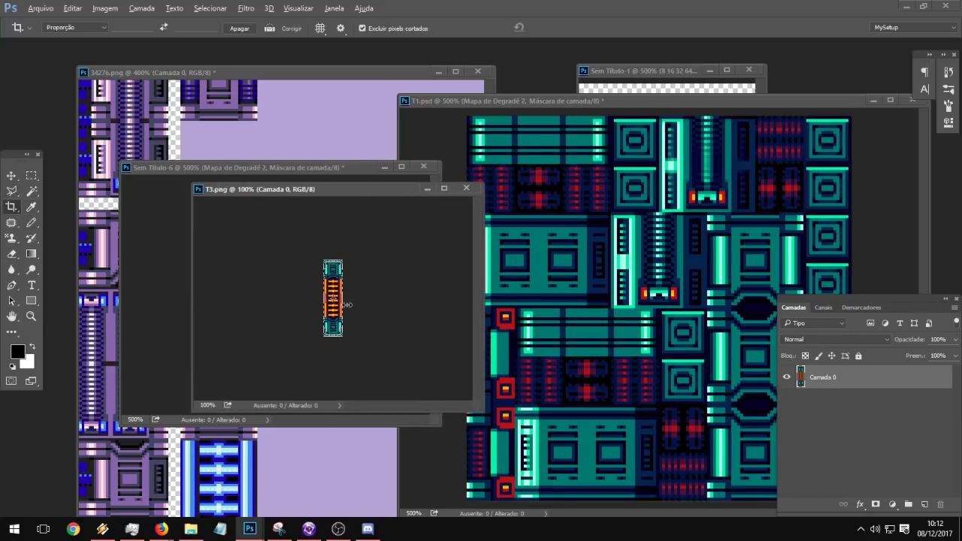
{"action": "left_click_drag", "start_coordinate": [343, 304], "coordinate": [435, 304], "text": "alt"}
{"action": "key", "text": "Return"}
Step: Rotate the orange and teal T3 sprite by 90° so that it lies horizontally
{"action": "key", "text": "ctrl+t"}
{"action": "right_click", "coordinate": [336, 291]}
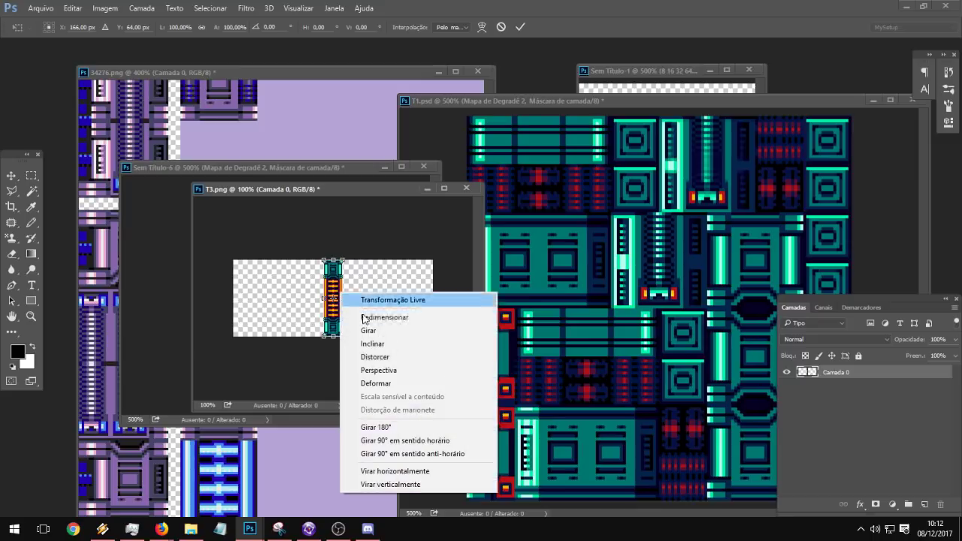
{"action": "left_click", "coordinate": [407, 426]}
{"action": "key", "text": "Return"}
{"action": "key", "text": "c"}
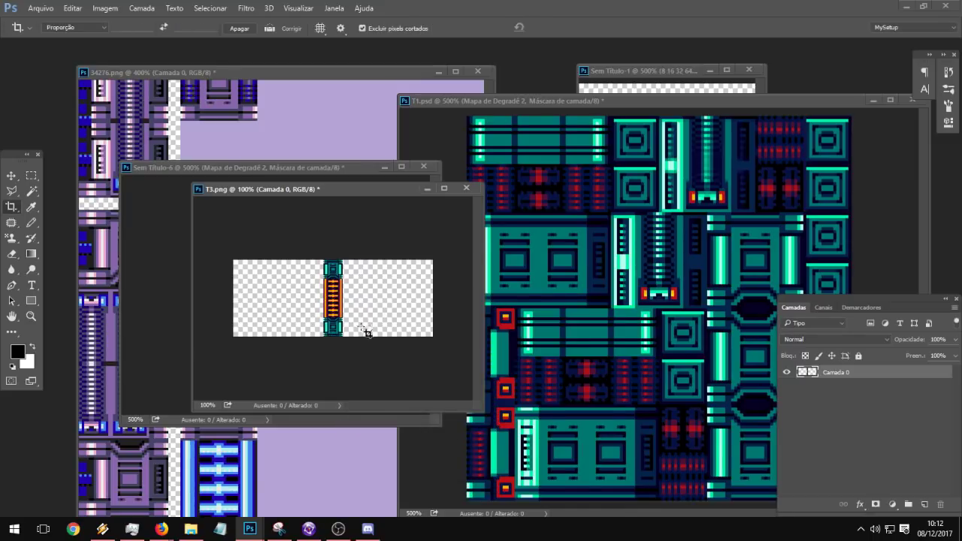
{"action": "left_click_drag", "start_coordinate": [367, 247], "coordinate": [410, 355]}
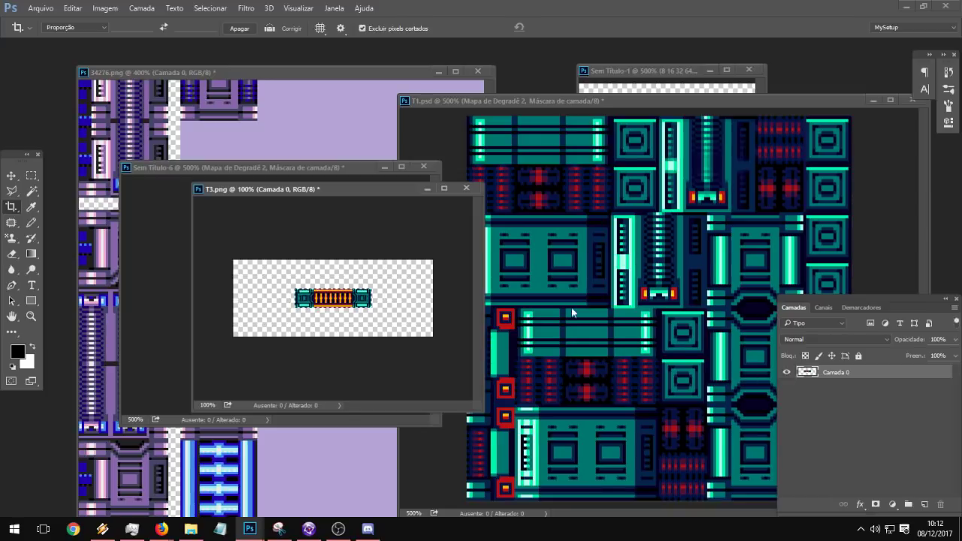
Step: Copy the horizontal orange and teal sprite into a new document of the same size
{"action": "left_click", "coordinate": [41, 8]}
{"action": "left_click", "coordinate": [41, 17]}
{"action": "key", "text": "Return"}
{"action": "key", "text": "ctrl+v"}
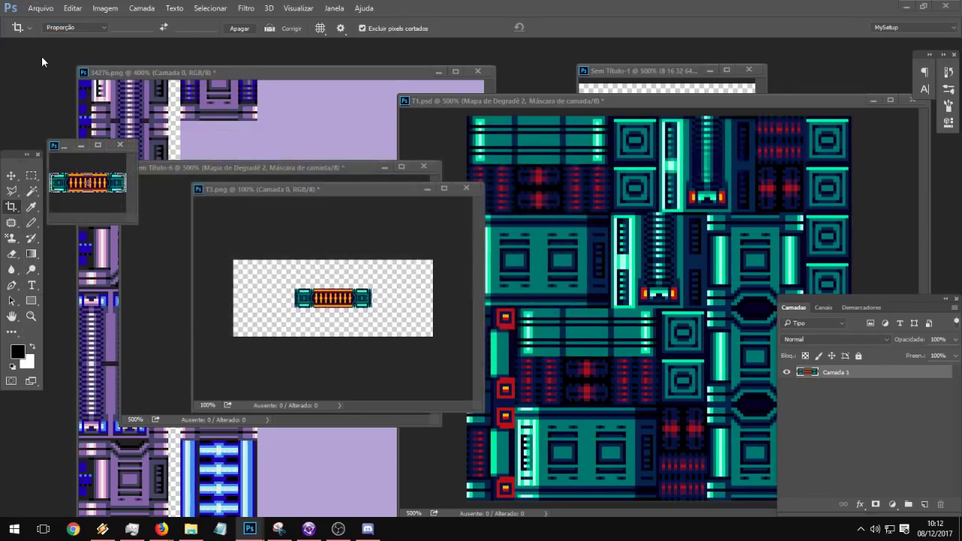
Step: Save the horizontal sprite as the PNG file T5 in the SoundsWorlds folder
{"action": "left_click", "coordinate": [31, 176]}
{"action": "left_click", "coordinate": [46, 8]}
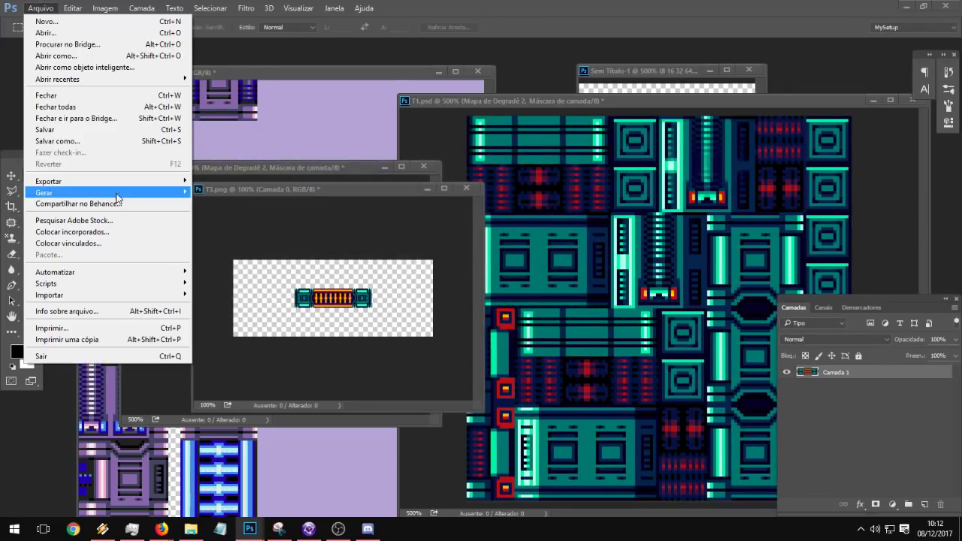
{"action": "left_click", "coordinate": [46, 144]}
{"action": "left_click", "coordinate": [272, 391]}
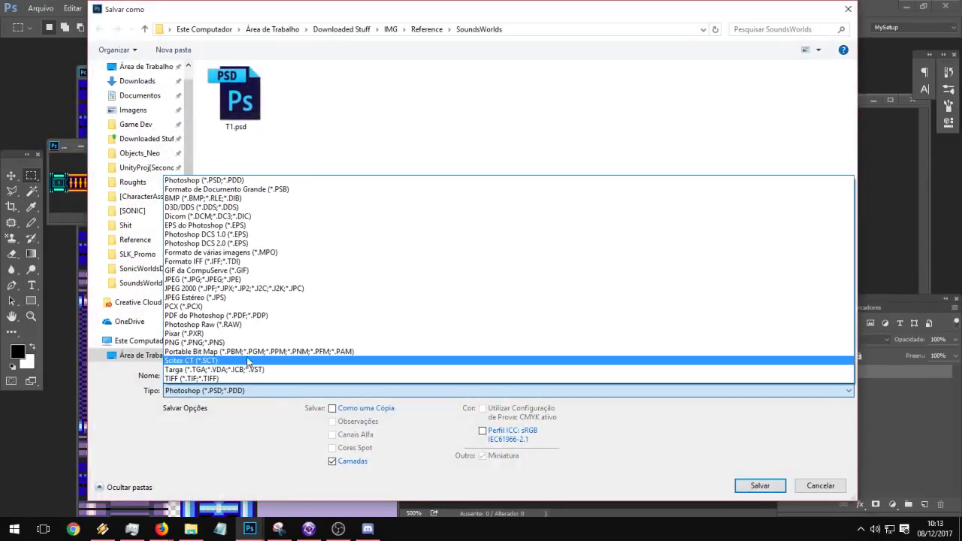
{"action": "left_click", "coordinate": [245, 350]}
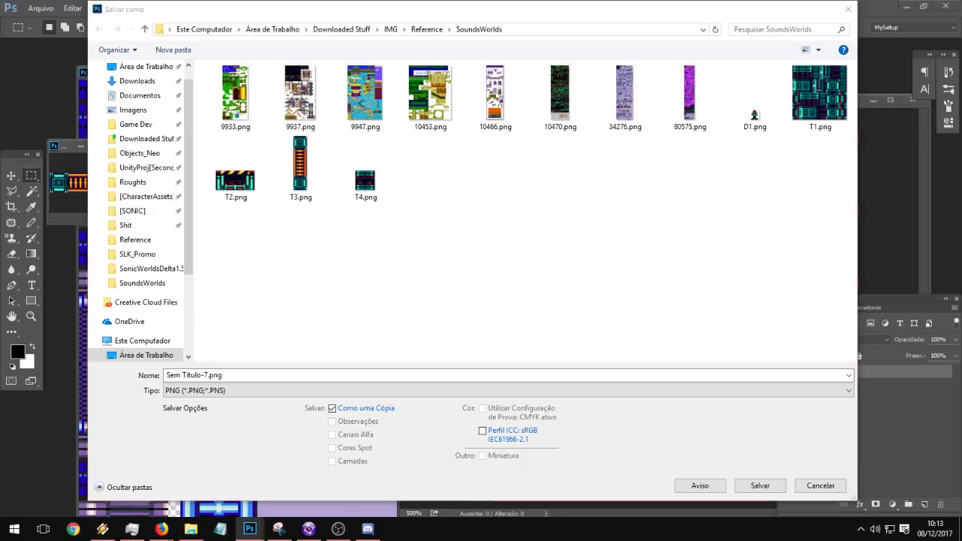
{"action": "left_click", "coordinate": [232, 375]}
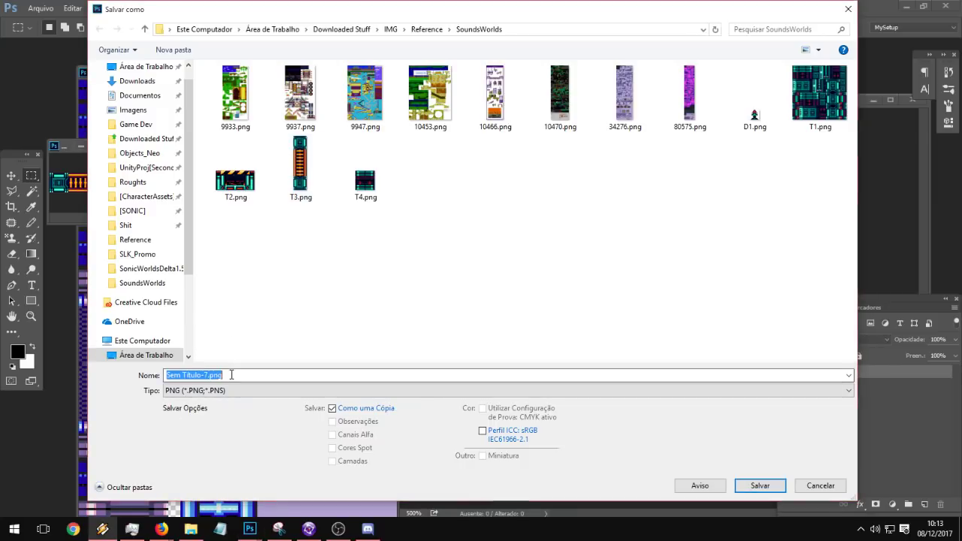
{"action": "type", "text": "T6"}
{"action": "key", "text": "BackSpace"}
{"action": "type", "text": "5"}
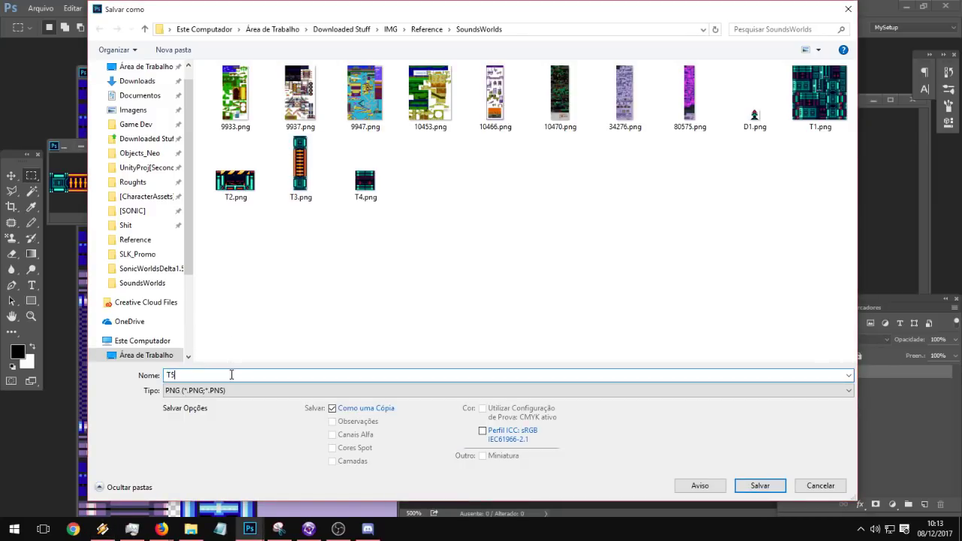
{"action": "key", "text": "Return"}
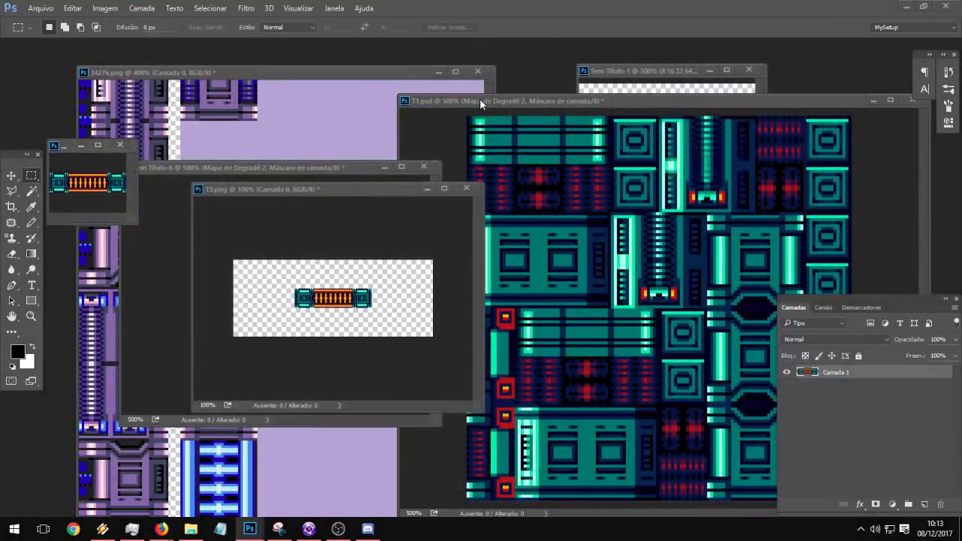
Step: Close the T3.png and vent panel documents without saving their changes
{"action": "left_click", "coordinate": [466, 189]}
{"action": "left_click", "coordinate": [475, 209]}
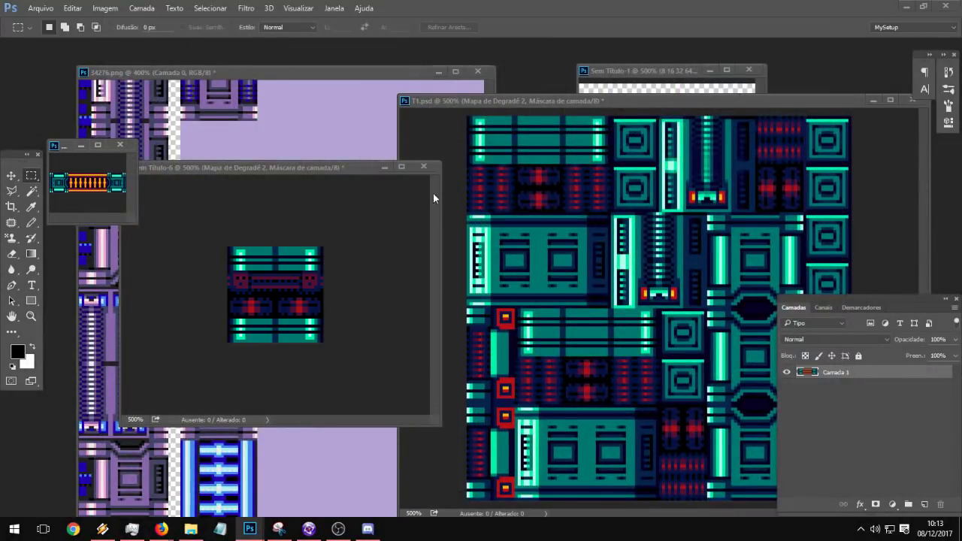
{"action": "left_click", "coordinate": [425, 166]}
{"action": "left_click", "coordinate": [426, 167]}
{"action": "left_click", "coordinate": [487, 201]}
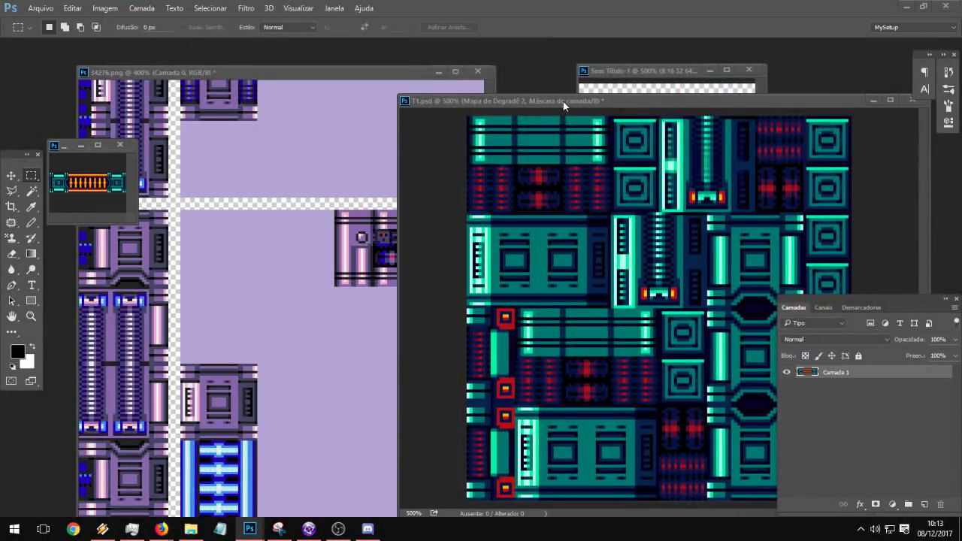
Step: Stamp all visible layers of T1.psd into a new layer above Mapa de Degradê 1 and duplicate that merged layer
{"action": "left_click_drag", "start_coordinate": [564, 105], "coordinate": [269, 75]}
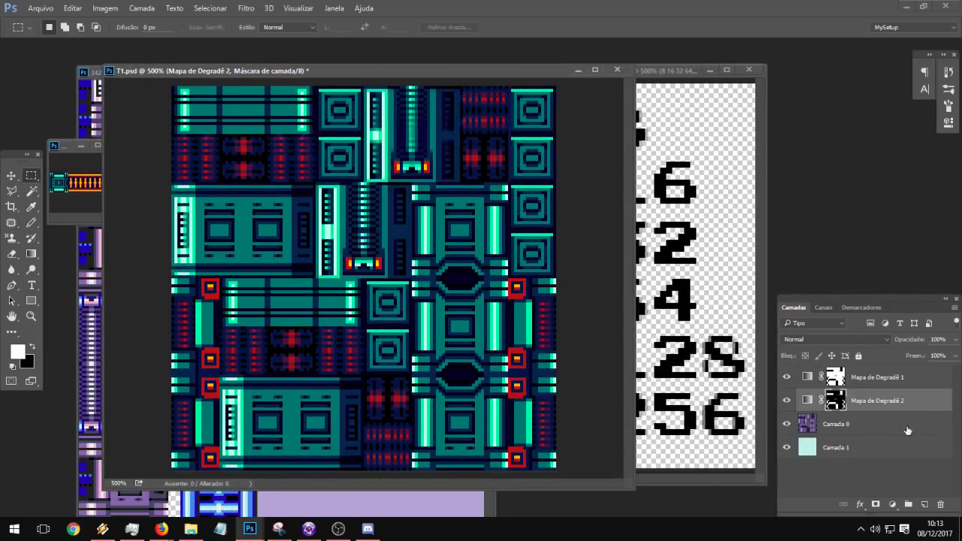
{"action": "left_click", "coordinate": [885, 375]}
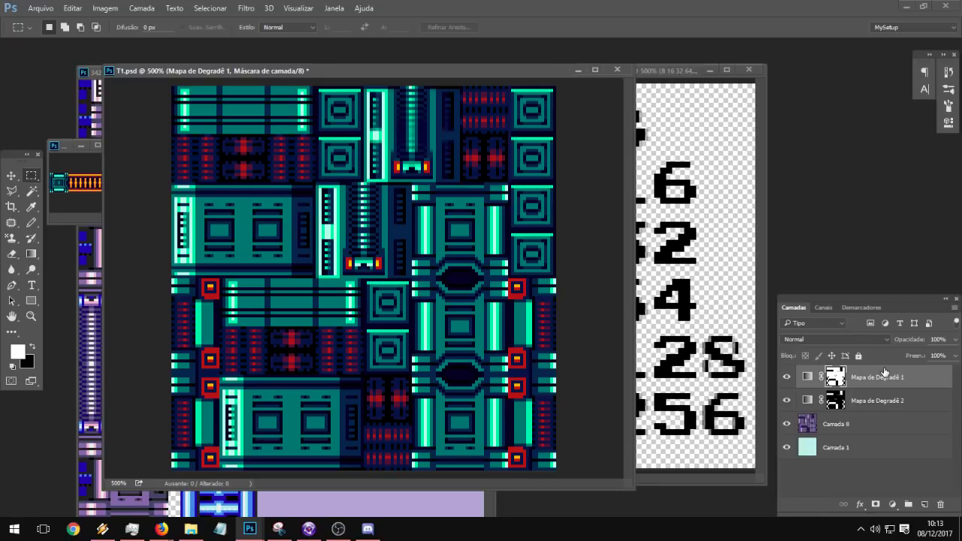
{"action": "key", "text": "ctrl+shift+alt+e"}
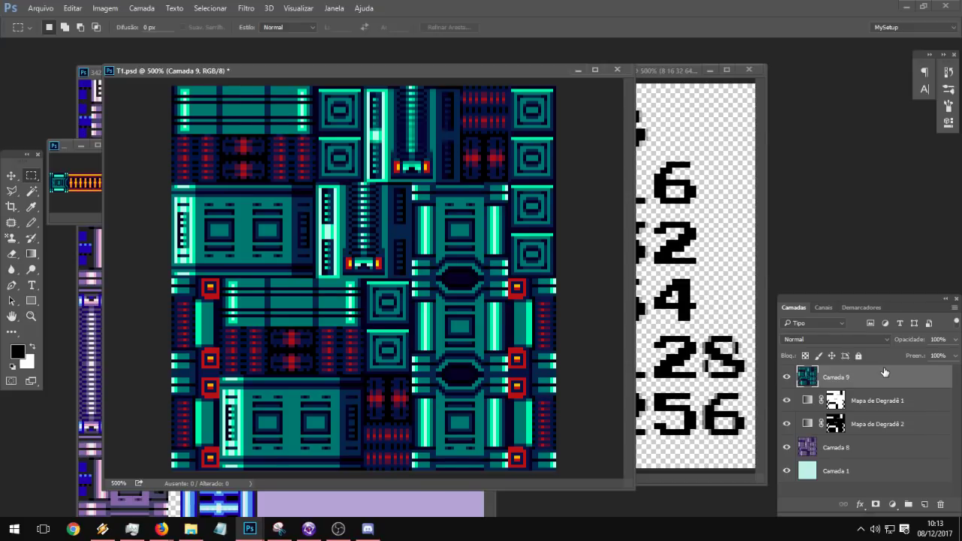
{"action": "key", "text": "ctrl+j"}
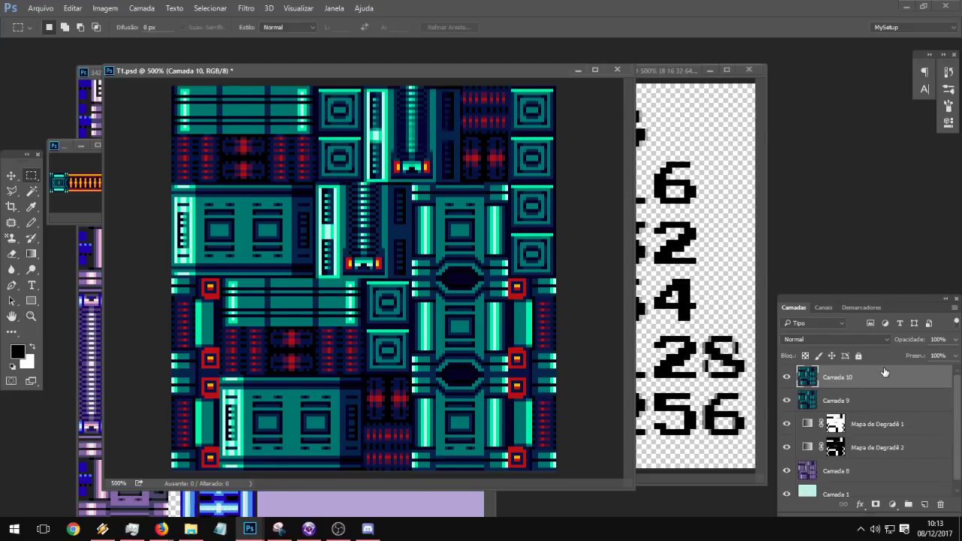
Step: Copy the entire merged layer Camada 10 from T1.psd into a new, smaller square document with a transparent background
{"action": "left_click", "coordinate": [808, 377], "text": "ctrl"}
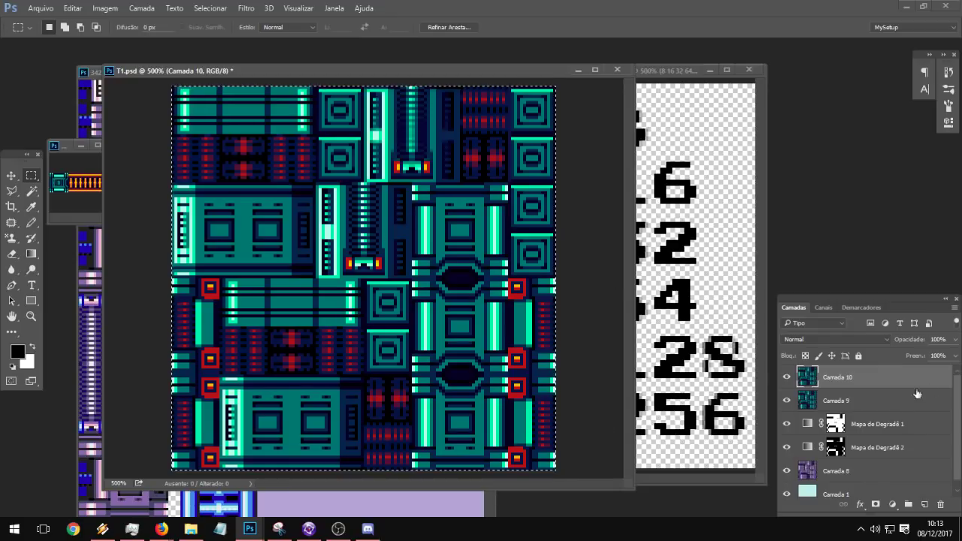
{"action": "scroll", "coordinate": [887, 421], "scroll_direction": "down", "scroll_amount": 1}
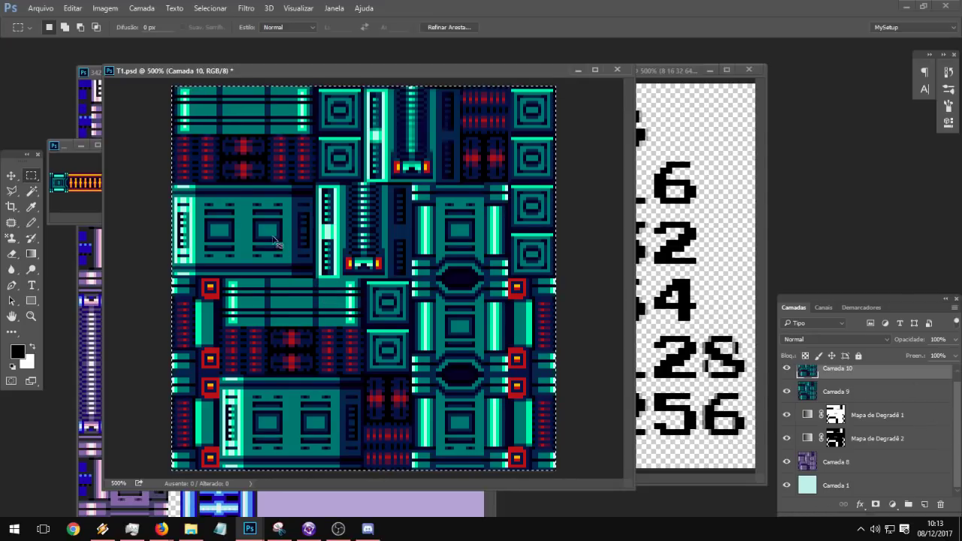
{"action": "left_click", "coordinate": [39, 9]}
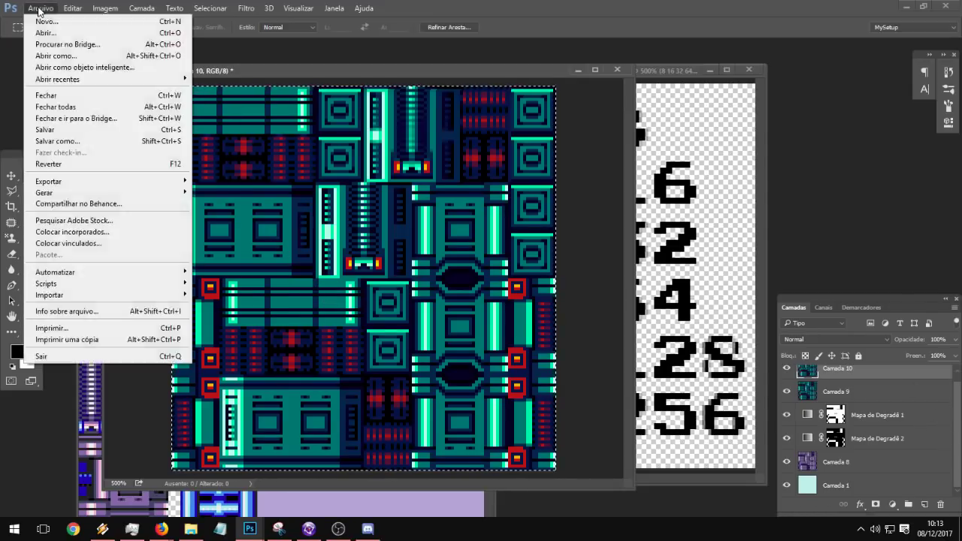
{"action": "left_click", "coordinate": [43, 22]}
{"action": "left_click_drag", "start_coordinate": [296, 203], "coordinate": [218, 210]}
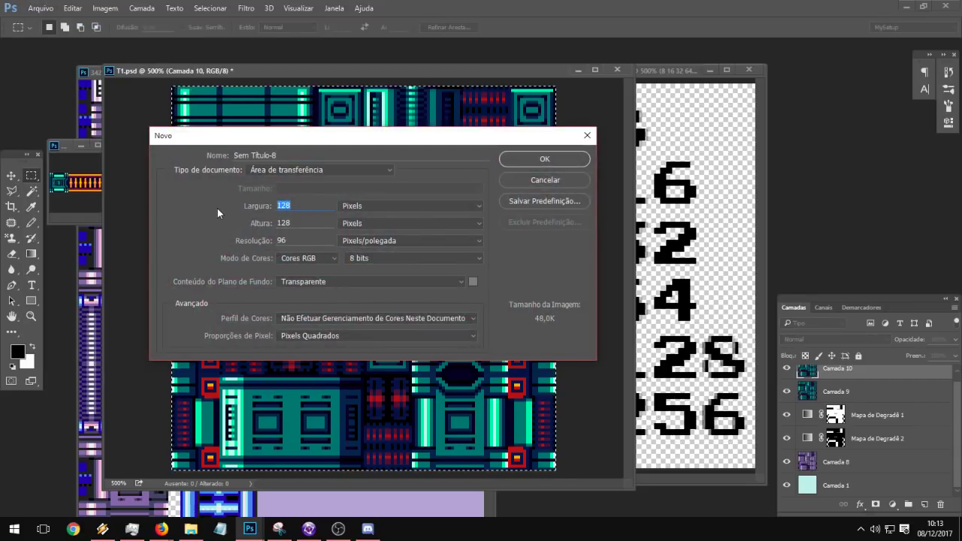
{"action": "key", "text": "Tab"}
{"action": "key", "text": "Return"}
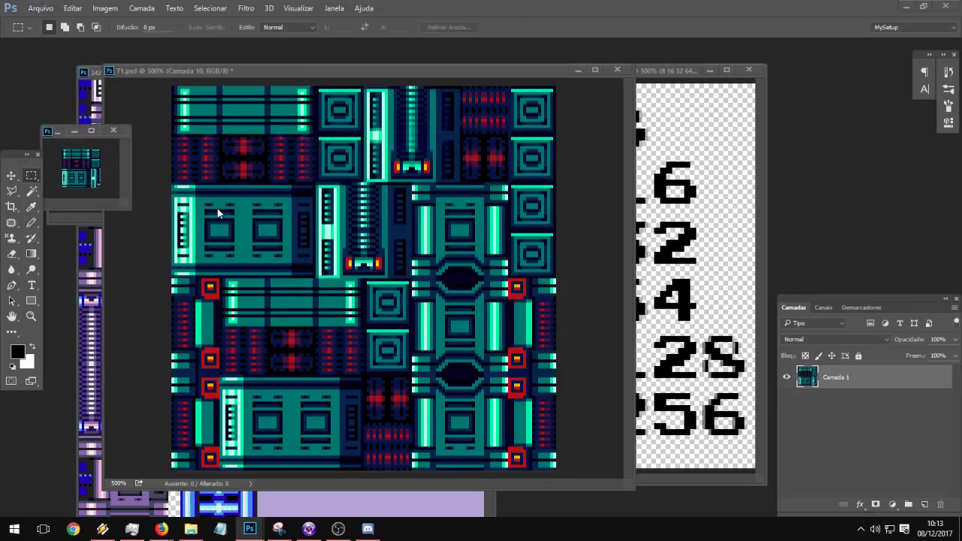
Step: Reposition the pasted artwork so the upper-right section of the tile pattern, with its column of square panels, fills the small canvas
{"action": "left_click_drag", "start_coordinate": [57, 132], "coordinate": [279, 183]}
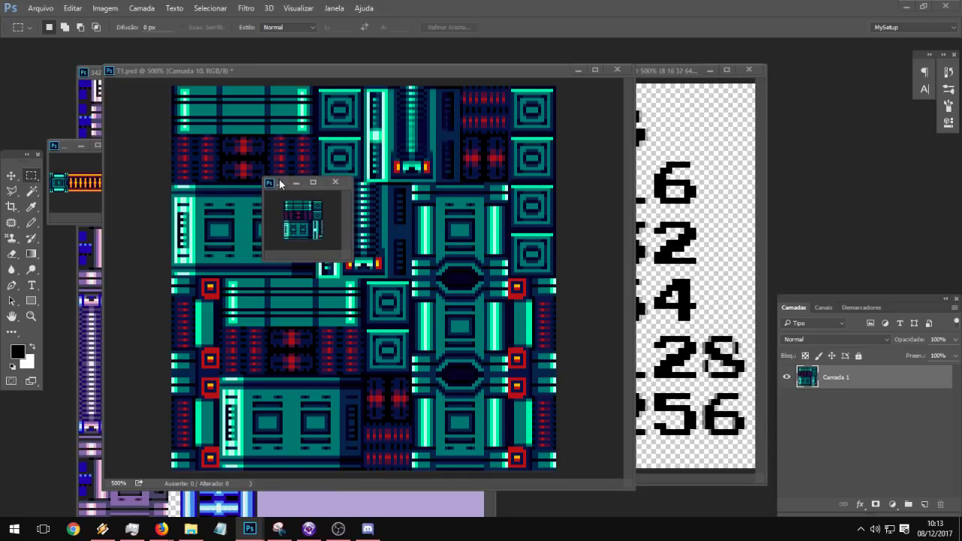
{"action": "left_click", "coordinate": [31, 316]}
{"action": "left_click", "coordinate": [296, 225]}
{"action": "left_click", "coordinate": [296, 225]}
{"action": "left_click_drag", "start_coordinate": [351, 261], "coordinate": [558, 414]}
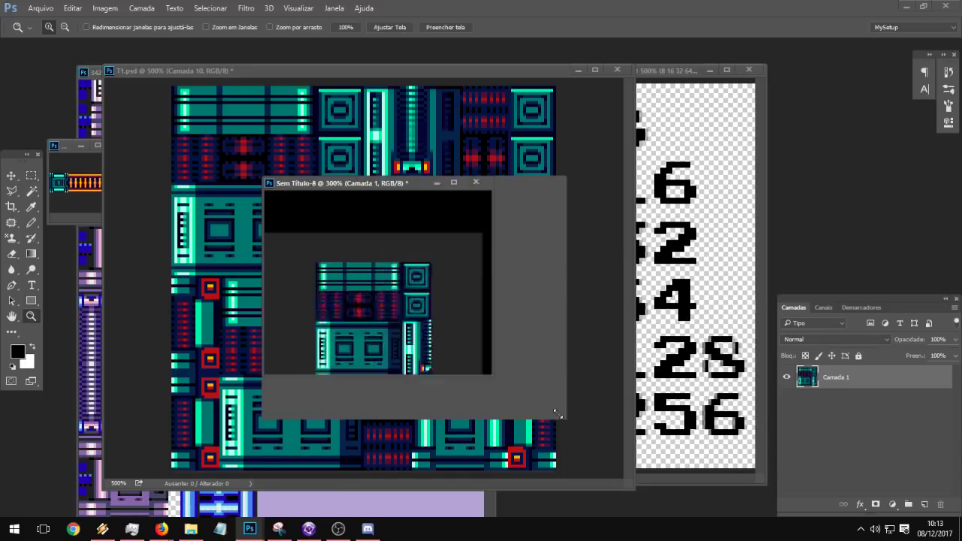
{"action": "left_click", "coordinate": [34, 178]}
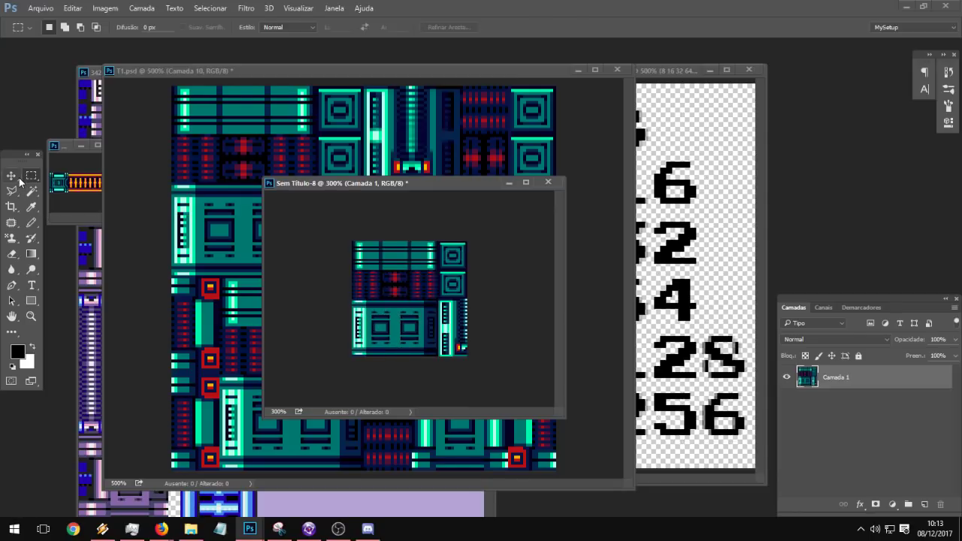
{"action": "left_click", "coordinate": [11, 175]}
{"action": "left_click_drag", "start_coordinate": [368, 346], "coordinate": [370, 284]}
{"action": "left_click_drag", "start_coordinate": [508, 354], "coordinate": [471, 344]}
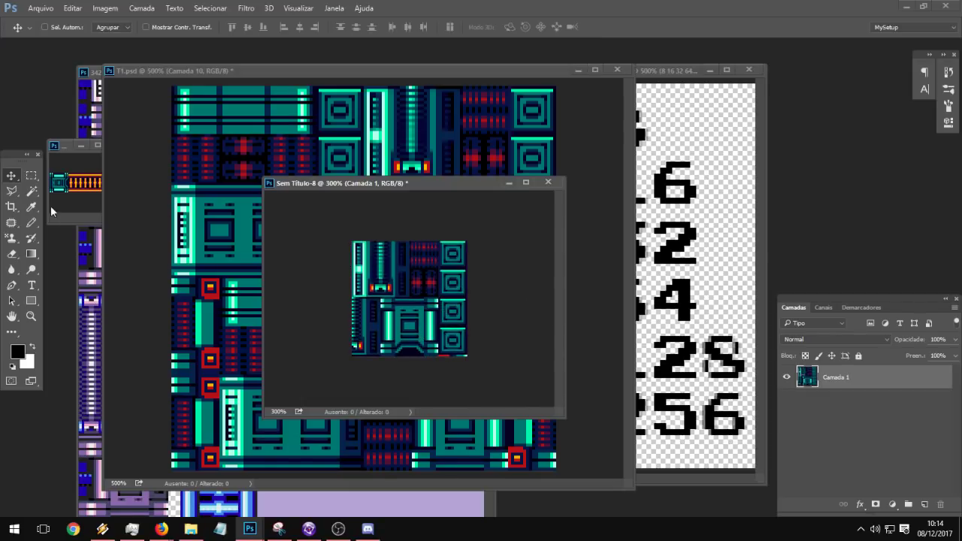
Step: Select the thin strip of stray red pixels below the square panels and paint it with dark colour sampled from the artwork
{"action": "key", "text": "m"}
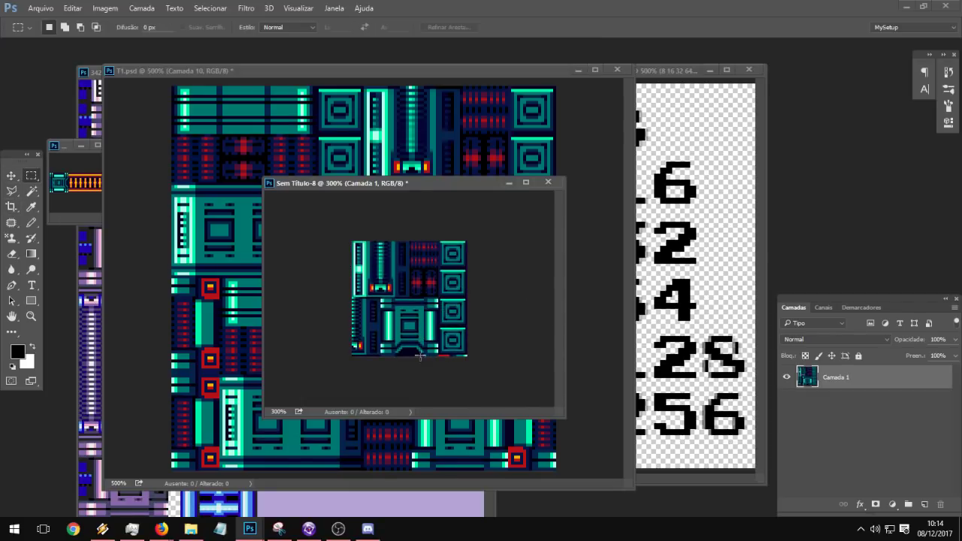
{"action": "left_click_drag", "start_coordinate": [410, 357], "coordinate": [367, 299]}
{"action": "left_click_drag", "start_coordinate": [469, 359], "coordinate": [438, 355]}
{"action": "left_click", "coordinate": [32, 221]}
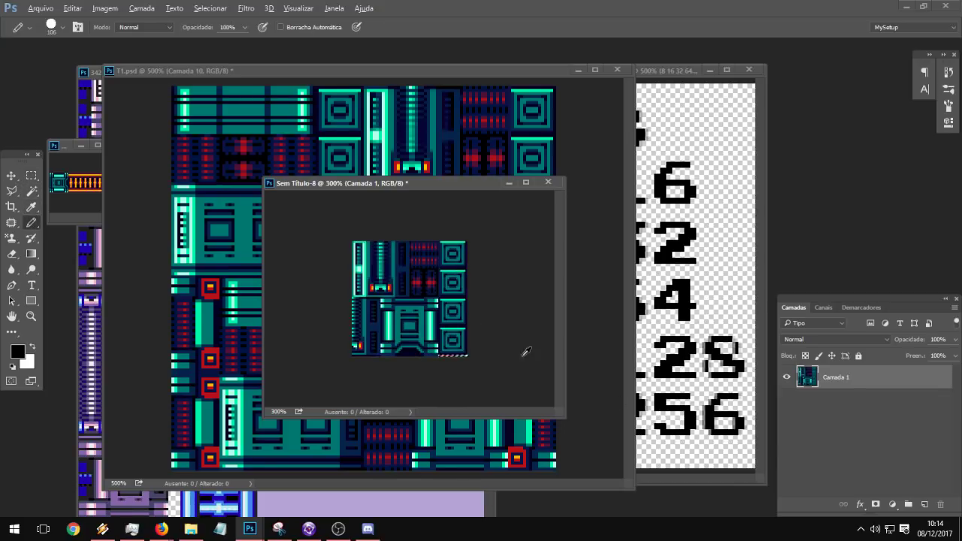
{"action": "left_click", "coordinate": [461, 294], "text": "alt"}
{"action": "left_click", "coordinate": [427, 257], "text": "alt"}
{"action": "left_click_drag", "start_coordinate": [379, 269], "coordinate": [457, 352], "text": "alt"}
{"action": "left_click", "coordinate": [30, 176]}
{"action": "left_click", "coordinate": [342, 301]}
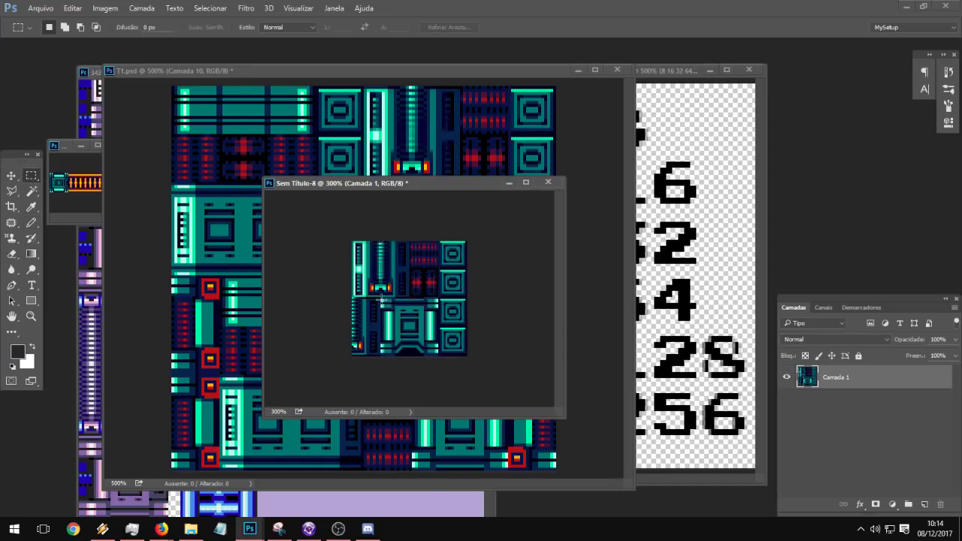
{"action": "left_click_drag", "start_coordinate": [381, 299], "coordinate": [407, 367]}
{"action": "left_click", "coordinate": [13, 174]}
{"action": "key", "text": "Left"}
{"action": "key", "text": "Left"}
{"action": "key", "text": "Left"}
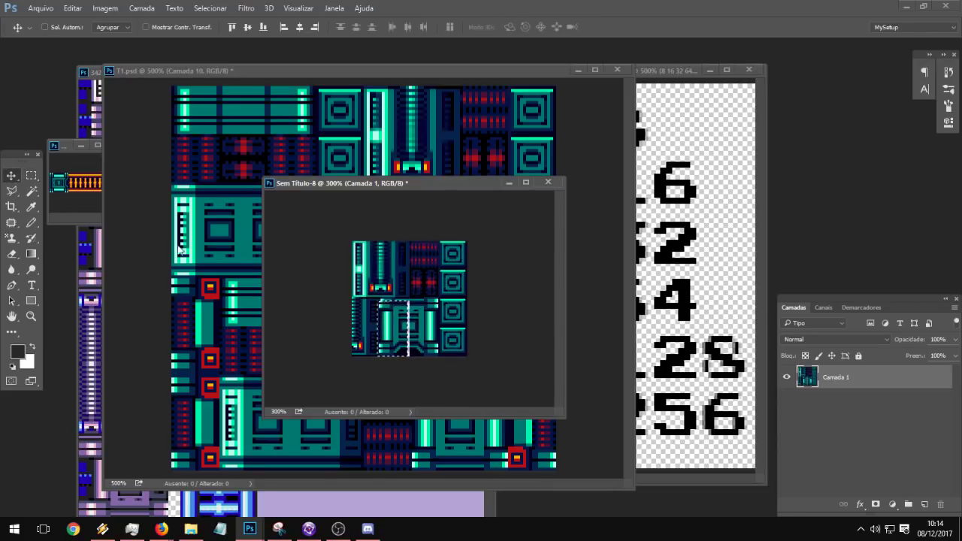
{"action": "key", "text": "ctrl+z"}
Step: Reselect the left half of the lower teal panel at its full height and move it to the canvas's left edge
{"action": "left_click", "coordinate": [31, 177]}
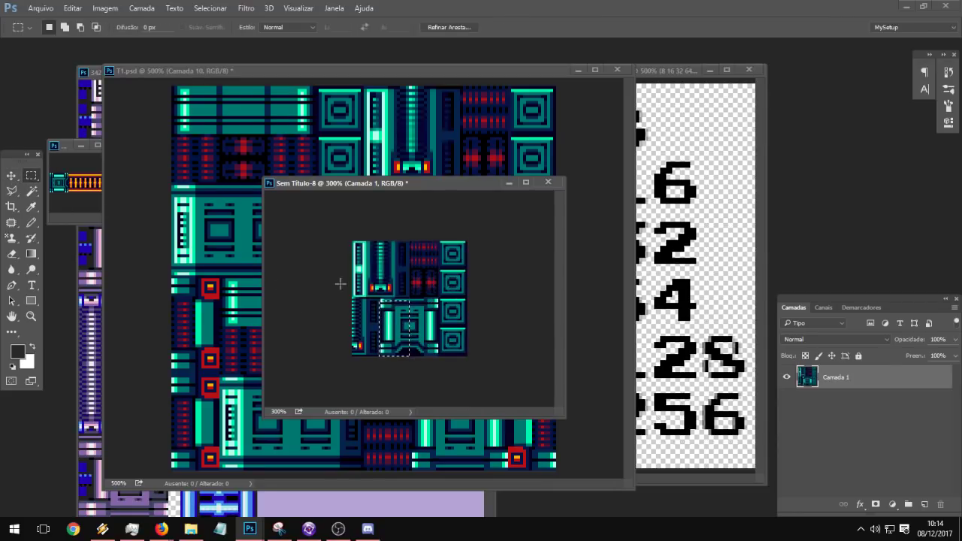
{"action": "left_click_drag", "start_coordinate": [409, 299], "coordinate": [380, 300]}
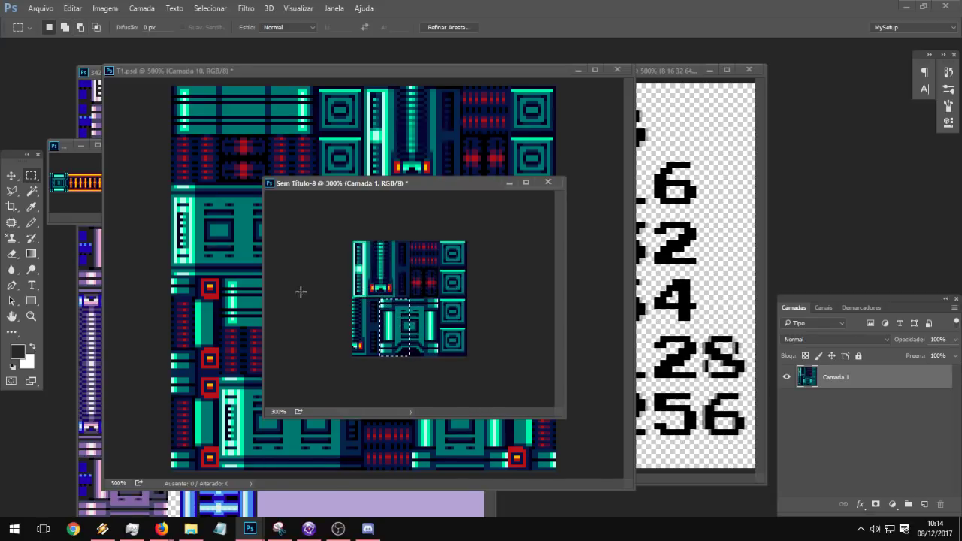
{"action": "left_click", "coordinate": [11, 175]}
{"action": "left_click_drag", "start_coordinate": [406, 357], "coordinate": [364, 338]}
{"action": "key", "text": "ctrl+z"}
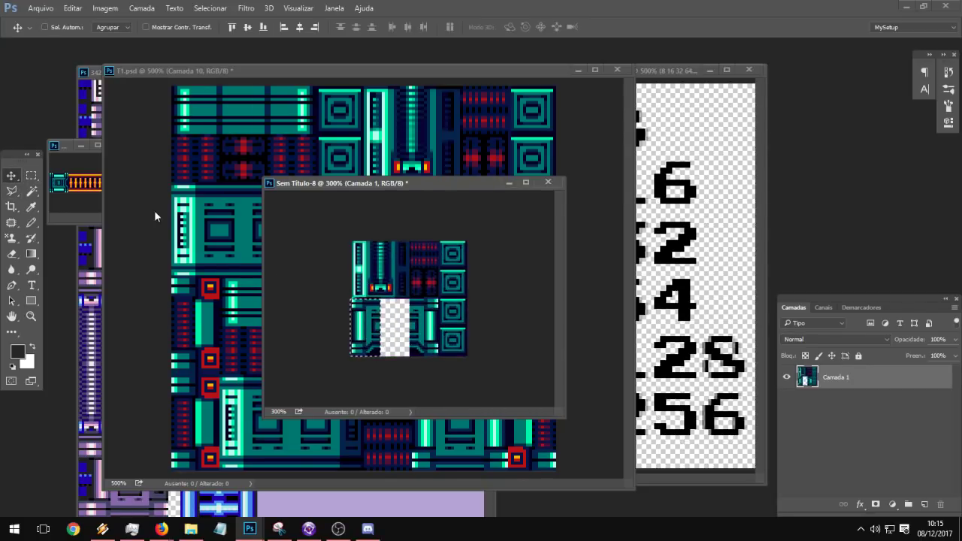
Step: Stretch a narrow strip from the panel's left half across the transparent gap to join both halves, and deselect
{"action": "left_click", "coordinate": [30, 175]}
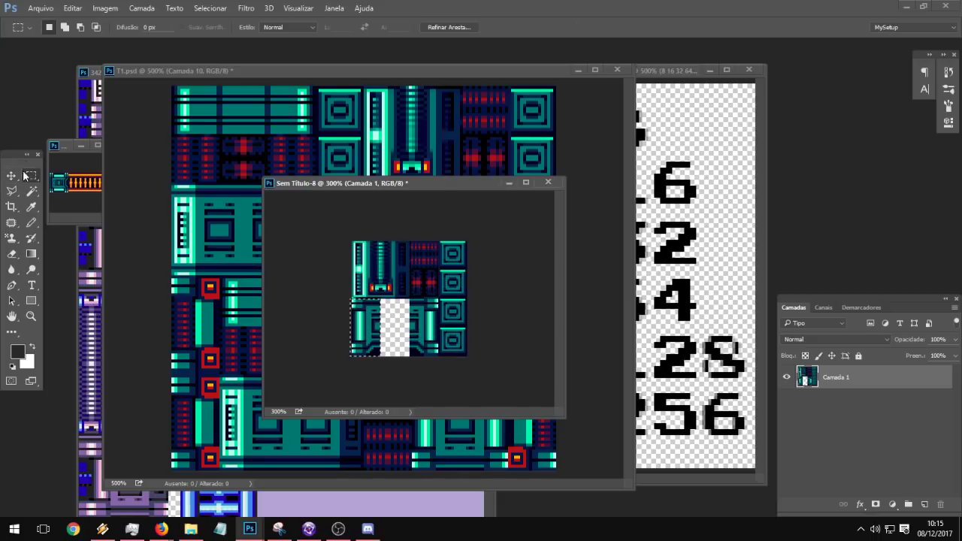
{"action": "left_click", "coordinate": [31, 315]}
{"action": "left_click", "coordinate": [392, 366]}
{"action": "left_click", "coordinate": [390, 363]}
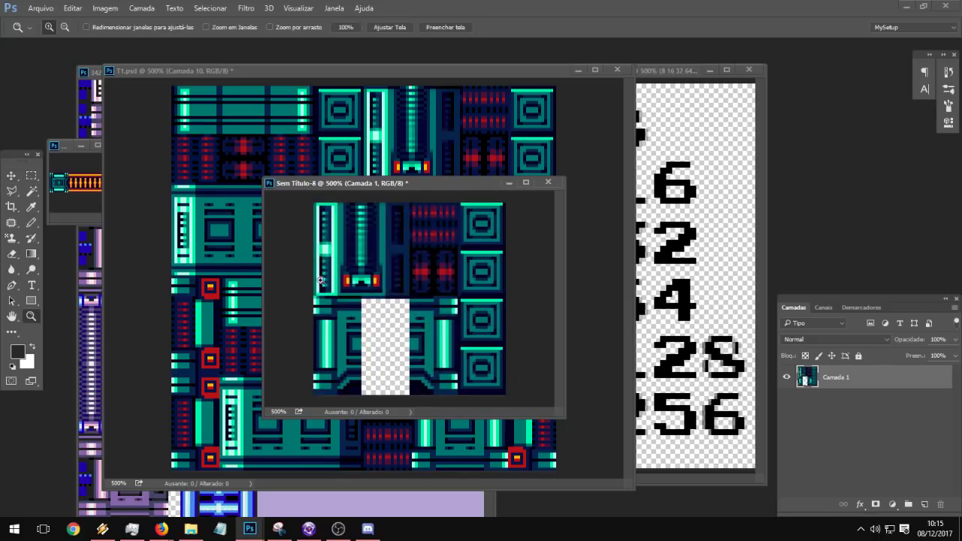
{"action": "left_click", "coordinate": [31, 175]}
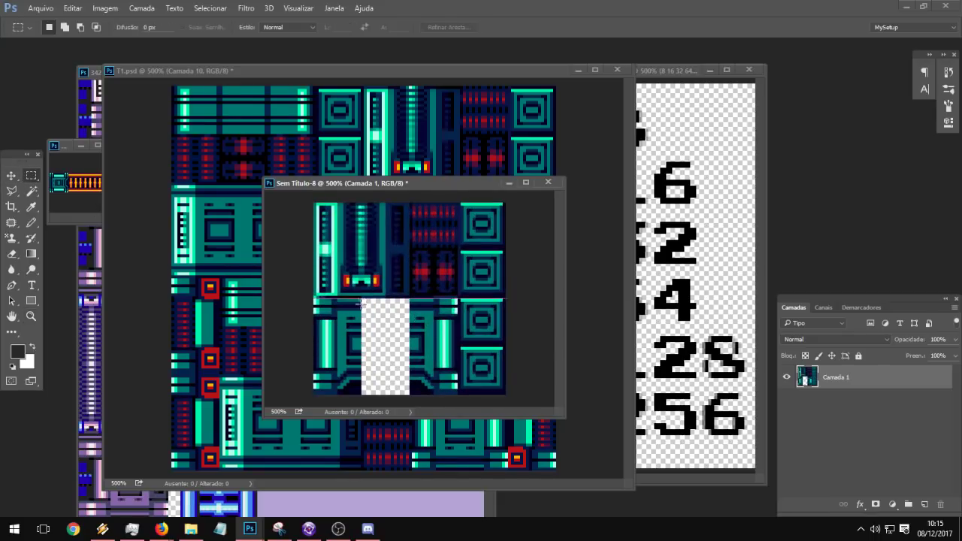
{"action": "left_click_drag", "start_coordinate": [359, 302], "coordinate": [365, 396]}
{"action": "key", "text": "ctrl+t"}
{"action": "left_click_drag", "start_coordinate": [367, 346], "coordinate": [461, 362]}
{"action": "key", "text": "Return"}
{"action": "key", "text": "ctrl+d"}
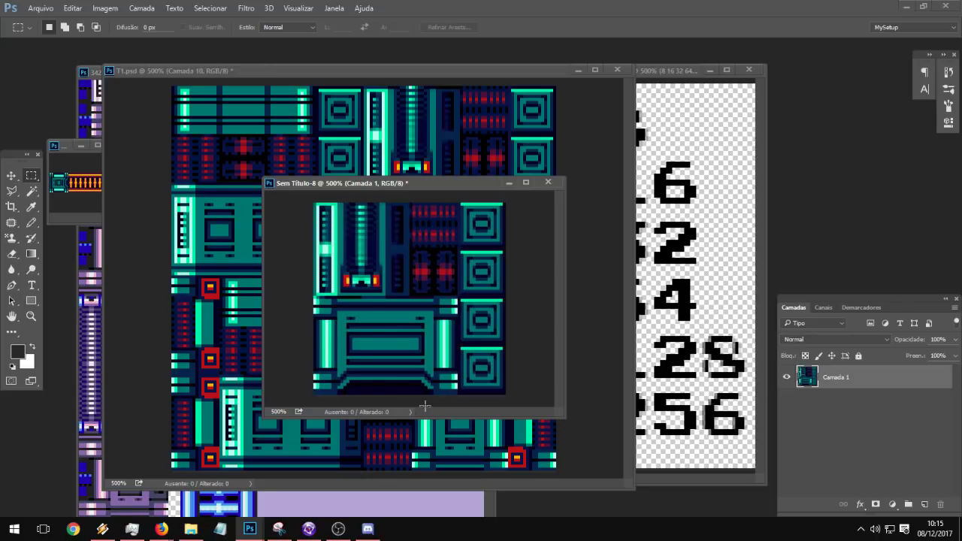
Step: Examine the edited small tile at reduced and enlarged magnifications
{"action": "left_click", "coordinate": [31, 316]}
{"action": "left_click", "coordinate": [483, 352], "text": "alt"}
{"action": "left_click", "coordinate": [483, 353], "text": "alt"}
{"action": "left_click", "coordinate": [483, 353], "text": "alt"}
{"action": "left_click", "coordinate": [481, 351], "text": "alt"}
{"action": "left_click", "coordinate": [478, 344], "text": "alt"}
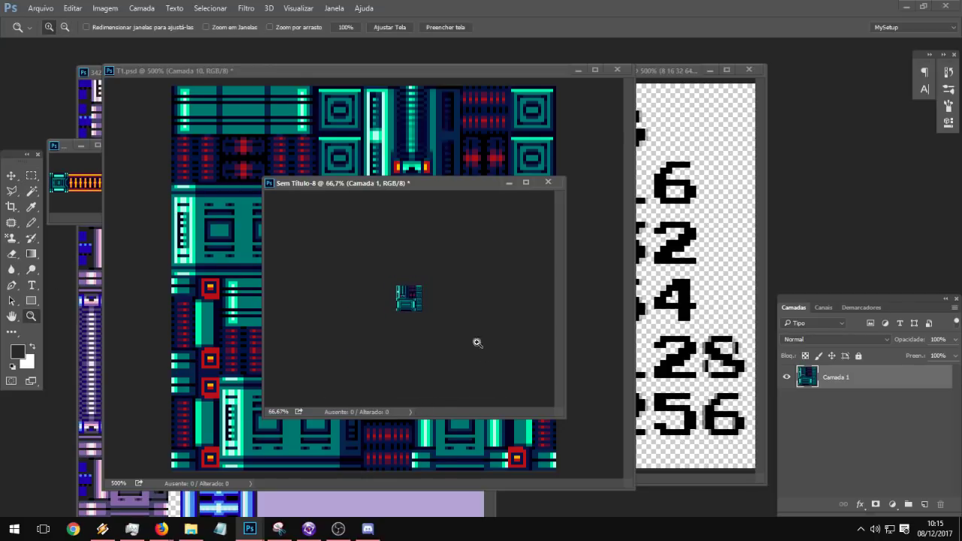
{"action": "left_click", "coordinate": [436, 307]}
{"action": "left_click", "coordinate": [436, 306]}
{"action": "scroll", "coordinate": [435, 306], "scroll_direction": "up", "scroll_amount": 2, "text": "alt"}
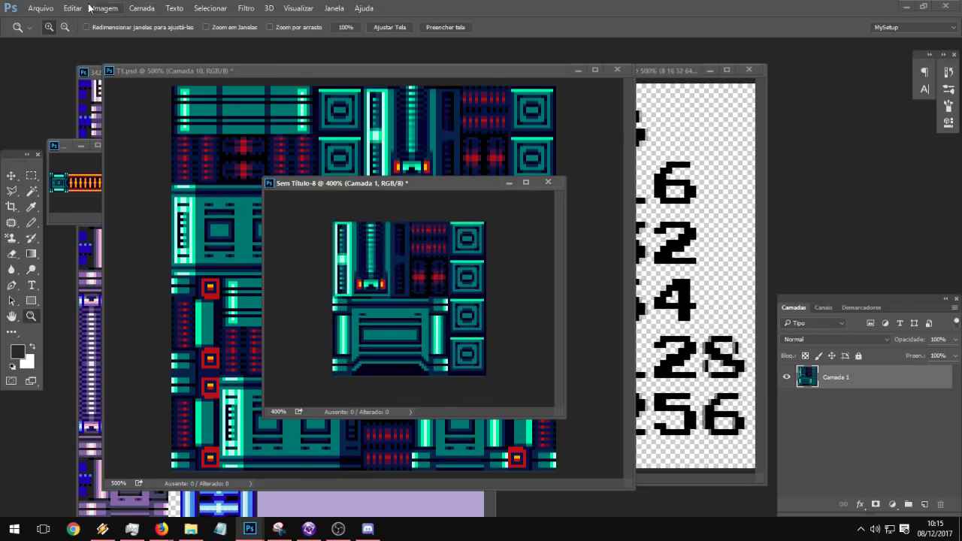
Step: Save the edited small tile as the PNG file TT in the SoundsWorlds folder
{"action": "left_click", "coordinate": [40, 8]}
{"action": "left_click", "coordinate": [92, 143]}
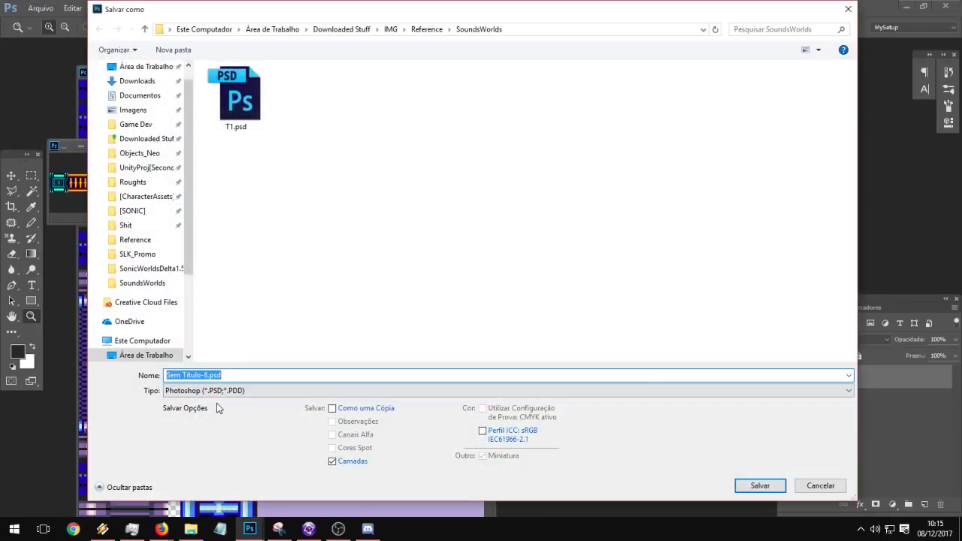
{"action": "left_click", "coordinate": [216, 390]}
{"action": "left_click", "coordinate": [219, 354]}
{"action": "left_click", "coordinate": [224, 375]}
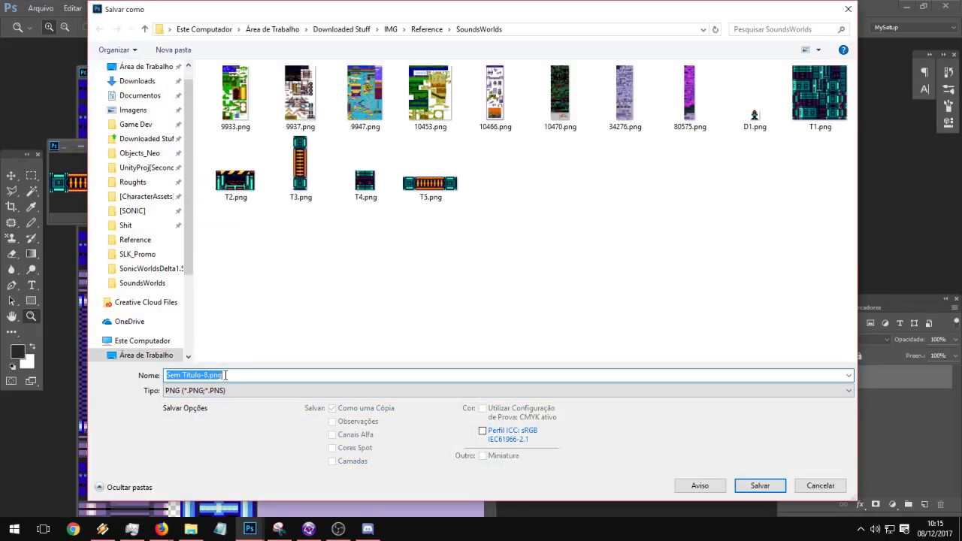
{"action": "type", "text": "tr"}
{"action": "key", "text": "BackSpace"}
{"action": "key", "text": "BackSpace"}
{"action": "type", "text": "t"}
{"action": "key", "text": "BackSpace"}
{"action": "type", "text": "t"}
{"action": "key", "text": "BackSpace"}
{"action": "type", "text": "TT"}
{"action": "key", "text": "Return"}
{"action": "key", "text": "Return"}
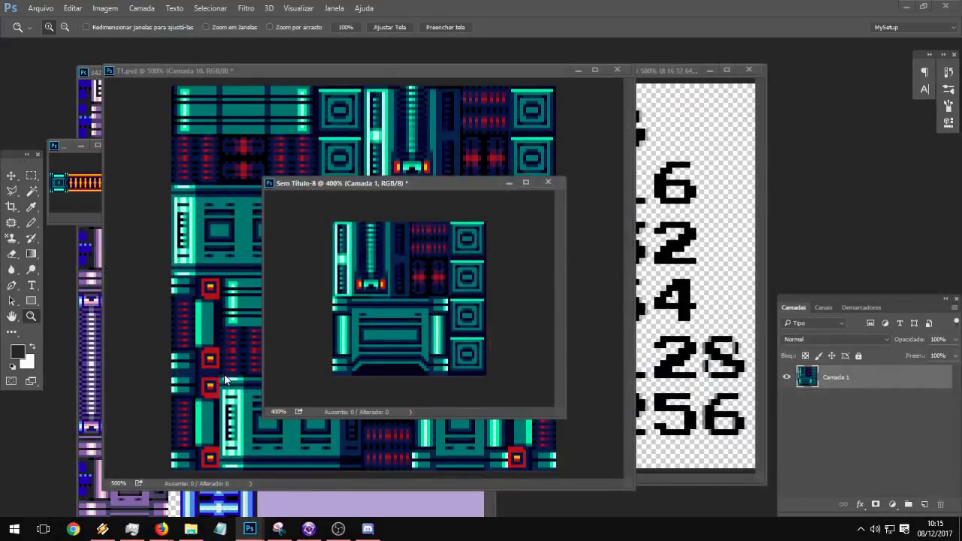
Step: Close the small tile and horizontal sprite documents without saving their changes
{"action": "left_click", "coordinate": [548, 182]}
{"action": "left_click", "coordinate": [463, 203]}
{"action": "left_click", "coordinate": [71, 146]}
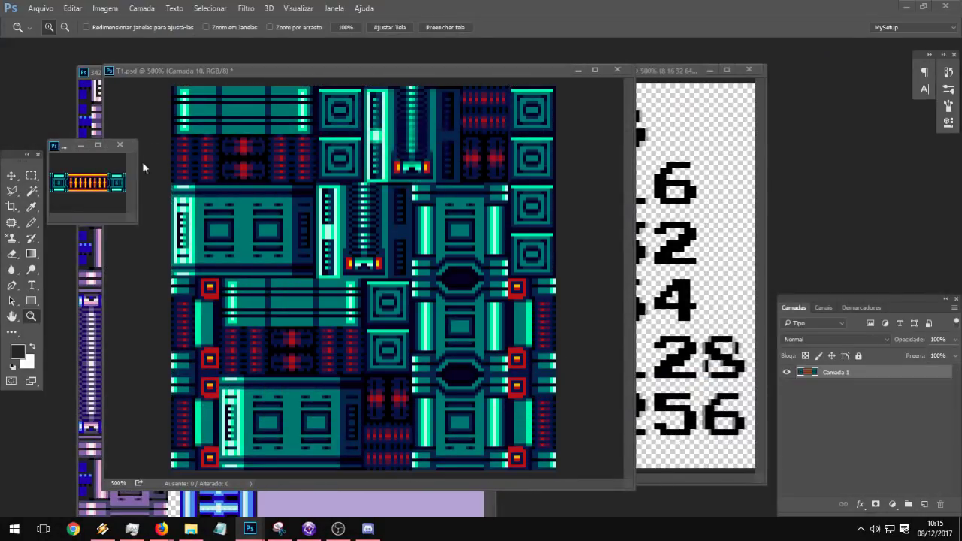
{"action": "left_click", "coordinate": [120, 144]}
{"action": "left_click", "coordinate": [473, 204]}
Step: Move T1.psd aside and look through the 34276.png tile sheet for another structure to reuse, up to the large arch tile
{"action": "left_click_drag", "start_coordinate": [323, 70], "coordinate": [554, 94]}
{"action": "left_click", "coordinate": [273, 73]}
{"action": "left_click", "coordinate": [248, 296], "text": "alt"}
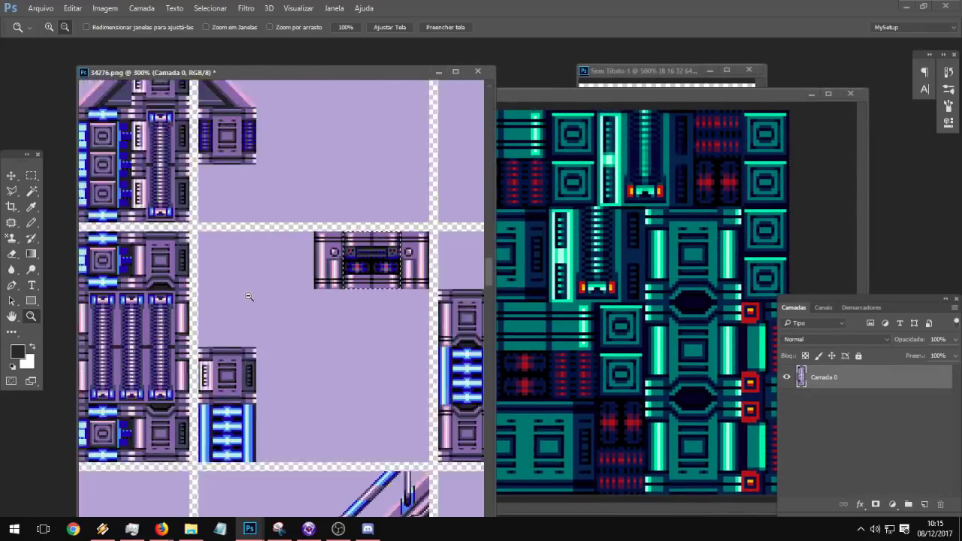
{"action": "left_click", "coordinate": [248, 295], "text": "alt"}
{"action": "left_click", "coordinate": [248, 295], "text": "alt"}
{"action": "left_click", "coordinate": [248, 295], "text": "alt"}
{"action": "scroll", "coordinate": [314, 202], "scroll_direction": "down", "scroll_amount": 5}
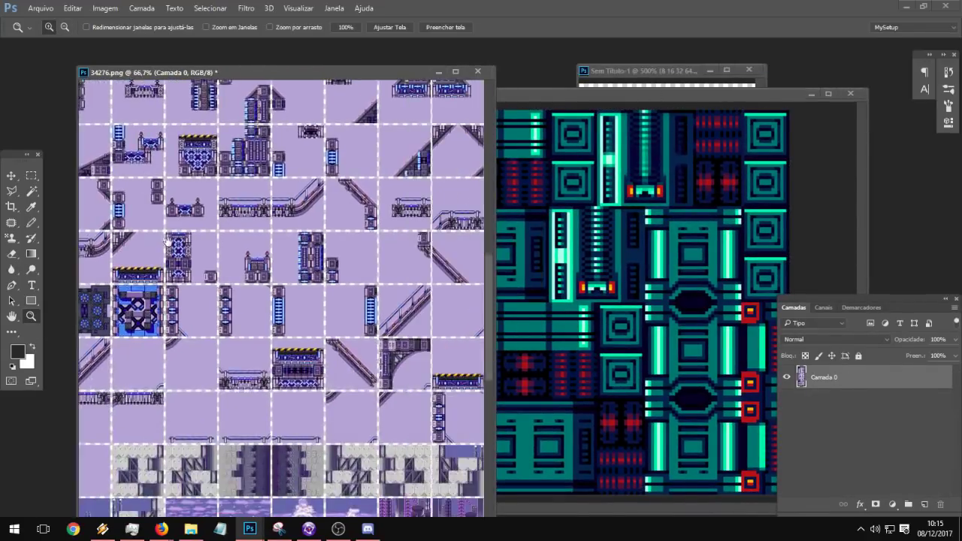
{"action": "scroll", "coordinate": [283, 250], "scroll_direction": "down", "scroll_amount": 5}
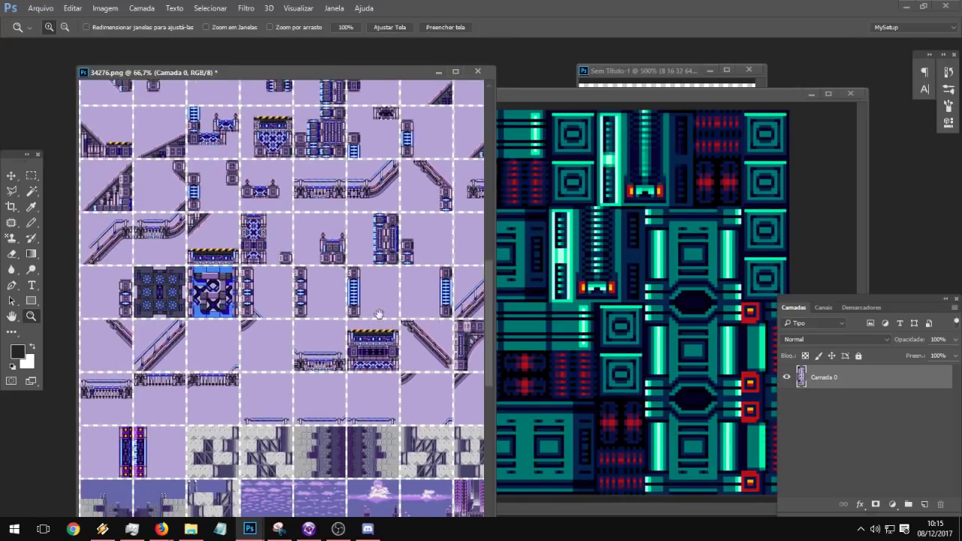
{"action": "left_click_drag", "start_coordinate": [248, 192], "coordinate": [287, 475]}
{"action": "left_click_drag", "start_coordinate": [307, 183], "coordinate": [287, 466]}
{"action": "scroll", "coordinate": [279, 344], "scroll_direction": "up", "scroll_amount": 8}
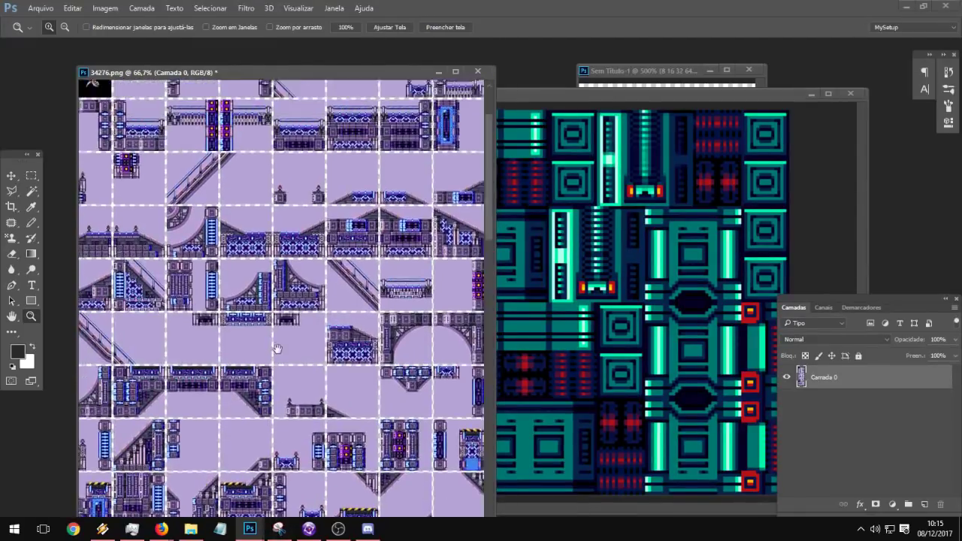
{"action": "scroll", "coordinate": [345, 343], "scroll_direction": "right", "scroll_amount": 1}
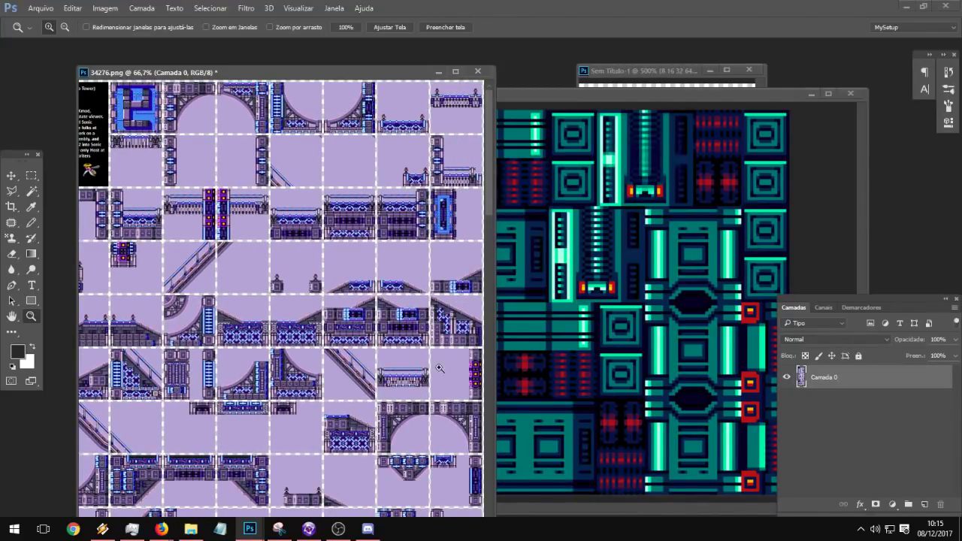
{"action": "left_click", "coordinate": [432, 456]}
{"action": "left_click", "coordinate": [436, 443]}
{"action": "left_click", "coordinate": [440, 431]}
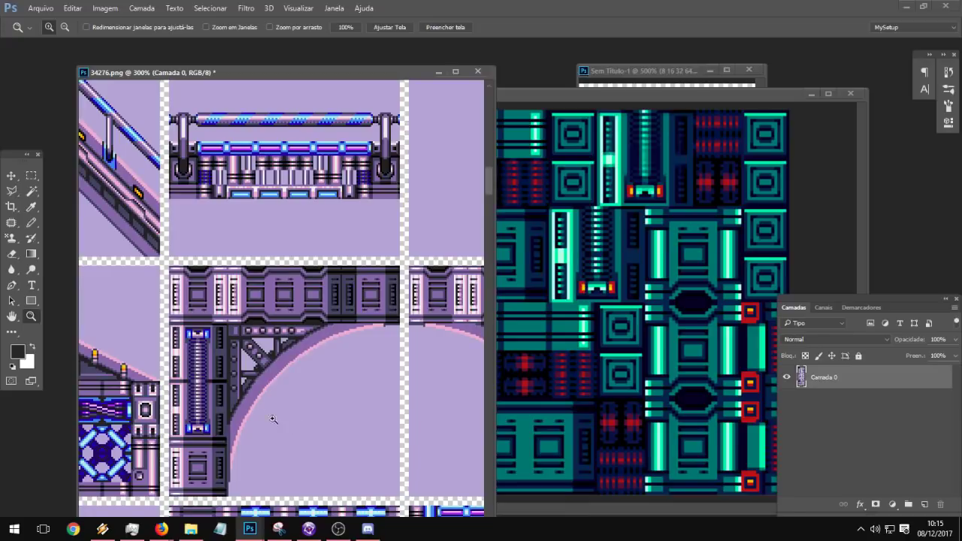
Step: Copy the arch tile with the left pillar from 34276.png into a new document of the same size
{"action": "left_click", "coordinate": [31, 175]}
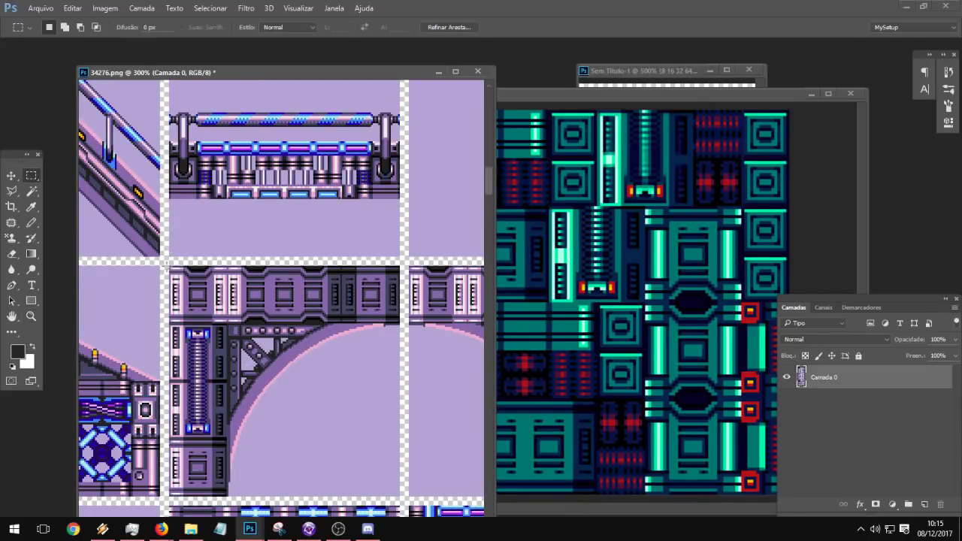
{"action": "left_click_drag", "start_coordinate": [168, 266], "coordinate": [401, 494]}
{"action": "left_click", "coordinate": [40, 8]}
{"action": "left_click", "coordinate": [46, 23]}
{"action": "key", "text": "Return"}
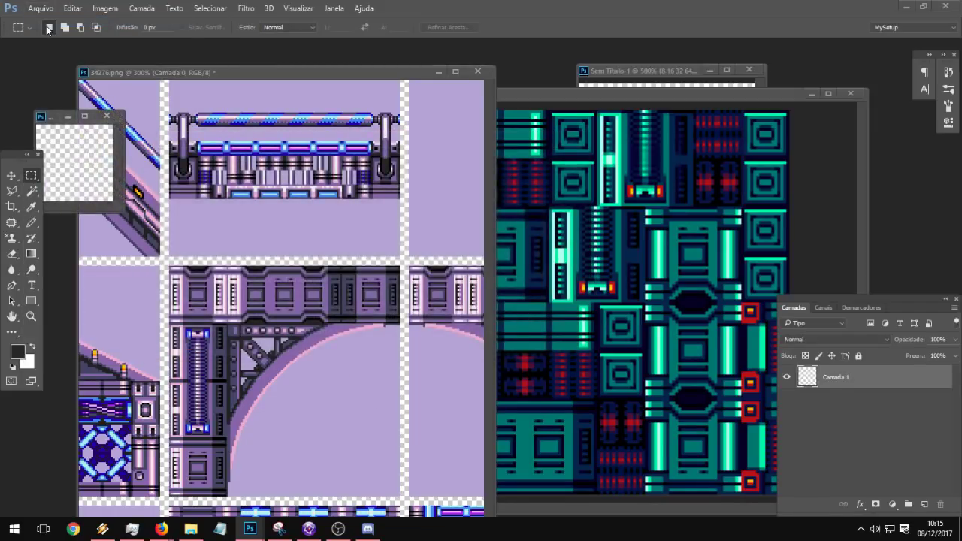
{"action": "key", "text": "ctrl+v"}
{"action": "left_click_drag", "start_coordinate": [45, 112], "coordinate": [172, 149]}
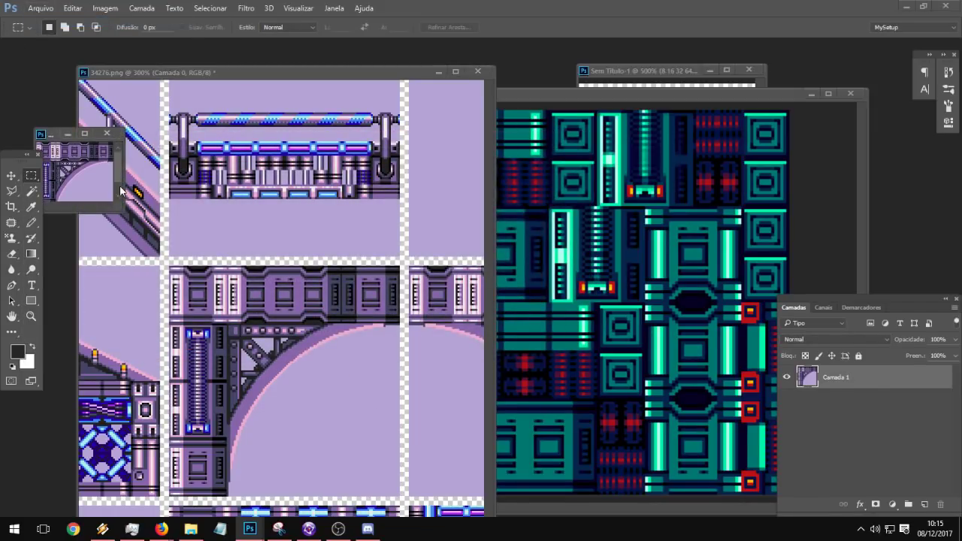
Step: Undo the arch tile's paste, enlarge its document window, paste the tile again and flip it vertically
{"action": "key", "text": "ctrl+z"}
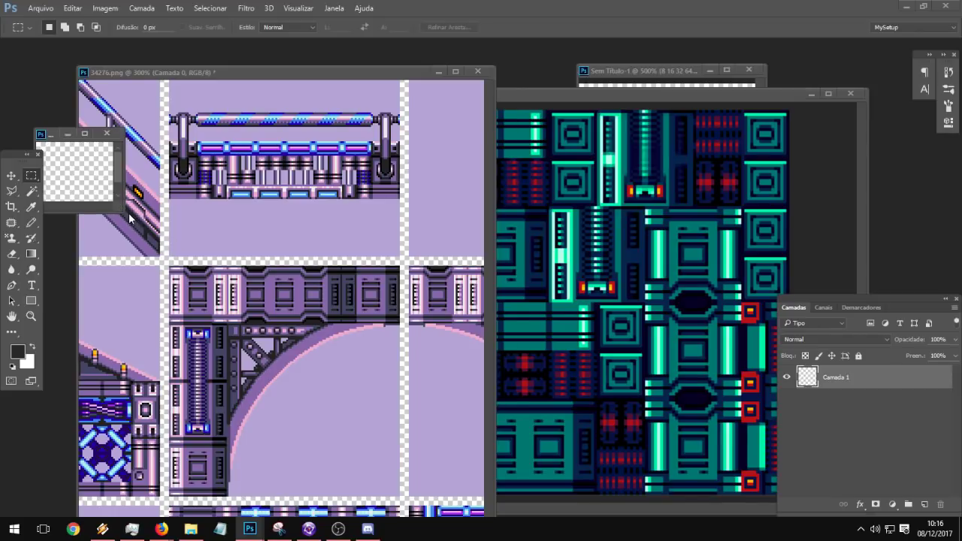
{"action": "left_click_drag", "start_coordinate": [125, 213], "coordinate": [451, 422]}
{"action": "key", "text": "ctrl+v"}
{"action": "key", "text": "ctrl+t"}
{"action": "right_click", "coordinate": [256, 280]}
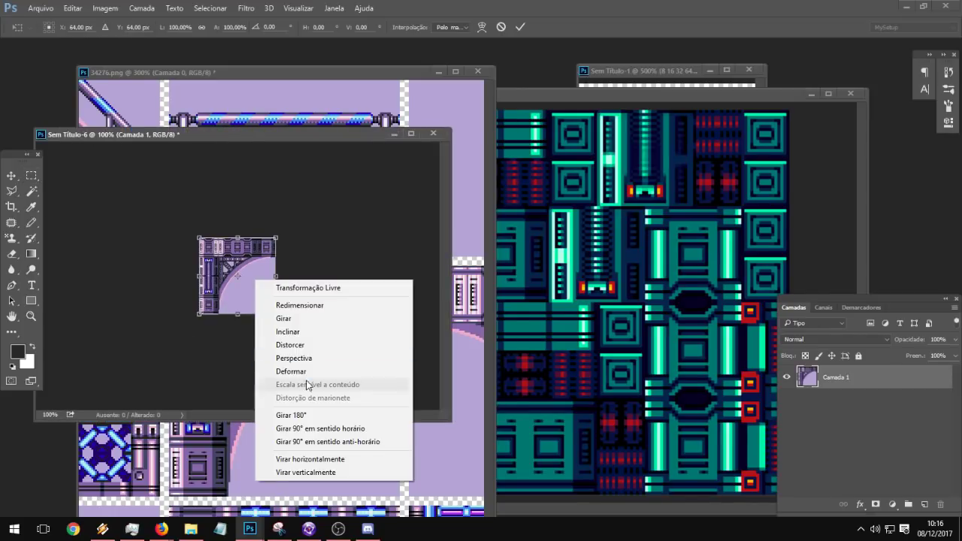
{"action": "left_click", "coordinate": [346, 472]}
{"action": "key", "text": "Return"}
{"action": "key", "text": "m"}
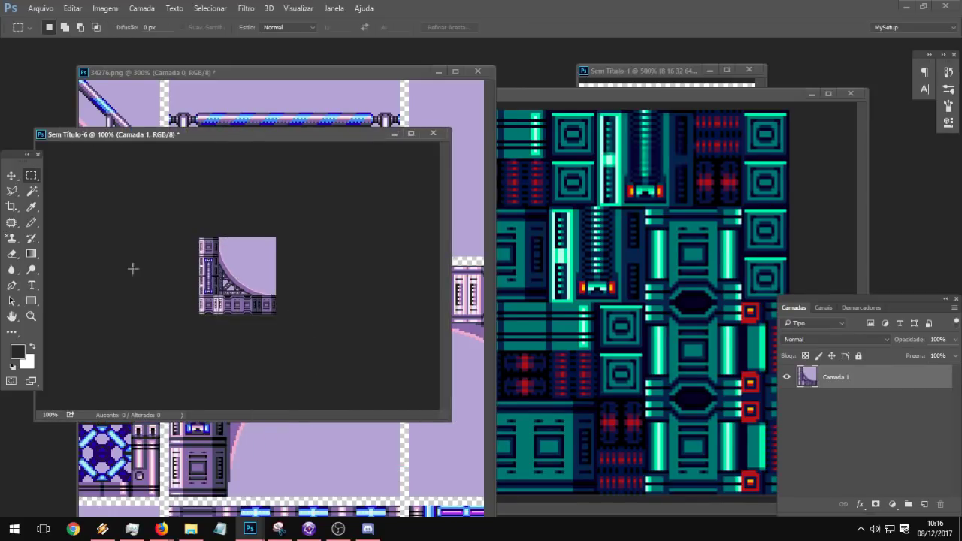
Step: Remove the flat lilac background from the arch tile, including the gaps in the truss, with the Magic Wand
{"action": "left_click", "coordinate": [31, 316]}
{"action": "left_click", "coordinate": [246, 237]}
{"action": "left_click", "coordinate": [247, 237]}
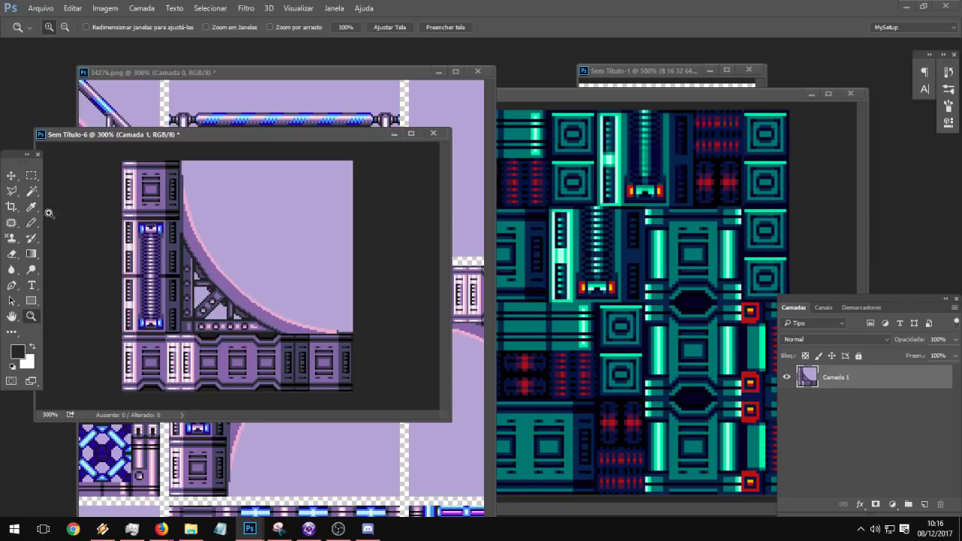
{"action": "left_click", "coordinate": [31, 191]}
{"action": "left_click", "coordinate": [245, 290]}
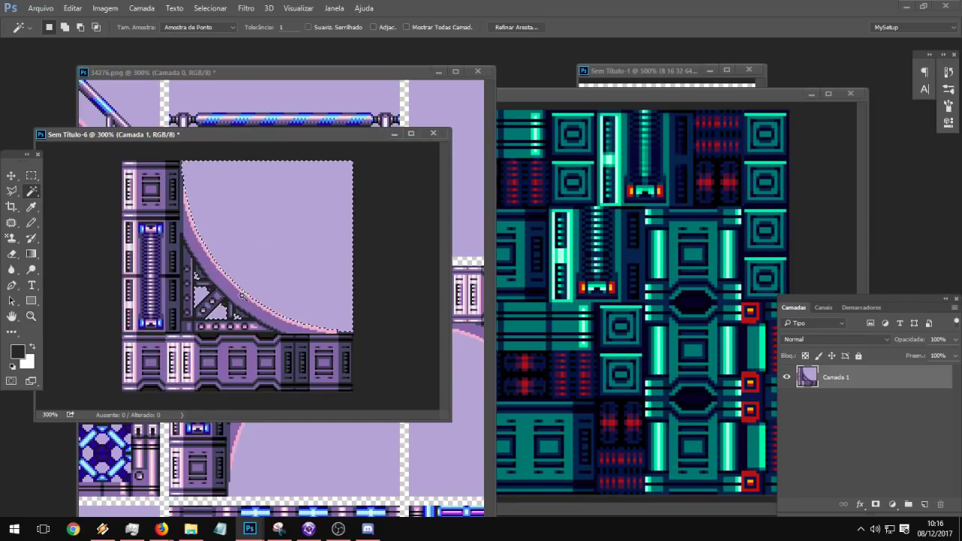
{"action": "key", "text": "Delete"}
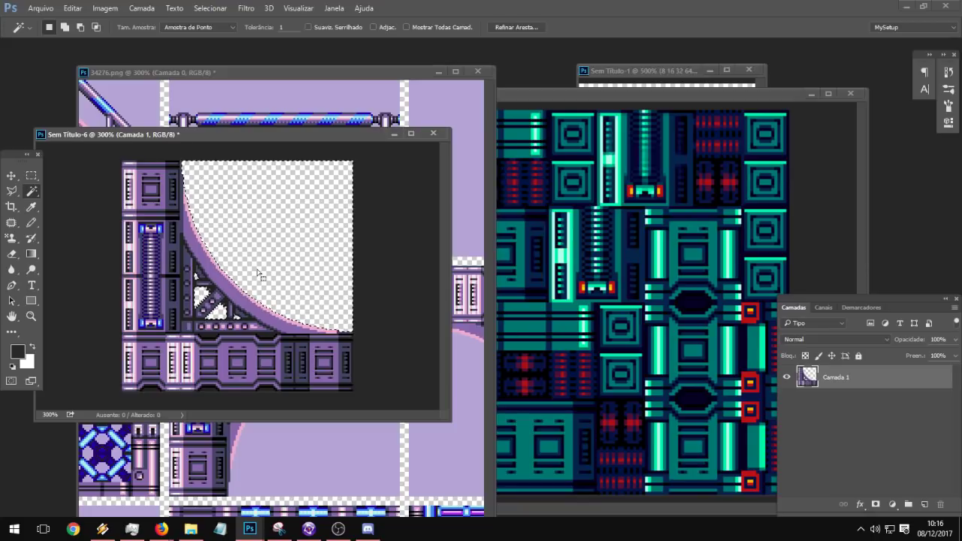
{"action": "key", "text": "ctrl+d"}
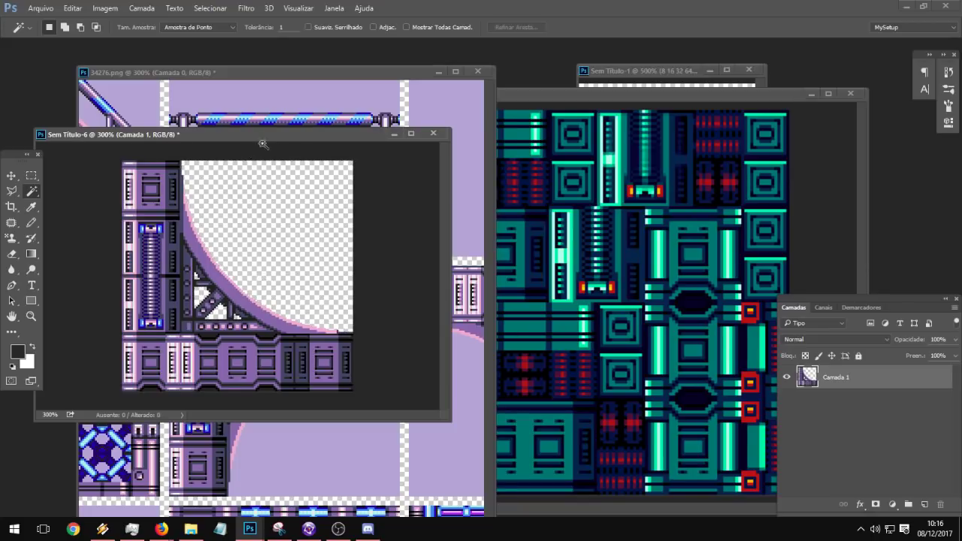
Step: Examine the arch tile's truss and curved edge up close for leftover background pixels
{"action": "left_click", "coordinate": [30, 317]}
{"action": "left_click", "coordinate": [132, 315]}
{"action": "left_click", "coordinate": [132, 315]}
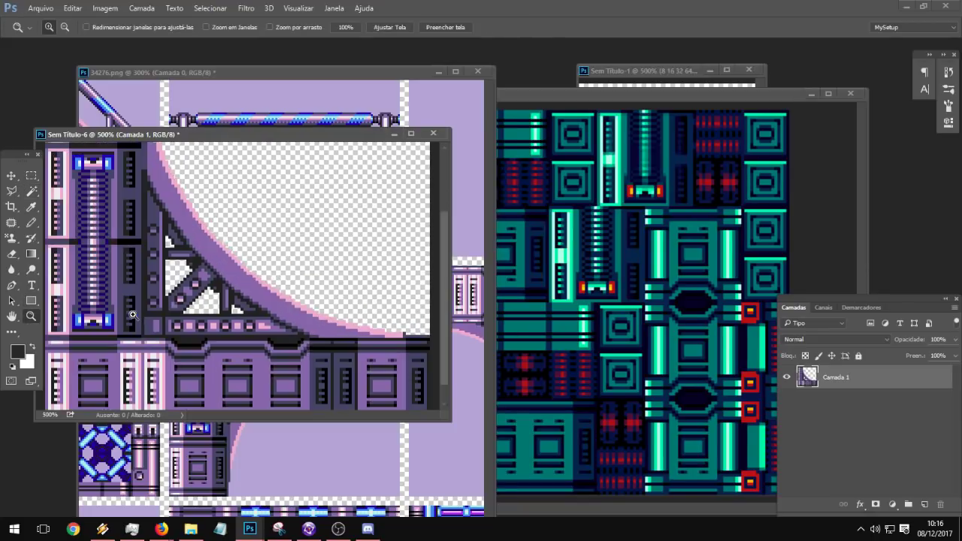
{"action": "scroll", "coordinate": [87, 310], "scroll_direction": "up", "scroll_amount": 1}
{"action": "left_click", "coordinate": [31, 176]}
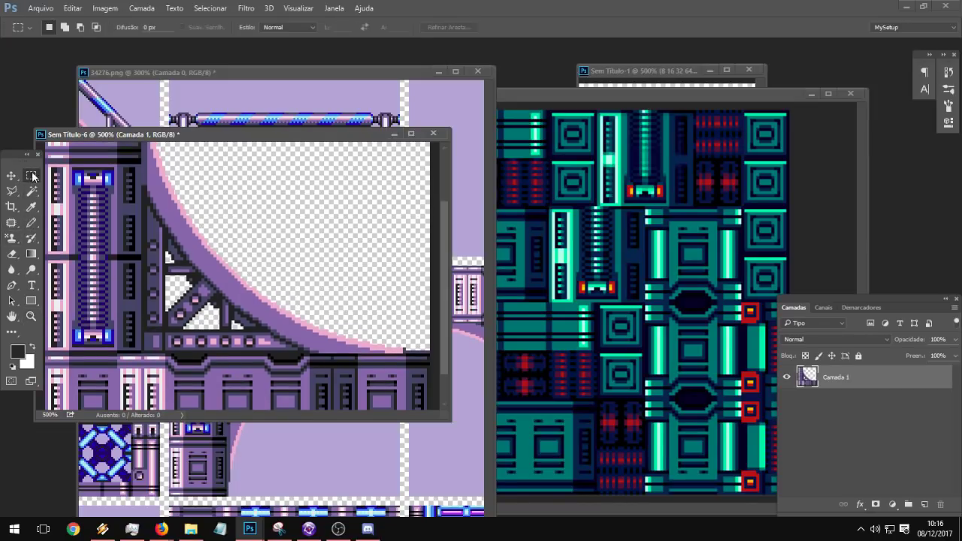
{"action": "left_click_drag", "start_coordinate": [177, 283], "coordinate": [204, 361]}
{"action": "left_click", "coordinate": [30, 193]}
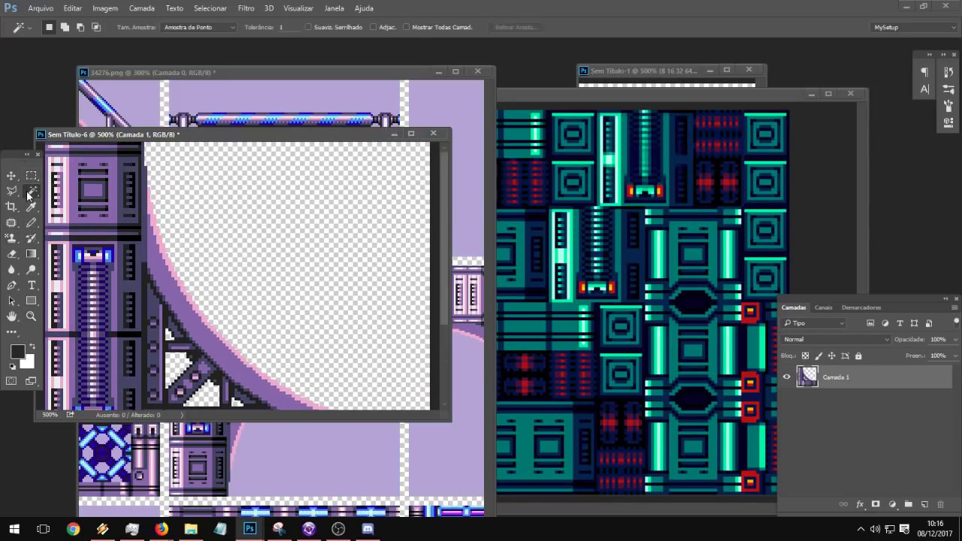
{"action": "left_click", "coordinate": [36, 318]}
{"action": "left_click", "coordinate": [248, 281], "text": "alt"}
{"action": "left_click", "coordinate": [249, 281], "text": "alt"}
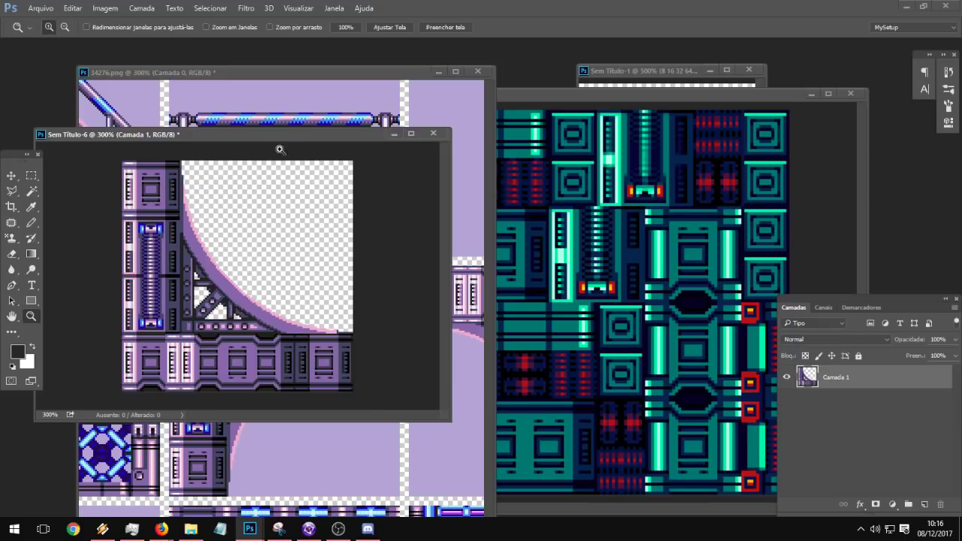
Step: Copy the gradient map layers Mapa de Degradê 2 and Mapa de Degradê 1 from T1.psd into the arch tile document
{"action": "left_click", "coordinate": [633, 130]}
{"action": "left_click", "coordinate": [891, 429]}
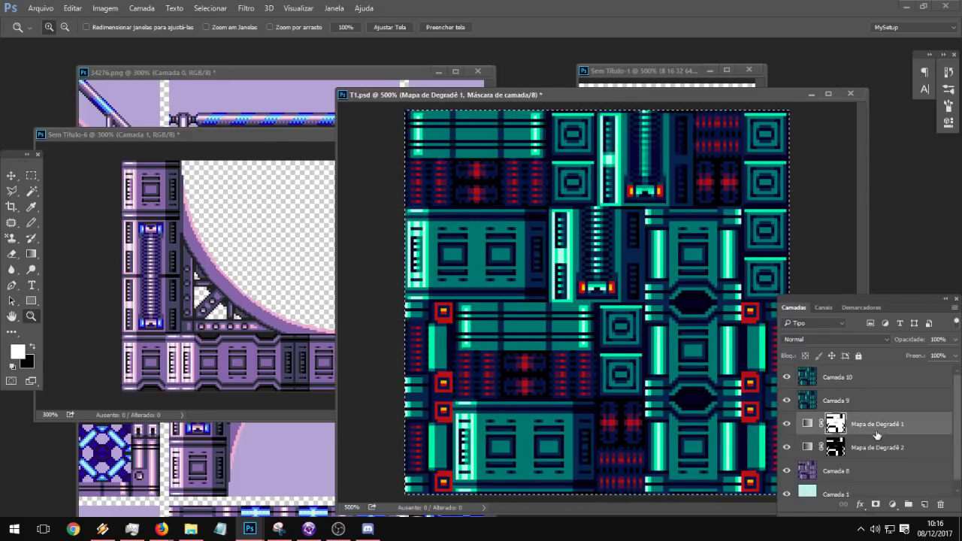
{"action": "left_click_drag", "start_coordinate": [891, 446], "coordinate": [257, 319]}
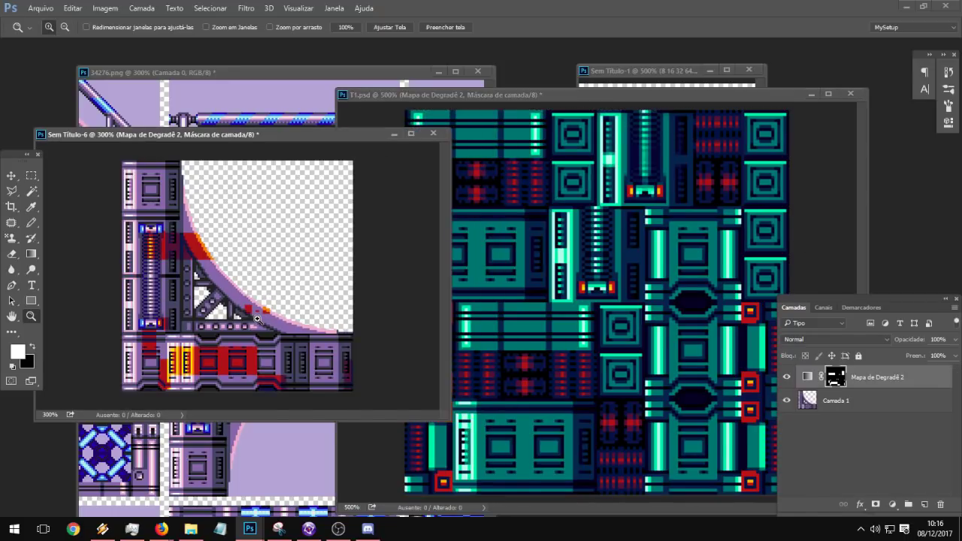
{"action": "left_click", "coordinate": [774, 363]}
{"action": "left_click_drag", "start_coordinate": [891, 429], "coordinate": [291, 285]}
Step: Hide Mapa de Degradê 1 and fill the layer mask of Mapa de Degradê 2 with black
{"action": "left_click", "coordinate": [786, 377]}
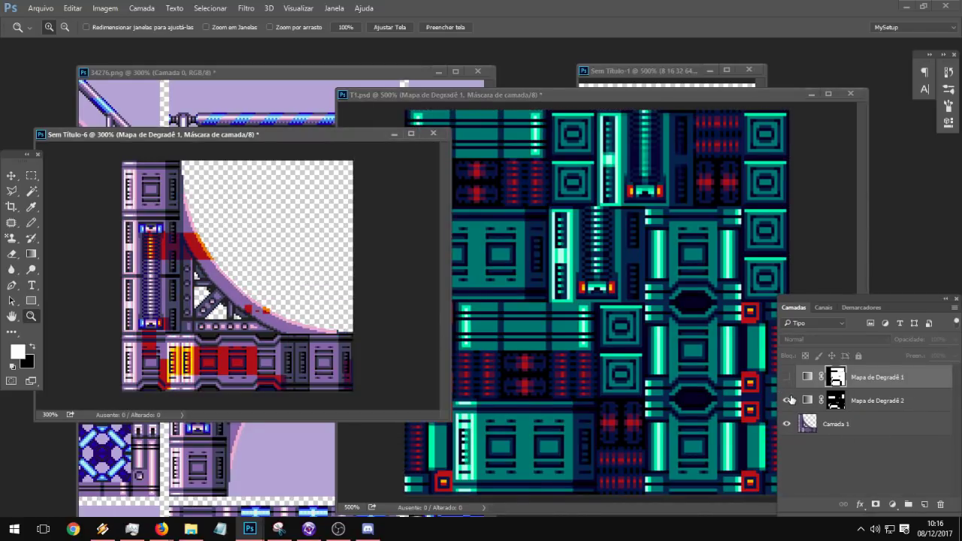
{"action": "left_click", "coordinate": [787, 399]}
{"action": "left_click", "coordinate": [787, 400]}
{"action": "left_click", "coordinate": [31, 175]}
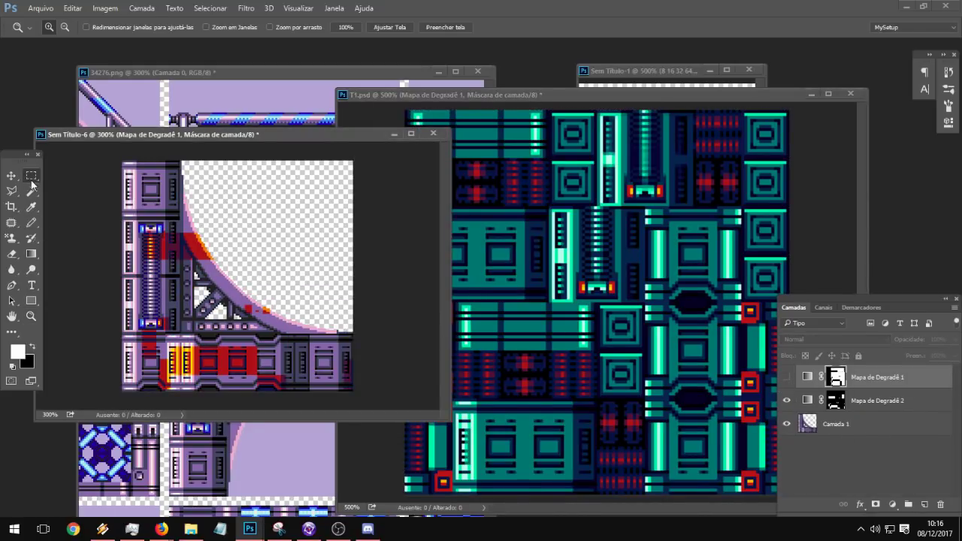
{"action": "key", "text": "ctrl+a"}
{"action": "key", "text": "ctrl+d"}
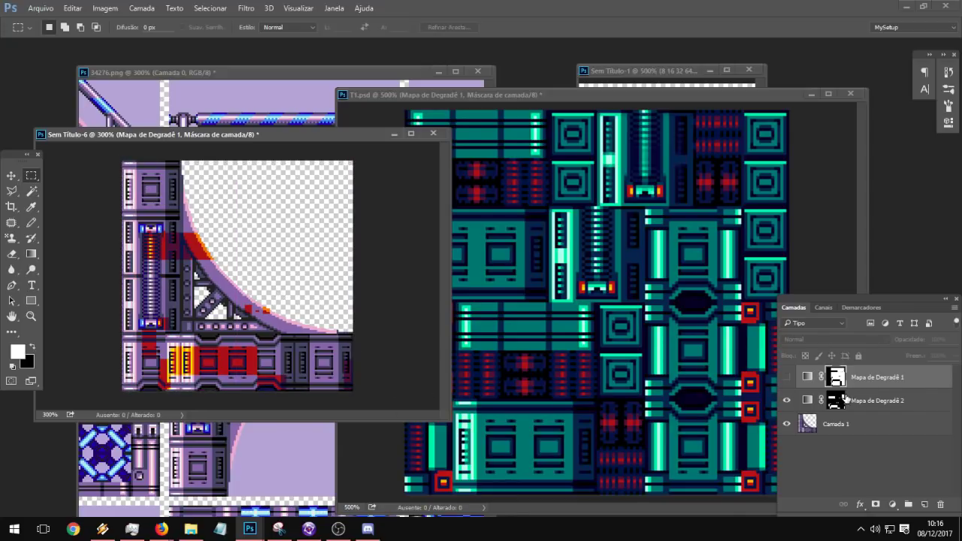
{"action": "left_click", "coordinate": [845, 400]}
{"action": "key", "text": "ctrl+BackSpace"}
Step: Paint the Mapa de Degradê 2 mask white over the curved arch and truss area, inside a rectangular selection
{"action": "mouse_move", "coordinate": [376, 140]}
{"action": "left_mouse_down"}
{"action": "mouse_move", "coordinate": [205, 279]}
{"action": "mouse_move", "coordinate": [180, 331]}
{"action": "left_mouse_up"}
{"action": "left_click", "coordinate": [31, 223]}
{"action": "left_click", "coordinate": [225, 271]}
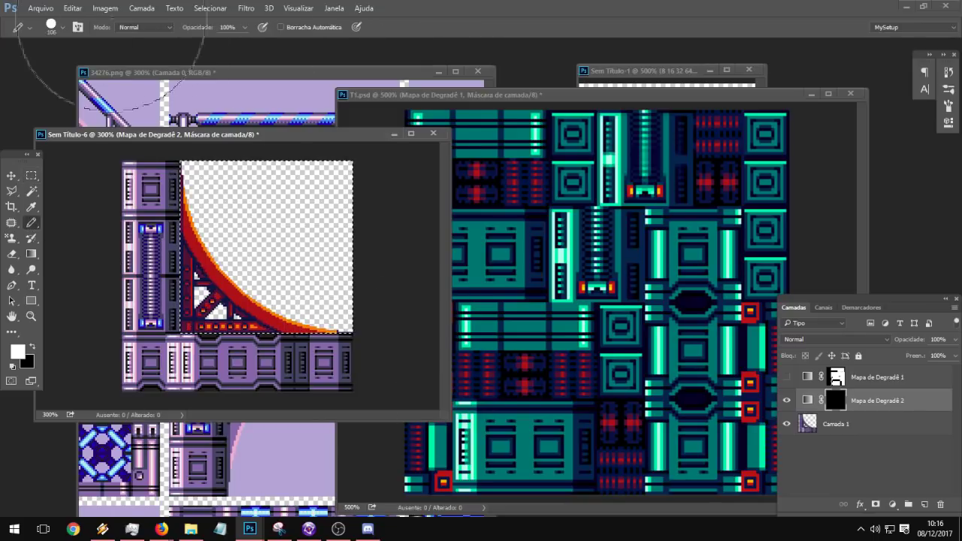
{"action": "key", "text": "ctrl+d"}
{"action": "key", "text": "m"}
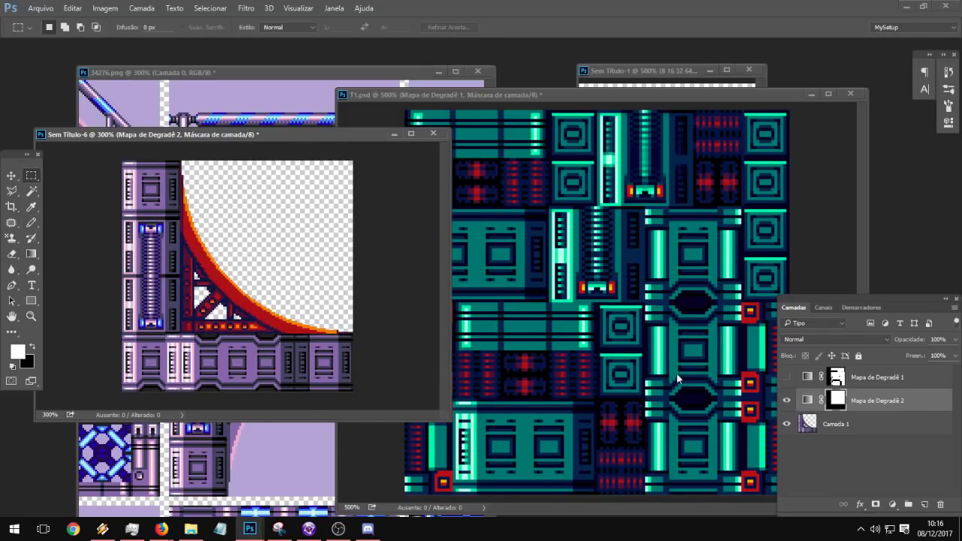
Step: Show Mapa de Degradê 1 and clear its mask to black across the whole tile
{"action": "left_click", "coordinate": [862, 385]}
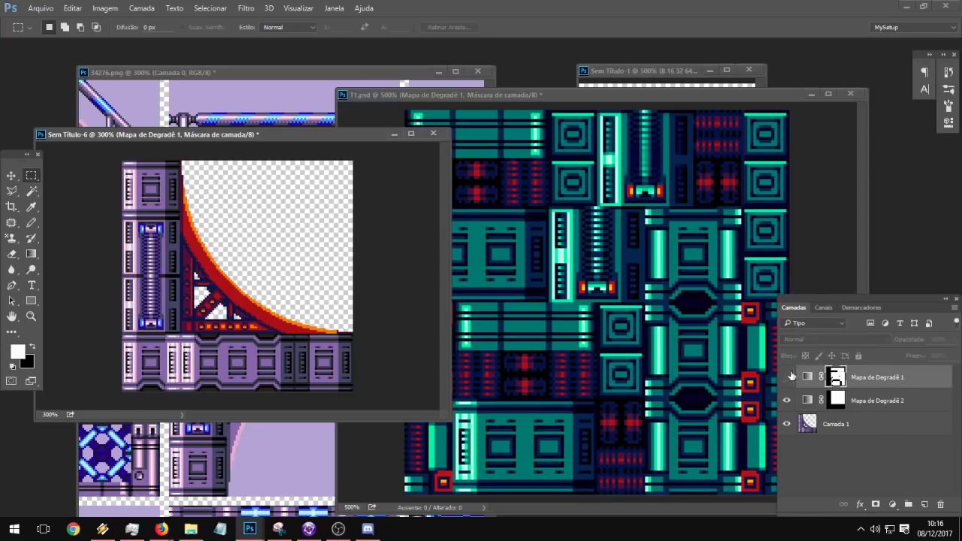
{"action": "left_click", "coordinate": [786, 377]}
{"action": "left_click_drag", "start_coordinate": [173, 274], "coordinate": [84, 460]}
{"action": "key", "text": "Delete"}
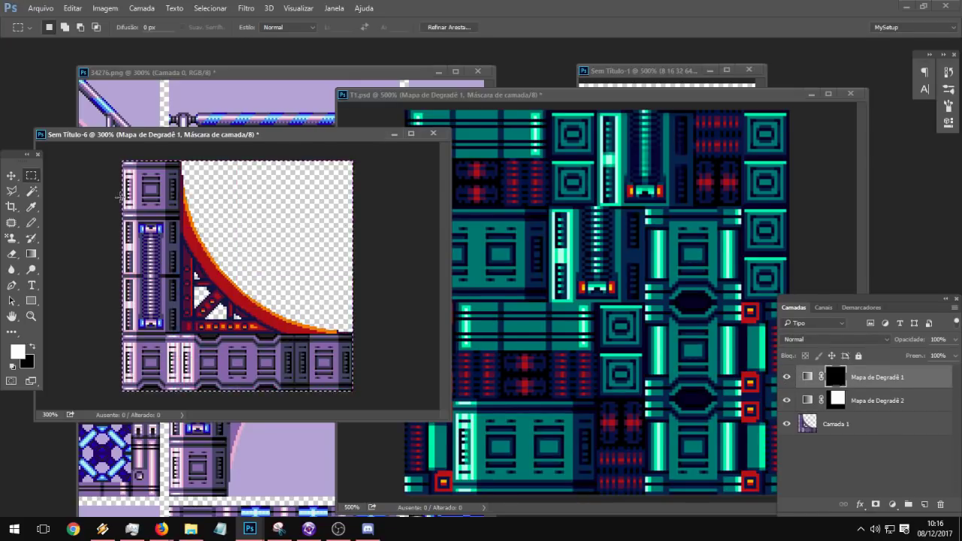
{"action": "key", "text": "ctrl+d"}
Step: Select the tile's vertical pillar and horizontal beam and paint them white in the Mapa de Degradê 1 mask
{"action": "left_click_drag", "start_coordinate": [103, 156], "coordinate": [180, 391]}
{"action": "left_click_drag", "start_coordinate": [357, 335], "coordinate": [98, 405], "text": "shift"}
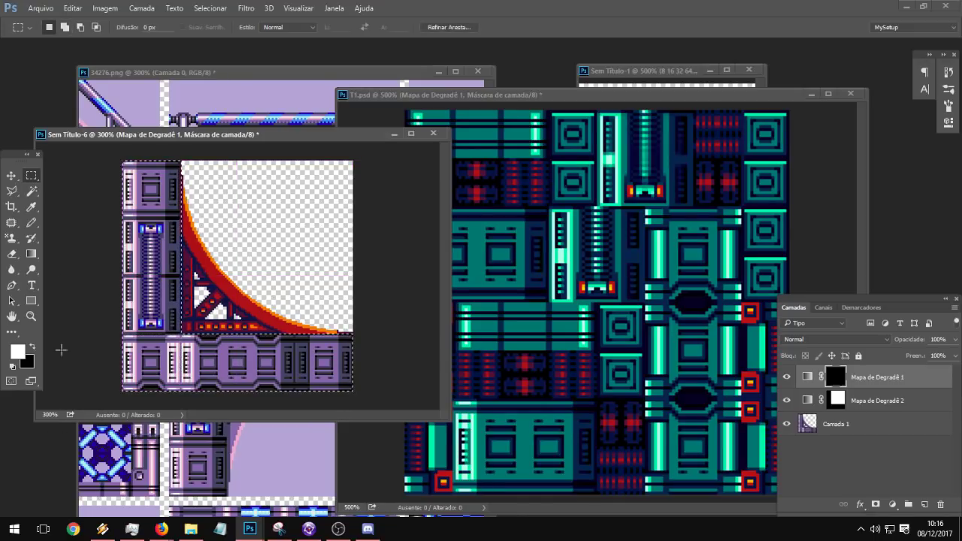
{"action": "key", "text": "b"}
{"action": "mouse_move", "coordinate": [86, 236]}
{"action": "left_mouse_down"}
{"action": "mouse_move", "coordinate": [262, 225]}
{"action": "mouse_move", "coordinate": [343, 268]}
{"action": "left_mouse_up"}
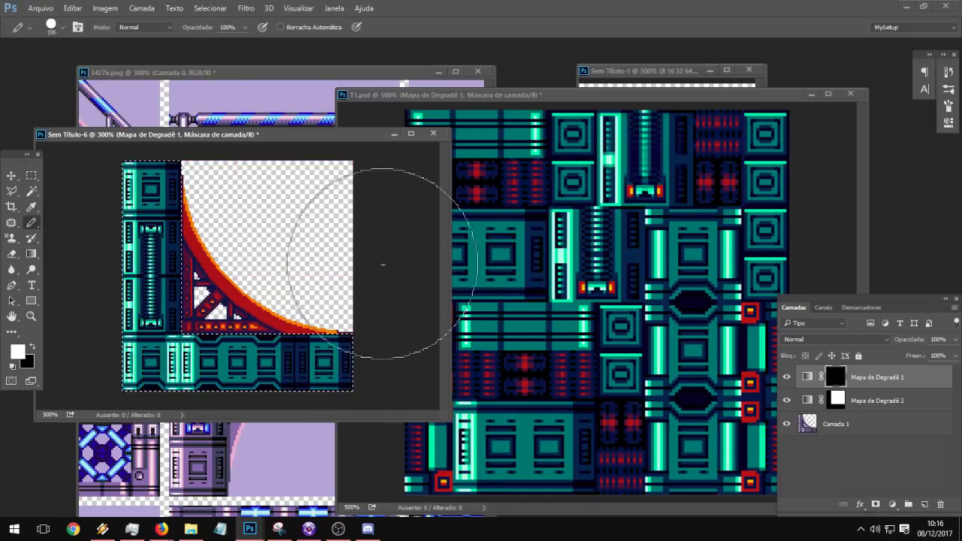
{"action": "key", "text": "ctrl+d"}
{"action": "key", "text": "m"}
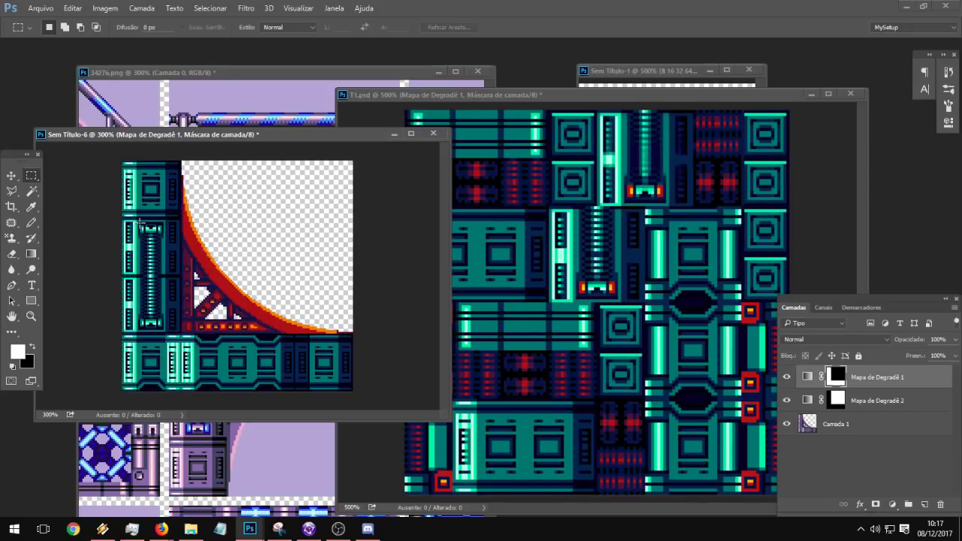
Step: Select the pillar's coil, about 12 × 57 px, mask it out of Mapa de Degradê 1 and reveal it in Mapa de Degradê 2
{"action": "left_click_drag", "start_coordinate": [140, 223], "coordinate": [163, 329]}
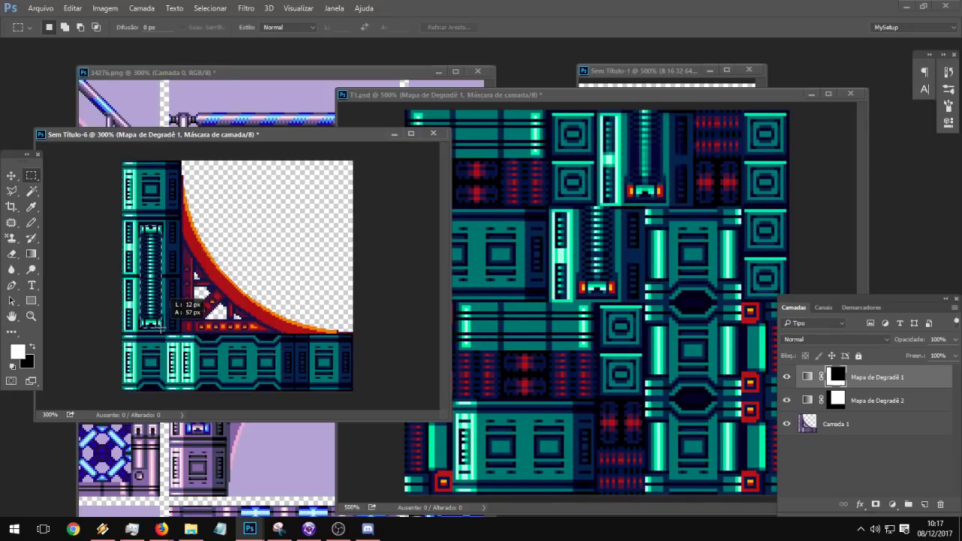
{"action": "key", "text": "Delete"}
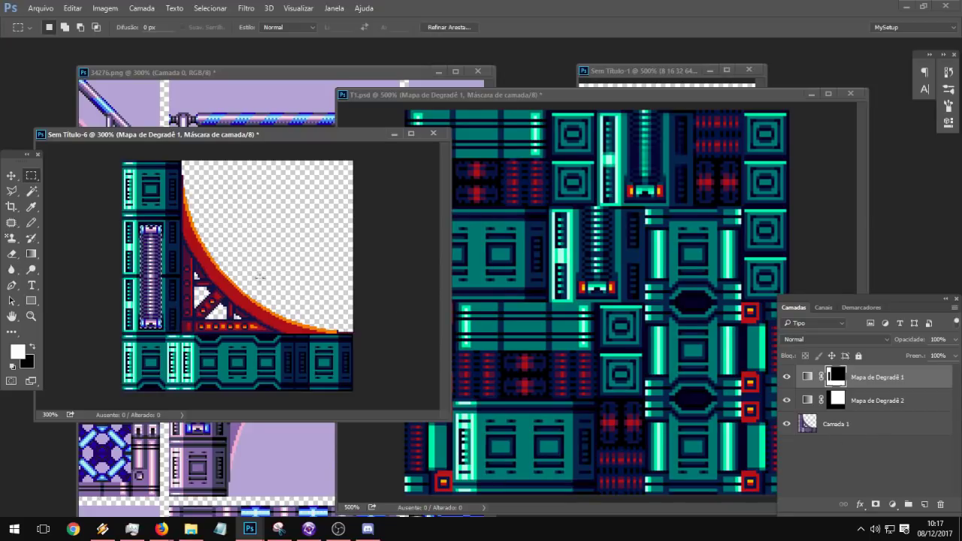
{"action": "left_click", "coordinate": [873, 400]}
{"action": "key", "text": "Delete"}
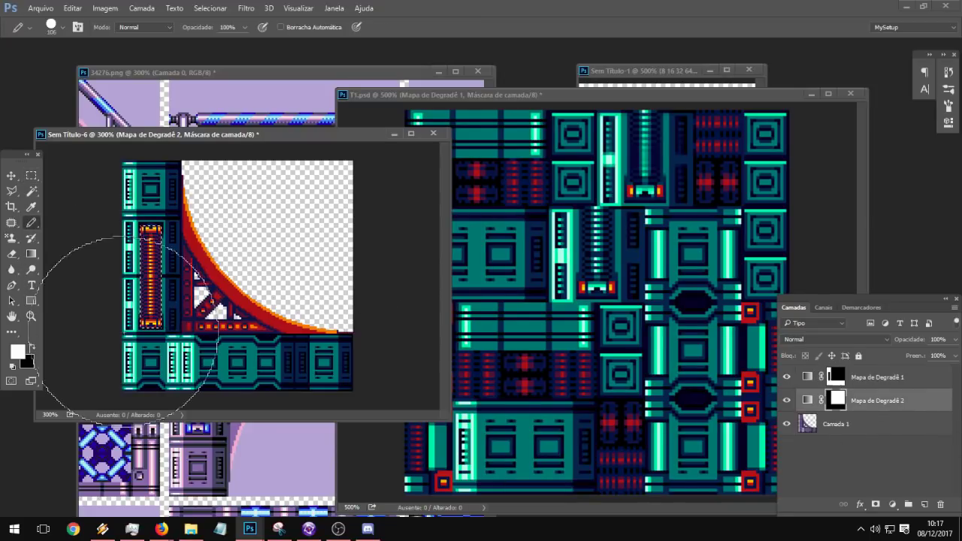
{"action": "key", "text": "ctrl+d"}
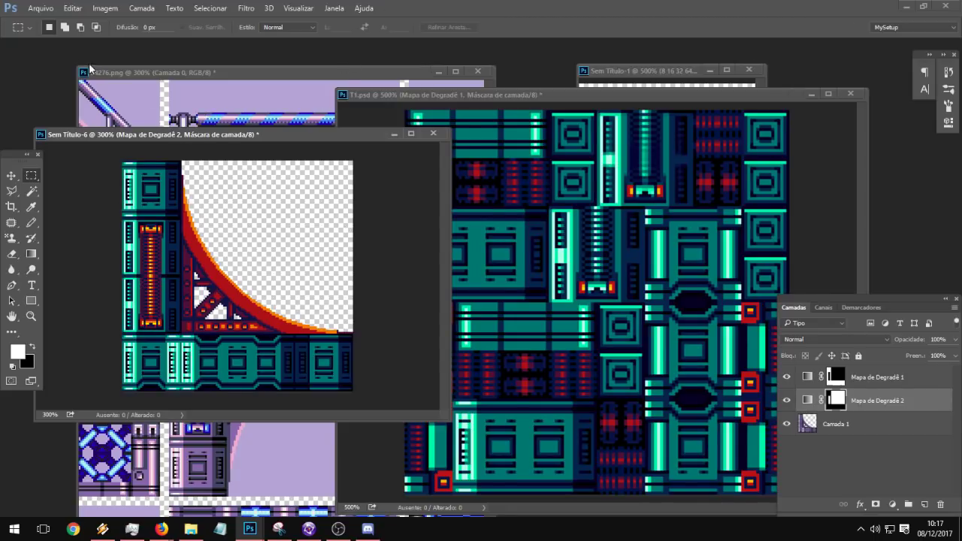
Step: Save the recoloured arch tile as a PNG with a name starting with T in the SoundsWorlds folder, and close its document without saving changes
{"action": "left_click", "coordinate": [37, 8]}
{"action": "left_click", "coordinate": [75, 142]}
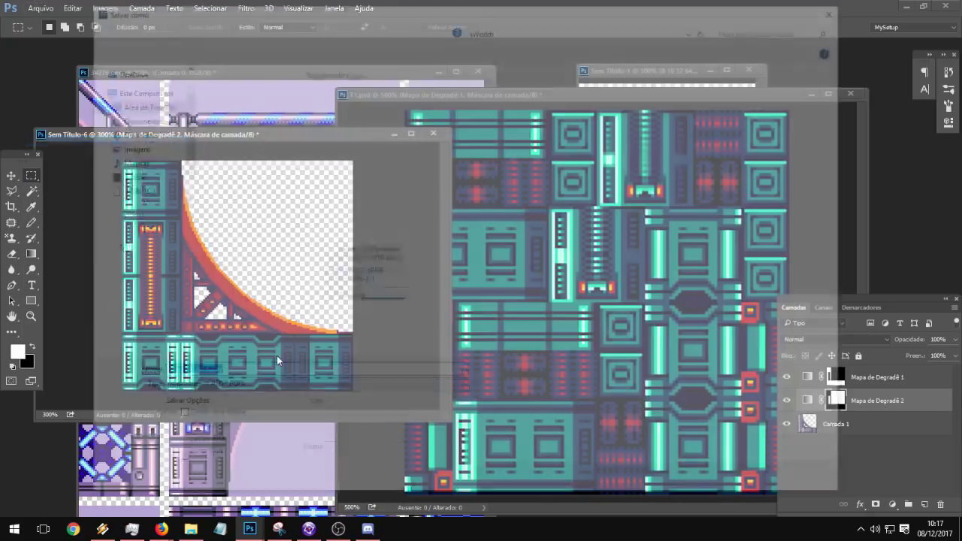
{"action": "left_click", "coordinate": [214, 390]}
{"action": "left_click", "coordinate": [234, 364]}
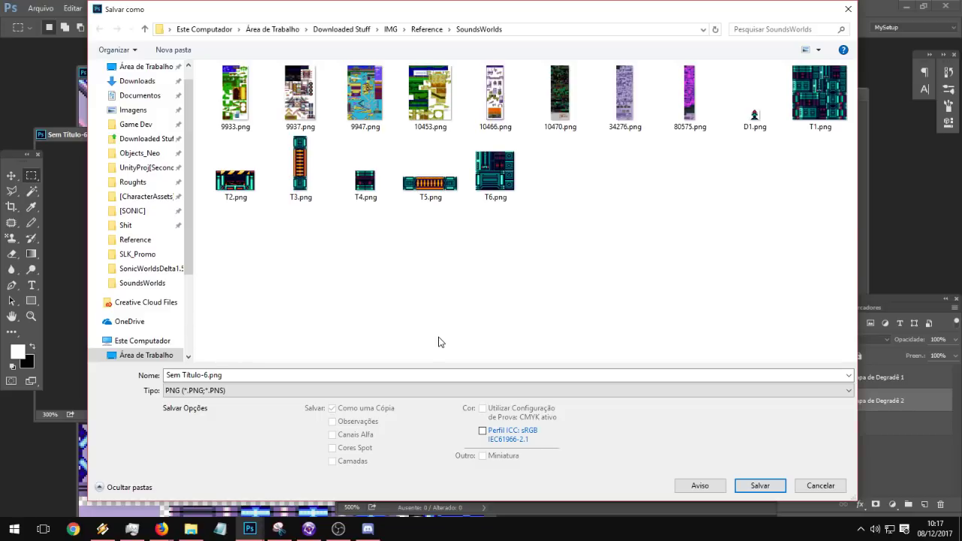
{"action": "left_click", "coordinate": [245, 374]}
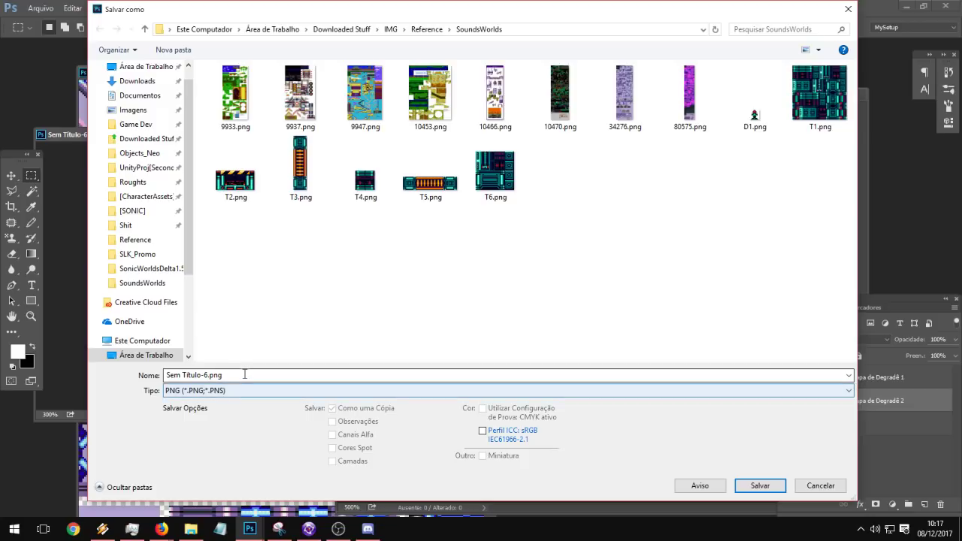
{"action": "type", "text": "T1"}
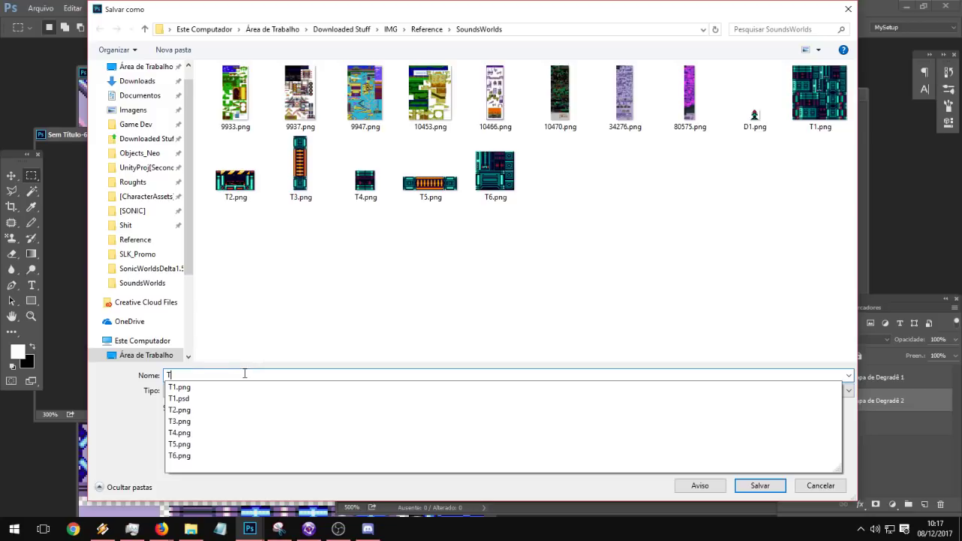
{"action": "key", "text": "Return"}
{"action": "key", "text": "Return"}
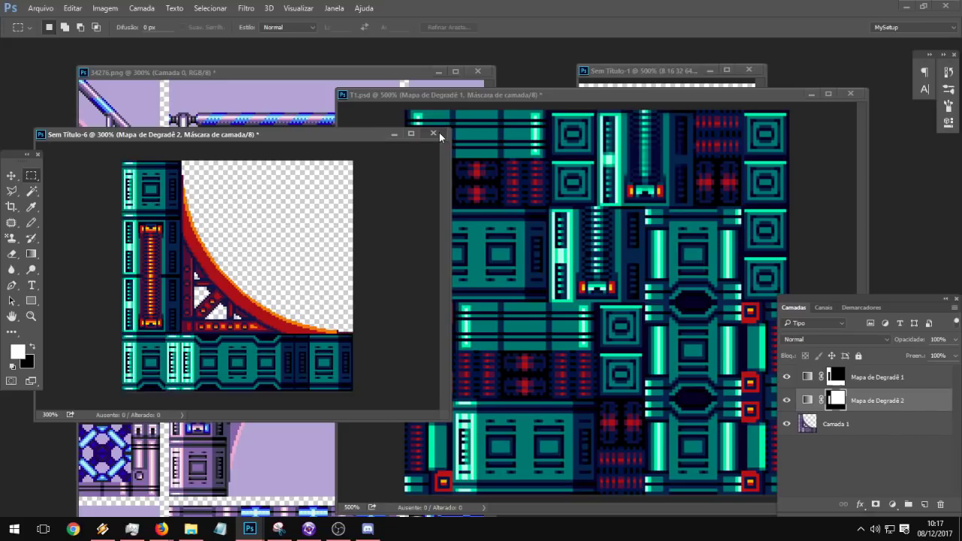
{"action": "left_click", "coordinate": [439, 133]}
{"action": "left_click", "coordinate": [483, 205]}
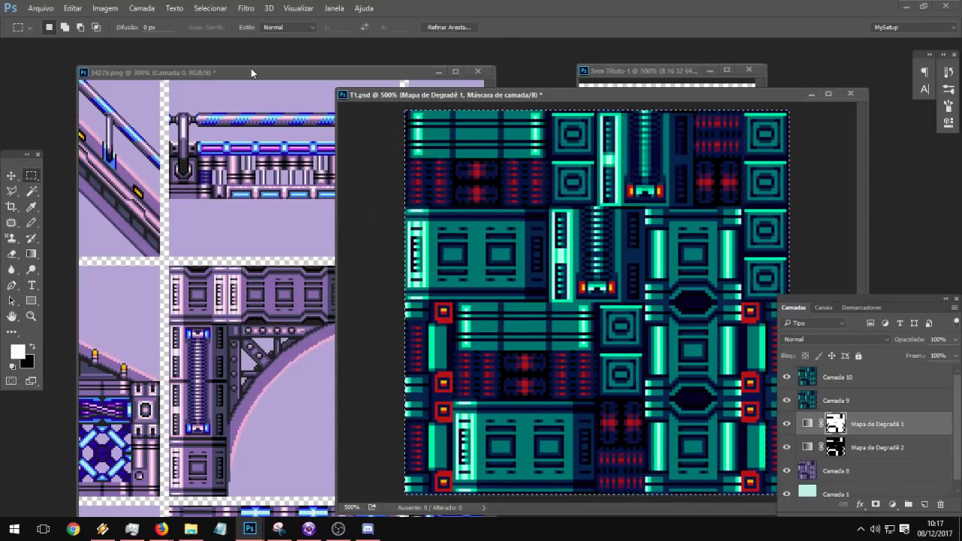
Step: Look through the 34276.png sheet's ramp, railing and curved tiles for another piece to recolour, ending on the round girder corner
{"action": "left_click", "coordinate": [251, 73]}
{"action": "left_click_drag", "start_coordinate": [97, 284], "coordinate": [216, 257]}
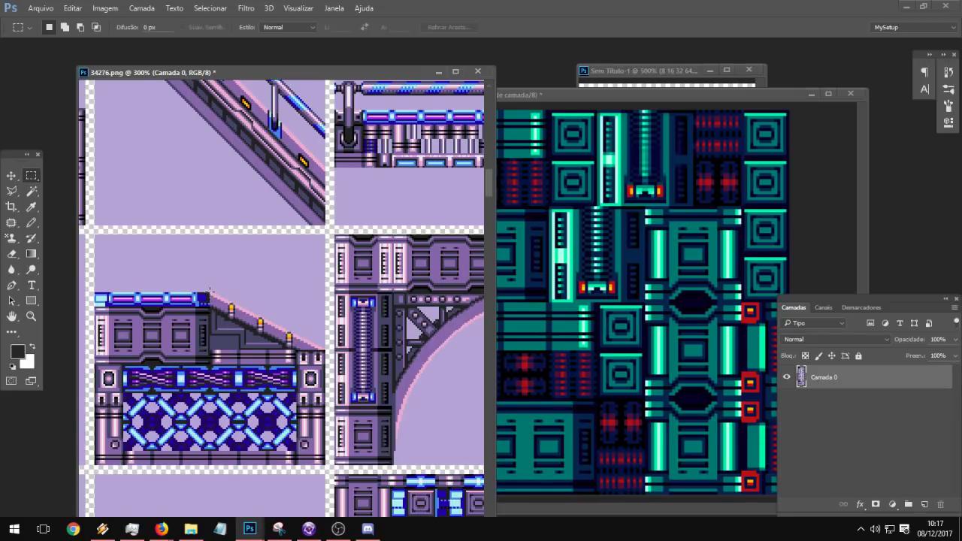
{"action": "left_click_drag", "start_coordinate": [209, 294], "coordinate": [329, 352]}
{"action": "left_click_drag", "start_coordinate": [338, 267], "coordinate": [414, 465]}
{"action": "left_click", "coordinate": [31, 315]}
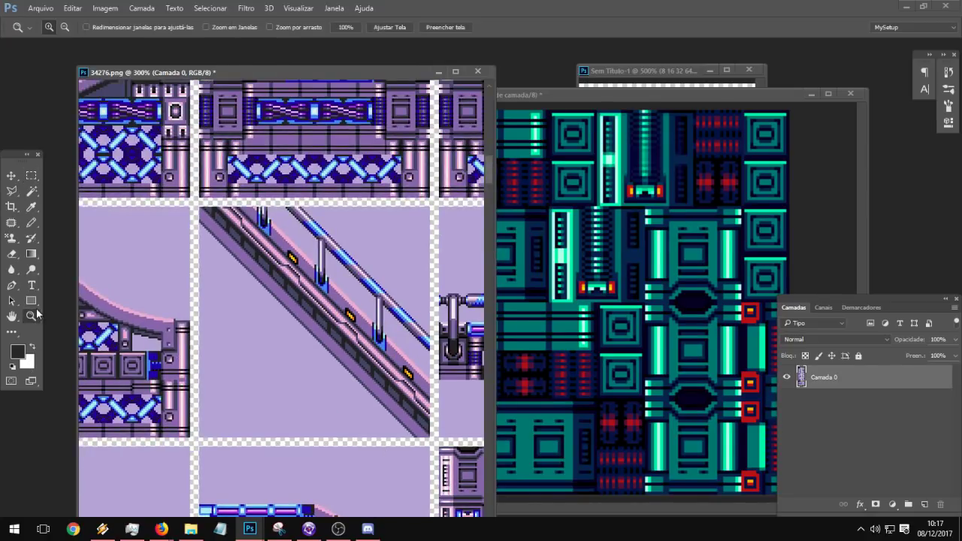
{"action": "left_click", "coordinate": [398, 353], "text": "alt"}
{"action": "left_click", "coordinate": [398, 353], "text": "alt"}
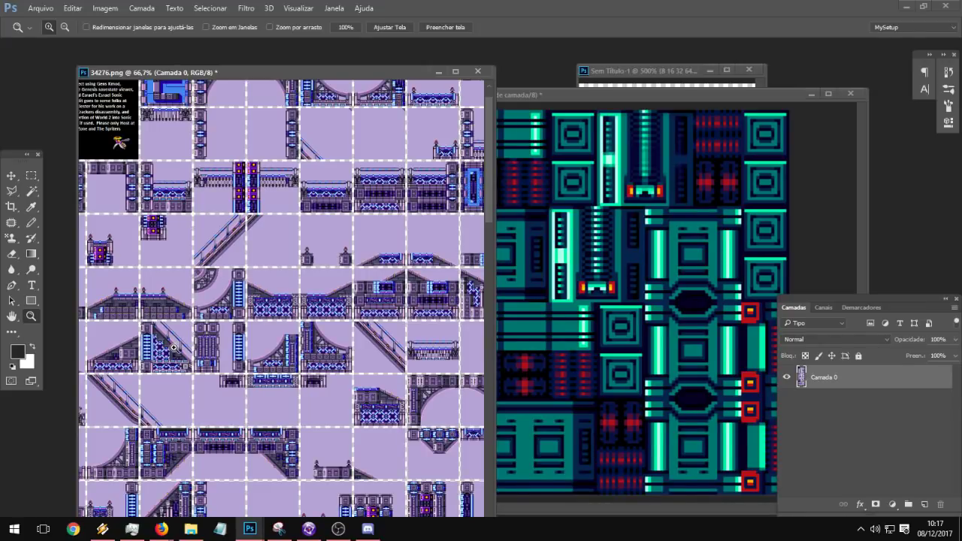
{"action": "left_click_drag", "start_coordinate": [132, 354], "coordinate": [385, 298]}
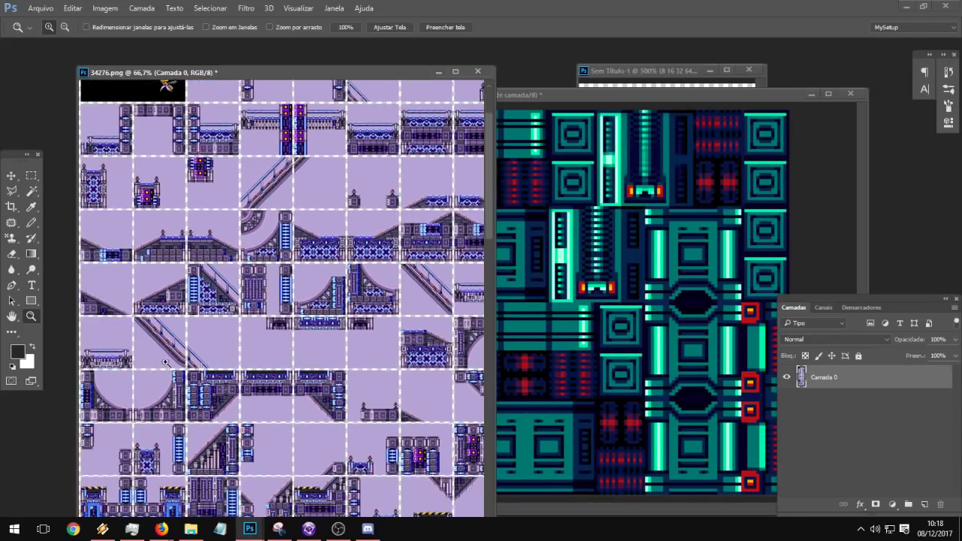
{"action": "left_click", "coordinate": [165, 364]}
{"action": "left_click", "coordinate": [163, 363]}
{"action": "left_click_drag", "start_coordinate": [144, 406], "coordinate": [478, 250]}
{"action": "left_click", "coordinate": [255, 291], "text": "alt"}
{"action": "left_click", "coordinate": [256, 276], "text": "alt"}
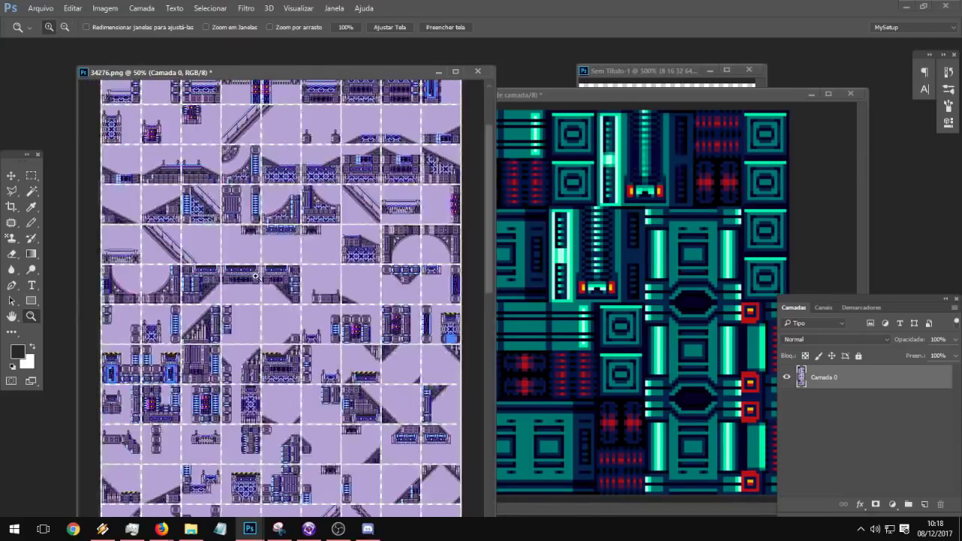
{"action": "left_click", "coordinate": [219, 130]}
{"action": "left_click", "coordinate": [219, 131]}
{"action": "left_click", "coordinate": [219, 131]}
{"action": "left_click", "coordinate": [219, 131]}
{"action": "left_click_drag", "start_coordinate": [310, 141], "coordinate": [279, 327]}
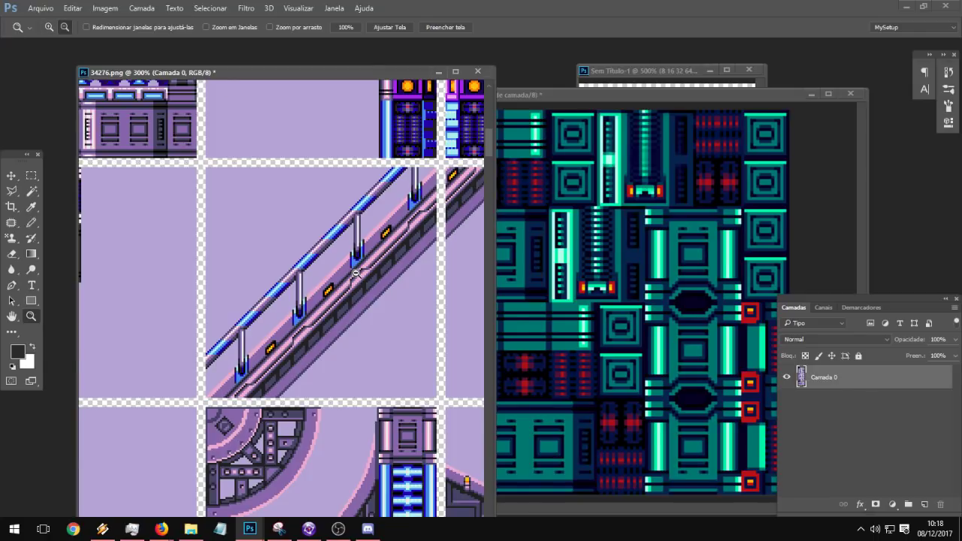
{"action": "left_click", "coordinate": [355, 273], "text": "alt"}
{"action": "left_click", "coordinate": [356, 273], "text": "alt"}
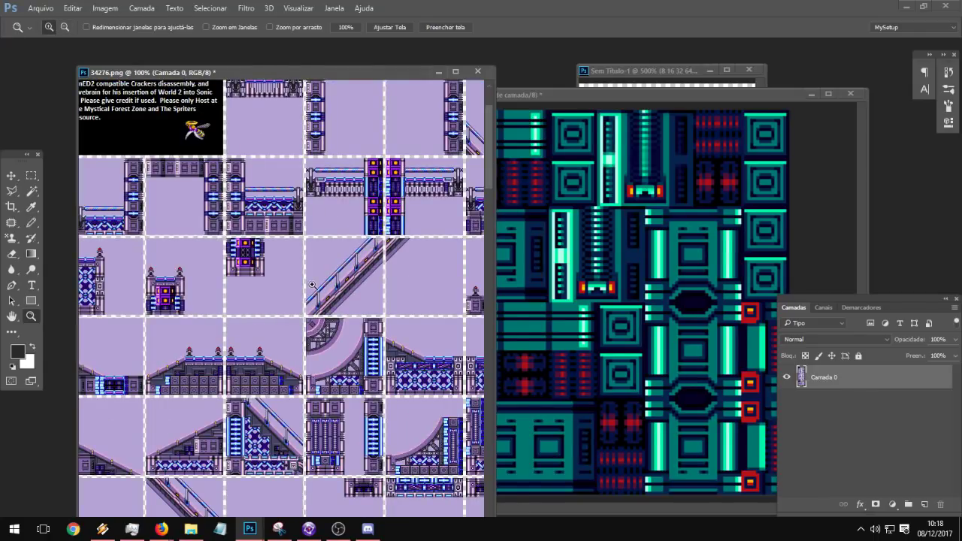
{"action": "left_click", "coordinate": [351, 330]}
{"action": "left_click", "coordinate": [352, 336]}
{"action": "left_click", "coordinate": [352, 336]}
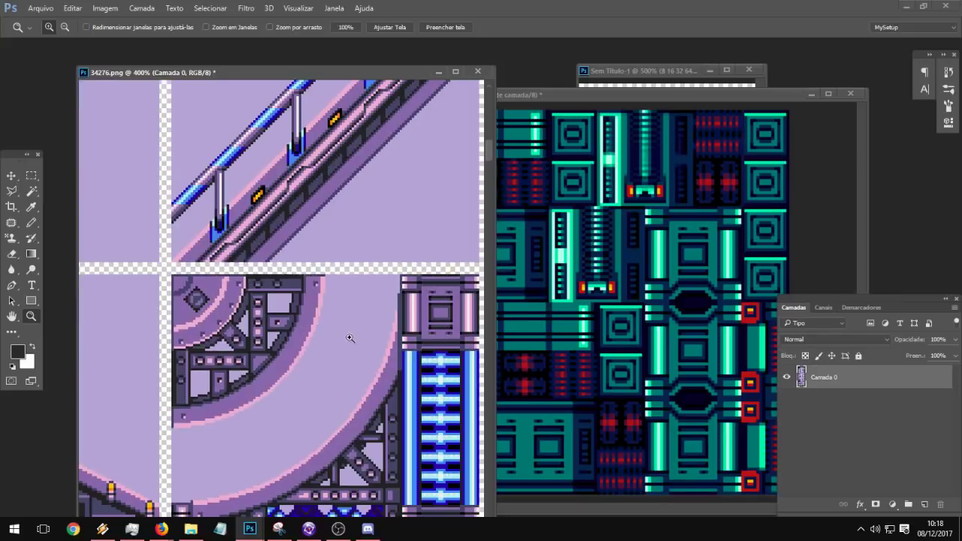
Step: Select the riveted quarter-circle girder piece below the diagonal railing, about 64 × 64 px, and copy it
{"action": "left_click", "coordinate": [32, 175]}
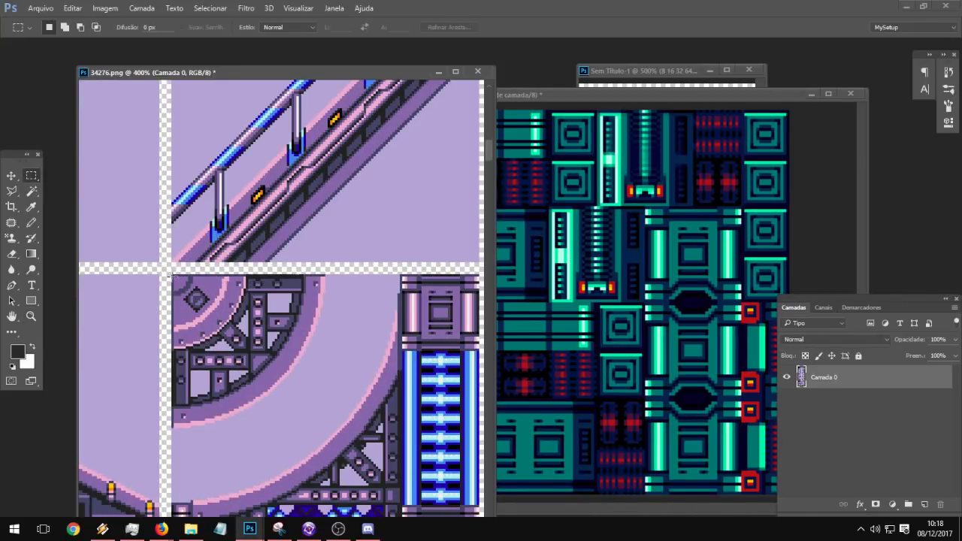
{"action": "left_click_drag", "start_coordinate": [172, 275], "coordinate": [325, 430]}
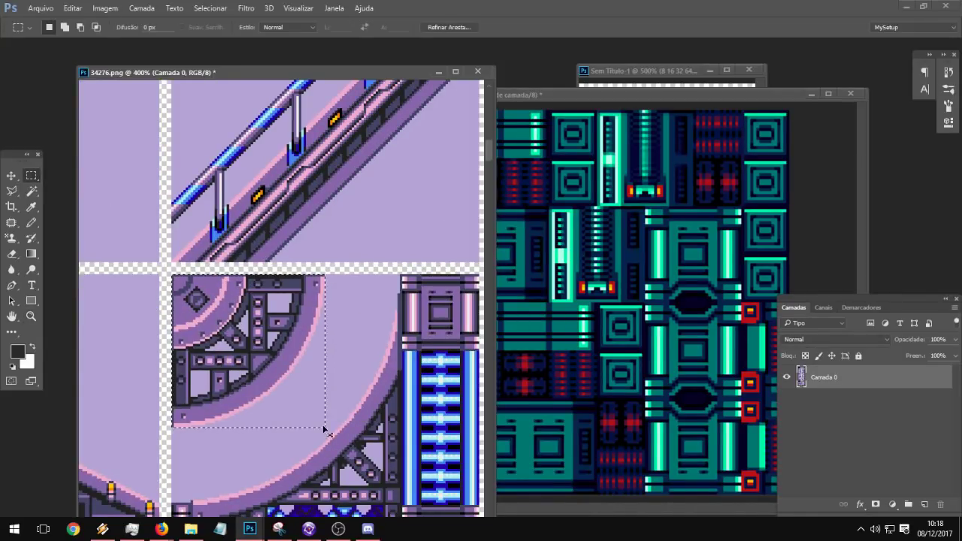
{"action": "left_click", "coordinate": [41, 9]}
{"action": "left_click", "coordinate": [47, 33]}
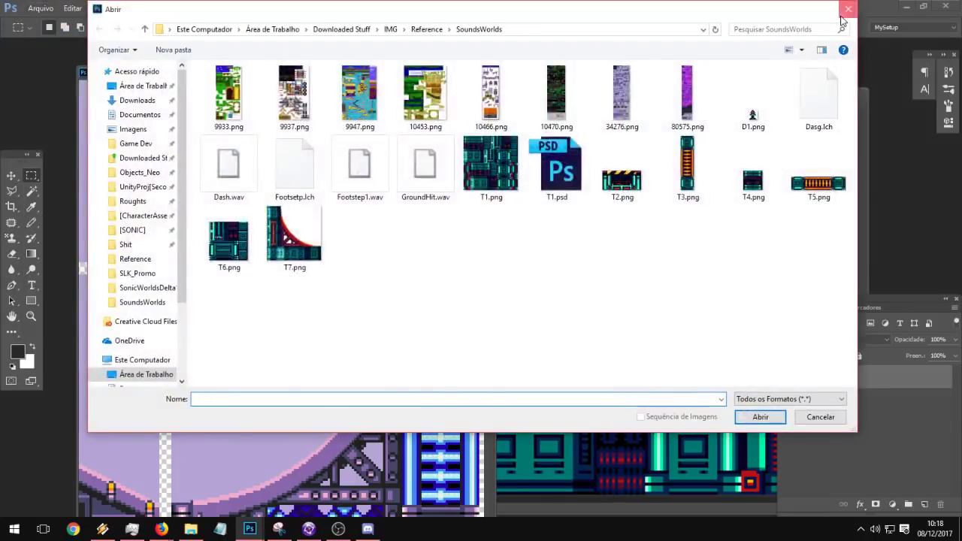
{"action": "left_click", "coordinate": [846, 9]}
Step: Create a new transparent 64 × 64 px document from the clipboard size and paste the quarter-circle piece into it
{"action": "left_click", "coordinate": [40, 8]}
{"action": "left_click", "coordinate": [36, 23]}
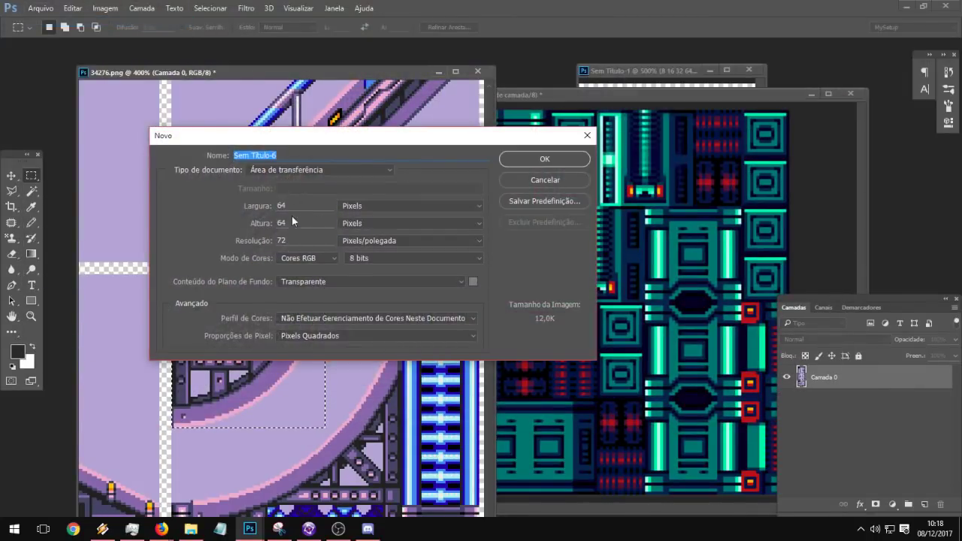
{"action": "left_click", "coordinate": [542, 158]}
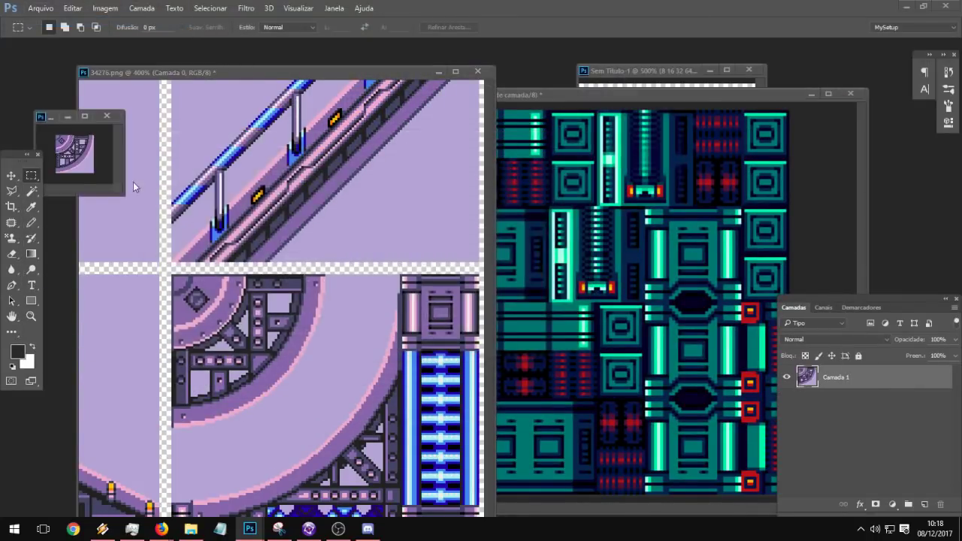
Step: Enlarge the new document to 400% and delete the flat lilac background around and inside the quarter-circle piece
{"action": "left_click", "coordinate": [32, 318]}
{"action": "left_click", "coordinate": [84, 160]}
{"action": "left_click", "coordinate": [85, 160]}
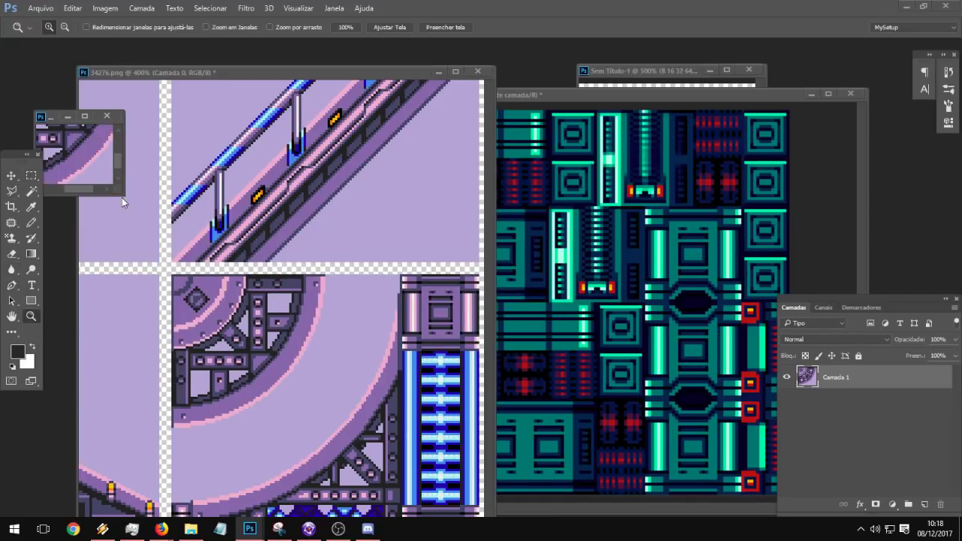
{"action": "left_click_drag", "start_coordinate": [121, 197], "coordinate": [423, 400]}
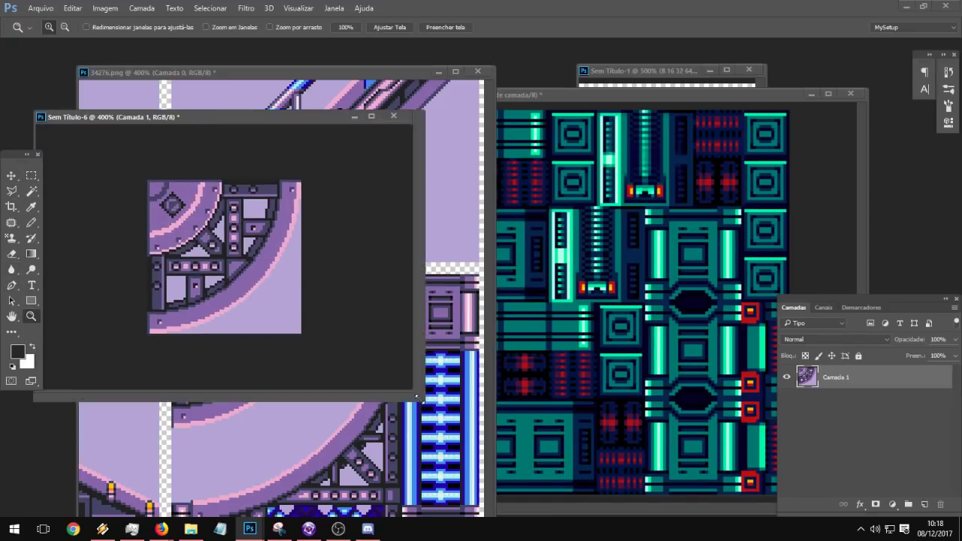
{"action": "left_click", "coordinate": [31, 177]}
{"action": "left_click", "coordinate": [31, 191]}
{"action": "left_click", "coordinate": [274, 305]}
{"action": "key", "text": "Delete"}
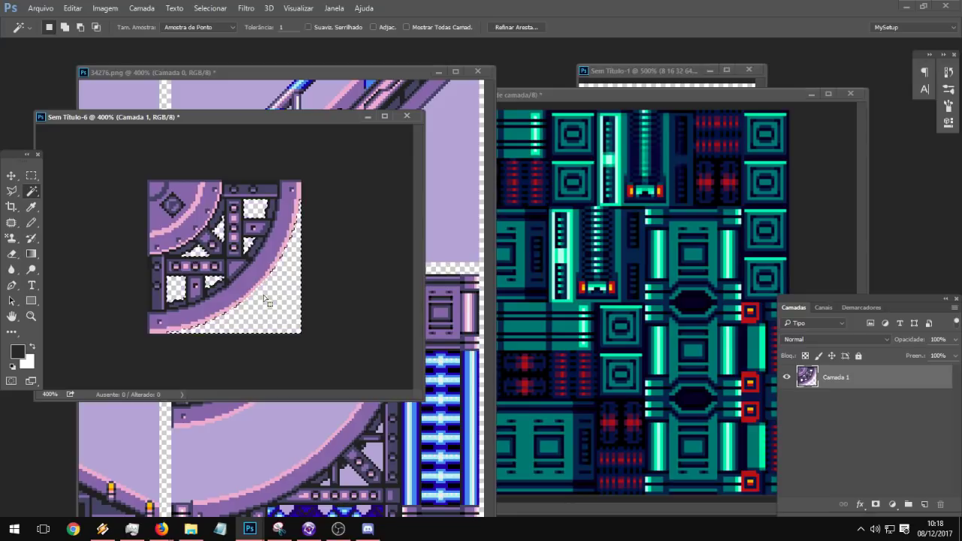
{"action": "key", "text": "ctrl+d"}
Step: Copy Mapa de Degradê 2 from T1.psd into the quarter-circle document and clear its mask to black across the whole tile
{"action": "left_click", "coordinate": [646, 100]}
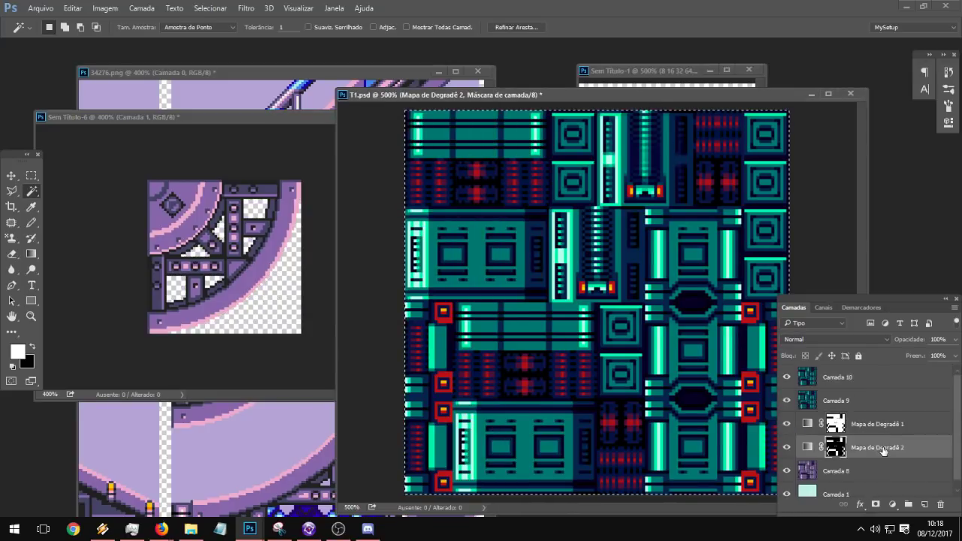
{"action": "left_click_drag", "start_coordinate": [883, 447], "coordinate": [242, 290]}
{"action": "left_click", "coordinate": [31, 177]}
{"action": "left_click_drag", "start_coordinate": [84, 160], "coordinate": [423, 447]}
{"action": "key", "text": "Delete"}
{"action": "key", "text": "ctrl+d"}
Step: Paint the Mapa de Degradê 2 mask white over the whole quarter-circle tile with the Pencil
{"action": "right_click", "coordinate": [28, 179]}
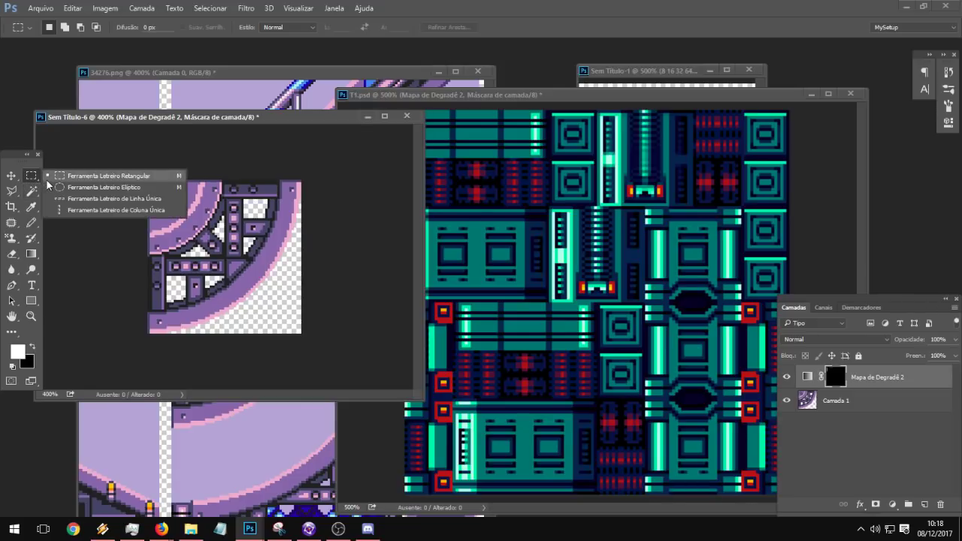
{"action": "left_click", "coordinate": [55, 191]}
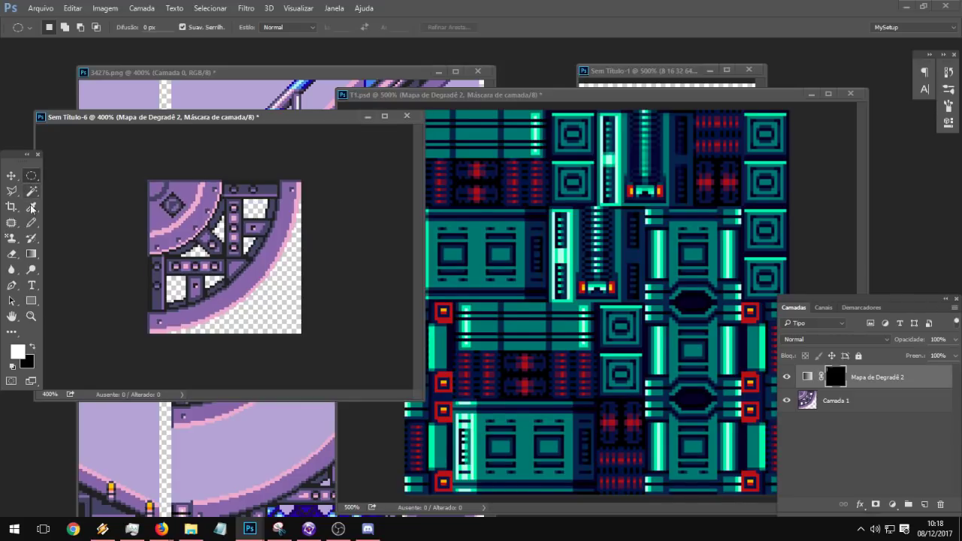
{"action": "left_click", "coordinate": [31, 223]}
{"action": "left_click_drag", "start_coordinate": [209, 229], "coordinate": [209, 137]}
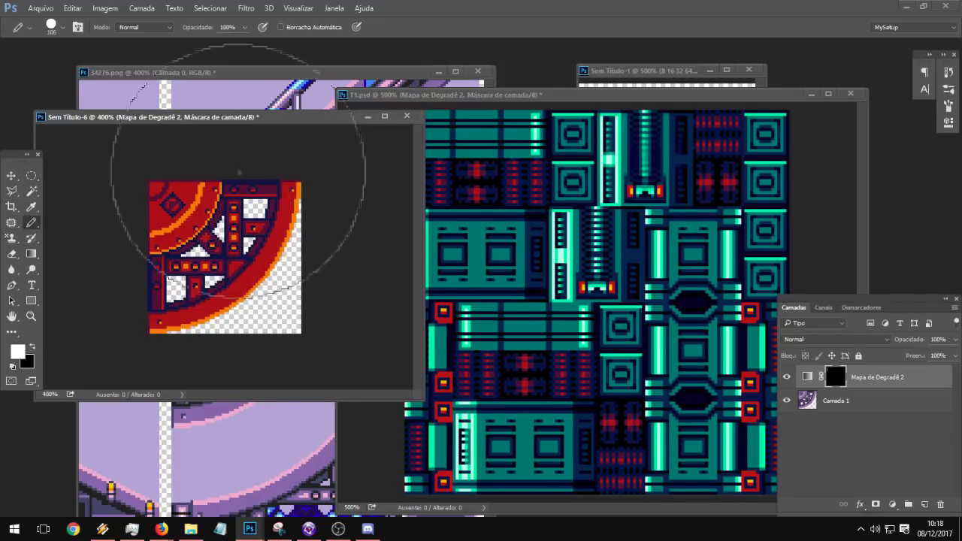
Step: Select the inner hub with a circle centred on the tile's upper-left corner and mask it out of Mapa de Degradê 2
{"action": "left_click", "coordinate": [28, 176]}
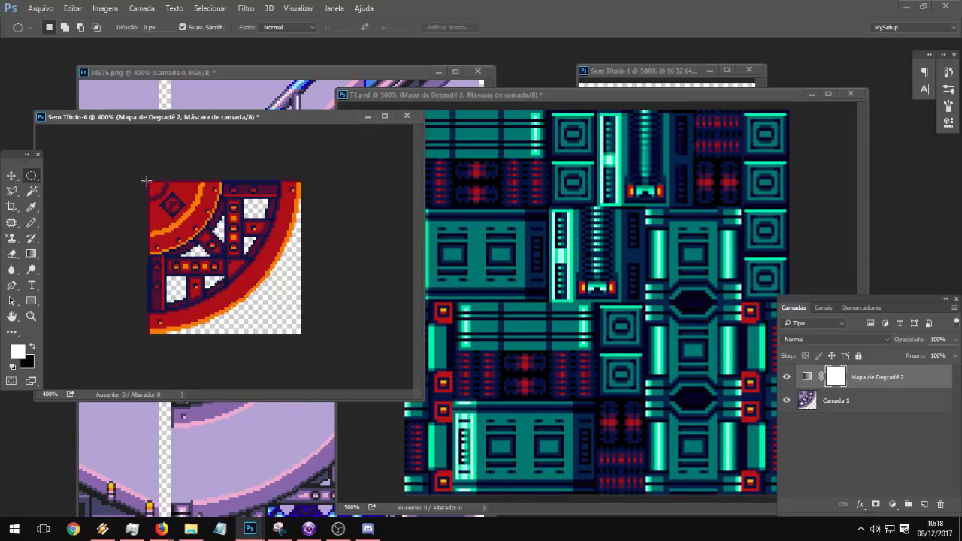
{"action": "right_click", "coordinate": [28, 178]}
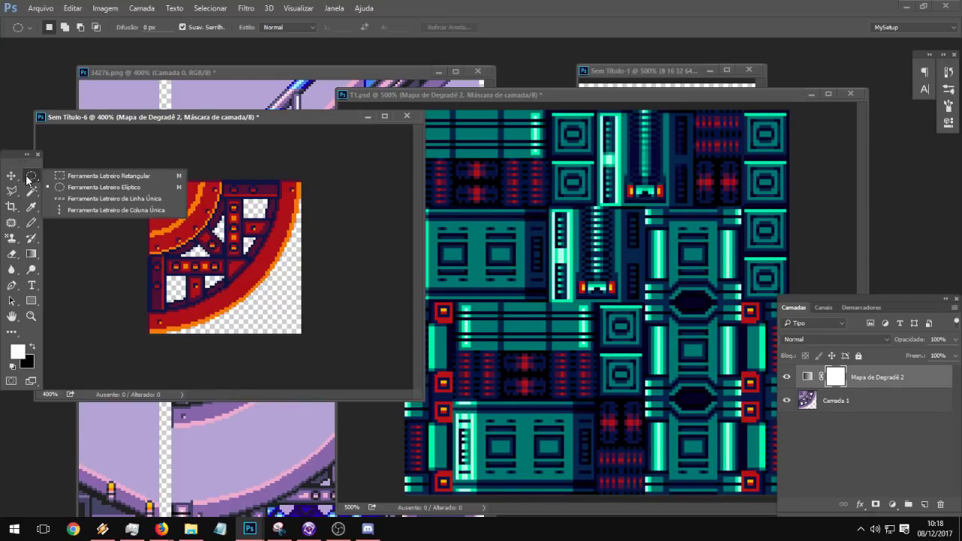
{"action": "left_click", "coordinate": [66, 188]}
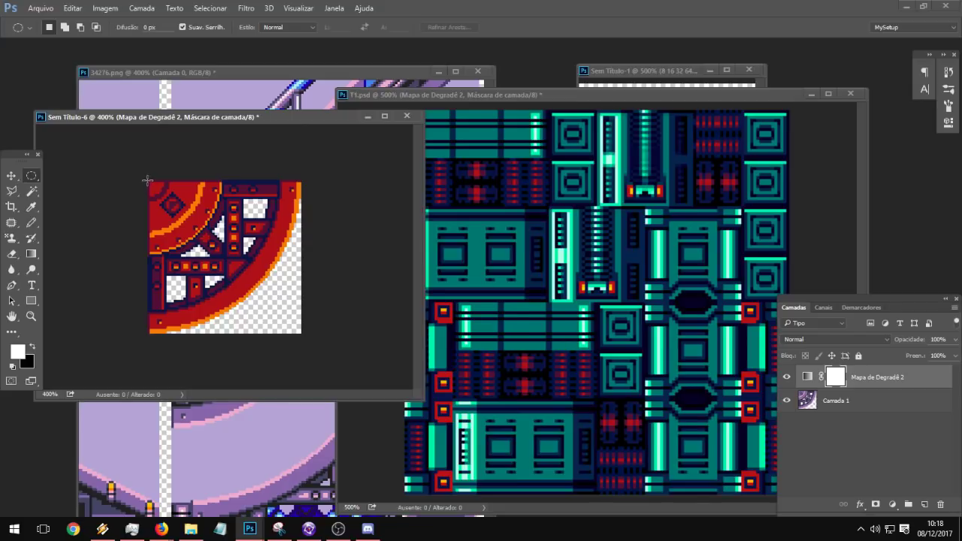
{"action": "left_click_drag", "start_coordinate": [148, 180], "coordinate": [222, 252], "text": "alt"}
{"action": "left_click", "coordinate": [264, 222]}
{"action": "left_click_drag", "start_coordinate": [148, 181], "coordinate": [222, 254], "text": "alt+shift"}
{"action": "key", "text": "ctrl+z"}
{"action": "key", "text": "ctrl+BackSpace"}
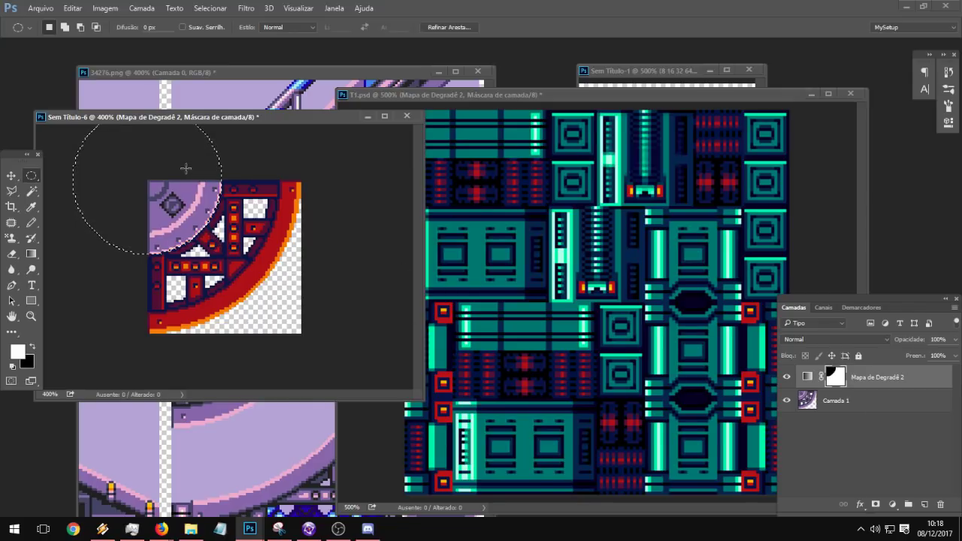
{"action": "key", "text": "ctrl+d"}
{"action": "key", "text": "ctrl+z"}
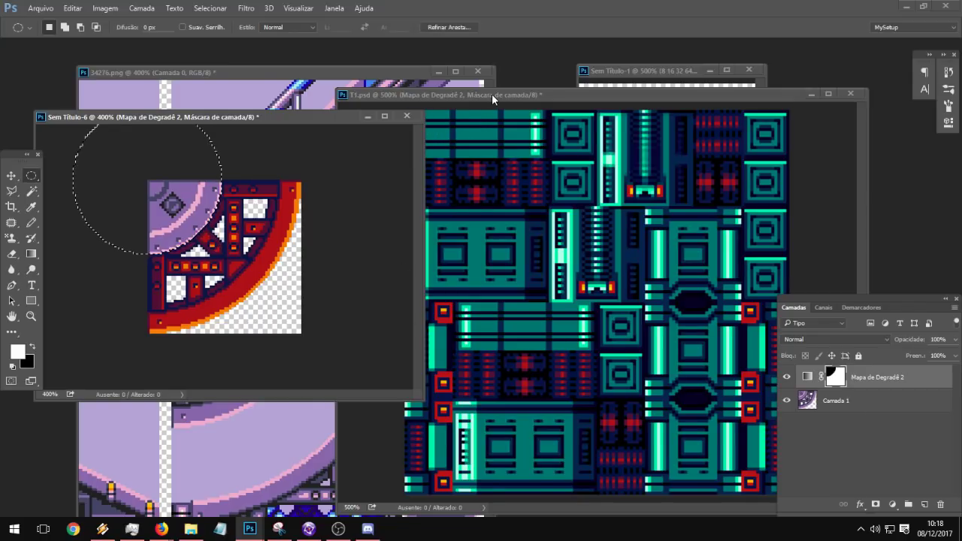
Step: Copy Mapa de Degradê 1 from T1.psd into the tile document and fill its mask with black everywhere outside the hub
{"action": "left_click", "coordinate": [492, 93]}
{"action": "left_click", "coordinate": [886, 425]}
{"action": "left_click_drag", "start_coordinate": [886, 425], "coordinate": [218, 240]}
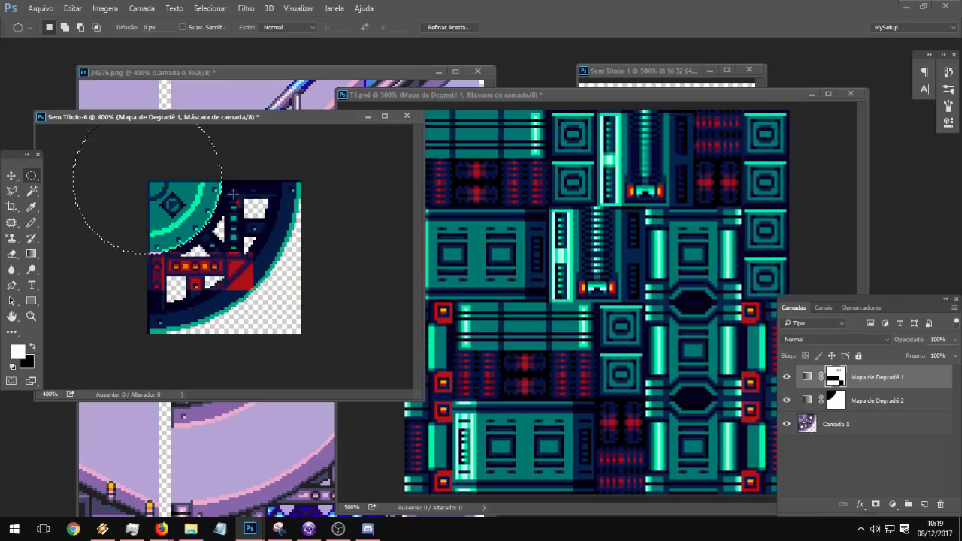
{"action": "right_click", "coordinate": [185, 187]}
{"action": "left_click", "coordinate": [203, 203]}
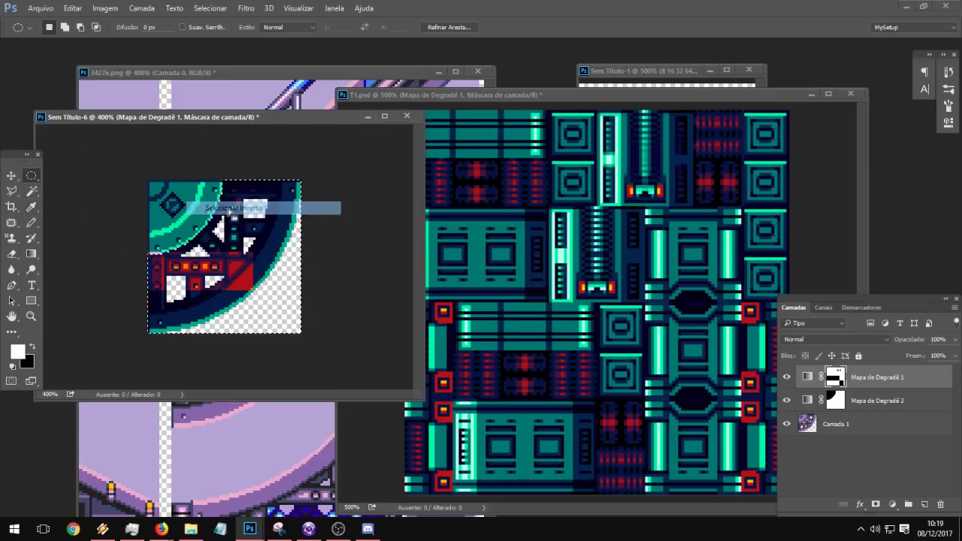
{"action": "key", "text": "Delete"}
{"action": "key", "text": "ctrl+d"}
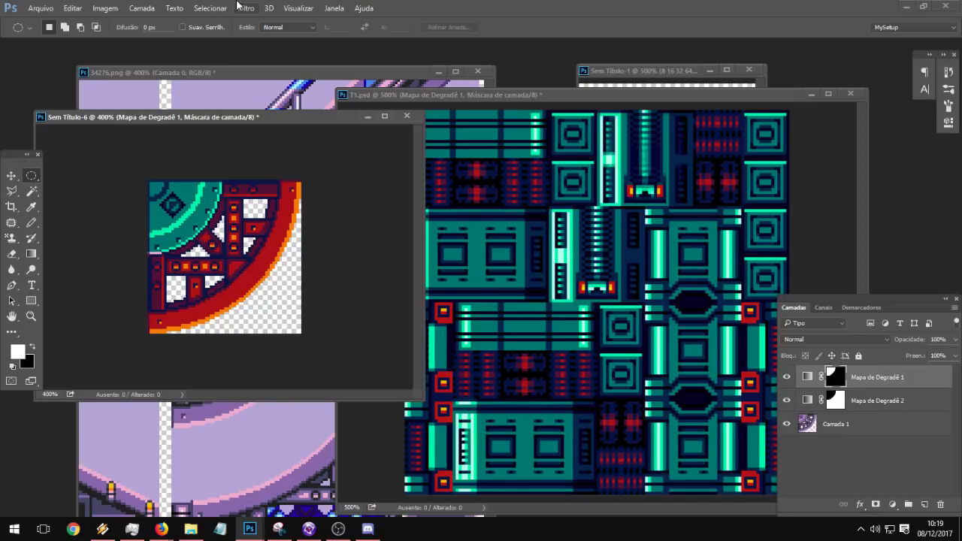
Step: Set the Pencil size to 26 px and paint the hub white in the Mapa de Degradê 1 mask
{"action": "left_click", "coordinate": [32, 222]}
{"action": "right_click", "coordinate": [221, 234]}
{"action": "left_click", "coordinate": [280, 253]}
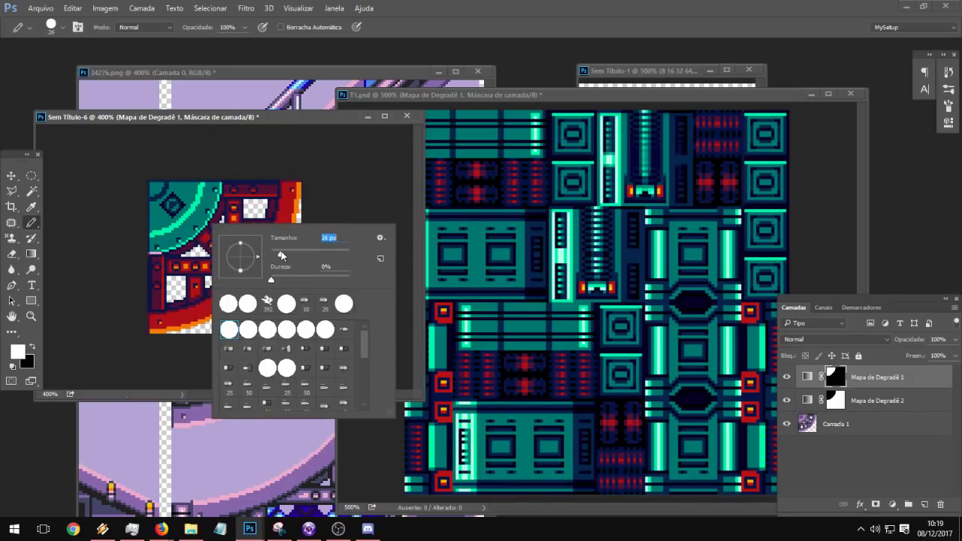
{"action": "left_click", "coordinate": [155, 220]}
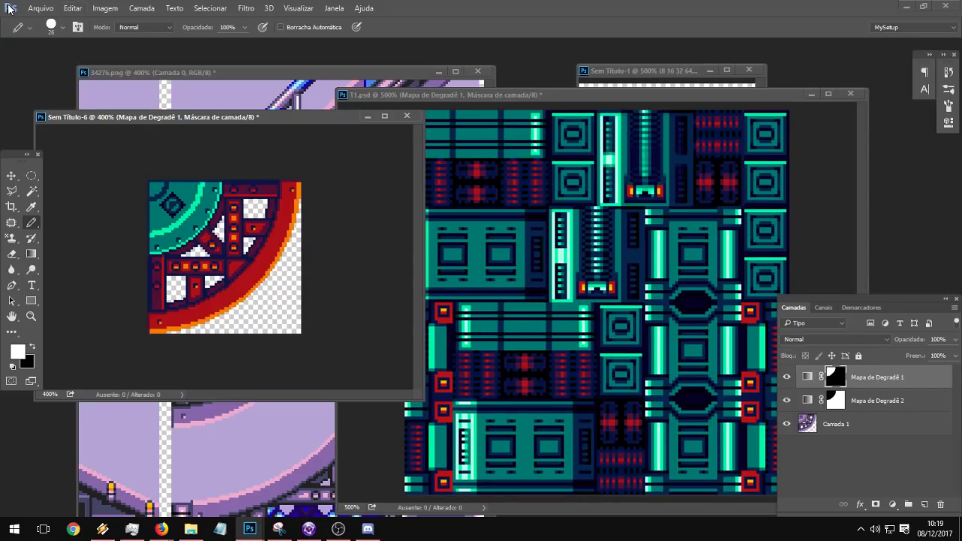
Step: Save the recoloured quarter-circle tile as the PNG file T8 in the SoundsWorlds folder
{"action": "left_click", "coordinate": [40, 9]}
{"action": "left_click", "coordinate": [71, 142]}
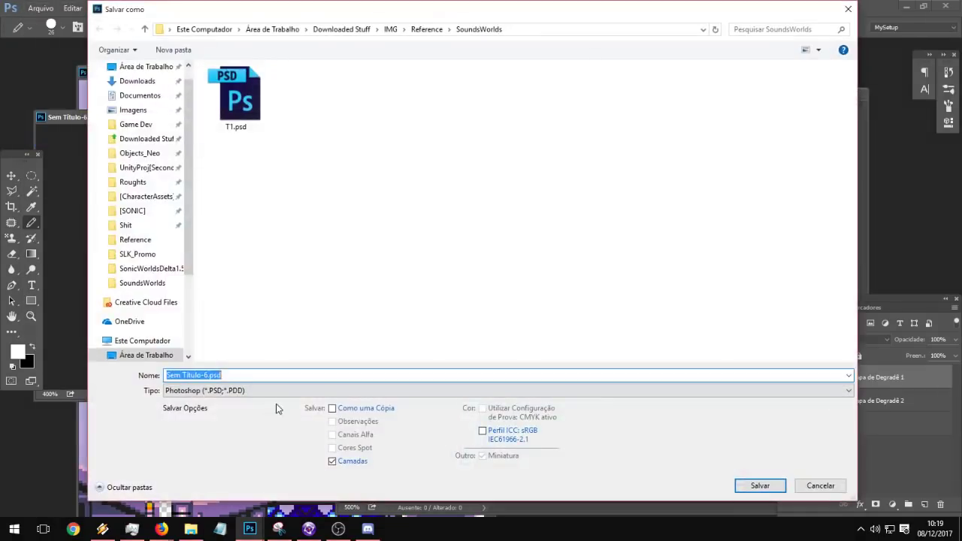
{"action": "left_click", "coordinate": [275, 391]}
{"action": "left_click", "coordinate": [236, 348]}
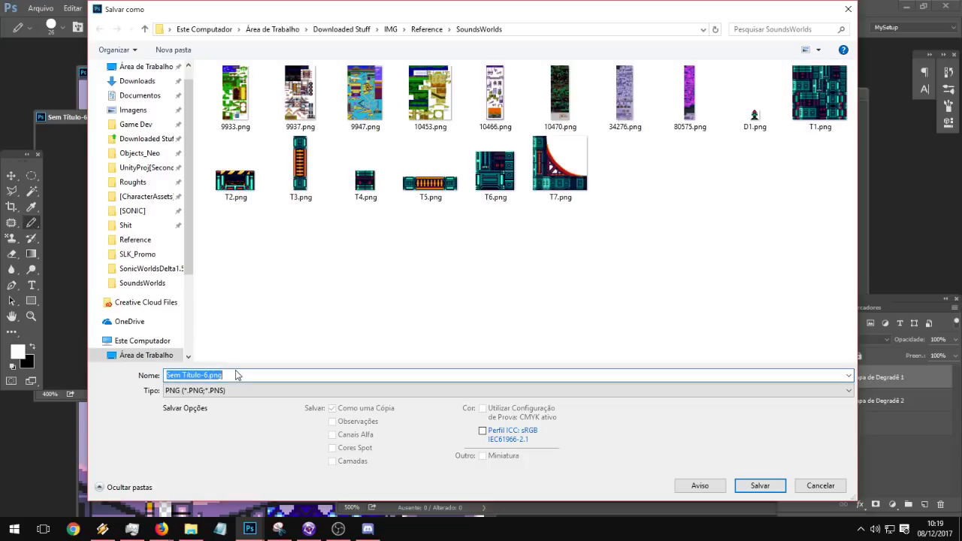
{"action": "type", "text": "T8"}
{"action": "key", "text": "Return"}
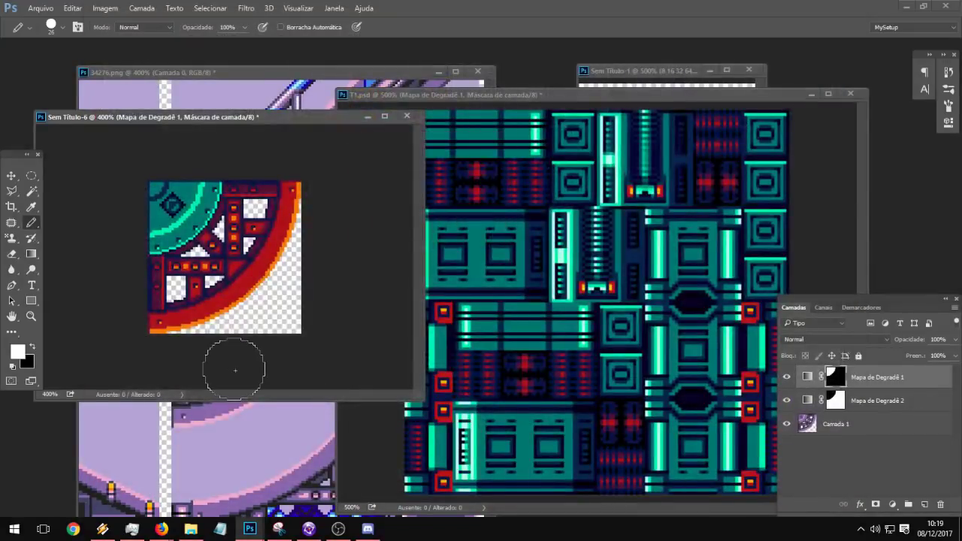
Step: Look through the Stage09_Desert subfolders SECOND HALF, Stage_Guimmicks, ENEMIES and Boss_Proto in Objects_Neo for existing artwork to open
{"action": "left_click", "coordinate": [41, 7]}
{"action": "left_click", "coordinate": [56, 39]}
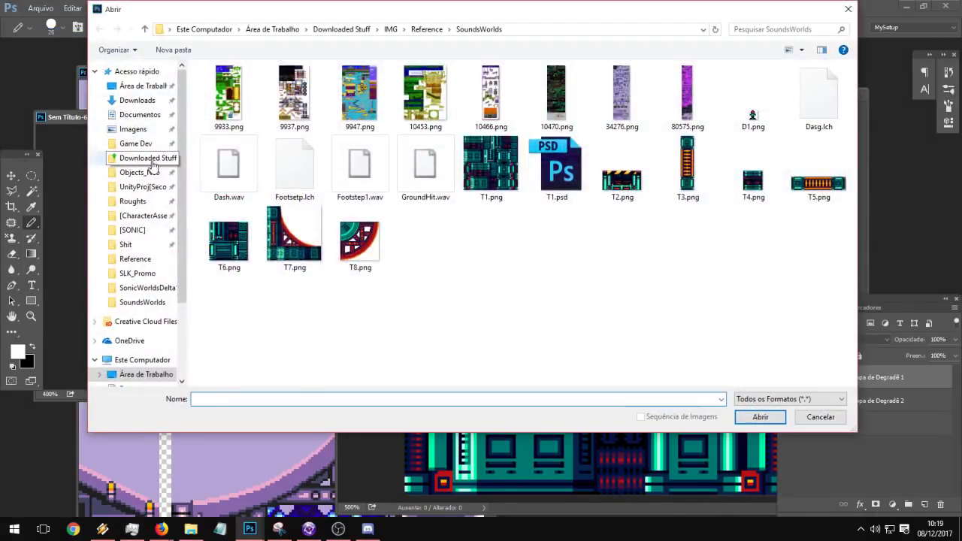
{"action": "left_click", "coordinate": [149, 172]}
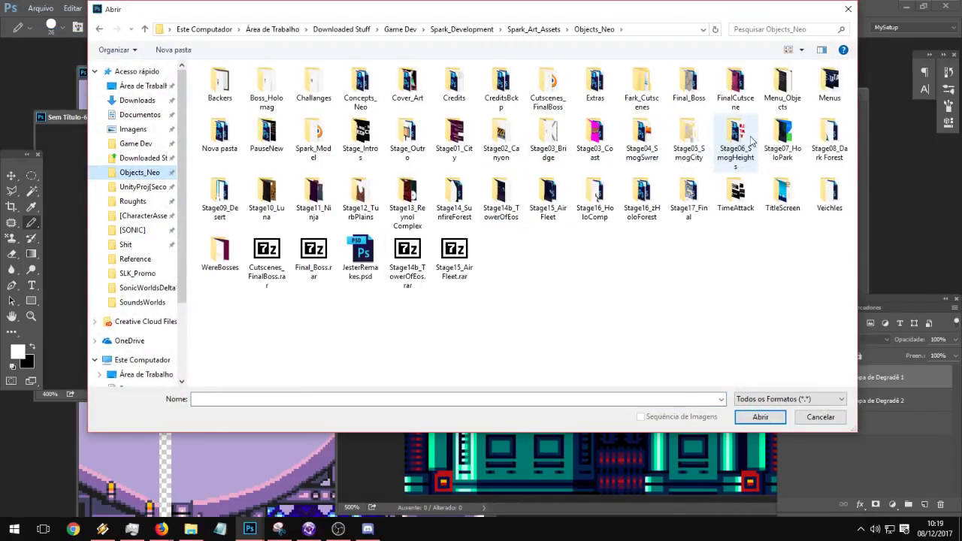
{"action": "double_click", "coordinate": [220, 193]}
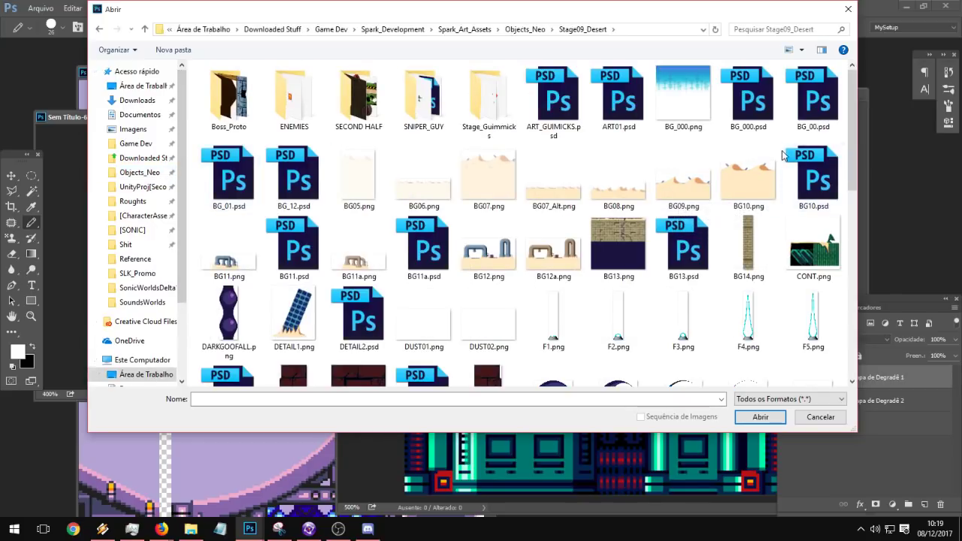
{"action": "left_click_drag", "start_coordinate": [853, 135], "coordinate": [872, 73]}
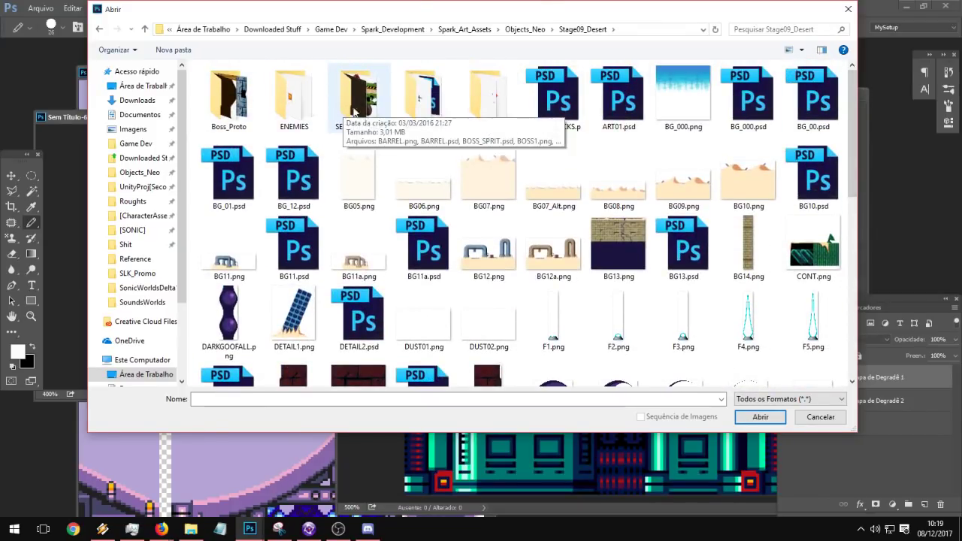
{"action": "double_click", "coordinate": [354, 111]}
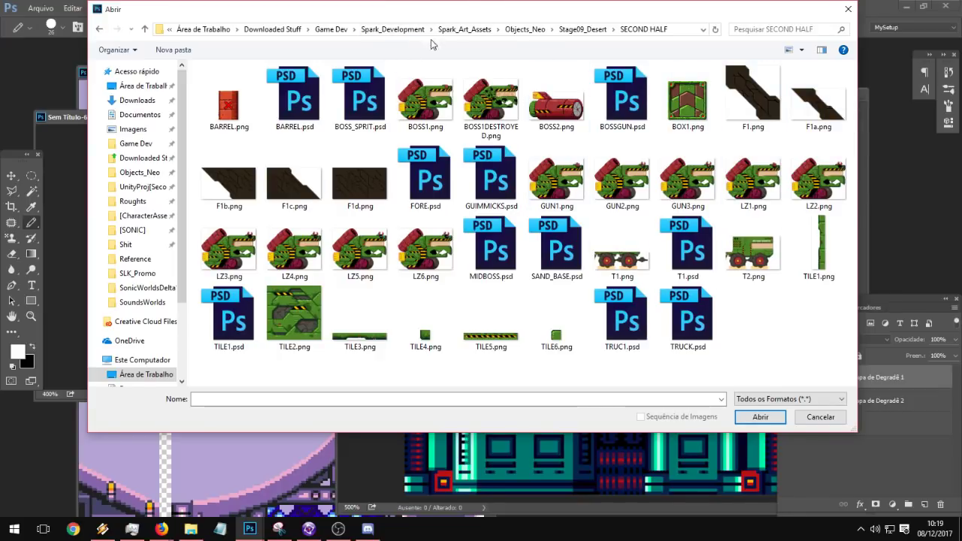
{"action": "left_click", "coordinate": [583, 29]}
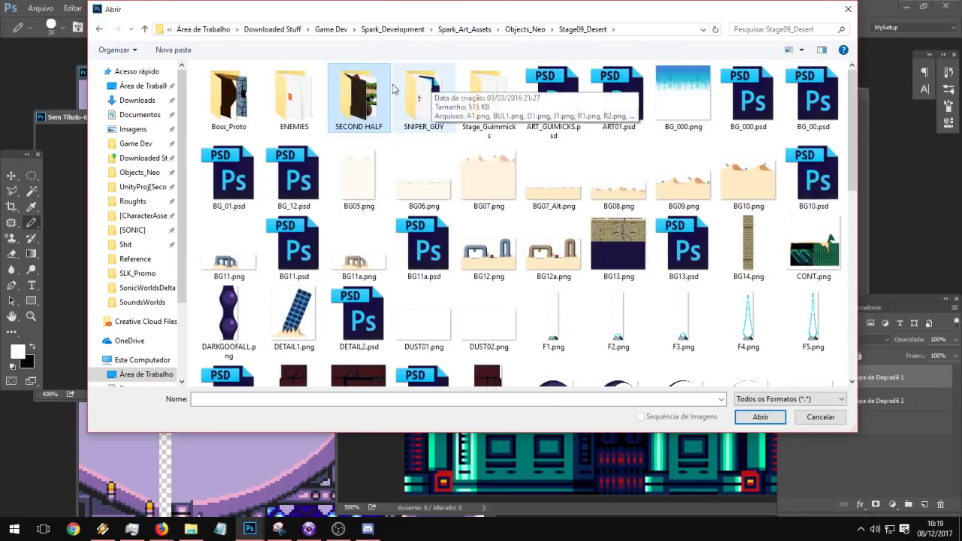
{"action": "double_click", "coordinate": [489, 94]}
{"action": "left_click", "coordinate": [517, 29]}
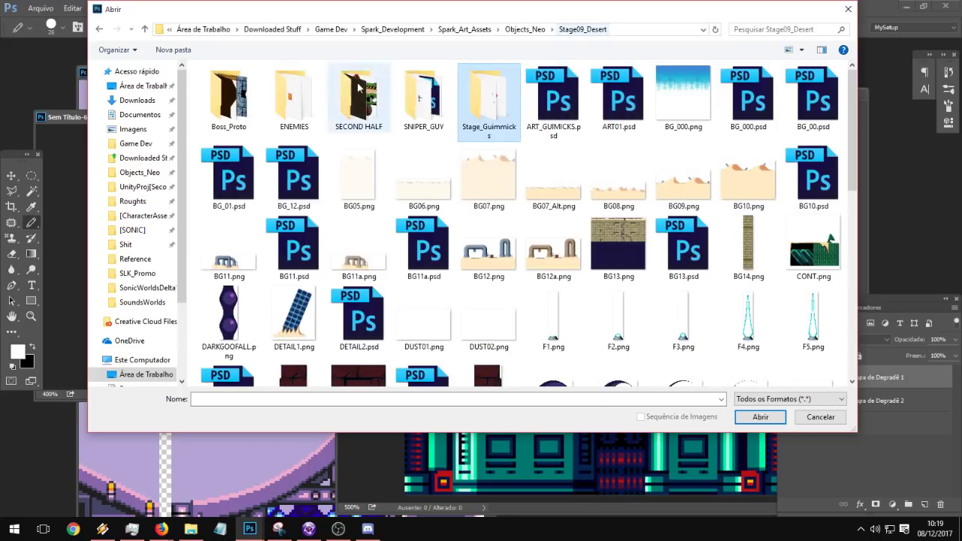
{"action": "double_click", "coordinate": [294, 93]}
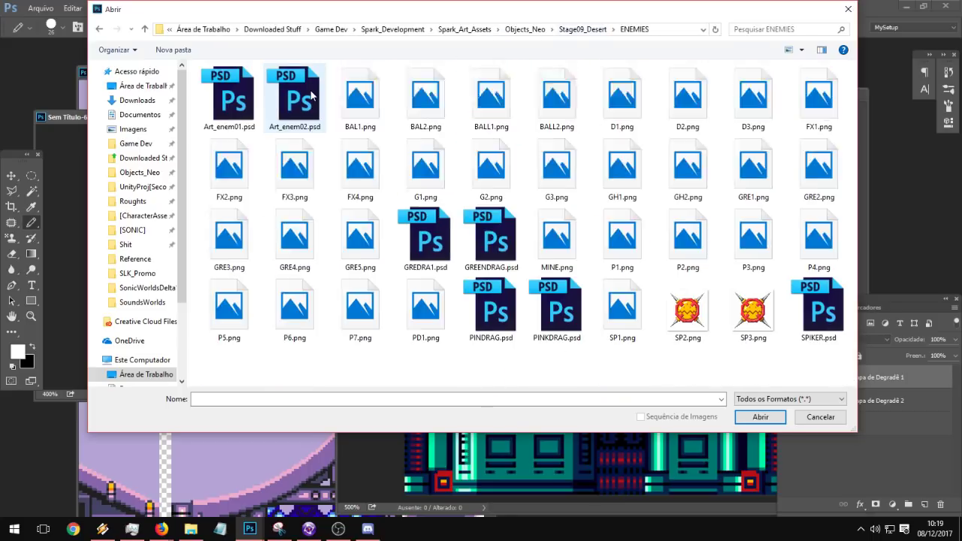
{"action": "left_click", "coordinate": [563, 30]}
{"action": "double_click", "coordinate": [229, 94]}
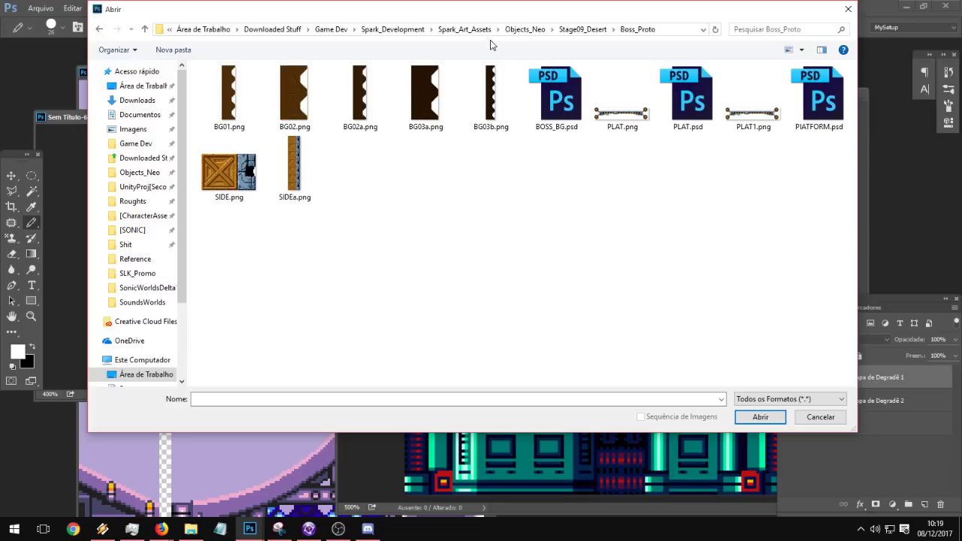
{"action": "left_click", "coordinate": [583, 29]}
Step: Look over the tile images in Stage09_Desert, such as T00.png and T6.png, and leave the file browser without opening any
{"action": "left_click_drag", "start_coordinate": [852, 102], "coordinate": [859, 283]}
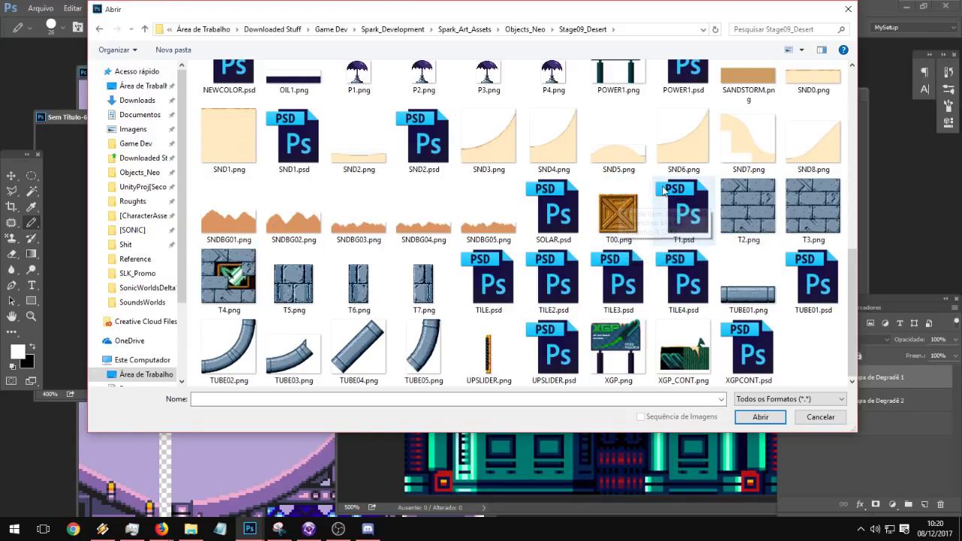
{"action": "mouse_move", "coordinate": [616, 217]}
{"action": "left_mouse_down"}
{"action": "mouse_move", "coordinate": [209, 326]}
{"action": "mouse_move", "coordinate": [611, 228]}
{"action": "left_mouse_up"}
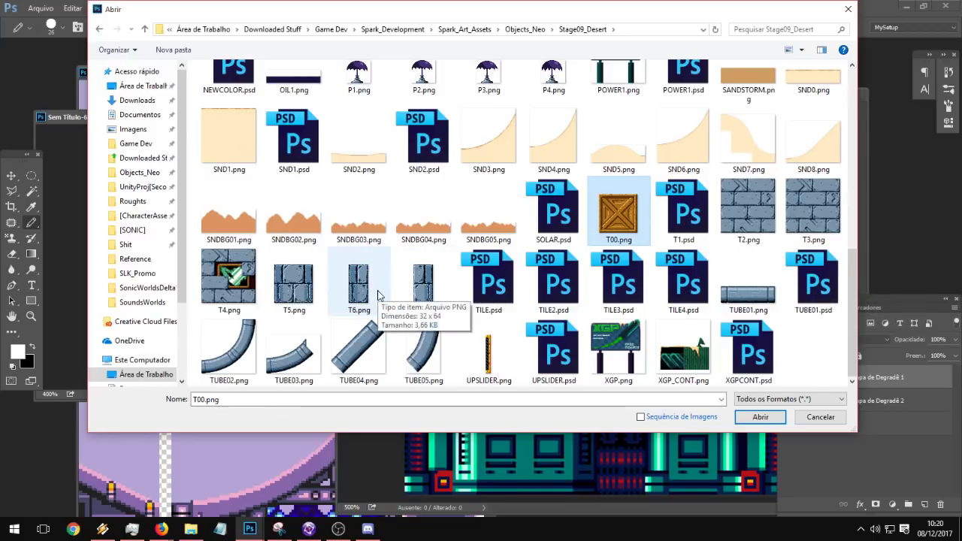
{"action": "left_click", "coordinate": [821, 417]}
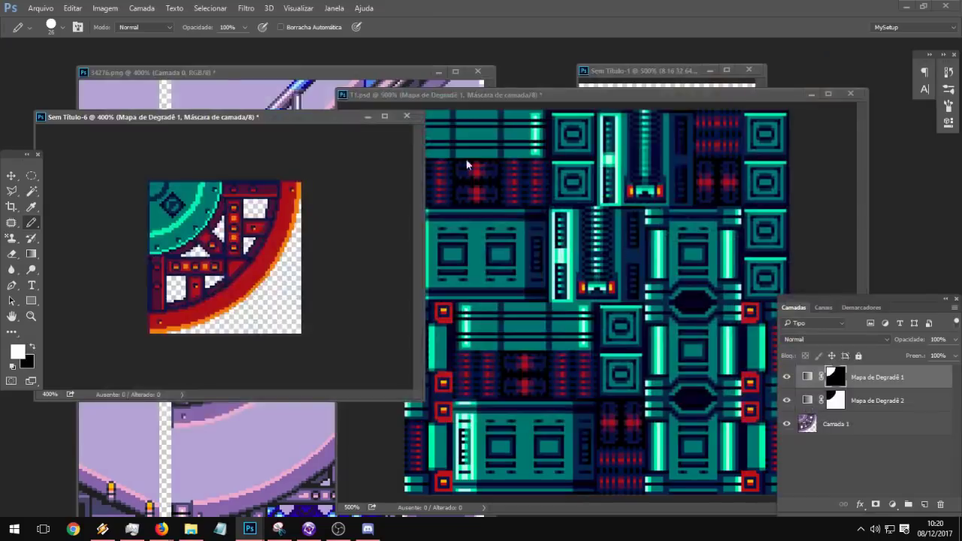
Step: Close the quarter-circle tile document and the 34276.png sheet without saving their changes
{"action": "left_click", "coordinate": [406, 118]}
{"action": "left_click", "coordinate": [478, 208]}
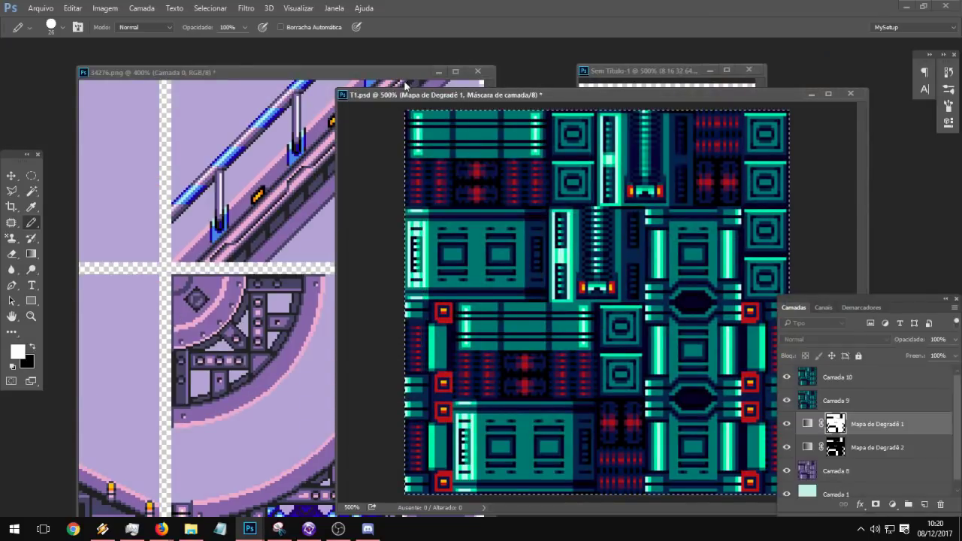
{"action": "left_click", "coordinate": [475, 79]}
{"action": "left_click", "coordinate": [478, 71]}
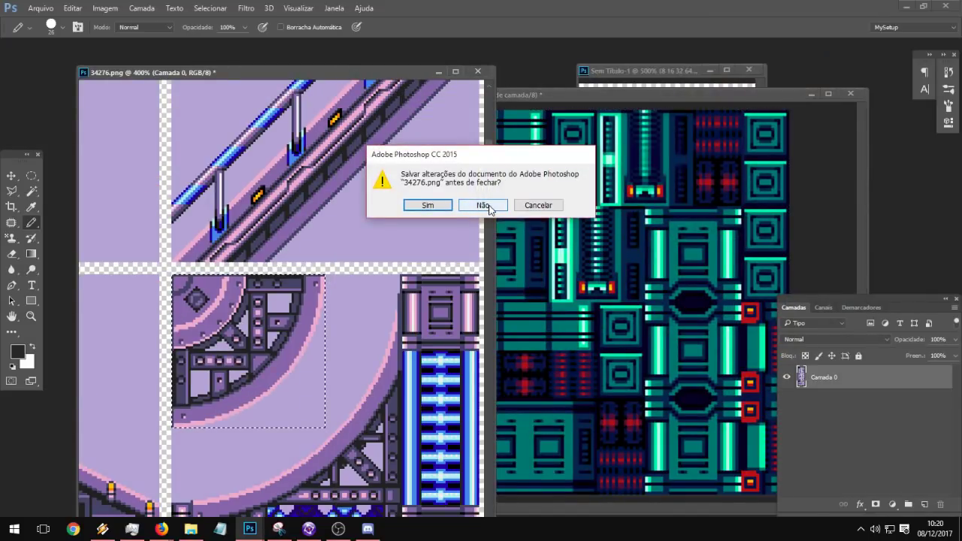
{"action": "left_click", "coordinate": [485, 206]}
Step: Close the Sem Título-5 column tile and the Sem Título-3 hazard-striped tile documents without saving their changes
{"action": "left_click", "coordinate": [366, 127]}
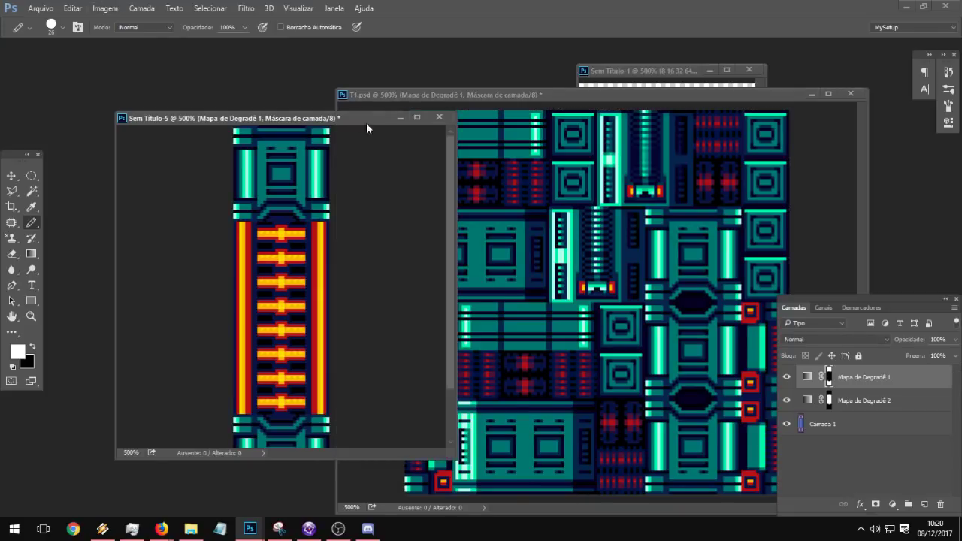
{"action": "left_click", "coordinate": [439, 118]}
{"action": "left_click", "coordinate": [483, 206]}
{"action": "left_click", "coordinate": [41, 8]}
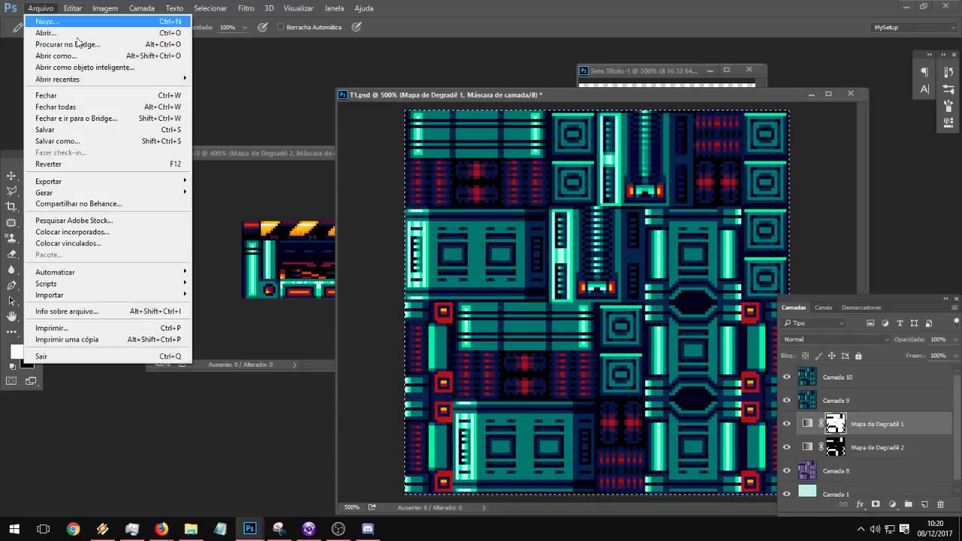
{"action": "left_click", "coordinate": [263, 154]}
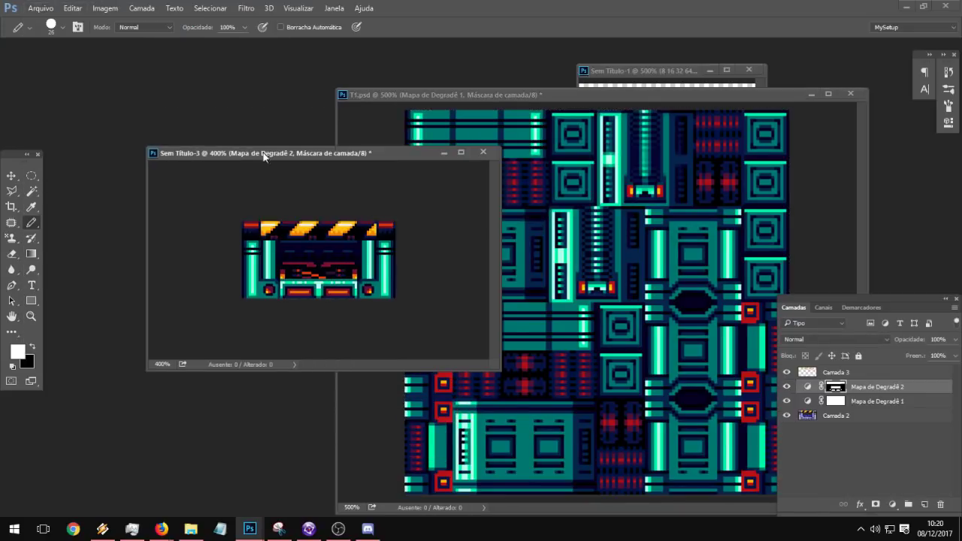
{"action": "left_click", "coordinate": [483, 152]}
{"action": "left_click", "coordinate": [483, 206]}
Step: Open the 80575.png sheet from the SoundsWorlds folder and place it beside T1.psd in an enlarged floating window
{"action": "left_click", "coordinate": [41, 9]}
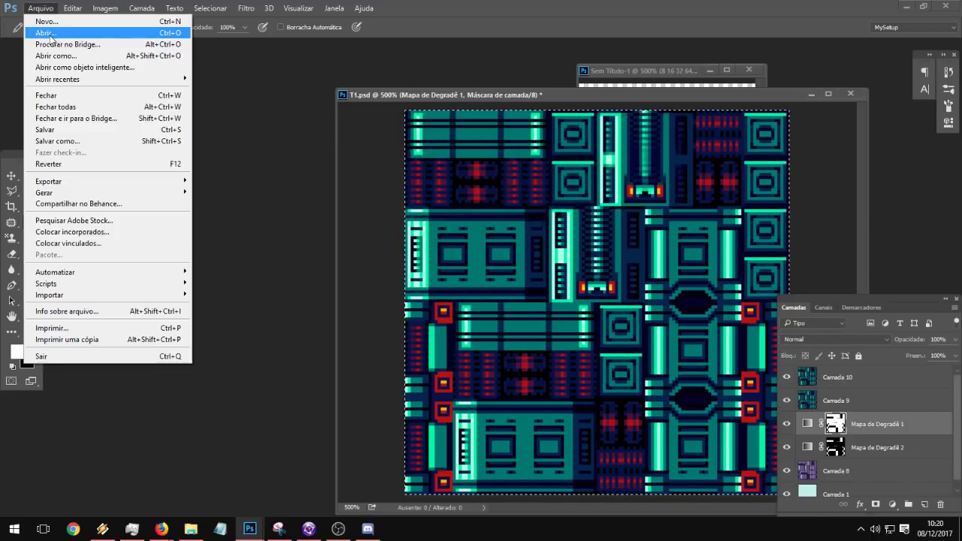
{"action": "left_click", "coordinate": [49, 34]}
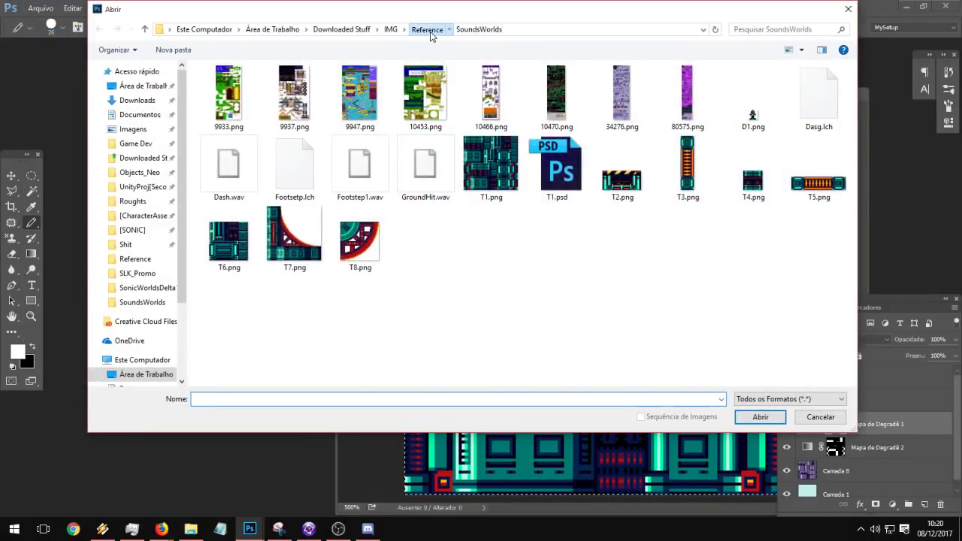
{"action": "left_click", "coordinate": [428, 30]}
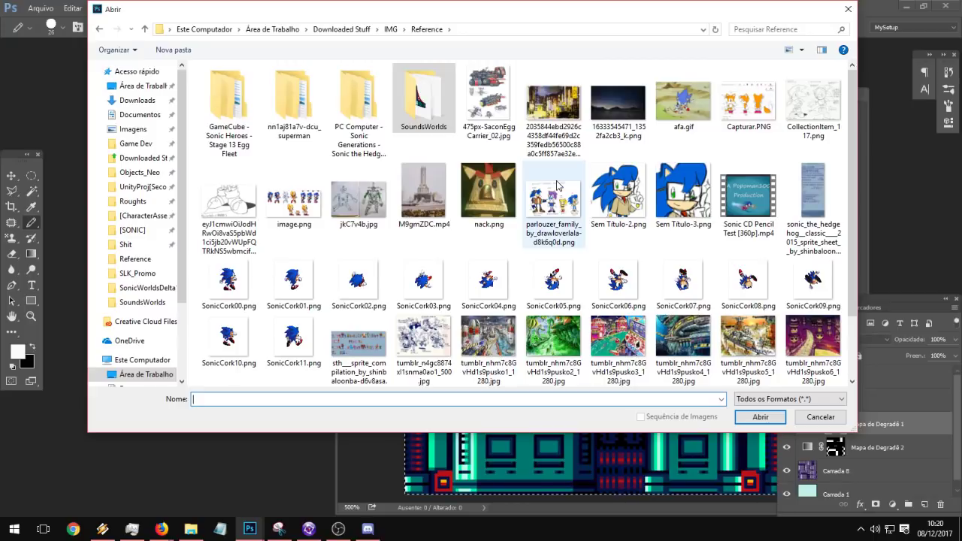
{"action": "scroll", "coordinate": [557, 185], "scroll_direction": "down", "scroll_amount": 2}
{"action": "scroll", "coordinate": [555, 185], "scroll_direction": "up", "scroll_amount": 2}
{"action": "double_click", "coordinate": [424, 102]}
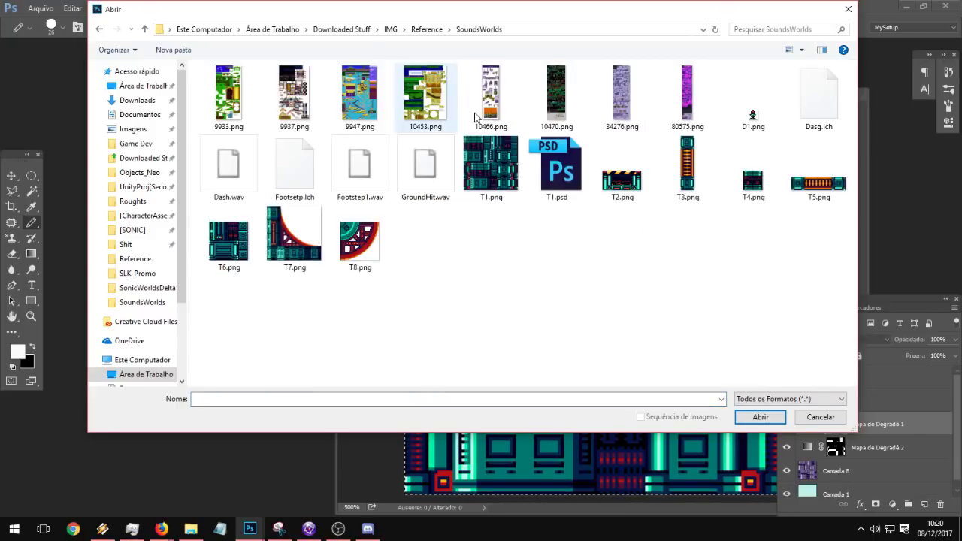
{"action": "double_click", "coordinate": [658, 115]}
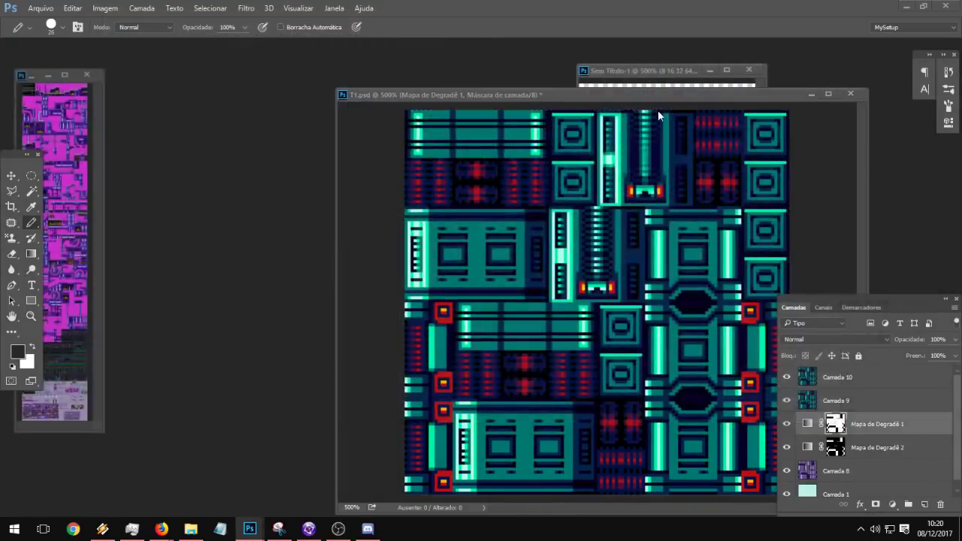
{"action": "left_click_drag", "start_coordinate": [32, 69], "coordinate": [204, 84]}
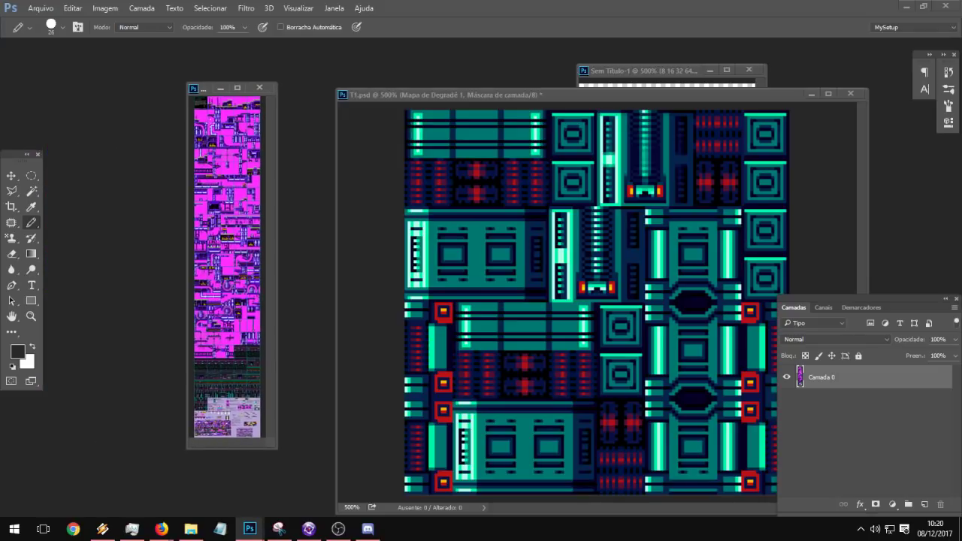
{"action": "left_click_drag", "start_coordinate": [273, 445], "coordinate": [468, 483]}
Step: Magnify the 80575.png sheet to 100% and widen its document window
{"action": "left_click", "coordinate": [31, 316]}
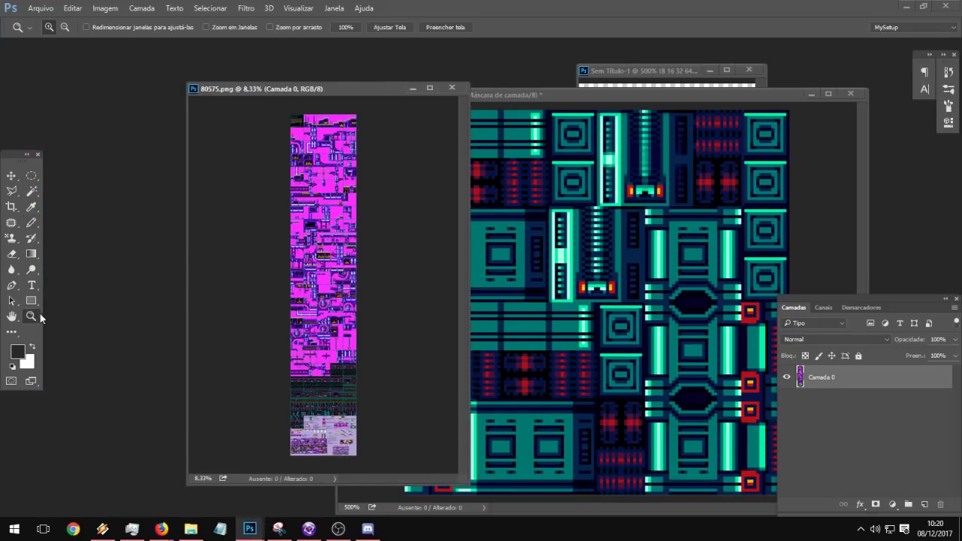
{"action": "left_click", "coordinate": [347, 312]}
{"action": "left_click", "coordinate": [347, 313]}
{"action": "left_click", "coordinate": [347, 312]}
{"action": "left_click", "coordinate": [347, 313]}
{"action": "left_click", "coordinate": [348, 313]}
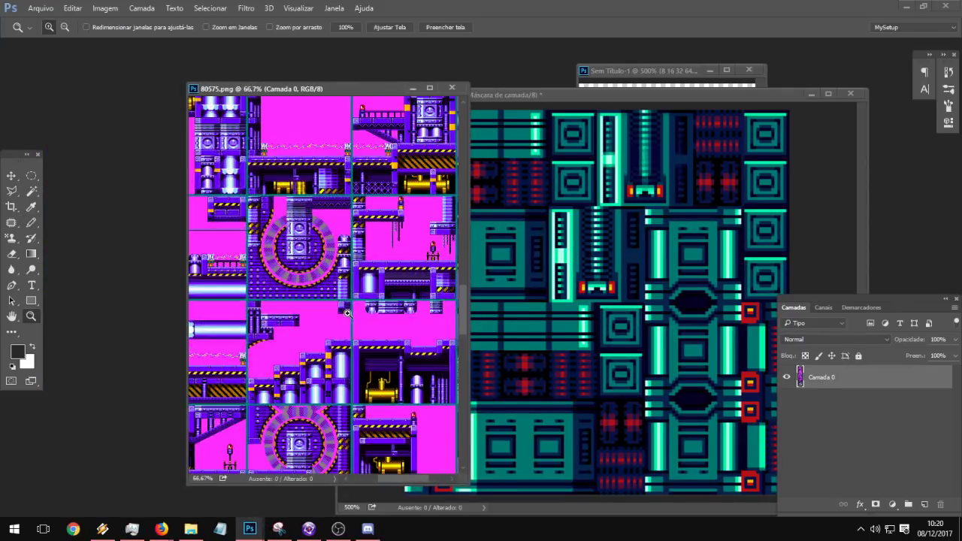
{"action": "left_click", "coordinate": [443, 242]}
{"action": "left_click_drag", "start_coordinate": [469, 252], "coordinate": [760, 252]}
Step: Examine the purple level sections of the 80575.png sheet, working up to its top row, for pieces worth recolouring
{"action": "left_click_drag", "start_coordinate": [529, 183], "coordinate": [754, 99]}
{"action": "left_click_drag", "start_coordinate": [461, 220], "coordinate": [455, 421]}
{"action": "left_click_drag", "start_coordinate": [440, 180], "coordinate": [418, 338]}
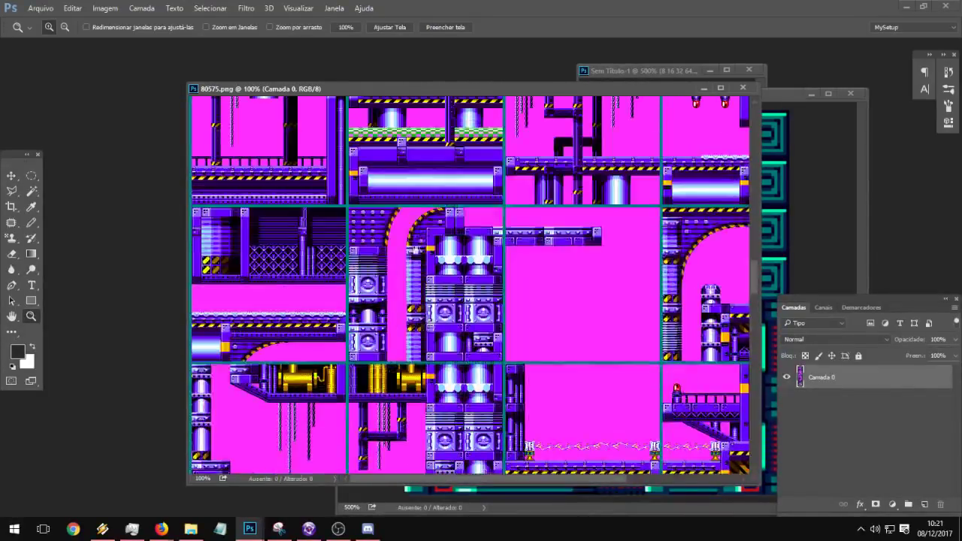
{"action": "left_click_drag", "start_coordinate": [479, 191], "coordinate": [358, 372]}
{"action": "left_click_drag", "start_coordinate": [461, 255], "coordinate": [353, 351]}
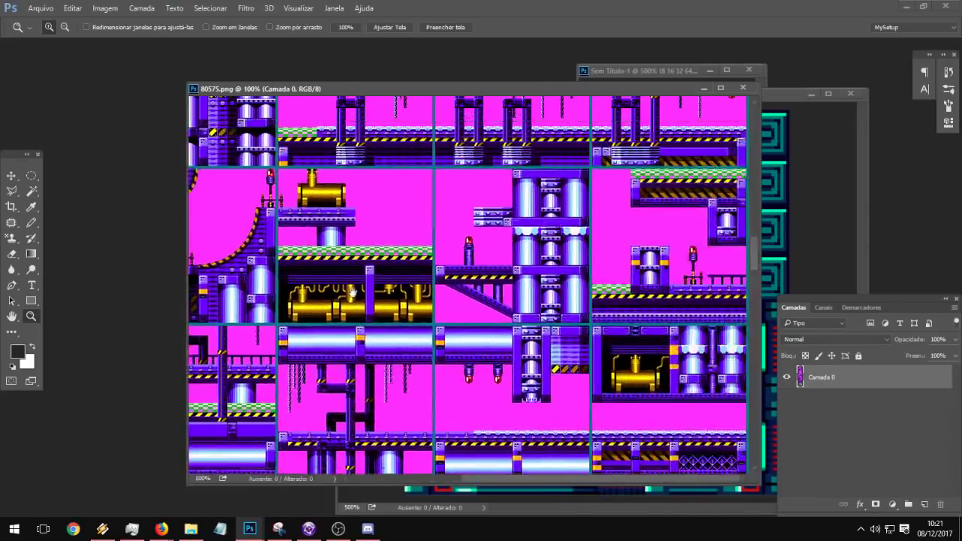
{"action": "left_click_drag", "start_coordinate": [346, 291], "coordinate": [461, 326]}
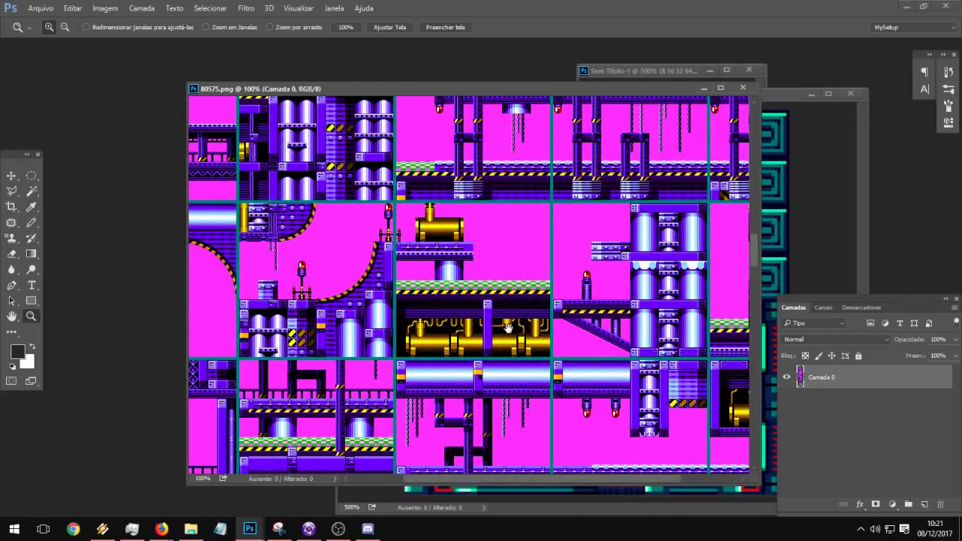
{"action": "left_click_drag", "start_coordinate": [264, 208], "coordinate": [426, 384]}
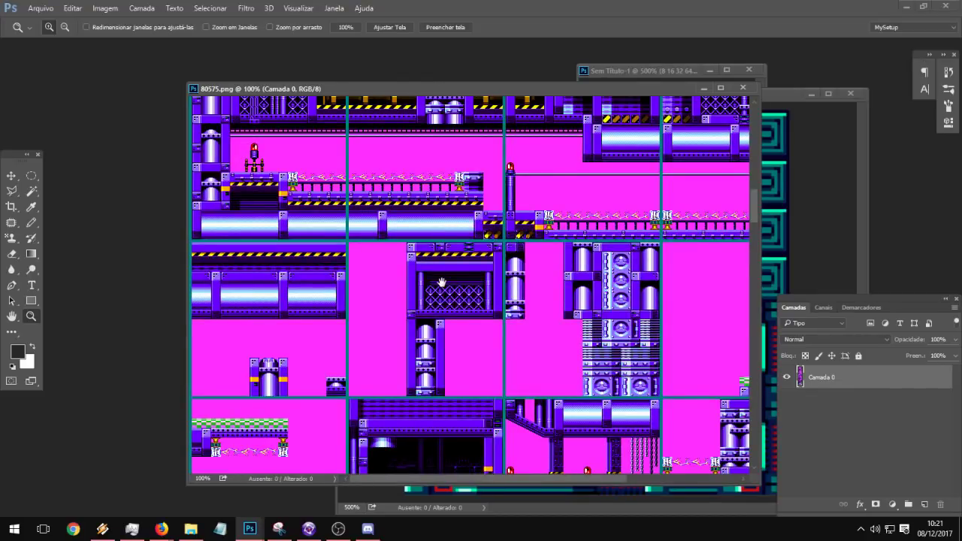
{"action": "mouse_move", "coordinate": [442, 281]}
{"action": "left_mouse_down"}
{"action": "mouse_move", "coordinate": [421, 273]}
{"action": "mouse_move", "coordinate": [431, 283]}
{"action": "left_mouse_up"}
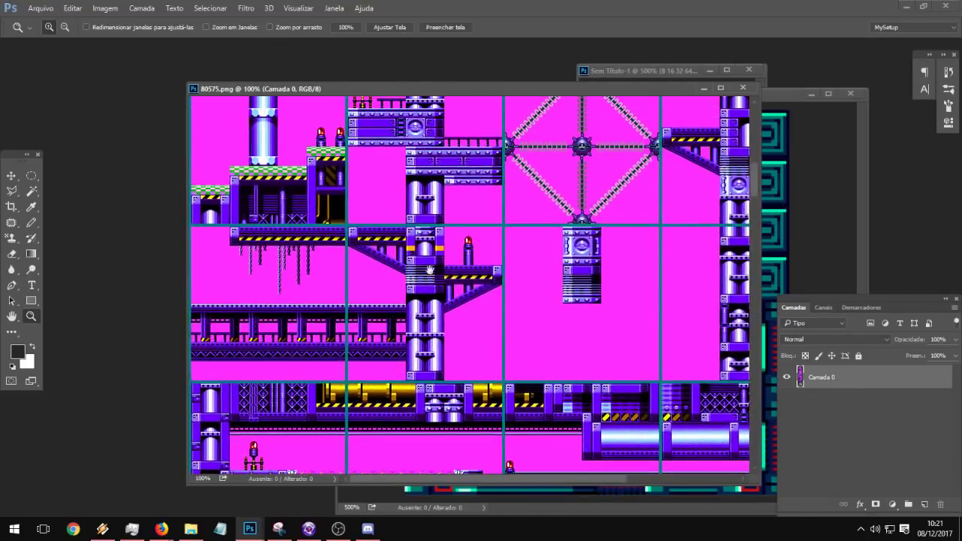
{"action": "scroll", "coordinate": [429, 269], "scroll_direction": "up", "scroll_amount": 10}
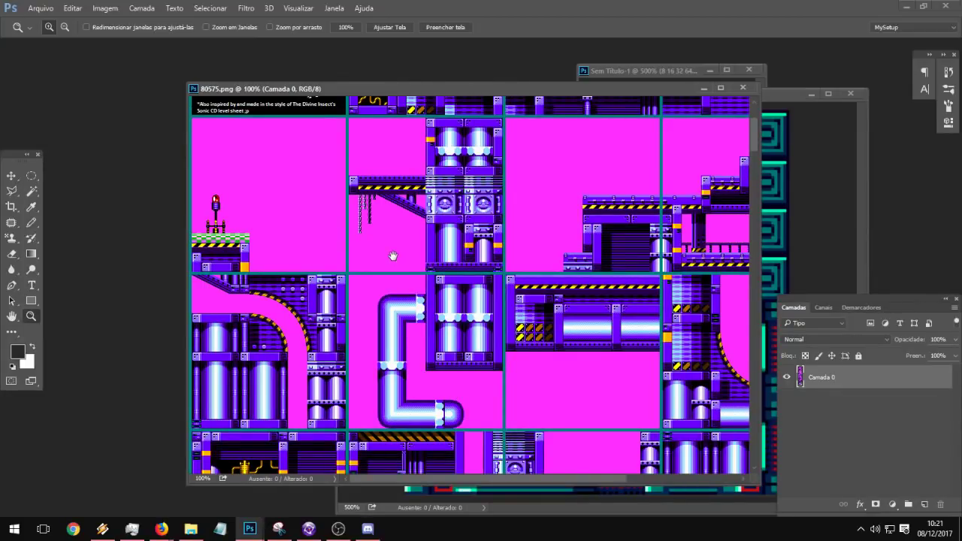
{"action": "left_click_drag", "start_coordinate": [393, 256], "coordinate": [417, 394]}
{"action": "left_click_drag", "start_coordinate": [560, 327], "coordinate": [502, 334]}
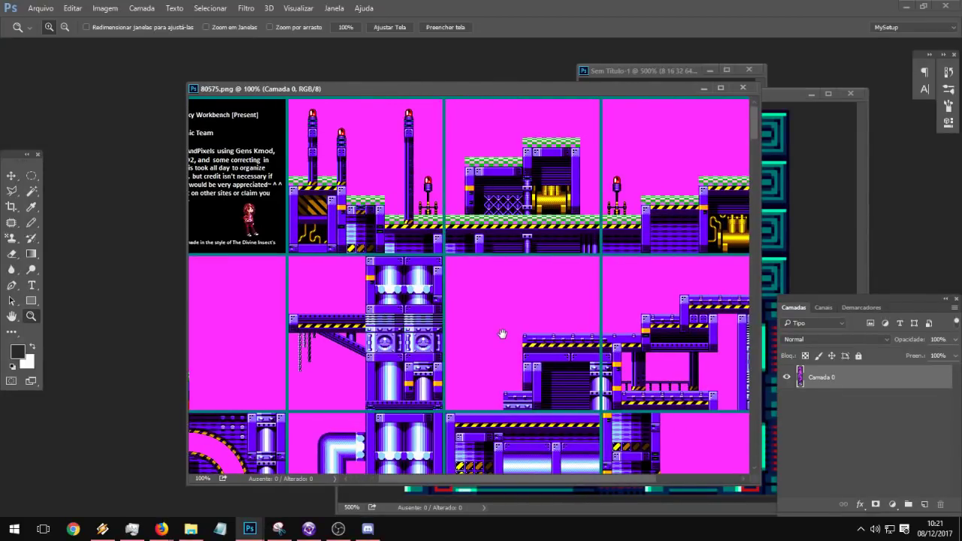
Step: Inspect the small red-haired character sprite in the sheet's black credits block at 500%
{"action": "double_click", "coordinate": [227, 198]}
{"action": "left_click", "coordinate": [296, 247]}
{"action": "left_click", "coordinate": [296, 247]}
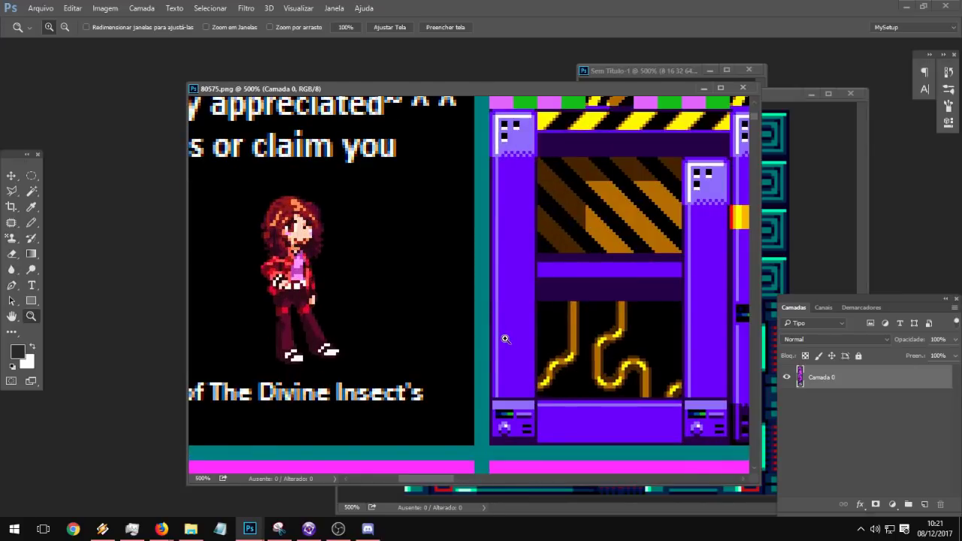
{"action": "left_click", "coordinate": [502, 321], "text": "alt"}
{"action": "left_click", "coordinate": [502, 322], "text": "alt"}
{"action": "left_click", "coordinate": [502, 322], "text": "alt"}
{"action": "left_click", "coordinate": [502, 322], "text": "alt"}
{"action": "left_click", "coordinate": [502, 322], "text": "alt"}
Step: Look through the purple level sections of the 80575.png sheet at 100% for a tile worth recolouring
{"action": "left_click_drag", "start_coordinate": [395, 299], "coordinate": [395, 130]}
{"action": "left_click", "coordinate": [686, 286]}
{"action": "left_click", "coordinate": [686, 286]}
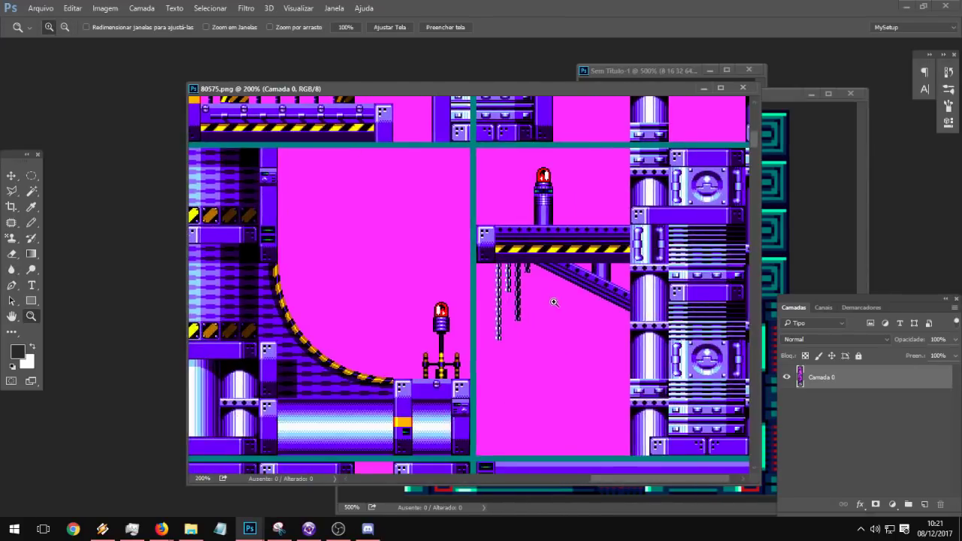
{"action": "left_click", "coordinate": [554, 302], "text": "alt"}
{"action": "left_click_drag", "start_coordinate": [353, 337], "coordinate": [320, 104]}
{"action": "scroll", "coordinate": [320, 104], "scroll_direction": "down", "scroll_amount": 5}
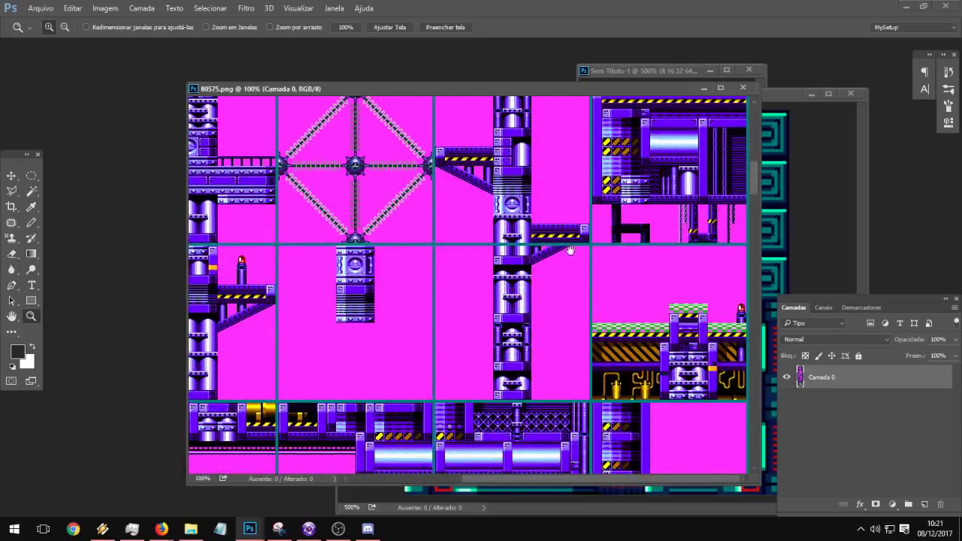
{"action": "left_click_drag", "start_coordinate": [309, 256], "coordinate": [575, 151]}
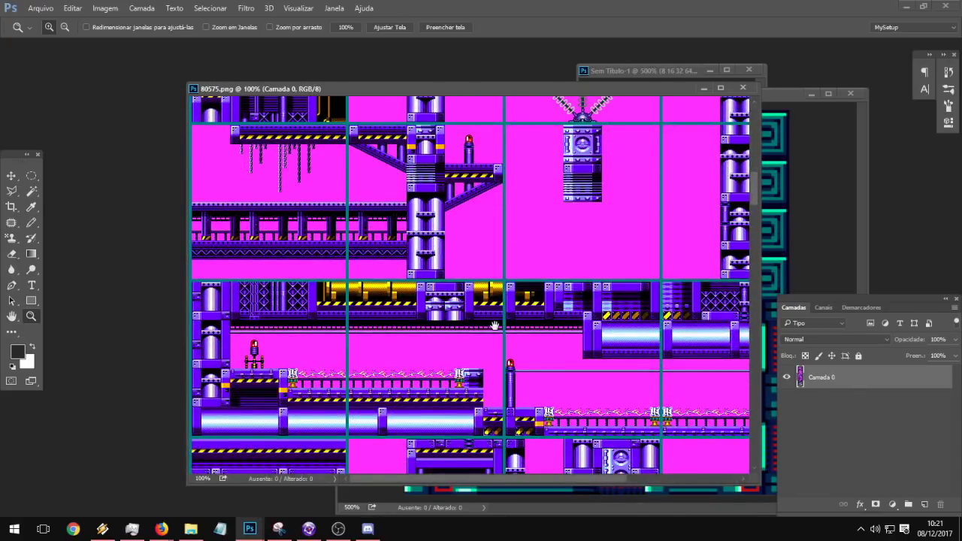
{"action": "left_click_drag", "start_coordinate": [308, 254], "coordinate": [536, 275]}
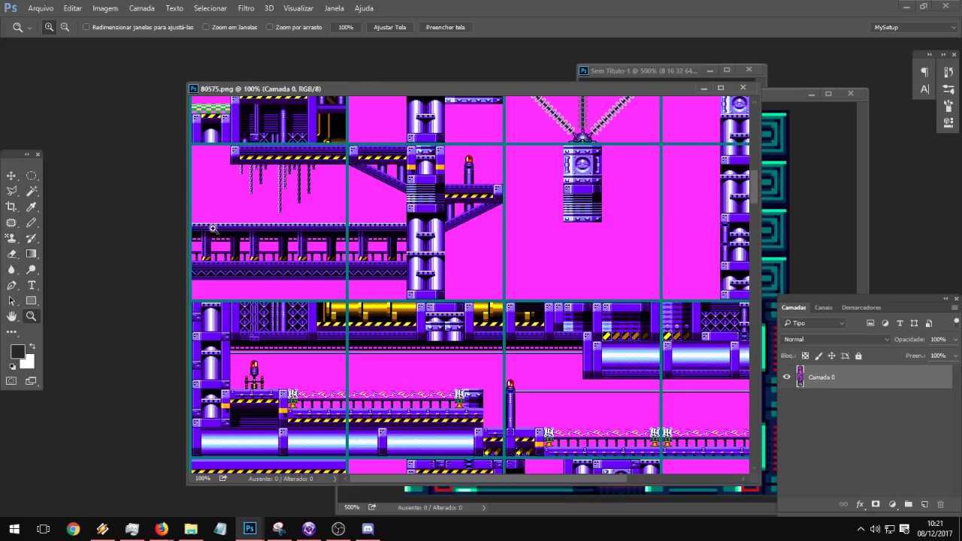
Step: Copy the full-width purple walkway strip beneath the hanging chains, using a rectangular selection of 256 × 96 px
{"action": "left_click", "coordinate": [213, 228]}
{"action": "left_click", "coordinate": [213, 228]}
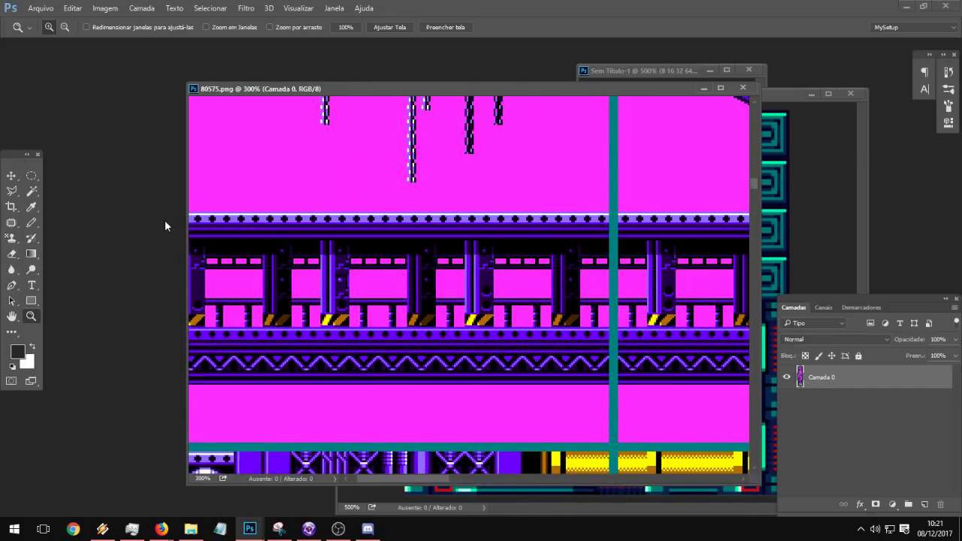
{"action": "left_click_drag", "start_coordinate": [31, 175], "coordinate": [86, 179]}
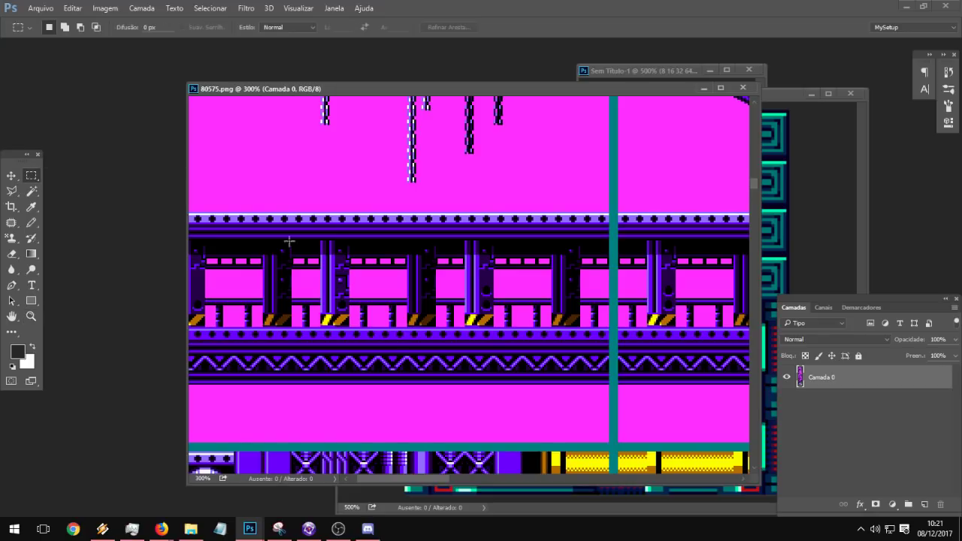
{"action": "left_click_drag", "start_coordinate": [609, 383], "coordinate": [660, 259]}
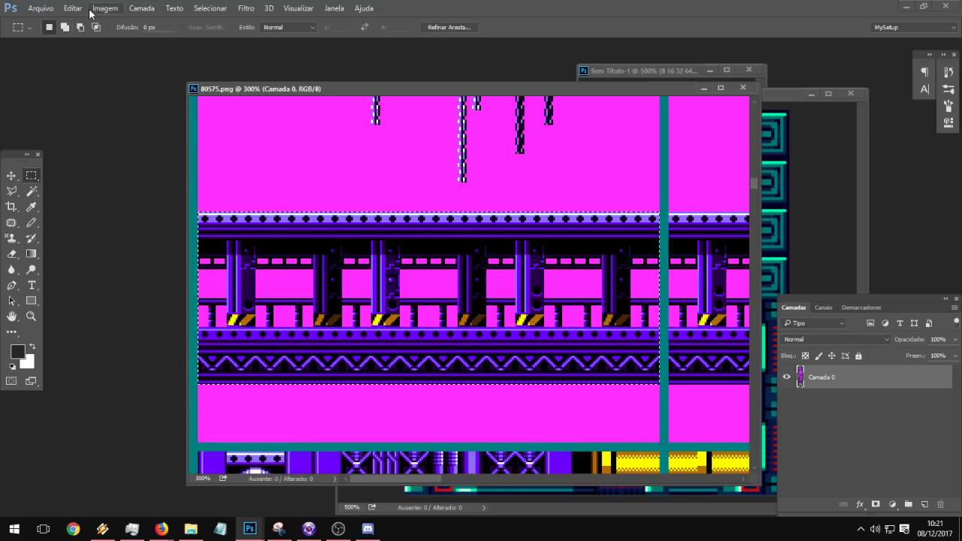
Step: Create a new transparent RGB document of 512 × 512 pixels
{"action": "left_click", "coordinate": [44, 10]}
{"action": "left_click", "coordinate": [47, 21]}
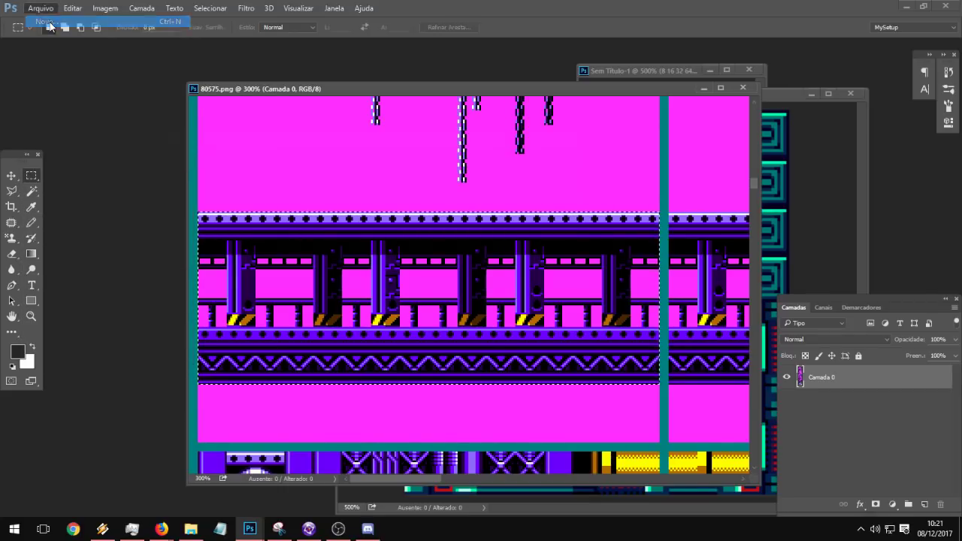
{"action": "left_click", "coordinate": [316, 206]}
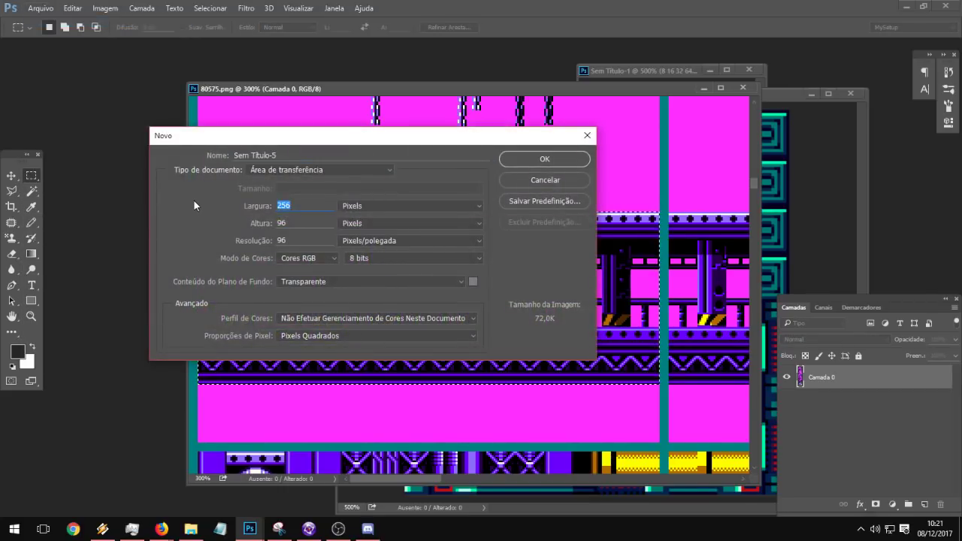
{"action": "type", "text": "512"}
{"action": "key", "text": "Tab"}
{"action": "type", "text": "6"}
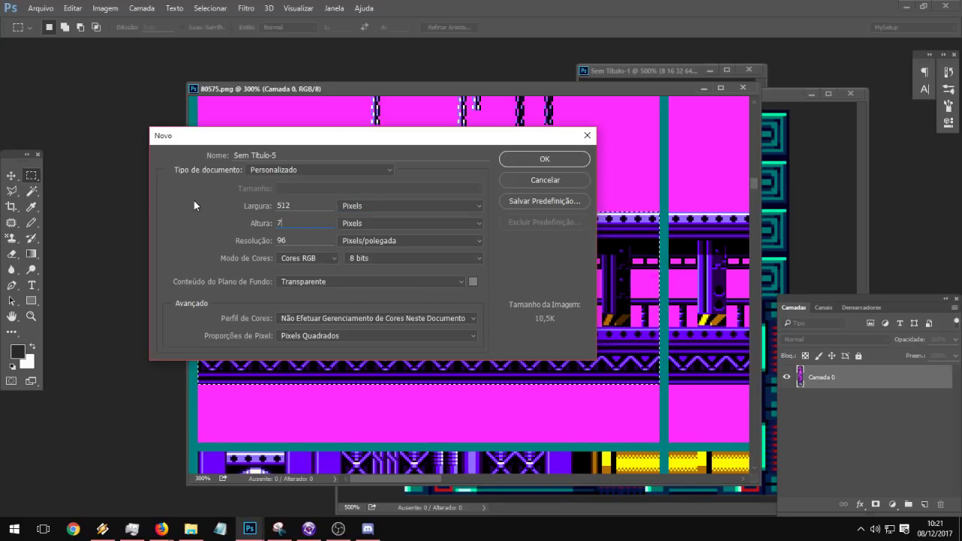
{"action": "key", "text": "BackSpace"}
{"action": "type", "text": "512"}
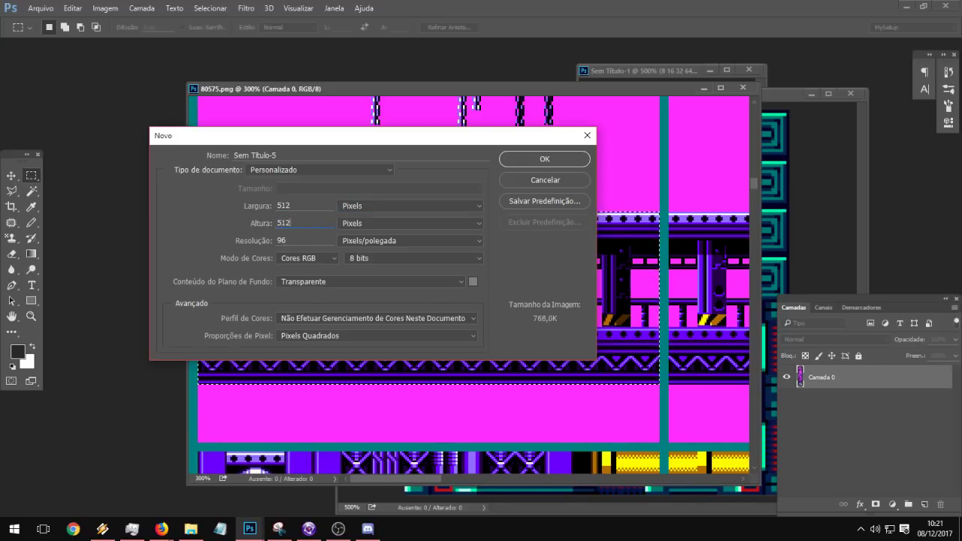
{"action": "key", "text": "Return"}
Step: Paste the walkway strip into the new document and show it at 300% in front of the 80575.png sheet
{"action": "key", "text": "ctrl+v"}
{"action": "left_click_drag", "start_coordinate": [192, 95], "coordinate": [411, 130]}
{"action": "left_click", "coordinate": [30, 316]}
{"action": "left_click", "coordinate": [348, 298]}
{"action": "left_click", "coordinate": [379, 291]}
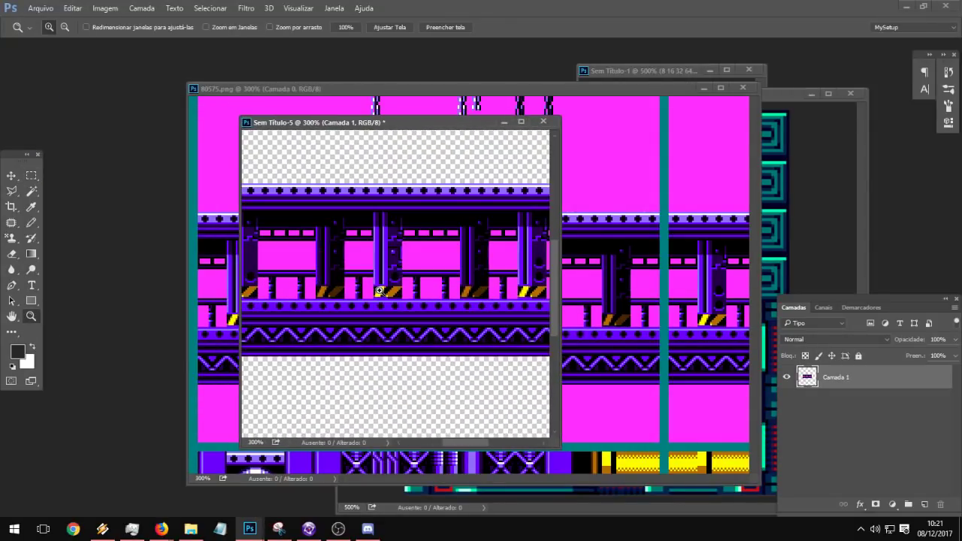
Step: Delete all magenta background from the walkway strip with the Magic Wand and clear the selection
{"action": "left_click", "coordinate": [30, 193]}
{"action": "left_click", "coordinate": [464, 261]}
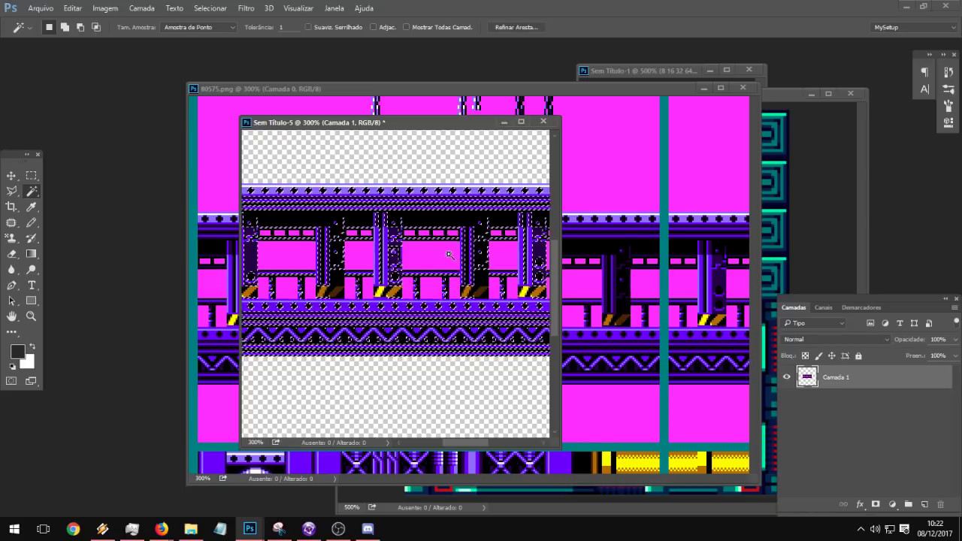
{"action": "key", "text": "Delete"}
{"action": "key", "text": "ctrl+d"}
{"action": "left_click", "coordinate": [31, 316]}
{"action": "left_click", "coordinate": [426, 302], "text": "alt"}
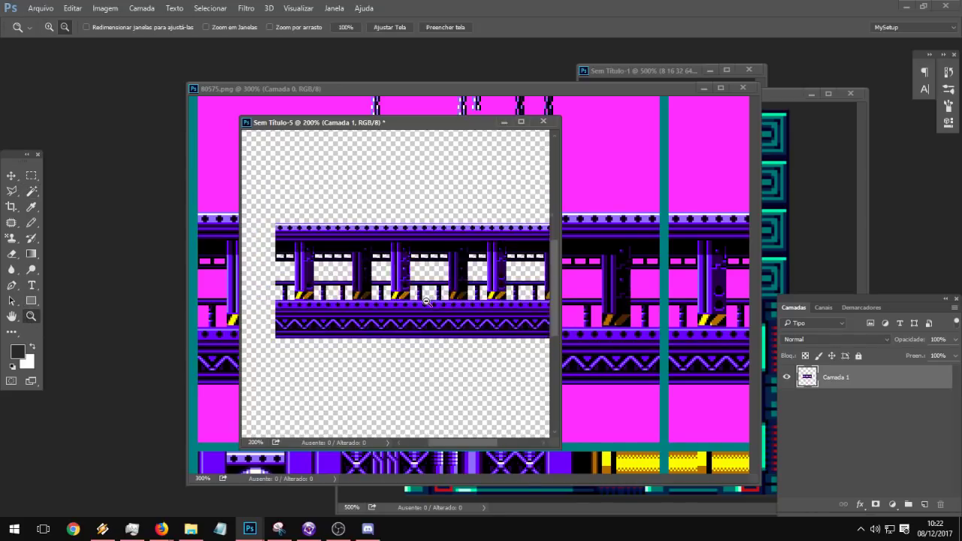
{"action": "left_click", "coordinate": [426, 302], "text": "alt"}
Step: Enlarge the image to 200% in width and height with nearest-neighbour resampling (Pelo mais próximo)
{"action": "left_click", "coordinate": [113, 7]}
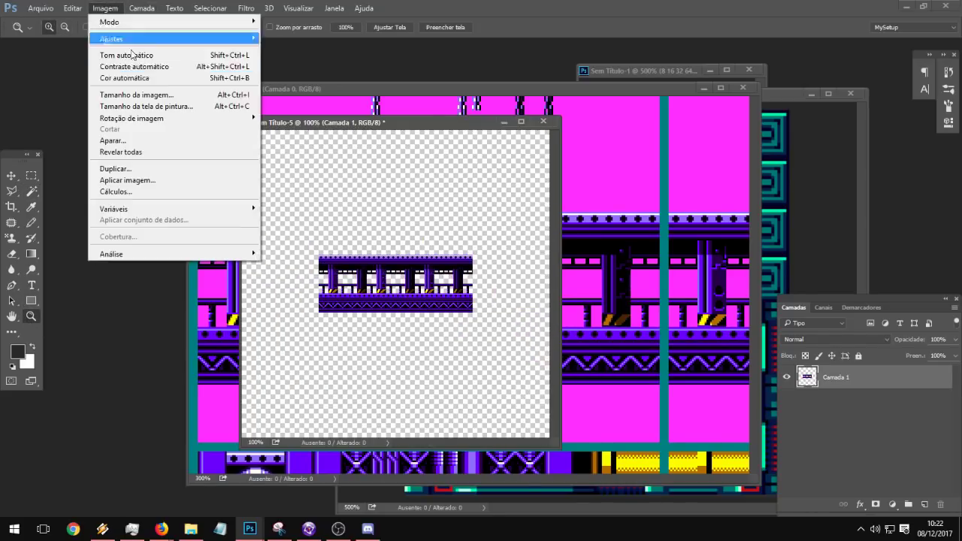
{"action": "left_click", "coordinate": [150, 96]}
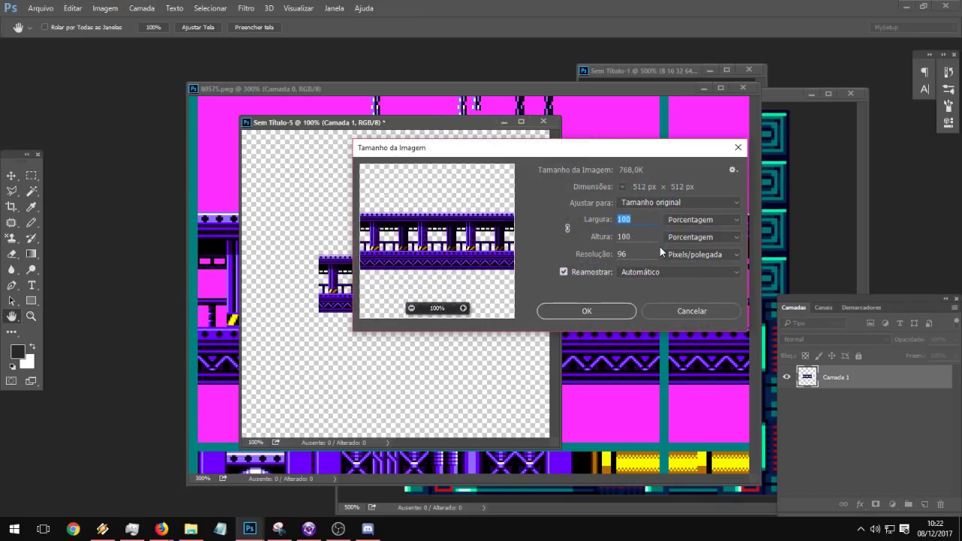
{"action": "type", "text": "200"}
{"action": "key", "text": "Tab"}
{"action": "type", "text": "200"}
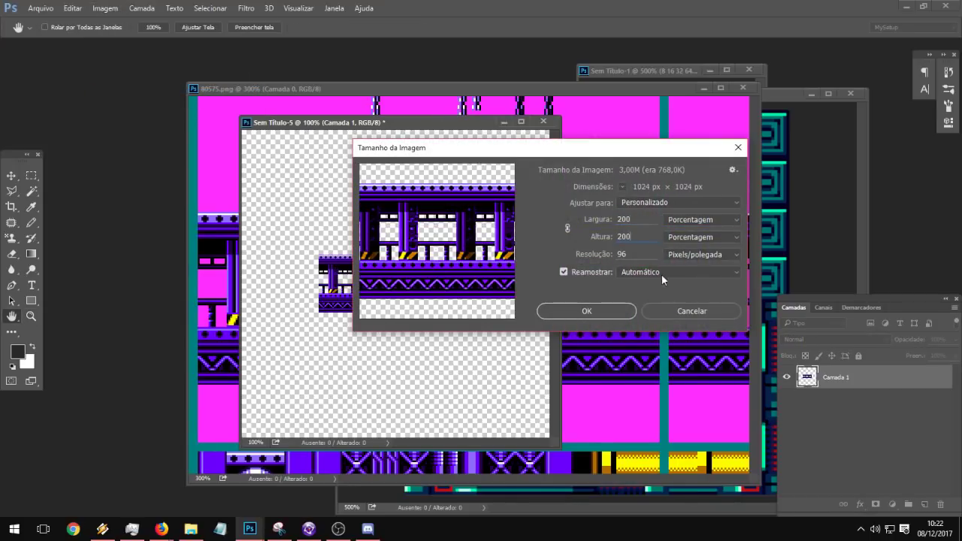
{"action": "left_click", "coordinate": [657, 272]}
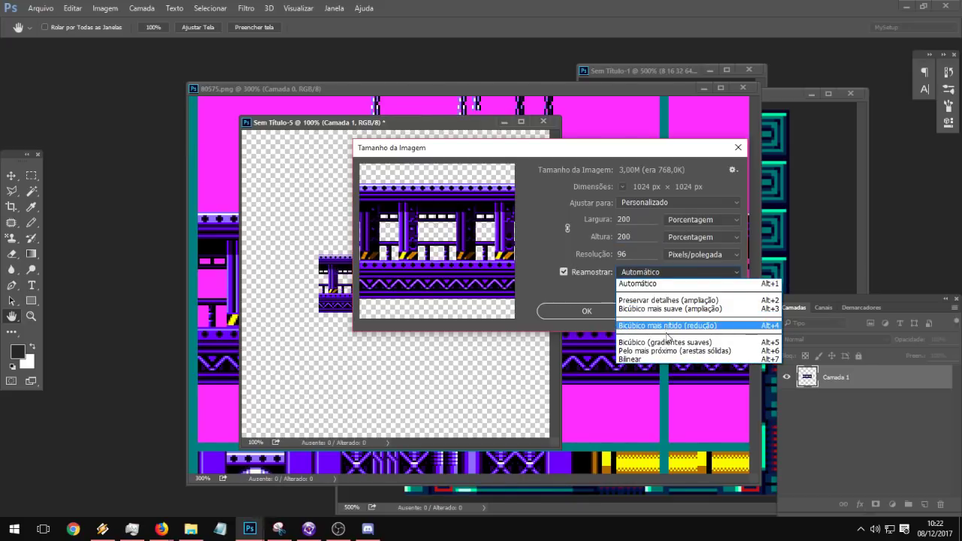
{"action": "left_click", "coordinate": [651, 351]}
{"action": "left_click", "coordinate": [595, 311]}
Step: Try bending the middle of the enlarged walkway strip with a custom warp and undo the distortion
{"action": "key", "text": "z"}
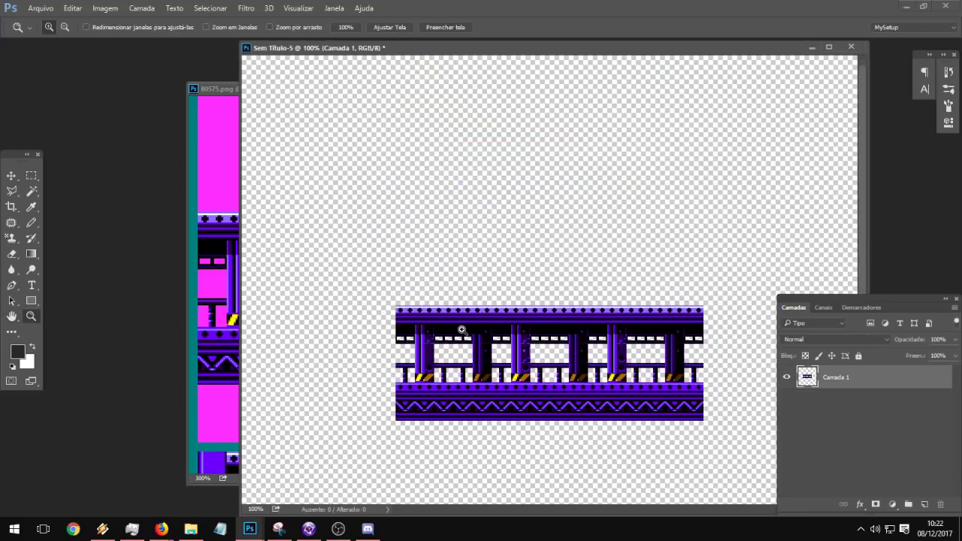
{"action": "left_click", "coordinate": [443, 342]}
{"action": "left_click", "coordinate": [413, 315]}
{"action": "left_click", "coordinate": [411, 313], "text": "alt"}
{"action": "left_click", "coordinate": [412, 312], "text": "alt"}
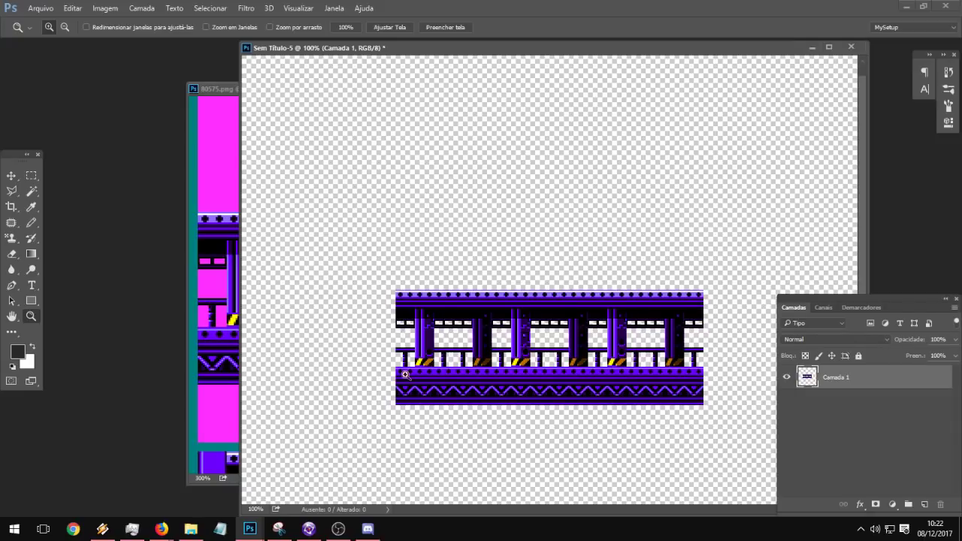
{"action": "scroll", "coordinate": [526, 313], "scroll_direction": "down", "scroll_amount": 3}
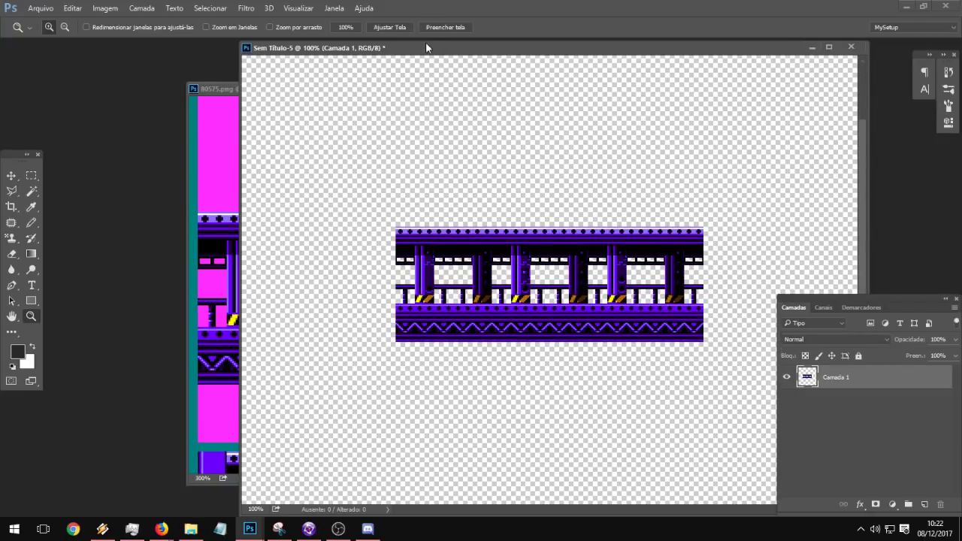
{"action": "left_click_drag", "start_coordinate": [425, 43], "coordinate": [320, 55]}
{"action": "key", "text": "ctrl+t"}
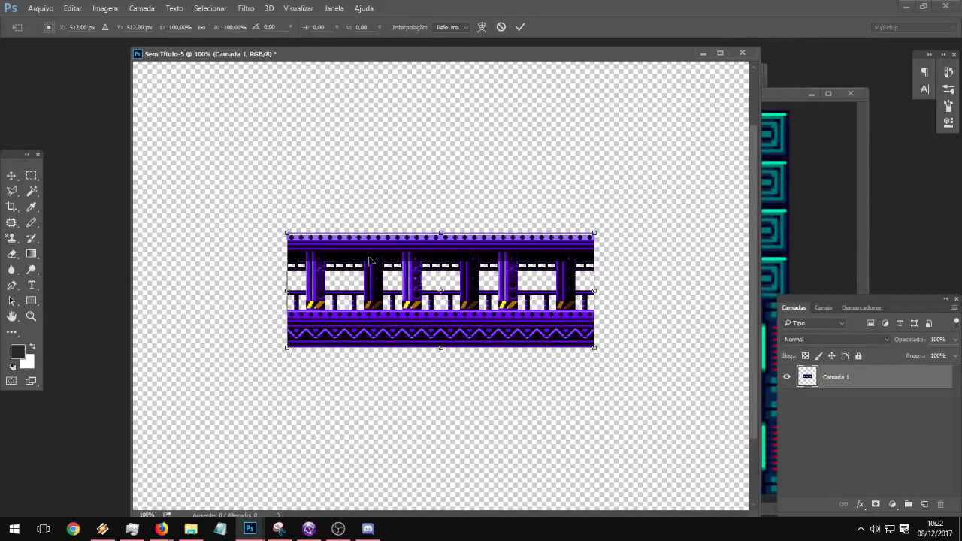
{"action": "right_click", "coordinate": [369, 259]}
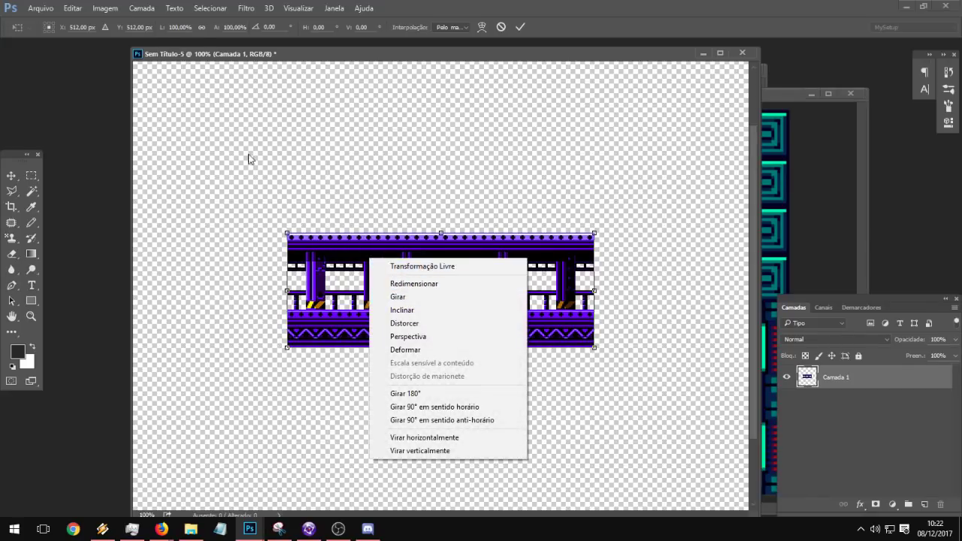
{"action": "left_click", "coordinate": [425, 350]}
{"action": "left_click_drag", "start_coordinate": [430, 283], "coordinate": [385, 285]}
{"action": "key", "text": "ctrl+z"}
Step: Try the Ascensão warp on the walkway strip with a bend of about 3.6%, and discard both the warp and the 200% enlargement
{"action": "left_click", "coordinate": [146, 27]}
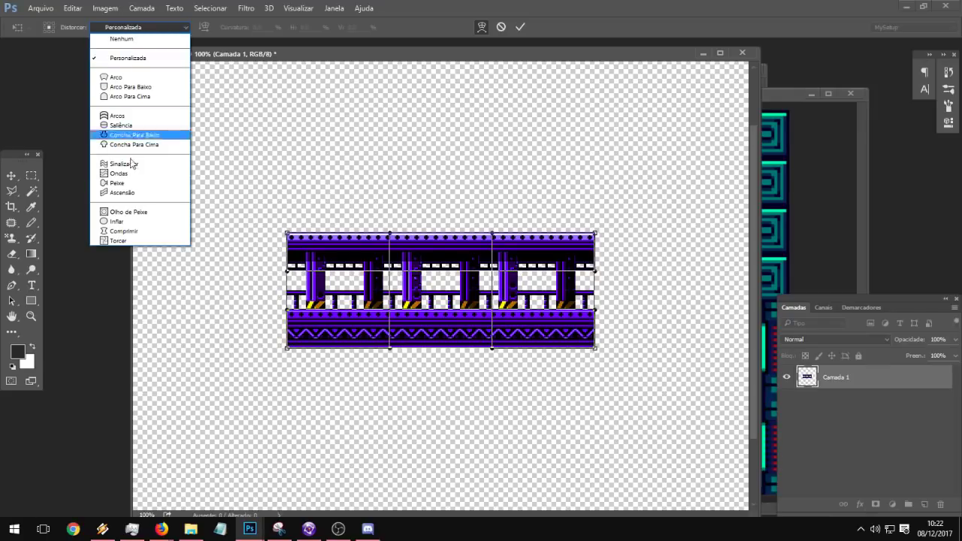
{"action": "left_click", "coordinate": [124, 193]}
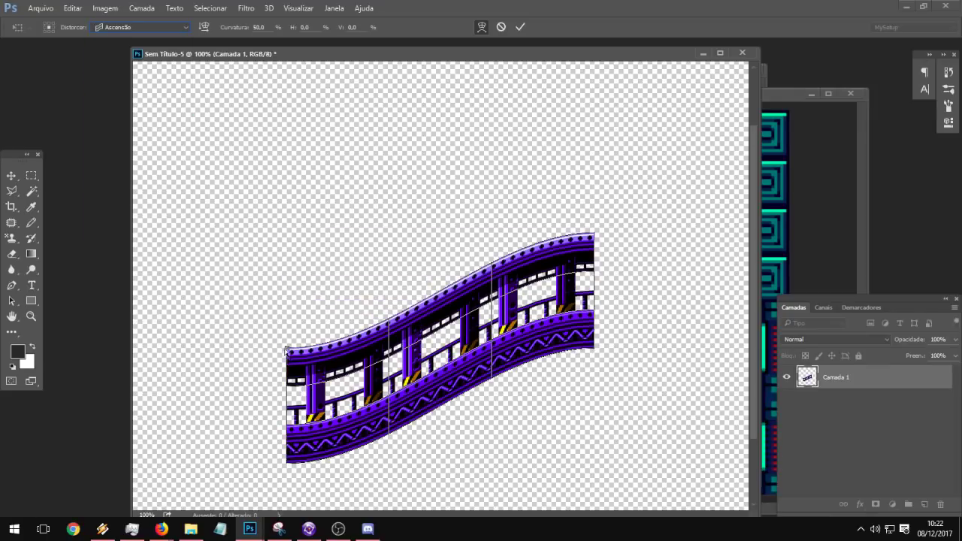
{"action": "left_click_drag", "start_coordinate": [286, 350], "coordinate": [307, 226]}
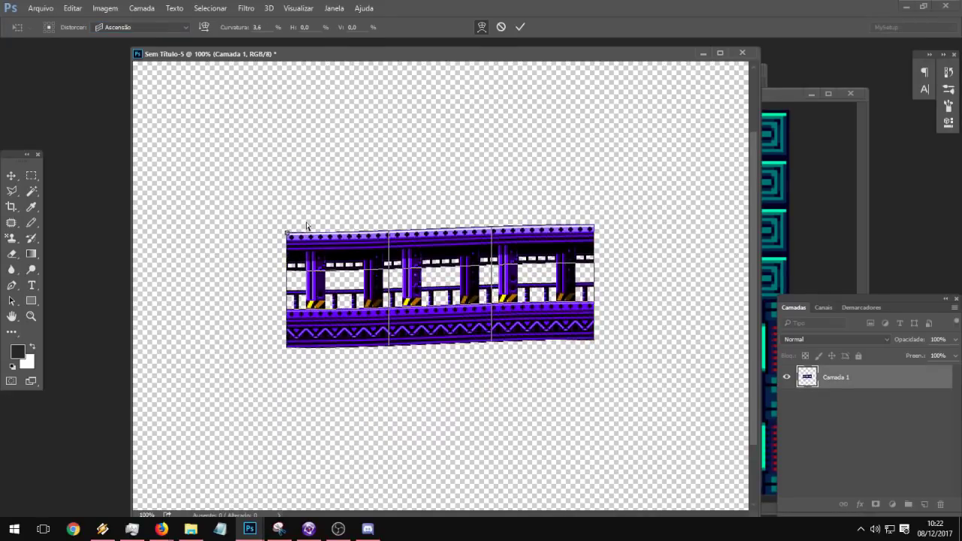
{"action": "key", "text": "Escape"}
{"action": "key", "text": "ctrl+z"}
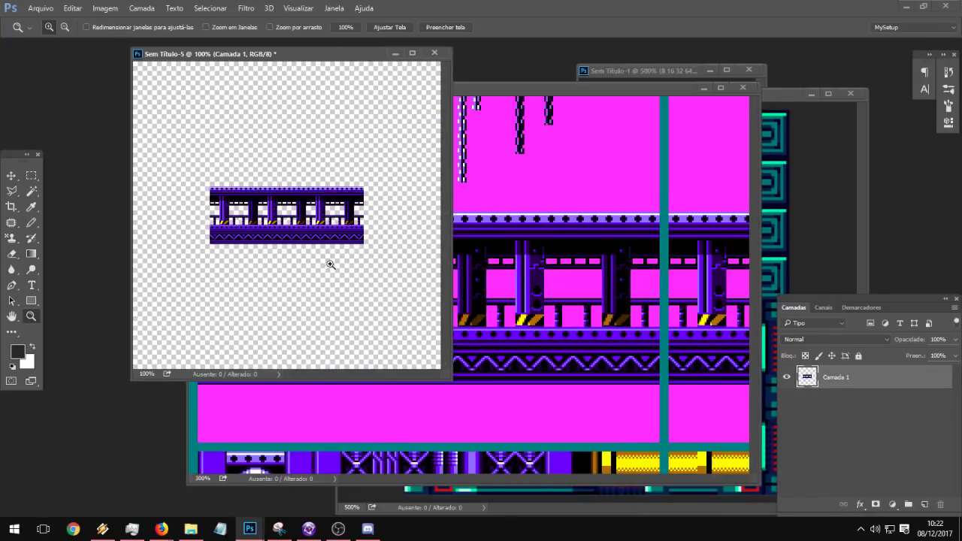
Step: Add a new layer beneath the walkway strip and cover it with the cyan grid pattern using the Pattern Stamp
{"action": "left_click", "coordinate": [923, 505]}
{"action": "left_click_drag", "start_coordinate": [861, 385], "coordinate": [859, 412]}
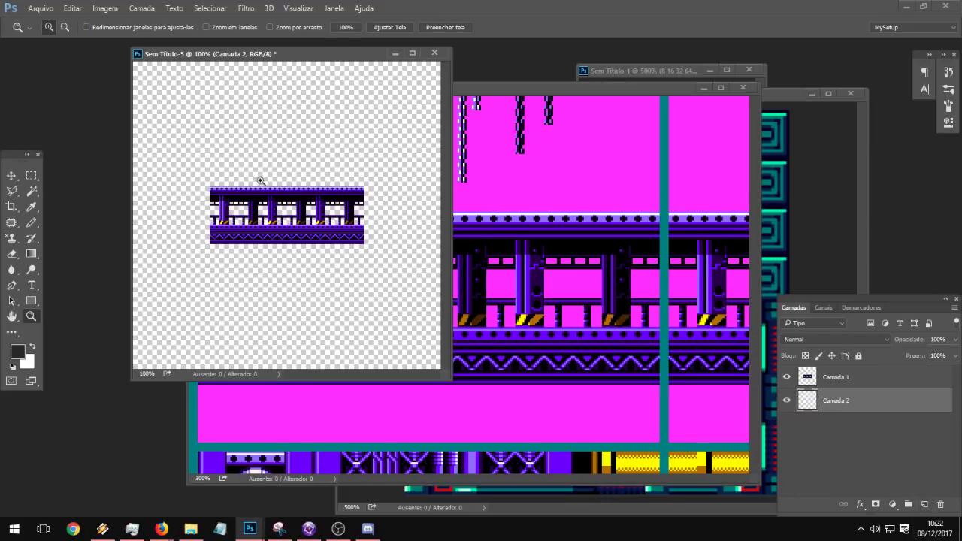
{"action": "left_click", "coordinate": [9, 240]}
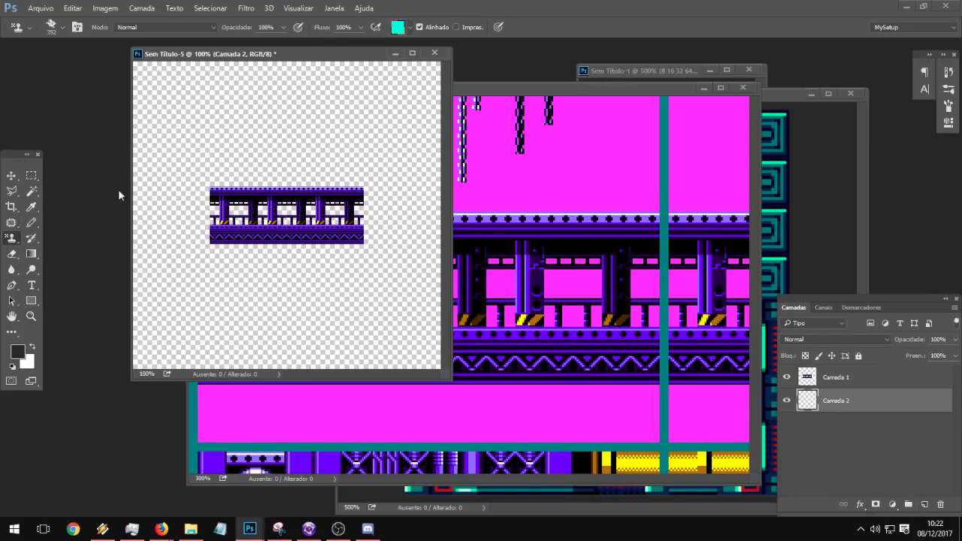
{"action": "mouse_move", "coordinate": [240, 196]}
{"action": "left_mouse_down"}
{"action": "mouse_move", "coordinate": [361, 206]}
{"action": "mouse_move", "coordinate": [425, 367]}
{"action": "left_mouse_up"}
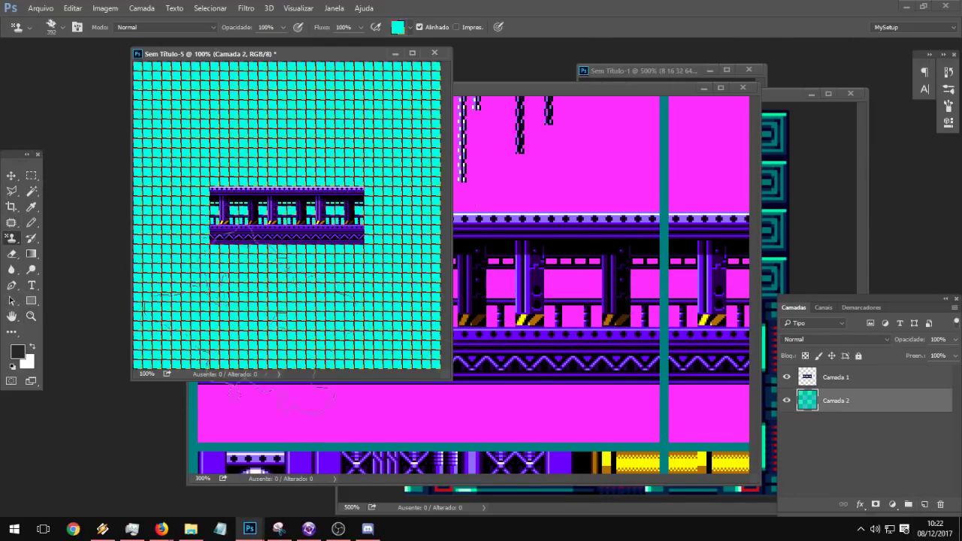
Step: Lighten the cyan grid layer to a pale tint by raising its lightness in Hue/Saturation, viewing the walkway at 300% in a larger window
{"action": "key", "text": "z"}
{"action": "left_click", "coordinate": [302, 258]}
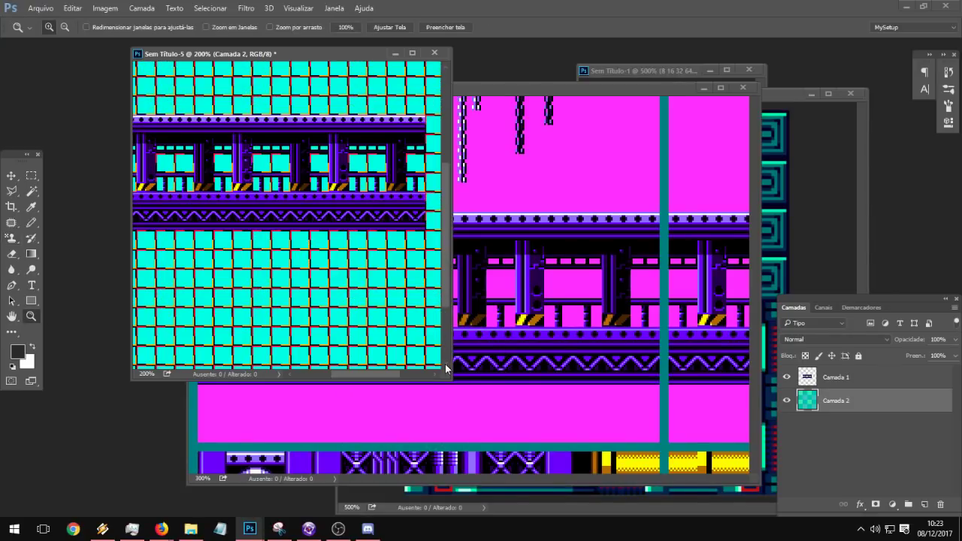
{"action": "left_click_drag", "start_coordinate": [446, 368], "coordinate": [738, 502]}
{"action": "left_click", "coordinate": [384, 223]}
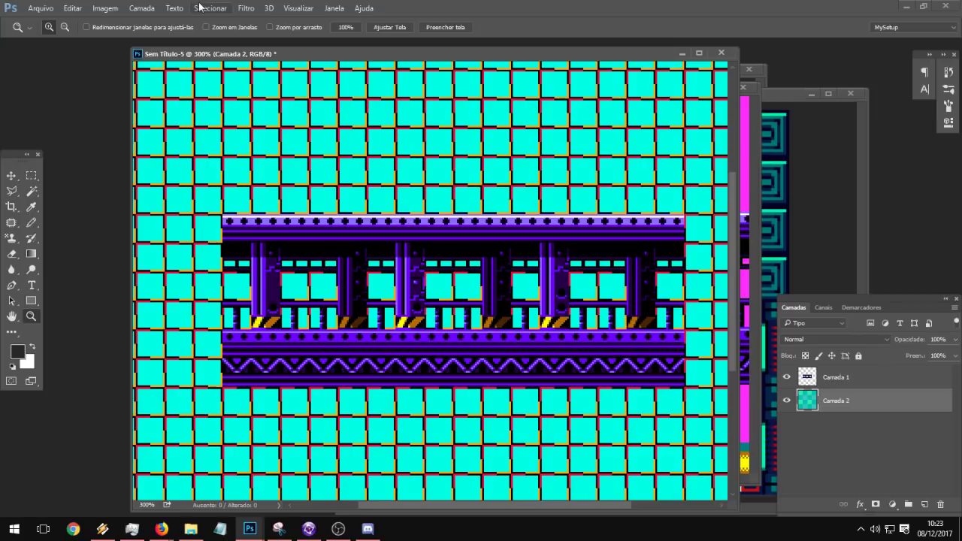
{"action": "left_click", "coordinate": [105, 7]}
{"action": "mouse_move", "coordinate": [127, 37]}
{"action": "left_click", "coordinate": [296, 100]}
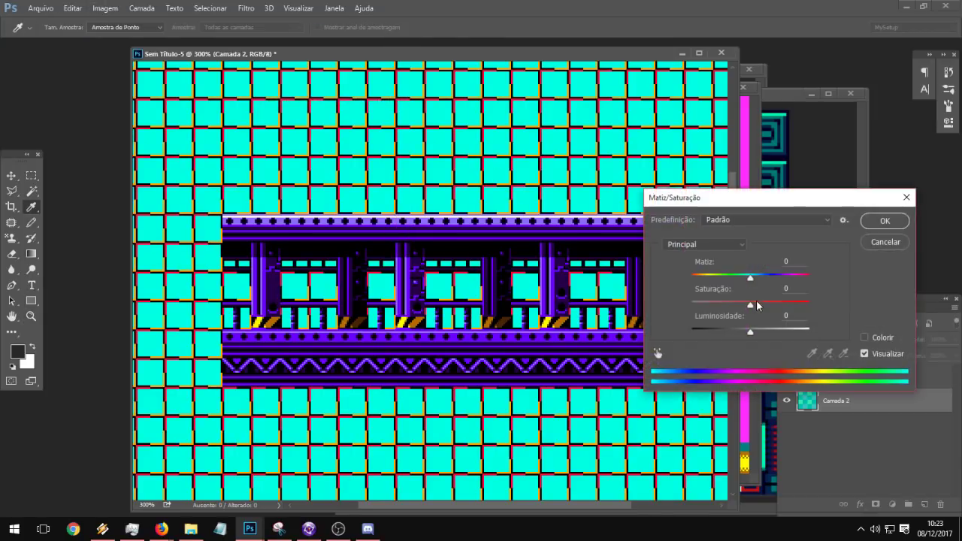
{"action": "left_click_drag", "start_coordinate": [750, 332], "coordinate": [793, 334]}
{"action": "key", "text": "Return"}
{"action": "key", "text": "z"}
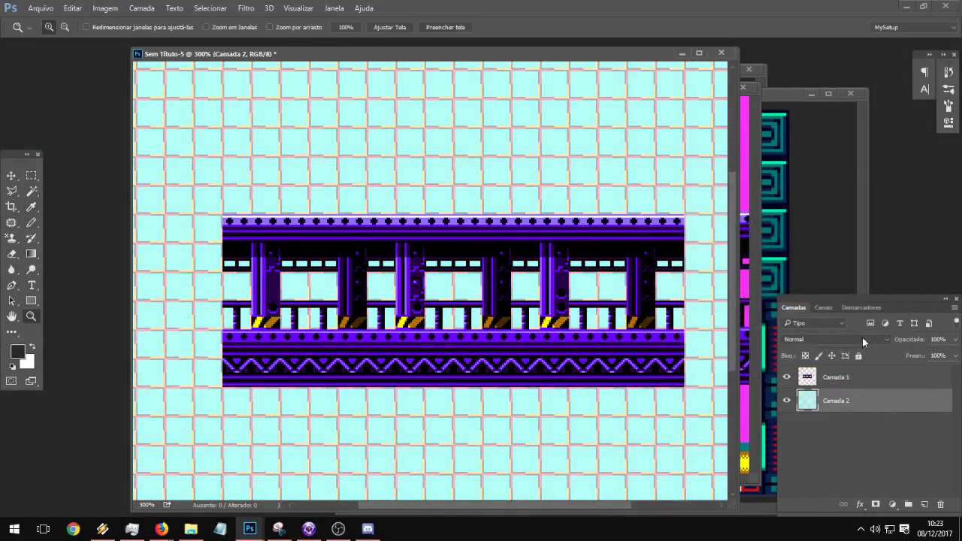
Step: Enlarge the walkway image to 200% in both width and height, with nearest-neighbour resampling
{"action": "left_click", "coordinate": [106, 7]}
{"action": "left_click", "coordinate": [152, 96]}
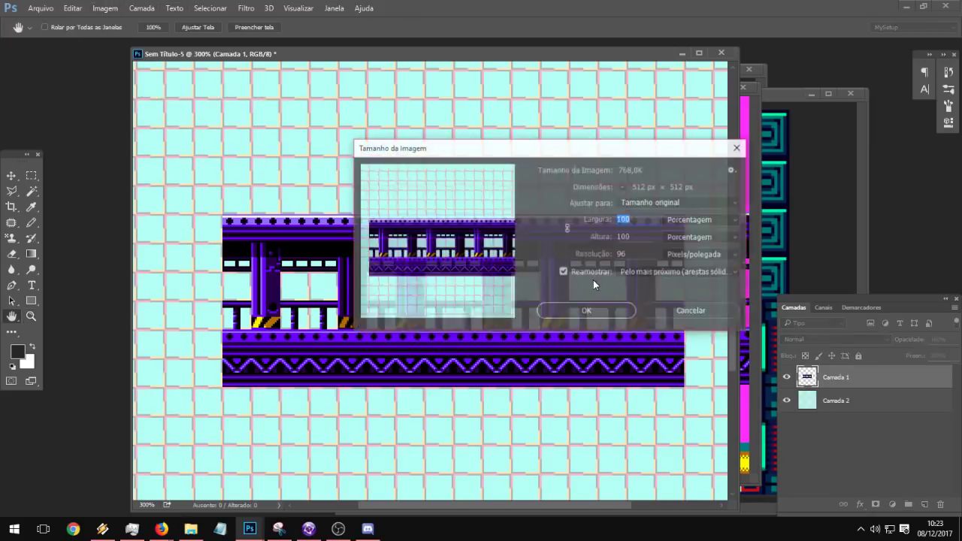
{"action": "type", "text": "200"}
{"action": "key", "text": "Tab"}
{"action": "type", "text": "200"}
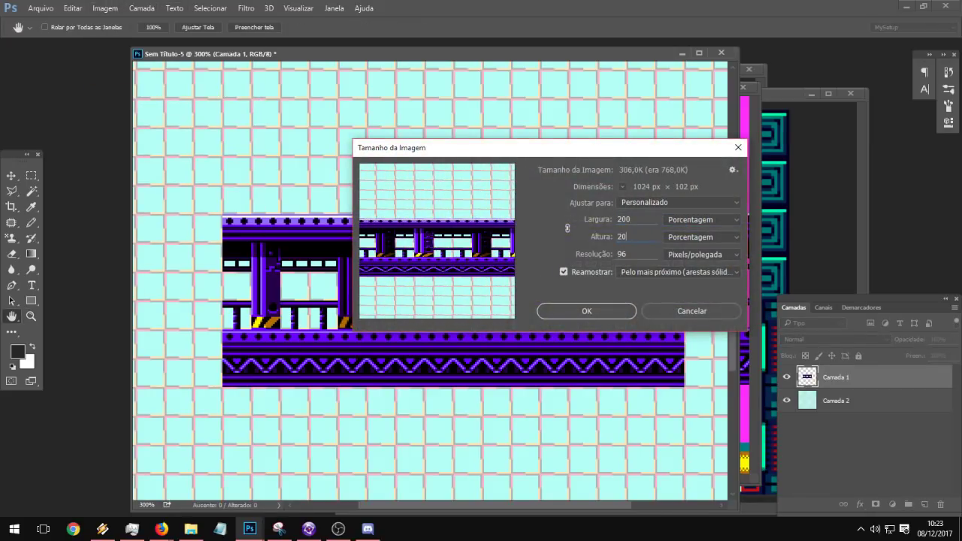
{"action": "key", "text": "Return"}
Step: Try the Arco warp on the enlarged walkway strip with a bend of 100%, and discard the transformation
{"action": "left_click", "coordinate": [548, 241], "text": "alt"}
{"action": "left_click", "coordinate": [548, 241], "text": "alt"}
{"action": "left_click", "coordinate": [399, 253], "text": "alt"}
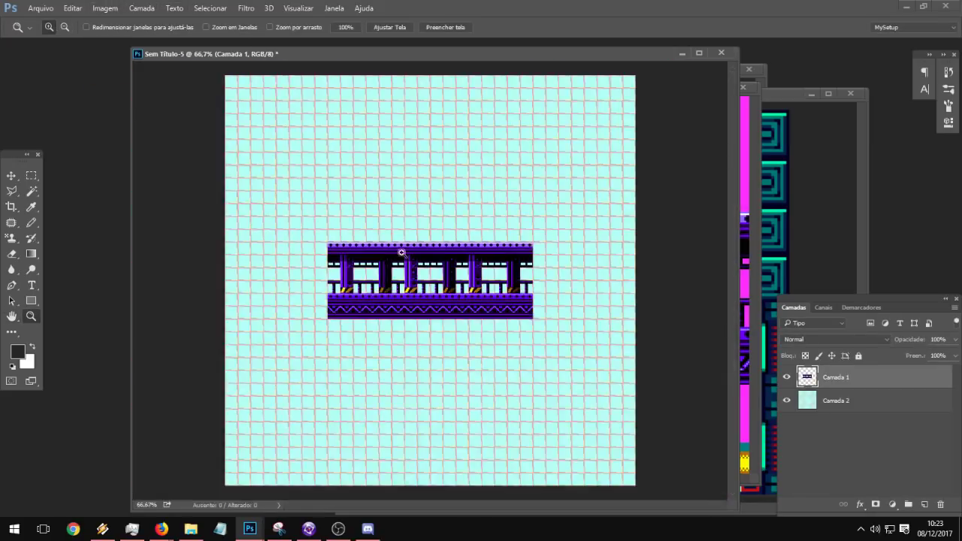
{"action": "left_click", "coordinate": [399, 253]}
{"action": "left_click", "coordinate": [404, 256]}
{"action": "key", "text": "ctrl+t"}
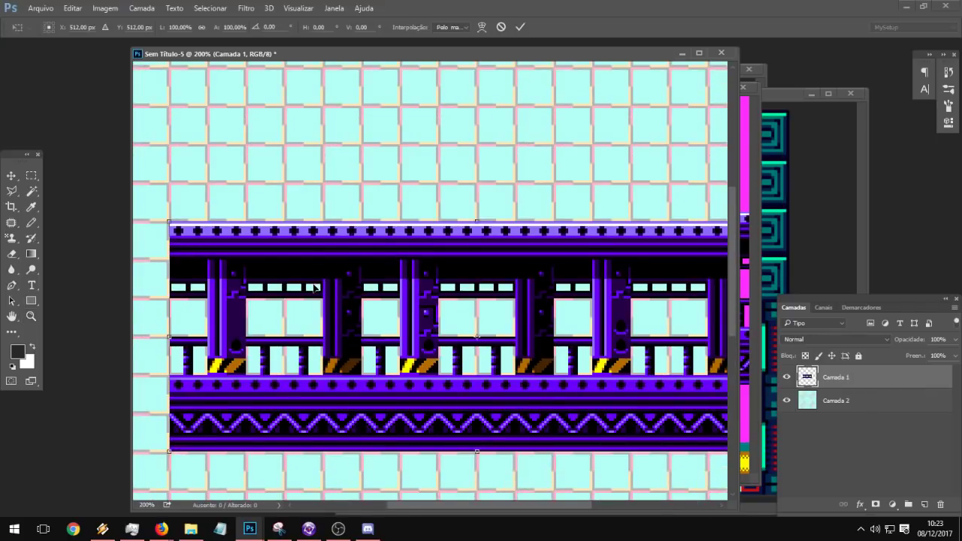
{"action": "right_click", "coordinate": [314, 286]}
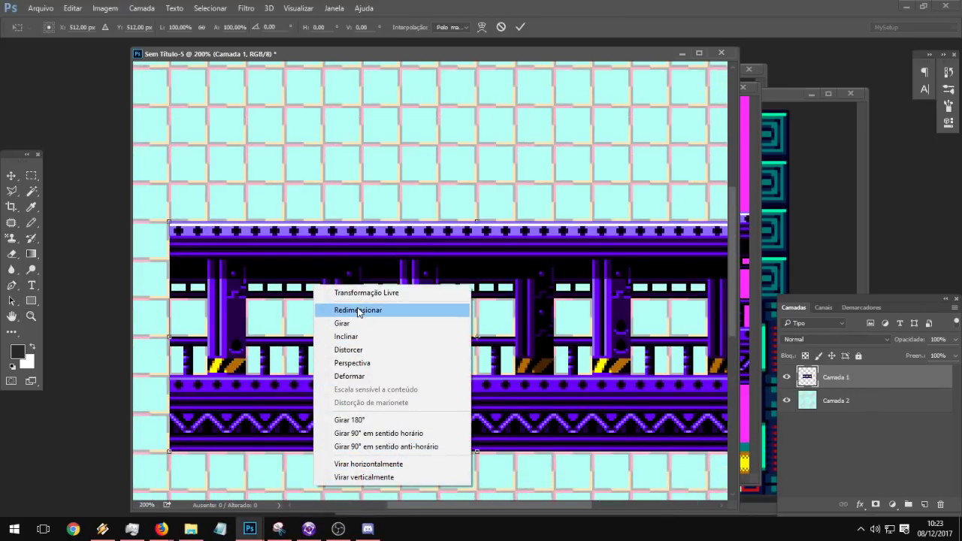
{"action": "left_click", "coordinate": [368, 375]}
{"action": "left_click", "coordinate": [158, 27]}
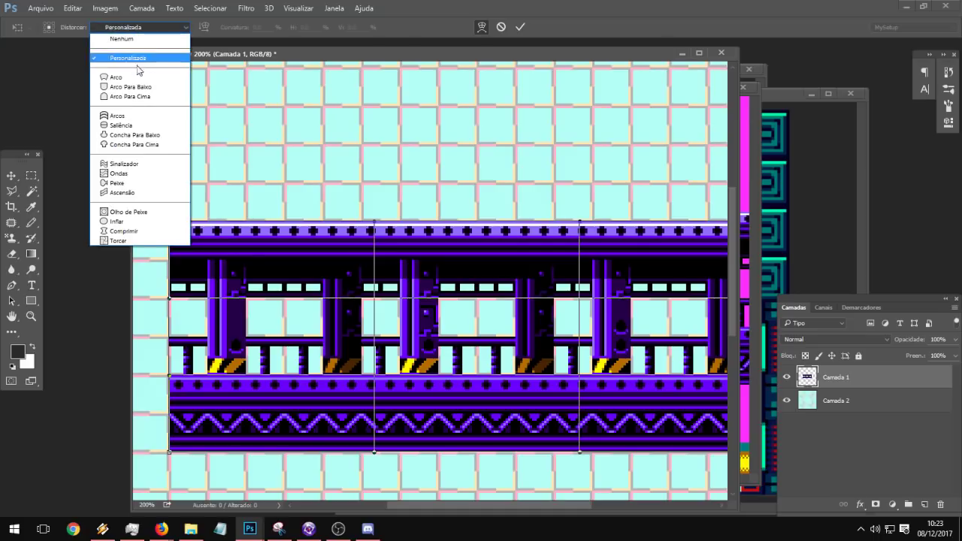
{"action": "left_click", "coordinate": [132, 80]}
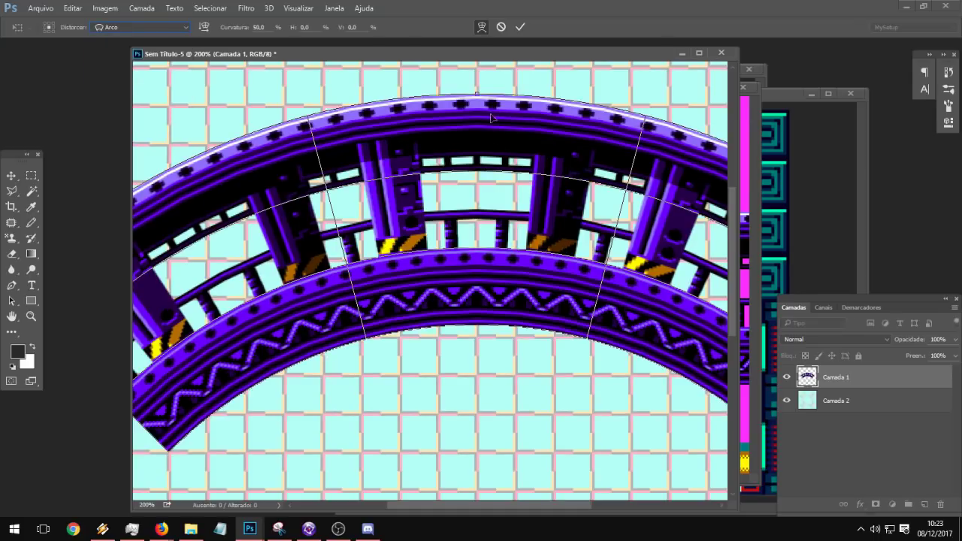
{"action": "left_click_drag", "start_coordinate": [478, 100], "coordinate": [592, 128]}
{"action": "key", "text": "z"}
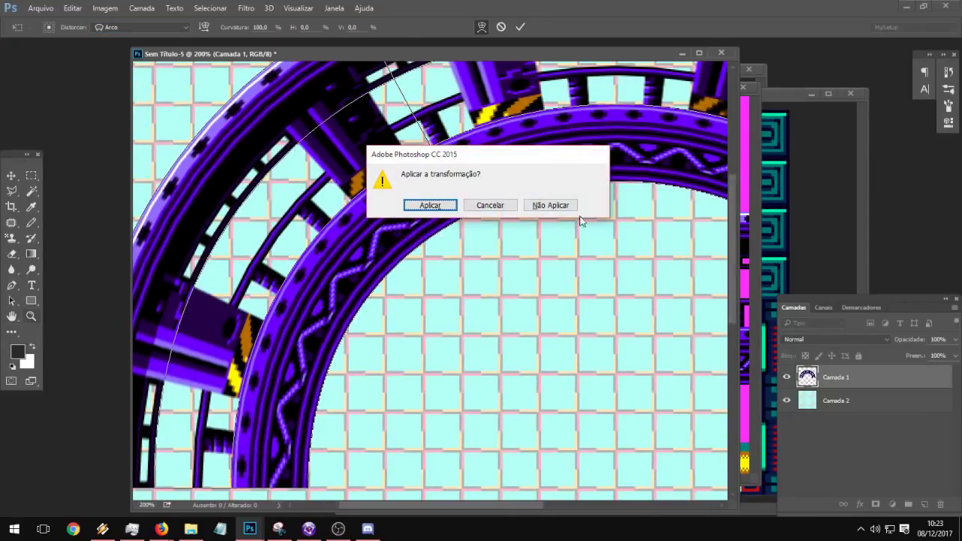
{"action": "left_click", "coordinate": [548, 205]}
Step: Warp the walkway strip into a downward slope with the Ascensão warp at a bend of about -41.7%
{"action": "left_click", "coordinate": [519, 339], "text": "alt"}
{"action": "key", "text": "ctrl+t"}
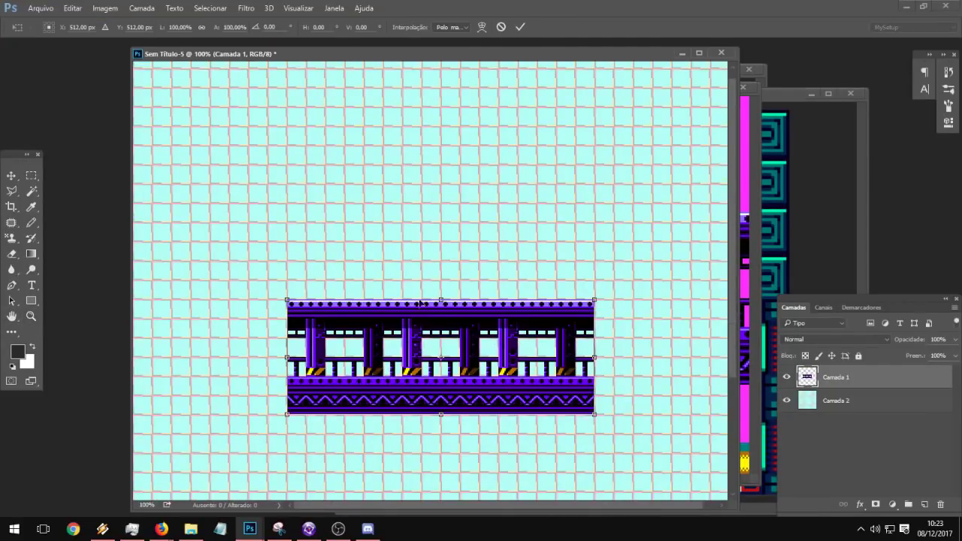
{"action": "right_click", "coordinate": [383, 367]}
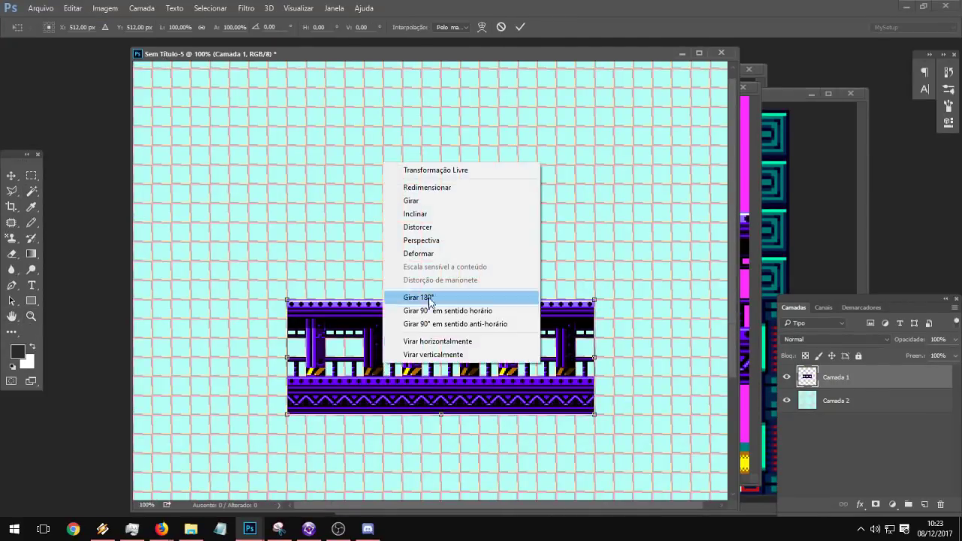
{"action": "left_click", "coordinate": [436, 254]}
{"action": "left_click", "coordinate": [124, 28]}
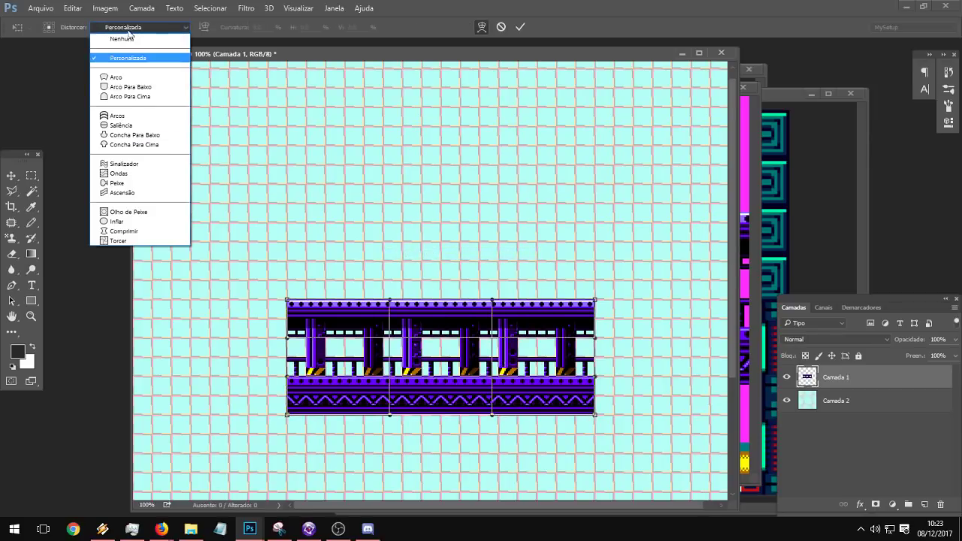
{"action": "left_click", "coordinate": [122, 193]}
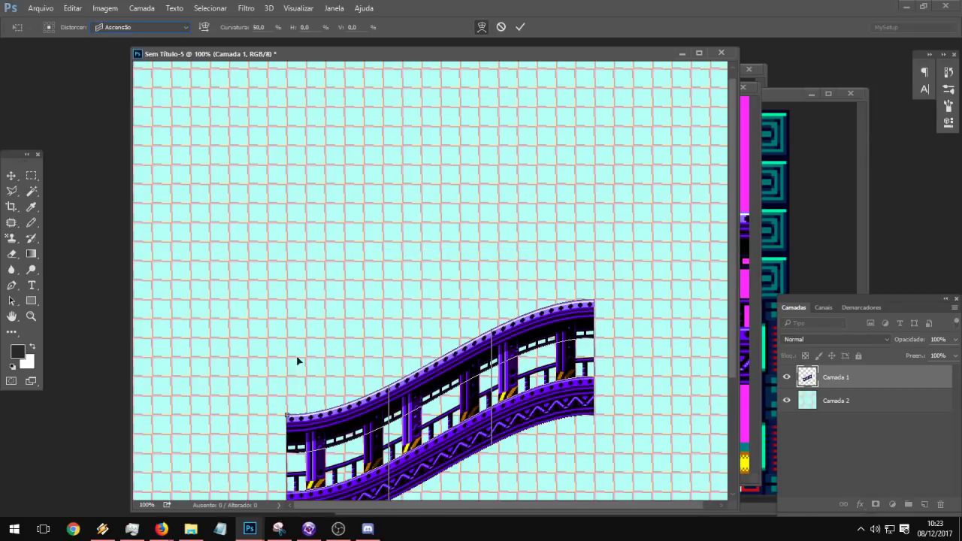
{"action": "left_click_drag", "start_coordinate": [287, 418], "coordinate": [299, 207]}
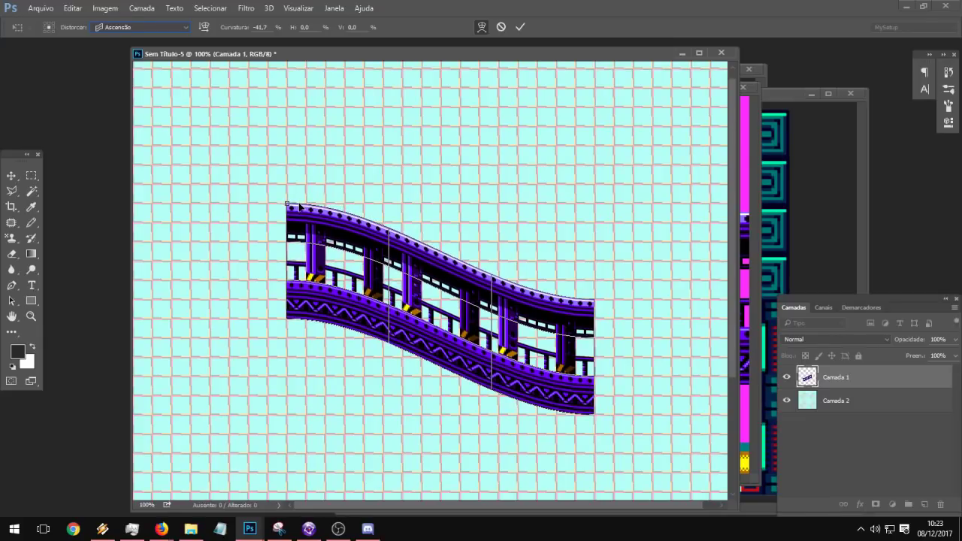
{"action": "key", "text": "Return"}
Step: Examine both ends and the lower edge of the warped walkway strip against the grid at high magnification
{"action": "key", "text": "z"}
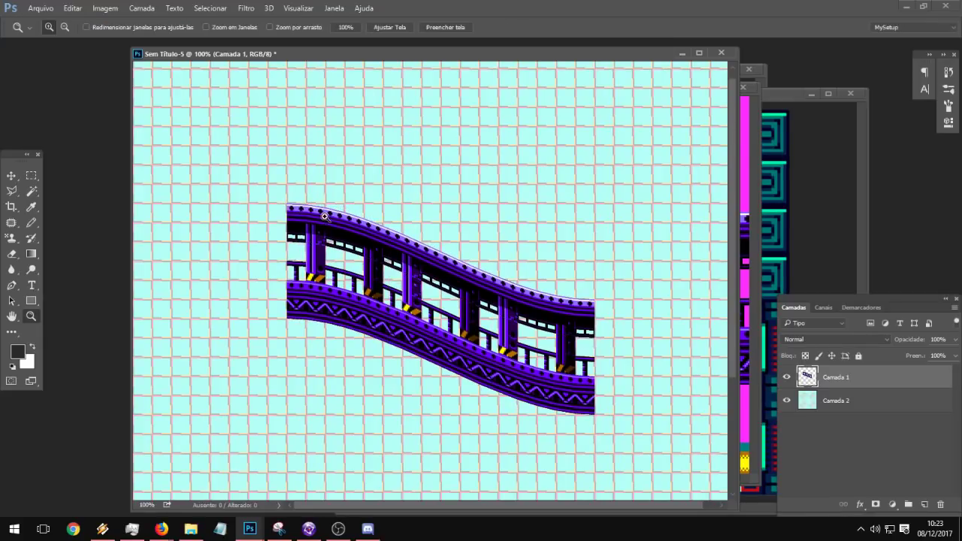
{"action": "left_click_drag", "start_coordinate": [286, 200], "coordinate": [270, 206]}
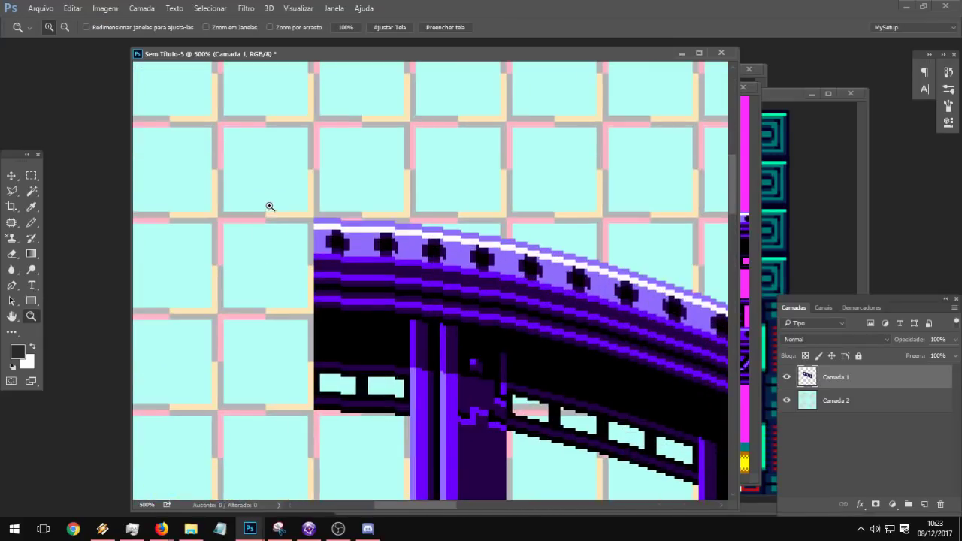
{"action": "triple_click", "coordinate": [308, 214]}
{"action": "left_click", "coordinate": [309, 214]}
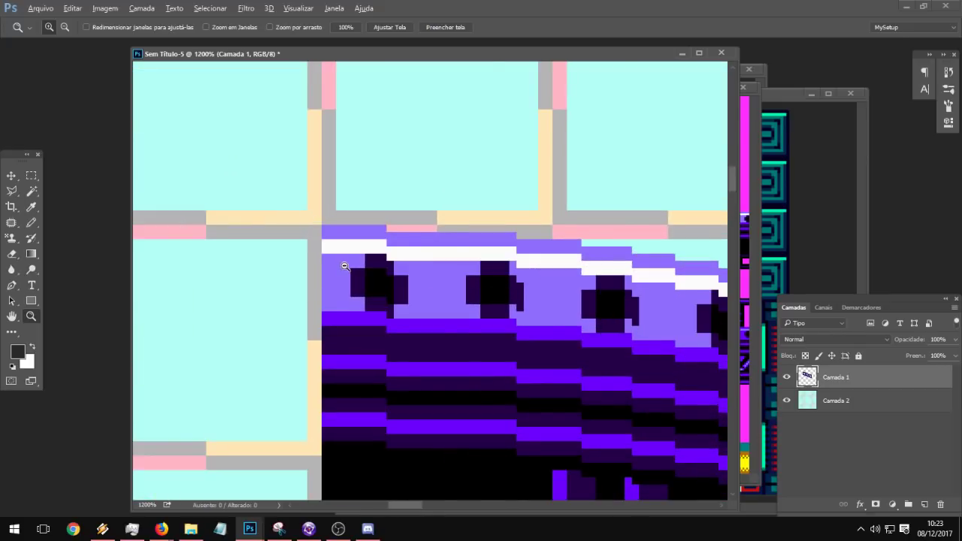
{"action": "left_click", "coordinate": [344, 266], "text": "alt"}
{"action": "left_click", "coordinate": [344, 266], "text": "alt"}
{"action": "left_click", "coordinate": [345, 266], "text": "alt"}
{"action": "left_click", "coordinate": [344, 266], "text": "alt"}
{"action": "left_click", "coordinate": [344, 267], "text": "alt"}
{"action": "left_click", "coordinate": [344, 266], "text": "alt"}
{"action": "left_click_drag", "start_coordinate": [341, 382], "coordinate": [337, 165]}
{"action": "left_click", "coordinate": [334, 283]}
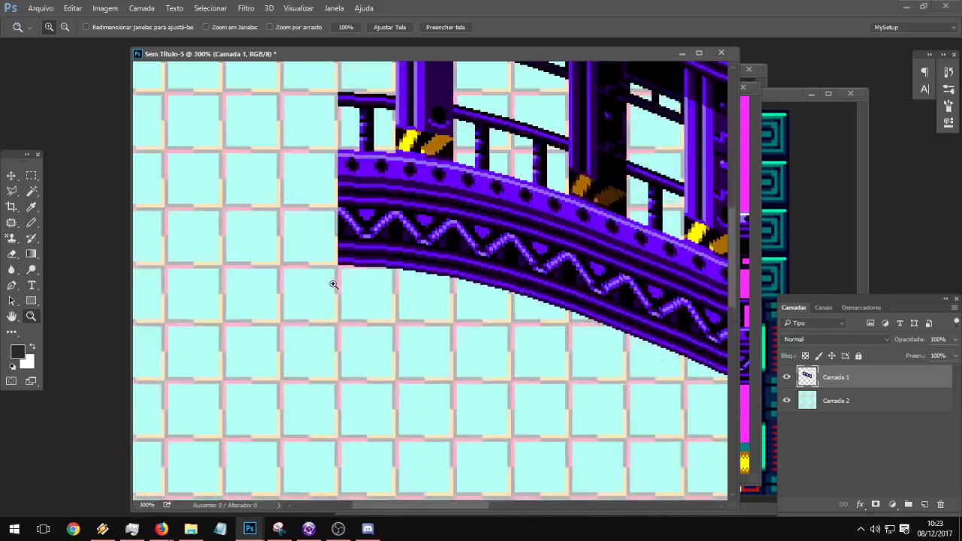
{"action": "left_click", "coordinate": [333, 283]}
{"action": "left_click", "coordinate": [335, 282]}
{"action": "left_click", "coordinate": [339, 280]}
{"action": "left_click_drag", "start_coordinate": [661, 271], "coordinate": [332, 284]}
{"action": "left_click_drag", "start_coordinate": [662, 287], "coordinate": [316, 228]}
{"action": "left_click", "coordinate": [489, 268], "text": "alt"}
{"action": "left_click", "coordinate": [489, 268], "text": "alt"}
{"action": "left_click", "coordinate": [490, 268], "text": "alt"}
{"action": "left_click", "coordinate": [490, 268], "text": "alt"}
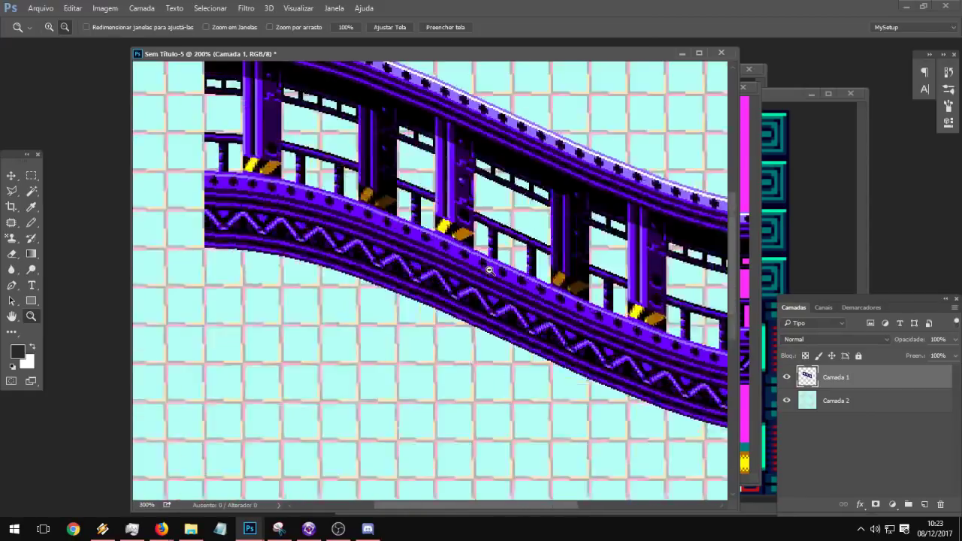
{"action": "left_click", "coordinate": [489, 268], "text": "alt"}
{"action": "left_click", "coordinate": [584, 236]}
{"action": "left_click", "coordinate": [573, 253]}
{"action": "left_click", "coordinate": [573, 254]}
{"action": "left_click", "coordinate": [465, 279], "text": "alt"}
{"action": "left_click", "coordinate": [466, 279], "text": "alt"}
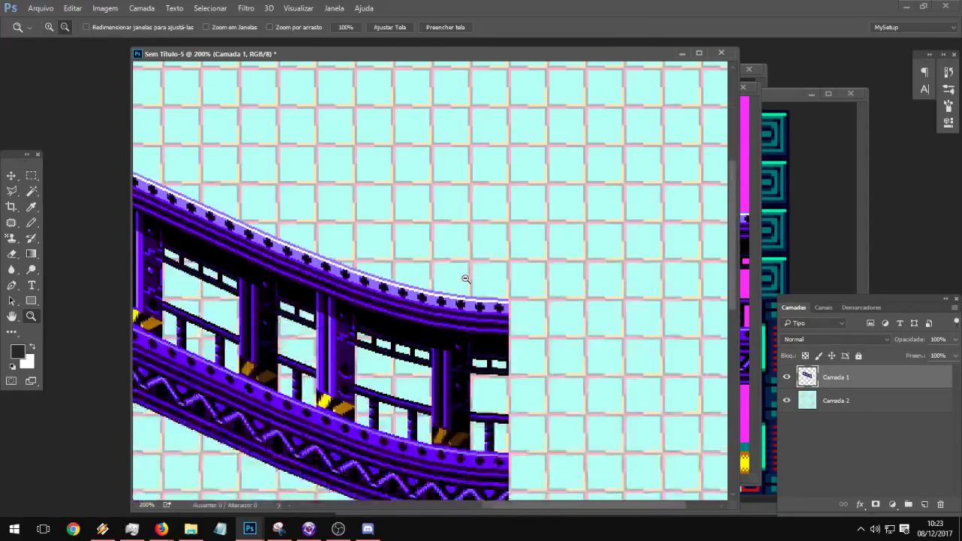
{"action": "left_click", "coordinate": [465, 279], "text": "alt"}
Step: Try resizing the image to 50% width and 60% height, check the strip against the grid, and undo the resize
{"action": "left_click", "coordinate": [111, 8]}
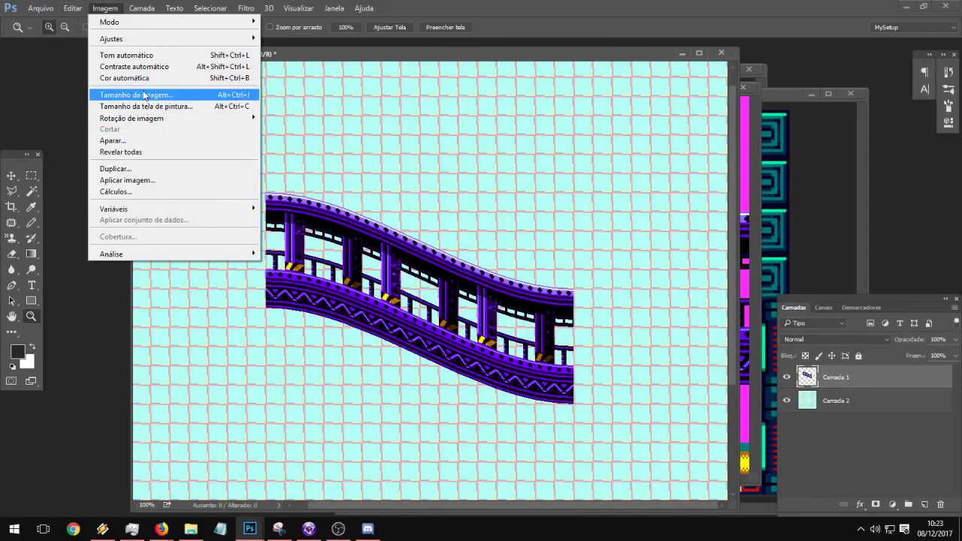
{"action": "left_click", "coordinate": [146, 98]}
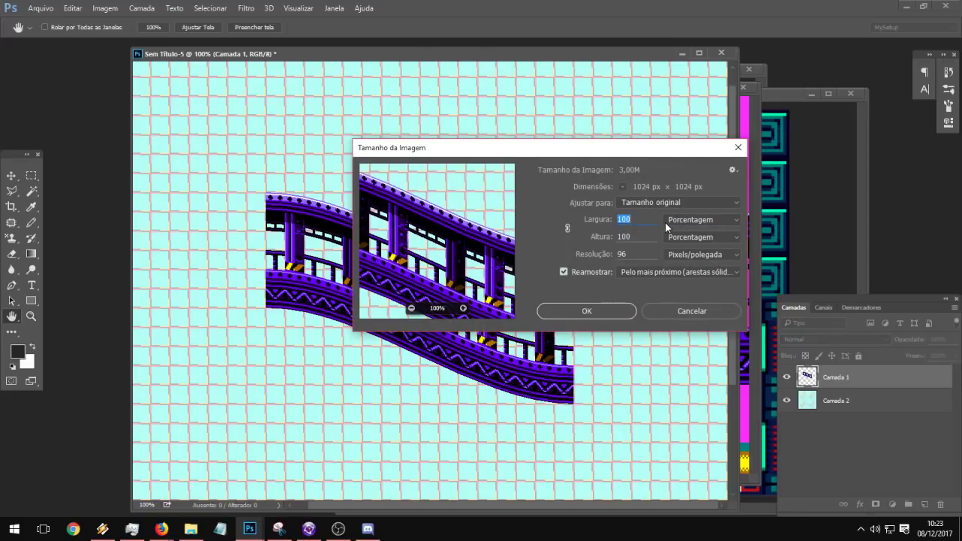
{"action": "type", "text": "50"}
{"action": "key", "text": "Tab"}
{"action": "type", "text": "60"}
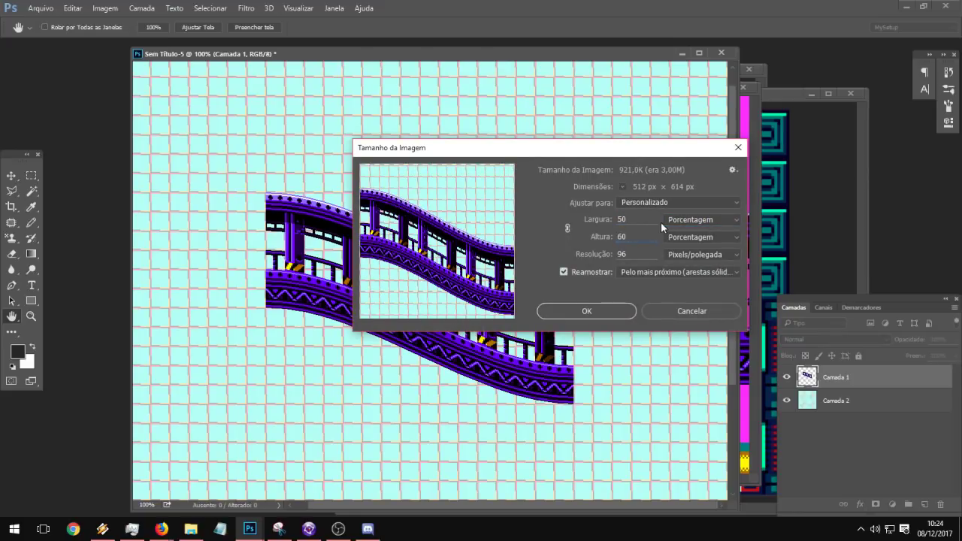
{"action": "left_click", "coordinate": [587, 310]}
{"action": "key", "text": "z"}
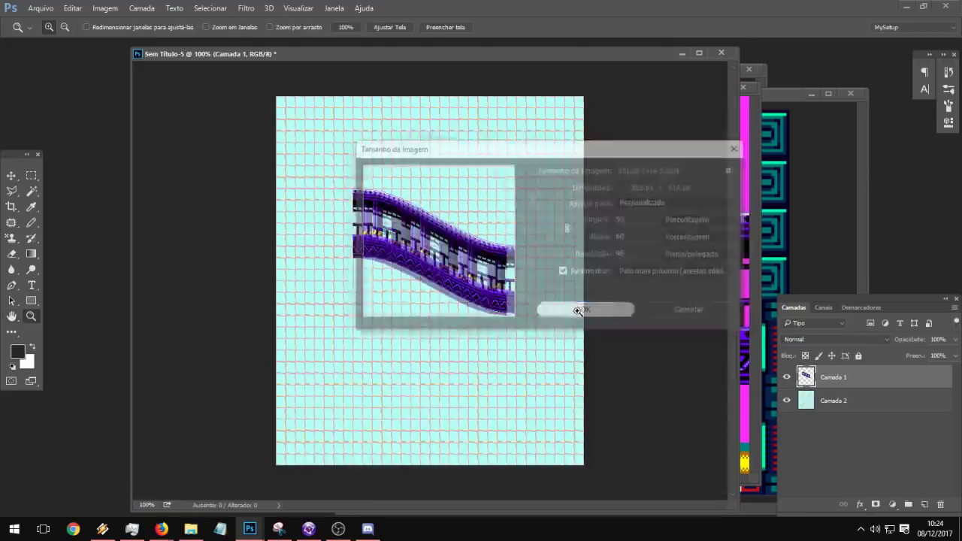
{"action": "left_click", "coordinate": [404, 229]}
{"action": "left_click", "coordinate": [403, 228]}
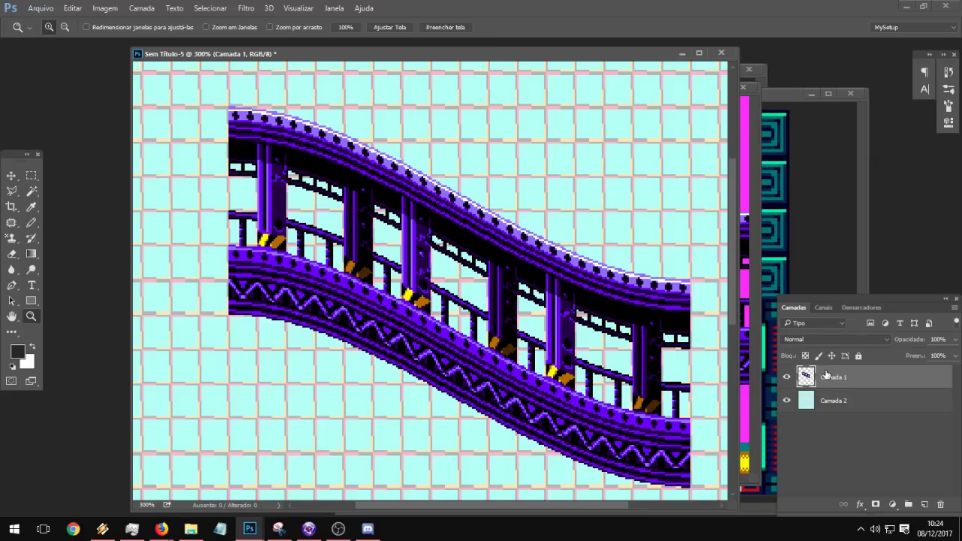
{"action": "left_click_drag", "start_coordinate": [438, 280], "coordinate": [365, 269]}
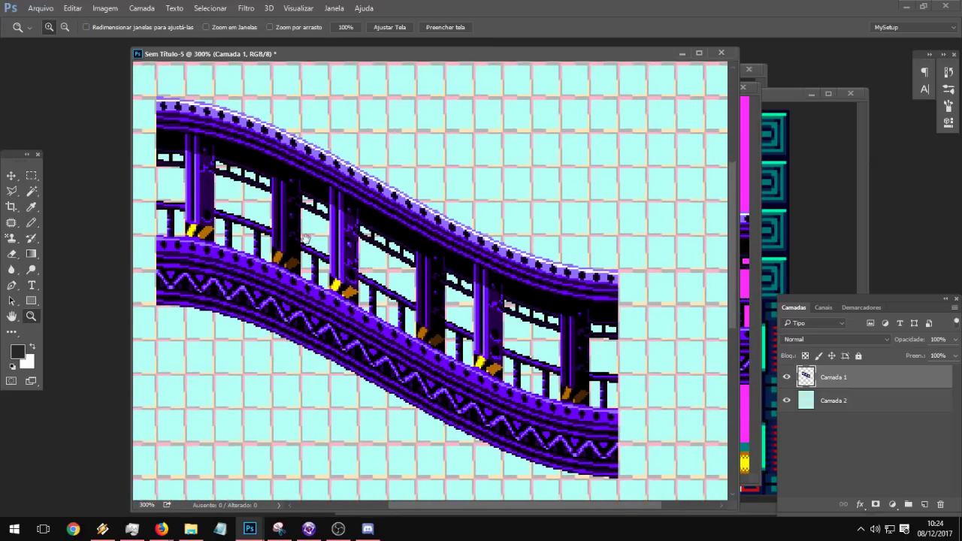
{"action": "left_click_drag", "start_coordinate": [503, 90], "coordinate": [553, 264]}
{"action": "left_click_drag", "start_coordinate": [172, 156], "coordinate": [331, 210]}
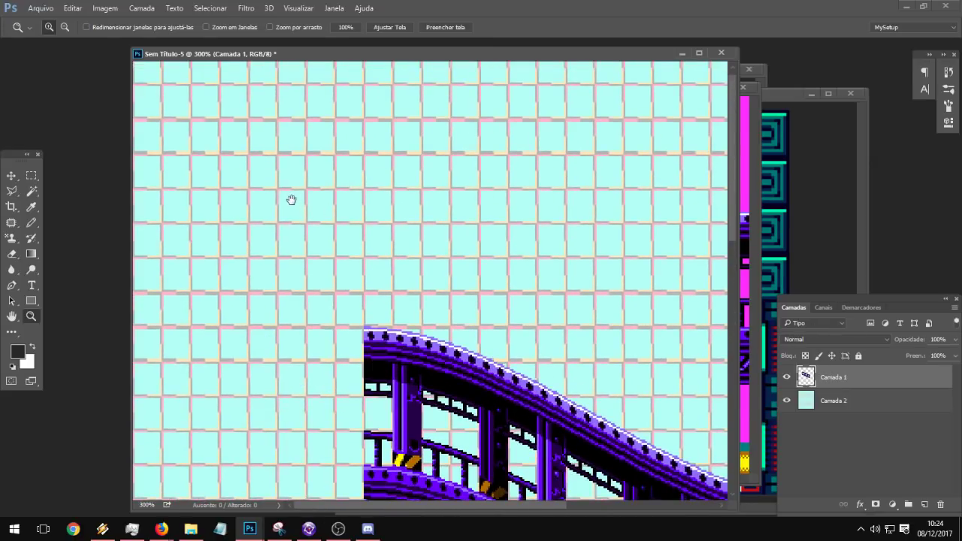
{"action": "key", "text": "ctrl+z"}
Step: Resize the image to 512 × 512 pixels, using pixel units, and view the warped walkway strip at 300%
{"action": "left_click_drag", "start_coordinate": [479, 369], "coordinate": [230, 90]}
{"action": "left_click", "coordinate": [370, 218], "text": "alt"}
{"action": "left_click", "coordinate": [370, 219], "text": "alt"}
{"action": "left_click", "coordinate": [370, 219], "text": "alt"}
{"action": "left_click", "coordinate": [105, 7]}
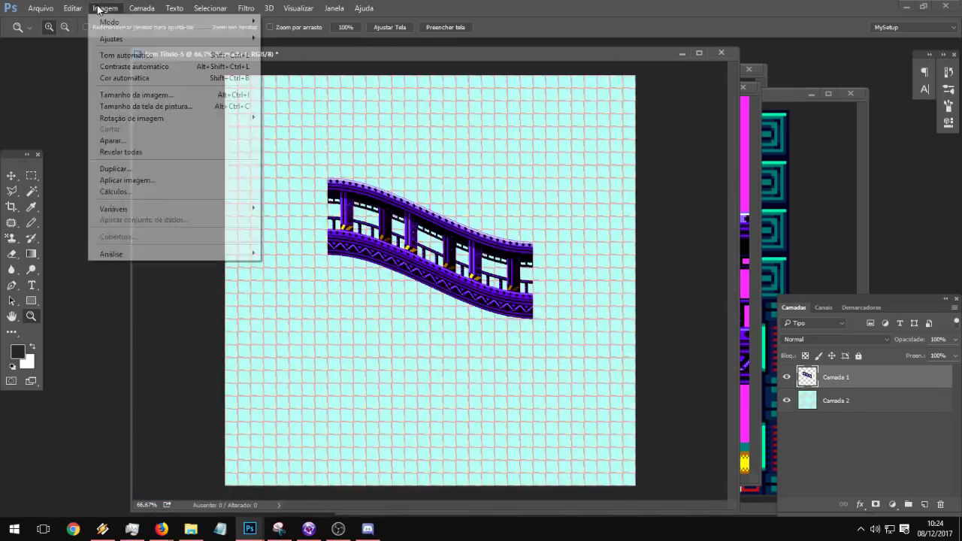
{"action": "left_click", "coordinate": [133, 96]}
{"action": "left_click", "coordinate": [702, 220]}
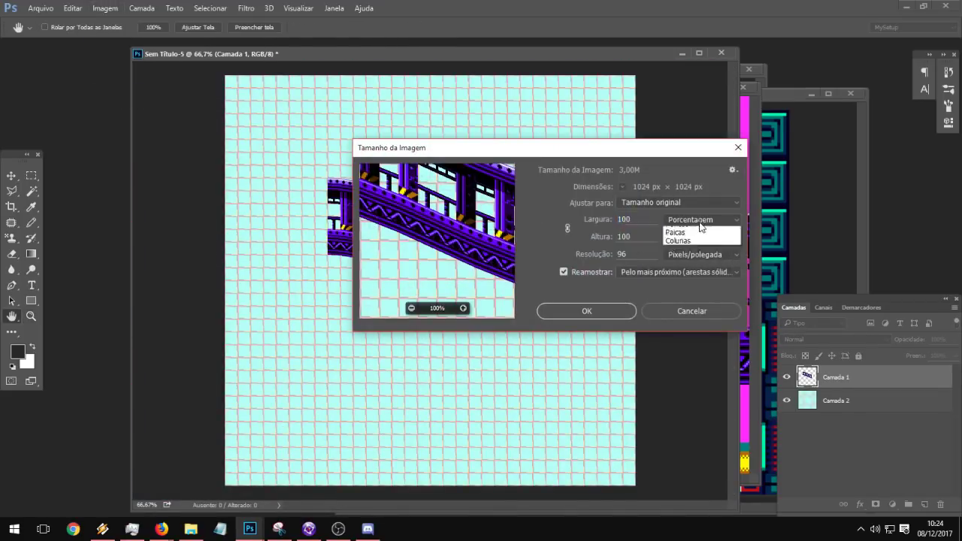
{"action": "left_click", "coordinate": [701, 233]}
{"action": "double_click", "coordinate": [650, 219]}
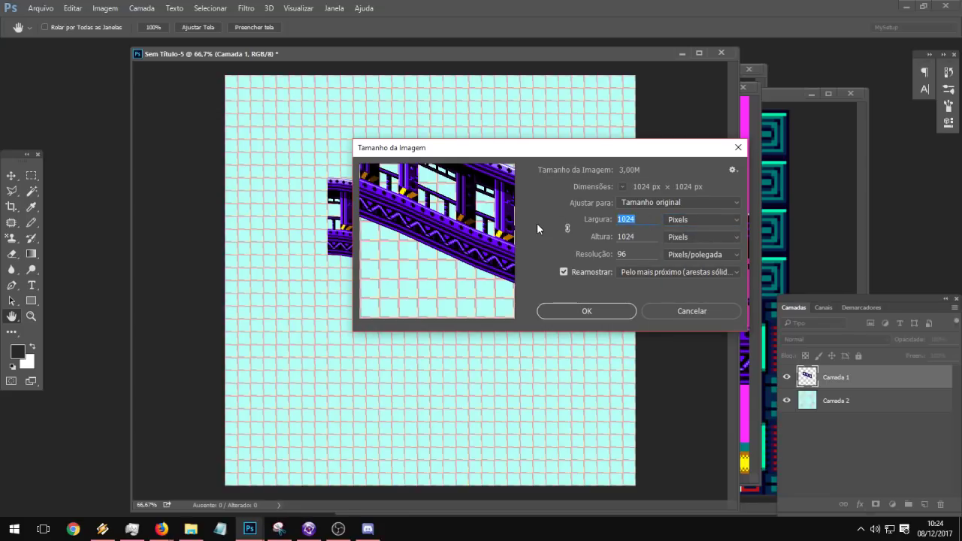
{"action": "type", "text": "512"}
{"action": "key", "text": "Tab"}
{"action": "type", "text": "512"}
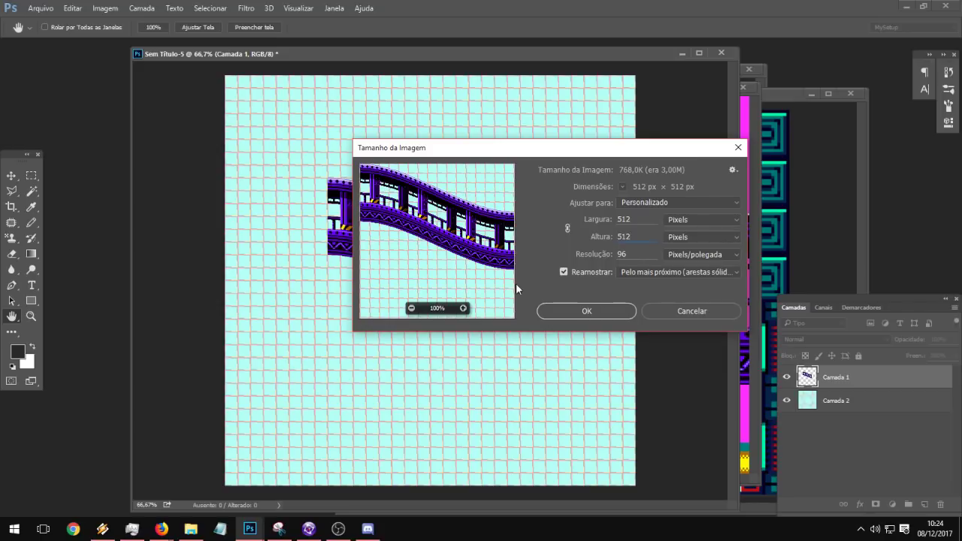
{"action": "left_click", "coordinate": [586, 311]}
{"action": "key", "text": "z"}
{"action": "left_click", "coordinate": [433, 252]}
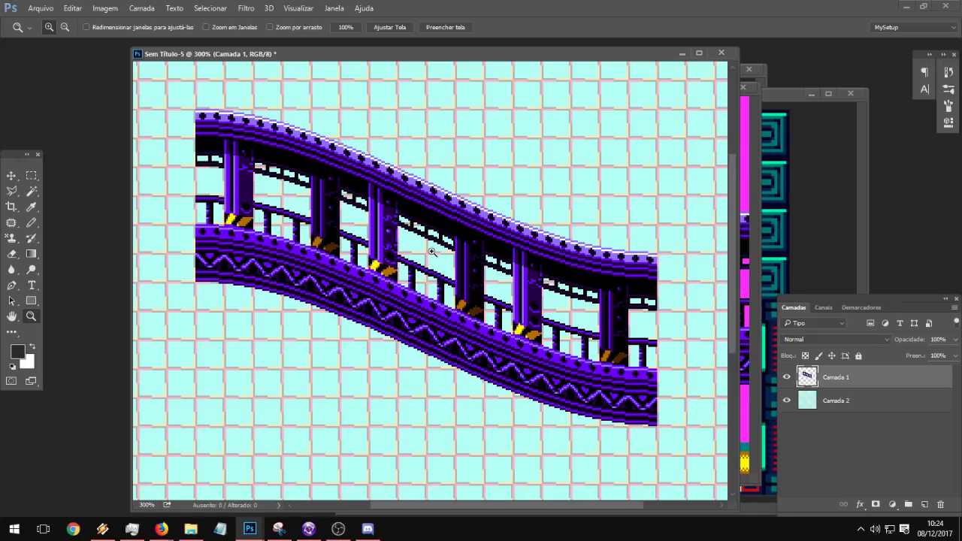
Step: Look at the 80575.png sheet and the tile-size list from 8 to 256, and return to the warped walkway strip
{"action": "left_click", "coordinate": [750, 131]}
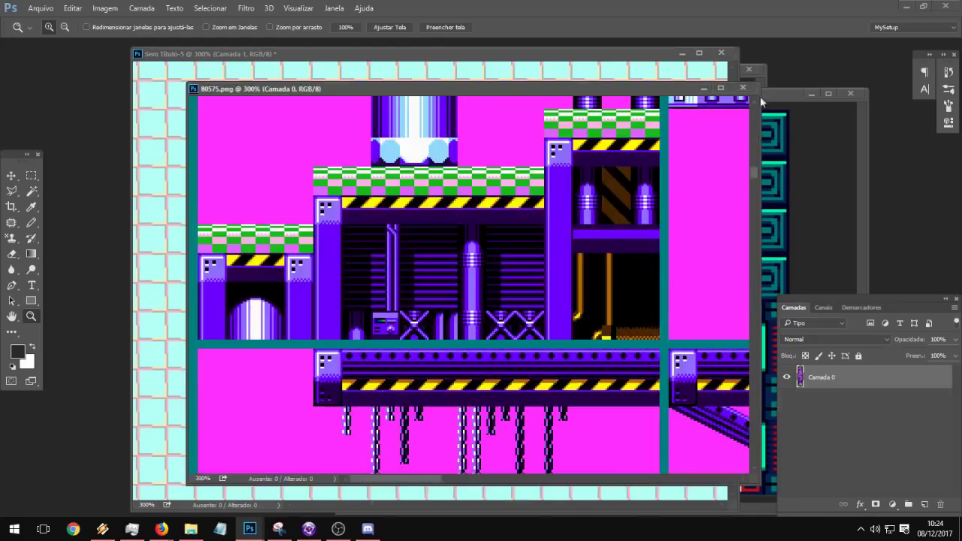
{"action": "left_click", "coordinate": [761, 79]}
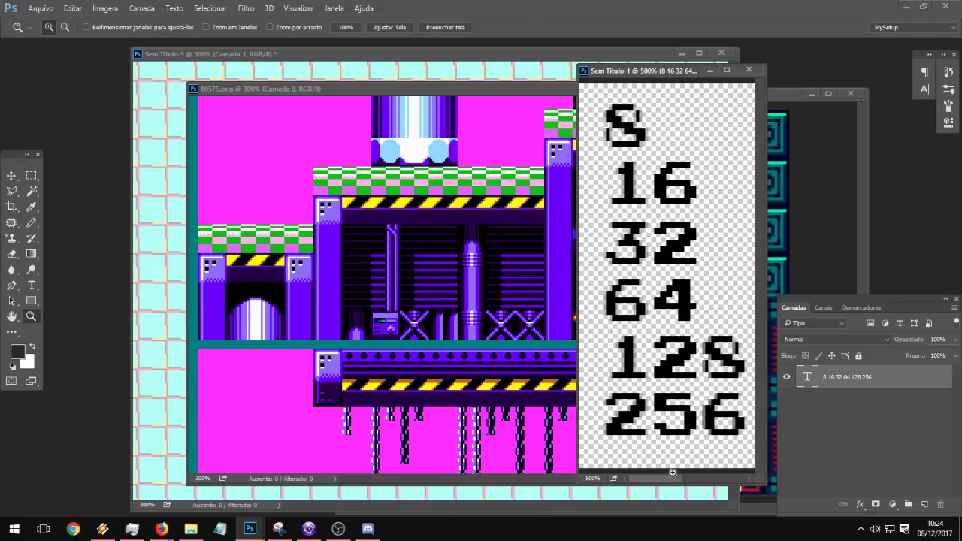
{"action": "left_click", "coordinate": [201, 54]}
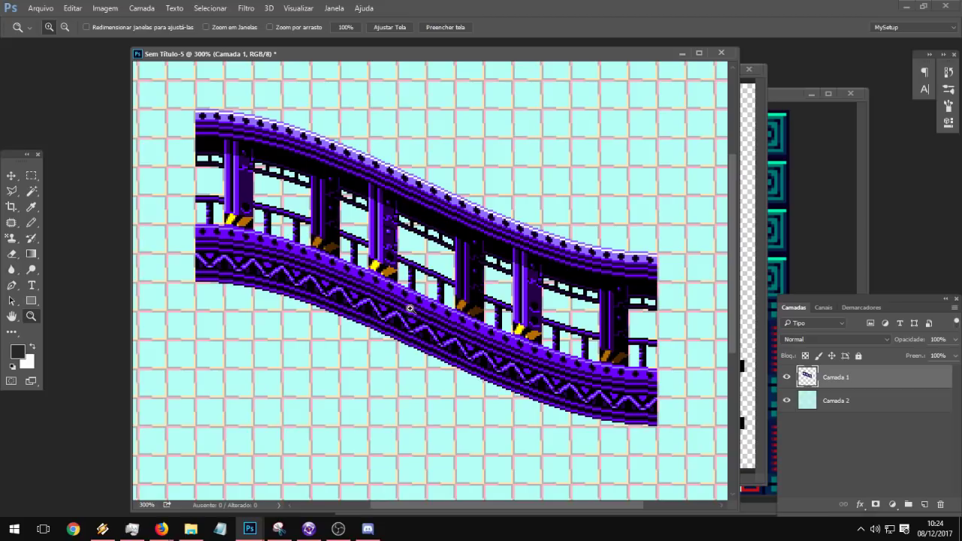
{"action": "left_click", "coordinate": [806, 378], "text": "ctrl"}
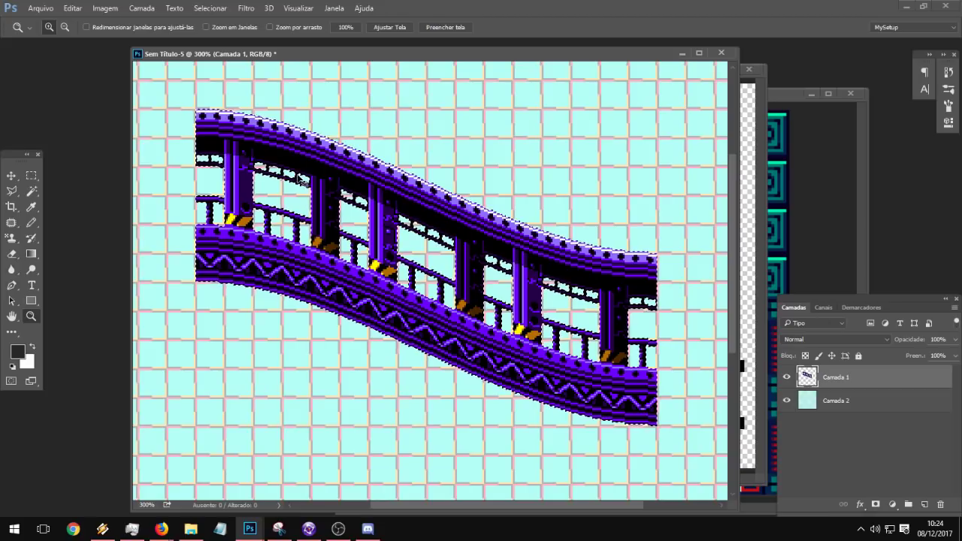
{"action": "left_click", "coordinate": [849, 400]}
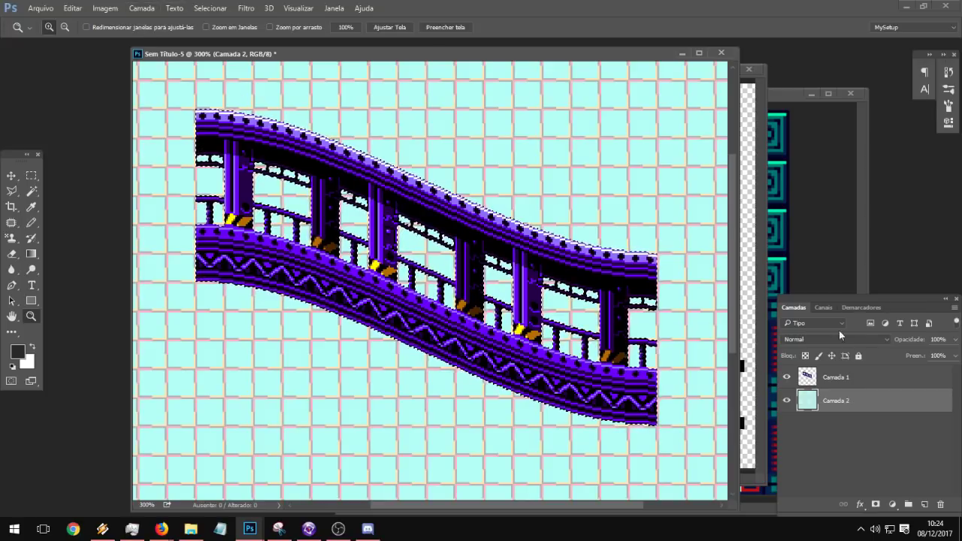
{"action": "left_click", "coordinate": [836, 376]}
{"action": "left_click", "coordinate": [31, 175]}
{"action": "left_click", "coordinate": [192, 113]}
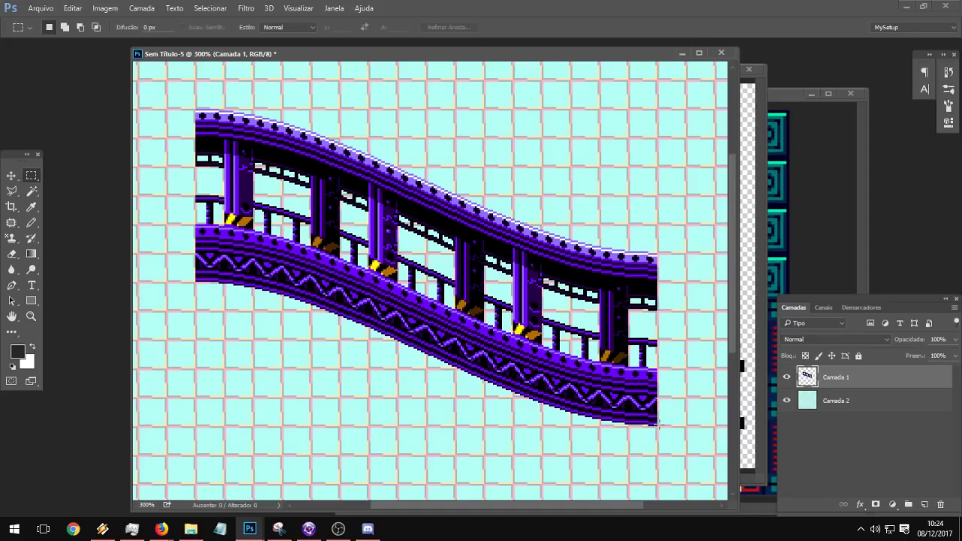
{"action": "left_click_drag", "start_coordinate": [656, 426], "coordinate": [370, 136]}
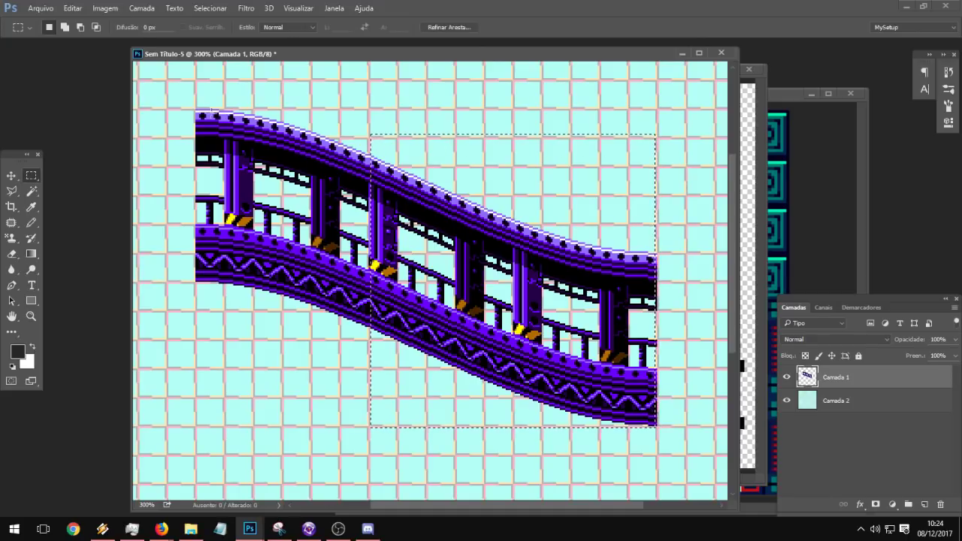
{"action": "left_click", "coordinate": [756, 149]}
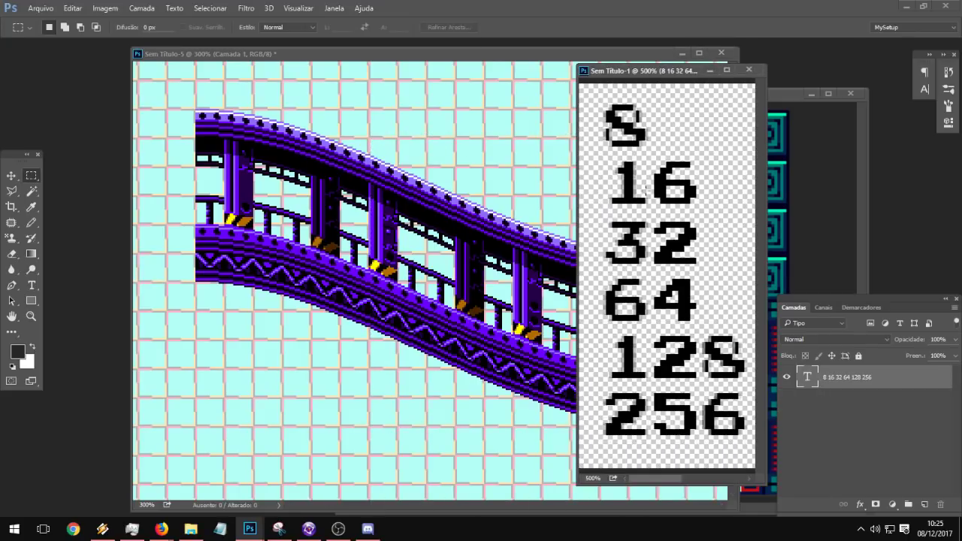
{"action": "left_click", "coordinate": [214, 116]}
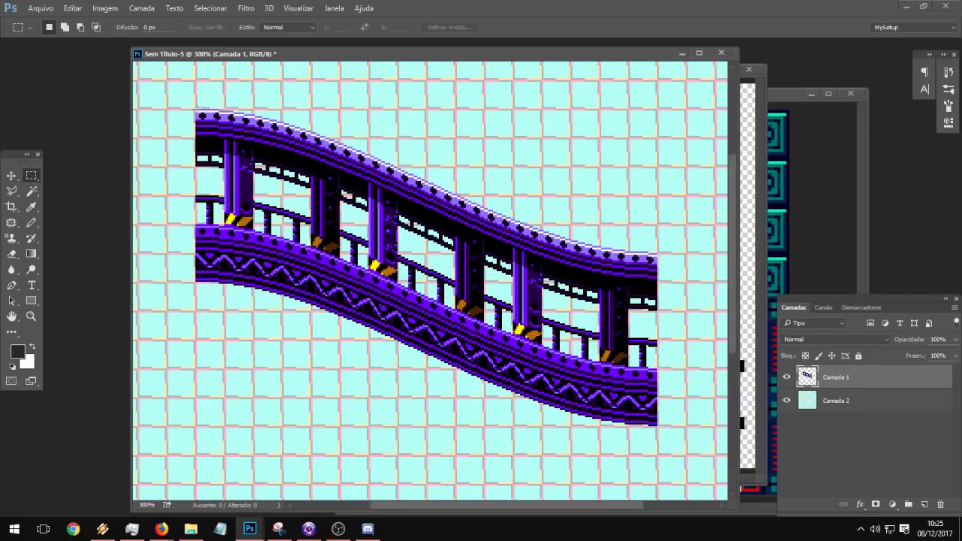
Step: Copy a rectangular selection around the whole warped walkway strip into a new transparent document of 256 × 176 pixels
{"action": "left_click_drag", "start_coordinate": [195, 110], "coordinate": [657, 424]}
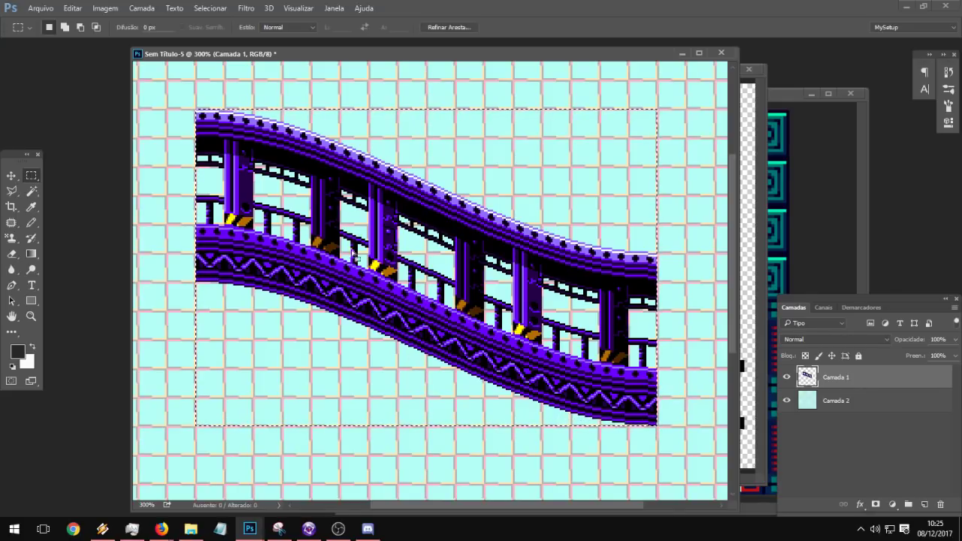
{"action": "left_click", "coordinate": [40, 8]}
{"action": "left_click", "coordinate": [51, 23]}
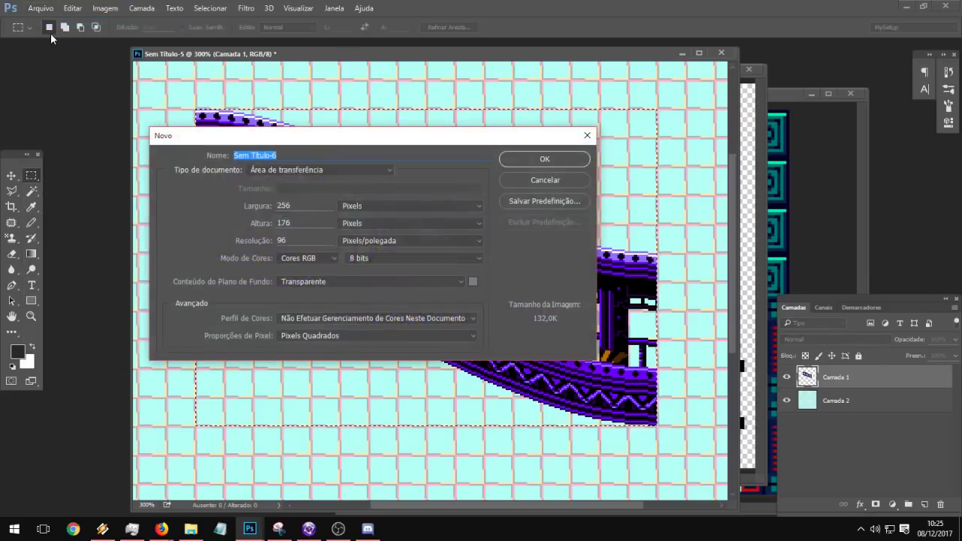
{"action": "key", "text": "Return"}
{"action": "key", "text": "ctrl+v"}
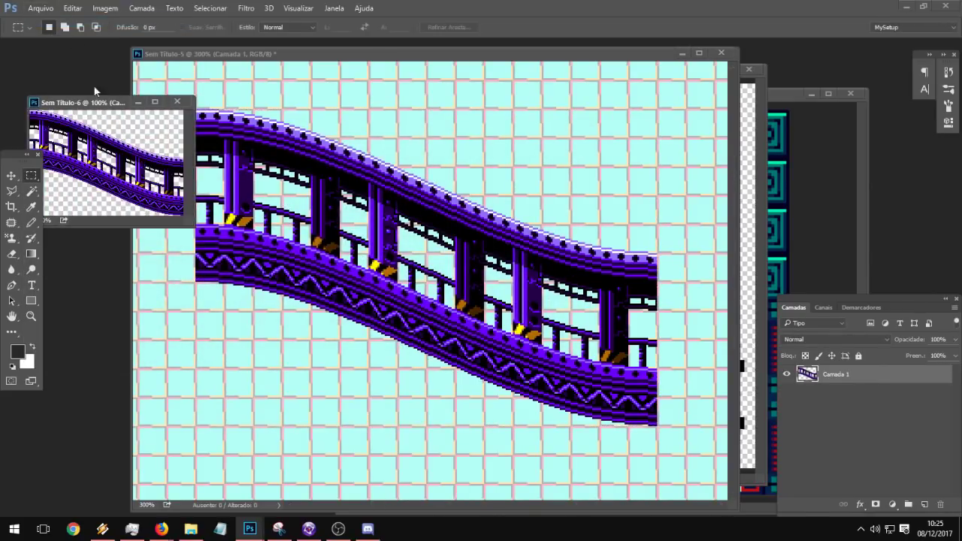
{"action": "left_click_drag", "start_coordinate": [77, 105], "coordinate": [155, 119]}
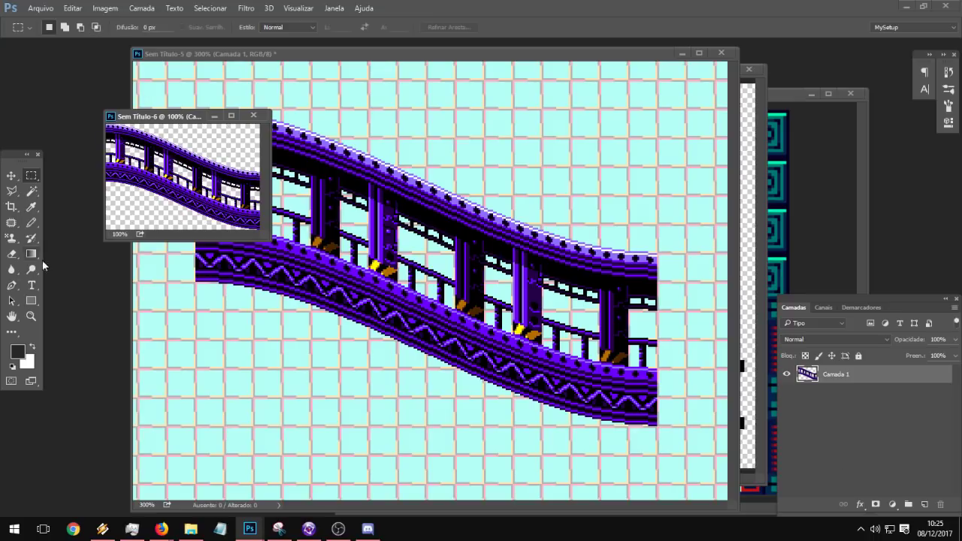
Step: Try stamping the turquoise grid pattern over the new document, check its tiles at 400%, and undo the stamping
{"action": "left_click", "coordinate": [13, 239]}
{"action": "mouse_move", "coordinate": [230, 179]}
{"action": "left_mouse_down"}
{"action": "mouse_move", "coordinate": [152, 173]}
{"action": "mouse_move", "coordinate": [152, 215]}
{"action": "left_mouse_up"}
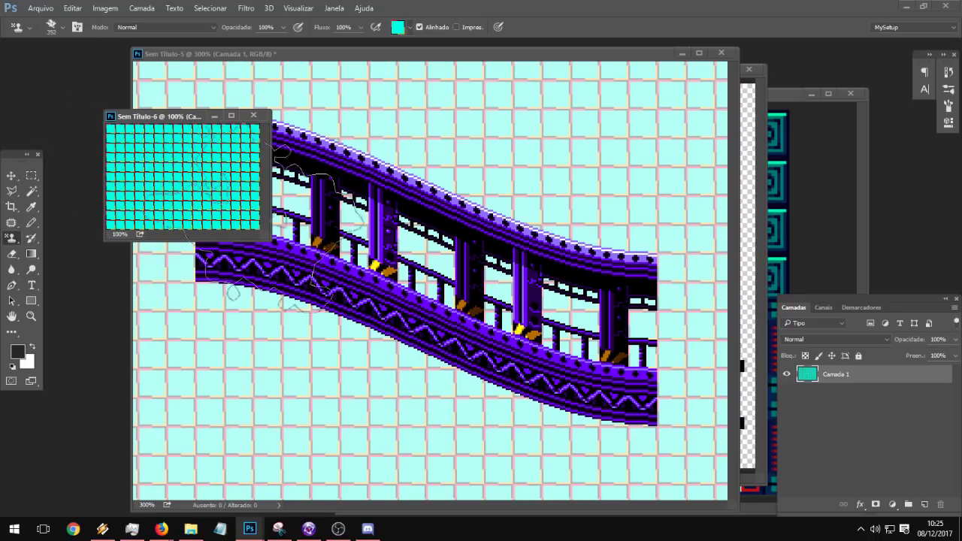
{"action": "left_click", "coordinate": [30, 318]}
{"action": "left_click", "coordinate": [296, 192]}
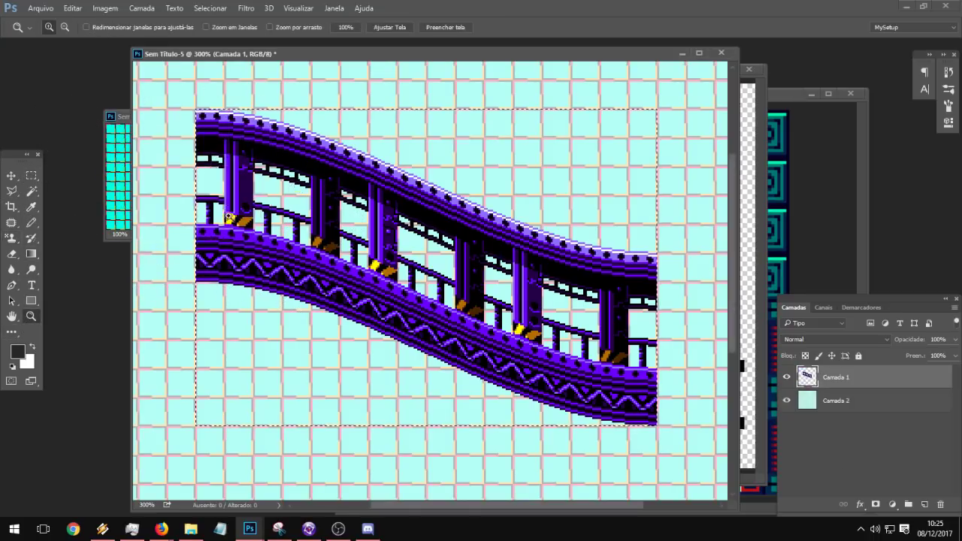
{"action": "left_click", "coordinate": [118, 212]}
{"action": "left_click", "coordinate": [117, 212]}
{"action": "left_click", "coordinate": [118, 213]}
{"action": "left_click", "coordinate": [119, 215]}
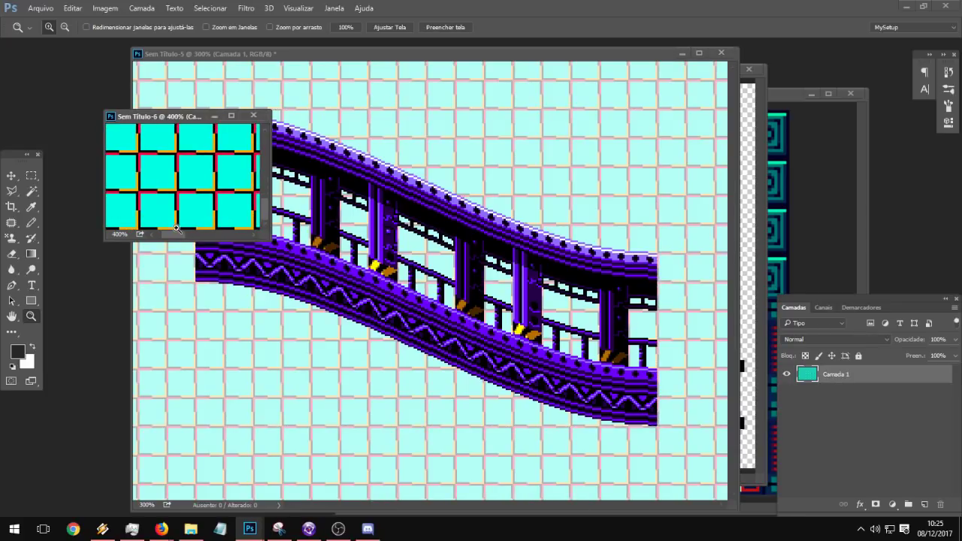
{"action": "key", "text": "ctrl+z"}
Step: Close the Sem Título-5 document without saving its changes and view the copied walkway strip at 300%
{"action": "left_click", "coordinate": [193, 189], "text": "alt"}
{"action": "left_click", "coordinate": [194, 189], "text": "alt"}
{"action": "left_click", "coordinate": [193, 189], "text": "alt"}
{"action": "left_click", "coordinate": [193, 189], "text": "alt"}
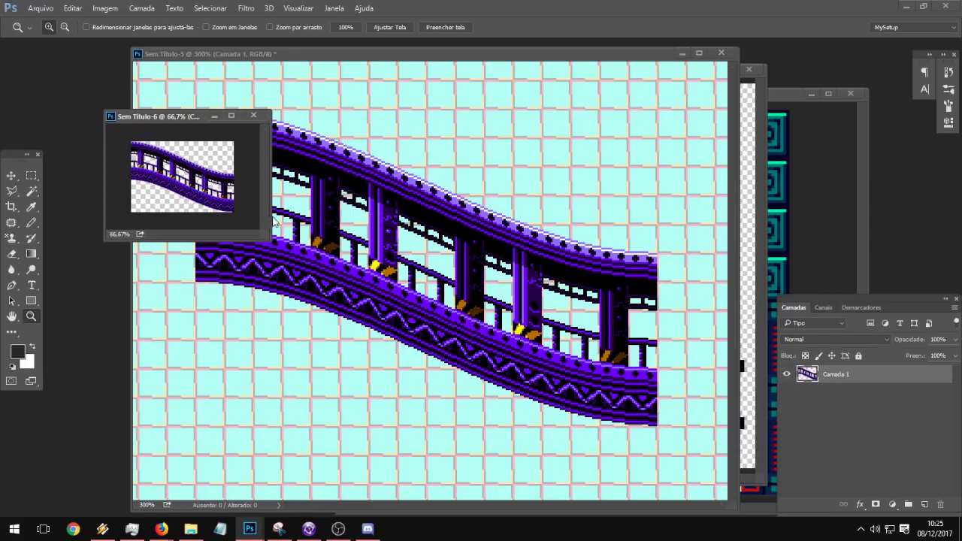
{"action": "scroll", "coordinate": [262, 218], "scroll_direction": "up", "scroll_amount": 1, "text": "alt"}
{"action": "left_click", "coordinate": [721, 53]}
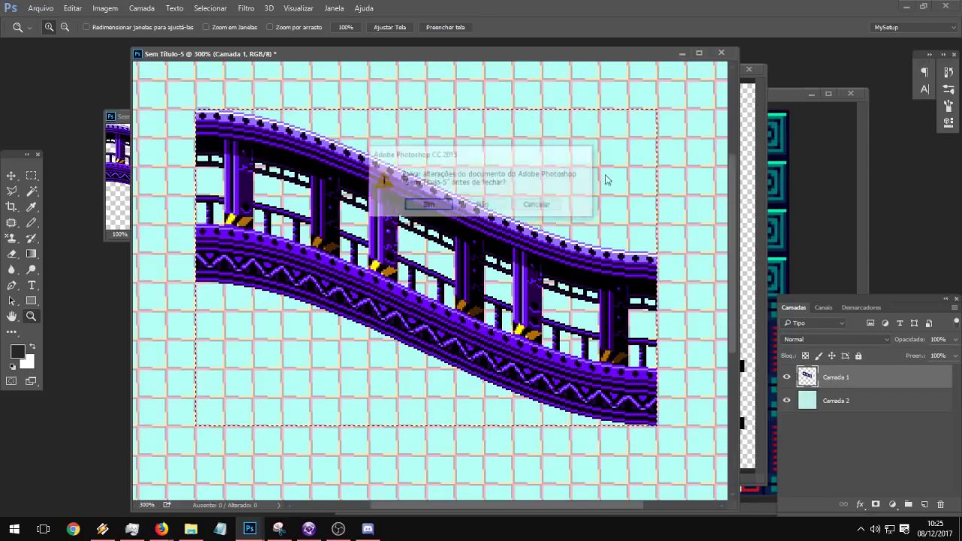
{"action": "left_click", "coordinate": [483, 204]}
{"action": "left_click", "coordinate": [204, 193]}
{"action": "left_click", "coordinate": [204, 193]}
{"action": "left_click", "coordinate": [385, 87]}
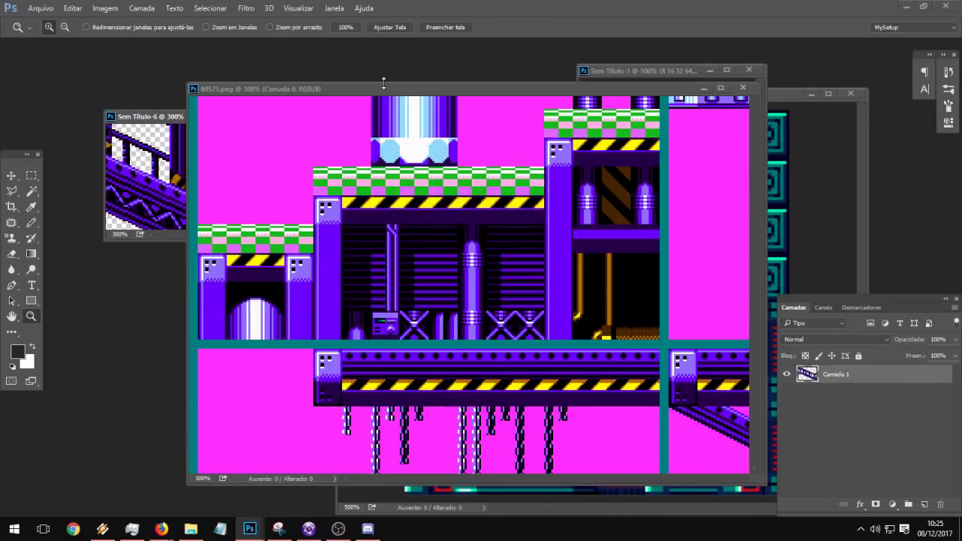
Step: Minimize the 80575.png document and enlarge the Sem Título-6 window so the whole bridge sprite shows
{"action": "left_click", "coordinate": [702, 87]}
{"action": "left_click_drag", "start_coordinate": [269, 240], "coordinate": [650, 510]}
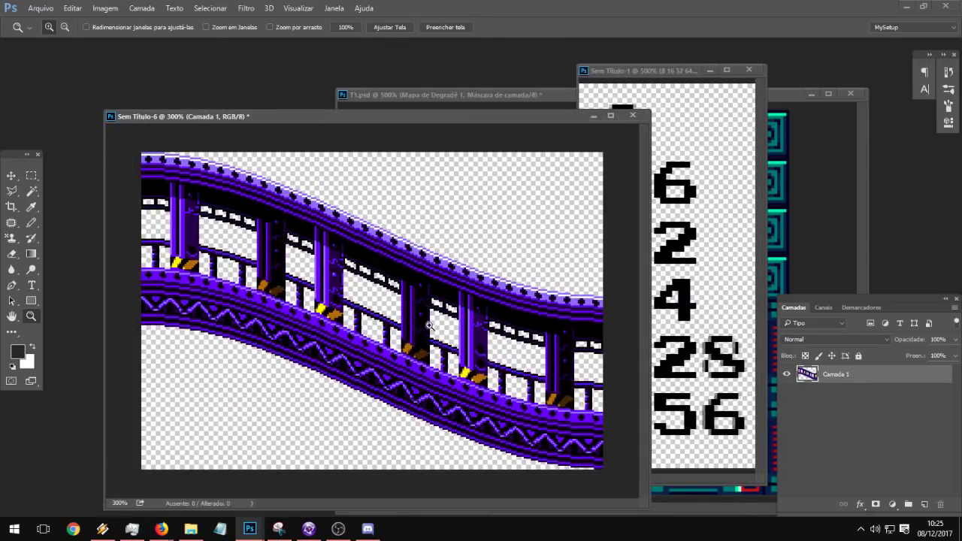
{"action": "left_click_drag", "start_coordinate": [306, 123], "coordinate": [287, 105]}
Step: Select the yellow, orange and brown stripe pixels at the pillar bases with the Magic Wand and copy them to a new layer
{"action": "left_click", "coordinate": [31, 190]}
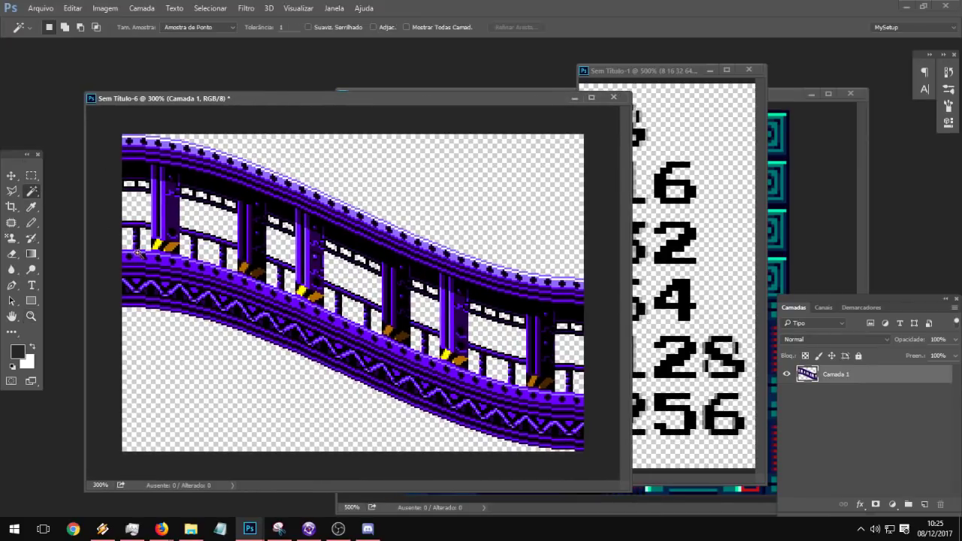
{"action": "left_click", "coordinate": [173, 245]}
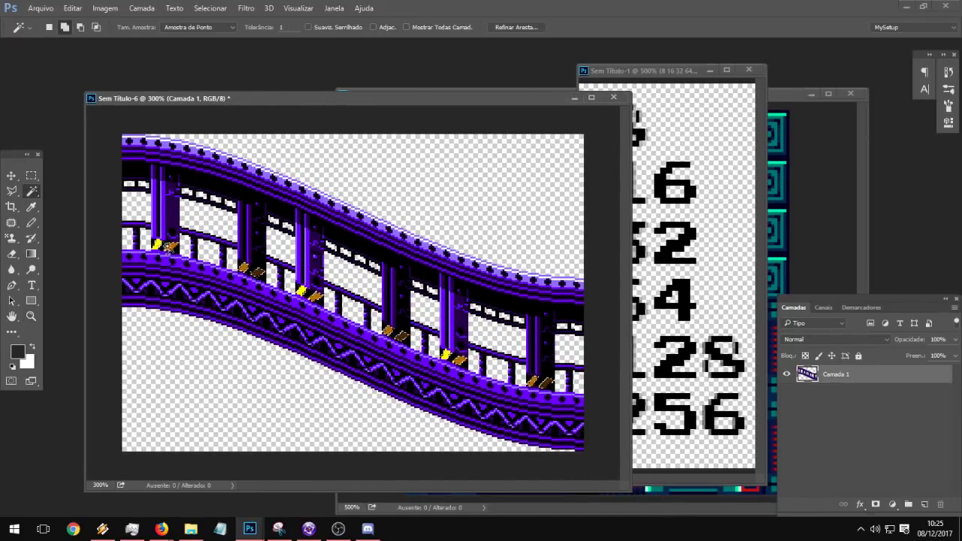
{"action": "left_click", "coordinate": [32, 317]}
{"action": "left_click", "coordinate": [141, 244]}
{"action": "left_click", "coordinate": [137, 244]}
{"action": "left_click", "coordinate": [137, 244]}
{"action": "left_click", "coordinate": [137, 244]}
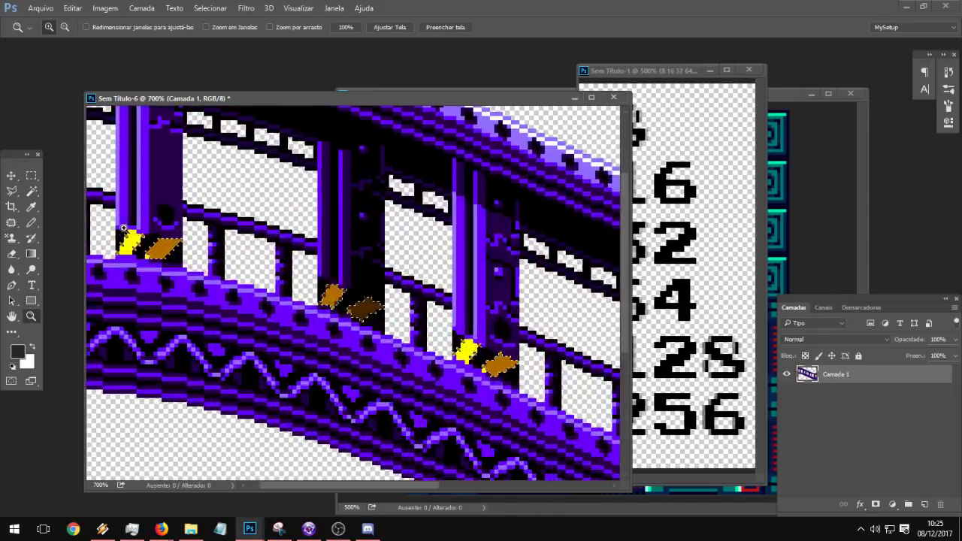
{"action": "left_click", "coordinate": [31, 191]}
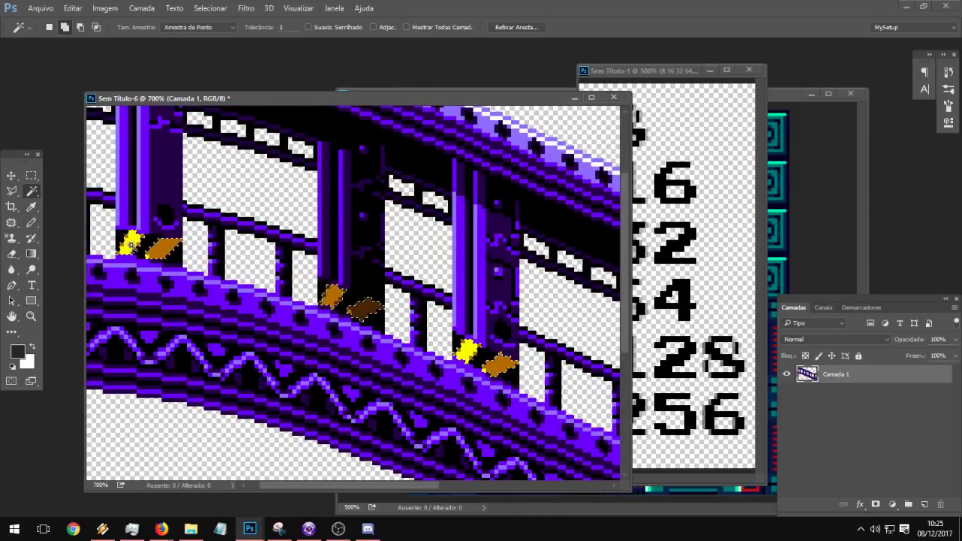
{"action": "key", "text": "ctrl+j"}
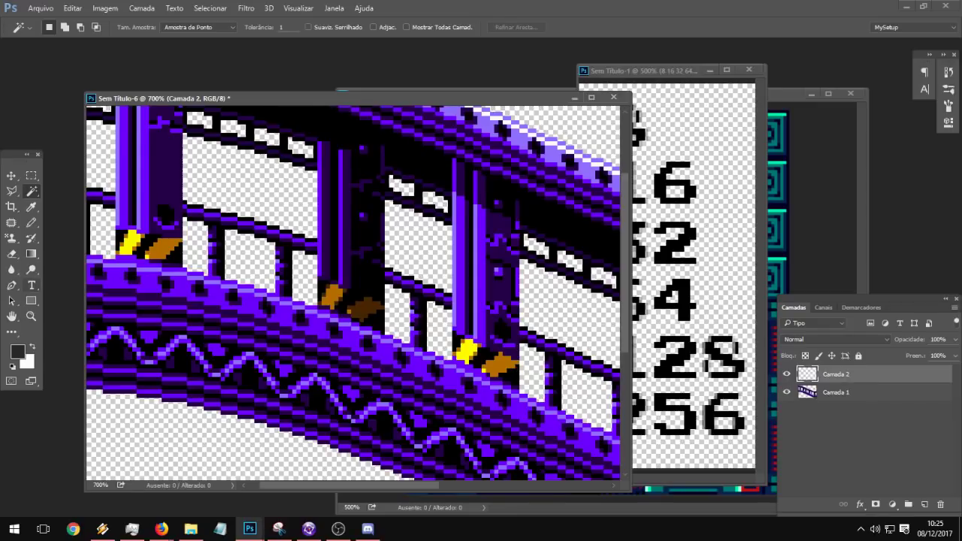
Step: Check the copied stripes on Camada 2 by hiding and reshowing Camada 1
{"action": "key", "text": "z"}
{"action": "left_click", "coordinate": [349, 288], "text": "alt"}
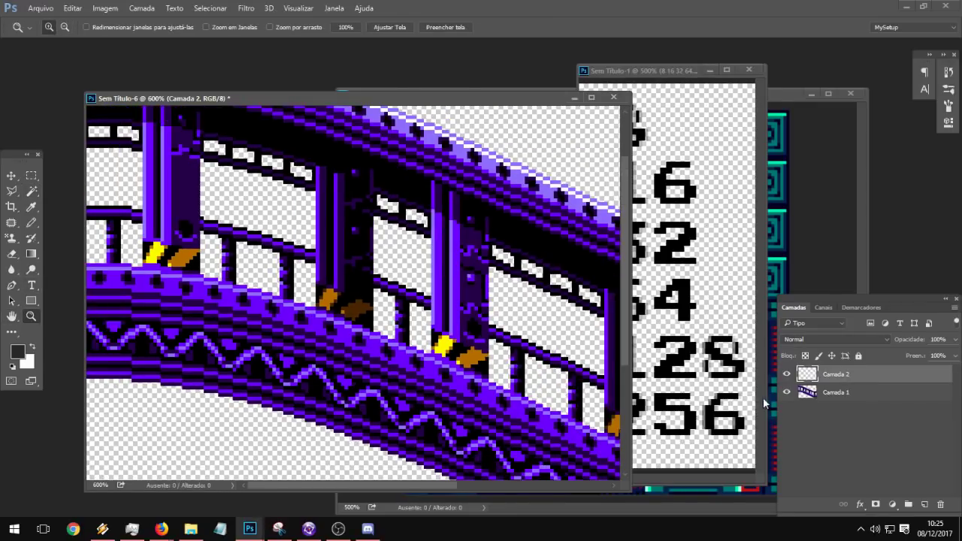
{"action": "left_click", "coordinate": [786, 392]}
{"action": "left_click", "coordinate": [787, 392]}
{"action": "left_click", "coordinate": [345, 324], "text": "alt"}
{"action": "left_click", "coordinate": [347, 324], "text": "alt"}
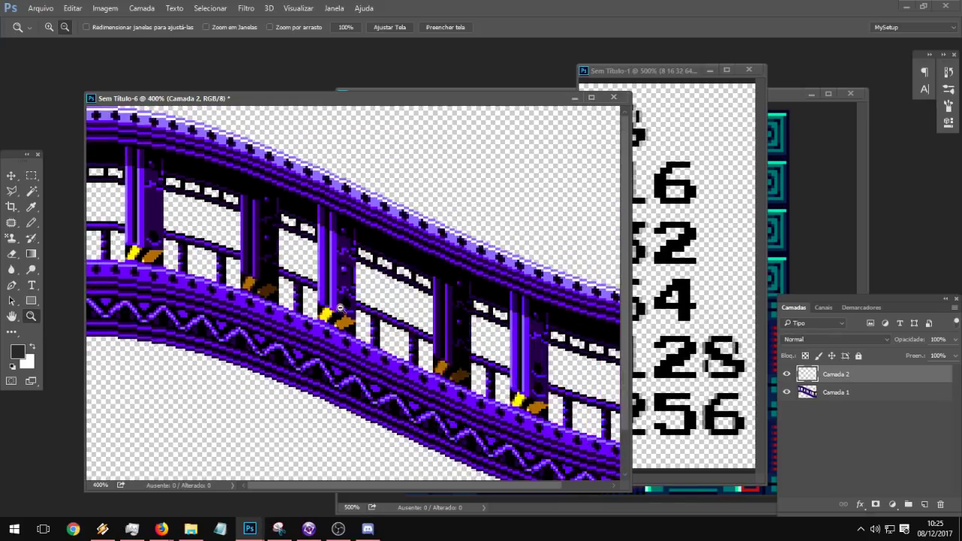
{"action": "left_click", "coordinate": [385, 307], "text": "alt"}
Step: Copy the Mapa de Degradê 1 adjustment layer from T1.psd into the Sem Título-6 bridge document
{"action": "left_click", "coordinate": [670, 70]}
{"action": "left_click", "coordinate": [780, 90]}
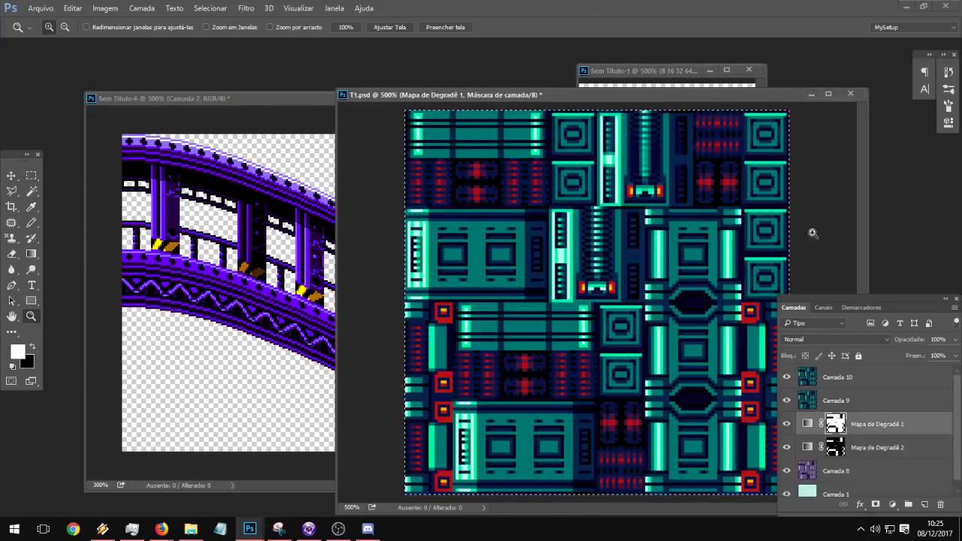
{"action": "left_click", "coordinate": [842, 377]}
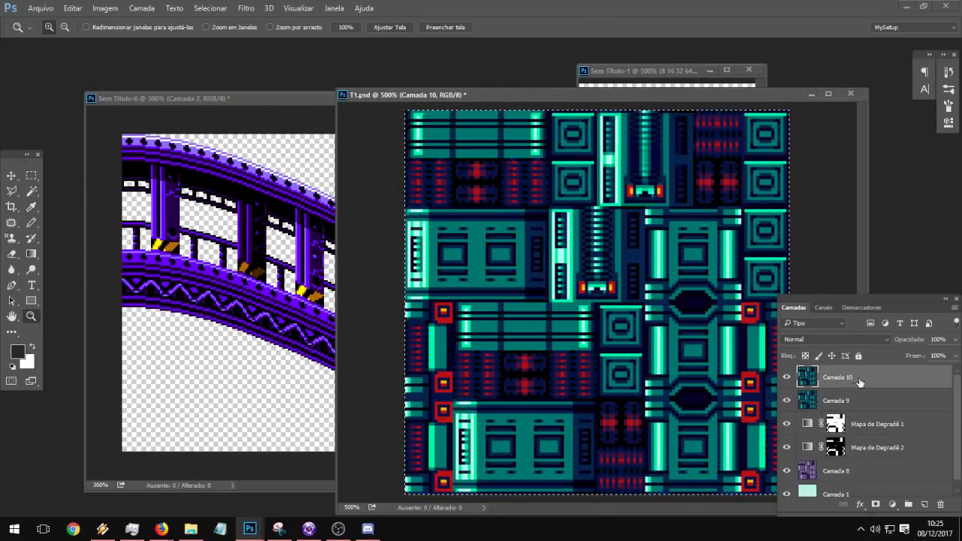
{"action": "left_click", "coordinate": [894, 426]}
{"action": "left_click_drag", "start_coordinate": [895, 426], "coordinate": [230, 280]}
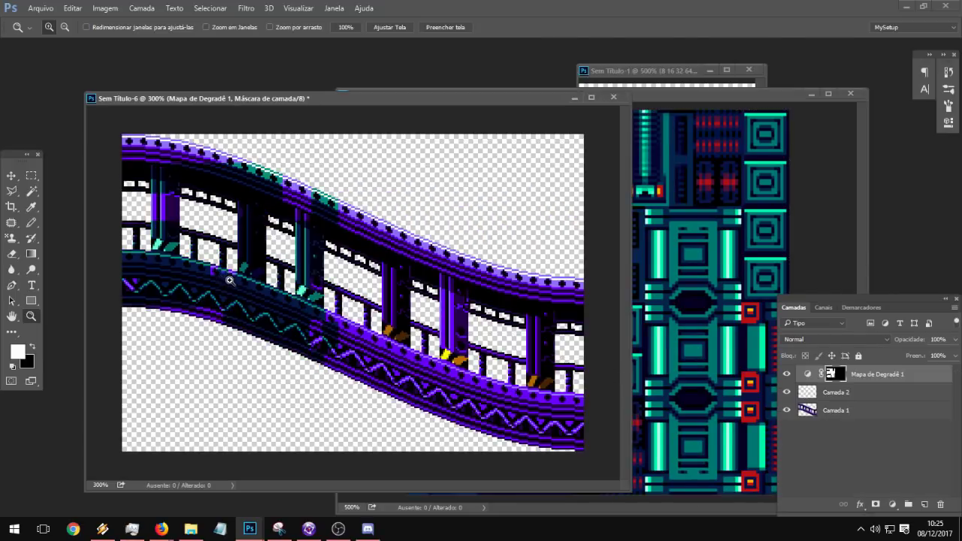
Step: Paint the gradient map's mask white over the whole bridge with the Pencil, enlarging the tip to 377 px
{"action": "left_click", "coordinate": [32, 223]}
{"action": "mouse_move", "coordinate": [267, 305]}
{"action": "left_mouse_down"}
{"action": "mouse_move", "coordinate": [219, 335]}
{"action": "mouse_move", "coordinate": [71, 139]}
{"action": "mouse_move", "coordinate": [371, 166]}
{"action": "mouse_move", "coordinate": [509, 273]}
{"action": "left_mouse_up"}
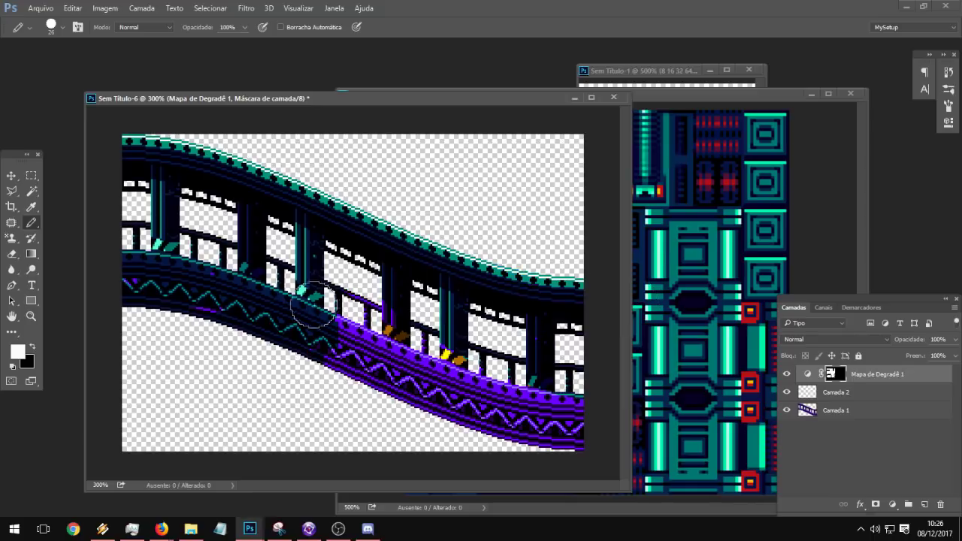
{"action": "left_click_drag", "start_coordinate": [314, 305], "coordinate": [612, 369]}
{"action": "right_click", "coordinate": [384, 325]}
{"action": "left_click_drag", "start_coordinate": [506, 357], "coordinate": [516, 357]}
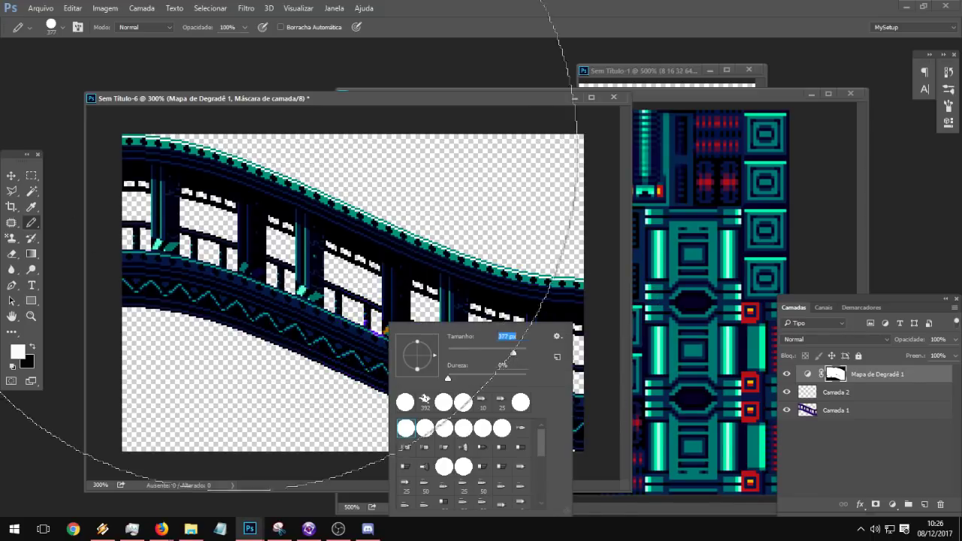
{"action": "mouse_move", "coordinate": [296, 267]}
{"action": "left_mouse_down"}
{"action": "mouse_move", "coordinate": [69, 202]}
{"action": "mouse_move", "coordinate": [481, 308]}
{"action": "left_mouse_up"}
Step: Place Mapa de Degradê 1 below Camada 2 and hide the gradient map layer
{"action": "left_click_drag", "start_coordinate": [885, 381], "coordinate": [872, 402]}
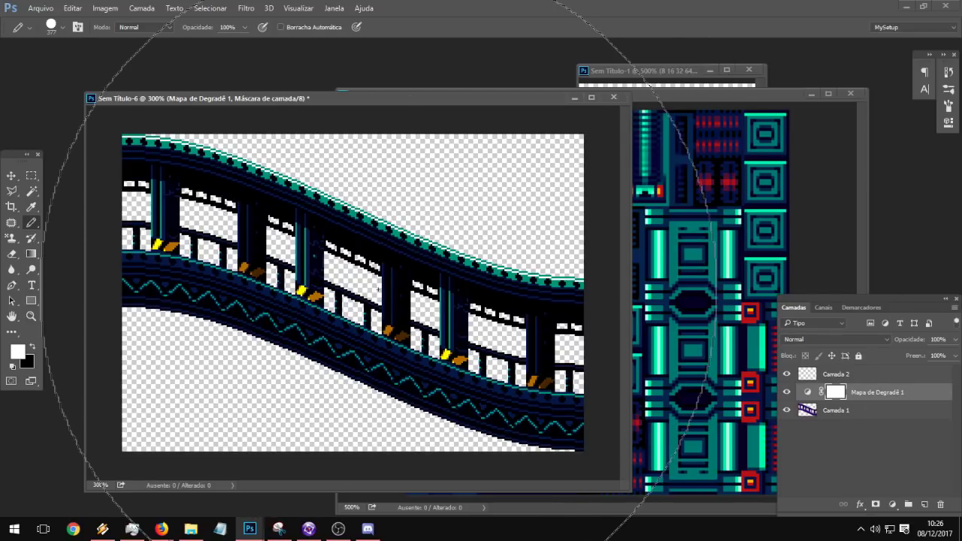
{"action": "left_click", "coordinate": [787, 375]}
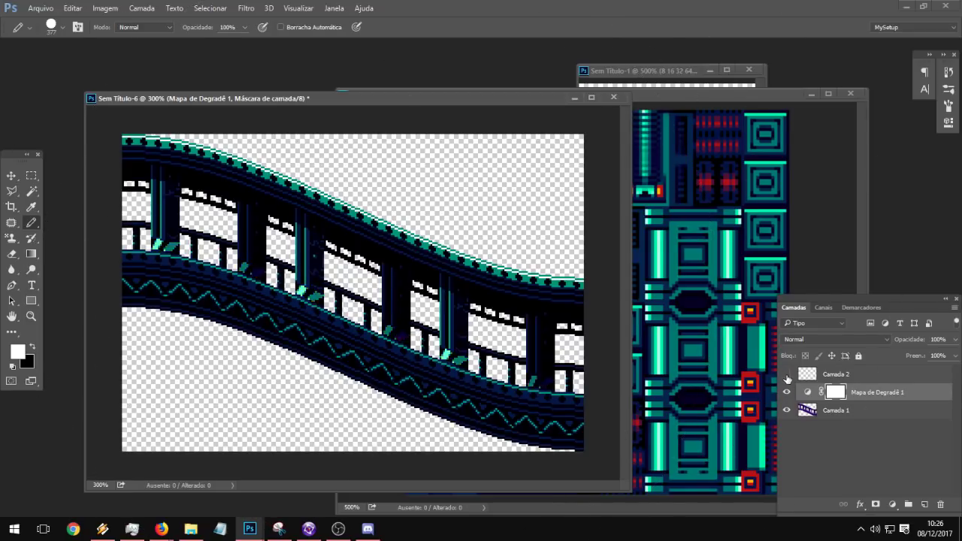
{"action": "left_click", "coordinate": [787, 373]}
{"action": "left_click", "coordinate": [787, 392]}
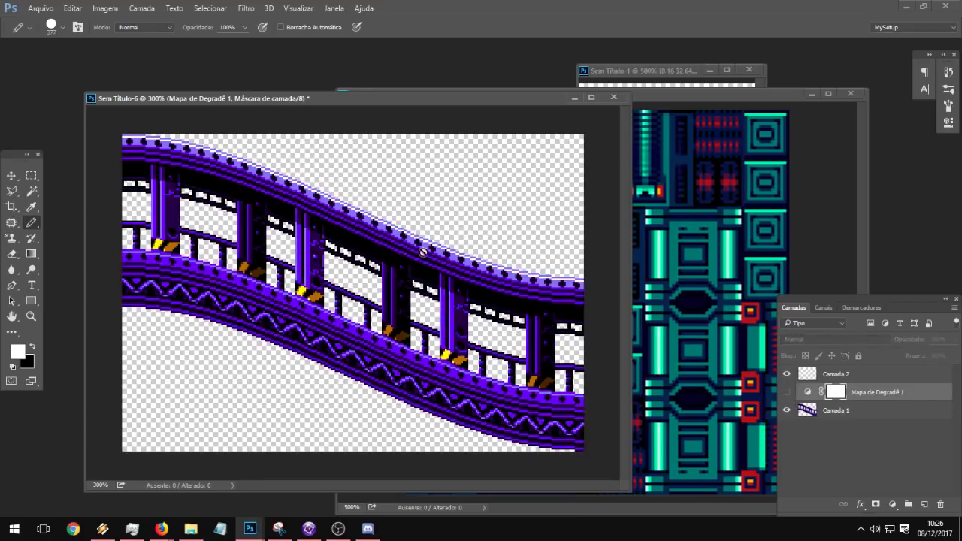
Step: Hide Camada 10, Camada 9 and both gradient map layers in T1.psd, and return to the bridge document
{"action": "left_click", "coordinate": [714, 102]}
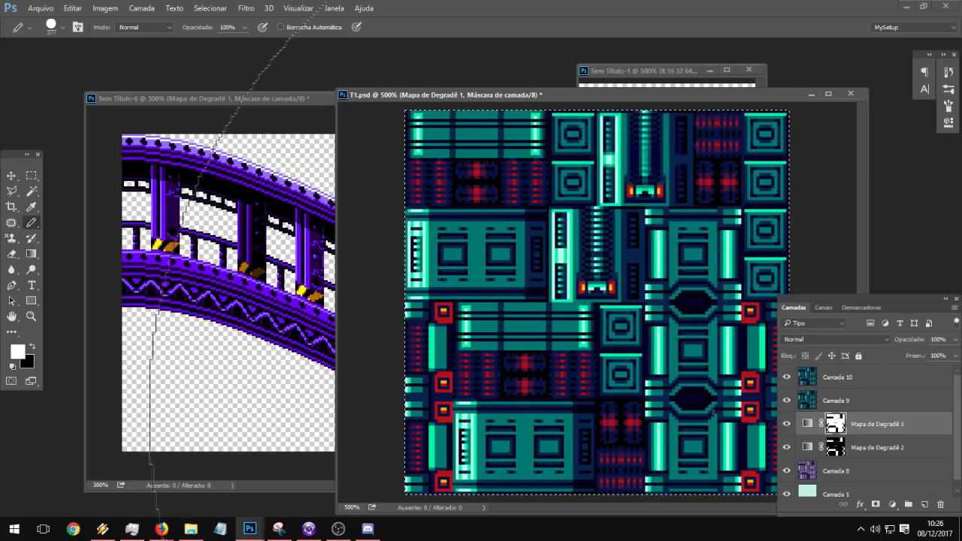
{"action": "left_click_drag", "start_coordinate": [788, 449], "coordinate": [790, 389]}
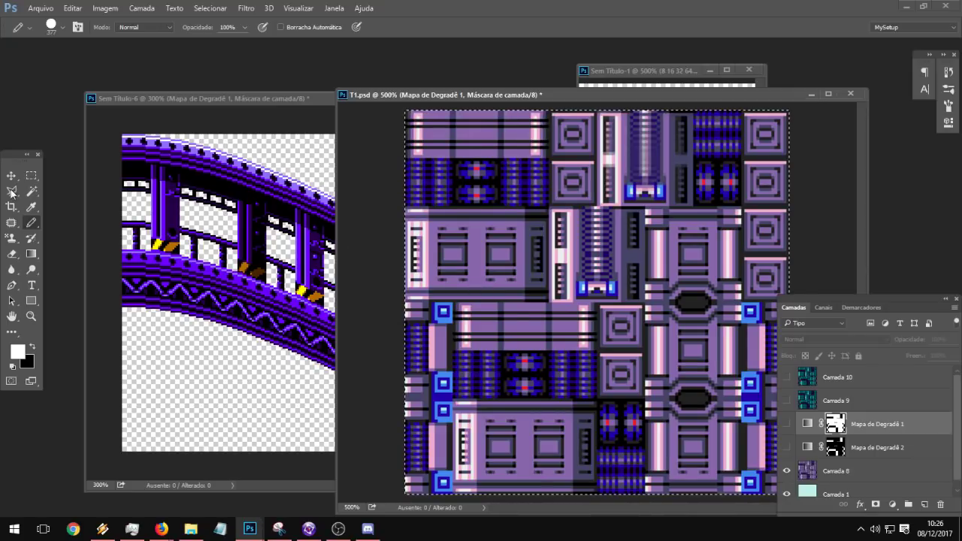
{"action": "left_click", "coordinate": [286, 112]}
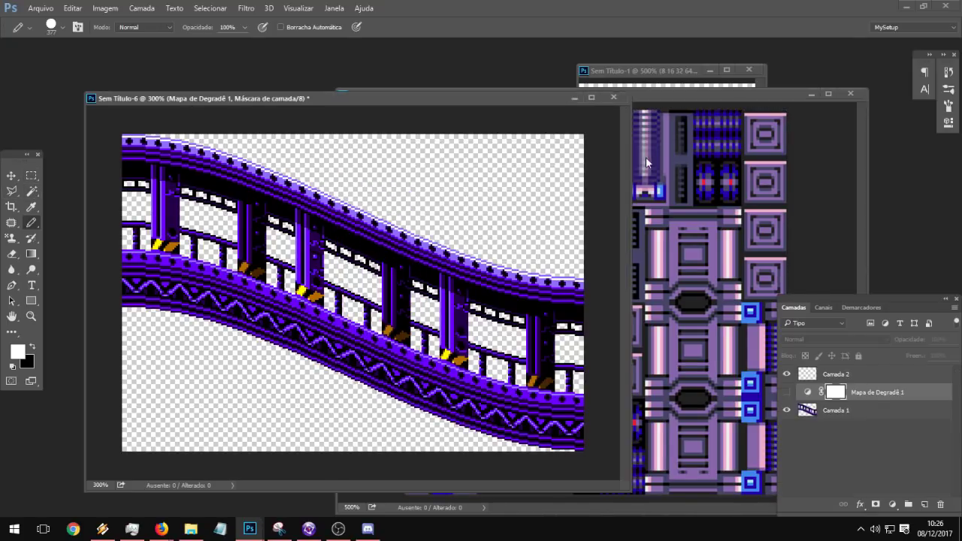
{"action": "left_click", "coordinate": [312, 193]}
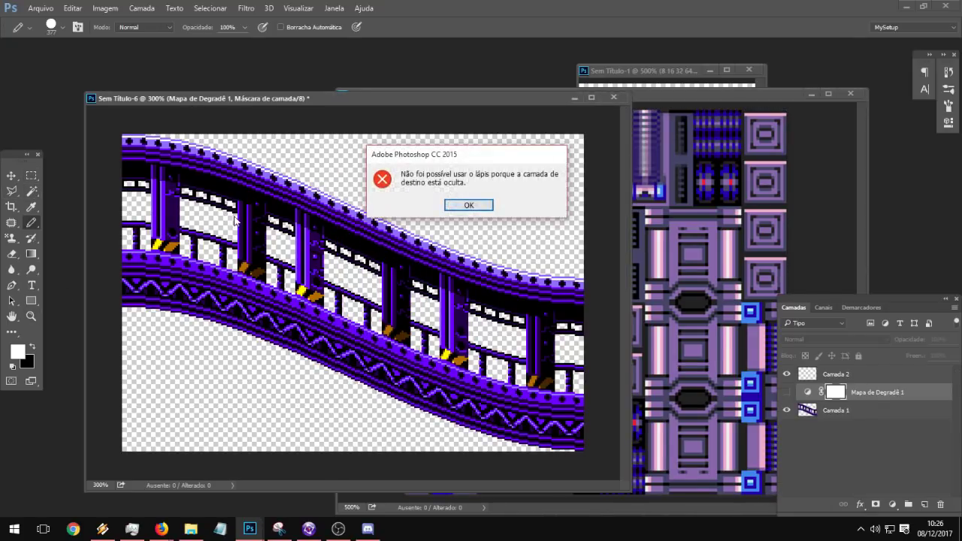
{"action": "left_click", "coordinate": [469, 204]}
Step: Make Camada 1 the active layer and arrange the bridge at 400% beside the T1.psd window
{"action": "left_click", "coordinate": [32, 194]}
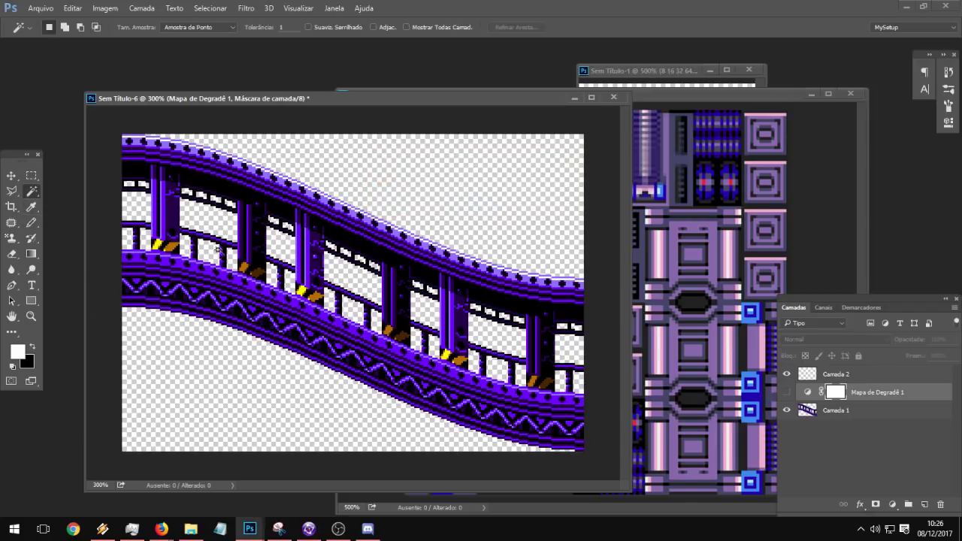
{"action": "left_click", "coordinate": [839, 412]}
{"action": "left_click", "coordinate": [30, 316]}
{"action": "left_click", "coordinate": [376, 232]}
{"action": "left_click", "coordinate": [306, 196]}
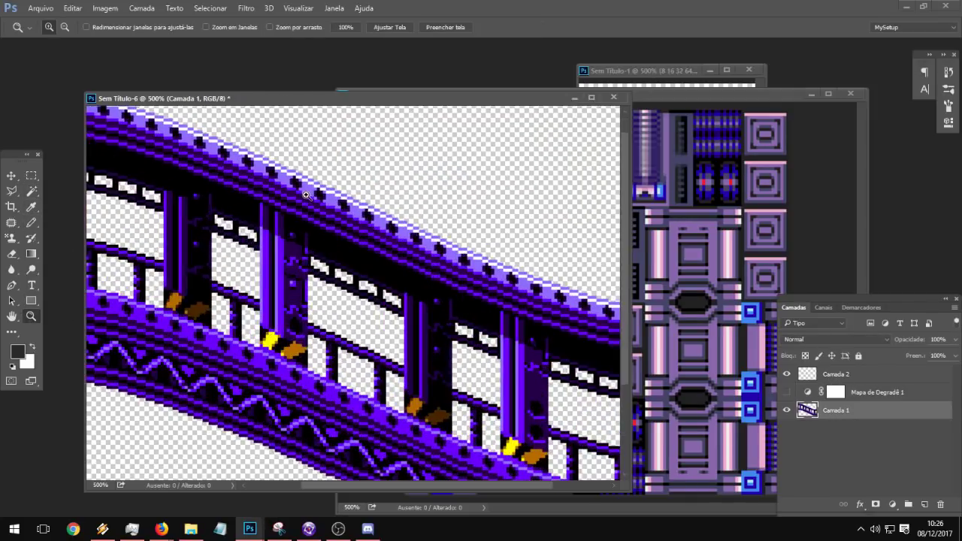
{"action": "left_click", "coordinate": [357, 246], "text": "alt"}
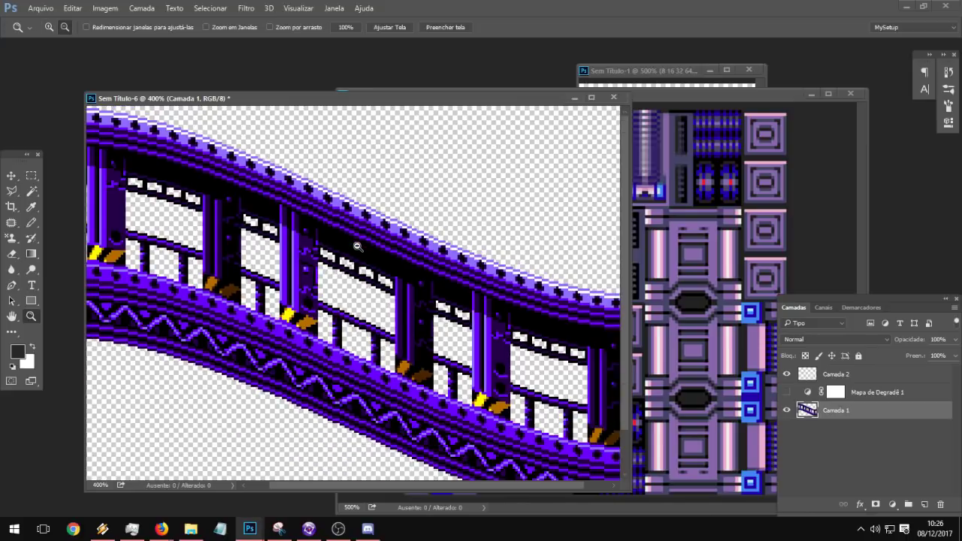
{"action": "left_click", "coordinate": [357, 246], "text": "alt"}
{"action": "left_click", "coordinate": [357, 246]}
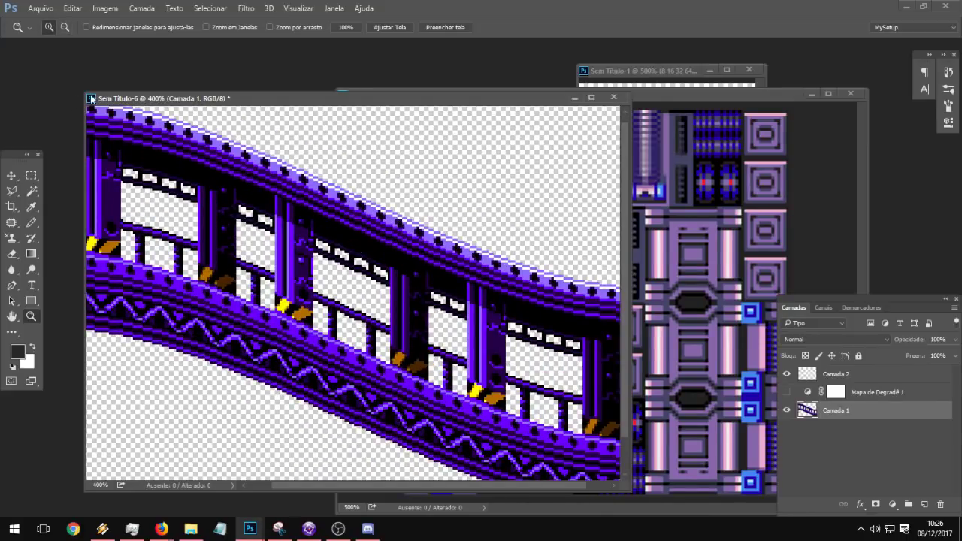
{"action": "left_click_drag", "start_coordinate": [84, 89], "coordinate": [3, 53]}
{"action": "left_click_drag", "start_coordinate": [109, 65], "coordinate": [172, 66]}
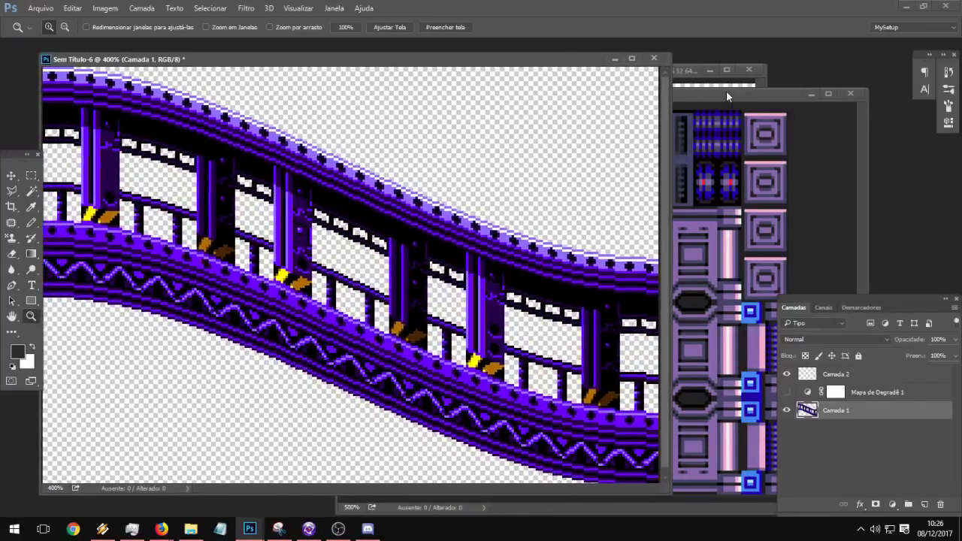
{"action": "left_click_drag", "start_coordinate": [726, 92], "coordinate": [863, 68]}
{"action": "left_click_drag", "start_coordinate": [304, 60], "coordinate": [314, 60]}
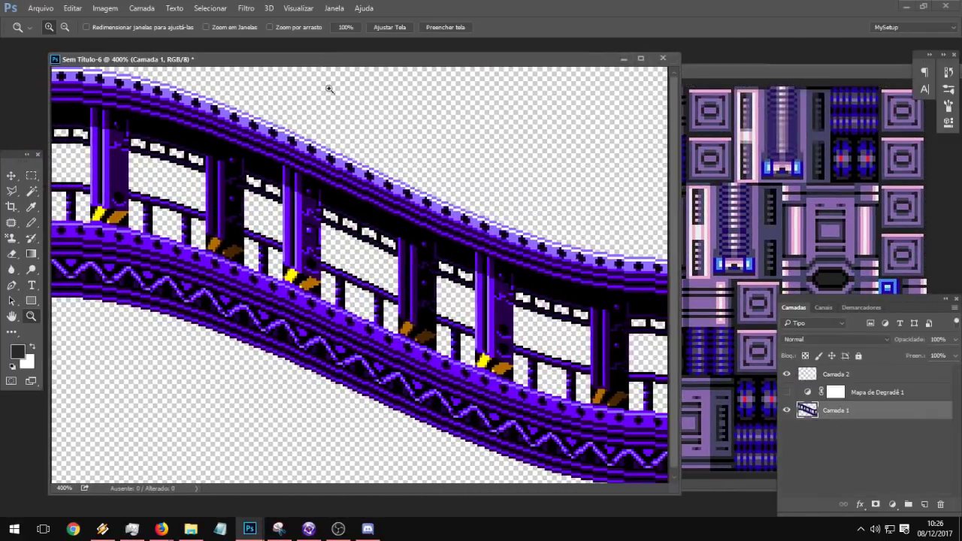
Step: Select the bridge's light lavender pixels and repaint them with the muted purple sampled from Camada 8 of T1.psd
{"action": "left_click", "coordinate": [278, 190], "text": "alt"}
{"action": "left_click", "coordinate": [300, 188]}
{"action": "left_click", "coordinate": [32, 191]}
{"action": "left_click", "coordinate": [68, 175]}
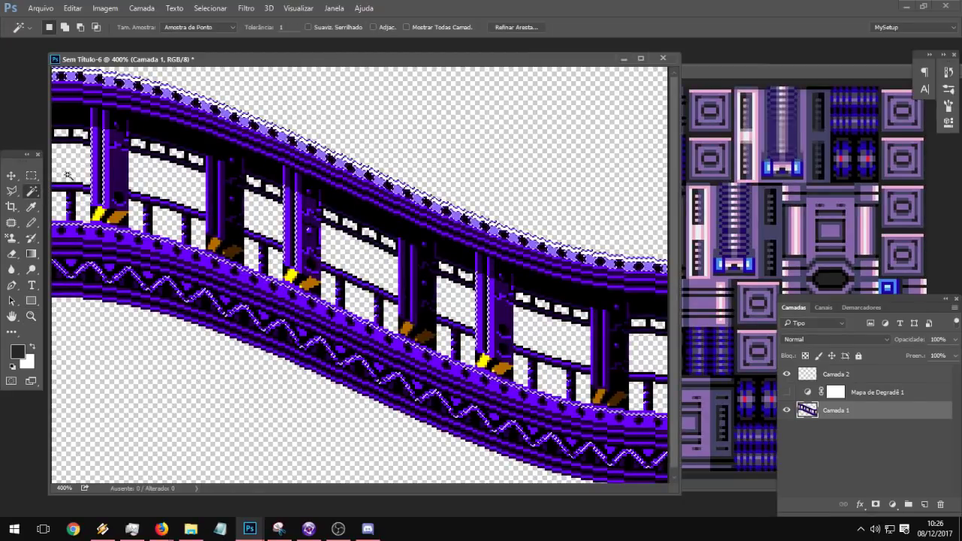
{"action": "left_click", "coordinate": [30, 222]}
{"action": "left_click", "coordinate": [718, 263], "text": "alt"}
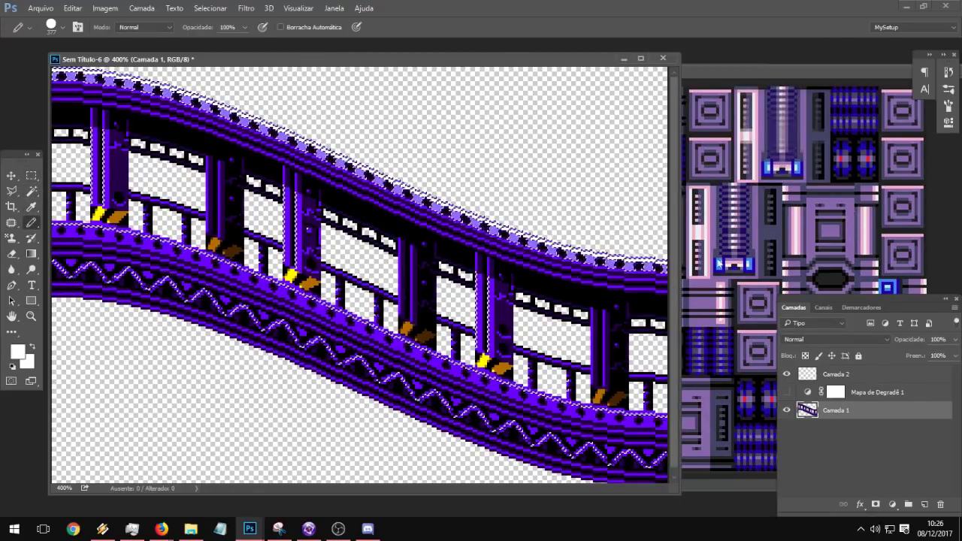
{"action": "left_click", "coordinate": [822, 86]}
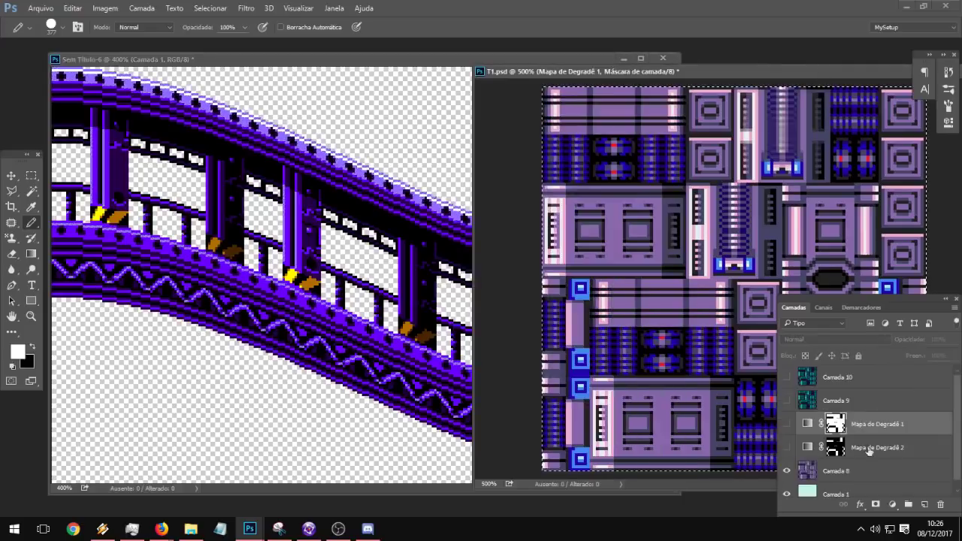
{"action": "left_click", "coordinate": [864, 471]}
{"action": "left_click", "coordinate": [853, 225], "text": "alt"}
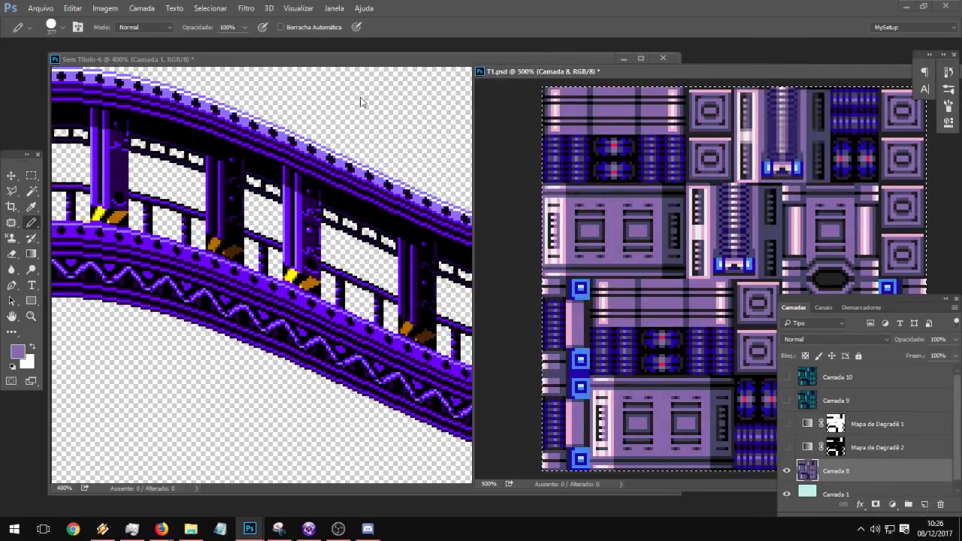
{"action": "left_click", "coordinate": [310, 59]}
{"action": "left_click_drag", "start_coordinate": [192, 245], "coordinate": [799, 325]}
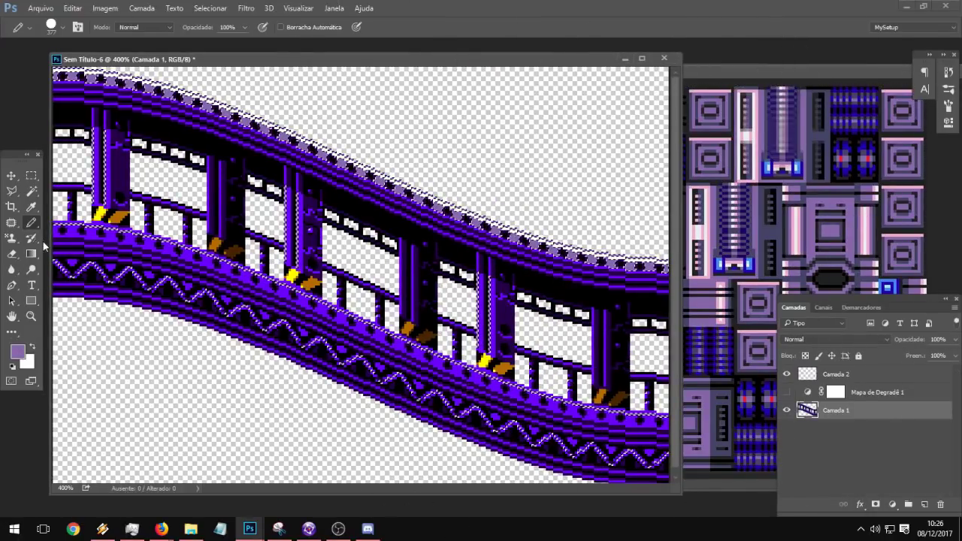
Step: Select the lightest highlight pixels along the bridge's edges and sample the light pink eeaacc from T1.psd as the foreground color
{"action": "left_click", "coordinate": [29, 193]}
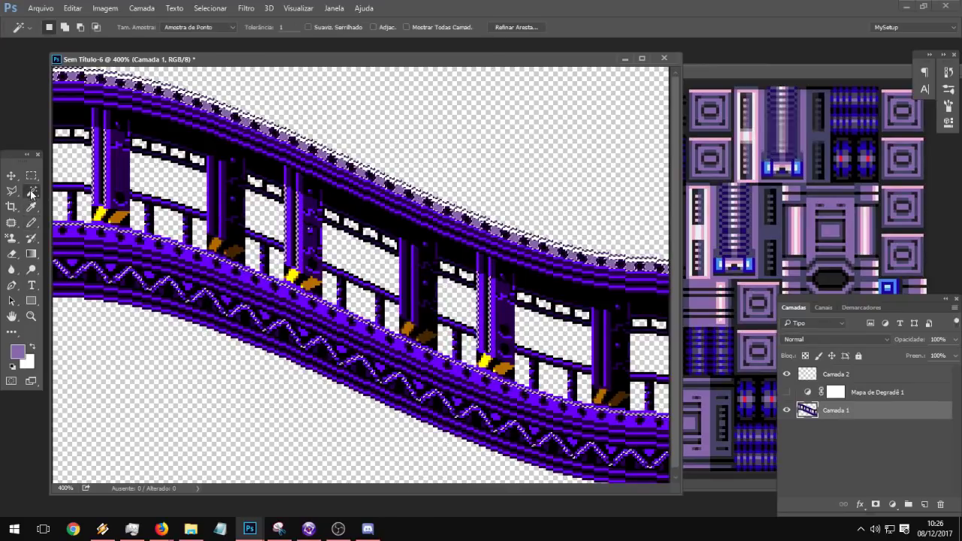
{"action": "left_click", "coordinate": [362, 187]}
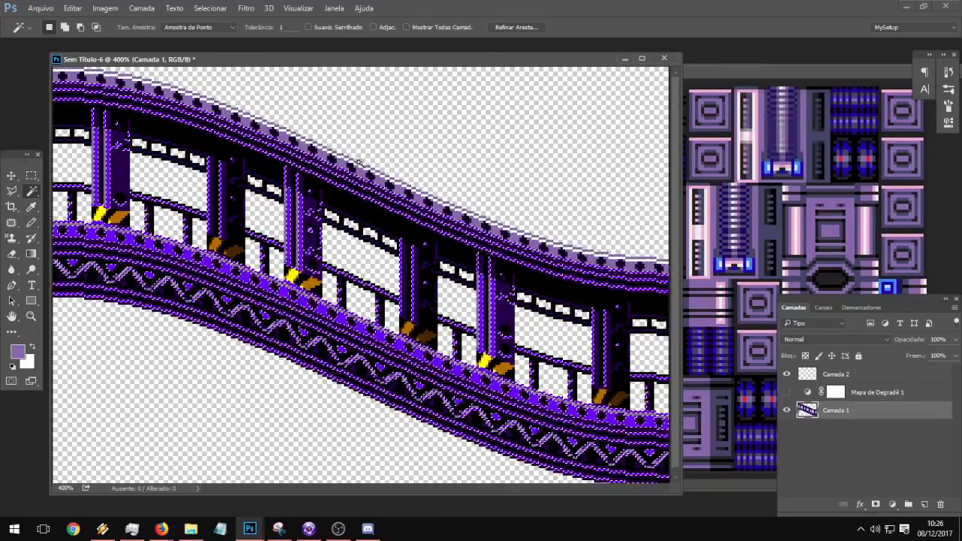
{"action": "left_click", "coordinate": [400, 189]}
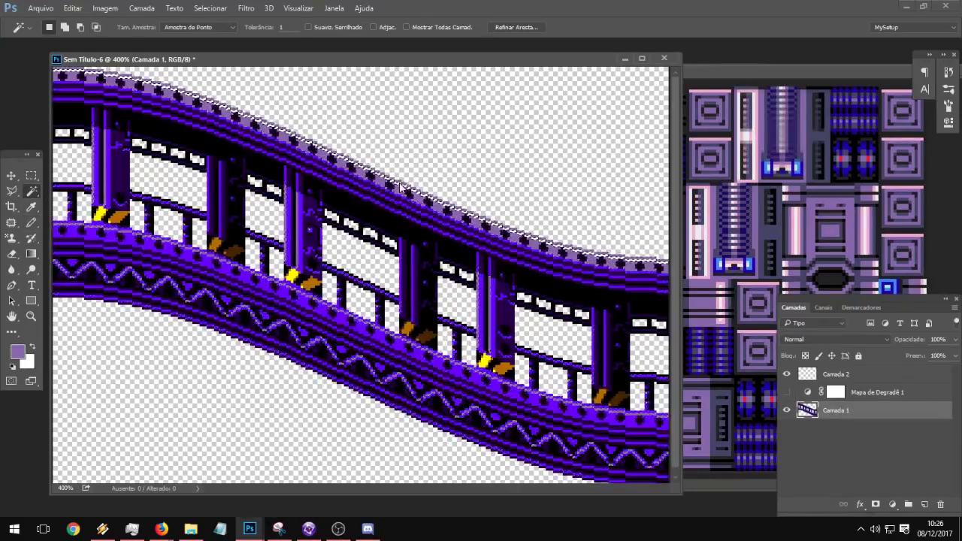
{"action": "left_click", "coordinate": [29, 221]}
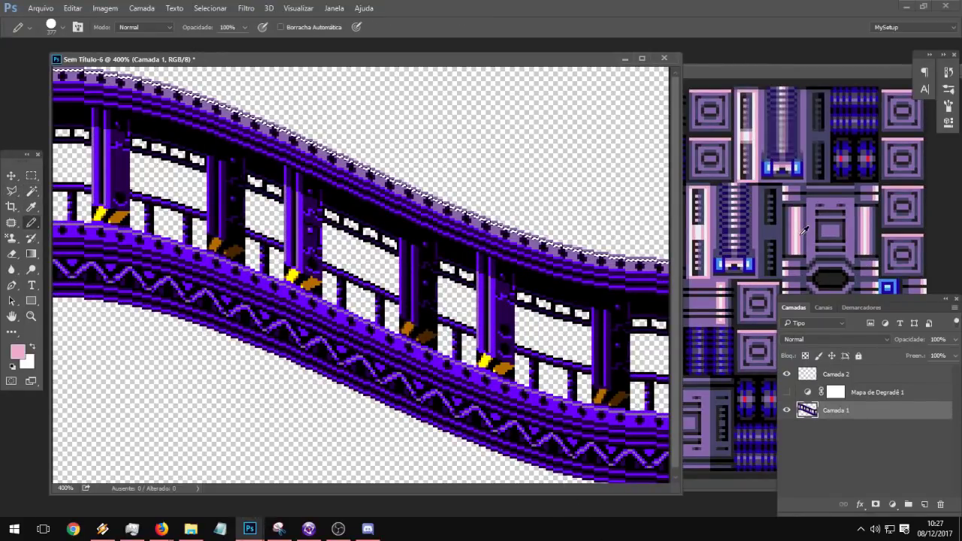
{"action": "left_click", "coordinate": [16, 358]}
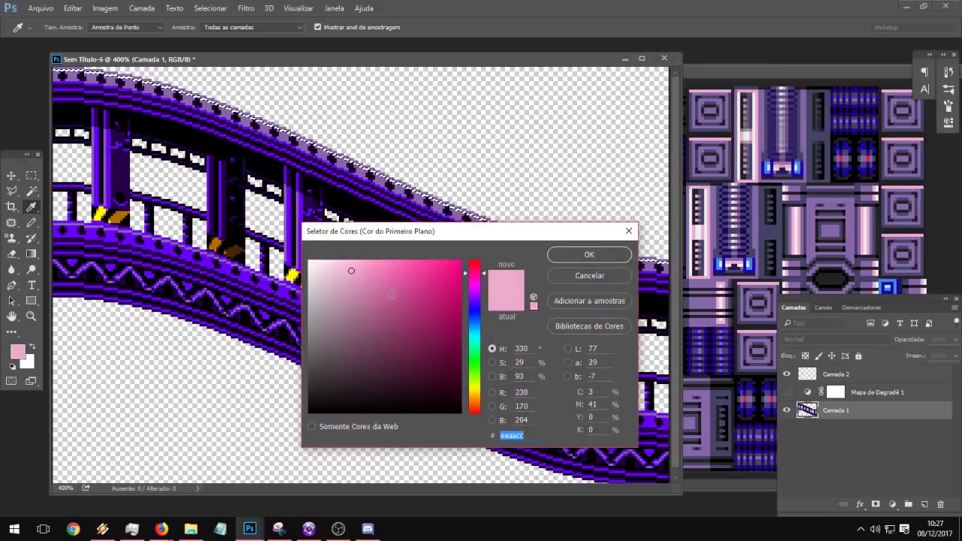
{"action": "left_click", "coordinate": [591, 259]}
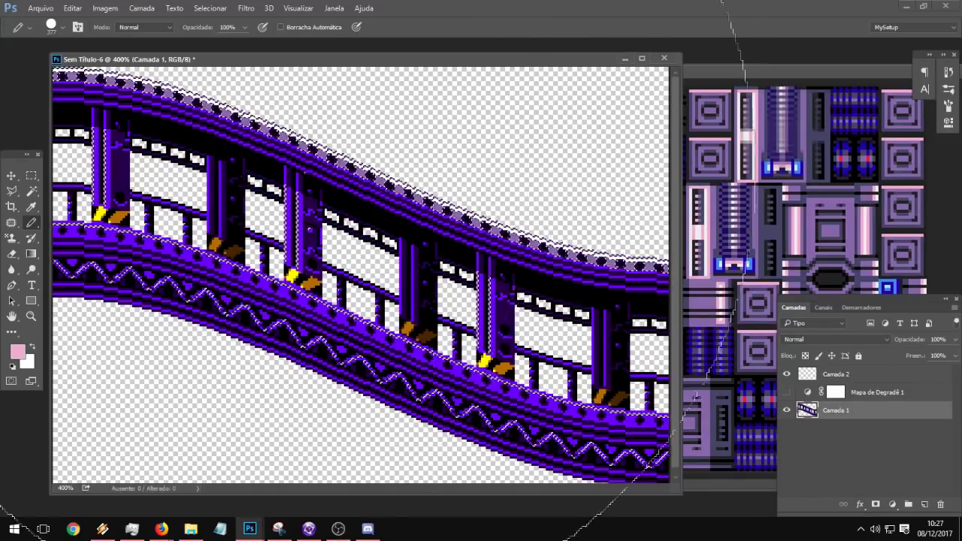
{"action": "left_click", "coordinate": [319, 163]}
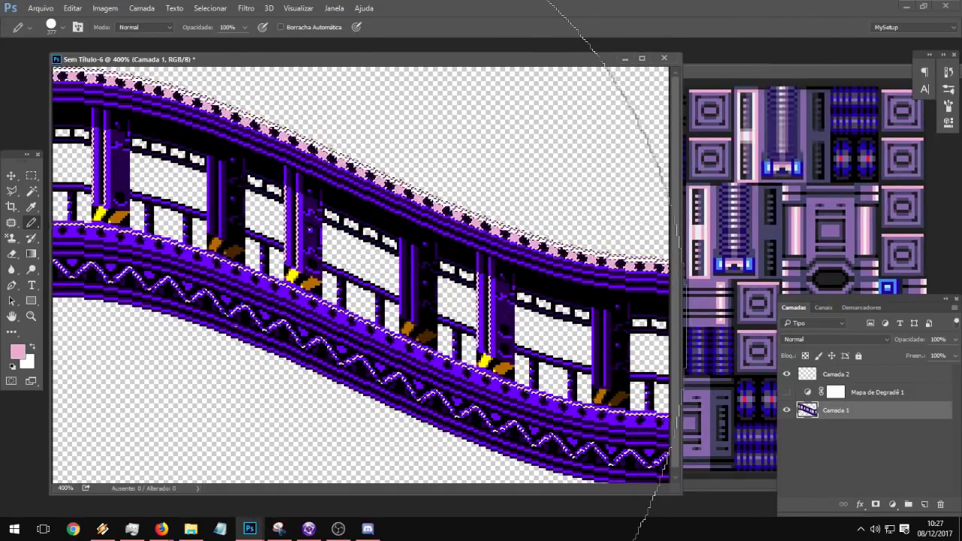
{"action": "key", "text": "ctrl+alt+z"}
{"action": "key", "text": "ctrl+alt+z"}
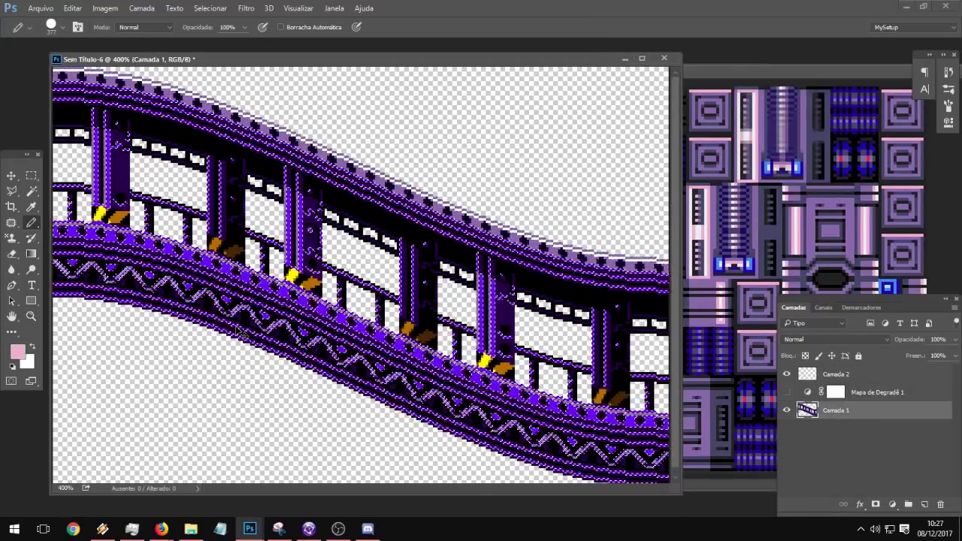
{"action": "key", "text": "ctrl+shift+z"}
Step: Select the lightest highlight pixels on the bridge's upper edge again and repaint them with the sampled pink
{"action": "left_click", "coordinate": [31, 191]}
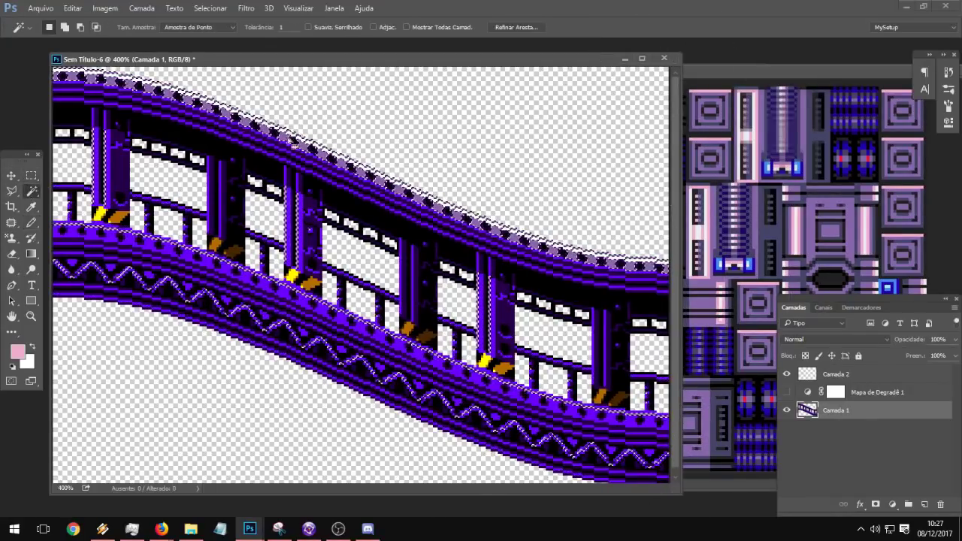
{"action": "left_click", "coordinate": [272, 128]}
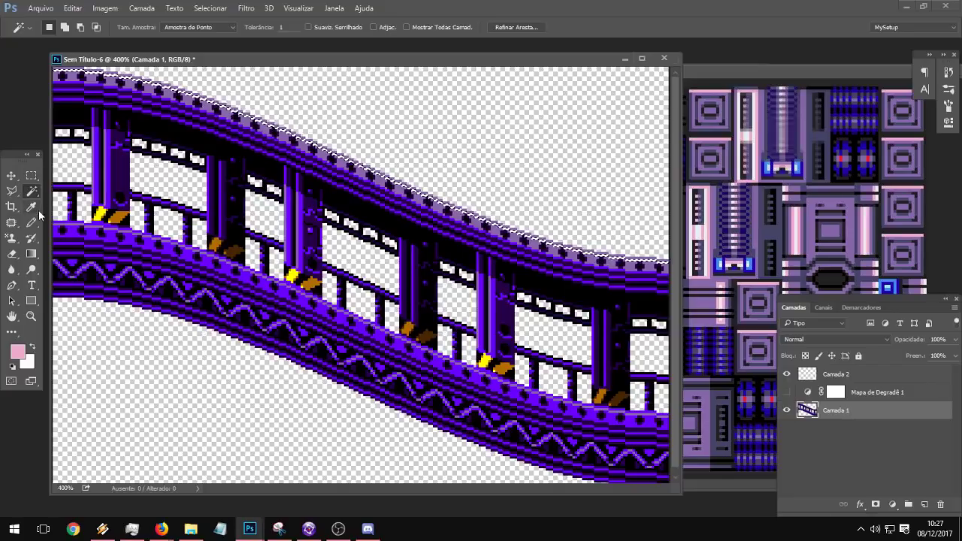
{"action": "key", "text": "b"}
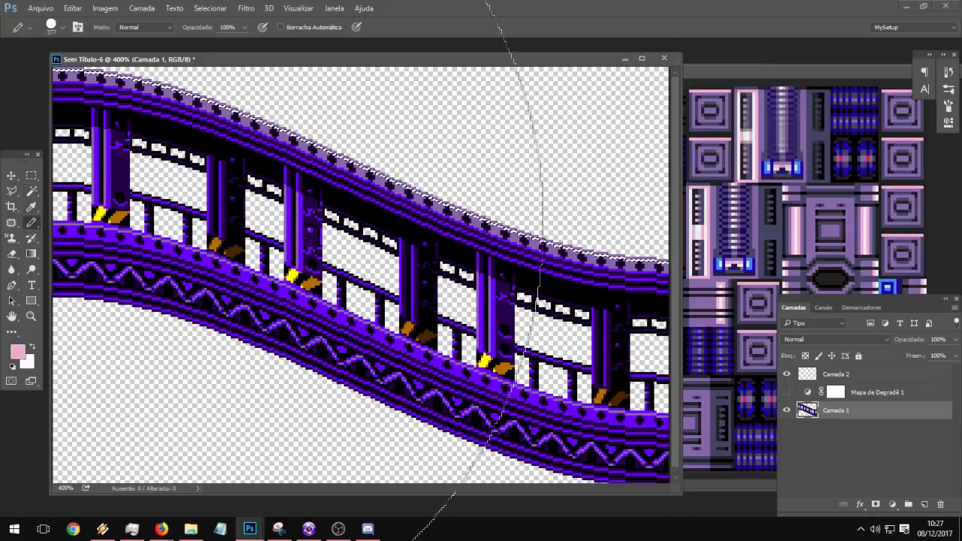
Step: Select the bridge's bright purple pixels, repaint them with the grayish slate purple sampled from T1.psd, and clear the selection
{"action": "left_click", "coordinate": [35, 190]}
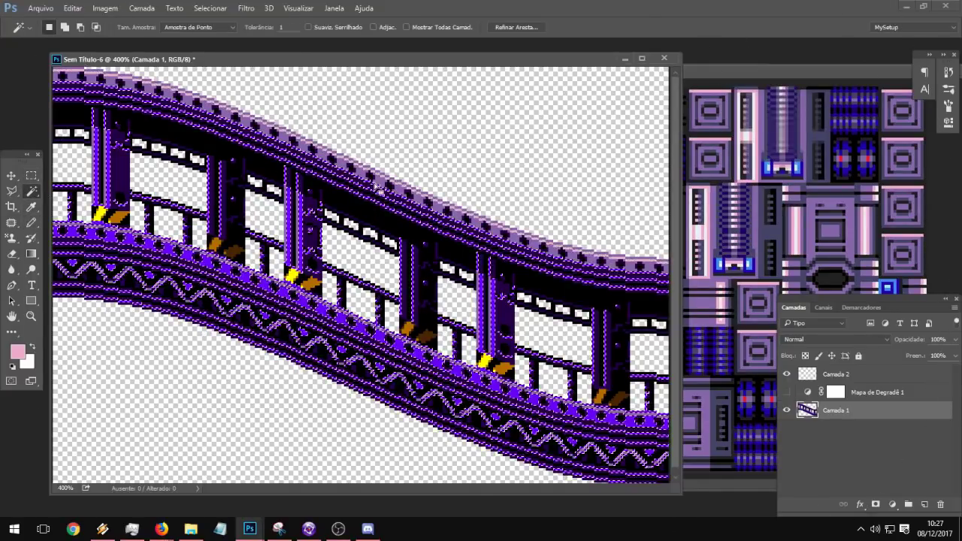
{"action": "left_click", "coordinate": [31, 223]}
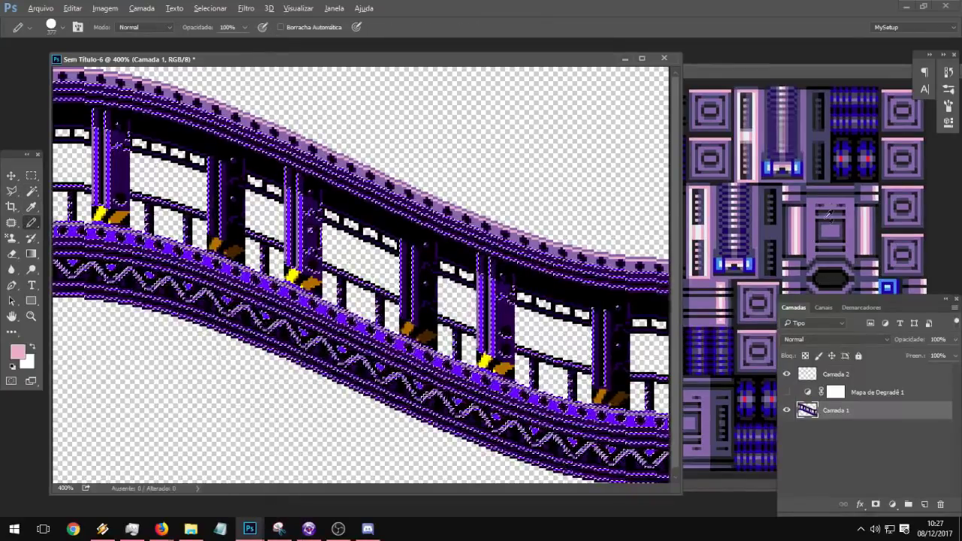
{"action": "key", "text": "alt+BackSpace"}
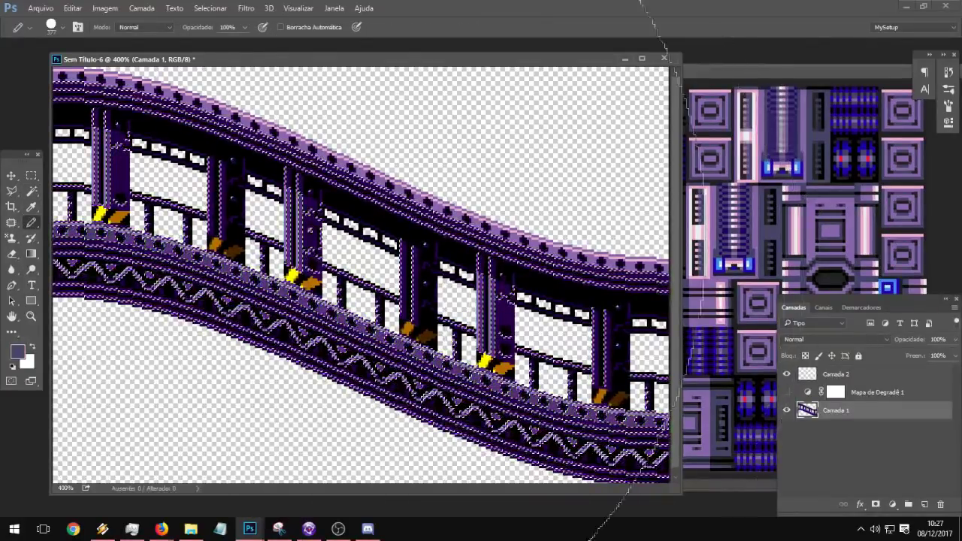
{"action": "left_click", "coordinate": [31, 176]}
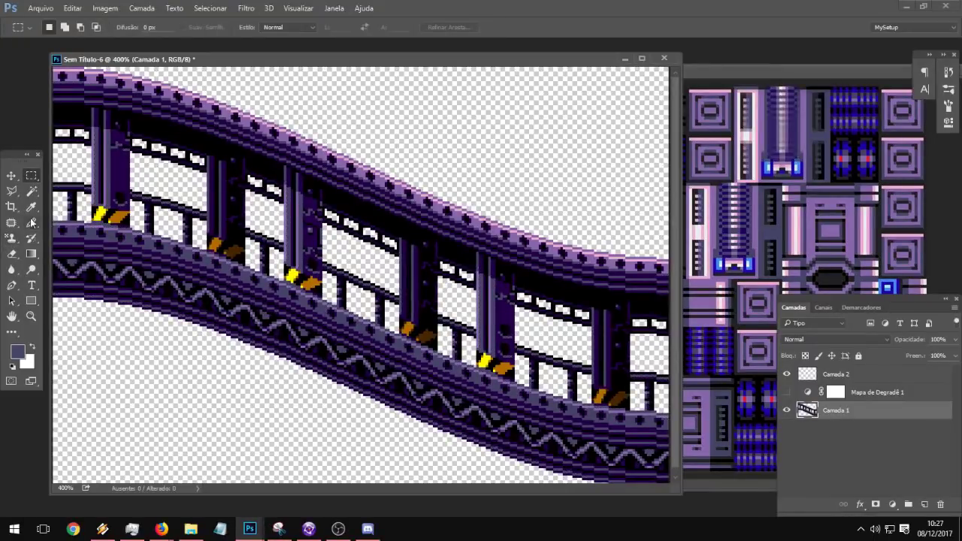
Step: Select the bridge's remaining dark purple pixels, repaint them with the black sampled from T1.psd, and clear the selection
{"action": "left_click", "coordinate": [34, 192]}
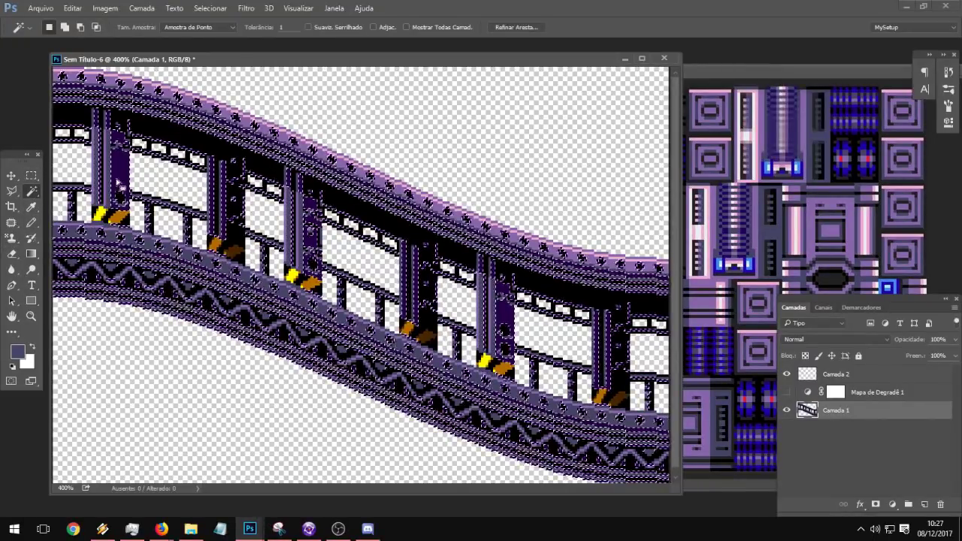
{"action": "right_click", "coordinate": [30, 223]}
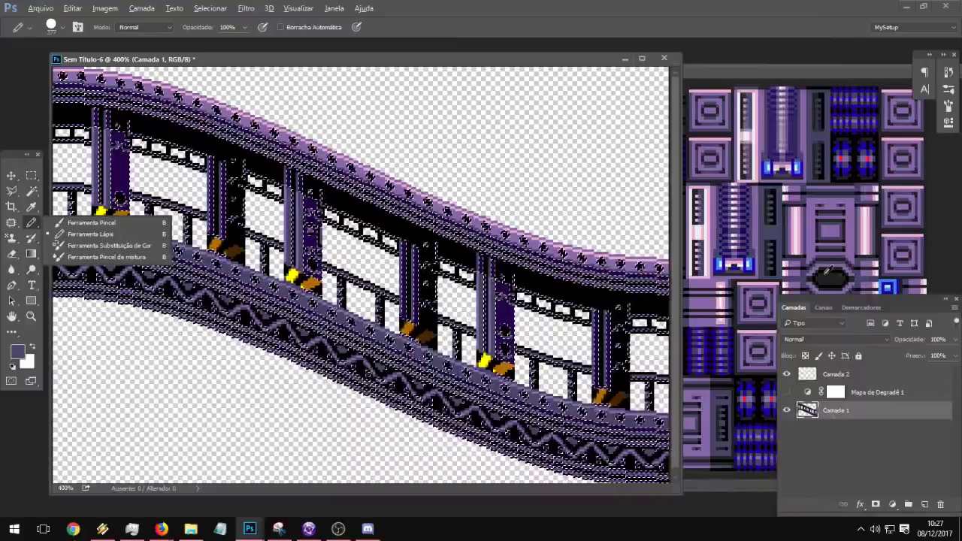
{"action": "key", "text": "d"}
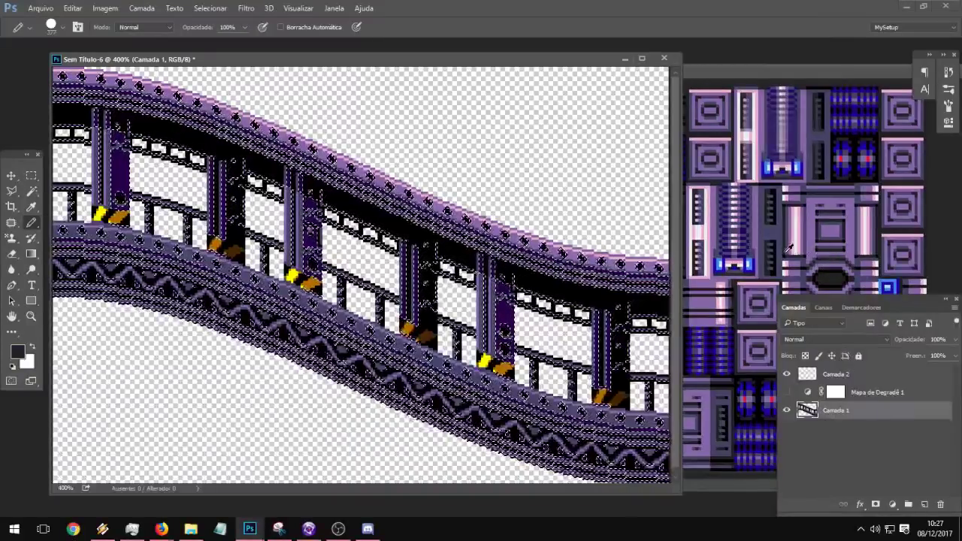
{"action": "left_click", "coordinate": [542, 281], "text": "alt"}
{"action": "mouse_move", "coordinate": [504, 259]}
{"action": "left_mouse_down"}
{"action": "mouse_move", "coordinate": [163, 253]}
{"action": "mouse_move", "coordinate": [584, 366]}
{"action": "left_mouse_up"}
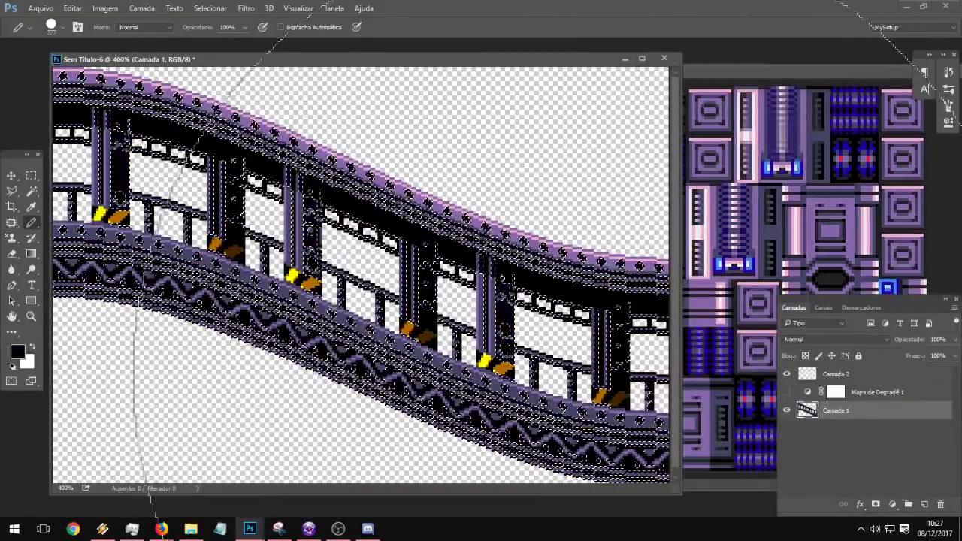
{"action": "left_click", "coordinate": [32, 175]}
{"action": "left_click", "coordinate": [276, 187]}
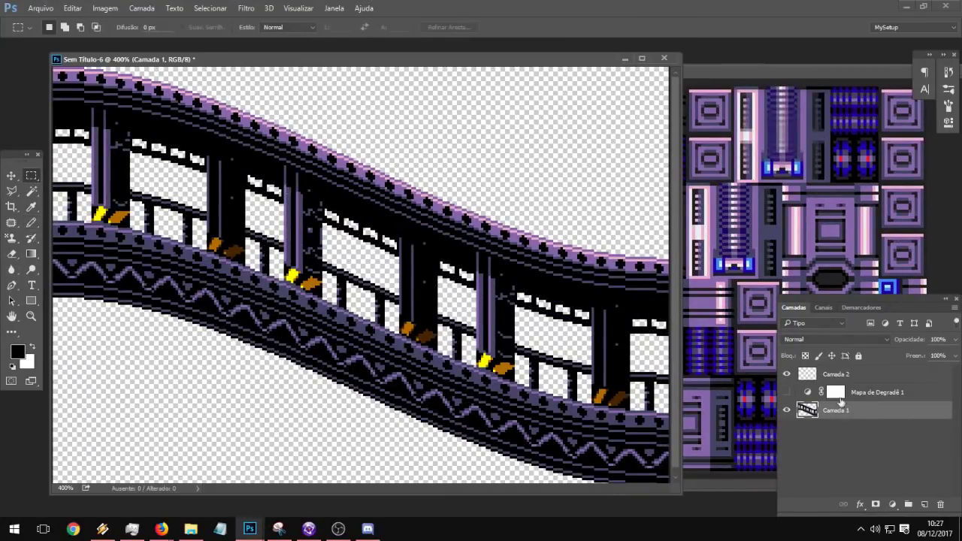
Step: Show Mapa de Degradê 1 in the bridge document and both gradient map layers in T1.psd, and return to the bridge
{"action": "left_click", "coordinate": [787, 391]}
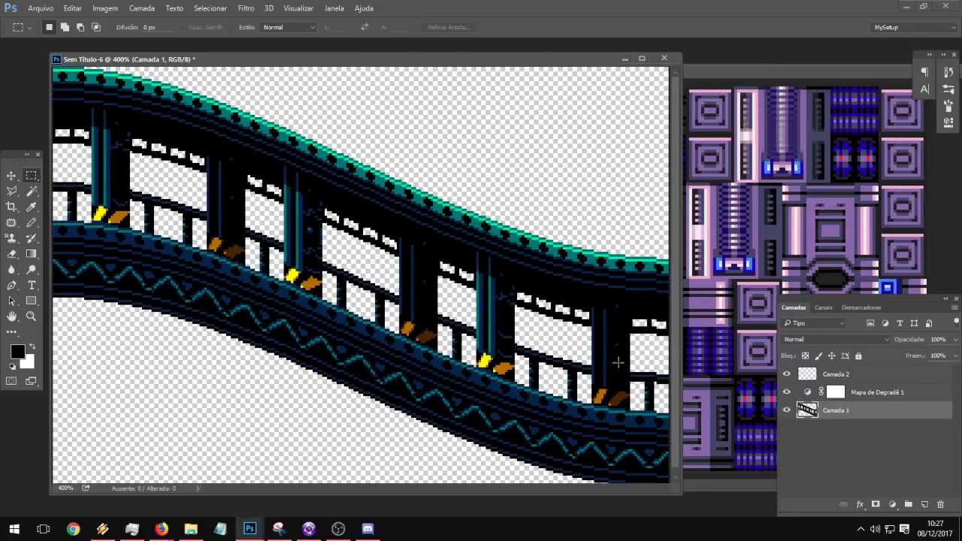
{"action": "left_click", "coordinate": [786, 109]}
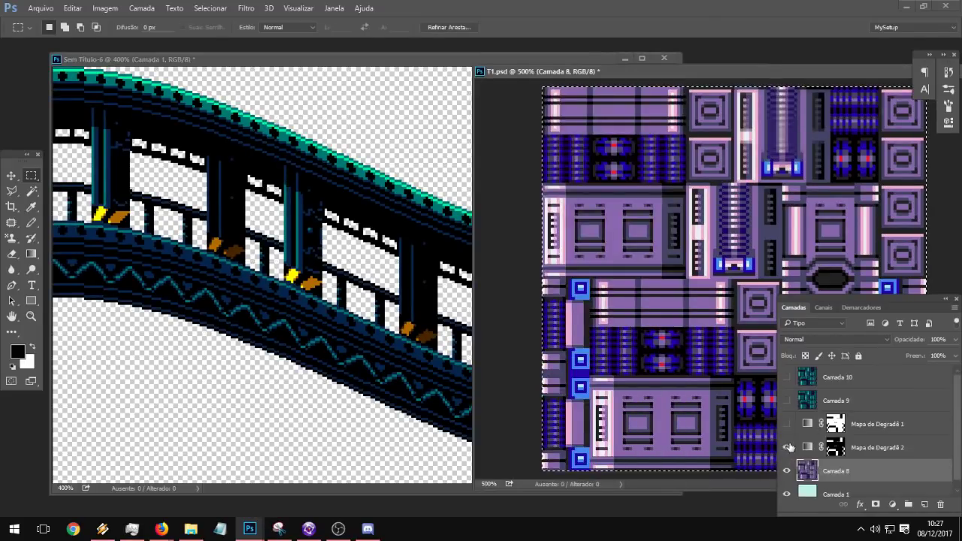
{"action": "left_click", "coordinate": [787, 447]}
{"action": "left_click", "coordinate": [331, 188]}
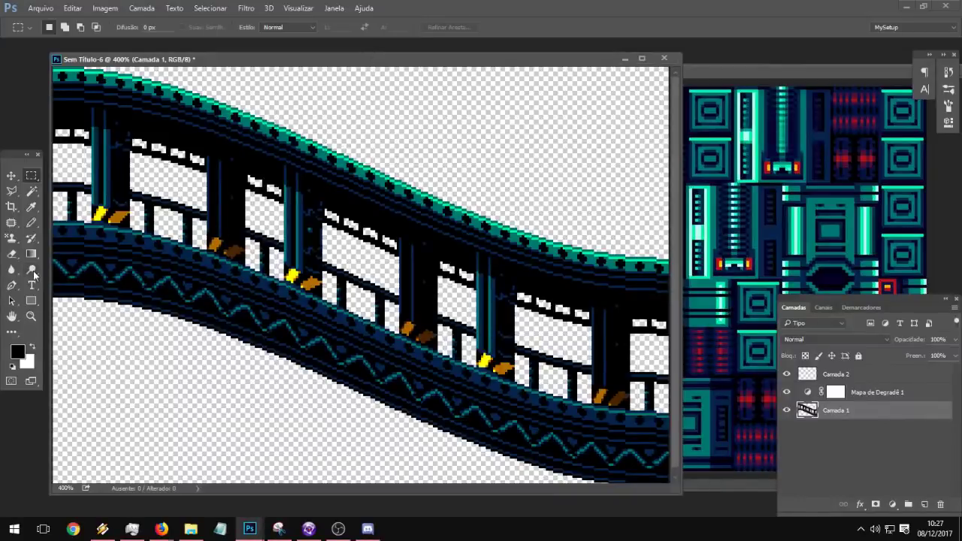
Step: Save the recolored bridge as a PNG named S1 in the SoundsWorlds folder
{"action": "left_click", "coordinate": [31, 316]}
{"action": "left_click", "coordinate": [311, 248], "text": "alt"}
{"action": "left_click", "coordinate": [311, 248], "text": "alt"}
{"action": "left_click", "coordinate": [311, 248]}
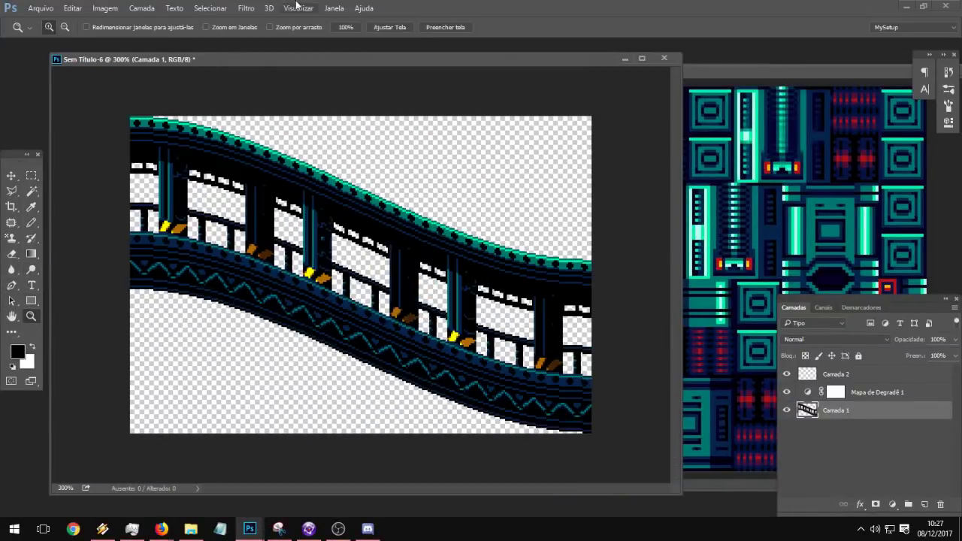
{"action": "left_click", "coordinate": [41, 8]}
{"action": "left_click", "coordinate": [64, 142]}
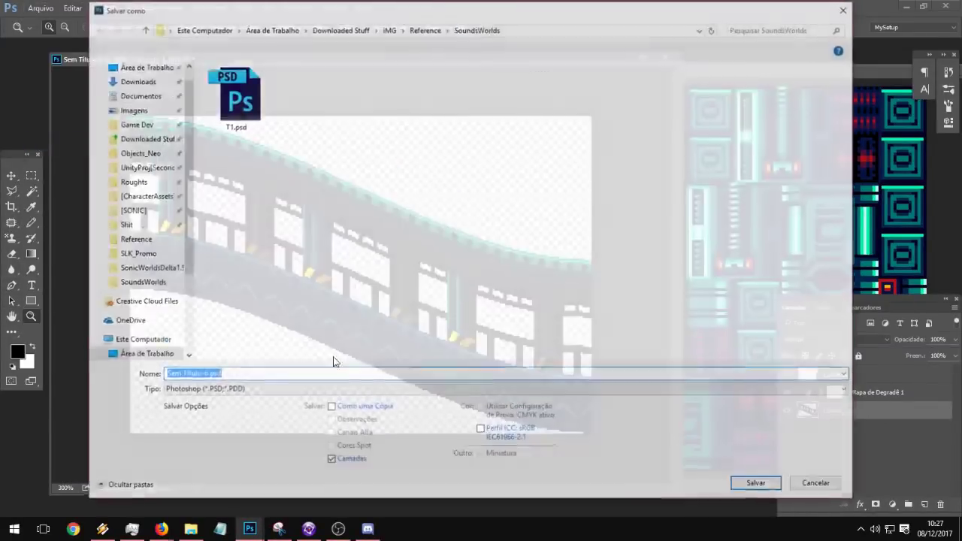
{"action": "left_click", "coordinate": [235, 391]}
{"action": "left_click", "coordinate": [236, 347]}
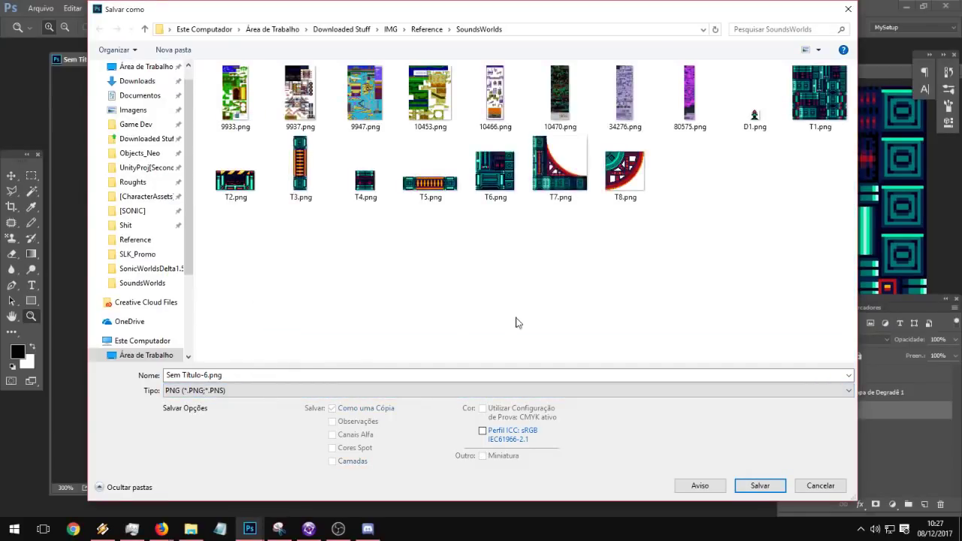
{"action": "left_click", "coordinate": [240, 379]}
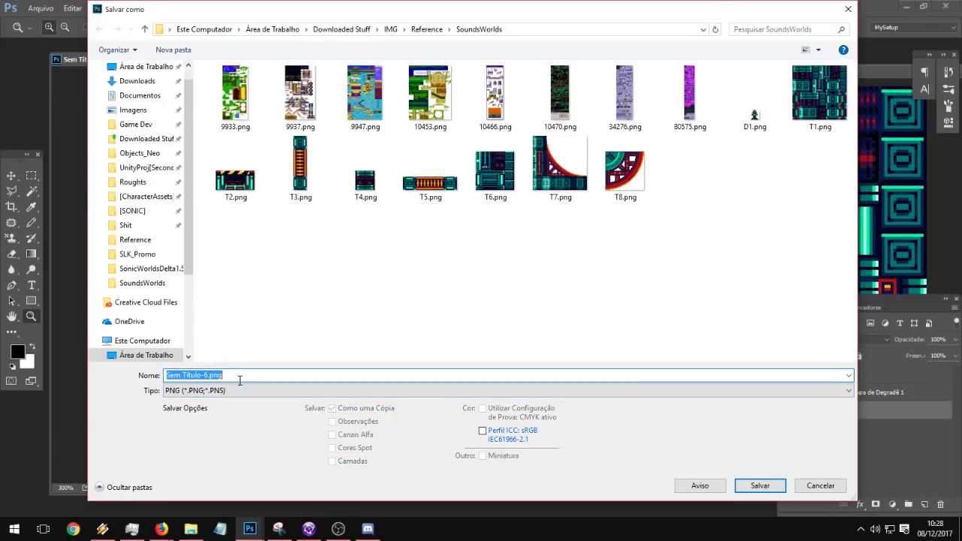
{"action": "type", "text": "S1"}
{"action": "key", "text": "Return"}
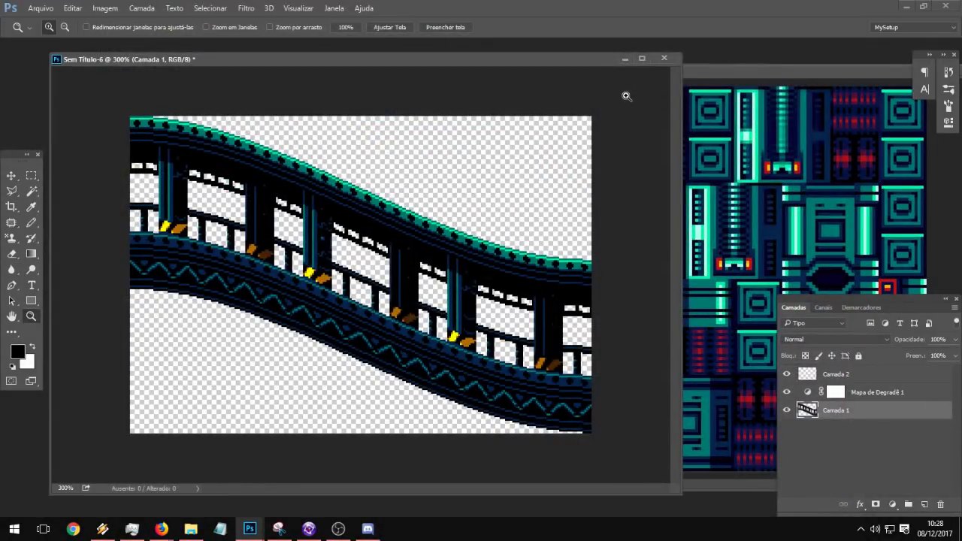
{"action": "left_click", "coordinate": [42, 8]}
{"action": "left_click", "coordinate": [45, 33]}
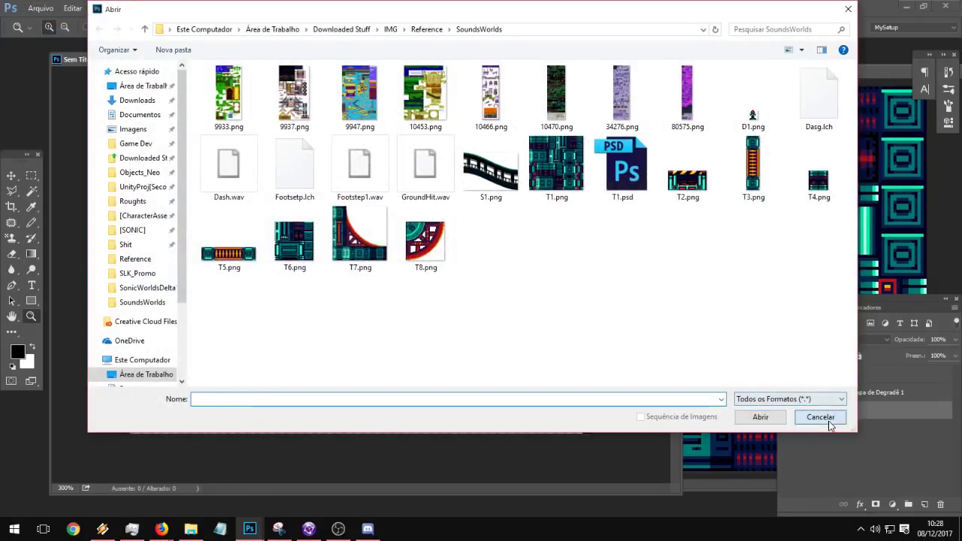
{"action": "left_click", "coordinate": [820, 416]}
{"action": "left_click", "coordinate": [755, 70]}
{"action": "left_click", "coordinate": [234, 59]}
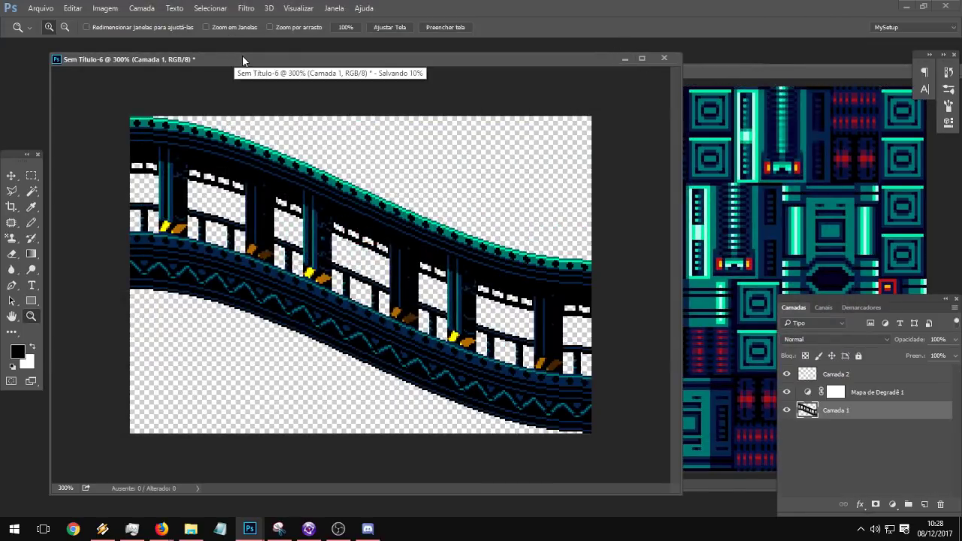
Step: Close the bridge document without saving its changes and open the tile sheet 80575.png
{"action": "left_click", "coordinate": [661, 60]}
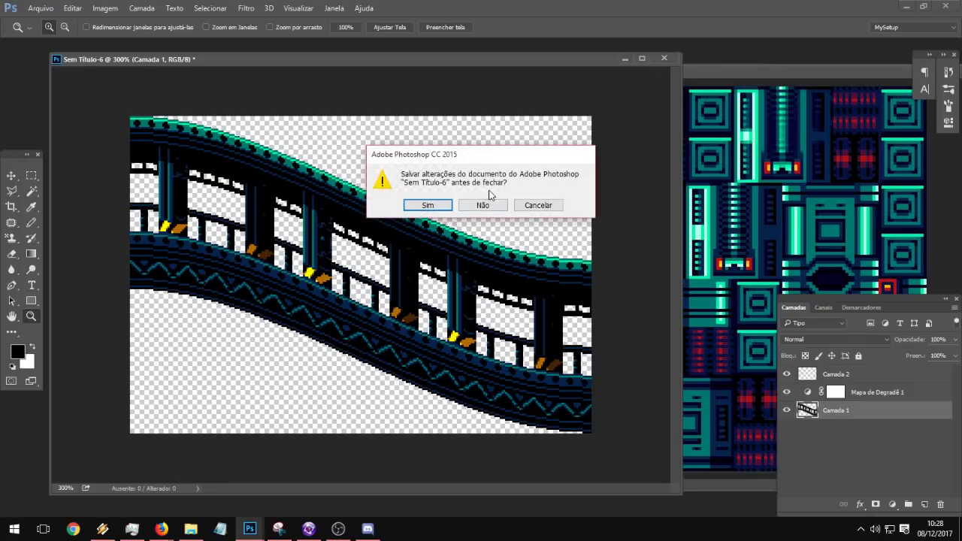
{"action": "left_click", "coordinate": [485, 204]}
{"action": "left_click", "coordinate": [42, 9]}
{"action": "left_click", "coordinate": [249, 529]}
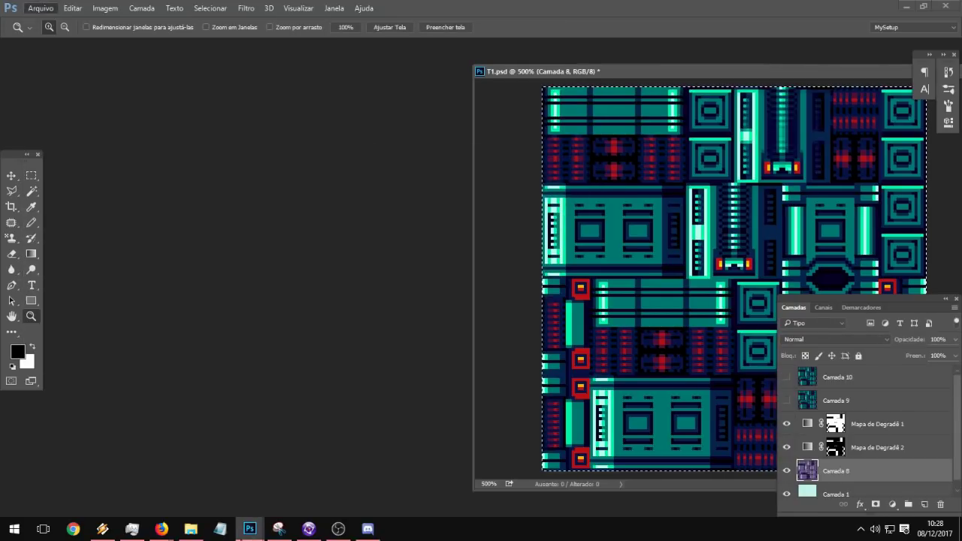
{"action": "left_click", "coordinate": [512, 493]}
Step: Look through the tiles of 80575.png and examine the panel with the dark machinery window at 300%
{"action": "left_click_drag", "start_coordinate": [612, 302], "coordinate": [421, 291]}
{"action": "left_click", "coordinate": [547, 298], "text": "alt"}
{"action": "left_click", "coordinate": [547, 298], "text": "alt"}
{"action": "left_click", "coordinate": [547, 298], "text": "alt"}
{"action": "scroll", "coordinate": [547, 299], "scroll_direction": "down", "scroll_amount": 6}
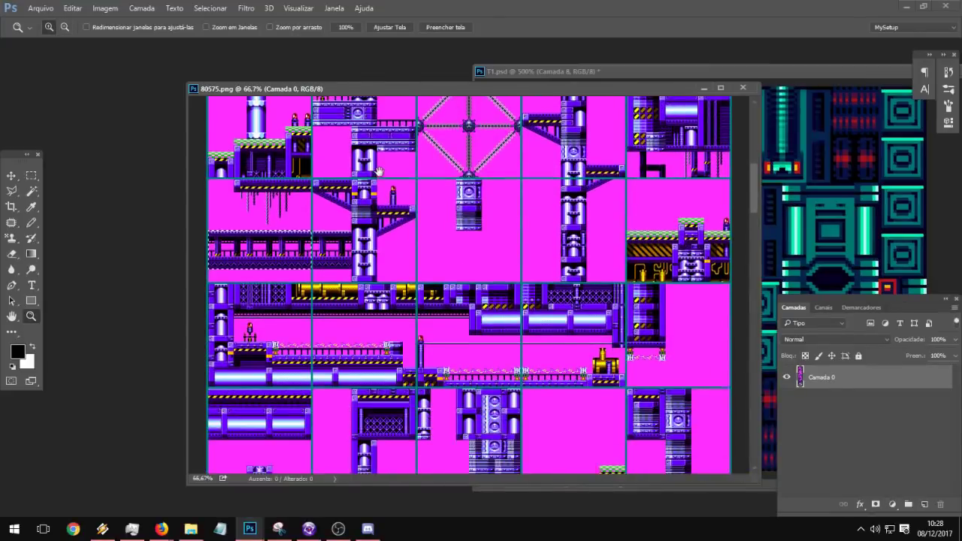
{"action": "left_click_drag", "start_coordinate": [515, 343], "coordinate": [511, 219]}
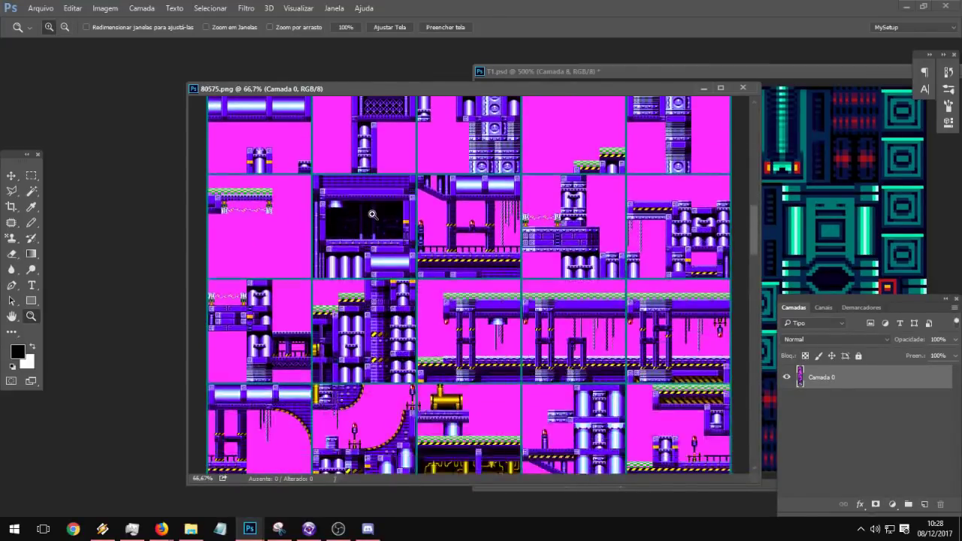
{"action": "left_click", "coordinate": [371, 214]}
{"action": "left_click", "coordinate": [369, 214]}
{"action": "left_click", "coordinate": [369, 214]}
{"action": "left_click_drag", "start_coordinate": [289, 255], "coordinate": [472, 271]}
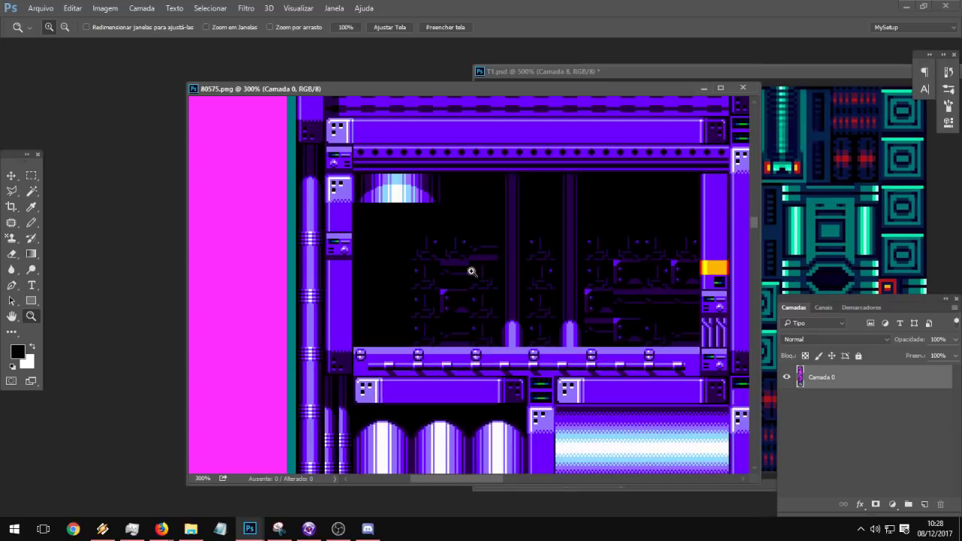
Step: Look through the purple machinery, pipe and platform tiles of 80575.png at 100% for another piece to recolor
{"action": "scroll", "coordinate": [503, 252], "scroll_direction": "down", "scroll_amount": 1, "text": "alt"}
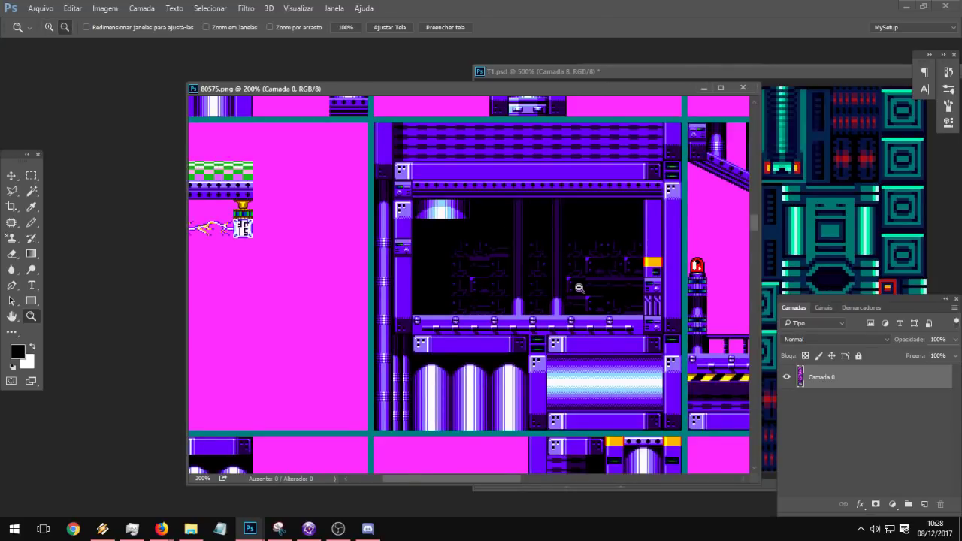
{"action": "scroll", "coordinate": [575, 286], "scroll_direction": "down", "scroll_amount": 1, "text": "alt"}
{"action": "left_click_drag", "start_coordinate": [459, 357], "coordinate": [445, 123]}
{"action": "left_click_drag", "start_coordinate": [514, 452], "coordinate": [434, 307]}
{"action": "left_click_drag", "start_coordinate": [516, 363], "coordinate": [365, 293]}
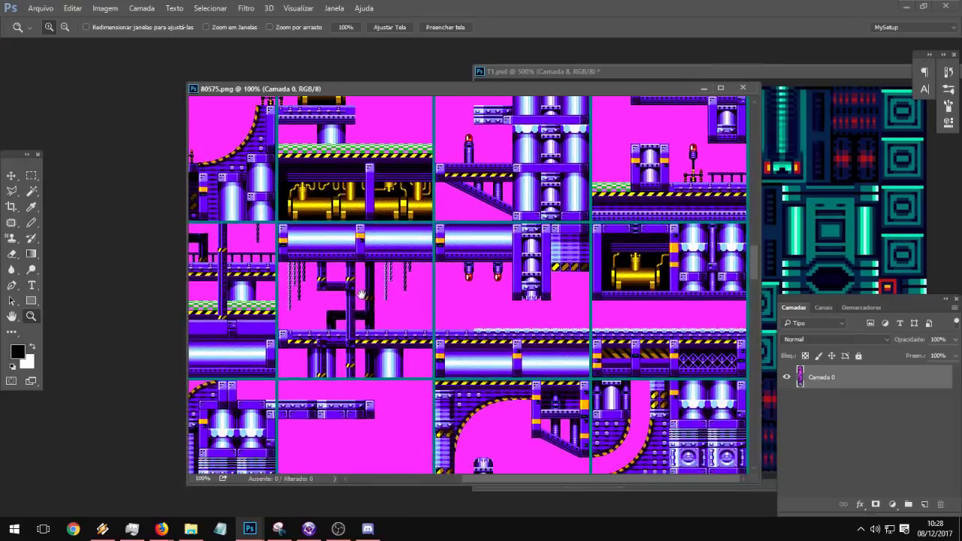
{"action": "left_click_drag", "start_coordinate": [468, 351], "coordinate": [464, 161]}
{"action": "left_click_drag", "start_coordinate": [302, 277], "coordinate": [529, 161]}
{"action": "left_click_drag", "start_coordinate": [514, 315], "coordinate": [516, 160]}
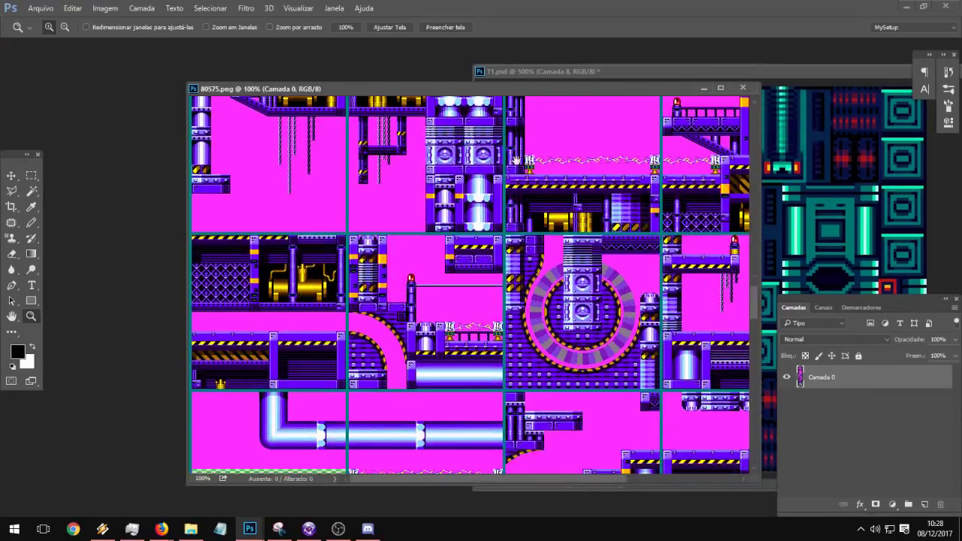
{"action": "left_click_drag", "start_coordinate": [503, 301], "coordinate": [630, 200]}
{"action": "left_click_drag", "start_coordinate": [649, 347], "coordinate": [583, 204]}
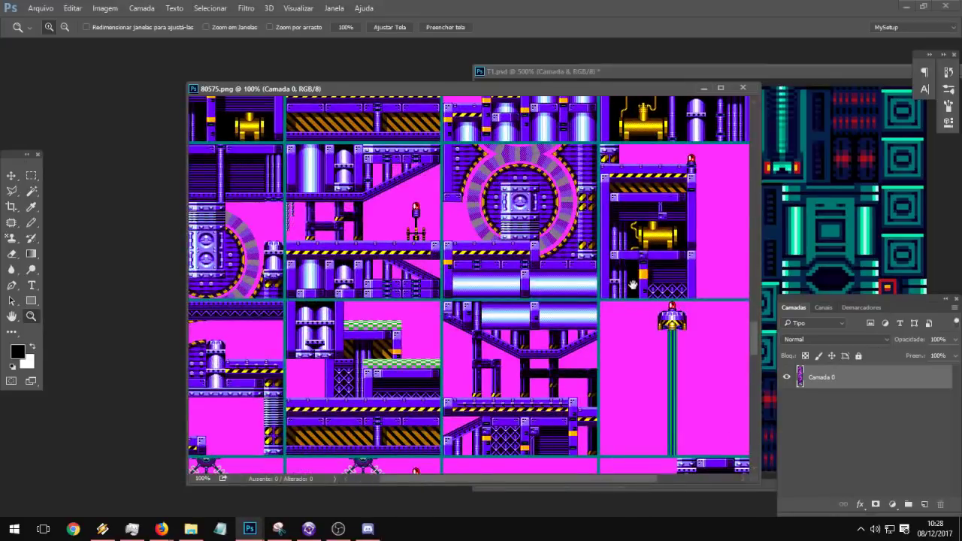
{"action": "left_click_drag", "start_coordinate": [630, 282], "coordinate": [471, 226]}
{"action": "left_click_drag", "start_coordinate": [297, 363], "coordinate": [443, 240]}
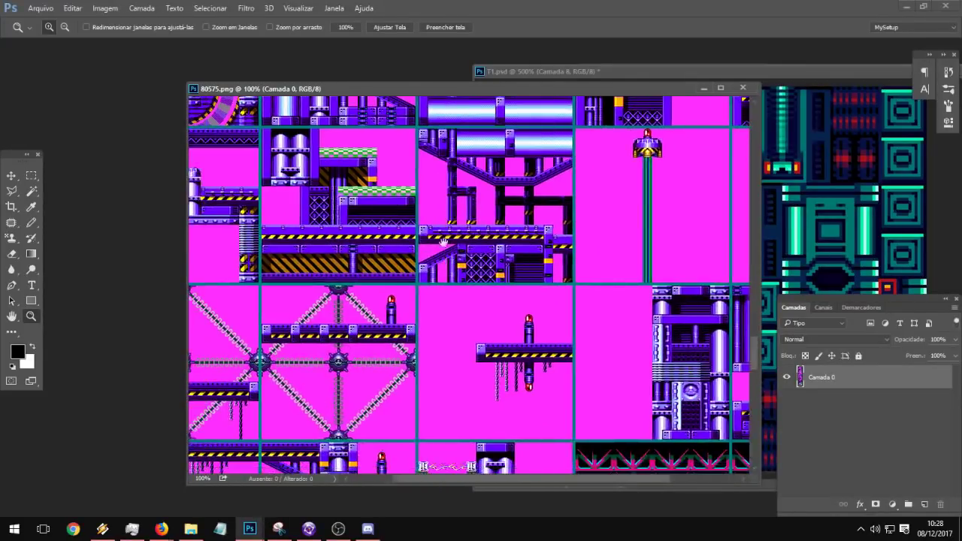
{"action": "left_click_drag", "start_coordinate": [529, 286], "coordinate": [390, 84]}
{"action": "left_click_drag", "start_coordinate": [423, 225], "coordinate": [423, 151]}
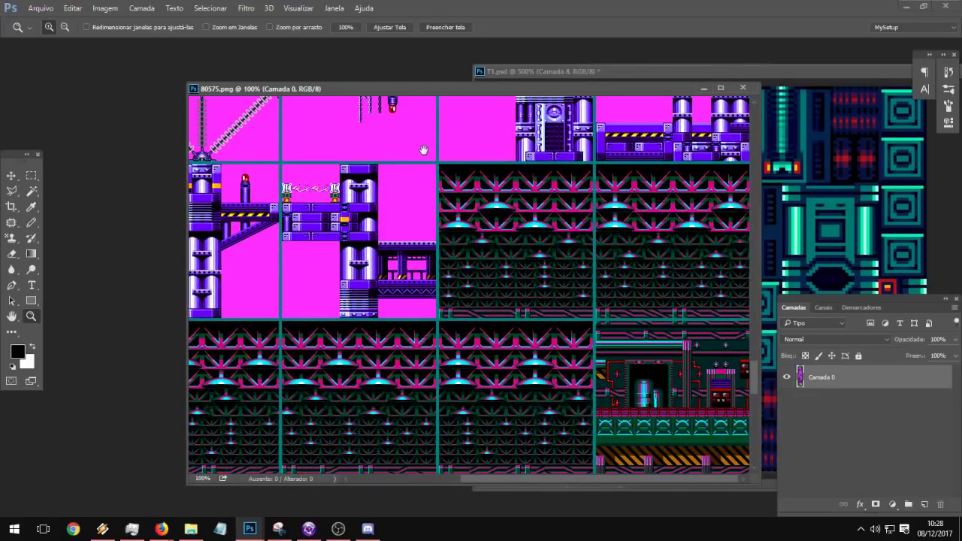
Step: Examine the dark background tiles and the sprite and block section of 80575.png, and return to the purple platform tiles
{"action": "left_click_drag", "start_coordinate": [388, 292], "coordinate": [384, 193]}
{"action": "left_click_drag", "start_coordinate": [490, 339], "coordinate": [563, 98]}
{"action": "left_click_drag", "start_coordinate": [393, 173], "coordinate": [417, 454]}
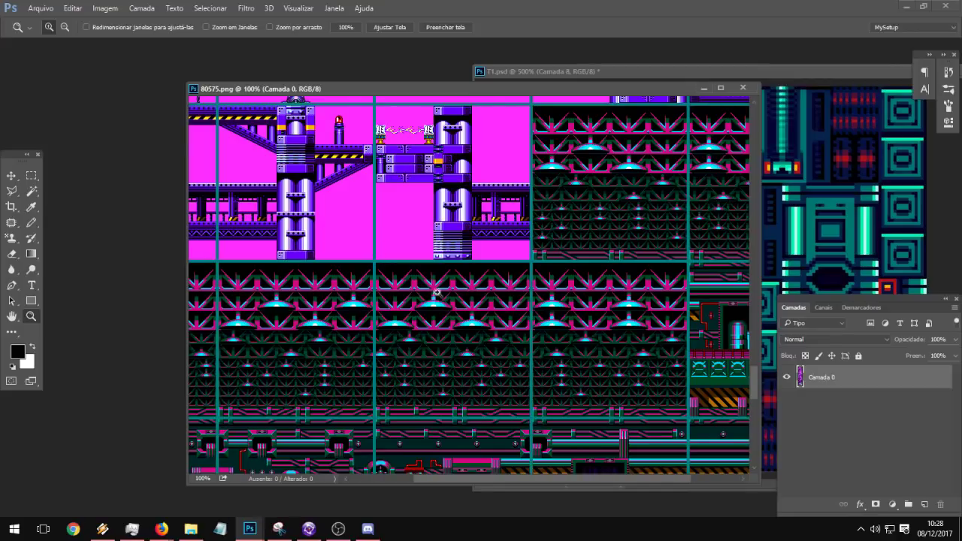
{"action": "left_click_drag", "start_coordinate": [534, 166], "coordinate": [524, 30]}
{"action": "left_click_drag", "start_coordinate": [451, 323], "coordinate": [450, 124]}
{"action": "left_click_drag", "start_coordinate": [427, 348], "coordinate": [569, 180]}
{"action": "scroll", "coordinate": [540, 204], "scroll_direction": "down", "scroll_amount": 5}
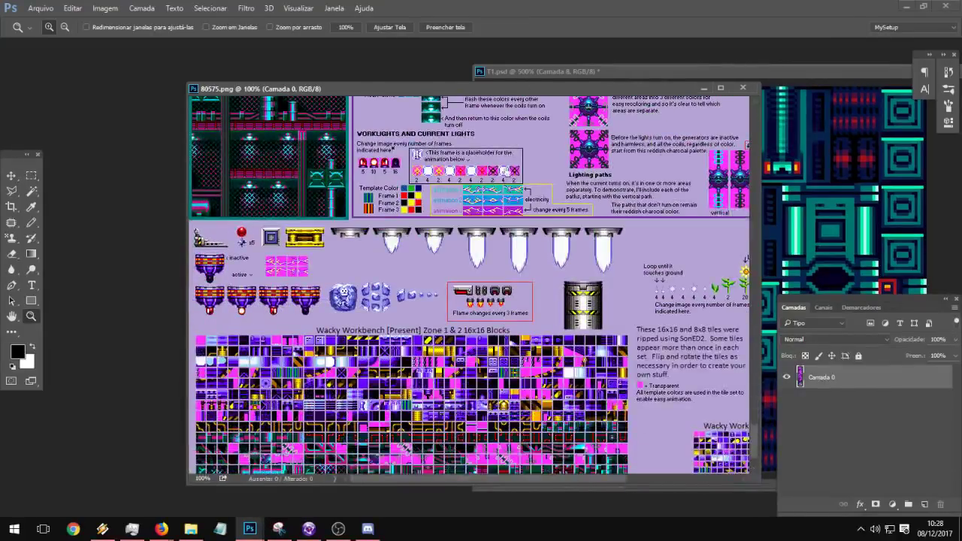
{"action": "scroll", "coordinate": [608, 303], "scroll_direction": "down", "scroll_amount": 3}
{"action": "scroll", "coordinate": [469, 360], "scroll_direction": "up", "scroll_amount": 15}
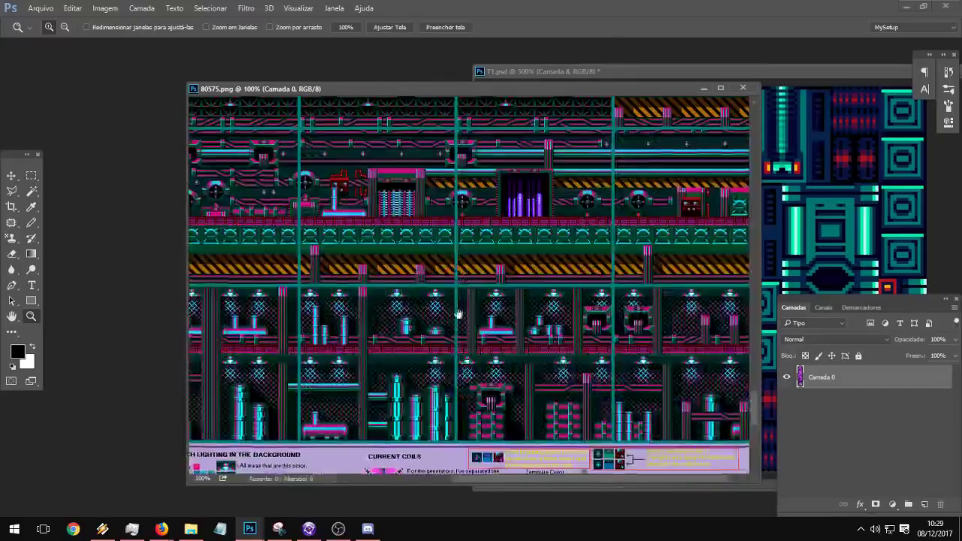
{"action": "scroll", "coordinate": [468, 360], "scroll_direction": "up", "scroll_amount": 10}
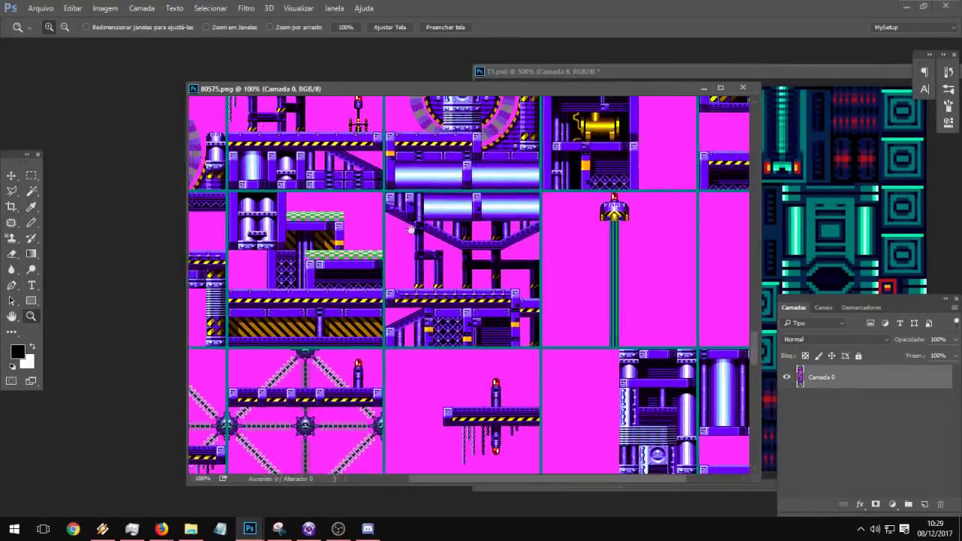
Step: Select the small two-legged support frame with striped feet beneath the pipe platform in 80575.png using a rectangular marquee
{"action": "left_click", "coordinate": [442, 260]}
{"action": "left_click", "coordinate": [426, 247]}
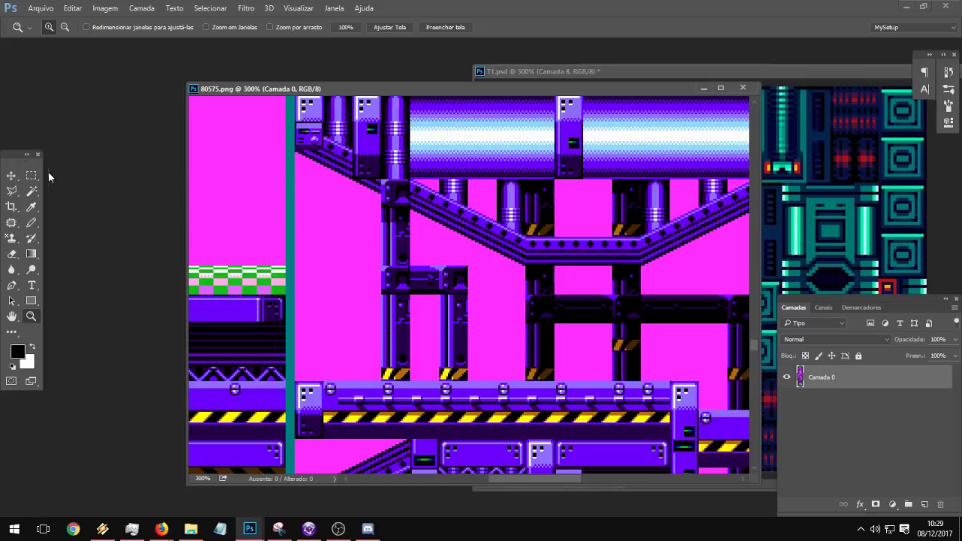
{"action": "key", "text": "m"}
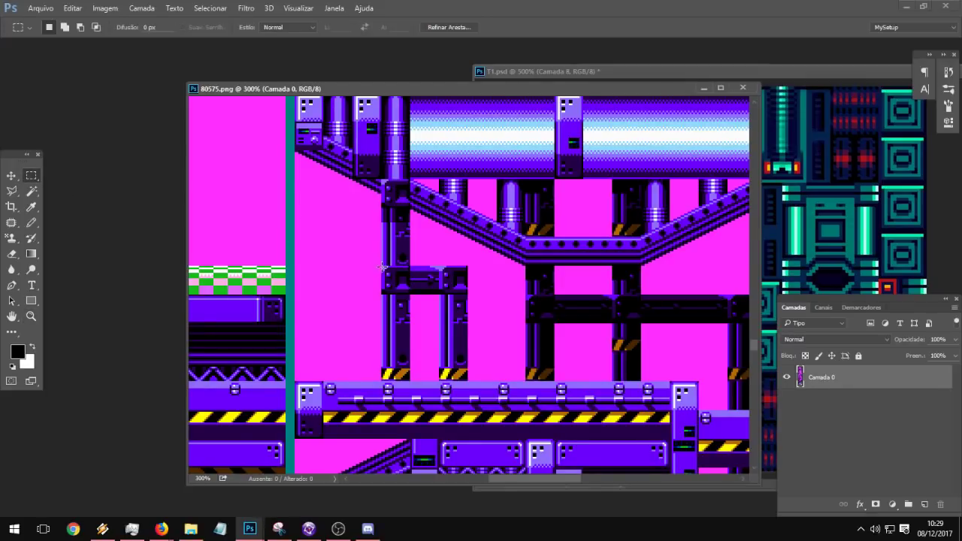
{"action": "left_click_drag", "start_coordinate": [383, 267], "coordinate": [469, 379]}
Step: Create a transparent 128 × 128 pixel document and paste the copied support frame into it
{"action": "left_click", "coordinate": [40, 7]}
{"action": "left_click", "coordinate": [38, 17]}
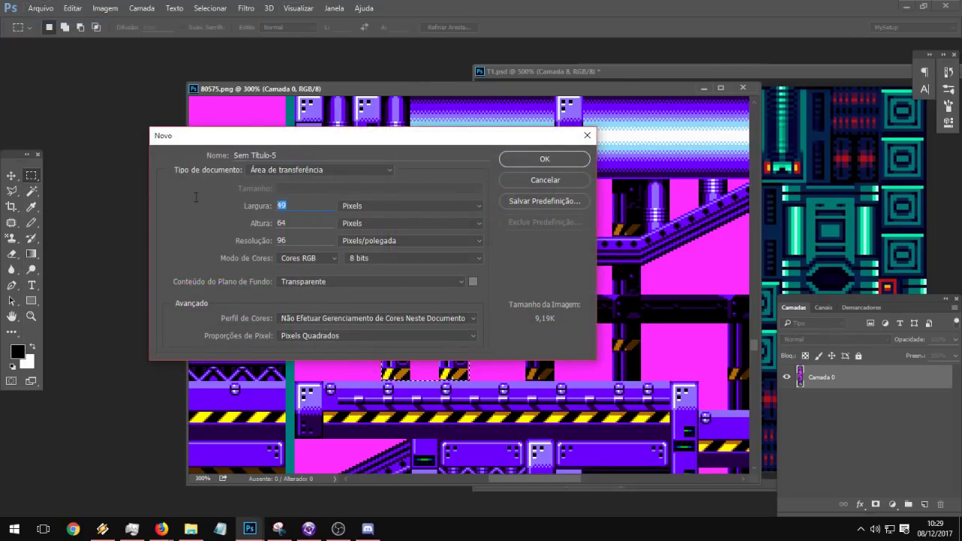
{"action": "type", "text": "128"}
{"action": "key", "text": "Tab"}
{"action": "type", "text": "128"}
{"action": "key", "text": "Return"}
{"action": "key", "text": "ctrl+v"}
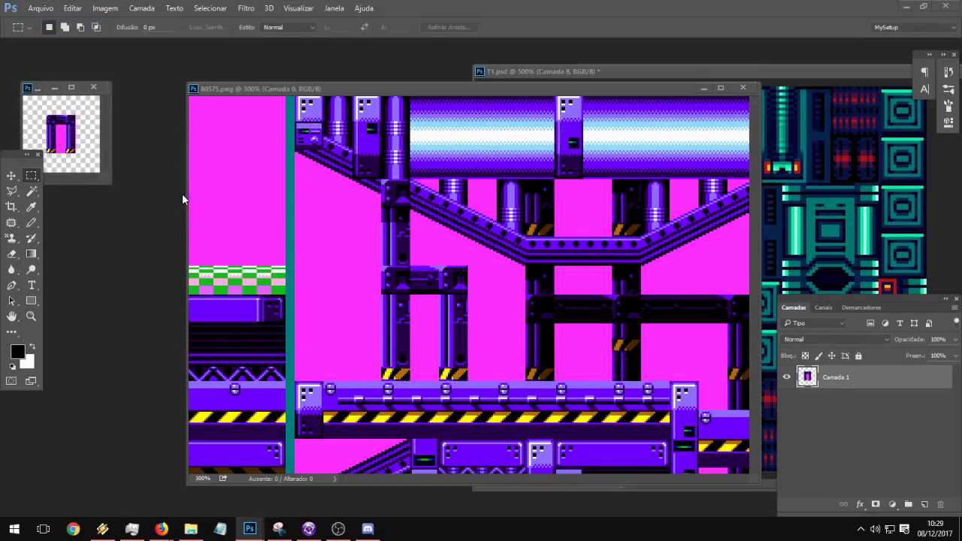
Step: Add a new layer beneath Camada 1 and fill it with the cyan grid pattern using the Pattern Stamp tool
{"action": "left_click_drag", "start_coordinate": [35, 80], "coordinate": [35, 99]}
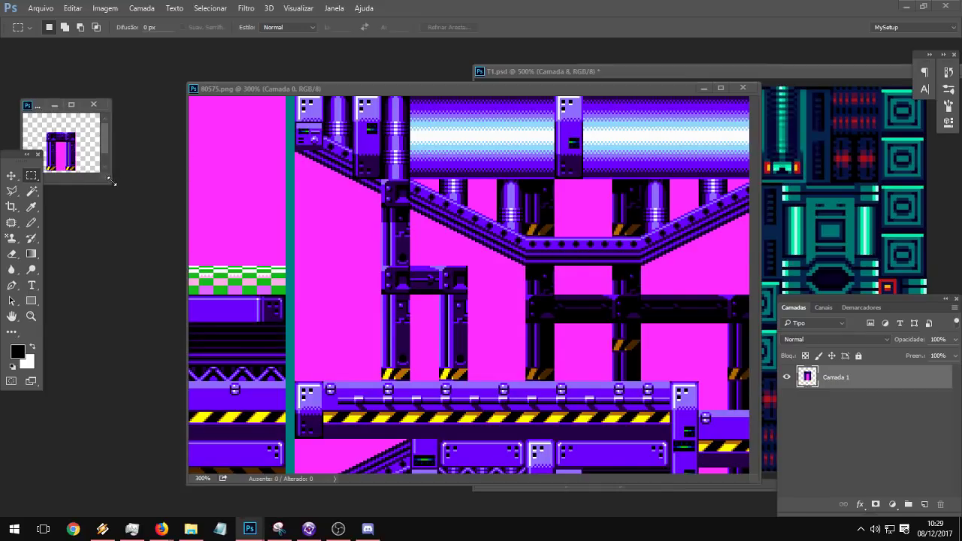
{"action": "left_click_drag", "start_coordinate": [111, 181], "coordinate": [556, 469]}
{"action": "left_click", "coordinate": [31, 315]}
{"action": "left_click", "coordinate": [350, 326]}
{"action": "left_click", "coordinate": [318, 311]}
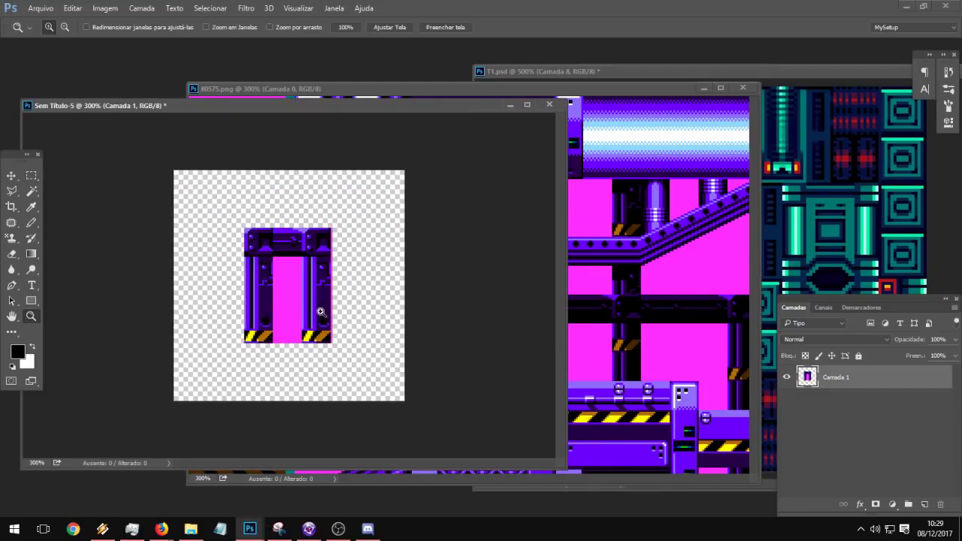
{"action": "left_click", "coordinate": [364, 286]}
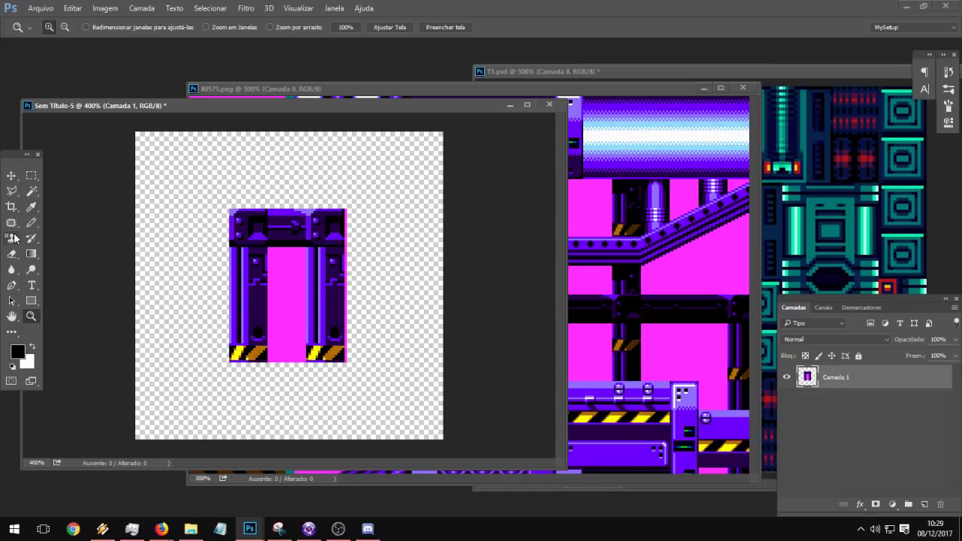
{"action": "left_click", "coordinate": [12, 237]}
{"action": "left_click", "coordinate": [925, 505]}
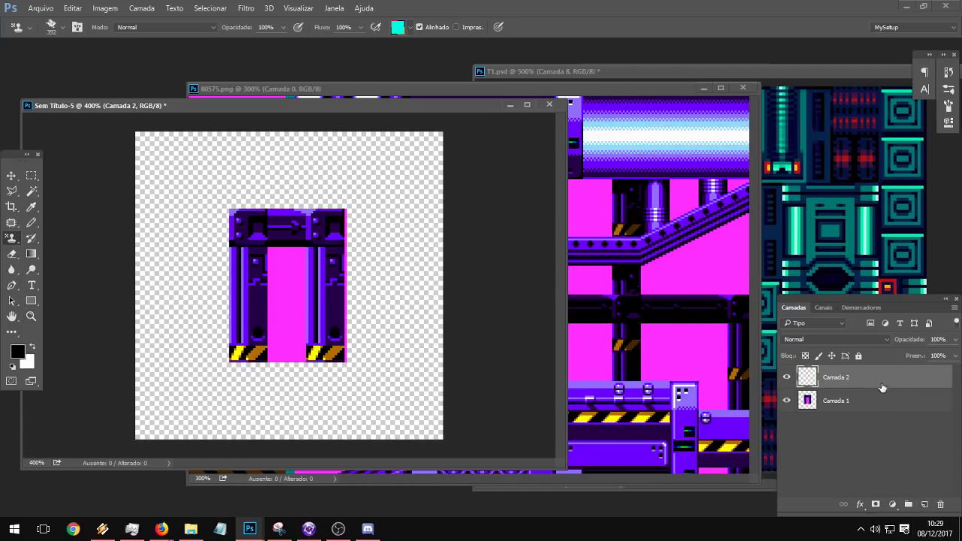
{"action": "left_click_drag", "start_coordinate": [882, 388], "coordinate": [881, 411]}
{"action": "mouse_move", "coordinate": [353, 248]}
{"action": "left_mouse_down"}
{"action": "mouse_move", "coordinate": [300, 278]}
{"action": "mouse_move", "coordinate": [331, 293]}
{"action": "left_mouse_up"}
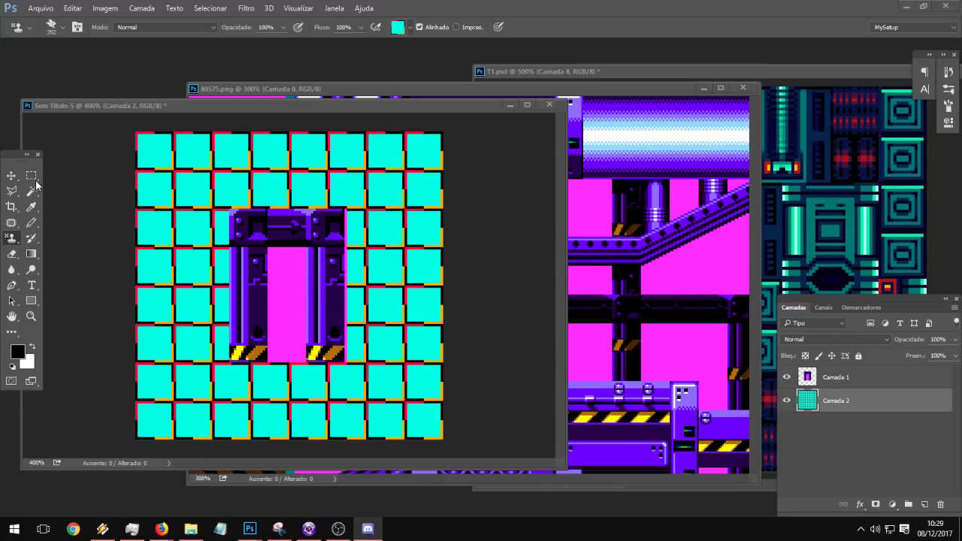
Step: Remove all magenta background pixels from the support frame on Camada 1 using the Magic Wand, and clear the selection
{"action": "left_click", "coordinate": [878, 383]}
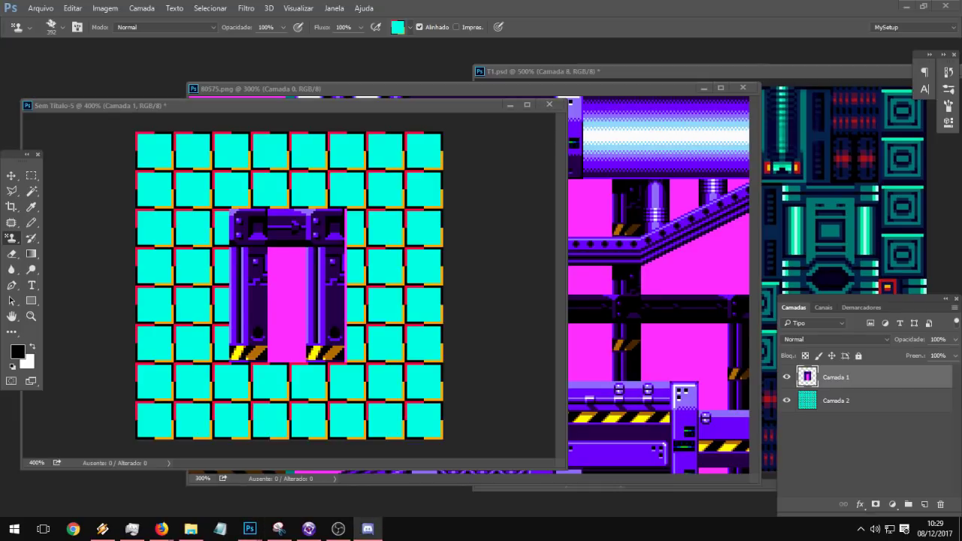
{"action": "left_click", "coordinate": [31, 191]}
{"action": "left_click", "coordinate": [299, 284]}
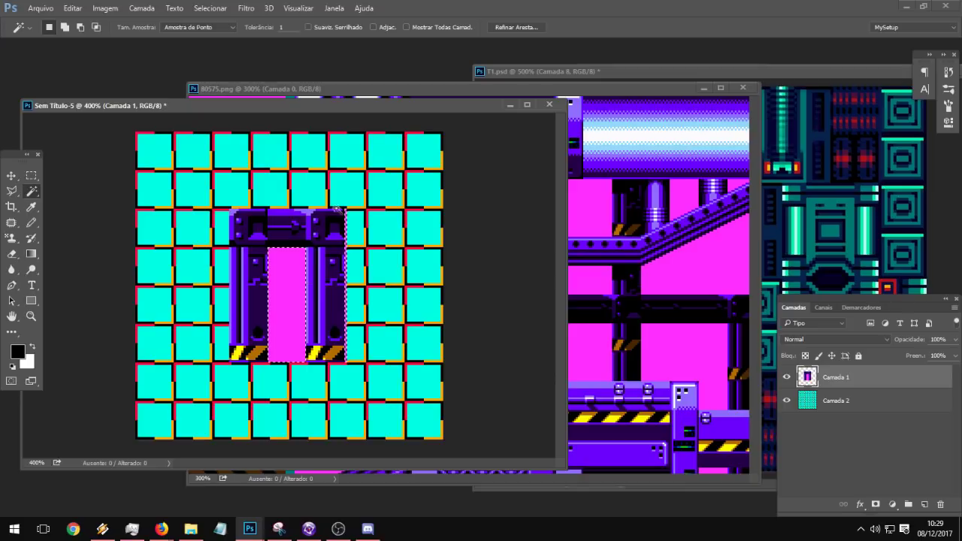
{"action": "key", "text": "Delete"}
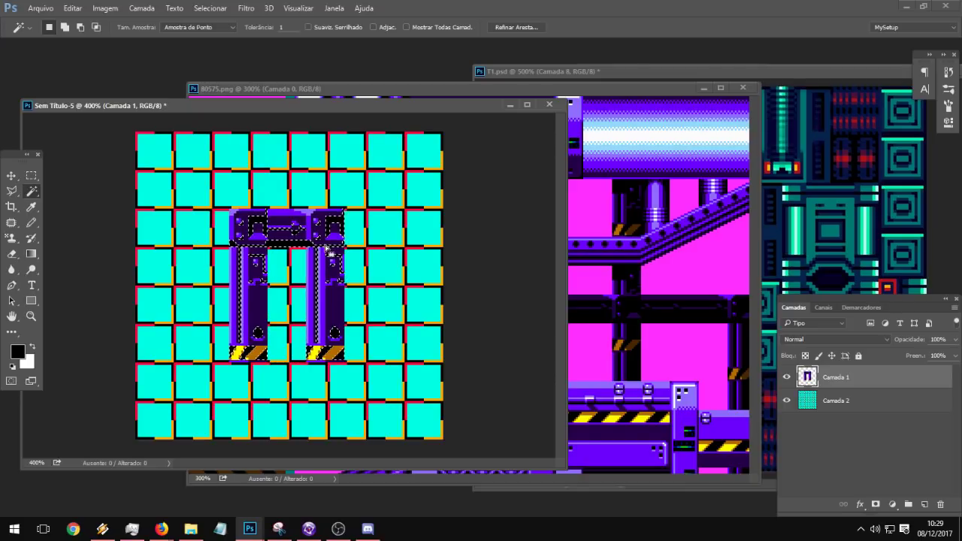
{"action": "key", "text": "ctrl+d"}
Step: Move the support frame so it aligns with the grid cells and its feet rest on the canvas's lower edge
{"action": "left_click", "coordinate": [12, 238]}
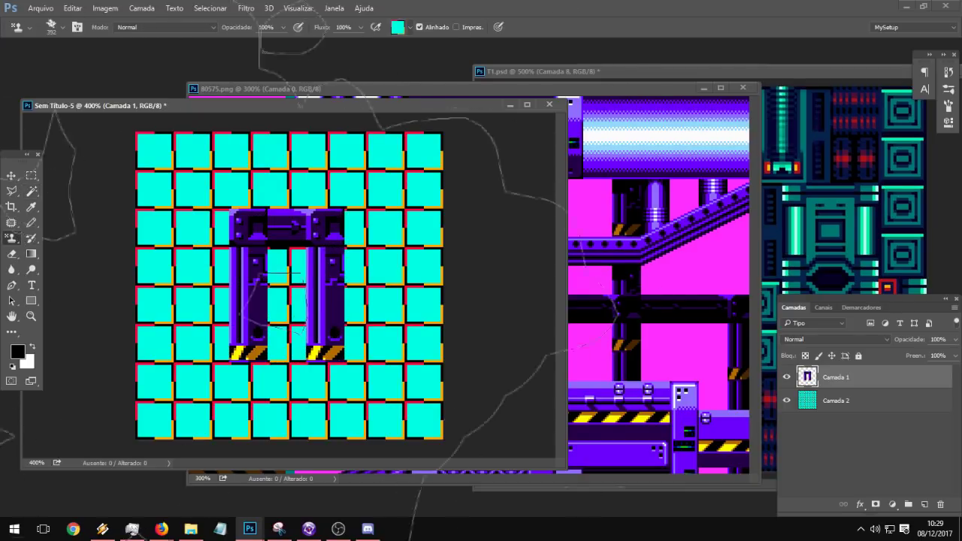
{"action": "left_click", "coordinate": [30, 223]}
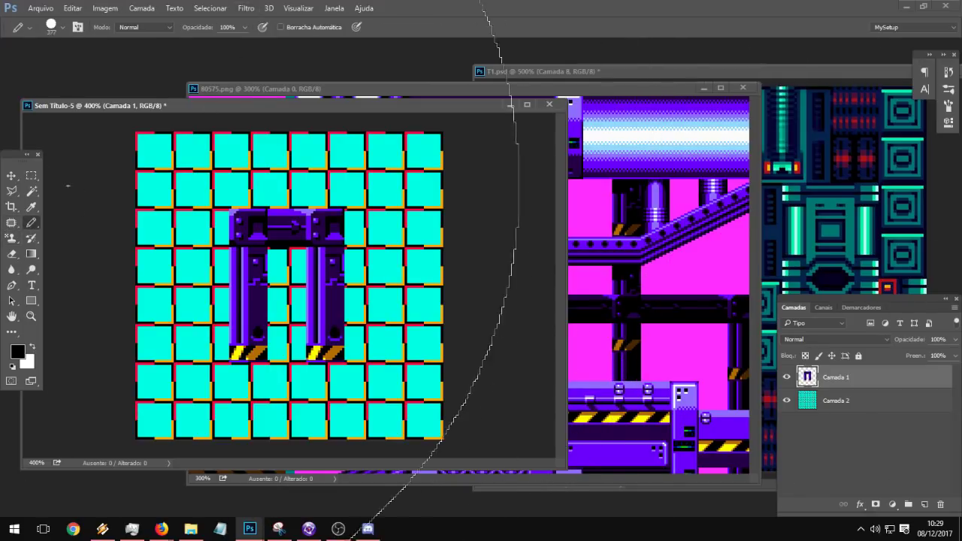
{"action": "left_click", "coordinate": [11, 175]}
{"action": "left_click_drag", "start_coordinate": [305, 293], "coordinate": [289, 371]}
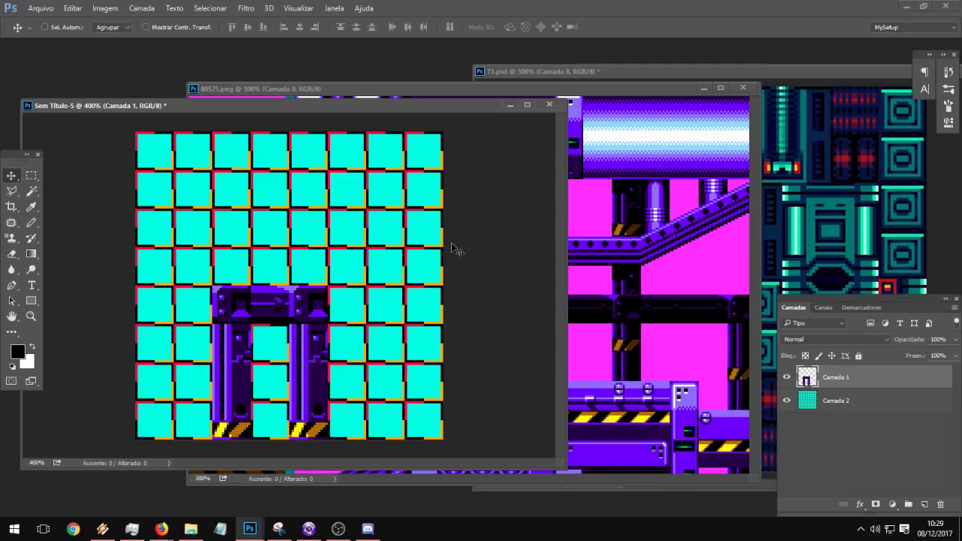
Step: Select all bright purple pixels of the support frame on Camada 1 with the Magic Wand and ready the Pencil
{"action": "left_click", "coordinate": [626, 73]}
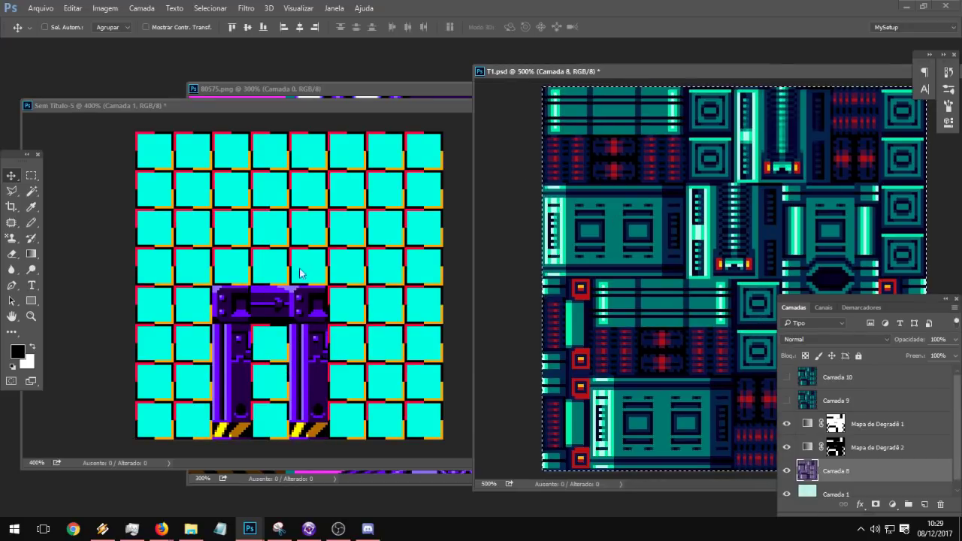
{"action": "left_click", "coordinate": [296, 383]}
{"action": "left_click", "coordinate": [31, 191]}
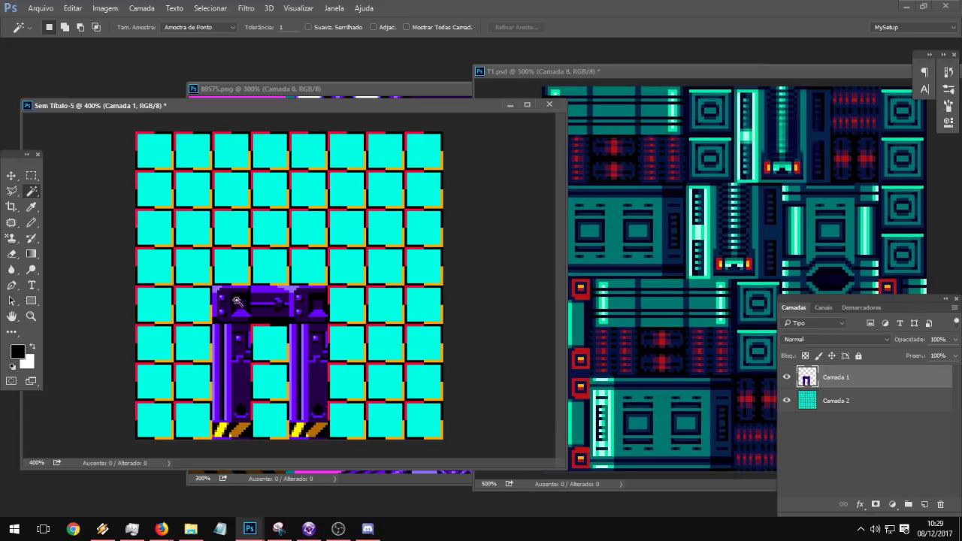
{"action": "left_click", "coordinate": [218, 298]}
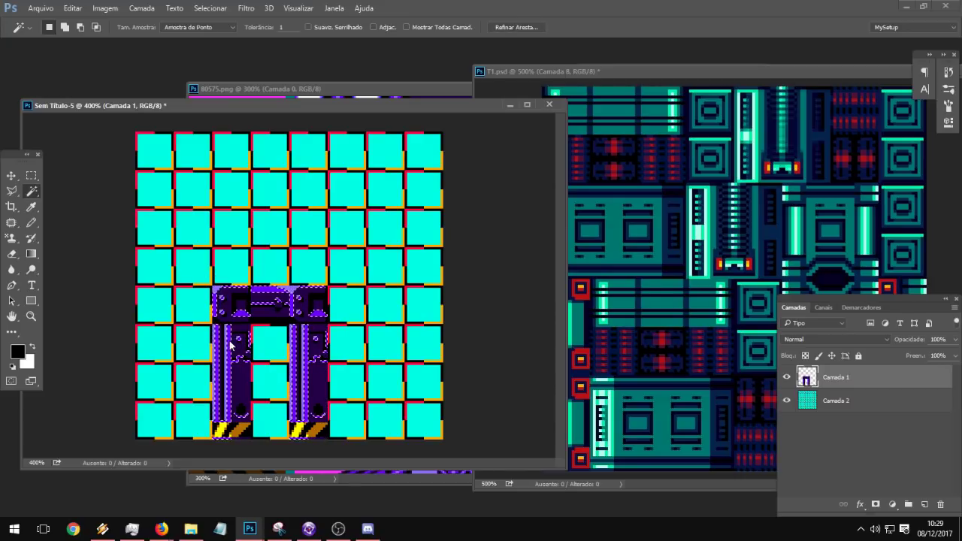
{"action": "left_click", "coordinate": [32, 223]}
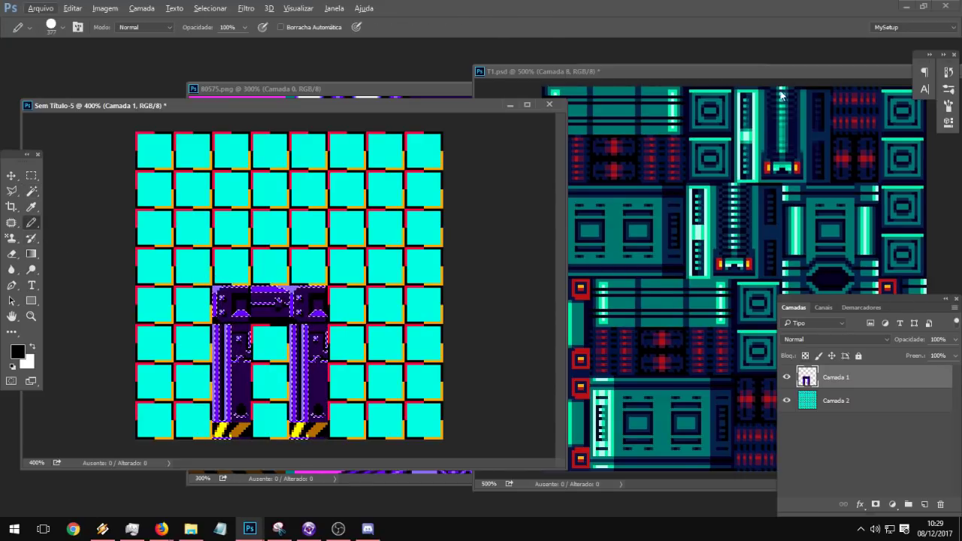
Step: Switch to T1.psd and compare its original colors with the recolor by temporarily hiding Mapa de Degradê 1 and 2
{"action": "left_click", "coordinate": [639, 72]}
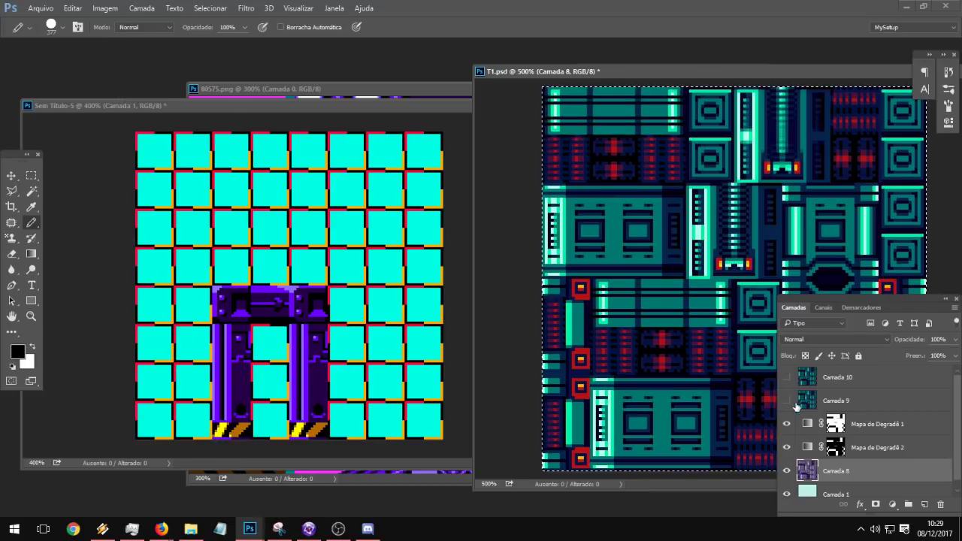
{"action": "left_click", "coordinate": [786, 424]}
{"action": "left_click", "coordinate": [787, 447]}
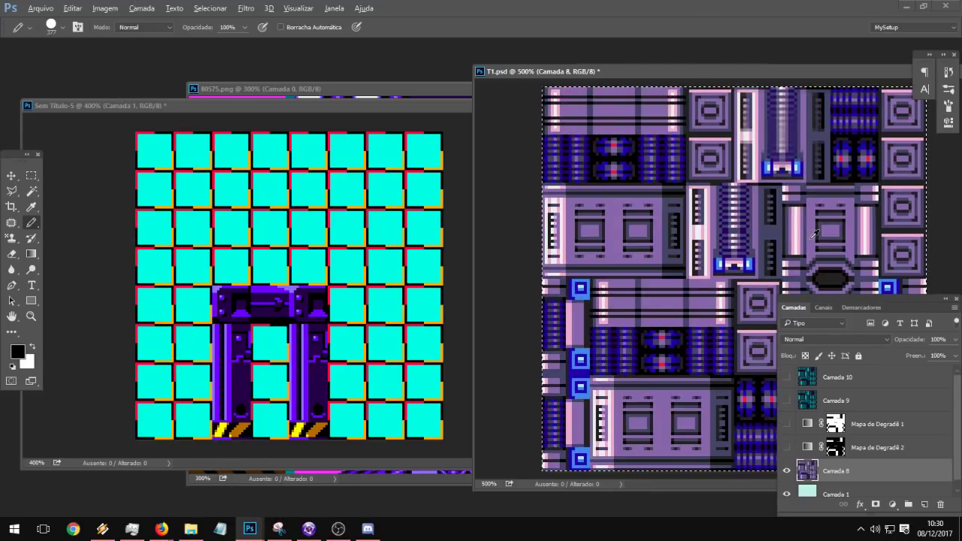
{"action": "left_click", "coordinate": [786, 447]}
{"action": "left_click", "coordinate": [786, 423]}
Step: Show Camada 9 in T1.psd, sample its medium teal, and paint the frame's selected bright purple pixels with it
{"action": "left_click", "coordinate": [838, 379]}
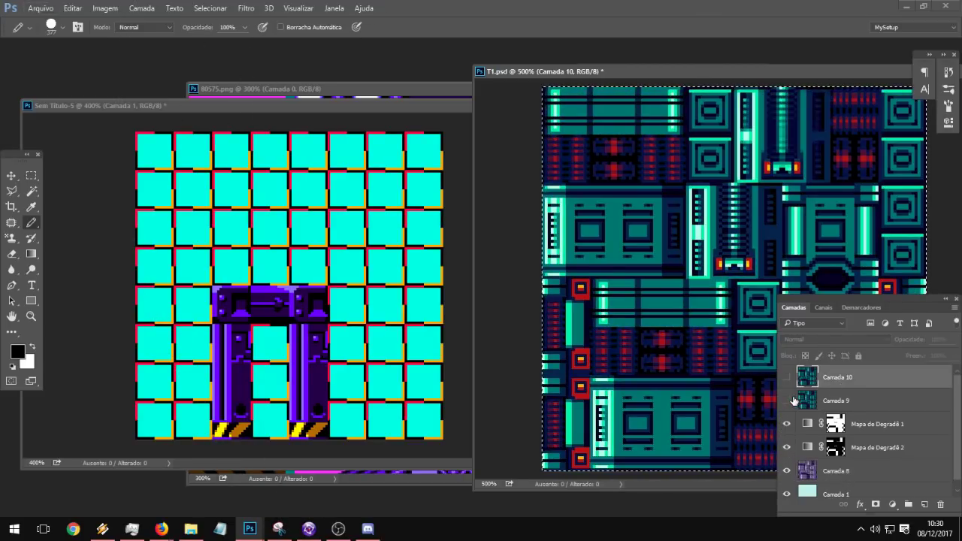
{"action": "left_click", "coordinate": [787, 400]}
{"action": "left_click", "coordinate": [842, 400]}
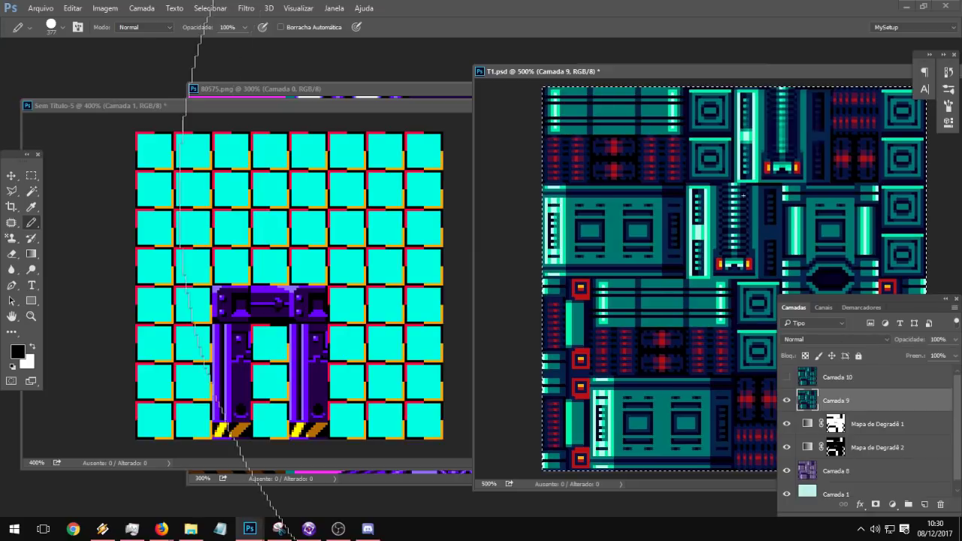
{"action": "left_click", "coordinate": [714, 232], "text": "alt"}
{"action": "left_click", "coordinate": [287, 306]}
{"action": "left_click", "coordinate": [291, 306]}
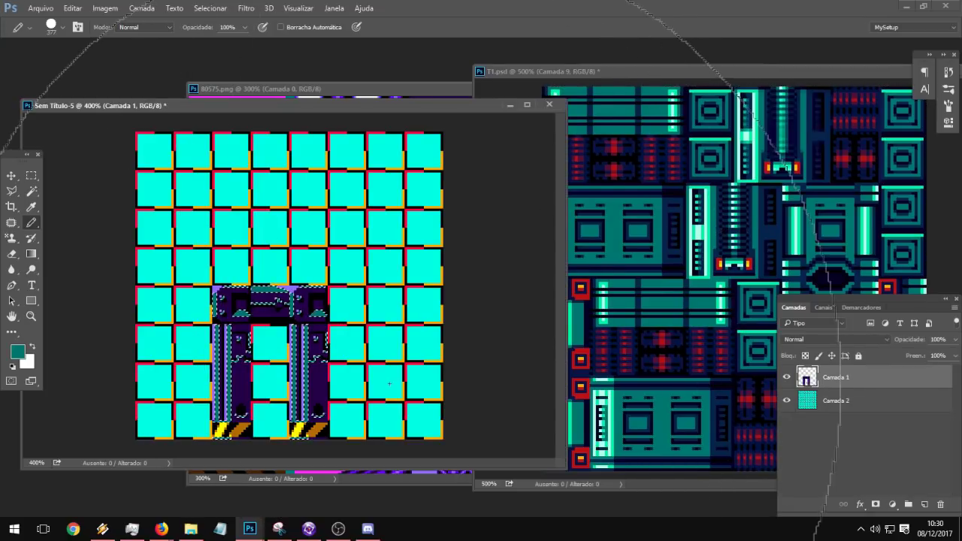
Step: Select the frame's light purple highlight pixels and paint them with the bright green sampled from T1.psd
{"action": "left_click", "coordinate": [31, 191]}
{"action": "left_click", "coordinate": [34, 223]}
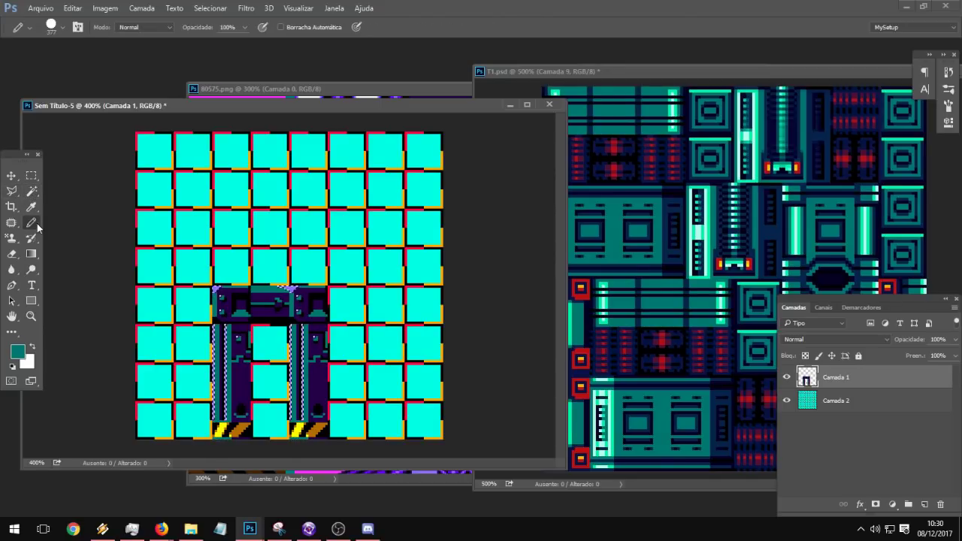
{"action": "left_click", "coordinate": [709, 237], "text": "alt"}
{"action": "left_click", "coordinate": [69, 340]}
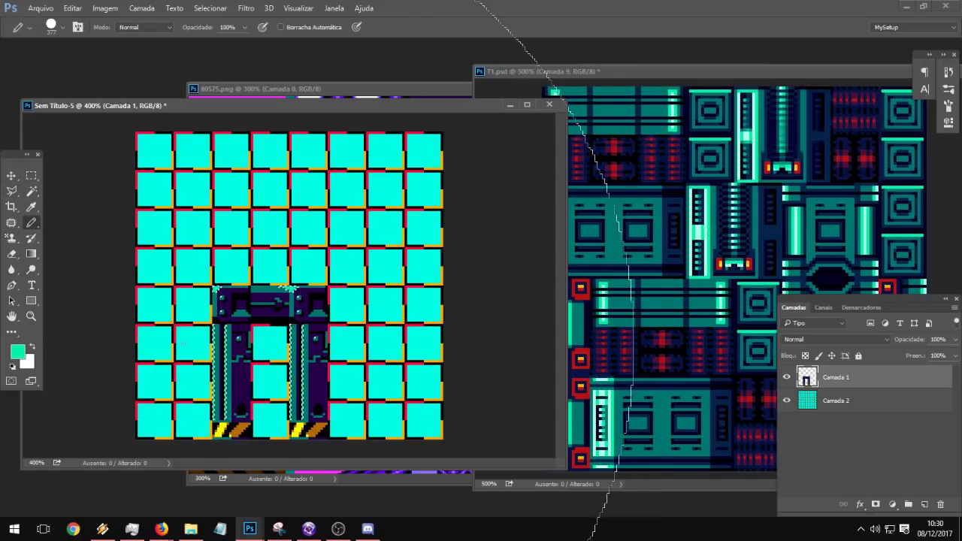
Step: Select the frame's bright green highlight pixels and repaint them with the dark maroon sampled from T1.psd
{"action": "left_click", "coordinate": [32, 192]}
{"action": "left_click", "coordinate": [272, 347]}
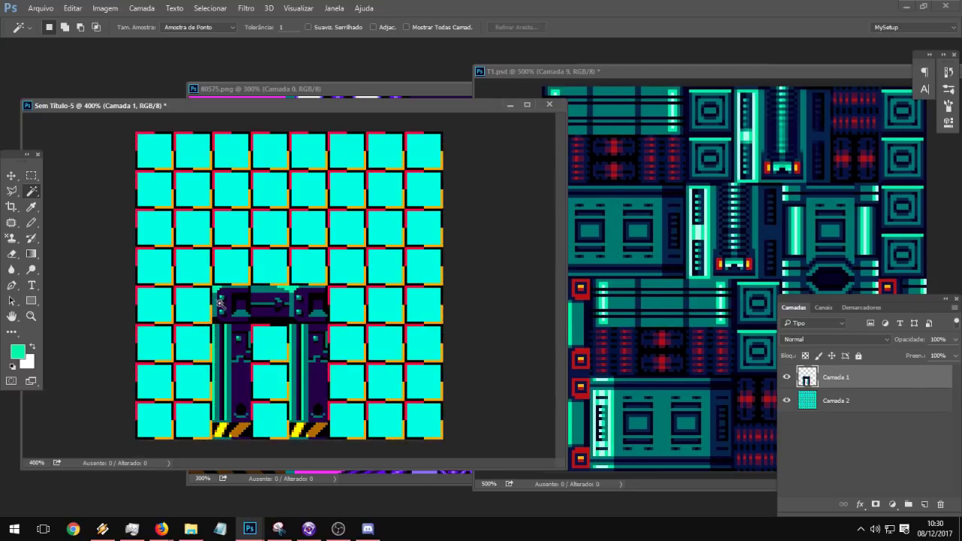
{"action": "left_click", "coordinate": [31, 223]}
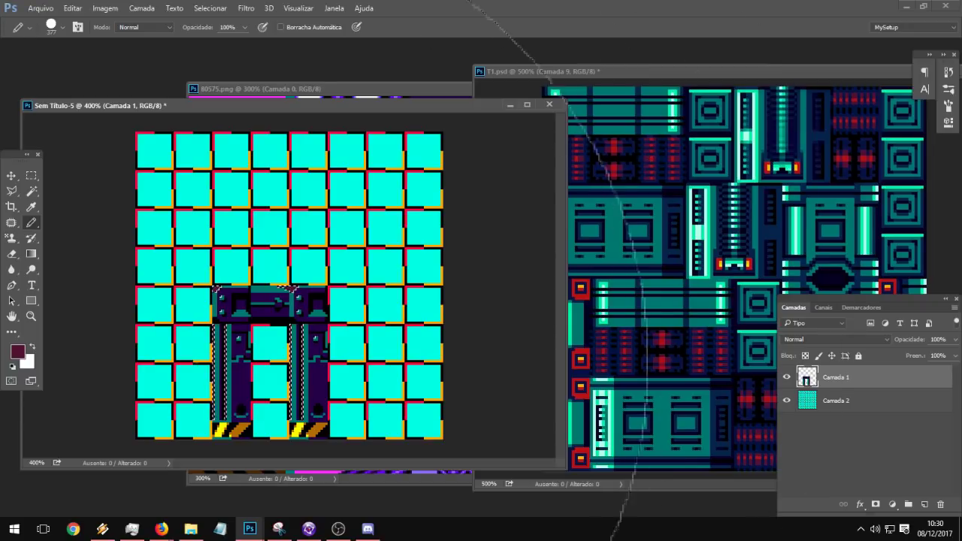
Step: Select the frame's maroon highlight pixels on Camada 1 and paint them with the bright red from T1.psd
{"action": "key", "text": "w"}
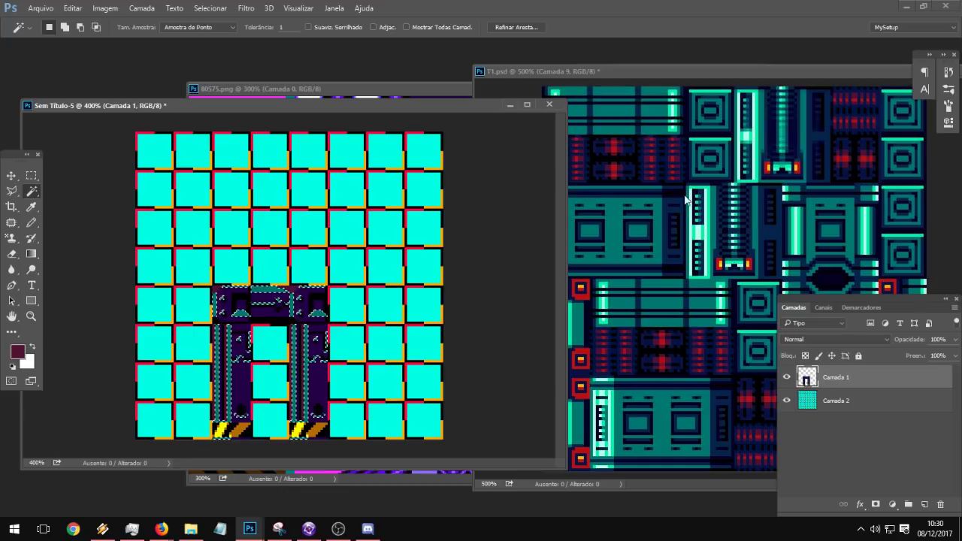
{"action": "left_click", "coordinate": [217, 286], "text": "shift"}
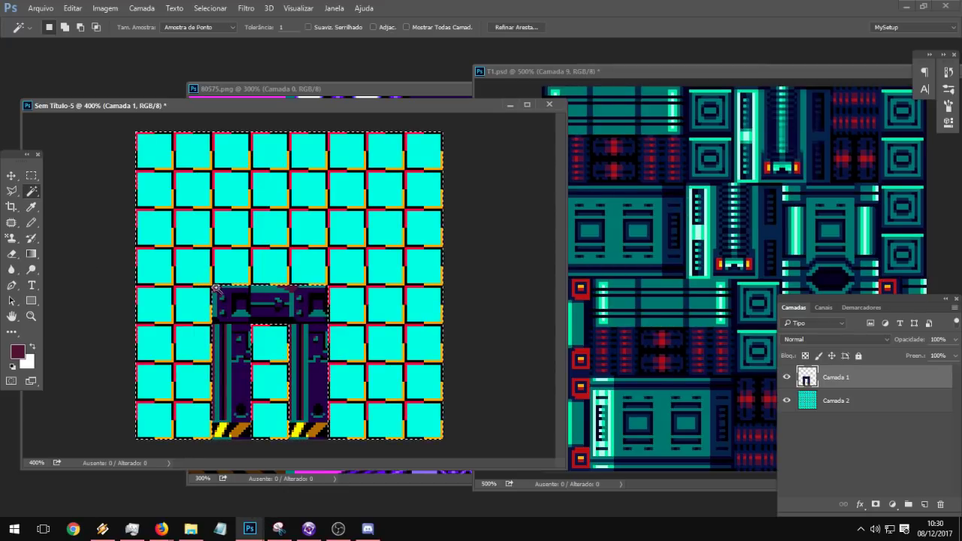
{"action": "left_click", "coordinate": [216, 291]}
{"action": "key", "text": "b"}
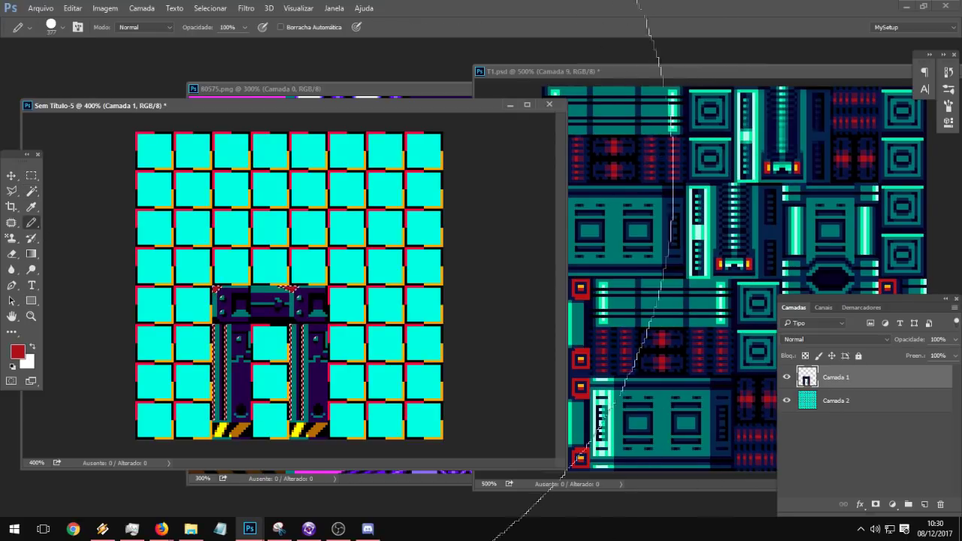
Step: Recolor the frame's medium teal pixels dark maroon and its dark purple base pixels near-black navy, using colors sampled from T1.psd
{"action": "left_click", "coordinate": [34, 192]}
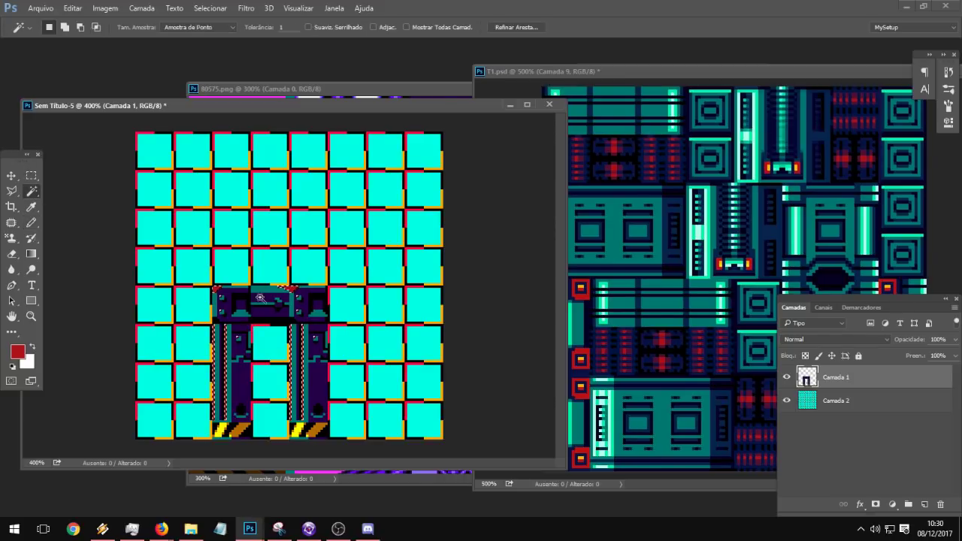
{"action": "left_click", "coordinate": [32, 222]}
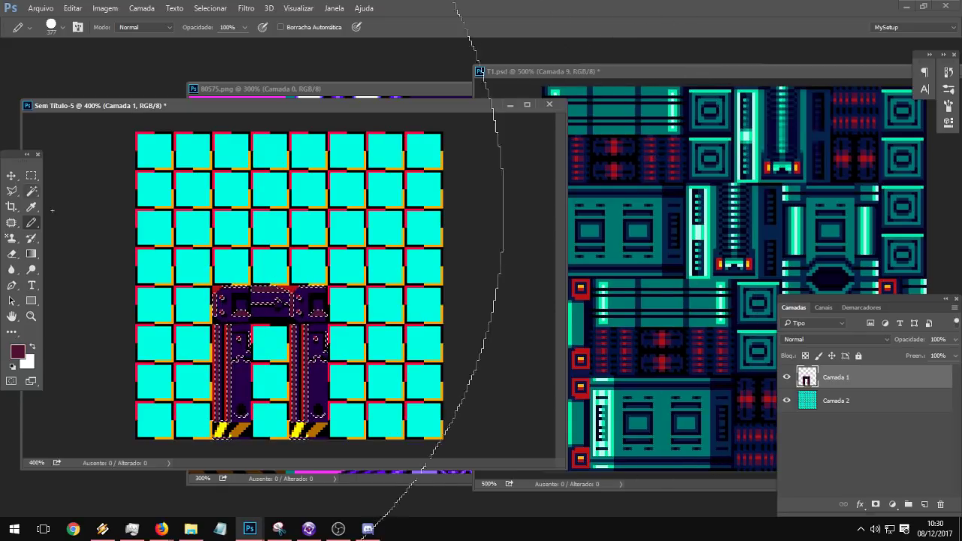
{"action": "key", "text": "w"}
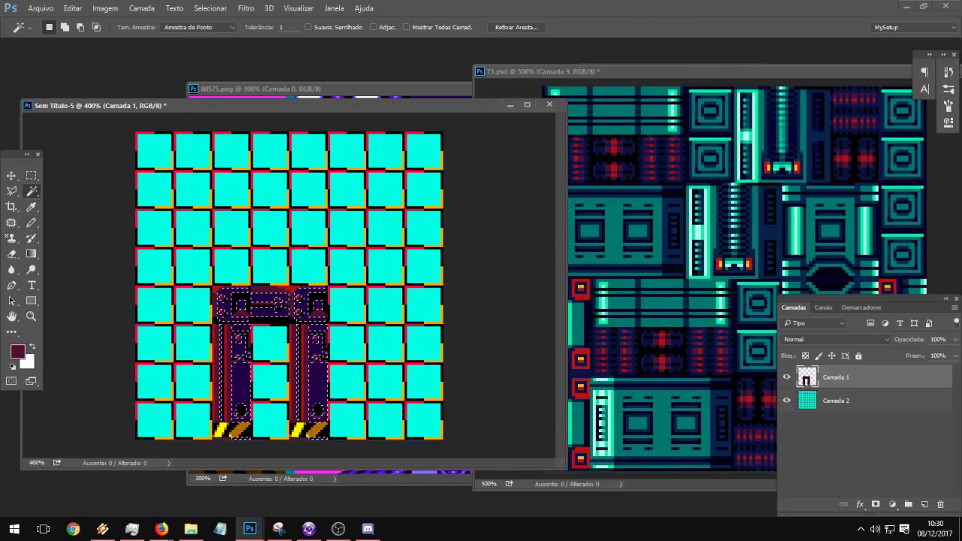
{"action": "left_click", "coordinate": [32, 224]}
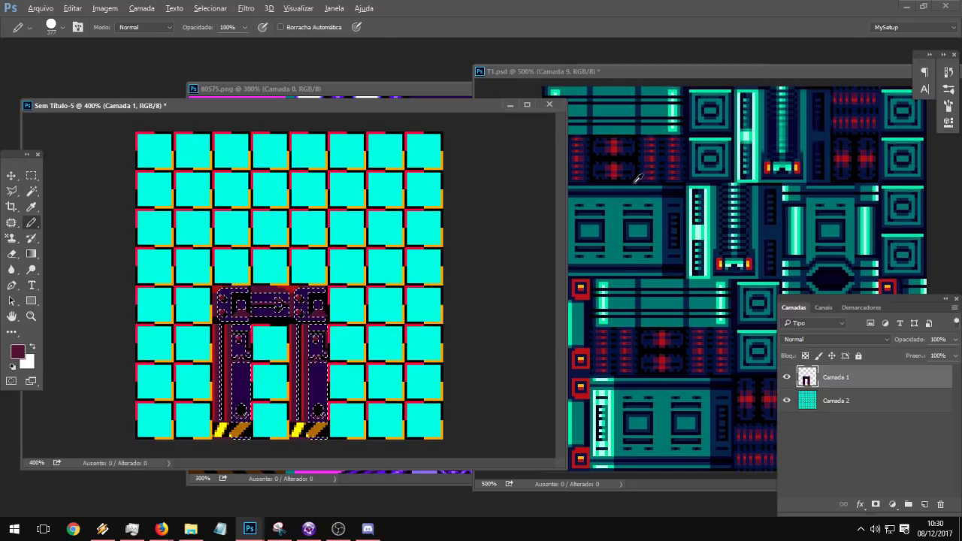
Step: Duplicate the recolored frame to a new layer and move the copy two cells right and four cells up, against the canvas's upper edge
{"action": "left_click", "coordinate": [32, 175]}
{"action": "left_click", "coordinate": [401, 182]}
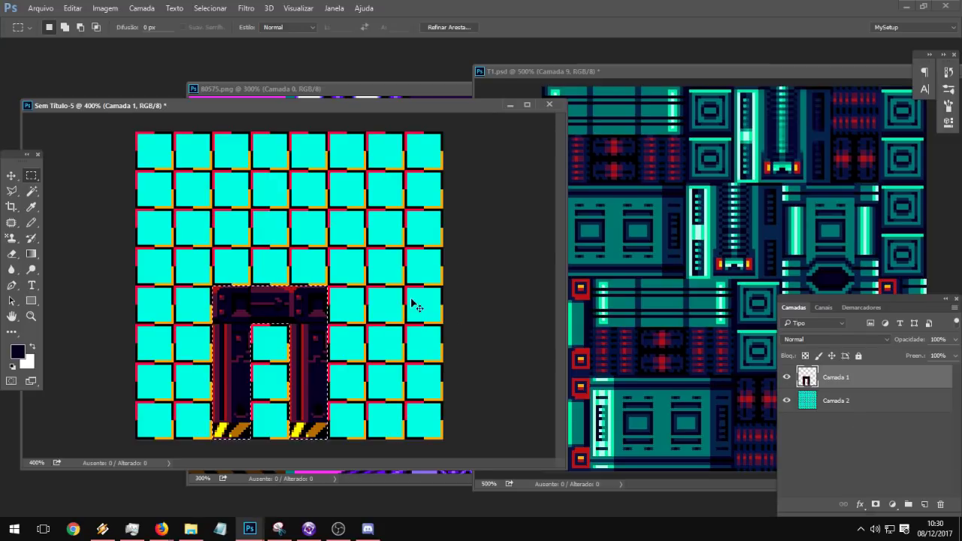
{"action": "key", "text": "ctrl+j"}
{"action": "left_click", "coordinate": [11, 175]}
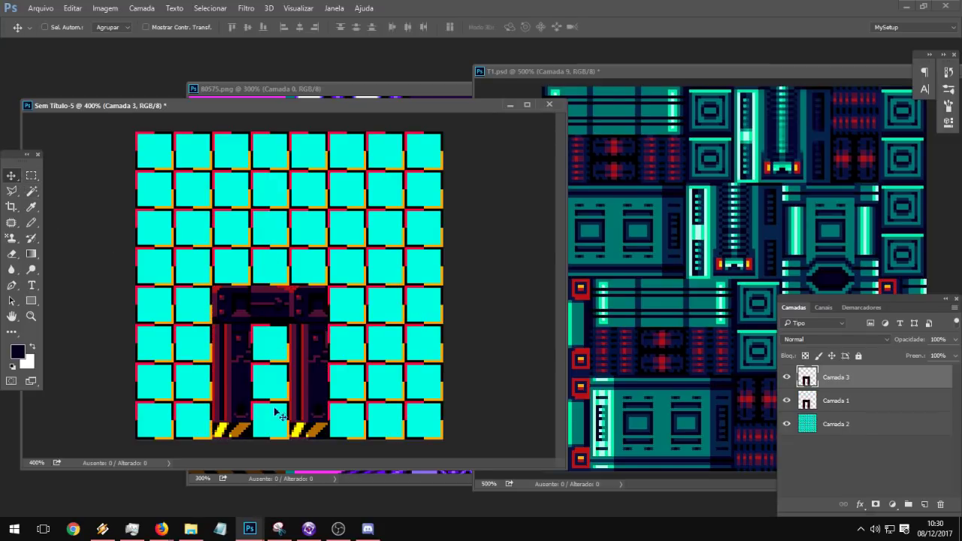
{"action": "left_click_drag", "start_coordinate": [275, 408], "coordinate": [357, 258]}
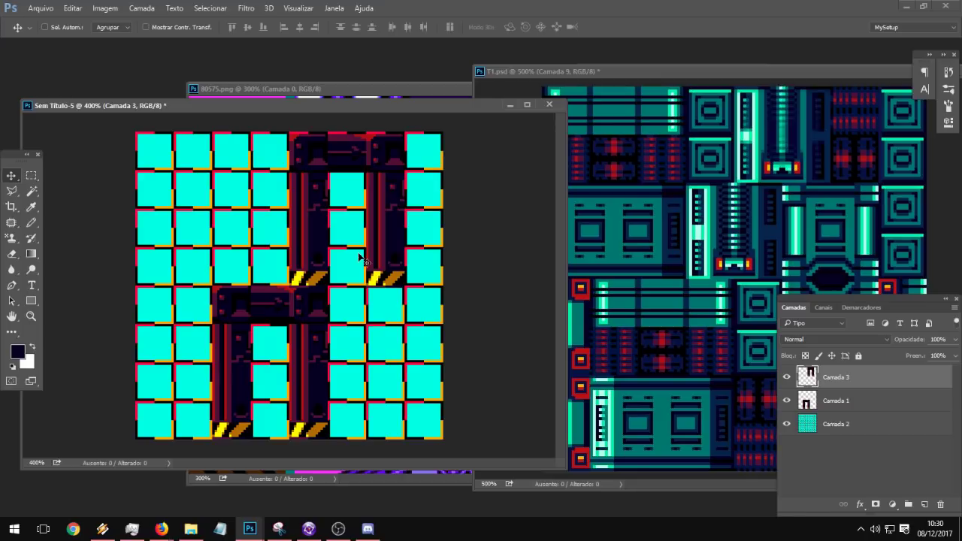
{"action": "key", "text": "Up"}
Step: Select the Camada 2 grid layer and check the frames without it by temporarily hiding the grid
{"action": "left_click", "coordinate": [787, 426]}
{"action": "left_click", "coordinate": [849, 426]}
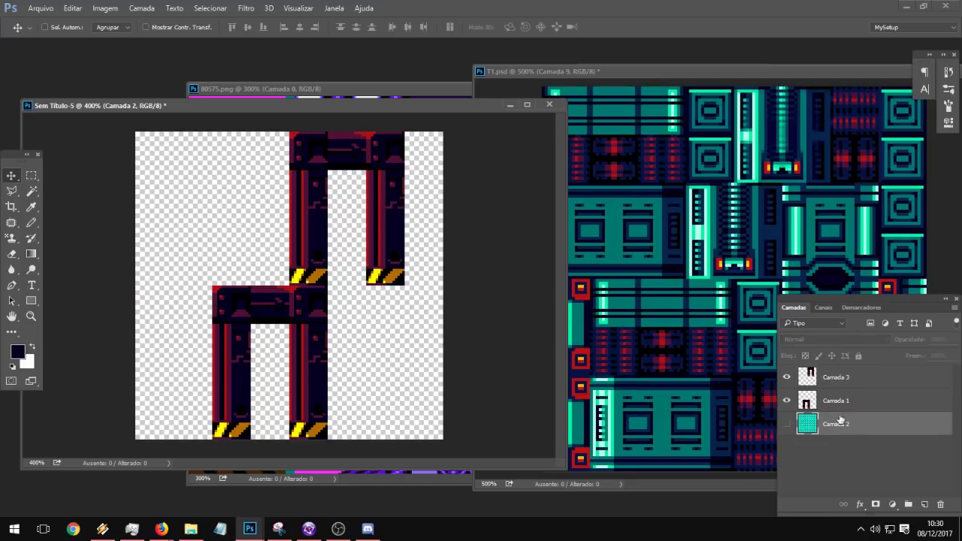
{"action": "left_click", "coordinate": [787, 424]}
Step: Try Color Balance and Auto Tone on the Camada 2 grid layer
{"action": "left_click", "coordinate": [106, 8]}
{"action": "mouse_move", "coordinate": [112, 37]}
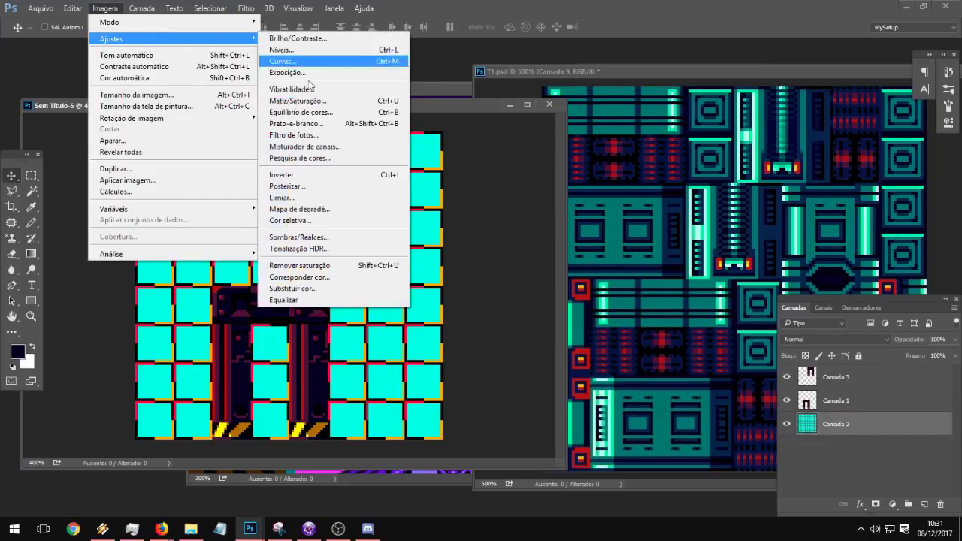
{"action": "left_click", "coordinate": [293, 111]}
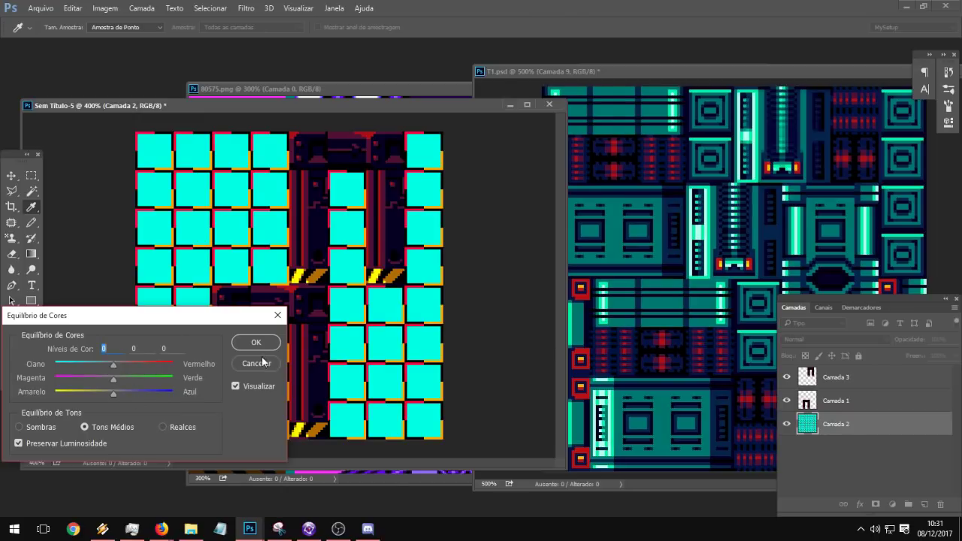
{"action": "left_click", "coordinate": [262, 362]}
{"action": "left_click", "coordinate": [105, 8]}
{"action": "left_click", "coordinate": [125, 54]}
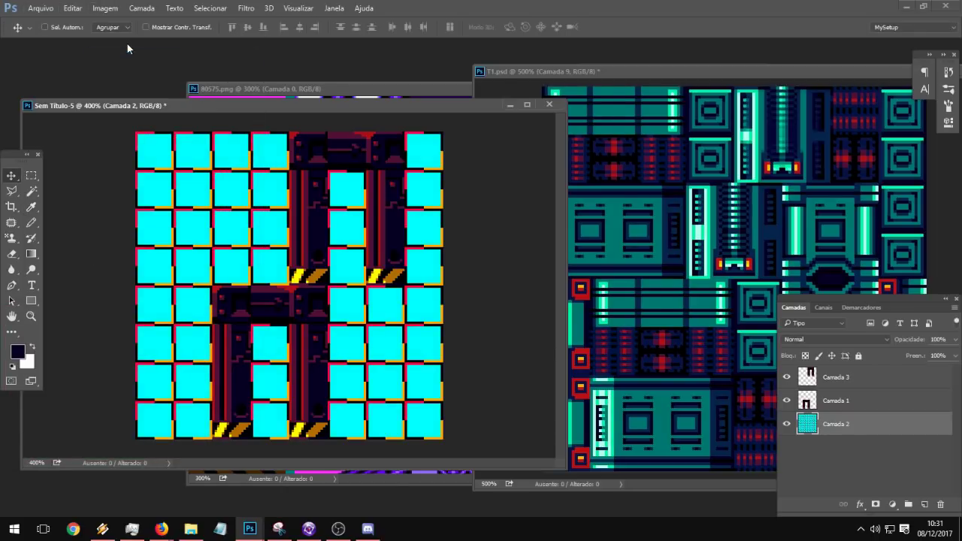
Step: Lighten the Camada 2 grid with Hue/Saturation by setting the lightness to +77
{"action": "left_click", "coordinate": [110, 9]}
{"action": "mouse_move", "coordinate": [115, 38]}
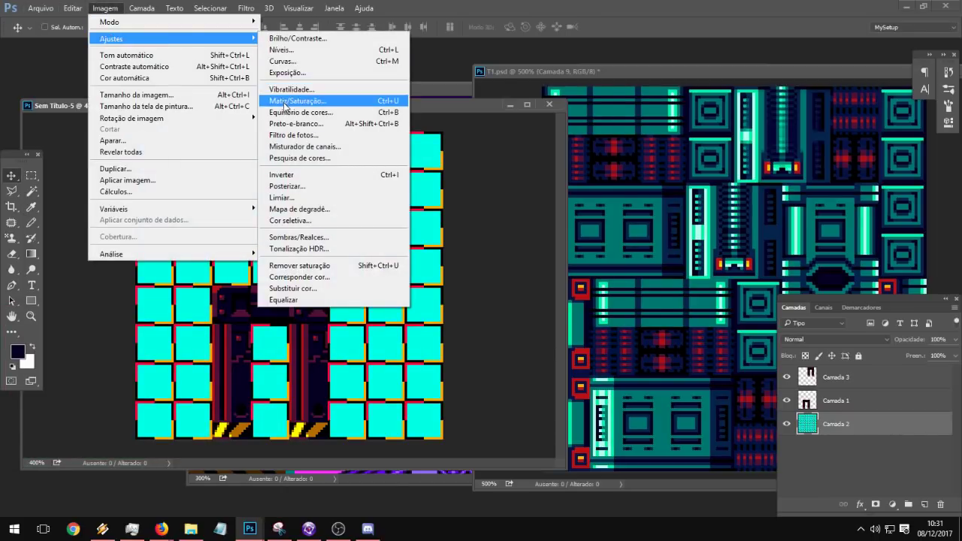
{"action": "left_click", "coordinate": [286, 101]}
{"action": "left_click_drag", "start_coordinate": [750, 331], "coordinate": [796, 331]}
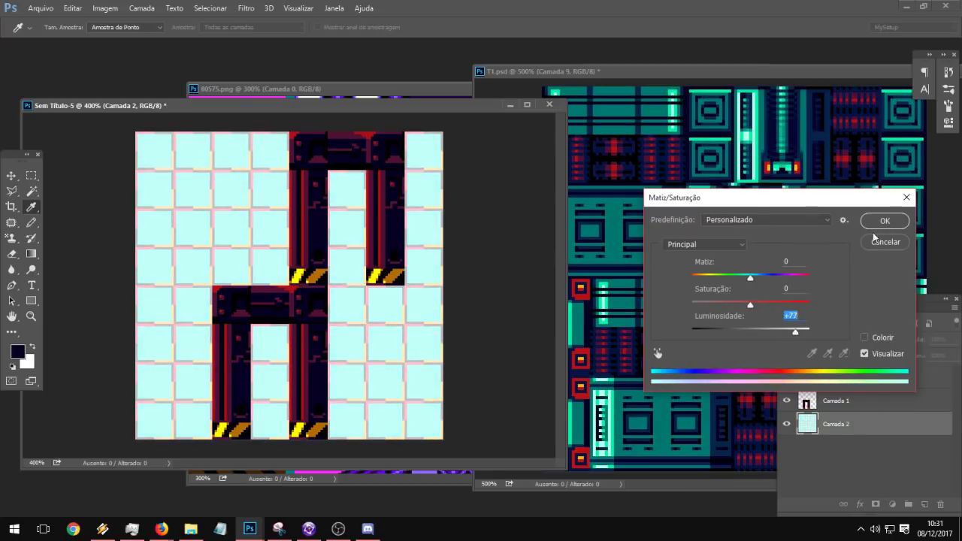
{"action": "left_click", "coordinate": [883, 221]}
Step: Copy the upper frame's right leg from Camada 3 to a new layer and move it down to lengthen the leg
{"action": "key", "text": "v"}
{"action": "left_click", "coordinate": [848, 377]}
{"action": "right_click", "coordinate": [848, 377]}
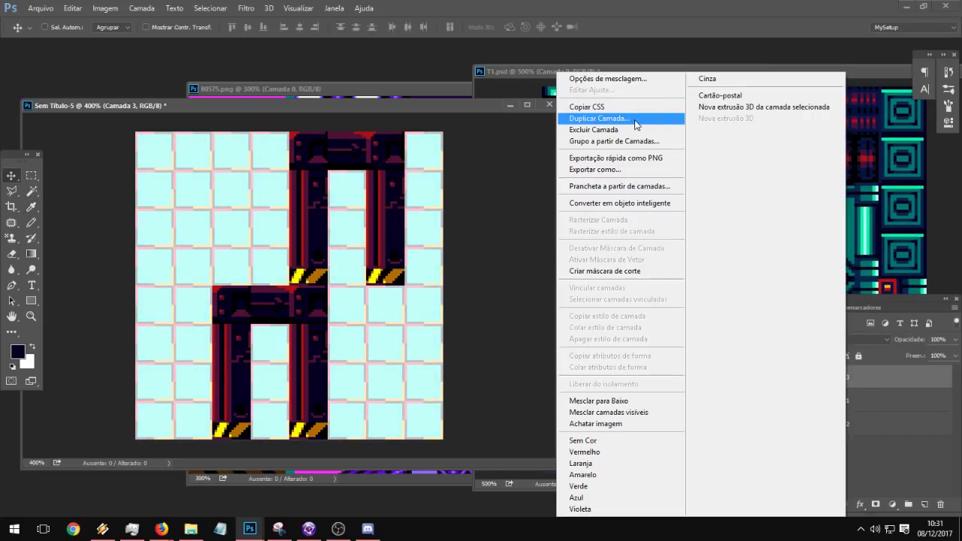
{"action": "left_click", "coordinate": [31, 176]}
{"action": "left_click", "coordinate": [31, 175]}
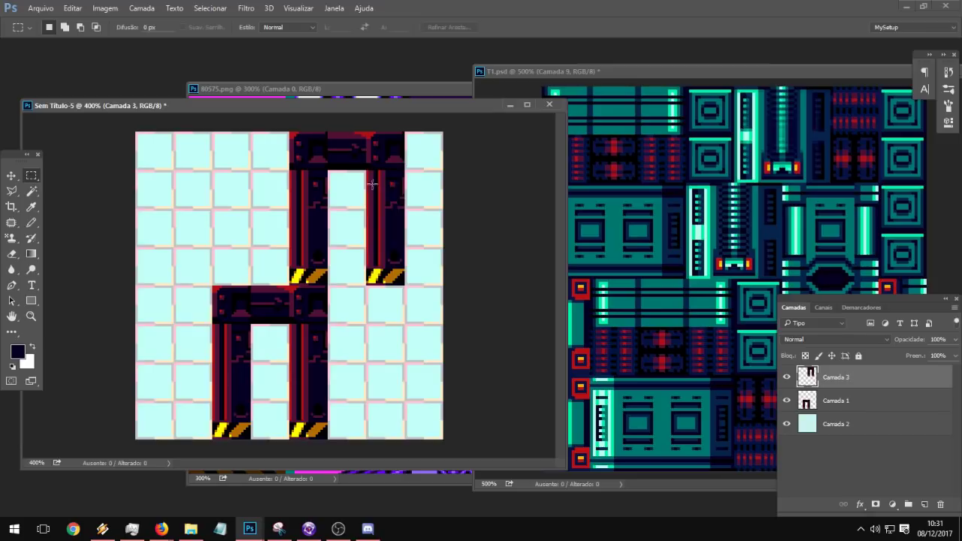
{"action": "mouse_move", "coordinate": [366, 170]}
{"action": "left_mouse_down"}
{"action": "mouse_move", "coordinate": [404, 232]}
{"action": "mouse_move", "coordinate": [423, 299]}
{"action": "left_mouse_up"}
{"action": "key", "text": "ctrl+c"}
{"action": "key", "text": "ctrl+v"}
{"action": "left_click", "coordinate": [11, 176]}
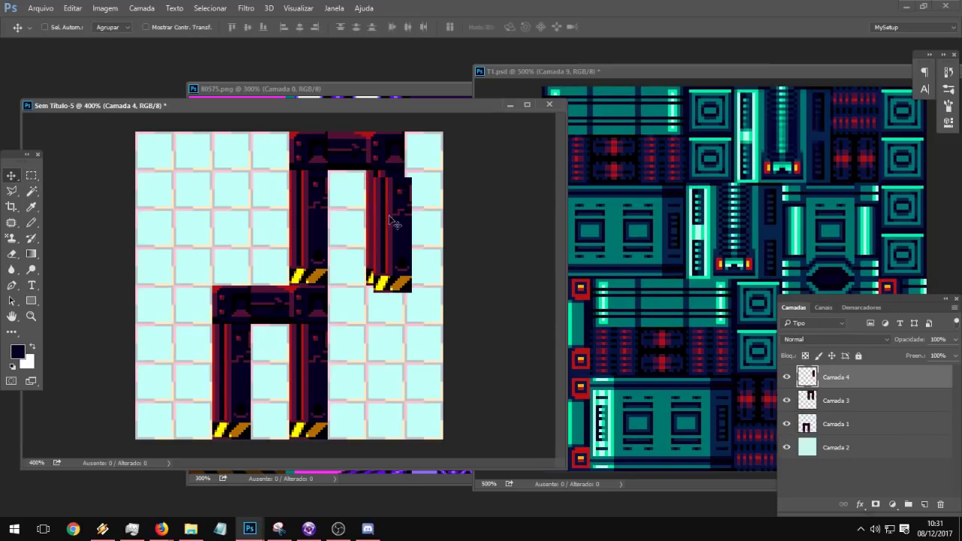
{"action": "left_click_drag", "start_coordinate": [395, 222], "coordinate": [387, 288]}
Step: Paste another leg copy, extend the right leg with it to the canvas's lower edge, and order its layer below Camada 4
{"action": "key", "text": "ctrl+v"}
{"action": "left_click_drag", "start_coordinate": [284, 269], "coordinate": [378, 364]}
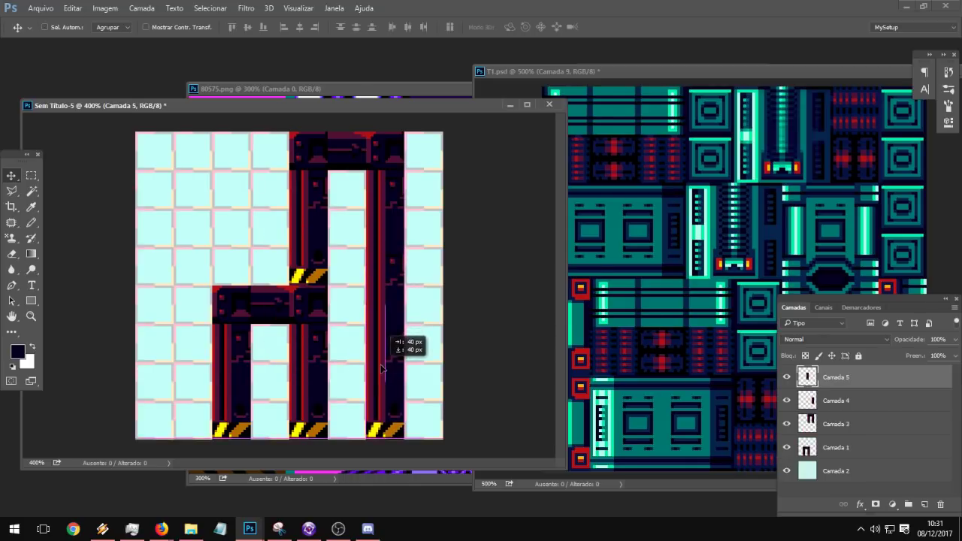
{"action": "left_click_drag", "start_coordinate": [856, 378], "coordinate": [854, 418]}
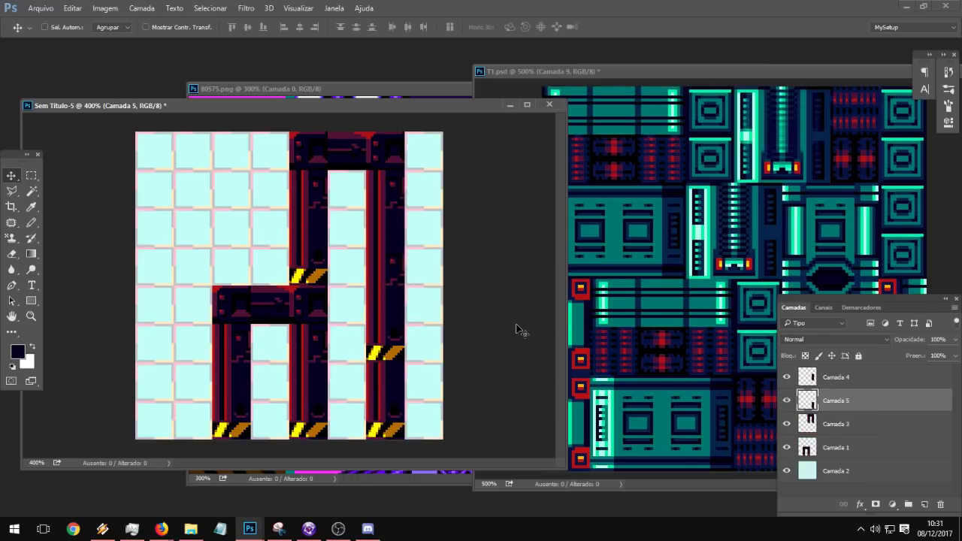
Step: Merge all frame layers from Camada 1 through Camada 4 into one, leaving the Camada 2 grid separate
{"action": "left_click", "coordinate": [839, 446]}
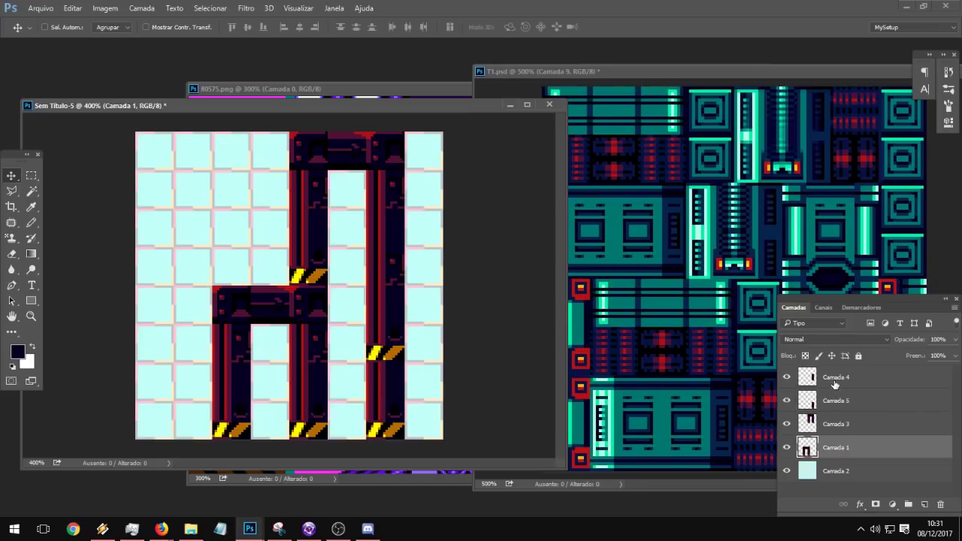
{"action": "left_click", "coordinate": [834, 379], "text": "shift"}
{"action": "right_click", "coordinate": [833, 378]}
{"action": "left_click", "coordinate": [603, 400]}
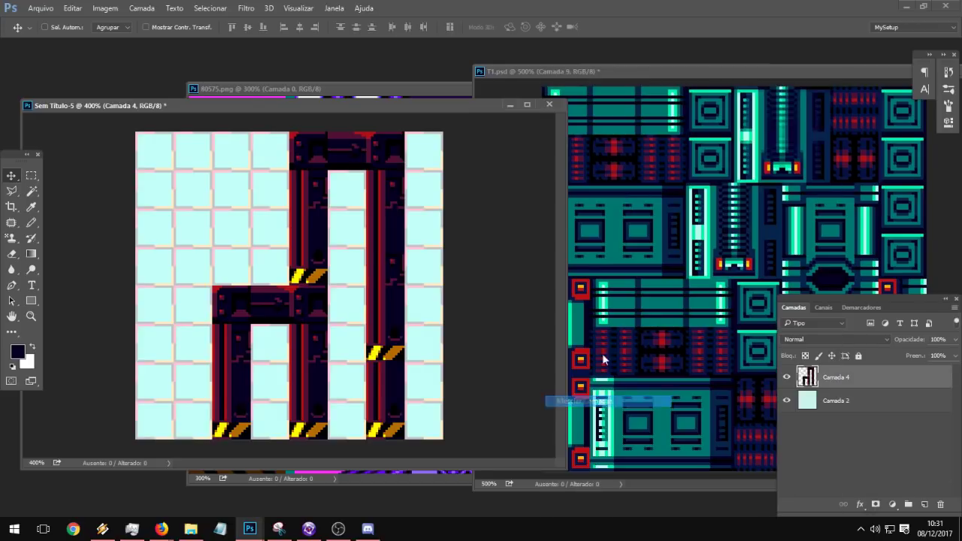
Step: Copy the left part of the lower frame's beam to a new layer and shift it one cell left to extend the beam
{"action": "left_click", "coordinate": [31, 175]}
{"action": "left_click_drag", "start_coordinate": [207, 283], "coordinate": [301, 332]}
{"action": "key", "text": "ctrl+c"}
{"action": "key", "text": "ctrl+v"}
{"action": "left_click", "coordinate": [11, 175]}
Step: Copy the upper frame's left leg from Camada 4 to a new layer and stand it on the extended beam's left end
{"action": "left_click", "coordinate": [31, 175]}
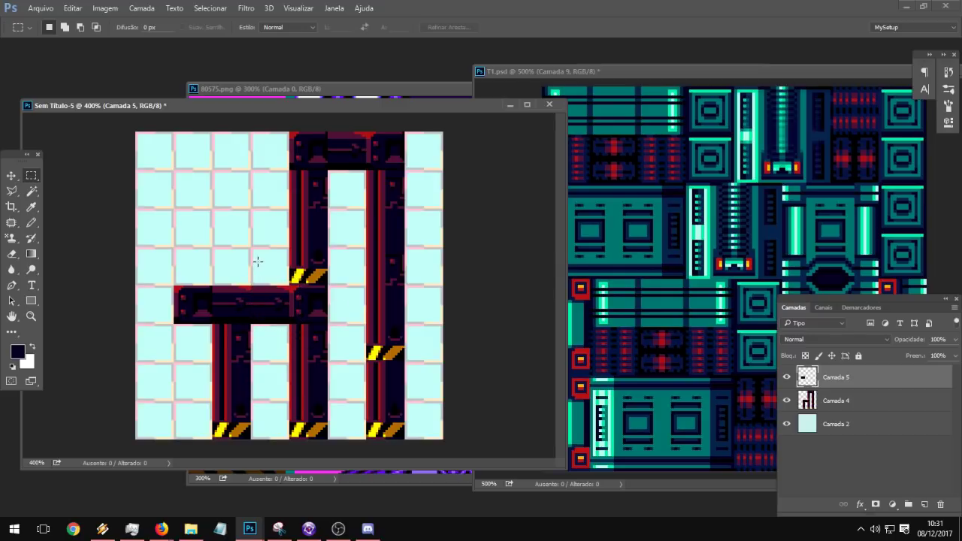
{"action": "left_click", "coordinate": [819, 405]}
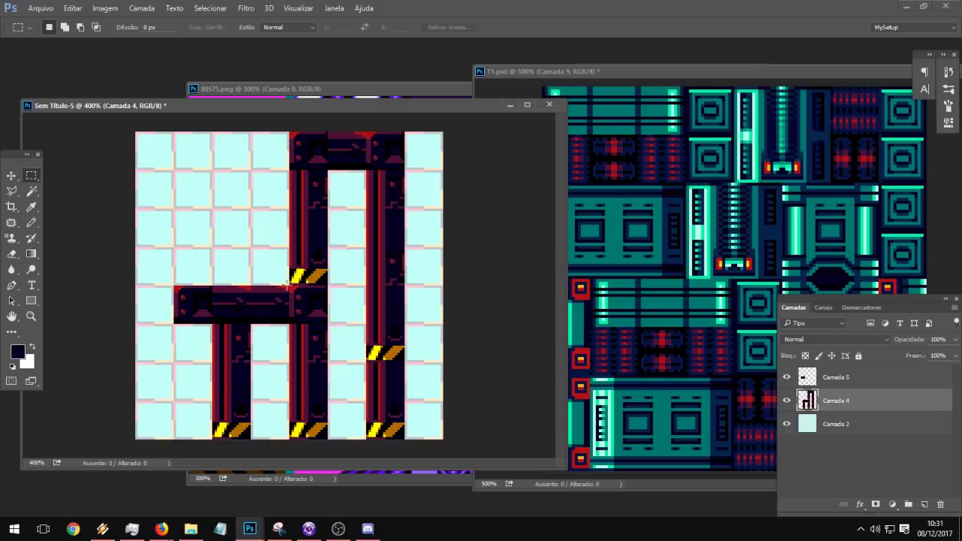
{"action": "left_click_drag", "start_coordinate": [289, 284], "coordinate": [328, 172]}
{"action": "key", "text": "ctrl+j"}
{"action": "left_click", "coordinate": [11, 175]}
{"action": "left_click_drag", "start_coordinate": [340, 259], "coordinate": [267, 197]}
Step: Duplicate the new leg, move the copy up to the canvas's upper edge, and flip it vertically
{"action": "key", "text": "ctrl+j"}
{"action": "key", "text": "ctrl+t"}
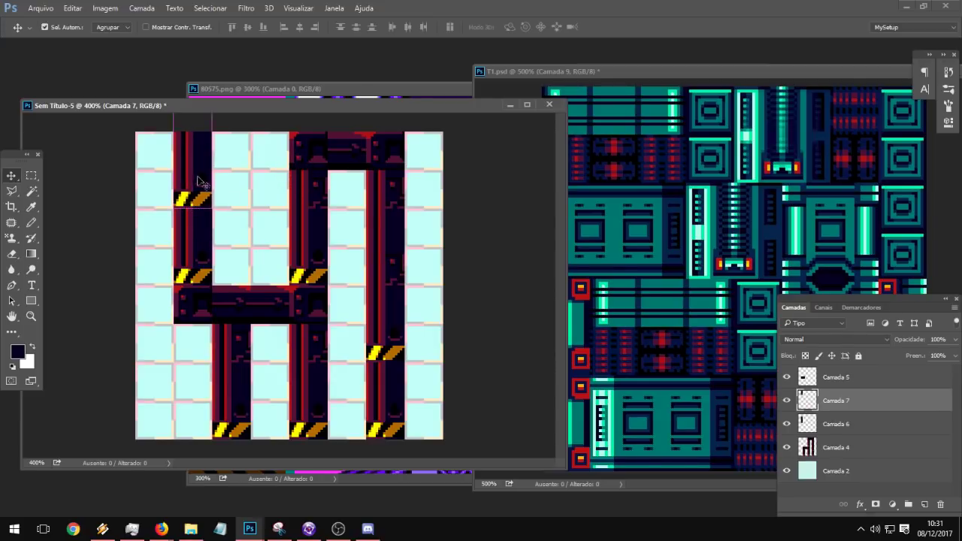
{"action": "right_click", "coordinate": [197, 175]}
{"action": "left_click", "coordinate": [240, 369]}
{"action": "left_click_drag", "start_coordinate": [193, 150], "coordinate": [203, 190]}
{"action": "key", "text": "Return"}
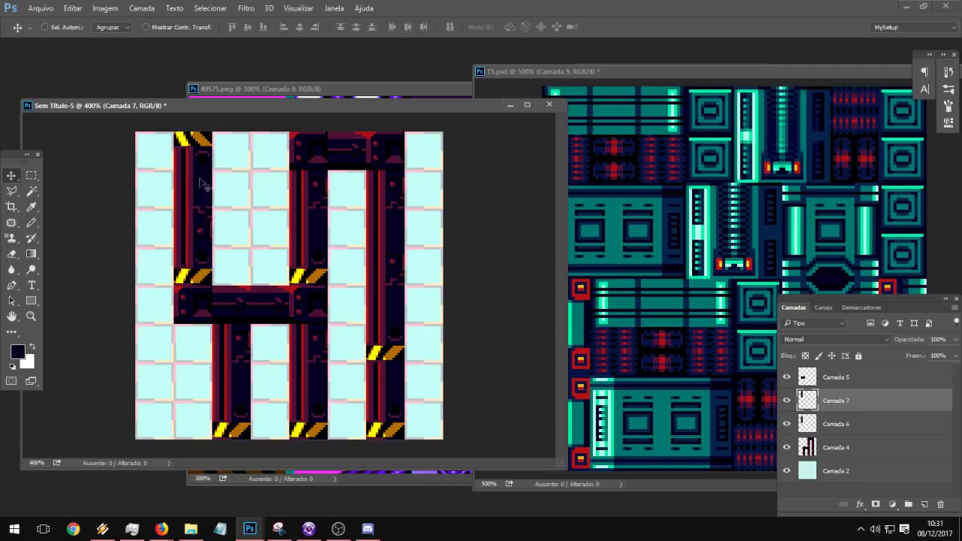
Step: Nudge the flipped leg on Camada 7 slightly right and down to align it with the leg below
{"action": "key", "text": "ctrl+t"}
{"action": "right_click", "coordinate": [204, 171]}
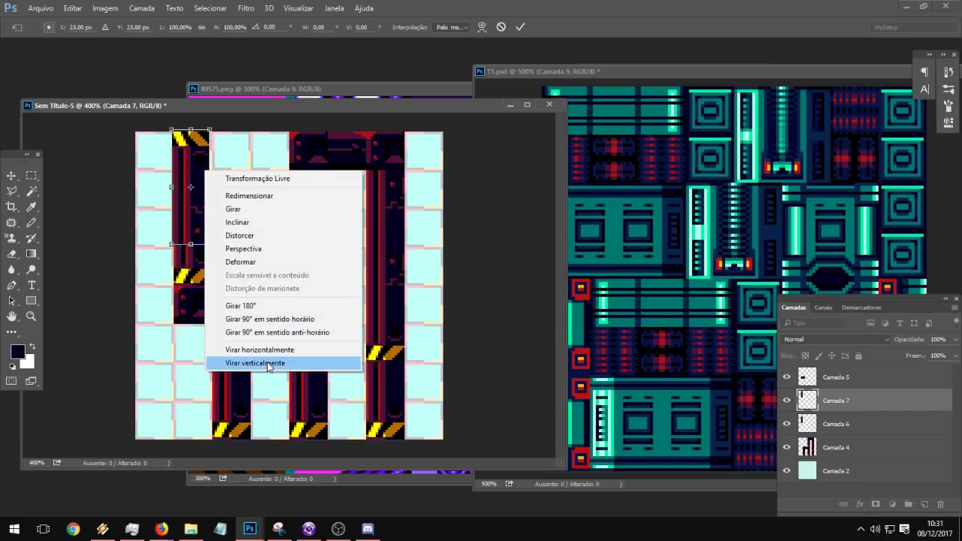
{"action": "left_click", "coordinate": [237, 155]}
{"action": "key", "text": "Right"}
{"action": "key", "text": "Down"}
{"action": "key", "text": "Return"}
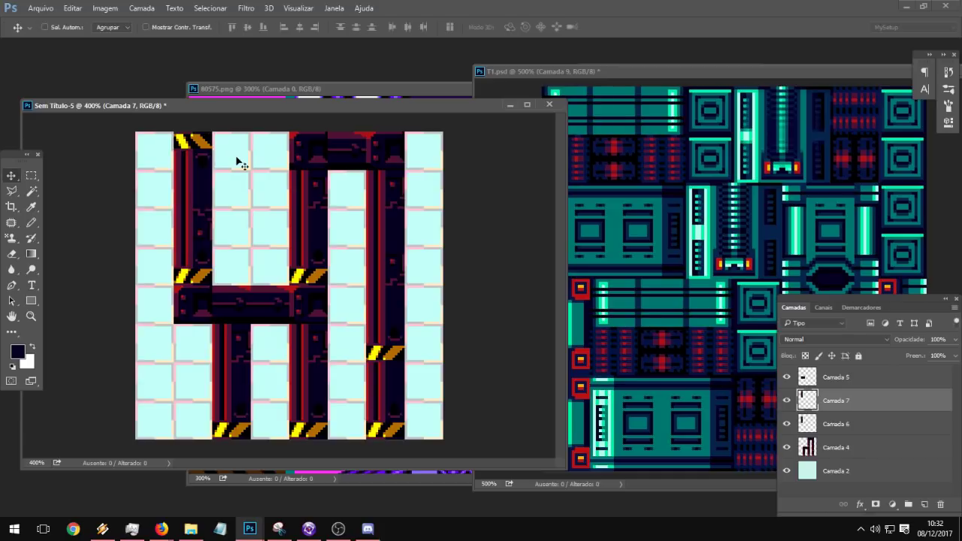
Step: Merge the layers from Camada 4 through Camada 5 into a single layer, leaving Camada 2 separate
{"action": "left_click", "coordinate": [31, 175]}
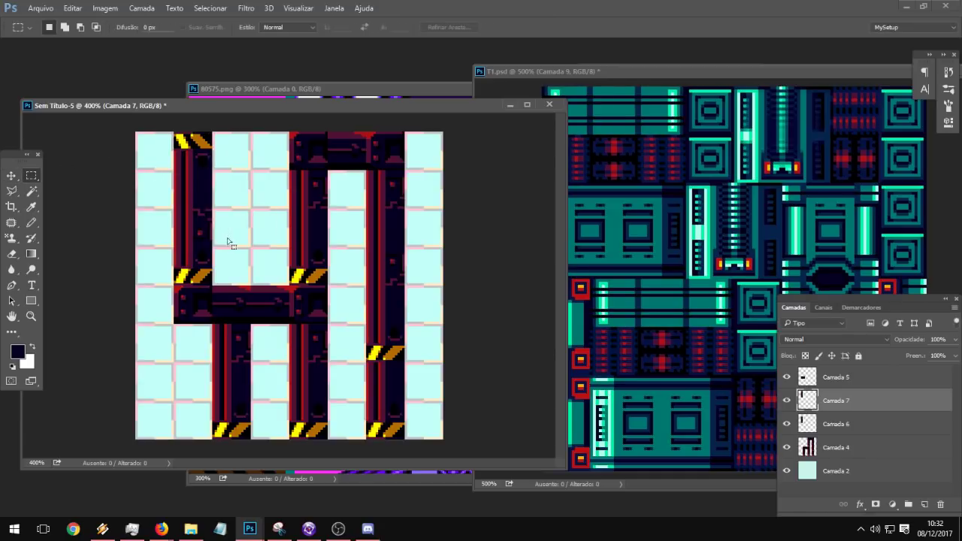
{"action": "left_click_drag", "start_coordinate": [228, 241], "coordinate": [163, 174]}
{"action": "left_click", "coordinate": [841, 431]}
{"action": "left_click", "coordinate": [842, 443]}
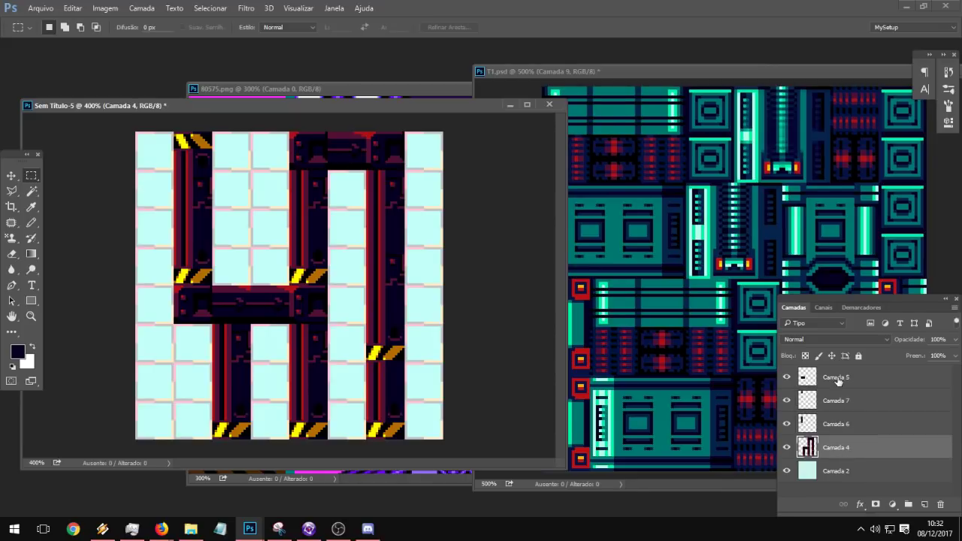
{"action": "left_click", "coordinate": [838, 378], "text": "shift"}
{"action": "right_click", "coordinate": [837, 378]}
{"action": "left_click", "coordinate": [594, 400]}
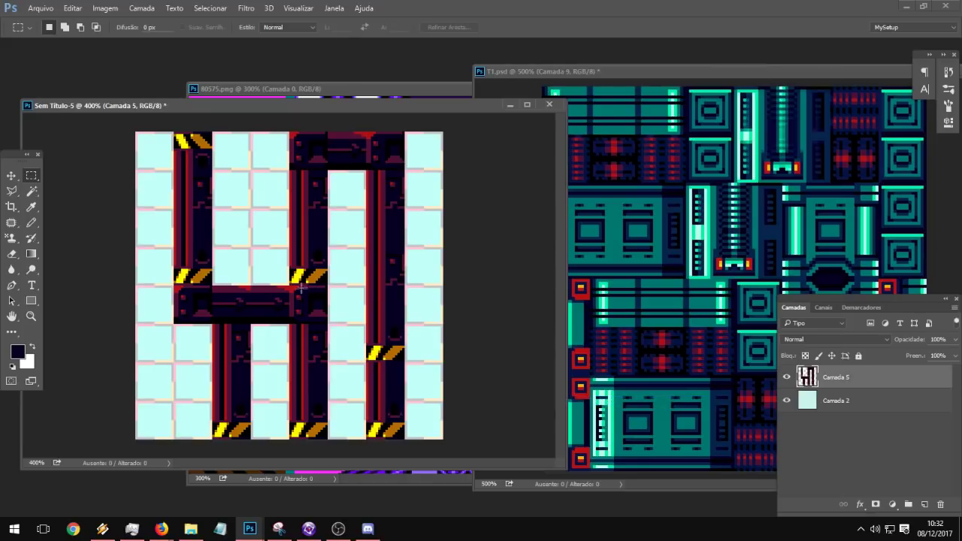
Step: Copy the left two cells of the lower beam to a new layer and flip the copy horizontally
{"action": "left_click_drag", "start_coordinate": [174, 287], "coordinate": [254, 325]}
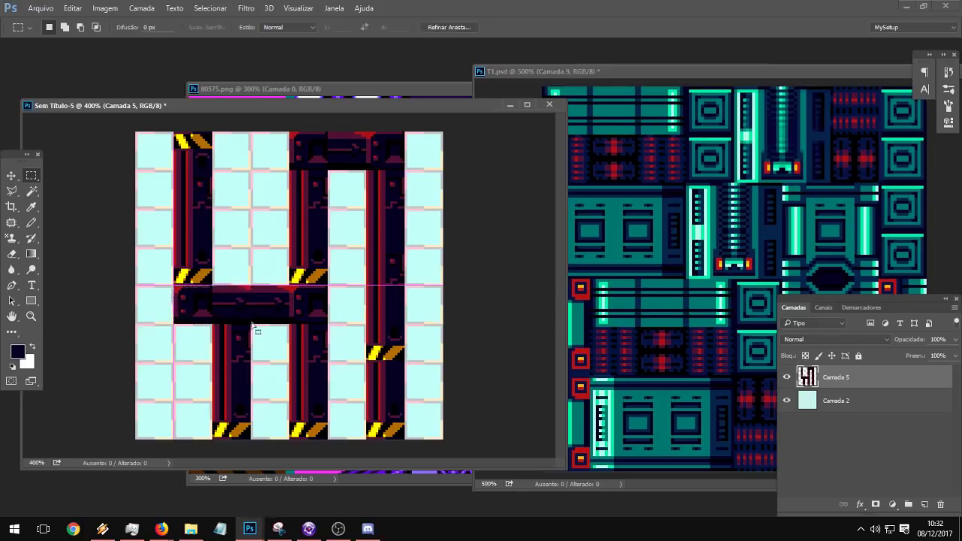
{"action": "left_click", "coordinate": [338, 529]}
{"action": "key", "text": "ctrl+j"}
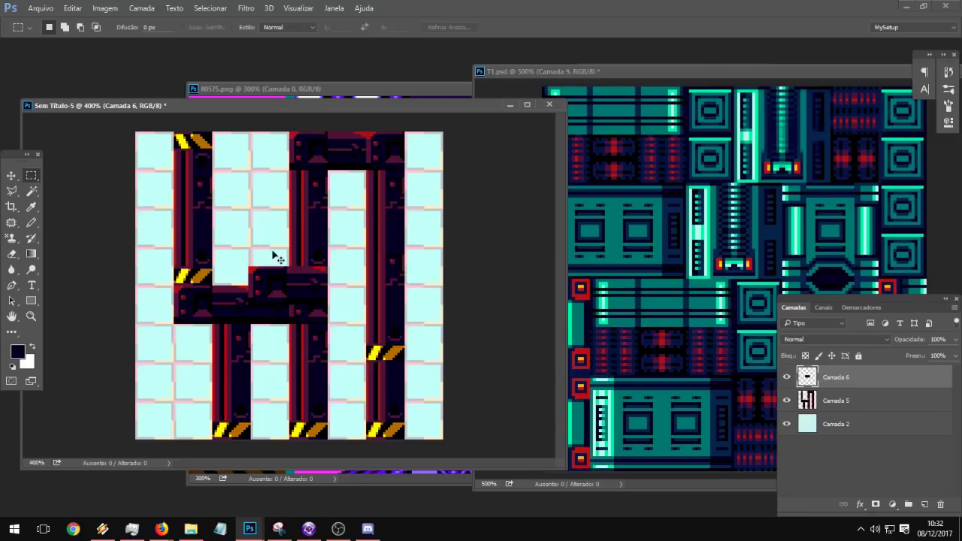
{"action": "key", "text": "ctrl+t"}
{"action": "right_click", "coordinate": [251, 286]}
{"action": "left_click", "coordinate": [338, 458]}
{"action": "key", "text": "Return"}
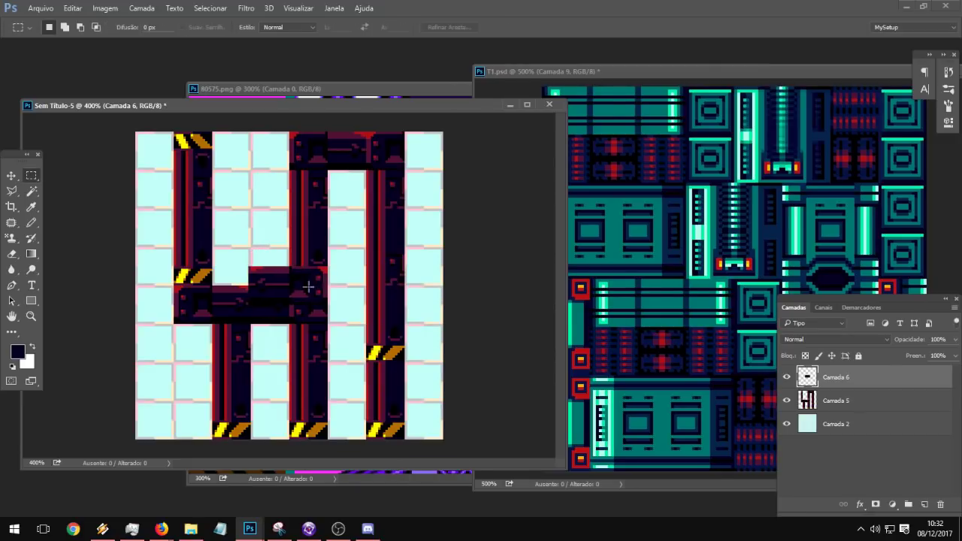
Step: Place the flipped beam piece between the two upper-left legs, one cell below the canvas's upper edge, and merge it with the structure
{"action": "left_click", "coordinate": [11, 175]}
{"action": "left_click_drag", "start_coordinate": [307, 281], "coordinate": [254, 185]}
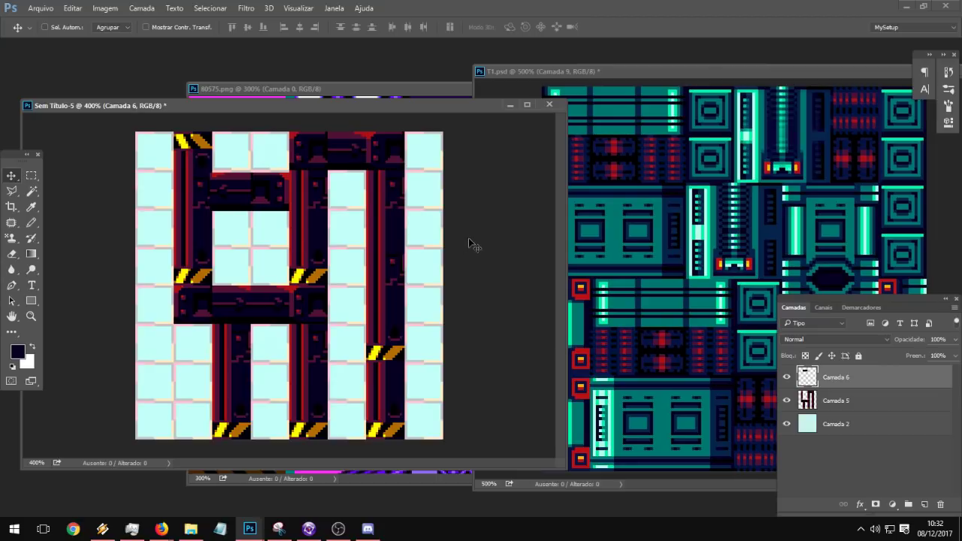
{"action": "right_click", "coordinate": [857, 401]}
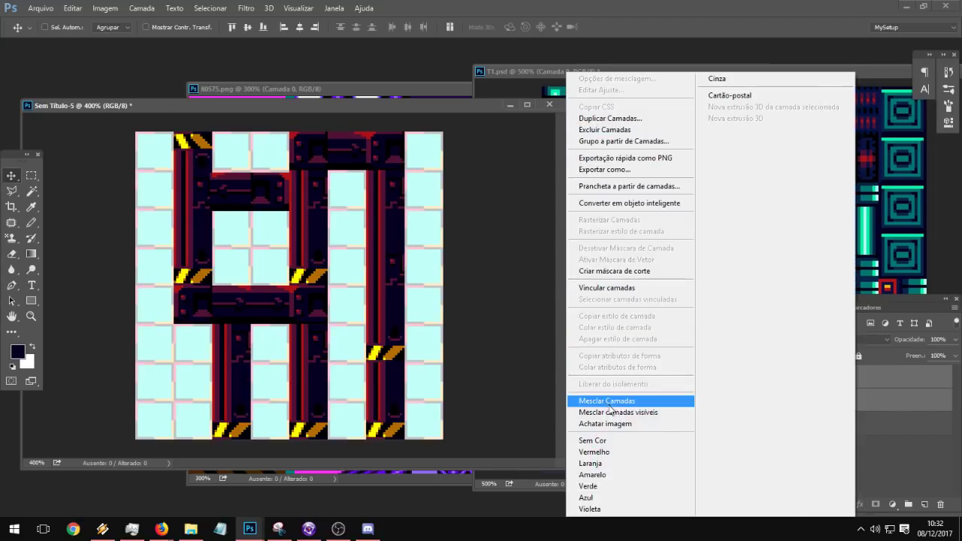
{"action": "left_click", "coordinate": [597, 397]}
Step: Paste another copy of the beam piece, move it across the tall right leg, and flip it horizontally
{"action": "key", "text": "ctrl+v"}
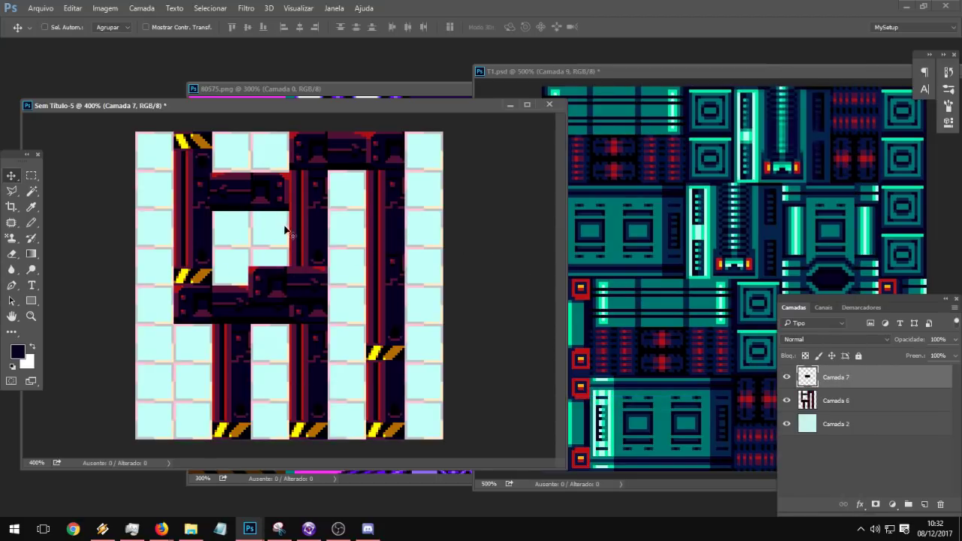
{"action": "left_click_drag", "start_coordinate": [316, 293], "coordinate": [402, 277]}
{"action": "key", "text": "ctrl+t"}
{"action": "right_click", "coordinate": [409, 278]}
{"action": "left_click", "coordinate": [471, 458]}
{"action": "key", "text": "Return"}
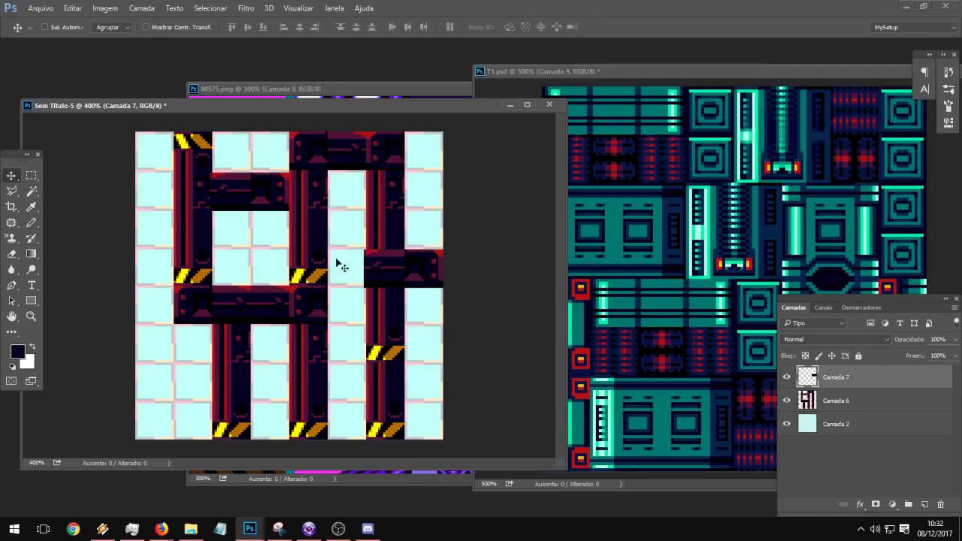
Step: Remove the beam copy's left half overlapping the right leg and flip the remaining end piece vertically
{"action": "left_click", "coordinate": [31, 175]}
{"action": "left_click_drag", "start_coordinate": [340, 226], "coordinate": [405, 311]}
{"action": "key", "text": "ctrl+t"}
{"action": "right_click", "coordinate": [426, 273]}
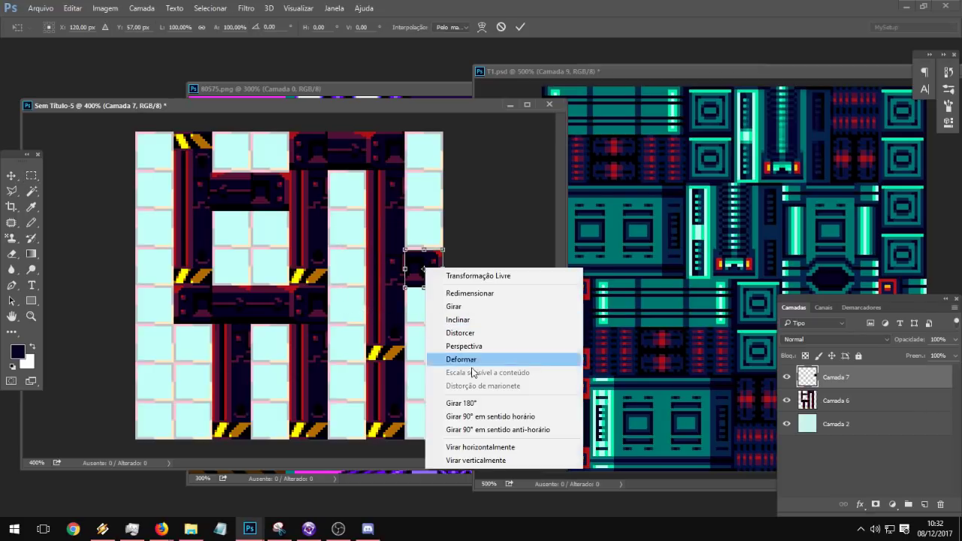
{"action": "left_click", "coordinate": [474, 449]}
{"action": "key", "text": "Return"}
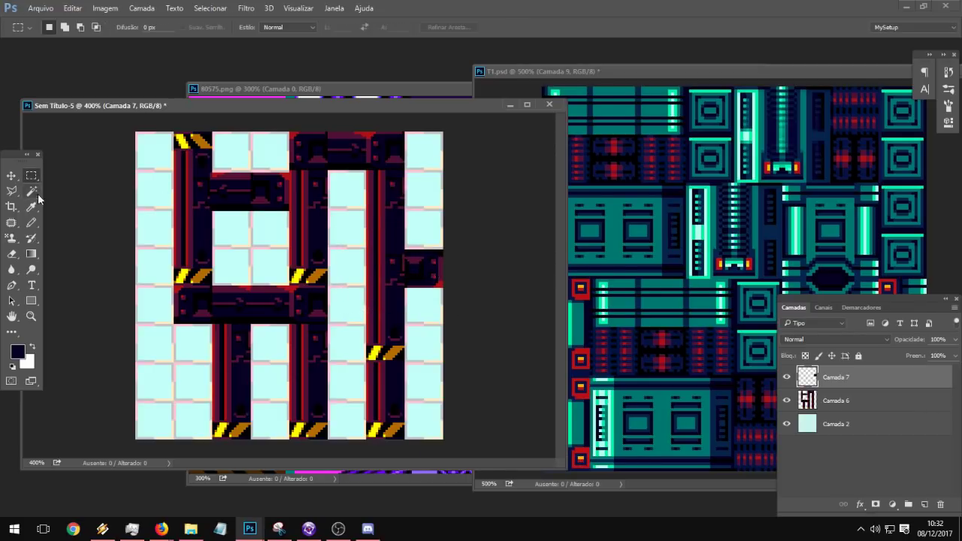
Step: Set the Pencil tool to a 1 px brush and touch up the end piece's upper edge in black
{"action": "left_click", "coordinate": [31, 222]}
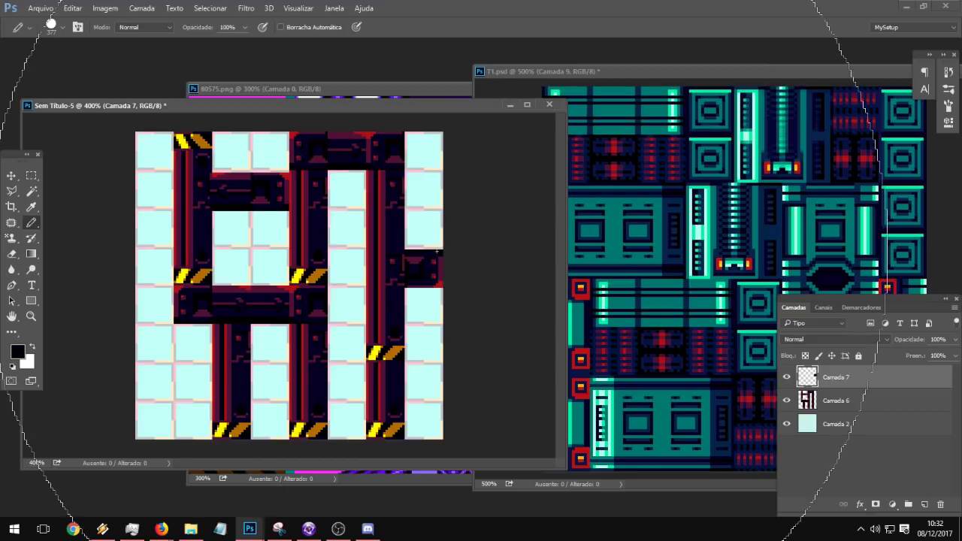
{"action": "right_click", "coordinate": [440, 248]}
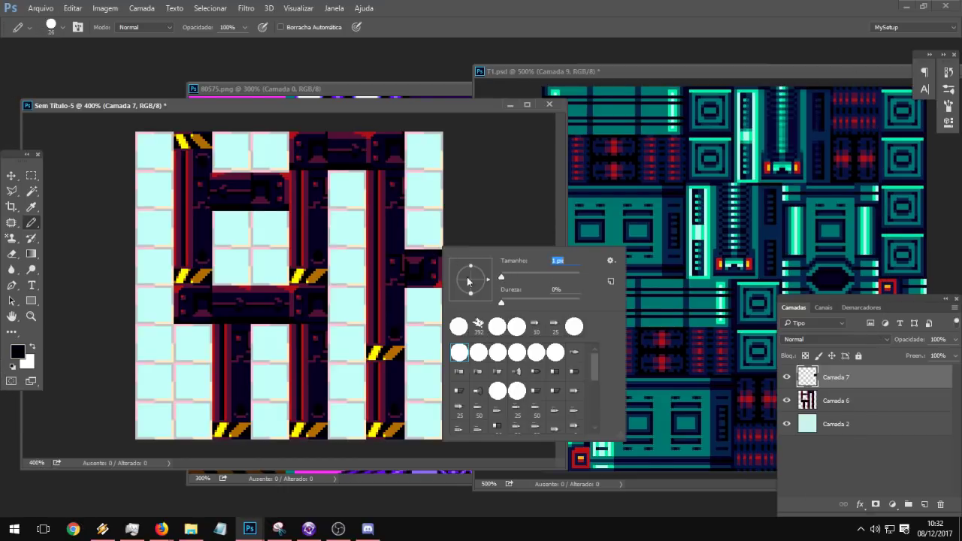
{"action": "key", "text": "Return"}
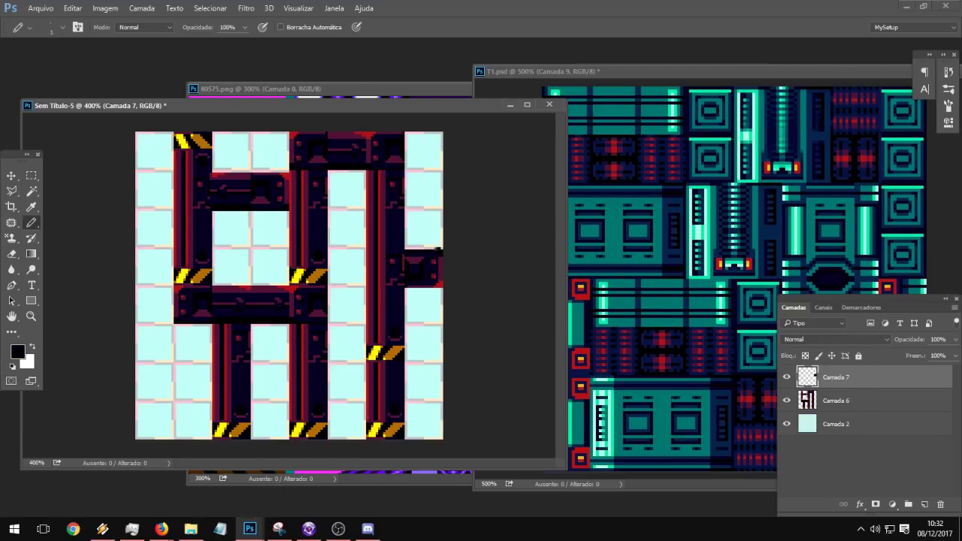
Step: Select the end piece beside the right leg and flip it vertically
{"action": "left_click", "coordinate": [31, 175]}
{"action": "mouse_move", "coordinate": [453, 227]}
{"action": "left_mouse_down"}
{"action": "mouse_move", "coordinate": [389, 294]}
{"action": "mouse_move", "coordinate": [405, 295]}
{"action": "left_mouse_up"}
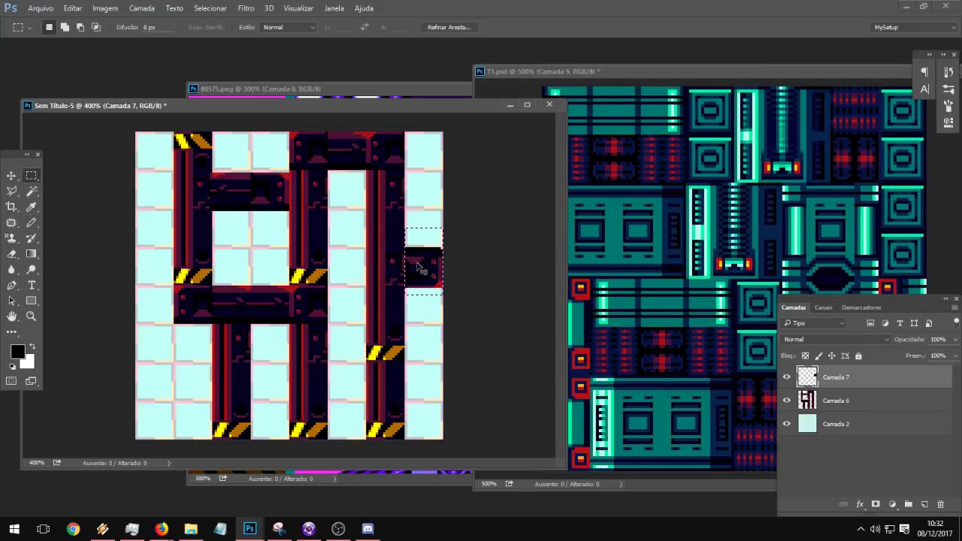
{"action": "key", "text": "ctrl+t"}
{"action": "right_click", "coordinate": [417, 263]}
{"action": "left_click", "coordinate": [483, 458]}
{"action": "key", "text": "Return"}
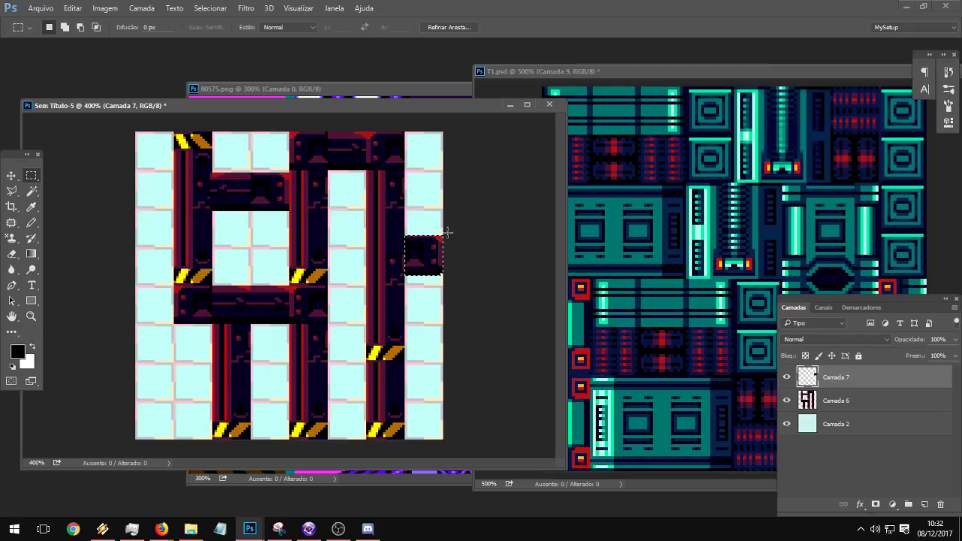
Step: Nudge the flipped end piece three pixels down to line it up with the grid
{"action": "mouse_move", "coordinate": [483, 221]}
{"action": "left_mouse_down"}
{"action": "mouse_move", "coordinate": [395, 298]}
{"action": "mouse_move", "coordinate": [405, 299]}
{"action": "left_mouse_up"}
{"action": "left_click", "coordinate": [14, 176]}
{"action": "key", "text": "Down"}
{"action": "key", "text": "Down"}
{"action": "key", "text": "Down"}
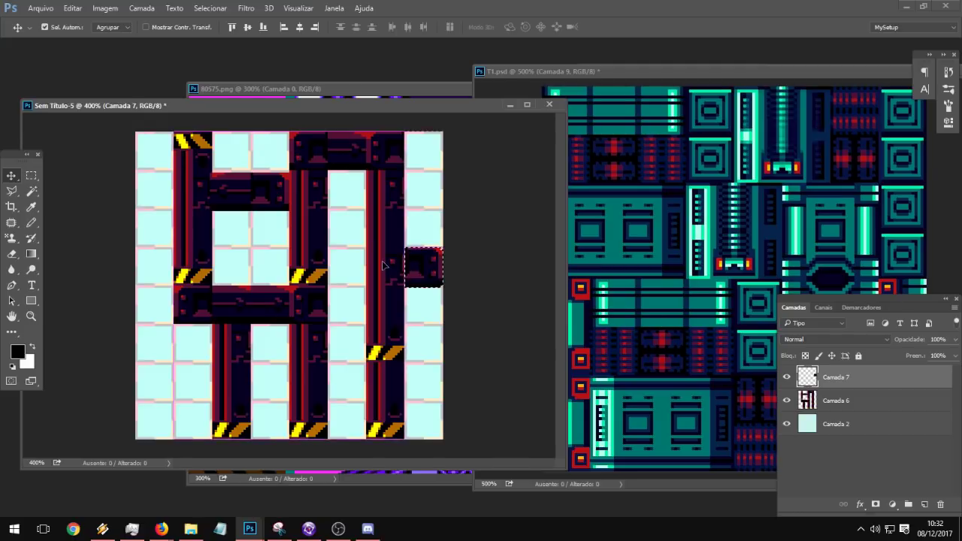
Step: Duplicate the end piece about three cells lower on the same leg and merge the two end-piece layers
{"action": "key", "text": "ctrl+j"}
{"action": "left_click_drag", "start_coordinate": [423, 262], "coordinate": [424, 375]}
{"action": "left_click", "coordinate": [861, 399], "text": "shift"}
{"action": "right_click", "coordinate": [861, 399]}
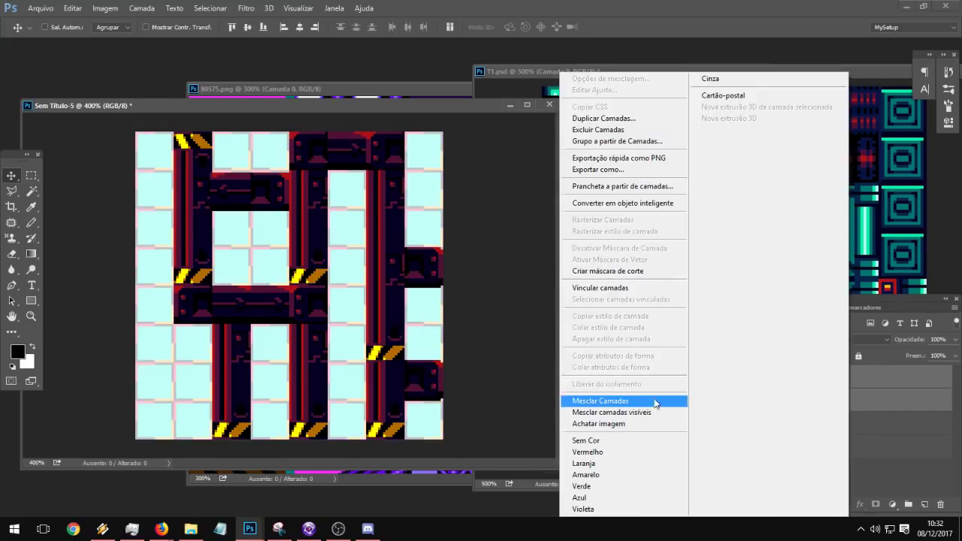
{"action": "left_click", "coordinate": [655, 401]}
Step: Duplicate the layer holding both end pieces and flip the copy horizontally
{"action": "key", "text": "ctrl+j"}
{"action": "right_click", "coordinate": [415, 296]}
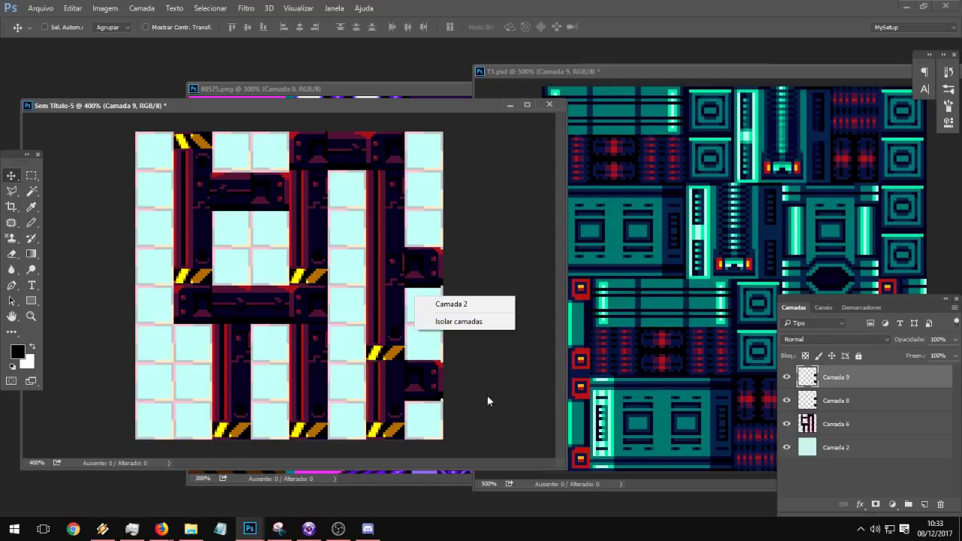
{"action": "left_click", "coordinate": [421, 370]}
{"action": "key", "text": "ctrl+t"}
{"action": "right_click", "coordinate": [423, 366]}
{"action": "left_click", "coordinate": [466, 338]}
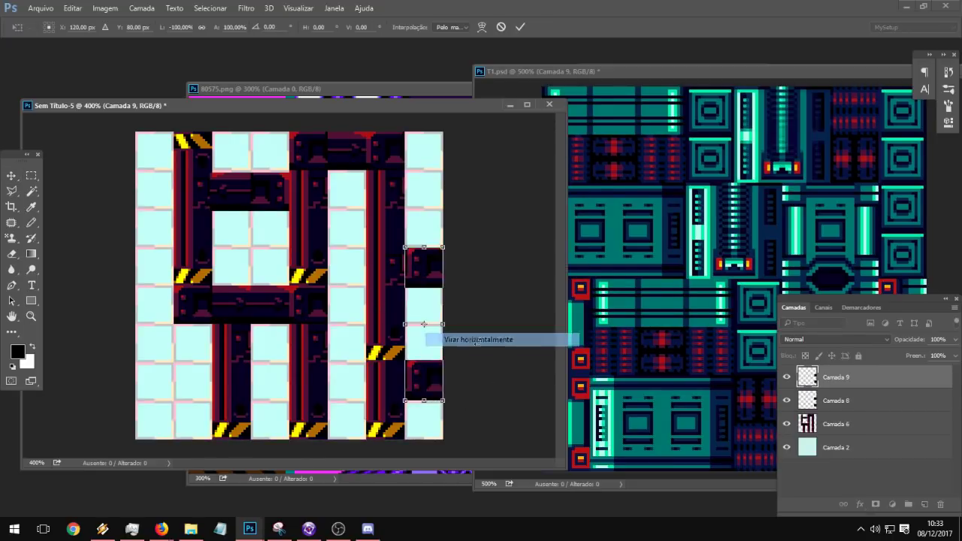
{"action": "key", "text": "Return"}
Step: Move the flipped pair to the canvas's left edge, remove its upper piece, and merge all the structure layers
{"action": "left_click_drag", "start_coordinate": [439, 368], "coordinate": [180, 229]}
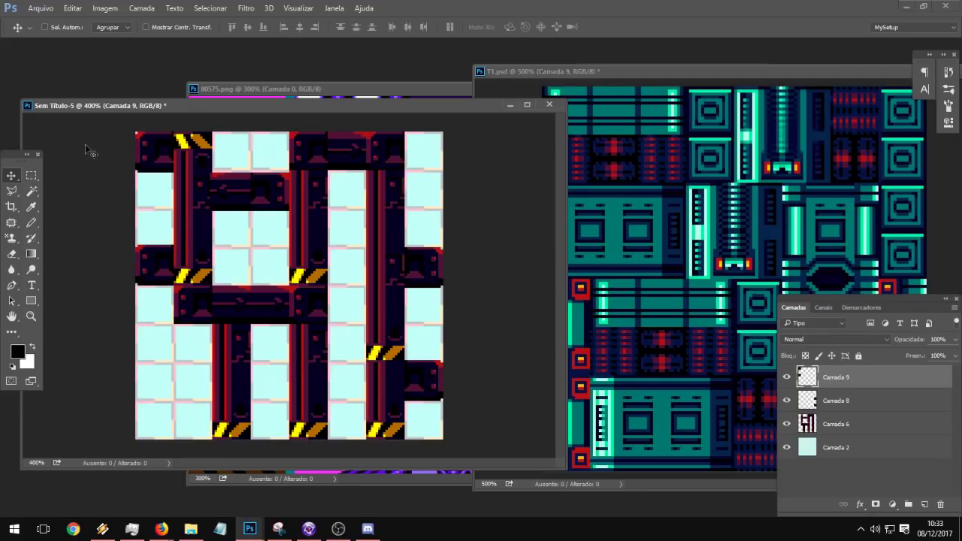
{"action": "left_click", "coordinate": [30, 175]}
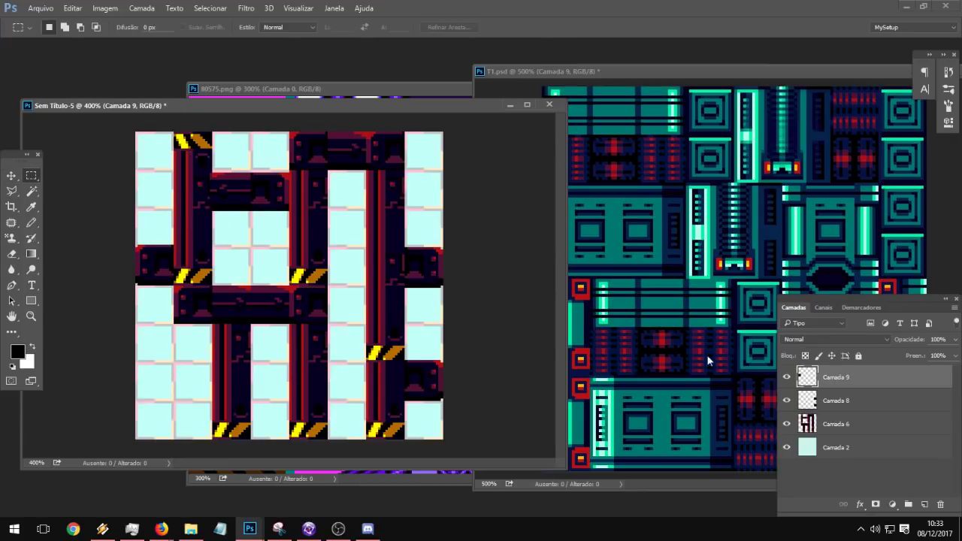
{"action": "right_click", "coordinate": [845, 424]}
{"action": "left_click", "coordinate": [623, 401]}
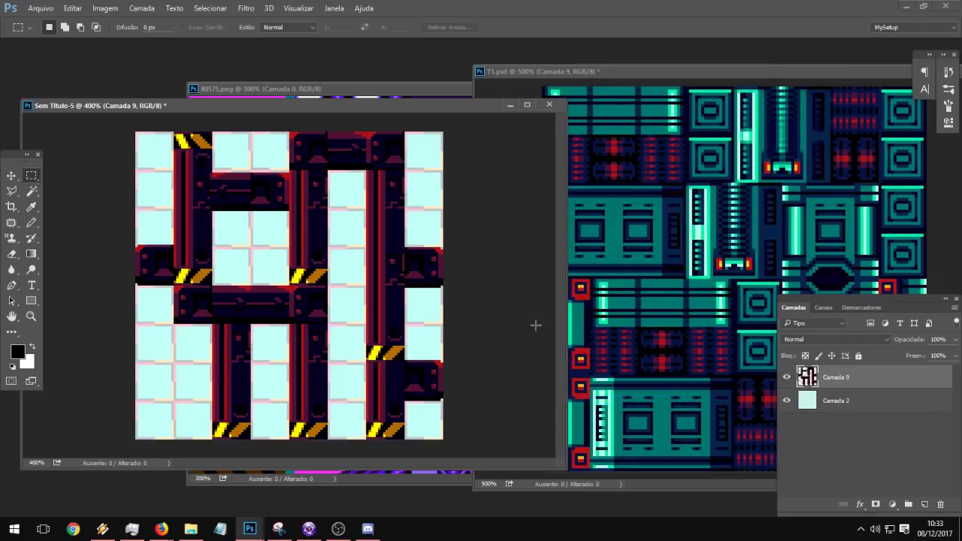
Step: Copy the left-edge end piece to a new layer and place it against the lower-left leg
{"action": "key", "text": "ctrl+alt+z"}
{"action": "key", "text": "ctrl+alt+z"}
{"action": "left_click_drag", "start_coordinate": [185, 224], "coordinate": [84, 304]}
{"action": "key", "text": "ctrl+j"}
{"action": "left_click", "coordinate": [11, 175]}
{"action": "left_click_drag", "start_coordinate": [248, 346], "coordinate": [285, 437]}
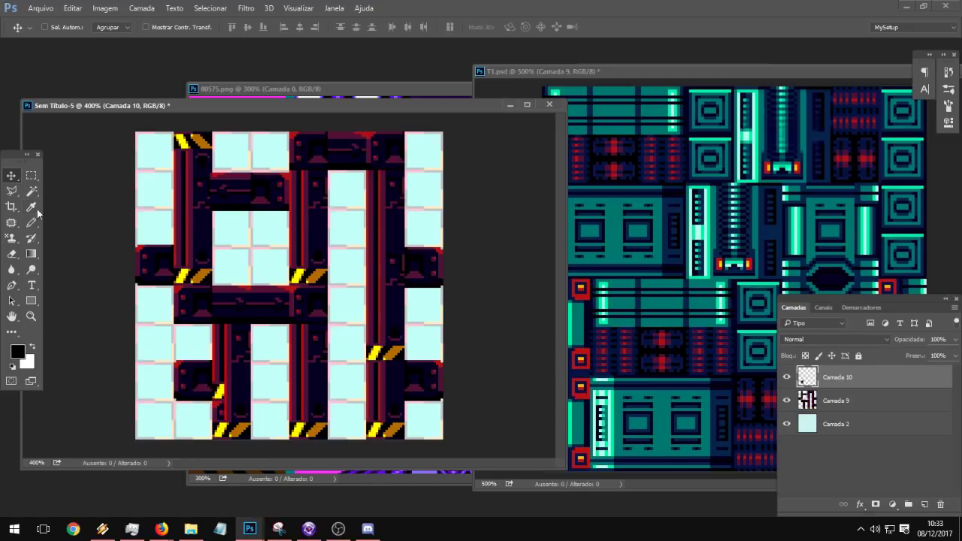
Step: Delete the copied leg fragment overlapping the lower-left leg and merge the end piece with the structure
{"action": "left_click", "coordinate": [31, 175]}
{"action": "left_click_drag", "start_coordinate": [300, 245], "coordinate": [214, 448]}
{"action": "key", "text": "Delete"}
{"action": "key", "text": "ctrl+d"}
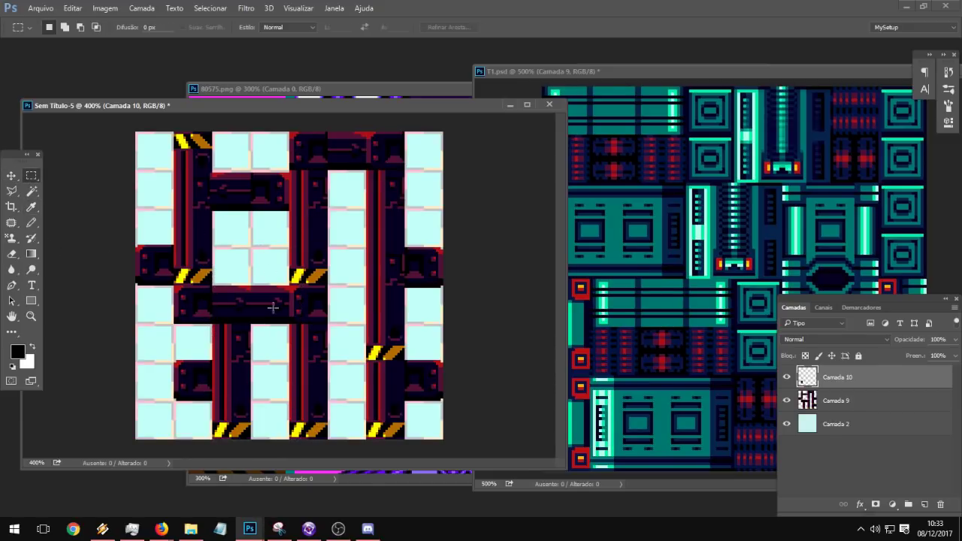
{"action": "right_click", "coordinate": [848, 403]}
{"action": "left_click", "coordinate": [579, 345]}
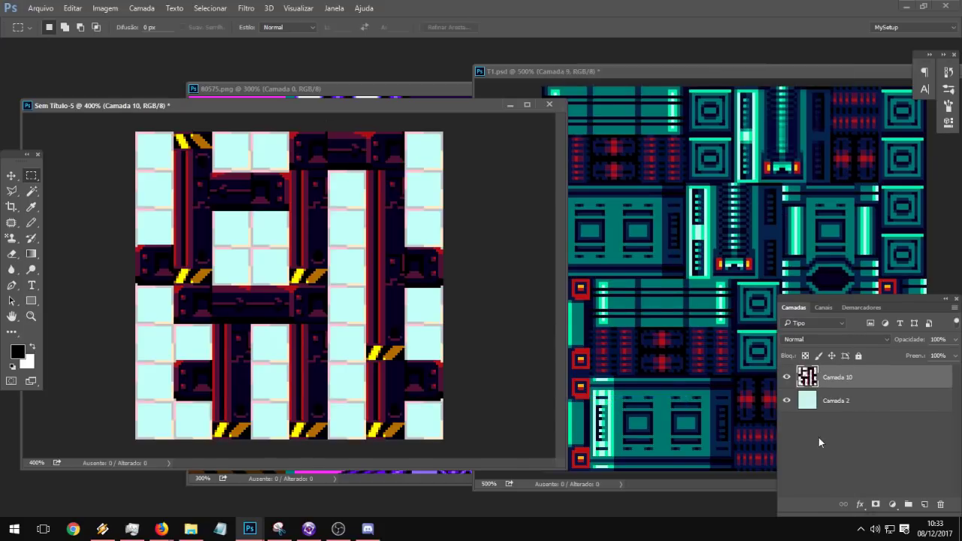
Step: Hide the Camada 2 grid background and save the structure as a PNG named D2 in the SoundsWorlds folder
{"action": "left_click", "coordinate": [785, 404]}
{"action": "left_click", "coordinate": [30, 10]}
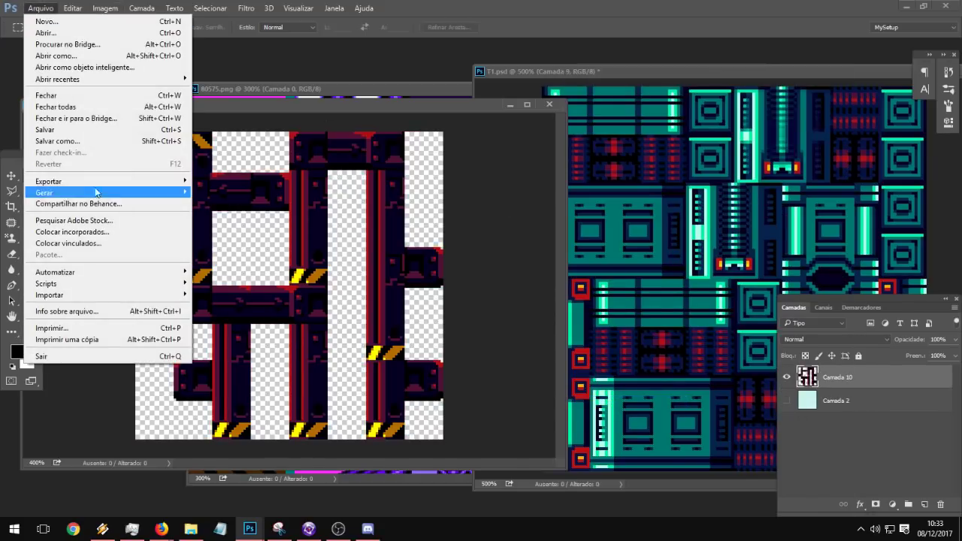
{"action": "left_click", "coordinate": [125, 142]}
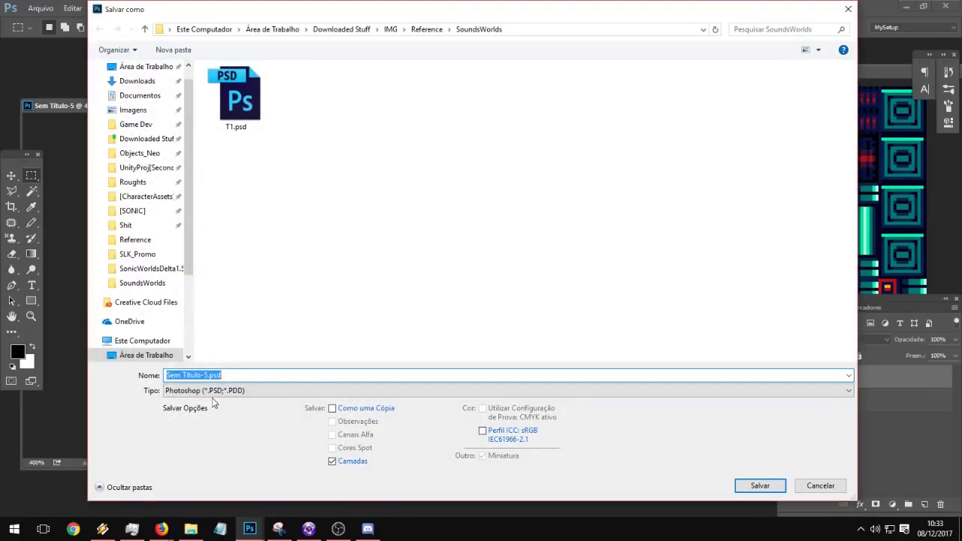
{"action": "left_click", "coordinate": [212, 392]}
{"action": "left_click", "coordinate": [209, 342]}
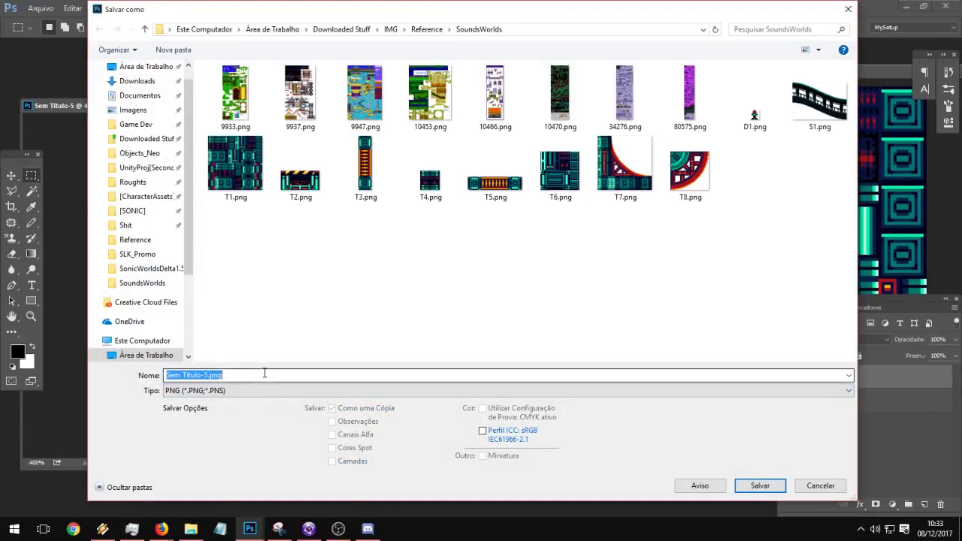
{"action": "type", "text": "D2"}
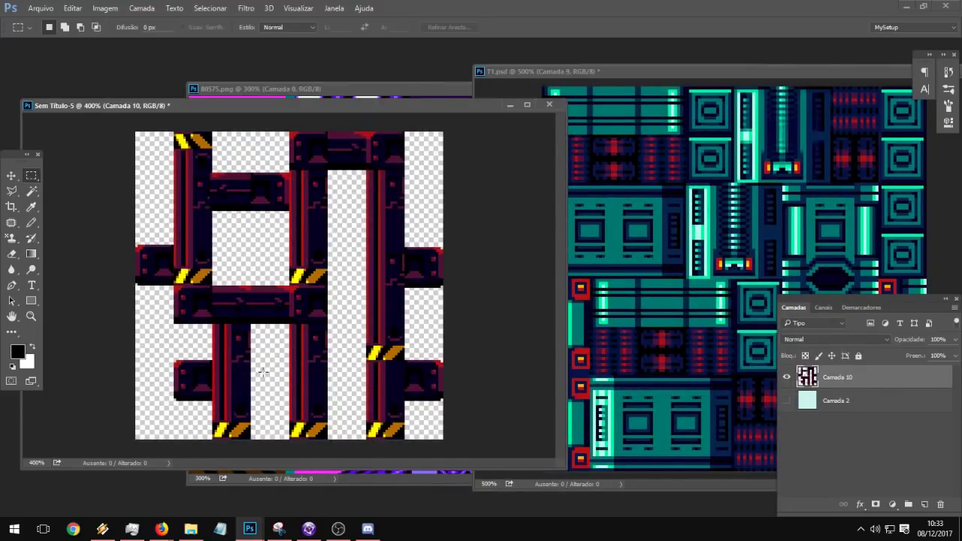
Step: Close the structure document and T1.psd without saving changes, and close 80575.png
{"action": "left_click", "coordinate": [542, 106]}
{"action": "left_click", "coordinate": [485, 204]}
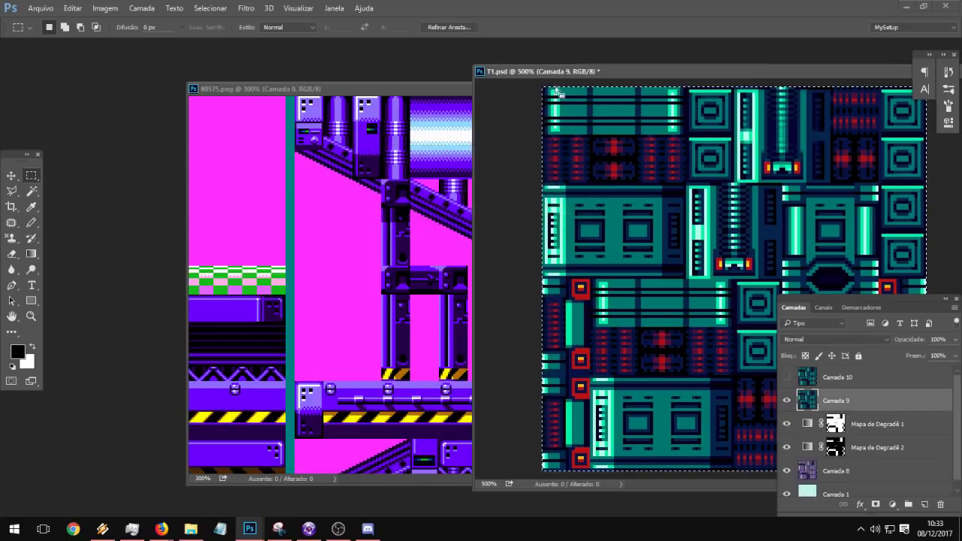
{"action": "left_click", "coordinate": [550, 72]}
{"action": "left_click_drag", "start_coordinate": [550, 72], "coordinate": [370, 103]}
{"action": "left_click", "coordinate": [801, 101]}
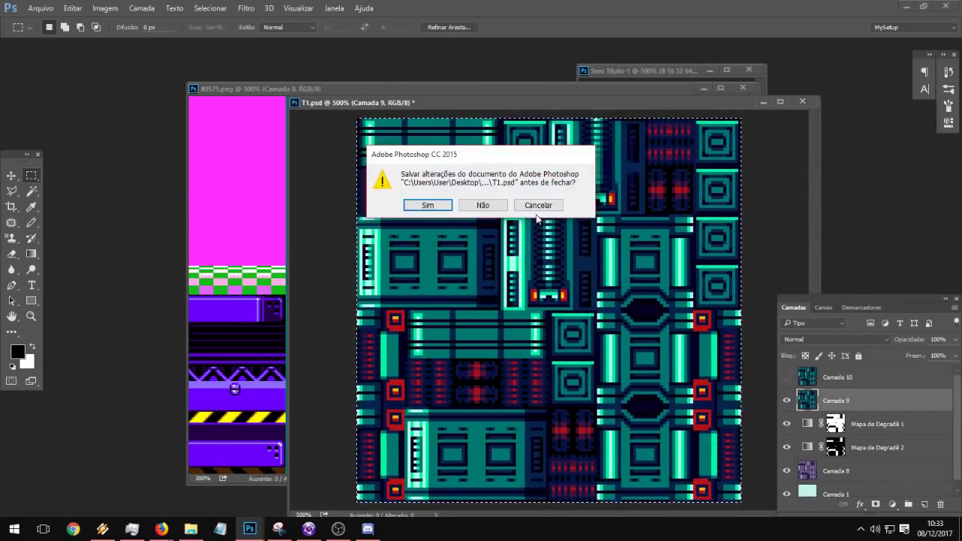
{"action": "left_click", "coordinate": [483, 205]}
{"action": "left_click", "coordinate": [743, 88]}
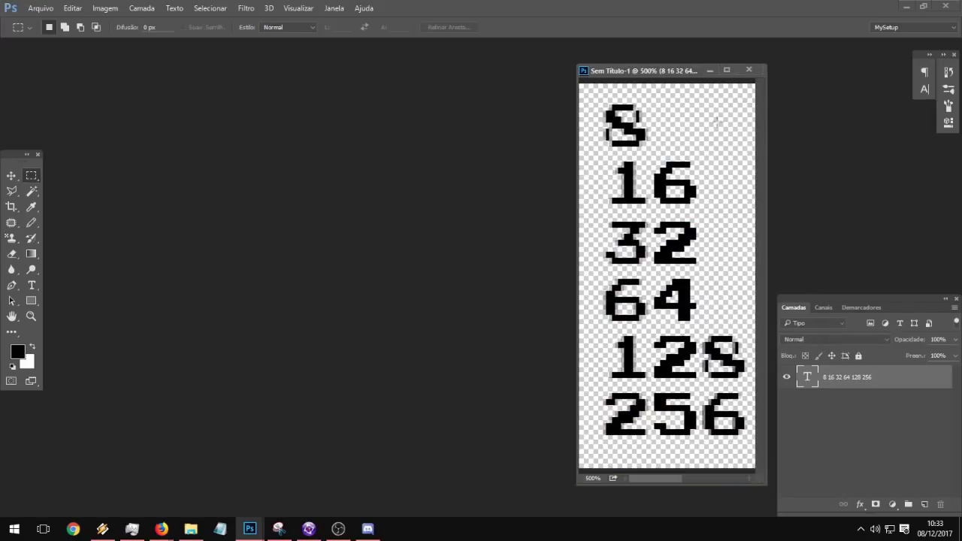
Step: Minimize the remaining Sem Título-1 document and switch from Photoshop to Clickteam Fusion Developer
{"action": "left_click", "coordinate": [708, 71]}
{"action": "left_click", "coordinate": [906, 6]}
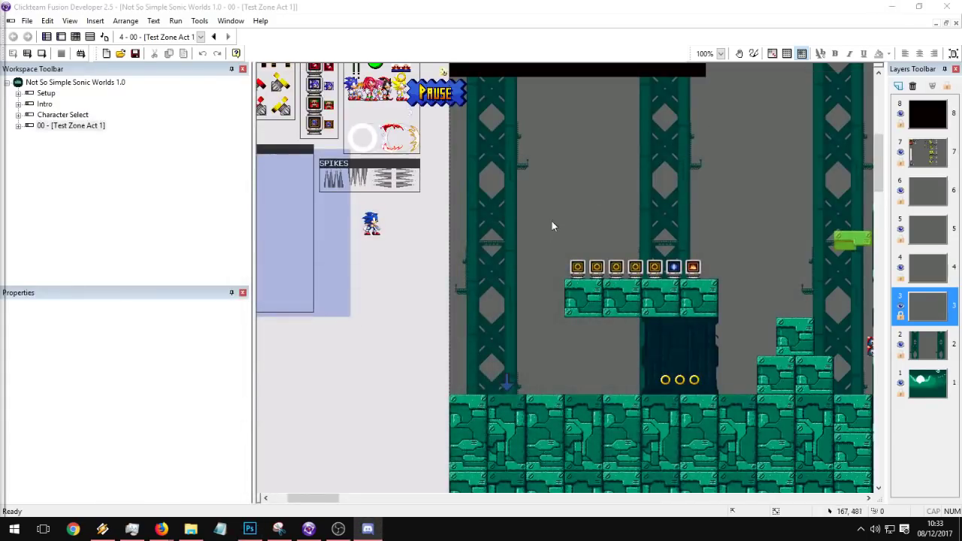
{"action": "middle_click_drag", "start_coordinate": [597, 254], "coordinate": [516, 229]}
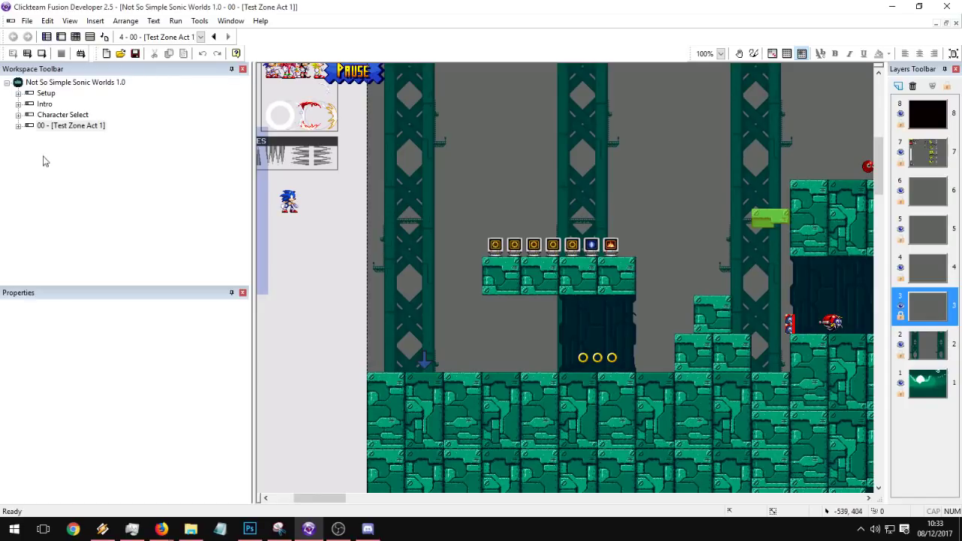
{"action": "left_click", "coordinate": [80, 125]}
{"action": "left_click", "coordinate": [289, 201]}
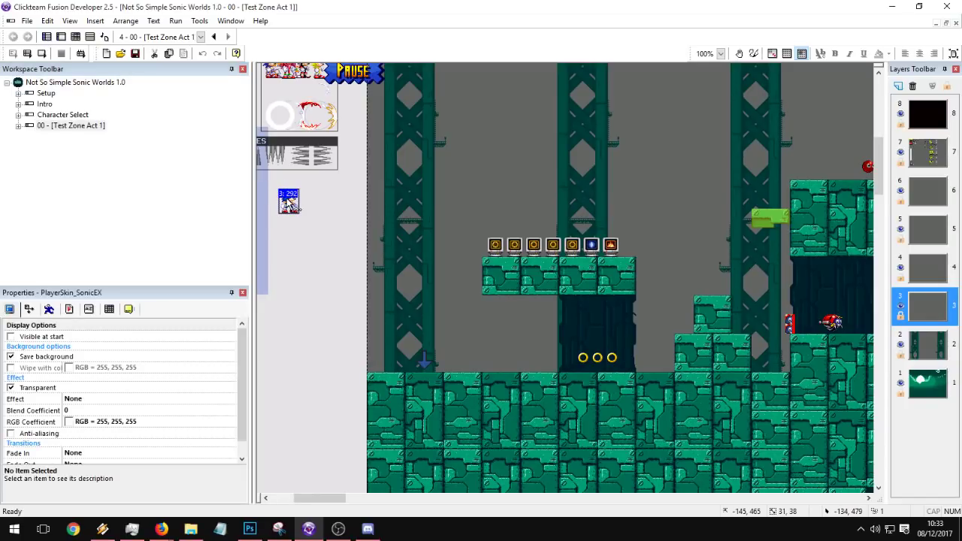
{"action": "left_click", "coordinate": [49, 308]}
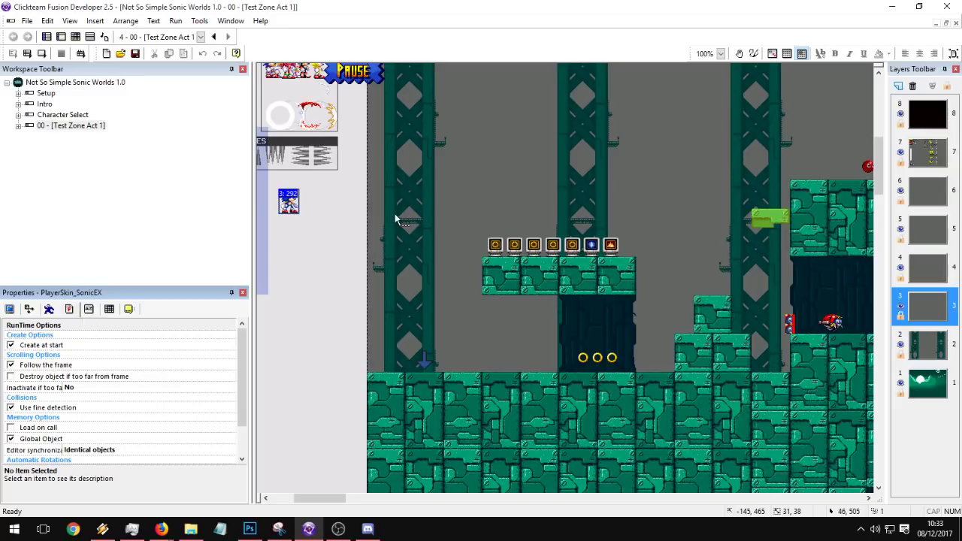
Step: Clone the "00 - [Test Zone Act 1]" frame and rename the copy "01 - [NotSoGreen Zone Act 1]"
{"action": "left_click", "coordinate": [63, 125]}
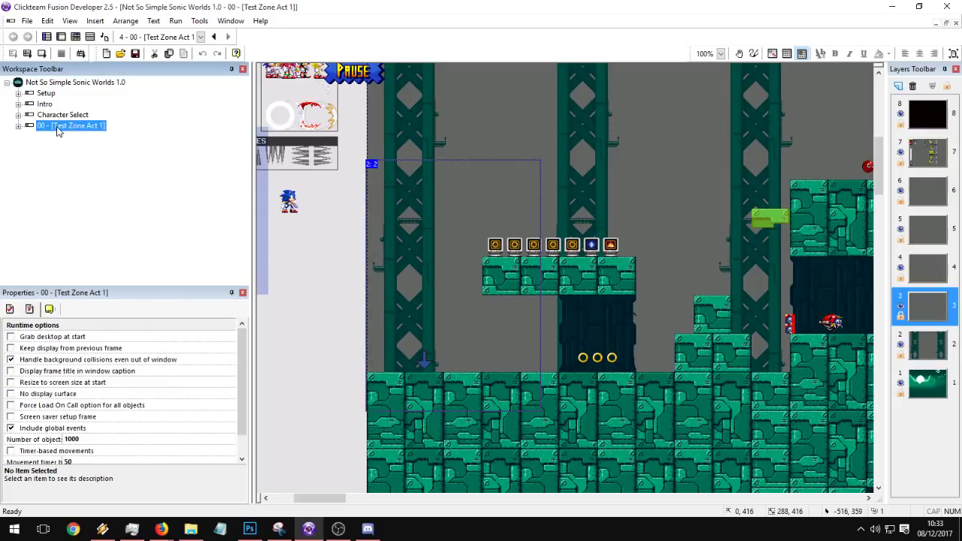
{"action": "right_click", "coordinate": [60, 126]}
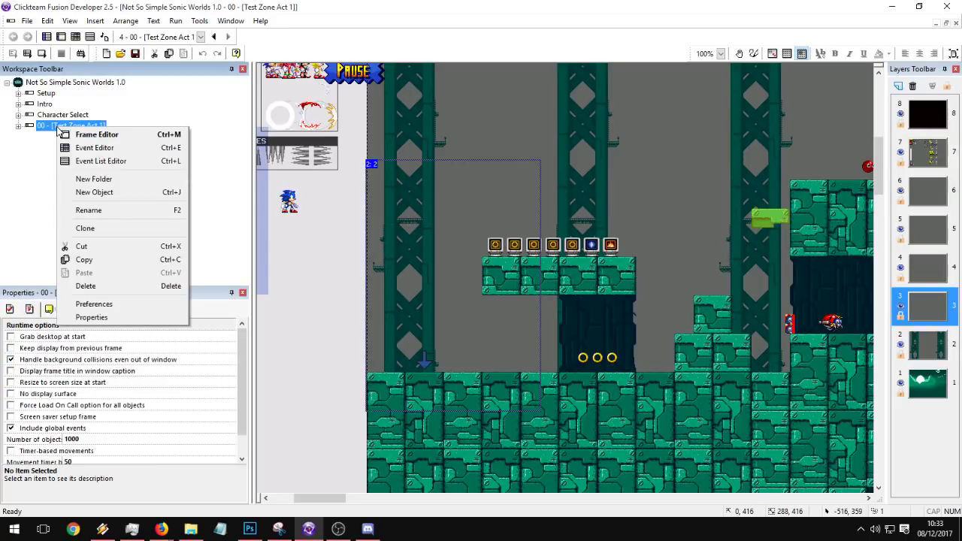
{"action": "left_click", "coordinate": [98, 229]}
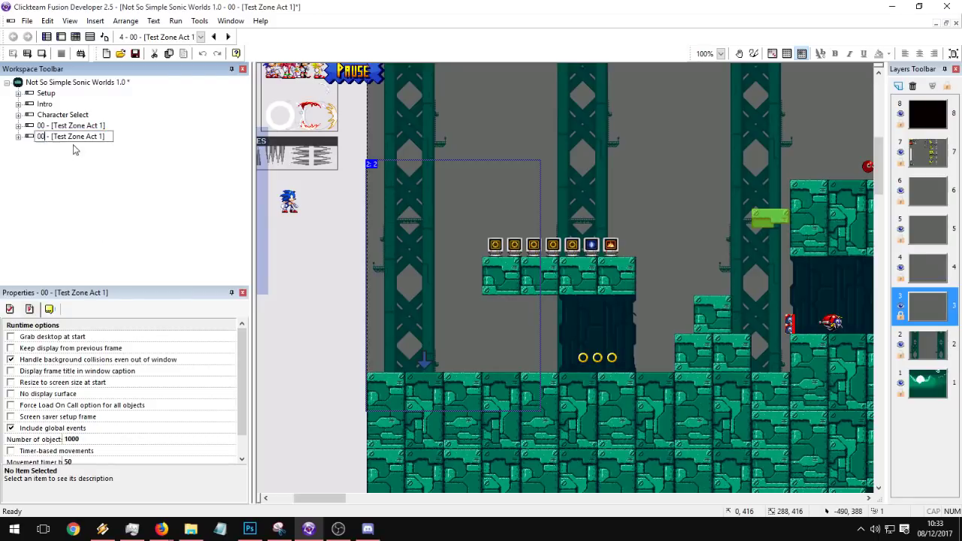
{"action": "key", "text": "BackSpace"}
{"action": "type", "text": "1"}
{"action": "type", "text": "Gree"}
{"action": "type", "text": "ty"}
{"action": "key", "text": "BackSpace"}
{"action": "key", "text": "BackSpace"}
{"action": "key", "text": "BackSpace"}
{"action": "key", "text": "BackSpace"}
{"action": "key", "text": "BackSpace"}
{"action": "type", "text": "reen"}
{"action": "key", "text": "BackSpace"}
{"action": "key", "text": "BackSpace"}
{"action": "key", "text": "BackSpace"}
{"action": "key", "text": "BackSpace"}
{"action": "key", "text": "BackSpace"}
{"action": "type", "text": "NotSoGreen"}
{"action": "key", "text": "Return"}
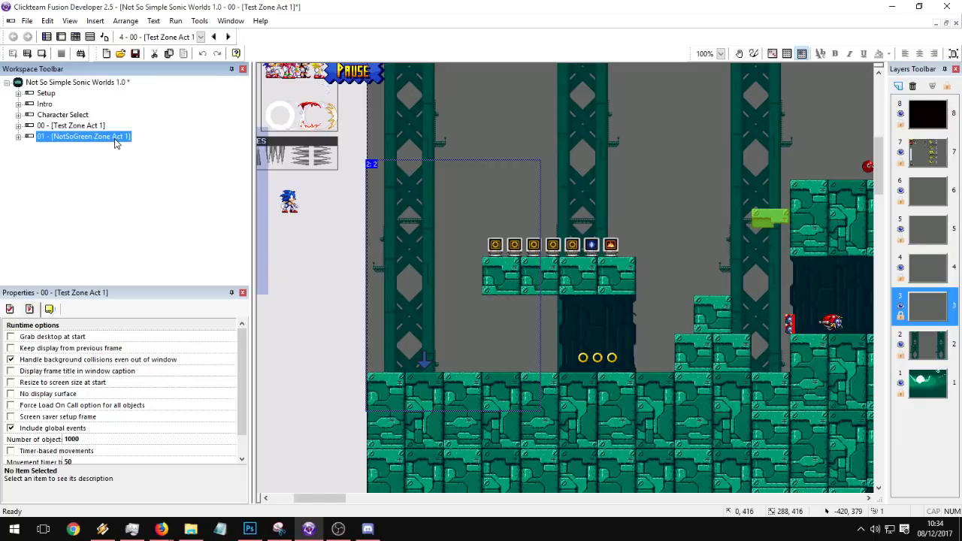
Step: Open the "01 - [NotSoGreen Zone Act 1]" frame and display the grid over the level
{"action": "double_click", "coordinate": [124, 137]}
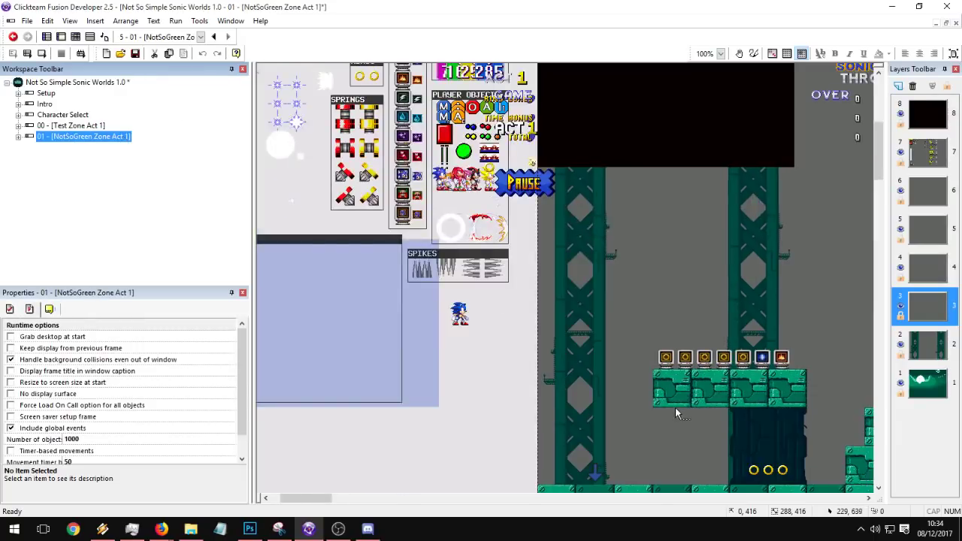
{"action": "middle_click_drag", "start_coordinate": [647, 372], "coordinate": [351, 116]}
{"action": "middle_click_drag", "start_coordinate": [551, 227], "coordinate": [656, 270]}
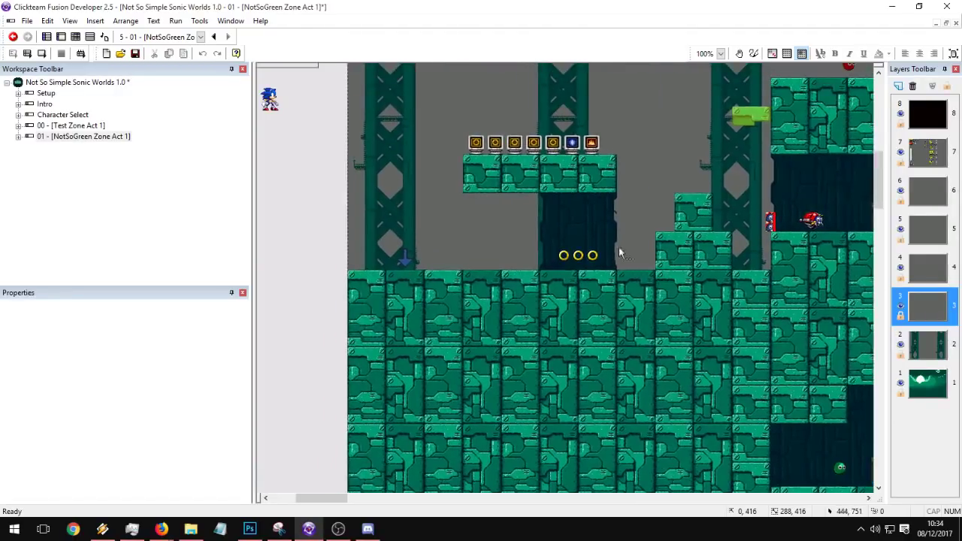
{"action": "middle_click_drag", "start_coordinate": [718, 130], "coordinate": [492, 269]}
{"action": "middle_click_drag", "start_coordinate": [799, 71], "coordinate": [524, 243]}
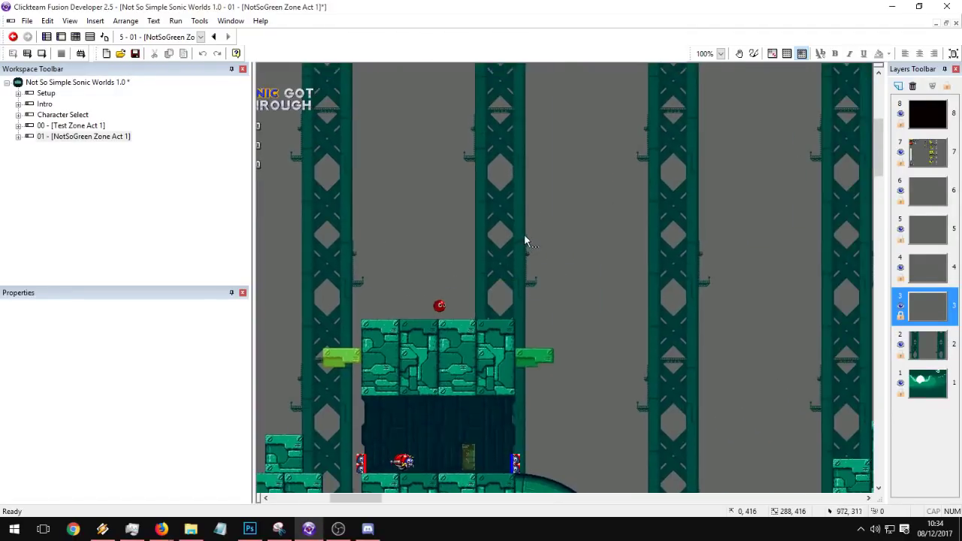
{"action": "left_click", "coordinate": [787, 54]}
{"action": "middle_click_drag", "start_coordinate": [533, 256], "coordinate": [521, 308]}
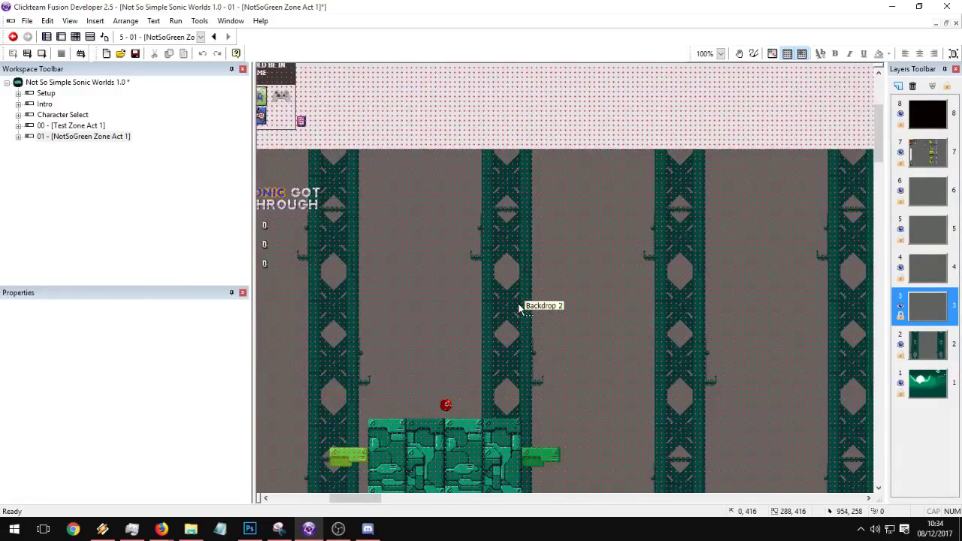
Step: Zoom to 400% and try moving the leftmost Level_Backdrop_01 block beneath the red ball enemy along the grid
{"action": "left_click", "coordinate": [705, 56]}
{"action": "left_click", "coordinate": [713, 118]}
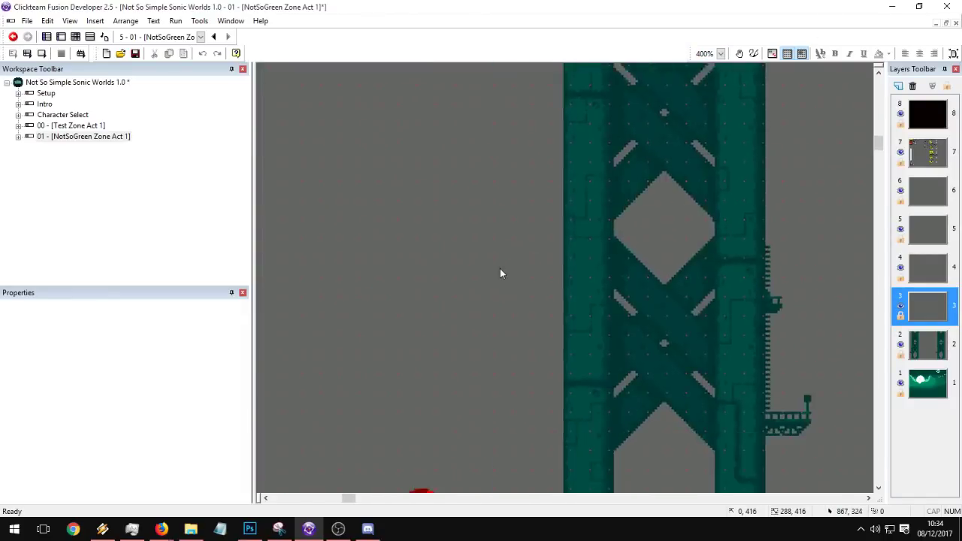
{"action": "middle_click_drag", "start_coordinate": [420, 451], "coordinate": [619, 197]}
{"action": "left_click", "coordinate": [388, 210]}
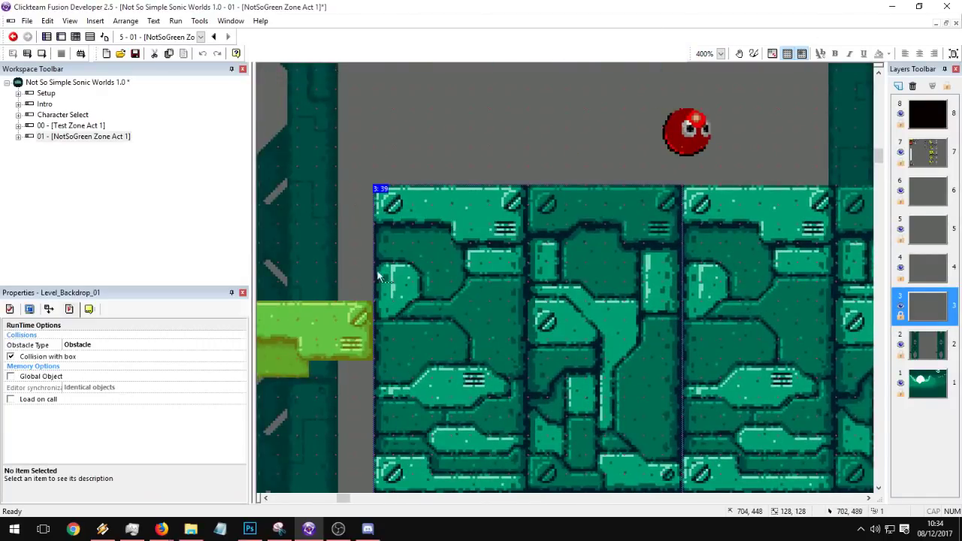
{"action": "left_click_drag", "start_coordinate": [451, 312], "coordinate": [492, 301]}
{"action": "left_click", "coordinate": [488, 141]}
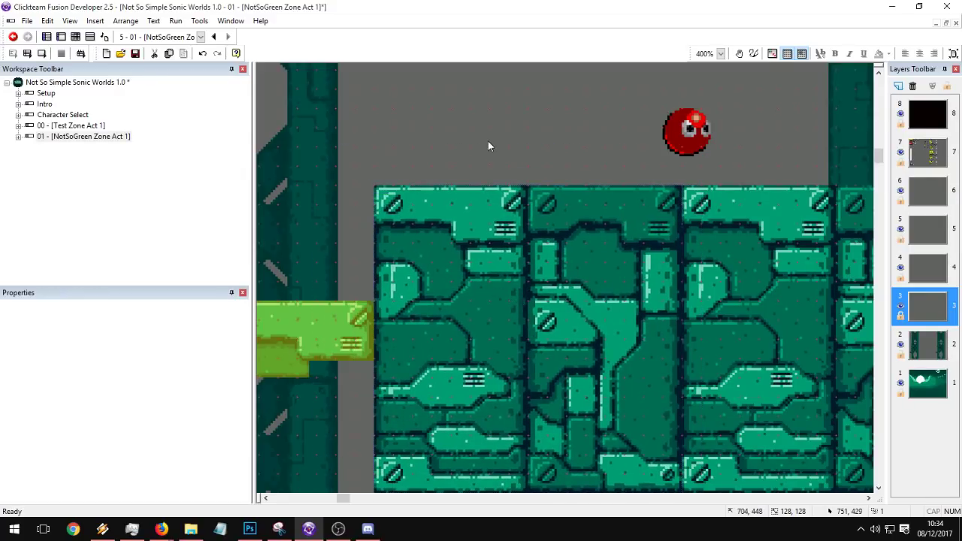
Step: Review the grid's origin, size and snapping settings and hide the grid display
{"action": "left_click", "coordinate": [771, 57]}
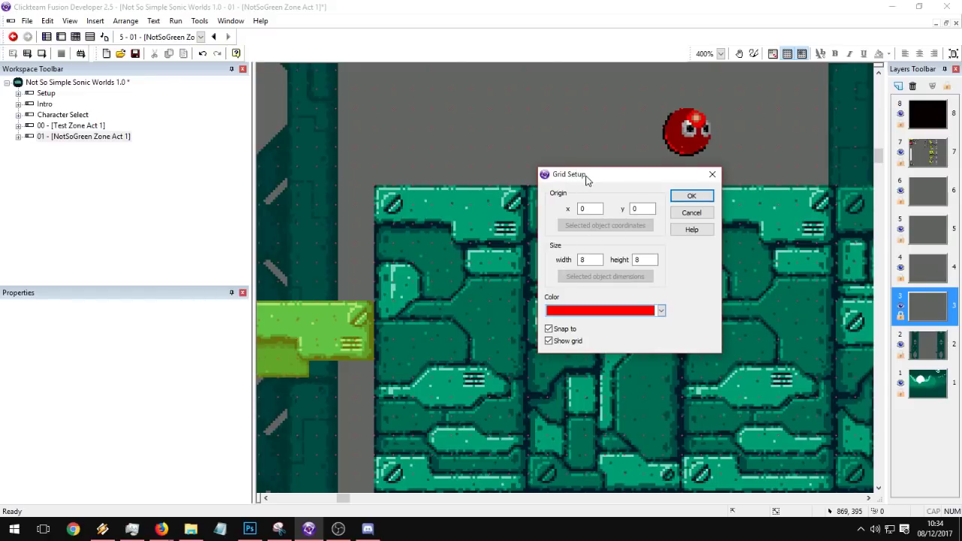
{"action": "left_click", "coordinate": [712, 175]}
{"action": "left_click", "coordinate": [772, 54]}
{"action": "left_click", "coordinate": [580, 261]}
{"action": "left_click", "coordinate": [710, 197]}
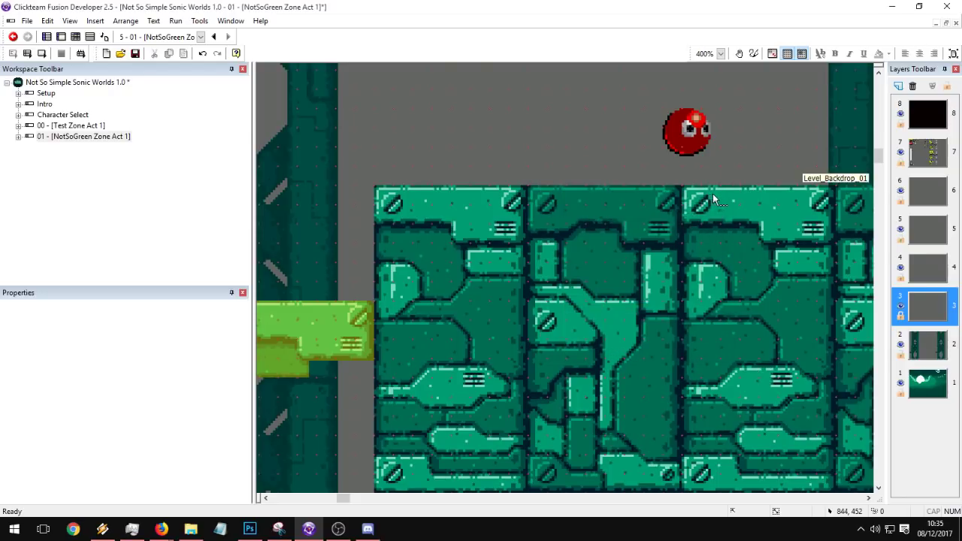
{"action": "left_click", "coordinate": [800, 56]}
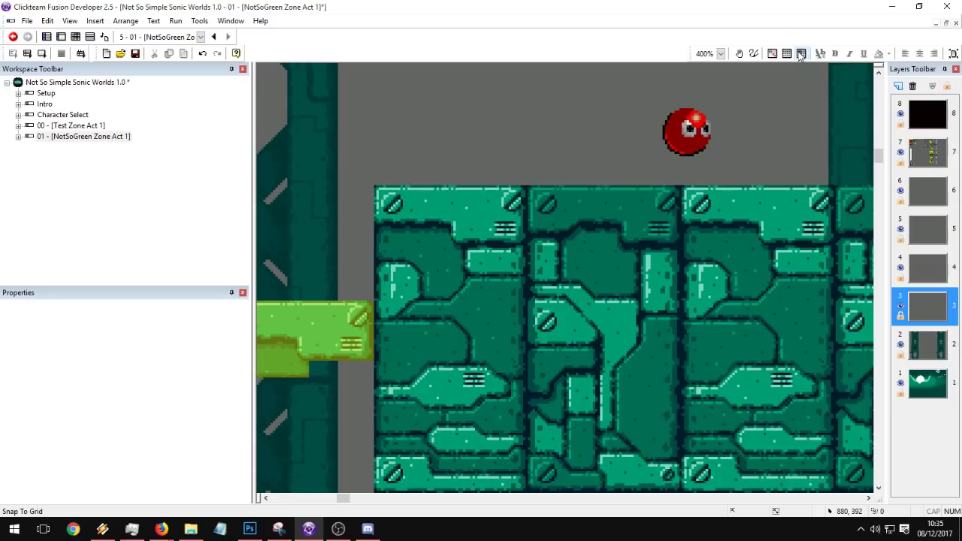
Step: Try moving the Level_Backdrop_01 blocks beneath the red ball enemy with grid snapping and freely without it
{"action": "left_click_drag", "start_coordinate": [654, 270], "coordinate": [673, 211]}
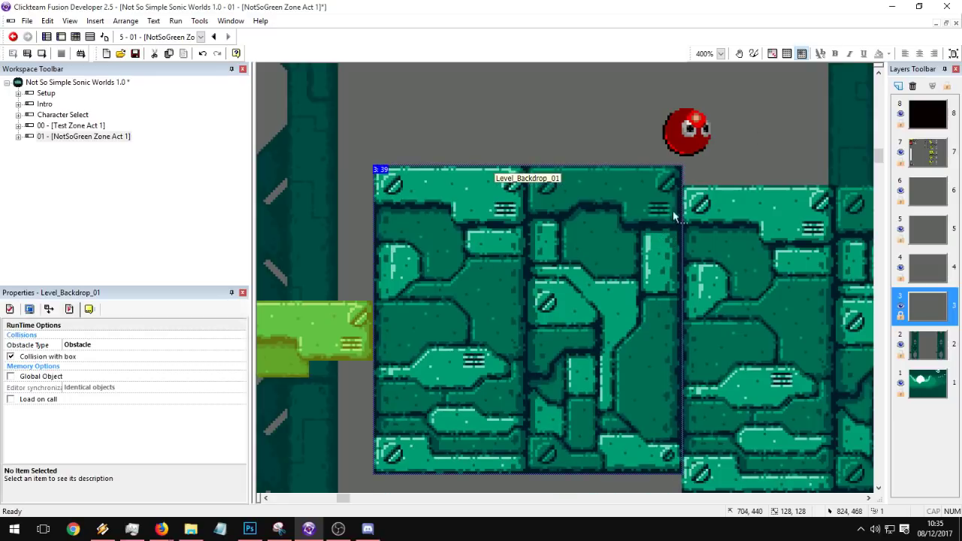
{"action": "left_click", "coordinate": [805, 57]}
{"action": "mouse_move", "coordinate": [553, 267]}
{"action": "left_mouse_down"}
{"action": "mouse_move", "coordinate": [575, 277]}
{"action": "mouse_move", "coordinate": [558, 277]}
{"action": "left_mouse_up"}
{"action": "left_click", "coordinate": [571, 144]}
{"action": "middle_click_drag", "start_coordinate": [683, 341], "coordinate": [607, 366]}
{"action": "left_click_drag", "start_coordinate": [671, 300], "coordinate": [668, 286]}
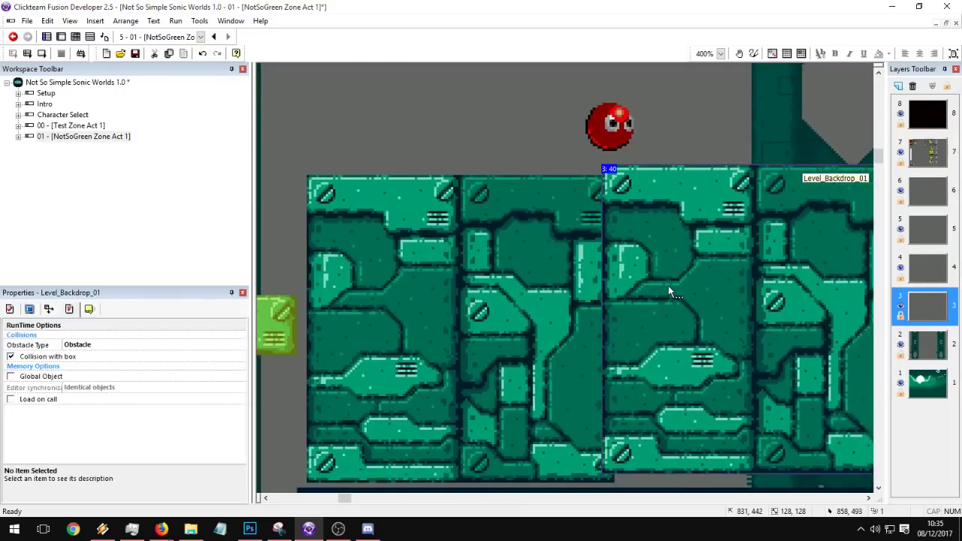
{"action": "middle_click_drag", "start_coordinate": [775, 188], "coordinate": [437, 237]}
{"action": "middle_click_drag", "start_coordinate": [387, 218], "coordinate": [788, 203]}
{"action": "left_click", "coordinate": [480, 186]}
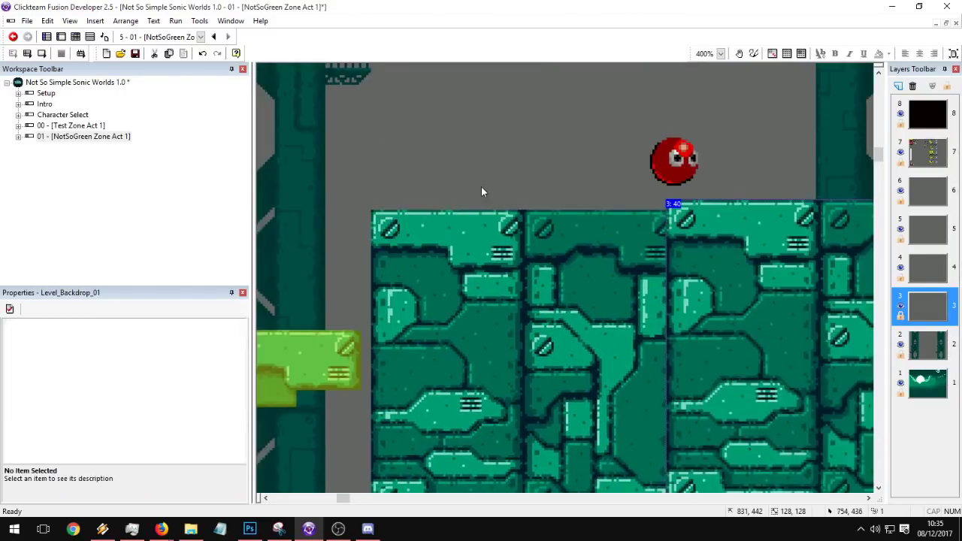
{"action": "left_click", "coordinate": [483, 192]}
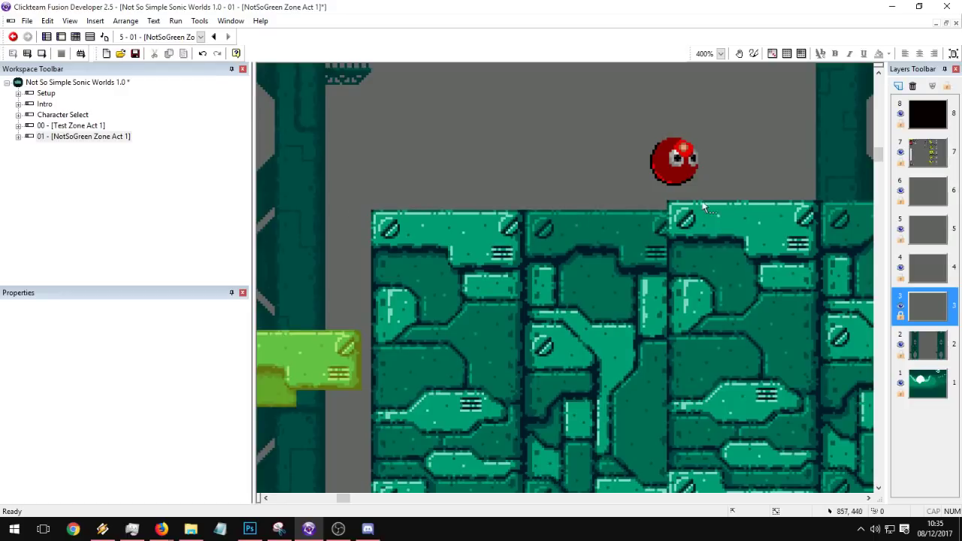
Step: Undo the block moves and turn grid snapping back on
{"action": "key", "text": "ctrl+z"}
{"action": "key", "text": "ctrl+z"}
{"action": "key", "text": "ctrl+z"}
{"action": "key", "text": "ctrl+z"}
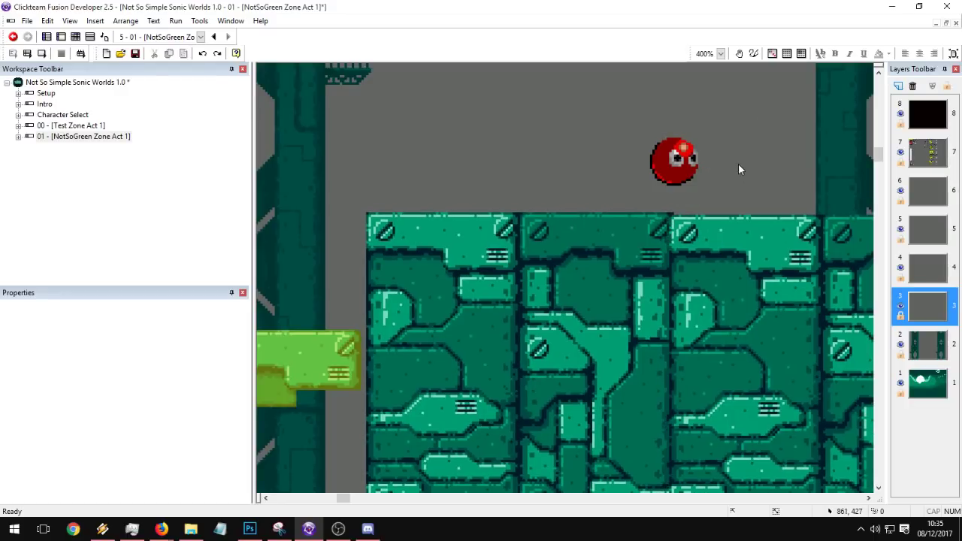
{"action": "key", "text": "ctrl+z"}
{"action": "key", "text": "ctrl+z"}
{"action": "key", "text": "ctrl+z"}
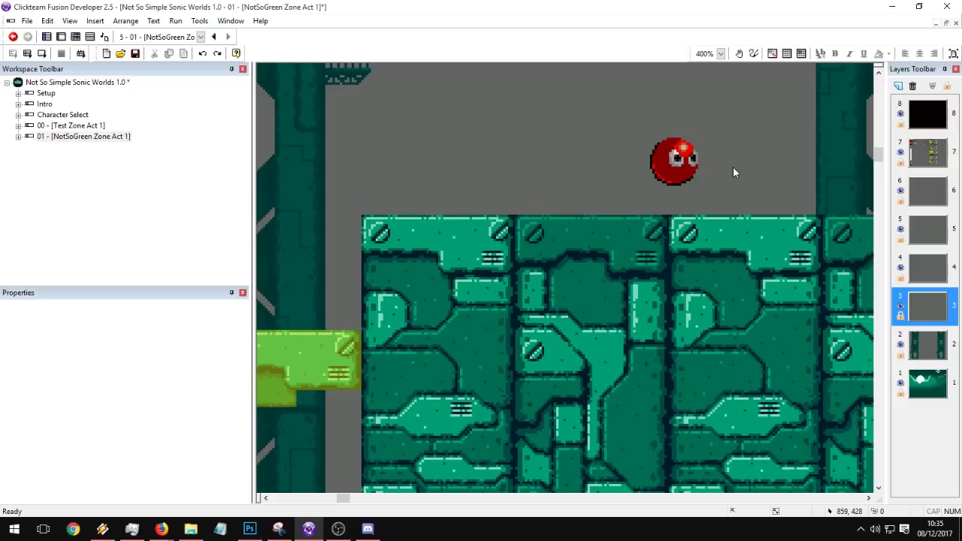
{"action": "left_click", "coordinate": [801, 57]}
Step: Move the left Level_Backdrop_01 block upward above its right neighbour with grid snapping enabled
{"action": "left_click", "coordinate": [601, 257]}
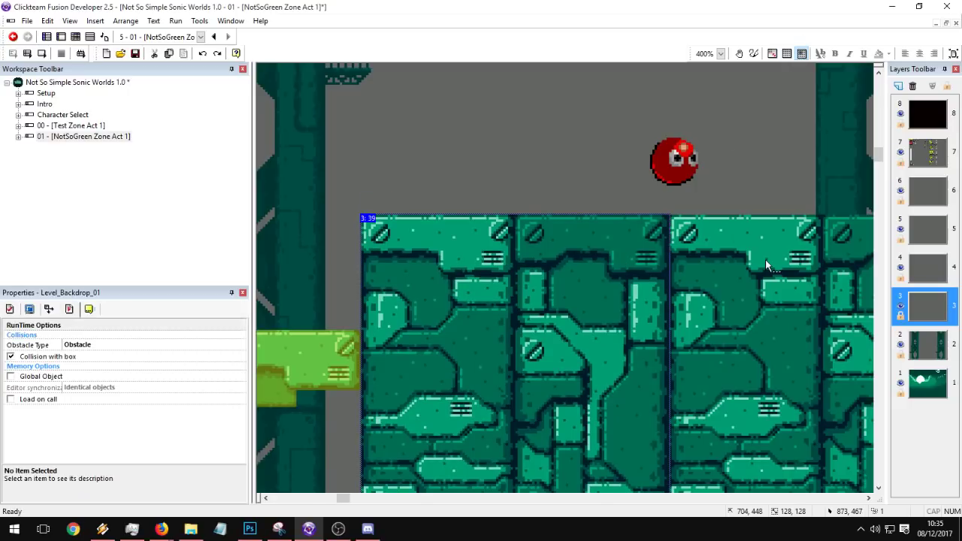
{"action": "left_click", "coordinate": [765, 259], "text": "ctrl"}
{"action": "left_click", "coordinate": [549, 153]}
{"action": "left_click", "coordinate": [613, 244]}
{"action": "left_click", "coordinate": [693, 236]}
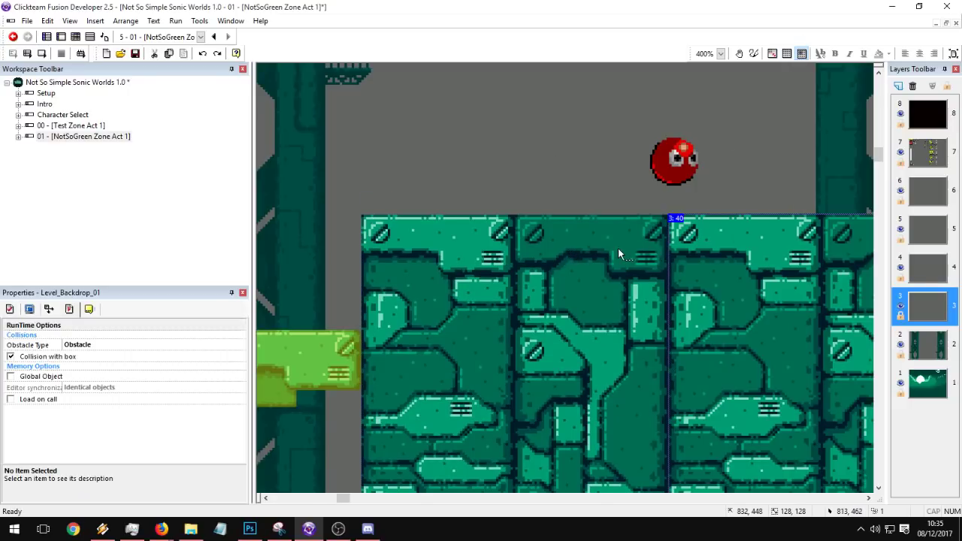
{"action": "left_click_drag", "start_coordinate": [619, 248], "coordinate": [551, 209]}
{"action": "left_click", "coordinate": [535, 118]}
{"action": "left_click", "coordinate": [525, 95]}
{"action": "left_click", "coordinate": [539, 116]}
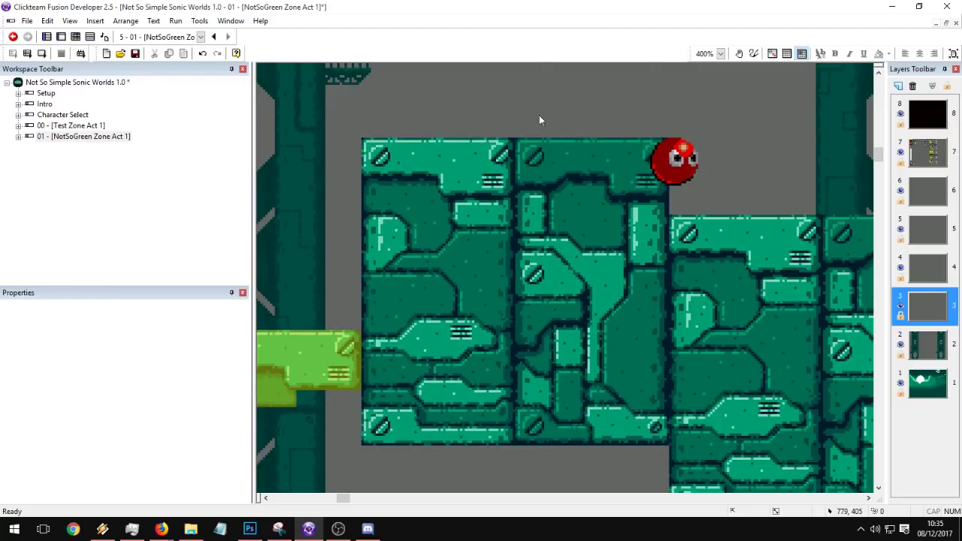
Step: Shift the left block sideways over its right neighbour in grid increments and undo the last shift
{"action": "left_click_drag", "start_coordinate": [583, 293], "coordinate": [605, 293]}
{"action": "left_click", "coordinate": [536, 74]}
{"action": "left_click", "coordinate": [575, 279]}
{"action": "middle_click_drag", "start_coordinate": [617, 296], "coordinate": [478, 286]}
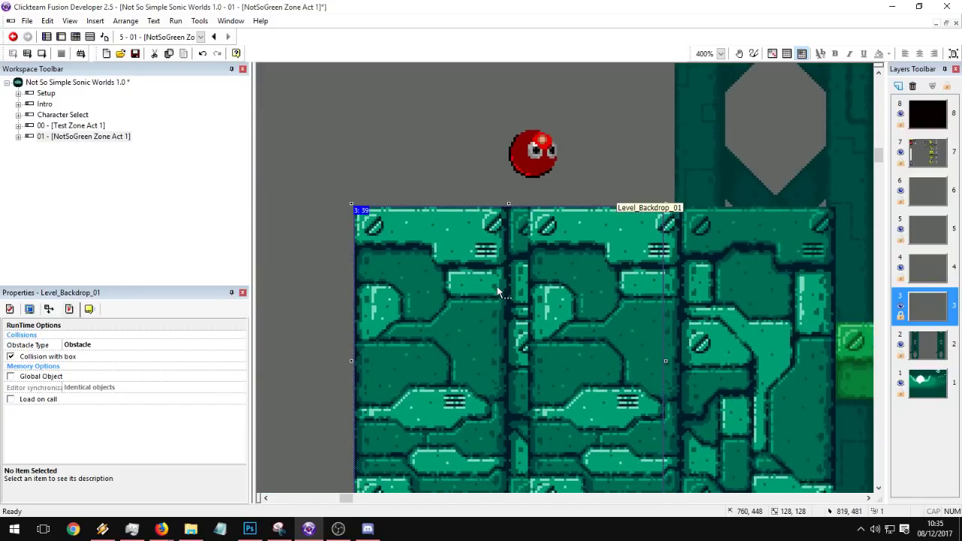
{"action": "key", "text": "ctrl+z"}
{"action": "left_click", "coordinate": [449, 182]}
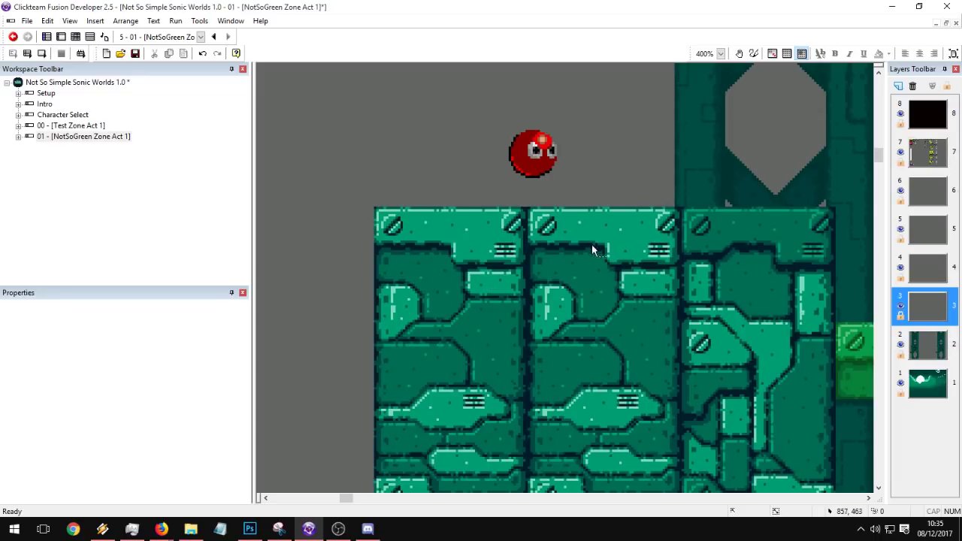
Step: Move the left block to 704, 448, flush against its right neighbour, testing undo and redo on the move
{"action": "middle_click_drag", "start_coordinate": [523, 257], "coordinate": [649, 153]}
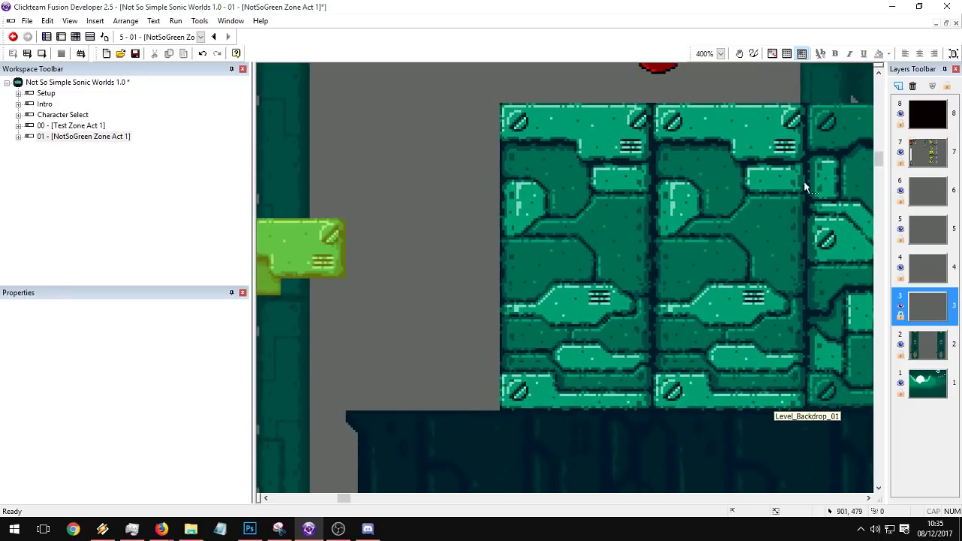
{"action": "left_click_drag", "start_coordinate": [643, 201], "coordinate": [486, 212]}
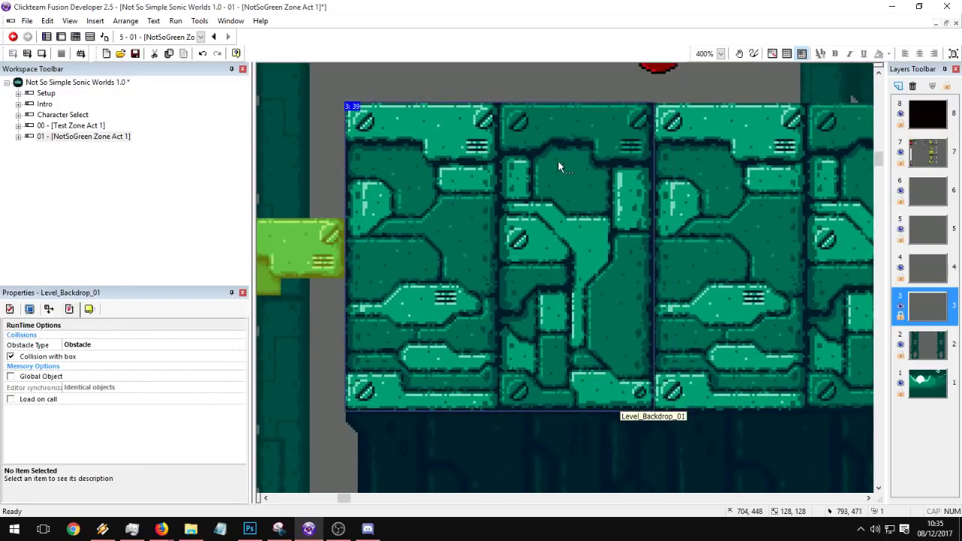
{"action": "key", "text": "ctrl+z"}
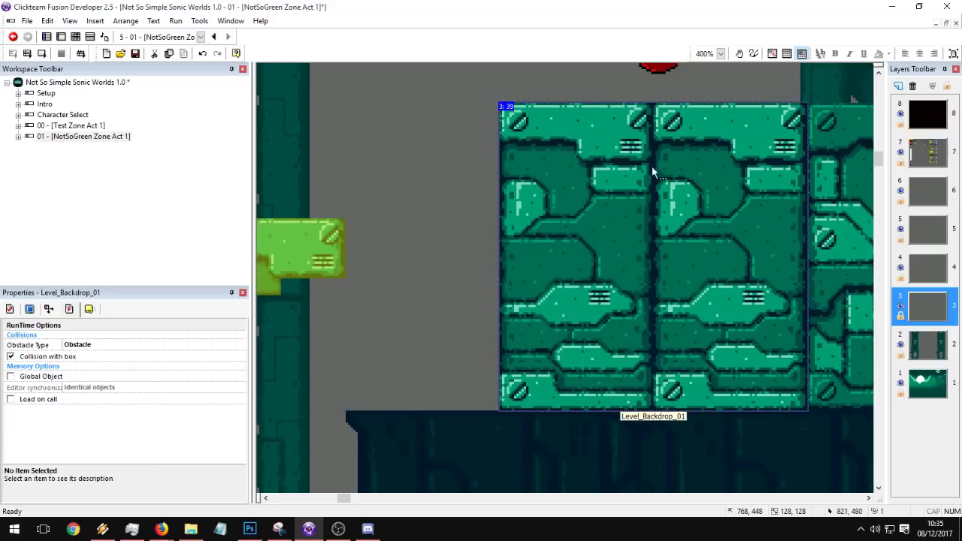
{"action": "key", "text": "ctrl+y"}
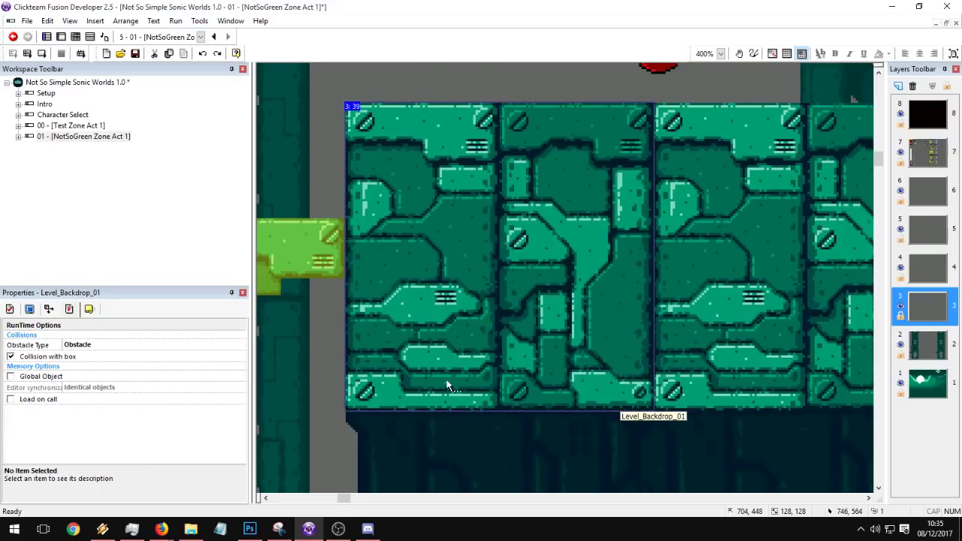
{"action": "middle_click_drag", "start_coordinate": [446, 382], "coordinate": [448, 317]}
{"action": "left_click_drag", "start_coordinate": [503, 293], "coordinate": [336, 270]}
{"action": "left_click", "coordinate": [426, 113]}
Step: View the level at 50% zoom and check the lower layers, ending on the Level (Middle) Layer
{"action": "left_click", "coordinate": [720, 54]}
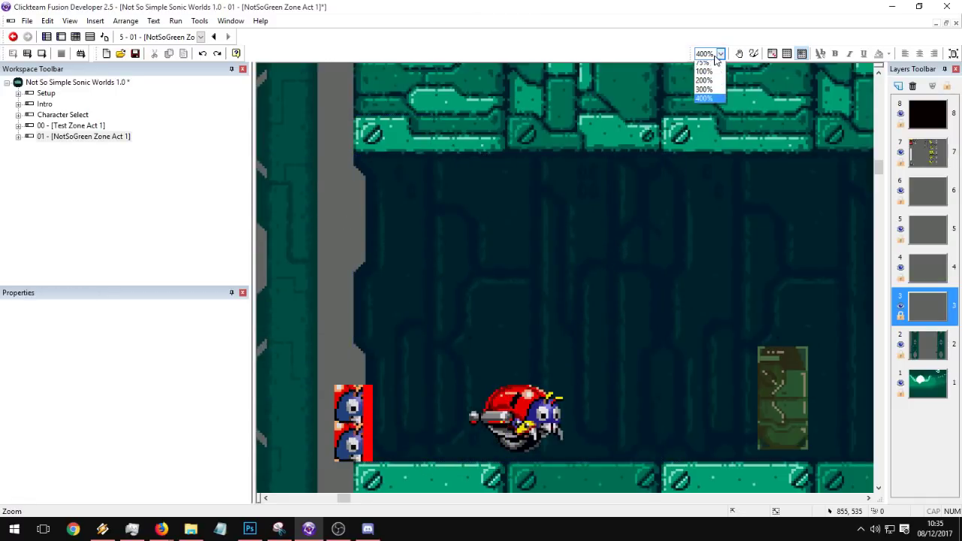
{"action": "scroll", "coordinate": [716, 60], "scroll_direction": "up", "scroll_amount": 1}
{"action": "left_click", "coordinate": [705, 63]}
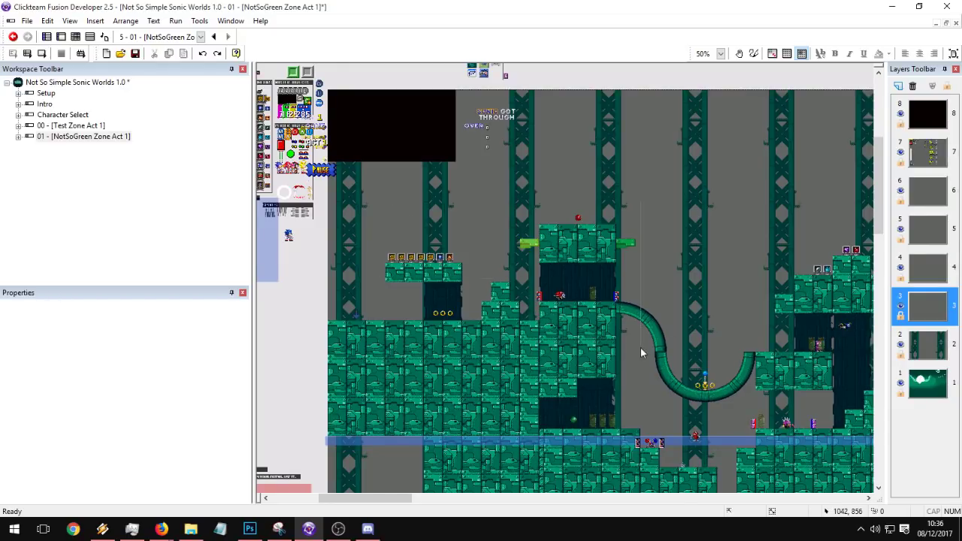
{"action": "left_click", "coordinate": [917, 352]}
{"action": "left_click", "coordinate": [922, 377]}
{"action": "left_click", "coordinate": [917, 319]}
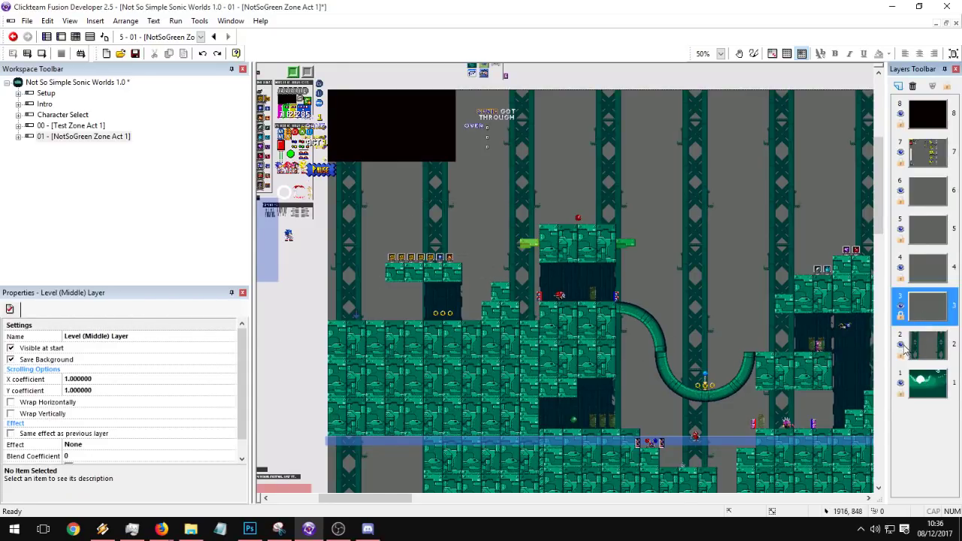
Step: Hide layers 1, 2, 7 and 8 of the level
{"action": "left_click", "coordinate": [901, 345]}
{"action": "left_click", "coordinate": [901, 345]}
{"action": "left_click", "coordinate": [901, 345]}
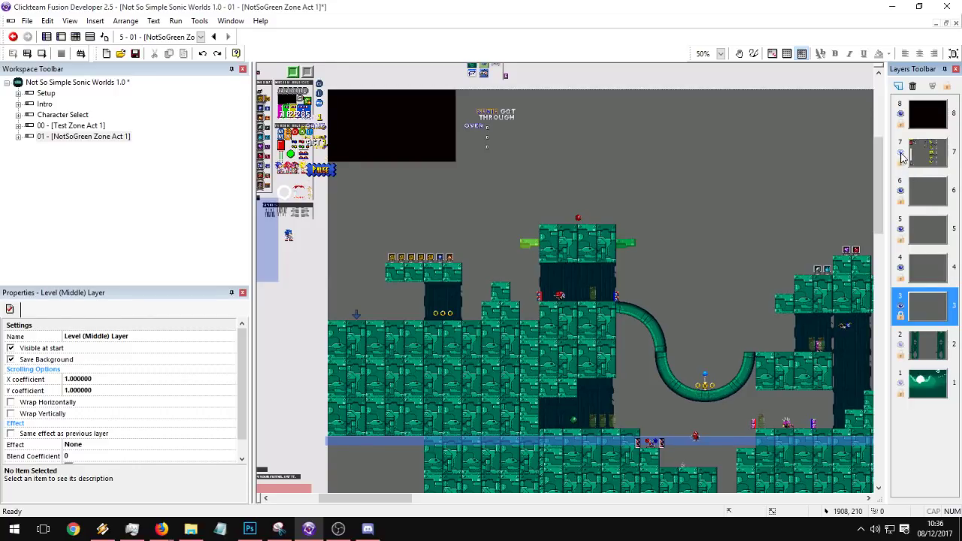
{"action": "left_click", "coordinate": [900, 112]}
Step: Select all level pieces beyond the starting blocks, including pipes, items and enemies, and move them clear of the starting area
{"action": "left_click_drag", "start_coordinate": [375, 187], "coordinate": [753, 490]}
{"action": "middle_click_drag", "start_coordinate": [694, 382], "coordinate": [595, 105]}
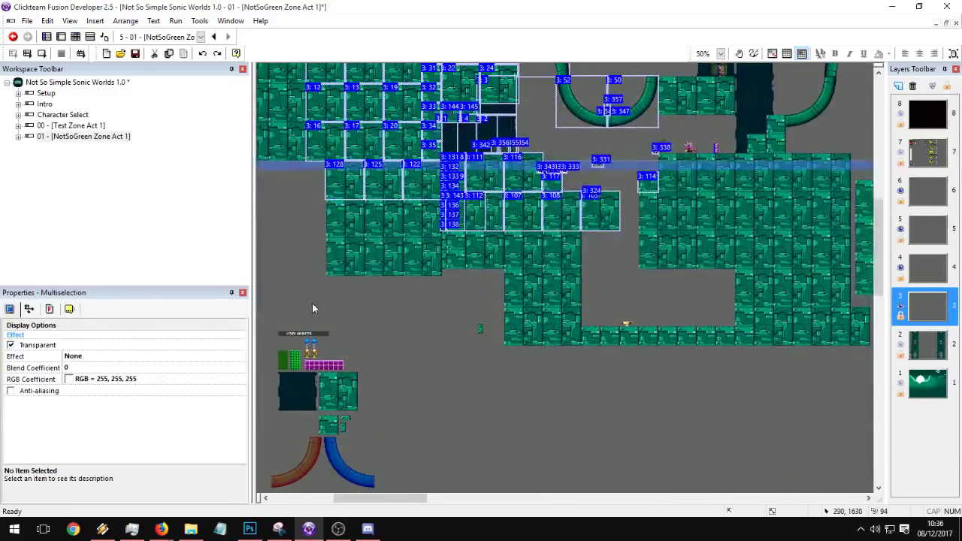
{"action": "left_click_drag", "start_coordinate": [308, 296], "coordinate": [548, 199], "text": "shift"}
{"action": "left_click_drag", "start_coordinate": [570, 295], "coordinate": [815, 126], "text": "shift"}
{"action": "middle_click_drag", "start_coordinate": [676, 203], "coordinate": [477, 292]}
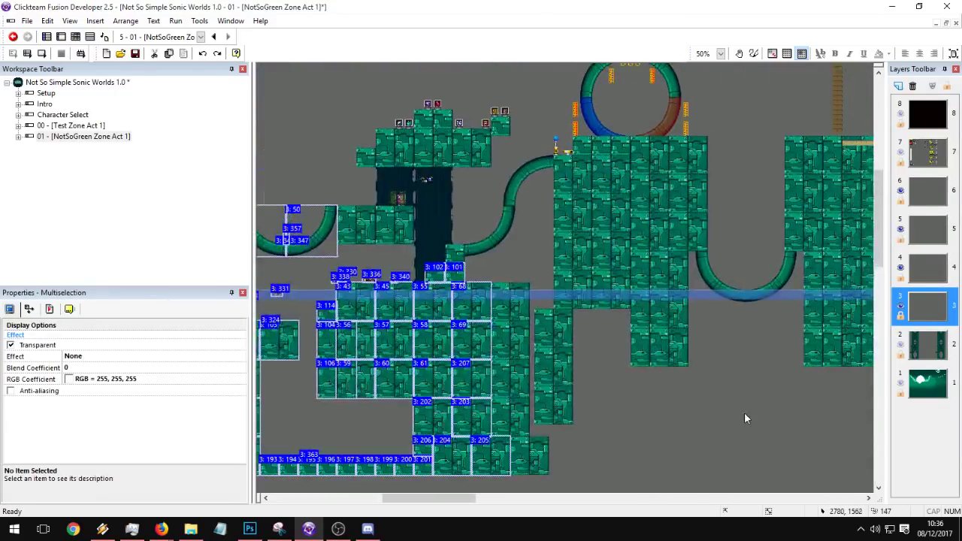
{"action": "left_click_drag", "start_coordinate": [744, 412], "coordinate": [482, 85], "text": "shift"}
{"action": "middle_click_drag", "start_coordinate": [390, 92], "coordinate": [378, 158]}
{"action": "left_click_drag", "start_coordinate": [309, 153], "coordinate": [741, 393], "text": "shift"}
{"action": "middle_click_drag", "start_coordinate": [488, 394], "coordinate": [684, 212]}
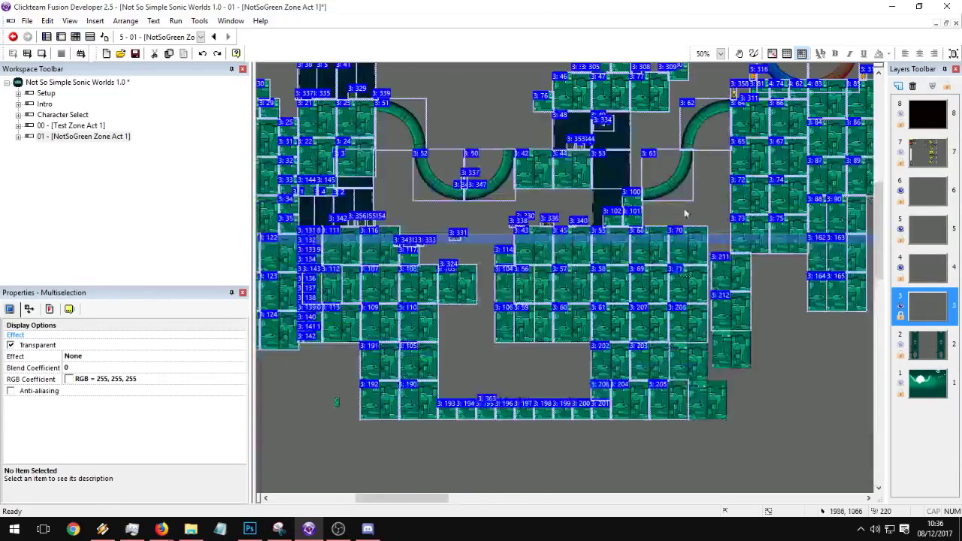
{"action": "left_click_drag", "start_coordinate": [741, 413], "coordinate": [520, 131], "text": "shift"}
{"action": "middle_click_drag", "start_coordinate": [423, 259], "coordinate": [742, 131]}
{"action": "left_click_drag", "start_coordinate": [581, 182], "coordinate": [481, 325]}
Step: Move the Water Level strip down from the starting blocks to below the green ring
{"action": "middle_click_drag", "start_coordinate": [619, 348], "coordinate": [695, 359]}
{"action": "middle_click_drag", "start_coordinate": [434, 81], "coordinate": [526, 178]}
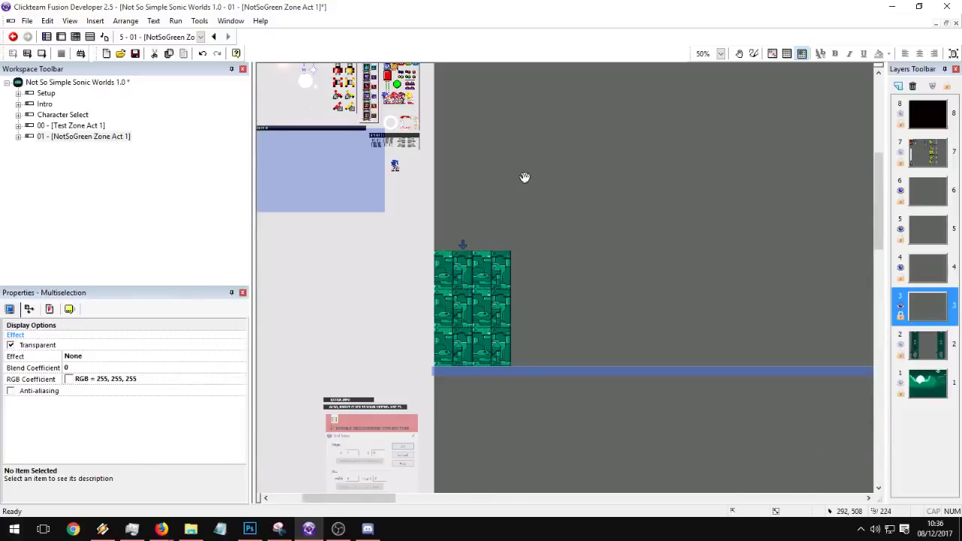
{"action": "middle_click_drag", "start_coordinate": [513, 271], "coordinate": [502, 244]}
{"action": "left_click", "coordinate": [490, 337]}
{"action": "scroll", "coordinate": [481, 226], "scroll_direction": "down", "scroll_amount": 3}
{"action": "scroll", "coordinate": [481, 226], "scroll_direction": "left", "scroll_amount": 1}
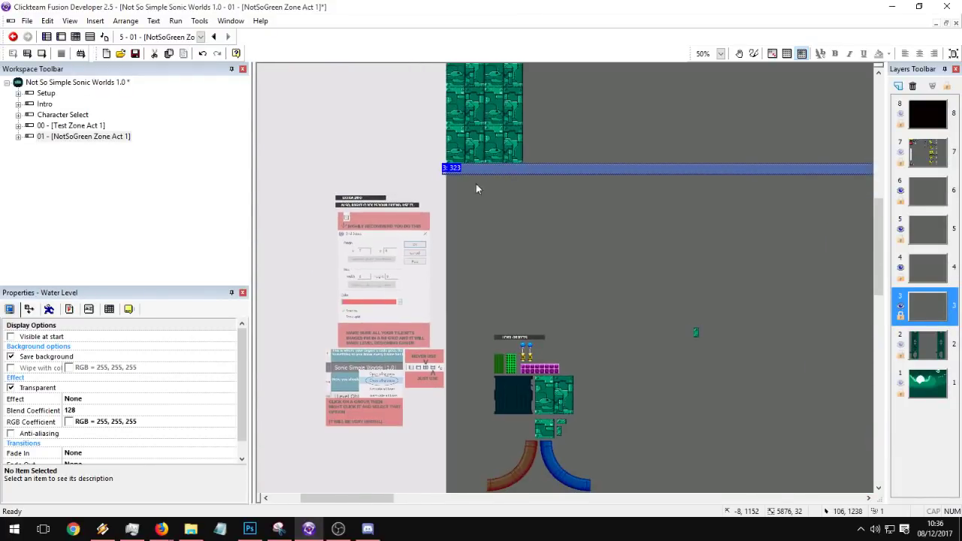
{"action": "scroll", "coordinate": [466, 480], "scroll_direction": "down", "scroll_amount": 5}
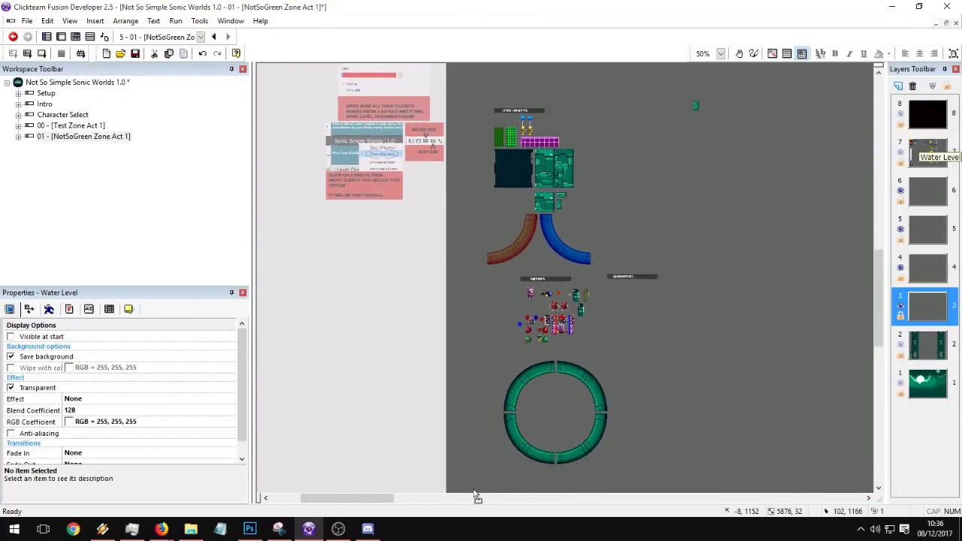
{"action": "scroll", "coordinate": [474, 496], "scroll_direction": "down", "scroll_amount": 6}
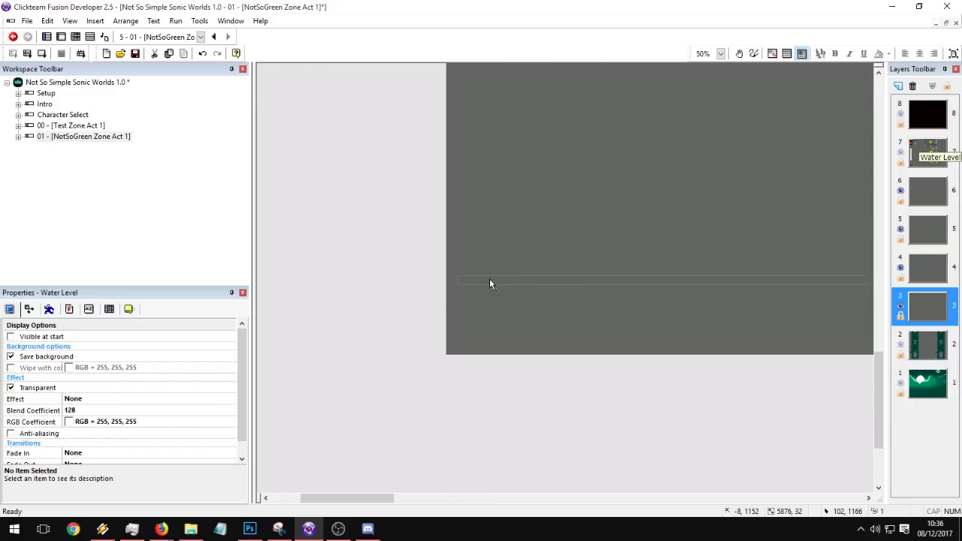
{"action": "left_click_drag", "start_coordinate": [475, 281], "coordinate": [478, 105]}
{"action": "left_click", "coordinate": [293, 354]}
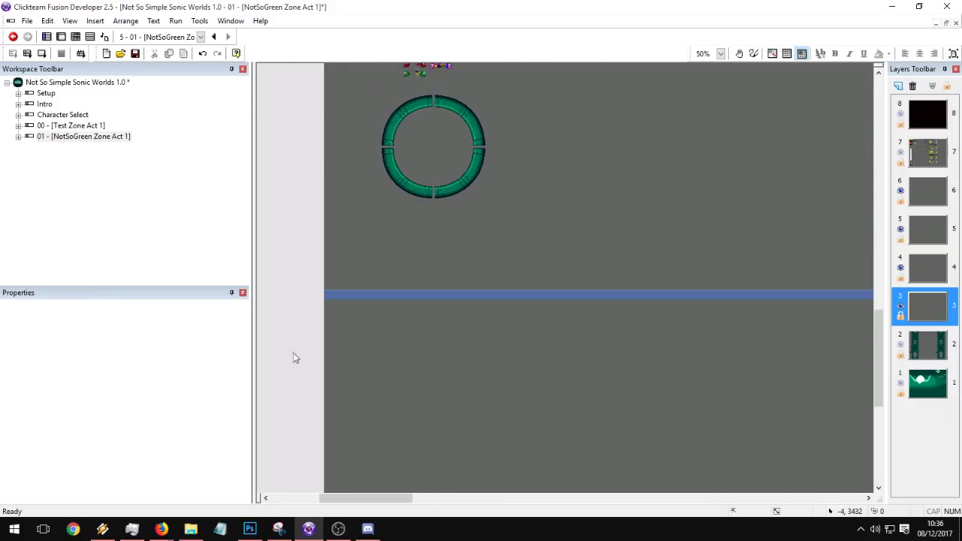
Step: Set the frame size of 01 - [NotSoGreen Zone Act 1] to 20440 x 10000
{"action": "double_click", "coordinate": [101, 137]}
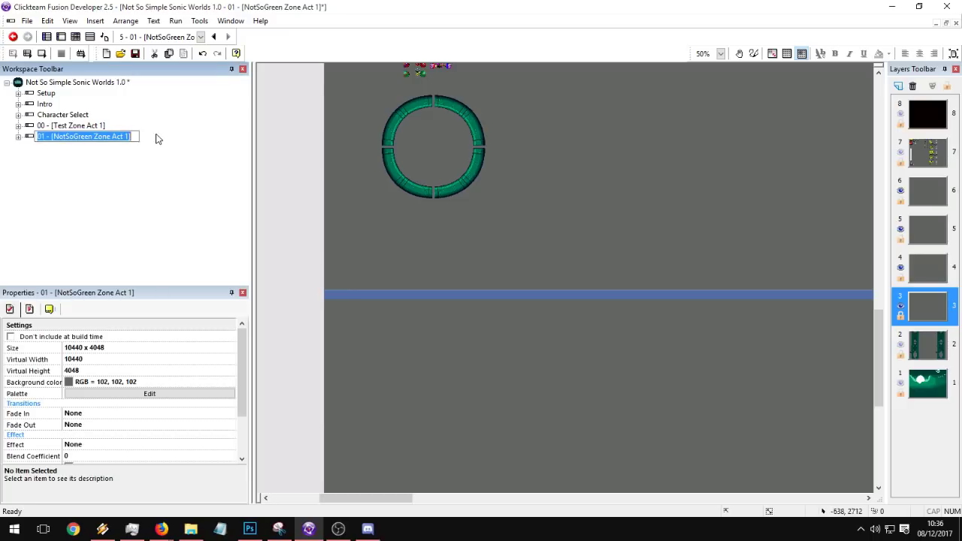
{"action": "left_click", "coordinate": [98, 347]}
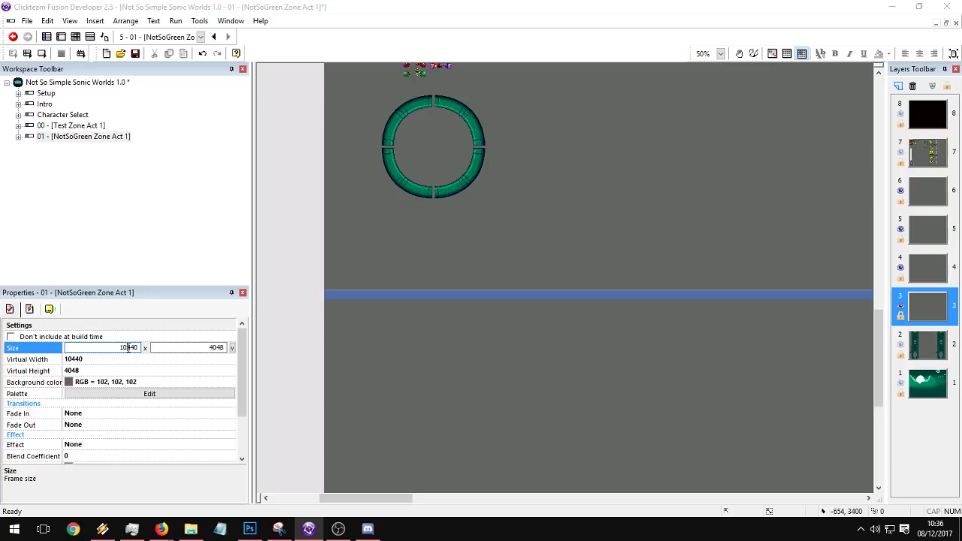
{"action": "key", "text": "Return"}
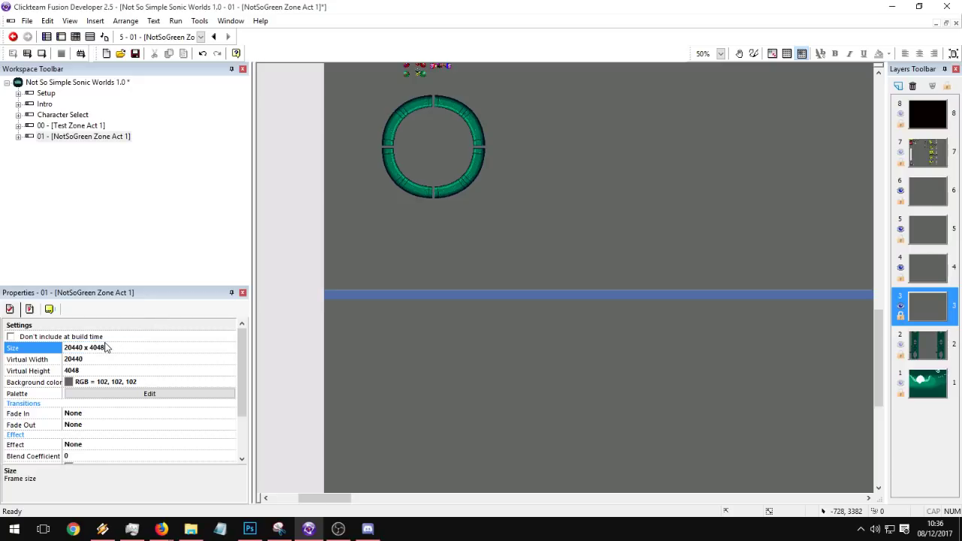
{"action": "left_click", "coordinate": [106, 348]}
{"action": "key", "text": "Tab"}
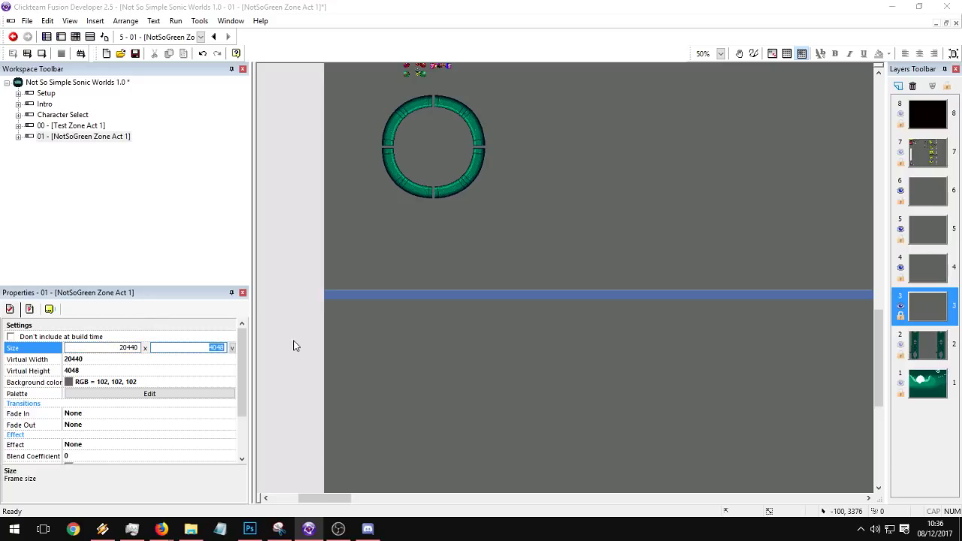
{"action": "type", "text": "1000"}
{"action": "key", "text": "Return"}
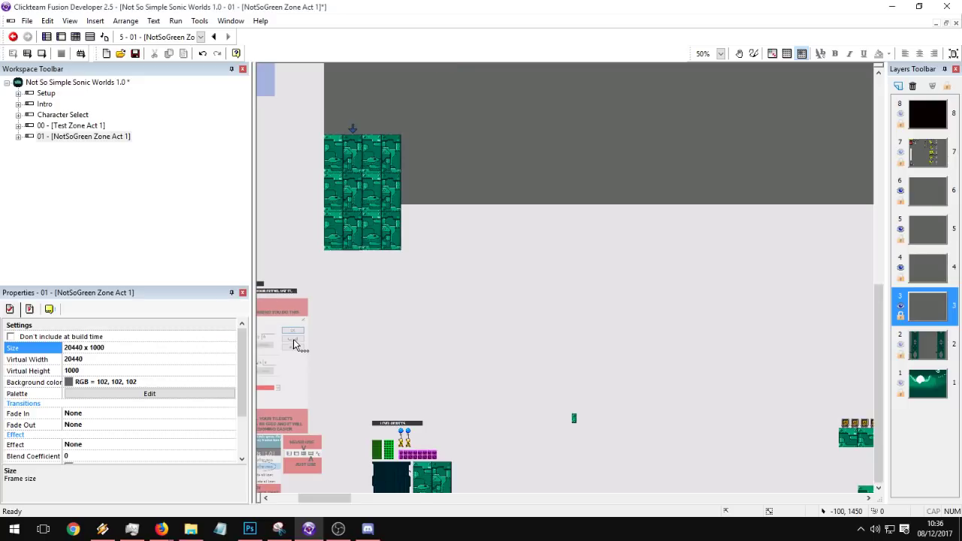
{"action": "left_click", "coordinate": [212, 347]}
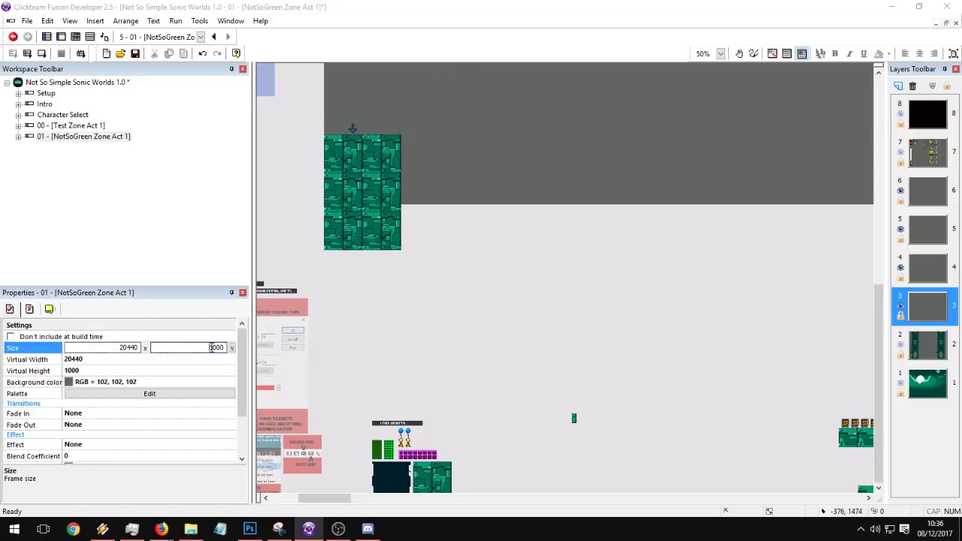
{"action": "type", "text": "0"}
{"action": "key", "text": "Return"}
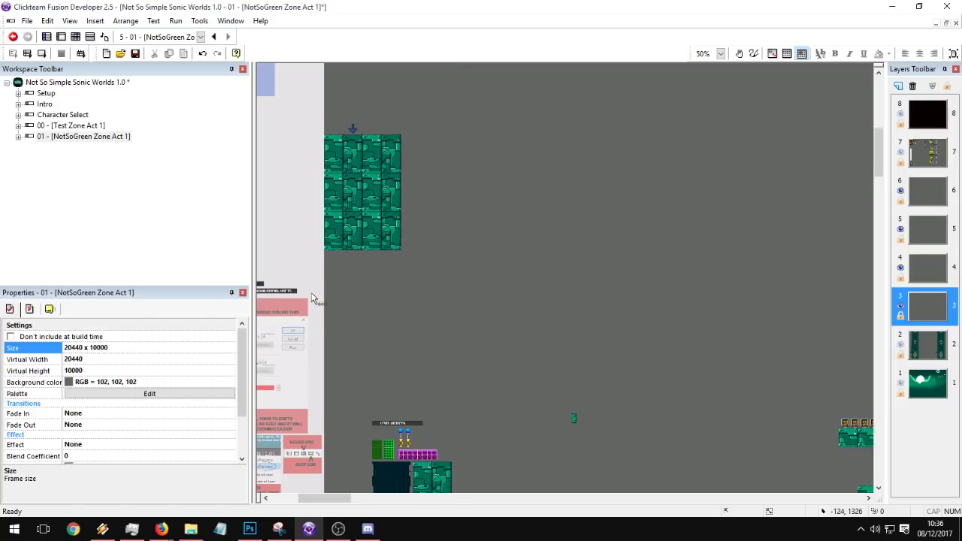
Step: Select the starting blocks with their arrow marker and move them down below the green ring
{"action": "scroll", "coordinate": [486, 267], "scroll_direction": "down", "scroll_amount": 5}
{"action": "middle_click_drag", "start_coordinate": [451, 244], "coordinate": [326, 104]}
{"action": "middle_click_drag", "start_coordinate": [393, 182], "coordinate": [399, 266]}
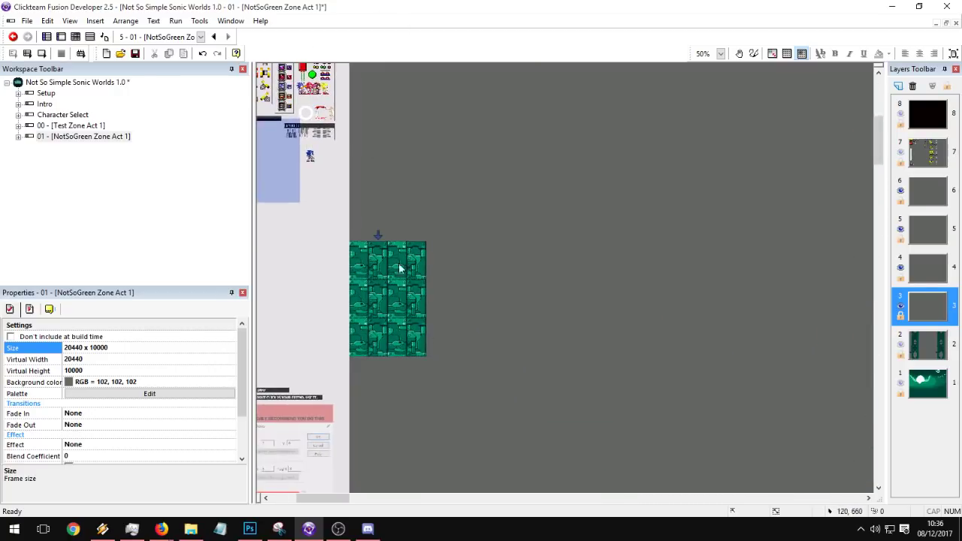
{"action": "middle_click_drag", "start_coordinate": [470, 488], "coordinate": [476, 32]}
{"action": "middle_click_drag", "start_coordinate": [439, 98], "coordinate": [458, 505]}
{"action": "left_click_drag", "start_coordinate": [473, 307], "coordinate": [364, 137]}
{"action": "left_click_drag", "start_coordinate": [404, 211], "coordinate": [406, 308]}
Step: Move the Water Level strip farther down the enlarged frame to 32, 6688
{"action": "left_click", "coordinate": [484, 310]}
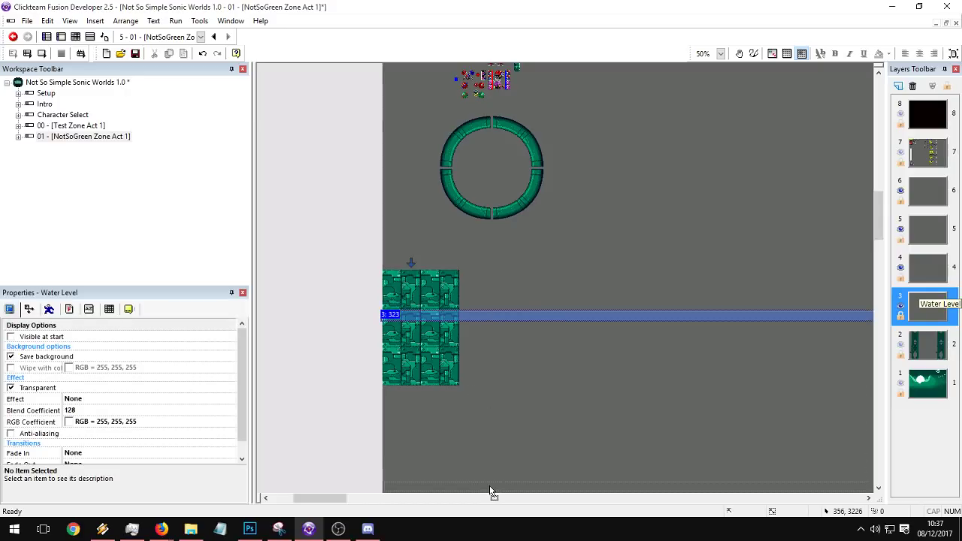
{"action": "scroll", "coordinate": [489, 491], "scroll_direction": "down", "scroll_amount": 8}
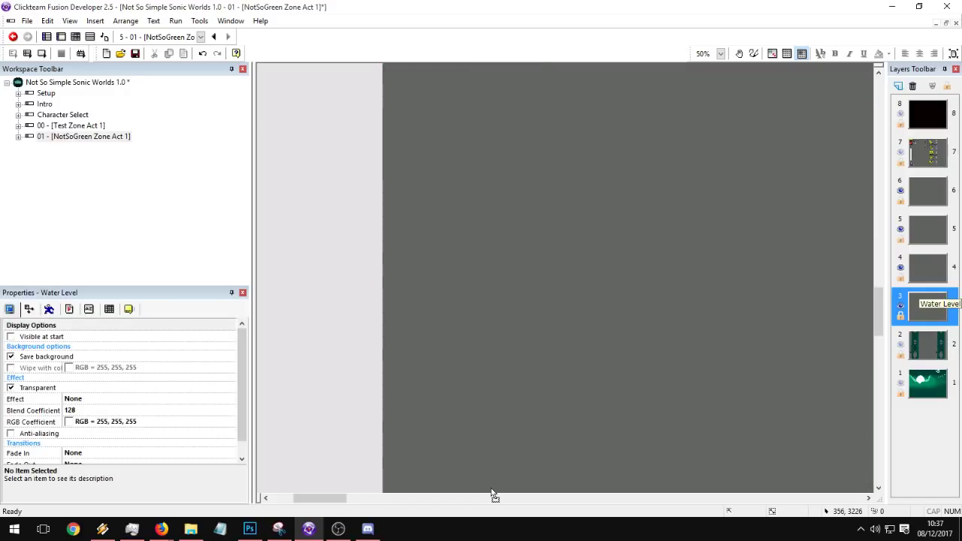
{"action": "scroll", "coordinate": [497, 368], "scroll_direction": "up", "scroll_amount": 7}
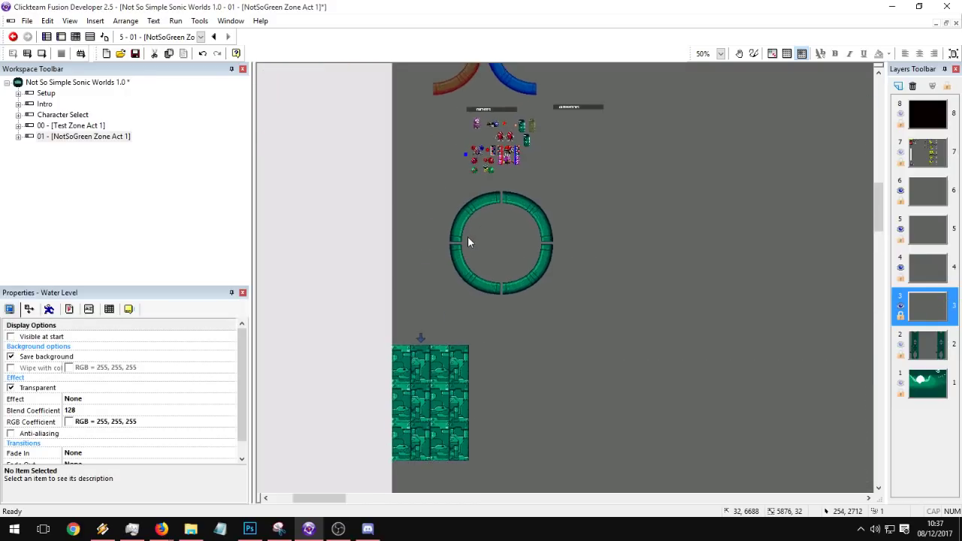
Step: Select the level objects, enemies, label bars and green ring together and move them outside the frame's left edge
{"action": "scroll", "coordinate": [451, 232], "scroll_direction": "up", "scroll_amount": 6}
{"action": "left_click_drag", "start_coordinate": [385, 143], "coordinate": [648, 473]}
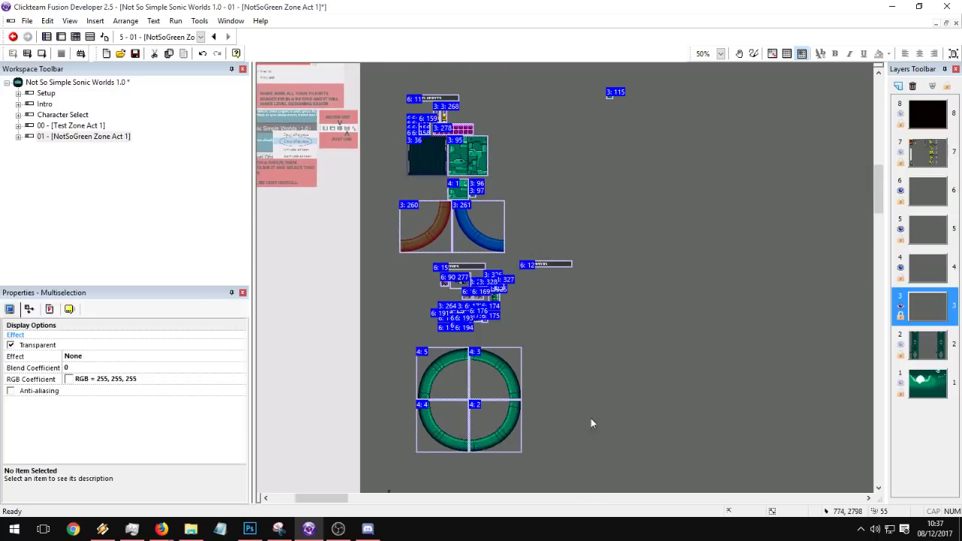
{"action": "scroll", "coordinate": [531, 203], "scroll_direction": "down", "scroll_amount": 4}
{"action": "scroll", "coordinate": [523, 484], "scroll_direction": "down", "scroll_amount": 3}
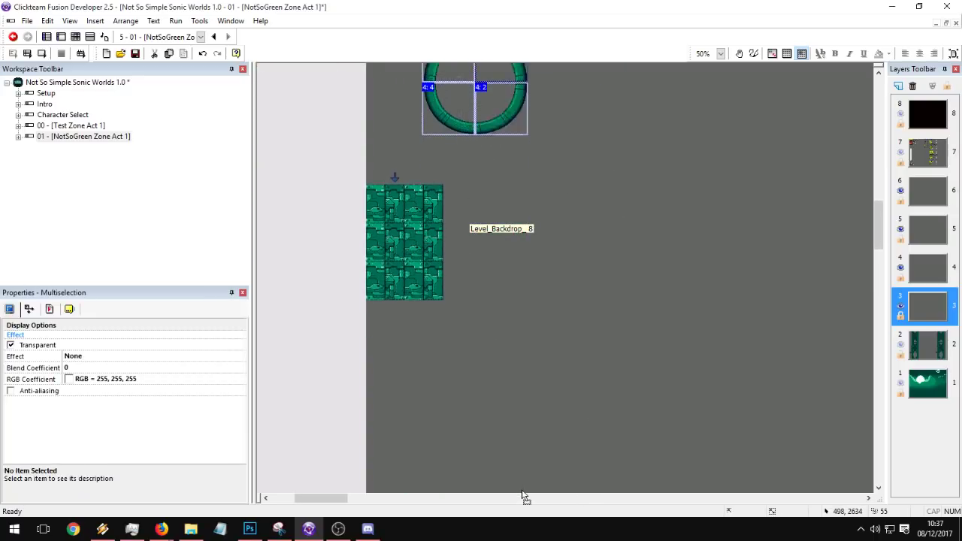
{"action": "left_click_drag", "start_coordinate": [522, 491], "coordinate": [403, 373]}
{"action": "middle_click_drag", "start_coordinate": [403, 372], "coordinate": [594, 349]}
{"action": "left_click_drag", "start_coordinate": [595, 348], "coordinate": [472, 346]}
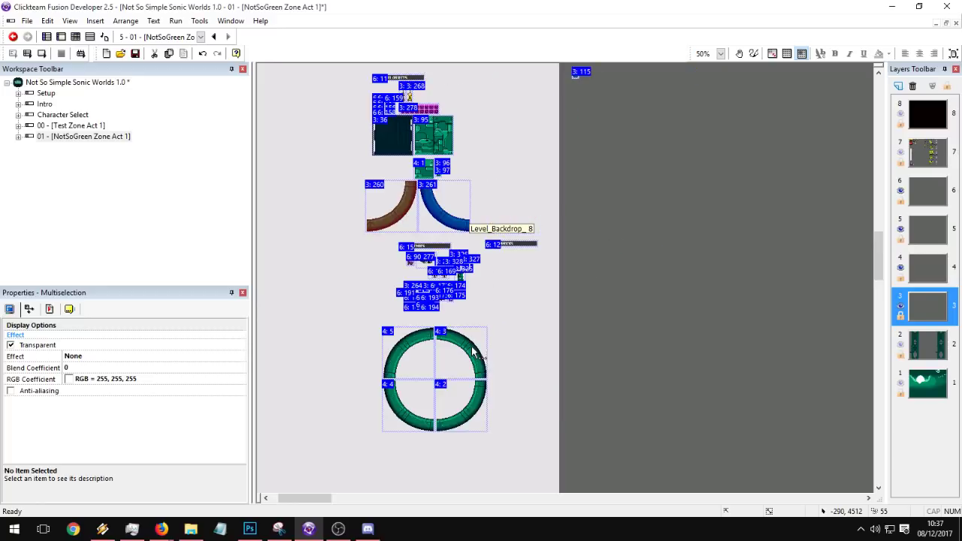
Step: Move the small stray Level_Backdrop_3 piece out of the frame, beside the level objects palette
{"action": "scroll", "coordinate": [591, 286], "scroll_direction": "up", "scroll_amount": 3}
{"action": "left_click", "coordinate": [591, 286]}
{"action": "left_click", "coordinate": [551, 167]}
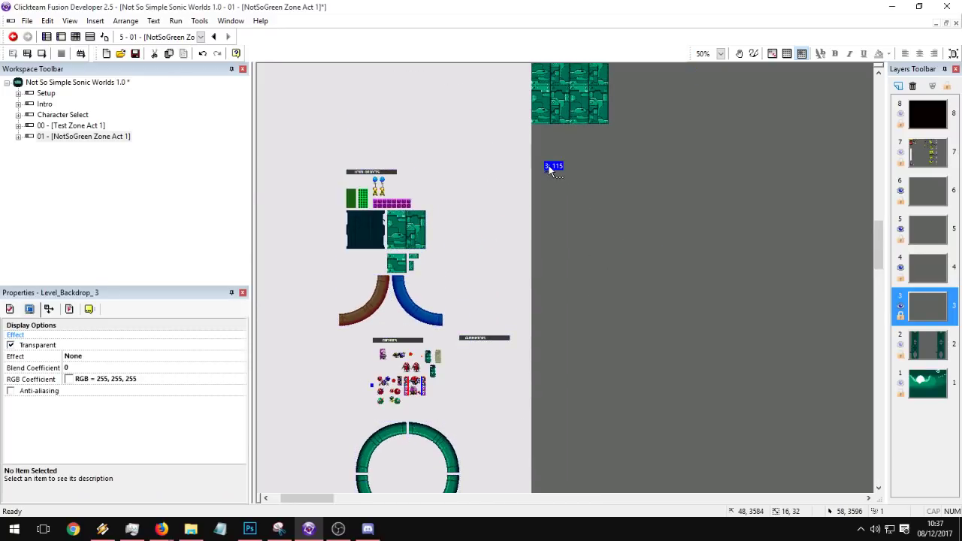
{"action": "left_click_drag", "start_coordinate": [551, 169], "coordinate": [454, 198]}
{"action": "left_click", "coordinate": [509, 247]}
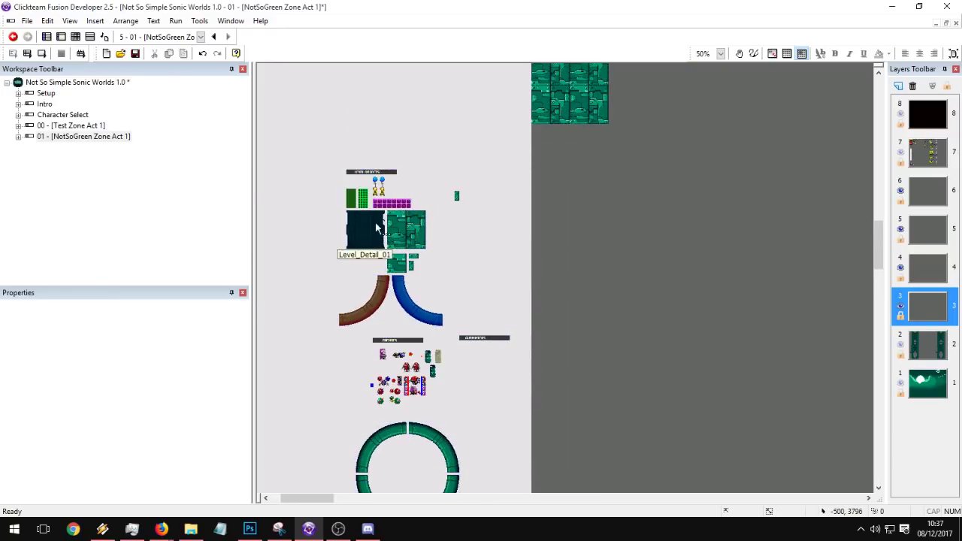
Step: Select all the relocated level pieces at 25% zoom and move them down the frame so they straddle the water line
{"action": "left_click_drag", "start_coordinate": [255, 131], "coordinate": [222, 161]}
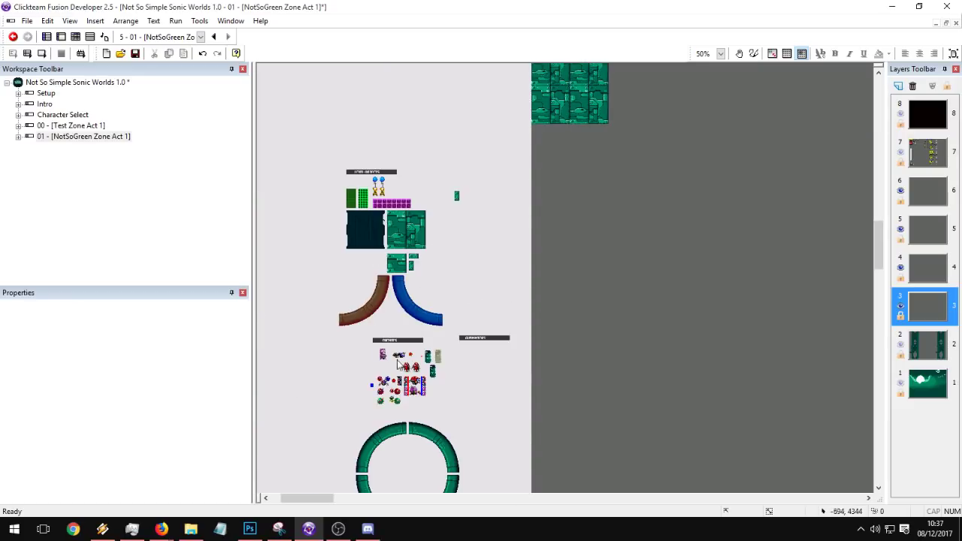
{"action": "middle_click_drag", "start_coordinate": [618, 219], "coordinate": [511, 304]}
{"action": "middle_click_drag", "start_coordinate": [618, 329], "coordinate": [335, 375]}
{"action": "middle_click_drag", "start_coordinate": [518, 265], "coordinate": [516, 352]}
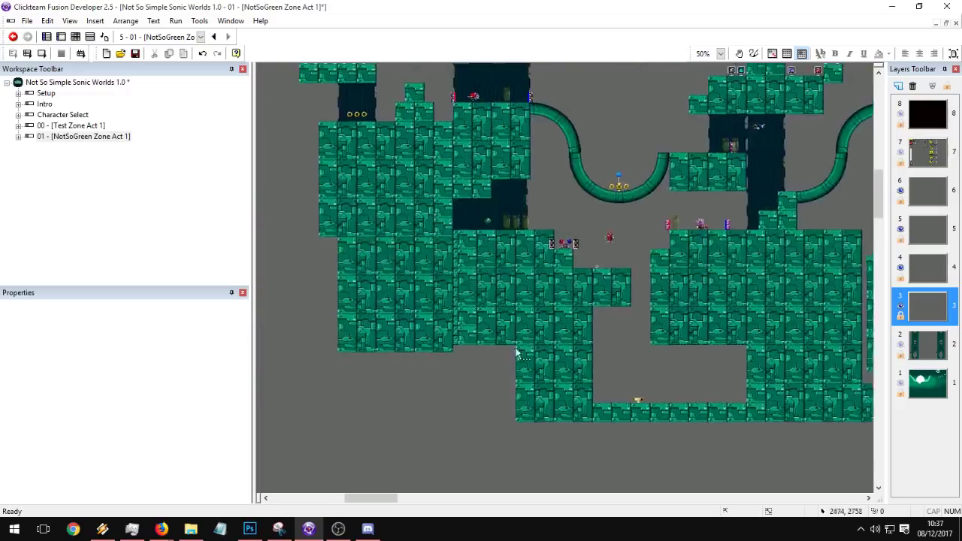
{"action": "middle_click_drag", "start_coordinate": [451, 199], "coordinate": [542, 158]}
{"action": "left_click", "coordinate": [720, 53]}
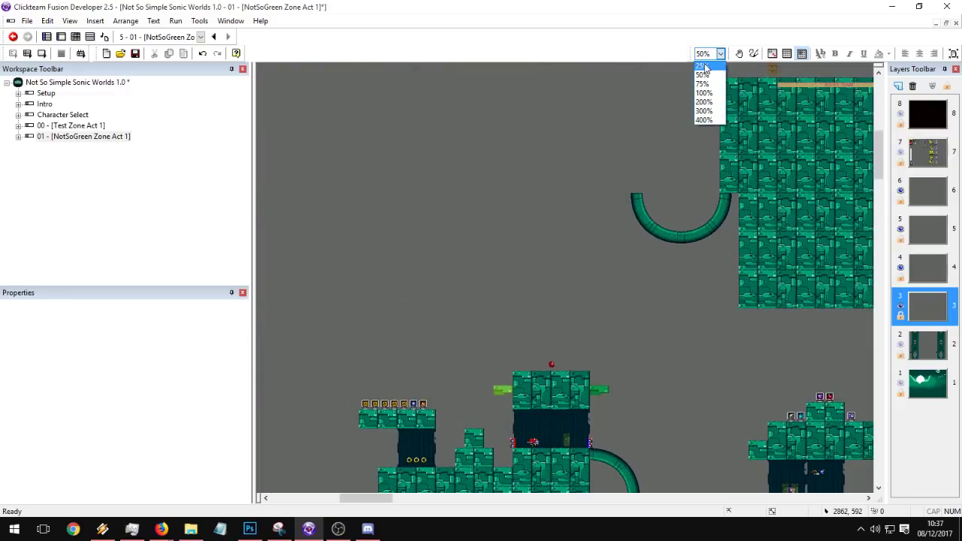
{"action": "left_click", "coordinate": [702, 120]}
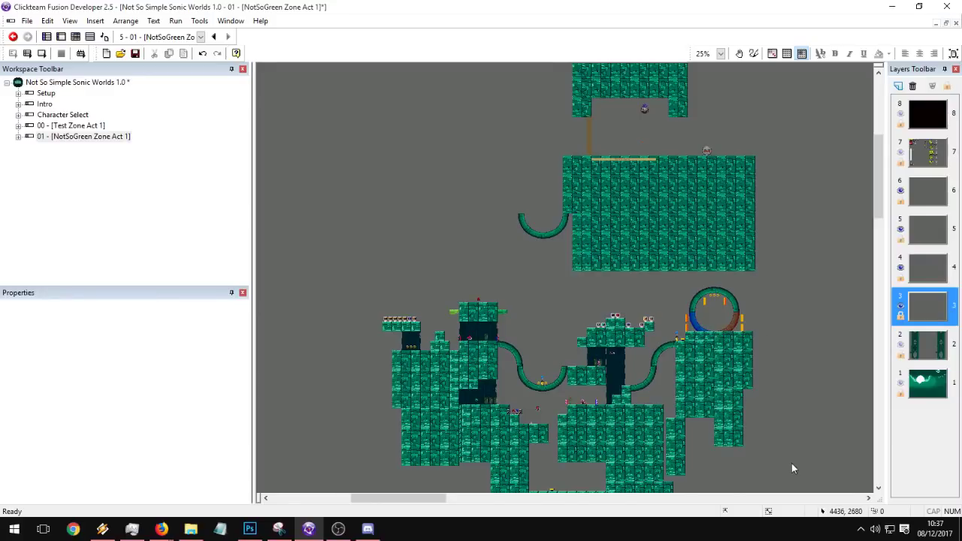
{"action": "left_click_drag", "start_coordinate": [791, 468], "coordinate": [485, 63]}
{"action": "scroll", "coordinate": [516, 344], "scroll_direction": "up", "scroll_amount": 2}
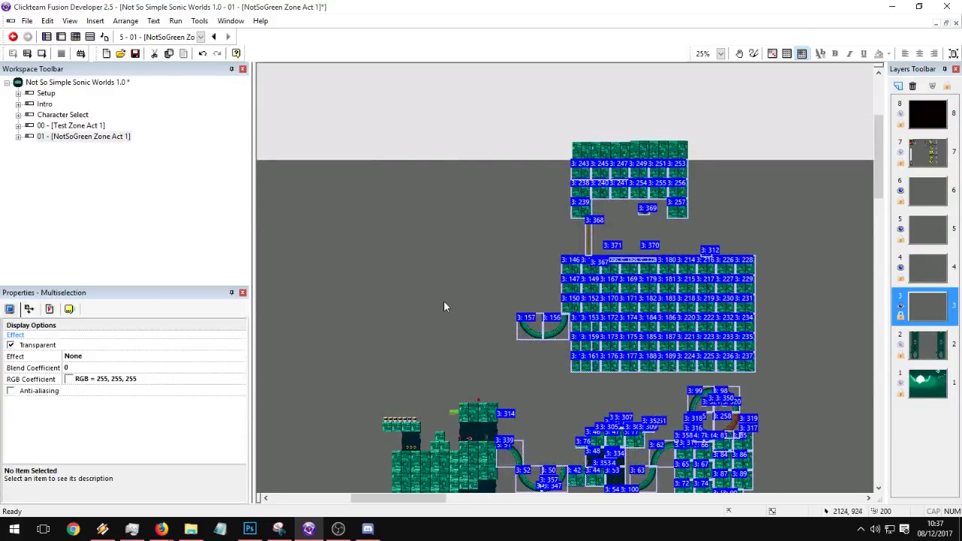
{"action": "scroll", "coordinate": [538, 153], "scroll_direction": "down", "scroll_amount": 5}
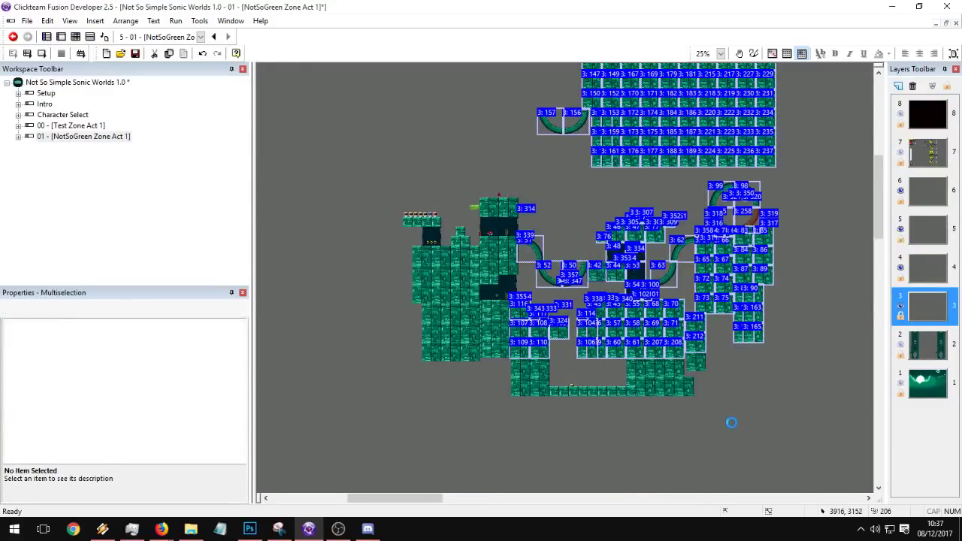
{"action": "scroll", "coordinate": [696, 473], "scroll_direction": "down", "scroll_amount": 10}
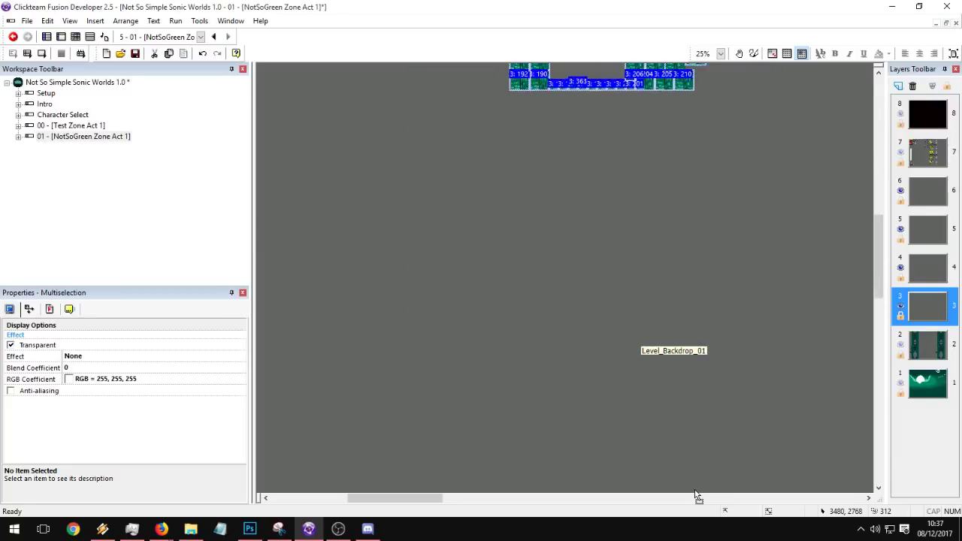
{"action": "scroll", "coordinate": [695, 496], "scroll_direction": "up", "scroll_amount": 5}
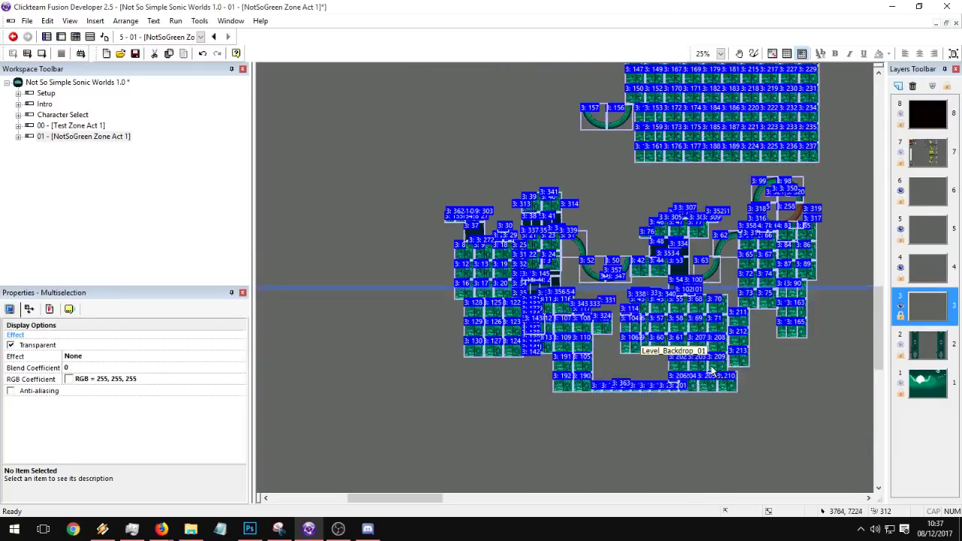
{"action": "key", "text": "Delete"}
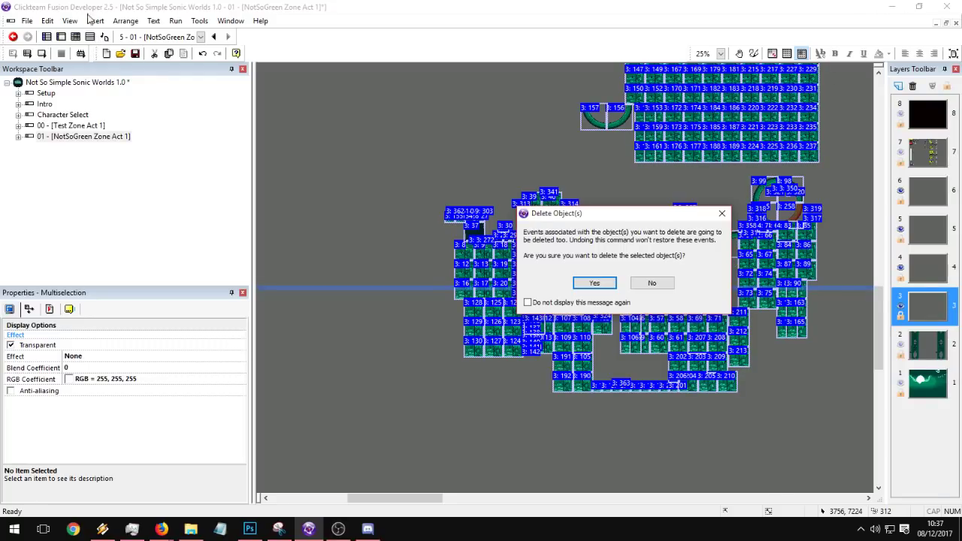
{"action": "left_click", "coordinate": [721, 214]}
{"action": "scroll", "coordinate": [702, 481], "scroll_direction": "down", "scroll_amount": 1}
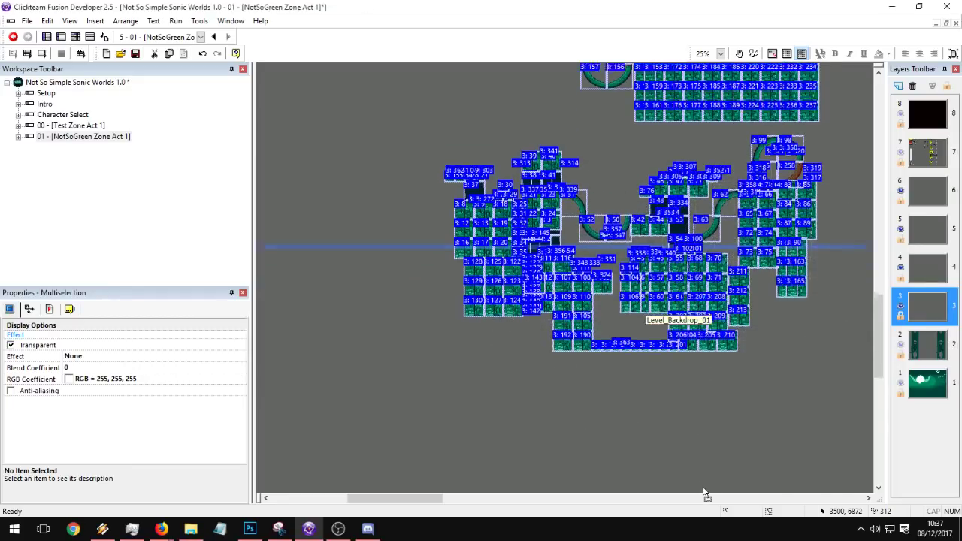
Step: Move the selected level pieces from the water line down to the frame's lower edge
{"action": "scroll", "coordinate": [704, 492], "scroll_direction": "down", "scroll_amount": 10}
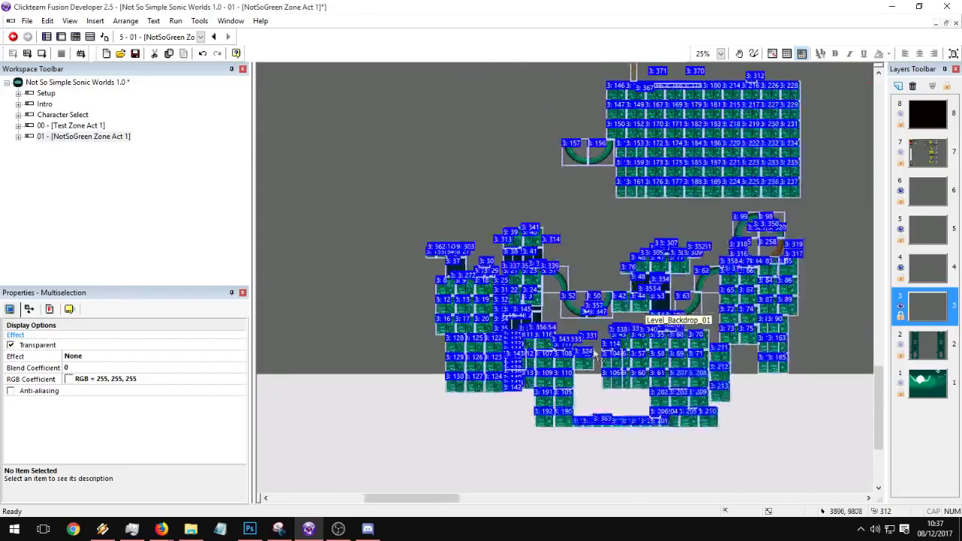
{"action": "left_click_drag", "start_coordinate": [613, 372], "coordinate": [693, 341]}
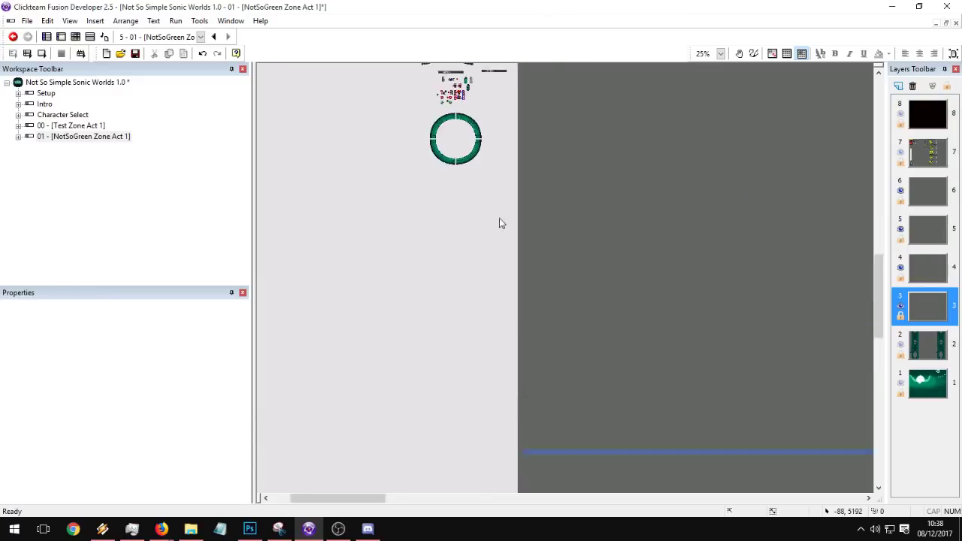
Step: Move the stray Level_Backdrop_3 piece right beside Level_Backdrop_01 in the level objects palette, working at 100% zoom
{"action": "scroll", "coordinate": [470, 275], "scroll_direction": "up", "scroll_amount": 6}
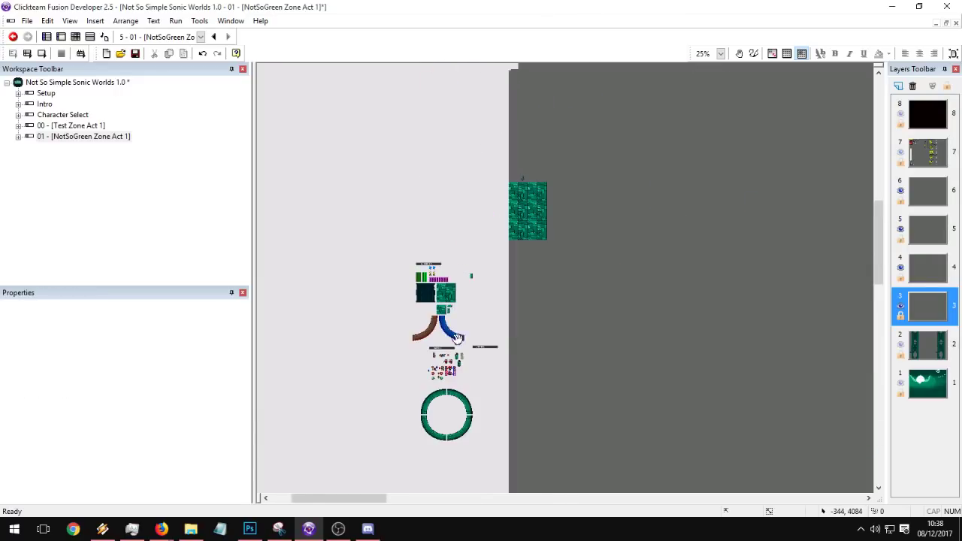
{"action": "left_click", "coordinate": [437, 299]}
{"action": "left_click", "coordinate": [720, 53]}
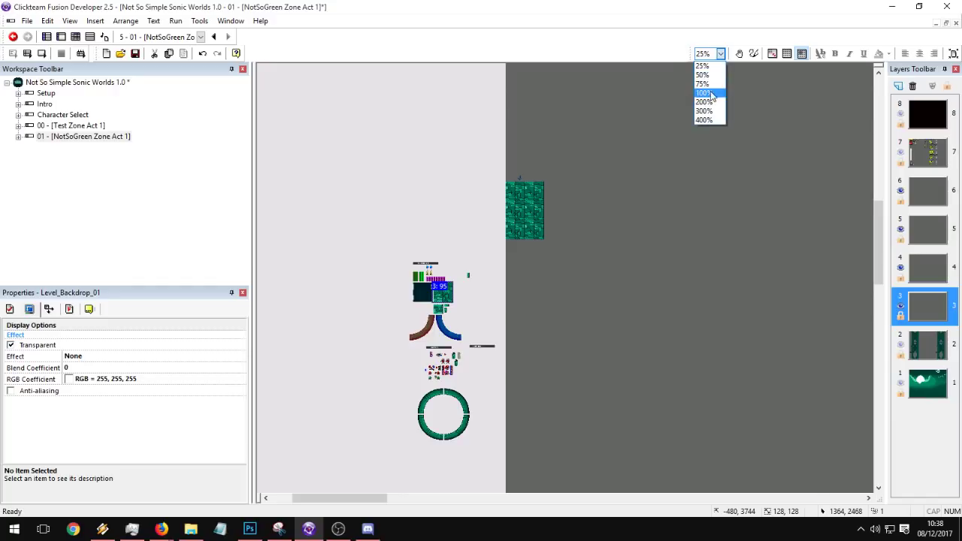
{"action": "left_click", "coordinate": [707, 94]}
{"action": "left_click_drag", "start_coordinate": [491, 205], "coordinate": [442, 254]}
{"action": "left_click", "coordinate": [478, 259]}
{"action": "left_click", "coordinate": [481, 271]}
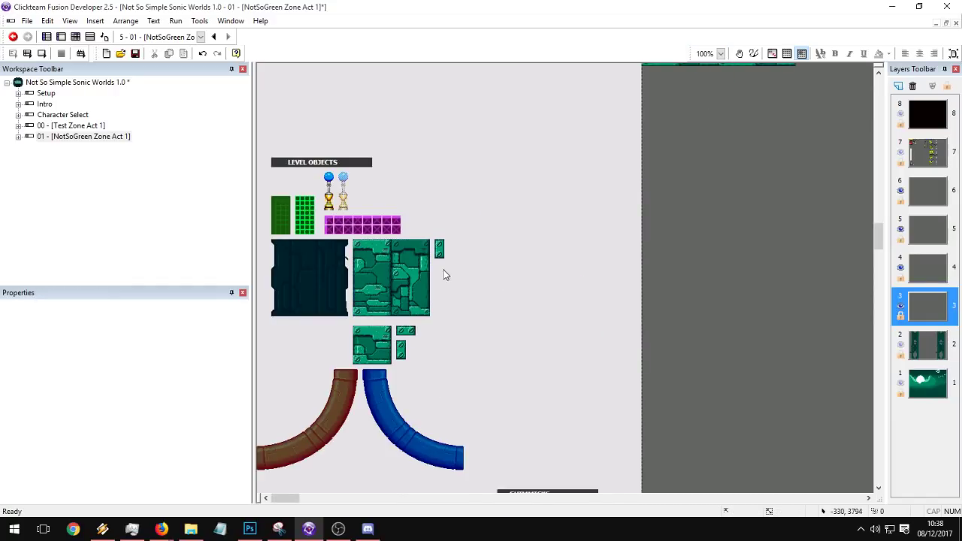
Step: Replace the image of Level_Backdrop_01 with T1.png from the SoundsWorlds folder
{"action": "left_click", "coordinate": [407, 270]}
{"action": "left_click", "coordinate": [504, 314]}
{"action": "double_click", "coordinate": [383, 286]}
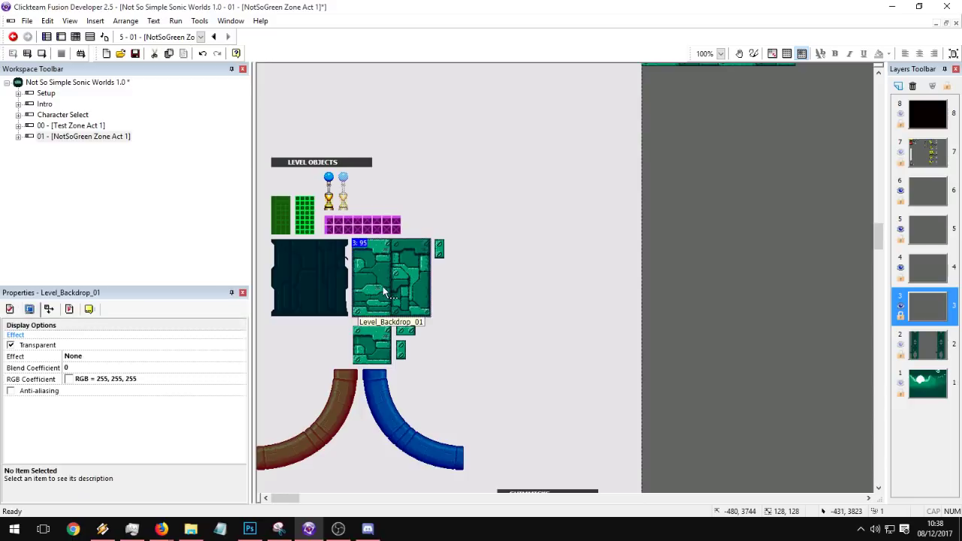
{"action": "left_click_drag", "start_coordinate": [188, 145], "coordinate": [182, 146]}
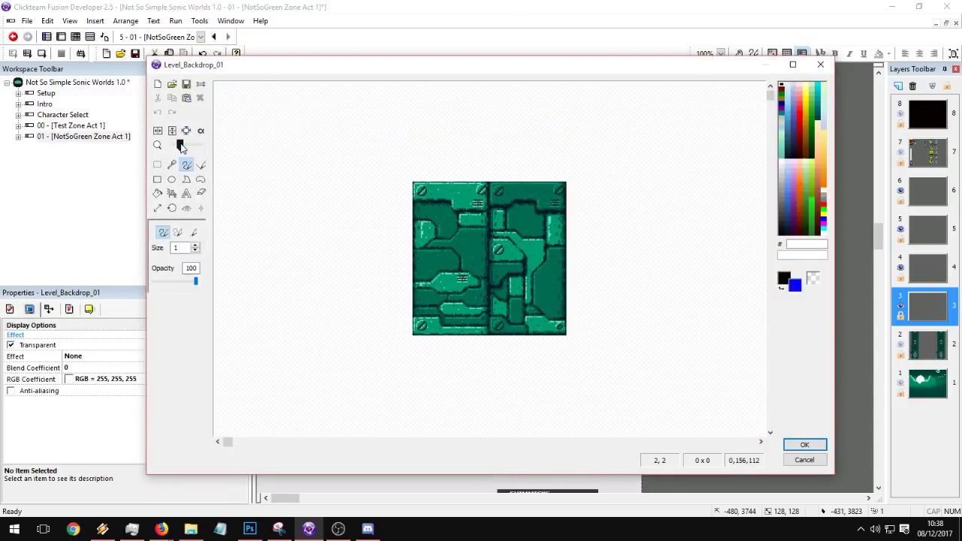
{"action": "left_click", "coordinate": [172, 85]}
{"action": "left_click", "coordinate": [586, 224]}
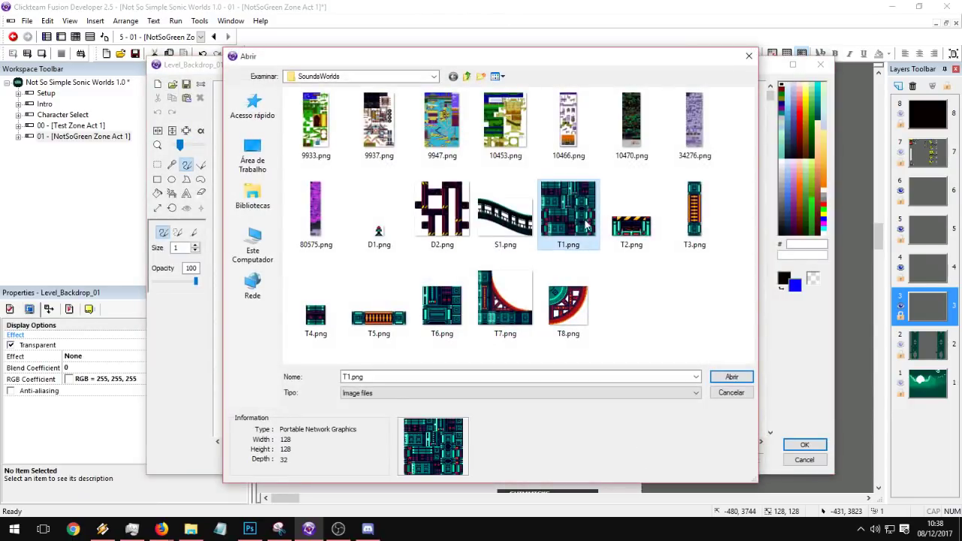
{"action": "double_click", "coordinate": [587, 224]}
{"action": "left_click", "coordinate": [429, 473]}
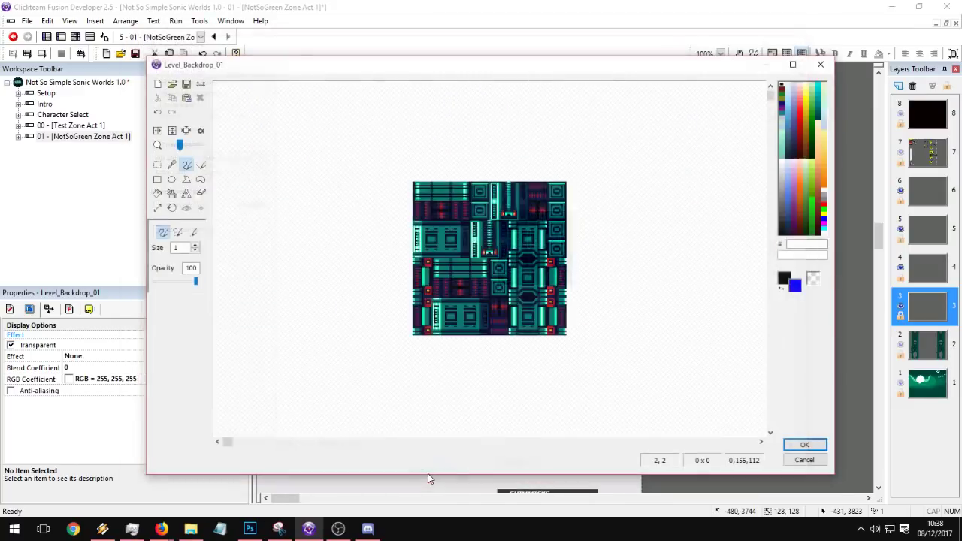
{"action": "left_click", "coordinate": [801, 447]}
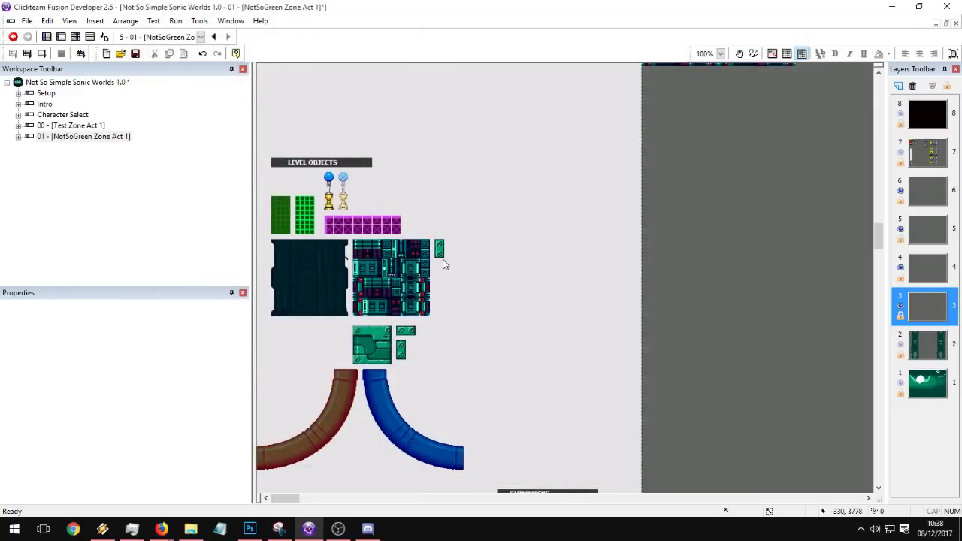
Step: Move the square Level_Backdrop_05 tile clear of the other palette pieces and replace its image with T2.png
{"action": "left_click_drag", "start_coordinate": [379, 337], "coordinate": [453, 220]}
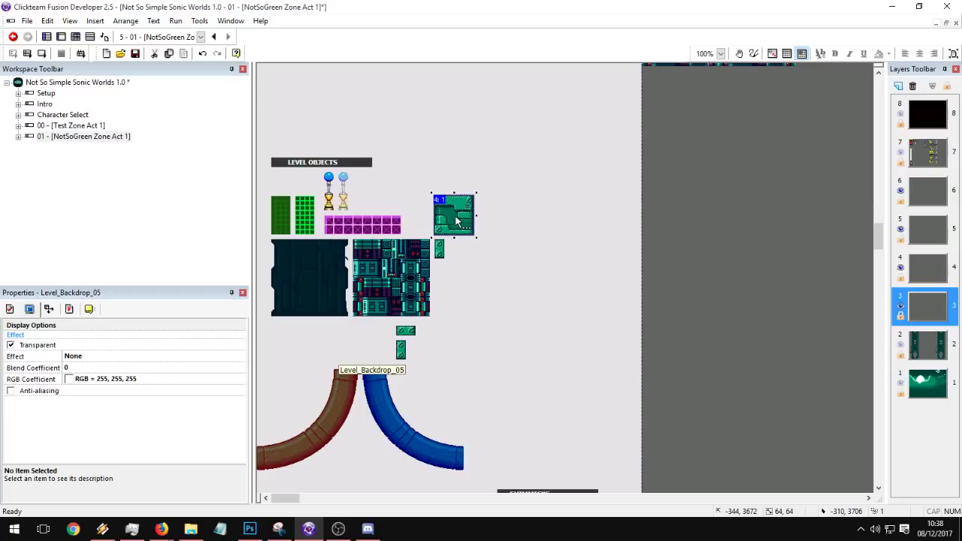
{"action": "double_click", "coordinate": [456, 220]}
{"action": "left_click", "coordinate": [172, 85]}
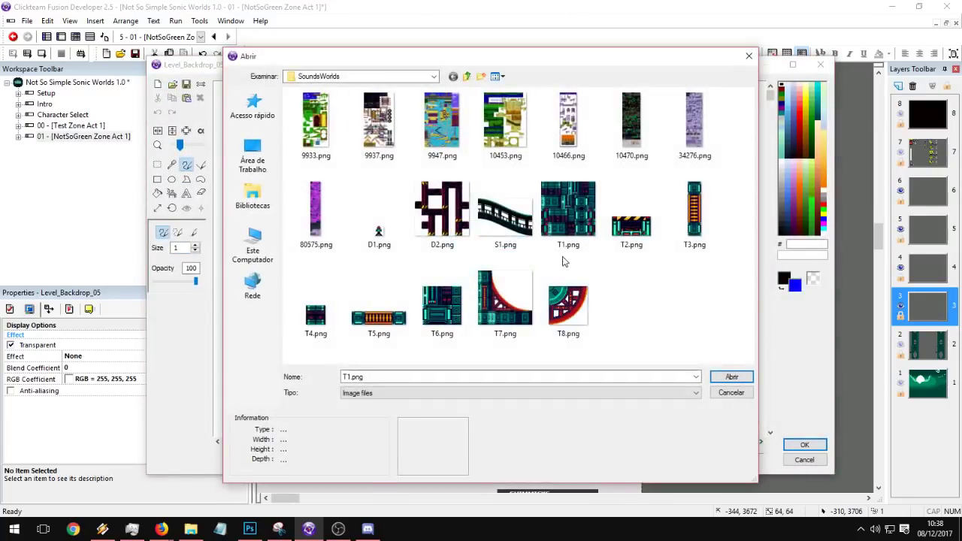
{"action": "double_click", "coordinate": [629, 232]}
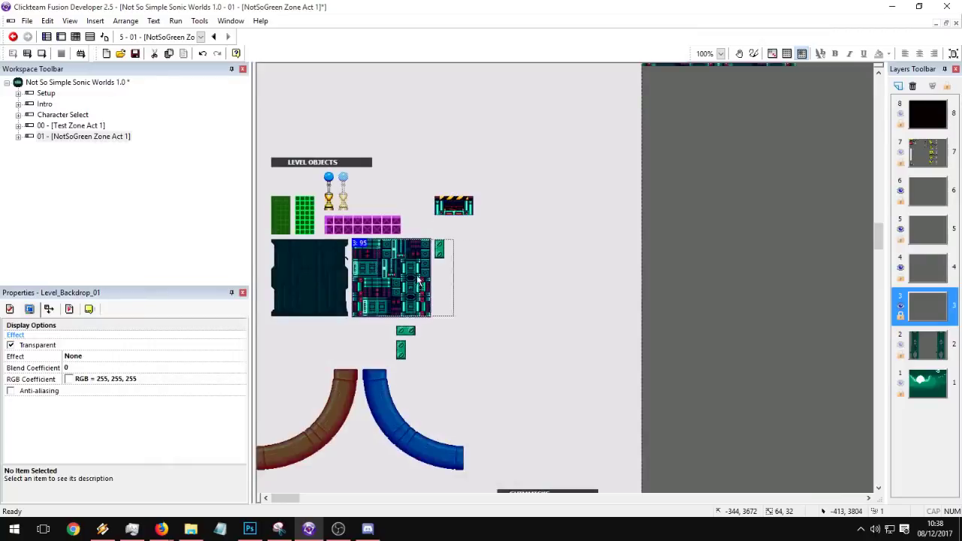
Step: Set Level_Backdrop_05 directly above Level_Backdrop_01 between the palette and the frame, and show its collision options
{"action": "left_click_drag", "start_coordinate": [516, 216], "coordinate": [528, 215]}
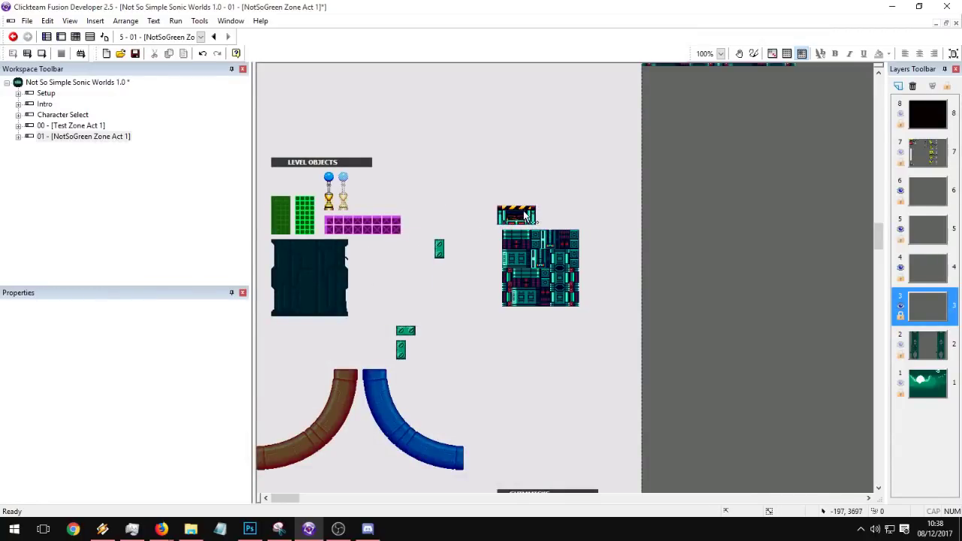
{"action": "left_click", "coordinate": [556, 204]}
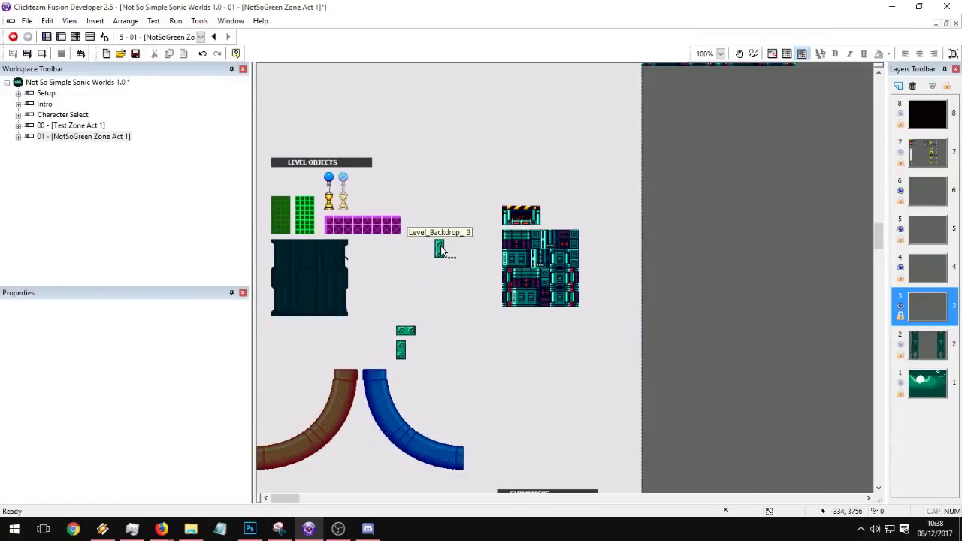
{"action": "left_click", "coordinate": [440, 246]}
{"action": "left_click", "coordinate": [515, 215]}
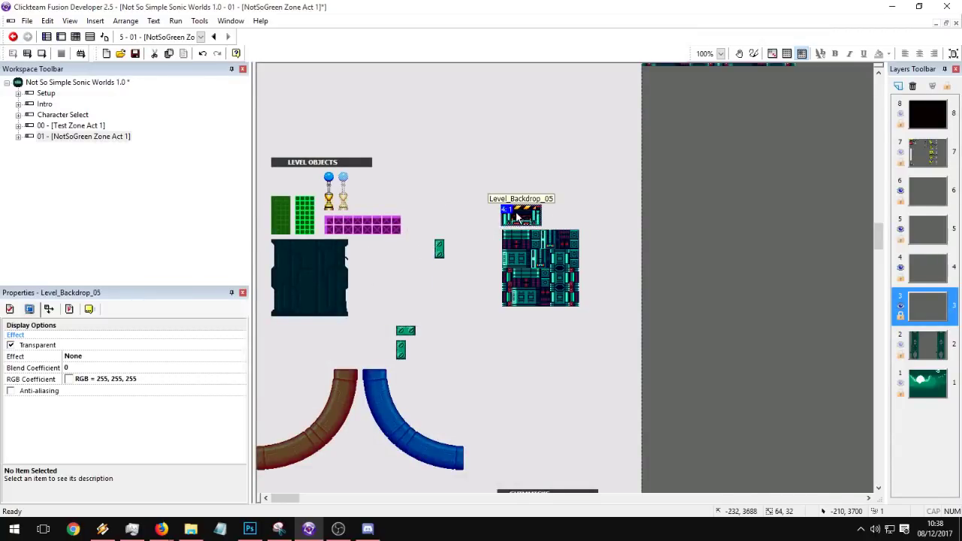
{"action": "left_click", "coordinate": [68, 309]}
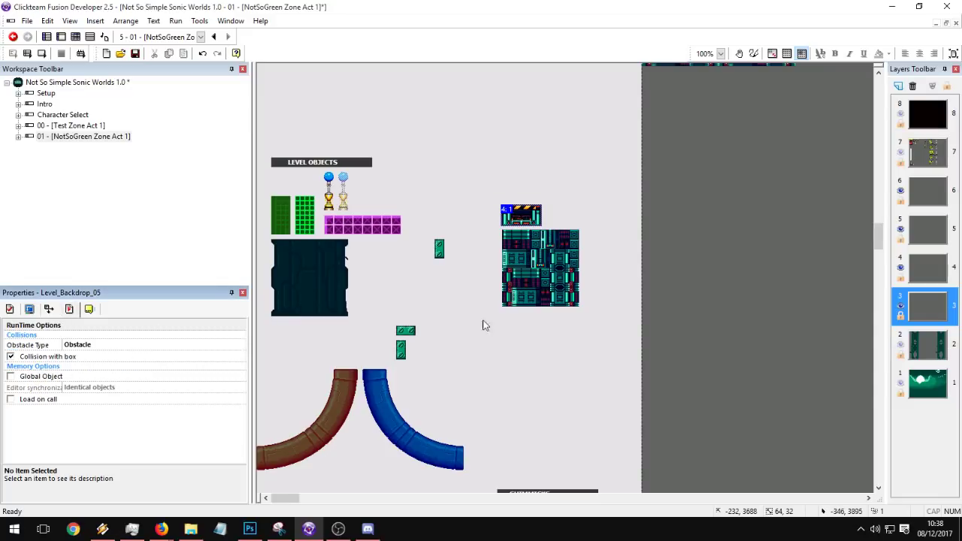
{"action": "double_click", "coordinate": [441, 248]}
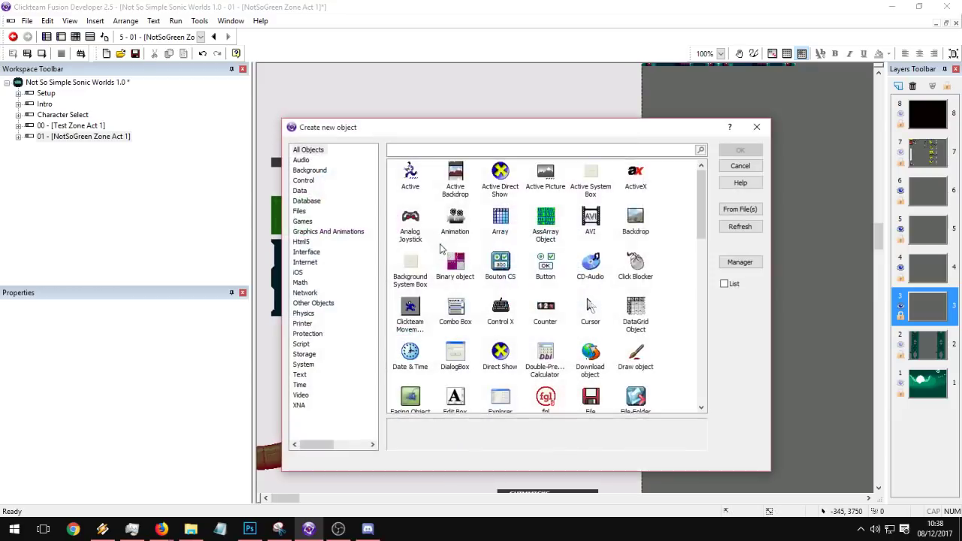
{"action": "left_click", "coordinate": [731, 171]}
{"action": "left_click_drag", "start_coordinate": [360, 228], "coordinate": [421, 192]}
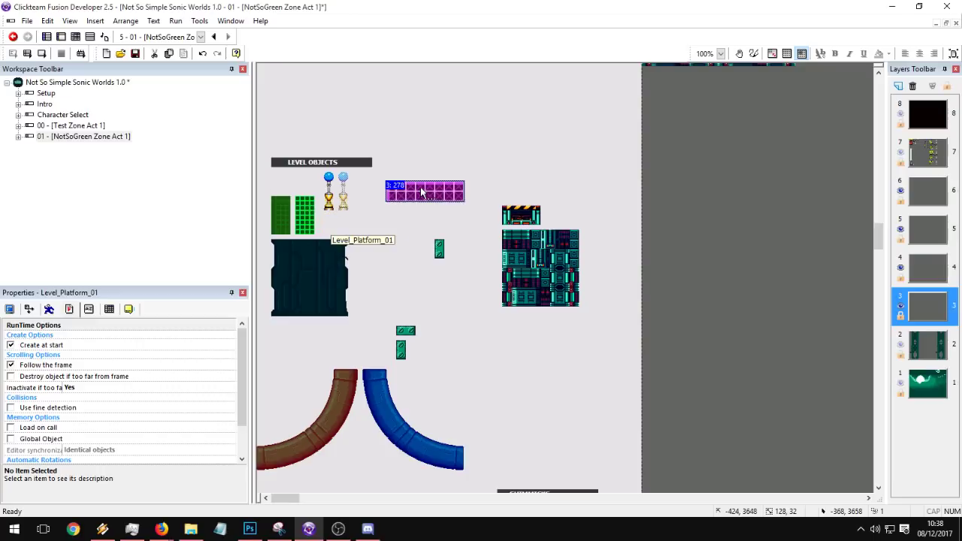
{"action": "left_click_drag", "start_coordinate": [360, 222], "coordinate": [359, 221]}
{"action": "right_click", "coordinate": [368, 219]}
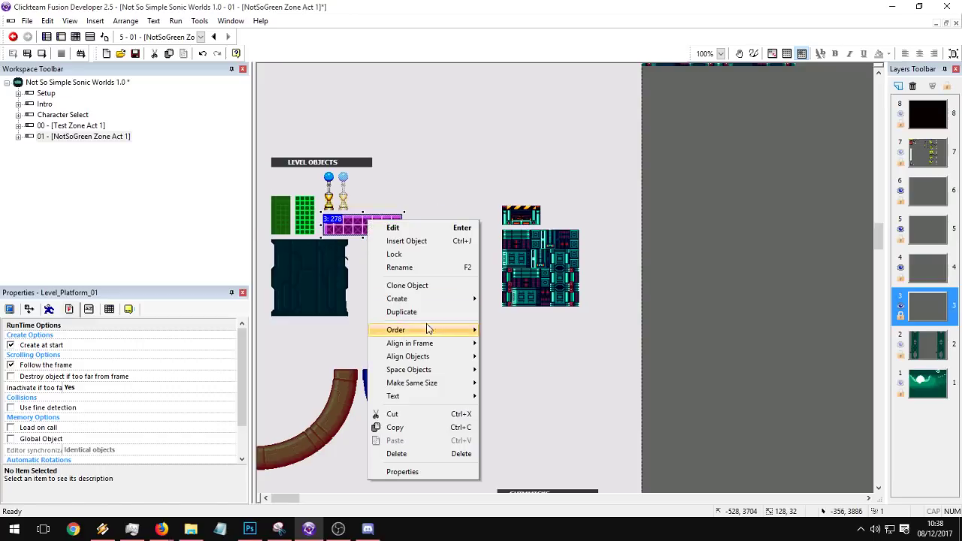
{"action": "left_click", "coordinate": [345, 278]}
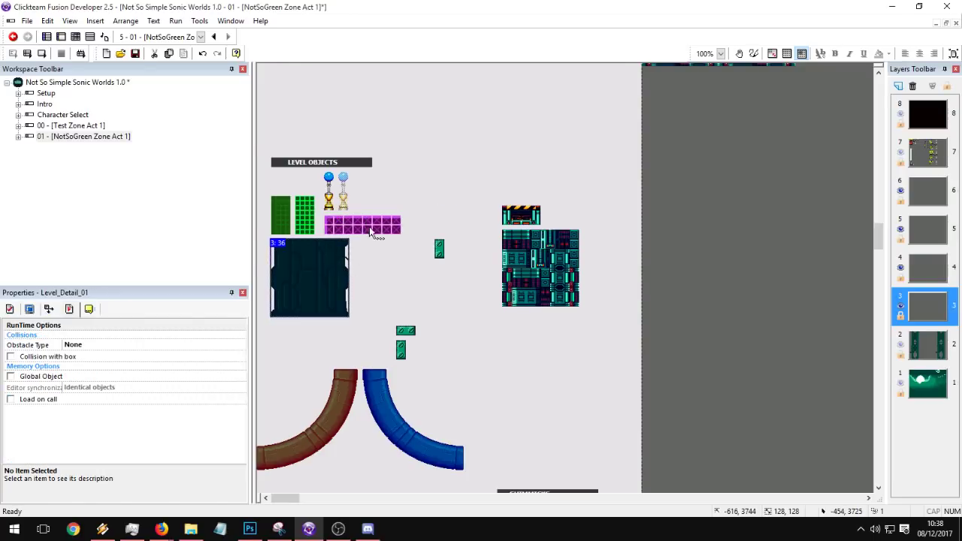
Step: Replace the purple block image of Level_Platform_01 with T2.png, using the default import options
{"action": "left_click", "coordinate": [377, 226]}
{"action": "double_click", "coordinate": [386, 228]}
{"action": "left_click", "coordinate": [279, 48]}
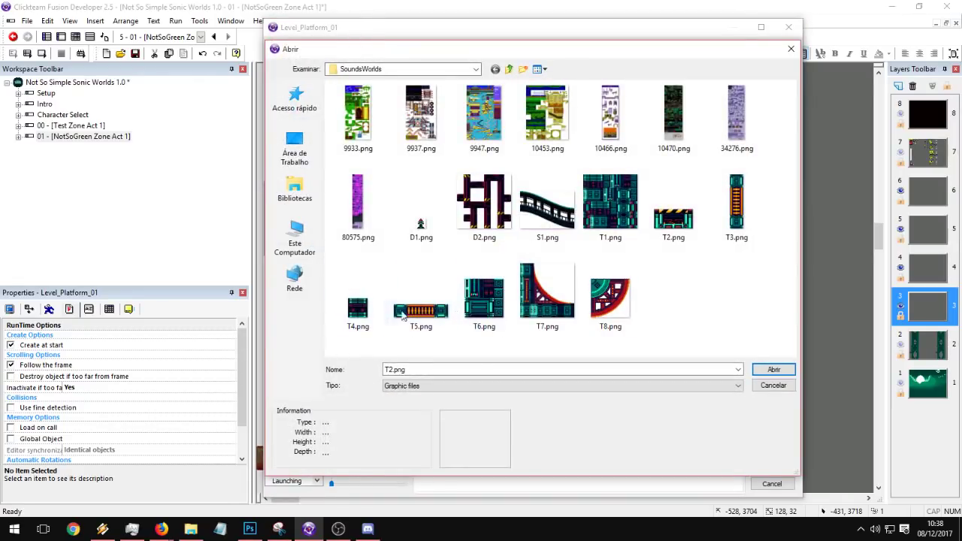
{"action": "double_click", "coordinate": [658, 225]}
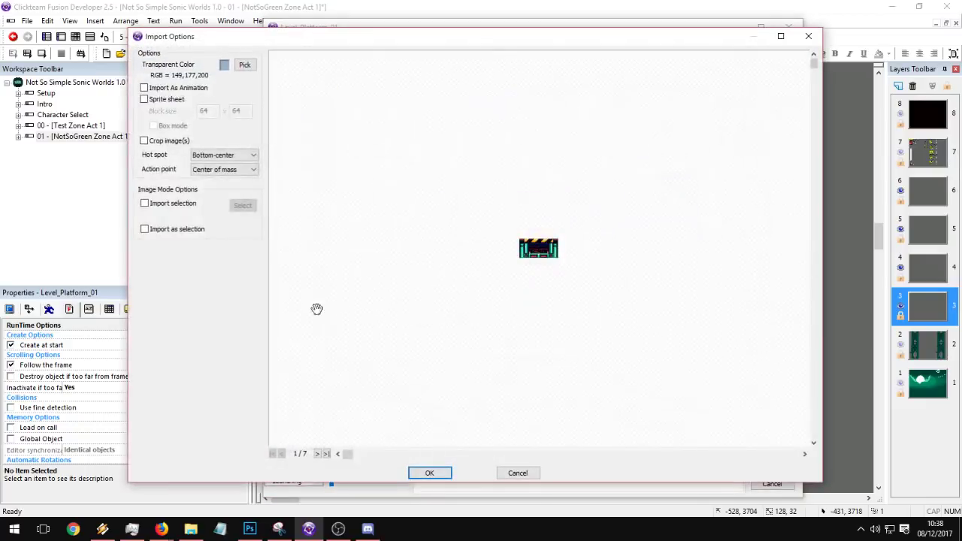
{"action": "left_click", "coordinate": [429, 474]}
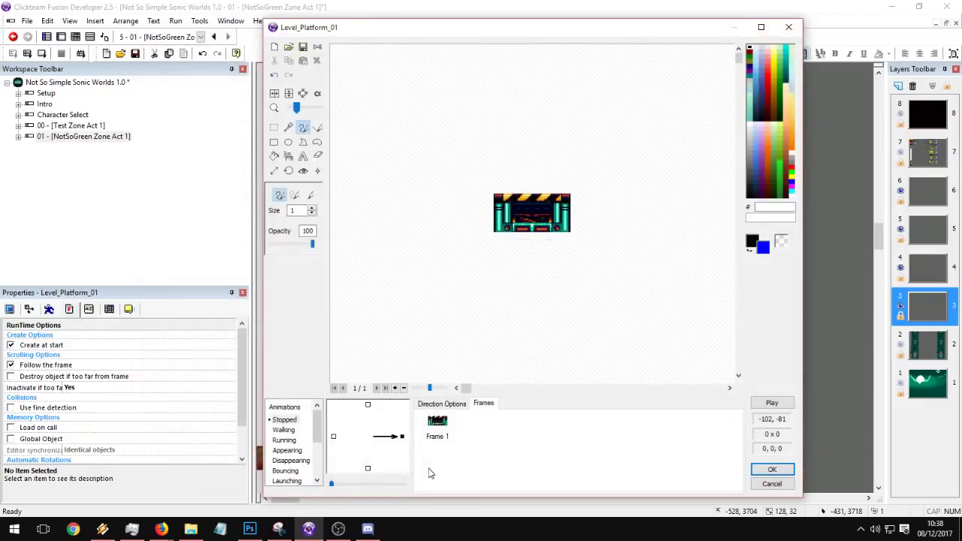
Step: Duplicate the platform's animation frame and tint Frame 1 with magenta FF00FF, using brush size 100 and opacity 40
{"action": "left_click", "coordinate": [441, 430]}
{"action": "key", "text": "ctrl+v"}
{"action": "left_click", "coordinate": [448, 426]}
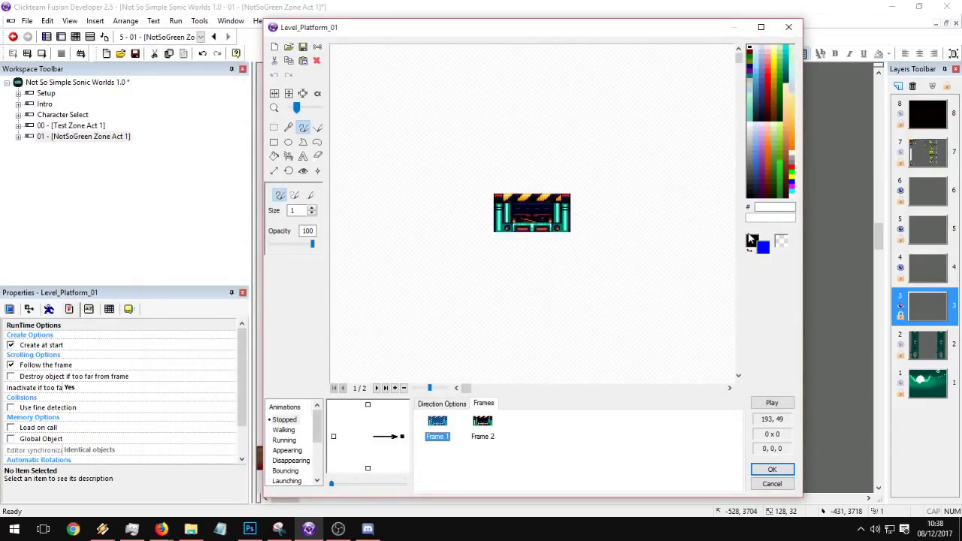
{"action": "left_click", "coordinate": [790, 193]}
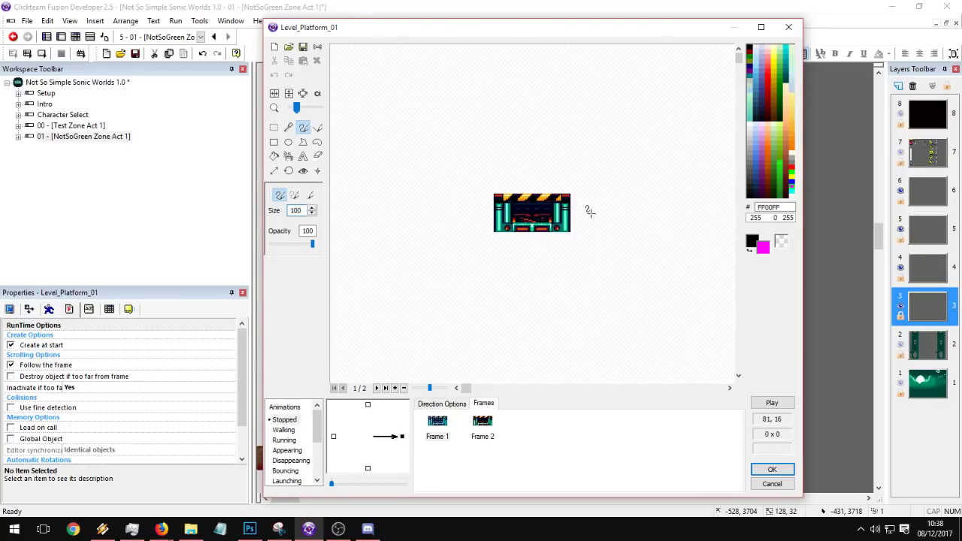
{"action": "left_click_drag", "start_coordinate": [496, 213], "coordinate": [666, 202]}
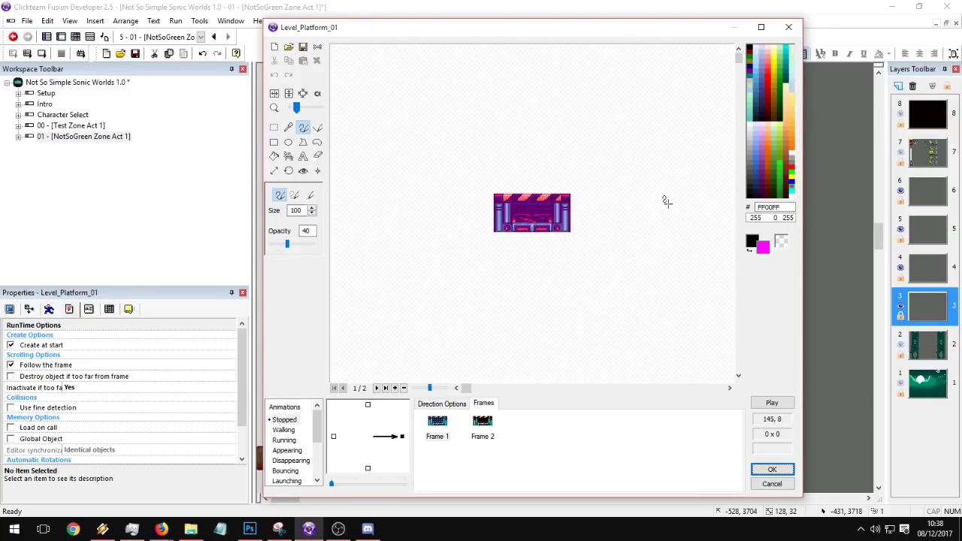
Step: Enable looping for the Stopped animation and place Level_Platform_01 directly above the hazard-striped Level_Backdrop_05 tile
{"action": "left_click", "coordinate": [442, 403]}
{"action": "left_click", "coordinate": [510, 433]}
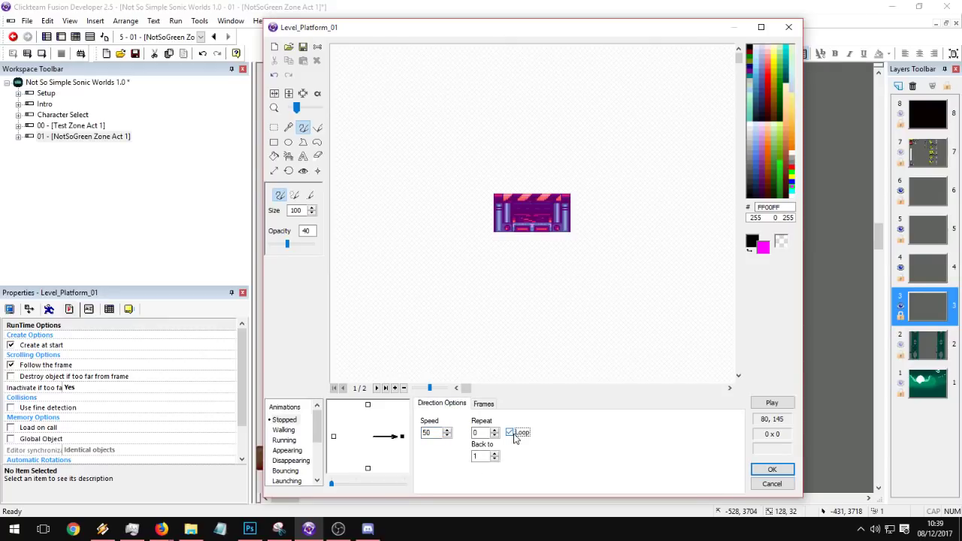
{"action": "left_click", "coordinate": [787, 470]}
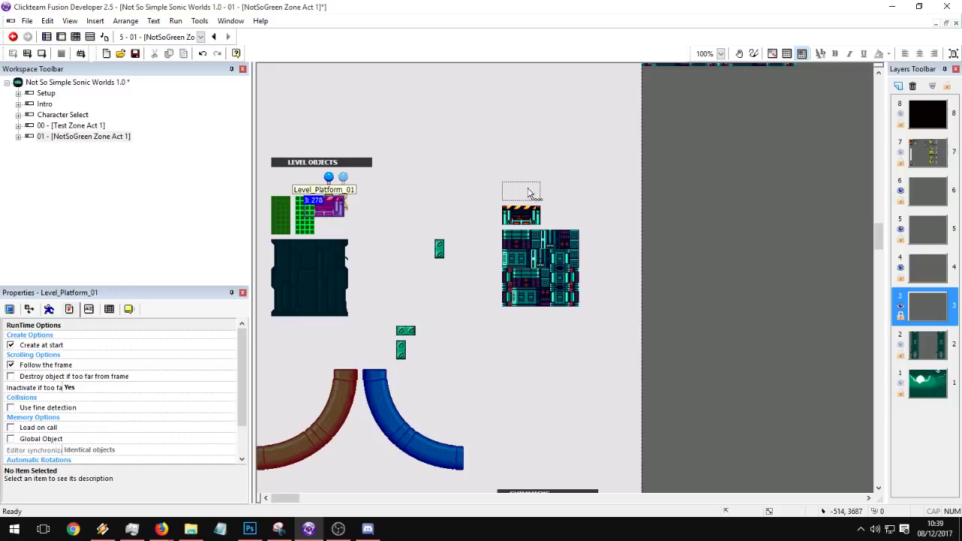
{"action": "left_click_drag", "start_coordinate": [529, 194], "coordinate": [529, 194]}
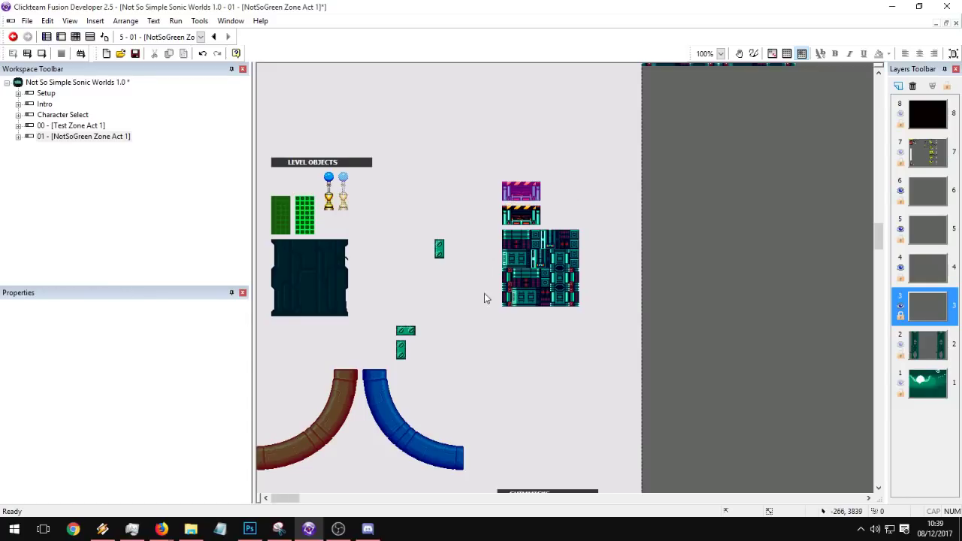
Step: Move the dark Level_Detail_01 panel above the grouped tiles and inspect its image without editing it
{"action": "left_click", "coordinate": [314, 270]}
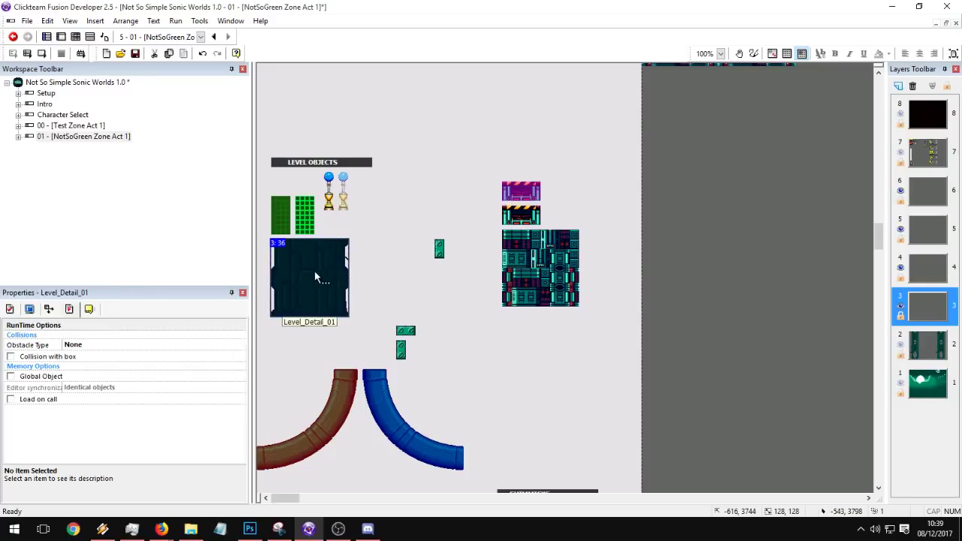
{"action": "left_click_drag", "start_coordinate": [303, 277], "coordinate": [570, 117]}
{"action": "double_click", "coordinate": [569, 118]}
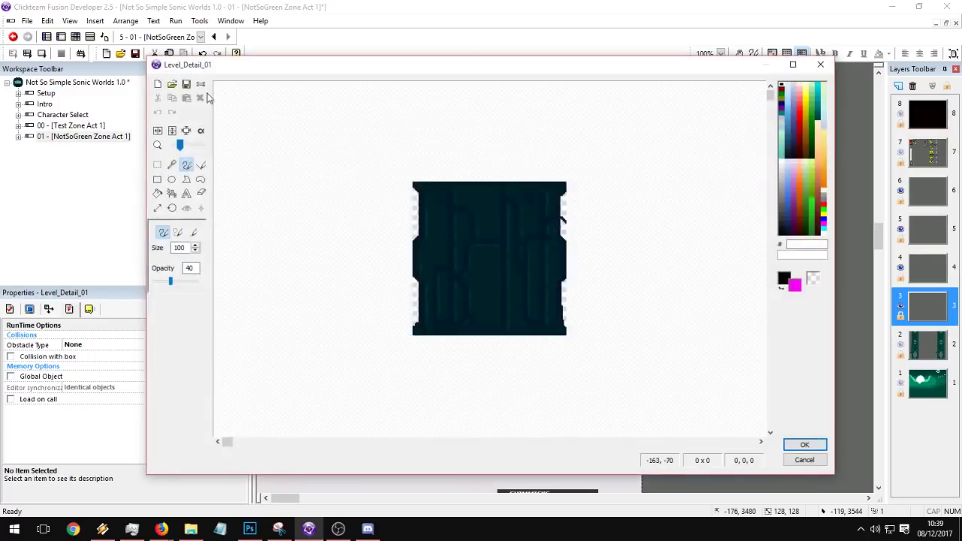
{"action": "left_click", "coordinate": [820, 64]}
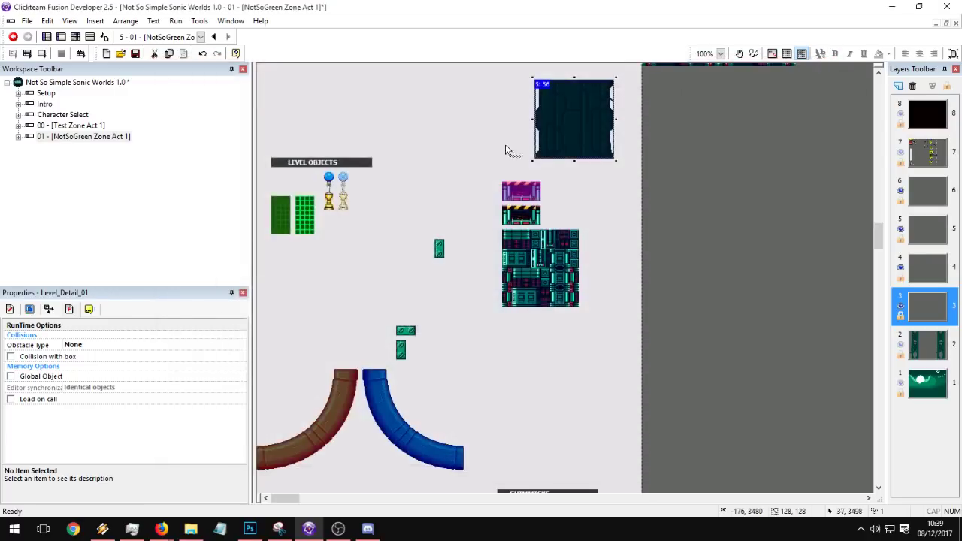
Step: Compare the obstacle type settings of Level_Detail_01 and Level_Backdrop_01
{"action": "left_click", "coordinate": [85, 344]}
{"action": "left_click", "coordinate": [83, 358]}
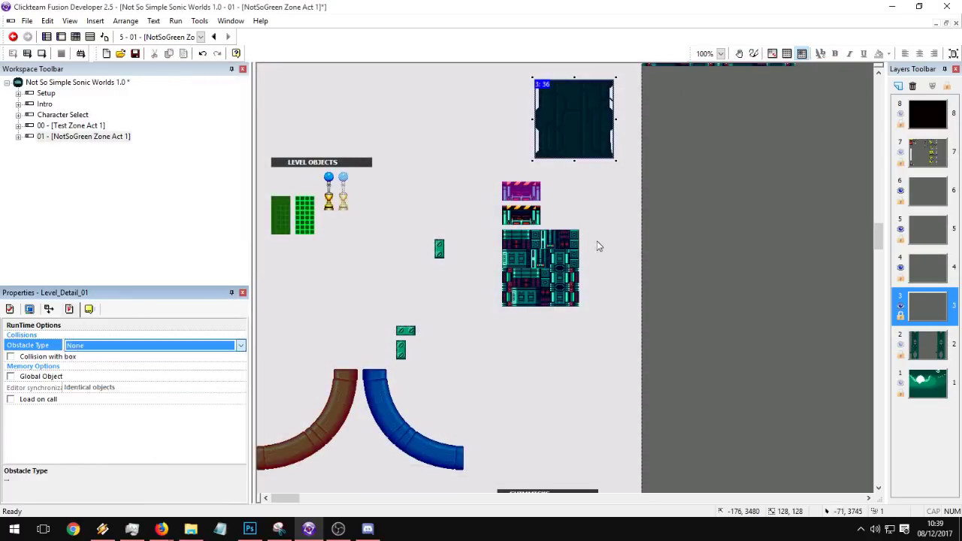
{"action": "left_click", "coordinate": [554, 255]}
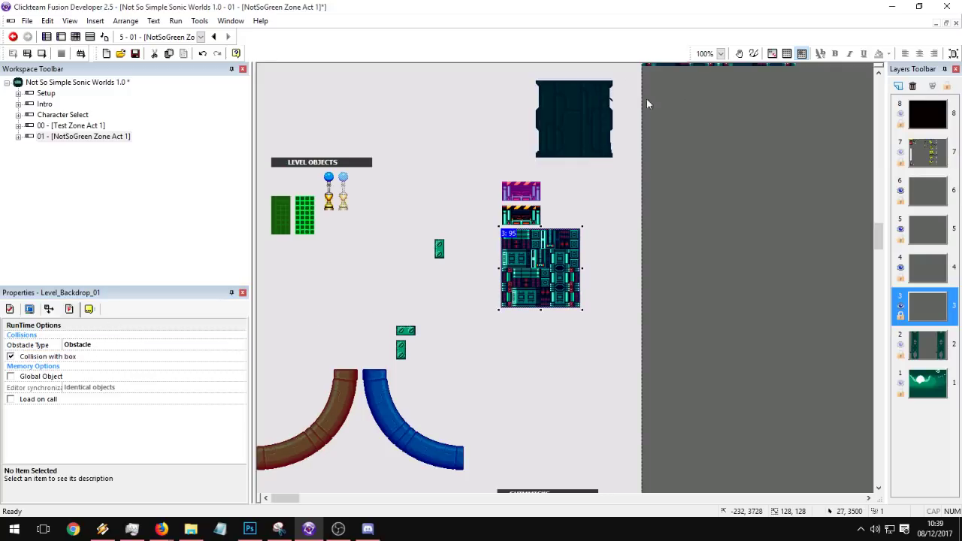
Step: Move the dark Level_Detail_01 panel directly above the magenta-tinted platform
{"action": "left_click_drag", "start_coordinate": [572, 115], "coordinate": [543, 132]}
Step: Try adding an overlapping-a-backdrop condition for the green circle sensor above the Always condition in event 254, and undo it
{"action": "left_click", "coordinate": [89, 36]}
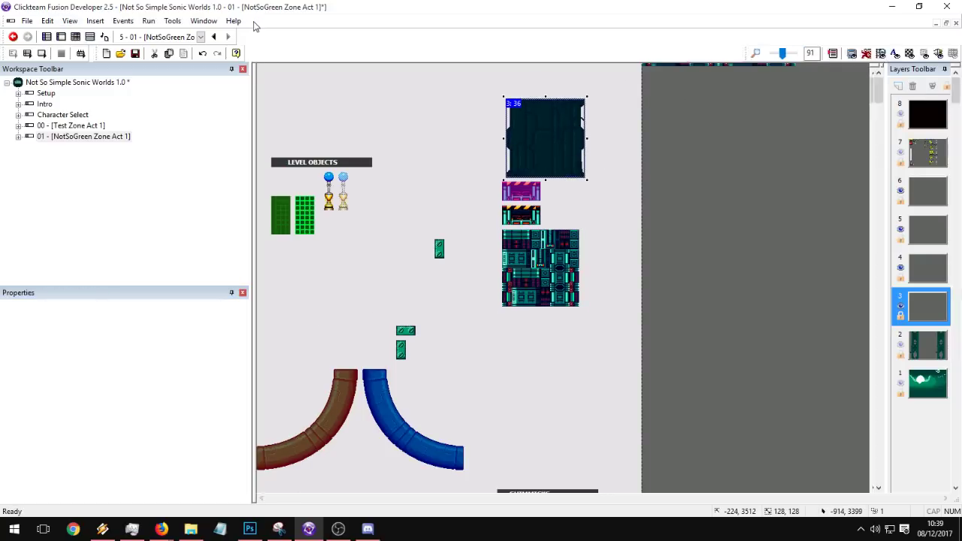
{"action": "right_click", "coordinate": [298, 271]}
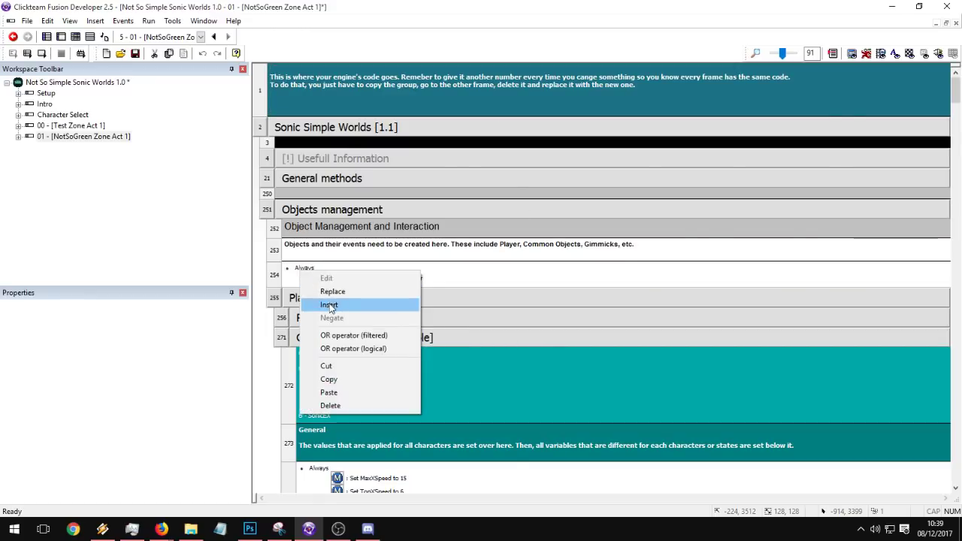
{"action": "left_click", "coordinate": [334, 305]}
{"action": "left_click", "coordinate": [363, 208]}
{"action": "mouse_move", "coordinate": [377, 214]}
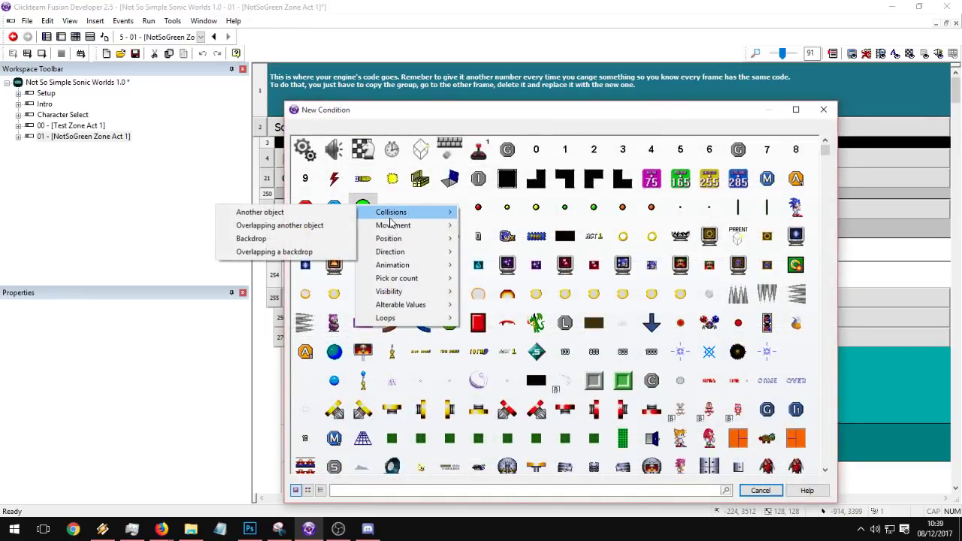
{"action": "left_click", "coordinate": [283, 252]}
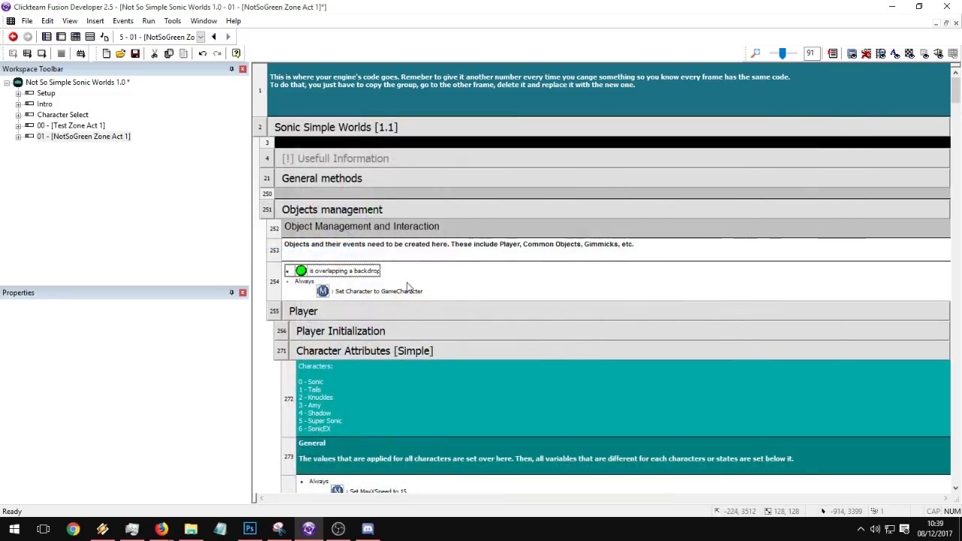
{"action": "key", "text": "ctrl+z"}
{"action": "left_click", "coordinate": [62, 37]}
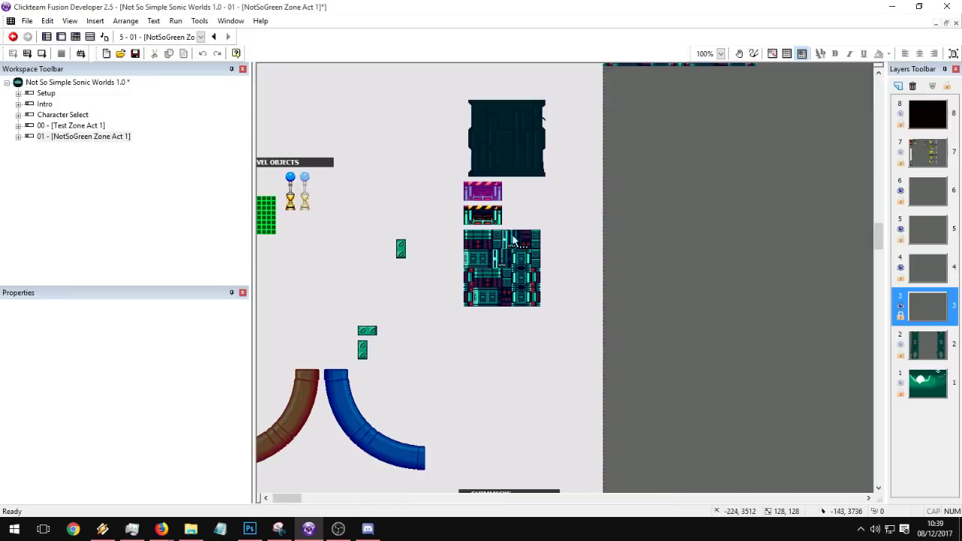
Step: Inspect the image of Level_Detail_01 and the object qualifiers of the bright green BreakableWall without changing either
{"action": "double_click", "coordinate": [474, 161]}
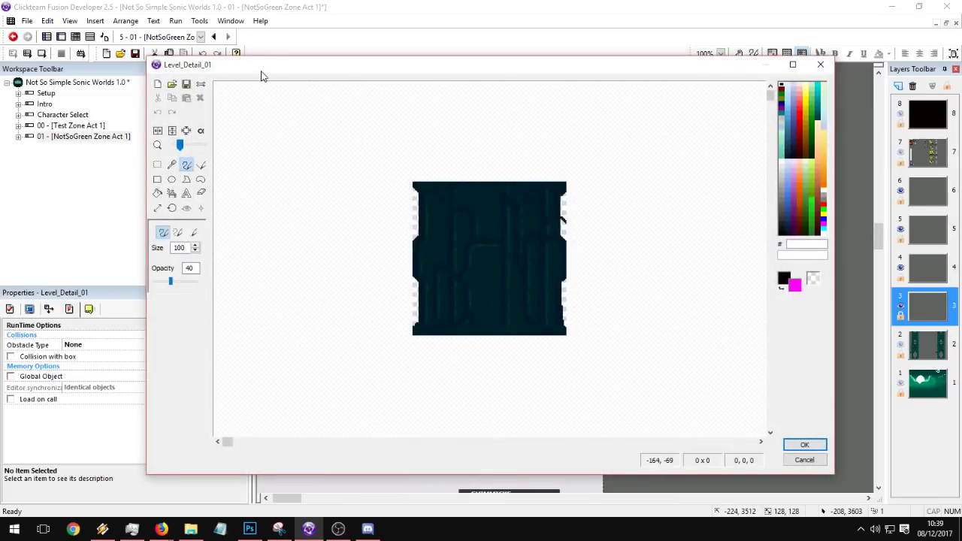
{"action": "left_click", "coordinate": [820, 63]}
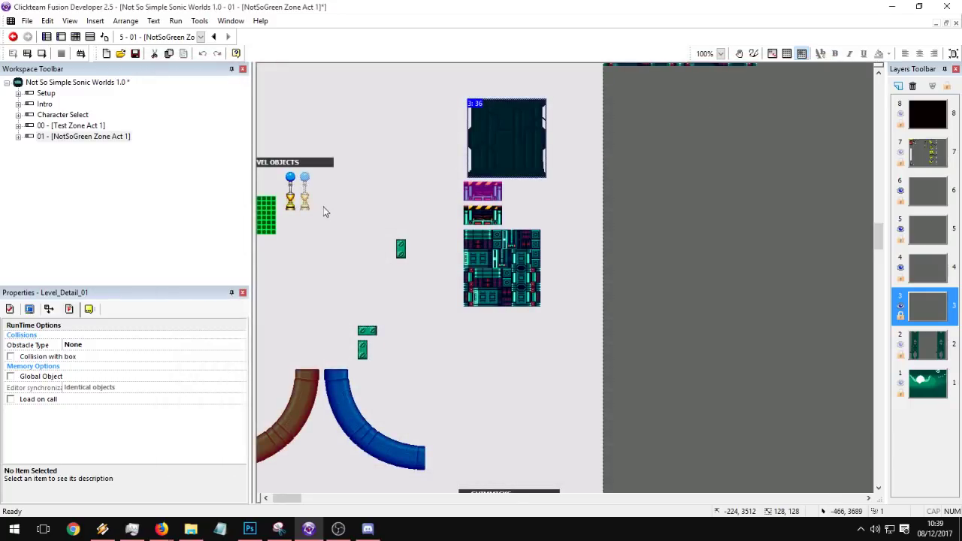
{"action": "left_click", "coordinate": [261, 211]}
{"action": "middle_click_drag", "start_coordinate": [332, 256], "coordinate": [371, 250]}
{"action": "left_click", "coordinate": [109, 309]}
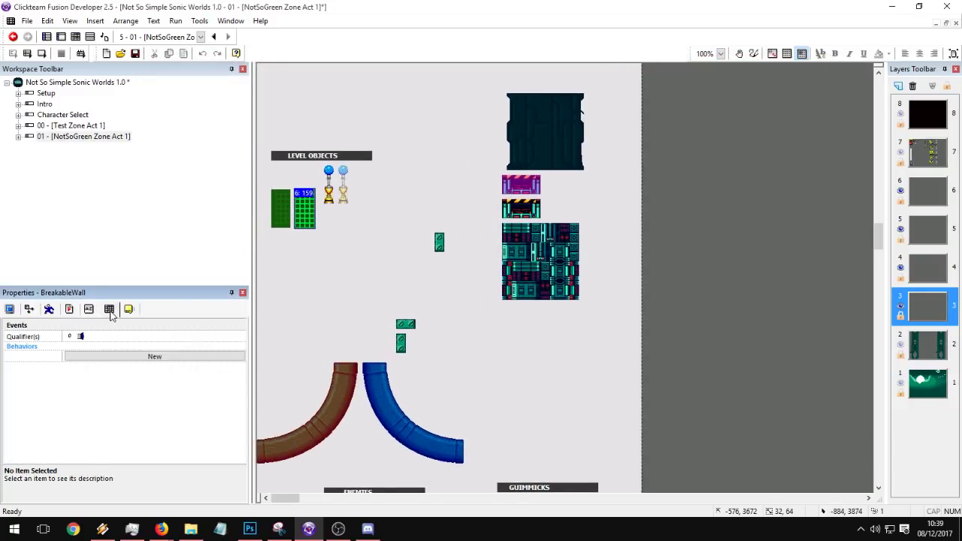
{"action": "left_click", "coordinate": [166, 340]}
{"action": "left_click", "coordinate": [230, 337]}
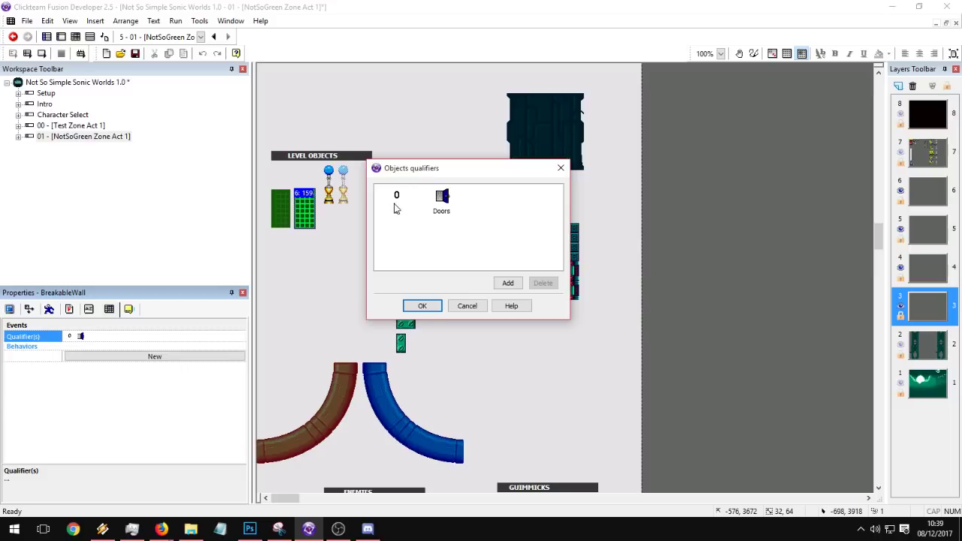
{"action": "key", "text": "Right"}
{"action": "left_click", "coordinate": [473, 309]}
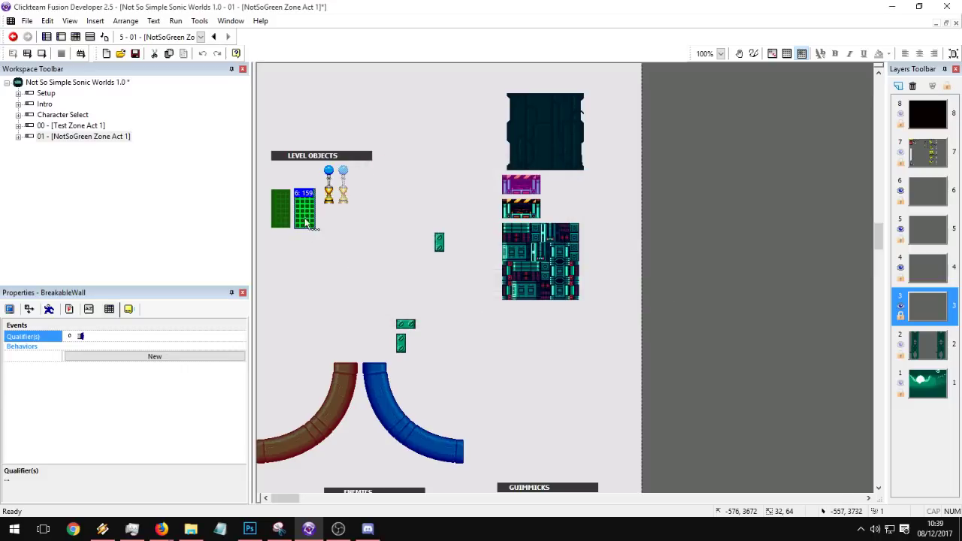
{"action": "left_click", "coordinate": [317, 261]}
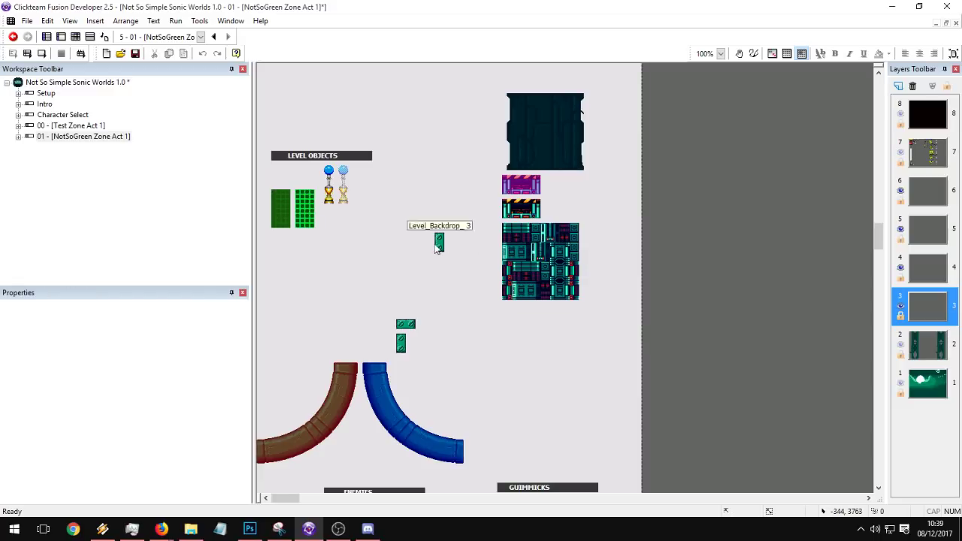
Step: Replace the image of the small vertical Level_Backdrop_ 3 tile with T4.png and place it beside the hazard-striped tile
{"action": "double_click", "coordinate": [439, 242]}
{"action": "left_click", "coordinate": [172, 84]}
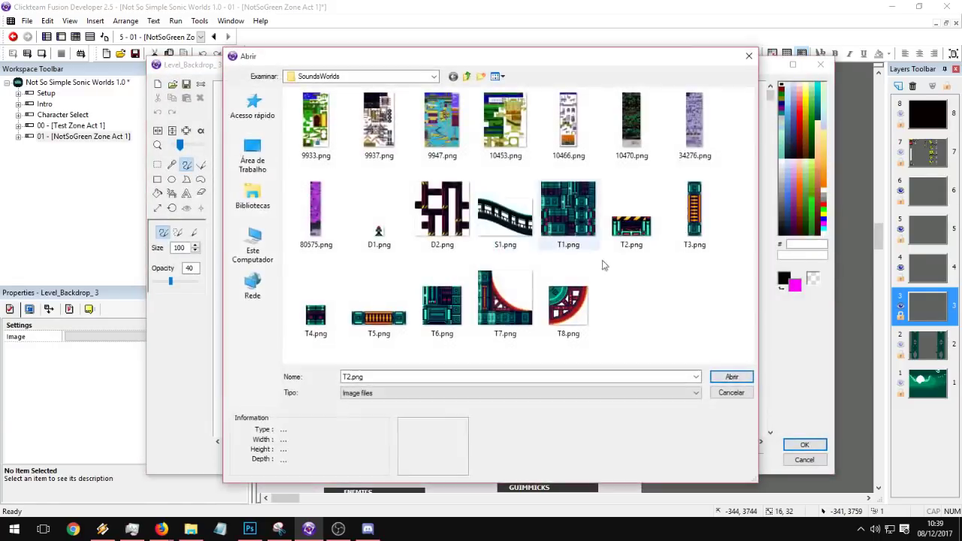
{"action": "double_click", "coordinate": [332, 321]}
{"action": "key", "text": "Return"}
{"action": "key", "text": "Return"}
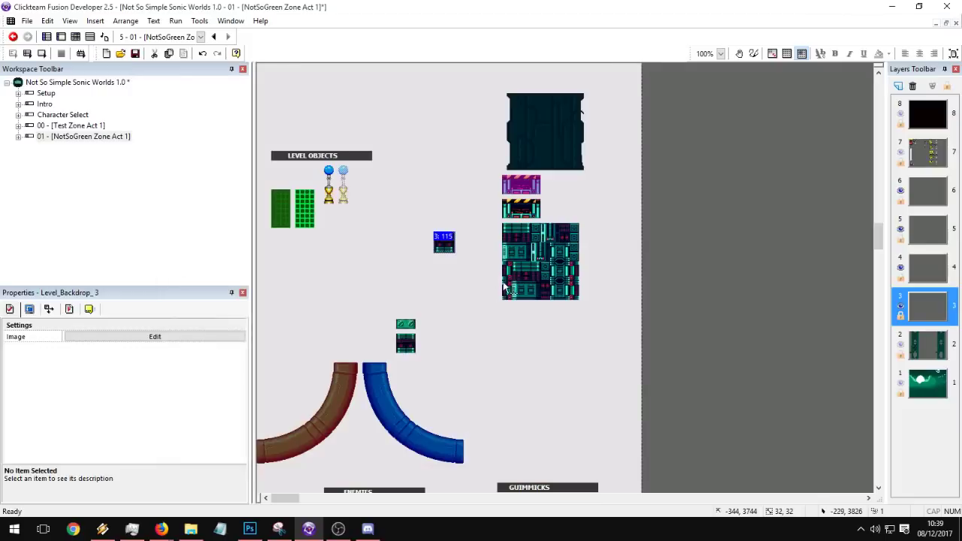
{"action": "left_click_drag", "start_coordinate": [446, 242], "coordinate": [489, 213]}
{"action": "left_click", "coordinate": [470, 320]}
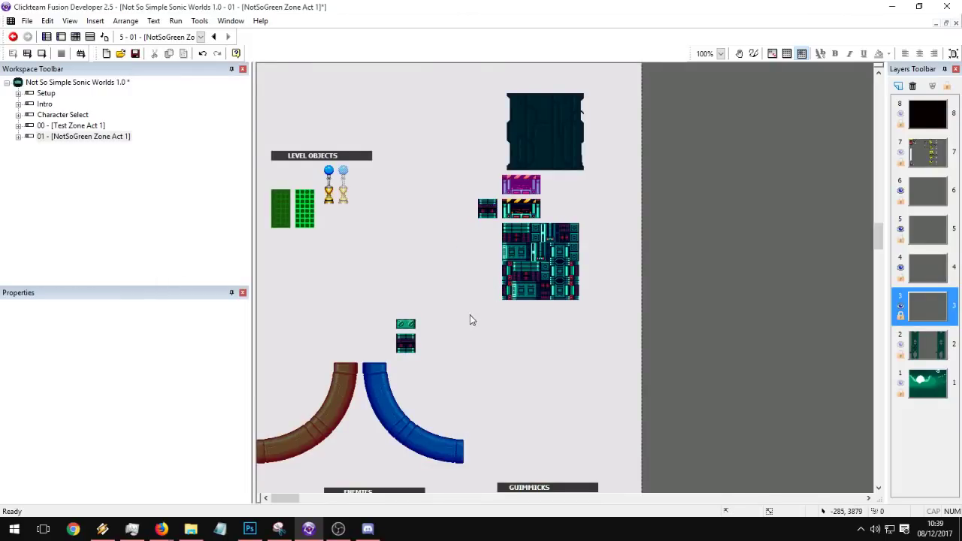
Step: Remove the spare Level_Backdrop_ 3 copy and place Level_Backdrop_ 2, with its image replaced by T3.png, beside the large tile block
{"action": "left_click", "coordinate": [416, 323]}
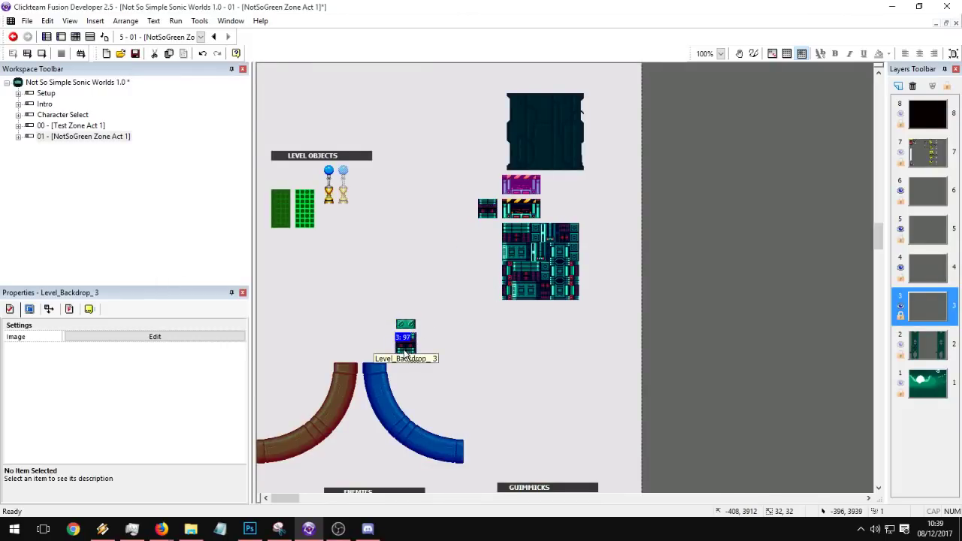
{"action": "double_click", "coordinate": [407, 326]}
{"action": "left_click", "coordinate": [172, 84]}
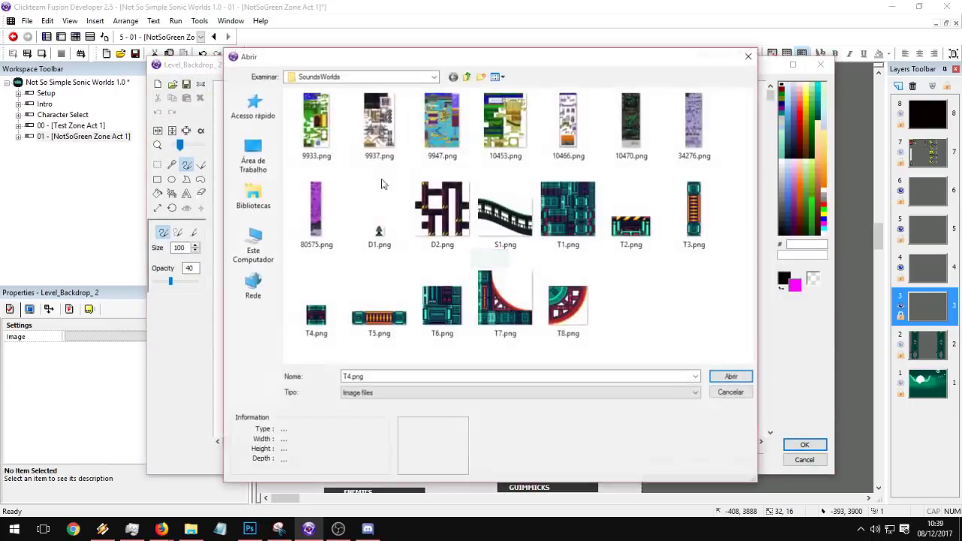
{"action": "double_click", "coordinate": [686, 216]}
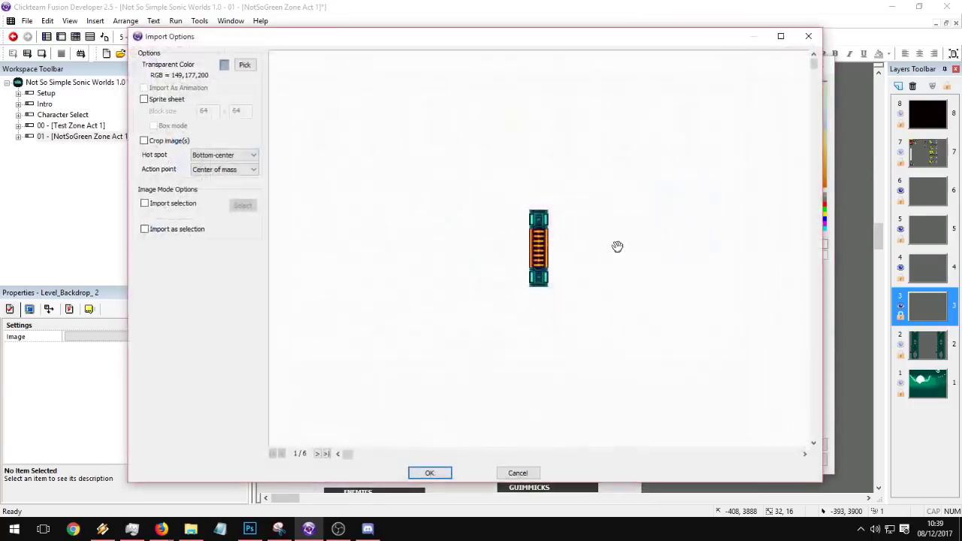
{"action": "key", "text": "Return"}
{"action": "key", "text": "Return"}
{"action": "left_click_drag", "start_coordinate": [406, 335], "coordinate": [490, 237]}
{"action": "left_click", "coordinate": [490, 248]}
Step: Clone the vertical orange-grilled Level_Backdrop_ 2 tile once
{"action": "right_click", "coordinate": [493, 245]}
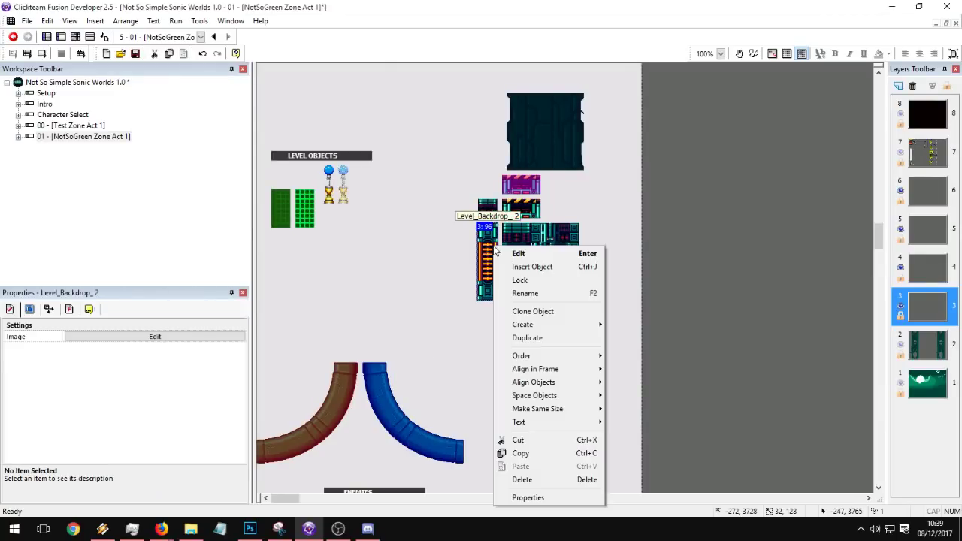
{"action": "left_click", "coordinate": [533, 311]}
{"action": "key", "text": "Return"}
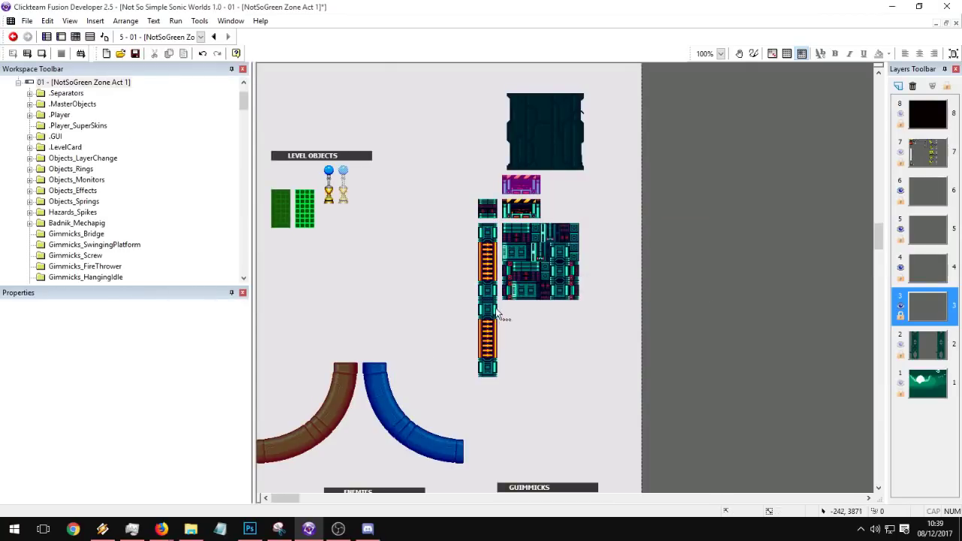
Step: Replace the cloned tile's image with T5.png and place it directly beneath the large tile block
{"action": "double_click", "coordinate": [530, 349]}
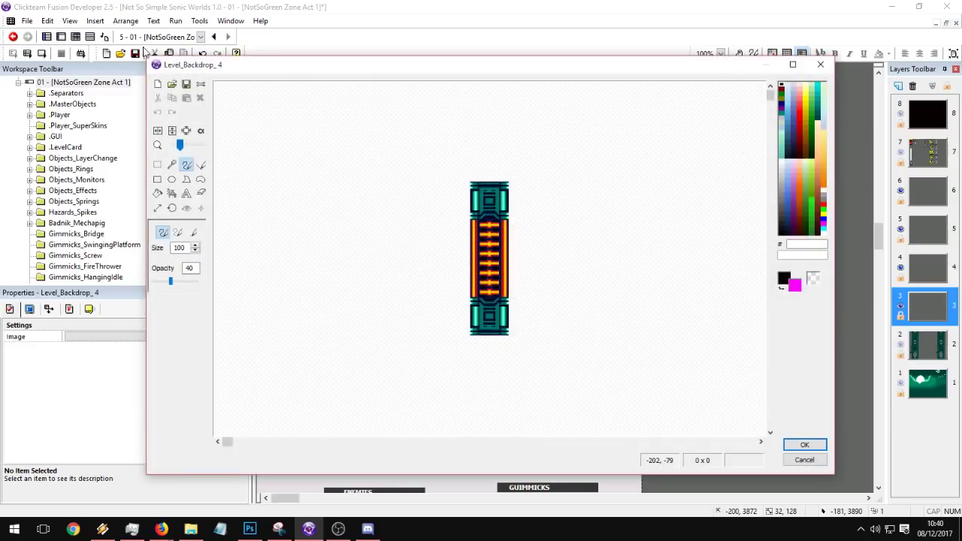
{"action": "left_click", "coordinate": [173, 84]}
{"action": "double_click", "coordinate": [399, 322]}
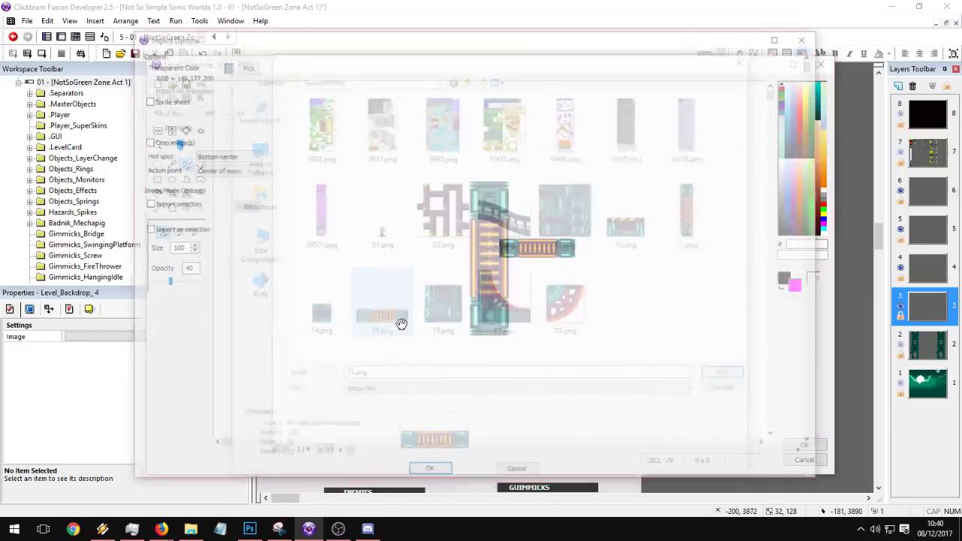
{"action": "key", "text": "Return"}
{"action": "key", "text": "Return"}
{"action": "left_click_drag", "start_coordinate": [545, 323], "coordinate": [526, 319]}
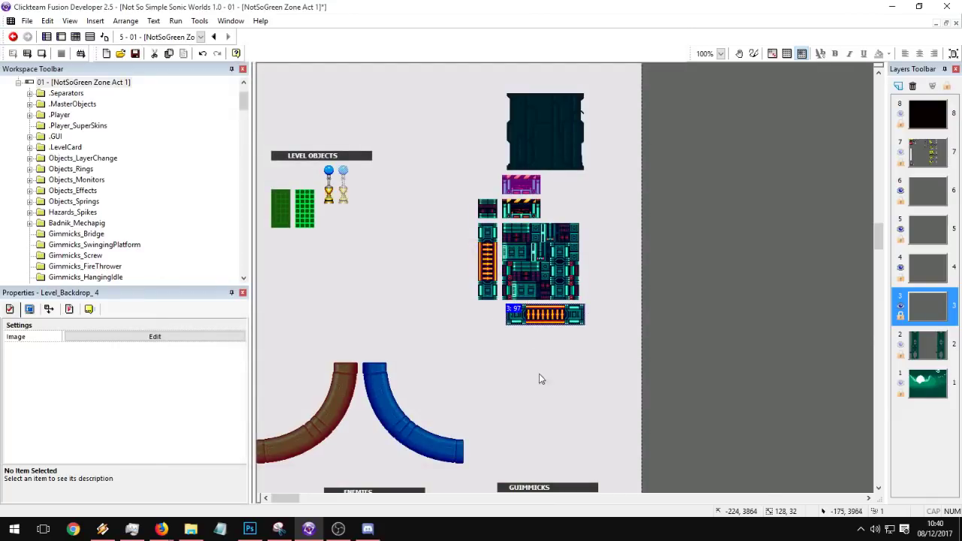
Step: Move the brown and blue curved pipe pieces together so they sit beneath the grouped tiles
{"action": "scroll", "coordinate": [526, 386], "scroll_direction": "down", "scroll_amount": 5}
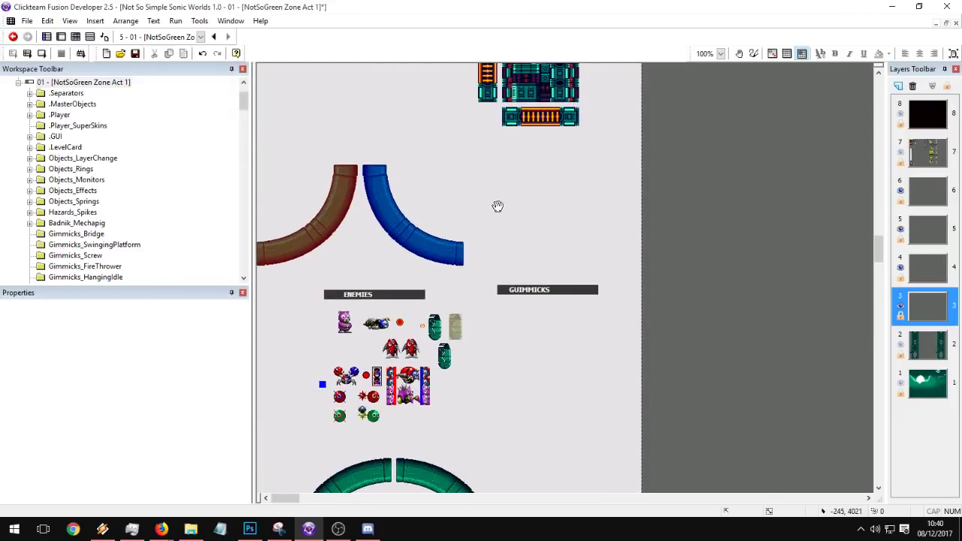
{"action": "left_click", "coordinate": [711, 53]}
{"action": "left_click", "coordinate": [706, 80]}
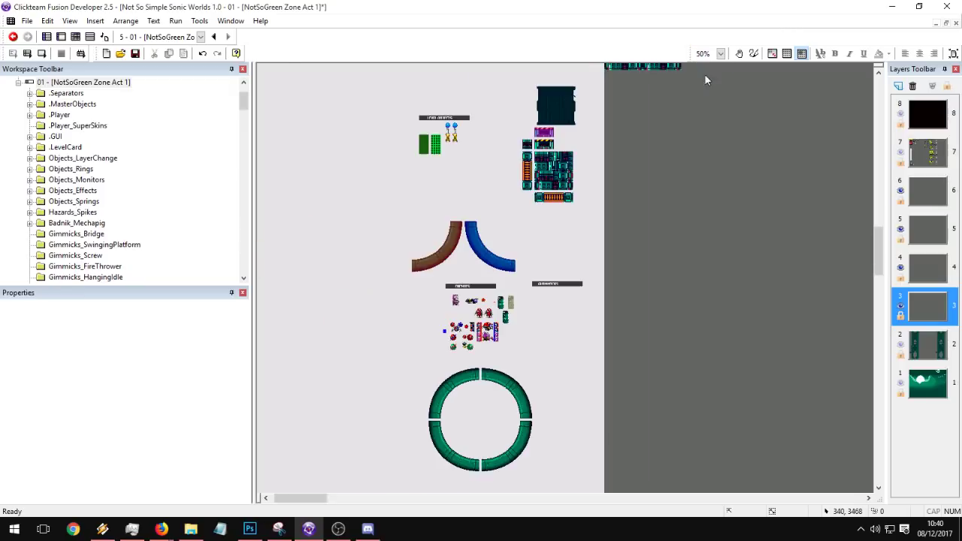
{"action": "left_click_drag", "start_coordinate": [365, 206], "coordinate": [510, 269]}
{"action": "left_click_drag", "start_coordinate": [497, 266], "coordinate": [553, 266]}
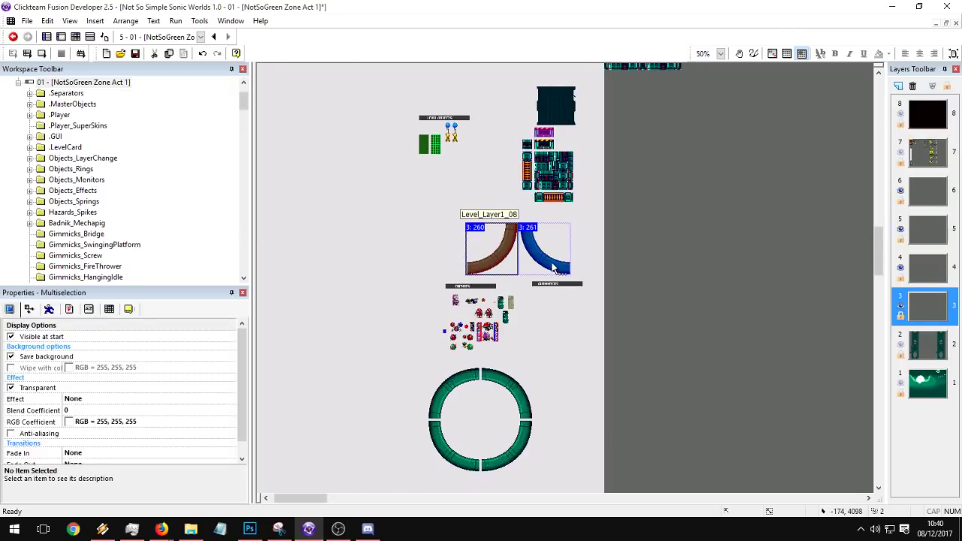
{"action": "left_click", "coordinate": [569, 383]}
Step: Move all four green ring quarters together to the space above the dark Level_Detail_01 panel
{"action": "left_click", "coordinate": [542, 497]}
{"action": "left_click_drag", "start_coordinate": [361, 502], "coordinate": [298, 501]}
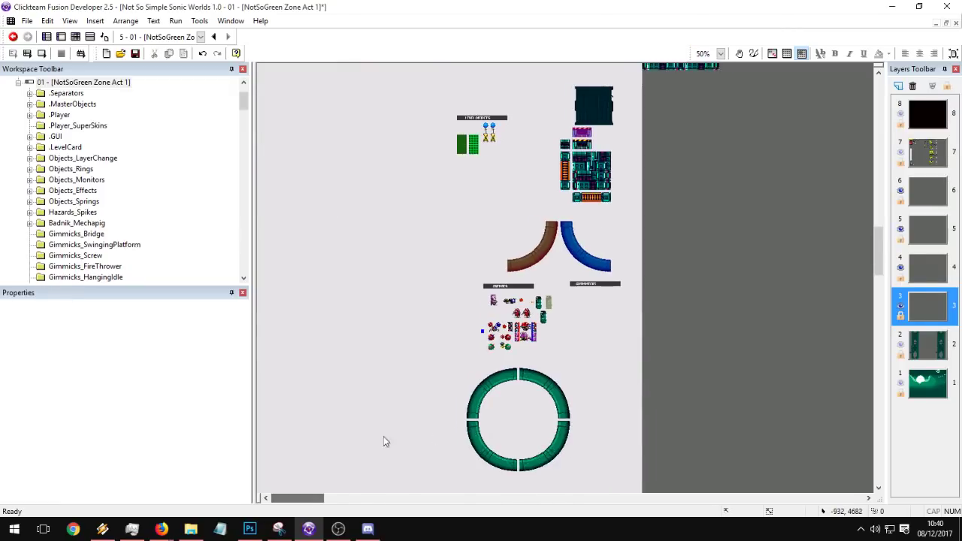
{"action": "left_click", "coordinate": [559, 455]}
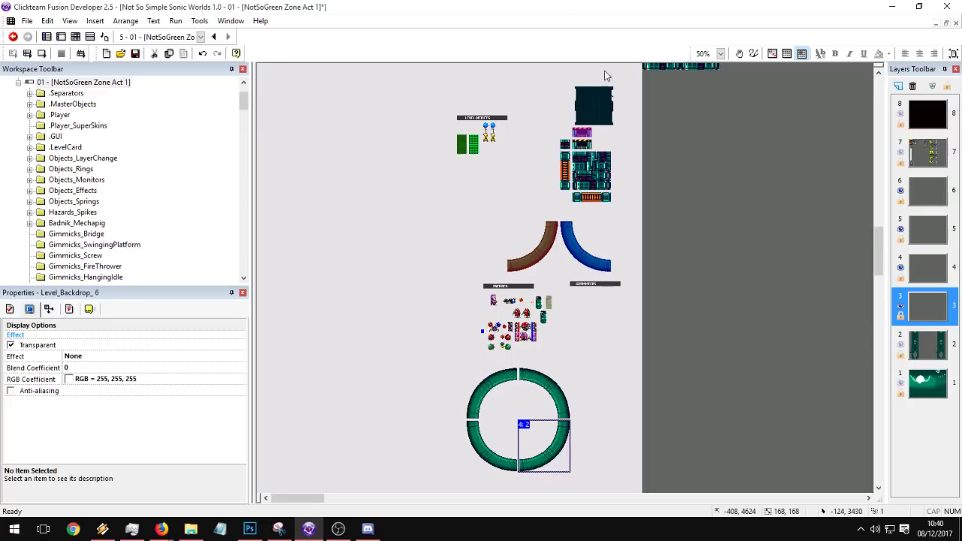
{"action": "left_click", "coordinate": [543, 373], "text": "ctrl"}
{"action": "left_click", "coordinate": [500, 379], "text": "ctrl"}
{"action": "left_click", "coordinate": [481, 448], "text": "ctrl"}
{"action": "left_click_drag", "start_coordinate": [481, 448], "coordinate": [492, 167]}
Step: Replace the image of the lower-left ring quarter, Level_Backdrop_ 7, with T7.png using the default import options
{"action": "left_click", "coordinate": [721, 54]}
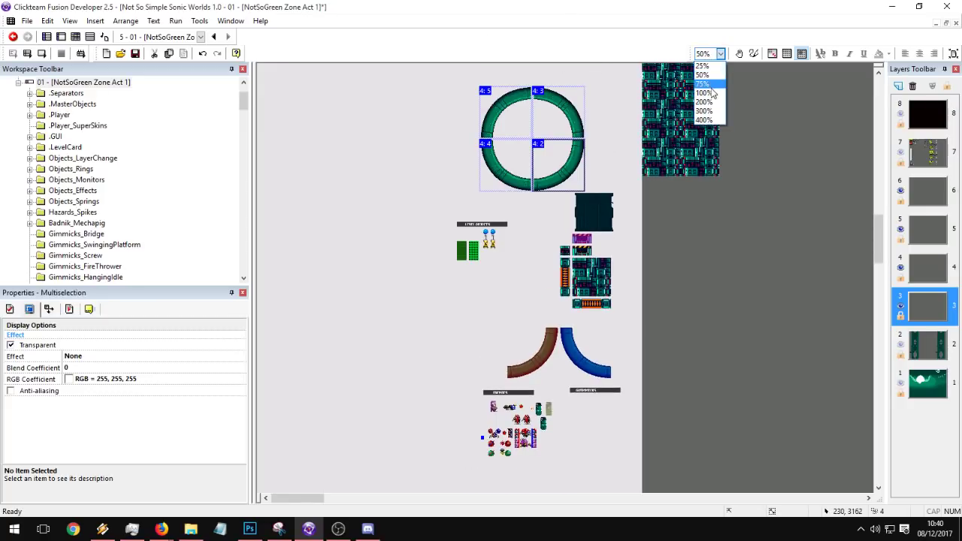
{"action": "left_click", "coordinate": [714, 93]}
{"action": "left_click", "coordinate": [425, 129]}
{"action": "scroll", "coordinate": [406, 217], "scroll_direction": "up", "scroll_amount": 3}
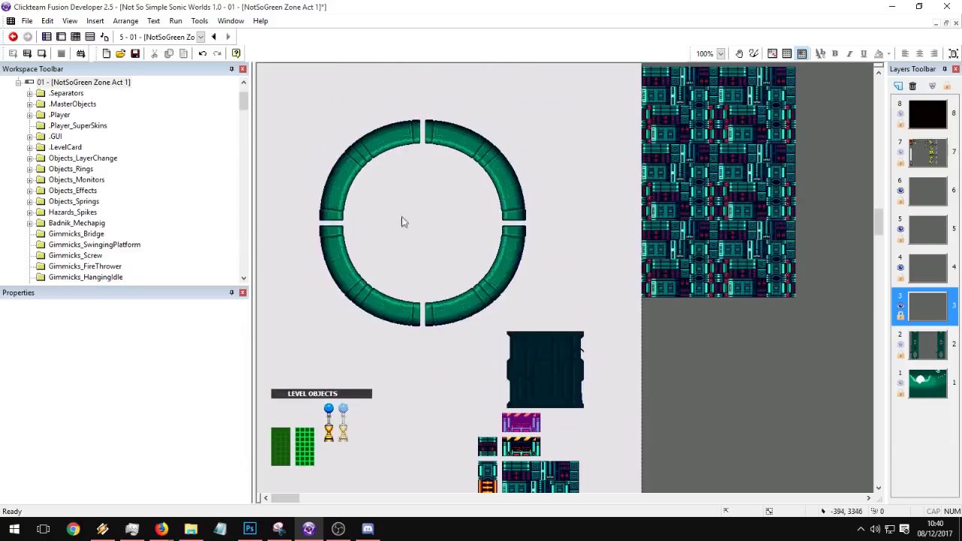
{"action": "double_click", "coordinate": [361, 311]}
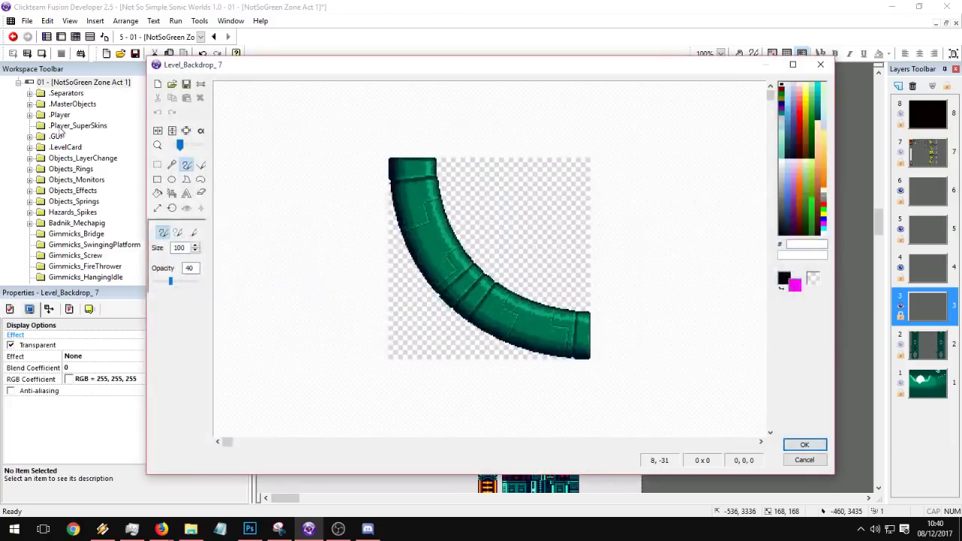
{"action": "left_click", "coordinate": [172, 84]}
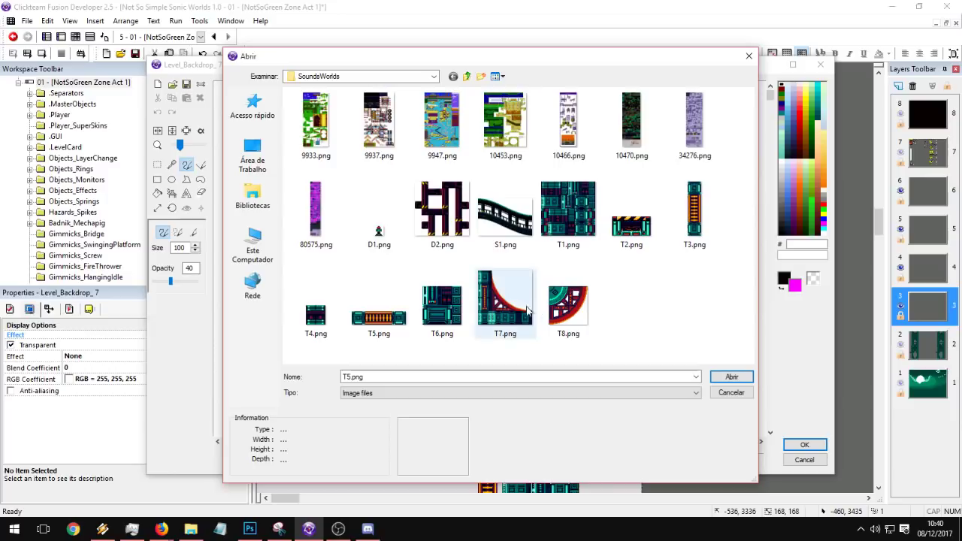
{"action": "left_click", "coordinate": [511, 307]}
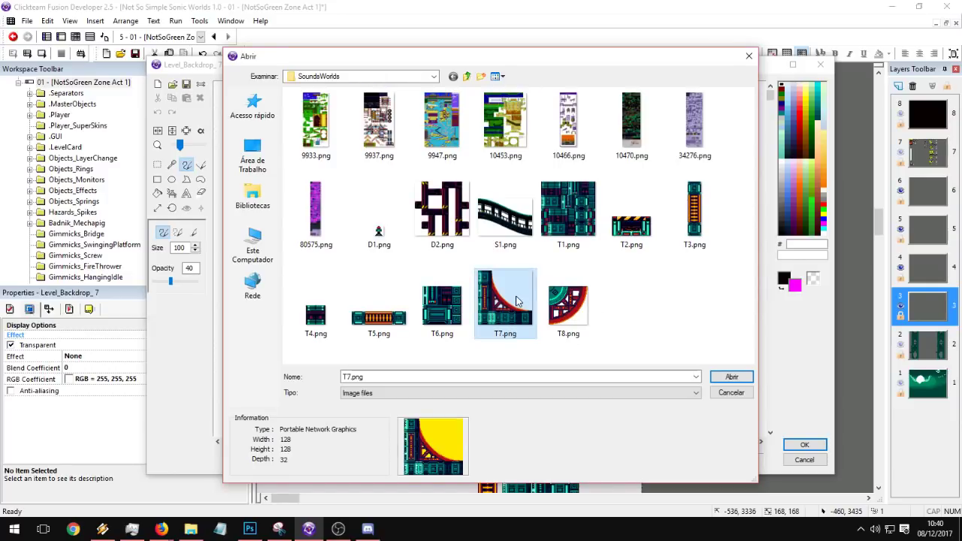
{"action": "double_click", "coordinate": [515, 300]}
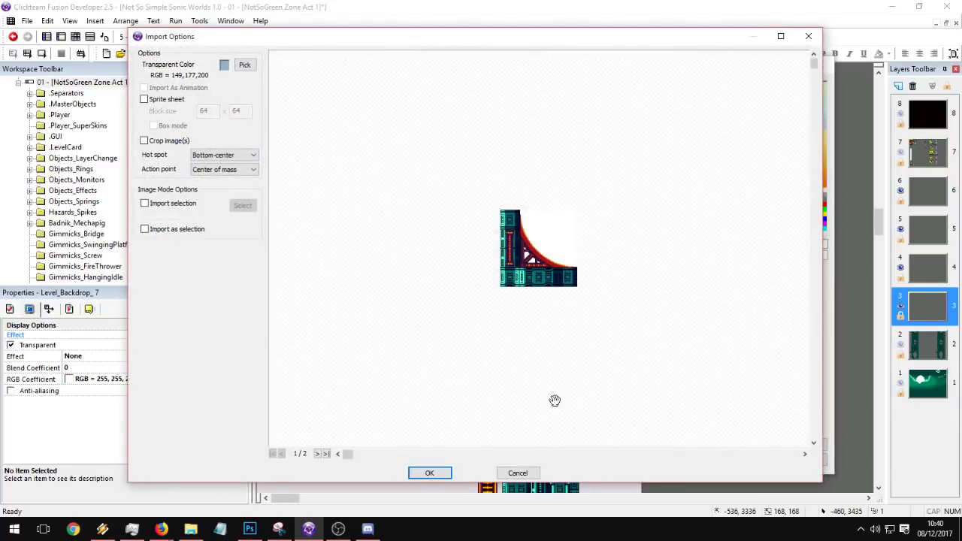
{"action": "key", "text": "Return"}
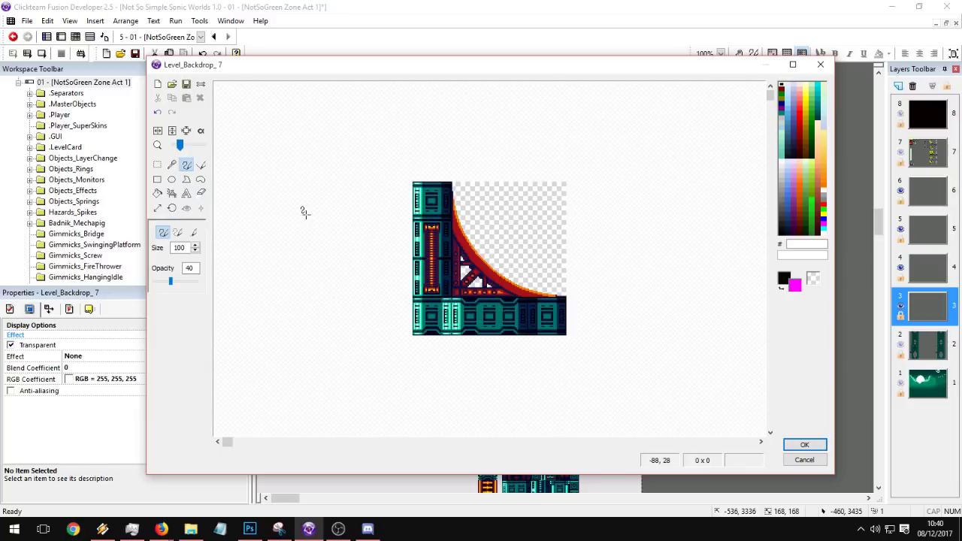
{"action": "key", "text": "Return"}
Step: Replace the image of the lower-right ring quarter, Level_Backdrop_ 6, with T7.png and flip it horizontally
{"action": "double_click", "coordinate": [478, 287]}
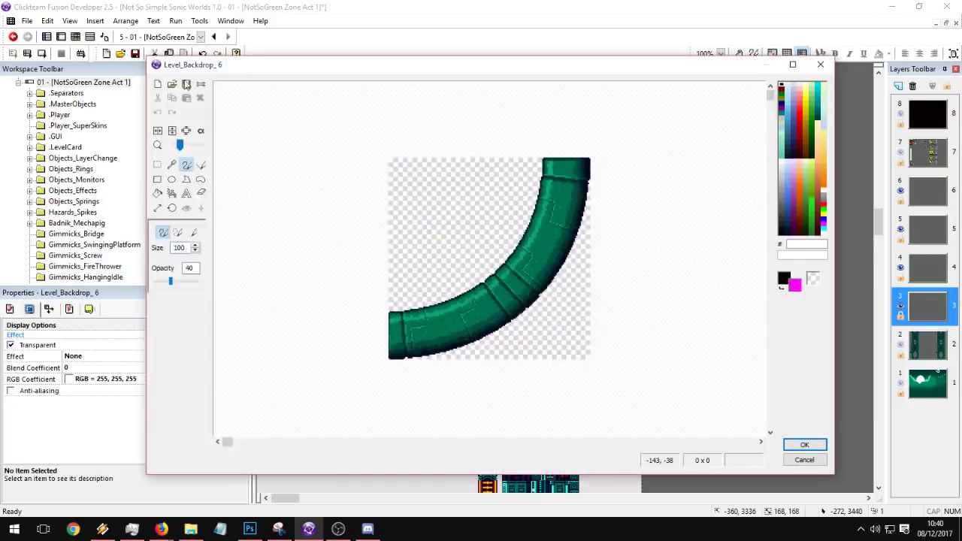
{"action": "left_click", "coordinate": [172, 85]}
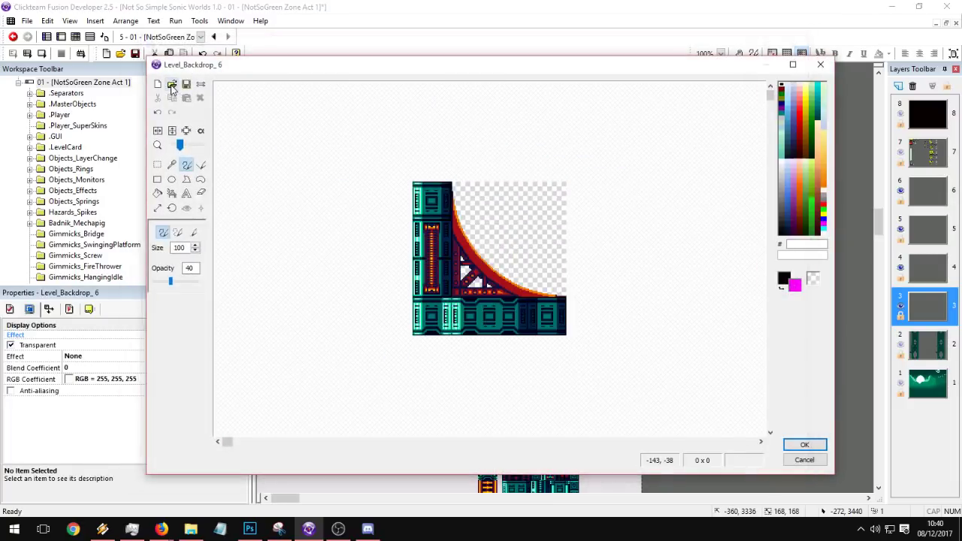
{"action": "left_click", "coordinate": [158, 132]}
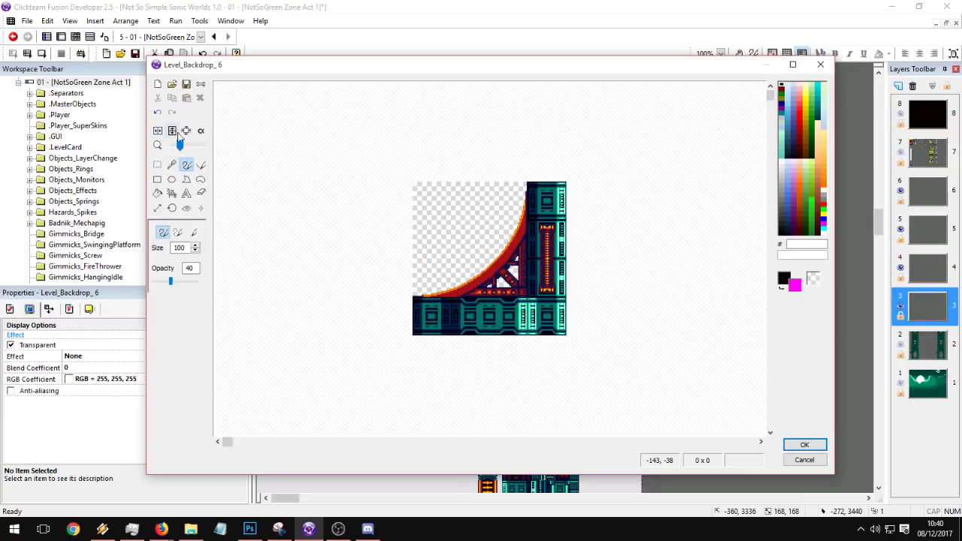
Step: Apply the flipped image after checking its alpha channel, and move the lower-left corner piece close beside the lower-right one
{"action": "left_click", "coordinate": [202, 135]}
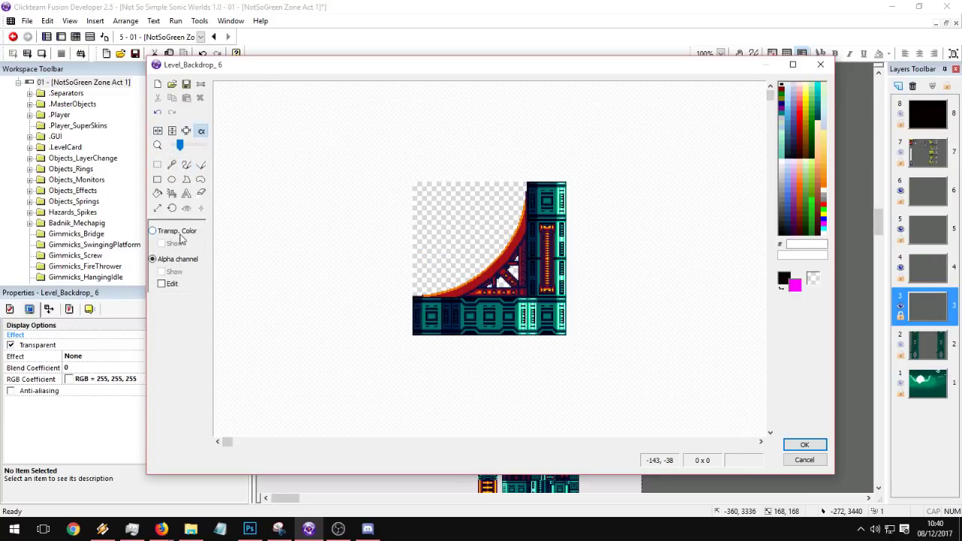
{"action": "left_click", "coordinate": [169, 283]}
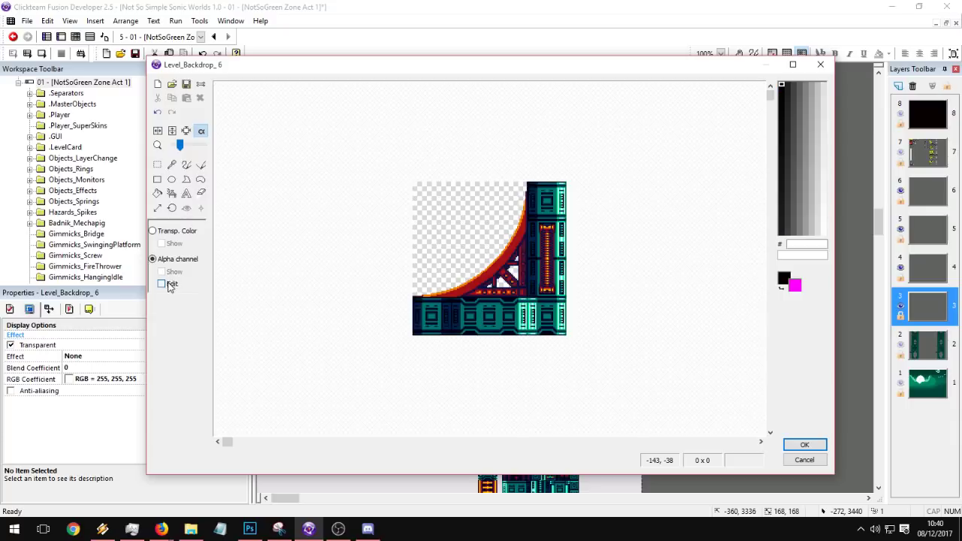
{"action": "left_click", "coordinate": [169, 272]}
{"action": "left_click", "coordinate": [158, 132]}
{"action": "left_click", "coordinate": [158, 132]}
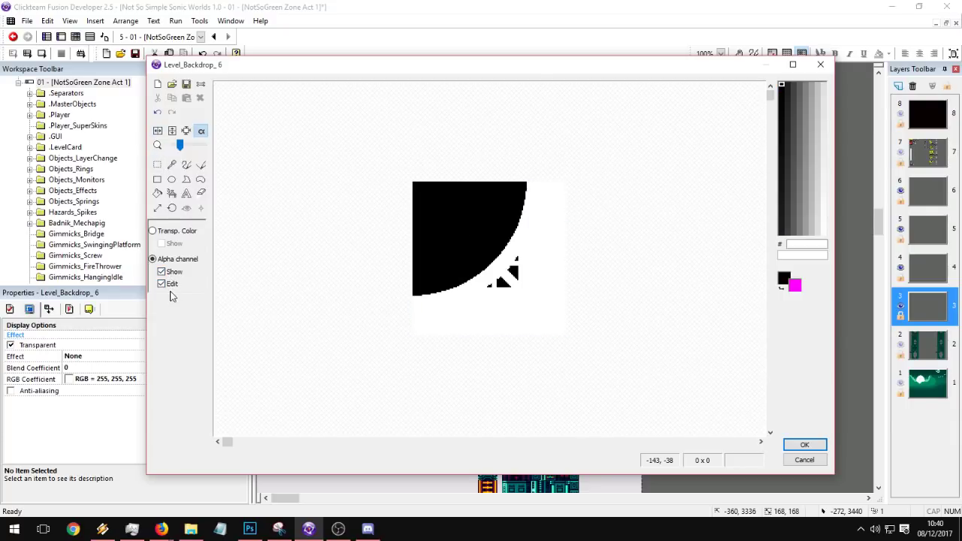
{"action": "left_click", "coordinate": [161, 271]}
{"action": "left_click", "coordinate": [161, 283]}
{"action": "left_click", "coordinate": [805, 444]}
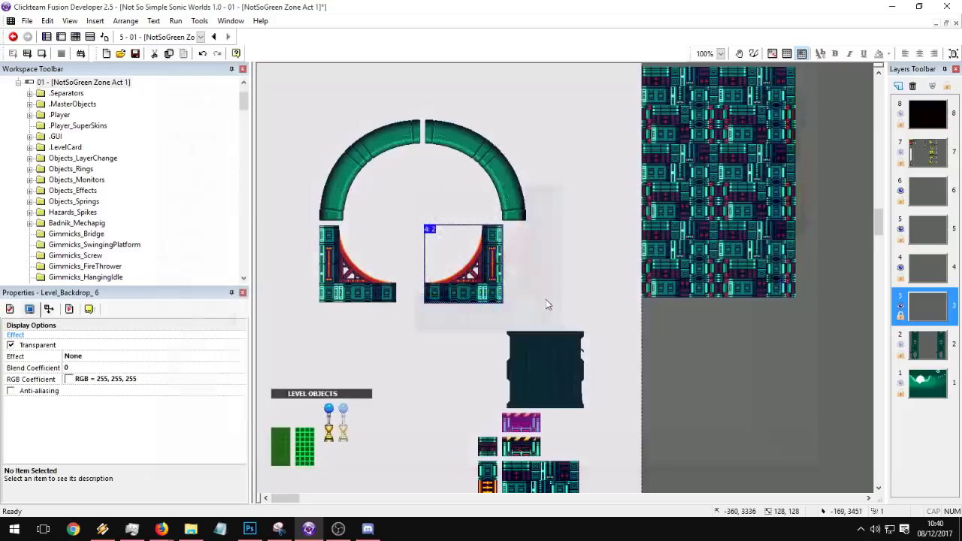
{"action": "left_click", "coordinate": [388, 289]}
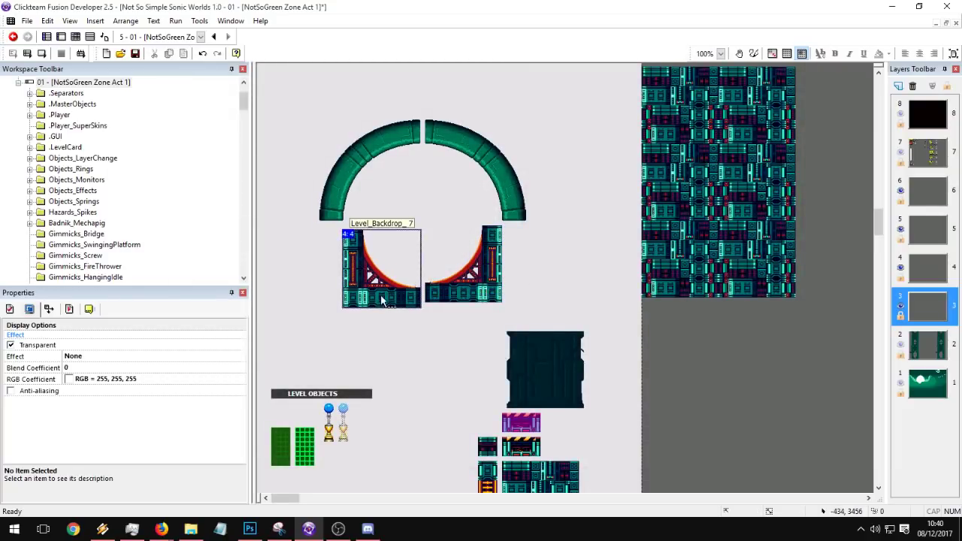
Step: Replace the upper-right ring quarter's image with T7.png flipped vertically and horizontally, and place it just above the lower-right corner piece
{"action": "double_click", "coordinate": [511, 155]}
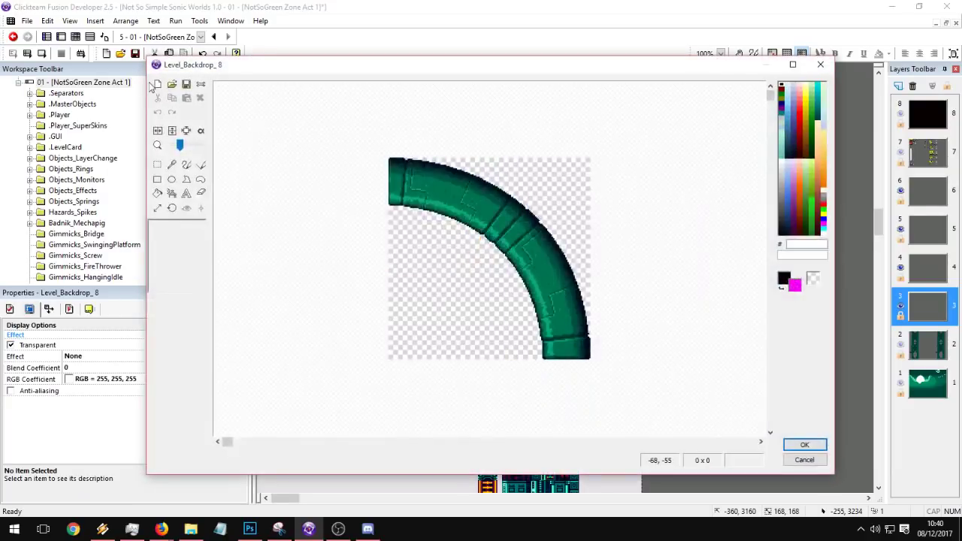
{"action": "left_click", "coordinate": [172, 83]}
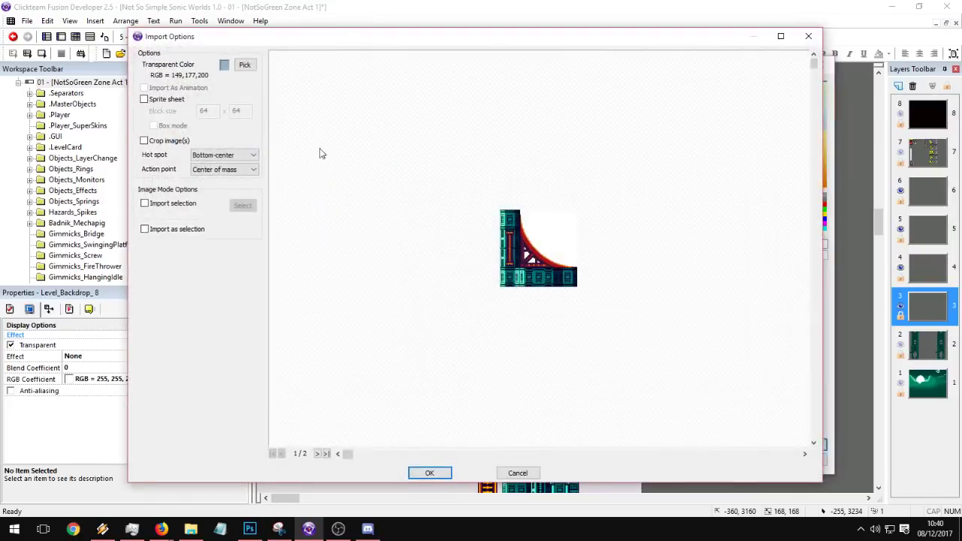
{"action": "key", "text": "Return"}
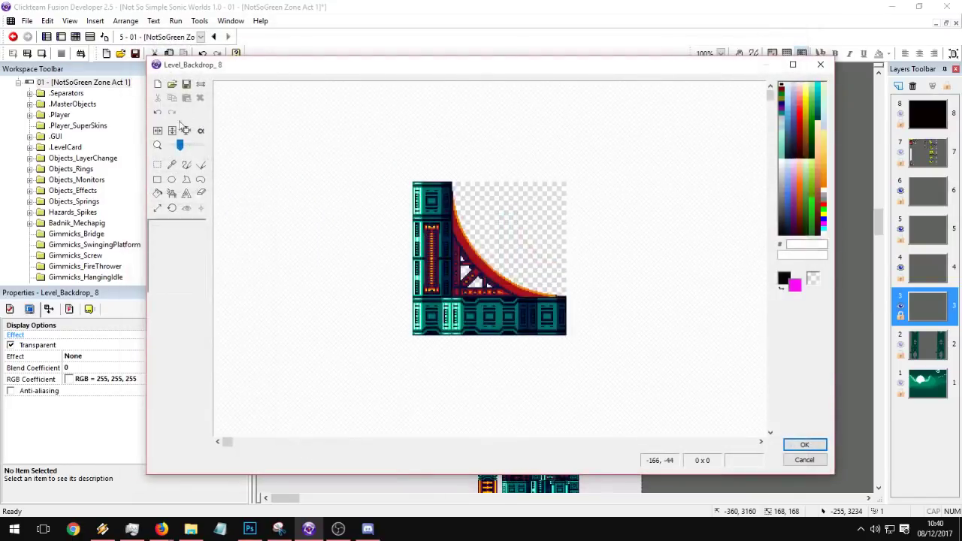
{"action": "left_click", "coordinate": [172, 131]}
{"action": "left_click", "coordinate": [158, 132]}
{"action": "key", "text": "Return"}
{"action": "left_click", "coordinate": [504, 177]}
{"action": "left_click_drag", "start_coordinate": [485, 172], "coordinate": [483, 199]}
{"action": "left_click", "coordinate": [404, 179]}
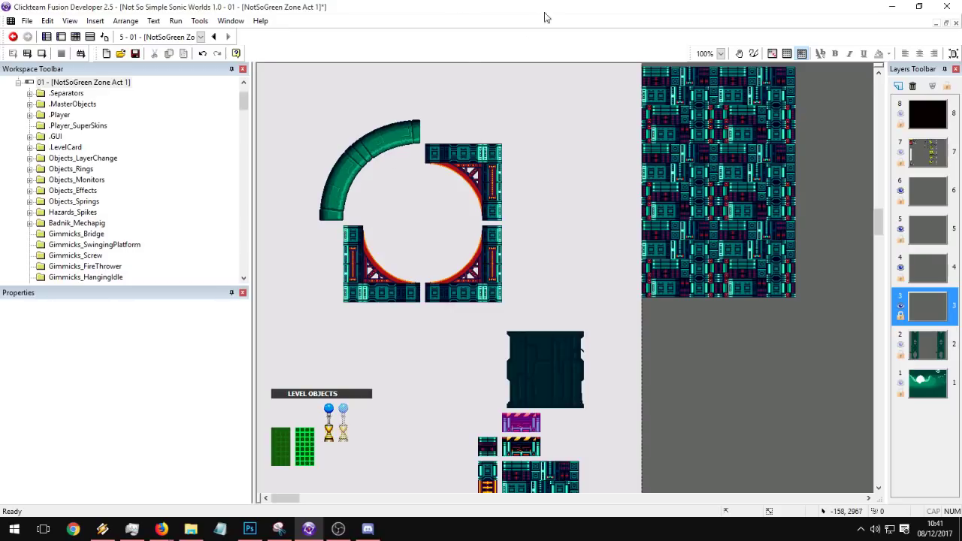
Step: Replace the upper-left ring quarter's image with T7.png flipped vertically, and move it in to complete the square frame of corner pieces
{"action": "double_click", "coordinate": [399, 131]}
{"action": "left_click", "coordinate": [173, 85]}
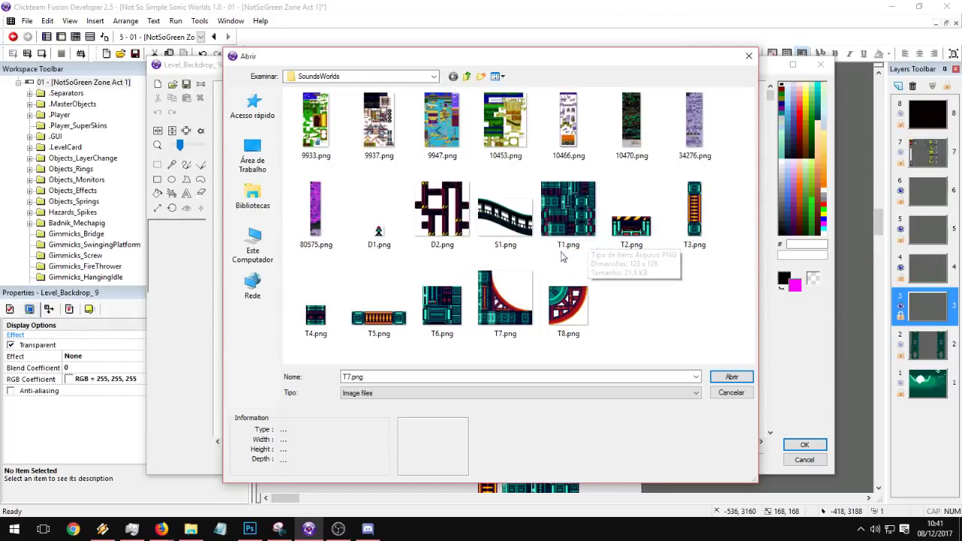
{"action": "double_click", "coordinate": [509, 313]}
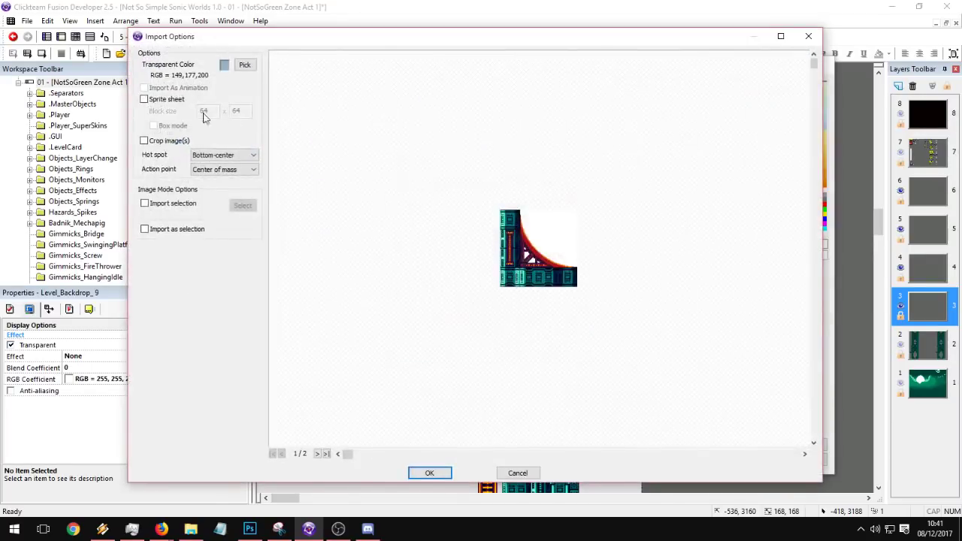
{"action": "key", "text": "Return"}
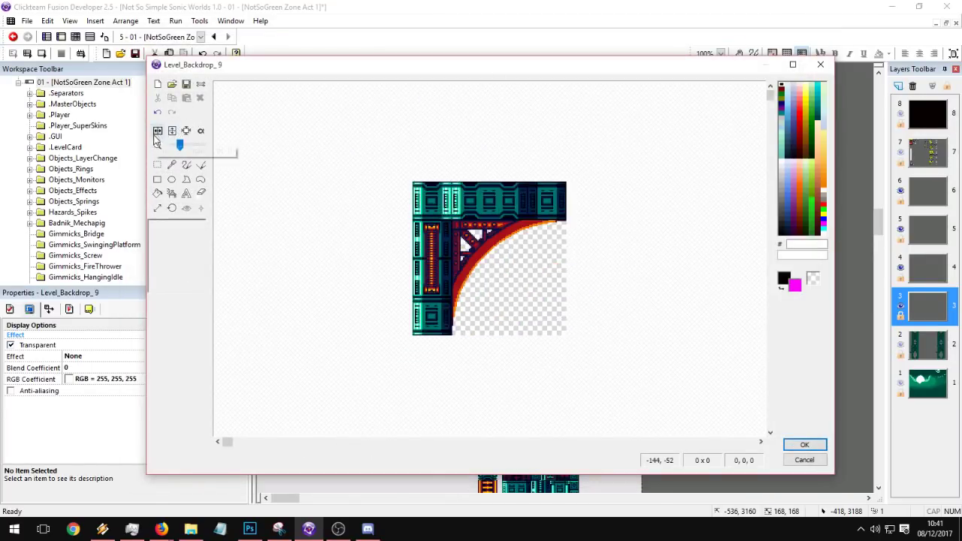
{"action": "key", "text": "Return"}
{"action": "left_click", "coordinate": [371, 228]}
{"action": "left_click_drag", "start_coordinate": [343, 135], "coordinate": [369, 164]}
{"action": "left_click", "coordinate": [387, 227]}
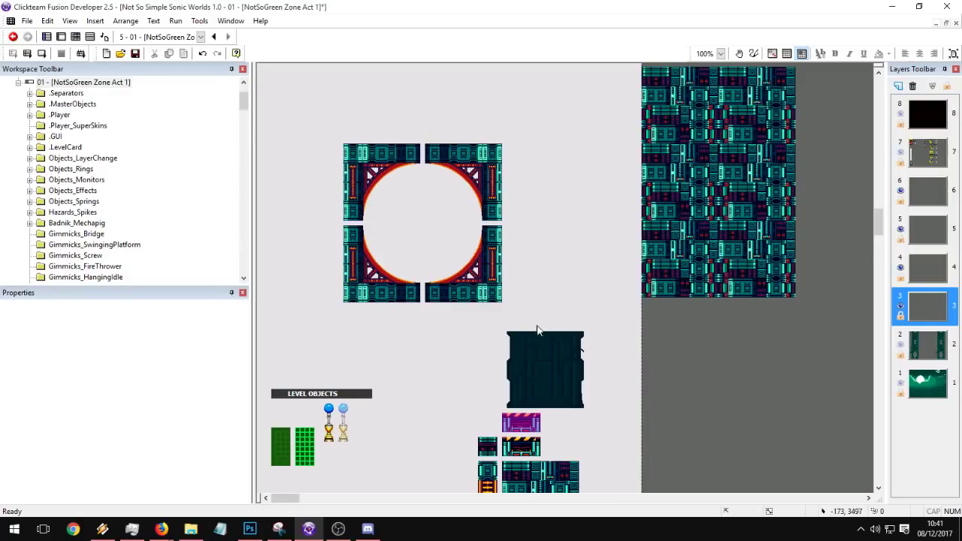
Step: Replace the image of the dark Level_Detail_01 panel with D2.png
{"action": "left_click", "coordinate": [549, 379]}
{"action": "double_click", "coordinate": [547, 378]}
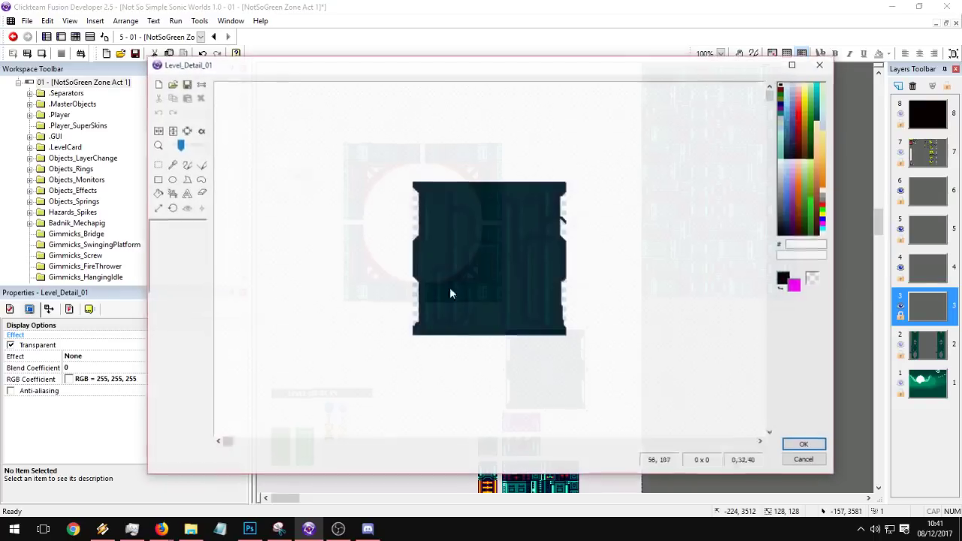
{"action": "left_click", "coordinate": [173, 84]}
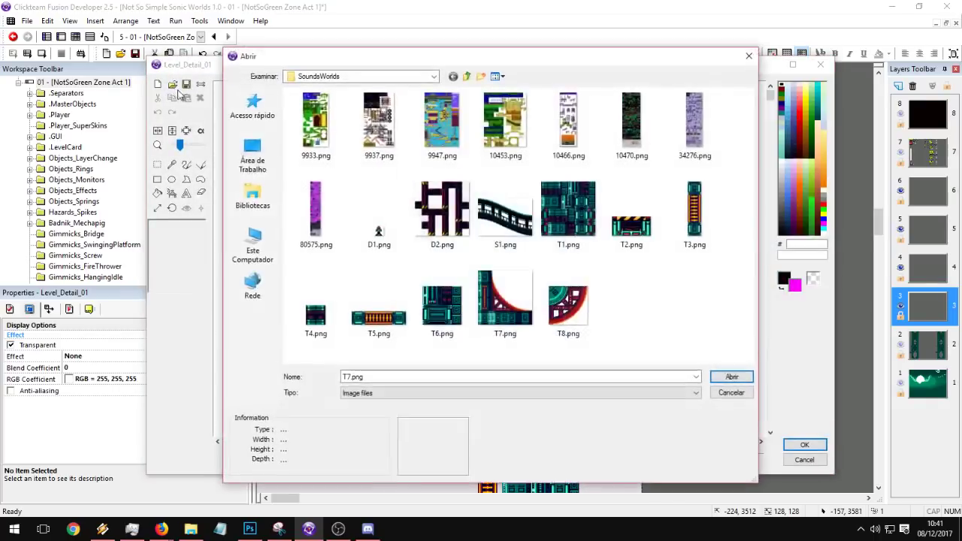
{"action": "double_click", "coordinate": [441, 214]}
{"action": "left_click", "coordinate": [804, 444]}
{"action": "left_click", "coordinate": [611, 362]}
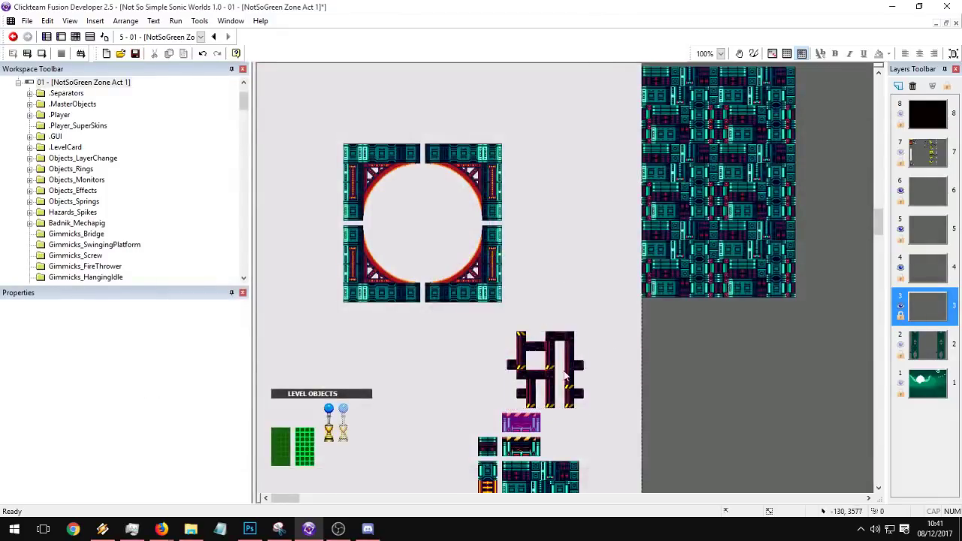
Step: Clone the lower-right corner piece and place the clone in the empty space to the right of the frame
{"action": "middle_click_drag", "start_coordinate": [556, 352], "coordinate": [552, 329]}
{"action": "scroll", "coordinate": [527, 149], "scroll_direction": "down", "scroll_amount": 10}
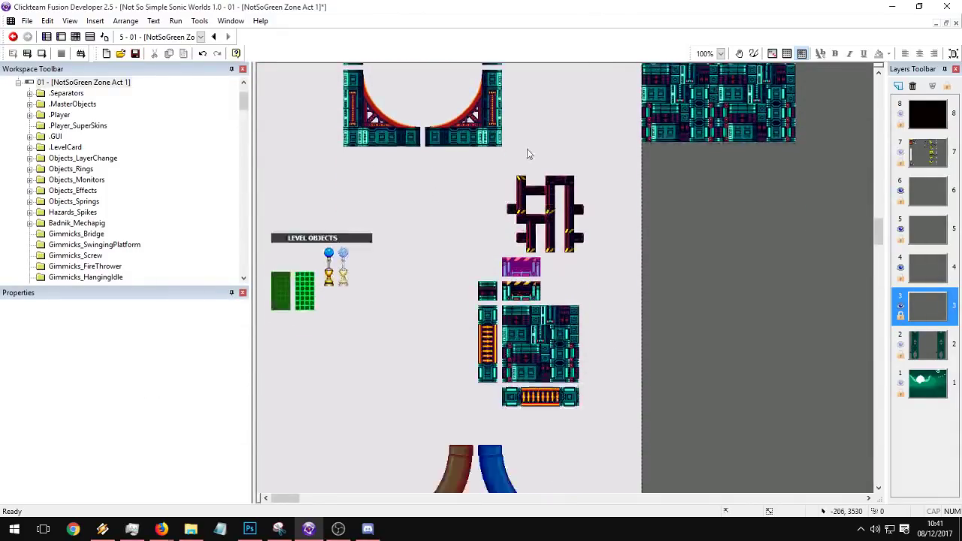
{"action": "scroll", "coordinate": [481, 236], "scroll_direction": "up", "scroll_amount": 8}
{"action": "middle_click_drag", "start_coordinate": [442, 203], "coordinate": [463, 315]}
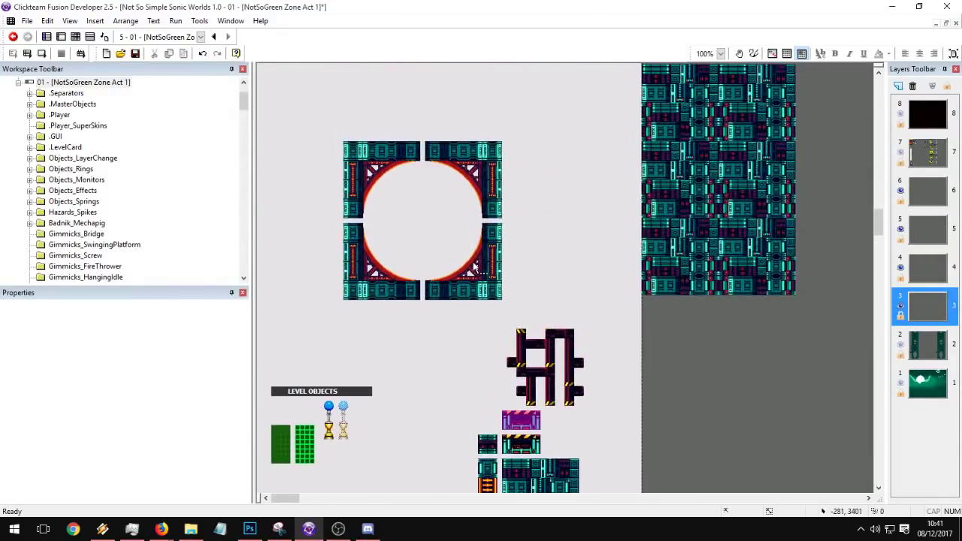
{"action": "right_click", "coordinate": [471, 263]}
{"action": "left_click", "coordinate": [514, 71]}
{"action": "key", "text": "Return"}
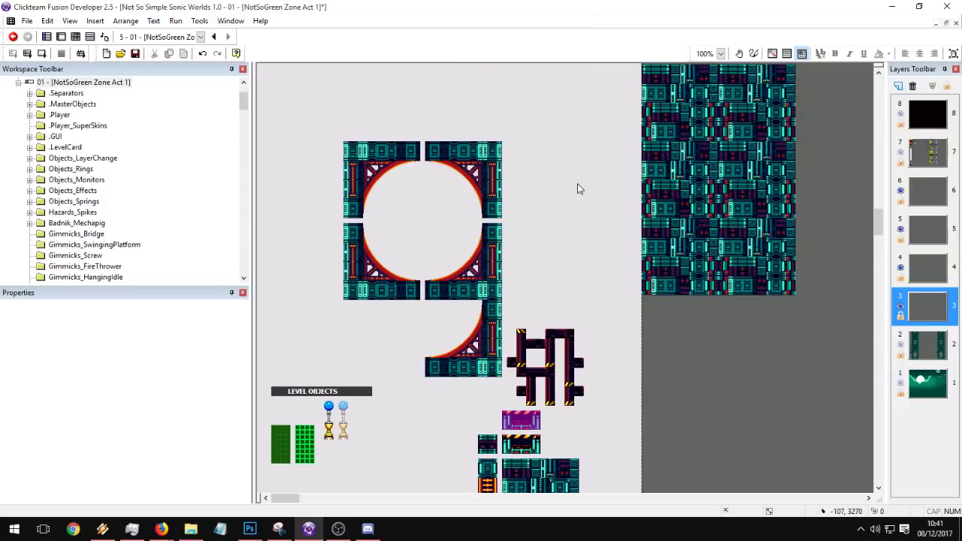
{"action": "left_click", "coordinate": [481, 368]}
{"action": "left_click", "coordinate": [69, 309]}
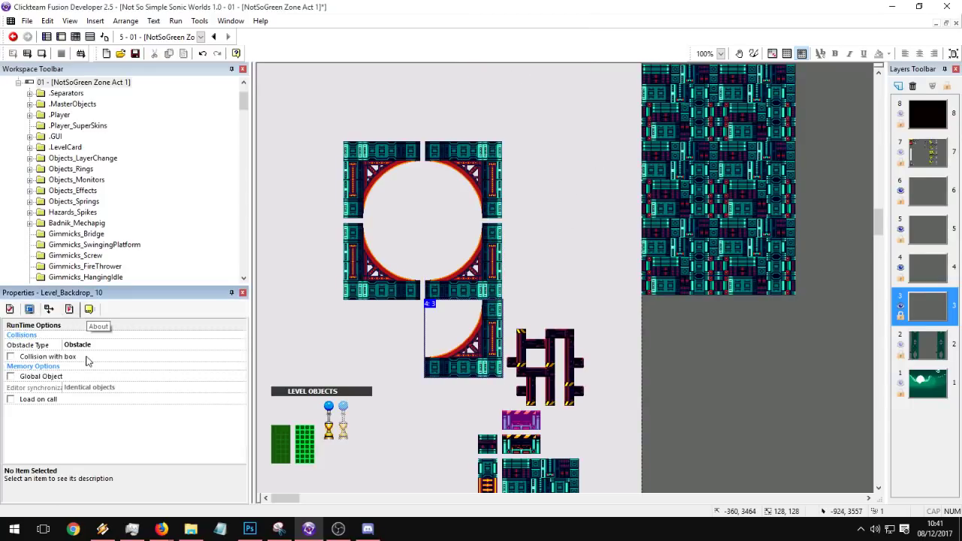
{"action": "mouse_move", "coordinate": [442, 368]}
{"action": "left_mouse_down"}
{"action": "mouse_move", "coordinate": [517, 265]}
{"action": "mouse_move", "coordinate": [518, 298]}
{"action": "mouse_move", "coordinate": [528, 293]}
{"action": "left_mouse_up"}
Step: Replace the cloned corner piece's image with T8.png and place it inside the frame as the circle's lower-right quarter
{"action": "double_click", "coordinate": [560, 277]}
{"action": "left_click", "coordinate": [172, 84]}
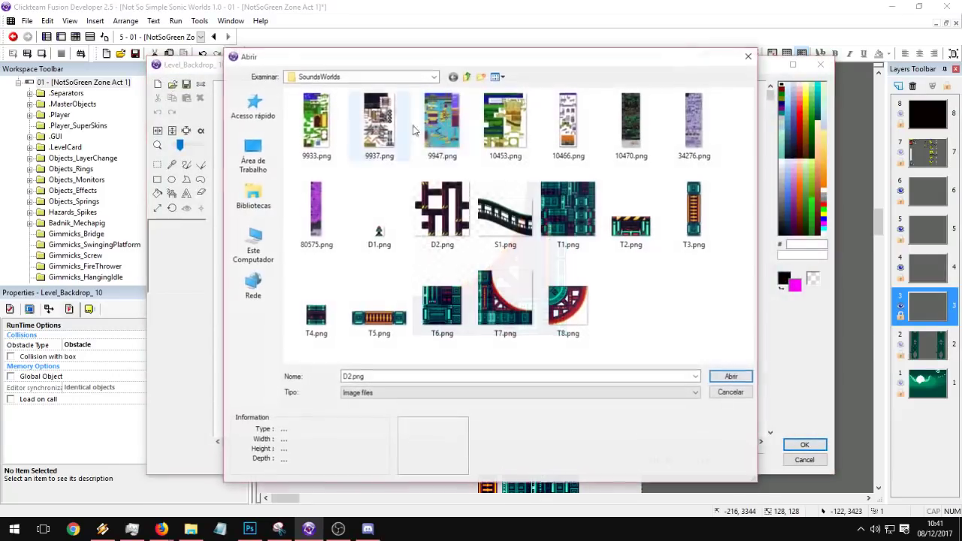
{"action": "left_click", "coordinate": [442, 212]}
{"action": "double_click", "coordinate": [586, 271]}
{"action": "key", "text": "Return"}
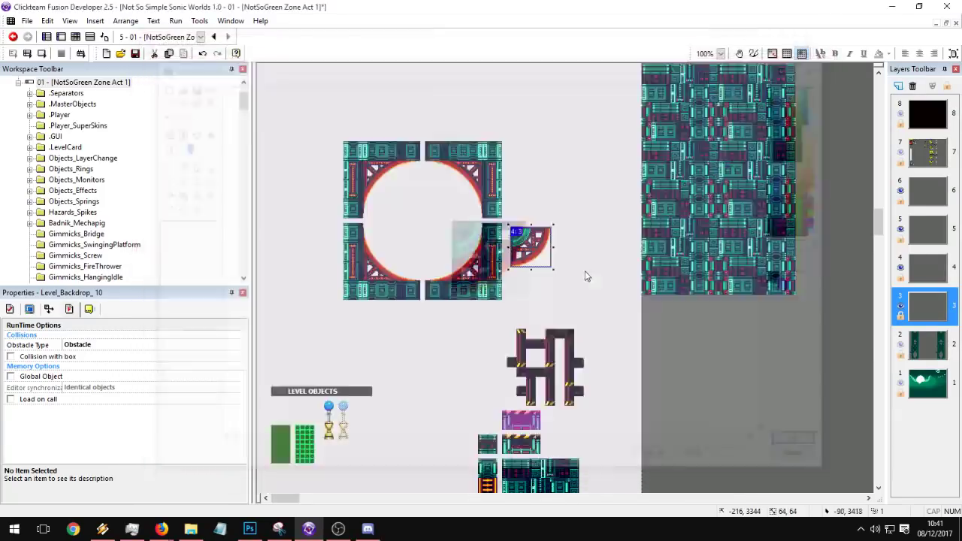
{"action": "left_click_drag", "start_coordinate": [530, 238], "coordinate": [443, 233]}
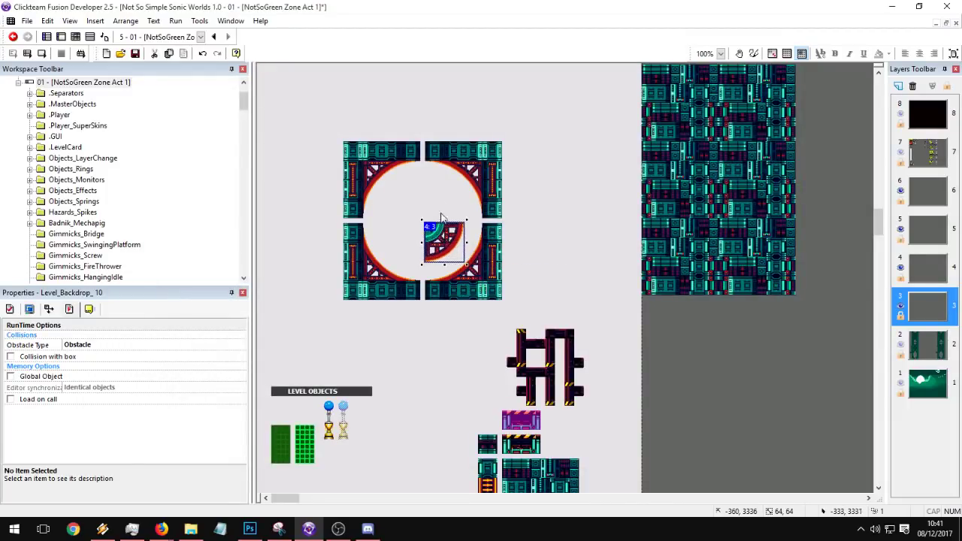
Step: Clone the T8 quarter wheel, place the clone directly above the original, and flip its image vertically
{"action": "right_click", "coordinate": [443, 241]}
{"action": "left_click", "coordinate": [491, 304]}
{"action": "left_click_drag", "start_coordinate": [454, 273], "coordinate": [453, 194]}
{"action": "double_click", "coordinate": [453, 195]}
{"action": "left_click", "coordinate": [172, 84]}
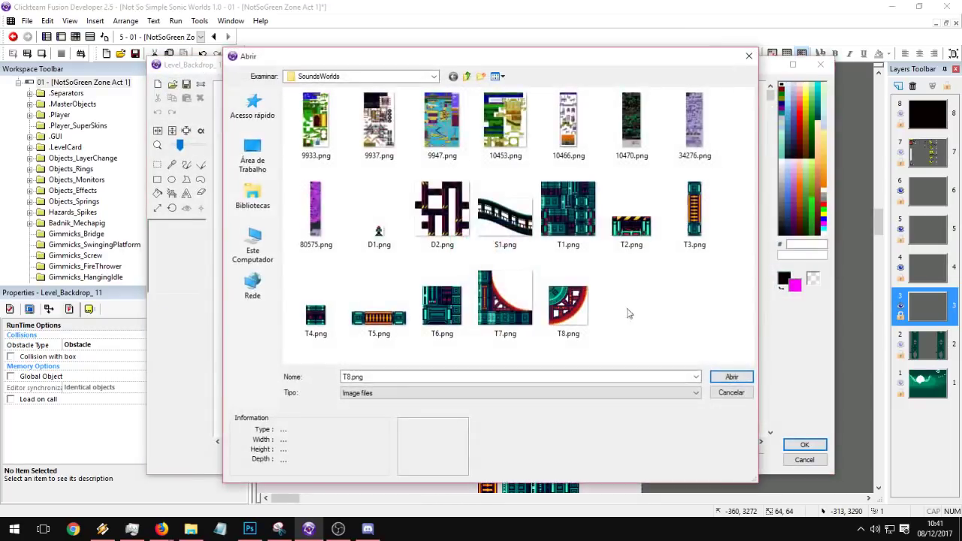
{"action": "left_click", "coordinate": [732, 395]}
{"action": "left_click", "coordinate": [172, 131]}
{"action": "key", "text": "Return"}
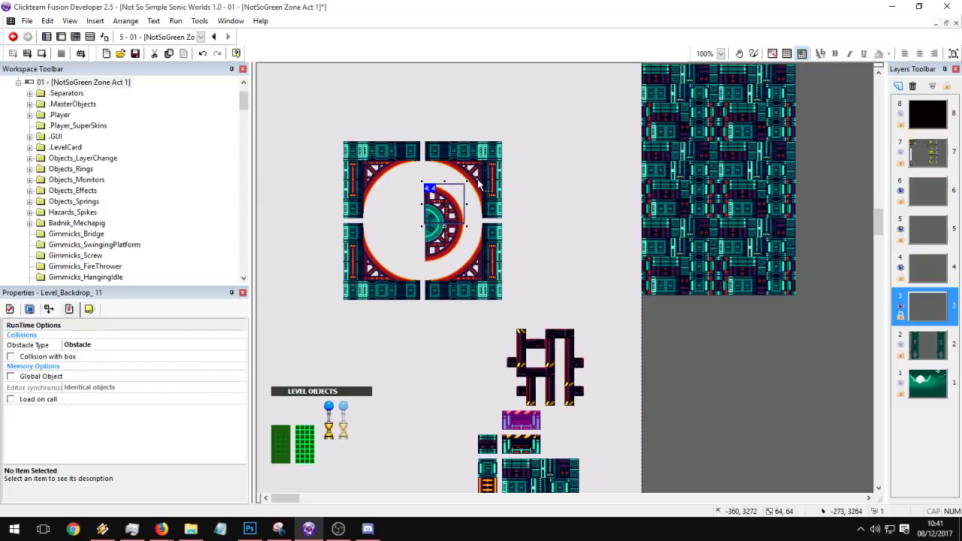
{"action": "left_click", "coordinate": [402, 218]}
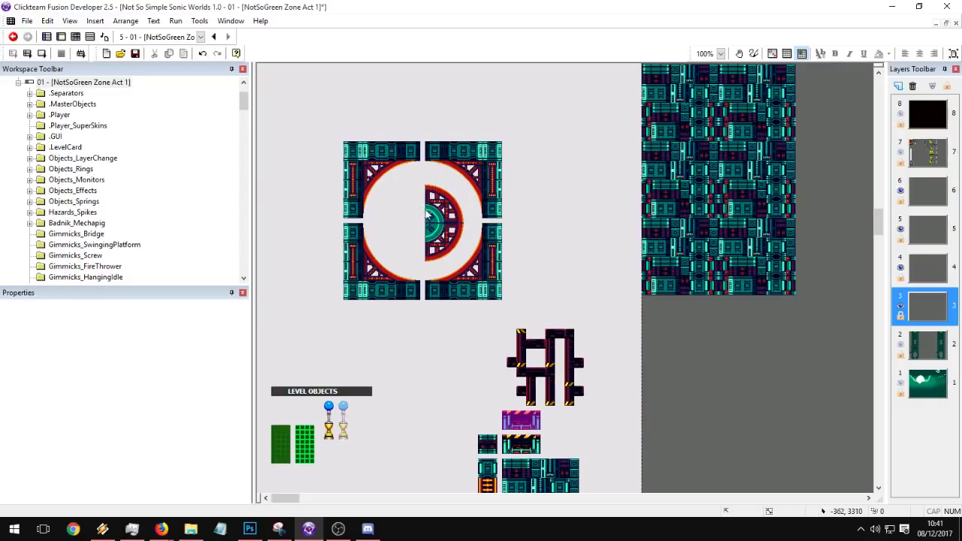
Step: Clone the upper-right wheel quarter, flip the clone's image horizontally, and align it as the wheel's upper-left quarter
{"action": "right_click", "coordinate": [440, 212]}
{"action": "left_click", "coordinate": [481, 278]}
{"action": "key", "text": "Return"}
{"action": "double_click", "coordinate": [436, 242]}
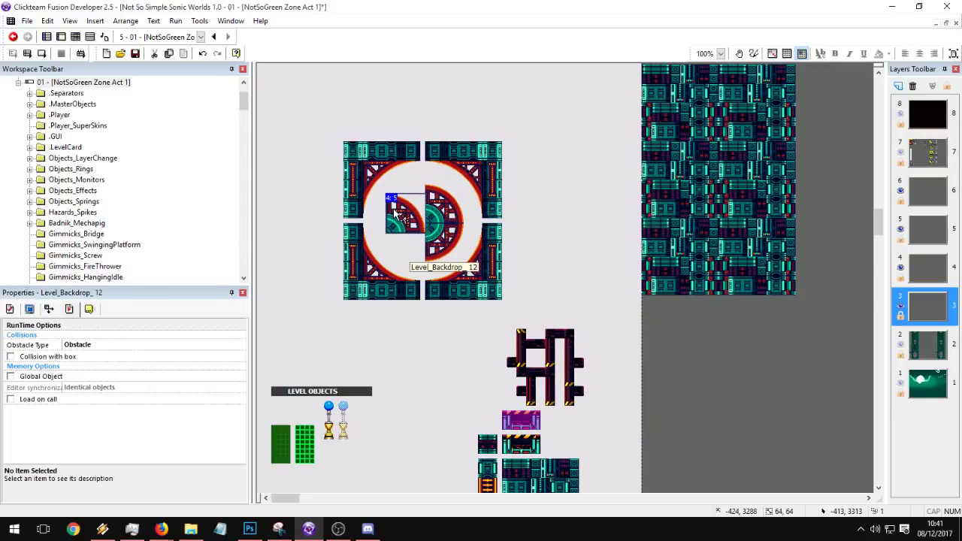
{"action": "left_click", "coordinate": [157, 132]}
{"action": "key", "text": "Return"}
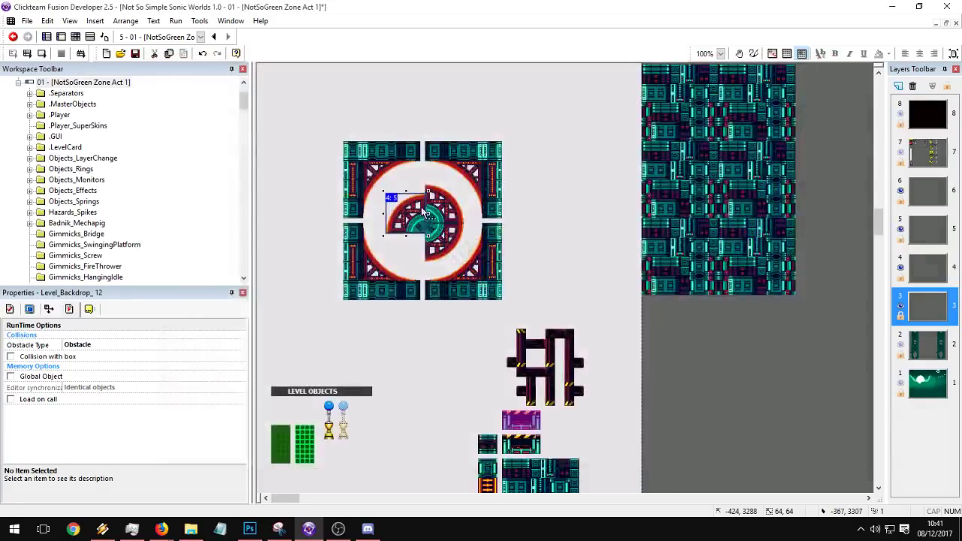
{"action": "left_click", "coordinate": [413, 209]}
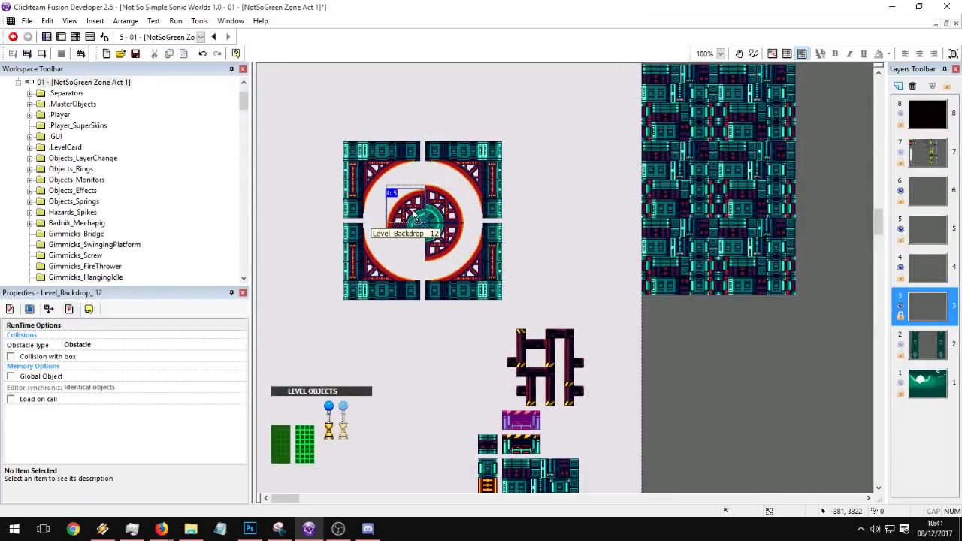
Step: Clone the upper-left wheel quarter into the space beneath it and flip the clone's image vertically to complete the wheel
{"action": "right_click", "coordinate": [412, 209]}
{"action": "left_click", "coordinate": [478, 274]}
{"action": "key", "text": "Return"}
{"action": "double_click", "coordinate": [421, 251]}
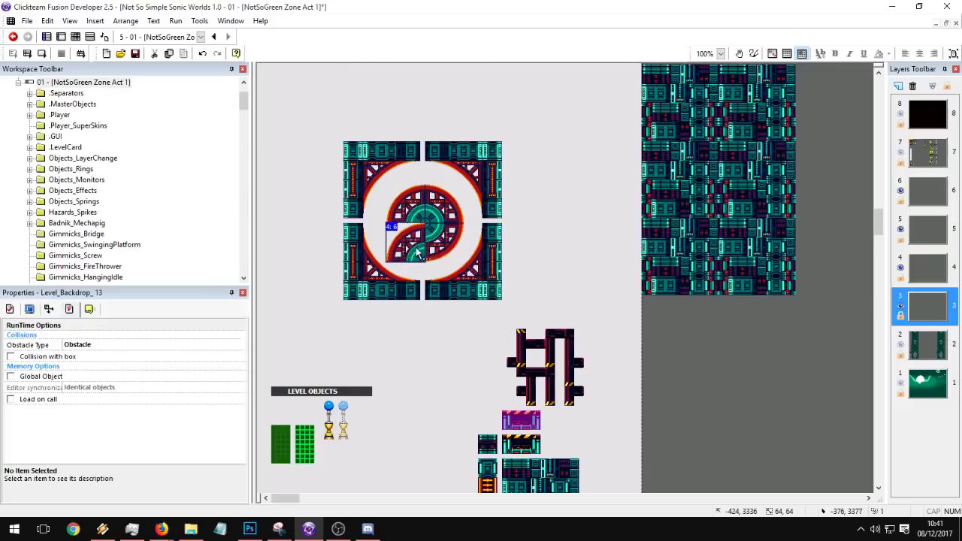
{"action": "left_click", "coordinate": [173, 132]}
{"action": "key", "text": "Return"}
Step: Spread the four wheel quarters apart so the gaps between them line up with the gaps in the surrounding frame
{"action": "left_click", "coordinate": [406, 218]}
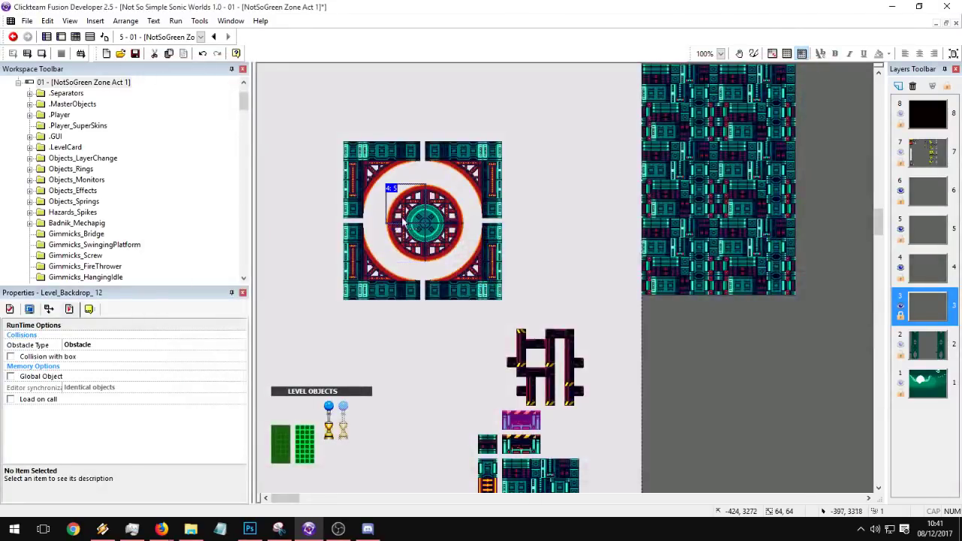
{"action": "left_click_drag", "start_coordinate": [431, 242], "coordinate": [437, 246]}
{"action": "left_click_drag", "start_coordinate": [433, 210], "coordinate": [411, 212]}
{"action": "left_click", "coordinate": [577, 205]}
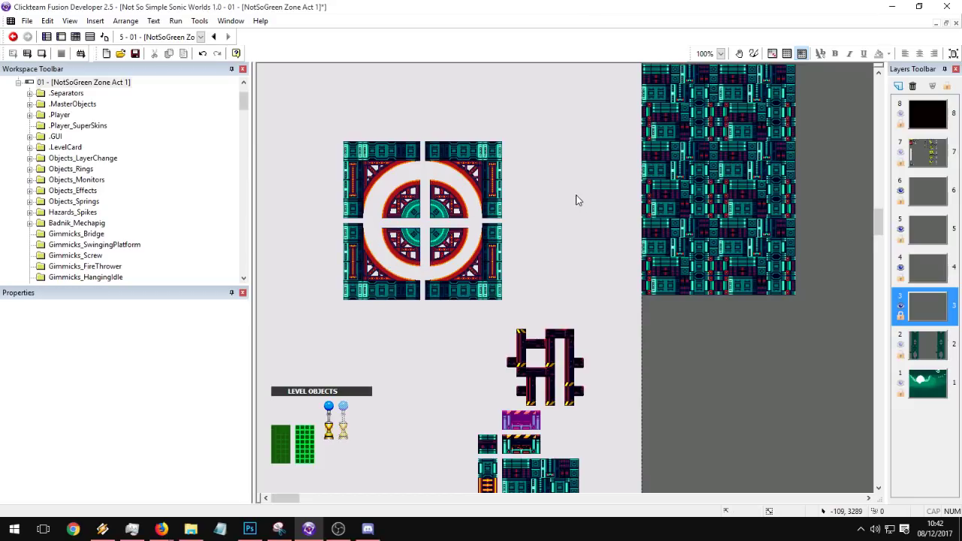
Step: Clone the frame's lower-right corner tile and place the clone in the empty space beside the wheel
{"action": "left_click", "coordinate": [501, 269]}
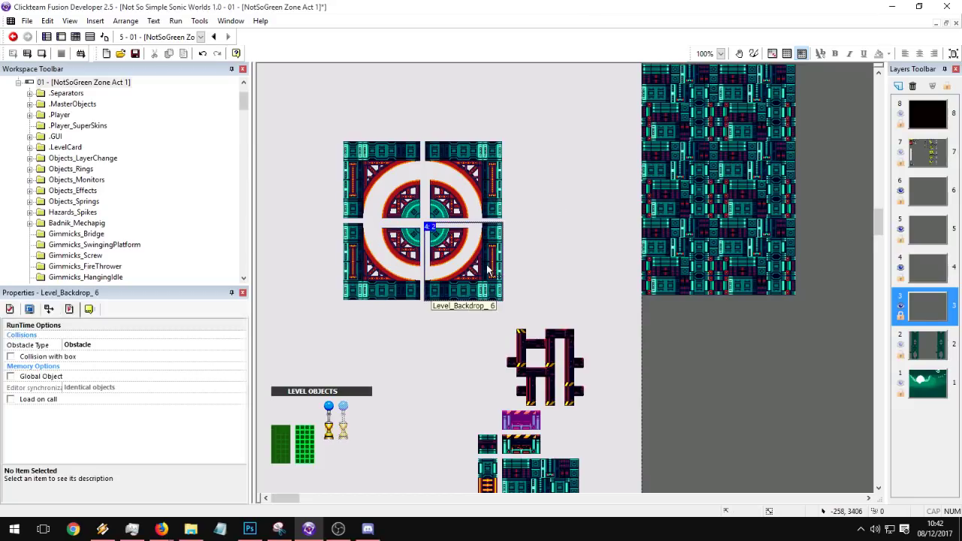
{"action": "left_click", "coordinate": [505, 272]}
{"action": "left_click", "coordinate": [381, 171]}
{"action": "left_click", "coordinate": [589, 198]}
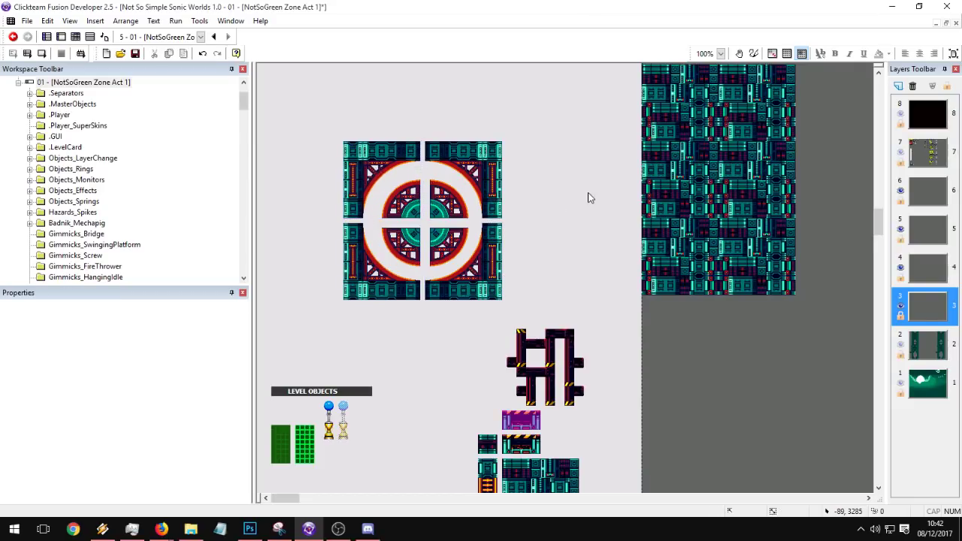
{"action": "right_click", "coordinate": [492, 295]}
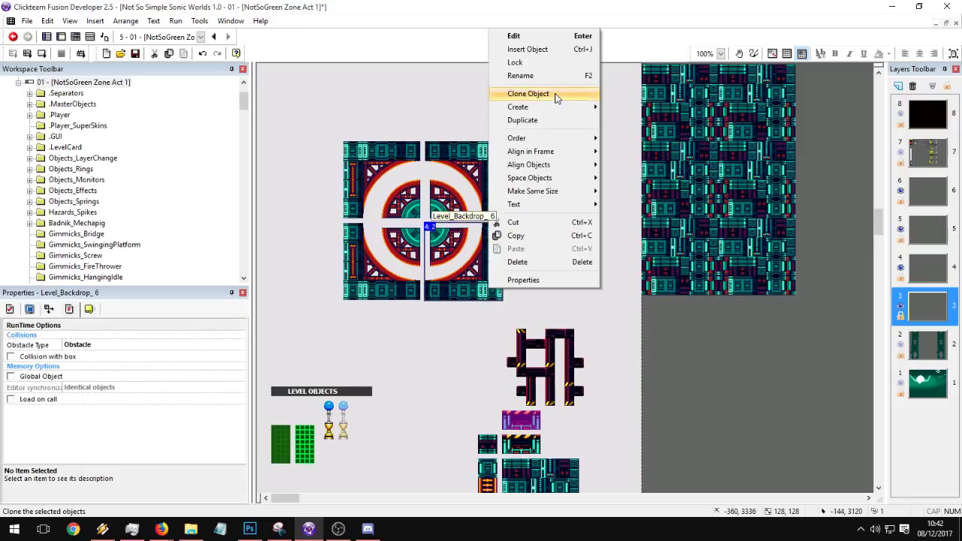
{"action": "left_click", "coordinate": [556, 95]}
{"action": "left_click_drag", "start_coordinate": [558, 227], "coordinate": [560, 227]}
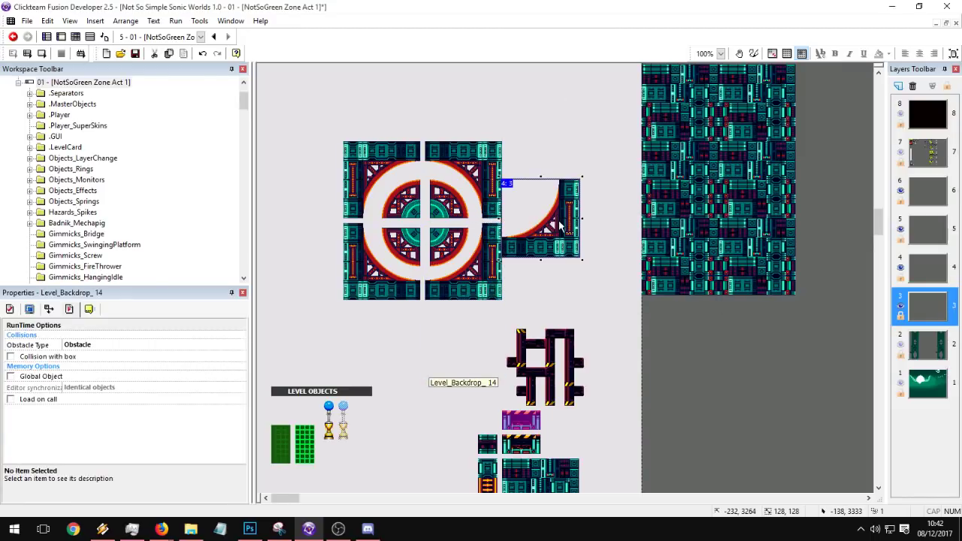
Step: Replace the cloned corner's image with the imported sloping bridge graphic and place it above the right half of the wheel frame
{"action": "double_click", "coordinate": [559, 227]}
{"action": "left_click", "coordinate": [172, 83]}
{"action": "double_click", "coordinate": [502, 188]}
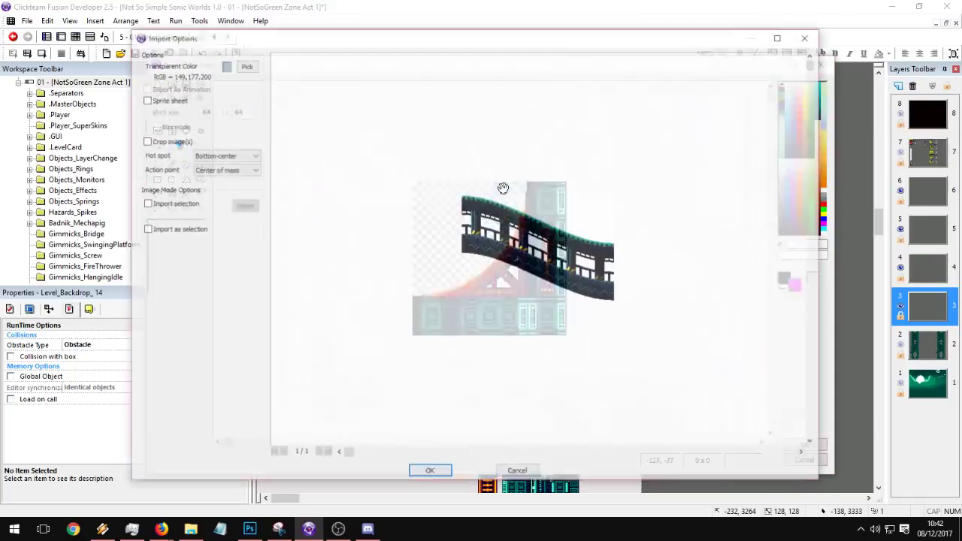
{"action": "key", "text": "Return"}
{"action": "key", "text": "Return"}
{"action": "left_click_drag", "start_coordinate": [532, 227], "coordinate": [449, 92]}
{"action": "scroll", "coordinate": [467, 191], "scroll_direction": "up", "scroll_amount": 2}
{"action": "left_click_drag", "start_coordinate": [469, 201], "coordinate": [474, 193]}
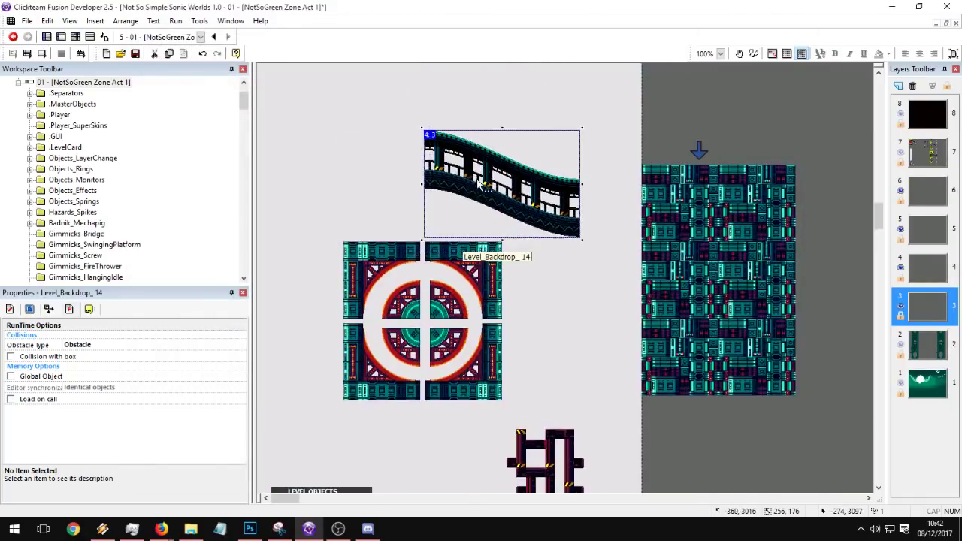
Step: Clone the bridge slope, flip the clone's image horizontally, and align it as the rising left half of the hill
{"action": "right_click", "coordinate": [465, 149]}
{"action": "left_click", "coordinate": [511, 215]}
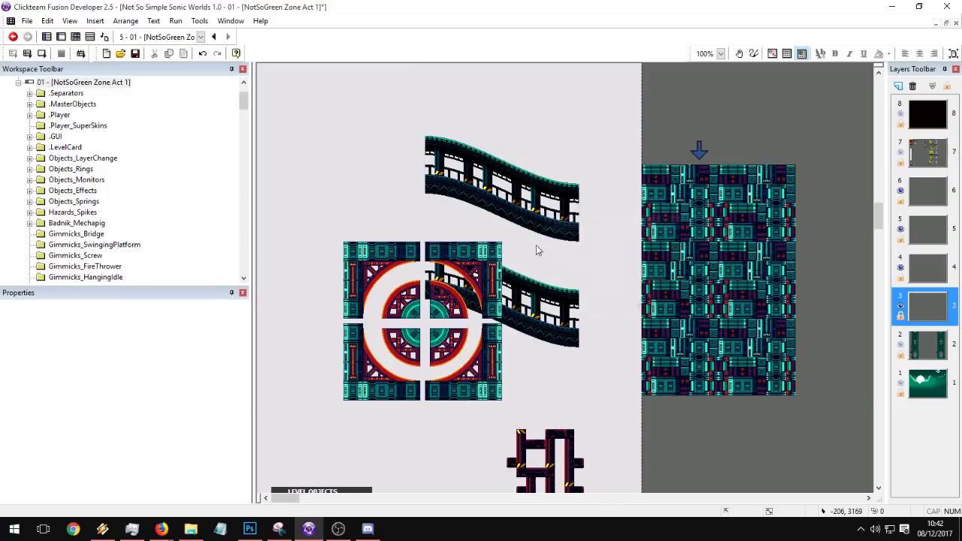
{"action": "left_click_drag", "start_coordinate": [558, 287], "coordinate": [392, 176]}
{"action": "double_click", "coordinate": [391, 178]}
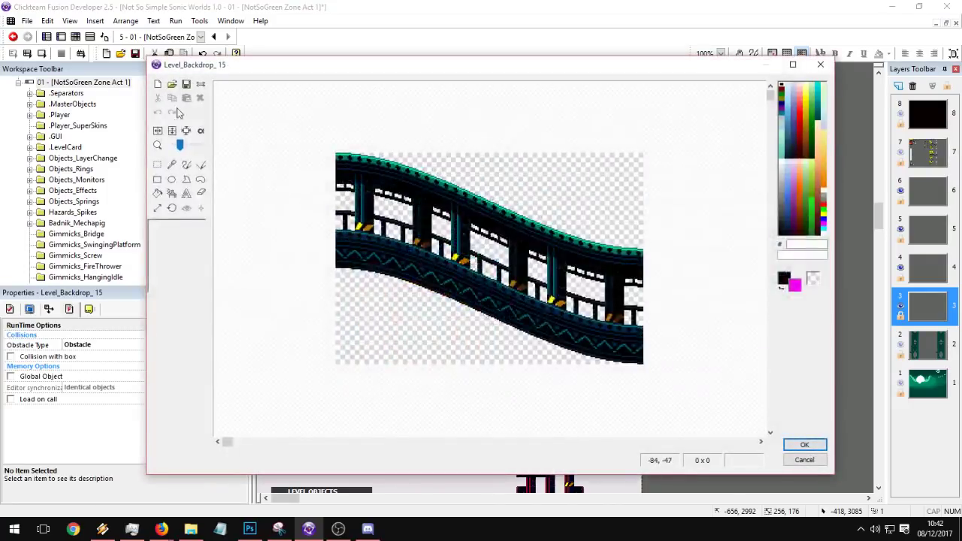
{"action": "left_click", "coordinate": [159, 134]}
{"action": "key", "text": "Return"}
{"action": "left_click_drag", "start_coordinate": [371, 181], "coordinate": [388, 187]}
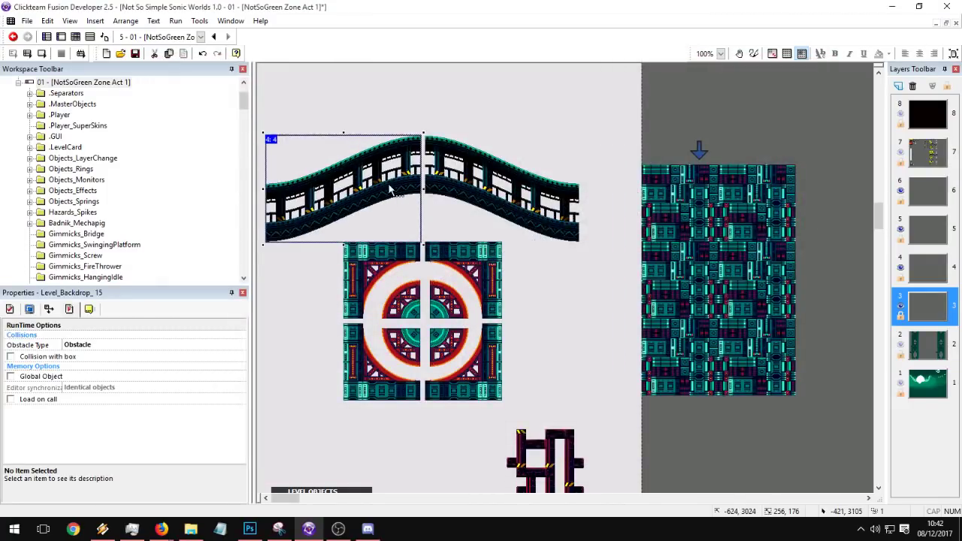
{"action": "left_click", "coordinate": [454, 208]}
{"action": "scroll", "coordinate": [494, 194], "scroll_direction": "down", "scroll_amount": 1}
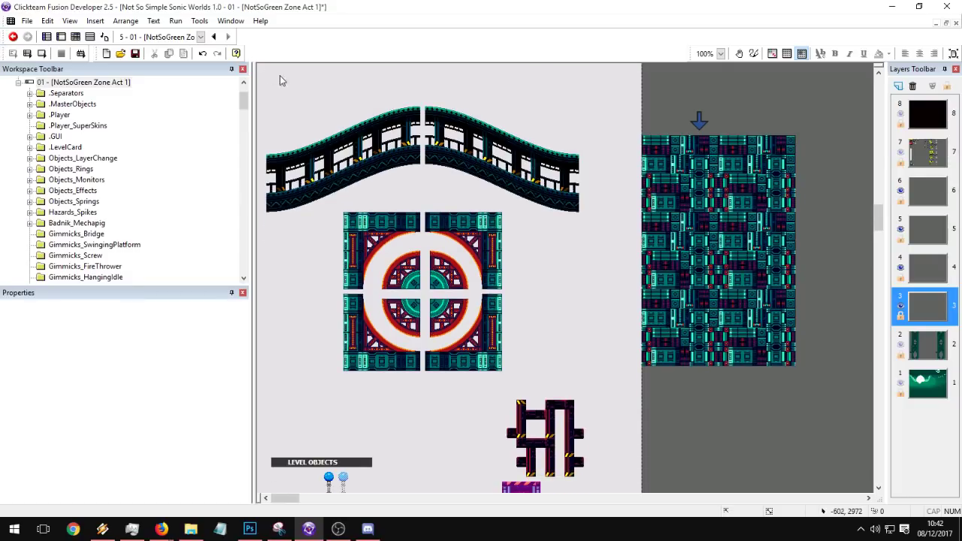
Step: Select both bridge slopes with all wheel and frame pieces and move them together into the empty area inside the level frame
{"action": "scroll", "coordinate": [481, 195], "scroll_direction": "down", "scroll_amount": 7}
{"action": "scroll", "coordinate": [454, 176], "scroll_direction": "up", "scroll_amount": 5}
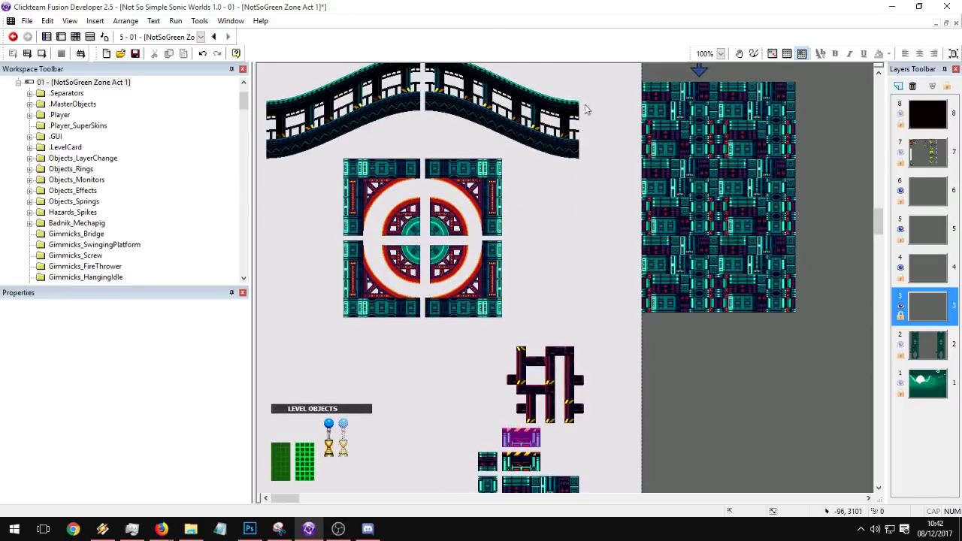
{"action": "left_click_drag", "start_coordinate": [586, 109], "coordinate": [253, 372]}
{"action": "scroll", "coordinate": [528, 230], "scroll_direction": "down", "scroll_amount": 1}
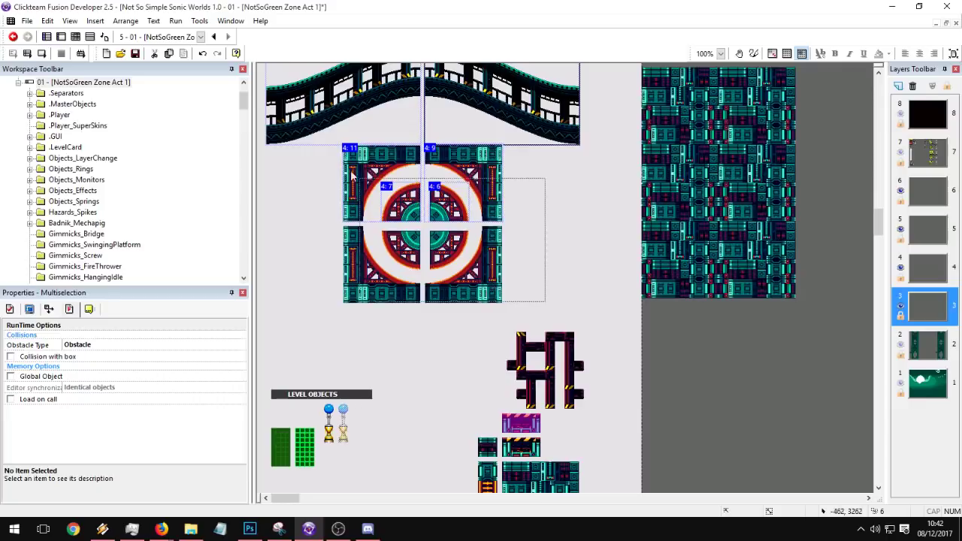
{"action": "left_click_drag", "start_coordinate": [353, 176], "coordinate": [349, 165], "text": "shift"}
{"action": "left_click", "coordinate": [492, 298], "text": "shift"}
{"action": "left_click", "coordinate": [367, 277], "text": "shift"}
{"action": "left_click_drag", "start_coordinate": [362, 275], "coordinate": [677, 398]}
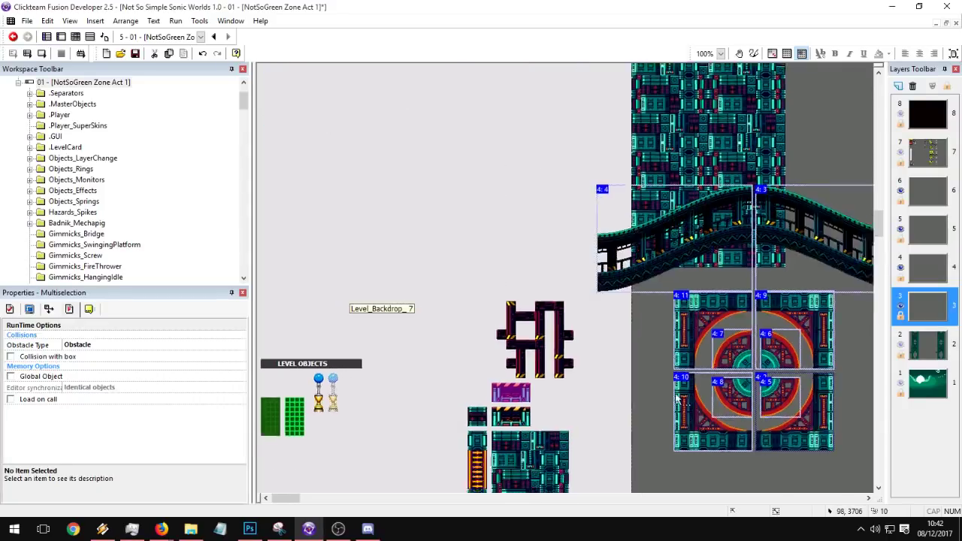
{"action": "middle_click_drag", "start_coordinate": [675, 396], "coordinate": [516, 128]}
{"action": "left_click_drag", "start_coordinate": [609, 136], "coordinate": [715, 347]}
{"action": "middle_click_drag", "start_coordinate": [705, 345], "coordinate": [552, 334]}
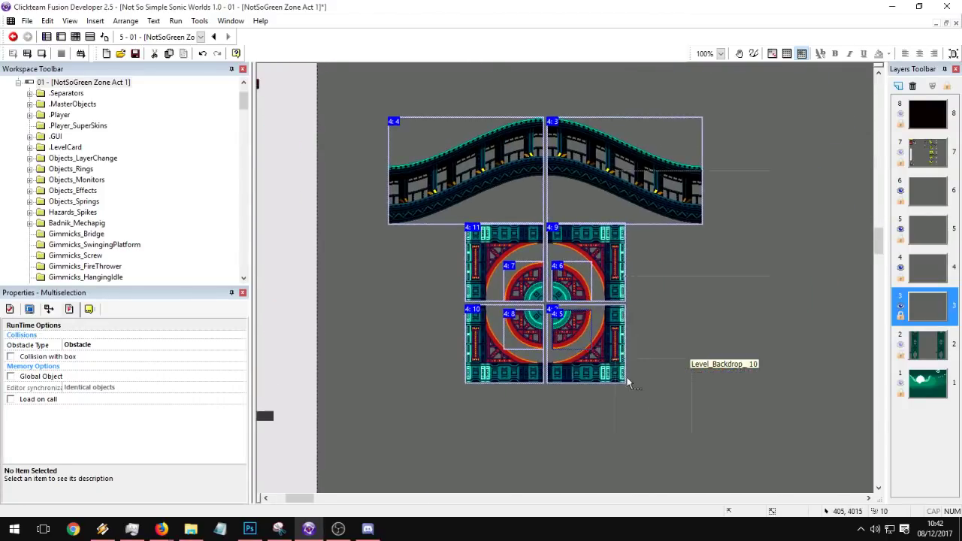
{"action": "left_click_drag", "start_coordinate": [628, 383], "coordinate": [629, 384]}
Step: Select the girder, platform and block tiles stored outside the level frame as one group
{"action": "middle_click_drag", "start_coordinate": [311, 167], "coordinate": [524, 303]}
{"action": "left_click_drag", "start_coordinate": [487, 399], "coordinate": [364, 136]}
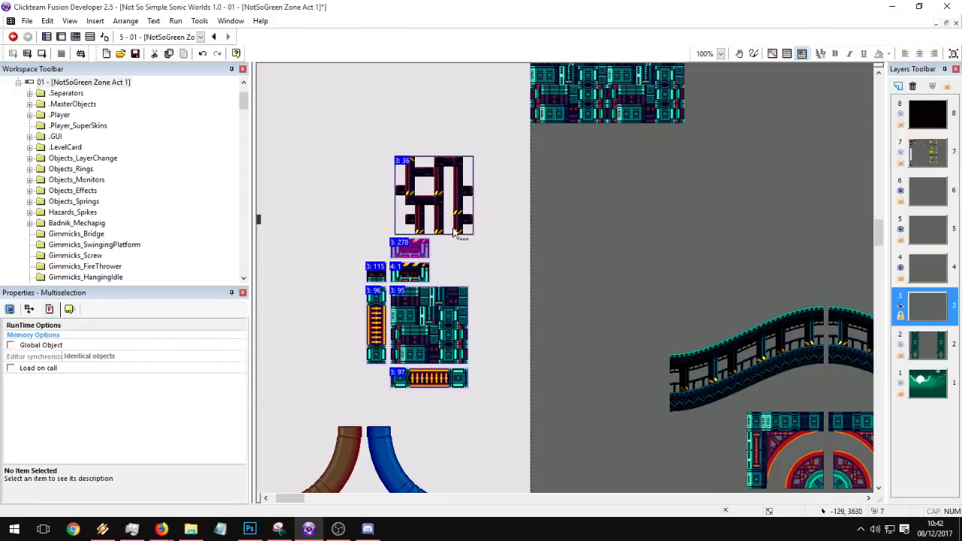
Step: Move the selected group of tile pieces into the level area, beside the curved ramp and the four circle tiles
{"action": "middle_click_drag", "start_coordinate": [453, 228], "coordinate": [367, 200]}
{"action": "left_click_drag", "start_coordinate": [375, 194], "coordinate": [567, 323]}
{"action": "middle_click_drag", "start_coordinate": [567, 321], "coordinate": [493, 222]}
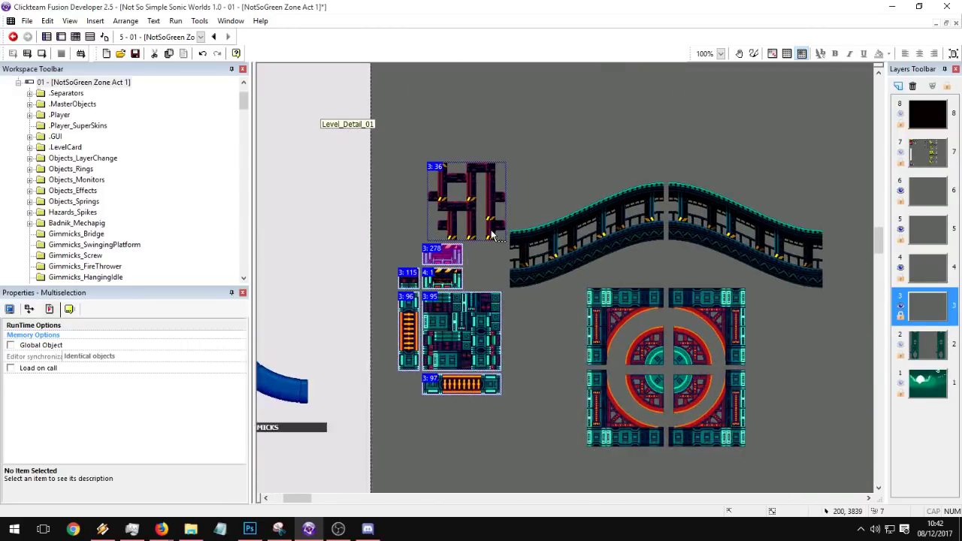
{"action": "left_click_drag", "start_coordinate": [493, 234], "coordinate": [576, 316]}
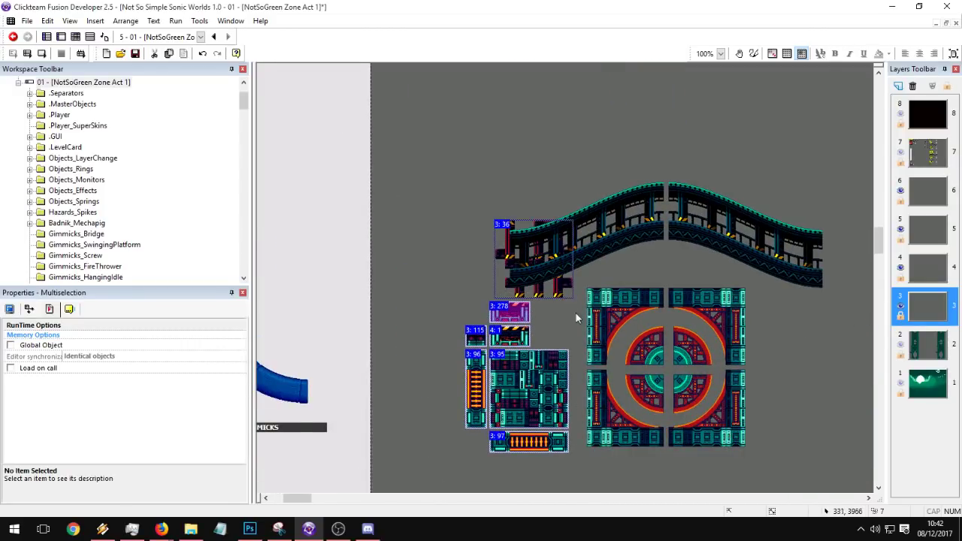
{"action": "left_click", "coordinate": [576, 313]}
Step: Move the Level_Detail_01 girder lattice to the free space right of the lower circle tiles
{"action": "middle_click_drag", "start_coordinate": [575, 312], "coordinate": [480, 264]}
{"action": "left_click_drag", "start_coordinate": [471, 249], "coordinate": [736, 353]}
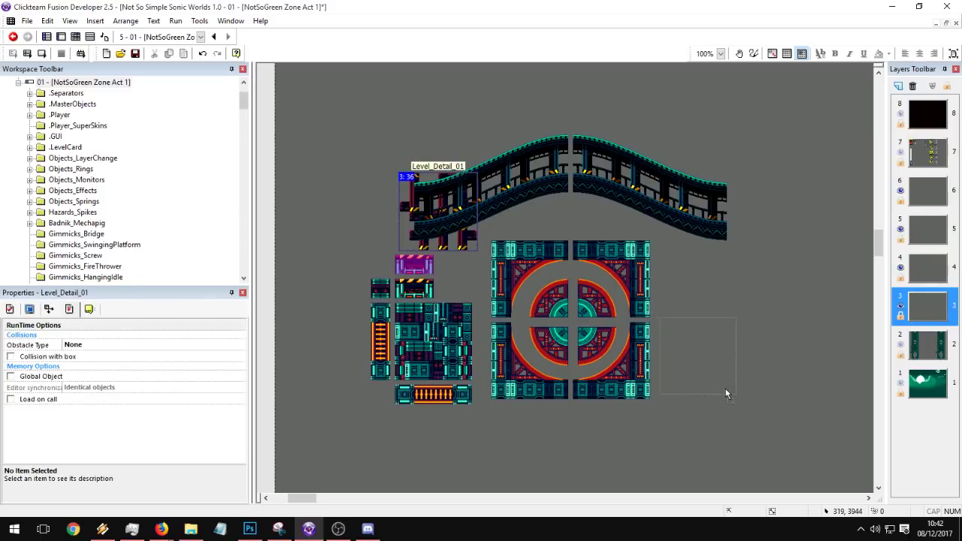
{"action": "left_click_drag", "start_coordinate": [725, 387], "coordinate": [726, 388]}
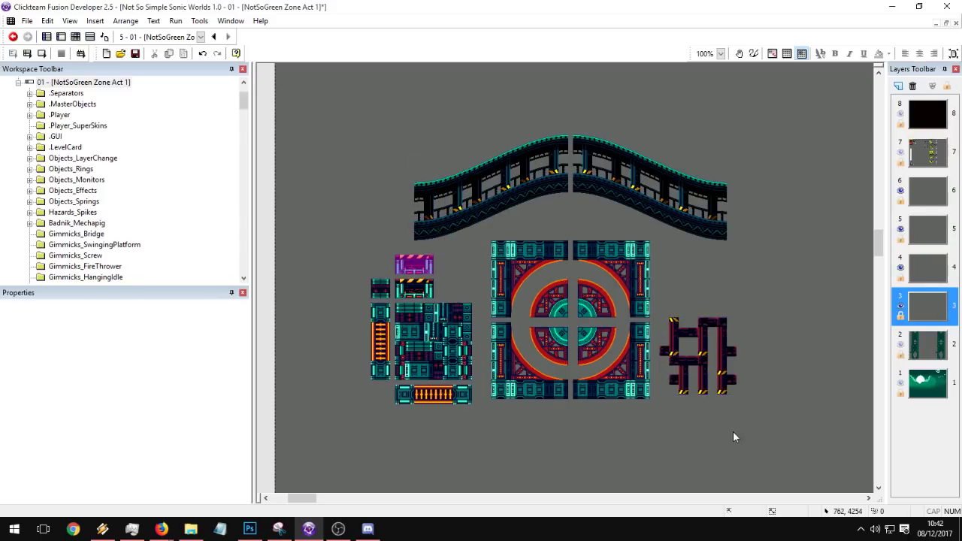
Step: Clone the girder lattice once as a separate object and place the clone directly above the original
{"action": "right_click", "coordinate": [726, 391]}
{"action": "left_click", "coordinate": [755, 185]}
{"action": "type", "text": "2"}
{"action": "key", "text": "Return"}
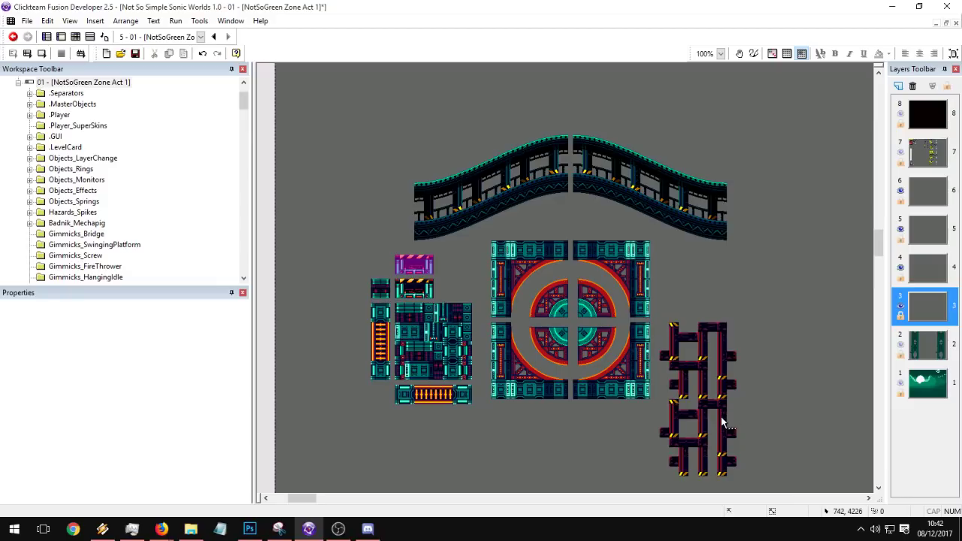
{"action": "left_click_drag", "start_coordinate": [721, 419], "coordinate": [725, 274]}
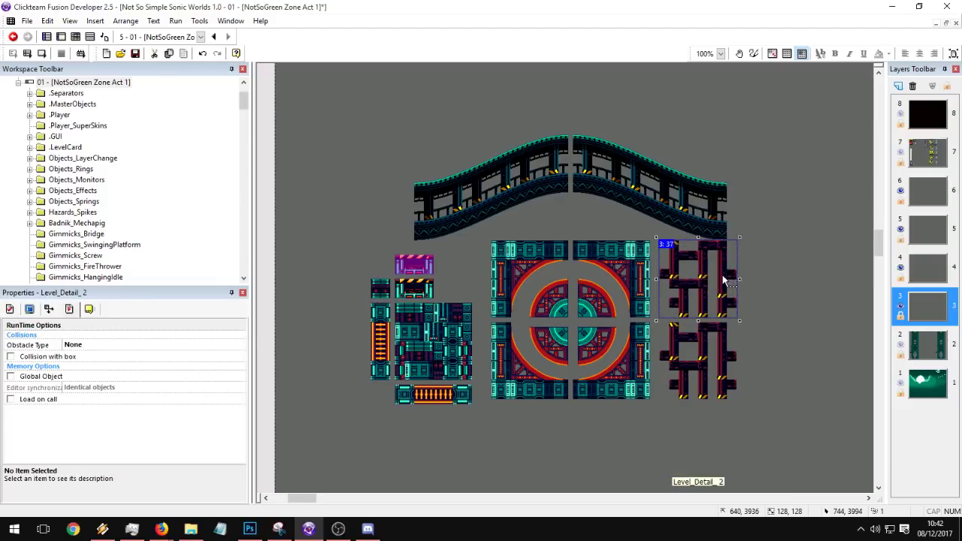
Step: Replace the cloned lattice's picture with the image D1.png and set the small object on top of the lattice's upper-left girder
{"action": "double_click", "coordinate": [723, 280]}
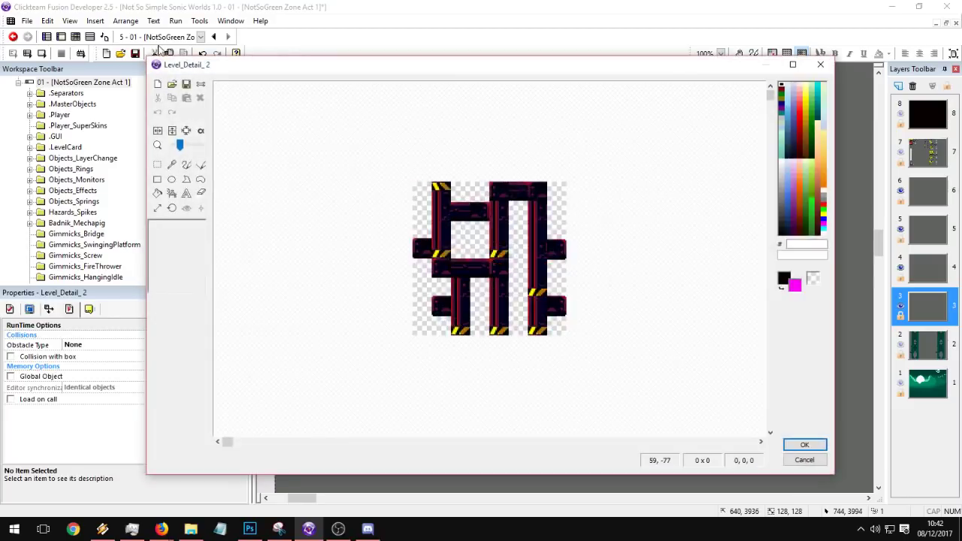
{"action": "left_click", "coordinate": [172, 85]}
{"action": "double_click", "coordinate": [376, 207]}
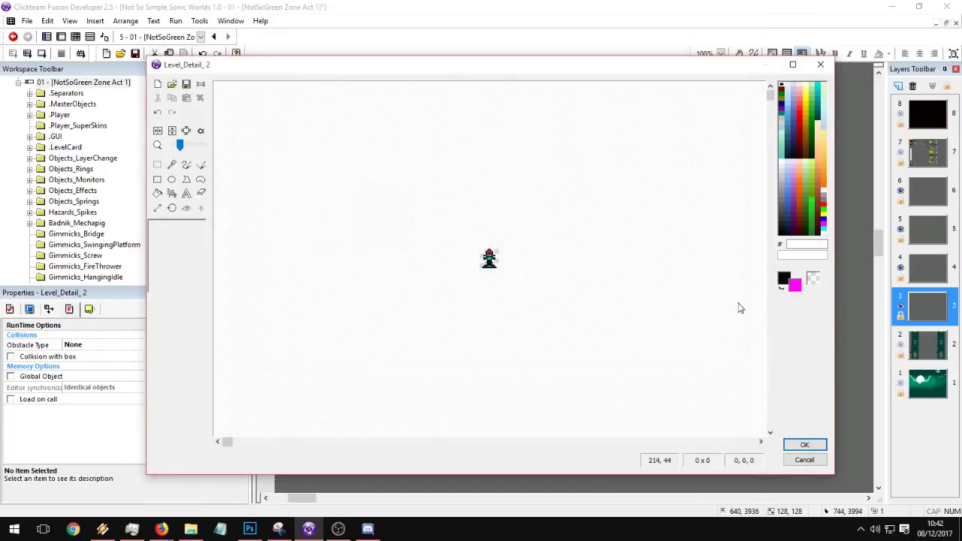
{"action": "key", "text": "Return"}
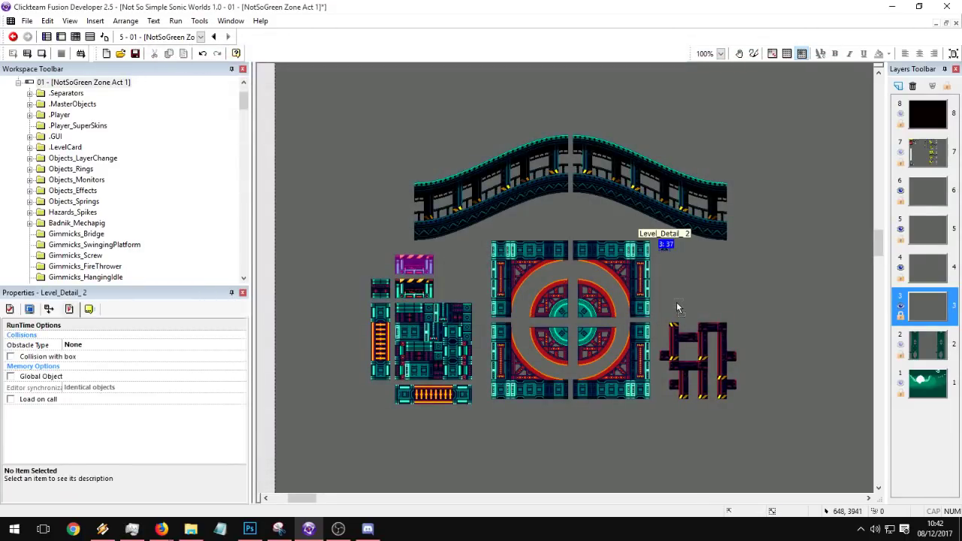
{"action": "left_click", "coordinate": [711, 297]}
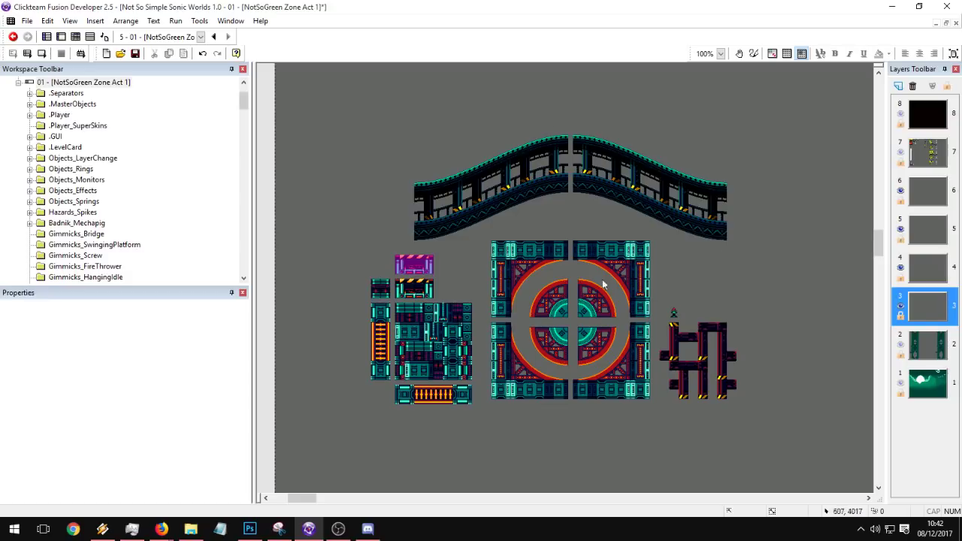
Step: Copy the yellow-striped floor tile Level_Backdrop_05 from the tile set
{"action": "middle_click_drag", "start_coordinate": [456, 138], "coordinate": [514, 360]}
{"action": "middle_click_drag", "start_coordinate": [468, 106], "coordinate": [500, 284]}
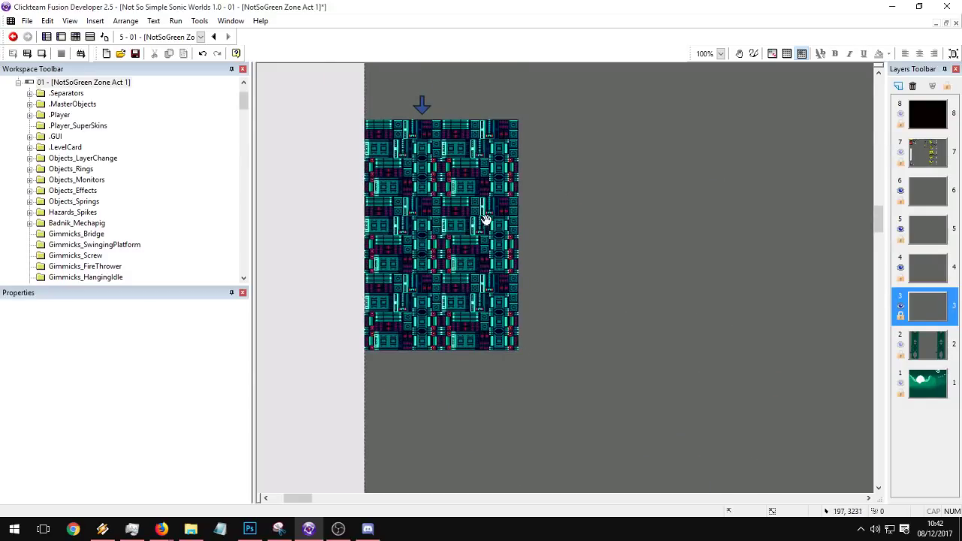
{"action": "middle_click_drag", "start_coordinate": [486, 220], "coordinate": [484, 211]}
{"action": "middle_click_drag", "start_coordinate": [535, 454], "coordinate": [512, 196]}
{"action": "middle_click_drag", "start_coordinate": [512, 411], "coordinate": [452, 293]}
{"action": "left_click", "coordinate": [405, 292]}
{"action": "key", "text": "ctrl+c"}
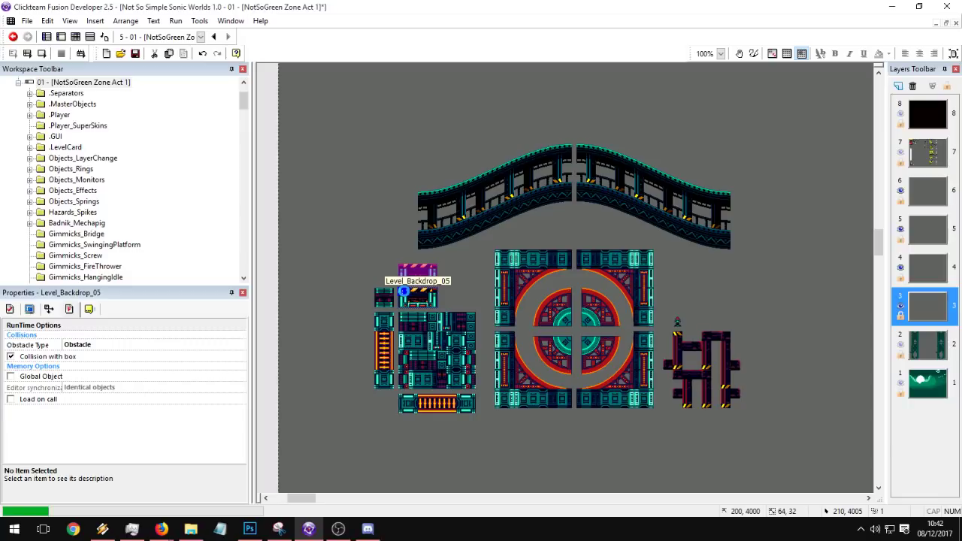
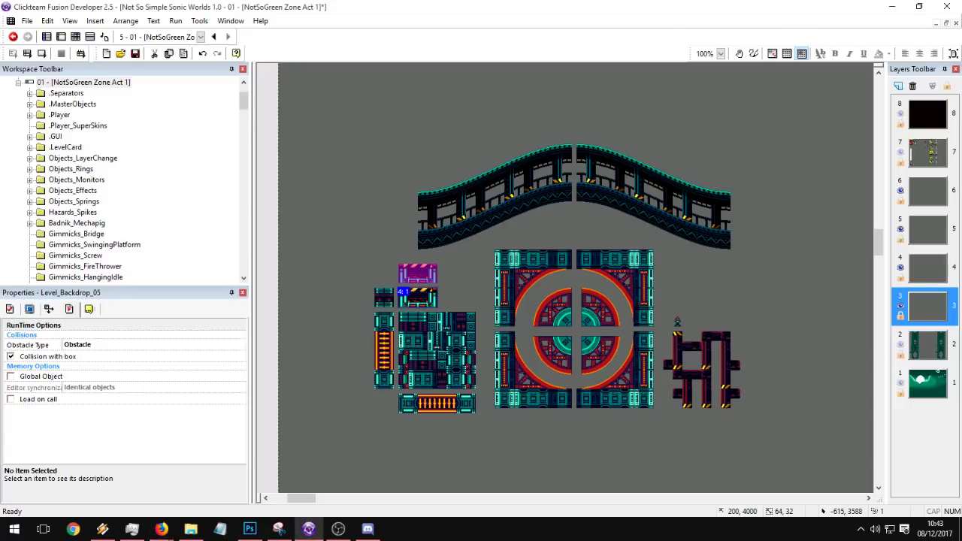
{"action": "left_click", "coordinate": [382, 140]}
{"action": "middle_click_drag", "start_coordinate": [553, 224], "coordinate": [562, 298]}
{"action": "left_click", "coordinate": [471, 352]}
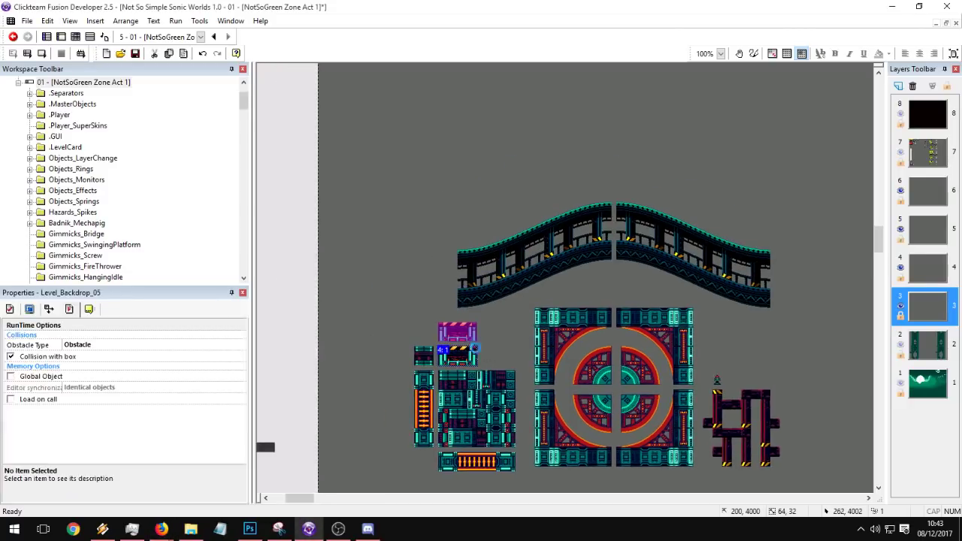
Step: Select the whole set of tile pieces and move it up and left, closer to the wall block
{"action": "middle_click_drag", "start_coordinate": [473, 157], "coordinate": [448, 79]}
{"action": "left_click_drag", "start_coordinate": [356, 185], "coordinate": [778, 451]}
{"action": "left_click_drag", "start_coordinate": [652, 209], "coordinate": [338, 386], "text": "shift"}
{"action": "middle_click_drag", "start_coordinate": [603, 237], "coordinate": [629, 315]}
{"action": "left_click_drag", "start_coordinate": [622, 278], "coordinate": [569, 208]}
{"action": "middle_click_drag", "start_coordinate": [569, 208], "coordinate": [601, 320]}
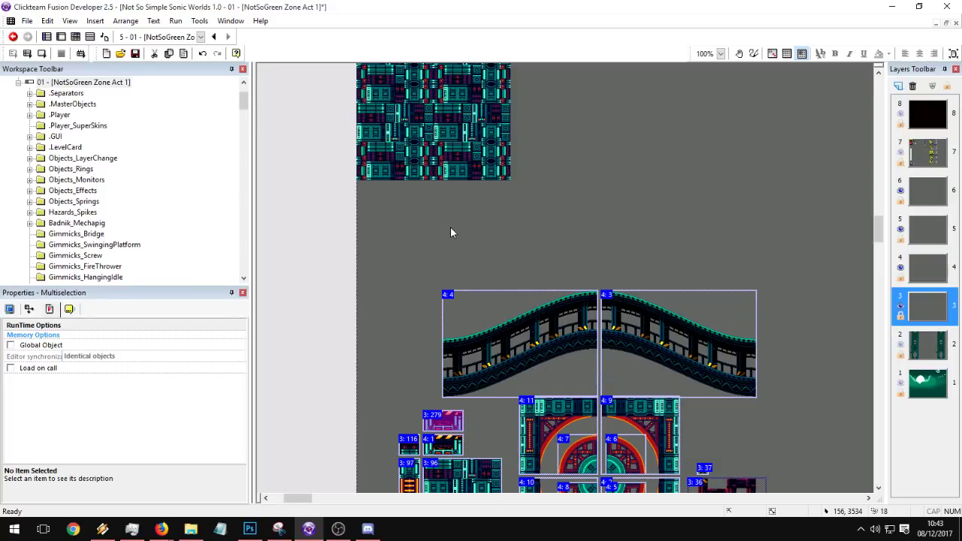
{"action": "middle_click_drag", "start_coordinate": [451, 228], "coordinate": [344, 127]}
{"action": "left_click", "coordinate": [361, 247]}
Step: Place a copy of the yellow-striped floor tile on the wall block's upper-left corner, flush with the level edge
{"action": "left_click", "coordinate": [409, 317]}
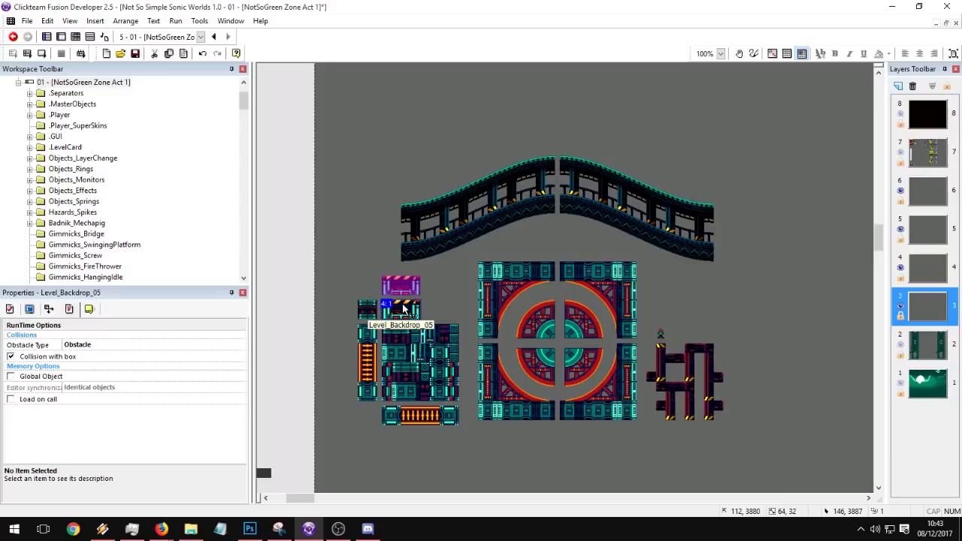
{"action": "scroll", "coordinate": [431, 429], "scroll_direction": "up", "scroll_amount": 8}
{"action": "left_click_drag", "start_coordinate": [436, 268], "coordinate": [436, 240]}
{"action": "left_click_drag", "start_coordinate": [477, 266], "coordinate": [404, 270]}
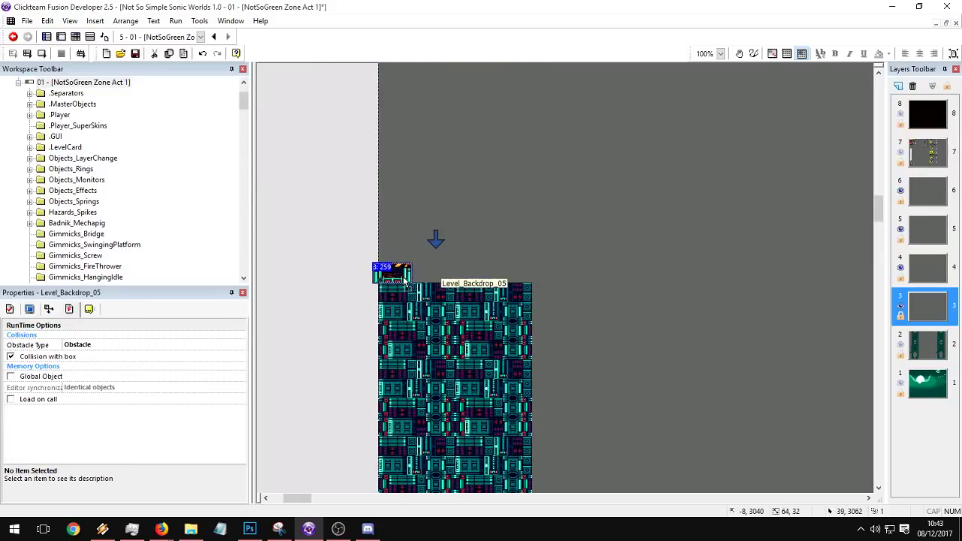
{"action": "left_click", "coordinate": [408, 279]}
Step: Paste three more yellow-striped floor tiles side by side to cover the rest of the wall block's top
{"action": "key", "text": "ctrl+v"}
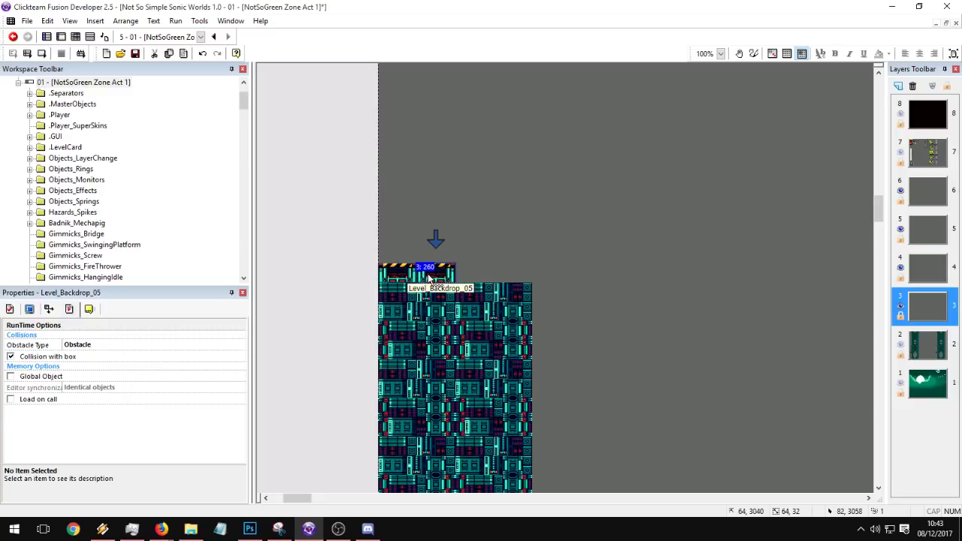
{"action": "left_click", "coordinate": [496, 264]}
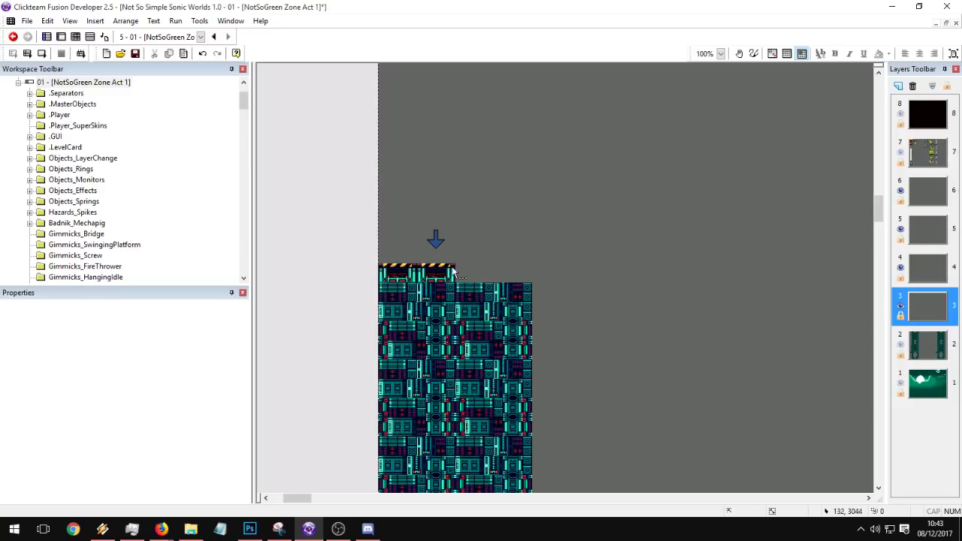
{"action": "left_click", "coordinate": [428, 272]}
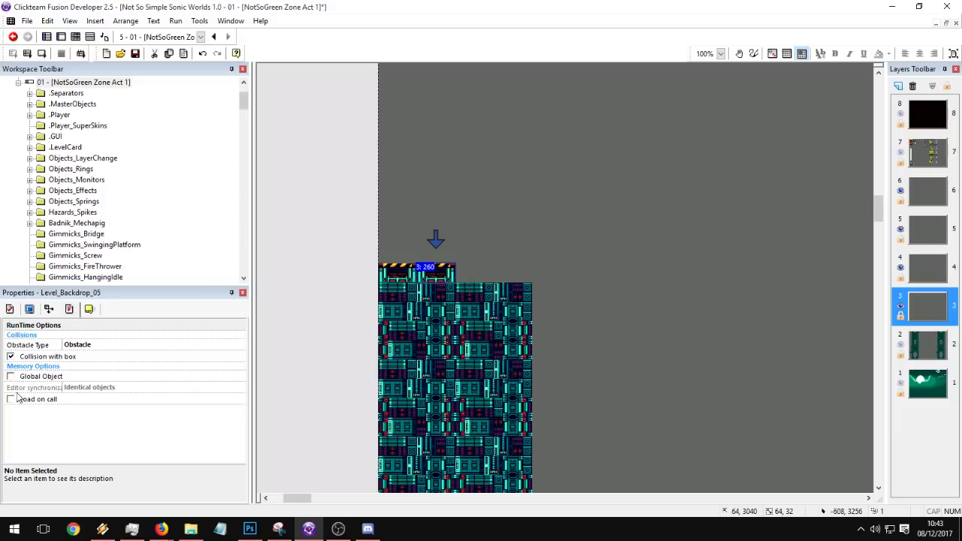
{"action": "left_click", "coordinate": [540, 268]}
{"action": "key", "text": "ctrl+v"}
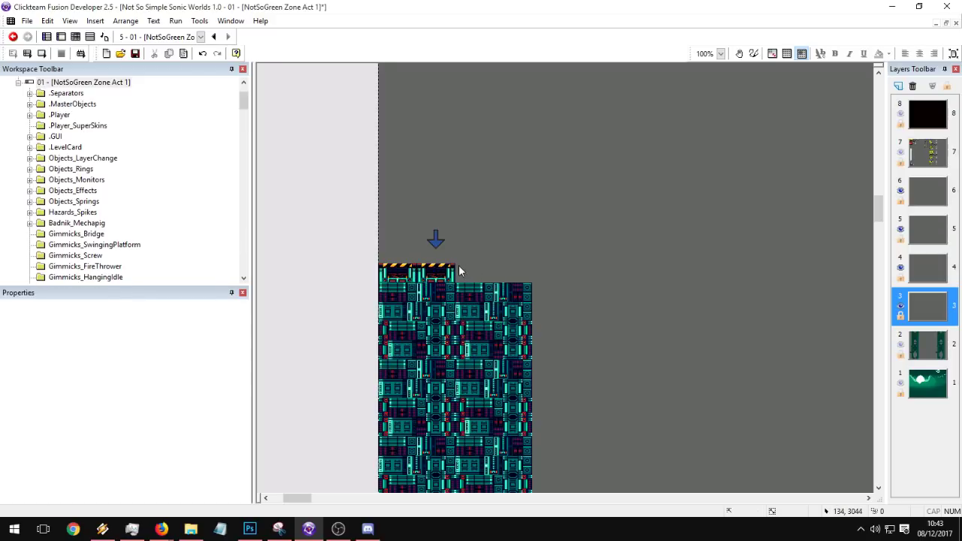
{"action": "left_click", "coordinate": [453, 268]}
{"action": "left_click_drag", "start_coordinate": [470, 279], "coordinate": [474, 273]}
{"action": "left_click", "coordinate": [447, 268]}
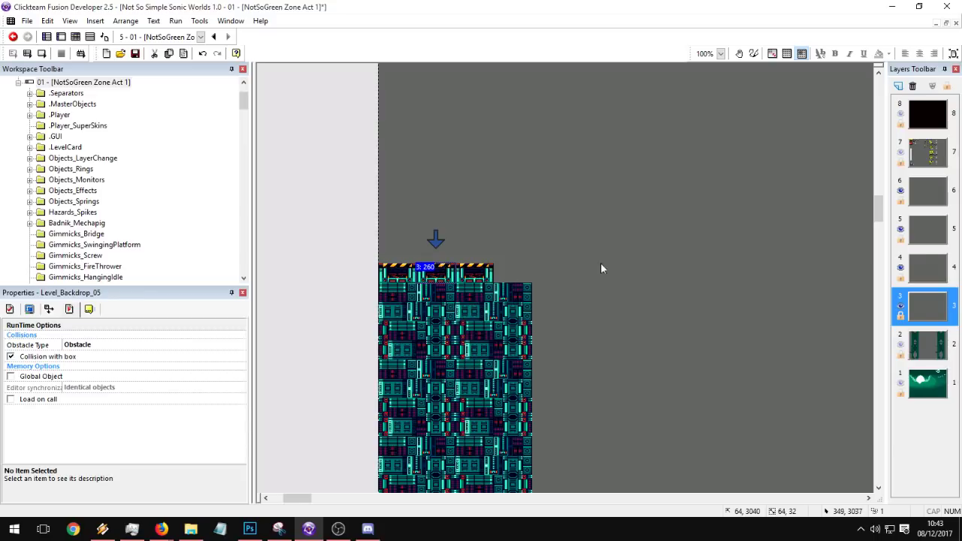
{"action": "left_click", "coordinate": [653, 289]}
{"action": "left_click", "coordinate": [400, 281]}
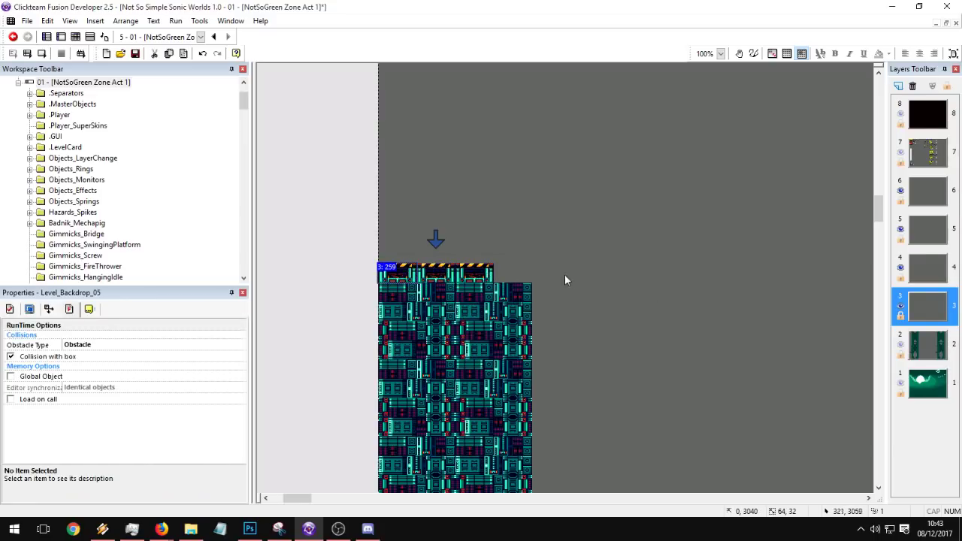
{"action": "left_click", "coordinate": [567, 235]}
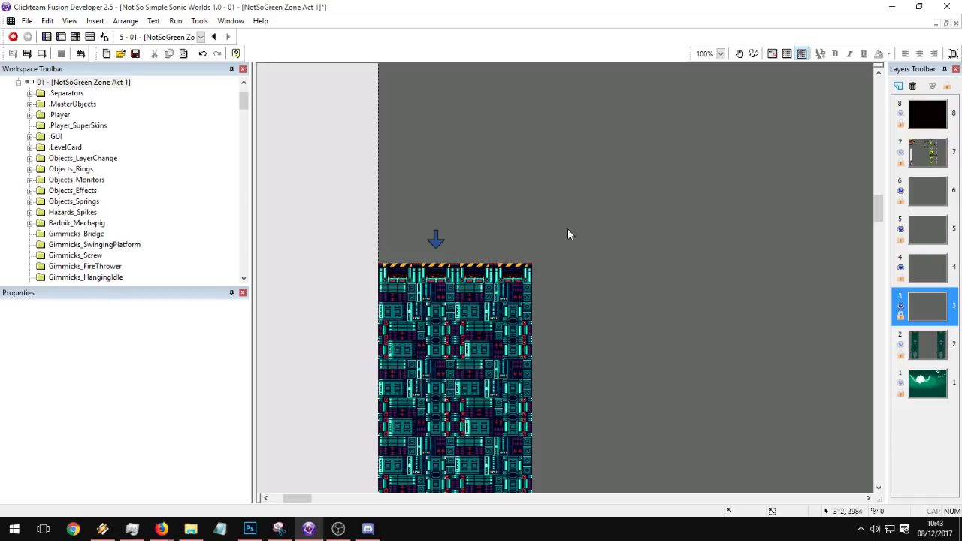
{"action": "left_click", "coordinate": [508, 268]}
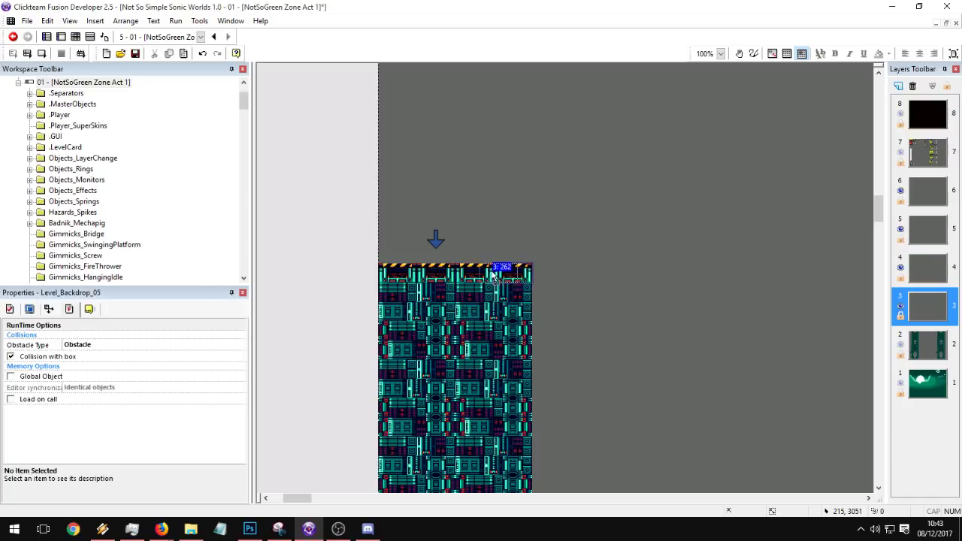
{"action": "key", "text": "Delete"}
{"action": "key", "text": "ctrl+z"}
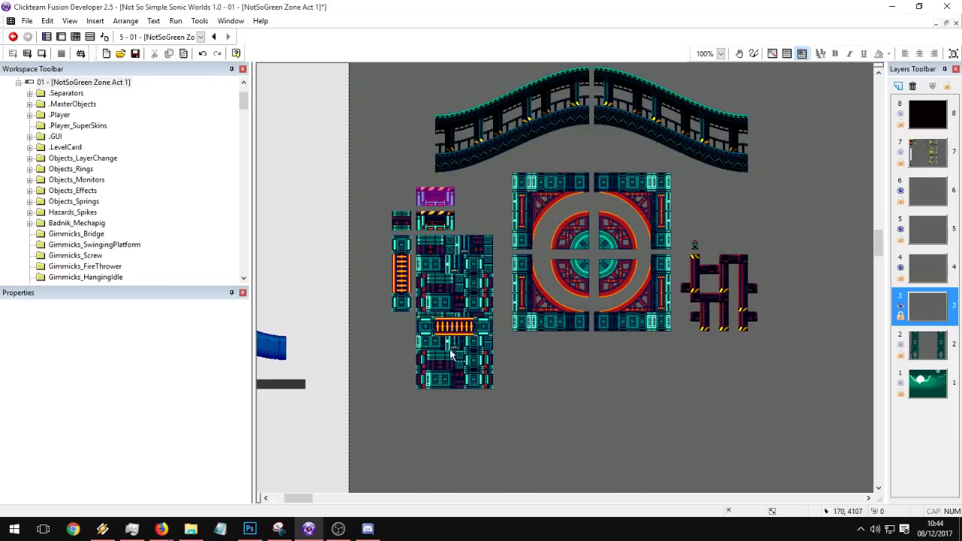
Step: Replace the cloned wall tile's picture with T6.png and move it next to the yellow-striped tile in the tile set
{"action": "double_click", "coordinate": [451, 354]}
{"action": "left_click", "coordinate": [172, 83]}
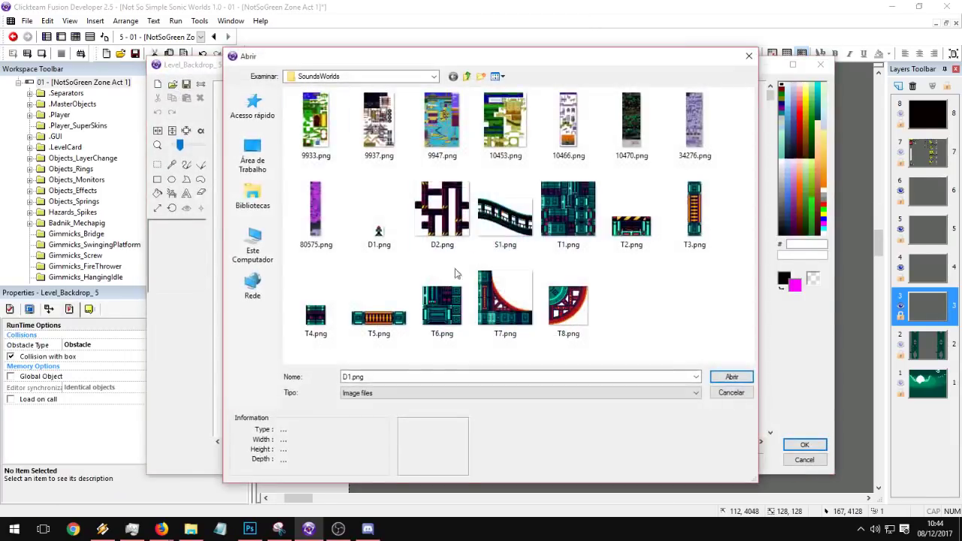
{"action": "left_click", "coordinate": [446, 300]}
{"action": "double_click", "coordinate": [446, 300]}
{"action": "key", "text": "Return"}
{"action": "left_click_drag", "start_coordinate": [435, 330], "coordinate": [477, 209]}
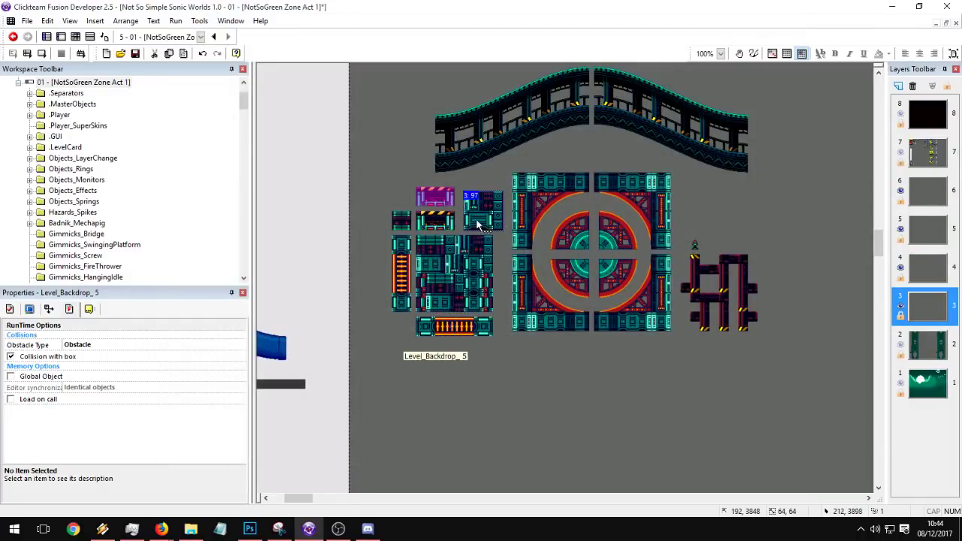
Step: Shift the large Level_Backdrop_01 tile slightly right so that it lines up beneath the small wall tile
{"action": "left_click_drag", "start_coordinate": [480, 261], "coordinate": [485, 260]}
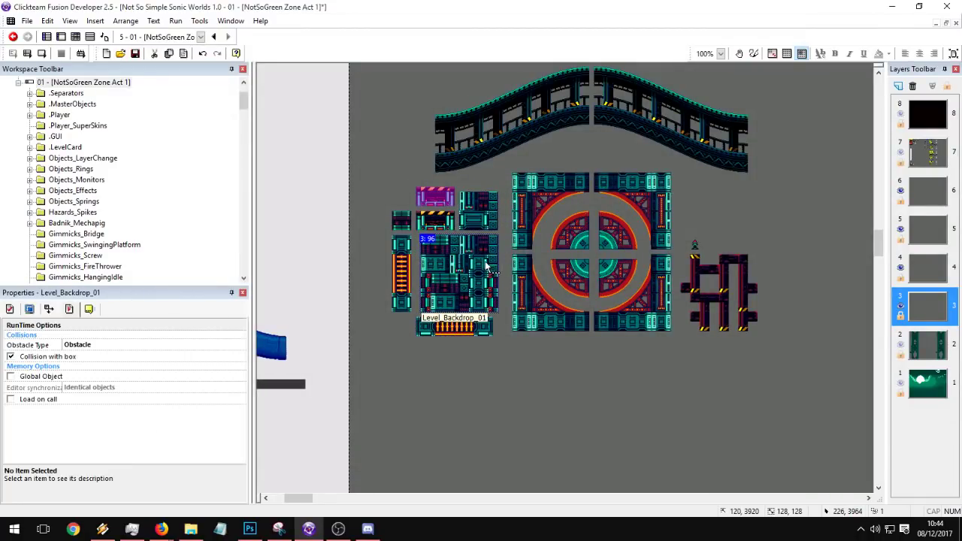
{"action": "left_click", "coordinate": [503, 262]}
{"action": "double_click", "coordinate": [399, 281]}
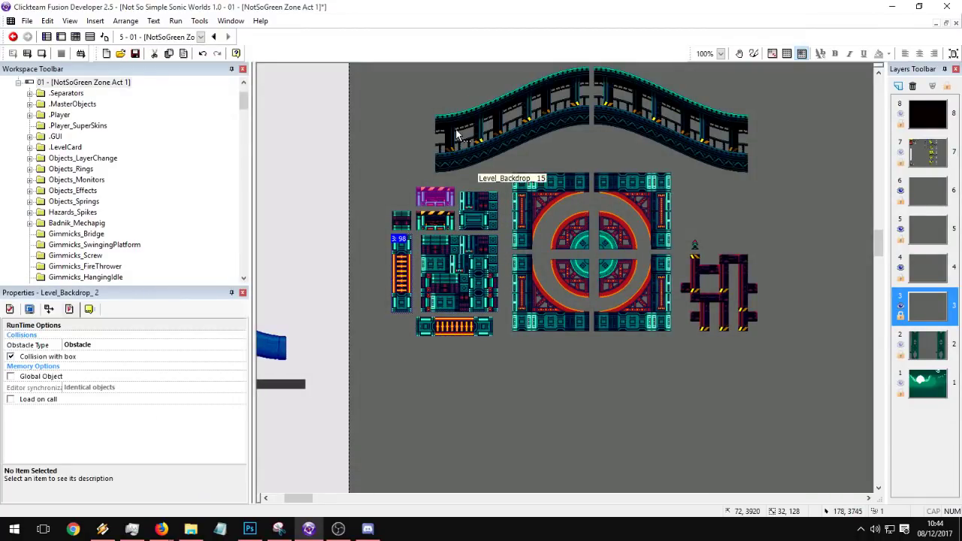
Step: Duplicate the striped wall block and attach the copy to its right side, one small step lower
{"action": "middle_click_drag", "start_coordinate": [457, 135], "coordinate": [458, 286]}
{"action": "left_click_drag", "start_coordinate": [528, 198], "coordinate": [347, 448]}
{"action": "key", "text": "ctrl+v"}
{"action": "left_click", "coordinate": [545, 211]}
{"action": "left_click_drag", "start_coordinate": [589, 247], "coordinate": [564, 241]}
{"action": "left_click", "coordinate": [563, 181]}
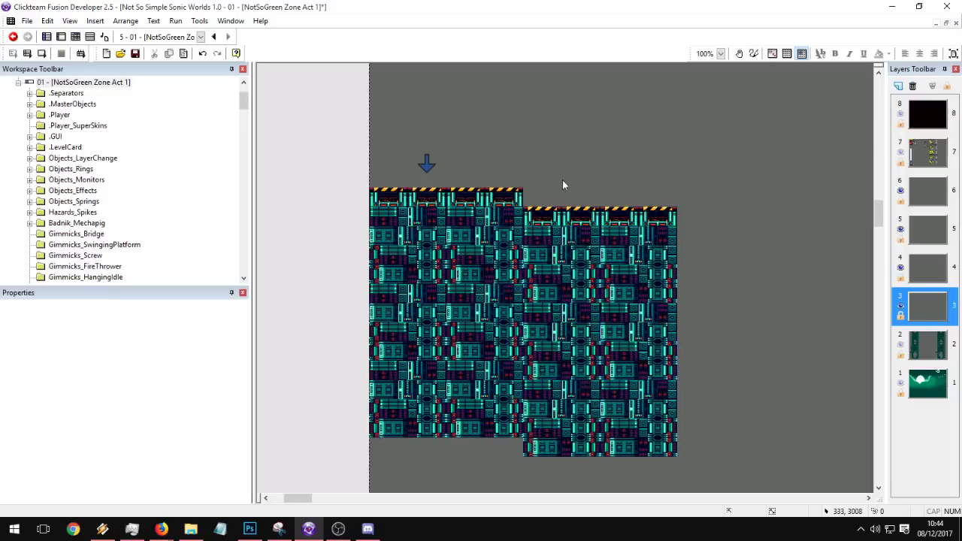
Step: Paste a third striped wall block further right, raised above the first two and separated by a narrow gap
{"action": "middle_click_drag", "start_coordinate": [530, 319], "coordinate": [490, 309]}
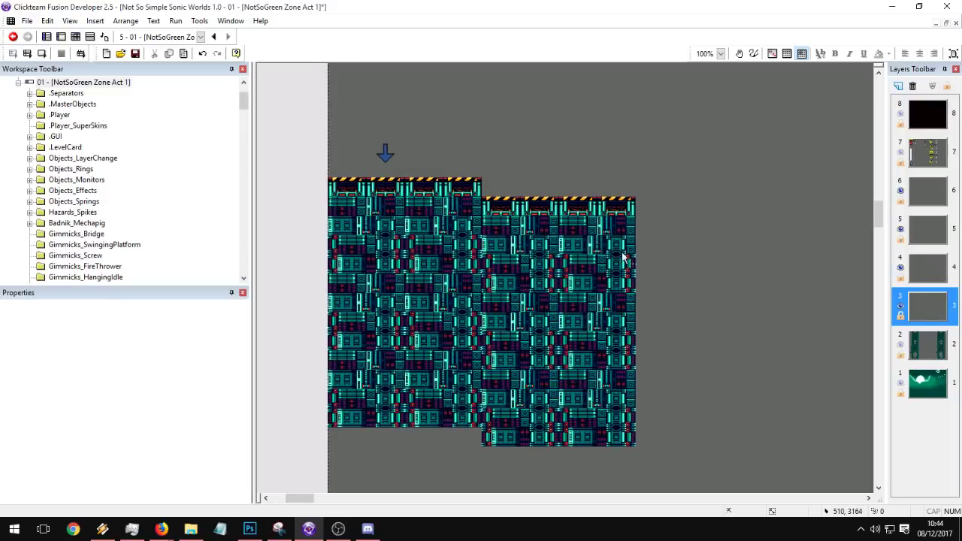
{"action": "middle_click_drag", "start_coordinate": [622, 257], "coordinate": [528, 315]}
{"action": "key", "text": "ctrl+v"}
{"action": "left_click", "coordinate": [528, 211]}
{"action": "left_click_drag", "start_coordinate": [547, 274], "coordinate": [568, 279]}
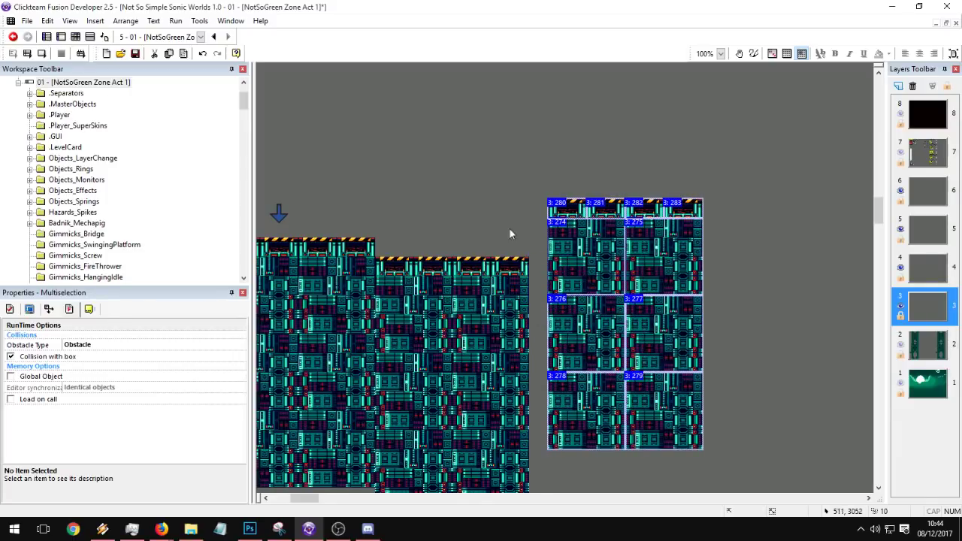
{"action": "left_click", "coordinate": [510, 228]}
Step: Copy the narrow cap and orange vertical pillar tiles from the tile set and stack them in the gap before the third wall block
{"action": "middle_click_drag", "start_coordinate": [452, 295], "coordinate": [507, 290]}
{"action": "middle_click_drag", "start_coordinate": [505, 355], "coordinate": [546, 69]}
{"action": "left_click", "coordinate": [396, 163]}
{"action": "left_click", "coordinate": [394, 197], "text": "shift"}
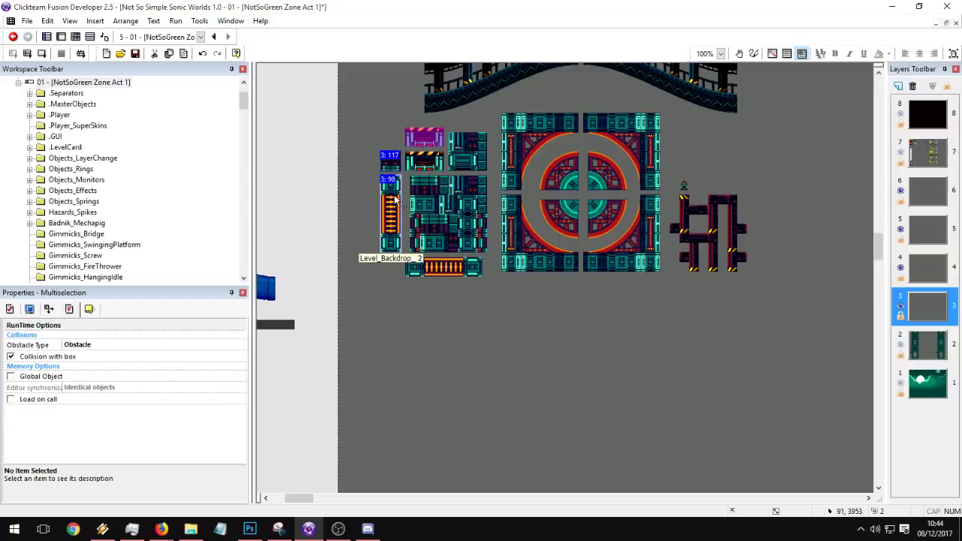
{"action": "middle_click_drag", "start_coordinate": [556, 150], "coordinate": [479, 479]}
{"action": "middle_click_drag", "start_coordinate": [569, 228], "coordinate": [490, 478]}
{"action": "key", "text": "ctrl+v"}
{"action": "left_click", "coordinate": [486, 209]}
{"action": "left_click", "coordinate": [485, 184]}
{"action": "left_click_drag", "start_coordinate": [493, 220], "coordinate": [503, 200]}
{"action": "left_click", "coordinate": [481, 200]}
{"action": "left_click_drag", "start_coordinate": [493, 248], "coordinate": [502, 220]}
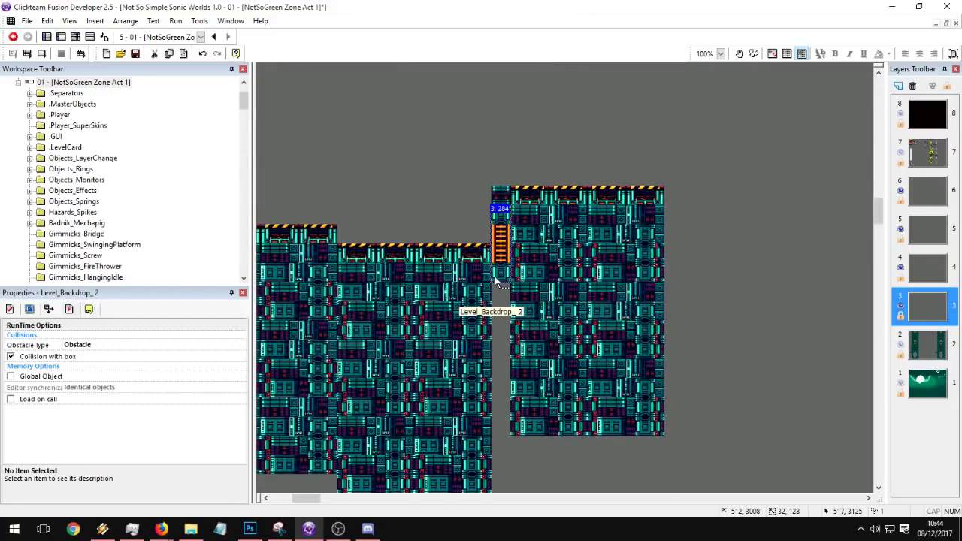
Step: Paste two more vertical orange pillar tiles below the first, filling the gap down to the third wall block's base
{"action": "key", "text": "ctrl+v"}
{"action": "left_click", "coordinate": [501, 391]}
{"action": "left_click", "coordinate": [501, 339]}
{"action": "left_click", "coordinate": [503, 361]}
{"action": "left_click", "coordinate": [498, 337]}
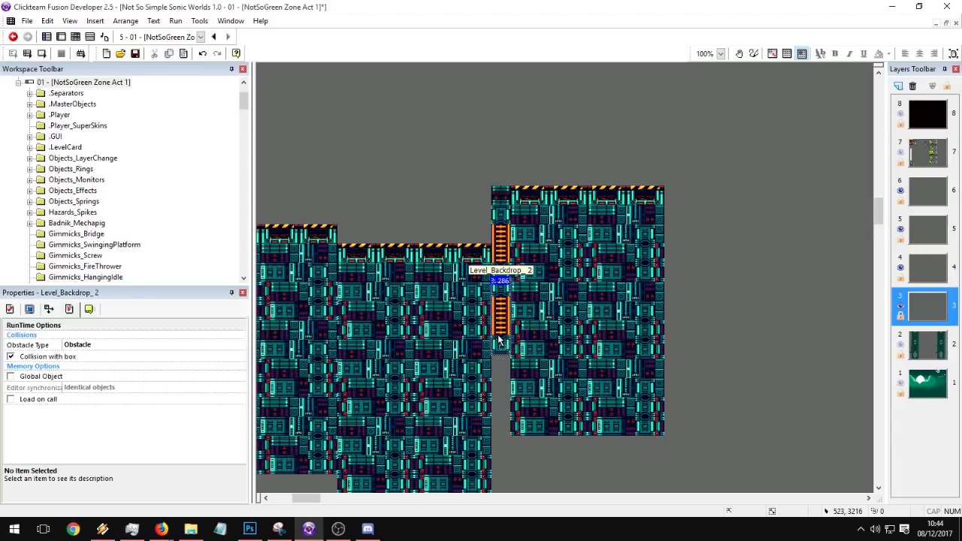
{"action": "left_click_drag", "start_coordinate": [499, 337], "coordinate": [500, 343]}
{"action": "left_click", "coordinate": [501, 388]}
{"action": "key", "text": "ctrl+v"}
{"action": "left_click", "coordinate": [494, 362]}
{"action": "left_click", "coordinate": [550, 447]}
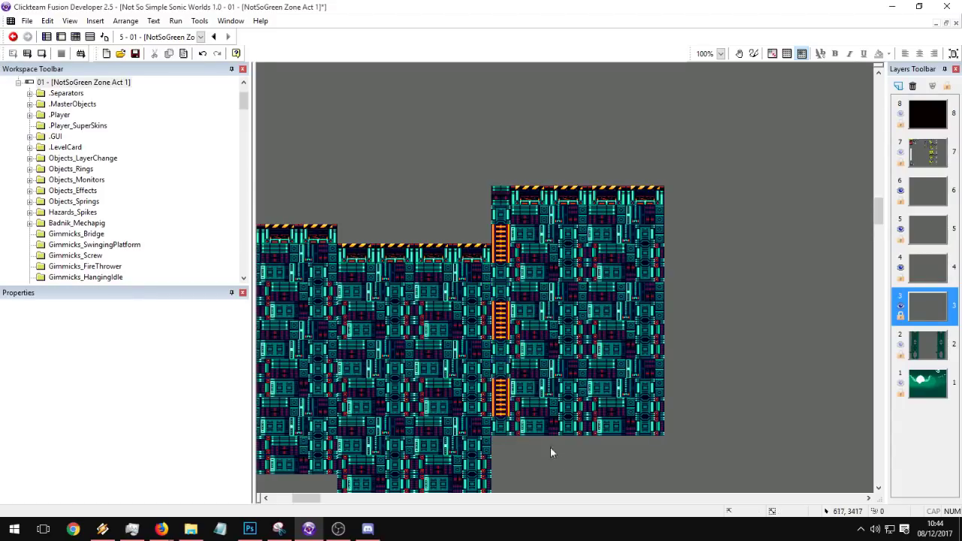
Step: Copy the narrow cap tile onto both ends of the lower middle floor, against the left block and the orange pillar
{"action": "middle_click_drag", "start_coordinate": [508, 389], "coordinate": [574, 337]}
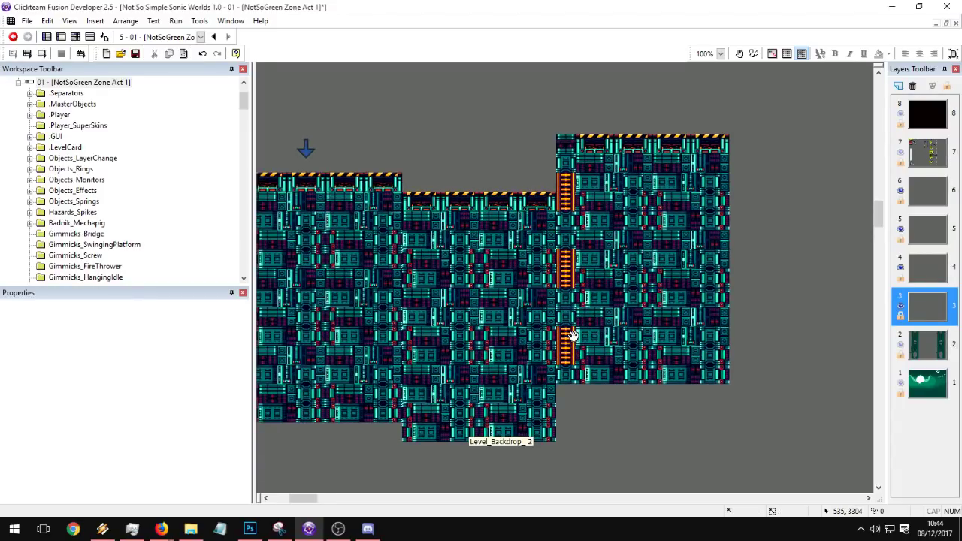
{"action": "left_click", "coordinate": [558, 154]}
{"action": "left_click", "coordinate": [405, 175]}
{"action": "left_click", "coordinate": [435, 165]}
{"action": "left_click", "coordinate": [414, 179]}
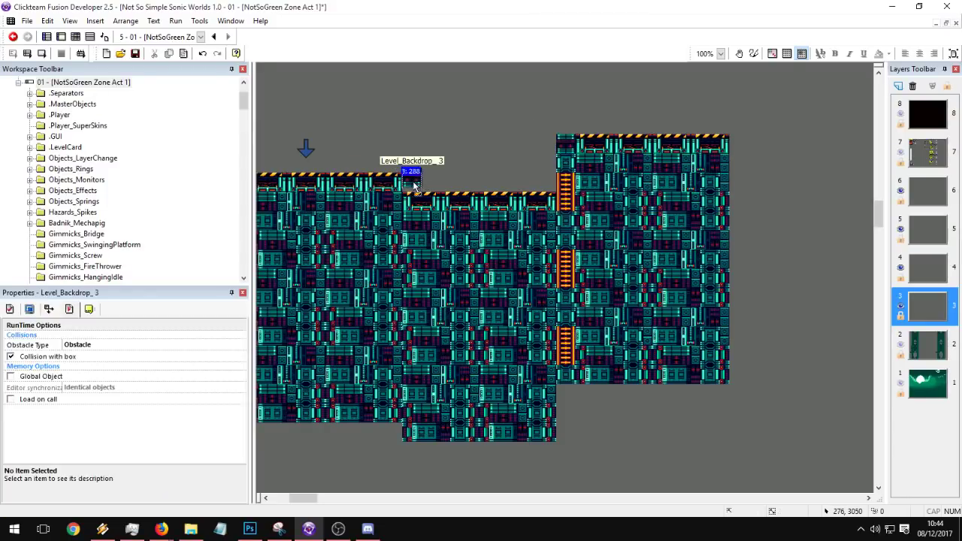
{"action": "left_click", "coordinate": [451, 173]}
{"action": "key", "text": "ctrl+s"}
{"action": "left_click", "coordinate": [539, 179]}
{"action": "key", "text": "ctrl+v"}
{"action": "left_click", "coordinate": [547, 179]}
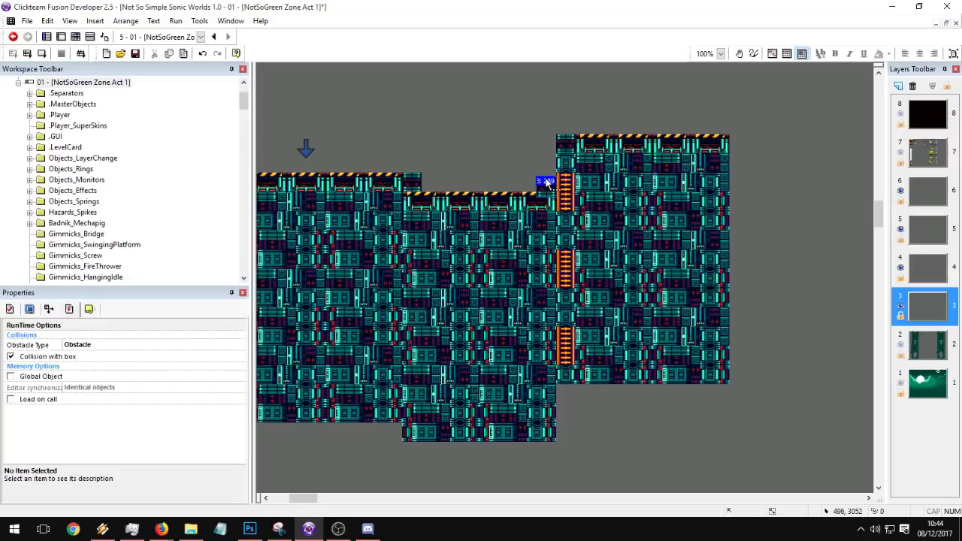
Step: Paste one more cap tile directly left of the cap beside the orange pillar, widening that step
{"action": "left_click", "coordinate": [517, 171]}
{"action": "key", "text": "ctrl+b"}
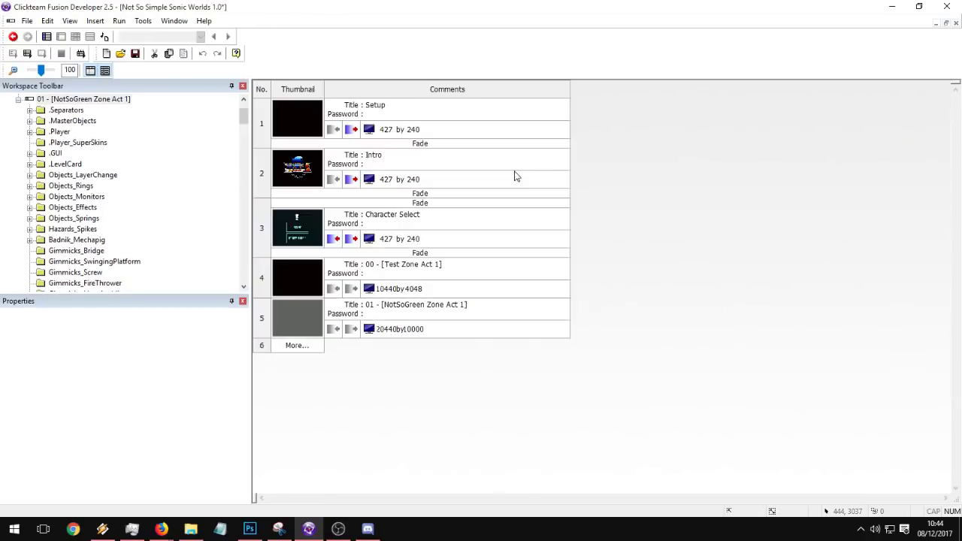
{"action": "left_click", "coordinate": [12, 37]}
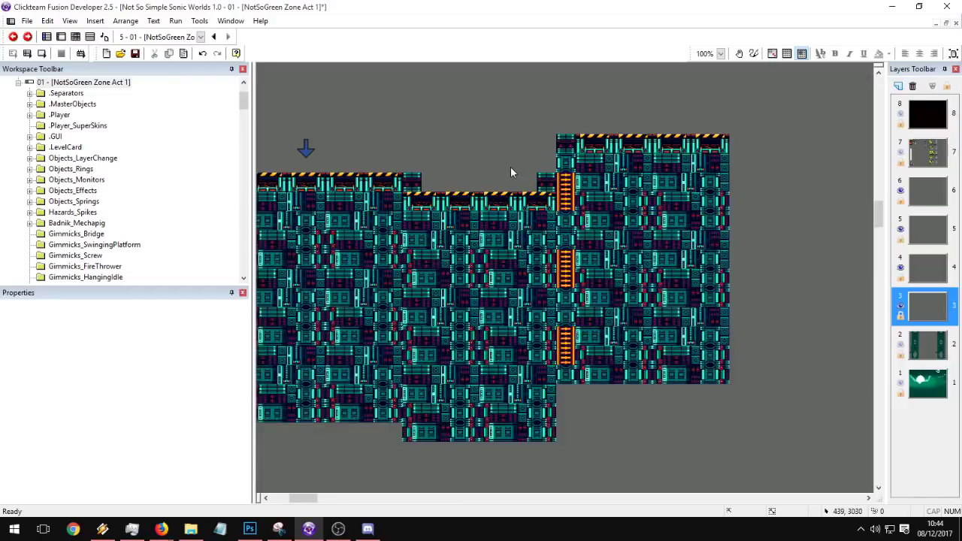
{"action": "key", "text": "ctrl+v"}
{"action": "left_click", "coordinate": [518, 174]}
Step: Try another cap tile stacked one step higher beside the pillar, and delete it
{"action": "key", "text": "ctrl+v"}
{"action": "left_click", "coordinate": [535, 153]}
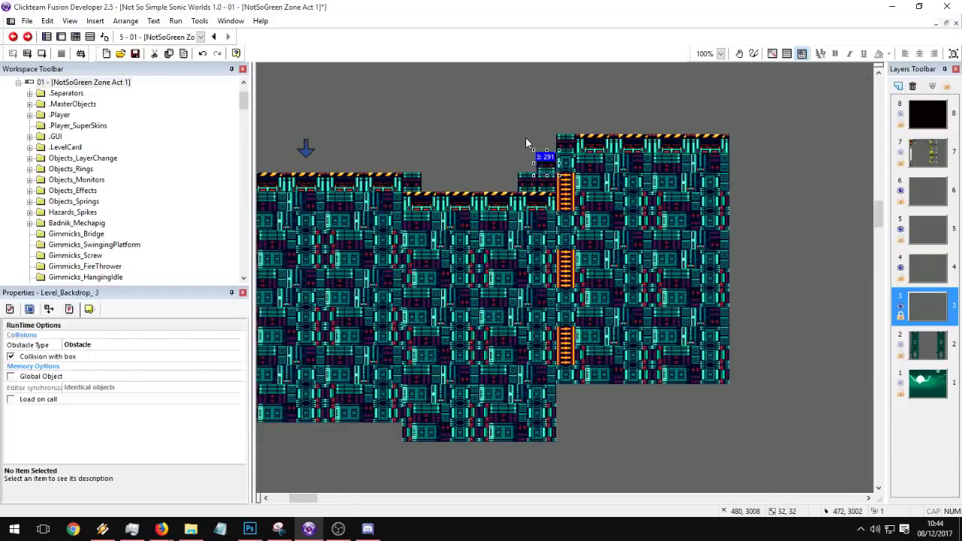
{"action": "left_click", "coordinate": [526, 139]}
{"action": "middle_click_drag", "start_coordinate": [545, 163], "coordinate": [441, 250]}
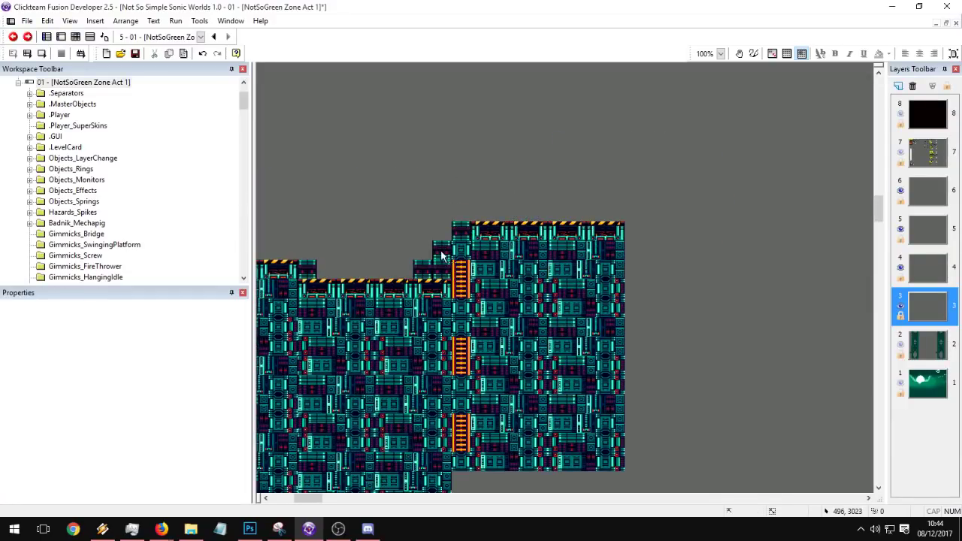
{"action": "left_click", "coordinate": [441, 254]}
{"action": "key", "text": "Delete"}
Step: Copy the large wall tile and horizontal orange pillar tile from the tile set and join them as a ceiling piece above the floor
{"action": "middle_click_drag", "start_coordinate": [368, 380], "coordinate": [496, 451]}
{"action": "left_click", "coordinate": [439, 259]}
{"action": "left_click", "coordinate": [441, 214], "text": "shift"}
{"action": "middle_click_drag", "start_coordinate": [519, 83], "coordinate": [433, 488]}
{"action": "key", "text": "ctrl+v"}
{"action": "left_click", "coordinate": [545, 139]}
{"action": "left_click", "coordinate": [545, 190]}
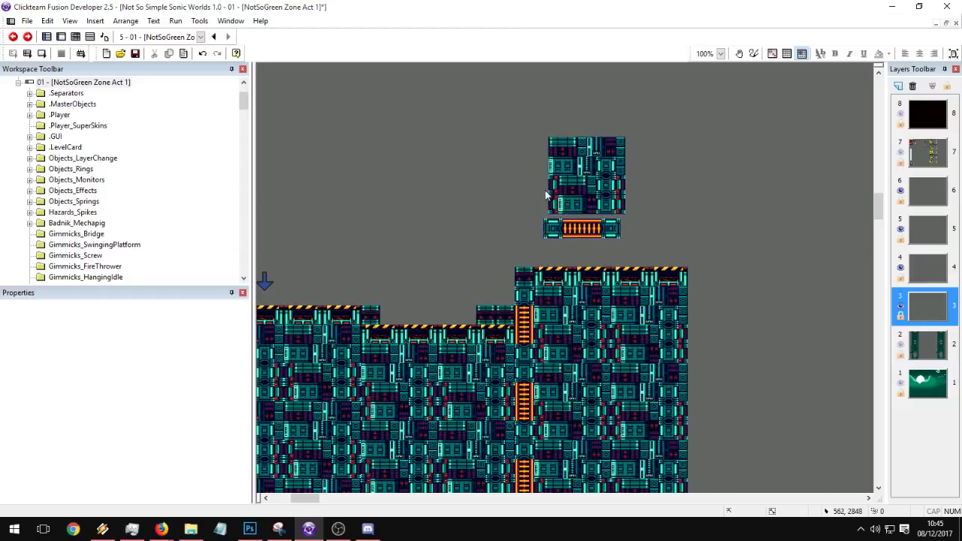
{"action": "left_click_drag", "start_coordinate": [560, 195], "coordinate": [507, 137]}
{"action": "left_click_drag", "start_coordinate": [544, 204], "coordinate": [531, 170]}
{"action": "middle_click_drag", "start_coordinate": [566, 212], "coordinate": [572, 281]}
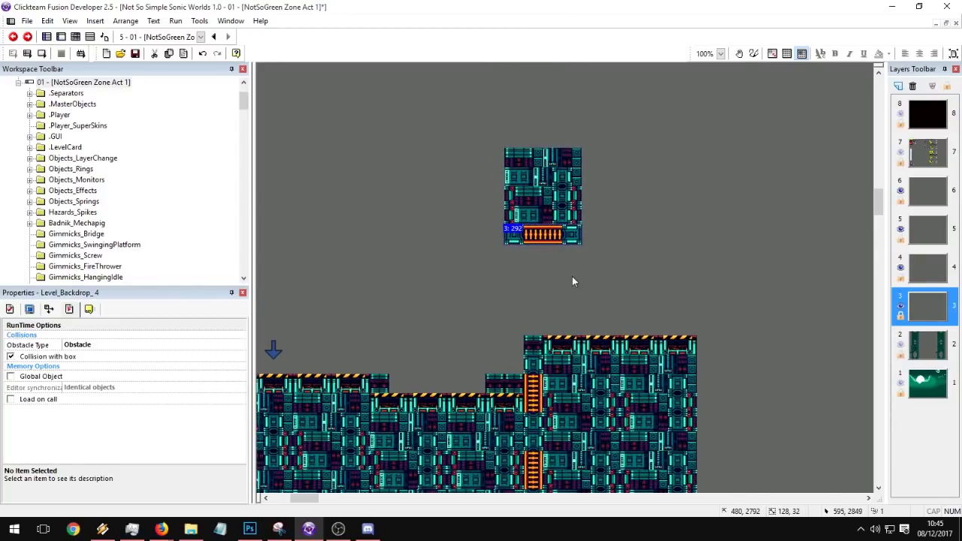
Step: Duplicate the ceiling piece to its right and attach another copy on its left, one small step lower
{"action": "middle_click_drag", "start_coordinate": [572, 281], "coordinate": [564, 308]}
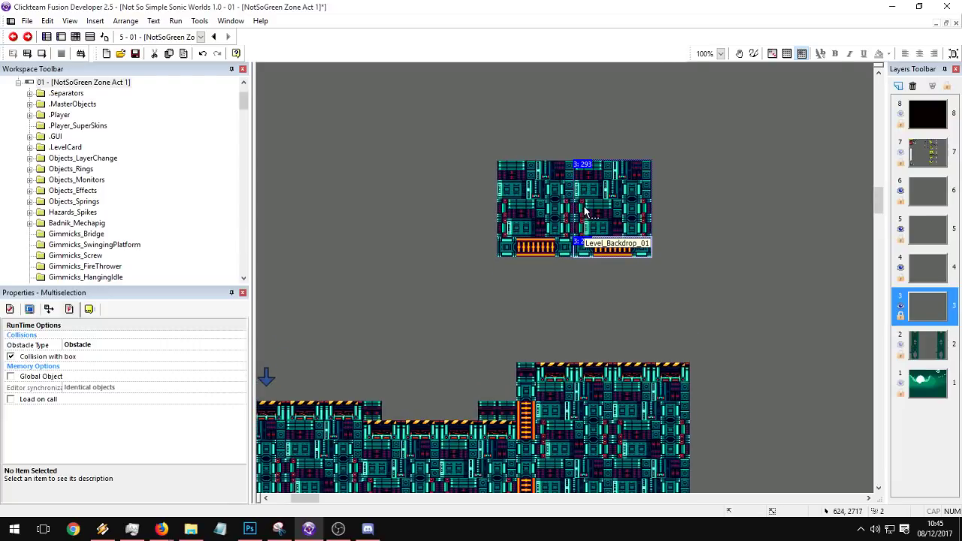
{"action": "left_click", "coordinate": [456, 213]}
{"action": "key", "text": "ctrl+v"}
{"action": "mouse_move", "coordinate": [461, 224]}
{"action": "left_mouse_down"}
{"action": "mouse_move", "coordinate": [467, 246]}
{"action": "mouse_move", "coordinate": [468, 234]}
{"action": "left_mouse_up"}
{"action": "left_click", "coordinate": [519, 308]}
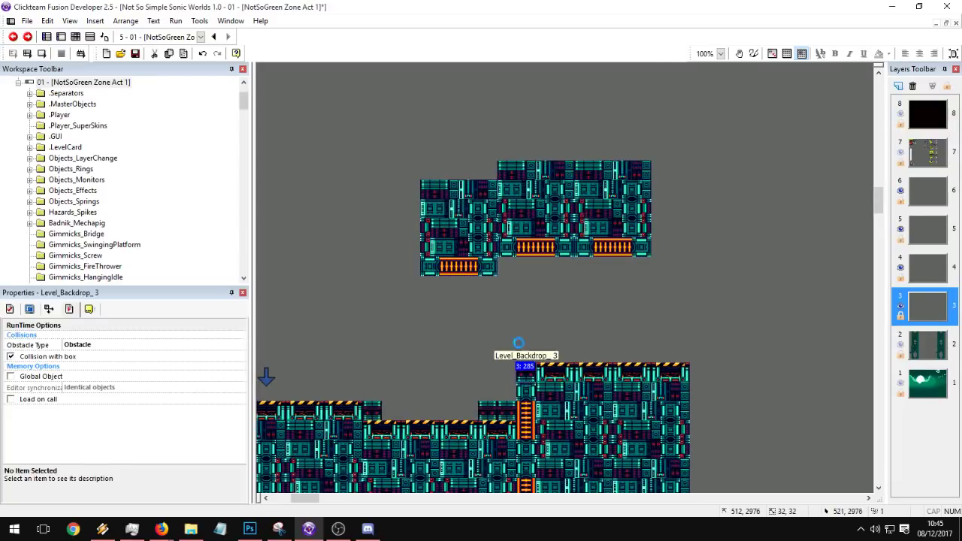
Step: Fill the corner under the ceiling step with a cap tile and paste a wall tile half a tile further left
{"action": "key", "text": "ctrl+v"}
{"action": "left_click_drag", "start_coordinate": [509, 267], "coordinate": [511, 276]}
{"action": "left_click", "coordinate": [519, 298]}
{"action": "left_click", "coordinate": [456, 205]}
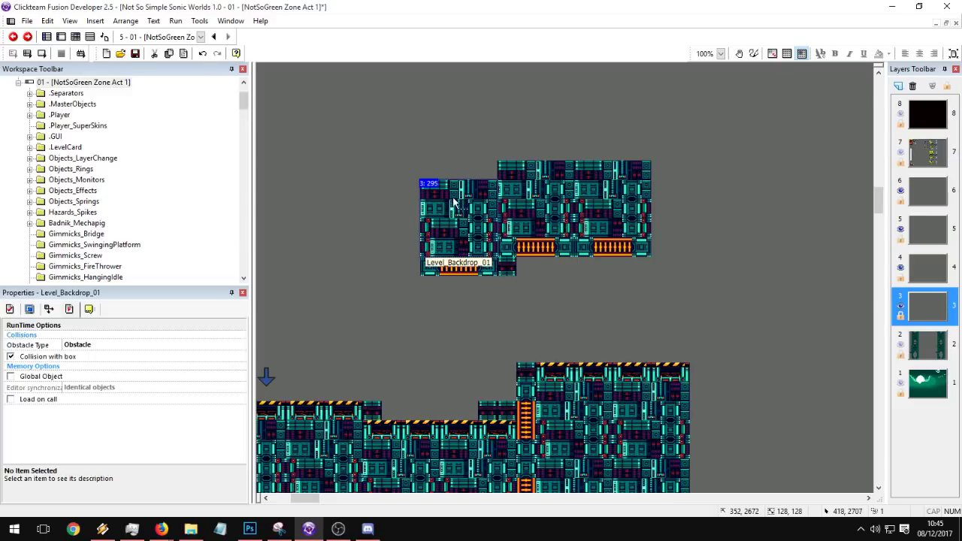
{"action": "key", "text": "ctrl+v"}
{"action": "left_click_drag", "start_coordinate": [390, 216], "coordinate": [440, 228]}
{"action": "left_click", "coordinate": [461, 327]}
{"action": "left_click", "coordinate": [434, 226]}
{"action": "left_click", "coordinate": [466, 322]}
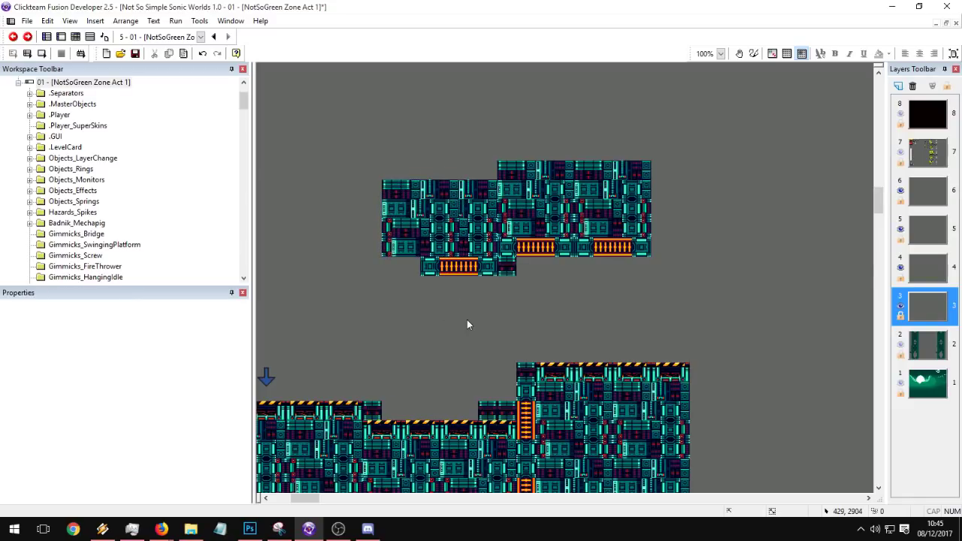
Step: Duplicate the horizontal orange pillar tile under the ceiling's left part so that it extends beyond the left wall edge
{"action": "left_click", "coordinate": [456, 269]}
{"action": "left_click", "coordinate": [357, 255]}
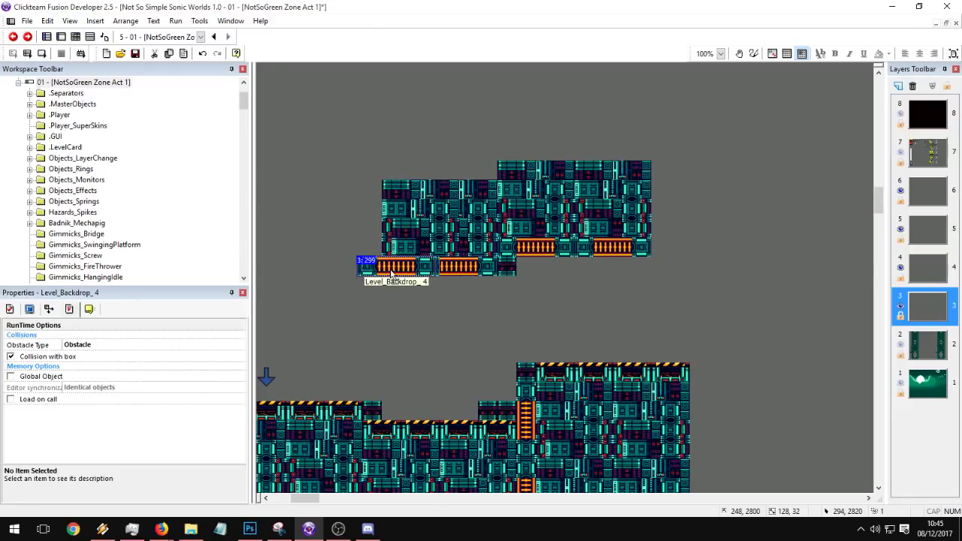
{"action": "left_click", "coordinate": [437, 328]}
{"action": "left_click", "coordinate": [394, 280]}
{"action": "left_click", "coordinate": [443, 324]}
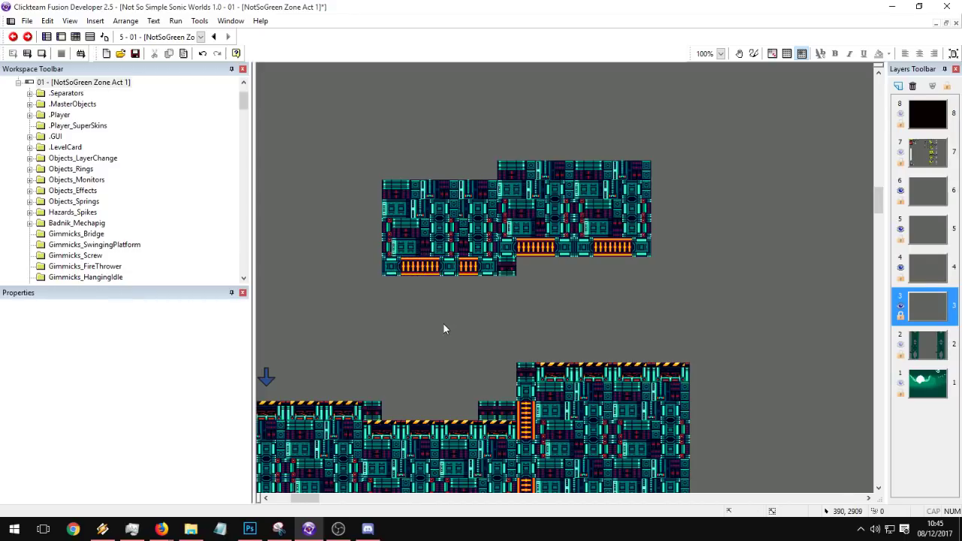
{"action": "left_click_drag", "start_coordinate": [394, 278], "coordinate": [377, 265]}
{"action": "middle_click_drag", "start_coordinate": [406, 314], "coordinate": [557, 317]}
Step: Paste another horizontal orange tile lower on the left and a Level_Backdrop_01 wall tile beside the ceiling's left end
{"action": "key", "text": "ctrl+v"}
{"action": "left_click", "coordinate": [436, 289]}
{"action": "left_click_drag", "start_coordinate": [455, 296], "coordinate": [485, 325]}
{"action": "left_click", "coordinate": [555, 231]}
{"action": "key", "text": "ctrl+c"}
{"action": "key", "text": "ctrl+v"}
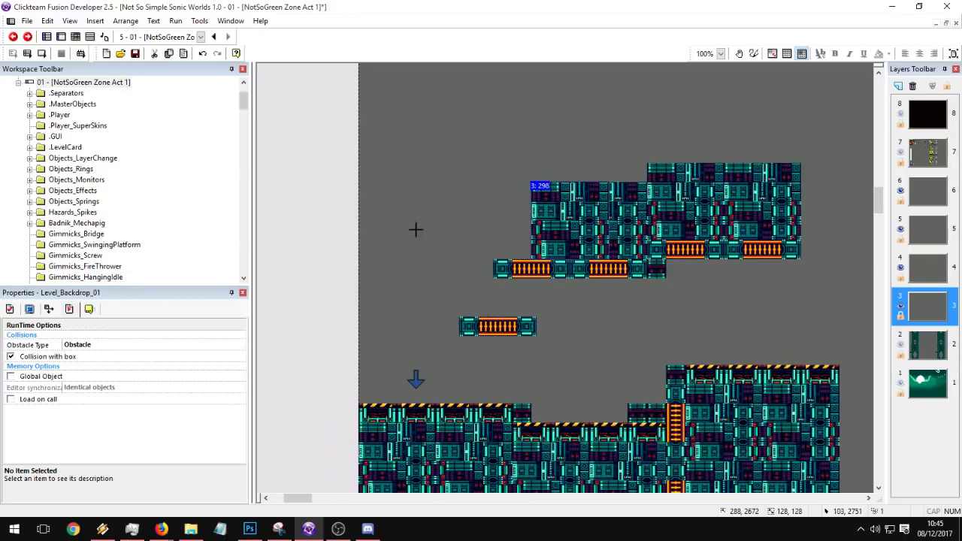
{"action": "left_click", "coordinate": [415, 230]}
{"action": "mouse_move", "coordinate": [449, 262]}
{"action": "left_mouse_down"}
{"action": "mouse_move", "coordinate": [452, 233]}
{"action": "mouse_move", "coordinate": [453, 255]}
{"action": "left_mouse_up"}
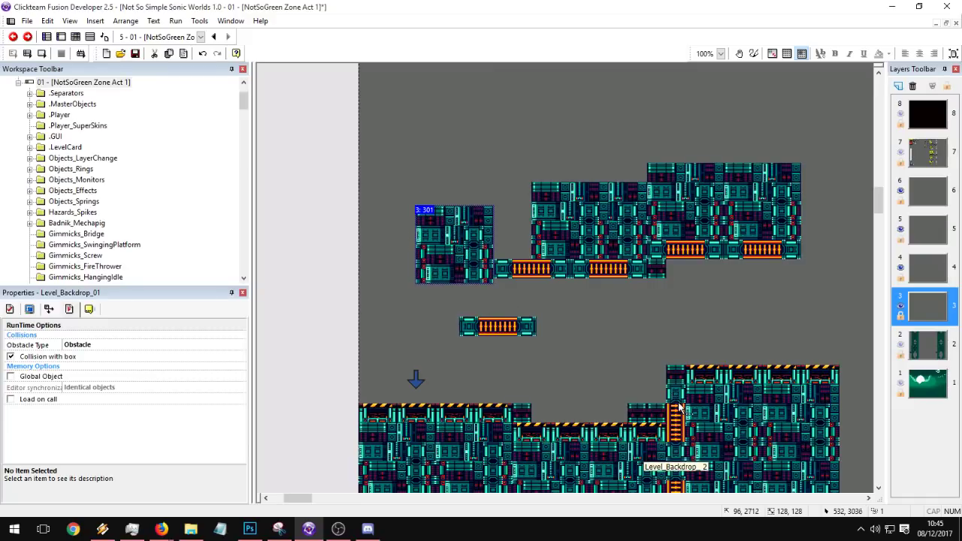
Step: Copy the vertical orange pillar and line it up along the right side of the separate left wall tile
{"action": "left_click", "coordinate": [676, 406]}
{"action": "key", "text": "ctrl+c"}
{"action": "key", "text": "ctrl+v"}
{"action": "left_click", "coordinate": [494, 284]}
{"action": "left_click_drag", "start_coordinate": [507, 325], "coordinate": [467, 295]}
{"action": "key", "text": "Down"}
Step: Send the left wall tile and its vertical orange pillar behind the horizontal ceiling tile
{"action": "left_click", "coordinate": [517, 268]}
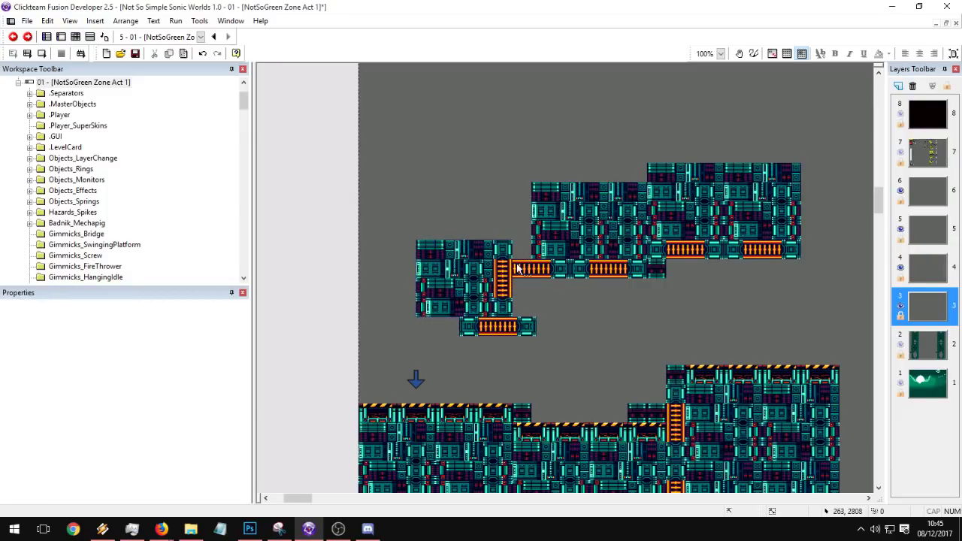
{"action": "left_click", "coordinate": [503, 265]}
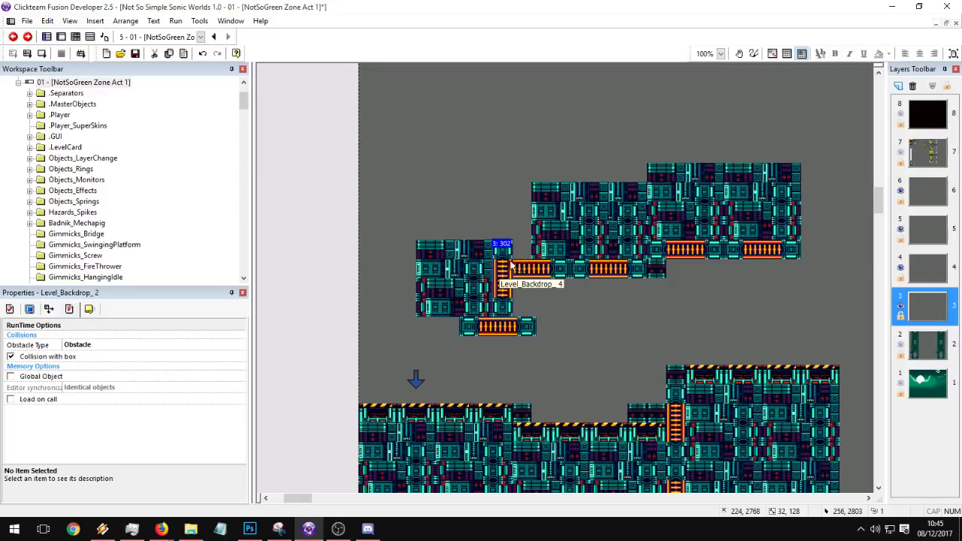
{"action": "left_click", "coordinate": [472, 272], "text": "shift"}
{"action": "right_click", "coordinate": [464, 270]}
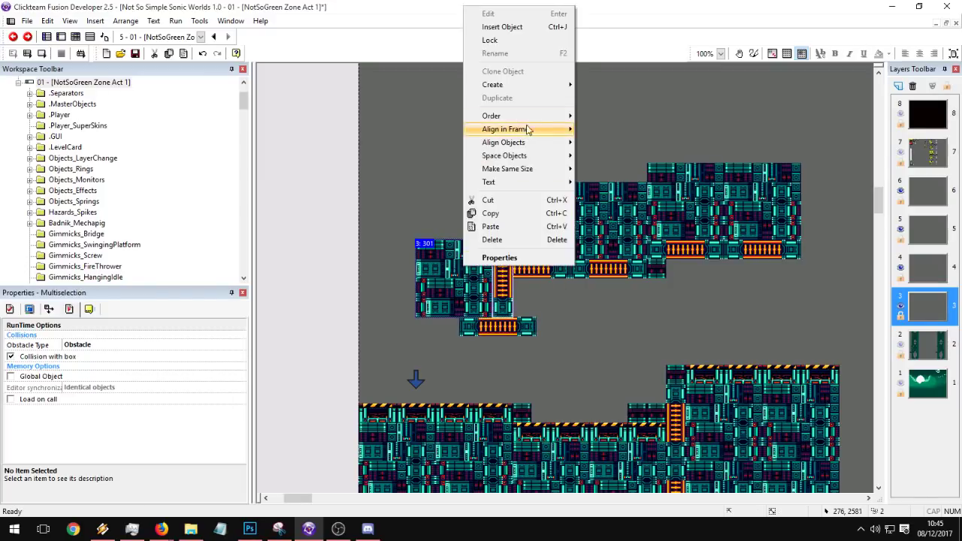
{"action": "left_click", "coordinate": [532, 117]}
{"action": "left_click", "coordinate": [617, 134]}
{"action": "left_click", "coordinate": [583, 329]}
Step: Paste a wall tile on the upper ceiling's left end and send it behind the overlapping tiles
{"action": "left_click", "coordinate": [553, 231]}
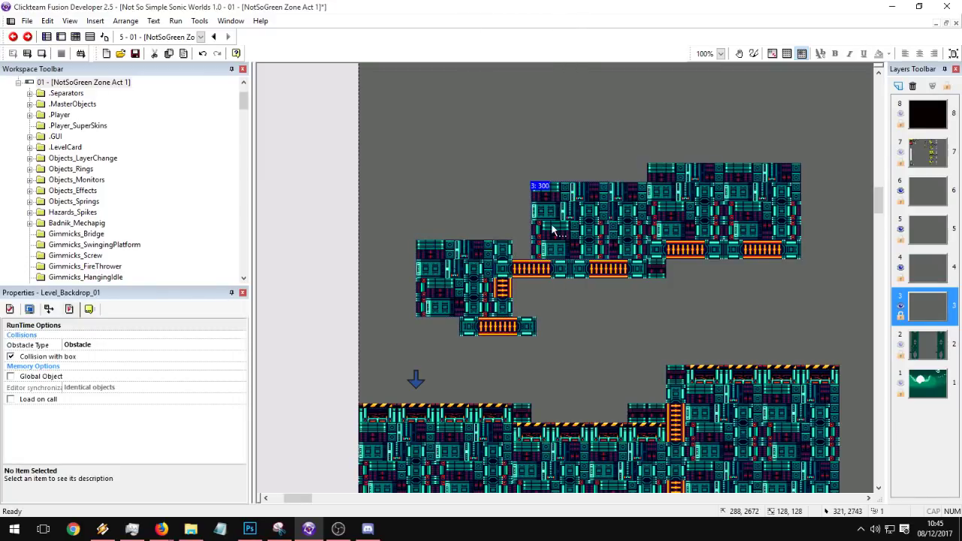
{"action": "key", "text": "ctrl+v"}
{"action": "left_click_drag", "start_coordinate": [478, 203], "coordinate": [473, 202]}
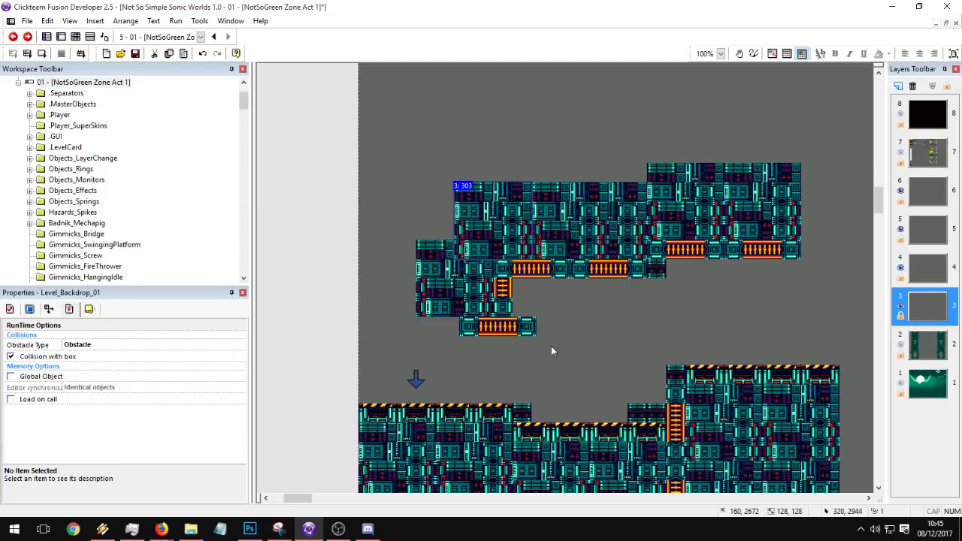
{"action": "right_click", "coordinate": [484, 206]}
{"action": "mouse_move", "coordinate": [541, 318]}
{"action": "left_click", "coordinate": [646, 331]}
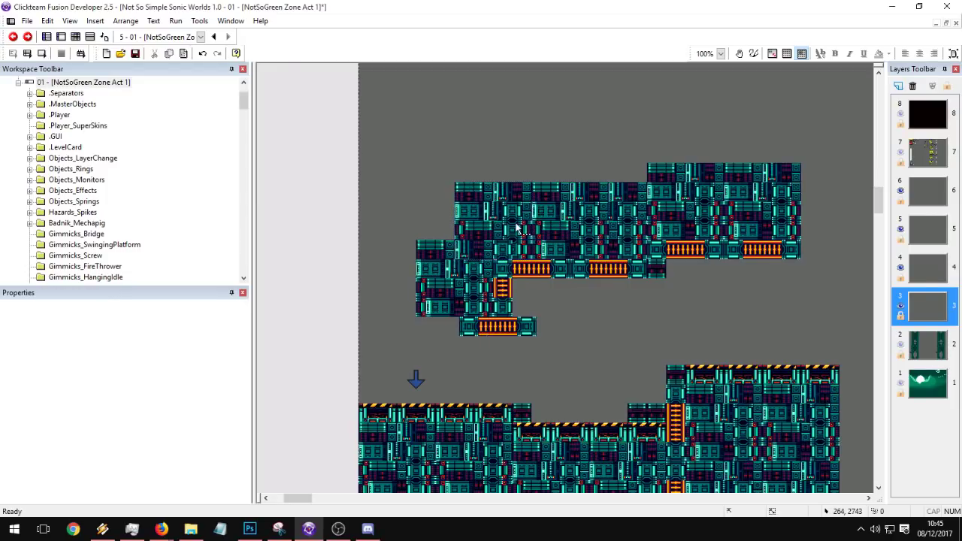
{"action": "left_click", "coordinate": [517, 228]}
{"action": "right_click", "coordinate": [519, 228]}
{"action": "left_click", "coordinate": [646, 333]}
{"action": "left_click", "coordinate": [592, 275]}
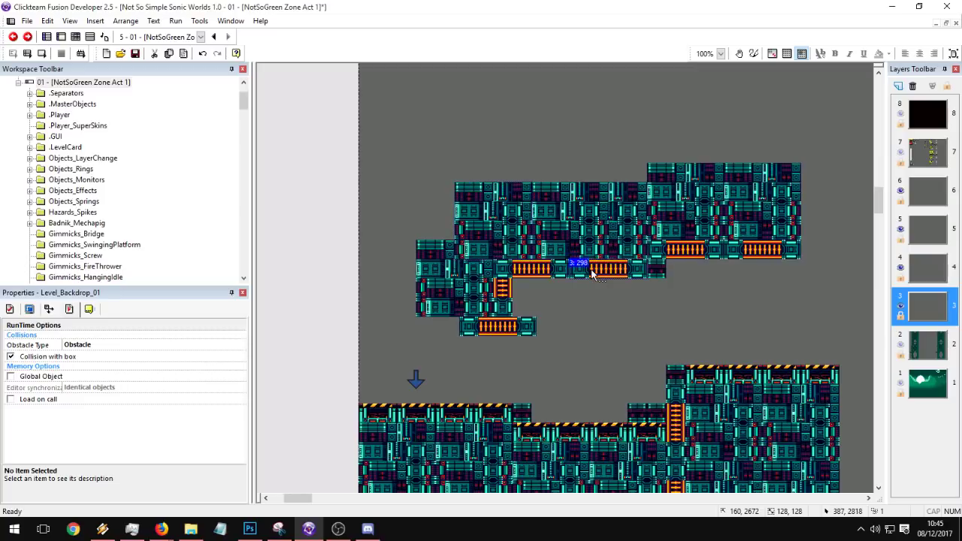
Step: Slide the lowest horizontal orange tile flush under the left wall tile and attach a wall tile copy on that wall's left
{"action": "left_click", "coordinate": [452, 294]}
{"action": "left_click_drag", "start_coordinate": [496, 330], "coordinate": [449, 327]}
{"action": "left_click", "coordinate": [442, 295]}
{"action": "key", "text": "ctrl+c"}
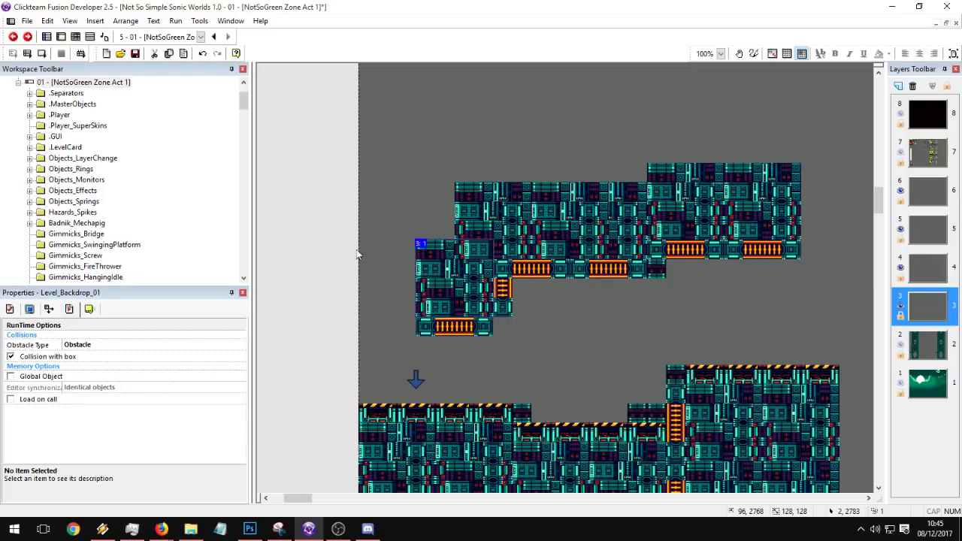
{"action": "key", "text": "ctrl+v"}
{"action": "left_click", "coordinate": [333, 242]}
{"action": "left_click_drag", "start_coordinate": [379, 273], "coordinate": [400, 260]}
Step: Paste two wall tiles side by side above the lower left wall, reaching past the frame's left edge
{"action": "key", "text": "ctrl+v"}
{"action": "left_click", "coordinate": [363, 154]}
{"action": "mouse_move", "coordinate": [407, 202]}
{"action": "left_mouse_down"}
{"action": "mouse_move", "coordinate": [421, 209]}
{"action": "mouse_move", "coordinate": [405, 211]}
{"action": "left_mouse_up"}
{"action": "key", "text": "ctrl+v"}
{"action": "left_click", "coordinate": [325, 177]}
{"action": "left_click_drag", "start_coordinate": [331, 169], "coordinate": [343, 194]}
Step: Duplicate the pair of wall tiles directly above itself to form a two-by-two wall block
{"action": "left_click", "coordinate": [394, 185], "text": "shift"}
{"action": "key", "text": "ctrl+c"}
{"action": "middle_click_drag", "start_coordinate": [395, 185], "coordinate": [378, 261]}
{"action": "key", "text": "ctrl+v"}
{"action": "left_click", "coordinate": [334, 184]}
{"action": "mouse_move", "coordinate": [418, 214]}
{"action": "left_mouse_down"}
{"action": "mouse_move", "coordinate": [426, 214]}
{"action": "mouse_move", "coordinate": [410, 225]}
{"action": "mouse_move", "coordinate": [414, 216]}
{"action": "left_mouse_up"}
Step: Duplicate the four-tile wall block and fit the copy against its right side, on top of the ceiling
{"action": "left_click", "coordinate": [411, 213]}
{"action": "left_click", "coordinate": [402, 262], "text": "shift"}
{"action": "left_click", "coordinate": [337, 263], "text": "shift"}
{"action": "left_click", "coordinate": [336, 213], "text": "shift"}
{"action": "left_click", "coordinate": [464, 126]}
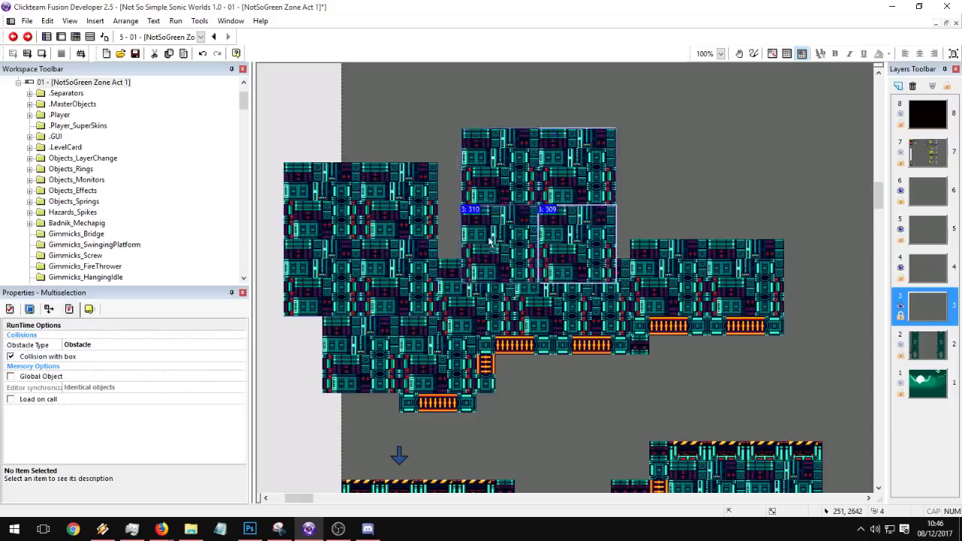
{"action": "left_click_drag", "start_coordinate": [481, 245], "coordinate": [456, 221]}
Step: Paste another four-tile wall block flush to the right of the one above the ceiling
{"action": "middle_click_drag", "start_coordinate": [594, 201], "coordinate": [502, 269]}
{"action": "key", "text": "ctrl+v"}
{"action": "left_click", "coordinate": [538, 138]}
{"action": "left_click_drag", "start_coordinate": [572, 264], "coordinate": [534, 299]}
Step: Stack a four-tile wall block on the left column and shift its right tiles to line up with the column's edge
{"action": "key", "text": "ctrl+v"}
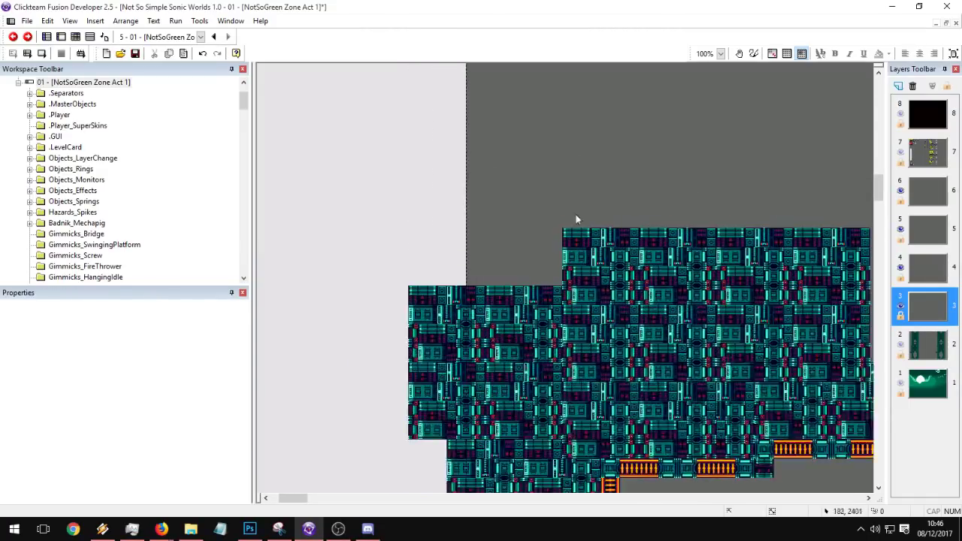
{"action": "left_click", "coordinate": [530, 245]}
{"action": "left_click", "coordinate": [643, 137]}
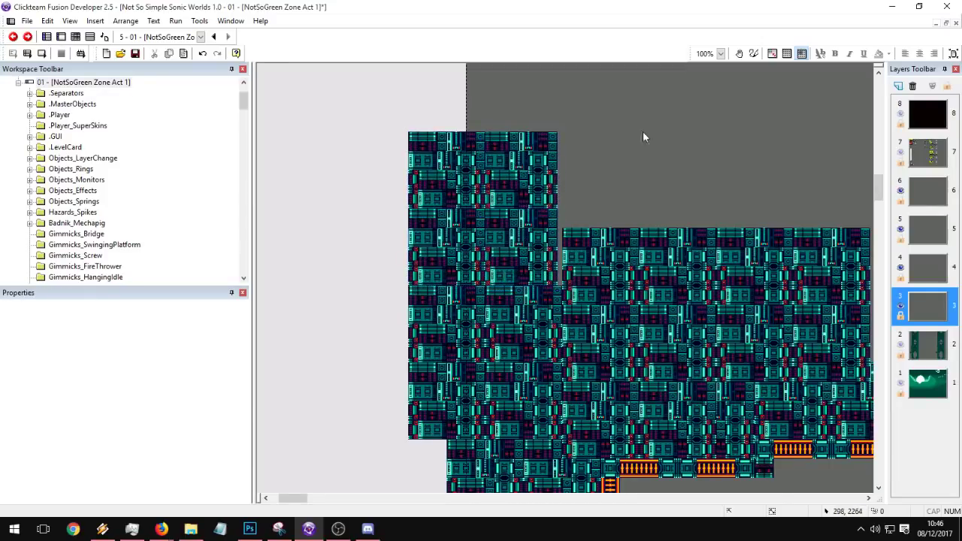
{"action": "left_click", "coordinate": [521, 241]}
{"action": "left_click", "coordinate": [523, 170], "text": "shift"}
{"action": "left_click_drag", "start_coordinate": [526, 209], "coordinate": [530, 211]}
{"action": "left_click", "coordinate": [576, 156]}
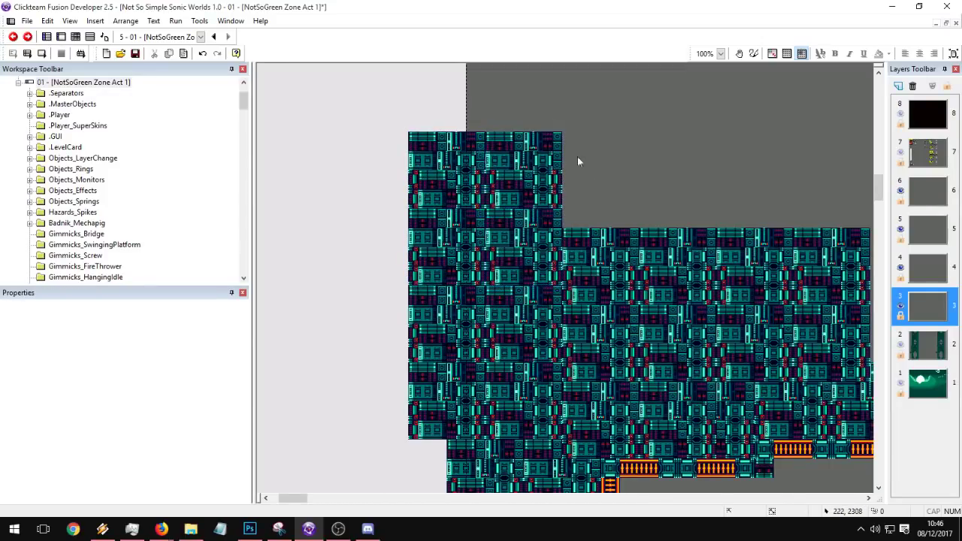
Step: Paste a four-tile wall block in the empty area above the terrain, right of the tall left column
{"action": "middle_click_drag", "start_coordinate": [505, 140], "coordinate": [500, 294]}
{"action": "key", "text": "ctrl+v"}
{"action": "left_click", "coordinate": [604, 176]}
{"action": "left_click", "coordinate": [605, 162]}
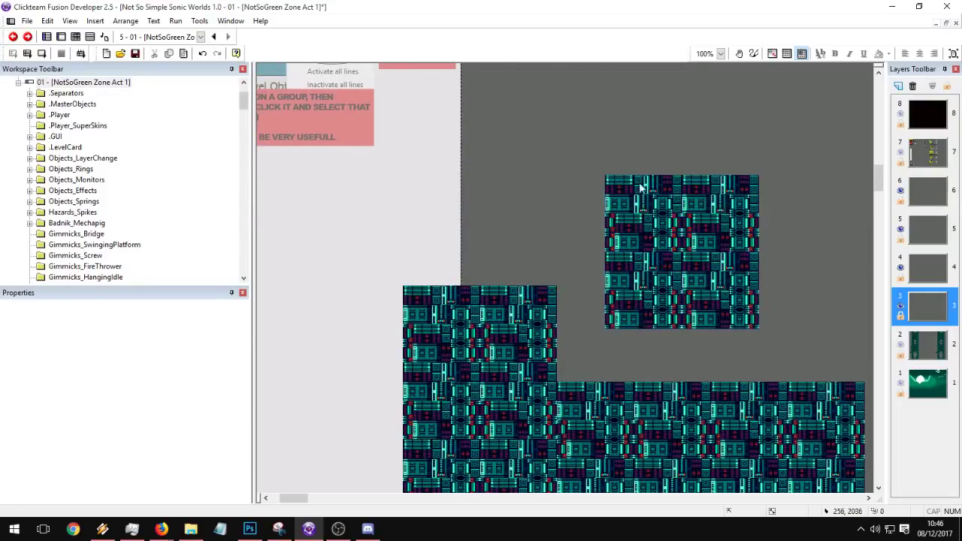
Step: Try placing a copy of the loose four-tile wall block above the tall left column
{"action": "left_click", "coordinate": [645, 197]}
{"action": "left_click", "coordinate": [714, 288], "text": "shift"}
{"action": "left_click", "coordinate": [632, 292], "text": "shift"}
{"action": "key", "text": "ctrl+c"}
{"action": "left_click", "coordinate": [810, 278]}
{"action": "key", "text": "ctrl+v"}
{"action": "left_click", "coordinate": [411, 125]}
{"action": "left_click_drag", "start_coordinate": [515, 228], "coordinate": [495, 224]}
{"action": "left_click", "coordinate": [640, 108]}
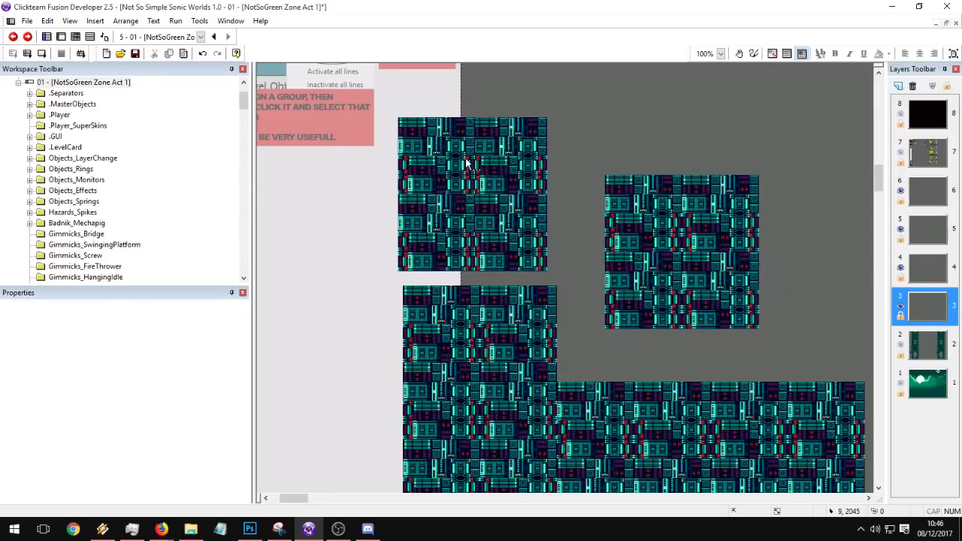
Step: Delete the four wall tiles of the misaligned block above the left column
{"action": "left_click", "coordinate": [466, 164]}
{"action": "left_click", "coordinate": [457, 228], "text": "shift"}
{"action": "left_click", "coordinate": [501, 239], "text": "shift"}
{"action": "left_click", "coordinate": [514, 190], "text": "shift"}
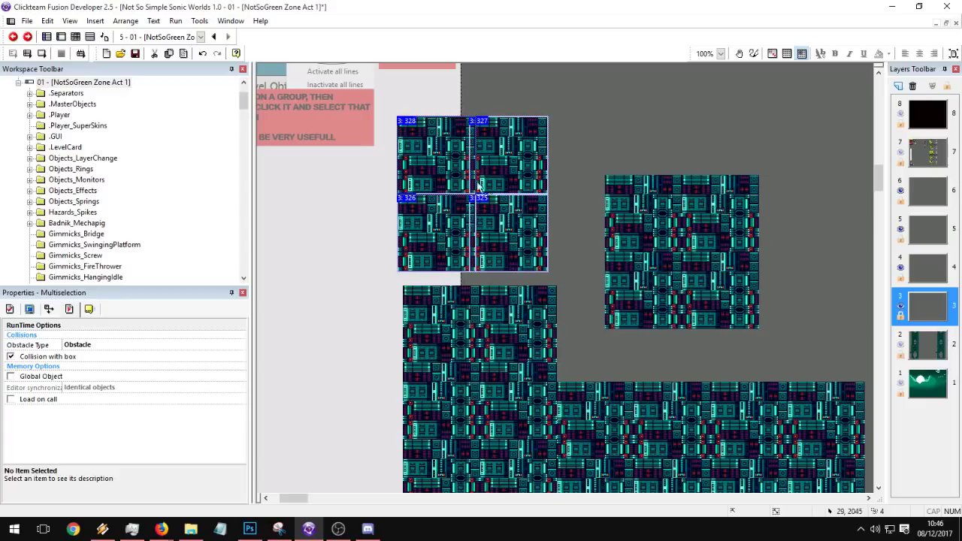
{"action": "key", "text": "Delete"}
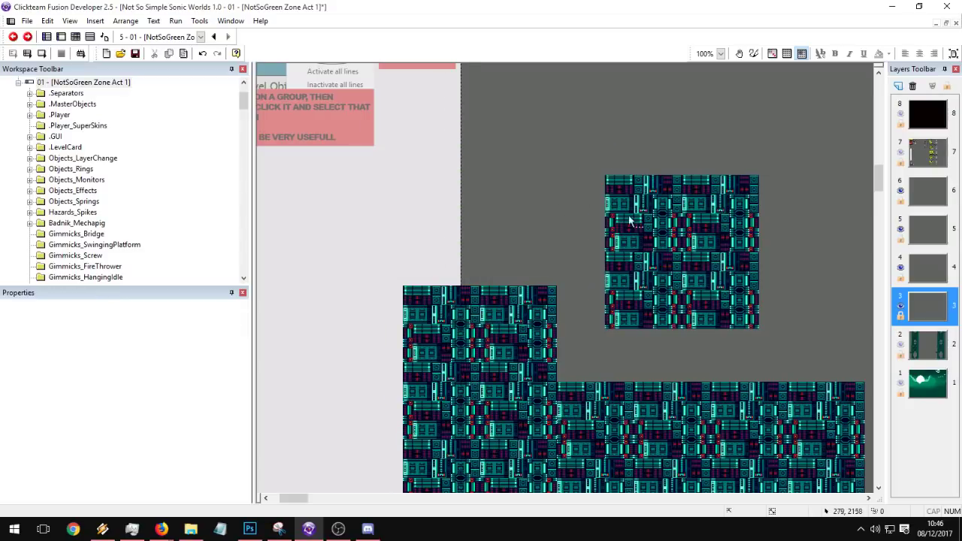
Step: Move the loose four-tile wall block into the corner beside the tall left column and paste a copy directly to its right
{"action": "middle_click_drag", "start_coordinate": [628, 215], "coordinate": [482, 211]}
{"action": "left_click_drag", "start_coordinate": [446, 129], "coordinate": [613, 290]}
{"action": "left_click_drag", "start_coordinate": [552, 309], "coordinate": [513, 333]}
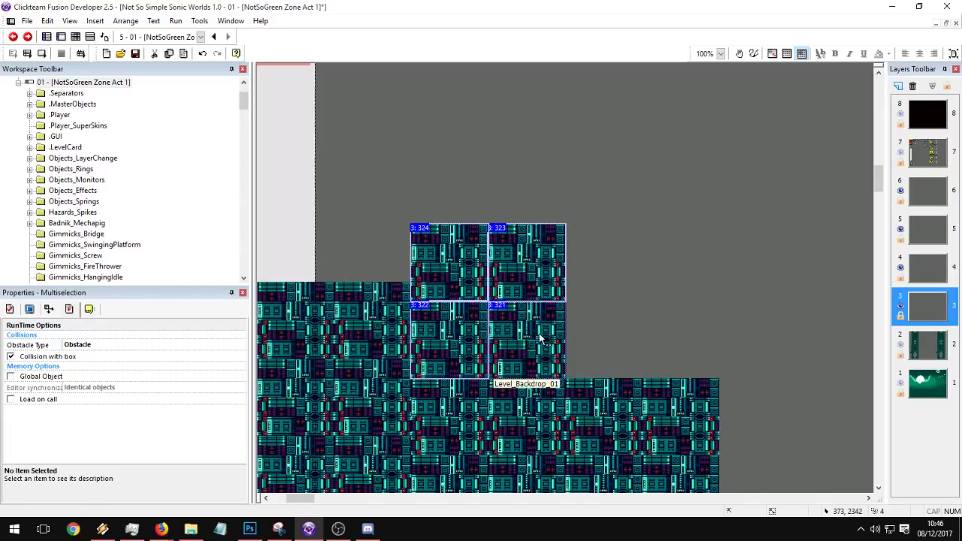
{"action": "left_click", "coordinate": [618, 296]}
{"action": "key", "text": "ctrl+v"}
{"action": "left_click", "coordinate": [610, 286]}
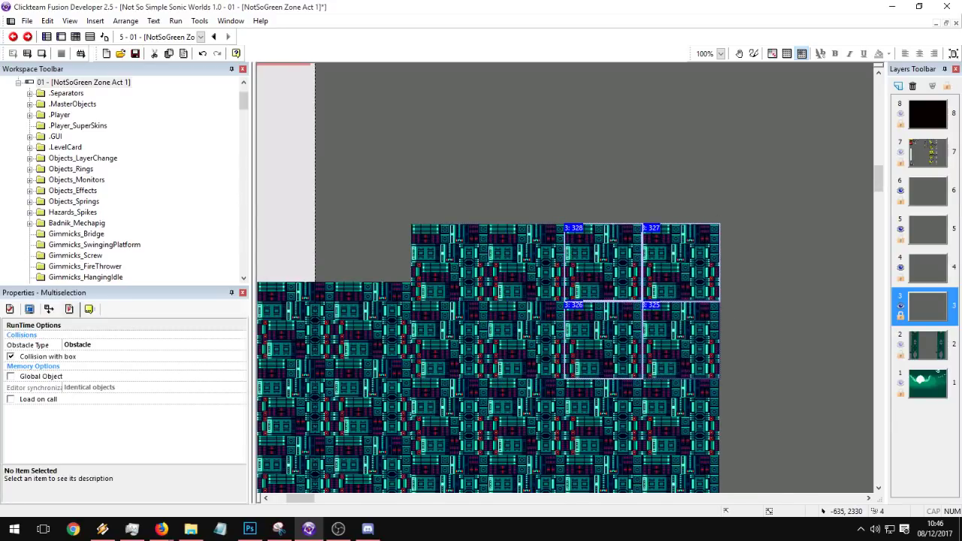
{"action": "left_click", "coordinate": [380, 157]}
Step: Paste two four-tile wall blocks, one above the other, along the right edge of the ceiling wall above its trimmed ledge
{"action": "middle_click_drag", "start_coordinate": [376, 357], "coordinate": [382, 84]}
{"action": "middle_click_drag", "start_coordinate": [449, 316], "coordinate": [211, 414]}
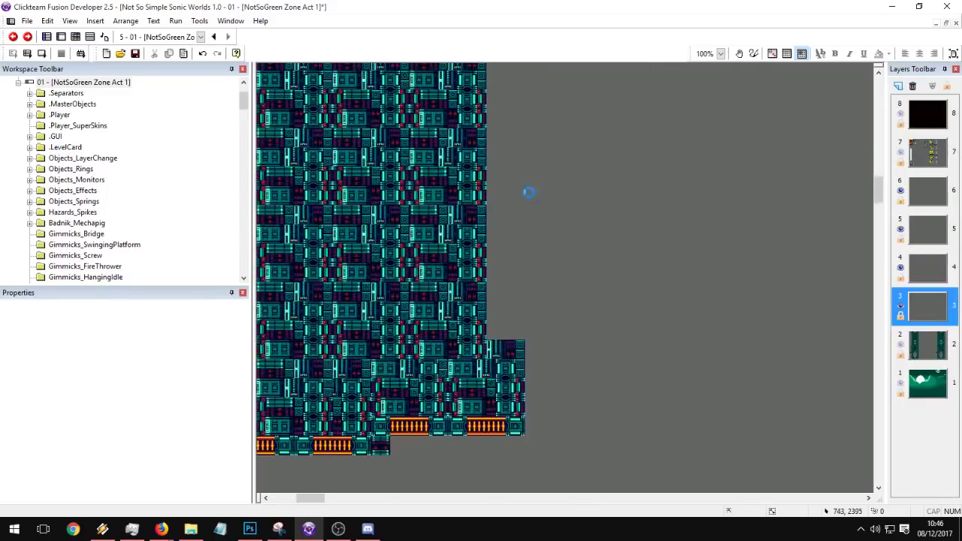
{"action": "key", "text": "ctrl+v"}
{"action": "left_click_drag", "start_coordinate": [558, 315], "coordinate": [516, 316]}
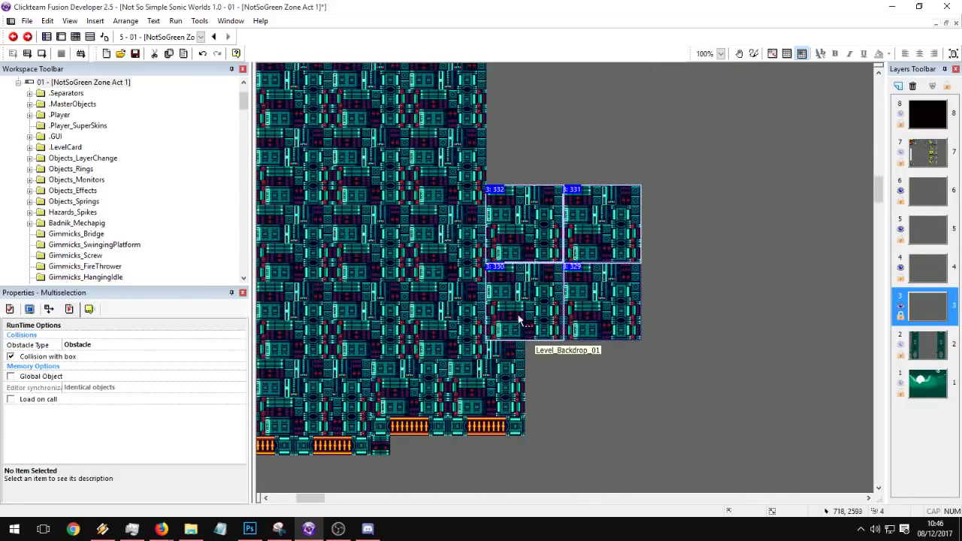
{"action": "left_click", "coordinate": [578, 177]}
{"action": "middle_click_drag", "start_coordinate": [582, 199], "coordinate": [573, 290]}
{"action": "key", "text": "ctrl+v"}
{"action": "left_click", "coordinate": [483, 156]}
{"action": "left_click_drag", "start_coordinate": [506, 296], "coordinate": [497, 261]}
{"action": "left_click", "coordinate": [690, 283]}
Step: Paste four-tile wall blocks under the right and left columns of the lower terrain and align the left one with its column
{"action": "scroll", "coordinate": [526, 189], "scroll_direction": "down", "scroll_amount": 10}
{"action": "scroll", "coordinate": [573, 286], "scroll_direction": "left", "scroll_amount": 5}
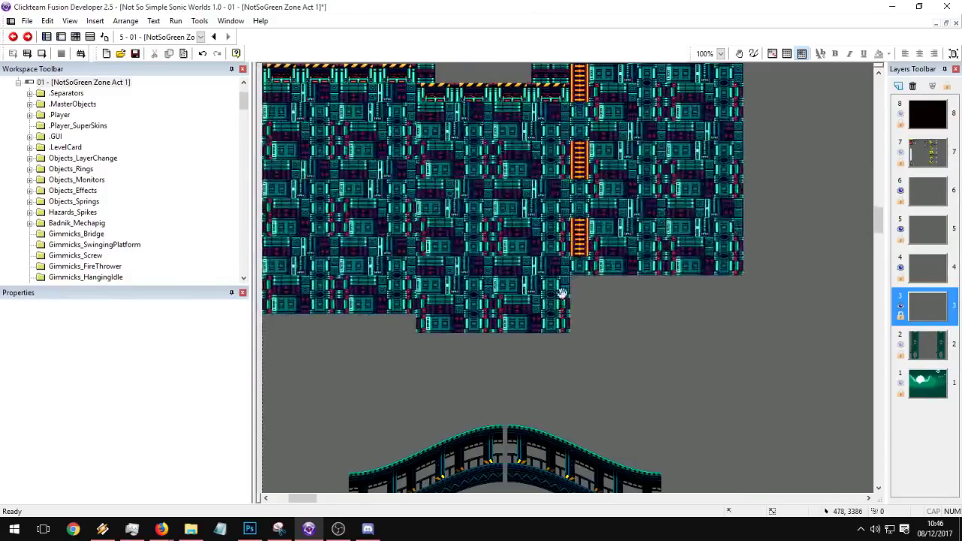
{"action": "key", "text": "ctrl+v"}
{"action": "left_click", "coordinate": [574, 285]}
{"action": "left_click", "coordinate": [296, 326]}
{"action": "key", "text": "ctrl+v"}
{"action": "left_click", "coordinate": [296, 327]}
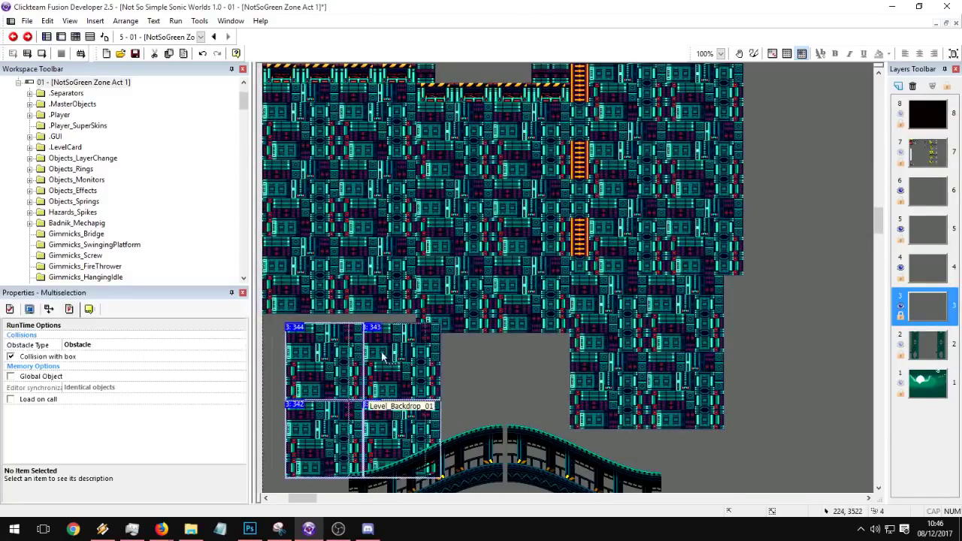
{"action": "left_click_drag", "start_coordinate": [398, 346], "coordinate": [365, 339]}
Step: Delete the bottom two tiles from each of the blocks under the left and right columns of the lower terrain
{"action": "left_click", "coordinate": [370, 414]}
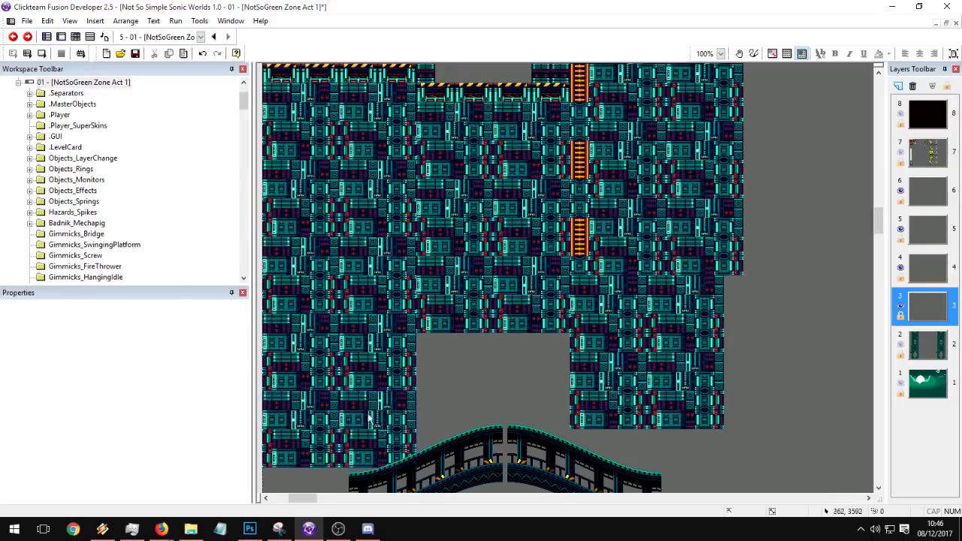
{"action": "key", "text": "Delete"}
{"action": "left_click", "coordinate": [321, 416]}
{"action": "key", "text": "Delete"}
{"action": "left_click_drag", "start_coordinate": [578, 400], "coordinate": [674, 394]}
{"action": "left_click", "coordinate": [515, 384]}
{"action": "middle_click_drag", "start_coordinate": [606, 331], "coordinate": [565, 427]}
{"action": "left_click", "coordinate": [652, 442]}
{"action": "key", "text": "Delete"}
{"action": "key", "text": "ctrl+z"}
{"action": "left_click", "coordinate": [652, 475]}
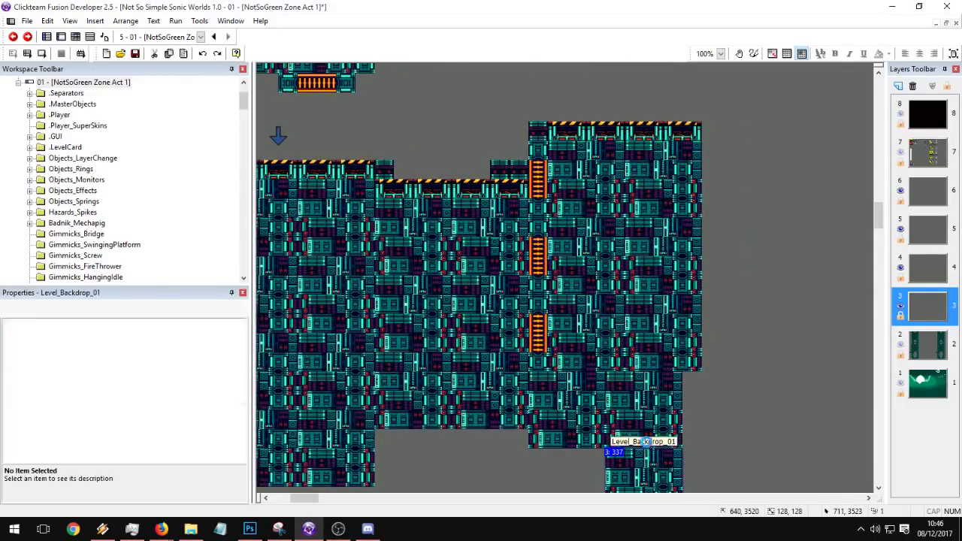
{"action": "key", "text": "Delete"}
Step: Duplicate the horizontal orange trim under the ceiling's lowest section to its left and shift both pieces right to the level's left boundary
{"action": "scroll", "coordinate": [611, 293], "scroll_direction": "down", "scroll_amount": 3}
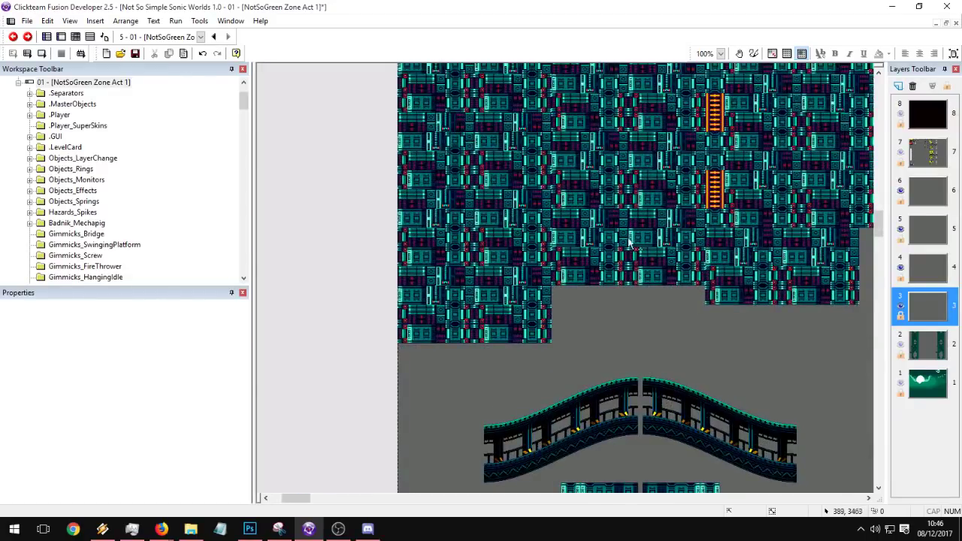
{"action": "scroll", "coordinate": [476, 365], "scroll_direction": "up", "scroll_amount": 5}
{"action": "scroll", "coordinate": [457, 344], "scroll_direction": "left", "scroll_amount": 3}
{"action": "left_click", "coordinate": [497, 233]}
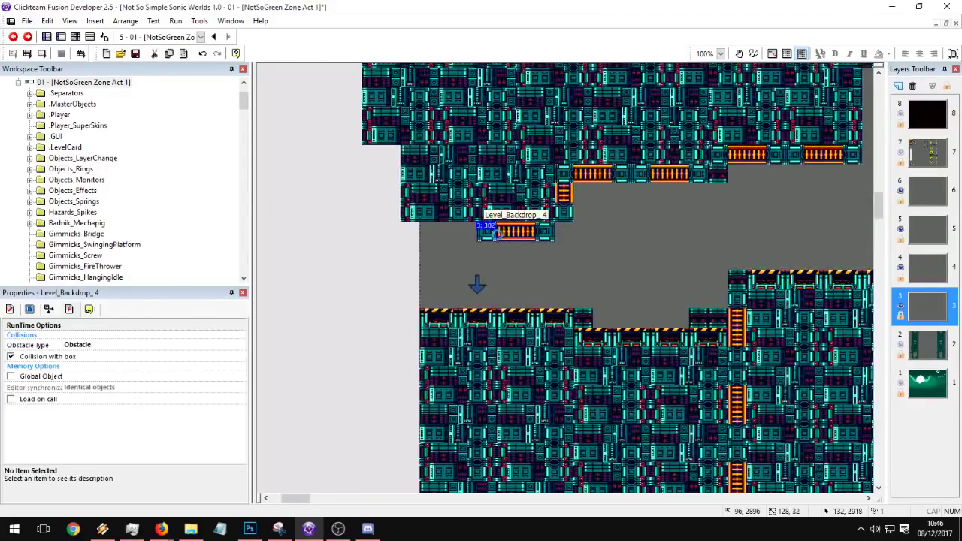
{"action": "key", "text": "ctrl+c"}
{"action": "key", "text": "ctrl+v"}
{"action": "left_click", "coordinate": [402, 225]}
{"action": "left_click", "coordinate": [505, 239]}
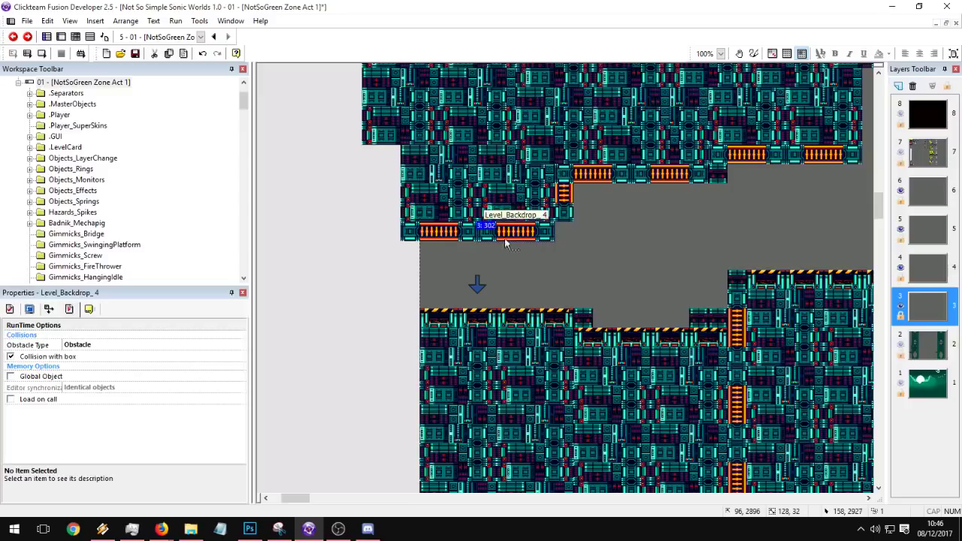
{"action": "left_click", "coordinate": [425, 233], "text": "ctrl"}
{"action": "left_click_drag", "start_coordinate": [425, 233], "coordinate": [445, 234]}
{"action": "left_click", "coordinate": [610, 277]}
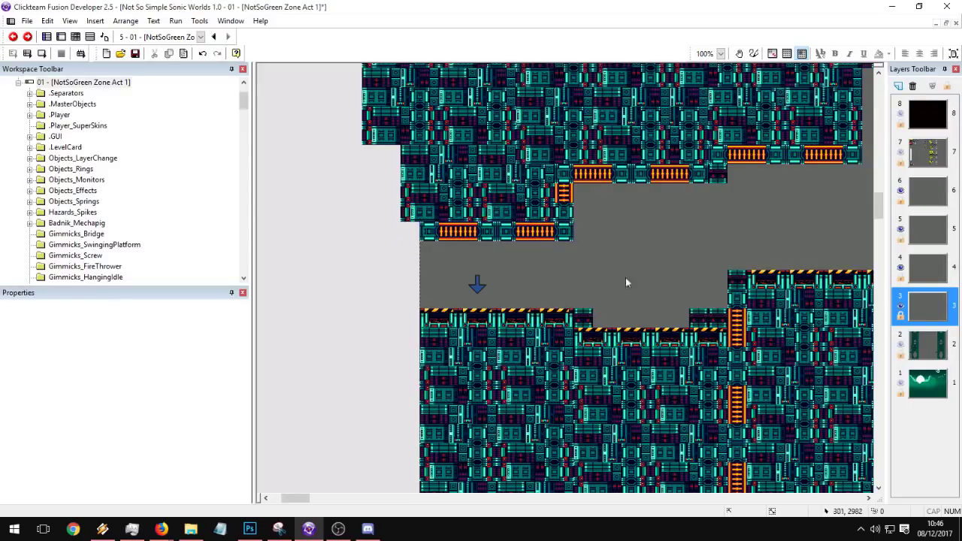
Step: Copy the ceiling's rightmost trim piece with the wall tile above it and place the copy one step higher to the right
{"action": "middle_click_drag", "start_coordinate": [626, 277], "coordinate": [458, 330]}
{"action": "middle_click_drag", "start_coordinate": [518, 323], "coordinate": [467, 372]}
{"action": "left_click", "coordinate": [517, 282]}
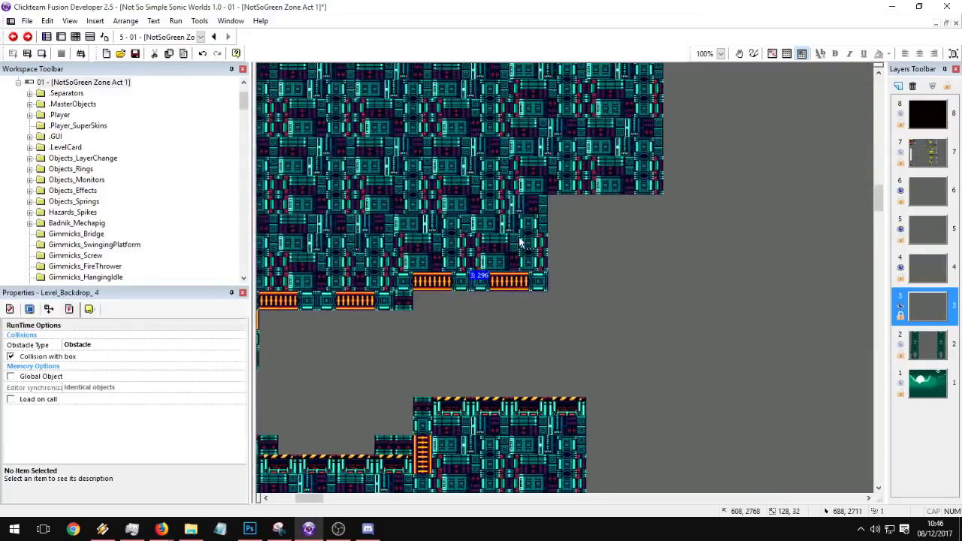
{"action": "left_click", "coordinate": [518, 240], "text": "ctrl"}
{"action": "key", "text": "ctrl+c"}
{"action": "key", "text": "ctrl+v"}
{"action": "left_click", "coordinate": [573, 196]}
{"action": "left_click_drag", "start_coordinate": [573, 195], "coordinate": [554, 167]}
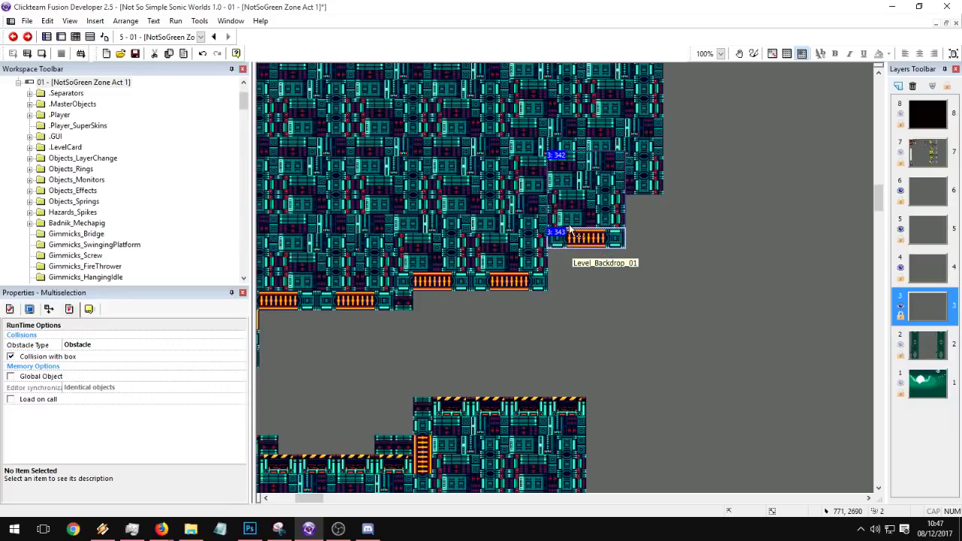
{"action": "left_click", "coordinate": [641, 272]}
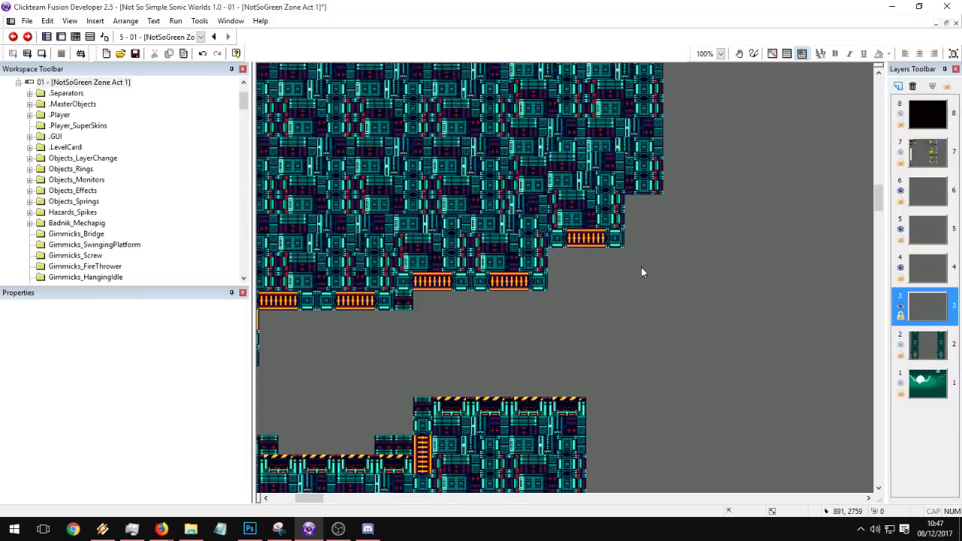
Step: Duplicate the raised wall tile and its trim piece directly to the right along the ceiling
{"action": "left_click", "coordinate": [565, 238]}
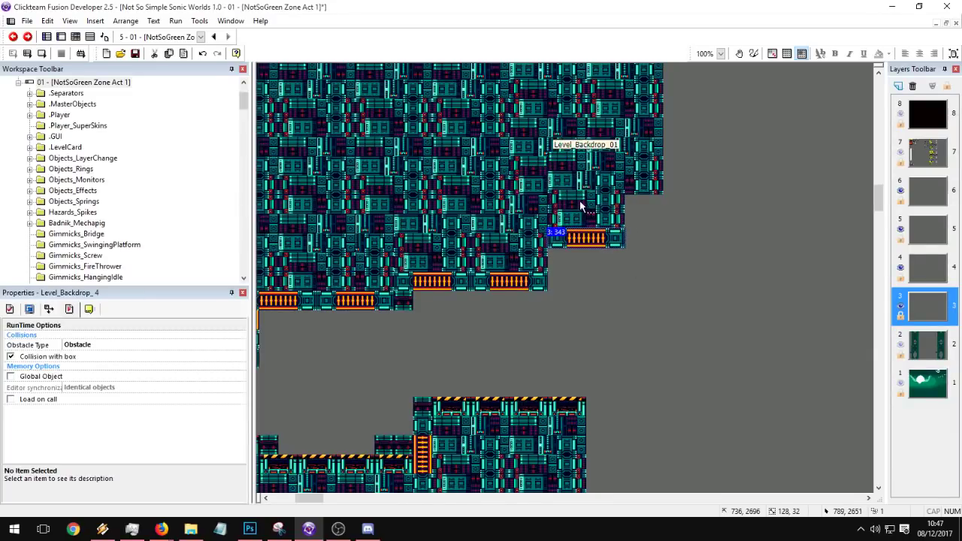
{"action": "left_click", "coordinate": [580, 199], "text": "ctrl"}
{"action": "key", "text": "ctrl+c"}
{"action": "key", "text": "ctrl+v"}
{"action": "left_click", "coordinate": [624, 148]}
{"action": "left_click_drag", "start_coordinate": [637, 173], "coordinate": [639, 178]}
{"action": "left_click", "coordinate": [659, 301]}
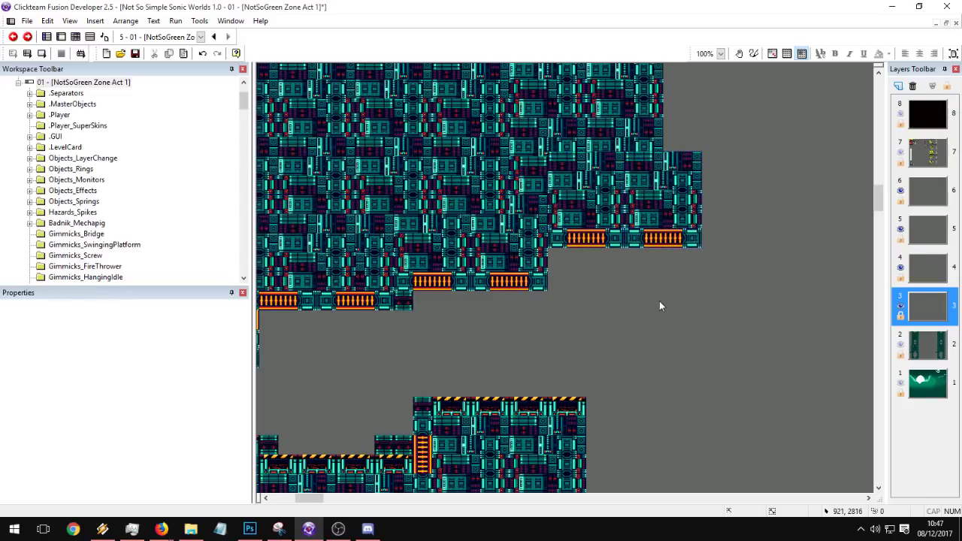
Step: Shift the two raised wall tiles and their trim pieces slightly upward together
{"action": "left_click", "coordinate": [665, 207]}
{"action": "left_click", "coordinate": [665, 238], "text": "ctrl"}
{"action": "left_click", "coordinate": [582, 237], "text": "ctrl"}
{"action": "left_click", "coordinate": [583, 201], "text": "ctrl"}
{"action": "left_click_drag", "start_coordinate": [587, 201], "coordinate": [586, 197]}
{"action": "left_click", "coordinate": [599, 292]}
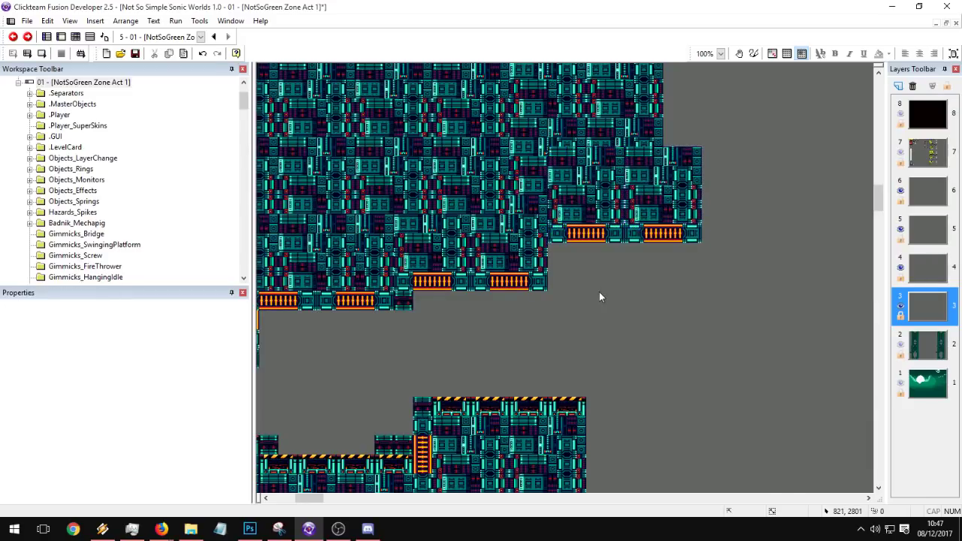
Step: Copy a vertical pillar from the floor and place it at the step between the two right ceiling trim levels
{"action": "left_click", "coordinate": [424, 449]}
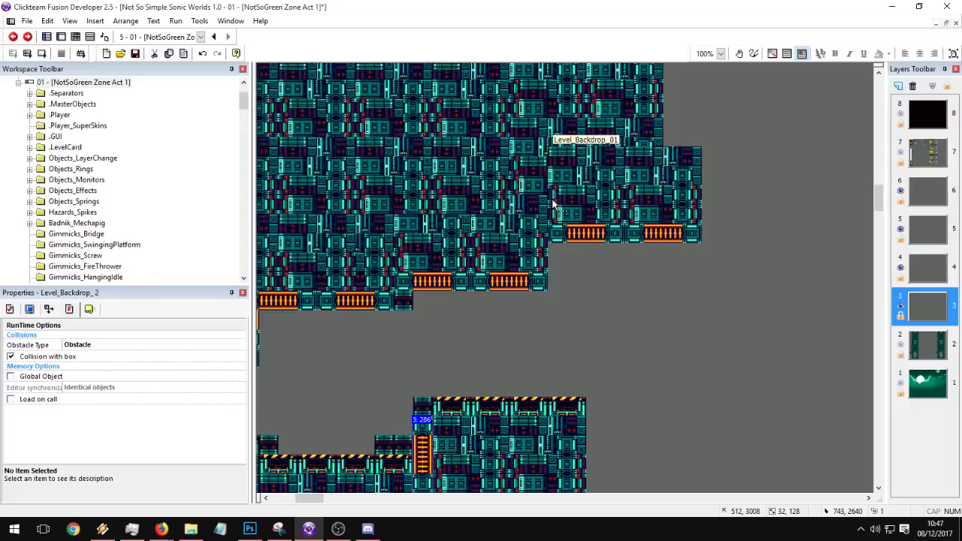
{"action": "key", "text": "ctrl+v"}
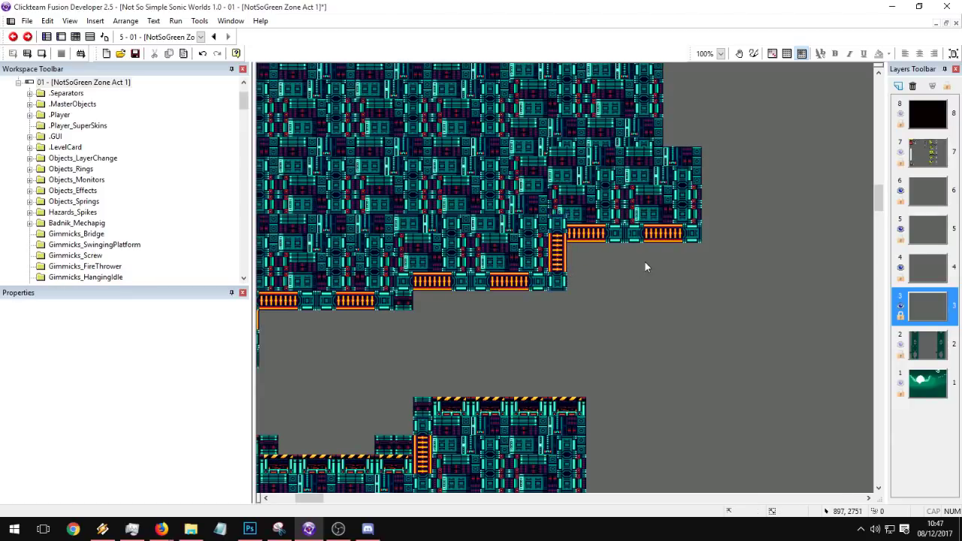
{"action": "right_click", "coordinate": [558, 255]}
{"action": "mouse_move", "coordinate": [613, 367]}
{"action": "left_click", "coordinate": [714, 375]}
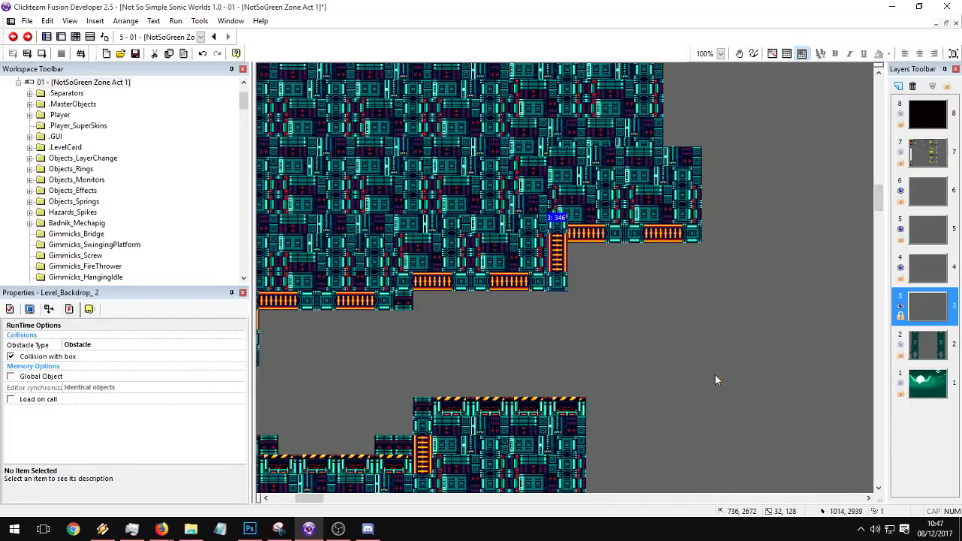
{"action": "left_click", "coordinate": [714, 375]}
Step: Copy the lower-right quarter-circle curve tile from the tile samples and attach it to the right end of the raised floor
{"action": "middle_click_drag", "start_coordinate": [659, 289], "coordinate": [582, 307]}
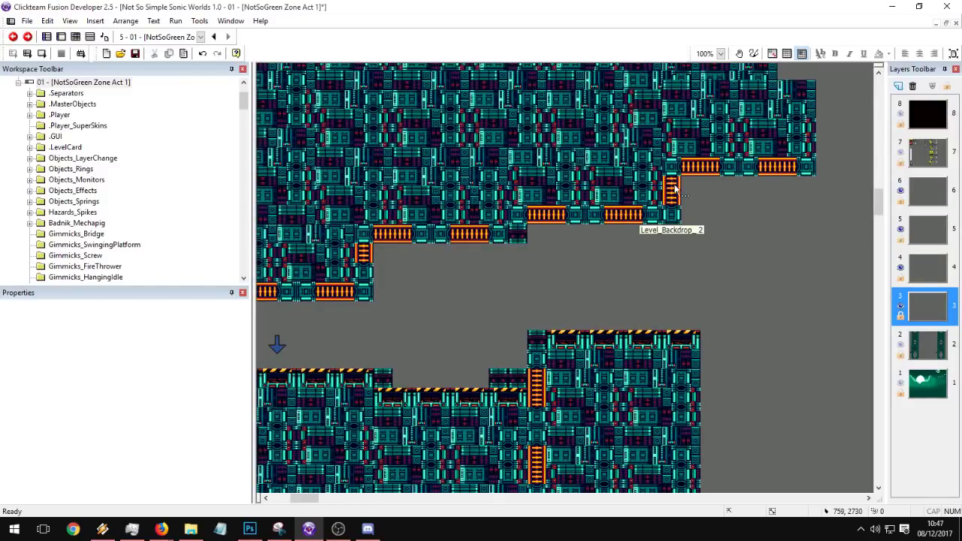
{"action": "middle_click_drag", "start_coordinate": [675, 188], "coordinate": [729, 128]}
{"action": "middle_click_drag", "start_coordinate": [639, 253], "coordinate": [434, 130]}
{"action": "middle_click_drag", "start_coordinate": [550, 158], "coordinate": [570, 147]}
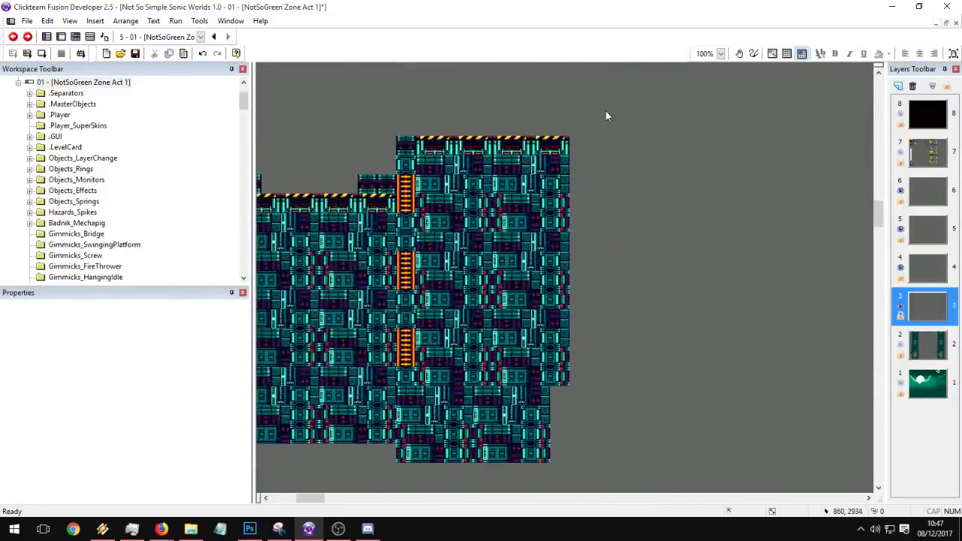
{"action": "scroll", "coordinate": [604, 125], "scroll_direction": "down", "scroll_amount": 5}
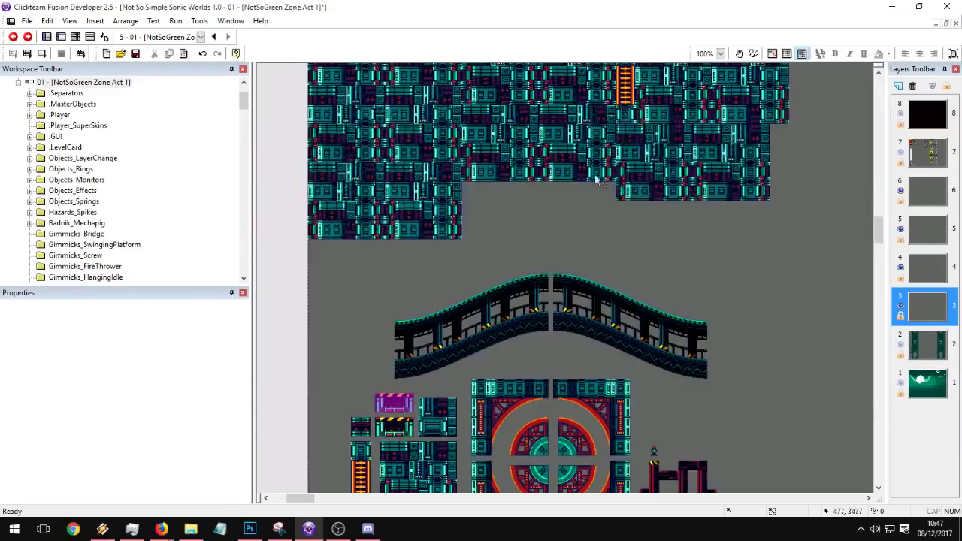
{"action": "scroll", "coordinate": [569, 212], "scroll_direction": "left", "scroll_amount": 2, "text": "shift"}
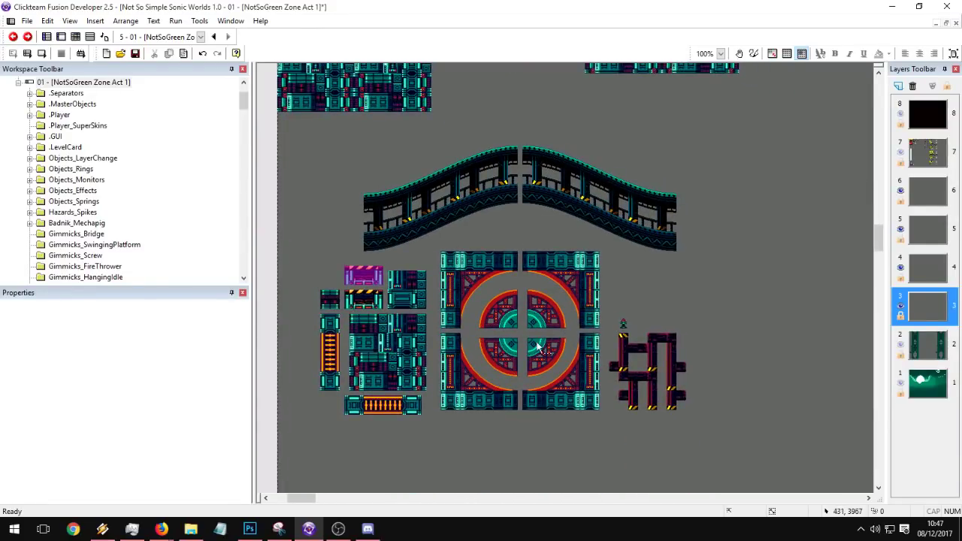
{"action": "left_click", "coordinate": [575, 406]}
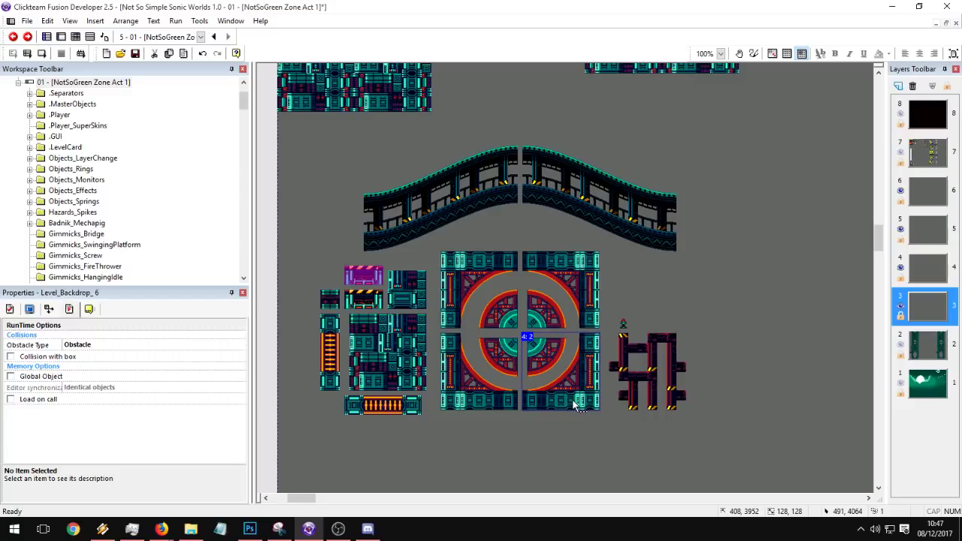
{"action": "scroll", "coordinate": [573, 406], "scroll_direction": "up", "scroll_amount": 5}
{"action": "key", "text": "ctrl+v"}
{"action": "left_click_drag", "start_coordinate": [496, 227], "coordinate": [479, 226]}
{"action": "left_click", "coordinate": [542, 235]}
{"action": "middle_click_drag", "start_coordinate": [543, 235], "coordinate": [627, 315]}
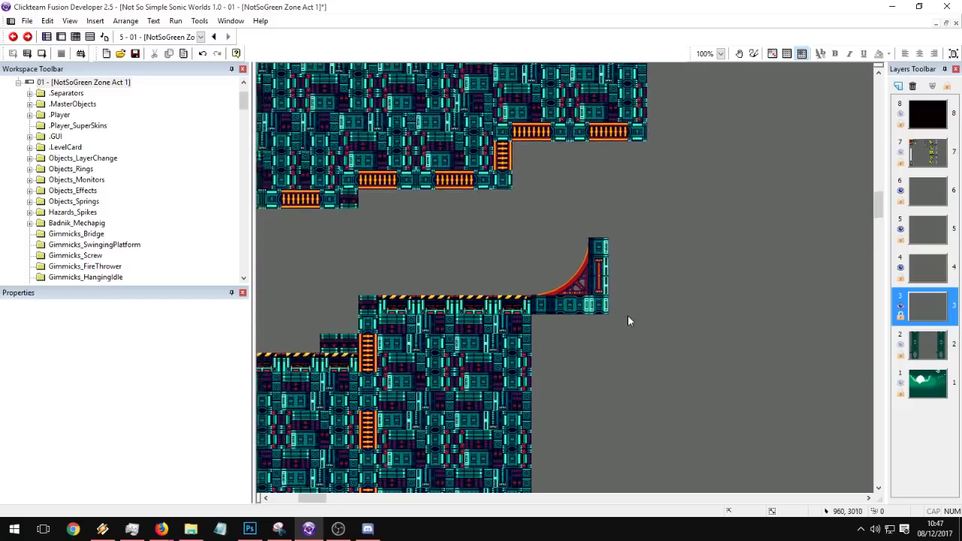
Step: Copy the upper part of the raised floor with its caps, wall tiles and pillars, and place it right of the curve tile
{"action": "middle_click_drag", "start_coordinate": [577, 292], "coordinate": [658, 245]}
{"action": "left_click_drag", "start_coordinate": [612, 467], "coordinate": [616, 475]}
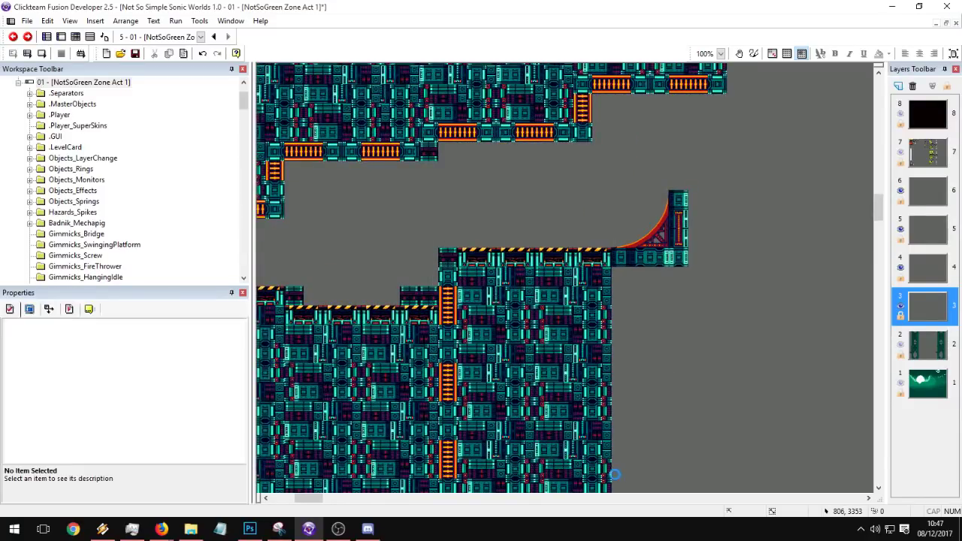
{"action": "key", "text": "ctrl+c"}
{"action": "key", "text": "ctrl+v"}
{"action": "left_click_drag", "start_coordinate": [703, 222], "coordinate": [698, 230]}
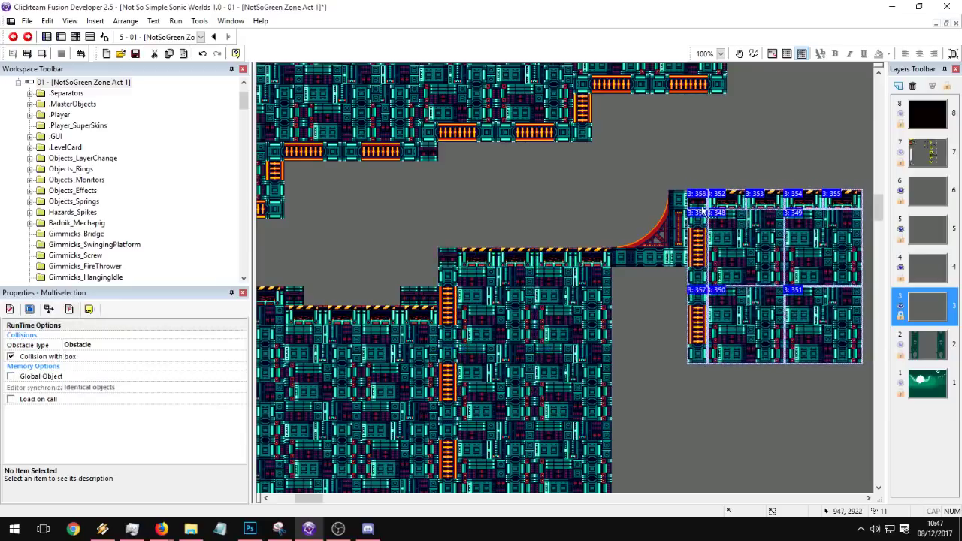
{"action": "left_click", "coordinate": [647, 286]}
Step: Copy a vertical pillar and paste four of them side by side in the gap beneath the curve tile
{"action": "middle_click_drag", "start_coordinate": [753, 272], "coordinate": [616, 260]}
{"action": "left_click", "coordinate": [611, 310]}
{"action": "left_click", "coordinate": [560, 278]}
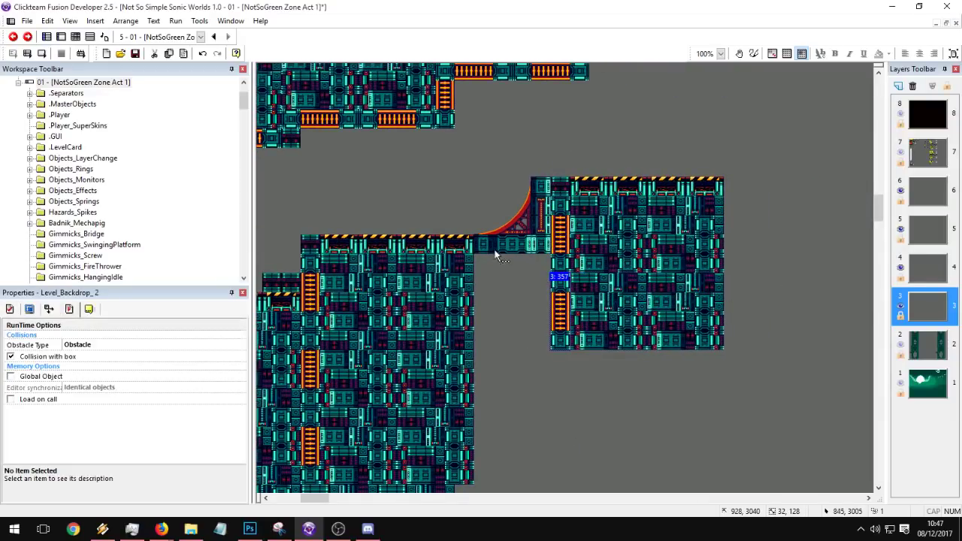
{"action": "key", "text": "ctrl+v"}
{"action": "left_click", "coordinate": [514, 271]}
{"action": "left_click_drag", "start_coordinate": [483, 271], "coordinate": [502, 271]}
{"action": "key", "text": "ctrl+v"}
{"action": "key", "text": "ctrl+v"}
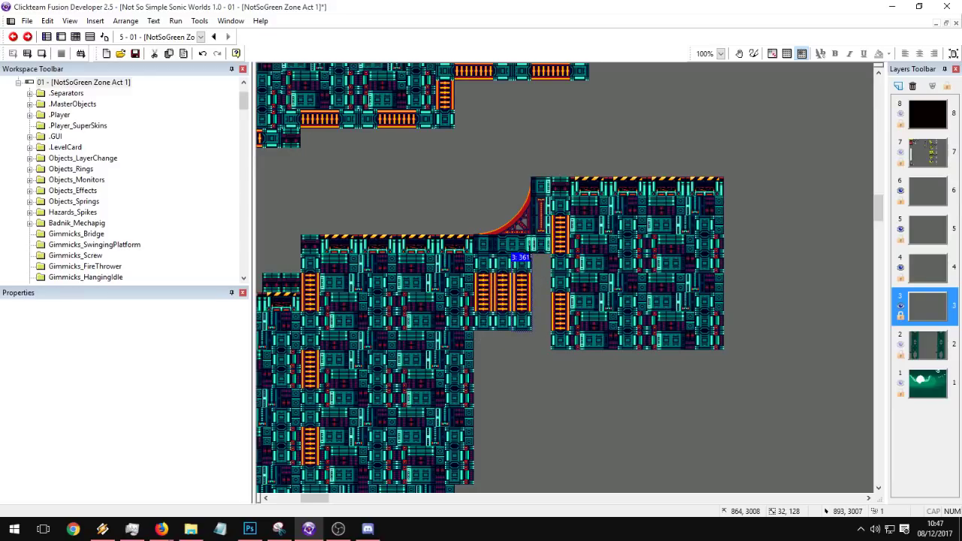
Step: Delete the second and fourth pillars beneath the curve tile
{"action": "left_click", "coordinate": [502, 280]}
{"action": "left_click", "coordinate": [497, 276]}
{"action": "key", "text": "Delete"}
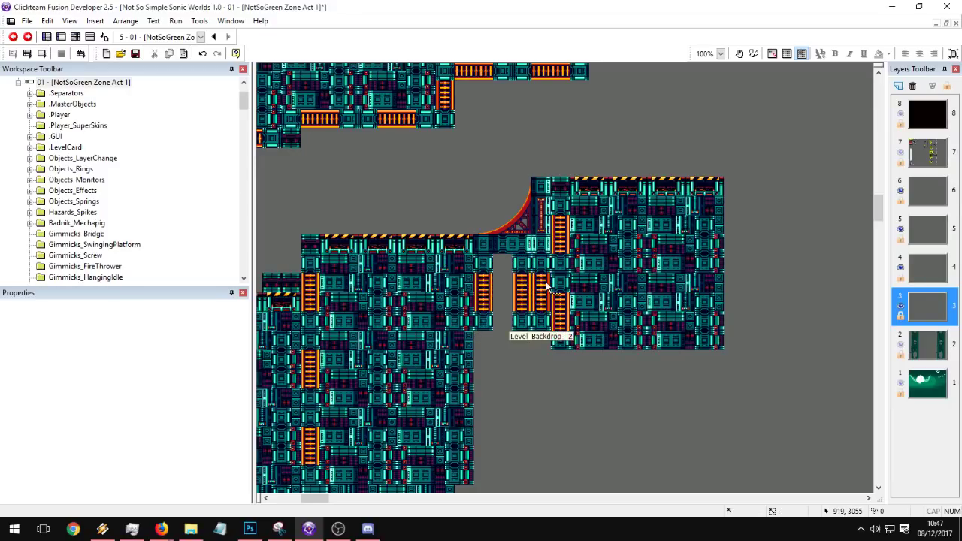
{"action": "left_click", "coordinate": [538, 288]}
{"action": "key", "text": "Delete"}
Step: Extend the two spaced pillars beneath the curve tile downward by pasting two more pairs under them
{"action": "left_click", "coordinate": [519, 290]}
{"action": "left_click", "coordinate": [479, 285], "text": "shift"}
{"action": "key", "text": "ctrl+v"}
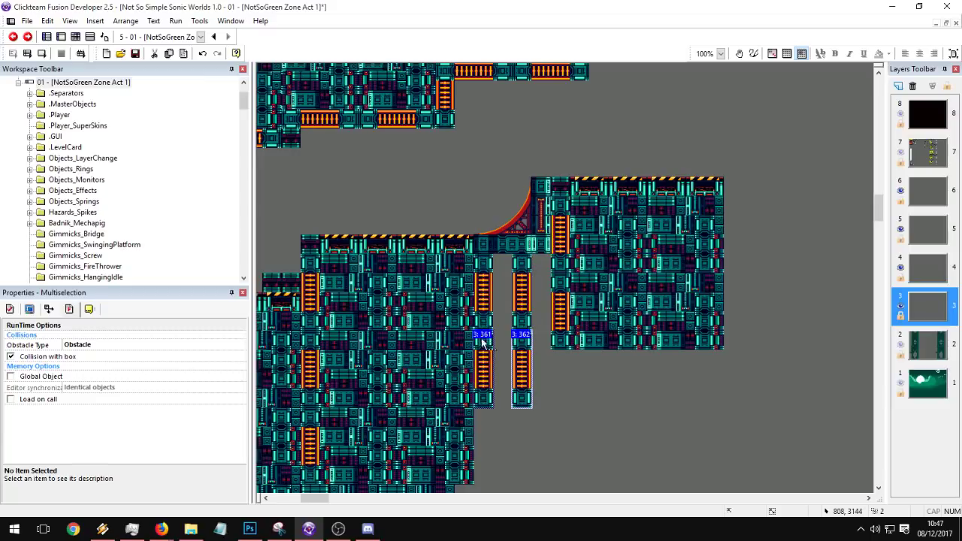
{"action": "left_click", "coordinate": [485, 417]}
{"action": "left_click", "coordinate": [569, 421]}
Step: Copy the right block's lower row of one pillar and two wall tiles, and paste it twice beneath to extend the block downward
{"action": "scroll", "coordinate": [556, 360], "scroll_direction": "down", "scroll_amount": 3}
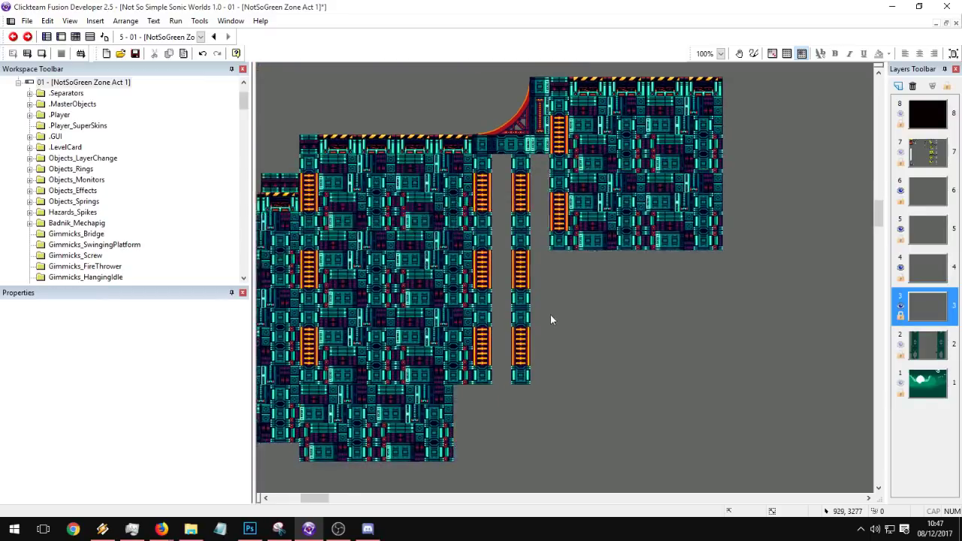
{"action": "left_click_drag", "start_coordinate": [550, 187], "coordinate": [535, 170]}
{"action": "key", "text": "ctrl+c"}
{"action": "key", "text": "ctrl+v"}
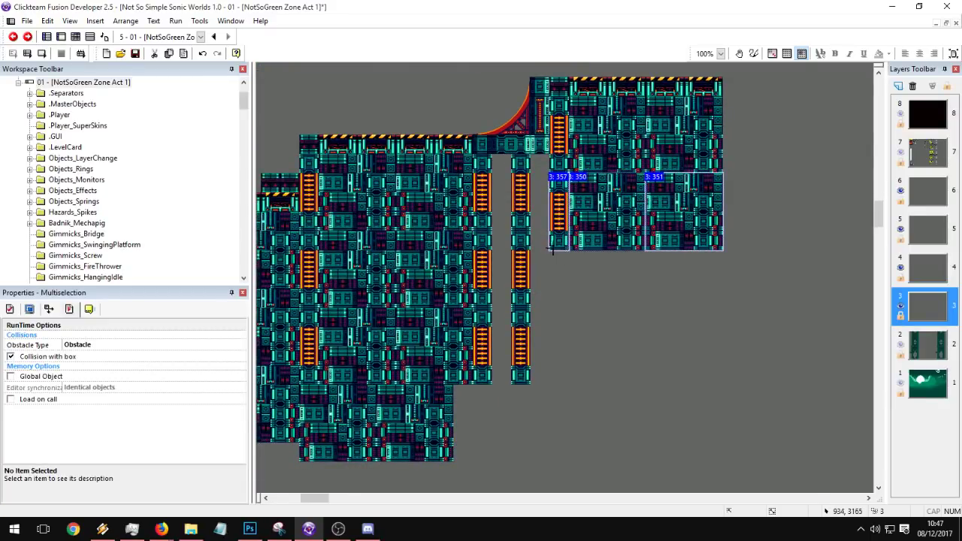
{"action": "left_click", "coordinate": [550, 253]}
{"action": "left_click", "coordinate": [571, 344]}
{"action": "key", "text": "ctrl+v"}
{"action": "left_click", "coordinate": [550, 330]}
{"action": "left_click_drag", "start_coordinate": [576, 397], "coordinate": [579, 394]}
Step: Copy a small 32 × 32 wall tile and place one at the top of each gap beside the pillars under the curve tile
{"action": "left_click", "coordinate": [487, 389]}
{"action": "middle_click_drag", "start_coordinate": [488, 388], "coordinate": [677, 192]}
{"action": "left_click", "coordinate": [395, 309]}
{"action": "middle_click_drag", "start_coordinate": [553, 246], "coordinate": [443, 342]}
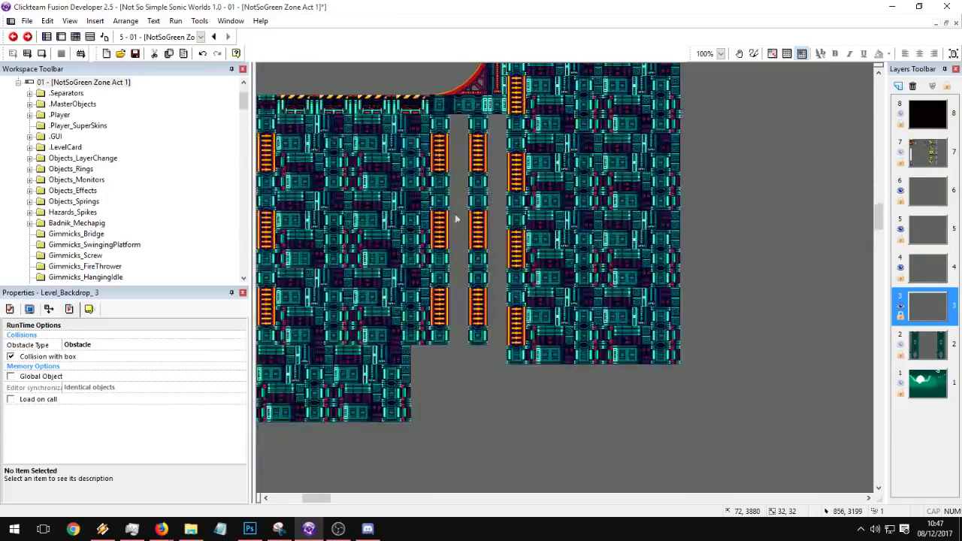
{"action": "left_click", "coordinate": [449, 122]}
{"action": "left_click", "coordinate": [492, 120], "text": "shift"}
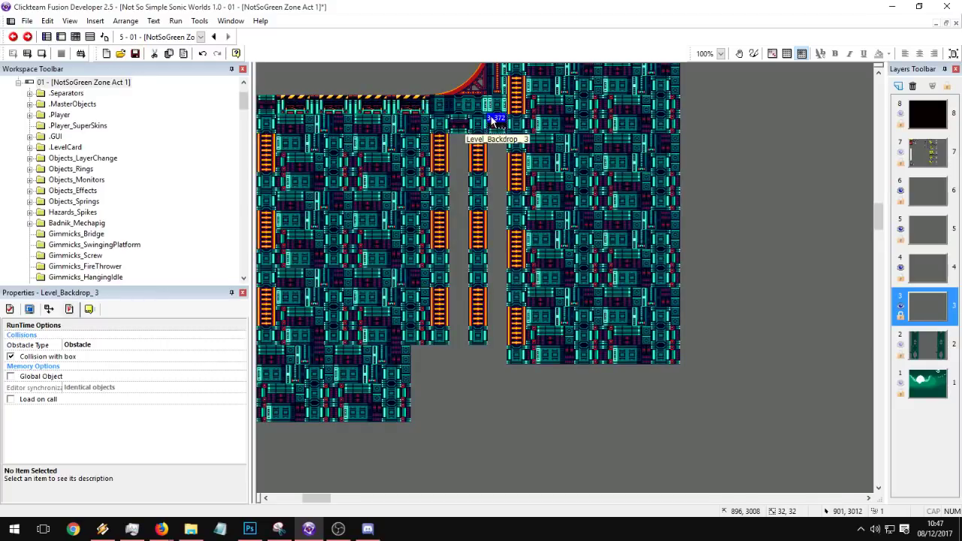
Step: Duplicate the pair of small wall tiles one row lower in both gaps beneath the curve tile
{"action": "left_click_drag", "start_coordinate": [456, 122], "coordinate": [454, 139], "text": "ctrl"}
{"action": "left_click", "coordinate": [454, 128], "text": "shift"}
{"action": "left_click", "coordinate": [479, 127], "text": "shift"}
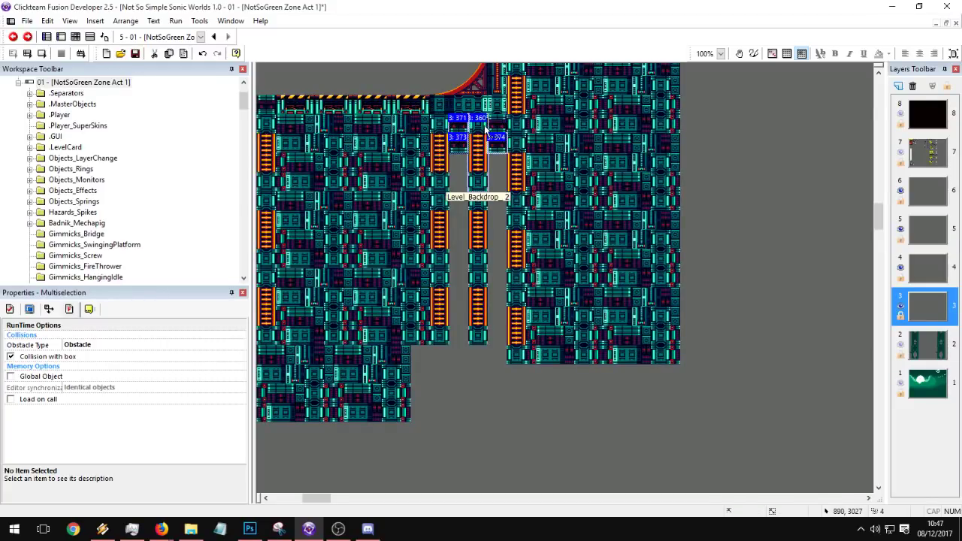
{"action": "key", "text": "ctrl+z"}
{"action": "left_click", "coordinate": [495, 132]}
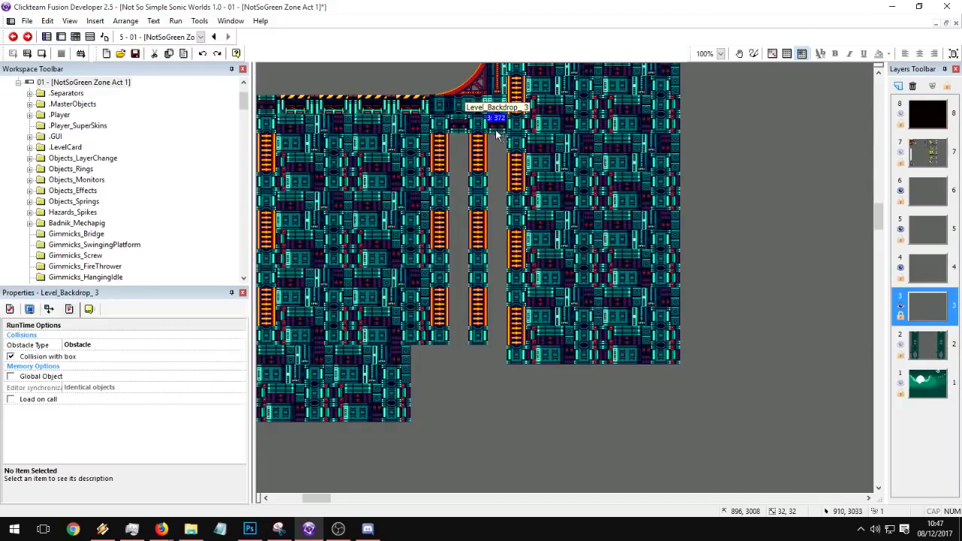
{"action": "key", "text": "ctrl+v"}
{"action": "left_click", "coordinate": [451, 136]}
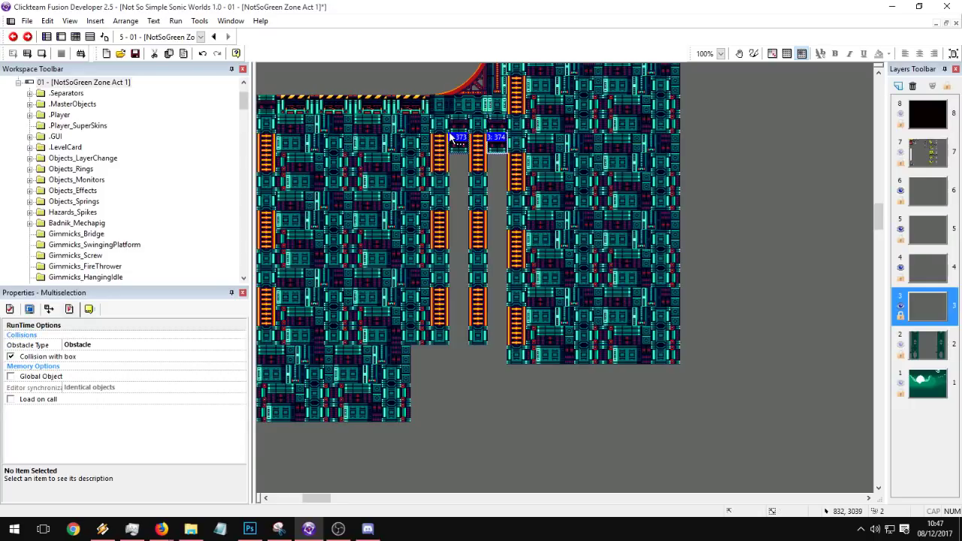
Step: Fill both gaps beneath the small tiles with vertical pillars, pasting a column of three in each gap
{"action": "key", "text": "ctrl+v"}
{"action": "left_click", "coordinate": [450, 155]}
{"action": "key", "text": "ctrl+v"}
{"action": "left_click", "coordinate": [484, 154]}
{"action": "key", "text": "ctrl+v"}
{"action": "left_click", "coordinate": [483, 234]}
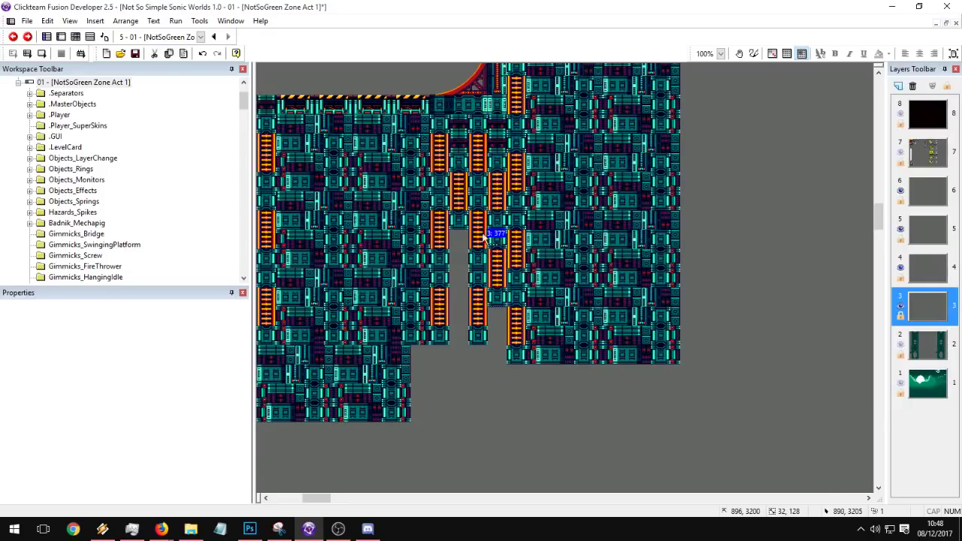
{"action": "key", "text": "ctrl+v"}
{"action": "left_click", "coordinate": [454, 239]}
{"action": "left_click", "coordinate": [450, 307]}
{"action": "key", "text": "ctrl+v"}
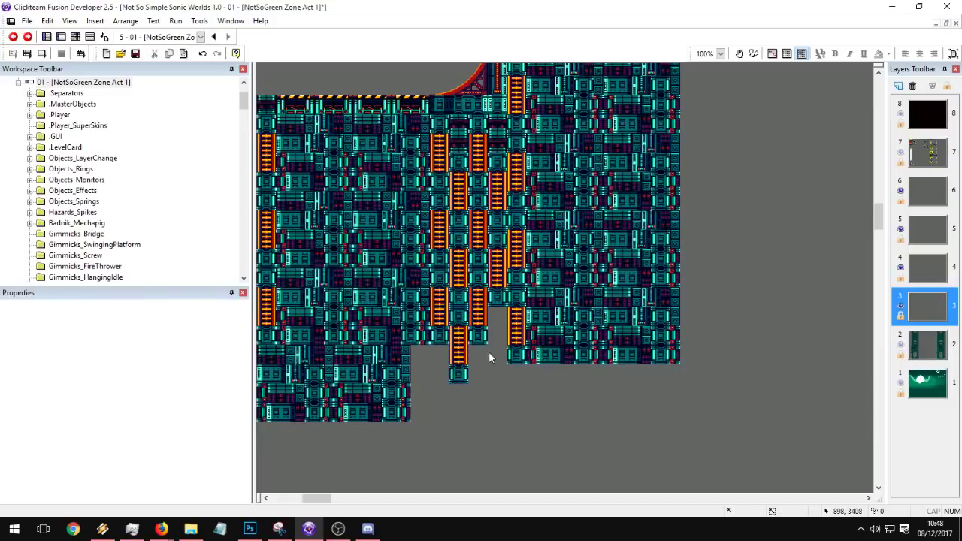
{"action": "left_click", "coordinate": [492, 308]}
{"action": "left_click", "coordinate": [508, 394]}
{"action": "left_click_drag", "start_coordinate": [503, 366], "coordinate": [499, 361]}
{"action": "left_click", "coordinate": [517, 378]}
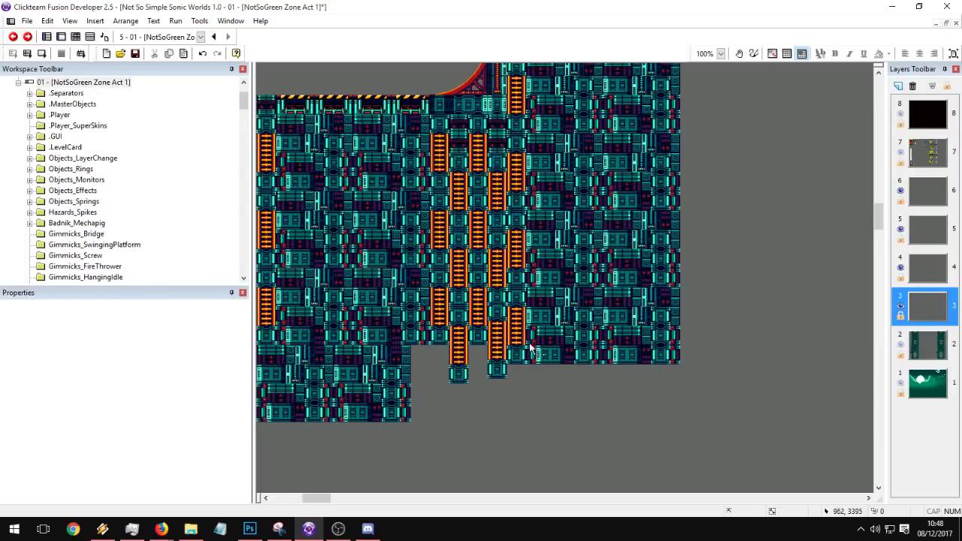
Step: Delete the last wall tile and horizontal pillar at the ceiling's right end, along with the wall tile behind them
{"action": "middle_click_drag", "start_coordinate": [452, 194], "coordinate": [538, 340]}
{"action": "scroll", "coordinate": [538, 342], "scroll_direction": "up", "scroll_amount": 3}
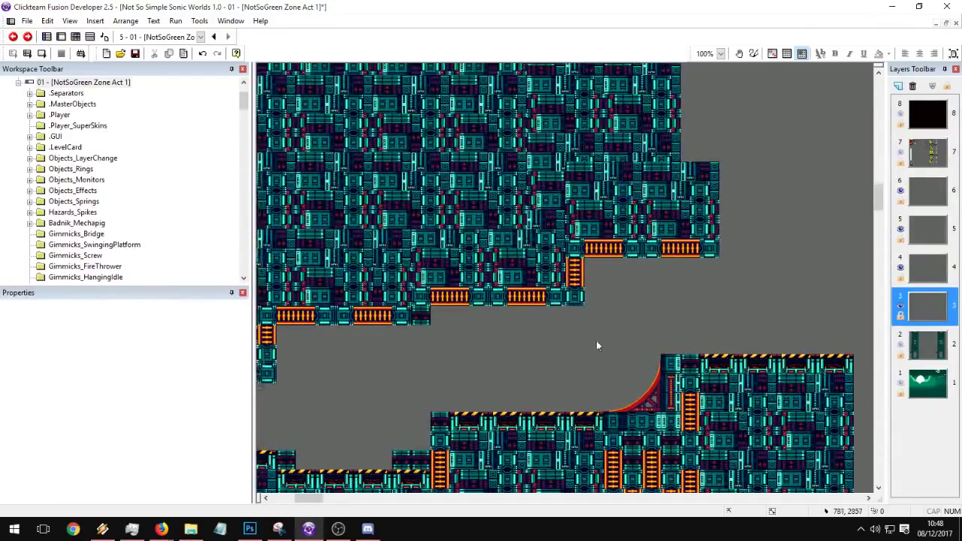
{"action": "scroll", "coordinate": [590, 347], "scroll_direction": "up", "scroll_amount": 3}
{"action": "left_click", "coordinate": [532, 294]}
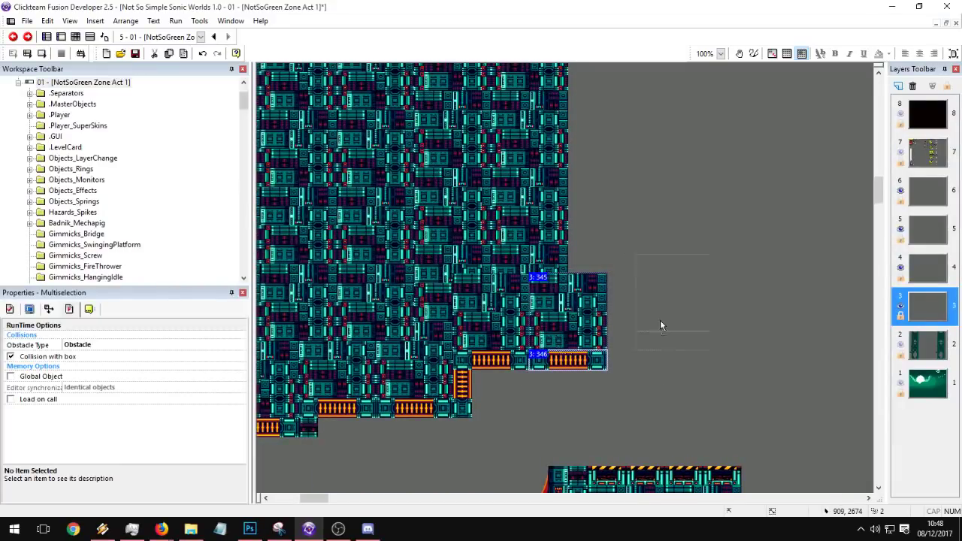
{"action": "left_click_drag", "start_coordinate": [661, 324], "coordinate": [658, 325]}
{"action": "key", "text": "Delete"}
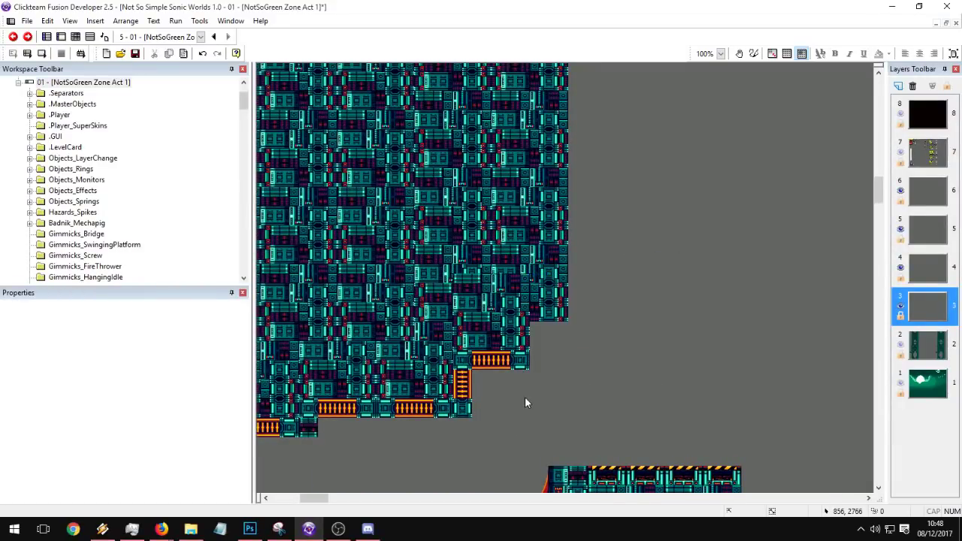
{"action": "middle_click_drag", "start_coordinate": [510, 407], "coordinate": [529, 415]}
{"action": "left_click_drag", "start_coordinate": [573, 306], "coordinate": [722, 272]}
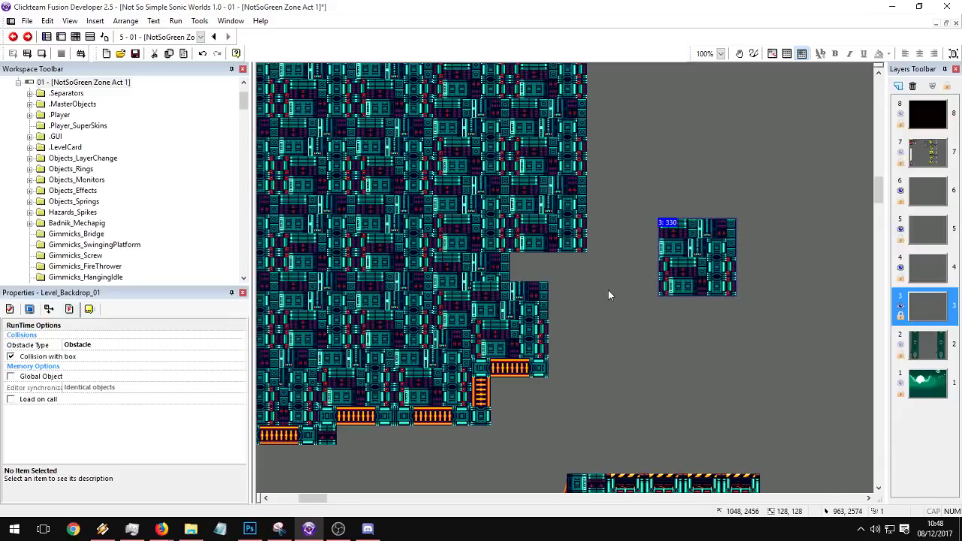
{"action": "key", "text": "Delete"}
Step: Nudge the remaining end wall tile and its horizontal pillar on the ceiling slightly to the left
{"action": "middle_click_drag", "start_coordinate": [552, 317], "coordinate": [639, 304]}
{"action": "left_click", "coordinate": [578, 361]}
{"action": "left_click", "coordinate": [620, 315], "text": "ctrl"}
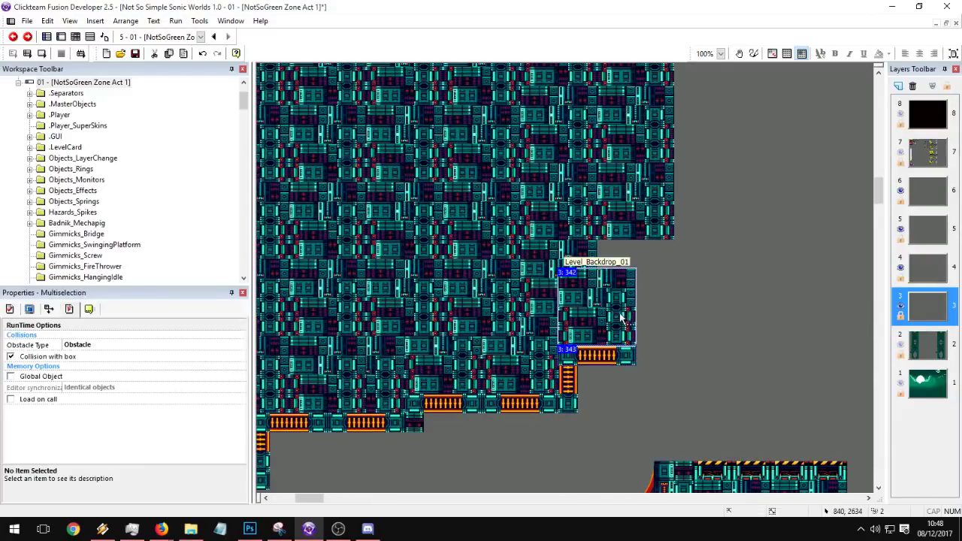
{"action": "key", "text": "Left"}
{"action": "key", "text": "Left"}
{"action": "right_click", "coordinate": [608, 327]}
{"action": "left_click", "coordinate": [593, 387]}
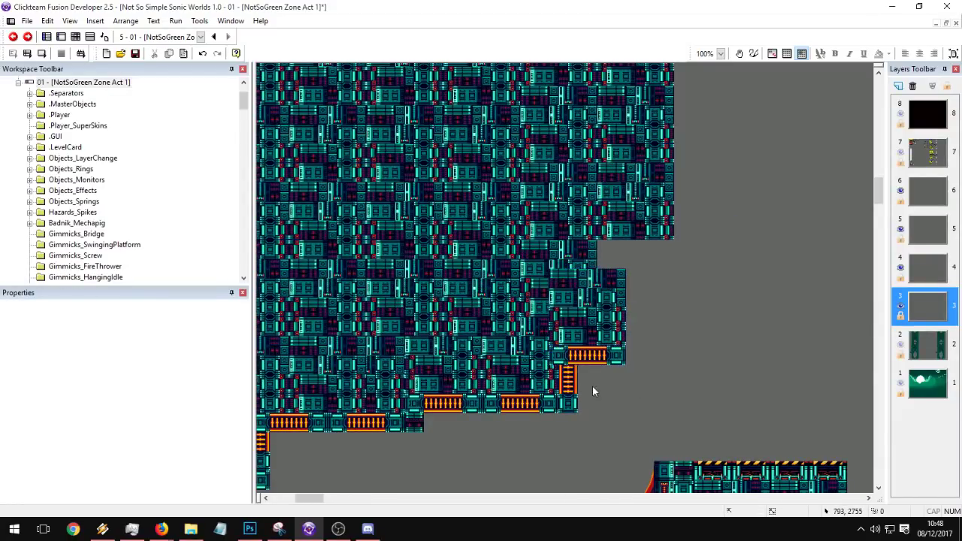
Step: Delete the two wall tiles behind and above the ceiling's end tile
{"action": "middle_click_drag", "start_coordinate": [614, 361], "coordinate": [631, 389]}
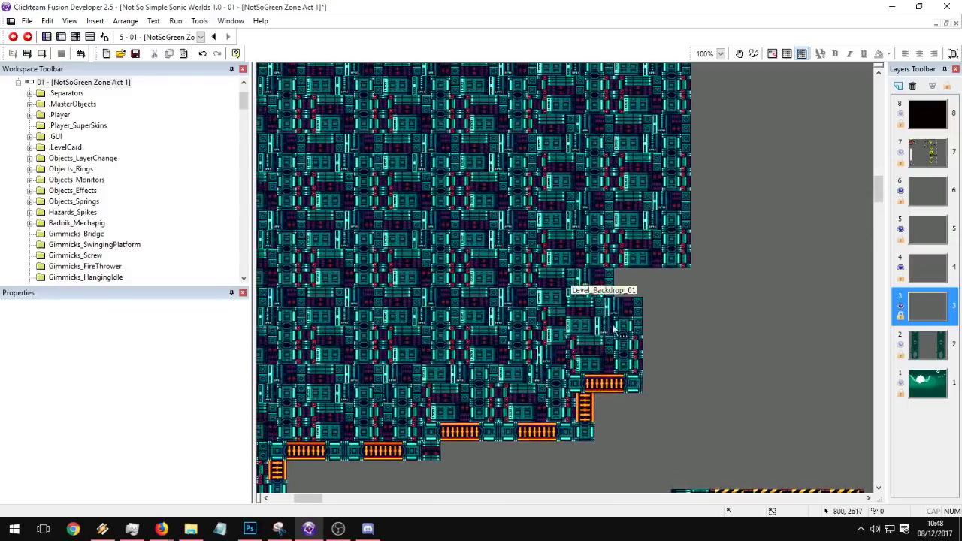
{"action": "left_click", "coordinate": [596, 279]}
{"action": "left_click", "coordinate": [630, 252], "text": "ctrl"}
{"action": "key", "text": "Delete"}
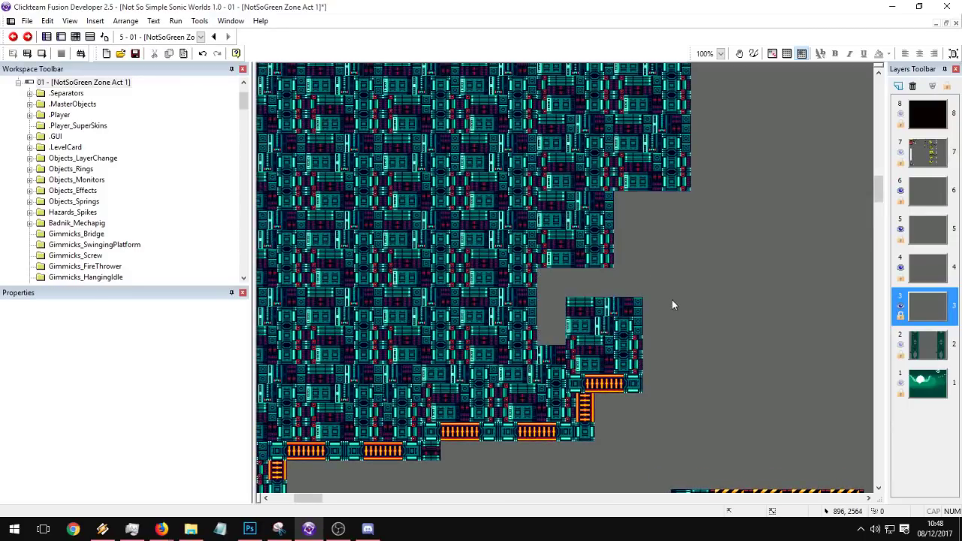
Step: Copy the ceiling's end wall tile and paste it directly to its left to fill the hole
{"action": "left_click", "coordinate": [593, 319]}
{"action": "key", "text": "ctrl+c"}
{"action": "key", "text": "ctrl+v"}
{"action": "left_click_drag", "start_coordinate": [538, 327], "coordinate": [518, 329]}
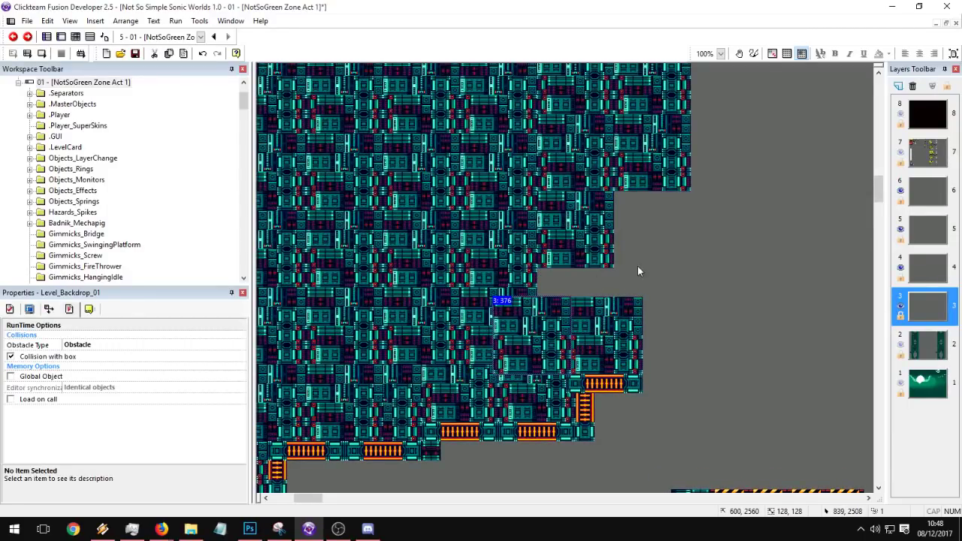
Step: Delete the wall tile hanging above the ceiling's end section to open a space over the ledge
{"action": "left_click", "coordinate": [577, 243]}
{"action": "key", "text": "Delete"}
{"action": "left_click", "coordinate": [546, 324]}
Step: Try a copy of the horizontal pillar as the top edge of the ledge
{"action": "scroll", "coordinate": [525, 242], "scroll_direction": "right", "scroll_amount": 1}
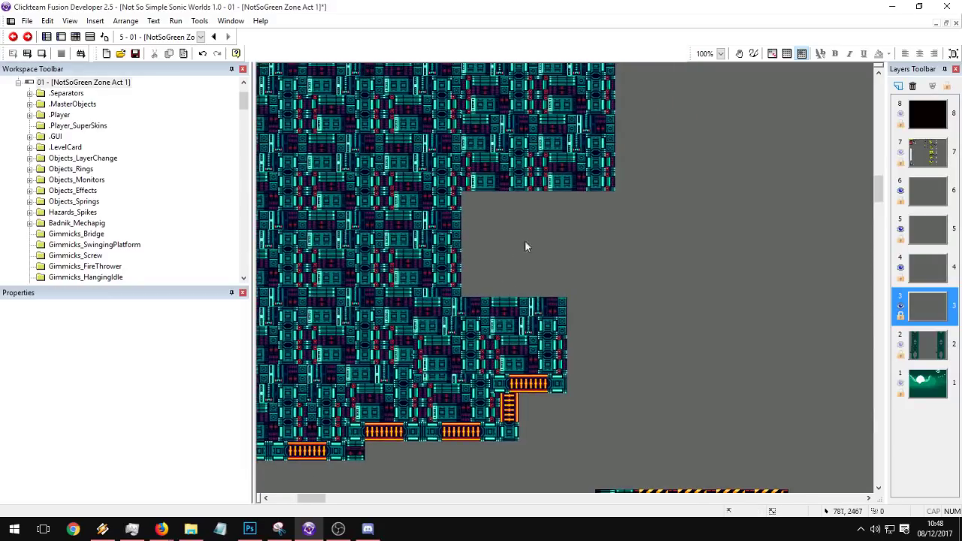
{"action": "scroll", "coordinate": [525, 242], "scroll_direction": "down", "scroll_amount": 1}
{"action": "left_click", "coordinate": [548, 299]}
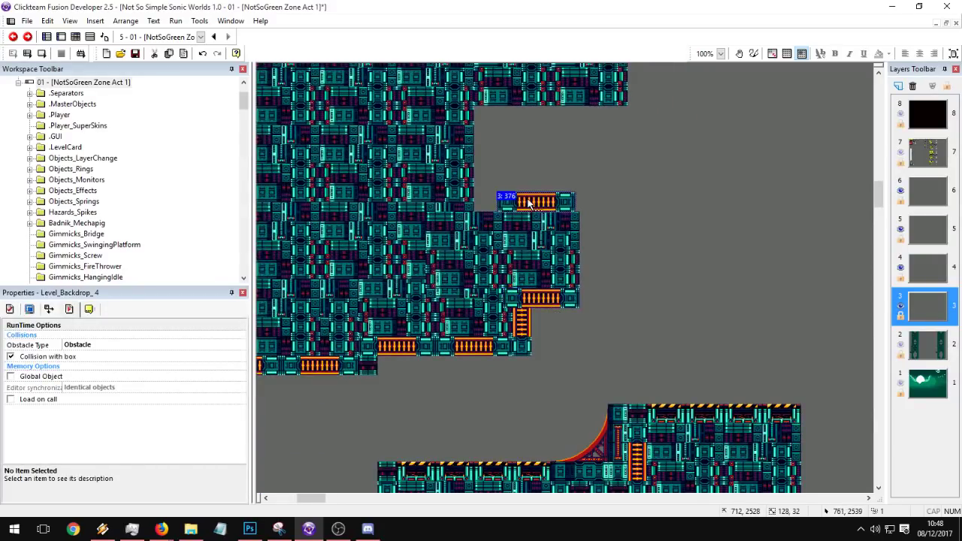
{"action": "left_click_drag", "start_coordinate": [530, 203], "coordinate": [536, 203]}
{"action": "left_click", "coordinate": [639, 205]}
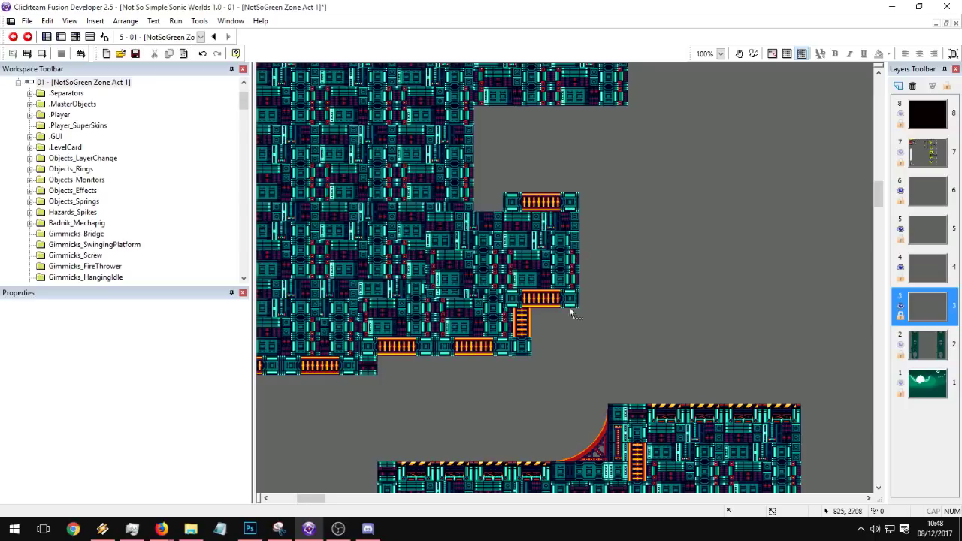
Step: Replace the horizontal pillar on top of the ledge with two striped cap tiles copied from the floor below
{"action": "left_click", "coordinate": [500, 465]}
{"action": "left_click", "coordinate": [530, 469], "text": "shift"}
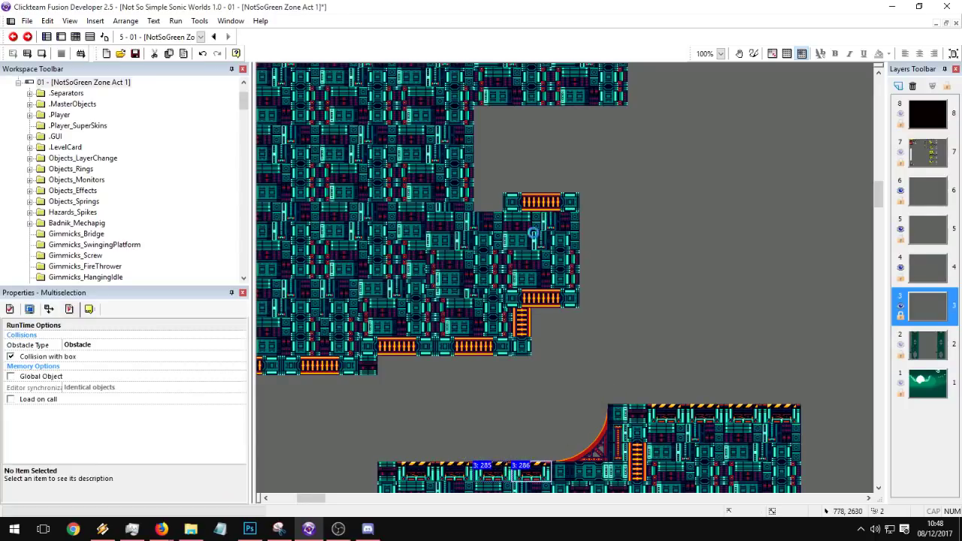
{"action": "left_click_drag", "start_coordinate": [533, 205], "coordinate": [628, 243]}
{"action": "key", "text": "Delete"}
{"action": "key", "text": "ctrl+v"}
{"action": "left_click", "coordinate": [486, 200]}
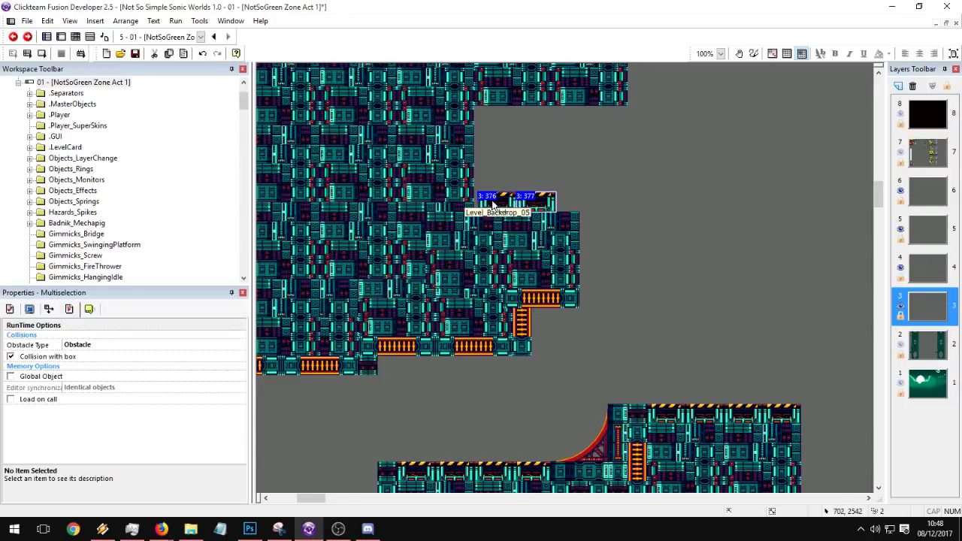
Step: Copy one striped cap tile and place it flush with the right end of the ledge
{"action": "left_click", "coordinate": [580, 188]}
{"action": "left_click", "coordinate": [548, 199]}
{"action": "key", "text": "ctrl+c"}
{"action": "key", "text": "ctrl+v"}
{"action": "left_click", "coordinate": [536, 190]}
{"action": "left_click", "coordinate": [603, 187]}
{"action": "left_click_drag", "start_coordinate": [561, 200], "coordinate": [566, 200]}
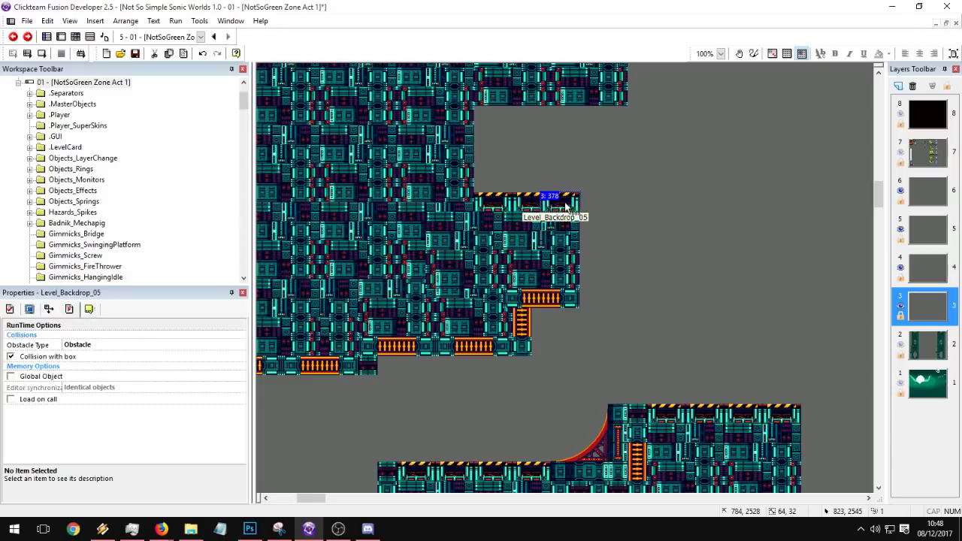
{"action": "left_click", "coordinate": [589, 190]}
Step: Align the middle cap tile between the other two at position 728, 2528
{"action": "left_click", "coordinate": [536, 209]}
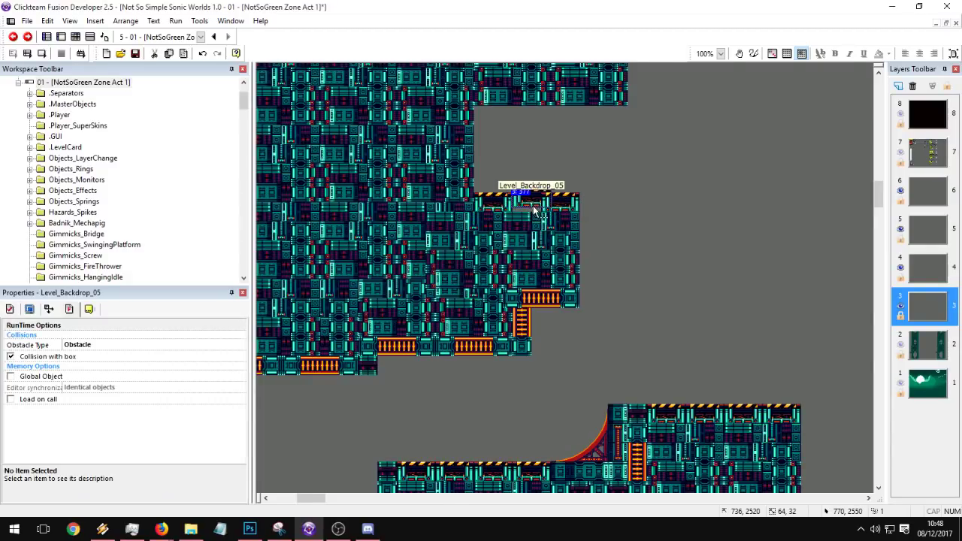
{"action": "left_click", "coordinate": [561, 162]}
{"action": "left_click", "coordinate": [530, 206]}
{"action": "left_click", "coordinate": [616, 154]}
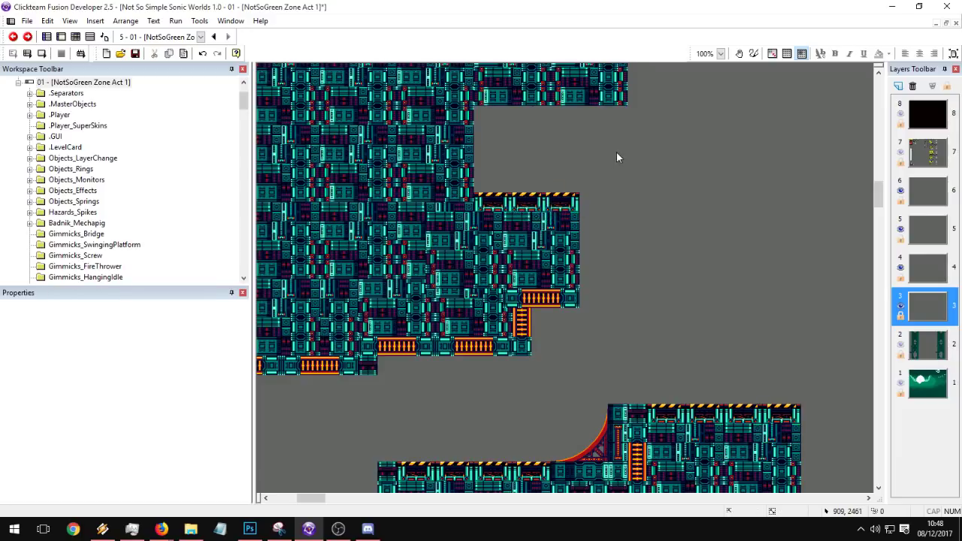
{"action": "left_click", "coordinate": [540, 208]}
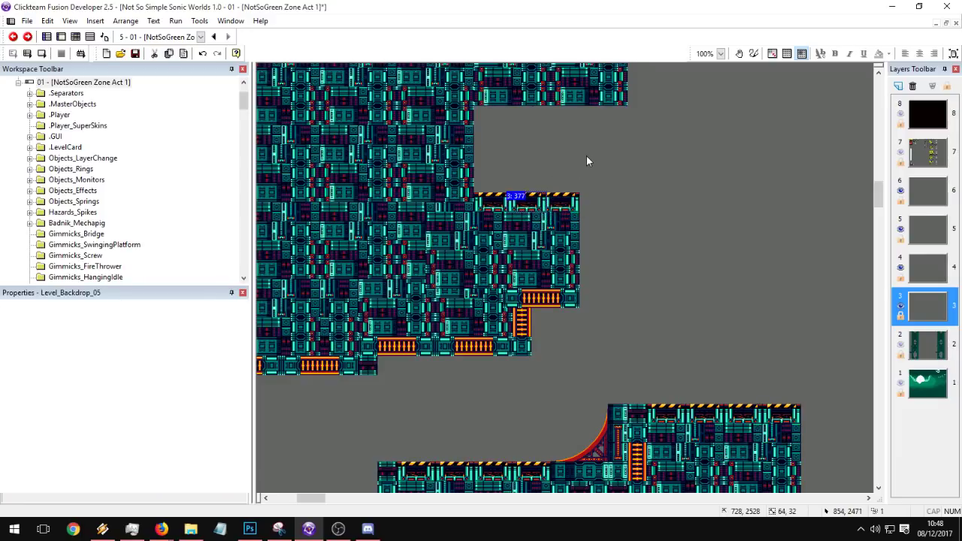
{"action": "left_click", "coordinate": [586, 156]}
Step: Paste a vertical pillar against the wall between the ledge's caps and the upper block
{"action": "scroll", "coordinate": [646, 180], "scroll_direction": "up", "scroll_amount": 3}
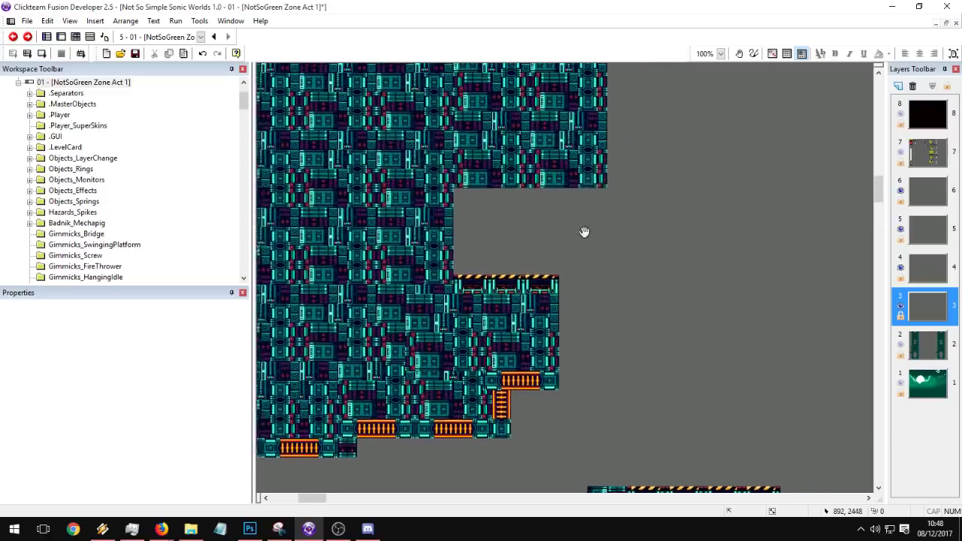
{"action": "left_click", "coordinate": [463, 244]}
{"action": "key", "text": "ctrl+v"}
{"action": "left_click_drag", "start_coordinate": [461, 240], "coordinate": [456, 236]}
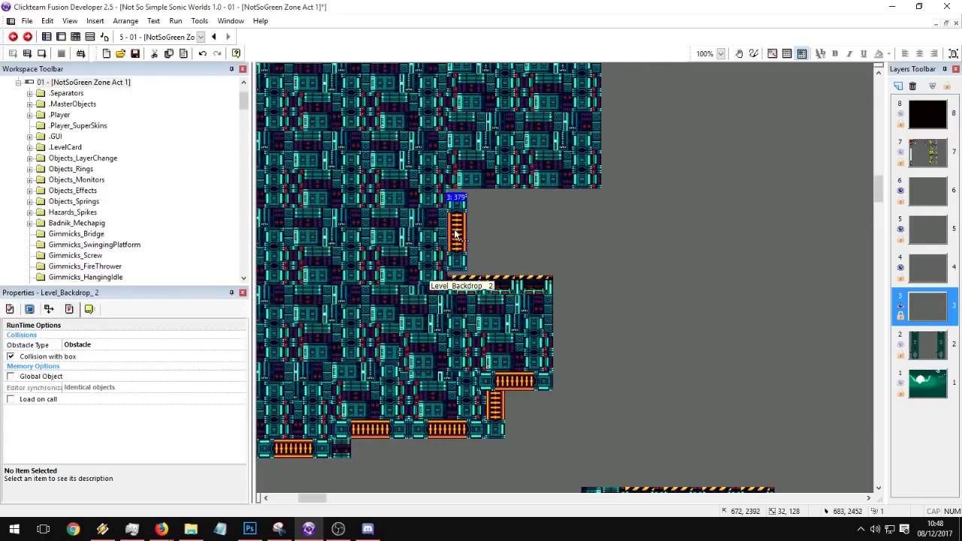
{"action": "left_click", "coordinate": [526, 221]}
Step: Copy a horizontal pillar and paste two side by side along the underside of the upper block
{"action": "left_click", "coordinate": [449, 433]}
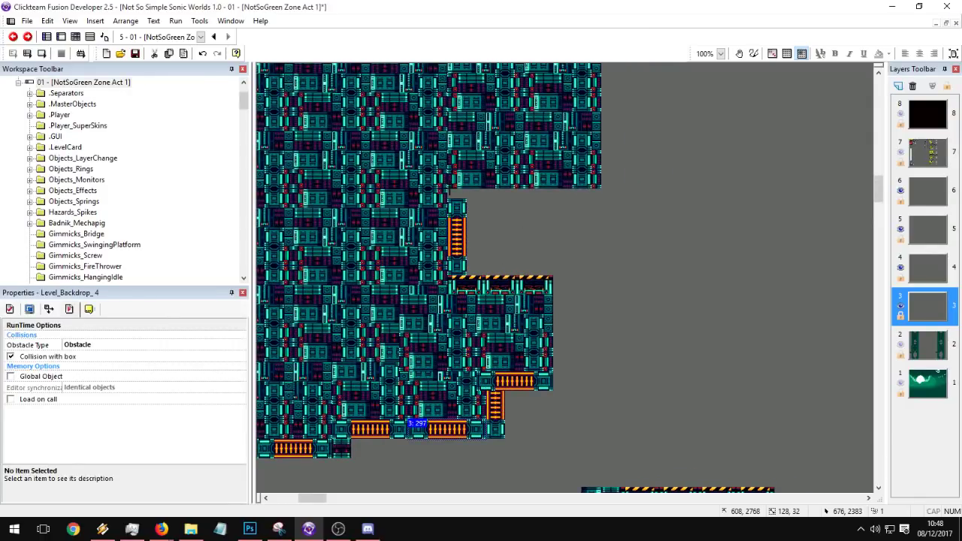
{"action": "left_click", "coordinate": [450, 188]}
{"action": "middle_click_drag", "start_coordinate": [521, 196], "coordinate": [453, 224]}
{"action": "left_click_drag", "start_coordinate": [453, 224], "coordinate": [449, 224]}
{"action": "left_click", "coordinate": [481, 227]}
{"action": "key", "text": "ctrl+v"}
{"action": "left_click", "coordinate": [467, 221]}
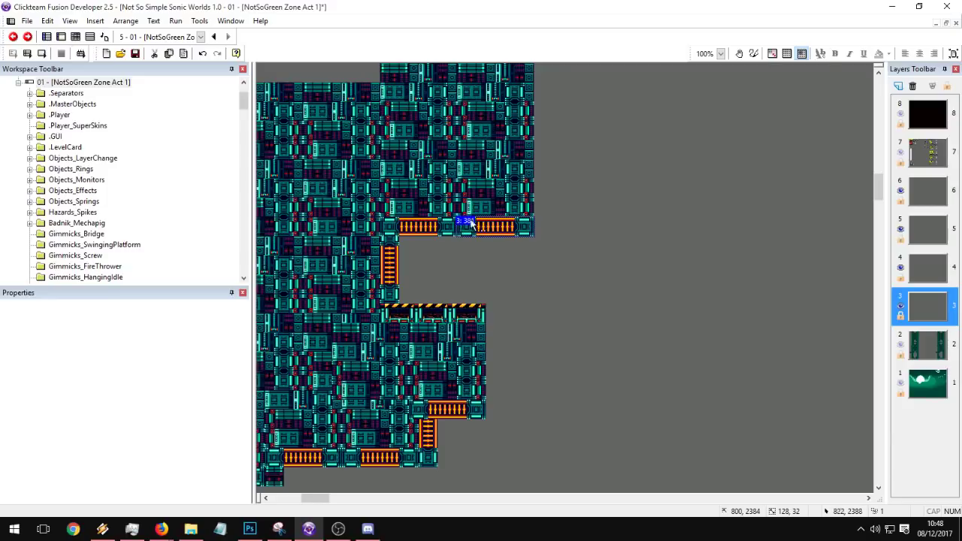
Step: Select the two new horizontal pillars with the four wall tiles above them and shift the group slightly down
{"action": "left_click", "coordinate": [439, 227], "text": "shift"}
{"action": "middle_click_drag", "start_coordinate": [437, 170], "coordinate": [429, 260]}
{"action": "left_click", "coordinate": [425, 259], "text": "shift"}
{"action": "left_click", "coordinate": [489, 256], "text": "shift"}
{"action": "left_click", "coordinate": [495, 203], "text": "shift"}
{"action": "left_click", "coordinate": [414, 209], "text": "shift"}
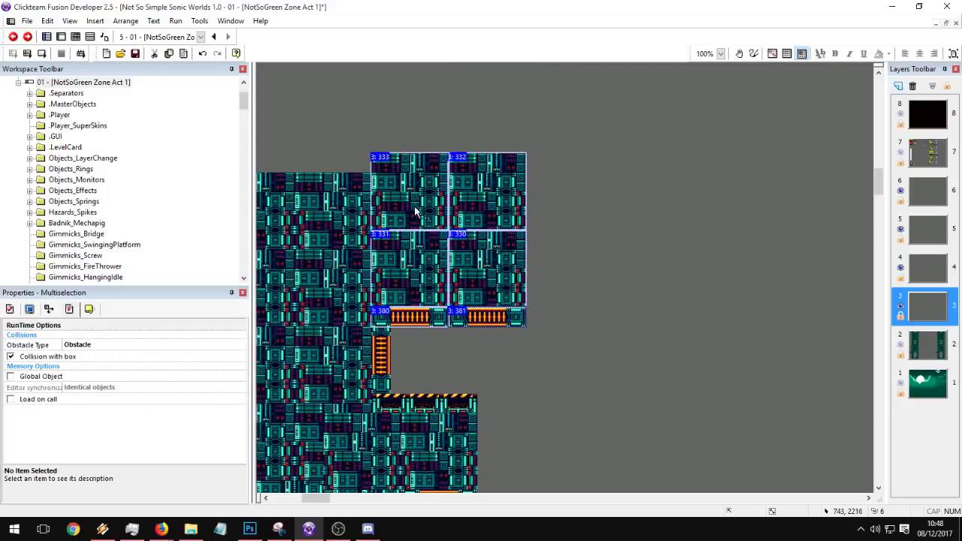
{"action": "left_click_drag", "start_coordinate": [414, 210], "coordinate": [415, 216]}
{"action": "left_click", "coordinate": [475, 361]}
{"action": "middle_click_drag", "start_coordinate": [563, 358], "coordinate": [607, 372]}
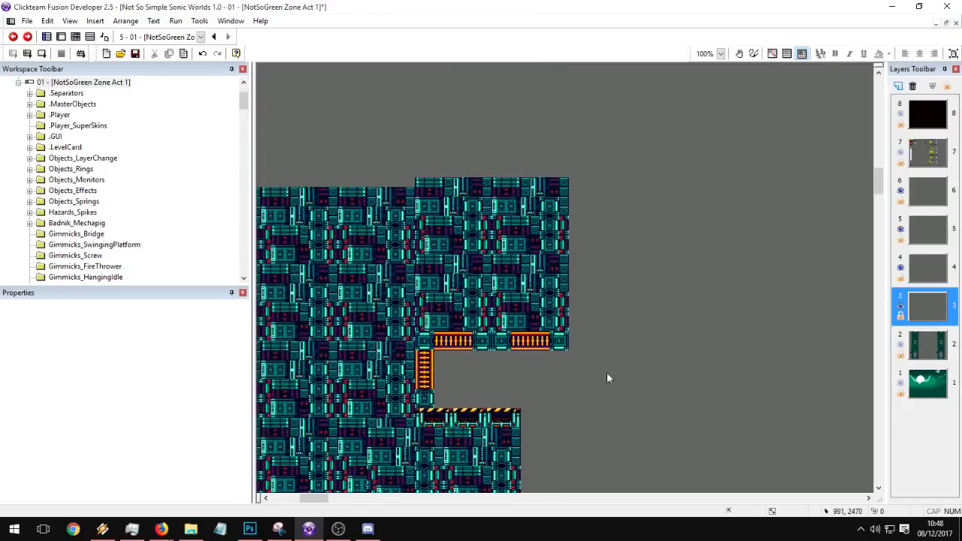
Step: Move the whole upper block with its horizontal pillars upward to widen the opening above the ledge
{"action": "left_click_drag", "start_coordinate": [386, 156], "coordinate": [407, 145]}
{"action": "left_click_drag", "start_coordinate": [485, 300], "coordinate": [481, 249]}
{"action": "left_click", "coordinate": [474, 325]}
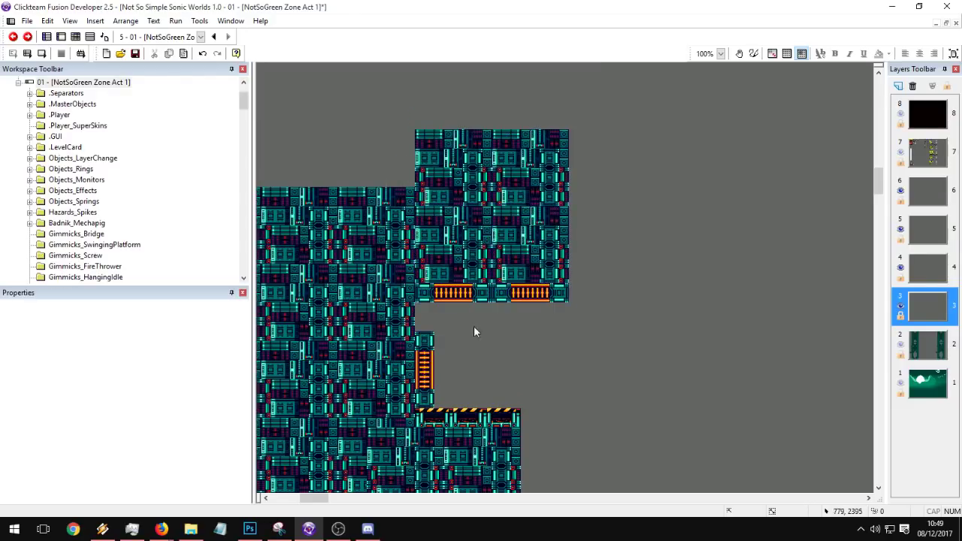
Step: Duplicate the vertical pillar above itself against the wall and send the copy behind the upper block's horizontal pillar
{"action": "left_click", "coordinate": [430, 335]}
{"action": "left_click_drag", "start_coordinate": [430, 358], "coordinate": [429, 302], "text": "ctrl"}
{"action": "left_click", "coordinate": [508, 331]}
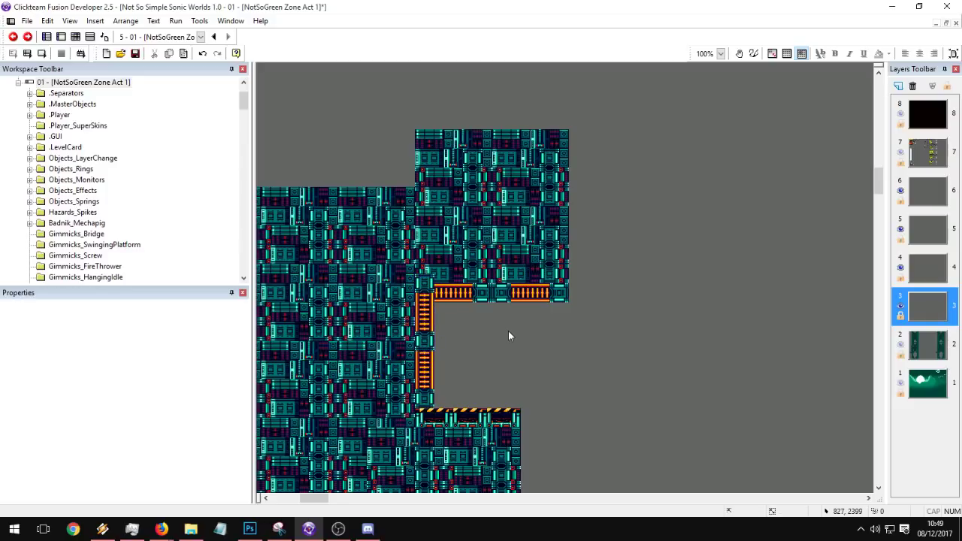
{"action": "left_click", "coordinate": [421, 301]}
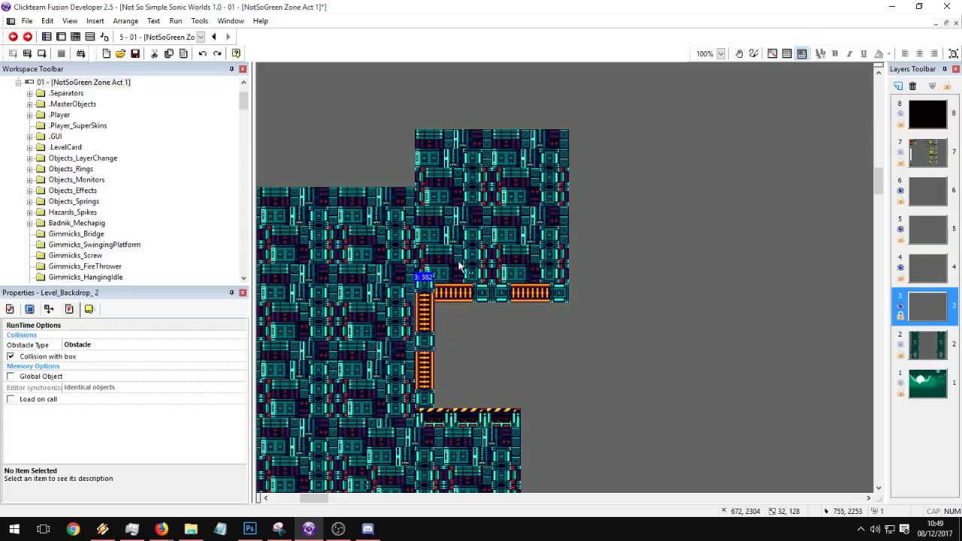
{"action": "right_click", "coordinate": [432, 308]}
{"action": "mouse_move", "coordinate": [481, 156]}
{"action": "left_click", "coordinate": [571, 108]}
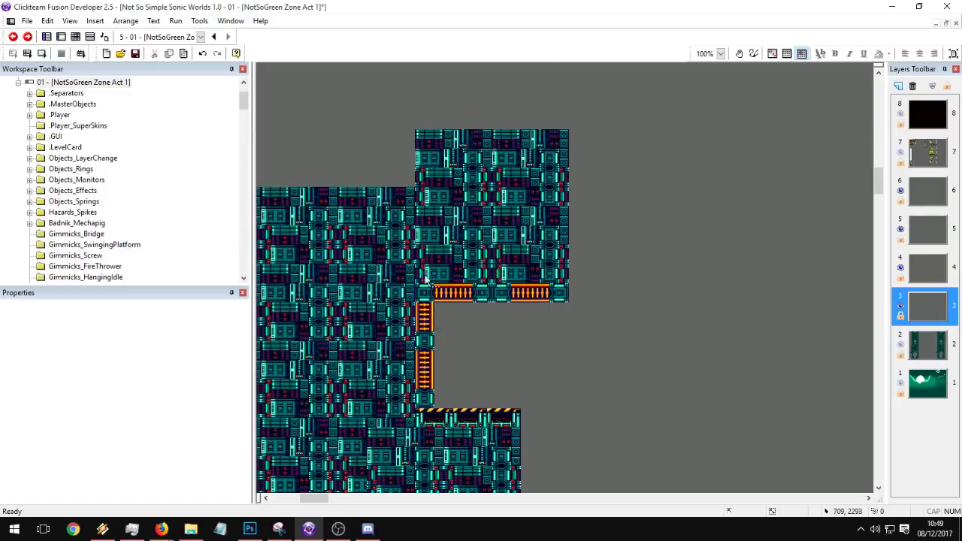
Step: Duplicate the top row of wall tiles beside the upper block to raise that wall by one row
{"action": "left_click", "coordinate": [463, 263]}
{"action": "middle_click_drag", "start_coordinate": [381, 290], "coordinate": [566, 294]}
{"action": "left_click", "coordinate": [568, 293], "text": "shift"}
{"action": "left_click", "coordinate": [418, 294], "text": "shift"}
{"action": "left_click", "coordinate": [519, 268], "text": "shift"}
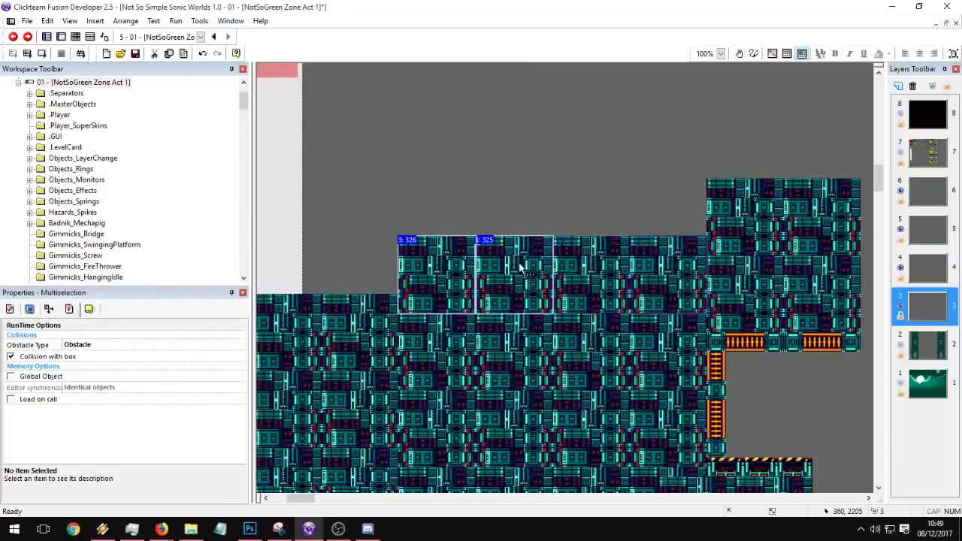
{"action": "left_click", "coordinate": [402, 165]}
{"action": "mouse_move", "coordinate": [483, 200]}
{"action": "left_mouse_down"}
{"action": "mouse_move", "coordinate": [476, 196]}
{"action": "mouse_move", "coordinate": [487, 200]}
{"action": "left_mouse_up"}
{"action": "left_click", "coordinate": [663, 149]}
{"action": "scroll", "coordinate": [663, 153], "scroll_direction": "right", "scroll_amount": 4}
Step: Copy the upper block's four wall tiles and two horizontal pillars and paste the group twice in a row to extend the ceiling rightward
{"action": "left_click_drag", "start_coordinate": [426, 359], "coordinate": [427, 360]}
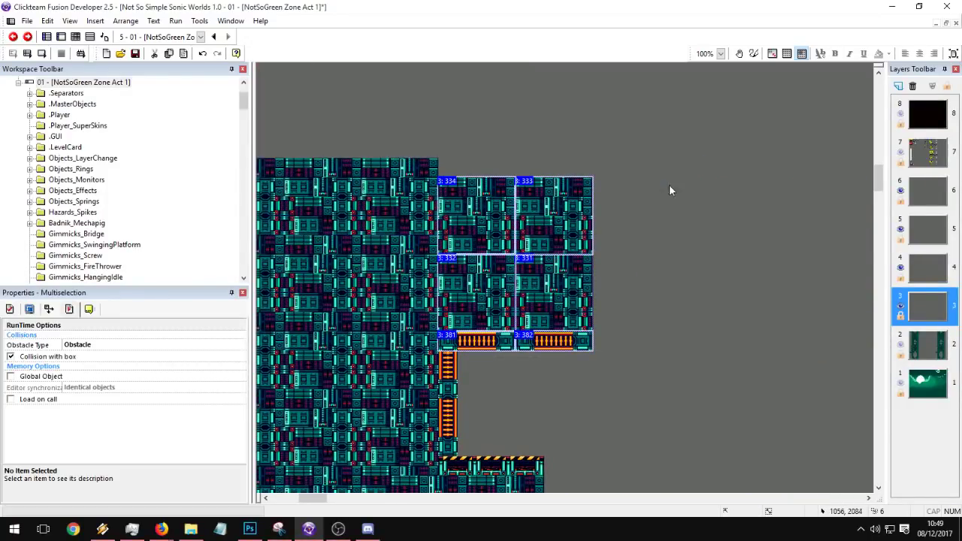
{"action": "key", "text": "ctrl+v"}
{"action": "left_click", "coordinate": [591, 172]}
{"action": "left_click_drag", "start_coordinate": [602, 189], "coordinate": [603, 194]}
{"action": "left_click", "coordinate": [624, 153]}
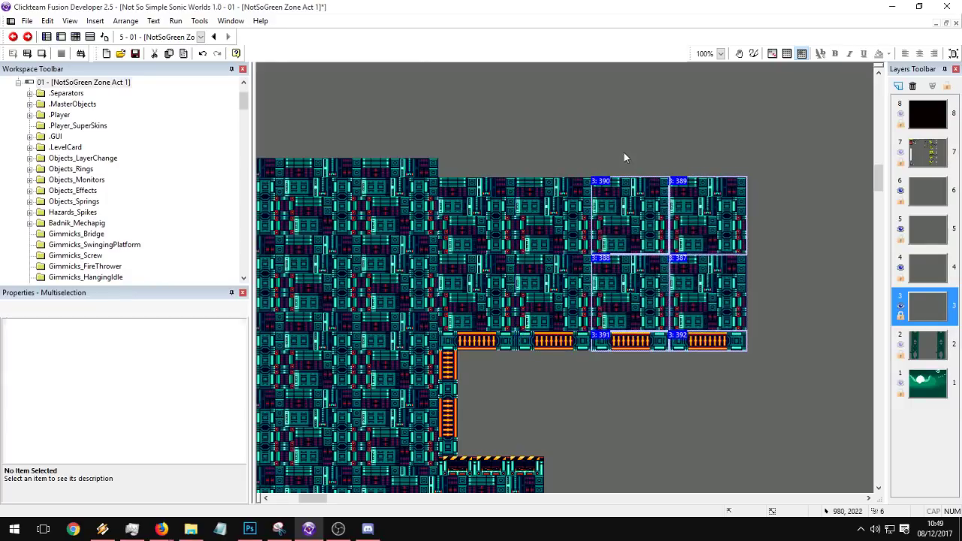
{"action": "middle_click_drag", "start_coordinate": [624, 153], "coordinate": [535, 160]}
{"action": "key", "text": "ctrl+v"}
{"action": "left_click", "coordinate": [659, 185]}
{"action": "left_click", "coordinate": [653, 163]}
Step: Copy the Level_Detail_01 girder piece from the tile set and paste it near the start of the raised floor
{"action": "middle_click_drag", "start_coordinate": [547, 464], "coordinate": [597, 144]}
{"action": "middle_click_drag", "start_coordinate": [531, 303], "coordinate": [569, 248]}
{"action": "middle_click_drag", "start_coordinate": [464, 319], "coordinate": [430, 402]}
{"action": "scroll", "coordinate": [429, 402], "scroll_direction": "down", "scroll_amount": 11}
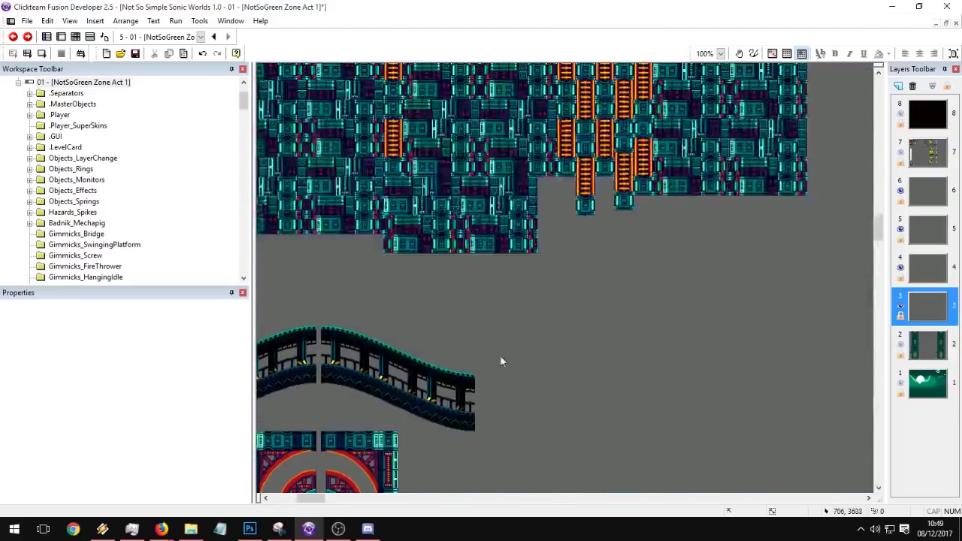
{"action": "scroll", "coordinate": [501, 358], "scroll_direction": "left", "scroll_amount": 3}
{"action": "left_click", "coordinate": [623, 357]}
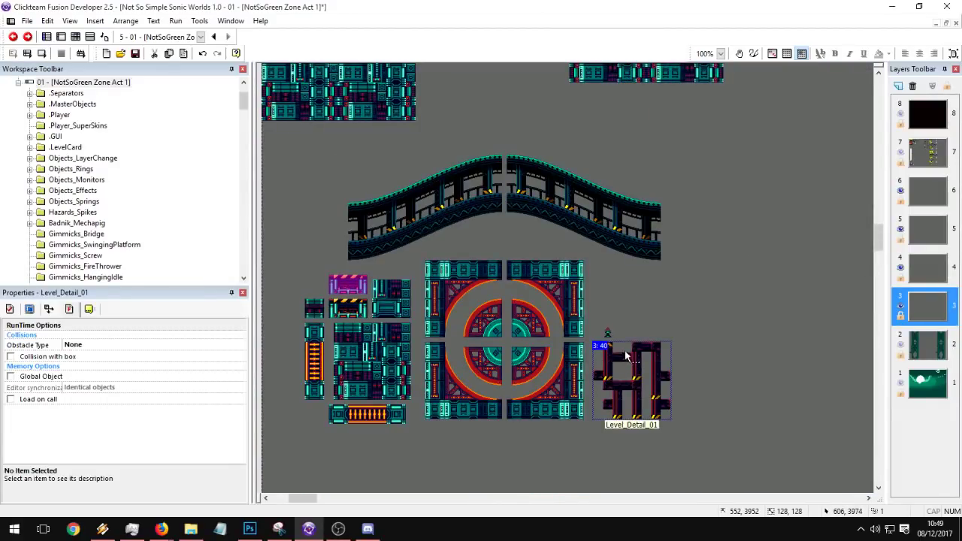
{"action": "scroll", "coordinate": [624, 358], "scroll_direction": "up", "scroll_amount": 3}
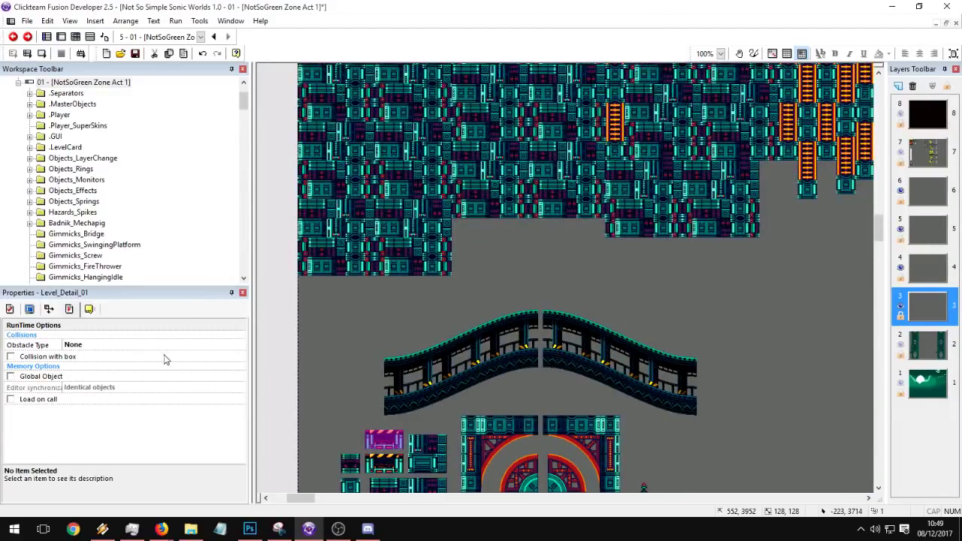
{"action": "middle_click_drag", "start_coordinate": [579, 214], "coordinate": [486, 480]}
{"action": "key", "text": "ctrl+v"}
{"action": "left_click", "coordinate": [478, 126]}
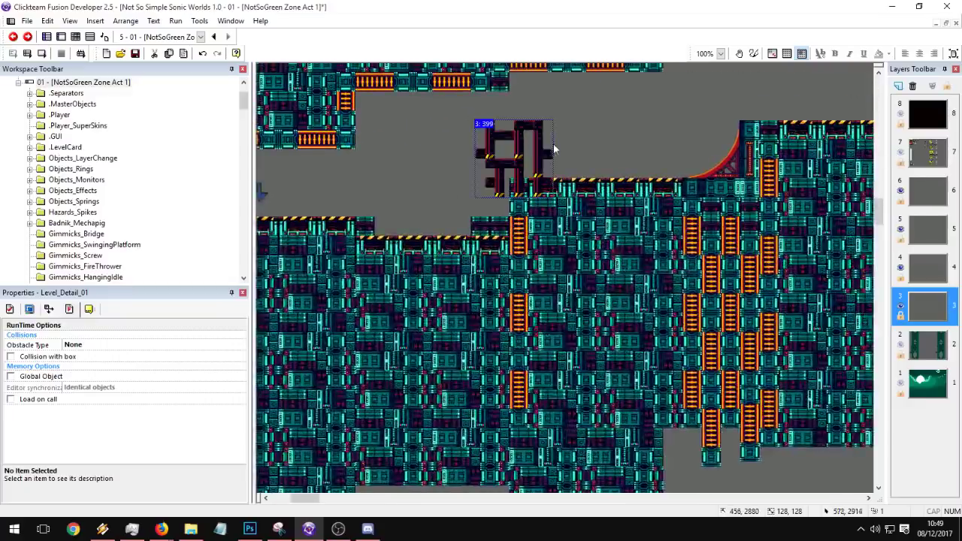
Step: Move the pasted girder piece so it stands on the hazard-striped caps at the raised floor's left end
{"action": "middle_click_drag", "start_coordinate": [536, 150], "coordinate": [472, 250]}
{"action": "left_click_drag", "start_coordinate": [473, 251], "coordinate": [514, 240]}
{"action": "left_click", "coordinate": [545, 215]}
{"action": "left_click", "coordinate": [556, 226]}
{"action": "left_click", "coordinate": [512, 235]}
{"action": "left_click", "coordinate": [535, 230]}
Step: Paste a second girder piece above the first one and send it behind the ceiling tiles
{"action": "key", "text": "ctrl+v"}
{"action": "left_click", "coordinate": [565, 209]}
{"action": "left_click_drag", "start_coordinate": [623, 251], "coordinate": [469, 155]}
{"action": "left_click", "coordinate": [536, 196]}
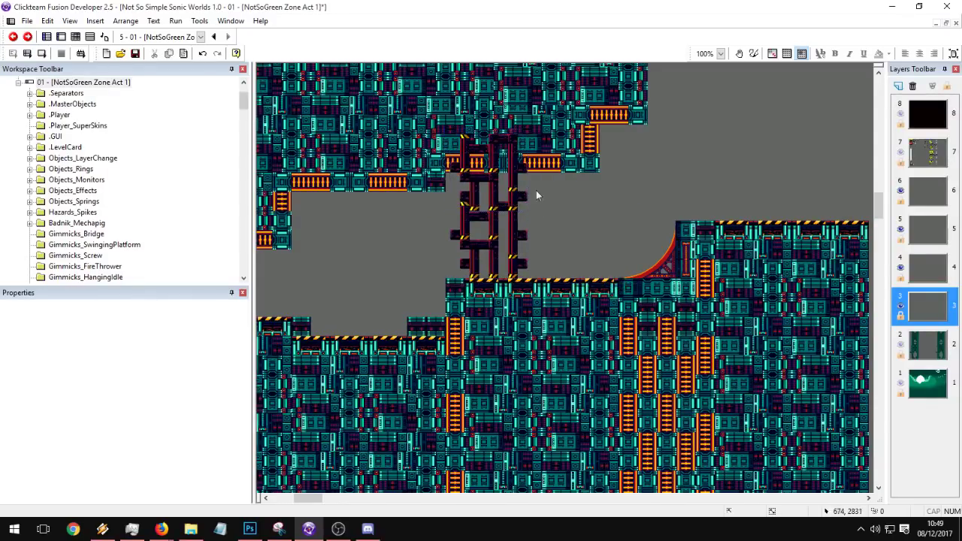
{"action": "right_click", "coordinate": [519, 184]}
{"action": "mouse_move", "coordinate": [541, 262]}
{"action": "left_click", "coordinate": [680, 306]}
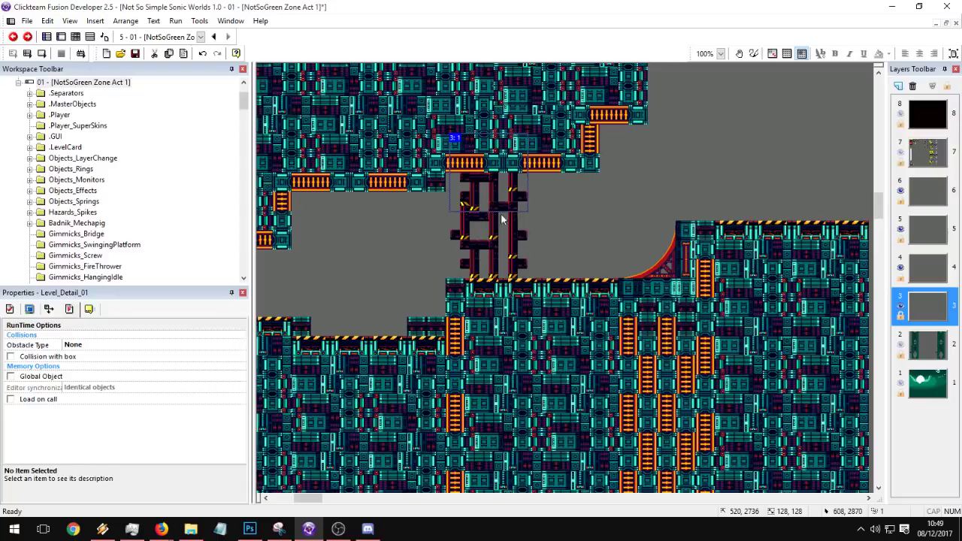
Step: Copy the stacked girder pair, paste it directly to the right, and send the copies to the back
{"action": "left_click", "coordinate": [519, 230], "text": "ctrl"}
{"action": "key", "text": "ctrl+c"}
{"action": "key", "text": "ctrl+v"}
{"action": "left_click", "coordinate": [552, 155]}
{"action": "left_click_drag", "start_coordinate": [618, 249], "coordinate": [583, 255]}
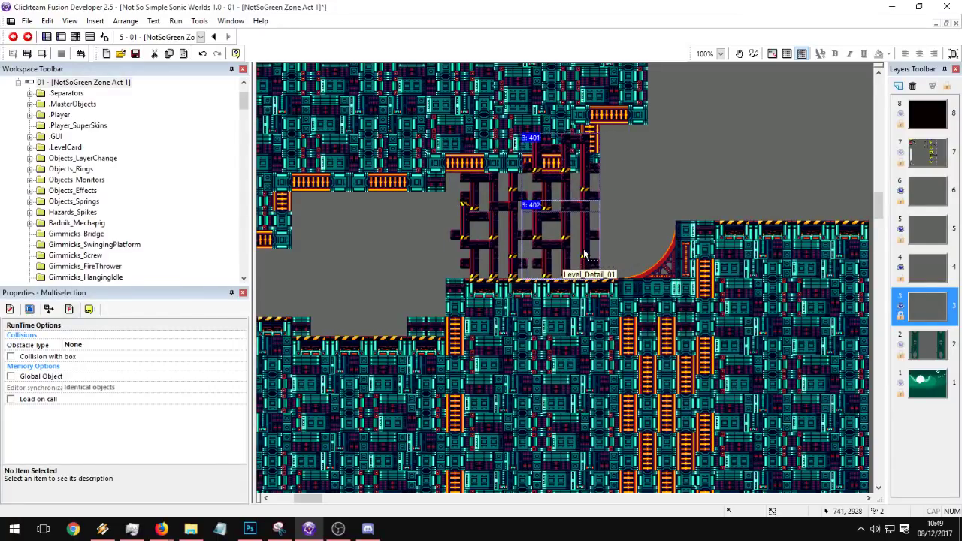
{"action": "right_click", "coordinate": [588, 256]}
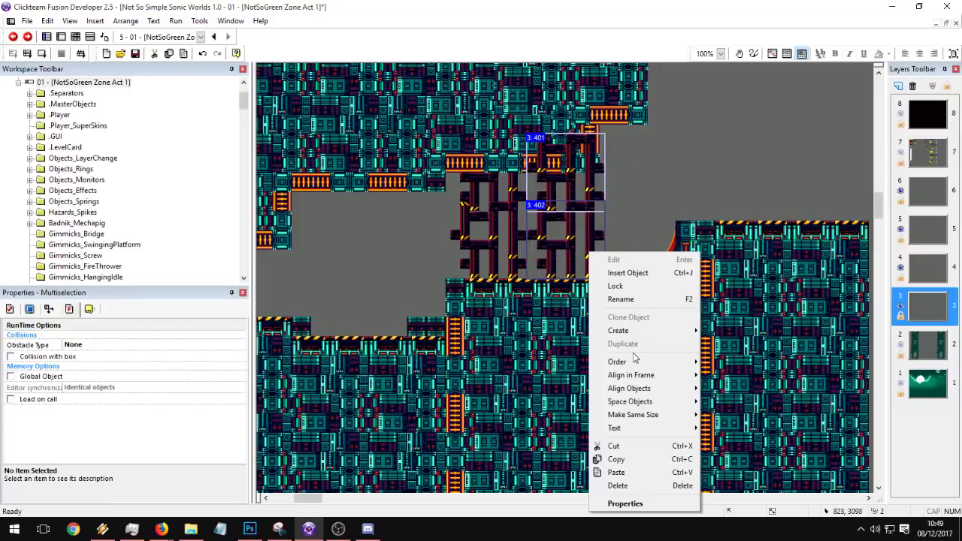
{"action": "mouse_move", "coordinate": [612, 363]}
{"action": "left_click", "coordinate": [736, 371]}
Step: Copy all four girder pieces, paste them in the lower passage to the left, and send them to the back
{"action": "left_click", "coordinate": [514, 191], "text": "ctrl"}
{"action": "middle_click_drag", "start_coordinate": [508, 219], "coordinate": [596, 243]}
{"action": "key", "text": "ctrl+c"}
{"action": "key", "text": "ctrl+v"}
{"action": "left_click", "coordinate": [379, 199]}
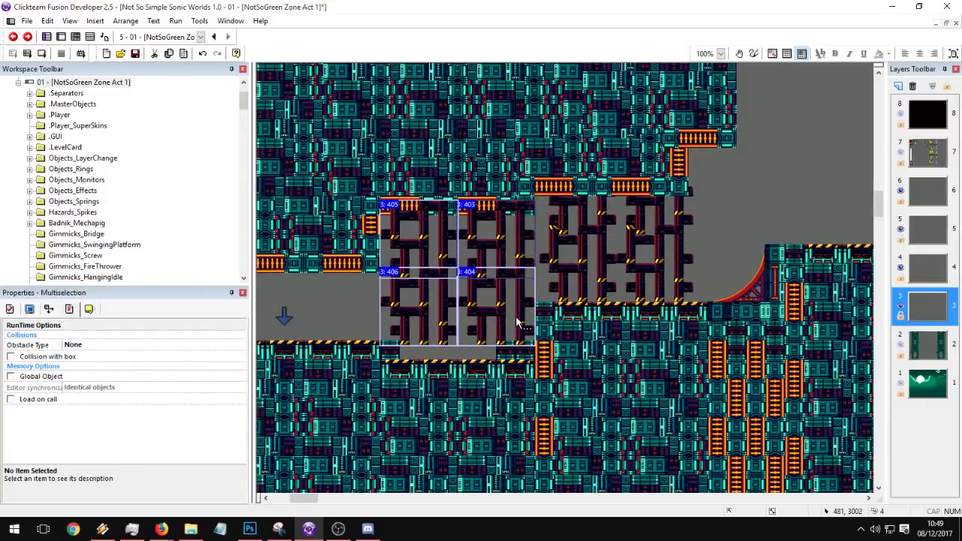
{"action": "left_click_drag", "start_coordinate": [517, 324], "coordinate": [458, 338]}
{"action": "right_click", "coordinate": [458, 338]}
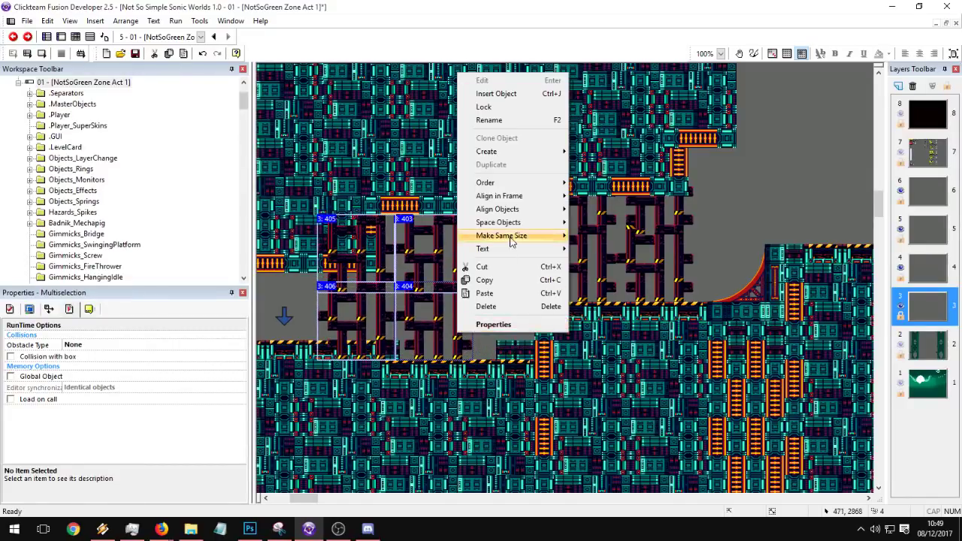
{"action": "mouse_move", "coordinate": [515, 183]}
{"action": "left_click", "coordinate": [599, 196]}
{"action": "left_click", "coordinate": [468, 264]}
Step: Copy a stacked girder pair, paste it over the start arrow, and send it behind the floor and ceiling
{"action": "middle_click_drag", "start_coordinate": [408, 275], "coordinate": [542, 279]}
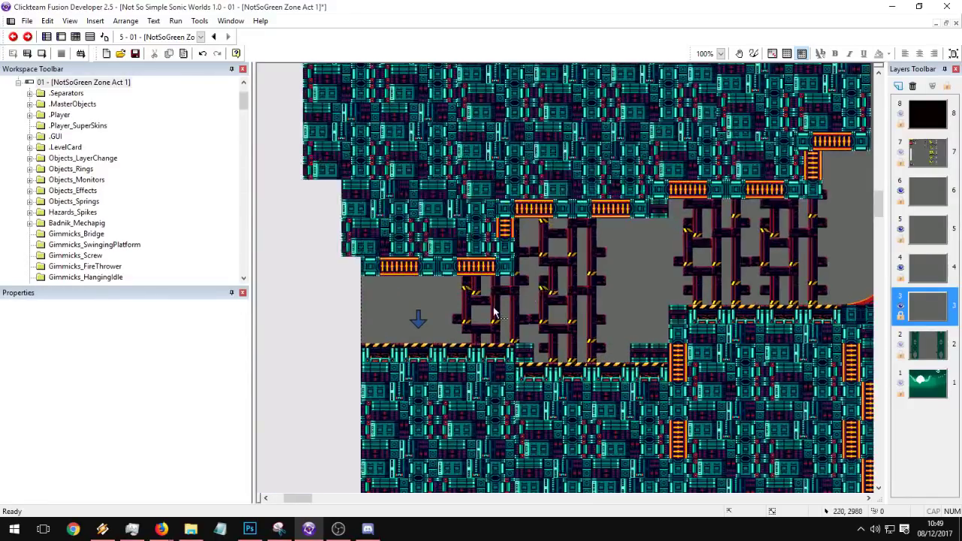
{"action": "left_click", "coordinate": [495, 310]}
{"action": "left_click", "coordinate": [519, 279], "text": "ctrl"}
{"action": "key", "text": "ctrl+c"}
{"action": "key", "text": "ctrl+v"}
{"action": "left_click", "coordinate": [447, 317]}
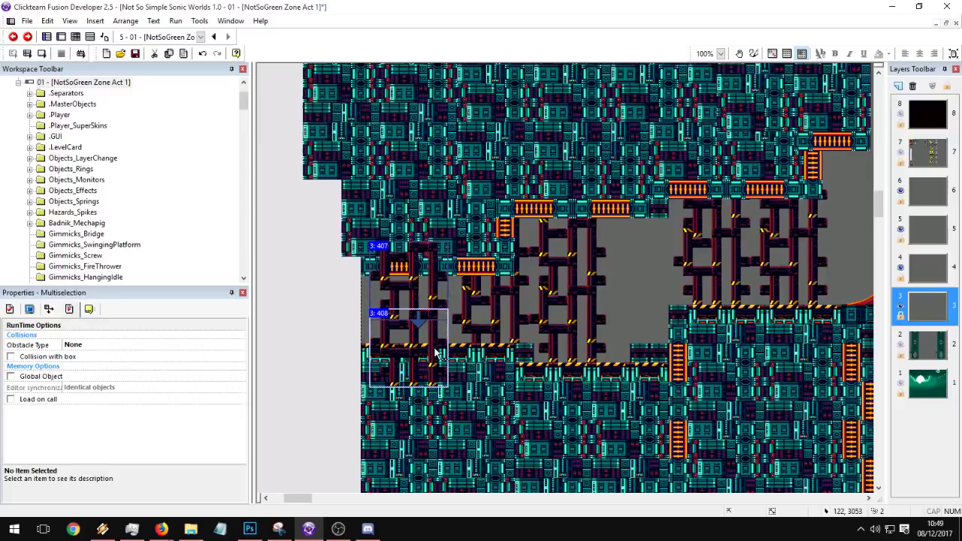
{"action": "left_click_drag", "start_coordinate": [436, 353], "coordinate": [439, 335]}
{"action": "right_click", "coordinate": [440, 336]}
{"action": "mouse_move", "coordinate": [511, 176]}
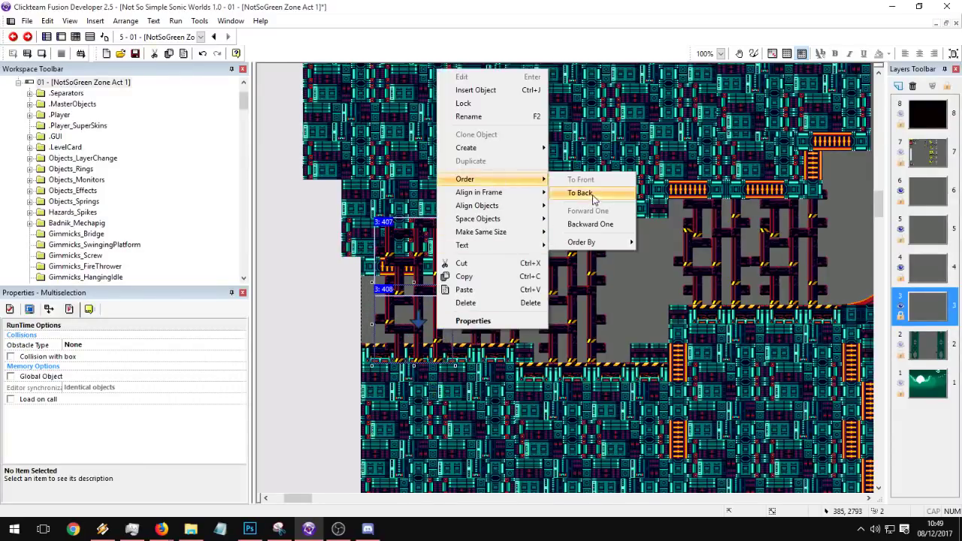
{"action": "left_click", "coordinate": [592, 195]}
{"action": "left_click", "coordinate": [623, 235]}
Step: Delete the redundant upper girder piece of the pair at the start arrow
{"action": "left_click", "coordinate": [448, 346]}
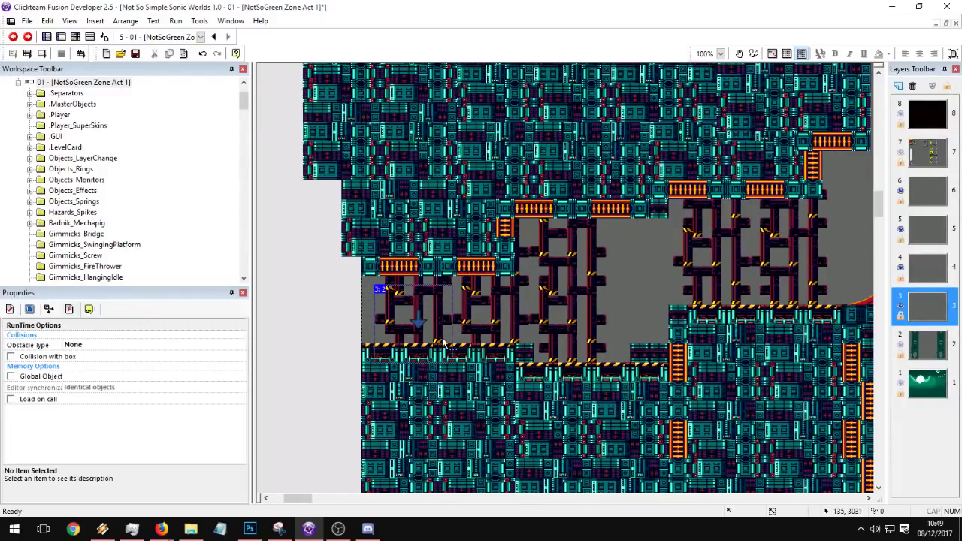
{"action": "left_click", "coordinate": [440, 284], "text": "ctrl"}
{"action": "left_click", "coordinate": [442, 283]}
{"action": "key", "text": "Delete"}
Step: Duplicate the remaining start-area girder piece leftward across the frame's edge and send the copy to the back
{"action": "left_click_drag", "start_coordinate": [438, 314], "coordinate": [376, 297]}
{"action": "left_click", "coordinate": [349, 282]}
{"action": "right_click", "coordinate": [365, 289]}
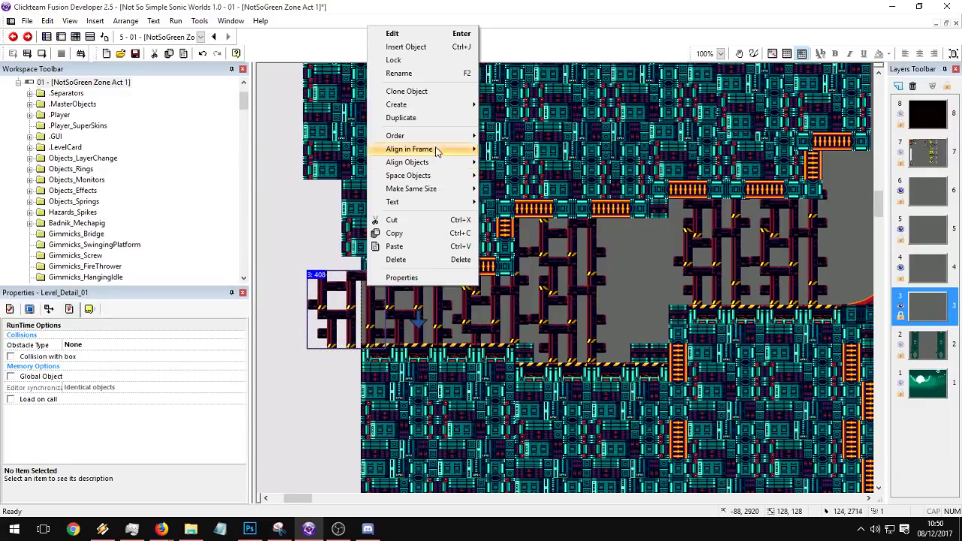
{"action": "left_click", "coordinate": [509, 148]}
Step: Copy the small red lamp from the tile set and place it on the low block before the raised floor
{"action": "middle_click_drag", "start_coordinate": [653, 269], "coordinate": [481, 260]}
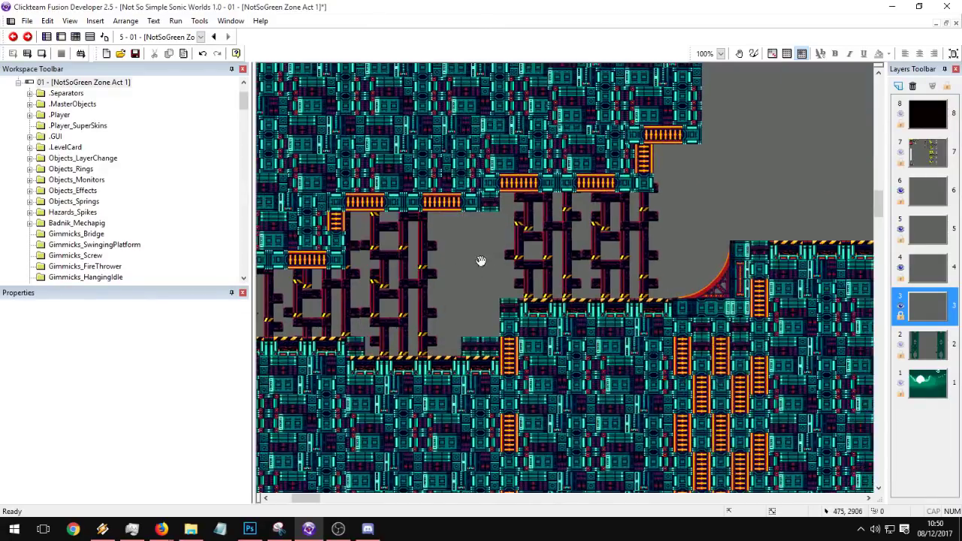
{"action": "middle_click_drag", "start_coordinate": [509, 451], "coordinate": [577, 230]}
{"action": "middle_click_drag", "start_coordinate": [557, 481], "coordinate": [672, 168]}
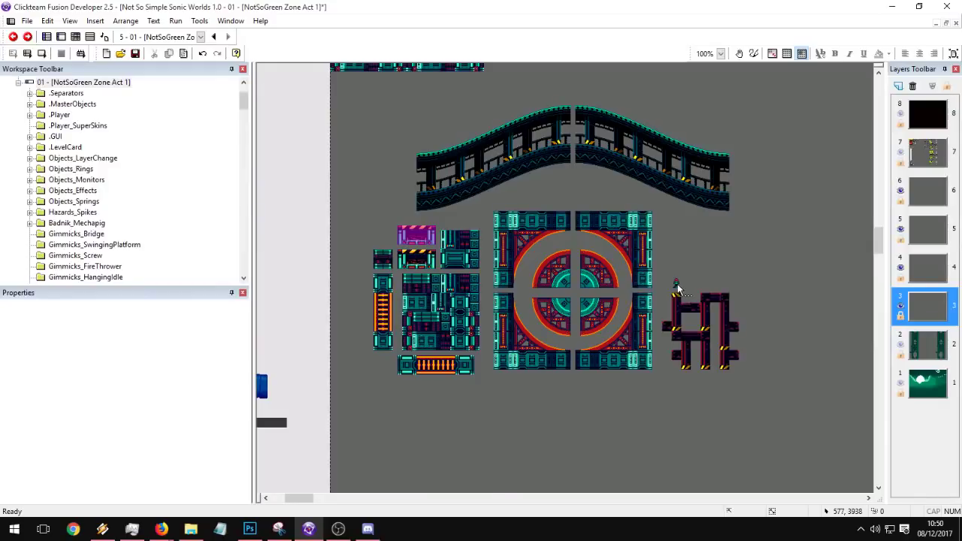
{"action": "left_click", "coordinate": [677, 285]}
{"action": "key", "text": "ctrl+c"}
{"action": "middle_click_drag", "start_coordinate": [677, 285], "coordinate": [616, 481]}
{"action": "middle_click_drag", "start_coordinate": [517, 162], "coordinate": [507, 237]}
{"action": "key", "text": "ctrl+v"}
{"action": "left_click", "coordinate": [499, 224]}
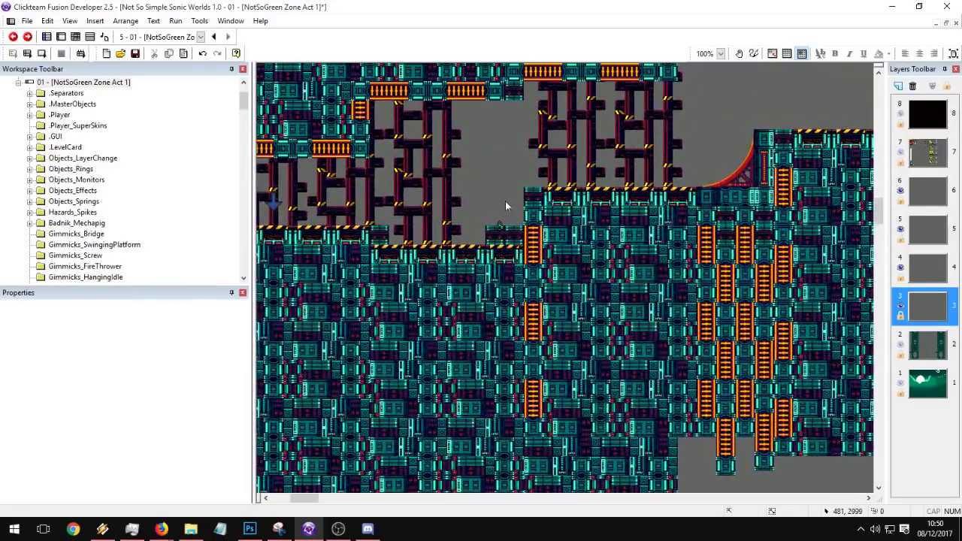
{"action": "left_click_drag", "start_coordinate": [500, 226], "coordinate": [486, 221]}
Step: Place three more lamps: on the raised floor's left corner, atop the curve's edge, and on the small block at the lower floor's start
{"action": "left_click", "coordinate": [504, 210]}
{"action": "left_click", "coordinate": [531, 184]}
{"action": "middle_click_drag", "start_coordinate": [520, 166], "coordinate": [426, 258]}
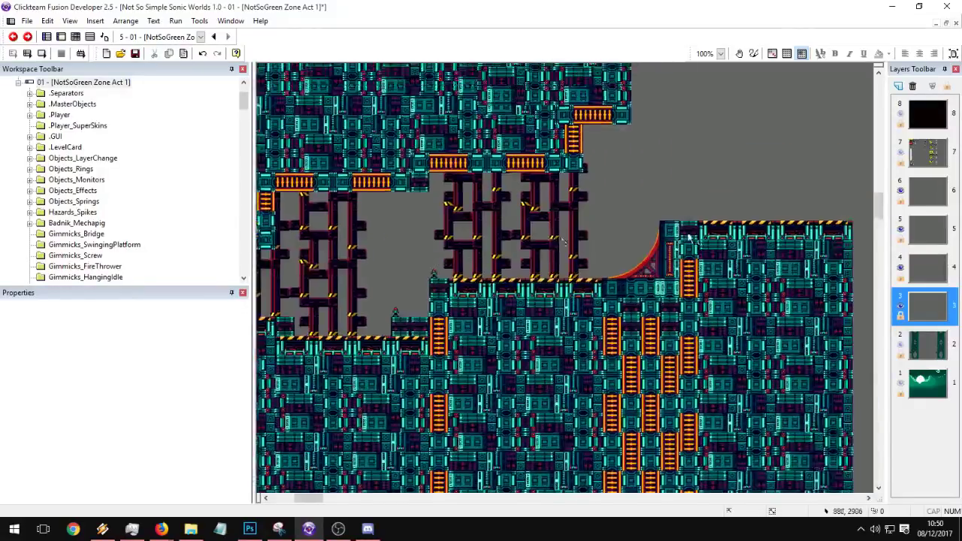
{"action": "left_click", "coordinate": [673, 216]}
{"action": "left_click", "coordinate": [684, 192]}
{"action": "middle_click_drag", "start_coordinate": [537, 224], "coordinate": [723, 223]}
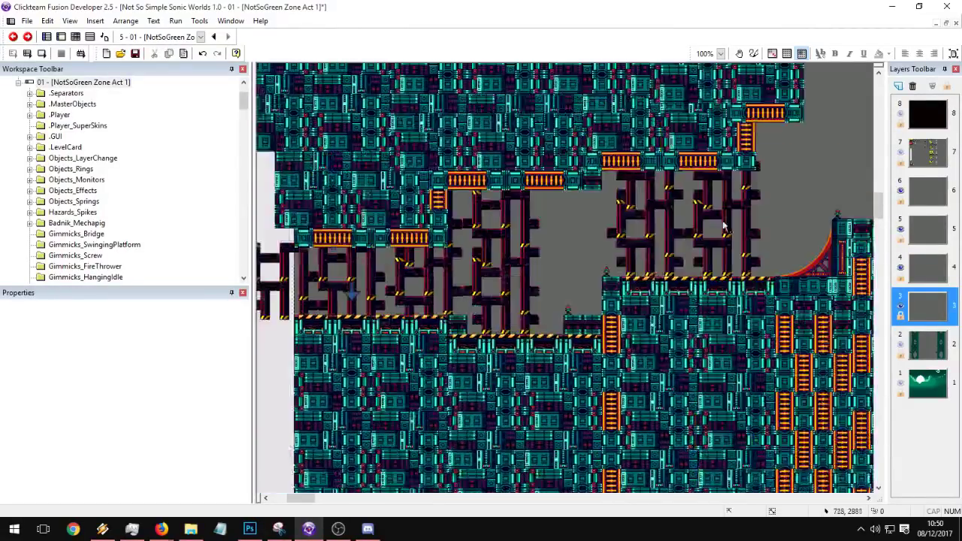
{"action": "left_click", "coordinate": [462, 312]}
{"action": "left_click", "coordinate": [598, 255]}
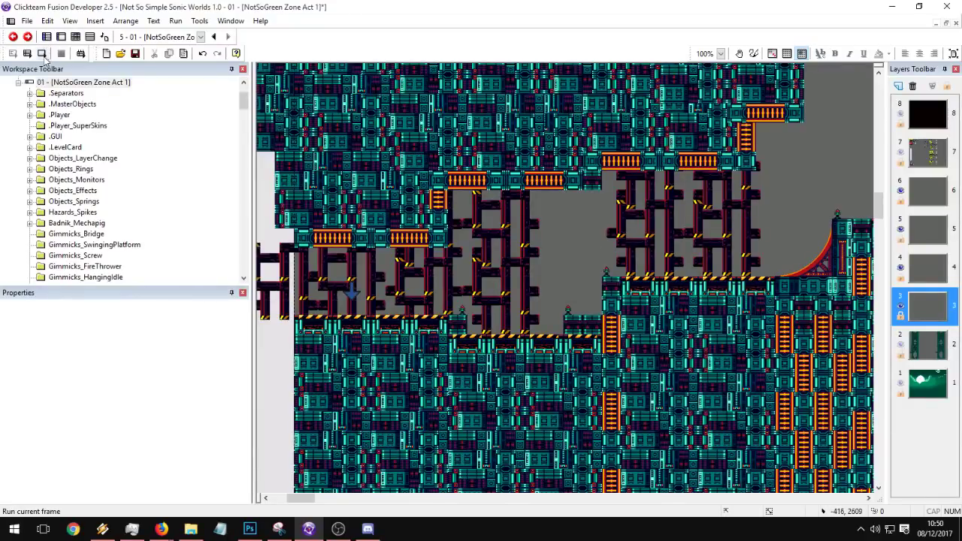
Step: Run the current frame and test-play the start area by moving and jumping along the new terrain
{"action": "left_click", "coordinate": [42, 54]}
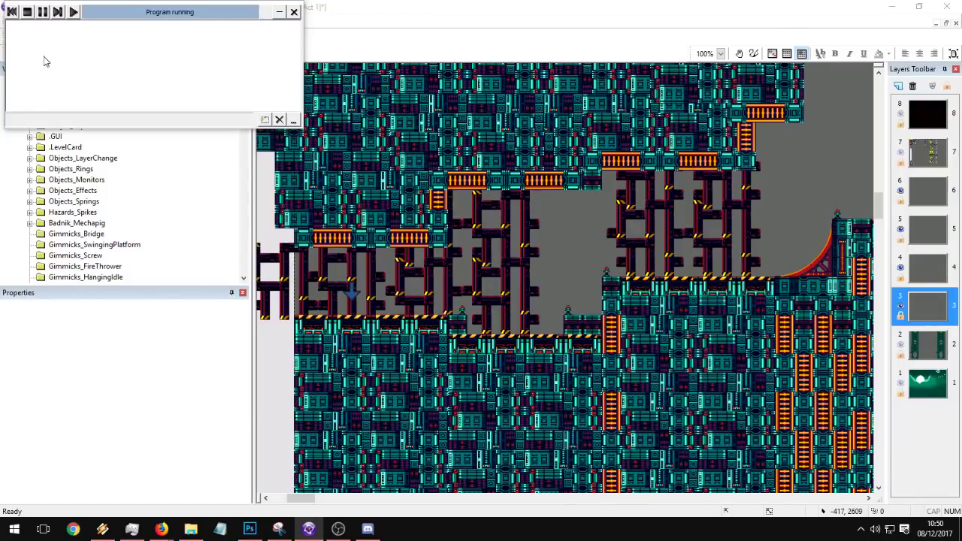
{"action": "left_click", "coordinate": [574, 199]}
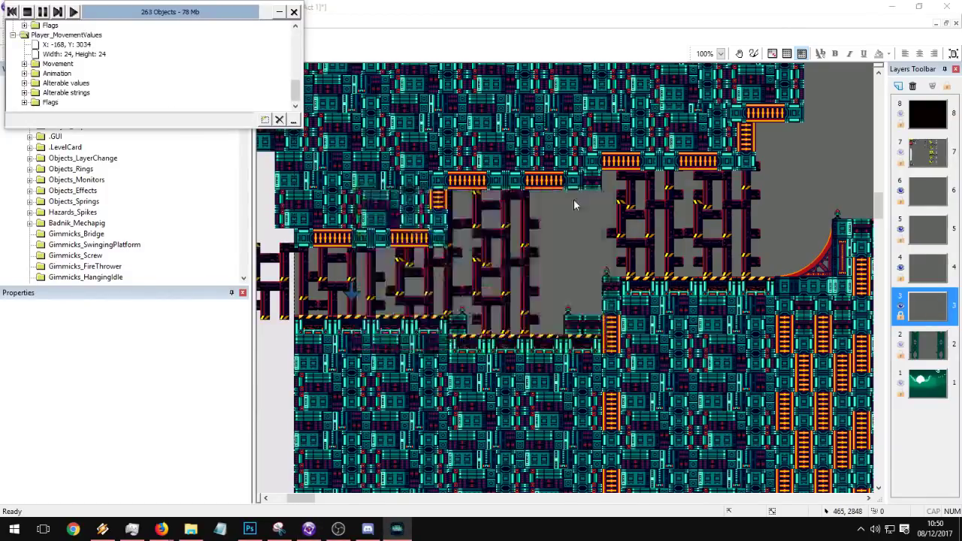
{"action": "left_click", "coordinate": [293, 12]}
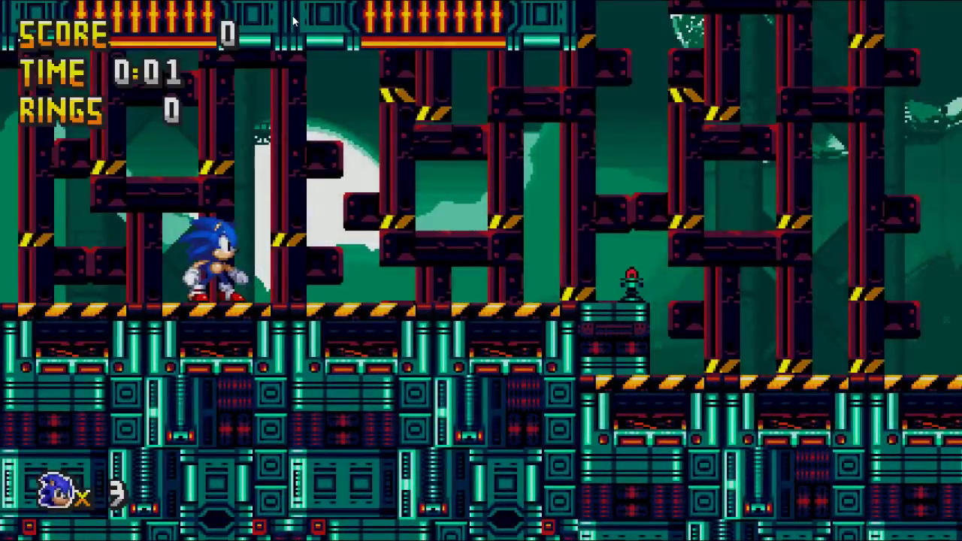
{"action": "key", "text": "Right"}
{"action": "key", "text": "space"}
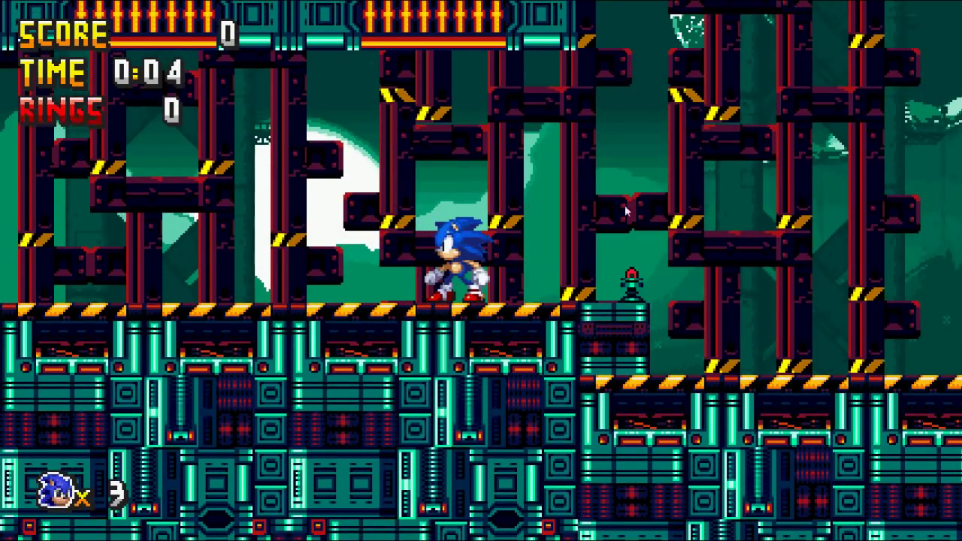
{"action": "key", "text": "space"}
{"action": "key", "text": "Right"}
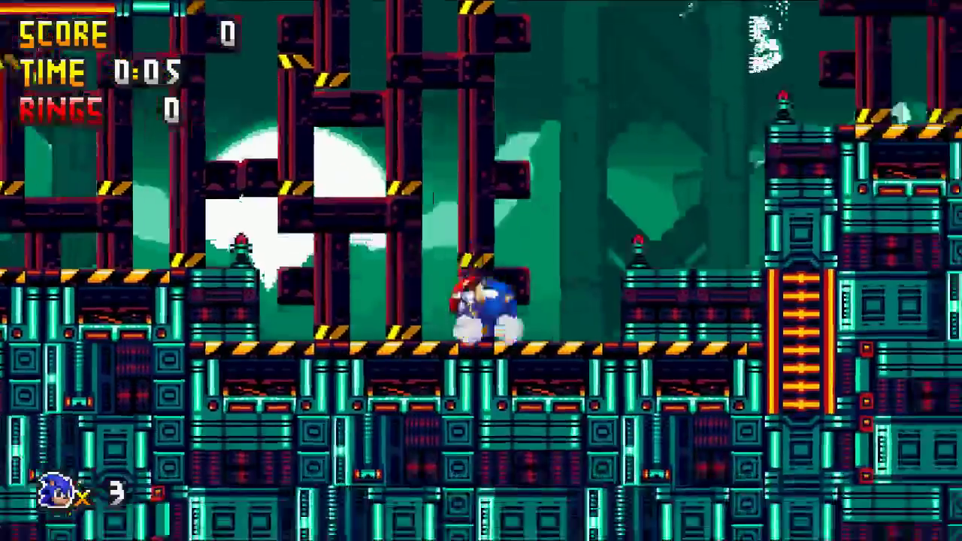
{"action": "key", "text": "space"}
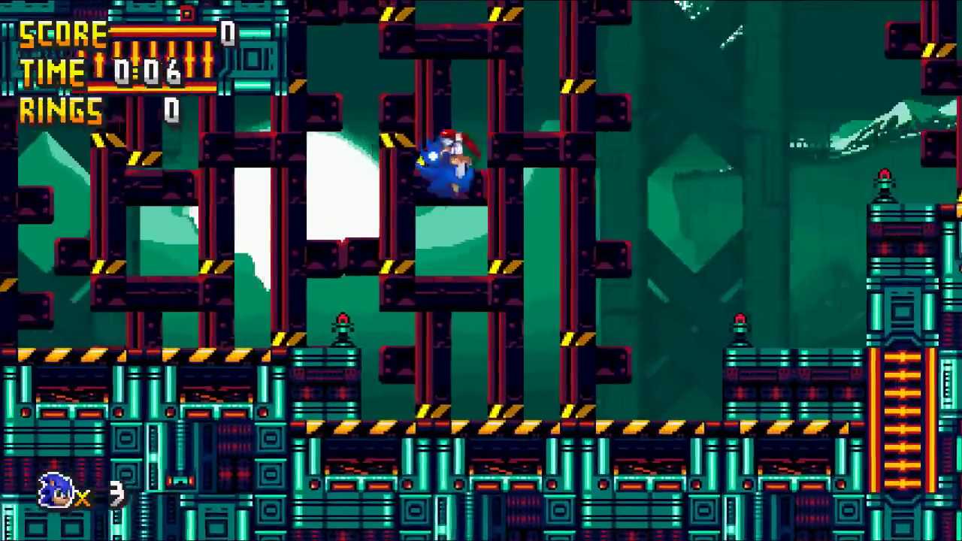
{"action": "key", "text": "Right"}
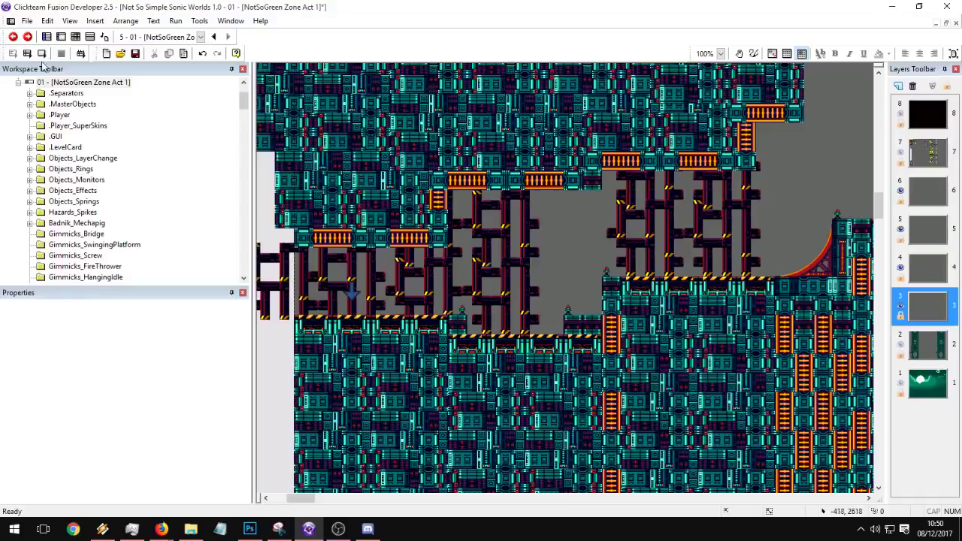
Step: Run the current frame, move along the start area while checking the debugger's frames per second, and close the debugger and game
{"action": "left_click", "coordinate": [41, 54]}
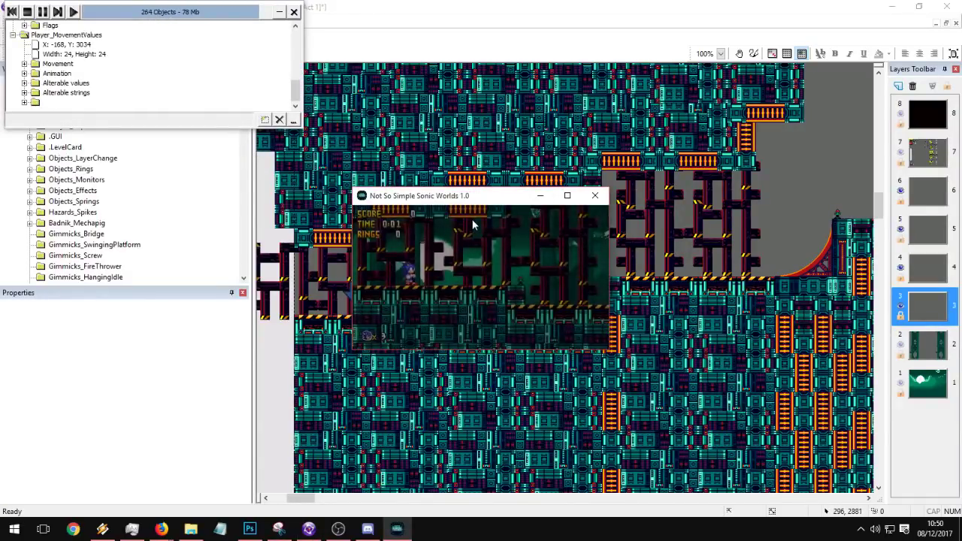
{"action": "key", "text": "Right"}
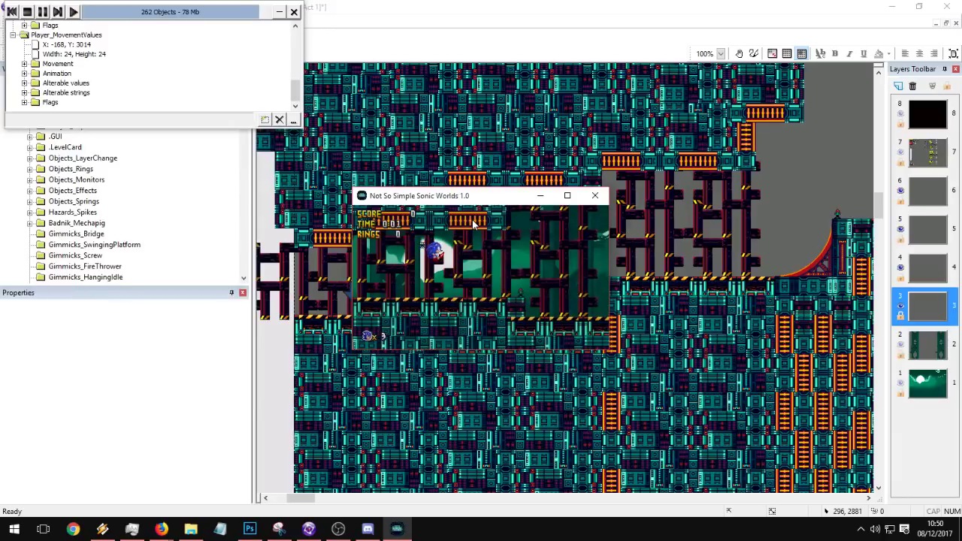
{"action": "scroll", "coordinate": [124, 60], "scroll_direction": "up", "scroll_amount": 3}
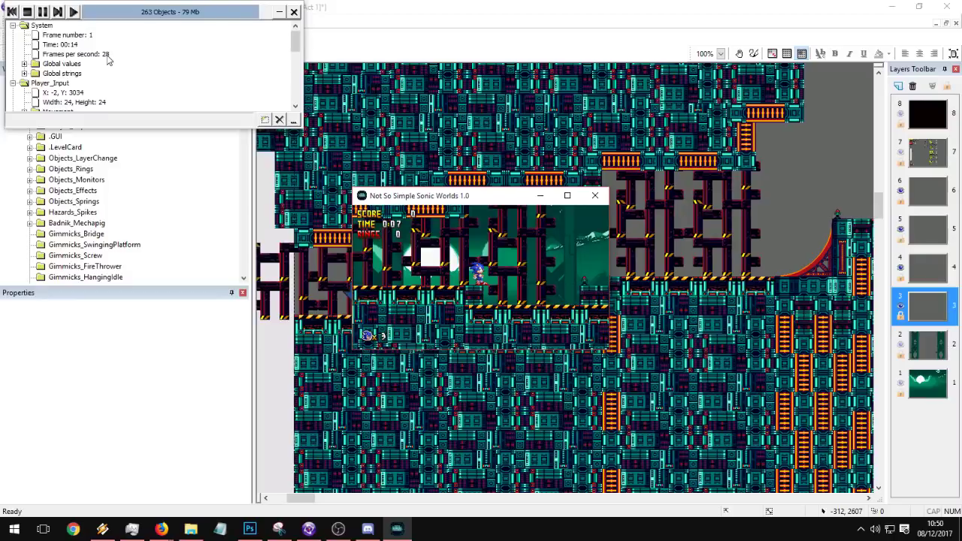
{"action": "key", "text": "alt+Tab"}
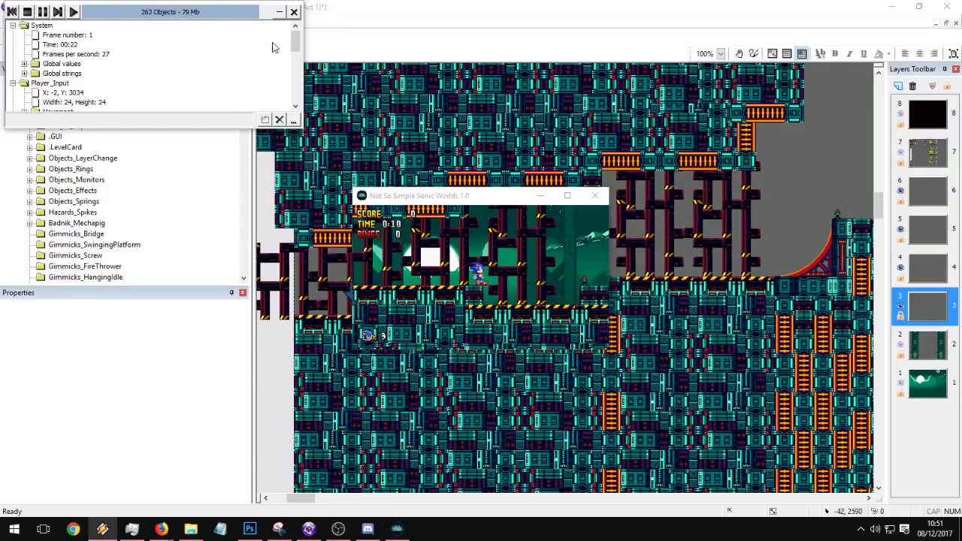
{"action": "left_click", "coordinate": [294, 12]}
{"action": "key", "text": "Right"}
{"action": "key", "text": "a"}
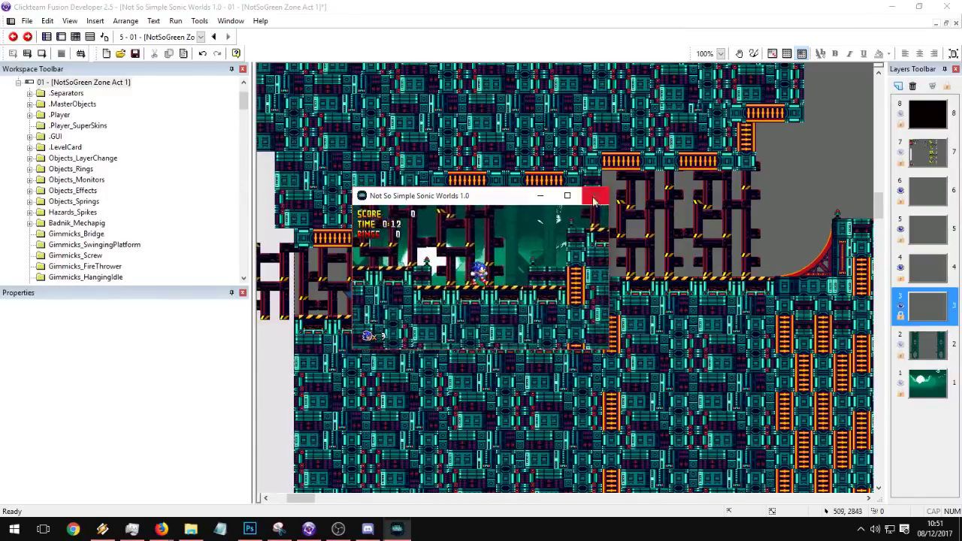
{"action": "left_click", "coordinate": [594, 196]}
Step: Collapse all event groups in the frame's event editor
{"action": "left_click", "coordinate": [91, 35]}
{"action": "right_click", "coordinate": [359, 216]}
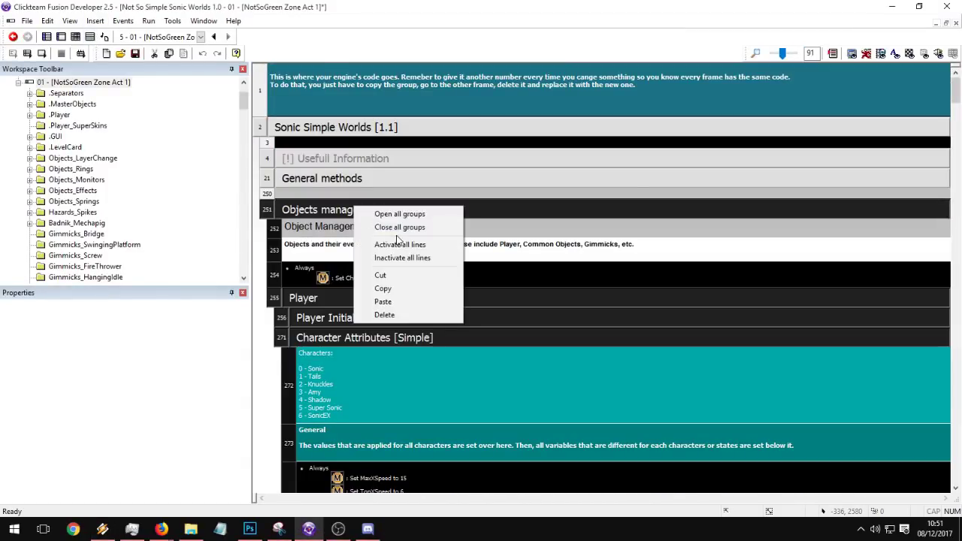
{"action": "left_click", "coordinate": [398, 223]}
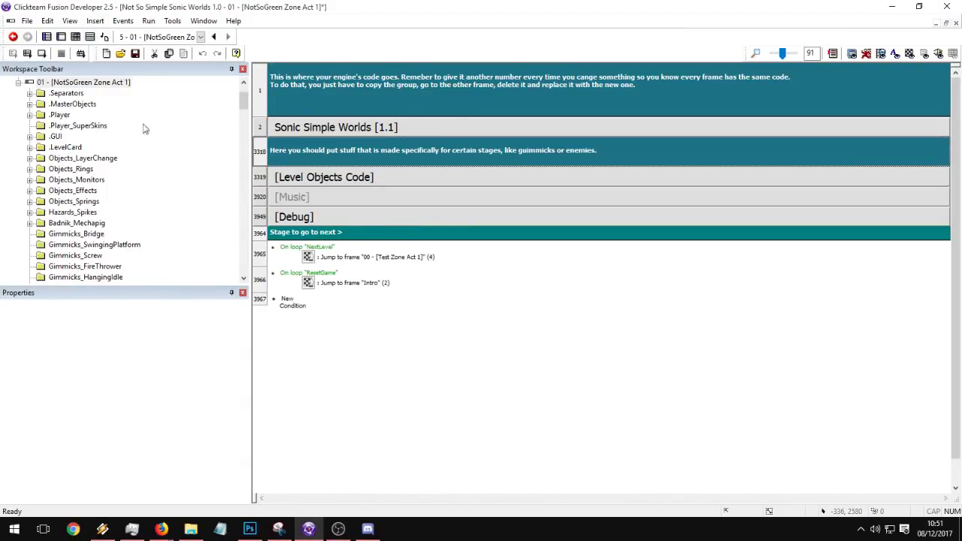
Step: Test-run NotSoGreen Zone Act 1 with background collision handling outside the window disabled, and re-enable the option after closing the game
{"action": "left_click", "coordinate": [61, 36]}
{"action": "scroll", "coordinate": [413, 280], "scroll_direction": "down", "scroll_amount": 5}
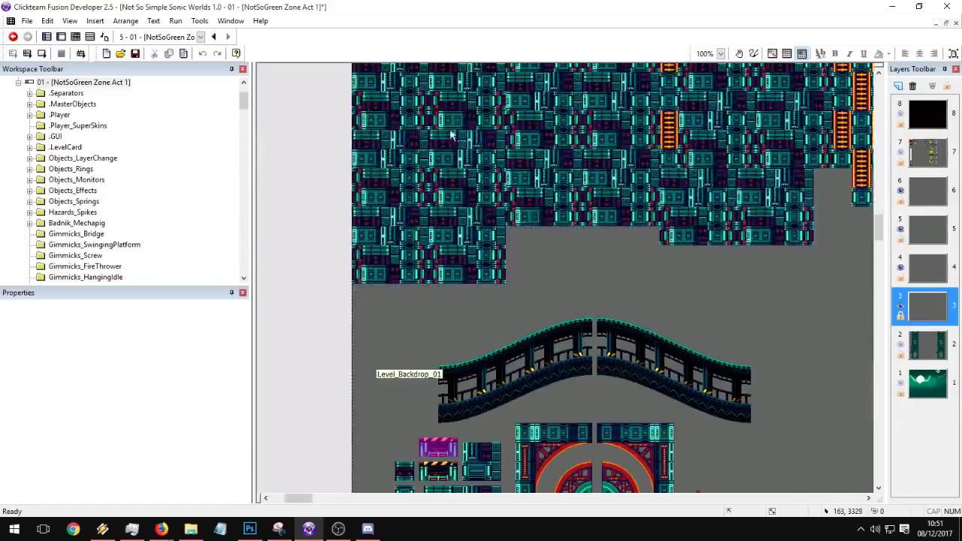
{"action": "left_click", "coordinate": [82, 82]}
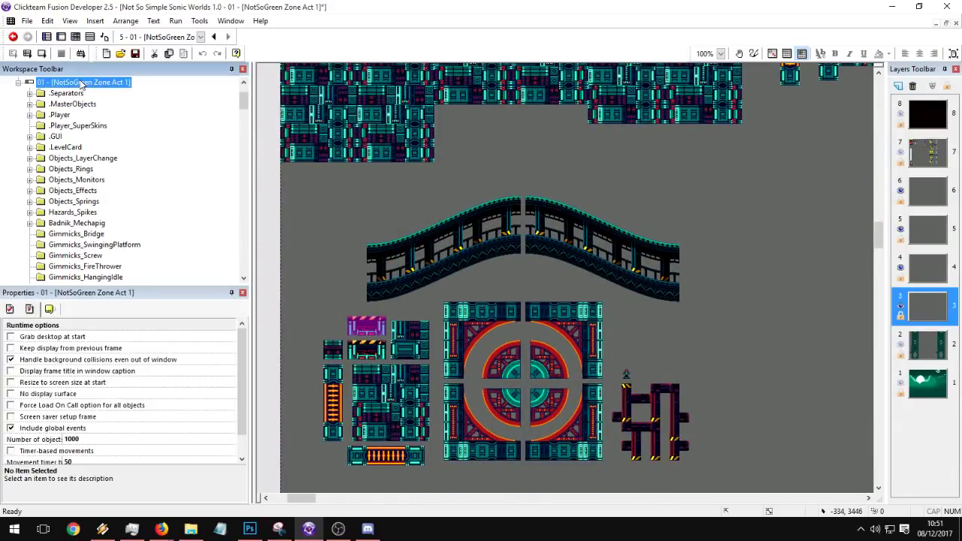
{"action": "left_click", "coordinate": [11, 360]}
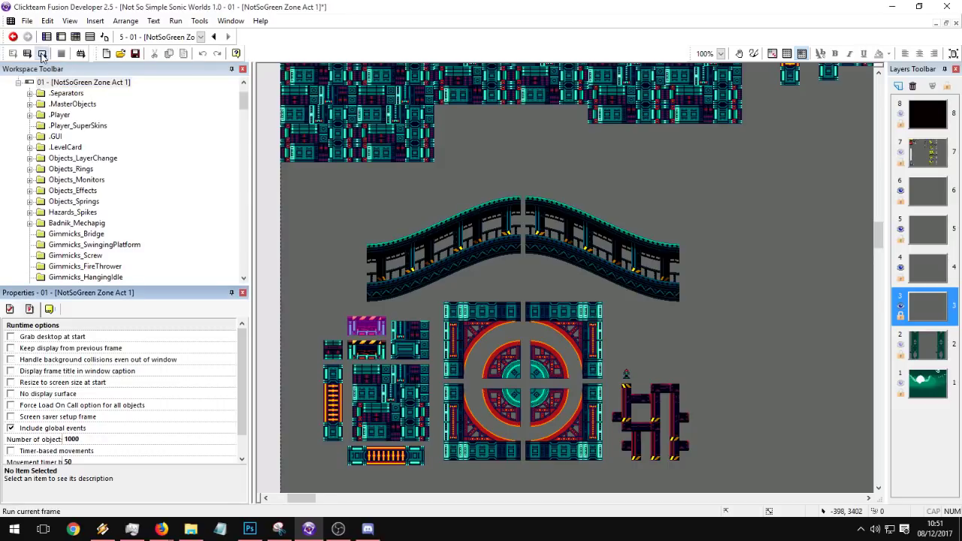
{"action": "left_click", "coordinate": [41, 54]}
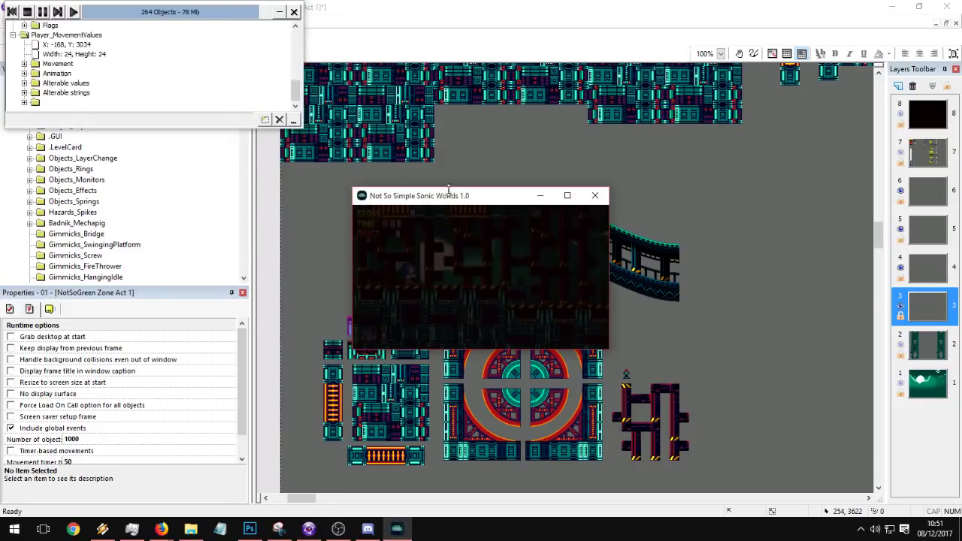
{"action": "left_click", "coordinate": [594, 196]}
{"action": "left_click", "coordinate": [11, 360]}
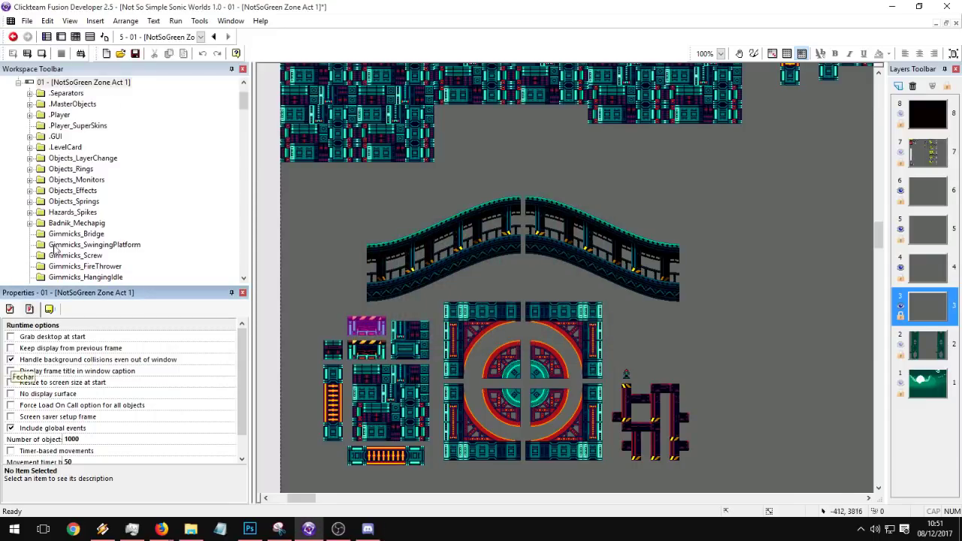
Step: Return to the frame's event editor and save the project
{"action": "left_click", "coordinate": [103, 36]}
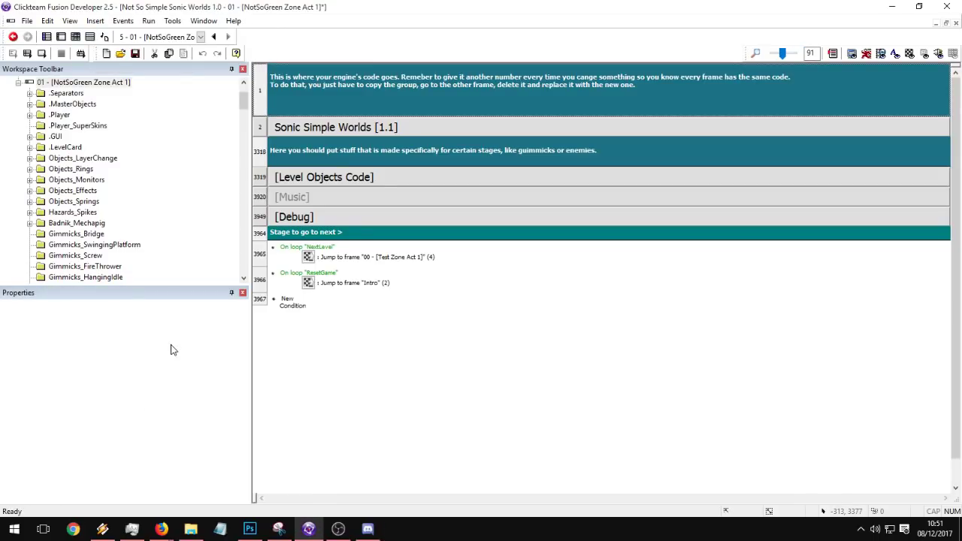
{"action": "key", "text": "alt+Tab"}
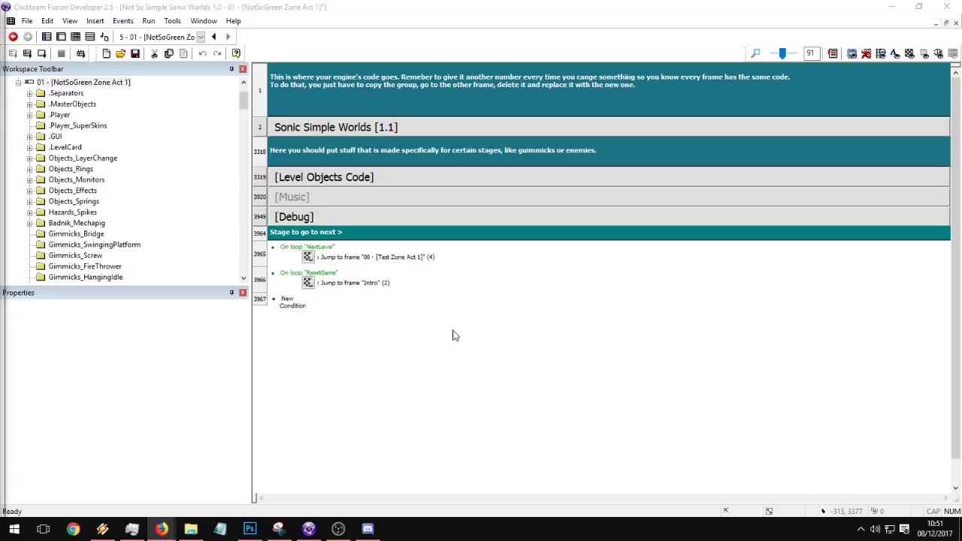
{"action": "left_click", "coordinate": [135, 53]}
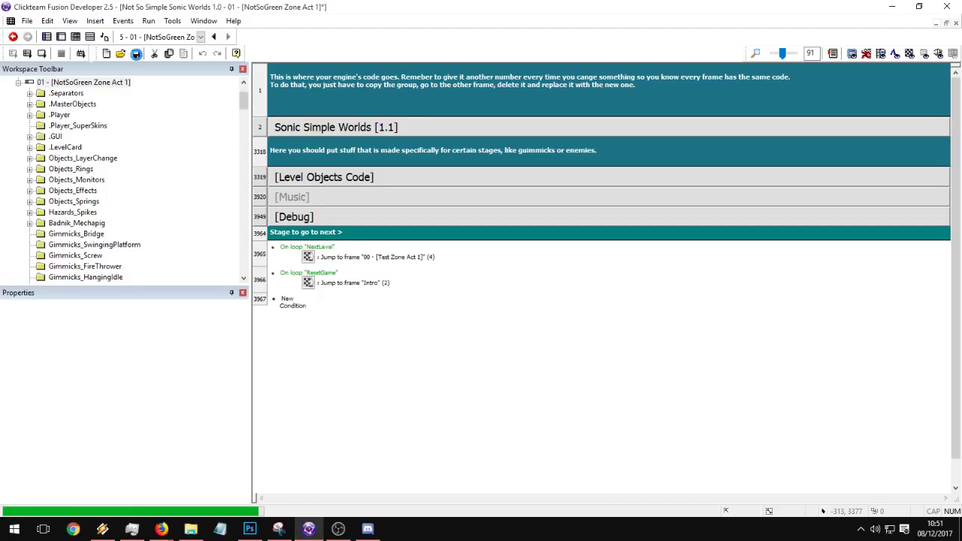
Step: Add an Always event at the end of the event list with a Destroy action for the grey gamepad object
{"action": "left_click", "coordinate": [292, 302]}
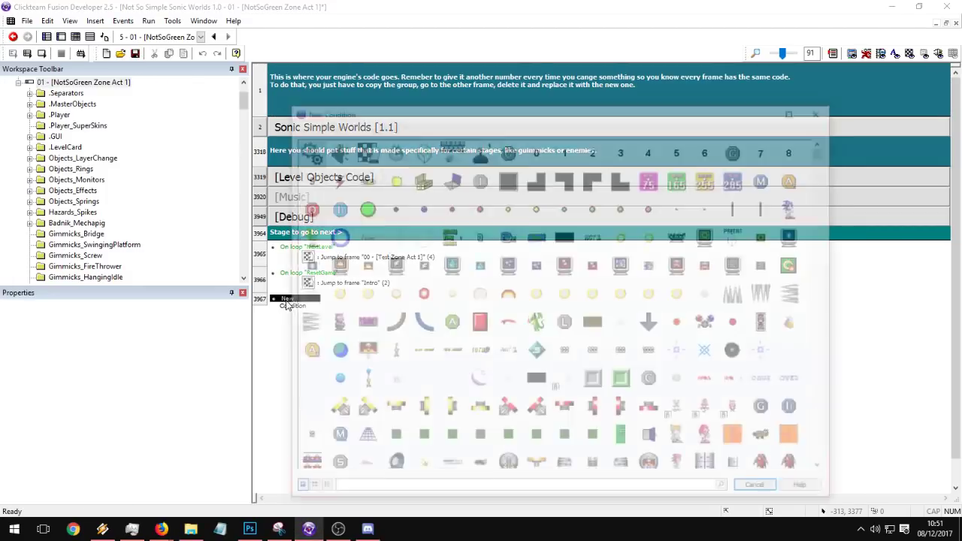
{"action": "left_click", "coordinate": [315, 163]}
{"action": "left_click", "coordinate": [334, 164]}
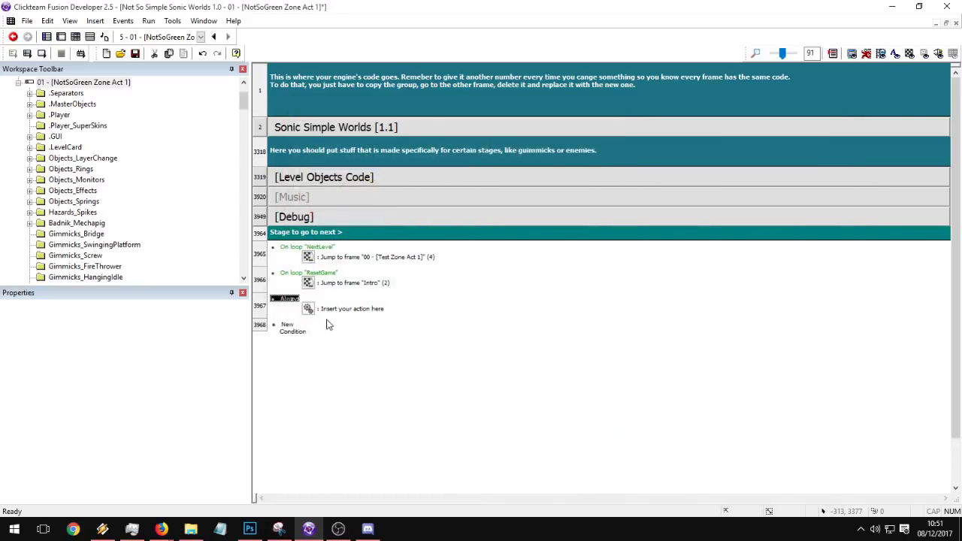
{"action": "left_click", "coordinate": [334, 315]}
{"action": "left_click_drag", "start_coordinate": [830, 153], "coordinate": [826, 438]}
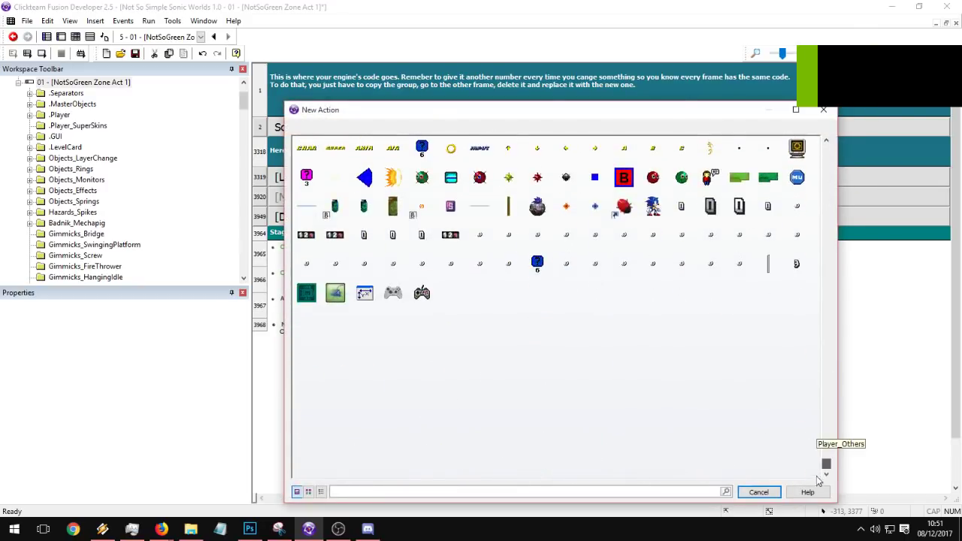
{"action": "scroll", "coordinate": [544, 413], "scroll_direction": "up", "scroll_amount": 1}
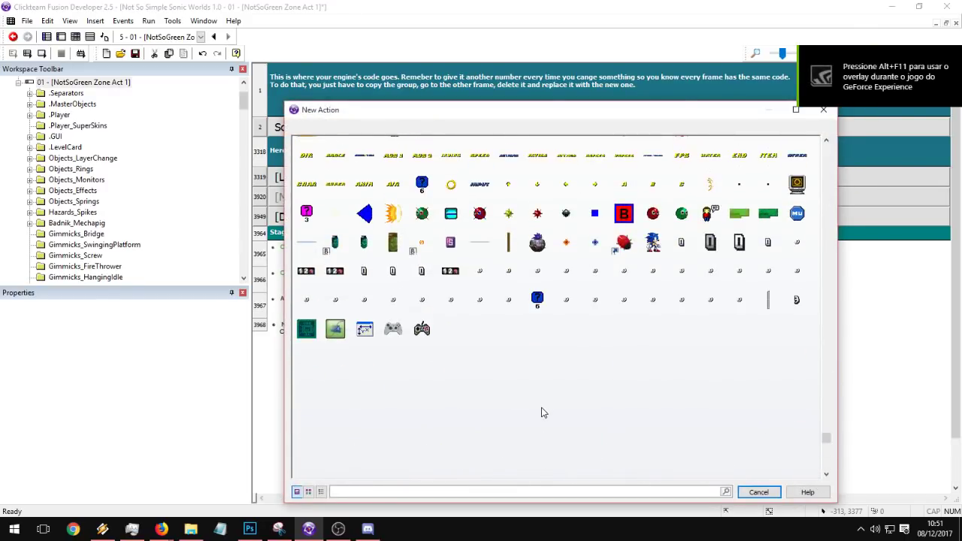
{"action": "left_click", "coordinate": [402, 338]}
{"action": "left_click", "coordinate": [436, 424]}
Step: Insert a second action in the Always event that destroys the black gamepad object
{"action": "right_click", "coordinate": [346, 317]}
{"action": "left_click", "coordinate": [399, 345]}
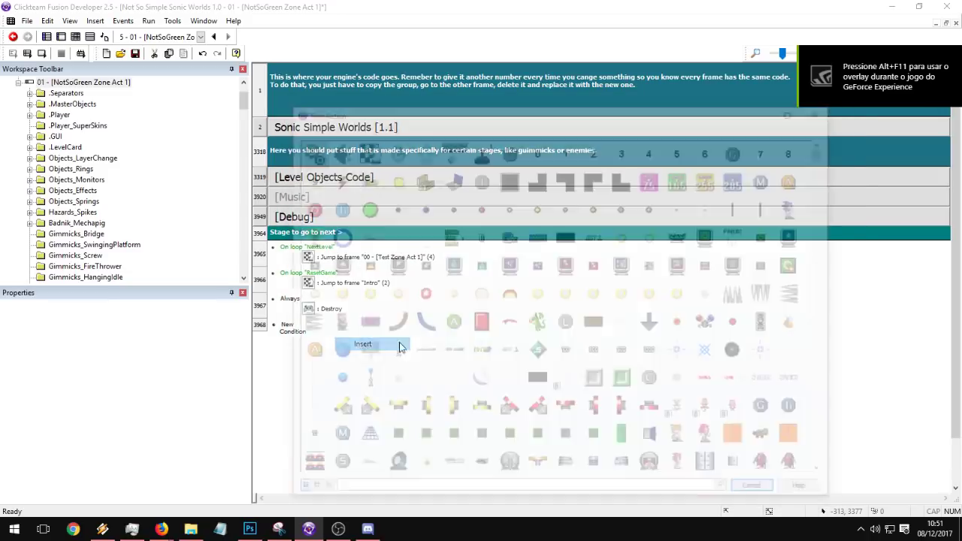
{"action": "left_click_drag", "start_coordinate": [826, 150], "coordinate": [826, 463]}
{"action": "left_click", "coordinate": [422, 294]}
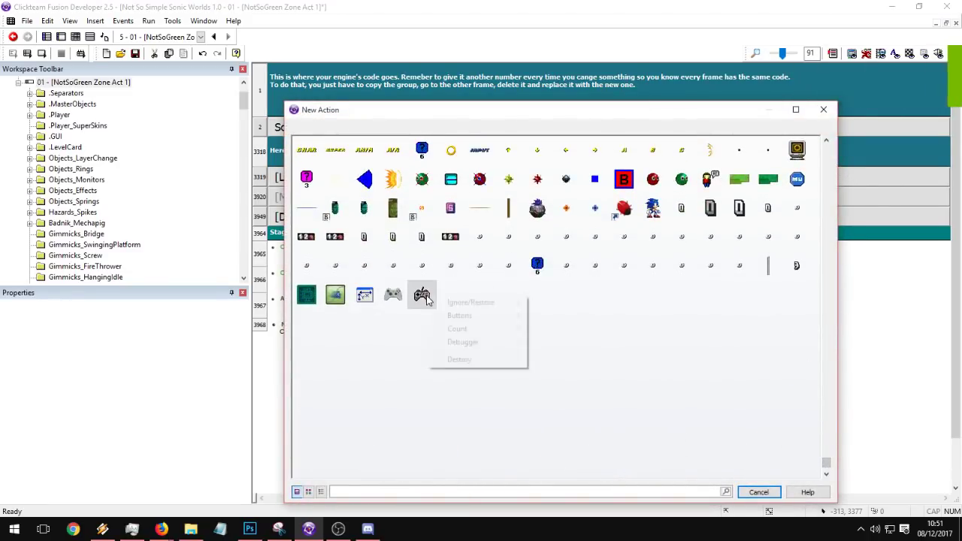
{"action": "left_click", "coordinate": [456, 359]}
Step: Run the current frame, test-play the start area with both gamepad objects destroyed, and stop the game
{"action": "left_click", "coordinate": [42, 54]}
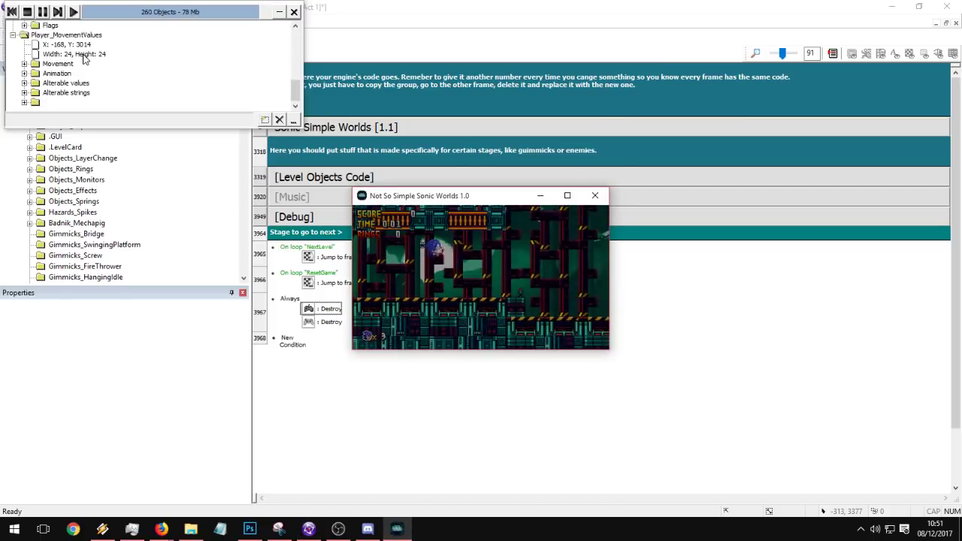
{"action": "key", "text": "Right"}
{"action": "key", "text": "shift"}
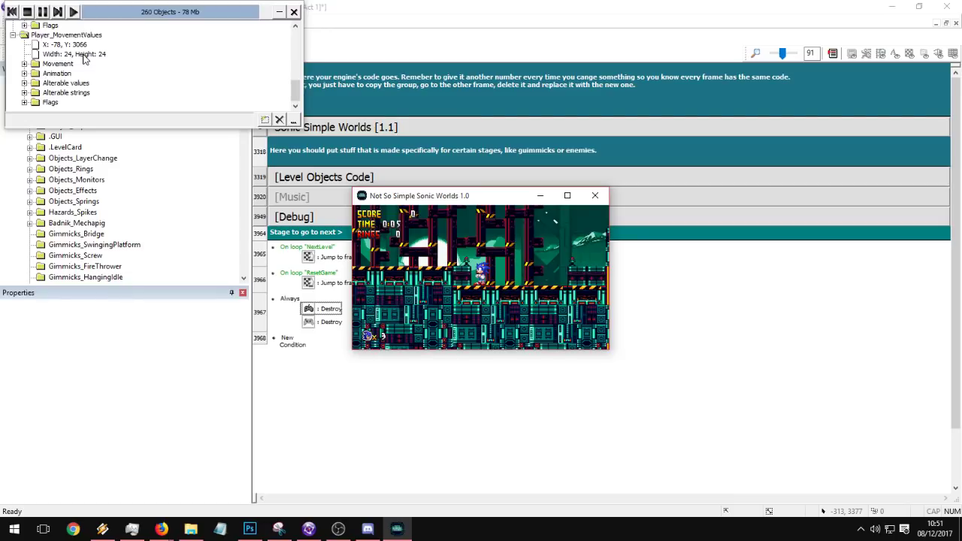
{"action": "left_click", "coordinate": [27, 12]}
Step: Test-run the frame without the grey gamepad's Destroy action, and undo that action's deletion
{"action": "left_click", "coordinate": [324, 323]}
{"action": "key", "text": "Delete"}
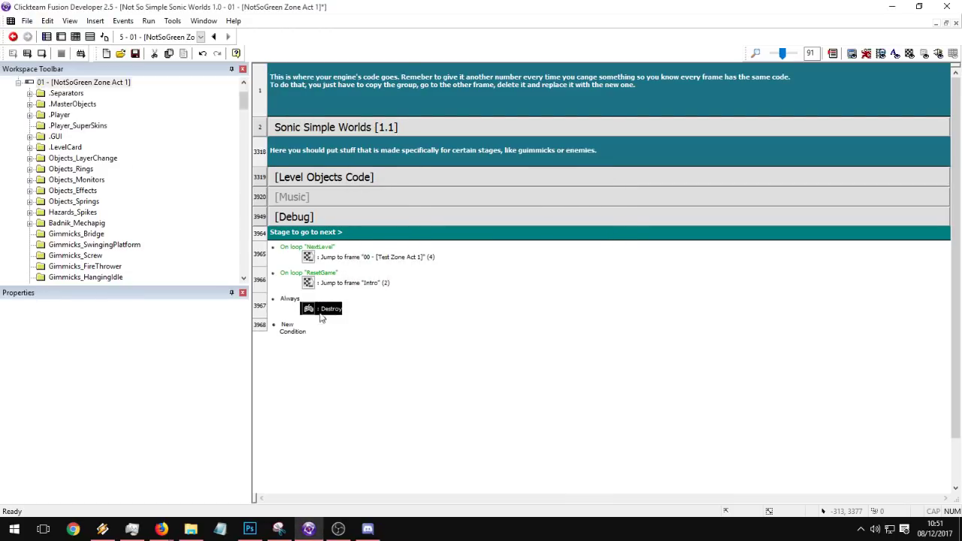
{"action": "left_click", "coordinate": [43, 53]}
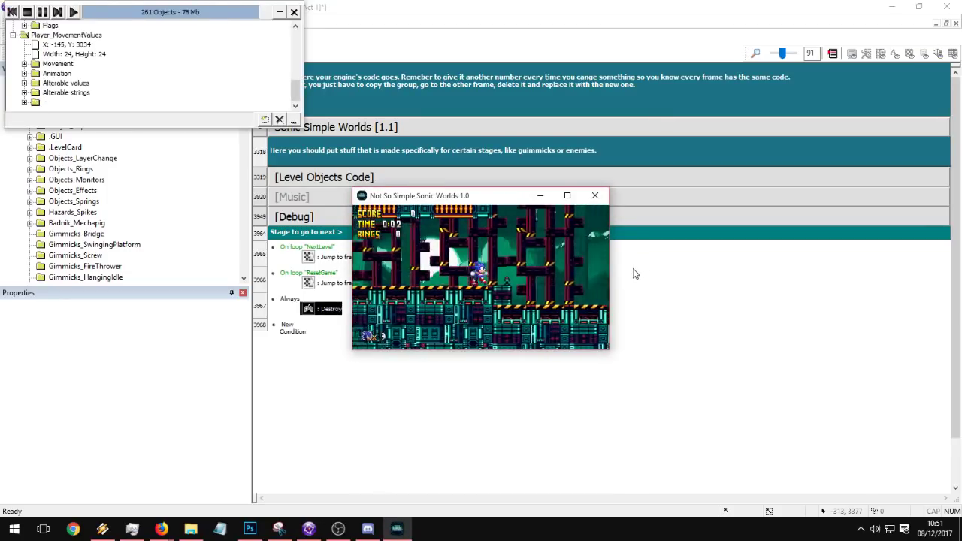
{"action": "left_click", "coordinate": [596, 196]}
{"action": "key", "text": "ctrl+z"}
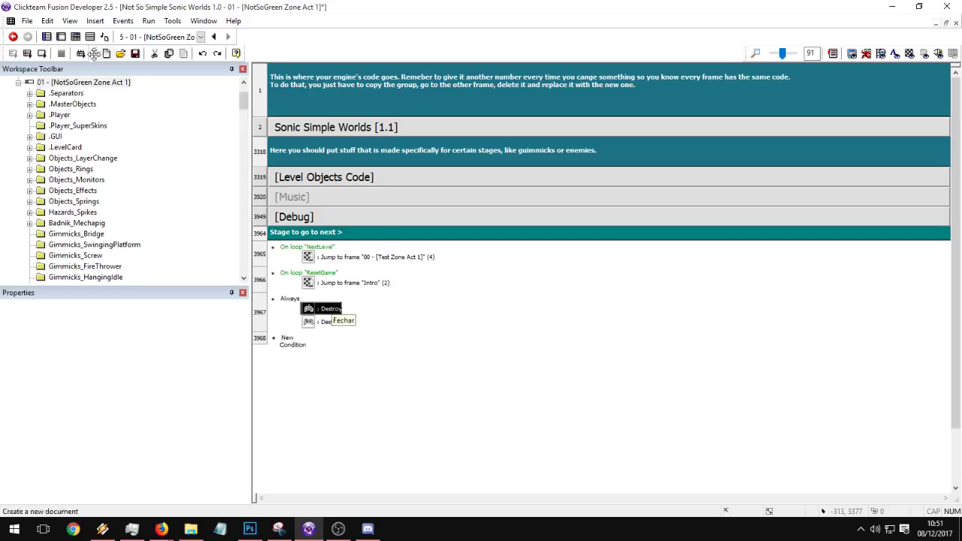
Step: Test-run the frame without the black gamepad's Destroy action, and undo that action's deletion
{"action": "key", "text": "Delete"}
{"action": "left_click", "coordinate": [43, 55]}
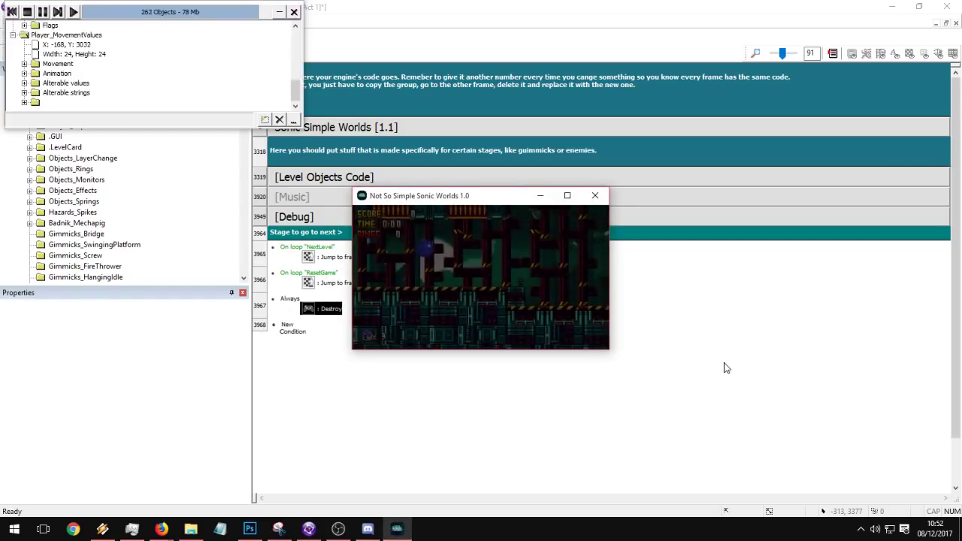
{"action": "key", "text": "alt+F4"}
{"action": "key", "text": "ctrl+z"}
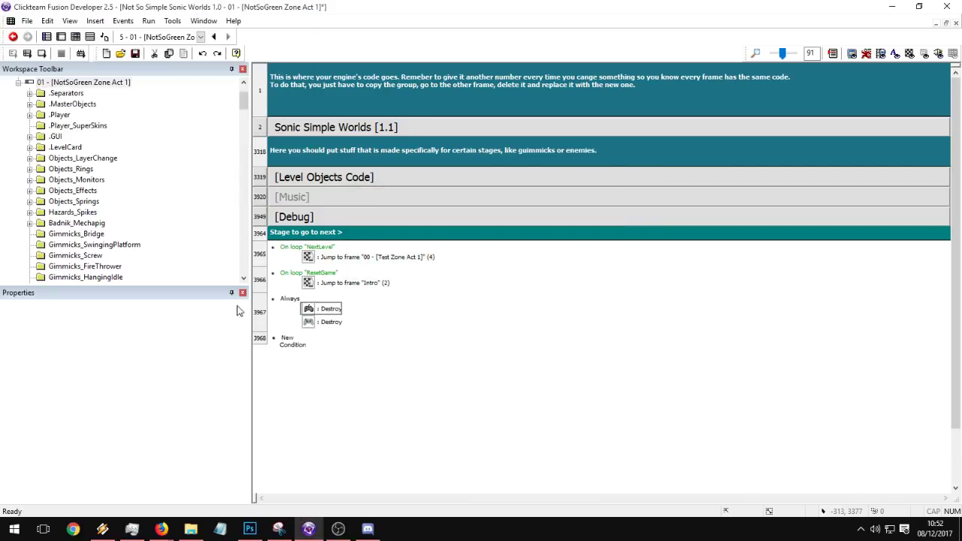
Step: Delete the entire Always event with both Destroy actions and briefly test-run the frame without it
{"action": "left_click", "coordinate": [258, 311]}
{"action": "key", "text": "Delete"}
{"action": "left_click", "coordinate": [42, 54]}
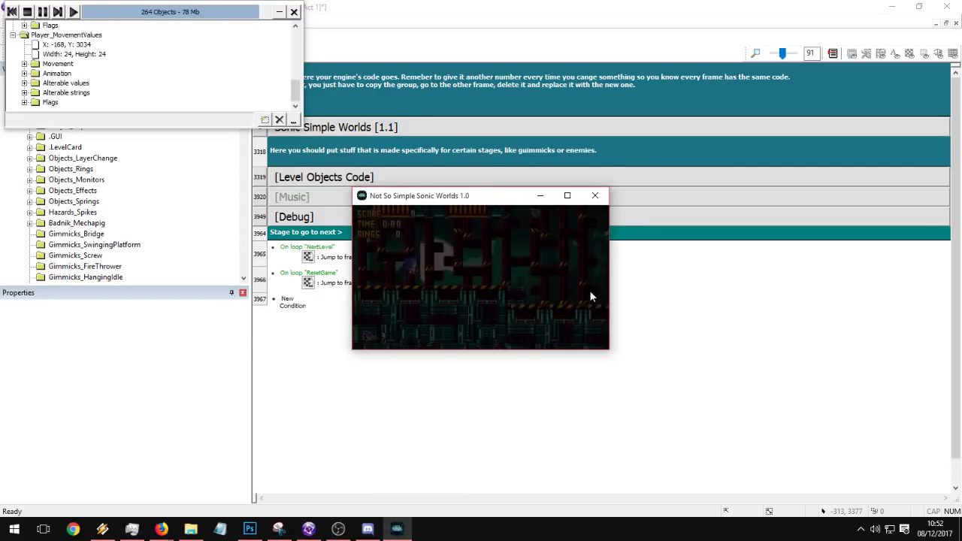
{"action": "left_click", "coordinate": [595, 196]}
Step: Add an Always event that ignores control on the black gamepad object for joypad value 0, and run the current frame
{"action": "left_click", "coordinate": [292, 301]}
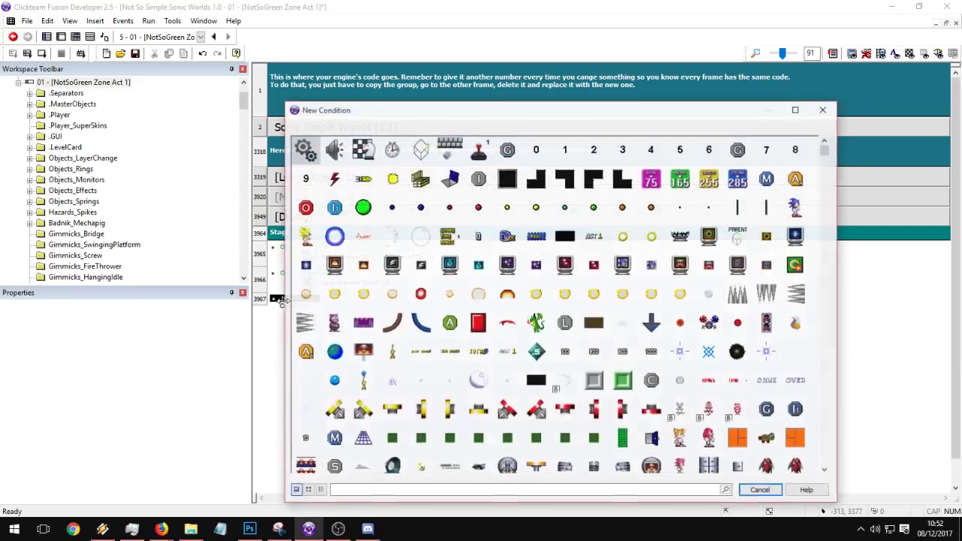
{"action": "right_click", "coordinate": [314, 159]}
{"action": "left_click", "coordinate": [330, 165]}
{"action": "double_click", "coordinate": [341, 305]}
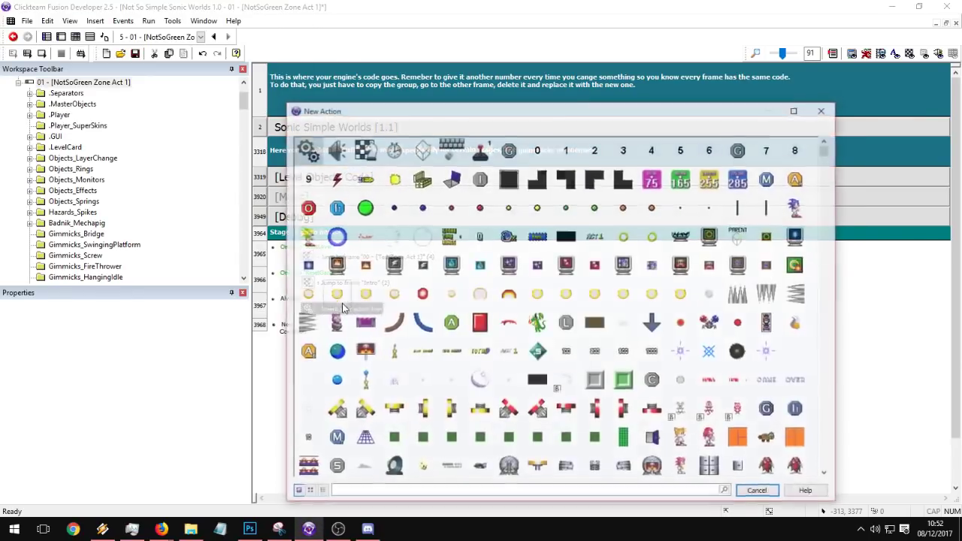
{"action": "scroll", "coordinate": [707, 277], "scroll_direction": "down", "scroll_amount": 15}
{"action": "left_click", "coordinate": [422, 293]}
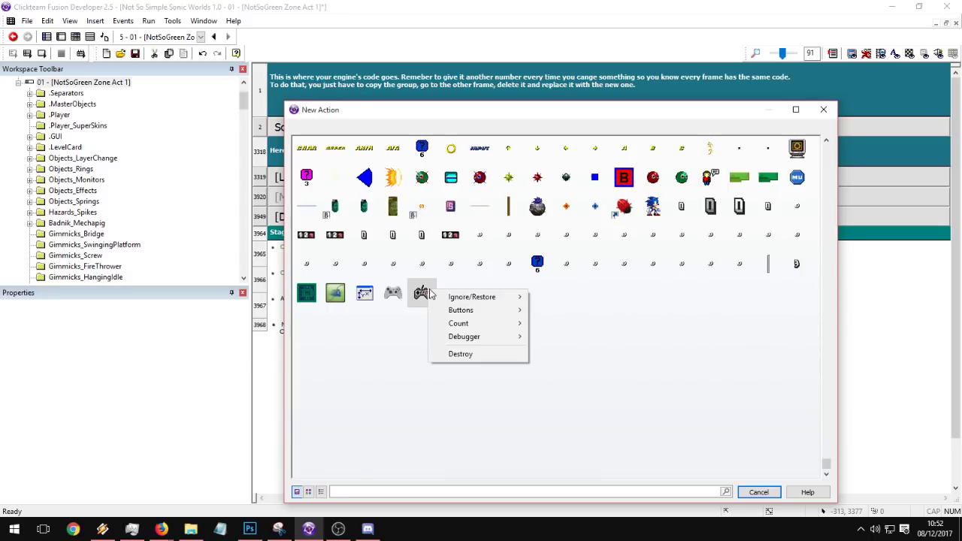
{"action": "mouse_move", "coordinate": [448, 301]}
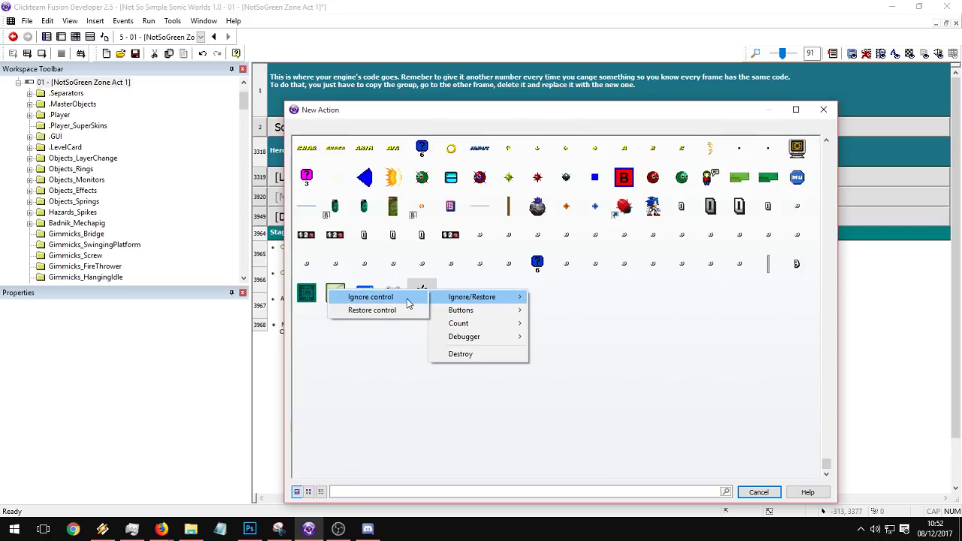
{"action": "left_click", "coordinate": [409, 302]}
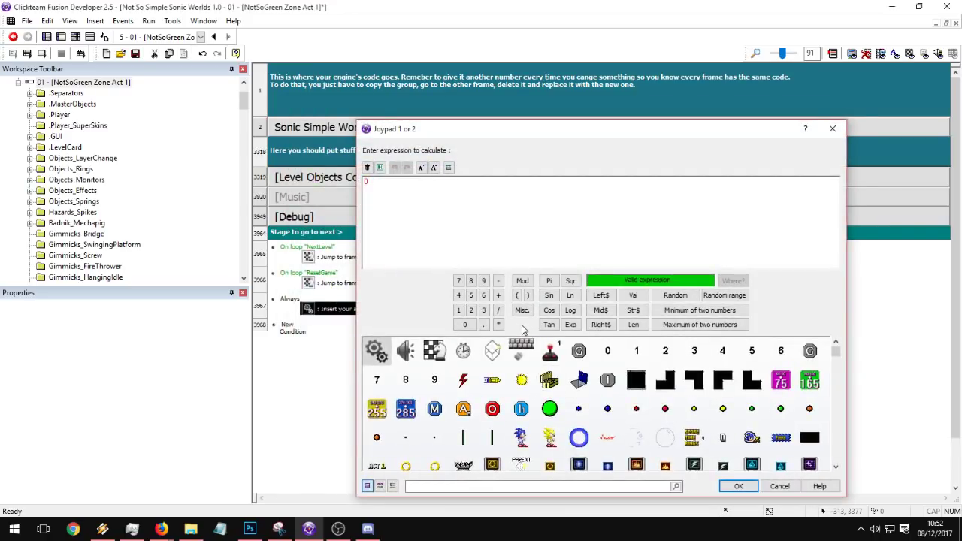
{"action": "left_click", "coordinate": [738, 486]}
{"action": "left_click", "coordinate": [42, 53]}
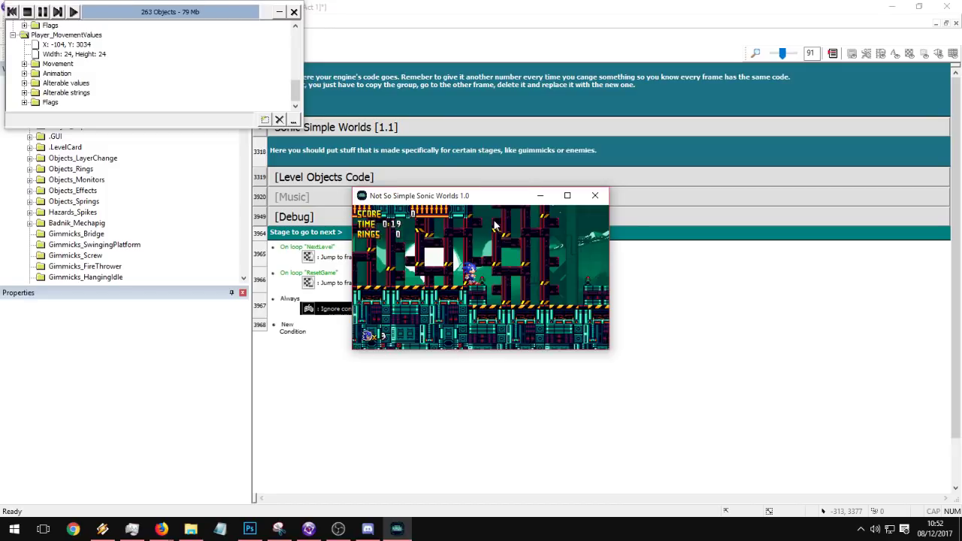
Step: Play-test the level in the maximized game, jumping across the platforms up to the curved ramp and over its upper end
{"action": "left_click", "coordinate": [571, 199]}
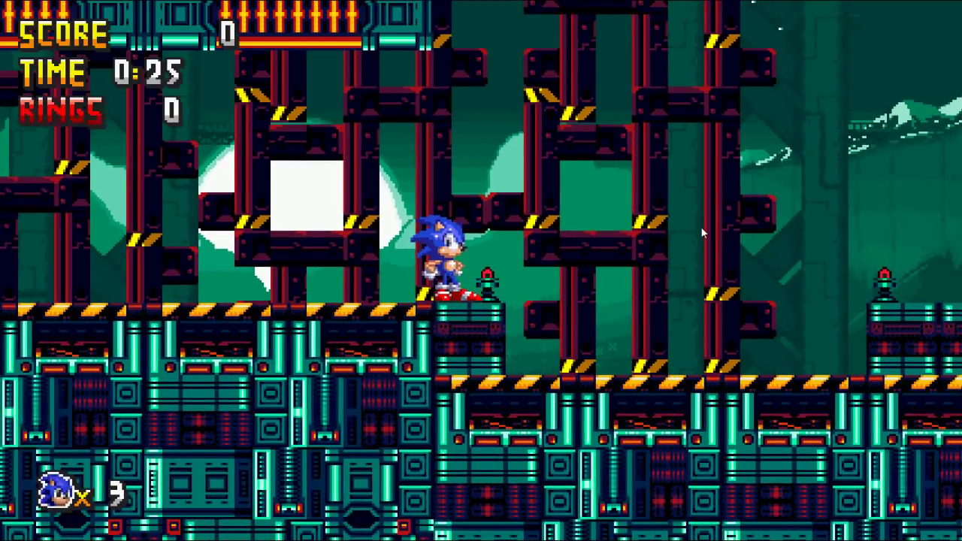
{"action": "key", "text": "Left"}
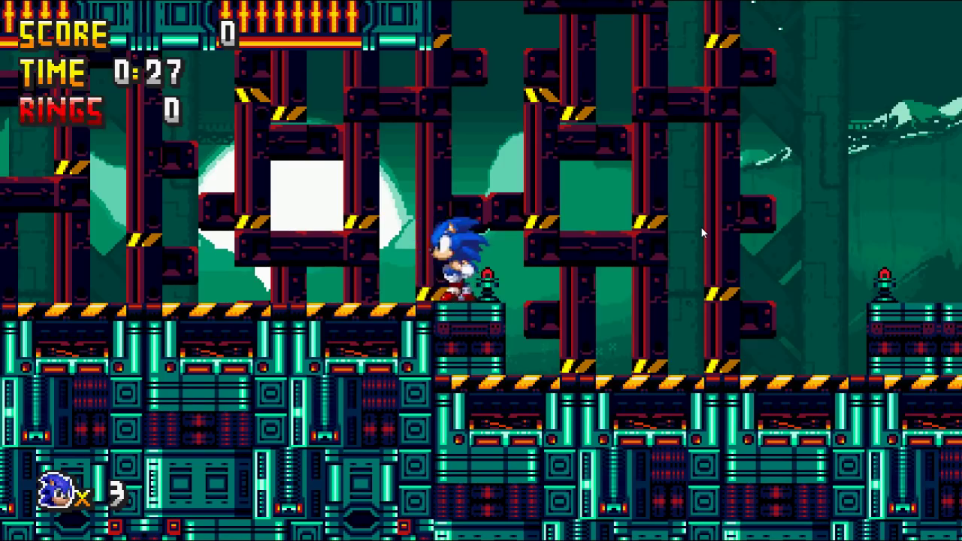
{"action": "key", "text": "space"}
{"action": "key", "text": "Right"}
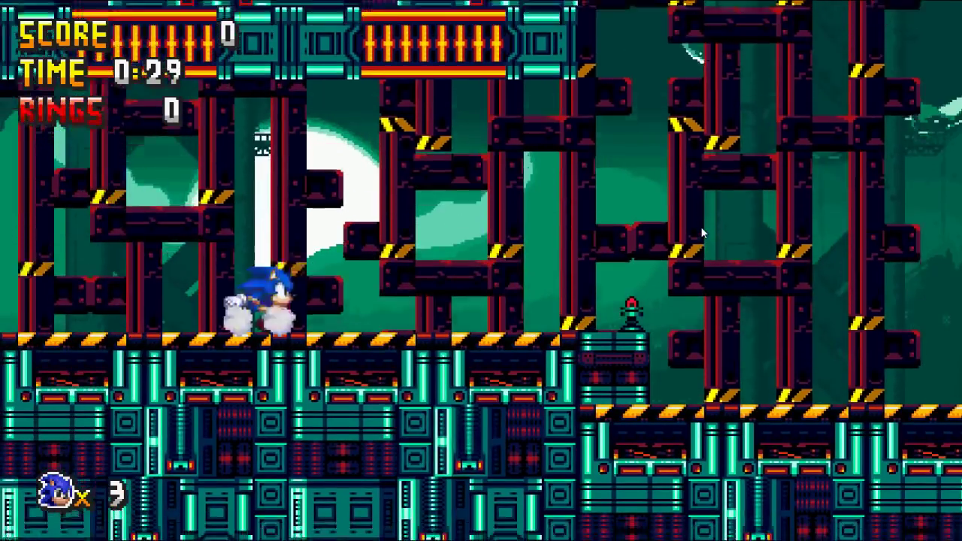
{"action": "key", "text": "space"}
{"action": "key", "text": "space"}
{"action": "key", "text": "Right"}
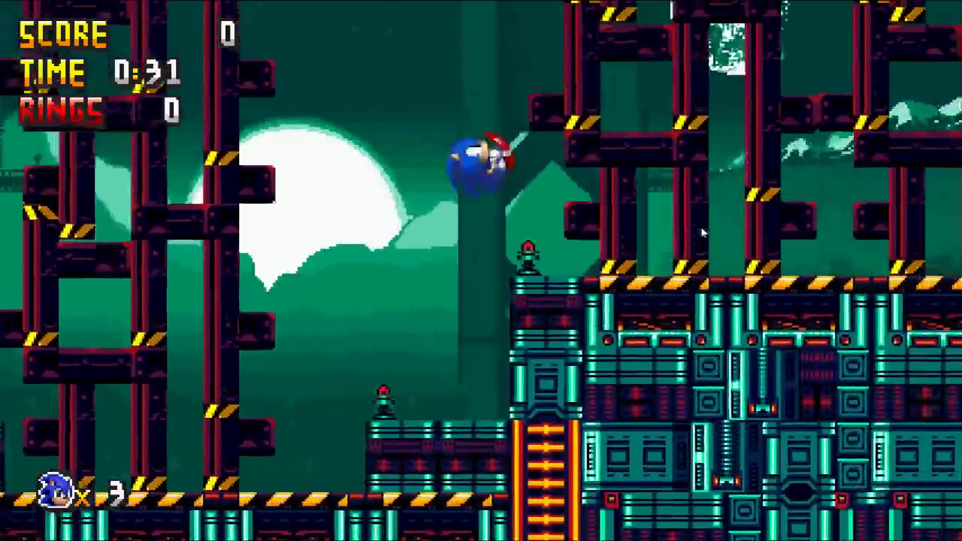
{"action": "key", "text": "space"}
{"action": "key", "text": "Right"}
{"action": "key", "text": "space"}
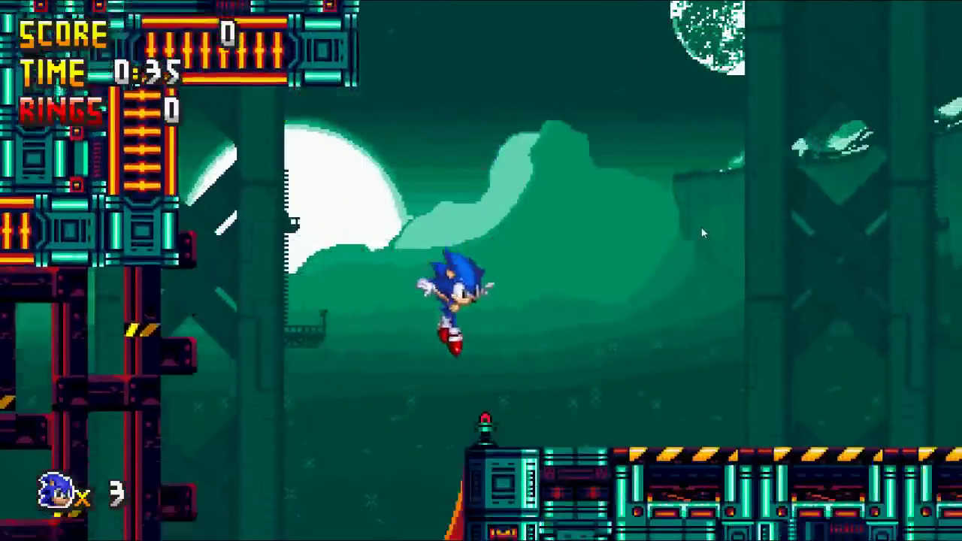
{"action": "key", "text": "Left"}
{"action": "key", "text": "Right"}
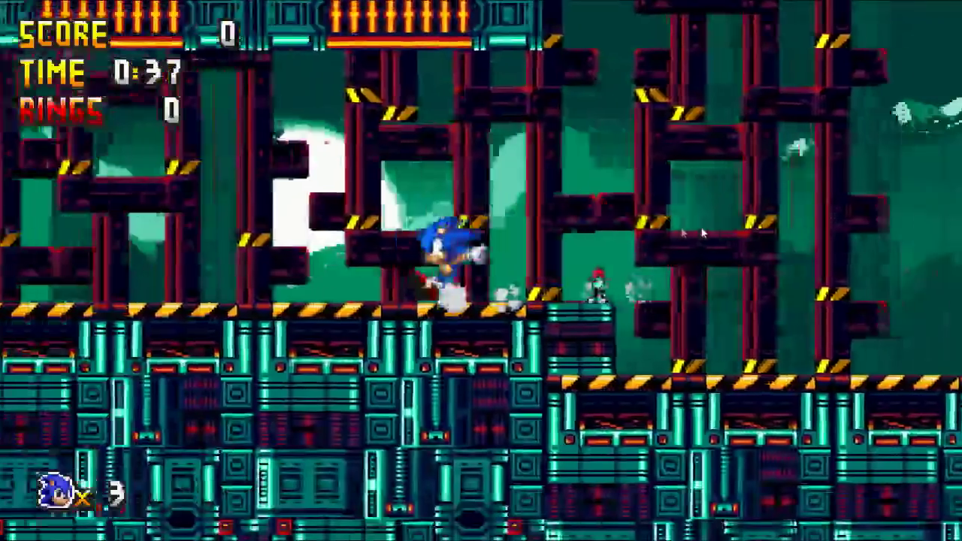
Step: Run the character at the curved ramp again to check how it leaves the upper end, and close the game
{"action": "key", "text": "space"}
{"action": "key", "text": "Right"}
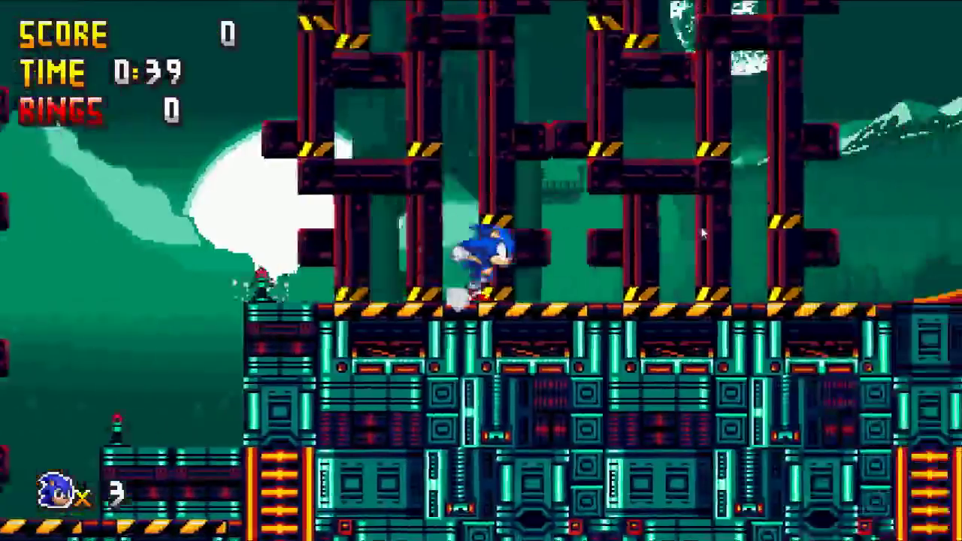
{"action": "key", "text": "Left"}
{"action": "key", "text": "space"}
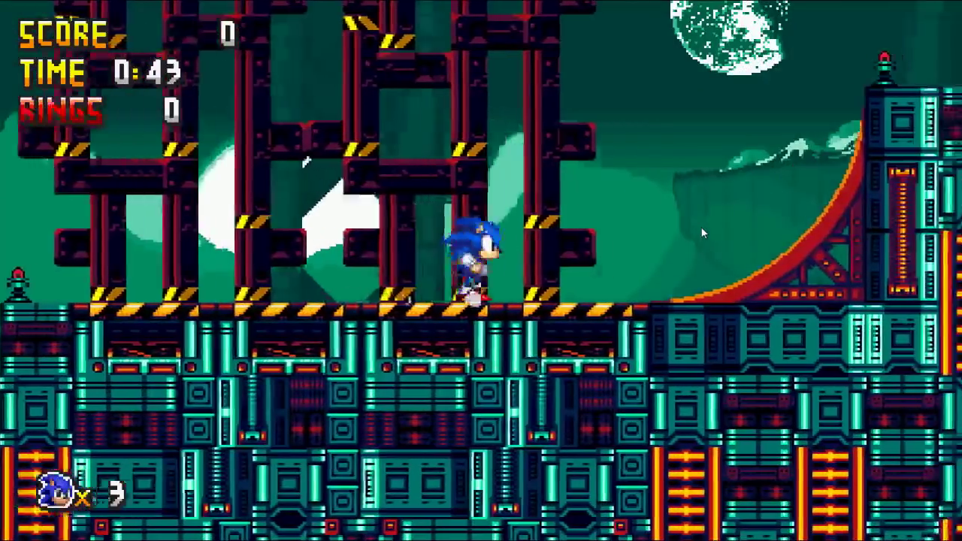
{"action": "key", "text": "Right"}
{"action": "key", "text": "space"}
{"action": "key", "text": "Left"}
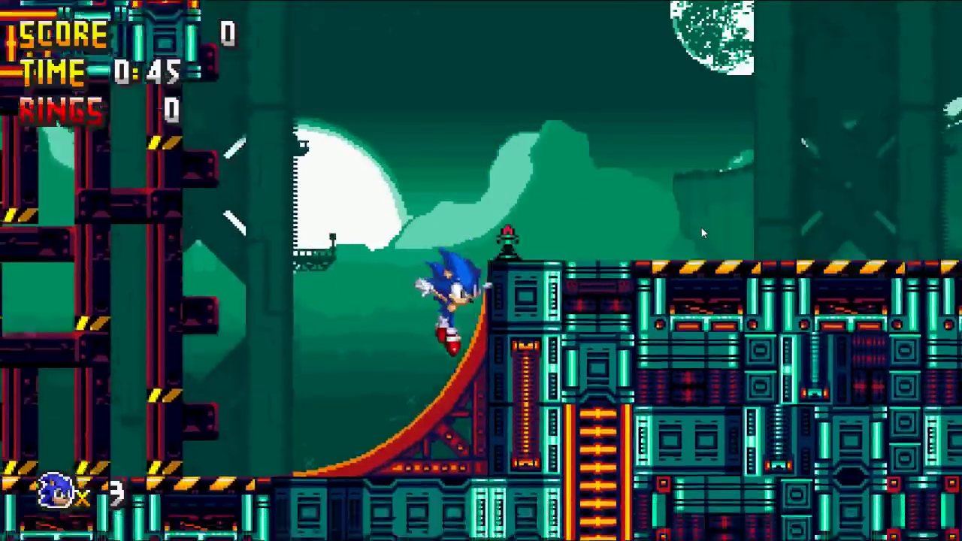
{"action": "key", "text": "Right"}
{"action": "key", "text": "Right"}
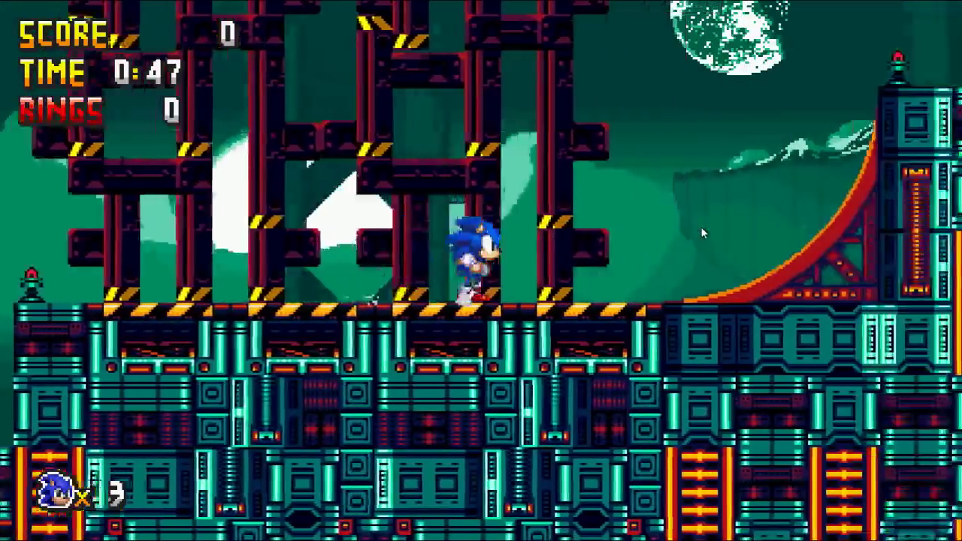
{"action": "key", "text": "alt+F4"}
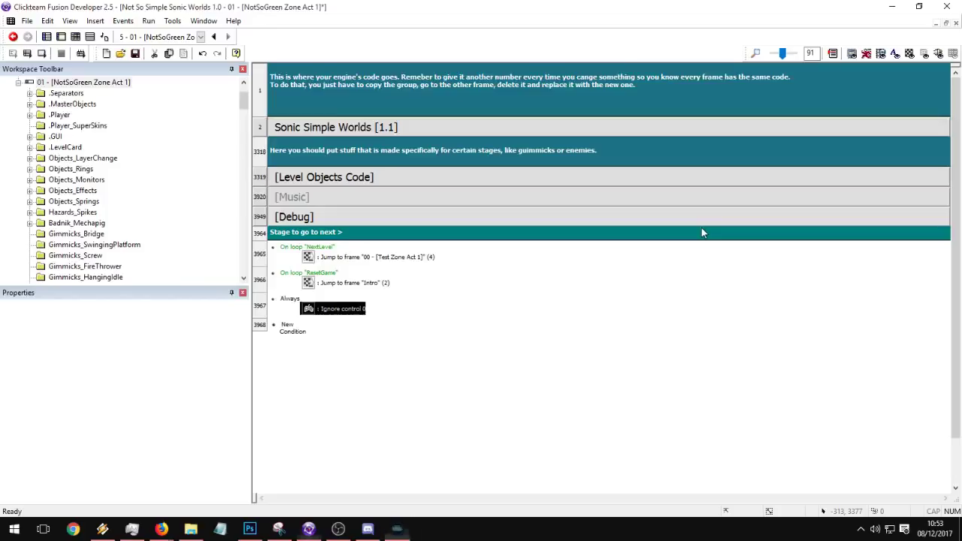
Step: In the frame editor, place a copy of the General_Edge04 object over the upper end of the curved ramp
{"action": "left_click", "coordinate": [74, 38]}
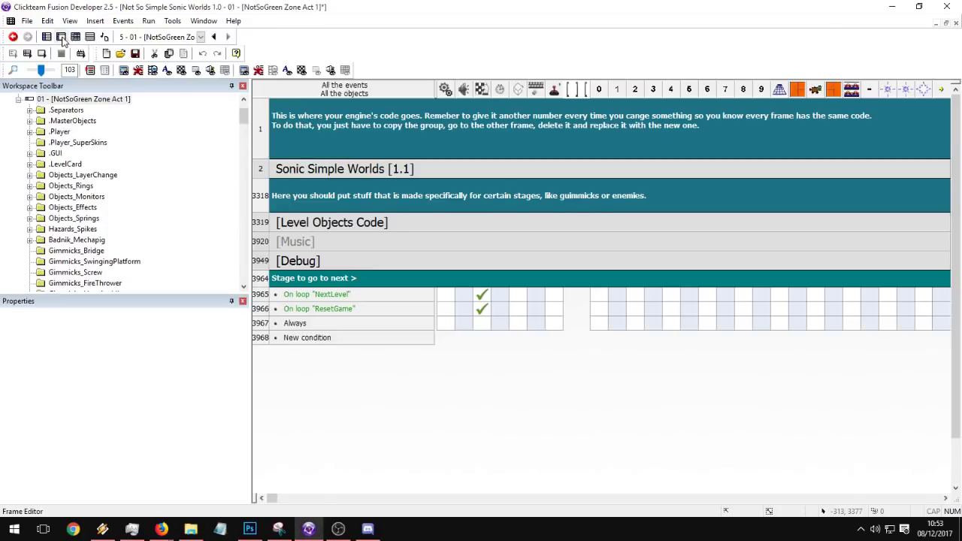
{"action": "scroll", "coordinate": [460, 233], "scroll_direction": "up", "scroll_amount": 3}
{"action": "scroll", "coordinate": [459, 229], "scroll_direction": "up", "scroll_amount": 10}
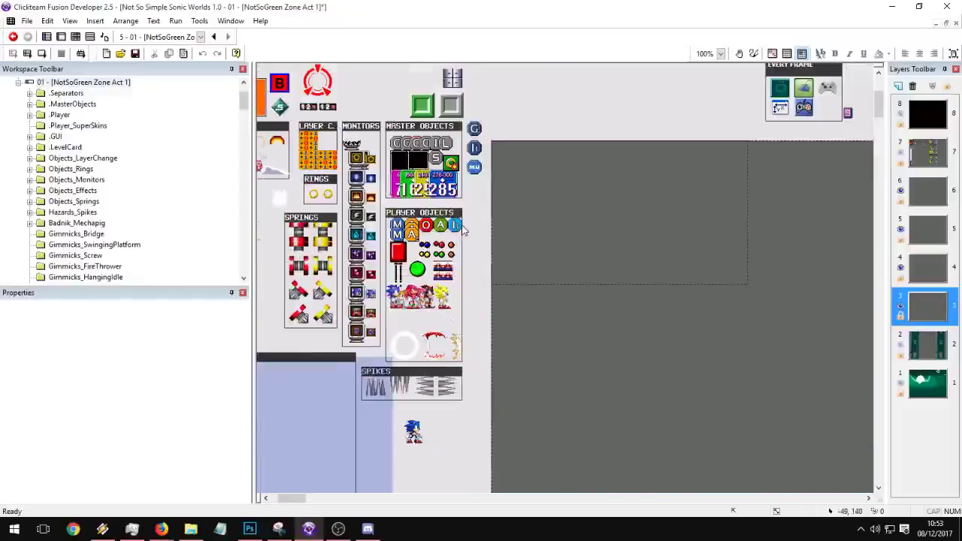
{"action": "middle_click_drag", "start_coordinate": [682, 245], "coordinate": [643, 261]}
{"action": "middle_click_drag", "start_coordinate": [533, 277], "coordinate": [599, 186]}
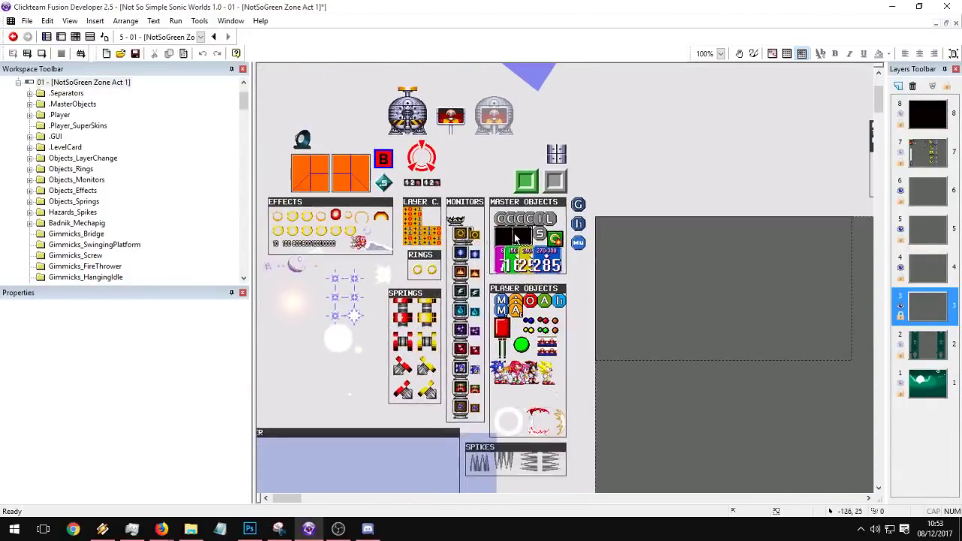
{"action": "left_click", "coordinate": [511, 237]}
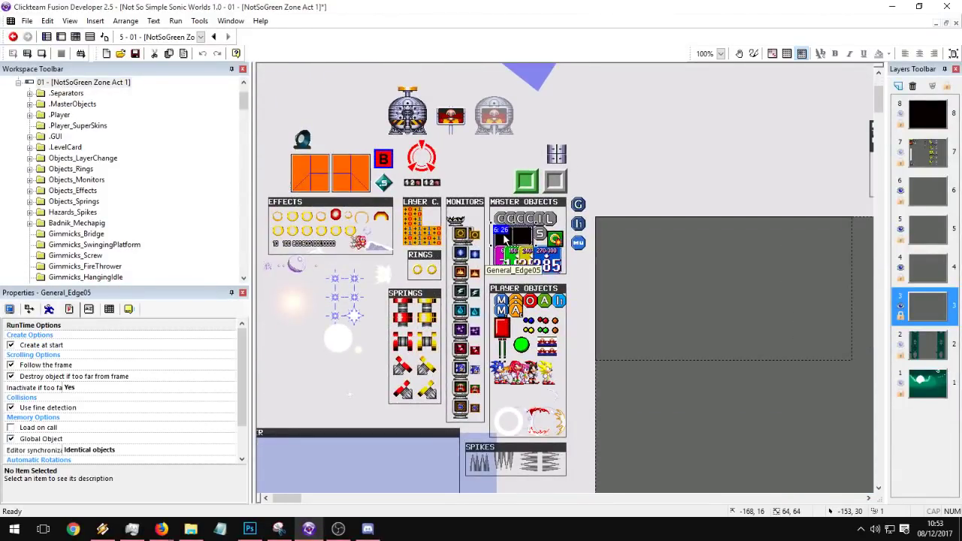
{"action": "left_click_drag", "start_coordinate": [505, 238], "coordinate": [614, 191]}
{"action": "key", "text": "ctrl+z"}
{"action": "key", "text": "ctrl+z"}
{"action": "middle_click_drag", "start_coordinate": [721, 397], "coordinate": [647, 175]}
{"action": "scroll", "coordinate": [690, 317], "scroll_direction": "down", "scroll_amount": 10}
{"action": "key", "text": "ctrl+v"}
{"action": "left_click", "coordinate": [647, 174]}
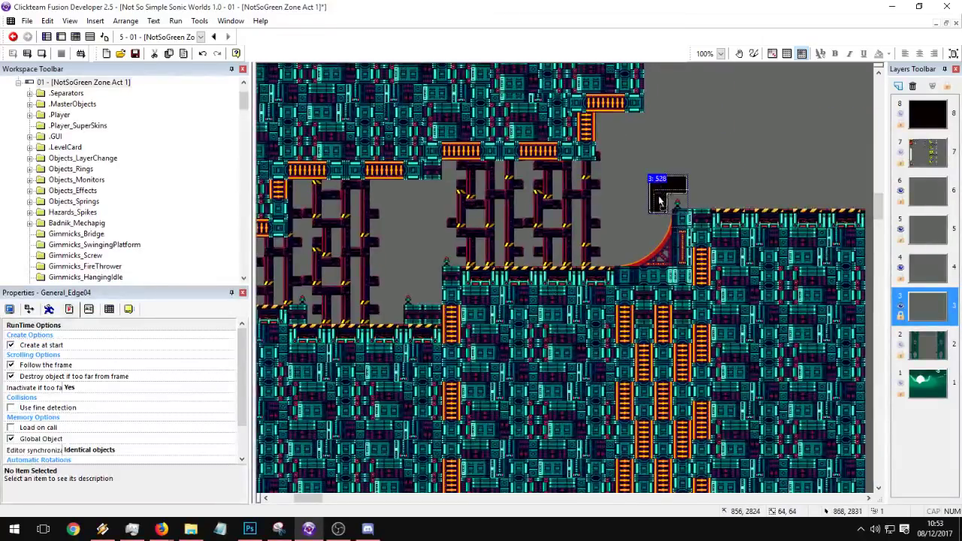
{"action": "left_click", "coordinate": [669, 205]}
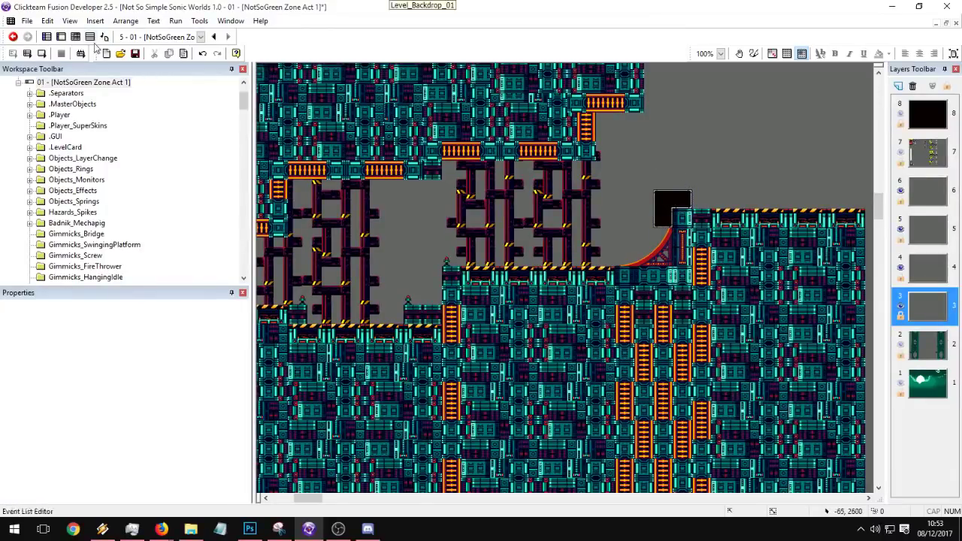
Step: Run the current frame maximized and play through the platforms towards the ramp with the added edge object
{"action": "left_click", "coordinate": [42, 55]}
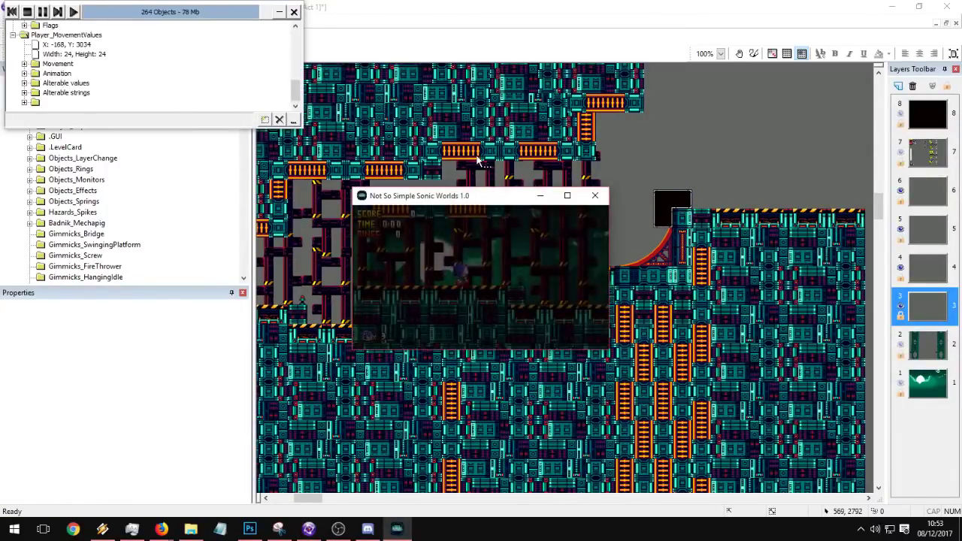
{"action": "left_click", "coordinate": [567, 195]}
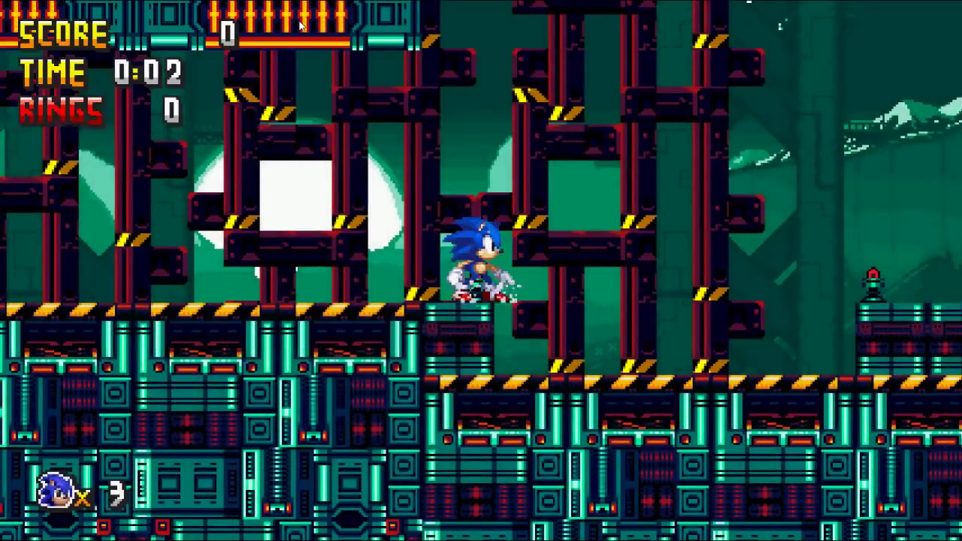
{"action": "key", "text": "a"}
{"action": "key", "text": "Right"}
{"action": "key", "text": "a"}
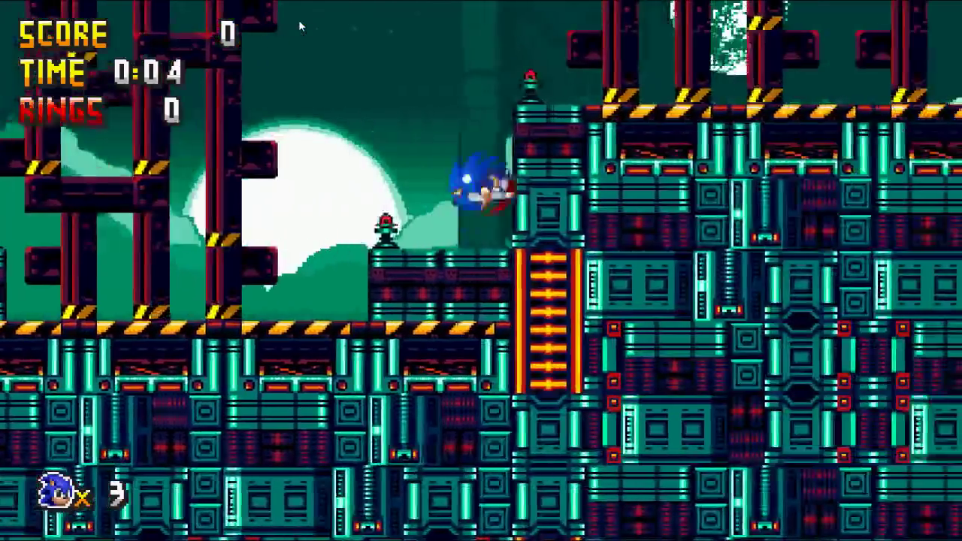
{"action": "key", "text": "a"}
{"action": "key", "text": "Right"}
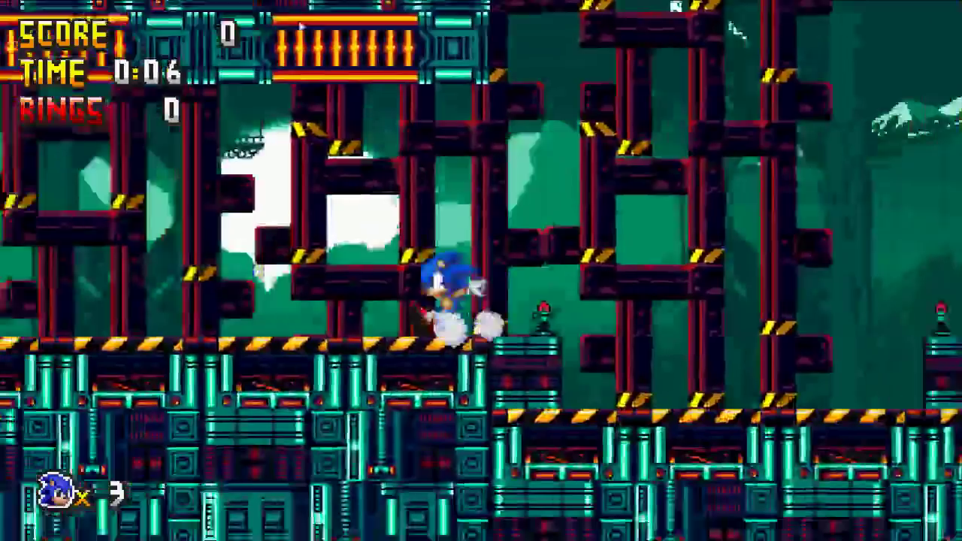
{"action": "key", "text": "z"}
{"action": "key", "text": "Right"}
{"action": "key", "text": "a"}
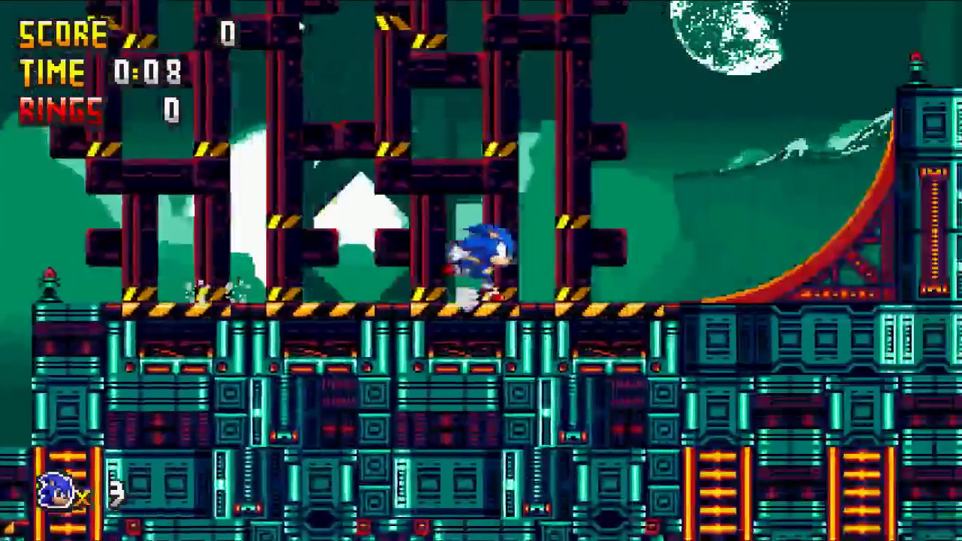
Step: Test running up the curved ramp and around its upper corner from both sides, and end the test run
{"action": "key", "text": "Left"}
{"action": "key", "text": "a"}
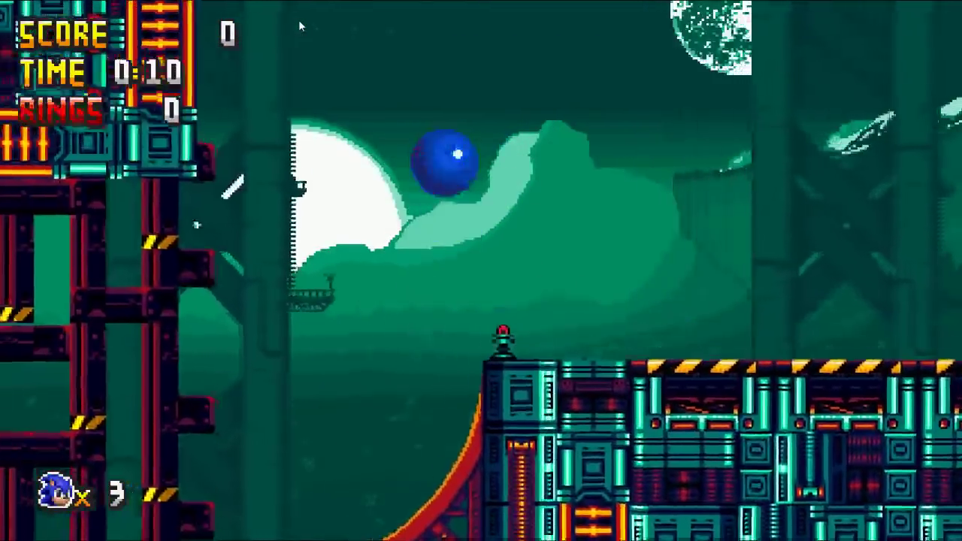
{"action": "key", "text": "Left"}
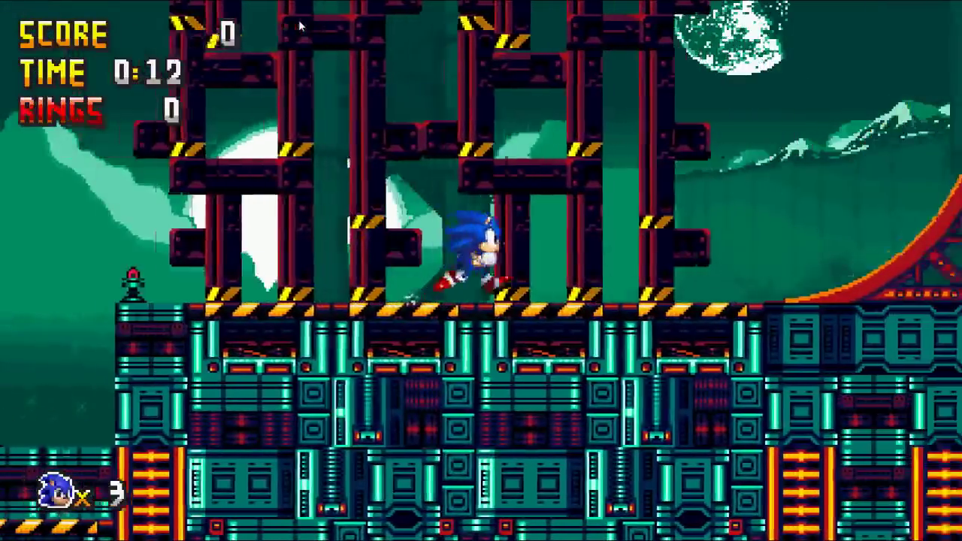
{"action": "key", "text": "Right"}
{"action": "key", "text": "Left"}
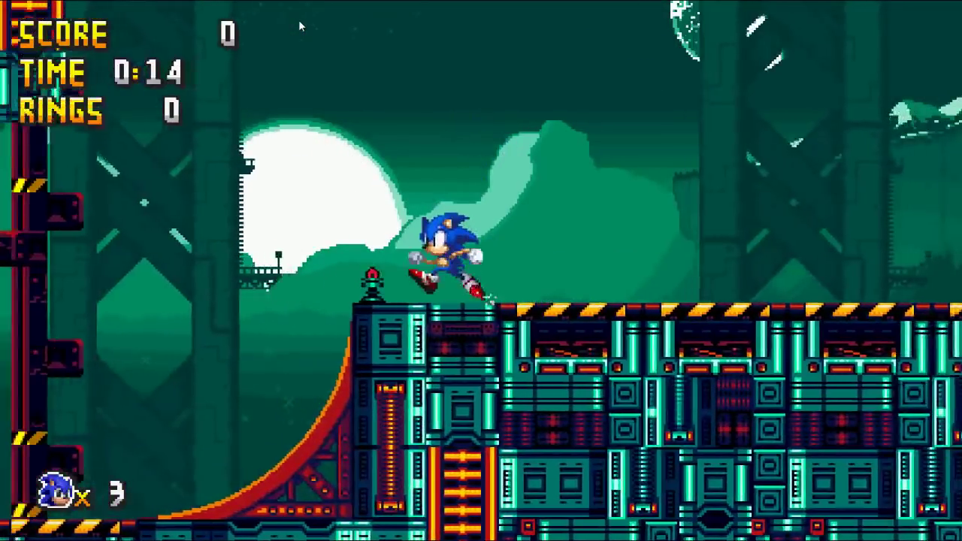
{"action": "key", "text": "Right"}
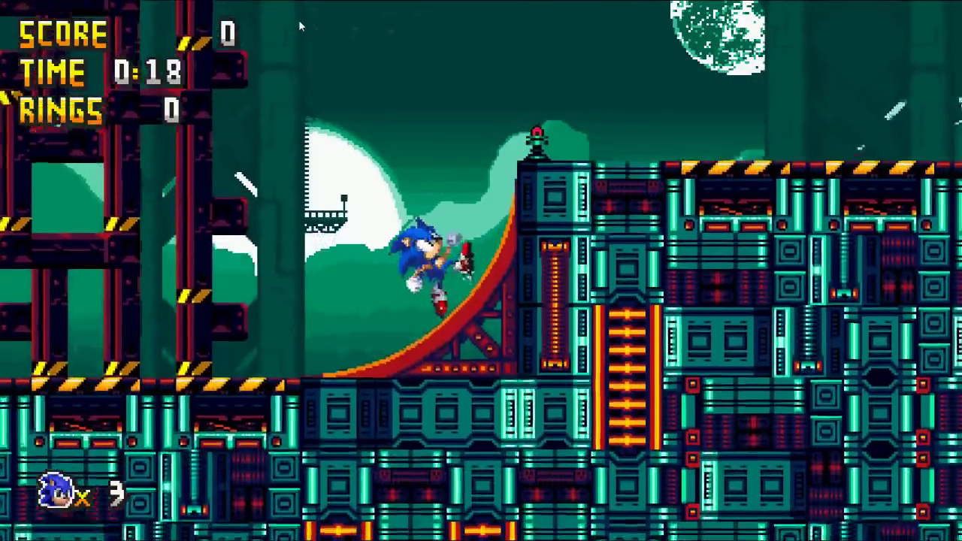
{"action": "key", "text": "Left"}
{"action": "key", "text": "Right"}
{"action": "key", "text": "Escape"}
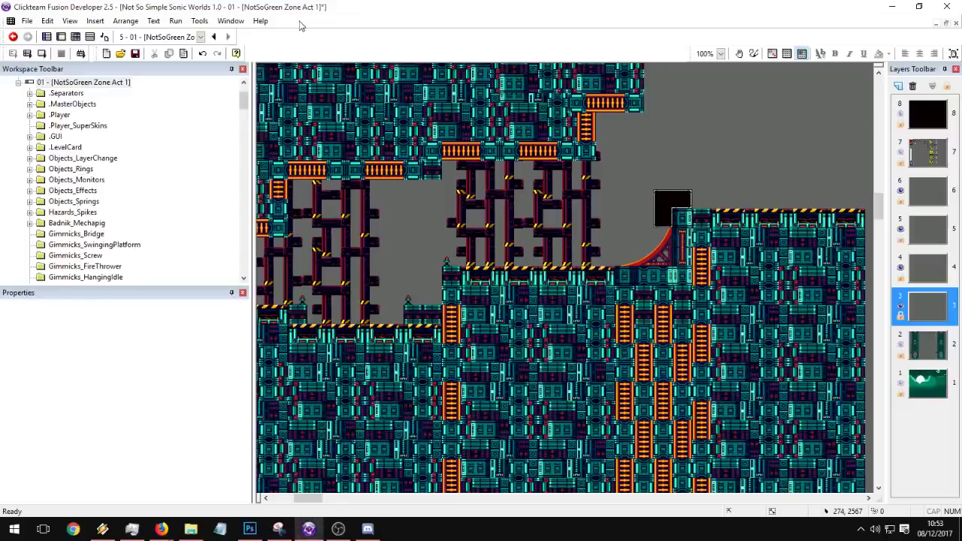
Step: Raise the General_Edge04 object at the ramp's upper end to X 864, Y 2824 and run the frame
{"action": "left_click_drag", "start_coordinate": [663, 199], "coordinate": [662, 183]}
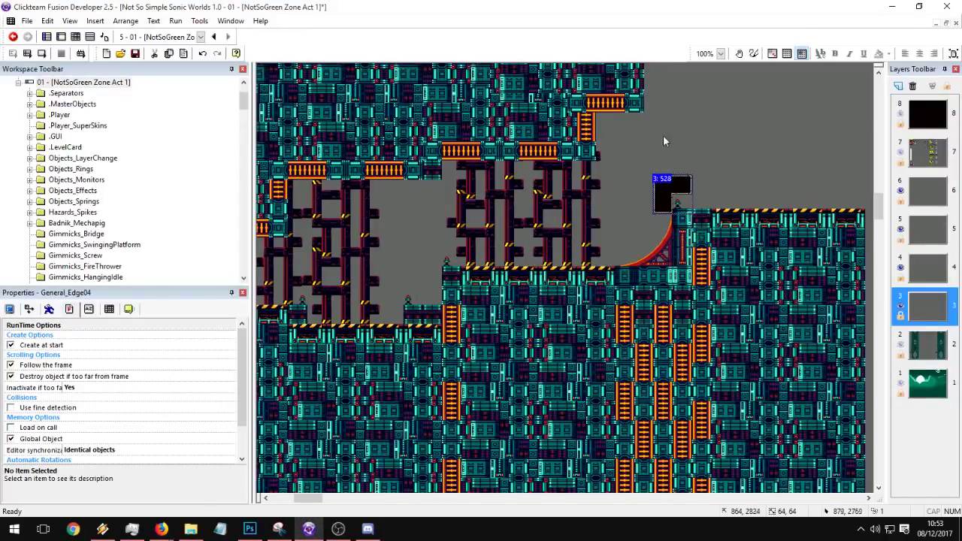
{"action": "left_click", "coordinate": [662, 137]}
{"action": "left_click", "coordinate": [42, 54]}
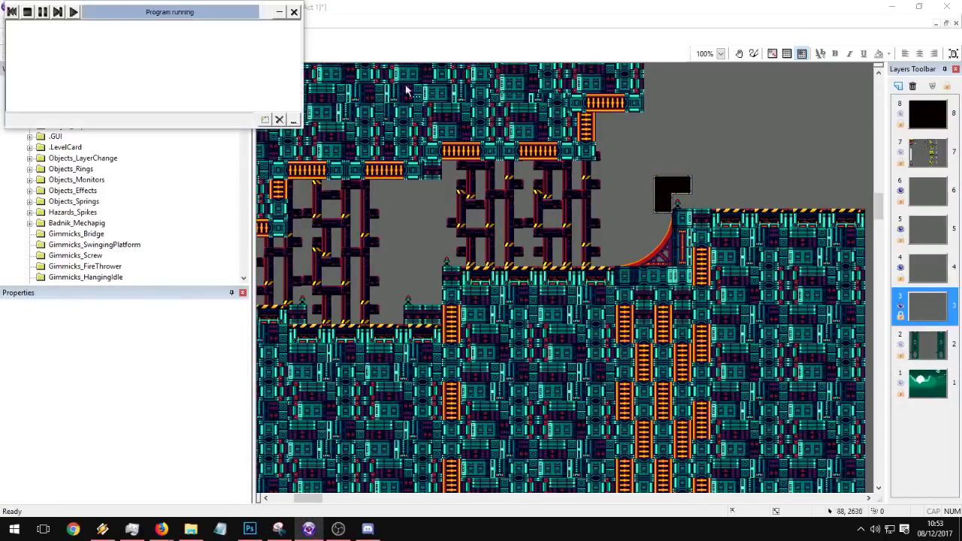
Step: Maximize the test run and play through the platforms towards the curved ramp
{"action": "left_click", "coordinate": [567, 196]}
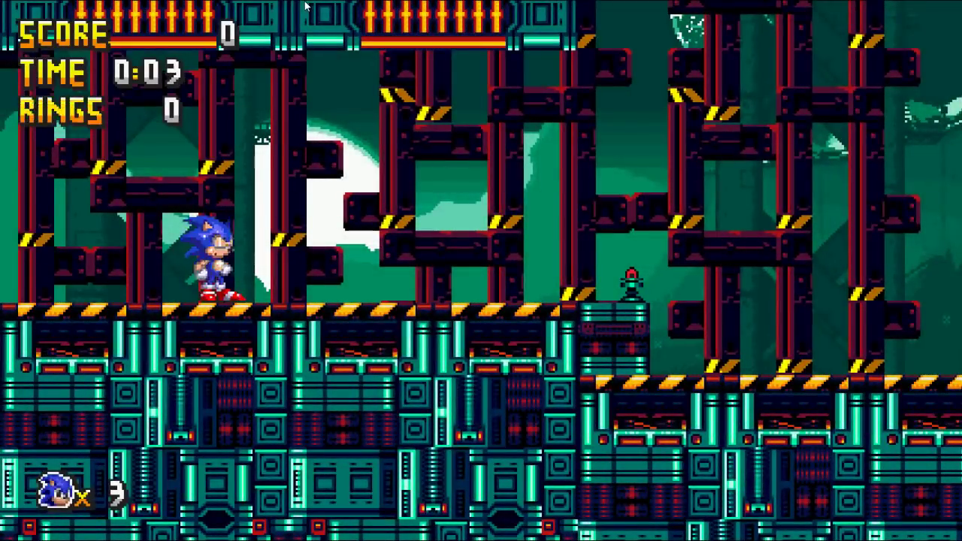
{"action": "key", "text": "Right"}
{"action": "key", "text": "a"}
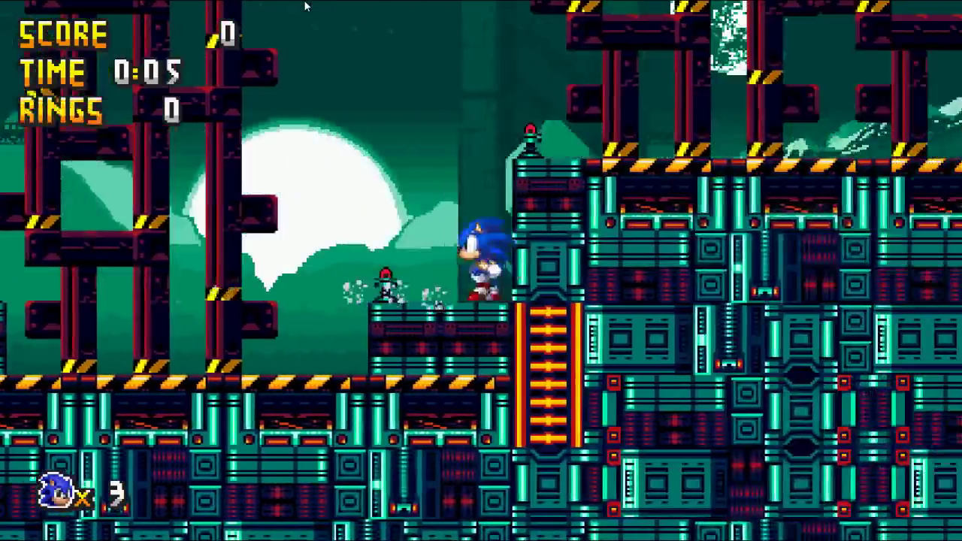
{"action": "key", "text": "a"}
{"action": "key", "text": "Left"}
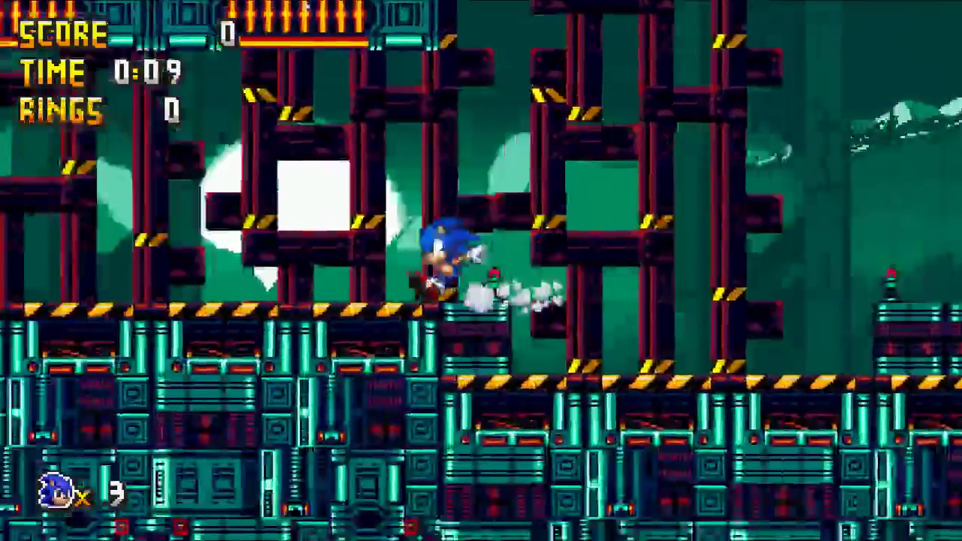
{"action": "key", "text": "Right"}
{"action": "key", "text": "a"}
{"action": "key", "text": "Left"}
{"action": "key", "text": "a"}
{"action": "key", "text": "Right"}
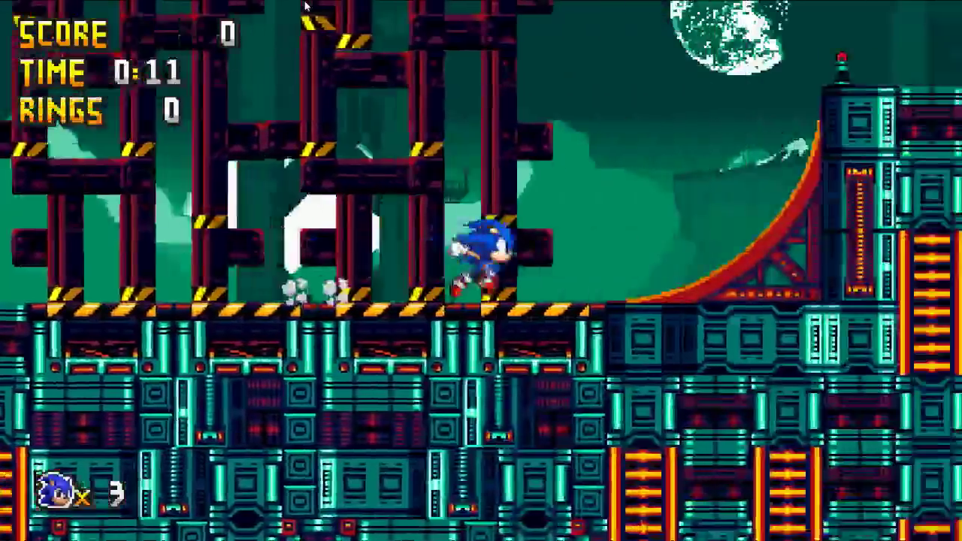
Step: Test the ledge above the curved ramp in both directions and end the test run
{"action": "key", "text": "Left"}
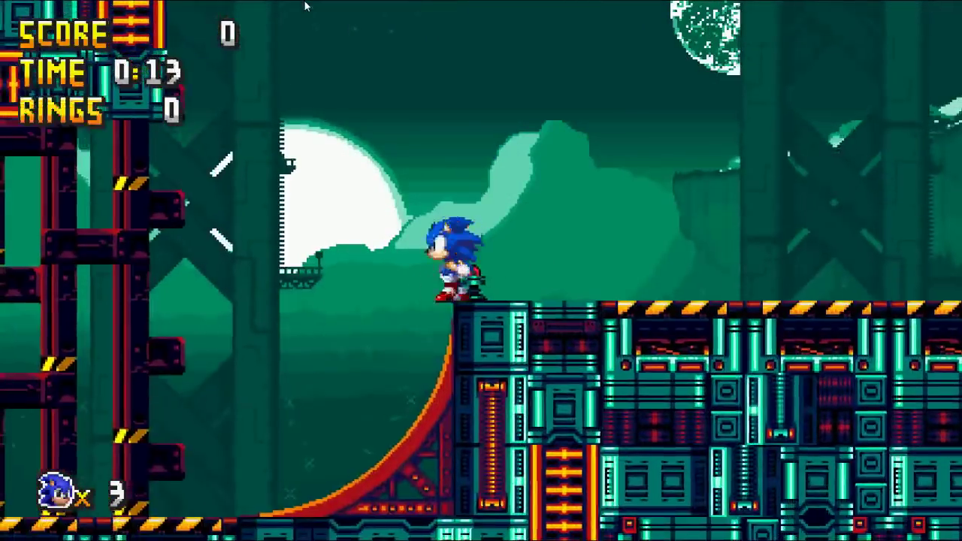
{"action": "key", "text": "Right"}
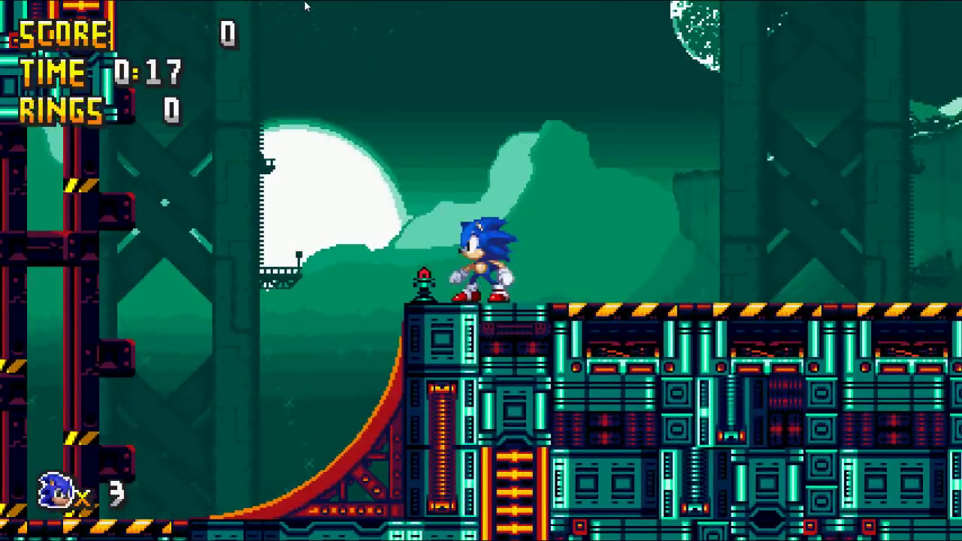
{"action": "key", "text": "alt+F4"}
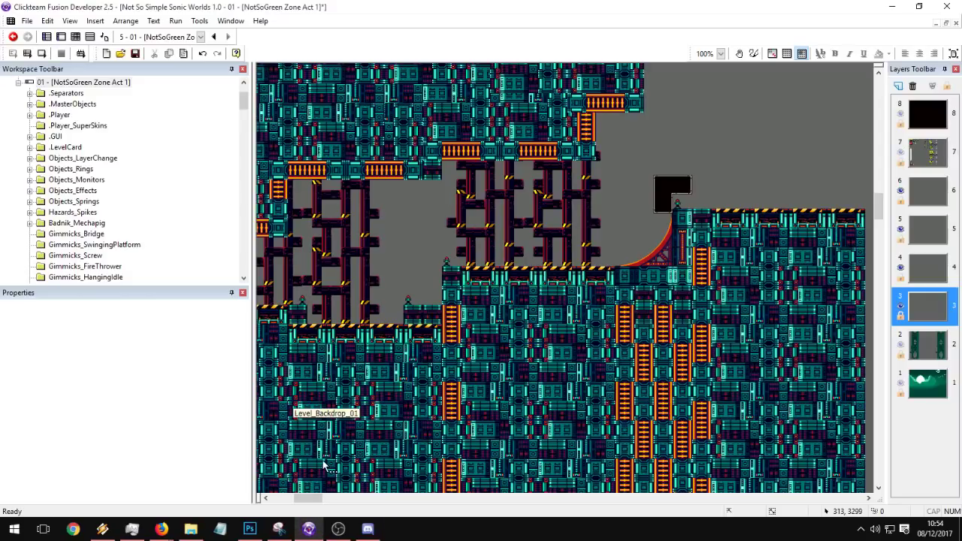
Step: Save the application
{"action": "mouse_move", "coordinate": [161, 528]}
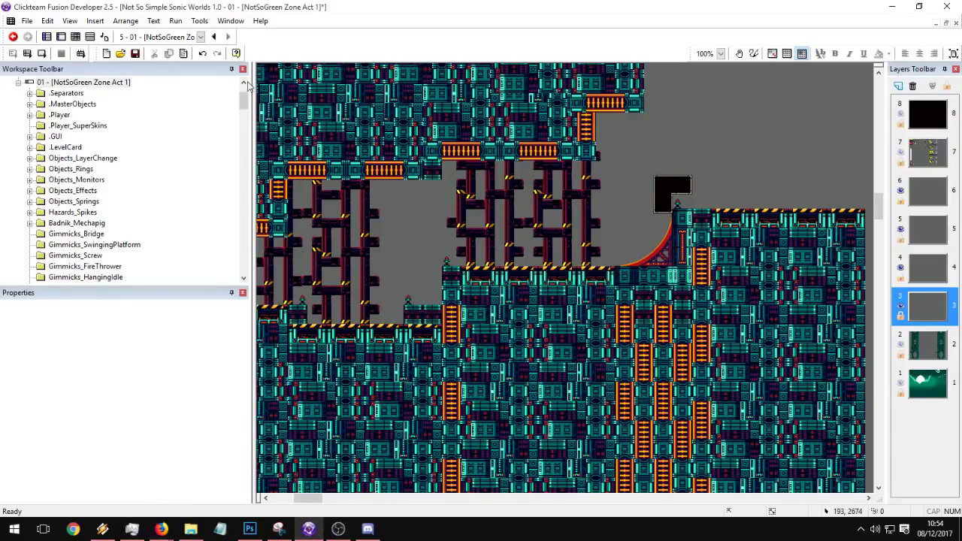
{"action": "left_click", "coordinate": [138, 54]}
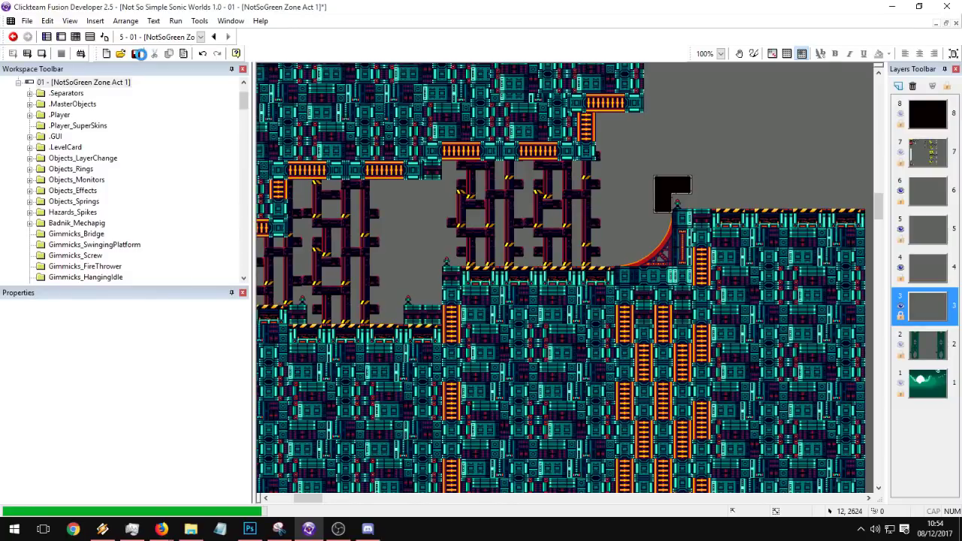
Step: Examine the runtime options of the pillar backdrop on the Level (MiddleBack) layer, undoing any displacement of it
{"action": "left_click", "coordinate": [924, 345]}
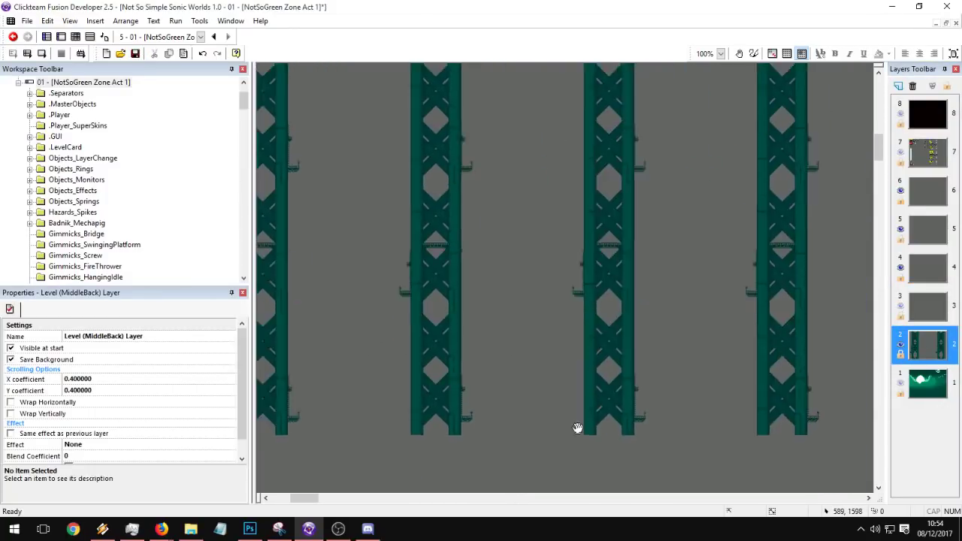
{"action": "left_click", "coordinate": [623, 331]}
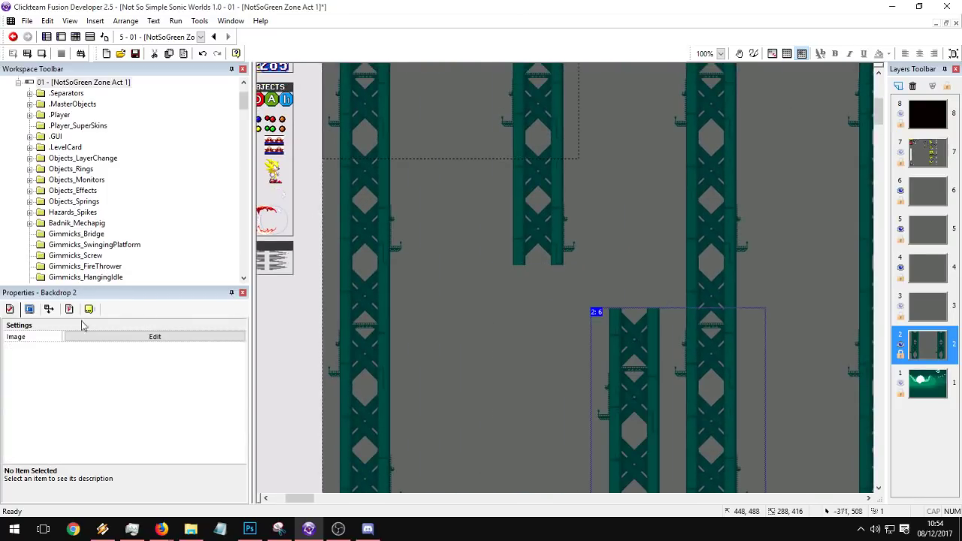
{"action": "key", "text": "ctrl+z"}
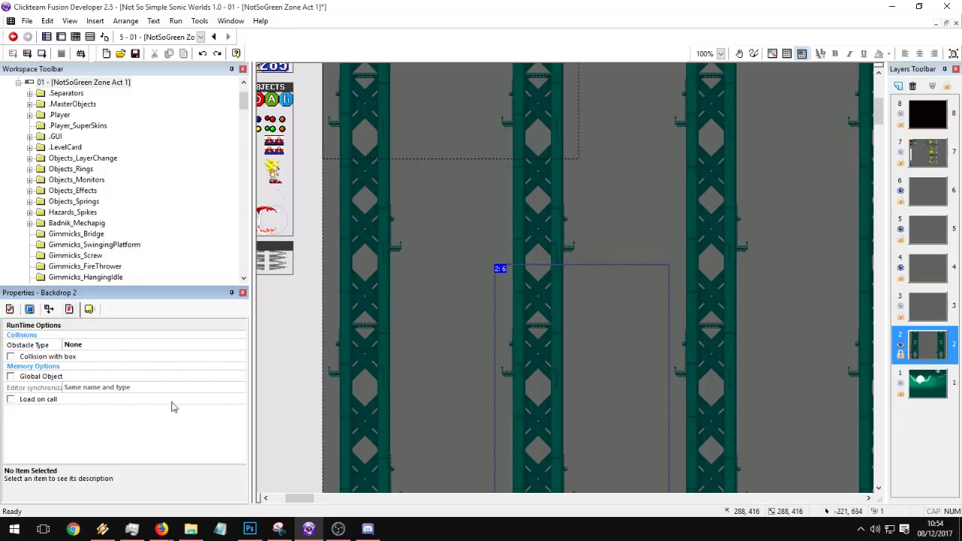
Step: On the Level (Middle) layer, move General_Edge04 aside and extend the wall above the ramp by one 32 × 32 block with the lamp on top
{"action": "left_click", "coordinate": [929, 307]}
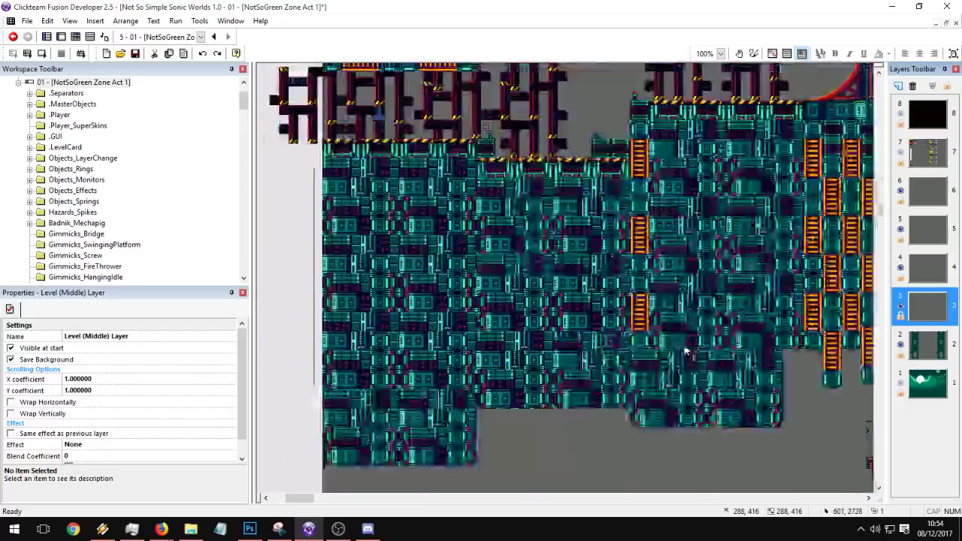
{"action": "middle_click_drag", "start_coordinate": [824, 83], "coordinate": [501, 338]}
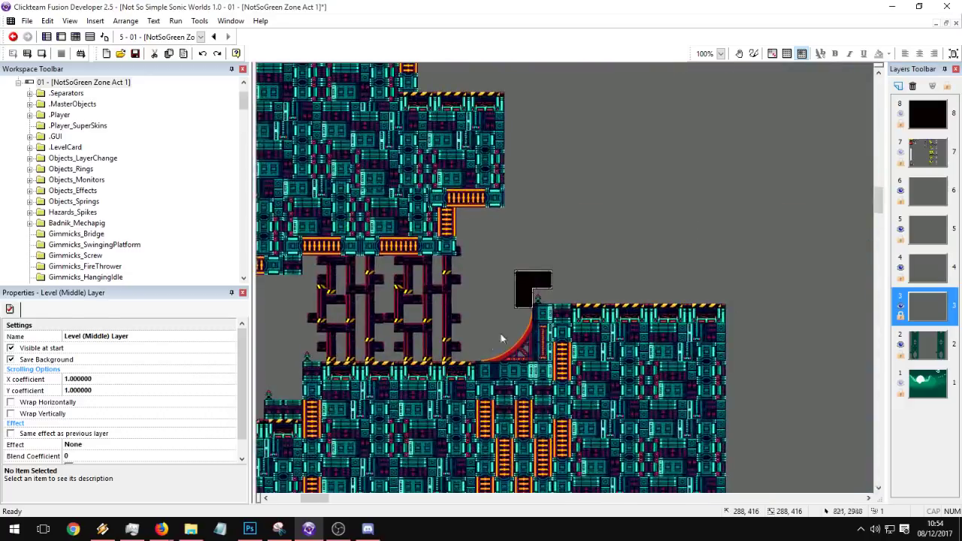
{"action": "left_click_drag", "start_coordinate": [527, 281], "coordinate": [628, 238]}
{"action": "left_click", "coordinate": [563, 305]}
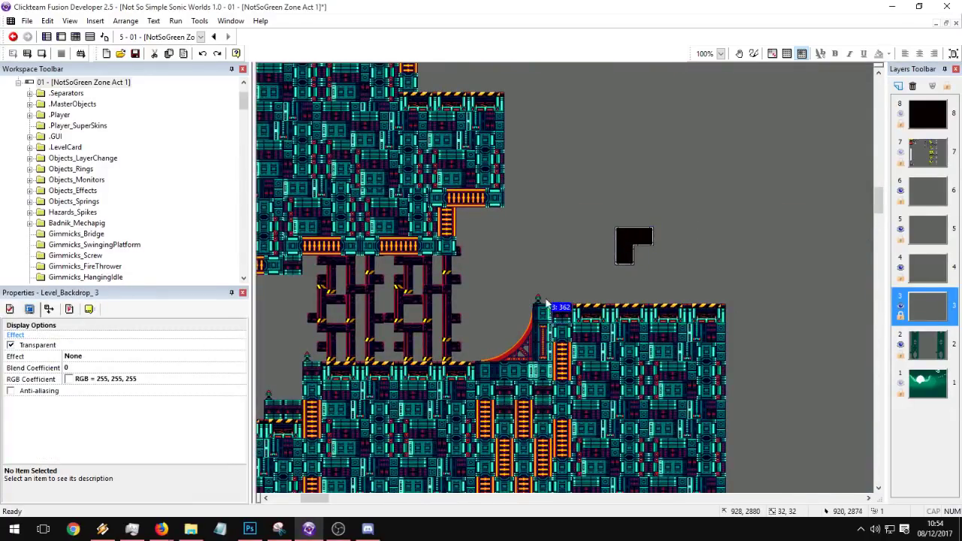
{"action": "left_click", "coordinate": [538, 288]}
{"action": "mouse_move", "coordinate": [539, 289]}
{"action": "left_mouse_down"}
{"action": "mouse_move", "coordinate": [558, 289]}
{"action": "mouse_move", "coordinate": [536, 264]}
{"action": "mouse_move", "coordinate": [544, 289]}
{"action": "mouse_move", "coordinate": [538, 269]}
{"action": "mouse_move", "coordinate": [538, 281]}
{"action": "left_mouse_up"}
{"action": "left_click", "coordinate": [556, 274]}
{"action": "left_click", "coordinate": [566, 269]}
{"action": "left_click", "coordinate": [568, 276]}
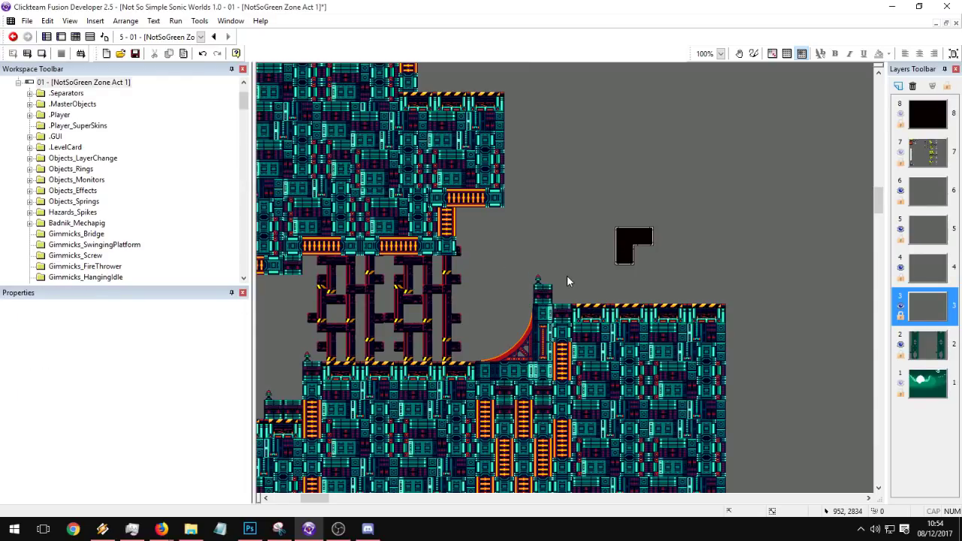
Step: Delete the General_Edge04 object that was moved away from the ramp
{"action": "left_click", "coordinate": [638, 246]}
{"action": "key", "text": "Delete"}
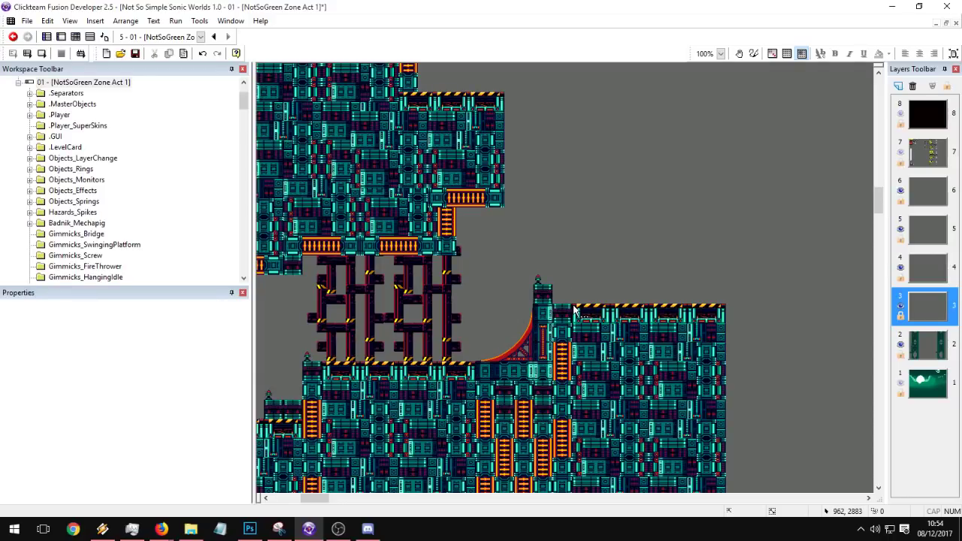
Step: Run the current frame maximized with the debugger minimized, and play through the platforms up the ramp's heightened wall
{"action": "left_click", "coordinate": [43, 54]}
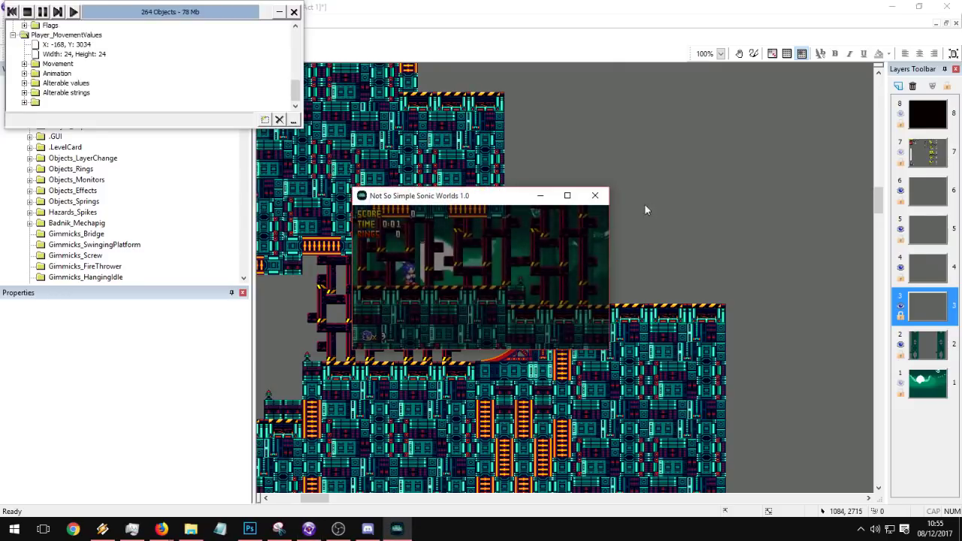
{"action": "left_click", "coordinate": [571, 195]}
{"action": "left_click", "coordinate": [279, 12]}
{"action": "key", "text": "space"}
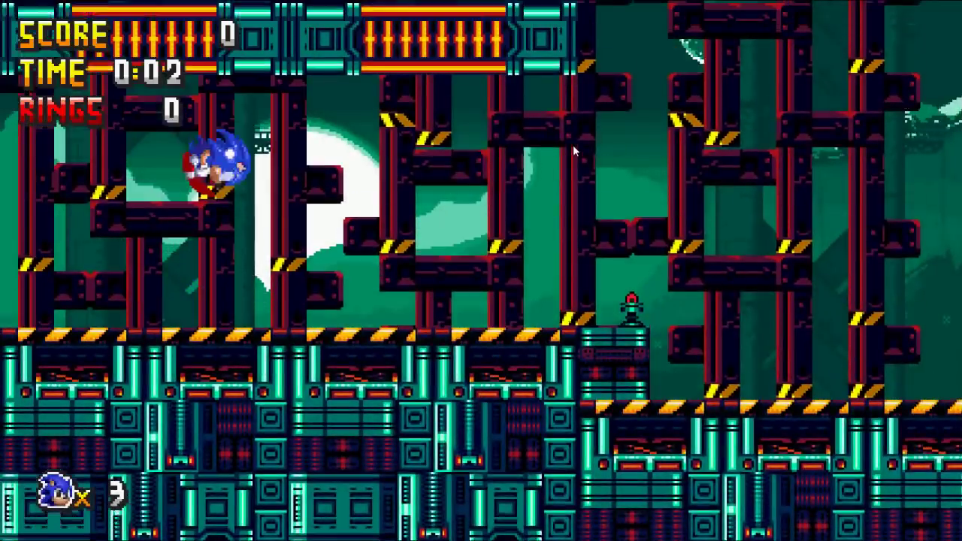
{"action": "key", "text": "Right"}
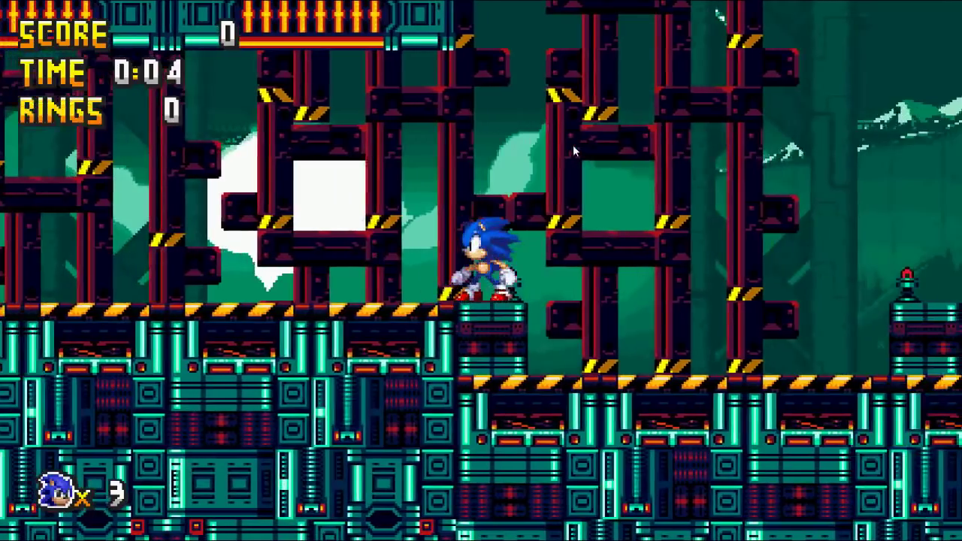
{"action": "key", "text": "Right"}
{"action": "key", "text": "space"}
{"action": "key", "text": "space"}
{"action": "key", "text": "space"}
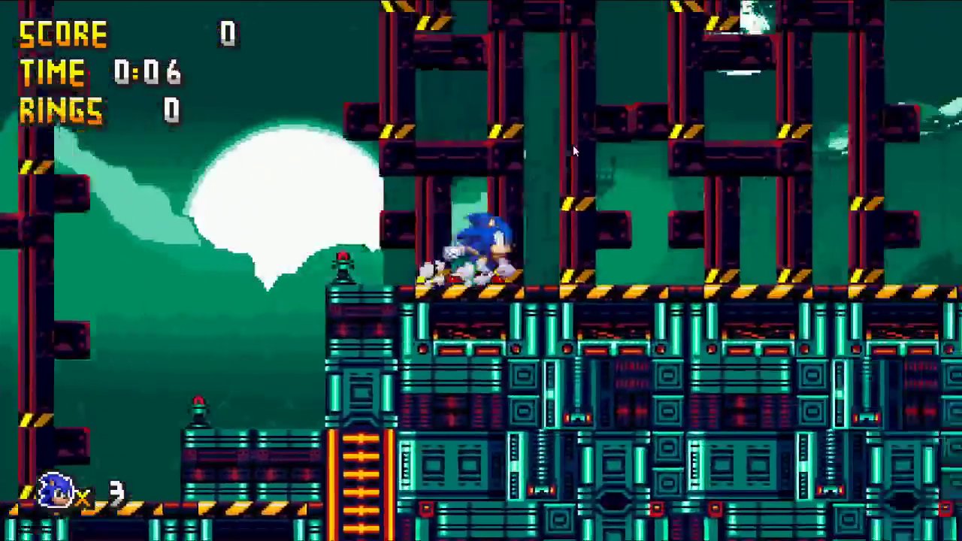
{"action": "key", "text": "Right"}
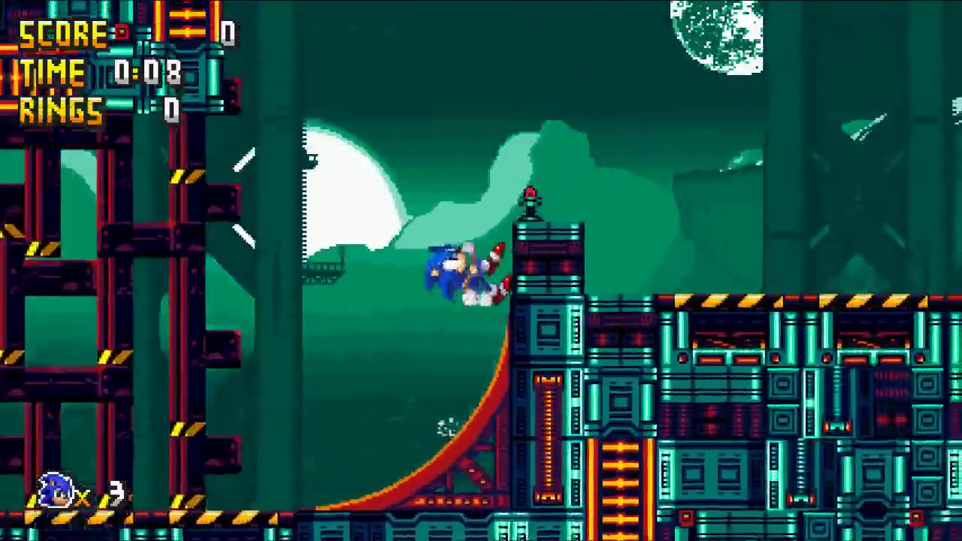
Step: Test a spin dash from the platform up the curved ramp and return towards the level start
{"action": "key", "text": "Right"}
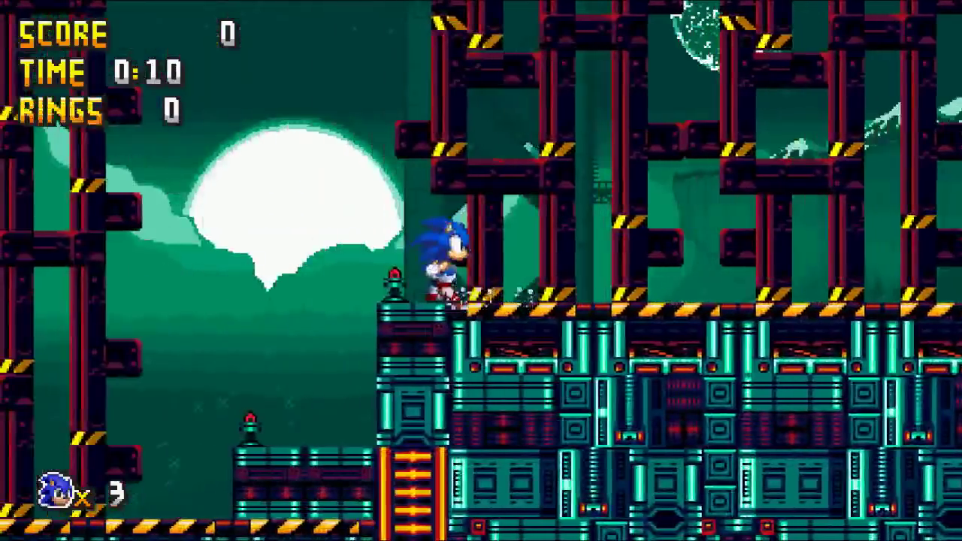
{"action": "key", "text": "z"}
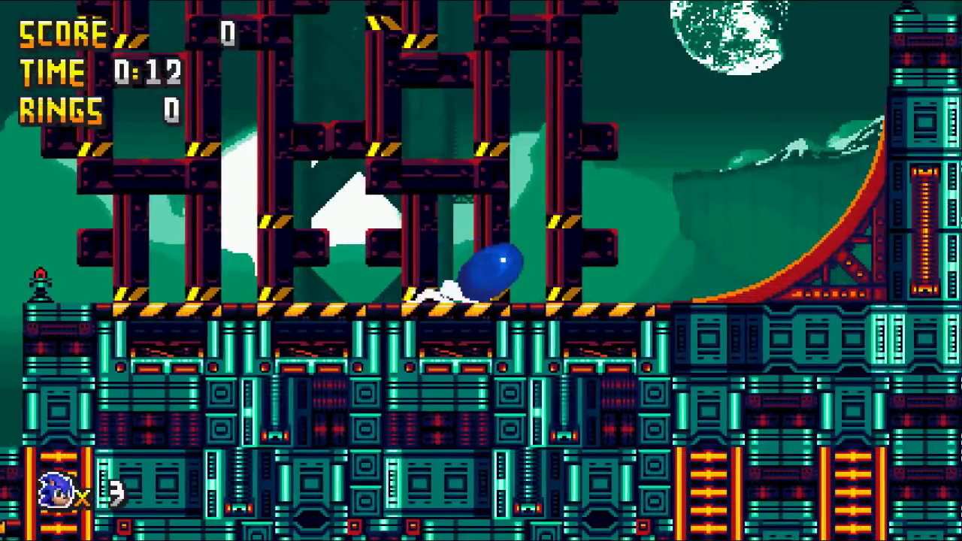
{"action": "key", "text": "Right"}
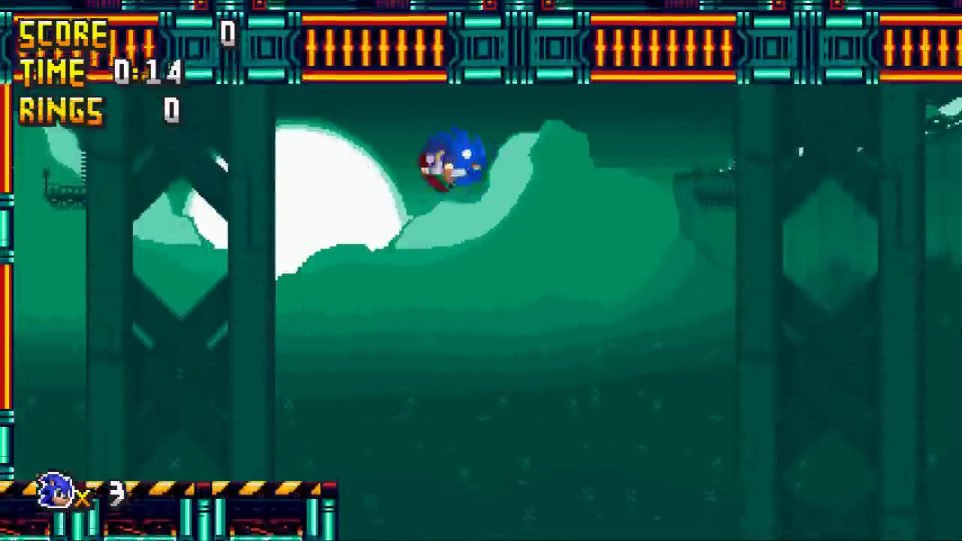
{"action": "key", "text": "Left"}
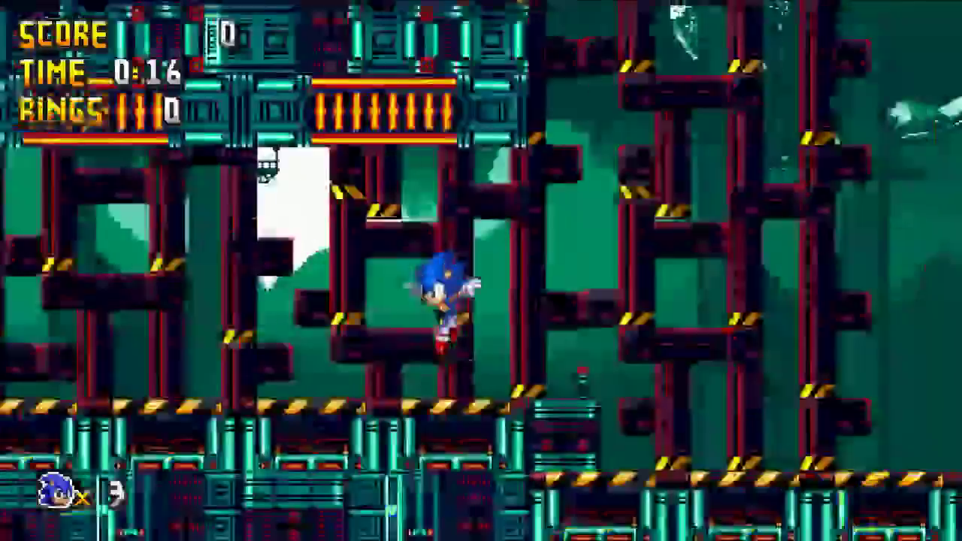
Step: Cross the platforms again and launch a second spin dash up the curved ramp
{"action": "key", "text": "z"}
{"action": "key", "text": "Right"}
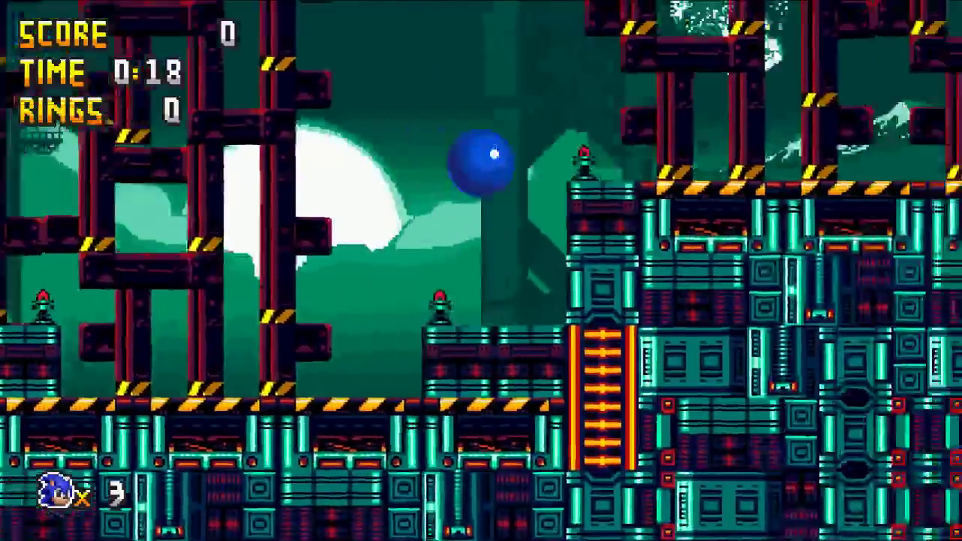
{"action": "key", "text": "z"}
{"action": "key", "text": "Left"}
{"action": "key", "text": "z"}
{"action": "key", "text": "Right"}
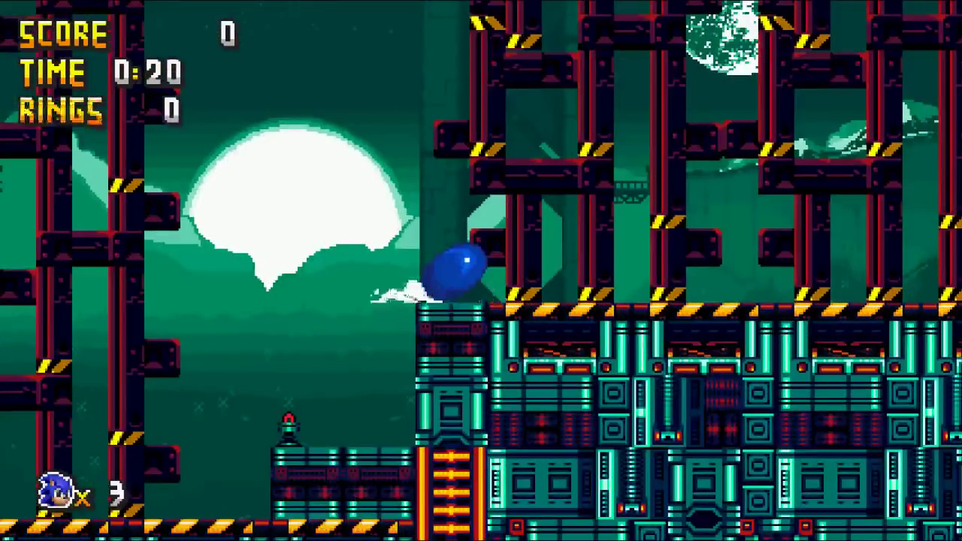
{"action": "key", "text": "z"}
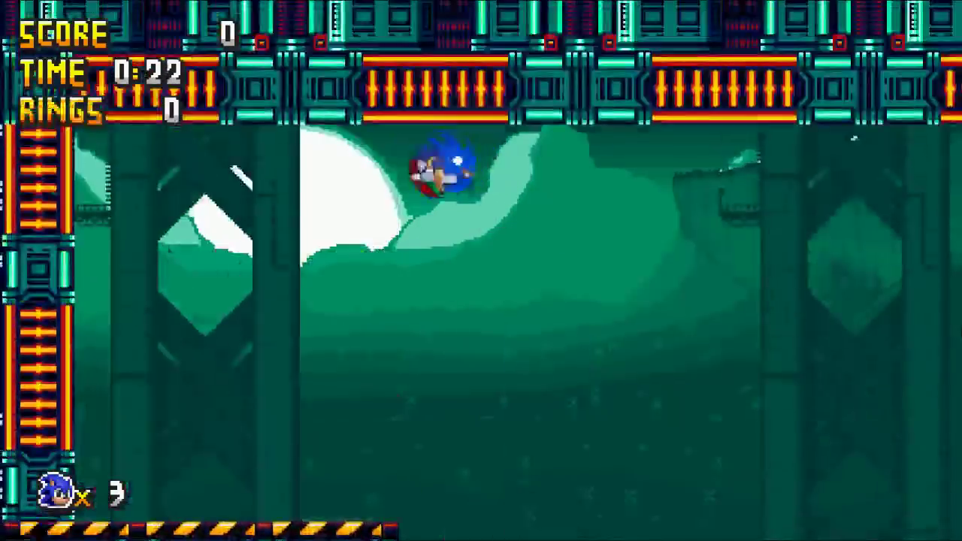
Step: Finish testing jumps around the ramp's heightened wall, end the run and save the application
{"action": "key", "text": "Left"}
{"action": "key", "text": "z"}
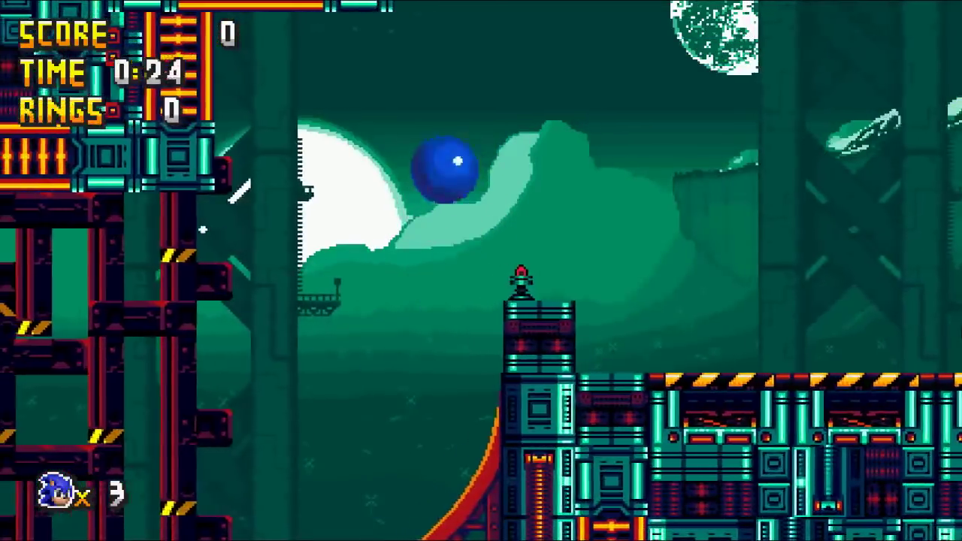
{"action": "key", "text": "Right"}
{"action": "key", "text": "z"}
{"action": "key", "text": "z"}
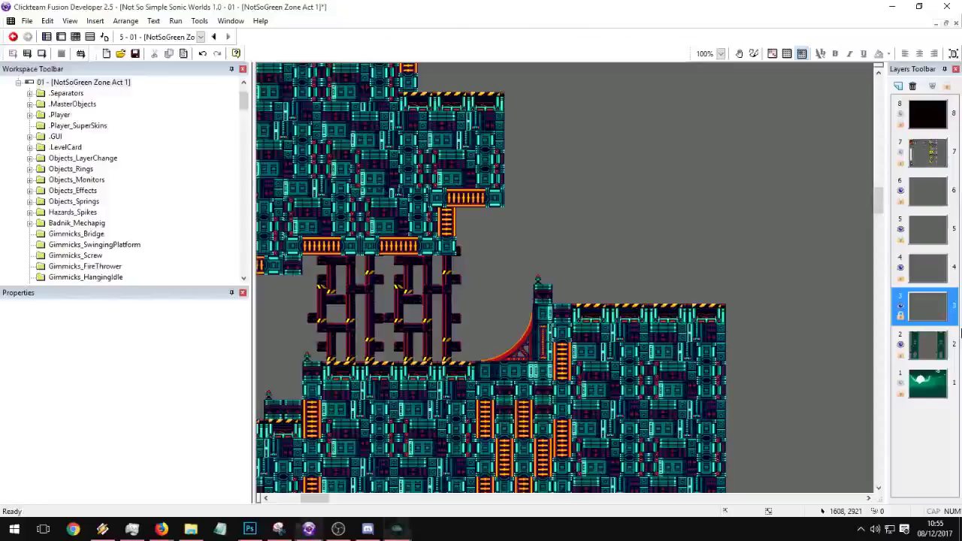
{"action": "left_click", "coordinate": [136, 53]}
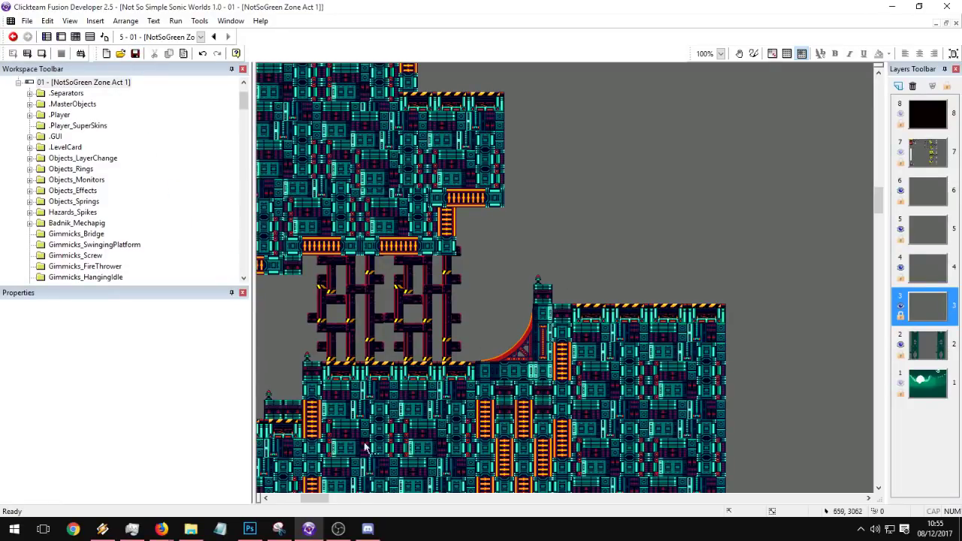
Step: At the frame's upper-left area, hide the Level (Middle) layer, then show and select the Level (Low) layer
{"action": "scroll", "coordinate": [405, 367], "scroll_direction": "up", "scroll_amount": 1}
{"action": "middle_click_drag", "start_coordinate": [392, 225], "coordinate": [540, 407]}
{"action": "middle_click_drag", "start_coordinate": [460, 254], "coordinate": [496, 316]}
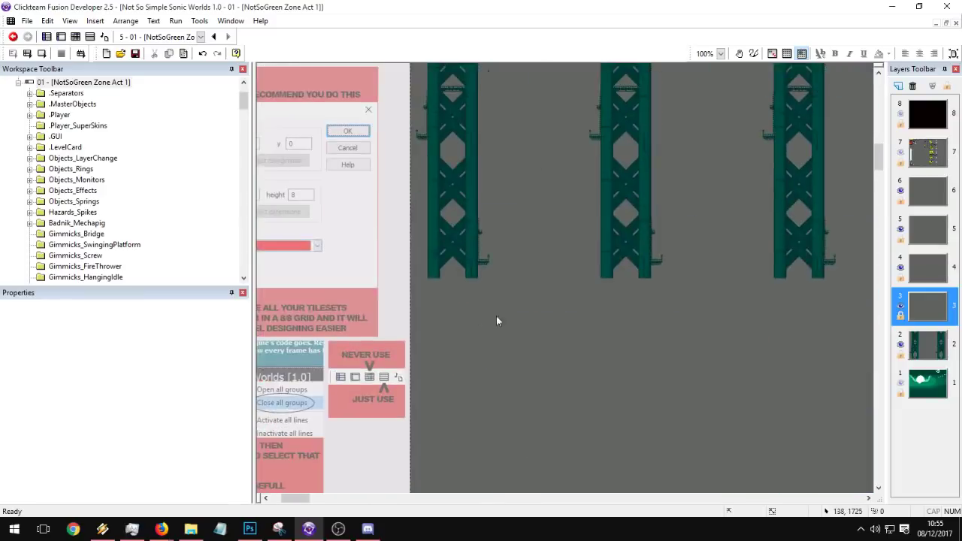
{"action": "middle_click_drag", "start_coordinate": [529, 106], "coordinate": [429, 519]}
{"action": "middle_click_drag", "start_coordinate": [484, 74], "coordinate": [432, 519]}
{"action": "middle_click_drag", "start_coordinate": [436, 213], "coordinate": [406, 169]}
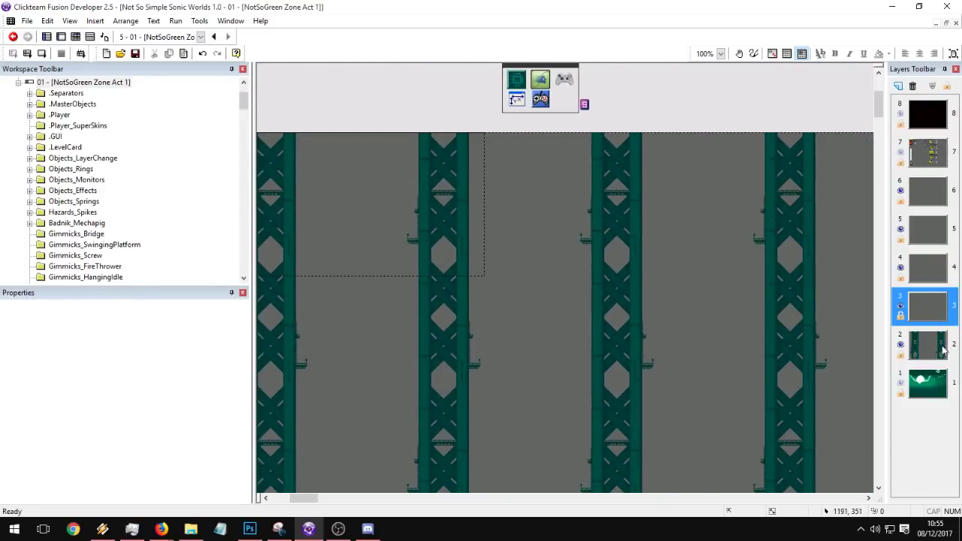
{"action": "left_click", "coordinate": [942, 347]}
{"action": "left_click", "coordinate": [900, 307]}
{"action": "left_click", "coordinate": [921, 373]}
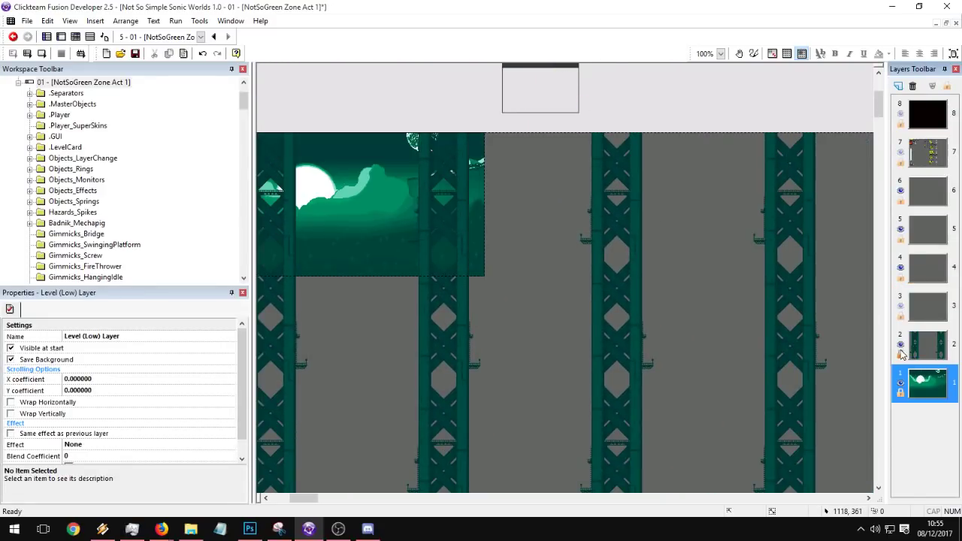
Step: Hide the Level (MiddleBack) layer to inspect the moonlit backdrop alone, show it again and select the second pillar backdrop
{"action": "left_click", "coordinate": [900, 345]}
{"action": "scroll", "coordinate": [559, 283], "scroll_direction": "up", "scroll_amount": 1}
{"action": "scroll", "coordinate": [559, 283], "scroll_direction": "left", "scroll_amount": 3}
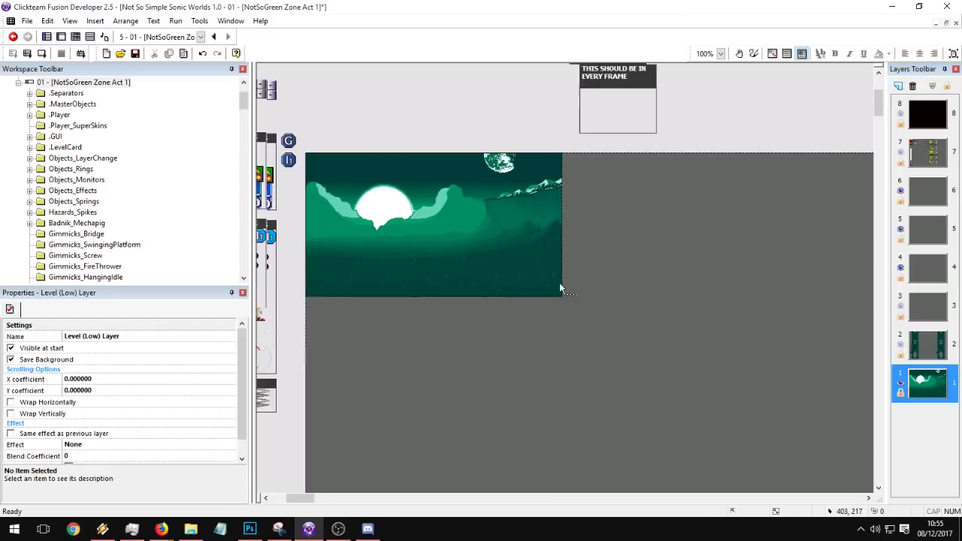
{"action": "left_click", "coordinate": [499, 193]}
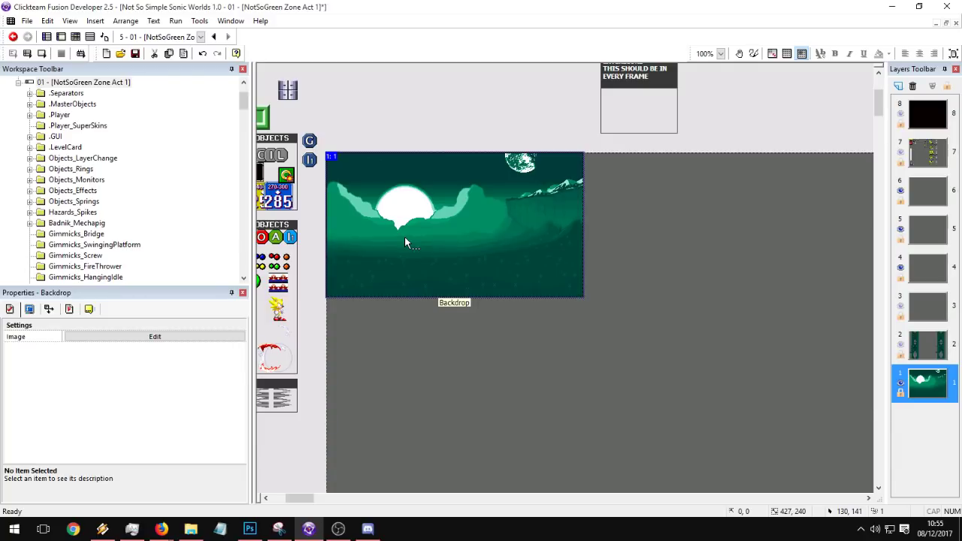
{"action": "left_click", "coordinate": [901, 344]}
{"action": "left_click", "coordinate": [544, 349]}
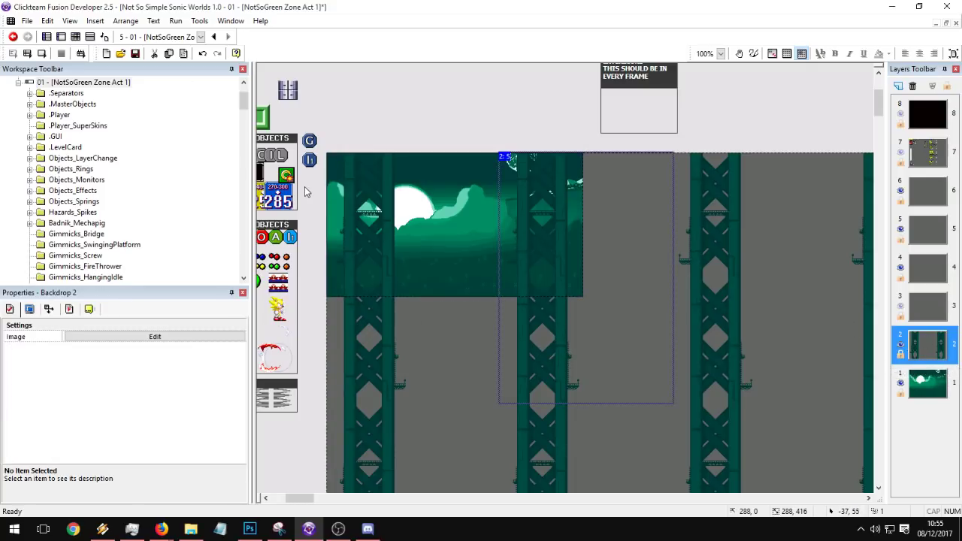
Step: Compare the scrolling coefficients of the Level (Middle) and Level (MiddleBack) layers
{"action": "left_click", "coordinate": [935, 308]}
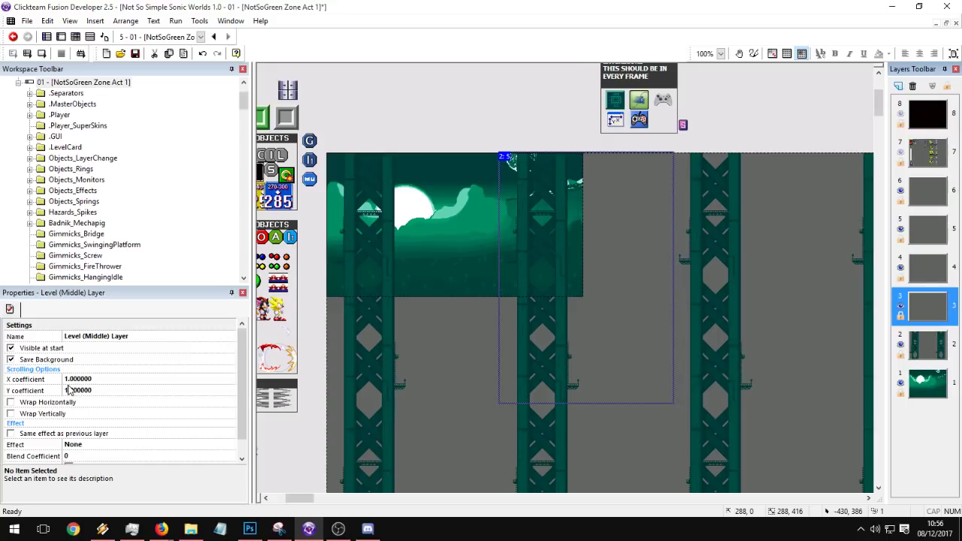
{"action": "left_click", "coordinate": [947, 345]}
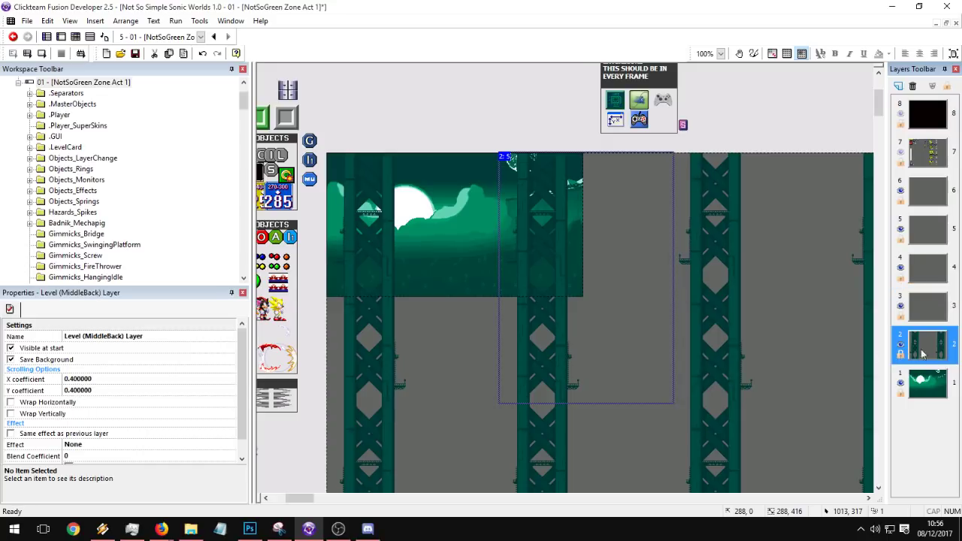
{"action": "left_click", "coordinate": [83, 378]}
{"action": "left_click", "coordinate": [93, 390]}
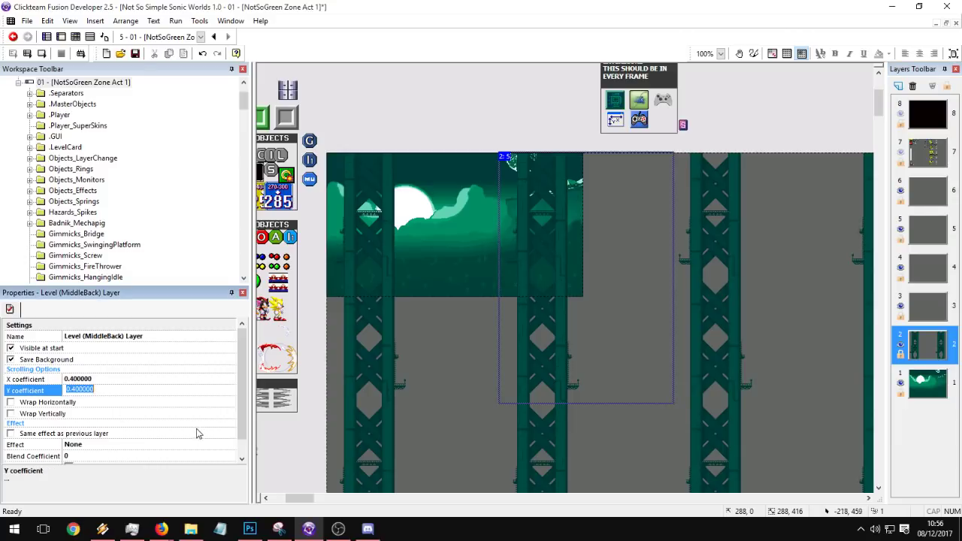
Step: Examine the Level (Low) layer's scrolling settings and its moonlit backdrop
{"action": "left_click", "coordinate": [932, 391]}
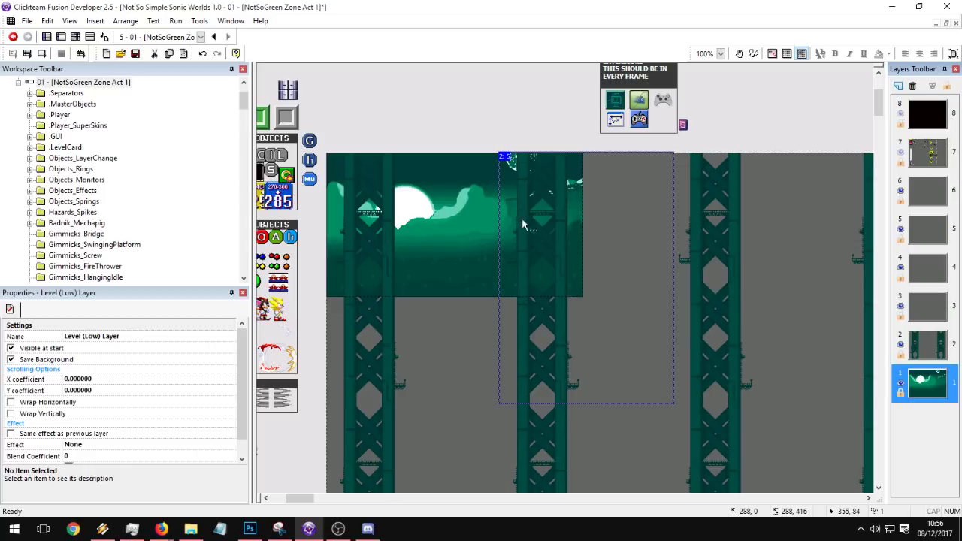
{"action": "left_click", "coordinate": [466, 241]}
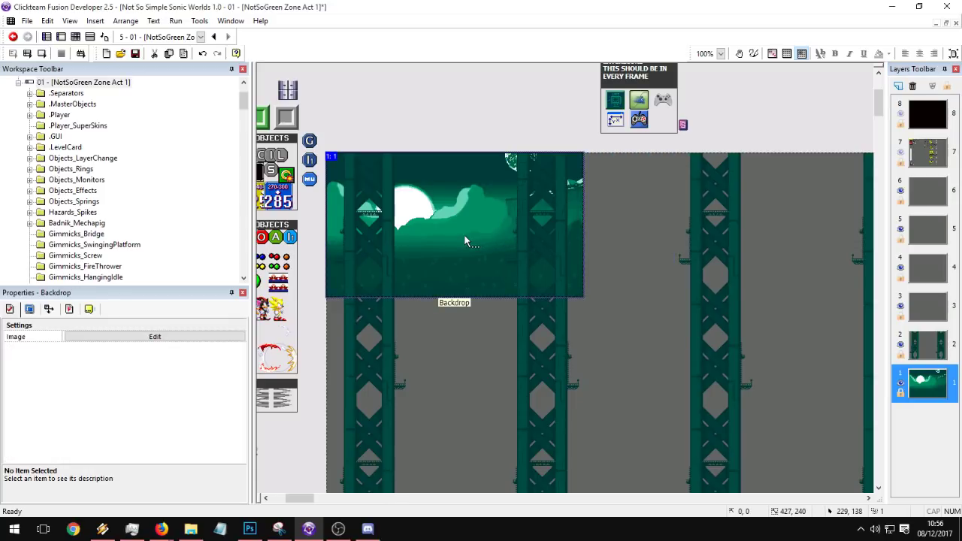
{"action": "left_click", "coordinate": [454, 319]}
{"action": "left_click", "coordinate": [444, 289]}
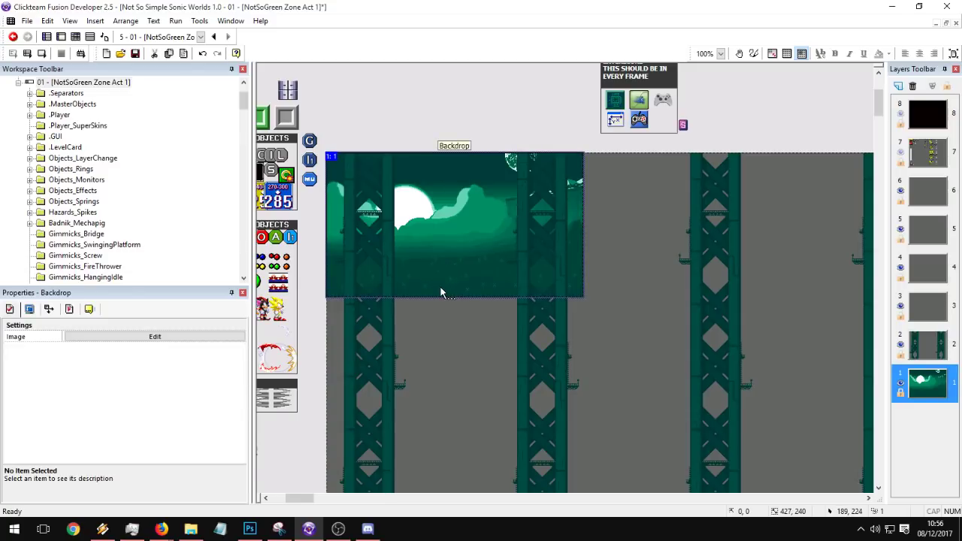
{"action": "left_click", "coordinate": [930, 383]}
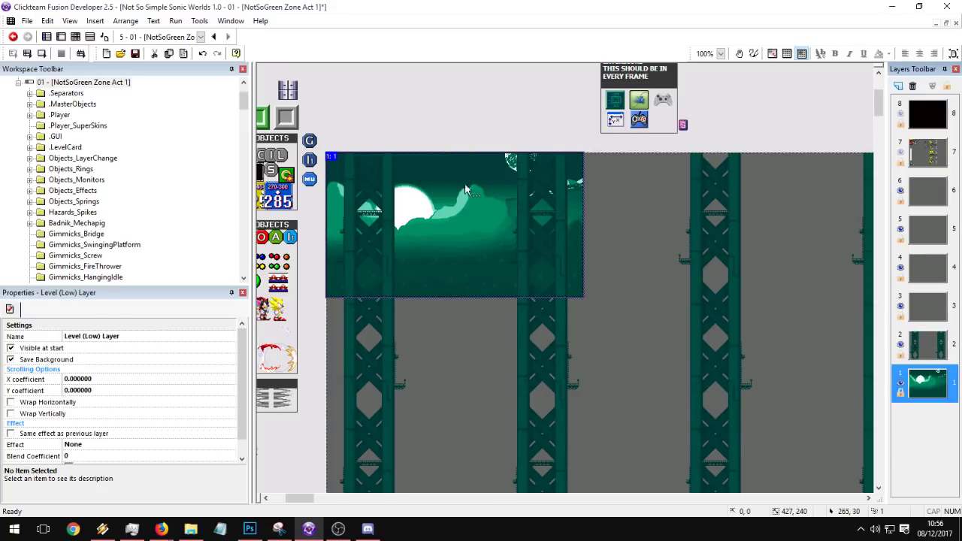
Step: Inspect the second and third pillar backdrops and try 0.3 as the Level (MiddleBack) layer's X coefficient
{"action": "left_click", "coordinate": [563, 333]}
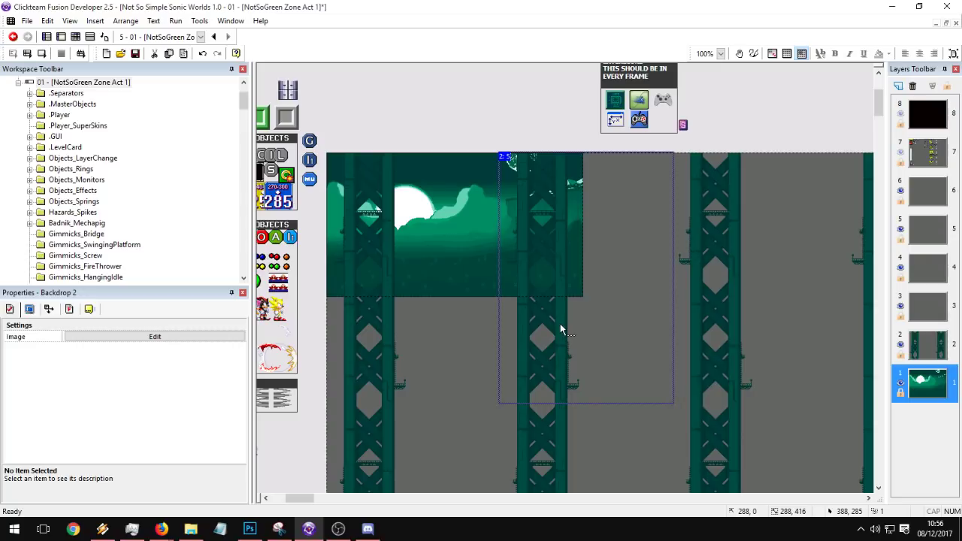
{"action": "left_click", "coordinate": [690, 316]}
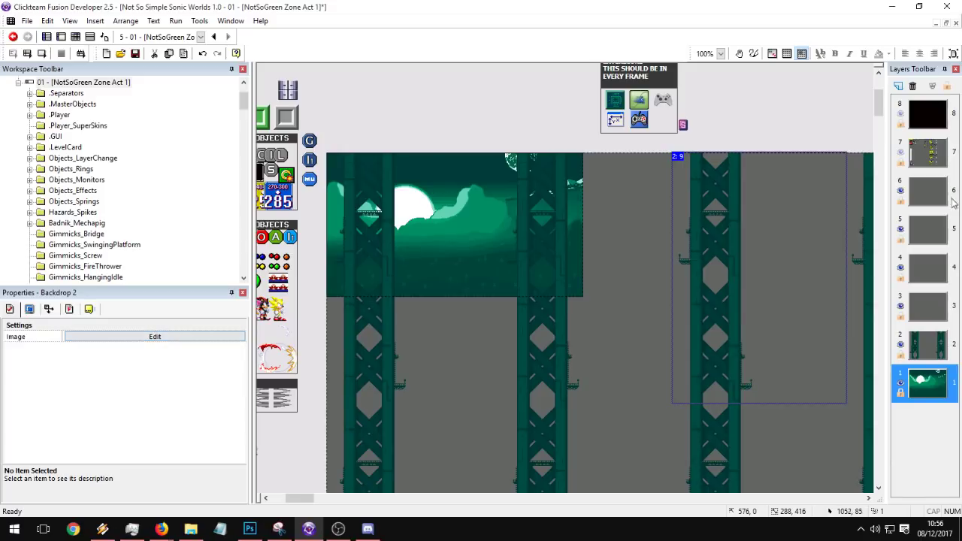
{"action": "left_click", "coordinate": [919, 346]}
{"action": "left_click", "coordinate": [73, 379]}
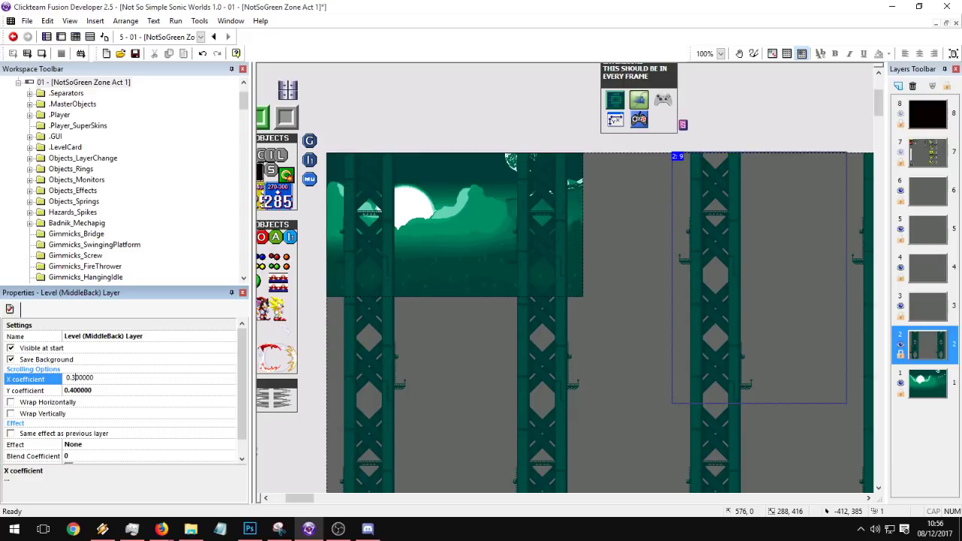
Step: Switch to the Snipping Tool and capture the area around the third pillar in the frame editor
{"action": "left_click", "coordinate": [279, 529]}
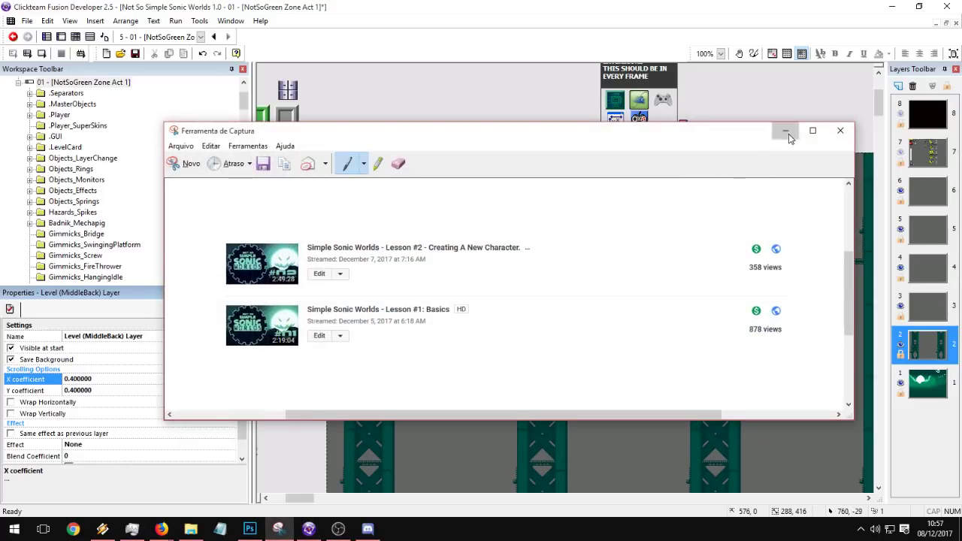
{"action": "left_click", "coordinate": [785, 131]}
{"action": "left_click", "coordinate": [279, 529]}
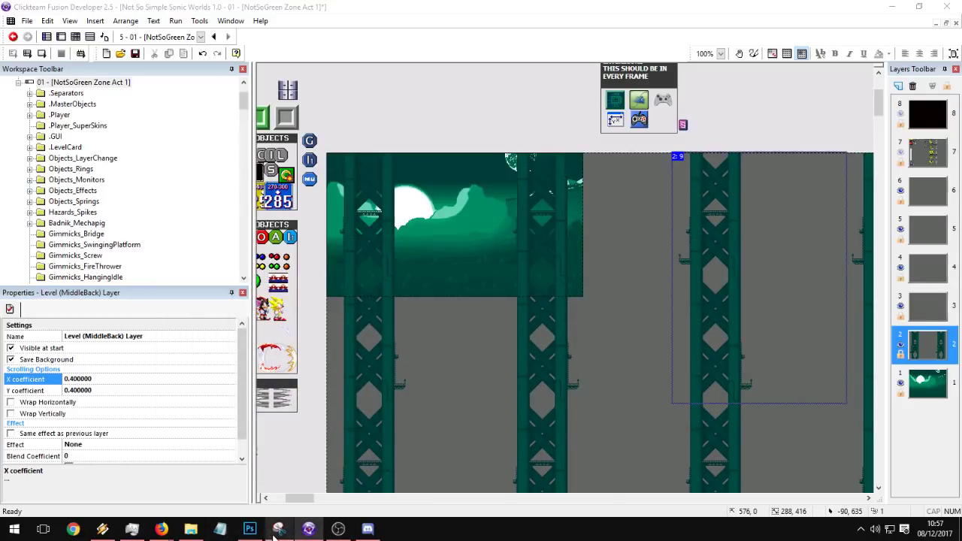
{"action": "left_click", "coordinate": [188, 163]}
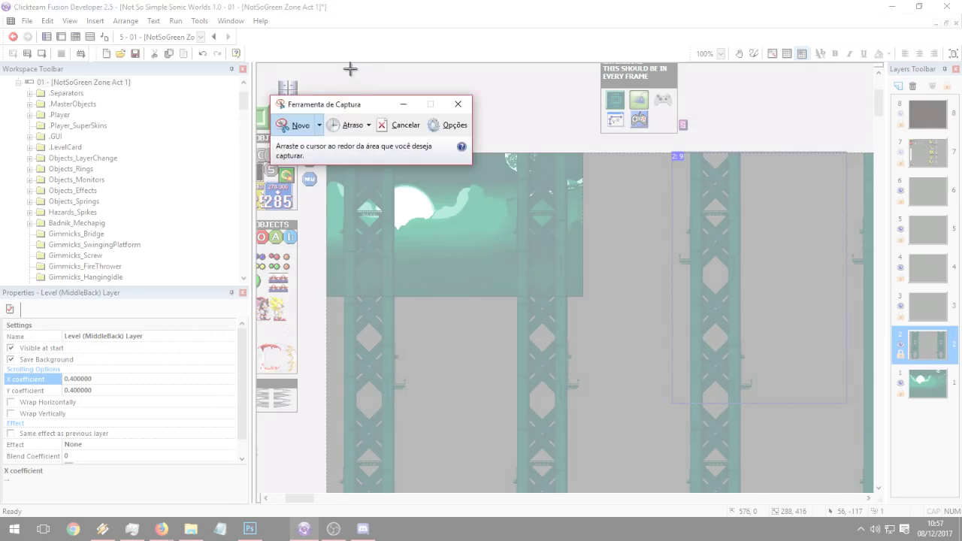
{"action": "left_click_drag", "start_coordinate": [581, 199], "coordinate": [855, 460]}
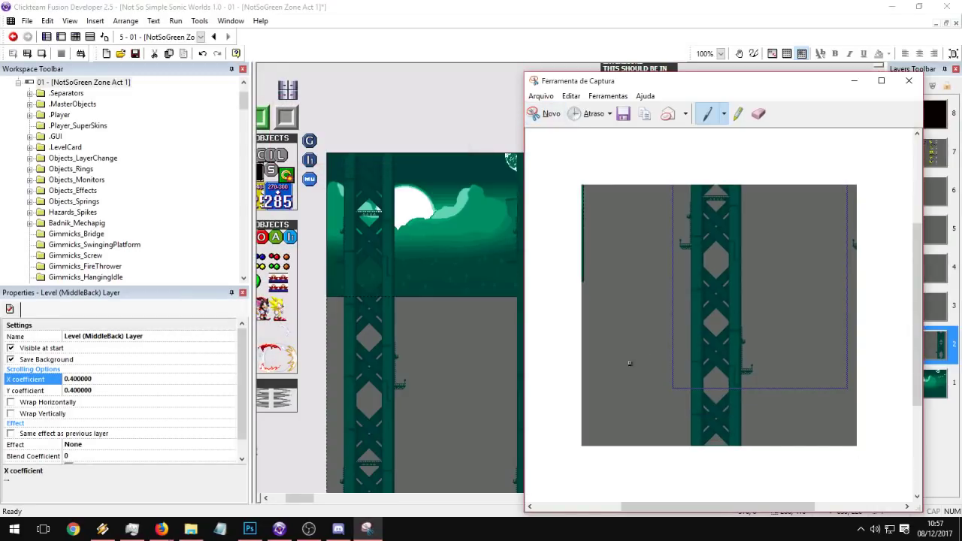
Step: Sketch a rising curve over the captured pillar and write numbers along it up to its upper end
{"action": "mouse_move", "coordinate": [592, 425]}
{"action": "left_mouse_down"}
{"action": "mouse_move", "coordinate": [714, 412]}
{"action": "mouse_move", "coordinate": [795, 285]}
{"action": "mouse_move", "coordinate": [804, 190]}
{"action": "left_mouse_up"}
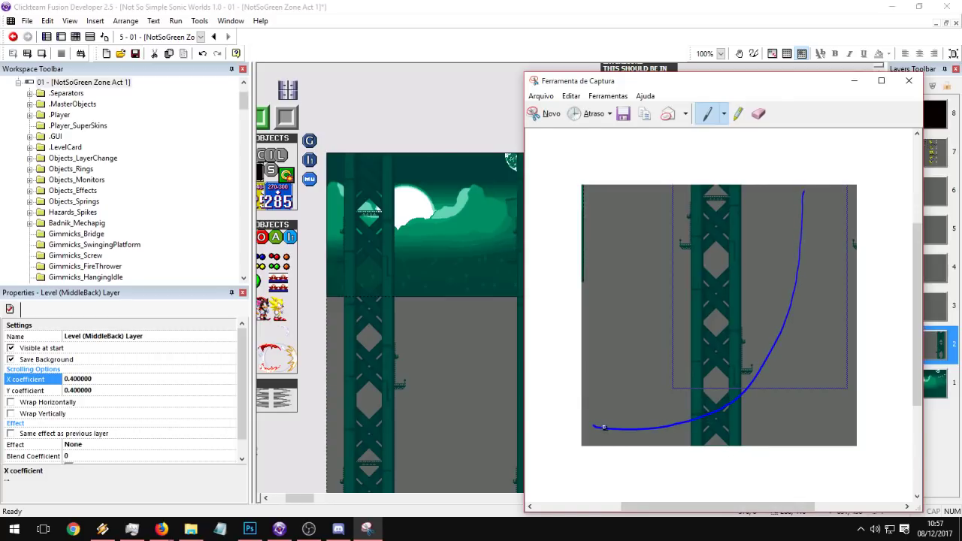
{"action": "left_click_drag", "start_coordinate": [595, 415], "coordinate": [591, 396]}
{"action": "mouse_move", "coordinate": [785, 171]}
{"action": "left_mouse_down"}
{"action": "mouse_move", "coordinate": [794, 161]}
{"action": "mouse_move", "coordinate": [786, 181]}
{"action": "mouse_move", "coordinate": [802, 165]}
{"action": "left_mouse_up"}
{"action": "left_click_drag", "start_coordinate": [697, 380], "coordinate": [687, 362]}
{"action": "left_click_drag", "start_coordinate": [726, 355], "coordinate": [735, 368]}
{"action": "mouse_move", "coordinate": [755, 326]}
{"action": "left_mouse_down"}
{"action": "mouse_move", "coordinate": [751, 340]}
{"action": "mouse_move", "coordinate": [757, 336]}
{"action": "left_mouse_up"}
{"action": "left_click_drag", "start_coordinate": [768, 308], "coordinate": [780, 267]}
{"action": "mouse_move", "coordinate": [789, 213]}
{"action": "left_mouse_down"}
{"action": "mouse_move", "coordinate": [787, 235]}
{"action": "mouse_move", "coordinate": [783, 221]}
{"action": "left_mouse_up"}
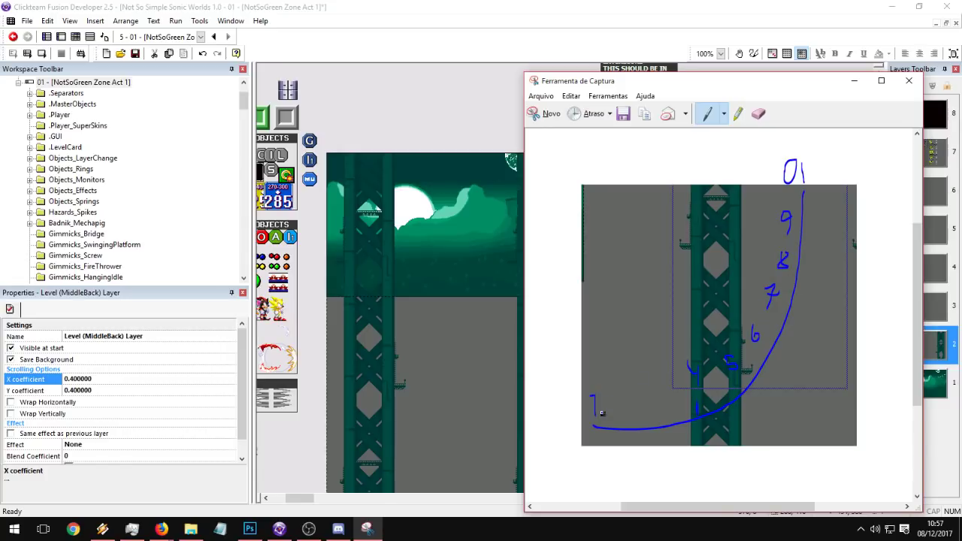
Step: Add an opposite curve and labelled horizontal and vertical arrows to the sketch, then close the capture without saving
{"action": "mouse_move", "coordinate": [601, 413]}
{"action": "left_mouse_down"}
{"action": "mouse_move", "coordinate": [726, 199]}
{"action": "mouse_move", "coordinate": [791, 194]}
{"action": "left_mouse_up"}
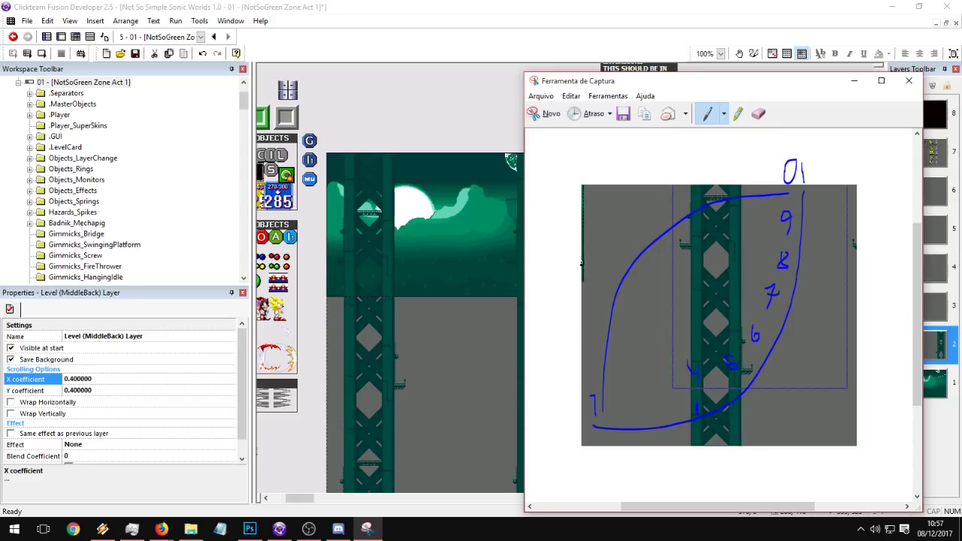
{"action": "mouse_move", "coordinate": [579, 204]}
{"action": "left_mouse_down"}
{"action": "mouse_move", "coordinate": [574, 413]}
{"action": "mouse_move", "coordinate": [798, 438]}
{"action": "mouse_move", "coordinate": [793, 471]}
{"action": "left_mouse_up"}
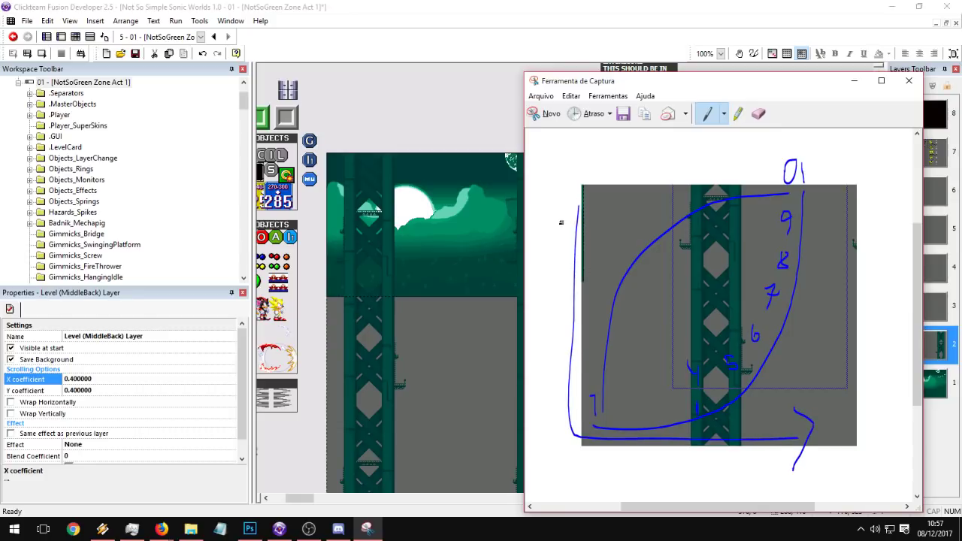
{"action": "left_click_drag", "start_coordinate": [561, 214], "coordinate": [620, 195]}
{"action": "left_click_drag", "start_coordinate": [532, 263], "coordinate": [549, 257]}
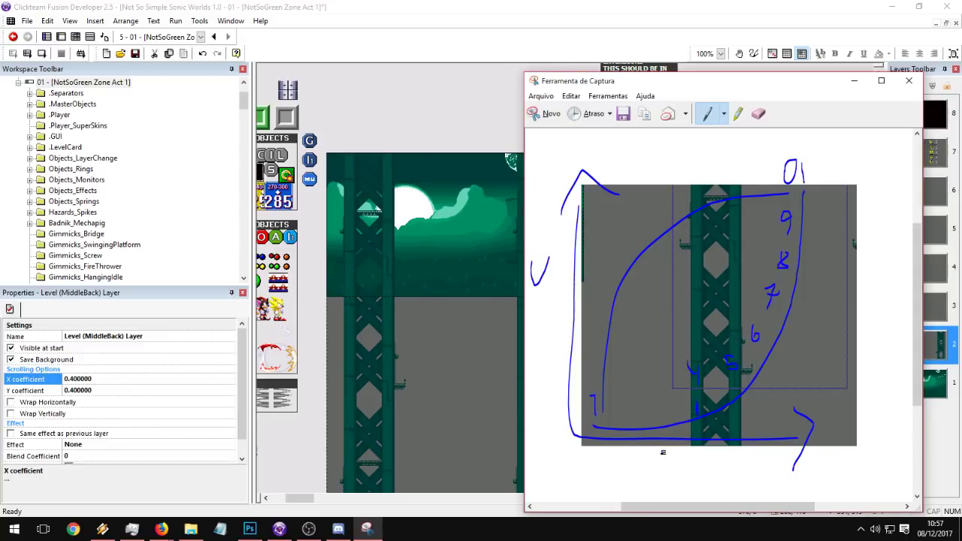
{"action": "mouse_move", "coordinate": [662, 450]}
{"action": "left_mouse_down"}
{"action": "mouse_move", "coordinate": [663, 464]}
{"action": "mouse_move", "coordinate": [662, 450]}
{"action": "left_mouse_up"}
{"action": "left_click_drag", "start_coordinate": [544, 299], "coordinate": [547, 324]}
{"action": "left_click_drag", "start_coordinate": [682, 449], "coordinate": [733, 444]}
{"action": "left_click", "coordinate": [909, 81]}
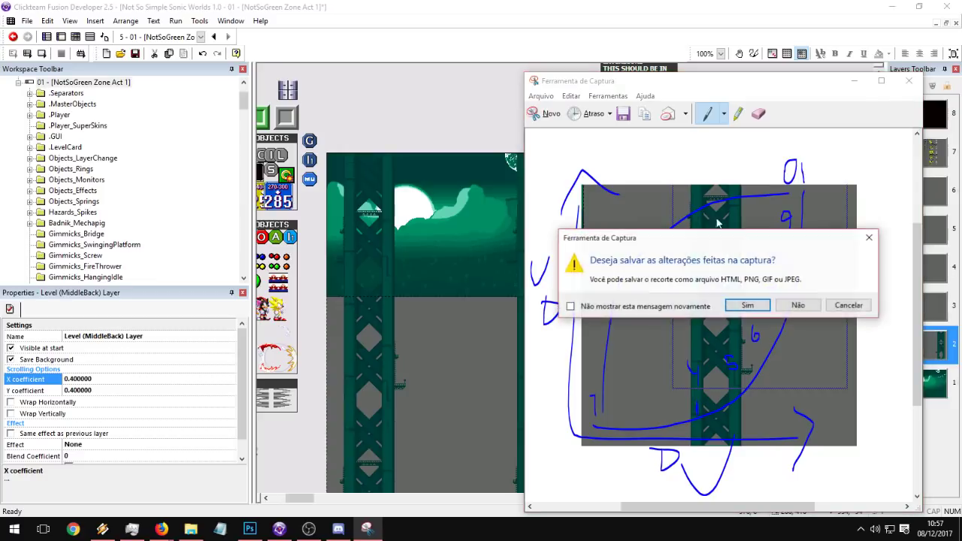
{"action": "left_click", "coordinate": [795, 305]}
Step: Select the second pillar backdrop and view its runtime collision options
{"action": "left_click", "coordinate": [547, 344]}
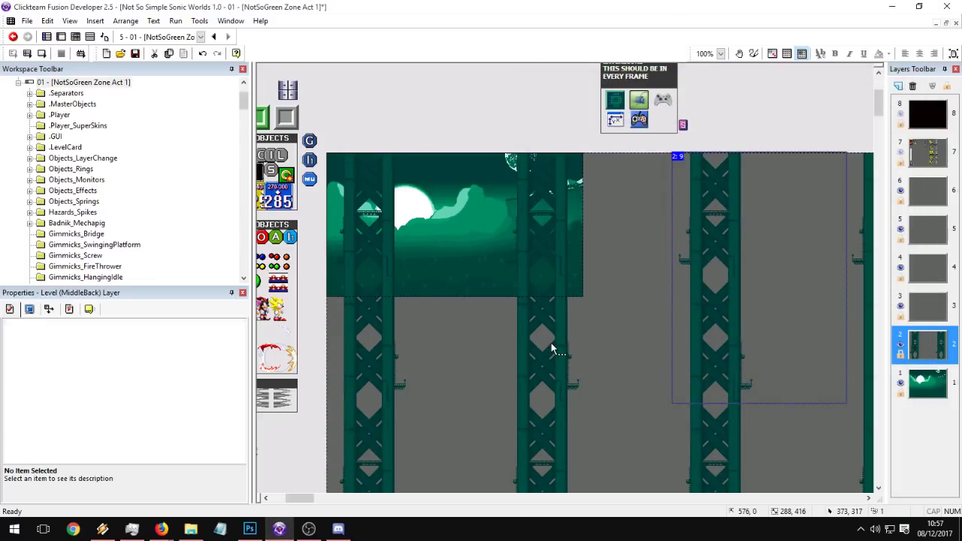
{"action": "left_click", "coordinate": [451, 390]}
{"action": "left_click", "coordinate": [535, 382]}
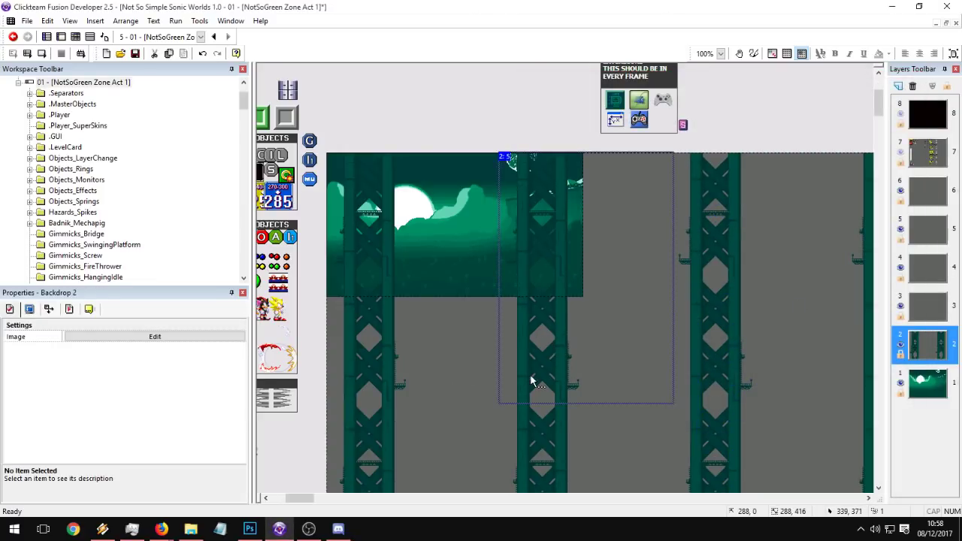
{"action": "left_click", "coordinate": [69, 309]}
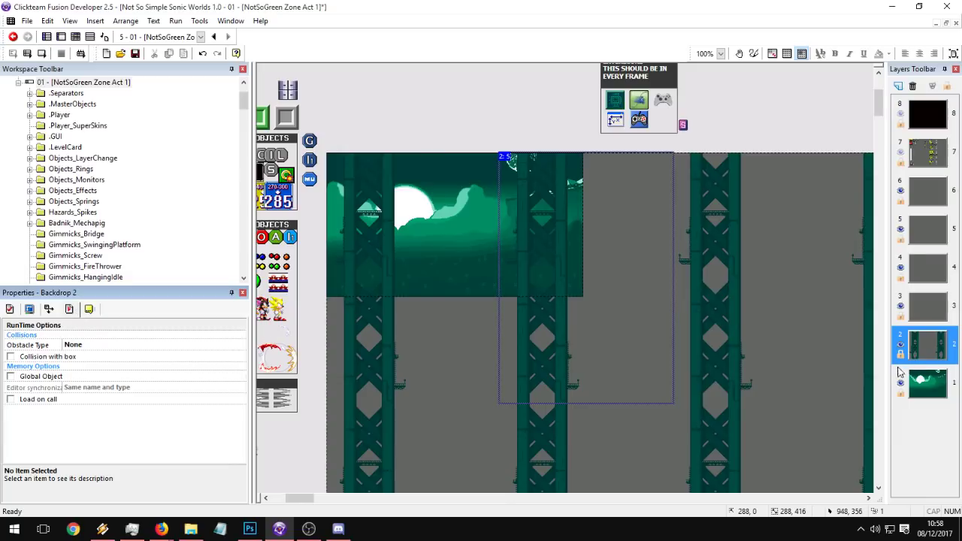
Step: Set the Level (MiddleBack) layer's X coefficient to 0.4 and Y coefficient to 0
{"action": "left_click", "coordinate": [931, 351]}
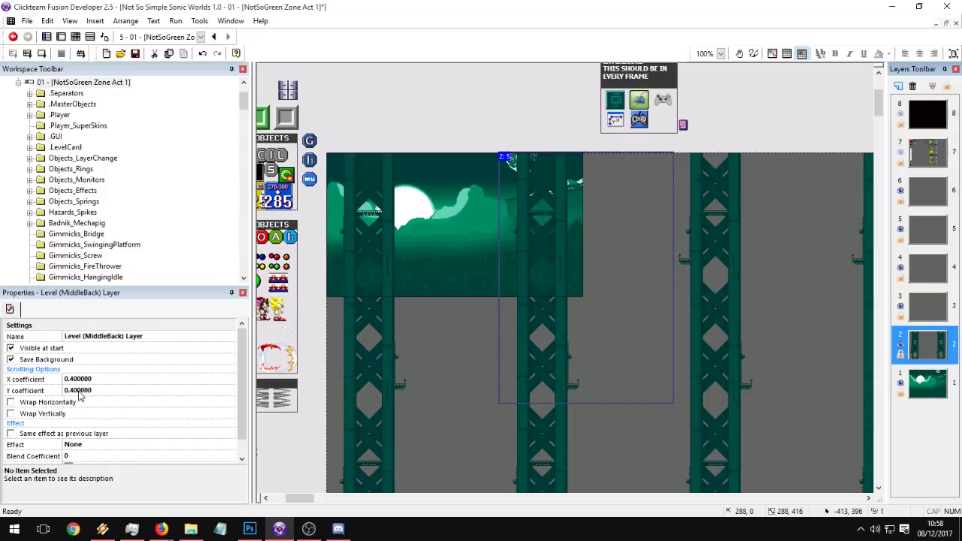
{"action": "left_click", "coordinate": [92, 377]}
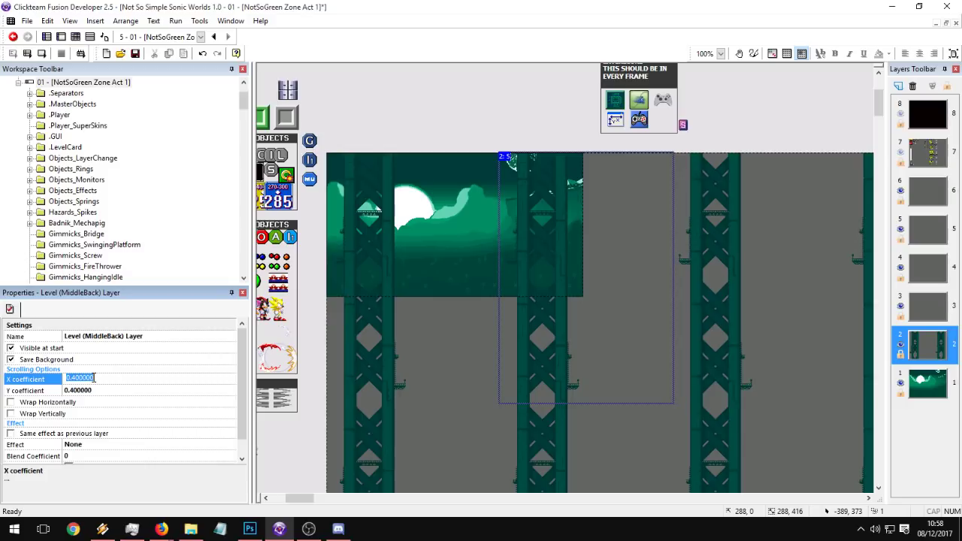
{"action": "type", "text": "0.4"}
{"action": "left_click", "coordinate": [98, 390]}
{"action": "type", "text": "0"}
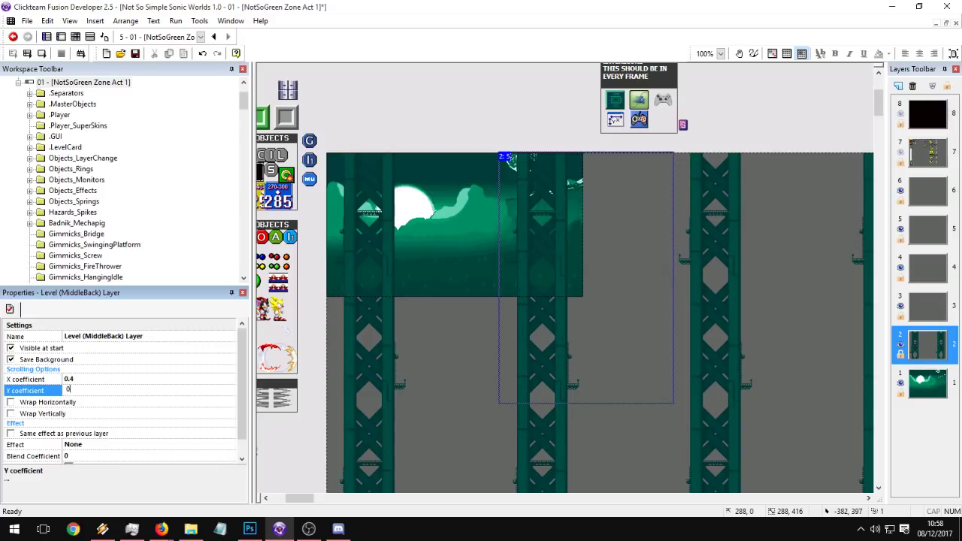
{"action": "key", "text": "Return"}
Step: Run the frame and send Sonic right with jumps past the curved ramp to check the background scrolling
{"action": "left_click", "coordinate": [41, 53]}
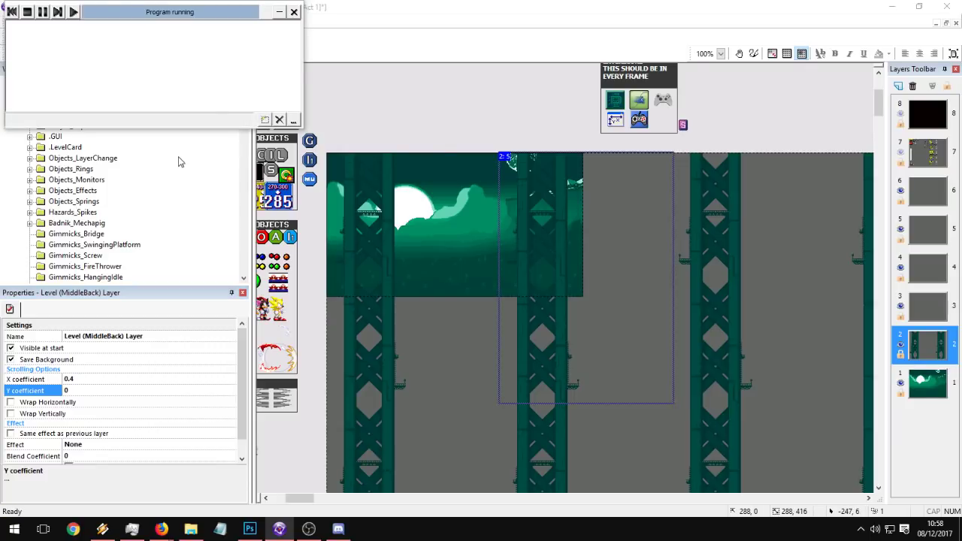
{"action": "left_click", "coordinate": [568, 195]}
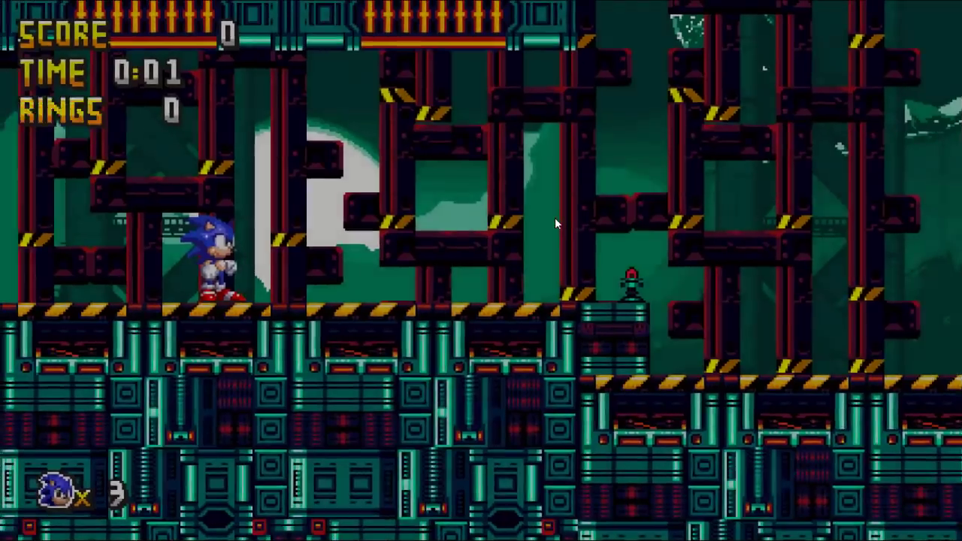
{"action": "key", "text": "Right"}
{"action": "key", "text": "a"}
{"action": "key", "text": "a"}
{"action": "key", "text": "a"}
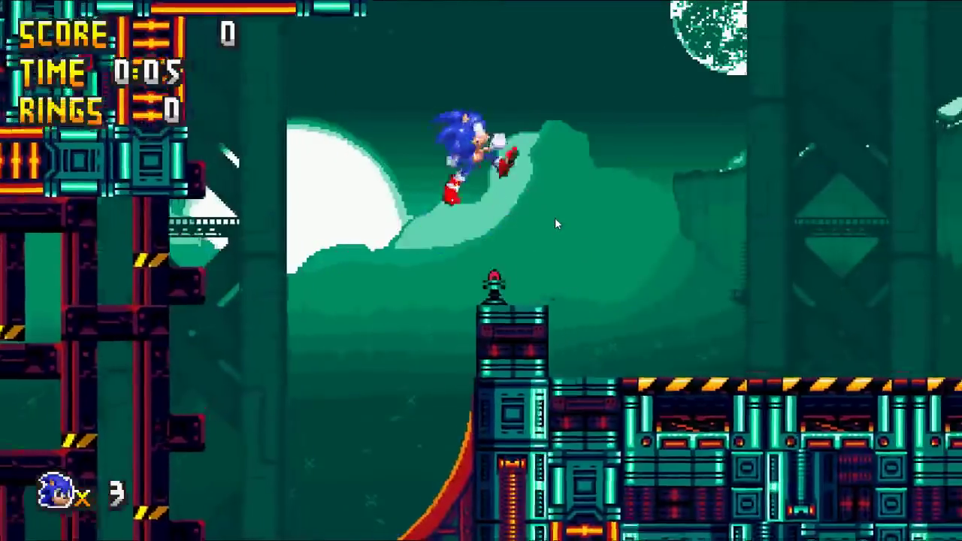
Step: Move Sonic back and forth with jumps around the curved ramp to check the pillars' scrolling, then end the run
{"action": "key", "text": "a"}
{"action": "key", "text": "Left"}
{"action": "key", "text": "z"}
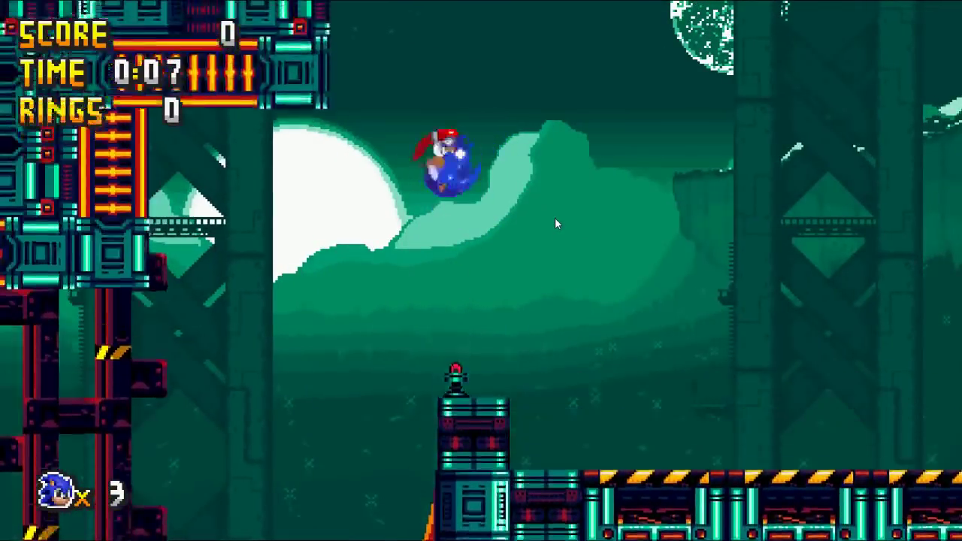
{"action": "key", "text": "Left"}
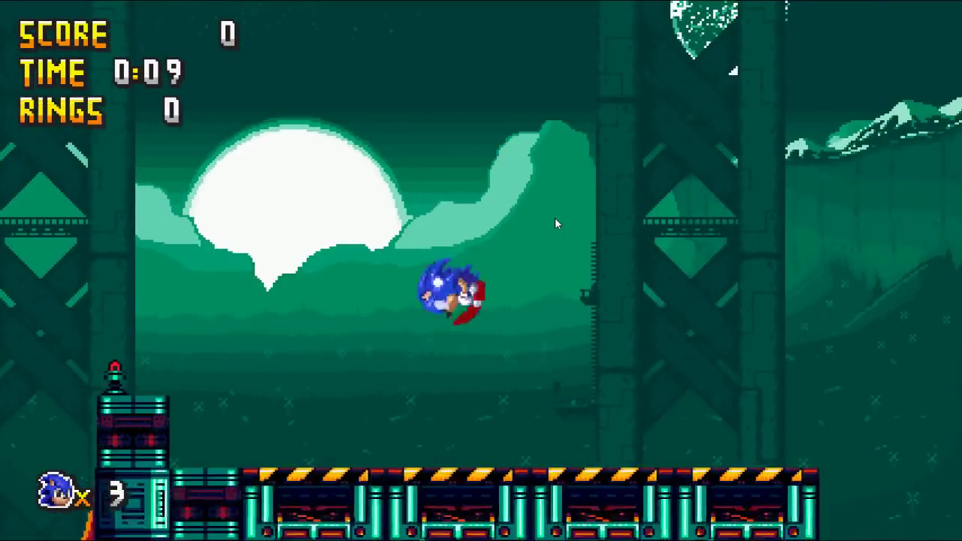
{"action": "key", "text": "a"}
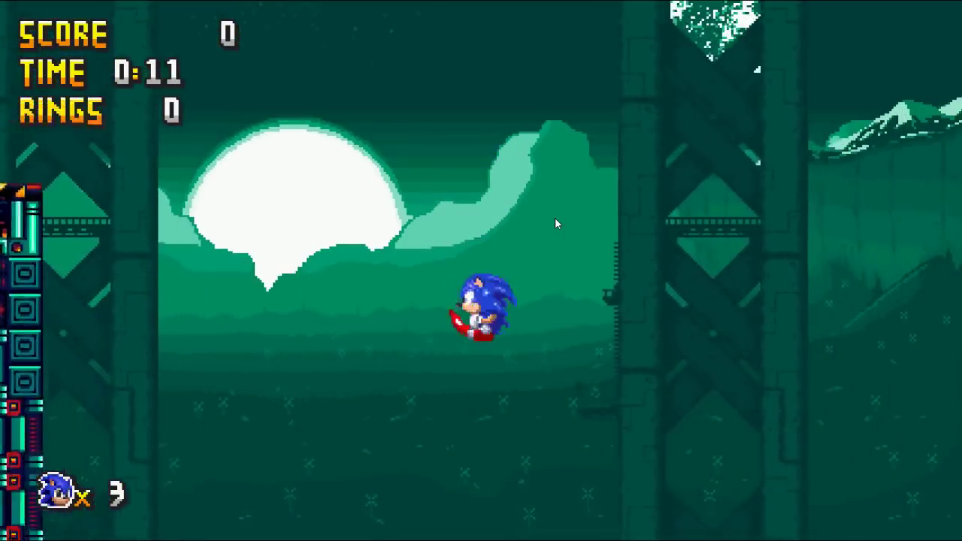
{"action": "key", "text": "Left"}
{"action": "key", "text": "z"}
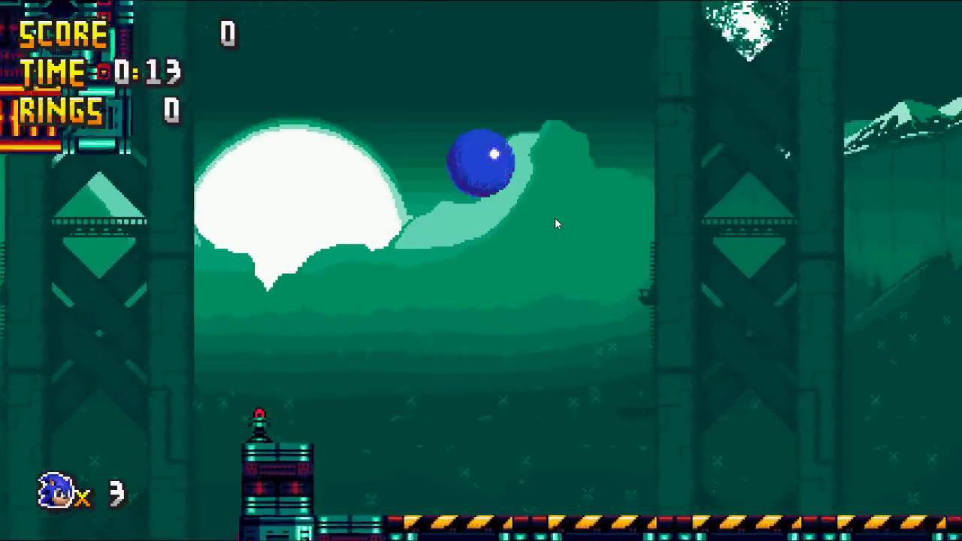
{"action": "key", "text": "Right"}
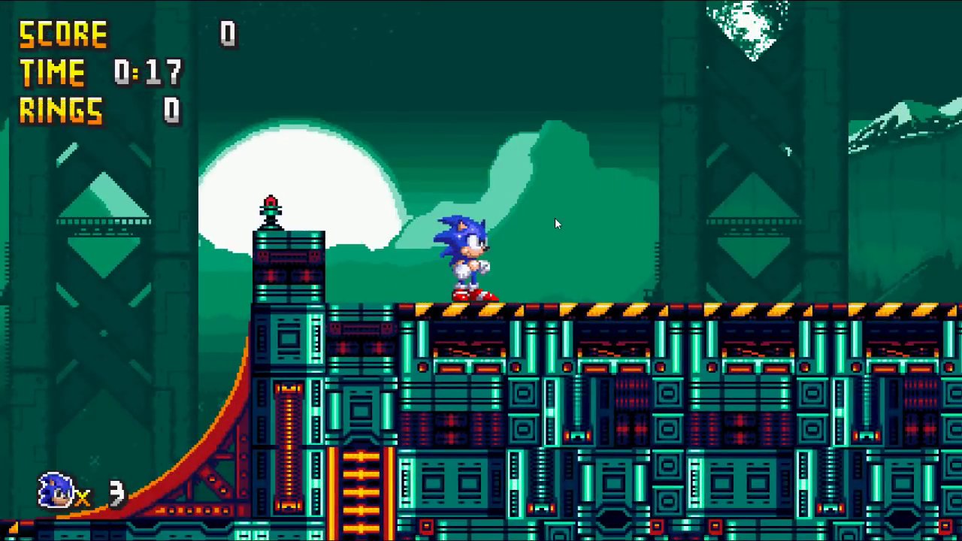
{"action": "key", "text": "Escape"}
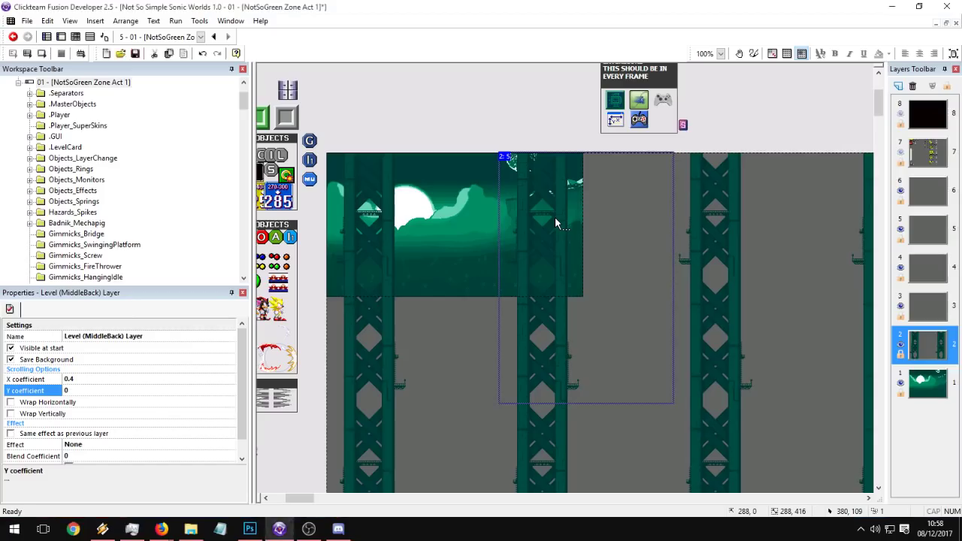
Step: Set the Level (MiddleBack) layer's Y coefficient to 0.4 and test-play the frame rightward with jumps to check the pillars
{"action": "left_click", "coordinate": [83, 389]}
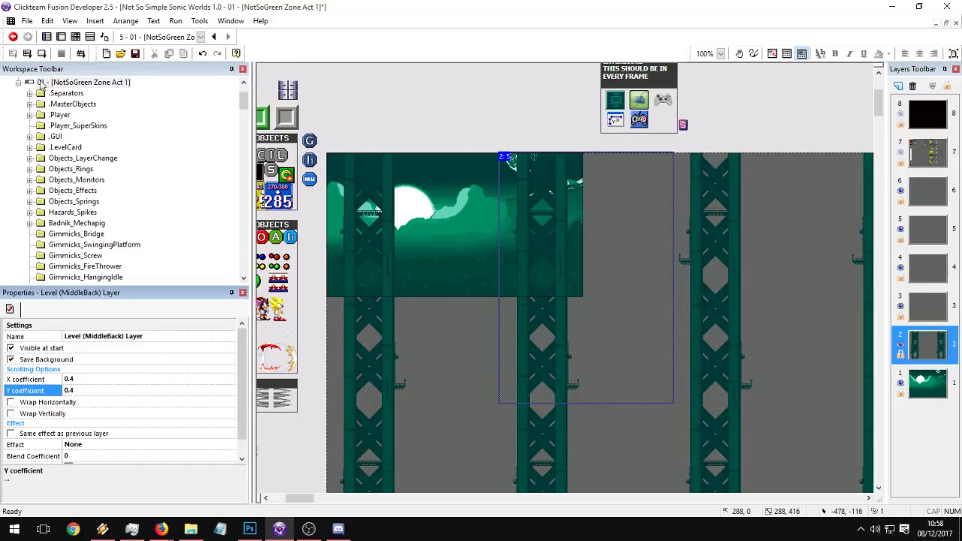
{"action": "left_click", "coordinate": [42, 53]}
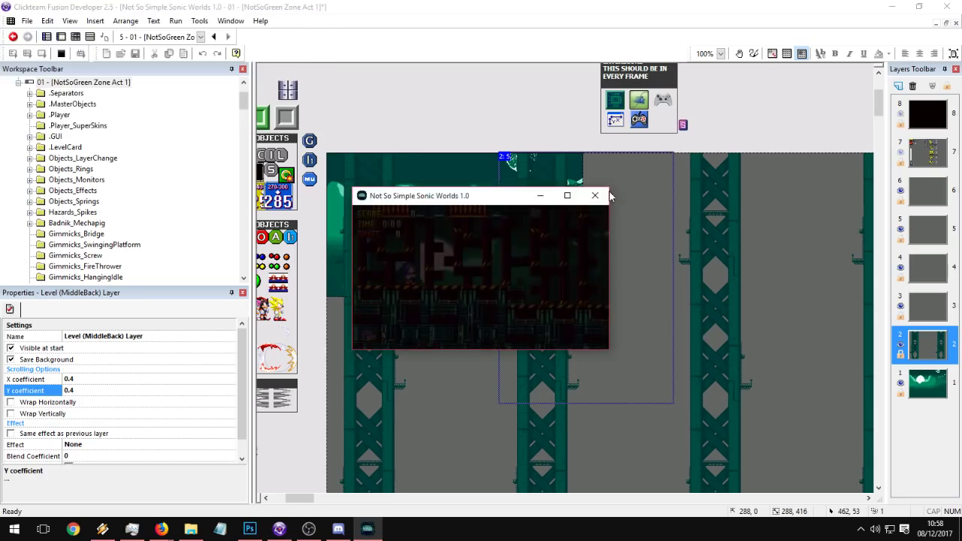
{"action": "key", "text": "Right"}
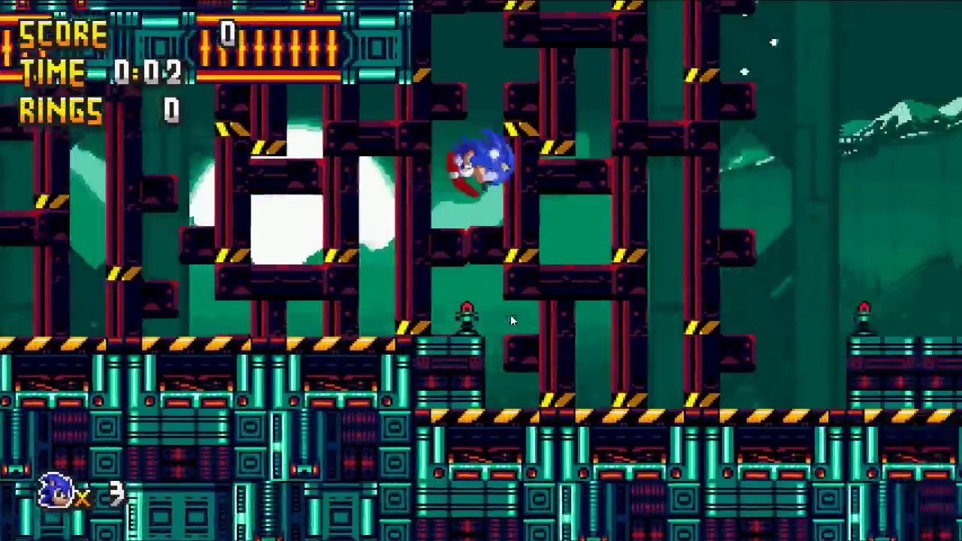
{"action": "key", "text": "a"}
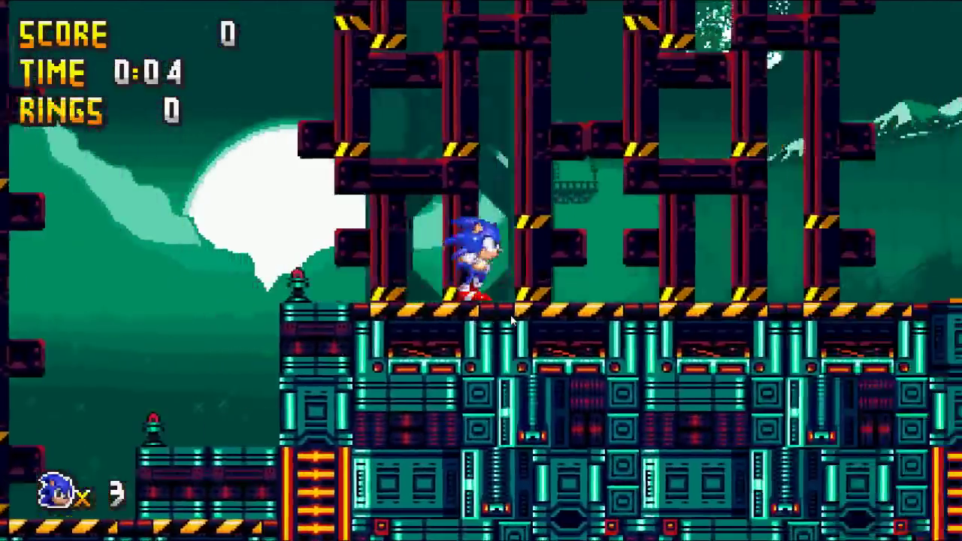
{"action": "key", "text": "a"}
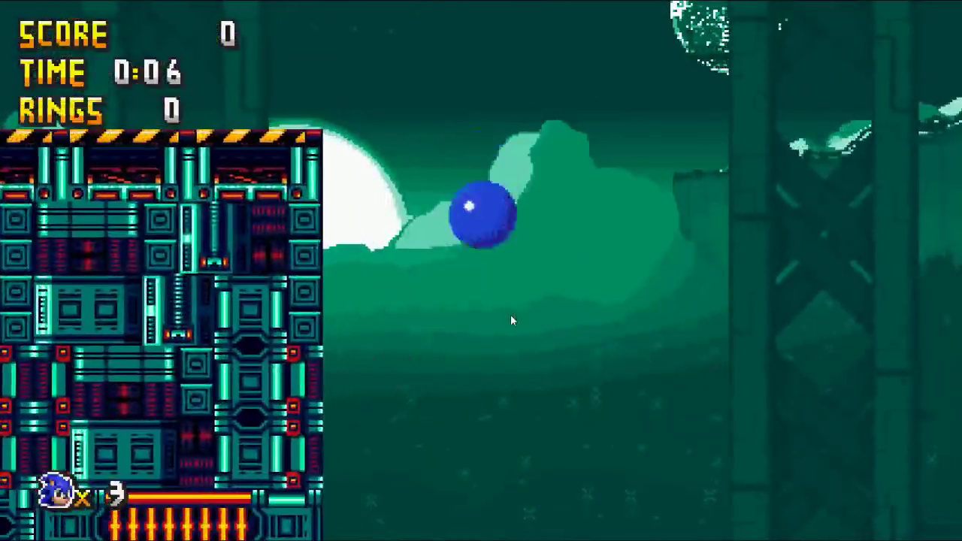
{"action": "key", "text": "Escape"}
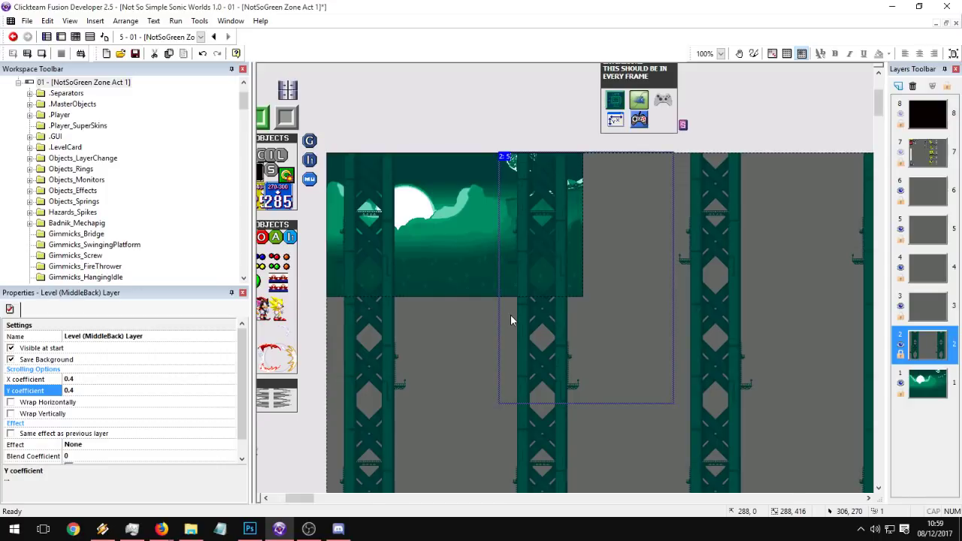
Step: Select the Level (Low) layer, then multi-select the second row of pillar backdrops and delete them
{"action": "left_click", "coordinate": [929, 385]}
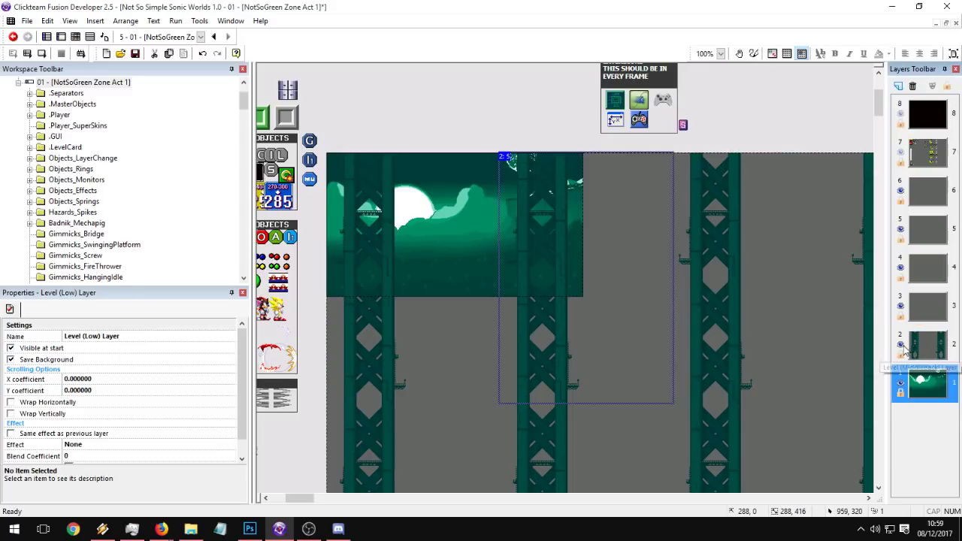
{"action": "left_click", "coordinate": [575, 428]}
{"action": "middle_click_drag", "start_coordinate": [564, 502], "coordinate": [682, 279]}
{"action": "middle_click_drag", "start_coordinate": [379, 295], "coordinate": [475, 319]}
{"action": "left_click", "coordinate": [441, 310], "text": "shift"}
{"action": "left_click", "coordinate": [637, 326], "text": "shift"}
{"action": "left_click", "coordinate": [699, 328], "text": "shift"}
{"action": "middle_click_drag", "start_coordinate": [699, 327], "coordinate": [432, 337]}
{"action": "left_click", "coordinate": [606, 330], "text": "shift"}
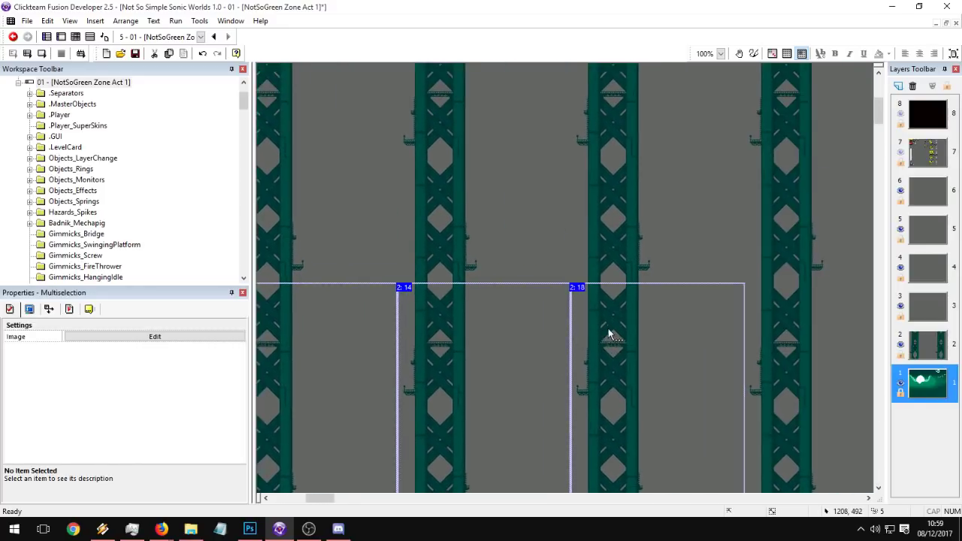
{"action": "middle_click_drag", "start_coordinate": [625, 324], "coordinate": [386, 335]}
{"action": "left_click", "coordinate": [538, 338], "text": "shift"}
{"action": "left_click", "coordinate": [718, 347], "text": "shift"}
{"action": "scroll", "coordinate": [576, 380], "scroll_direction": "up", "scroll_amount": 3}
{"action": "scroll", "coordinate": [576, 381], "scroll_direction": "right", "scroll_amount": 2}
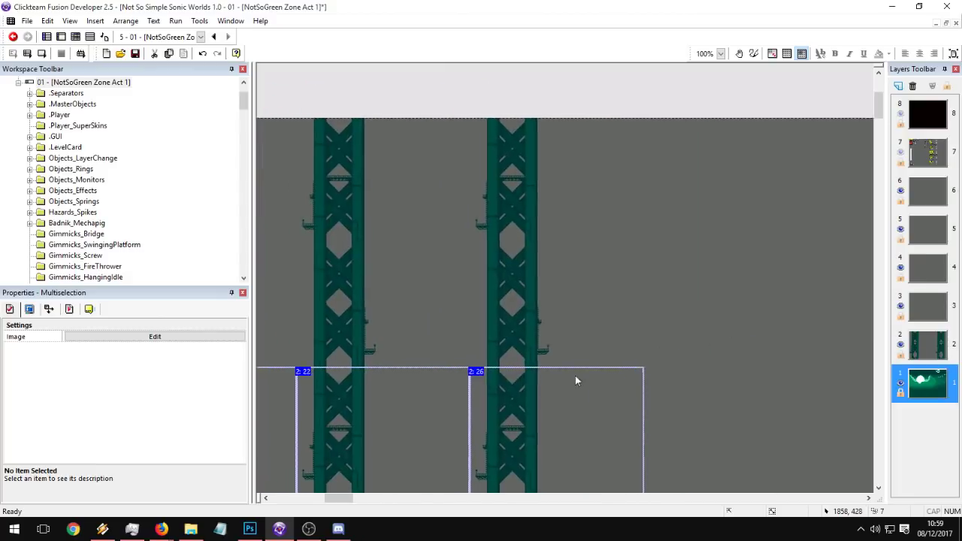
{"action": "key", "text": "Delete"}
Step: Delete all pillar backdrops in the top row except the first one at the frame's start
{"action": "left_click_drag", "start_coordinate": [732, 382], "coordinate": [404, 76]}
{"action": "middle_click_drag", "start_coordinate": [373, 153], "coordinate": [630, 206]}
{"action": "key", "text": "Delete"}
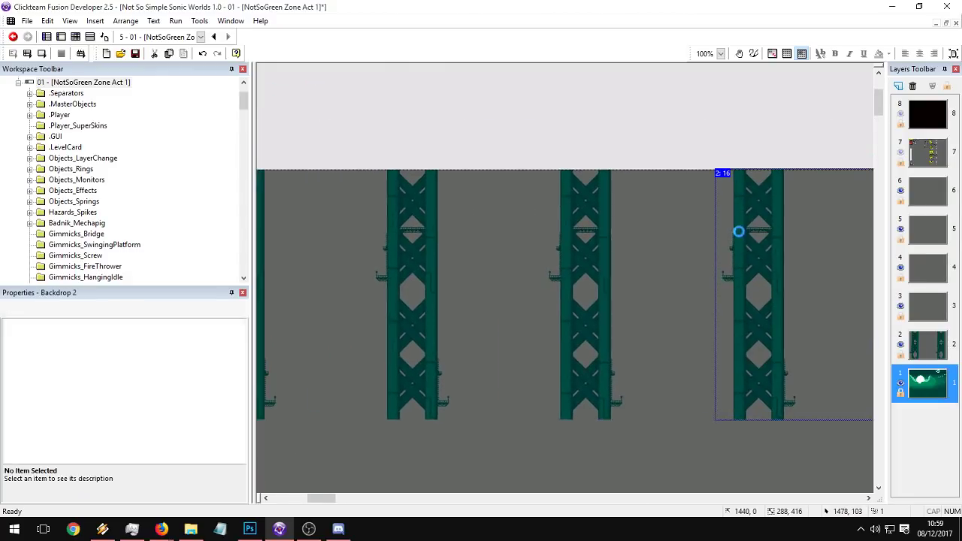
{"action": "middle_click_drag", "start_coordinate": [807, 217], "coordinate": [590, 200]}
{"action": "left_click", "coordinate": [699, 228]}
{"action": "key", "text": "Delete"}
{"action": "left_click", "coordinate": [393, 242]}
{"action": "key", "text": "Delete"}
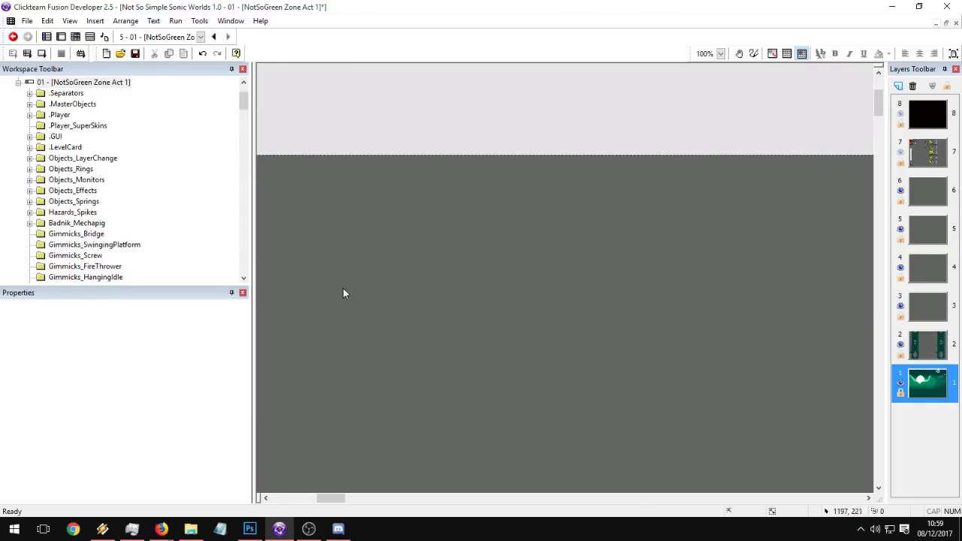
{"action": "middle_click_drag", "start_coordinate": [342, 288], "coordinate": [626, 261]}
{"action": "left_click", "coordinate": [616, 260]}
{"action": "key", "text": "Delete"}
{"action": "left_click", "coordinate": [442, 254]}
{"action": "key", "text": "Delete"}
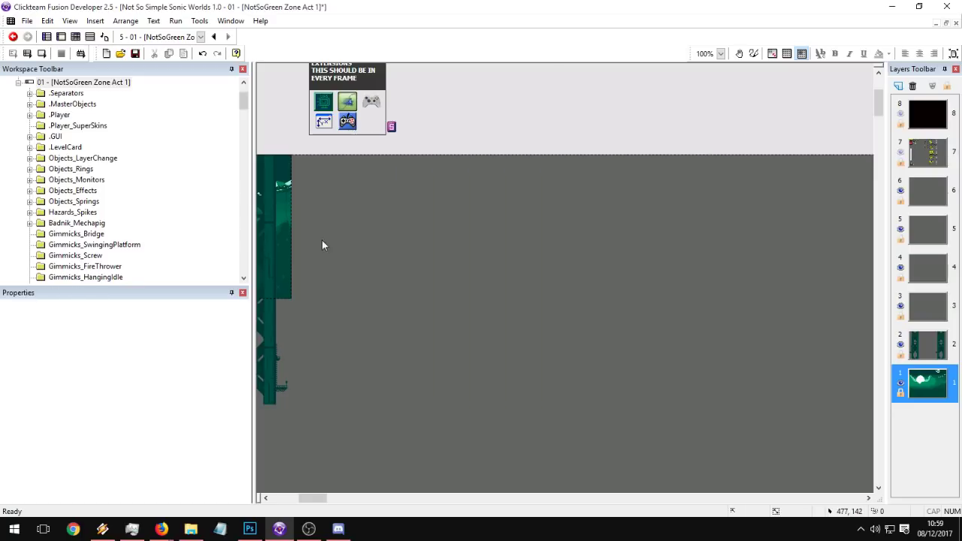
{"action": "middle_click_drag", "start_coordinate": [322, 241], "coordinate": [579, 228]}
{"action": "left_click", "coordinate": [518, 344]}
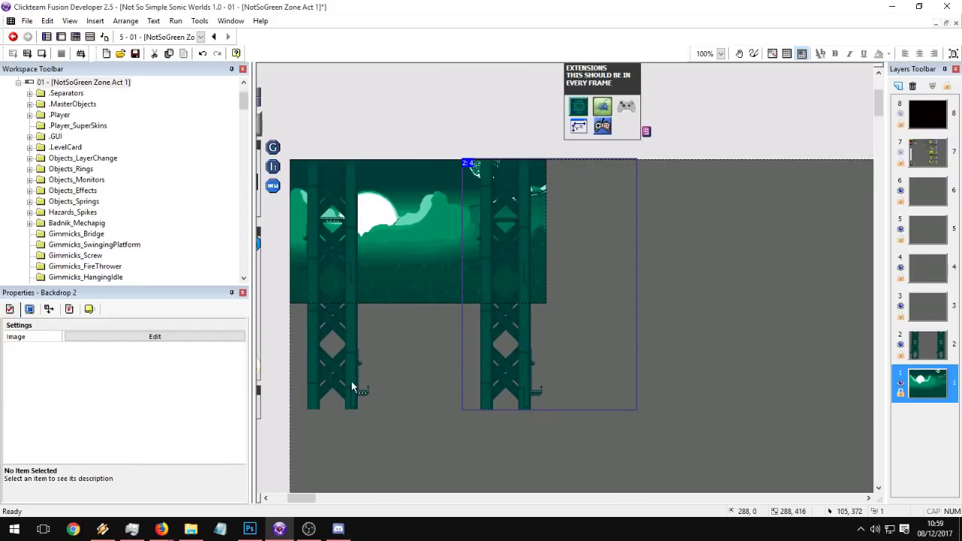
{"action": "key", "text": "Delete"}
Step: Move the remaining top pillar directly below the moonlit background image, to position 0, 240
{"action": "left_click", "coordinate": [347, 343]}
{"action": "middle_click_drag", "start_coordinate": [366, 372], "coordinate": [400, 318]}
{"action": "left_click_drag", "start_coordinate": [377, 181], "coordinate": [383, 307]}
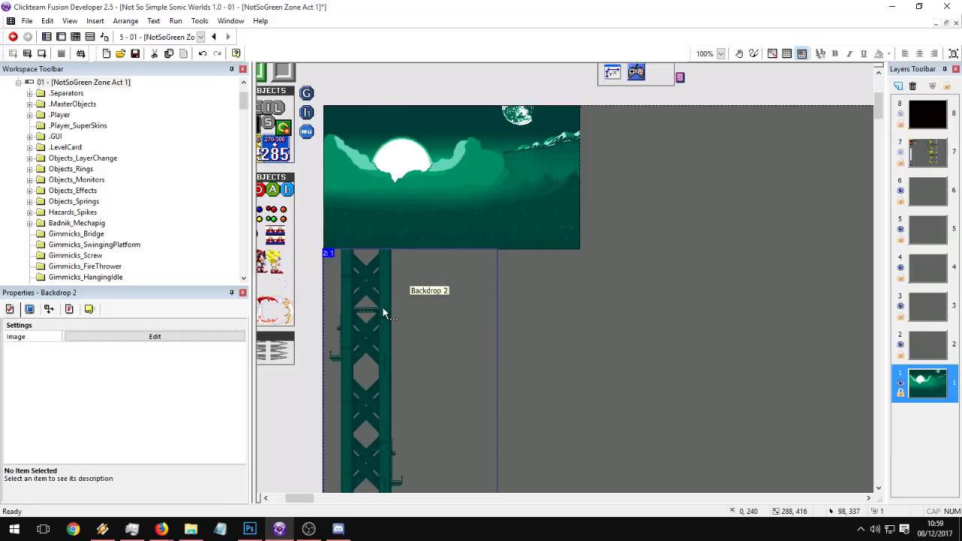
Step: Insert an Active object on the Level (Low) layer, in the empty area below the background image
{"action": "double_click", "coordinate": [563, 304]}
{"action": "double_click", "coordinate": [413, 179]}
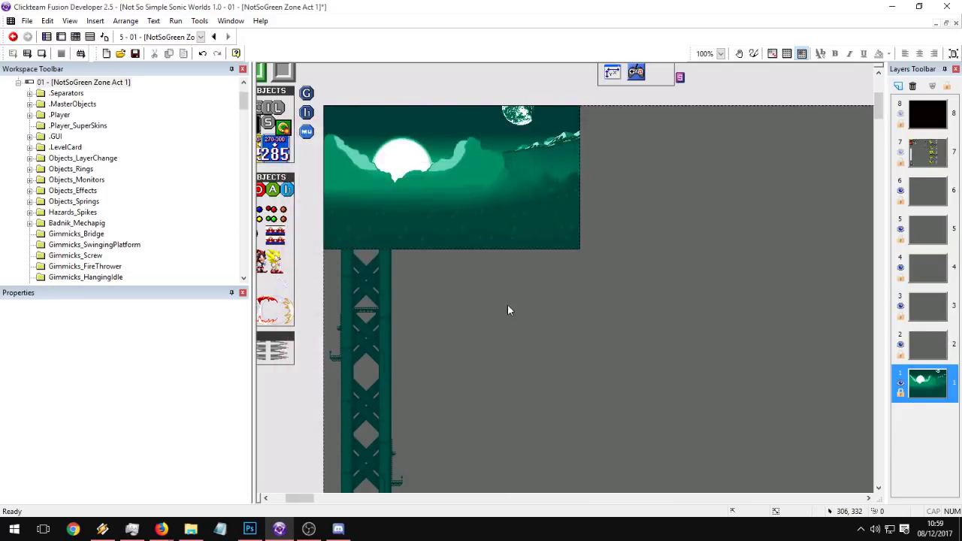
{"action": "left_click", "coordinate": [507, 303]}
{"action": "left_click", "coordinate": [501, 305]}
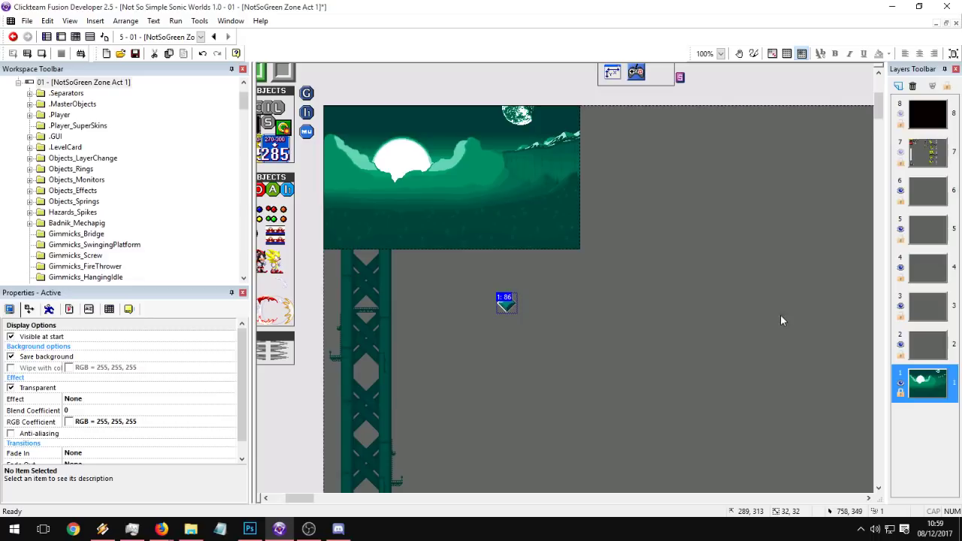
Step: Insert an Active object on layer 2 to the right of the pillar, then delete it
{"action": "left_click", "coordinate": [928, 344]}
{"action": "double_click", "coordinate": [531, 194]}
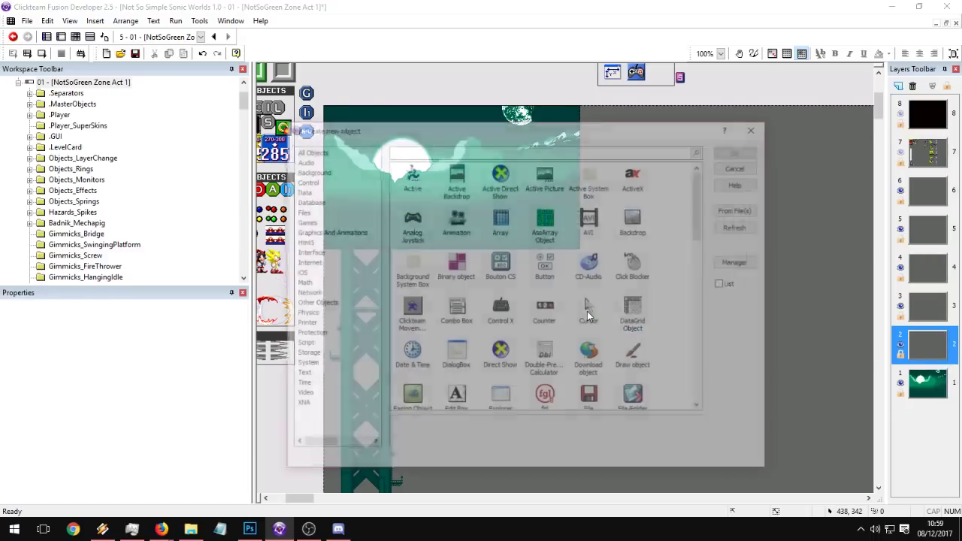
{"action": "double_click", "coordinate": [416, 177]}
{"action": "left_click", "coordinate": [490, 346]}
{"action": "left_click", "coordinate": [513, 357]}
{"action": "left_click", "coordinate": [487, 348]}
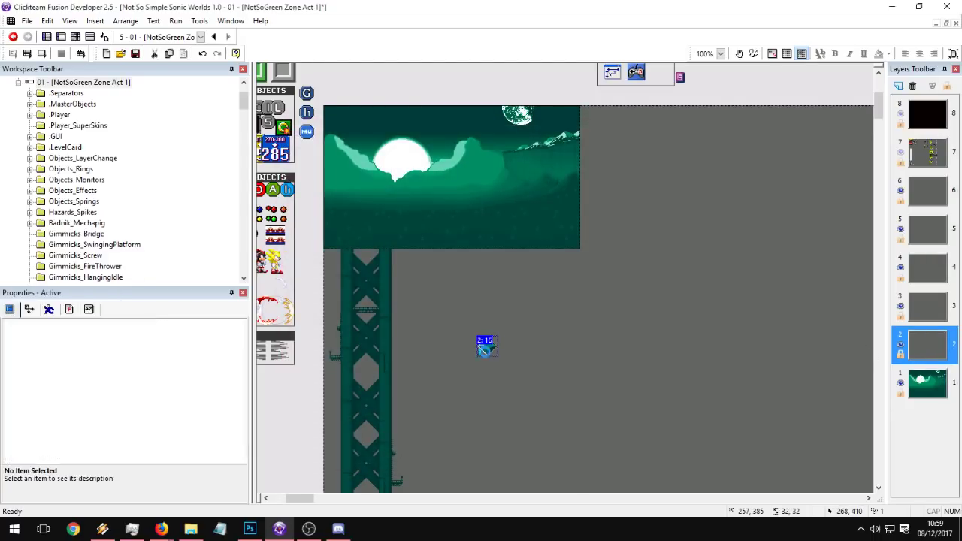
{"action": "key", "text": "Delete"}
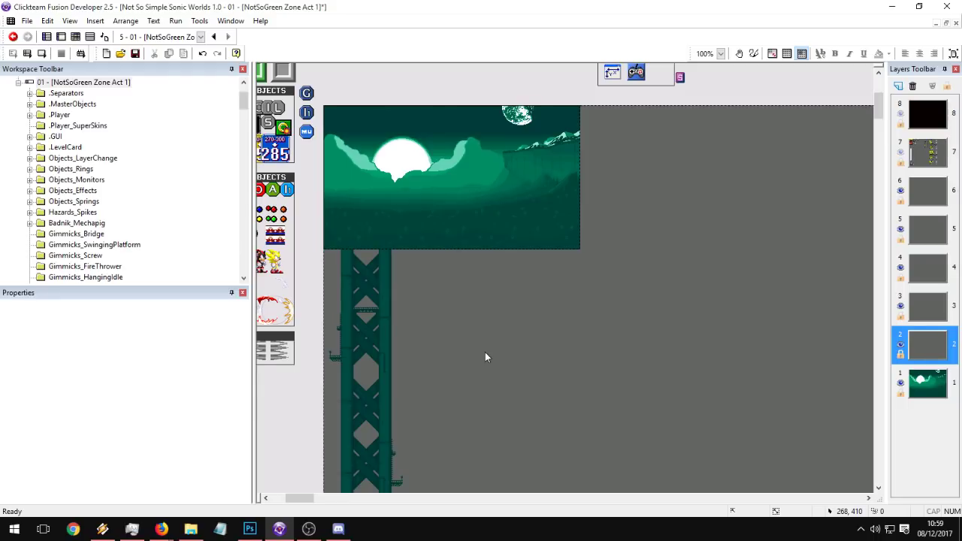
Step: Insert an Active object on layer 2, dismiss its image editor unchanged, and move it beside the pillar to 152, 544
{"action": "double_click", "coordinate": [485, 357]}
{"action": "key", "text": "Escape"}
{"action": "left_click", "coordinate": [466, 322]}
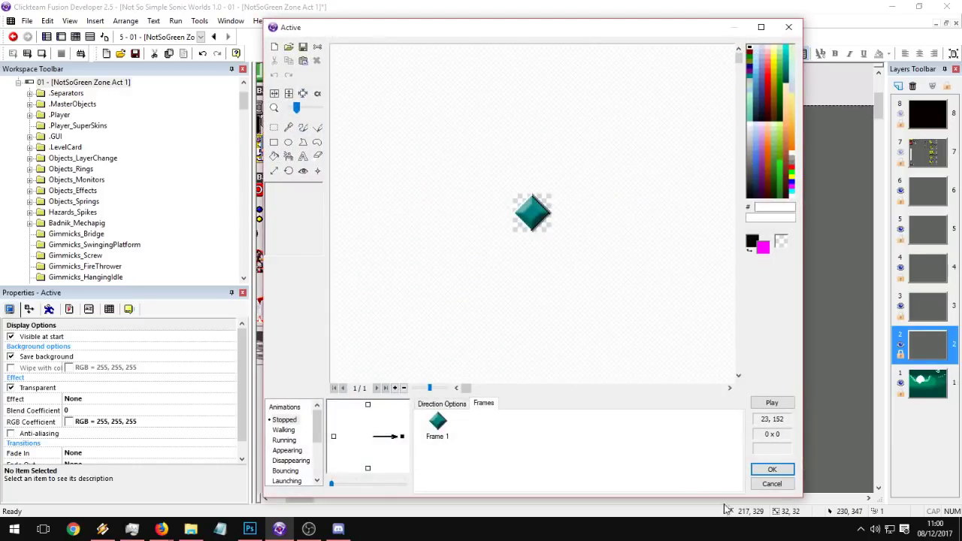
{"action": "left_click", "coordinate": [777, 485]}
{"action": "left_click_drag", "start_coordinate": [435, 412], "coordinate": [423, 444]}
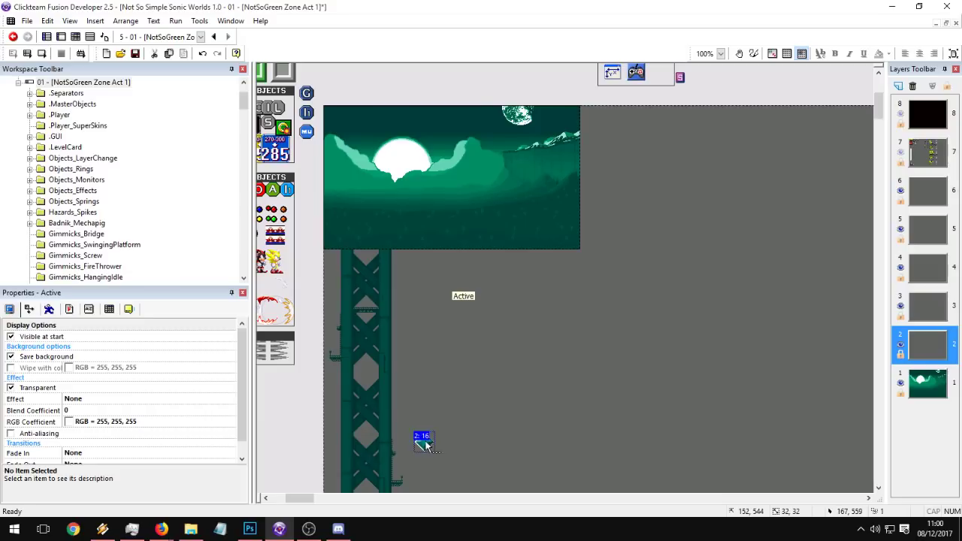
Step: Delete the row of seven pillar backdrops remaining between the first pillar and the level tiles
{"action": "left_click", "coordinate": [467, 456]}
{"action": "middle_click_drag", "start_coordinate": [464, 426], "coordinate": [361, 146]}
{"action": "left_click", "coordinate": [710, 53]}
{"action": "left_click", "coordinate": [702, 66]}
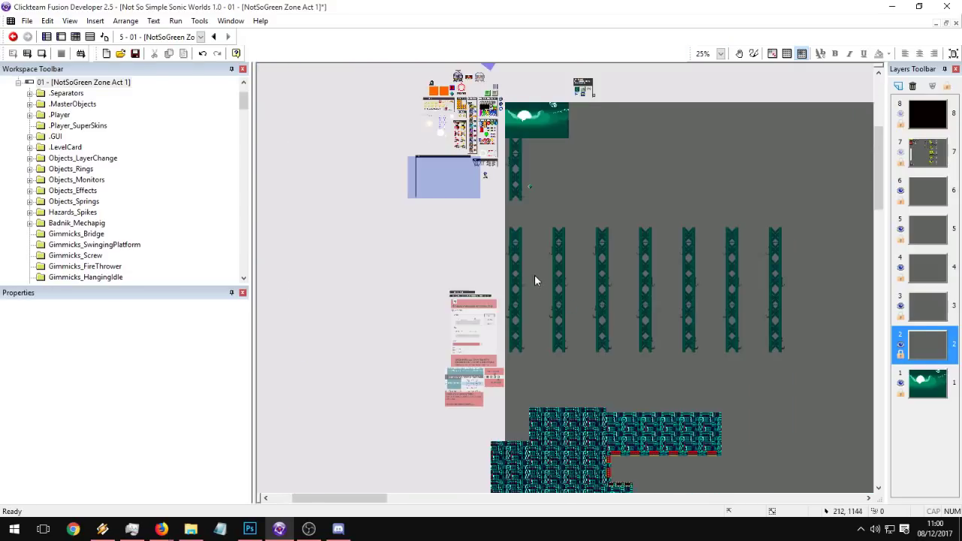
{"action": "left_click_drag", "start_coordinate": [501, 217], "coordinate": [807, 365]}
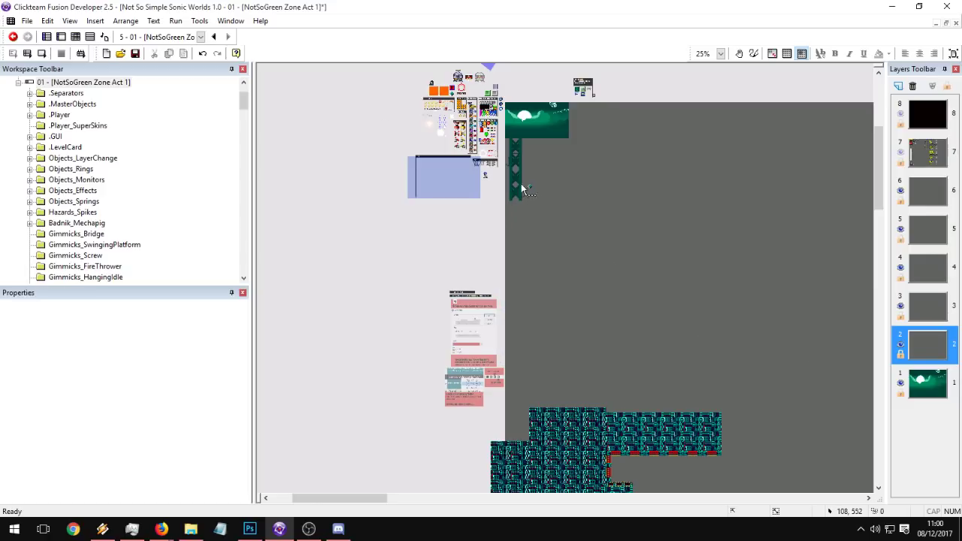
Step: Run the frame maximized and send Sonic right to check the background without the pillar rows, then close the game
{"action": "left_click", "coordinate": [42, 53]}
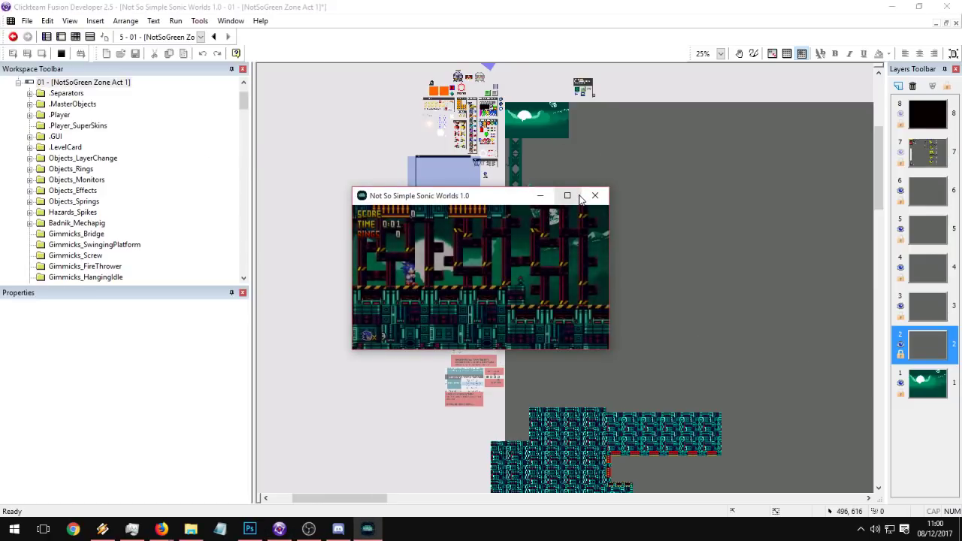
{"action": "left_click", "coordinate": [576, 195]}
{"action": "key", "text": "Right"}
{"action": "key", "text": "space"}
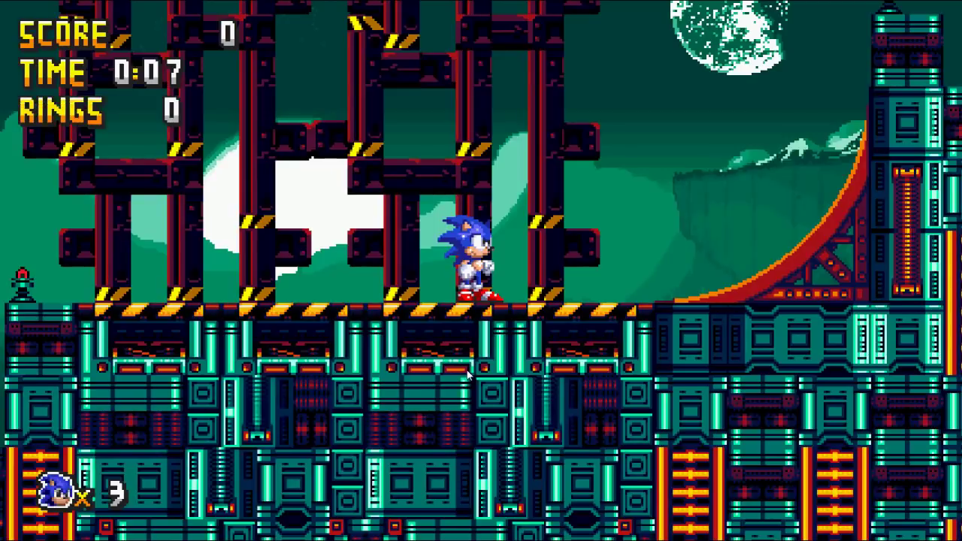
{"action": "key", "text": "alt+F4"}
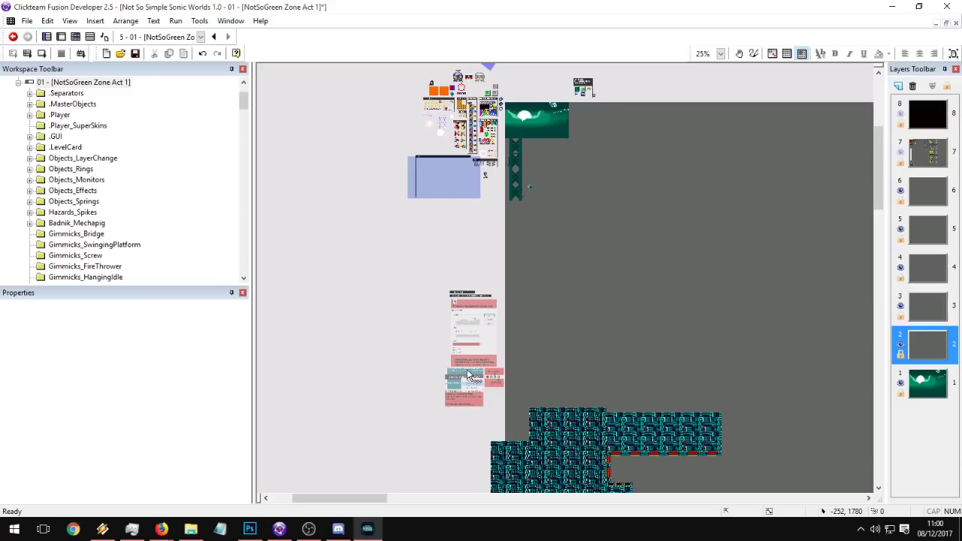
Step: Check the remaining pillar's selection, then delete the Active object beside it
{"action": "left_click", "coordinate": [521, 181]}
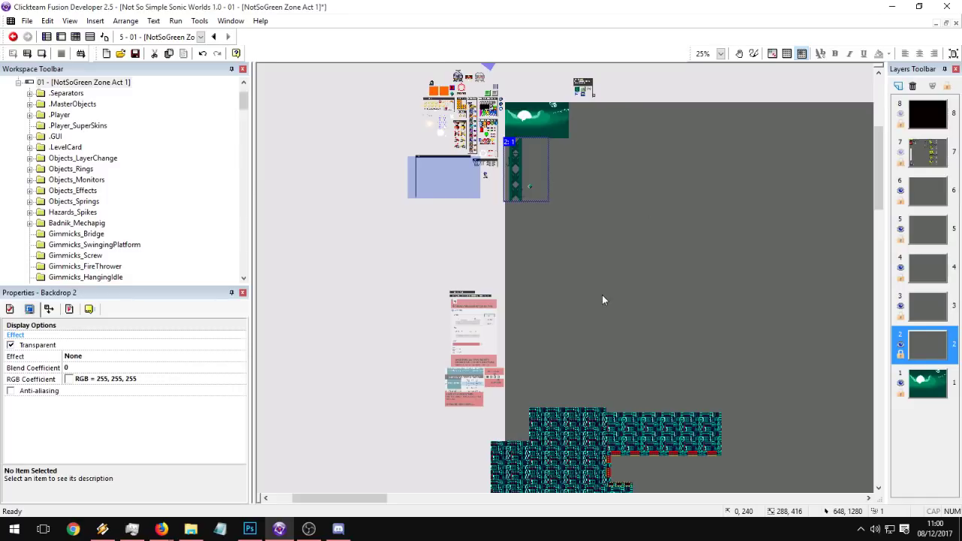
{"action": "left_click", "coordinate": [641, 226]}
{"action": "left_click", "coordinate": [531, 185]}
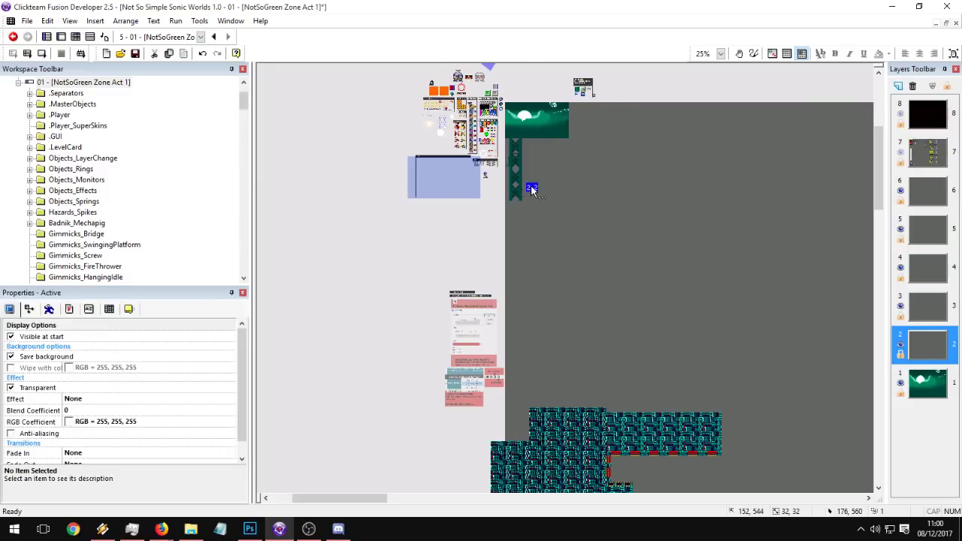
{"action": "key", "text": "Delete"}
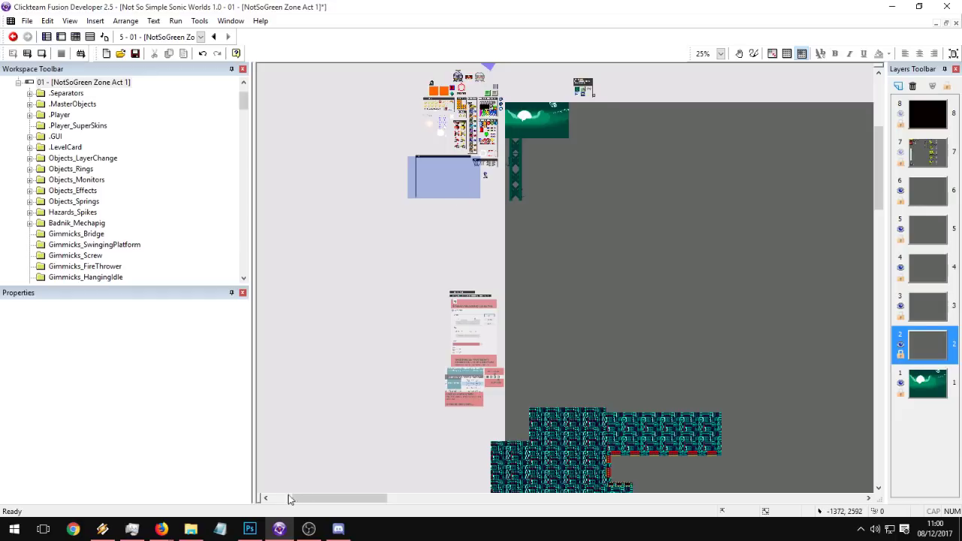
Step: Switch to Photoshop and open the sprite sheet 10466.png from the SoundsWorlds folder
{"action": "left_click", "coordinate": [251, 529]}
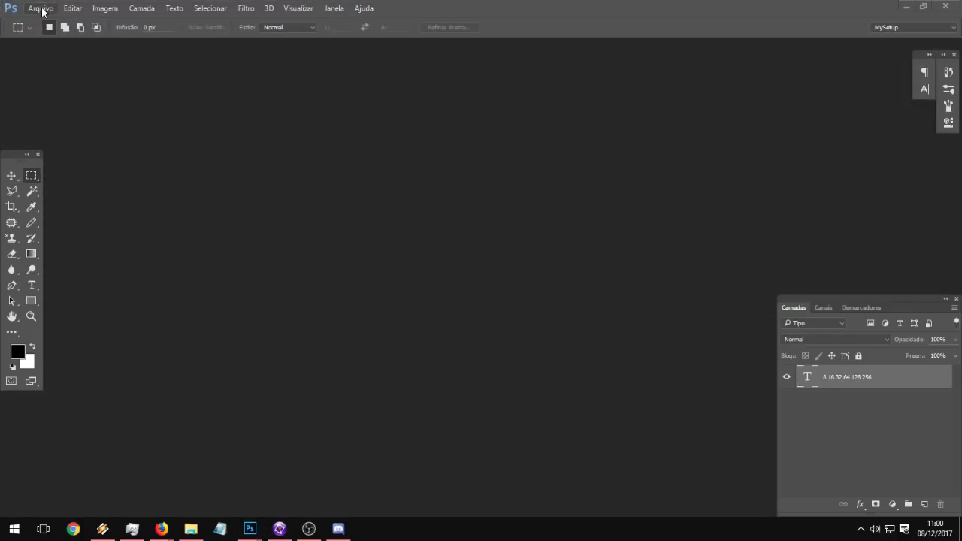
{"action": "left_click", "coordinate": [42, 11]}
{"action": "left_click", "coordinate": [41, 33]}
{"action": "left_click", "coordinate": [41, 8]}
{"action": "left_click", "coordinate": [41, 32]}
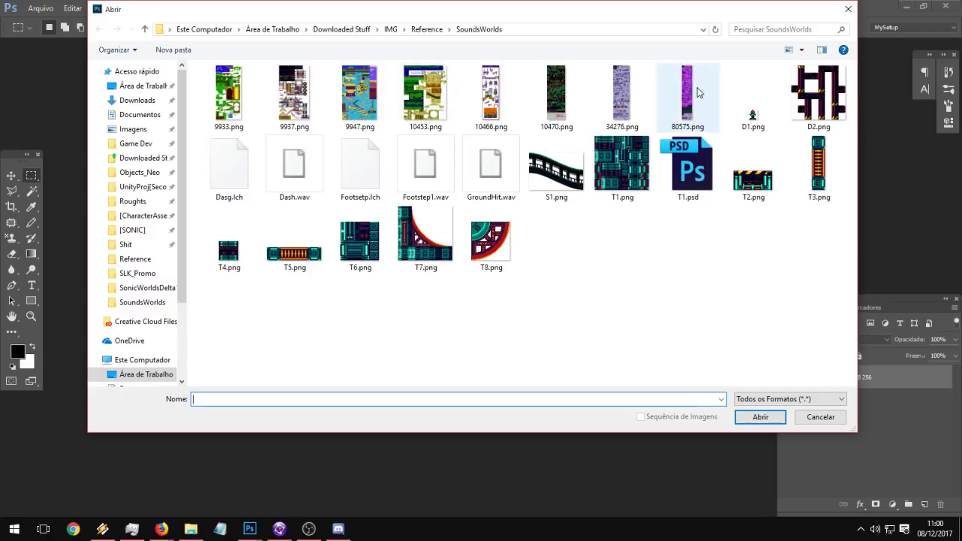
{"action": "left_click", "coordinate": [500, 115]}
{"action": "double_click", "coordinate": [500, 114]}
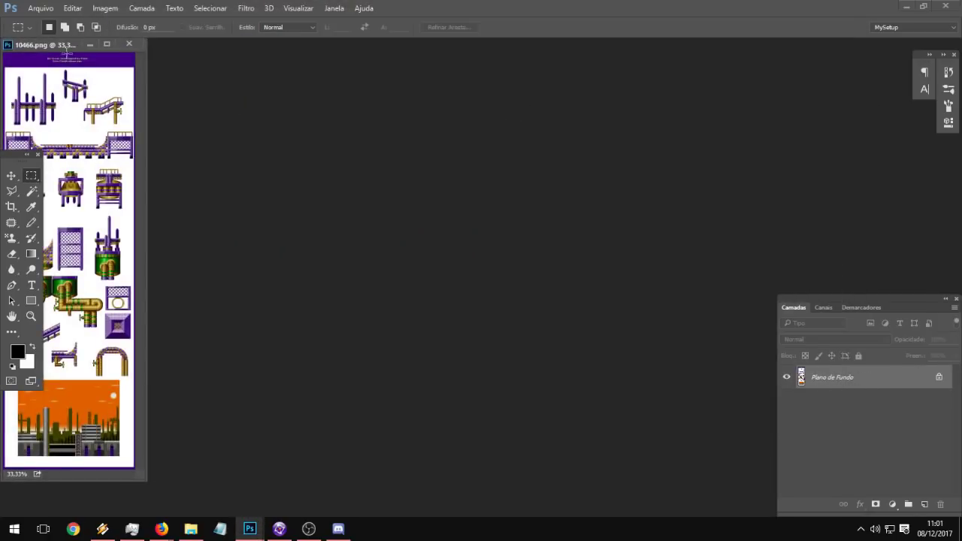
Step: Select the orange city background at the foot of the sprite sheet with the Rectangular Marquee and copy it
{"action": "left_click_drag", "start_coordinate": [65, 50], "coordinate": [520, 84]}
{"action": "left_click", "coordinate": [31, 316]}
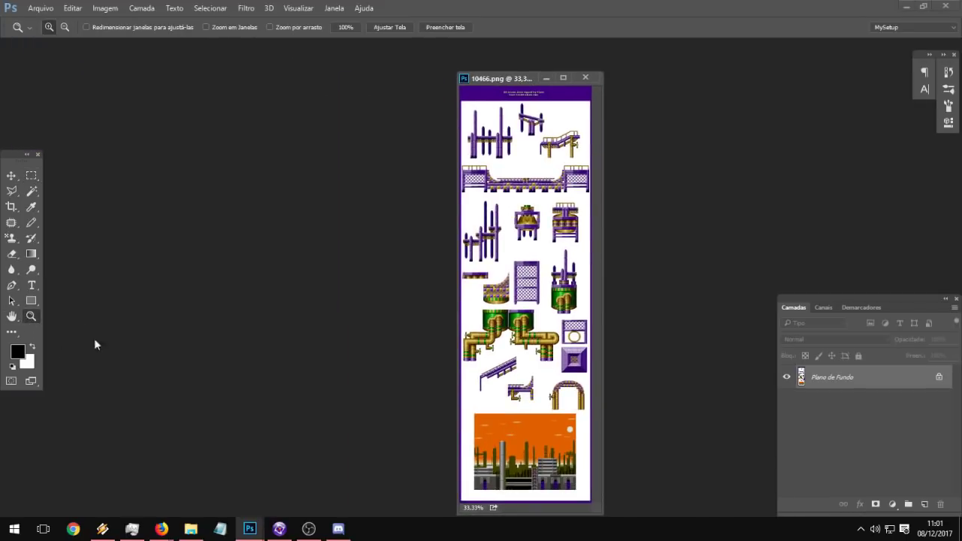
{"action": "left_click", "coordinate": [535, 441]}
{"action": "left_click", "coordinate": [524, 370]}
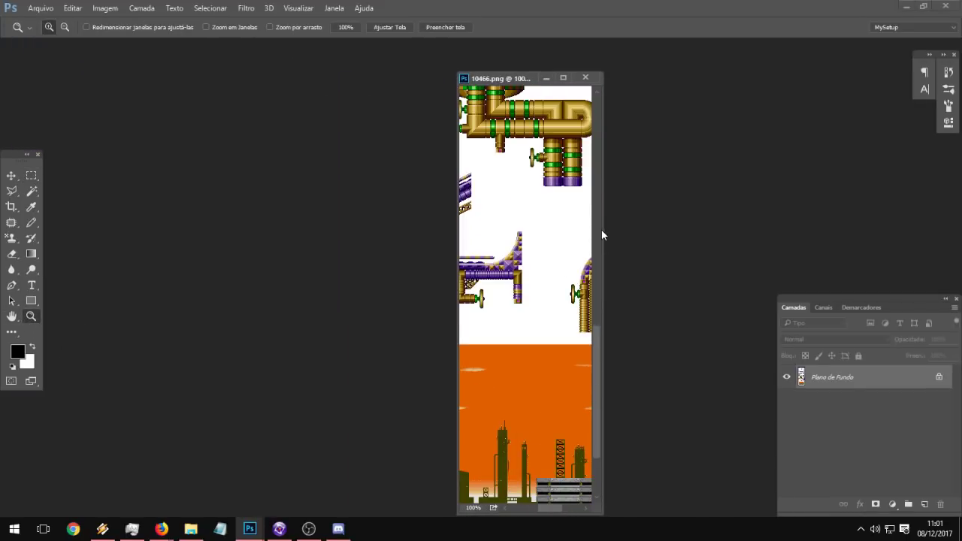
{"action": "left_click_drag", "start_coordinate": [602, 230], "coordinate": [788, 208]}
{"action": "left_click_drag", "start_coordinate": [627, 215], "coordinate": [650, 106]}
{"action": "mouse_move", "coordinate": [595, 230]}
{"action": "left_mouse_down"}
{"action": "mouse_move", "coordinate": [615, 229]}
{"action": "mouse_move", "coordinate": [564, 221]}
{"action": "mouse_move", "coordinate": [604, 219]}
{"action": "mouse_move", "coordinate": [595, 217]}
{"action": "left_mouse_up"}
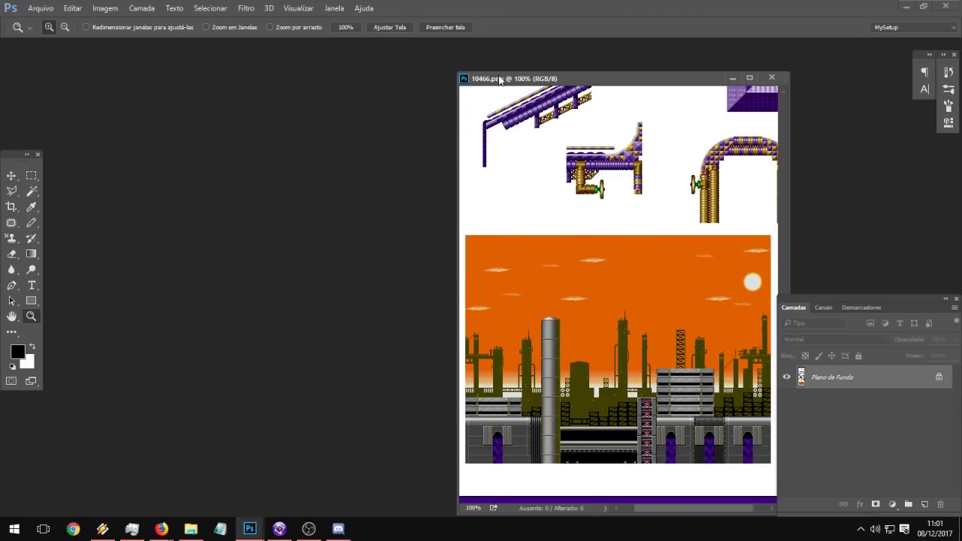
{"action": "left_click_drag", "start_coordinate": [499, 80], "coordinate": [307, 70]}
{"action": "left_click", "coordinate": [31, 176]}
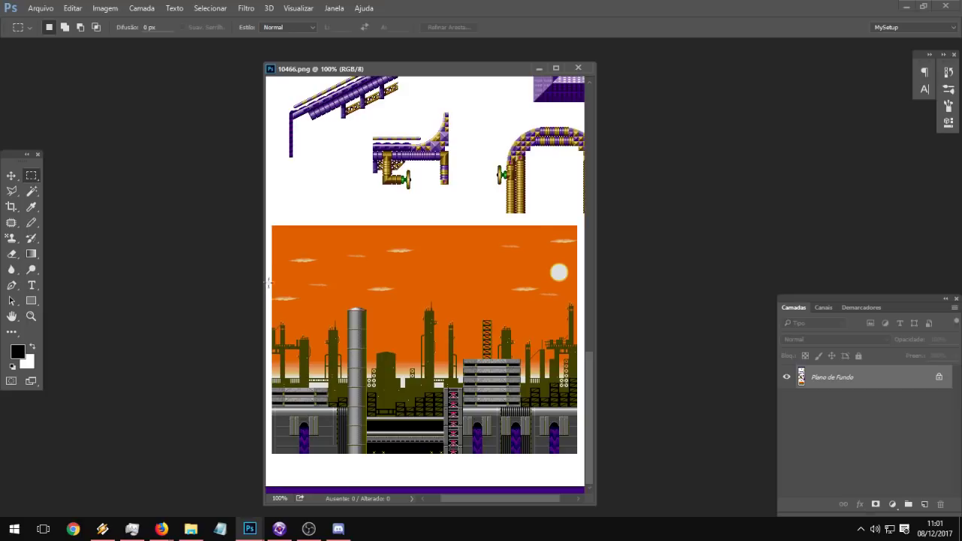
{"action": "left_click_drag", "start_coordinate": [269, 221], "coordinate": [580, 455]}
{"action": "key", "text": "ctrl+c"}
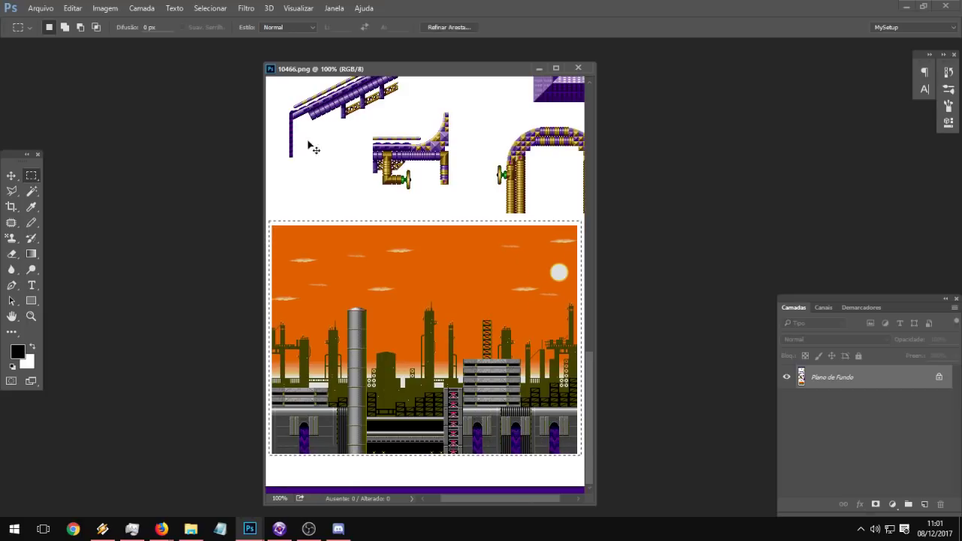
Step: Create a new document at the copied size and paste the city background into it
{"action": "left_click", "coordinate": [41, 8]}
{"action": "left_click", "coordinate": [38, 23]}
{"action": "key", "text": "Return"}
{"action": "key", "text": "ctrl+v"}
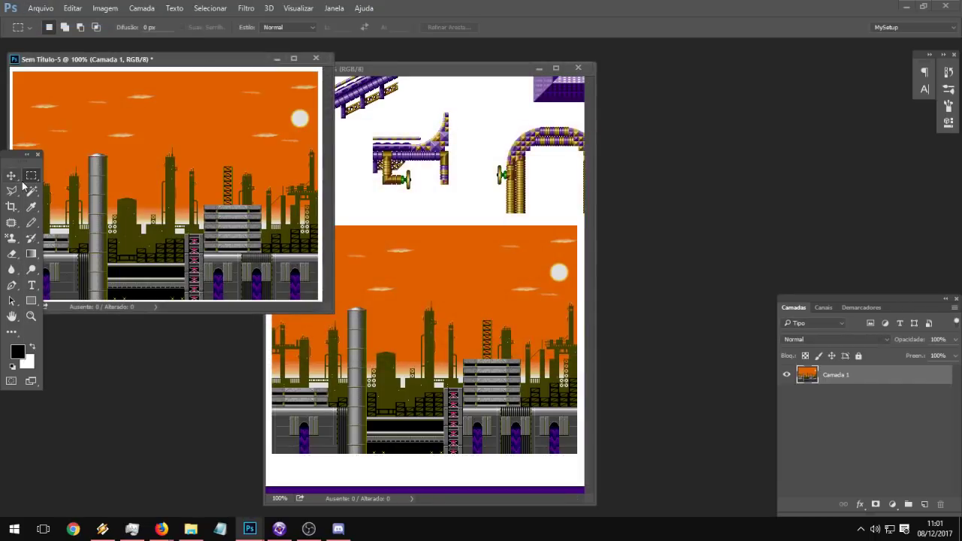
Step: Select the white margin around the pasted city background with the Magic Wand and delete it
{"action": "left_click", "coordinate": [11, 207]}
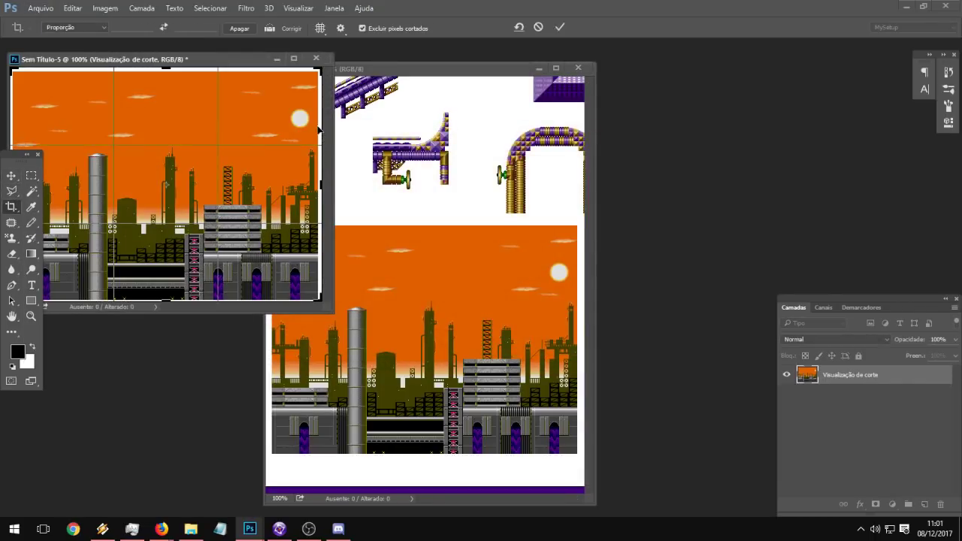
{"action": "key", "text": "Return"}
{"action": "left_click", "coordinate": [31, 191]}
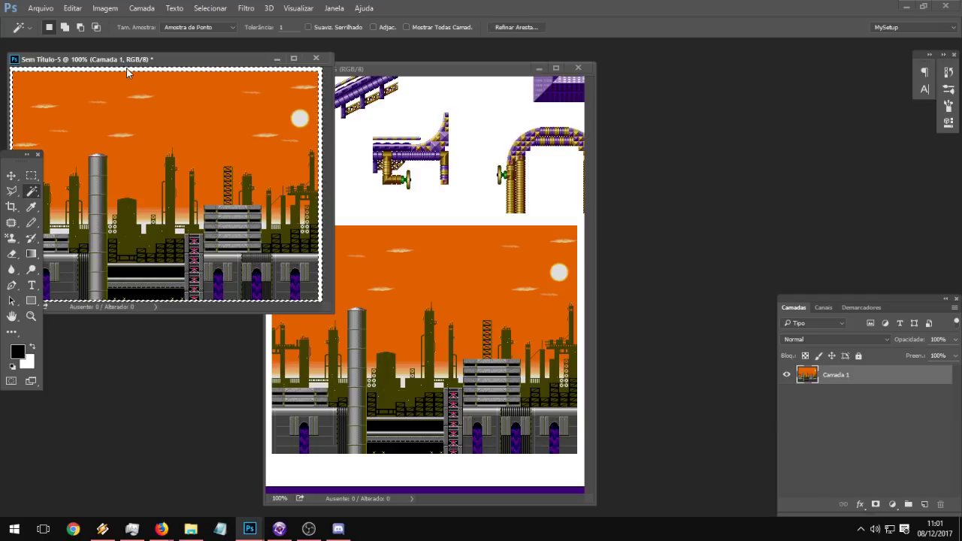
{"action": "left_click", "coordinate": [127, 68]}
{"action": "left_click_drag", "start_coordinate": [130, 58], "coordinate": [337, 110]}
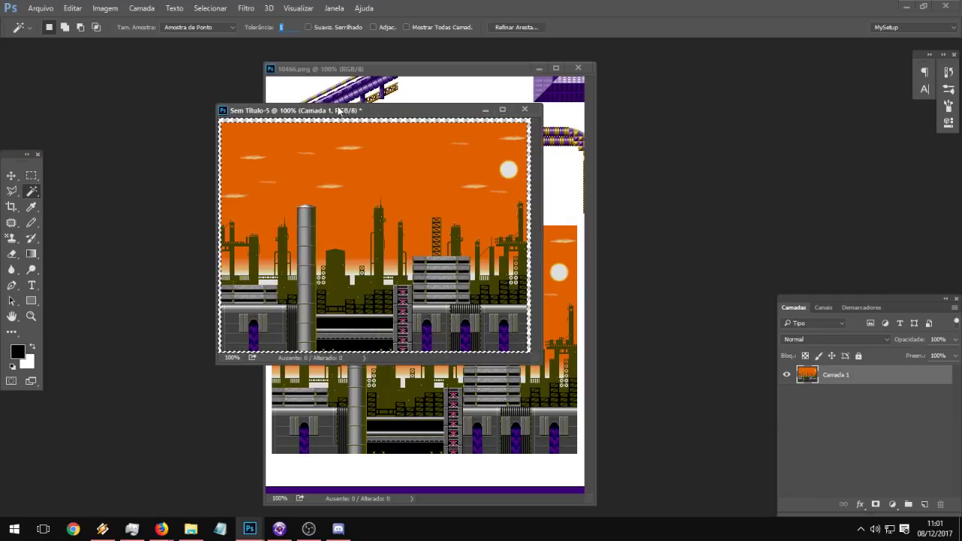
Step: Select the city layer's pixels, crop the canvas to that selection, and enlarge the document window around the image
{"action": "left_click", "coordinate": [12, 207]}
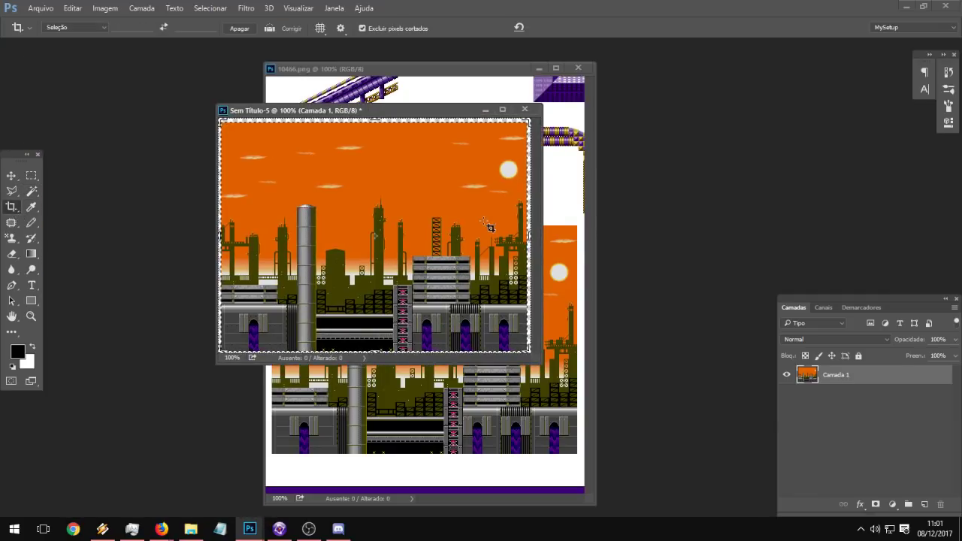
{"action": "key", "text": "Escape"}
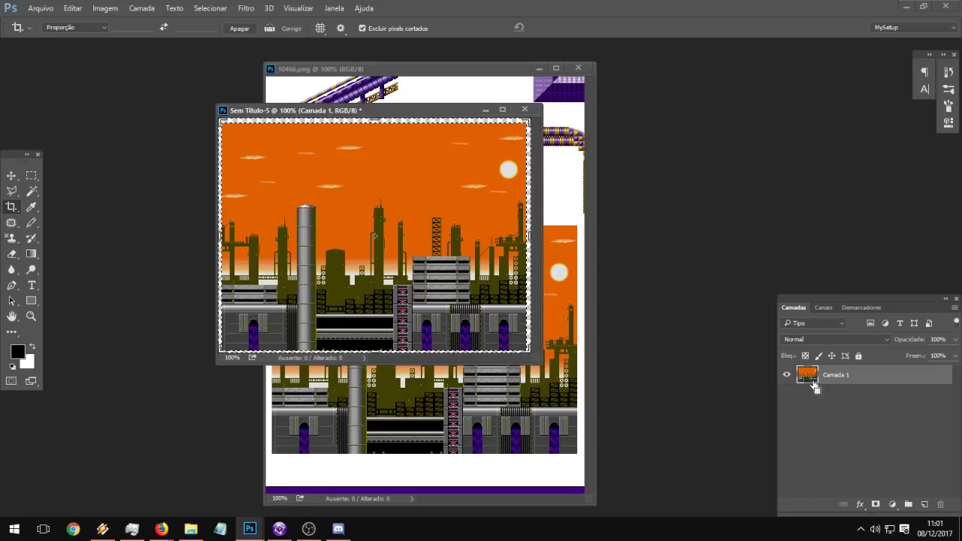
{"action": "left_click", "coordinate": [31, 176]}
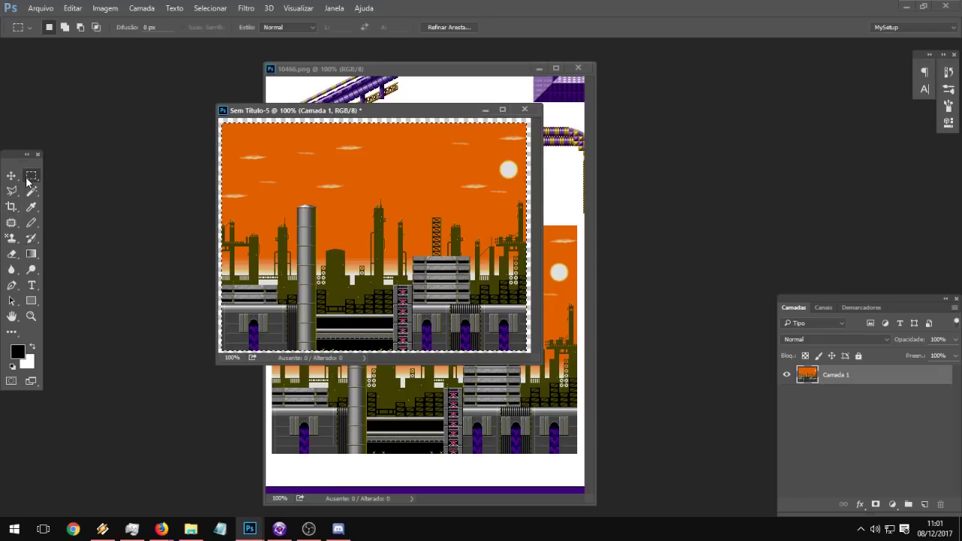
{"action": "left_click", "coordinate": [11, 210]}
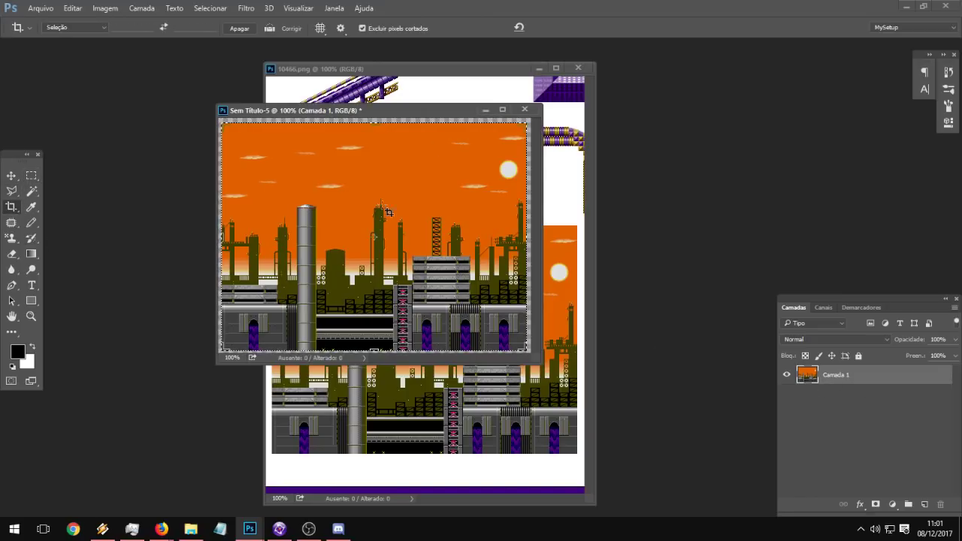
{"action": "left_click", "coordinate": [370, 132]}
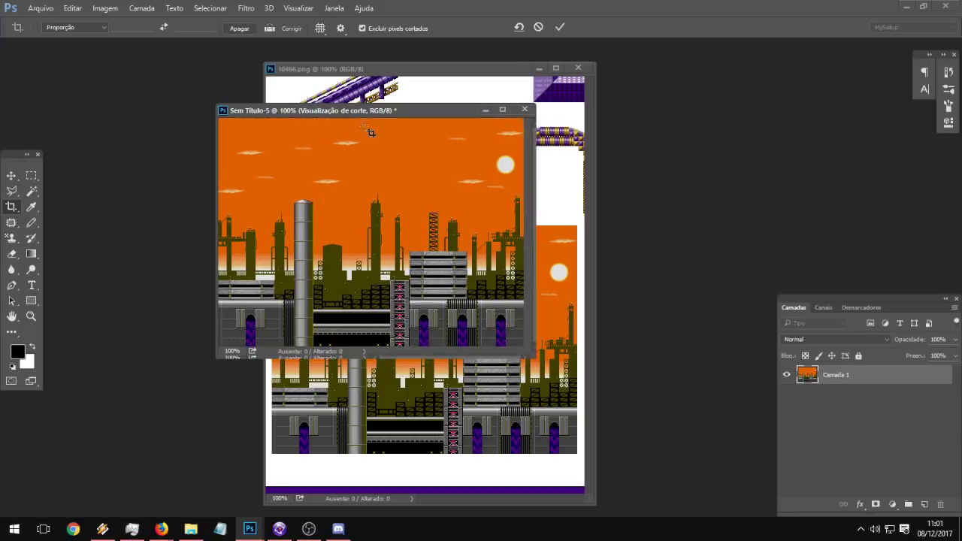
{"action": "key", "text": "Return"}
{"action": "left_click_drag", "start_coordinate": [533, 357], "coordinate": [693, 452]}
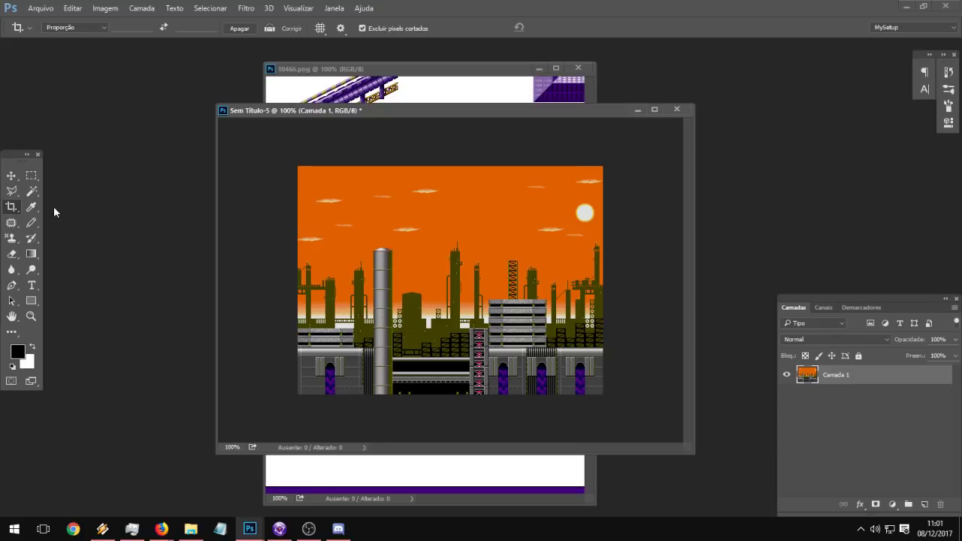
Step: Paint out the white sun in the sky with the sampled sky orange, using a 73 px pencil
{"action": "key", "text": "b"}
{"action": "right_click", "coordinate": [498, 218]}
{"action": "left_click", "coordinate": [611, 248]}
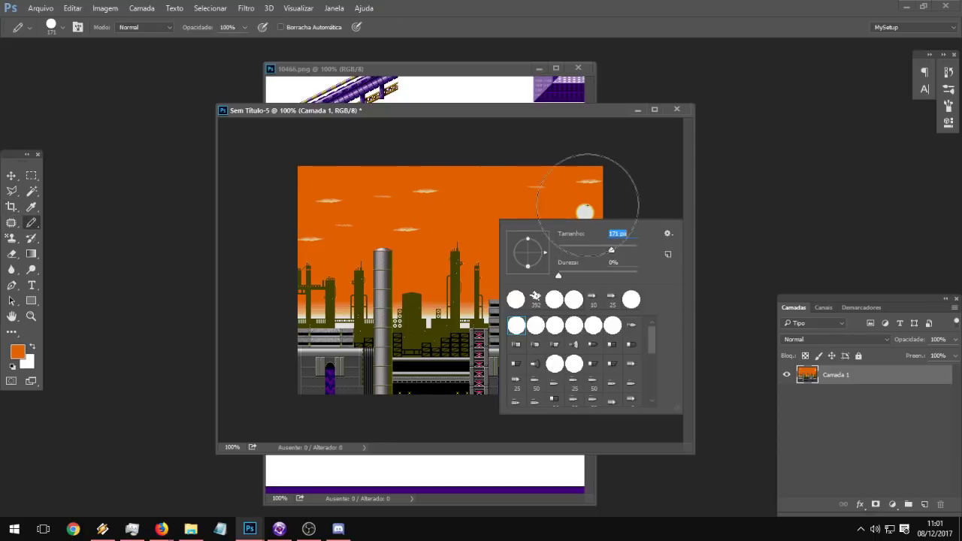
{"action": "left_click", "coordinate": [582, 204]}
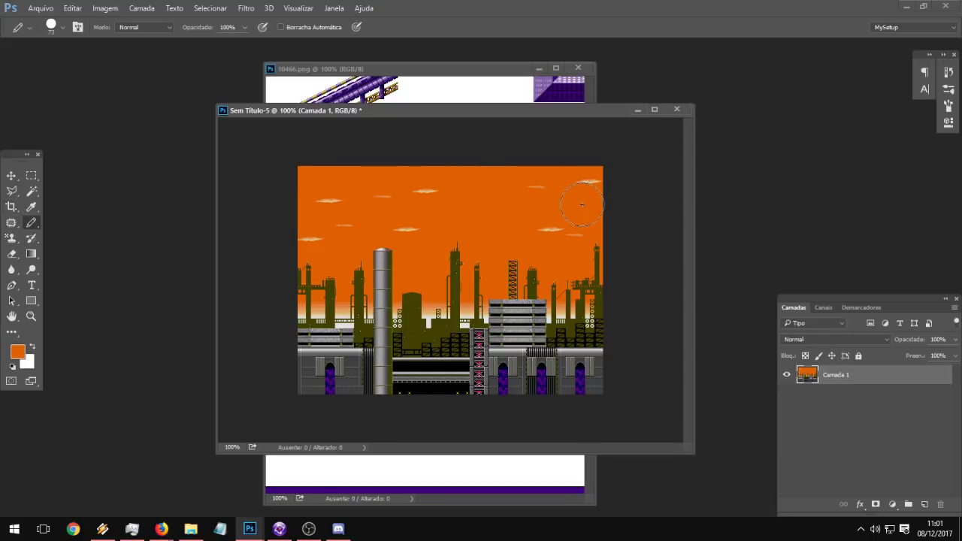
{"action": "left_click_drag", "start_coordinate": [279, 115], "coordinate": [280, 114]}
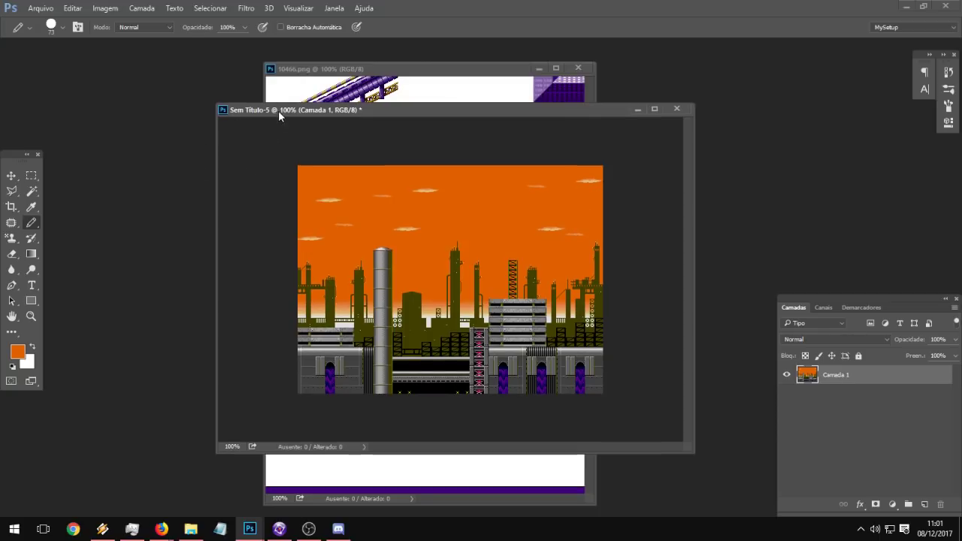
Step: Add a gradient map adjustment layer above Camada 1, keeping the default name and options
{"action": "left_click", "coordinate": [106, 8]}
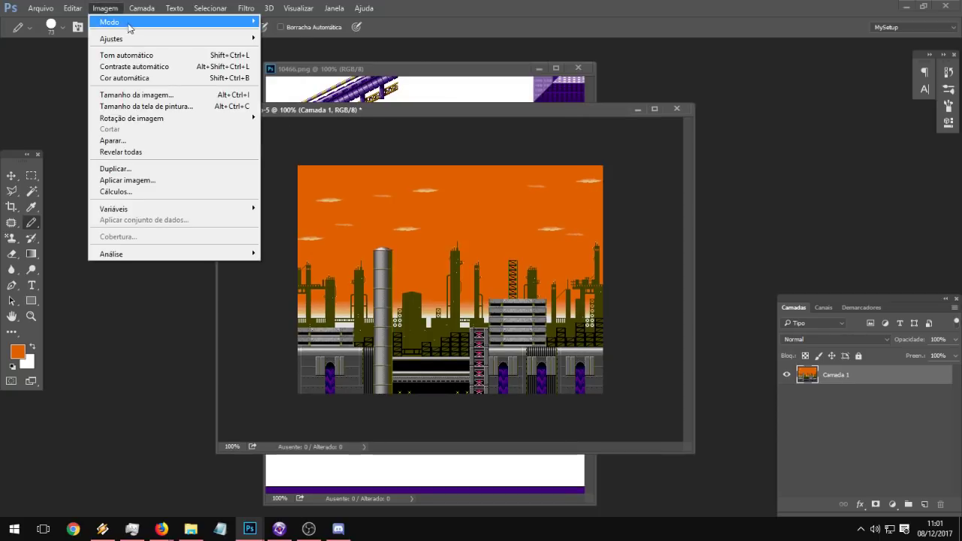
{"action": "mouse_move", "coordinate": [149, 12]}
{"action": "mouse_move", "coordinate": [106, 8]}
{"action": "mouse_move", "coordinate": [120, 39]}
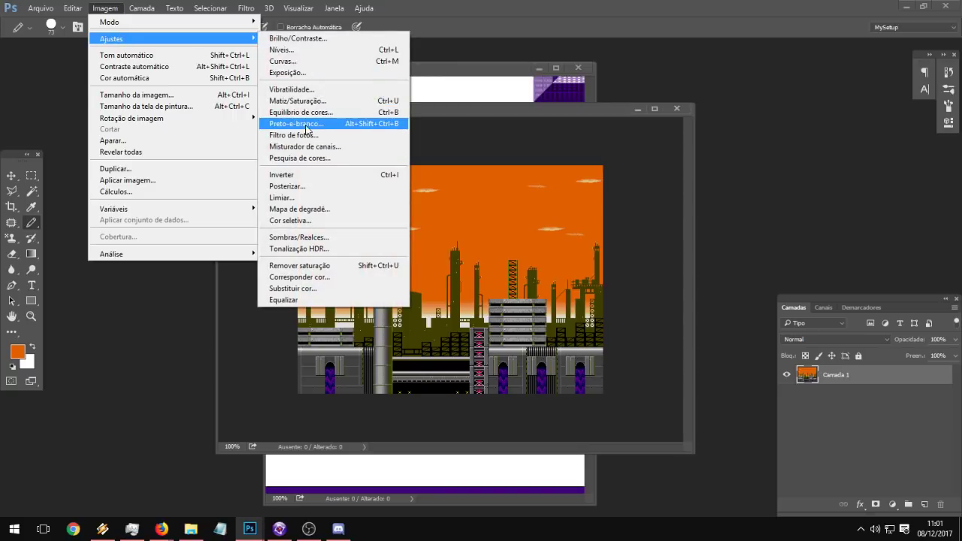
{"action": "mouse_move", "coordinate": [194, 143]}
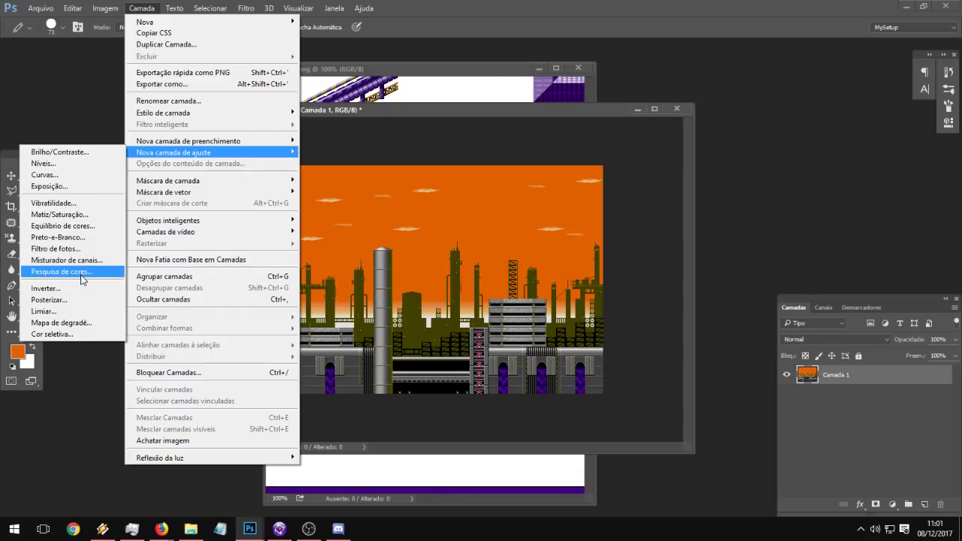
{"action": "left_click", "coordinate": [75, 322]}
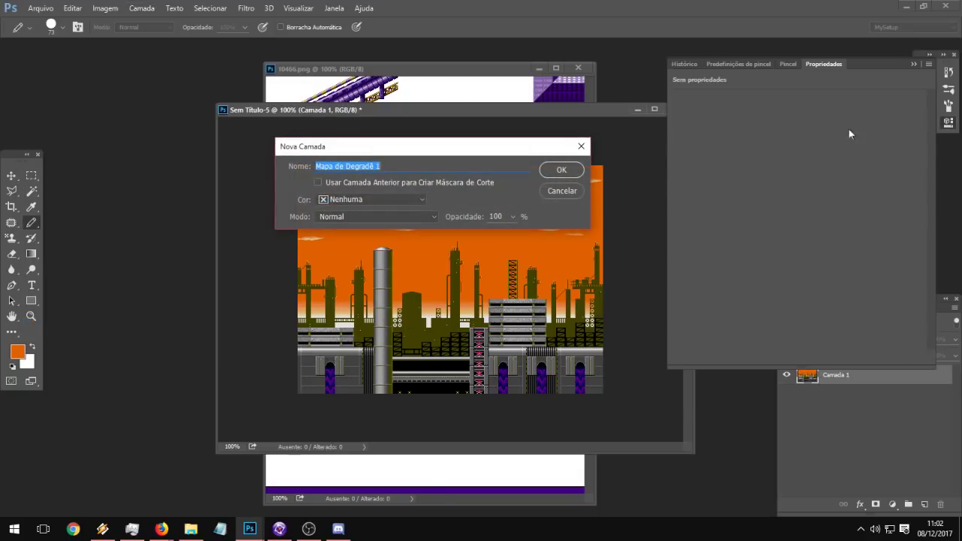
{"action": "left_click", "coordinate": [564, 168]}
Step: Change the gradient map's white end colour to dark red 401111
{"action": "left_click", "coordinate": [762, 106]}
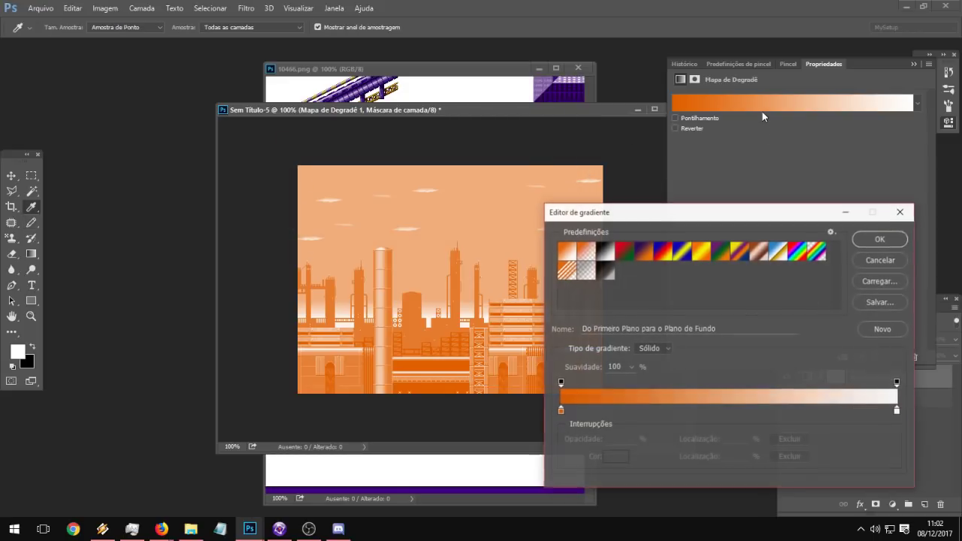
{"action": "left_click", "coordinate": [897, 410]}
{"action": "double_click", "coordinate": [896, 411]}
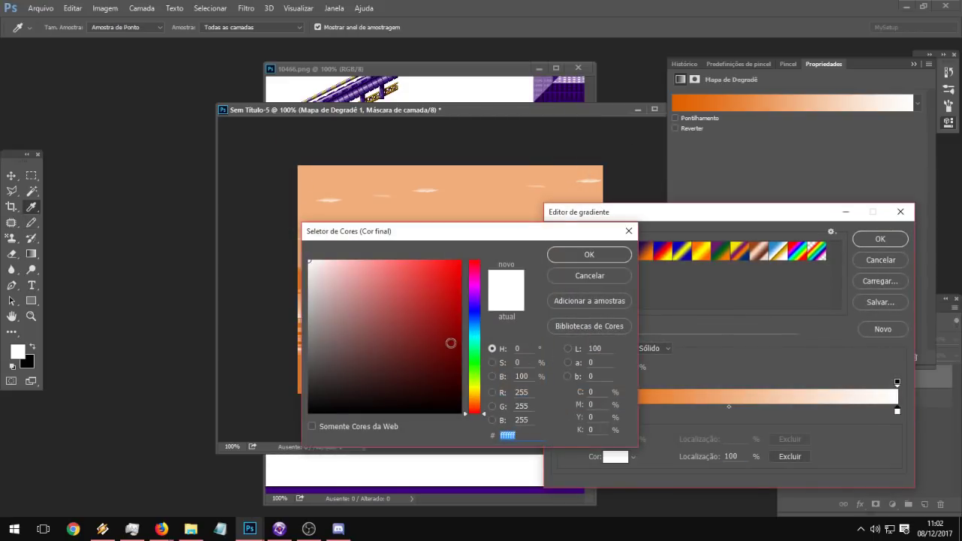
{"action": "left_click_drag", "start_coordinate": [451, 296], "coordinate": [432, 372]}
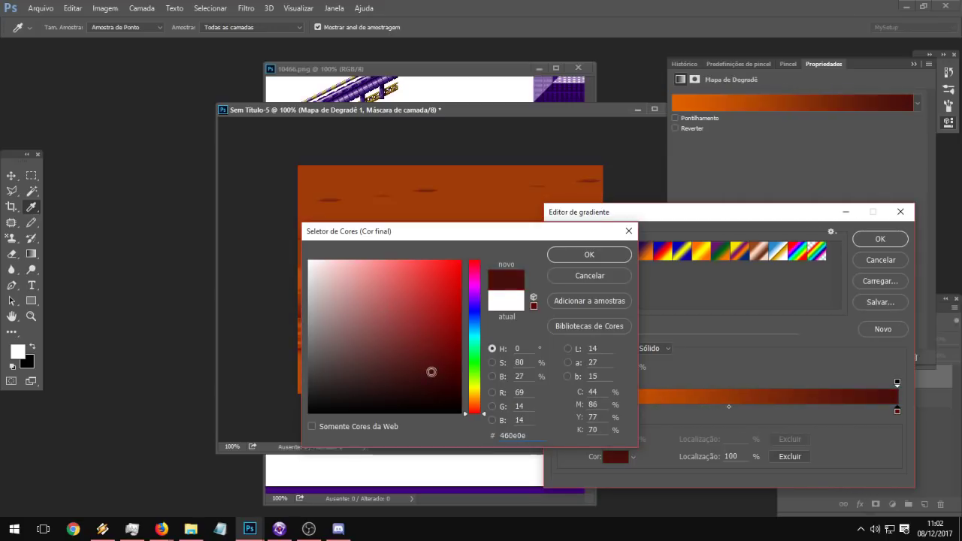
{"action": "left_click_drag", "start_coordinate": [438, 249], "coordinate": [621, 242]}
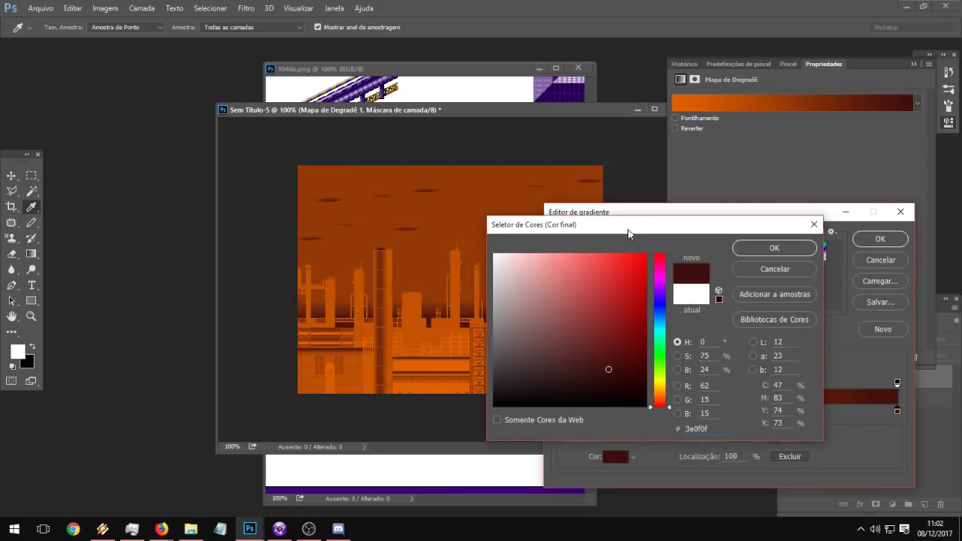
{"action": "left_click_drag", "start_coordinate": [572, 369], "coordinate": [547, 336]}
{"action": "left_click", "coordinate": [604, 368]}
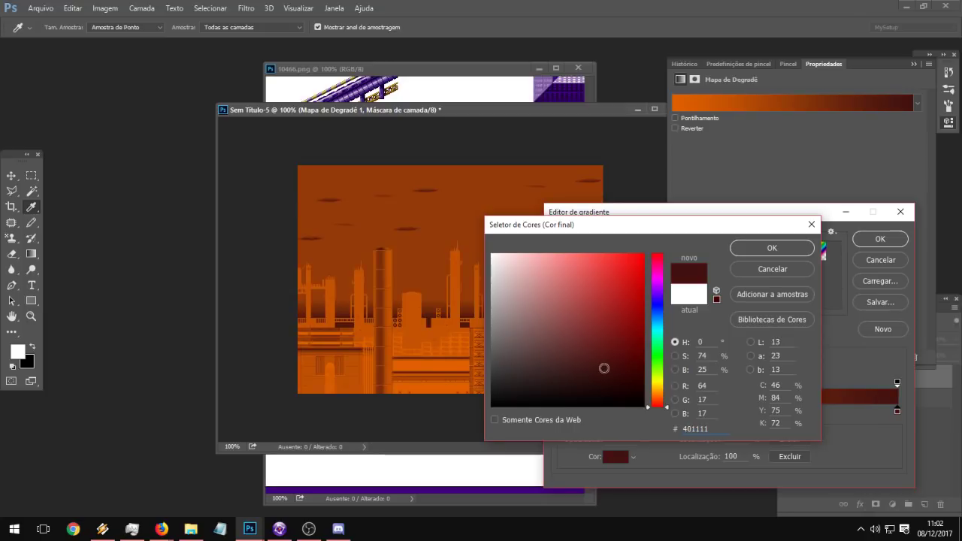
{"action": "left_click", "coordinate": [772, 248]}
{"action": "left_click", "coordinate": [880, 239]}
{"action": "left_click", "coordinate": [947, 125]}
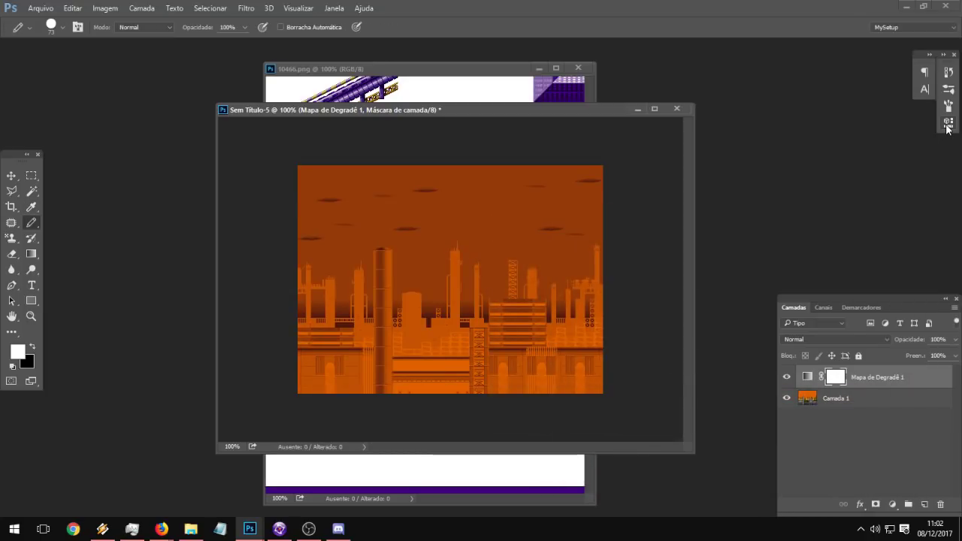
Step: Hide the gradient map and copy the orange sky with its clouds from Camada 1 to a new layer using the Magic Wand
{"action": "left_click", "coordinate": [788, 376]}
{"action": "left_click", "coordinate": [846, 399]}
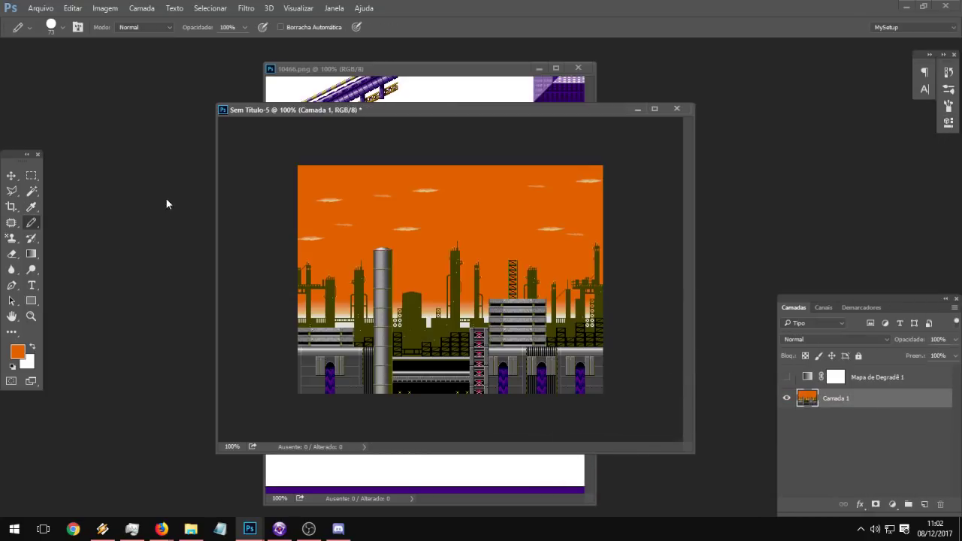
{"action": "left_click", "coordinate": [35, 192]}
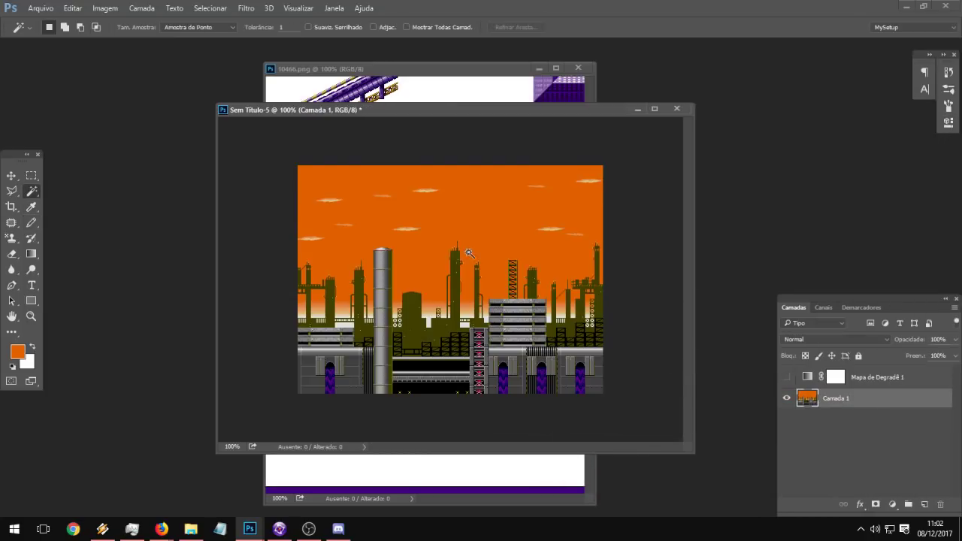
{"action": "left_click", "coordinate": [428, 322], "text": "shift"}
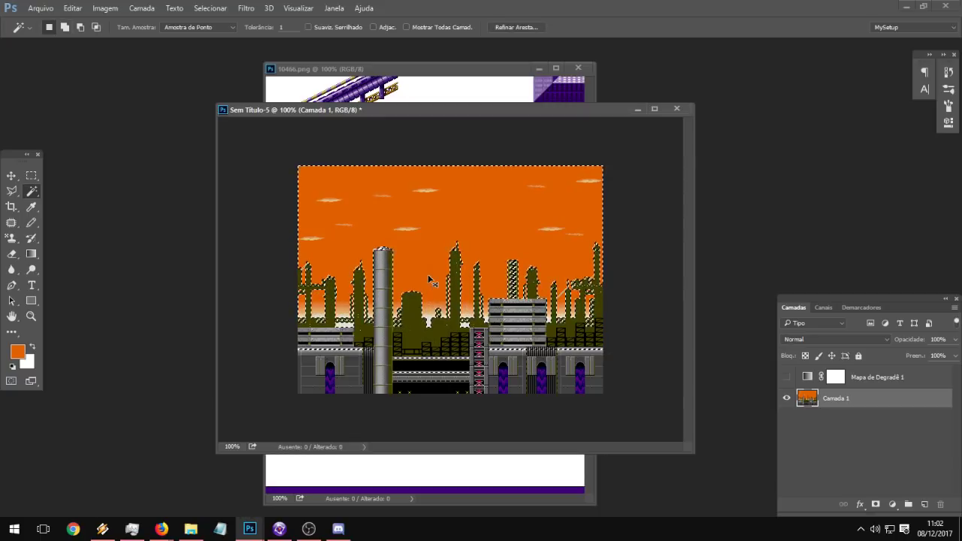
{"action": "key", "text": "ctrl+j"}
Step: Hide Camada 1 and clear the leftover pixels in a full-width strip just below the horizon on Camada 2
{"action": "left_click", "coordinate": [787, 418]}
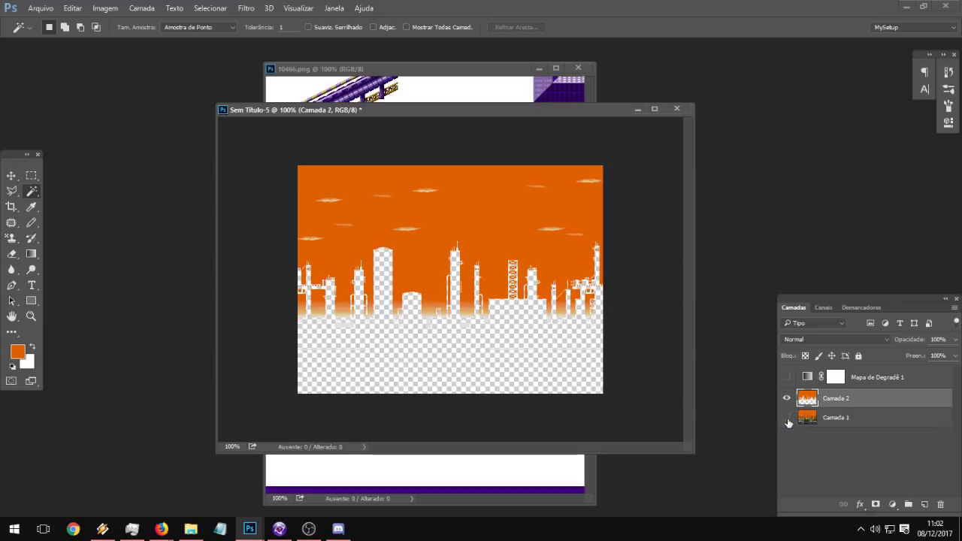
{"action": "left_click", "coordinate": [32, 177]}
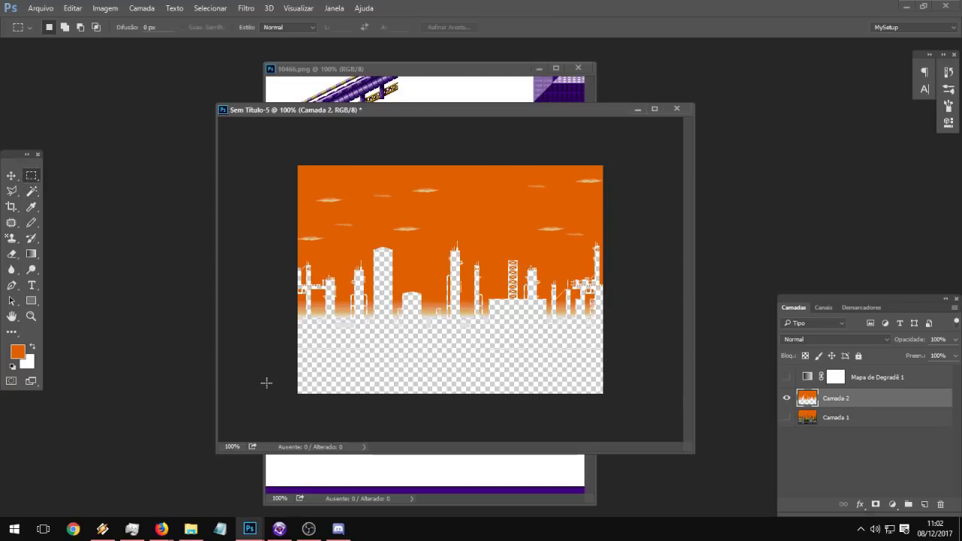
{"action": "left_click_drag", "start_coordinate": [266, 383], "coordinate": [657, 318]}
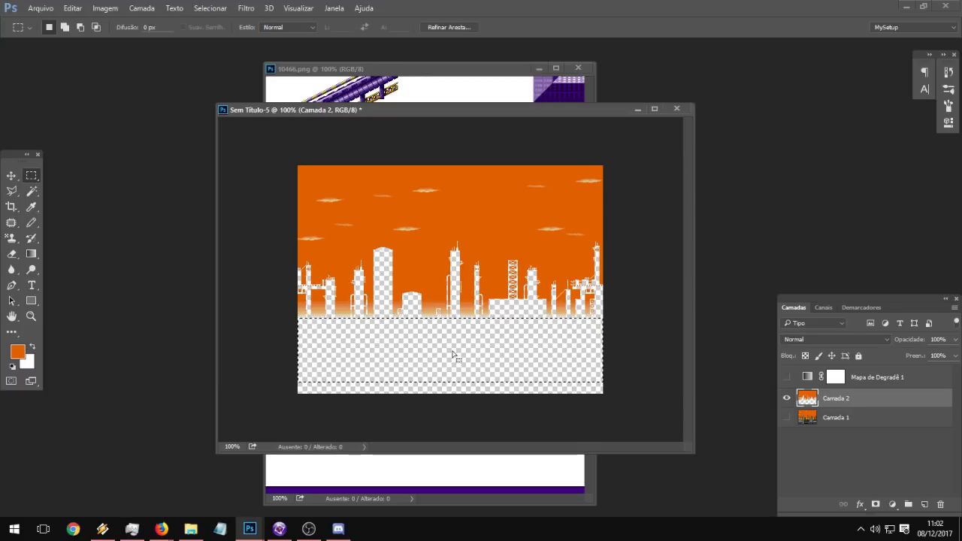
Step: Show the gradient map, clip it to Camada 2, and make Camada 1 visible
{"action": "left_click", "coordinate": [787, 376]}
{"action": "right_click", "coordinate": [894, 398]}
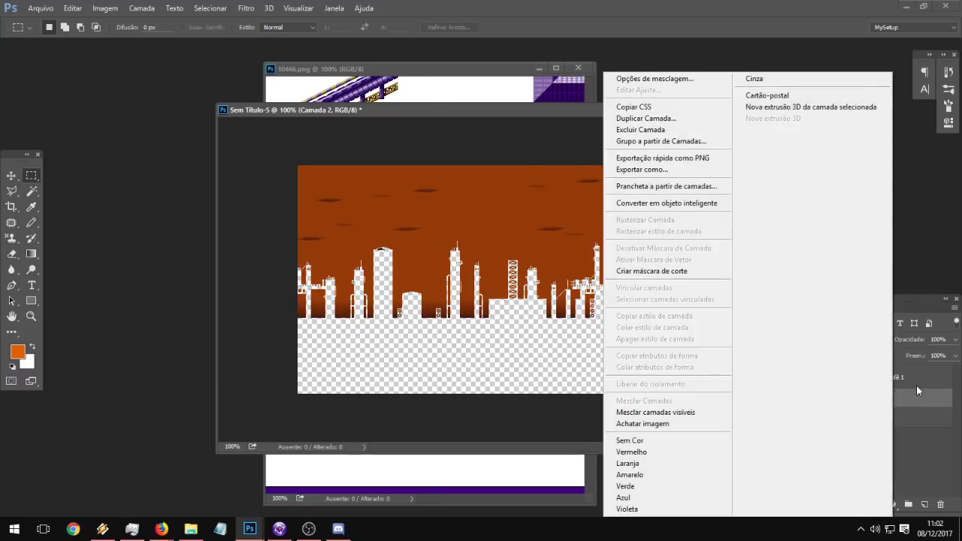
{"action": "right_click", "coordinate": [916, 378]}
{"action": "left_click", "coordinate": [691, 271]}
{"action": "left_click", "coordinate": [787, 416]}
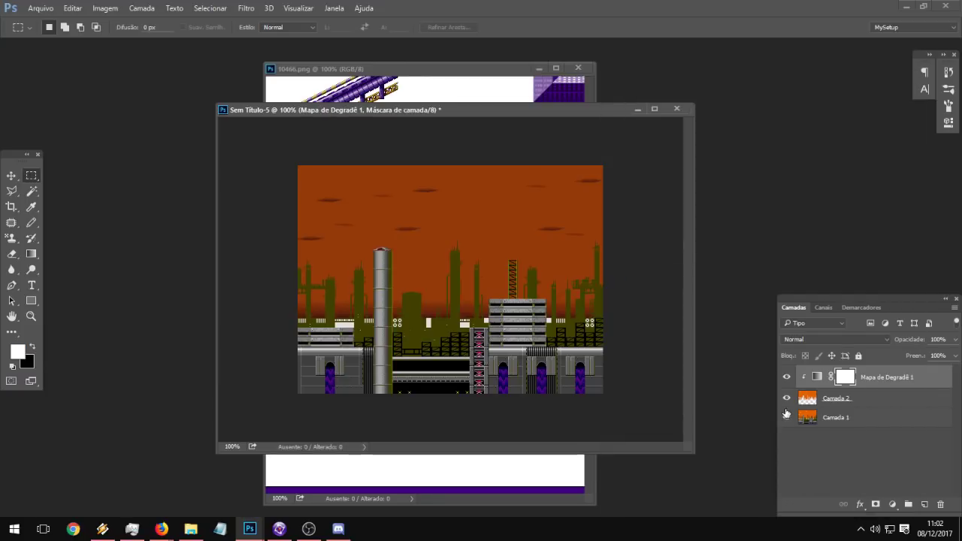
Step: Undo the gradient map's clipping mask and the clearing of the strip on Camada 2
{"action": "left_click", "coordinate": [906, 387]}
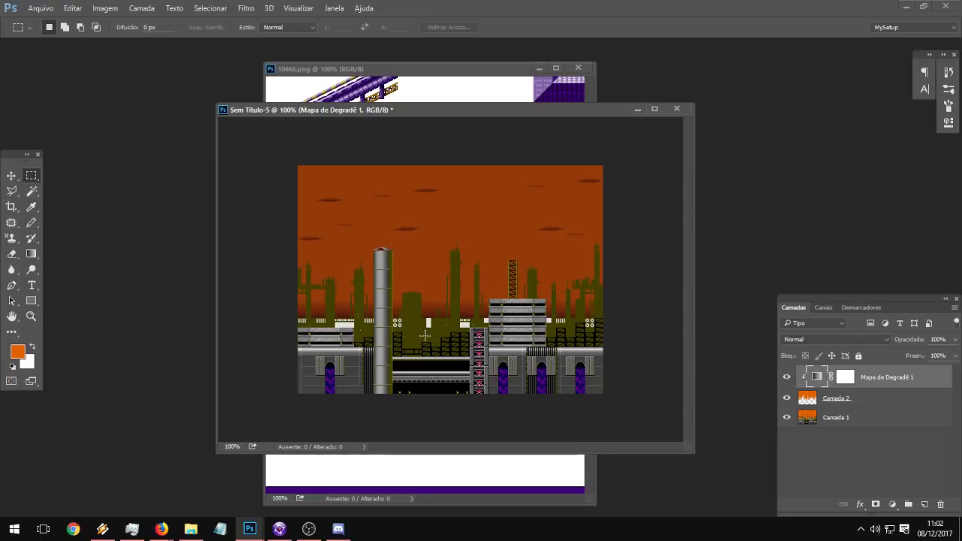
{"action": "key", "text": "ctrl+alt+z"}
{"action": "key", "text": "ctrl+alt+z"}
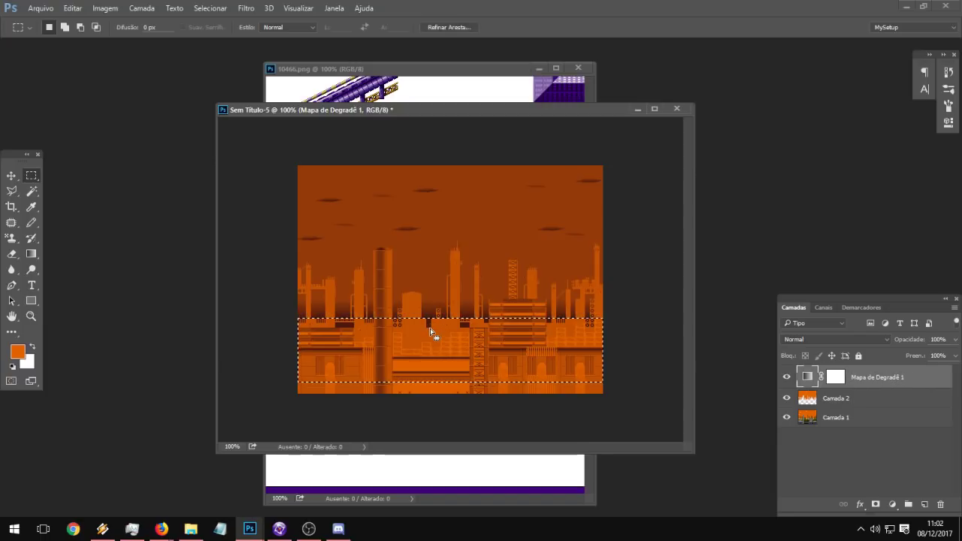
Step: With Camada 1 hidden, clear the thin leftover lines across the lower part of Camada 2, keeping the pixels near the horizon
{"action": "left_click", "coordinate": [786, 416]}
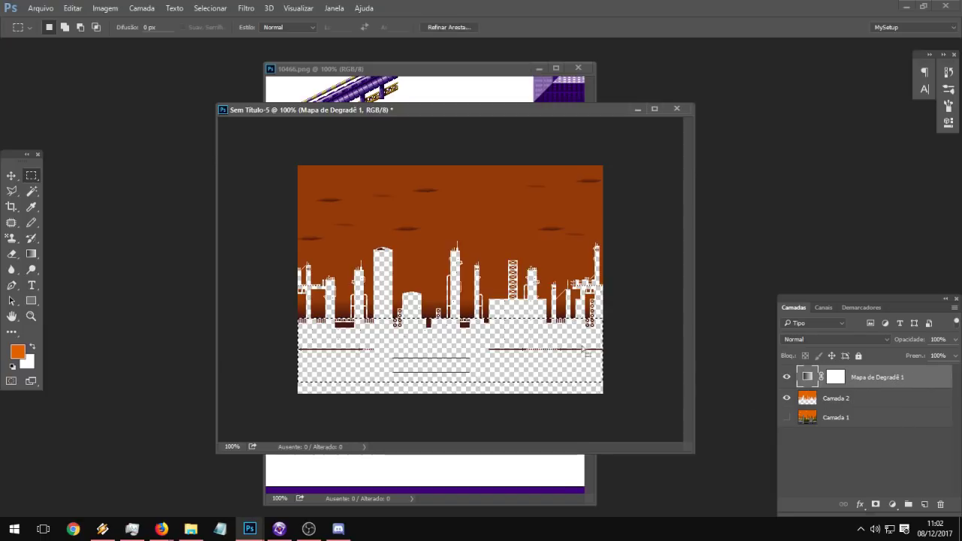
{"action": "key", "text": "ctrl+d"}
{"action": "left_click_drag", "start_coordinate": [266, 375], "coordinate": [653, 346]}
{"action": "key", "text": "Delete"}
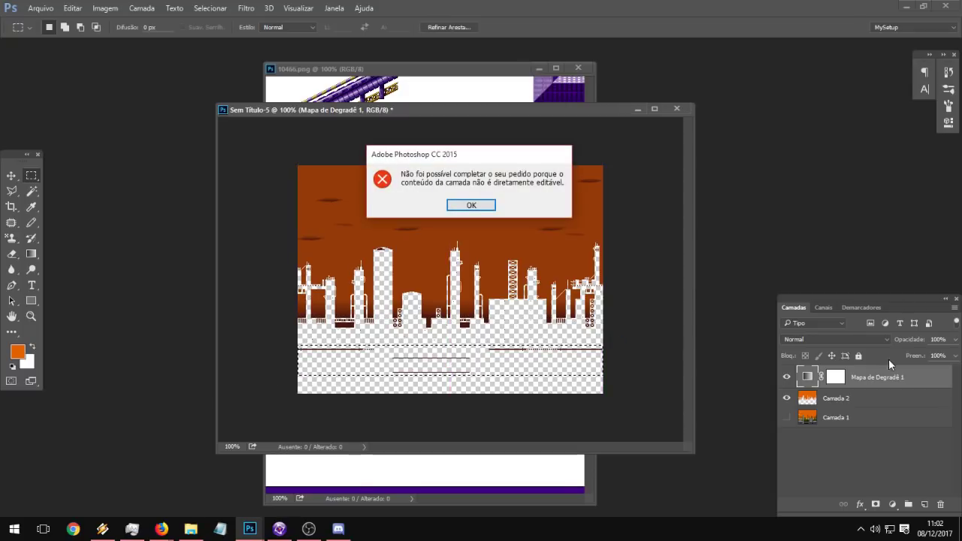
{"action": "key", "text": "Return"}
{"action": "left_click", "coordinate": [857, 398]}
{"action": "key", "text": "ctrl+d"}
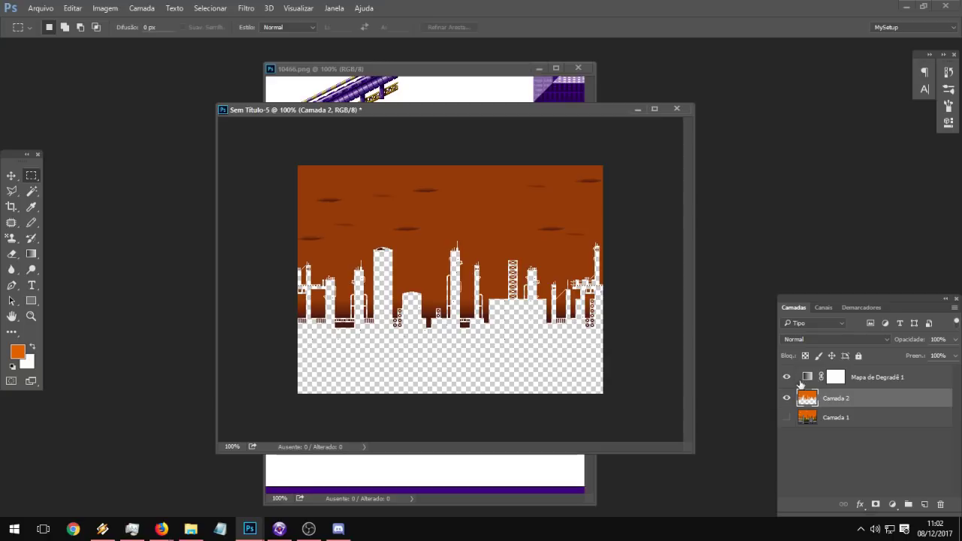
Step: Show Camada 1 and clip the gradient map to the sky layer Camada 2
{"action": "left_click", "coordinate": [787, 417]}
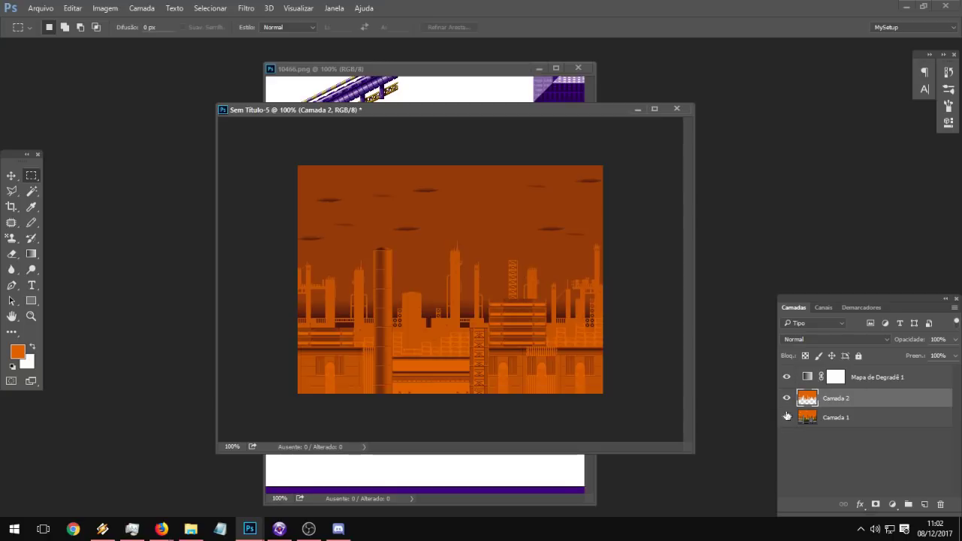
{"action": "right_click", "coordinate": [876, 385]}
{"action": "left_click", "coordinate": [676, 270]}
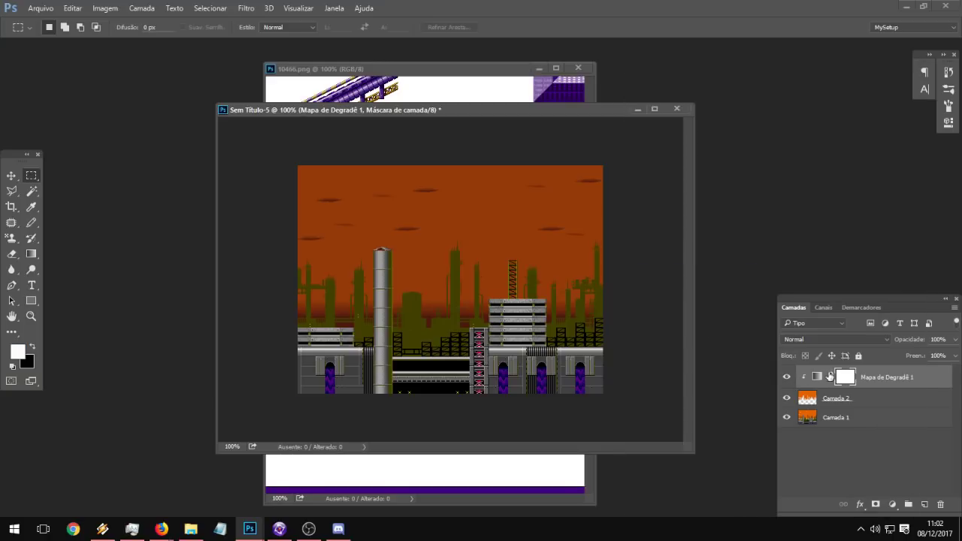
Step: Set the gradient map's dark red end colour to black, 000000
{"action": "double_click", "coordinate": [817, 376]}
{"action": "left_click", "coordinate": [756, 95]}
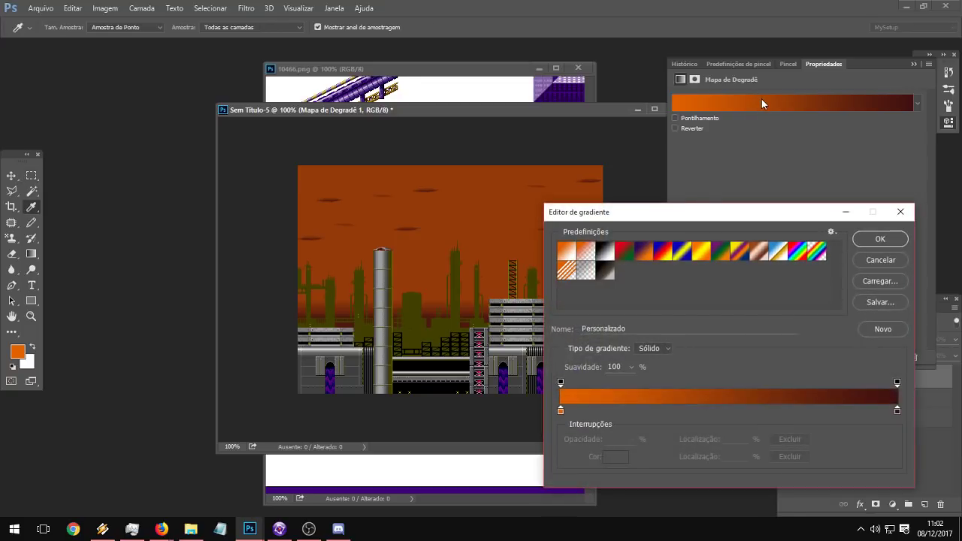
{"action": "double_click", "coordinate": [898, 411]}
{"action": "mouse_move", "coordinate": [601, 307]}
{"action": "left_mouse_down"}
{"action": "mouse_move", "coordinate": [563, 305]}
{"action": "mouse_move", "coordinate": [571, 309]}
{"action": "mouse_move", "coordinate": [509, 260]}
{"action": "mouse_move", "coordinate": [511, 277]}
{"action": "mouse_move", "coordinate": [502, 256]}
{"action": "left_mouse_up"}
{"action": "mouse_move", "coordinate": [563, 285]}
{"action": "left_mouse_down"}
{"action": "mouse_move", "coordinate": [562, 253]}
{"action": "mouse_move", "coordinate": [631, 219]}
{"action": "left_mouse_up"}
{"action": "left_click", "coordinate": [659, 333]}
{"action": "left_click_drag", "start_coordinate": [628, 339], "coordinate": [707, 472]}
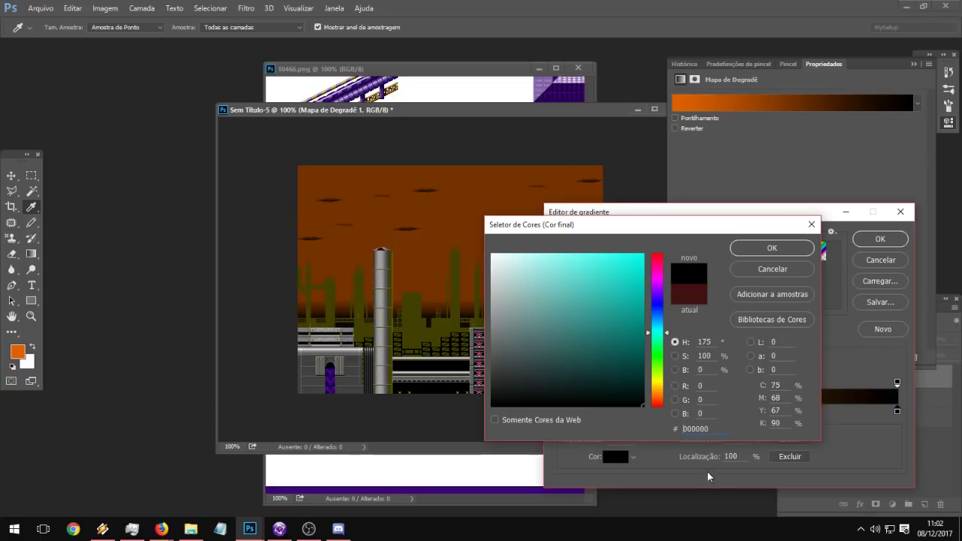
{"action": "left_click", "coordinate": [777, 248]}
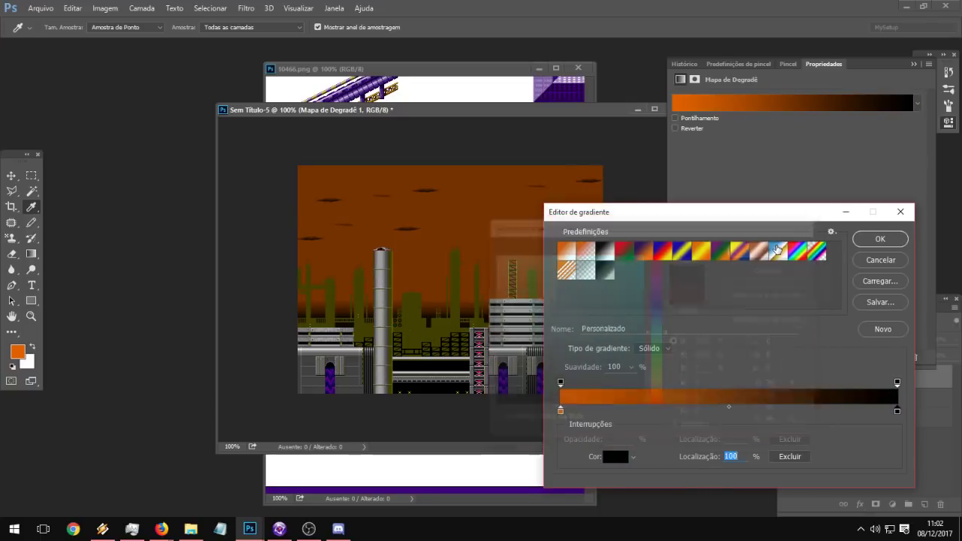
Step: Change the gradient map's orange start colour to a vivid magenta-pink
{"action": "double_click", "coordinate": [559, 408]}
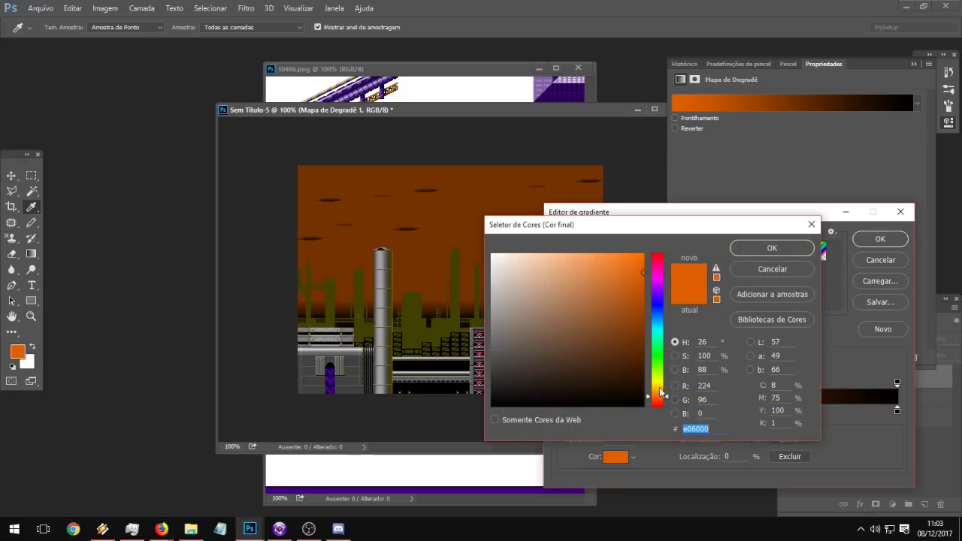
{"action": "left_click_drag", "start_coordinate": [662, 392], "coordinate": [655, 415]}
{"action": "left_click_drag", "start_coordinate": [589, 284], "coordinate": [625, 261]}
{"action": "left_click", "coordinate": [657, 260]}
{"action": "mouse_move", "coordinate": [612, 294]}
{"action": "left_mouse_down"}
{"action": "mouse_move", "coordinate": [625, 291]}
{"action": "mouse_move", "coordinate": [609, 286]}
{"action": "mouse_move", "coordinate": [619, 343]}
{"action": "mouse_move", "coordinate": [621, 281]}
{"action": "mouse_move", "coordinate": [637, 278]}
{"action": "left_mouse_up"}
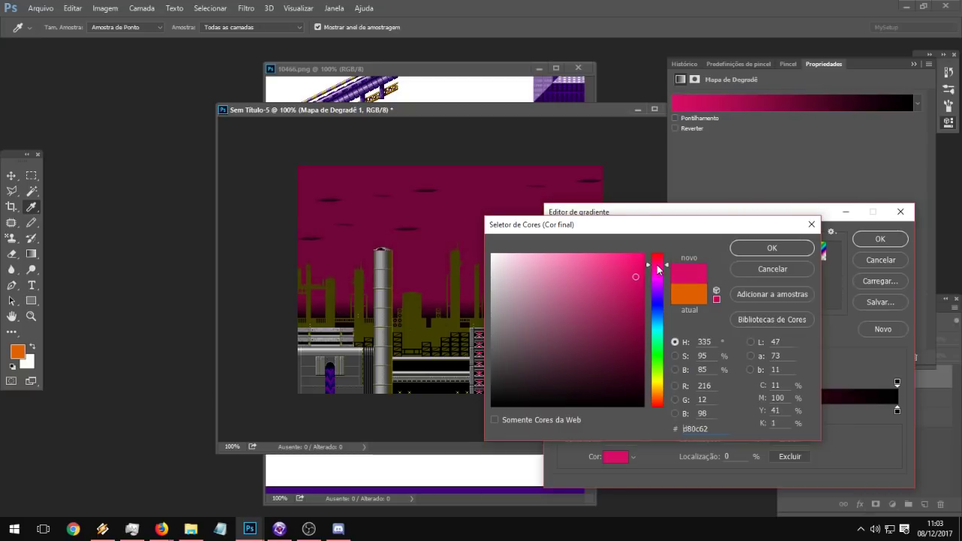
{"action": "mouse_move", "coordinate": [657, 269]}
{"action": "left_mouse_down"}
{"action": "mouse_move", "coordinate": [648, 286]}
{"action": "mouse_move", "coordinate": [671, 264]}
{"action": "left_mouse_up"}
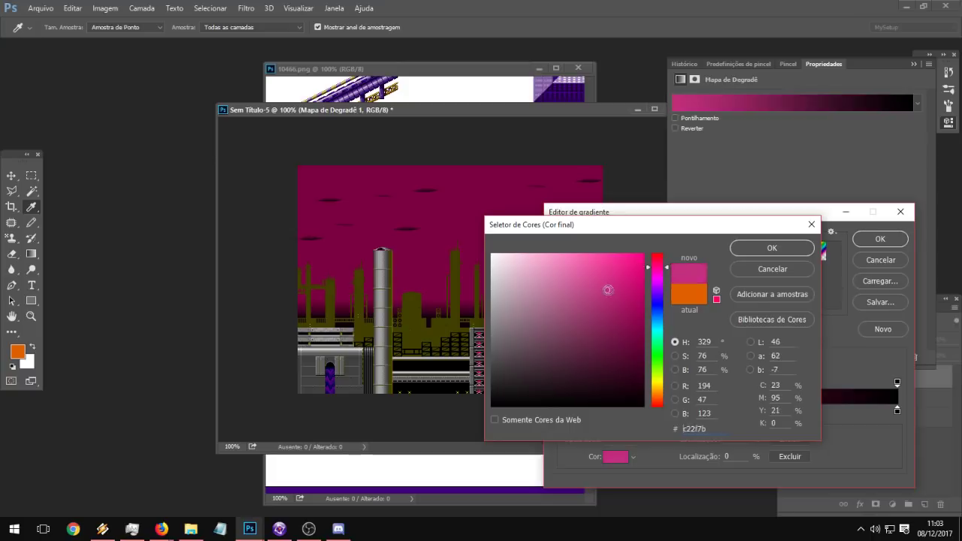
{"action": "left_click_drag", "start_coordinate": [607, 286], "coordinate": [609, 293]}
{"action": "left_click", "coordinate": [772, 248]}
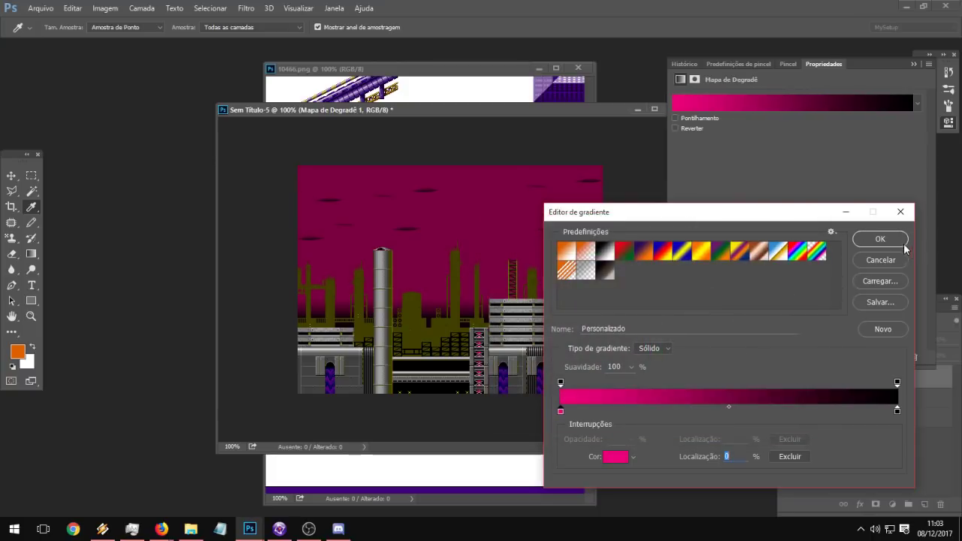
Step: Confirm the gradient and vertically flip the rectangular area of Camada 2 containing the clouds above the tall pillar
{"action": "left_click", "coordinate": [880, 239]}
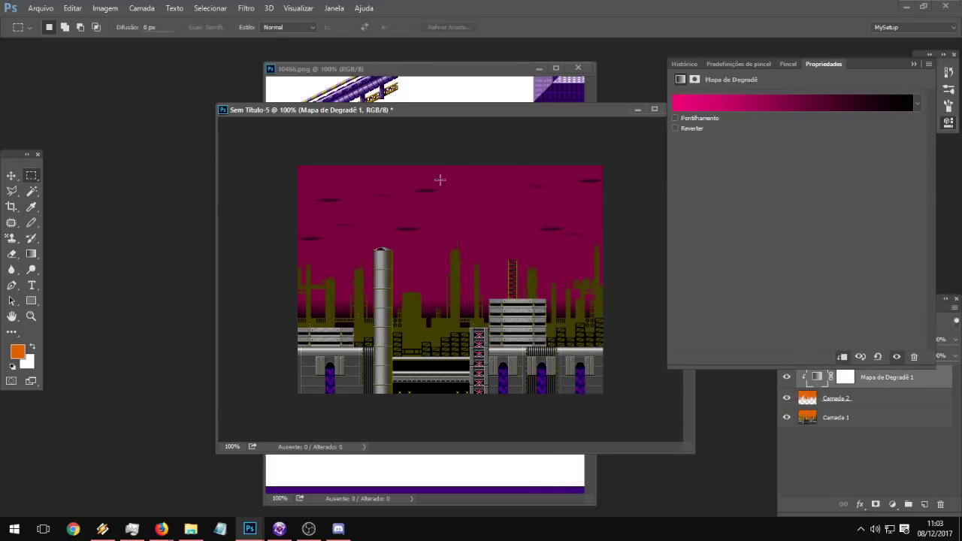
{"action": "left_click_drag", "start_coordinate": [446, 178], "coordinate": [284, 243]}
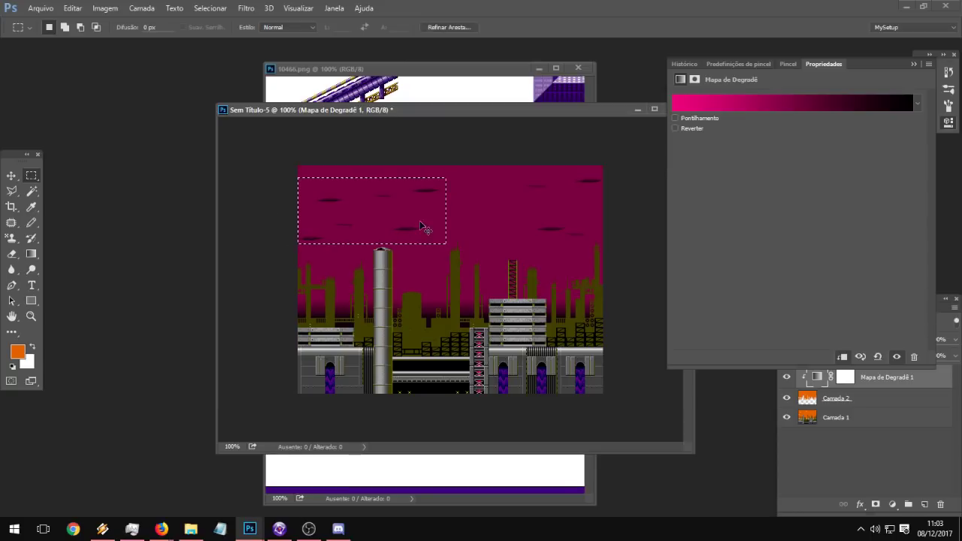
{"action": "left_click", "coordinate": [949, 122]}
{"action": "left_click", "coordinate": [859, 401]}
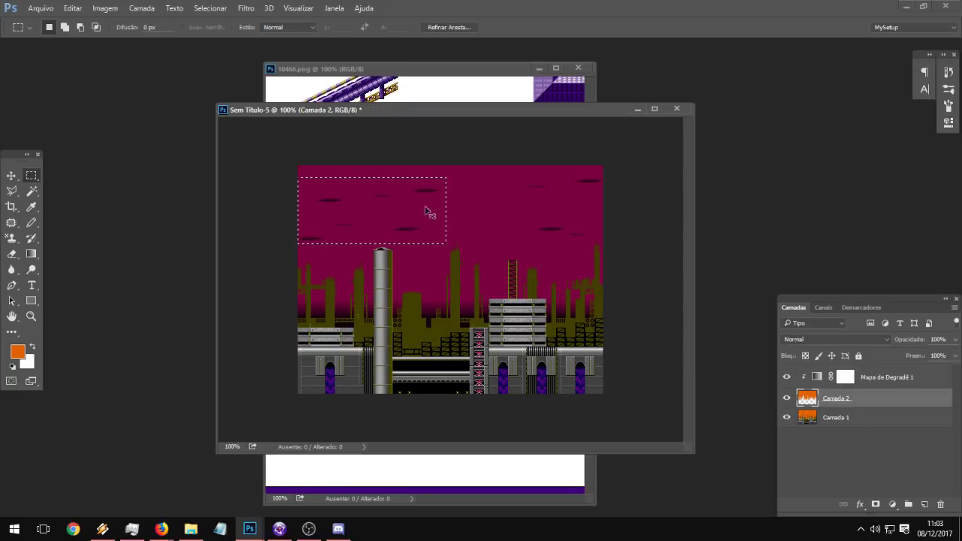
{"action": "key", "text": "ctrl+t"}
{"action": "right_click", "coordinate": [415, 188]}
{"action": "left_click", "coordinate": [481, 381]}
{"action": "key", "text": "Return"}
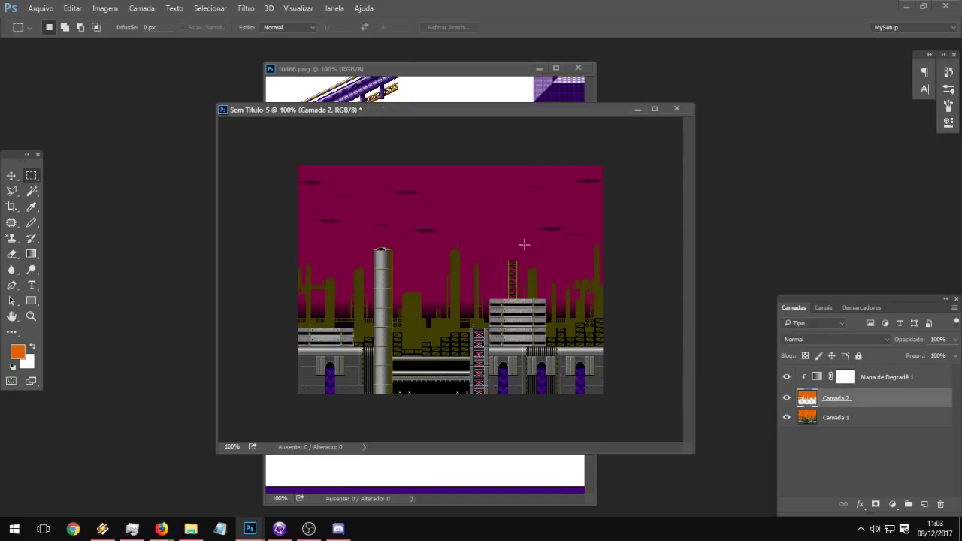
Step: Flip the cloud area above the lattice tower and right-hand buildings vertically on Camada 2
{"action": "left_click_drag", "start_coordinate": [502, 241], "coordinate": [605, 150]}
{"action": "key", "text": "ctrl+t"}
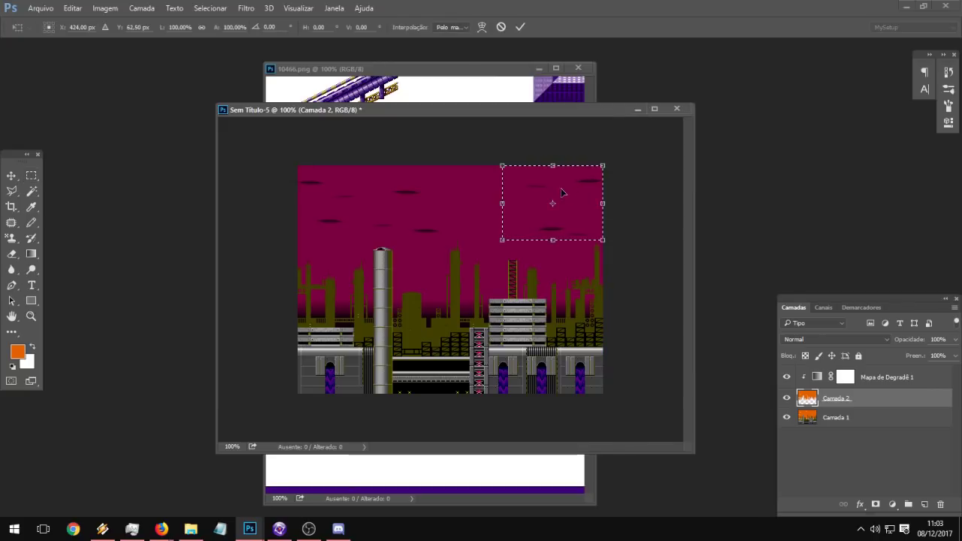
{"action": "right_click", "coordinate": [560, 190]}
{"action": "left_click", "coordinate": [607, 369]}
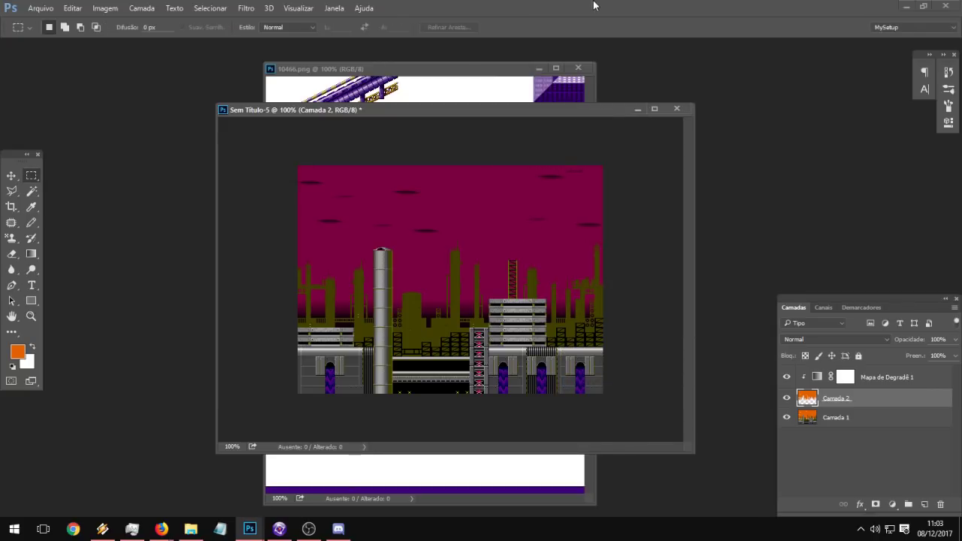
Step: Duplicate the Mapa de Degradê 1 layer under its default copy name and place the copy between Camada 2 and Camada 1
{"action": "left_click", "coordinate": [896, 378]}
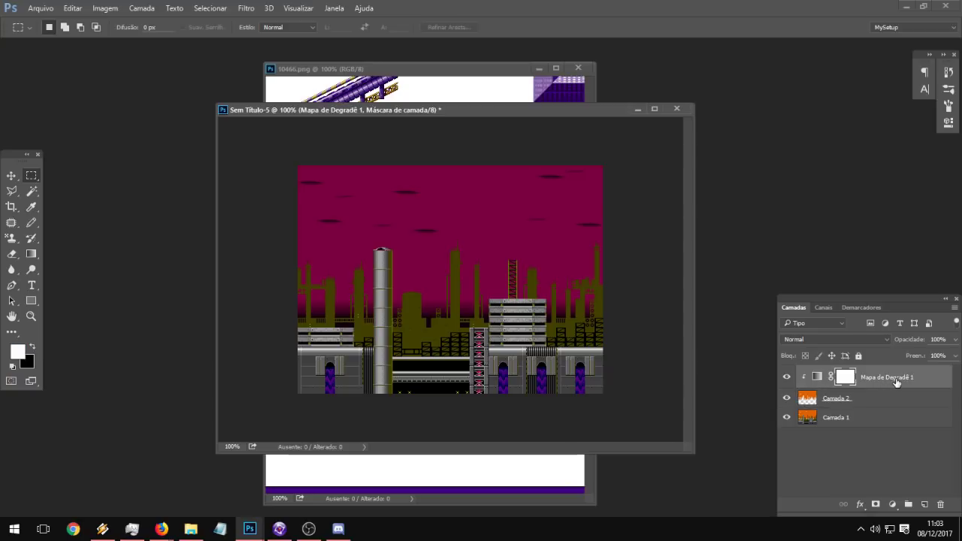
{"action": "right_click", "coordinate": [898, 378]}
{"action": "left_click", "coordinate": [645, 118]}
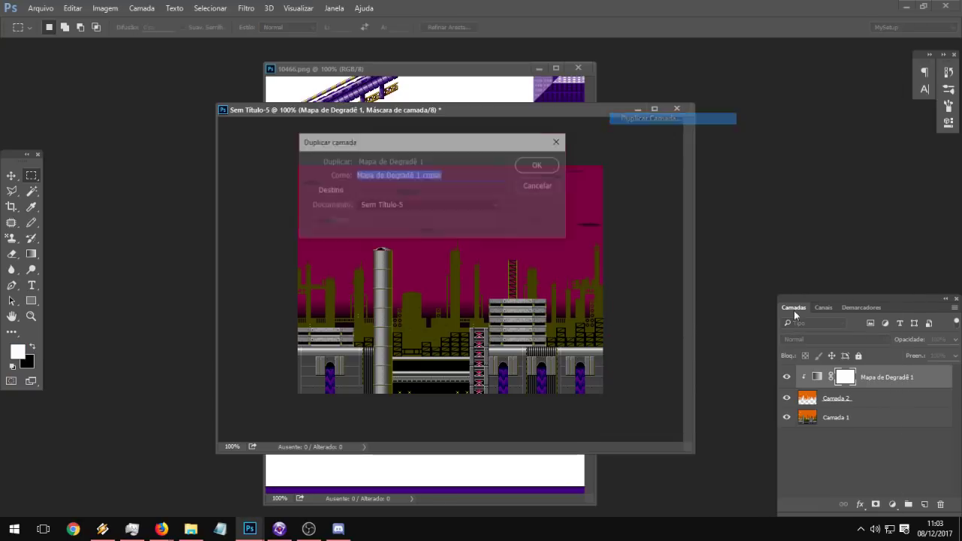
{"action": "key", "text": "Return"}
{"action": "left_click_drag", "start_coordinate": [883, 378], "coordinate": [857, 436]}
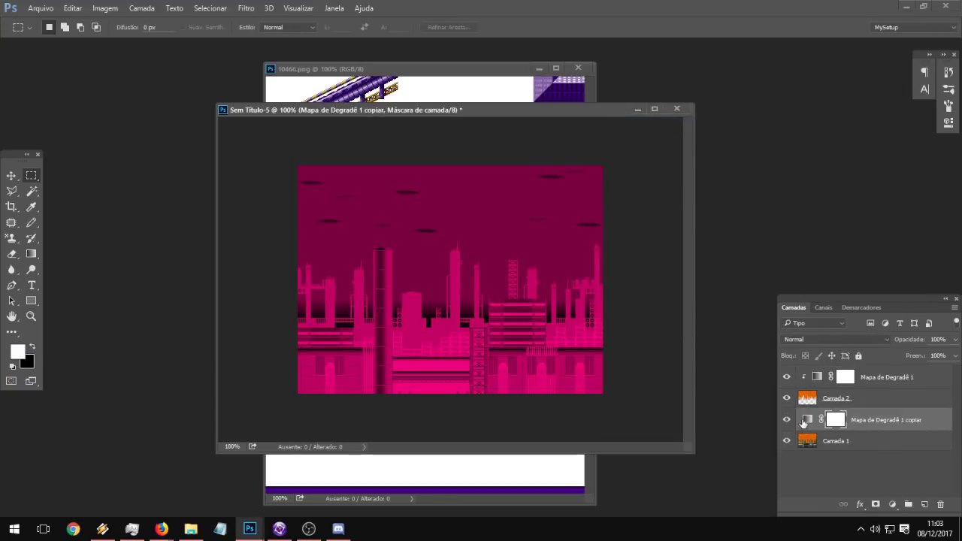
Step: Set the magenta start colour of the copied gradient map to black
{"action": "double_click", "coordinate": [806, 420]}
{"action": "left_click", "coordinate": [743, 103]}
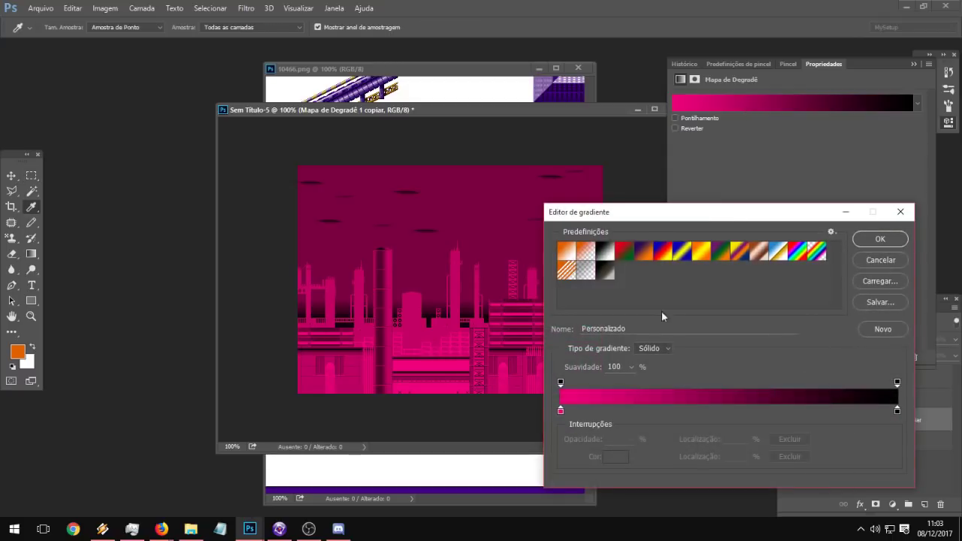
{"action": "double_click", "coordinate": [559, 412]}
{"action": "left_click_drag", "start_coordinate": [537, 339], "coordinate": [705, 410]}
{"action": "left_click", "coordinate": [751, 248]}
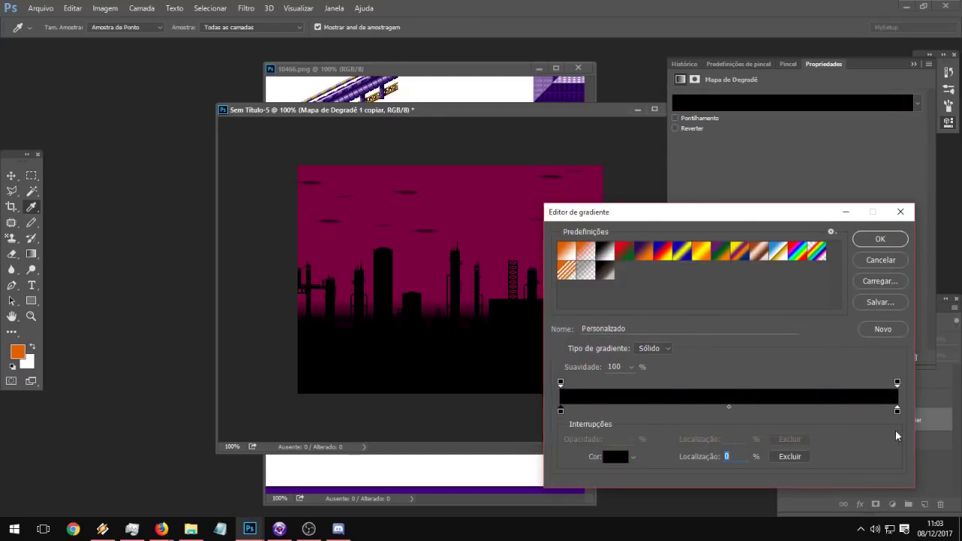
Step: Change the copied gradient's start stop to dark red 6b0413 and remove the black stop
{"action": "double_click", "coordinate": [561, 412]}
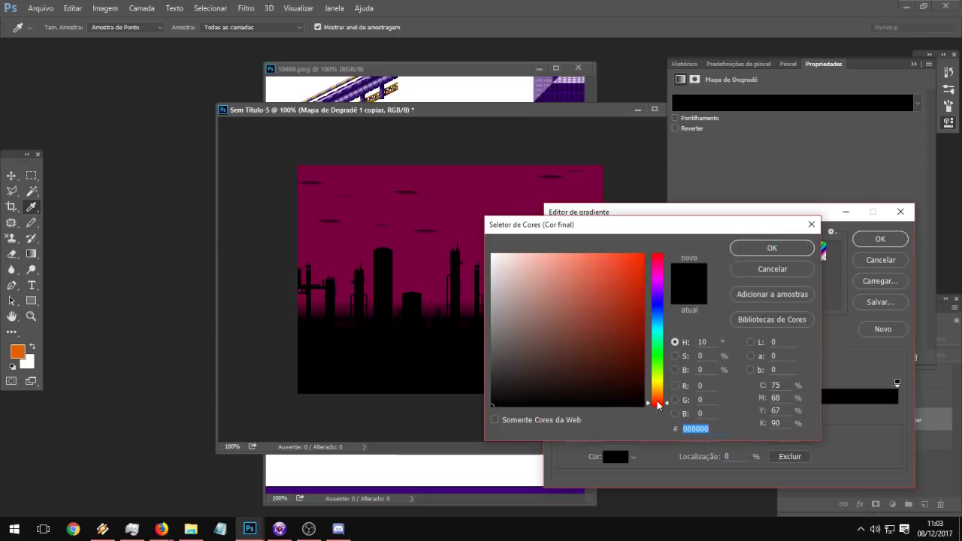
{"action": "mouse_move", "coordinate": [610, 308]}
{"action": "left_mouse_down"}
{"action": "mouse_move", "coordinate": [608, 326]}
{"action": "mouse_move", "coordinate": [638, 342]}
{"action": "left_mouse_up"}
{"action": "left_click", "coordinate": [779, 248]}
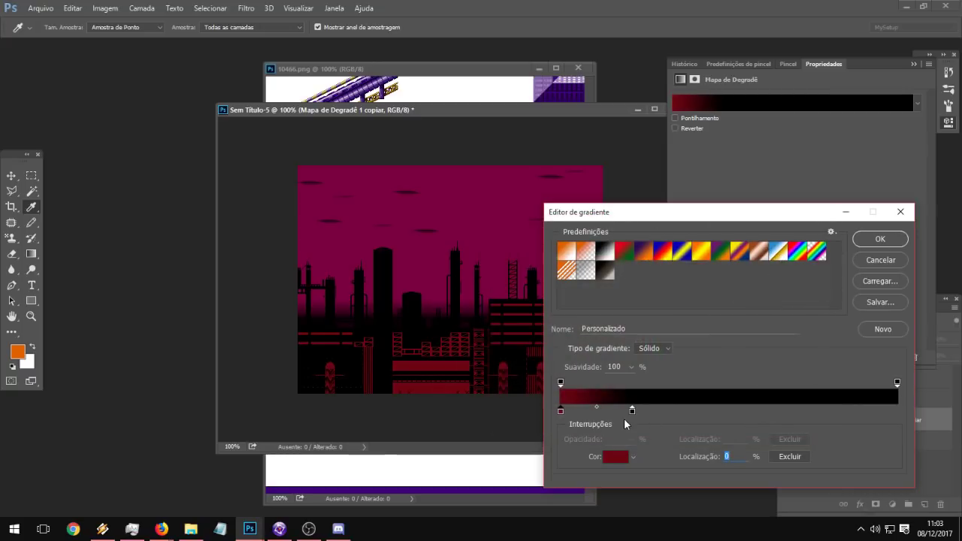
{"action": "left_click_drag", "start_coordinate": [632, 411], "coordinate": [634, 451]}
Step: Change the remaining gradient stop from dark red to a very dark purple
{"action": "double_click", "coordinate": [560, 411]}
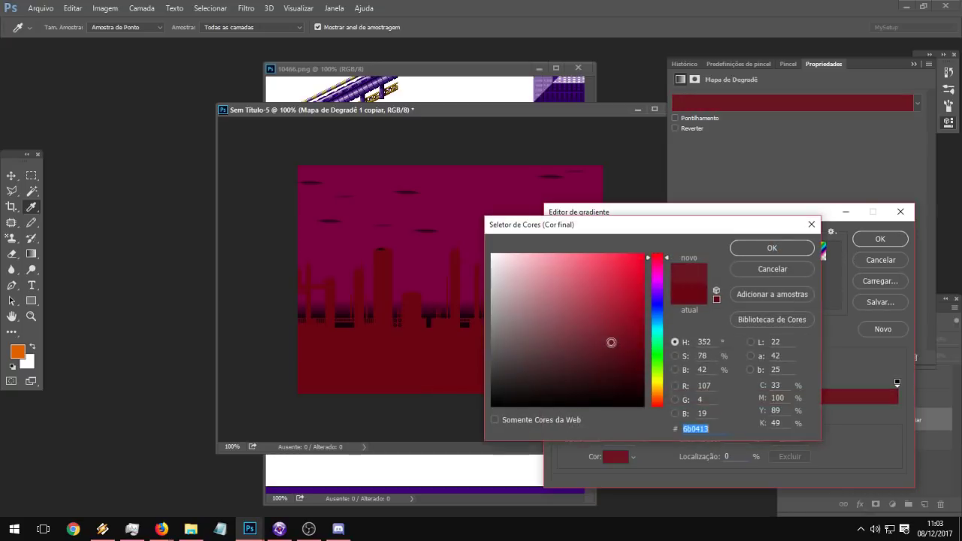
{"action": "mouse_move", "coordinate": [623, 385]}
{"action": "left_mouse_down"}
{"action": "mouse_move", "coordinate": [627, 396]}
{"action": "mouse_move", "coordinate": [625, 381]}
{"action": "left_mouse_up"}
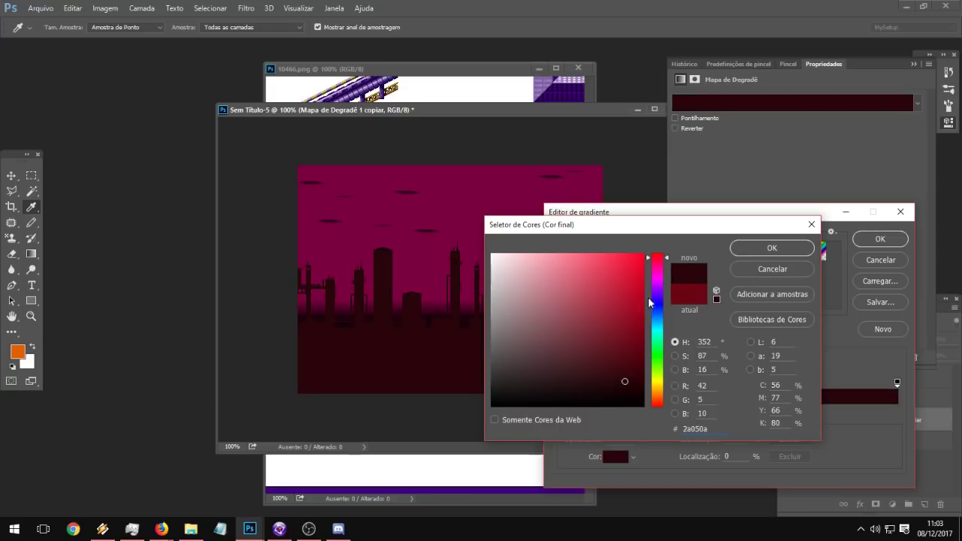
{"action": "left_click", "coordinate": [657, 272]}
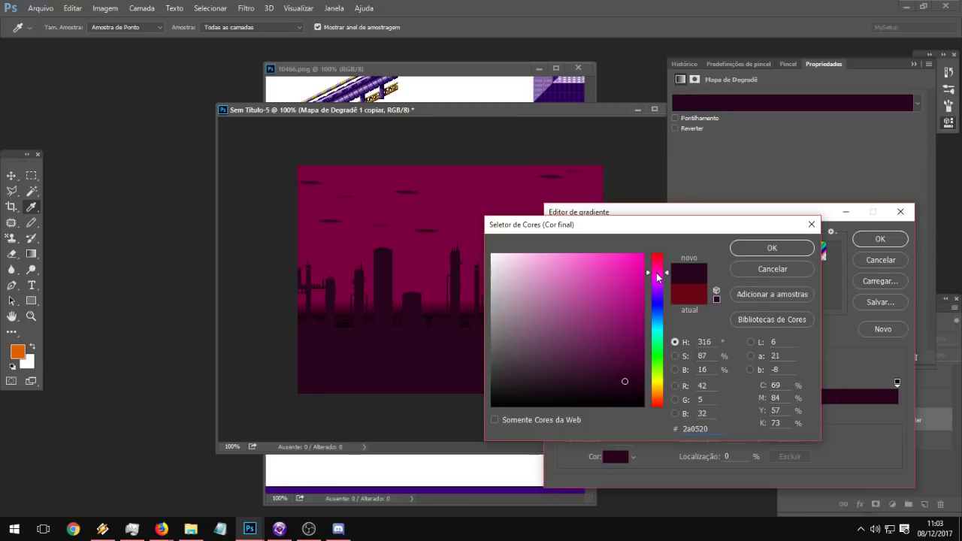
{"action": "left_click_drag", "start_coordinate": [658, 278], "coordinate": [659, 283]}
{"action": "left_click", "coordinate": [774, 246]}
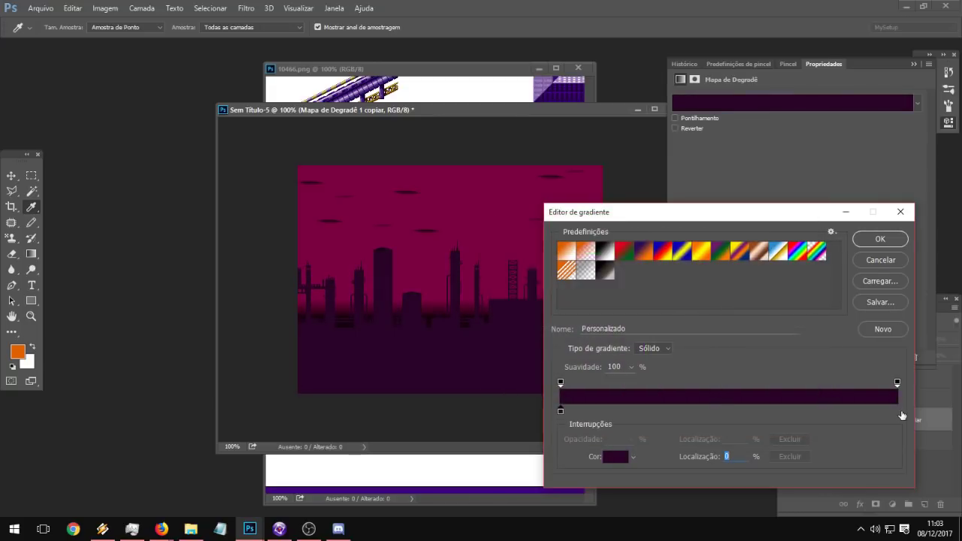
Step: Add a second colour stop at 96% and give it the sky's magenta 7a003f, sampled from the image
{"action": "left_click", "coordinate": [561, 412]}
{"action": "left_click", "coordinate": [883, 410]}
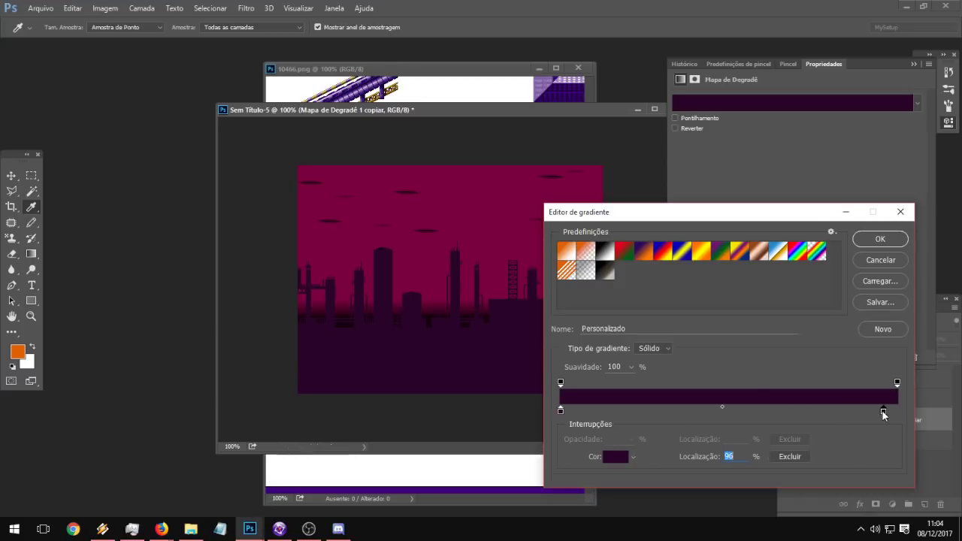
{"action": "double_click", "coordinate": [884, 411]}
{"action": "mouse_move", "coordinate": [625, 383]}
{"action": "left_mouse_down"}
{"action": "mouse_move", "coordinate": [593, 370]}
{"action": "mouse_move", "coordinate": [601, 351]}
{"action": "mouse_move", "coordinate": [606, 365]}
{"action": "mouse_move", "coordinate": [643, 367]}
{"action": "mouse_move", "coordinate": [691, 316]}
{"action": "mouse_move", "coordinate": [701, 343]}
{"action": "left_mouse_up"}
{"action": "left_click_drag", "start_coordinate": [599, 356], "coordinate": [648, 358]}
{"action": "left_click", "coordinate": [432, 254]}
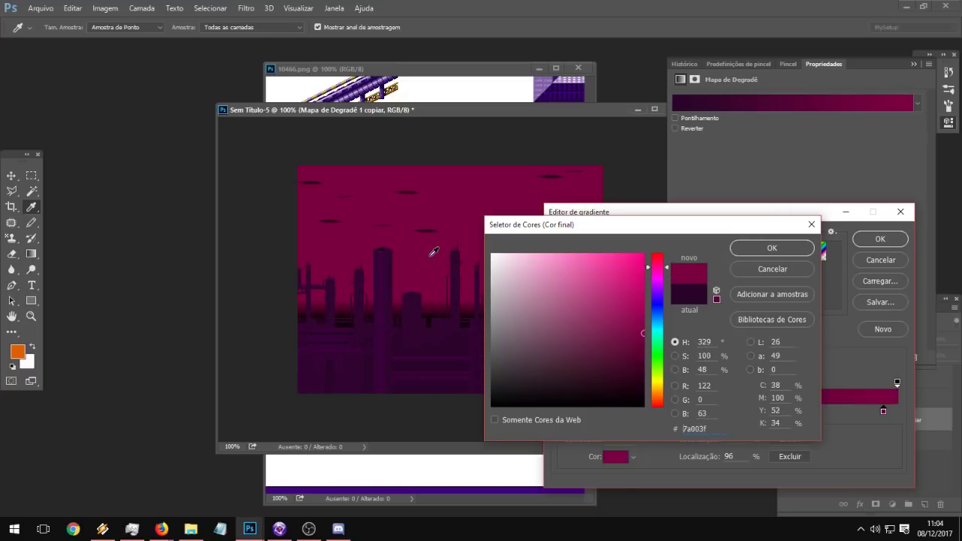
{"action": "left_click", "coordinate": [774, 248]}
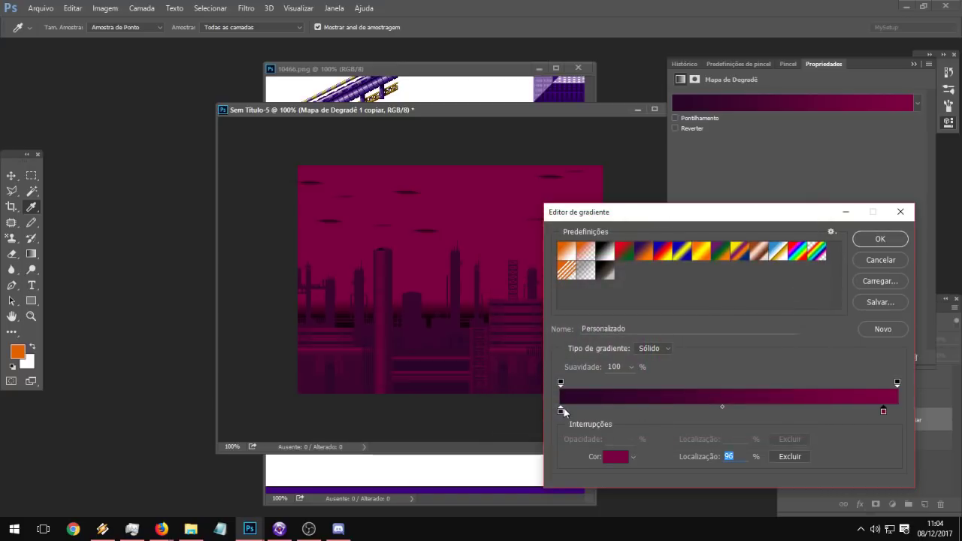
Step: Move the dark purple stop to about 60% and the magenta stop to 61% for a hard transition, and apply the gradient
{"action": "left_click_drag", "start_coordinate": [564, 409], "coordinate": [817, 440]}
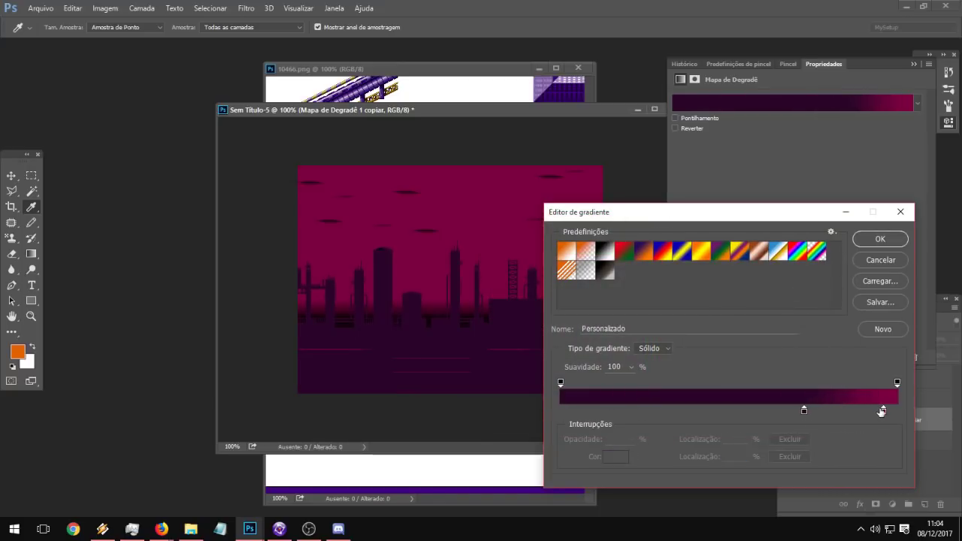
{"action": "left_click_drag", "start_coordinate": [881, 411], "coordinate": [870, 414]}
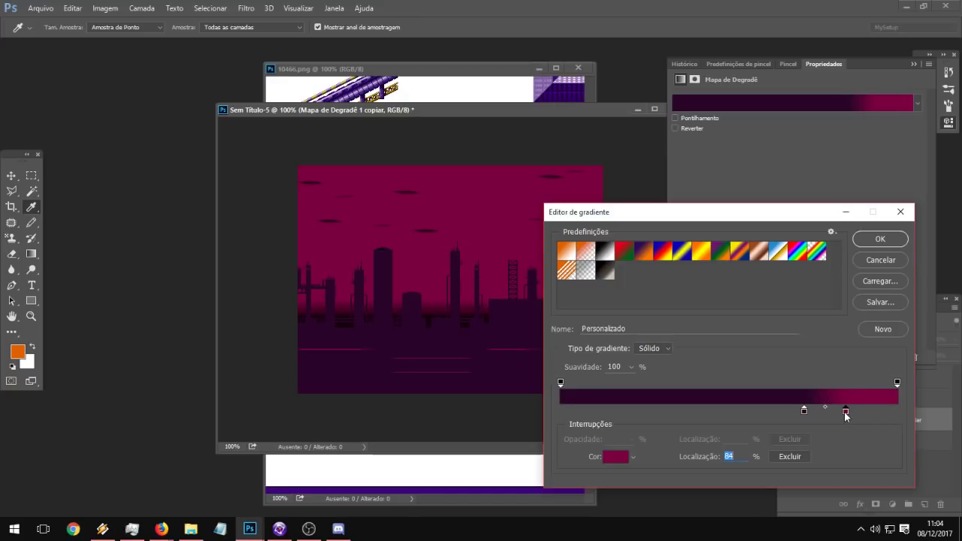
{"action": "left_click_drag", "start_coordinate": [804, 413], "coordinate": [759, 412]}
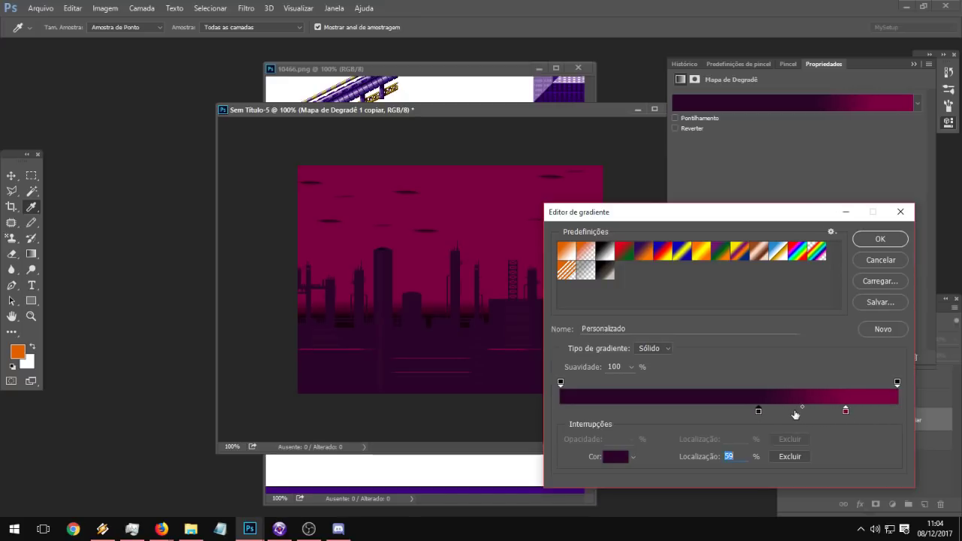
{"action": "left_click_drag", "start_coordinate": [845, 412], "coordinate": [771, 415]}
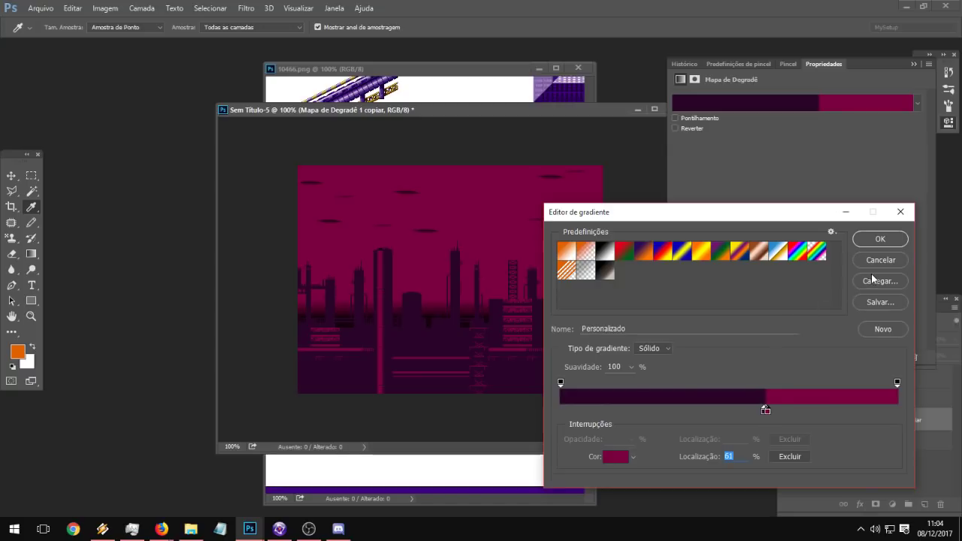
{"action": "left_click", "coordinate": [879, 240]}
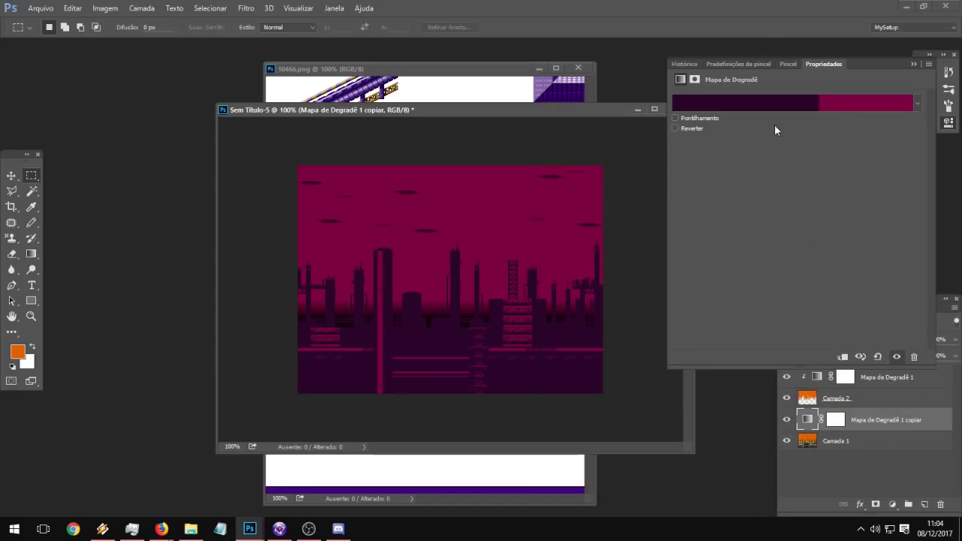
Step: Reopen the copied gradient and darken its 60% purple stop to 140114
{"action": "left_click", "coordinate": [801, 107]}
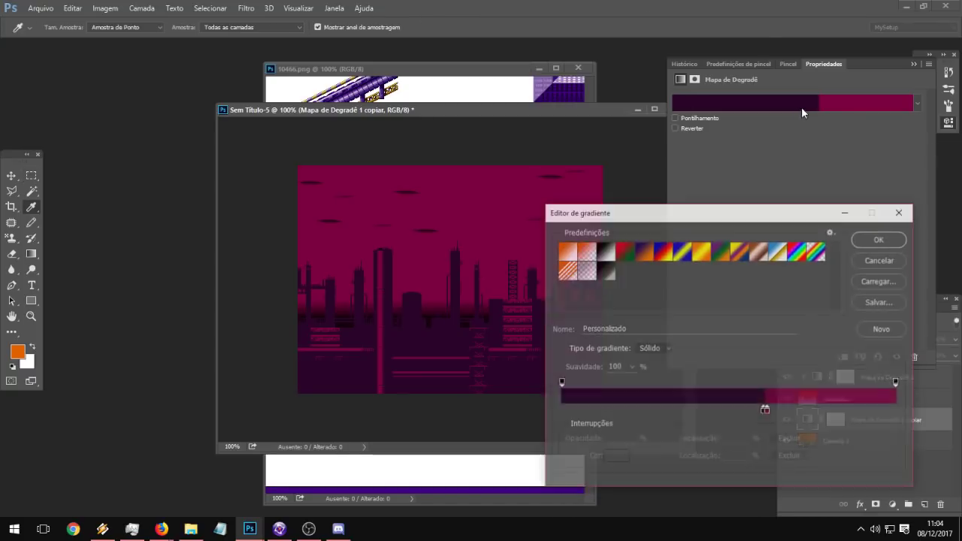
{"action": "double_click", "coordinate": [766, 411]}
{"action": "mouse_move", "coordinate": [630, 398]}
{"action": "left_mouse_down"}
{"action": "mouse_move", "coordinate": [626, 381]}
{"action": "mouse_move", "coordinate": [636, 395]}
{"action": "left_mouse_up"}
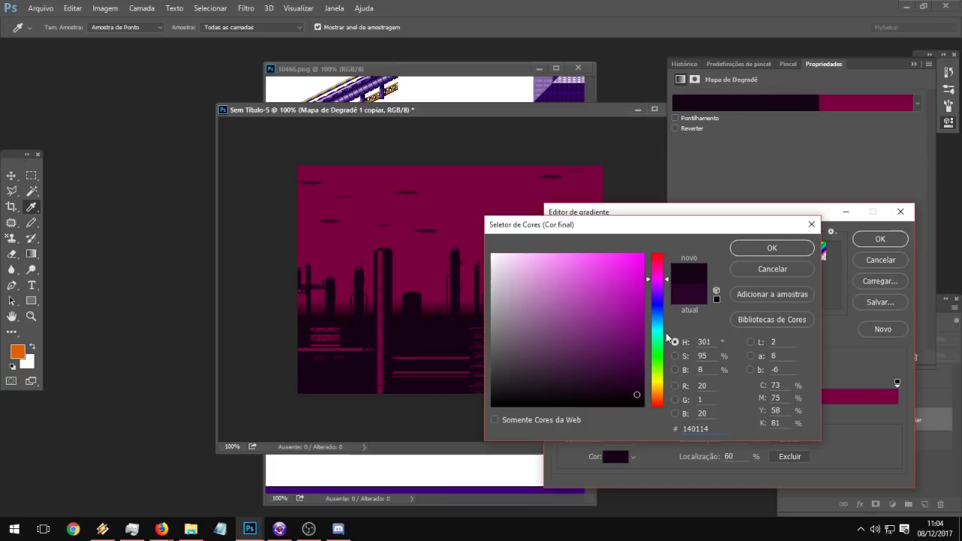
{"action": "left_click", "coordinate": [771, 269]}
Step: Try dark purple and blue tones for the 61% magenta stop, settle on near-black, and apply the gradient
{"action": "double_click", "coordinate": [770, 415]}
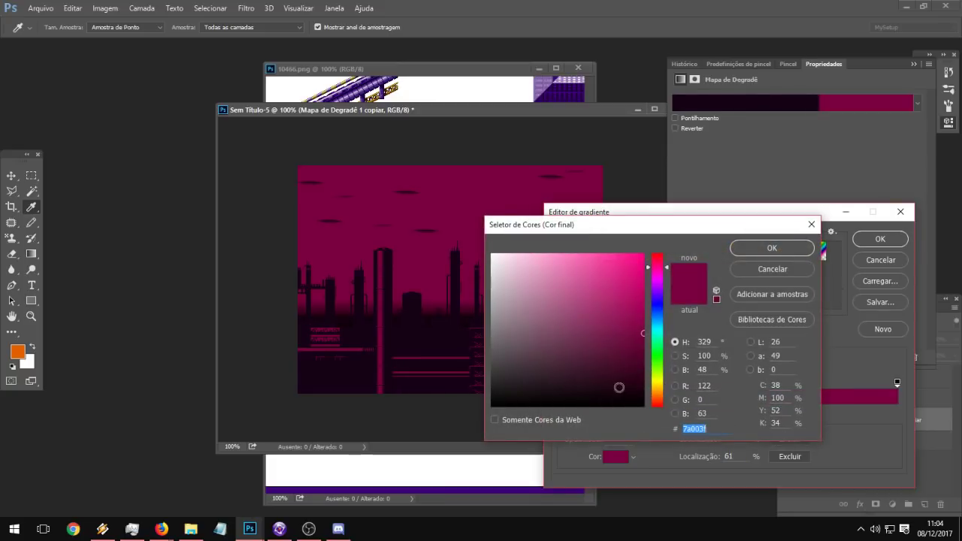
{"action": "left_click_drag", "start_coordinate": [643, 356], "coordinate": [651, 436]}
{"action": "left_click", "coordinate": [648, 375]}
{"action": "mouse_move", "coordinate": [636, 383]}
{"action": "left_mouse_down"}
{"action": "mouse_move", "coordinate": [659, 276]}
{"action": "mouse_move", "coordinate": [662, 301]}
{"action": "mouse_move", "coordinate": [662, 290]}
{"action": "left_mouse_up"}
{"action": "mouse_move", "coordinate": [643, 327]}
{"action": "left_mouse_down"}
{"action": "mouse_move", "coordinate": [632, 361]}
{"action": "mouse_move", "coordinate": [640, 390]}
{"action": "left_mouse_up"}
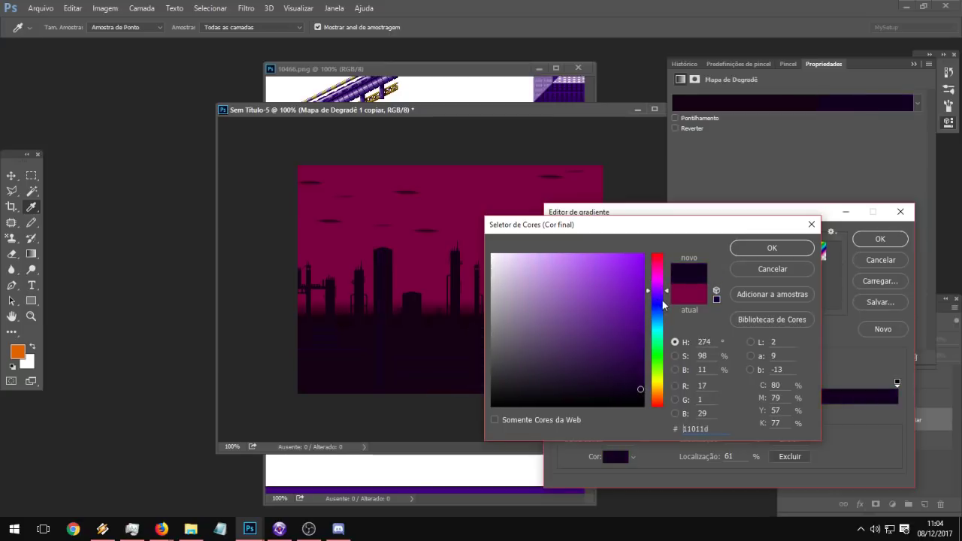
{"action": "left_click_drag", "start_coordinate": [663, 300], "coordinate": [659, 310]}
{"action": "left_click_drag", "start_coordinate": [623, 359], "coordinate": [688, 387]}
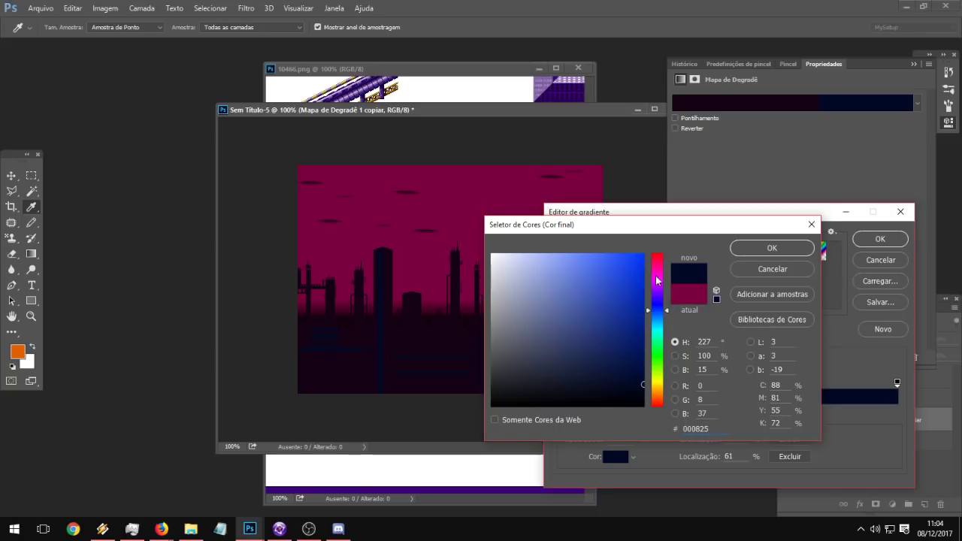
{"action": "left_click_drag", "start_coordinate": [656, 280], "coordinate": [654, 254]}
{"action": "left_click", "coordinate": [771, 248]}
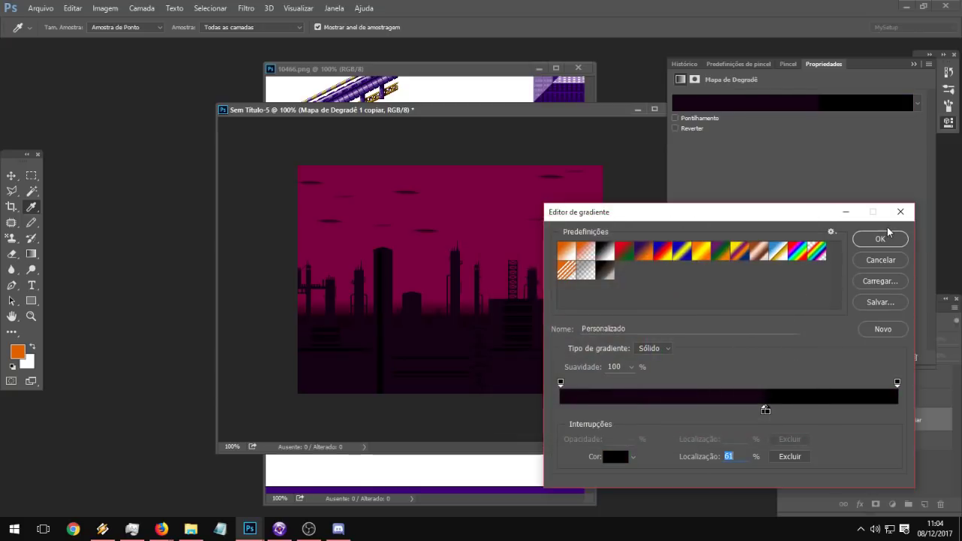
{"action": "left_click", "coordinate": [880, 239]}
{"action": "left_click", "coordinate": [948, 123]}
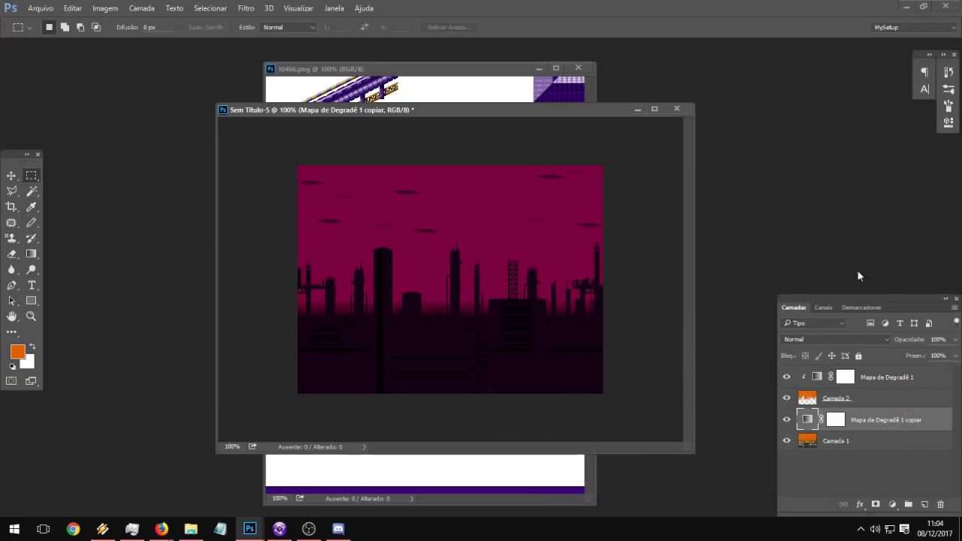
Step: Stamp all visible layers into a new merged layer above Mapa de Degradê 1
{"action": "left_click", "coordinate": [858, 401]}
{"action": "left_click", "coordinate": [856, 377]}
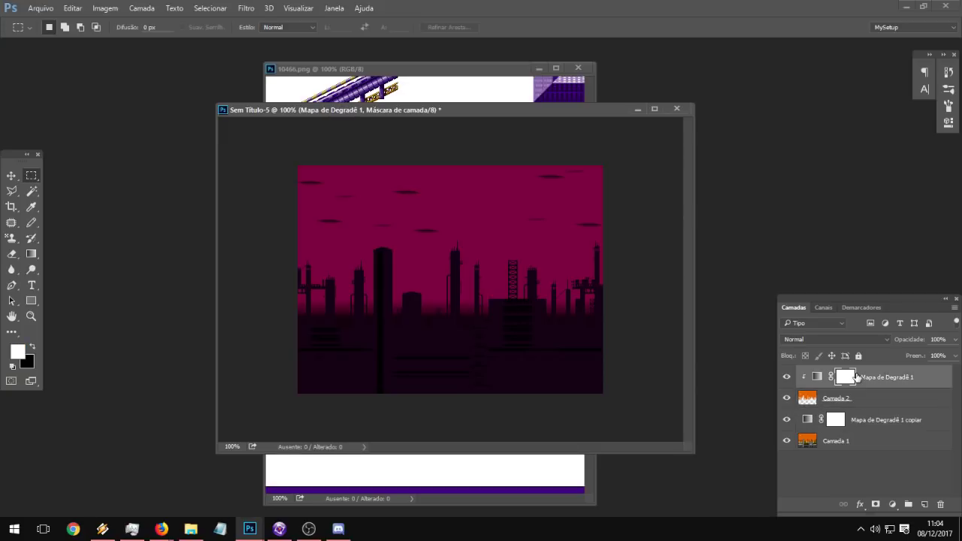
{"action": "key", "text": "ctrl+shift+alt+e"}
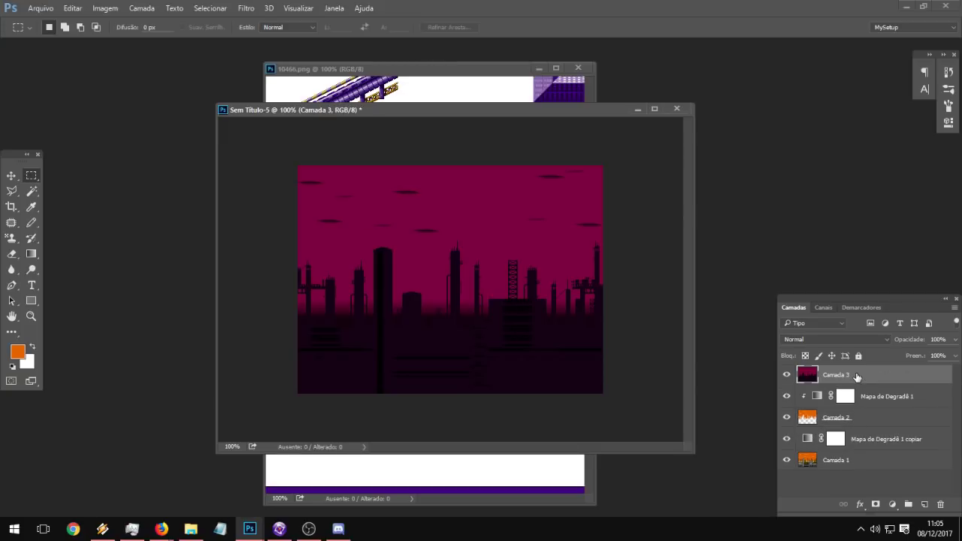
Step: Save the merged city background as a PNG named B1 in the SoundsWorlds folder
{"action": "left_click", "coordinate": [41, 8]}
{"action": "left_click", "coordinate": [47, 140]}
{"action": "left_click", "coordinate": [269, 391]}
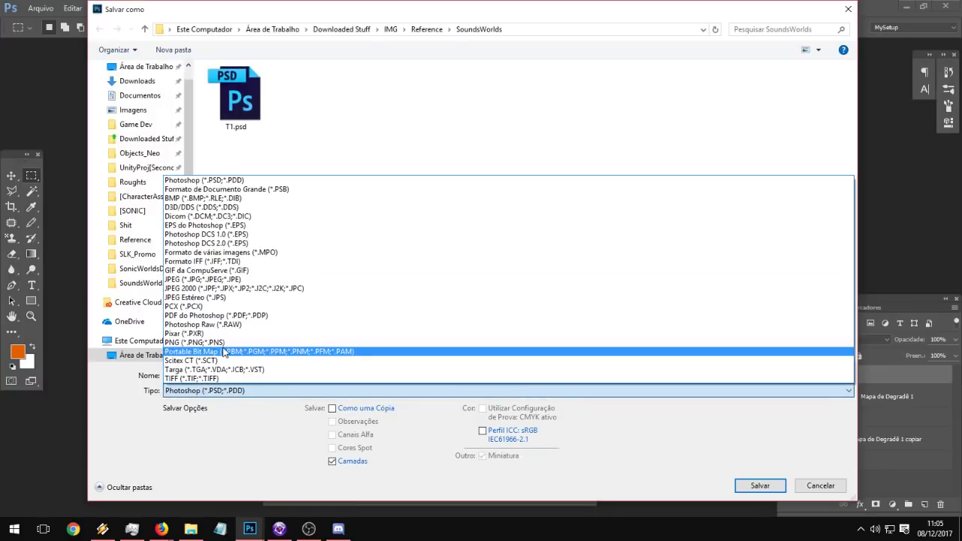
{"action": "left_click", "coordinate": [229, 340]}
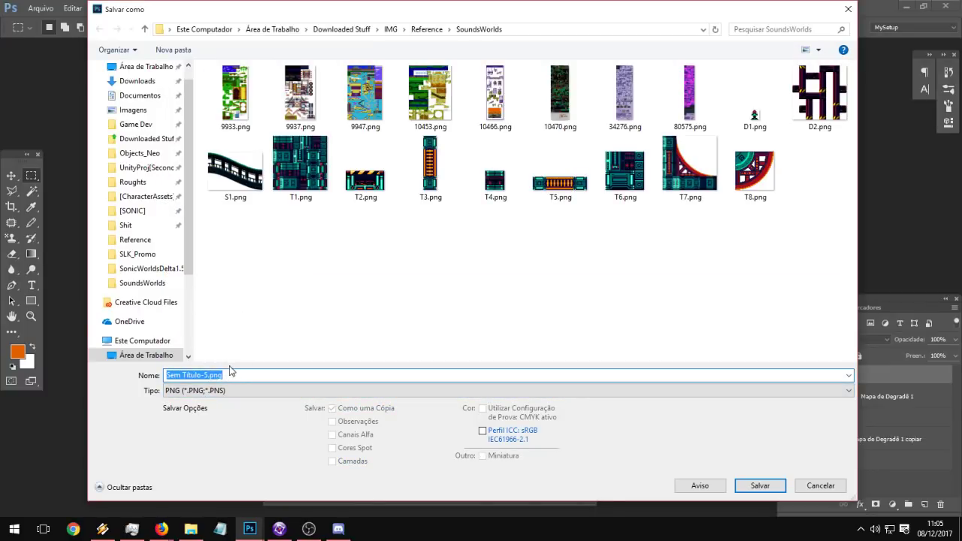
{"action": "type", "text": "B1"}
{"action": "key", "text": "Return"}
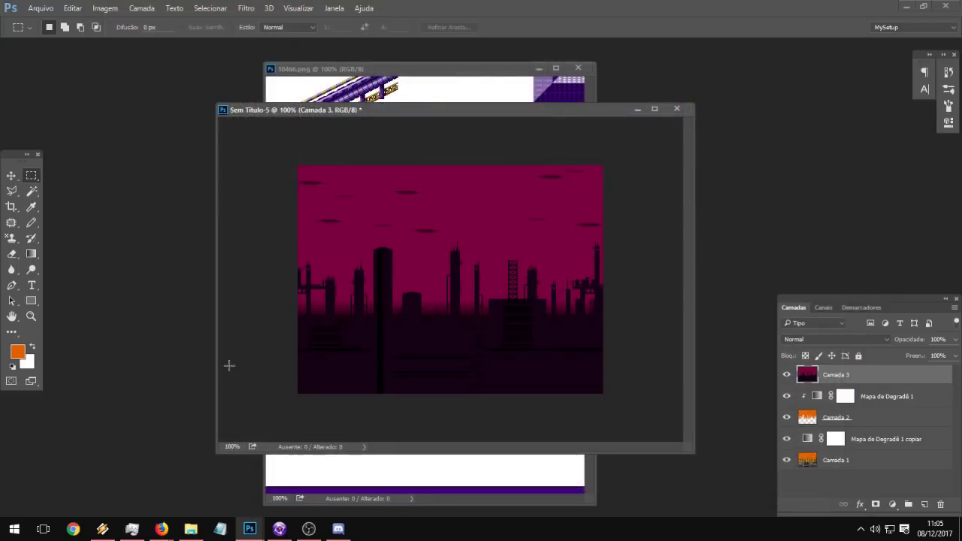
Step: Deselect the city area in 10466.png and look through the sprite sheet for further background art
{"action": "left_click", "coordinate": [417, 82]}
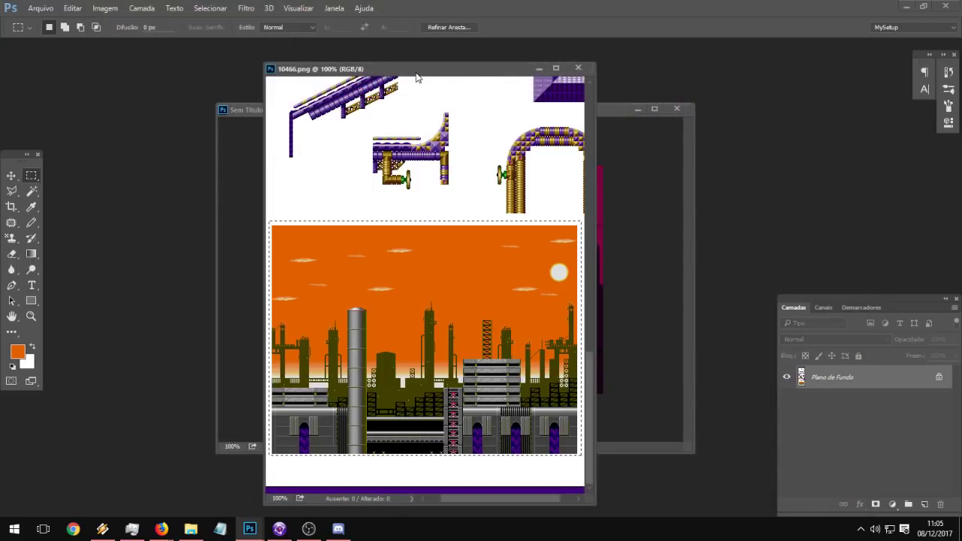
{"action": "left_click_drag", "start_coordinate": [414, 208], "coordinate": [387, 485]}
{"action": "left_click_drag", "start_coordinate": [458, 94], "coordinate": [421, 448]}
{"action": "left_click_drag", "start_coordinate": [414, 330], "coordinate": [511, 266]}
{"action": "left_click_drag", "start_coordinate": [422, 472], "coordinate": [398, 102]}
{"action": "left_click_drag", "start_coordinate": [477, 481], "coordinate": [450, 214]}
{"action": "left_click_drag", "start_coordinate": [376, 249], "coordinate": [412, 240]}
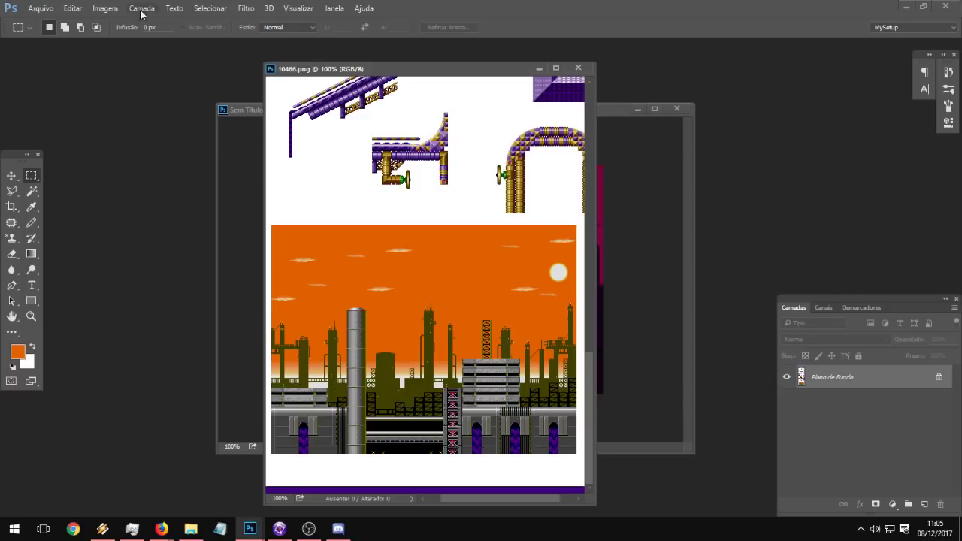
Step: Open the sprite sheet 9937.png from the SoundsWorlds folder
{"action": "left_click", "coordinate": [28, 7]}
{"action": "left_click", "coordinate": [42, 31]}
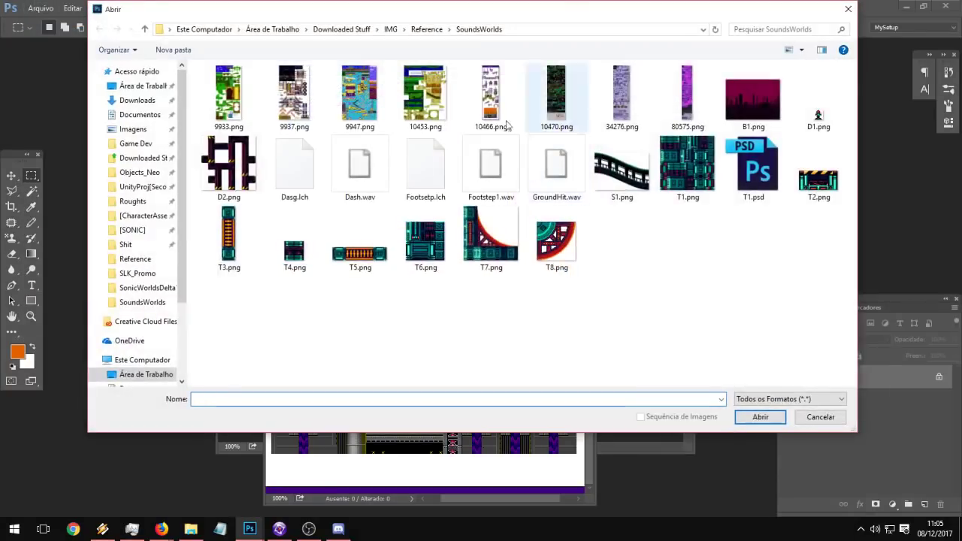
{"action": "left_click", "coordinate": [351, 119]}
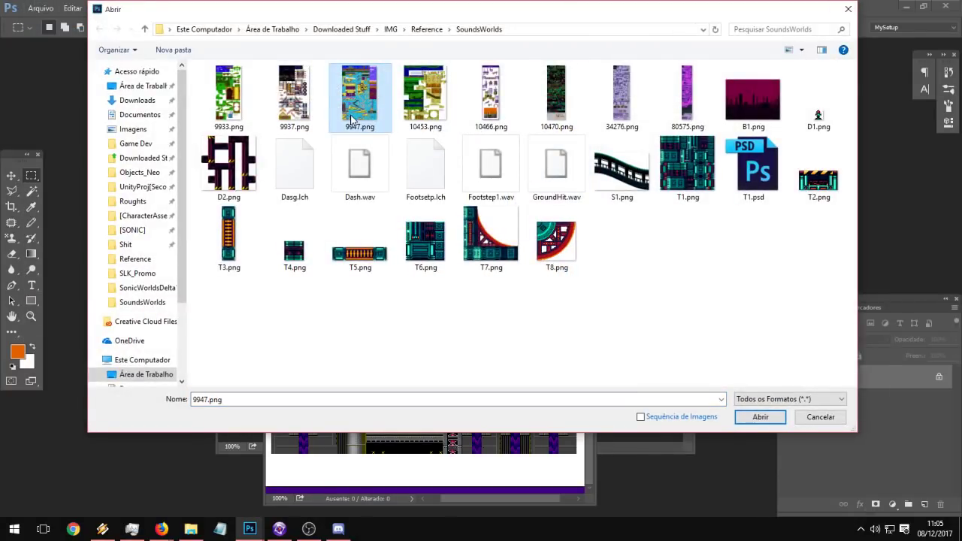
{"action": "double_click", "coordinate": [305, 105]}
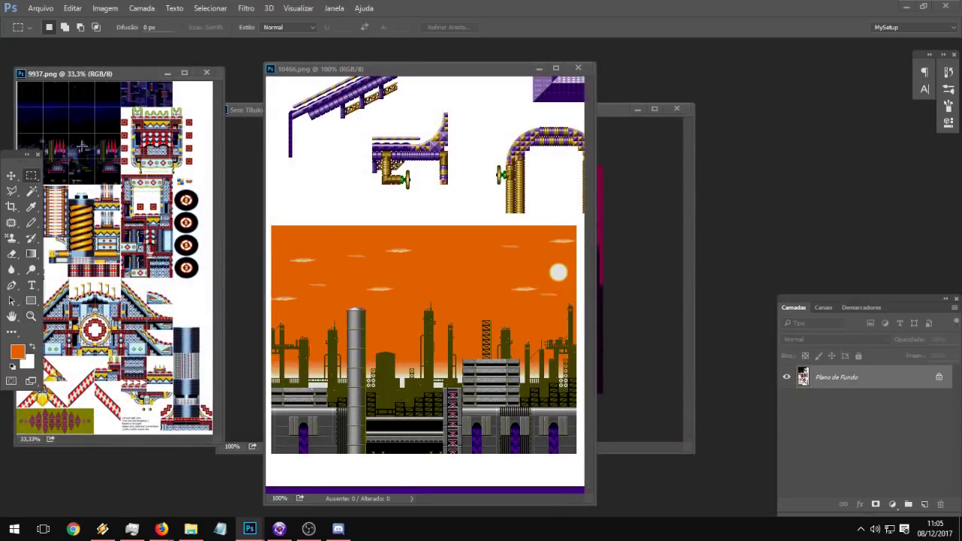
Step: Enlarge the 9937.png window and select the white grid lines over the night-city tiles with the Magic Wand
{"action": "left_click", "coordinate": [31, 315]}
{"action": "left_click", "coordinate": [76, 183]}
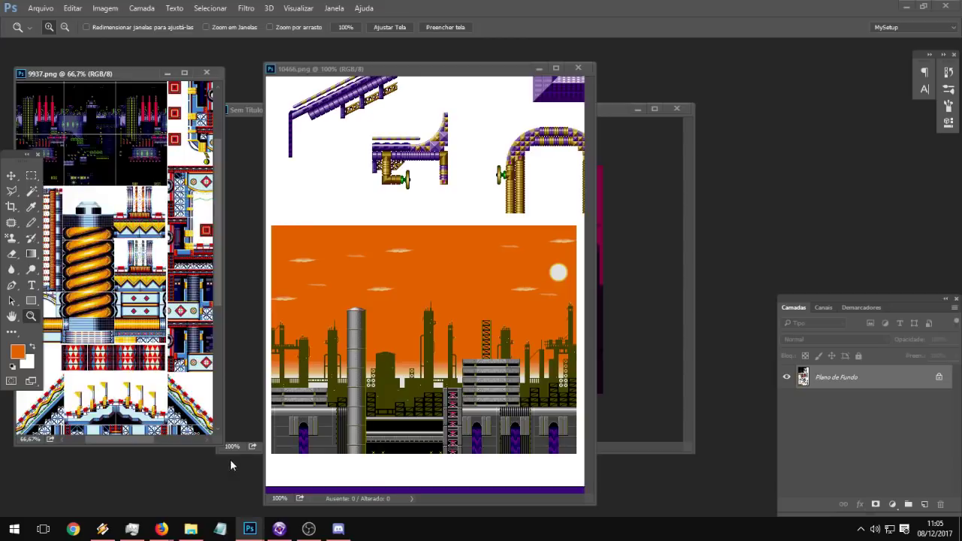
{"action": "left_click_drag", "start_coordinate": [225, 443], "coordinate": [656, 528]}
{"action": "left_click", "coordinate": [159, 137]}
{"action": "left_click", "coordinate": [159, 137]}
{"action": "left_click_drag", "start_coordinate": [165, 133], "coordinate": [335, 353]}
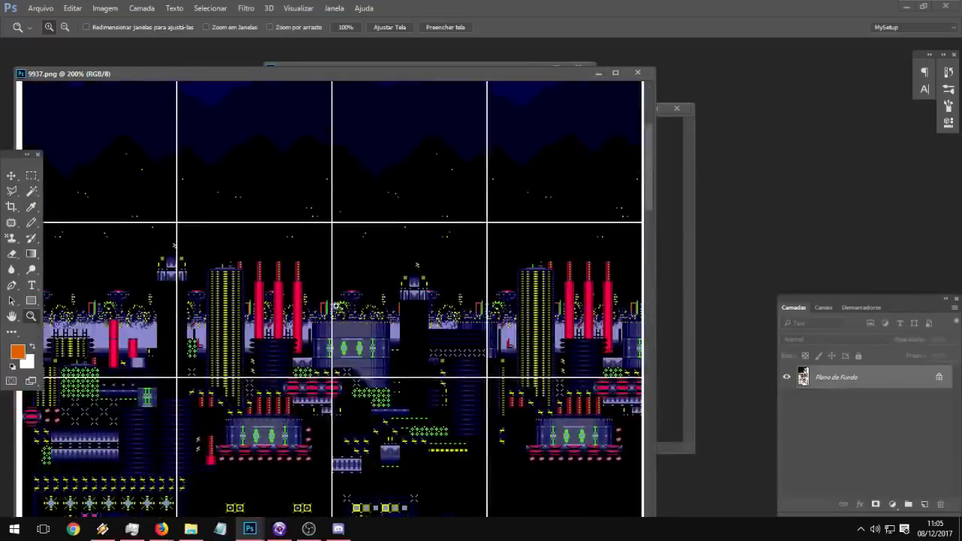
{"action": "left_click", "coordinate": [251, 279], "text": "alt"}
{"action": "left_click", "coordinate": [251, 280]}
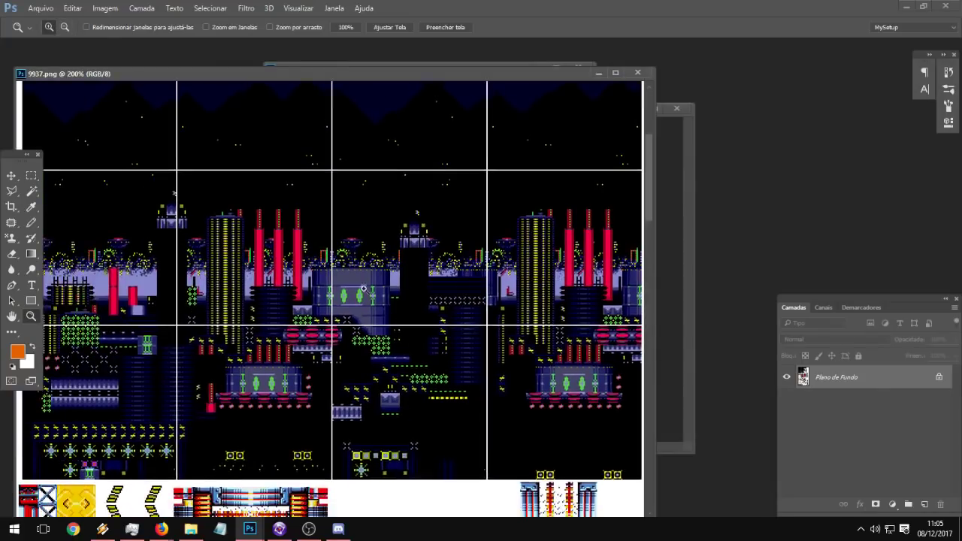
{"action": "left_click", "coordinate": [31, 191]}
{"action": "left_click", "coordinate": [177, 171]}
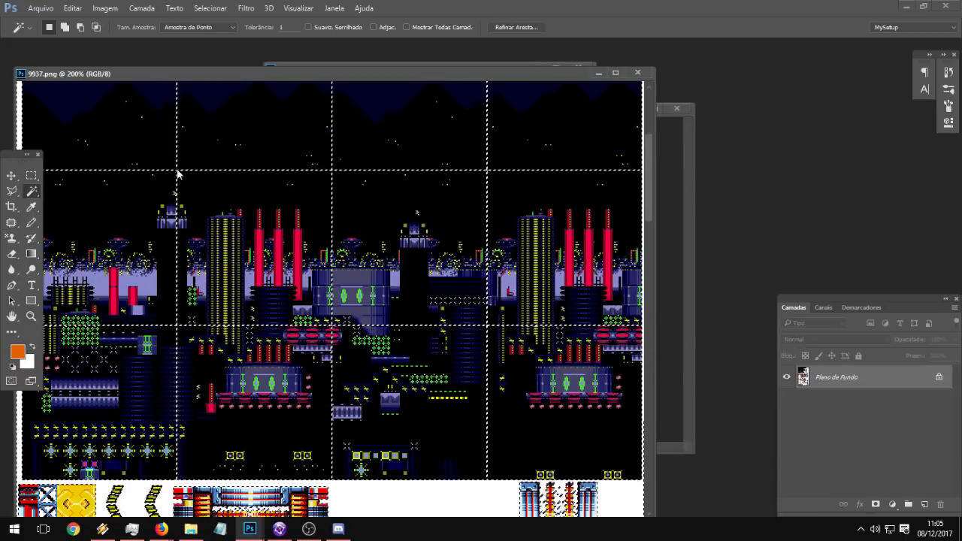
Step: Try to fill the selected white areas of the sheet with Content-Aware fill at 100% opacity
{"action": "key", "text": "shift+BackSpace"}
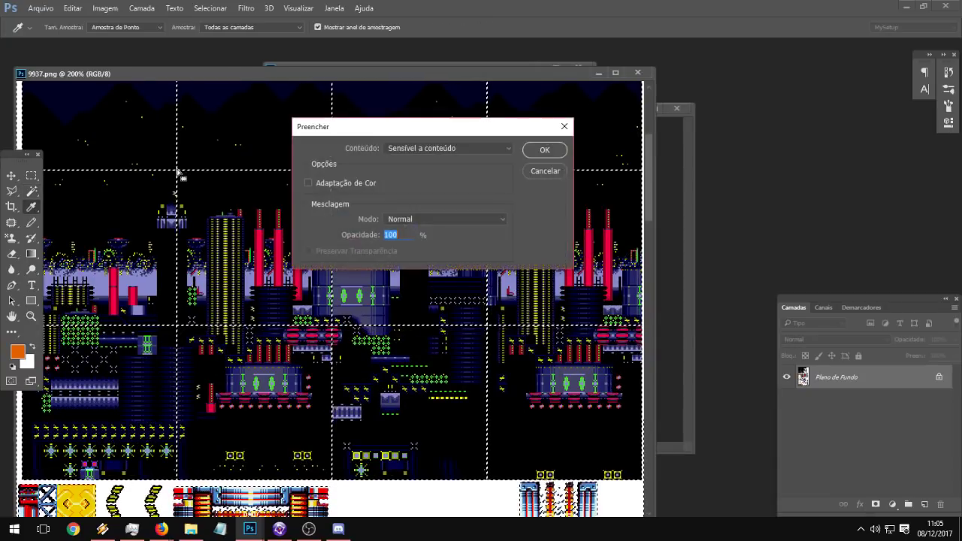
{"action": "left_click", "coordinate": [545, 172]}
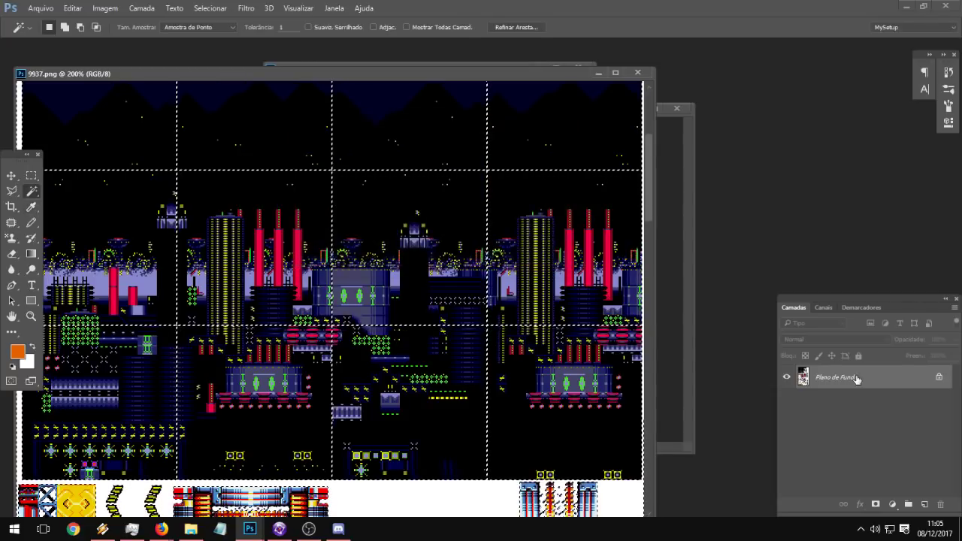
{"action": "double_click", "coordinate": [852, 378]}
{"action": "key", "text": "Return"}
{"action": "key", "text": "ctrl+z"}
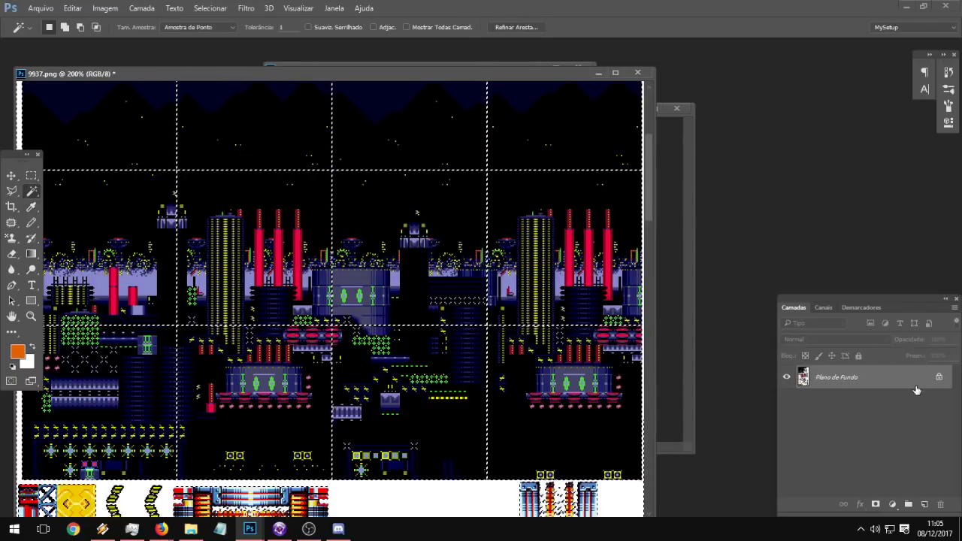
{"action": "key", "text": "shift+BackSpace"}
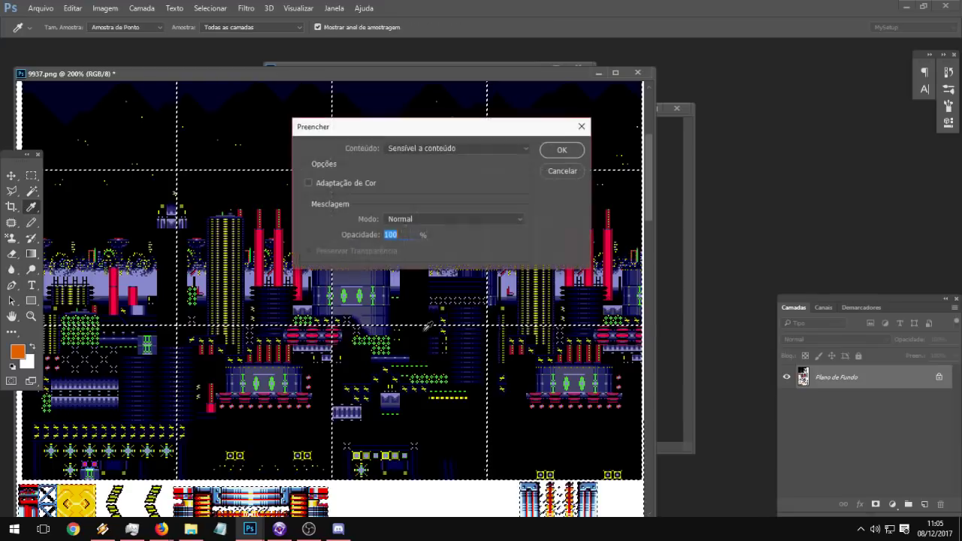
{"action": "key", "text": "Escape"}
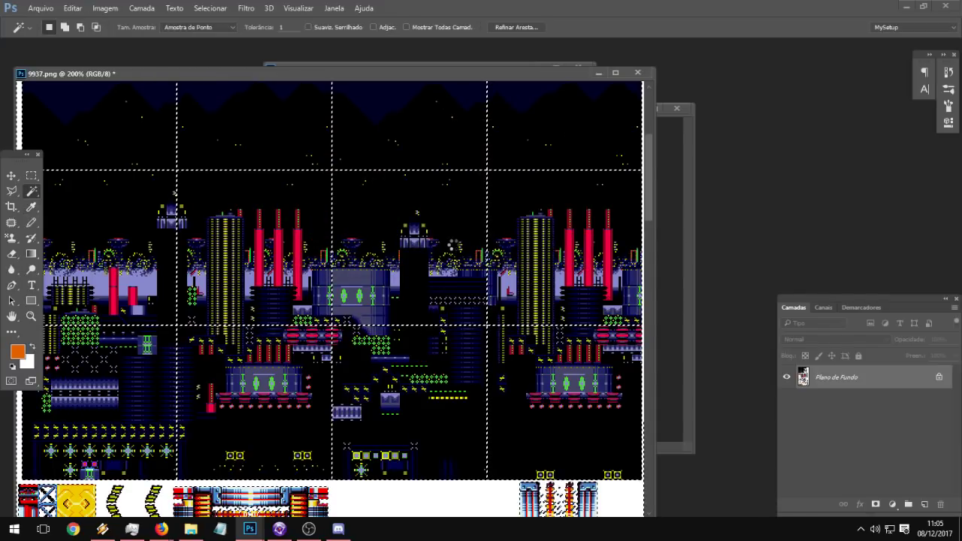
Step: Deselect and inspect the Content-Aware fill across the whole sprite sheet, and undo both the deselection and the fill
{"action": "scroll", "coordinate": [174, 193], "scroll_direction": "down", "scroll_amount": 5}
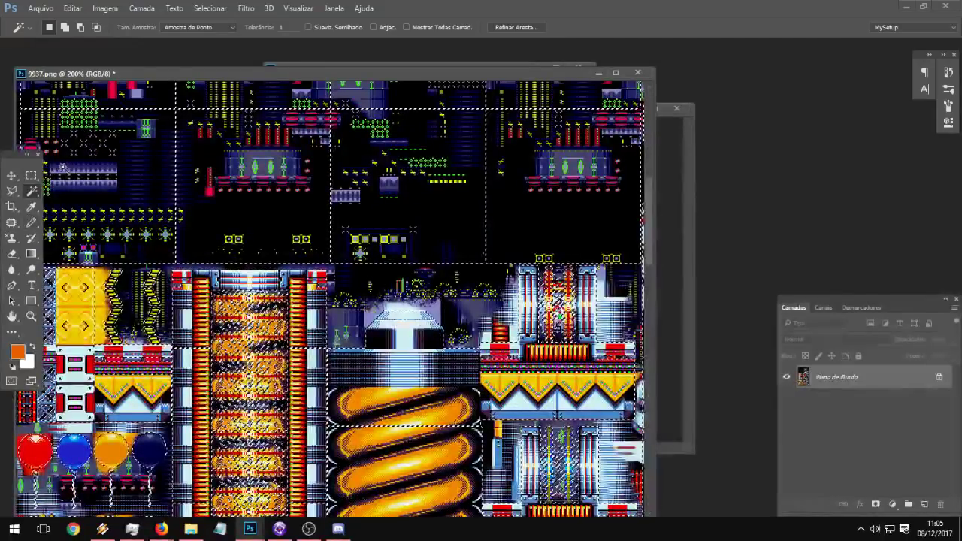
{"action": "left_click", "coordinate": [31, 175]}
{"action": "left_click", "coordinate": [268, 236]}
{"action": "scroll", "coordinate": [268, 236], "scroll_direction": "right", "scroll_amount": 10}
{"action": "scroll", "coordinate": [269, 236], "scroll_direction": "down", "scroll_amount": 4}
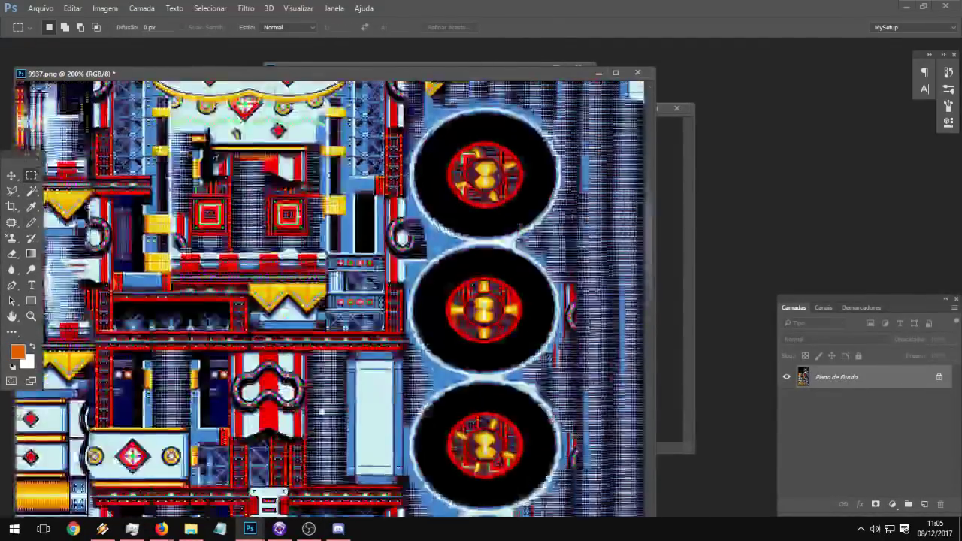
{"action": "left_click_drag", "start_coordinate": [321, 412], "coordinate": [323, 116]}
{"action": "left_click_drag", "start_coordinate": [366, 361], "coordinate": [384, 159]}
{"action": "left_click_drag", "start_coordinate": [339, 446], "coordinate": [305, 169]}
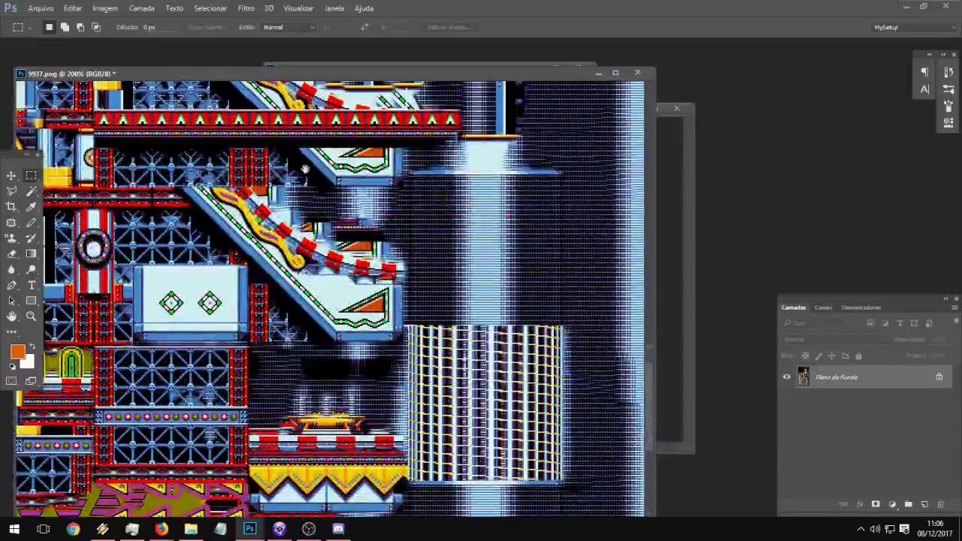
{"action": "mouse_move", "coordinate": [271, 407]}
{"action": "left_mouse_down"}
{"action": "mouse_move", "coordinate": [272, 155]}
{"action": "mouse_move", "coordinate": [338, 105]}
{"action": "left_mouse_up"}
{"action": "left_click_drag", "start_coordinate": [76, 227], "coordinate": [418, 228]}
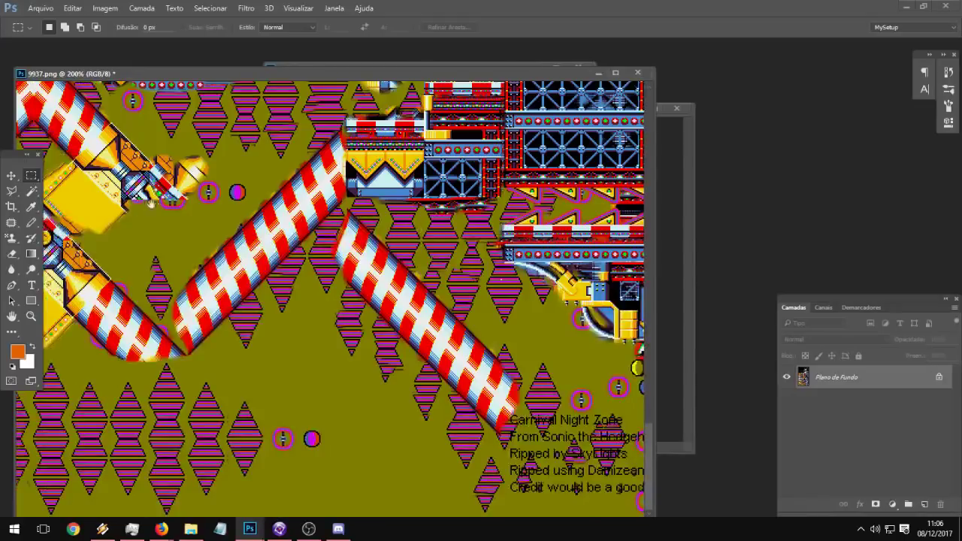
{"action": "left_click_drag", "start_coordinate": [150, 202], "coordinate": [289, 249]}
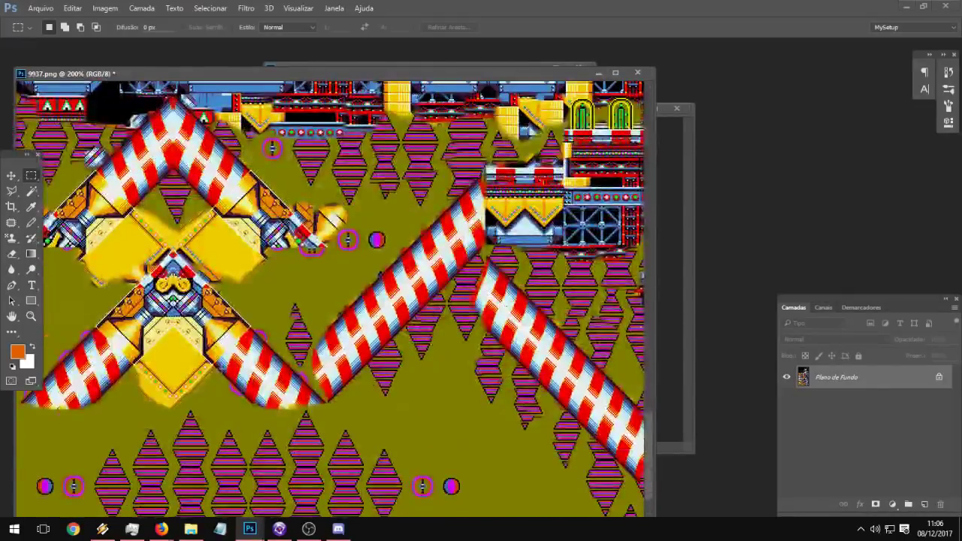
{"action": "left_click_drag", "start_coordinate": [272, 197], "coordinate": [272, 466]}
{"action": "left_click_drag", "start_coordinate": [158, 143], "coordinate": [233, 412]}
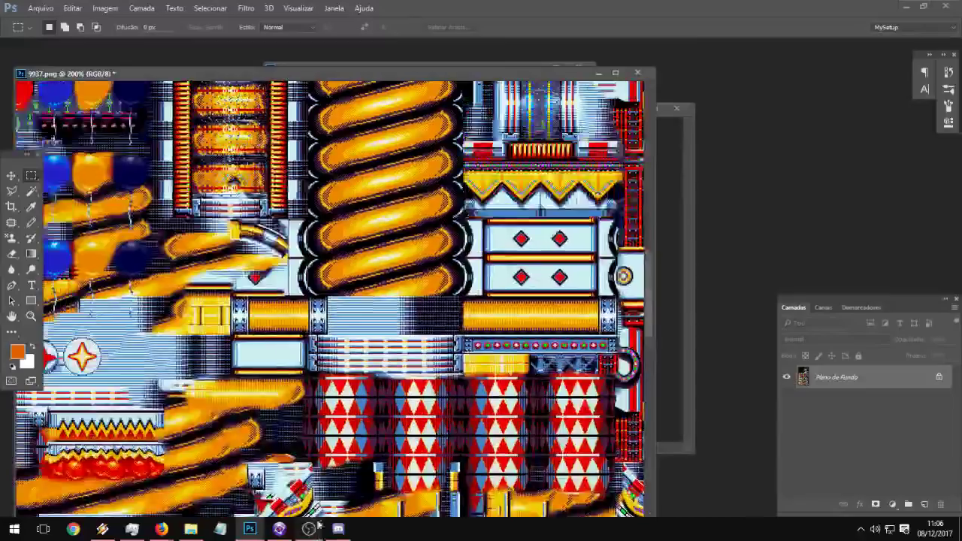
{"action": "left_click_drag", "start_coordinate": [150, 287], "coordinate": [146, 341]}
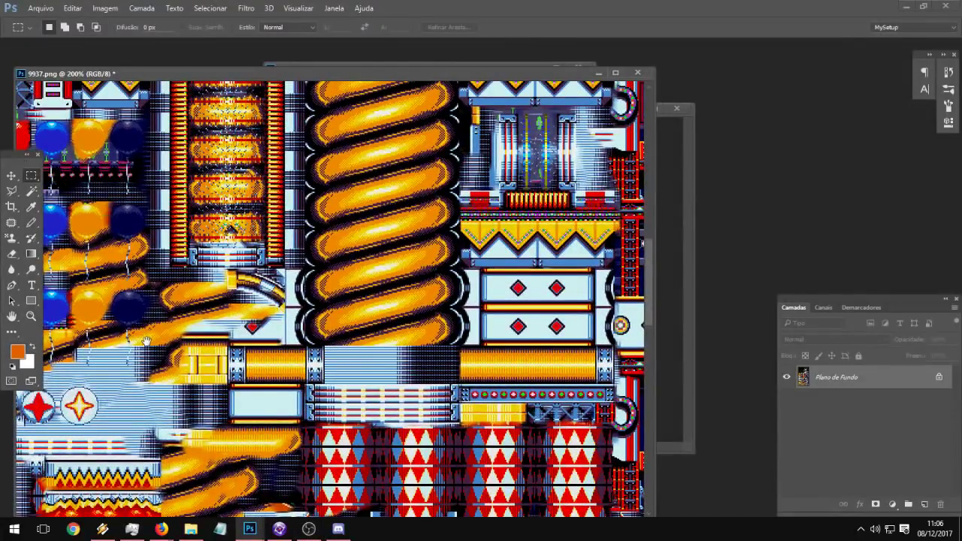
{"action": "scroll", "coordinate": [270, 236], "scroll_direction": "up", "scroll_amount": 6}
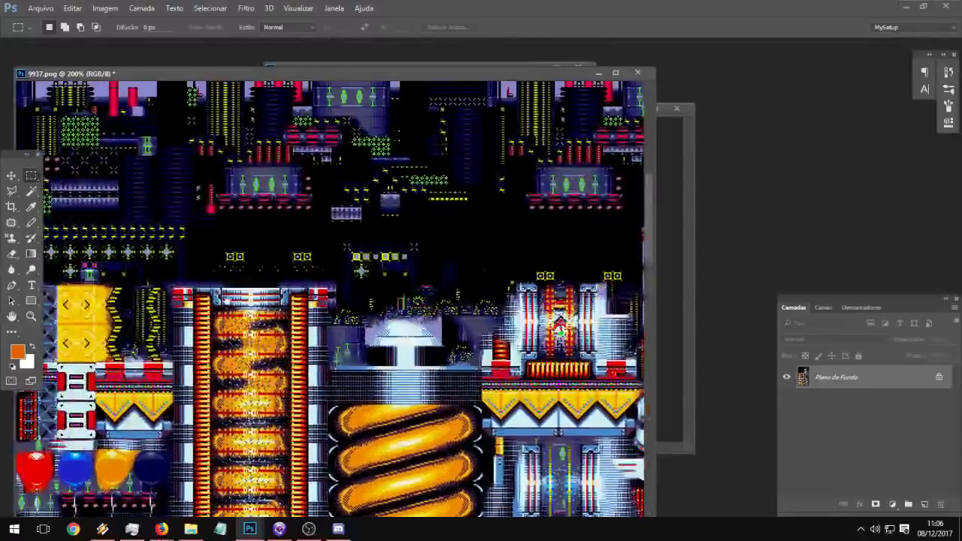
{"action": "scroll", "coordinate": [270, 237], "scroll_direction": "up", "scroll_amount": 1}
{"action": "scroll", "coordinate": [270, 237], "scroll_direction": "up", "scroll_amount": 3}
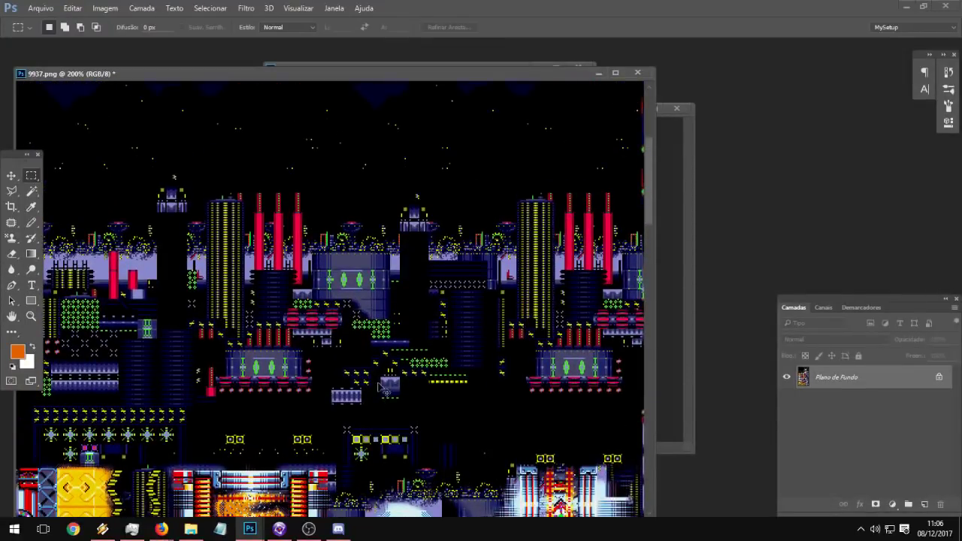
{"action": "key", "text": "ctrl+alt+z"}
{"action": "key", "text": "ctrl+alt+z"}
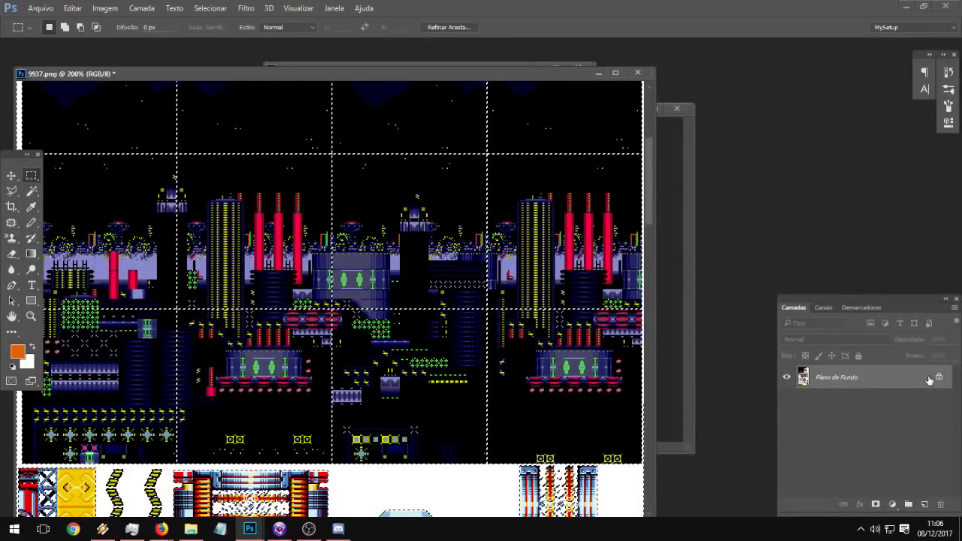
Step: Convert the locked background to a regular layer, delete the selected white areas and deselect
{"action": "double_click", "coordinate": [929, 380]}
{"action": "key", "text": "Return"}
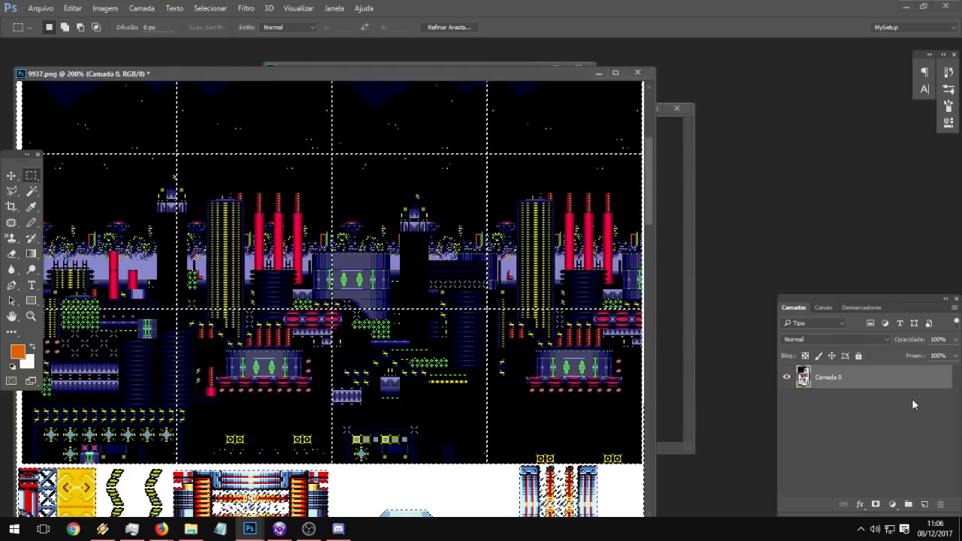
{"action": "key", "text": "Delete"}
{"action": "key", "text": "ctrl+d"}
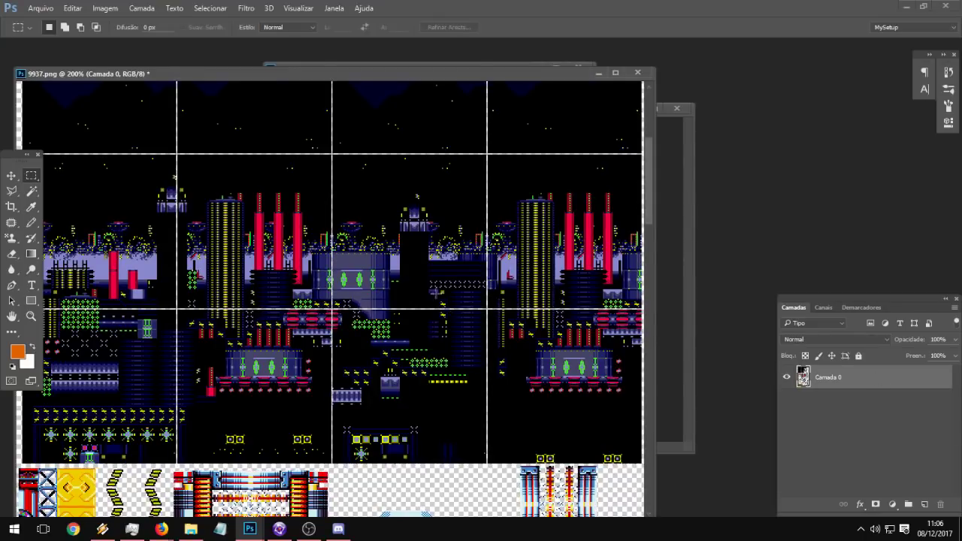
Step: Marquee-select the lower two rows of night-city tiles, across all four columns, and copy them
{"action": "left_click_drag", "start_coordinate": [300, 214], "coordinate": [299, 217]}
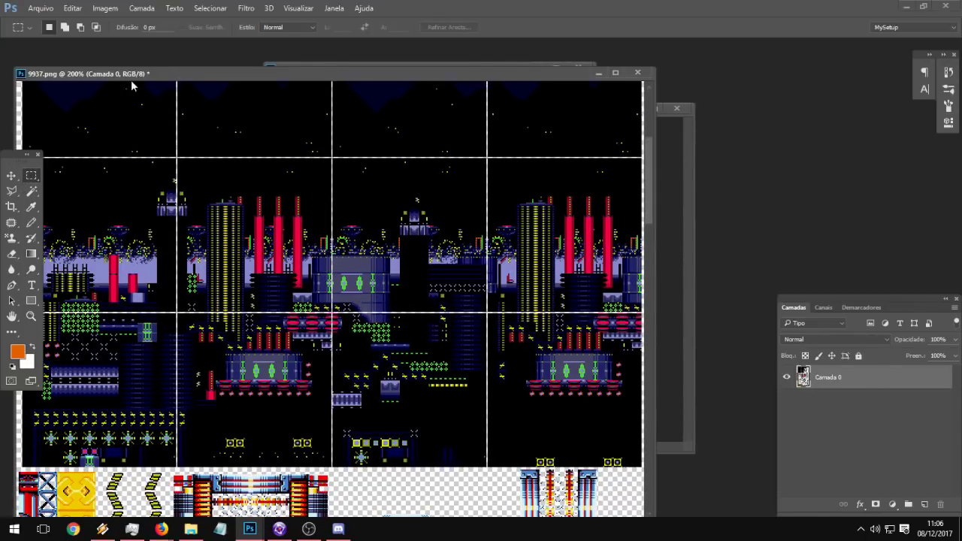
{"action": "left_click_drag", "start_coordinate": [136, 76], "coordinate": [253, 81]}
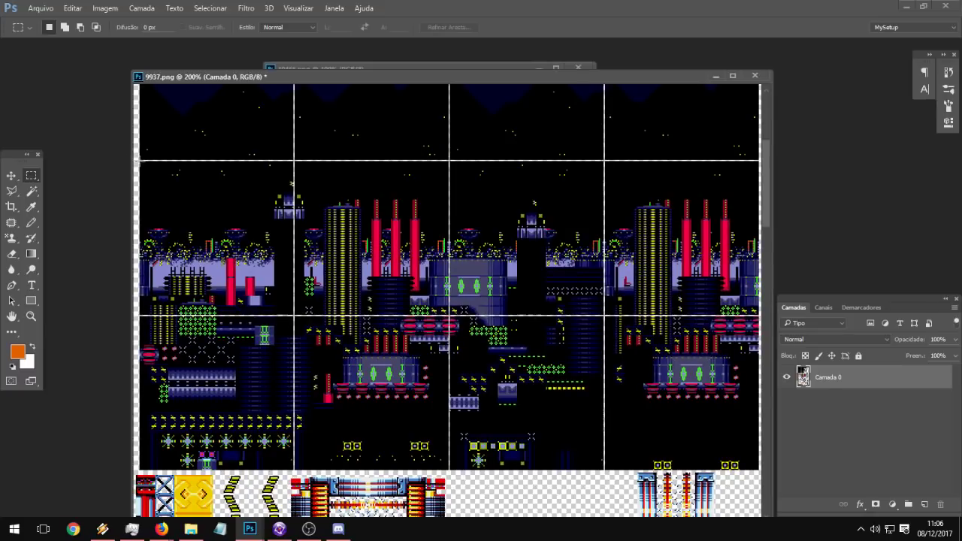
{"action": "left_click_drag", "start_coordinate": [163, 174], "coordinate": [491, 468]}
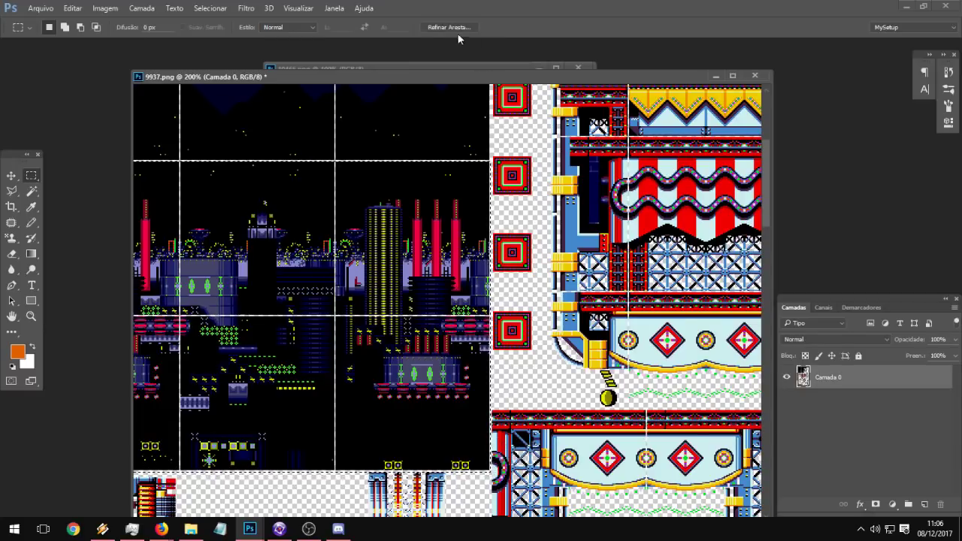
Step: Create a new document, paste the copied night-city tiles into it and enlarge its window
{"action": "left_click", "coordinate": [392, 69]}
{"action": "left_click", "coordinate": [45, 9]}
{"action": "left_click", "coordinate": [89, 23]}
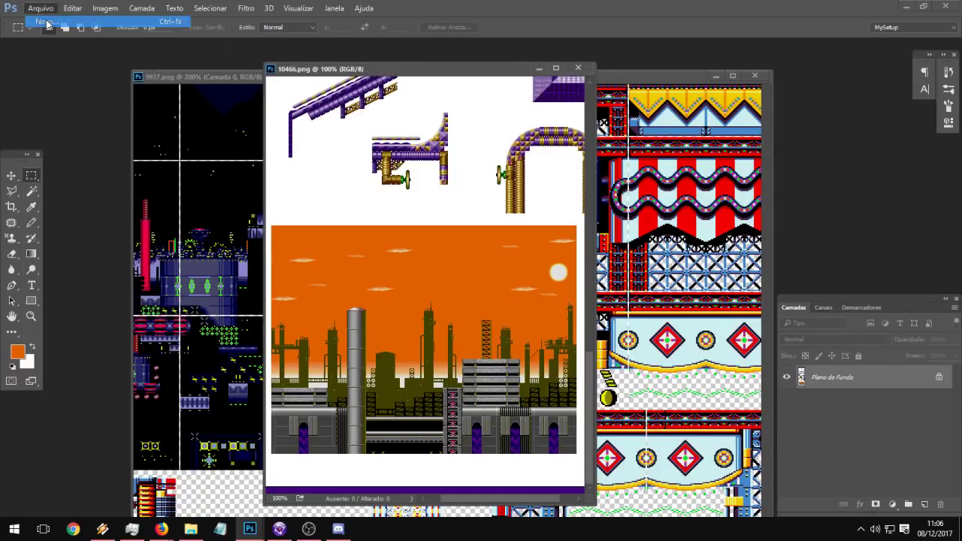
{"action": "key", "text": "Return"}
{"action": "key", "text": "ctrl+v"}
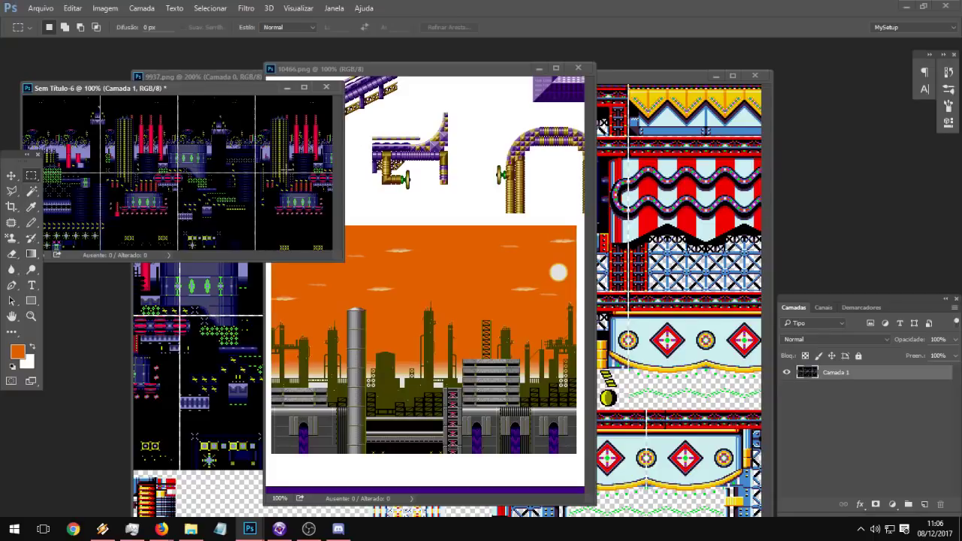
{"action": "left_click_drag", "start_coordinate": [348, 262], "coordinate": [778, 467]}
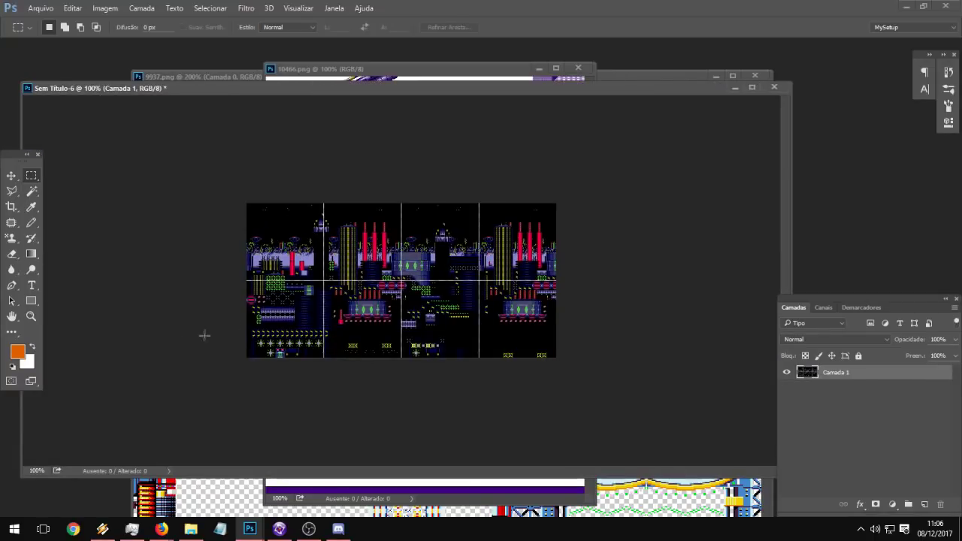
Step: Marquee-select the three rightmost tile columns and nudge them left to close the first vertical gap
{"action": "left_click", "coordinate": [31, 315]}
{"action": "left_click", "coordinate": [468, 276]}
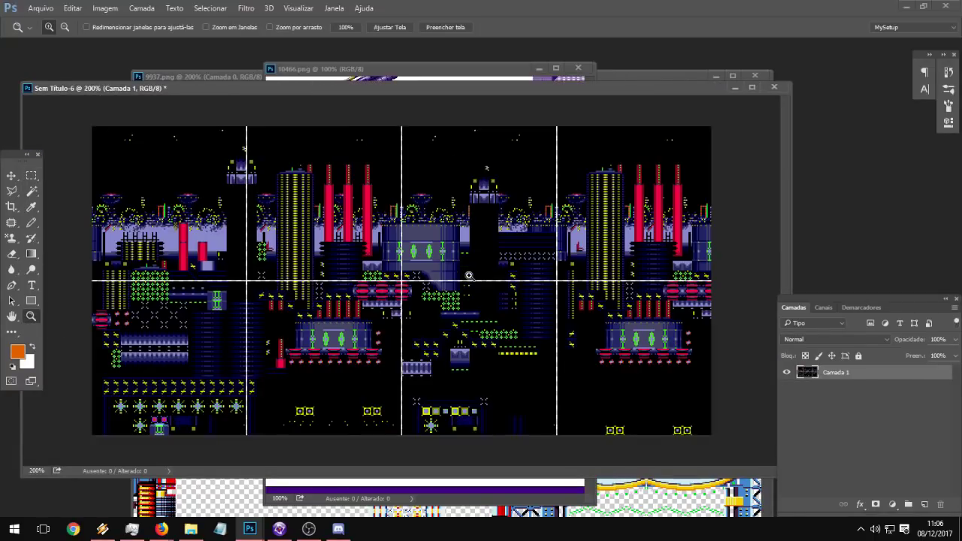
{"action": "left_click", "coordinate": [31, 175]}
{"action": "left_click_drag", "start_coordinate": [243, 120], "coordinate": [717, 444]}
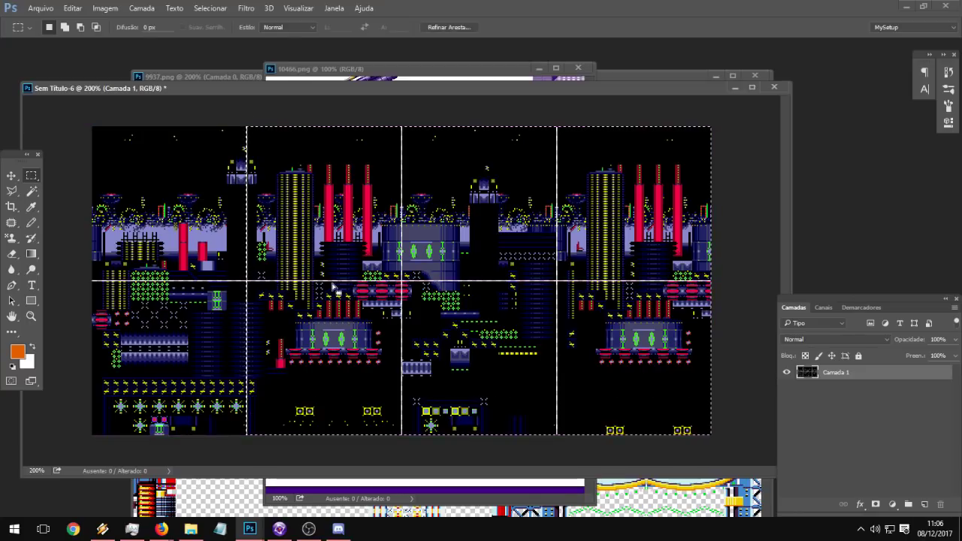
{"action": "left_click", "coordinate": [11, 177]}
{"action": "key", "text": "Left"}
{"action": "left_click", "coordinate": [30, 175]}
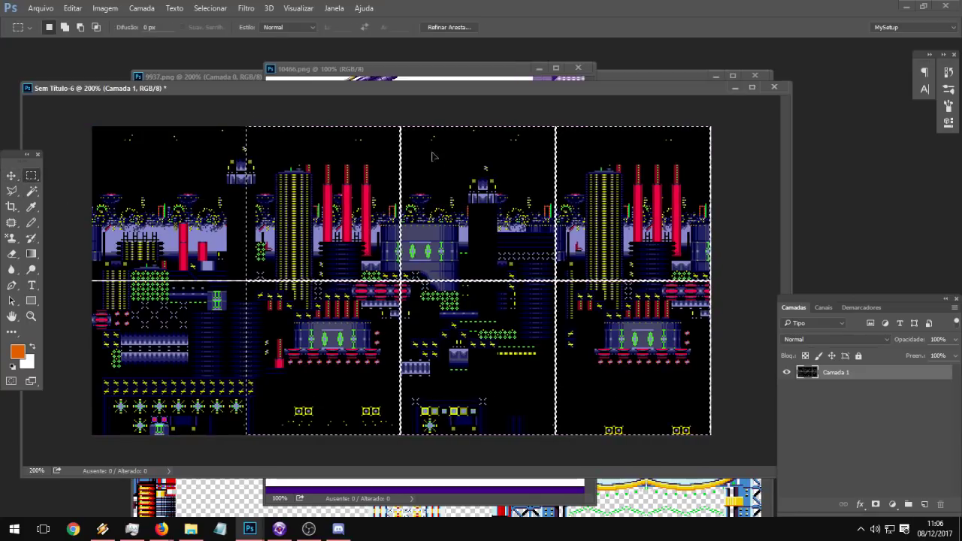
Step: Close the other two vertical gaps by selecting the last two columns, and the last one alone, and nudging them left
{"action": "left_click", "coordinate": [403, 119]}
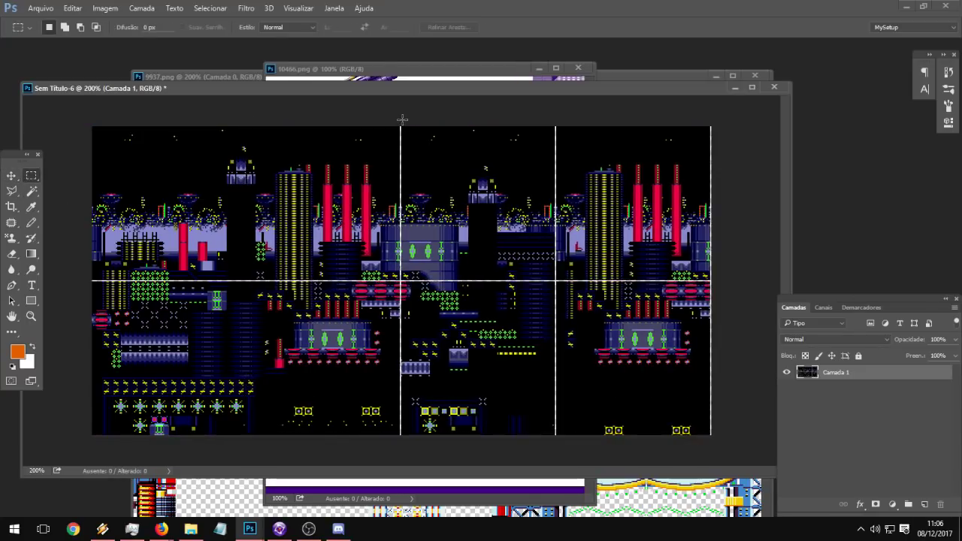
{"action": "mouse_move", "coordinate": [402, 119]}
{"action": "left_mouse_down"}
{"action": "mouse_move", "coordinate": [781, 399]}
{"action": "mouse_move", "coordinate": [744, 451]}
{"action": "left_mouse_up"}
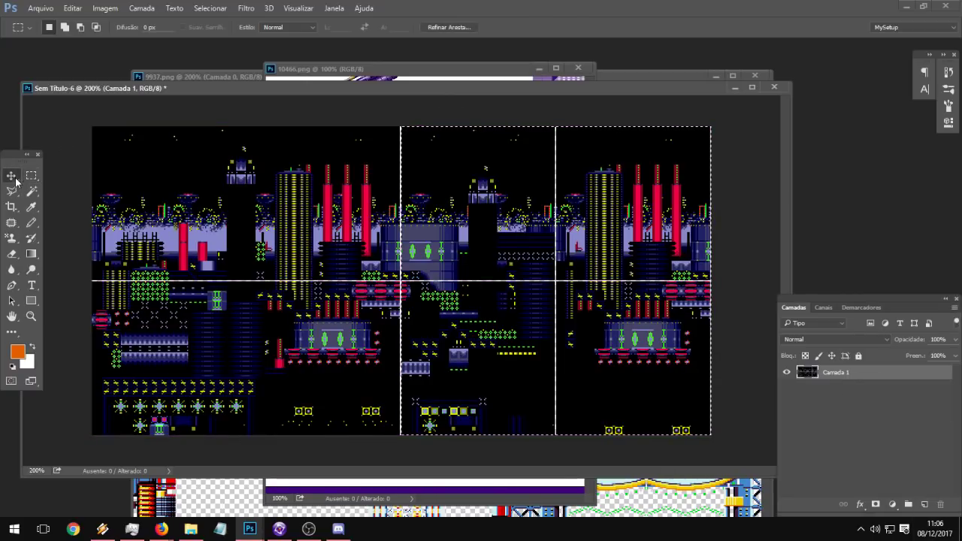
{"action": "left_click", "coordinate": [554, 122]}
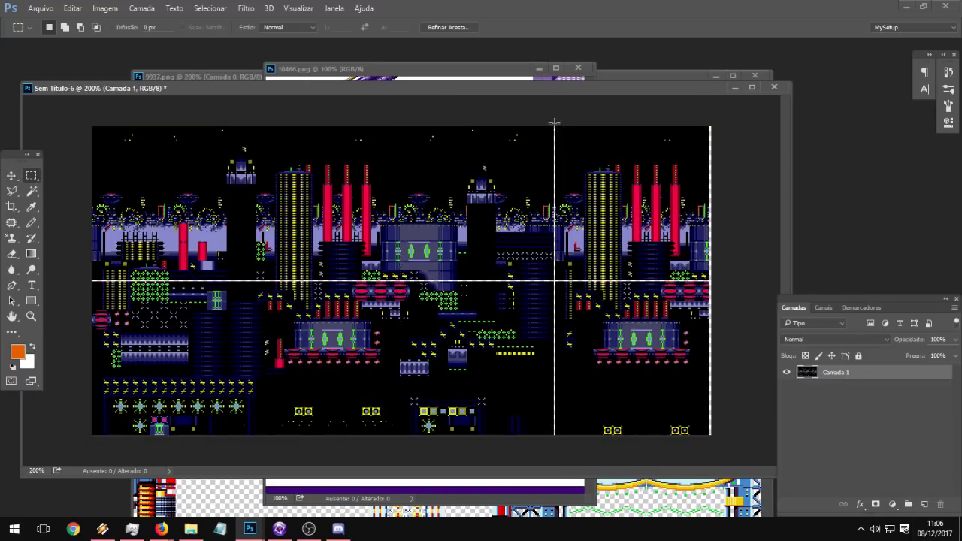
{"action": "left_click_drag", "start_coordinate": [554, 121], "coordinate": [781, 437]}
{"action": "left_click", "coordinate": [12, 176]}
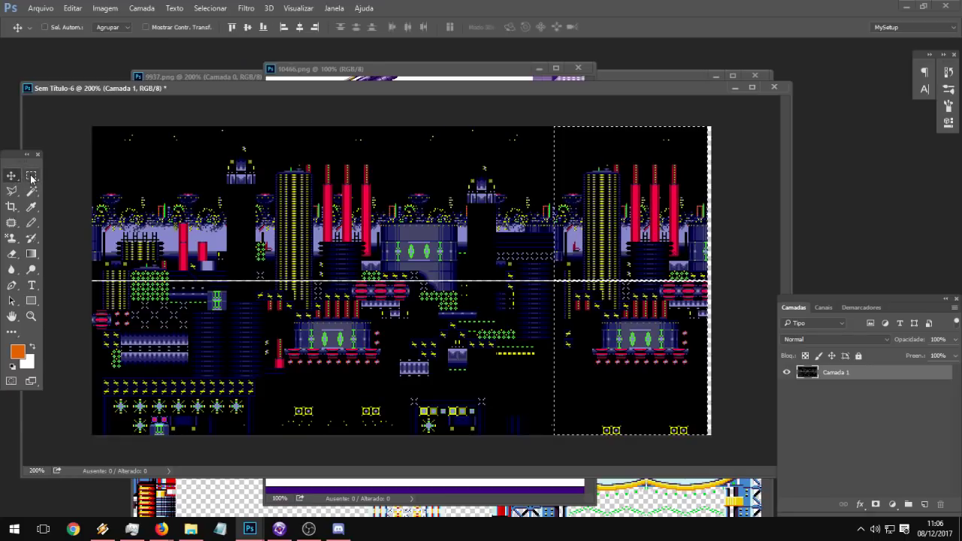
Step: Marquee-select the upper row of tiles, nudge it down to close the horizontal gap, and deselect
{"action": "left_click", "coordinate": [31, 176]}
{"action": "left_click", "coordinate": [716, 279]}
{"action": "key", "text": "ctrl+a"}
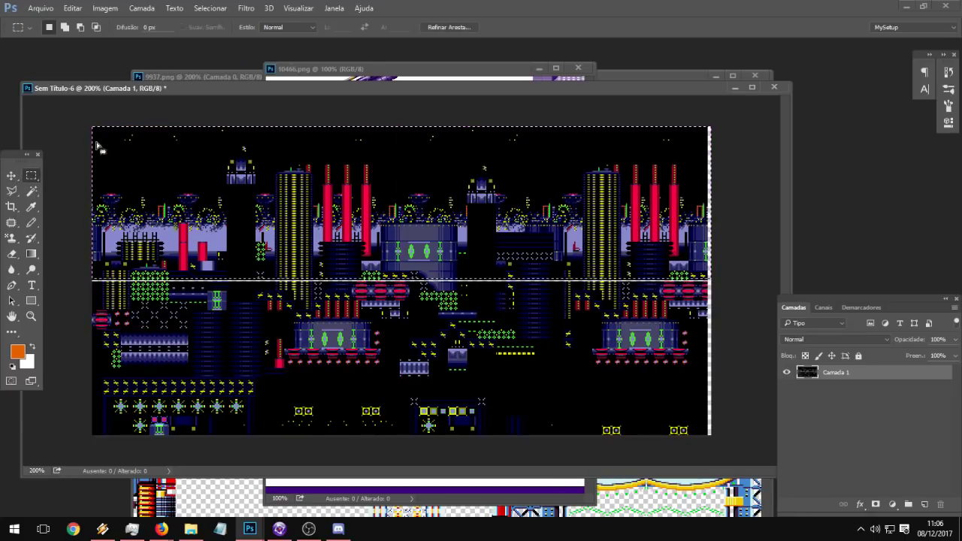
{"action": "key", "text": "ctrl+d"}
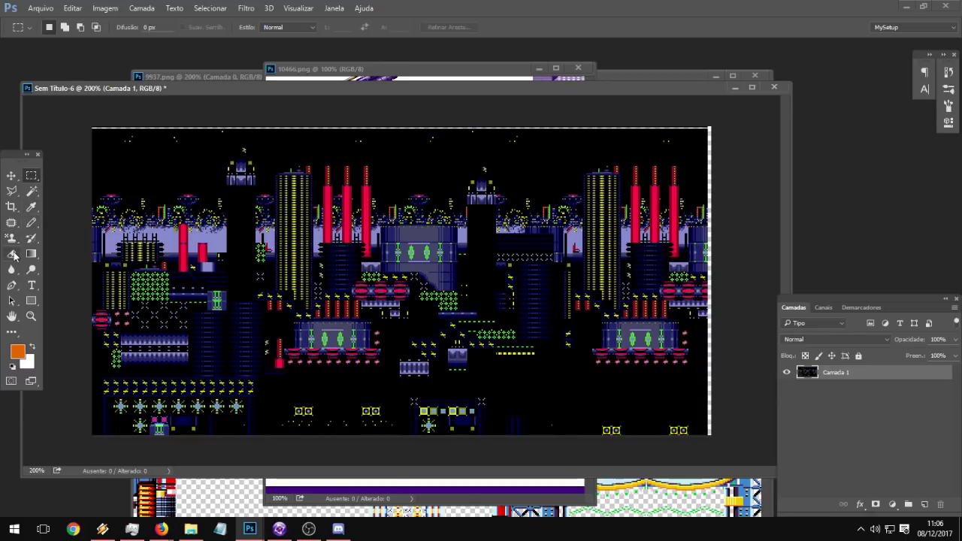
Step: Try deleting all the black areas of the night-city tiles with a Magic Wand selection, and undo the deletion
{"action": "left_click", "coordinate": [32, 191]}
{"action": "left_click", "coordinate": [137, 172]}
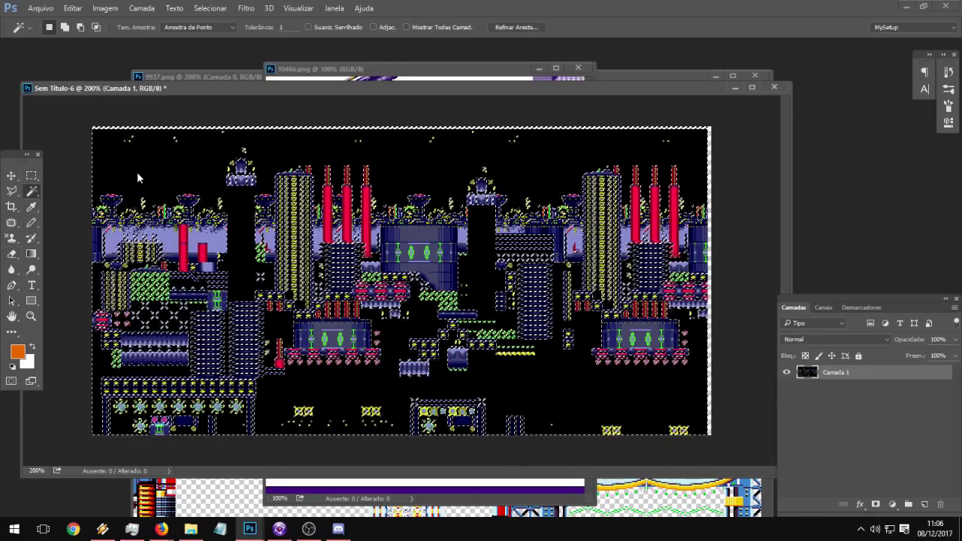
{"action": "key", "text": "Delete"}
{"action": "key", "text": "ctrl+d"}
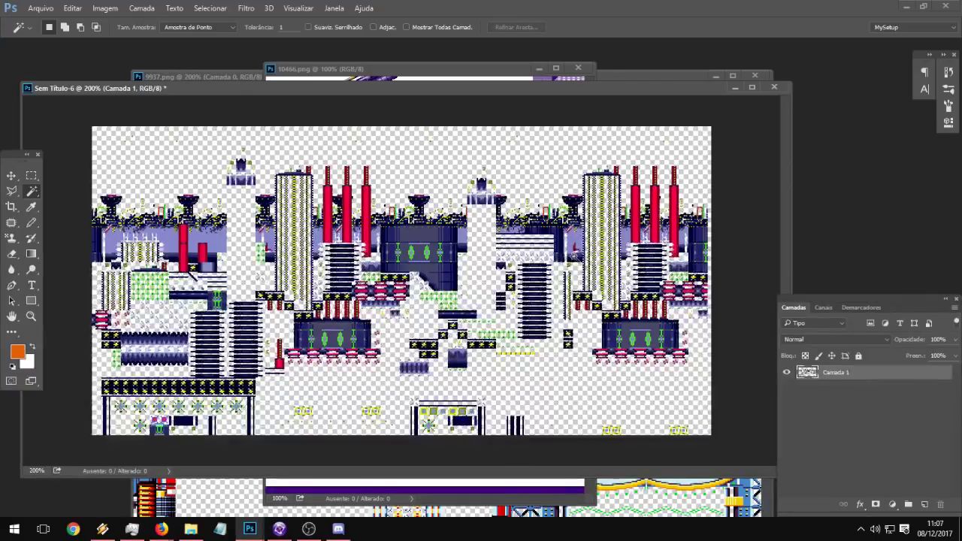
{"action": "key", "text": "ctrl+alt+z"}
{"action": "key", "text": "ctrl+alt+z"}
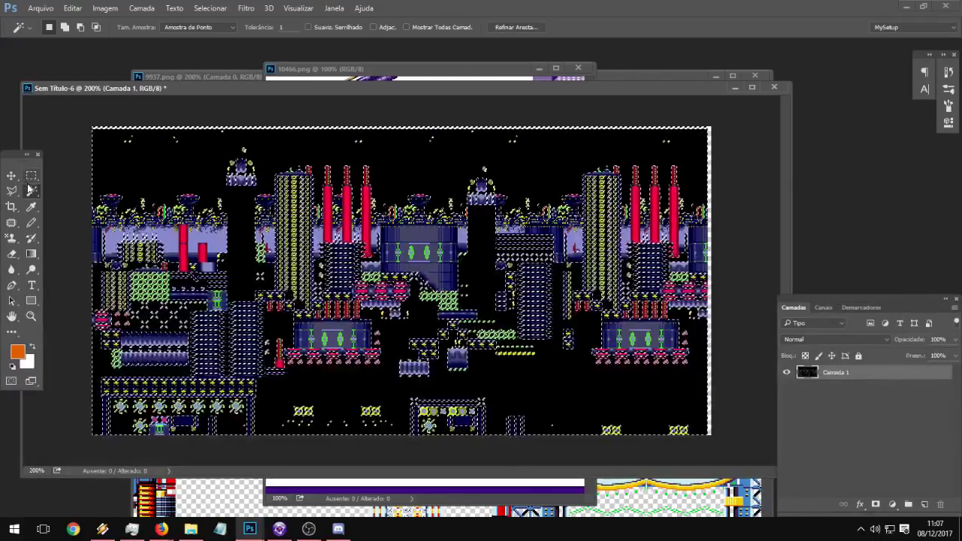
Step: Deselect and close the night-city tile document without saving it
{"action": "left_click", "coordinate": [31, 175]}
{"action": "left_click", "coordinate": [336, 197]}
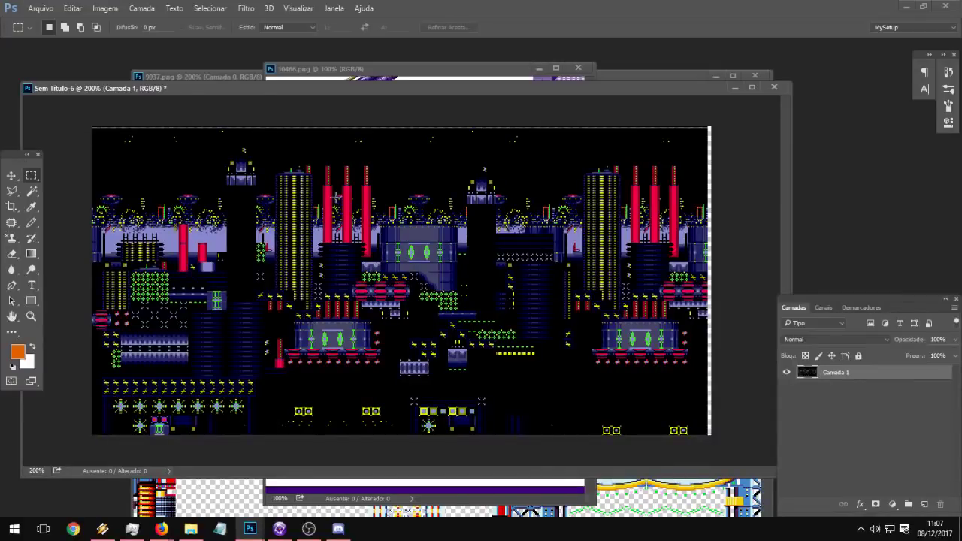
{"action": "left_click", "coordinate": [774, 87]}
{"action": "left_click", "coordinate": [538, 205]}
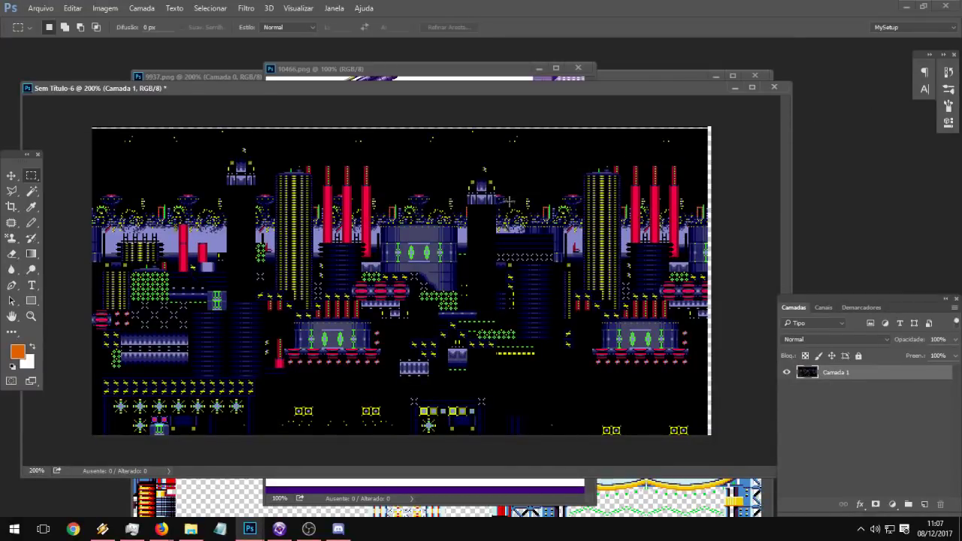
{"action": "left_click", "coordinate": [779, 87]}
{"action": "left_click", "coordinate": [486, 205]}
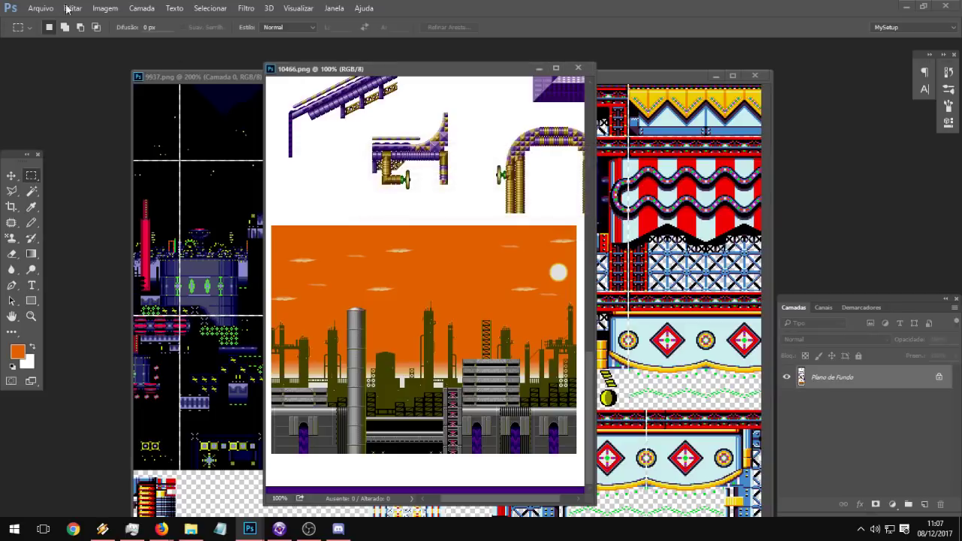
Step: Open 9947.png from the SoundsWorlds folder, examine its ruined-city background up close, and close the file
{"action": "left_click", "coordinate": [40, 8]}
{"action": "left_click", "coordinate": [45, 33]}
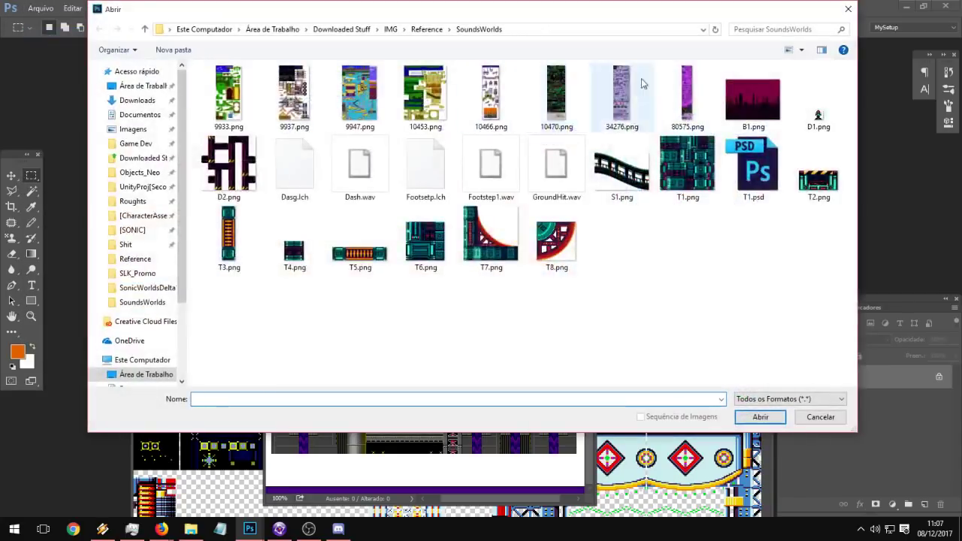
{"action": "double_click", "coordinate": [383, 92]}
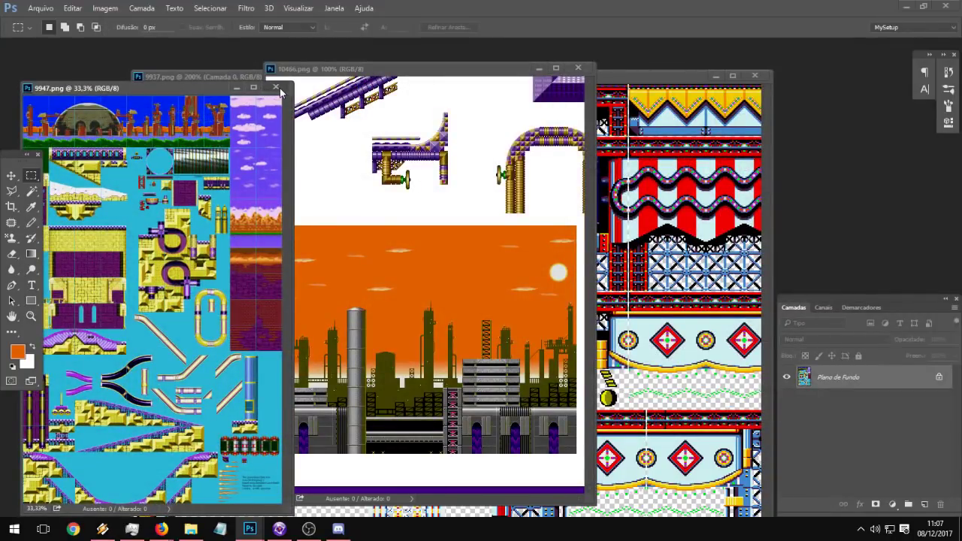
{"action": "left_click", "coordinate": [31, 317]}
{"action": "left_click", "coordinate": [139, 125]}
{"action": "left_click", "coordinate": [125, 121]}
{"action": "left_click", "coordinate": [123, 120]}
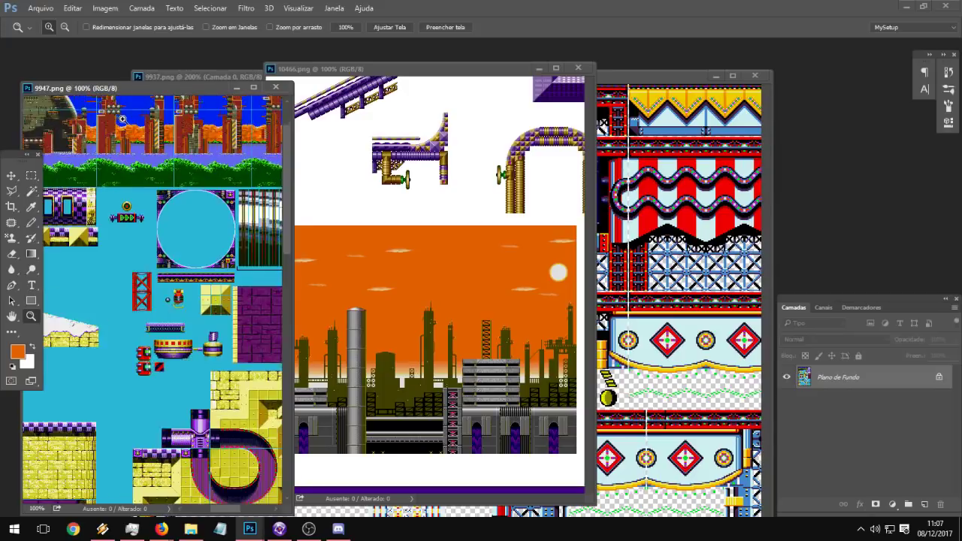
{"action": "left_click", "coordinate": [123, 119]}
{"action": "left_click", "coordinate": [123, 120]}
{"action": "left_click_drag", "start_coordinate": [293, 160], "coordinate": [613, 167]}
{"action": "left_click_drag", "start_coordinate": [338, 176], "coordinate": [408, 298]}
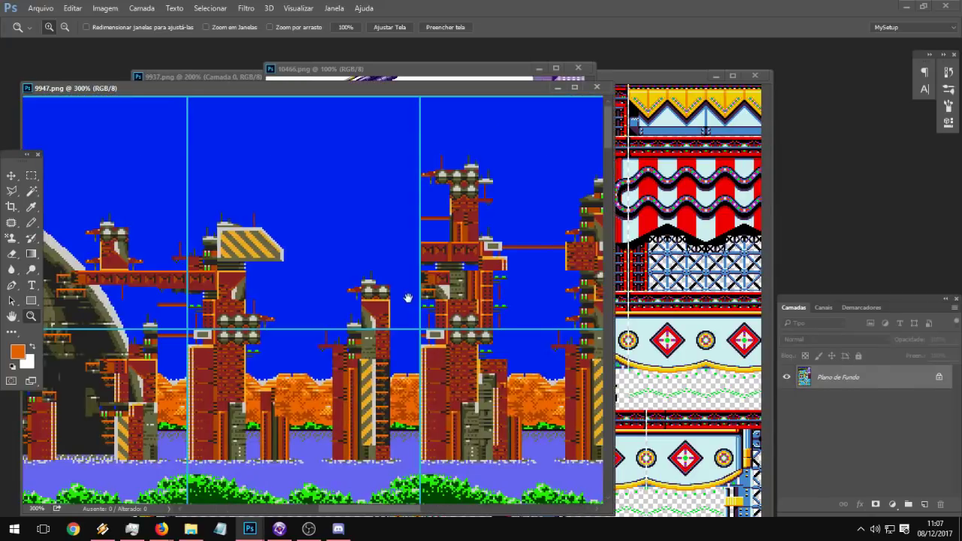
{"action": "left_click", "coordinate": [597, 87]}
Step: Open 34276.png from the SoundsWorlds folder and examine the purple cloud and skyline tiles up close
{"action": "left_click", "coordinate": [40, 8]}
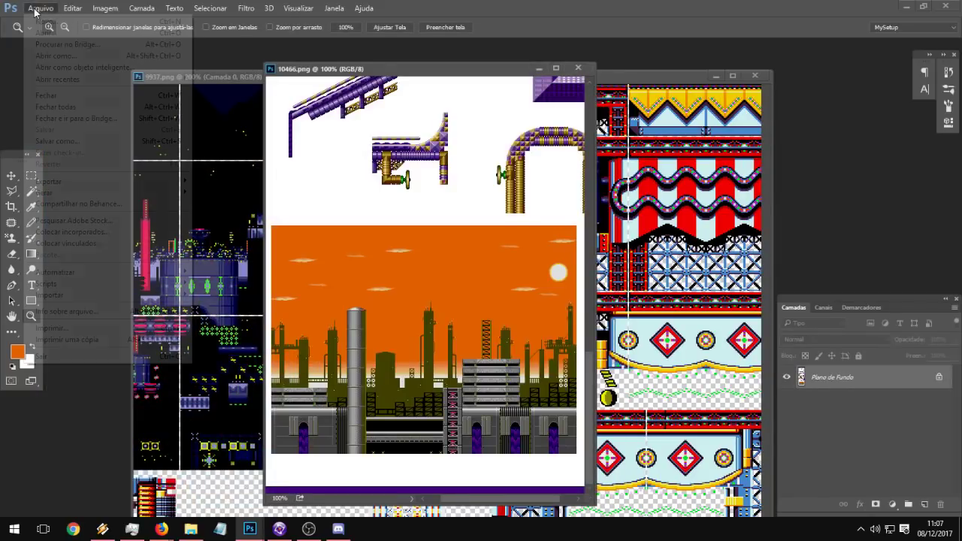
{"action": "left_click", "coordinate": [53, 41]}
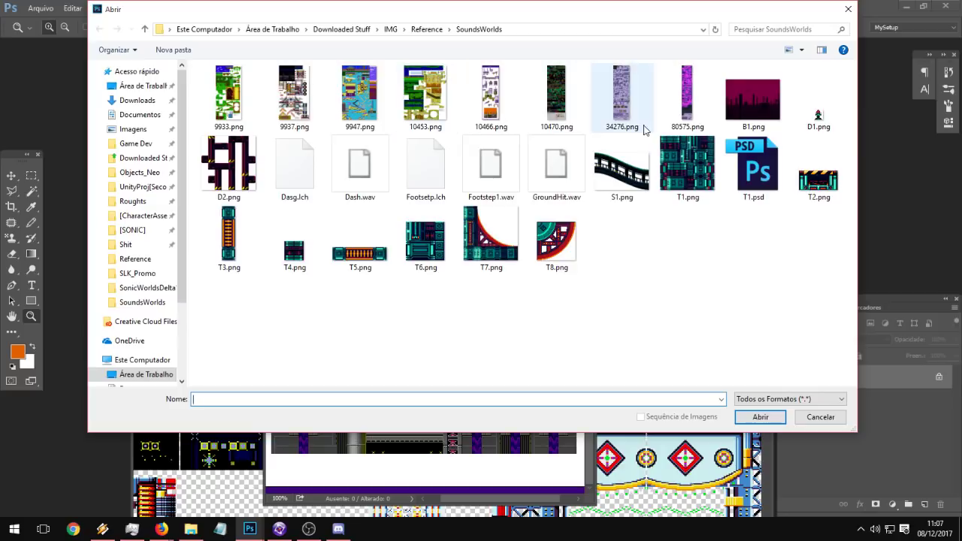
{"action": "left_click", "coordinate": [544, 114]}
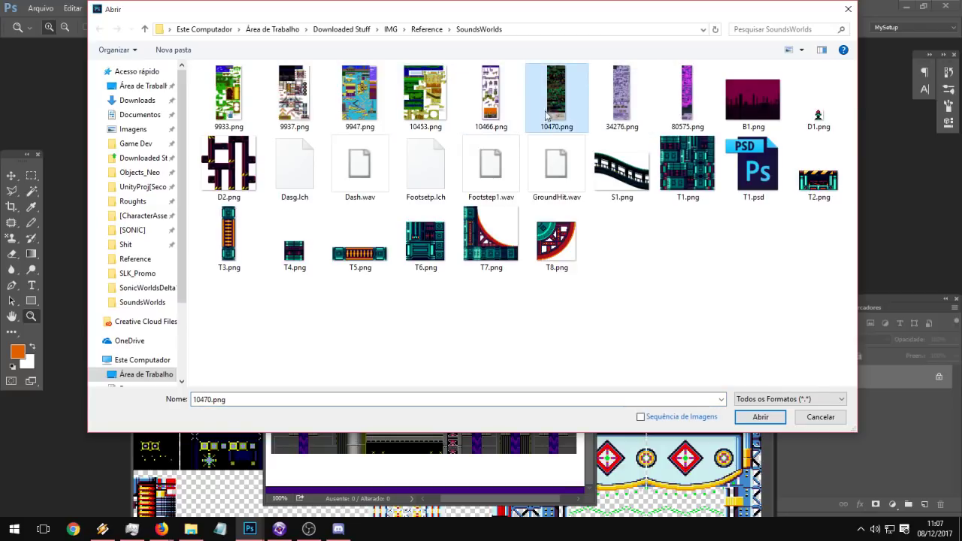
{"action": "double_click", "coordinate": [617, 118]}
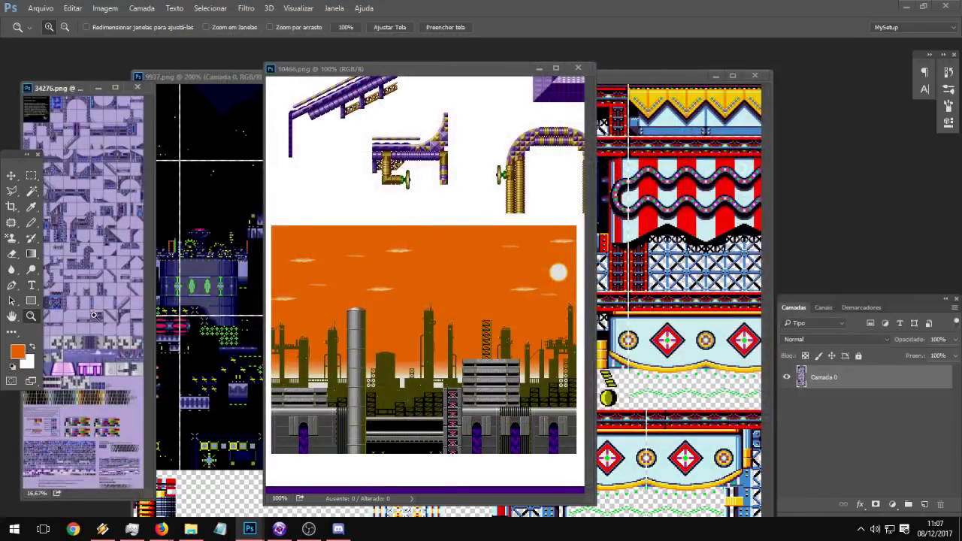
{"action": "left_click_drag", "start_coordinate": [65, 379], "coordinate": [590, 359]}
{"action": "left_click", "coordinate": [346, 361]}
{"action": "left_click", "coordinate": [346, 360]}
{"action": "left_click", "coordinate": [346, 361]}
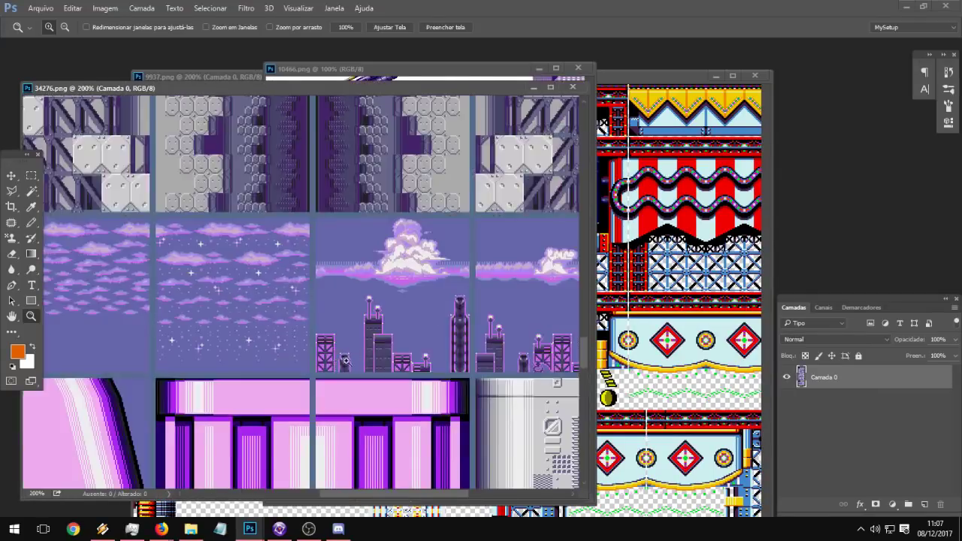
Step: Look through the remaining tiles of 34276.png for usable background pieces and close the file
{"action": "left_click_drag", "start_coordinate": [422, 341], "coordinate": [95, 360]}
{"action": "left_click", "coordinate": [358, 340], "text": "alt"}
{"action": "left_click_drag", "start_coordinate": [227, 345], "coordinate": [391, 104]}
{"action": "left_click_drag", "start_coordinate": [376, 196], "coordinate": [210, 421]}
{"action": "left_click_drag", "start_coordinate": [277, 150], "coordinate": [278, 94]}
{"action": "left_click", "coordinate": [451, 293]}
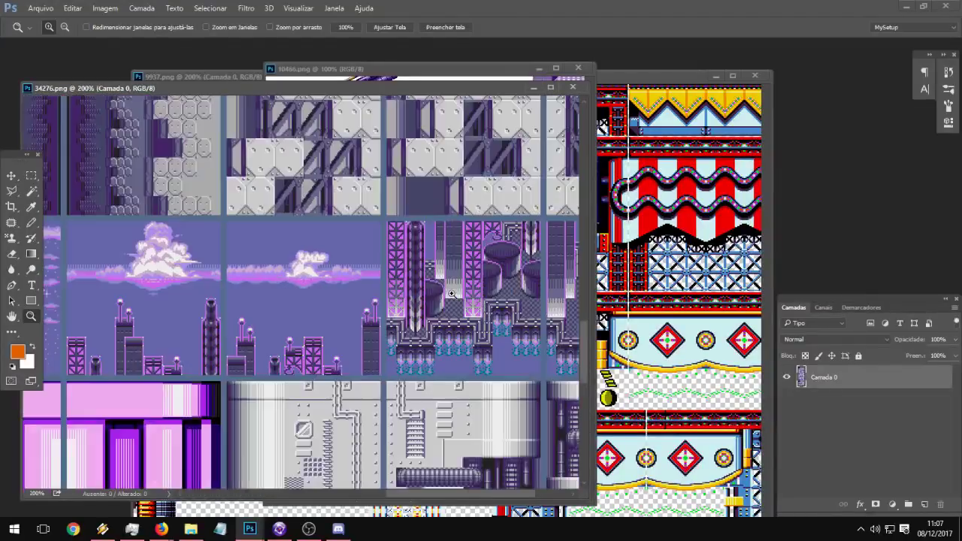
{"action": "left_click", "coordinate": [329, 323], "text": "alt"}
{"action": "left_click_drag", "start_coordinate": [329, 323], "coordinate": [398, 324]}
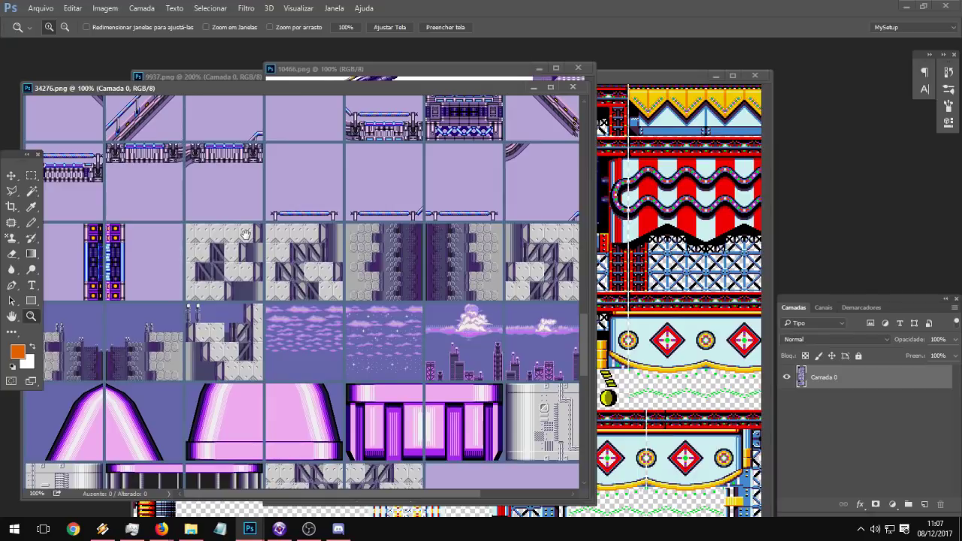
{"action": "mouse_move", "coordinate": [472, 270]}
{"action": "left_mouse_down"}
{"action": "mouse_move", "coordinate": [489, 351]}
{"action": "mouse_move", "coordinate": [485, 391]}
{"action": "left_mouse_up"}
{"action": "left_click_drag", "start_coordinate": [342, 203], "coordinate": [336, 444]}
{"action": "left_click_drag", "start_coordinate": [339, 142], "coordinate": [338, 421]}
{"action": "left_click_drag", "start_coordinate": [339, 124], "coordinate": [340, 480]}
{"action": "left_click", "coordinate": [573, 87]}
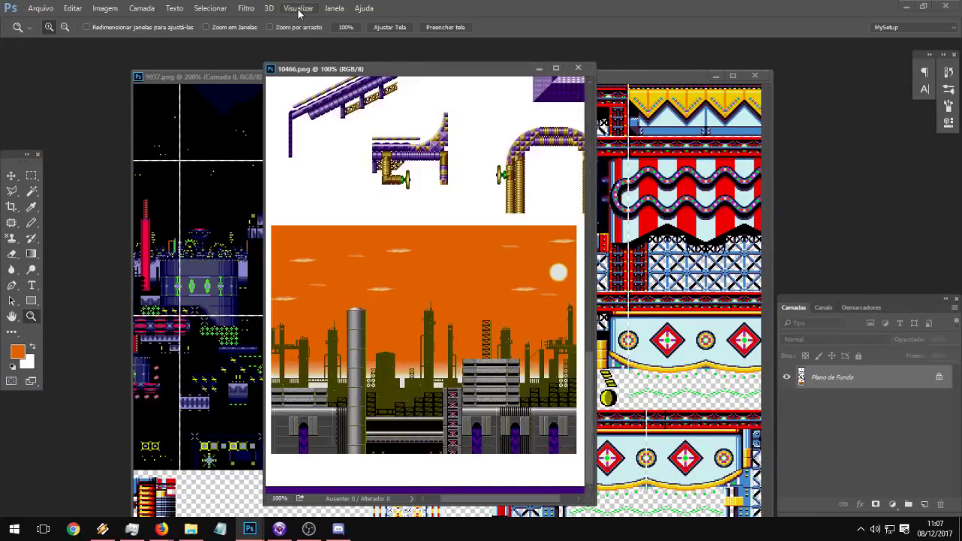
Step: Marquee-select the grey slatted building in the orange city scene of 10466.png, fitting its edges exactly, and copy it
{"action": "left_click", "coordinate": [520, 387]}
{"action": "key", "text": "m"}
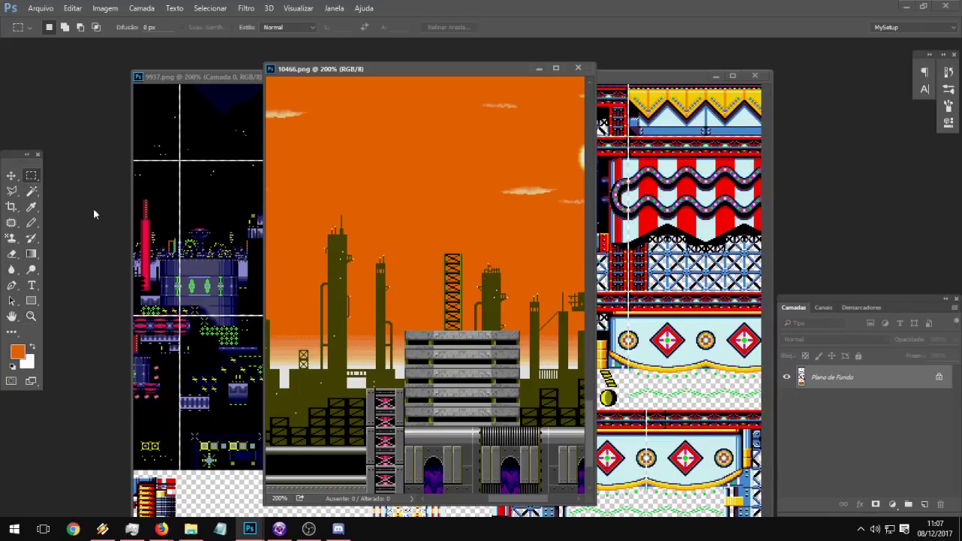
{"action": "left_click_drag", "start_coordinate": [412, 335], "coordinate": [520, 430]}
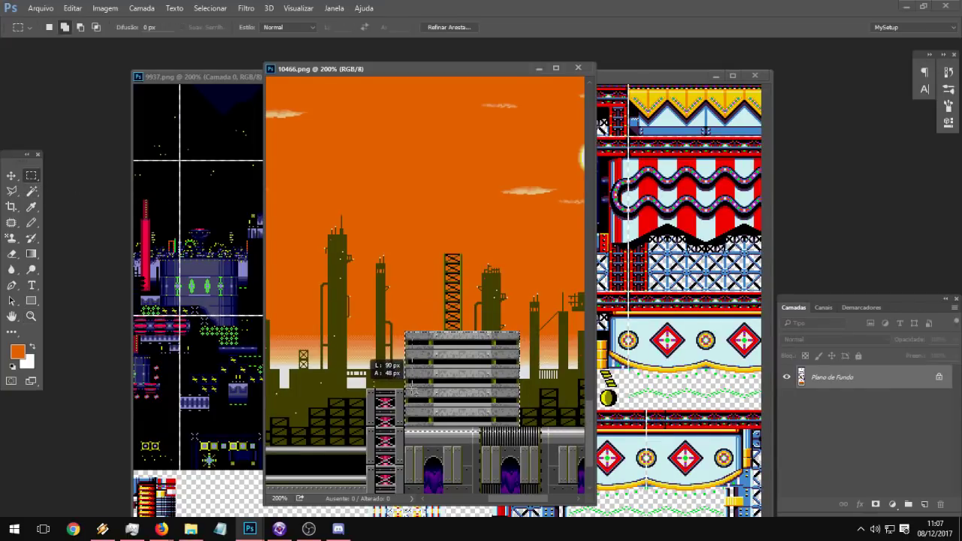
{"action": "left_click_drag", "start_coordinate": [413, 390], "coordinate": [405, 384]}
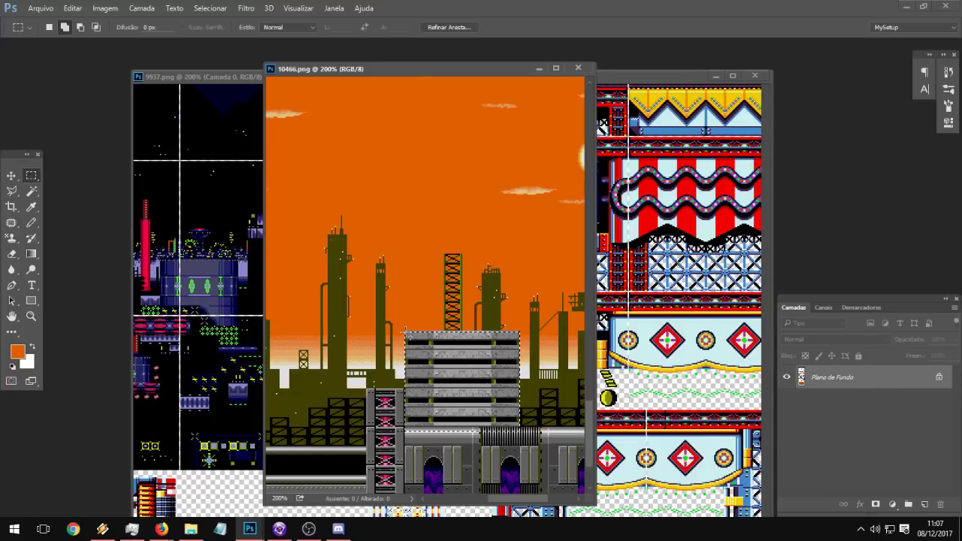
{"action": "left_click_drag", "start_coordinate": [424, 335], "coordinate": [520, 385]}
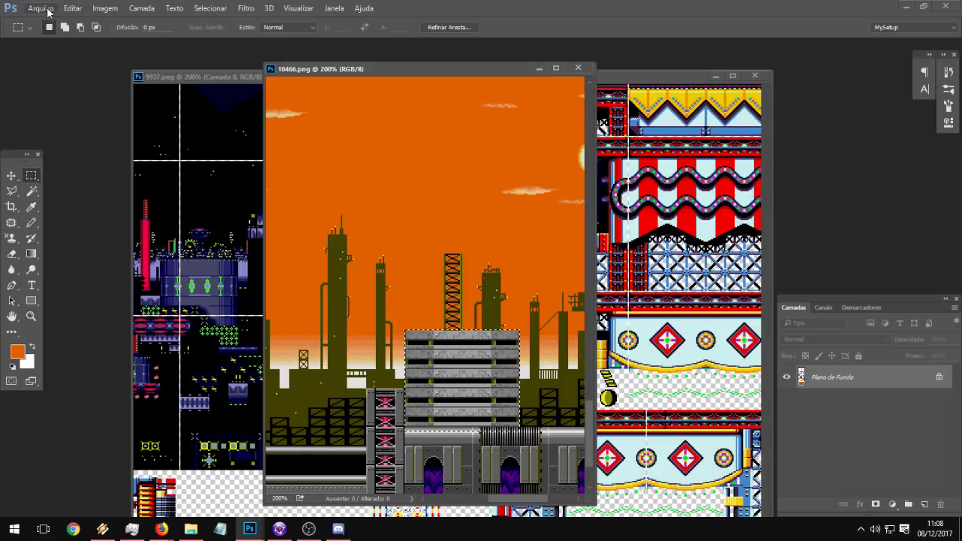
Step: Create a new document at the clipboard size of the copied building
{"action": "left_click", "coordinate": [41, 7]}
{"action": "left_click", "coordinate": [45, 22]}
{"action": "key", "text": "Return"}
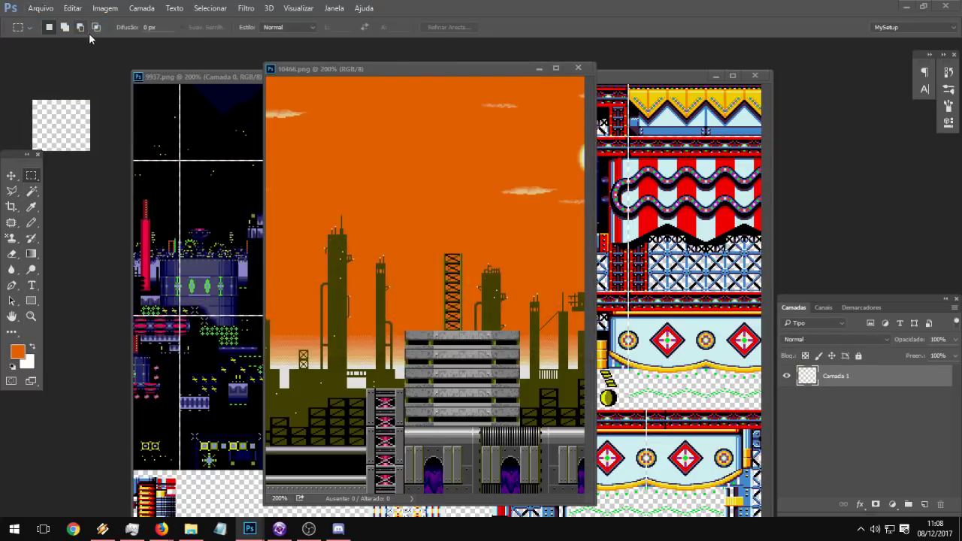
Step: Create a new transparent document of 512 × 512 pixels and paste the copied grey building into it
{"action": "left_click", "coordinate": [41, 8]}
{"action": "left_click", "coordinate": [46, 20]}
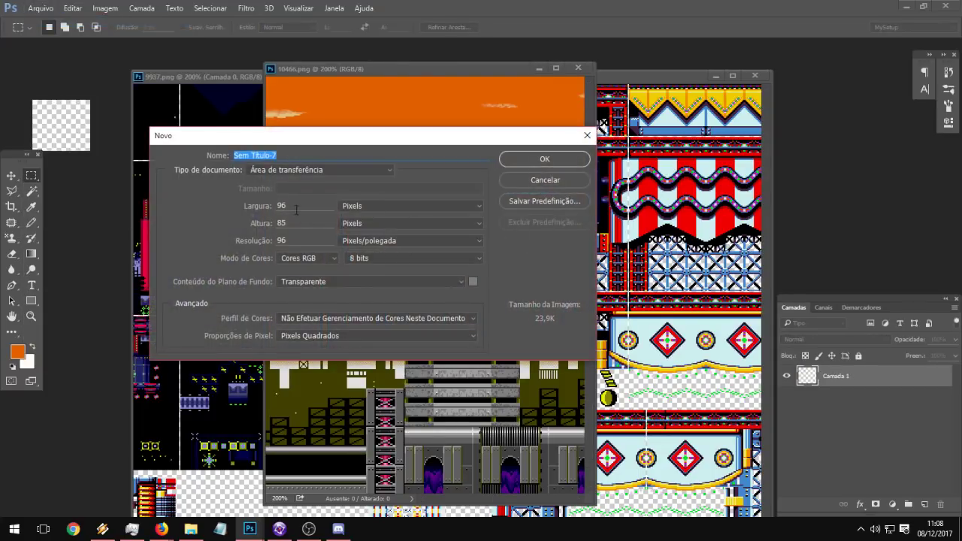
{"action": "type", "text": "512"}
{"action": "key", "text": "Tab"}
{"action": "type", "text": "5"}
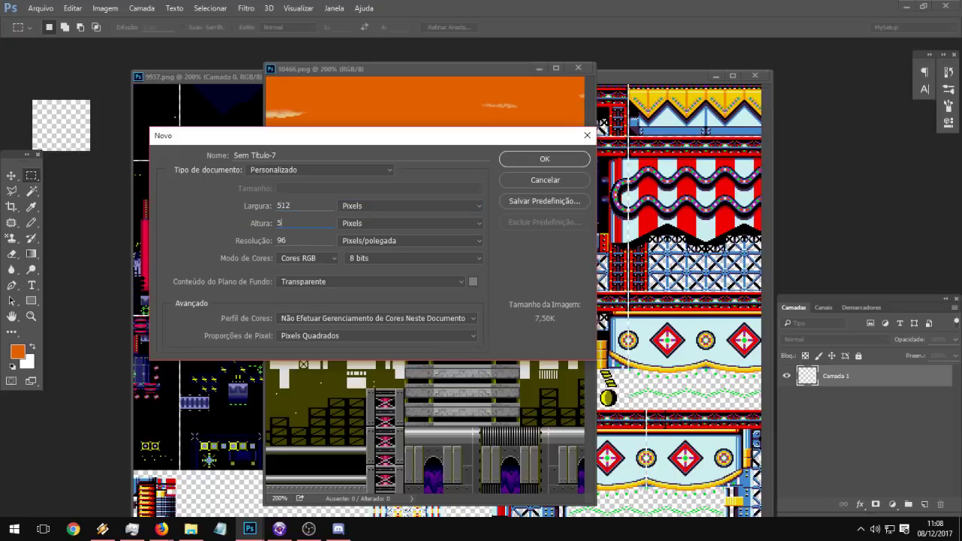
{"action": "key", "text": "Return"}
{"action": "key", "text": "ctrl+v"}
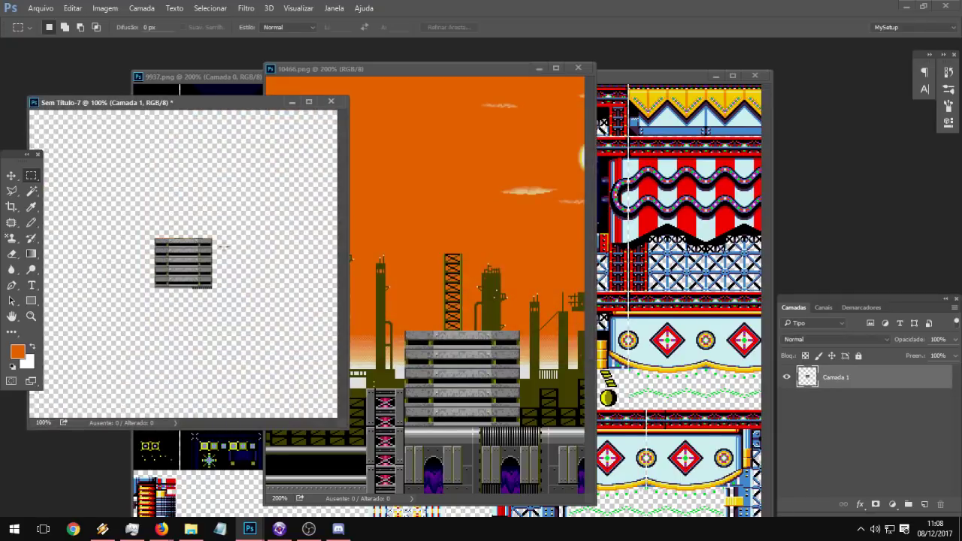
Step: Select the pasted grey building, duplicate it onto a new layer and place the copy directly beneath the original
{"action": "left_click", "coordinate": [32, 317]}
{"action": "left_click", "coordinate": [229, 244]}
{"action": "left_click_drag", "start_coordinate": [161, 303], "coordinate": [205, 277]}
{"action": "key", "text": "m"}
{"action": "left_click_drag", "start_coordinate": [96, 350], "coordinate": [292, 317]}
{"action": "left_click_drag", "start_coordinate": [310, 181], "coordinate": [154, 195]}
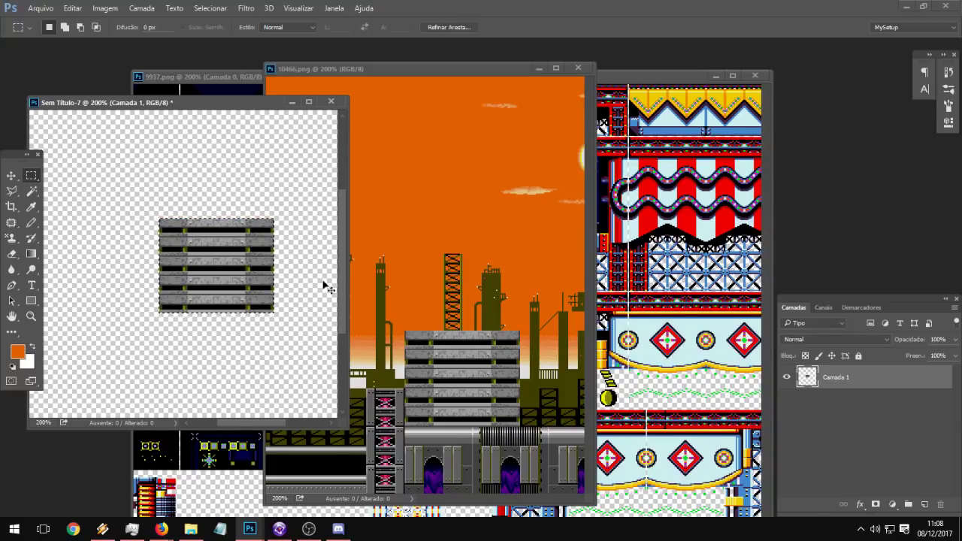
{"action": "key", "text": "ctrl+j"}
{"action": "left_click", "coordinate": [14, 177]}
{"action": "left_click_drag", "start_coordinate": [232, 227], "coordinate": [263, 346]}
Step: Narrow the lower building copy with Free Transform so that it is centred under the wider block
{"action": "key", "text": "ctrl+t"}
{"action": "key", "text": "Escape"}
{"action": "key", "text": "ctrl+t"}
{"action": "key", "text": "Return"}
Step: Delete the leftover strip along the bottom of the wide upper block on layer Camada 1
{"action": "left_click", "coordinate": [819, 399]}
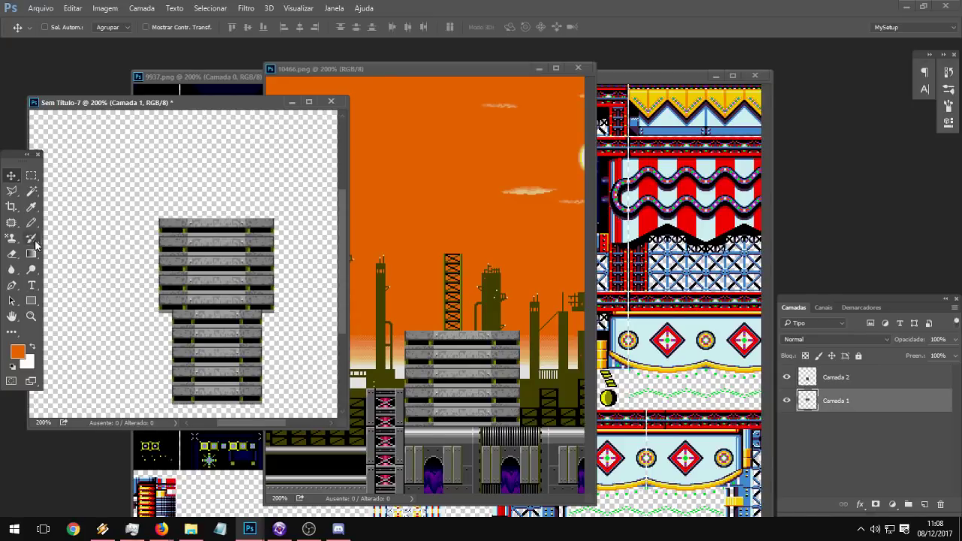
{"action": "left_click", "coordinate": [31, 175]}
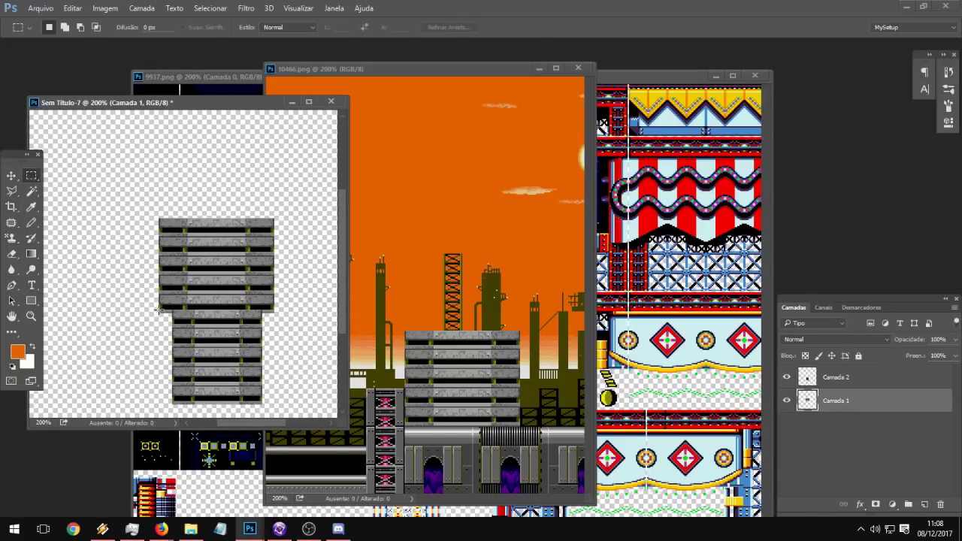
{"action": "mouse_move", "coordinate": [158, 309]}
{"action": "left_mouse_down"}
{"action": "mouse_move", "coordinate": [275, 330]}
{"action": "mouse_move", "coordinate": [167, 277]}
{"action": "mouse_move", "coordinate": [141, 303]}
{"action": "left_mouse_up"}
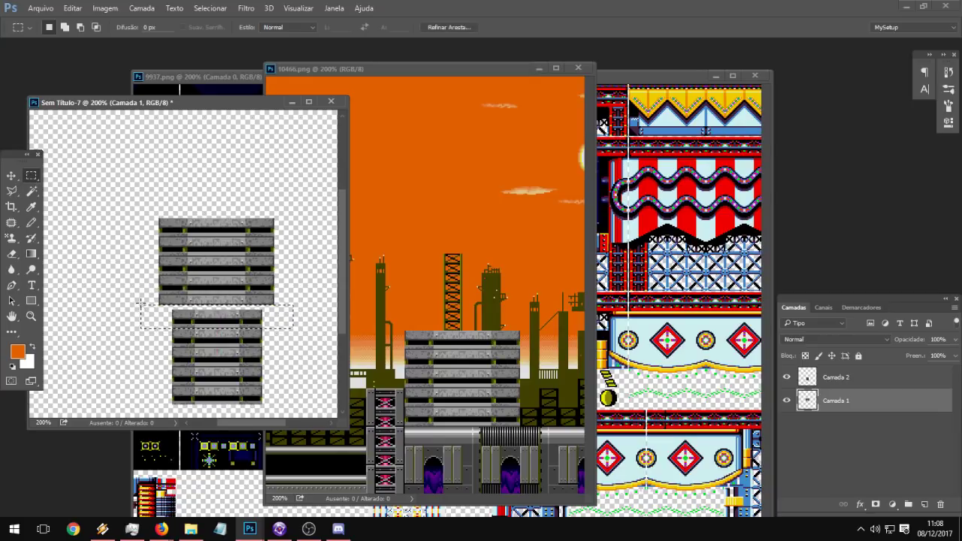
Step: Move the narrow block on layer Camada 2 up until it sits flush against the wide block
{"action": "left_click", "coordinate": [854, 378]}
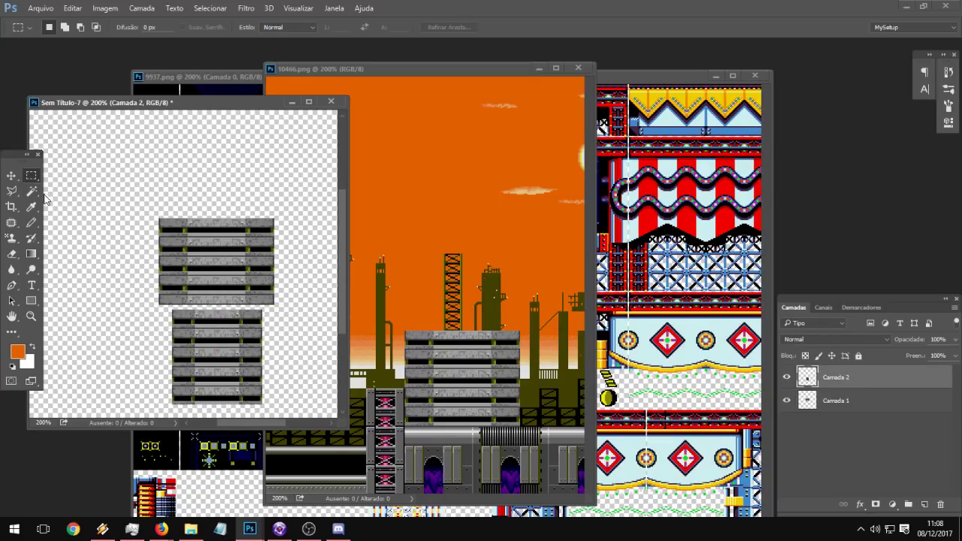
{"action": "left_click", "coordinate": [16, 178]}
{"action": "left_click_drag", "start_coordinate": [214, 330], "coordinate": [289, 268]}
{"action": "key", "text": "ctrl+z"}
{"action": "key", "text": "ctrl+z"}
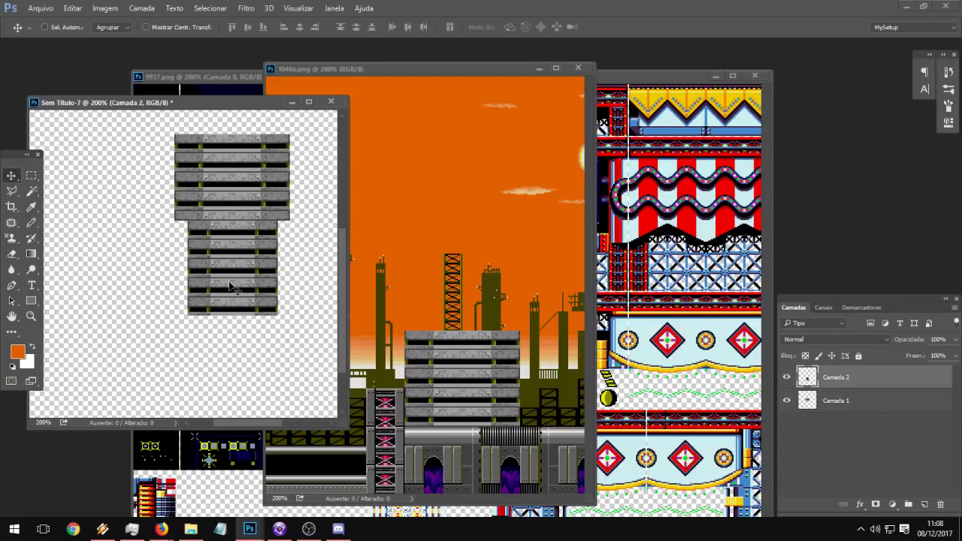
Step: Merge layers Camada 1 and Camada 2 into a single layer
{"action": "left_click", "coordinate": [34, 176]}
{"action": "left_click", "coordinate": [834, 402]}
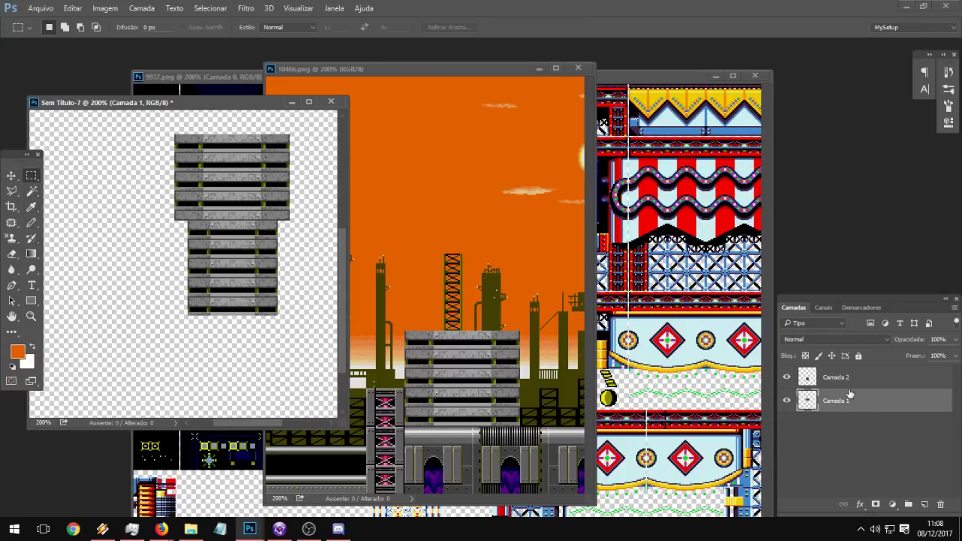
{"action": "left_click", "coordinate": [850, 387], "text": "shift"}
{"action": "right_click", "coordinate": [850, 387]}
{"action": "left_click", "coordinate": [637, 401]}
Step: Duplicate the merged wide-and-narrow block and stack the copy beneath it to form a tower twice as tall
{"action": "left_click", "coordinate": [808, 380], "text": "ctrl"}
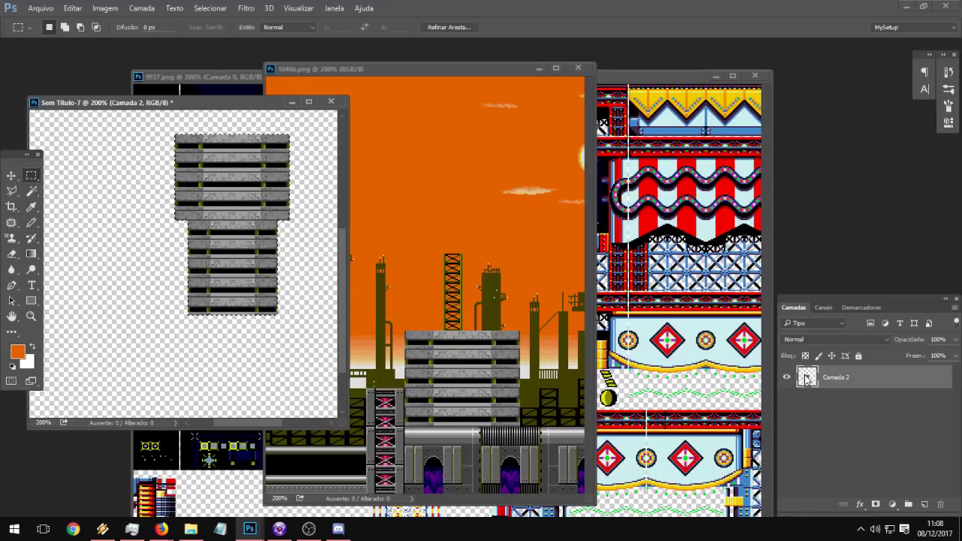
{"action": "key", "text": "ctrl+j"}
{"action": "left_click", "coordinate": [13, 177]}
{"action": "left_click_drag", "start_coordinate": [204, 161], "coordinate": [192, 279]}
{"action": "left_click", "coordinate": [32, 317]}
{"action": "left_click", "coordinate": [225, 304], "text": "alt"}
{"action": "left_click", "coordinate": [226, 304], "text": "alt"}
{"action": "left_click", "coordinate": [12, 179]}
{"action": "key", "text": "ctrl+z"}
Step: Try to merge the two stacked tower layers and undo the merge
{"action": "left_click", "coordinate": [870, 407], "text": "shift"}
{"action": "right_click", "coordinate": [870, 406]}
{"action": "left_click", "coordinate": [621, 401]}
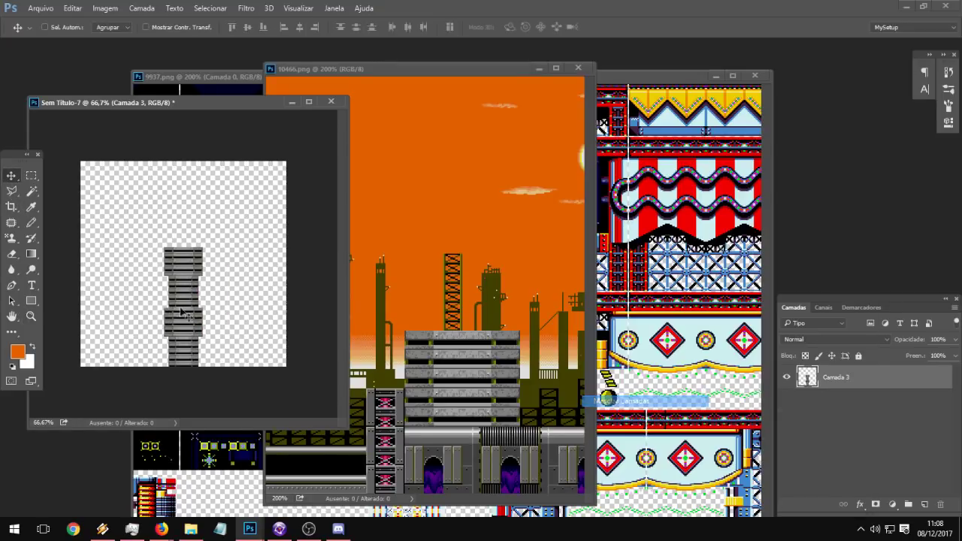
{"action": "left_click", "coordinate": [31, 315]}
{"action": "left_click", "coordinate": [239, 364]}
{"action": "left_click_drag", "start_coordinate": [344, 422], "coordinate": [489, 487]}
{"action": "left_click_drag", "start_coordinate": [271, 376], "coordinate": [316, 324]}
{"action": "key", "text": "ctrl+z"}
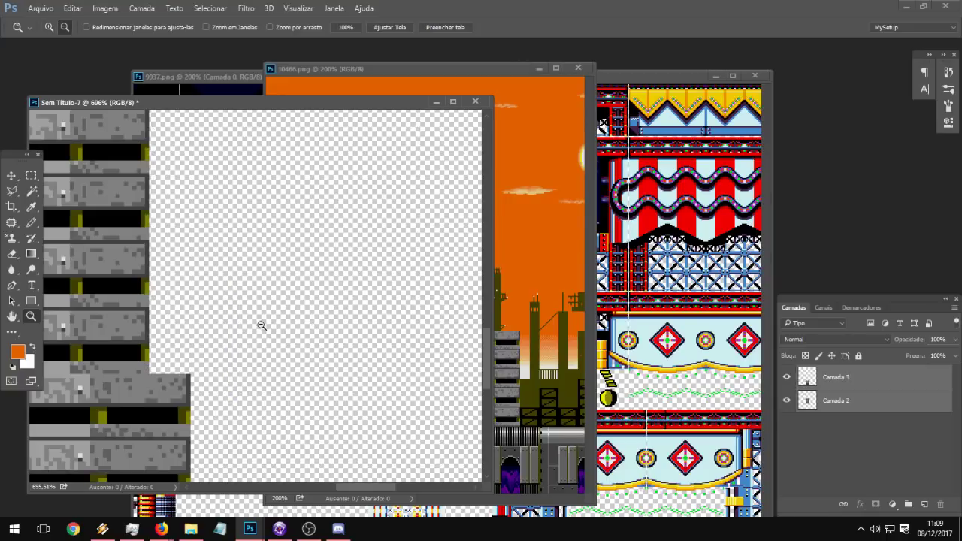
Step: Merge layers Camada 3 and Camada 2 and move the assembled tower up into the right half of the canvas
{"action": "left_click", "coordinate": [261, 323], "text": "alt"}
{"action": "left_click", "coordinate": [260, 323], "text": "alt"}
{"action": "left_click", "coordinate": [261, 323], "text": "alt"}
{"action": "left_click", "coordinate": [261, 323], "text": "alt"}
{"action": "left_click", "coordinate": [261, 323], "text": "alt"}
{"action": "left_click", "coordinate": [261, 323], "text": "alt"}
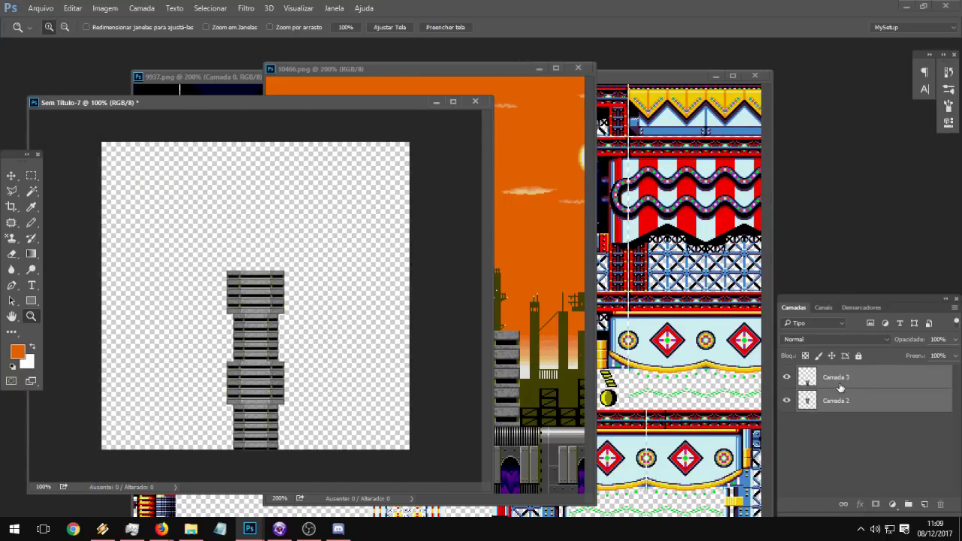
{"action": "right_click", "coordinate": [841, 387]}
{"action": "left_click", "coordinate": [621, 400]}
{"action": "left_click", "coordinate": [12, 177]}
{"action": "left_click_drag", "start_coordinate": [238, 326], "coordinate": [305, 259]}
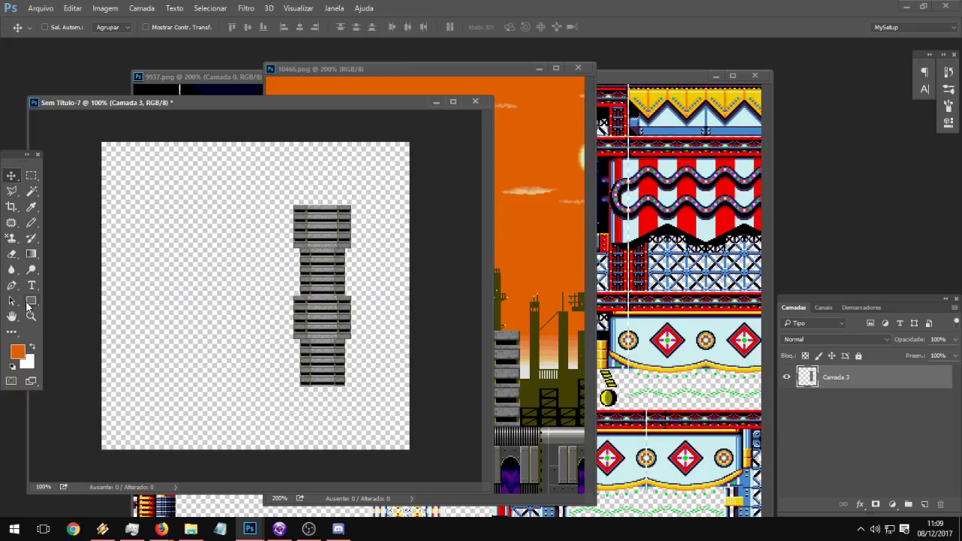
Step: Narrow the whole tower symmetrically about its centre with Free Transform, keeping its height
{"action": "left_click", "coordinate": [31, 317]}
{"action": "left_click", "coordinate": [336, 351]}
{"action": "key", "text": "ctrl+t"}
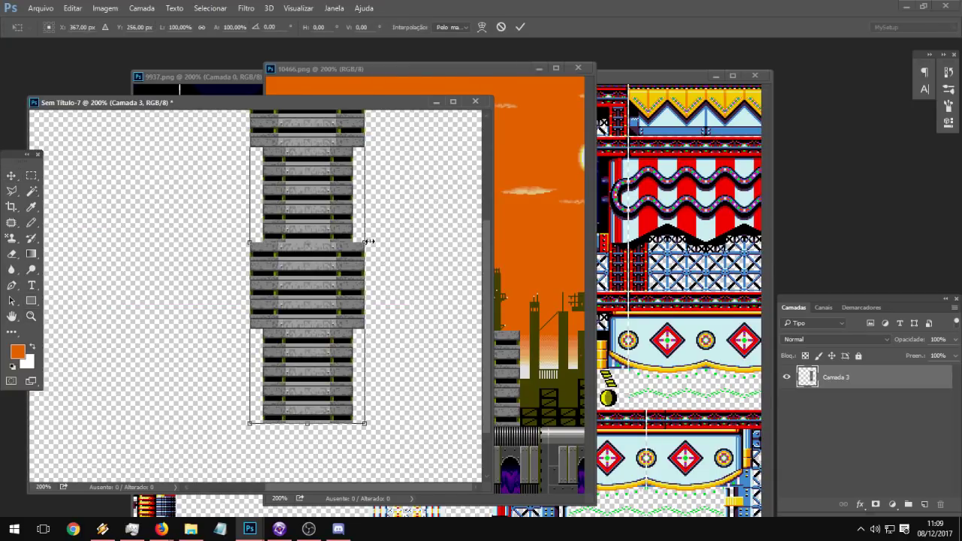
{"action": "left_click_drag", "start_coordinate": [368, 241], "coordinate": [336, 233], "text": "alt"}
{"action": "key", "text": "Return"}
{"action": "key", "text": "z"}
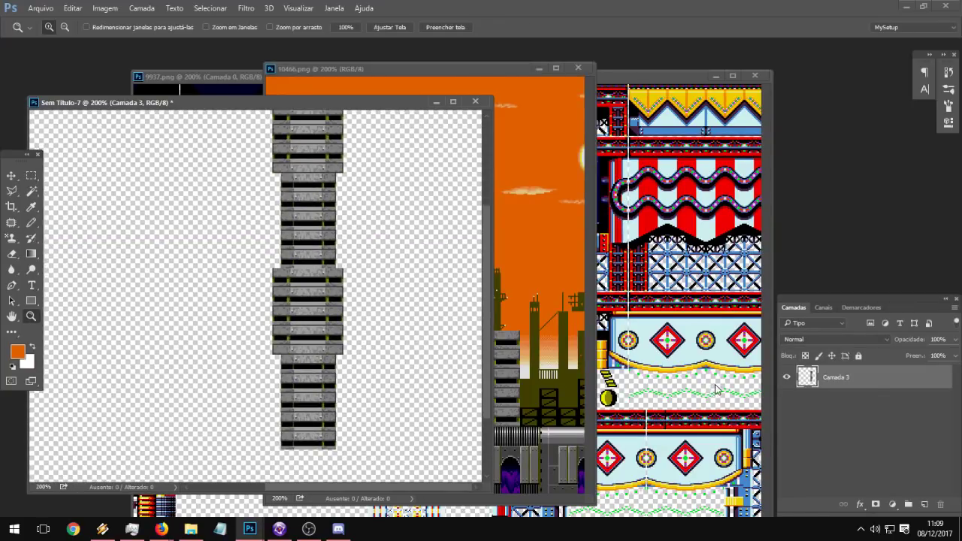
Step: Duplicate the narrowed tower onto a new layer and place the copy immediately to its left
{"action": "left_click", "coordinate": [808, 378], "text": "ctrl"}
{"action": "key", "text": "ctrl+j"}
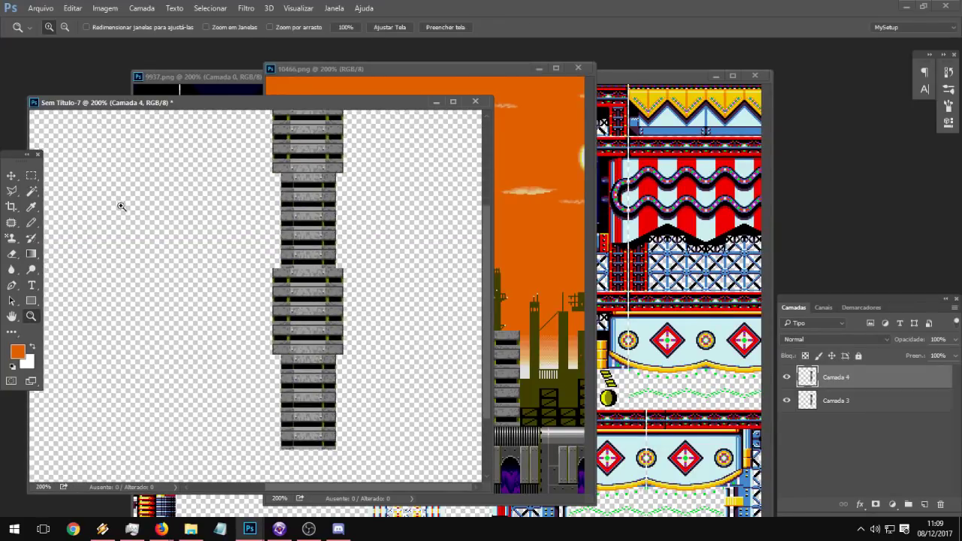
{"action": "left_click", "coordinate": [12, 175]}
{"action": "left_click_drag", "start_coordinate": [266, 268], "coordinate": [194, 271]}
{"action": "left_click_drag", "start_coordinate": [194, 217], "coordinate": [193, 266]}
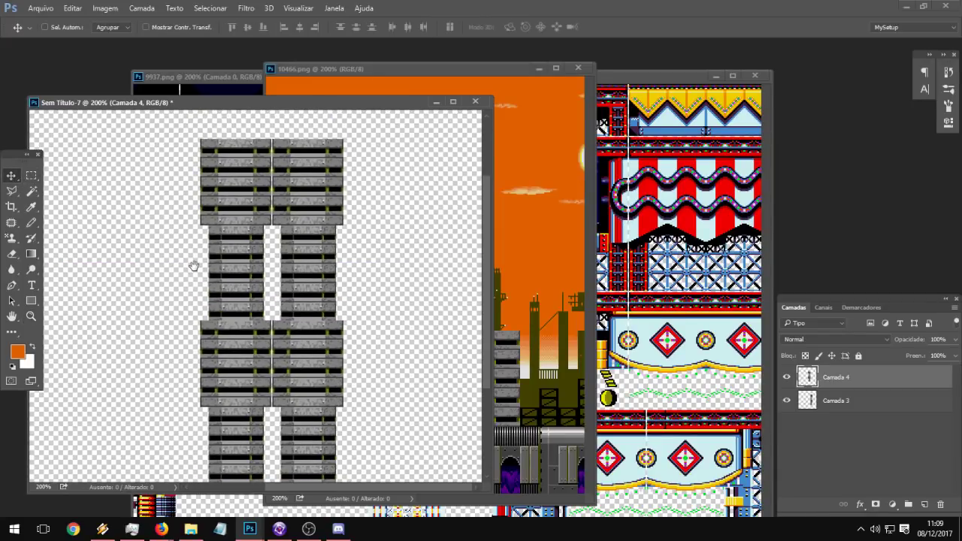
Step: Select most of the left tower above its lowest block and nudge it down about 10 pixels to shorten the tower
{"action": "left_click", "coordinate": [33, 175]}
{"action": "left_click_drag", "start_coordinate": [165, 122], "coordinate": [273, 444]}
{"action": "left_click", "coordinate": [11, 175]}
{"action": "key", "text": "Down"}
{"action": "key", "text": "Down"}
{"action": "key", "text": "Down"}
{"action": "key", "text": "Down"}
{"action": "key", "text": "Down"}
{"action": "key", "text": "Down"}
{"action": "key", "text": "Down"}
{"action": "key", "text": "Down"}
{"action": "key", "text": "Down"}
{"action": "key", "text": "Down"}
{"action": "key", "text": "Down"}
{"action": "key", "text": "Down"}
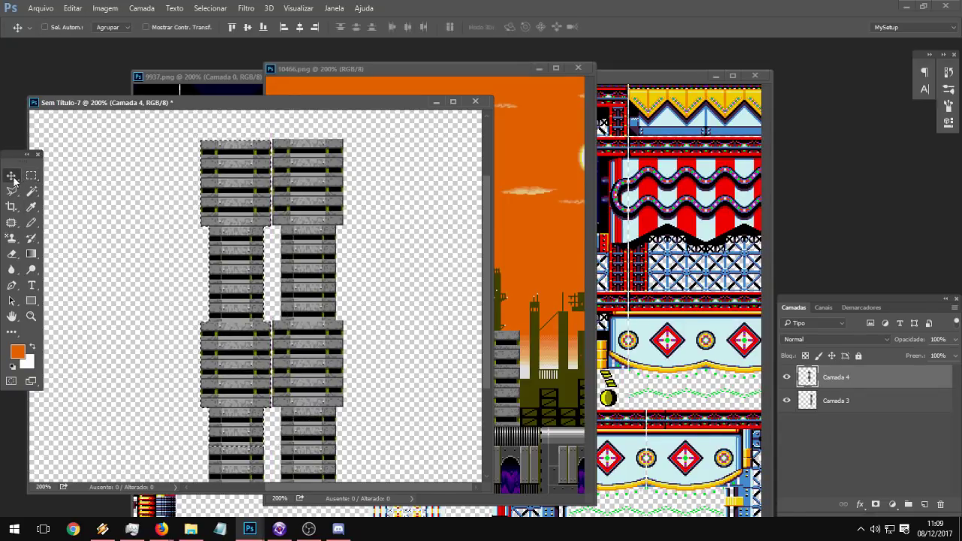
{"action": "key", "text": "Down"}
{"action": "key", "text": "Down"}
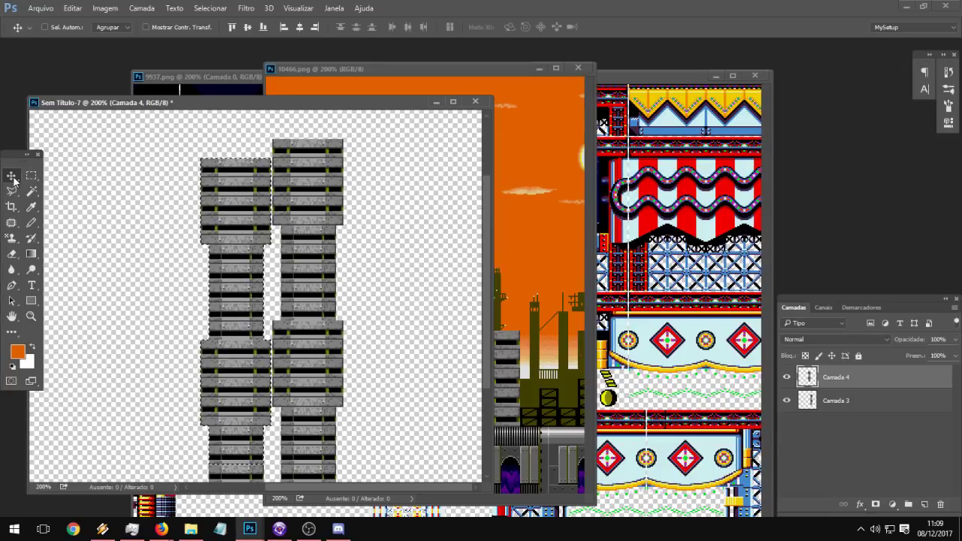
Step: Select the left tower's top block and part of the narrow section below, nudge them down about 4 pixels and deselect
{"action": "left_click", "coordinate": [31, 176]}
{"action": "left_click_drag", "start_coordinate": [171, 134], "coordinate": [272, 301]}
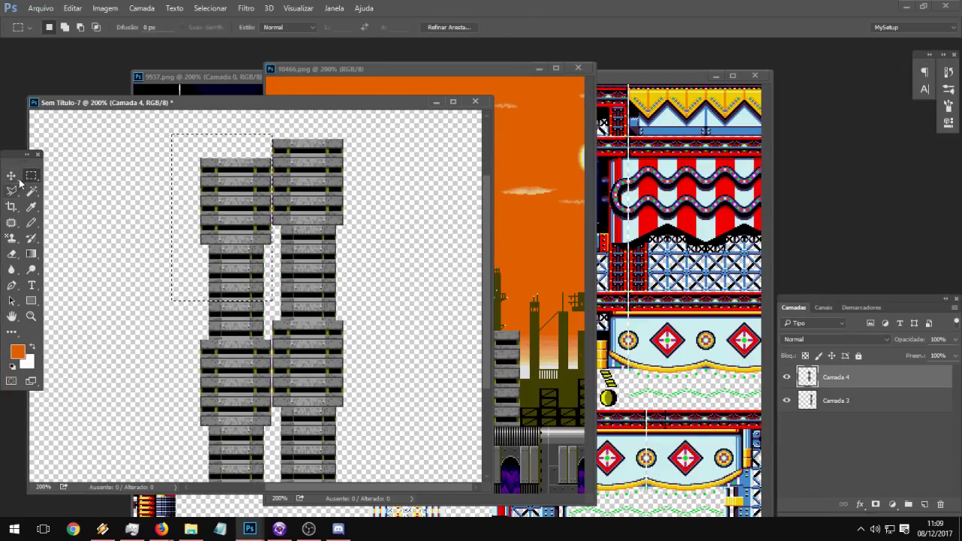
{"action": "left_click", "coordinate": [17, 177]}
{"action": "key", "text": "Down"}
{"action": "key", "text": "Down"}
{"action": "key", "text": "Down"}
{"action": "key", "text": "Down"}
{"action": "key", "text": "Down"}
{"action": "key", "text": "Down"}
{"action": "key", "text": "Down"}
{"action": "key", "text": "Down"}
{"action": "left_click", "coordinate": [31, 175]}
{"action": "left_click", "coordinate": [156, 163]}
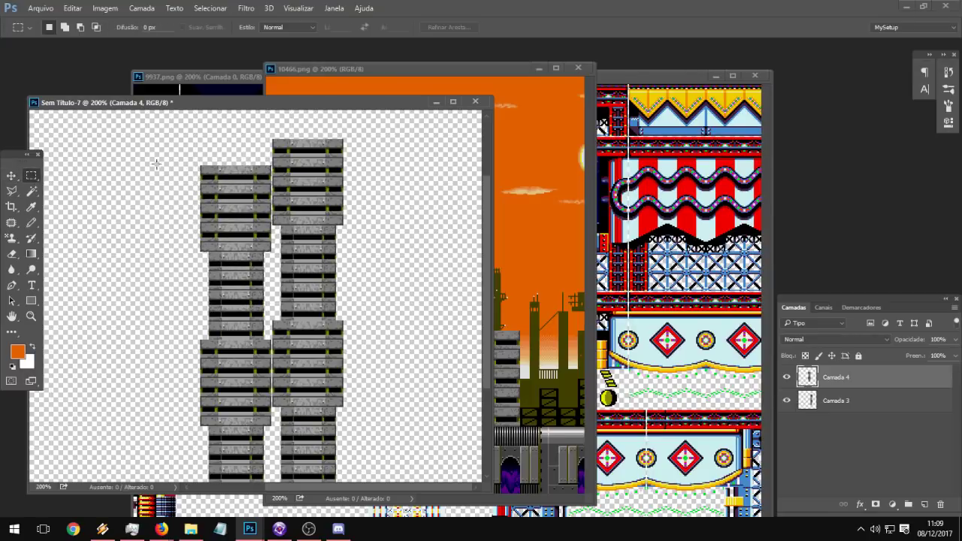
Step: Select only the topmost slats of the left tower, nudge them down a few pixels and deselect
{"action": "left_click_drag", "start_coordinate": [167, 130], "coordinate": [267, 188]}
{"action": "left_click", "coordinate": [12, 177]}
{"action": "key", "text": "Down"}
{"action": "key", "text": "Down"}
{"action": "key", "text": "Down"}
{"action": "key", "text": "Down"}
{"action": "key", "text": "Down"}
{"action": "key", "text": "Down"}
{"action": "left_click", "coordinate": [31, 176]}
{"action": "left_click", "coordinate": [204, 148]}
Step: Copy the tall grey cylindrical column from the orange city scene of 10466.png and paste it into the tower document
{"action": "left_click_drag", "start_coordinate": [282, 331], "coordinate": [217, 308]}
{"action": "left_click_drag", "start_coordinate": [297, 303], "coordinate": [344, 376]}
{"action": "left_click", "coordinate": [548, 379]}
{"action": "left_click_drag", "start_coordinate": [273, 412], "coordinate": [442, 321]}
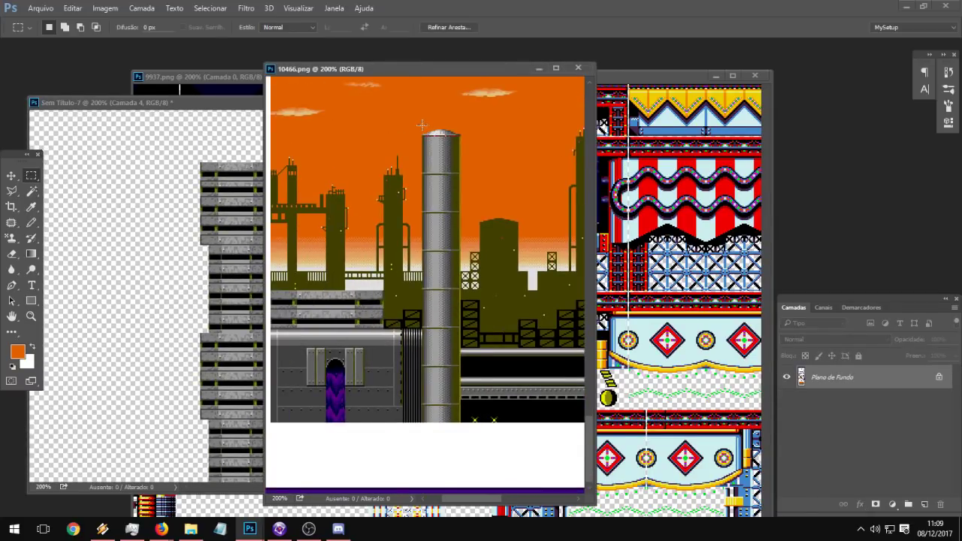
{"action": "left_click_drag", "start_coordinate": [422, 128], "coordinate": [460, 423]}
{"action": "key", "text": "ctrl+c"}
{"action": "left_click", "coordinate": [117, 239]}
{"action": "key", "text": "ctrl+v"}
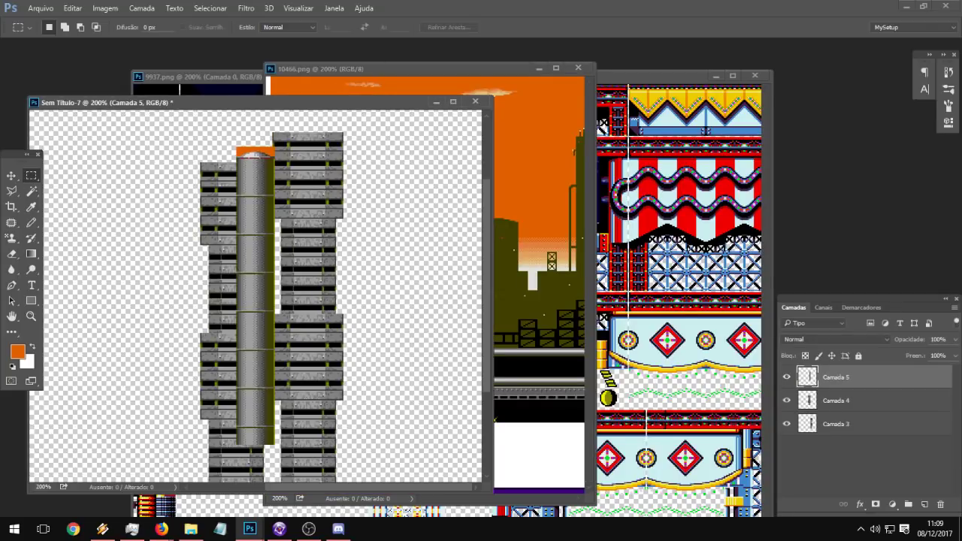
Step: Clear the orange background around the pasted column's domed top and move the column to the left of the towers
{"action": "left_click", "coordinate": [32, 192]}
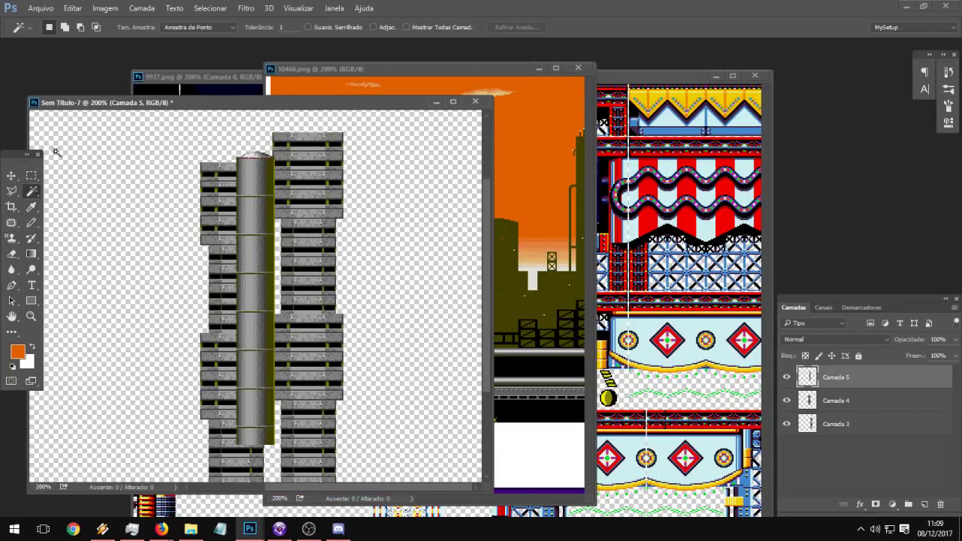
{"action": "left_click", "coordinate": [14, 175]}
{"action": "left_click_drag", "start_coordinate": [275, 275], "coordinate": [225, 219]}
Step: Add a second copy of the uncleaned column and place it to the left of the first, with their bases aligned
{"action": "key", "text": "space"}
{"action": "mouse_move", "coordinate": [197, 250]}
{"action": "left_mouse_down"}
{"action": "mouse_move", "coordinate": [223, 249]}
{"action": "mouse_move", "coordinate": [194, 254]}
{"action": "left_mouse_up"}
{"action": "key", "text": "space"}
{"action": "left_click_drag", "start_coordinate": [196, 240], "coordinate": [224, 254]}
Step: Select the upper part of the second column and nudge it down about 6 pixels to shorten the column
{"action": "left_click", "coordinate": [31, 175]}
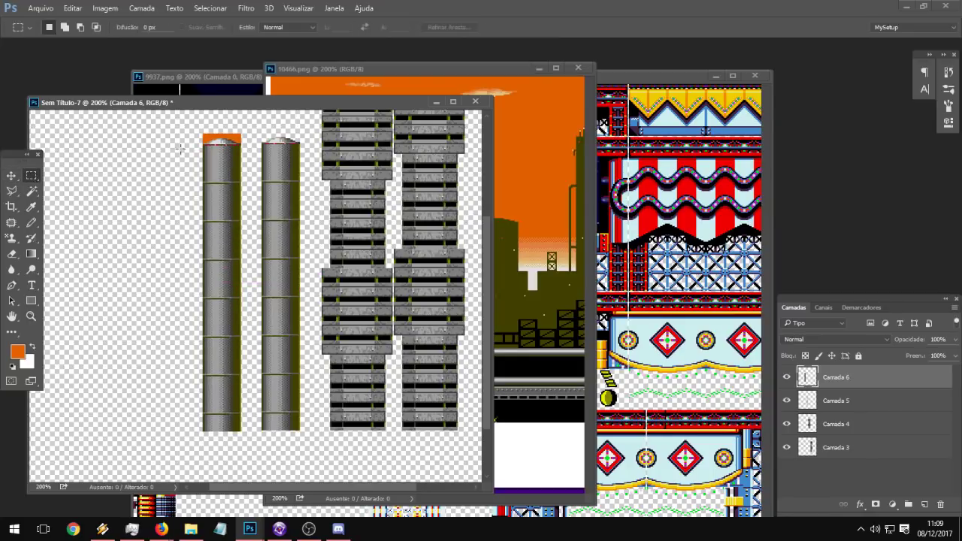
{"action": "left_click_drag", "start_coordinate": [181, 123], "coordinate": [245, 318]}
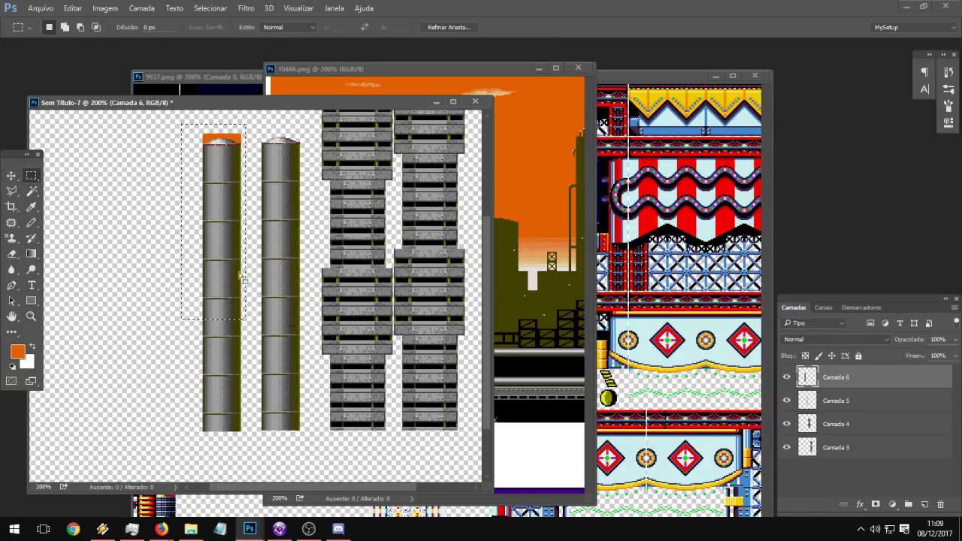
{"action": "left_click", "coordinate": [11, 175]}
{"action": "key", "text": "Down"}
{"action": "key", "text": "Down"}
{"action": "key", "text": "Down"}
{"action": "key", "text": "Down"}
{"action": "key", "text": "Down"}
{"action": "key", "text": "Down"}
{"action": "key", "text": "Down"}
{"action": "key", "text": "Down"}
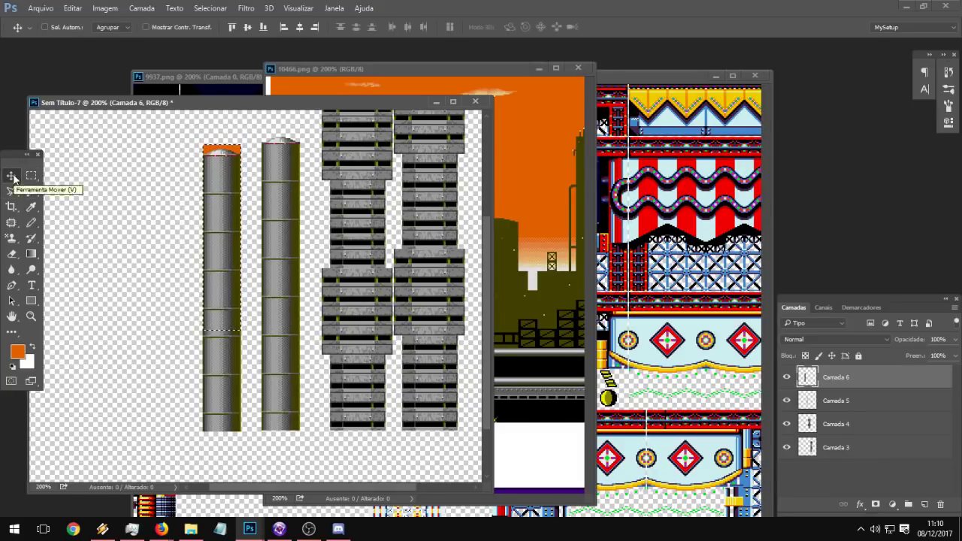
Step: Deselect the shortened column and clear the orange background around its domed top
{"action": "left_click", "coordinate": [31, 175]}
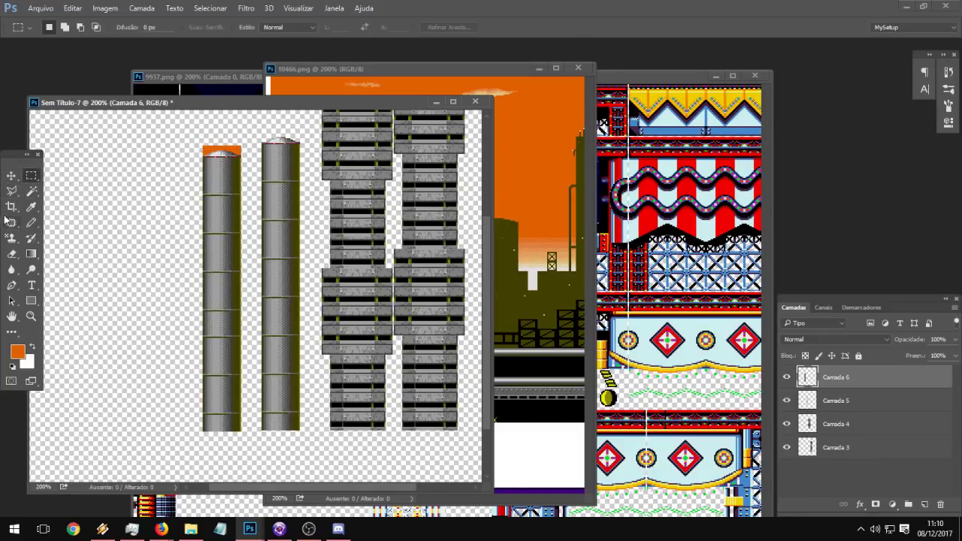
{"action": "left_click", "coordinate": [31, 191]}
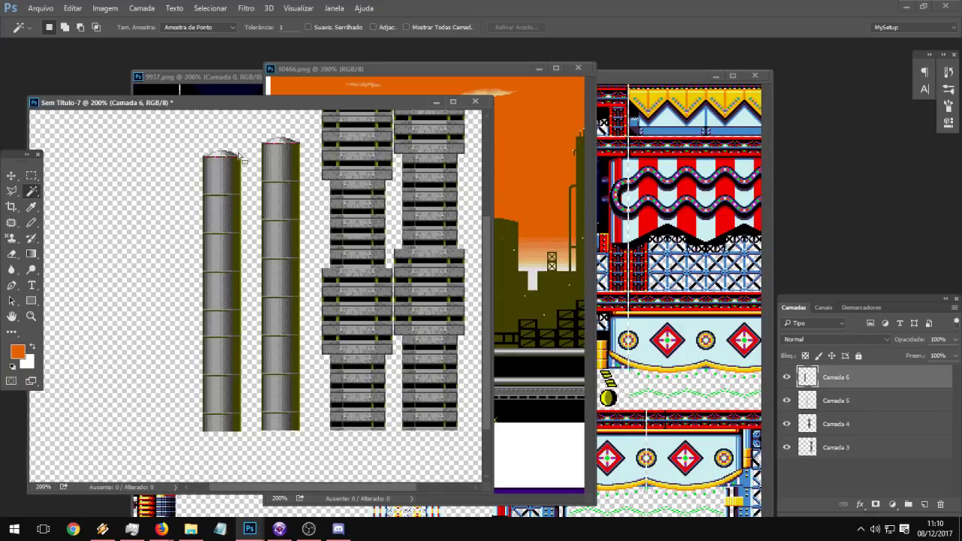
{"action": "left_click", "coordinate": [31, 175]}
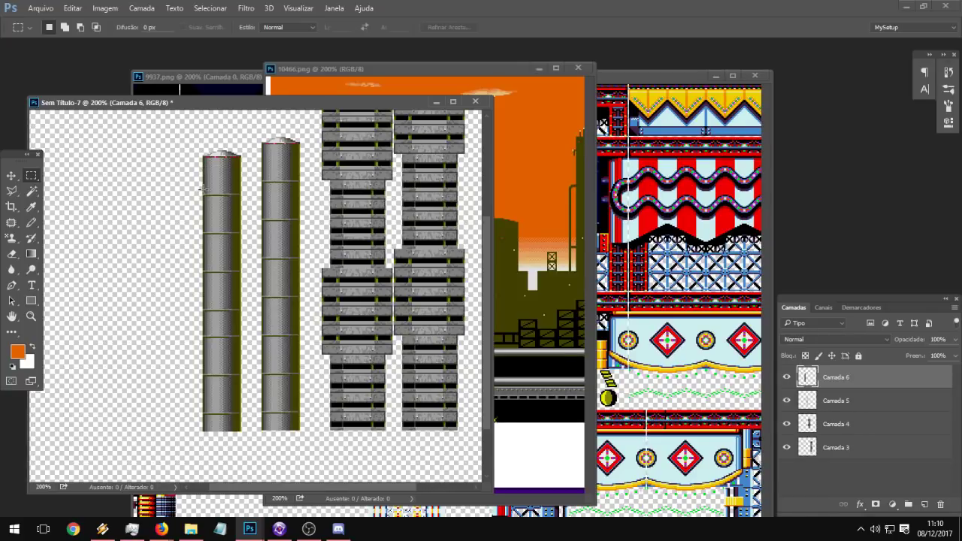
Step: Copy the grey base wall with the three purple waterfalls from 10466.png and paste it into the tower document
{"action": "left_click", "coordinate": [502, 69]}
{"action": "key", "text": "space"}
{"action": "left_click_drag", "start_coordinate": [509, 321], "coordinate": [293, 312]}
{"action": "left_click_drag", "start_coordinate": [561, 321], "coordinate": [461, 321]}
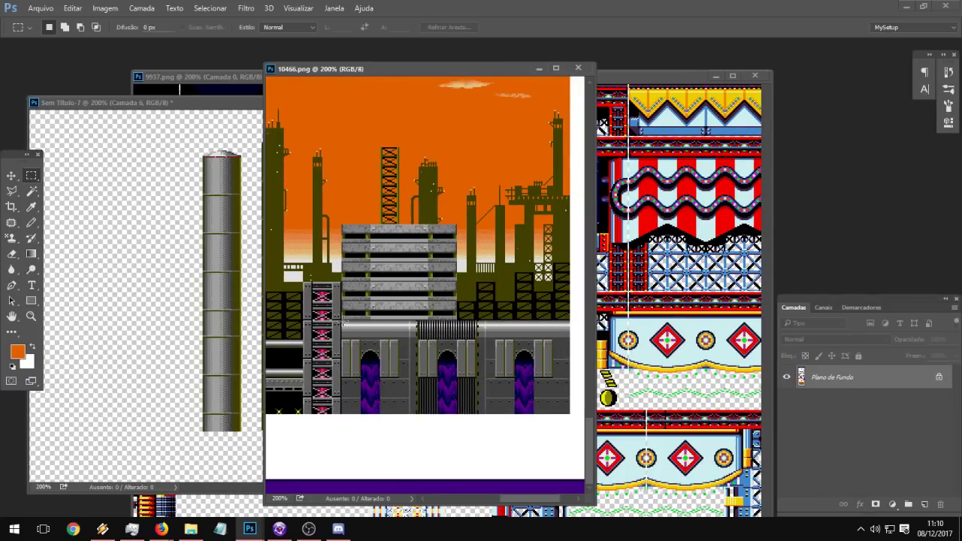
{"action": "left_click_drag", "start_coordinate": [343, 296], "coordinate": [571, 413]}
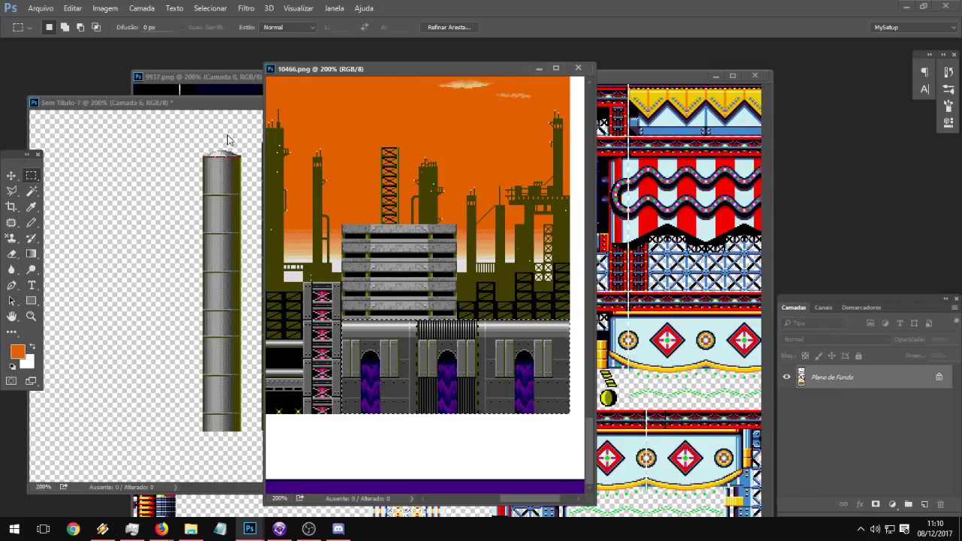
{"action": "left_click", "coordinate": [209, 103]}
{"action": "key", "text": "ctrl+v"}
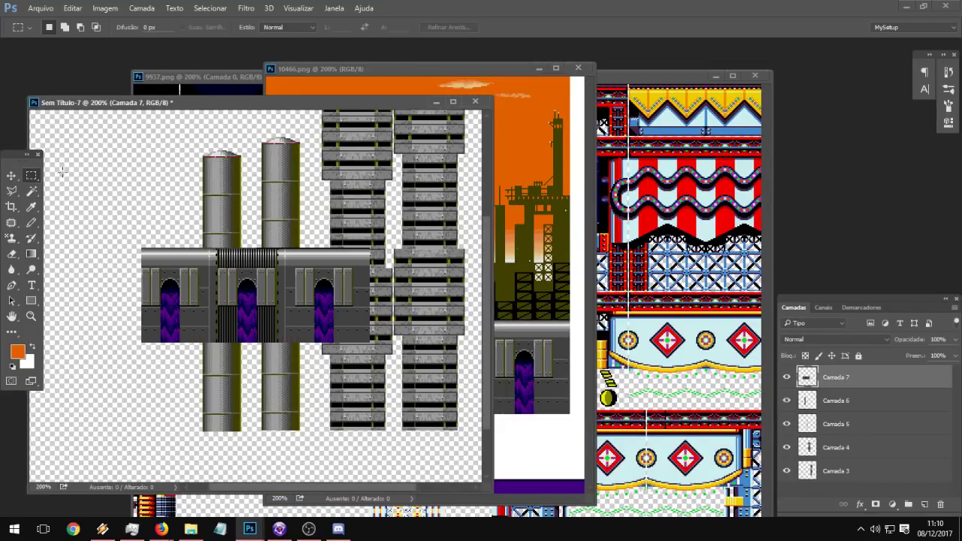
Step: Move the purple-waterfall wall beneath the columns and towers and nudge it up until it meets their bases
{"action": "left_click", "coordinate": [11, 177]}
{"action": "left_click_drag", "start_coordinate": [262, 175], "coordinate": [335, 295]}
{"action": "left_click_drag", "start_coordinate": [335, 296], "coordinate": [212, 221]}
{"action": "left_click_drag", "start_coordinate": [213, 221], "coordinate": [201, 288]}
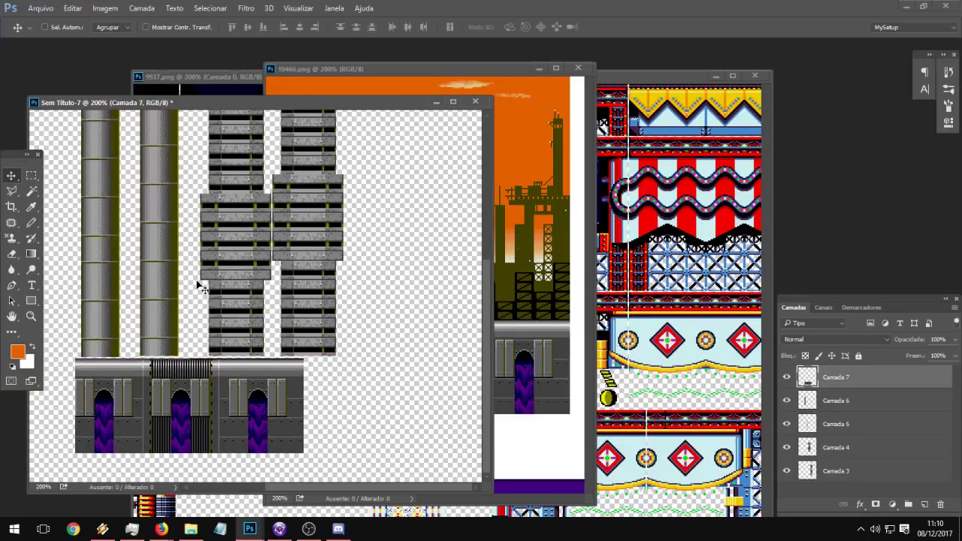
{"action": "key", "text": "Up"}
{"action": "key", "text": "Up"}
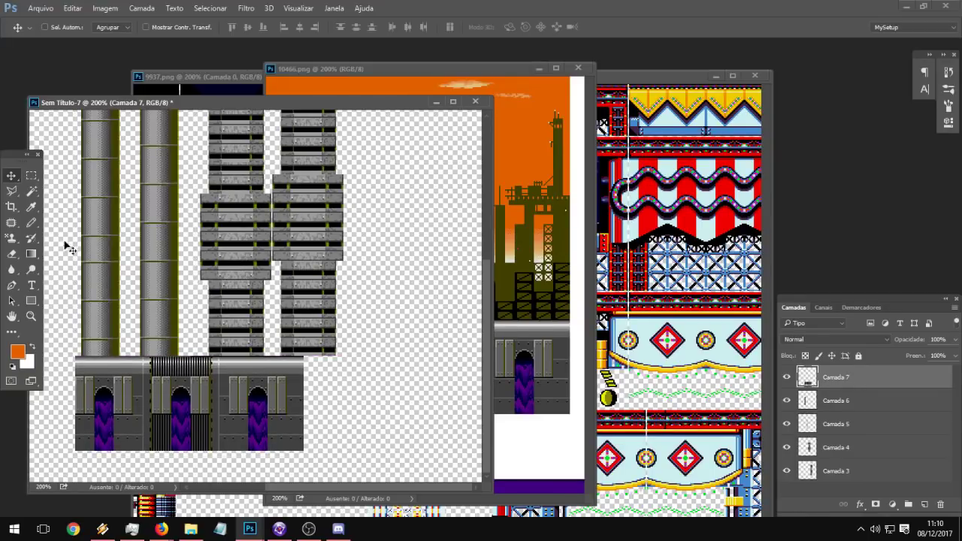
{"action": "left_click", "coordinate": [31, 175]}
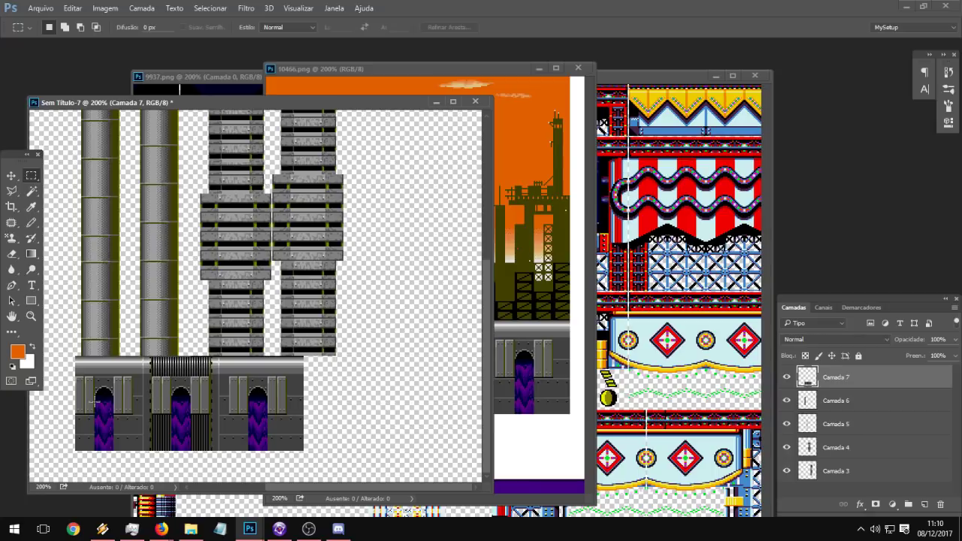
Step: Select the first purple waterfall in the base wall and paint it solid black with the Pencil tool
{"action": "left_click_drag", "start_coordinate": [94, 399], "coordinate": [113, 467]}
{"action": "left_click", "coordinate": [31, 223]}
{"action": "key", "text": "d"}
{"action": "left_click", "coordinate": [103, 435]}
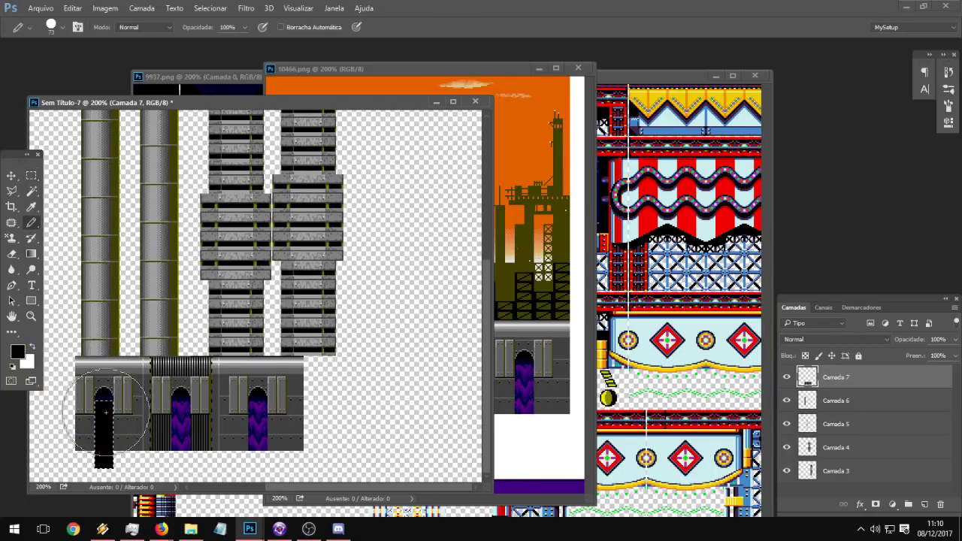
Step: Shift the selection outline over to the middle purple waterfall and paint it solid black
{"action": "left_click", "coordinate": [30, 176]}
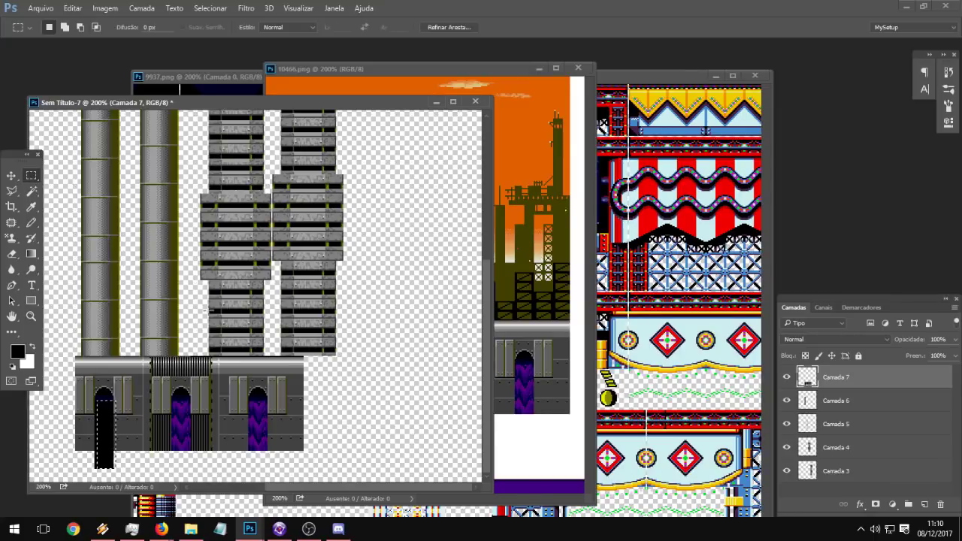
{"action": "key", "text": "Right"}
{"action": "key", "text": "Right"}
{"action": "key", "text": "Right"}
{"action": "key", "text": "Right"}
{"action": "key", "text": "Right"}
{"action": "key", "text": "Right"}
{"action": "key", "text": "Right"}
{"action": "key", "text": "Right"}
{"action": "key", "text": "Right"}
{"action": "key", "text": "Right"}
{"action": "key", "text": "Right"}
{"action": "key", "text": "Right"}
{"action": "key", "text": "Right"}
{"action": "key", "text": "Right"}
{"action": "key", "text": "Right"}
{"action": "key", "text": "Right"}
{"action": "key", "text": "Right"}
{"action": "key", "text": "Right"}
{"action": "key", "text": "Right"}
{"action": "key", "text": "Right"}
{"action": "key", "text": "Right"}
{"action": "key", "text": "Right"}
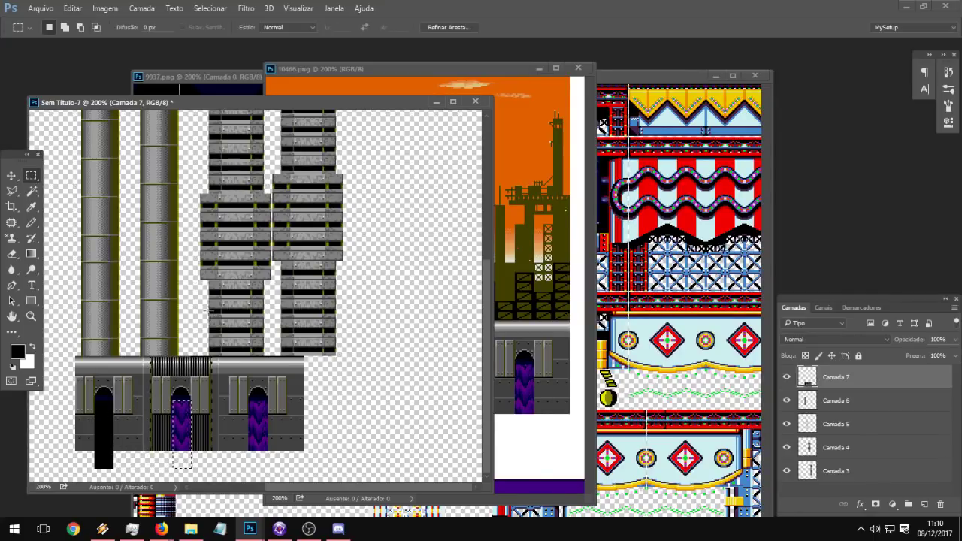
{"action": "left_click", "coordinate": [31, 225]}
{"action": "left_click", "coordinate": [176, 438]}
Step: Shift the selection outline over to the third purple waterfall, paint it solid black and deselect
{"action": "key", "text": "Right"}
{"action": "key", "text": "Right"}
{"action": "key", "text": "Right"}
{"action": "key", "text": "Right"}
{"action": "key", "text": "Right"}
{"action": "key", "text": "Right"}
{"action": "key", "text": "Right"}
{"action": "key", "text": "Right"}
{"action": "key", "text": "Right"}
{"action": "key", "text": "Right"}
{"action": "key", "text": "Right"}
{"action": "key", "text": "Right"}
{"action": "key", "text": "Right"}
{"action": "key", "text": "Right"}
{"action": "key", "text": "Right"}
{"action": "key", "text": "Right"}
{"action": "key", "text": "Right"}
{"action": "key", "text": "Right"}
{"action": "key", "text": "Right"}
{"action": "key", "text": "Right"}
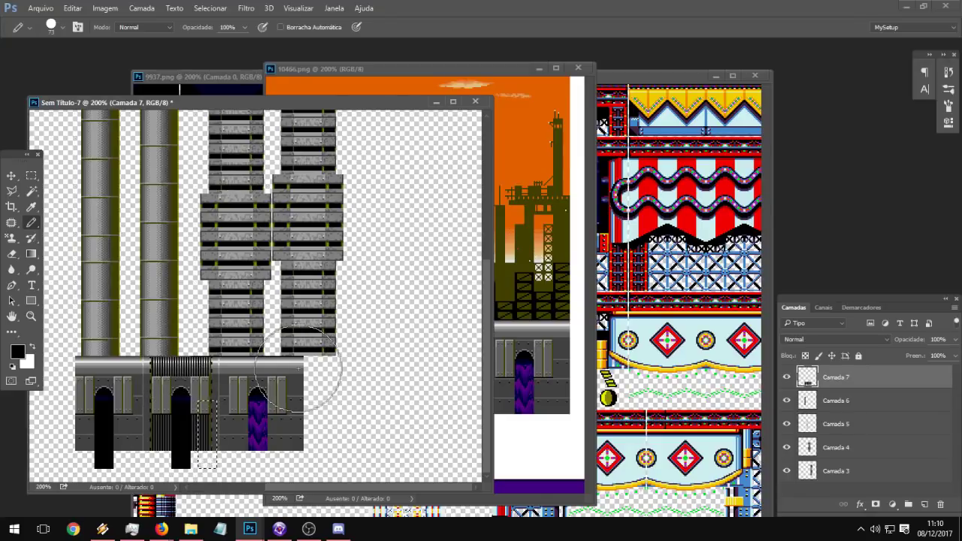
{"action": "key", "text": "Right"}
{"action": "key", "text": "Right"}
{"action": "key", "text": "Right"}
{"action": "key", "text": "Right"}
{"action": "key", "text": "Right"}
{"action": "key", "text": "Right"}
{"action": "key", "text": "Right"}
{"action": "key", "text": "Right"}
{"action": "key", "text": "Right"}
{"action": "key", "text": "Right"}
{"action": "key", "text": "Right"}
{"action": "key", "text": "Right"}
{"action": "key", "text": "Right"}
{"action": "key", "text": "Right"}
{"action": "key", "text": "Right"}
{"action": "key", "text": "Right"}
{"action": "key", "text": "Right"}
{"action": "key", "text": "Right"}
{"action": "key", "text": "Right"}
{"action": "key", "text": "Right"}
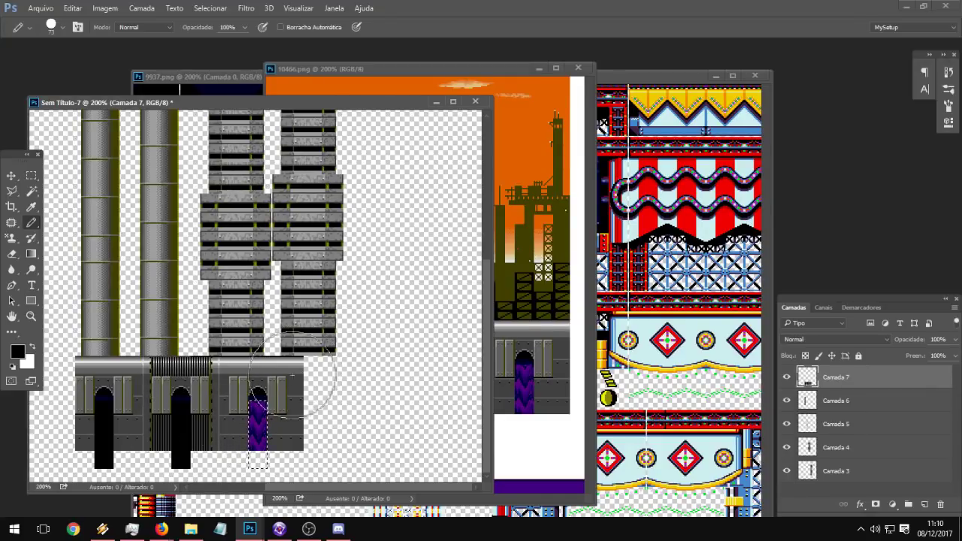
{"action": "left_click_drag", "start_coordinate": [259, 398], "coordinate": [259, 459]}
{"action": "key", "text": "ctrl+d"}
{"action": "key", "text": "m"}
Step: Delete the black strips that stick out below the base wall and deselect
{"action": "scroll", "coordinate": [370, 339], "scroll_direction": "left", "scroll_amount": 3}
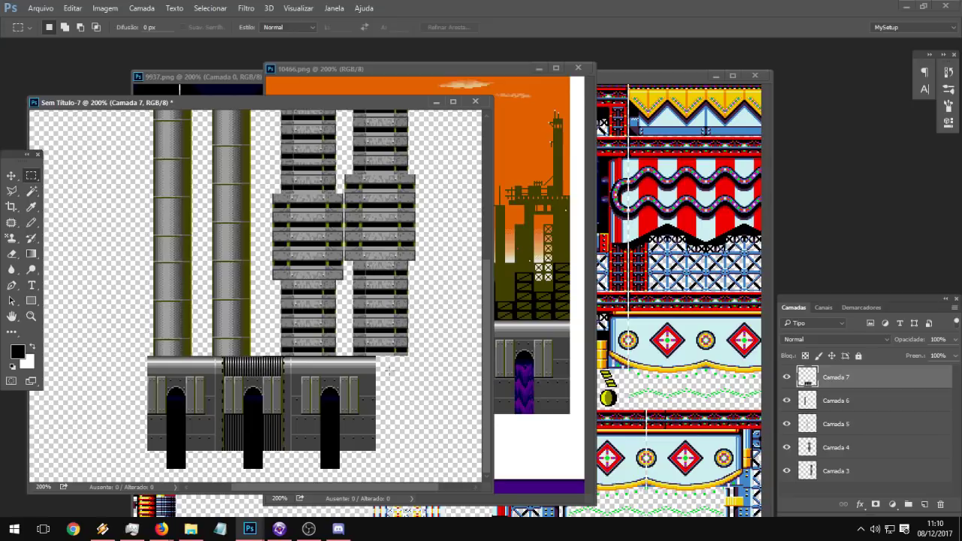
{"action": "left_click_drag", "start_coordinate": [389, 472], "coordinate": [118, 451]}
{"action": "key", "text": "Delete"}
{"action": "key", "text": "ctrl+d"}
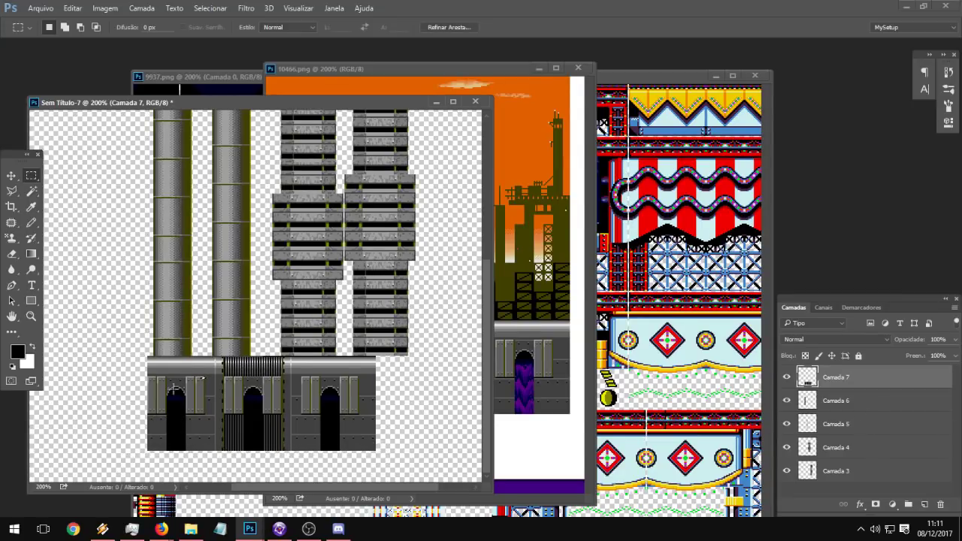
Step: Merge the five layers Camada 3 to Camada 7 into a single layer
{"action": "left_click", "coordinate": [32, 318]}
{"action": "left_click", "coordinate": [175, 296], "text": "alt"}
{"action": "left_click", "coordinate": [178, 296], "text": "alt"}
{"action": "left_click", "coordinate": [181, 306], "text": "alt"}
{"action": "left_click", "coordinate": [191, 347]}
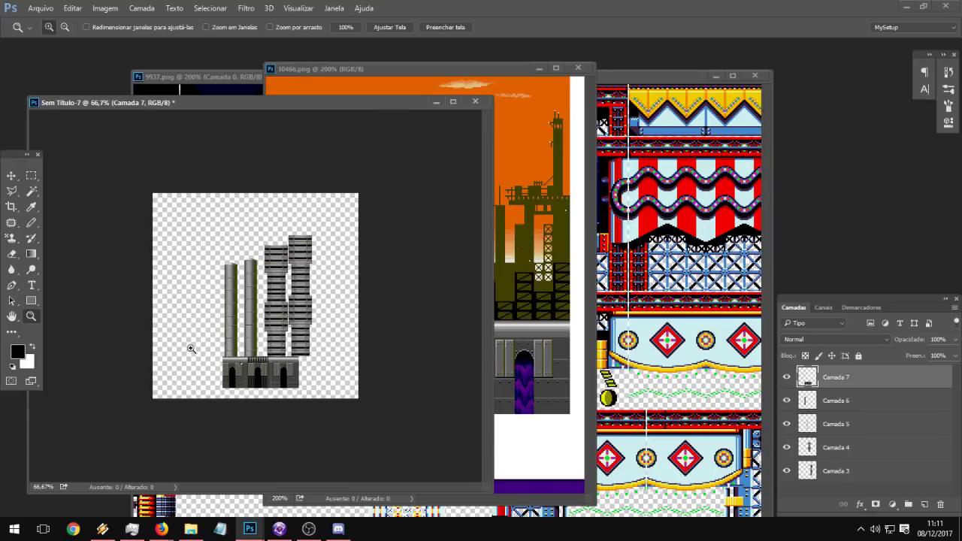
{"action": "left_click", "coordinate": [192, 348]}
{"action": "left_click", "coordinate": [849, 469], "text": "shift"}
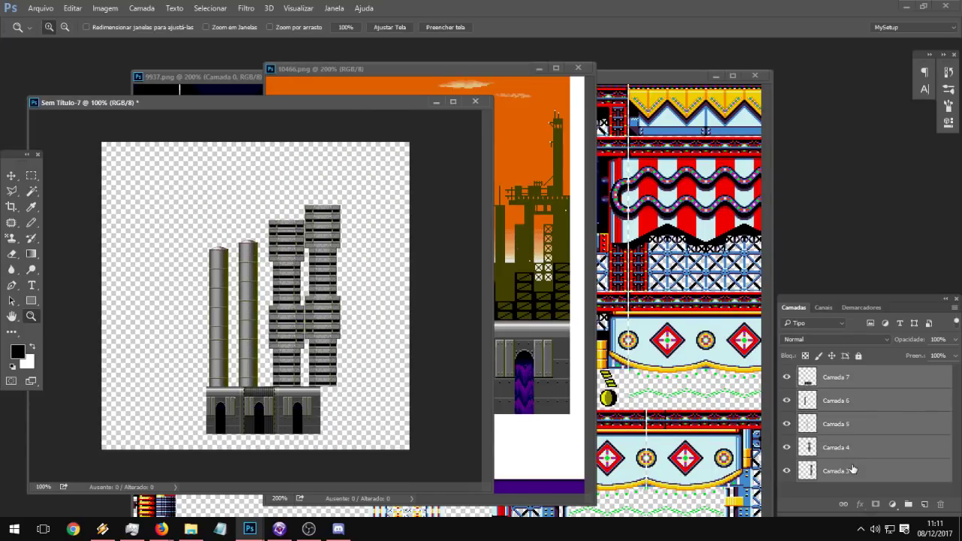
{"action": "right_click", "coordinate": [849, 469]}
{"action": "left_click", "coordinate": [725, 350]}
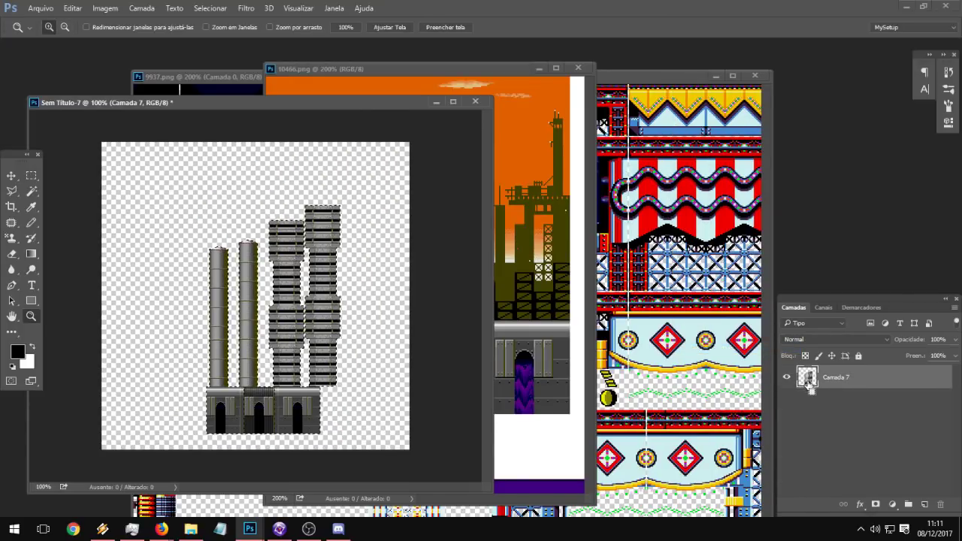
Step: Duplicate the merged tower group and place the copy so its base wall continues the original wall on the right
{"action": "key", "text": "ctrl+j"}
{"action": "left_click", "coordinate": [12, 176]}
{"action": "left_click_drag", "start_coordinate": [138, 308], "coordinate": [284, 309]}
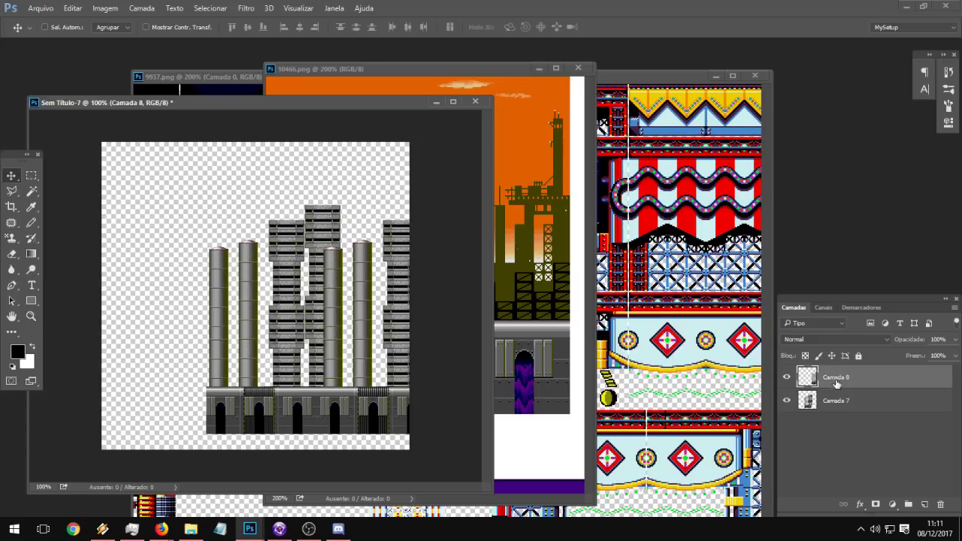
Step: Move both tower groups left to fit within the canvas and merge their two layers
{"action": "left_click", "coordinate": [862, 405], "text": "shift"}
{"action": "left_click_drag", "start_coordinate": [357, 388], "coordinate": [306, 388]}
{"action": "right_click", "coordinate": [854, 405]}
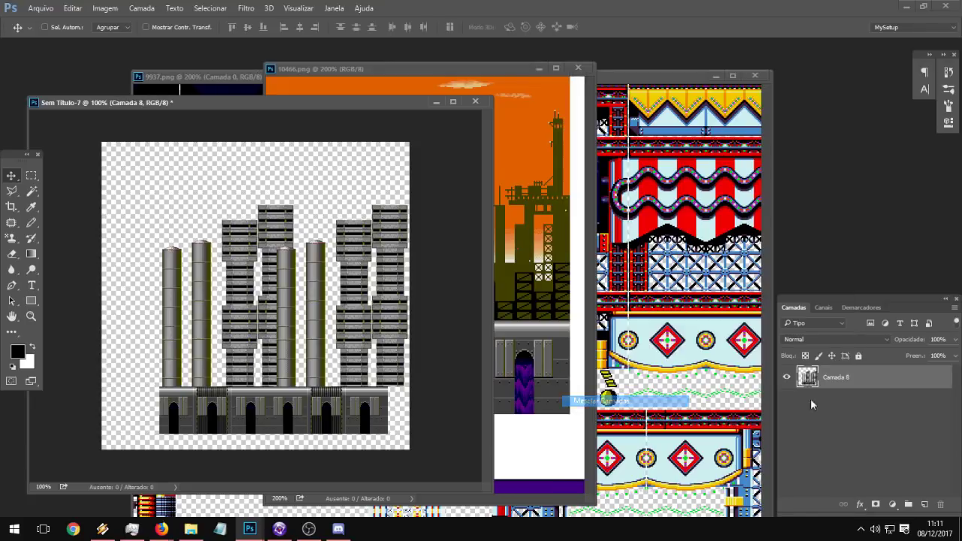
{"action": "left_click", "coordinate": [601, 400]}
Step: Duplicate the tower row leftwards to fill the canvas's left side, nudge both layers slightly left and merge them
{"action": "left_click_drag", "start_coordinate": [385, 364], "coordinate": [157, 361], "text": "alt"}
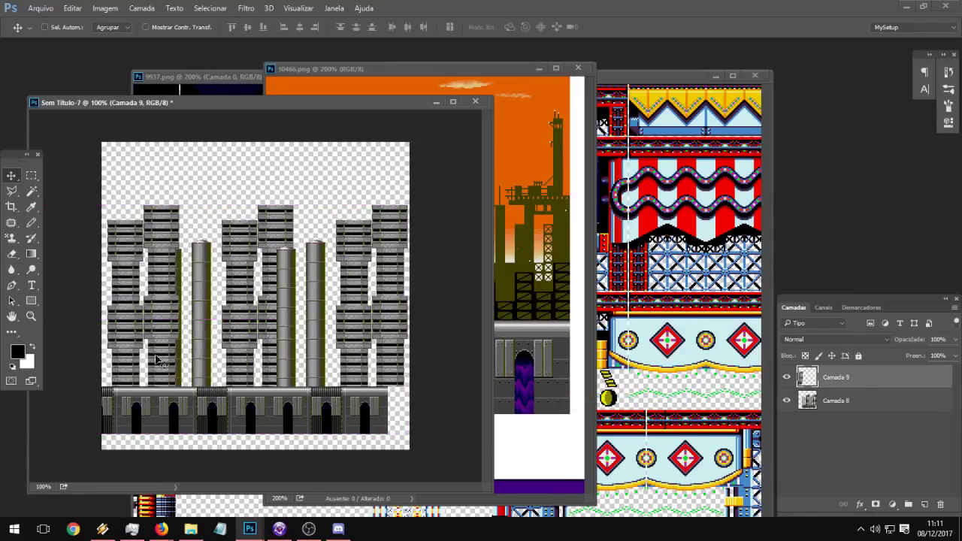
{"action": "left_click", "coordinate": [841, 402], "text": "shift"}
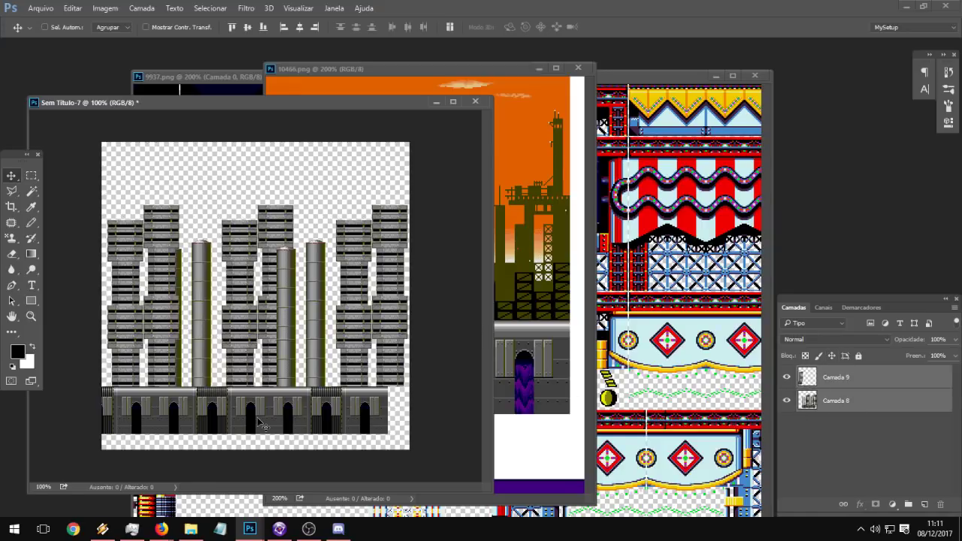
{"action": "key", "text": "Left"}
{"action": "key", "text": "Left"}
{"action": "key", "text": "Left"}
{"action": "key", "text": "Left"}
{"action": "key", "text": "Right"}
{"action": "key", "text": "Right"}
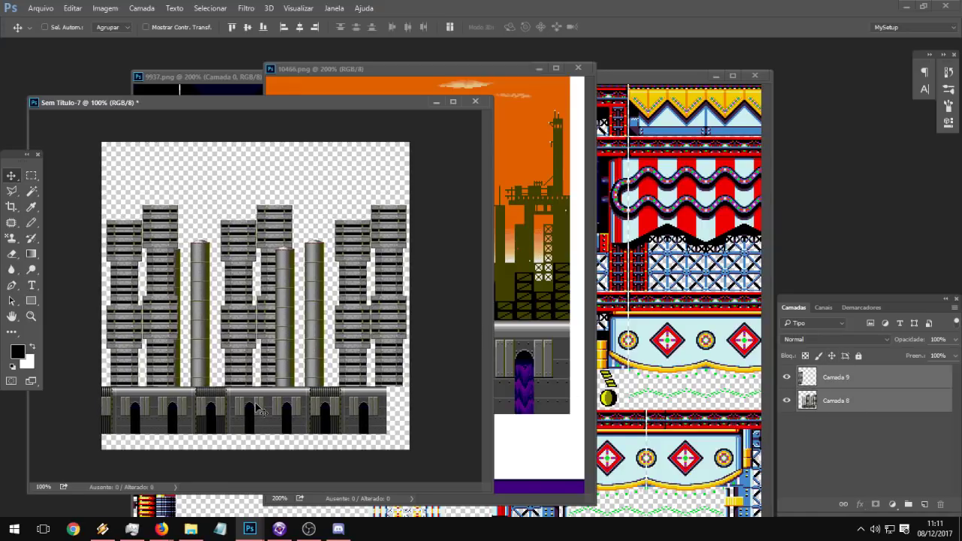
{"action": "right_click", "coordinate": [832, 390]}
{"action": "left_click", "coordinate": [589, 399]}
Step: Fill the gap at the right end of the base wall with a copied wall piece and merge the layers
{"action": "key", "text": "m"}
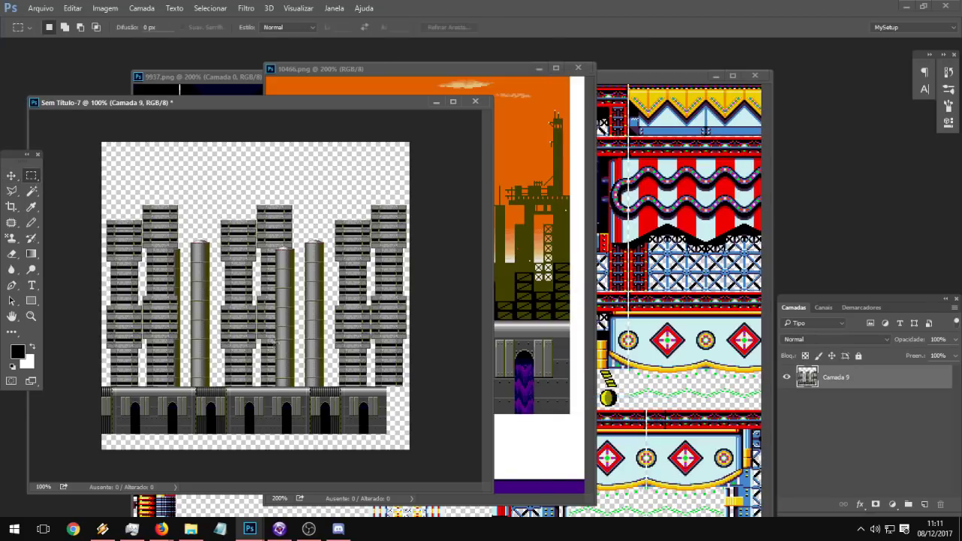
{"action": "mouse_move", "coordinate": [396, 444]}
{"action": "left_mouse_down"}
{"action": "mouse_move", "coordinate": [265, 386]}
{"action": "mouse_move", "coordinate": [374, 405]}
{"action": "left_mouse_up"}
{"action": "key", "text": "ctrl+j"}
{"action": "left_click", "coordinate": [11, 176]}
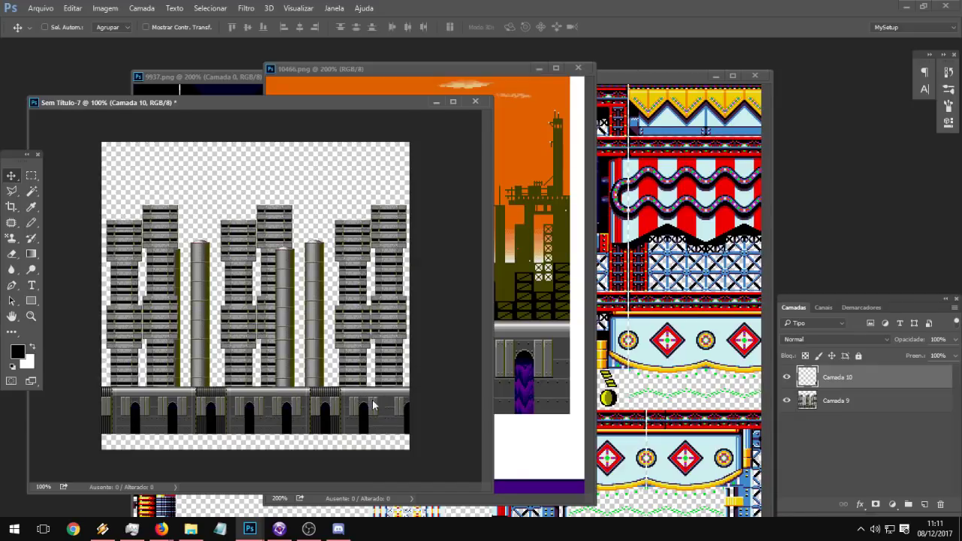
{"action": "left_click", "coordinate": [840, 399], "text": "shift"}
{"action": "right_click", "coordinate": [843, 396]}
{"action": "left_click", "coordinate": [593, 399]}
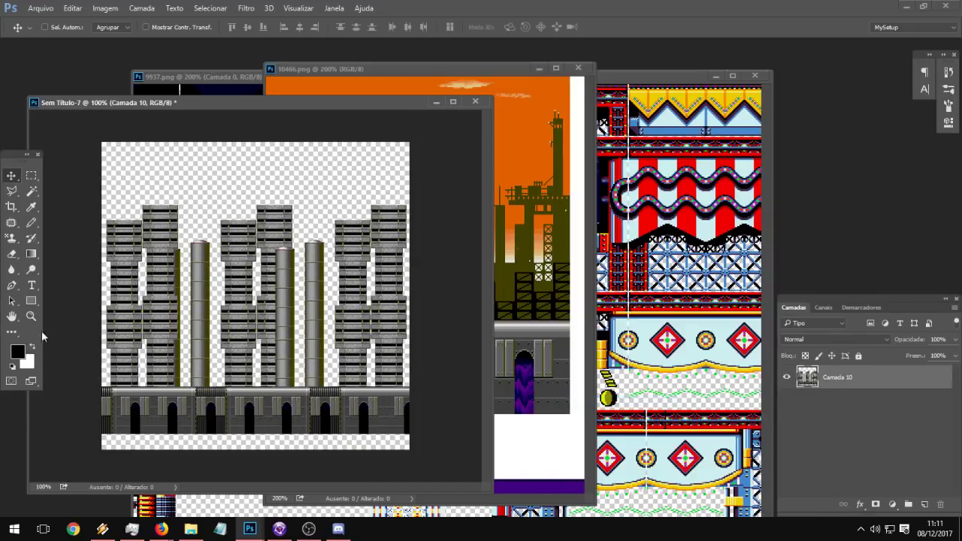
Step: Delete the upper part of the shorter tower in the middle pair, leaving only a low stump above the wall
{"action": "left_click", "coordinate": [32, 317]}
{"action": "left_click", "coordinate": [172, 327]}
{"action": "scroll", "coordinate": [219, 269], "scroll_direction": "up", "scroll_amount": 3}
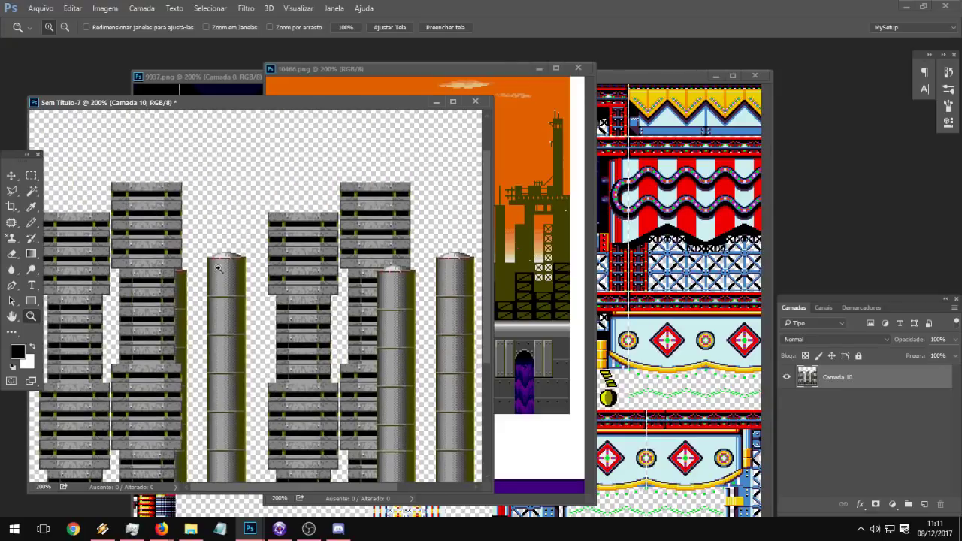
{"action": "left_click", "coordinate": [31, 175]}
{"action": "scroll", "coordinate": [199, 217], "scroll_direction": "down", "scroll_amount": 2}
{"action": "left_click_drag", "start_coordinate": [255, 160], "coordinate": [336, 445]}
{"action": "key", "text": "Delete"}
{"action": "key", "text": "ctrl+d"}
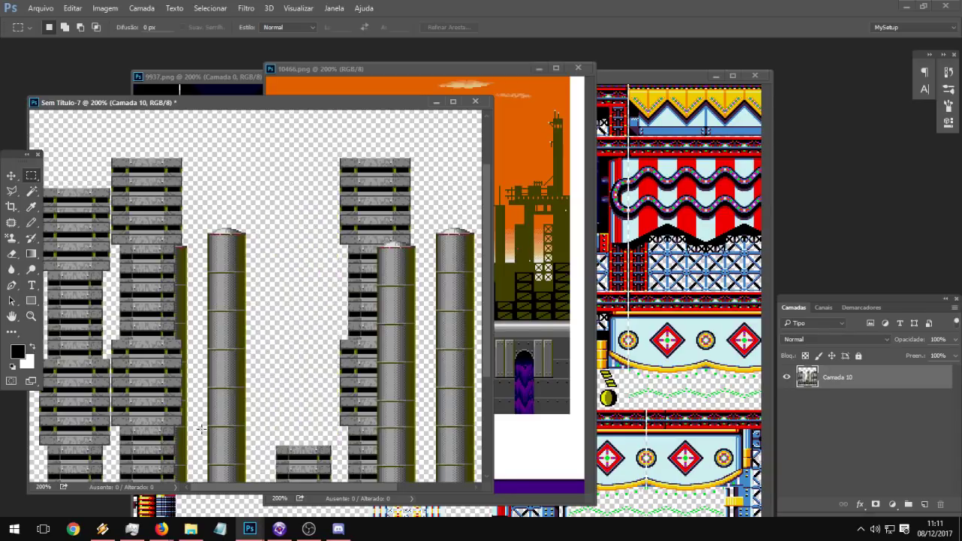
Step: Shorten the leftmost full column to a stump and cut the domed top section off the rightmost column
{"action": "left_click_drag", "start_coordinate": [202, 426], "coordinate": [257, 197]}
{"action": "key", "text": "Delete"}
{"action": "key", "text": "ctrl+d"}
{"action": "left_click_drag", "start_coordinate": [403, 234], "coordinate": [325, 300]}
{"action": "key", "text": "Delete"}
{"action": "key", "text": "ctrl+d"}
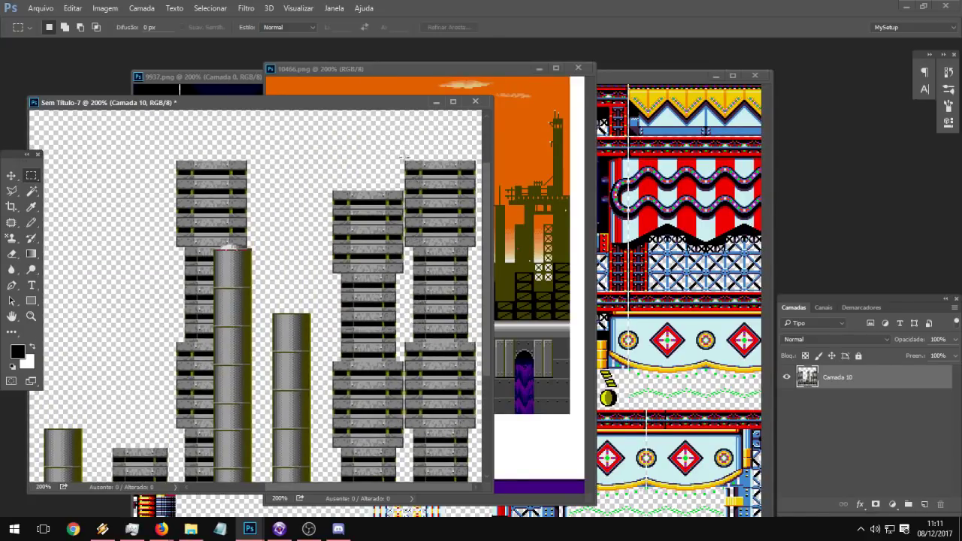
Step: Delete the wide top block of the rightmost tower and deselect
{"action": "left_click_drag", "start_coordinate": [403, 155], "coordinate": [481, 246]}
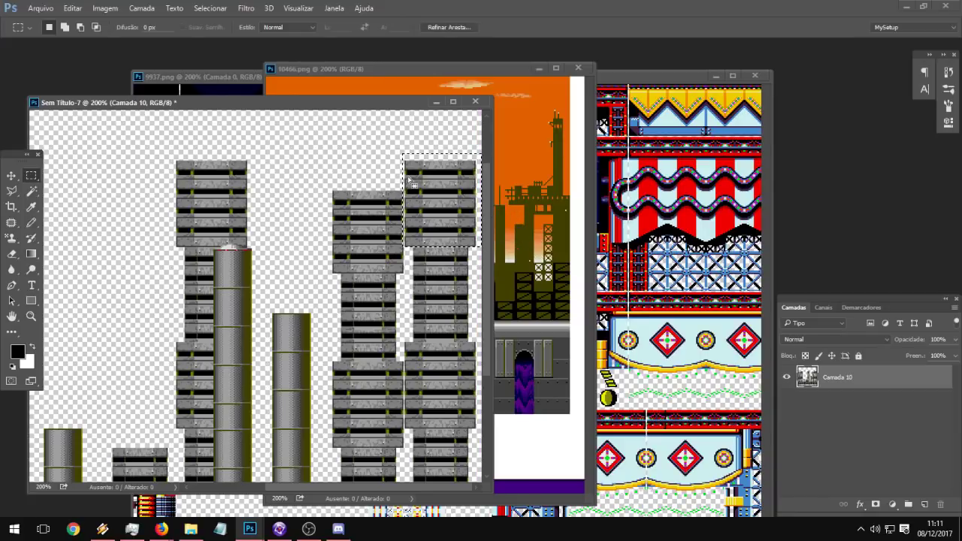
{"action": "key", "text": "Delete"}
{"action": "key", "text": "ctrl+d"}
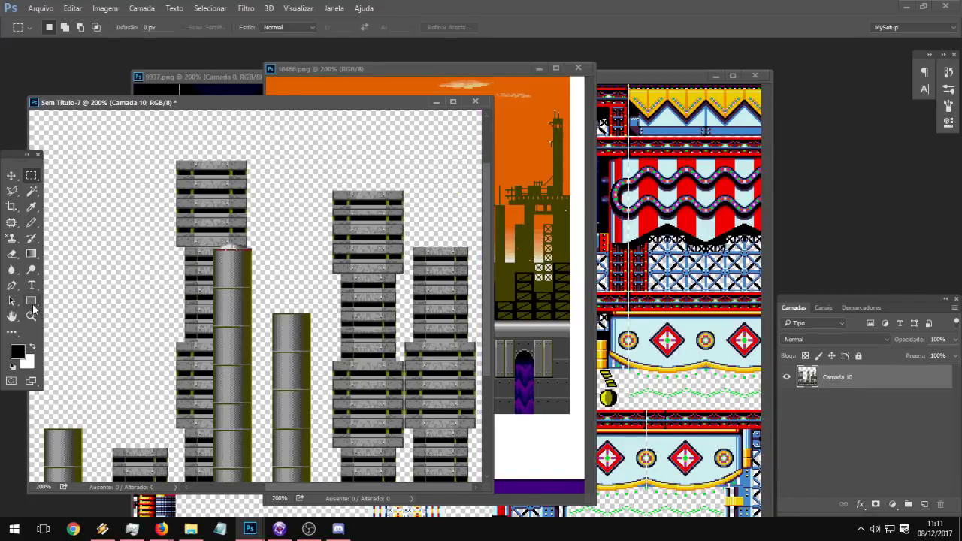
Step: Move the whole skyline layer down until the base wall sits on the canvas's bottom edge
{"action": "left_click", "coordinate": [30, 316]}
{"action": "left_click", "coordinate": [159, 321], "text": "alt"}
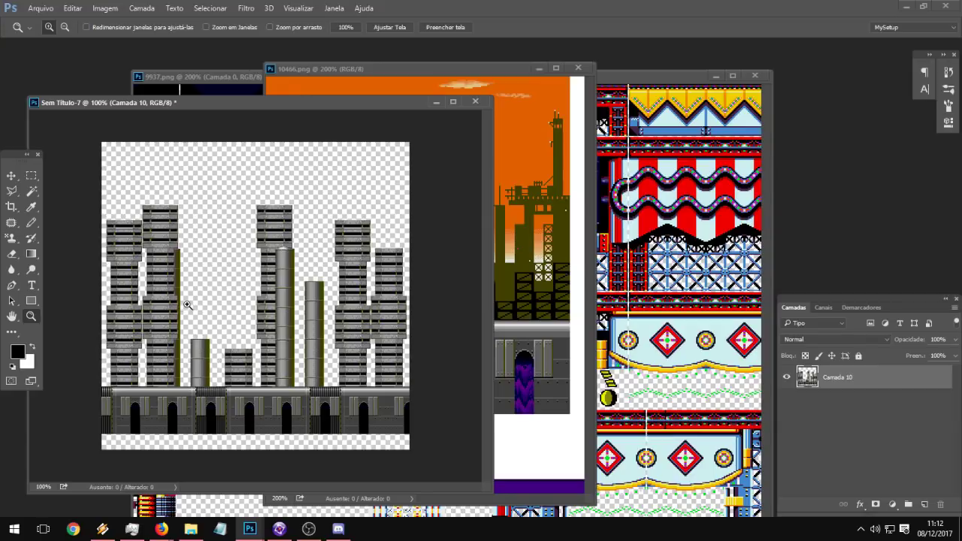
{"action": "left_click", "coordinate": [183, 300]}
{"action": "left_click", "coordinate": [220, 311], "text": "alt"}
{"action": "left_click", "coordinate": [12, 176]}
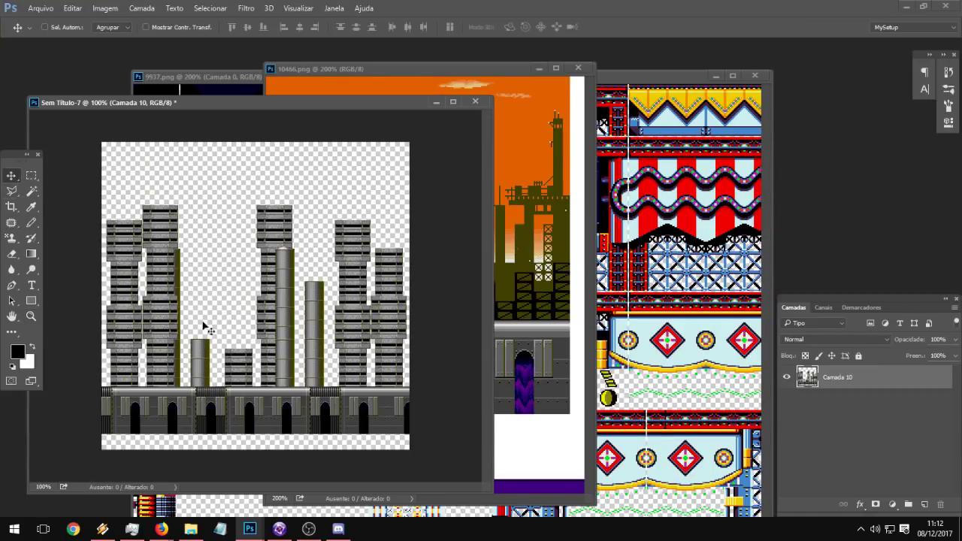
{"action": "left_click_drag", "start_coordinate": [203, 326], "coordinate": [226, 369]}
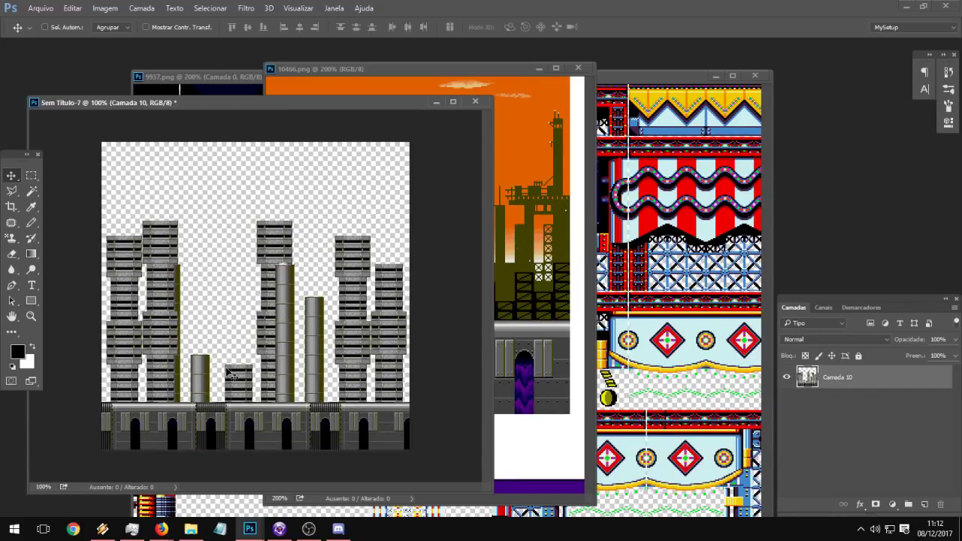
{"action": "key", "text": "Right"}
{"action": "key", "text": "Right"}
{"action": "key", "text": "Right"}
{"action": "key", "text": "Right"}
{"action": "left_click_drag", "start_coordinate": [229, 373], "coordinate": [257, 372]}
Step: Cover the cut-off arch at the base wall's right end with a copied plain wall piece and merge the layers
{"action": "left_click", "coordinate": [34, 321]}
{"action": "left_click", "coordinate": [291, 406]}
{"action": "left_click", "coordinate": [419, 435]}
{"action": "left_click_drag", "start_coordinate": [419, 428], "coordinate": [76, 291]}
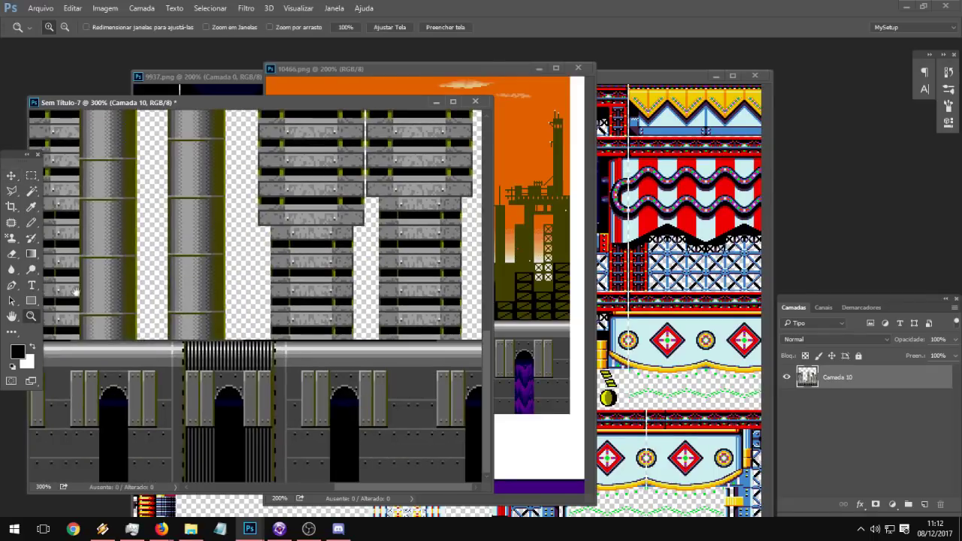
{"action": "left_click", "coordinate": [31, 175]}
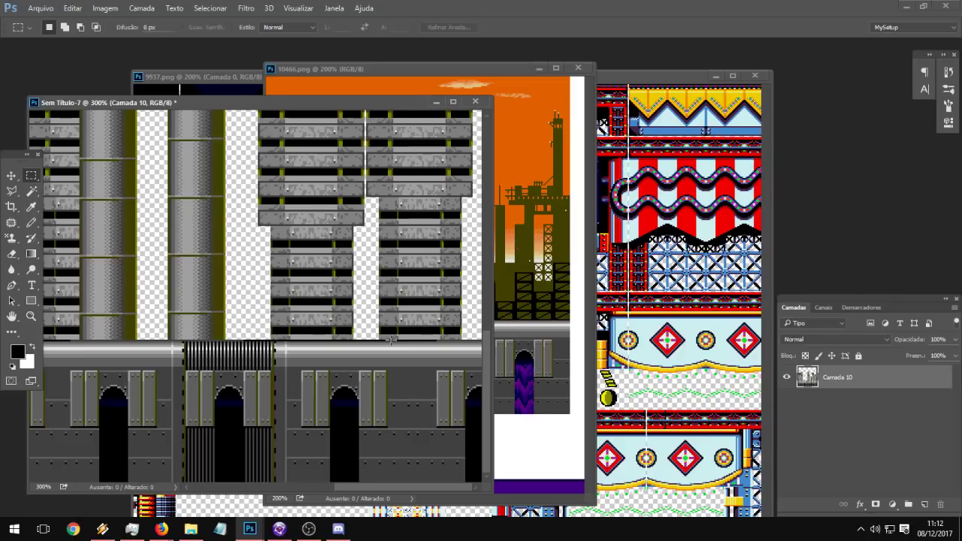
{"action": "key", "text": "ctrl+shift+alt+n"}
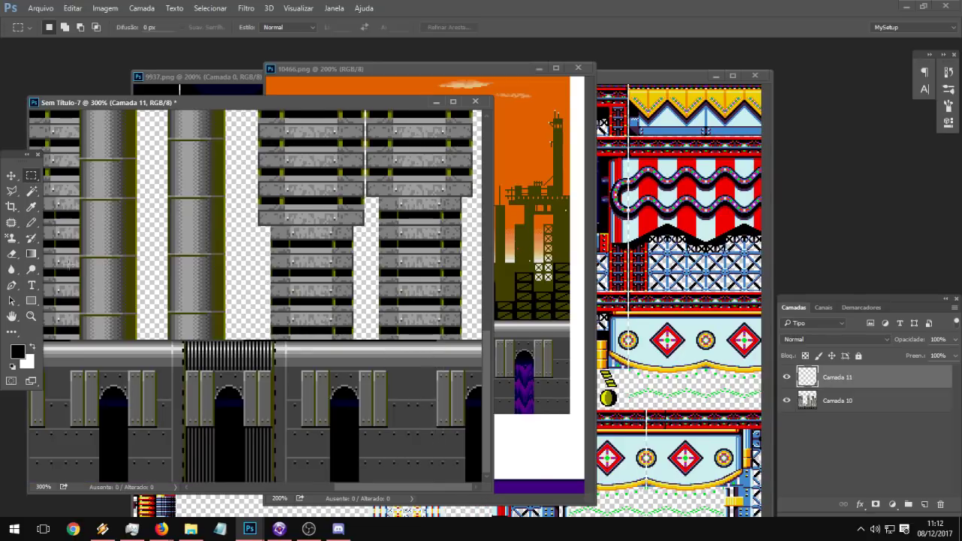
{"action": "left_click", "coordinate": [12, 176]}
{"action": "left_click_drag", "start_coordinate": [285, 410], "coordinate": [279, 410]}
{"action": "left_click_drag", "start_coordinate": [416, 418], "coordinate": [407, 421]}
{"action": "left_click", "coordinate": [847, 406], "text": "shift"}
{"action": "right_click", "coordinate": [847, 406]}
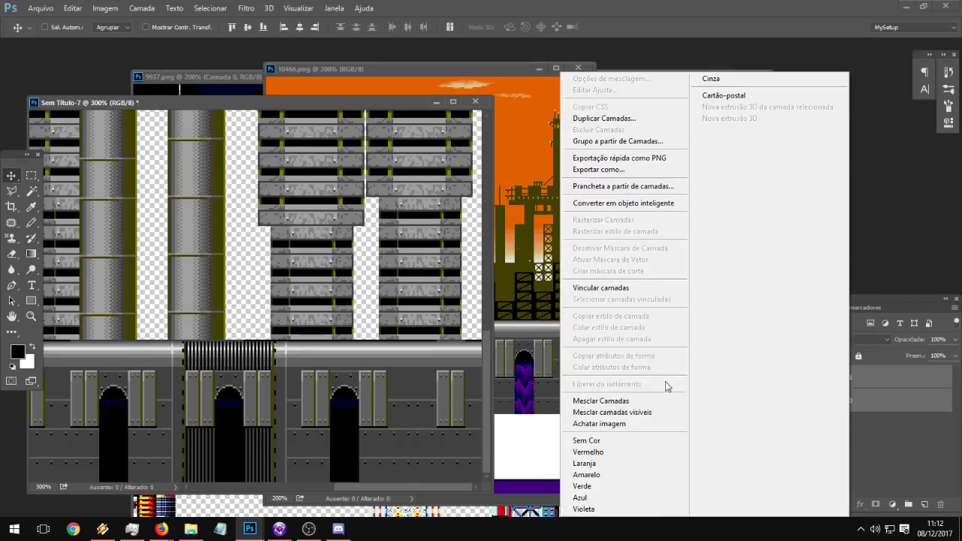
{"action": "left_click", "coordinate": [651, 401]}
Step: Examine the whole skyline to check the patched base wall and the varied tower heights
{"action": "left_click", "coordinate": [32, 316]}
{"action": "left_click", "coordinate": [206, 296], "text": "alt"}
{"action": "left_click", "coordinate": [206, 297], "text": "alt"}
{"action": "left_click", "coordinate": [207, 296], "text": "alt"}
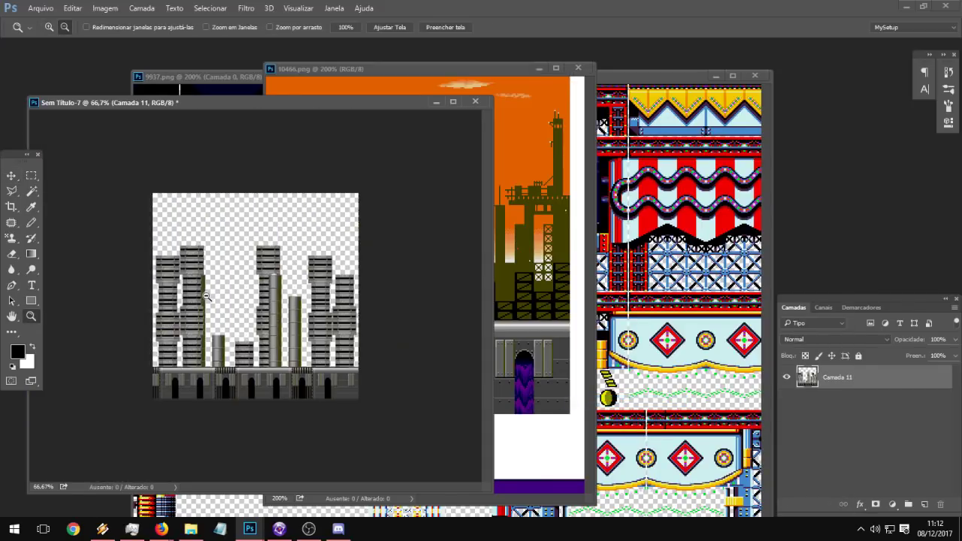
{"action": "left_click", "coordinate": [188, 321]}
{"action": "left_click", "coordinate": [179, 321]}
{"action": "left_click", "coordinate": [200, 329], "text": "alt"}
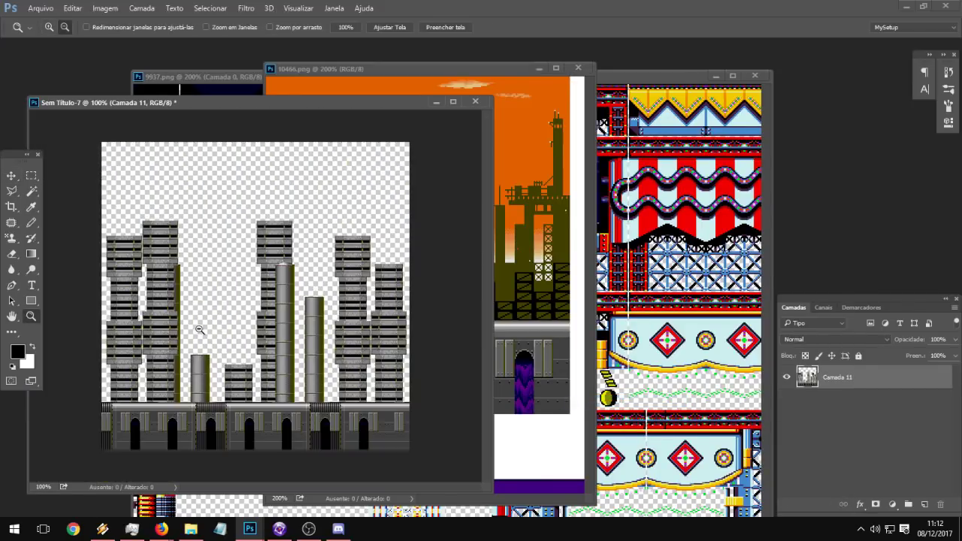
Step: Minimize the 10466.png window and bring the 9937.png window to the front
{"action": "left_click", "coordinate": [502, 68]}
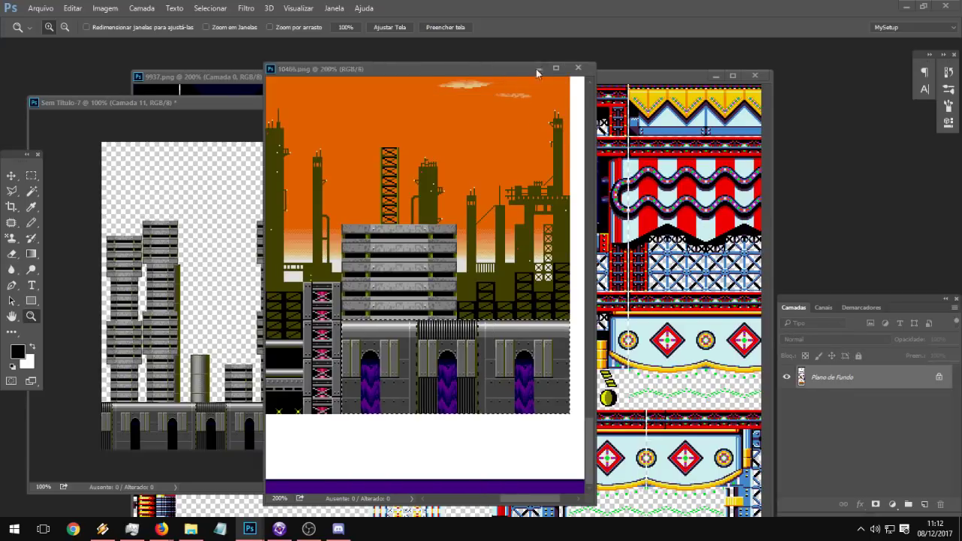
{"action": "left_click", "coordinate": [538, 69]}
{"action": "left_click_drag", "start_coordinate": [340, 79], "coordinate": [374, 83]}
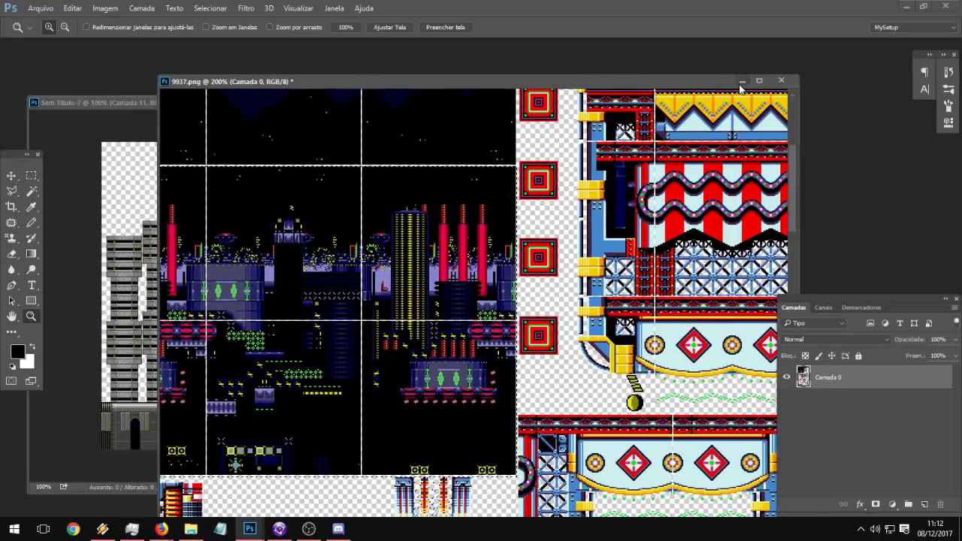
Step: Minimize 9937.png and copy the Mapa de Degradê 1 adjustment layer from Sem Título-5 into the Sem Título-7 skyline document
{"action": "left_click", "coordinate": [737, 81]}
{"action": "left_click", "coordinate": [542, 118]}
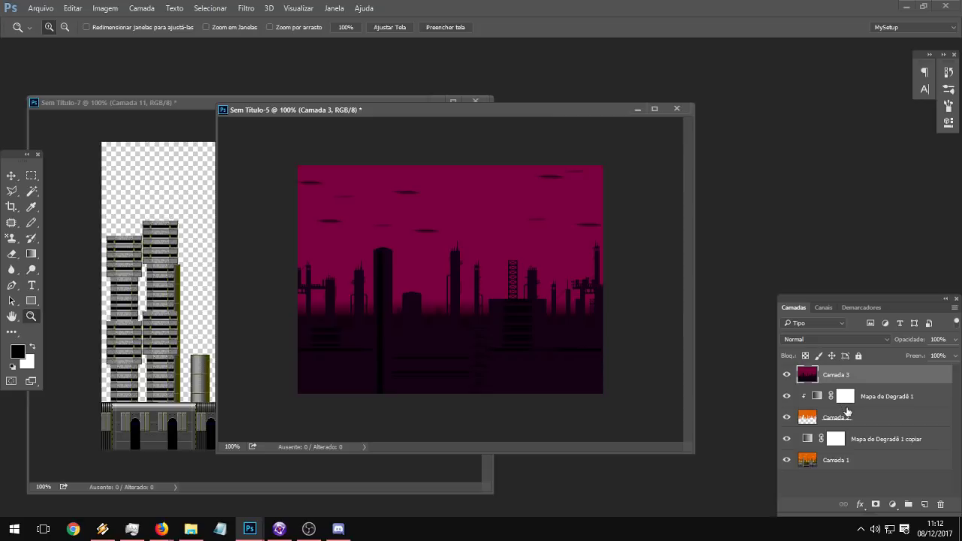
{"action": "left_click", "coordinate": [848, 398]}
{"action": "left_click", "coordinate": [865, 443]}
{"action": "left_click_drag", "start_coordinate": [864, 444], "coordinate": [658, 478]}
{"action": "left_click", "coordinate": [833, 380]}
{"action": "left_click", "coordinate": [877, 396]}
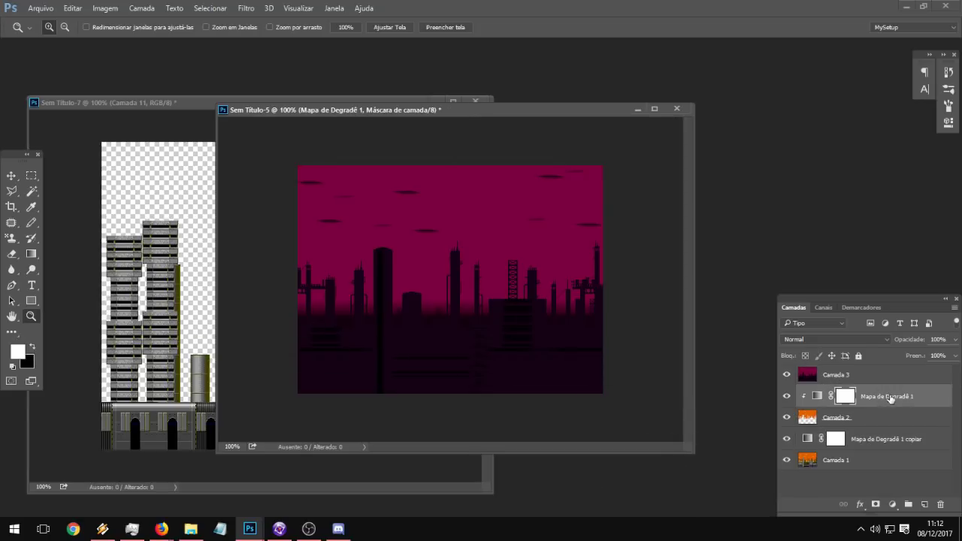
{"action": "left_click_drag", "start_coordinate": [878, 396], "coordinate": [213, 284]}
Step: Edit the skyline's gradient map, moving the pink stop slightly inward from the end and the black stop to 50%
{"action": "double_click", "coordinate": [805, 375]}
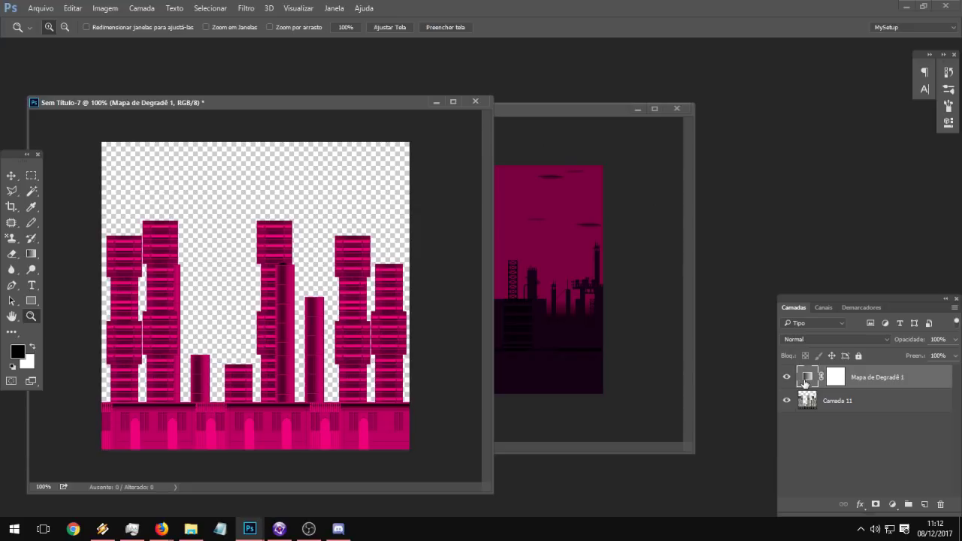
{"action": "left_click", "coordinate": [795, 105]}
{"action": "mouse_move", "coordinate": [897, 410]}
{"action": "left_mouse_down"}
{"action": "mouse_move", "coordinate": [608, 410]}
{"action": "mouse_move", "coordinate": [880, 412]}
{"action": "left_mouse_up"}
{"action": "left_click_drag", "start_coordinate": [608, 412], "coordinate": [730, 412]}
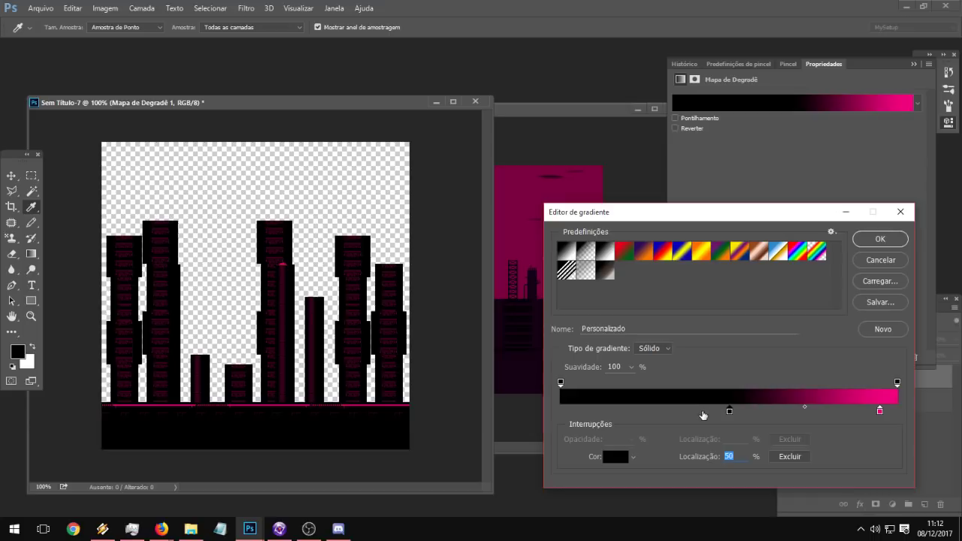
Step: Add a dark purple color stop at 42% in the skyline's gradient, just before the black stop
{"action": "double_click", "coordinate": [704, 413]}
{"action": "left_click_drag", "start_coordinate": [597, 339], "coordinate": [612, 275]}
{"action": "mouse_move", "coordinate": [560, 309]}
{"action": "left_mouse_down"}
{"action": "mouse_move", "coordinate": [646, 253]}
{"action": "mouse_move", "coordinate": [660, 290]}
{"action": "left_mouse_up"}
{"action": "left_click", "coordinate": [606, 303]}
{"action": "mouse_move", "coordinate": [609, 321]}
{"action": "left_mouse_down"}
{"action": "mouse_move", "coordinate": [620, 322]}
{"action": "mouse_move", "coordinate": [621, 346]}
{"action": "mouse_move", "coordinate": [596, 347]}
{"action": "left_mouse_up"}
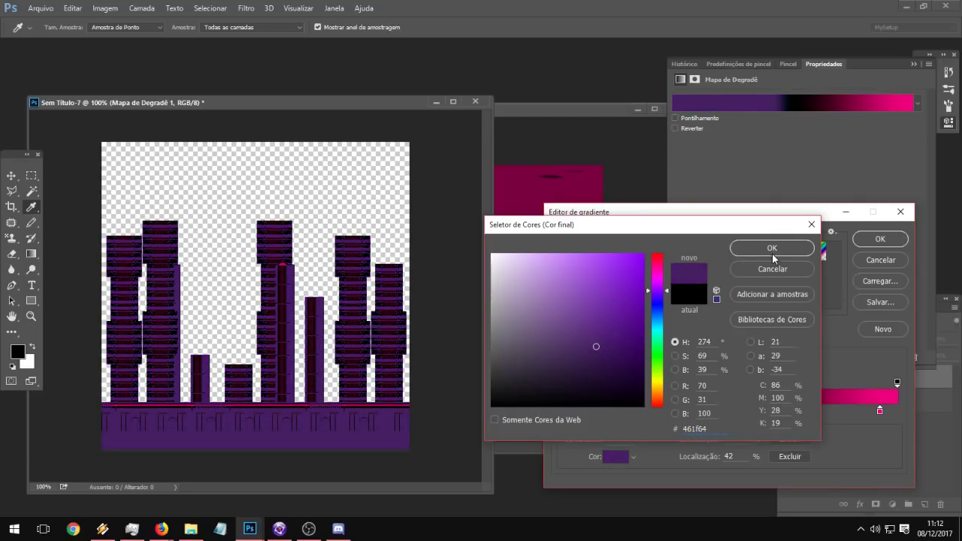
{"action": "left_click_drag", "start_coordinate": [661, 400], "coordinate": [658, 298]}
{"action": "left_click", "coordinate": [772, 248]}
Step: Move the purple stop to 0% and place two black stops, one close to it and one at 46%
{"action": "left_click", "coordinate": [718, 410]}
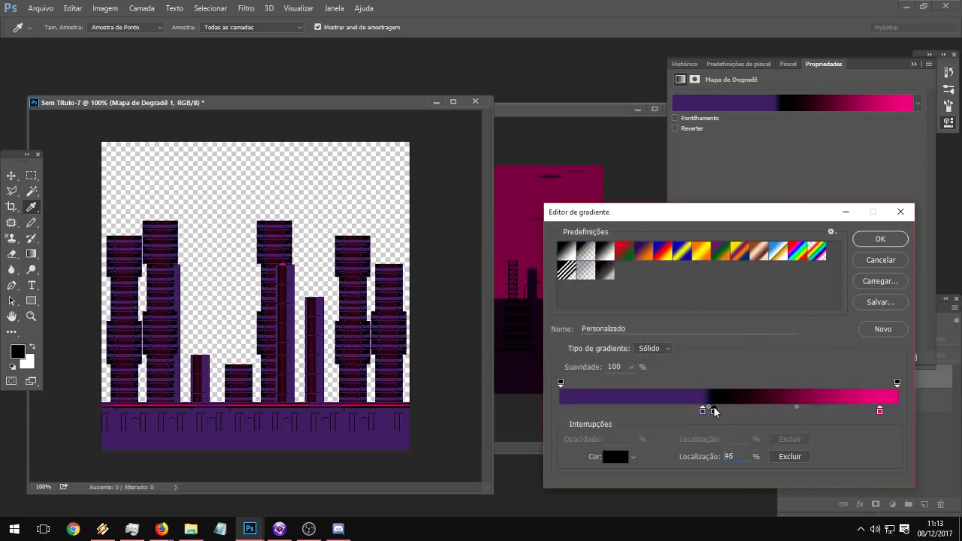
{"action": "left_click_drag", "start_coordinate": [703, 410], "coordinate": [548, 410]}
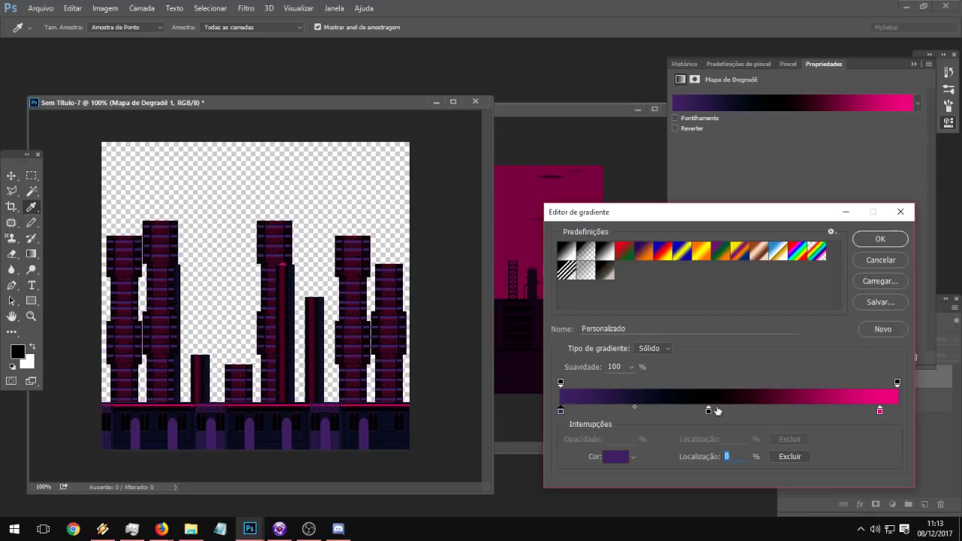
{"action": "mouse_move", "coordinate": [708, 411]}
{"action": "left_mouse_down"}
{"action": "mouse_move", "coordinate": [585, 411]}
{"action": "mouse_move", "coordinate": [730, 412]}
{"action": "mouse_move", "coordinate": [715, 413]}
{"action": "left_mouse_up"}
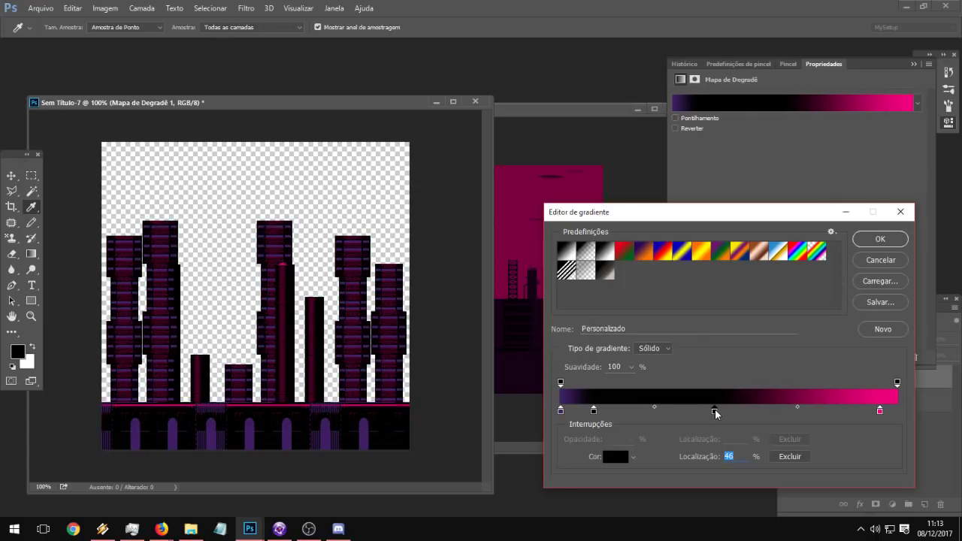
Step: Add a white (ffffff) stop at 100% after the pink one, apply the gradient and inspect the towers
{"action": "double_click", "coordinate": [890, 412]}
{"action": "left_click_drag", "start_coordinate": [577, 332], "coordinate": [816, 140]}
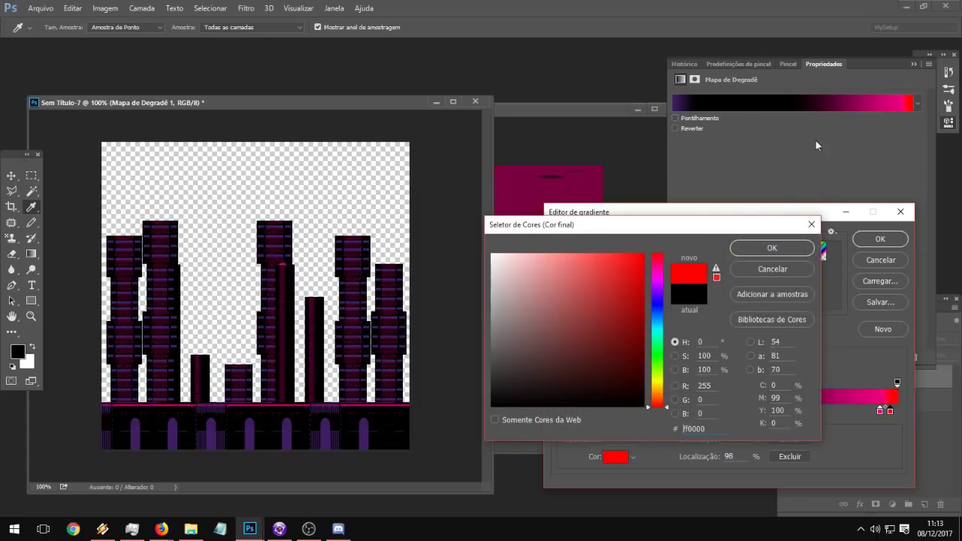
{"action": "type", "text": "ffffff"}
{"action": "left_click", "coordinate": [757, 254]}
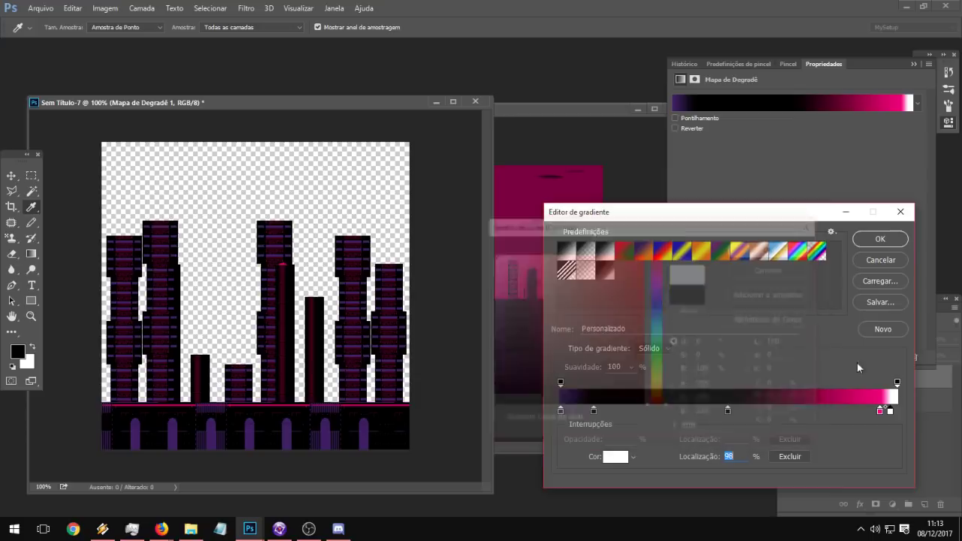
{"action": "key", "text": "z"}
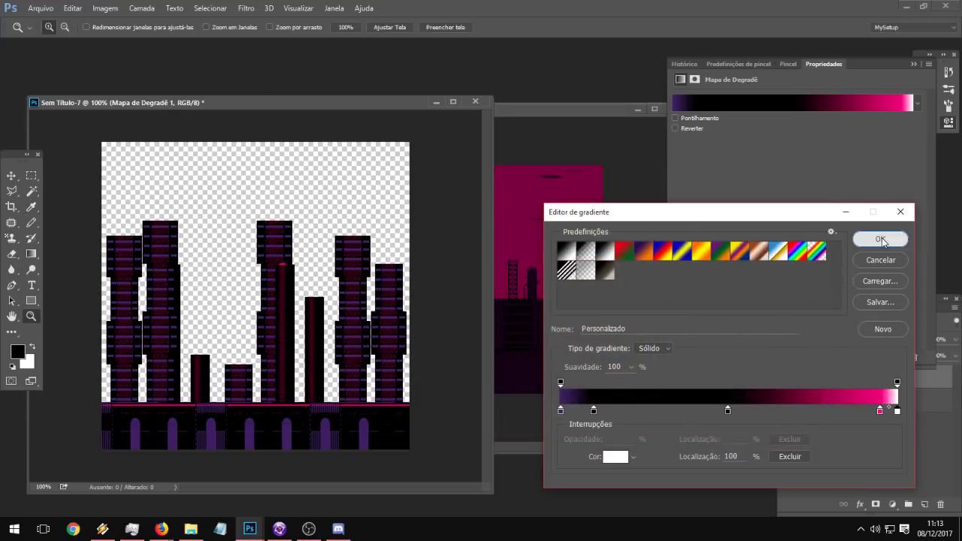
{"action": "left_click", "coordinate": [880, 239]}
{"action": "double_click", "coordinate": [224, 329]}
{"action": "left_click_drag", "start_coordinate": [343, 292], "coordinate": [223, 385]}
{"action": "left_click", "coordinate": [318, 312], "text": "alt"}
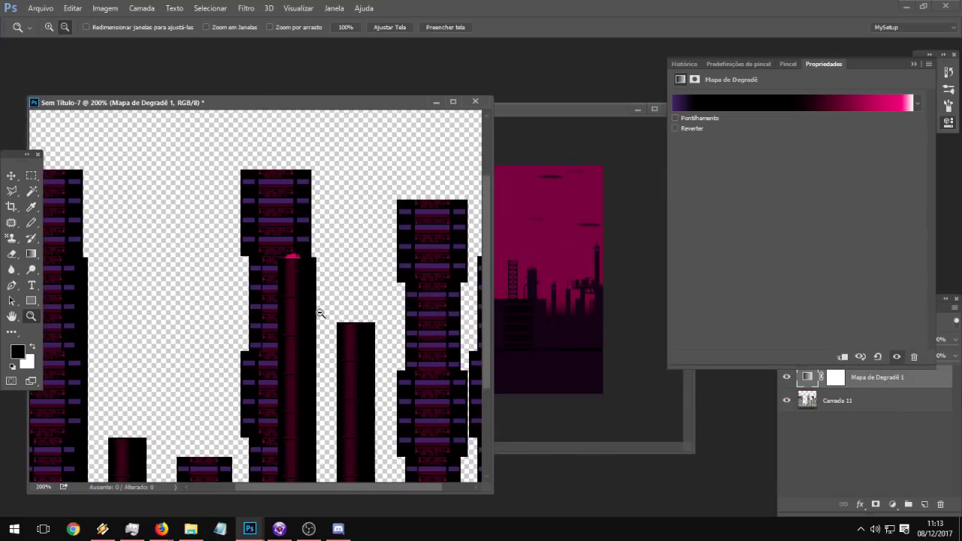
Step: Remove the white stop, set the pink stop to 92% and the middle black stop to 52%, and apply the gradient
{"action": "left_click", "coordinate": [789, 103]}
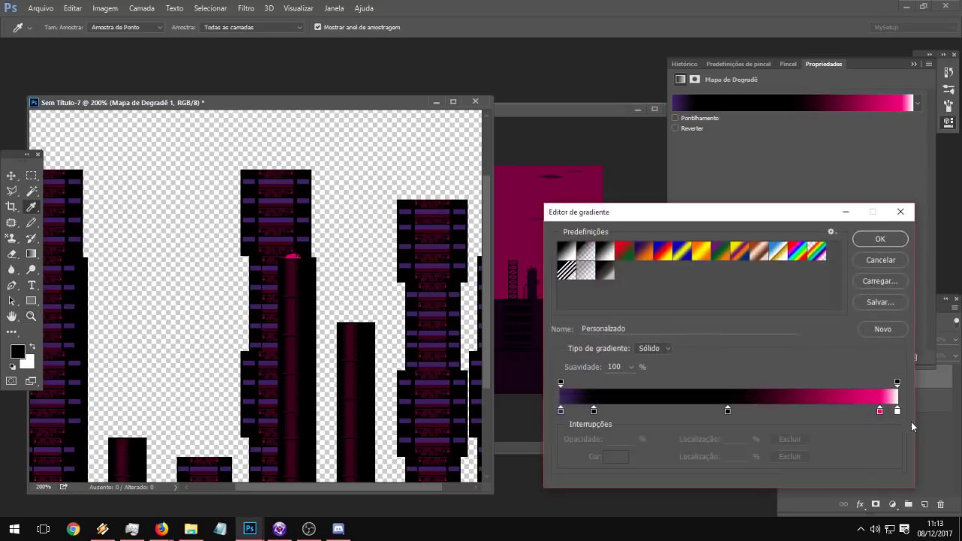
{"action": "mouse_move", "coordinate": [890, 411]}
{"action": "left_mouse_down"}
{"action": "mouse_move", "coordinate": [891, 441]}
{"action": "mouse_move", "coordinate": [905, 414]}
{"action": "left_mouse_up"}
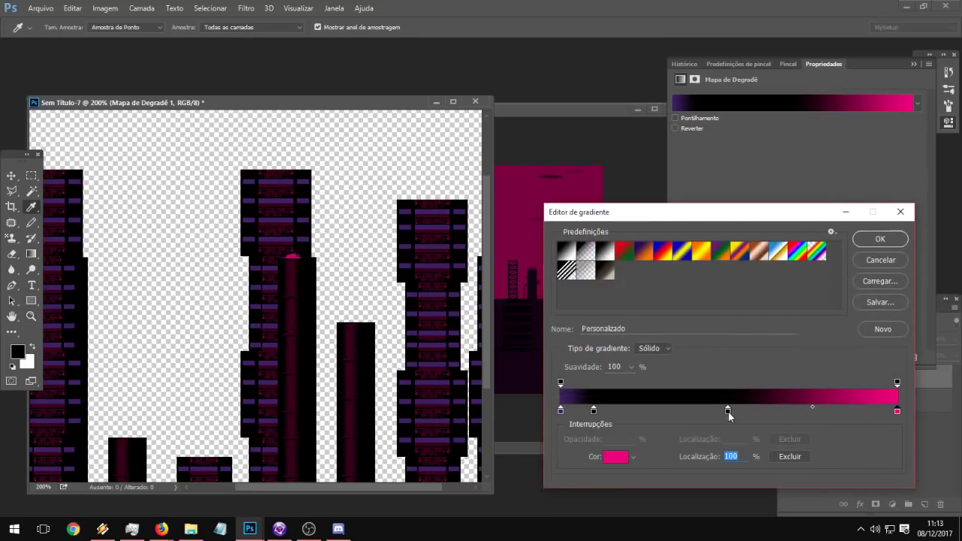
{"action": "left_click_drag", "start_coordinate": [728, 410], "coordinate": [763, 410]}
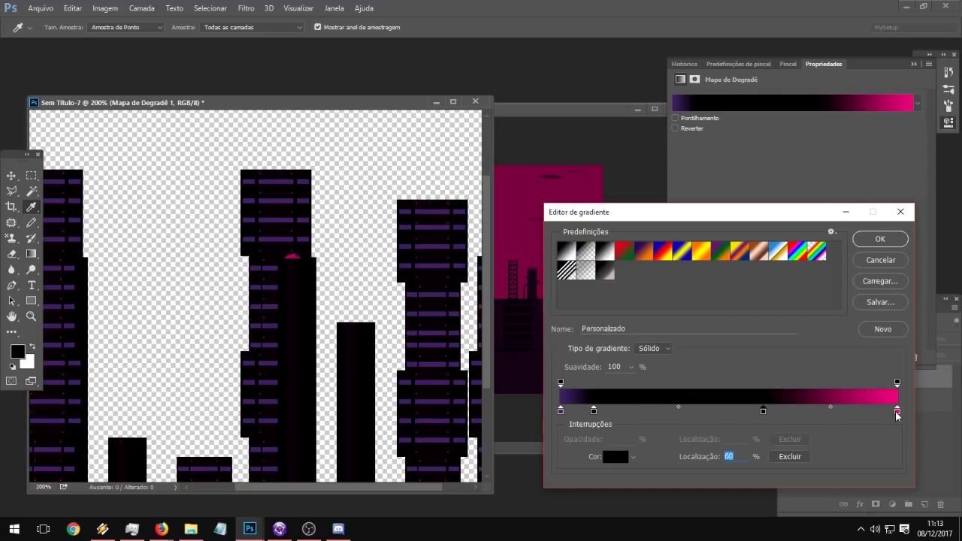
{"action": "left_click_drag", "start_coordinate": [897, 411], "coordinate": [871, 412]}
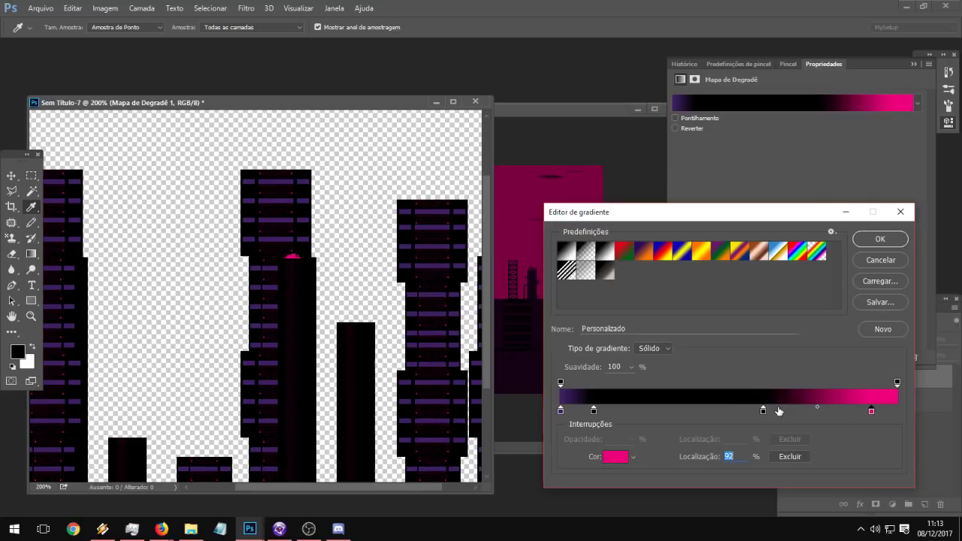
{"action": "left_click_drag", "start_coordinate": [740, 413], "coordinate": [736, 414]}
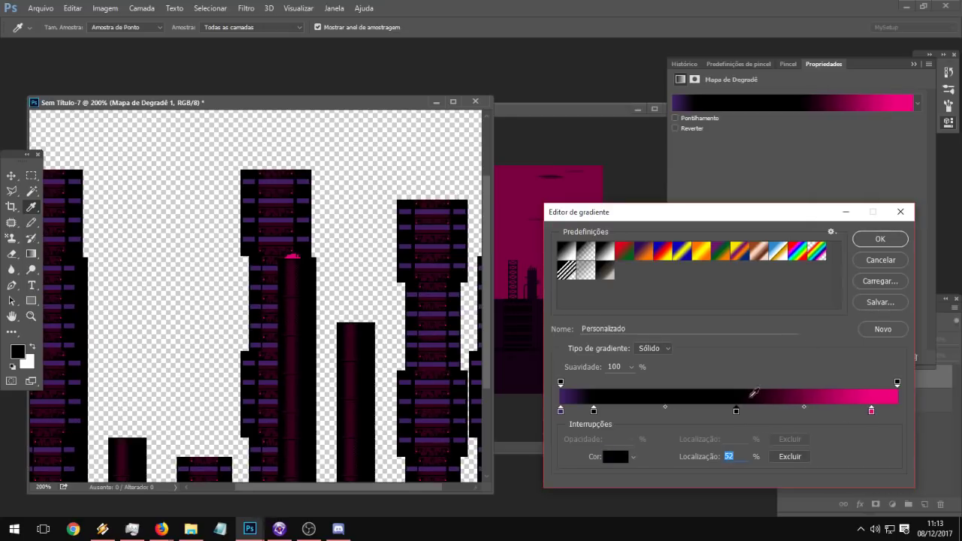
{"action": "left_click", "coordinate": [880, 239]}
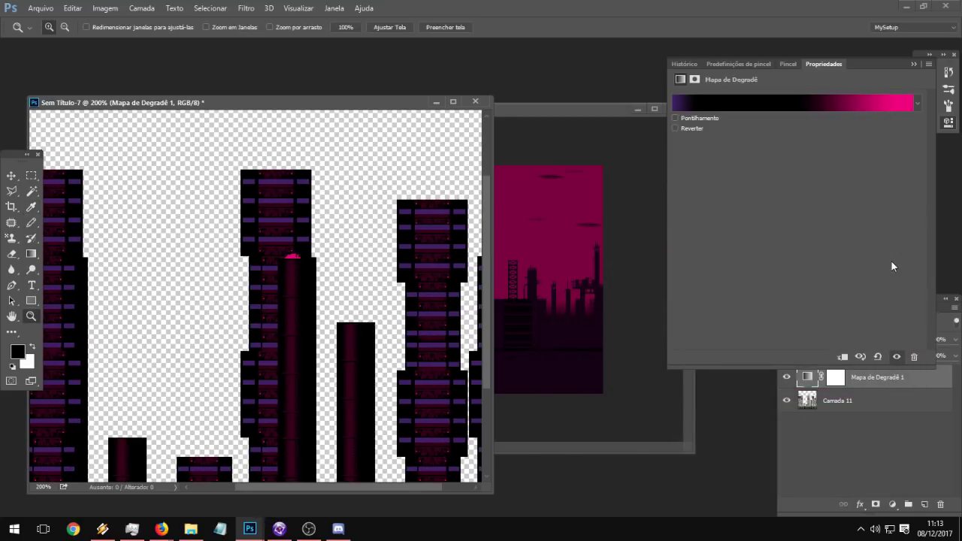
Step: Stamp the recolored skyline into a new merged layer above the gradient map
{"action": "left_click_drag", "start_coordinate": [244, 274], "coordinate": [429, 185]}
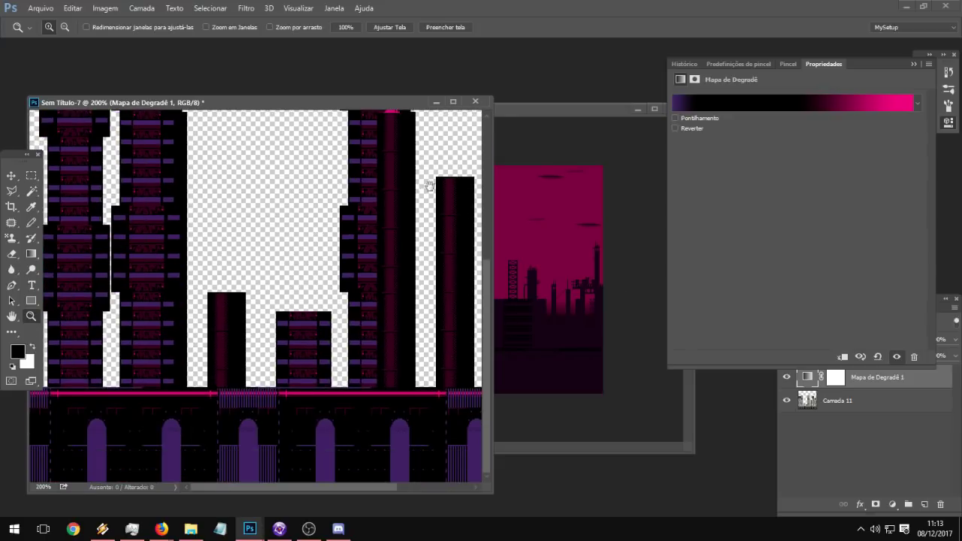
{"action": "left_click", "coordinate": [315, 252], "text": "alt"}
{"action": "left_click", "coordinate": [283, 373]}
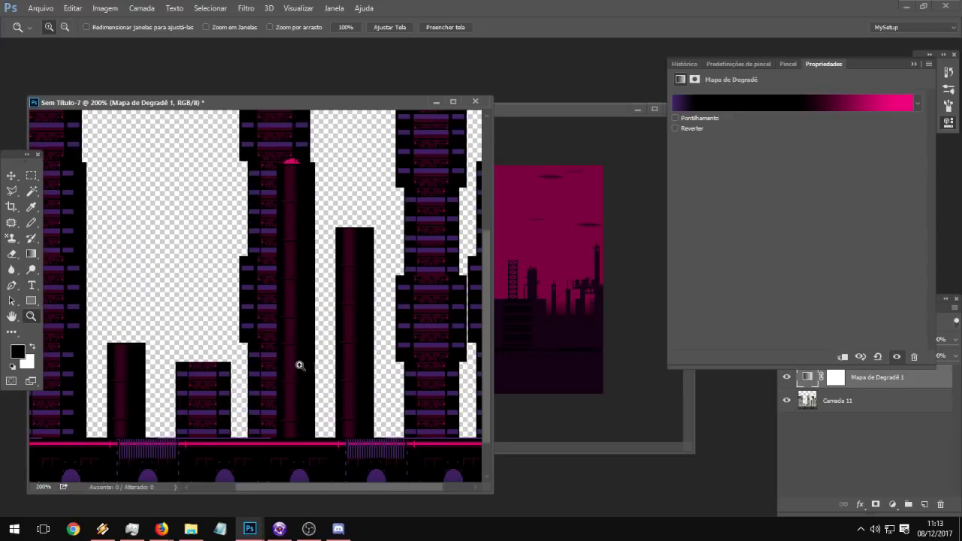
{"action": "left_click_drag", "start_coordinate": [244, 282], "coordinate": [254, 231]}
{"action": "left_click", "coordinate": [862, 380]}
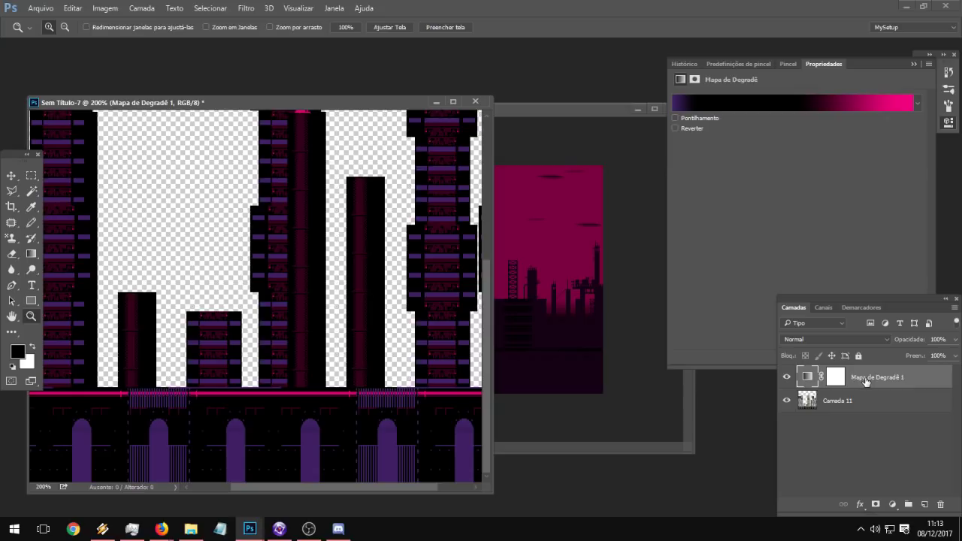
{"action": "key", "text": "ctrl+shift+alt+e"}
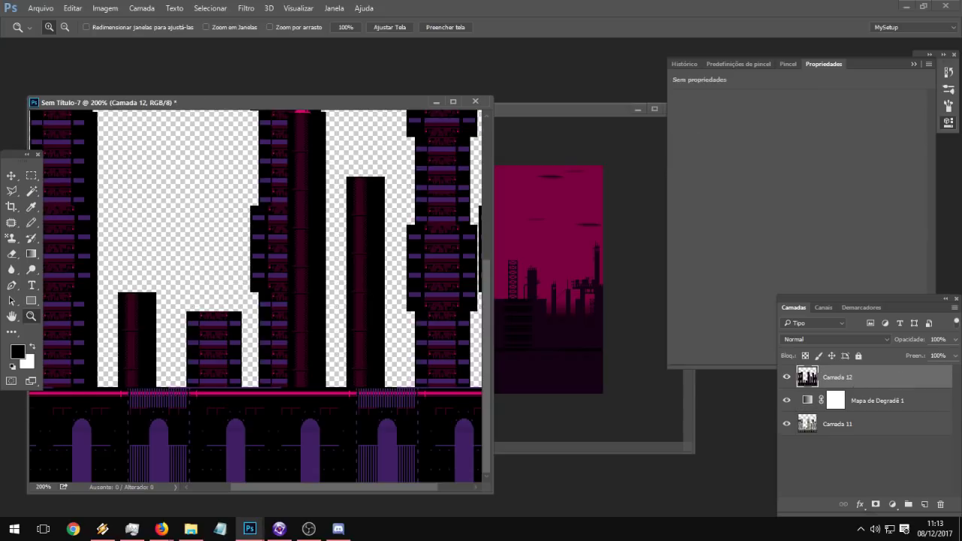
Step: Select every purple area of the merged skyline layer by color and switch to the Pencil tool
{"action": "left_click", "coordinate": [31, 191]}
{"action": "left_click", "coordinate": [155, 443]}
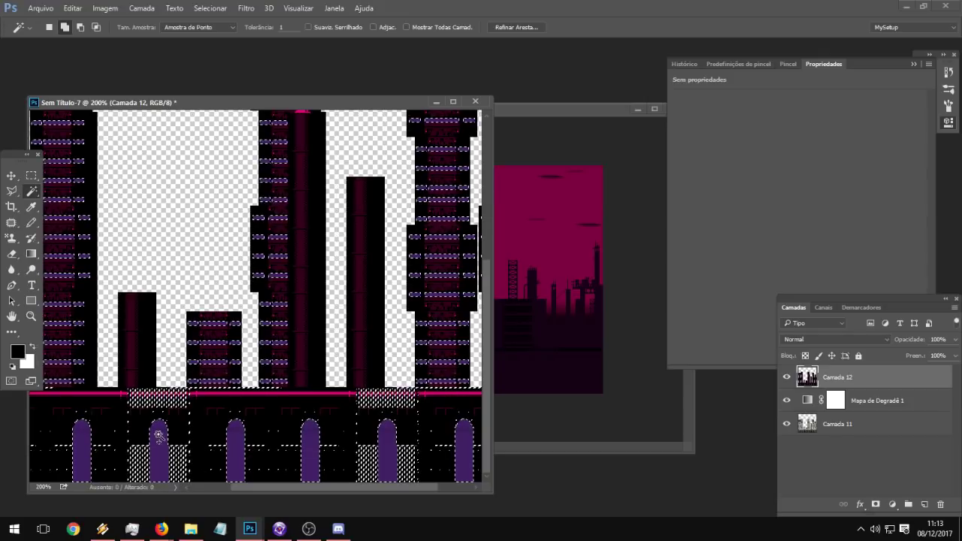
{"action": "left_click", "coordinate": [30, 223]}
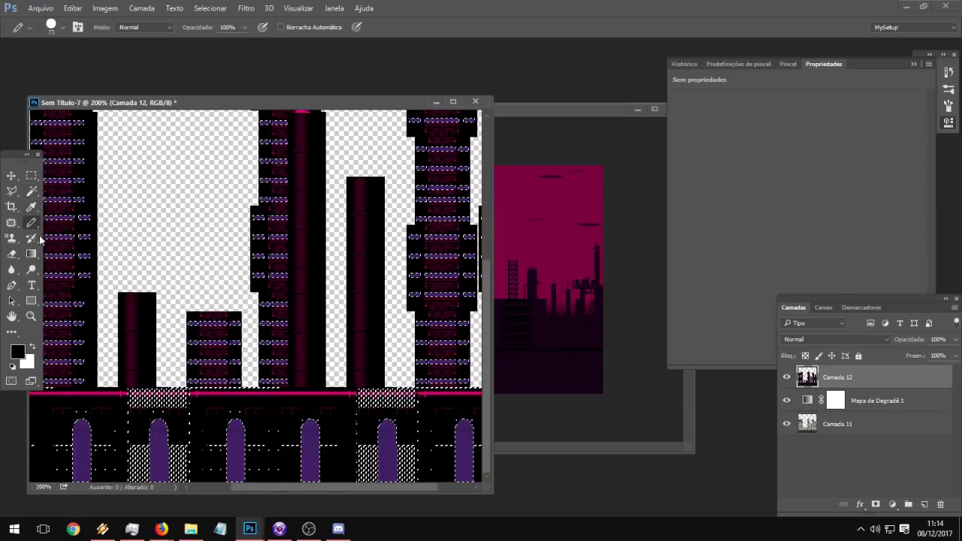
Step: Try painting the base wall's selected purple arches and details black, and undo the strokes
{"action": "left_click", "coordinate": [216, 422], "text": "alt"}
{"action": "mouse_move", "coordinate": [78, 451]}
{"action": "left_mouse_down"}
{"action": "mouse_move", "coordinate": [387, 451]}
{"action": "mouse_move", "coordinate": [610, 476]}
{"action": "left_mouse_up"}
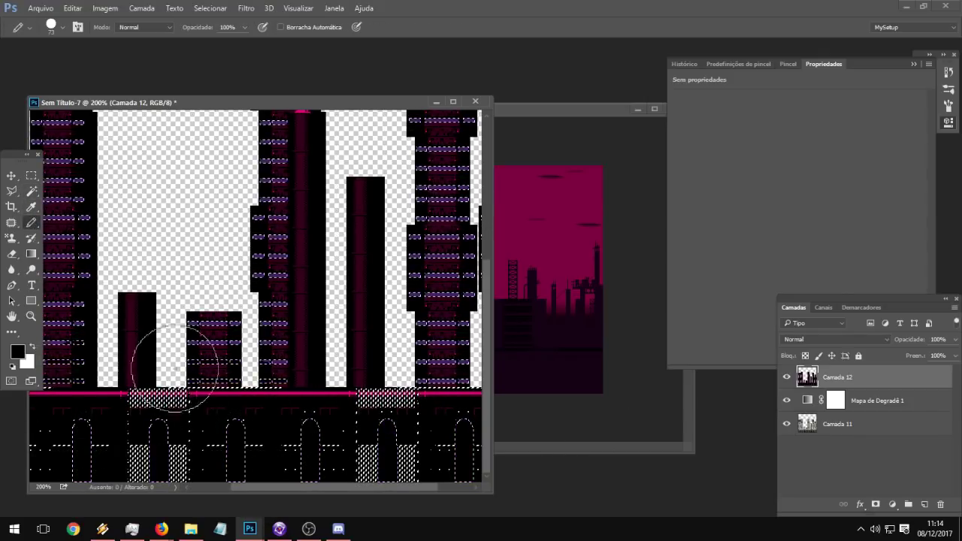
{"action": "left_click_drag", "start_coordinate": [384, 397], "coordinate": [311, 399]}
{"action": "key", "text": "ctrl+z"}
Step: Paint the base wall's selected arches and details with the dark maroon sampled from a column, and deselect
{"action": "left_click", "coordinate": [287, 373], "text": "alt"}
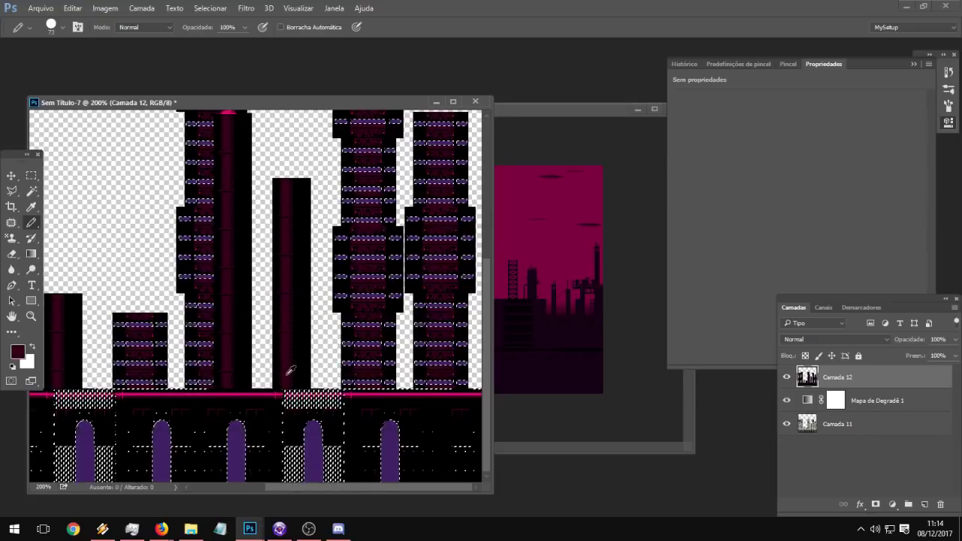
{"action": "left_click_drag", "start_coordinate": [384, 451], "coordinate": [193, 464]}
{"action": "scroll", "coordinate": [225, 440], "scroll_direction": "left", "scroll_amount": 5}
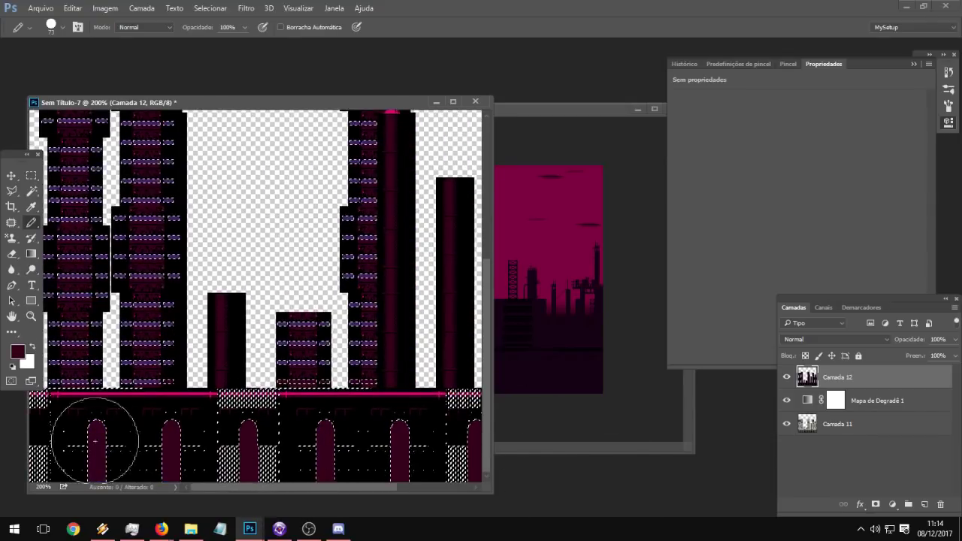
{"action": "key", "text": "m"}
{"action": "left_click", "coordinate": [256, 245]}
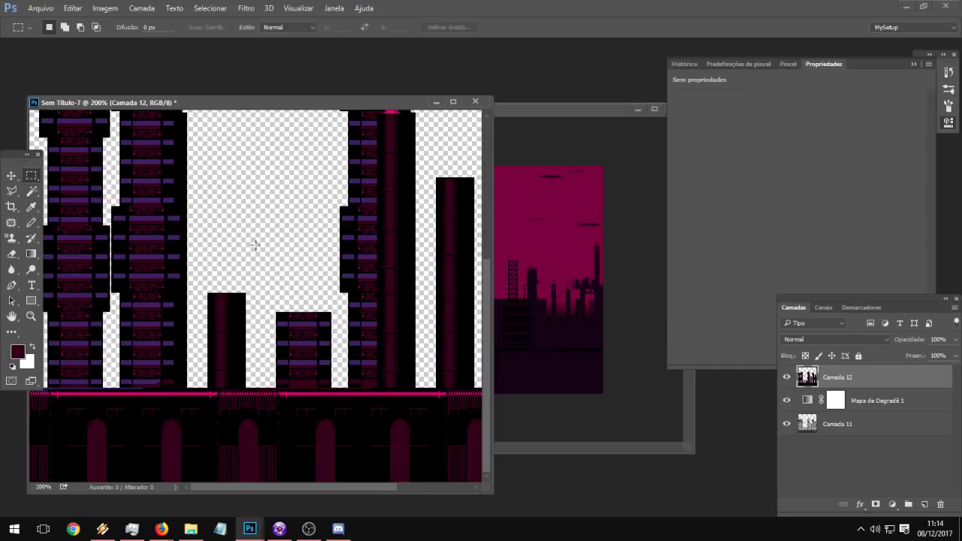
{"action": "left_click_drag", "start_coordinate": [420, 264], "coordinate": [207, 272]}
{"action": "left_click", "coordinate": [31, 316]}
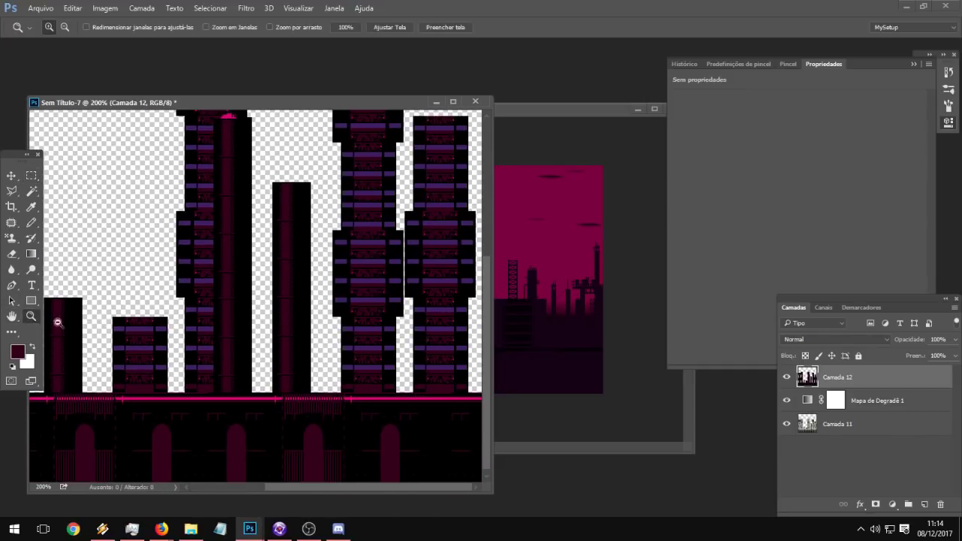
{"action": "left_click", "coordinate": [300, 321], "text": "alt"}
{"action": "left_click", "coordinate": [197, 332]}
{"action": "left_click", "coordinate": [289, 283], "text": "alt"}
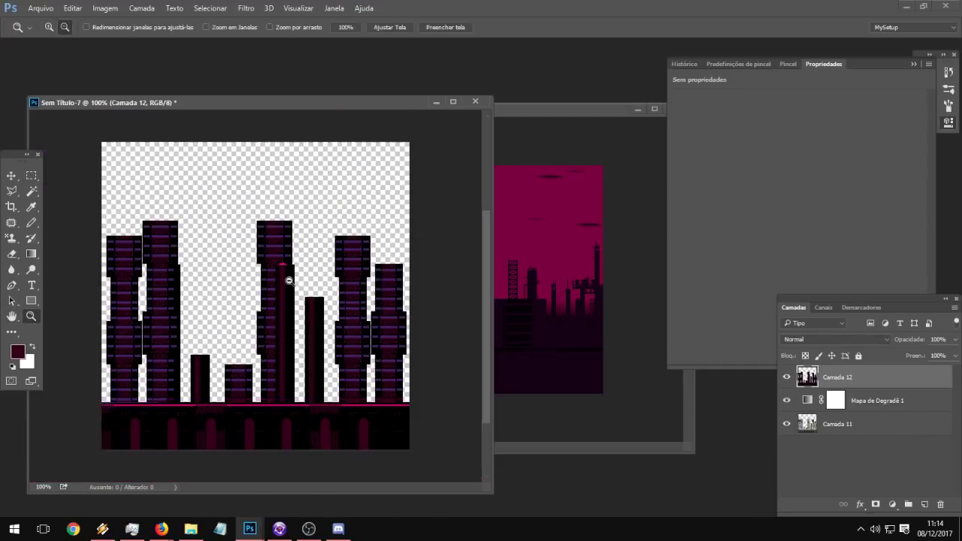
Step: Save the skyline as a PNG named B32 in the SoundsWorlds folder, collapse the properties and reposition the document window
{"action": "left_click", "coordinate": [41, 8]}
{"action": "left_click", "coordinate": [90, 141]}
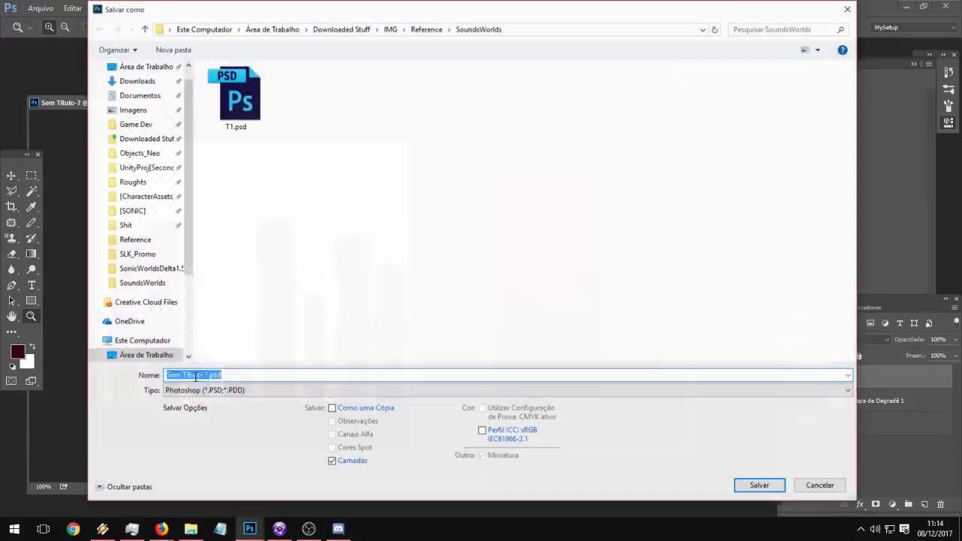
{"action": "left_click", "coordinate": [190, 390]}
{"action": "left_click", "coordinate": [216, 347]}
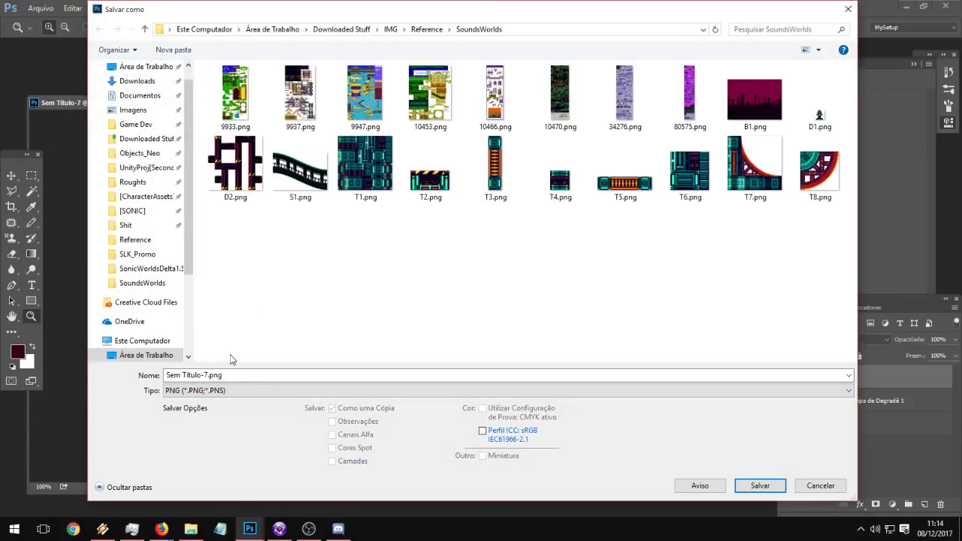
{"action": "left_click", "coordinate": [238, 375]}
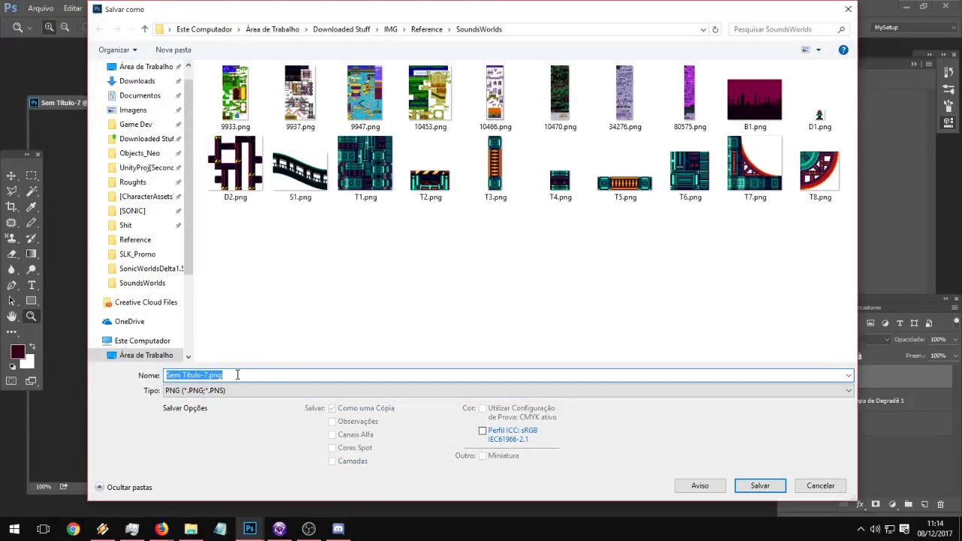
{"action": "type", "text": "B32"}
{"action": "key", "text": "Return"}
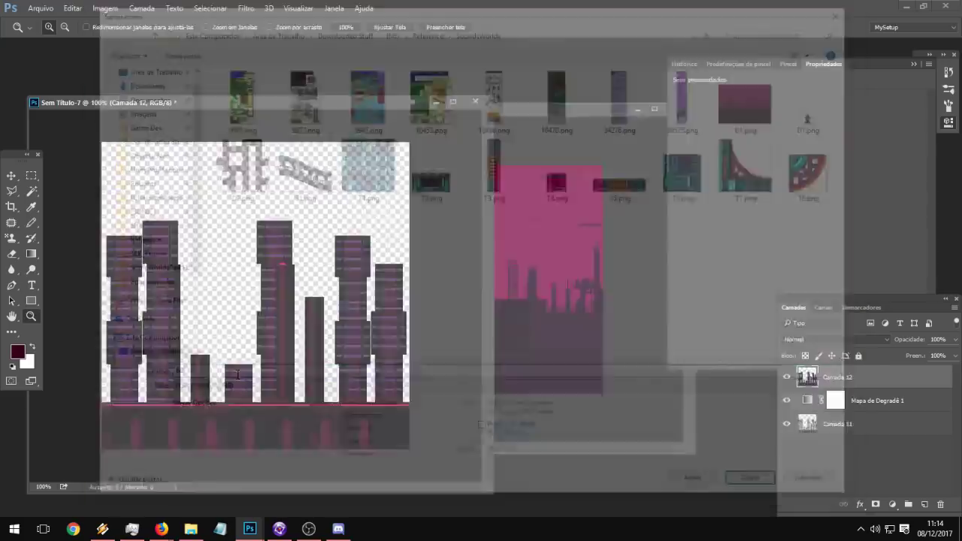
{"action": "left_click", "coordinate": [947, 124]}
{"action": "left_click_drag", "start_coordinate": [342, 103], "coordinate": [376, 97]}
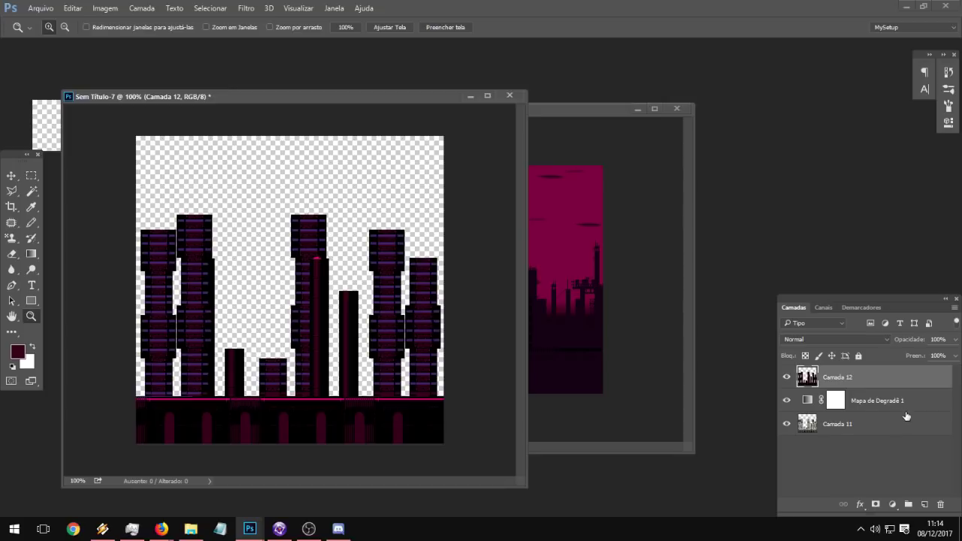
Step: Stamp the visible layers into a new layer, select the skyline and paste a copy of it into a new document
{"action": "key", "text": "ctrl+shift+alt+e"}
{"action": "left_click", "coordinate": [810, 376], "text": "ctrl"}
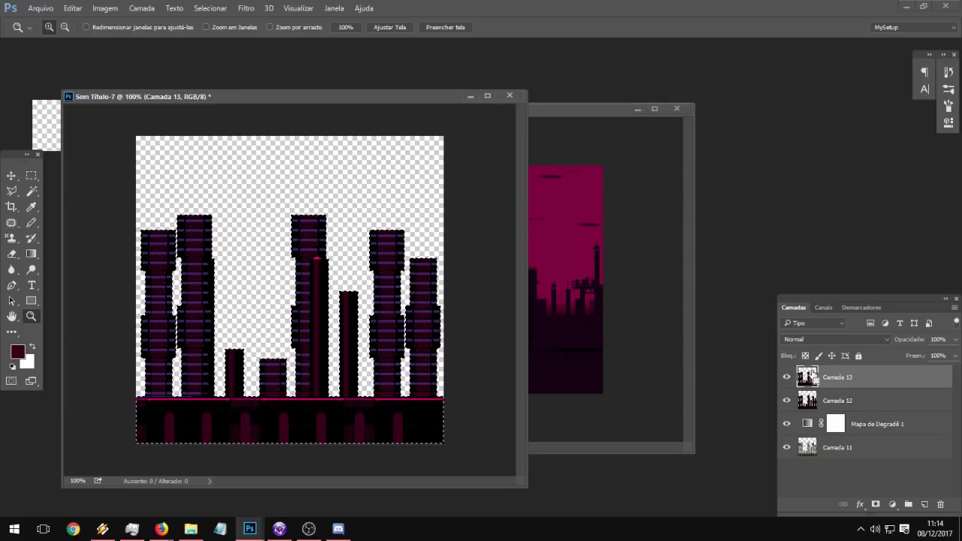
{"action": "left_click", "coordinate": [40, 7]}
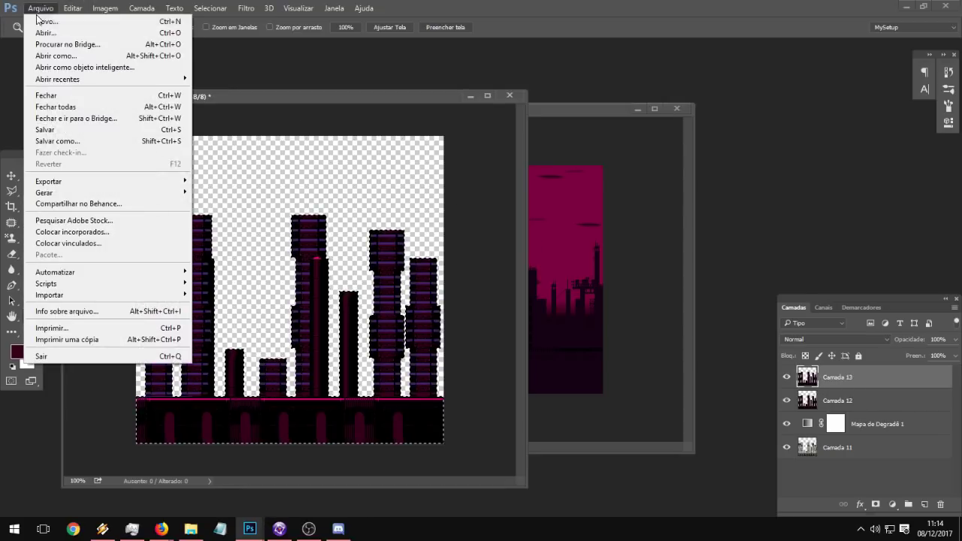
{"action": "left_click", "coordinate": [40, 21]}
{"action": "key", "text": "Return"}
{"action": "key", "text": "ctrl+v"}
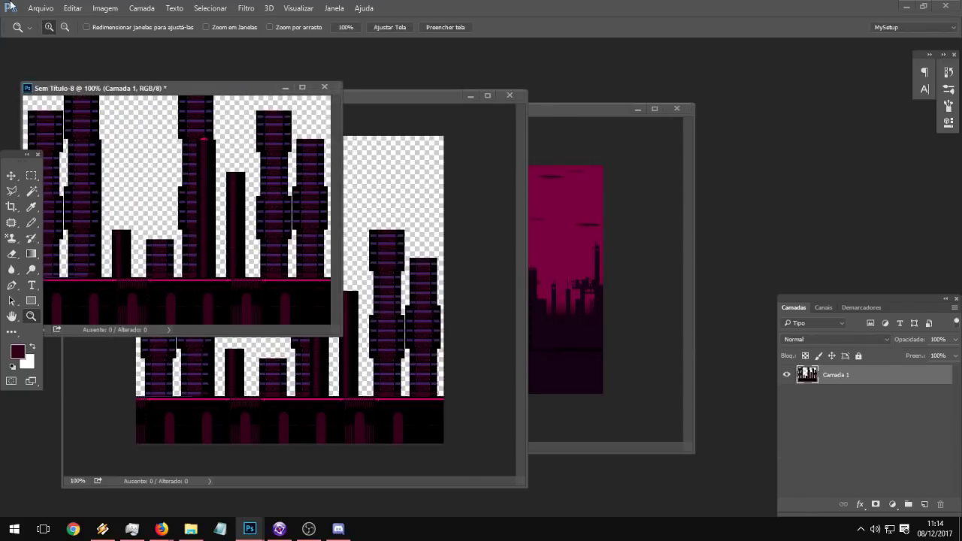
Step: Resize the pasted skyline image to 50 percent in both width and height
{"action": "left_click", "coordinate": [107, 8]}
{"action": "left_click", "coordinate": [128, 79]}
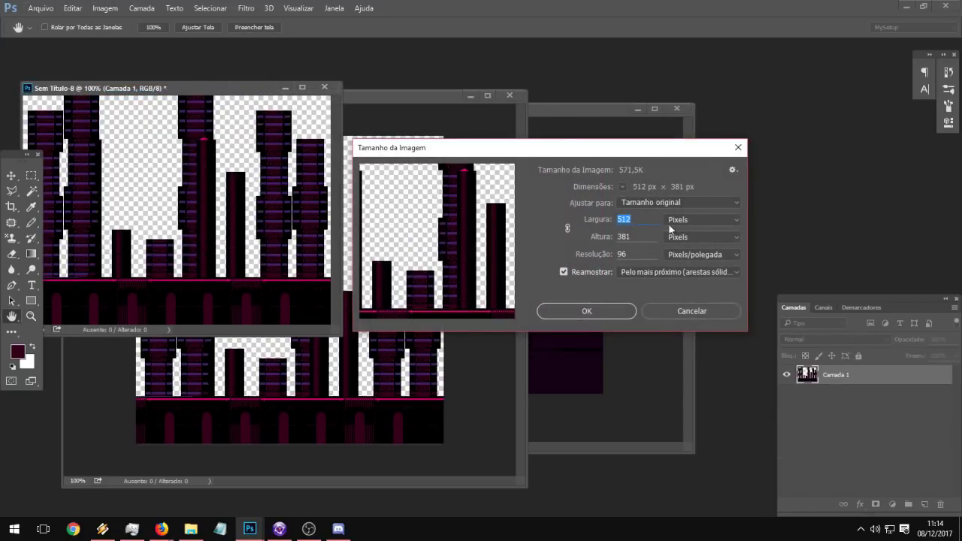
{"action": "left_click", "coordinate": [699, 229]}
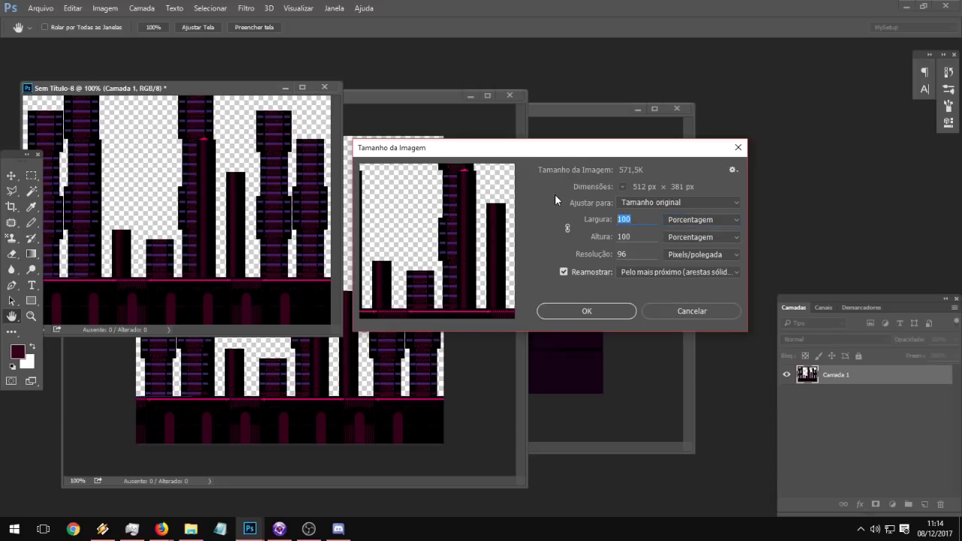
{"action": "type", "text": "70"}
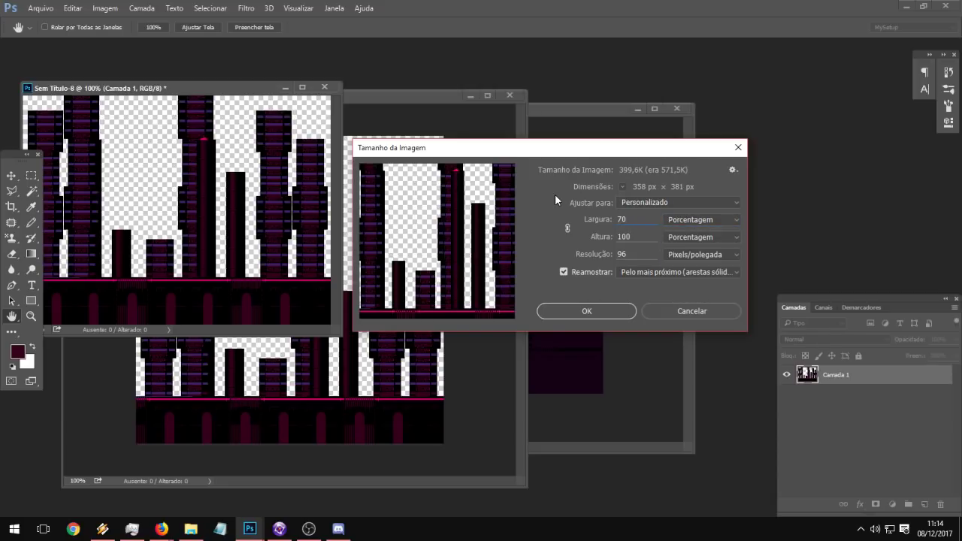
{"action": "key", "text": "BackSpace"}
{"action": "key", "text": "BackSpace"}
{"action": "type", "text": "60"}
{"action": "key", "text": "Tab"}
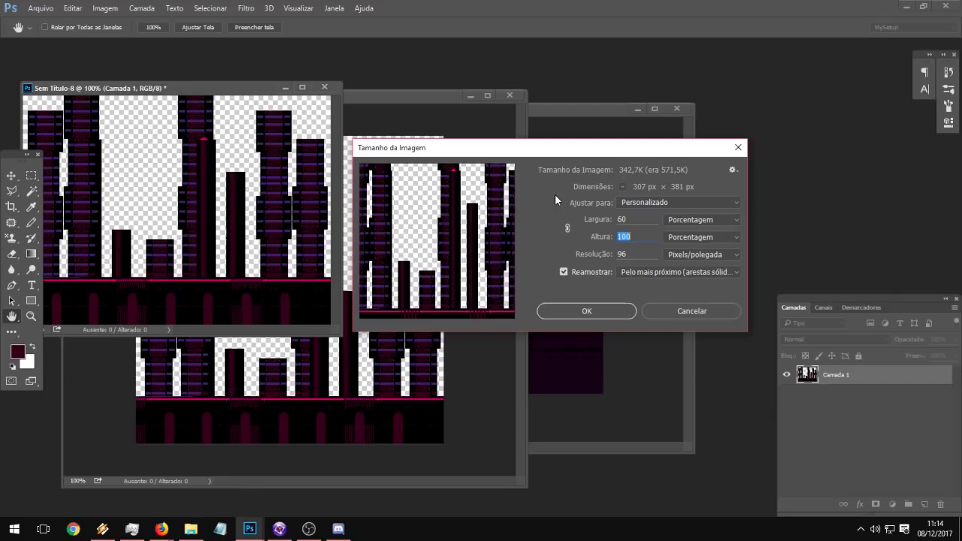
{"action": "type", "text": "6"}
{"action": "key", "text": "BackSpace"}
{"action": "type", "text": "50"}
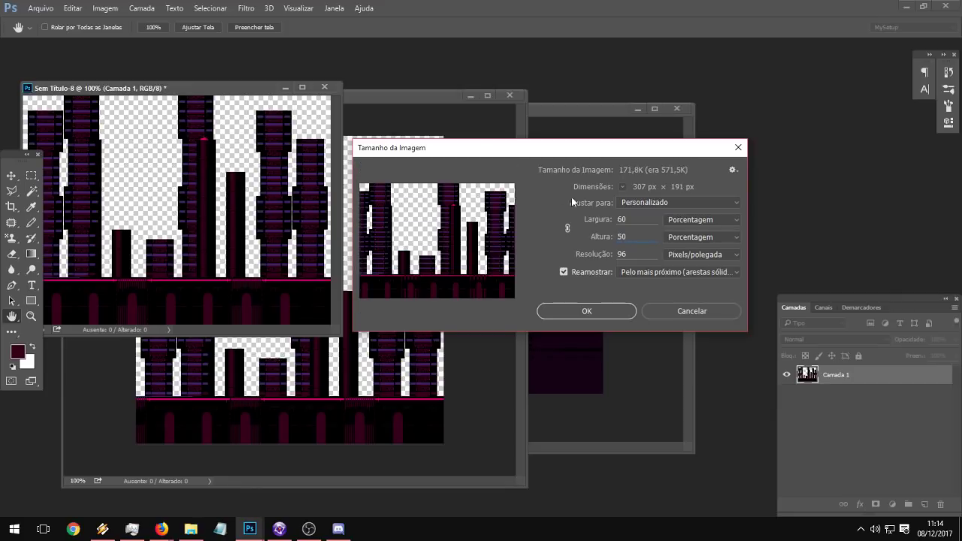
{"action": "type", "text": "50"}
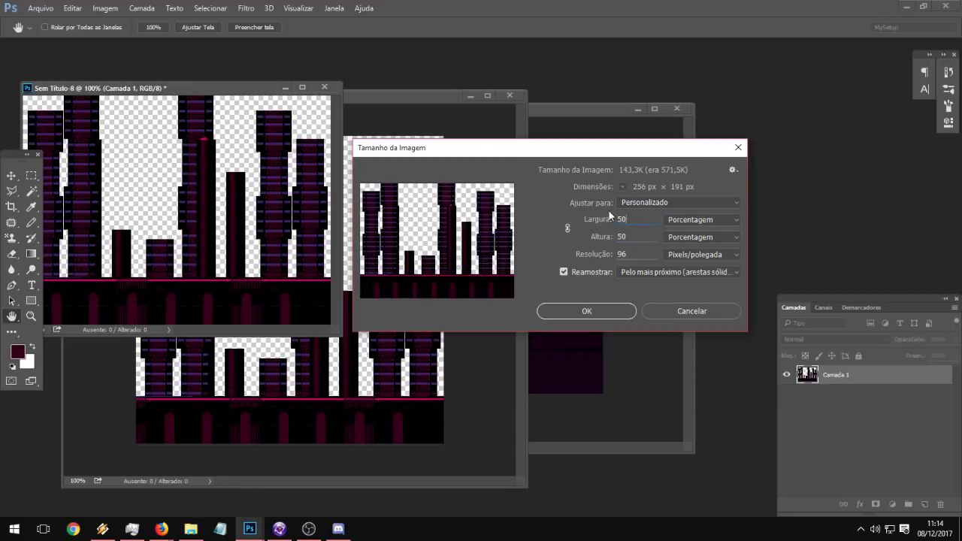
{"action": "left_click", "coordinate": [543, 308]}
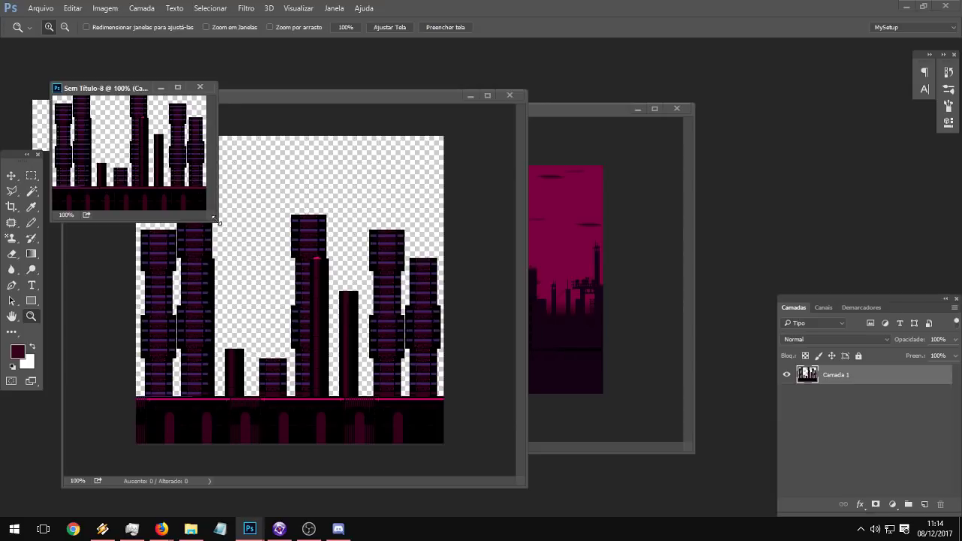
Step: Extend the canvas well below the skyline's base wall with the Crop tool and enlarge the document window
{"action": "left_click_drag", "start_coordinate": [215, 218], "coordinate": [533, 381]}
{"action": "left_click", "coordinate": [11, 208]}
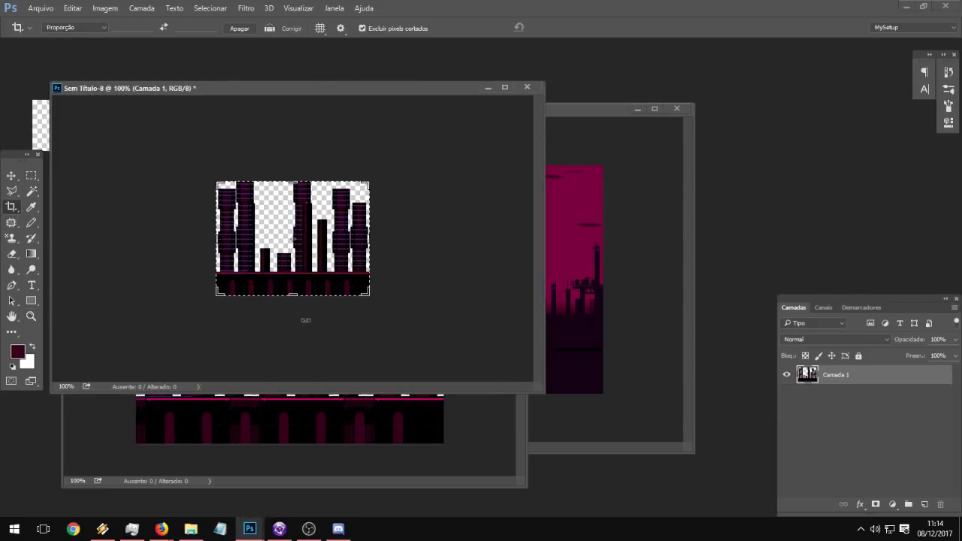
{"action": "left_click_drag", "start_coordinate": [293, 293], "coordinate": [300, 374]}
{"action": "key", "text": "Return"}
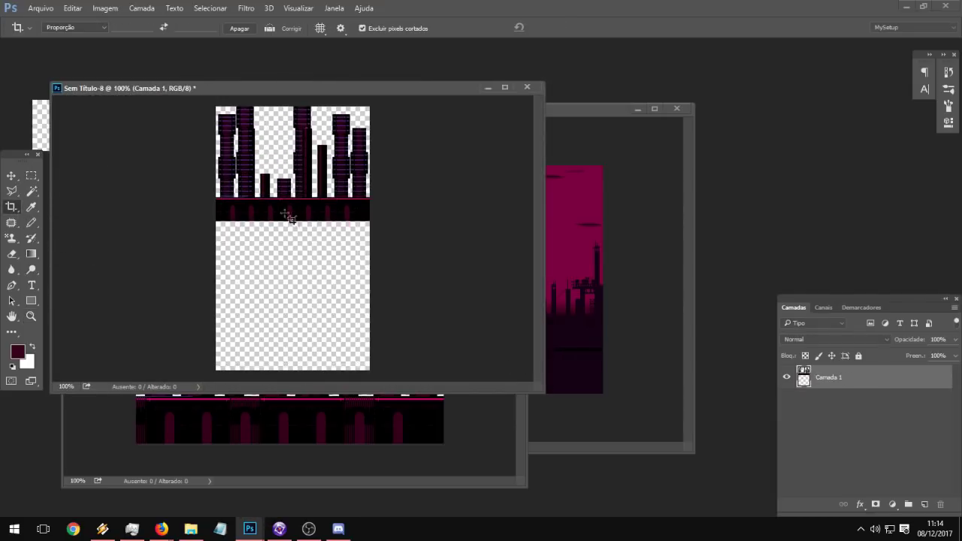
{"action": "left_click_drag", "start_coordinate": [537, 386], "coordinate": [599, 435]}
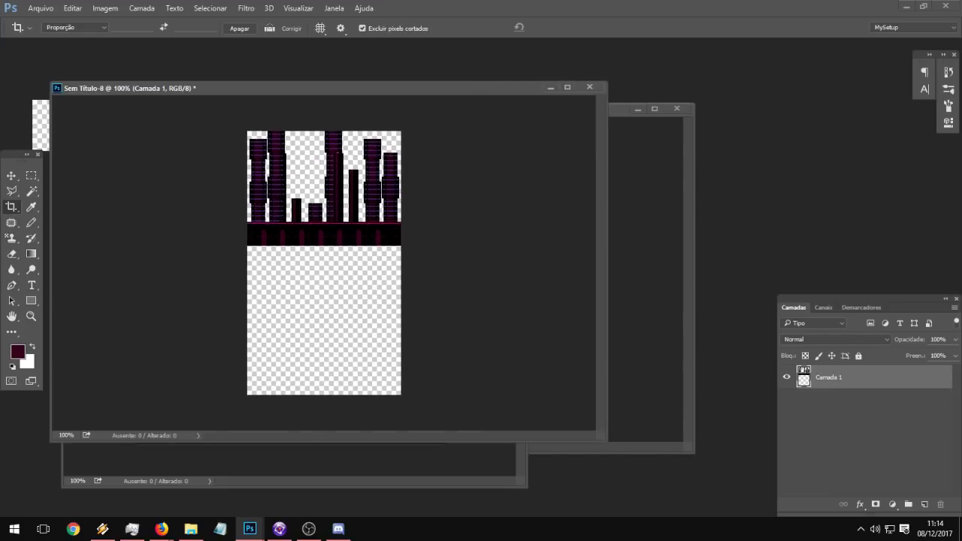
Step: Sample the base wall's black for the Pencil tool and set its brush size to 238 px
{"action": "left_click", "coordinate": [31, 316]}
{"action": "left_click", "coordinate": [363, 244]}
{"action": "left_click", "coordinate": [363, 244]}
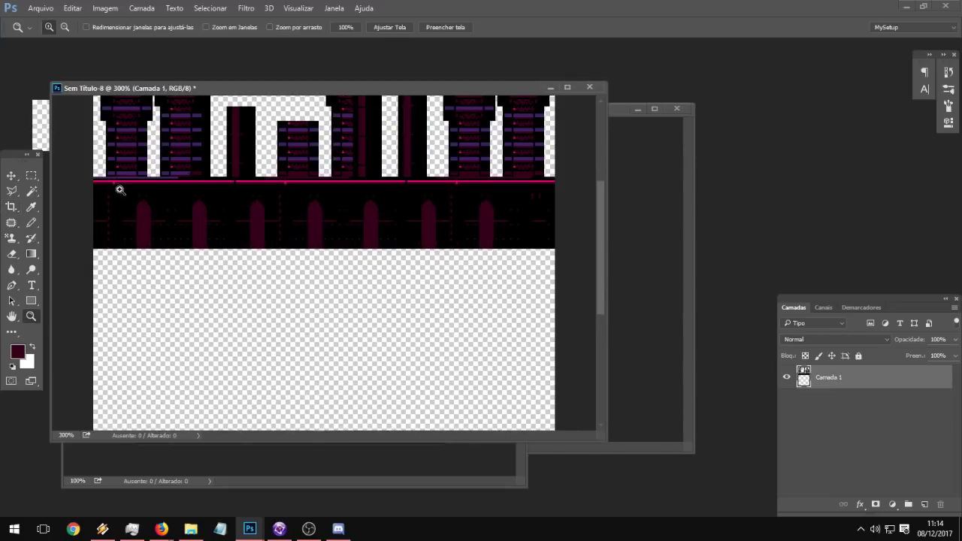
{"action": "left_click", "coordinate": [31, 223]}
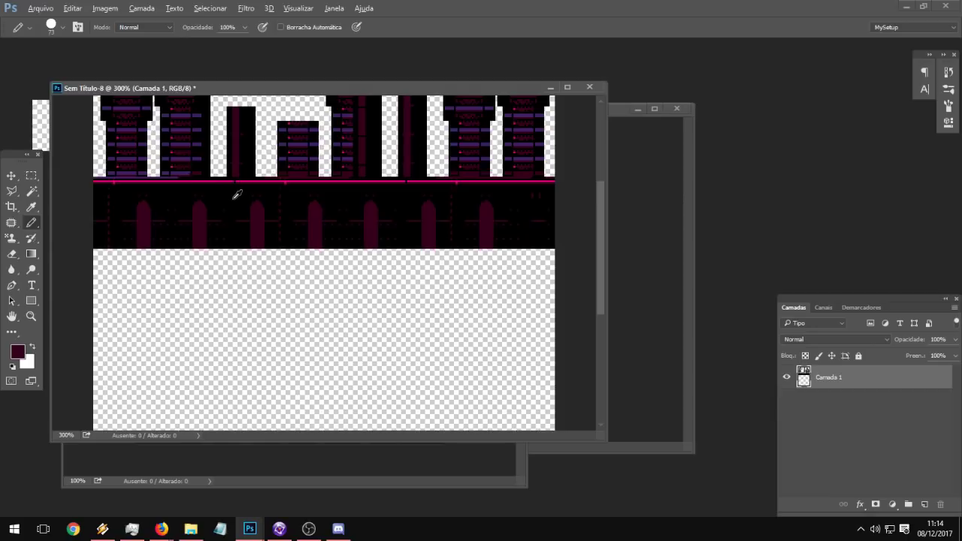
{"action": "left_click", "coordinate": [233, 199], "text": "alt"}
{"action": "right_click", "coordinate": [290, 320]}
{"action": "left_click_drag", "start_coordinate": [380, 349], "coordinate": [411, 349]}
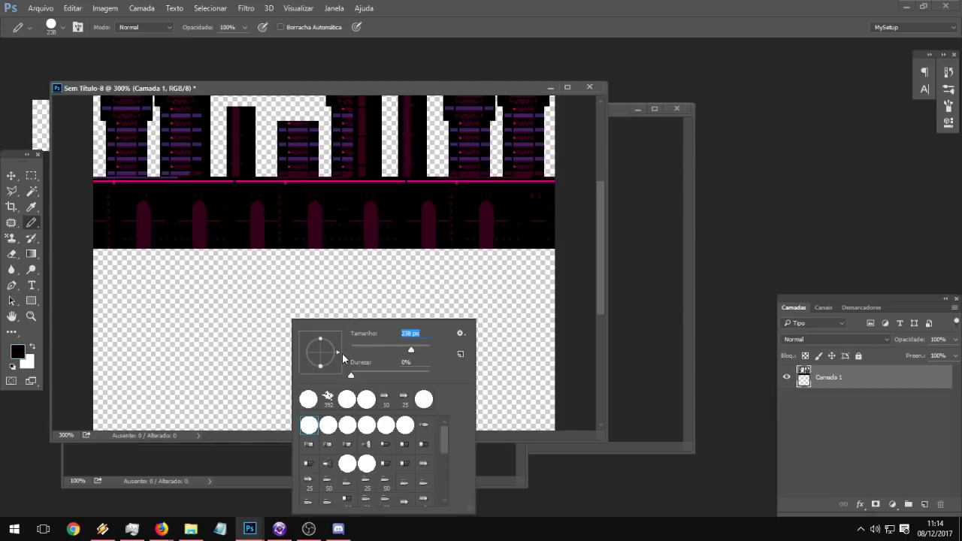
Step: Paint the empty canvas area below the base wall solid black
{"action": "left_click", "coordinate": [31, 317]}
{"action": "left_click", "coordinate": [364, 314], "text": "alt"}
{"action": "left_click", "coordinate": [364, 314], "text": "alt"}
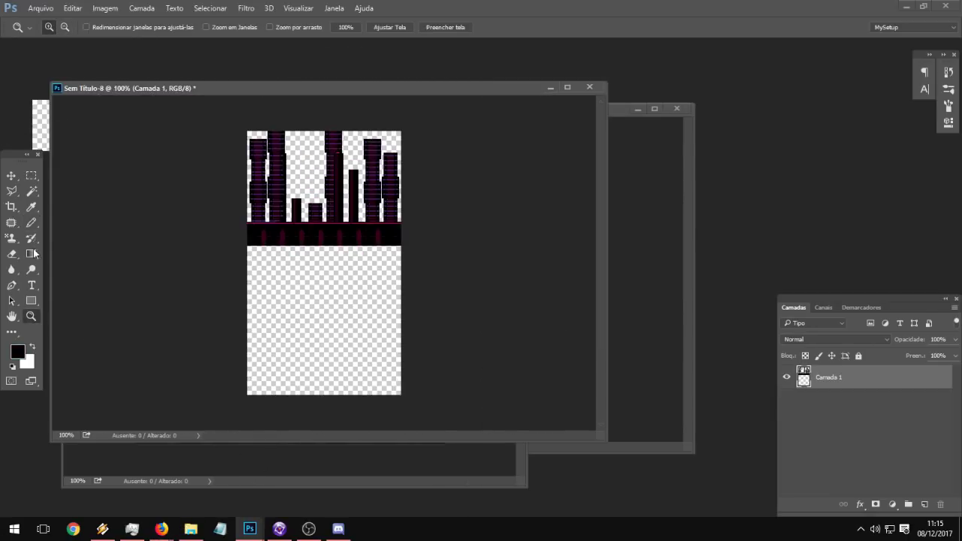
{"action": "left_click", "coordinate": [31, 223]}
{"action": "mouse_move", "coordinate": [365, 338]}
{"action": "left_mouse_down"}
{"action": "mouse_move", "coordinate": [436, 339]}
{"action": "mouse_move", "coordinate": [301, 315]}
{"action": "mouse_move", "coordinate": [408, 322]}
{"action": "mouse_move", "coordinate": [74, 349]}
{"action": "mouse_move", "coordinate": [511, 380]}
{"action": "left_mouse_up"}
{"action": "key", "text": "ctrl+z"}
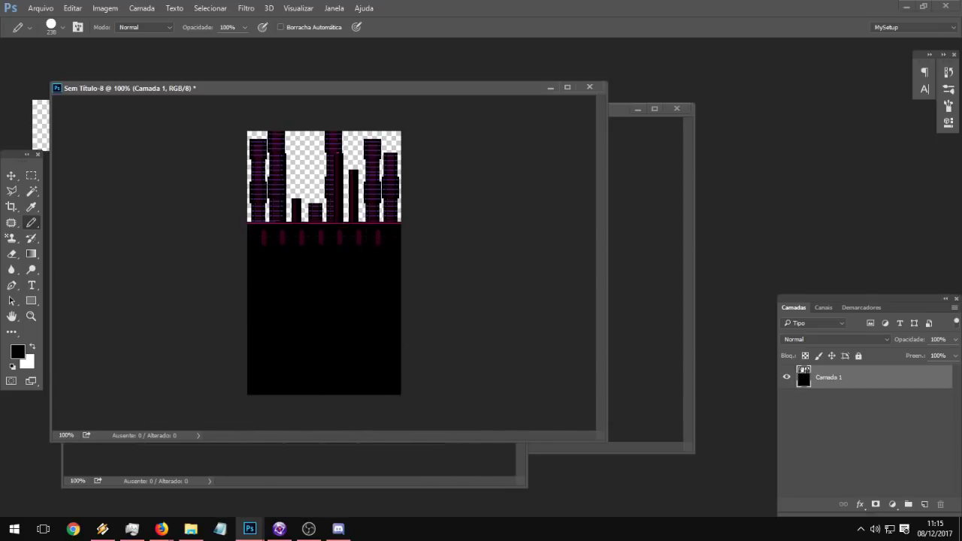
Step: Add a new layer clipped to the skyline layer and paint it black over the whole silhouette
{"action": "left_click", "coordinate": [28, 318]}
{"action": "left_click", "coordinate": [286, 213]}
{"action": "left_click", "coordinate": [289, 209]}
{"action": "left_click_drag", "start_coordinate": [414, 299], "coordinate": [402, 368]}
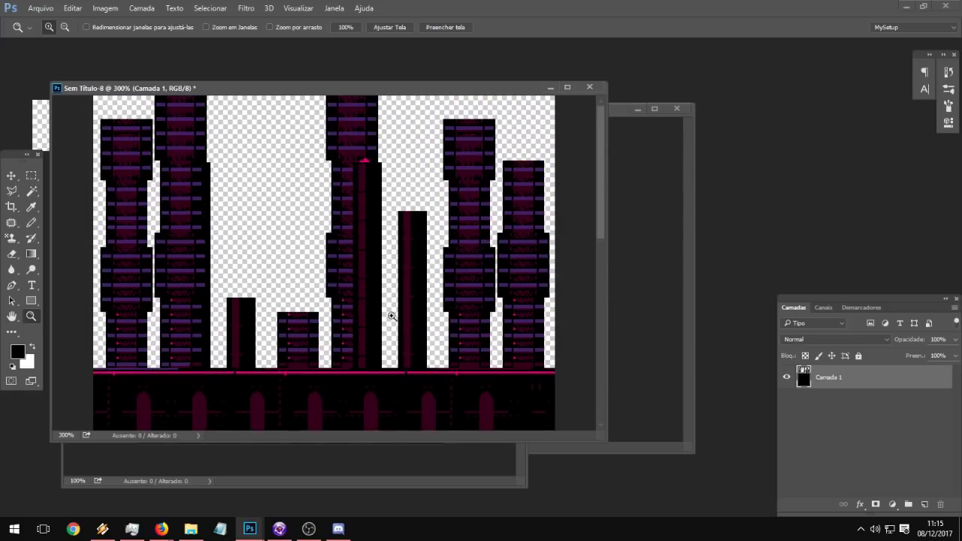
{"action": "left_click", "coordinate": [375, 277], "text": "alt"}
{"action": "left_click", "coordinate": [366, 258], "text": "alt"}
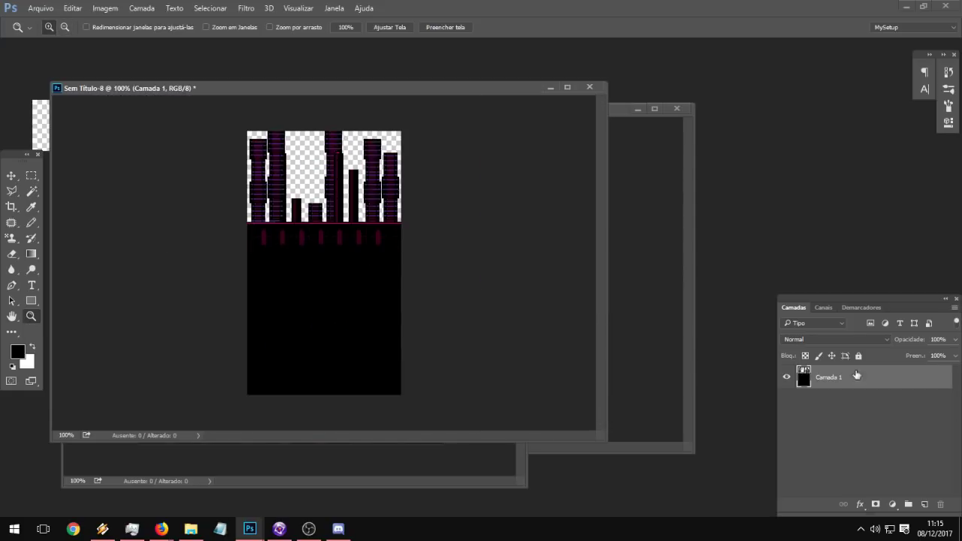
{"action": "left_click", "coordinate": [922, 504]}
{"action": "right_click", "coordinate": [864, 384]}
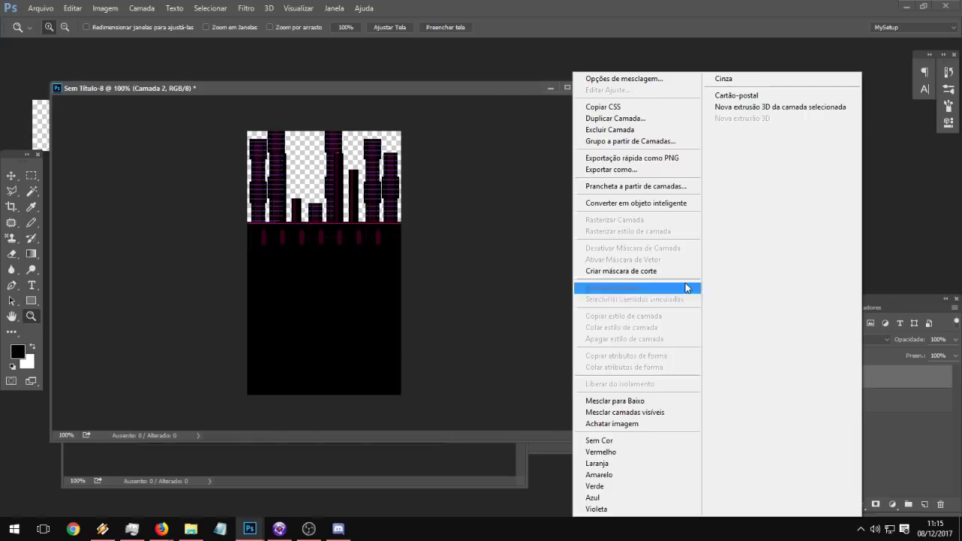
{"action": "left_click", "coordinate": [631, 270]}
{"action": "left_click", "coordinate": [31, 222]}
{"action": "mouse_move", "coordinate": [105, 234]}
{"action": "left_mouse_down"}
{"action": "mouse_move", "coordinate": [273, 309]}
{"action": "mouse_move", "coordinate": [493, 286]}
{"action": "left_mouse_up"}
Step: Move the pink city background's window aside for comparison and set the clipped black layer's opacity to 30%
{"action": "left_click", "coordinate": [682, 177]}
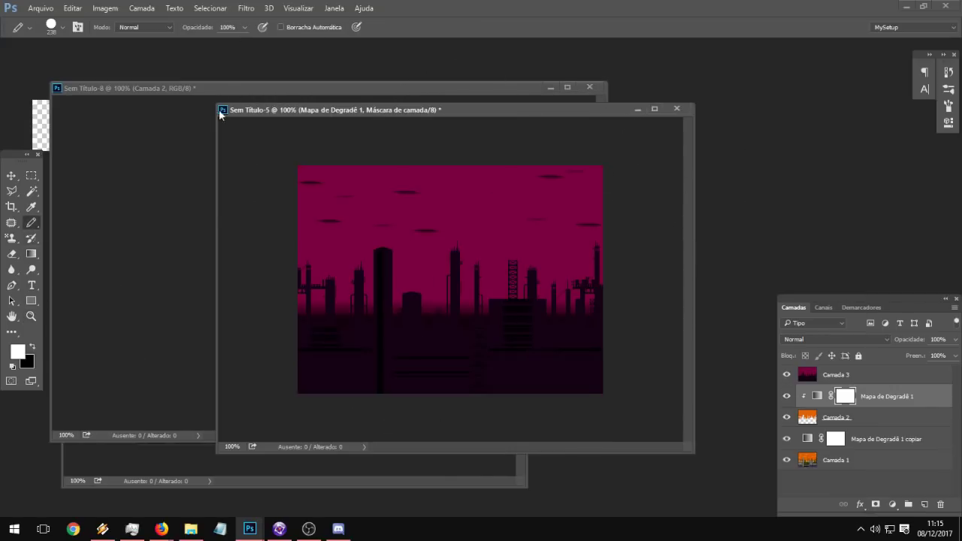
{"action": "left_click_drag", "start_coordinate": [293, 112], "coordinate": [539, 138]}
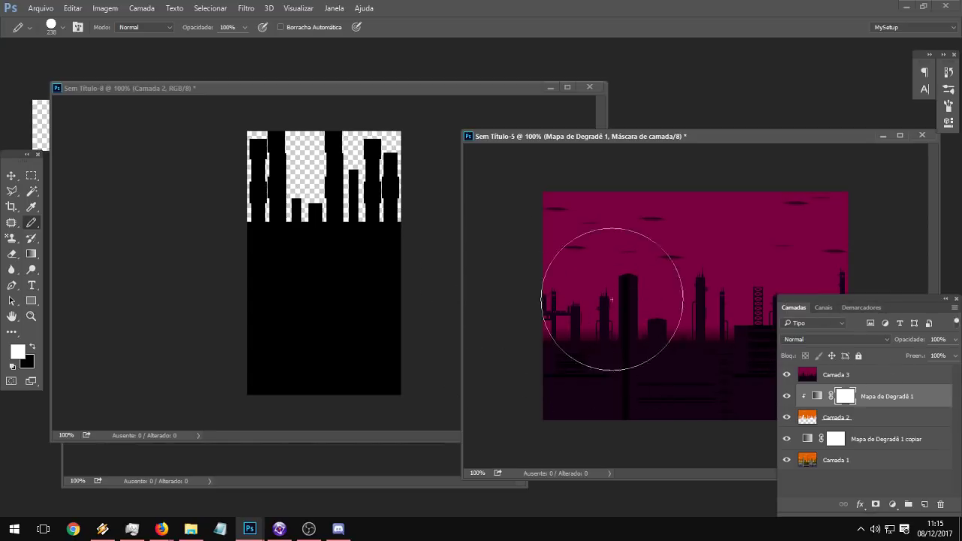
{"action": "left_click", "coordinate": [293, 100]}
{"action": "key", "text": "x"}
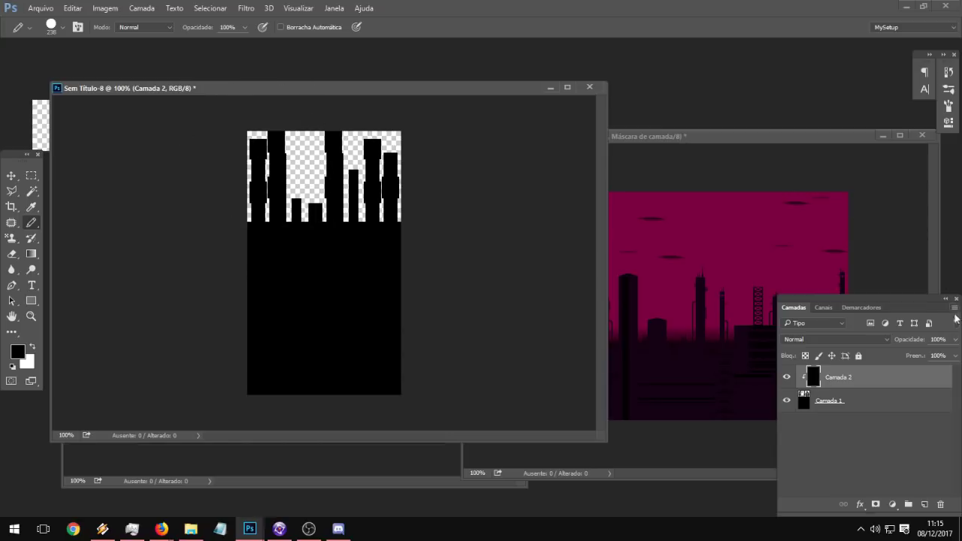
{"action": "left_click_drag", "start_coordinate": [932, 357], "coordinate": [906, 358]}
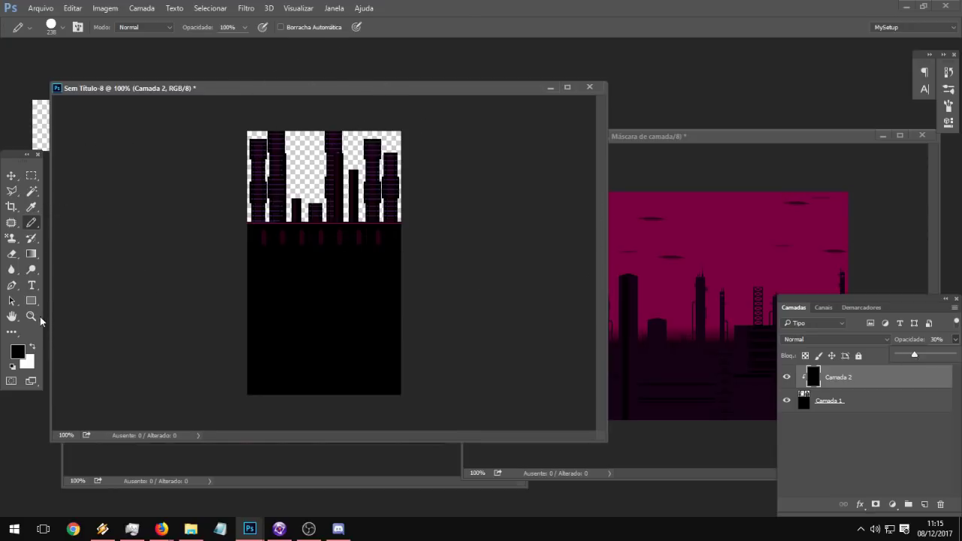
Step: Examine the darkened towers and base wall up close
{"action": "key", "text": "z"}
{"action": "left_click", "coordinate": [336, 196]}
{"action": "left_click", "coordinate": [336, 196]}
{"action": "left_click", "coordinate": [336, 196]}
{"action": "left_click", "coordinate": [365, 196], "text": "alt"}
{"action": "left_click", "coordinate": [364, 197], "text": "alt"}
{"action": "left_click", "coordinate": [364, 197], "text": "alt"}
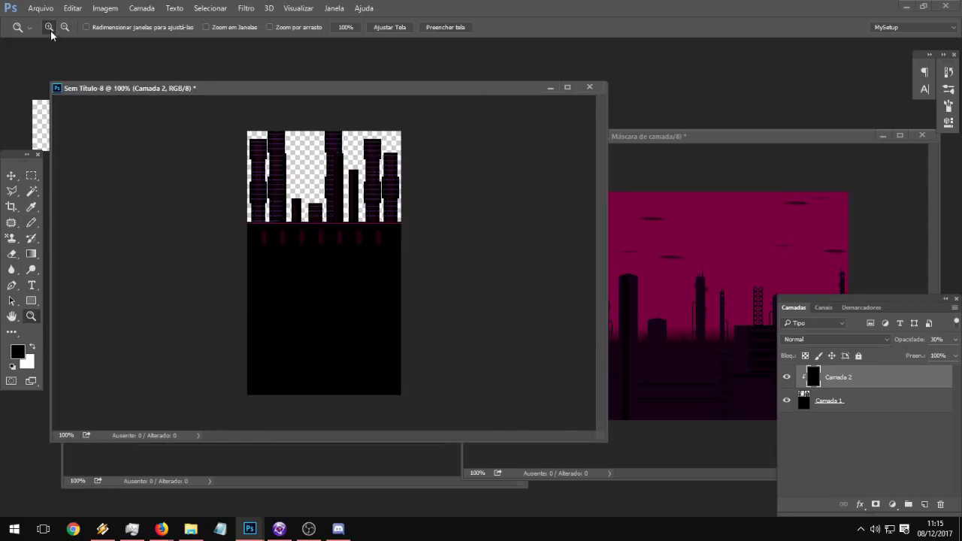
Step: Save the darkened skyline as a PNG named B3 in the SoundsWorlds folder
{"action": "left_click", "coordinate": [40, 8]}
{"action": "left_click", "coordinate": [52, 139]}
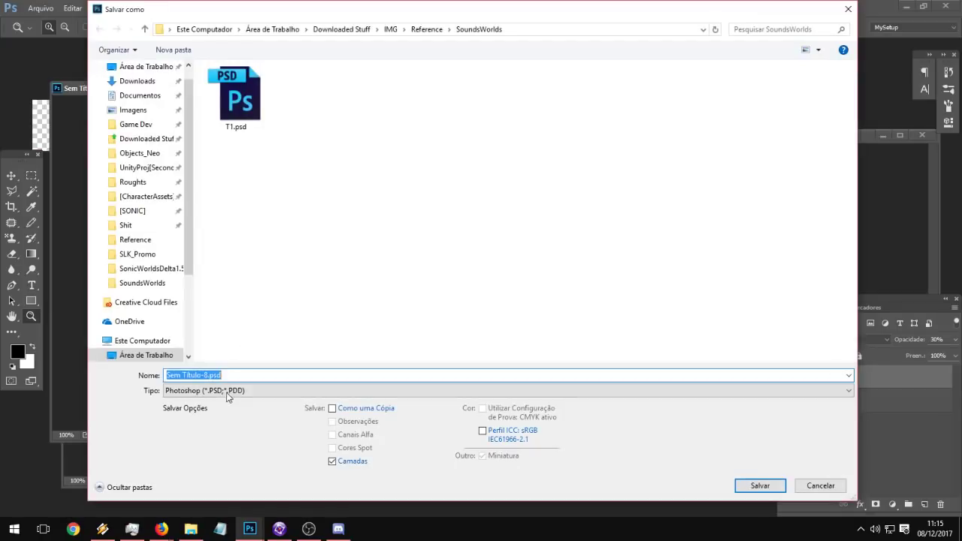
{"action": "left_click", "coordinate": [226, 392]}
{"action": "left_click", "coordinate": [225, 345]}
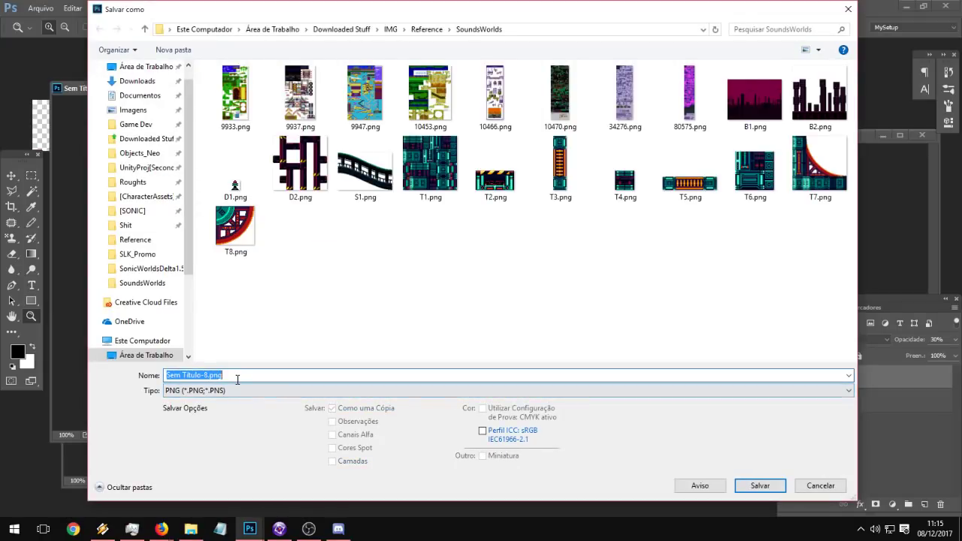
{"action": "type", "text": "B3"}
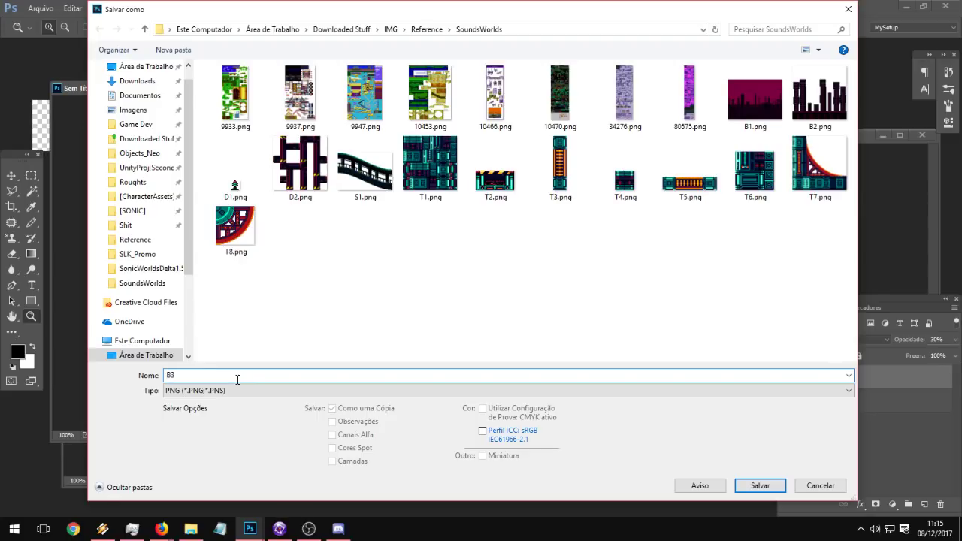
{"action": "key", "text": "Return"}
{"action": "key", "text": "Return"}
Step: Scale the darkened skyline image down again to 50 percent width and height
{"action": "left_click", "coordinate": [105, 8]}
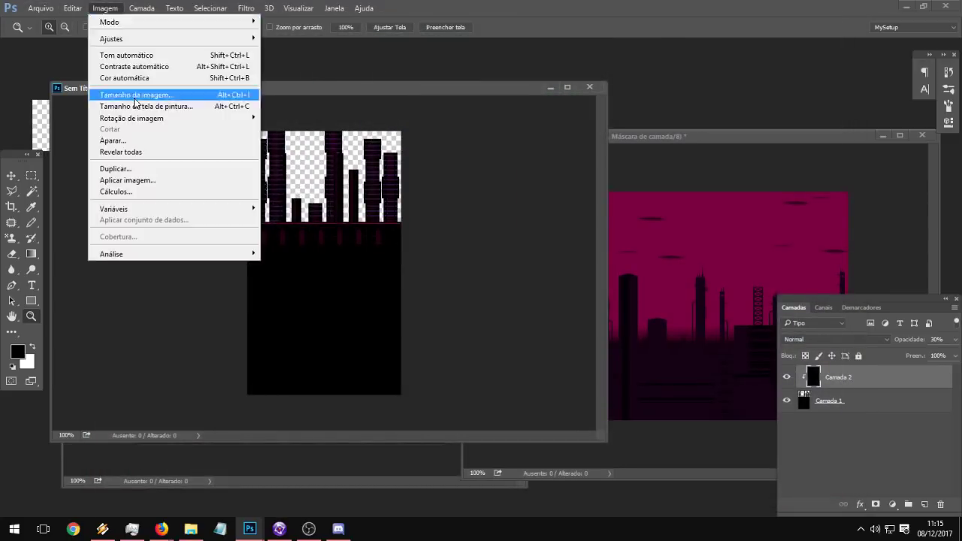
{"action": "left_click", "coordinate": [131, 94]}
{"action": "type", "text": "50"}
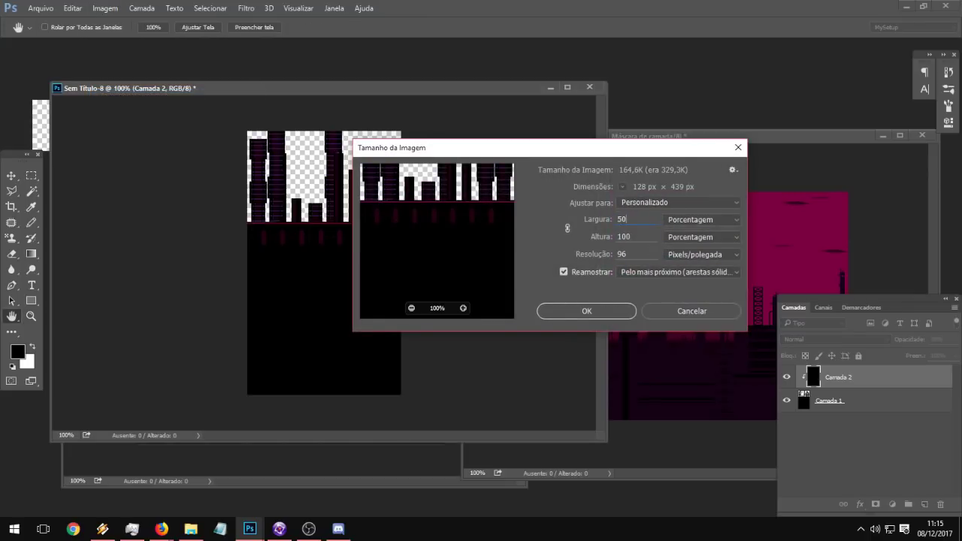
{"action": "type", "text": "50"}
{"action": "key", "text": "Return"}
Step: Extend the skyline canvas to the right until it is 256 px wide, and extend it further below the black base
{"action": "key", "text": "z"}
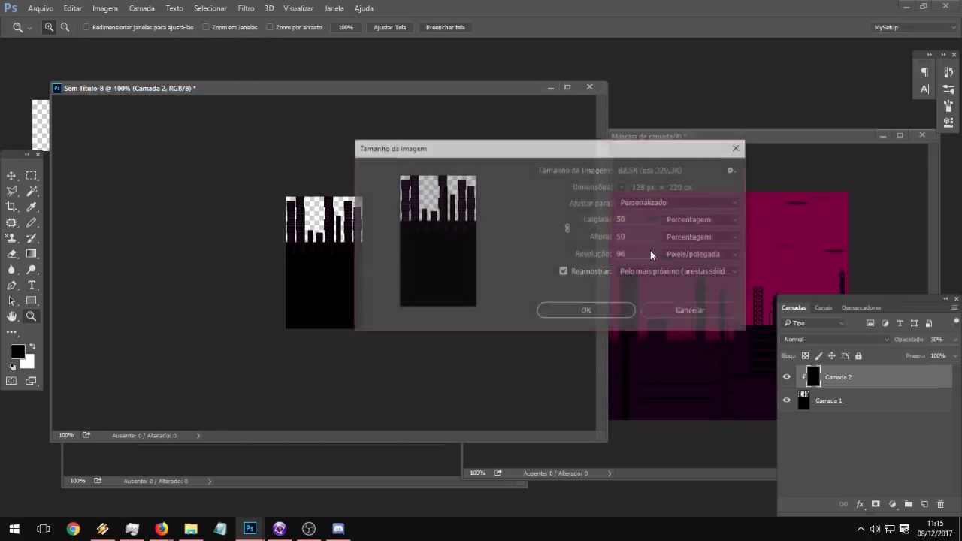
{"action": "left_click", "coordinate": [296, 223]}
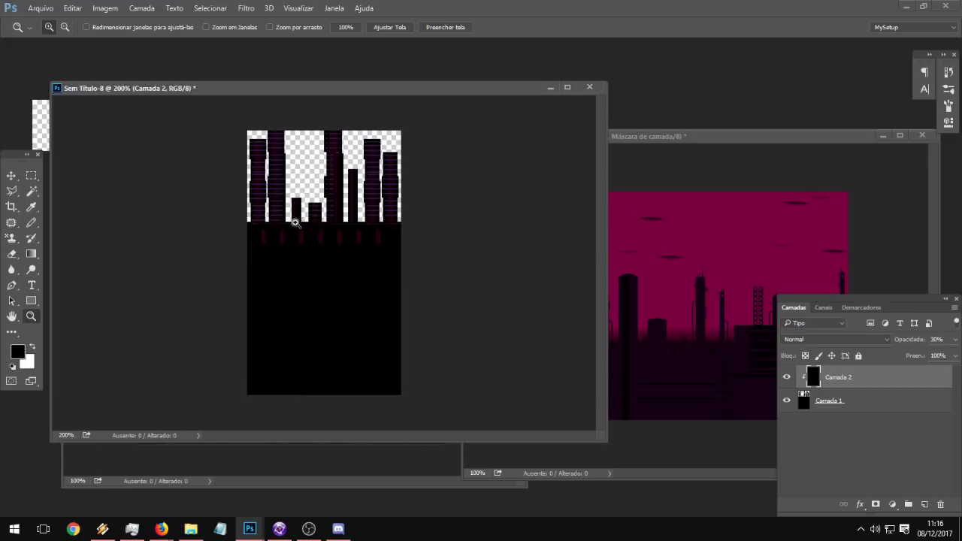
{"action": "left_click_drag", "start_coordinate": [600, 435], "coordinate": [672, 508]}
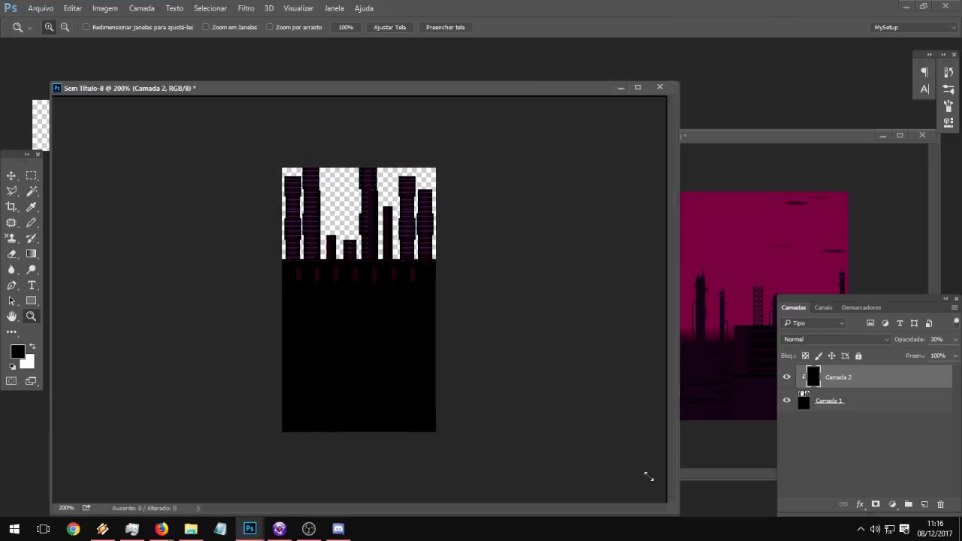
{"action": "key", "text": "l"}
{"action": "left_click", "coordinate": [11, 210]}
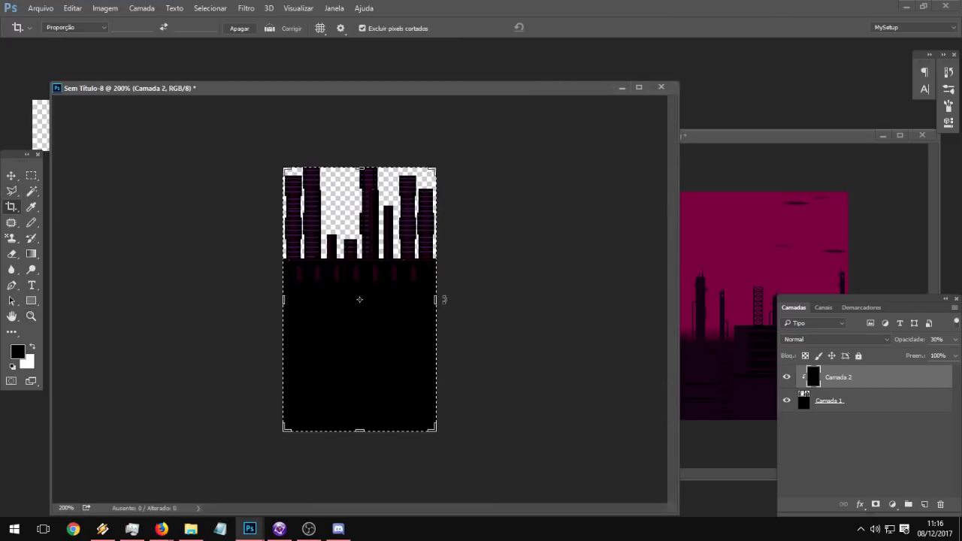
{"action": "left_click_drag", "start_coordinate": [439, 301], "coordinate": [516, 307]}
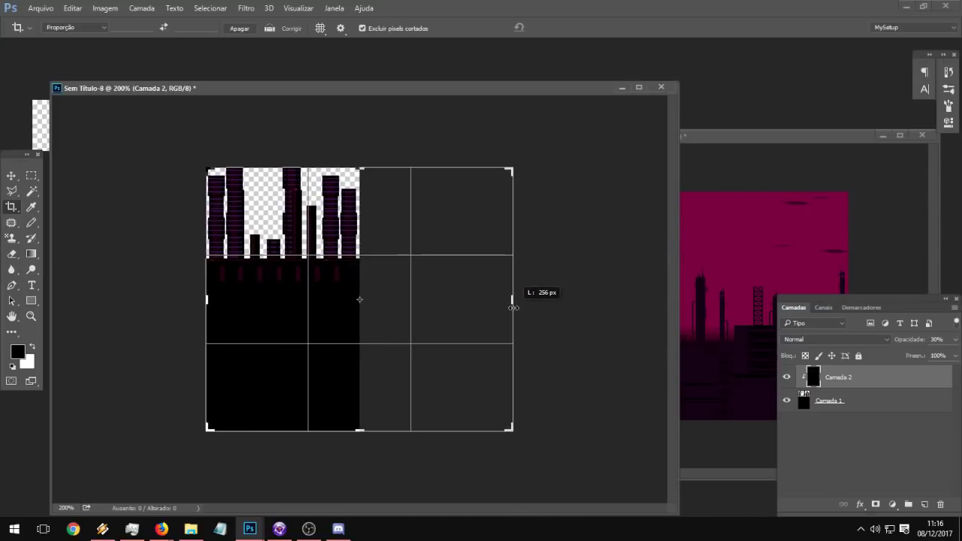
{"action": "key", "text": "Return"}
{"action": "left_click", "coordinate": [829, 398]}
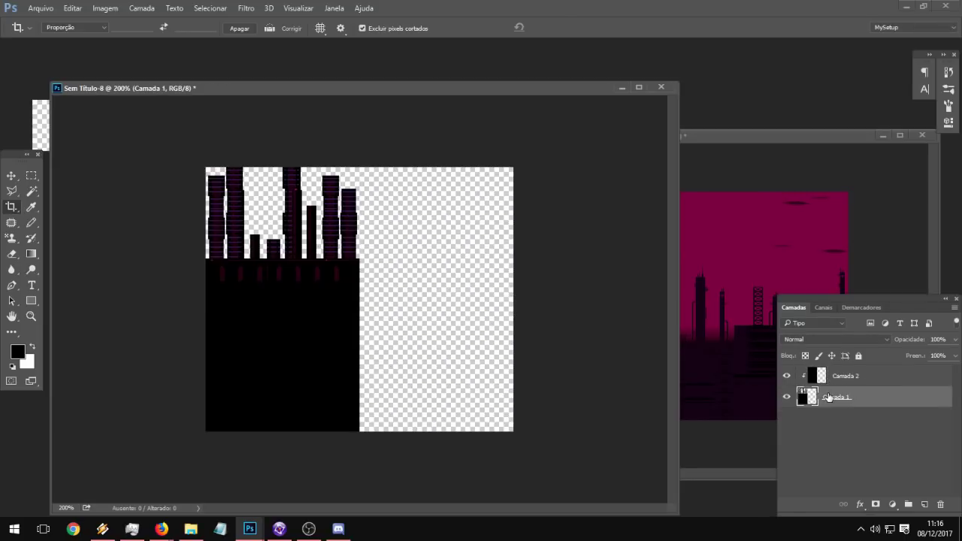
{"action": "left_click_drag", "start_coordinate": [360, 433], "coordinate": [358, 491]}
{"action": "key", "text": "Return"}
{"action": "left_click", "coordinate": [834, 377]}
{"action": "key", "text": "ctrl+t"}
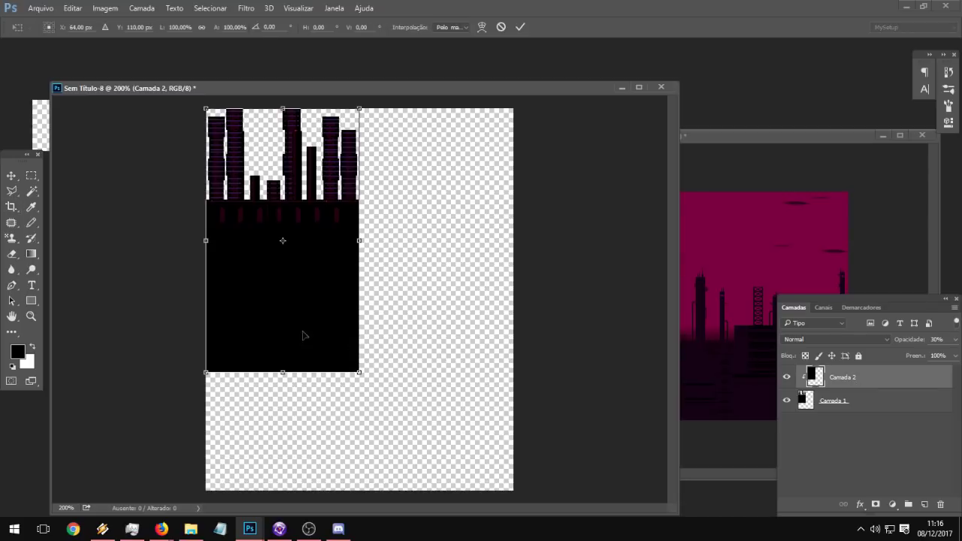
{"action": "key", "text": "Return"}
{"action": "key", "text": "c"}
Step: Select the lower part of the black base on Camada 1 and stretch it down to the canvas's bottom edge
{"action": "left_click", "coordinate": [32, 177]}
{"action": "left_click_drag", "start_coordinate": [492, 448], "coordinate": [204, 305]}
{"action": "key", "text": "ctrl+t"}
{"action": "left_click_drag", "start_coordinate": [359, 452], "coordinate": [335, 534]}
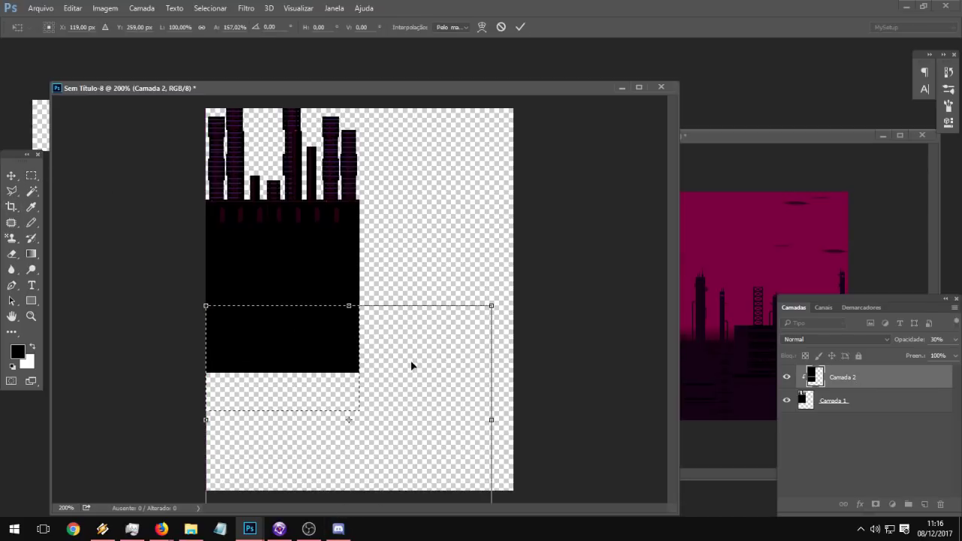
{"action": "key", "text": "Return"}
{"action": "left_click", "coordinate": [832, 401]}
{"action": "key", "text": "ctrl+t"}
{"action": "left_click_drag", "start_coordinate": [286, 412], "coordinate": [287, 518]}
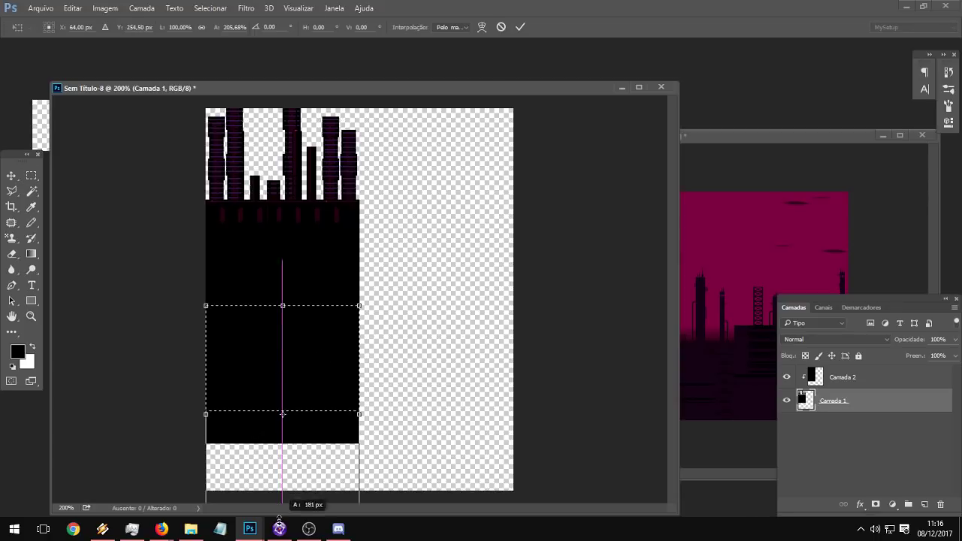
{"action": "key", "text": "Return"}
{"action": "key", "text": "ctrl+t"}
{"action": "left_click_drag", "start_coordinate": [287, 444], "coordinate": [286, 514]}
{"action": "key", "text": "Return"}
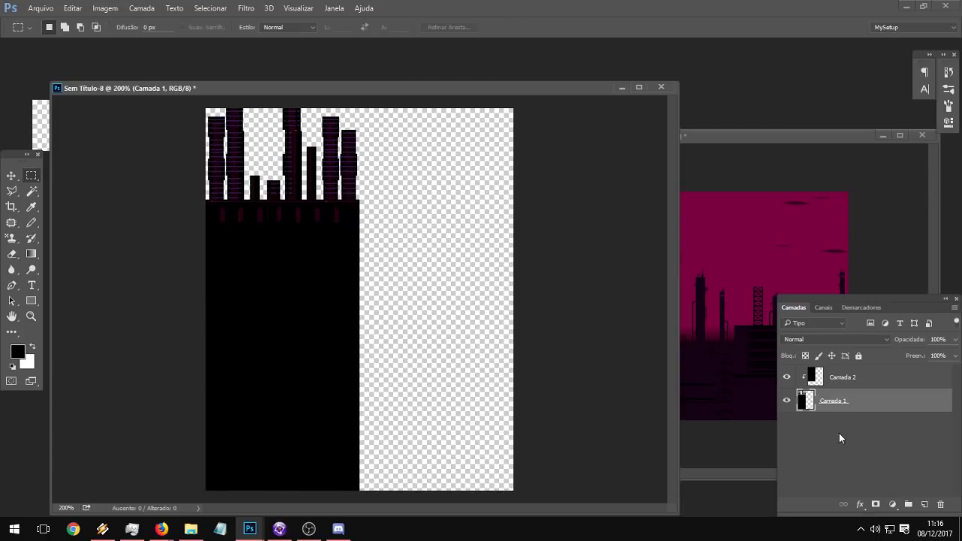
Step: Enlarge the clipped black overlay on Camada 2 until it covers the whole canvas
{"action": "left_click", "coordinate": [841, 376]}
{"action": "key", "text": "ctrl+t"}
{"action": "left_click_drag", "start_coordinate": [358, 410], "coordinate": [606, 516]}
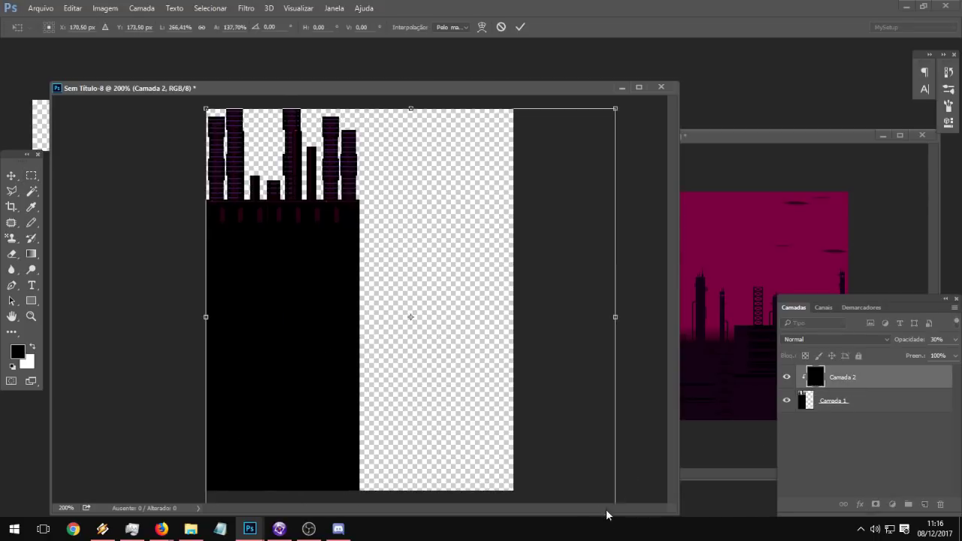
{"action": "key", "text": "Return"}
Step: Hide the Camada 2 overlay and move the skyline on Camada 1 down, leaving a gap above the towers
{"action": "left_click", "coordinate": [840, 402]}
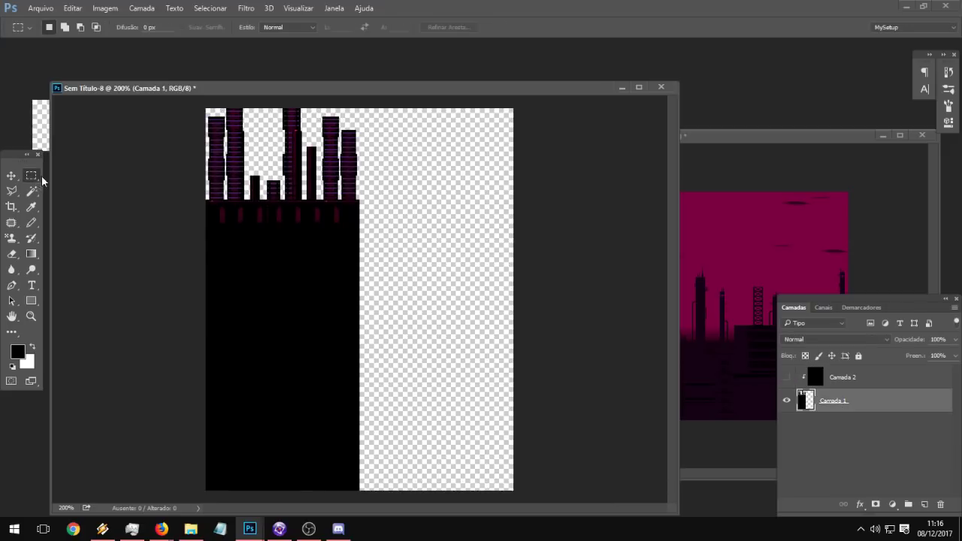
{"action": "left_click", "coordinate": [12, 175]}
{"action": "left_click_drag", "start_coordinate": [352, 210], "coordinate": [316, 244]}
{"action": "key", "text": "ctrl+z"}
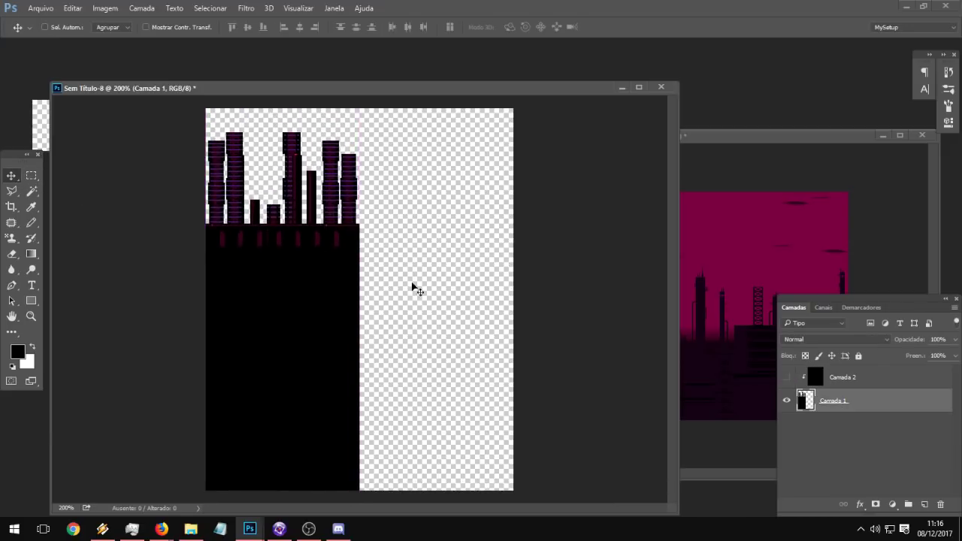
Step: Copy the Camada 1 skyline to a new layer below it and place the copy over the empty right half
{"action": "left_click", "coordinate": [808, 399], "text": "ctrl"}
{"action": "key", "text": "ctrl+c"}
{"action": "key", "text": "ctrl+v"}
{"action": "left_click_drag", "start_coordinate": [329, 284], "coordinate": [428, 290]}
{"action": "key", "text": "ctrl+z"}
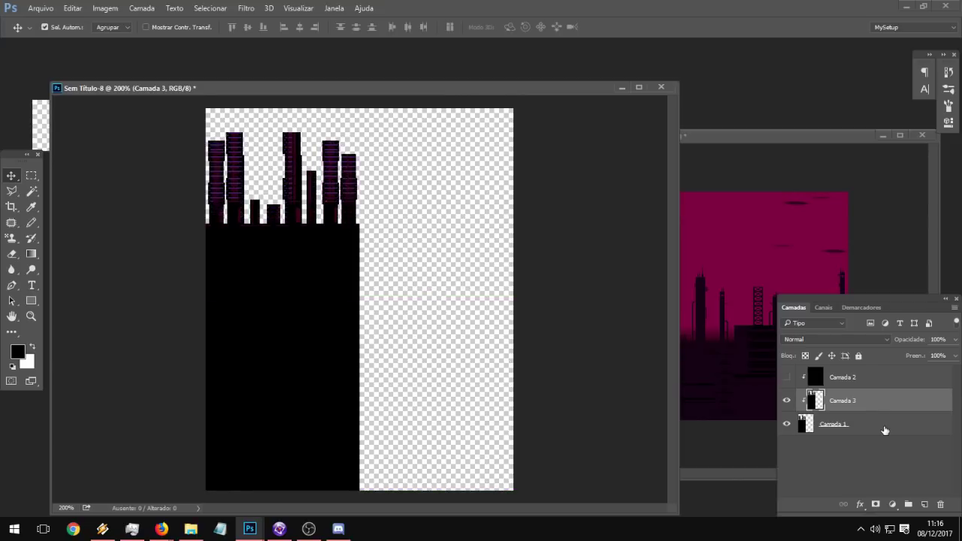
{"action": "left_click_drag", "start_coordinate": [852, 415], "coordinate": [853, 432]}
{"action": "left_click_drag", "start_coordinate": [249, 260], "coordinate": [402, 284]}
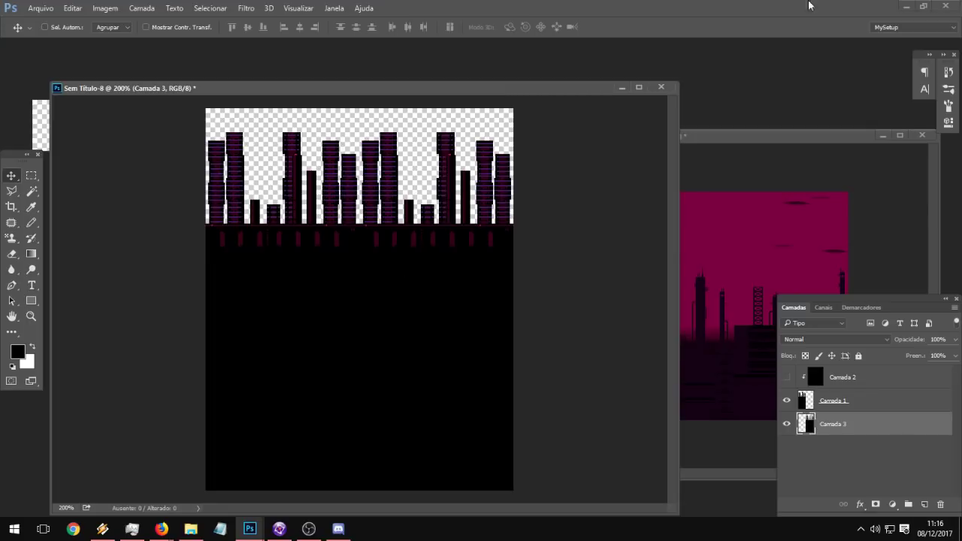
Step: On Camada 3, select the tall tower and the short building beside it and stretch them upward to about 110% height
{"action": "right_click", "coordinate": [882, 428]}
{"action": "left_click", "coordinate": [902, 424]}
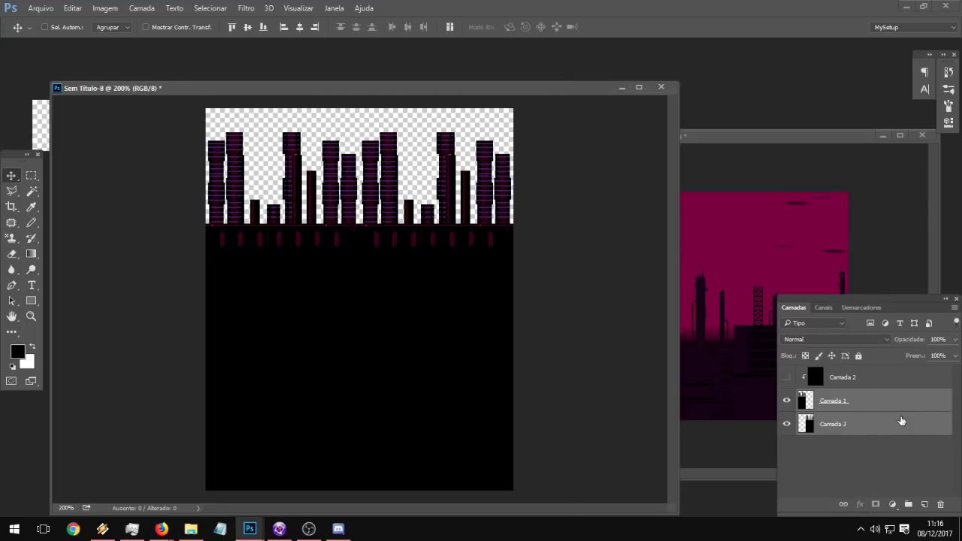
{"action": "left_click", "coordinate": [33, 174]}
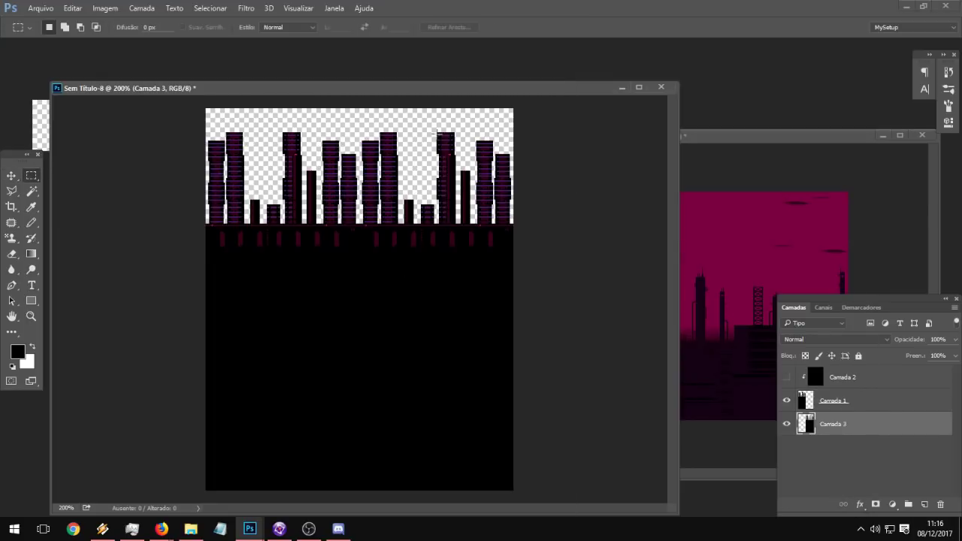
{"action": "left_click_drag", "start_coordinate": [429, 118], "coordinate": [459, 223]}
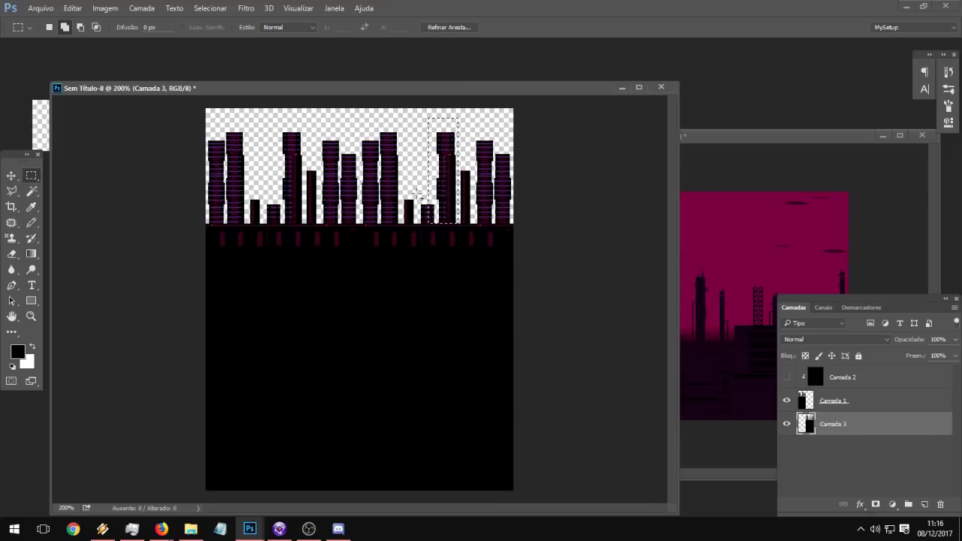
{"action": "left_click_drag", "start_coordinate": [418, 196], "coordinate": [444, 224], "text": "shift"}
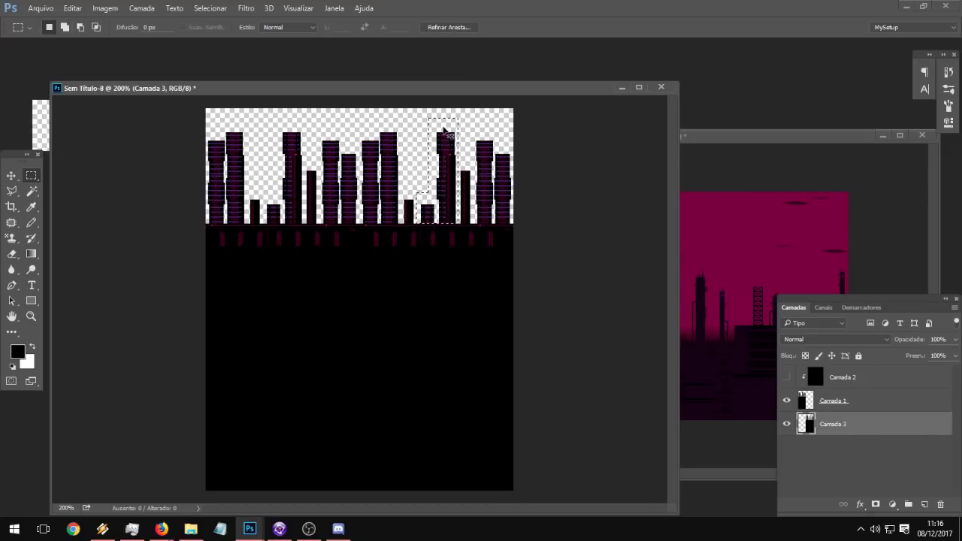
{"action": "key", "text": "ctrl+t"}
{"action": "left_click_drag", "start_coordinate": [436, 118], "coordinate": [436, 107]}
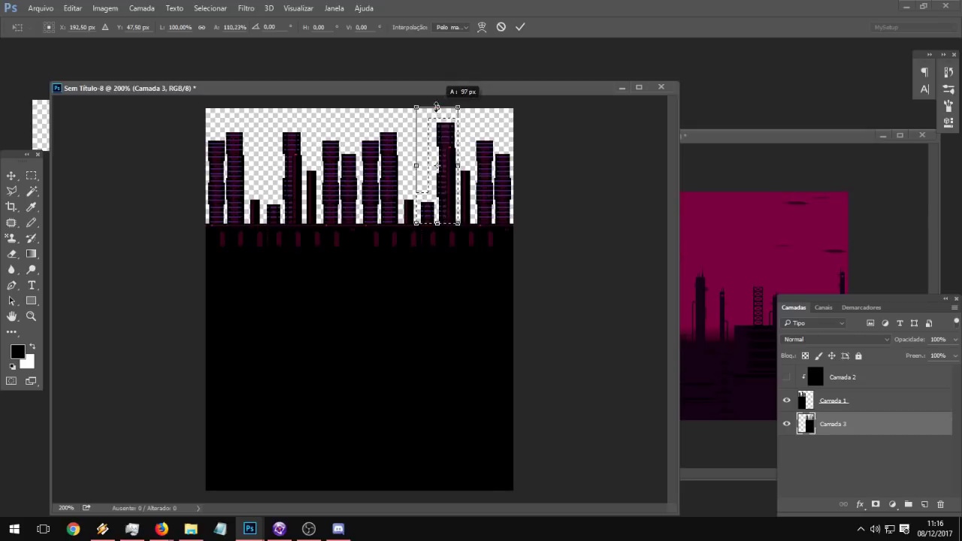
{"action": "key", "text": "Return"}
Step: Stretch the striped tower second from the right on Camada 3 upward so it rises above its neighbours
{"action": "left_click_drag", "start_coordinate": [472, 127], "coordinate": [494, 225]}
{"action": "key", "text": "ctrl+t"}
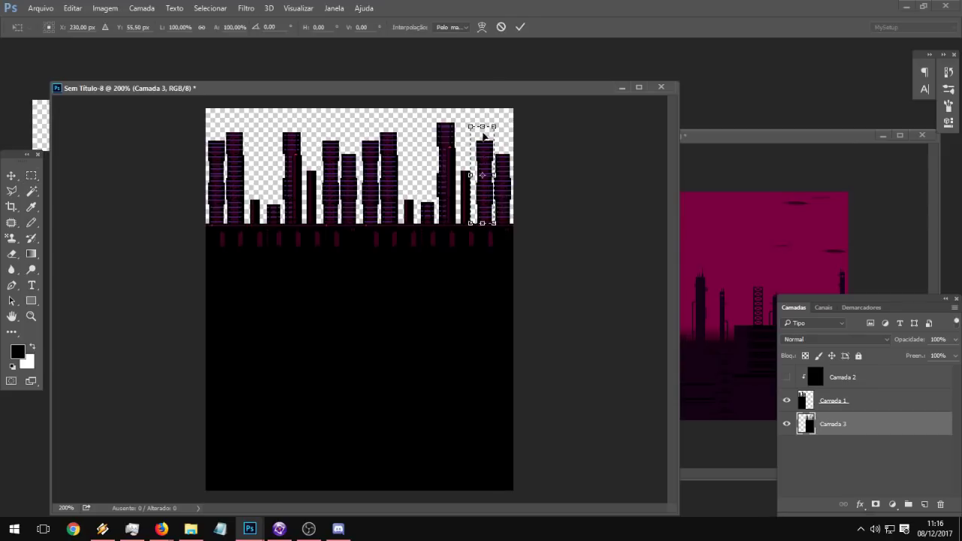
{"action": "left_click_drag", "start_coordinate": [483, 128], "coordinate": [483, 115]}
{"action": "key", "text": "Return"}
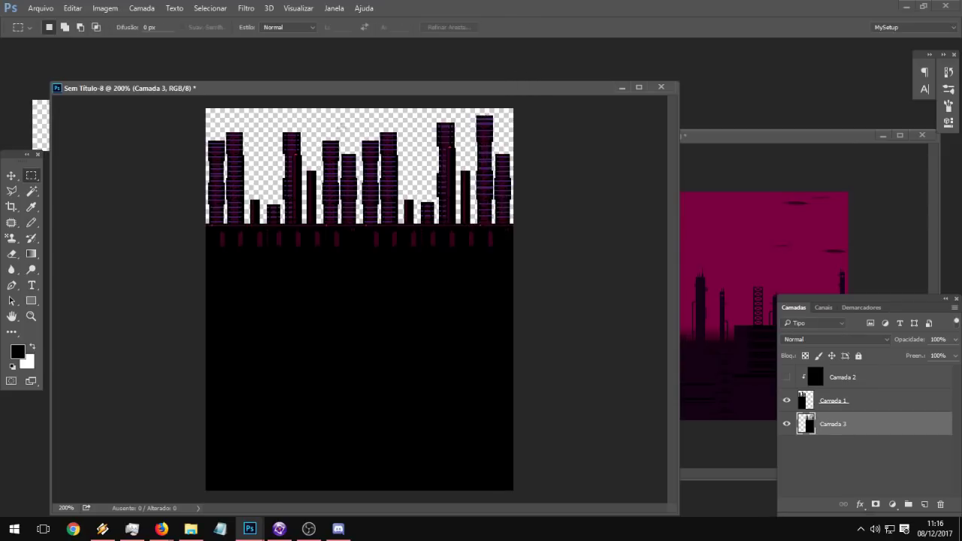
Step: Show Camada 2 again, release its clipping mask, and merge Camada 1 and Camada 3 into one skyline layer
{"action": "mouse_move", "coordinate": [260, 112]}
{"action": "left_mouse_down"}
{"action": "mouse_move", "coordinate": [228, 216]}
{"action": "mouse_move", "coordinate": [245, 120]}
{"action": "left_mouse_up"}
{"action": "left_click", "coordinate": [844, 386], "text": "shift"}
{"action": "left_click", "coordinate": [841, 386]}
{"action": "left_click", "coordinate": [787, 377]}
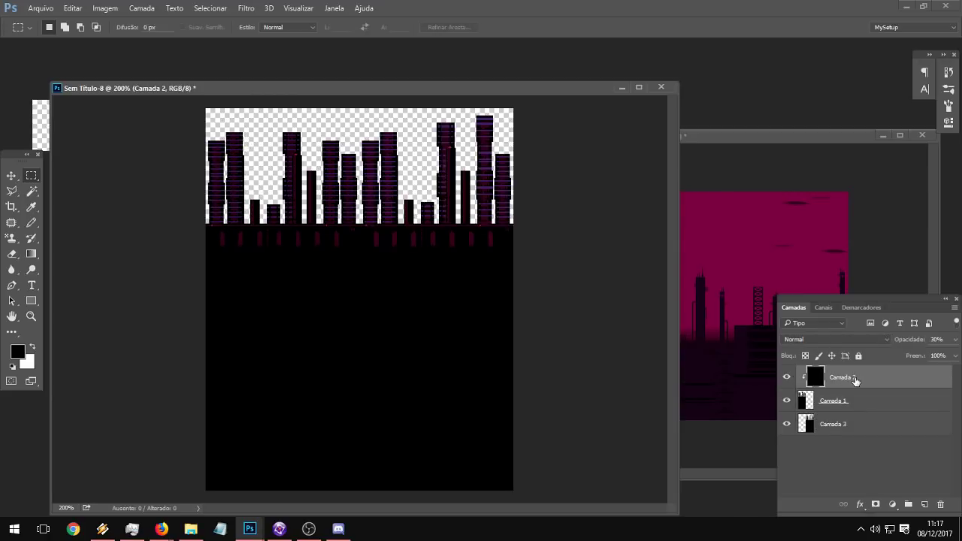
{"action": "right_click", "coordinate": [862, 383]}
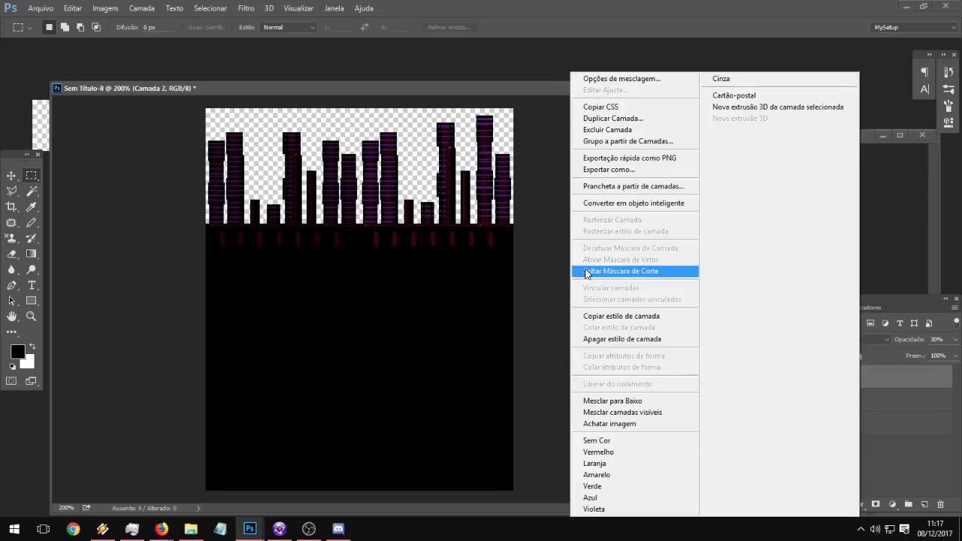
{"action": "left_click", "coordinate": [588, 272]}
{"action": "left_click", "coordinate": [834, 407]}
{"action": "left_click", "coordinate": [844, 423], "text": "shift"}
{"action": "right_click", "coordinate": [842, 423]}
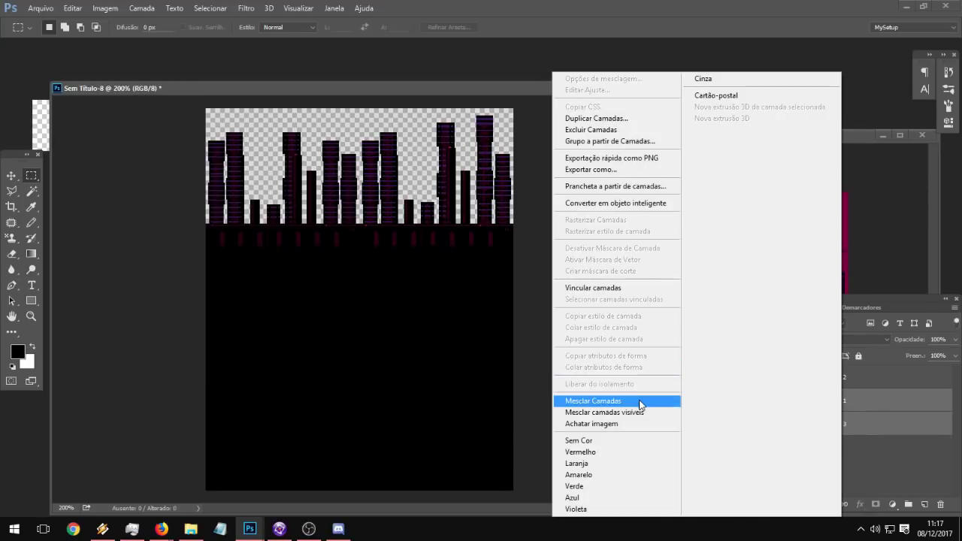
{"action": "left_click", "coordinate": [640, 401]}
Step: Clip the black Camada 2 overlay to the merged skyline layer and set its opacity to 50%
{"action": "right_click", "coordinate": [868, 376]}
{"action": "left_click", "coordinate": [623, 271]}
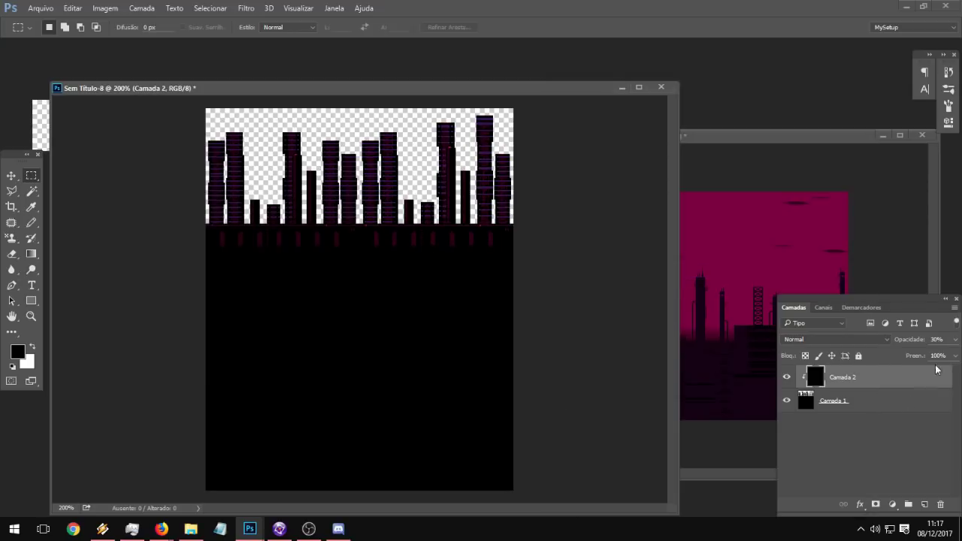
{"action": "left_click", "coordinate": [955, 339]}
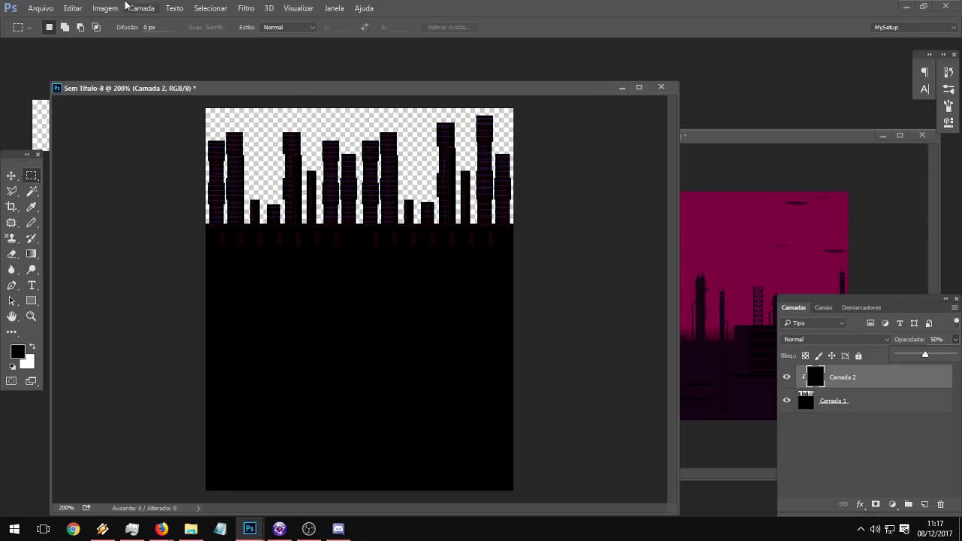
Step: Save the darkened skyline as a PNG named B4 in the SoundsWorlds folder and close its document without saving changes
{"action": "left_click", "coordinate": [40, 8]}
{"action": "left_click", "coordinate": [52, 143]}
{"action": "left_click", "coordinate": [225, 390]}
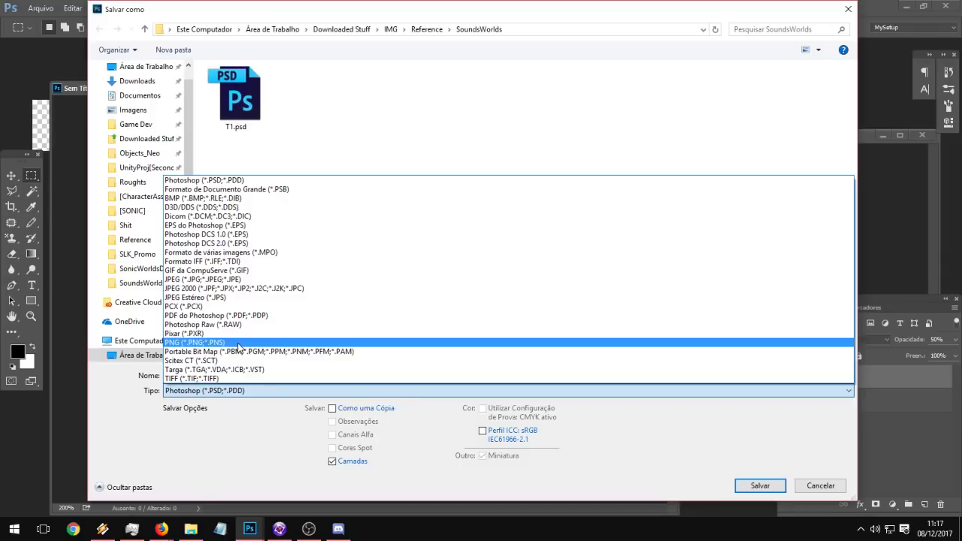
{"action": "left_click", "coordinate": [296, 332]}
{"action": "left_click", "coordinate": [808, 124]}
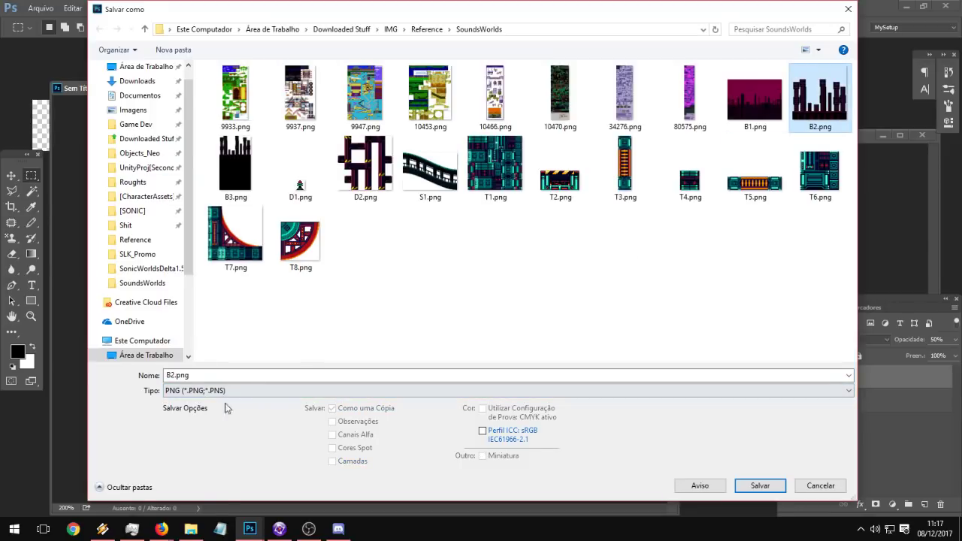
{"action": "left_click", "coordinate": [182, 375]}
{"action": "left_click", "coordinate": [176, 374]}
{"action": "key", "text": "BackSpace"}
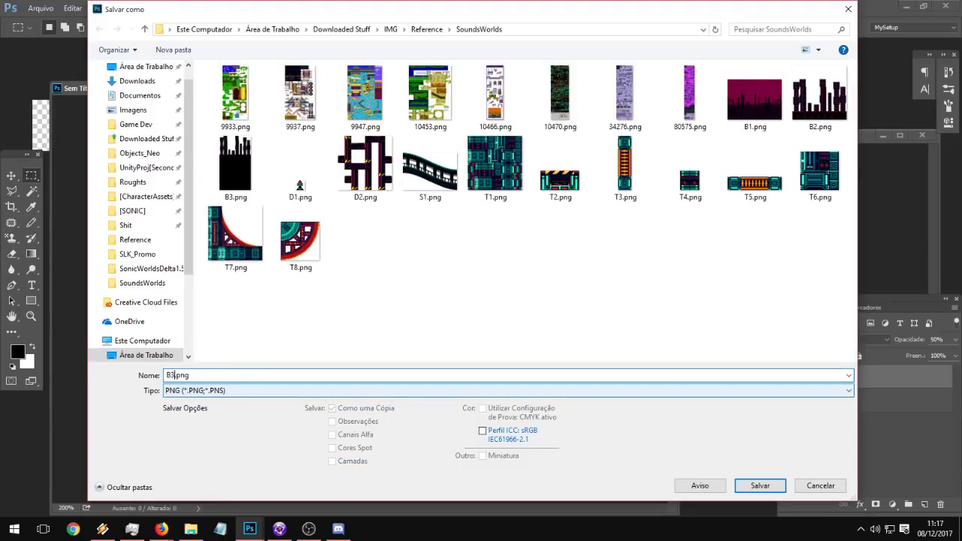
{"action": "type", "text": "3"}
{"action": "key", "text": "Return"}
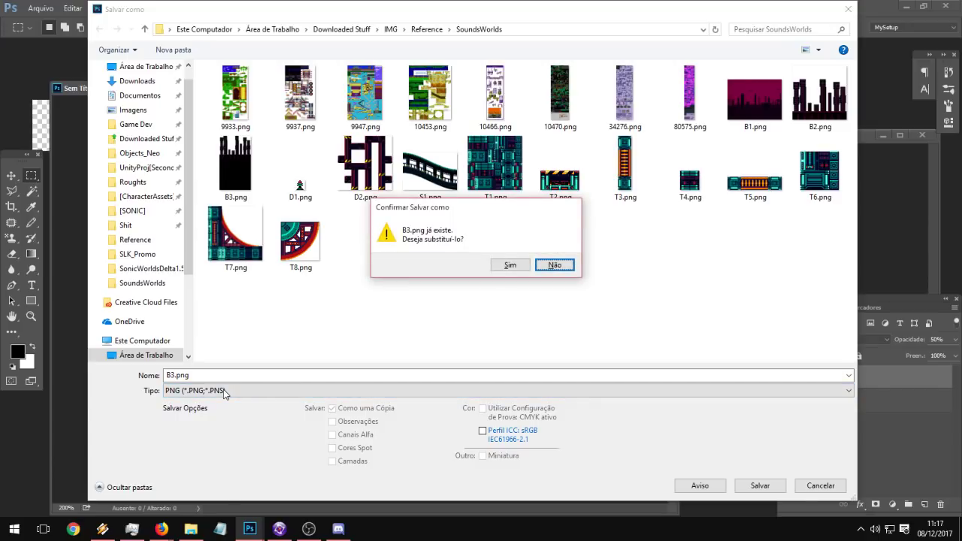
{"action": "left_click", "coordinate": [559, 267]}
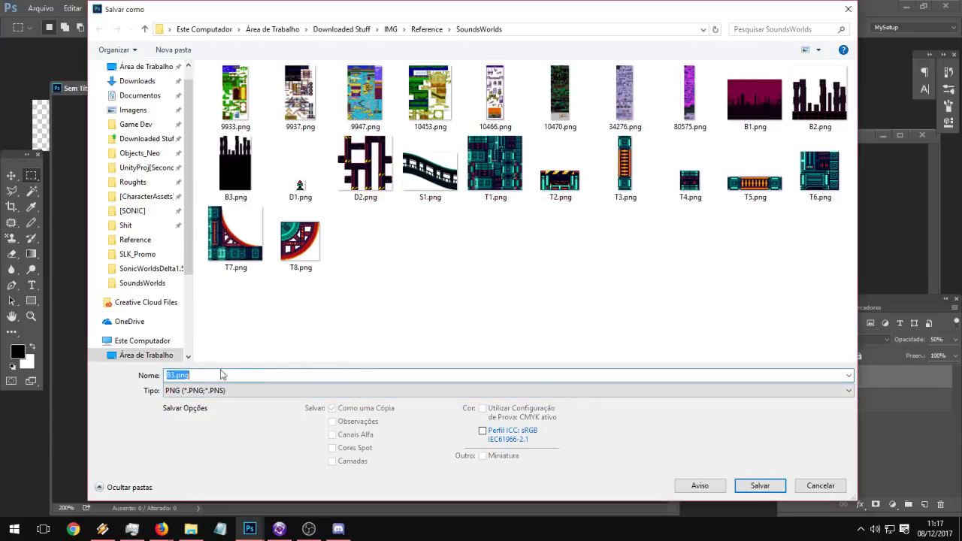
{"action": "left_click_drag", "start_coordinate": [176, 375], "coordinate": [171, 375]}
{"action": "type", "text": "4"}
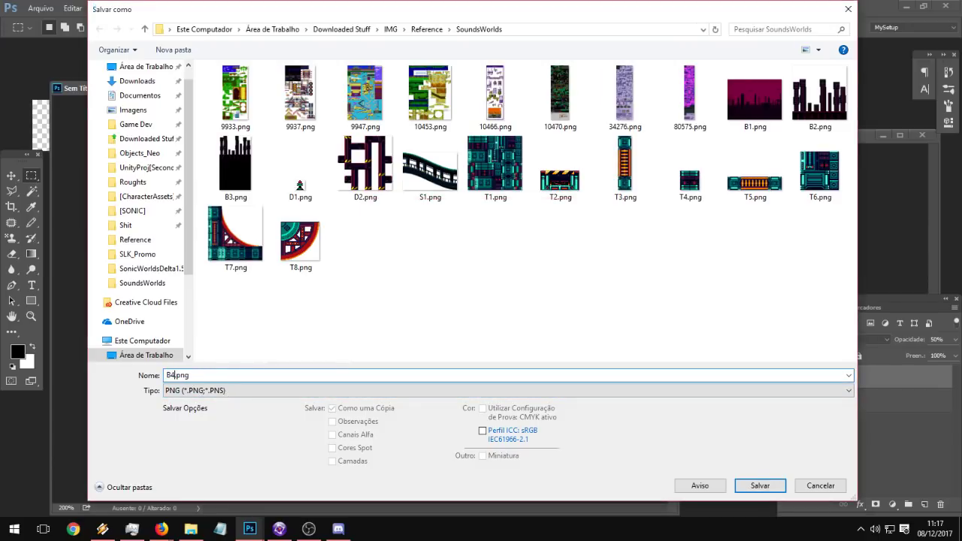
{"action": "key", "text": "Return"}
{"action": "left_click", "coordinate": [661, 87]}
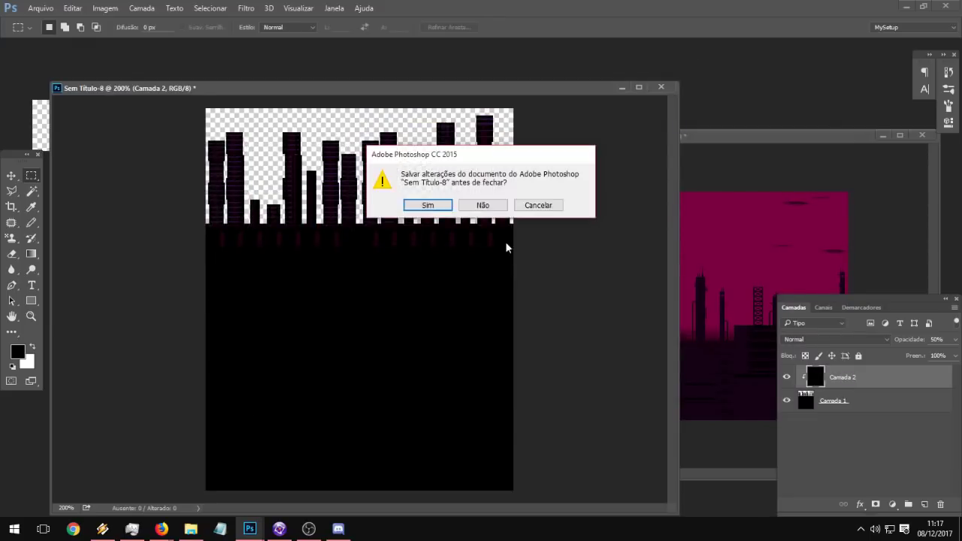
{"action": "left_click", "coordinate": [488, 205]}
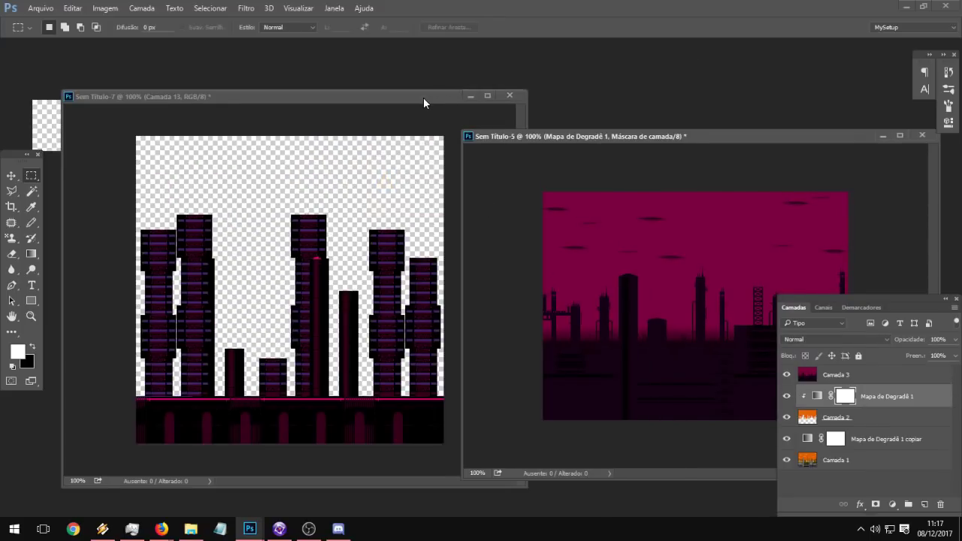
Step: Reduce the Sem Título-7 document to the single layer Camada 13 and move its skyline to the upper part of the canvas
{"action": "left_click", "coordinate": [271, 97]}
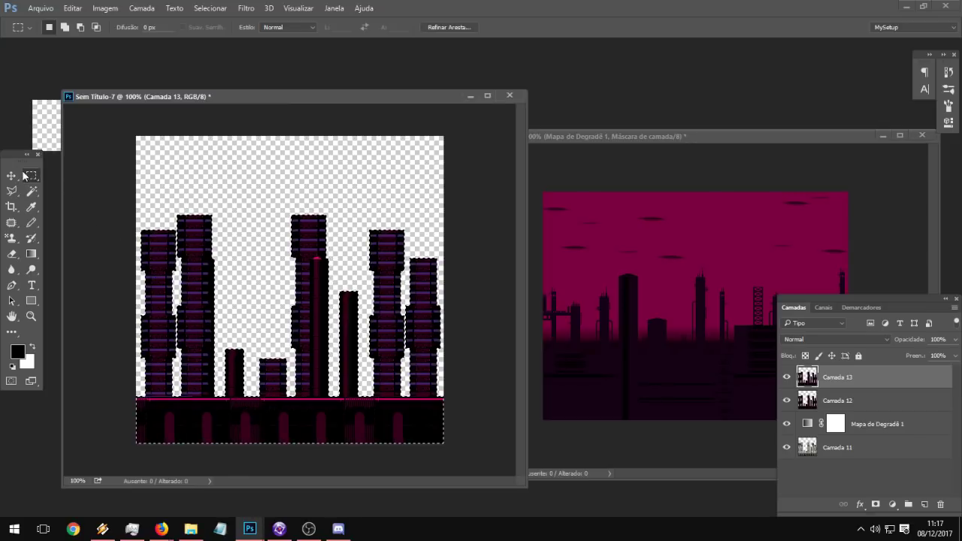
{"action": "left_click", "coordinate": [82, 174]}
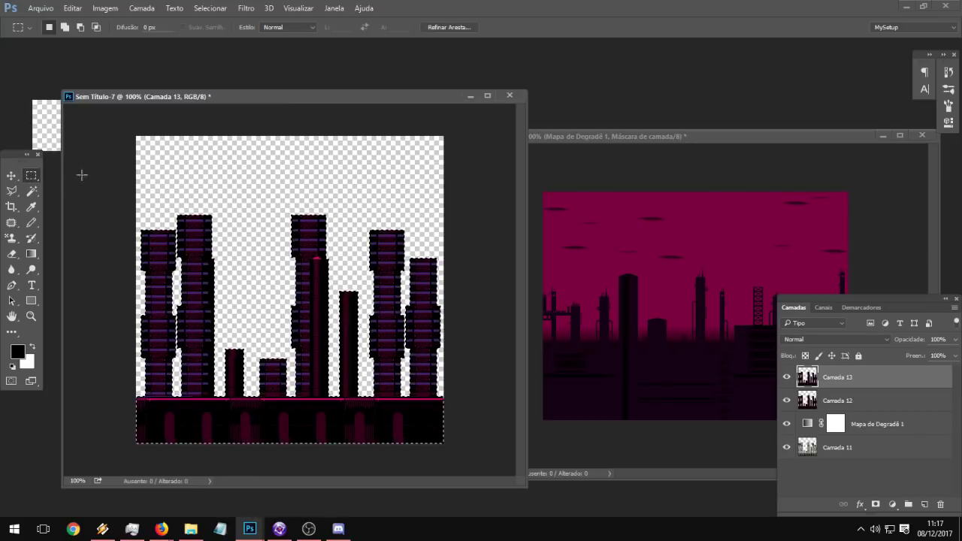
{"action": "right_click", "coordinate": [868, 451]}
{"action": "left_click", "coordinate": [733, 344]}
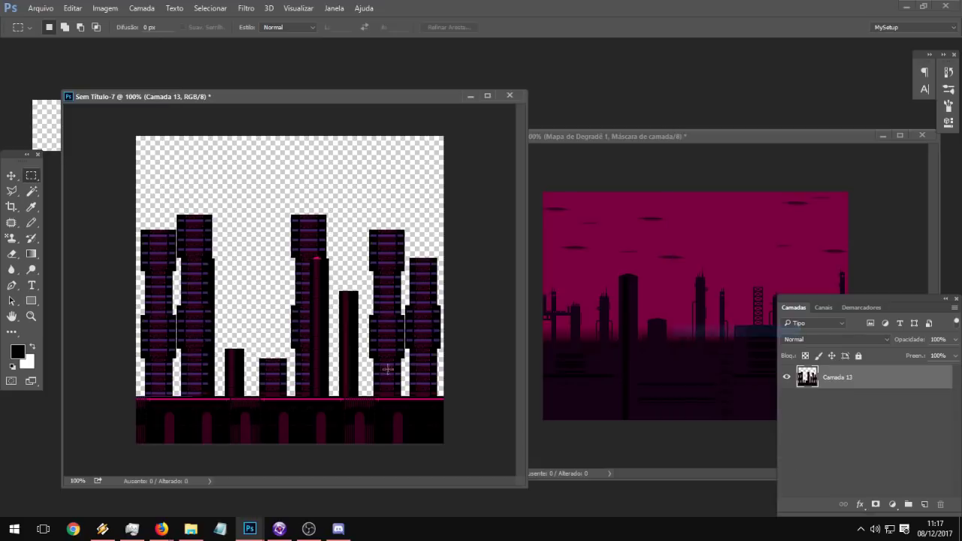
{"action": "left_click", "coordinate": [11, 175]}
{"action": "left_click_drag", "start_coordinate": [268, 328], "coordinate": [275, 216]}
Step: Duplicate the Camada 13 skyline layer and flip the copy vertically
{"action": "right_click", "coordinate": [890, 402]}
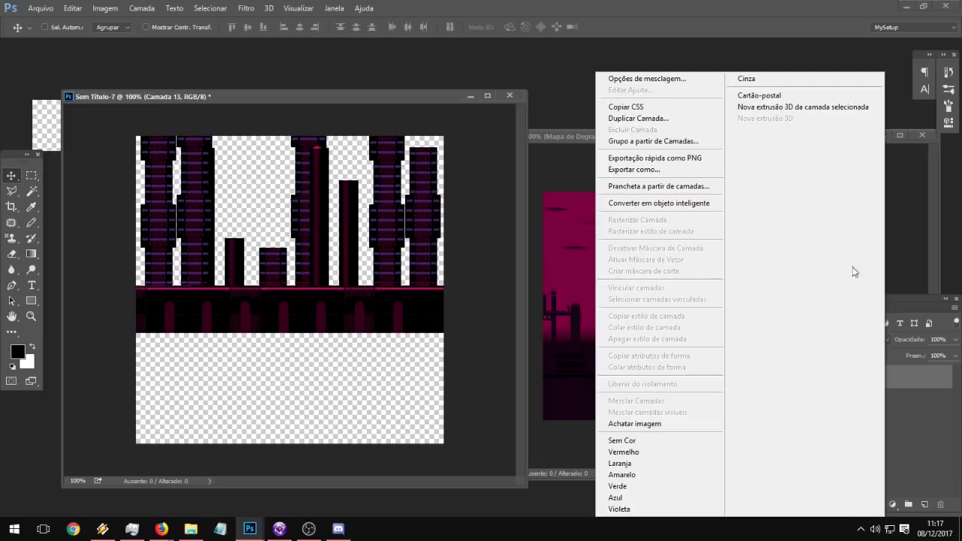
{"action": "left_click", "coordinate": [676, 118]}
{"action": "key", "text": "Return"}
{"action": "key", "text": "ctrl+t"}
{"action": "right_click", "coordinate": [329, 256]}
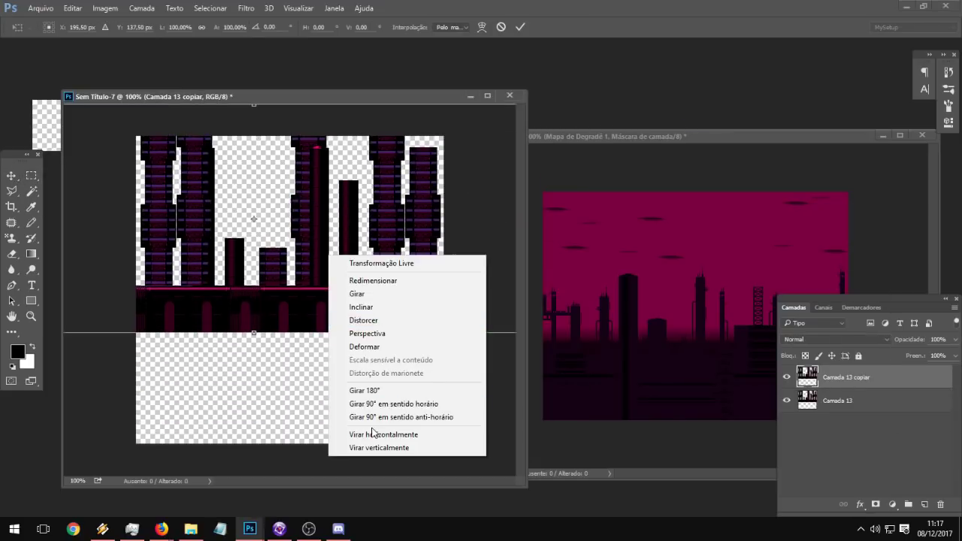
{"action": "left_click", "coordinate": [383, 447]}
{"action": "key", "text": "Return"}
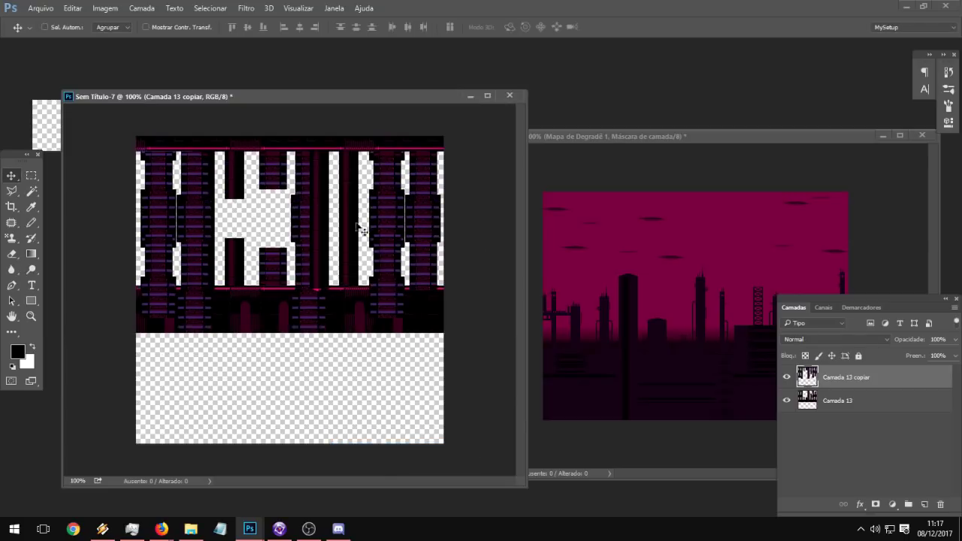
Step: Place the flipped copy below the original skyline and move both layers up until the mirrored towers hang from the canvas's upper edge
{"action": "left_click_drag", "start_coordinate": [350, 180], "coordinate": [338, 399]}
{"action": "left_click", "coordinate": [861, 398], "text": "shift"}
{"action": "left_click_drag", "start_coordinate": [411, 377], "coordinate": [411, 260]}
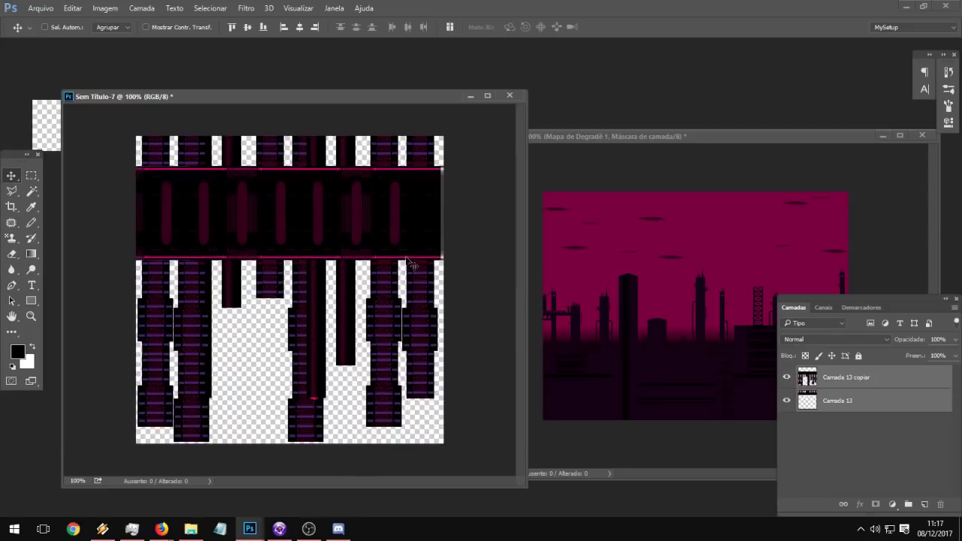
{"action": "key", "text": "ctrl+z"}
{"action": "left_click_drag", "start_coordinate": [402, 341], "coordinate": [402, 153]}
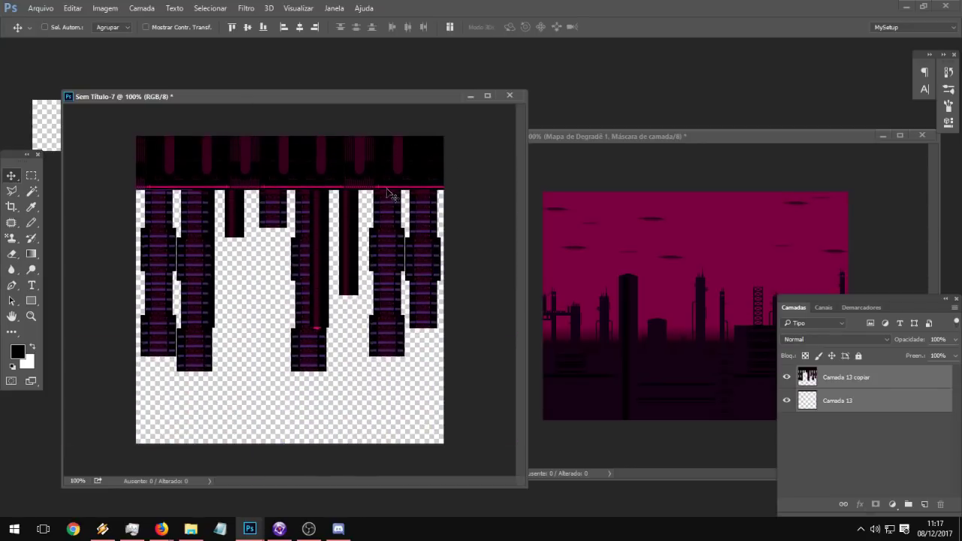
{"action": "mouse_move", "coordinate": [387, 192]}
{"action": "left_mouse_down"}
{"action": "mouse_move", "coordinate": [386, 181]}
{"action": "mouse_move", "coordinate": [398, 193]}
{"action": "left_mouse_up"}
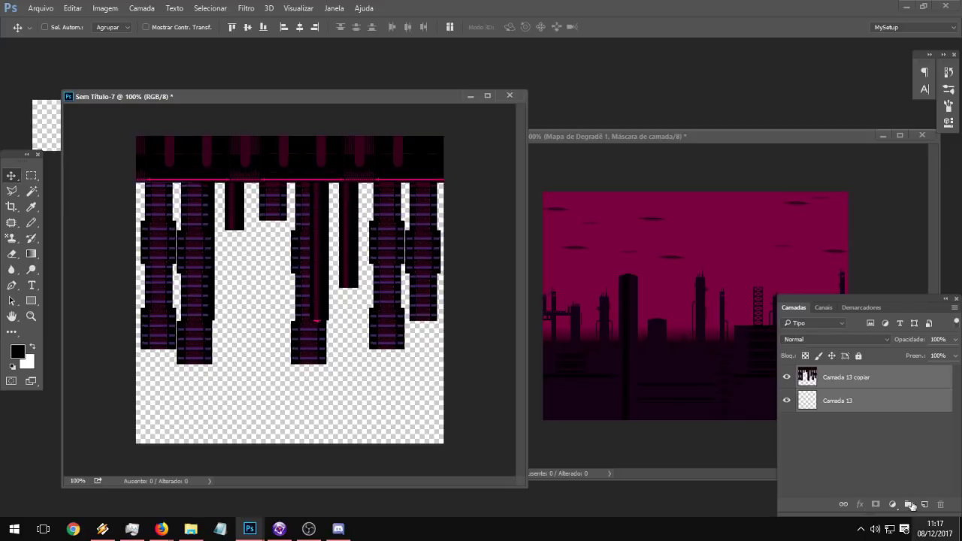
Step: Move Camada 13 above its copy and paint the whole canvas on it with the Pencil in purple #4d138f
{"action": "left_click_drag", "start_coordinate": [880, 407], "coordinate": [880, 376]}
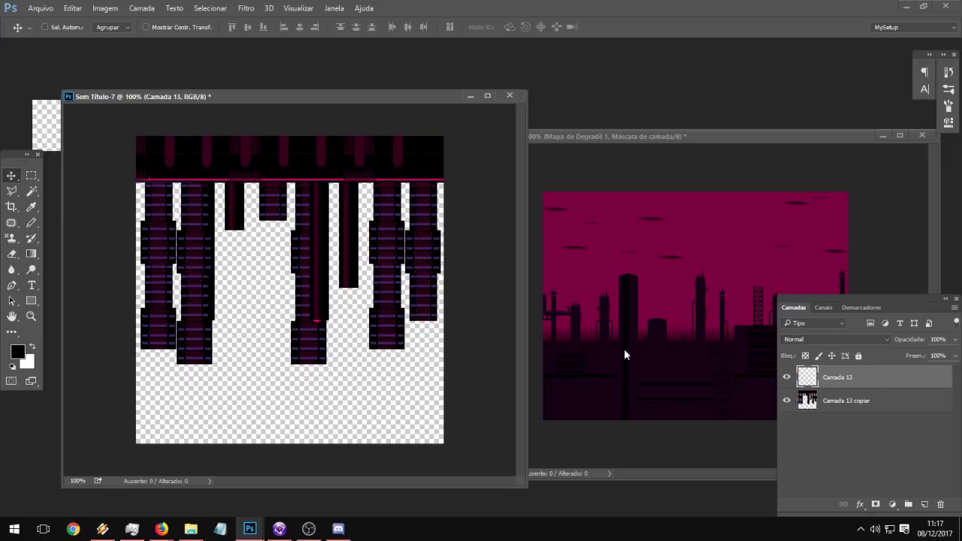
{"action": "left_click", "coordinate": [16, 353]}
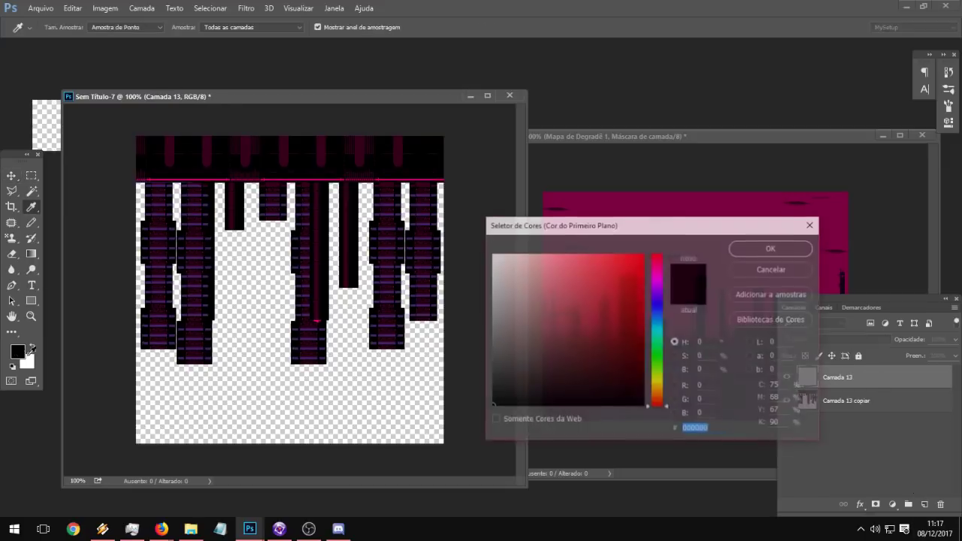
{"action": "left_click", "coordinate": [657, 279]}
{"action": "left_click_drag", "start_coordinate": [622, 295], "coordinate": [656, 299]}
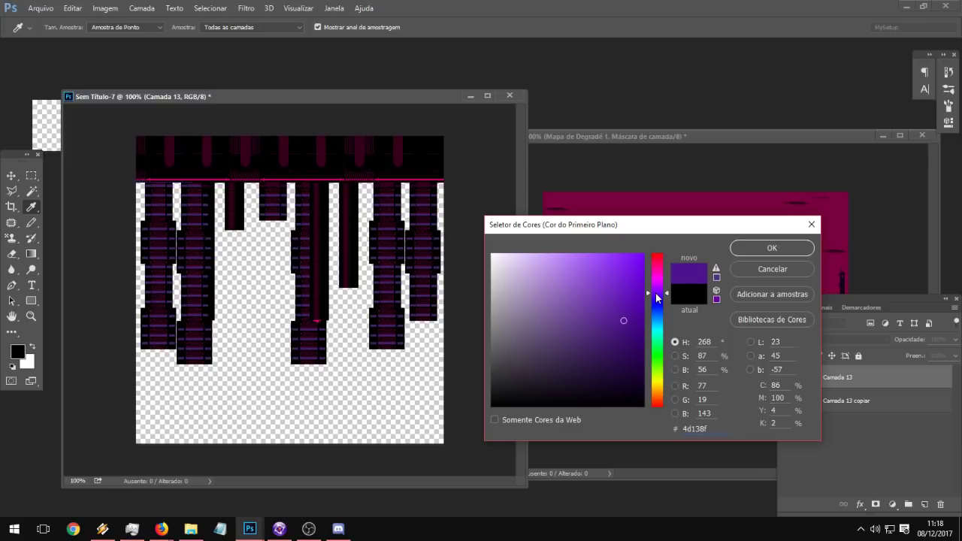
{"action": "left_click", "coordinate": [748, 253]}
{"action": "left_click", "coordinate": [33, 224]}
{"action": "right_click", "coordinate": [257, 261]}
{"action": "mouse_move", "coordinate": [229, 254]}
{"action": "left_mouse_down"}
{"action": "mouse_move", "coordinate": [184, 85]}
{"action": "mouse_move", "coordinate": [381, 365]}
{"action": "left_mouse_up"}
Step: Try several blend modes on the purple Camada 13 layer and set it to Divisão
{"action": "left_click", "coordinate": [798, 339]}
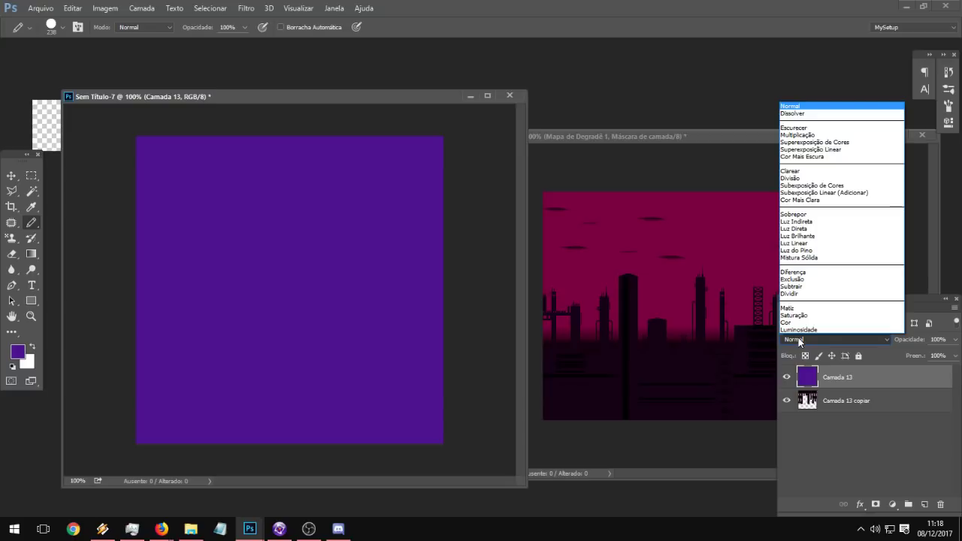
{"action": "left_click", "coordinate": [816, 331]}
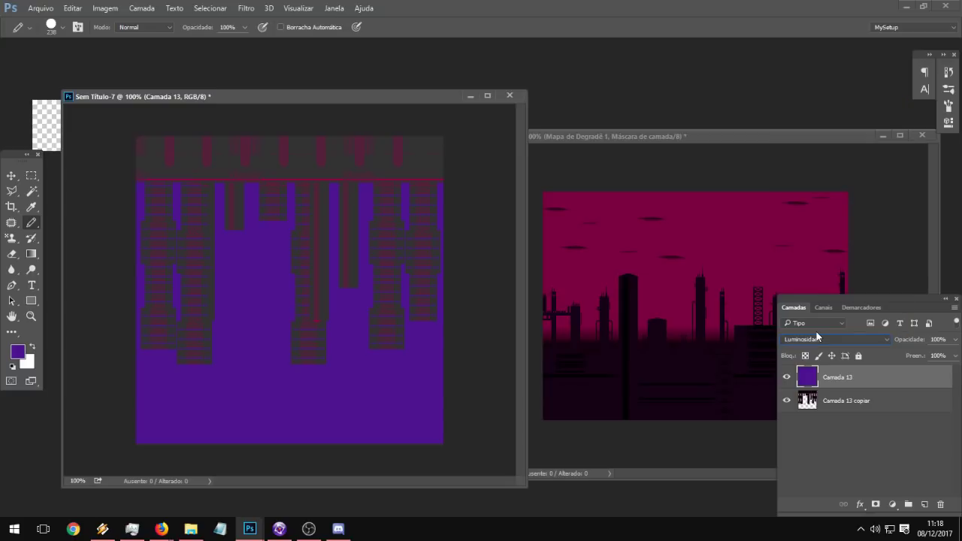
{"action": "scroll", "coordinate": [817, 331], "scroll_direction": "up", "scroll_amount": 8}
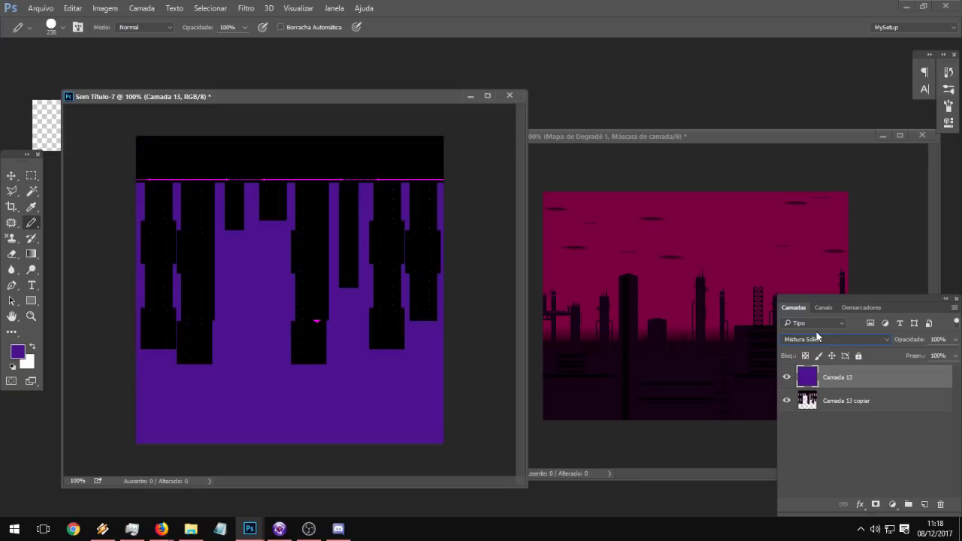
{"action": "scroll", "coordinate": [816, 331], "scroll_direction": "up", "scroll_amount": 6}
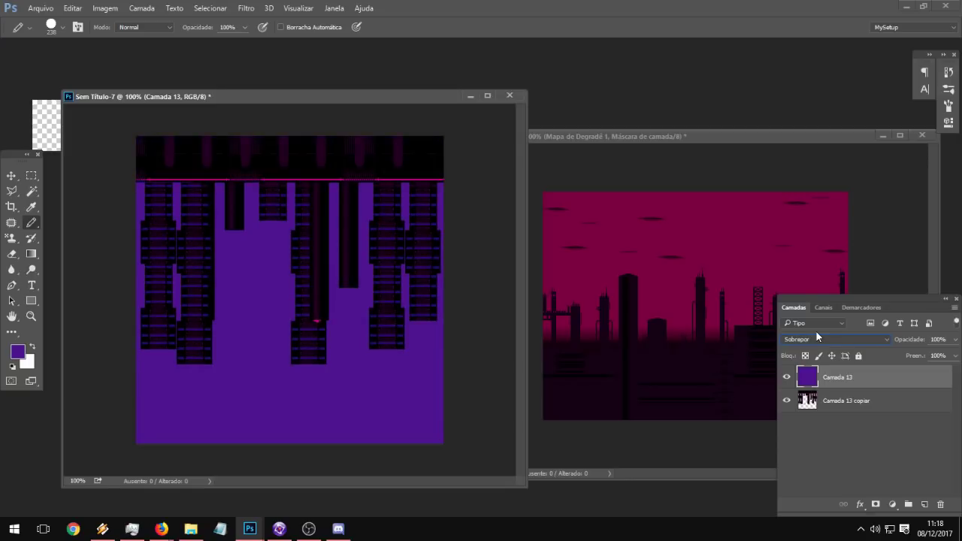
{"action": "scroll", "coordinate": [816, 331], "scroll_direction": "down", "scroll_amount": 10}
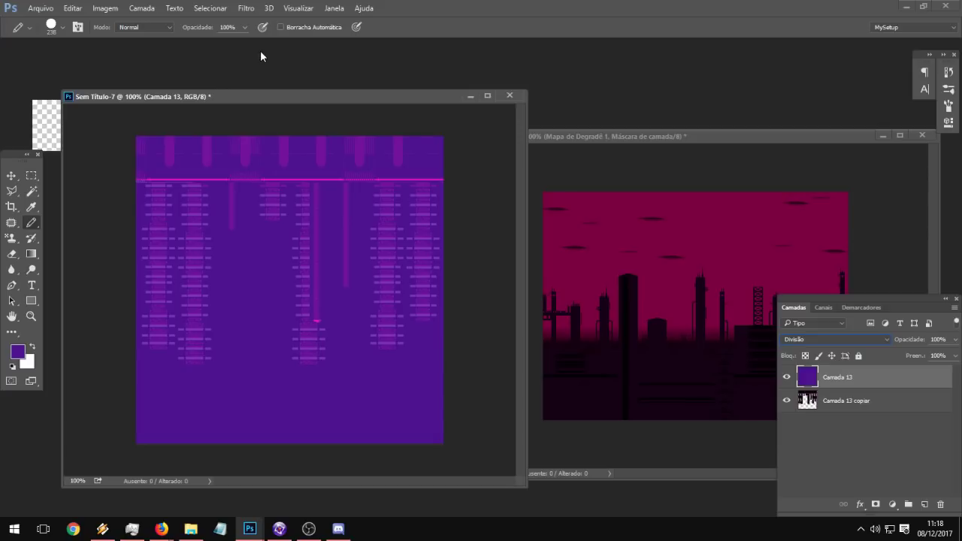
{"action": "left_click", "coordinate": [38, 8]}
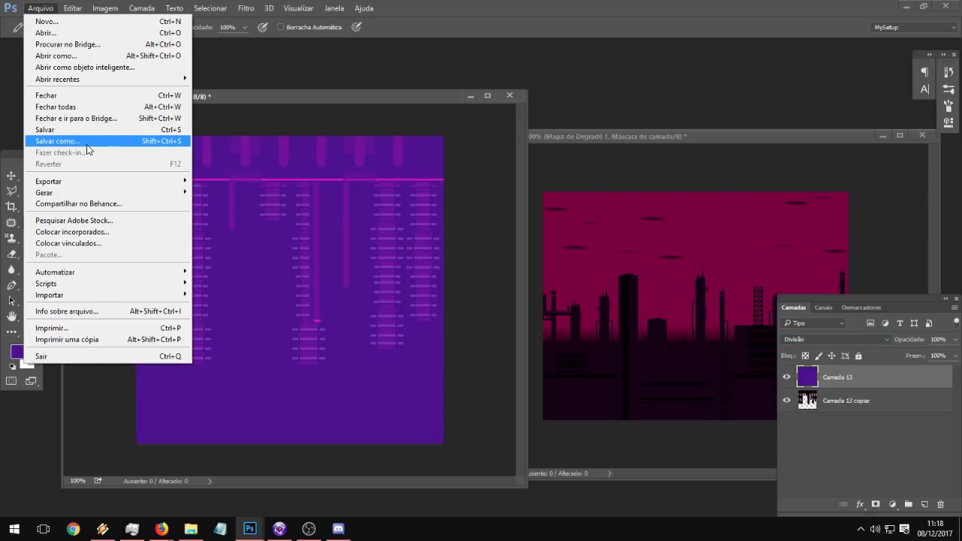
{"action": "left_click", "coordinate": [517, 298]}
{"action": "left_click", "coordinate": [32, 176]}
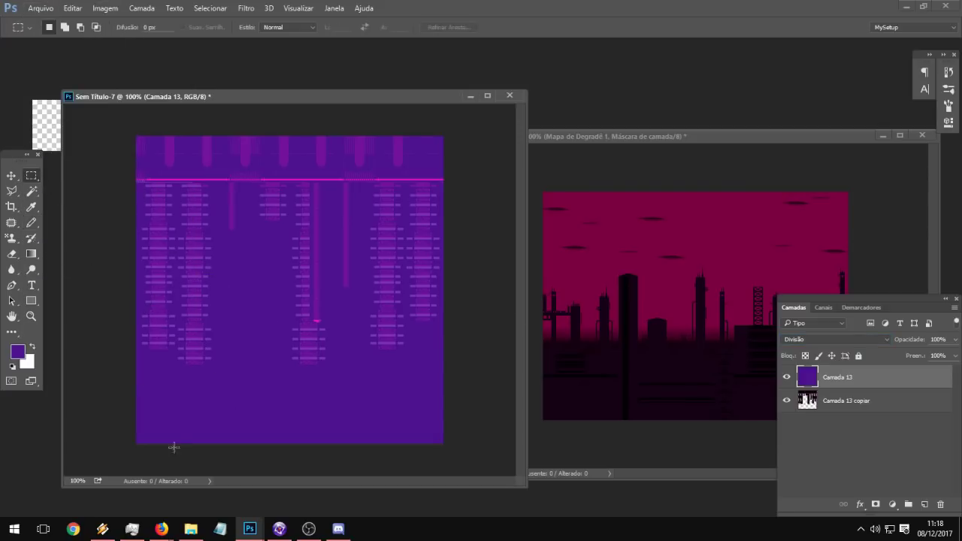
{"action": "left_click_drag", "start_coordinate": [135, 400], "coordinate": [499, 450]}
{"action": "left_click", "coordinate": [380, 329]}
Step: Extend the canvas downward below the purple area with the Crop tool
{"action": "left_click", "coordinate": [12, 209]}
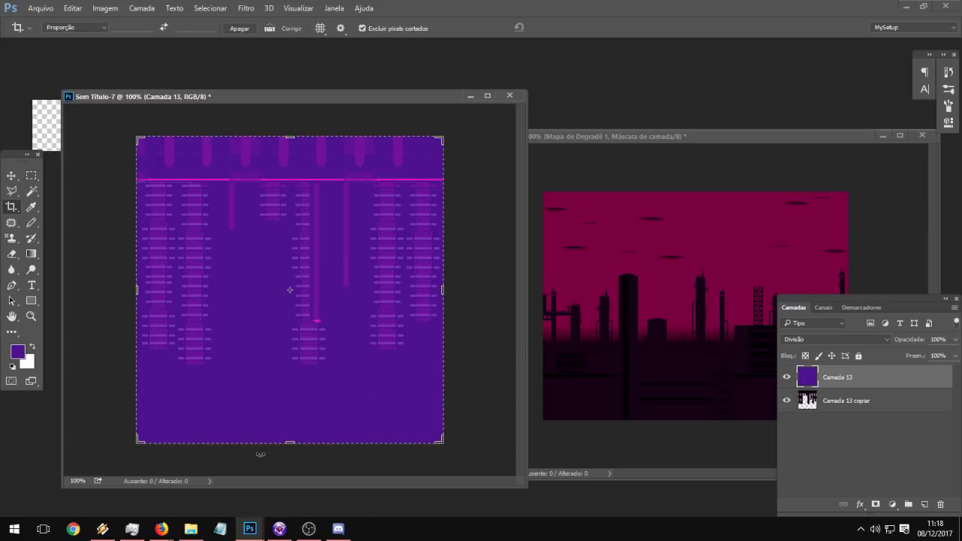
{"action": "left_click_drag", "start_coordinate": [260, 454], "coordinate": [301, 357]}
{"action": "key", "text": "Return"}
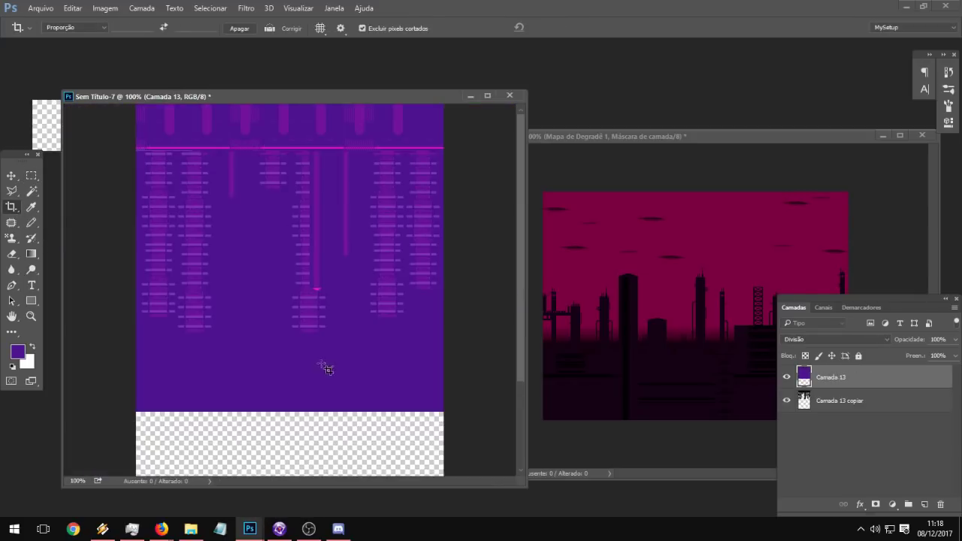
Step: Merge the two layers and stretch a plain purple strip below the towers downward to fill the added canvas area
{"action": "left_click", "coordinate": [35, 177]}
{"action": "right_click", "coordinate": [851, 402]}
{"action": "left_click", "coordinate": [607, 398]}
{"action": "left_click_drag", "start_coordinate": [441, 374], "coordinate": [52, 383]}
{"action": "key", "text": "ctrl+t"}
{"action": "left_click_drag", "start_coordinate": [290, 388], "coordinate": [300, 511]}
{"action": "key", "text": "Return"}
{"action": "left_click_drag", "start_coordinate": [477, 204], "coordinate": [324, 347]}
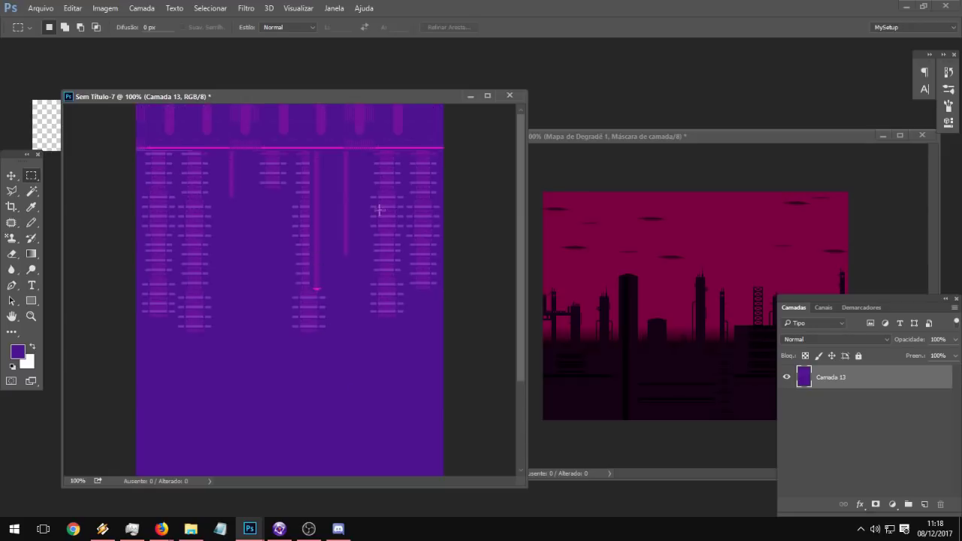
Step: Save a copy of the purple hanging skyline as a PNG named B0 in the SoundsWorlds folder
{"action": "left_click", "coordinate": [40, 8]}
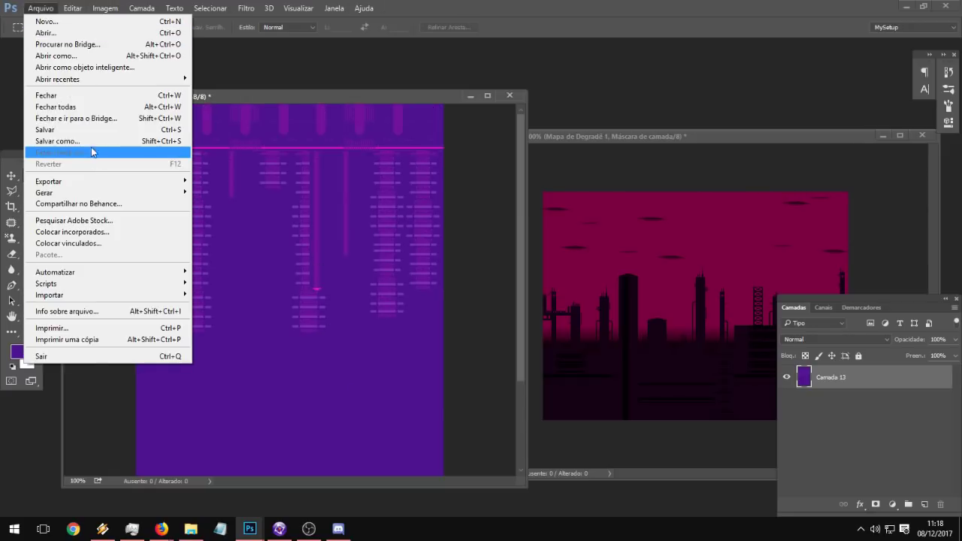
{"action": "left_click", "coordinate": [90, 142]}
{"action": "left_click", "coordinate": [341, 390]}
{"action": "left_click", "coordinate": [282, 344]}
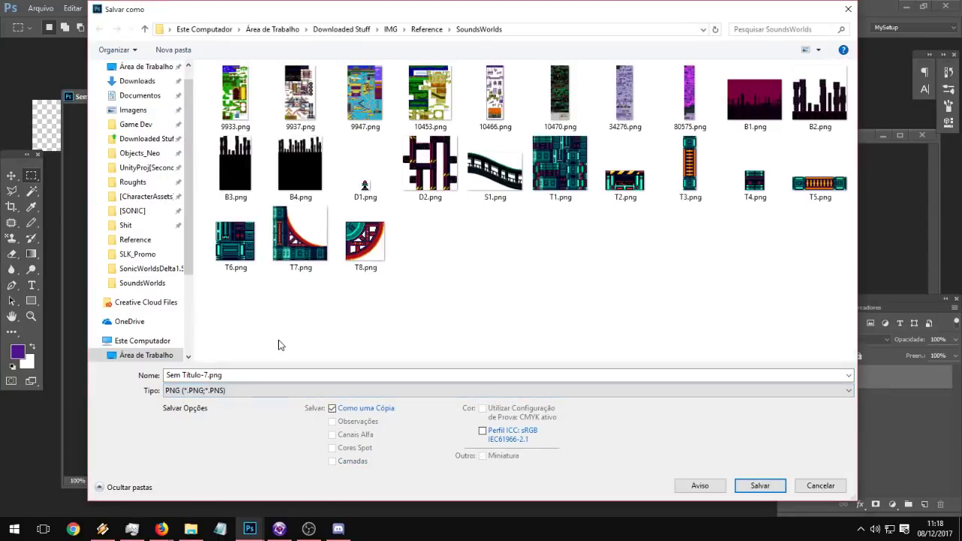
{"action": "left_click", "coordinate": [244, 374]}
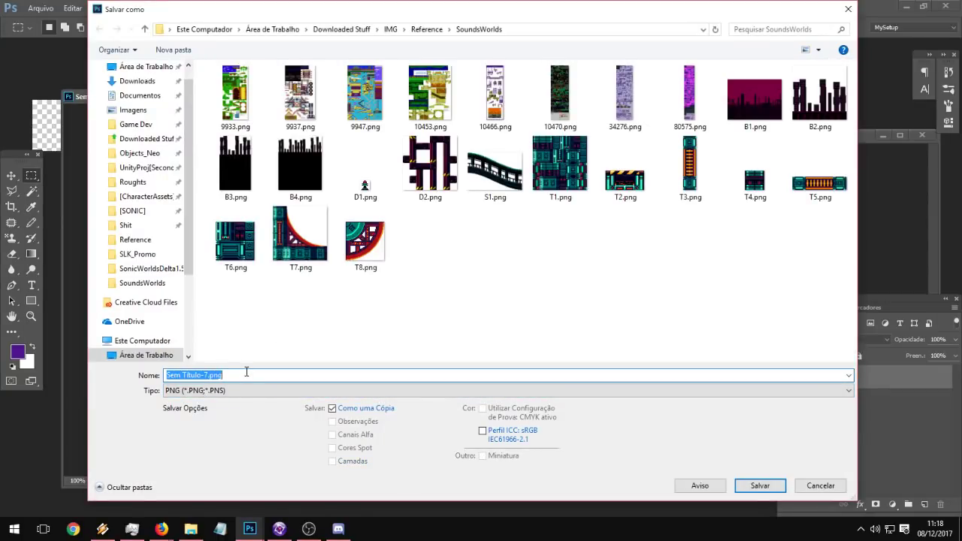
{"action": "type", "text": "B0"}
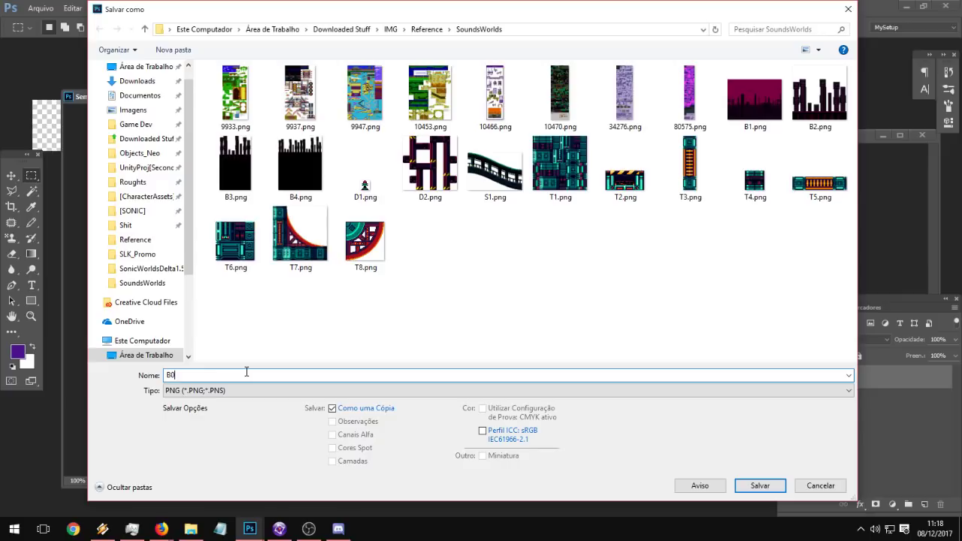
{"action": "key", "text": "Return"}
{"action": "key", "text": "Return"}
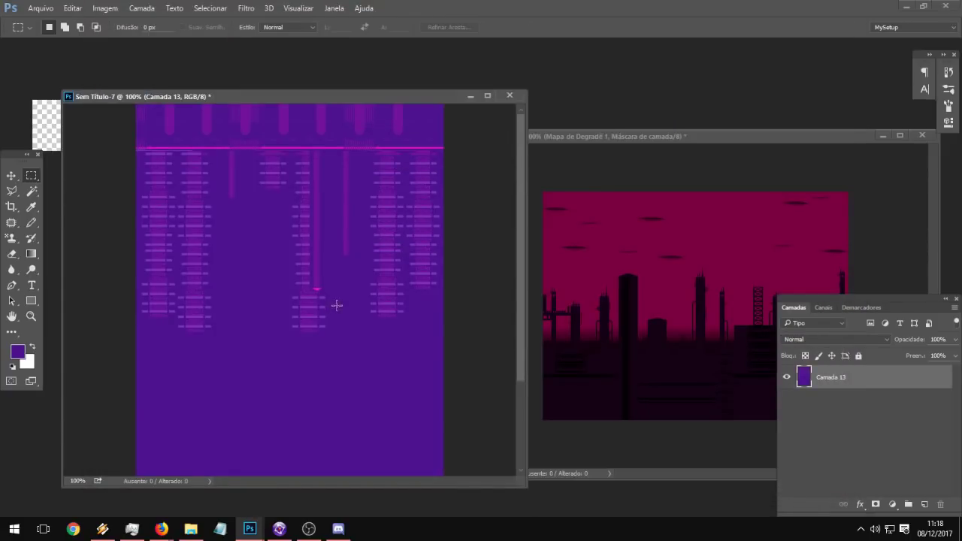
Step: Select a canvas-wide horizontal band below the hanging towers, paint it white on a new layer, and deselect it
{"action": "left_click", "coordinate": [31, 224]}
{"action": "left_click", "coordinate": [31, 177]}
{"action": "left_click_drag", "start_coordinate": [148, 361], "coordinate": [484, 399]}
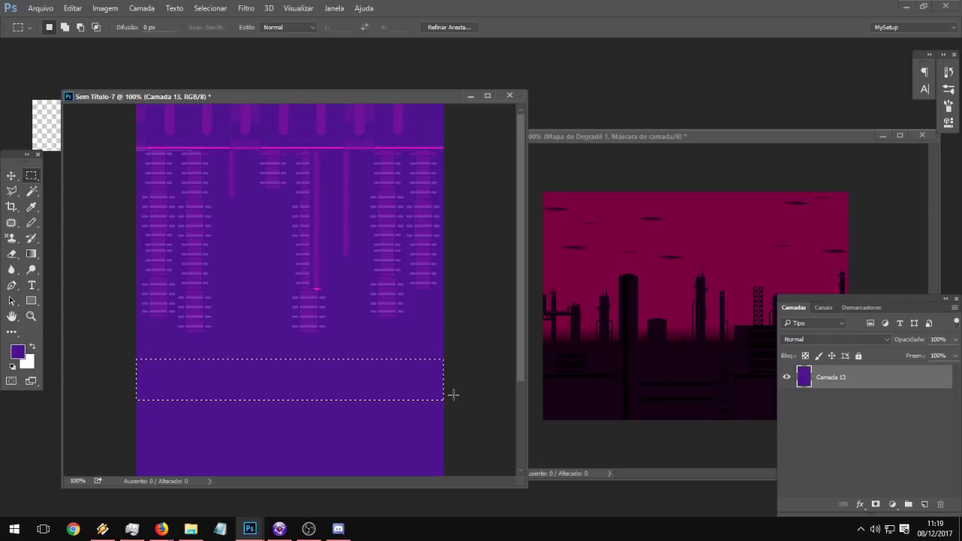
{"action": "left_click", "coordinate": [31, 223]}
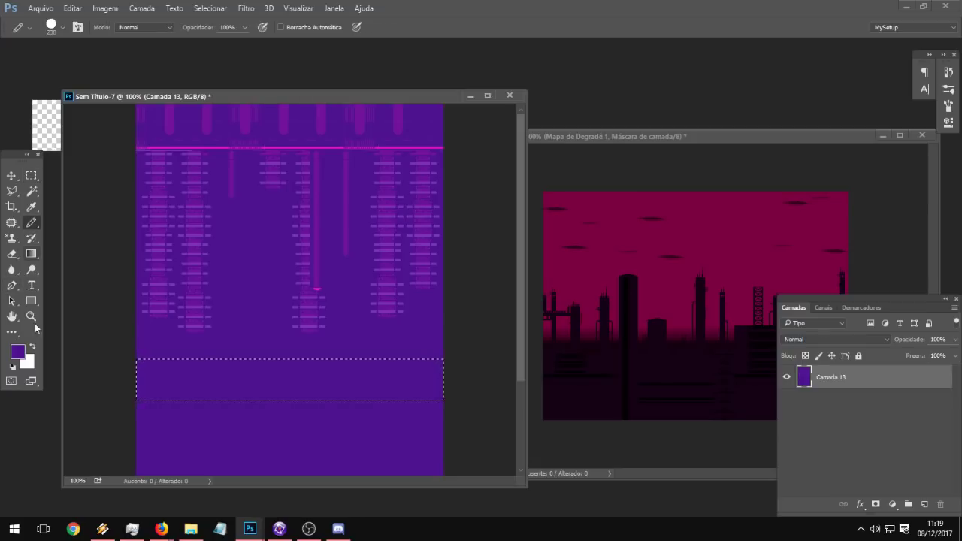
{"action": "left_click", "coordinate": [33, 347]}
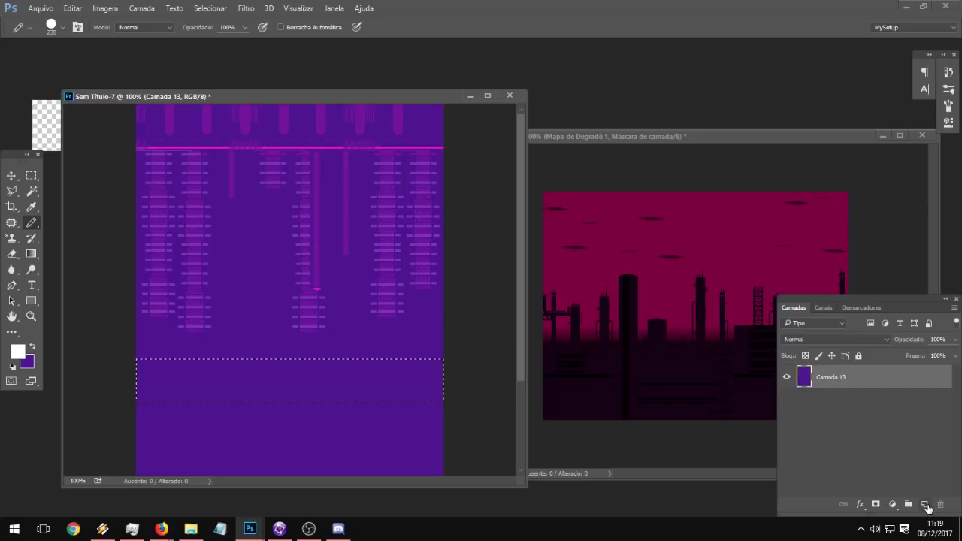
{"action": "left_click", "coordinate": [925, 504]}
{"action": "left_click", "coordinate": [449, 372]}
{"action": "left_click_drag", "start_coordinate": [386, 371], "coordinate": [120, 395]}
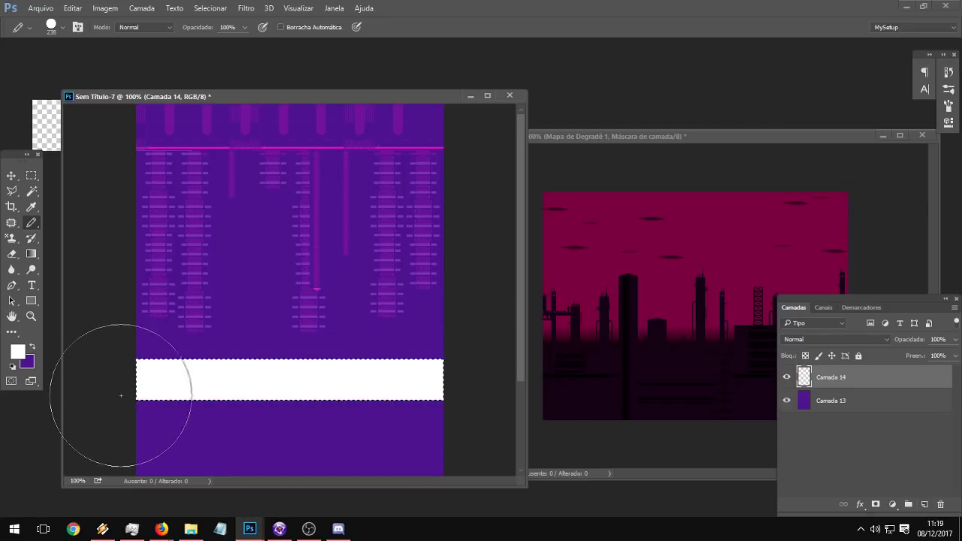
{"action": "left_click", "coordinate": [31, 175]}
{"action": "left_click", "coordinate": [265, 264]}
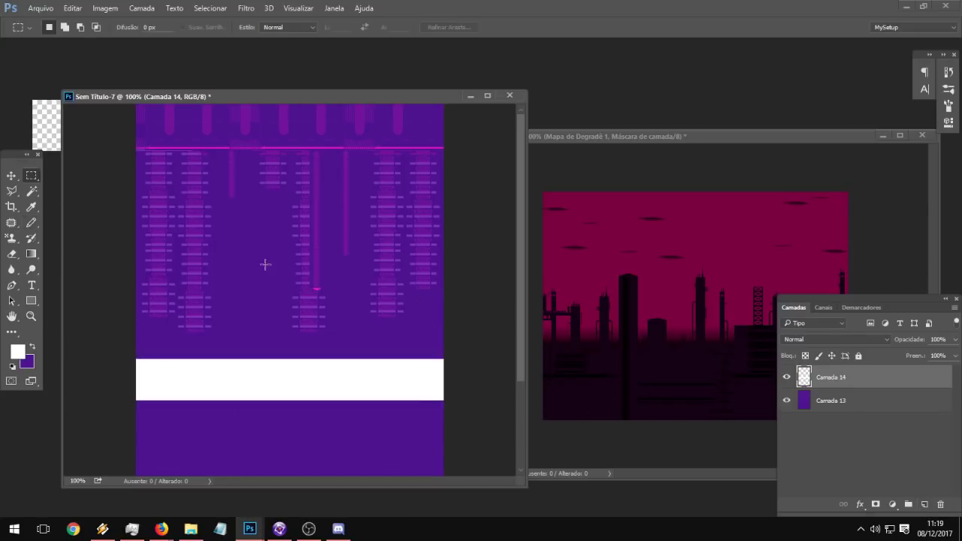
Step: Set the white band layer's blend mode to Dissolver and lower its opacity to 3%
{"action": "left_click", "coordinate": [801, 342]}
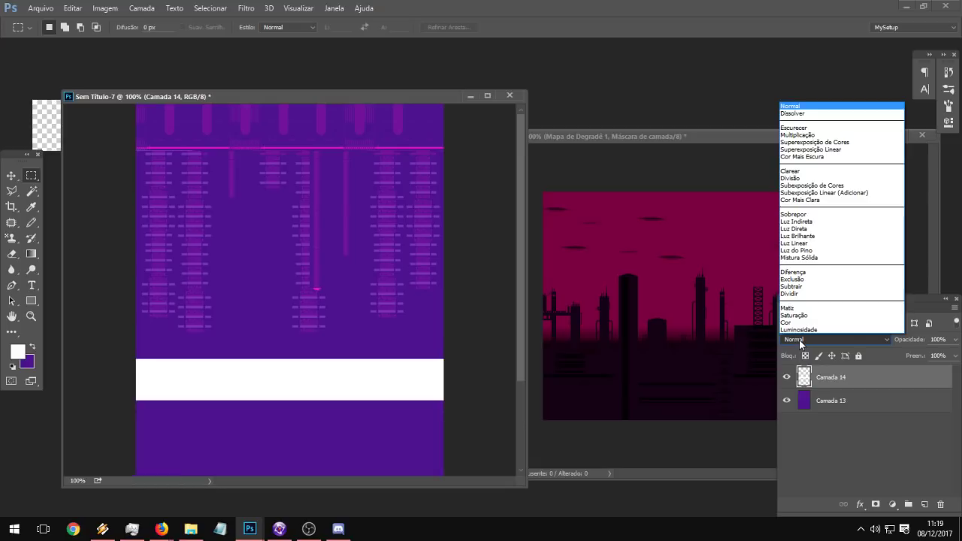
{"action": "left_click", "coordinate": [815, 114]}
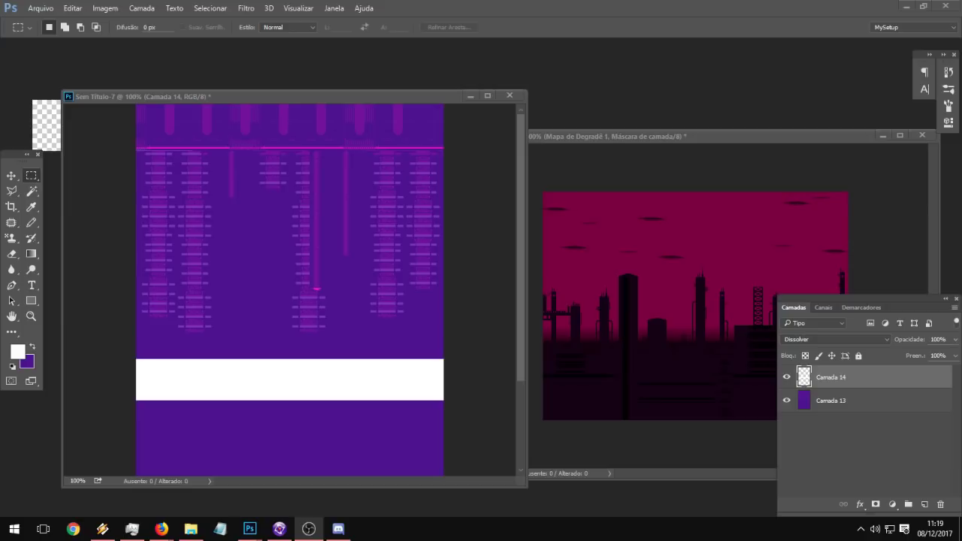
{"action": "left_click", "coordinate": [955, 339]}
{"action": "left_click_drag", "start_coordinate": [953, 353], "coordinate": [899, 351]}
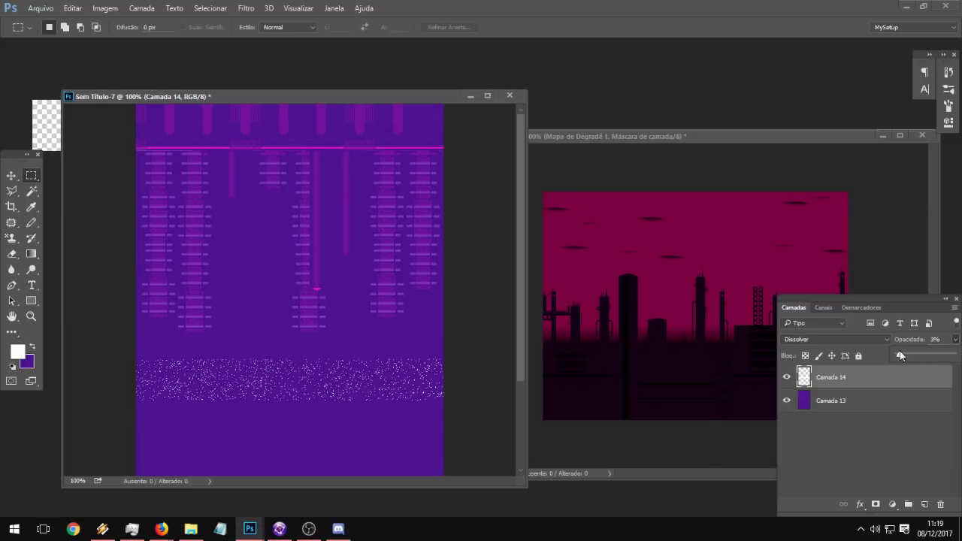
Step: Erase the upper and lower edges of the white speckle band, leaving a thin irregular line of dots across the canvas
{"action": "left_click", "coordinate": [13, 255]}
{"action": "mouse_move", "coordinate": [150, 403]}
{"action": "left_mouse_down"}
{"action": "mouse_move", "coordinate": [376, 393]}
{"action": "mouse_move", "coordinate": [439, 403]}
{"action": "left_mouse_up"}
{"action": "left_click_drag", "start_coordinate": [363, 401], "coordinate": [243, 384]}
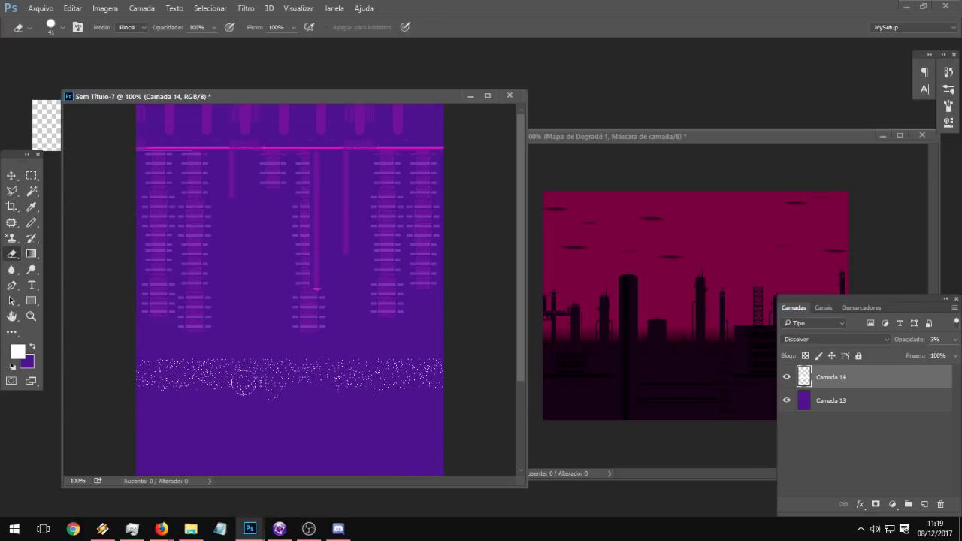
{"action": "left_click_drag", "start_coordinate": [146, 360], "coordinate": [347, 365]}
{"action": "left_click_drag", "start_coordinate": [161, 381], "coordinate": [290, 394]}
{"action": "left_click_drag", "start_coordinate": [375, 390], "coordinate": [427, 392]}
Step: Add a new blank layer above the Dissolver speckle layer and merge the two into one Normal-mode layer
{"action": "left_click", "coordinate": [924, 505]}
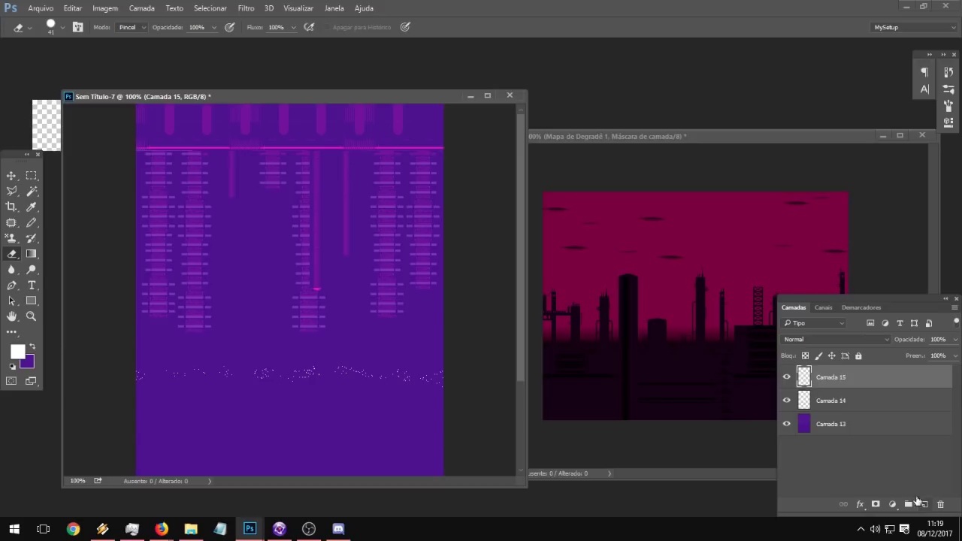
{"action": "left_click", "coordinate": [871, 397], "text": "shift"}
{"action": "right_click", "coordinate": [871, 397]}
{"action": "left_click", "coordinate": [647, 399]}
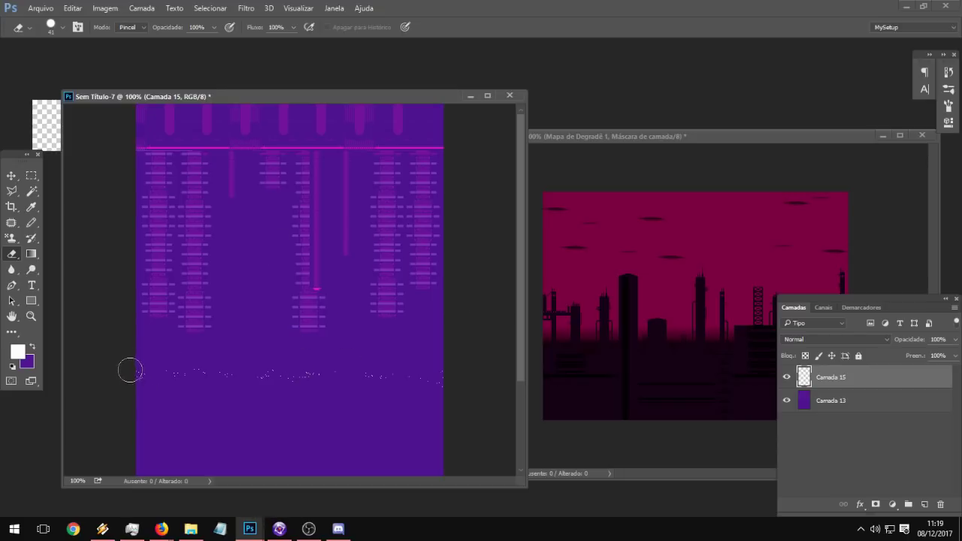
Step: Colorize the speckle layer magenta using Hue/Saturation with hue 299, saturation 91 and lightness -35
{"action": "left_click", "coordinate": [32, 317]}
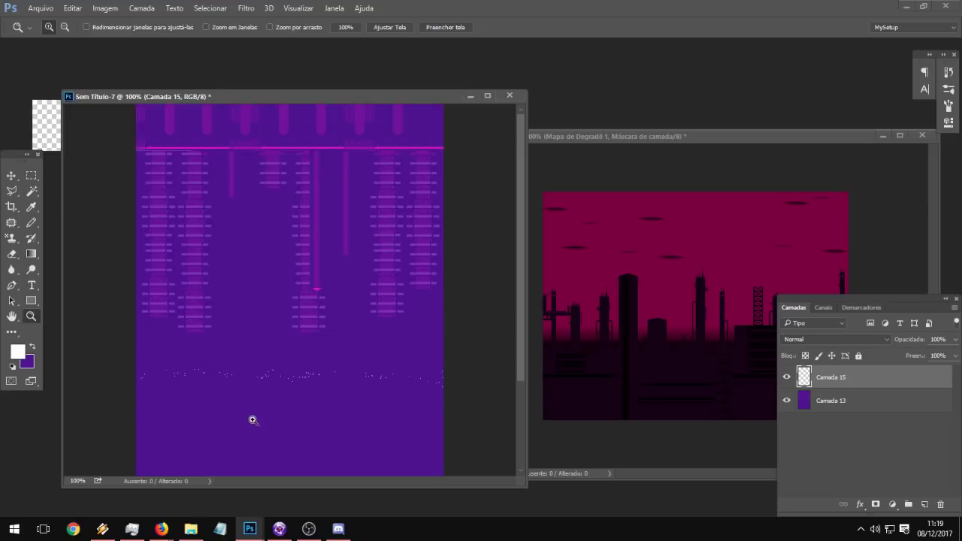
{"action": "left_click", "coordinate": [252, 419]}
{"action": "left_click_drag", "start_coordinate": [130, 379], "coordinate": [396, 390]}
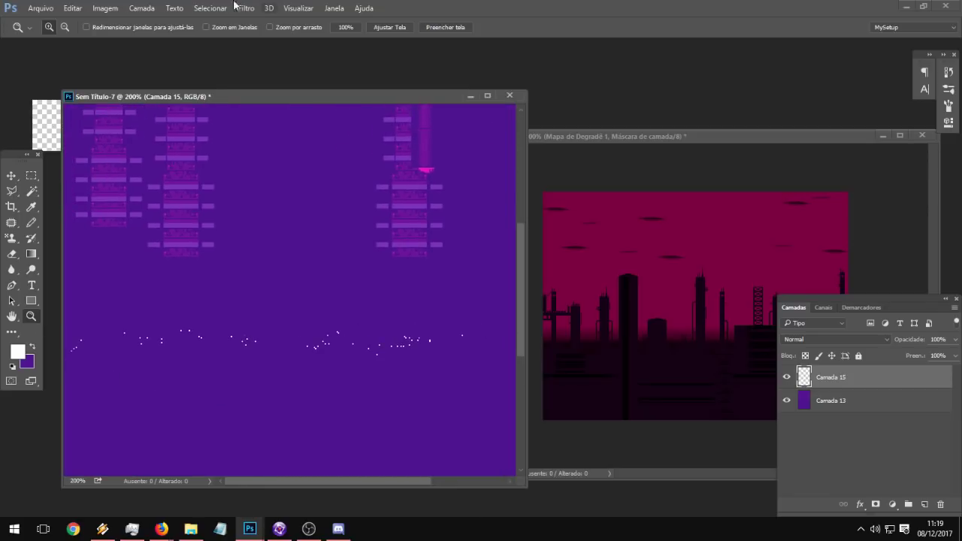
{"action": "left_click", "coordinate": [105, 8]}
{"action": "mouse_move", "coordinate": [181, 38]}
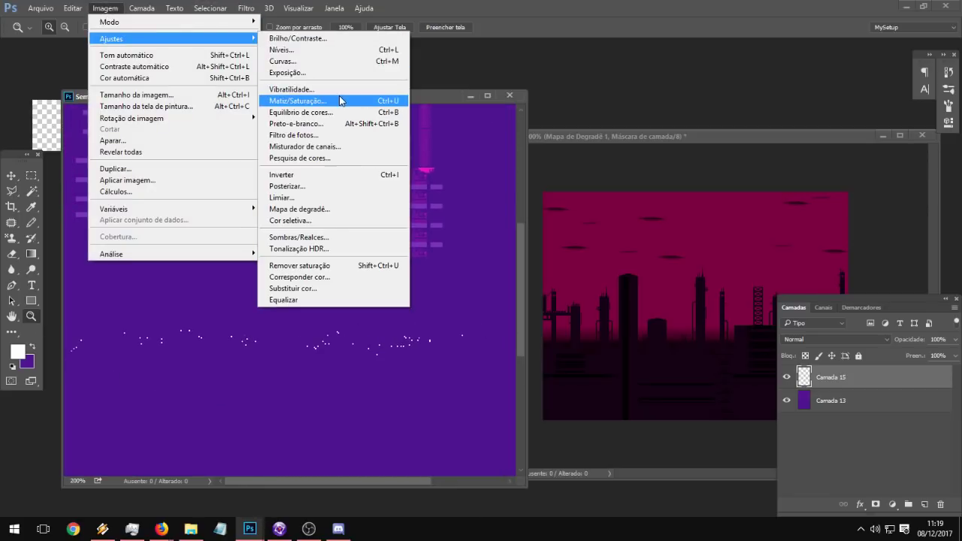
{"action": "left_click", "coordinate": [339, 101]}
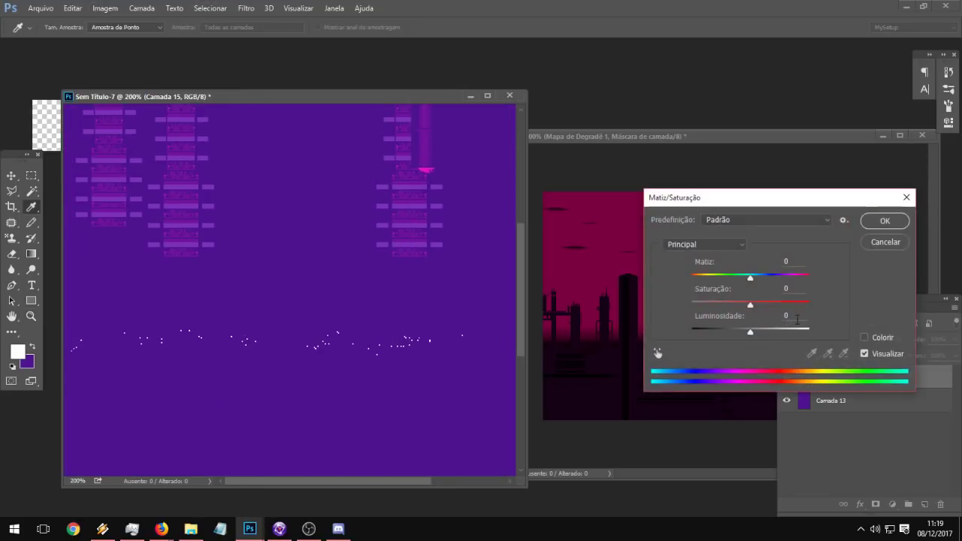
{"action": "left_click", "coordinate": [878, 338]}
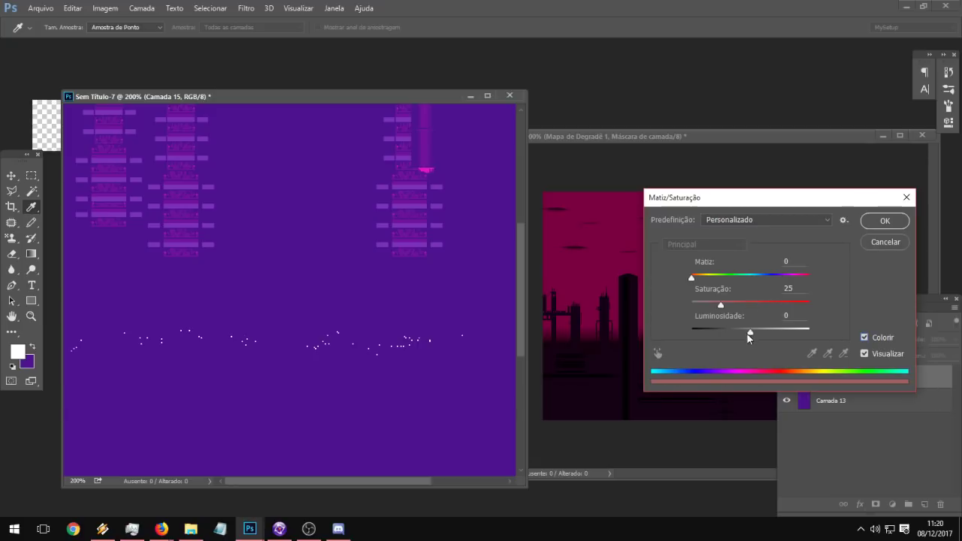
{"action": "left_click_drag", "start_coordinate": [748, 337], "coordinate": [768, 305]}
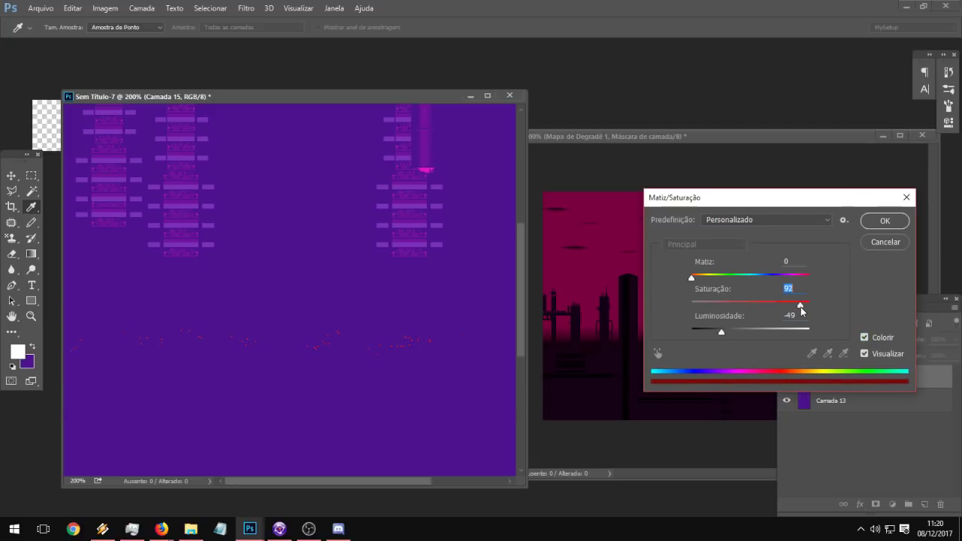
{"action": "left_click", "coordinate": [735, 331]}
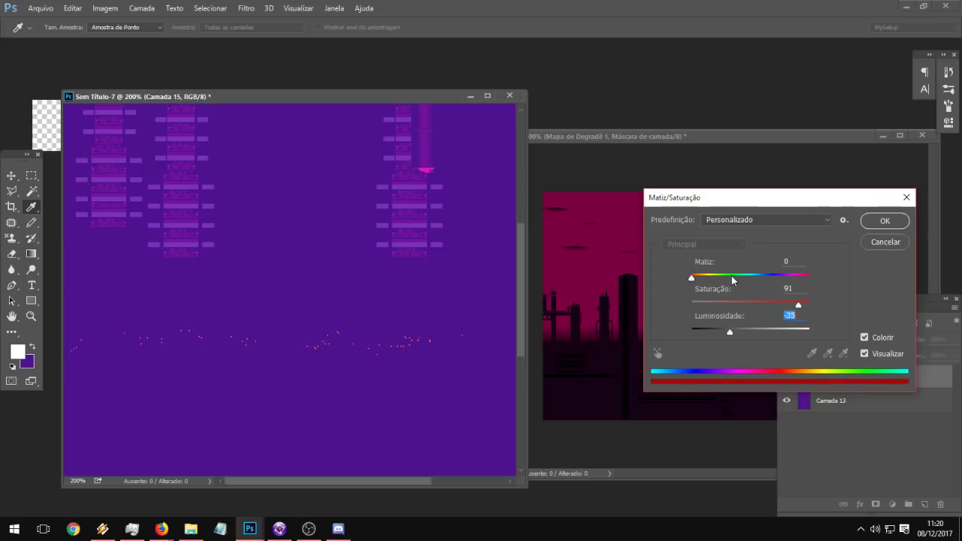
{"action": "left_click_drag", "start_coordinate": [734, 278], "coordinate": [791, 281]}
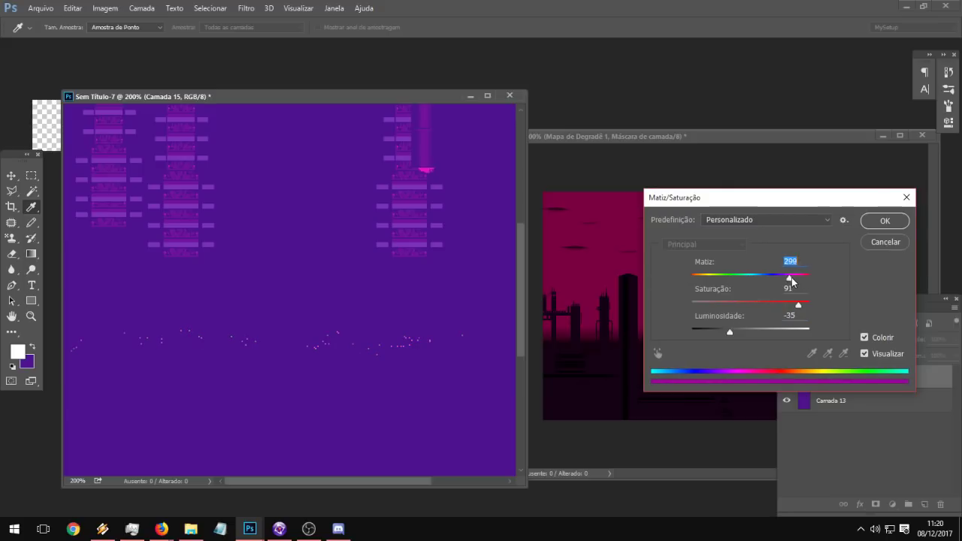
{"action": "left_click", "coordinate": [884, 220]}
{"action": "key", "text": "z"}
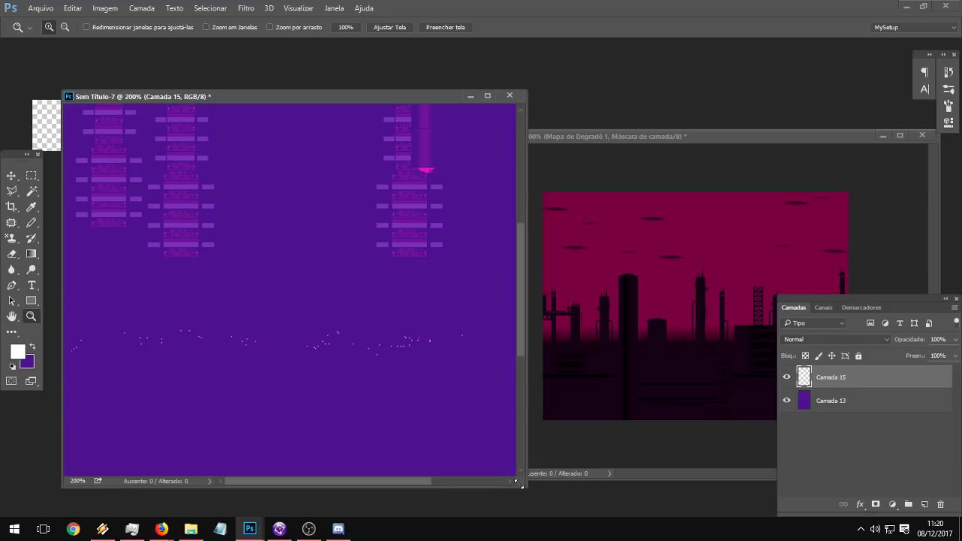
{"action": "left_click_drag", "start_coordinate": [526, 487], "coordinate": [779, 507]}
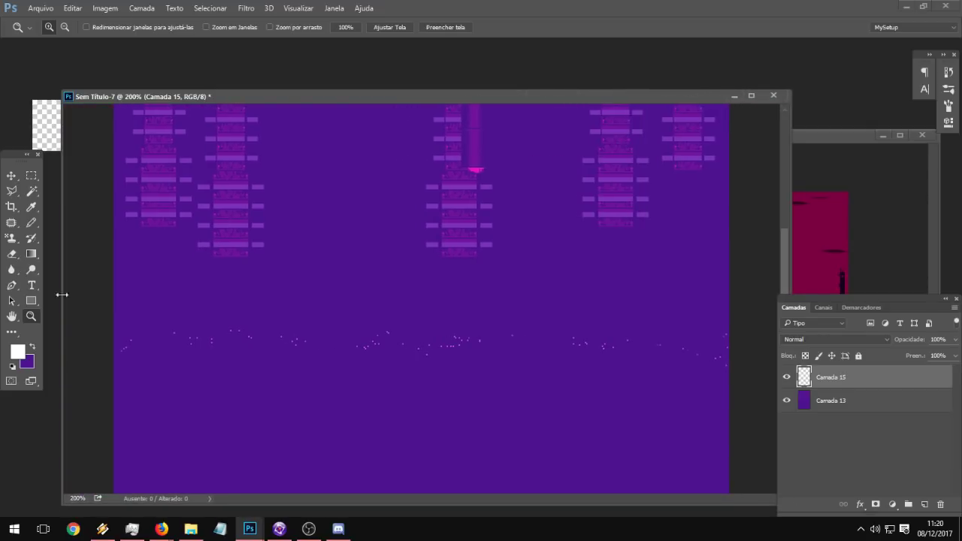
Step: Erase some of the scattered white dots on layer Camada 15 and marquee-select the full-width strip containing the remaining ones
{"action": "left_click", "coordinate": [11, 253]}
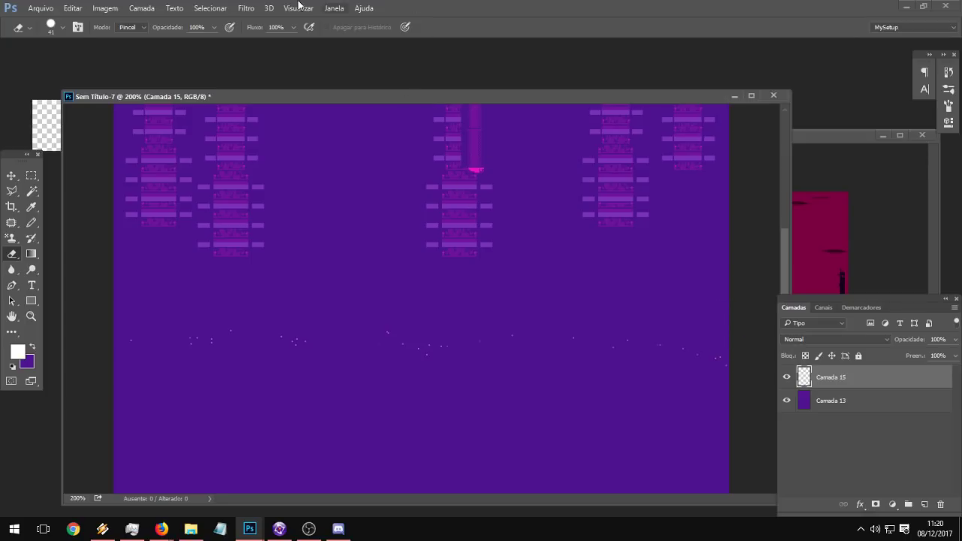
{"action": "left_click", "coordinate": [31, 176]}
{"action": "mouse_move", "coordinate": [115, 311]}
{"action": "left_mouse_down"}
{"action": "mouse_move", "coordinate": [823, 421]}
{"action": "mouse_move", "coordinate": [823, 434]}
{"action": "left_mouse_up"}
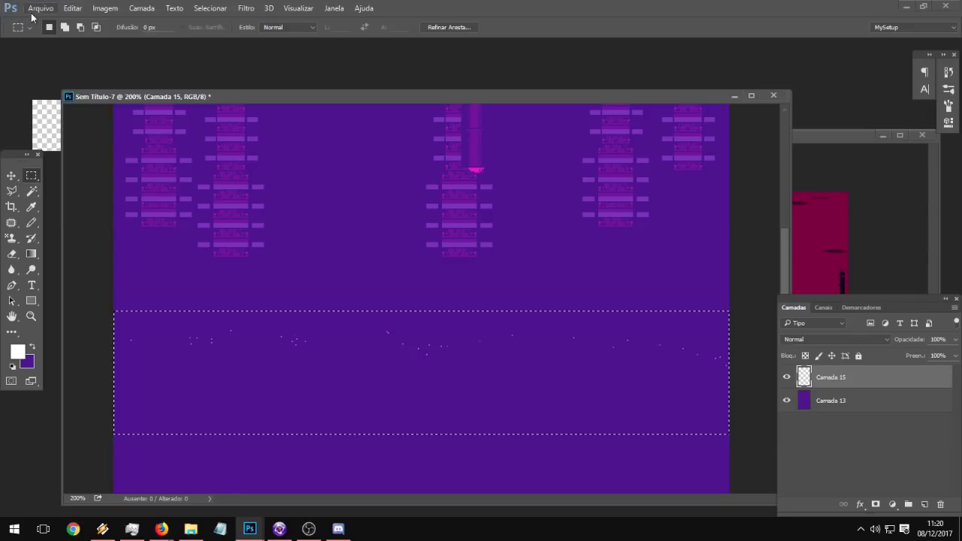
Step: Create a transparent 496 × 30 pixel RGB document at the clipboard size
{"action": "left_click", "coordinate": [37, 8]}
{"action": "left_click", "coordinate": [38, 20]}
{"action": "left_click", "coordinate": [306, 205]}
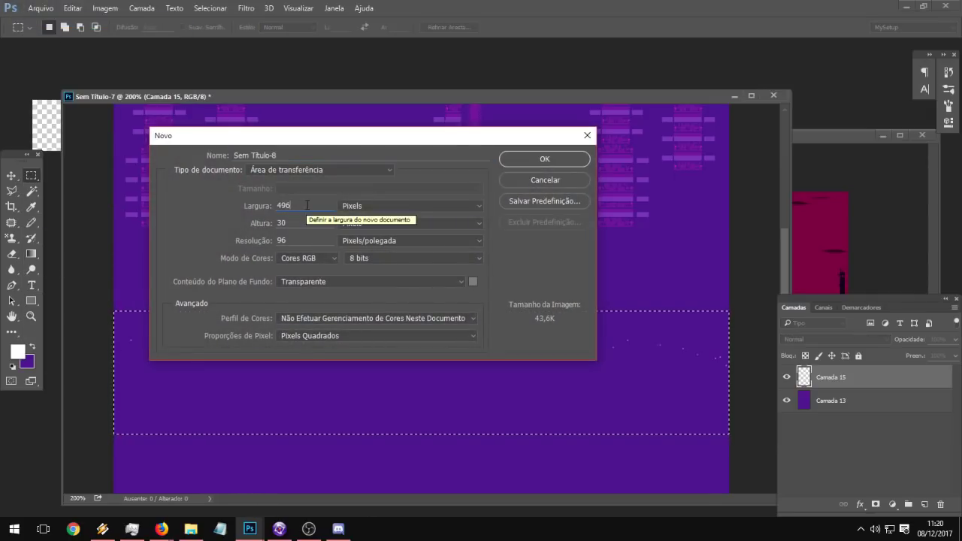
{"action": "left_click", "coordinate": [544, 159]}
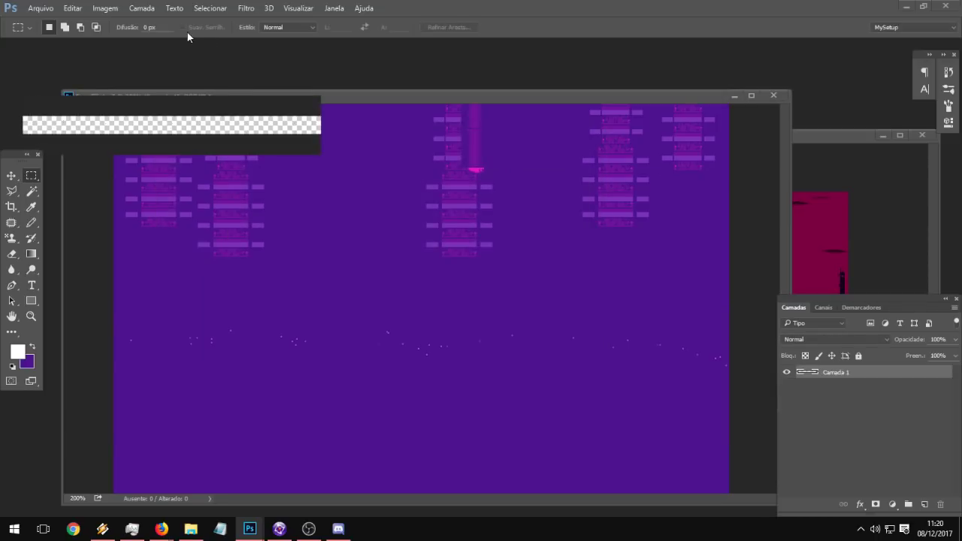
Step: Save the new document as the PNG file BF0 in the SoundsWorlds folder
{"action": "left_click", "coordinate": [41, 9]}
{"action": "left_click", "coordinate": [79, 141]}
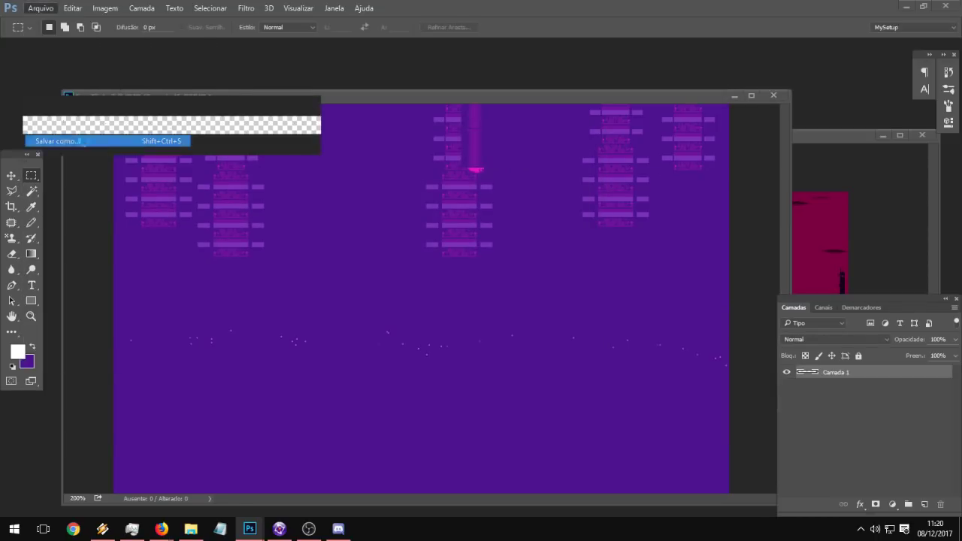
{"action": "left_click", "coordinate": [256, 390]}
{"action": "left_click", "coordinate": [253, 351]}
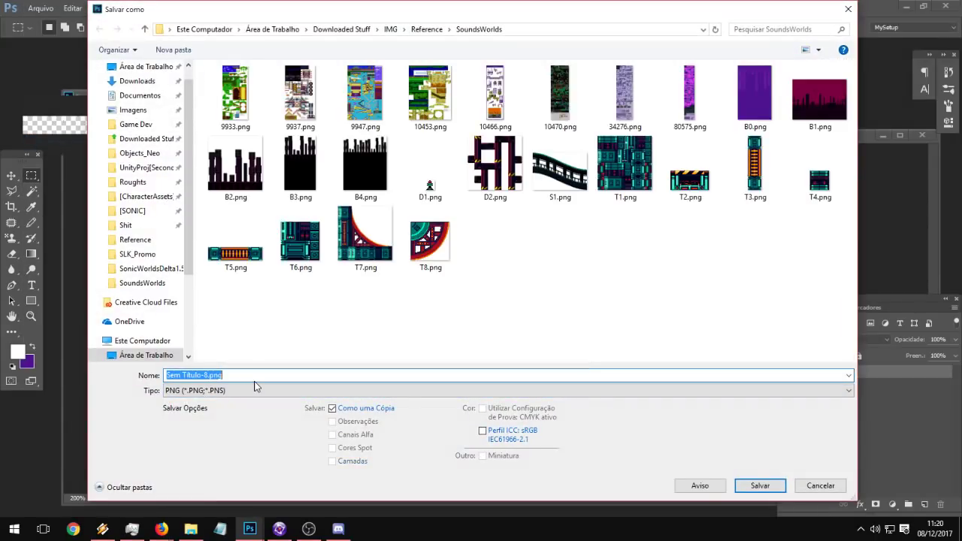
{"action": "type", "text": "B"}
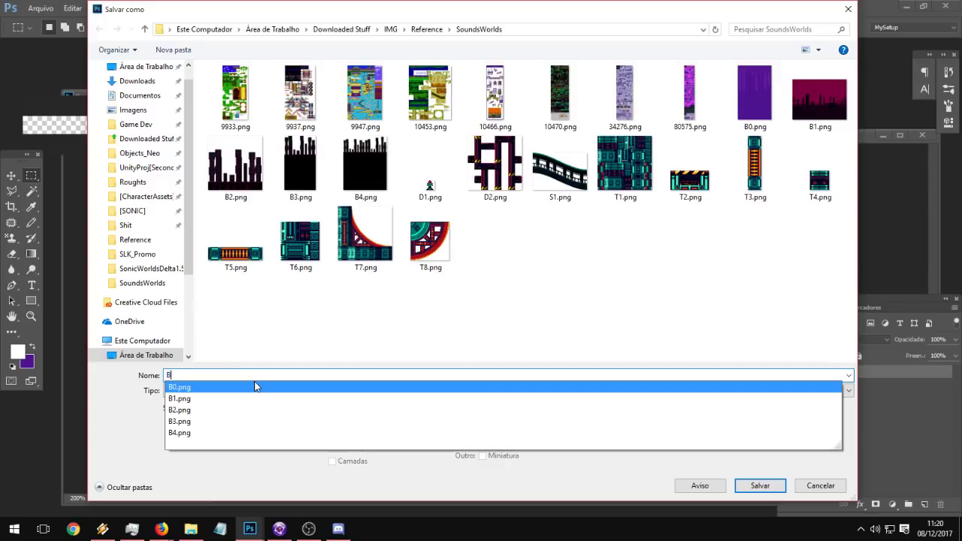
{"action": "type", "text": "F0"}
{"action": "key", "text": "Return"}
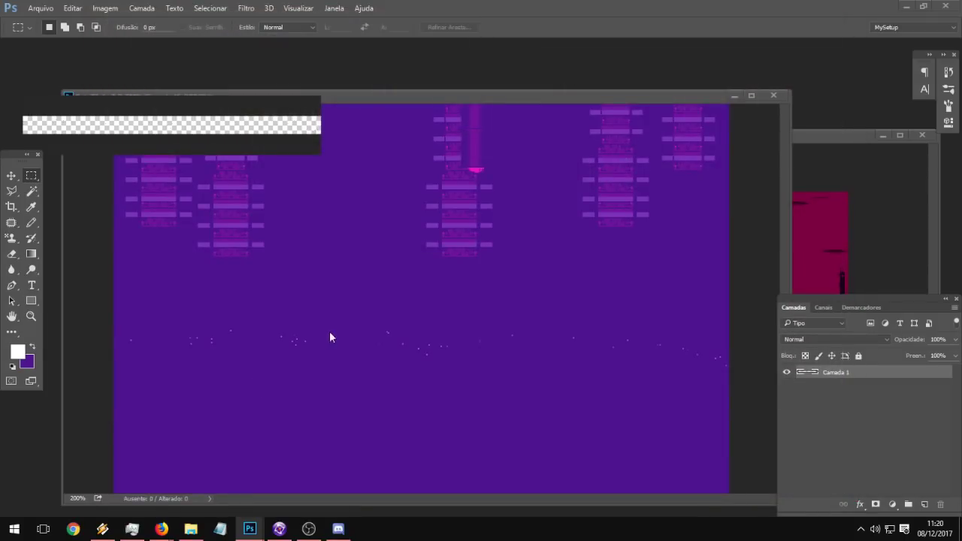
Step: Close the saved strip document and switch to Clickteam Fusion Developer
{"action": "left_click", "coordinate": [319, 95]}
{"action": "left_click", "coordinate": [492, 207]}
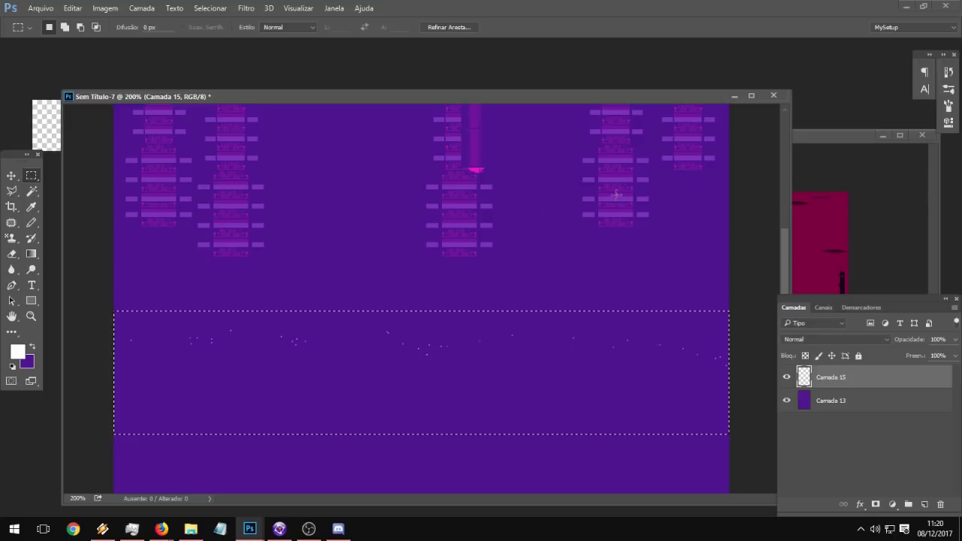
{"action": "left_click", "coordinate": [906, 6]}
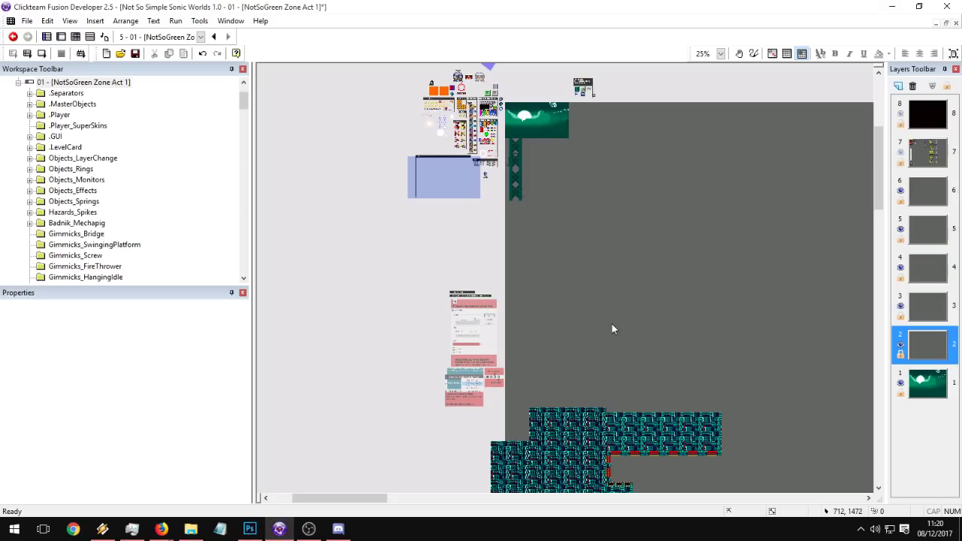
Step: Replace the green landscape backdrop's image on layer 1 with B1.png and raise the backdrop partly above the frame's upper edge
{"action": "middle_click_drag", "start_coordinate": [570, 234], "coordinate": [496, 228]}
{"action": "left_click", "coordinate": [923, 385]}
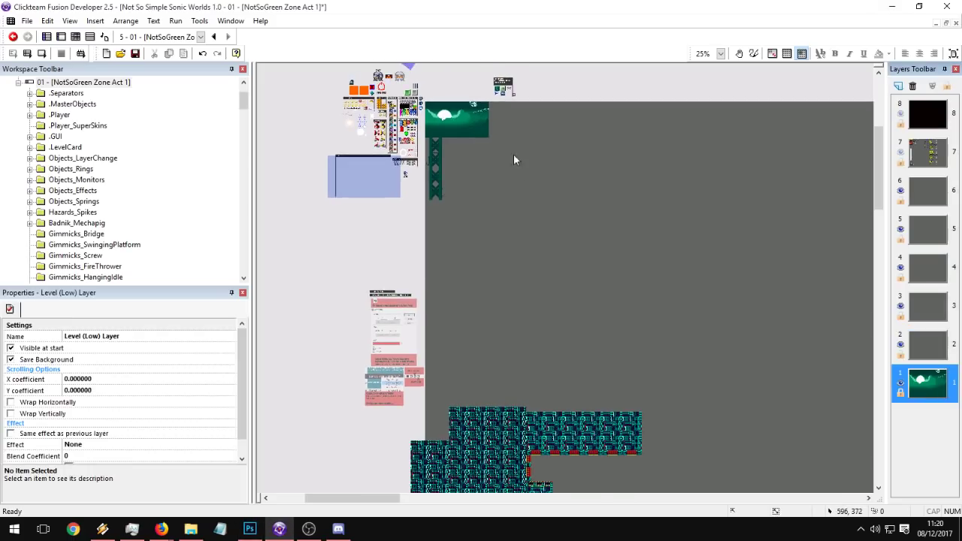
{"action": "left_click", "coordinate": [481, 129]}
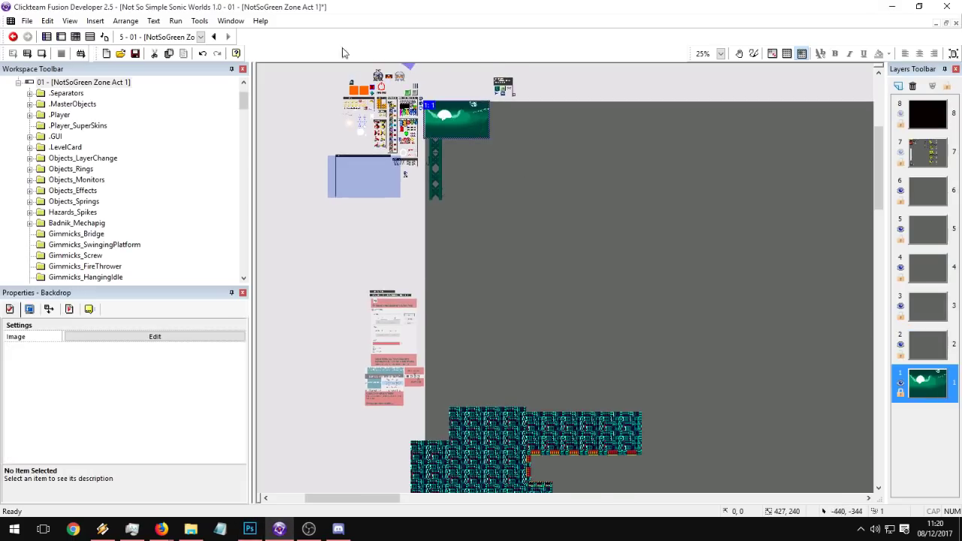
{"action": "left_click", "coordinate": [720, 53]}
{"action": "left_click", "coordinate": [706, 79]}
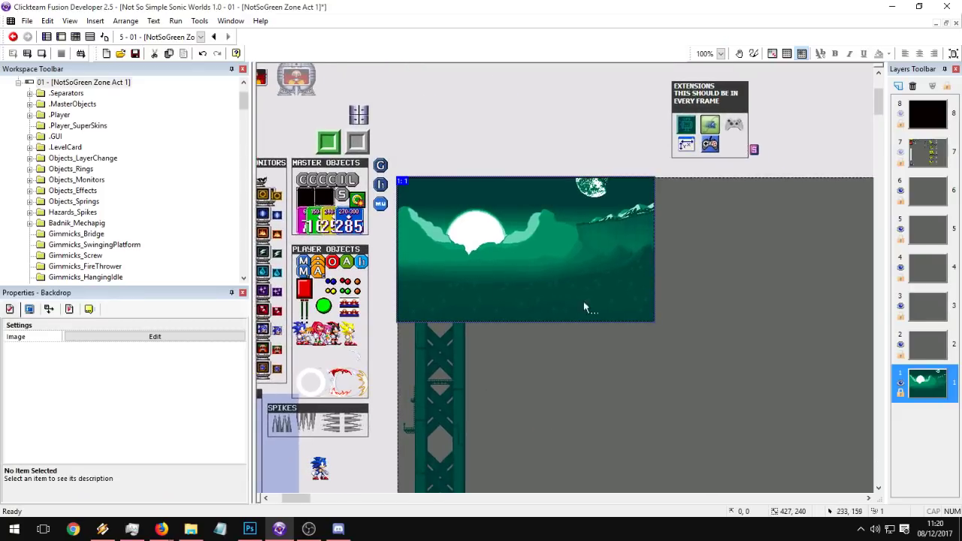
{"action": "double_click", "coordinate": [480, 261]}
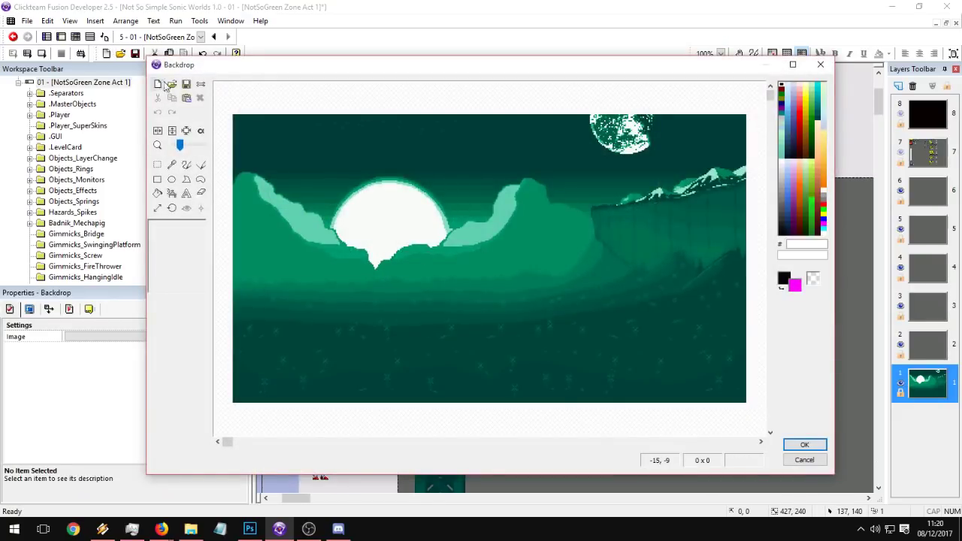
{"action": "left_click", "coordinate": [171, 84]}
{"action": "double_click", "coordinate": [442, 216]}
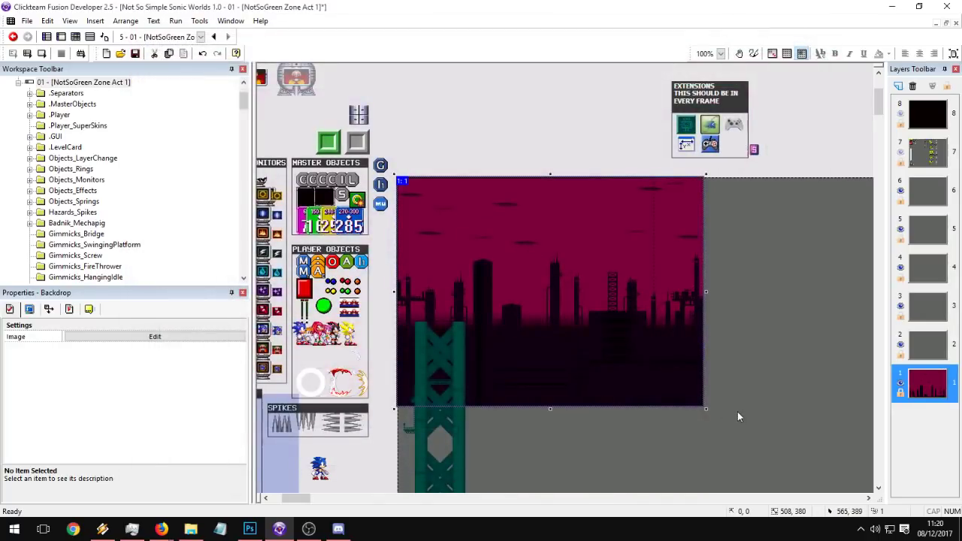
{"action": "left_click_drag", "start_coordinate": [588, 331], "coordinate": [571, 295]}
{"action": "left_click", "coordinate": [642, 452]}
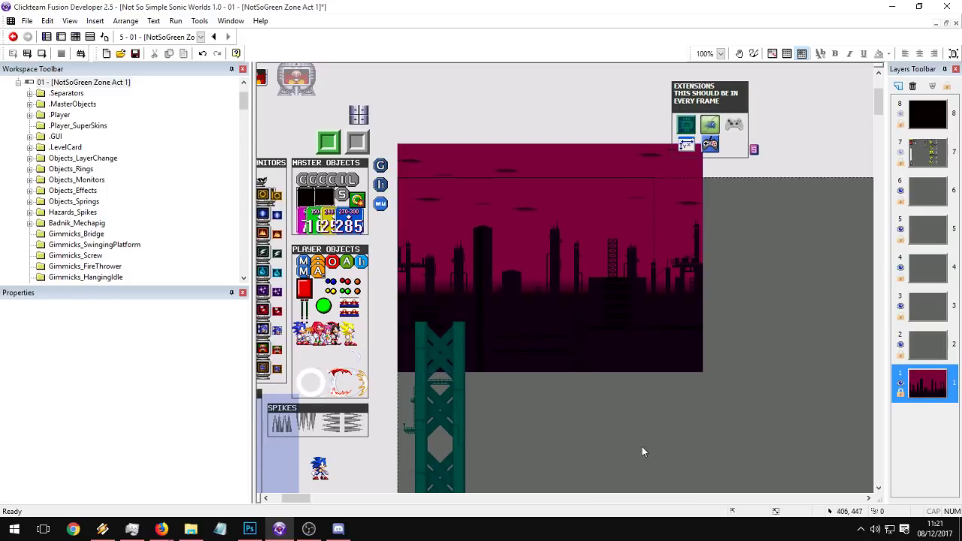
Step: Move the green tower backdrop on layer 2 below the skyline and replace its image with B2.png
{"action": "left_click", "coordinate": [460, 361]}
{"action": "scroll", "coordinate": [443, 286], "scroll_direction": "down", "scroll_amount": 5}
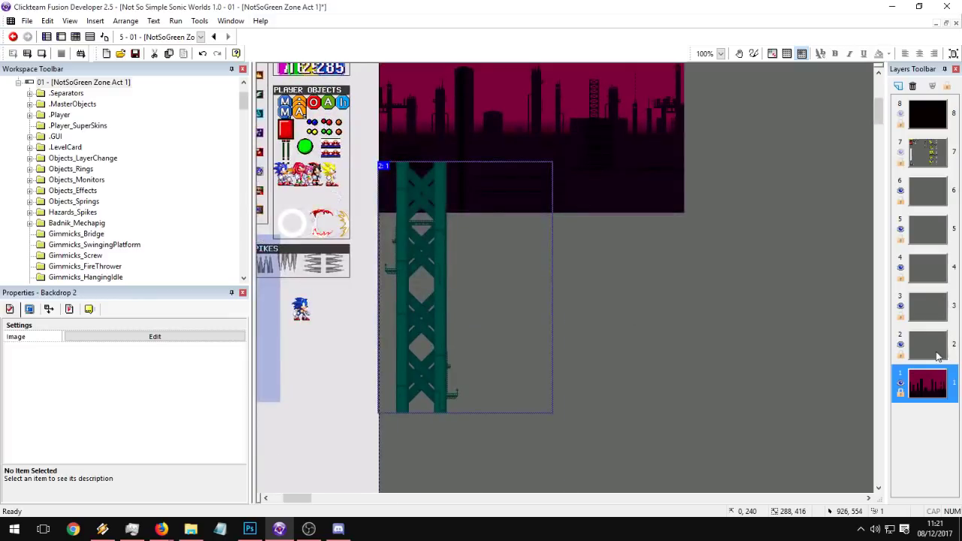
{"action": "left_click", "coordinate": [896, 352]}
{"action": "left_click", "coordinate": [425, 214]}
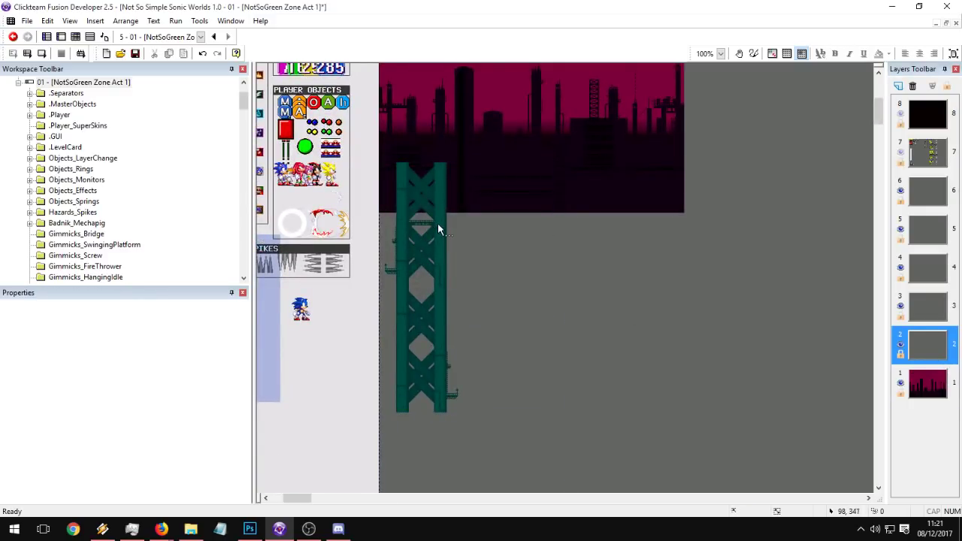
{"action": "left_click_drag", "start_coordinate": [439, 227], "coordinate": [501, 301]}
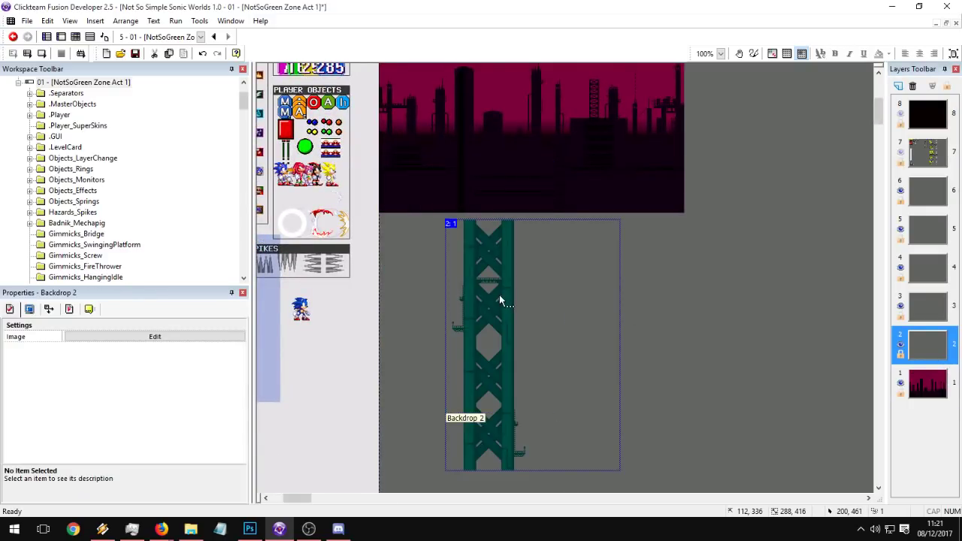
{"action": "double_click", "coordinate": [505, 300]}
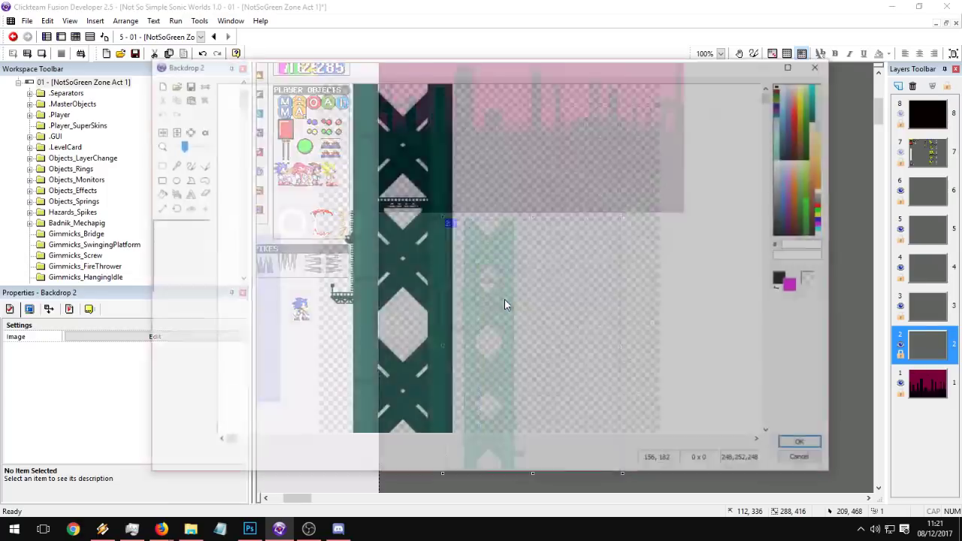
{"action": "left_click", "coordinate": [172, 84]}
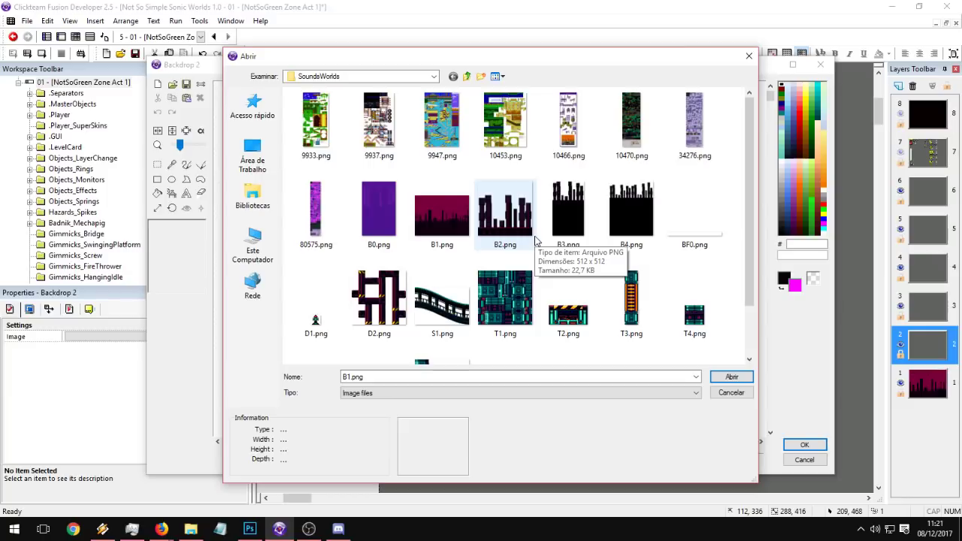
{"action": "double_click", "coordinate": [505, 218]}
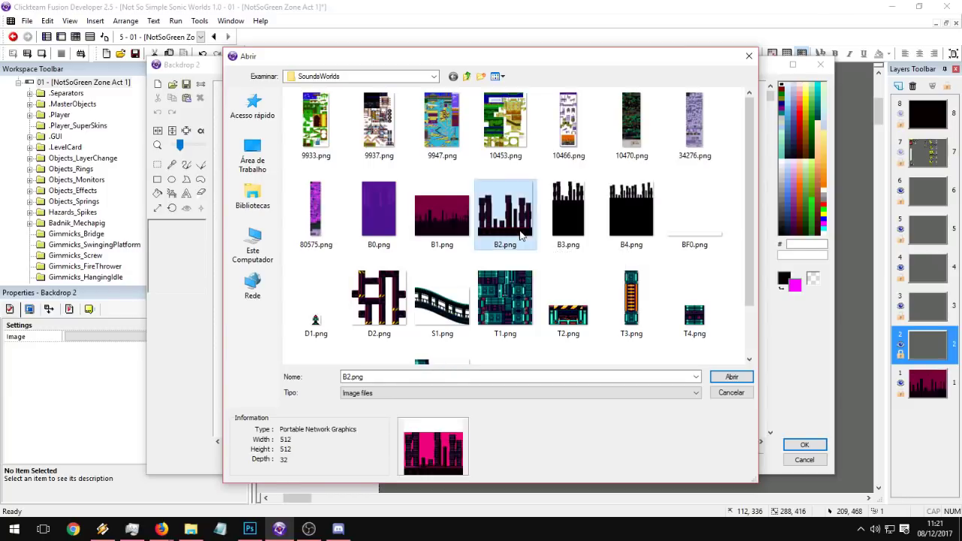
{"action": "key", "text": "Return"}
{"action": "key", "text": "Return"}
Step: Try the city buildings backdrop overlapping the skyline, placing it at 64, 32
{"action": "left_click_drag", "start_coordinate": [615, 441], "coordinate": [587, 352]}
{"action": "middle_click_drag", "start_coordinate": [588, 352], "coordinate": [614, 328]}
{"action": "left_click", "coordinate": [629, 407]}
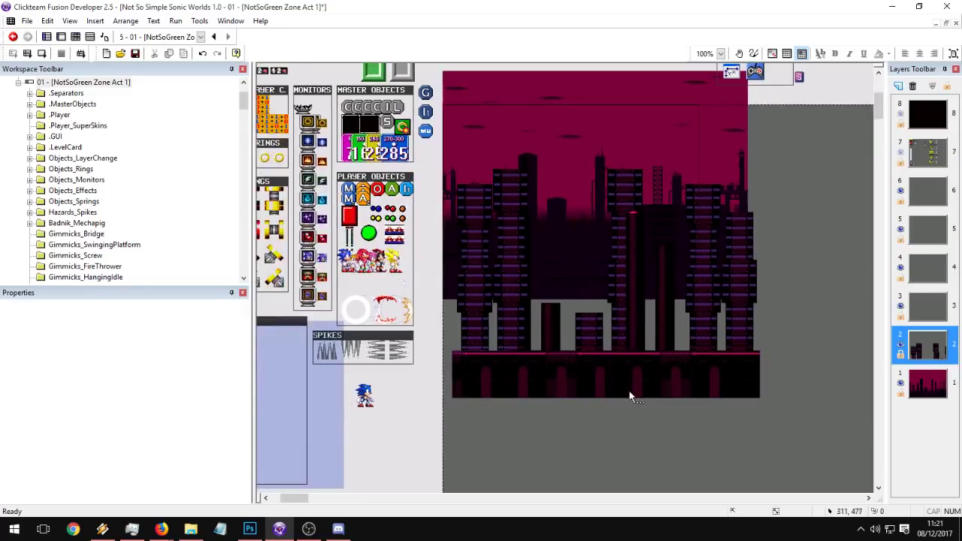
{"action": "left_click_drag", "start_coordinate": [624, 359], "coordinate": [649, 371]}
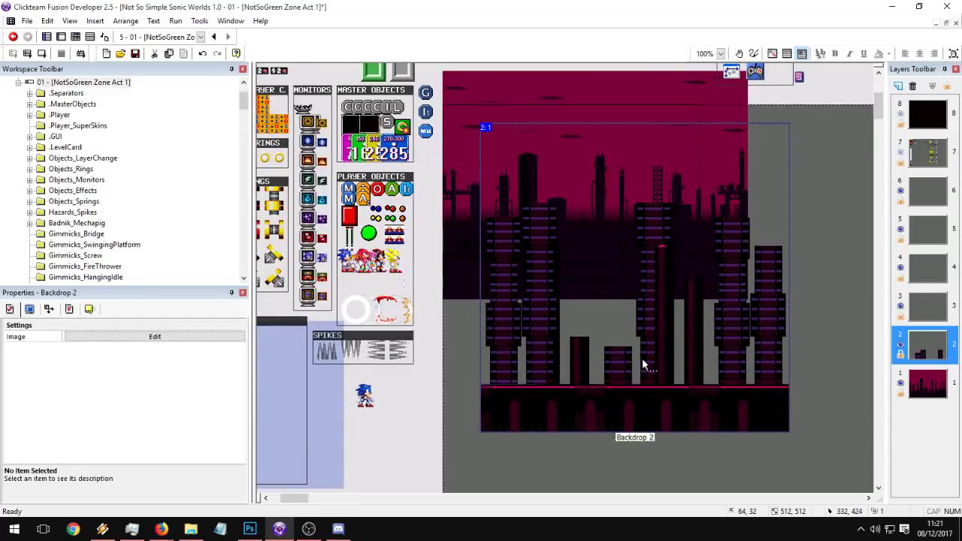
Step: Set the Level (MiddleBack) layer's X and Y scrolling coefficients to 0.6
{"action": "left_click", "coordinate": [931, 353]}
{"action": "left_click", "coordinate": [88, 378]}
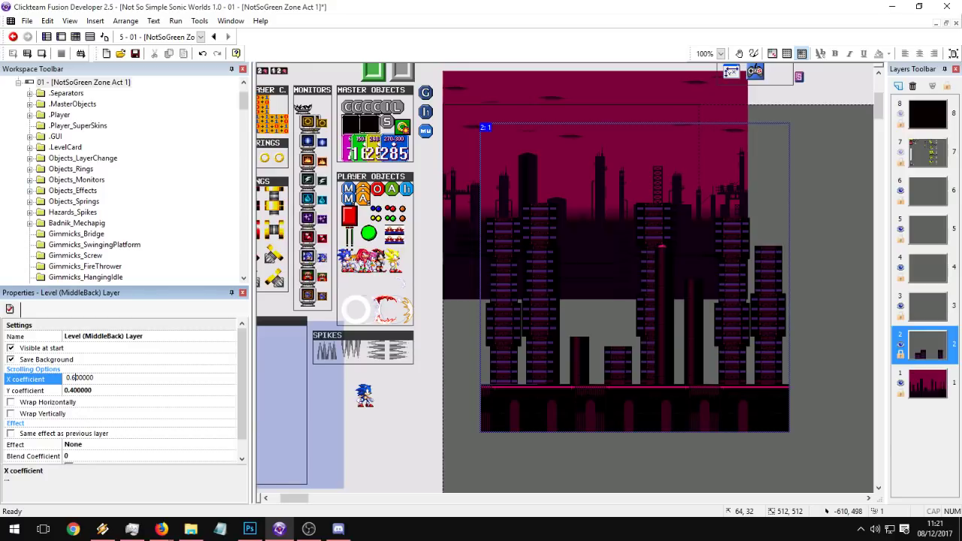
{"action": "left_click", "coordinate": [101, 389]}
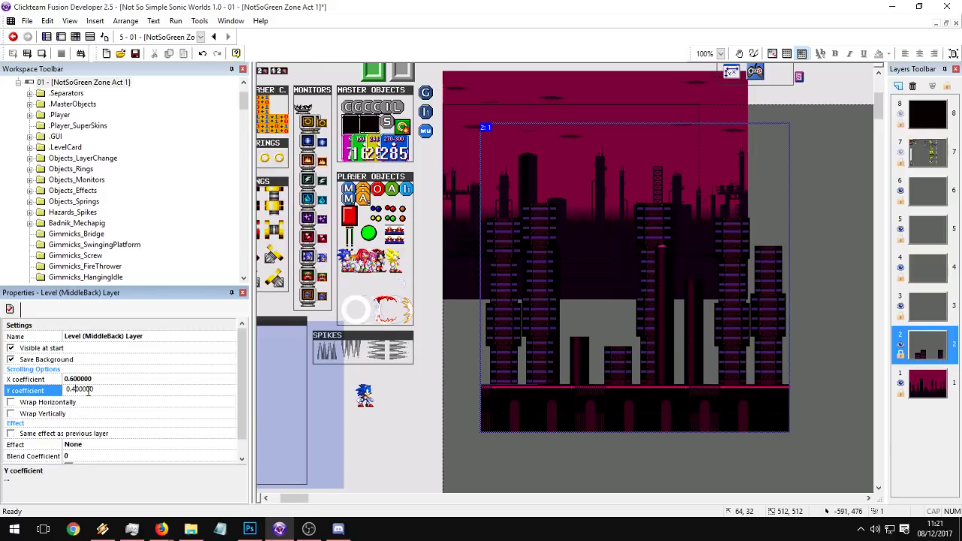
Step: Move the city buildings backdrop against the frame's left edge at 0, 232, beneath the skyline
{"action": "left_click_drag", "start_coordinate": [584, 391], "coordinate": [395, 396]}
{"action": "left_click", "coordinate": [557, 422]}
{"action": "middle_click_drag", "start_coordinate": [536, 185], "coordinate": [486, 200]}
{"action": "scroll", "coordinate": [499, 367], "scroll_direction": "up", "scroll_amount": 3}
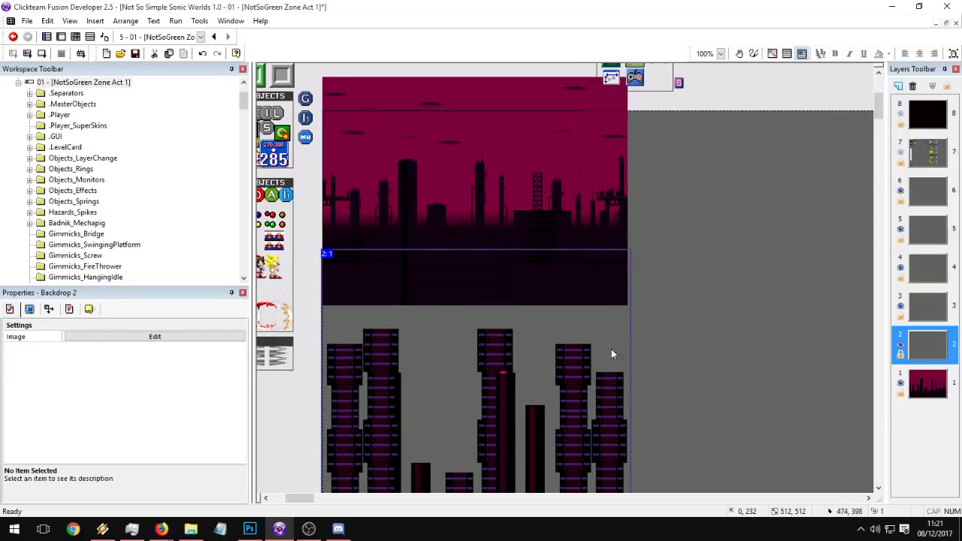
{"action": "scroll", "coordinate": [665, 348], "scroll_direction": "down", "scroll_amount": 6}
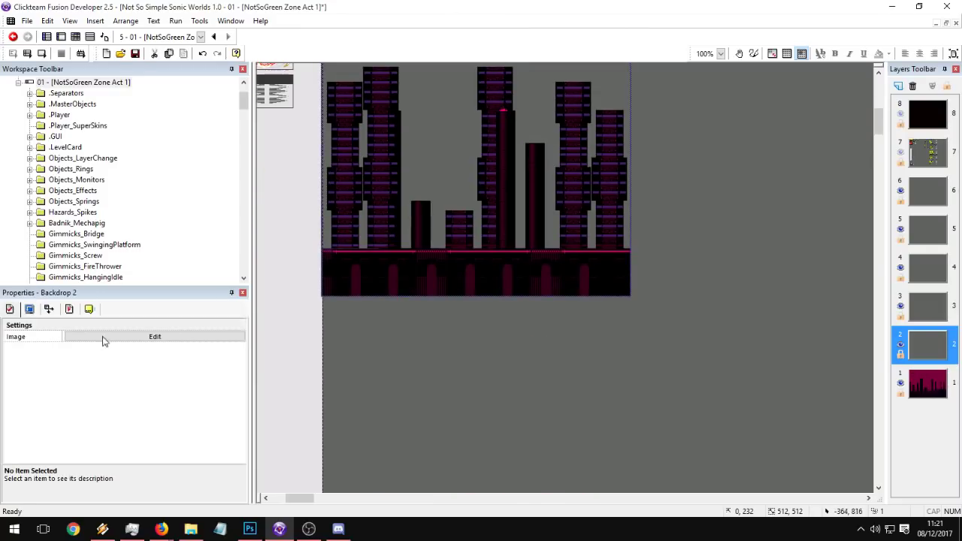
Step: Check the Level (MiddleBack) layer's scrolling coefficients and examine the backdrops' vertical placement relative to the level terrain at 25% zoom
{"action": "left_click", "coordinate": [937, 354]}
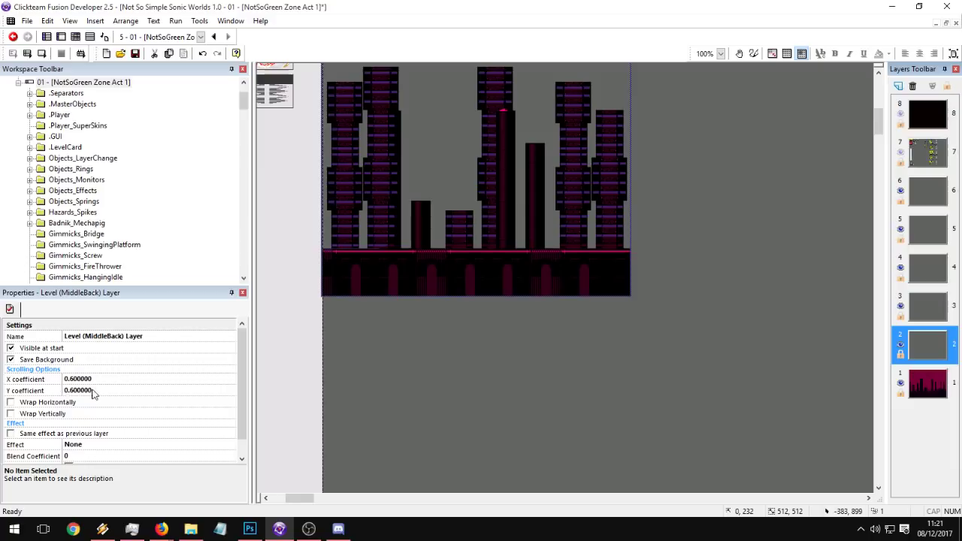
{"action": "left_click", "coordinate": [706, 69]}
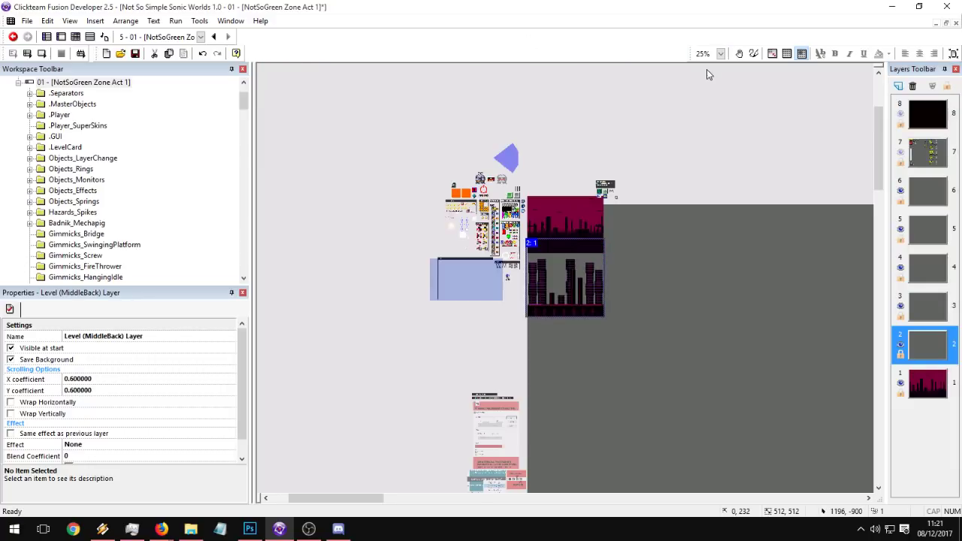
{"action": "left_click", "coordinate": [701, 335]}
{"action": "middle_click_drag", "start_coordinate": [701, 335], "coordinate": [557, 126]}
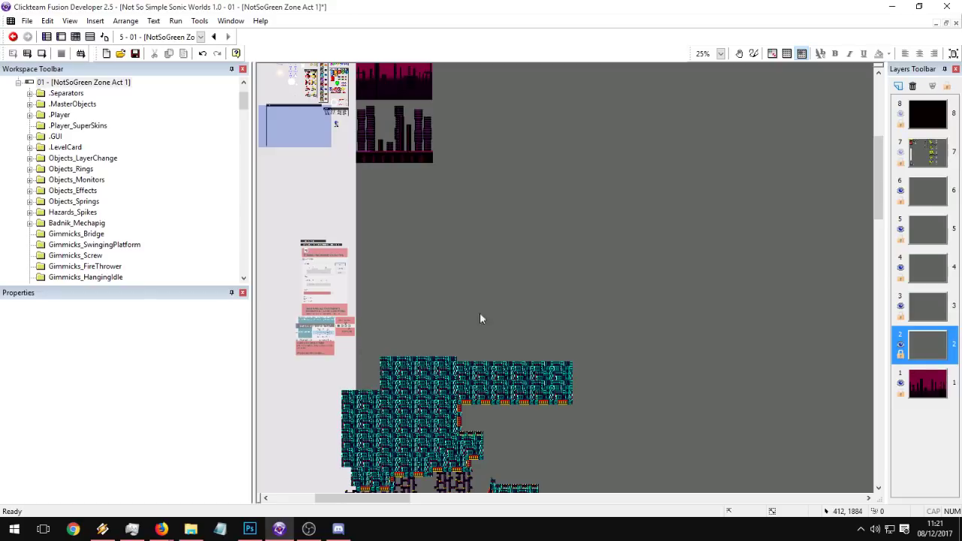
{"action": "scroll", "coordinate": [563, 300], "scroll_direction": "up", "scroll_amount": 4}
{"action": "scroll", "coordinate": [451, 353], "scroll_direction": "down", "scroll_amount": 7}
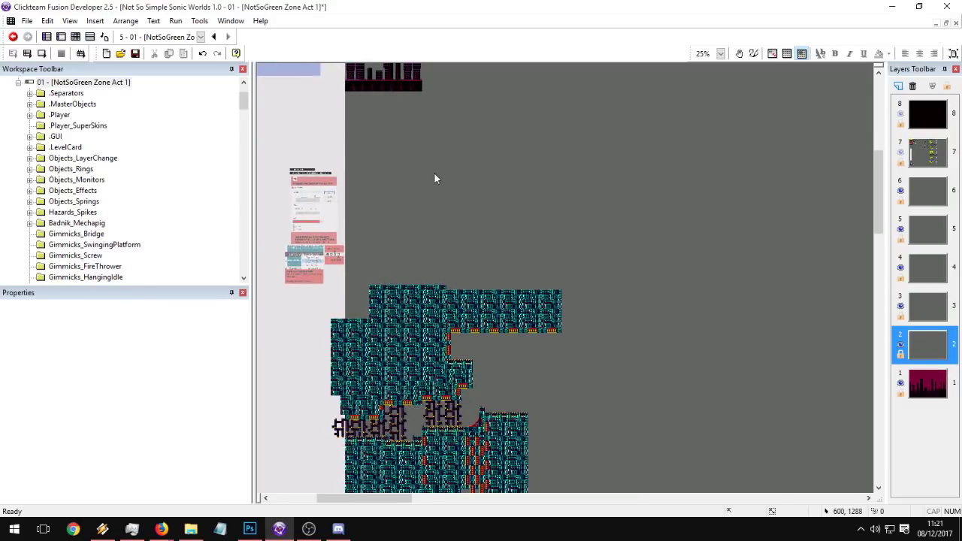
{"action": "scroll", "coordinate": [406, 248], "scroll_direction": "up", "scroll_amount": 6}
{"action": "scroll", "coordinate": [351, 268], "scroll_direction": "down", "scroll_amount": 1}
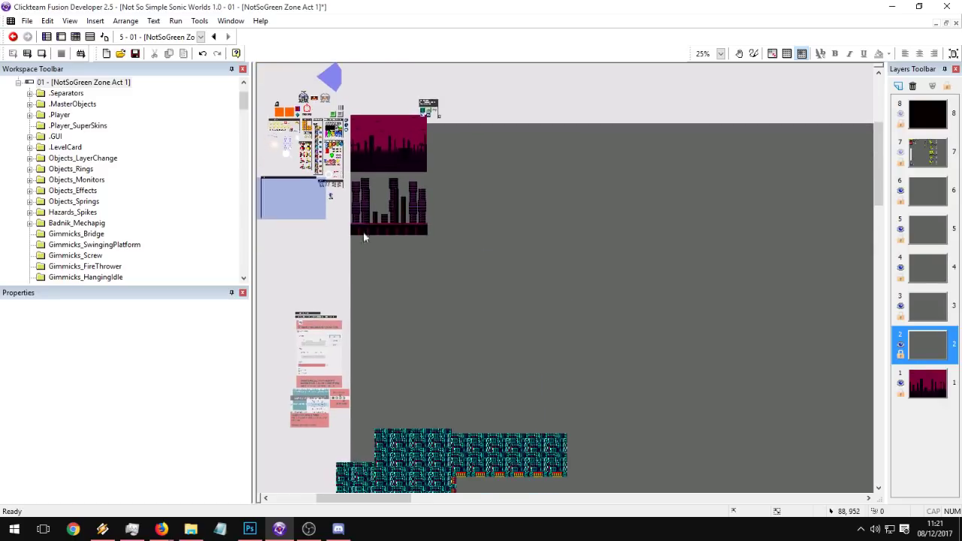
{"action": "scroll", "coordinate": [362, 256], "scroll_direction": "down", "scroll_amount": 6}
{"action": "scroll", "coordinate": [334, 278], "scroll_direction": "up", "scroll_amount": 3}
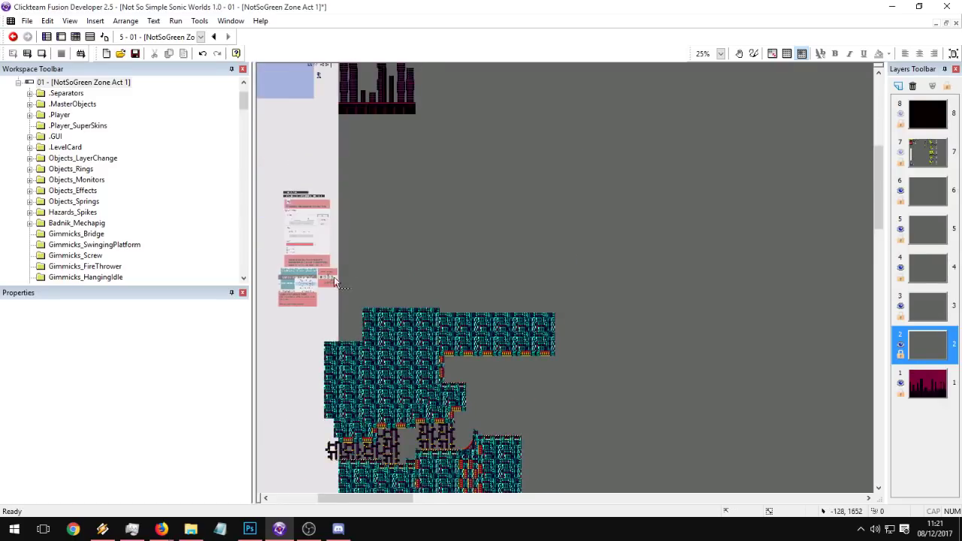
{"action": "scroll", "coordinate": [376, 232], "scroll_direction": "up", "scroll_amount": 3}
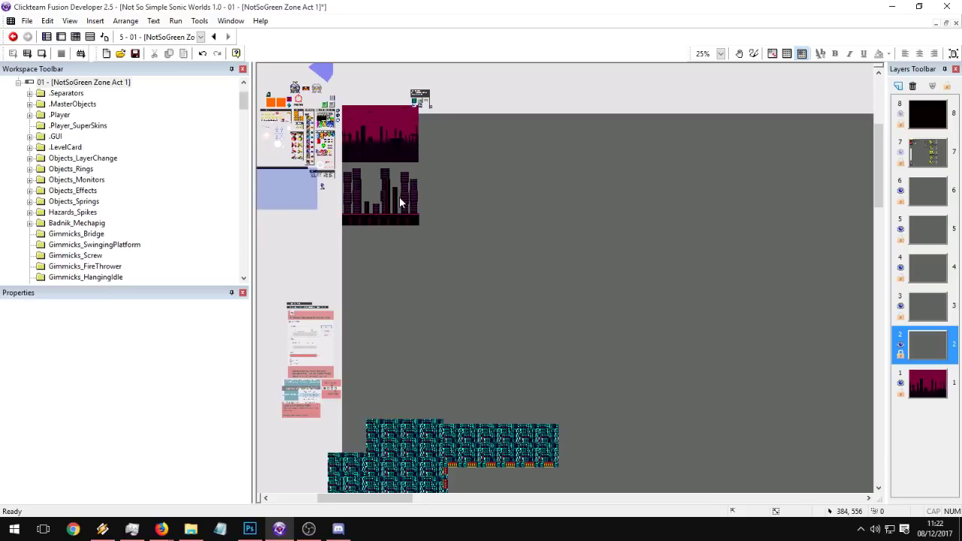
Step: Move the city buildings backdrop down to 0, 384, flush with the frame's left edge
{"action": "left_click", "coordinate": [399, 196]}
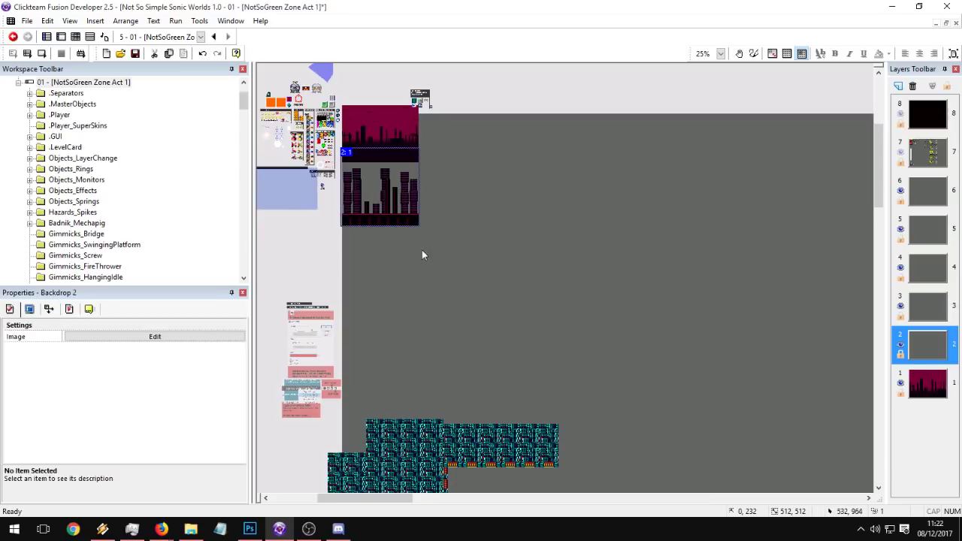
{"action": "left_click_drag", "start_coordinate": [410, 235], "coordinate": [419, 249]}
{"action": "left_click", "coordinate": [462, 273]}
{"action": "left_click", "coordinate": [387, 234]}
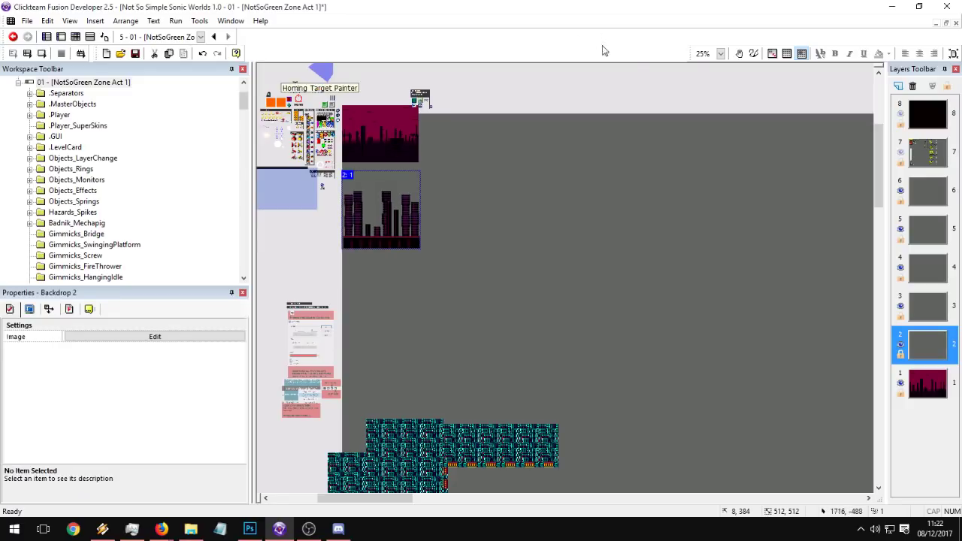
{"action": "left_click", "coordinate": [720, 53]}
{"action": "left_click", "coordinate": [703, 96]}
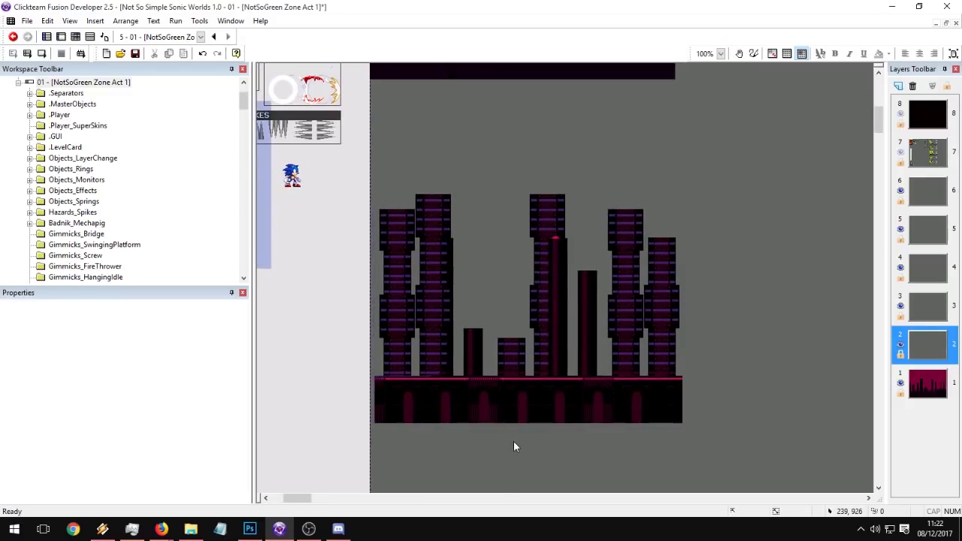
{"action": "left_click", "coordinate": [499, 405]}
{"action": "left_click_drag", "start_coordinate": [499, 405], "coordinate": [490, 405]}
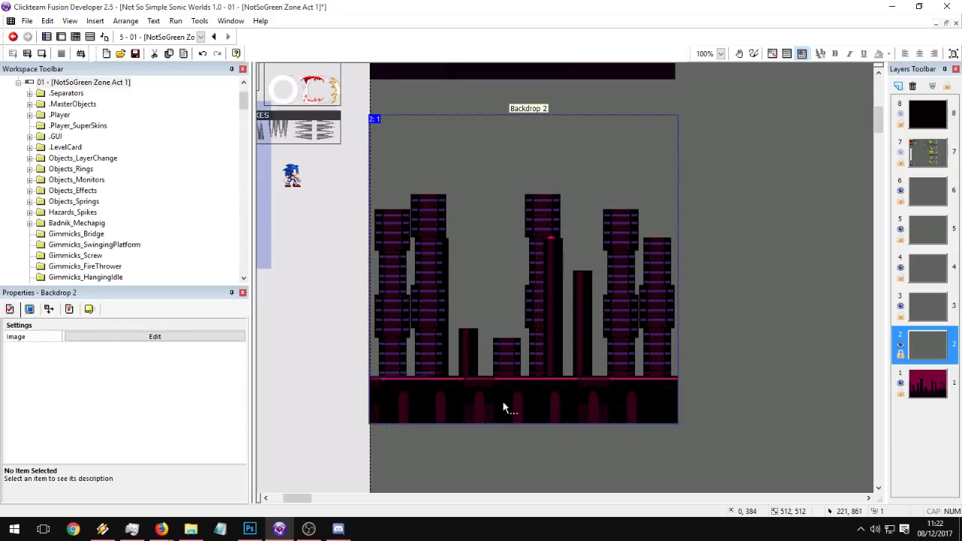
Step: Paste a copy of the city buildings backdrop at X 512, adjoining the original and level with it
{"action": "key", "text": "ctrl+v"}
{"action": "left_click_drag", "start_coordinate": [732, 467], "coordinate": [704, 400]}
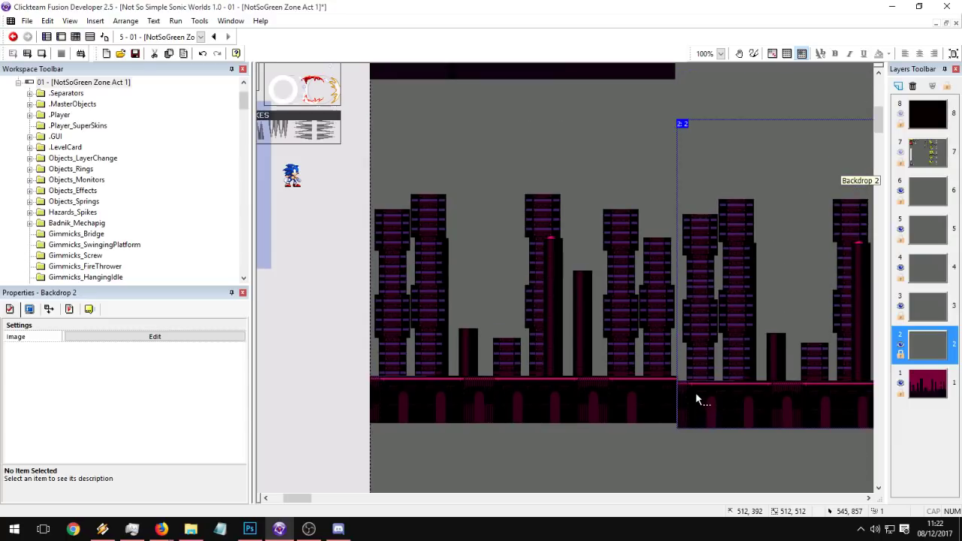
{"action": "key", "text": "Up"}
Step: Duplicate the pair of city buildings backdrops and join the copies to the end, forming a continuous row of four
{"action": "left_click", "coordinate": [636, 392], "text": "shift"}
{"action": "middle_click_drag", "start_coordinate": [636, 391], "coordinate": [278, 425]}
{"action": "key", "text": "ctrl+c"}
{"action": "key", "text": "ctrl+v"}
{"action": "left_click", "coordinate": [648, 167]}
{"action": "left_click_drag", "start_coordinate": [676, 448], "coordinate": [654, 432]}
{"action": "middle_click_drag", "start_coordinate": [654, 432], "coordinate": [409, 386]}
{"action": "left_click", "coordinate": [508, 449]}
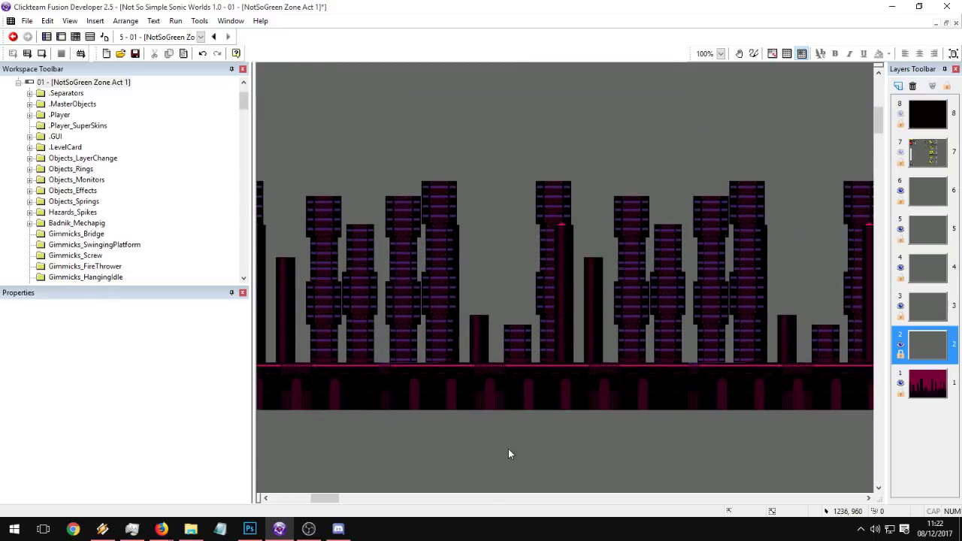
Step: Test-run the current frame, moving and jumping through the level to check the buildings' parallax, and close the game
{"action": "left_click", "coordinate": [42, 54]}
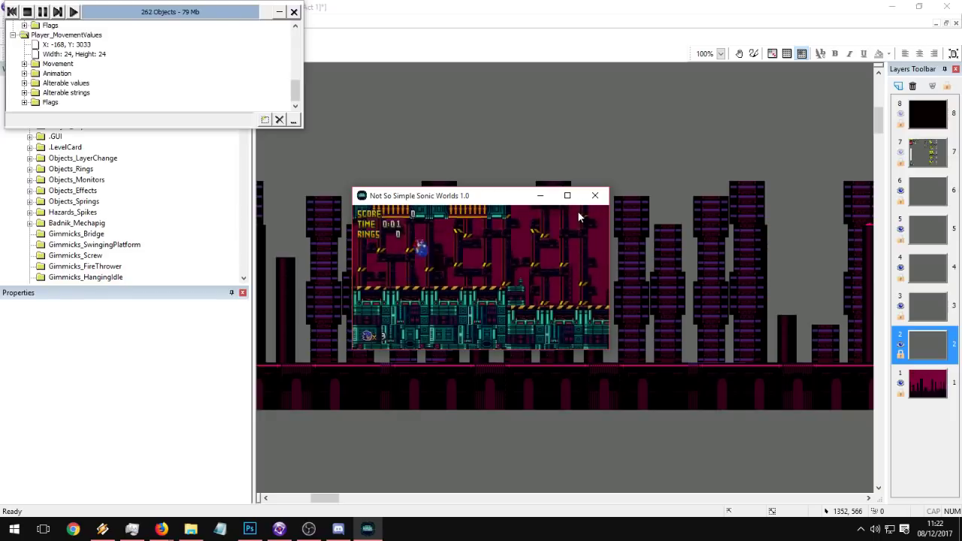
{"action": "key", "text": "Right"}
{"action": "key", "text": "space"}
{"action": "key", "text": "space"}
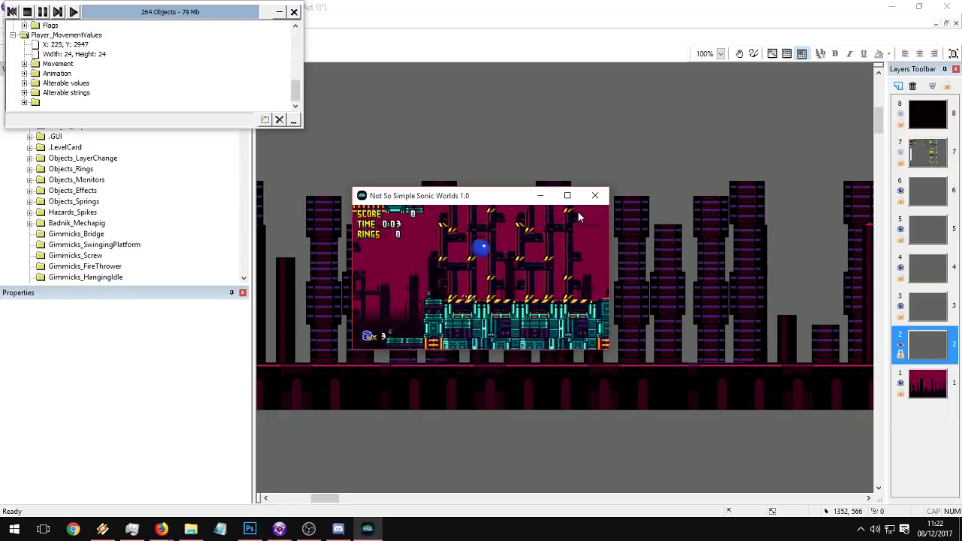
{"action": "left_click", "coordinate": [595, 195]}
Step: Try the row of four city buildings backdrops higher in the frame, slightly overlapping the skyline backdrop
{"action": "left_click", "coordinate": [732, 403]}
{"action": "middle_click_drag", "start_coordinate": [425, 377], "coordinate": [567, 375]}
{"action": "left_click", "coordinate": [570, 374], "text": "shift"}
{"action": "left_click", "coordinate": [565, 375], "text": "shift"}
{"action": "middle_click_drag", "start_coordinate": [279, 365], "coordinate": [518, 354]}
{"action": "left_click", "coordinate": [498, 351], "text": "shift"}
{"action": "middle_click_drag", "start_coordinate": [428, 347], "coordinate": [573, 413]}
{"action": "left_click_drag", "start_coordinate": [574, 412], "coordinate": [572, 303]}
Step: Run the frame again and travel through the level to check the raised buildings against the skyline, closing the game when done
{"action": "left_click", "coordinate": [42, 54]}
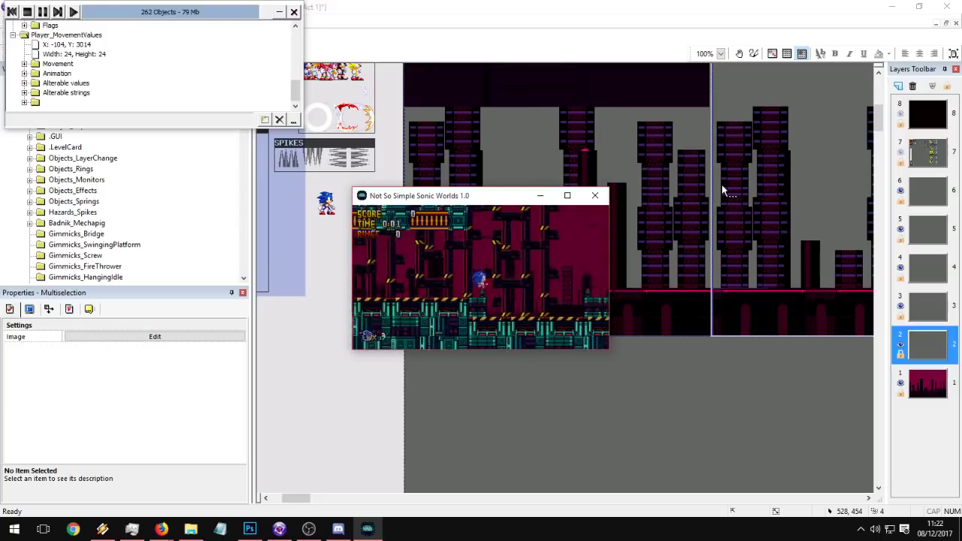
{"action": "key", "text": "Right"}
{"action": "key", "text": "space"}
{"action": "key", "text": "space"}
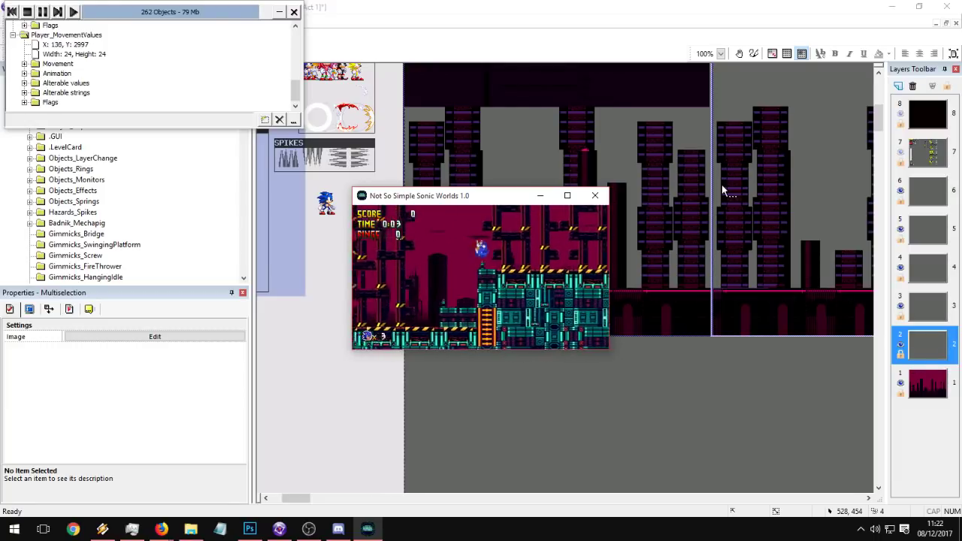
{"action": "key", "text": "Right"}
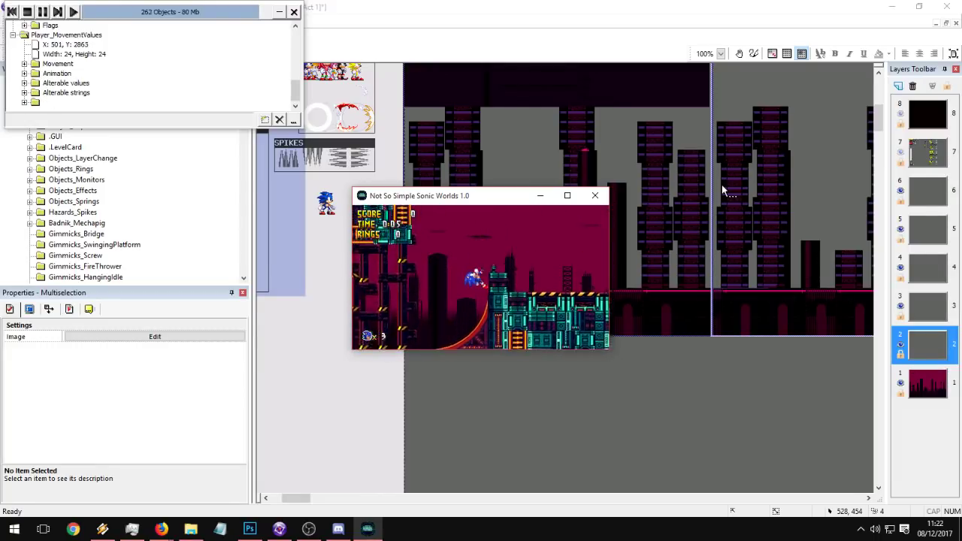
{"action": "key", "text": "Right"}
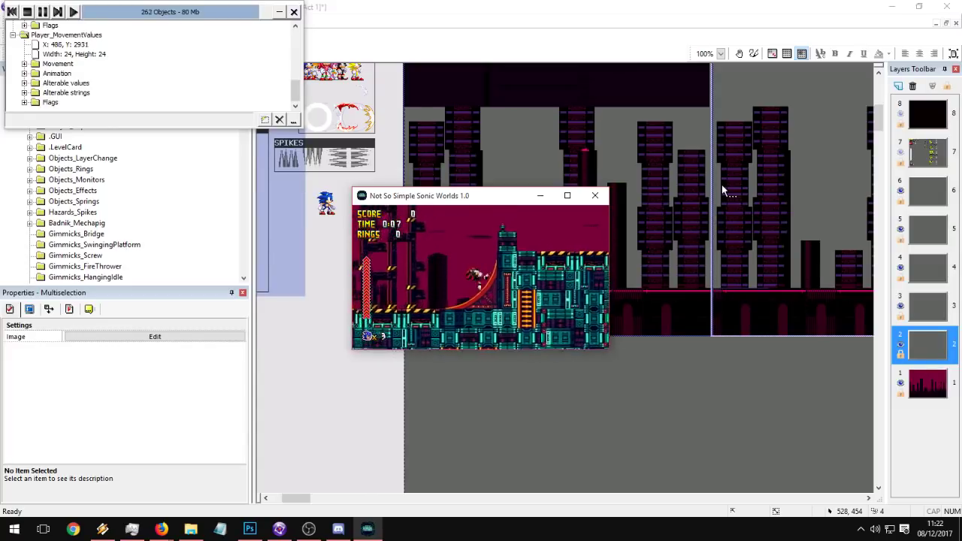
{"action": "key", "text": "Right"}
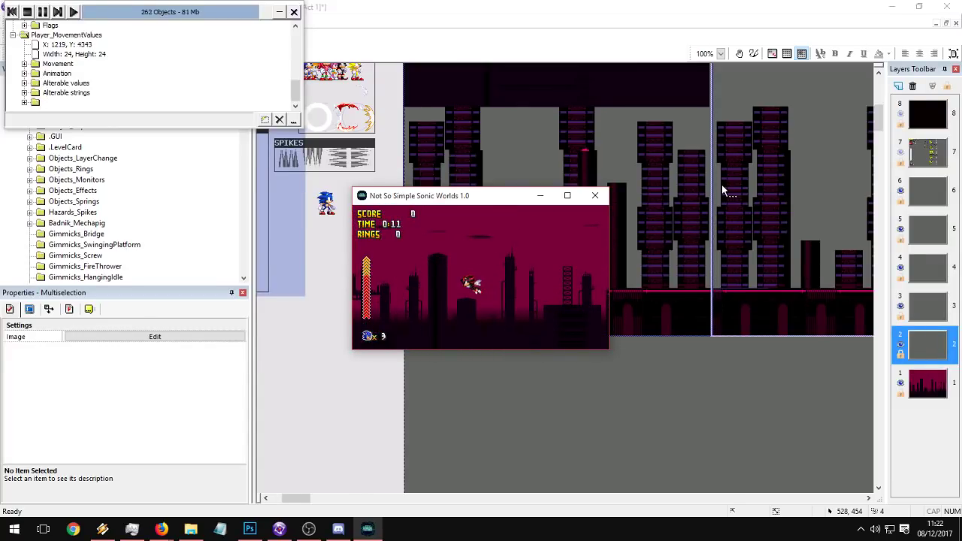
{"action": "left_click", "coordinate": [595, 196]}
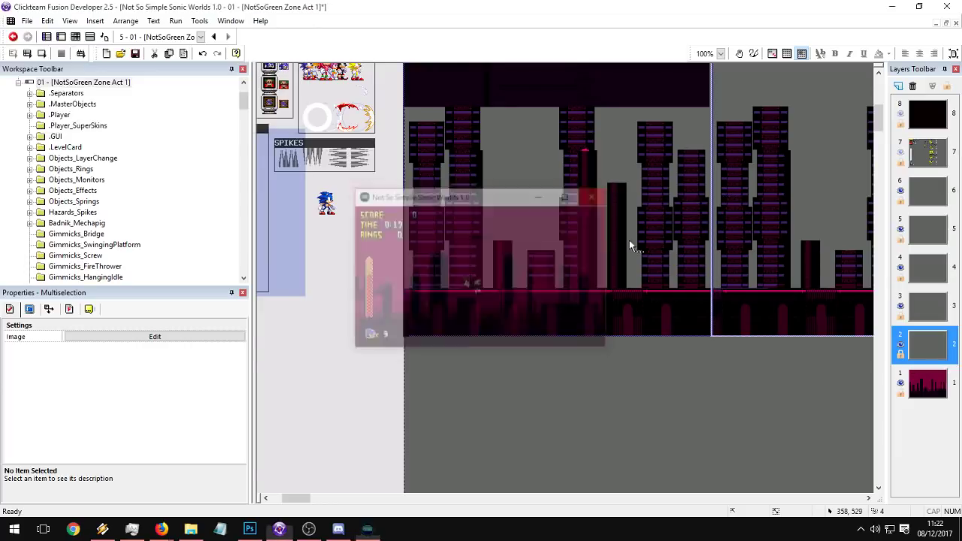
Step: Try the row of four city buildings backdrops much lower in the frame, starting at 0, 912
{"action": "left_click_drag", "start_coordinate": [651, 316], "coordinate": [654, 407]}
{"action": "middle_click_drag", "start_coordinate": [655, 407], "coordinate": [692, 139]}
{"action": "left_click_drag", "start_coordinate": [692, 138], "coordinate": [661, 352]}
{"action": "middle_click_drag", "start_coordinate": [661, 352], "coordinate": [675, 216]}
{"action": "left_click_drag", "start_coordinate": [675, 216], "coordinate": [701, 351]}
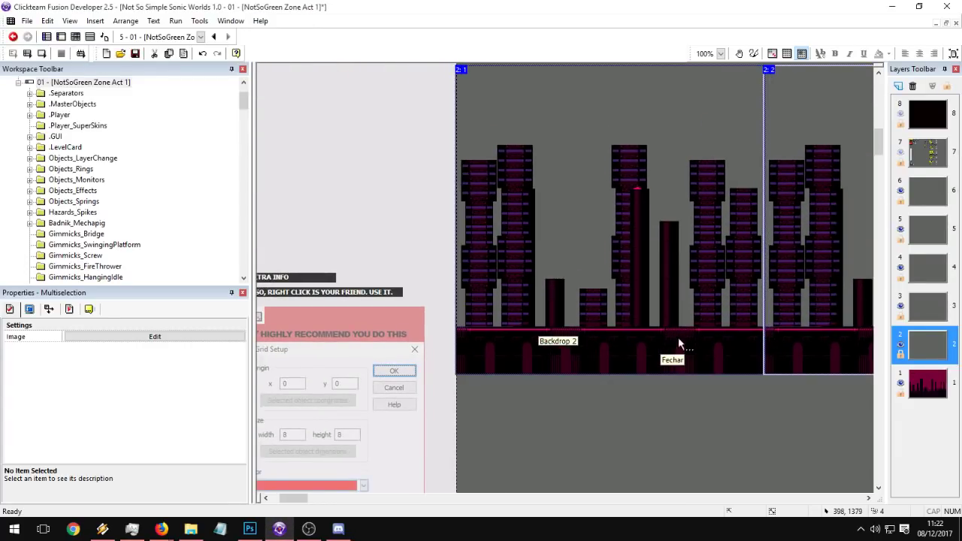
Step: Test-play the frame to check how the lowered buildings scroll behind the terrain, and close the game
{"action": "left_click", "coordinate": [13, 56]}
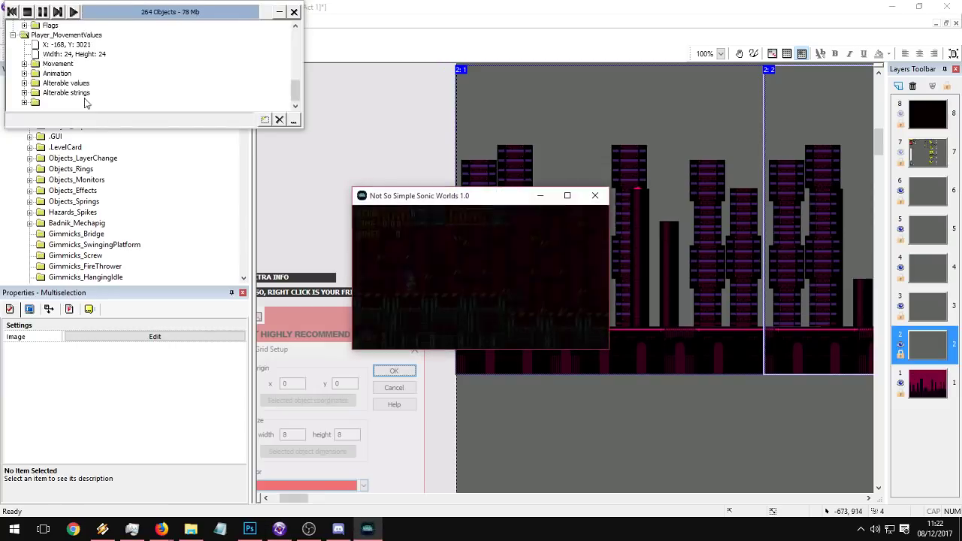
{"action": "key", "text": "Right"}
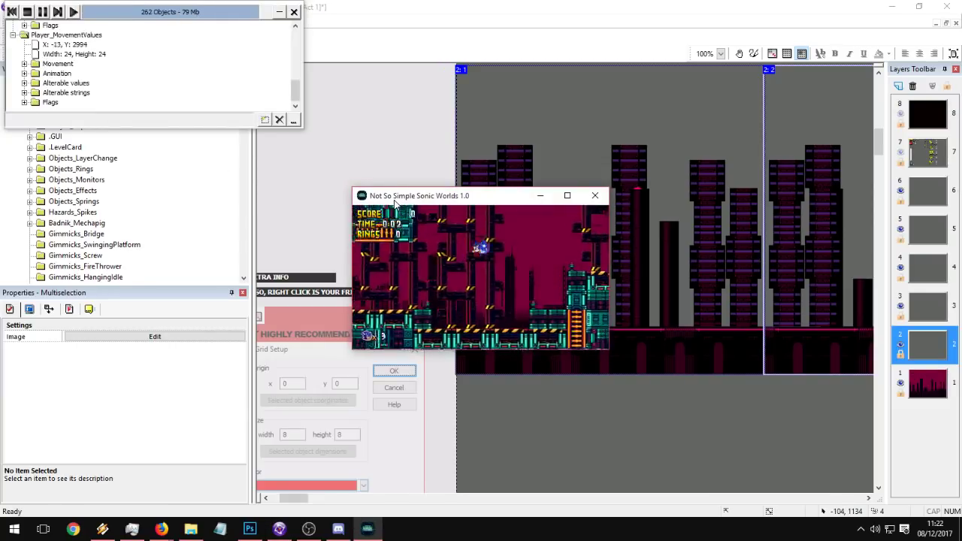
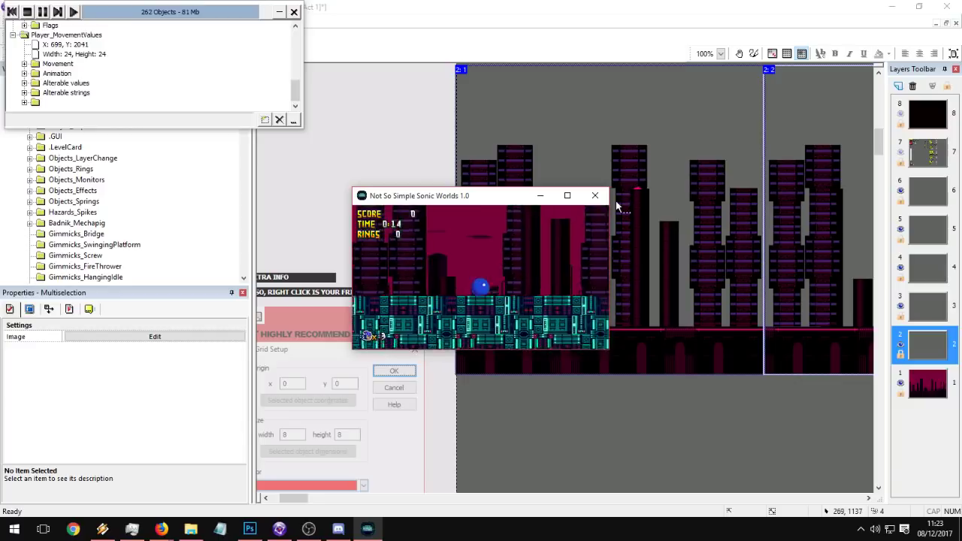
{"action": "left_click", "coordinate": [595, 195]}
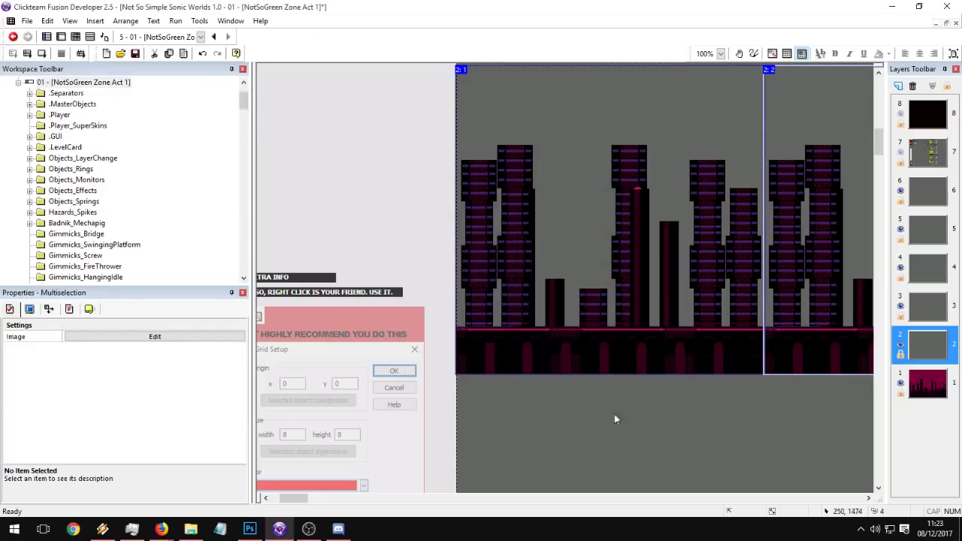
Step: Set the Level (MiddleBack) layer's X and Y scrolling coefficients to 0.8
{"action": "left_click", "coordinate": [928, 385]}
{"action": "left_click", "coordinate": [928, 344]}
{"action": "left_click", "coordinate": [75, 379]}
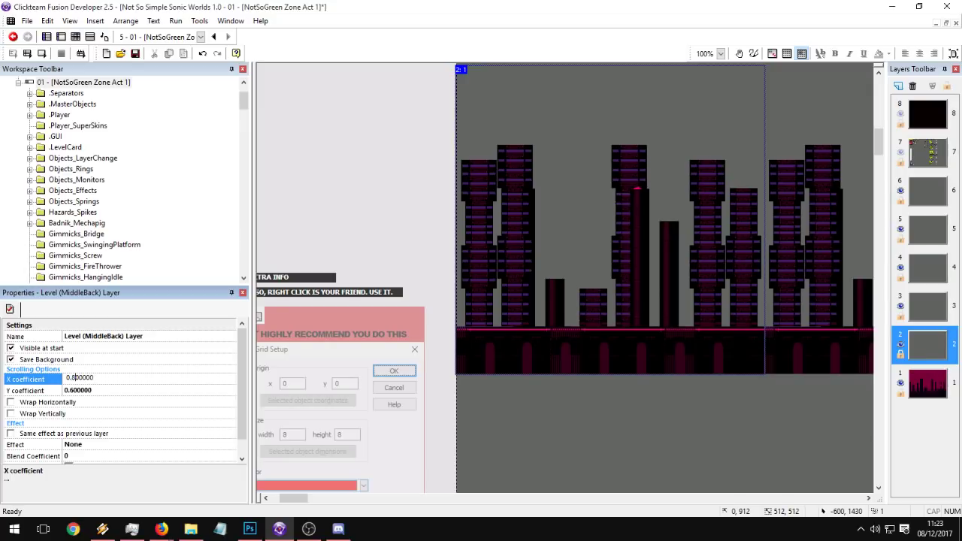
{"action": "left_click", "coordinate": [68, 390]}
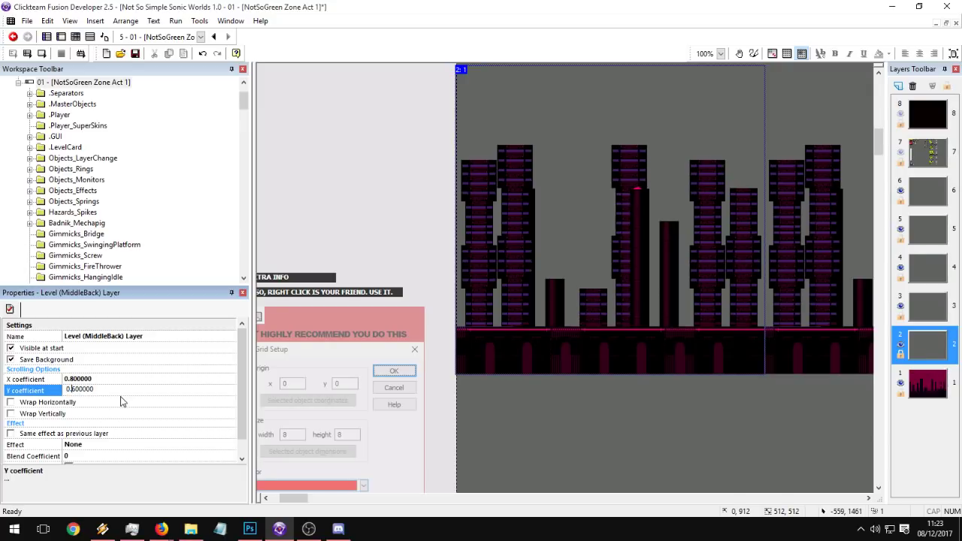
Step: Select all four city buildings backdrops and try them higher in the frame, keeping the row against the left edge
{"action": "middle_click_drag", "start_coordinate": [849, 385], "coordinate": [564, 459]}
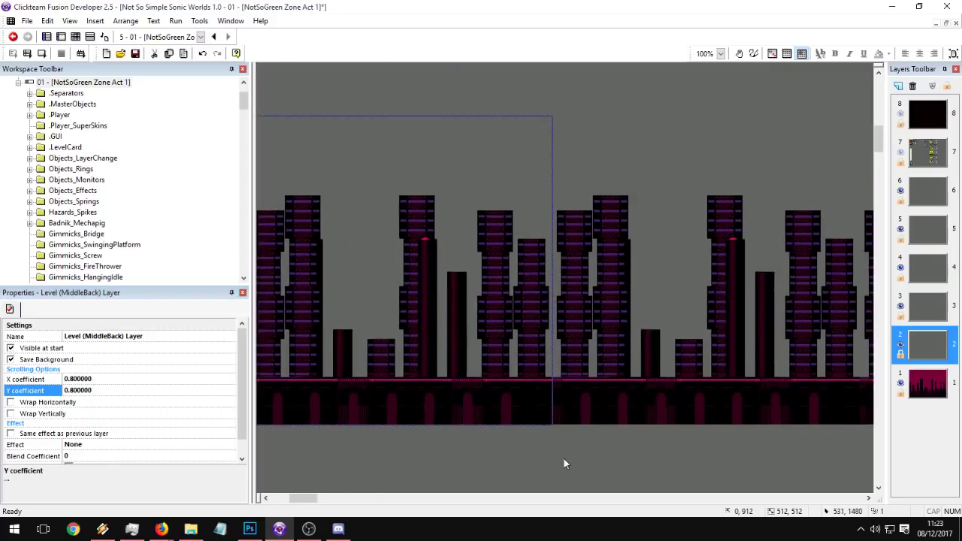
{"action": "left_click", "coordinate": [560, 402]}
{"action": "left_click", "coordinate": [546, 379], "text": "shift"}
{"action": "middle_click_drag", "start_coordinate": [717, 376], "coordinate": [596, 383]}
{"action": "middle_click_drag", "start_coordinate": [763, 361], "coordinate": [407, 360]}
{"action": "left_click", "coordinate": [652, 379], "text": "shift"}
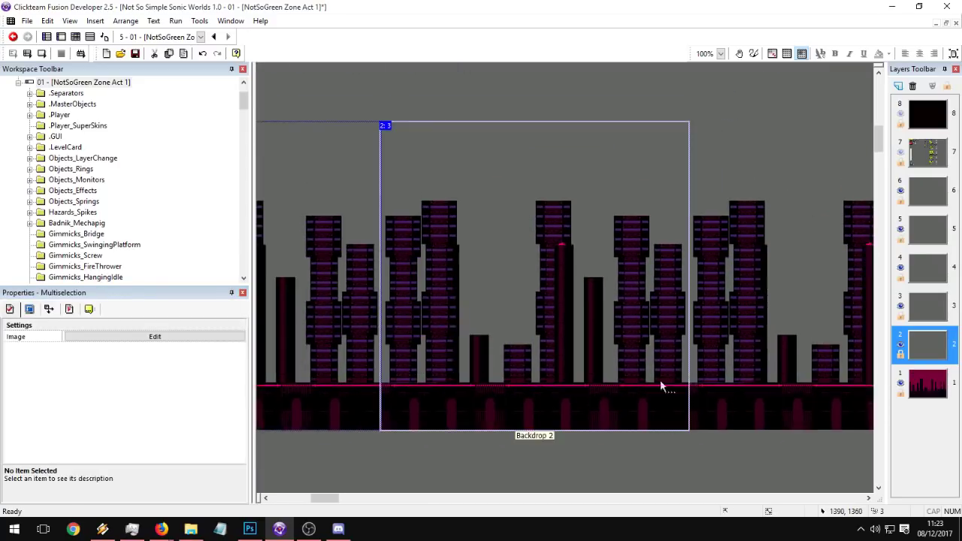
{"action": "middle_click_drag", "start_coordinate": [660, 380], "coordinate": [484, 402]}
{"action": "left_click", "coordinate": [545, 386], "text": "shift"}
{"action": "middle_click_drag", "start_coordinate": [263, 376], "coordinate": [601, 406]}
{"action": "left_click_drag", "start_coordinate": [497, 455], "coordinate": [499, 366]}
{"action": "middle_click_drag", "start_coordinate": [458, 344], "coordinate": [620, 373]}
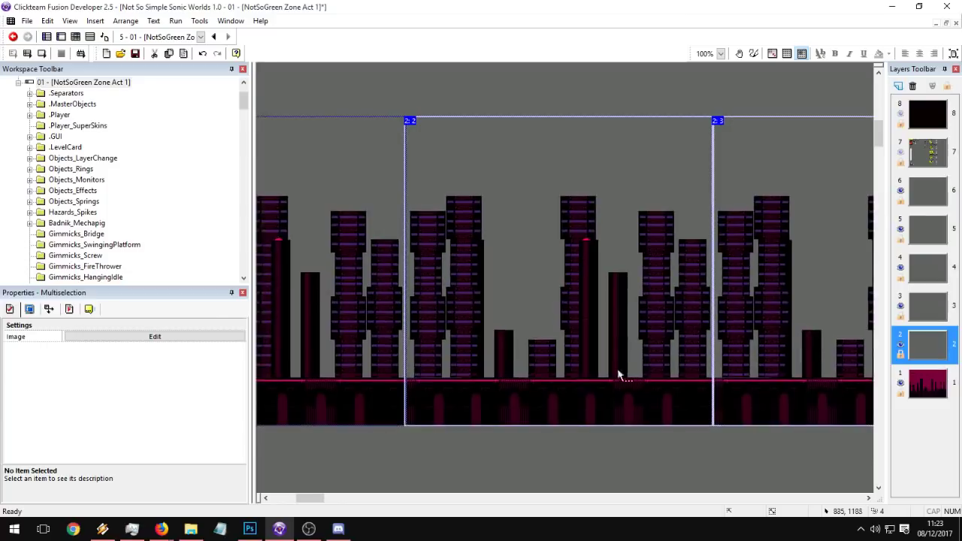
{"action": "middle_click_drag", "start_coordinate": [383, 351], "coordinate": [626, 443]}
{"action": "left_click_drag", "start_coordinate": [601, 467], "coordinate": [602, 394]}
{"action": "middle_click_drag", "start_coordinate": [602, 389], "coordinate": [601, 472]}
{"action": "left_click_drag", "start_coordinate": [601, 472], "coordinate": [602, 452]}
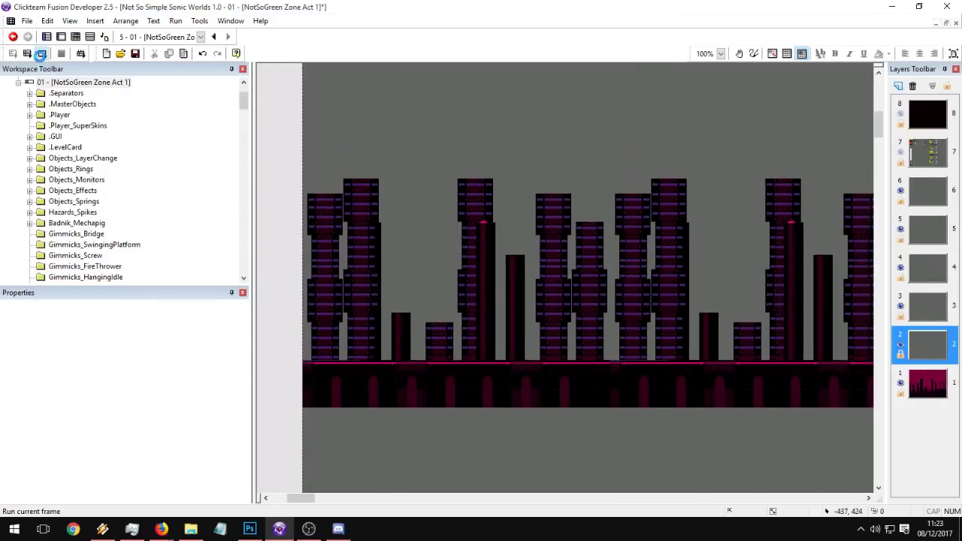
Step: Test-run the frame with the 0.8 coefficients, moving through the level to check the buildings' height, and close the game
{"action": "left_click", "coordinate": [41, 53]}
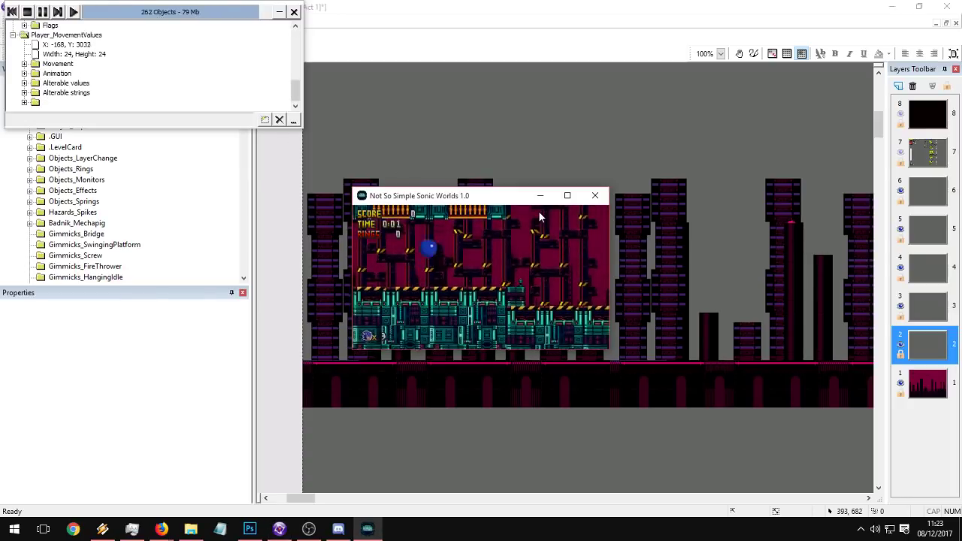
{"action": "key", "text": "Right"}
{"action": "key", "text": "Right"}
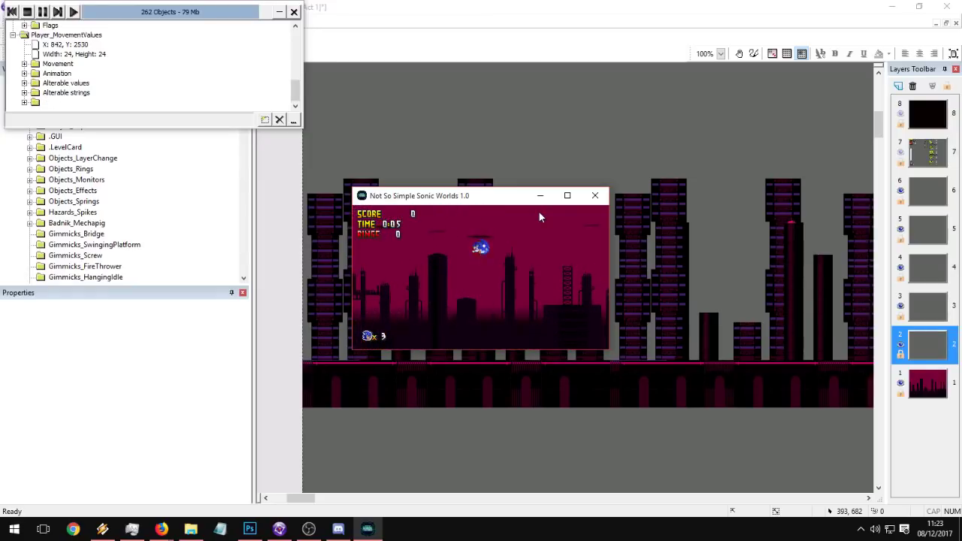
{"action": "key", "text": "Left"}
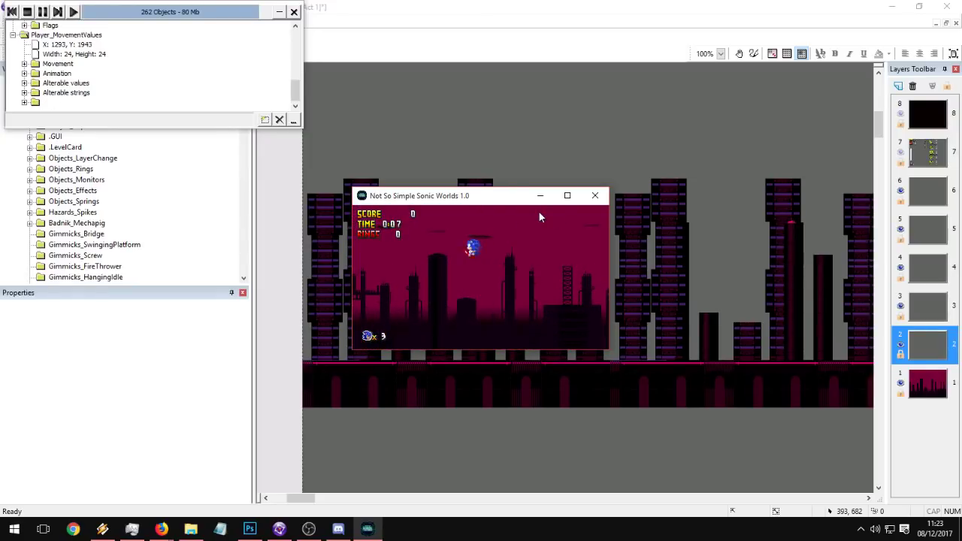
{"action": "key", "text": "a"}
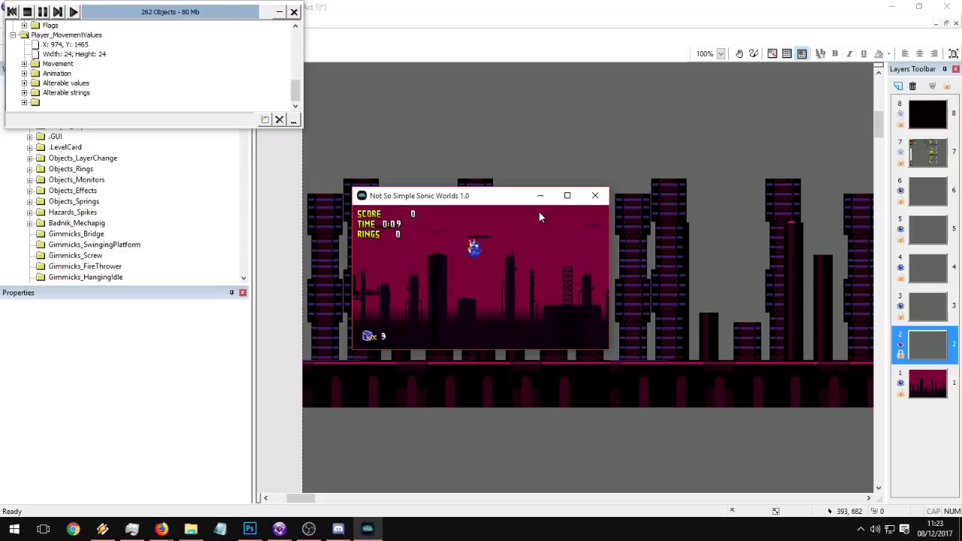
{"action": "left_click", "coordinate": [595, 196]}
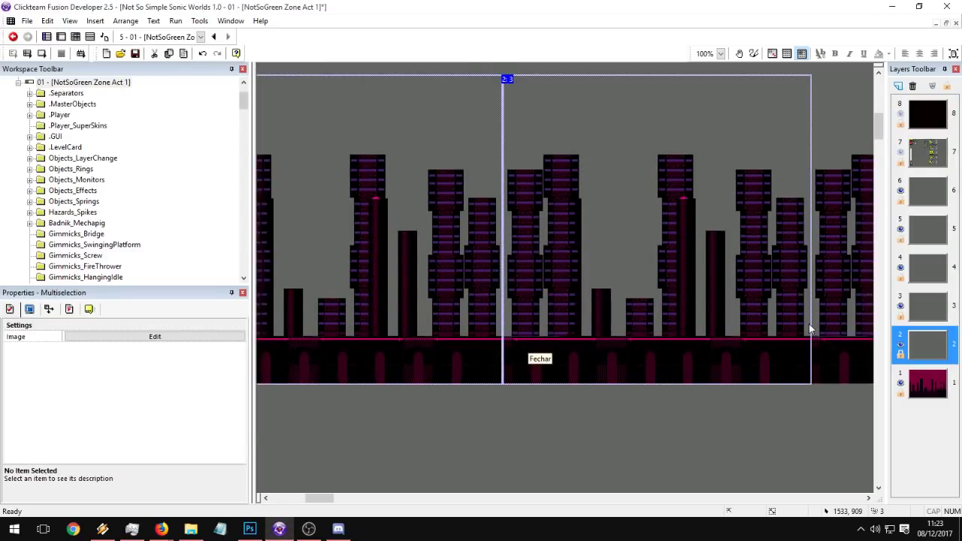
Step: Raise the row of four city buildings backdrops so their upper part overlaps the lower half of the skyline
{"action": "middle_click_drag", "start_coordinate": [809, 323], "coordinate": [582, 377]}
{"action": "left_click", "coordinate": [644, 415], "text": "shift"}
{"action": "middle_click_drag", "start_coordinate": [815, 364], "coordinate": [843, 473]}
{"action": "left_click_drag", "start_coordinate": [481, 386], "coordinate": [480, 165]}
{"action": "middle_click_drag", "start_coordinate": [335, 172], "coordinate": [711, 368]}
{"action": "middle_click_drag", "start_coordinate": [275, 444], "coordinate": [512, 360]}
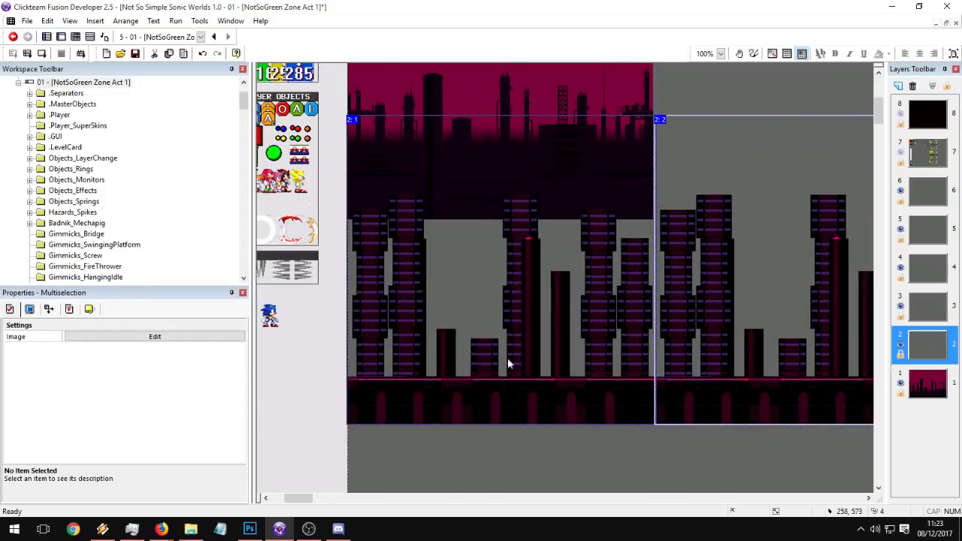
{"action": "left_click", "coordinate": [545, 445]}
Step: Run the frame briefly to check the buildings overlapping the skyline, and close the game
{"action": "left_click", "coordinate": [42, 54]}
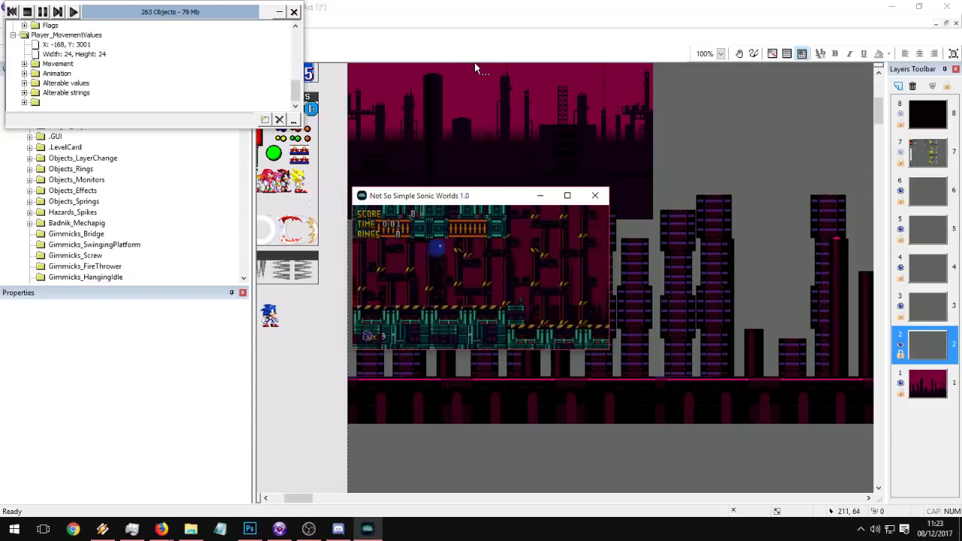
{"action": "key", "text": "Right"}
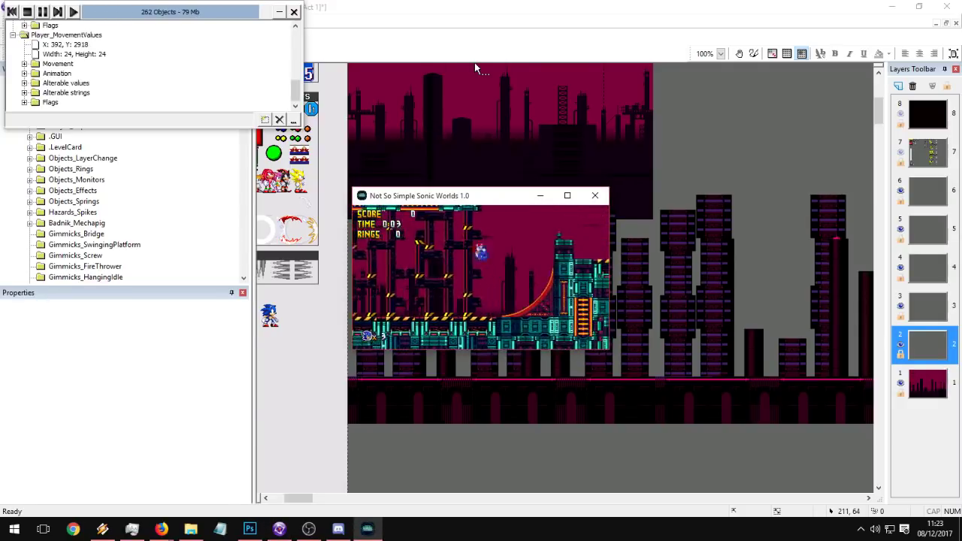
{"action": "left_click", "coordinate": [594, 195]}
Step: Select all four city buildings backdrops and raise the row to about Y 32, keeping it against the frame's left edge
{"action": "middle_click_drag", "start_coordinate": [720, 387], "coordinate": [584, 393]}
{"action": "left_click", "coordinate": [773, 404], "text": "shift"}
{"action": "middle_click_drag", "start_coordinate": [773, 405], "coordinate": [481, 361]}
{"action": "left_click", "coordinate": [711, 364], "text": "shift"}
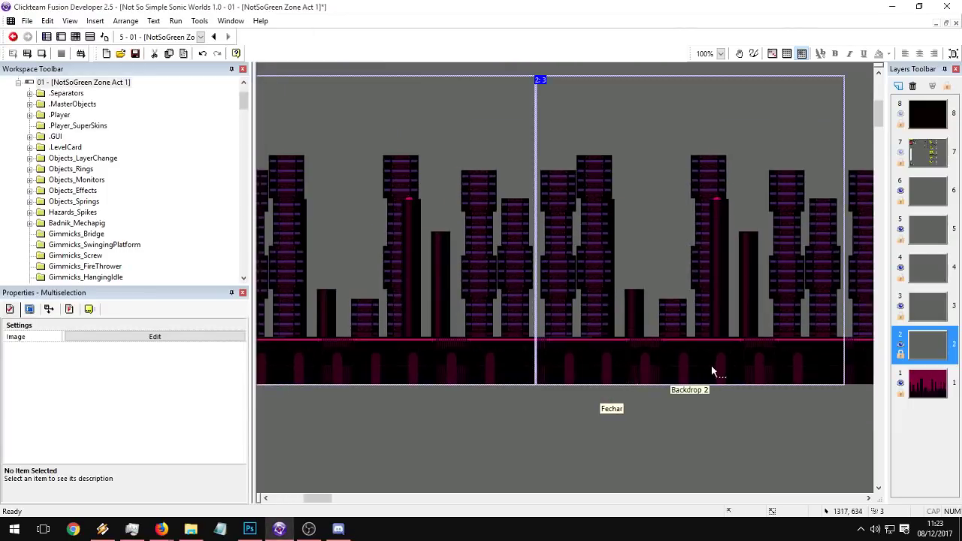
{"action": "middle_click_drag", "start_coordinate": [710, 365], "coordinate": [426, 350]}
{"action": "left_click", "coordinate": [639, 338], "text": "shift"}
{"action": "scroll", "coordinate": [666, 359], "scroll_direction": "up", "scroll_amount": 4}
{"action": "scroll", "coordinate": [623, 399], "scroll_direction": "left", "scroll_amount": 4}
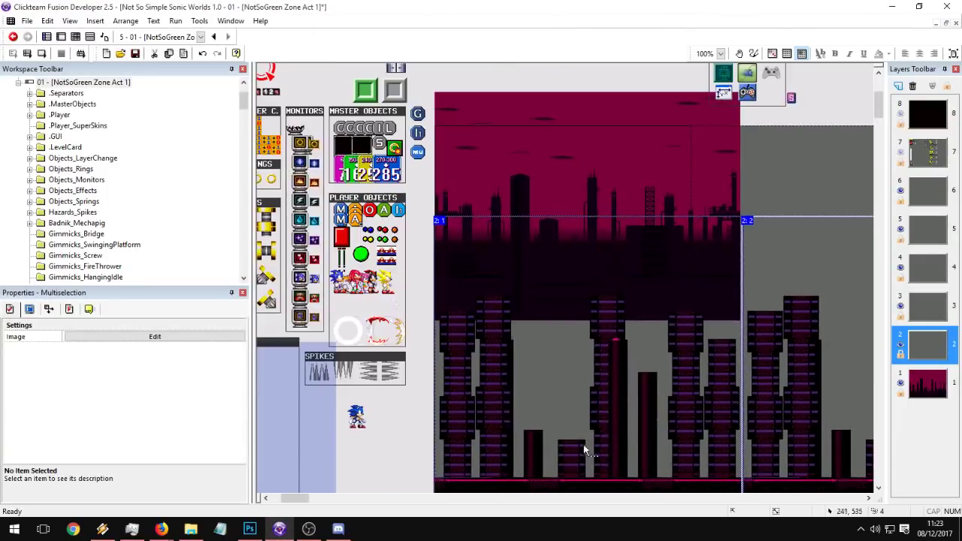
{"action": "left_click_drag", "start_coordinate": [604, 398], "coordinate": [601, 340]}
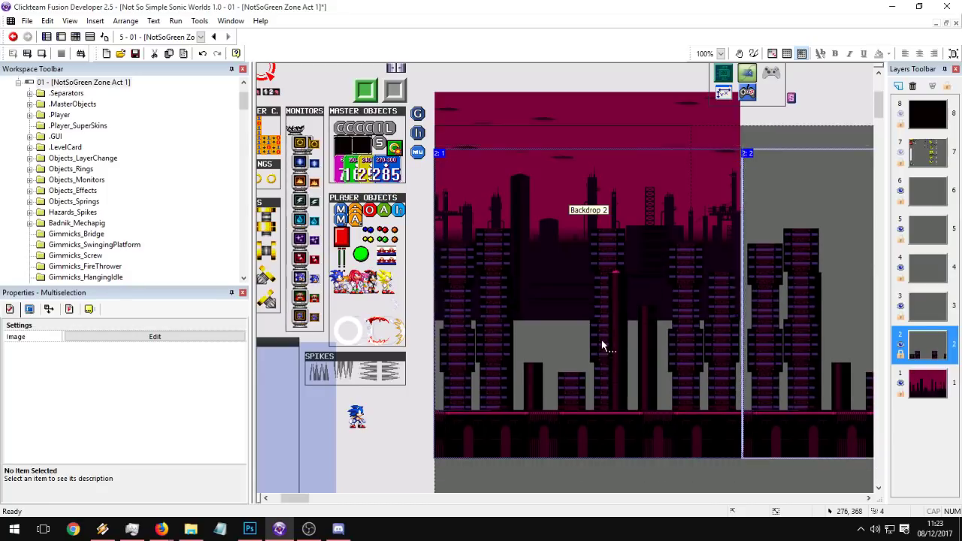
Step: Test-run the frame, moving through the level and enlarging the game window to check the raised buildings, and close the game
{"action": "left_click", "coordinate": [42, 54]}
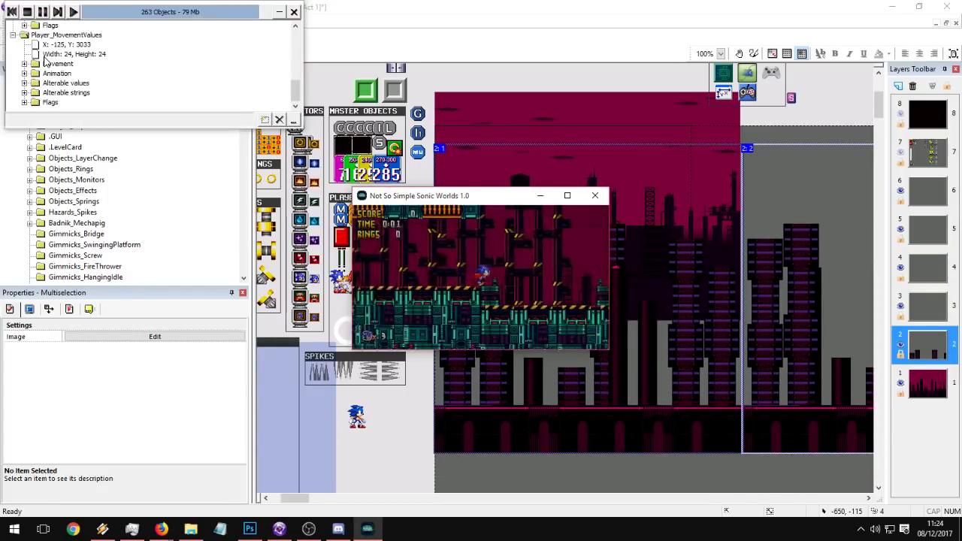
{"action": "key", "text": "Right"}
{"action": "key", "text": "space"}
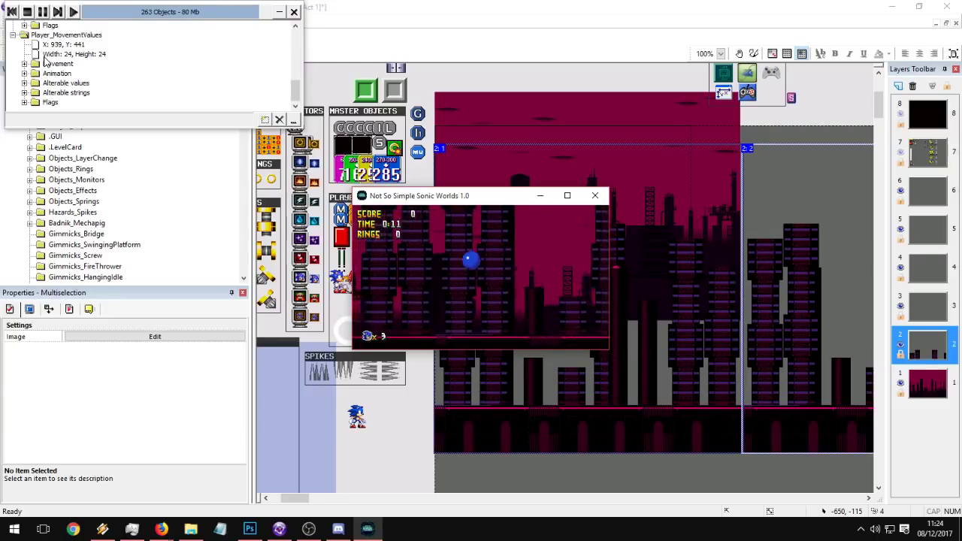
{"action": "left_click", "coordinate": [577, 198]}
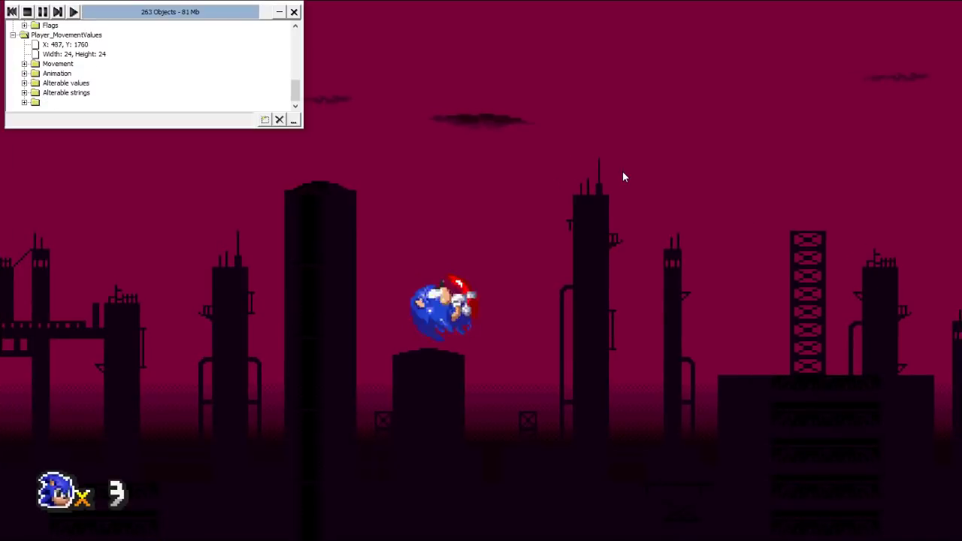
{"action": "key", "text": "alt+F4"}
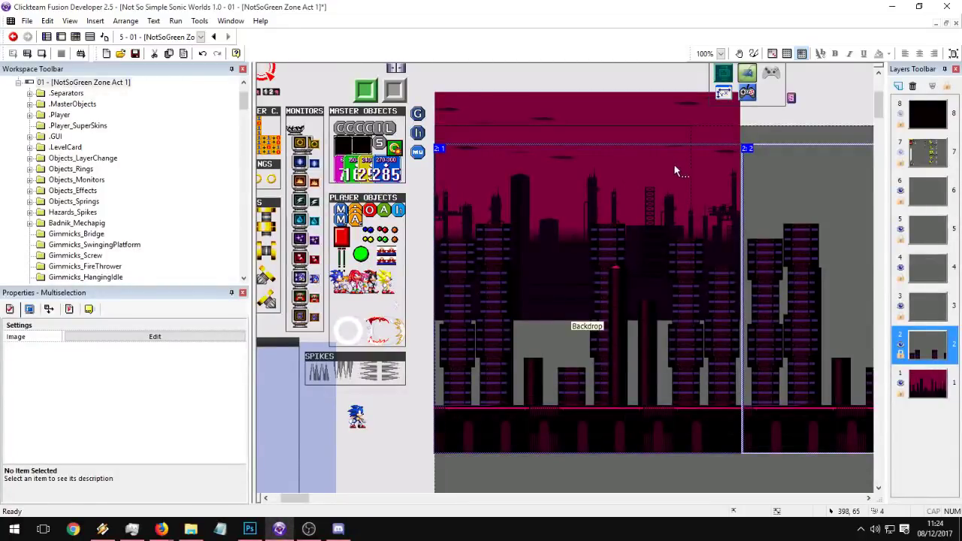
Step: Set the Level (MiddleBack) layer's X and Y scrolling coefficients to 0.2, and test-run the frame briefly
{"action": "left_click", "coordinate": [565, 450]}
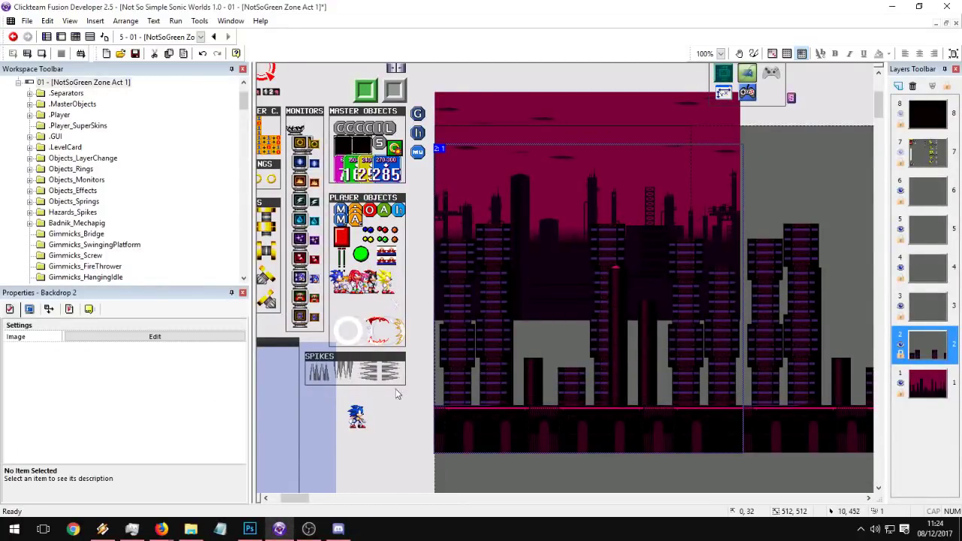
{"action": "left_click", "coordinate": [926, 348]}
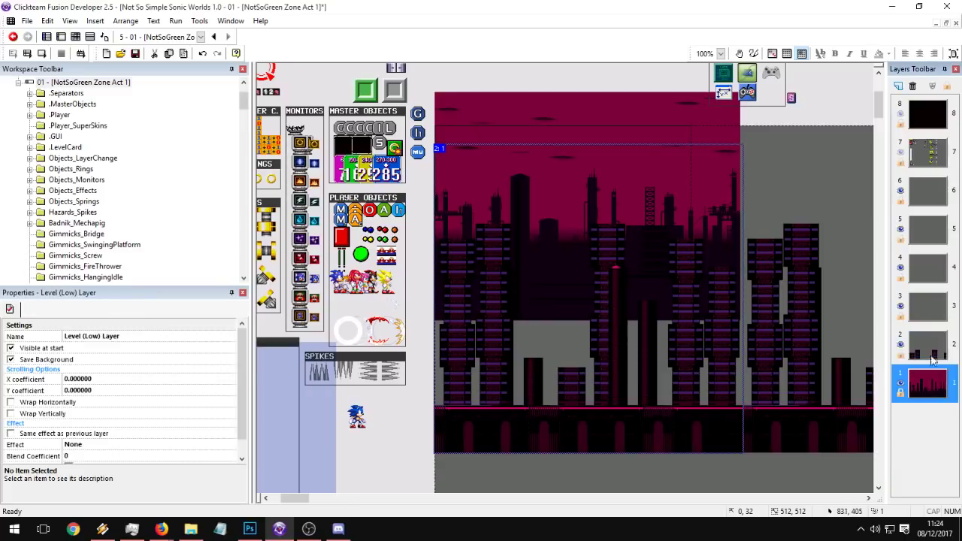
{"action": "left_click", "coordinate": [85, 378]}
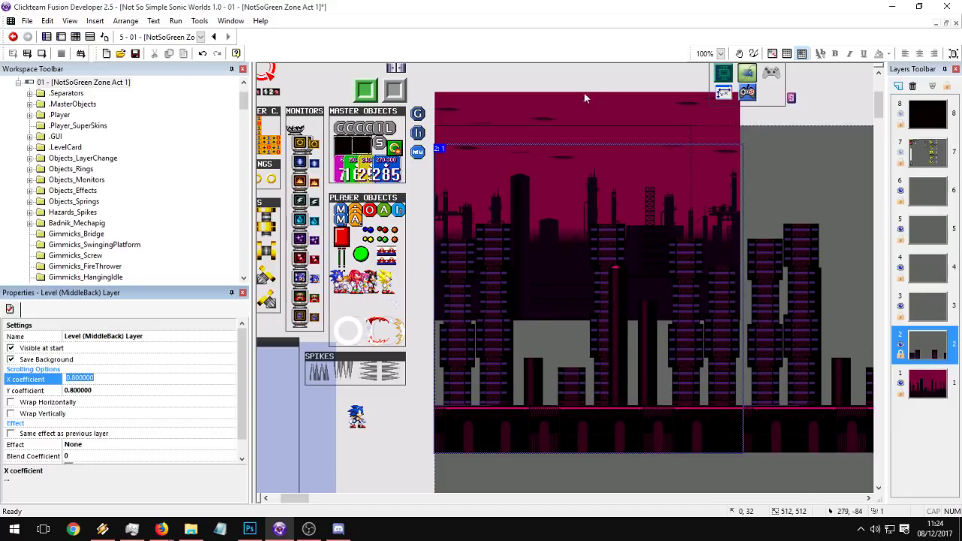
{"action": "left_click", "coordinate": [920, 397]}
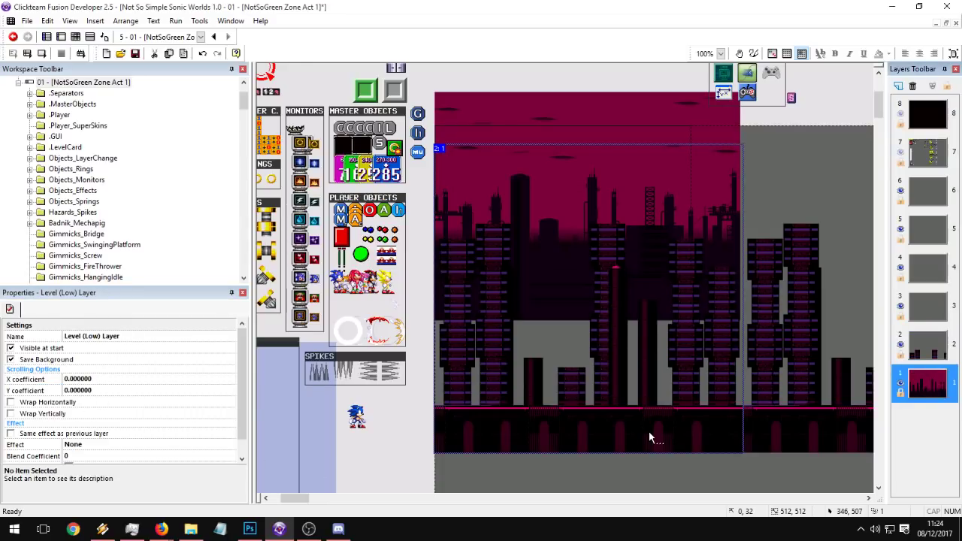
{"action": "left_click", "coordinate": [651, 436]}
{"action": "left_click", "coordinate": [927, 345]}
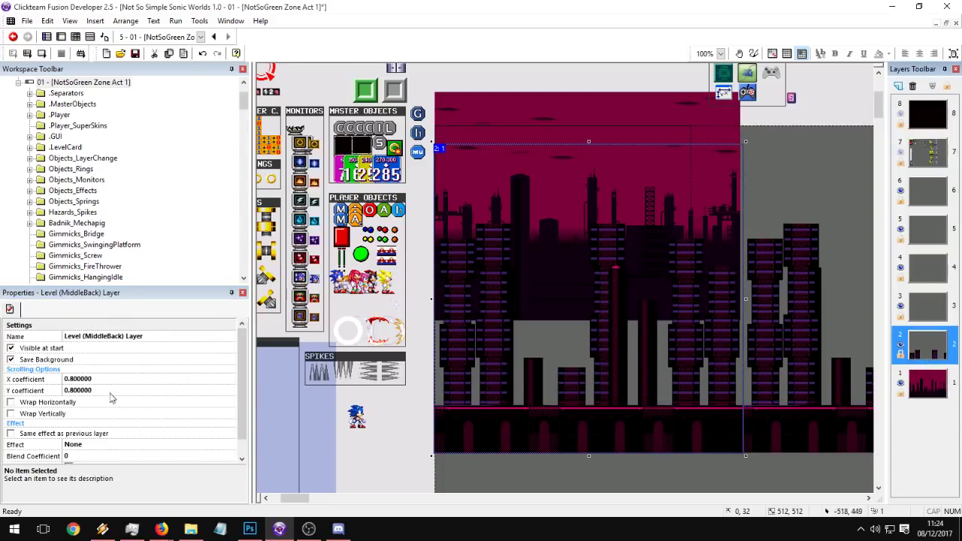
{"action": "left_click", "coordinate": [77, 379]}
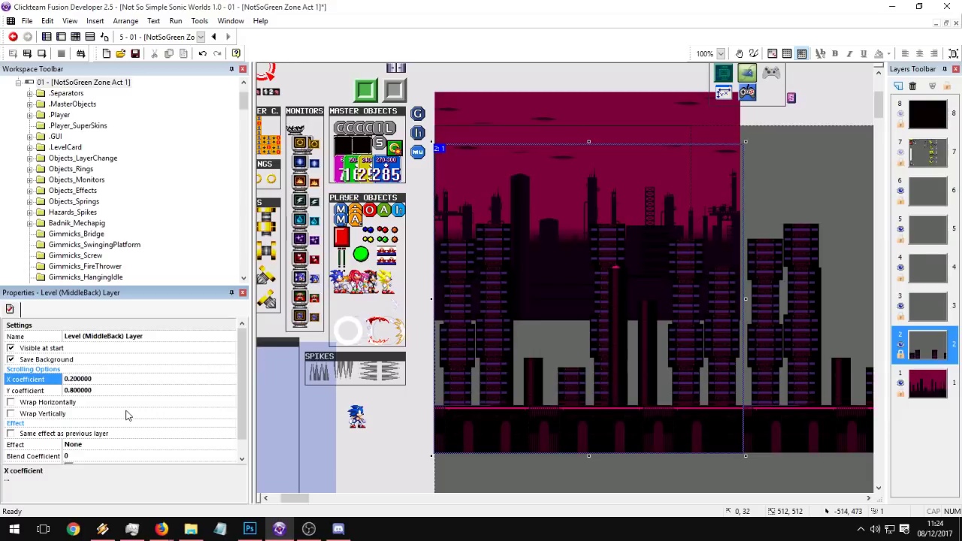
{"action": "left_click", "coordinate": [68, 389]}
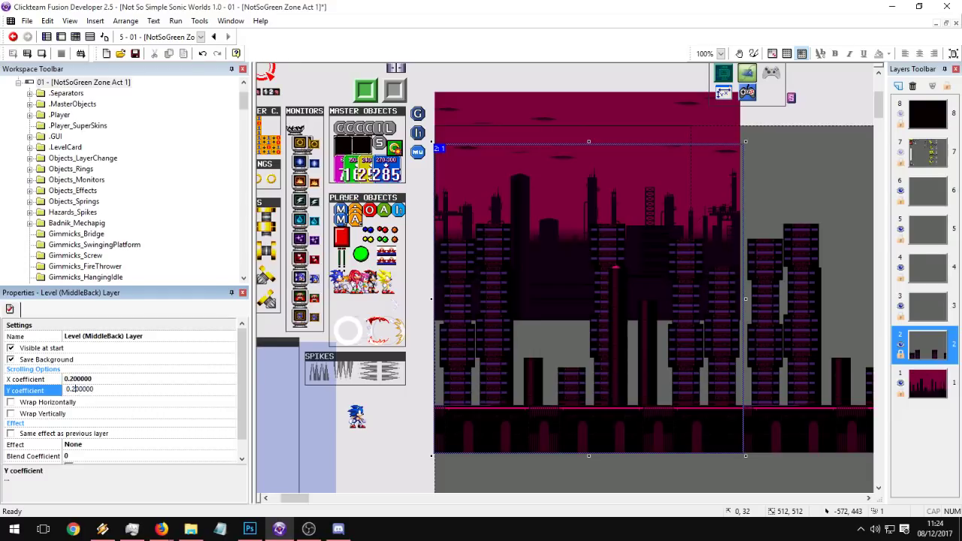
{"action": "left_click", "coordinate": [30, 55]}
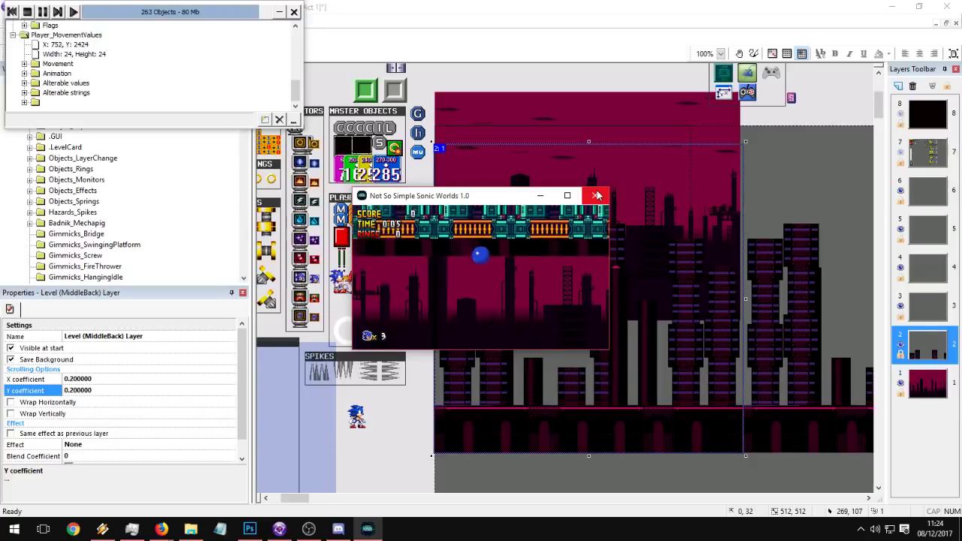
{"action": "left_click", "coordinate": [601, 196]}
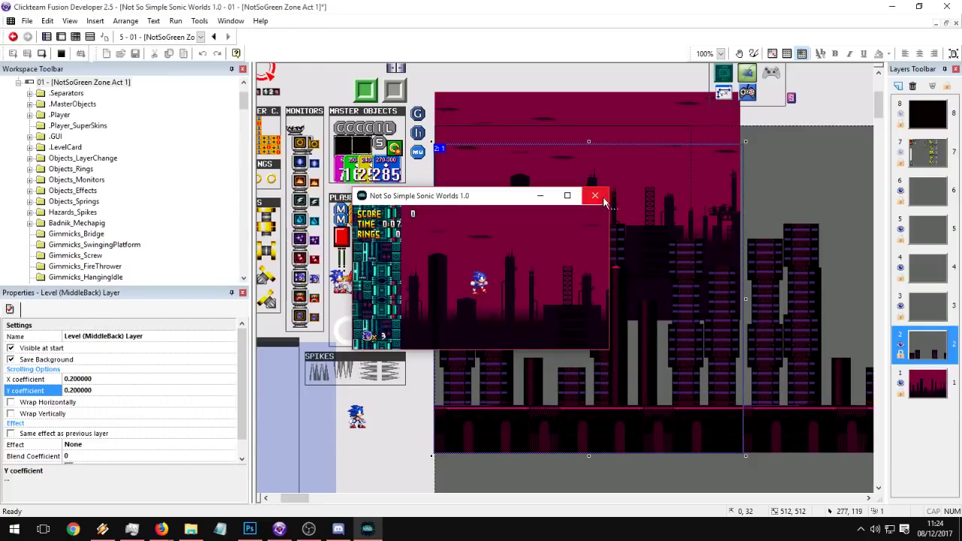
Step: Hide layer 1 and lower the whole row of four city buildings backdrops to about X 8, Y 296
{"action": "left_click_drag", "start_coordinate": [648, 411], "coordinate": [632, 233]}
{"action": "left_click_drag", "start_coordinate": [632, 241], "coordinate": [631, 372]}
{"action": "key", "text": "ctrl+z"}
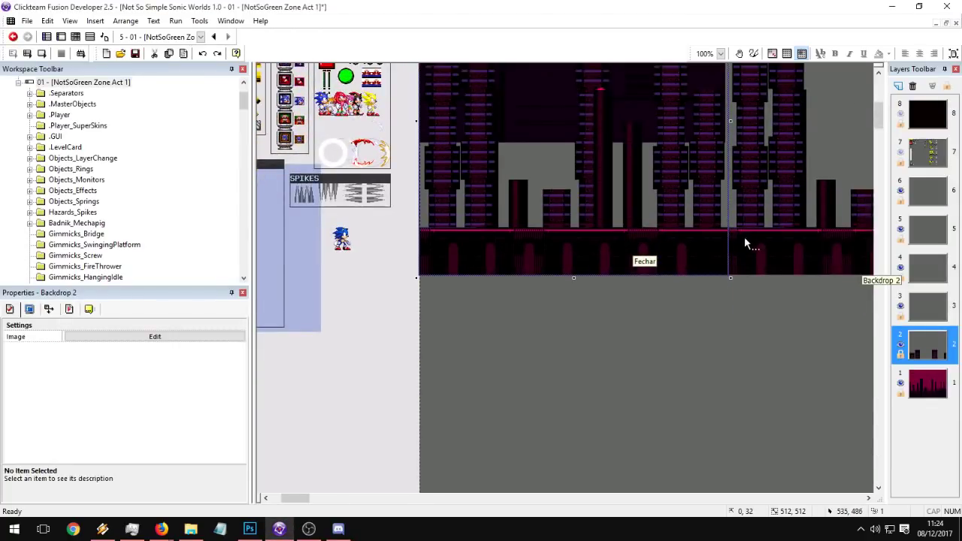
{"action": "left_click_drag", "start_coordinate": [744, 237], "coordinate": [576, 316]}
{"action": "left_click", "coordinate": [718, 54]}
{"action": "left_click", "coordinate": [713, 77]}
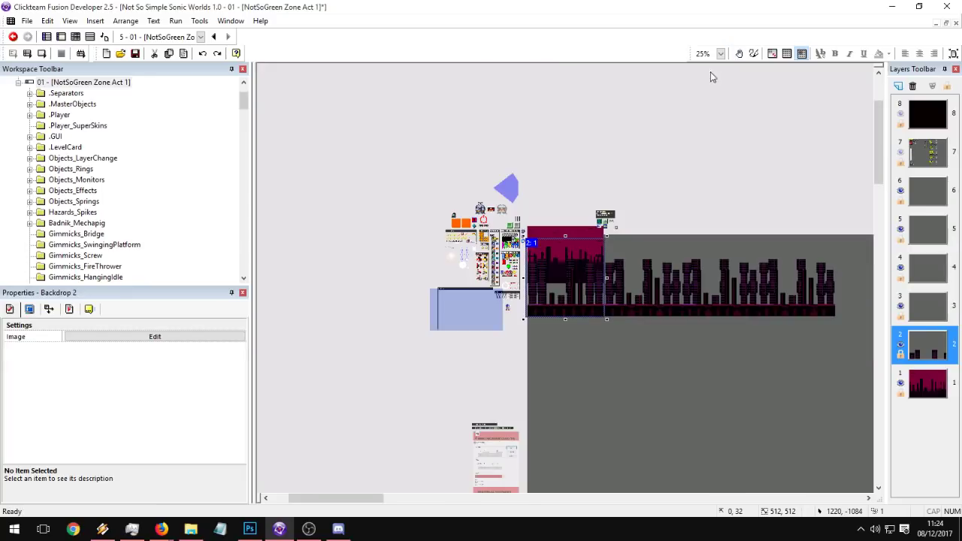
{"action": "left_click", "coordinate": [901, 383]}
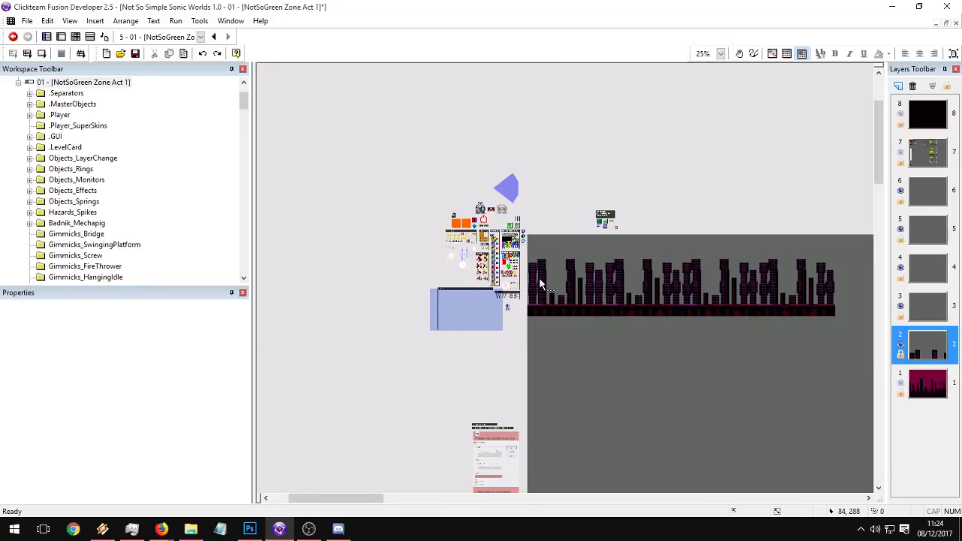
{"action": "left_click_drag", "start_coordinate": [526, 333], "coordinate": [804, 236]}
{"action": "mouse_move", "coordinate": [563, 303]}
{"action": "left_mouse_down"}
{"action": "mouse_move", "coordinate": [567, 371]}
{"action": "mouse_move", "coordinate": [568, 311]}
{"action": "left_mouse_up"}
Step: Test-run the frame with the 0.2 coefficients, running and jumping through the level to check the buildings' height, and close the game
{"action": "left_click", "coordinate": [41, 54]}
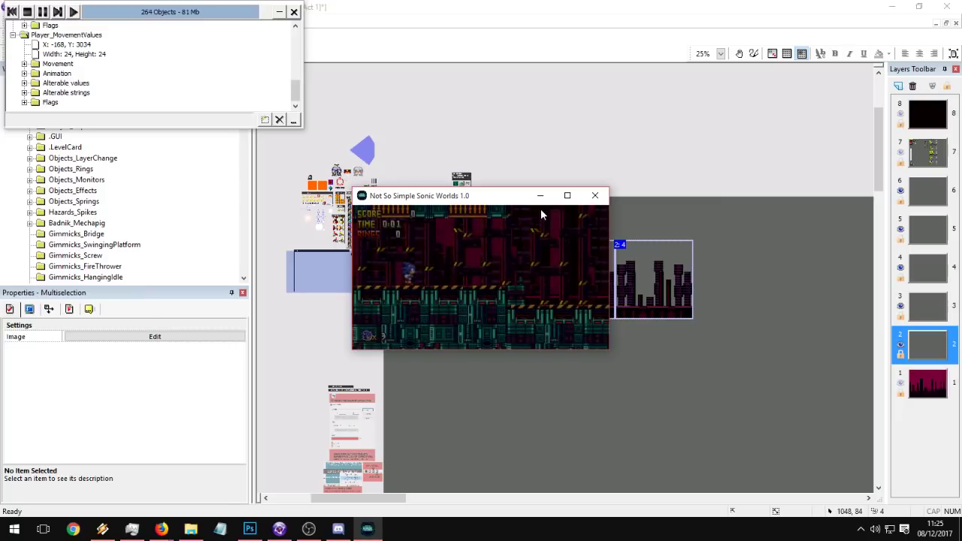
{"action": "key", "text": "Right"}
{"action": "key", "text": "shift"}
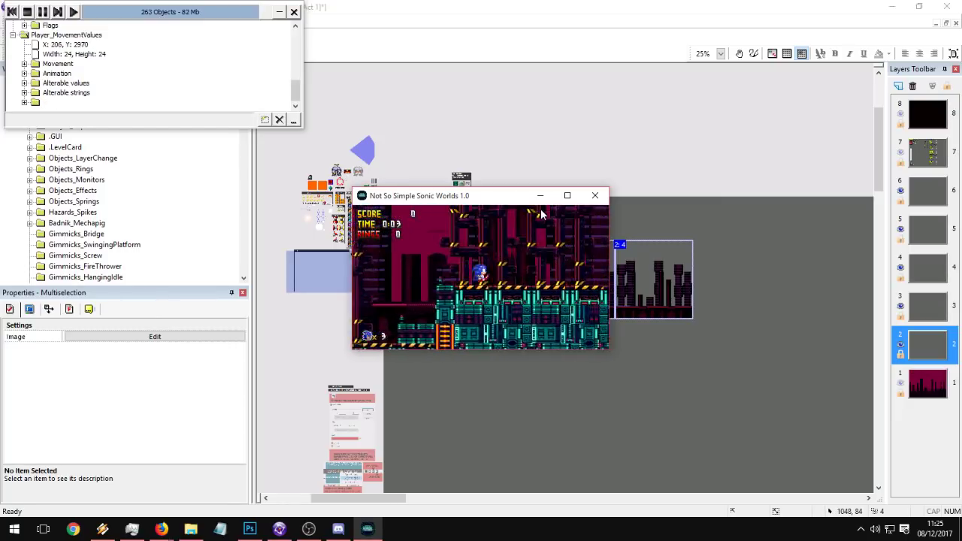
{"action": "key", "text": "shift"}
{"action": "key", "text": "Right"}
{"action": "key", "text": "shift"}
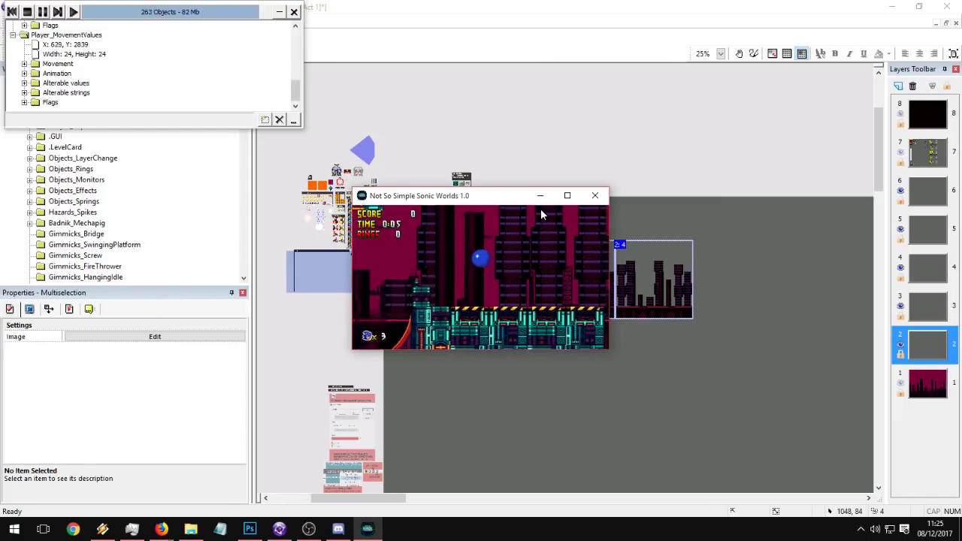
{"action": "key", "text": "Right"}
{"action": "key", "text": "shift"}
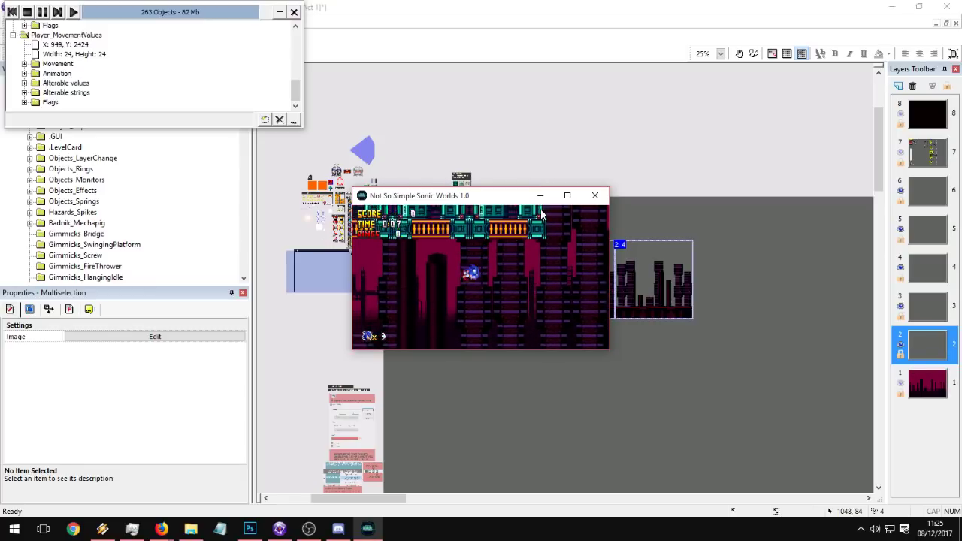
{"action": "key", "text": "shift"}
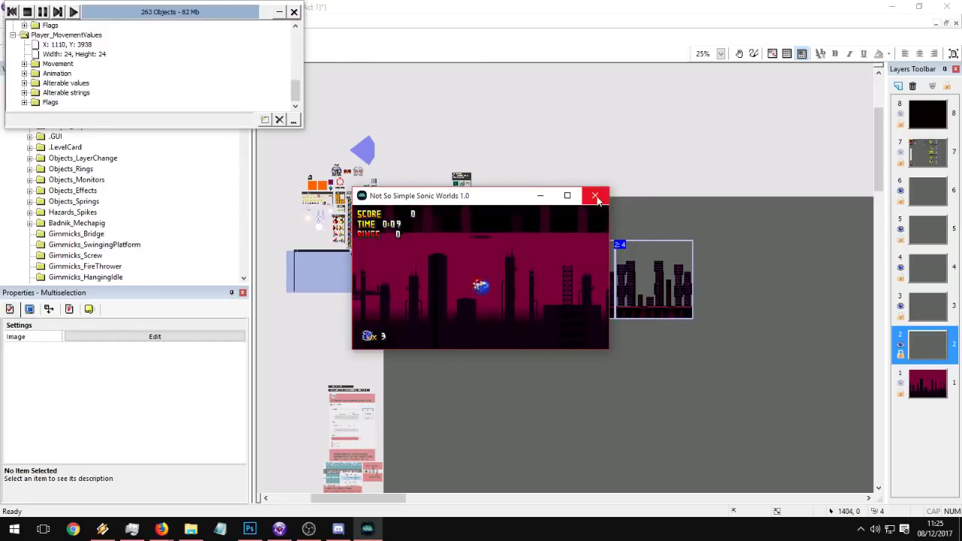
{"action": "left_click", "coordinate": [595, 195]}
Step: Clone the leftmost city buildings backdrop and place the copy directly beneath it
{"action": "left_click", "coordinate": [420, 314]}
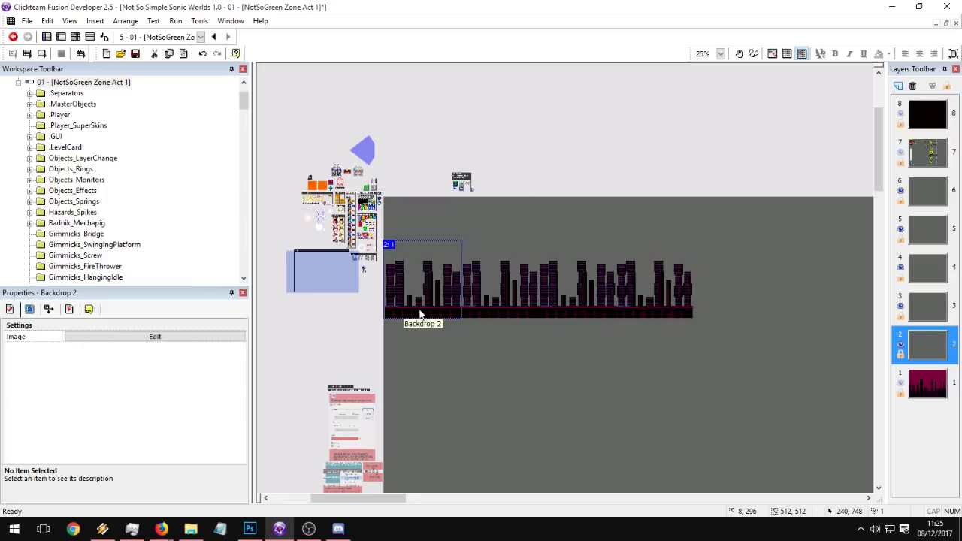
{"action": "right_click", "coordinate": [419, 313]}
{"action": "left_click", "coordinate": [472, 116]}
{"action": "key", "text": "Return"}
Step: Replace the cloned backdrop's image with the imported B0.png
{"action": "double_click", "coordinate": [459, 379]}
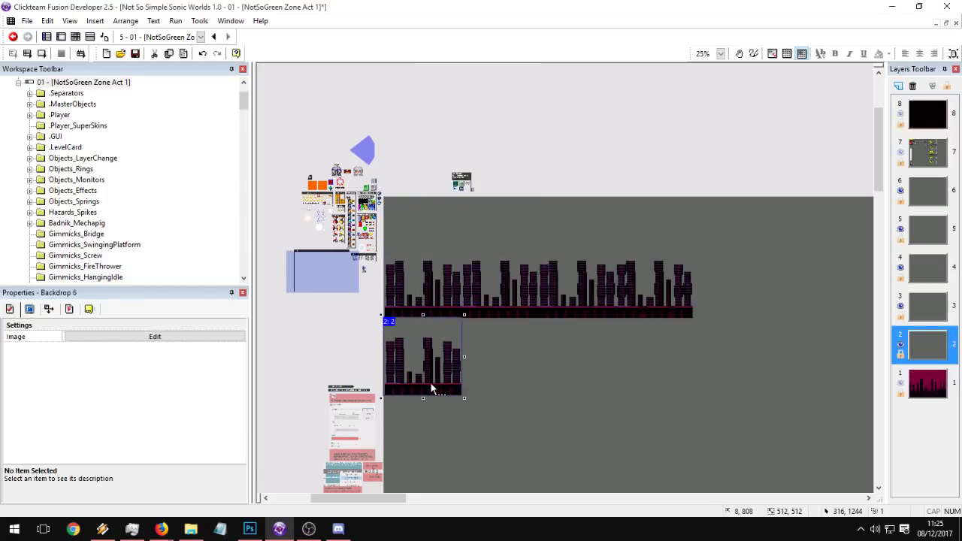
{"action": "left_click", "coordinate": [172, 83]}
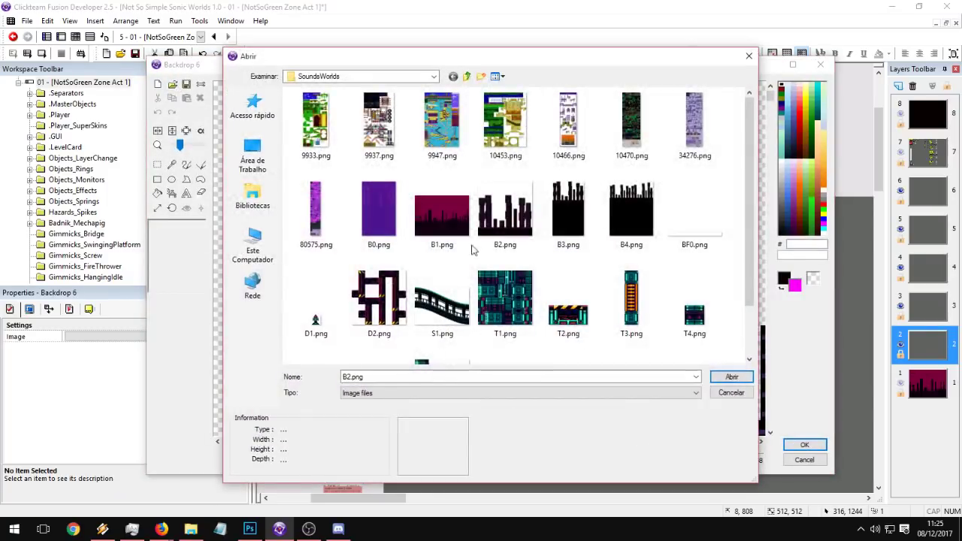
{"action": "double_click", "coordinate": [383, 219]}
{"action": "key", "text": "Return"}
{"action": "key", "text": "Return"}
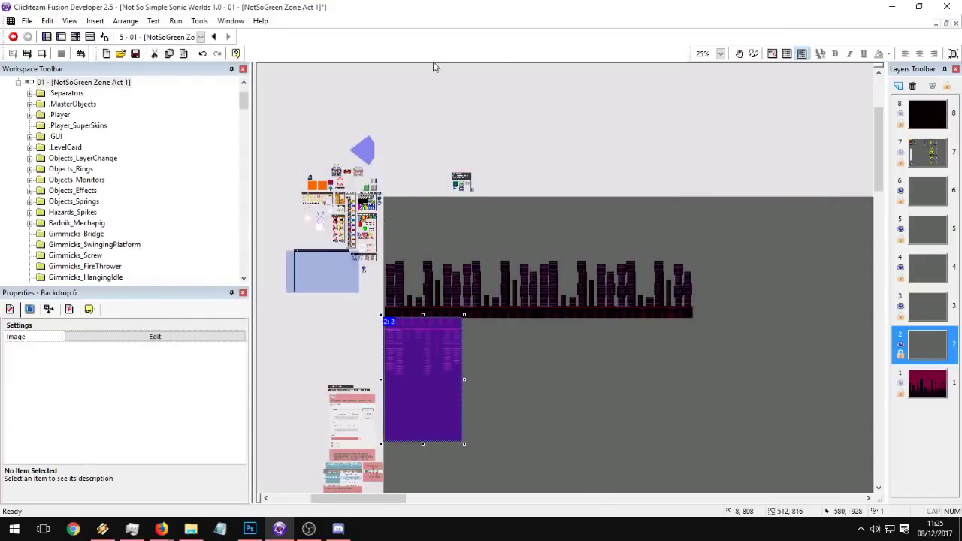
Step: Duplicate the purple reflection backdrop and align the copy flush against the original's right edge, directly under the buildings
{"action": "left_click", "coordinate": [720, 54]}
{"action": "left_click", "coordinate": [703, 92]}
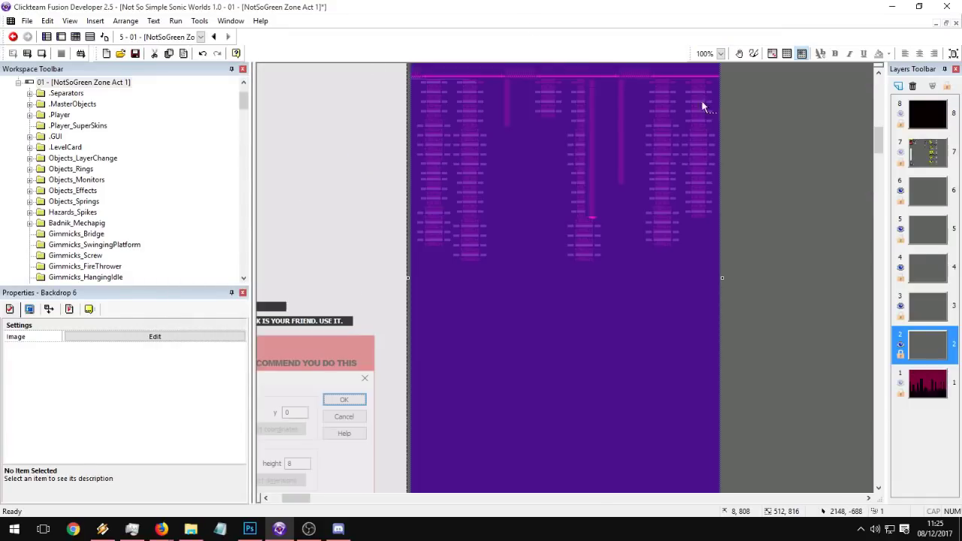
{"action": "left_click_drag", "start_coordinate": [675, 373], "coordinate": [679, 364]}
{"action": "middle_click_drag", "start_coordinate": [729, 175], "coordinate": [651, 361]}
{"action": "key", "text": "ctrl+z"}
{"action": "left_click", "coordinate": [713, 328]}
{"action": "left_click", "coordinate": [637, 262]}
{"action": "middle_click_drag", "start_coordinate": [639, 261], "coordinate": [416, 304]}
{"action": "key", "text": "F7"}
{"action": "key", "text": "ctrl+v"}
{"action": "left_click", "coordinate": [421, 270]}
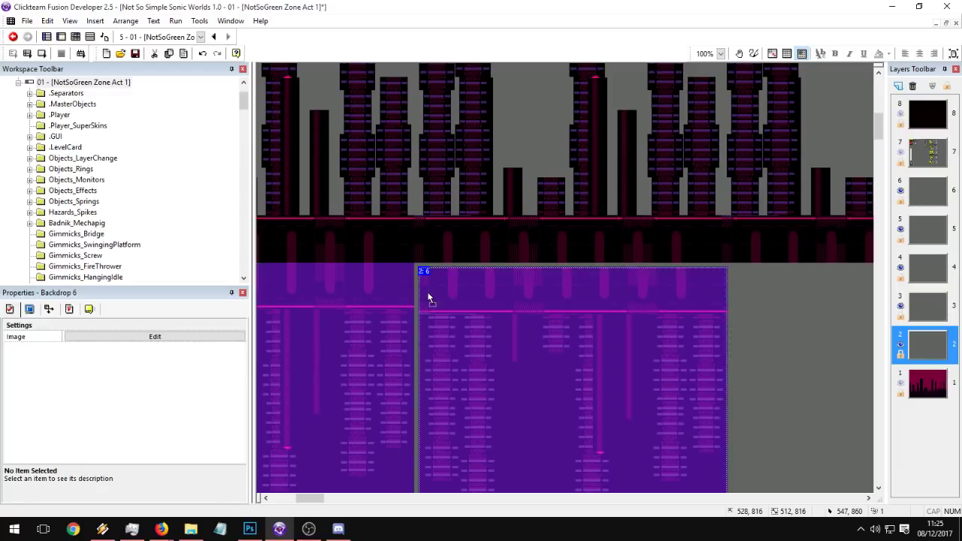
{"action": "key", "text": "Left"}
{"action": "key", "text": "Up"}
Step: Copy both purple reflection backdrops and paste the pair flush beside them to extend the reflection row
{"action": "left_click", "coordinate": [396, 292], "text": "ctrl"}
{"action": "key", "text": "ctrl+c"}
{"action": "key", "text": "ctrl+v"}
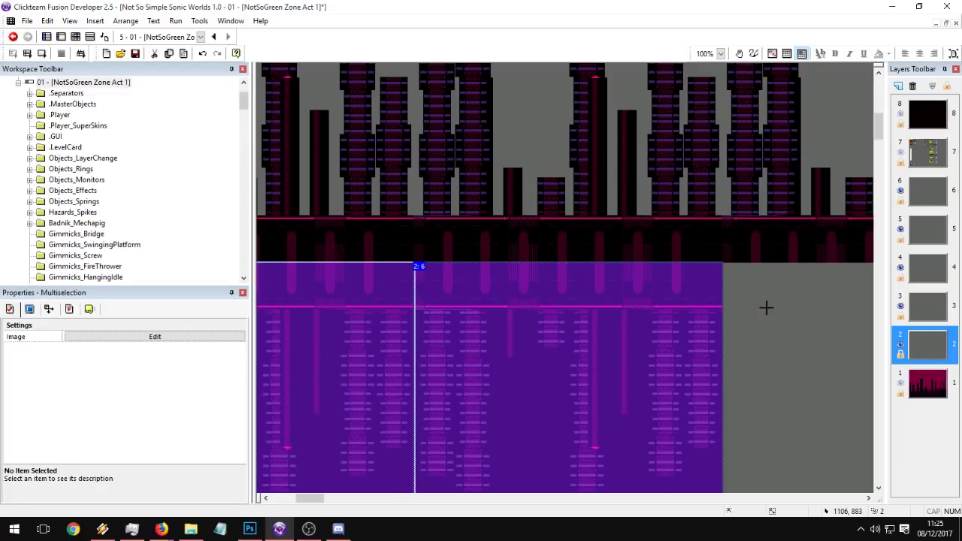
{"action": "left_click", "coordinate": [729, 272]}
Step: Select all eight building and reflection backdrops and move them slightly higher together
{"action": "left_click", "coordinate": [720, 53]}
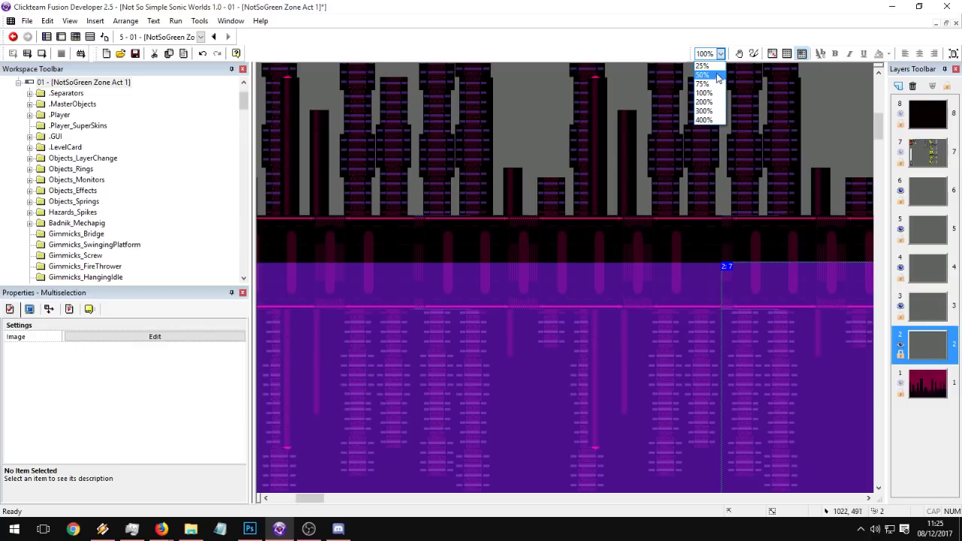
{"action": "left_click", "coordinate": [715, 75]}
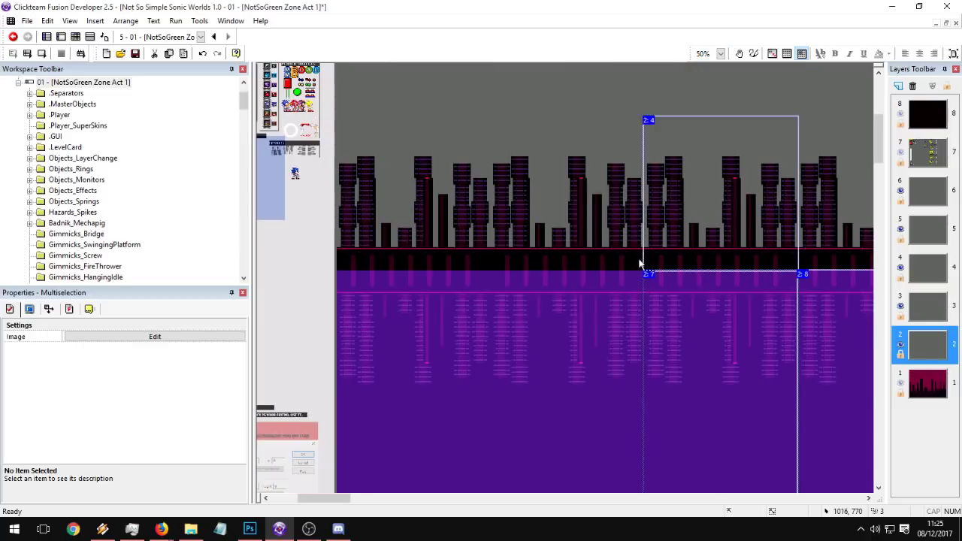
{"action": "left_click", "coordinate": [605, 258], "text": "ctrl"}
{"action": "left_click", "coordinate": [559, 290], "text": "ctrl"}
{"action": "left_click", "coordinate": [448, 293], "text": "ctrl"}
{"action": "left_click", "coordinate": [455, 260], "text": "ctrl"}
{"action": "middle_click_drag", "start_coordinate": [581, 273], "coordinate": [349, 315]}
{"action": "left_click", "coordinate": [665, 303], "text": "ctrl"}
{"action": "left_click", "coordinate": [633, 370], "text": "ctrl"}
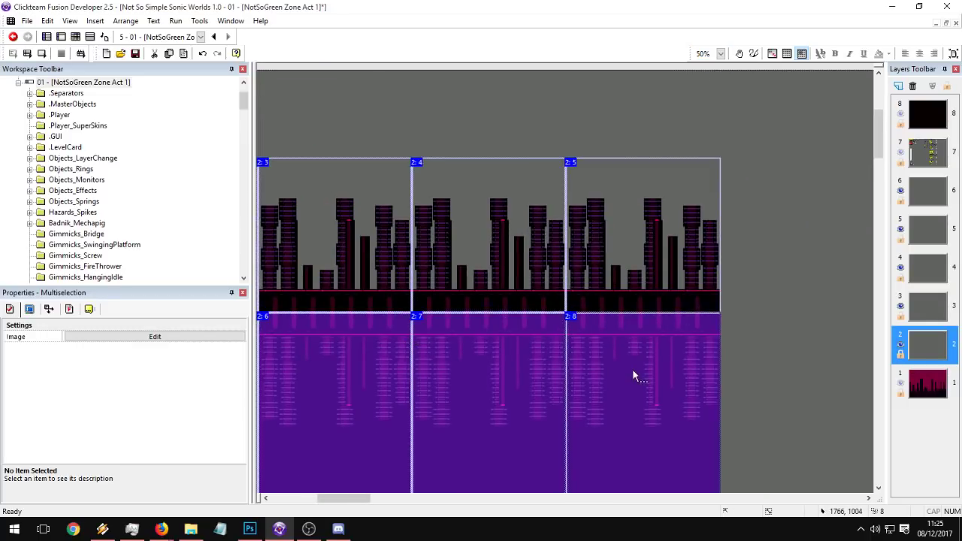
{"action": "left_click_drag", "start_coordinate": [632, 369], "coordinate": [636, 352]}
{"action": "middle_click_drag", "start_coordinate": [597, 340], "coordinate": [764, 275]}
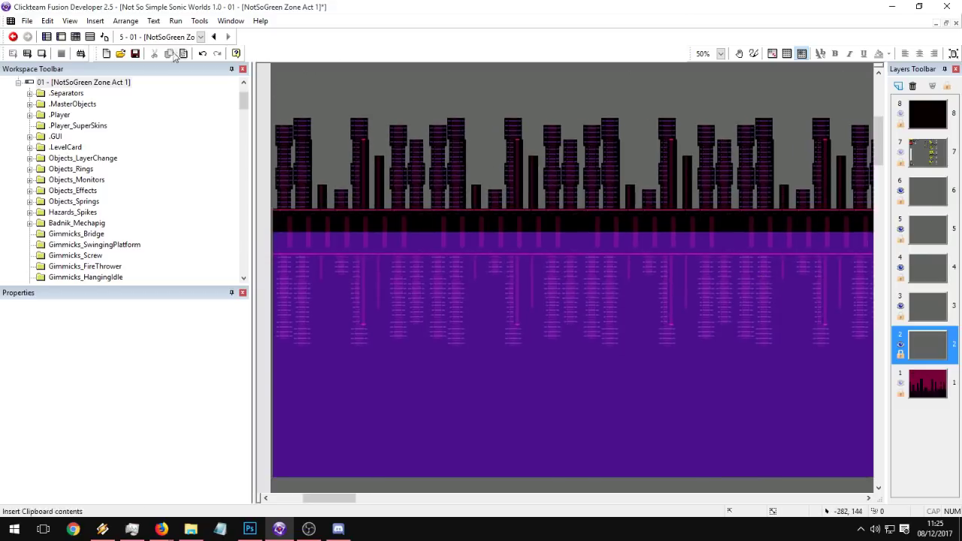
Step: Run the frame and play through the level to check the buildings and their reflections, then close the test
{"action": "left_click", "coordinate": [45, 55]}
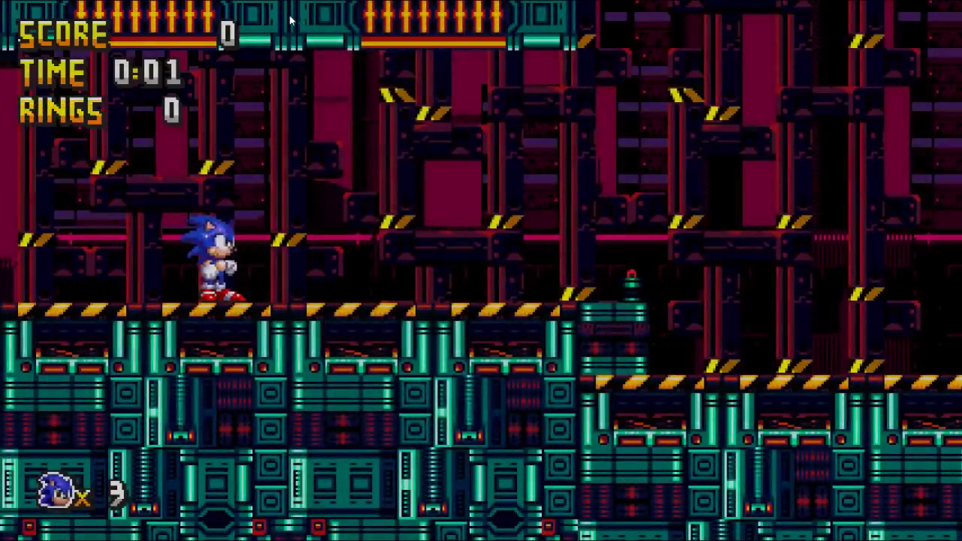
{"action": "key", "text": "Tab"}
{"action": "key", "text": "Tab"}
{"action": "key", "text": "Right"}
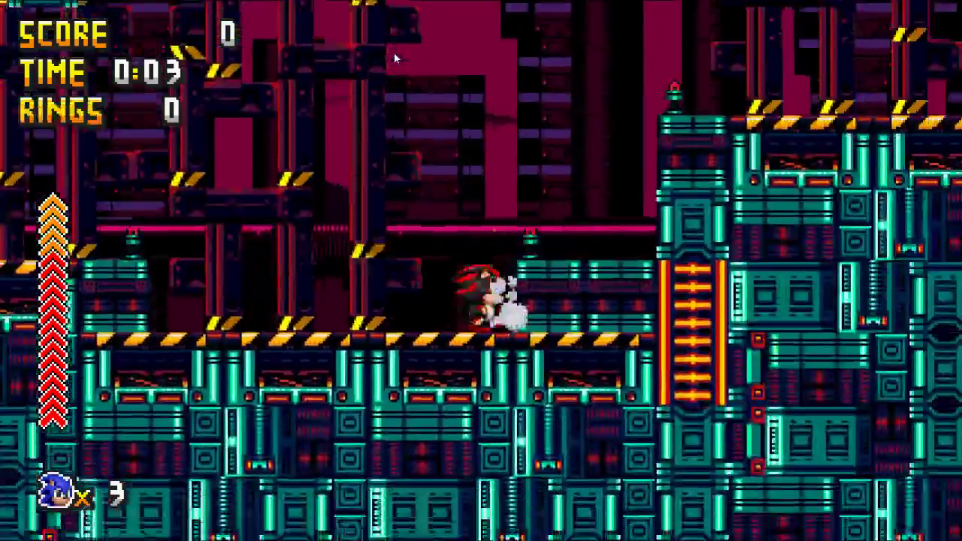
{"action": "key", "text": "Right"}
{"action": "key", "text": "a"}
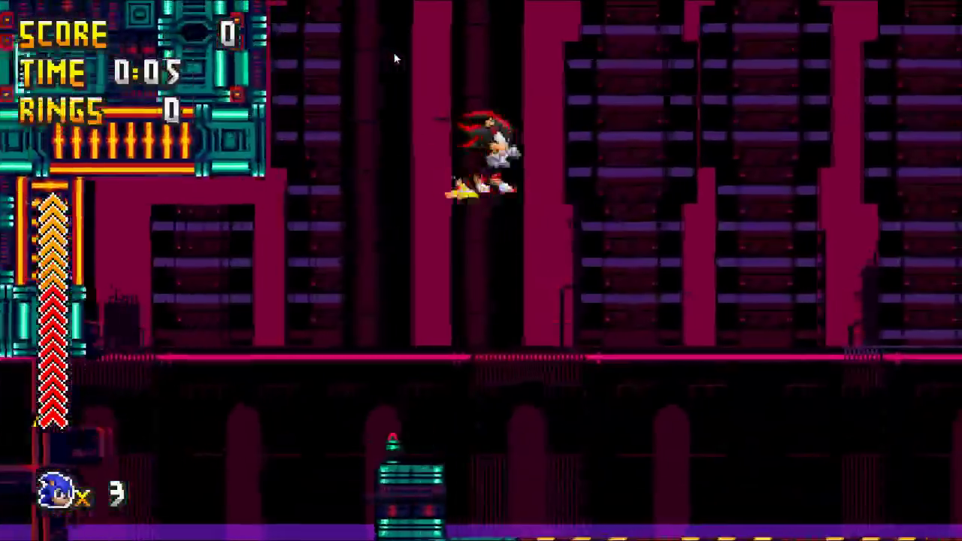
{"action": "key", "text": "Right"}
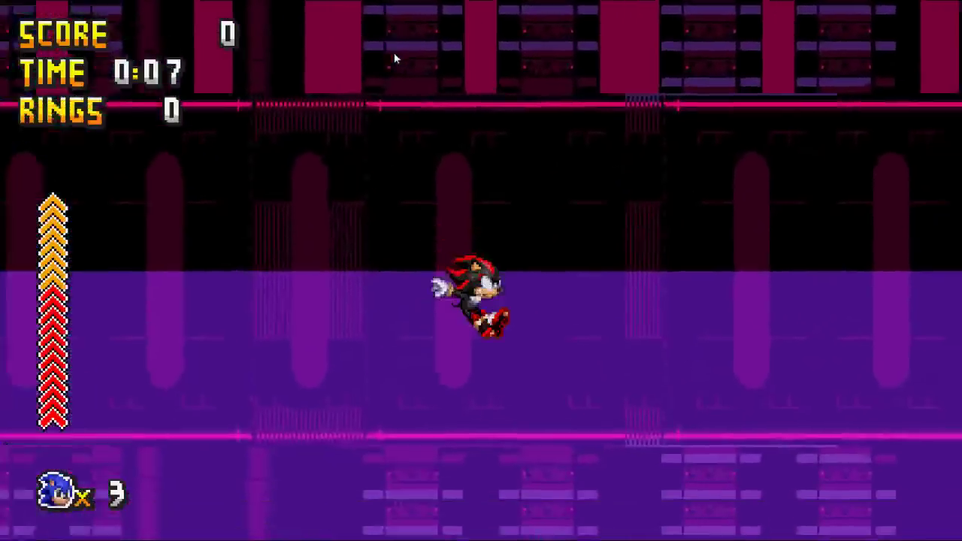
{"action": "key", "text": "Left"}
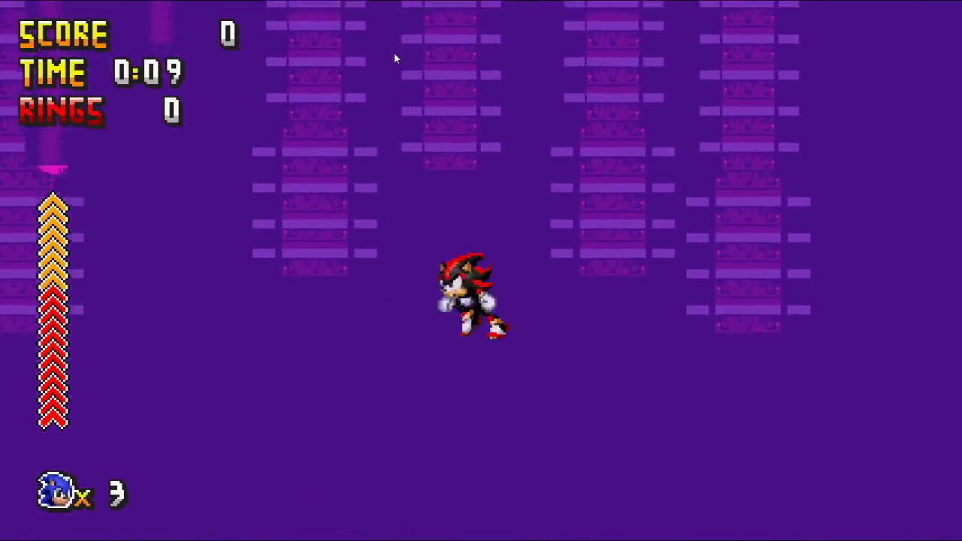
{"action": "key", "text": "alt+F4"}
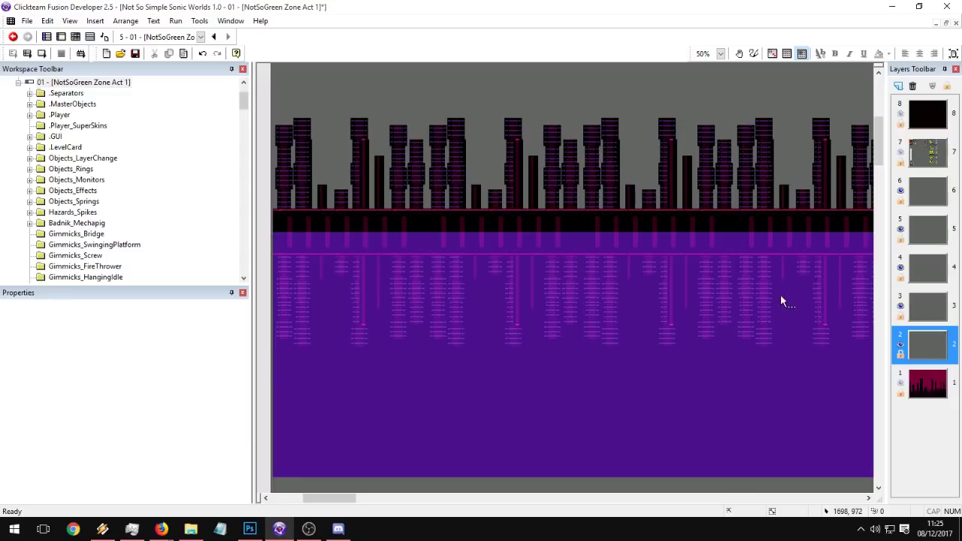
Step: Add a new layer and reorder the Level (Middle) layer so it sits directly beneath the Level (MiddleBack) layer
{"action": "left_click", "coordinate": [629, 221]}
{"action": "middle_click_drag", "start_coordinate": [639, 226], "coordinate": [352, 287]}
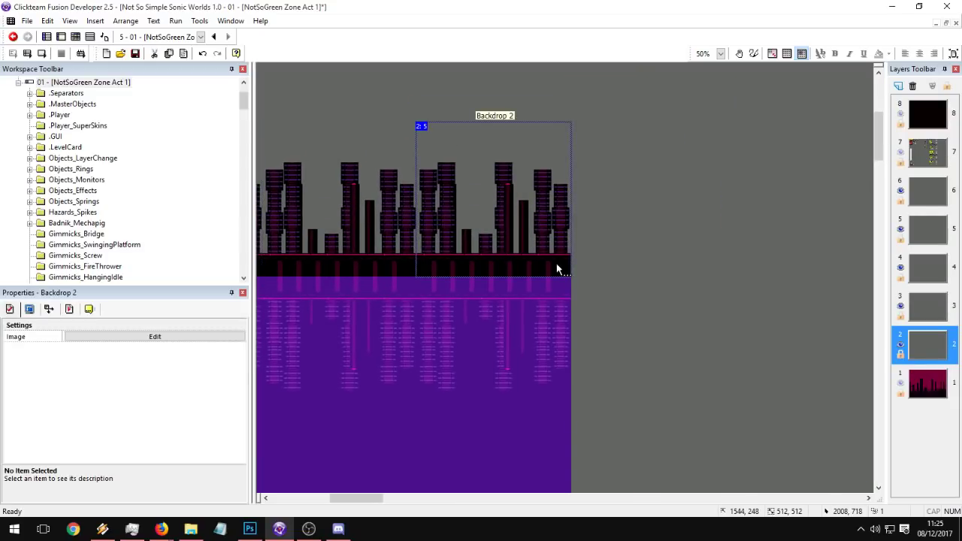
{"action": "middle_click_drag", "start_coordinate": [557, 269], "coordinate": [815, 334]}
{"action": "left_click", "coordinate": [650, 262]}
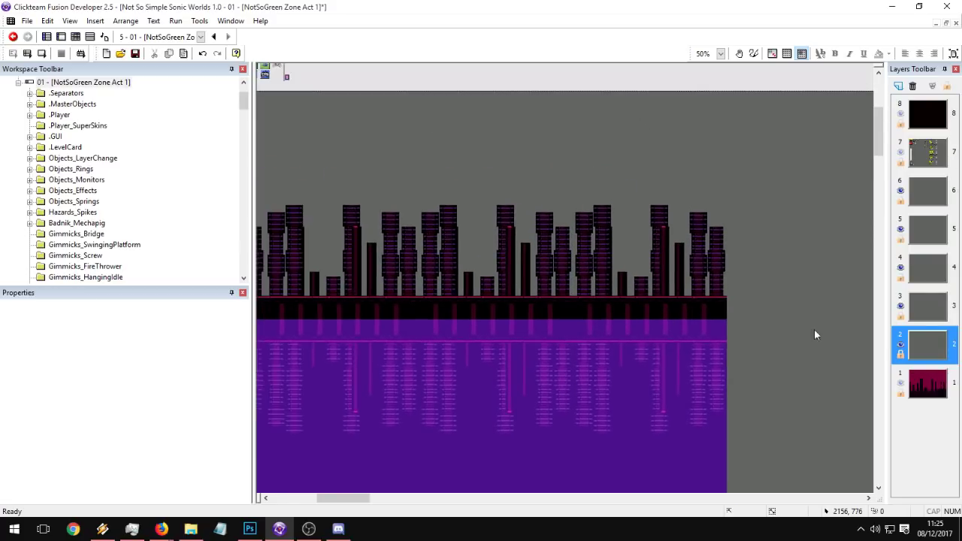
{"action": "left_click", "coordinate": [911, 342]}
{"action": "left_click", "coordinate": [899, 87]}
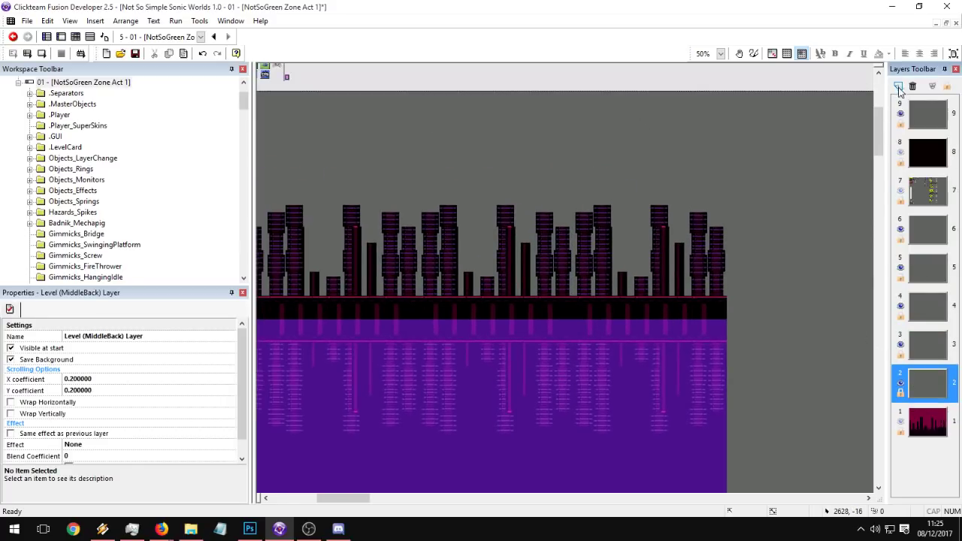
{"action": "left_click", "coordinate": [945, 355]}
{"action": "left_click", "coordinate": [421, 285]}
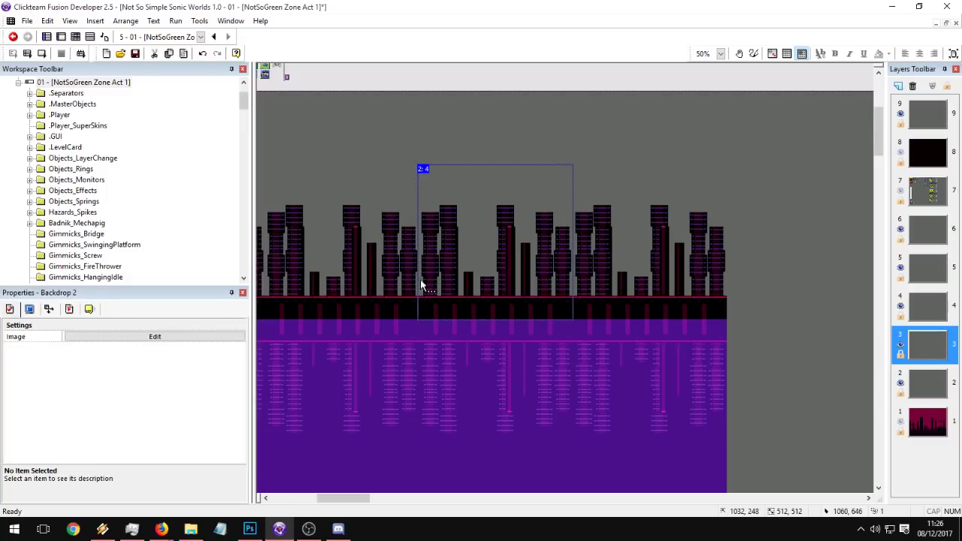
{"action": "left_click", "coordinate": [926, 399]}
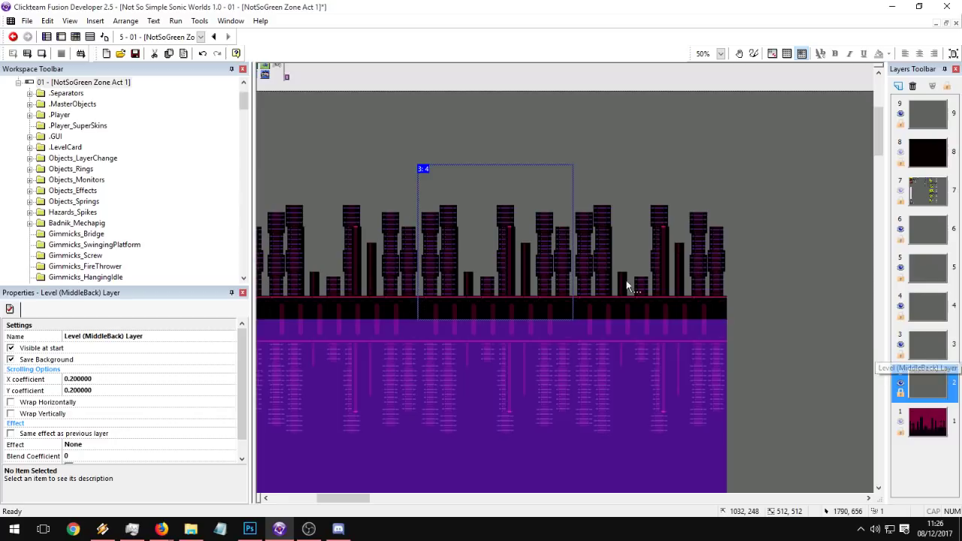
{"action": "left_click_drag", "start_coordinate": [413, 177], "coordinate": [601, 234]}
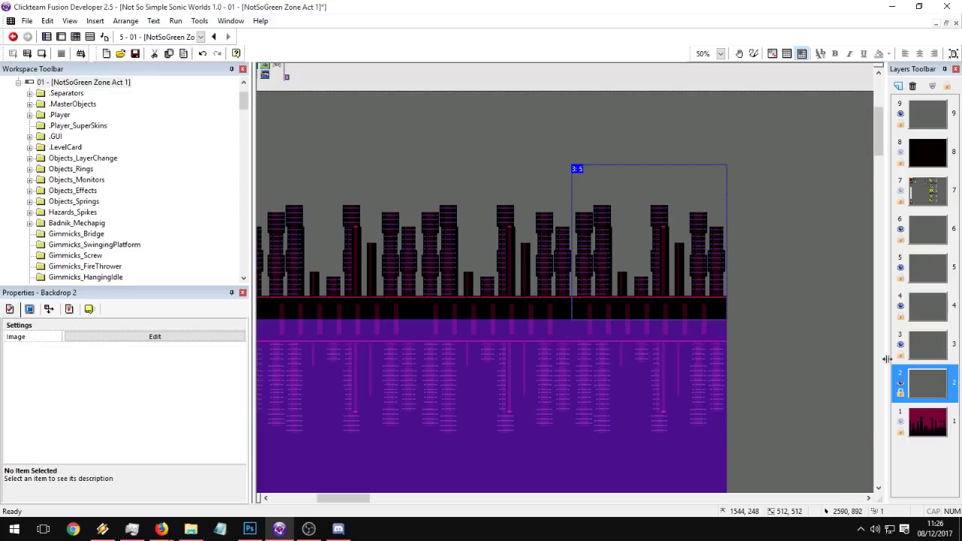
{"action": "left_click", "coordinate": [68, 309]}
{"action": "left_click", "coordinate": [48, 309]}
{"action": "left_click", "coordinate": [28, 309]}
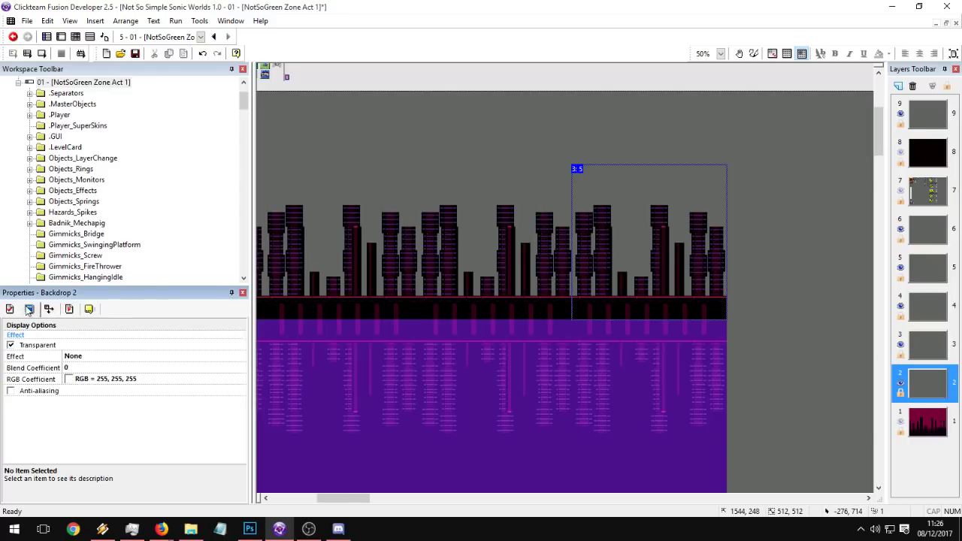
{"action": "left_click", "coordinate": [10, 309]}
{"action": "left_click", "coordinate": [414, 325]}
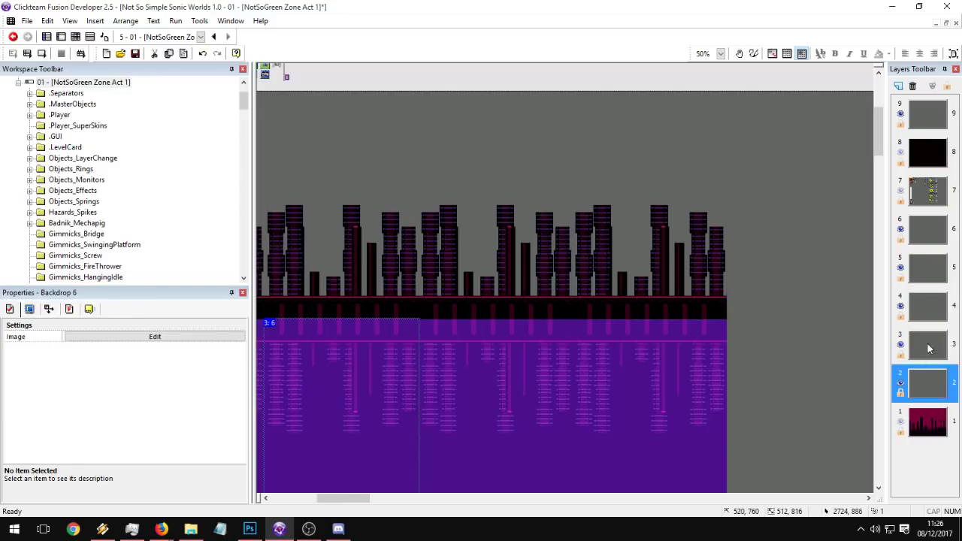
Step: Set the Level (Middle) layer's X and Y scrolling coefficients to 0.13
{"action": "left_click", "coordinate": [924, 386]}
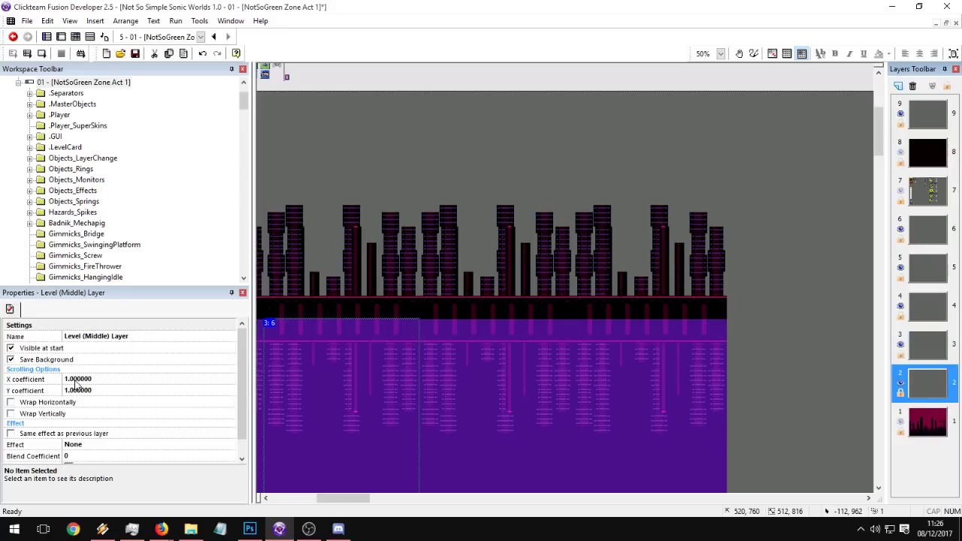
{"action": "left_click", "coordinate": [75, 379]}
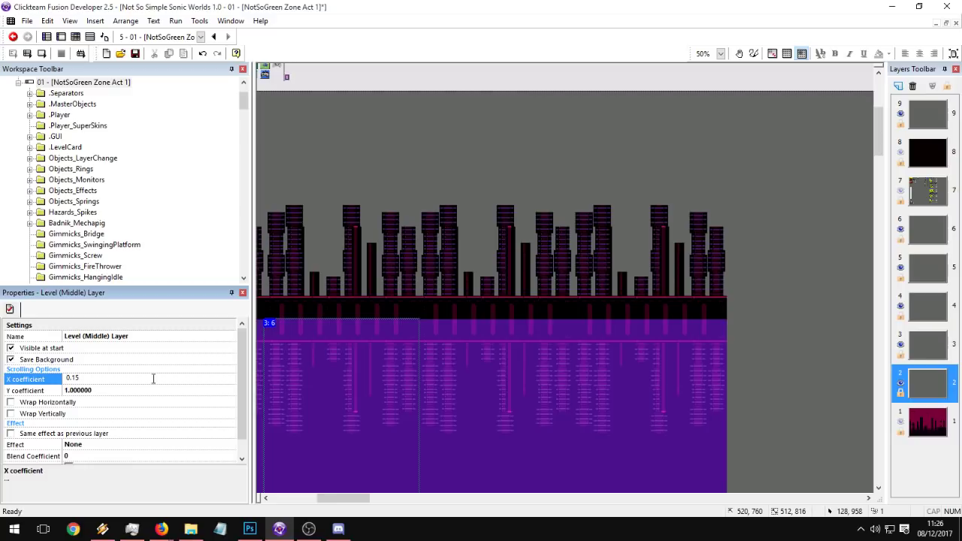
{"action": "left_click", "coordinate": [100, 388]}
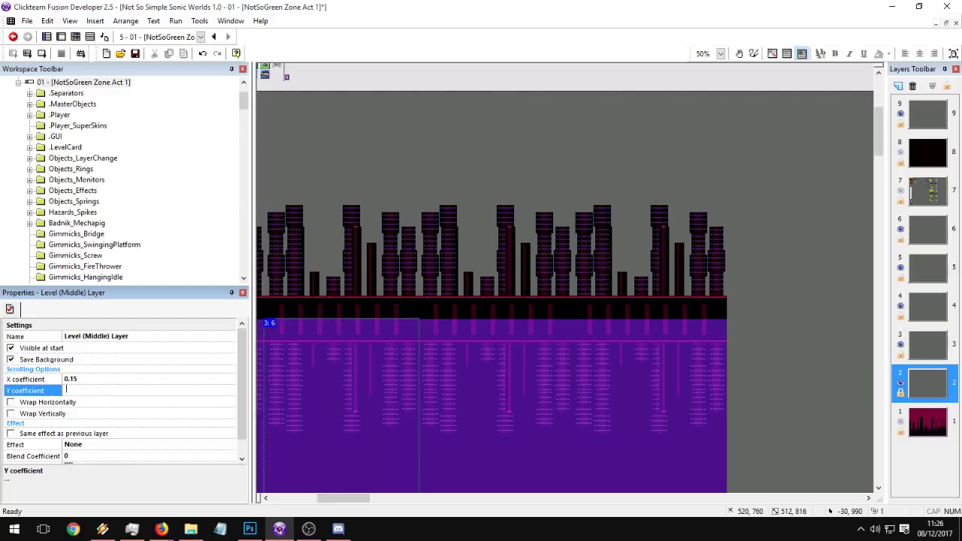
{"action": "left_click", "coordinate": [104, 378]}
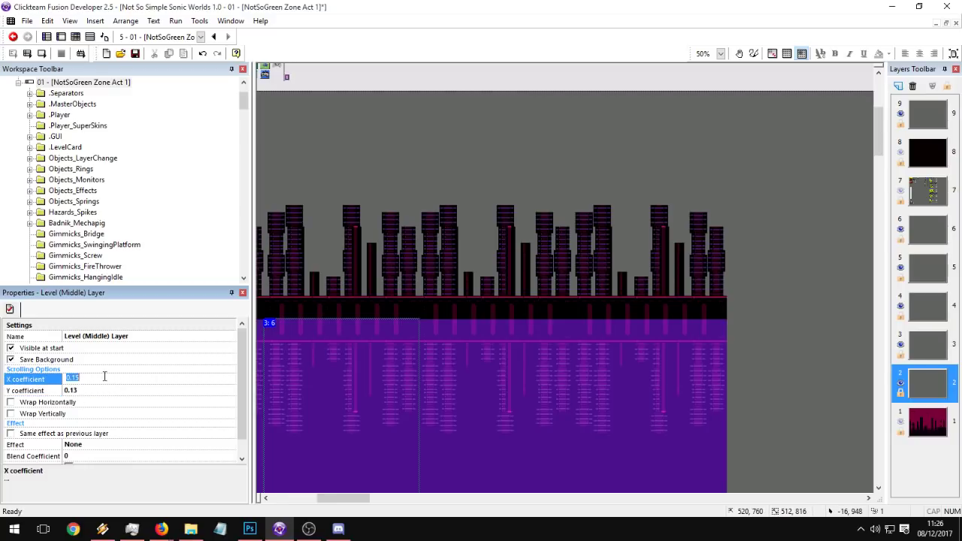
{"action": "left_click", "coordinate": [560, 325]}
Step: Hide layer 3, insert a new Backdrop object on layer 2 near the level's start, and open its image for editing
{"action": "left_click", "coordinate": [903, 344]}
{"action": "middle_click_drag", "start_coordinate": [463, 321], "coordinate": [902, 338]}
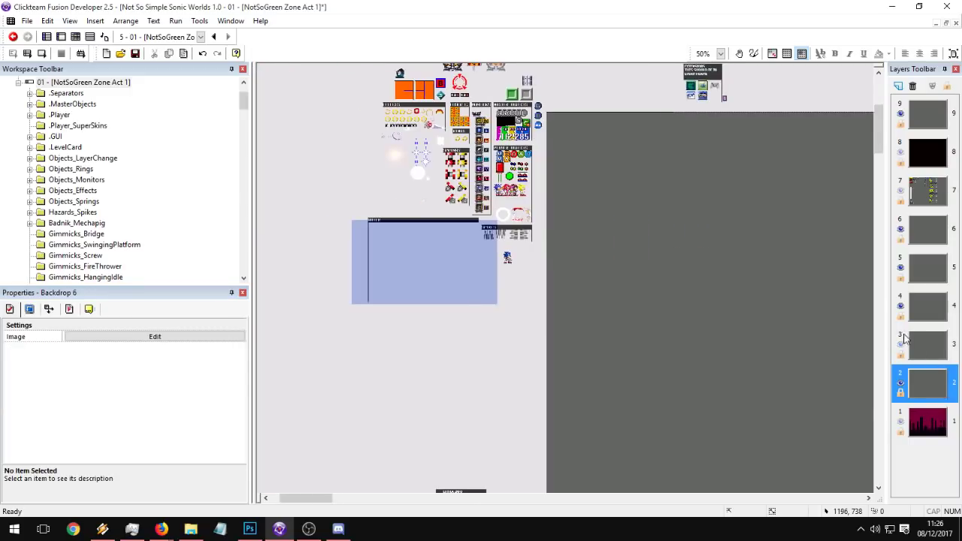
{"action": "middle_click_drag", "start_coordinate": [667, 313], "coordinate": [531, 319]}
{"action": "double_click", "coordinate": [516, 249]}
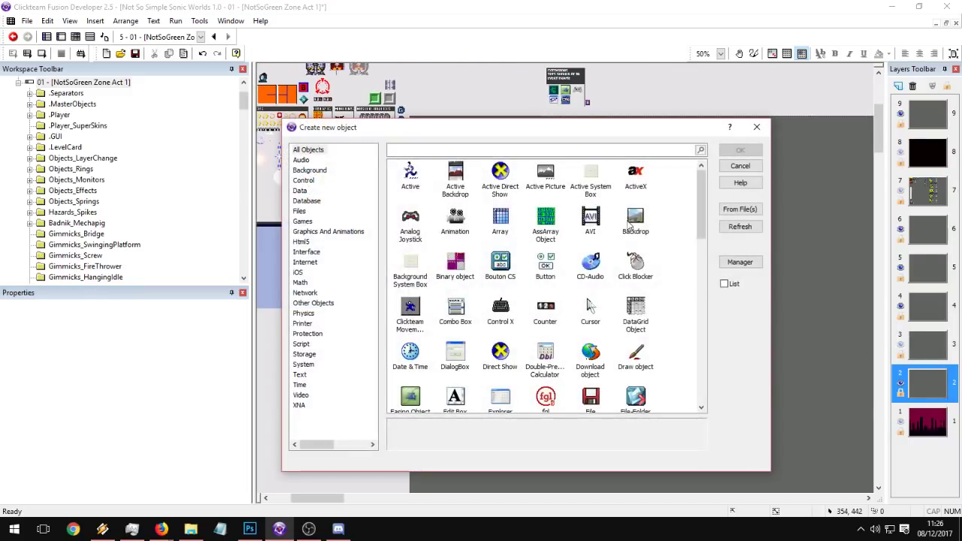
{"action": "double_click", "coordinate": [633, 222]}
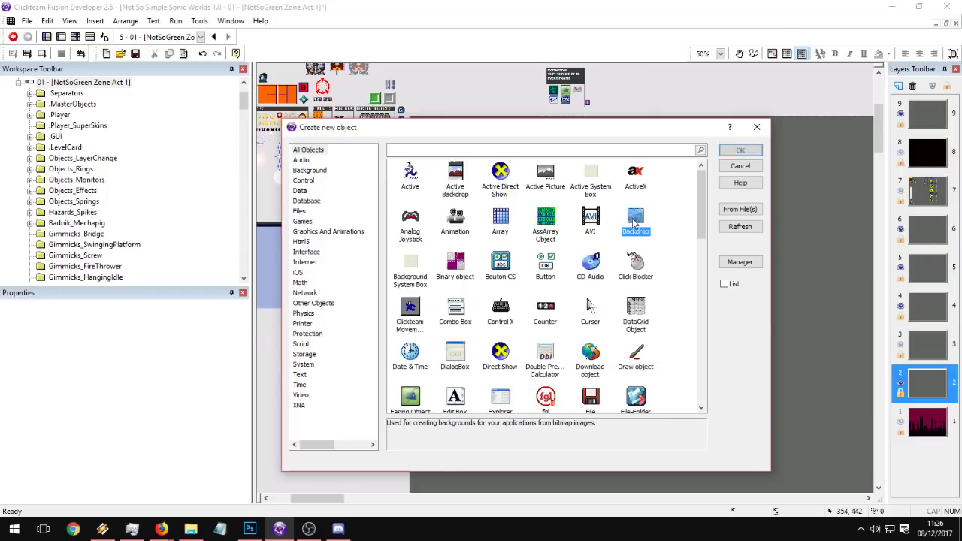
{"action": "left_click", "coordinate": [544, 263]}
{"action": "left_click", "coordinate": [572, 301]}
{"action": "double_click", "coordinate": [545, 264]}
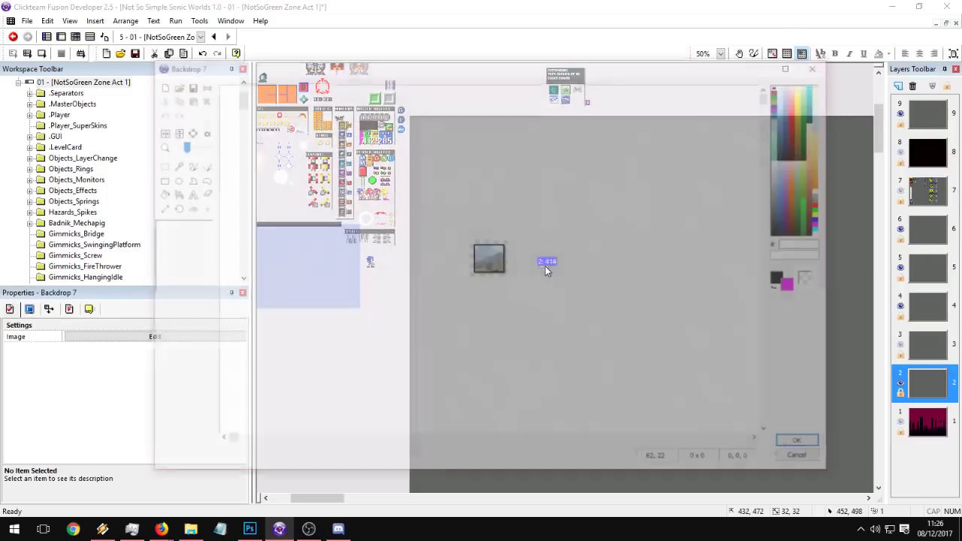
Step: Import B3.png as the new backdrop's image and accept the change
{"action": "left_click", "coordinate": [194, 146]}
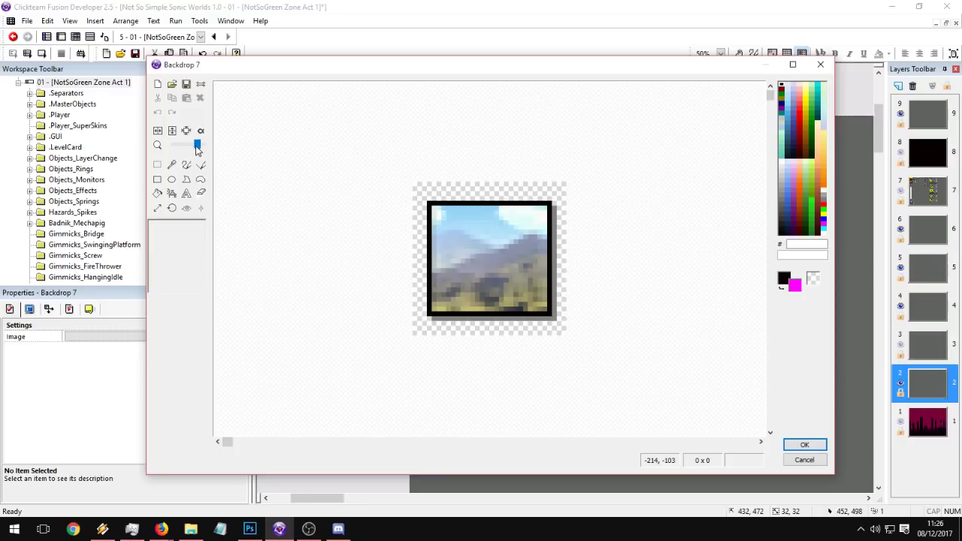
{"action": "left_click", "coordinate": [196, 147]}
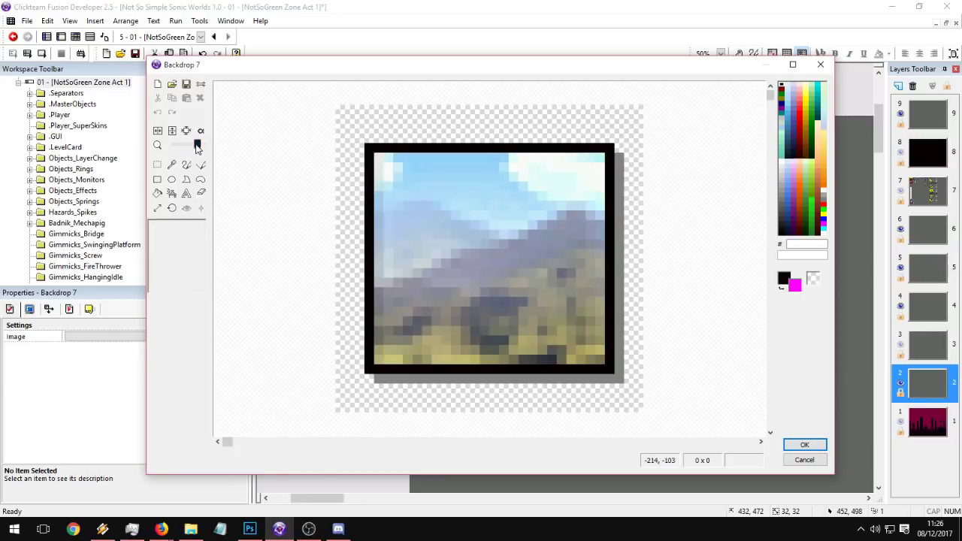
{"action": "left_click", "coordinate": [171, 85]}
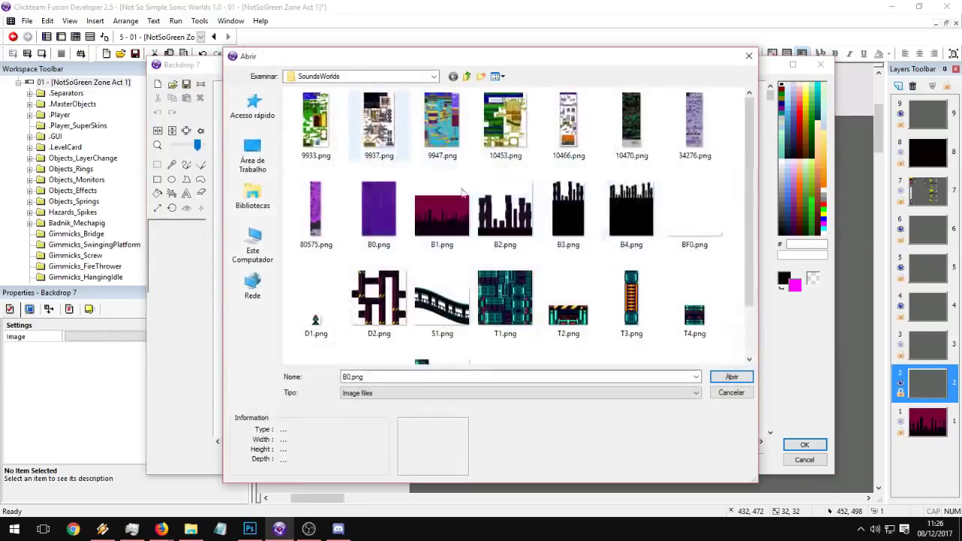
{"action": "double_click", "coordinate": [572, 222]}
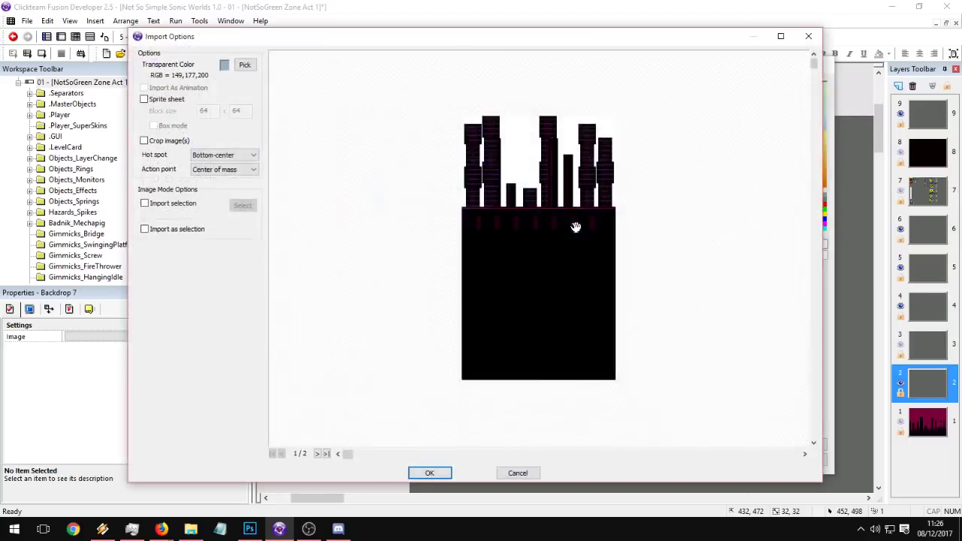
{"action": "key", "text": "Return"}
{"action": "key", "text": "Return"}
Step: Place the B3 backdrop at X 0, Y 304, compare it with the front buildings on layer 3, and leave that layer hidden
{"action": "left_click_drag", "start_coordinate": [588, 335], "coordinate": [453, 285]}
{"action": "left_click", "coordinate": [901, 344]}
{"action": "left_click", "coordinate": [902, 344]}
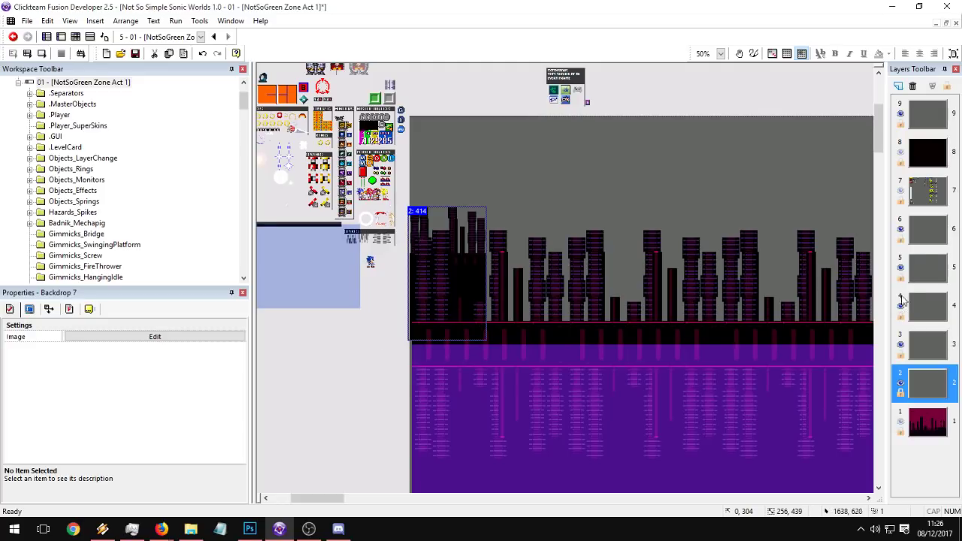
{"action": "left_click", "coordinate": [901, 345]}
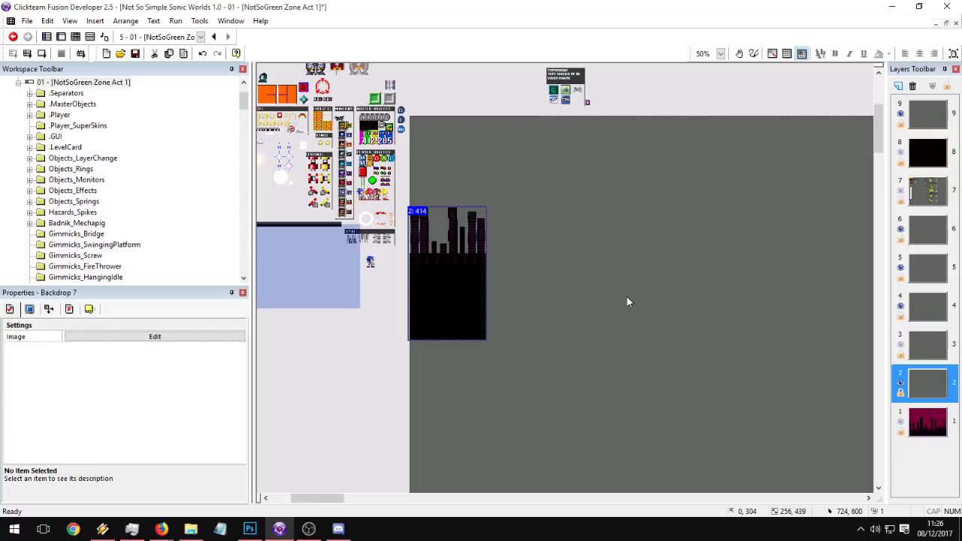
{"action": "left_click", "coordinate": [901, 344]}
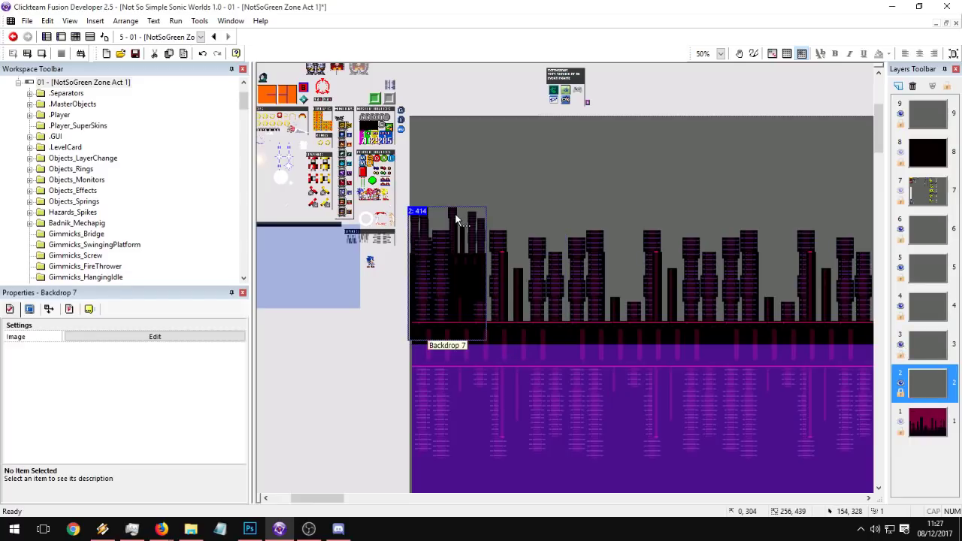
{"action": "left_click", "coordinate": [901, 344]}
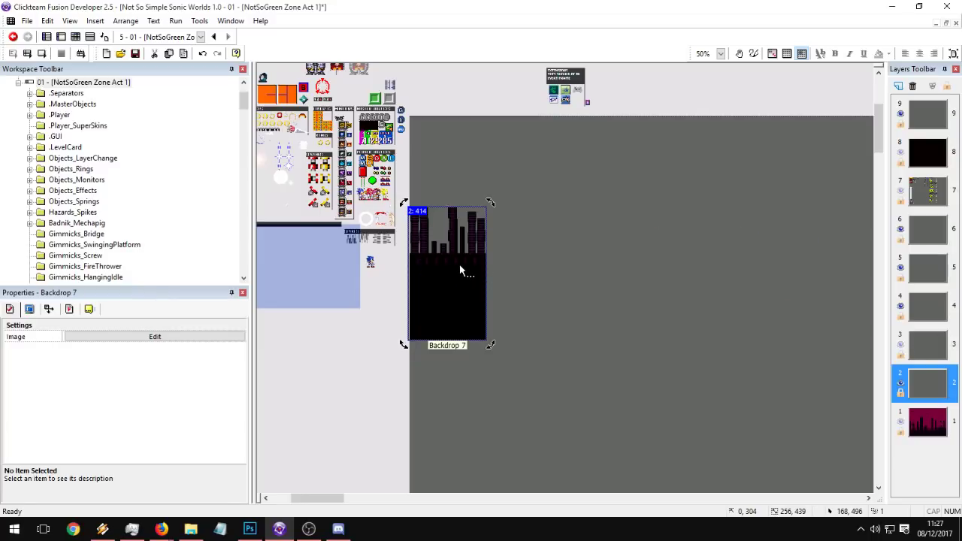
{"action": "left_click", "coordinate": [901, 344]}
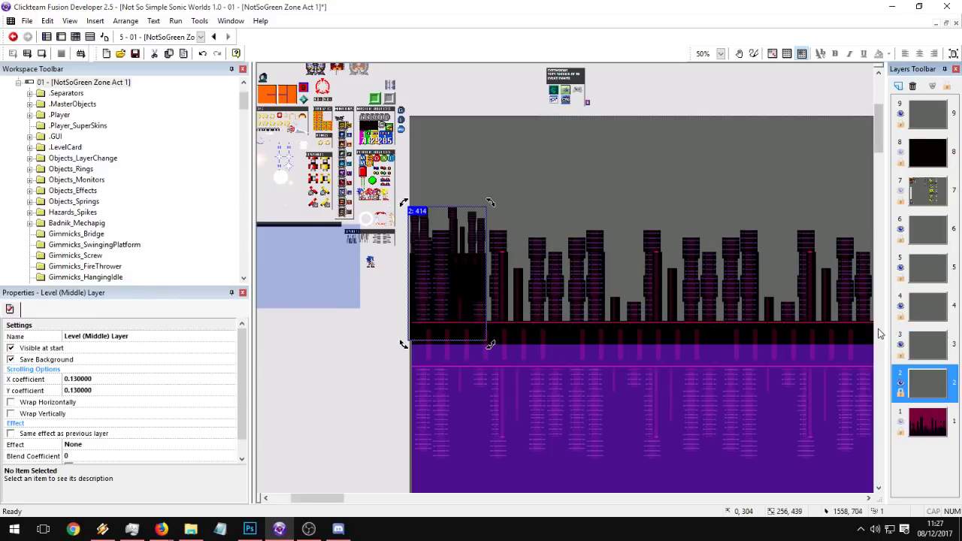
{"action": "left_click", "coordinate": [901, 344]}
Step: Duplicate the B3 backdrop and align the copy flush against the original's right edge
{"action": "double_click", "coordinate": [474, 263]}
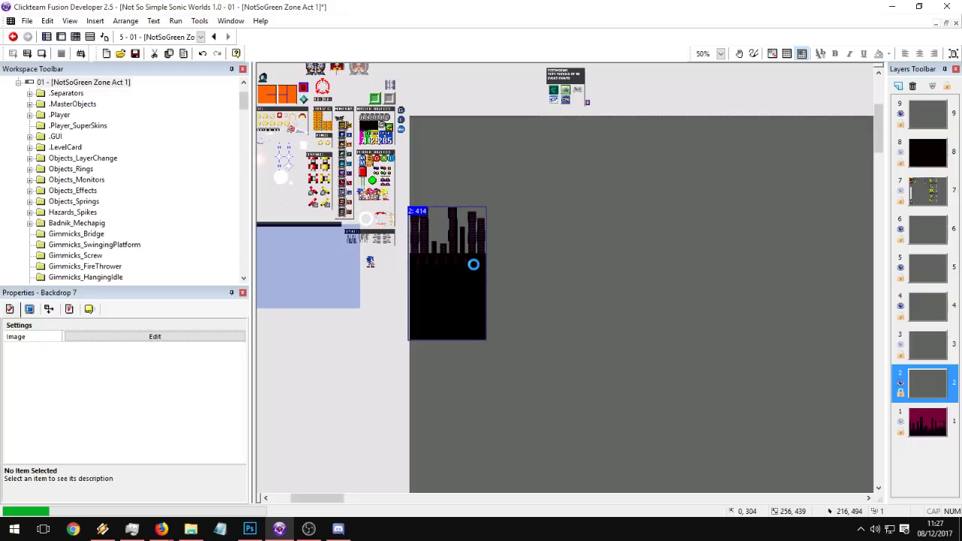
{"action": "key", "text": "ctrl+v"}
{"action": "left_click", "coordinate": [523, 194]}
{"action": "left_click_drag", "start_coordinate": [556, 271], "coordinate": [517, 286]}
Step: Duplicate the pair of B3 backdrops and place the copies to the right of the originals on layer 2
{"action": "left_click", "coordinate": [470, 281]}
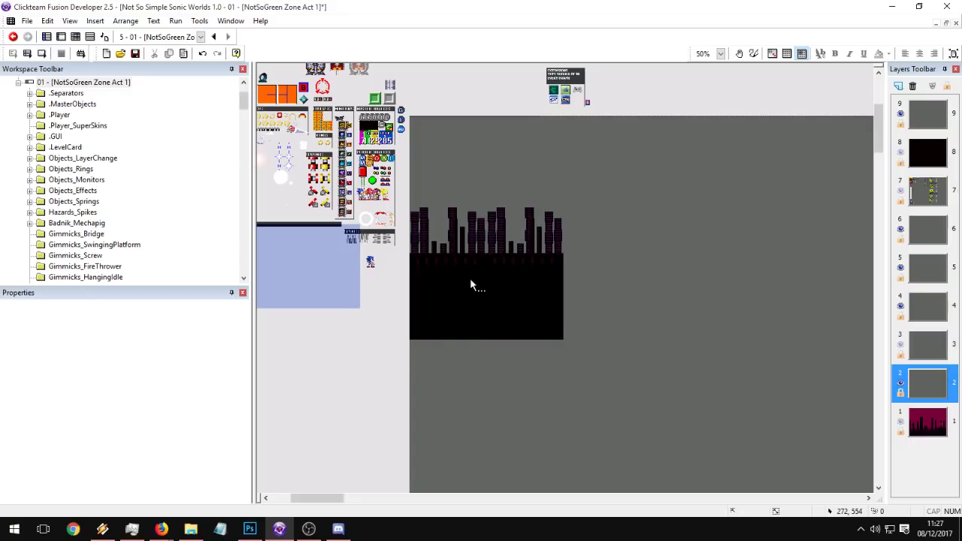
{"action": "left_click", "coordinate": [510, 278], "text": "shift"}
{"action": "key", "text": "ctrl+c"}
{"action": "key", "text": "ctrl+v"}
{"action": "left_click", "coordinate": [605, 215]}
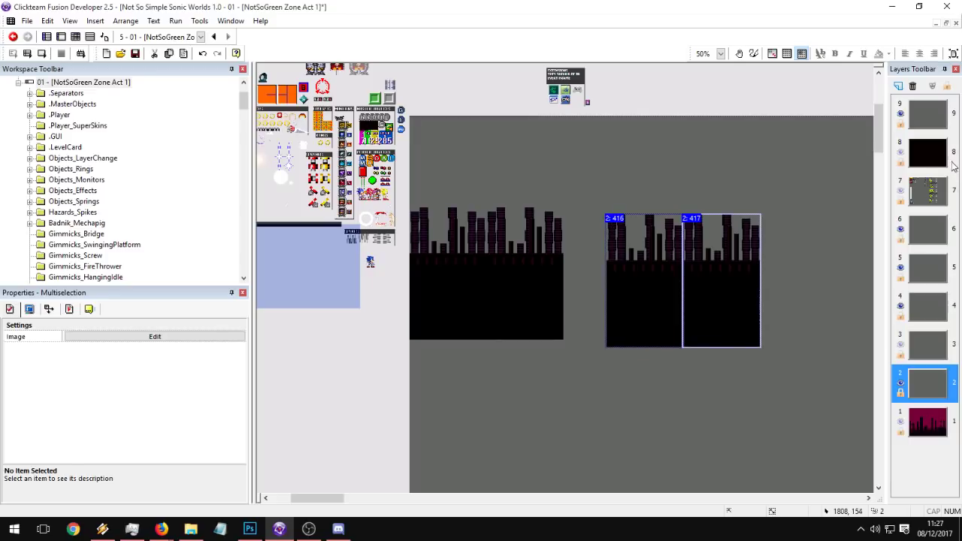
Step: Delete all the B3 building backdrops, originals and copies, from layer 2
{"action": "left_click", "coordinate": [932, 121]}
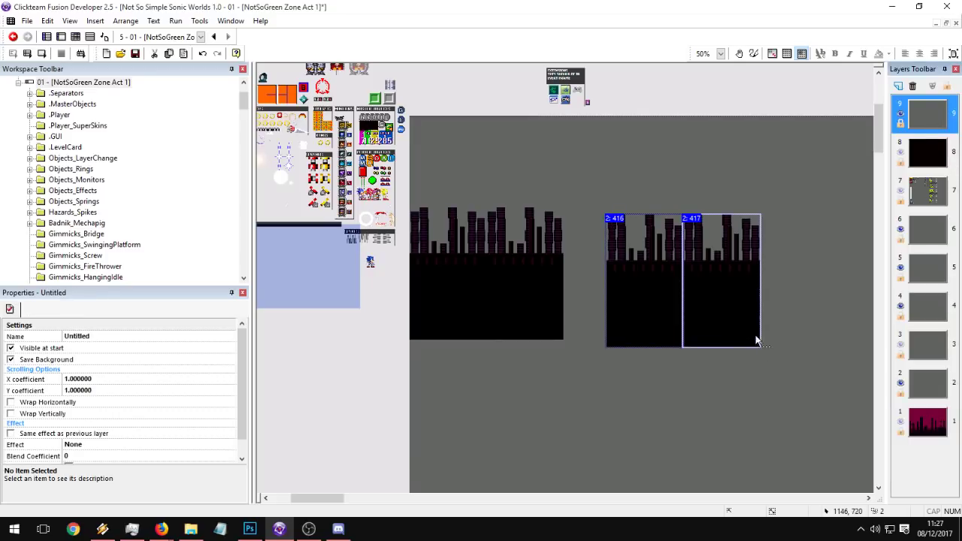
{"action": "left_click_drag", "start_coordinate": [792, 386], "coordinate": [410, 193]}
{"action": "key", "text": "Delete"}
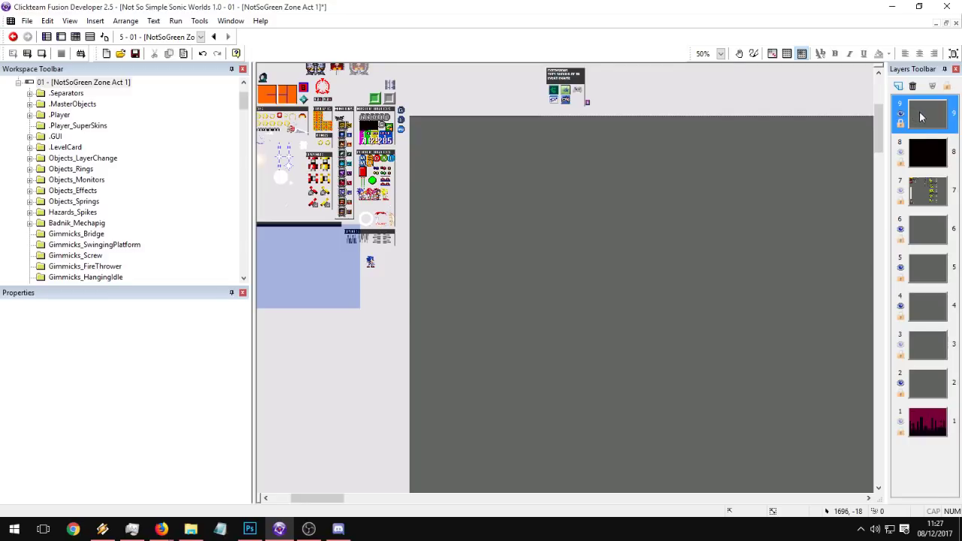
Step: Show the reflected city on layer 3 and move the untitled layer 9 down the stack to position 4
{"action": "left_click", "coordinate": [936, 346]}
{"action": "left_click", "coordinate": [932, 117]}
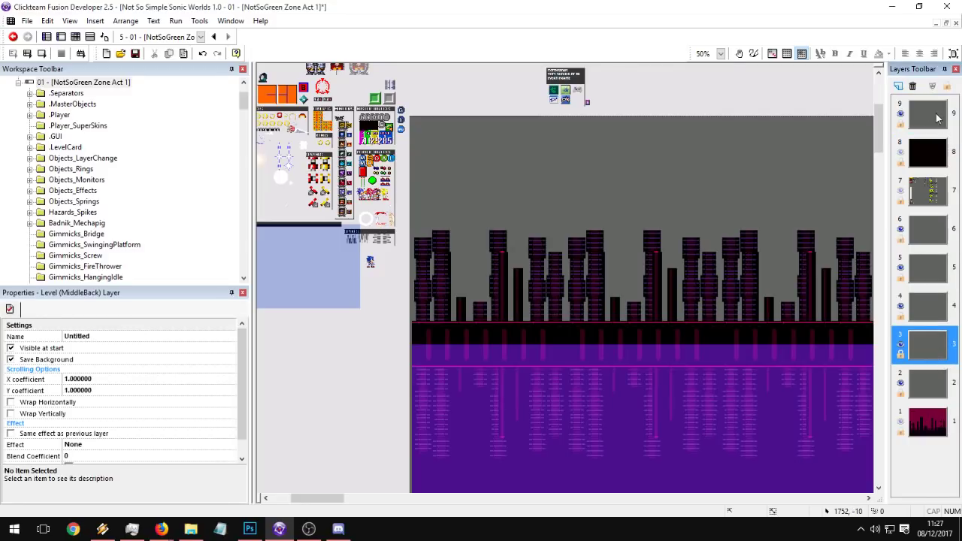
{"action": "left_click", "coordinate": [932, 345]}
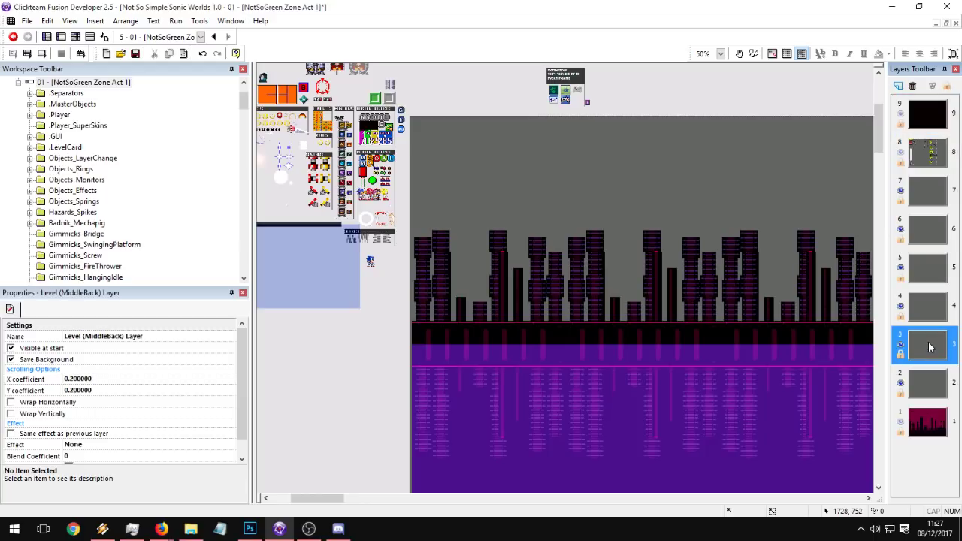
Step: Identify the layer holding the level tiles and move Level (Middle) Layer above Level (MiddleBack) Layer, to position 3
{"action": "left_click", "coordinate": [605, 314]}
{"action": "scroll", "coordinate": [579, 305], "scroll_direction": "down", "scroll_amount": 10}
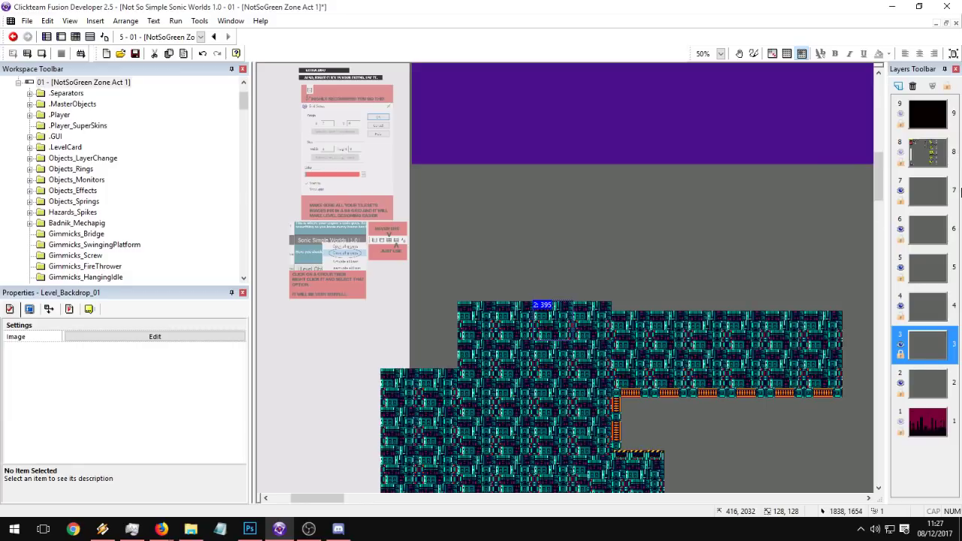
{"action": "left_click", "coordinate": [927, 316]}
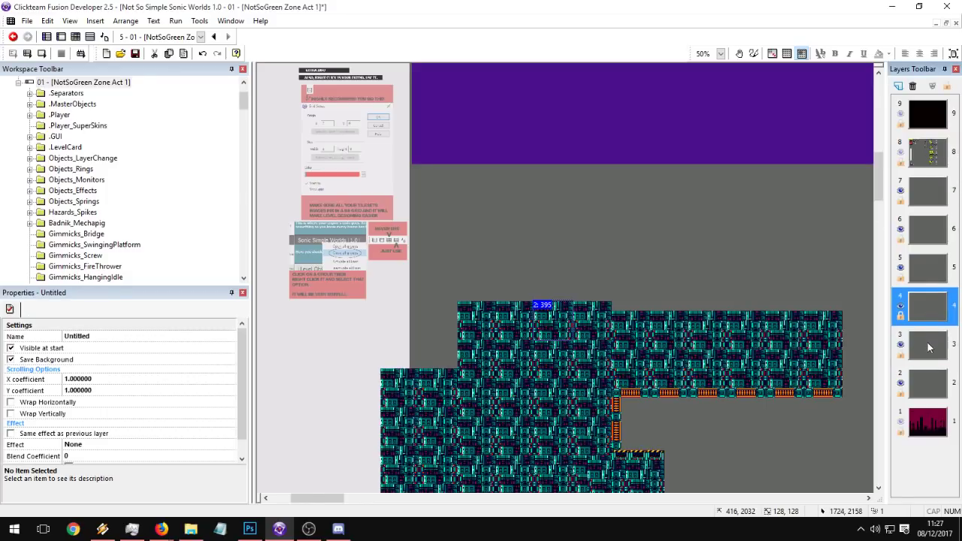
{"action": "left_click", "coordinate": [928, 349]}
{"action": "left_click_drag", "start_coordinate": [929, 385], "coordinate": [923, 351]}
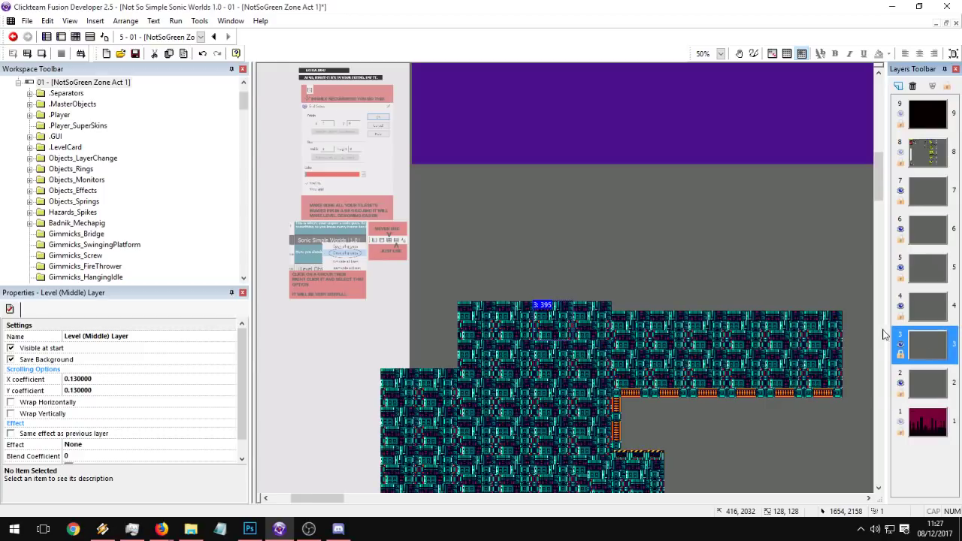
Step: Widen the layer list to show the names and move the untitled layer below Level (Middle) Layer, to position 3
{"action": "left_click_drag", "start_coordinate": [886, 316], "coordinate": [789, 315]}
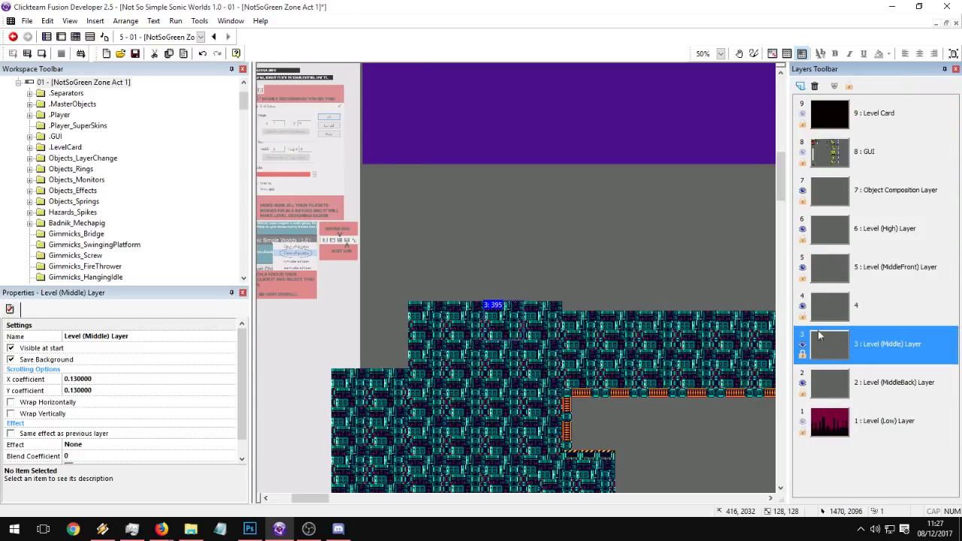
{"action": "left_click_drag", "start_coordinate": [869, 309], "coordinate": [866, 353]}
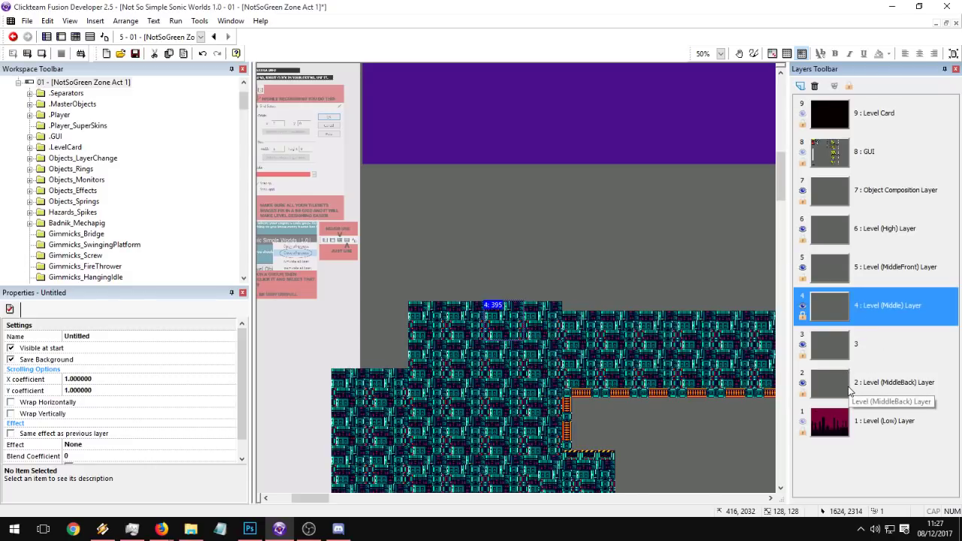
{"action": "left_click", "coordinate": [845, 385]}
{"action": "left_click", "coordinate": [847, 362]}
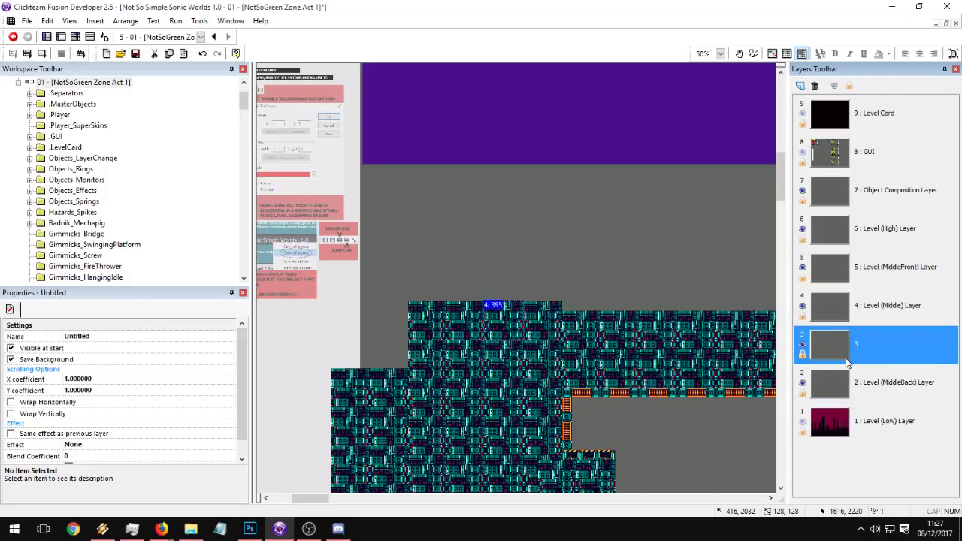
Step: Set the X and Y scrolling coefficients of Level (Middle) Layer to 1
{"action": "scroll", "coordinate": [526, 368], "scroll_direction": "up", "scroll_amount": 5}
{"action": "left_click_drag", "start_coordinate": [467, 285], "coordinate": [399, 318]}
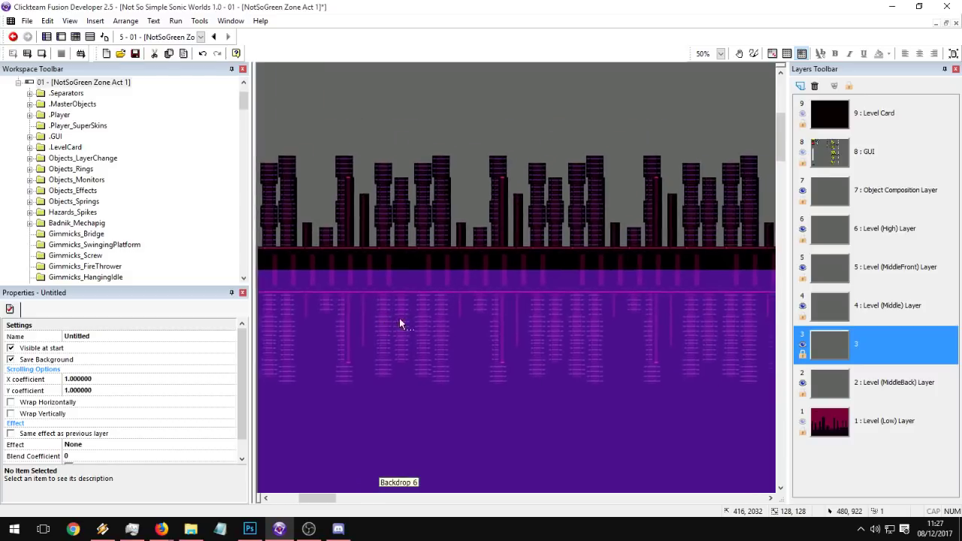
{"action": "left_click", "coordinate": [822, 312]}
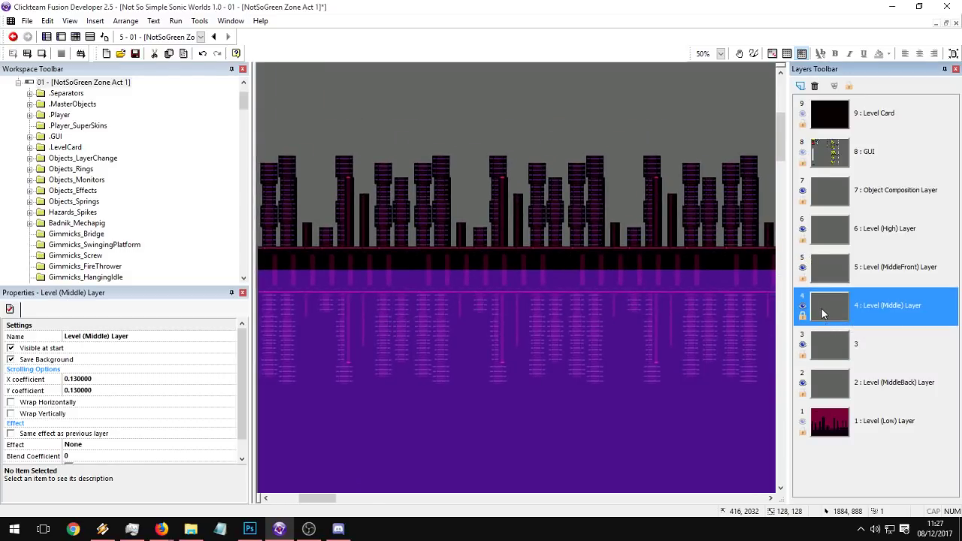
{"action": "left_click", "coordinate": [115, 381]}
{"action": "key", "text": "Return"}
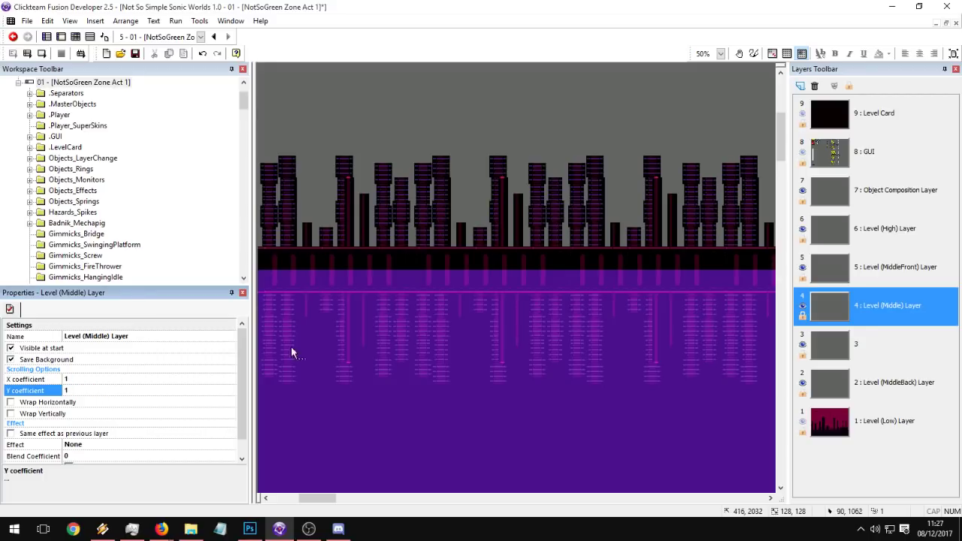
Step: Set the X and Y scrolling coefficients of the untitled layer 3 to 0.13
{"action": "left_click", "coordinate": [830, 353]}
{"action": "left_click", "coordinate": [832, 375]}
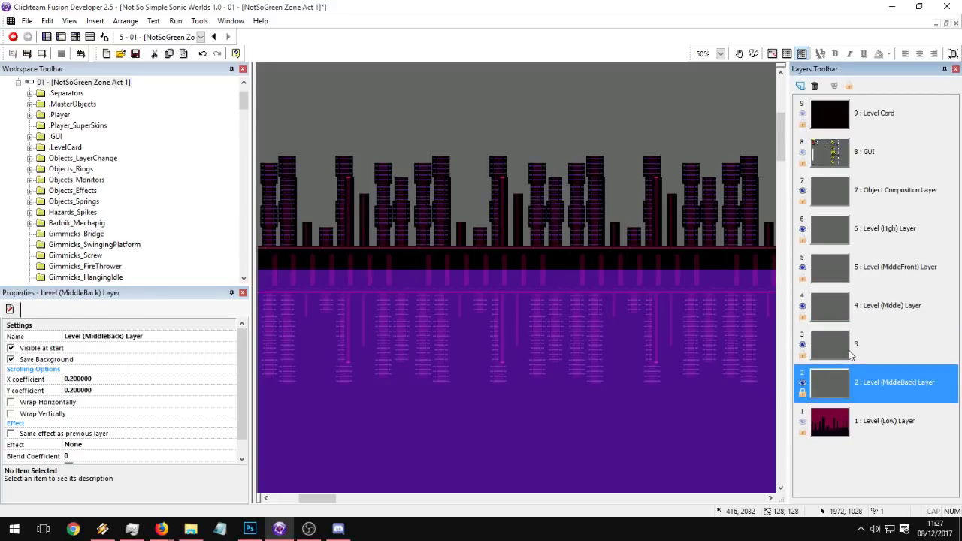
{"action": "left_click", "coordinate": [851, 355]}
{"action": "left_click", "coordinate": [94, 379]}
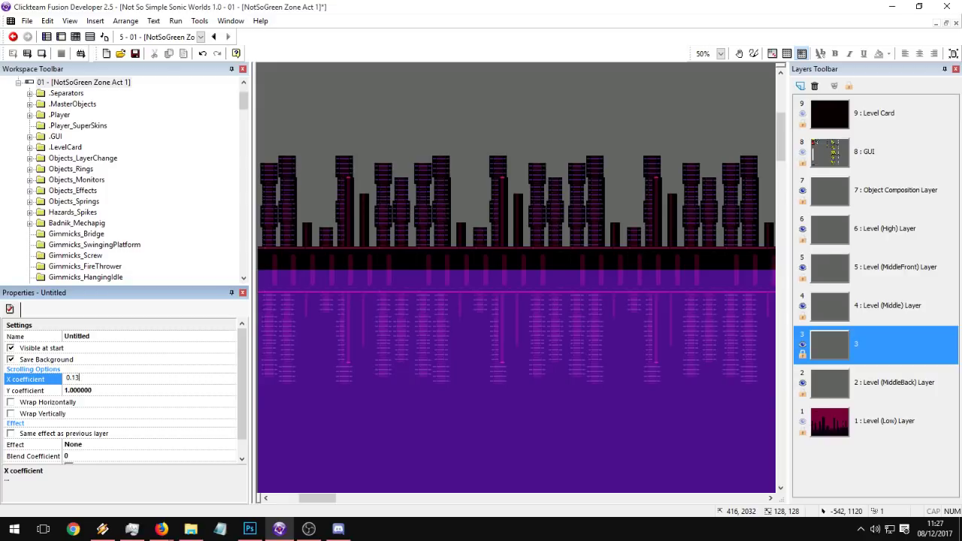
{"action": "type", "text": "0.13"}
{"action": "left_click", "coordinate": [97, 389]}
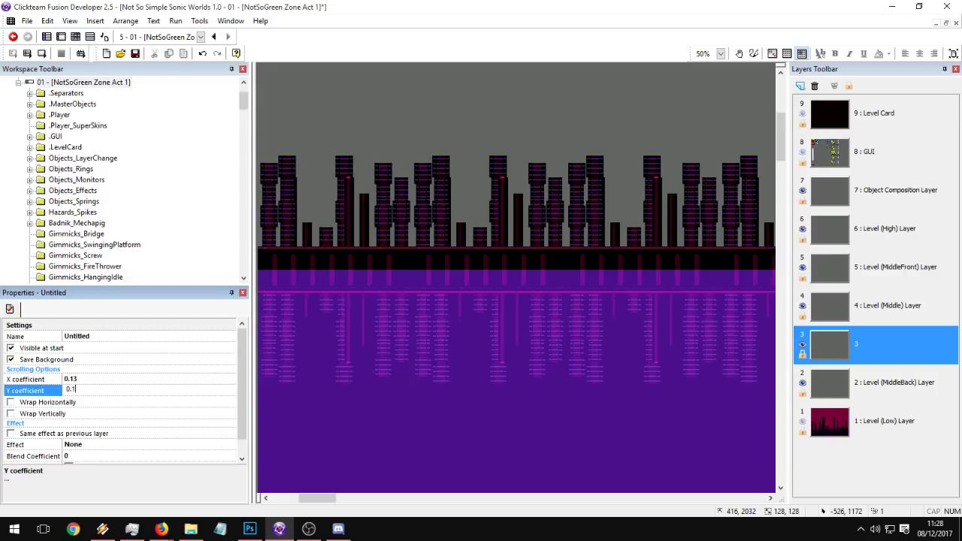
Step: Try to reposition all the city and reflection backdrops on Level (MiddleBack) Layer together, undoing their deletion
{"action": "left_click", "coordinate": [865, 386]}
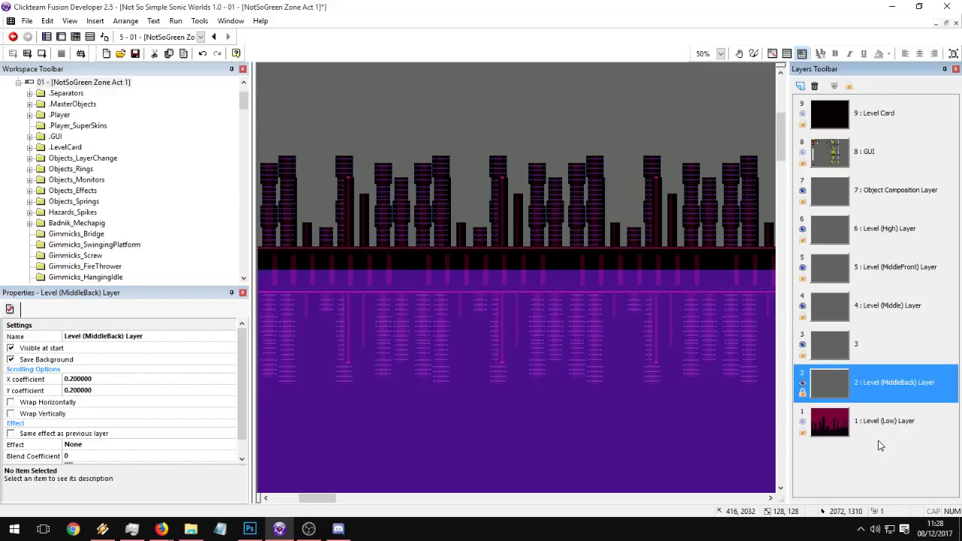
{"action": "left_click", "coordinate": [489, 292]}
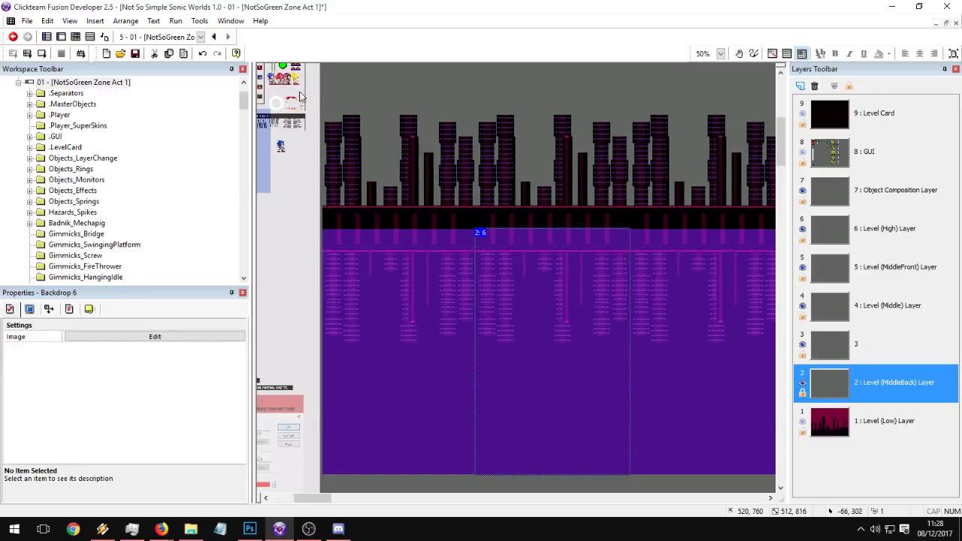
{"action": "left_click_drag", "start_coordinate": [315, 69], "coordinate": [754, 483]}
{"action": "middle_click_drag", "start_coordinate": [421, 282], "coordinate": [579, 318]}
{"action": "left_click_drag", "start_coordinate": [497, 311], "coordinate": [535, 319]}
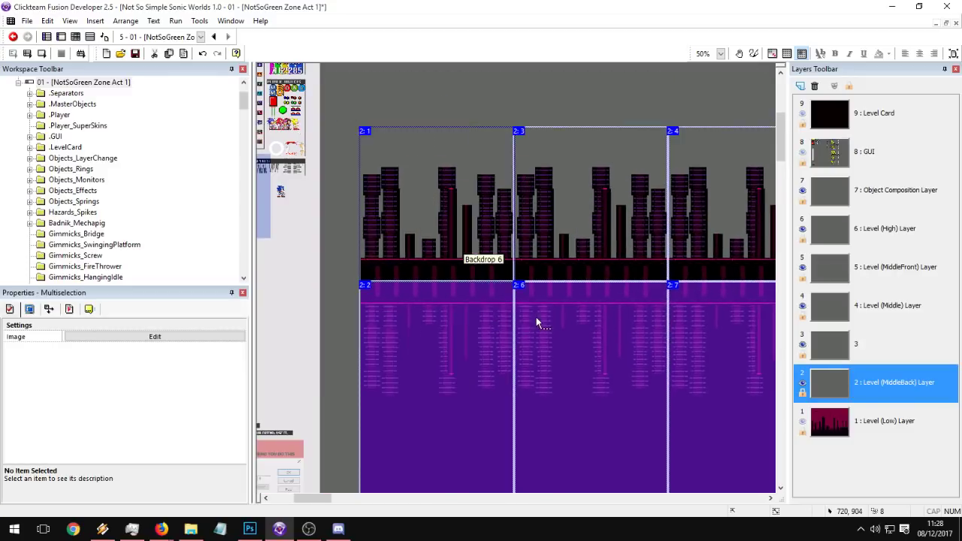
{"action": "key", "text": "Delete"}
{"action": "key", "text": "ctrl+z"}
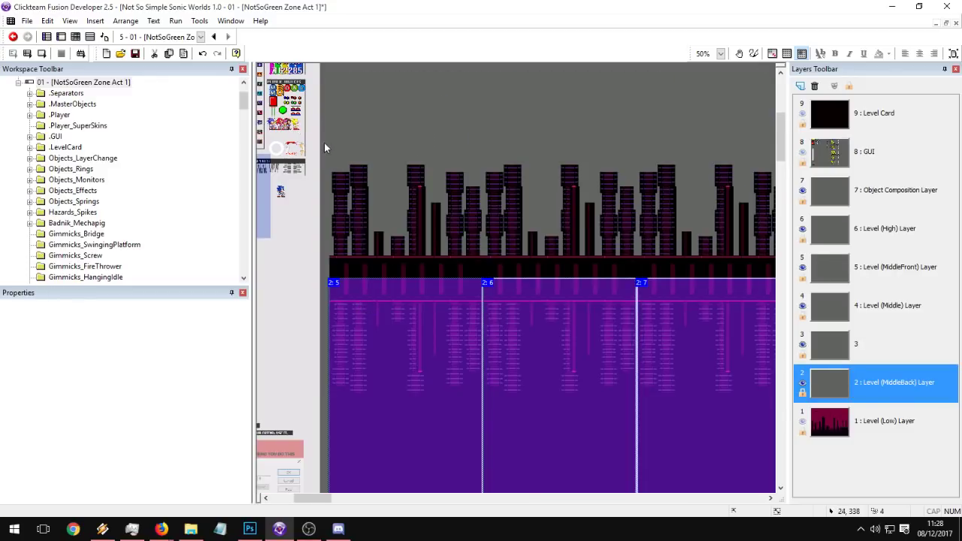
Step: Select all eight city and reflection backdrops on Level (MiddleBack) Layer and align them flush with the level's left edge
{"action": "middle_click_drag", "start_coordinate": [720, 157], "coordinate": [468, 165]}
{"action": "left_click", "coordinate": [558, 215], "text": "shift"}
{"action": "middle_click_drag", "start_coordinate": [754, 375], "coordinate": [583, 362]}
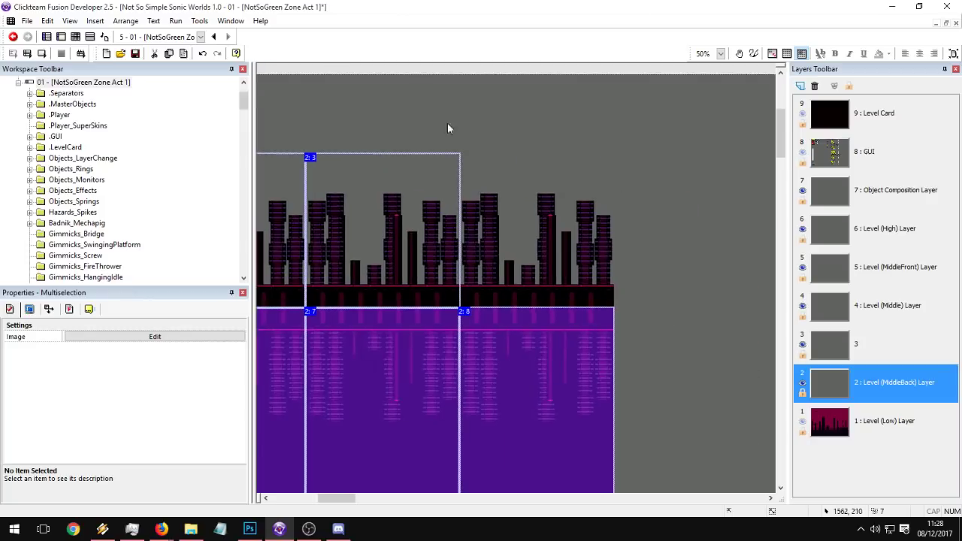
{"action": "left_click", "coordinate": [539, 218], "text": "shift"}
{"action": "middle_click_drag", "start_coordinate": [361, 293], "coordinate": [590, 303]}
{"action": "left_click_drag", "start_coordinate": [579, 335], "coordinate": [569, 333]}
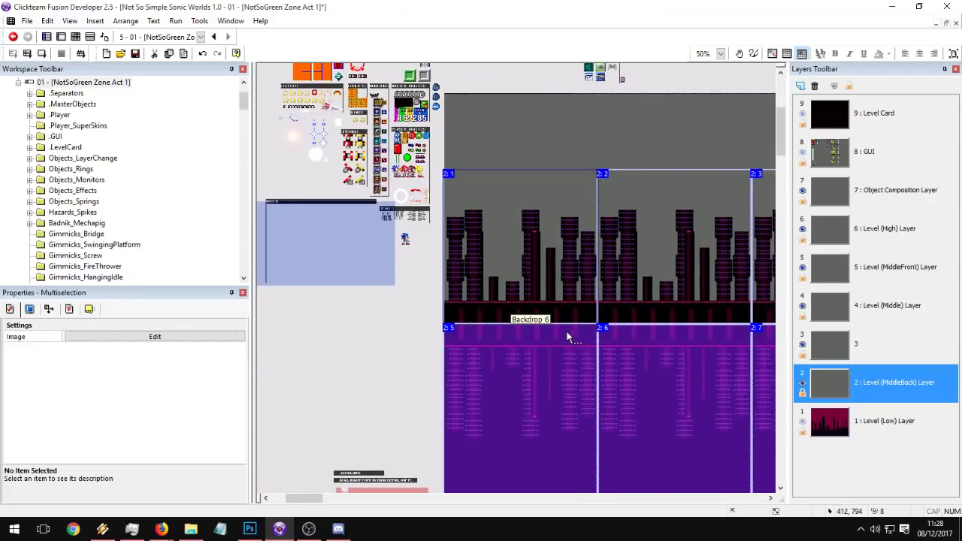
{"action": "middle_click_drag", "start_coordinate": [406, 340], "coordinate": [398, 344]}
{"action": "left_click", "coordinate": [398, 344]}
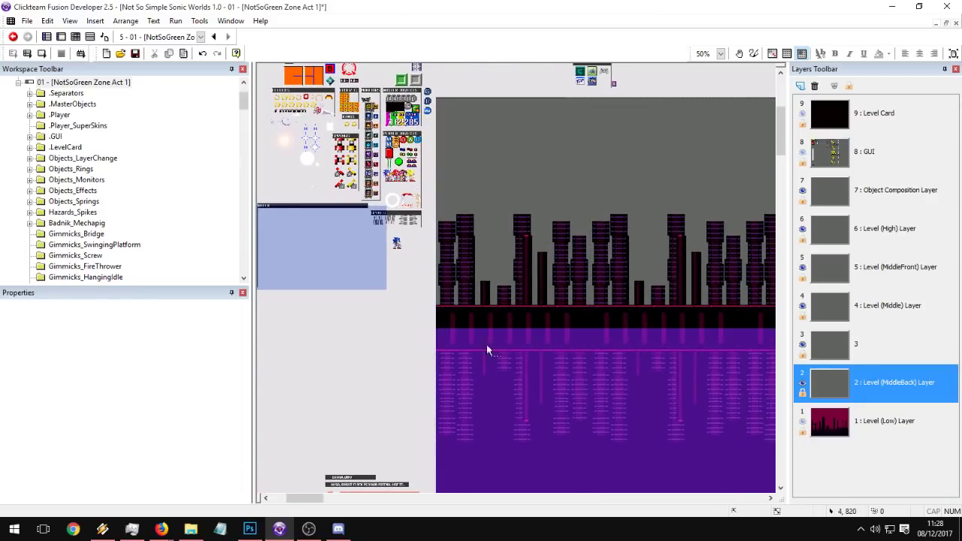
Step: Inspect which layer holds the teal level tiles and review the scrolling settings of Level (MiddleBack) Layer
{"action": "left_click", "coordinate": [920, 340]}
{"action": "left_click", "coordinate": [887, 305]}
{"action": "scroll", "coordinate": [513, 272], "scroll_direction": "down", "scroll_amount": 12}
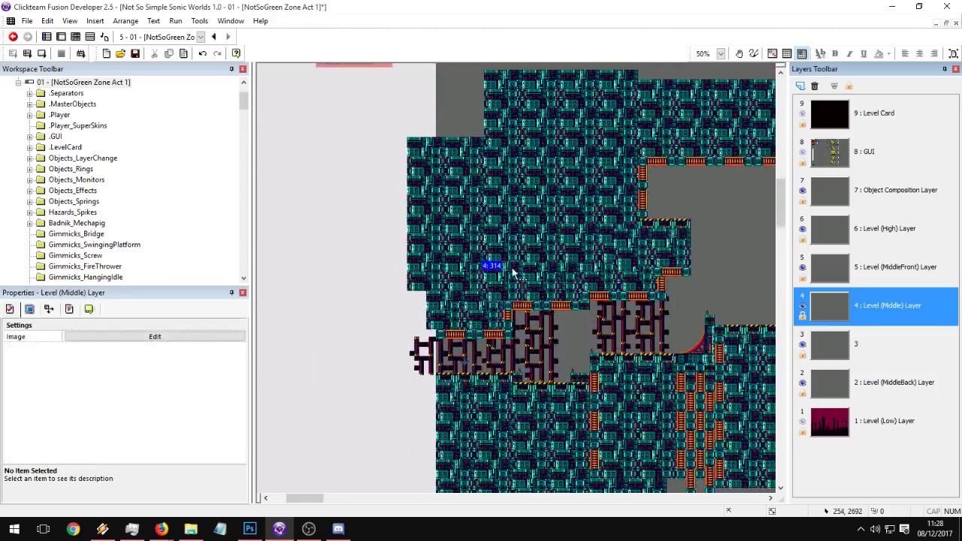
{"action": "left_click", "coordinate": [513, 273]}
{"action": "scroll", "coordinate": [511, 301], "scroll_direction": "up", "scroll_amount": 10}
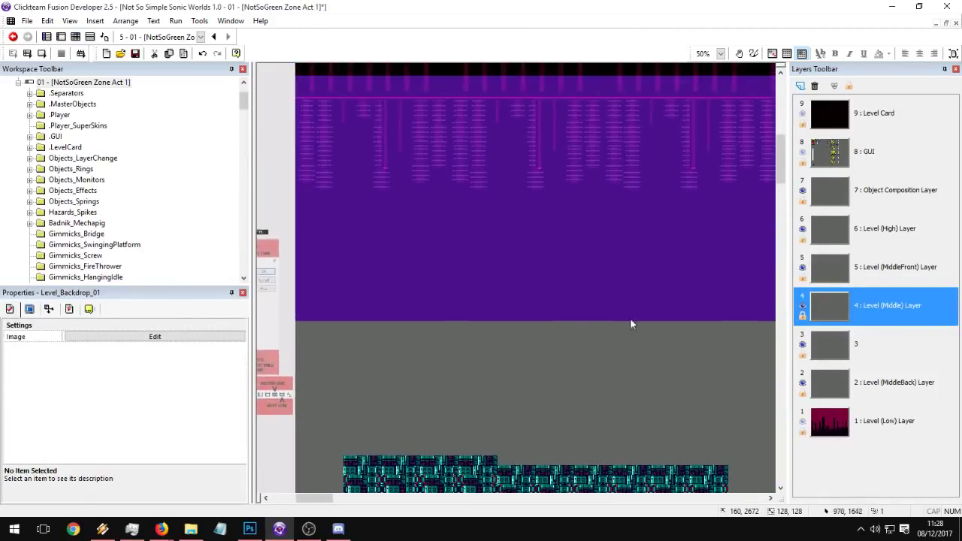
{"action": "left_click", "coordinate": [868, 345]}
{"action": "scroll", "coordinate": [532, 277], "scroll_direction": "up", "scroll_amount": 4}
{"action": "left_click", "coordinate": [853, 403]}
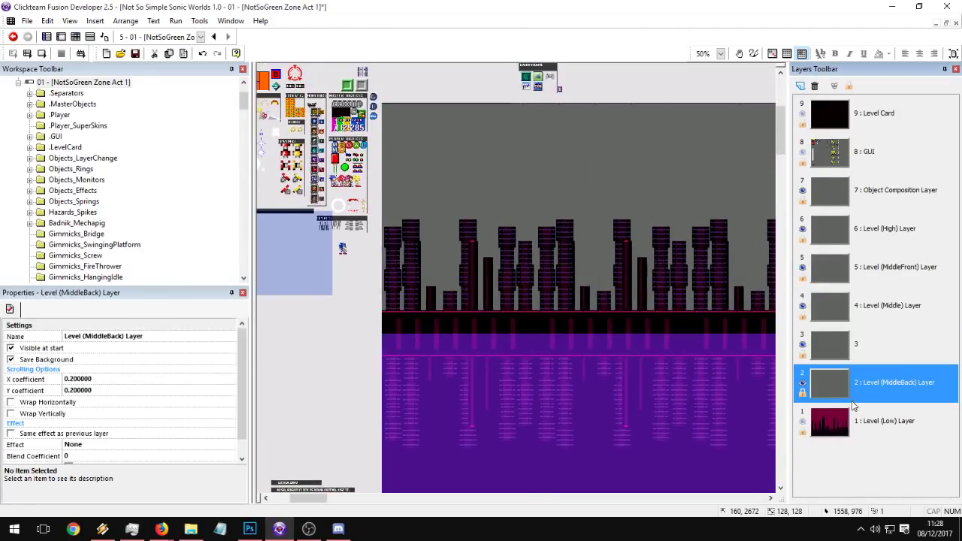
Step: Check Level (Low) Layer and hide it again, then hide Level (MiddleBack) Layer with the untitled layer 3 active
{"action": "left_click", "coordinate": [853, 415]}
{"action": "left_click", "coordinate": [846, 350]}
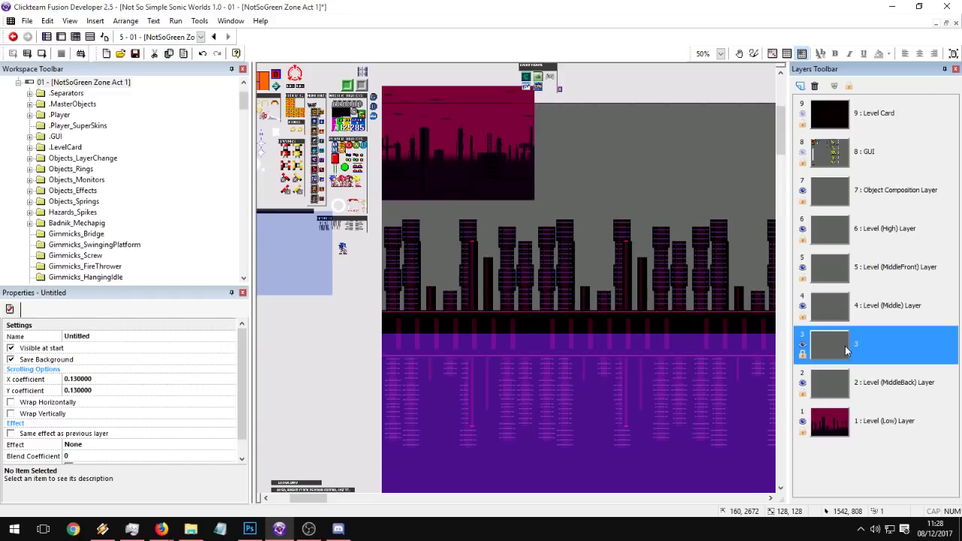
{"action": "left_click", "coordinate": [803, 304]}
{"action": "left_click", "coordinate": [834, 385]}
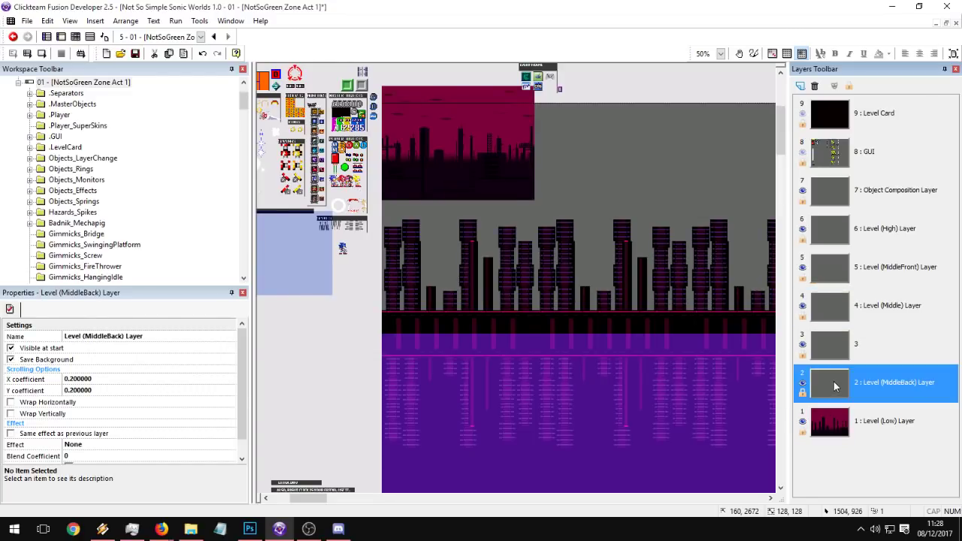
{"action": "left_click", "coordinate": [802, 421]}
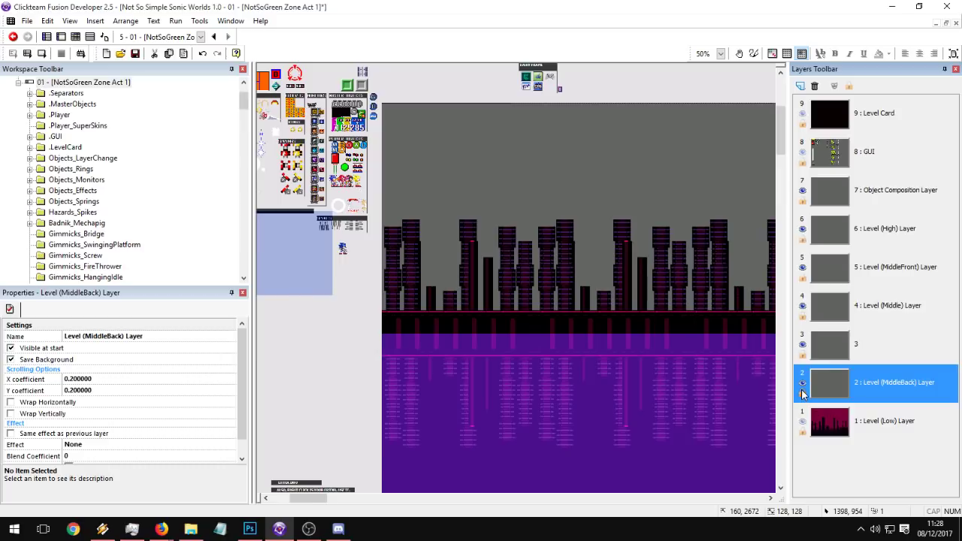
{"action": "left_click", "coordinate": [830, 359]}
{"action": "left_click", "coordinate": [802, 382]}
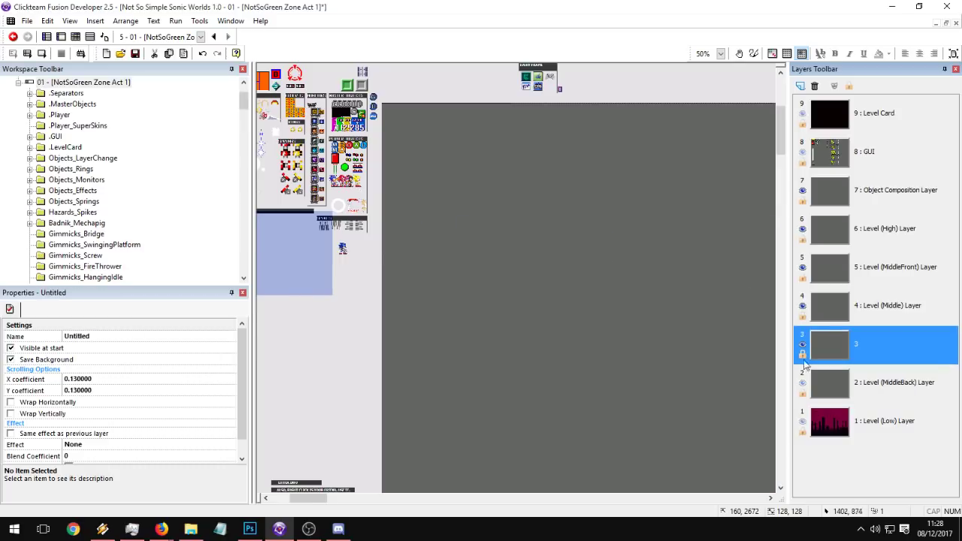
Step: Insert a new backdrop object near the level's left edge on untitled layer 3 and open its image for editing
{"action": "double_click", "coordinate": [589, 299]}
{"action": "key", "text": "Escape"}
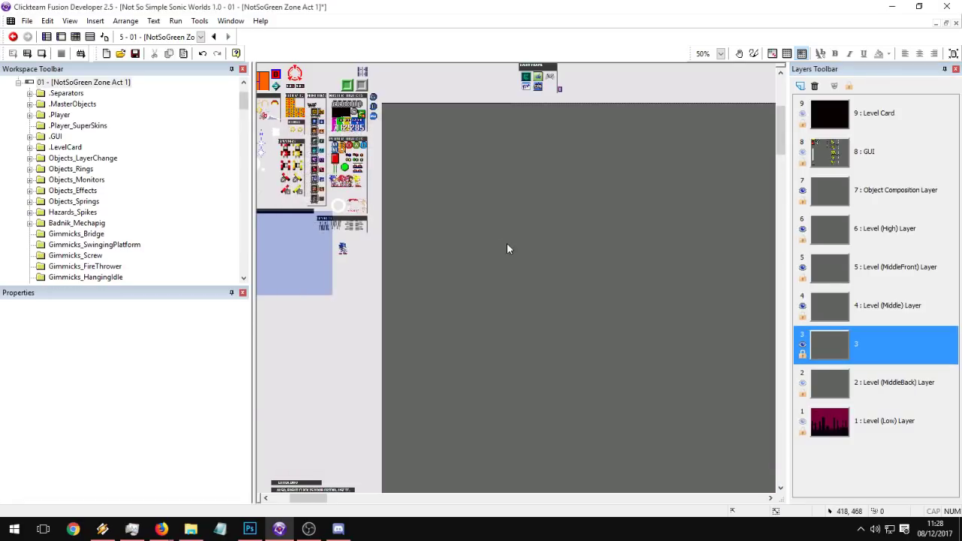
{"action": "left_click", "coordinate": [508, 248]}
{"action": "left_click", "coordinate": [517, 293]}
{"action": "double_click", "coordinate": [512, 249]}
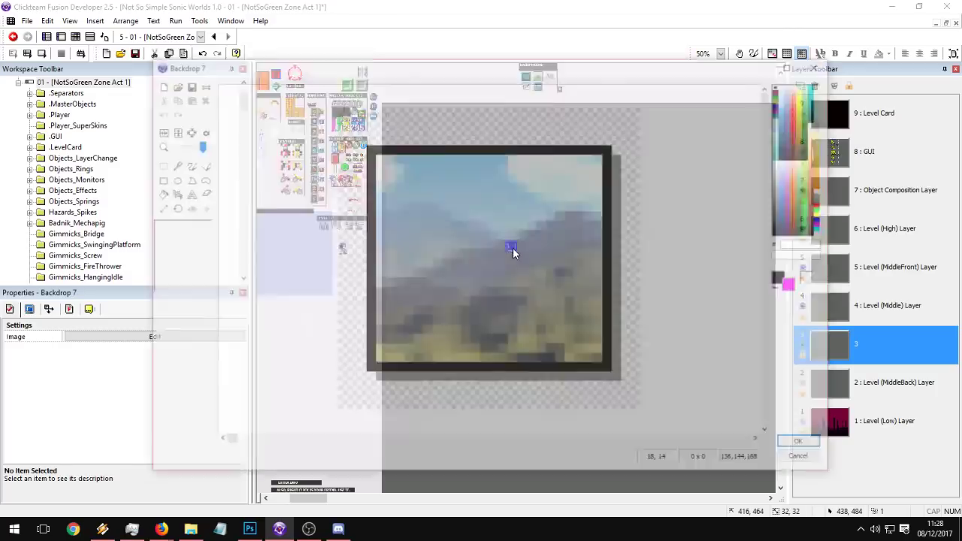
{"action": "left_click", "coordinate": [173, 83]}
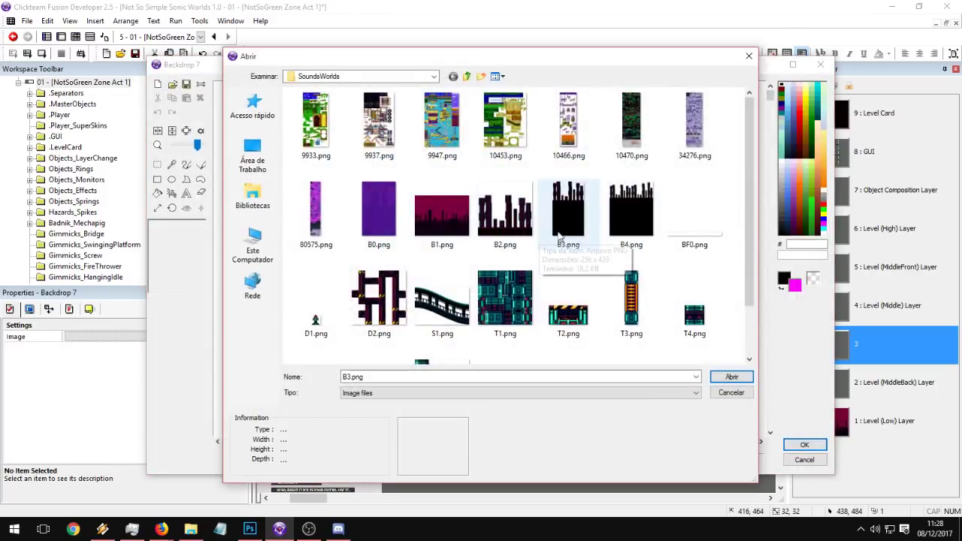
{"action": "left_click", "coordinate": [523, 232]}
{"action": "double_click", "coordinate": [524, 232]}
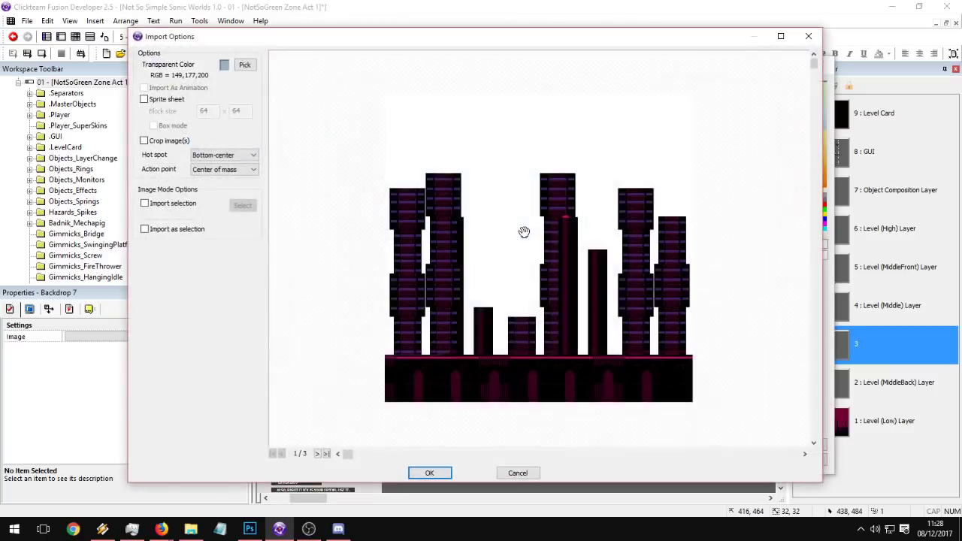
{"action": "key", "text": "Return"}
Step: Load B3.png as the backdrop's image and place the backdrop flush with the level's left edge at 0, 304
{"action": "left_click", "coordinate": [172, 84]}
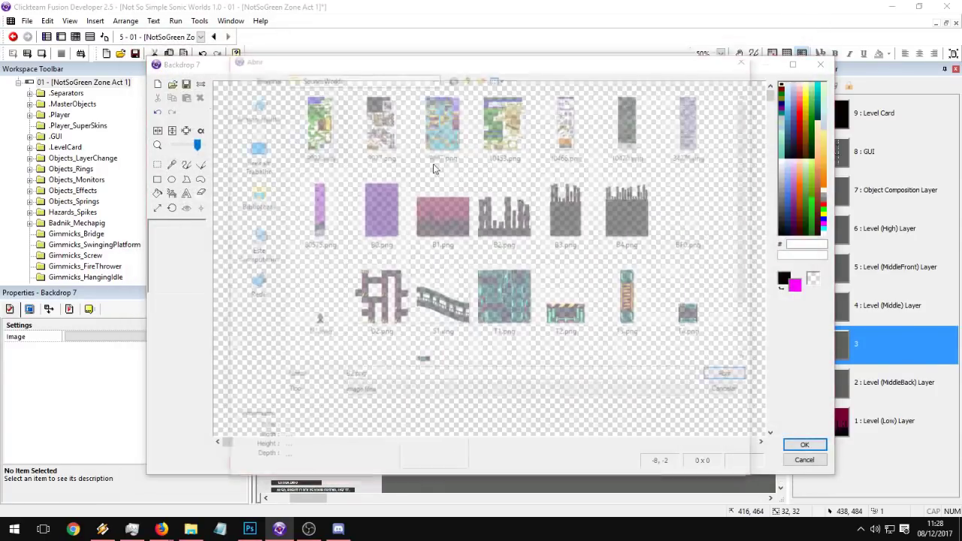
{"action": "double_click", "coordinate": [565, 237]}
{"action": "key", "text": "Return"}
{"action": "key", "text": "Return"}
{"action": "left_click_drag", "start_coordinate": [541, 322], "coordinate": [418, 274]}
Step: Duplicate the B3 backdrop and place the copy directly beside the first at 256, 304
{"action": "key", "text": "ctrl+c"}
{"action": "key", "text": "ctrl+v"}
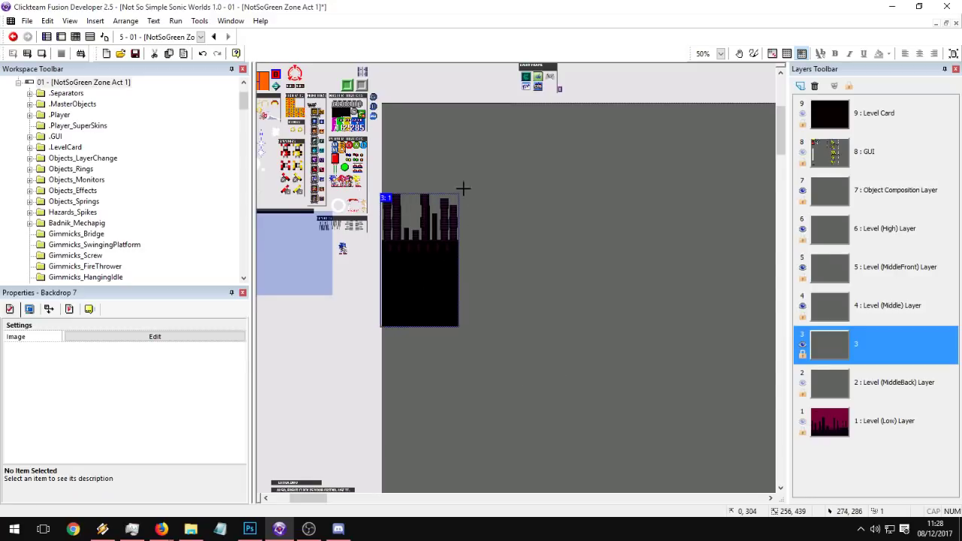
{"action": "left_click", "coordinate": [460, 197]}
{"action": "left_click_drag", "start_coordinate": [472, 254], "coordinate": [474, 248]}
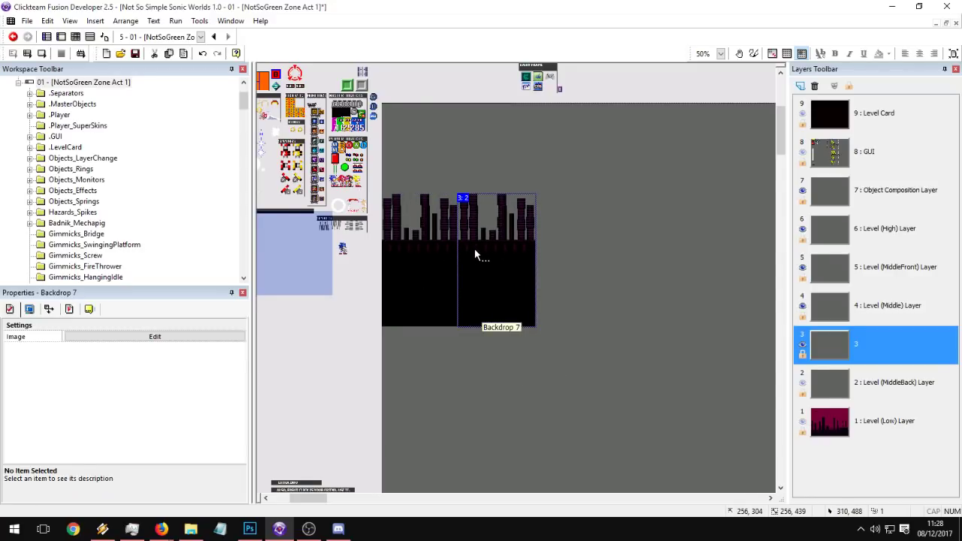
Step: Duplicate both B3 backdrops together and place the copies at the end of the row, aligned with the first pair
{"action": "left_click", "coordinate": [448, 254]}
{"action": "left_click", "coordinate": [484, 251], "text": "ctrl"}
{"action": "key", "text": "ctrl+c"}
{"action": "key", "text": "ctrl+v"}
{"action": "left_click", "coordinate": [544, 189]}
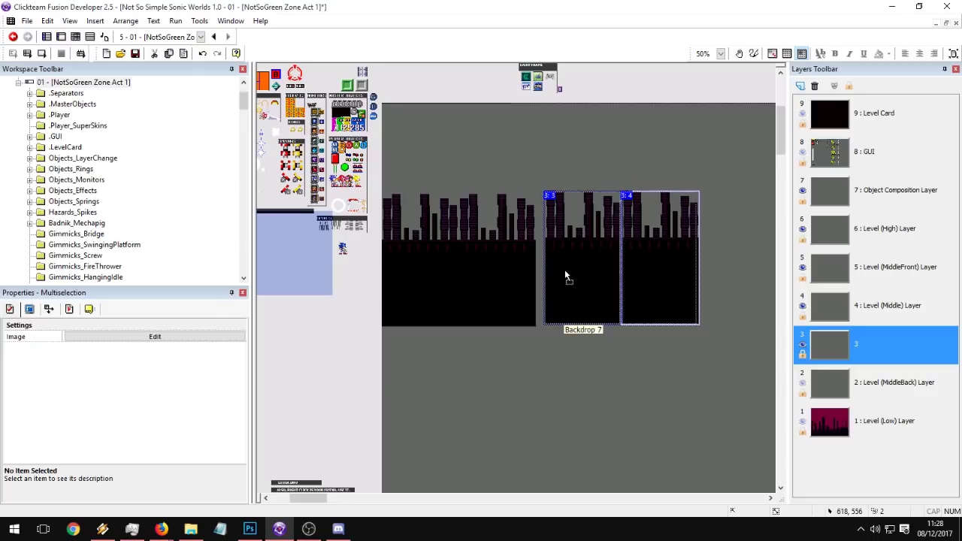
{"action": "left_click_drag", "start_coordinate": [564, 269], "coordinate": [557, 271]}
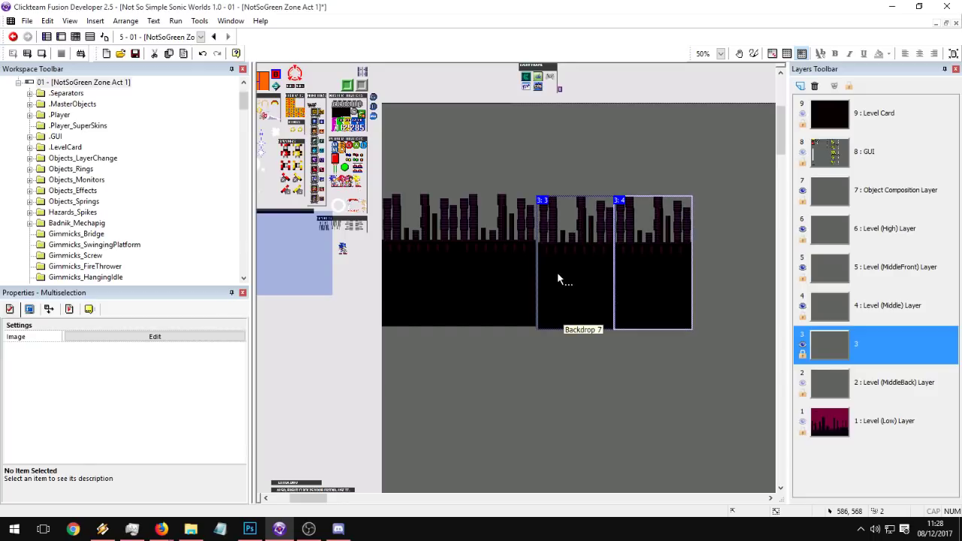
{"action": "left_click", "coordinate": [607, 394]}
Step: Duplicate all four B3 backdrops and place the copies at the row's end to continue the skyline
{"action": "left_click_drag", "start_coordinate": [707, 364], "coordinate": [364, 179]}
{"action": "middle_click_drag", "start_coordinate": [502, 208], "coordinate": [390, 225]}
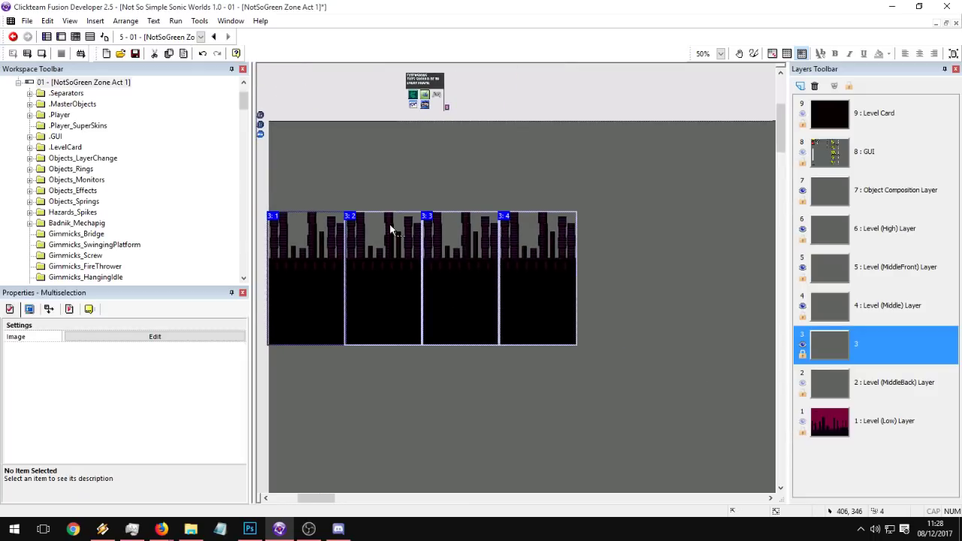
{"action": "key", "text": "ctrl+c"}
{"action": "key", "text": "ctrl+v"}
{"action": "left_click", "coordinate": [584, 233]}
{"action": "left_click", "coordinate": [616, 378]}
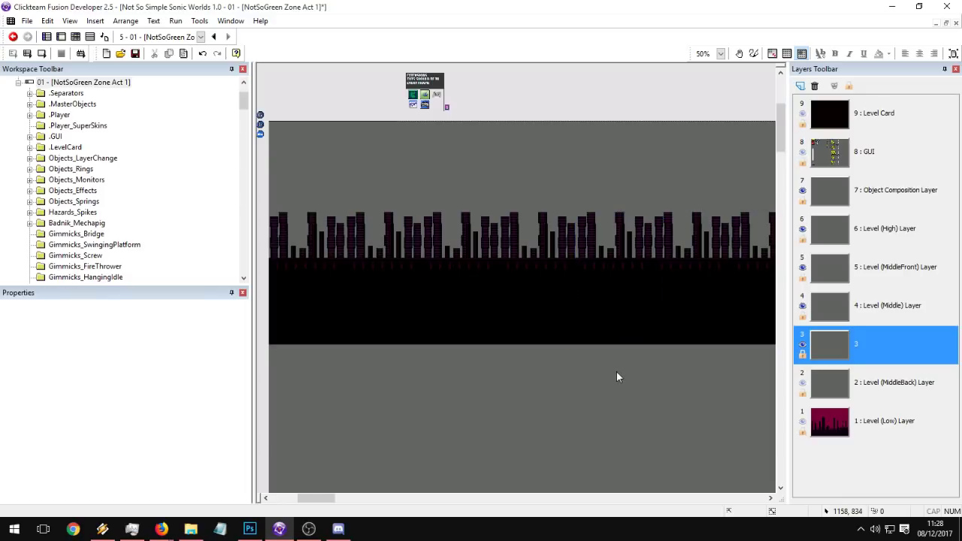
Step: Show Level (MiddleBack) Layer again and check how the B3 building row on untitled layer 3 overlaps its city backdrops
{"action": "left_click", "coordinate": [872, 395]}
{"action": "left_click", "coordinate": [863, 356]}
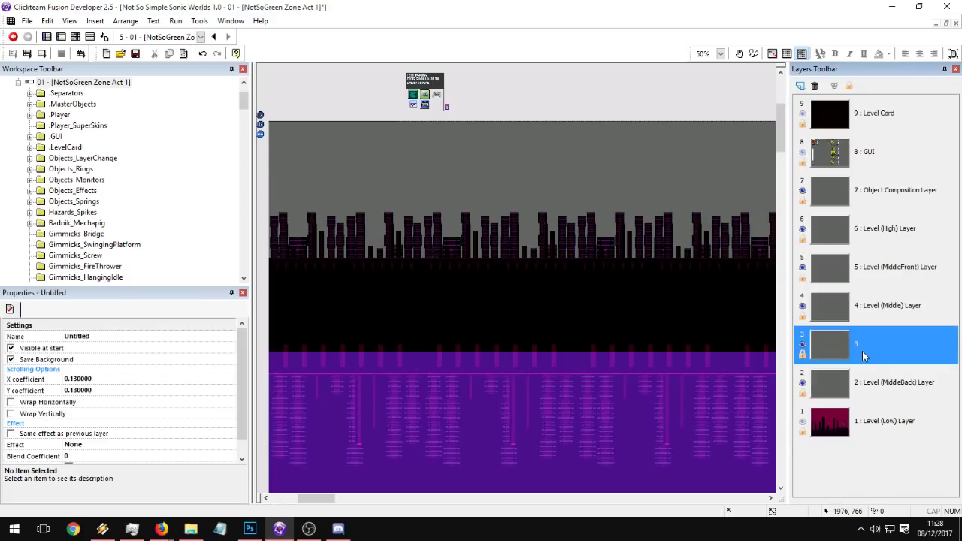
{"action": "left_click", "coordinate": [668, 301]}
{"action": "left_click", "coordinate": [633, 296]}
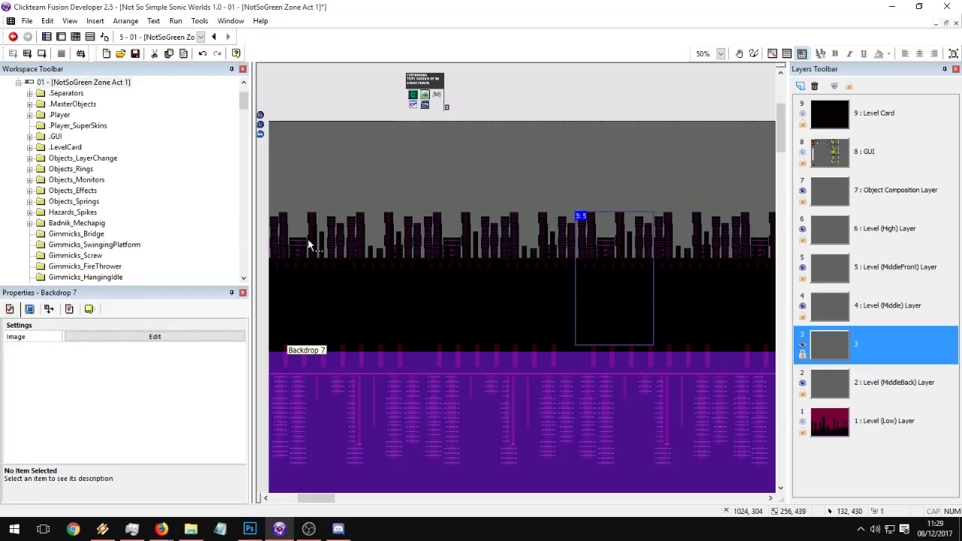
{"action": "left_click", "coordinate": [367, 294]}
{"action": "left_click", "coordinate": [368, 297]}
Step: Move the untitled B3 building layer below Level (MiddleBack) Layer and check the new stacking in the level
{"action": "left_click", "coordinate": [864, 382]}
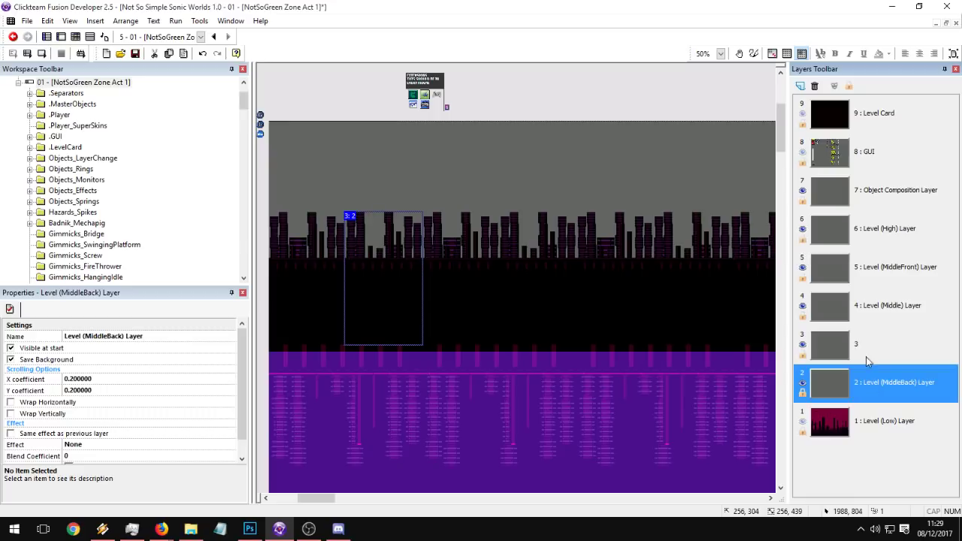
{"action": "left_click", "coordinate": [866, 350]}
{"action": "left_click", "coordinate": [867, 391]}
{"action": "left_click_drag", "start_coordinate": [881, 347], "coordinate": [879, 397]}
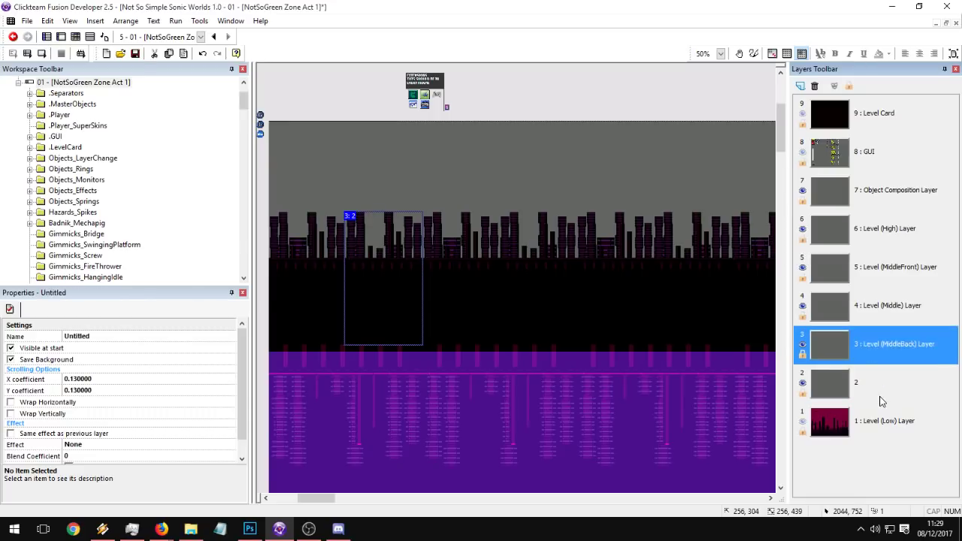
{"action": "left_click", "coordinate": [541, 182]}
{"action": "middle_click_drag", "start_coordinate": [439, 217], "coordinate": [559, 244]}
{"action": "left_click", "coordinate": [511, 249]}
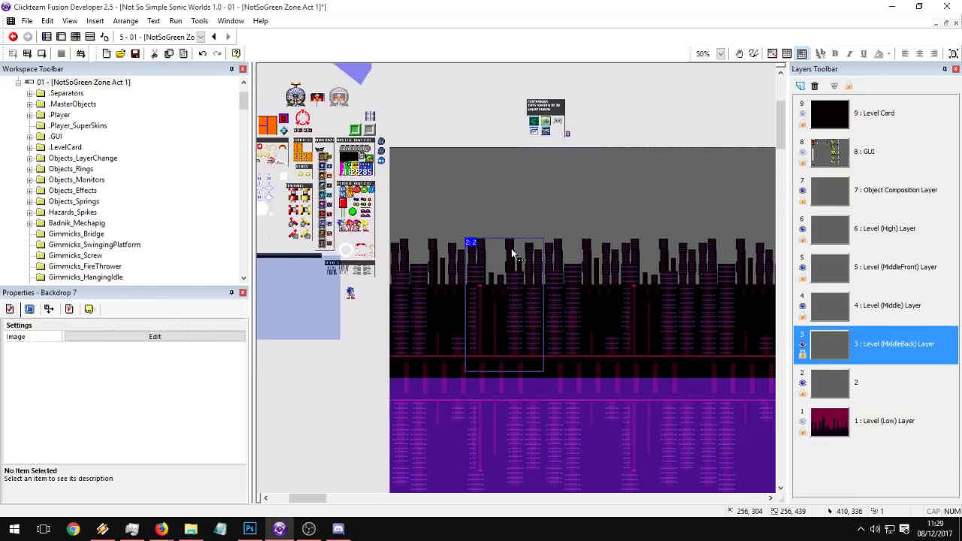
Step: Run the current frame, maximize the game window and move Sonic through the level to examine the backdrop parallax
{"action": "left_click", "coordinate": [41, 53]}
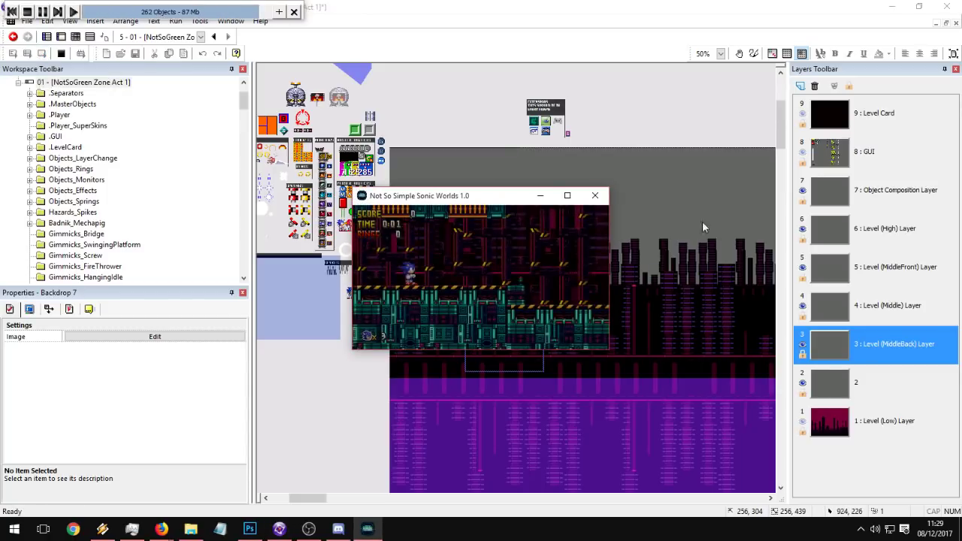
{"action": "left_click", "coordinate": [572, 194]}
{"action": "key", "text": "Right"}
{"action": "key", "text": "a"}
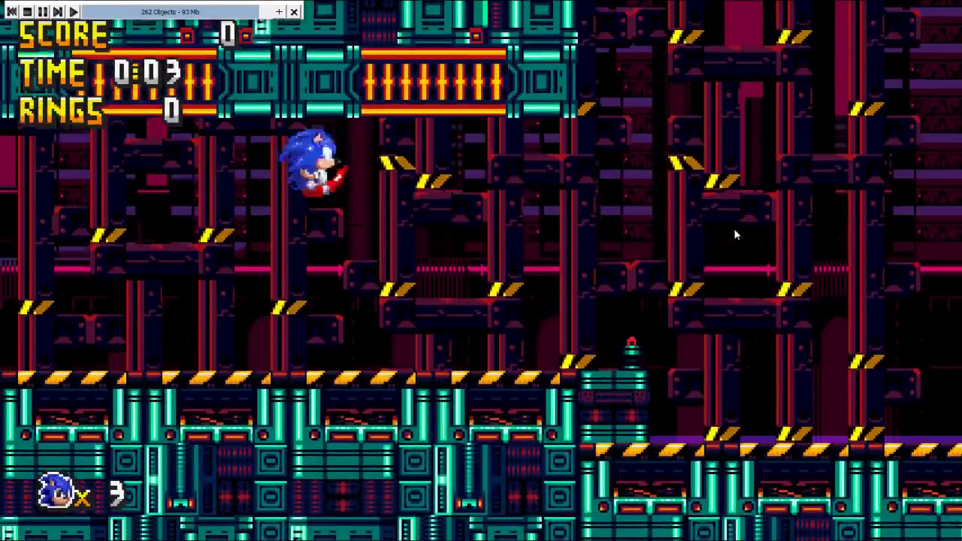
{"action": "key", "text": "a"}
{"action": "key", "text": "a"}
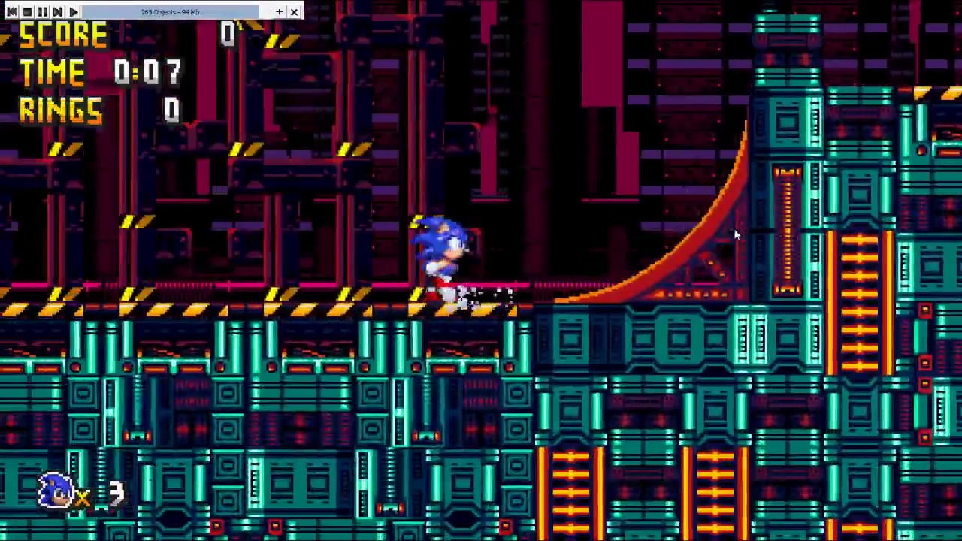
{"action": "key", "text": "s"}
{"action": "key", "text": "Right"}
{"action": "key", "text": "s"}
{"action": "key", "text": "s"}
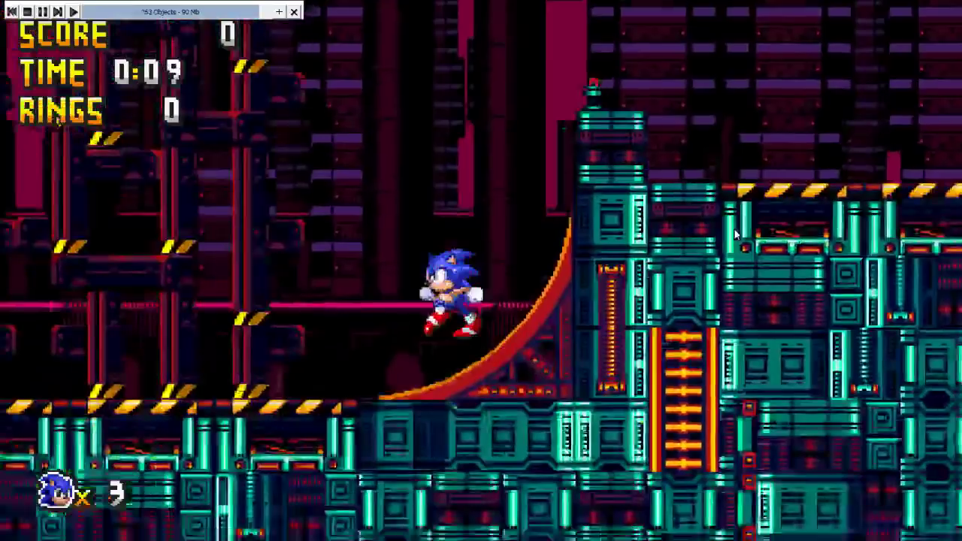
{"action": "key", "text": "s"}
{"action": "key", "text": "Left"}
{"action": "key", "text": "c"}
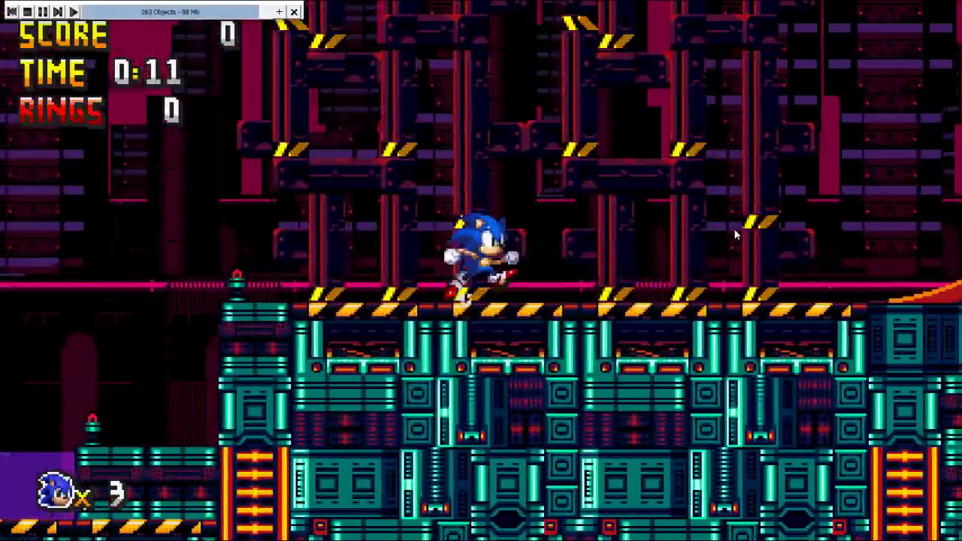
{"action": "key", "text": "Right"}
{"action": "key", "text": "Left"}
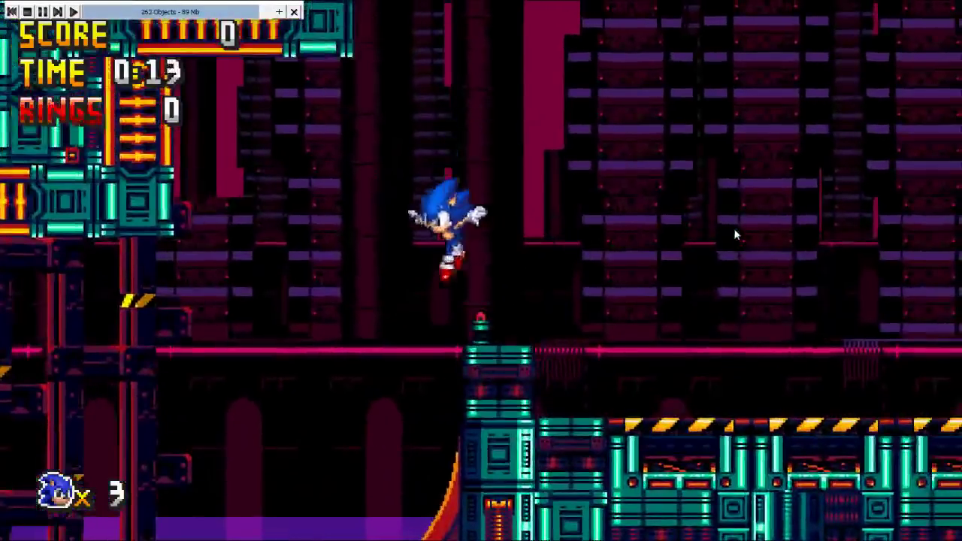
{"action": "key", "text": "Right"}
{"action": "key", "text": "a"}
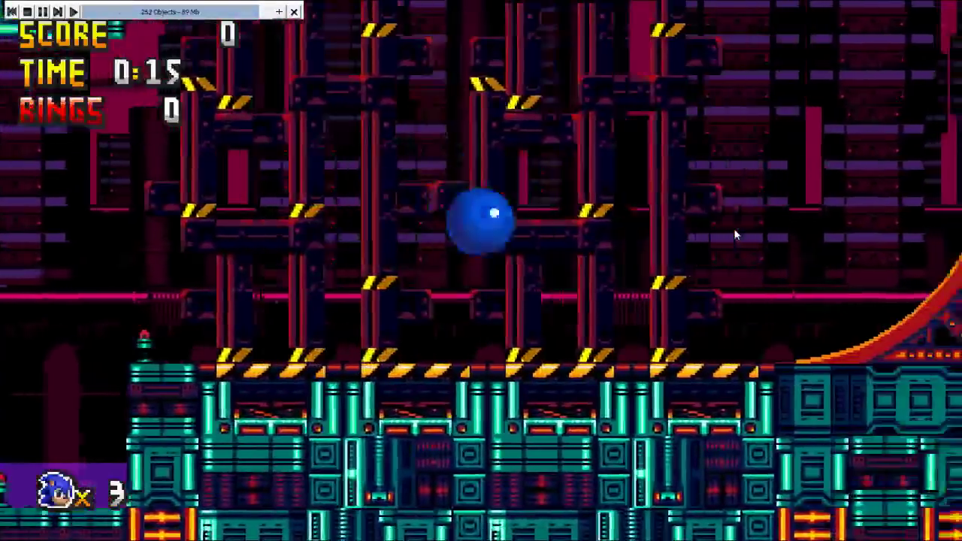
{"action": "key", "text": "Right"}
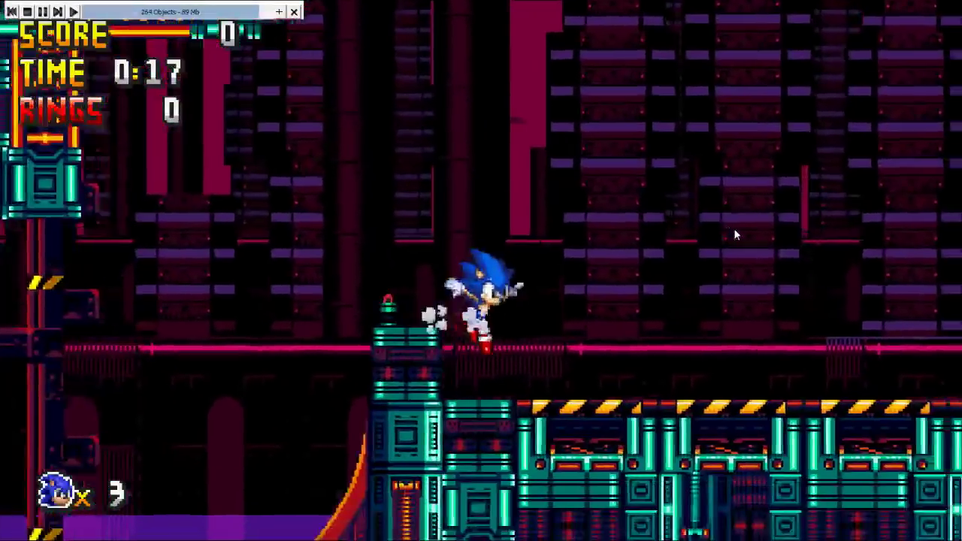
Step: Move Sonic high above the platforms to examine the building rows against the skyline and end the test run
{"action": "key", "text": "z"}
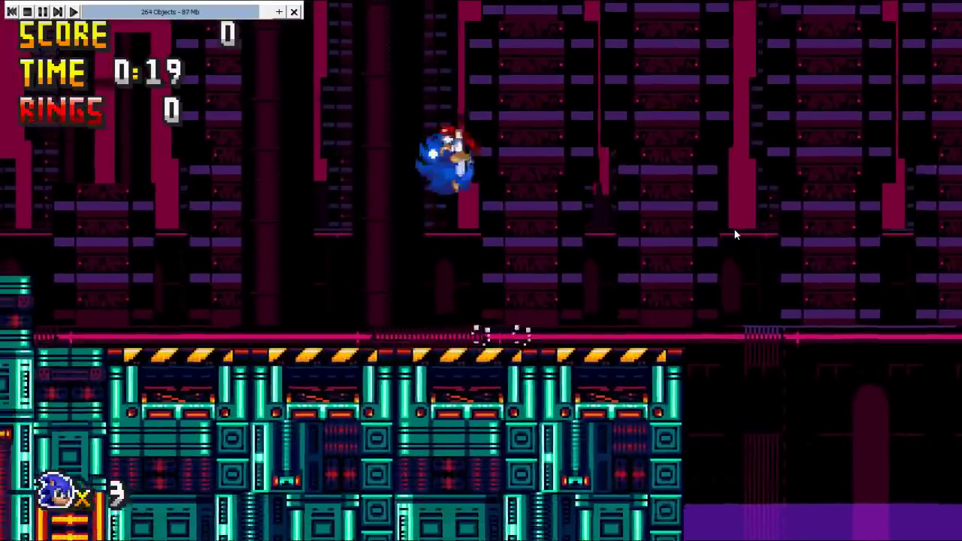
{"action": "key", "text": "Right"}
{"action": "key", "text": "z"}
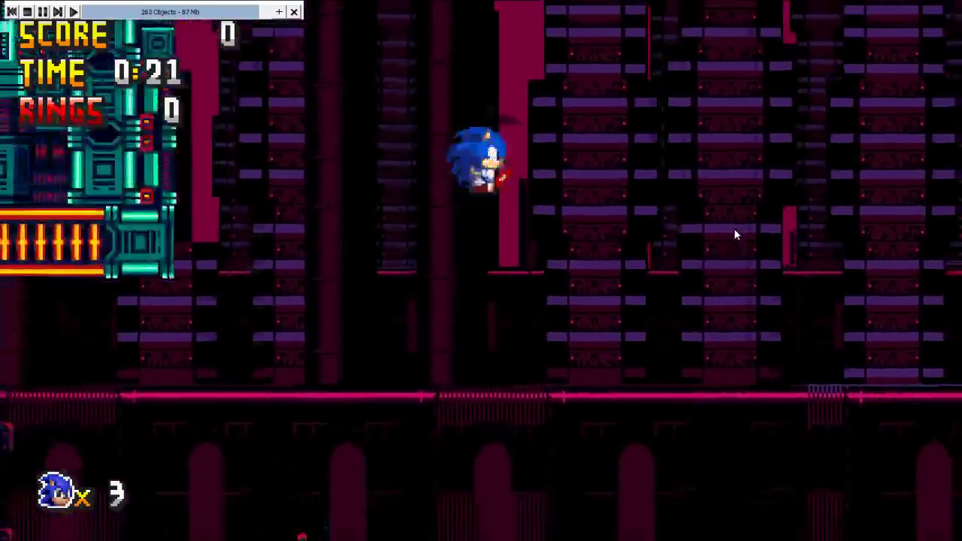
{"action": "key", "text": "z"}
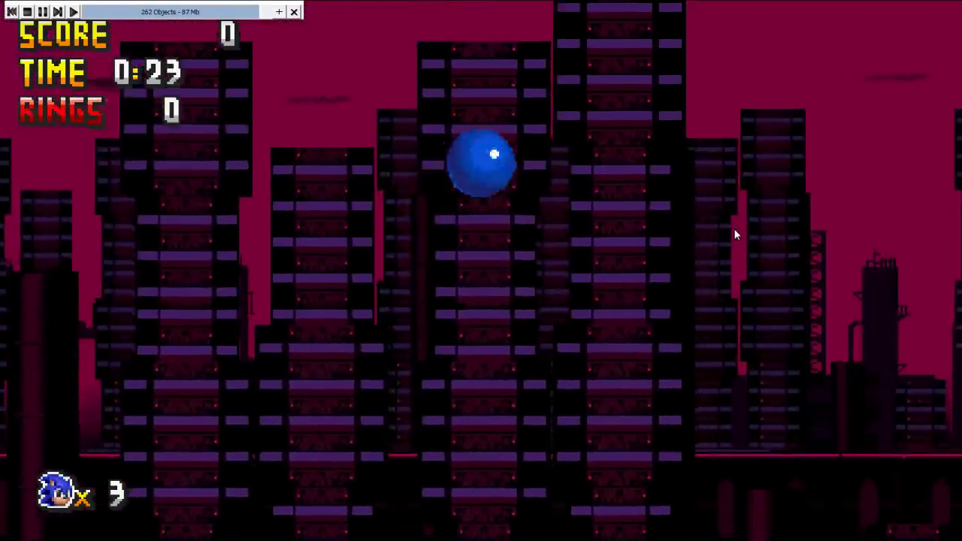
{"action": "key", "text": "z"}
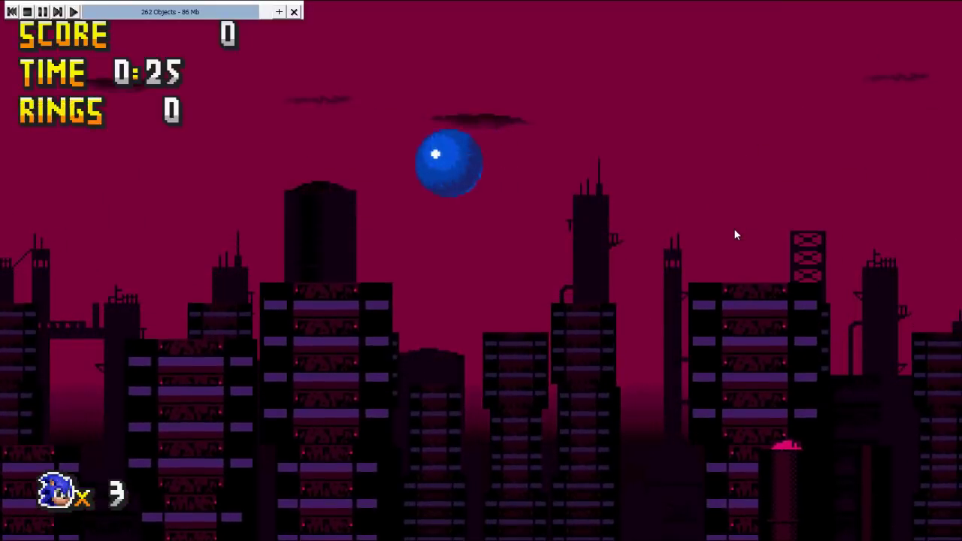
{"action": "key", "text": "z"}
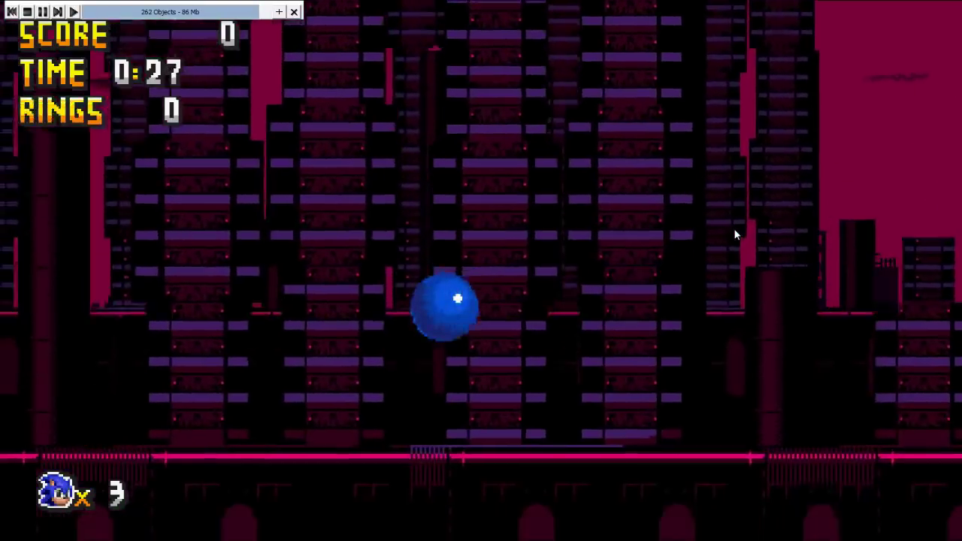
{"action": "key", "text": "Left"}
{"action": "key", "text": "z"}
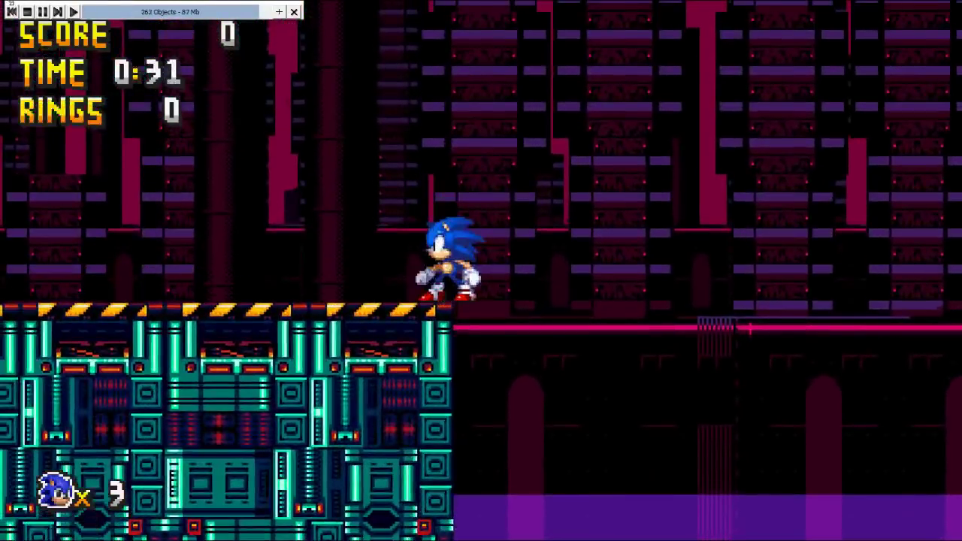
{"action": "left_click", "coordinate": [30, 13]}
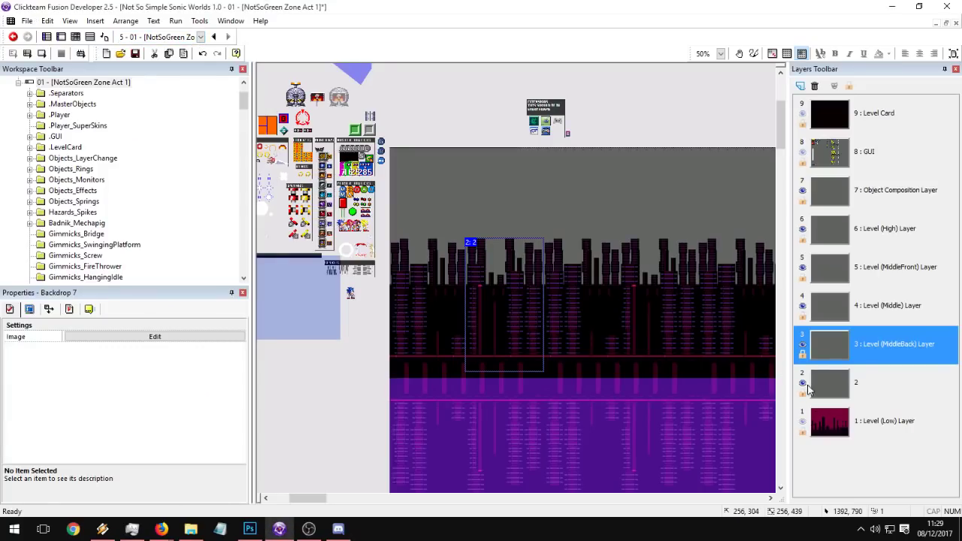
Step: Add a new layer and move it between Level (Low) Layer and the untitled building layer
{"action": "left_click", "coordinate": [861, 400]}
{"action": "right_click", "coordinate": [874, 387]}
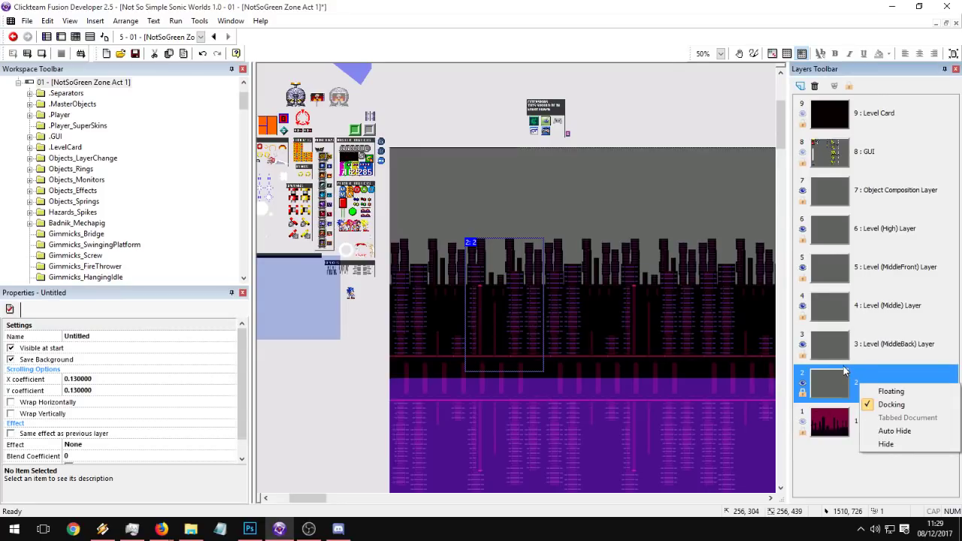
{"action": "left_click", "coordinate": [843, 370]}
{"action": "left_click", "coordinate": [801, 85]}
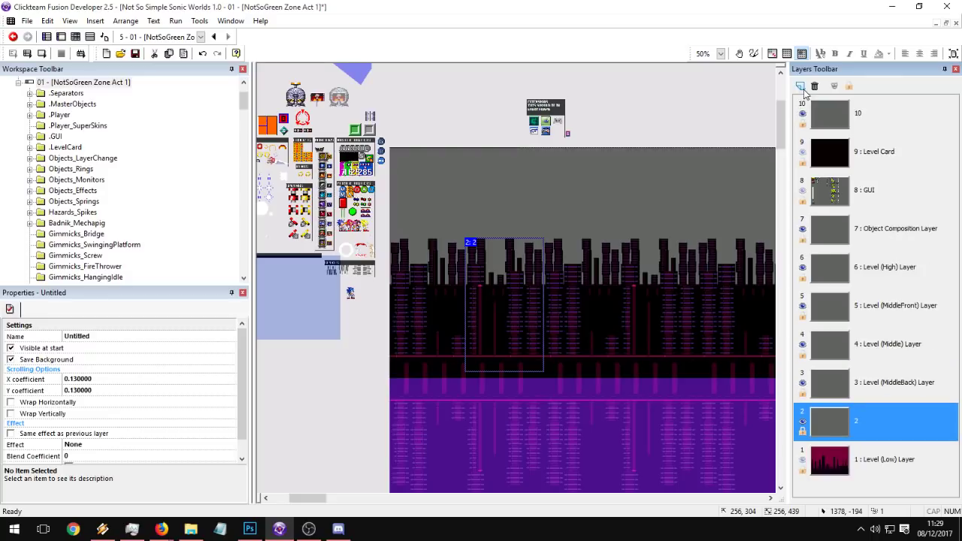
{"action": "left_click", "coordinate": [834, 115]}
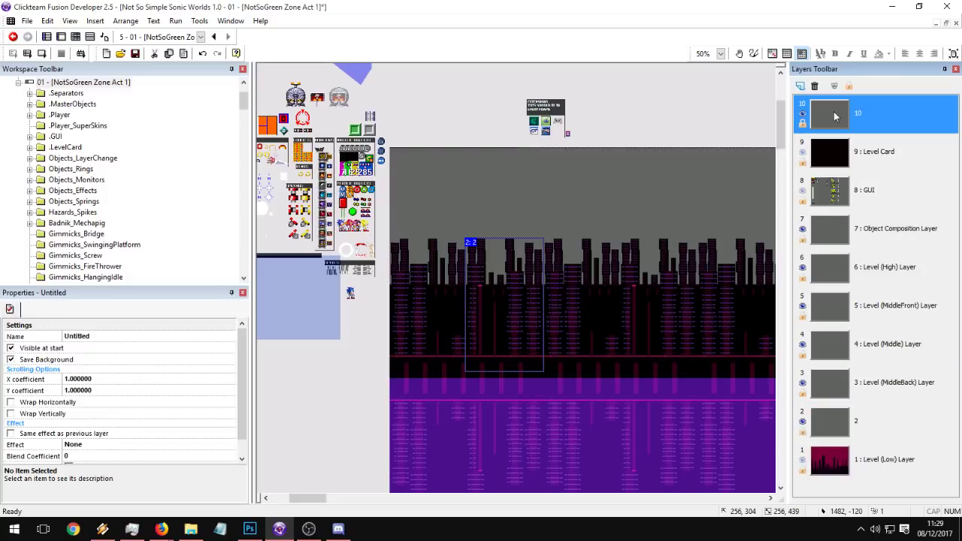
{"action": "left_click_drag", "start_coordinate": [843, 417], "coordinate": [845, 422]}
{"action": "left_click", "coordinate": [843, 400]}
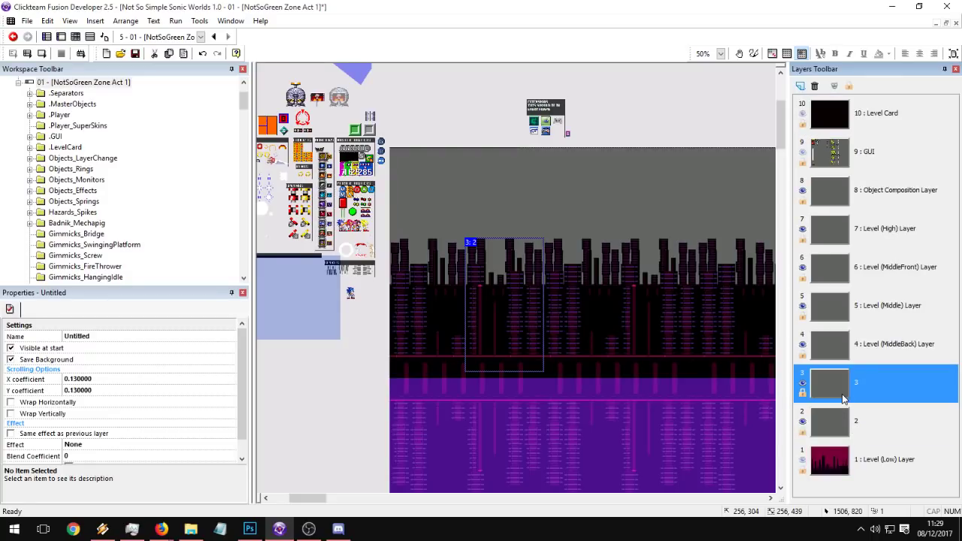
Step: Rename the B3 building layer, the one scrolling at 0.13, as MidBackBack
{"action": "left_click", "coordinate": [845, 420]}
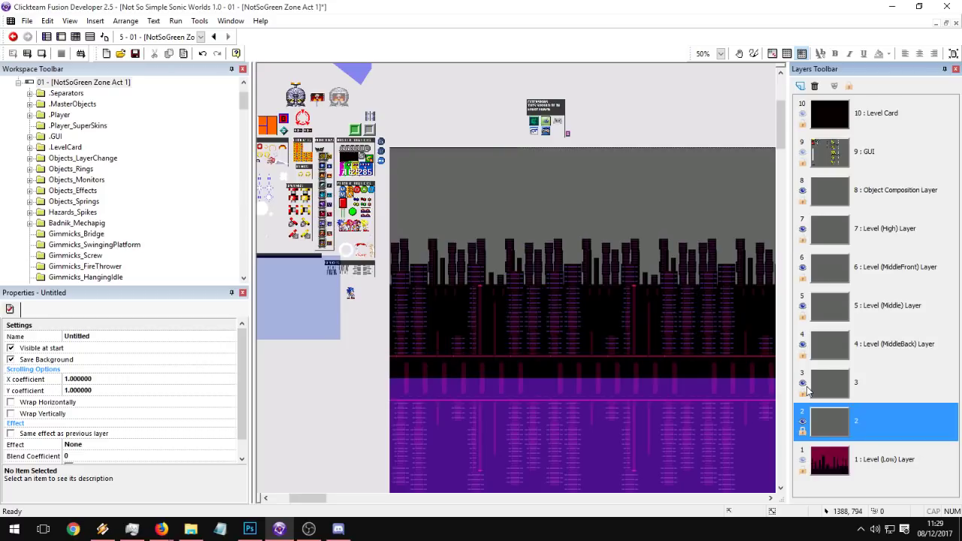
{"action": "left_click", "coordinate": [870, 386]}
{"action": "right_click", "coordinate": [857, 383]}
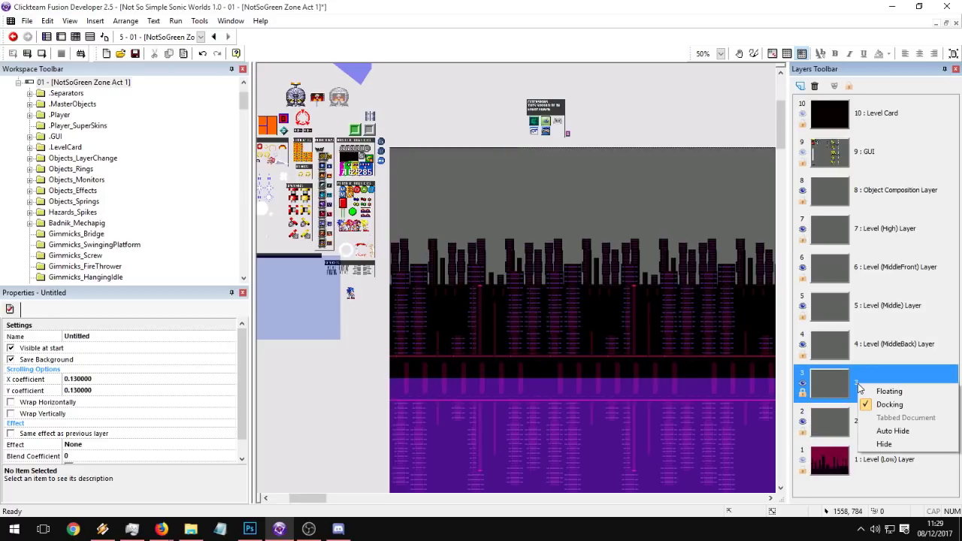
{"action": "left_click", "coordinate": [83, 337]}
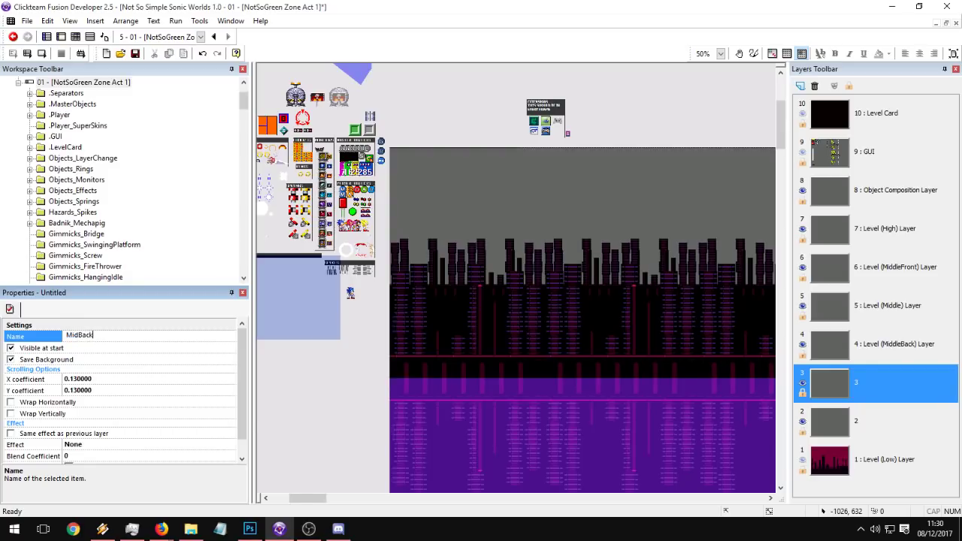
{"action": "type", "text": "MidBackBack"}
{"action": "key", "text": "Return"}
Step: Rename the new untitled layer directly above Level (Low) Layer as MidBackBackBack
{"action": "left_click", "coordinate": [806, 410]}
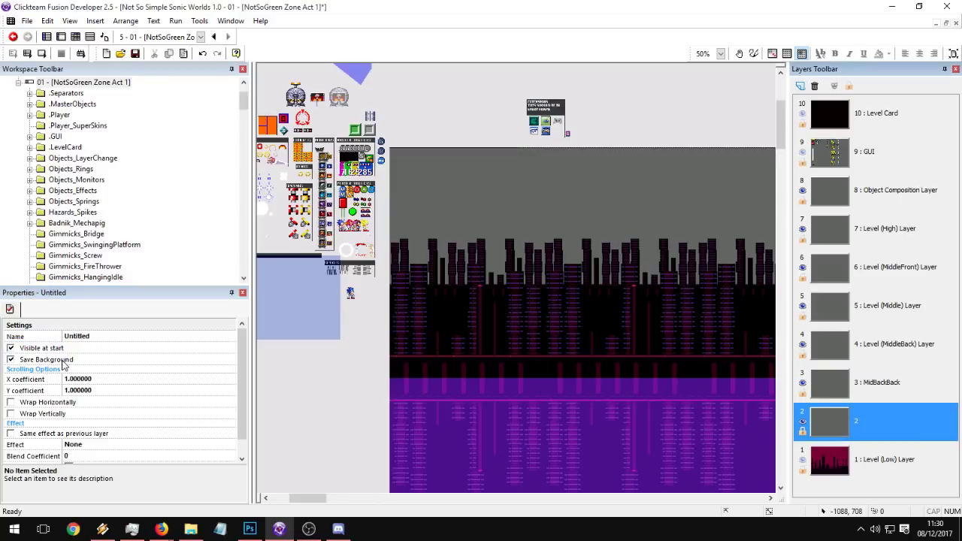
{"action": "left_click", "coordinate": [90, 335]}
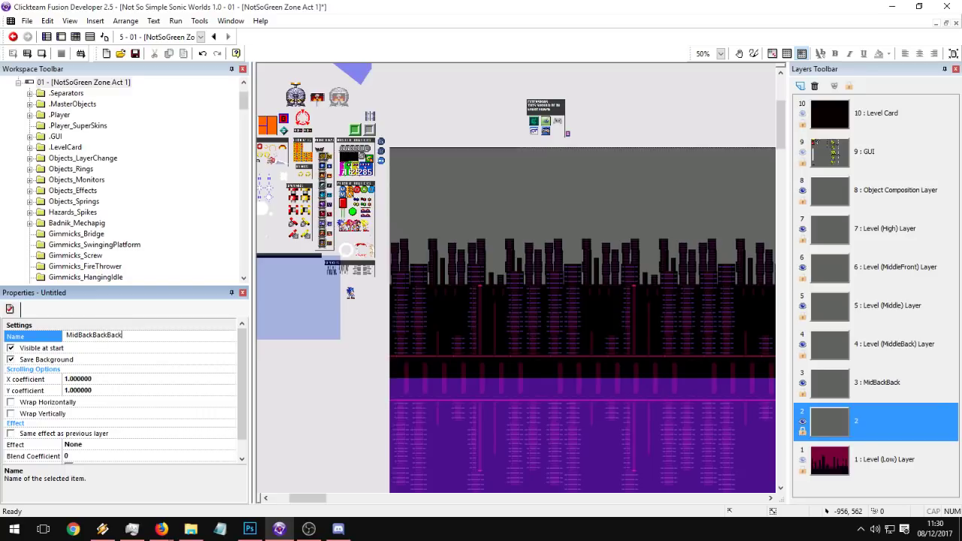
{"action": "key", "text": "Return"}
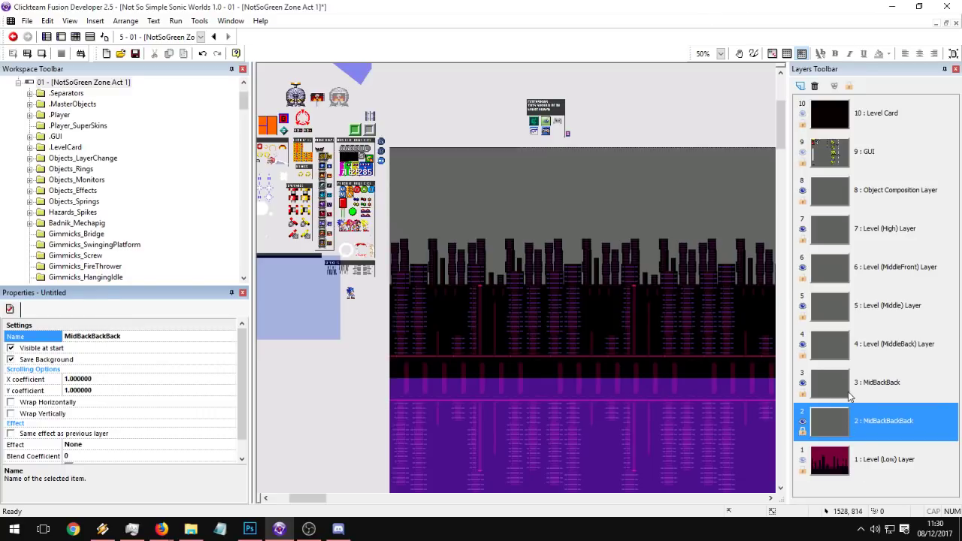
Step: Hide the Level (MiddleBack), MidBackBack and Level (Low) layers and make MidBackBackBack the active layer
{"action": "left_click", "coordinate": [803, 345]}
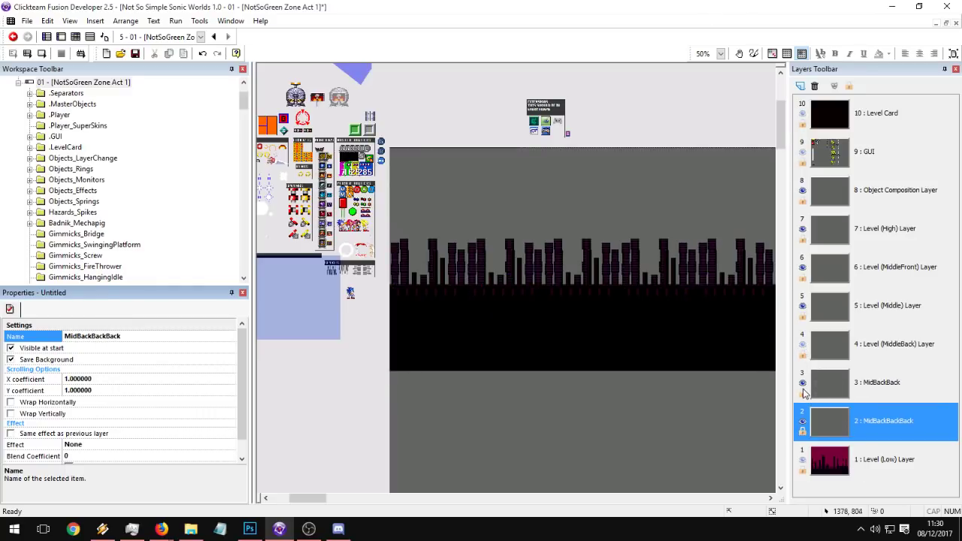
{"action": "left_click", "coordinate": [829, 451]}
{"action": "left_click", "coordinate": [802, 383]}
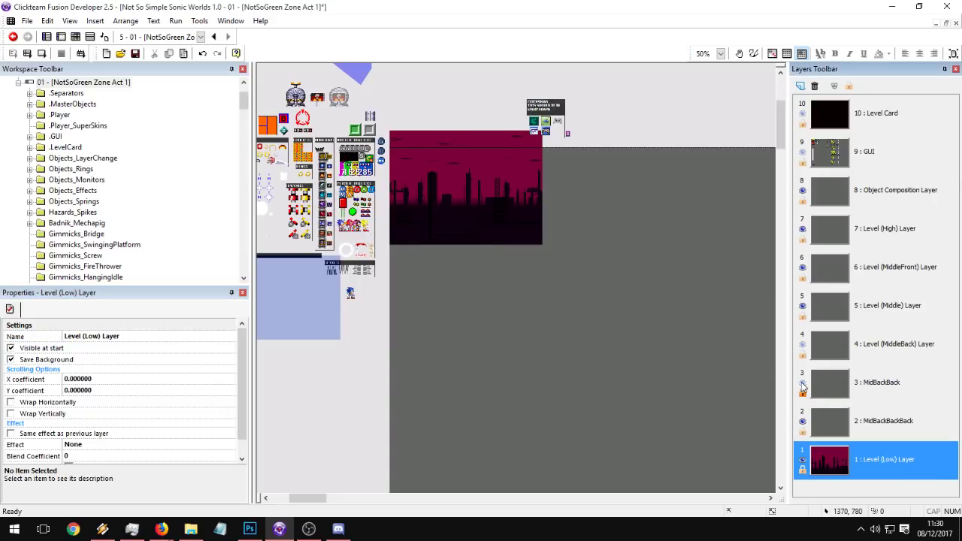
{"action": "left_click", "coordinate": [840, 432]}
{"action": "left_click", "coordinate": [802, 460]}
Step: Insert a backdrop object on the MidBackBackBack layer and load B4.png as its image
{"action": "double_click", "coordinate": [605, 323]}
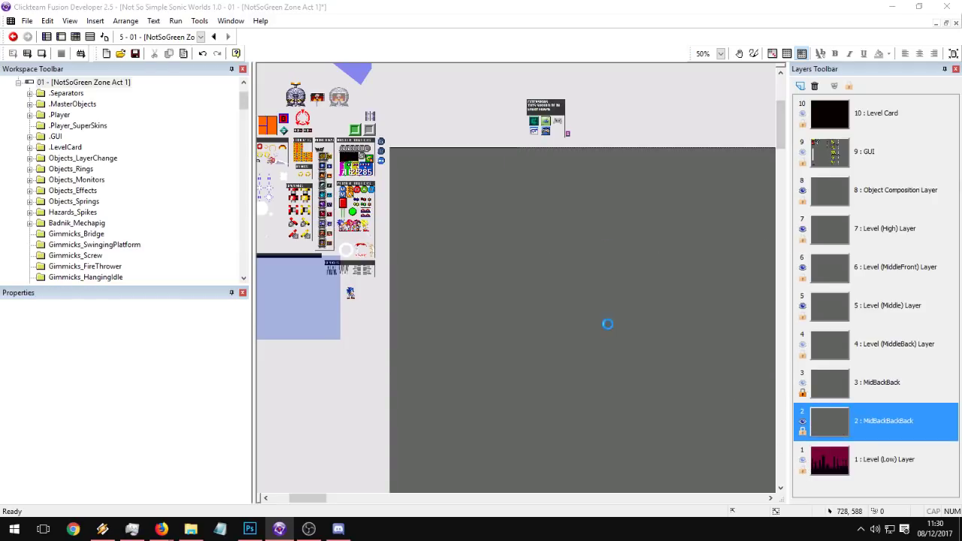
{"action": "double_click", "coordinate": [635, 220]}
{"action": "left_click", "coordinate": [545, 257]}
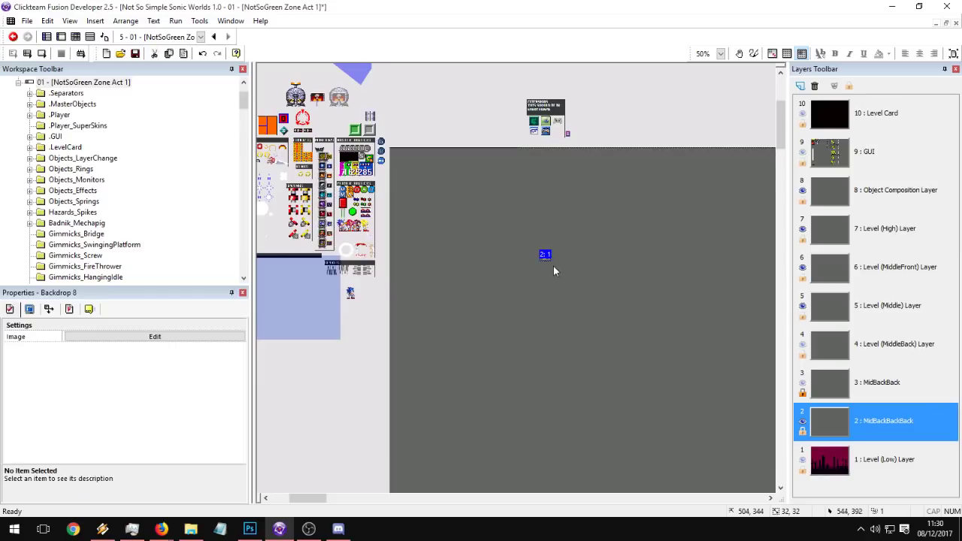
{"action": "double_click", "coordinate": [544, 256]}
{"action": "left_click", "coordinate": [172, 84]}
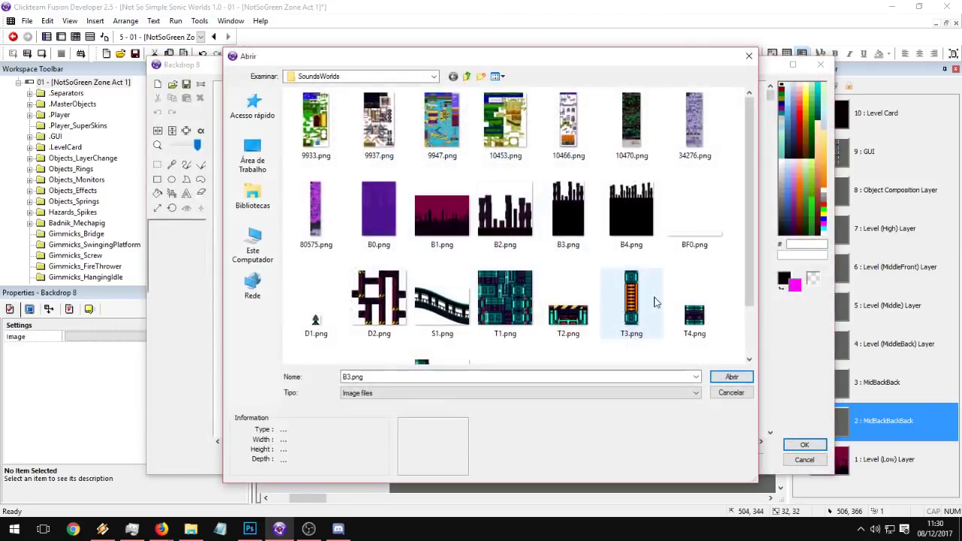
{"action": "double_click", "coordinate": [631, 218]}
{"action": "key", "text": "Return"}
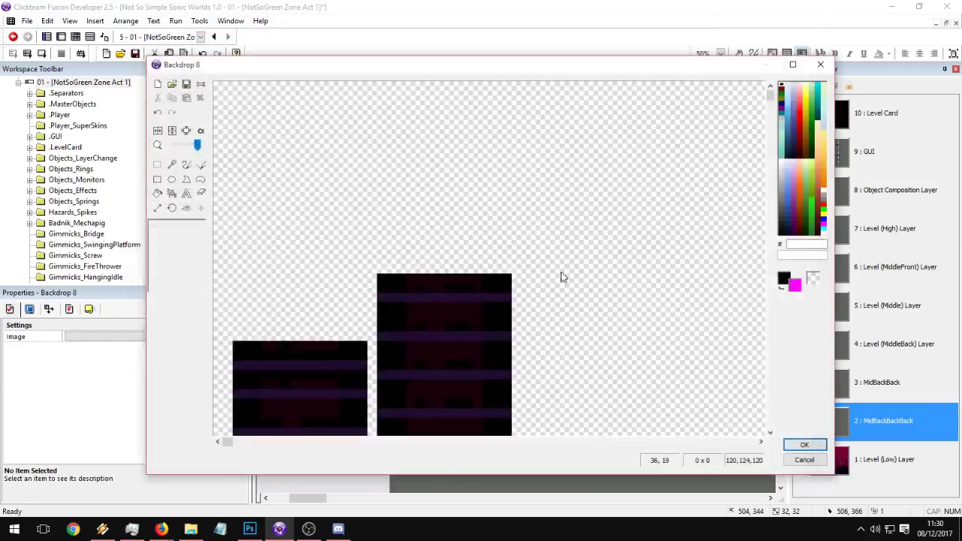
{"action": "key", "text": "Return"}
Step: Place the B4 backdrop at the level's left edge and put a copy directly beside it at 256, 176
{"action": "left_click_drag", "start_coordinate": [590, 284], "coordinate": [426, 229]}
{"action": "key", "text": "ctrl+c"}
{"action": "key", "text": "ctrl+v"}
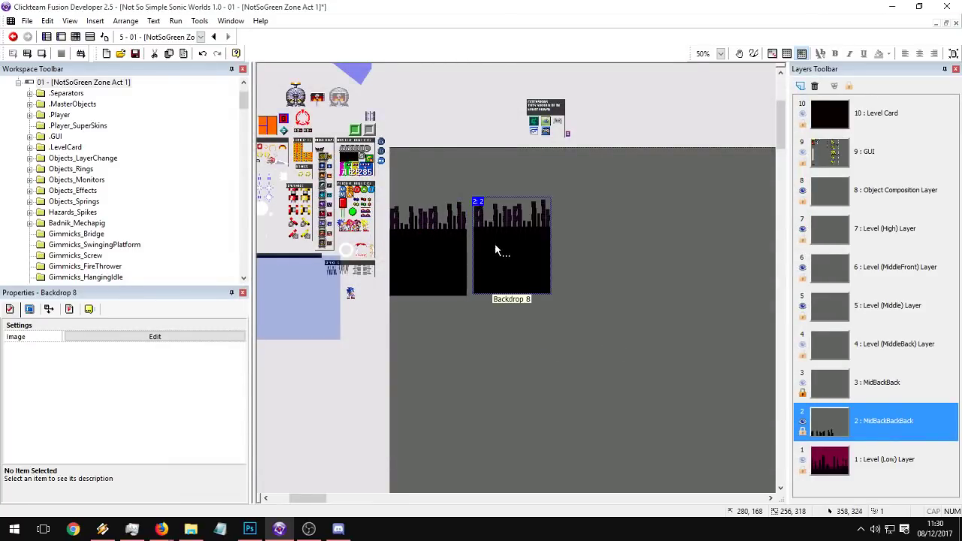
{"action": "left_click_drag", "start_coordinate": [494, 244], "coordinate": [487, 248]}
Step: Compare the B4 row with the MidBackBack layer, and set MidBackBackBack's X and Y scrolling coefficients to 0.07
{"action": "left_click", "coordinate": [879, 381]}
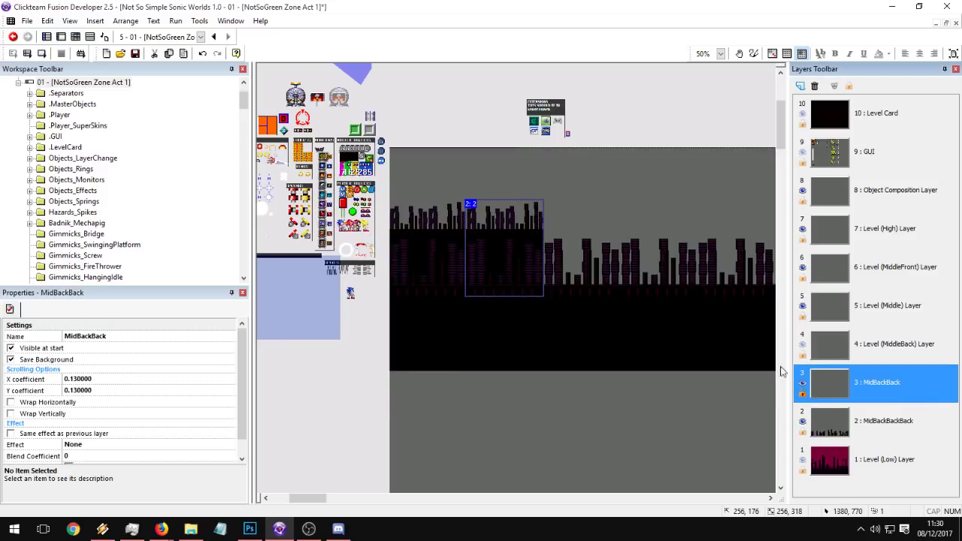
{"action": "left_click", "coordinate": [880, 421]}
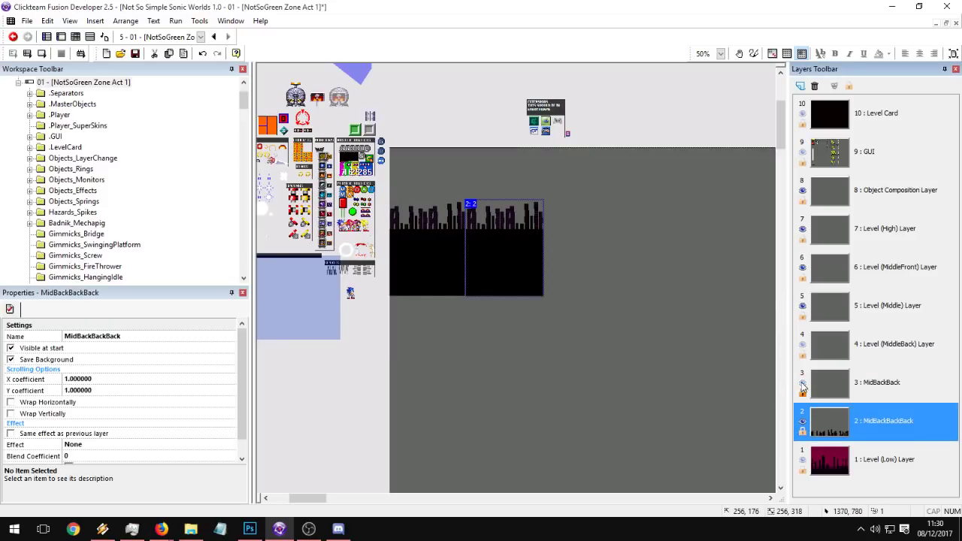
{"action": "left_click", "coordinate": [91, 378]}
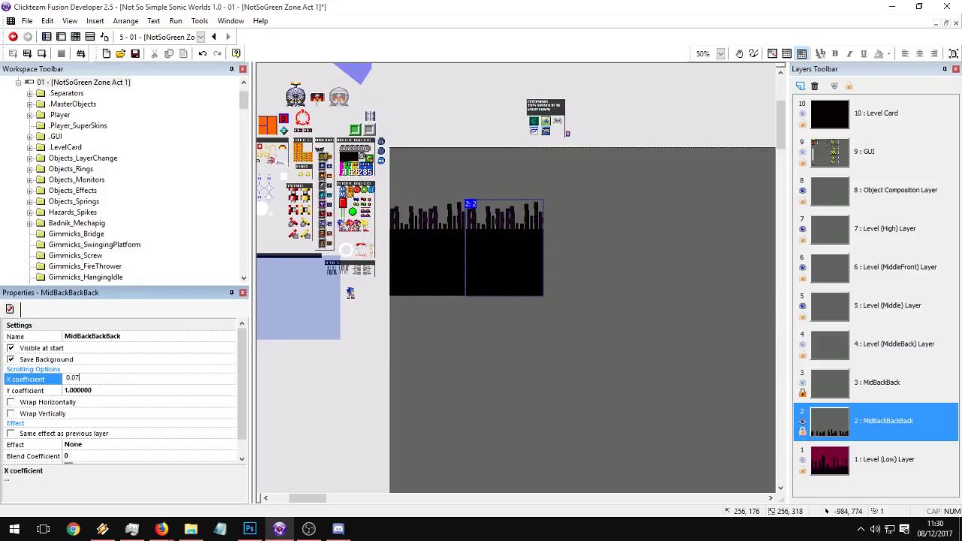
{"action": "left_click", "coordinate": [109, 389]}
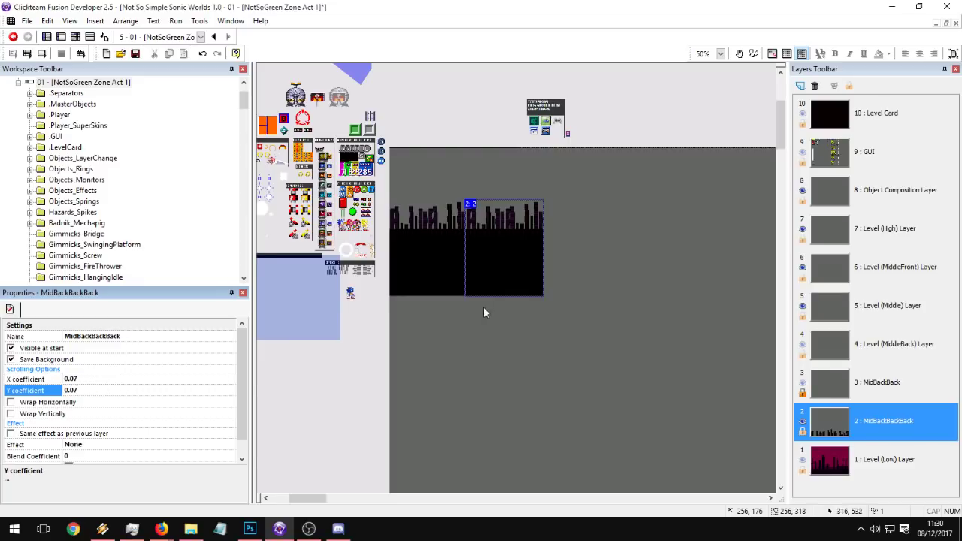
{"action": "left_click", "coordinate": [592, 312]}
Step: Duplicate both B4 backdrops and place the copied pair directly after them to extend the building row
{"action": "left_click", "coordinate": [451, 225]}
{"action": "left_click", "coordinate": [493, 281]}
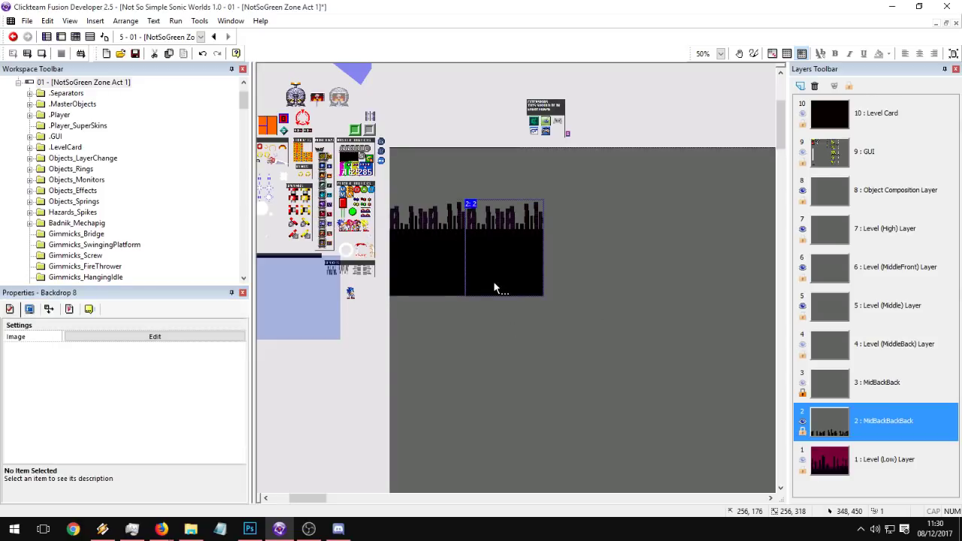
{"action": "left_click", "coordinate": [440, 272], "text": "ctrl"}
{"action": "key", "text": "ctrl+c"}
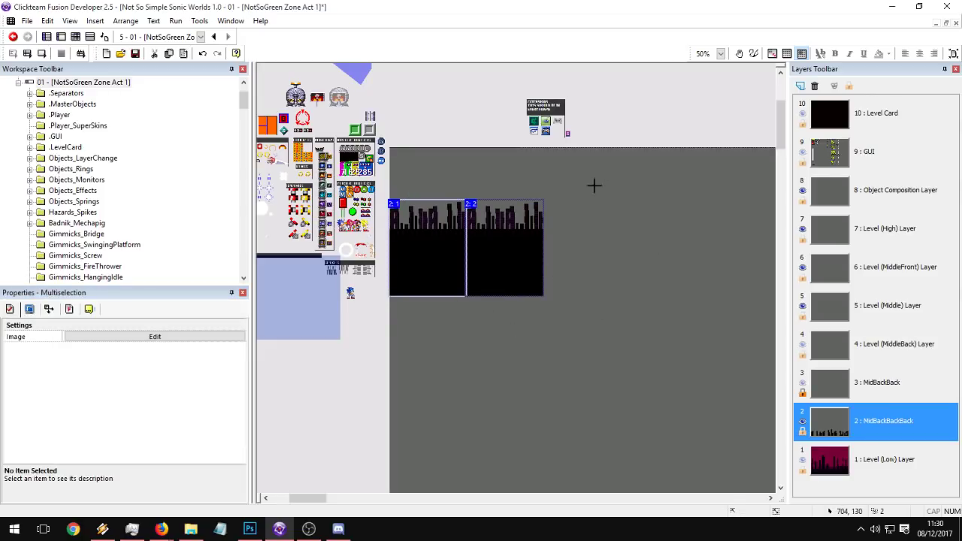
{"action": "key", "text": "ctrl+v"}
{"action": "left_click_drag", "start_coordinate": [577, 240], "coordinate": [560, 243]}
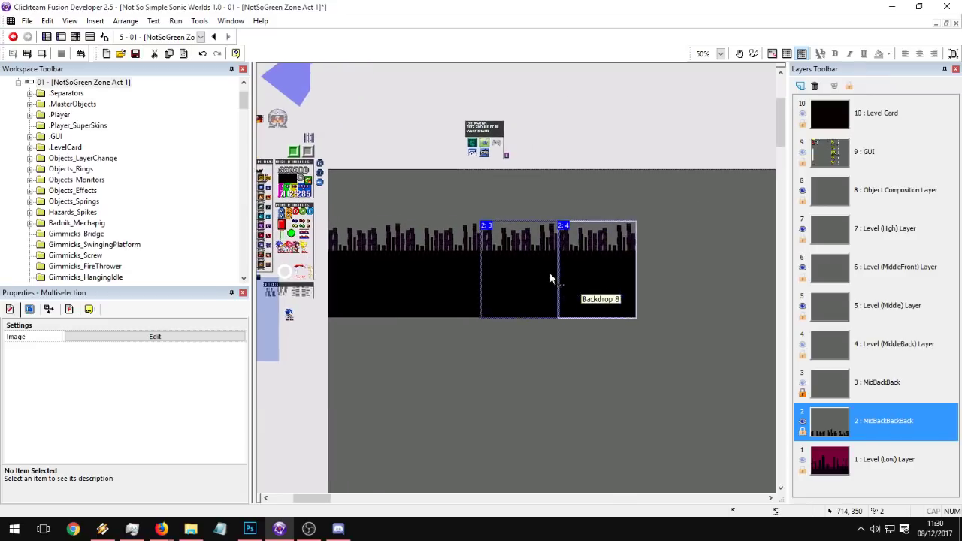
Step: Paste another pair of B4 backdrops at the end of the row and adjust each one so the buildings continue without gaps
{"action": "key", "text": "ctrl+v"}
{"action": "left_click", "coordinate": [655, 272]}
{"action": "left_click", "coordinate": [666, 341]}
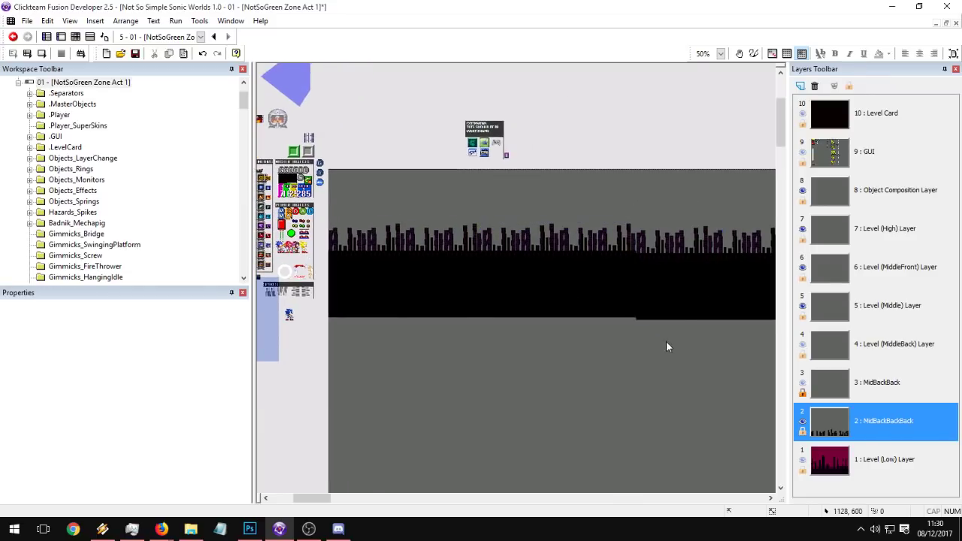
{"action": "left_click", "coordinate": [667, 291]}
{"action": "left_click", "coordinate": [723, 291]}
{"action": "left_click_drag", "start_coordinate": [721, 287], "coordinate": [719, 288]}
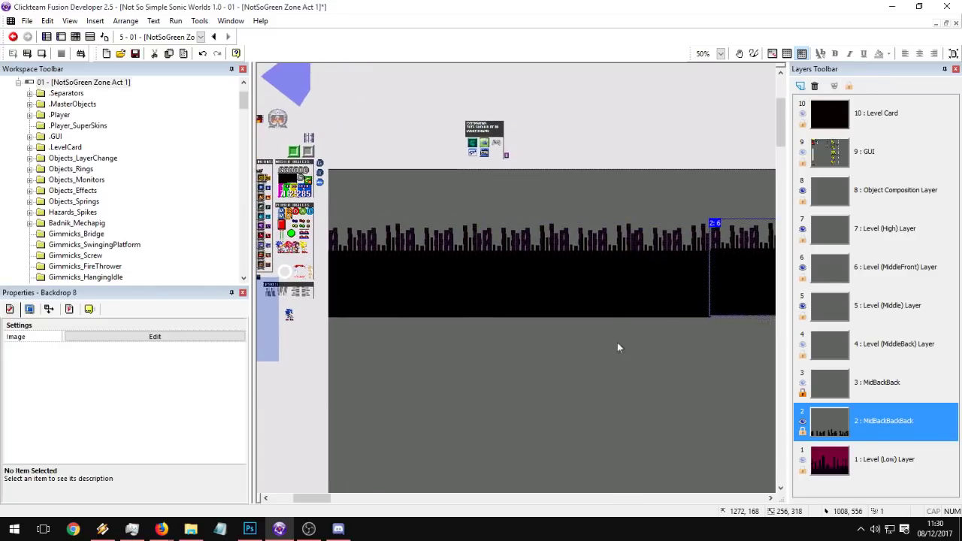
Step: Shift alternate B4 backdrops slightly upward by differing amounts to give the building row an uneven skyline
{"action": "left_click", "coordinate": [617, 342]}
{"action": "left_click_drag", "start_coordinate": [423, 291], "coordinate": [582, 283]}
{"action": "left_click", "coordinate": [501, 331]}
{"action": "left_click", "coordinate": [686, 288]}
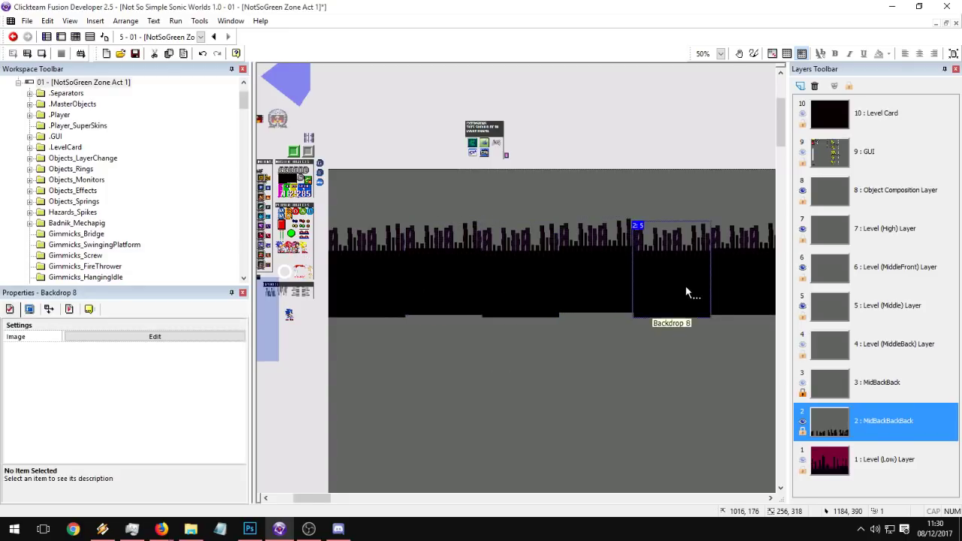
{"action": "left_click_drag", "start_coordinate": [741, 281], "coordinate": [739, 277]}
{"action": "left_click", "coordinate": [713, 335]}
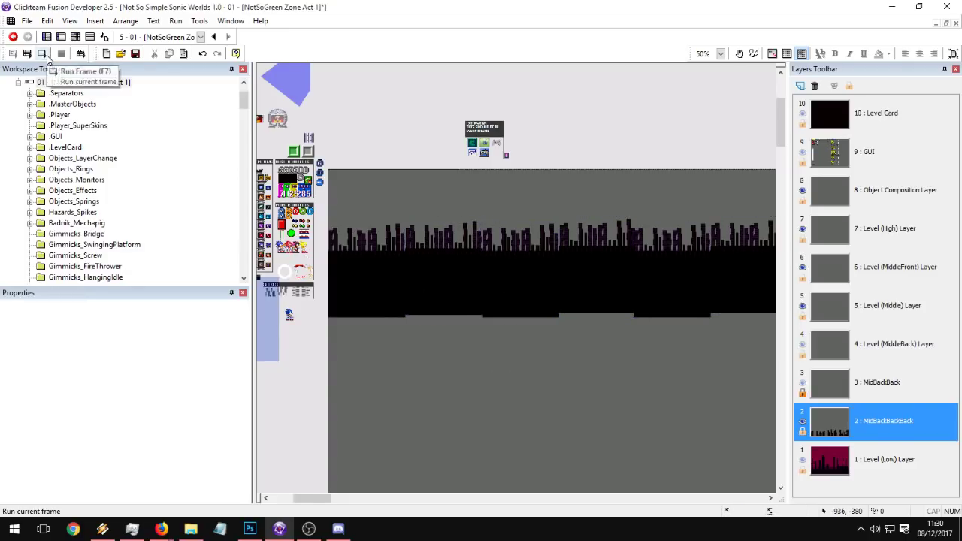
Step: Show the MidBackBack and Level (MiddleBack) layers again and run the current frame
{"action": "left_click", "coordinate": [801, 384]}
{"action": "left_click", "coordinate": [802, 345]}
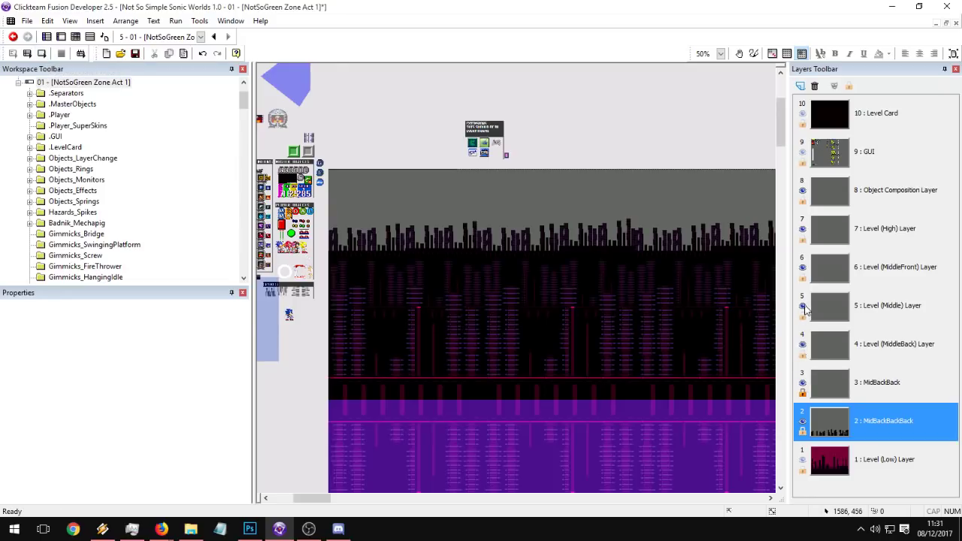
{"action": "left_click", "coordinate": [43, 54]}
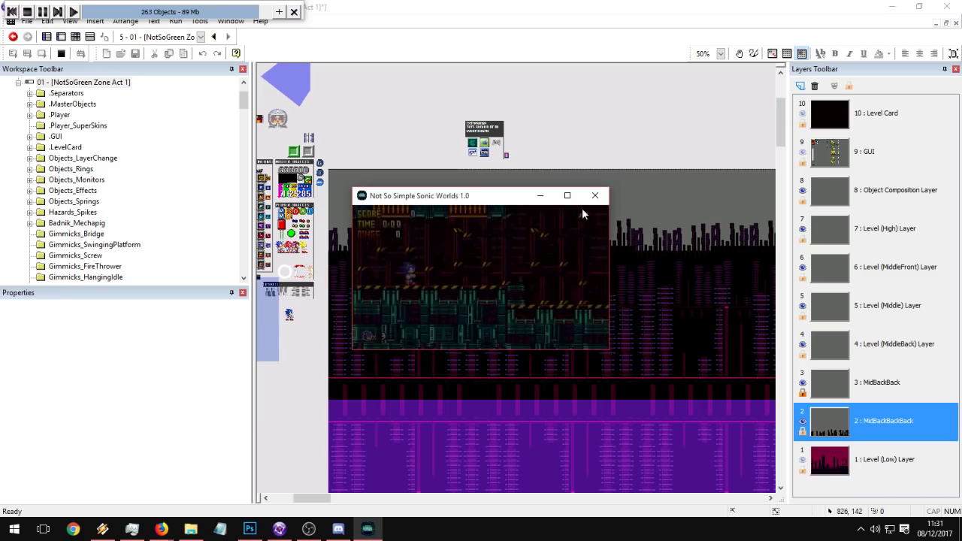
Step: Move Sonic through the lower part of the level to examine how the layered building rows scroll
{"action": "key", "text": "a"}
{"action": "key", "text": "Right"}
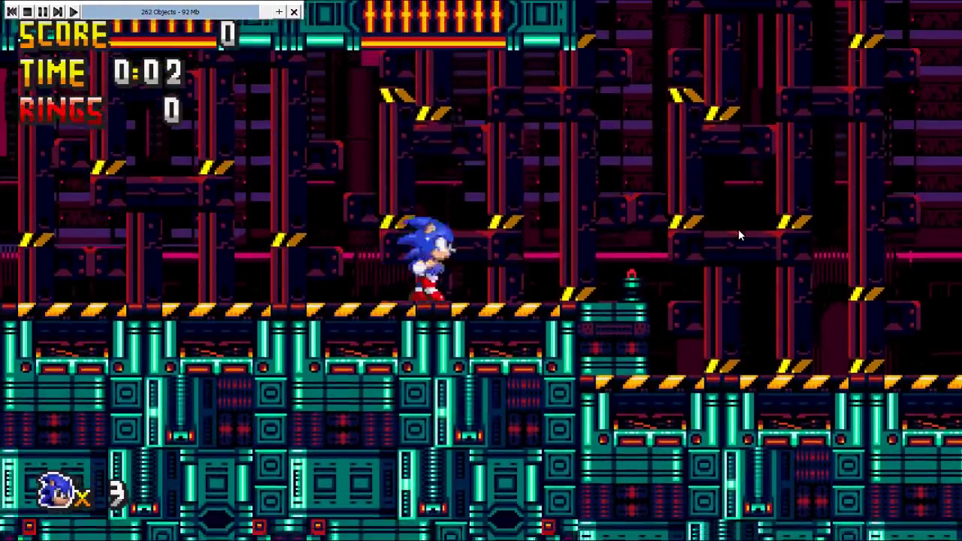
{"action": "key", "text": "s"}
{"action": "key", "text": "s"}
{"action": "key", "text": "s"}
{"action": "key", "text": "Right"}
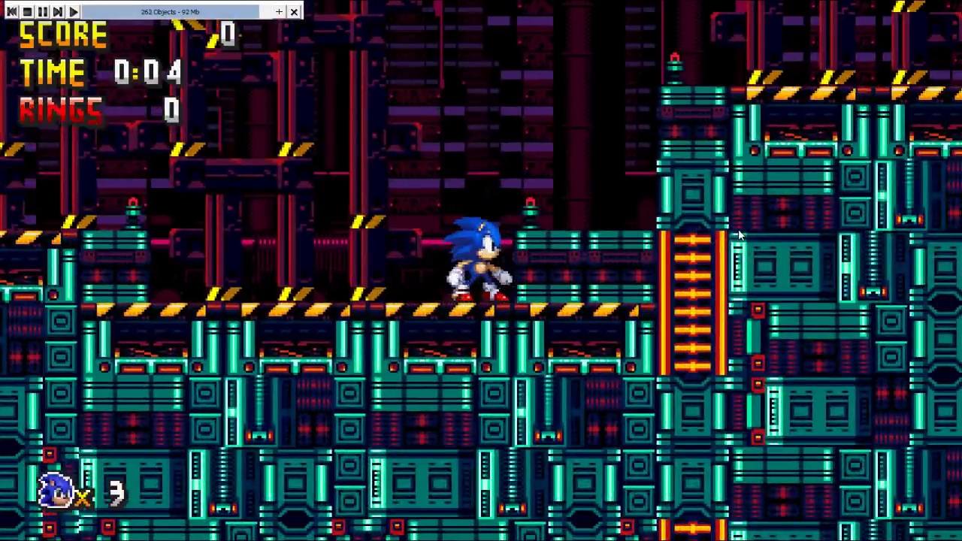
{"action": "key", "text": "a"}
{"action": "key", "text": "a"}
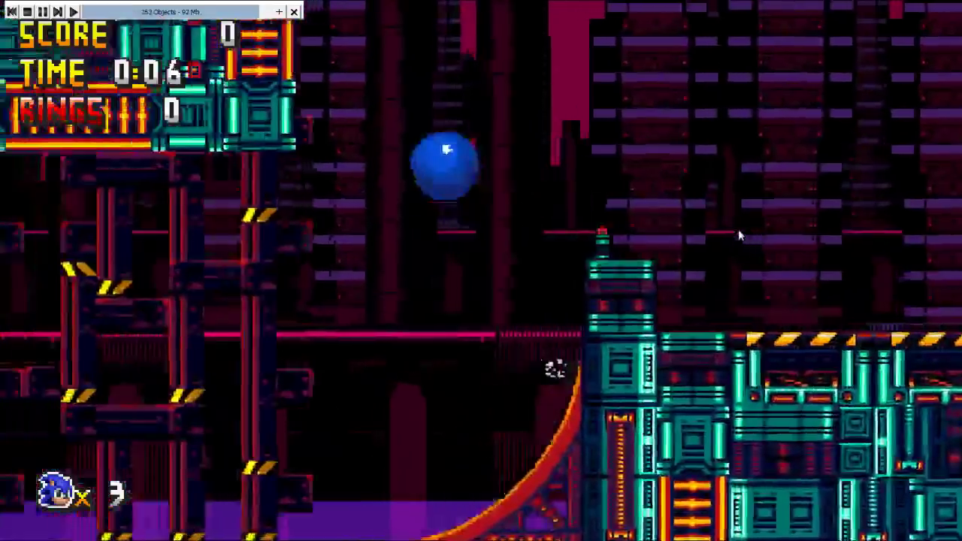
{"action": "key", "text": "a"}
{"action": "key", "text": "space"}
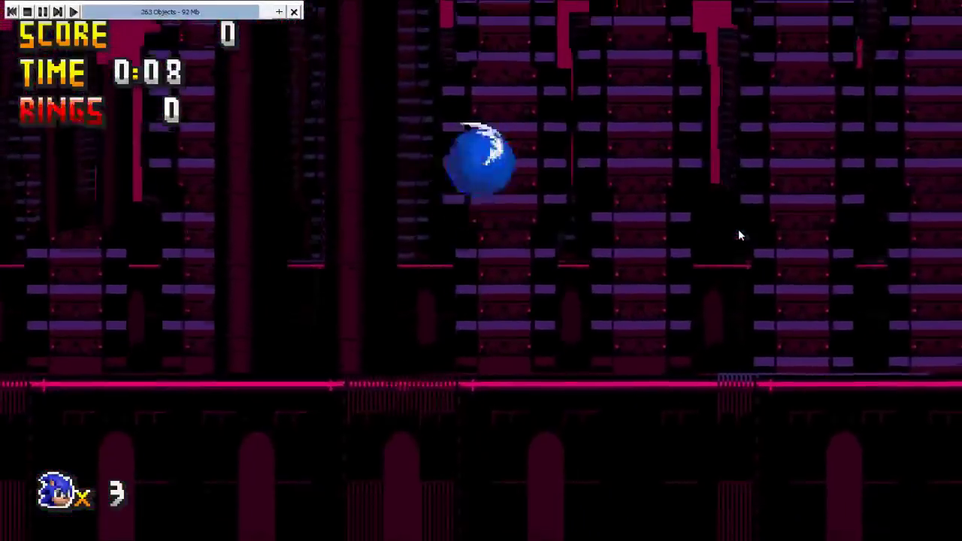
Step: Run and jump Sonic across the upper and lower platforms to examine the parallax buildings, and close the test run
{"action": "key", "text": "Left"}
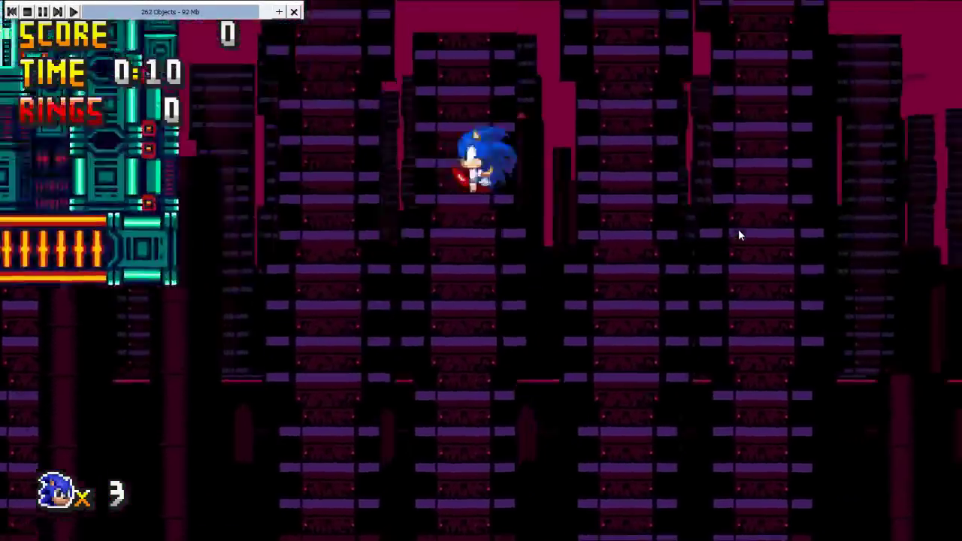
{"action": "key", "text": "space"}
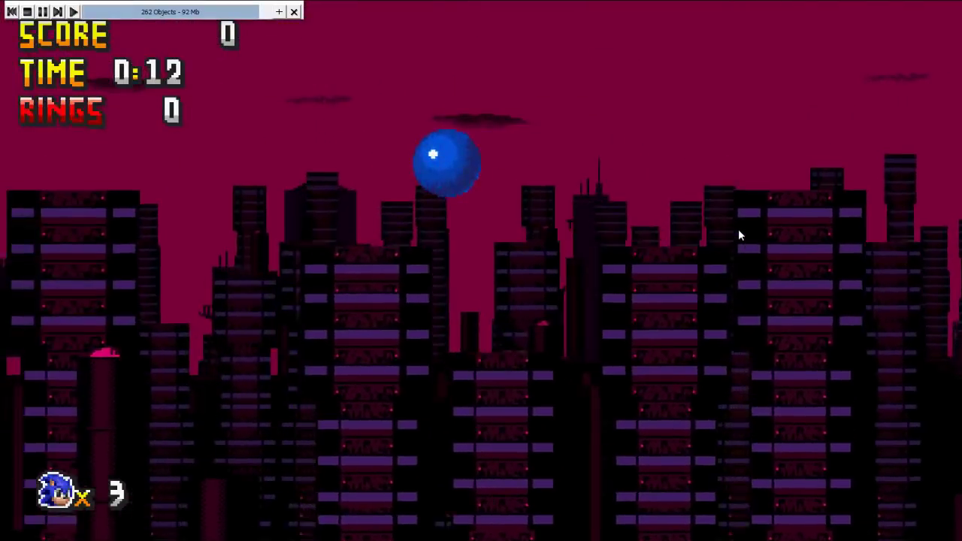
{"action": "key", "text": "Right"}
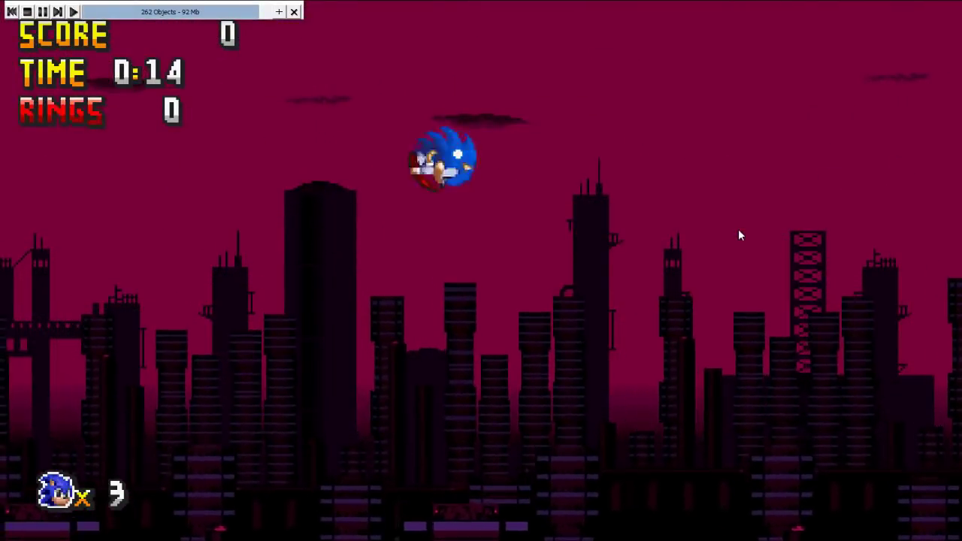
{"action": "key", "text": "Left"}
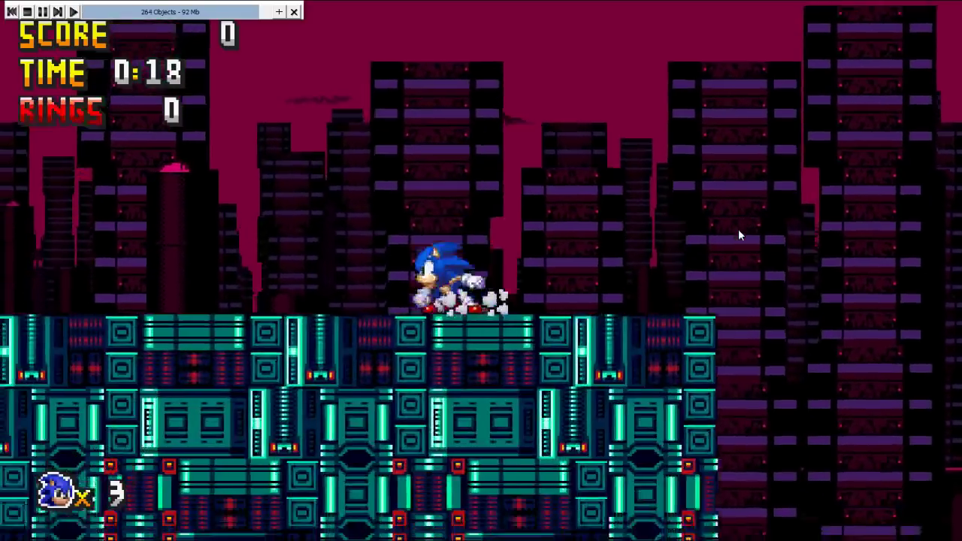
{"action": "key", "text": "space"}
{"action": "key", "text": "Right"}
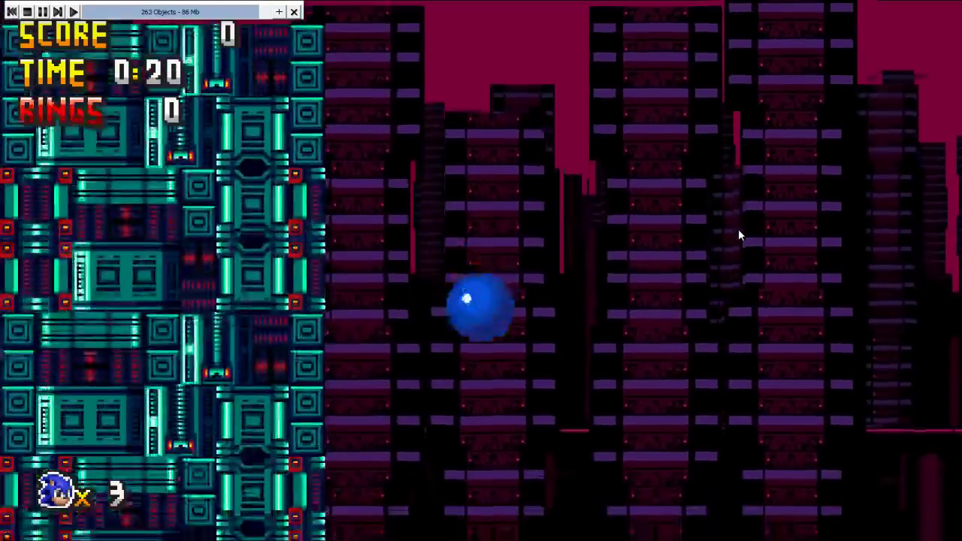
{"action": "key", "text": "space"}
{"action": "key", "text": "Left"}
{"action": "key", "text": "space"}
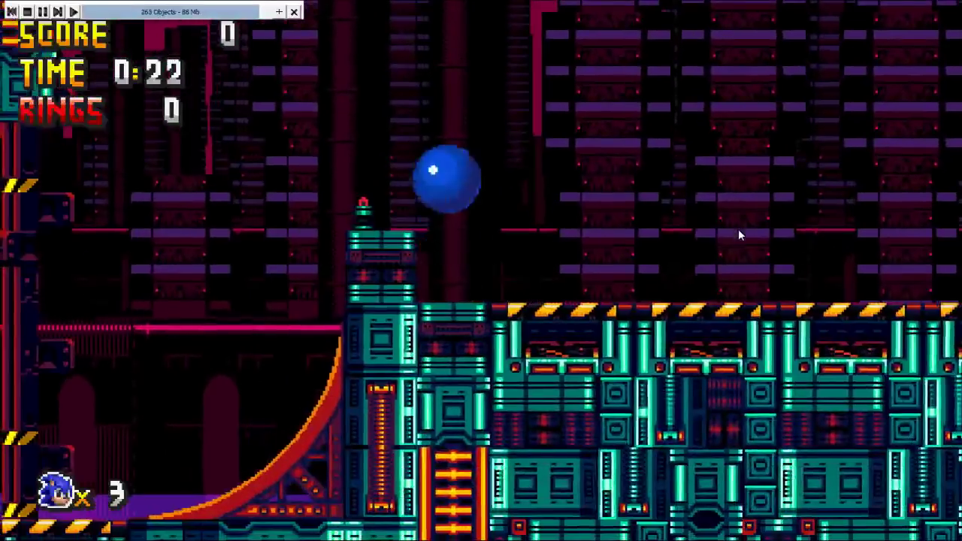
{"action": "key", "text": "Left"}
{"action": "key", "text": "Right"}
{"action": "key", "text": "space"}
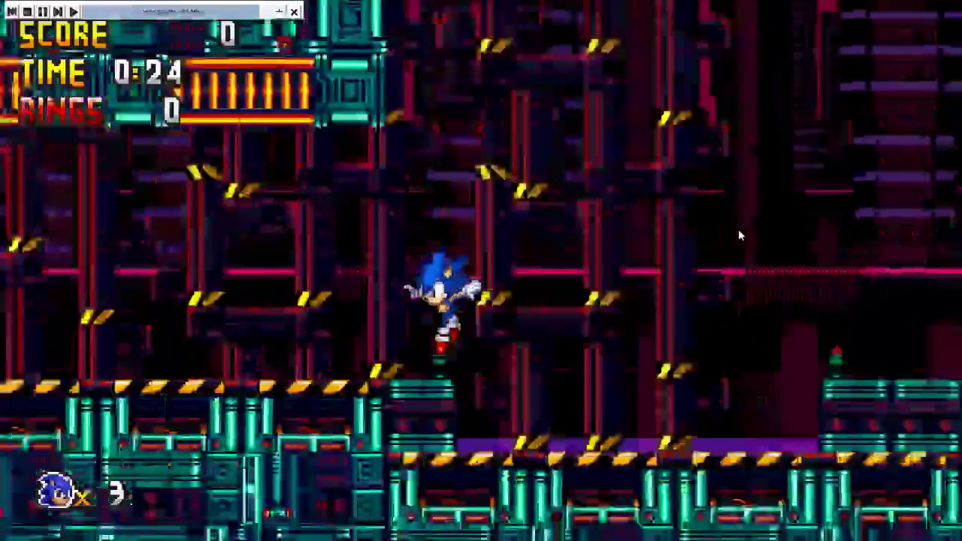
{"action": "key", "text": "Left"}
{"action": "key", "text": "space"}
{"action": "key", "text": "Right"}
{"action": "key", "text": "space"}
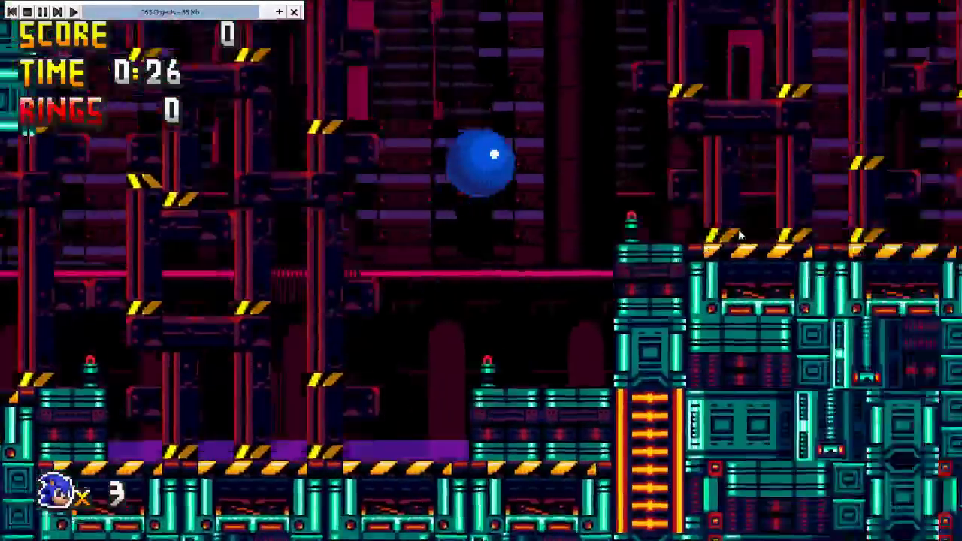
{"action": "key", "text": "Right"}
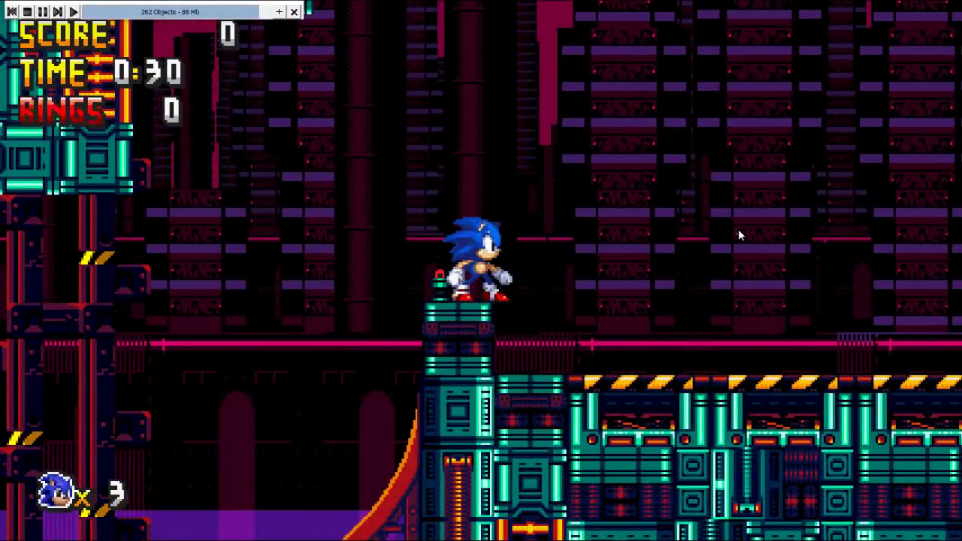
{"action": "key", "text": "alt+F4"}
{"action": "left_click", "coordinate": [582, 332]}
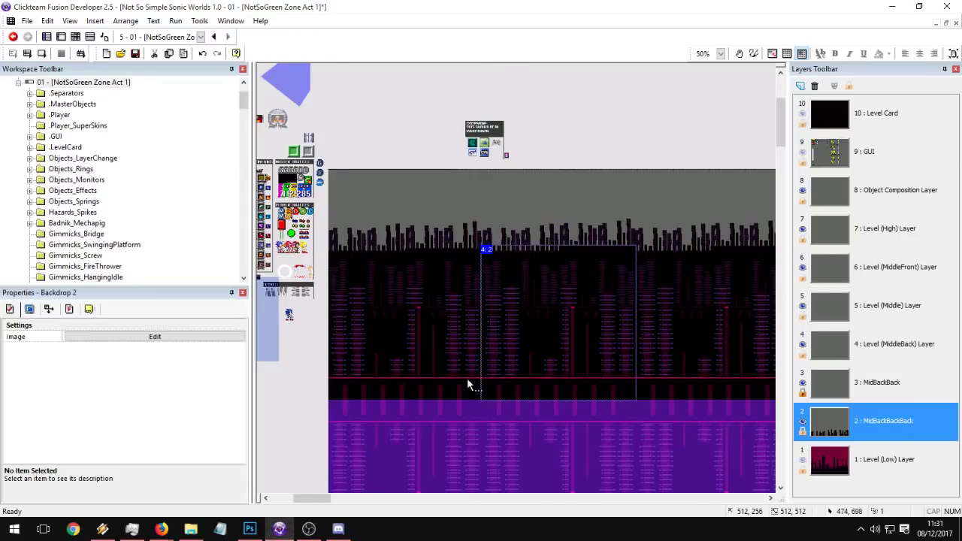
Step: Add a new layer and move it between the Level (MiddleBack) and Level (Middle) layers
{"action": "middle_click_drag", "start_coordinate": [467, 378], "coordinate": [477, 242]}
{"action": "left_click", "coordinate": [895, 385]}
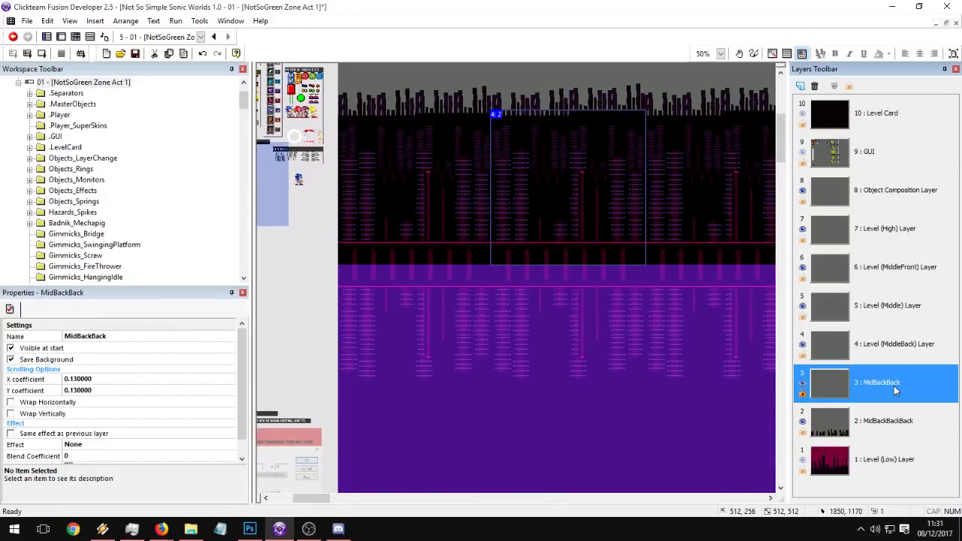
{"action": "left_click", "coordinate": [887, 344]}
{"action": "left_click", "coordinate": [890, 323]}
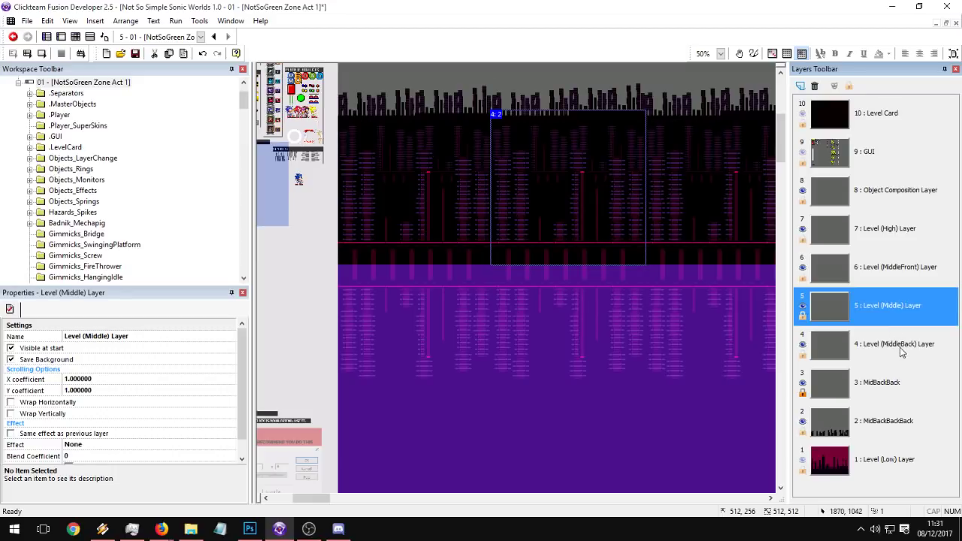
{"action": "left_click", "coordinate": [890, 344]}
{"action": "left_click", "coordinate": [802, 86]}
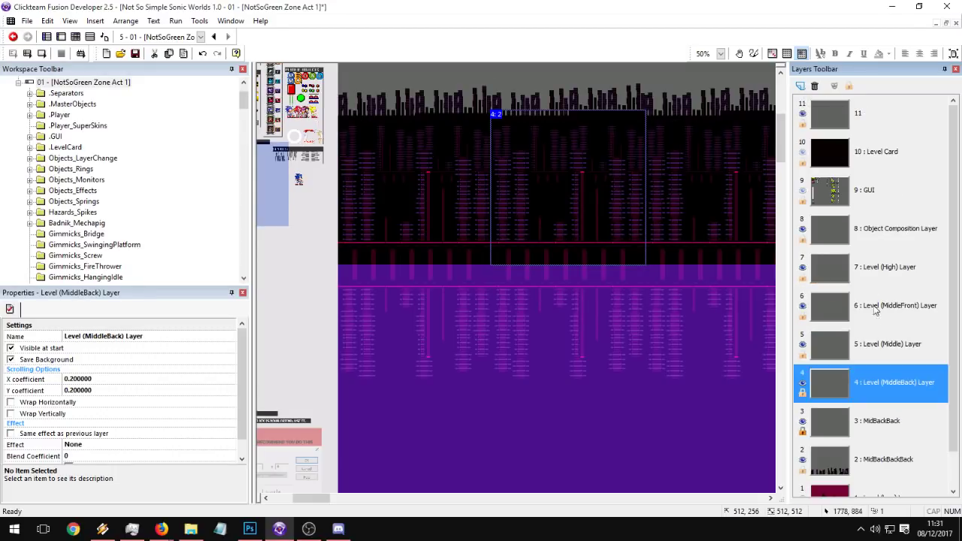
{"action": "left_click", "coordinate": [879, 119]}
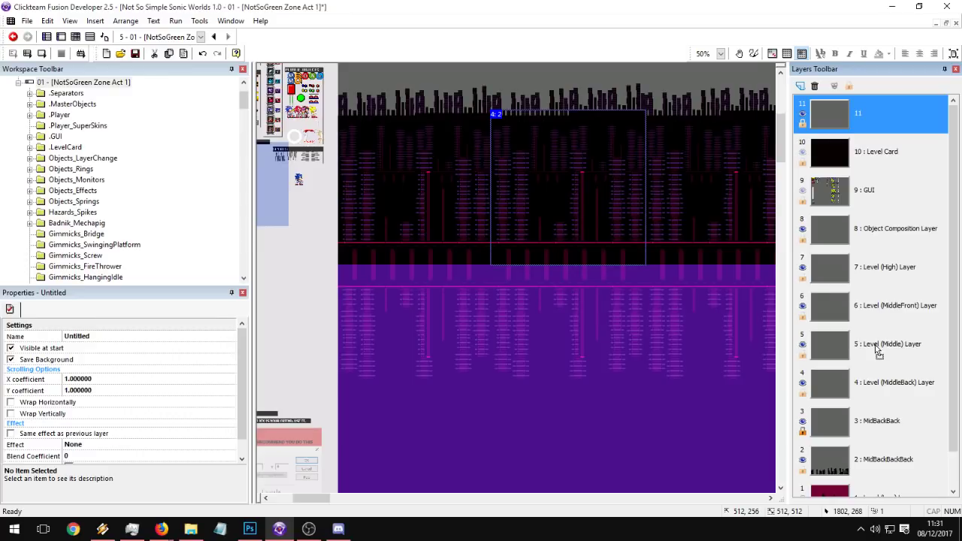
{"action": "left_click_drag", "start_coordinate": [877, 349], "coordinate": [877, 351]}
Step: Rename the Level (Middle) Layer as "Level (PLAYABLE) (Middle) Layer"
{"action": "left_click", "coordinate": [871, 320]}
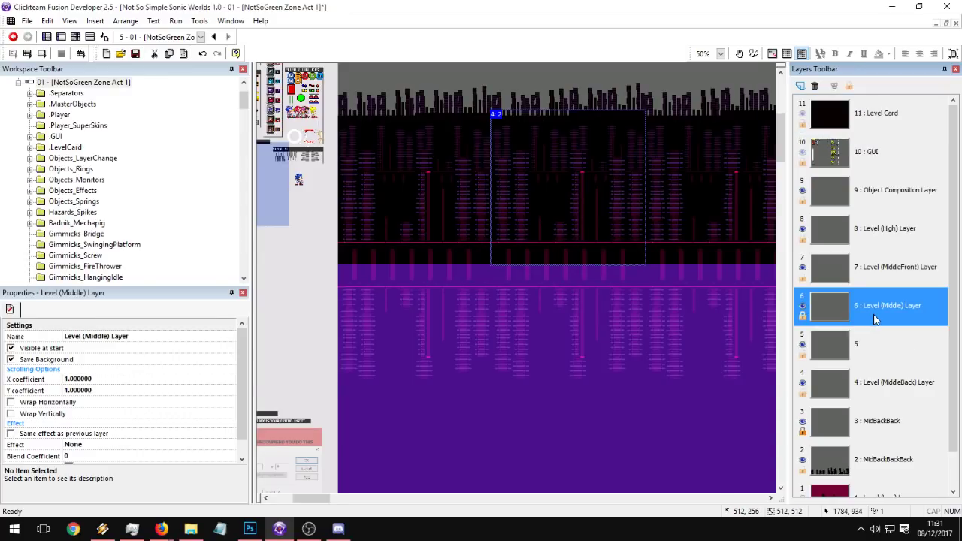
{"action": "right_click", "coordinate": [878, 311]}
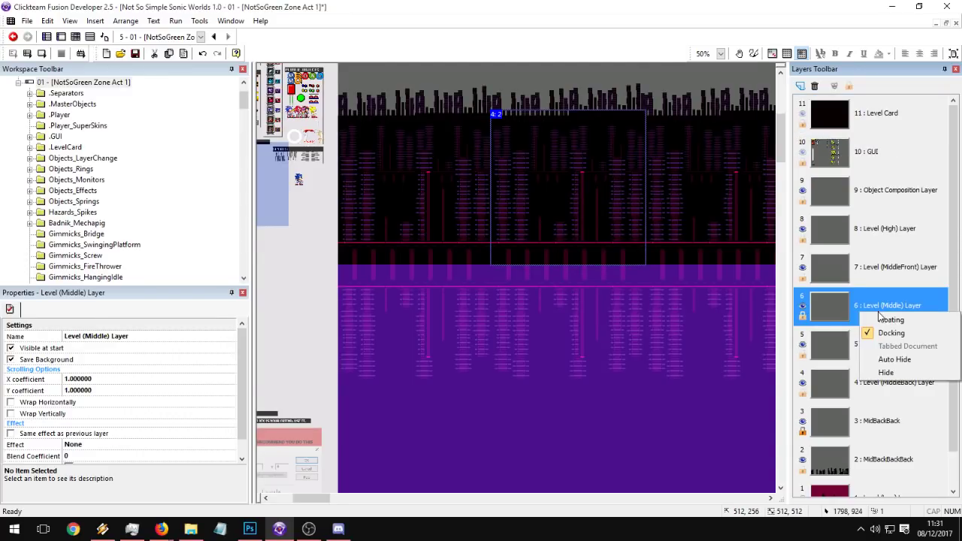
{"action": "left_click", "coordinate": [153, 335]}
{"action": "left_click", "coordinate": [83, 335]}
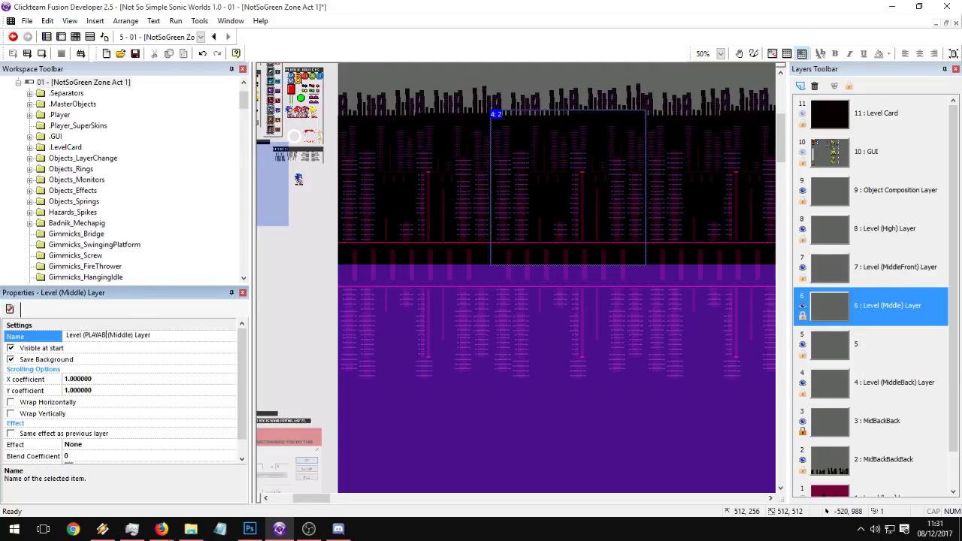
{"action": "type", "text": "(PLAYABLE)"}
{"action": "key", "text": "Return"}
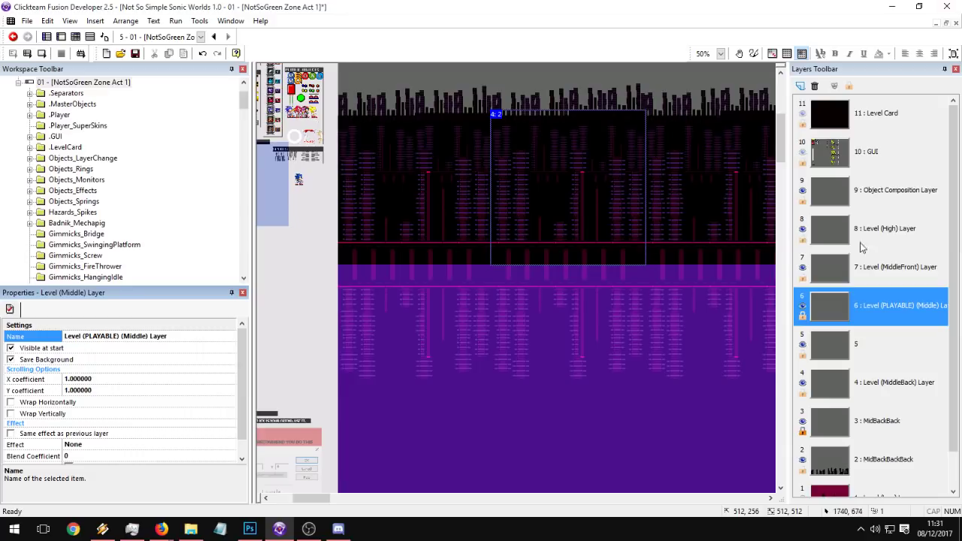
Step: Name the new untitled layer WaterFrec_1 and keep it as the active layer
{"action": "left_click", "coordinate": [868, 335]}
{"action": "left_click", "coordinate": [109, 336]}
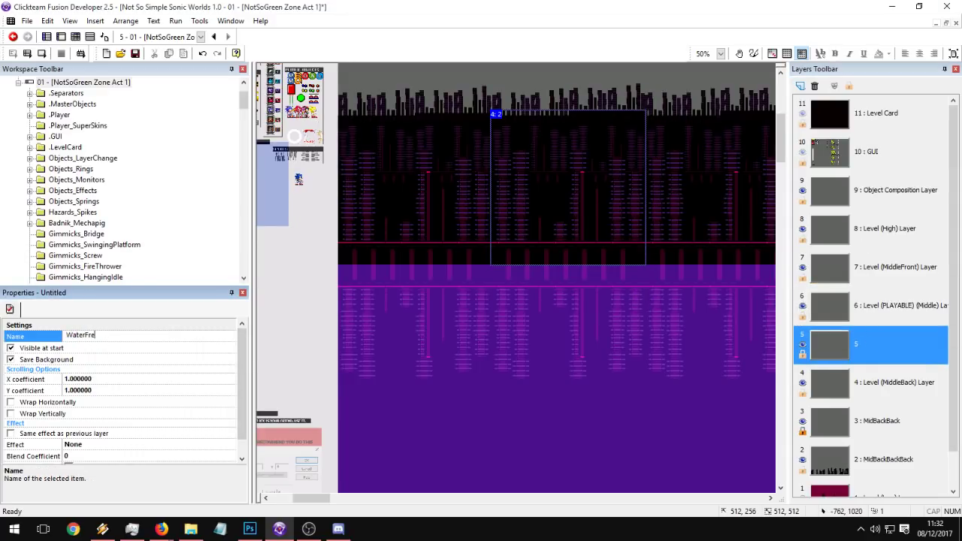
{"action": "type", "text": "WaterFrec_1"}
{"action": "key", "text": "Return"}
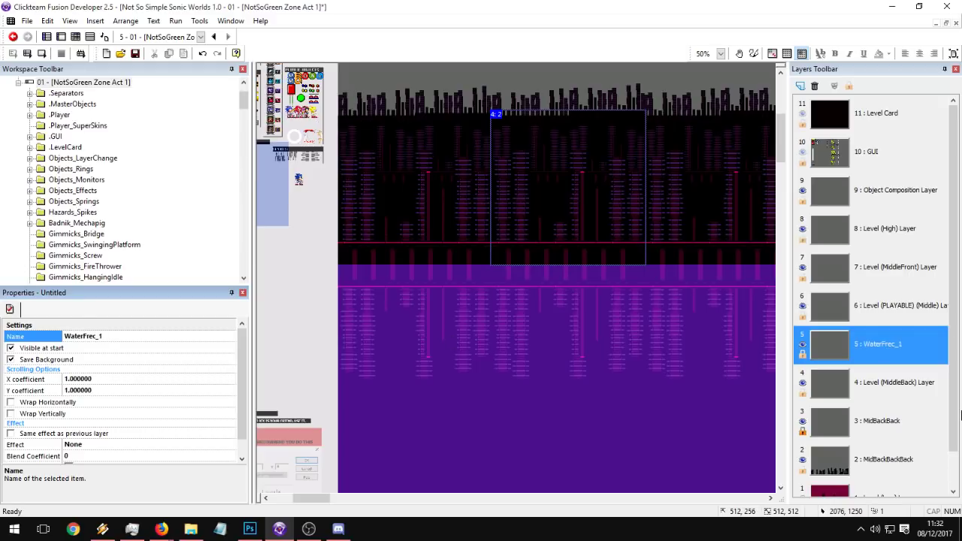
{"action": "left_click", "coordinate": [905, 387]}
{"action": "left_click", "coordinate": [885, 359]}
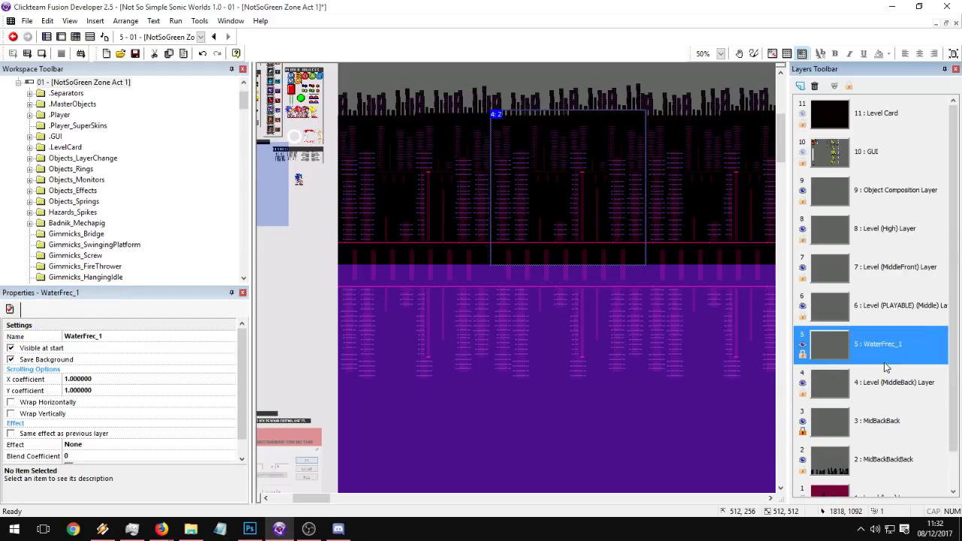
{"action": "double_click", "coordinate": [320, 303]}
{"action": "left_click", "coordinate": [740, 166]}
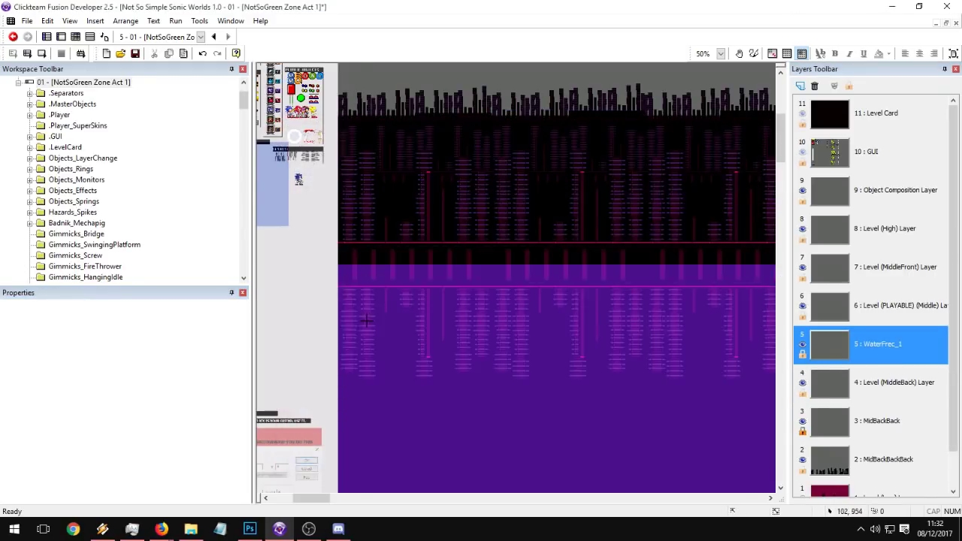
{"action": "left_click", "coordinate": [300, 314]}
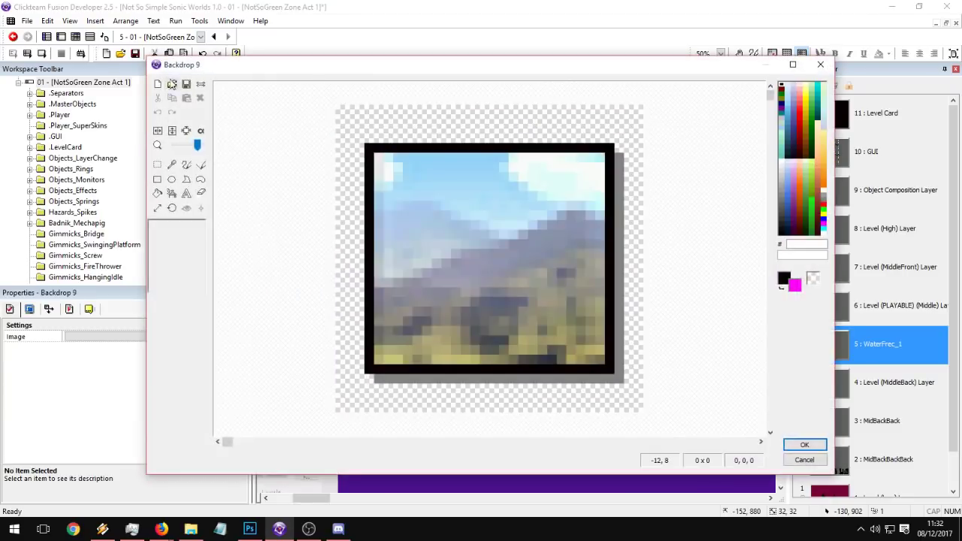
{"action": "left_click", "coordinate": [798, 461]}
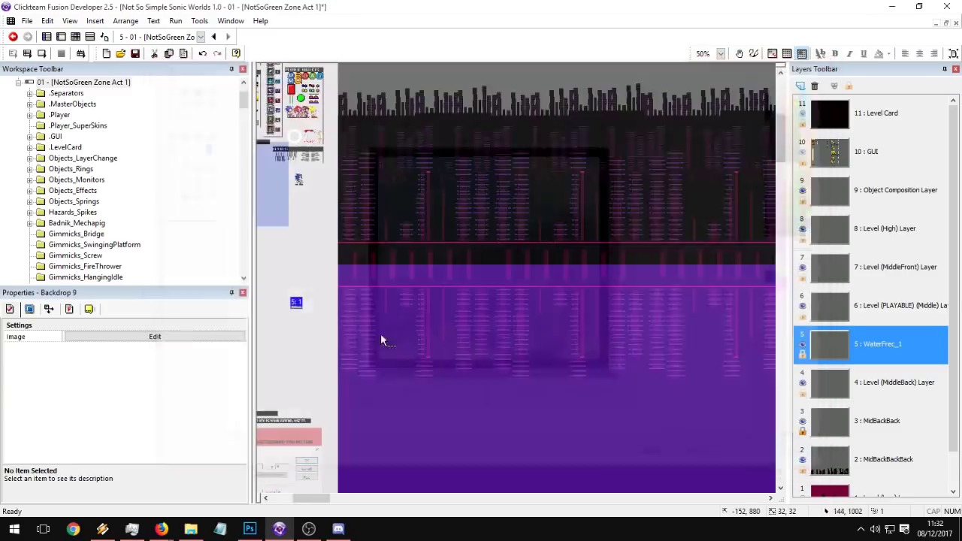
{"action": "key", "text": "Delete"}
Step: Insert an Active object beside the frame on the WaterFrec_1 layer and import BF0.png as its image
{"action": "double_click", "coordinate": [297, 298]}
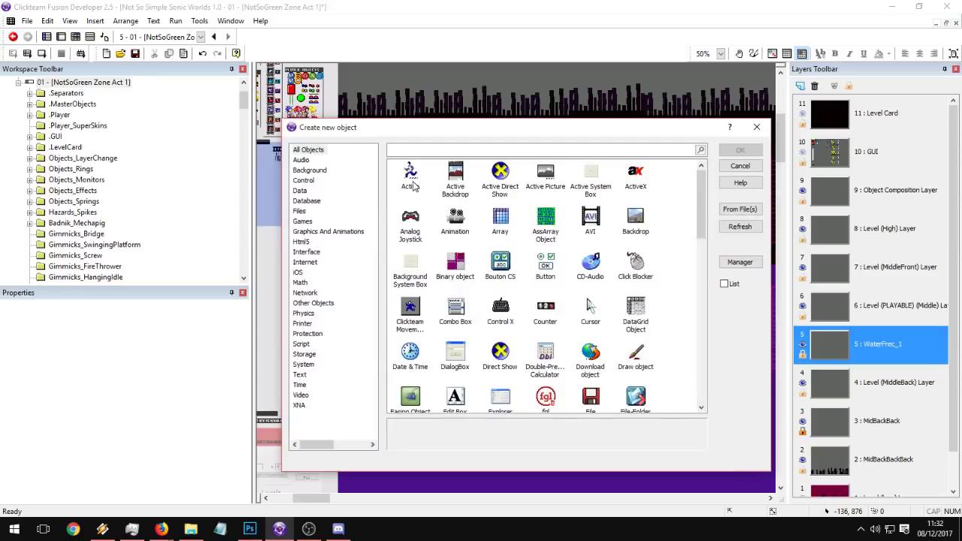
{"action": "double_click", "coordinate": [412, 182]}
{"action": "left_click", "coordinate": [303, 271]}
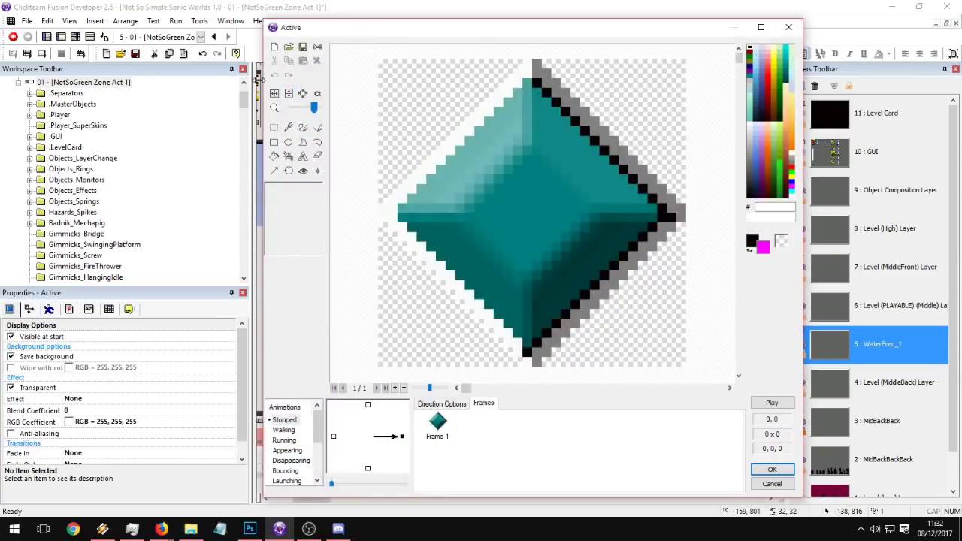
{"action": "left_click", "coordinate": [287, 47]}
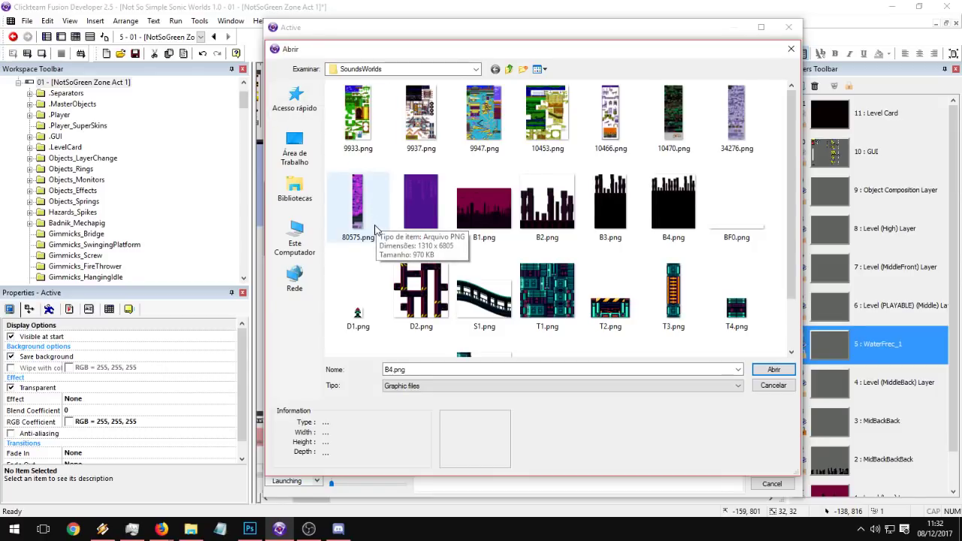
{"action": "double_click", "coordinate": [734, 221]}
{"action": "key", "text": "Return"}
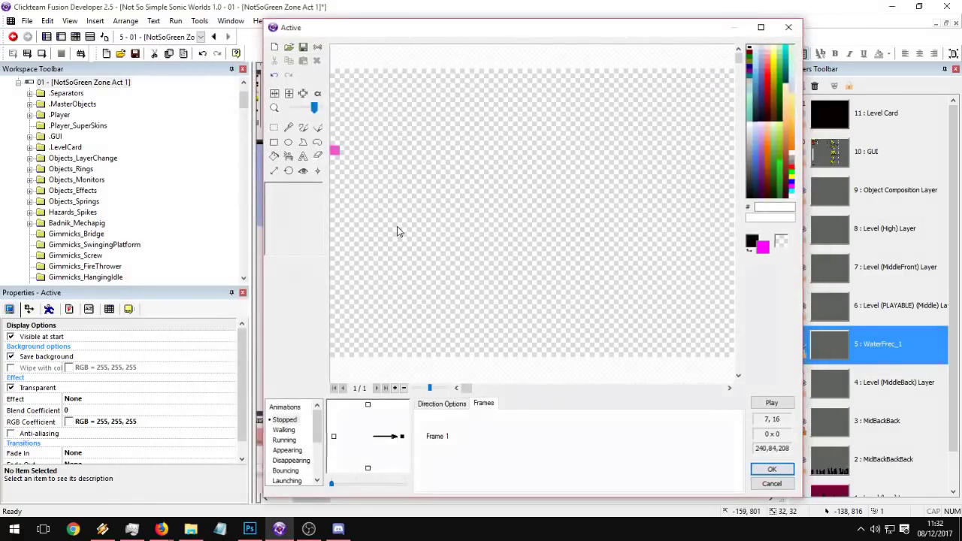
{"action": "key", "text": "Return"}
Step: Place the Active object just below the pink waterline at the frame's left edge, at about -8, 848, and name it WaterFreckle
{"action": "left_click", "coordinate": [701, 55]}
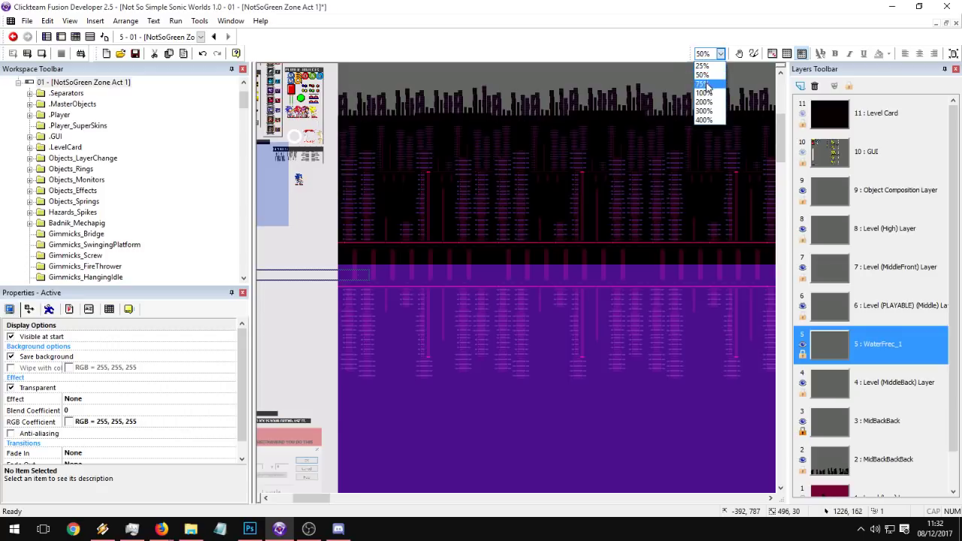
{"action": "left_click", "coordinate": [703, 92]}
{"action": "left_click", "coordinate": [324, 262]}
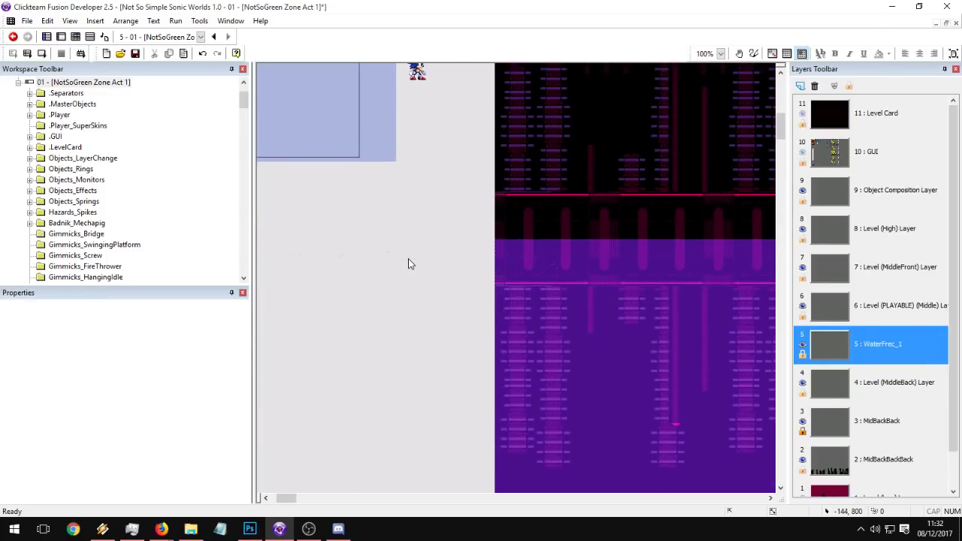
{"action": "left_click_drag", "start_coordinate": [408, 264], "coordinate": [637, 303]}
{"action": "left_click", "coordinate": [405, 325]}
{"action": "left_click", "coordinate": [626, 293]}
{"action": "left_click_drag", "start_coordinate": [383, 251], "coordinate": [426, 267]}
{"action": "middle_click_drag", "start_coordinate": [541, 291], "coordinate": [384, 283]}
{"action": "left_click_drag", "start_coordinate": [298, 249], "coordinate": [711, 366]}
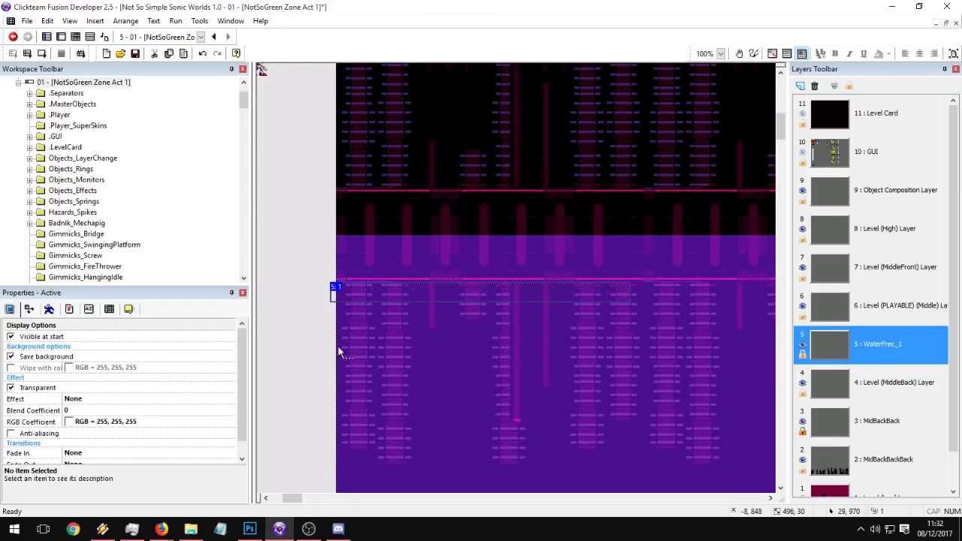
{"action": "left_click", "coordinate": [129, 309]}
{"action": "left_click", "coordinate": [128, 339]}
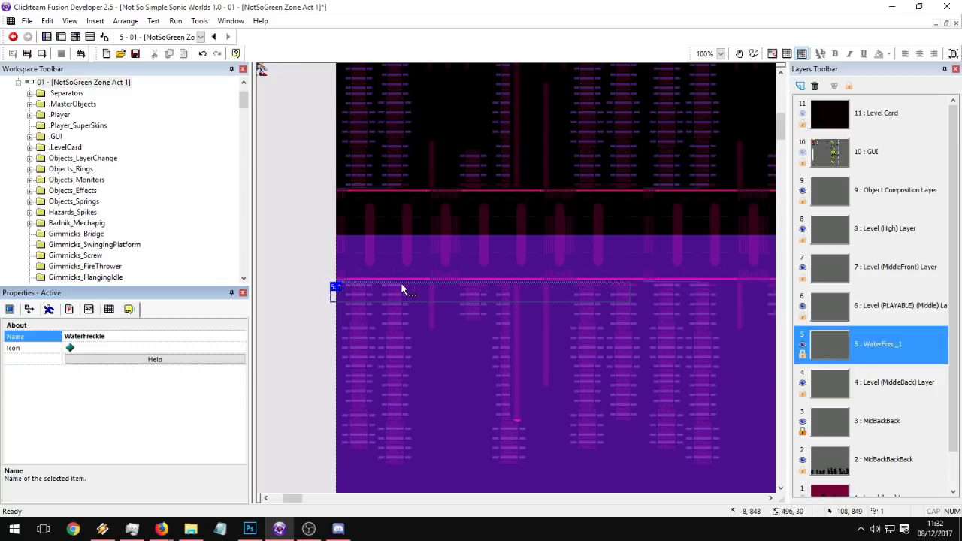
Step: Set the WaterFrec_1 layer's X and Y scrolling coefficients to 0.3
{"action": "left_click", "coordinate": [905, 386]}
{"action": "left_click", "coordinate": [897, 360]}
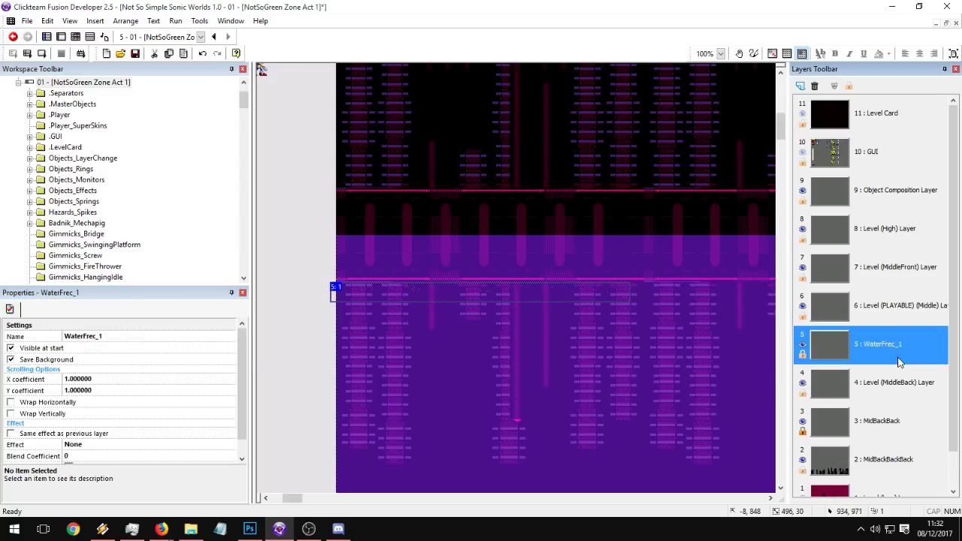
{"action": "left_click", "coordinate": [541, 216]}
{"action": "left_click", "coordinate": [906, 383]}
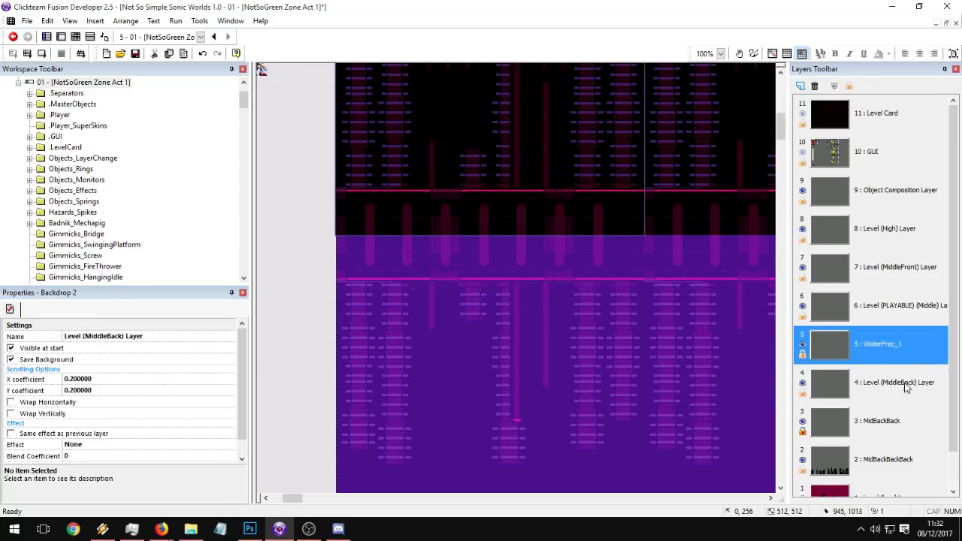
{"action": "left_click", "coordinate": [878, 343]}
{"action": "left_click", "coordinate": [171, 378]}
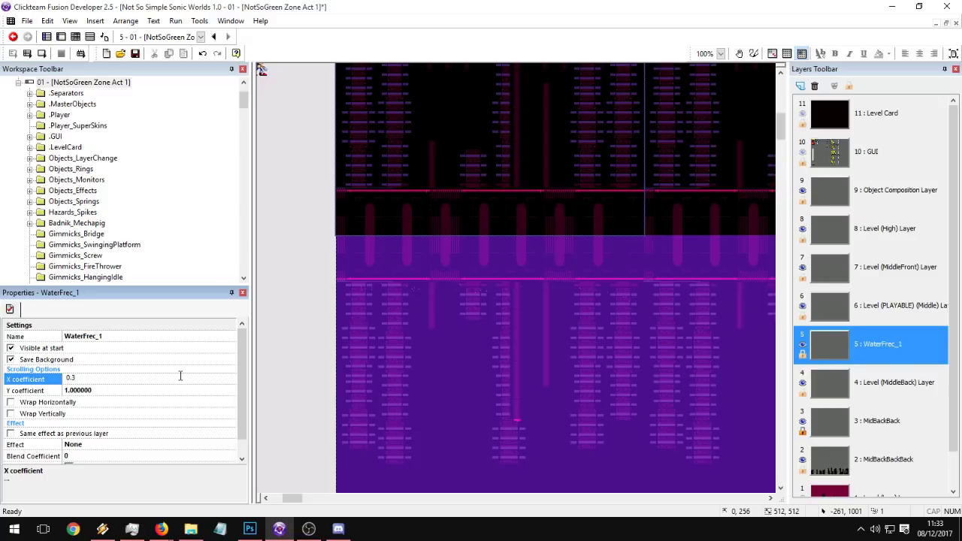
{"action": "key", "text": "Tab"}
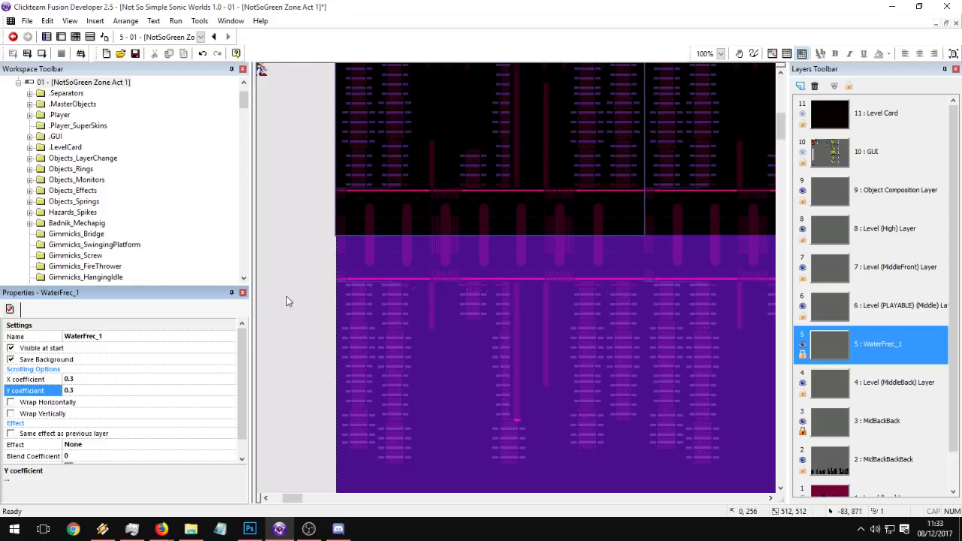
Step: Hide the Level (MiddleBack) Layer and make WaterFrec_1 the active layer again
{"action": "left_click_drag", "start_coordinate": [298, 262], "coordinate": [627, 298]}
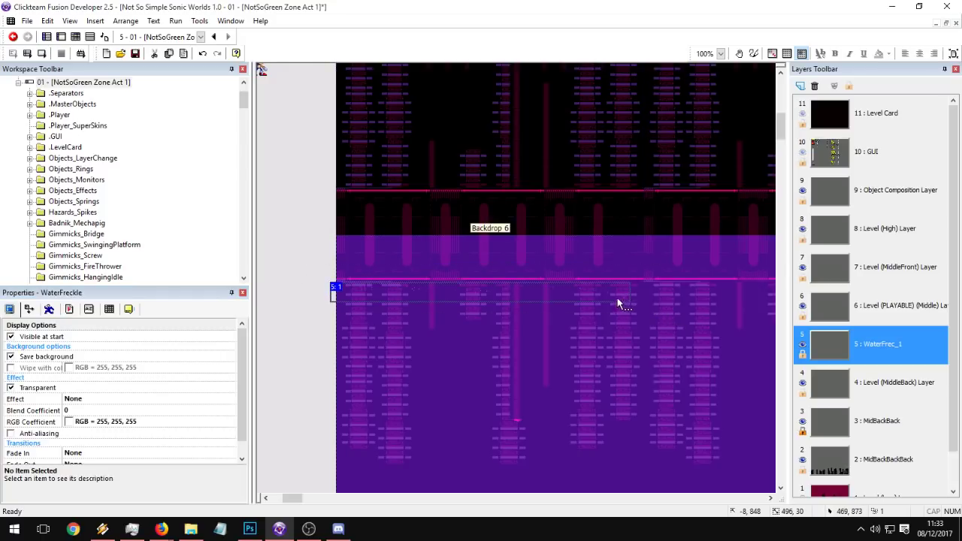
{"action": "left_click", "coordinate": [388, 295]}
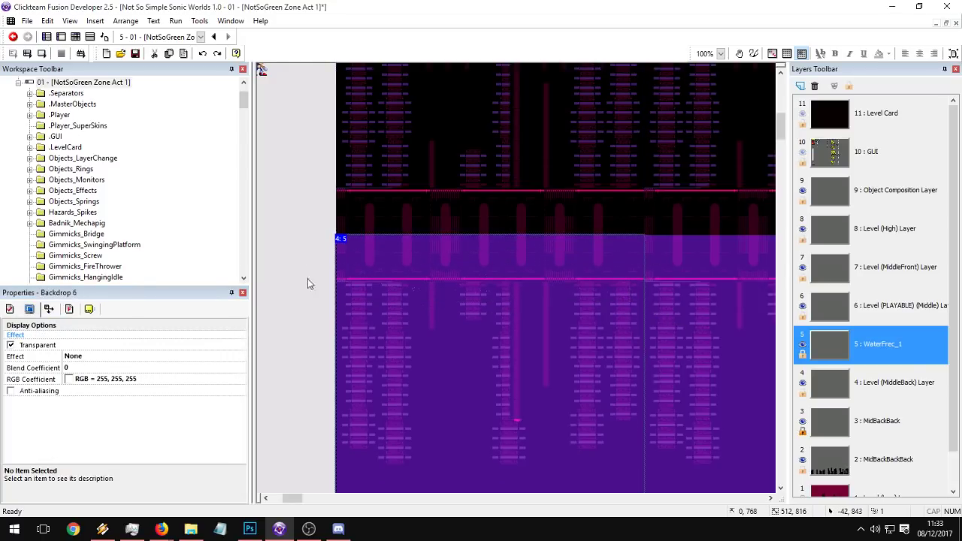
{"action": "left_click", "coordinate": [871, 394]}
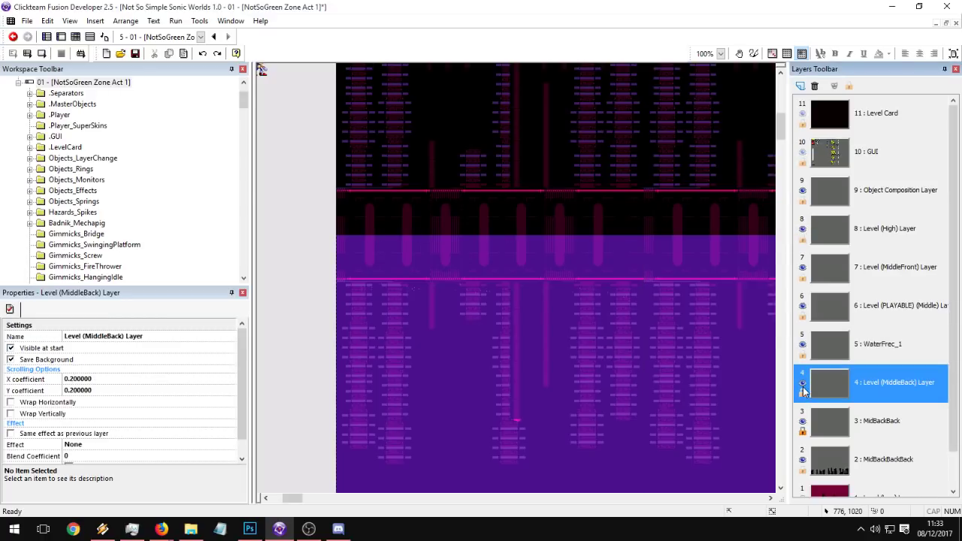
{"action": "left_click", "coordinate": [864, 357]}
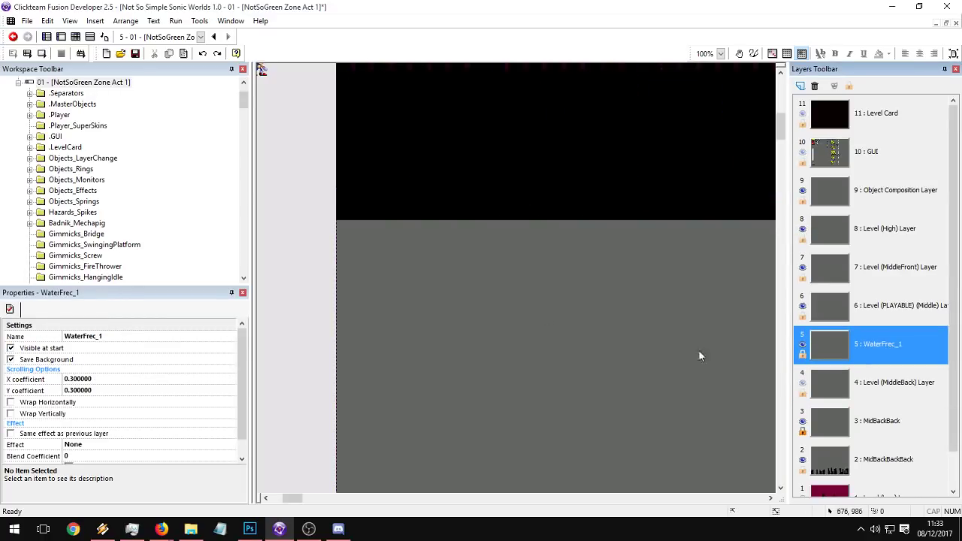
Step: Move the WaterFreckle object down along the frame's left edge to about 0, 1048, and briefly test-run the frame
{"action": "left_click", "coordinate": [420, 292]}
{"action": "left_click", "coordinate": [628, 304]}
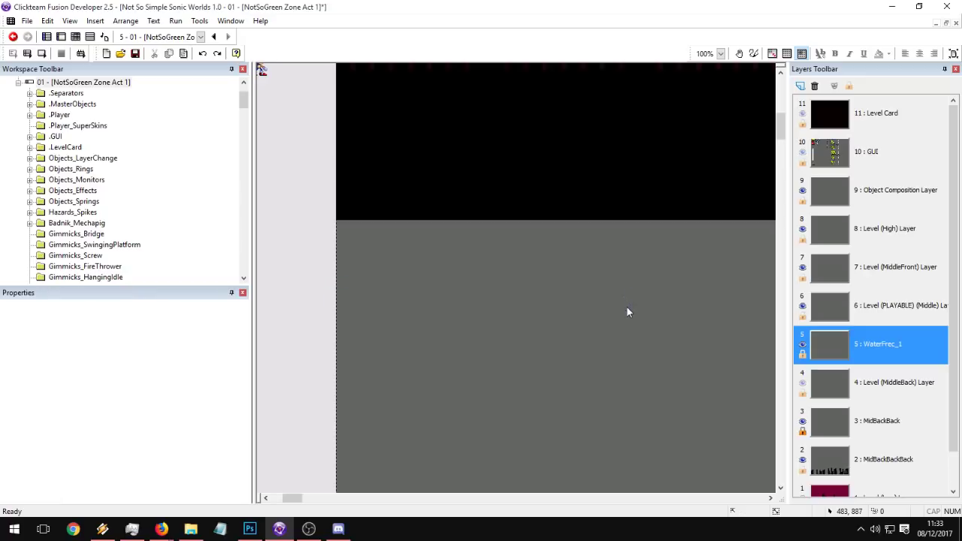
{"action": "left_click", "coordinate": [359, 288]}
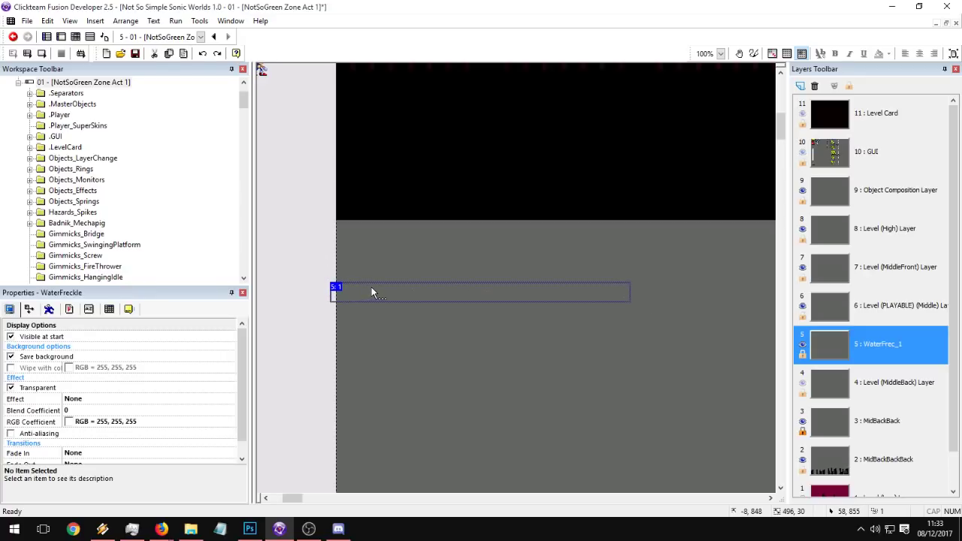
{"action": "left_click_drag", "start_coordinate": [371, 287], "coordinate": [376, 411]}
{"action": "left_click", "coordinate": [415, 341]}
{"action": "middle_click_drag", "start_coordinate": [448, 283], "coordinate": [465, 162]}
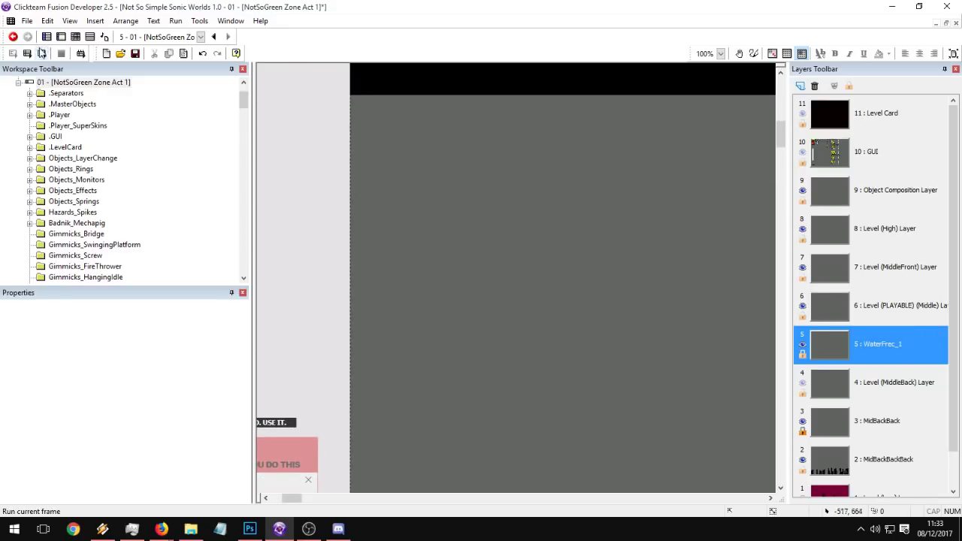
{"action": "left_click", "coordinate": [43, 55]}
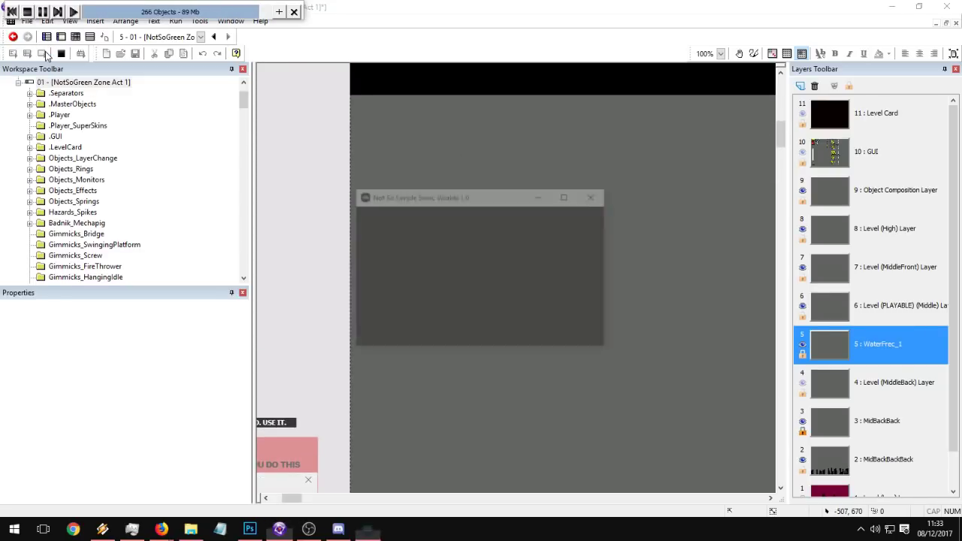
{"action": "left_click", "coordinate": [596, 195]}
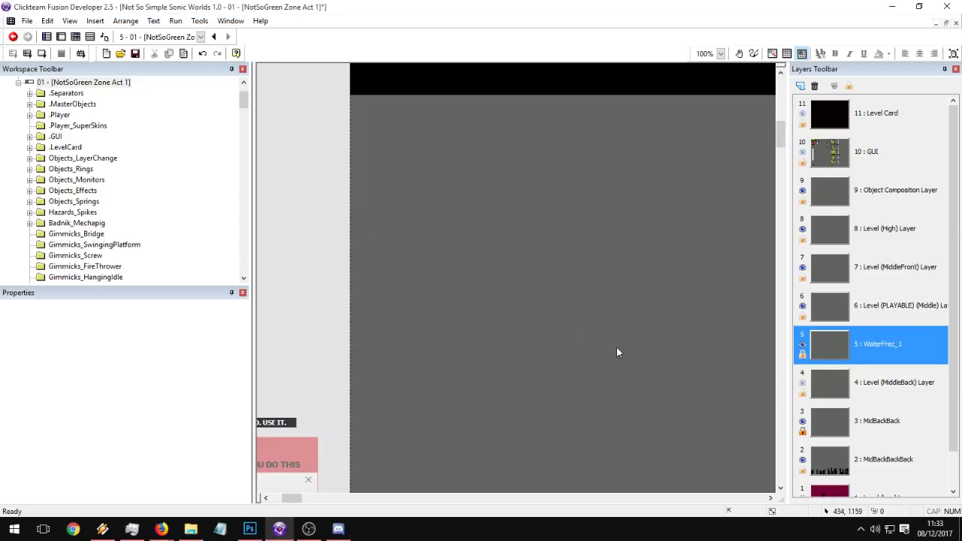
Step: Edit the WaterFreckle object's Stopped animation and duplicate its image as a second frame
{"action": "left_click_drag", "start_coordinate": [673, 331], "coordinate": [469, 248]}
{"action": "left_click", "coordinate": [435, 306]}
{"action": "double_click", "coordinate": [478, 284]}
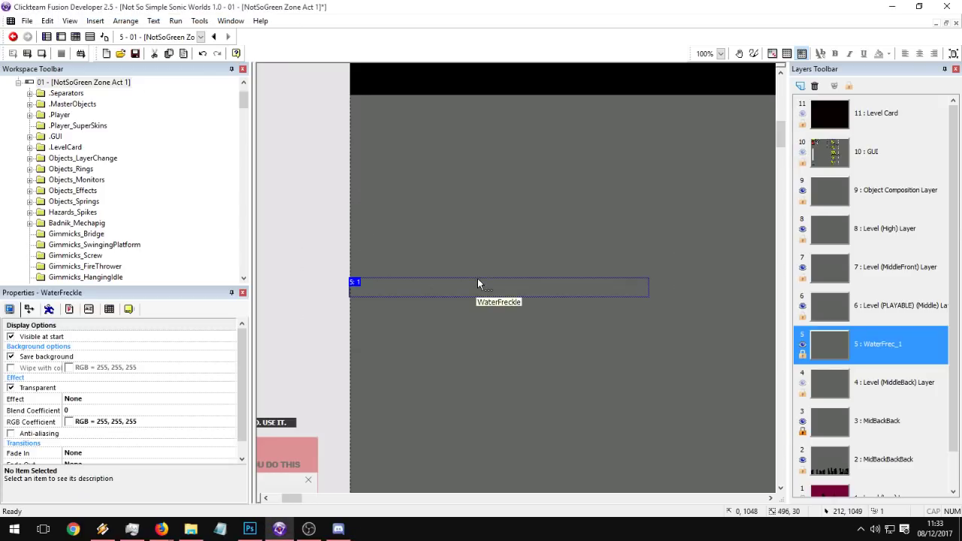
{"action": "key", "text": "ctrl+c"}
{"action": "key", "text": "ctrl+v"}
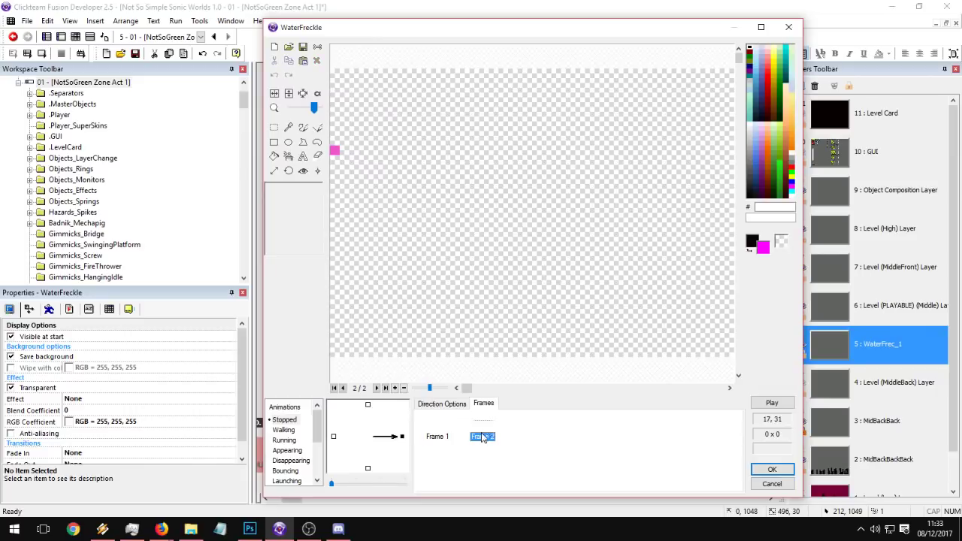
Step: Switch the duplicated frame from alpha channel to transparent colour so that its pink fill is displayed
{"action": "left_click_drag", "start_coordinate": [314, 108], "coordinate": [292, 107]}
{"action": "left_click", "coordinate": [317, 94]}
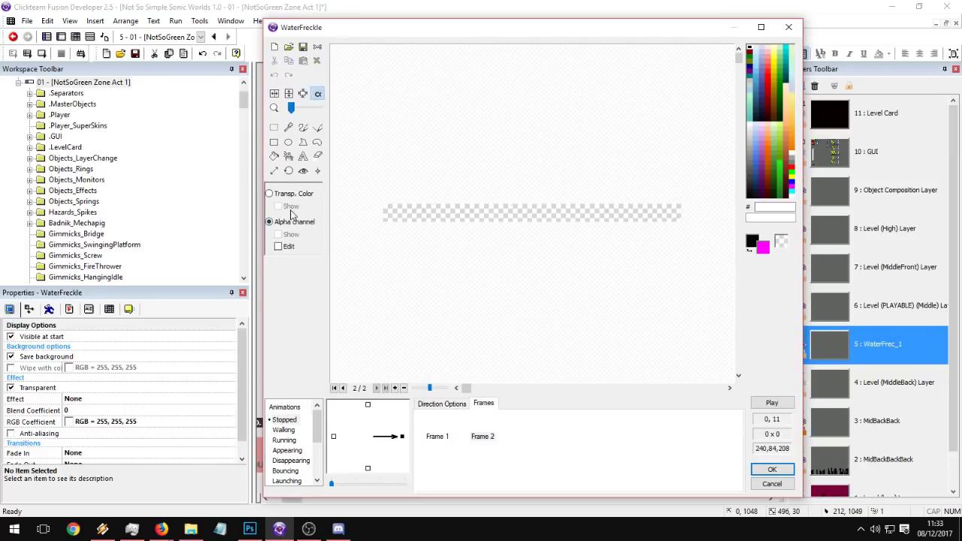
{"action": "left_click", "coordinate": [295, 220]}
{"action": "key", "text": "Return"}
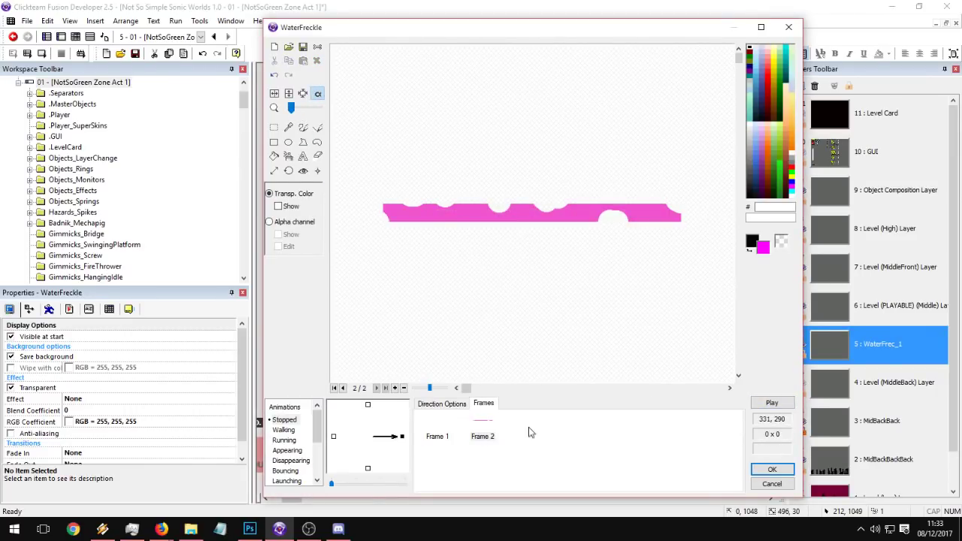
Step: Make the solid pink image the first animation frame, with the alpha-channel freckles as Frame 2, and apply the animation
{"action": "left_click_drag", "start_coordinate": [487, 428], "coordinate": [438, 423]}
{"action": "left_click", "coordinate": [447, 427]}
{"action": "left_click", "coordinate": [482, 425]}
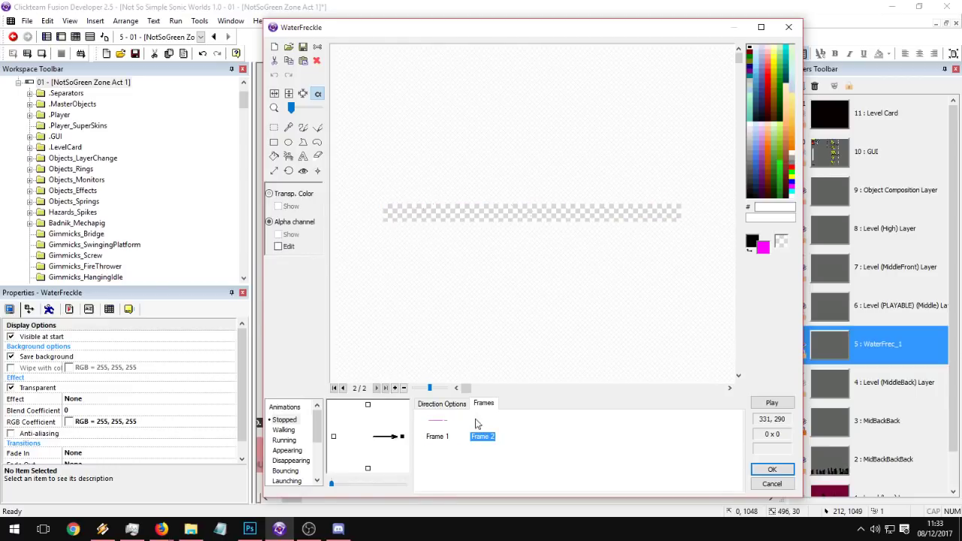
{"action": "left_click", "coordinate": [460, 406]}
{"action": "left_click", "coordinate": [771, 469]}
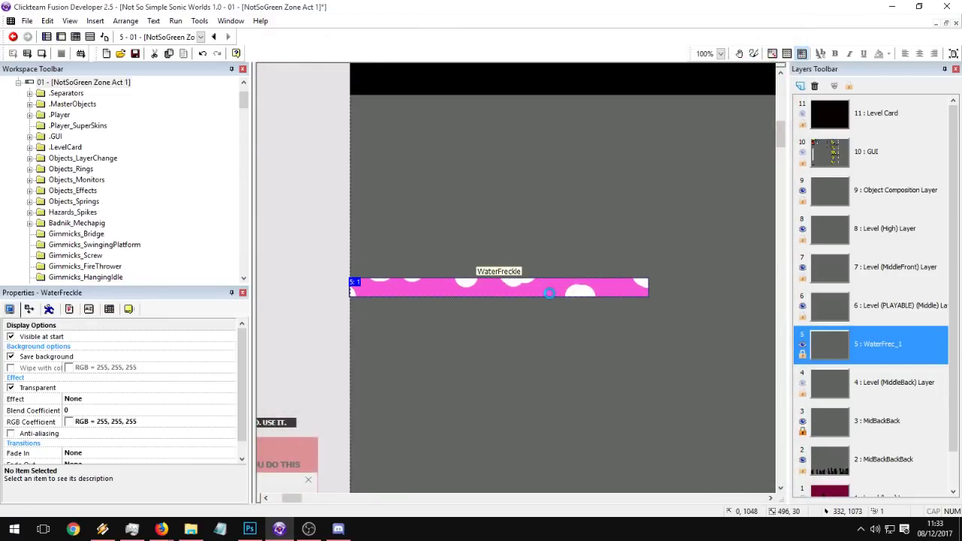
Step: Paste a second WaterFreckle directly against the first one's right end, at 496, 1048
{"action": "left_click", "coordinate": [642, 264]}
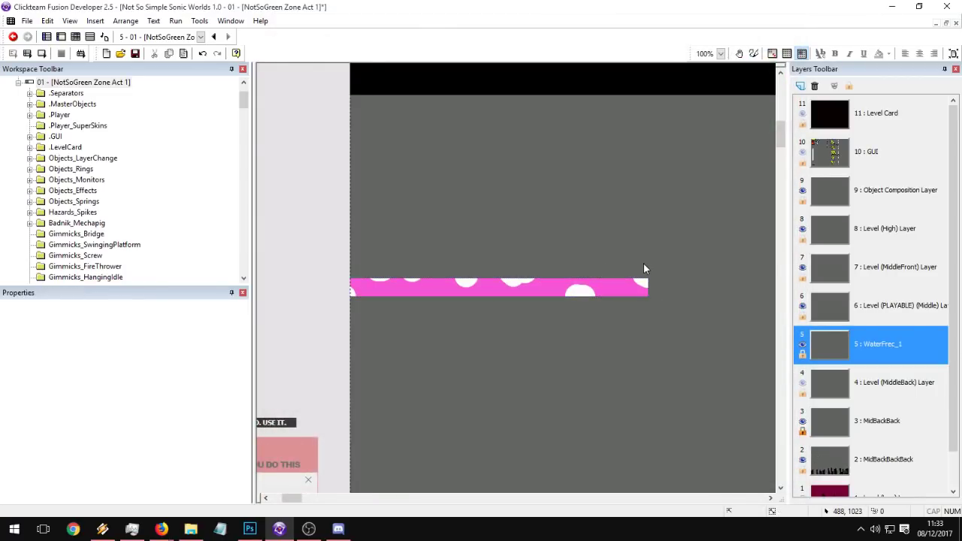
{"action": "key", "text": "ctrl+v"}
{"action": "left_click_drag", "start_coordinate": [665, 278], "coordinate": [677, 293]}
{"action": "left_click", "coordinate": [673, 343]}
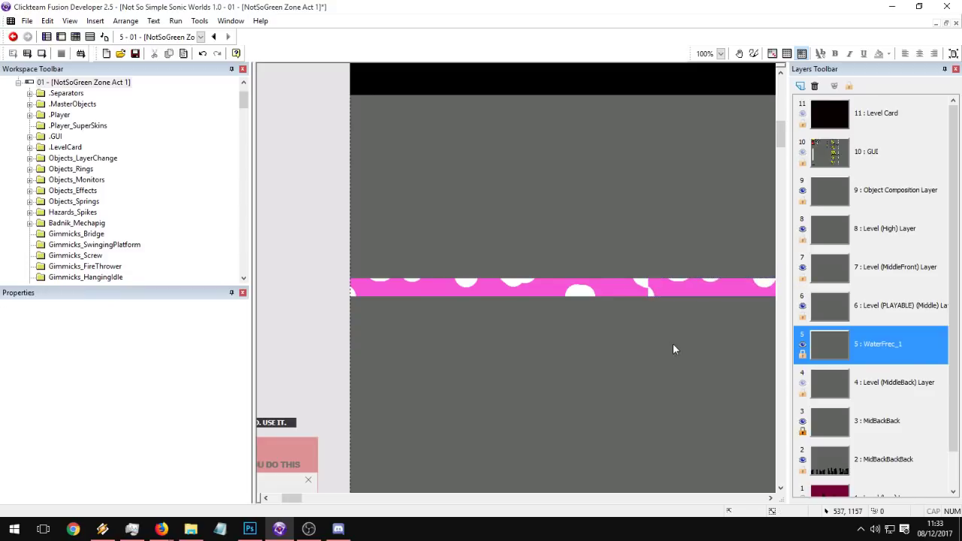
{"action": "left_click", "coordinate": [339, 529]}
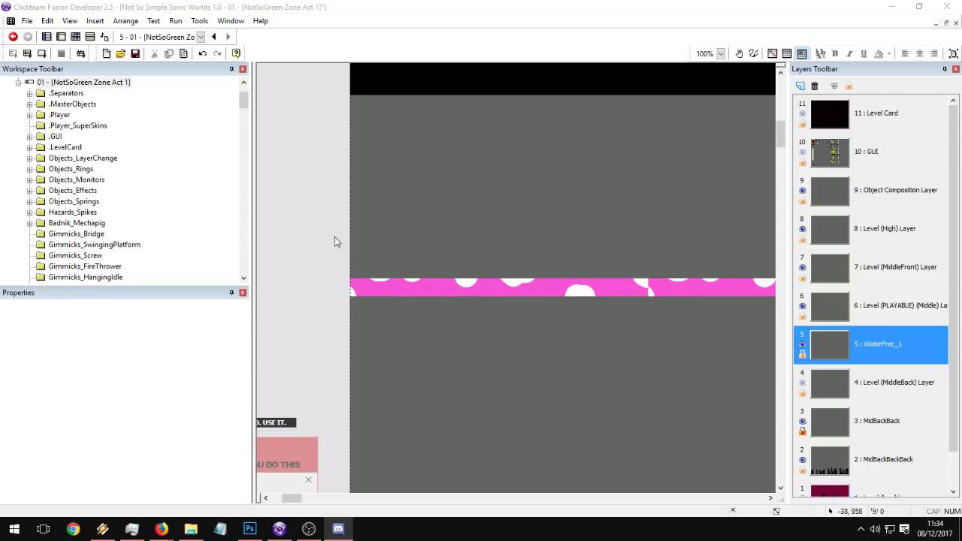
{"action": "left_click", "coordinate": [637, 389]}
Step: Paste a third WaterFreckle at the right end of the second one, at about 1000, 1048, continuing the row
{"action": "left_click", "coordinate": [670, 284]}
{"action": "middle_click_drag", "start_coordinate": [670, 284], "coordinate": [603, 312]}
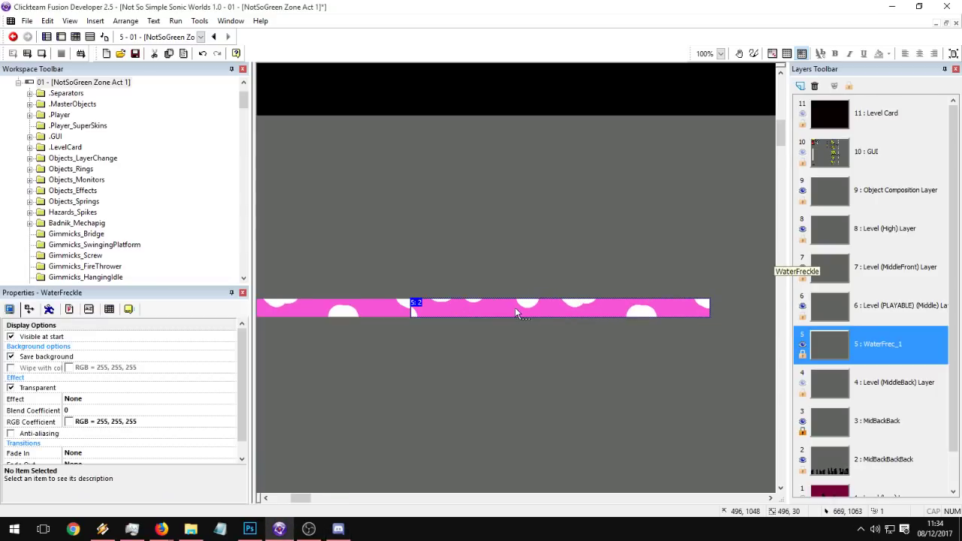
{"action": "key", "text": "ctrl+v"}
{"action": "left_click", "coordinate": [618, 292]}
{"action": "left_click_drag", "start_coordinate": [630, 298], "coordinate": [635, 300]}
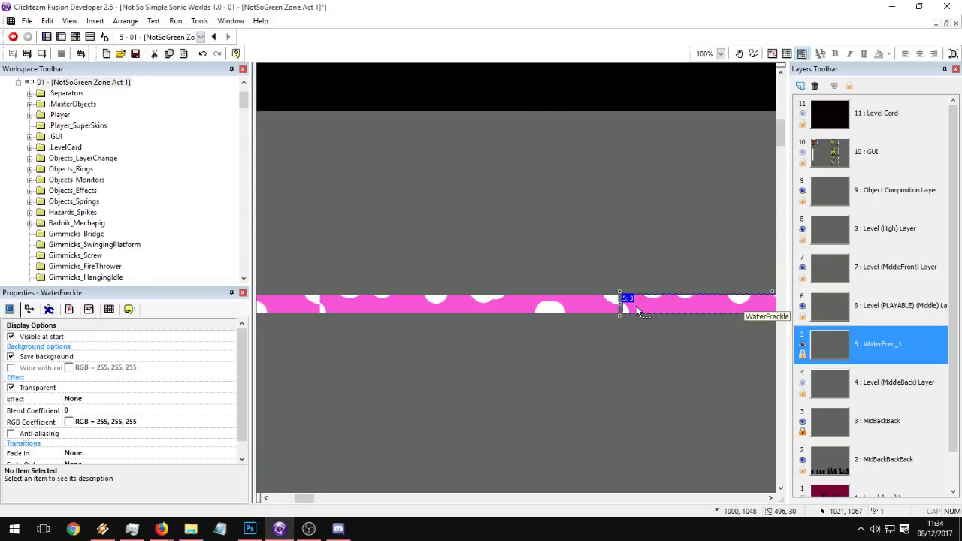
{"action": "left_click", "coordinate": [640, 358]}
Step: Test-run the frame maximised, move Sonic through the level to check the water freckles, and close the game
{"action": "left_click", "coordinate": [42, 53]}
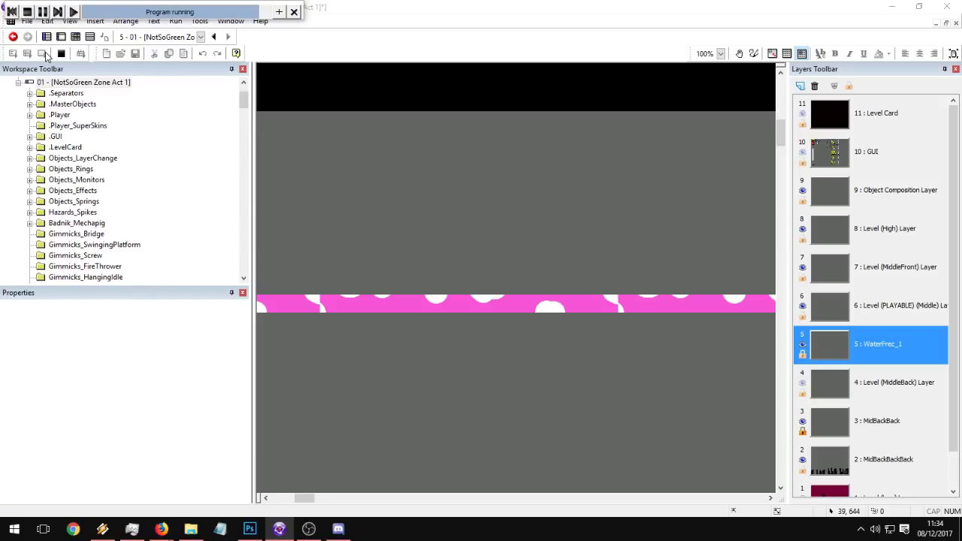
{"action": "left_click", "coordinate": [568, 197]}
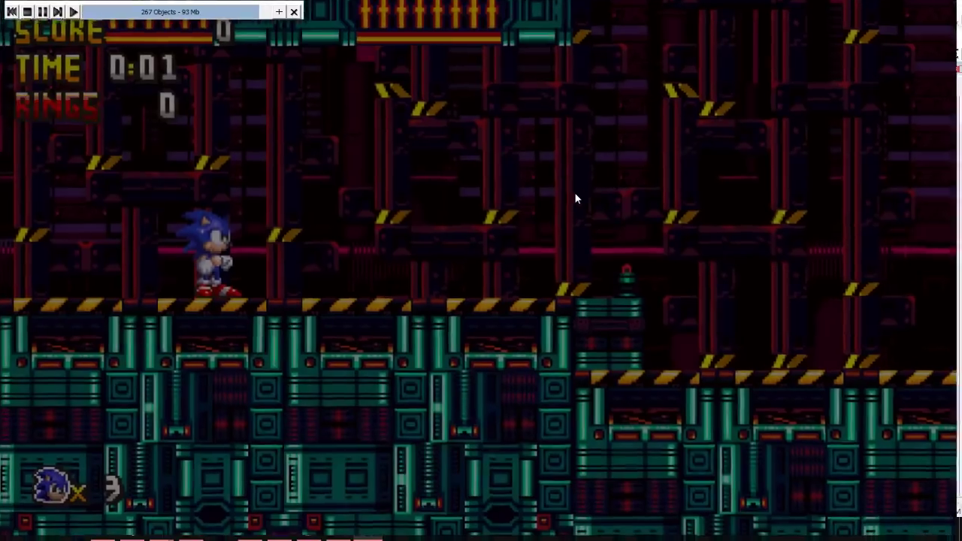
{"action": "key", "text": "Right"}
{"action": "key", "text": "space"}
{"action": "key", "text": "space"}
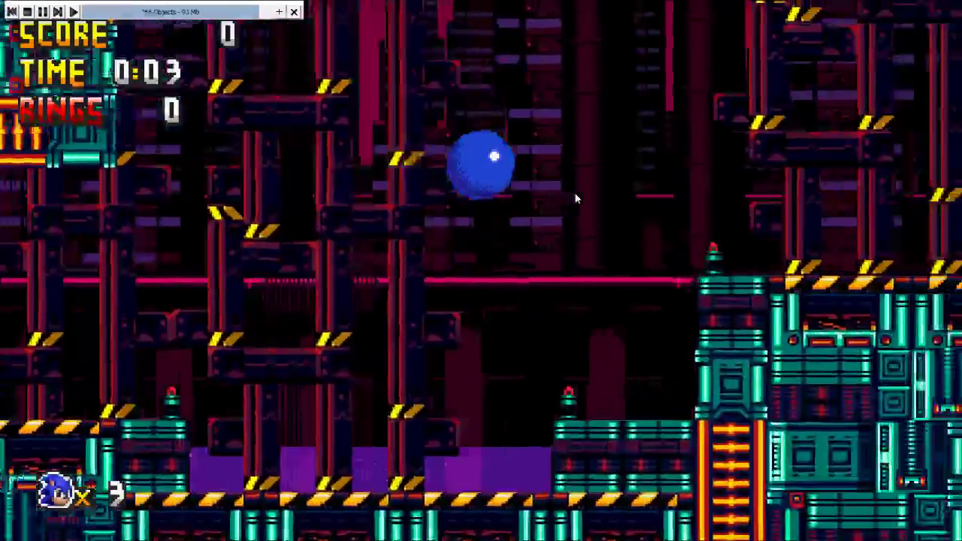
{"action": "key", "text": "space"}
{"action": "key", "text": "Left"}
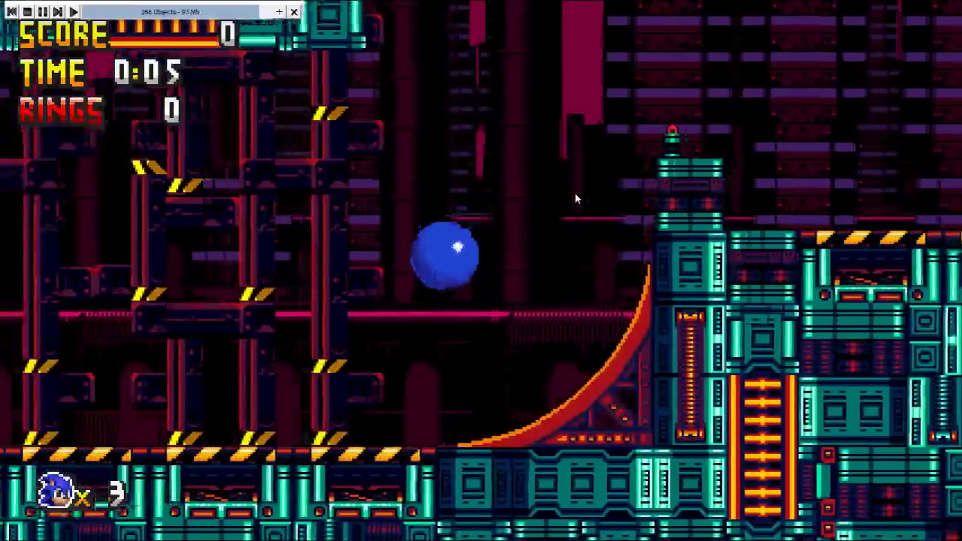
{"action": "key", "text": "space"}
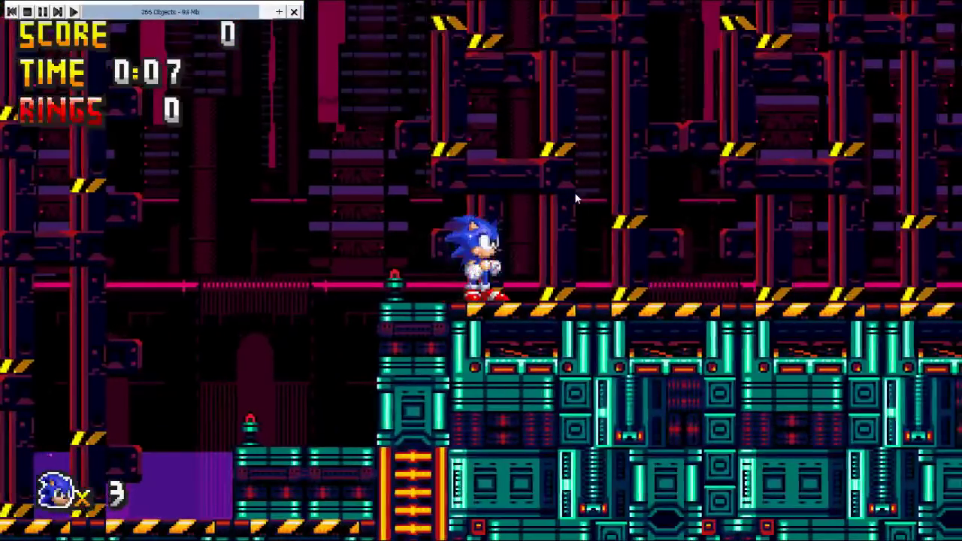
{"action": "key", "text": "alt+F4"}
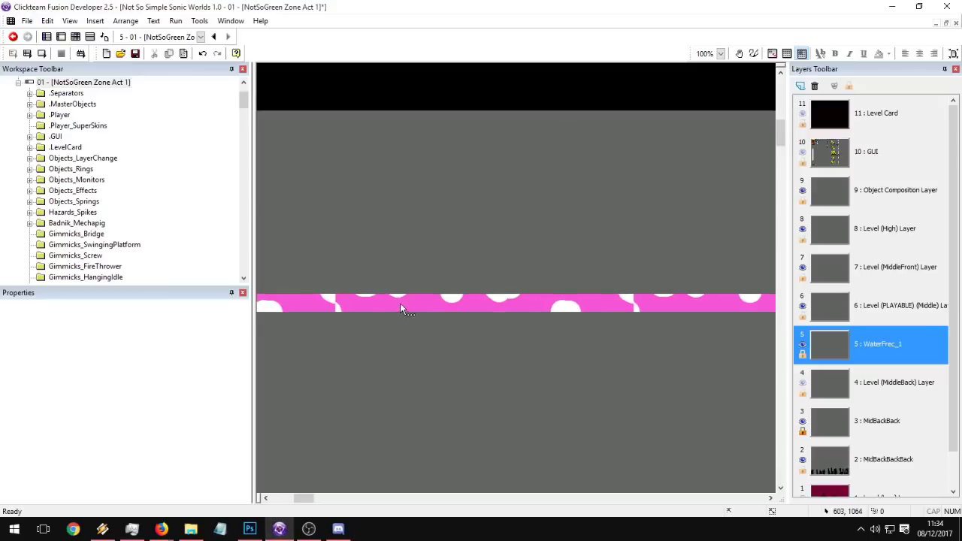
Step: Select all three WaterFreckle pieces together and adjust the whole row's vertical position
{"action": "left_click", "coordinate": [398, 303]}
{"action": "left_click", "coordinate": [710, 299], "text": "ctrl"}
{"action": "middle_click_drag", "start_coordinate": [448, 311], "coordinate": [569, 281]}
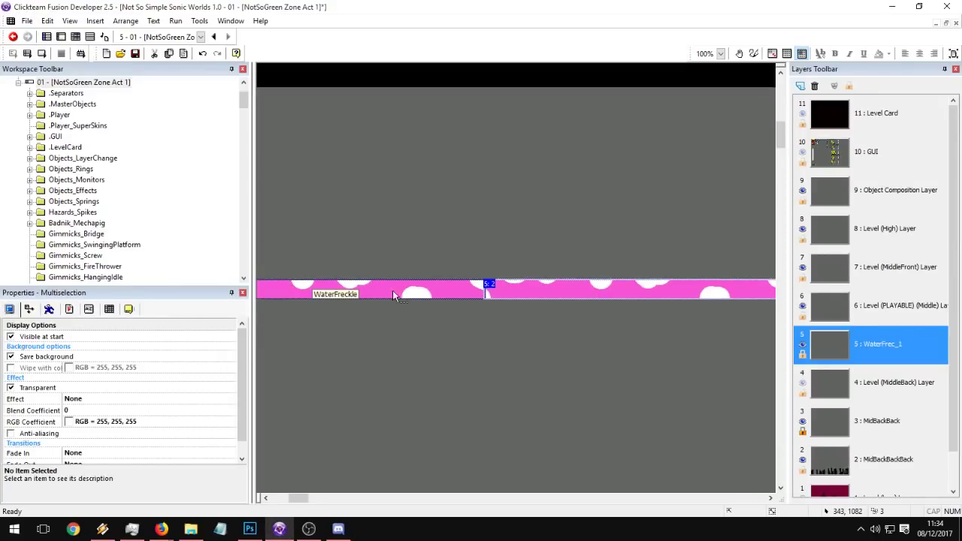
{"action": "middle_click_drag", "start_coordinate": [395, 295], "coordinate": [453, 295]}
{"action": "middle_click_drag", "start_coordinate": [424, 334], "coordinate": [575, 330]}
{"action": "left_click_drag", "start_coordinate": [507, 289], "coordinate": [507, 294]}
Step: Test-run the frame maximised, take Sonic to and under the water to check the freckles' position, and close the game
{"action": "left_click", "coordinate": [153, 109]}
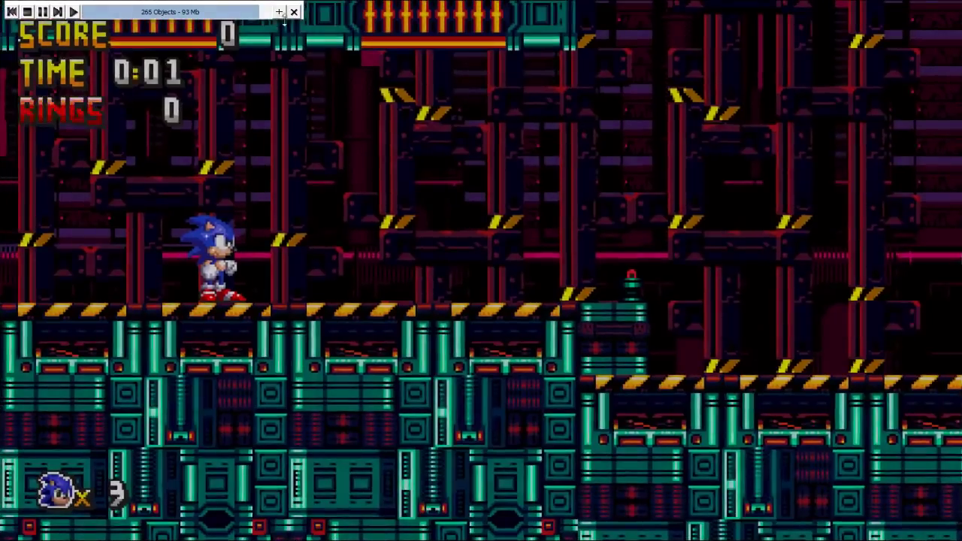
{"action": "left_click", "coordinate": [279, 12]}
{"action": "left_click", "coordinate": [295, 12]}
{"action": "key", "text": "a"}
{"action": "key", "text": "Right"}
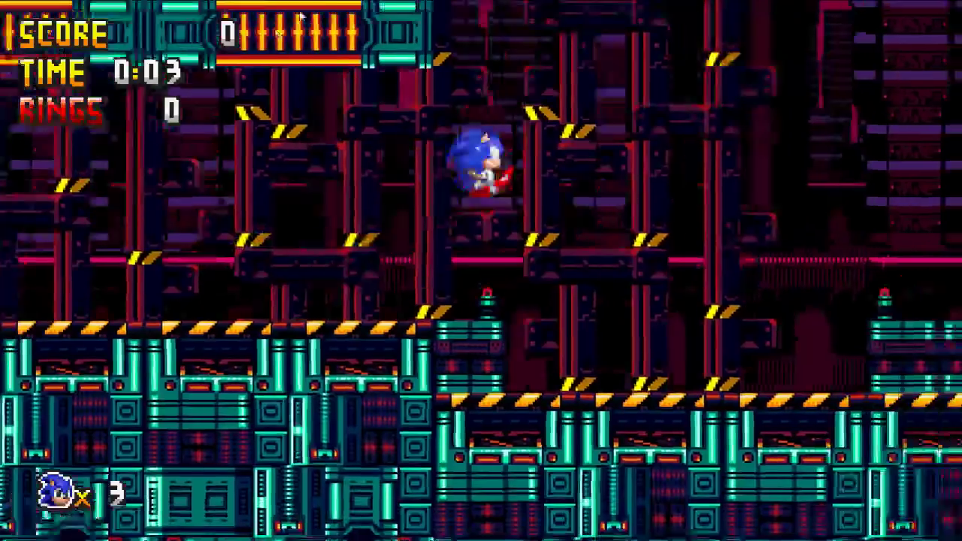
{"action": "key", "text": "a"}
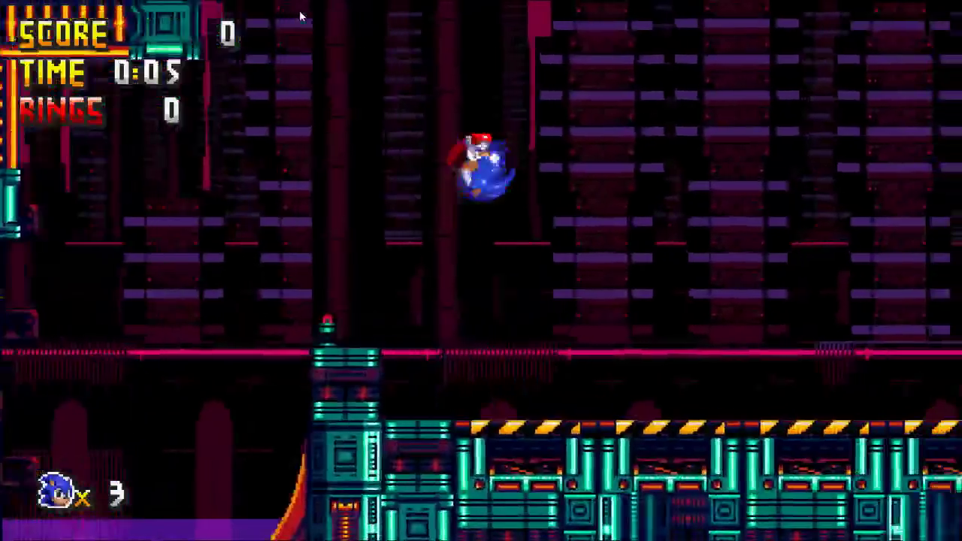
{"action": "key", "text": "Left"}
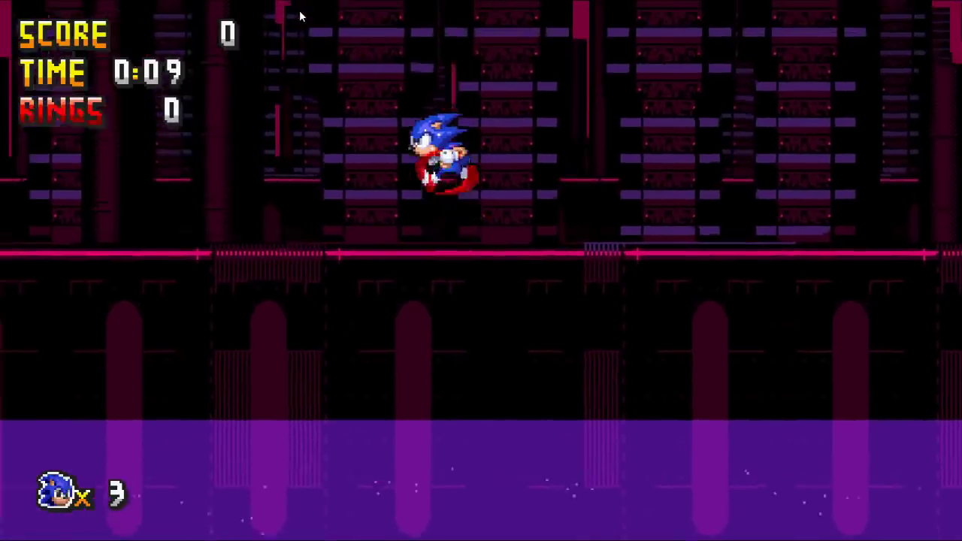
{"action": "key", "text": "Right"}
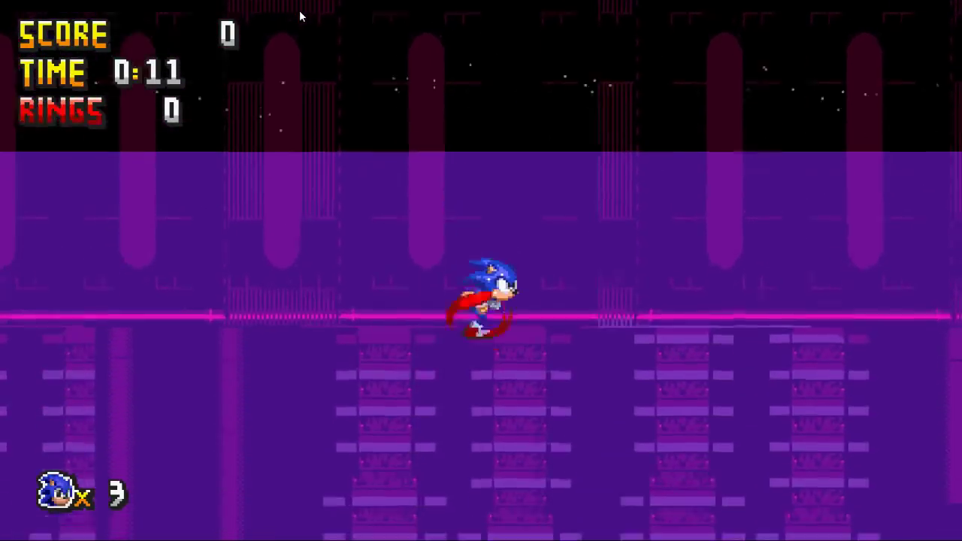
{"action": "key", "text": "alt+F4"}
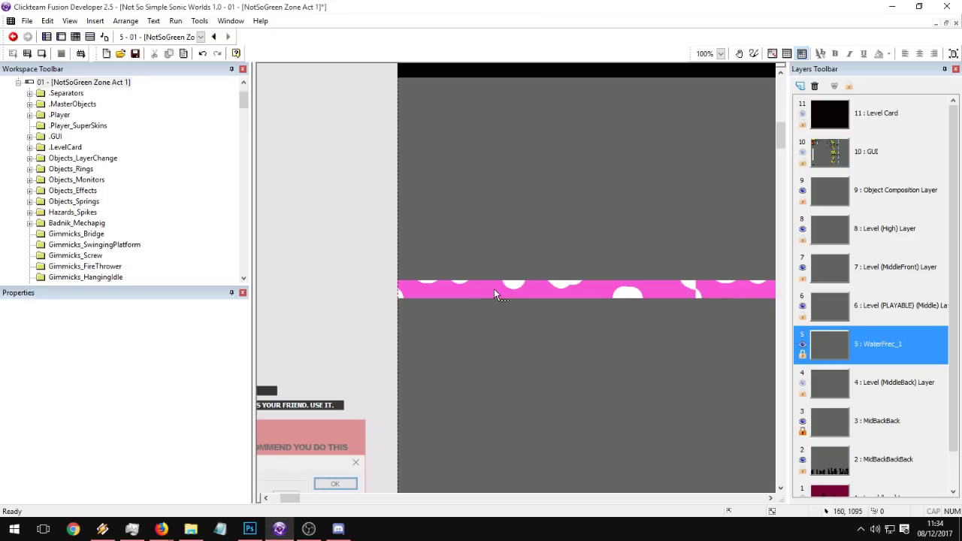
Step: Set the Y scrolling coefficient of the WaterFrec_1 layer to 0.25
{"action": "left_click", "coordinate": [494, 294]}
{"action": "left_click", "coordinate": [898, 315]}
{"action": "left_click", "coordinate": [898, 342]}
{"action": "left_click", "coordinate": [79, 377]}
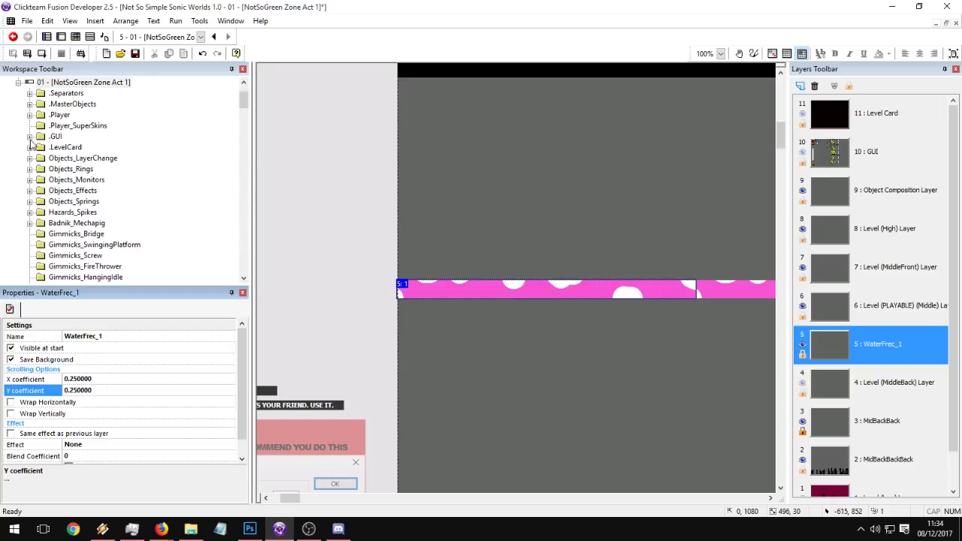
Step: Test-run the frame maximised with the debugger collapsed, fly Sonic down below the water surface to check the freckles' scrolling, and close the game
{"action": "left_click", "coordinate": [49, 55]}
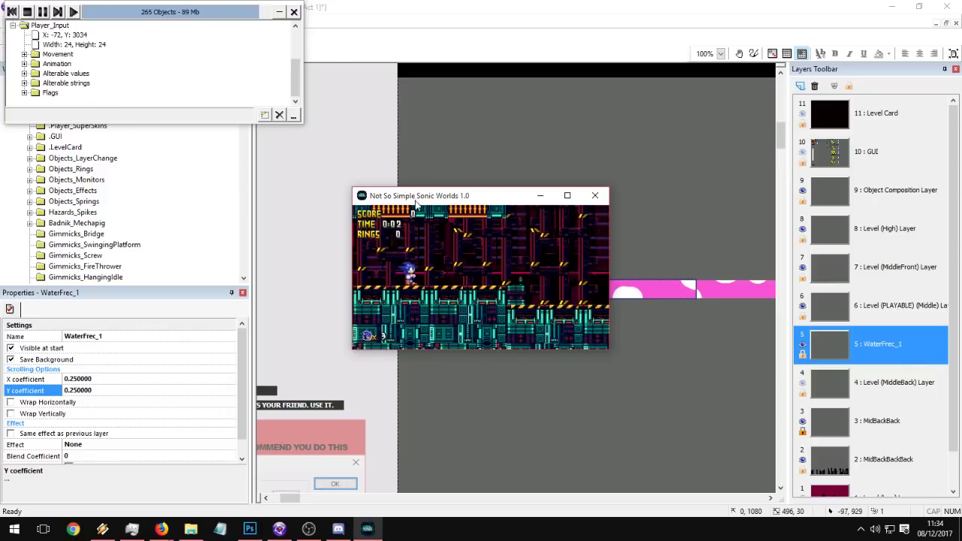
{"action": "left_click", "coordinate": [568, 194]}
{"action": "left_click", "coordinate": [294, 10]}
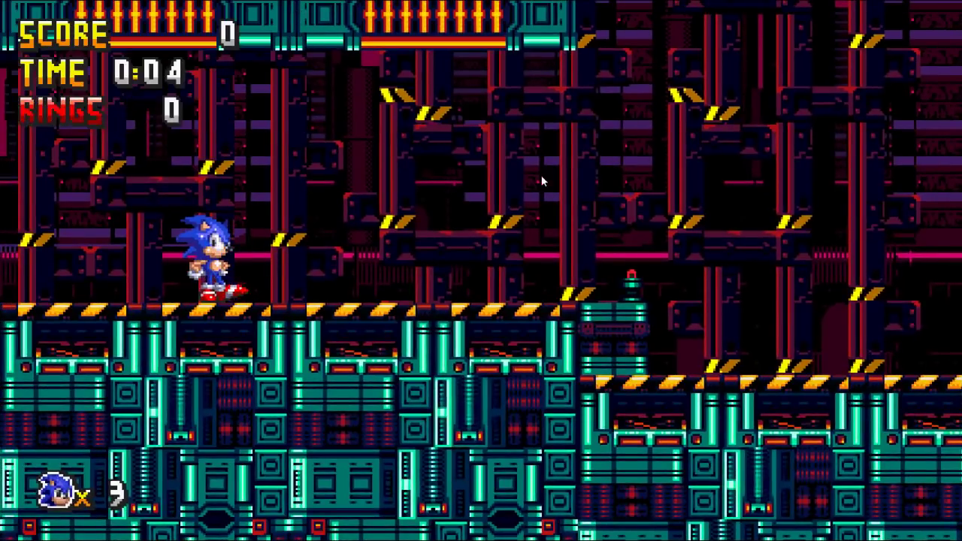
{"action": "key", "text": "a"}
{"action": "key", "text": "Right"}
{"action": "key", "text": "a"}
{"action": "key", "text": "a"}
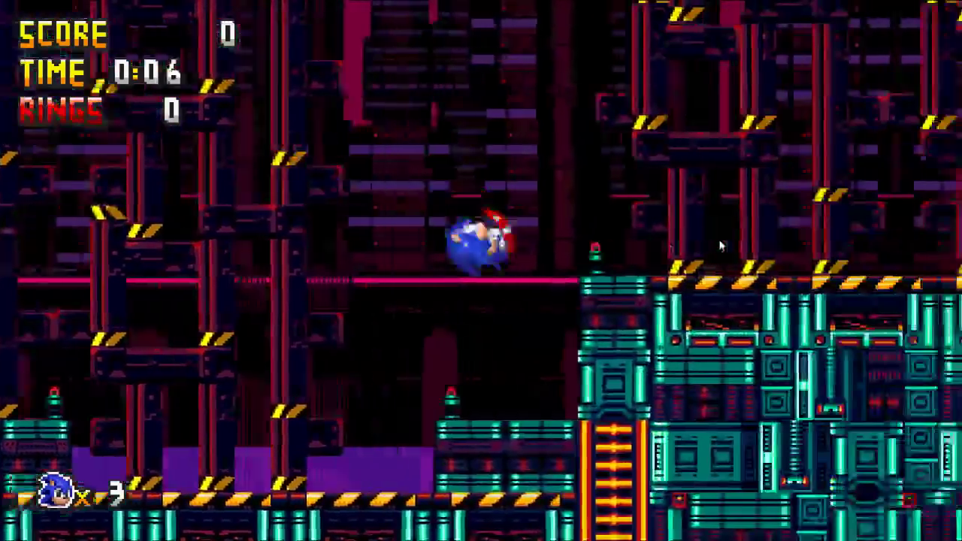
{"action": "key", "text": "a"}
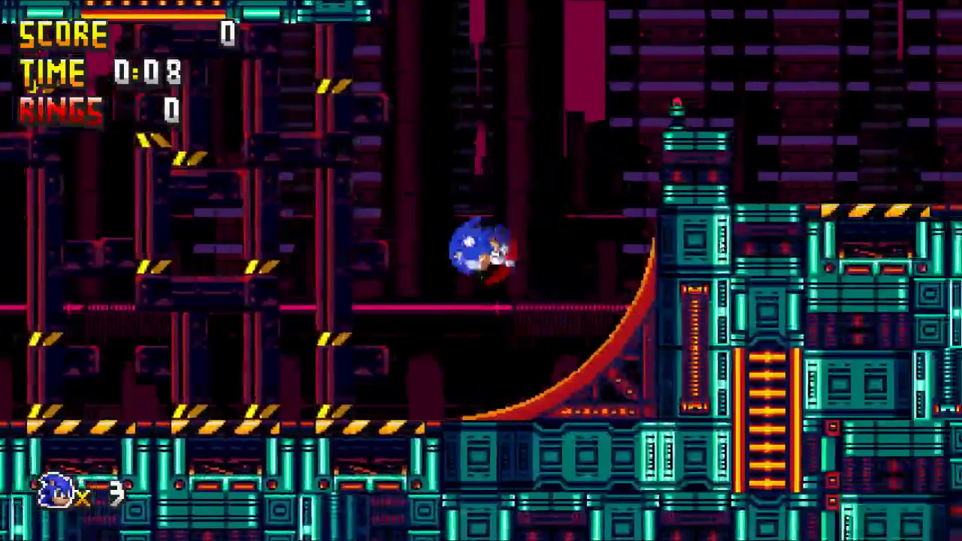
{"action": "key", "text": "a"}
{"action": "key", "text": "a"}
{"action": "key", "text": "a"}
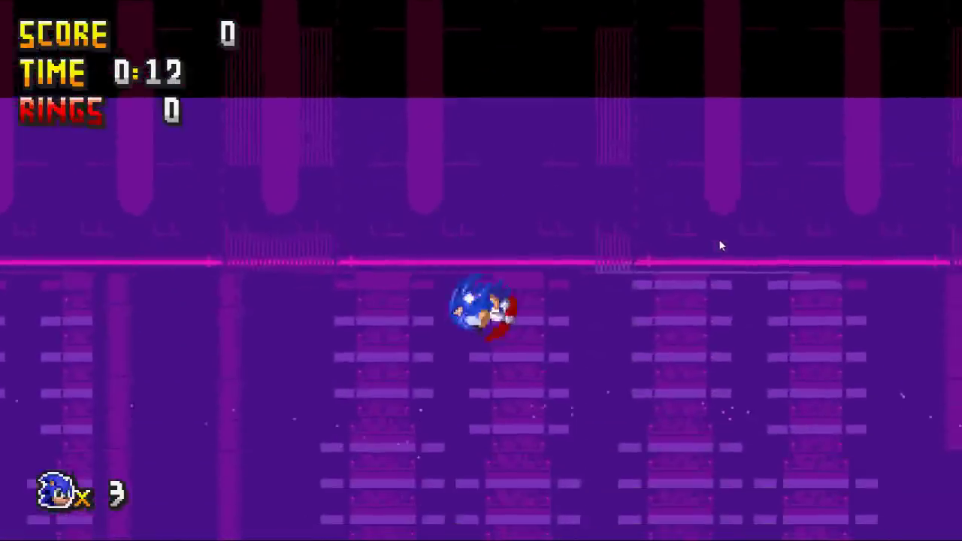
{"action": "key", "text": "a"}
{"action": "key", "text": "z"}
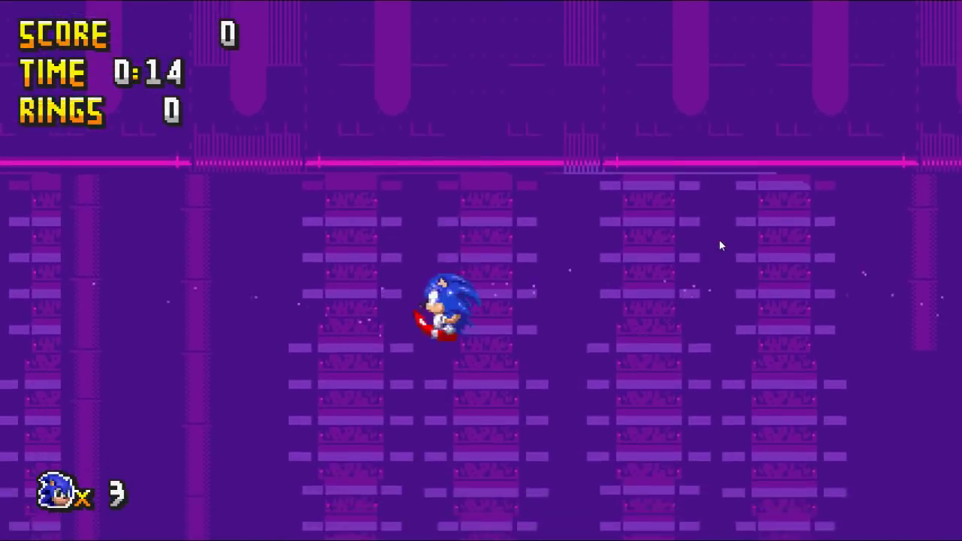
{"action": "key", "text": "alt+F4"}
Step: Select all three WaterFreckle pieces on the WaterFrec_1 layer and move the row higher, keeping it aligned with the frame's left edge
{"action": "middle_click_drag", "start_coordinate": [711, 245], "coordinate": [522, 331]}
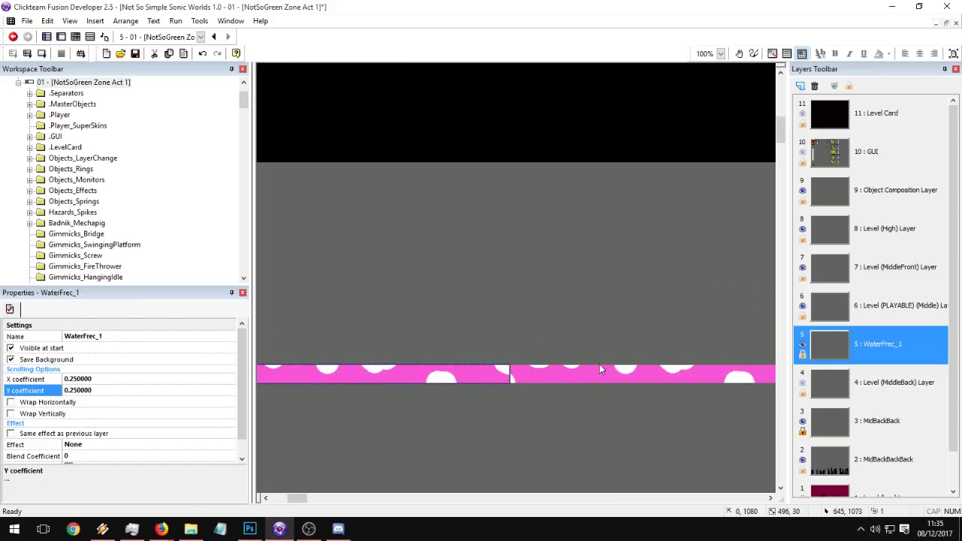
{"action": "left_click", "coordinate": [500, 374]}
{"action": "middle_click_drag", "start_coordinate": [676, 375], "coordinate": [535, 383]}
{"action": "left_click", "coordinate": [640, 381]}
{"action": "left_click", "coordinate": [712, 385], "text": "ctrl"}
{"action": "middle_click_drag", "start_coordinate": [365, 399], "coordinate": [533, 400]}
{"action": "left_click", "coordinate": [415, 387], "text": "ctrl"}
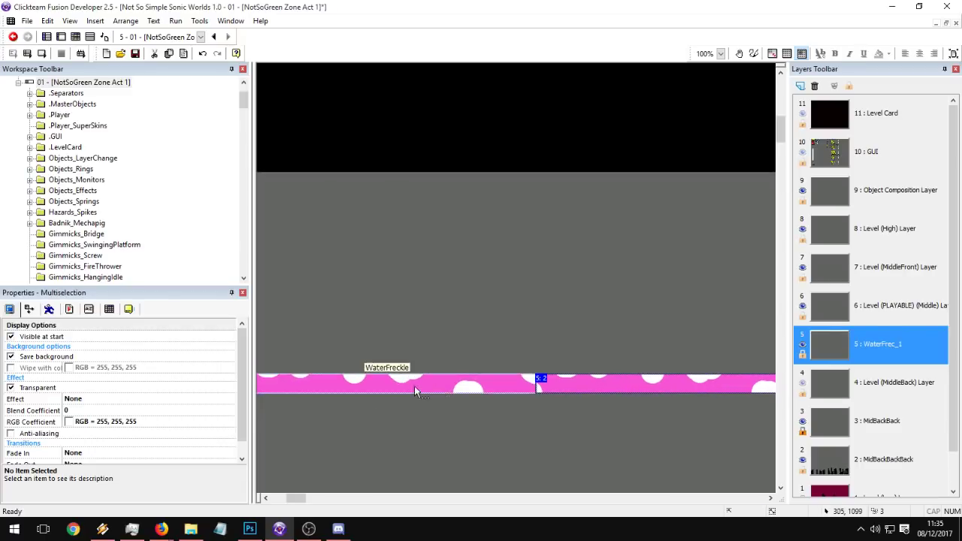
{"action": "middle_click_drag", "start_coordinate": [415, 386], "coordinate": [513, 391]}
{"action": "left_click_drag", "start_coordinate": [513, 393], "coordinate": [518, 311]}
Step: Add a new layer directly above WaterFrec_1 and name it WaterFrec_2
{"action": "left_click", "coordinate": [837, 85]}
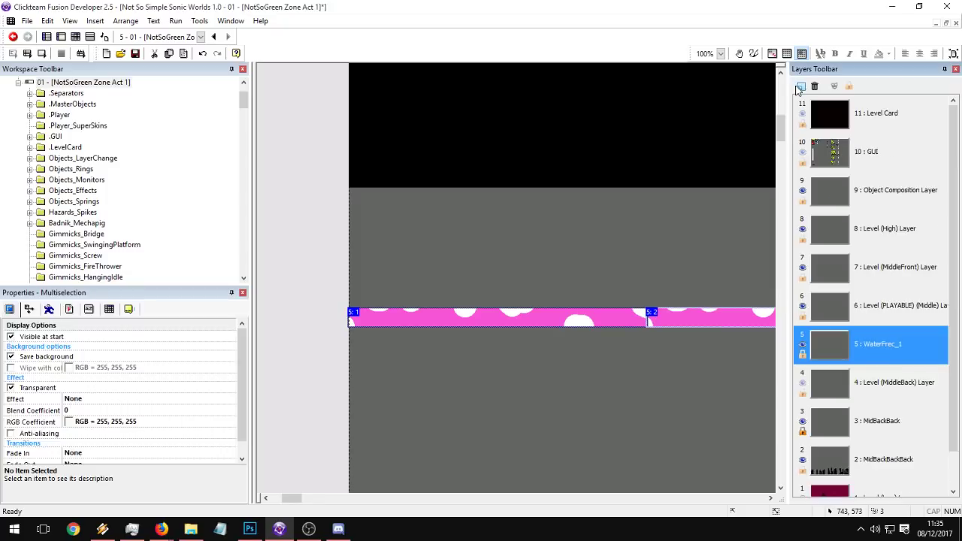
{"action": "scroll", "coordinate": [898, 382], "scroll_direction": "down", "scroll_amount": 1}
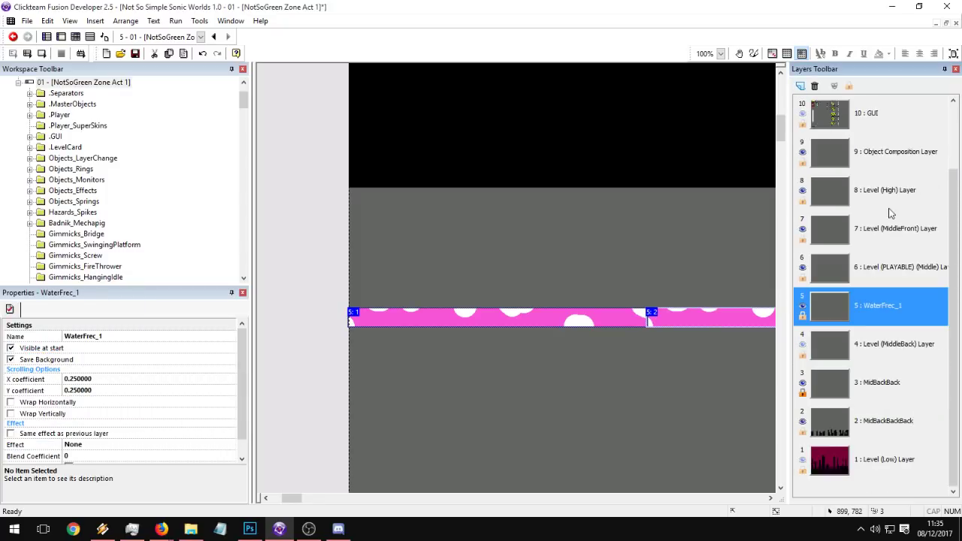
{"action": "scroll", "coordinate": [894, 300], "scroll_direction": "up", "scroll_amount": 1}
{"action": "left_click", "coordinate": [872, 128]}
{"action": "left_click_drag", "start_coordinate": [884, 333], "coordinate": [881, 350]}
{"action": "left_click", "coordinate": [102, 334]}
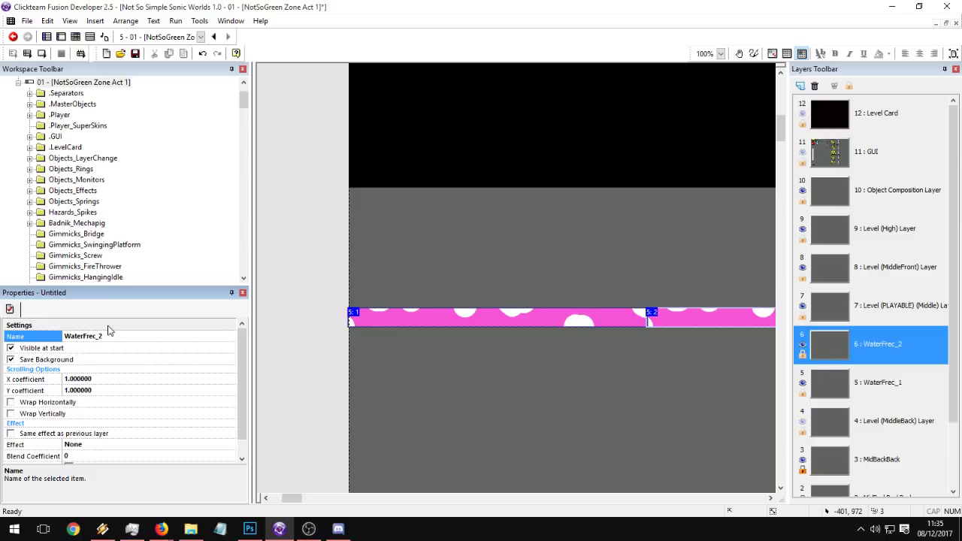
Step: Paste a copy of the three-piece WaterFreckle row onto the WaterFrec_2 layer, below the original row
{"action": "left_click_drag", "start_coordinate": [524, 333], "coordinate": [477, 344]}
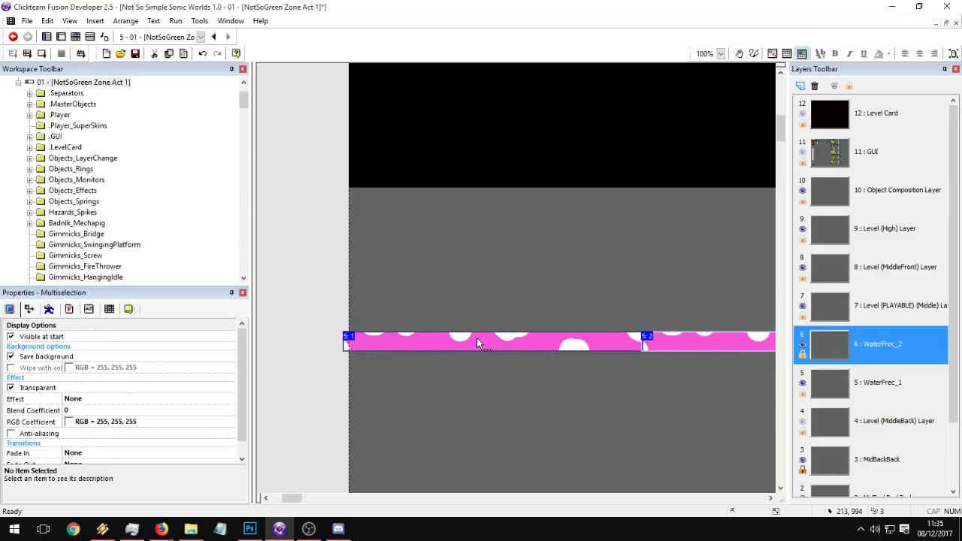
{"action": "key", "text": "ctrl+z"}
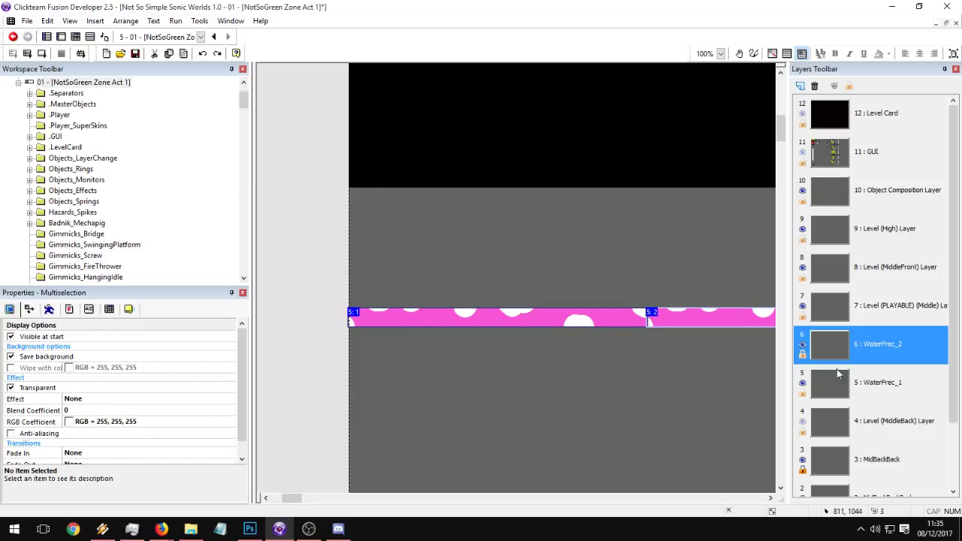
{"action": "left_click", "coordinate": [877, 385]}
{"action": "left_click", "coordinate": [872, 353]}
{"action": "left_click", "coordinate": [540, 418]}
{"action": "key", "text": "ctrl+v"}
{"action": "left_click", "coordinate": [358, 368]}
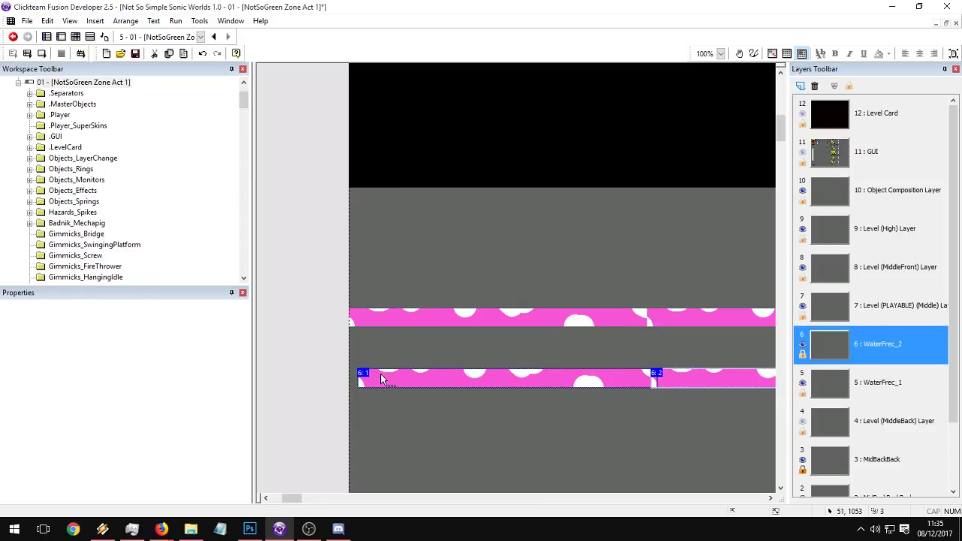
Step: Align the pasted WaterFreckle row with the frame's left edge and move it further below the first row
{"action": "left_click_drag", "start_coordinate": [380, 374], "coordinate": [372, 377]}
{"action": "middle_click_drag", "start_coordinate": [378, 391], "coordinate": [371, 328]}
{"action": "left_click_drag", "start_coordinate": [366, 374], "coordinate": [376, 399]}
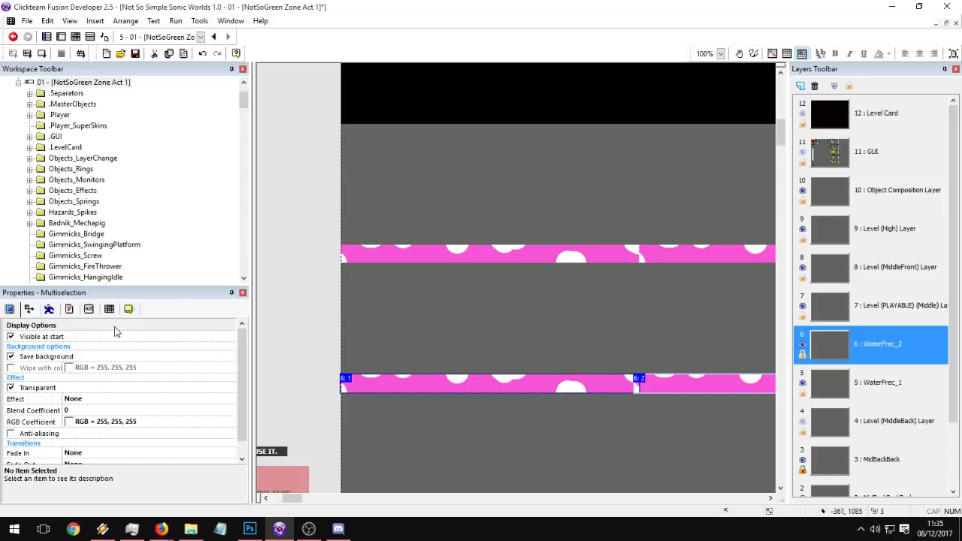
{"action": "left_click", "coordinate": [90, 311]}
{"action": "left_click", "coordinate": [108, 312]}
{"action": "left_click", "coordinate": [128, 309]}
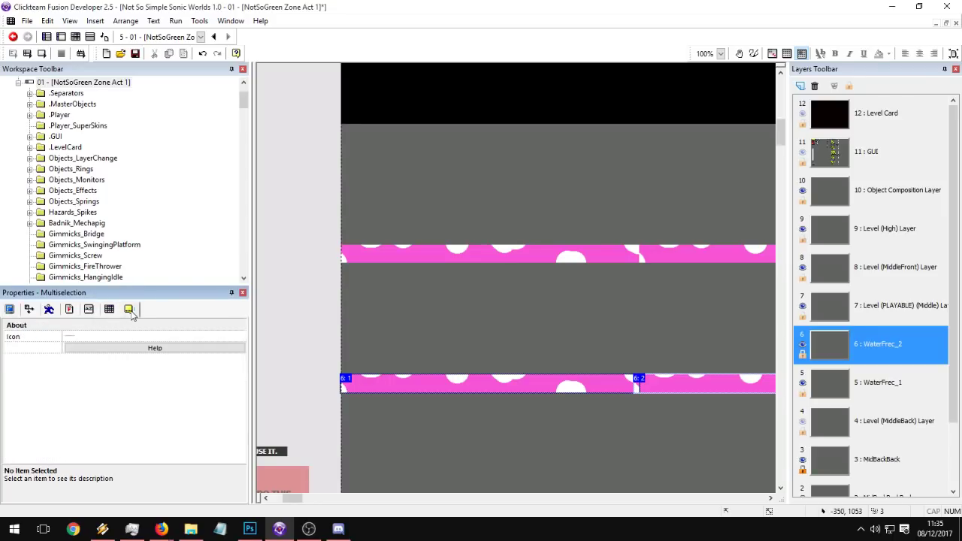
{"action": "left_click", "coordinate": [49, 309]}
{"action": "left_click", "coordinate": [9, 309]}
{"action": "left_click", "coordinate": [29, 309]}
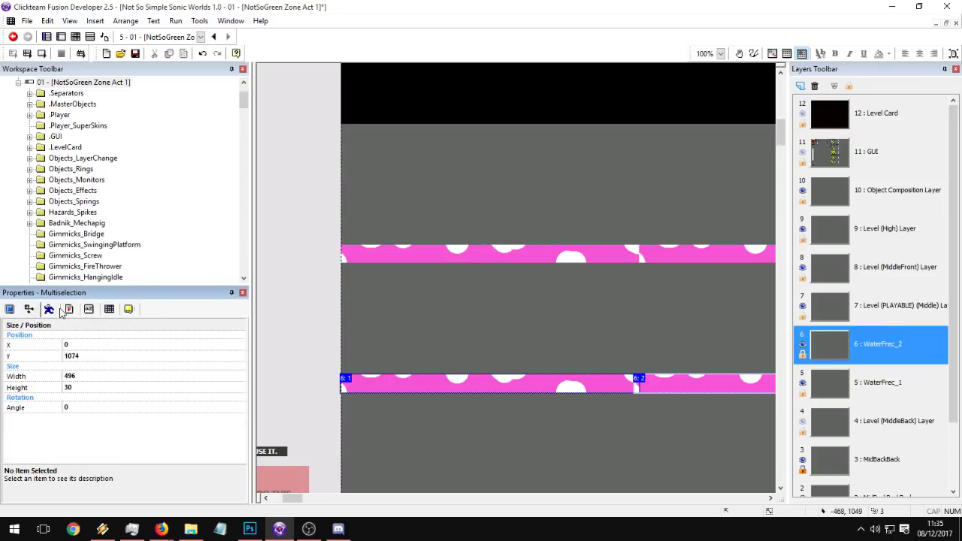
{"action": "left_click", "coordinate": [49, 309]}
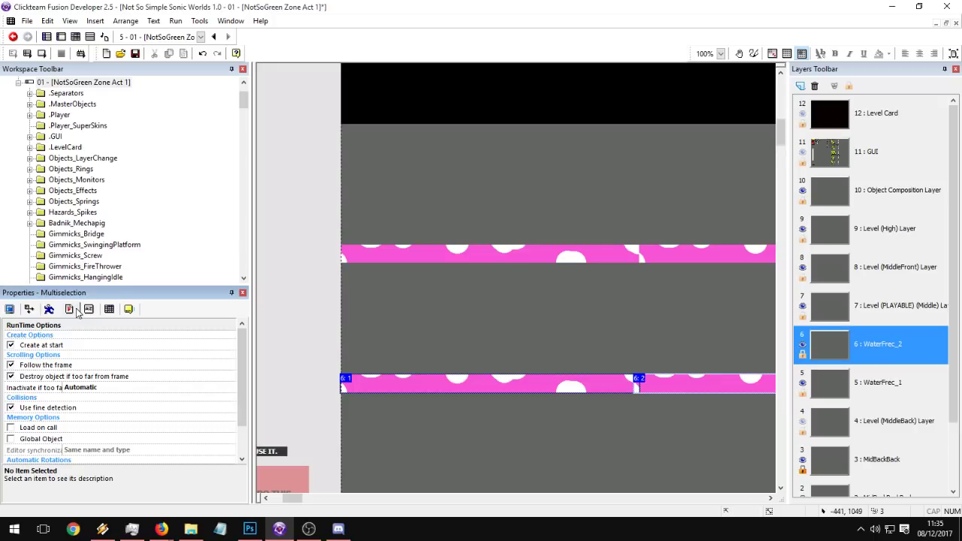
Step: Set both the X and Y scrolling coefficients of the WaterFrec_2 layer to 0.3
{"action": "left_click", "coordinate": [898, 383]}
{"action": "left_click", "coordinate": [889, 348]}
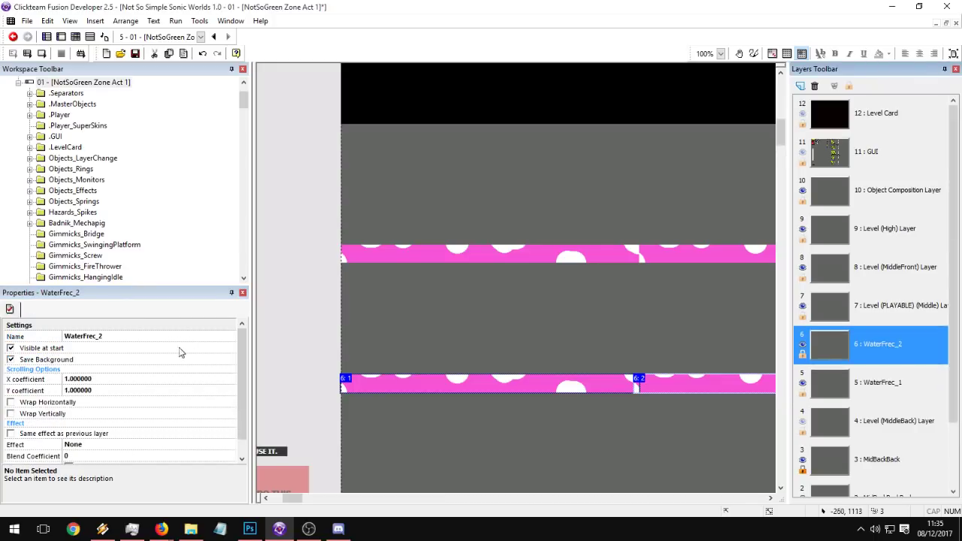
{"action": "left_click", "coordinate": [76, 379]}
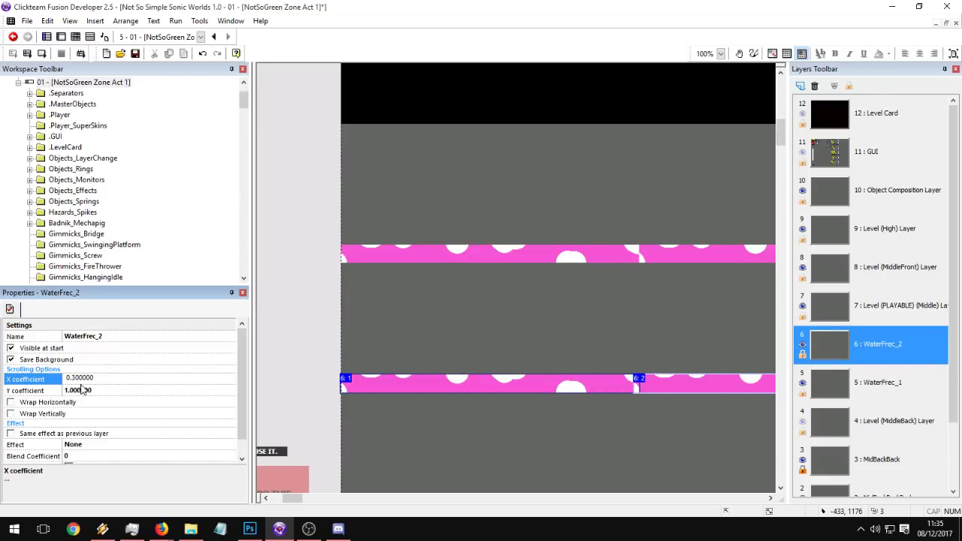
{"action": "left_click", "coordinate": [76, 389]}
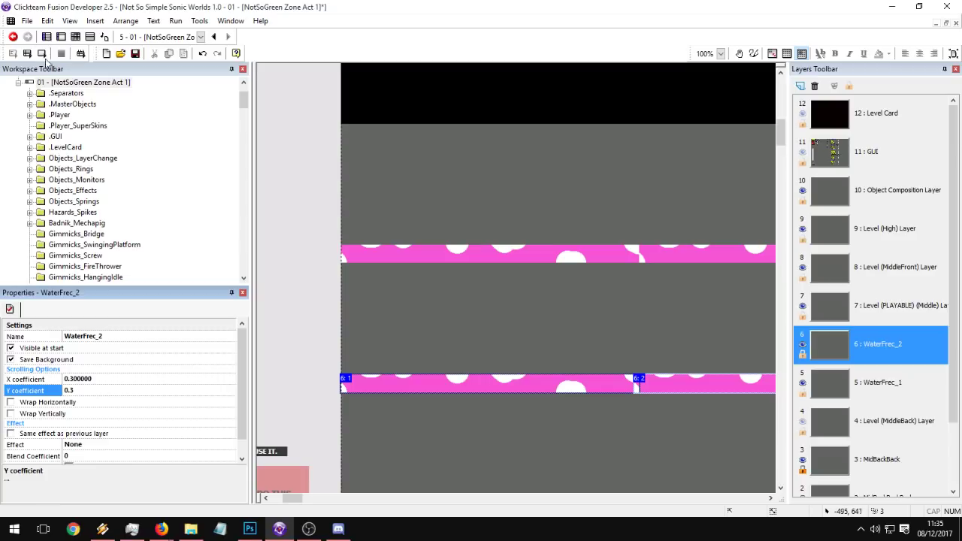
Step: Test-run the frame, switch to Tails and fly over and into the water to check both freckle layers, and close the game
{"action": "left_click", "coordinate": [44, 56]}
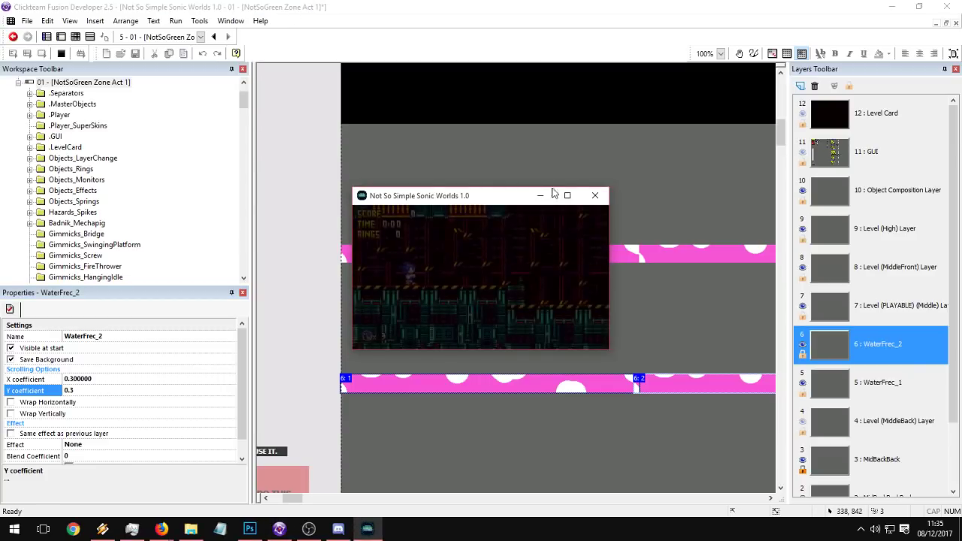
{"action": "key", "text": "Right"}
{"action": "key", "text": "s"}
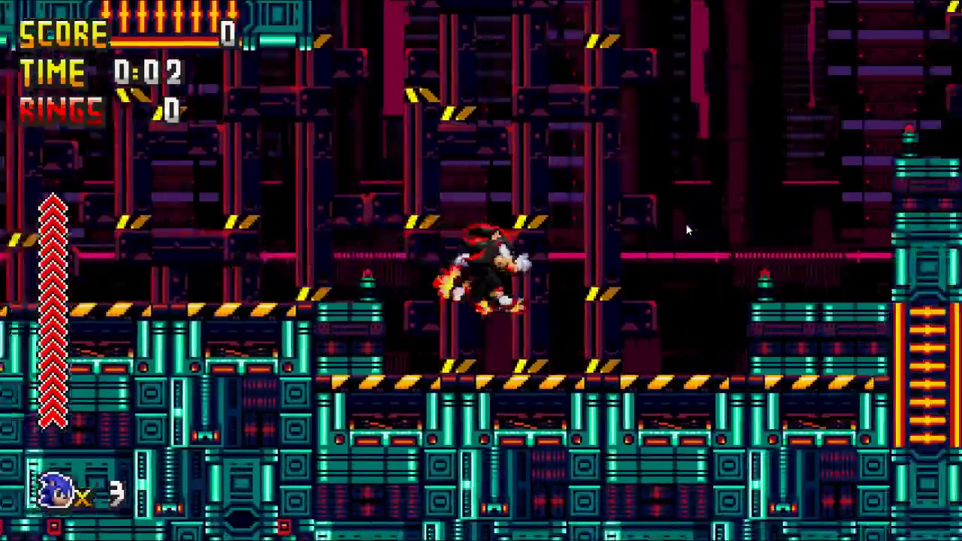
{"action": "key", "text": "s"}
{"action": "key", "text": "a"}
{"action": "key", "text": "s"}
{"action": "key", "text": "a"}
{"action": "key", "text": "a"}
{"action": "key", "text": "a"}
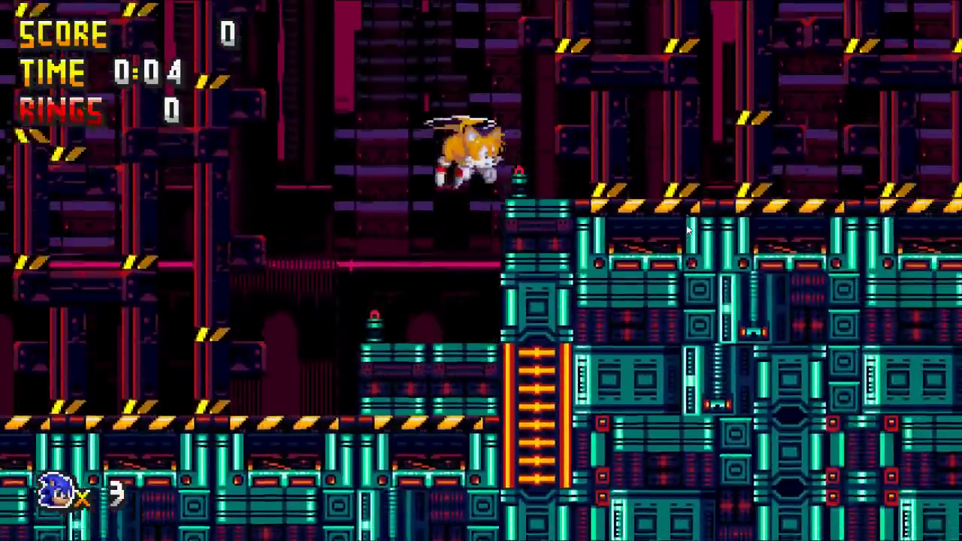
{"action": "key", "text": "Right"}
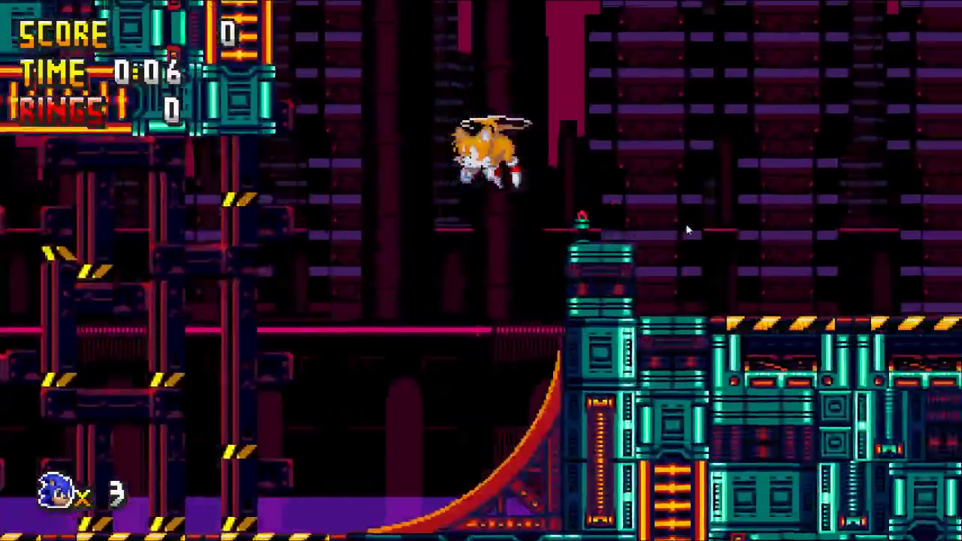
{"action": "key", "text": "Right"}
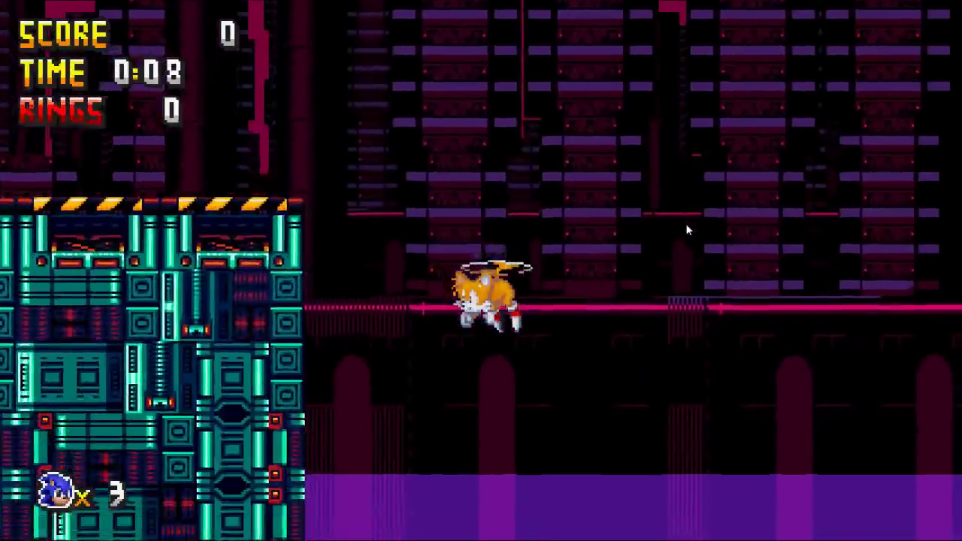
{"action": "key", "text": "Right"}
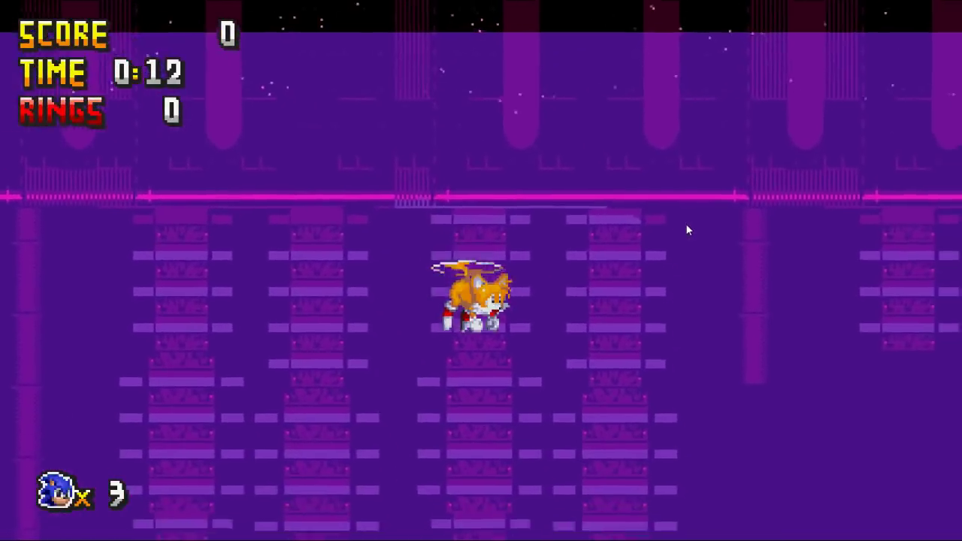
{"action": "key", "text": "Left"}
{"action": "key", "text": "alt+F4"}
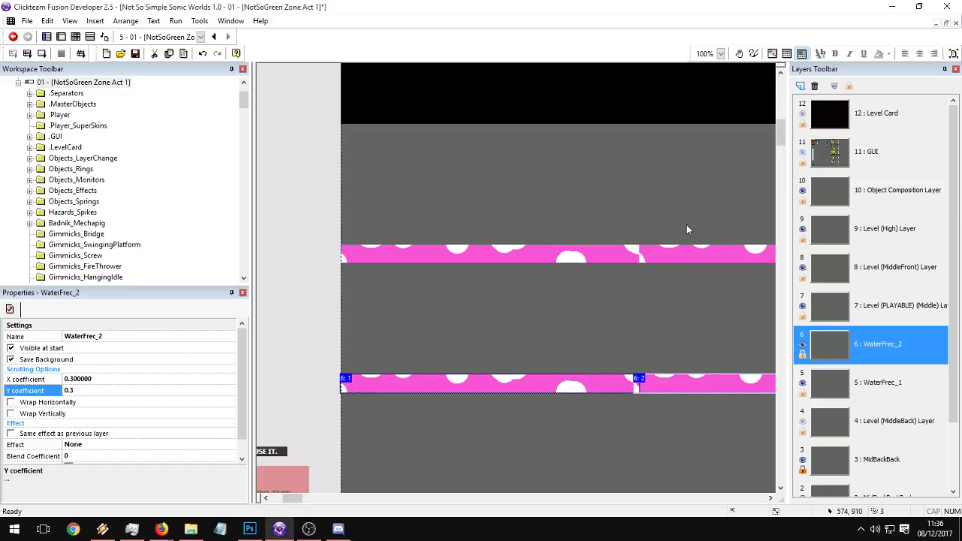
Step: Select the whole upper WaterFreckle row on the WaterFrec_1 layer and move it slightly down
{"action": "left_click", "coordinate": [638, 252]}
{"action": "middle_click_drag", "start_coordinate": [727, 244], "coordinate": [471, 273]}
{"action": "left_click", "coordinate": [518, 279], "text": "shift"}
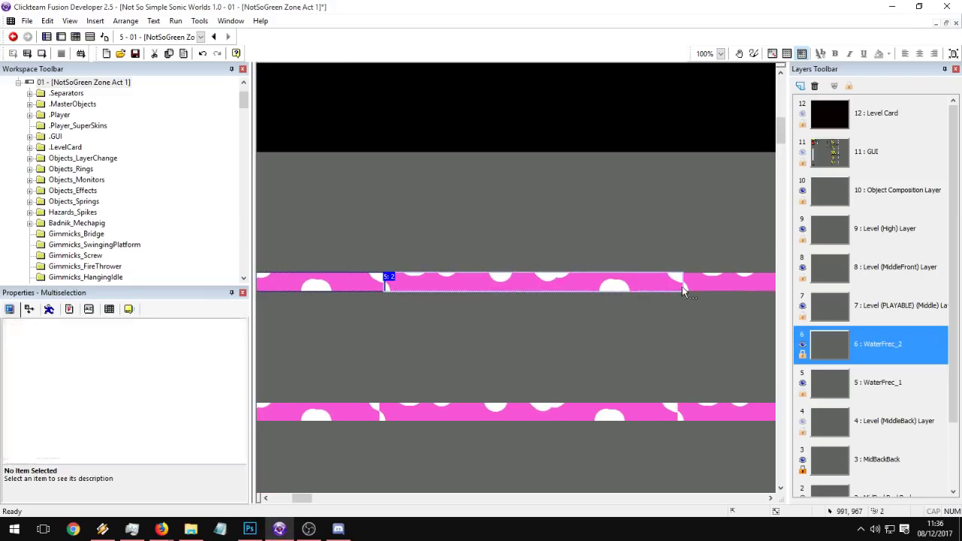
{"action": "left_click", "coordinate": [681, 287], "text": "shift"}
{"action": "left_click", "coordinate": [695, 287], "text": "shift"}
{"action": "left_click", "coordinate": [601, 284], "text": "shift"}
{"action": "left_click_drag", "start_coordinate": [488, 288], "coordinate": [519, 298]}
{"action": "left_click", "coordinate": [474, 248]}
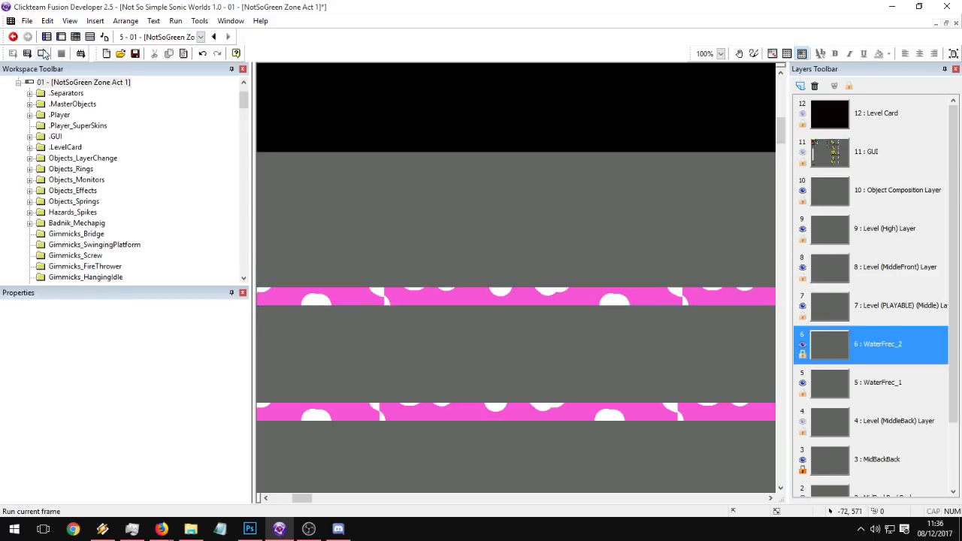
Step: Test-run the frame, take Sonic over and into the water to check the freckles near the surface, and close the game
{"action": "left_click", "coordinate": [44, 53]}
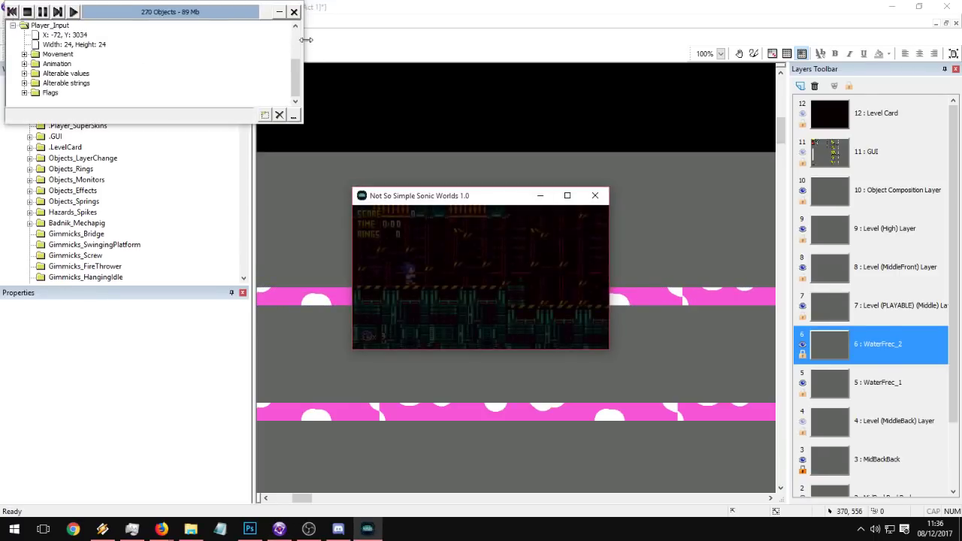
{"action": "left_click", "coordinate": [594, 196]}
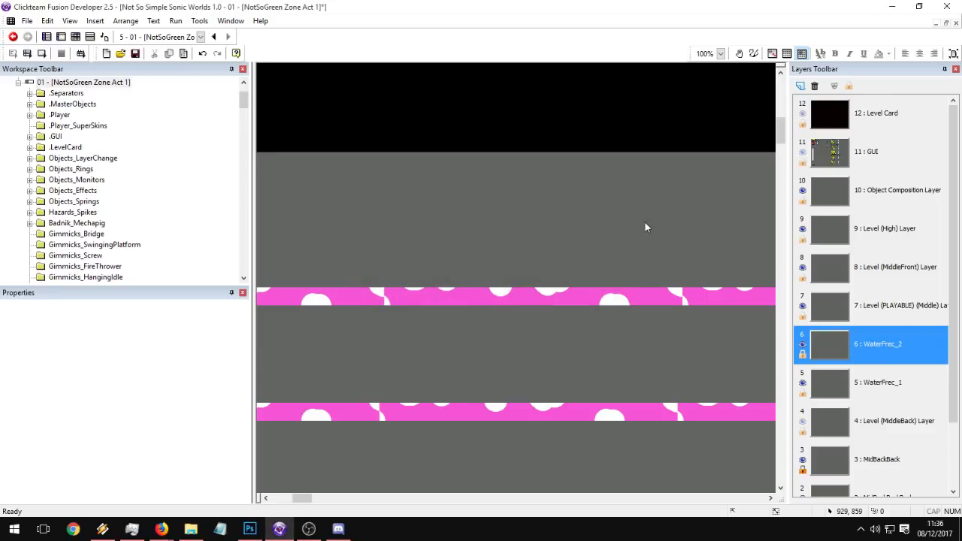
{"action": "left_click", "coordinate": [43, 54]}
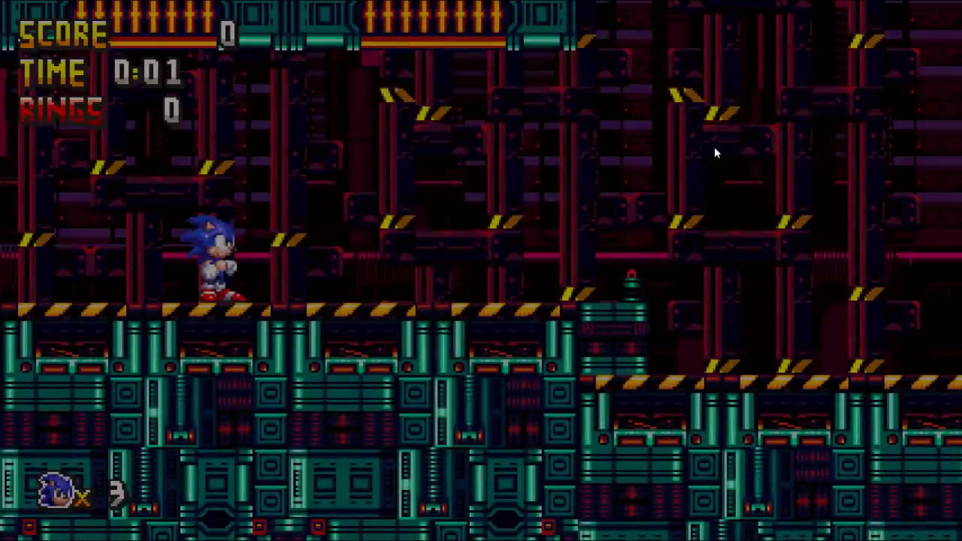
{"action": "key", "text": "Right"}
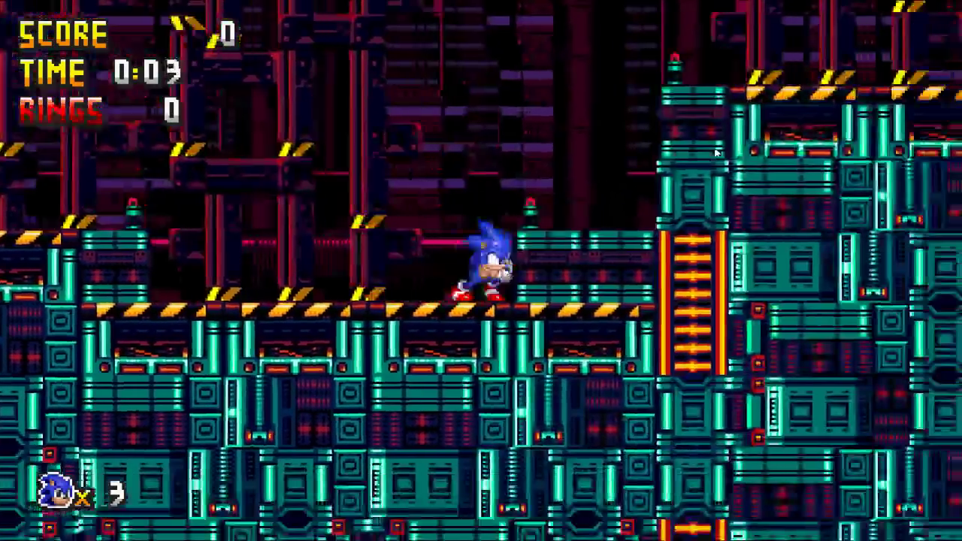
{"action": "key", "text": "a"}
{"action": "key", "text": "a"}
{"action": "key", "text": "Right"}
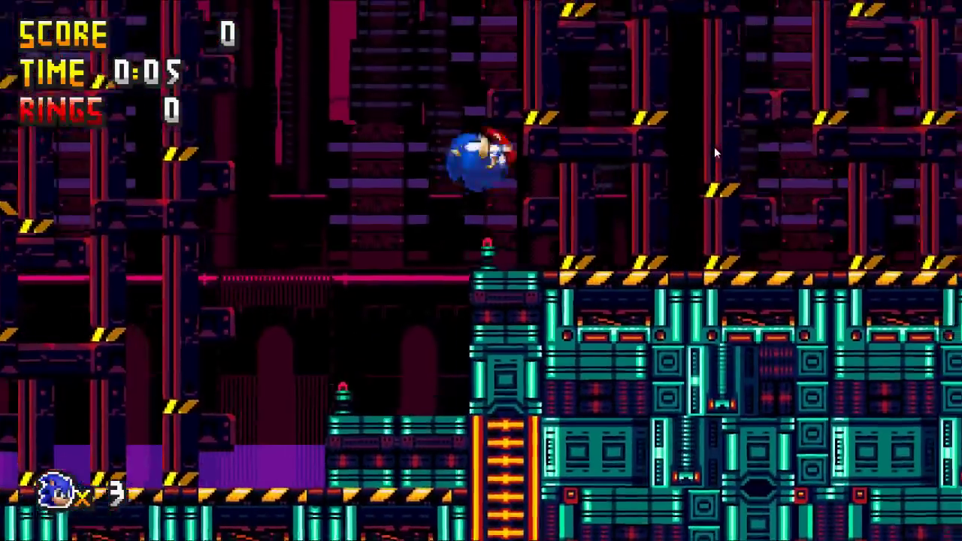
{"action": "key", "text": "a"}
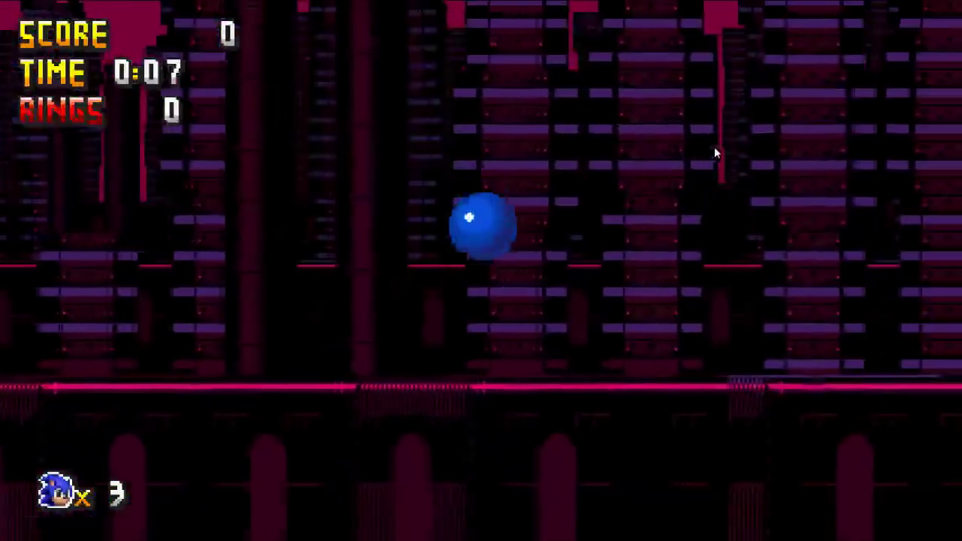
{"action": "key", "text": "a"}
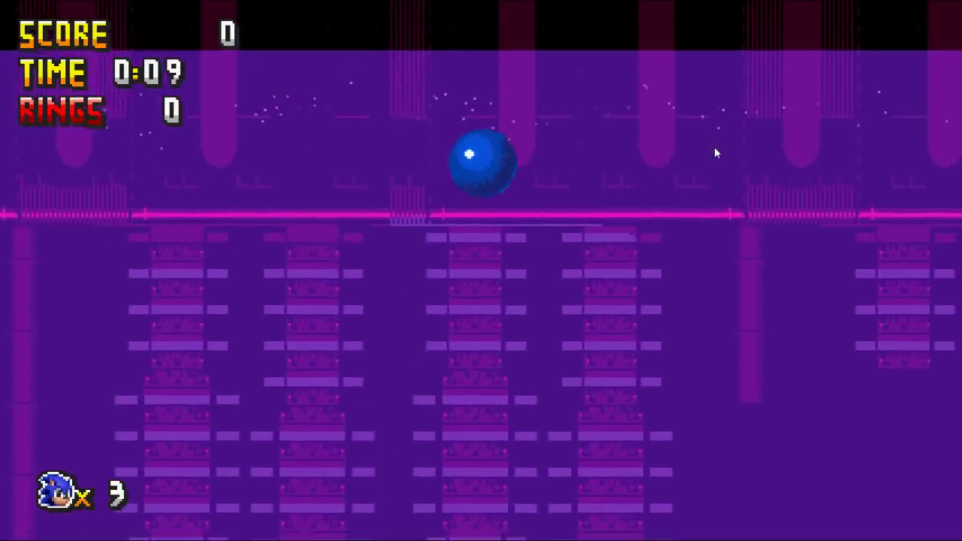
{"action": "key", "text": "a"}
{"action": "key", "text": "Left"}
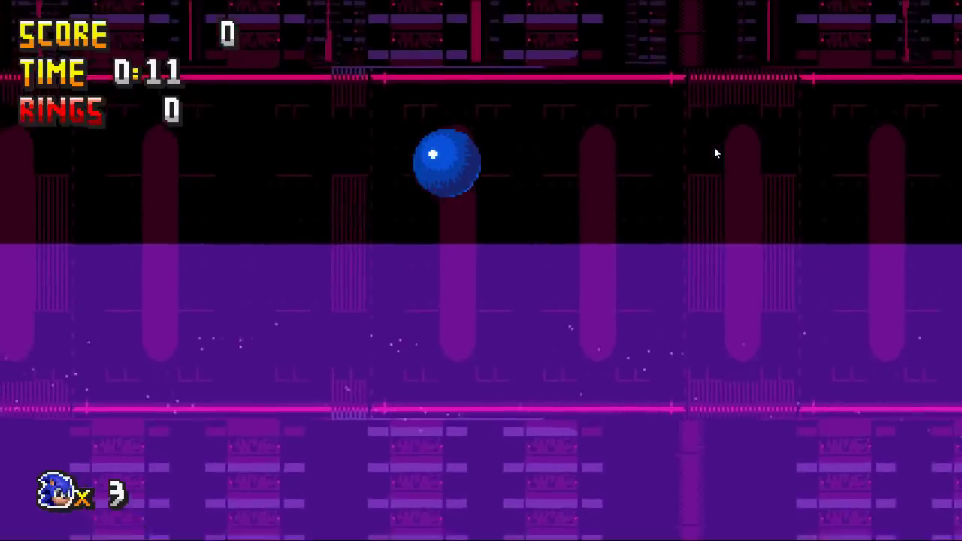
{"action": "key", "text": "Right"}
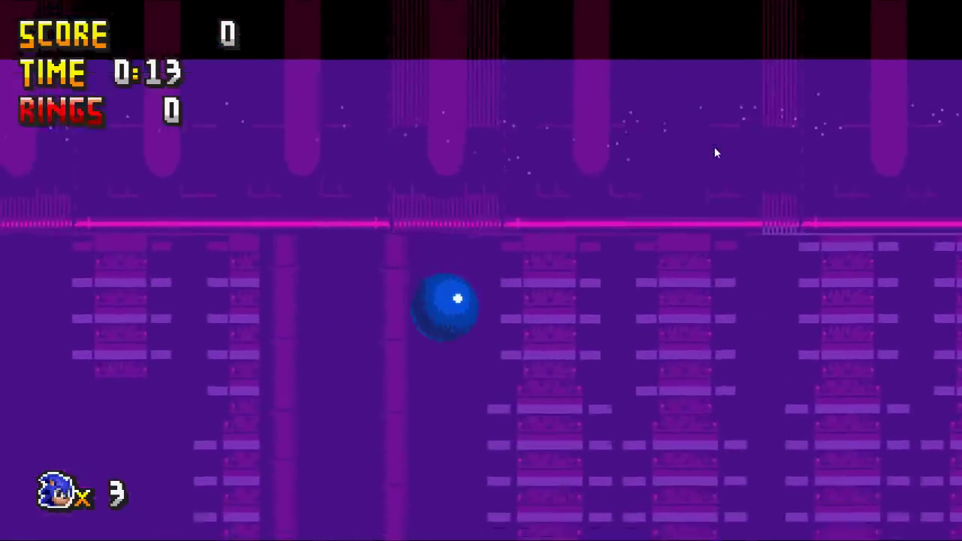
{"action": "key", "text": "a"}
{"action": "key", "text": "Left"}
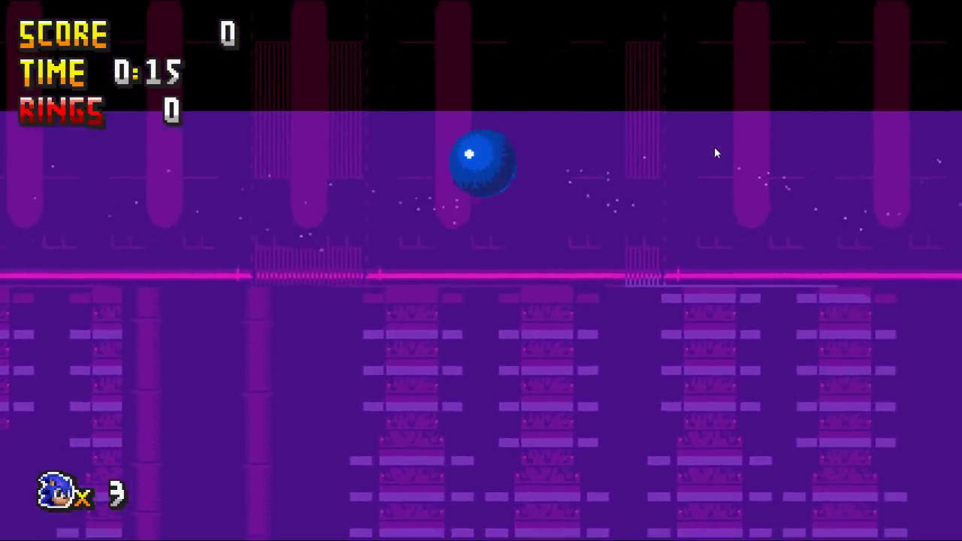
{"action": "key", "text": "Escape"}
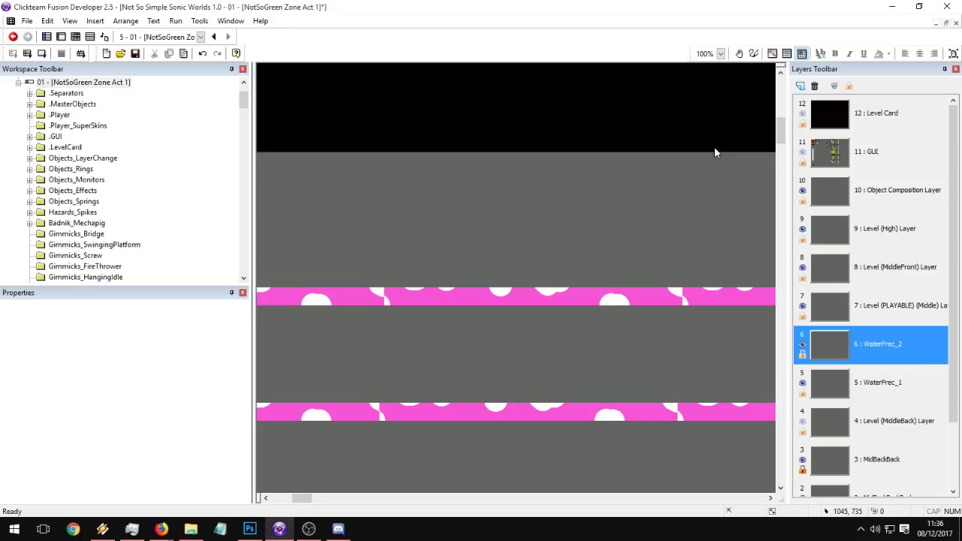
Step: Select all WaterFreckle pieces on the WaterFrec_2 layer and move the row considerably further down from the upper row
{"action": "middle_click_drag", "start_coordinate": [596, 335], "coordinate": [655, 269]}
{"action": "key", "text": "ctrl+a"}
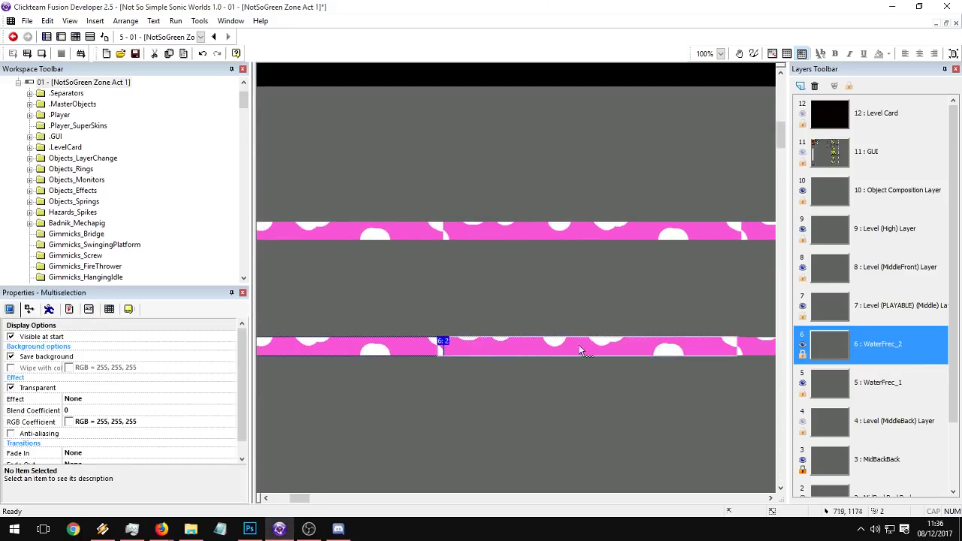
{"action": "middle_click_drag", "start_coordinate": [578, 346], "coordinate": [544, 298]}
{"action": "left_click_drag", "start_coordinate": [560, 288], "coordinate": [558, 323]}
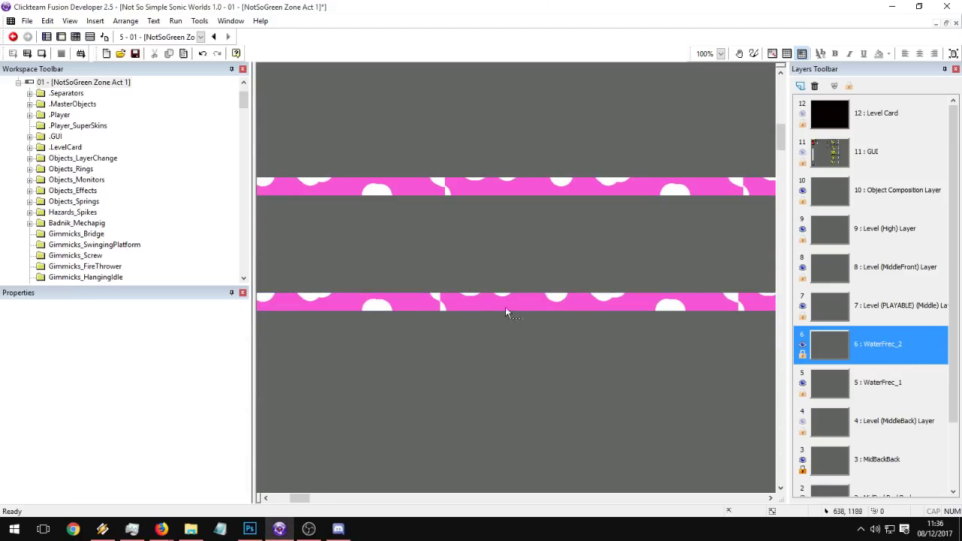
{"action": "left_click", "coordinate": [434, 299]}
{"action": "key", "text": "ctrl+a"}
{"action": "middle_click_drag", "start_coordinate": [539, 301], "coordinate": [593, 291]}
{"action": "left_click_drag", "start_coordinate": [594, 290], "coordinate": [592, 367]}
{"action": "left_click", "coordinate": [513, 244]}
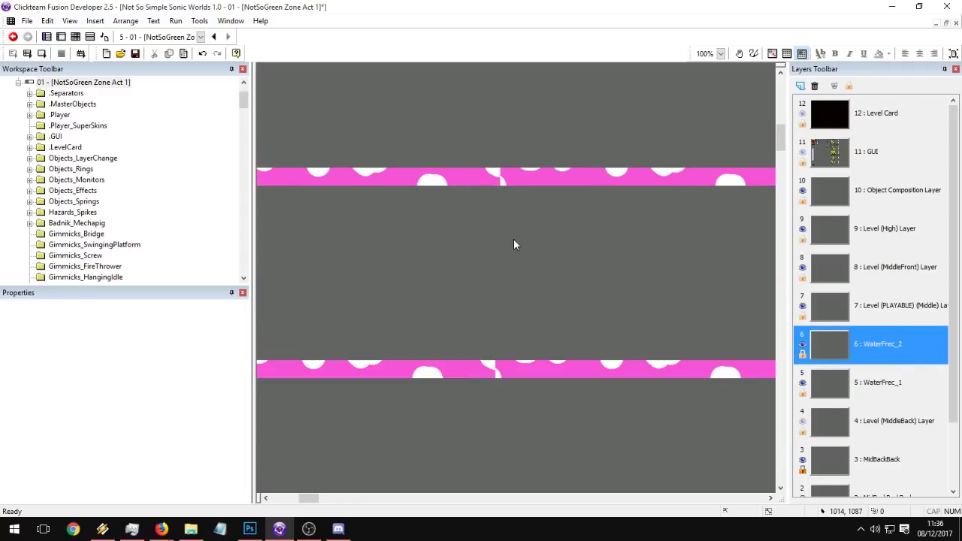
Step: Test-run the frame again, jump Sonic into the water to check the wider spacing of the freckle rows, and close the game
{"action": "left_click", "coordinate": [42, 53]}
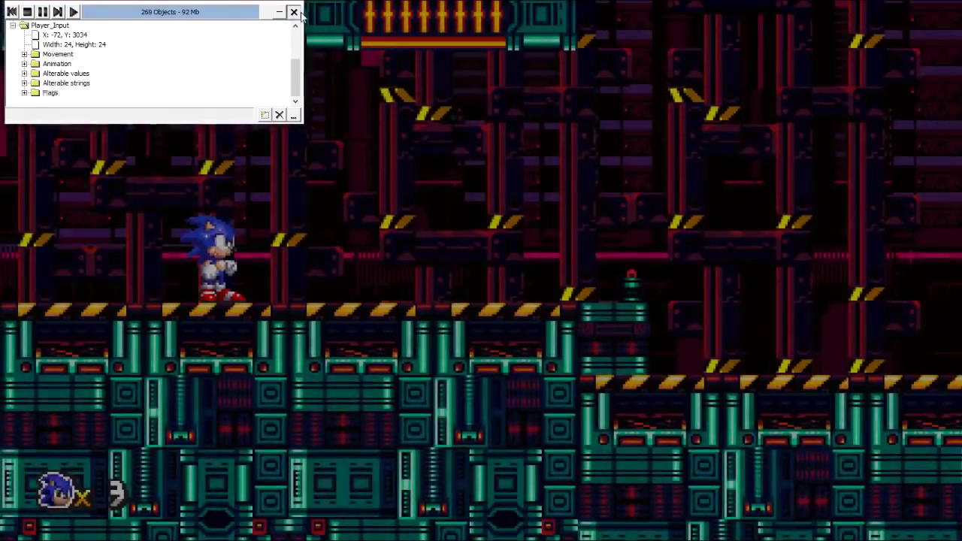
{"action": "left_click", "coordinate": [293, 12]}
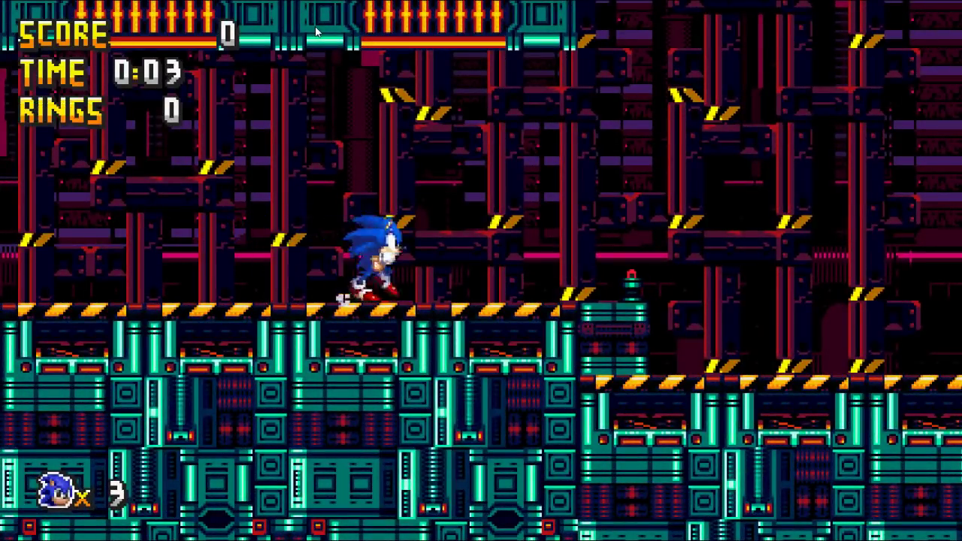
{"action": "key", "text": "space"}
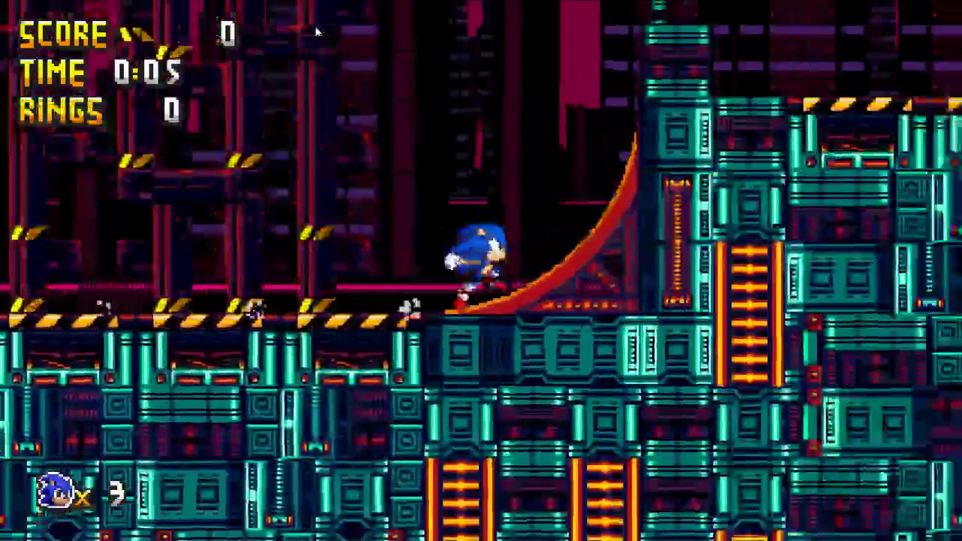
{"action": "key", "text": "space"}
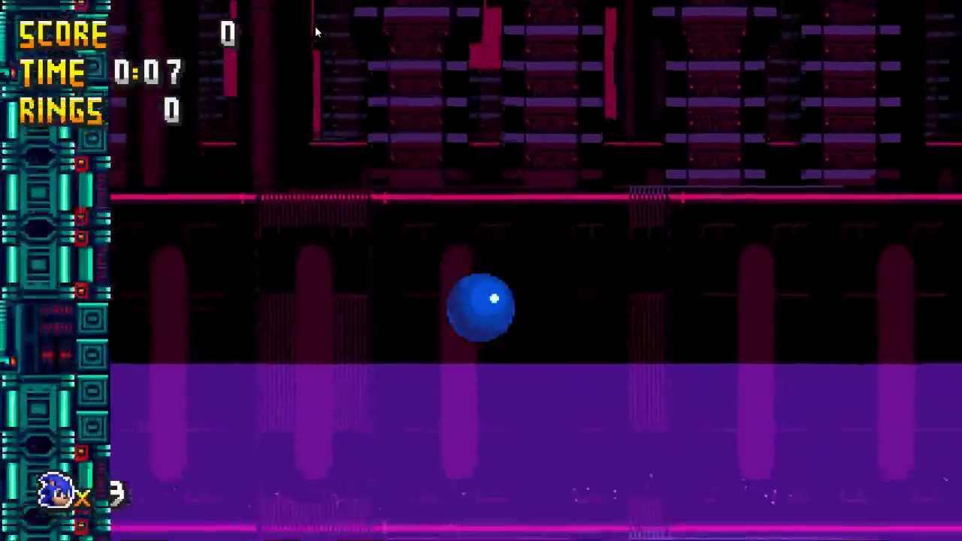
{"action": "key", "text": "space"}
{"action": "key", "text": "Left"}
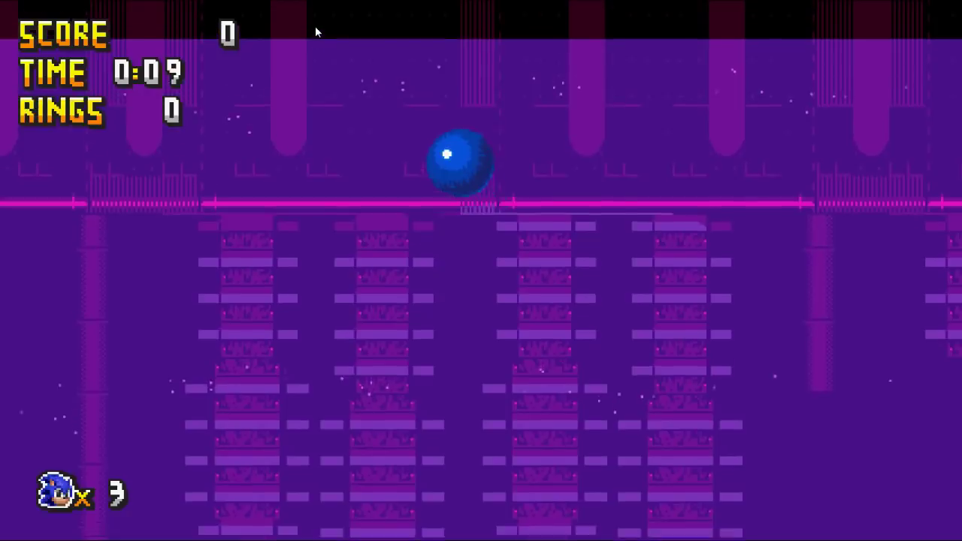
{"action": "key", "text": "space"}
{"action": "key", "text": "Right"}
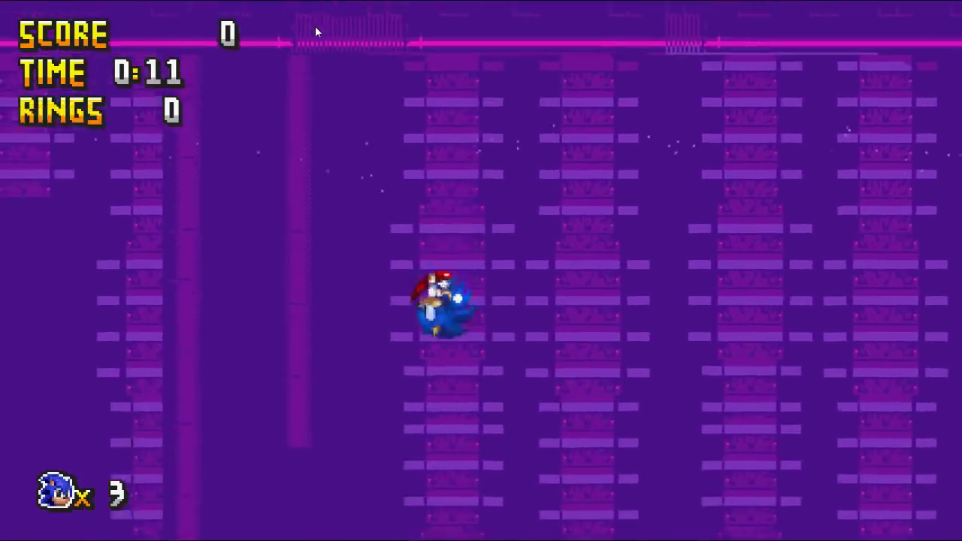
{"action": "key", "text": "alt+F4"}
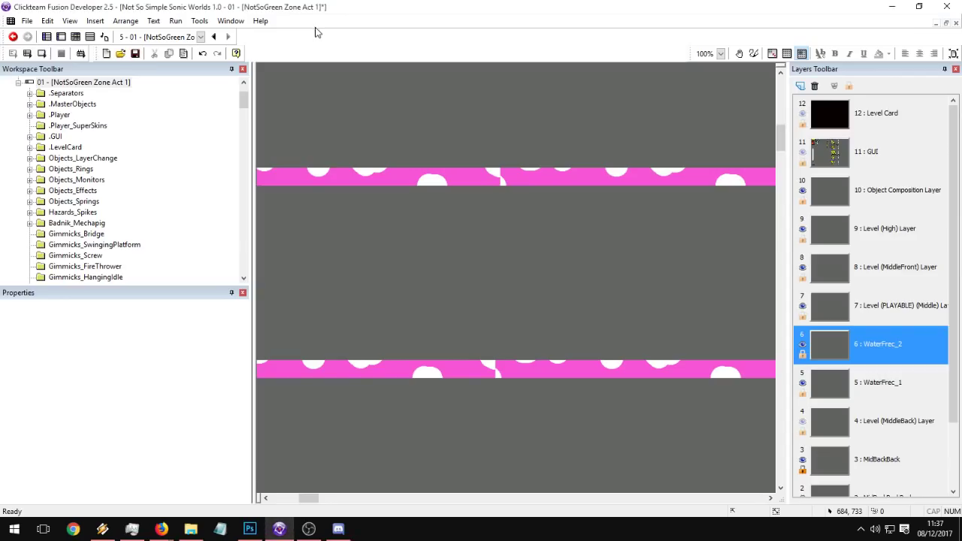
Step: Bring the two WaterFreckle rows closer together by moving the WaterFrec_2 row slightly up and the WaterFrec_1 row slightly down
{"action": "middle_click_drag", "start_coordinate": [517, 344], "coordinate": [269, 293]}
{"action": "left_click", "coordinate": [397, 313]}
{"action": "middle_click_drag", "start_coordinate": [398, 313], "coordinate": [605, 328]}
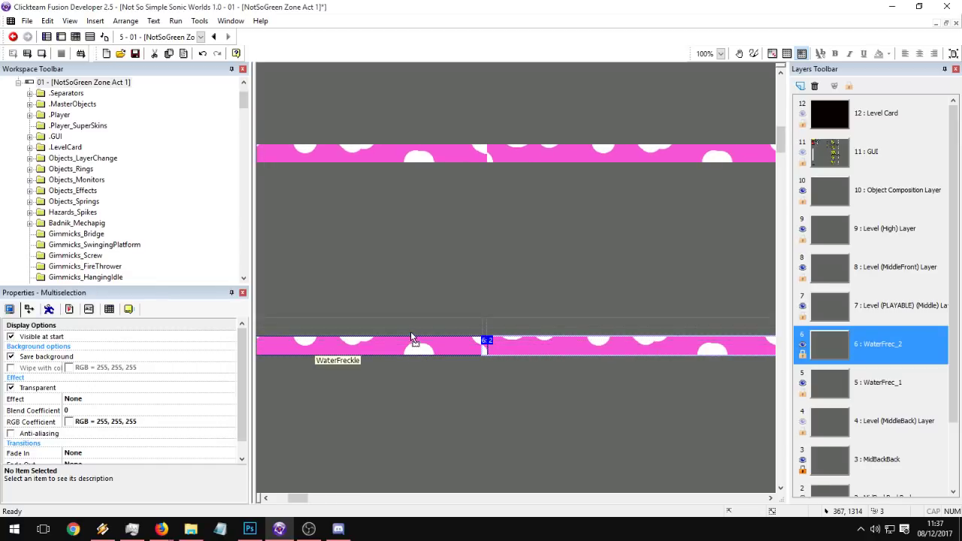
{"action": "left_click_drag", "start_coordinate": [412, 337], "coordinate": [414, 328]}
{"action": "left_click", "coordinate": [619, 160], "text": "shift"}
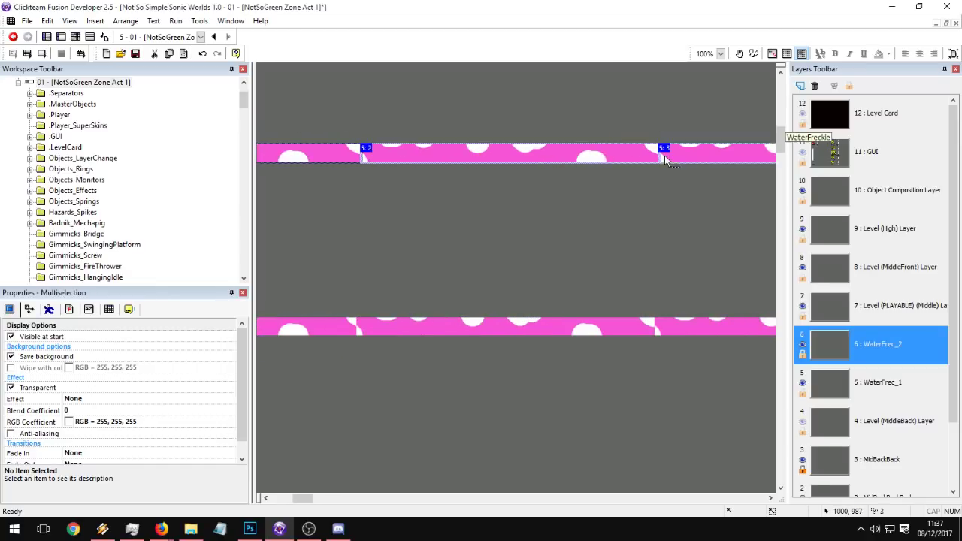
{"action": "left_click", "coordinate": [462, 145]}
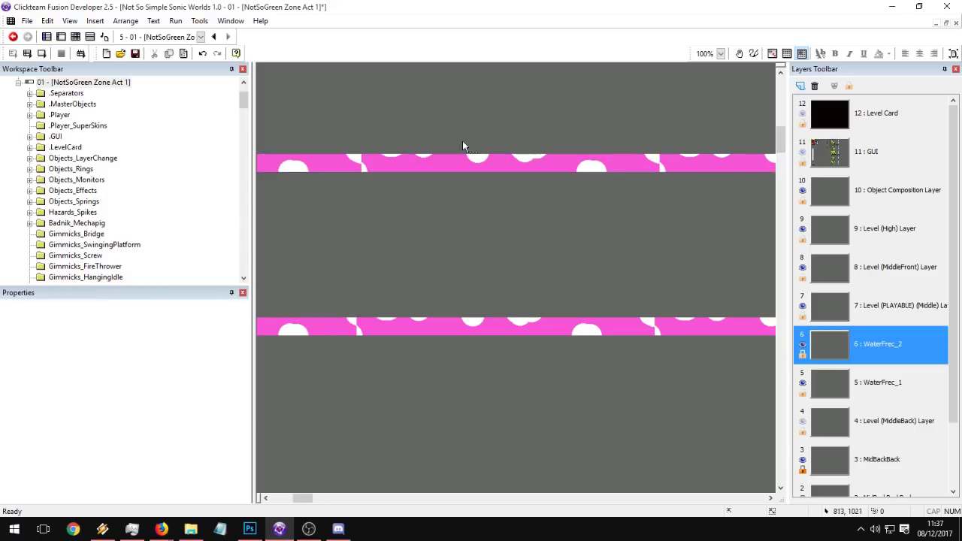